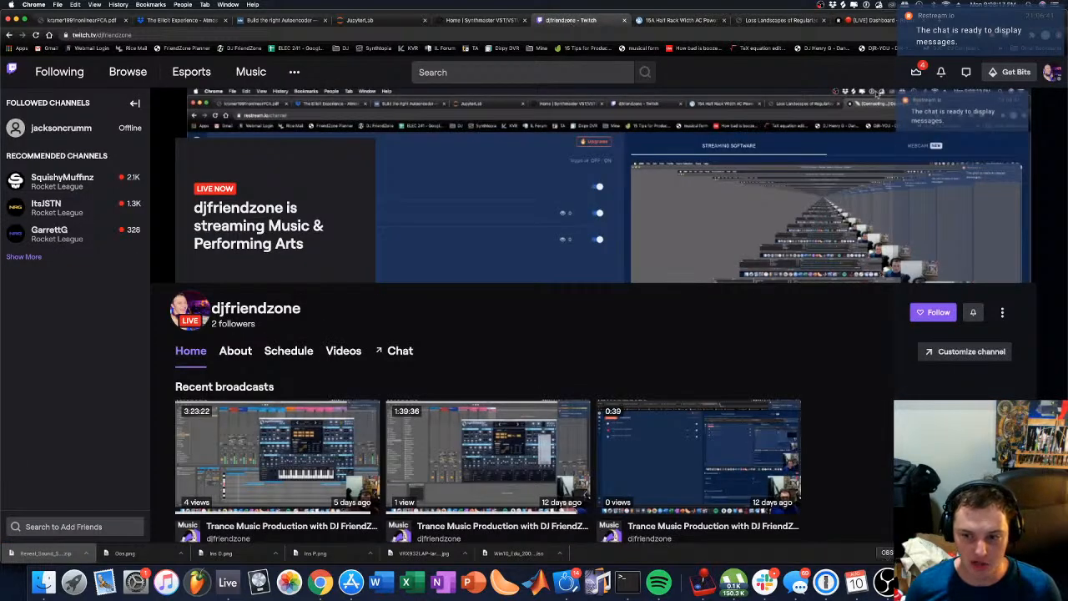
Step: Switch to Ableton Live and place the insert marker on the SubBass track at bar 33, where Sub In starts
left_click(885, 582)
left_click(227, 583)
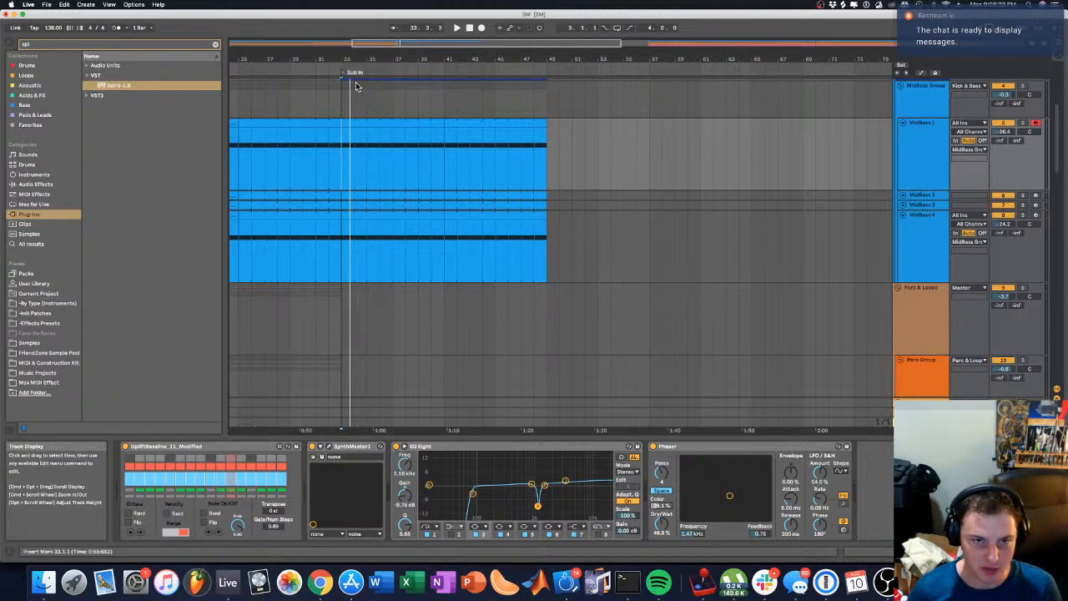
scroll(548, 233, "up", 5)
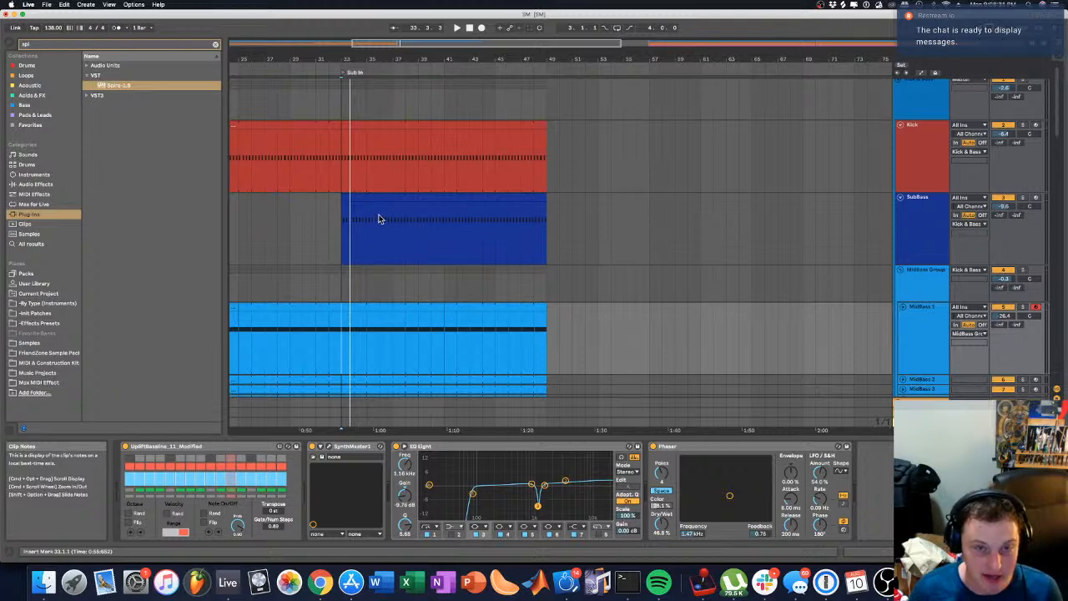
left_click(337, 216)
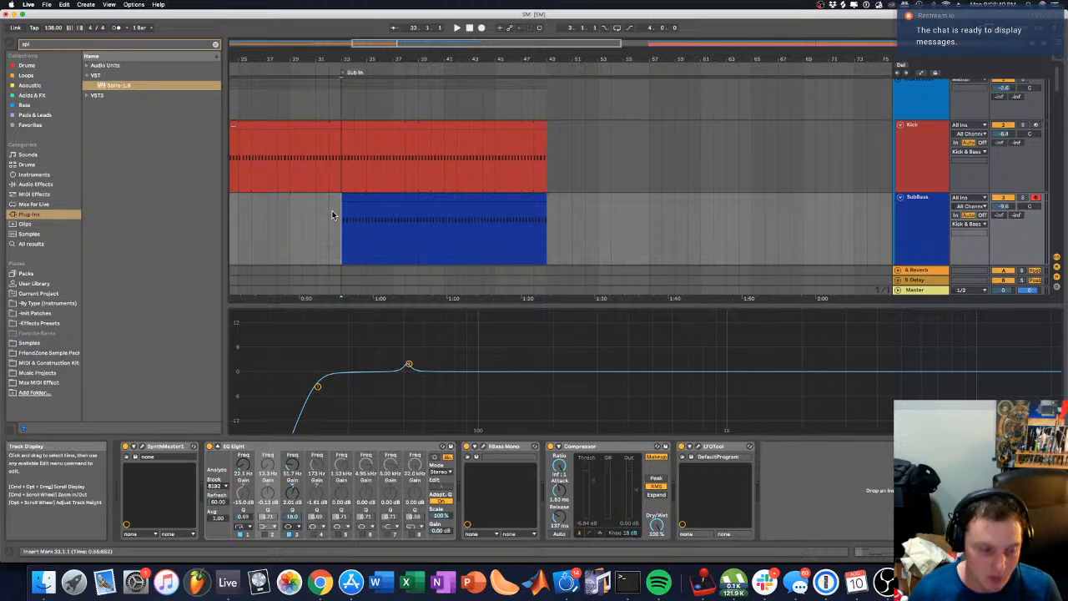
Step: Examine the kick, sub bass and mid bass clips across the arrangement from the Intro to the Drop
left_click_drag(303, 58, 276, 60)
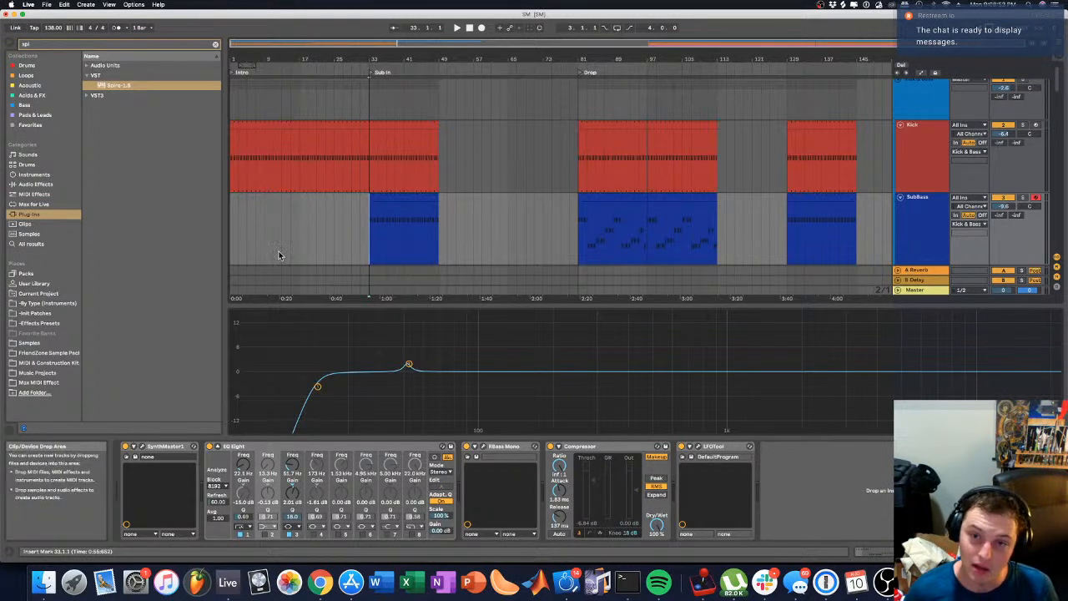
scroll(343, 223, "down", 5)
scroll(343, 223, "up", 4)
scroll(343, 223, "down", 2)
scroll(343, 224, "up", 4)
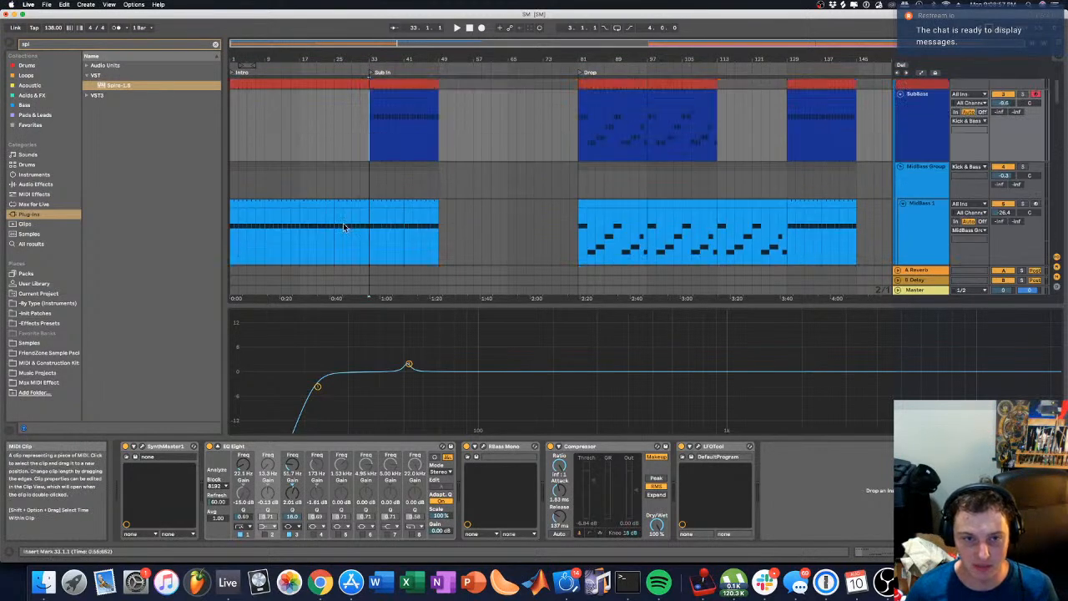
scroll(343, 223, "down", 3)
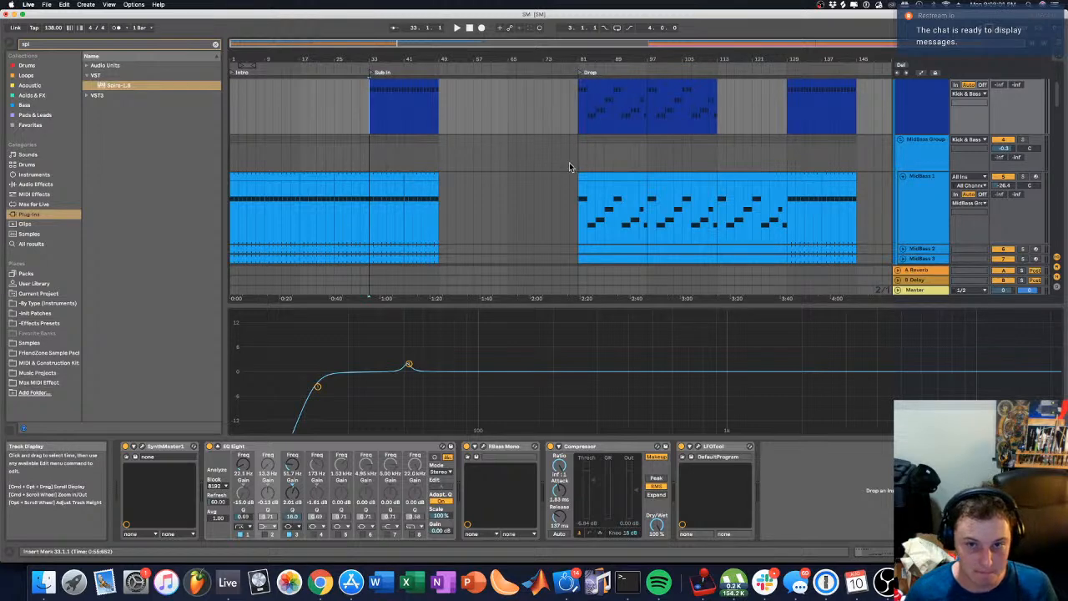
scroll(581, 158, "up", 5)
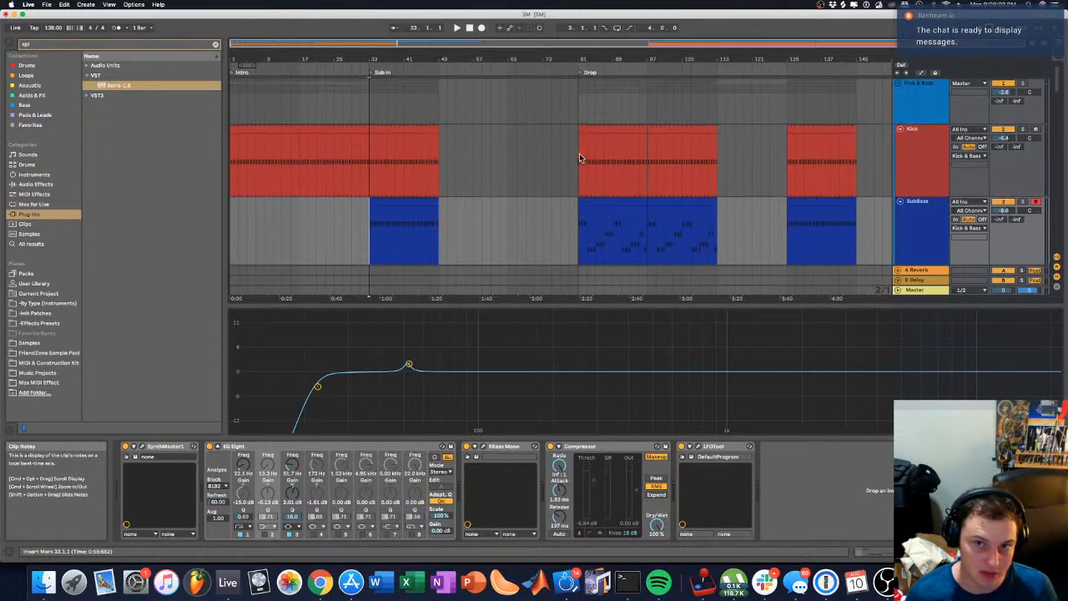
Step: Play the arrangement from bar 33 with the MidBass Group selected, then stop playback after a few bars
left_click(579, 156)
scroll(579, 162, "down", 4)
scroll(576, 164, "down", 3)
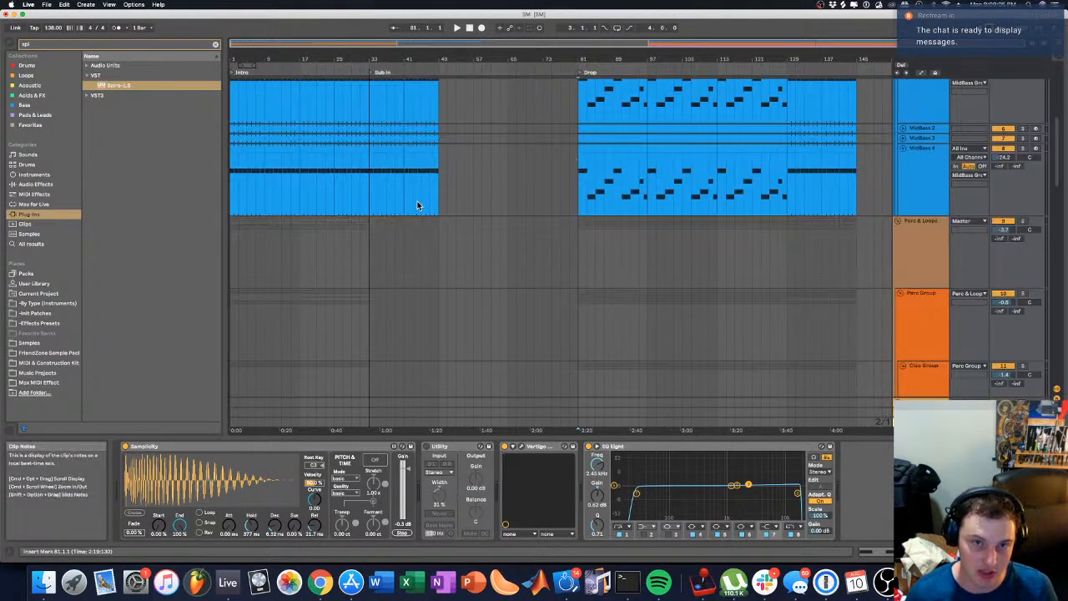
left_click(387, 165)
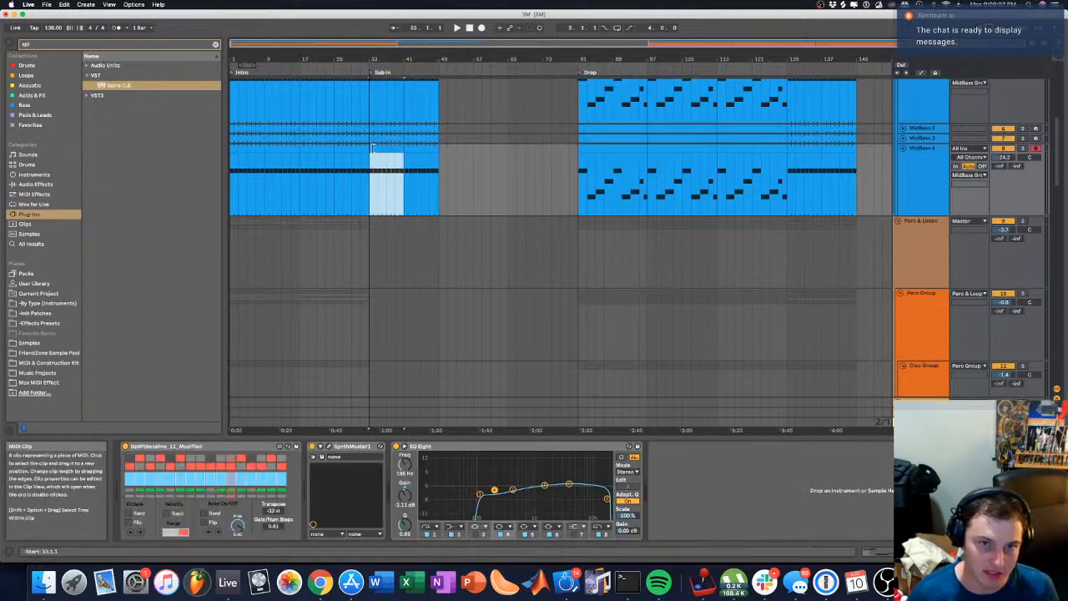
scroll(380, 167, "up", 2)
left_click(374, 171)
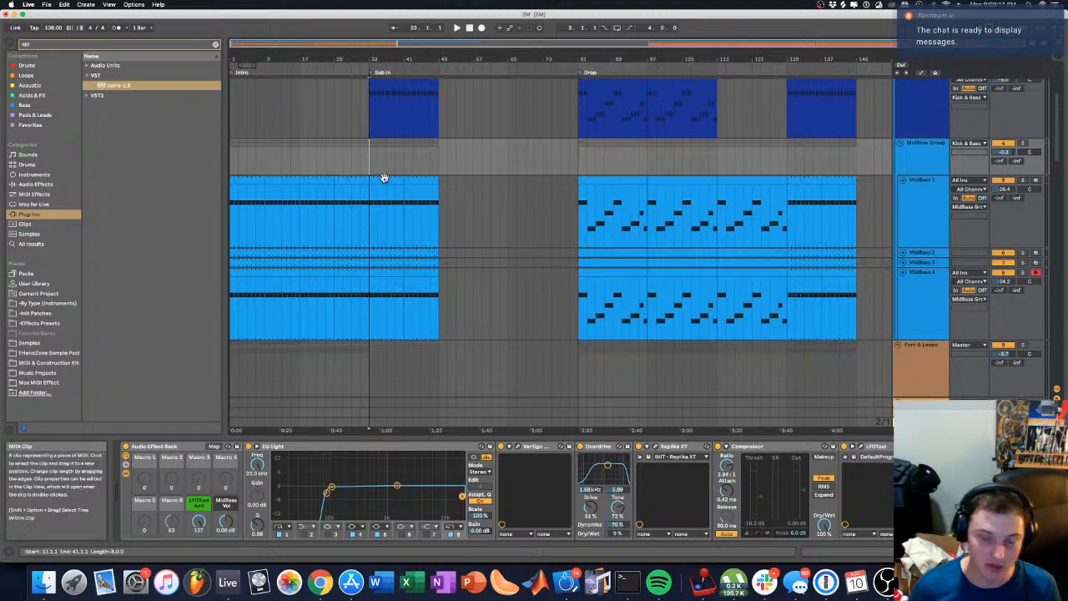
key("space")
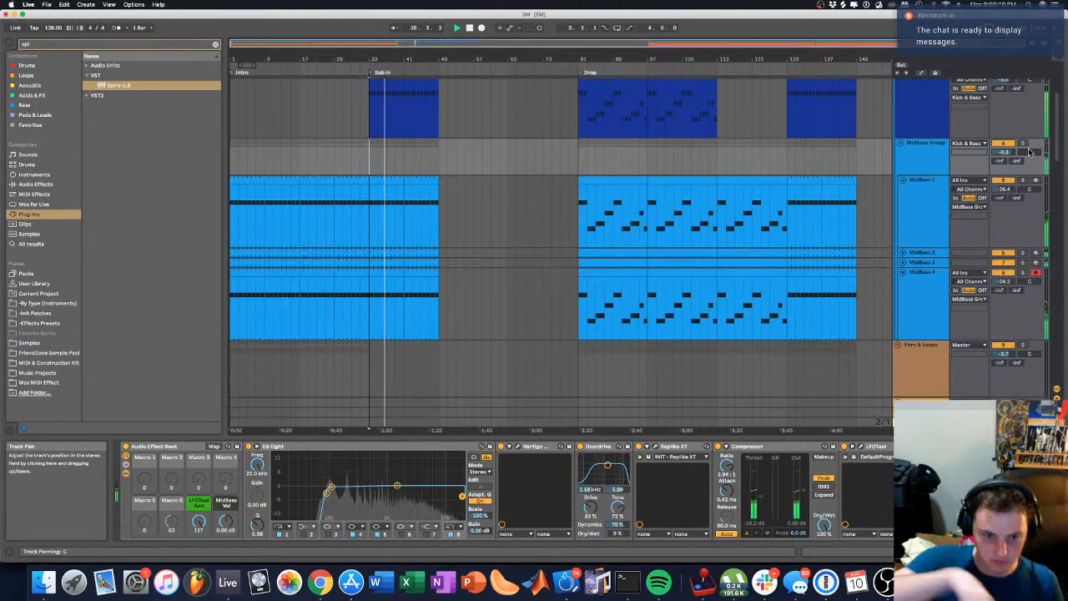
key("space")
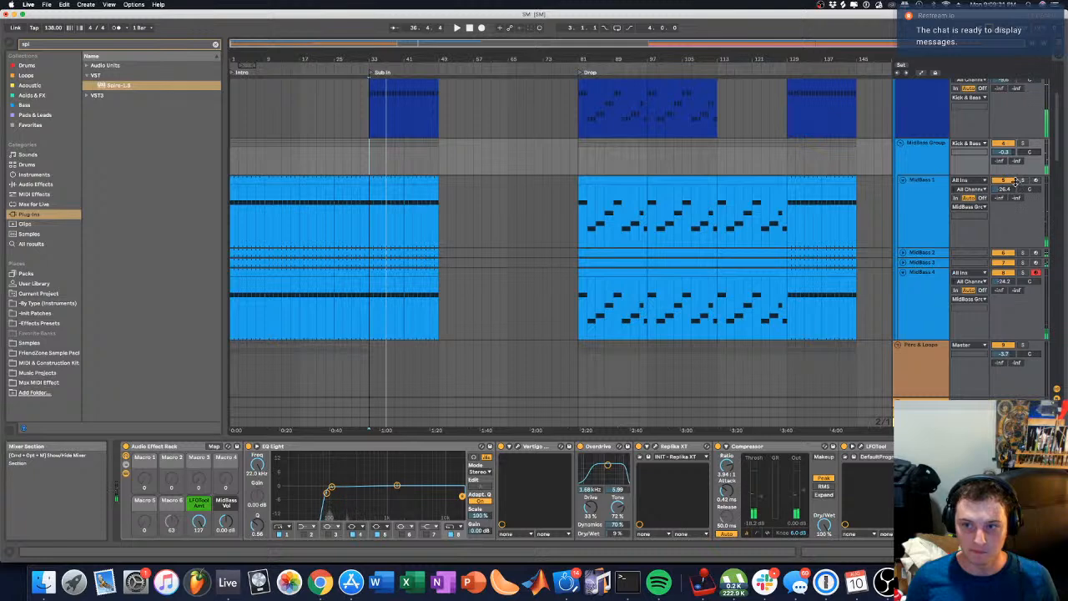
Step: Transpose all notes of the MidBass 1 clip at bar 33 down one octave and fold its note editor to the used notes
double_click(382, 185)
key("super+a")
key("shift+Down")
left_click(243, 429)
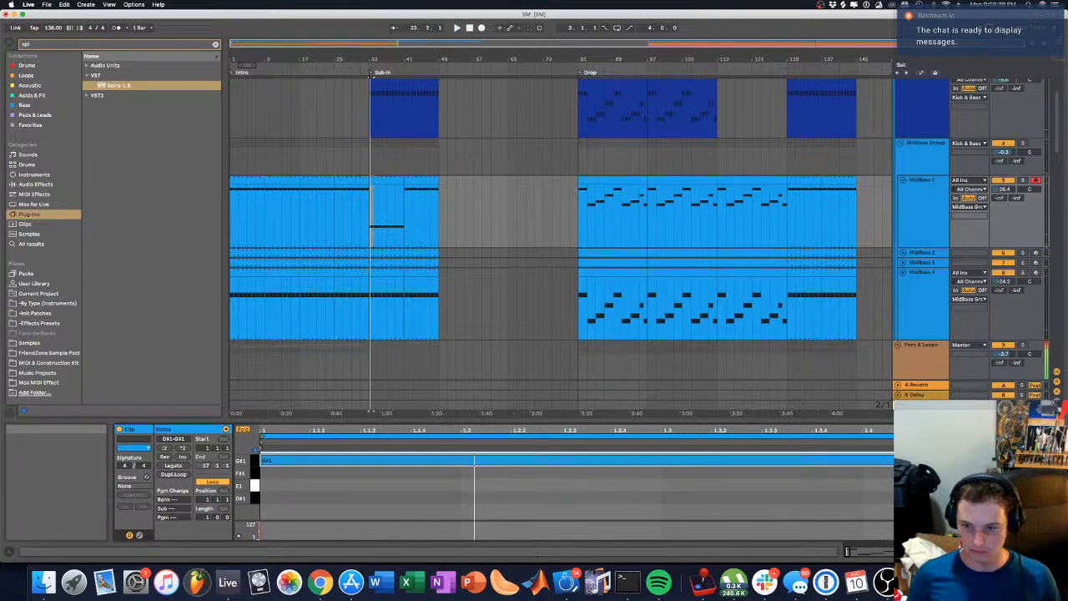
Step: Move the insert marker to bar 23 on the MidBass Group and deactivate the Perc & Loops group
left_click(886, 582)
left_click(231, 594)
left_click(325, 152)
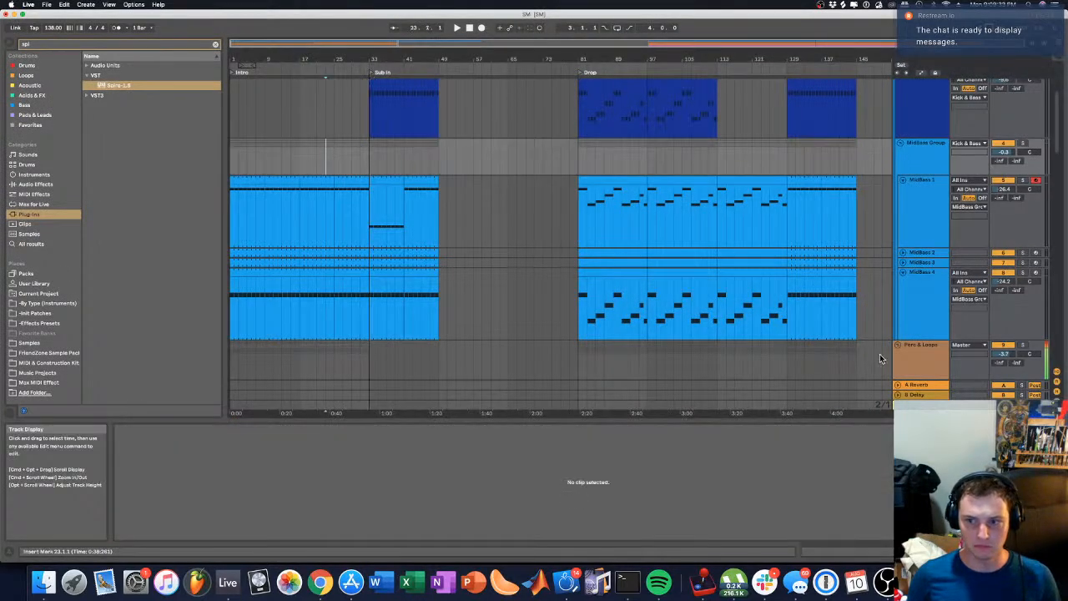
left_click(943, 352)
left_click(1009, 352)
left_click(1004, 346)
Step: Fold the Perc & Loops and Leads & Plucks groups in the arrangement
left_click(899, 345)
scroll(901, 276, "down", 3)
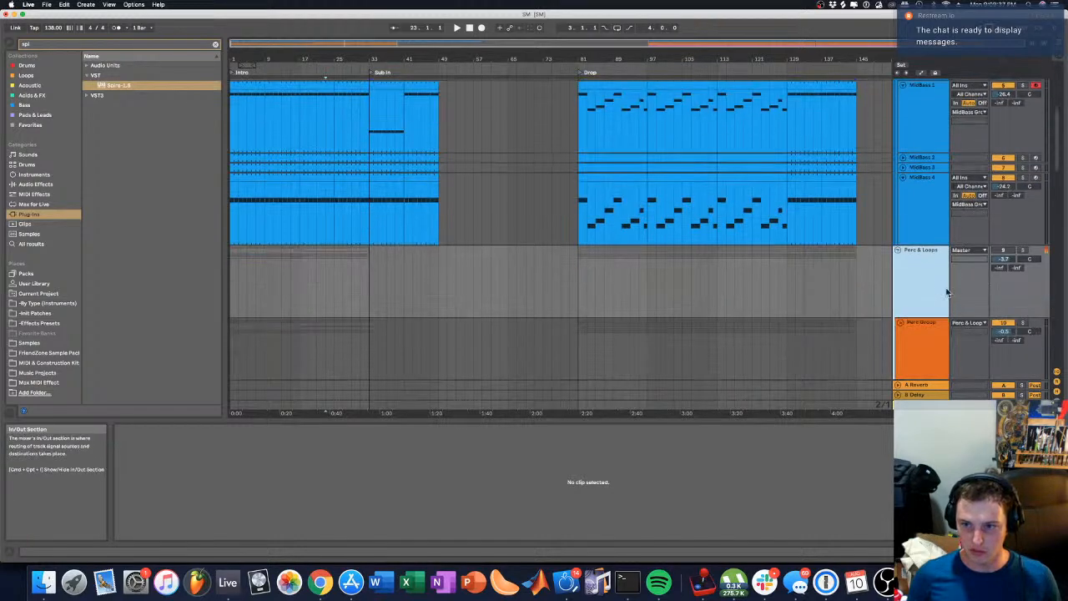
left_click(898, 250)
scroll(922, 252, "down", 5)
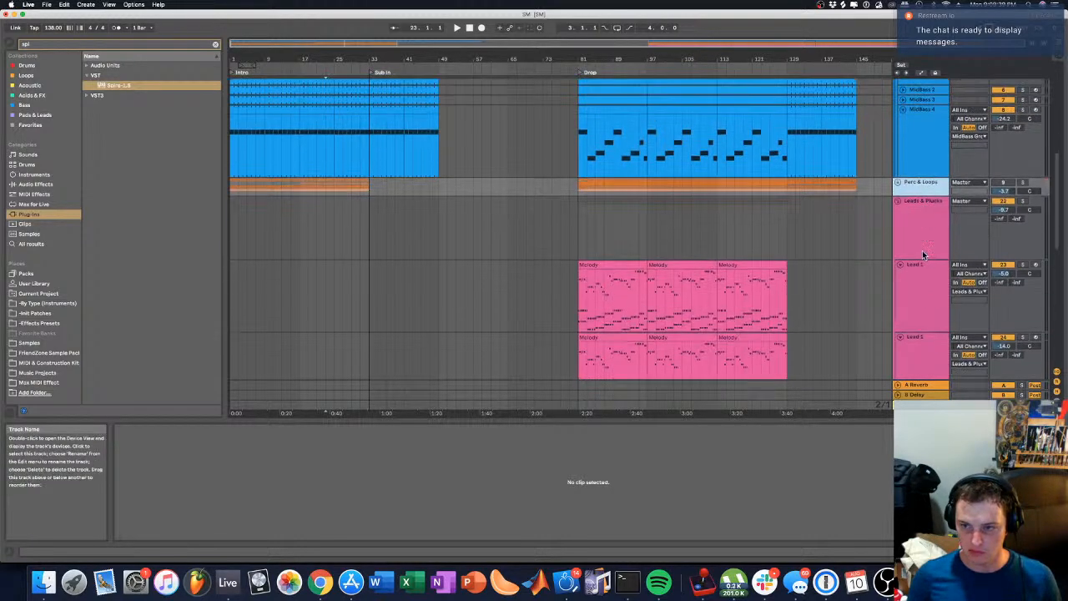
scroll(918, 258, "up", 5)
left_click(898, 258)
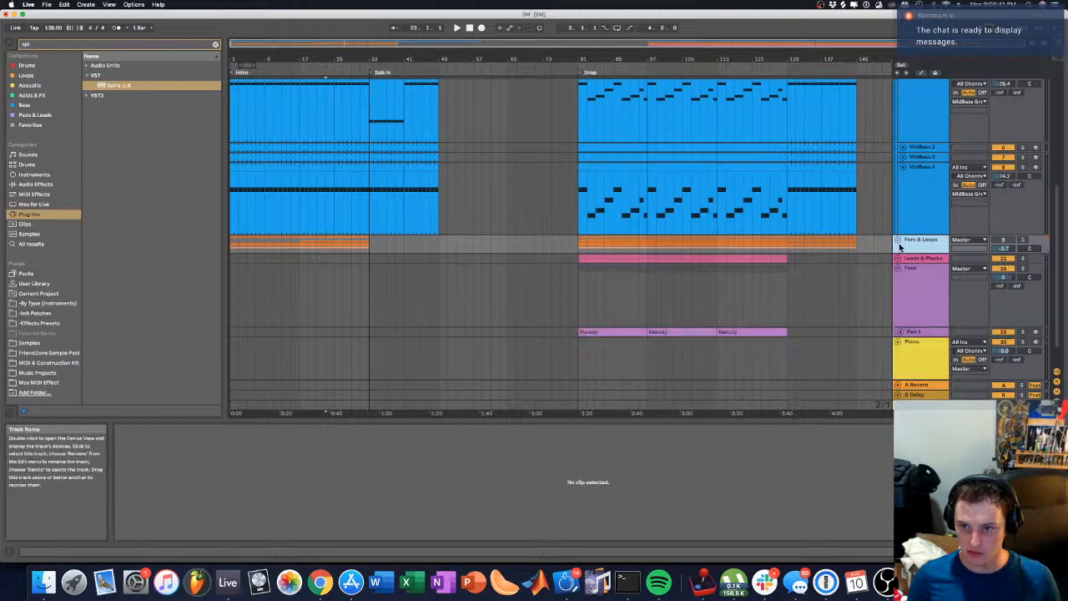
Step: Unfold the Perc & Loops group and show the device chain of the Loop 1 track
left_click(899, 241)
scroll(903, 263, "down", 5)
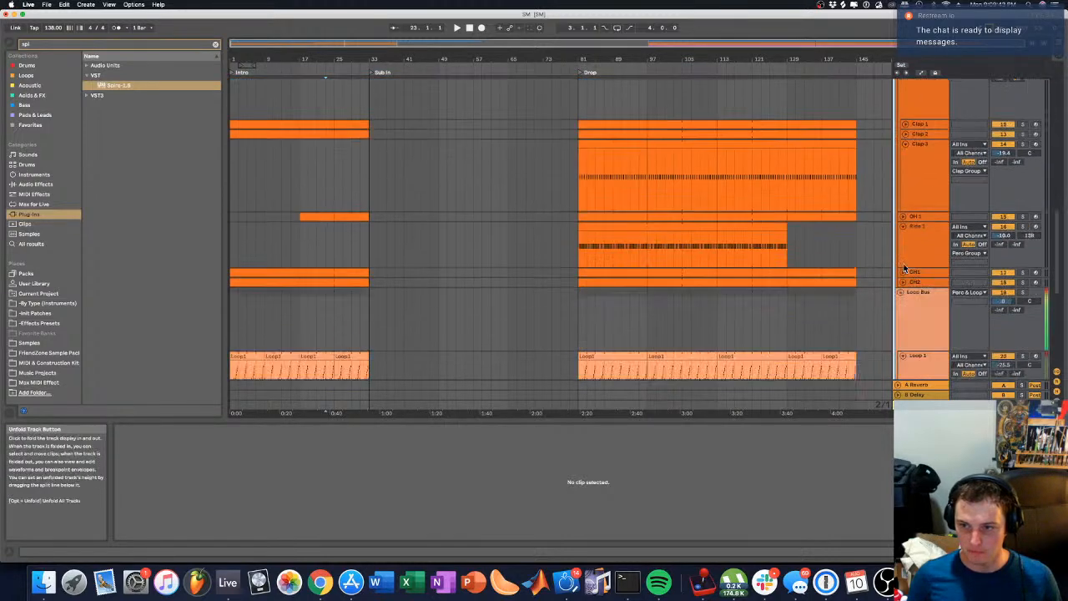
left_click(909, 252)
left_click(924, 329)
scroll(924, 330, "down", 2)
left_click(1001, 552)
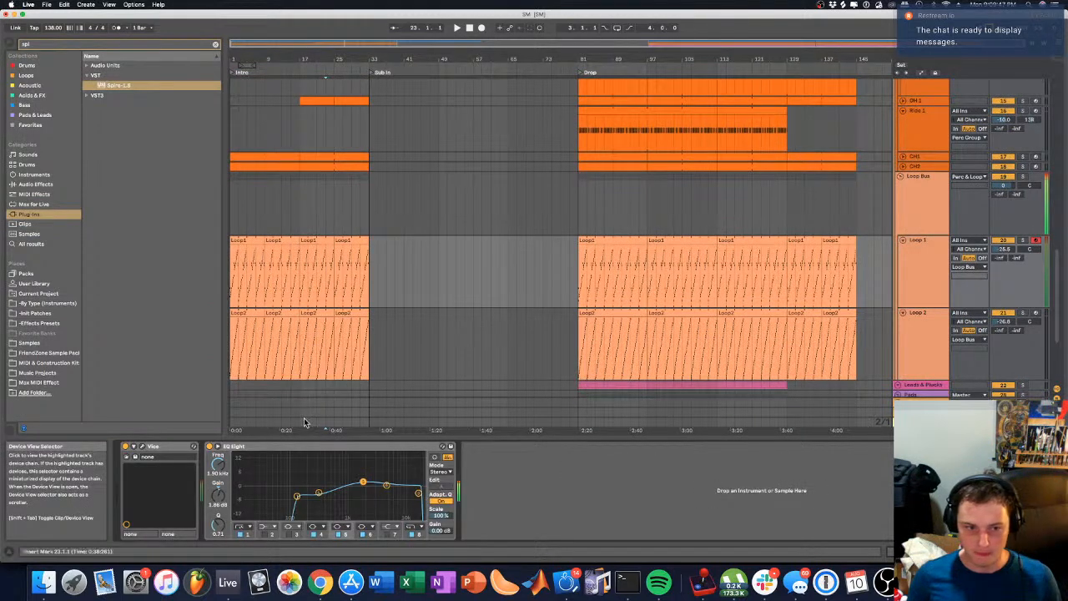
Step: Open the Vice plug-in on Loop 1 and discard its missing Vice-125-01.wav sample
left_click(142, 448)
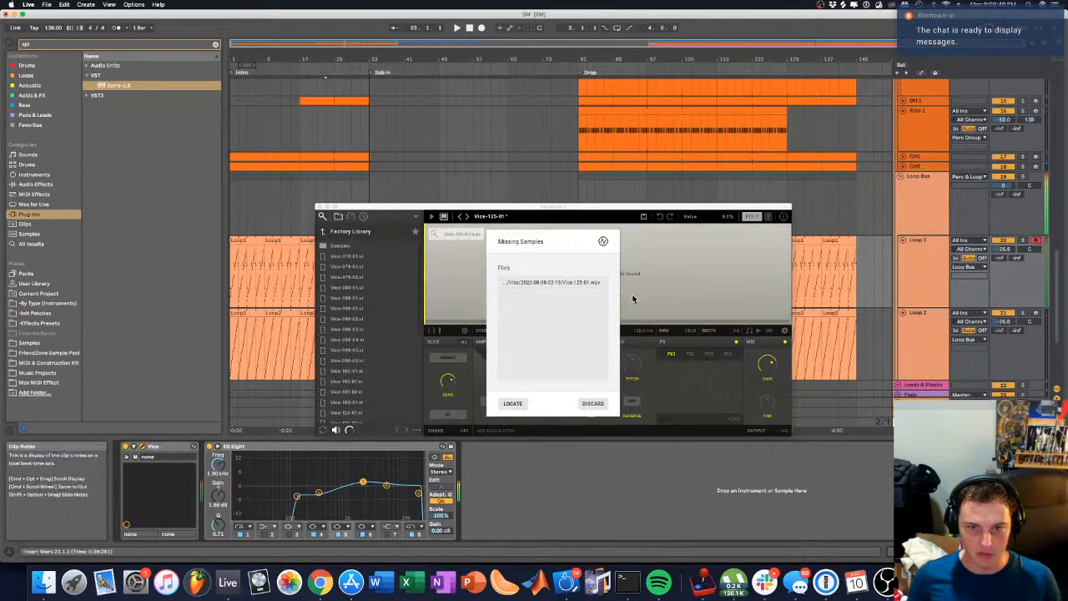
left_click(513, 404)
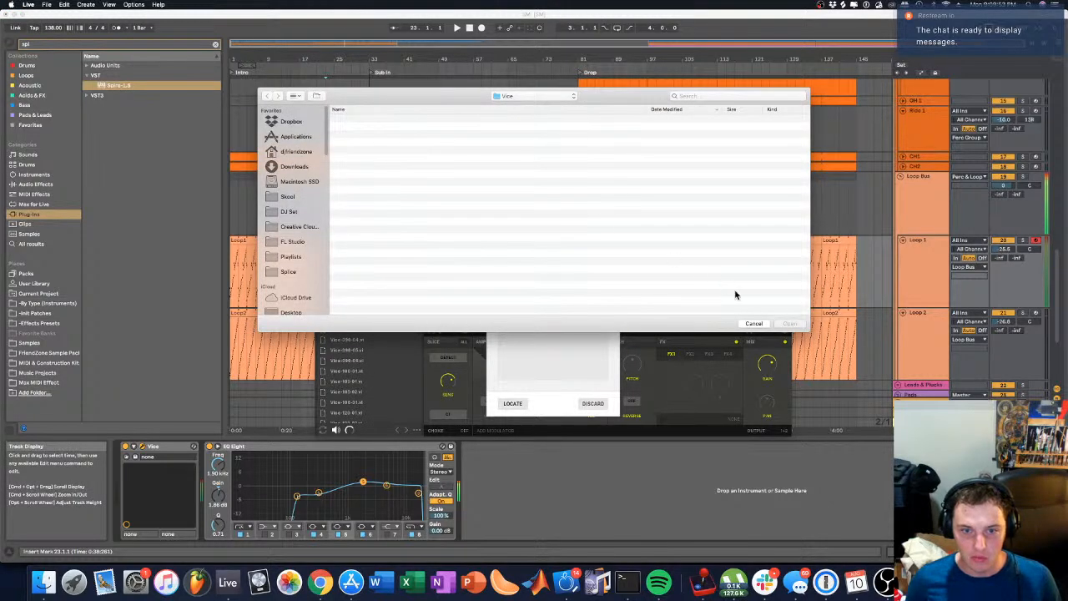
left_click(754, 324)
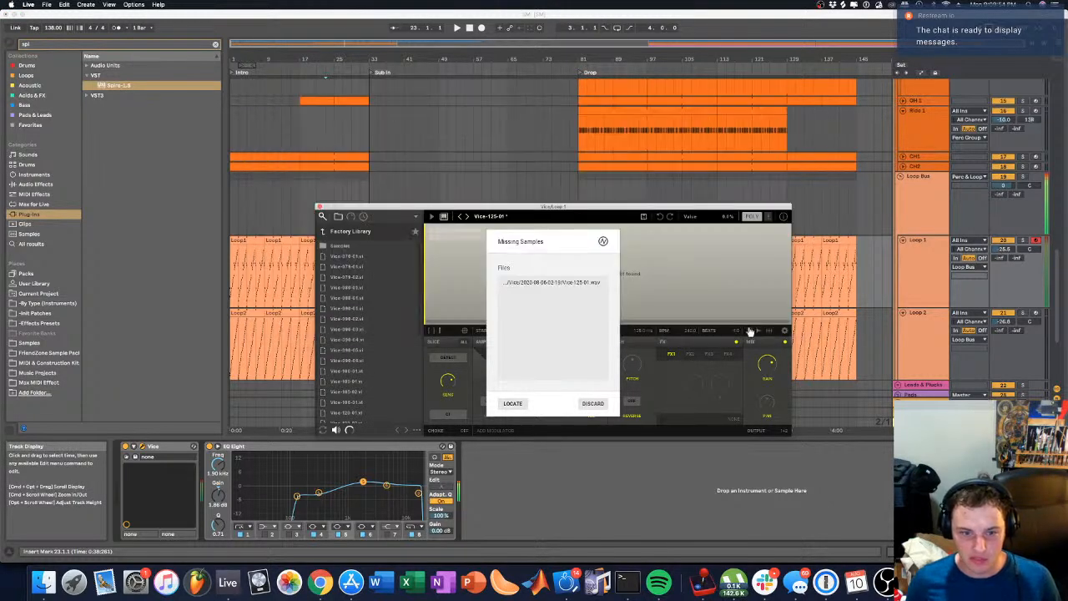
left_click(593, 403)
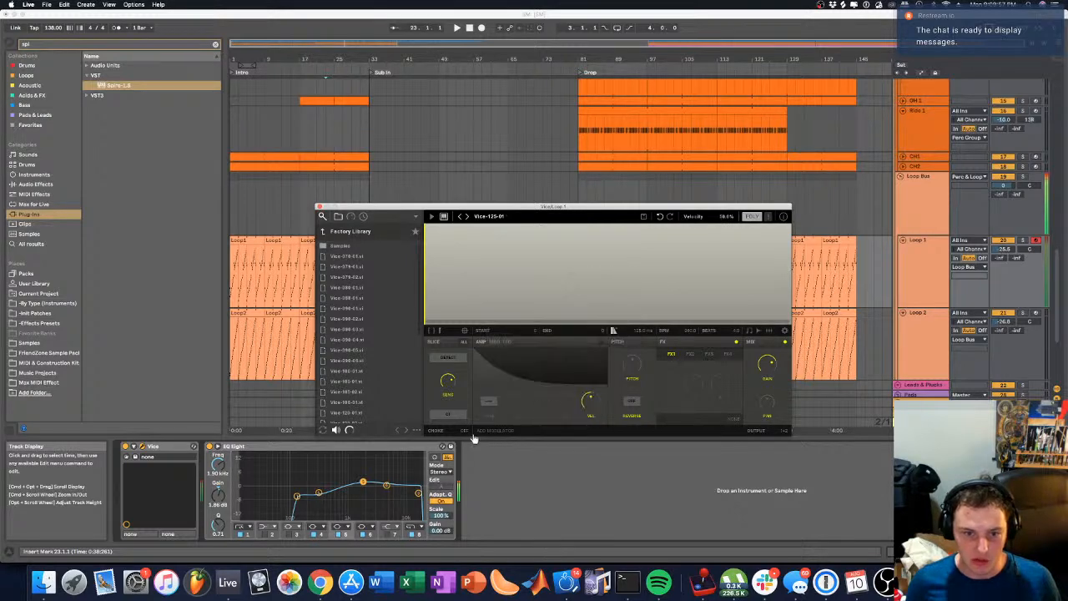
left_click_drag(664, 215, 606, 119)
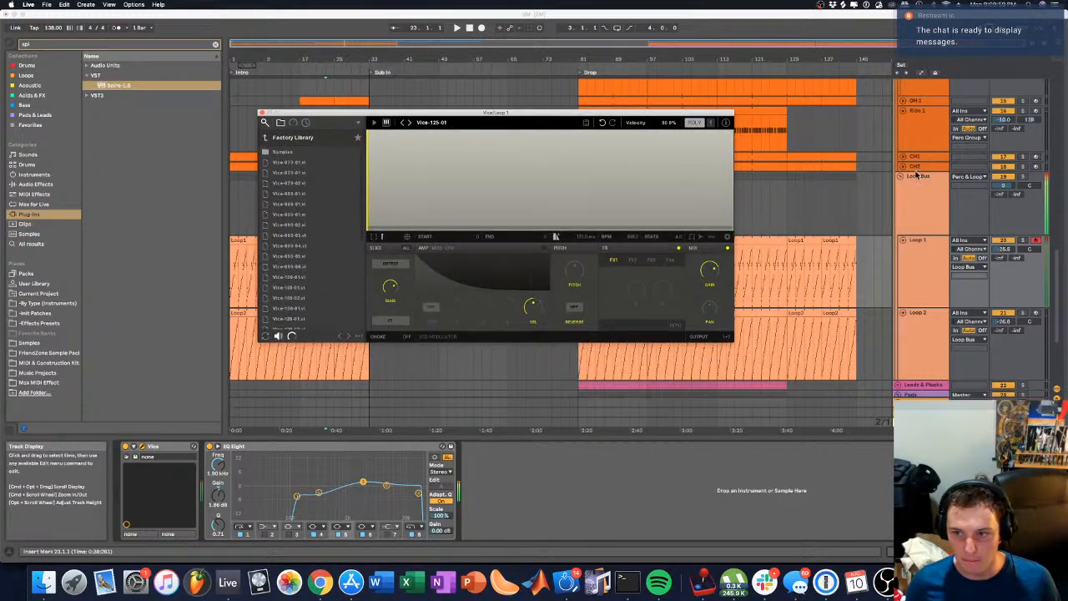
Step: Check the device chains of Loop 1 and Loop 2, then select the Vice device on Loop 1
left_click(930, 257)
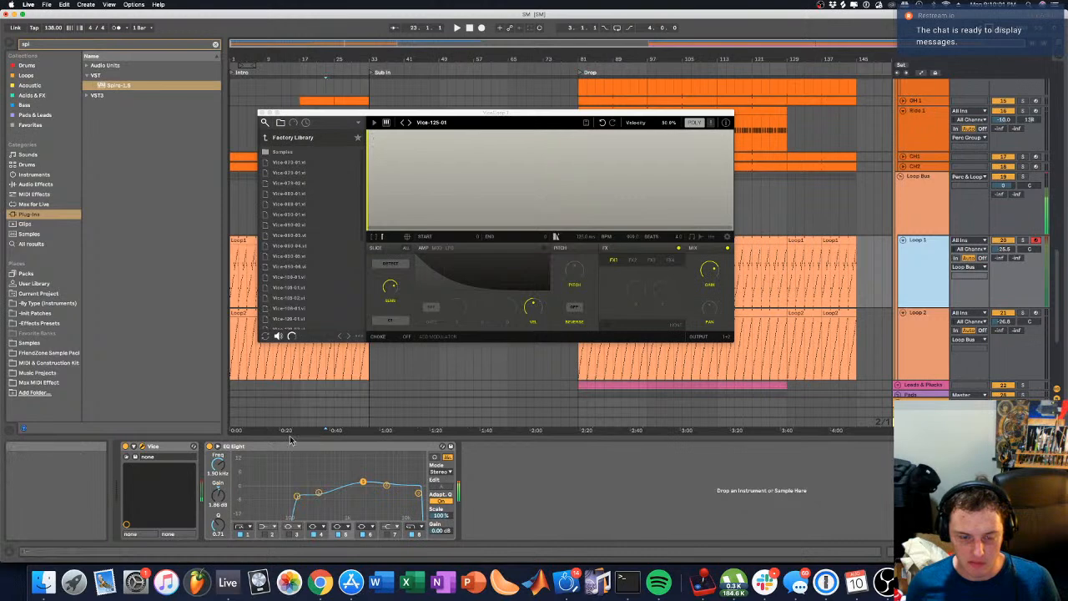
left_click(167, 447)
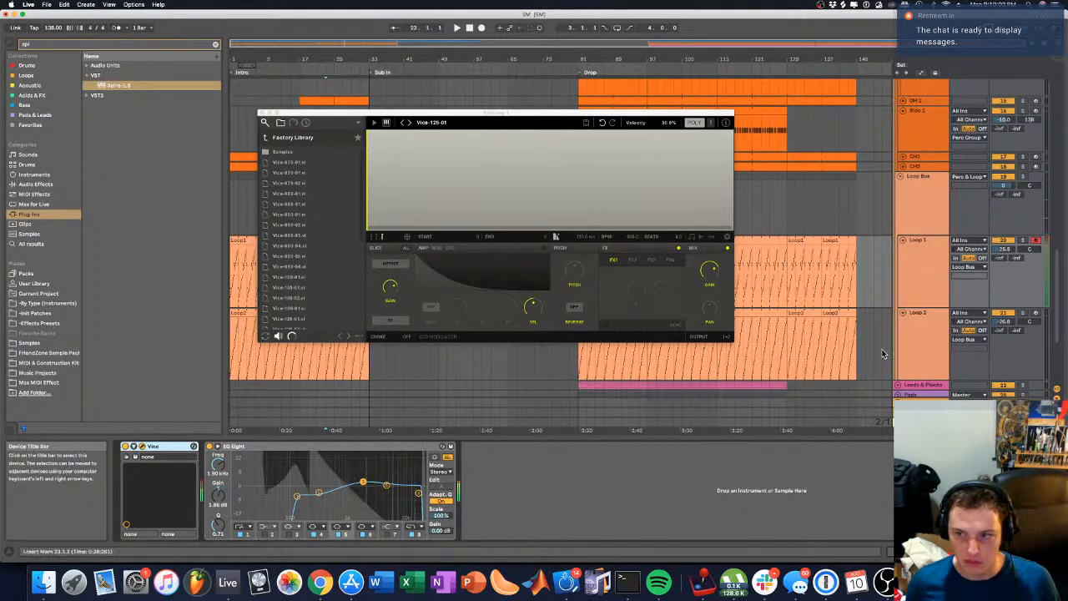
left_click(943, 334)
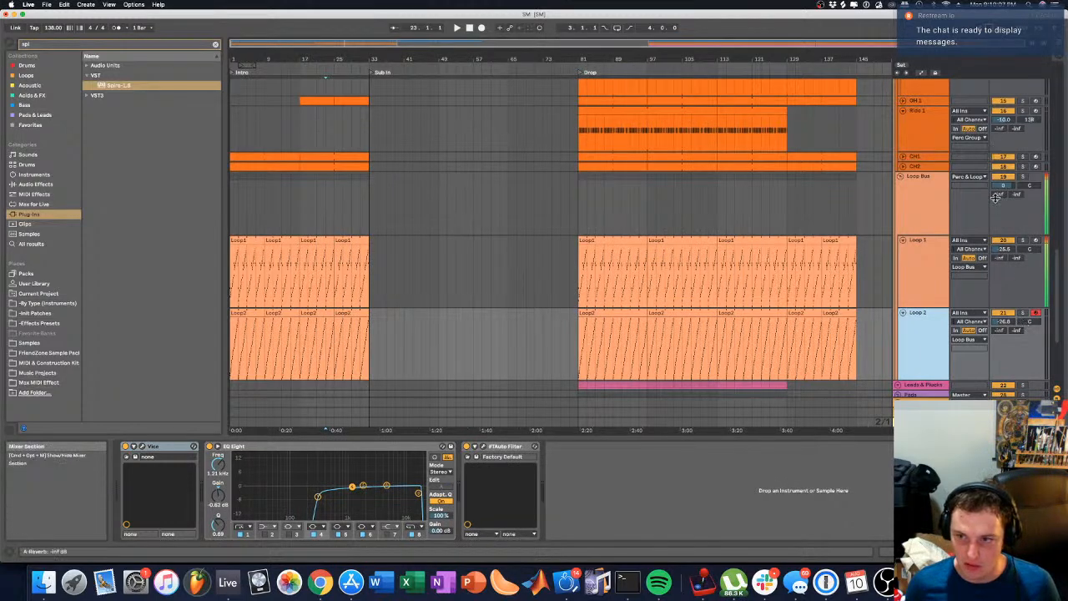
left_click(921, 272)
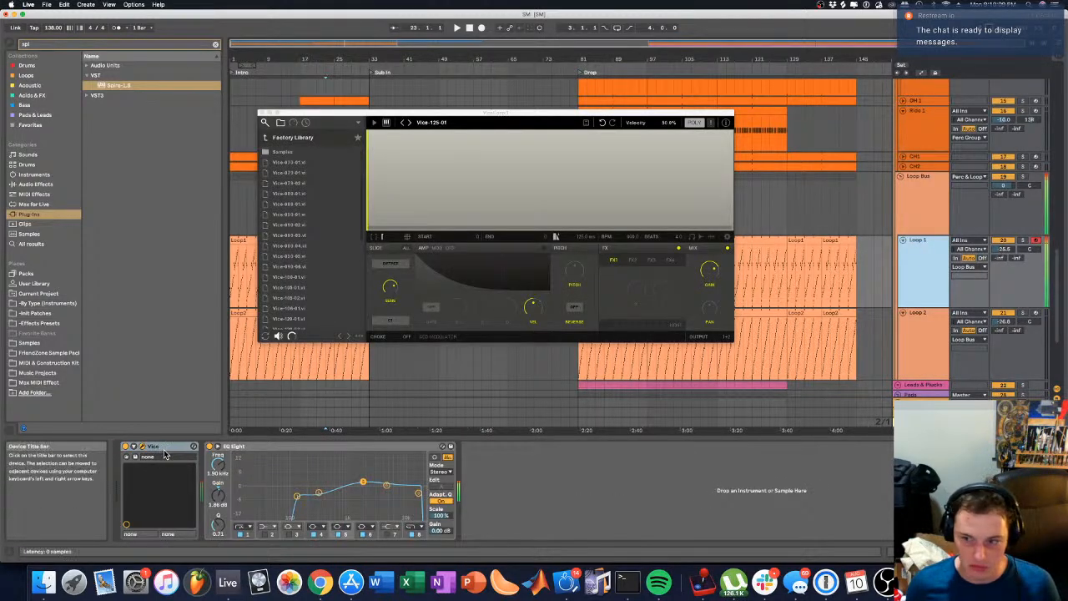
left_click(164, 449)
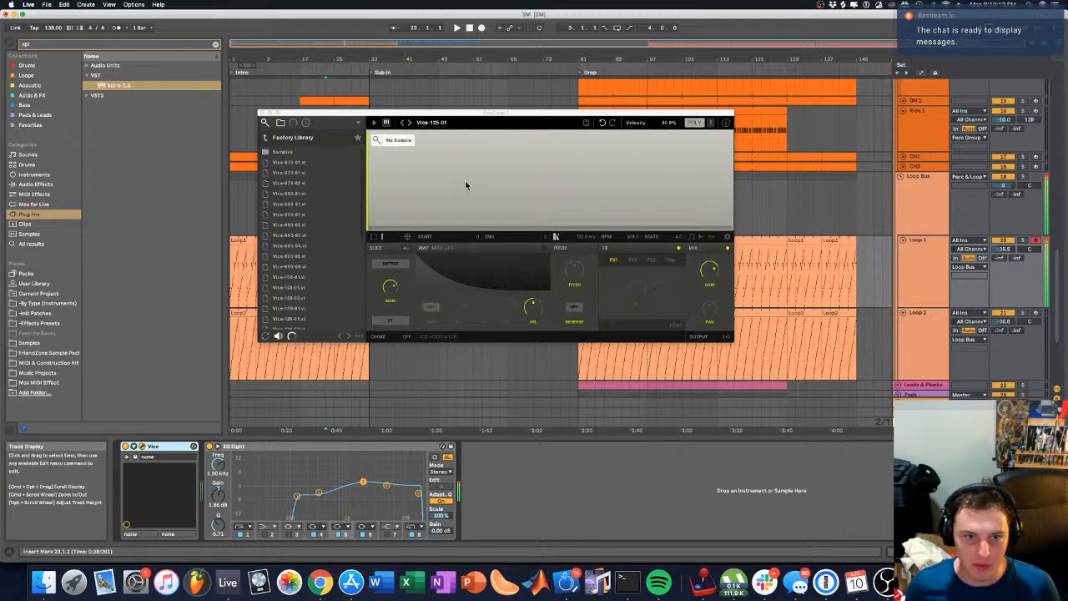
Step: Switch to OBS, relaunch Ableton Live and set the AudioIn level in OBS to -6.8 dB
key("super+Tab")
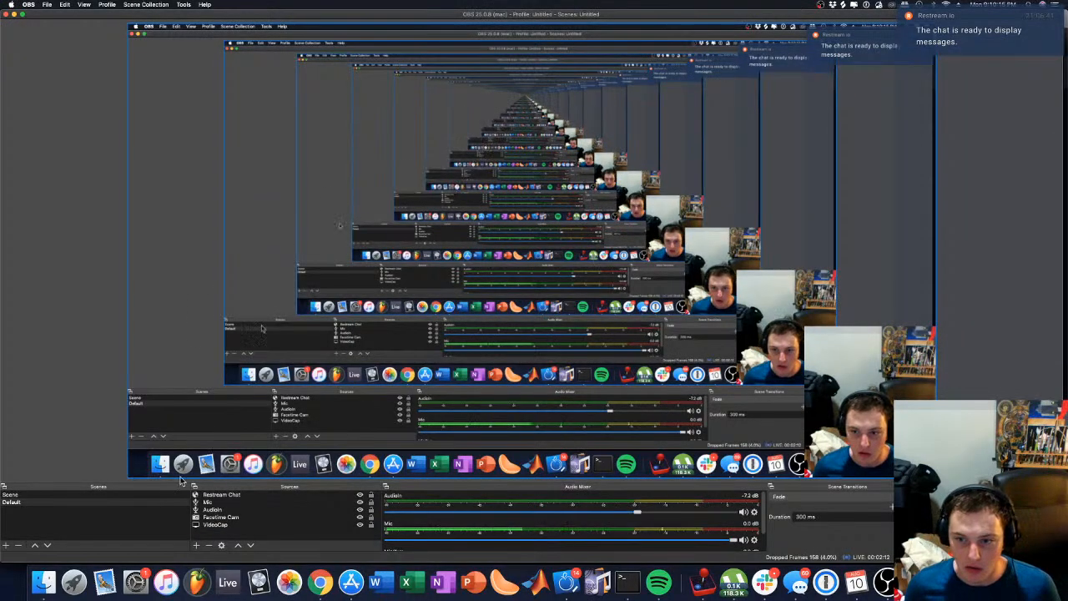
left_click(231, 590)
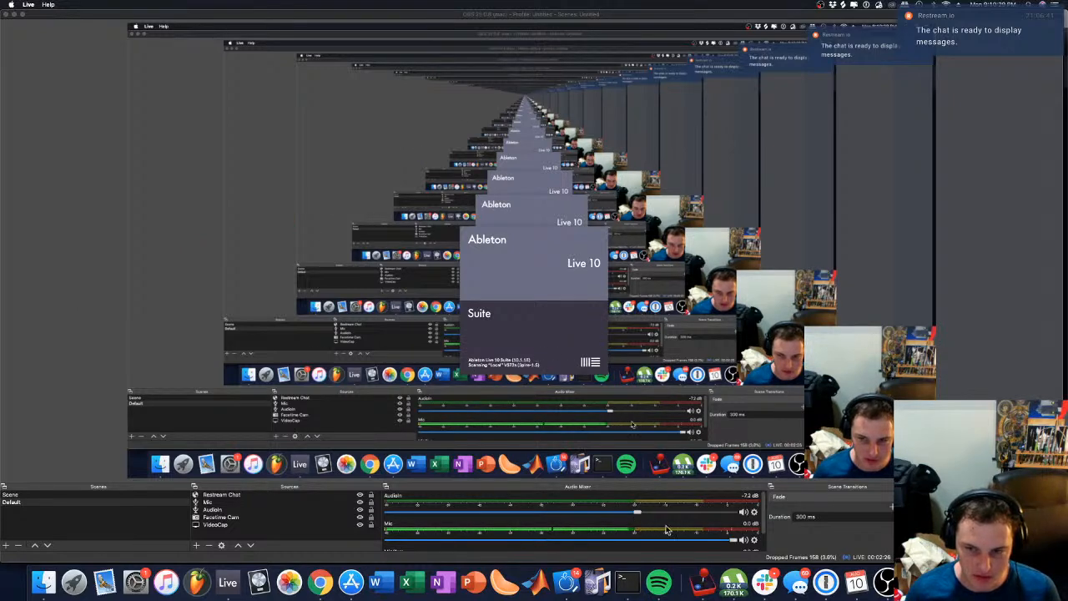
left_click(640, 513)
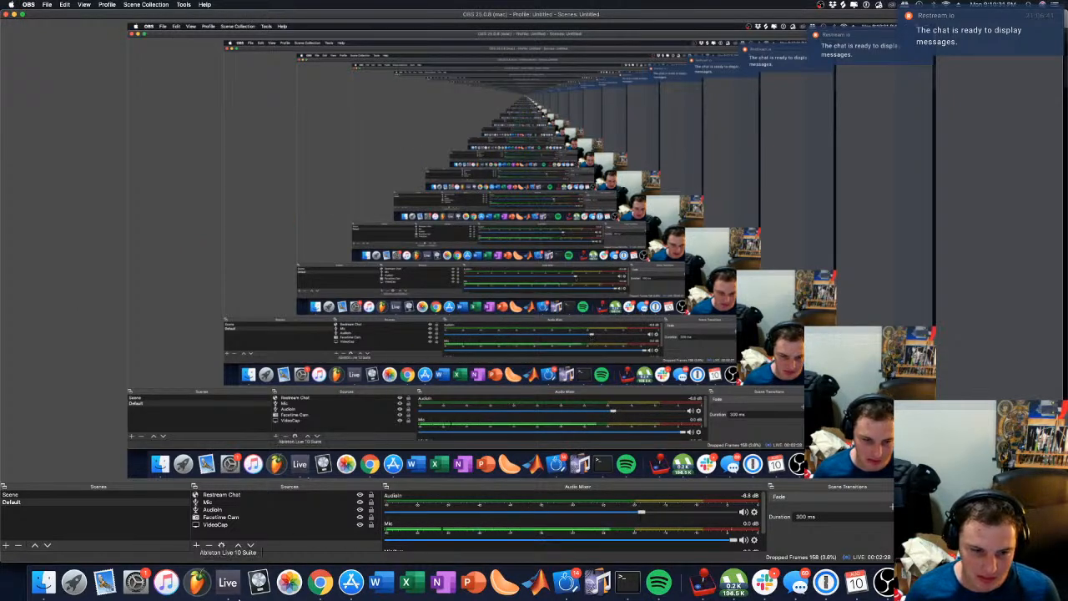
Step: Return to Ableton Live and accept recovery of the work on the Live Set SM.als
left_click(230, 584)
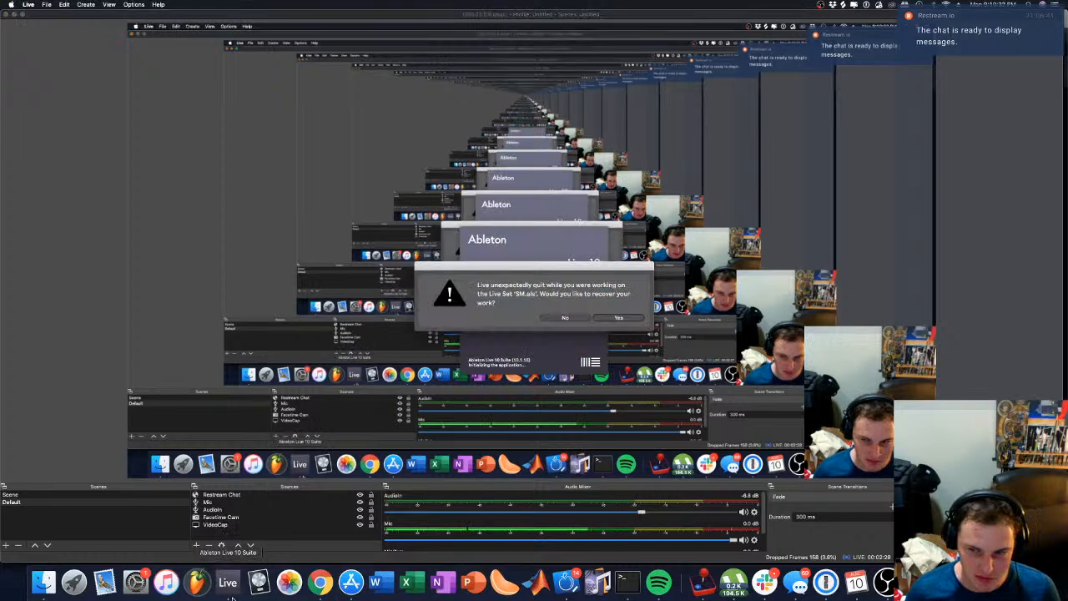
left_click(620, 320)
Step: Switch to Finder and open the Documents folder
left_click(44, 582)
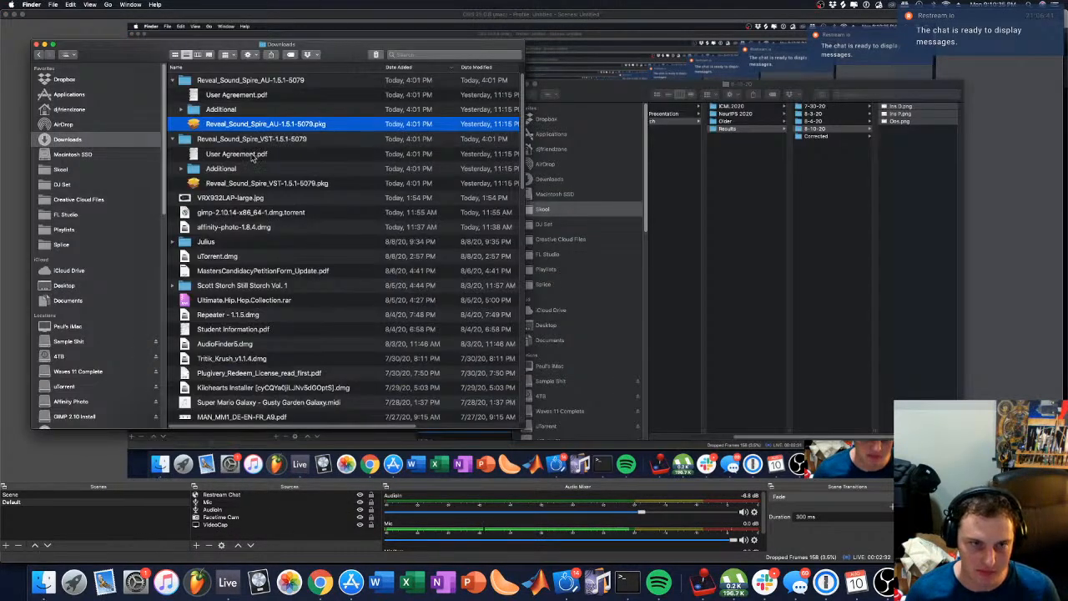
left_click(71, 288)
left_click(72, 300)
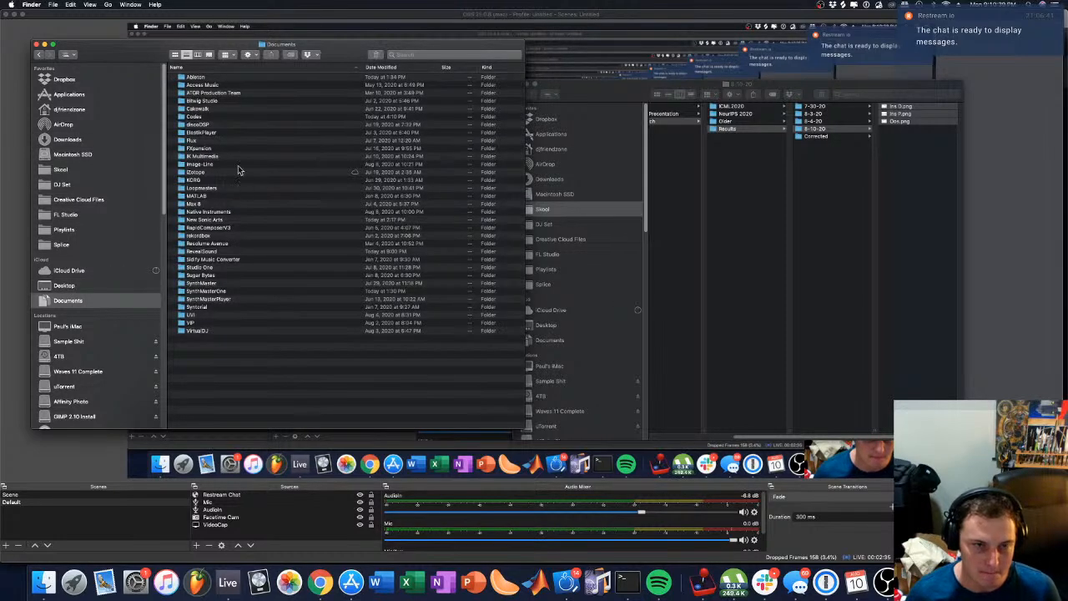
Step: Open the Vice folder inside New Sonic Arts in the Documents folder
double_click(220, 221)
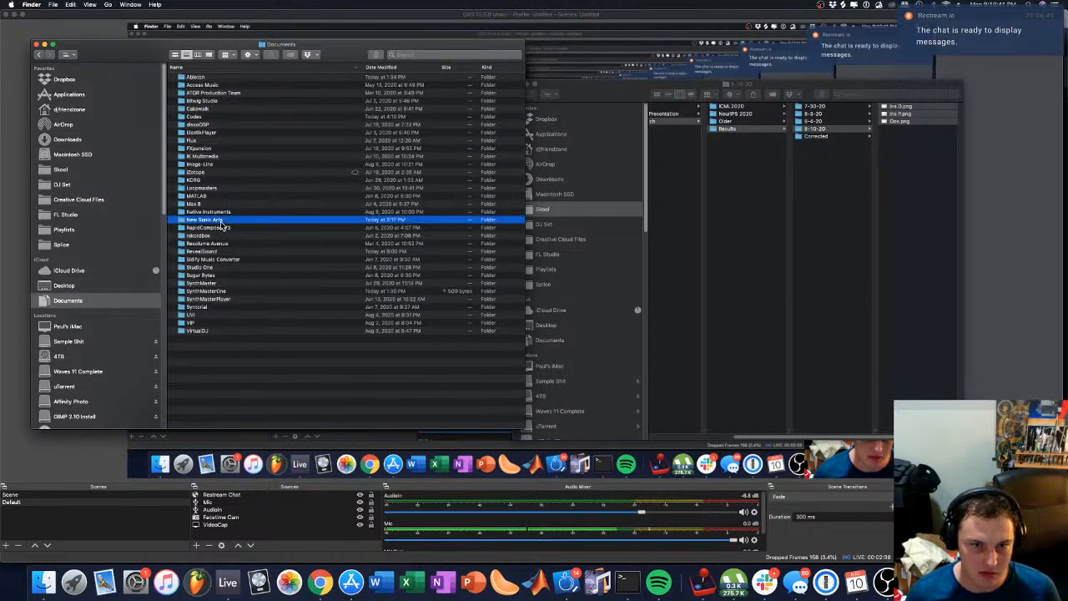
double_click(225, 81)
double_click(216, 81)
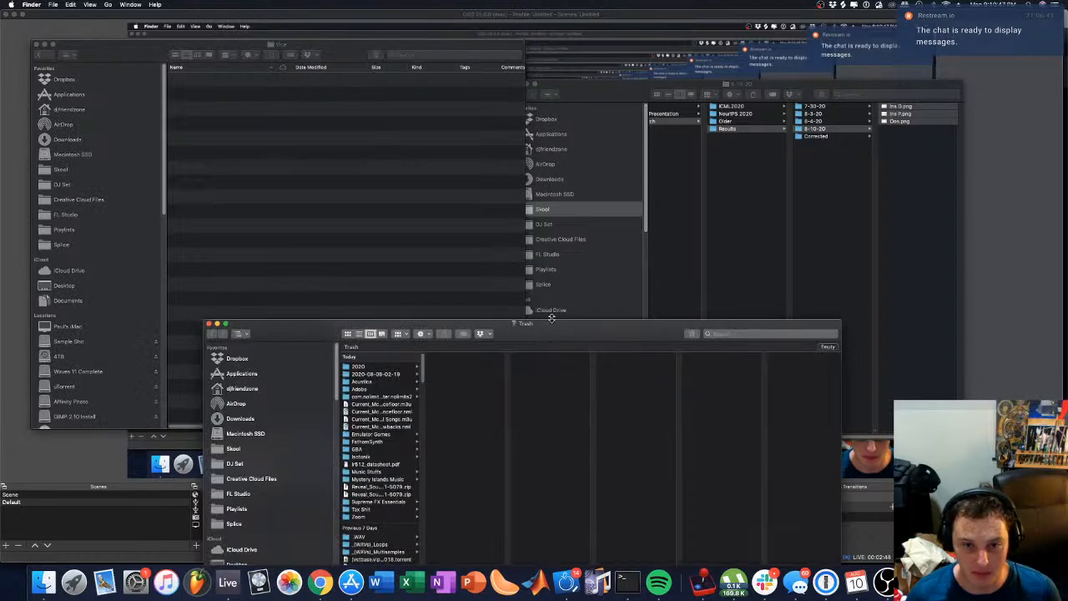
Step: Search the Trash for "125" and "vice" to look for the missing Vice samples
left_click(761, 334)
type("125")
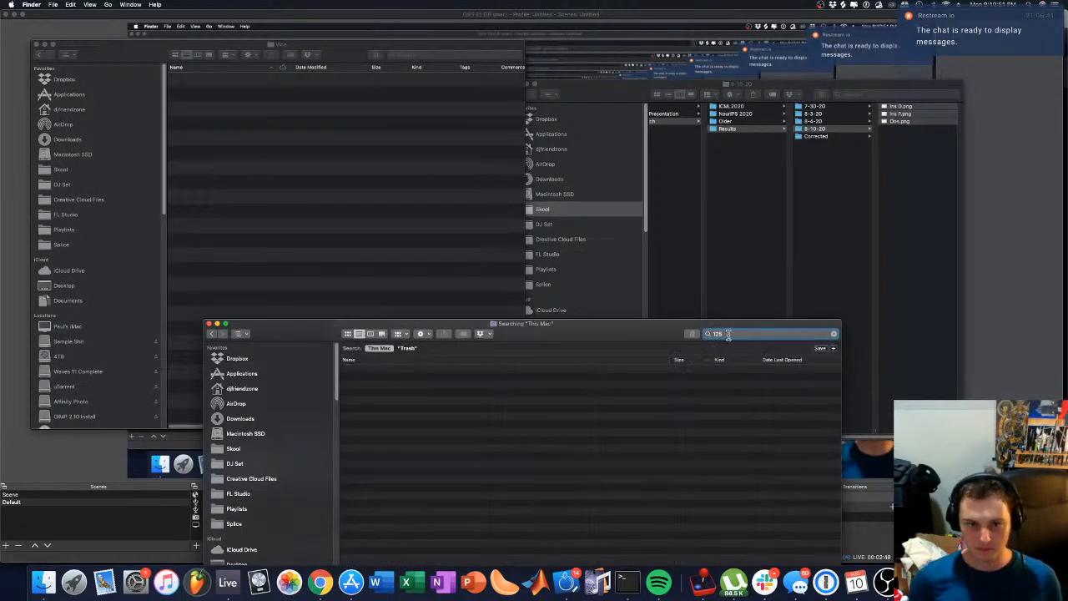
left_click(408, 348)
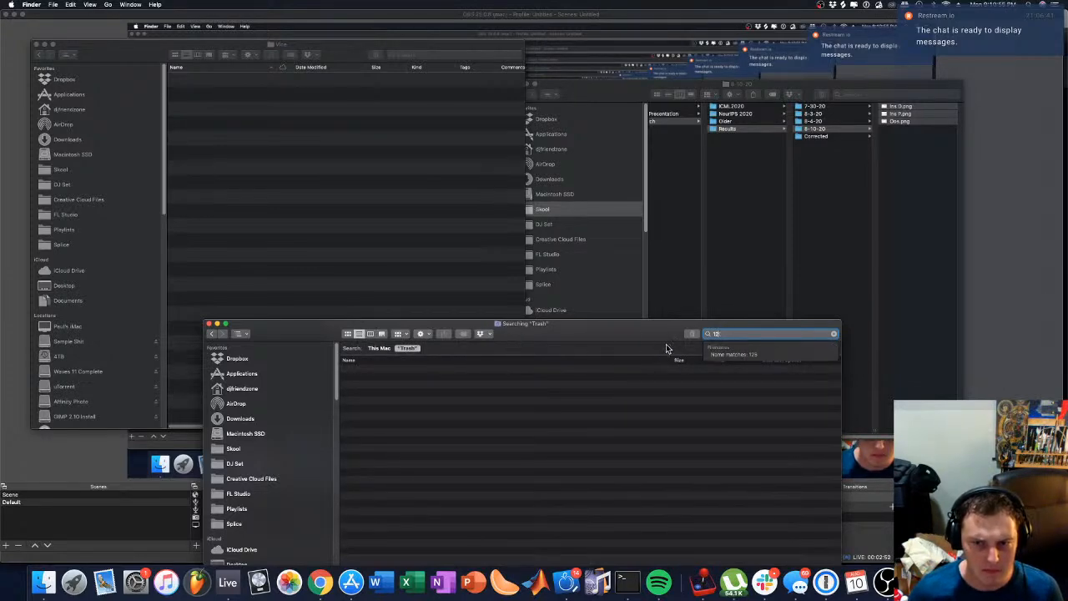
key("BackSpace")
key("BackSpace")
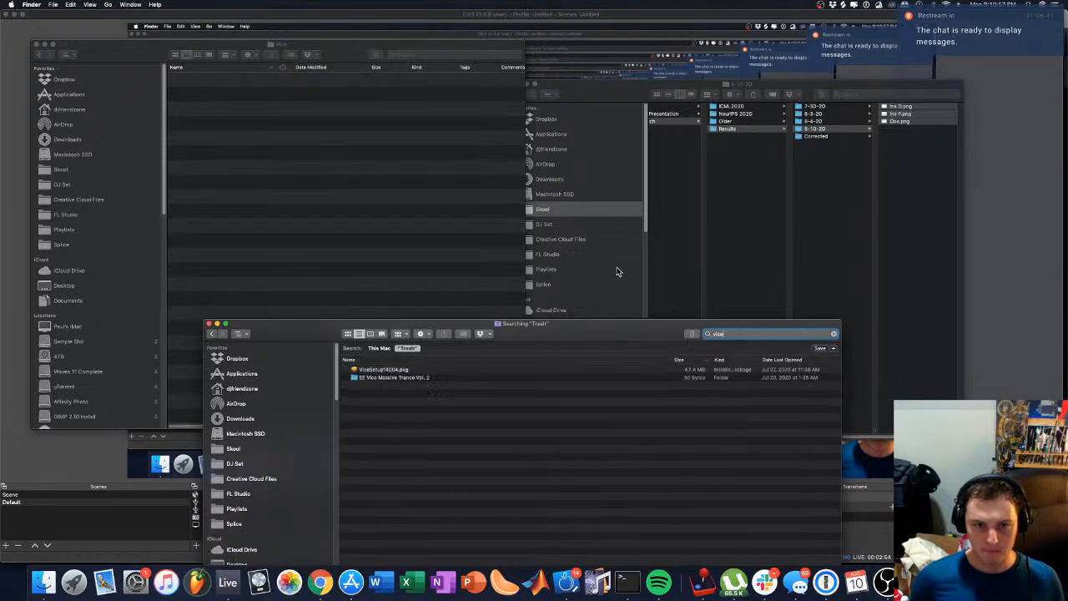
left_click(778, 334)
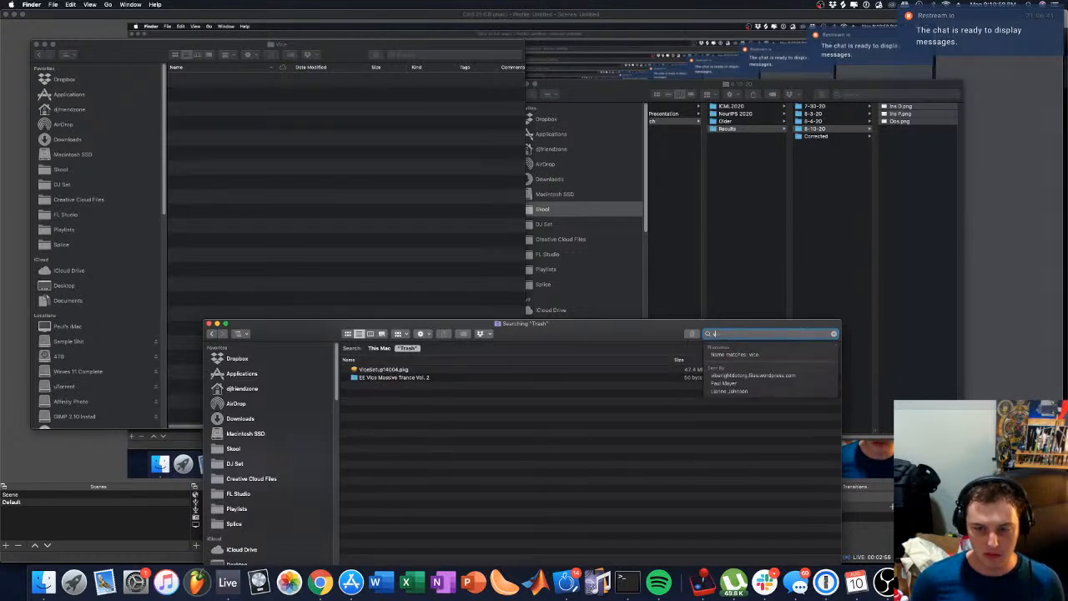
key("BackSpace")
type("tr")
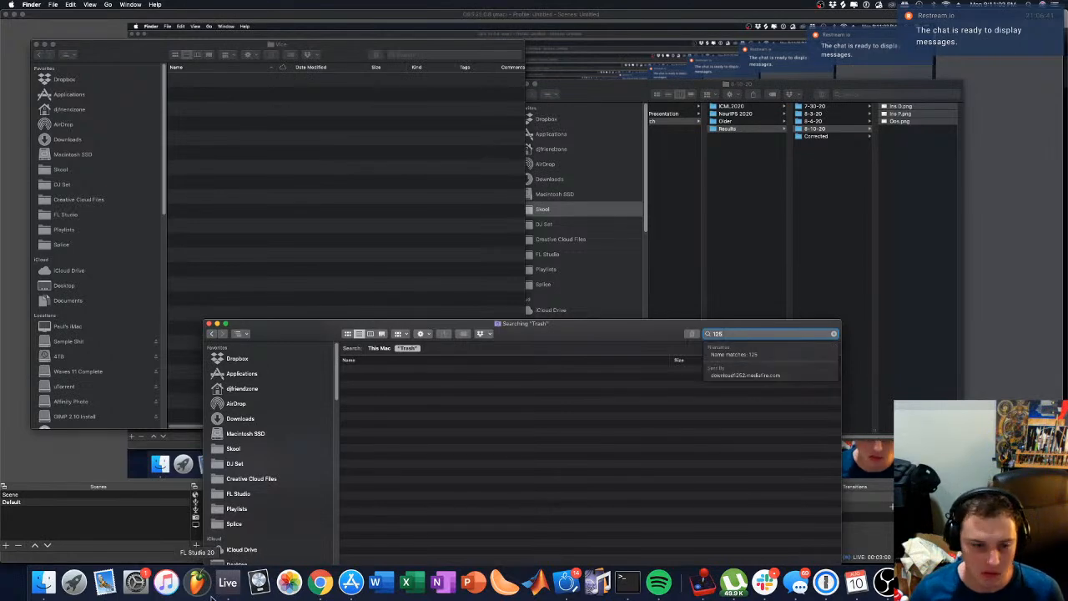
Step: Minimize the OBS, Finder and browser windows to return to the SM set in Ableton Live
left_click(15, 15)
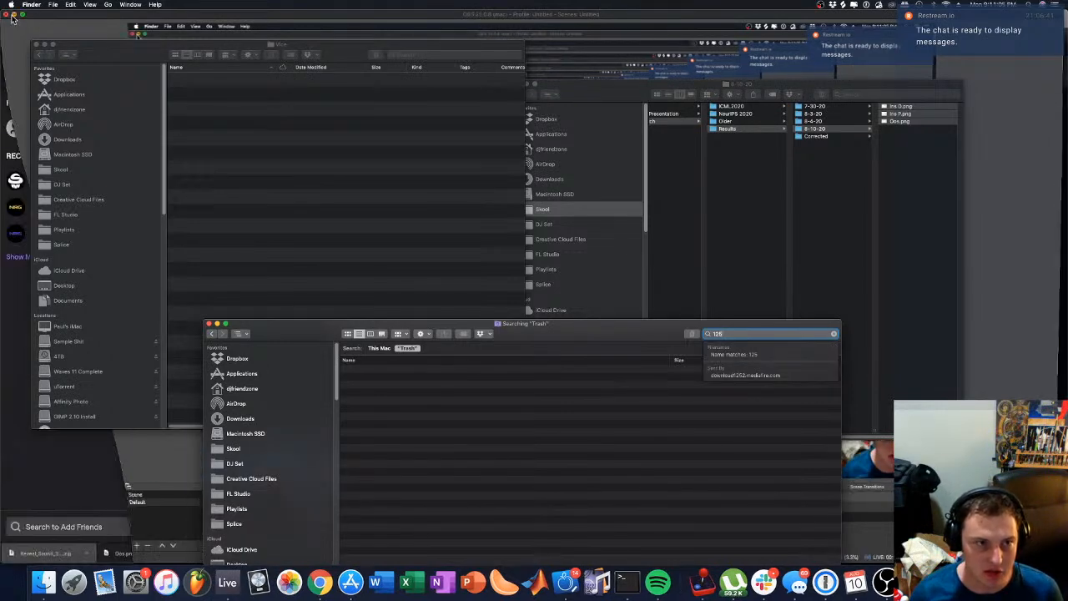
left_click(45, 45)
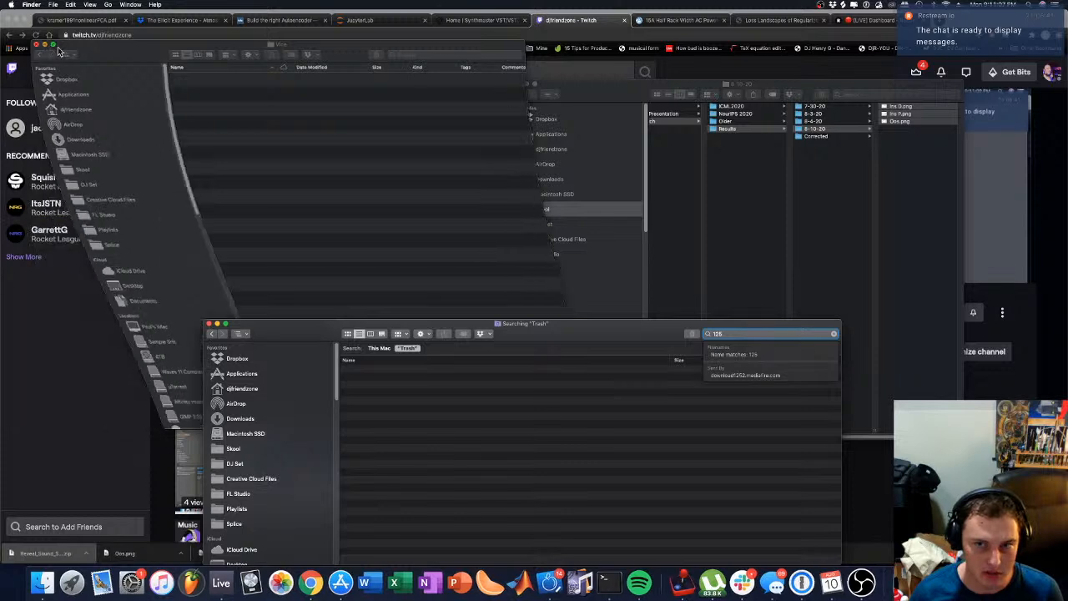
left_click(518, 85)
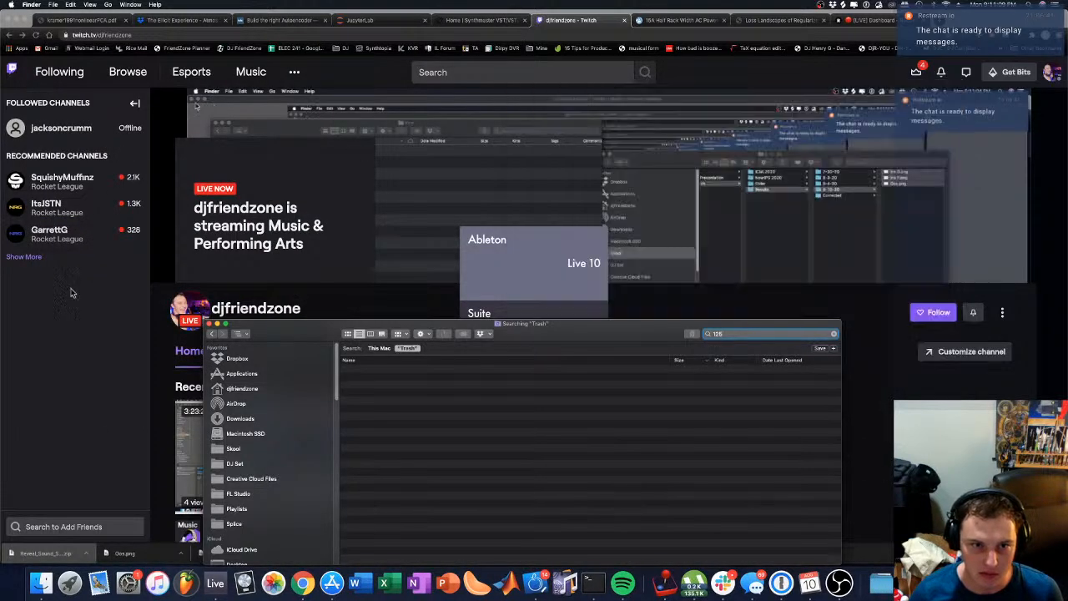
left_click(15, 20)
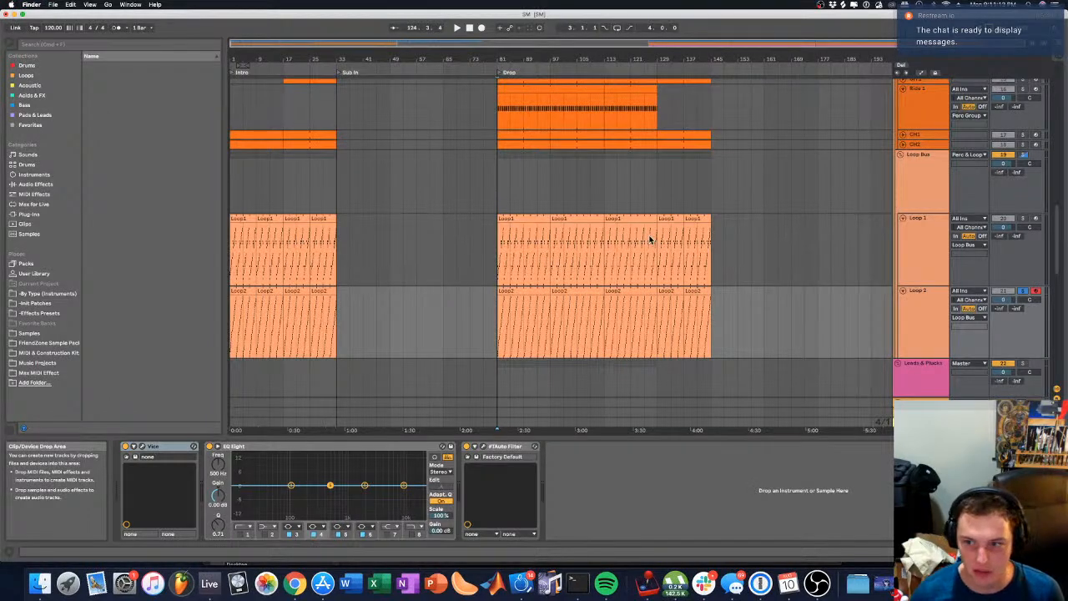
Step: Open Vice on the Loop 1 track and discard its missing sample Vice-125-01.wav
left_click(916, 242)
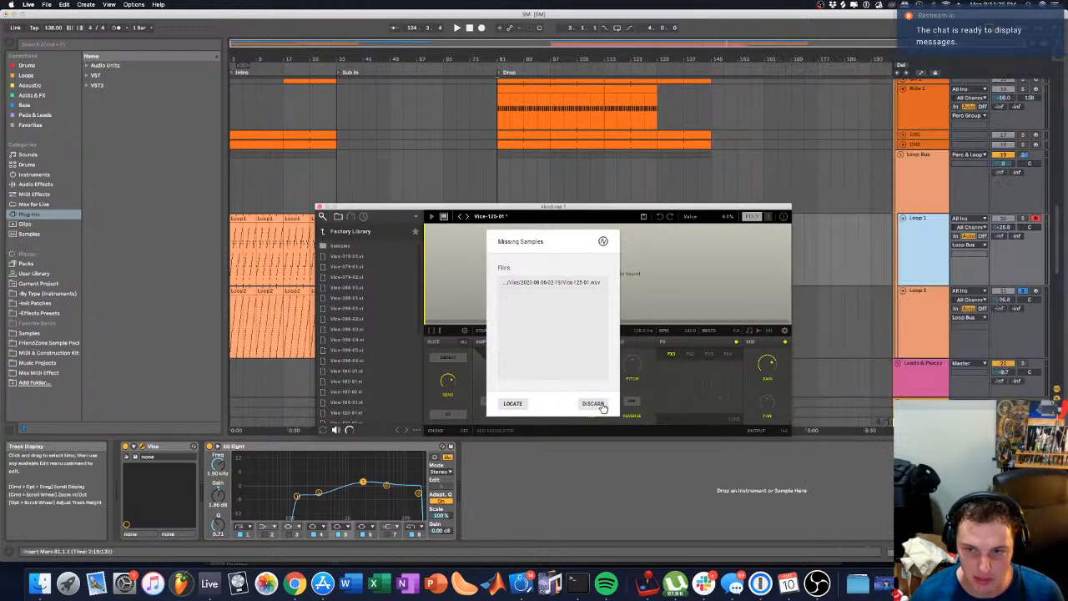
left_click(592, 404)
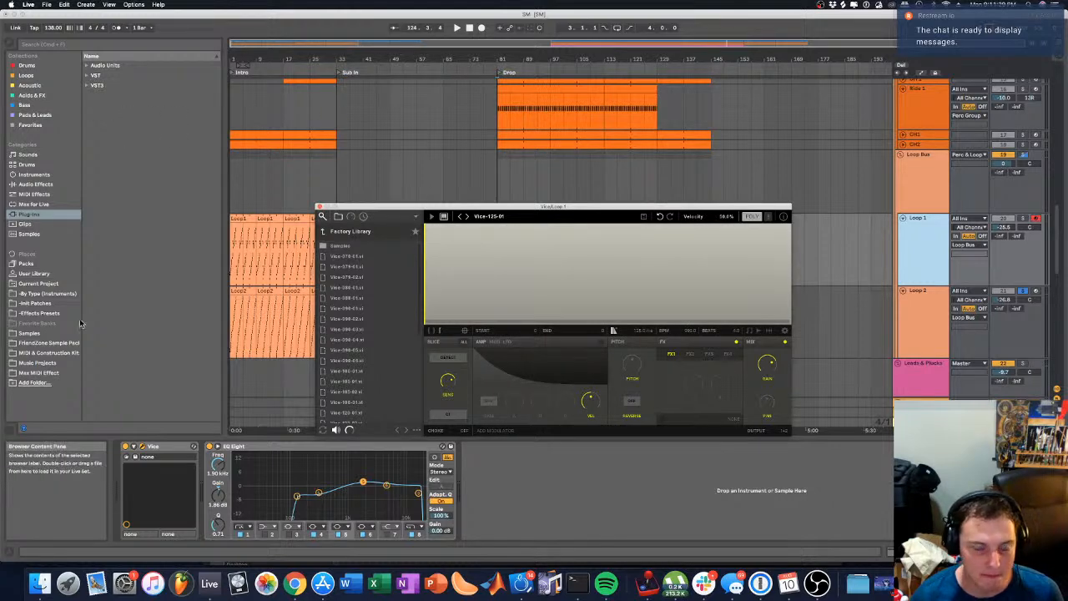
Step: Browse the Samples place to the Perc Loops folder under Loops in the FriendZone Sample Pack
left_click(40, 354)
left_click(38, 334)
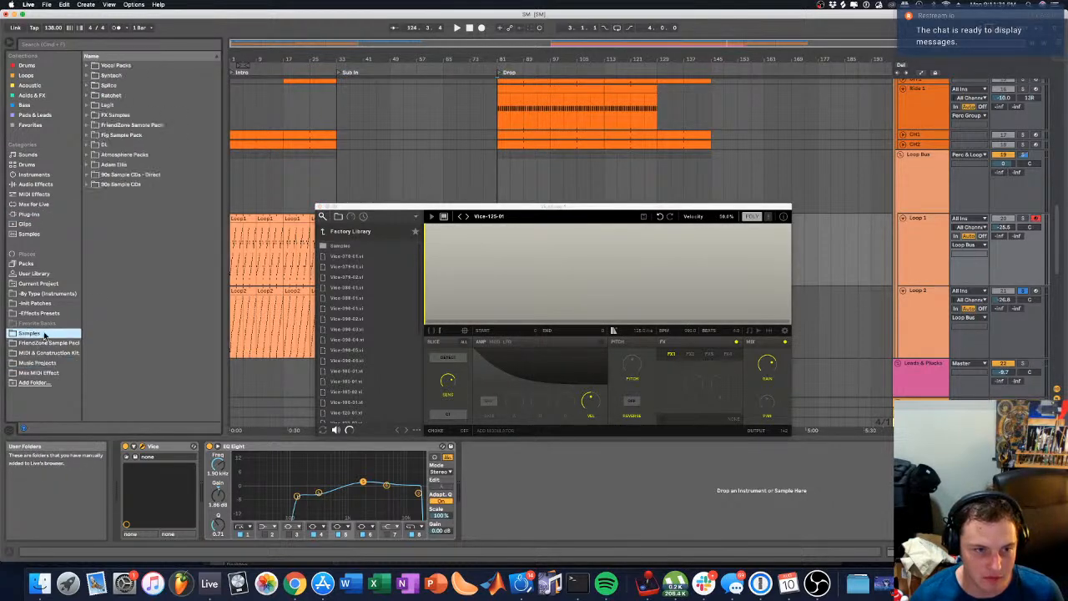
left_click(120, 98)
left_click(120, 87)
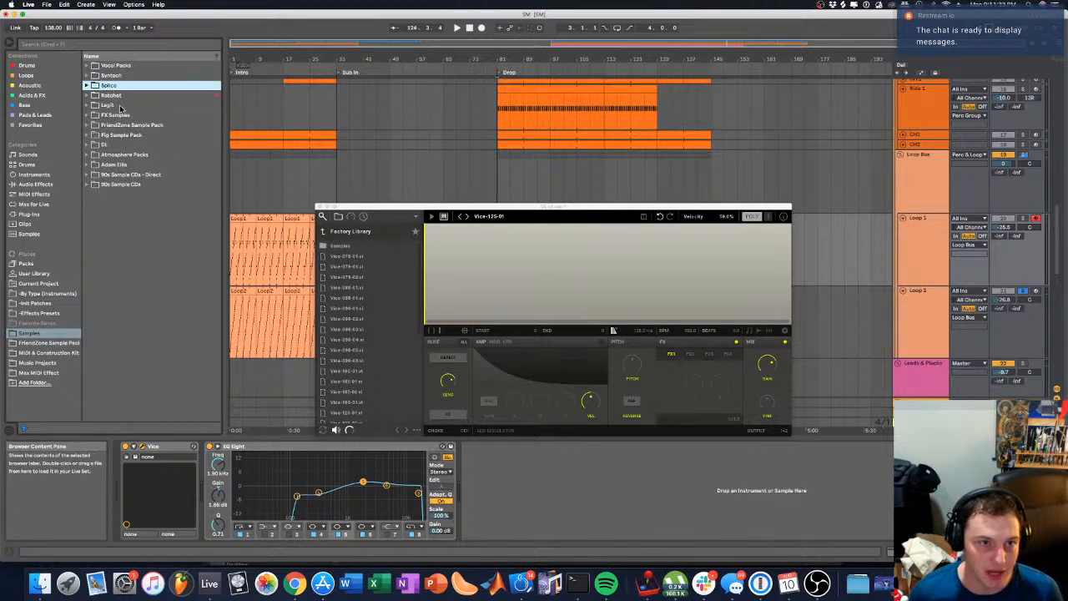
key("Down")
key("Down")
key("Down")
key("Down")
key("Down")
key("Right")
key("Down")
key("Down")
key("Down")
key("Down")
key("Down")
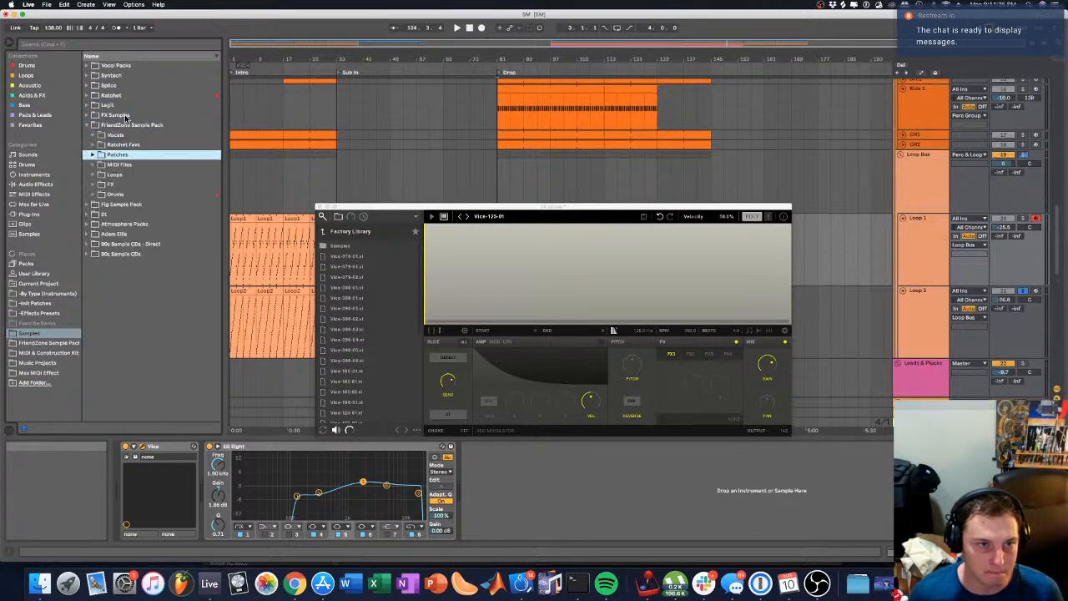
key("Right")
key("Down")
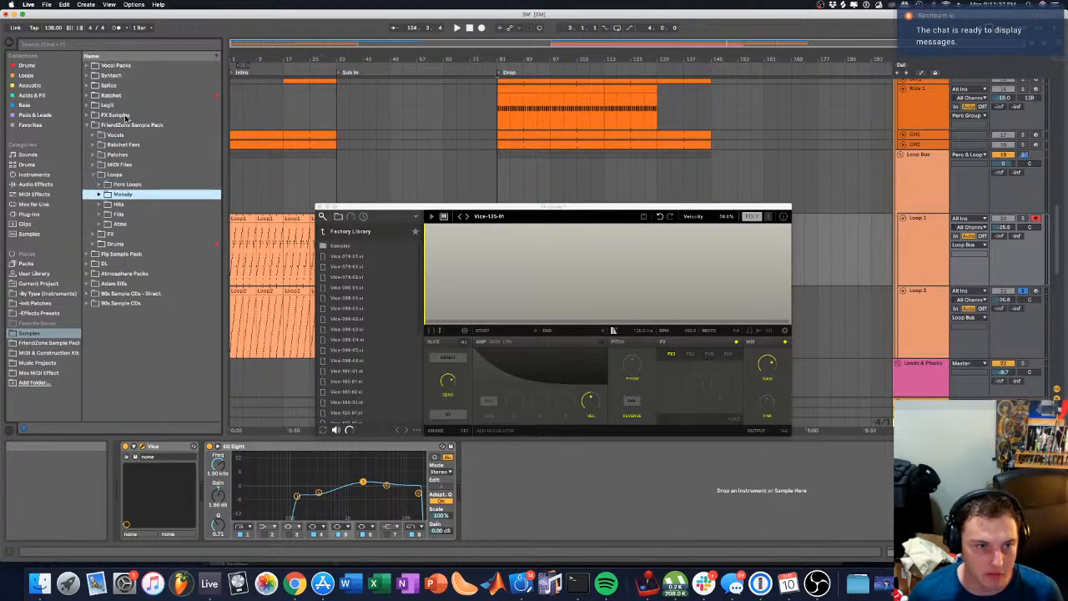
key("Right")
Step: Load Percussion Loop.wav into Vice on Loop 1, play the drop and move the Vice window clear of the loop clips
key("Down")
key("Down")
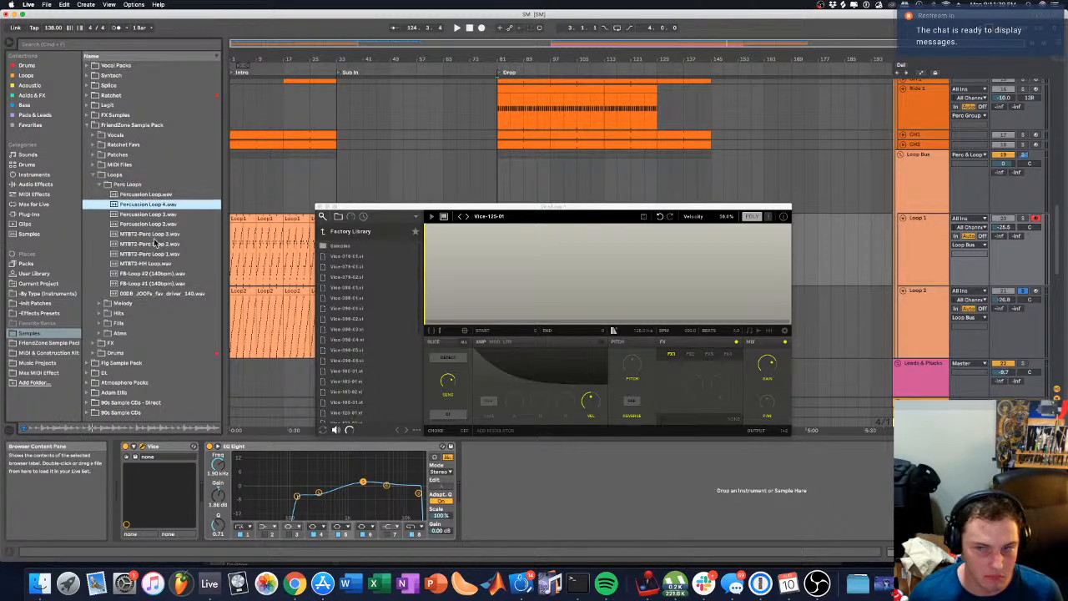
key("Up")
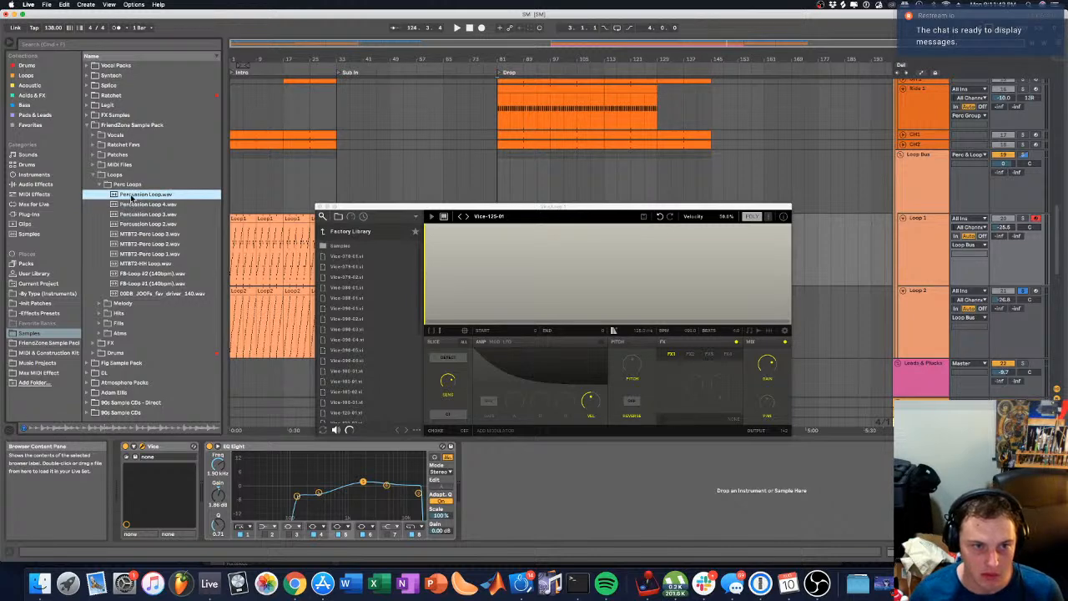
left_click_drag(632, 293, 630, 292)
left_click_drag(573, 206, 792, 165)
key("space")
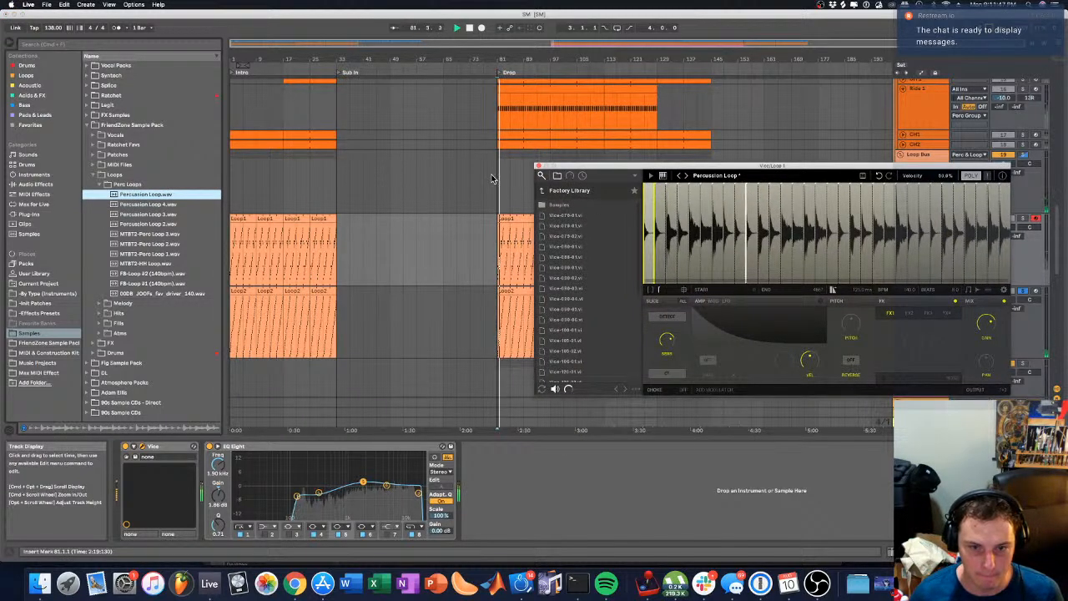
left_click_drag(668, 166, 511, 34)
Step: Select the Loop 2 track and check its Vice device
left_click(928, 311)
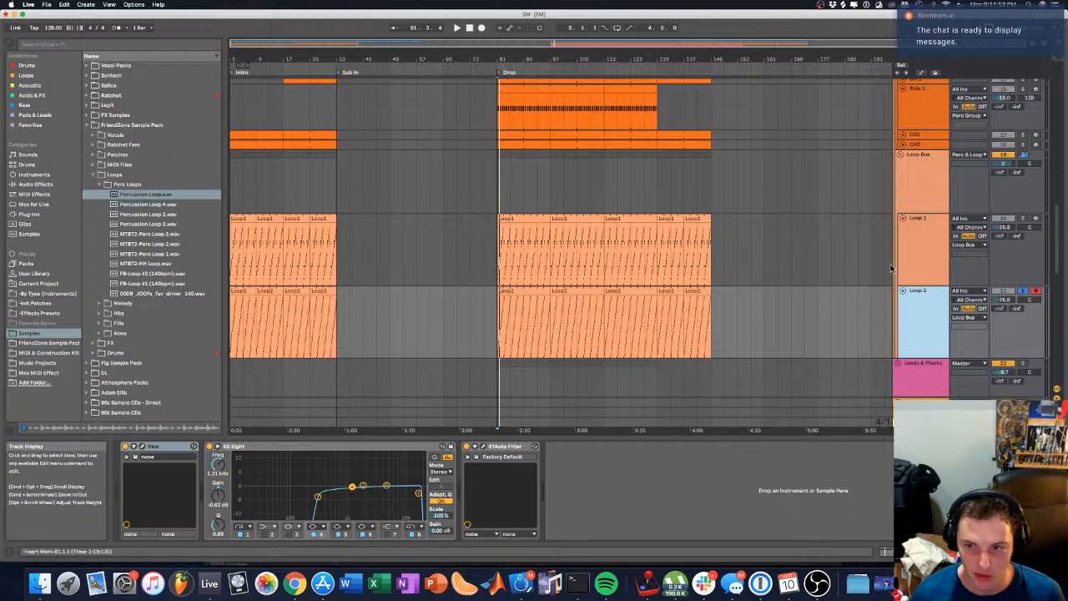
left_click(142, 446)
left_click(142, 446)
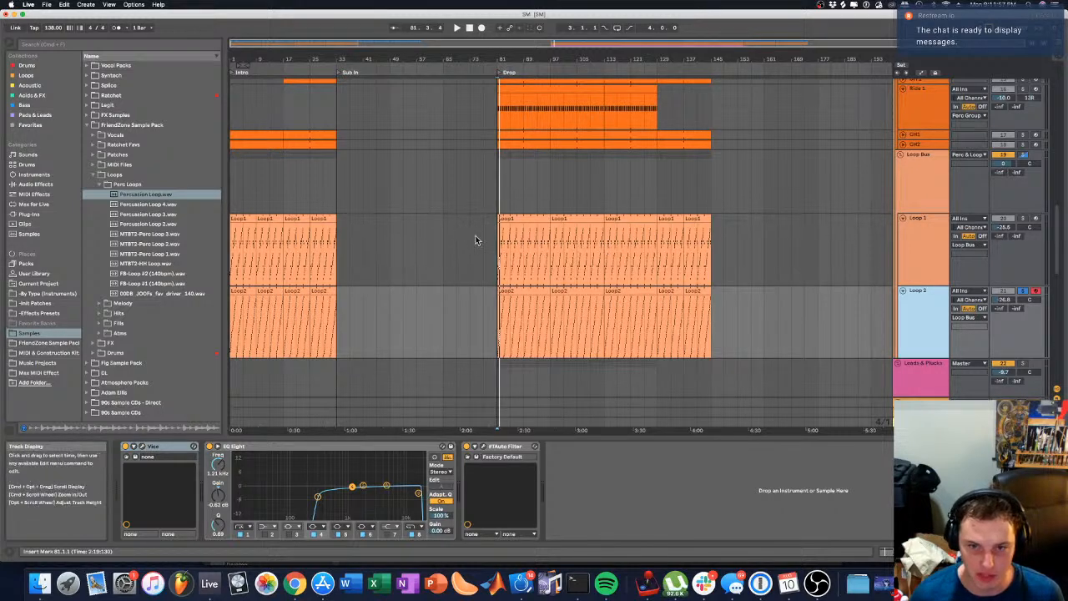
Step: Solo Loop 1 while playing the drop from bar 81, then stop playback and unsolo the track
left_click(508, 218)
key("space")
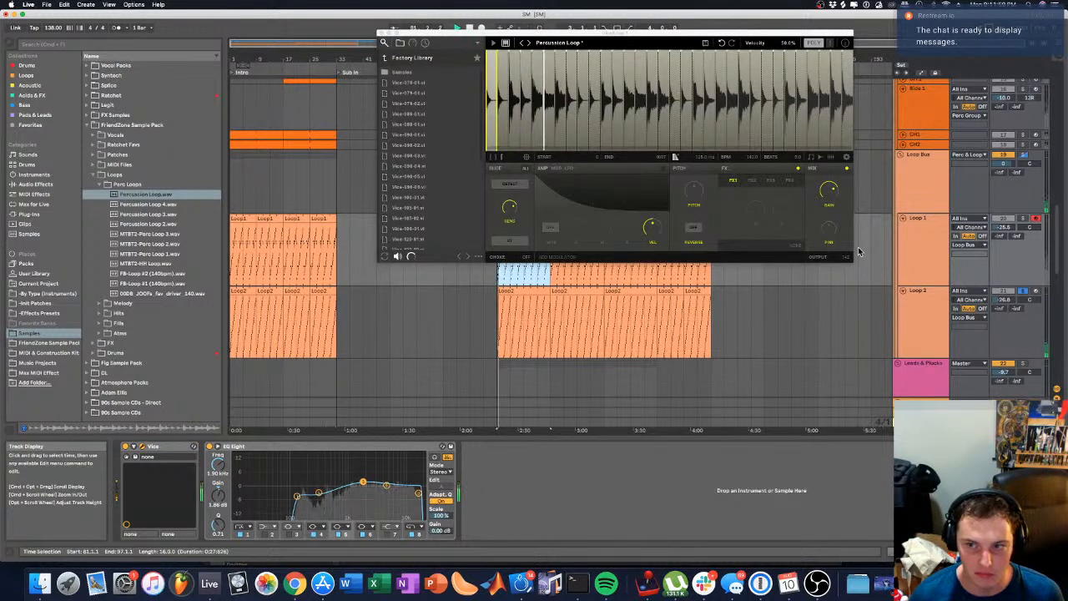
left_click(1023, 219)
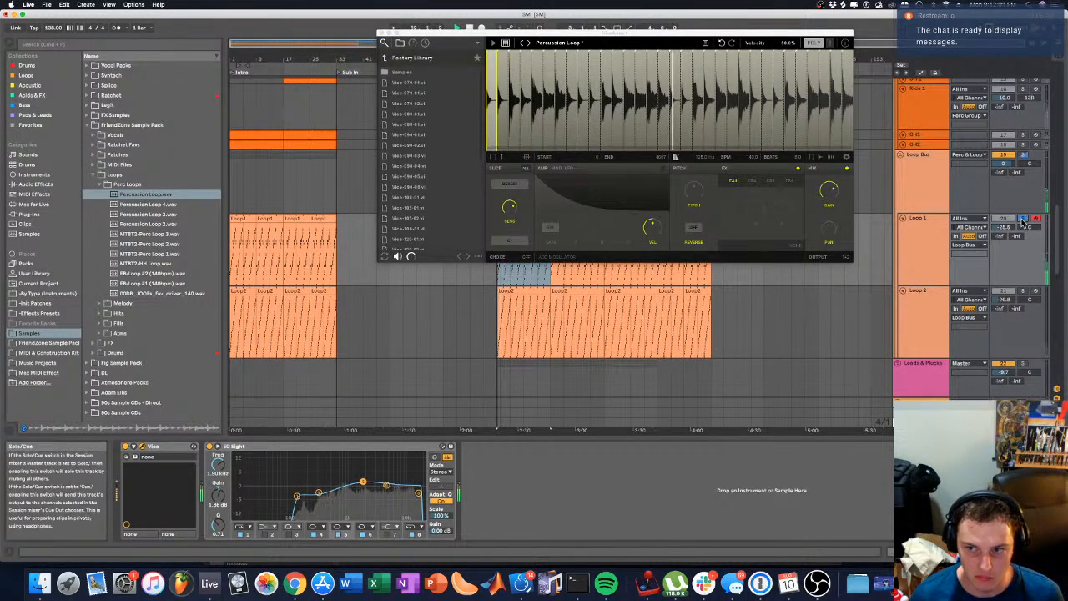
left_click(934, 242)
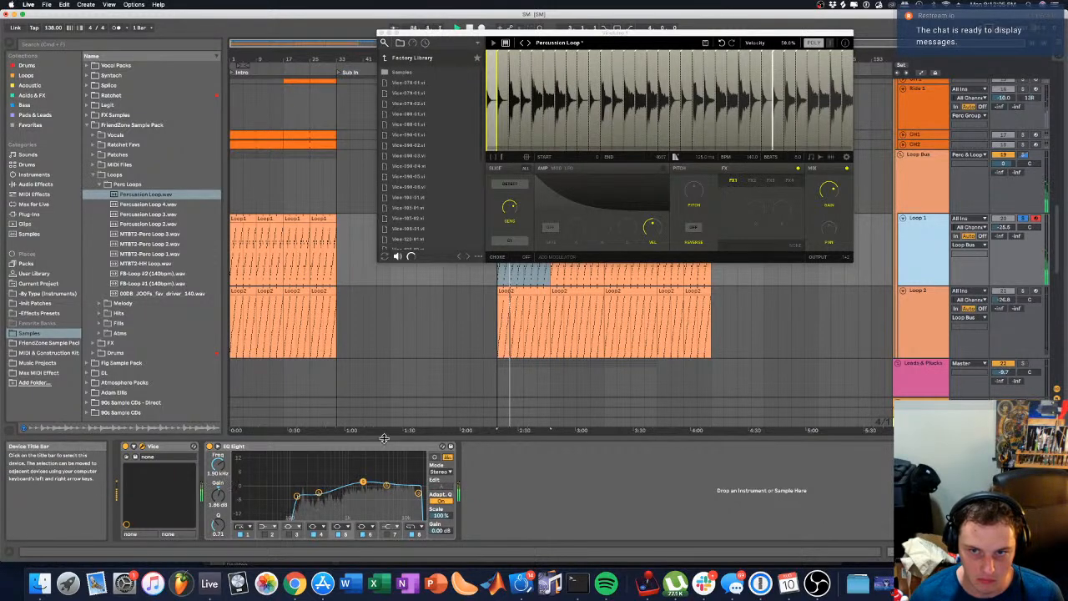
key("space")
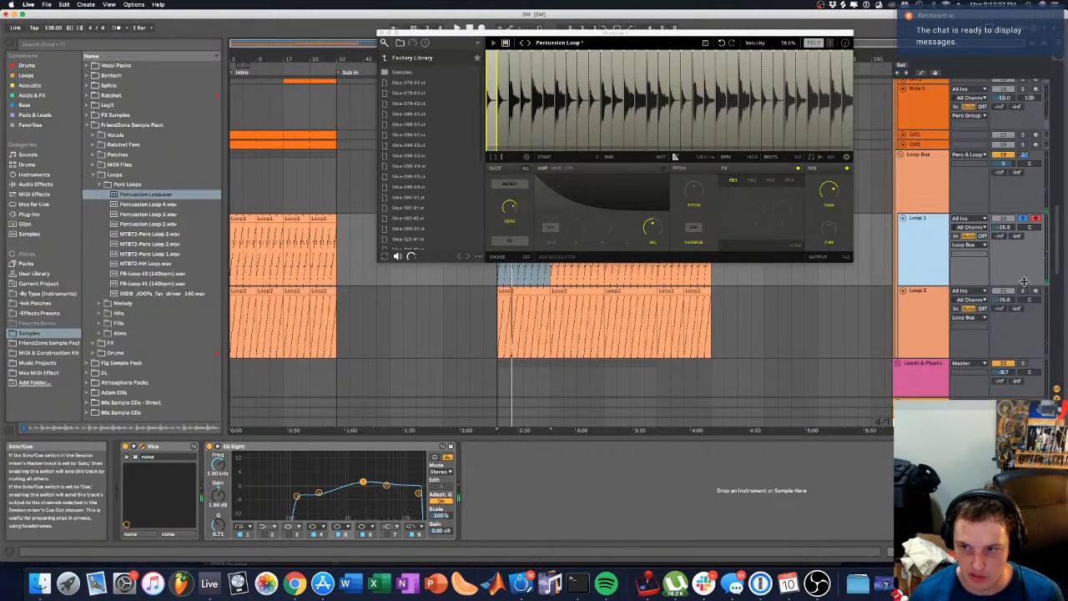
left_click(1023, 219)
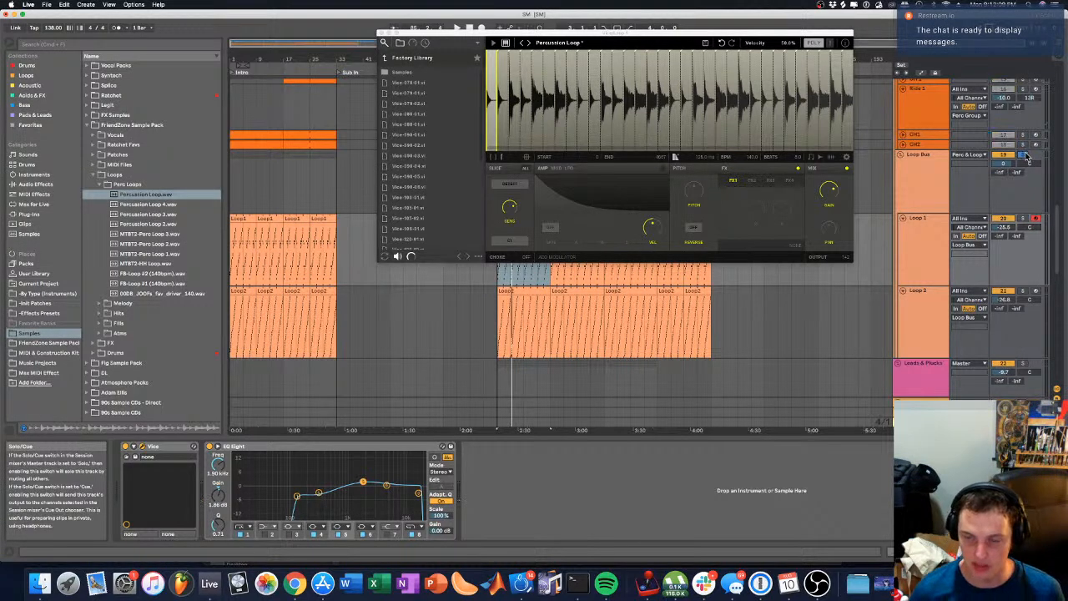
Step: Solo the Kick & Bass group and play the arrangement from the Sub In marker at bar 33
scroll(1022, 183, "up", 10)
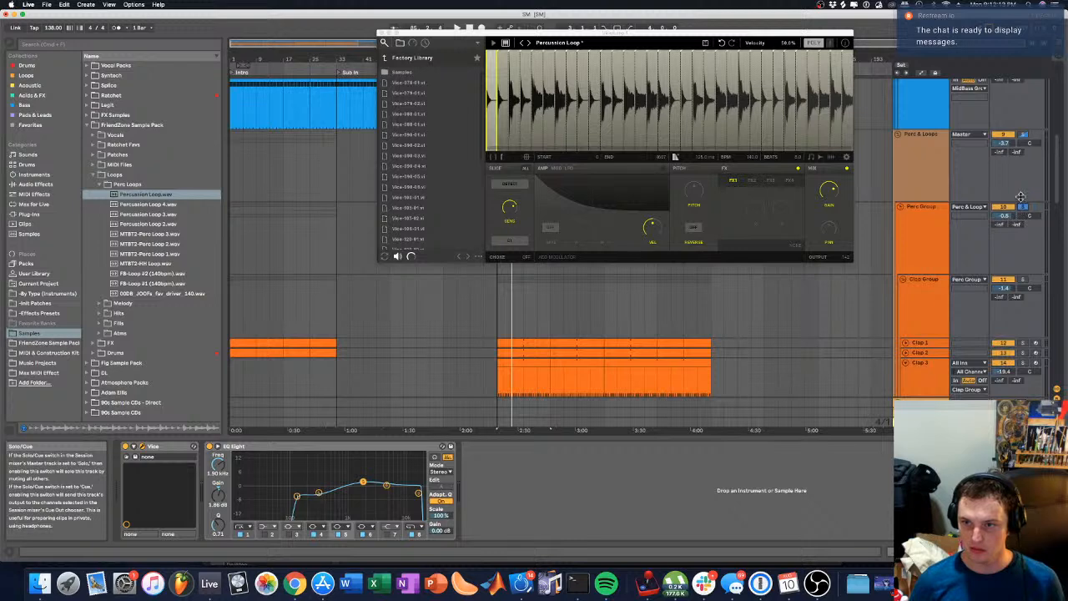
scroll(1020, 198, "up", 6)
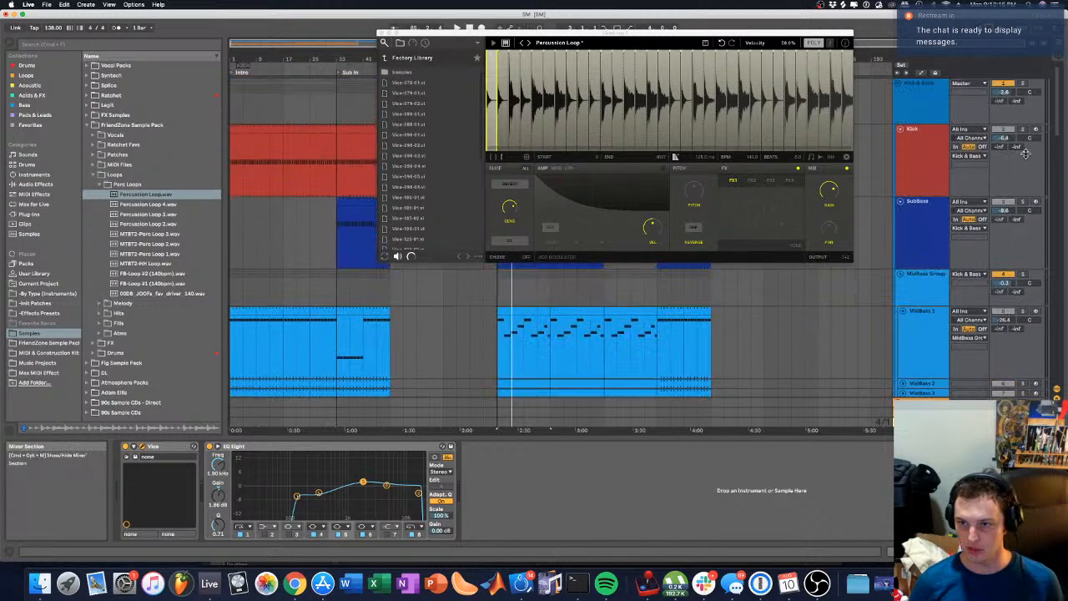
key("space")
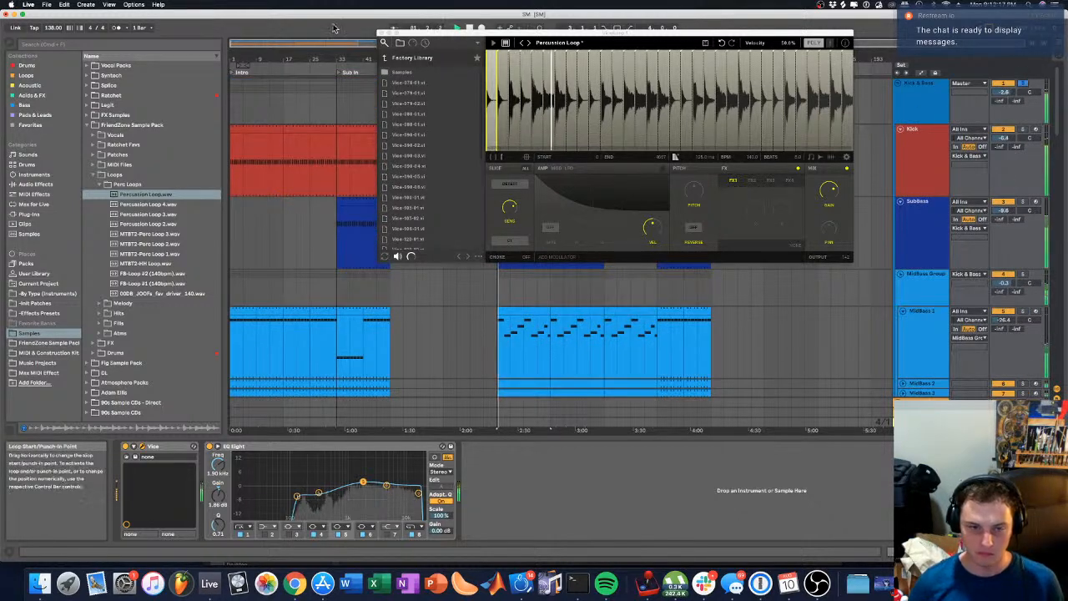
left_click(334, 102)
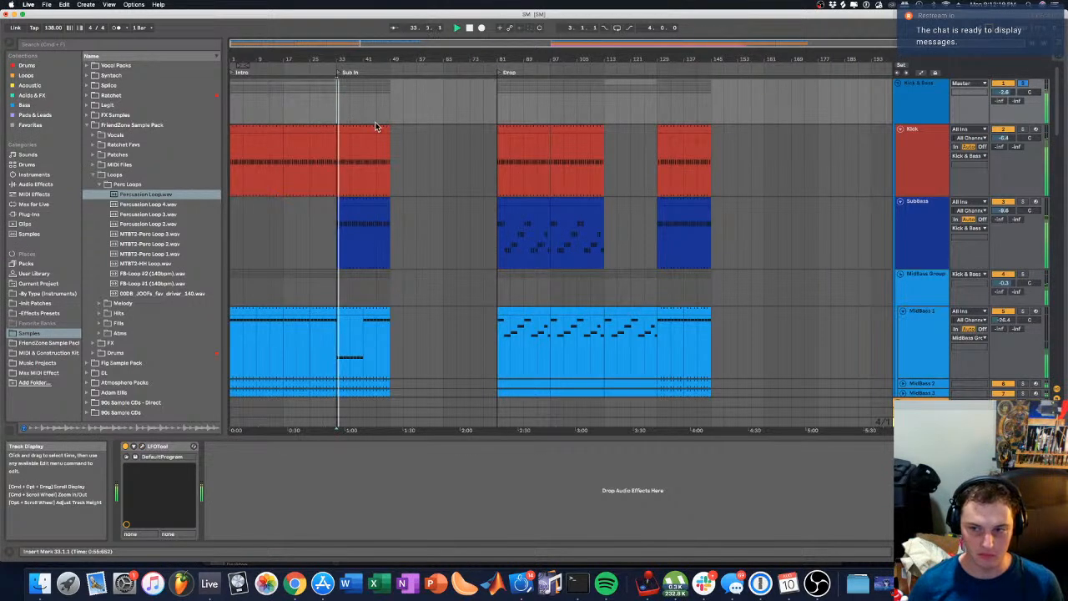
Step: Play the drop from bar 81 with Kick & Bass and Perc & Loops soloed, then select the Loop 2 track
scroll(544, 276, "down", 8)
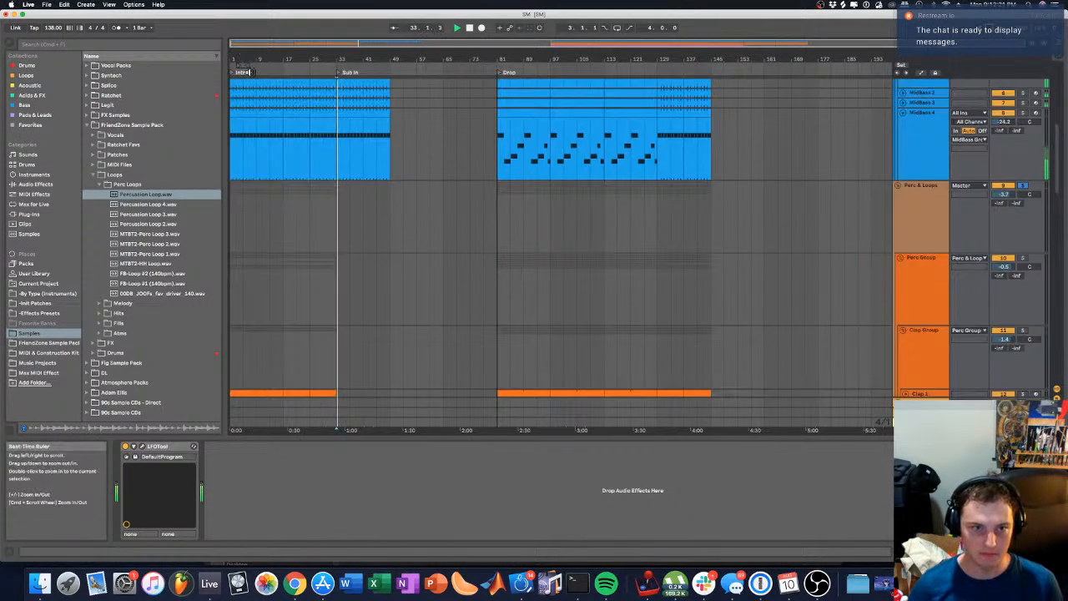
left_click(499, 127)
key("space")
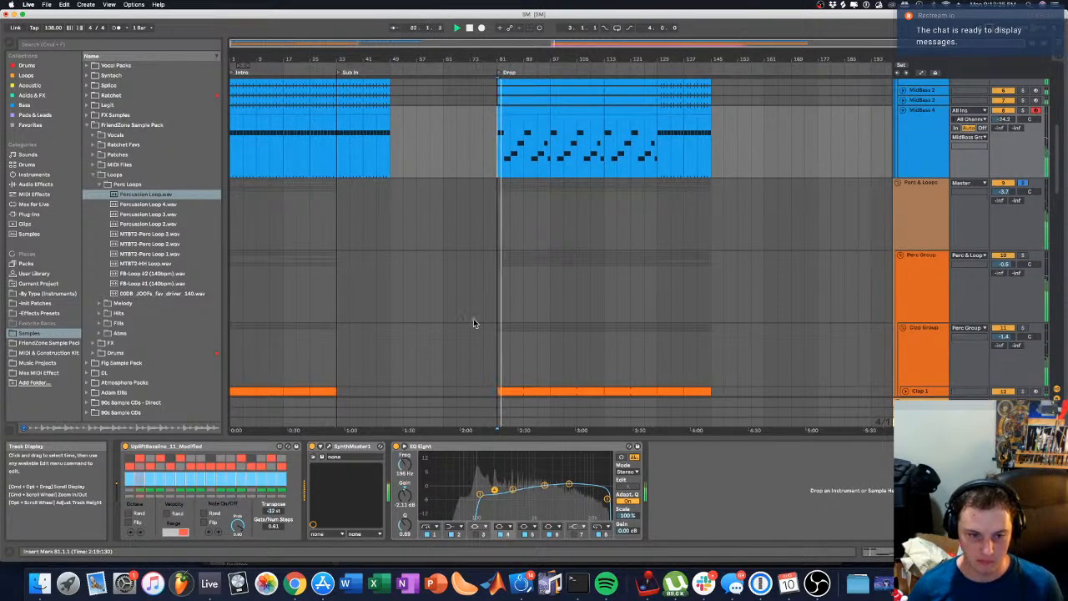
scroll(833, 294, "down", 10)
scroll(839, 292, "down", 3)
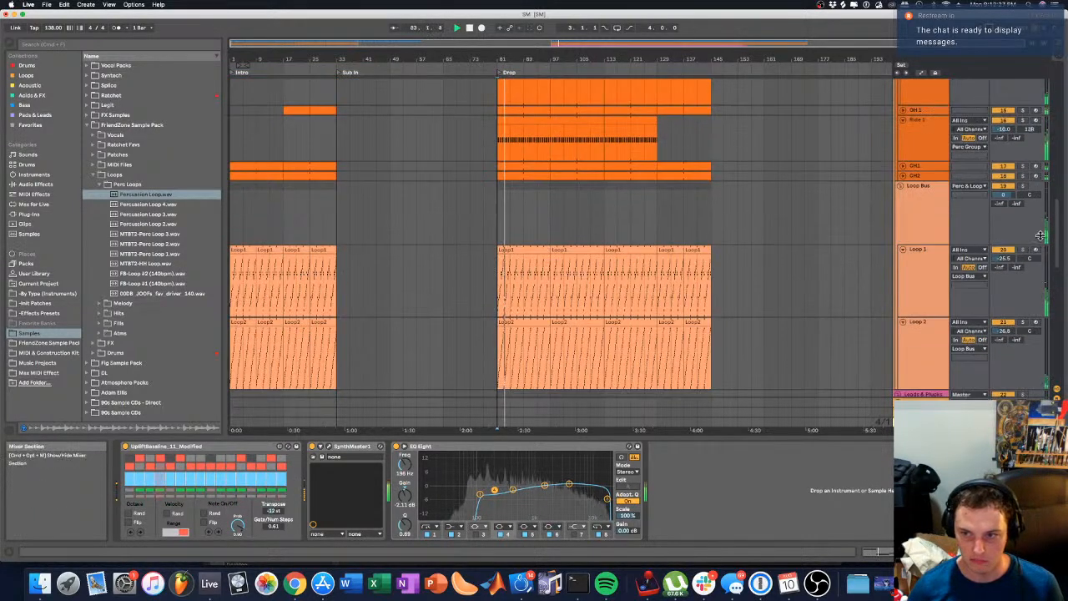
left_click(923, 349)
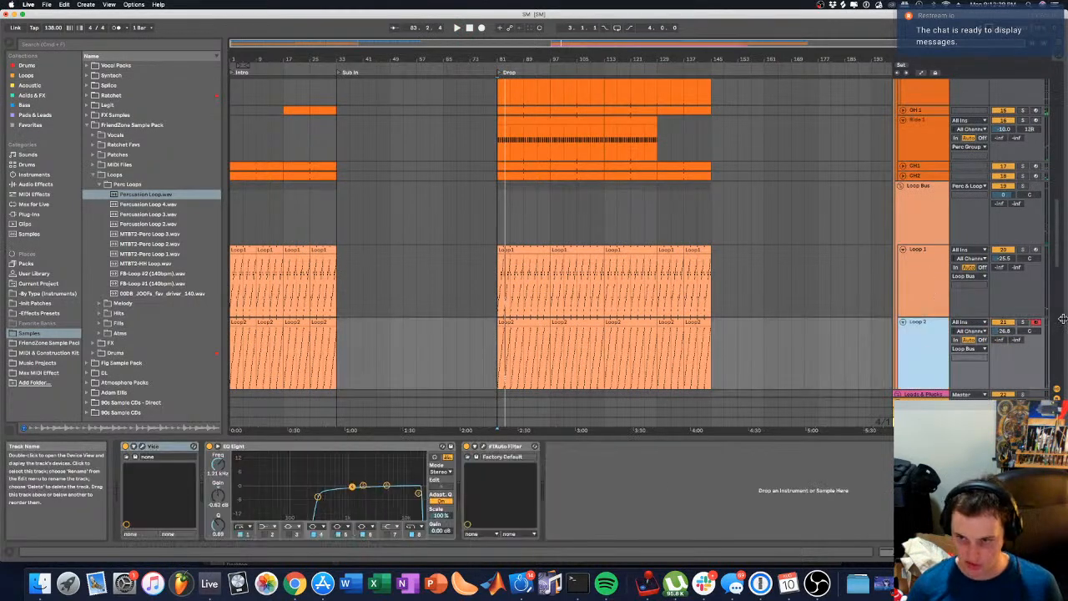
Step: Raise the Dry level of Loop 2's Auto Filter to -1.02 dB and adjust an EQ Eight band to 2.50 kHz at -0.87 dB
left_click(482, 446)
left_click_drag(587, 344, 585, 317)
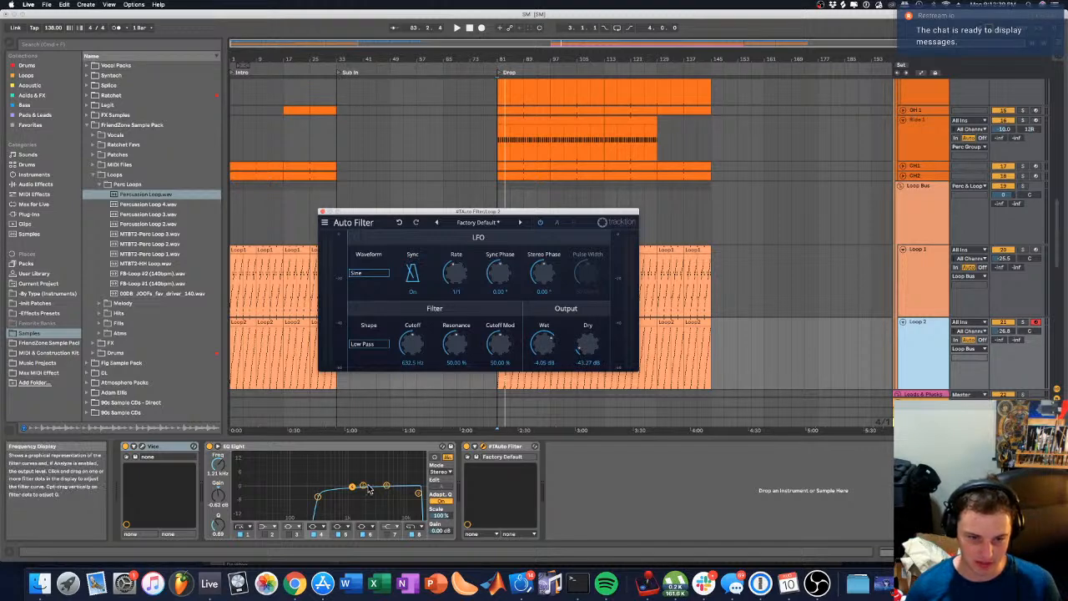
left_click_drag(367, 485, 363, 470)
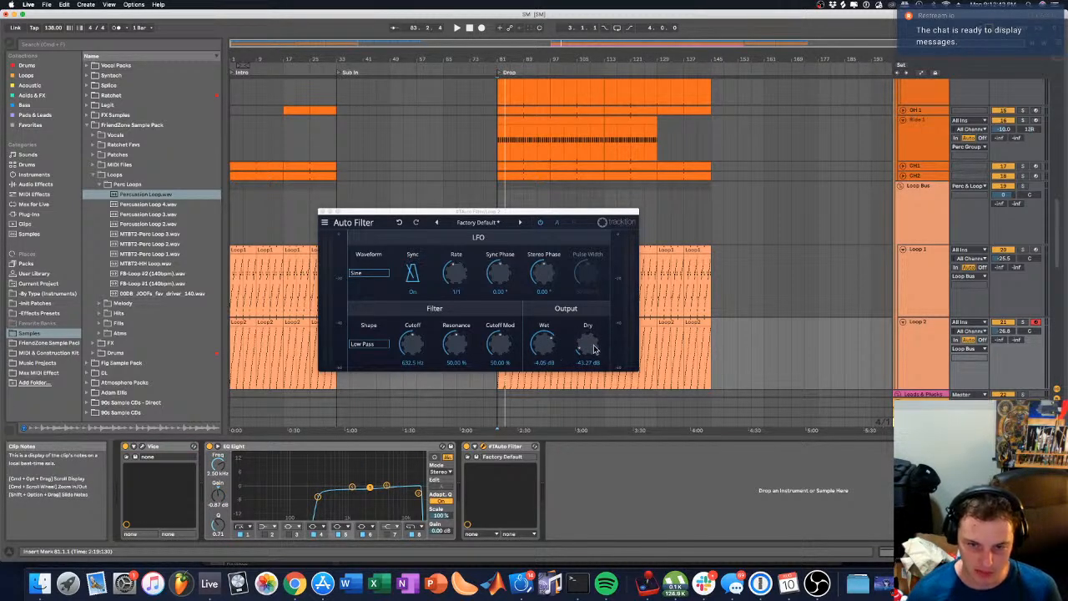
left_click_drag(595, 351, 592, 313)
key("space")
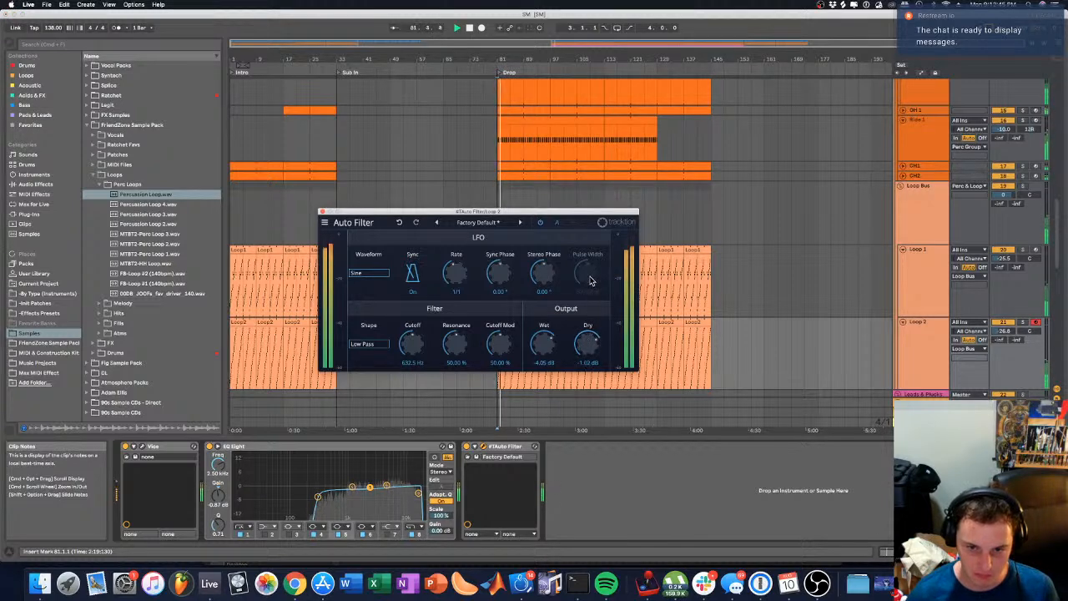
Step: Solo Loop 2 and Loop 1, setting their volumes to -20.9 dB and -17.8 dB, and close the Auto Filter
left_click(1023, 322)
left_click_drag(1002, 334, 1002, 318)
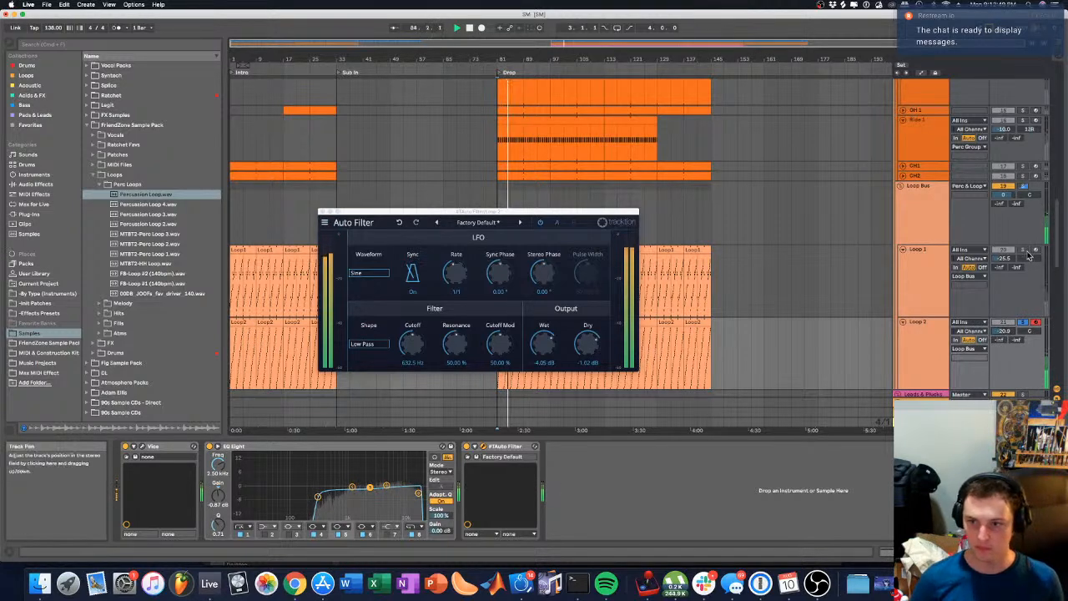
left_click_drag(1002, 258, 1002, 247)
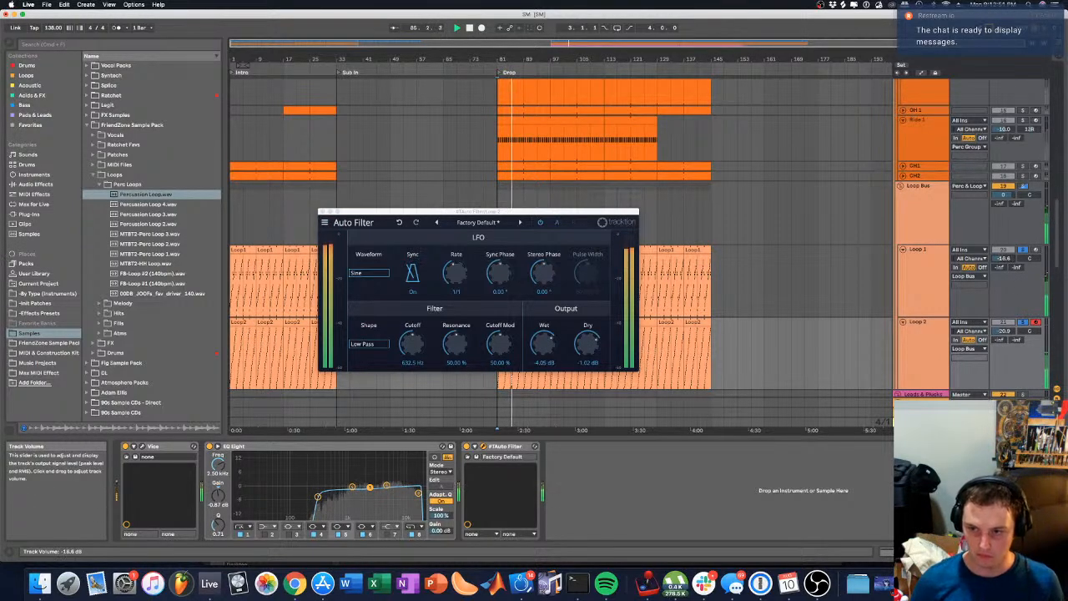
left_click(323, 212)
Step: Open Loop 1's Vice sampler and delete all clips on that track through bar 149
left_click(921, 281)
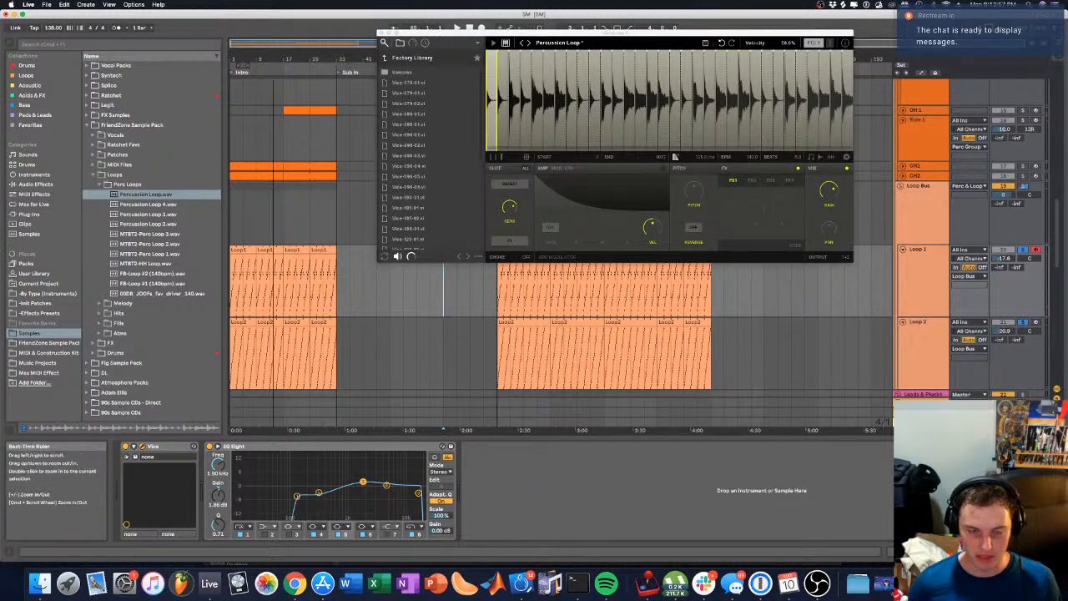
left_click_drag(724, 288, 183, 312)
key("Delete")
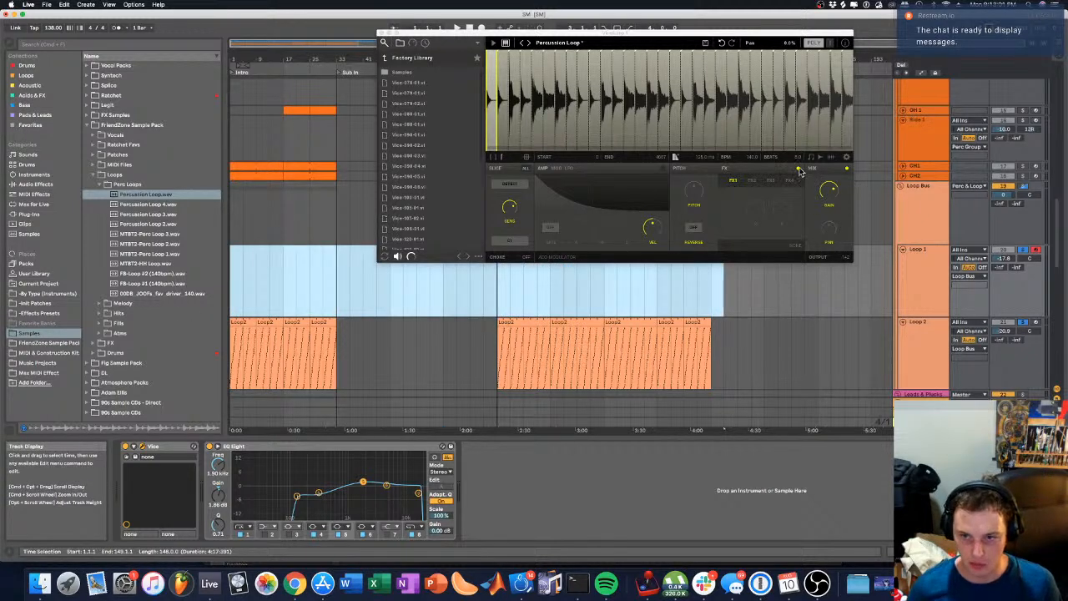
Step: Place Vice's MIDI pattern on Loop 1, extend it to 32 bars, and copy it to the intro and the drop from bar 81
left_click_drag(811, 157, 236, 269)
key("space")
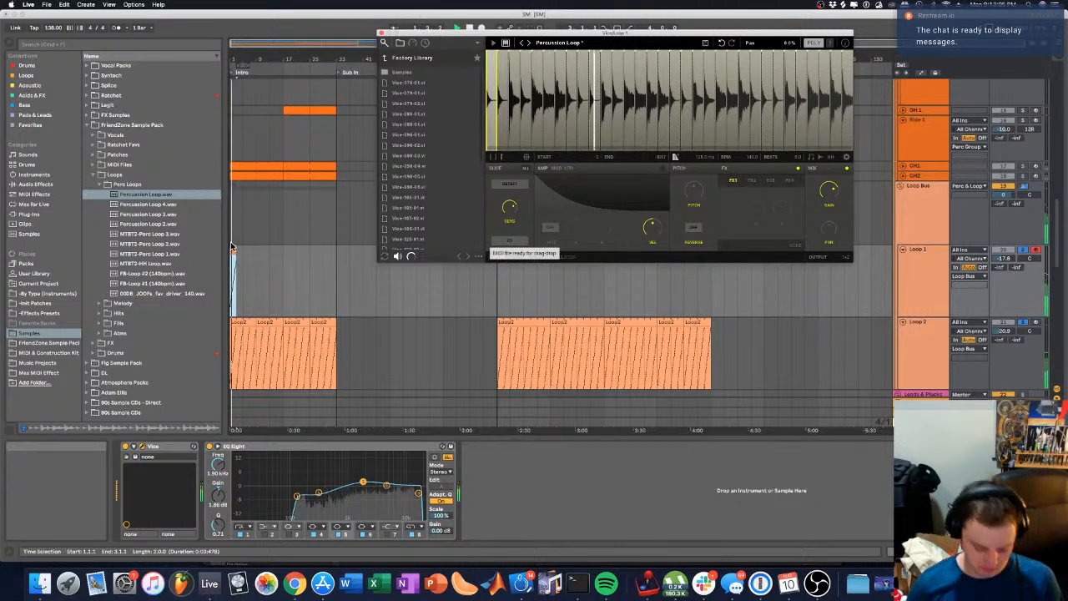
left_click_drag(235, 249, 578, 284)
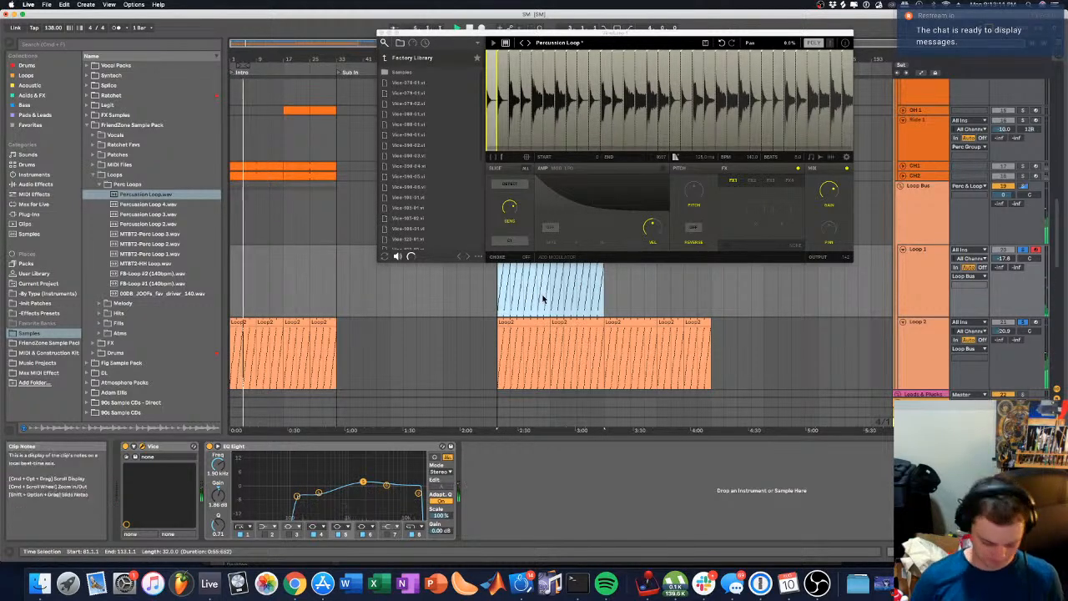
left_click(232, 298)
key("super+v")
Step: Set Loop 1's volume to -23.2 dB, close Vice and stop playback
left_click_drag(1004, 258, 1004, 272)
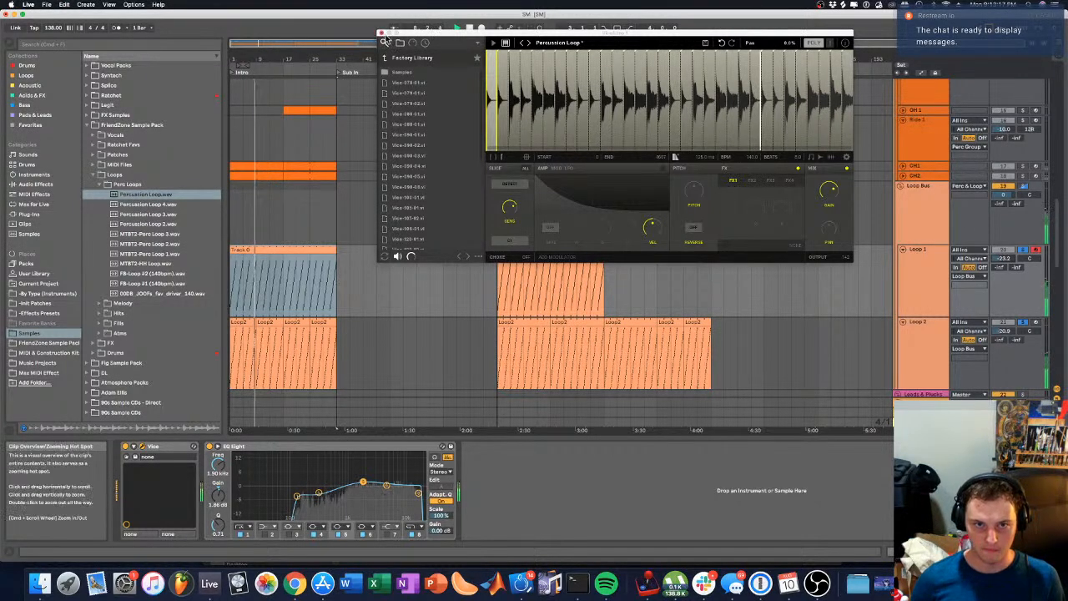
left_click(382, 33)
key("space")
Step: Search the plug-ins for LFOTool and add the VST version to the Loop 1 track
left_click(66, 45)
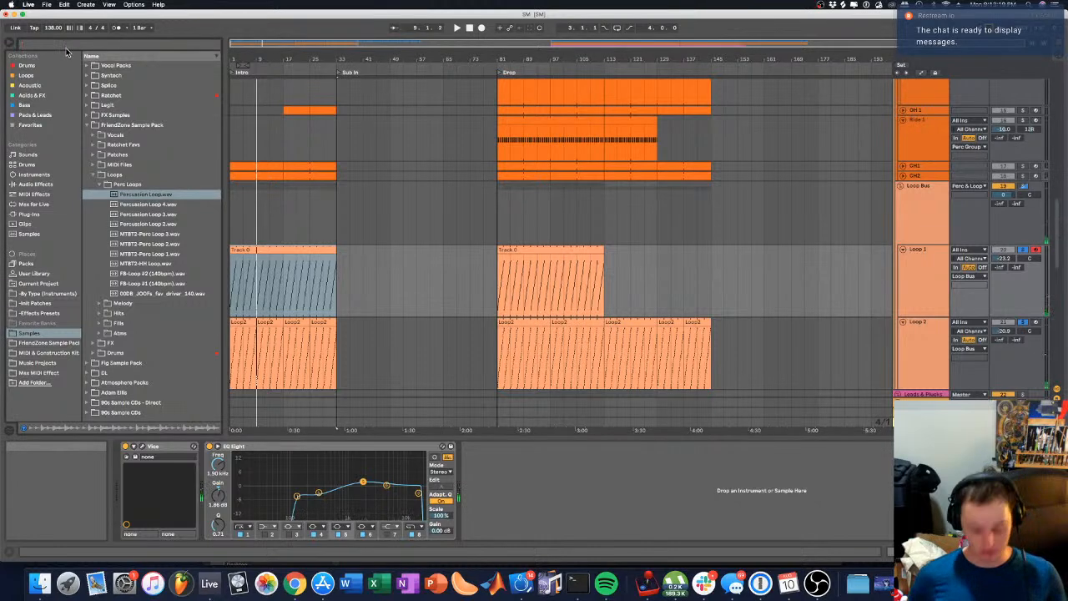
type("LFO T")
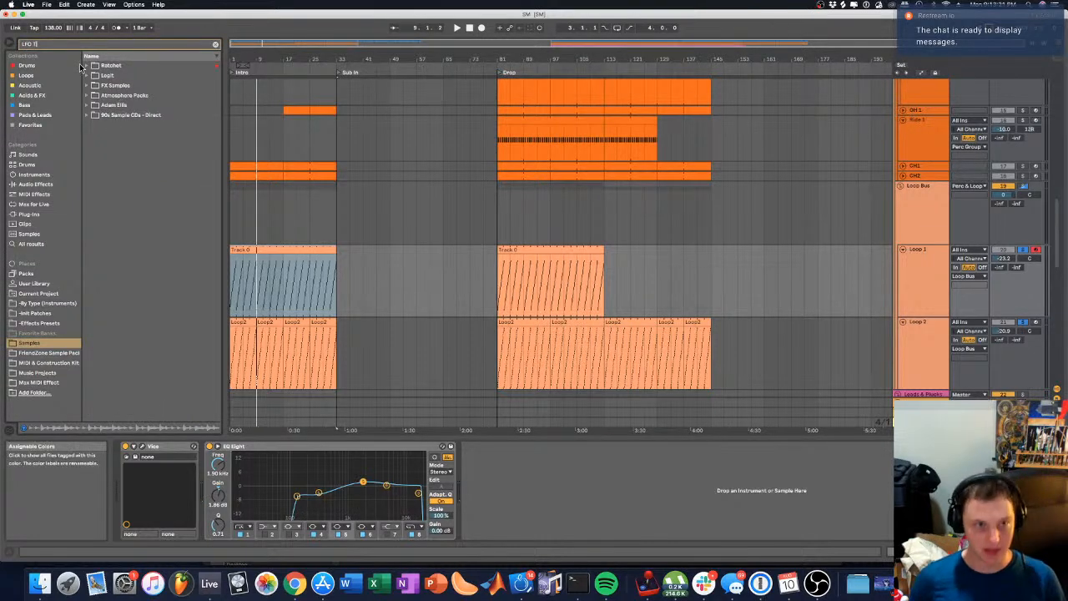
left_click(921, 234)
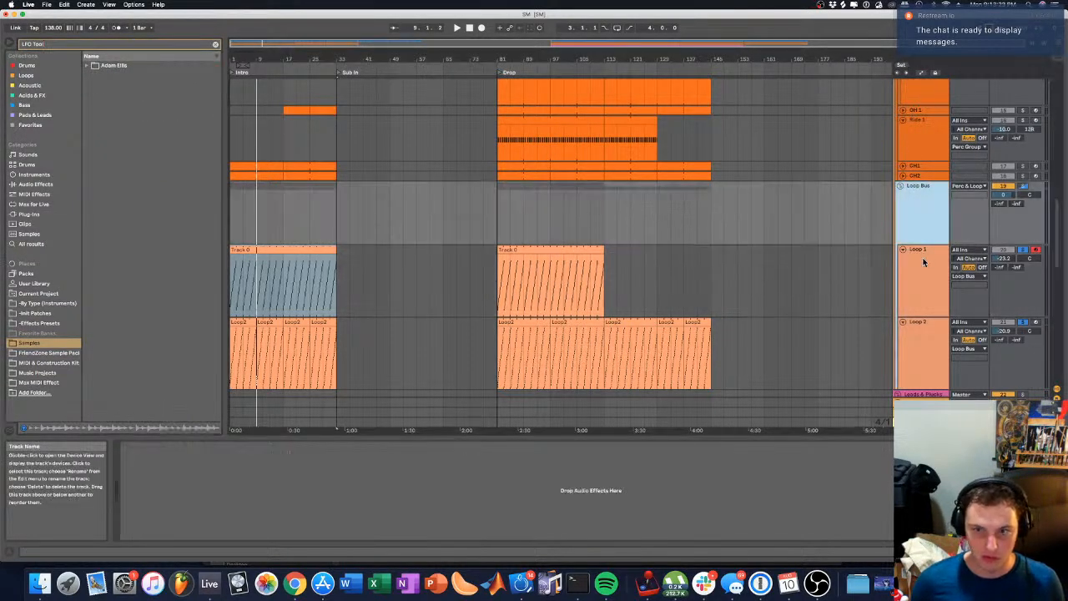
left_click(919, 279)
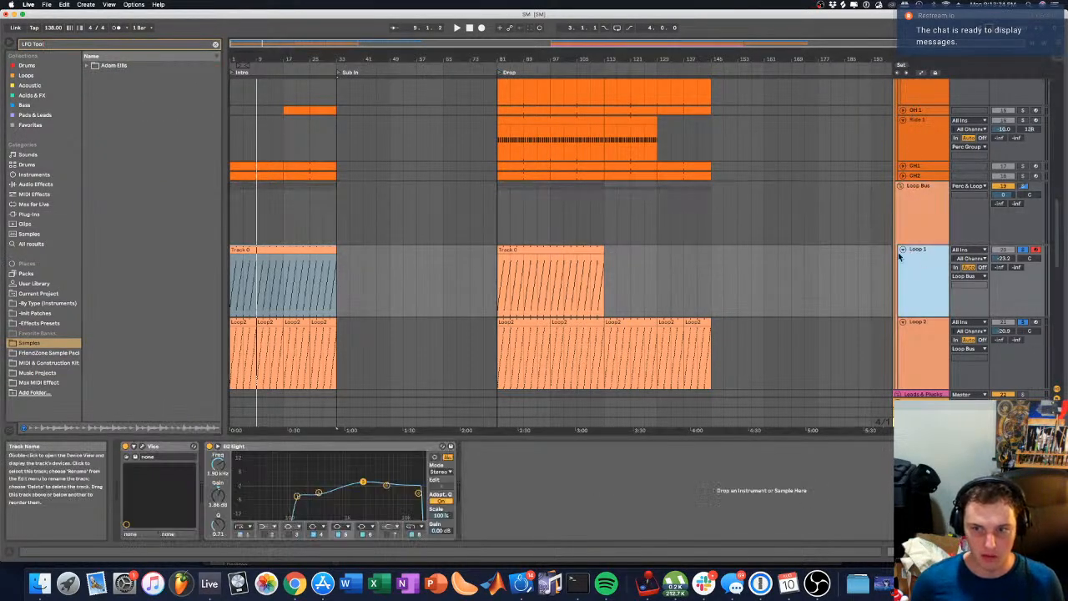
left_click(47, 214)
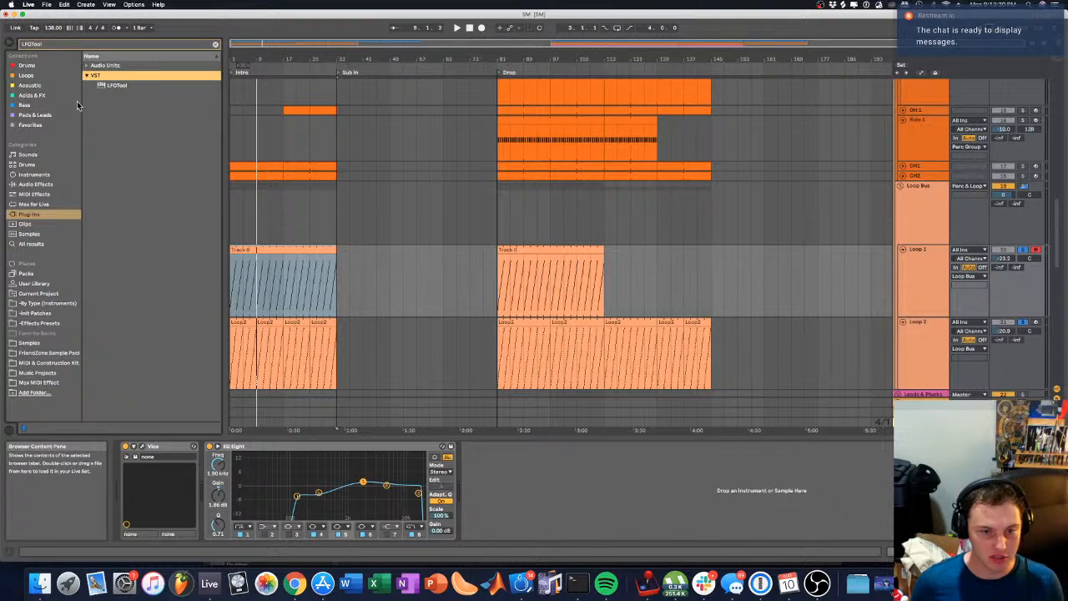
key("Down")
Step: Shape LFOTool's volume curve to rise to full level by mid-cycle during playback, and unsolo the loop tracks
key("space")
left_click(465, 247)
left_click_drag(466, 247, 461, 235)
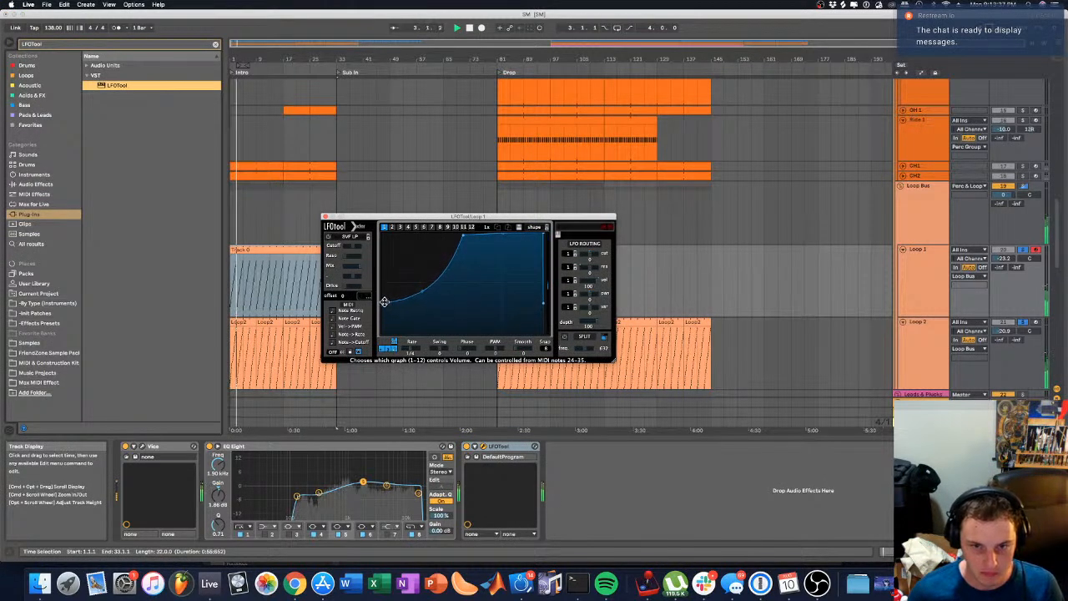
left_click(1024, 250)
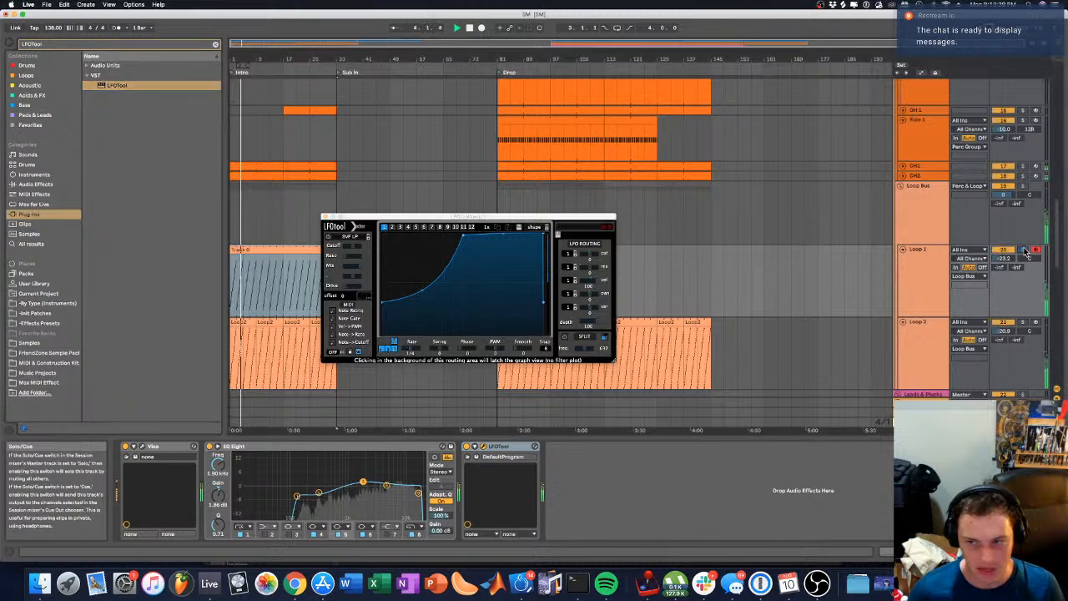
left_click(326, 219)
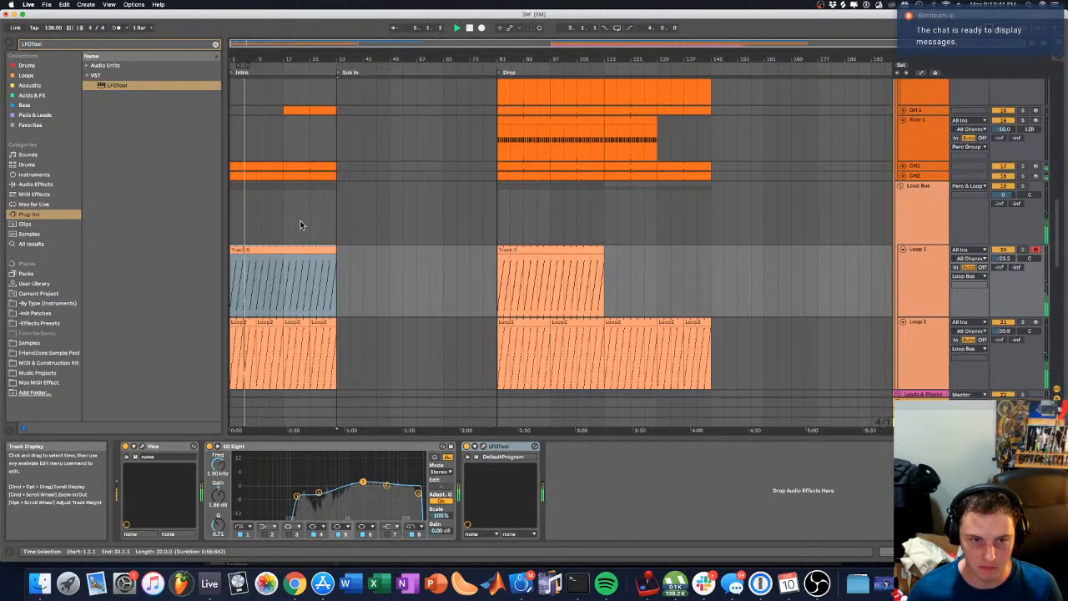
Step: Select MidBass 1 and play the arrangement from the Sub In marker at bar 33
scroll(303, 226, "down", 10)
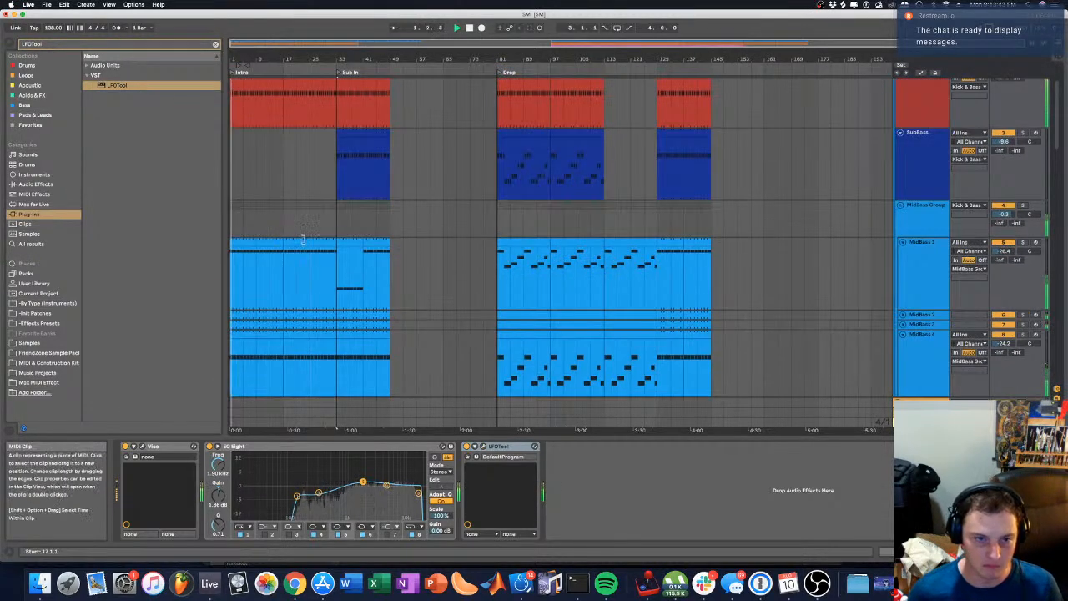
key("space")
left_click(256, 266)
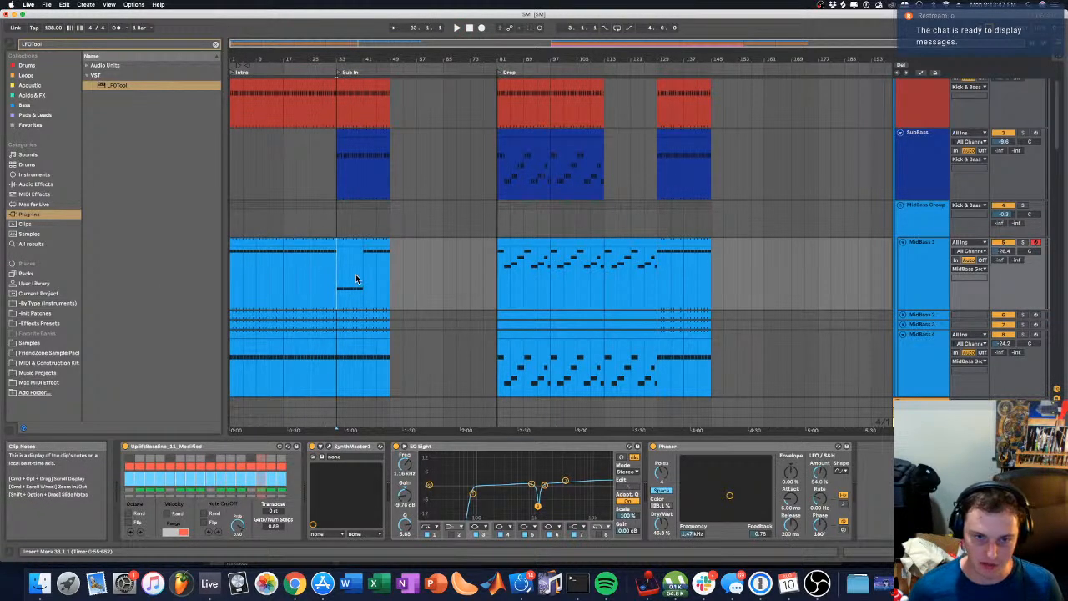
key("space")
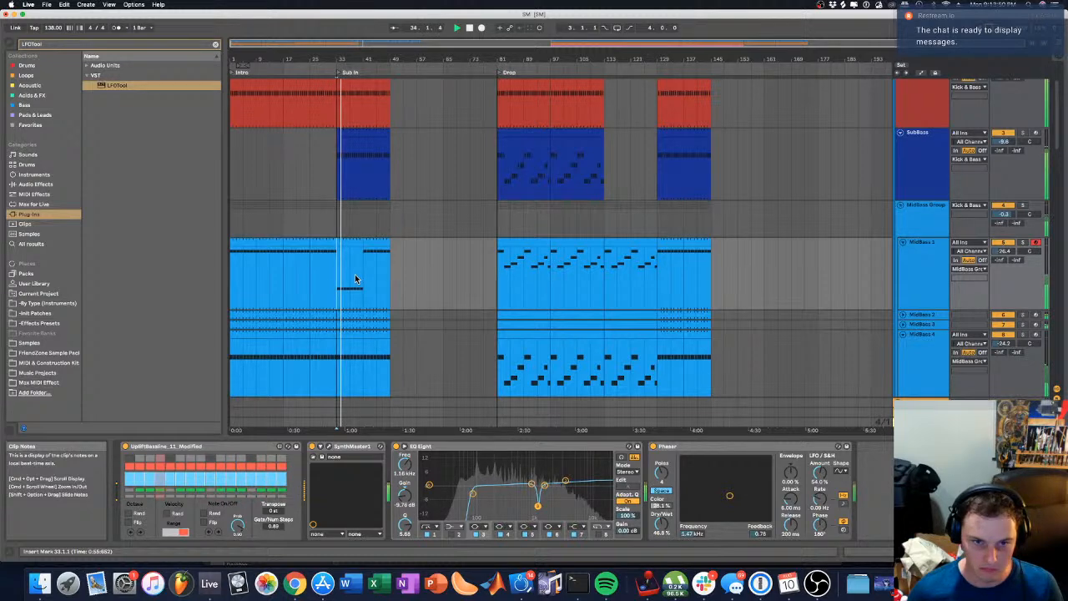
key("space")
Step: Delete the four MidBass 1 clips in the intro, between bars 1 and 33
left_click(324, 243)
key("Delete")
left_click(296, 243)
key("Delete")
left_click(267, 243)
key("Delete")
left_click(240, 243)
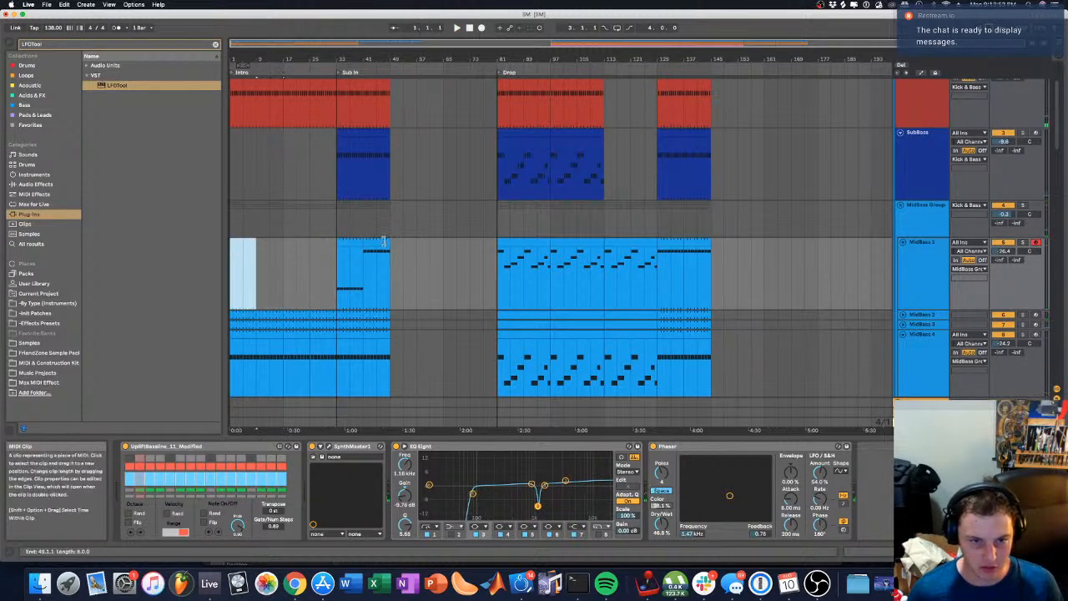
Step: Copy the MidBass 1 clip from bar 33 to bar 1 and duplicate it until it fills the track to bar 49
left_click_drag(347, 242, 237, 246)
key("super+d")
key("super+d")
key("super+d")
key("super+d")
key("super+d")
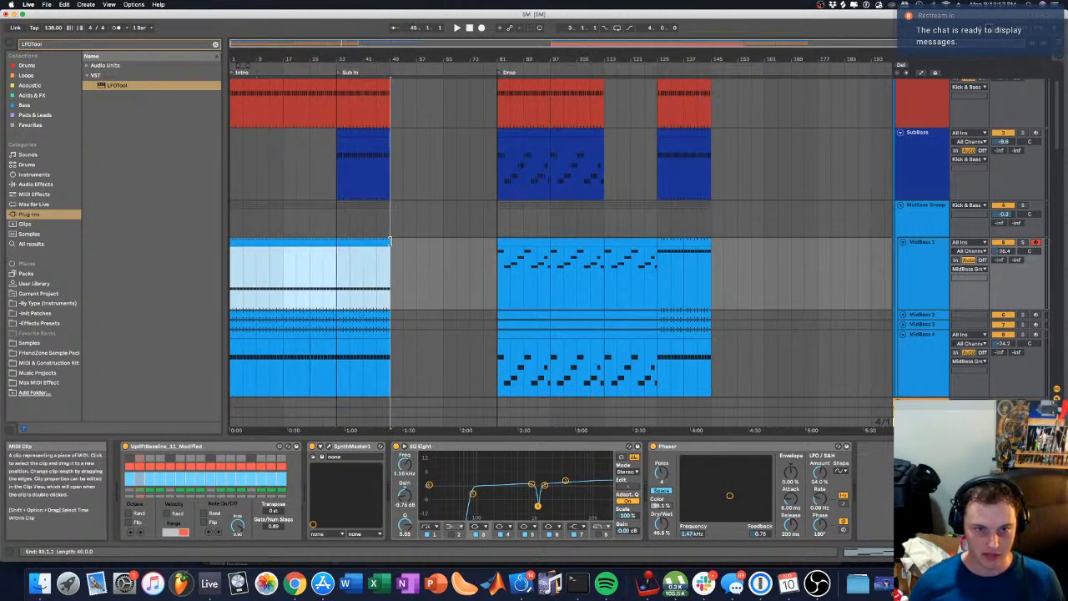
Step: Play the intro, solo MidBass 1 and select the MidBass 2 track
key("space")
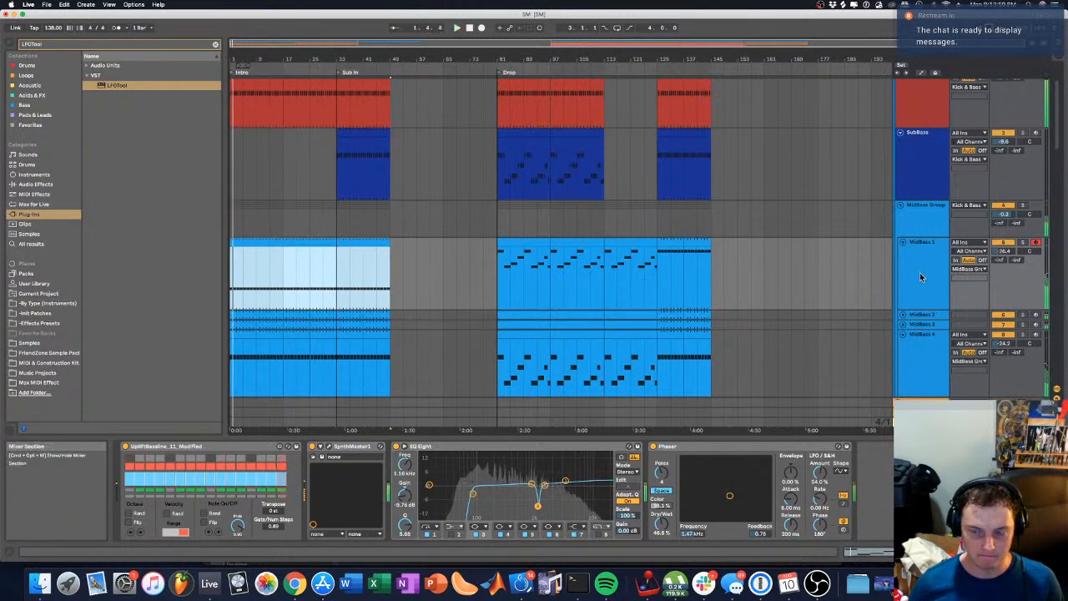
left_click(1024, 243)
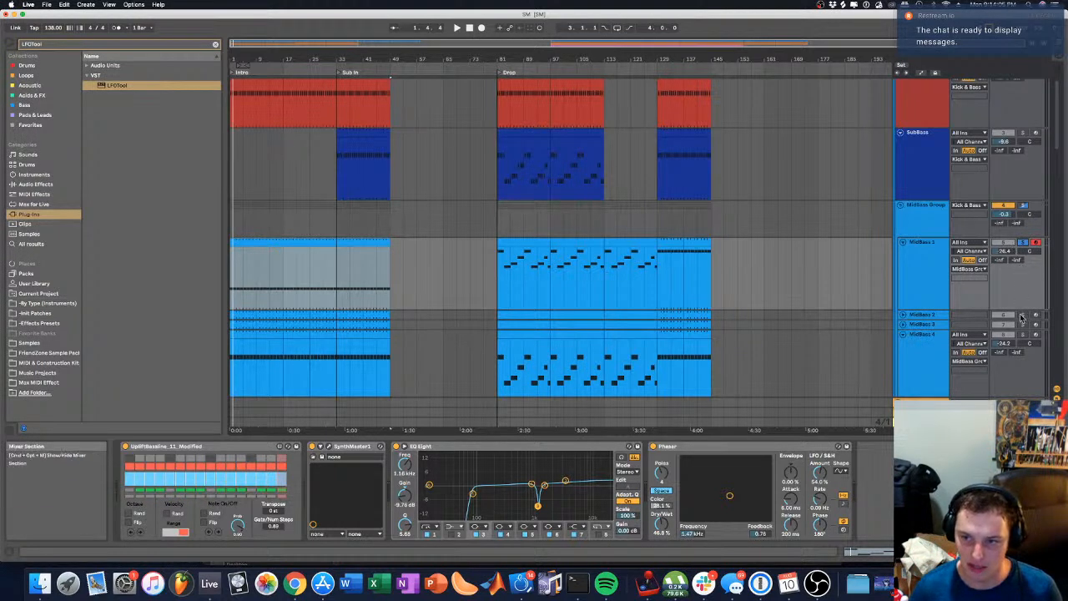
left_click(912, 314)
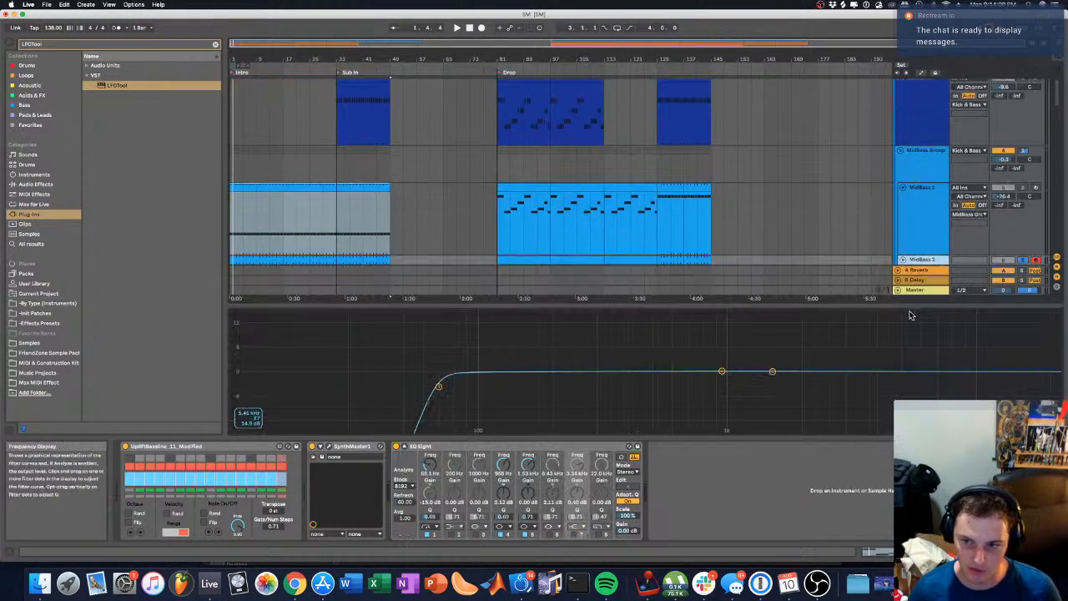
Step: Unfold the MidBass 2 and MidBass 3 tracks and play MidBass 2 soloed from the start
scroll(921, 190, "down", 4)
left_click(926, 177)
key("Up")
key("Up")
key("Right")
key("Down")
key("Up")
key("space")
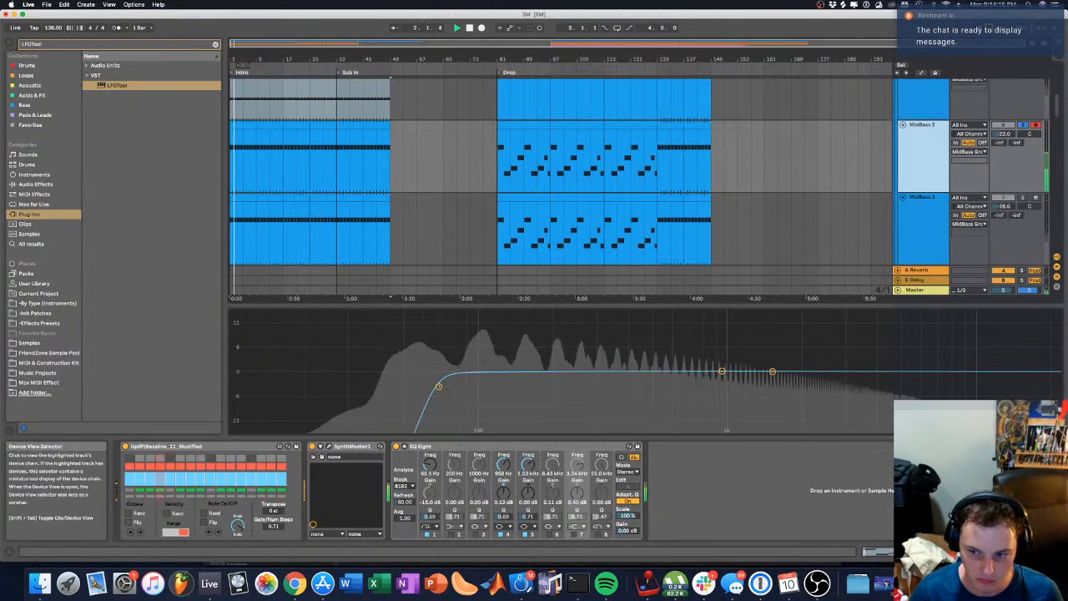
key("space")
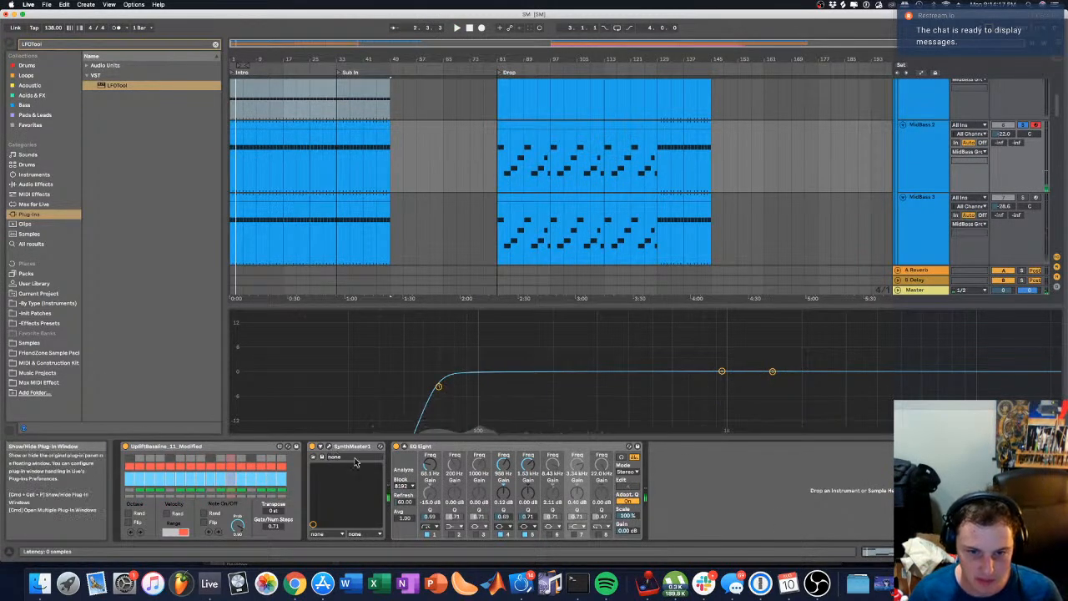
Step: Open MidBass 2's SynthMaster One and show its first modulation matrix
left_click(321, 454)
key("space")
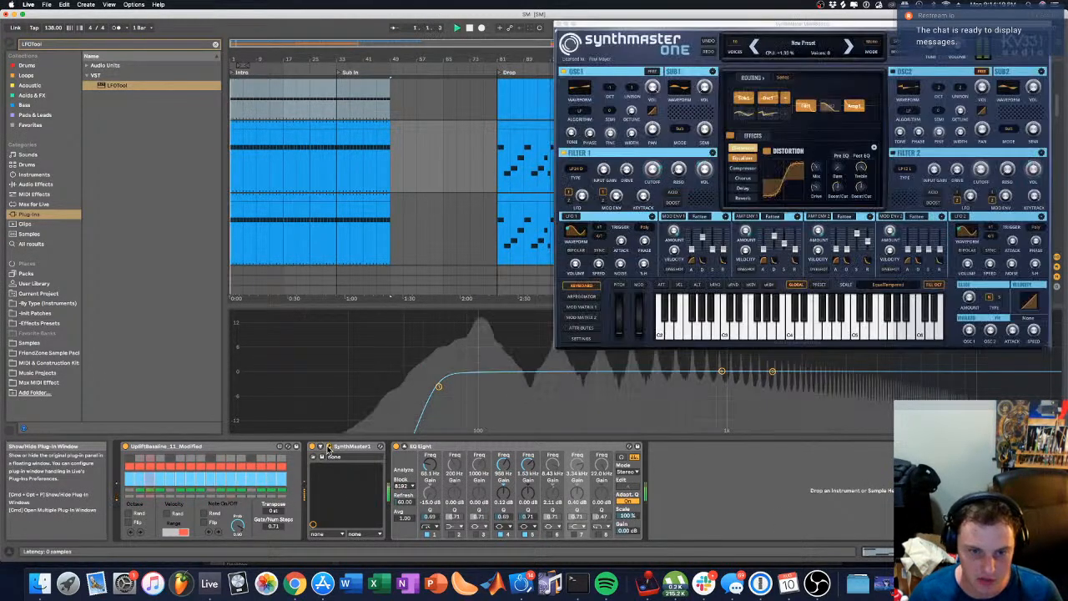
left_click_drag(723, 23, 477, 130)
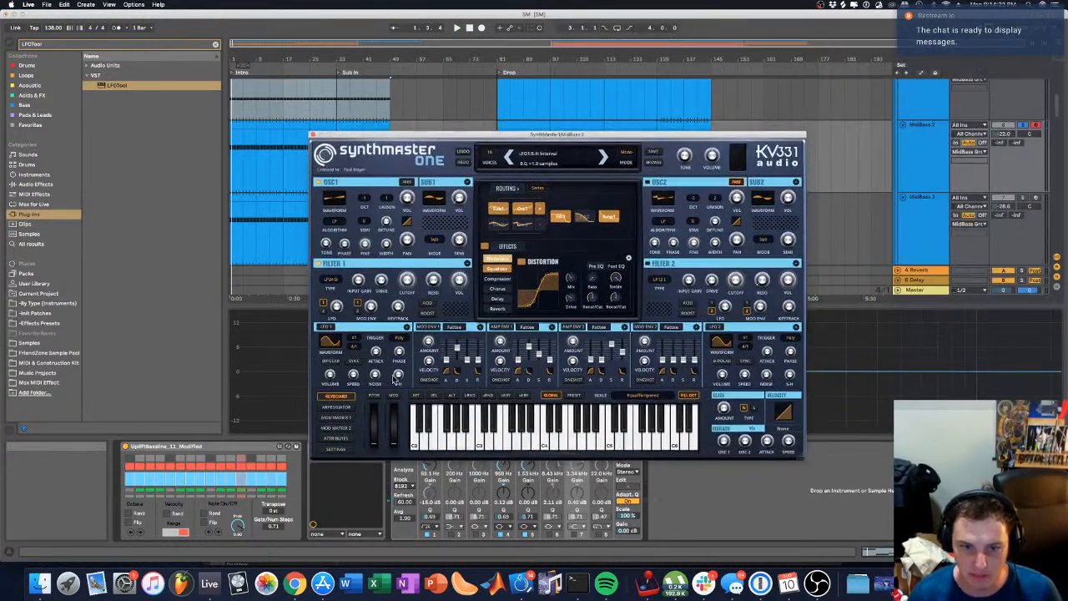
left_click(337, 417)
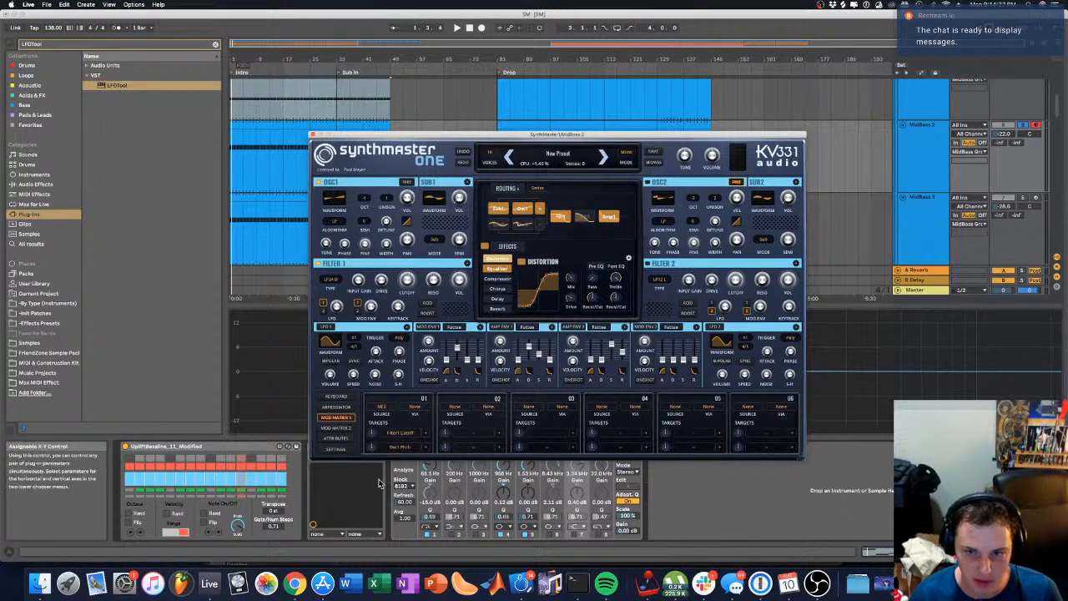
Step: Adjust the Osc1 Pitch modulation amount while replaying MidBass 2 from the start, and close SynthMaster One
key("space")
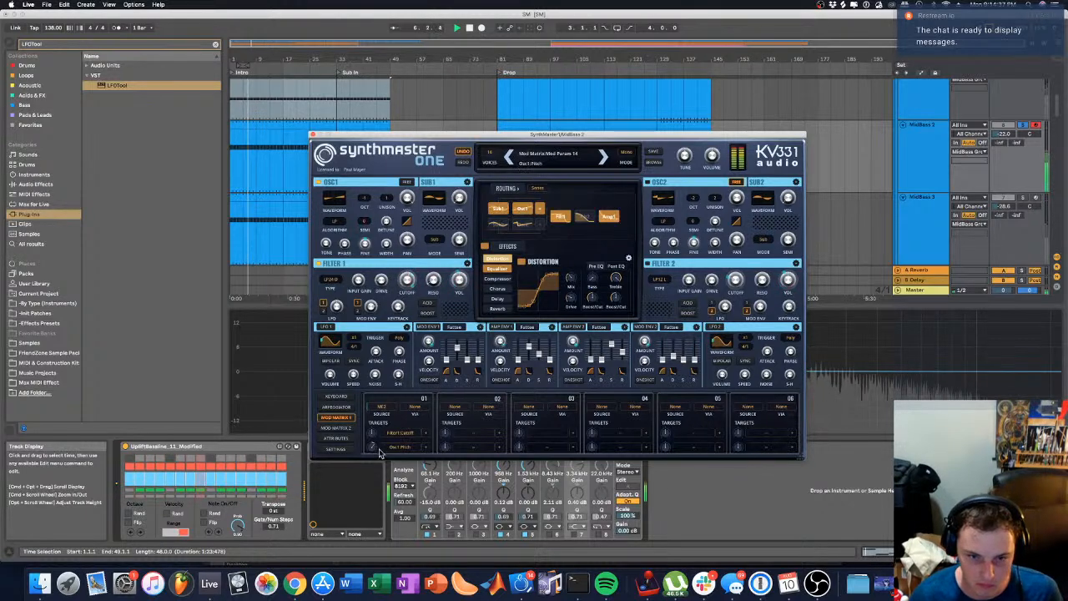
key("space")
key("space")
left_click(289, 60)
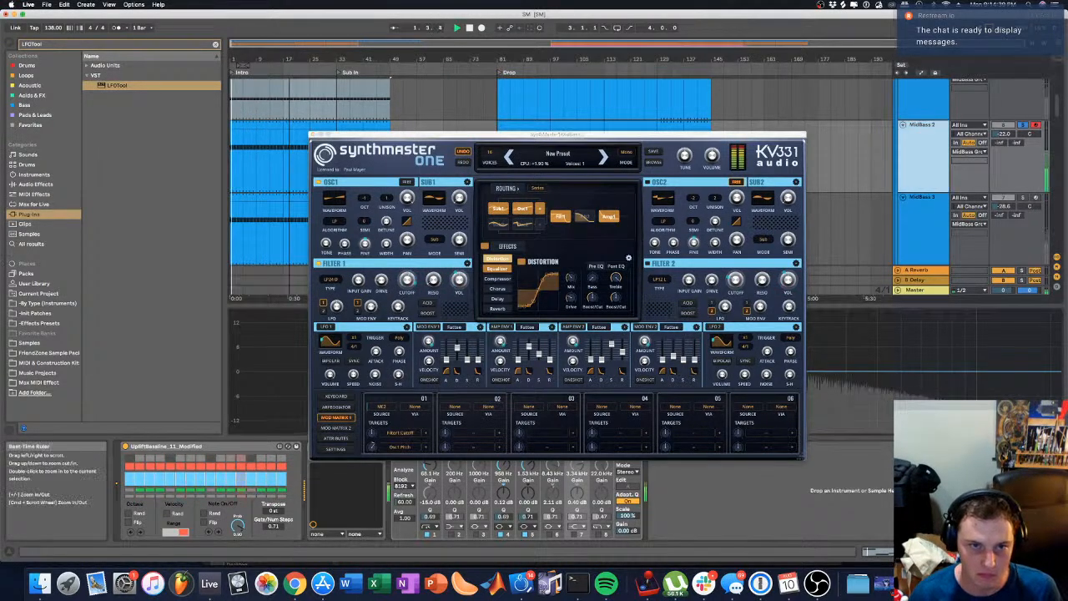
left_click(312, 139)
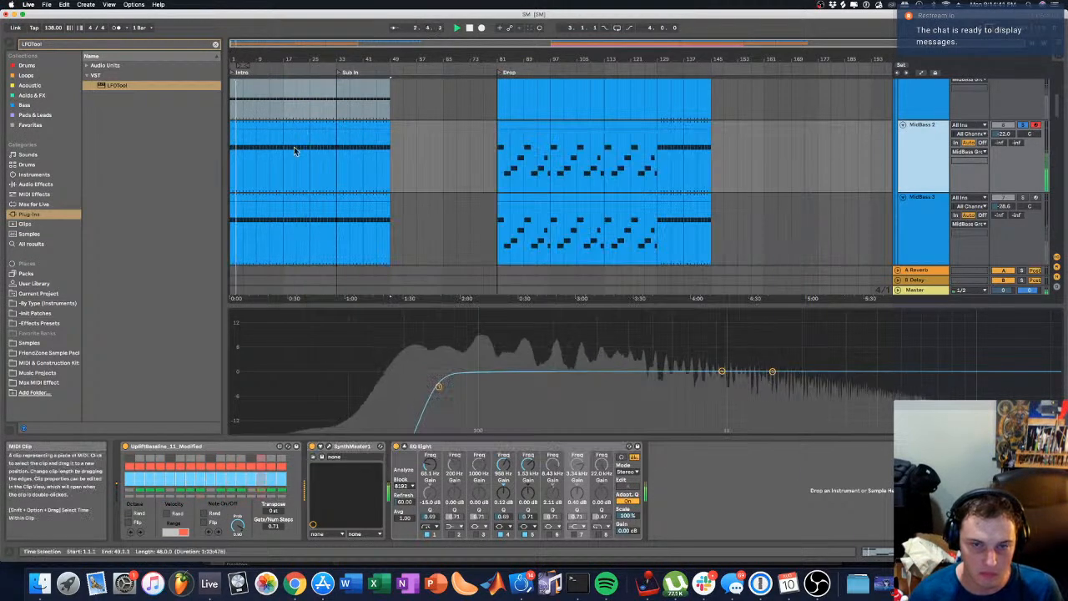
key("super+g")
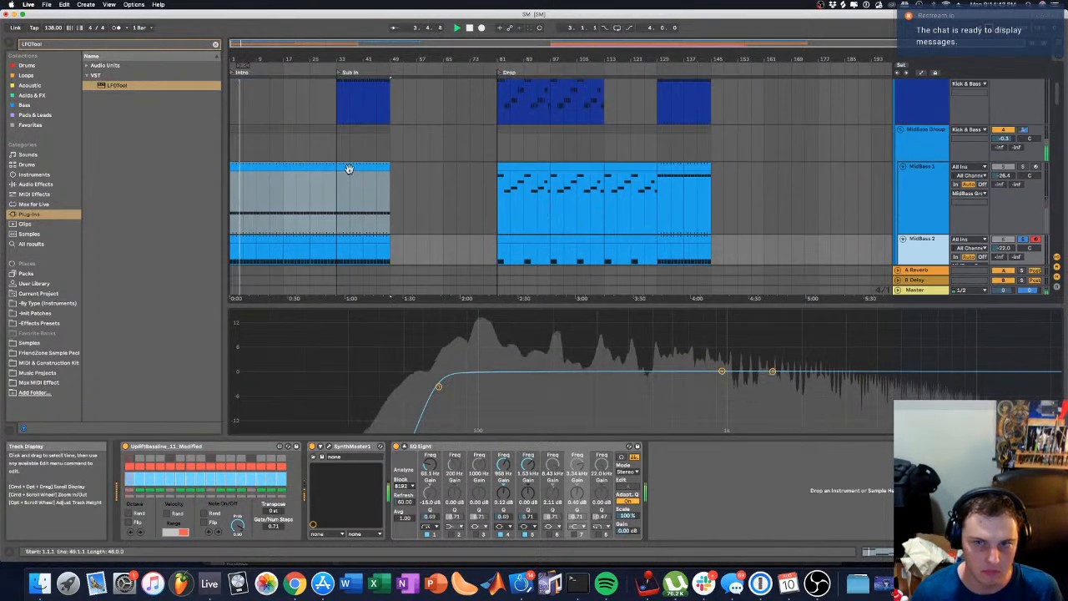
Step: Shorten the loop of MidBass 2's first intro clip to its first two bars and consolidate the clip
scroll(273, 234, "down", 1)
key("space")
double_click(236, 208)
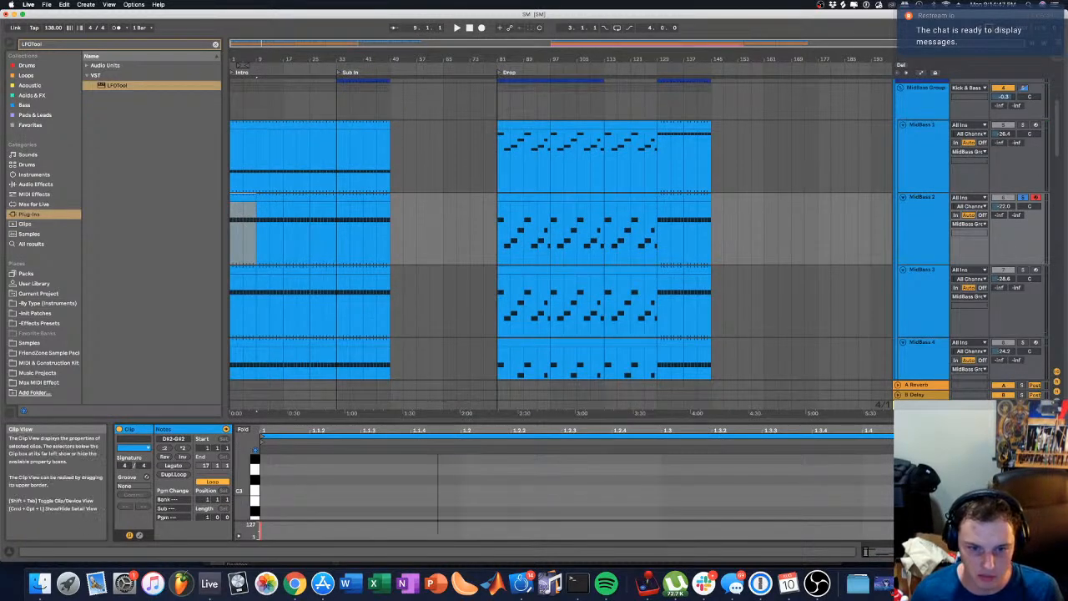
left_click_drag(440, 434, 297, 435)
scroll(296, 508, "down", 4)
scroll(296, 508, "up", 2)
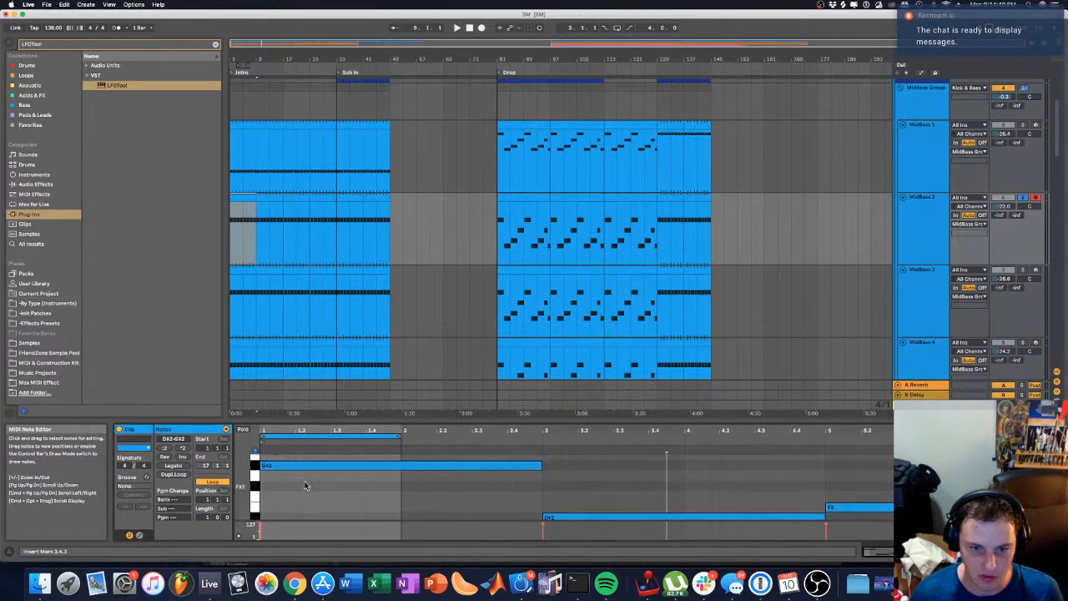
left_click_drag(402, 433, 567, 432)
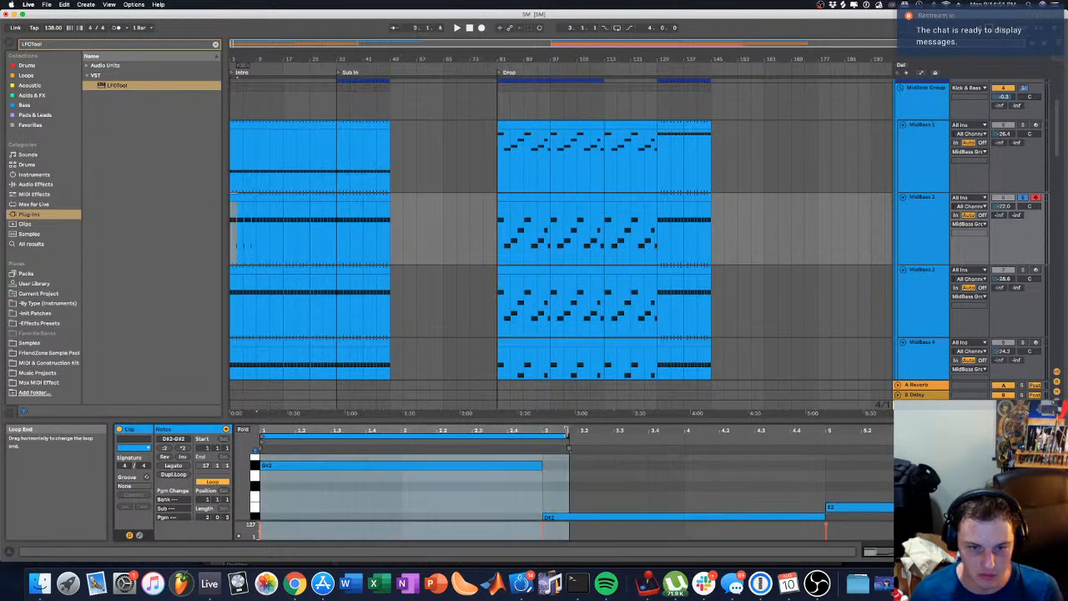
key("space")
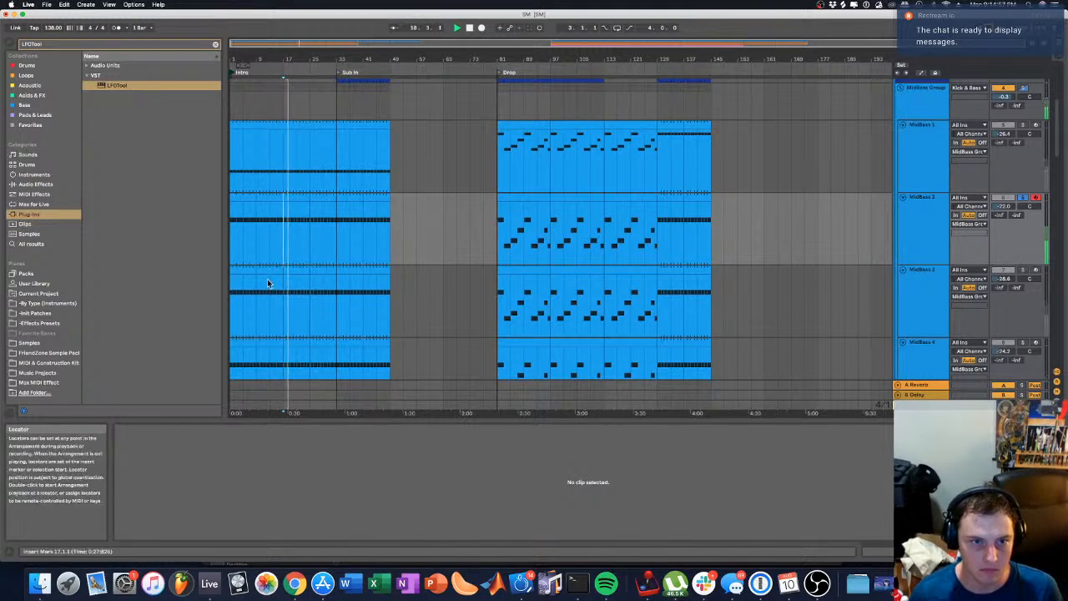
left_click(245, 202)
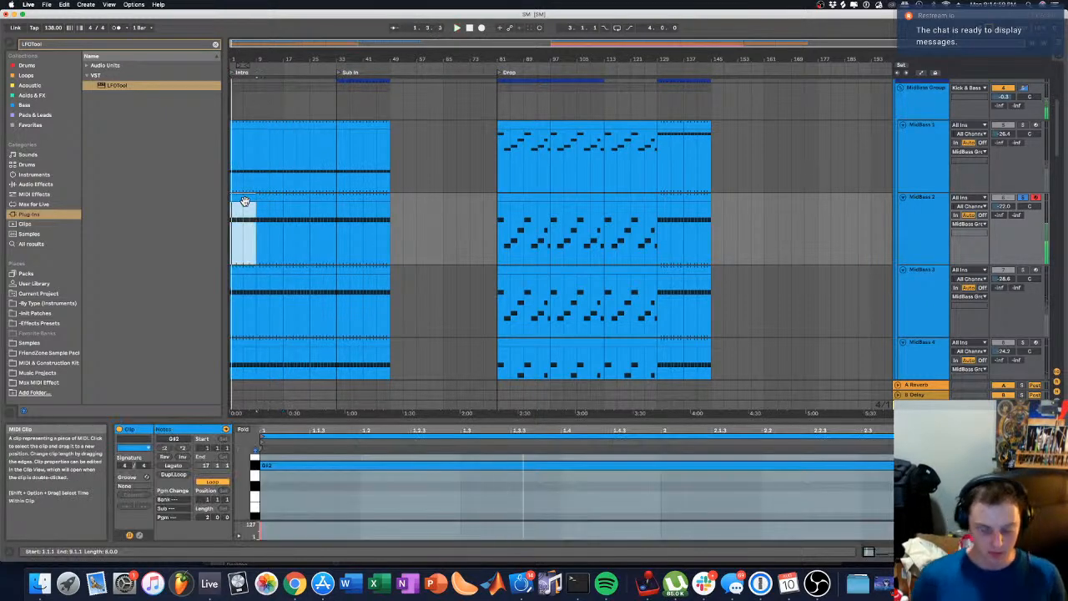
key("super+j")
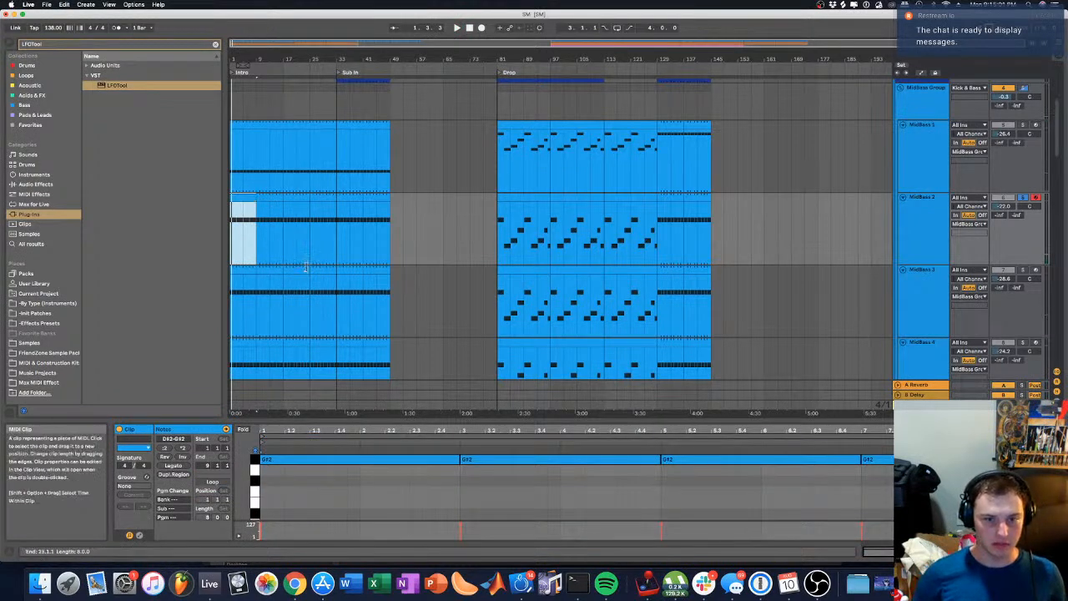
Step: Delete the MidBass 2 clips that follow the first one, between bars 9 and 49
left_click(275, 198)
key("Delete")
left_click(301, 198)
key("Delete")
left_click(330, 209)
left_click(332, 207)
key("Delete")
left_click(347, 201)
key("Delete")
left_click(375, 200)
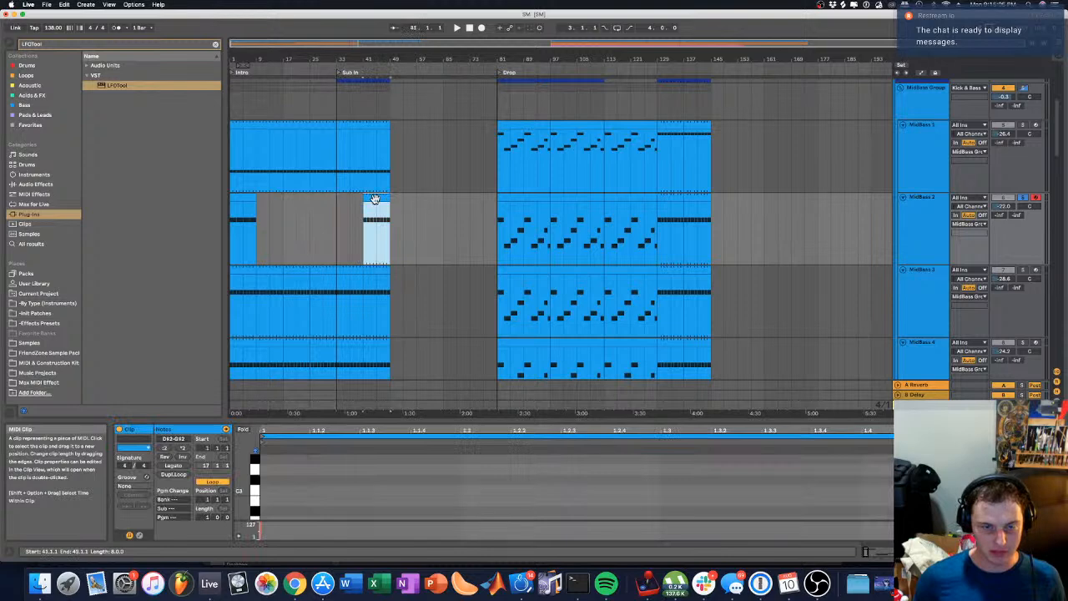
key("Delete")
Step: Extend the first MidBass 2 clip to bar 49, turn on its looping and play it from the start
left_click_drag(256, 198, 389, 198)
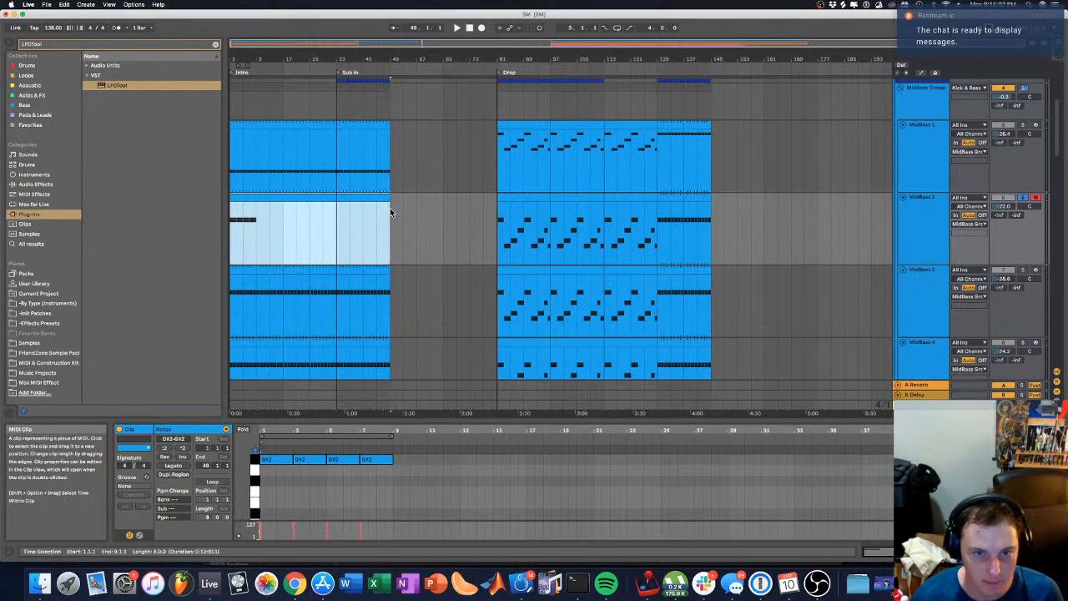
left_click(208, 482)
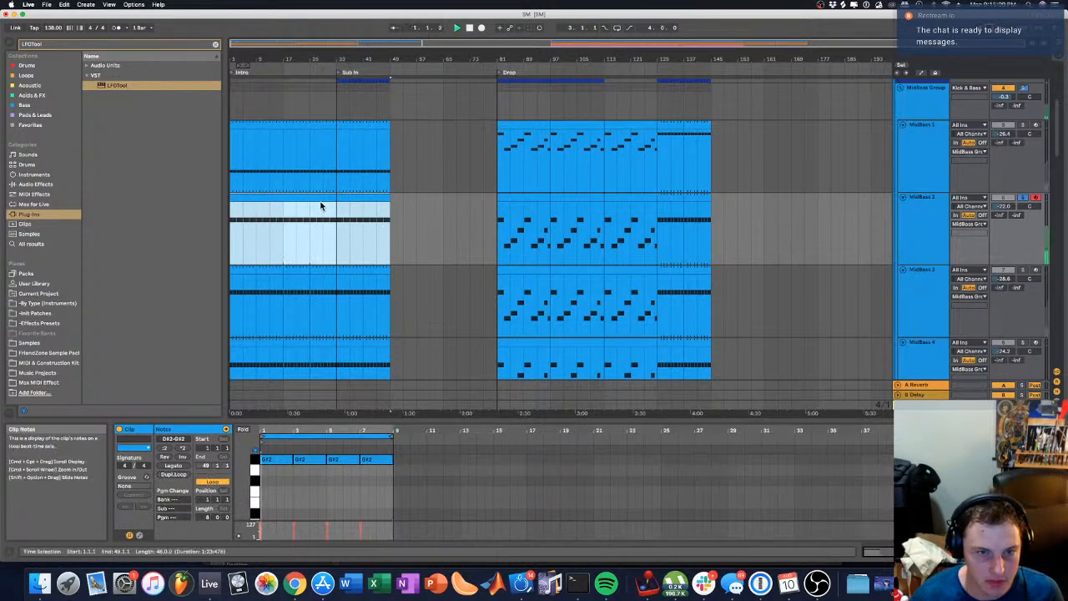
left_click(231, 89)
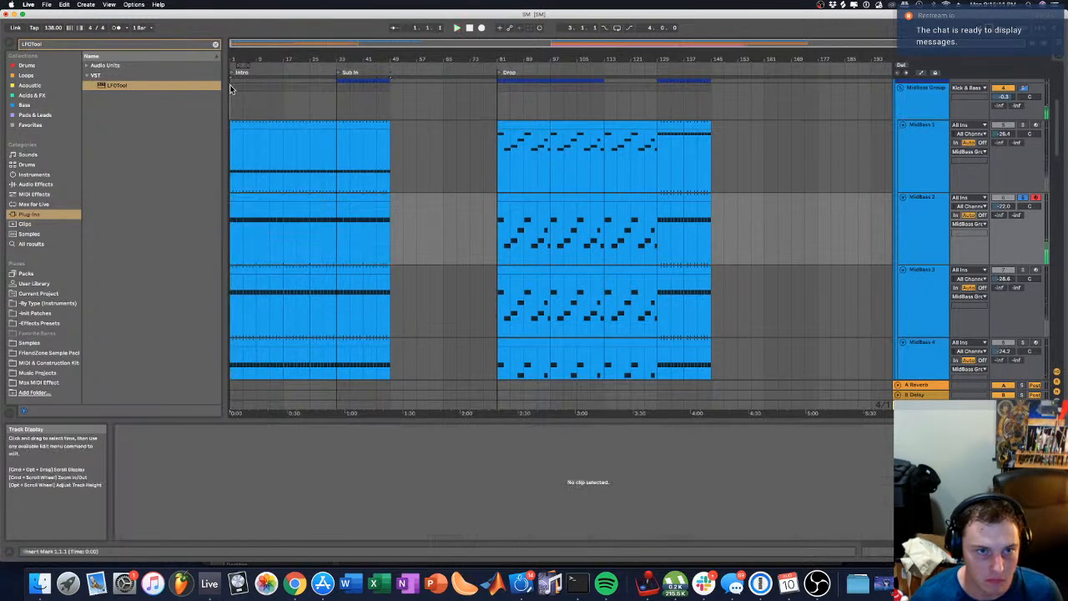
left_click(240, 258)
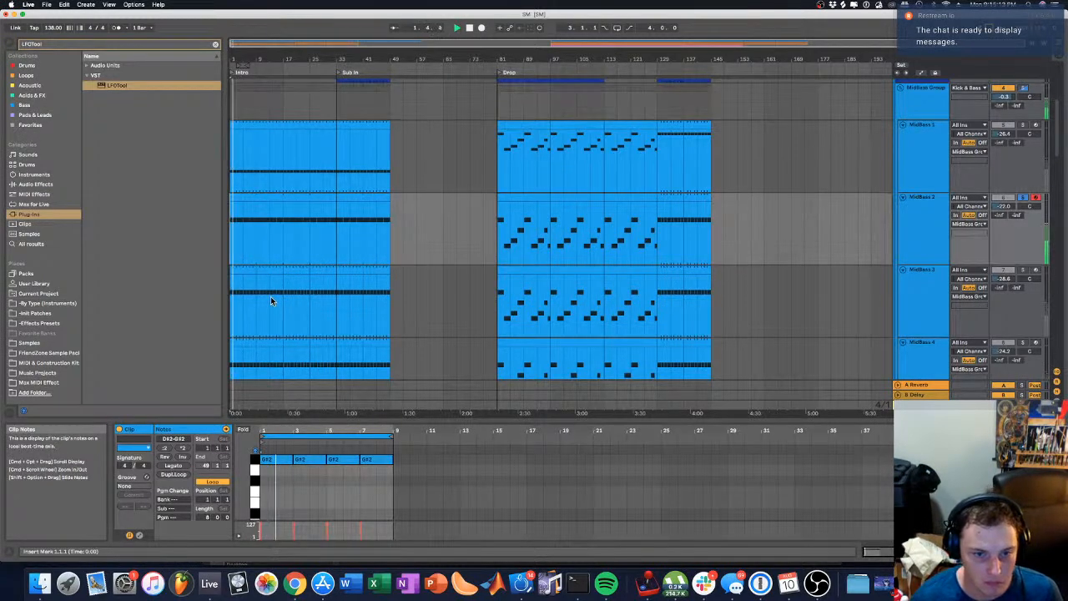
Step: Examine the first note in the MidBass 2 intro clip and replay the track from the start
left_click_drag(305, 435, 686, 484)
left_click(684, 483)
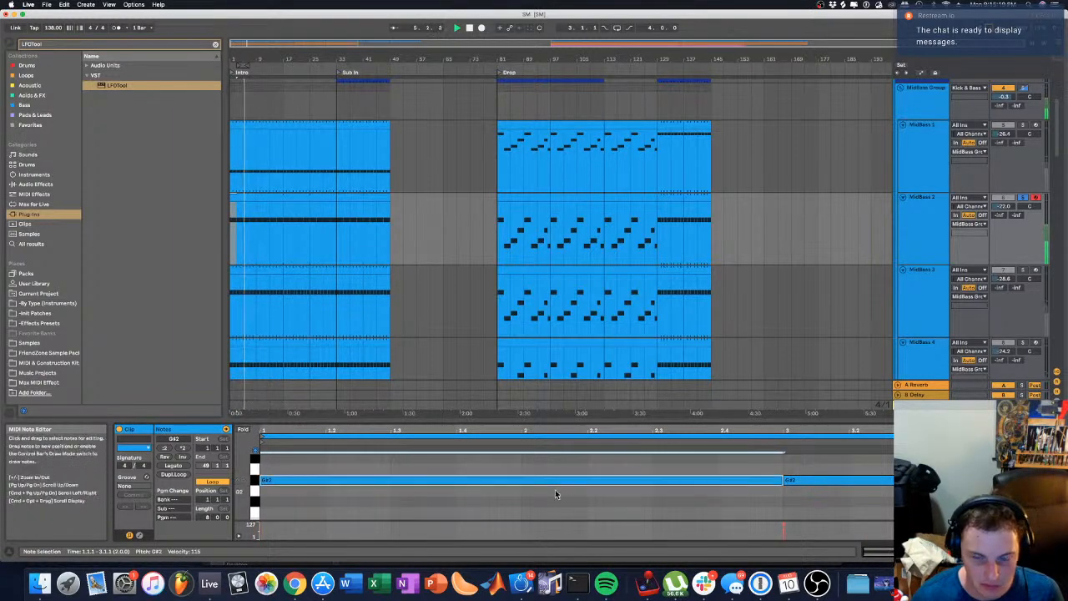
key("space")
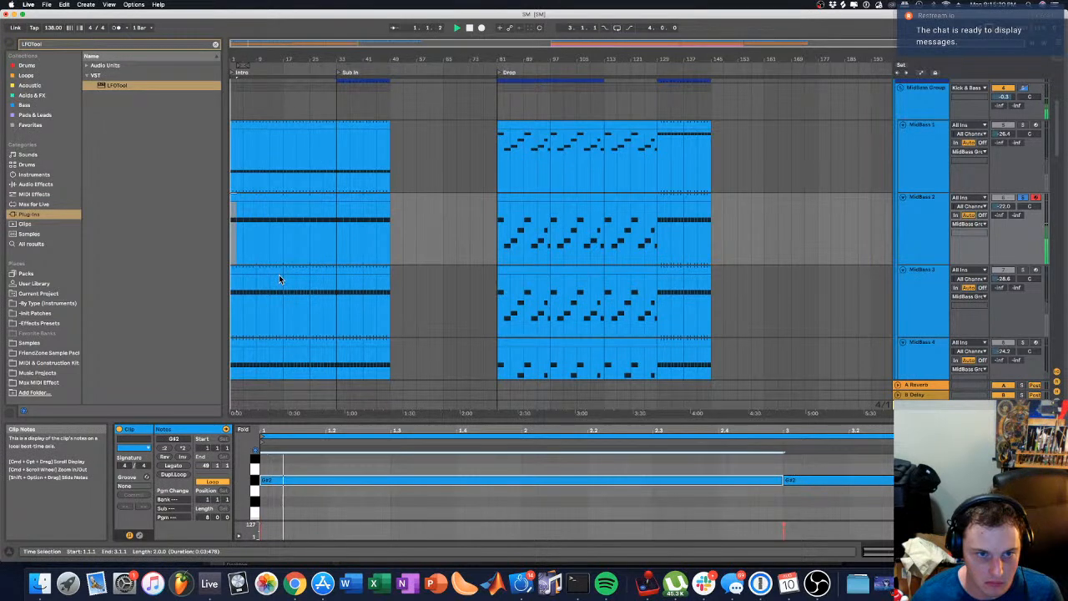
key("space")
left_click(268, 228)
left_click(231, 239)
key("space")
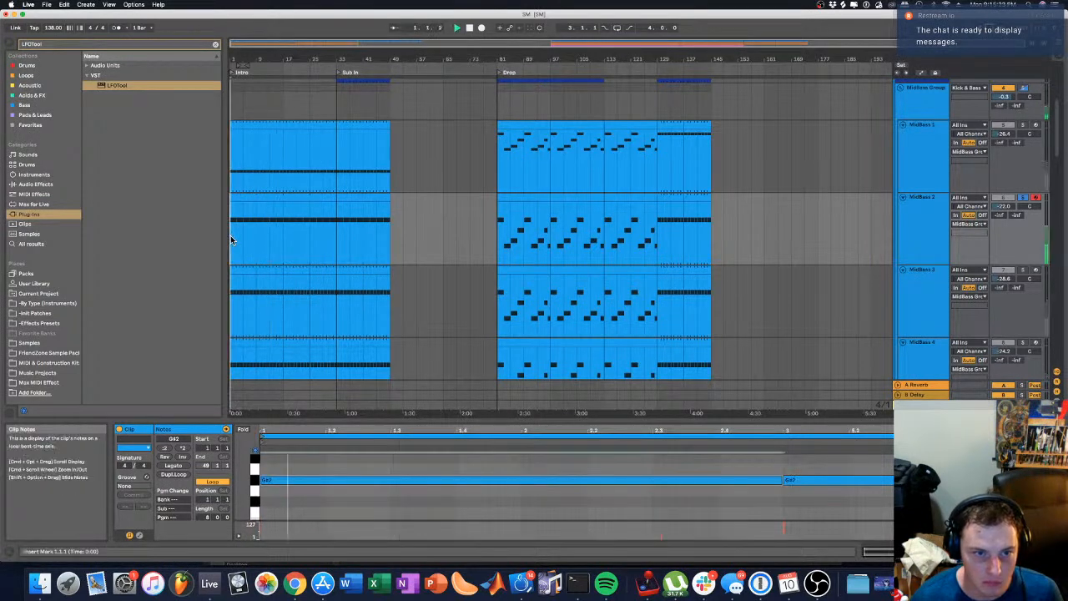
Step: Enable band 7 in MidBass 2's EQ Eight and raise its high shelf to about 5.8 dB at 3.3 kHz
left_click(940, 222)
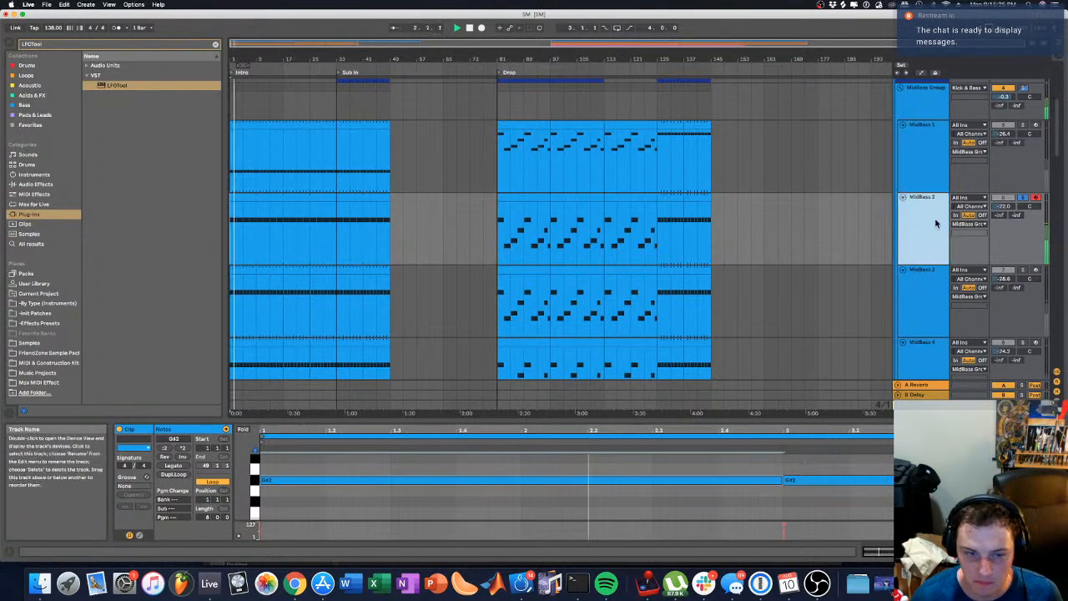
double_click(940, 222)
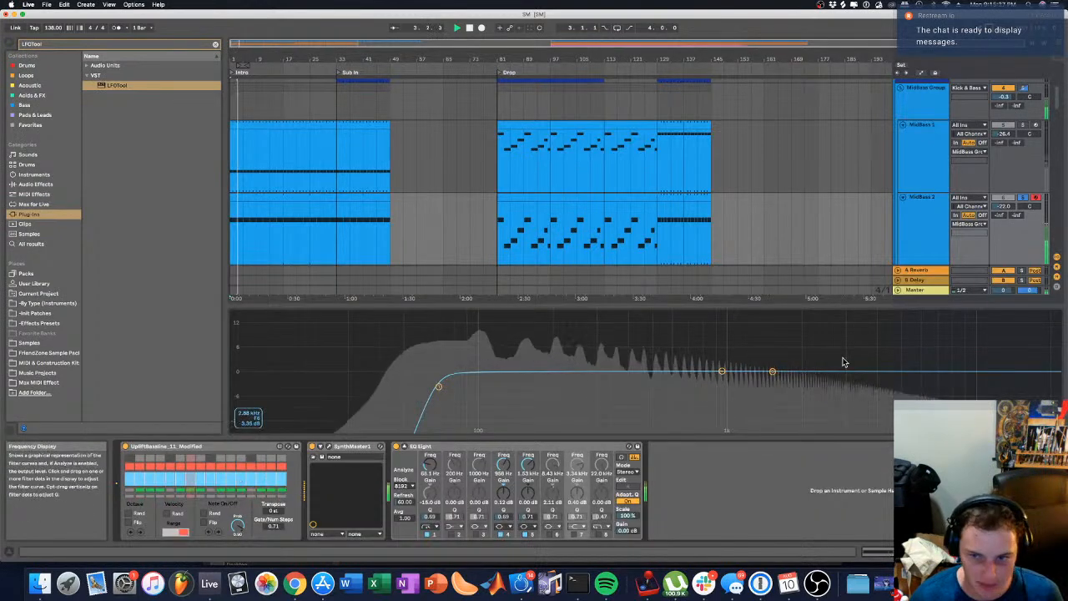
left_click(574, 534)
left_click_drag(856, 370, 856, 347)
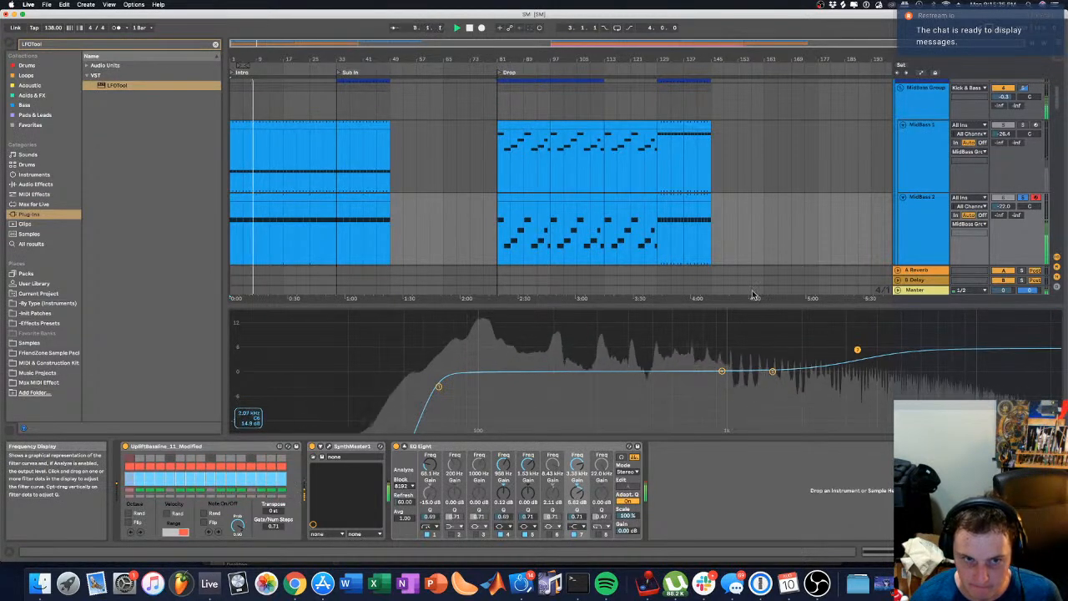
Step: Replace MidBass 2's clips between bars 129 and 145 with a copy of the intro clip, trimmed to end at bar 145
left_click(256, 192)
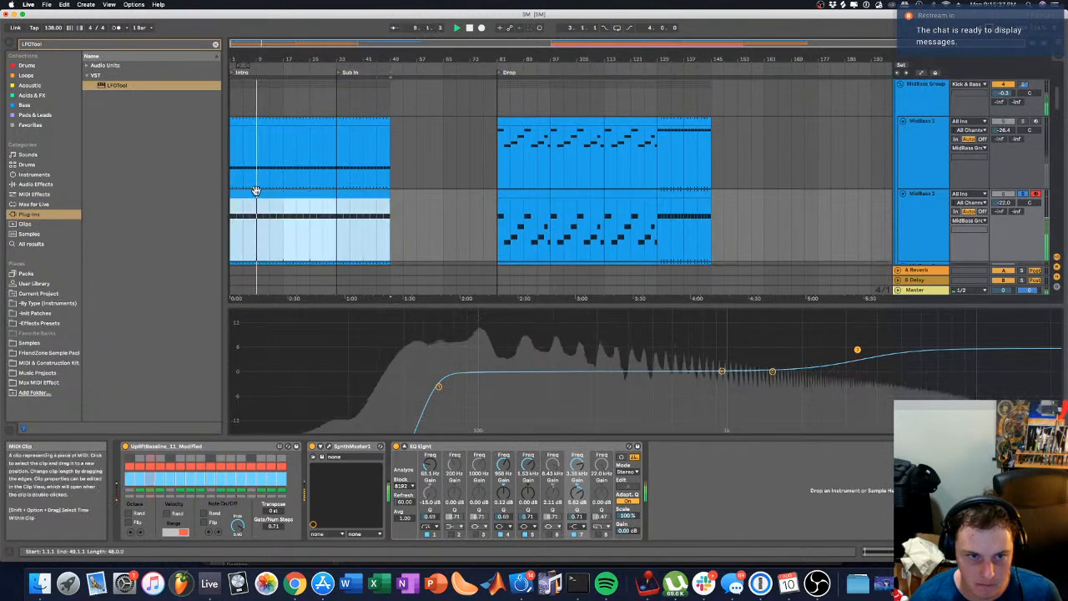
scroll(251, 180, "down", 2)
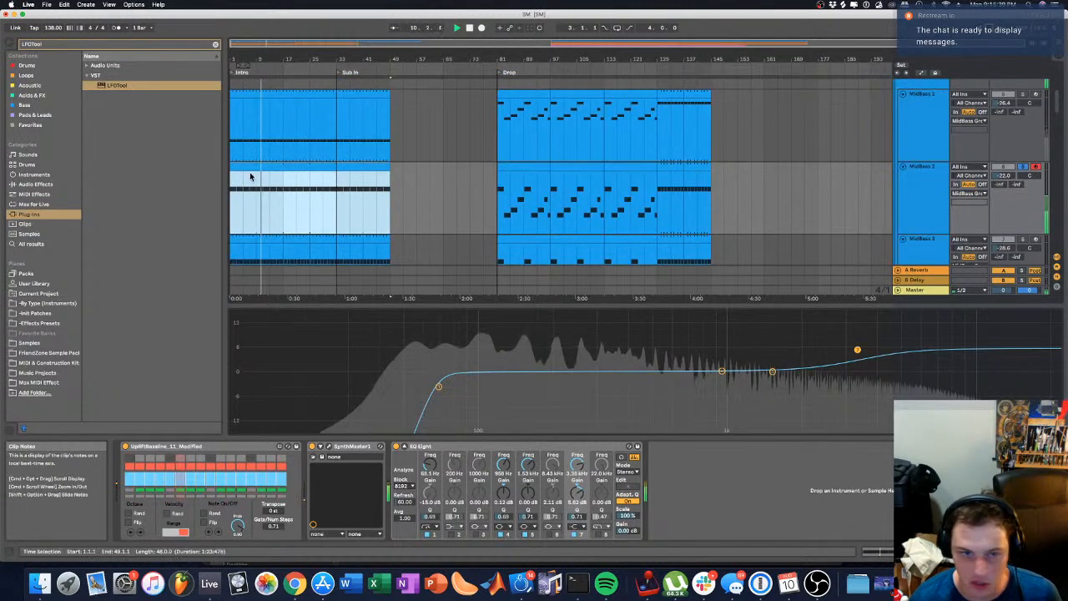
key("space")
left_click_drag(661, 175, 692, 167)
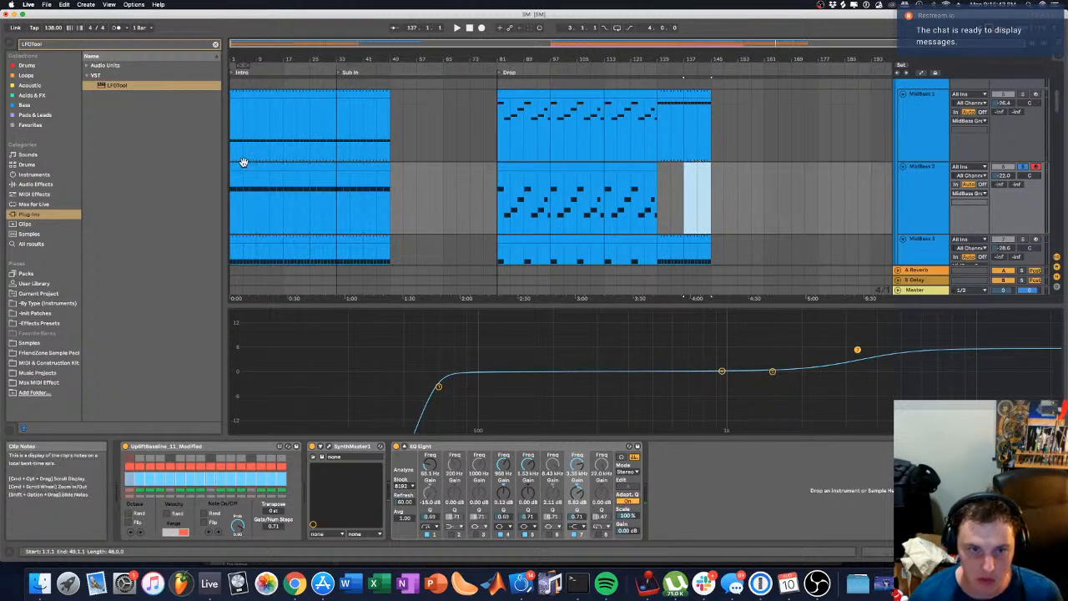
left_click_drag(247, 165, 676, 167)
left_click_drag(816, 167, 711, 166)
key("space")
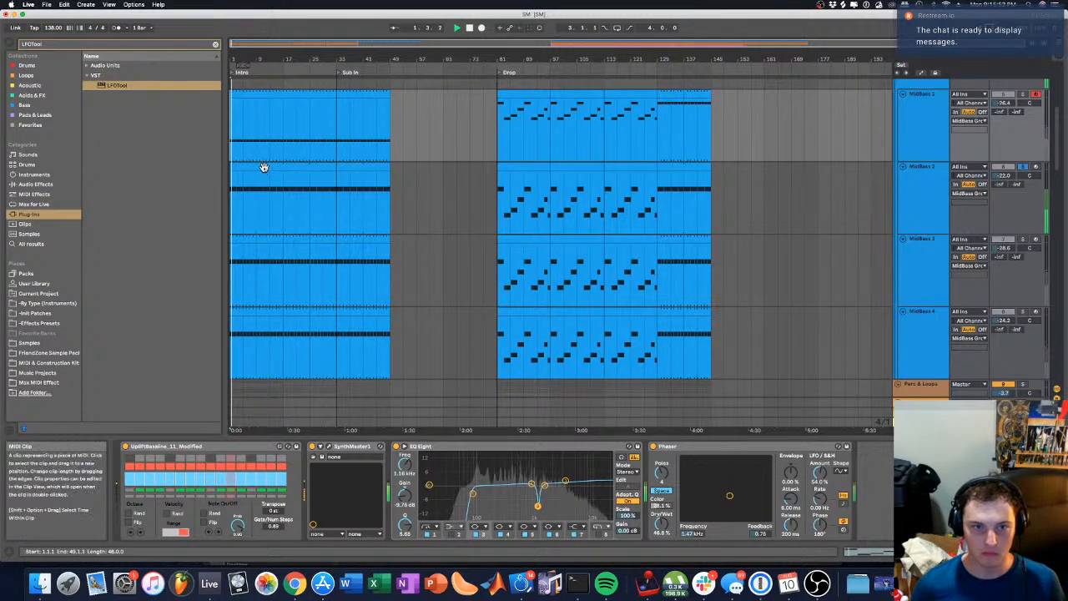
Step: Check the notes of the MidBass 2 intro clip during playback and return to the track's devices
left_click(262, 166)
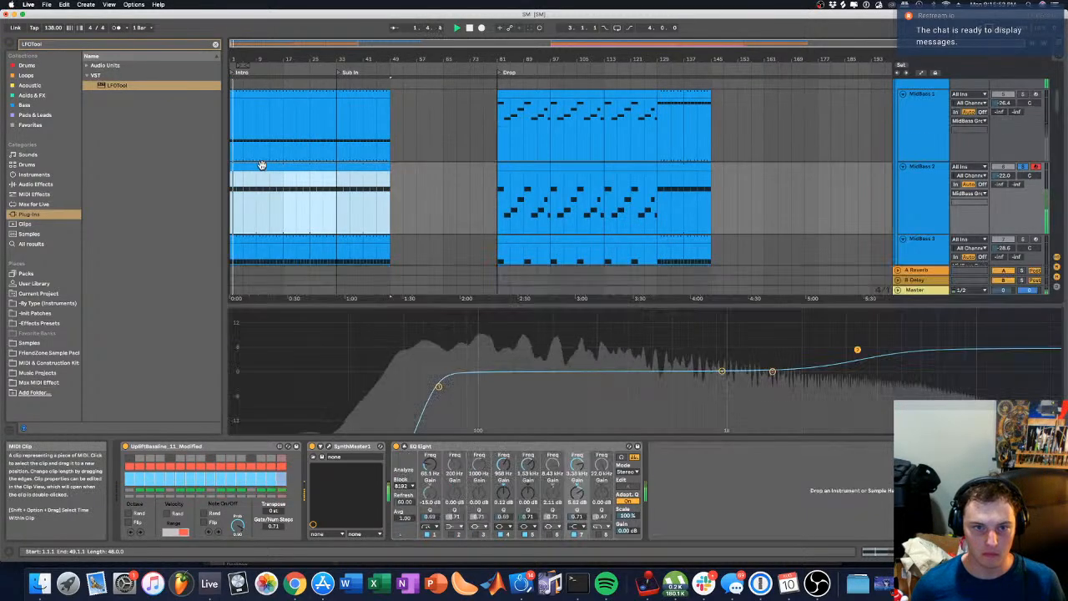
double_click(261, 165)
left_click(440, 438)
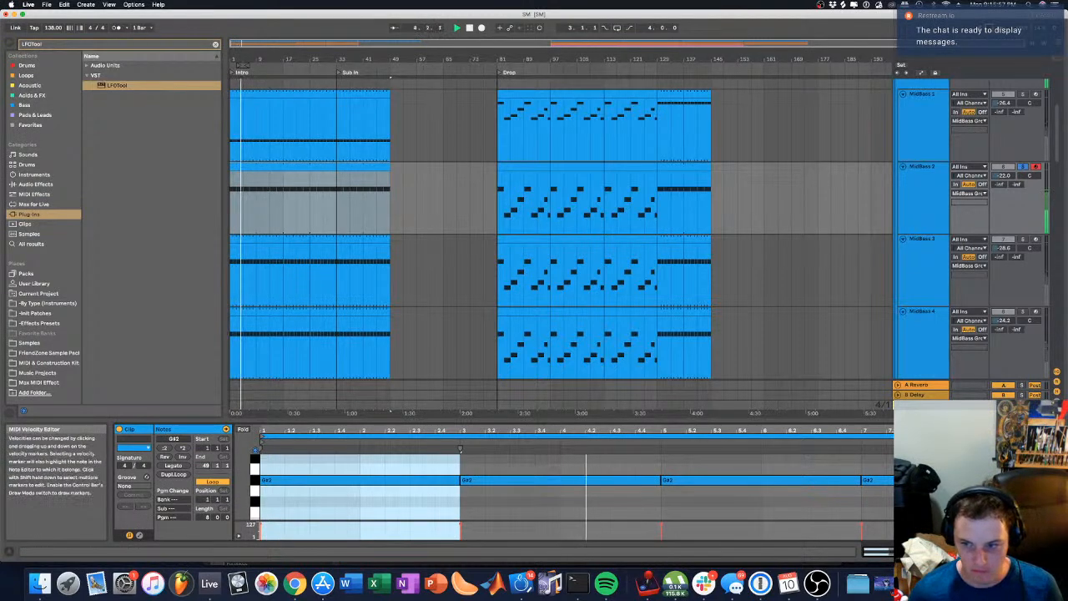
key("shift+Tab")
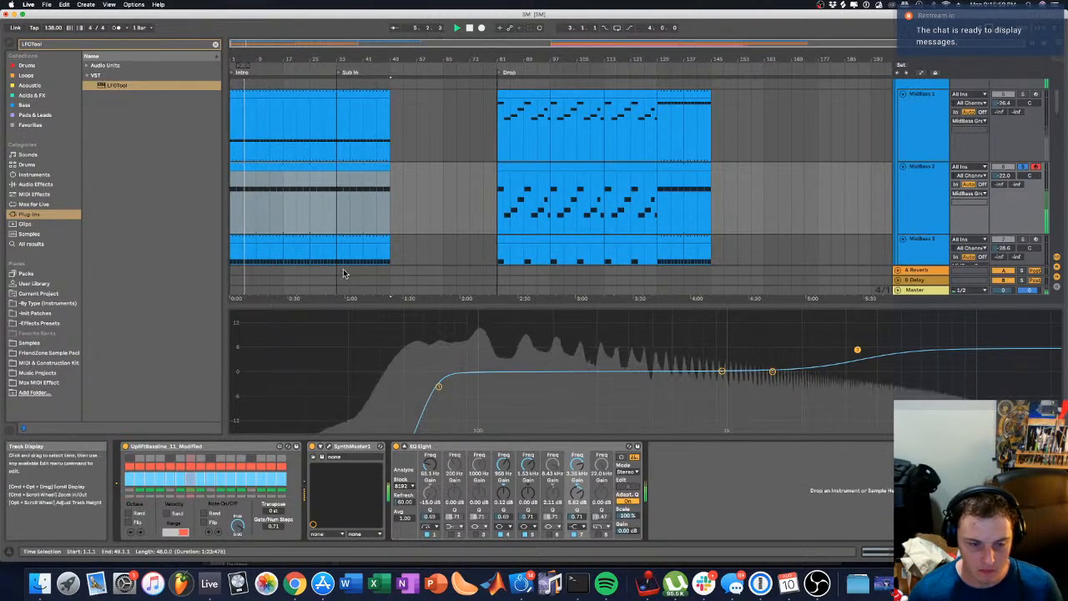
Step: Solo MidBass 1 alongside MidBass 2, lowering MidBass 1 to -37.6 dB and raising MidBass 2 to -18.6 dB
left_click(1022, 98)
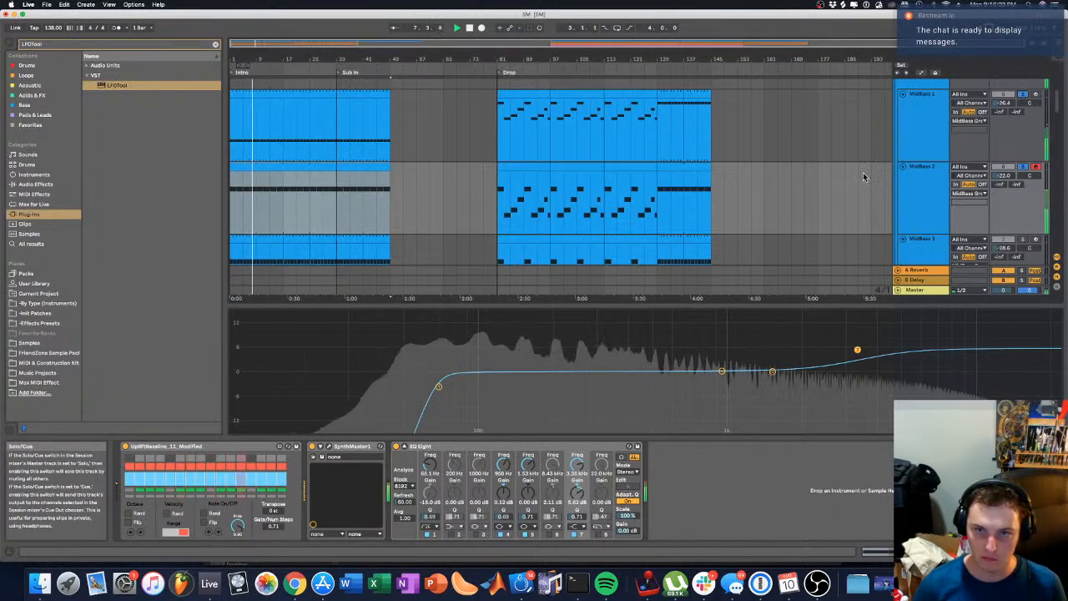
left_click_drag(1004, 103, 1004, 107)
left_click_drag(1004, 177, 1005, 169)
key("space")
Step: Lower MidBass 1's volume to -inf and set MidBass 2's volume to -16.8 dB while replaying from the start
scroll(998, 152, "up", 1)
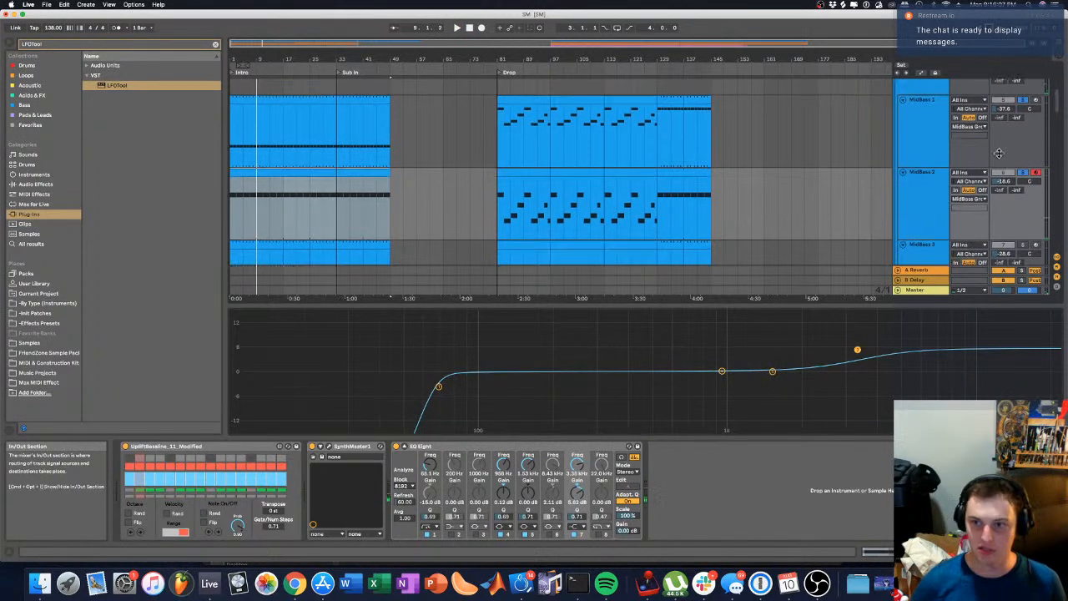
scroll(1006, 124, "up", 5)
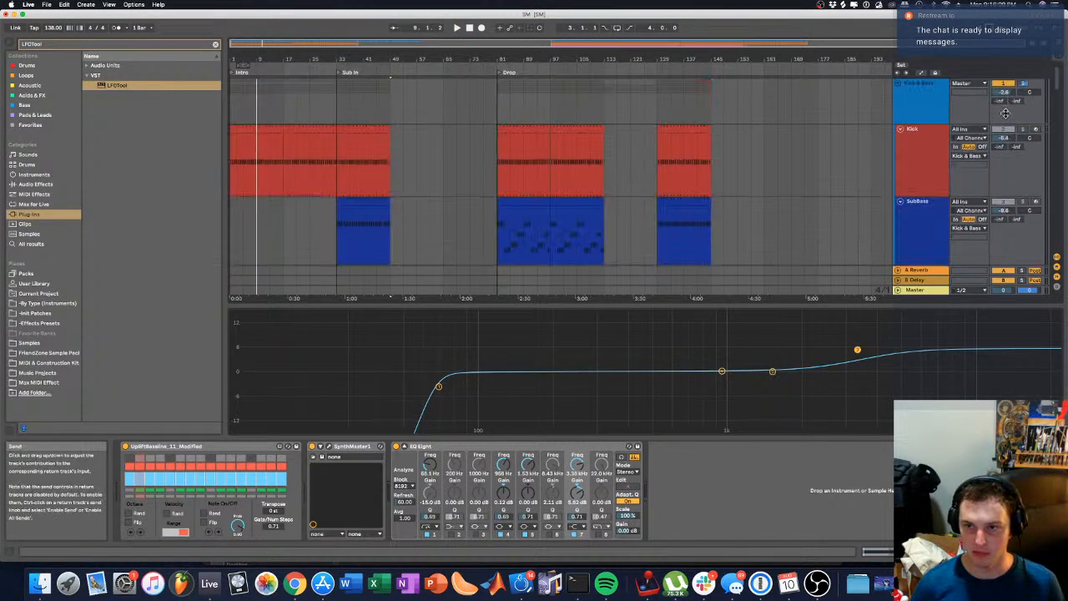
scroll(1025, 104, "down", 5)
key("space")
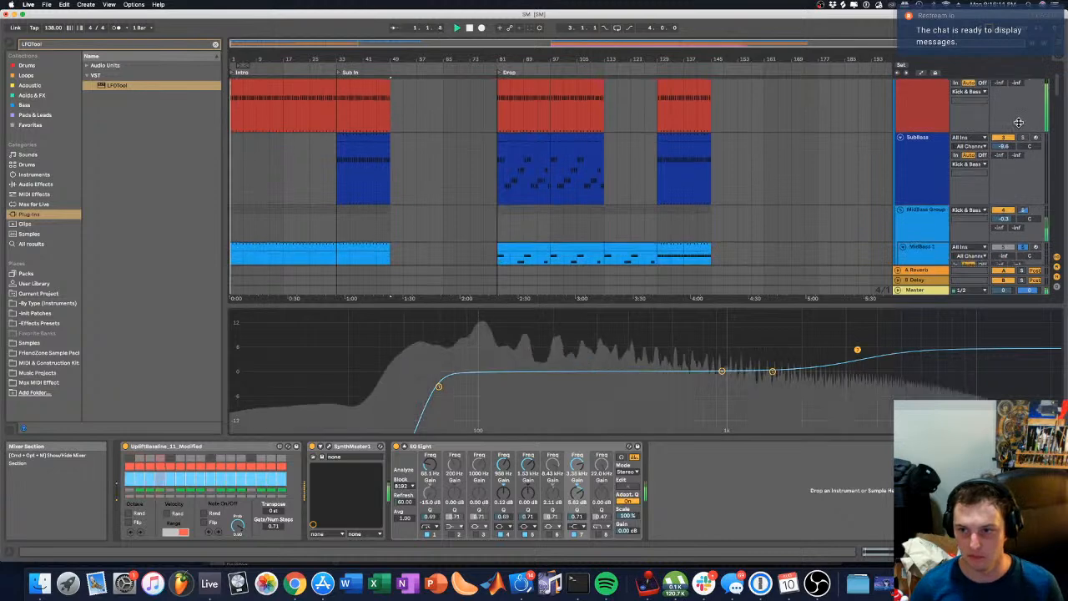
left_click_drag(1004, 236, 1004, 231)
key("space")
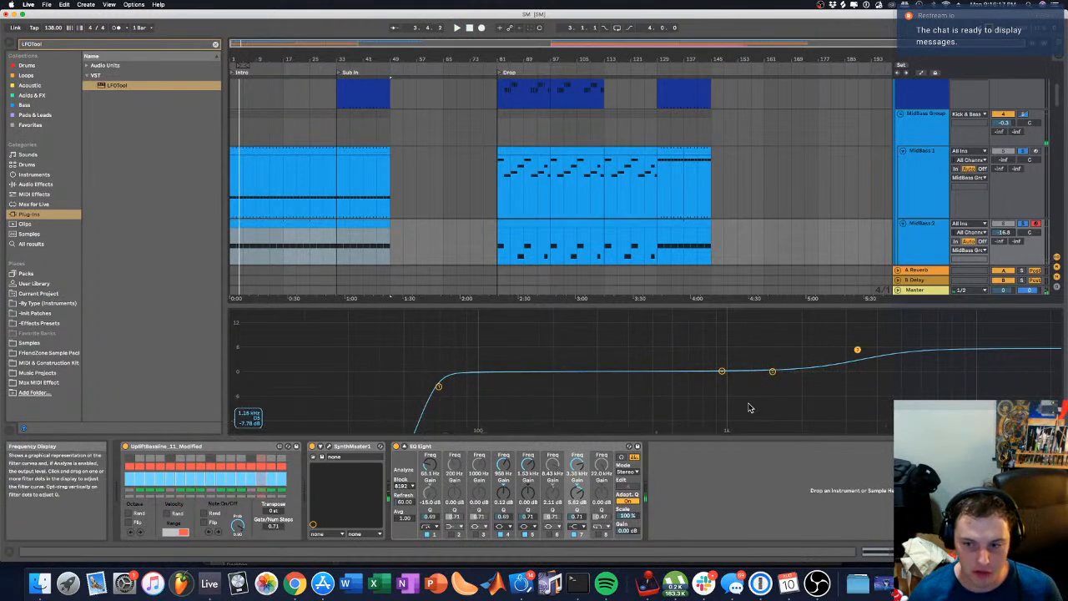
Step: Open MidBass 2's SynthMaster One, test a note and set the synth to 4 voices in Poly mode
scroll(409, 200, "down", 3)
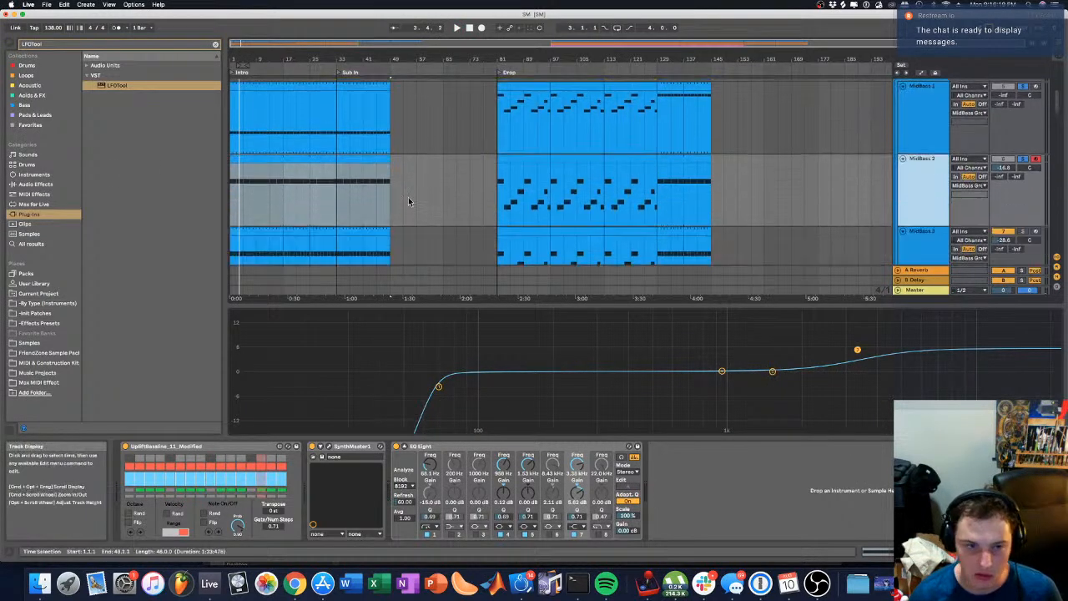
left_click(330, 446)
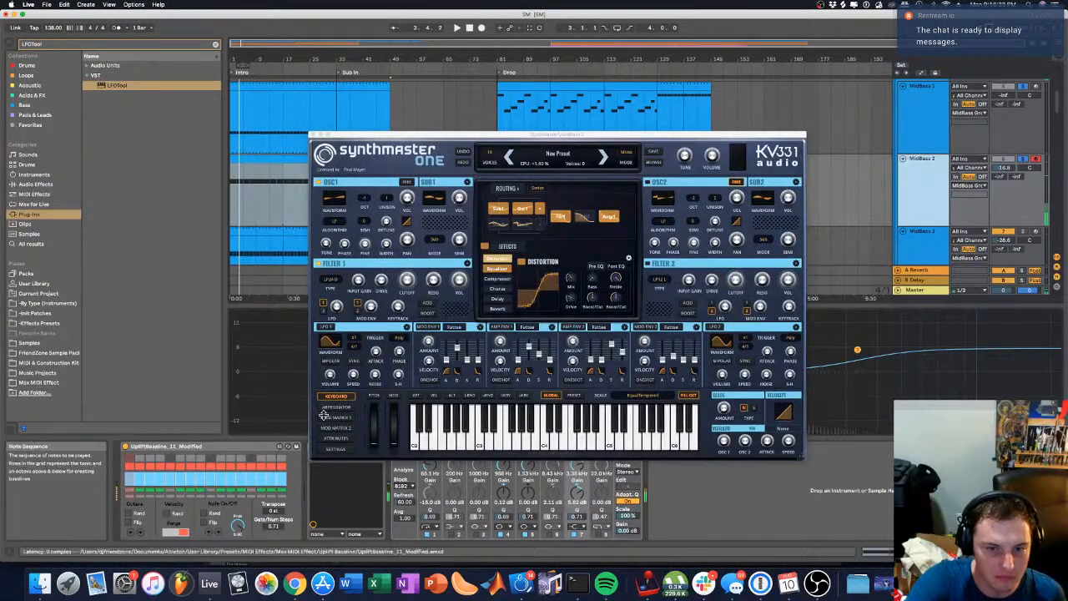
left_click(495, 437)
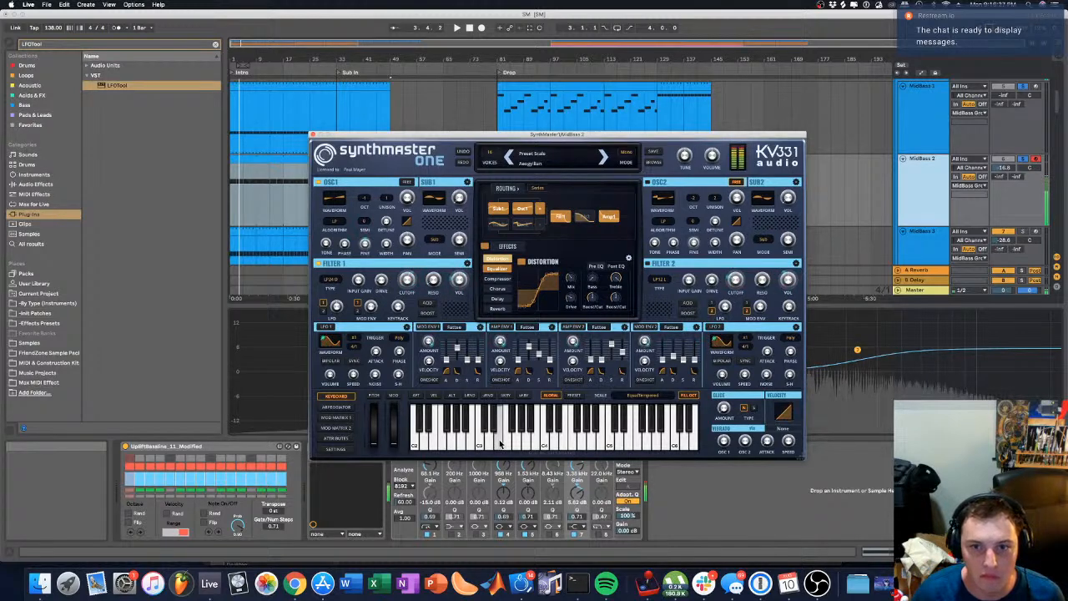
left_click(493, 154)
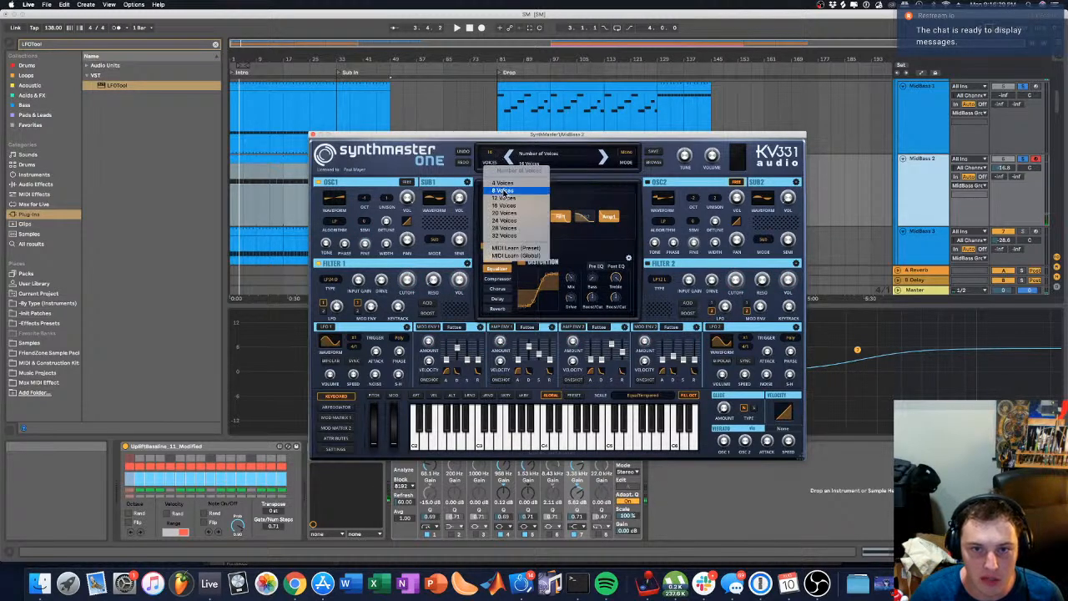
left_click(500, 184)
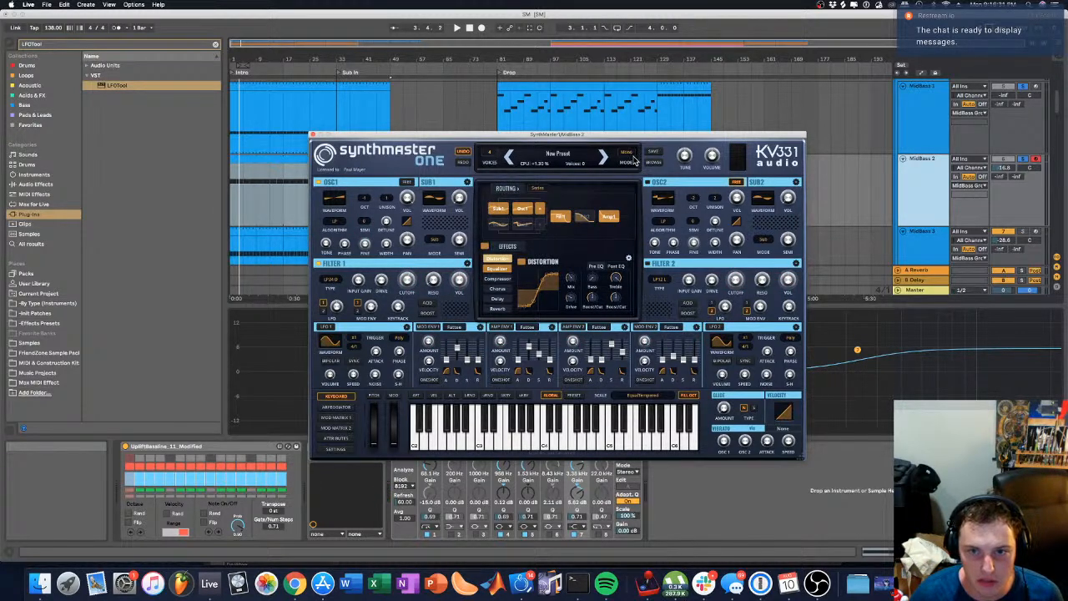
left_click(630, 157)
left_click(633, 182)
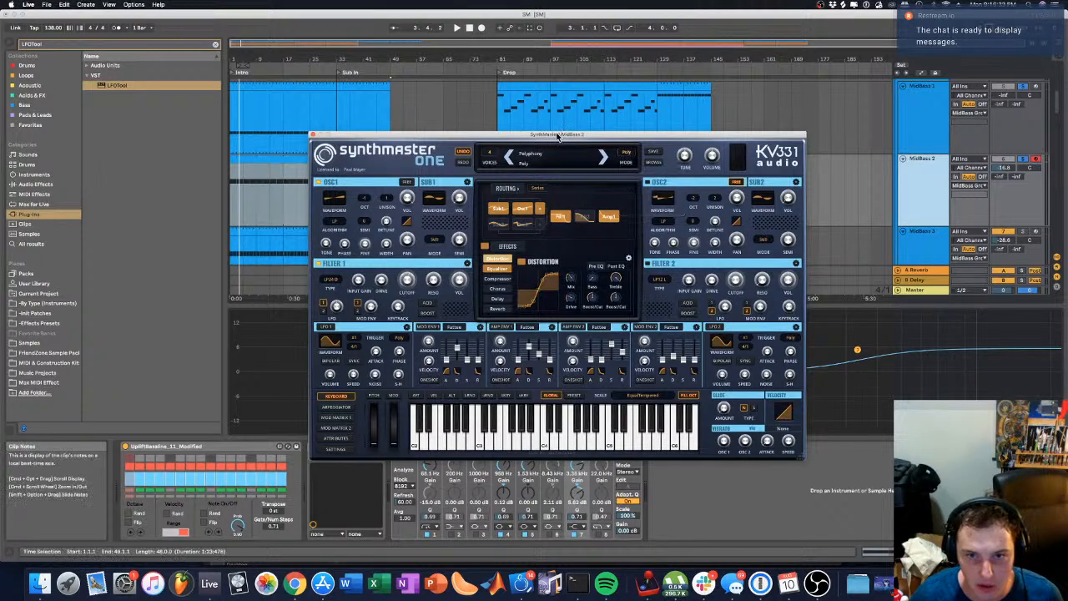
Step: Close MidBass 2's synth window, audition MidBass 3 soloed against MidBass 2 and clear the solos on the MidBass layers
left_click(374, 92)
left_click(382, 90)
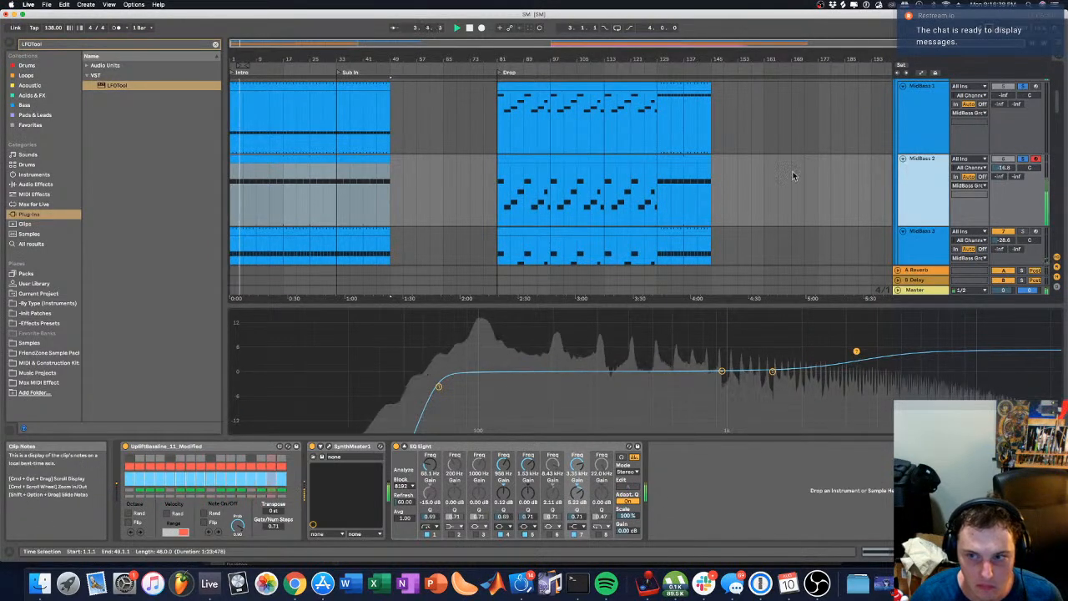
scroll(1014, 138, "down", 2)
scroll(1014, 139, "down", 1)
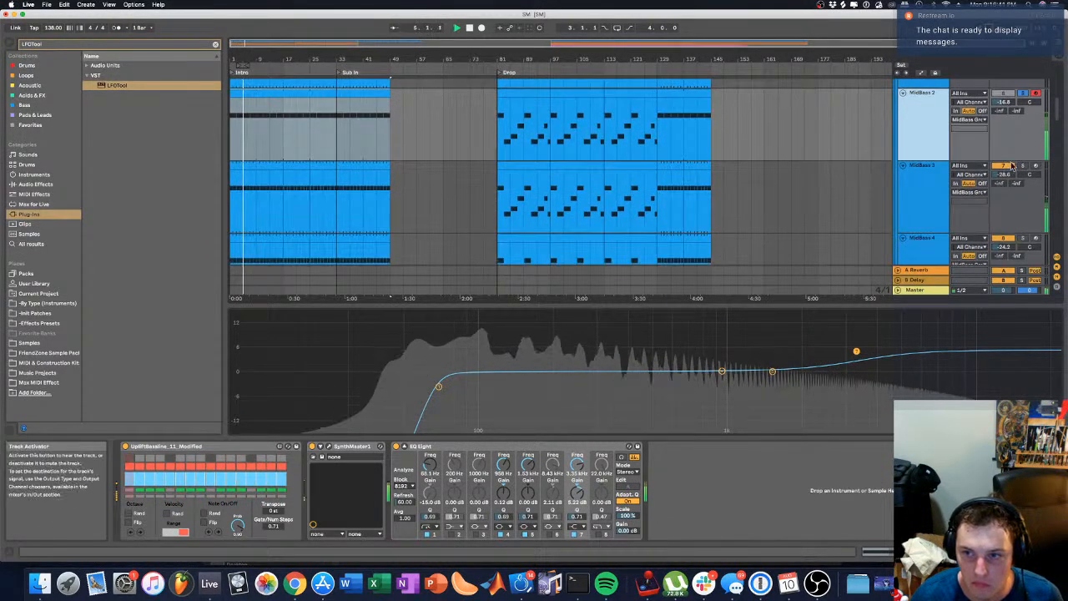
left_click(1024, 167)
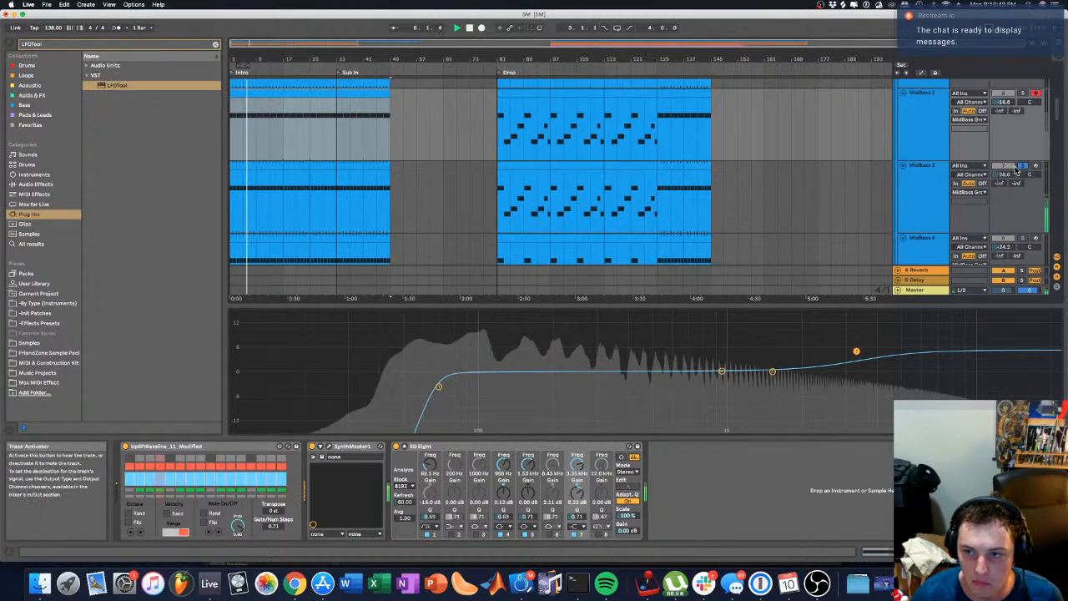
scroll(1029, 133, "up", 2)
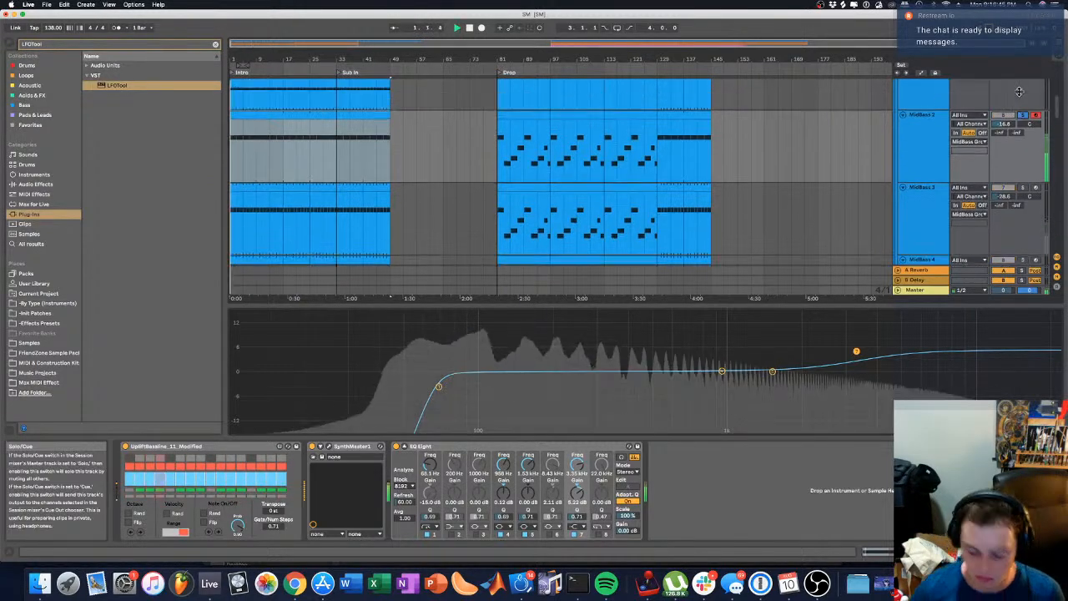
left_click(1024, 166)
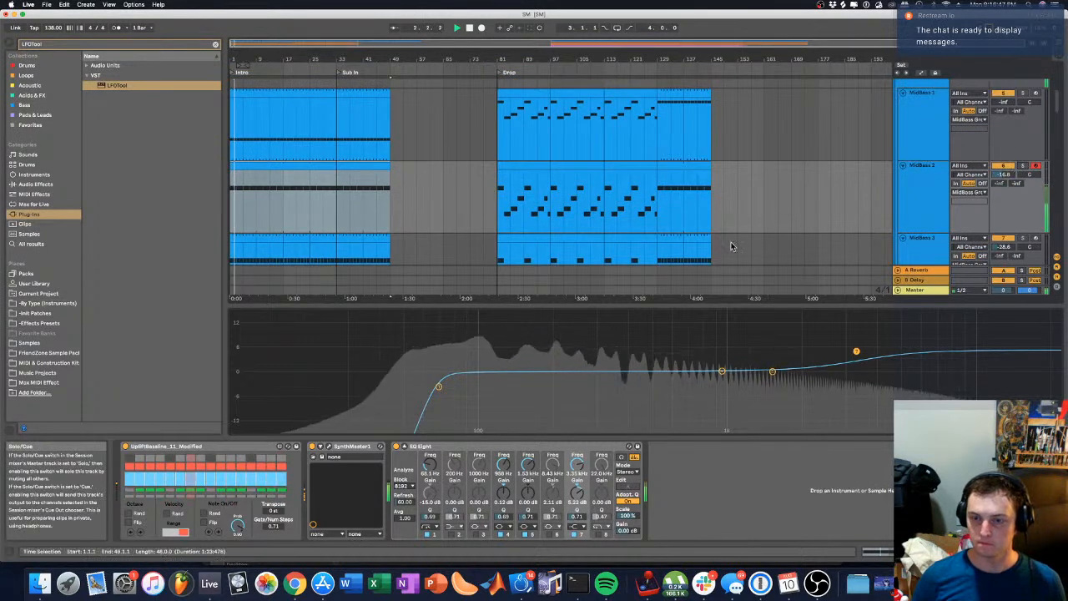
Step: Collapse MidBass 2's enlarged EQ display, select MidBass 1 and raise MidBass 2's volume to -13.7 dB during playback
left_click(404, 447)
key("space")
key("space")
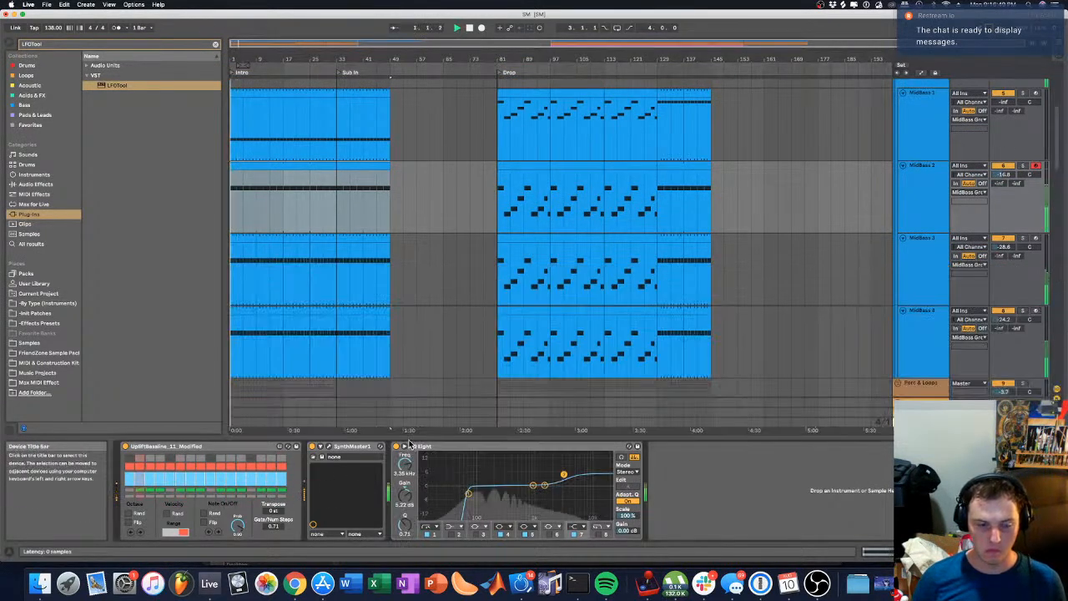
left_click(232, 120)
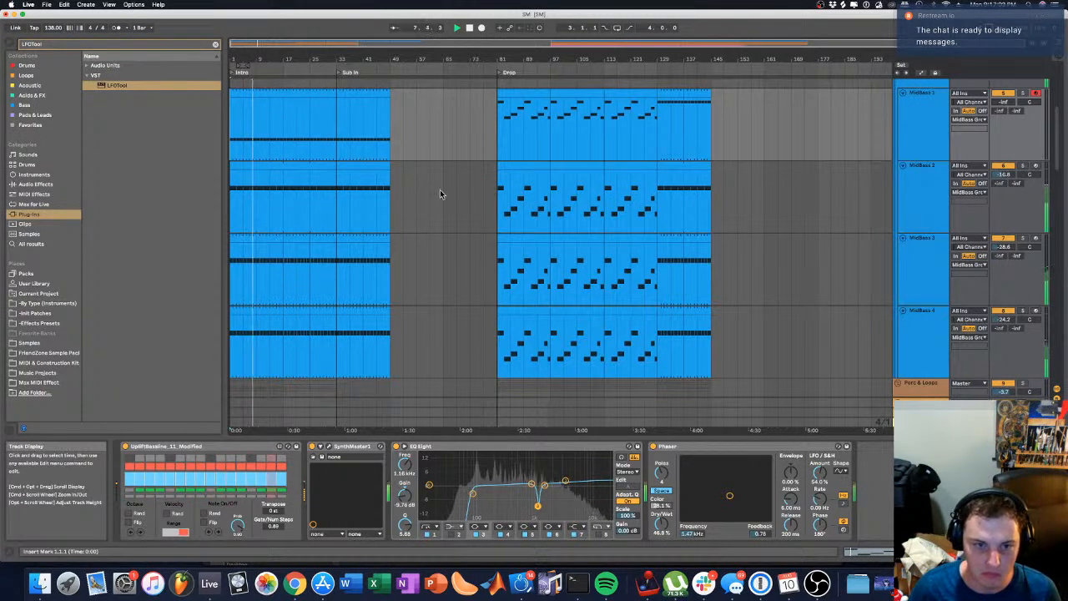
left_click_drag(1004, 175, 1004, 168)
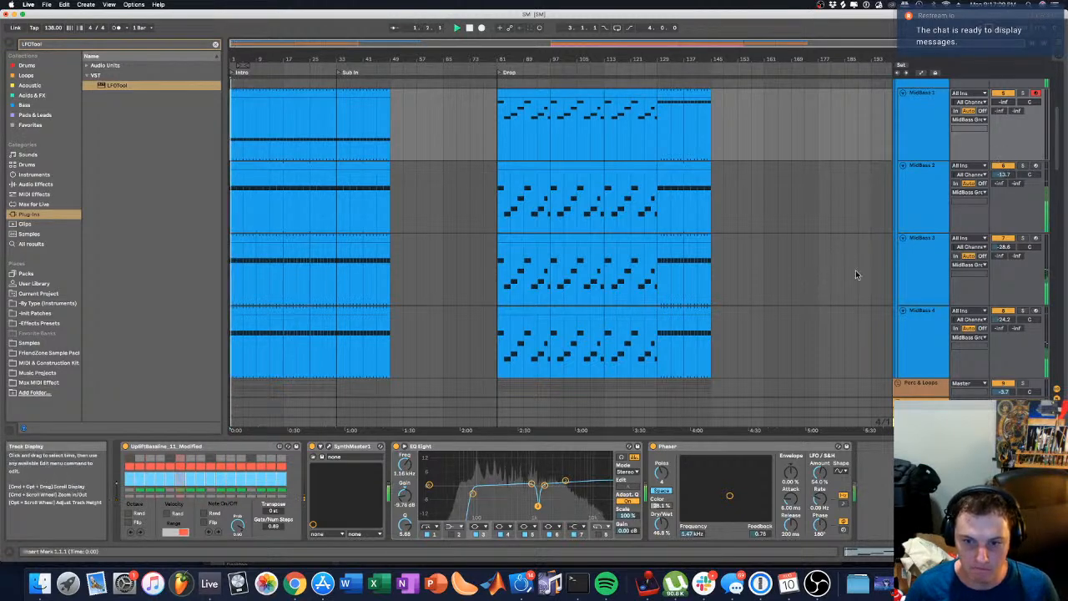
Step: Compare MidBass 1 with its EQ Eight bypassed and enabled, and briefly solo the track during playback
left_click(398, 447)
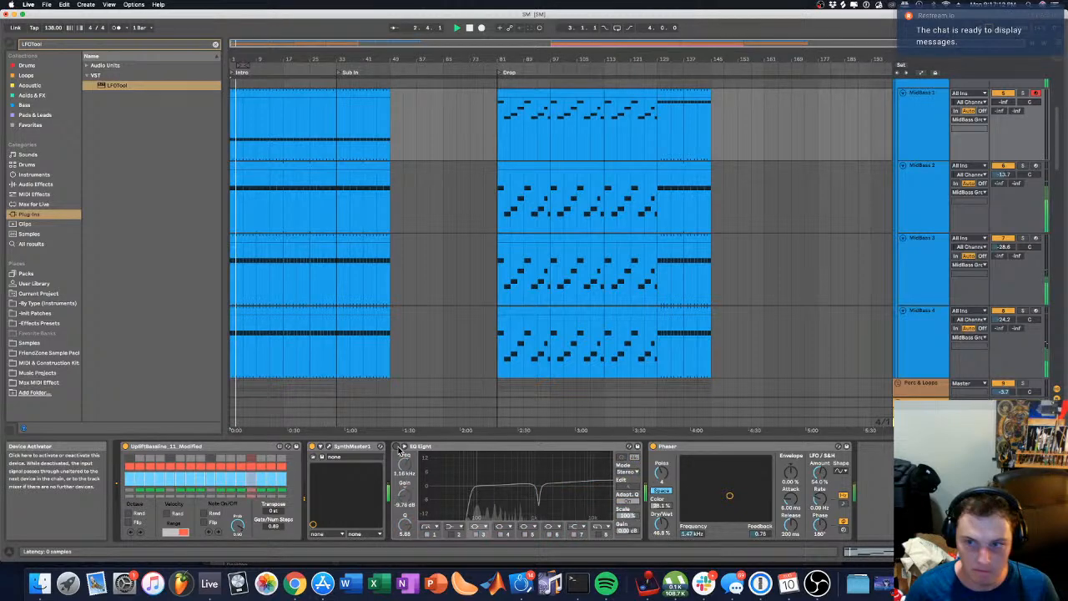
left_click(398, 446)
key("space")
key("space")
left_click(923, 194)
left_click(936, 135)
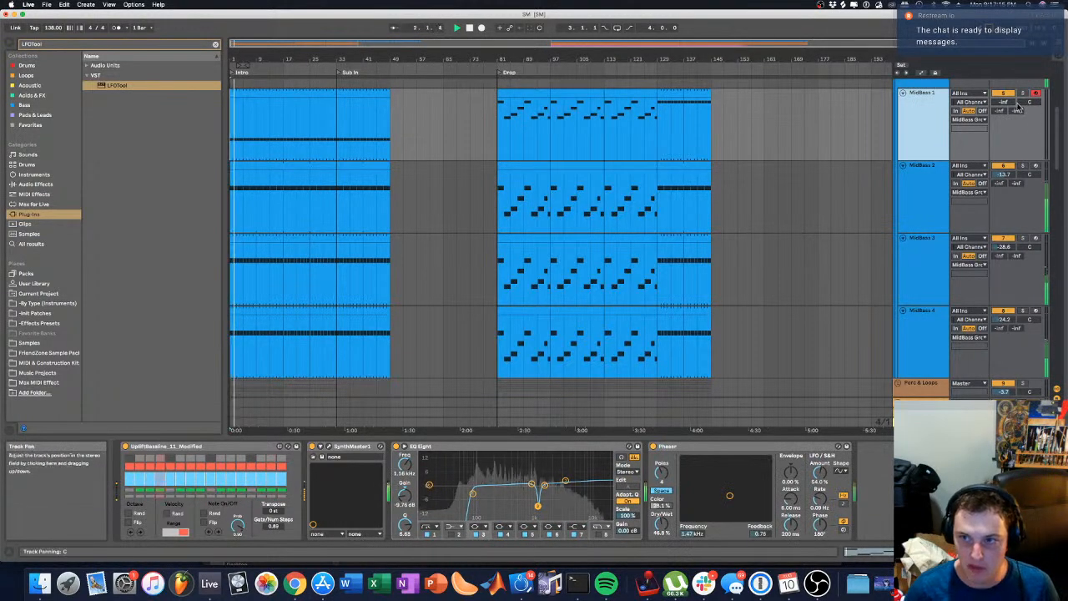
left_click(1023, 93)
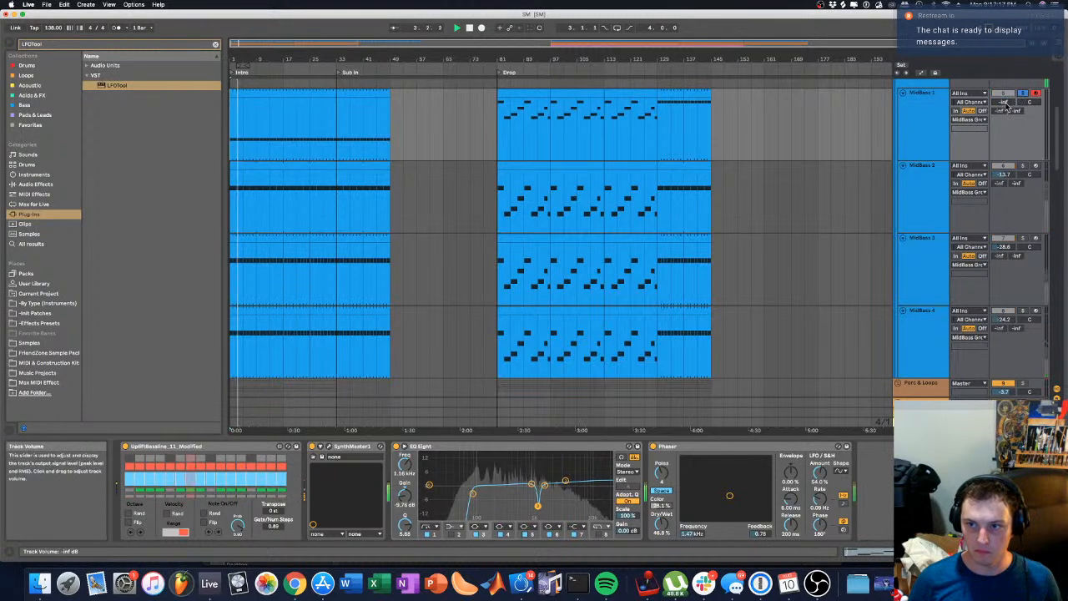
left_click(1023, 96)
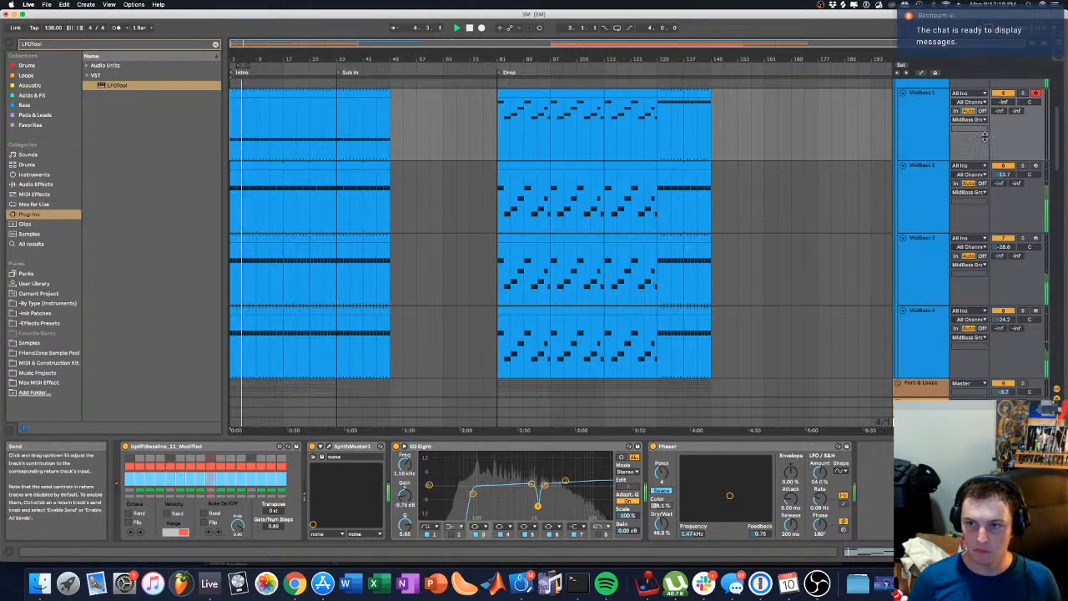
Step: Deactivate MidBass 3 and MidBass 4, and raise MidBass 1's volume to -27.5 dB while replaying from the start
left_click(1003, 240)
left_click(1003, 312)
key("space")
scroll(984, 167, "up", 2)
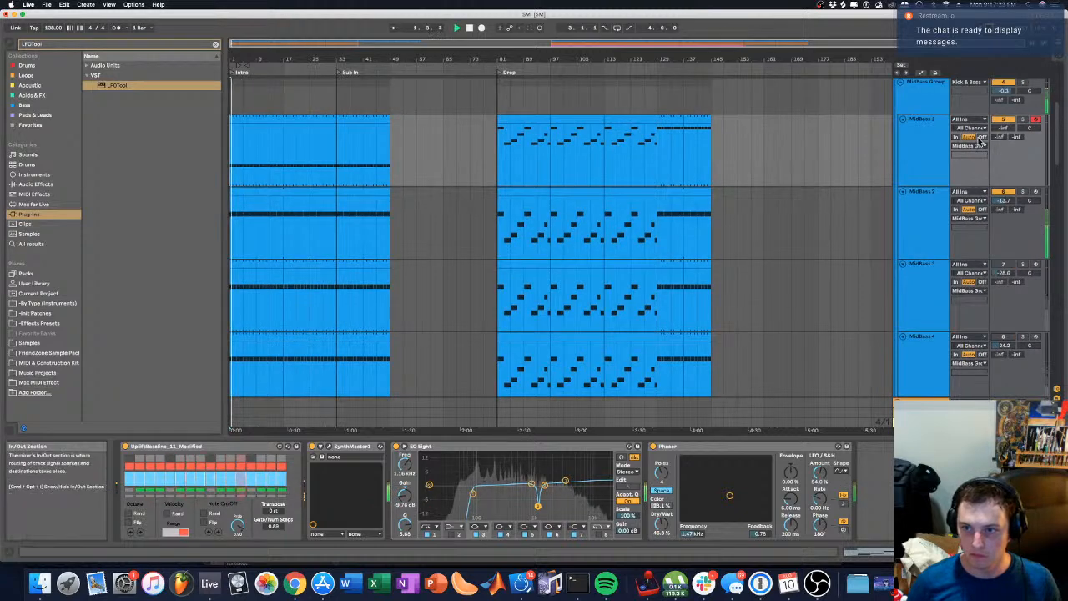
left_click_drag(1003, 128, 1004, 116)
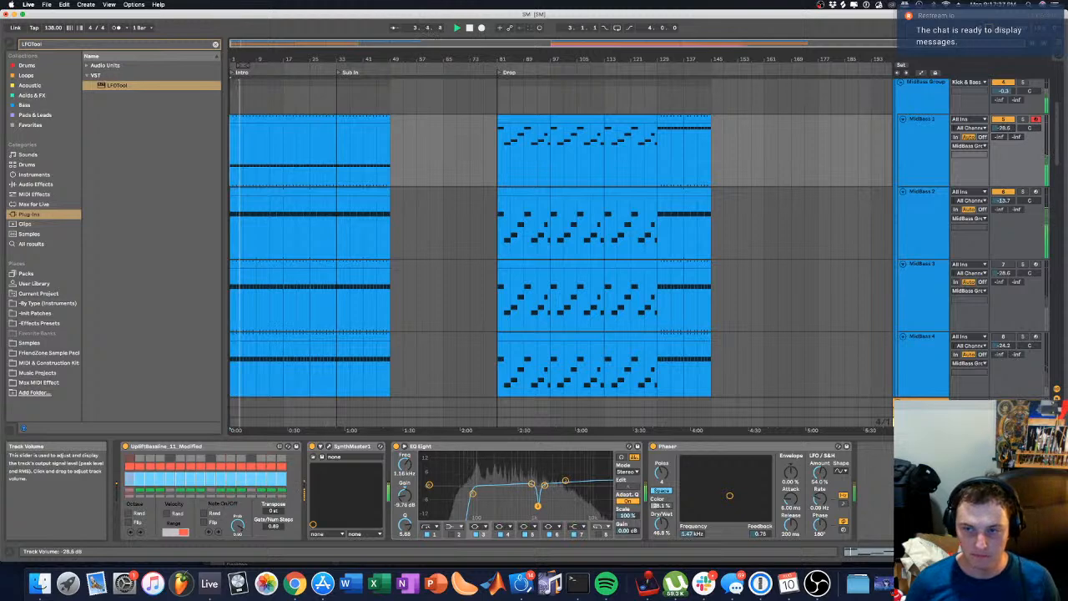
left_click(941, 131)
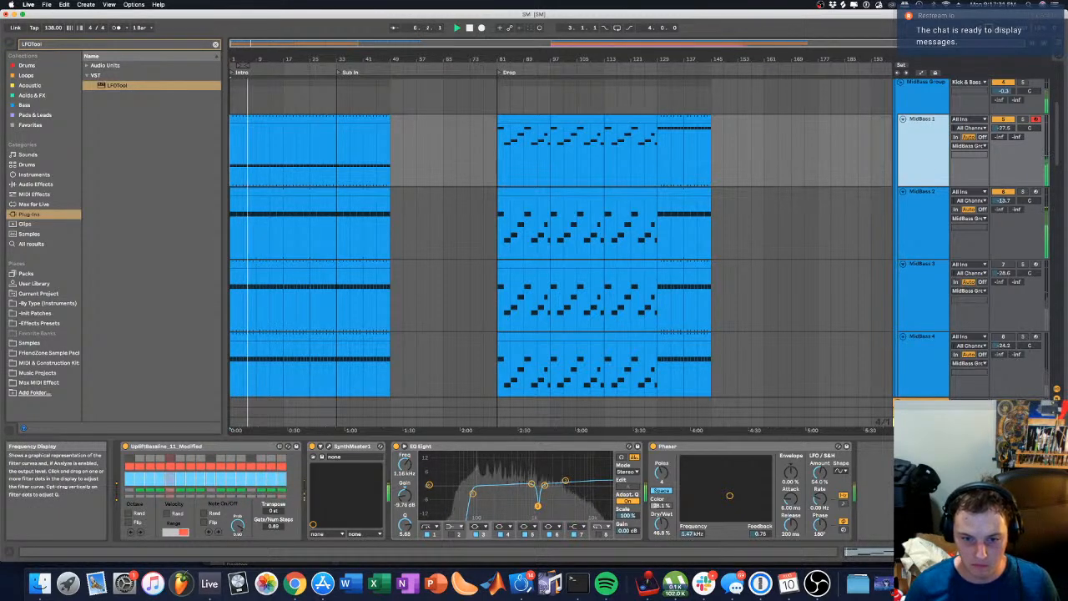
Step: Move the deep narrow cut in MidBass 1's EQ Eight to about 860 Hz and flatten it to 0.87 dB
left_click_drag(537, 505, 542, 458)
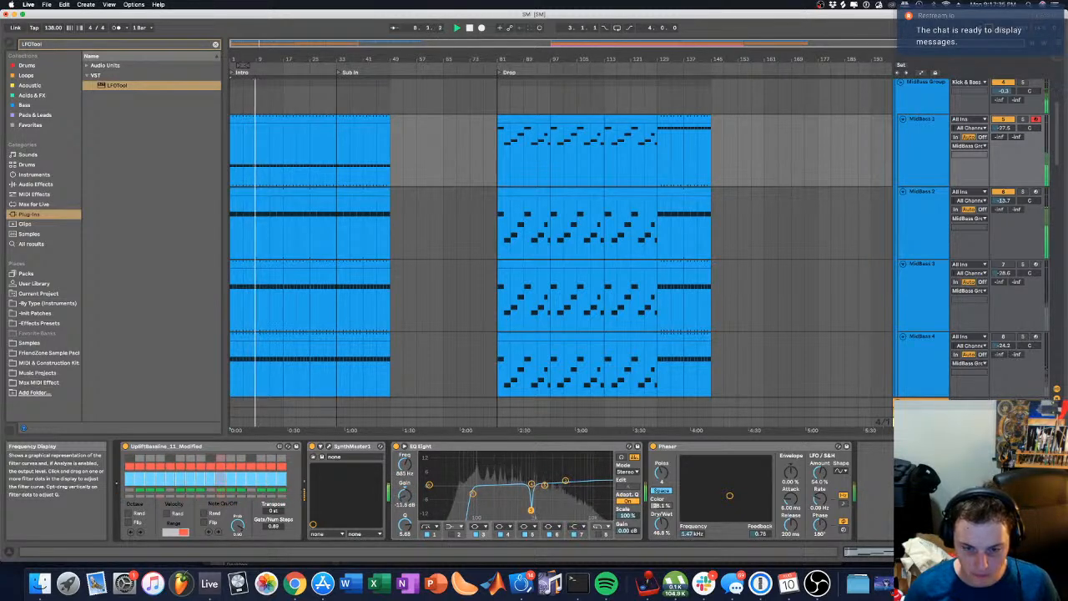
left_click_drag(531, 484, 532, 483)
key("space")
Step: Transpose MidBass 1's clip notes up an octave, lower the track to -42.0 dB and replay
left_click(231, 118)
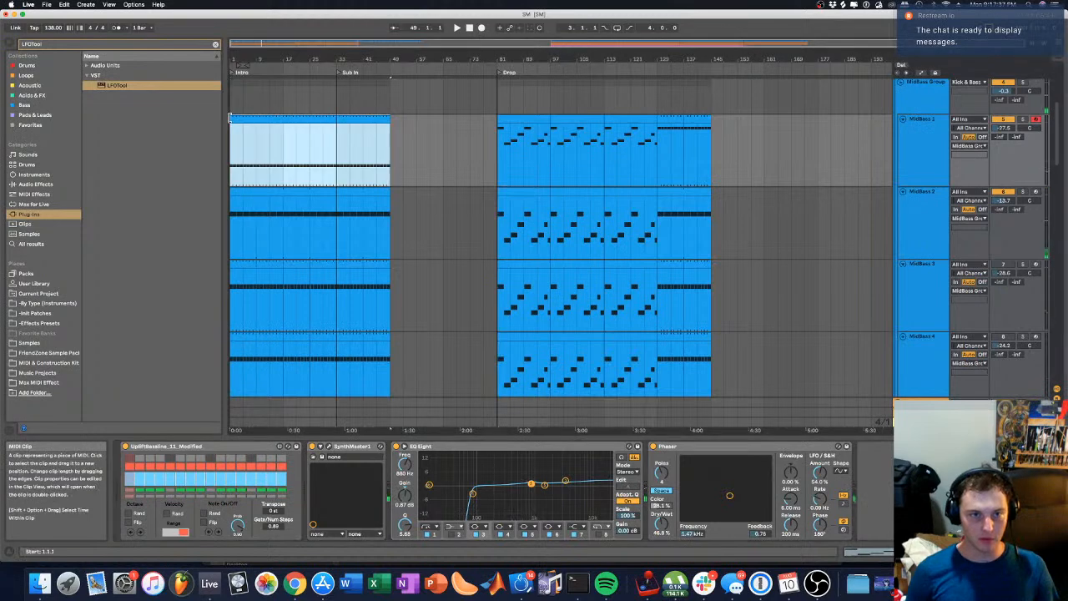
double_click(238, 121)
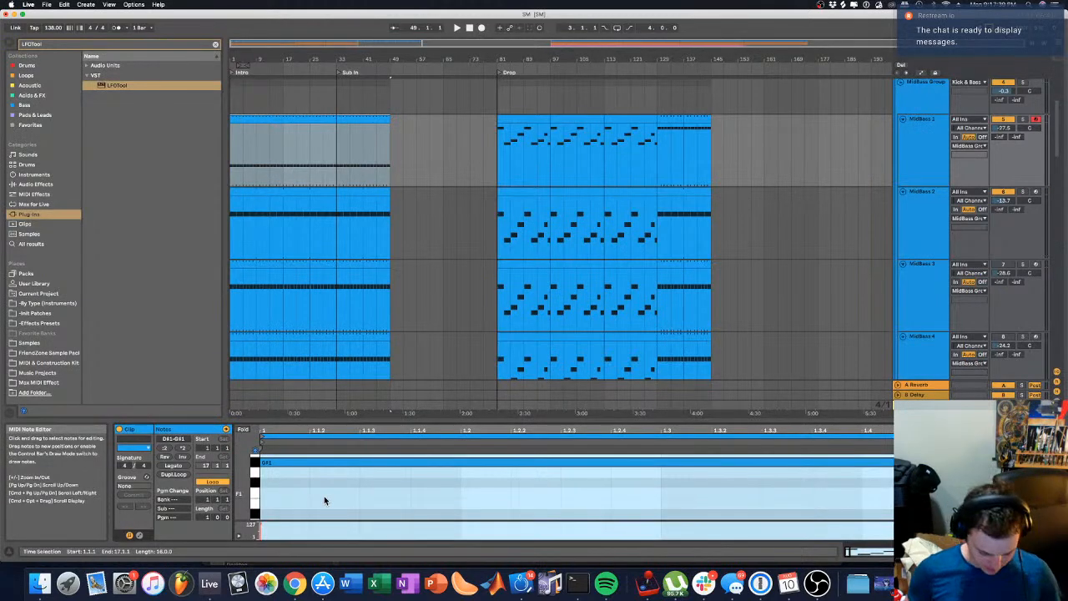
key("shift+Up")
key("space")
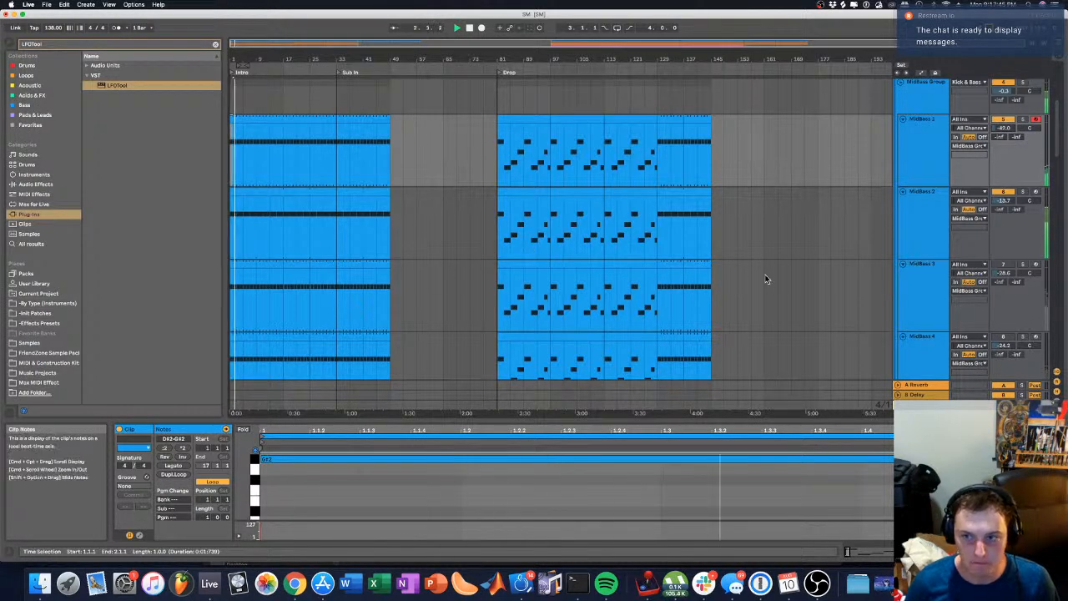
Step: Transpose all notes of MidBass 2's intro clip down an octave to G#1 and replay from the start
left_click(778, 226)
left_click(255, 191)
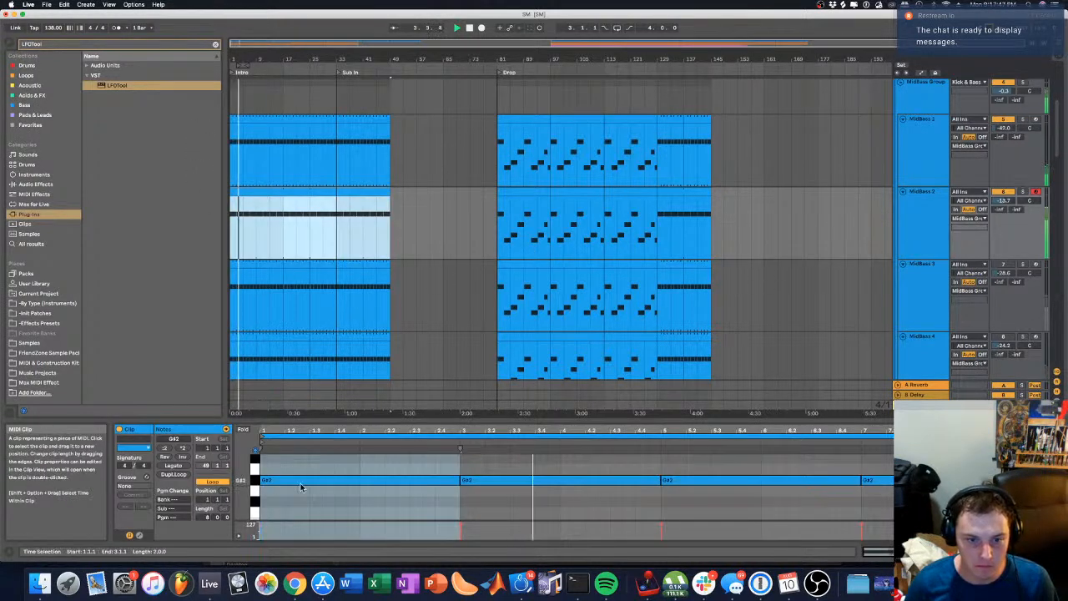
left_click(254, 482)
left_click(256, 483)
scroll(255, 484, "down", 4)
scroll(255, 502, "up", 2)
left_click(254, 504)
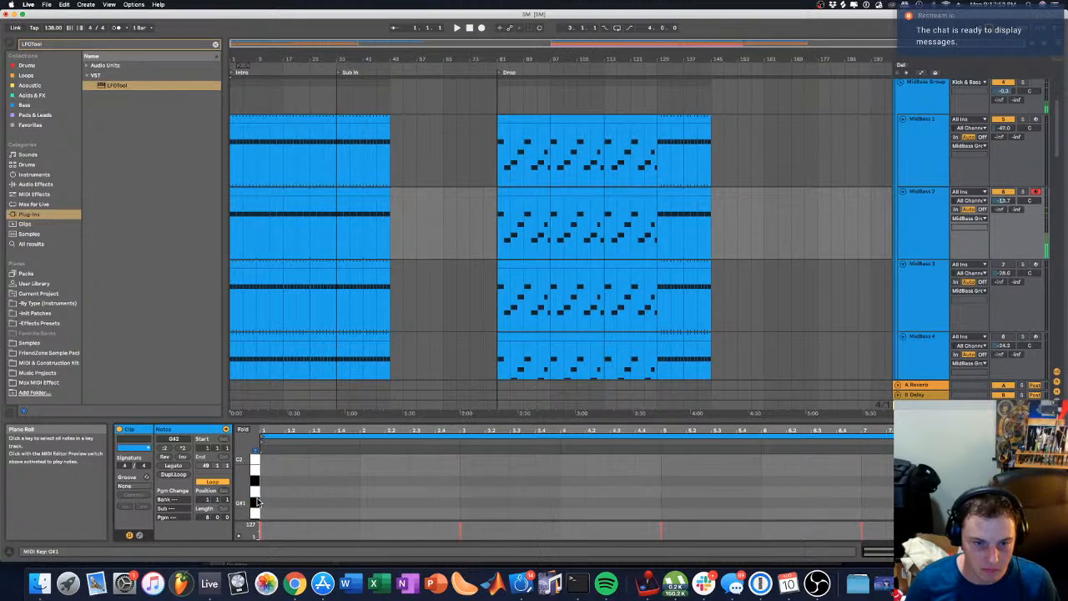
scroll(348, 498, "up", 3)
key("super+a")
key("shift+Down")
key("space")
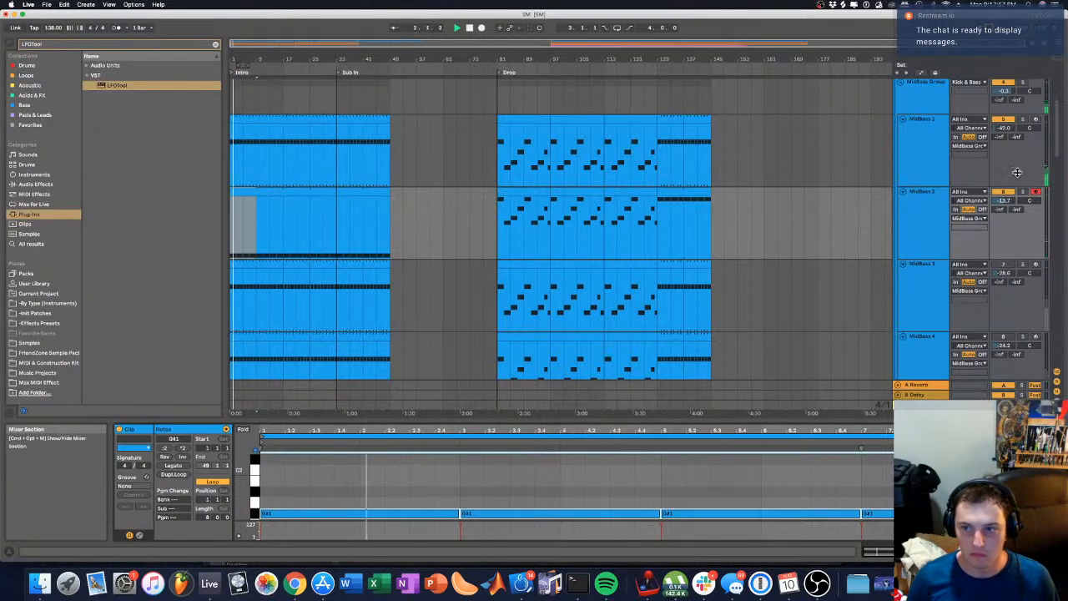
Step: Check the pitch of MidBass 2's intro notes during playback and return to the track's devices
left_click(1014, 235)
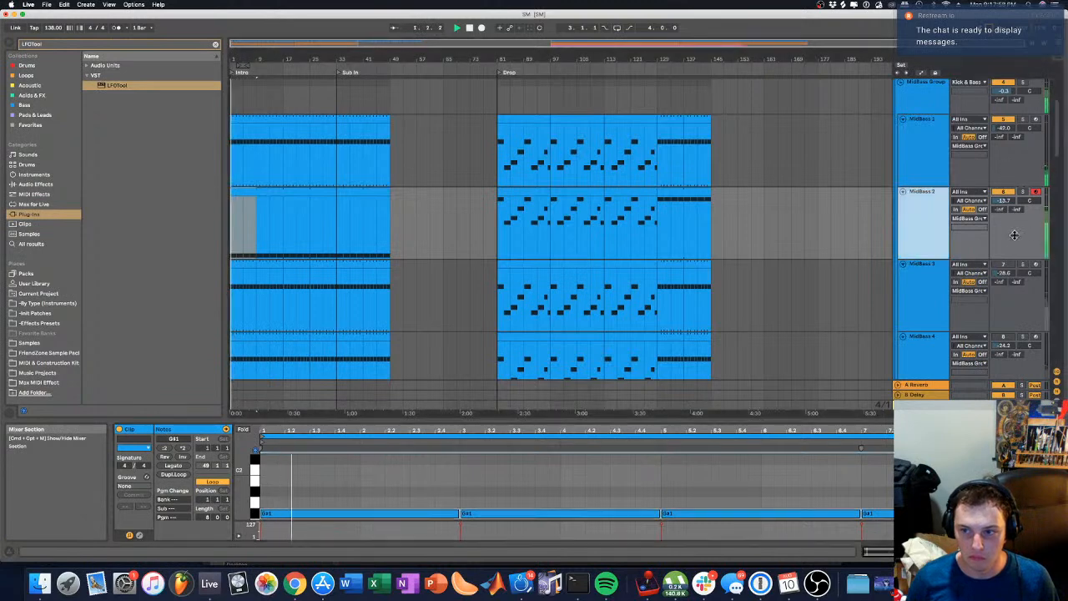
left_click(262, 191)
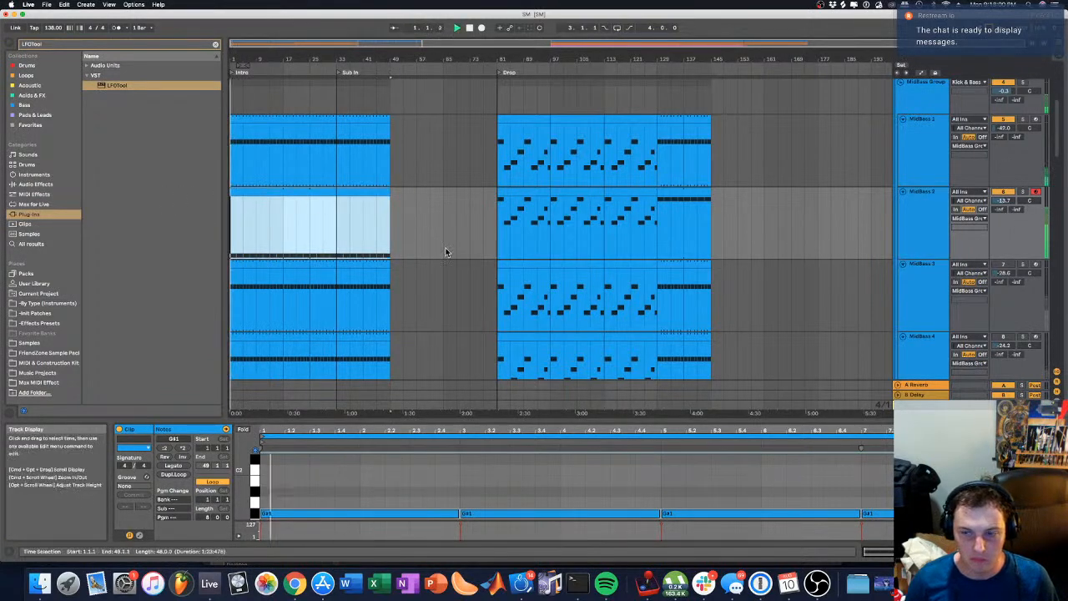
left_click(258, 515)
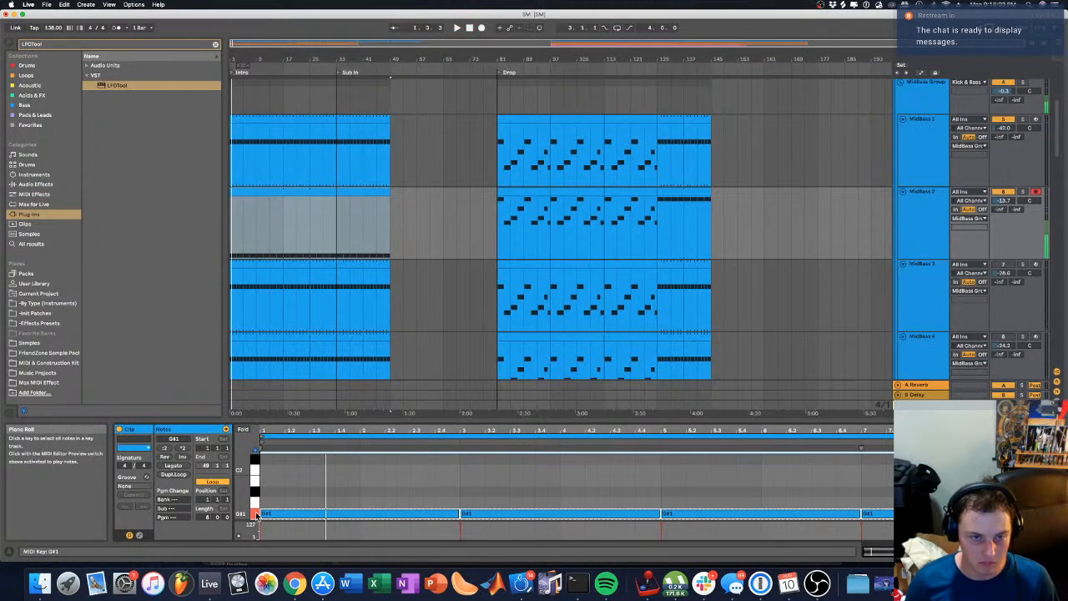
key("shift+Tab")
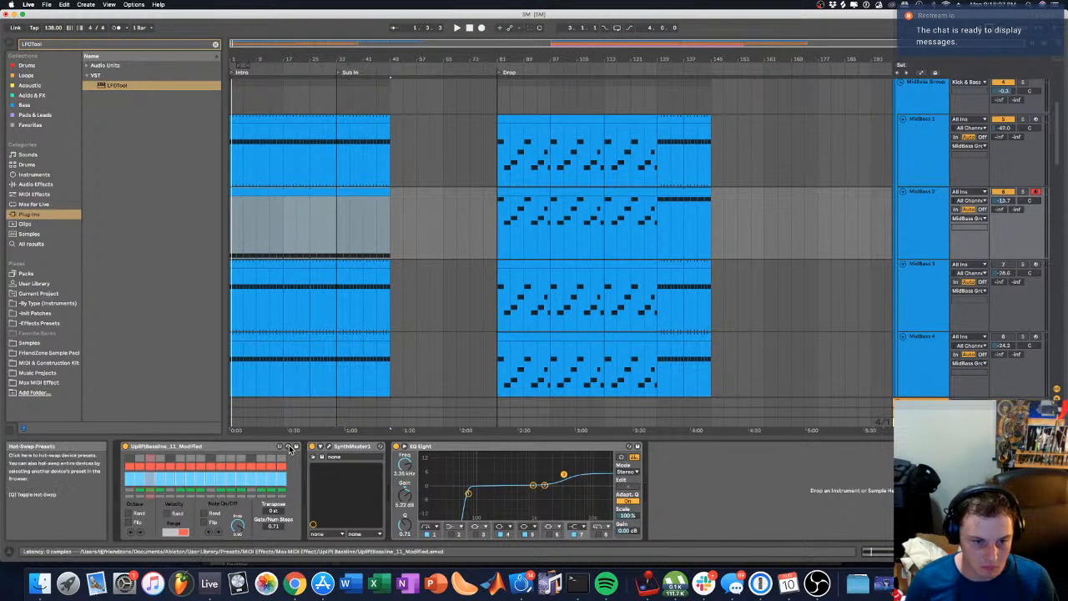
Step: Try MidBass 2 without its UpliftBassline_11_Modified device and with a different Transpose value, restoring both
left_click(241, 445)
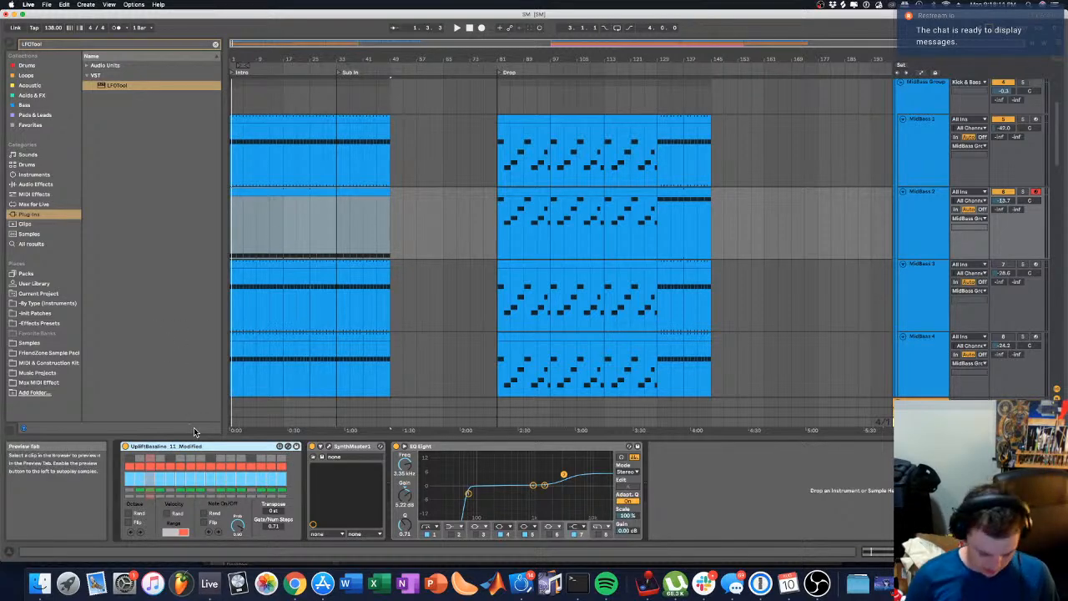
key("Delete")
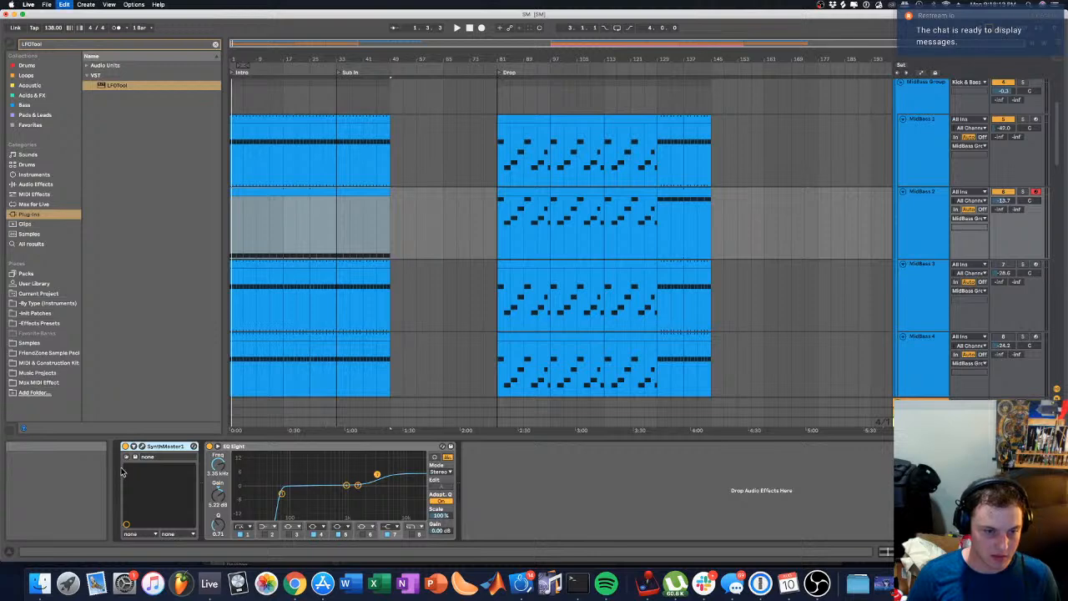
key("super+z")
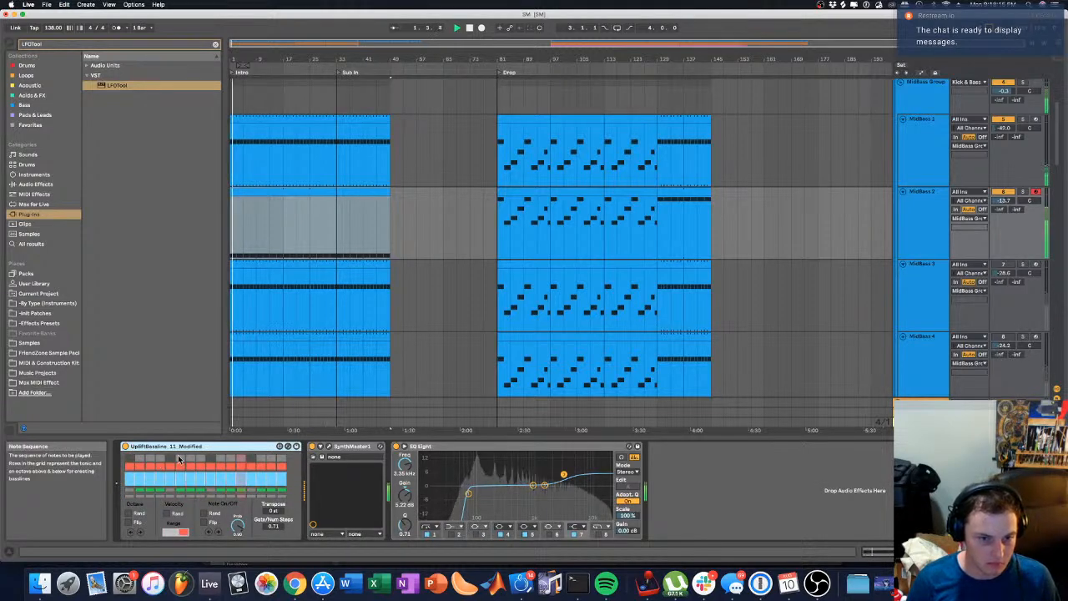
left_click_drag(274, 511, 272, 515)
key("space")
key("space")
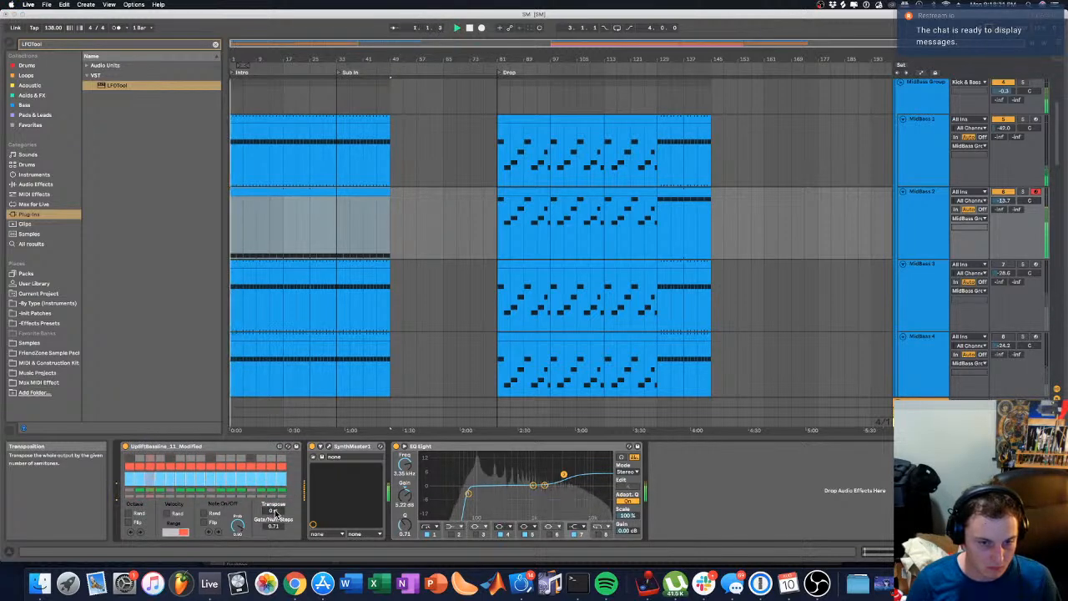
key("space")
key("space")
Step: Inspect the notes and the track volume envelope of MidBass 2's intro clip, and replay the track from its device view
double_click(253, 192)
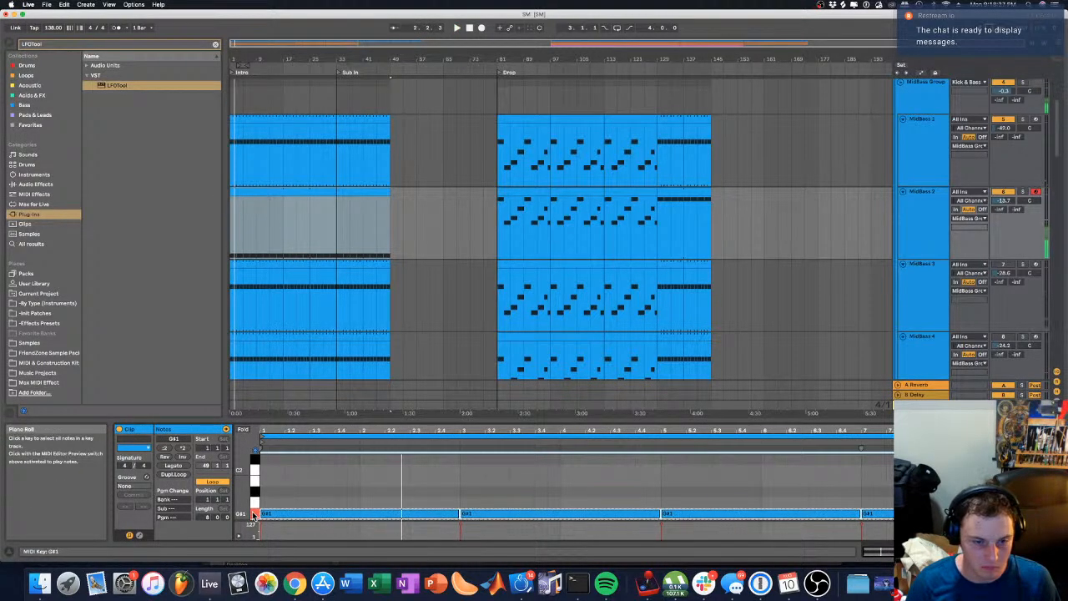
left_click(299, 504)
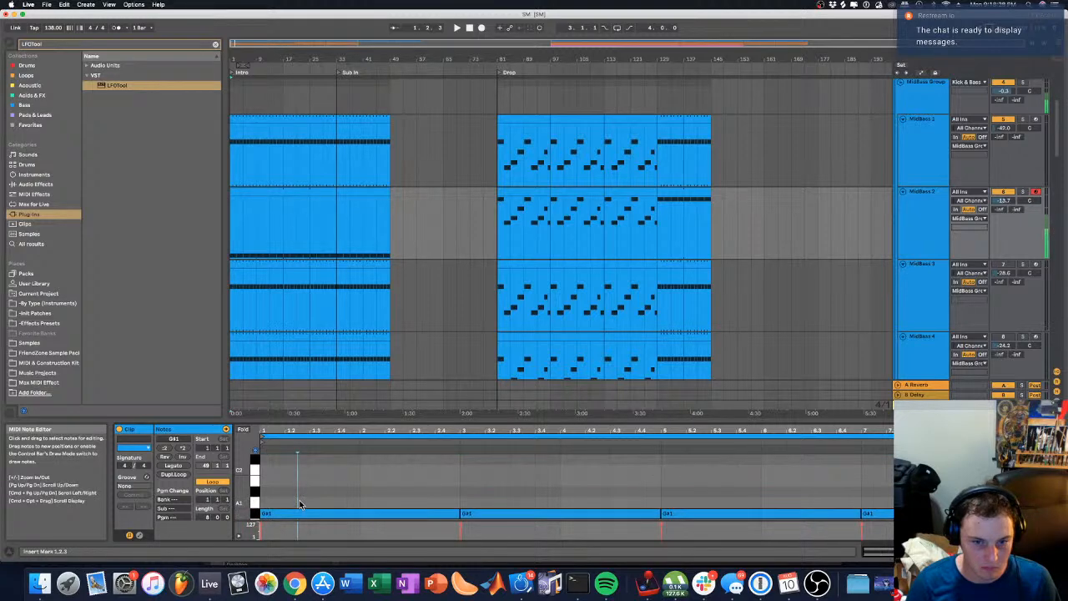
left_click(138, 535)
left_click(264, 445)
left_click(263, 444)
left_click(264, 445)
left_click(264, 445)
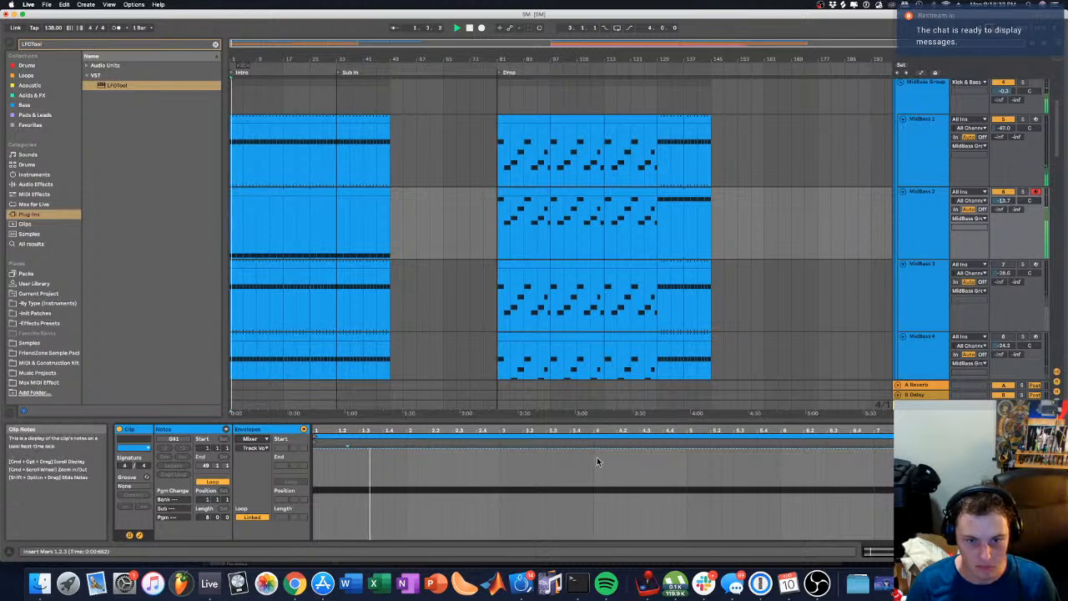
key("shift+Tab")
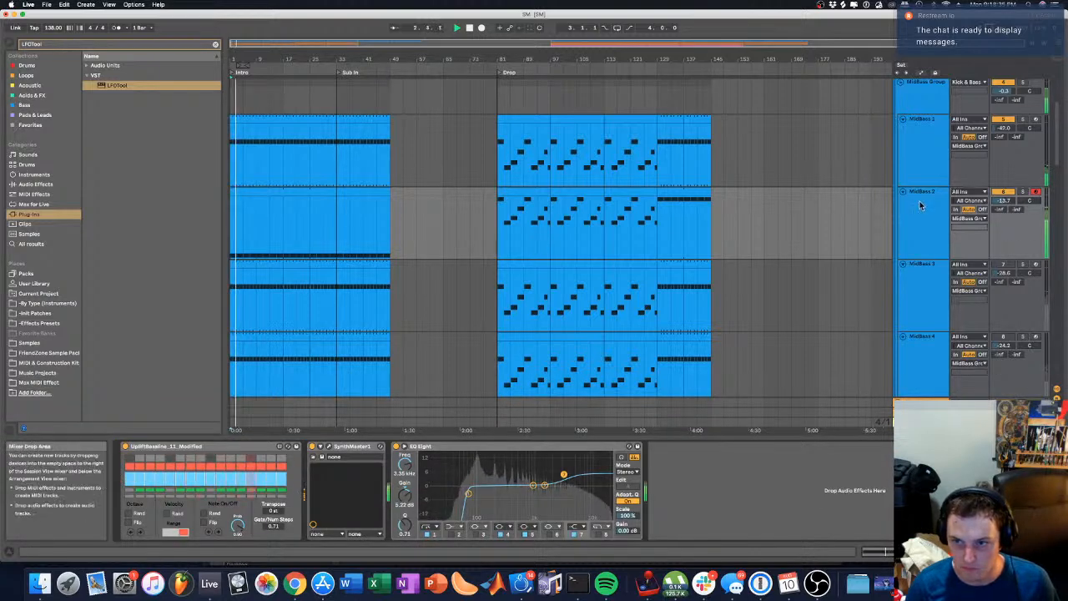
left_click(863, 219)
key("space")
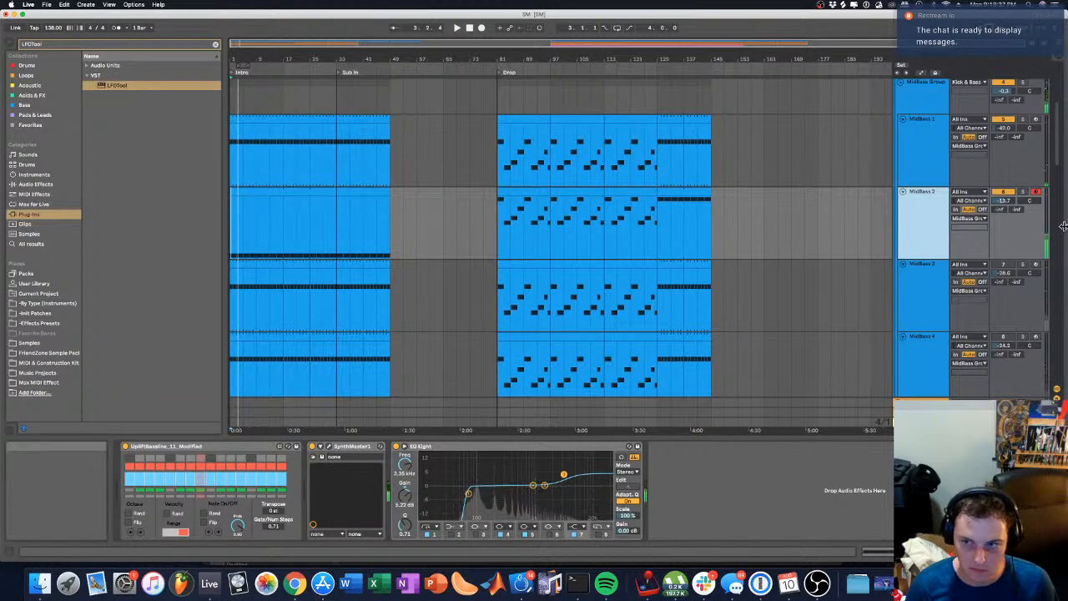
Step: Solo MidBass 1 and then MidBass 2 and play the intro to compare the two layers
left_click(1023, 122)
left_click(1023, 121)
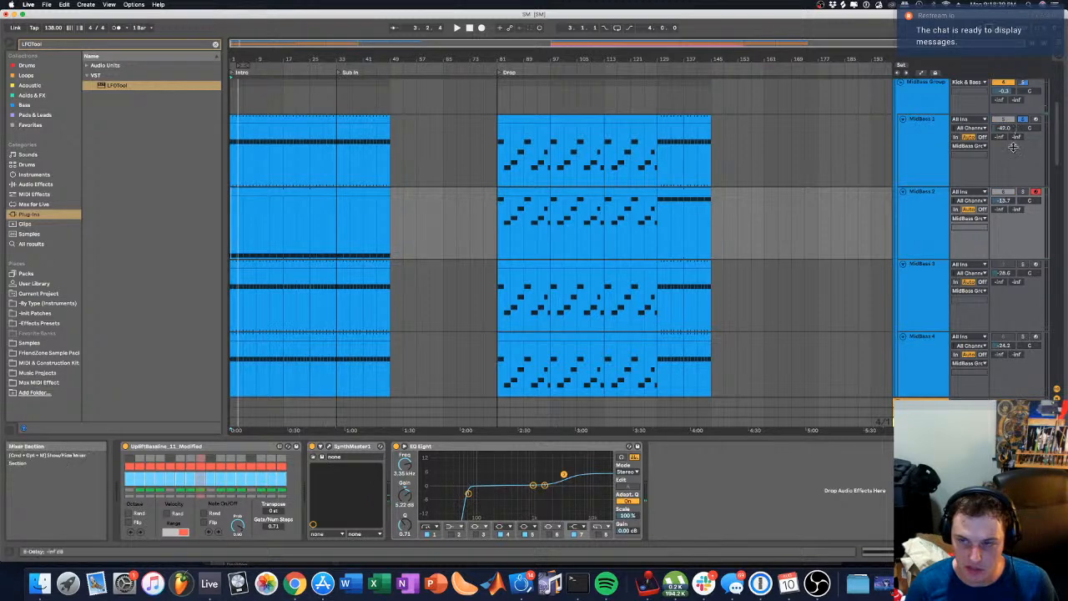
left_click(1024, 193)
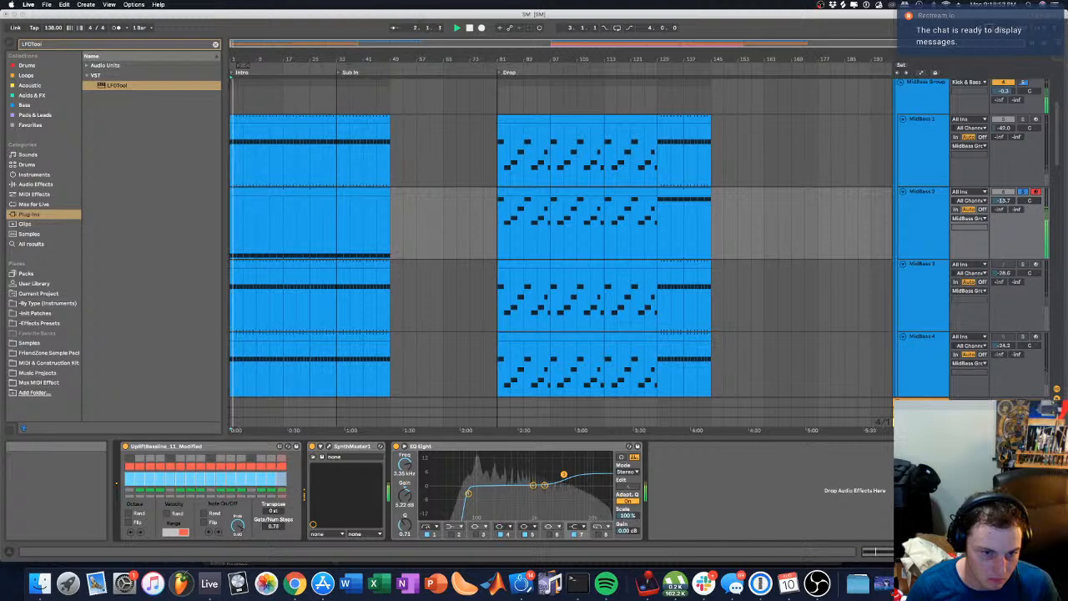
key("space")
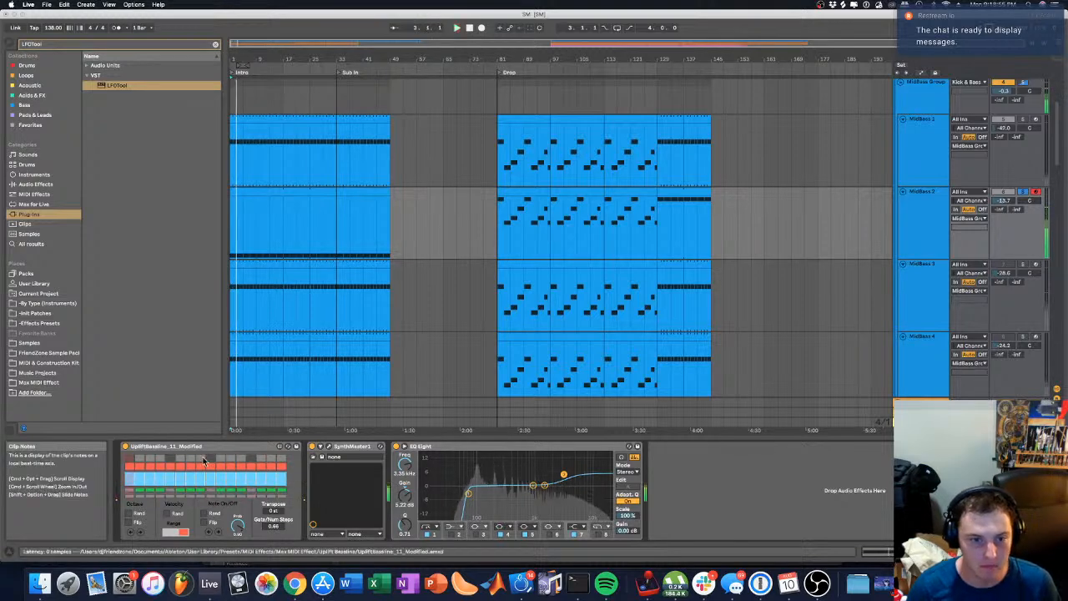
Step: Remove the UpliftBassline_11_Modified device from MidBass 2 and shorten every note in its intro clip to an eighth note
left_click(333, 251)
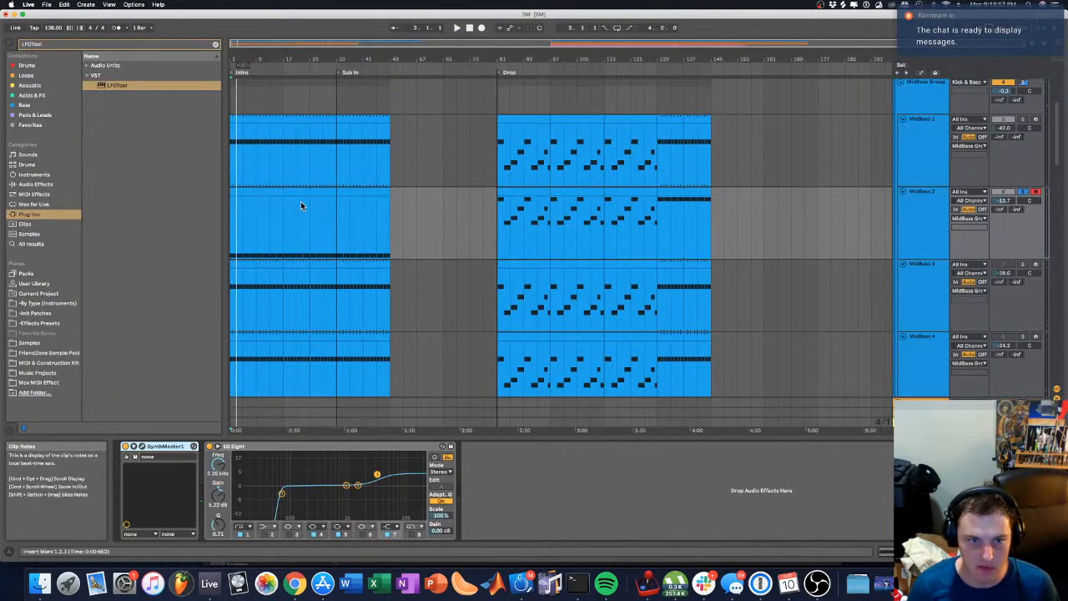
left_click(287, 190)
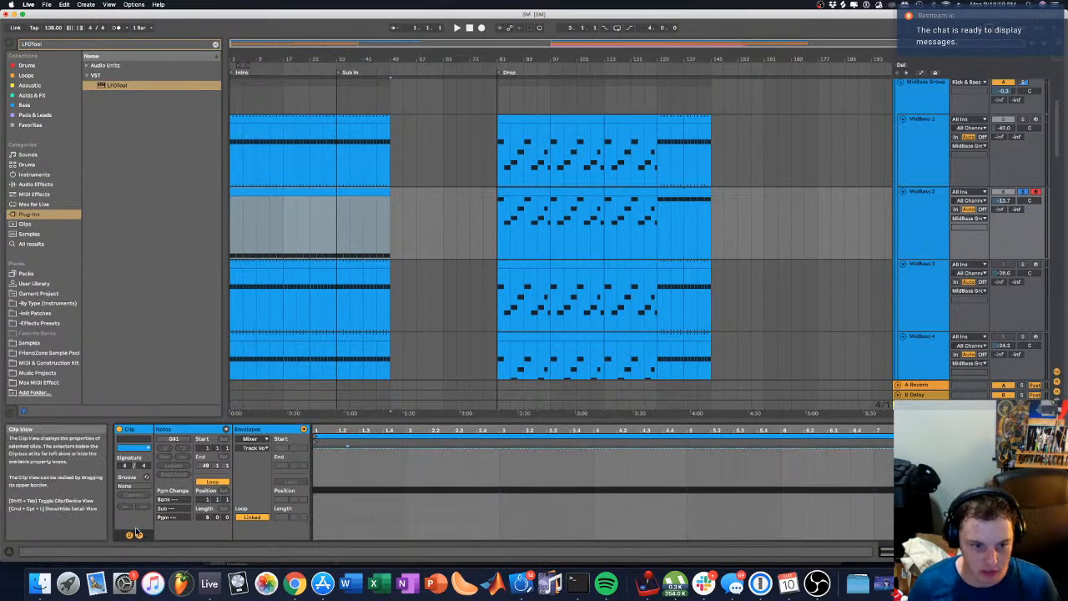
left_click(139, 535)
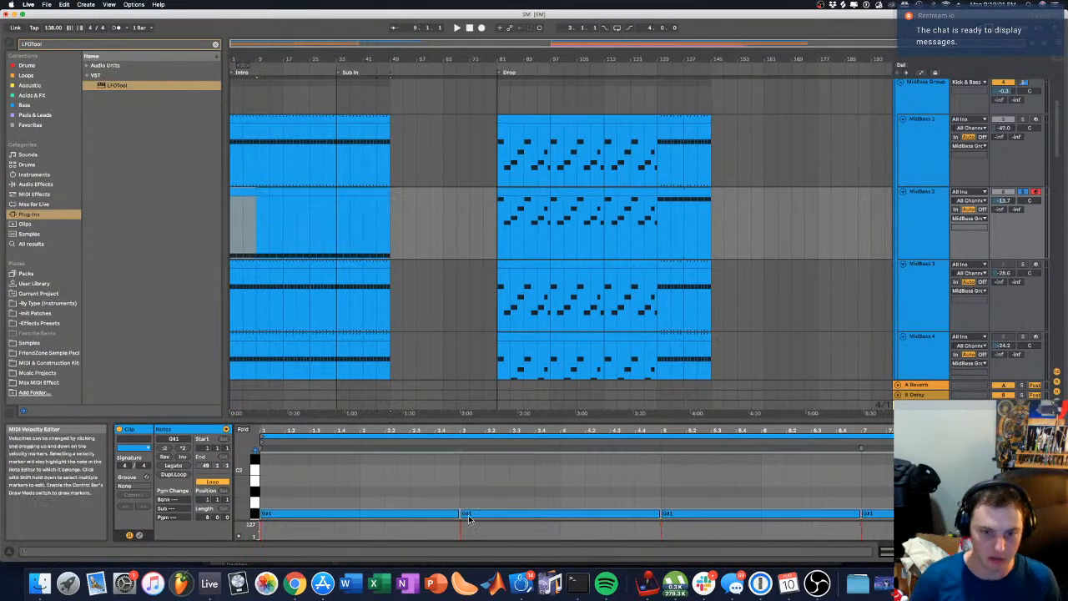
left_click_drag(461, 512, 277, 510)
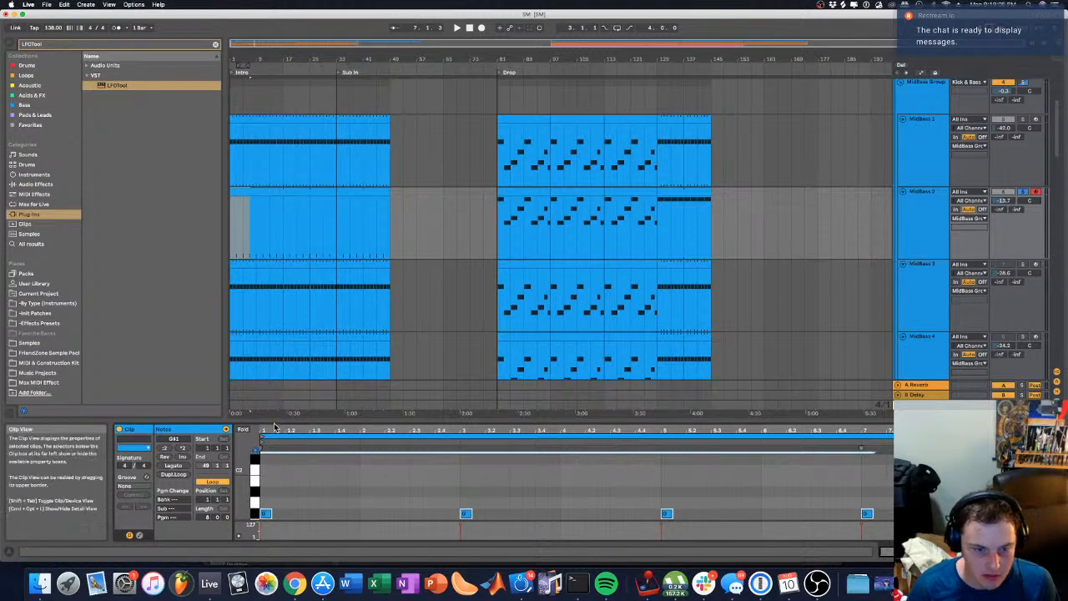
Step: Shorten the G#1 notes to under a sixteenth and place them as three-note groups on 1.1.2, 1.1.3 and 1.1.4, leaving the downbeat empty
left_click_drag(274, 433, 426, 433)
left_click_drag(354, 431, 409, 429)
key("space")
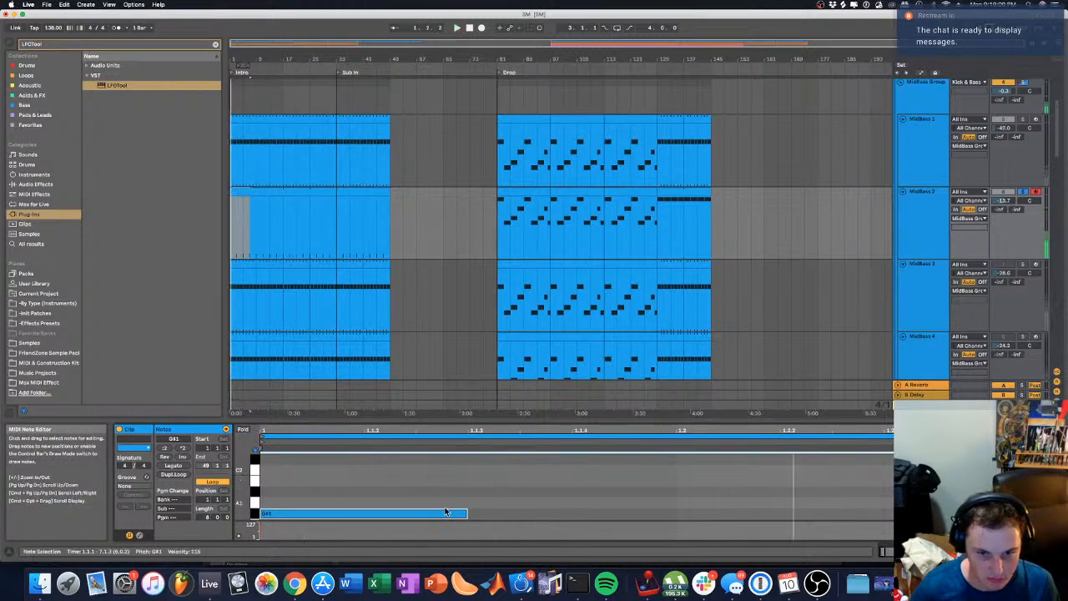
mouse_move(467, 512)
left_mouse_down()
mouse_move(222, 503)
mouse_move(395, 522)
mouse_move(383, 523)
mouse_move(491, 524)
mouse_move(486, 515)
left_mouse_up()
key("space")
double_click(390, 515)
left_click_drag(385, 516, 607, 524)
key("space")
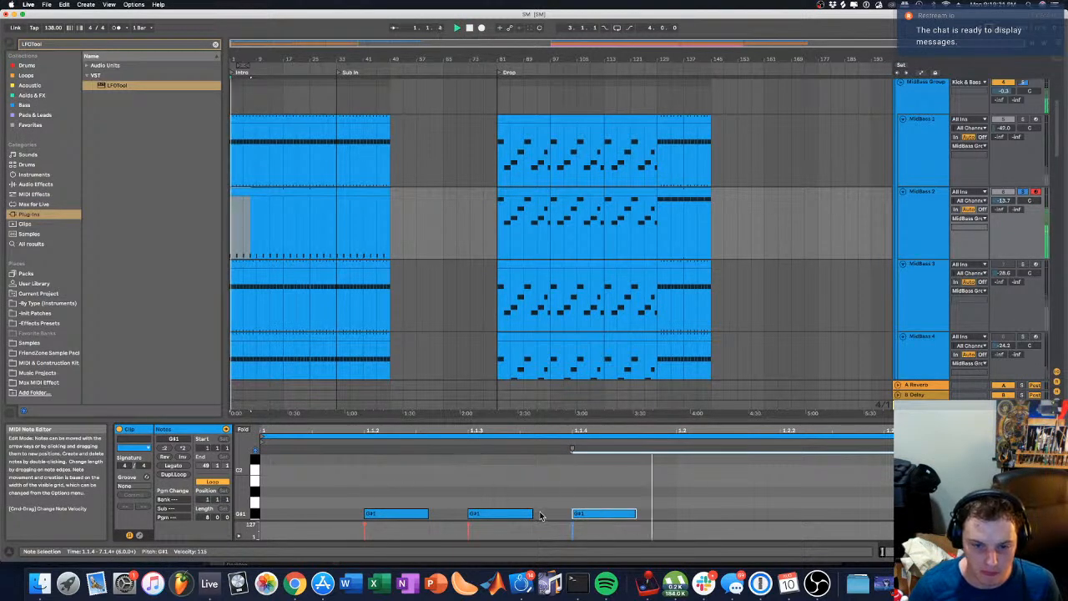
Step: Listen to the three-note pattern and trim MidBass 2's intro clip to eight bars, ending at 9.1.1
left_click_drag(393, 430, 392, 347)
key("super+a")
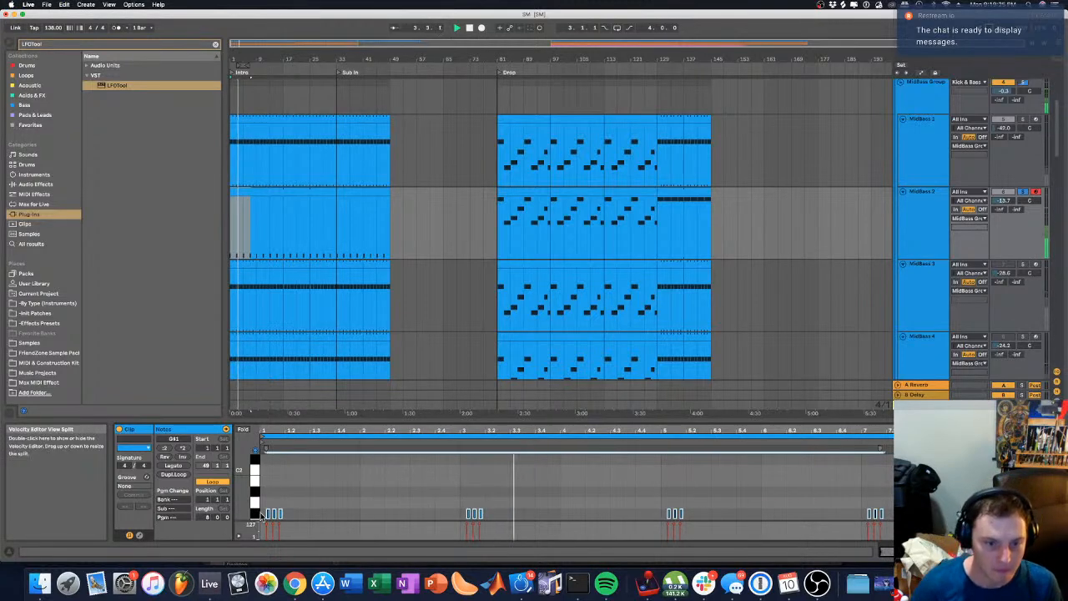
key("space")
left_click(385, 194)
left_click_drag(386, 194, 258, 195)
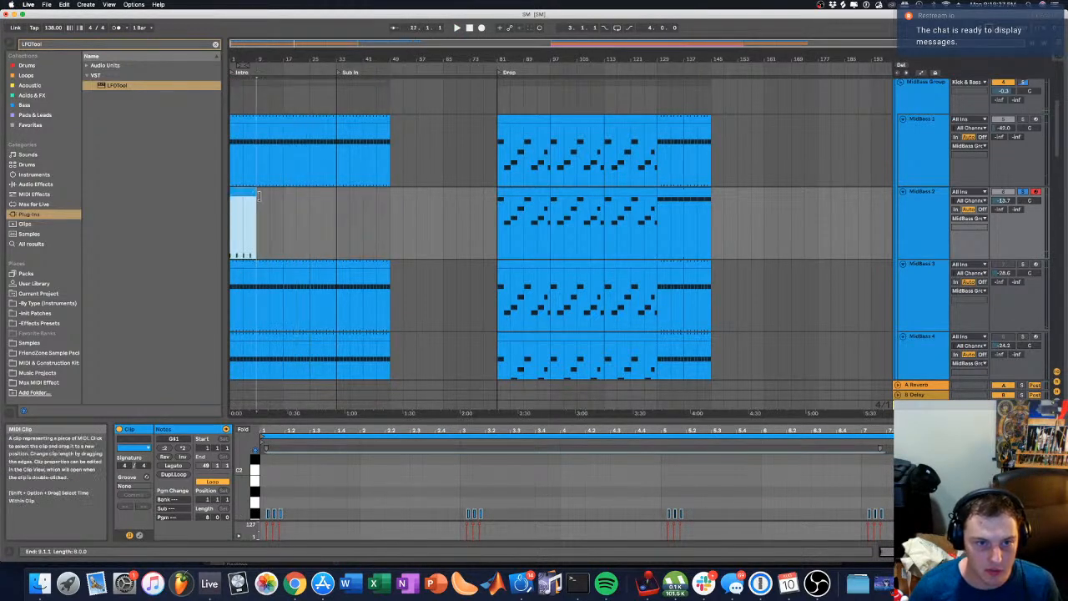
Step: Duplicate the three-note G#1 groups across every beat of all eight bars in MidBass 2's shortened clip
left_click(365, 510)
key("super+a")
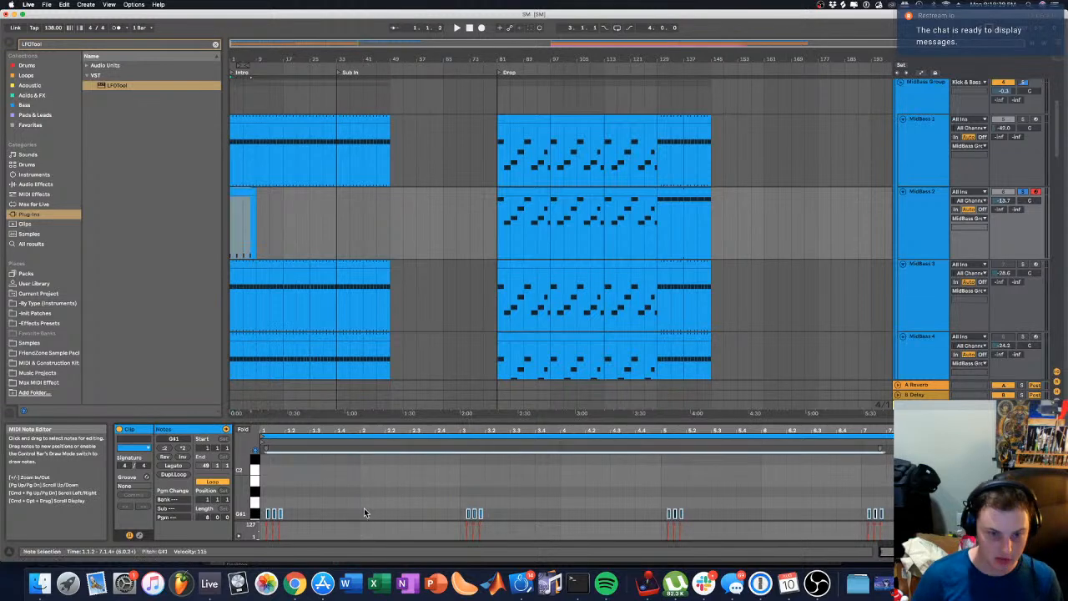
key("space")
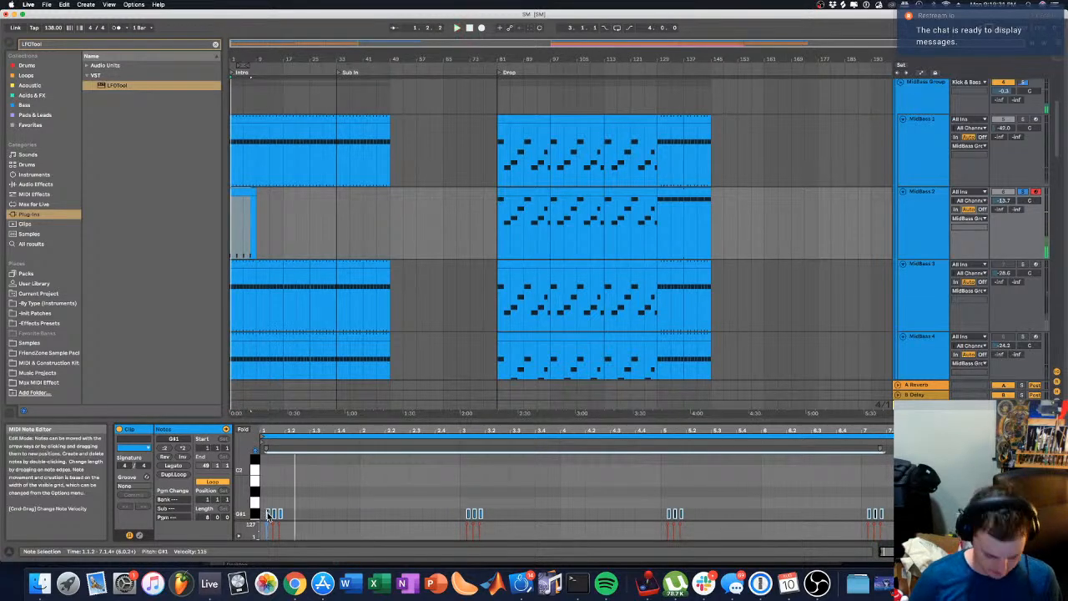
left_click_drag(267, 515, 367, 514)
key("super+a")
key("super+a")
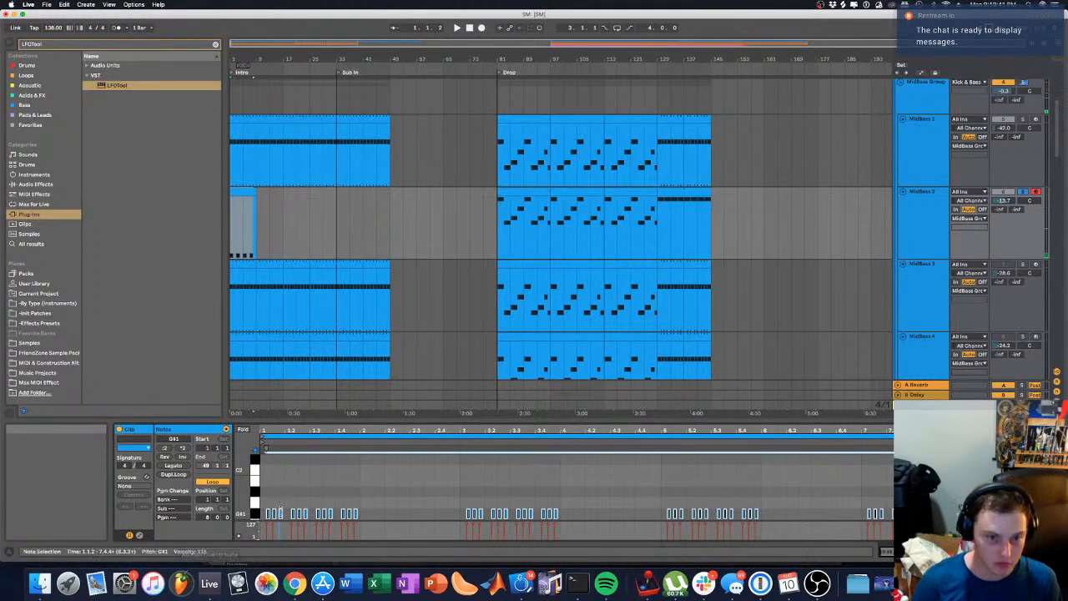
left_click_drag(267, 519, 369, 518)
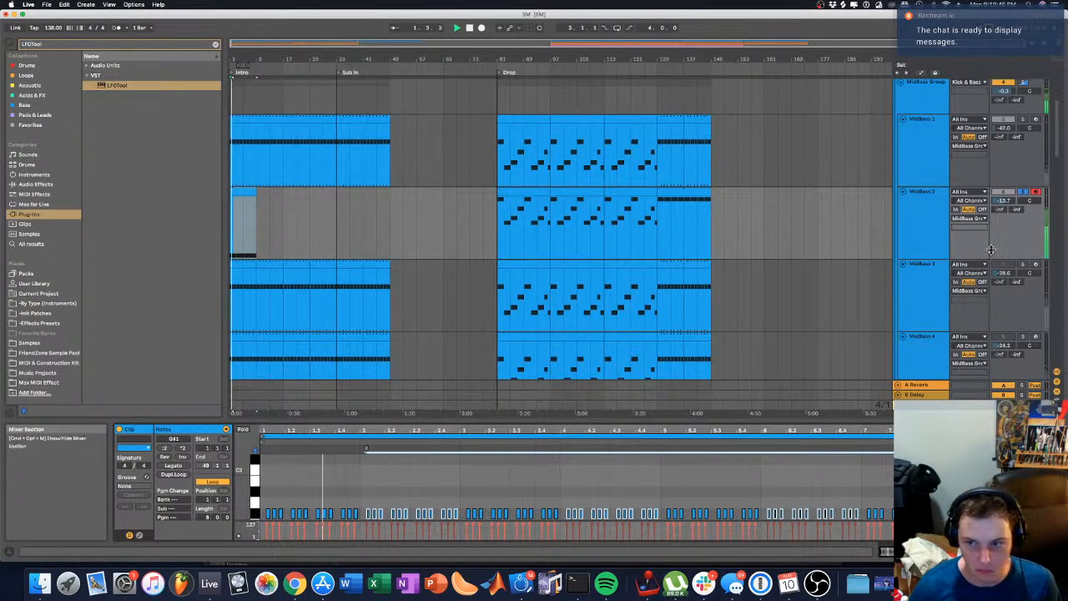
Step: Select all notes in MidBass 2's eight-bar clip and lengthen them slightly during playback
left_click(683, 470)
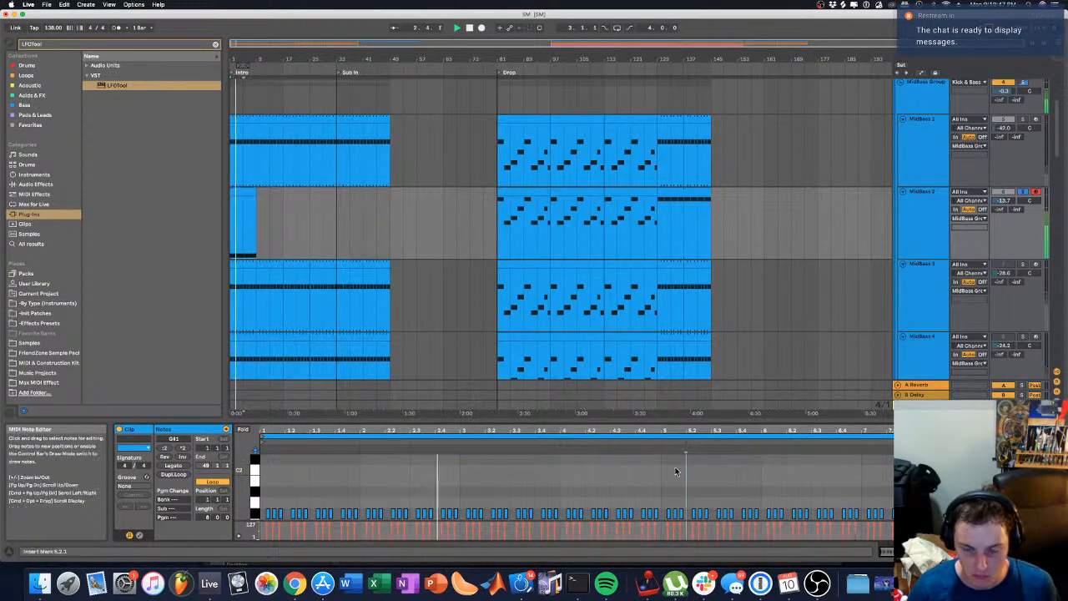
key("super+a")
left_click_drag(301, 433, 424, 564)
left_click_drag(404, 514, 407, 515)
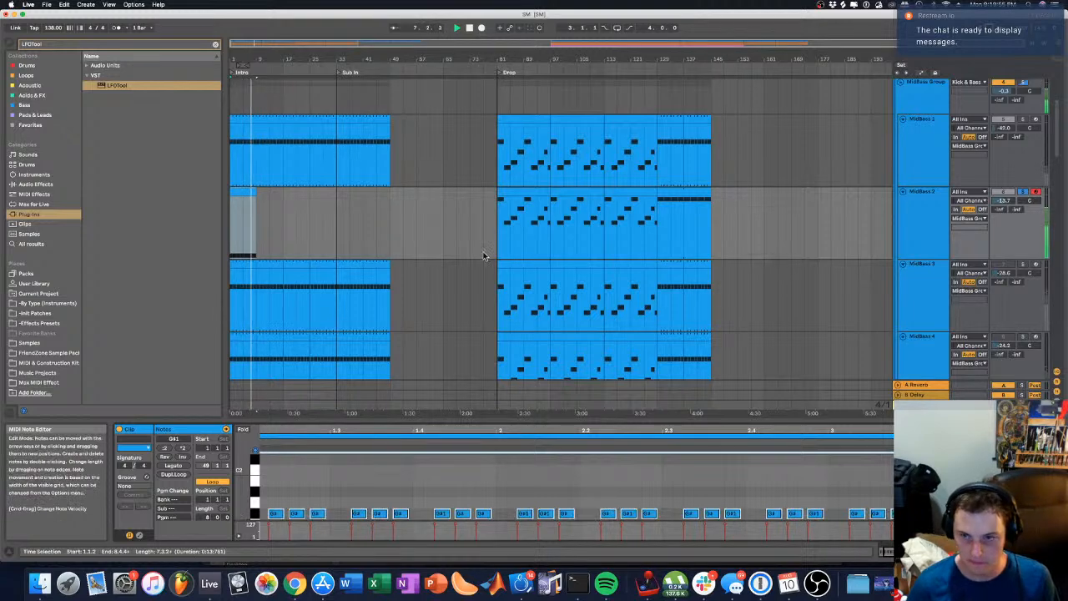
Step: Extend MidBass 2's intro clip to bar 49 and replace the track's clip at bars 129 to 145 with a copy of it
left_click(256, 197)
left_click_drag(256, 198, 389, 196)
left_click(686, 189)
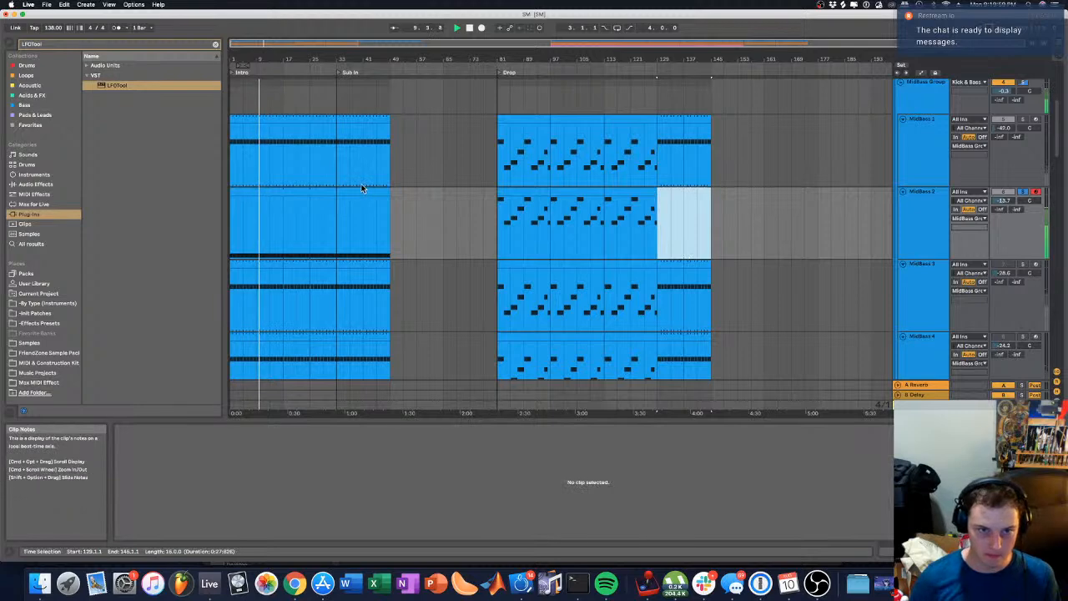
left_click_drag(294, 188, 715, 196)
left_click_drag(814, 192, 708, 193)
left_click(721, 188)
key("space")
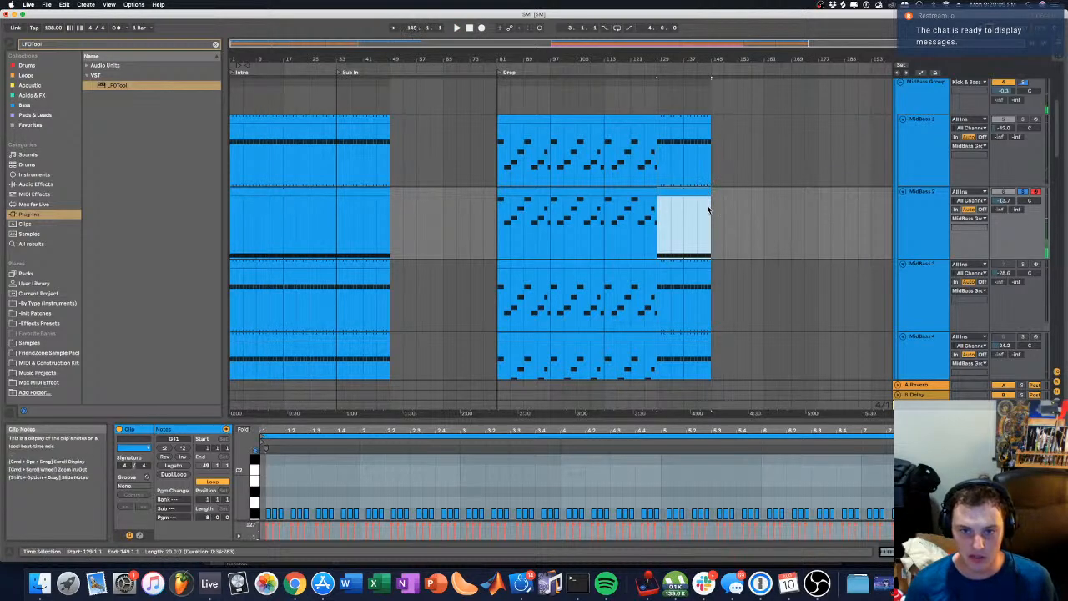
Step: Delete MidBass 2's three melodic Drop clips between bars 81 and 129
left_click(585, 191)
key("Delete")
left_click(534, 193)
key("Delete")
left_click(627, 191)
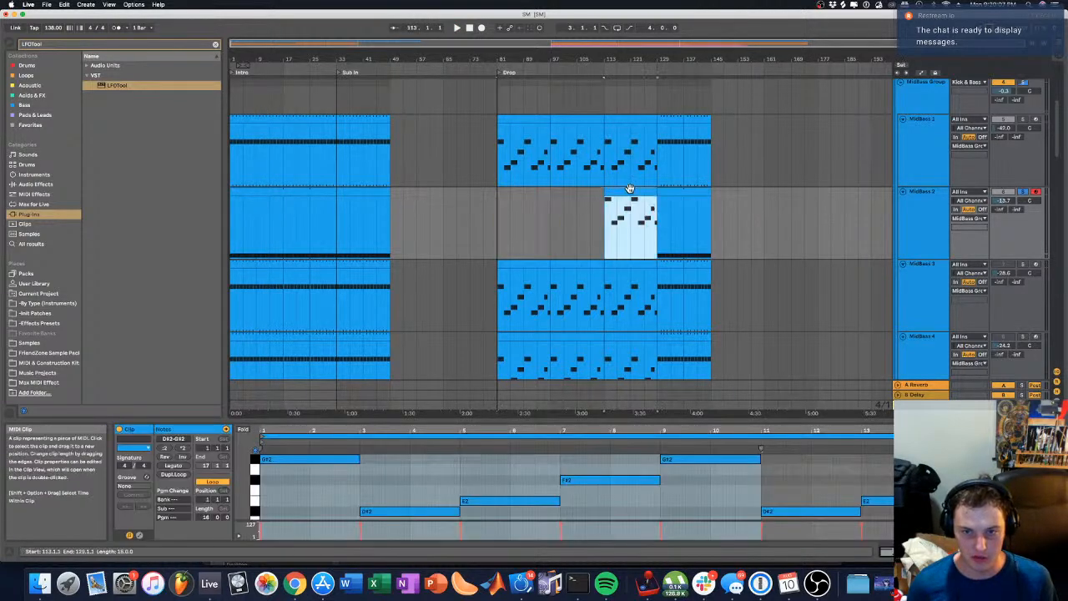
key("Delete")
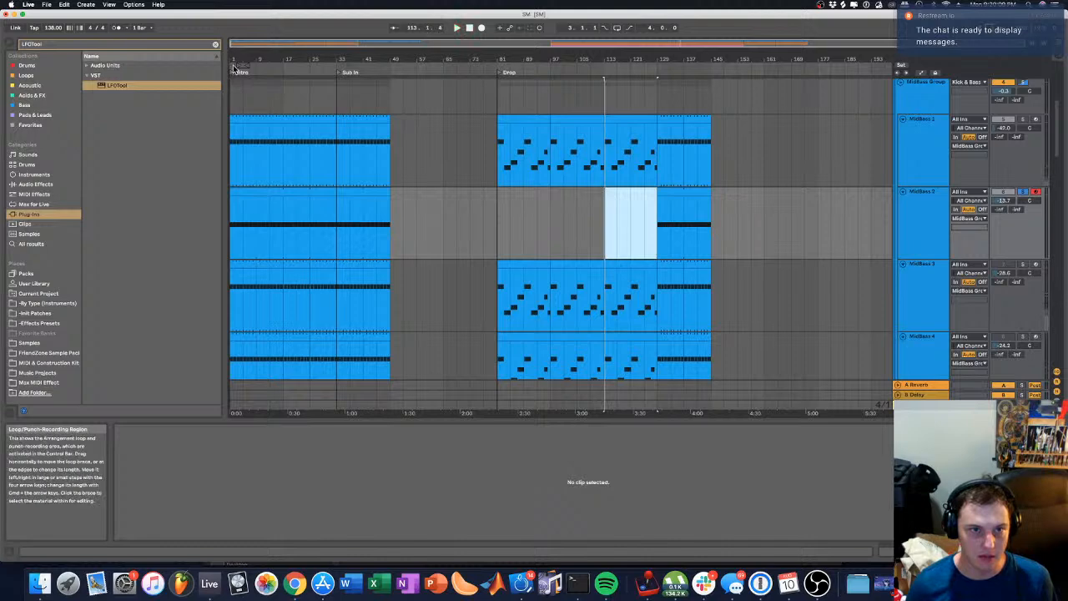
Step: Clear the solos and play the full mix from the start of the Intro
scroll(1023, 182, "up", 5)
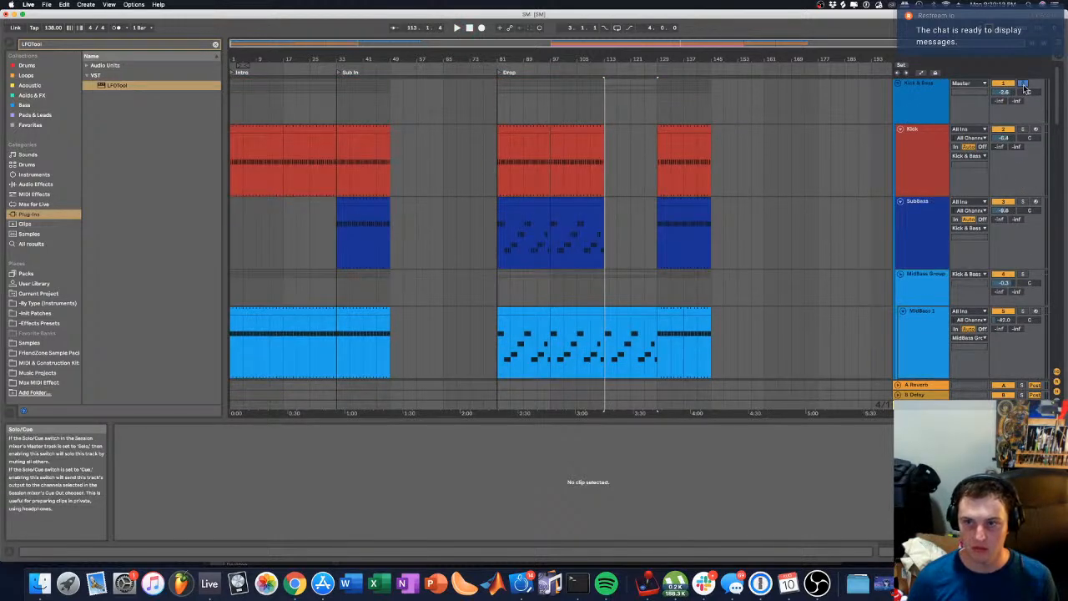
left_click(233, 156)
scroll(360, 247, "down", 10)
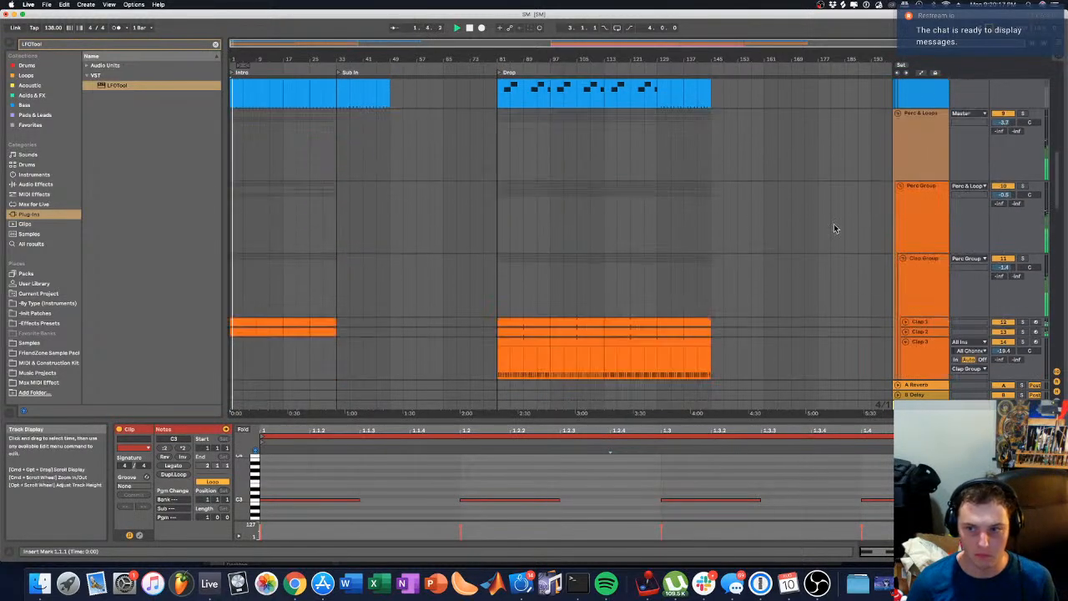
Step: Set MidBass 1's track volume to -34.4 dB while the full mix plays
scroll(735, 217, "up", 5)
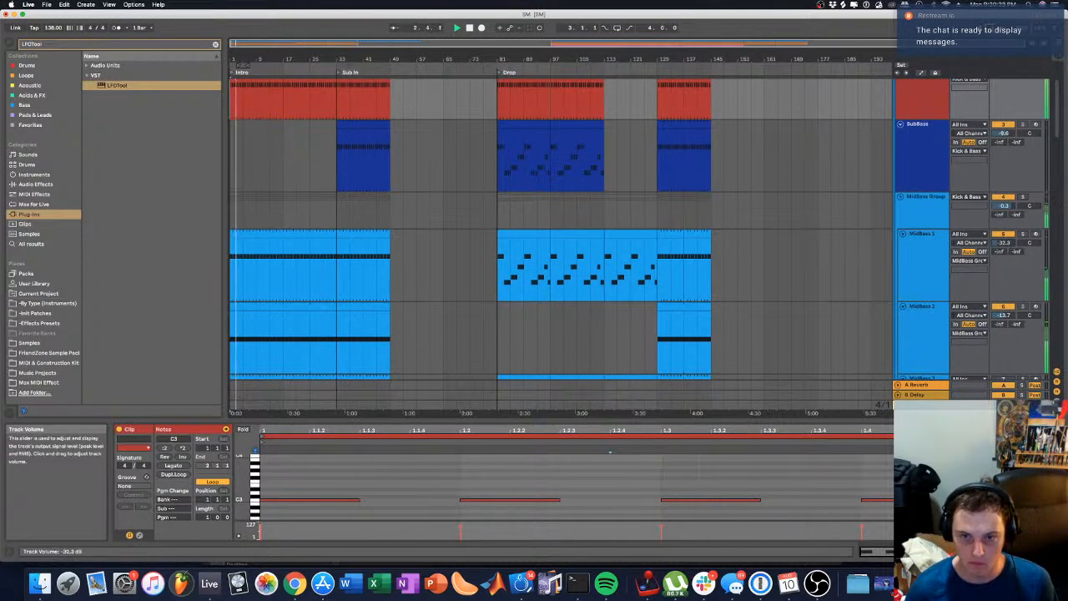
left_click(918, 258)
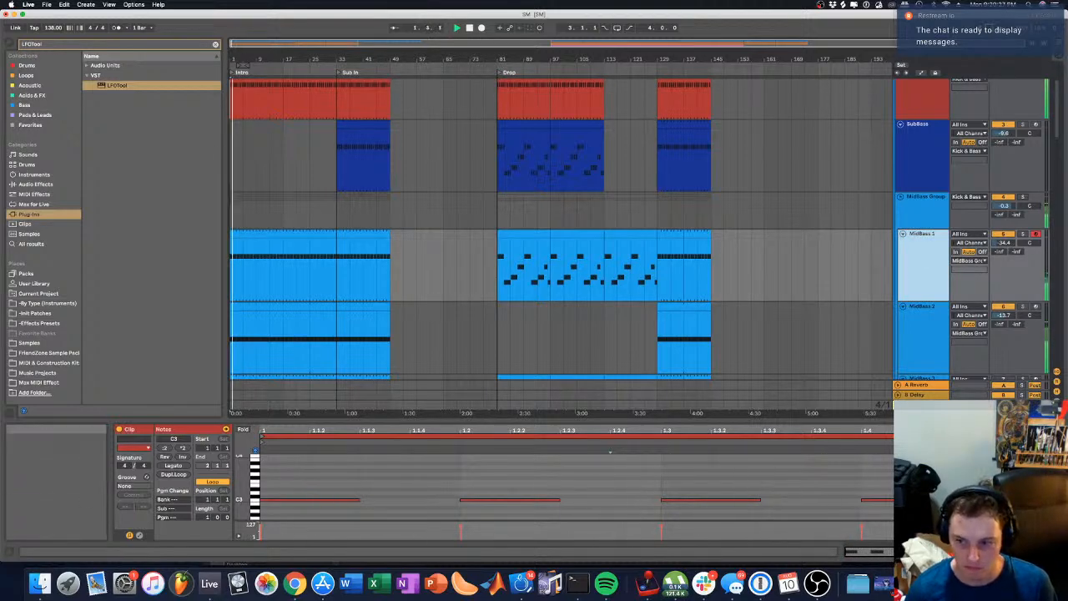
Step: Turn on MidBass 1's Phaser and set its selected EQ Eight band to 2.72 kHz at -0.37 dB with the track soloed
key("shift+Tab")
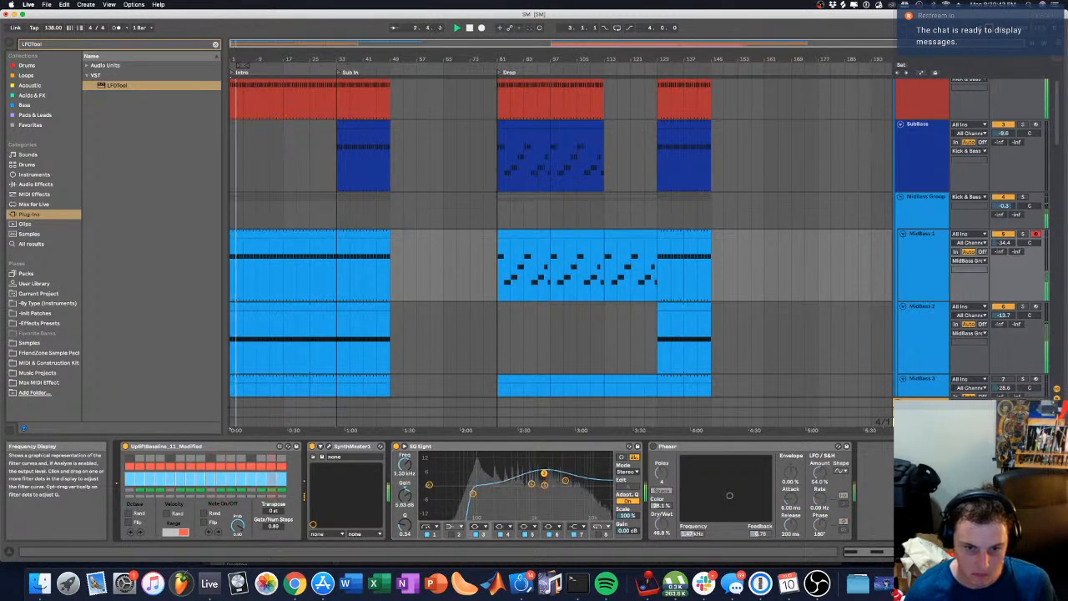
left_click(652, 447)
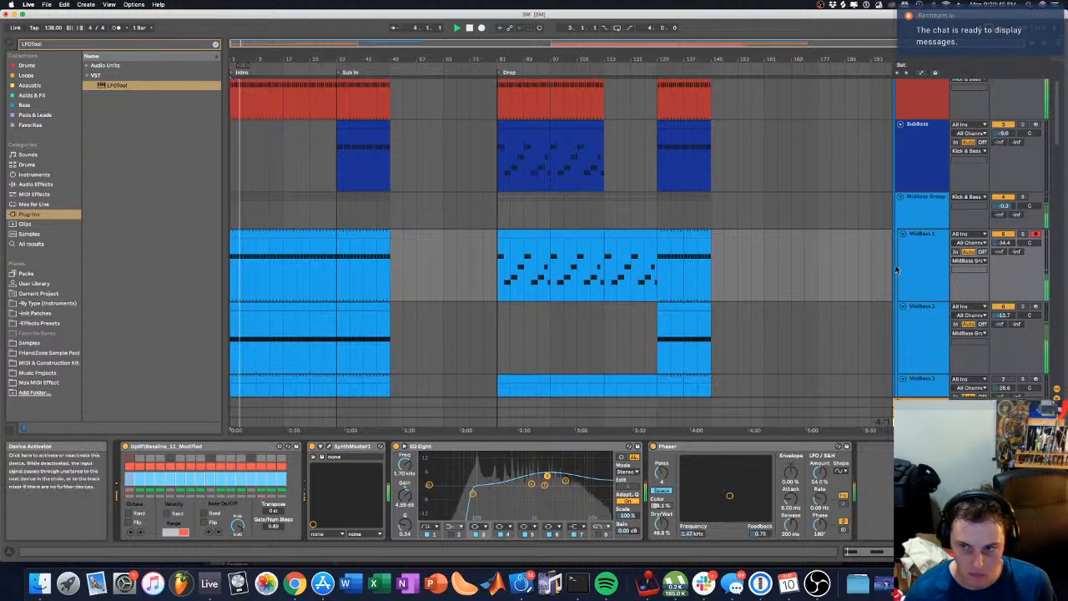
left_click(1024, 235)
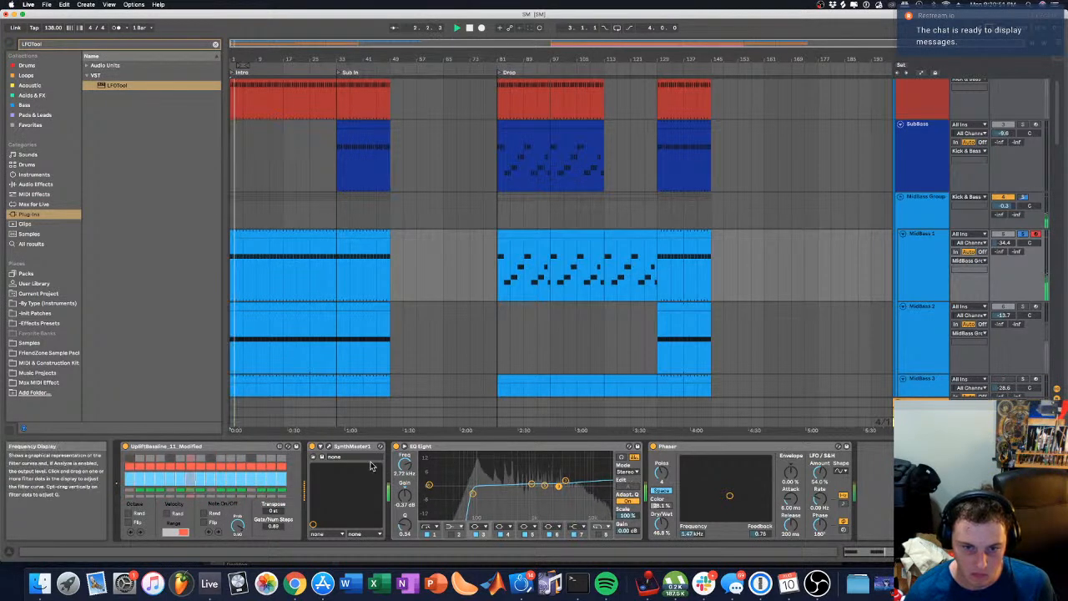
Step: Solo MidBass 2 together with MidBass 1 and switch off the Overdrive on MidBass Group
left_click(1024, 307, "super")
left_click(931, 214)
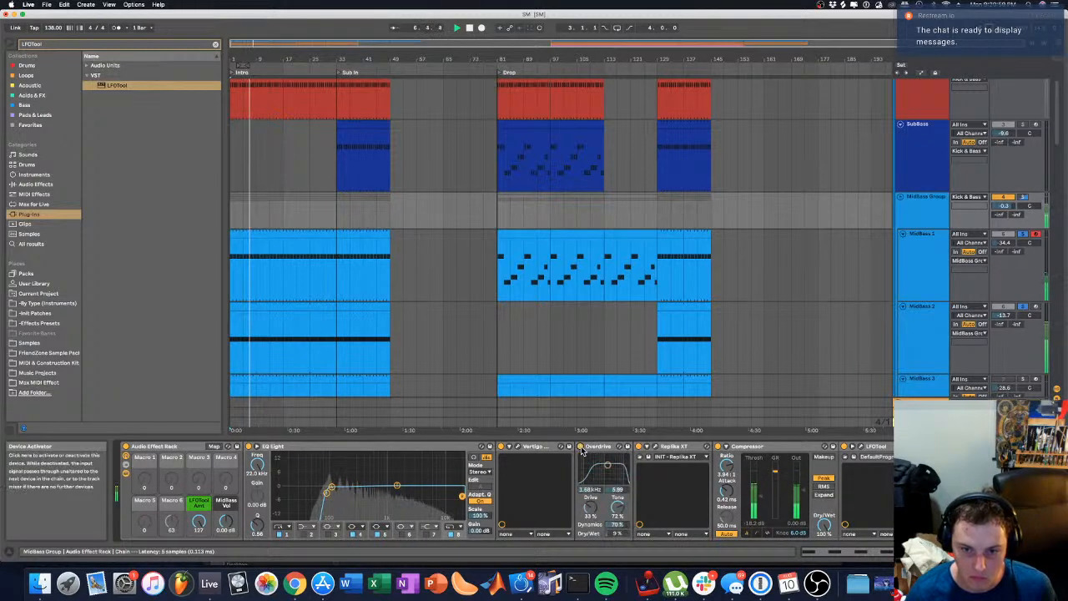
left_click(582, 448)
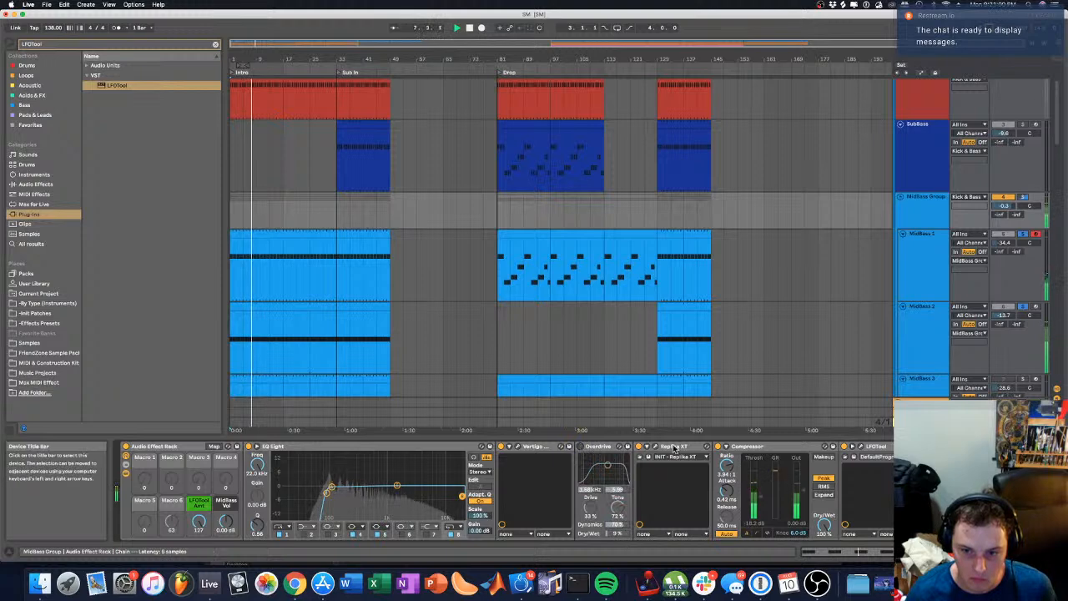
Step: Solo MidBass 1, raise its EQ Eight low-cut frequency and carve a deep, narrow cut at 899 Hz with a Q of 1.84
left_click(1025, 235)
left_click(1025, 236)
left_click(932, 263)
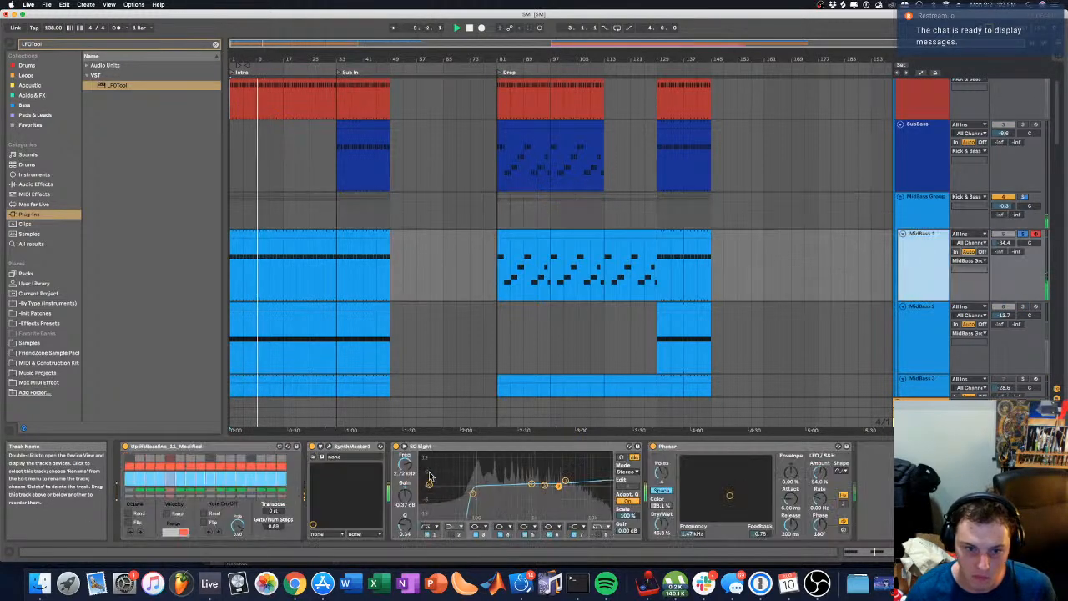
left_click_drag(473, 498, 532, 513)
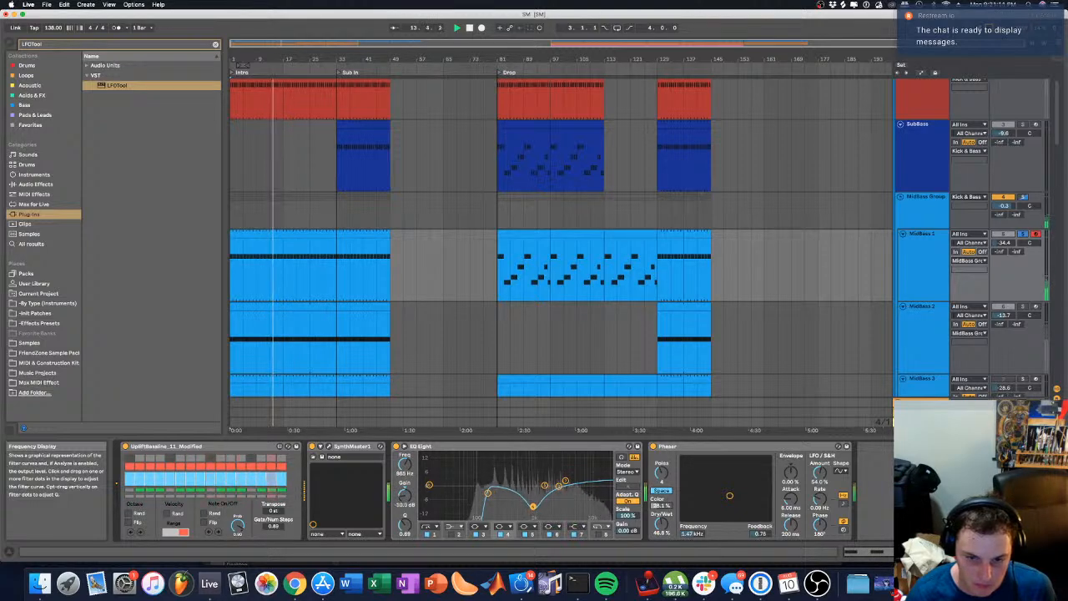
left_click_drag(404, 524, 405, 506)
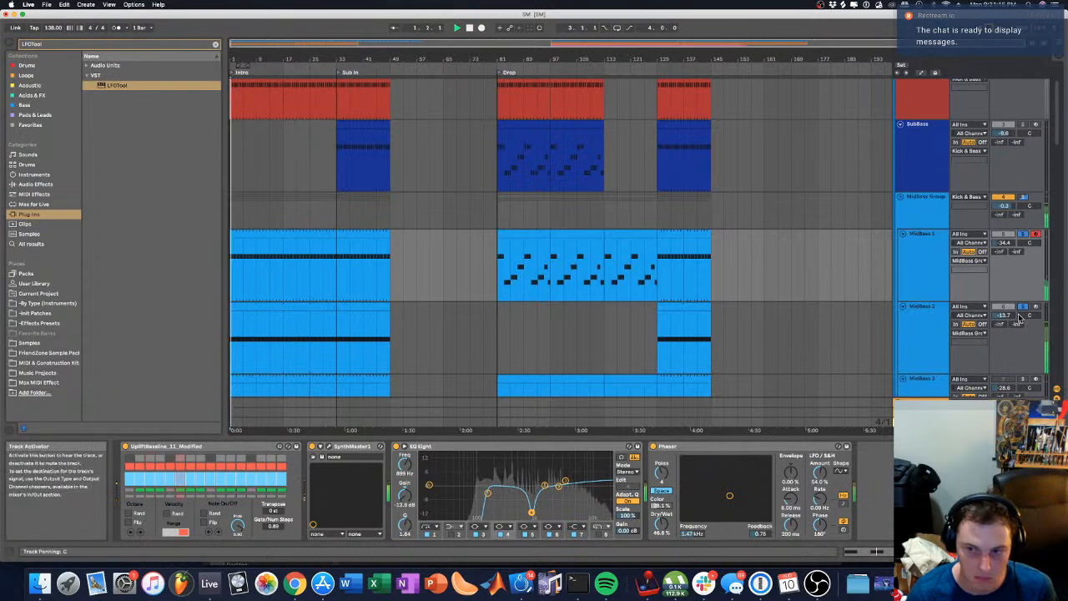
Step: Adjust MidBass 1's volume in the full mix, replay from the start and solo the track again
left_click(1024, 234)
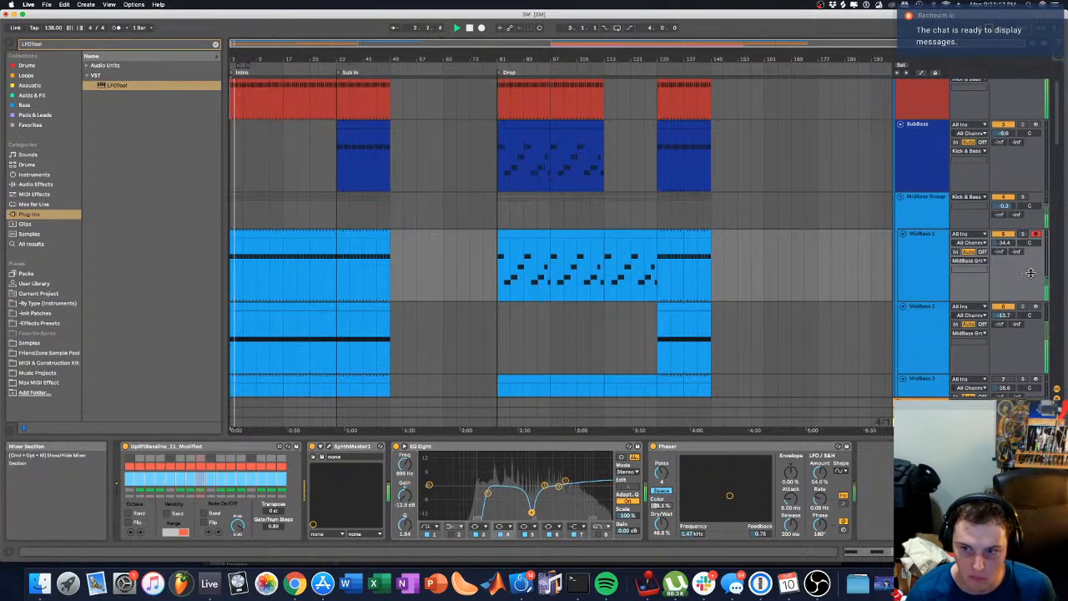
mouse_move(1005, 242)
left_mouse_down()
mouse_move(1004, 229)
mouse_move(1005, 245)
left_mouse_up()
key("space")
key("space")
left_click(1023, 236)
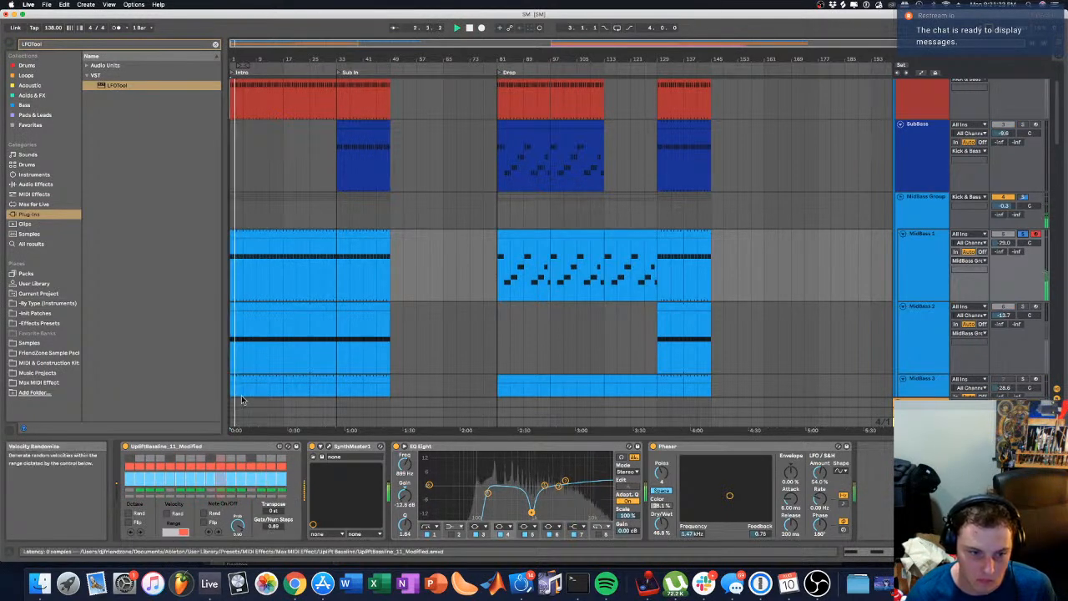
Step: Transpose the note in MidBass 1's intro clip down one octave to G#1 and audition G#2 for comparison
left_click(255, 239)
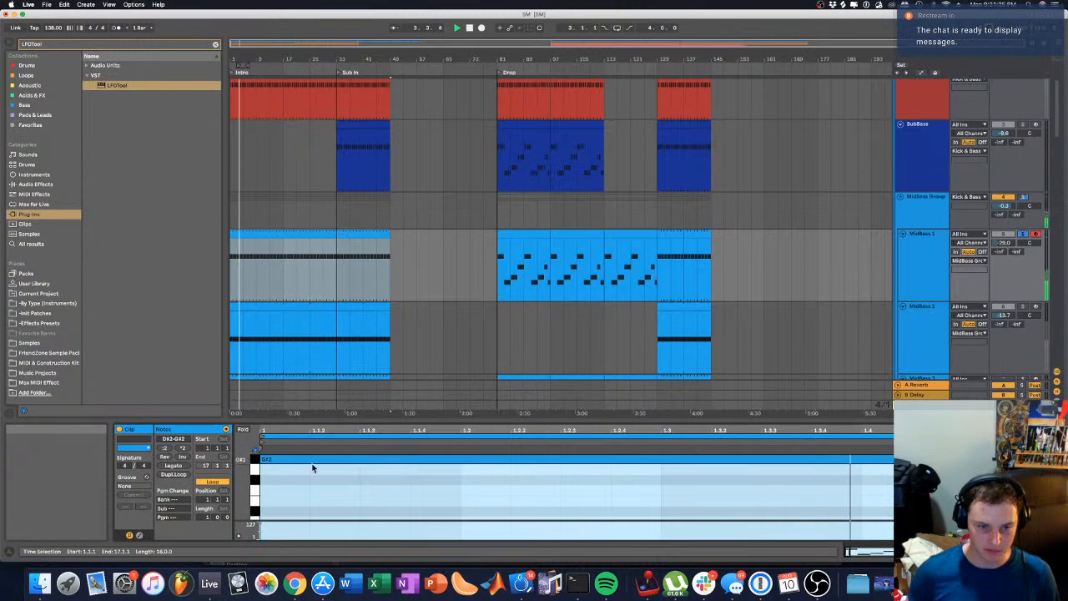
left_click(311, 469)
key("super+a")
key("shift+Down")
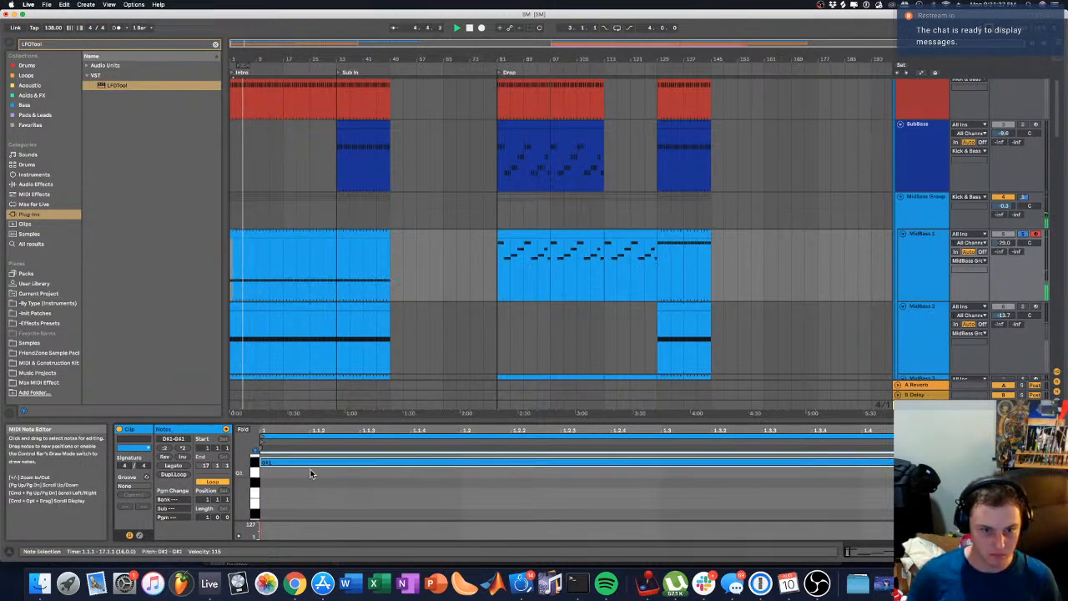
key("space")
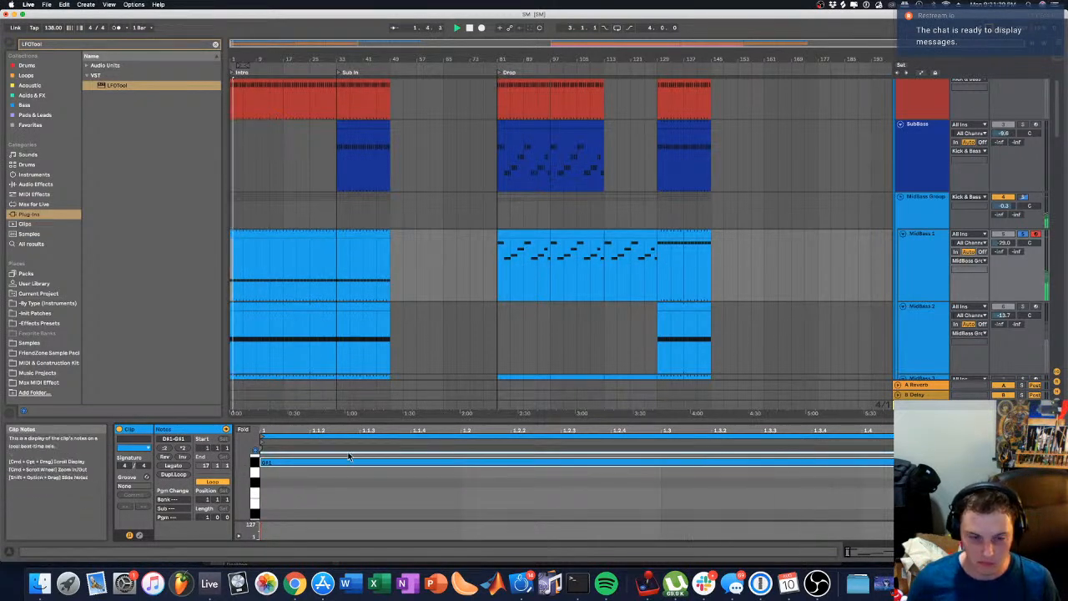
left_click(254, 463)
scroll(254, 465, "up", 5)
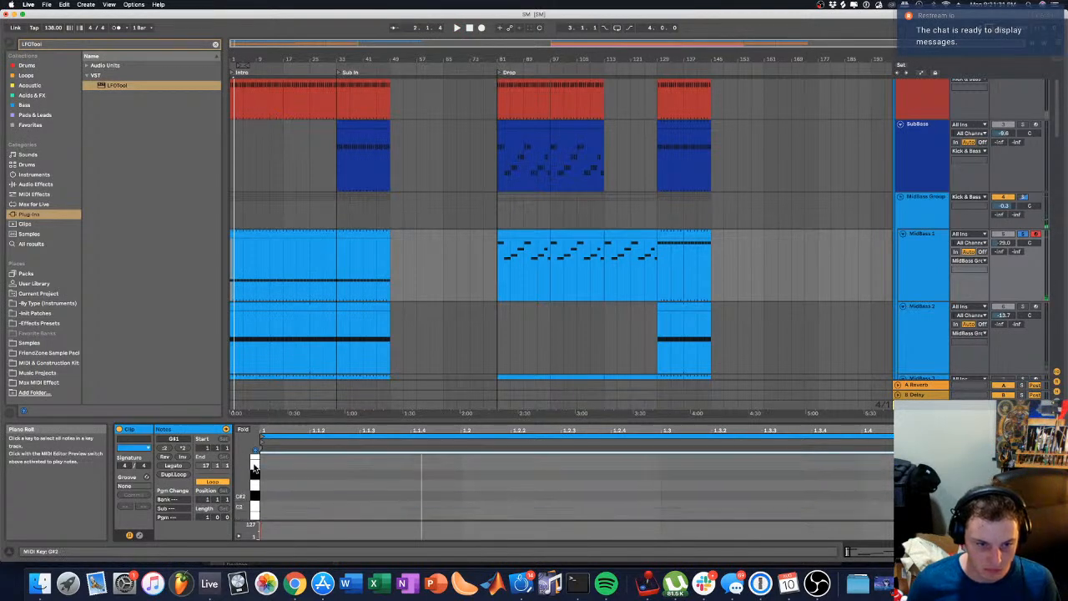
left_click(255, 466)
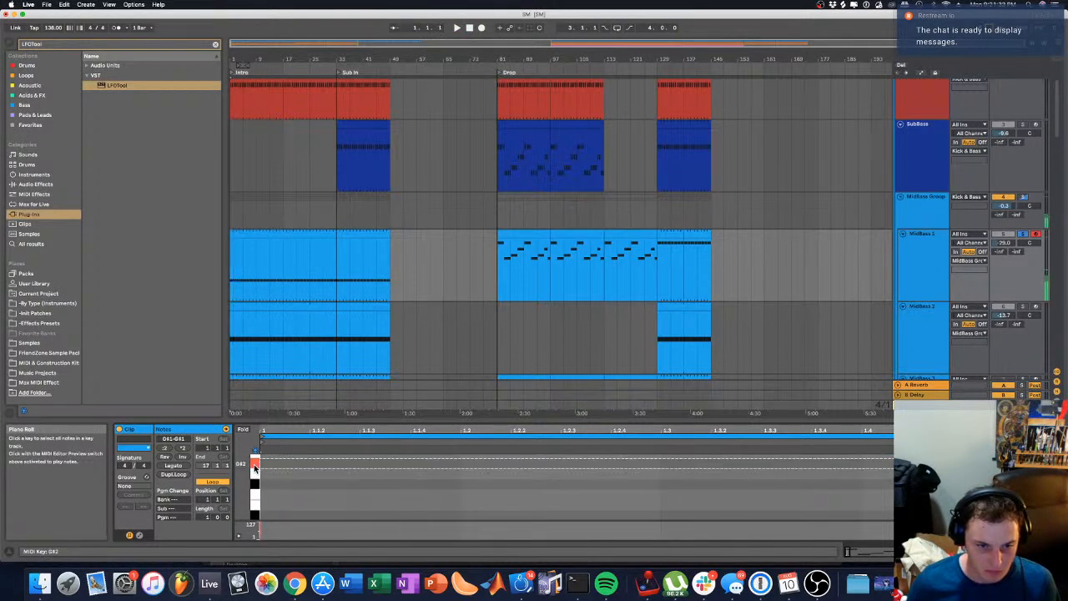
Step: Replay MidBass 1 together with the soloed MidBass 2 and set MidBass 1's volume to -26.8 dB
key("space")
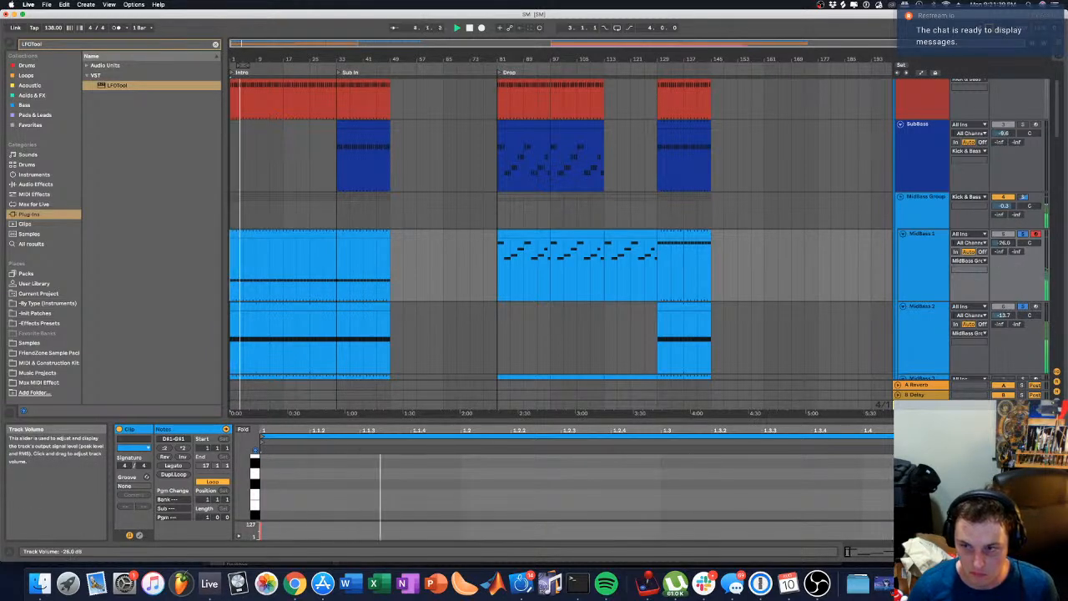
left_click_drag(1004, 242, 1004, 251)
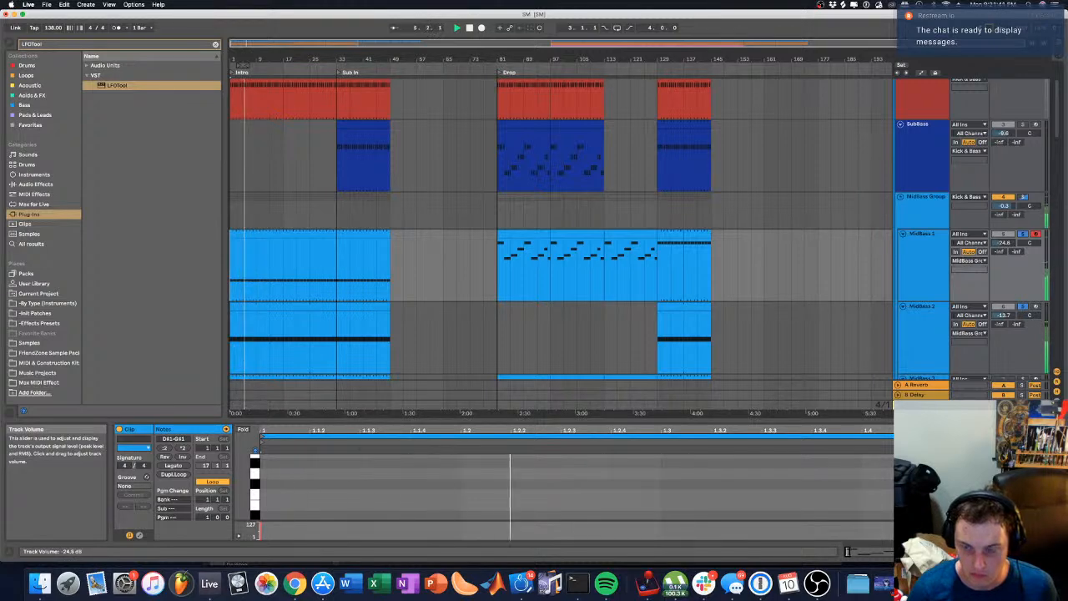
left_click(250, 226)
Step: Delete MidBass 1's intro clips from bar 1 to bar 49
left_click(252, 239)
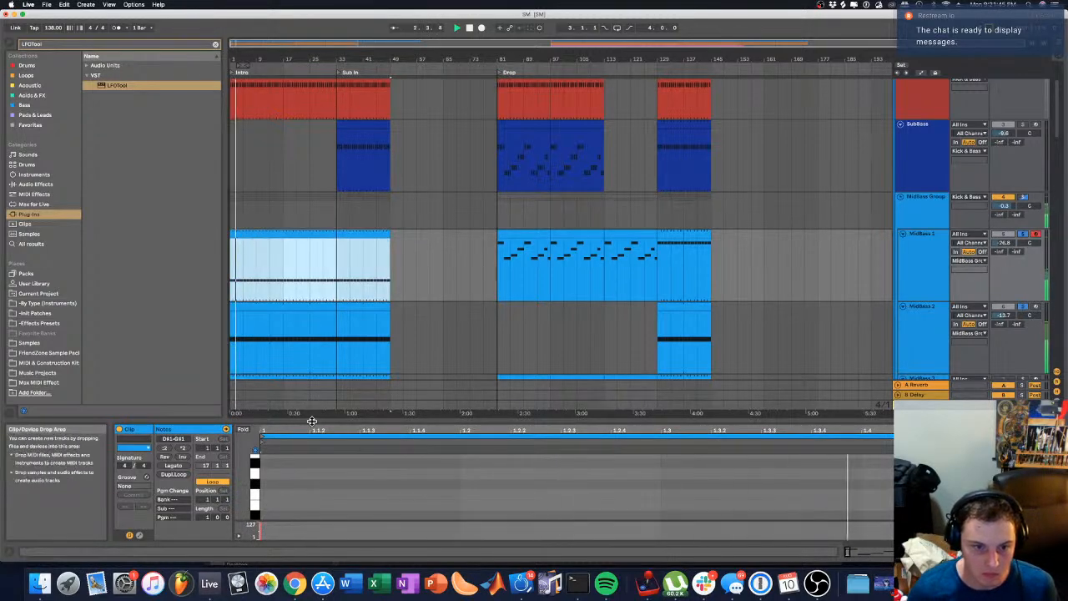
left_click_drag(280, 431, 281, 392)
scroll(278, 480, "down", 3)
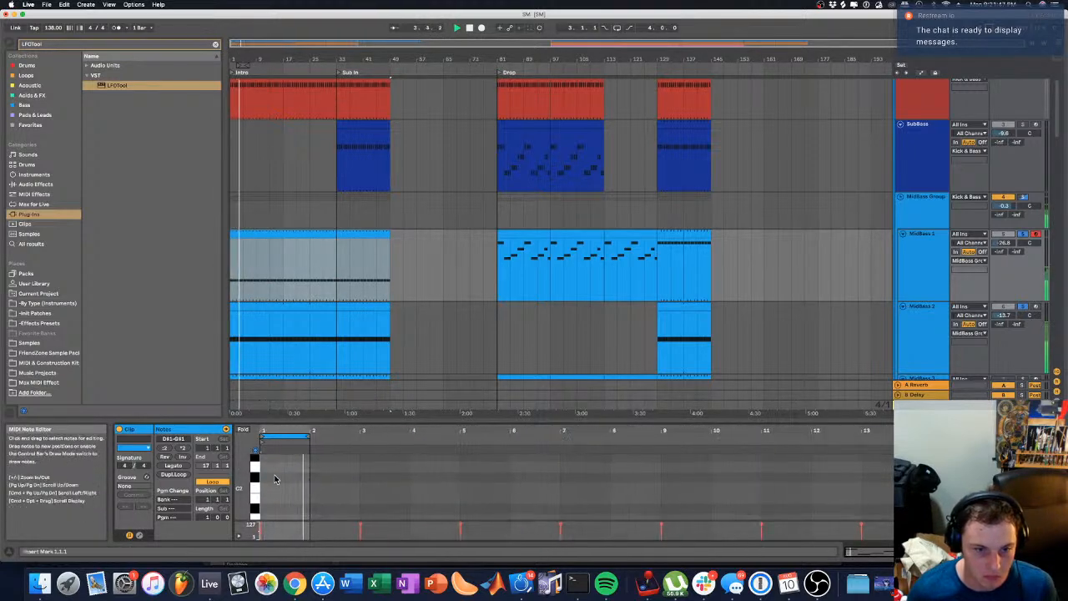
scroll(282, 483, "down", 5)
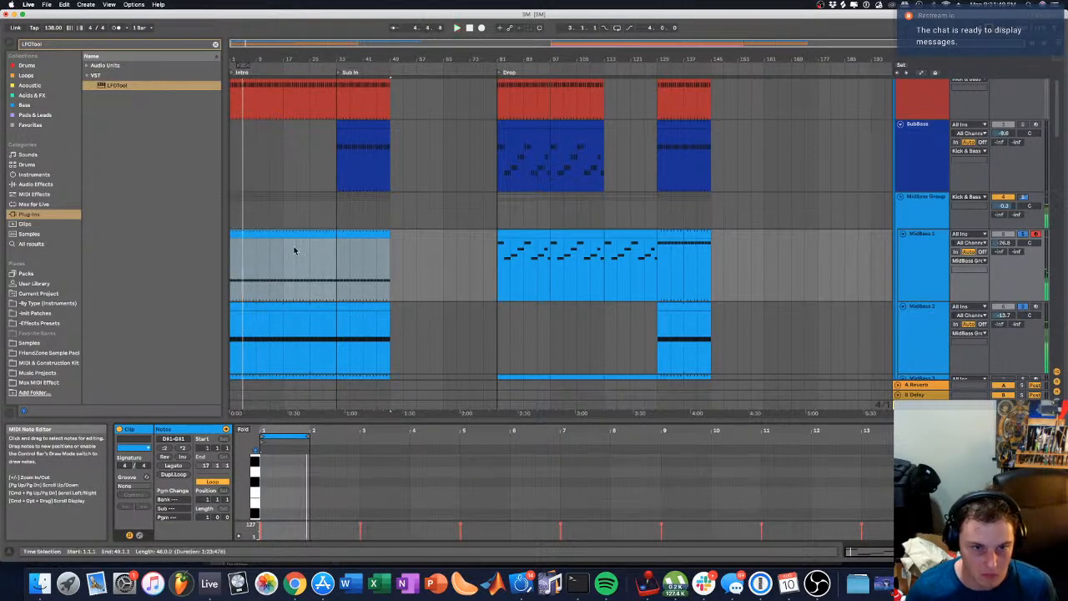
key("Delete")
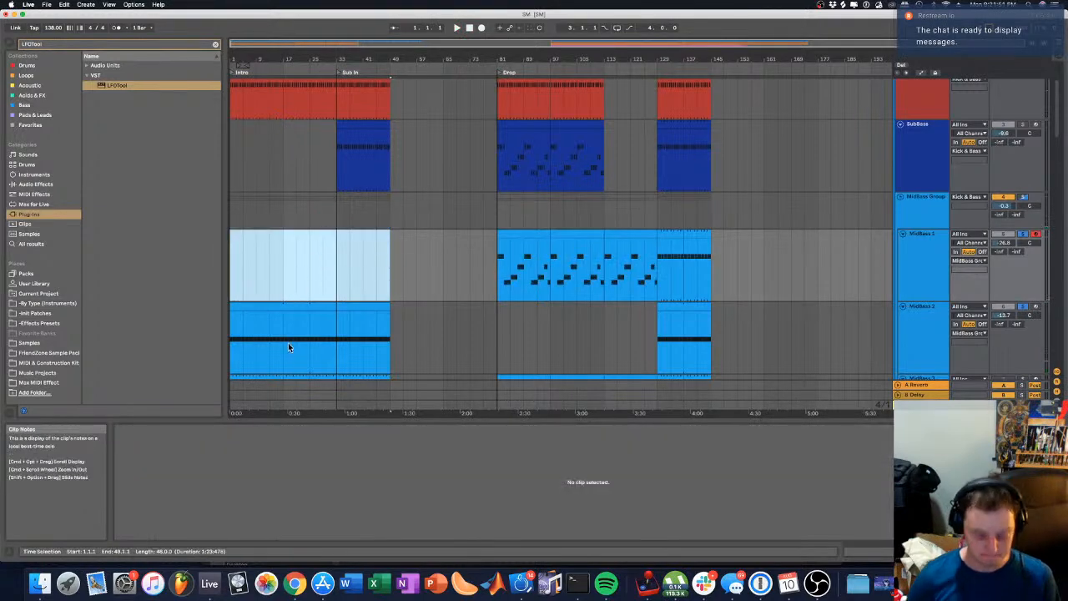
Step: Copy an eight-bar clip to the start of MidBass 1 and set its loop length to two bars
scroll(298, 270, "down", 3)
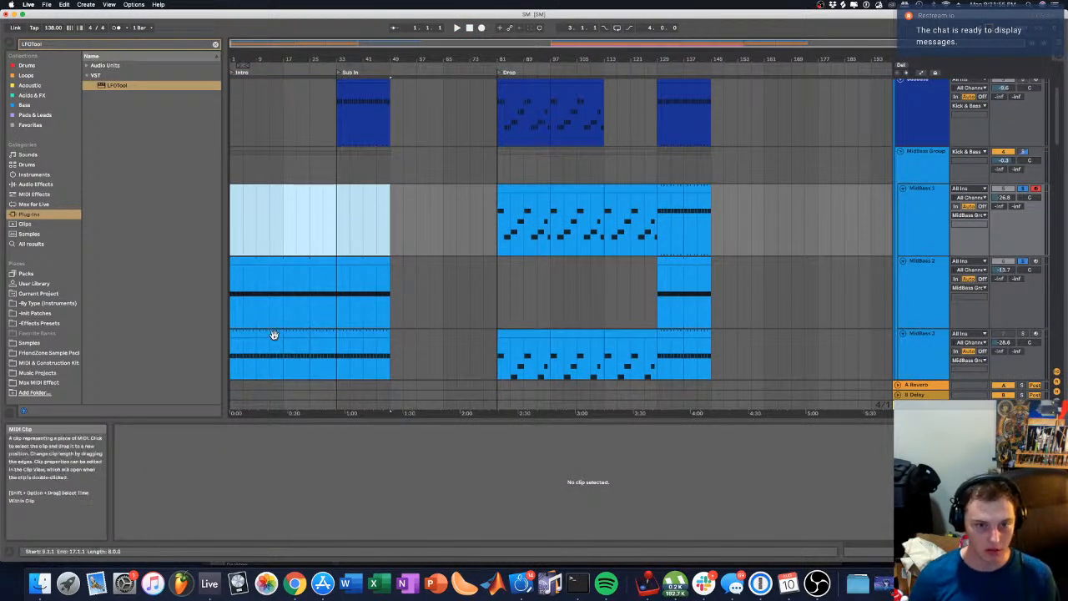
left_click(275, 301)
left_click_drag(275, 252, 239, 191)
left_click(310, 436)
left_click_drag(310, 431, 265, 431)
scroll(593, 500, "down", 5)
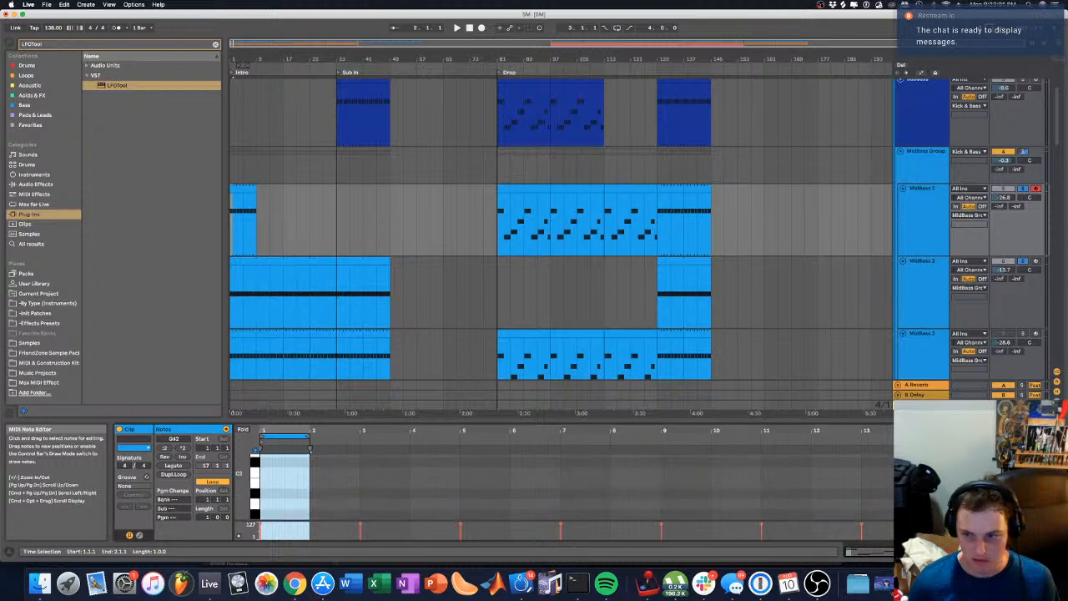
scroll(593, 499, "up", 2)
left_click_drag(311, 435, 362, 435)
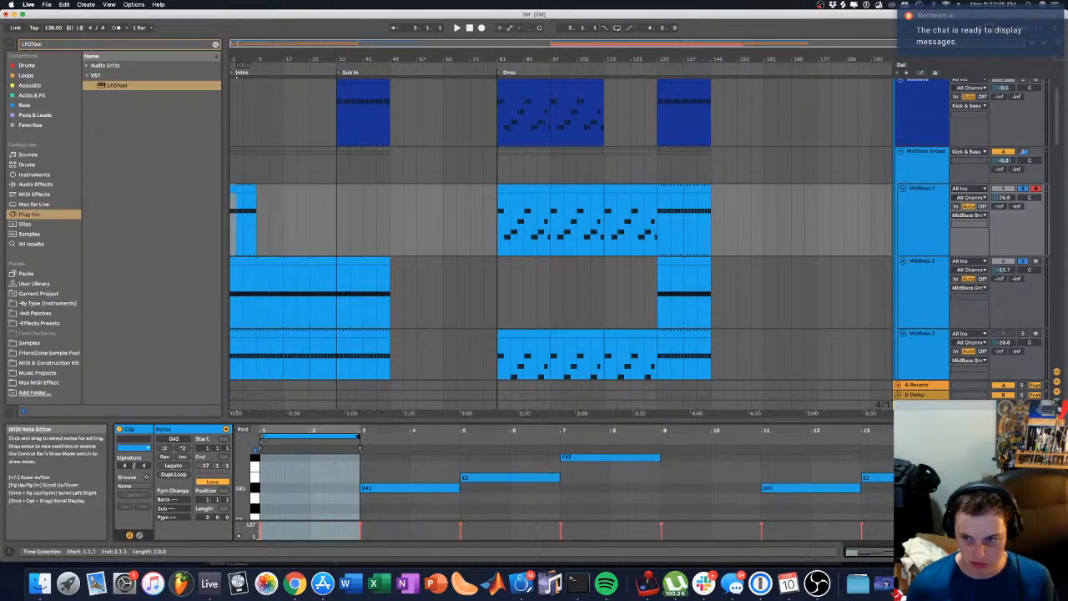
Step: Delete the notes beyond the two-bar loop, keeping only G#2, and extend MidBass 1's clip to bar 49
key("super+a")
key("Delete")
key("space")
scroll(661, 482, "down", 3)
left_click_drag(654, 488, 717, 437)
key("Delete")
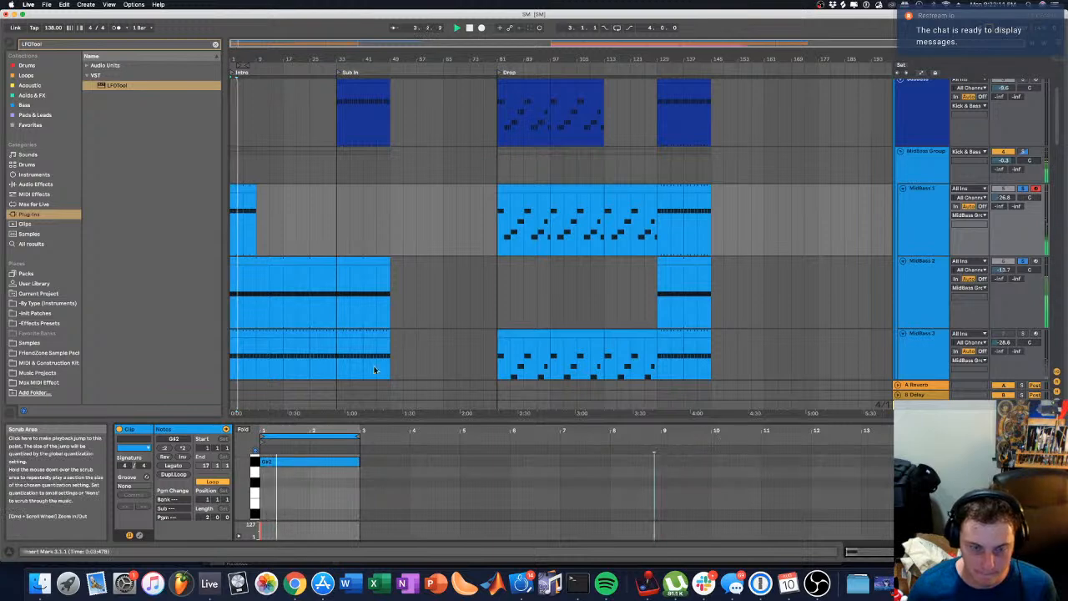
left_click_drag(256, 190, 391, 190)
Step: Open MidBass 1's SynthMaster One and adjust the decay of Mod Env 2 and Mod Env 1 and Filter 1's mod envelope amount
left_click(923, 219)
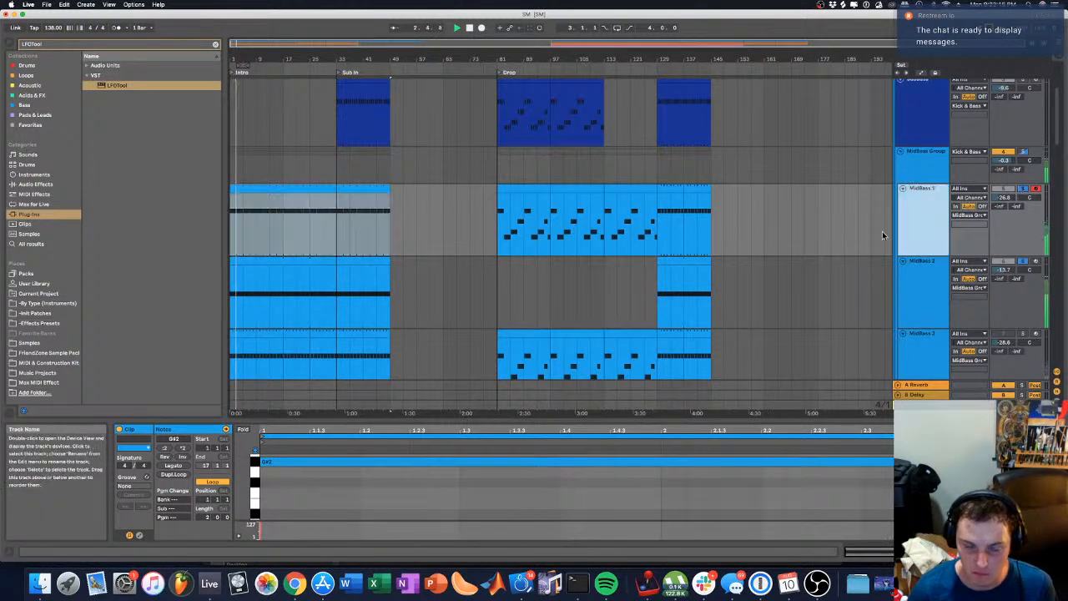
key("shift+Tab")
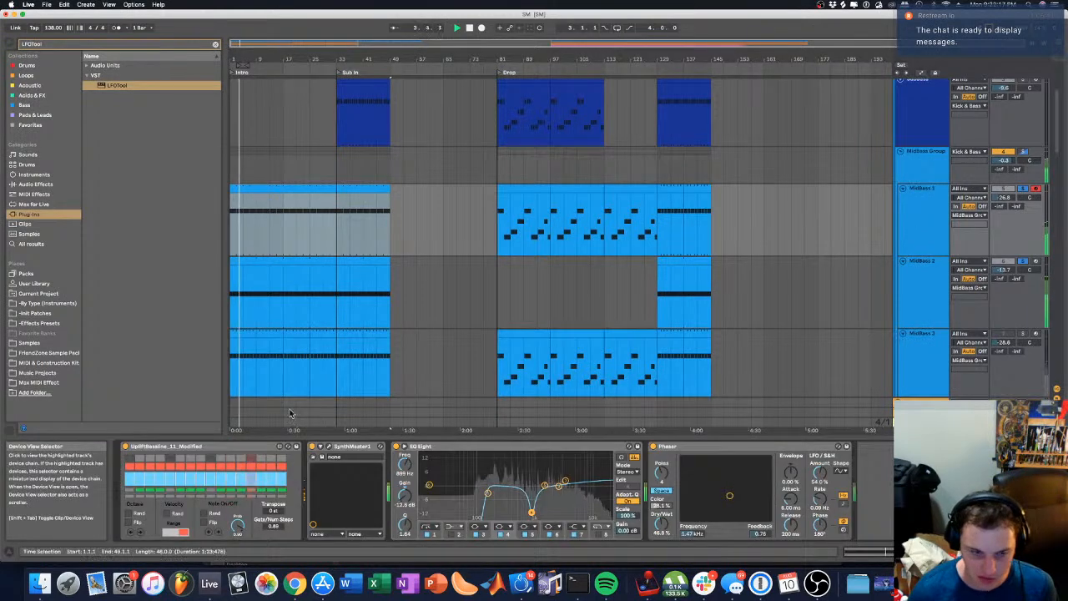
left_click(321, 446)
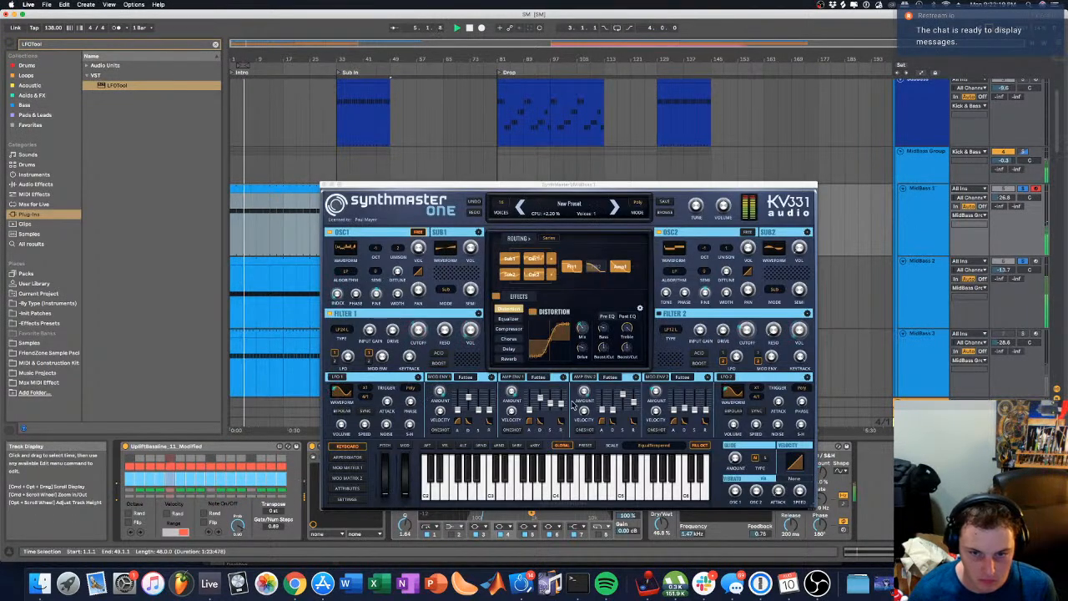
left_click_drag(685, 409, 686, 406)
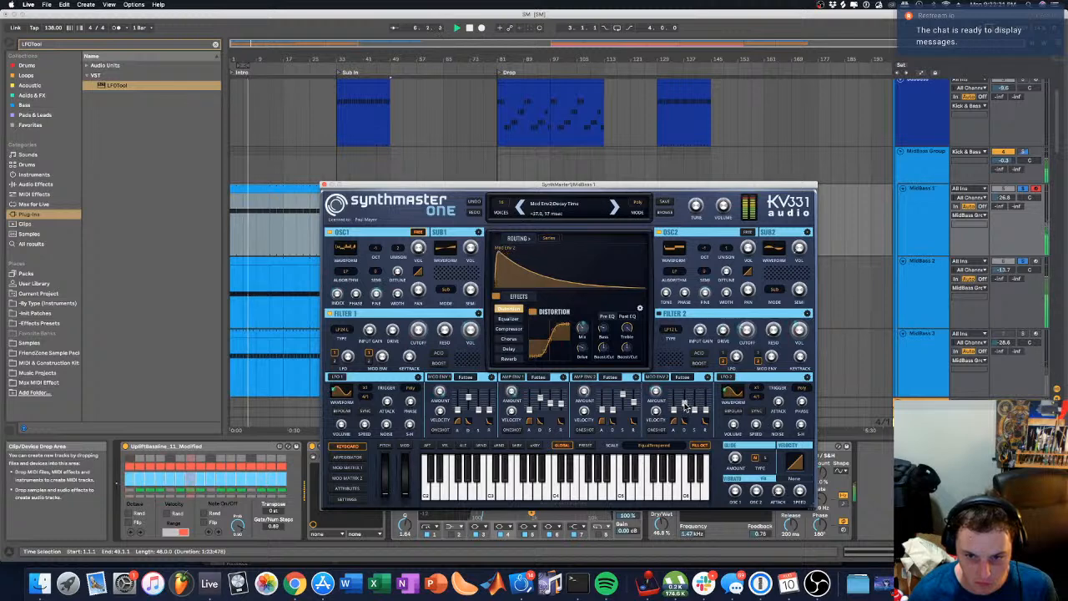
left_click_drag(381, 356, 386, 361)
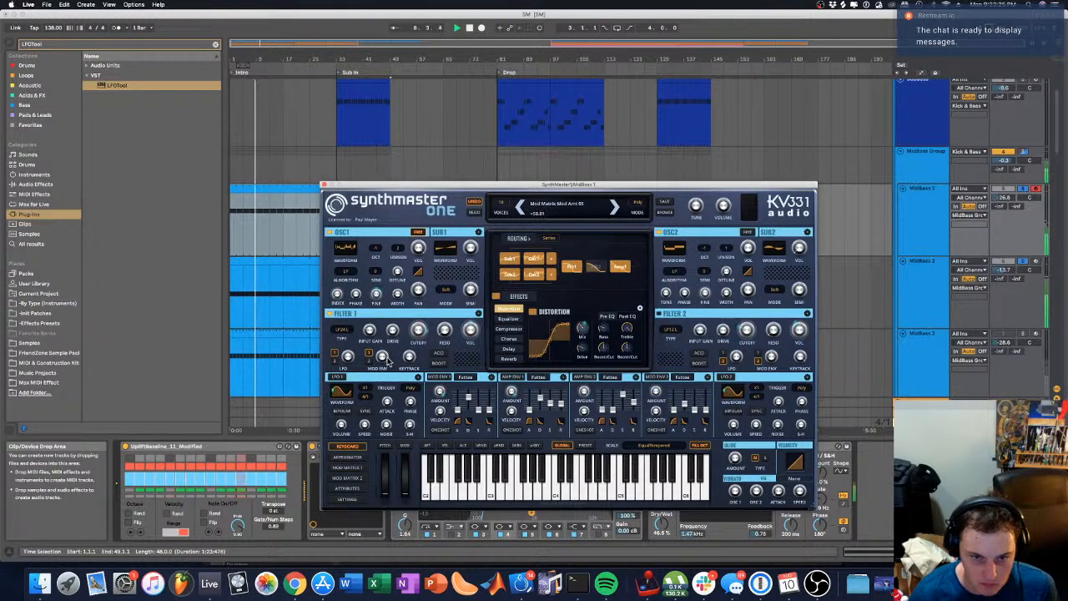
left_click_drag(469, 398, 468, 402)
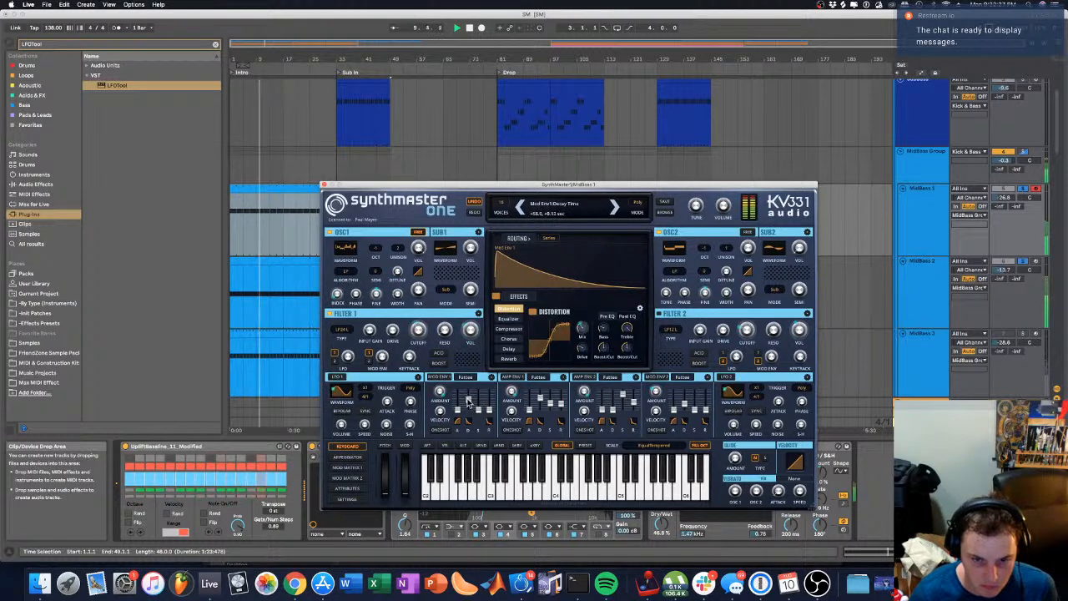
Step: Examine Osc 1's wave index and the Mod Matrix 1 routings in SynthMaster One, and close the plug-in window
mouse_move(336, 294)
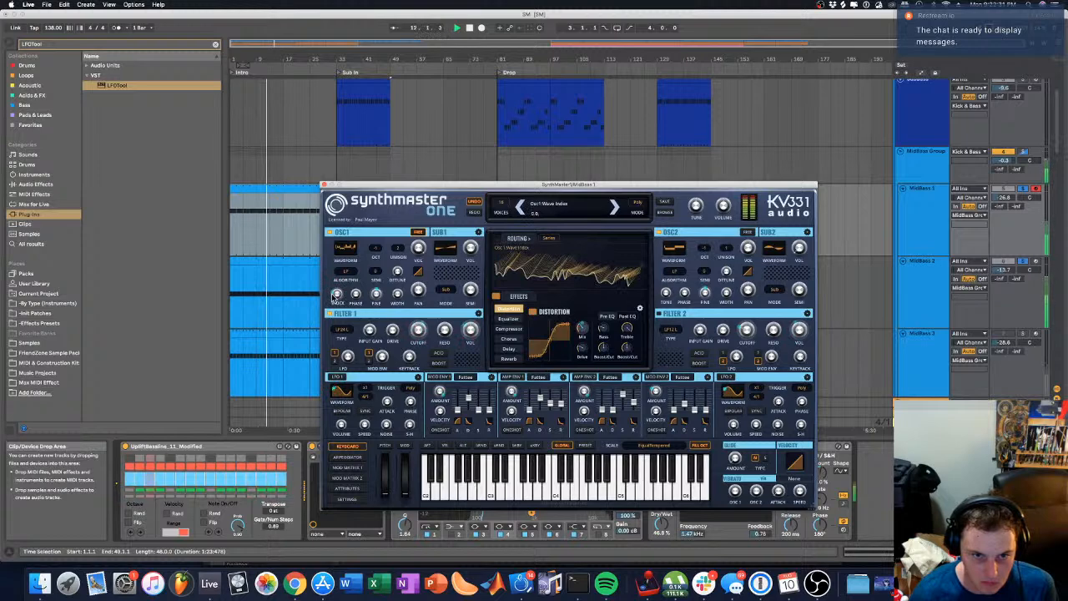
left_click(347, 468)
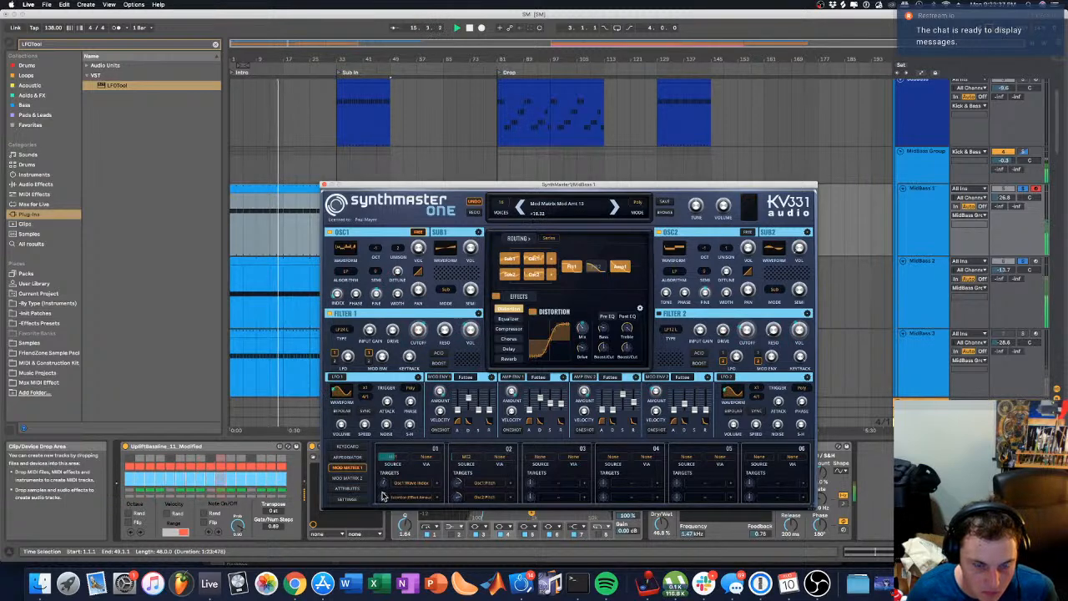
left_click(874, 490)
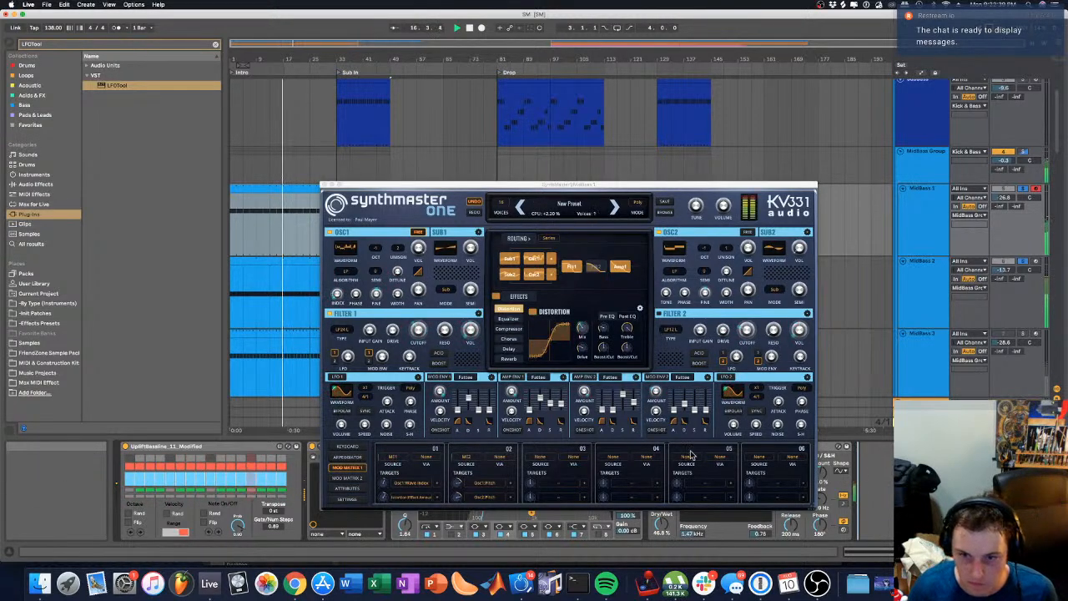
left_click(329, 184)
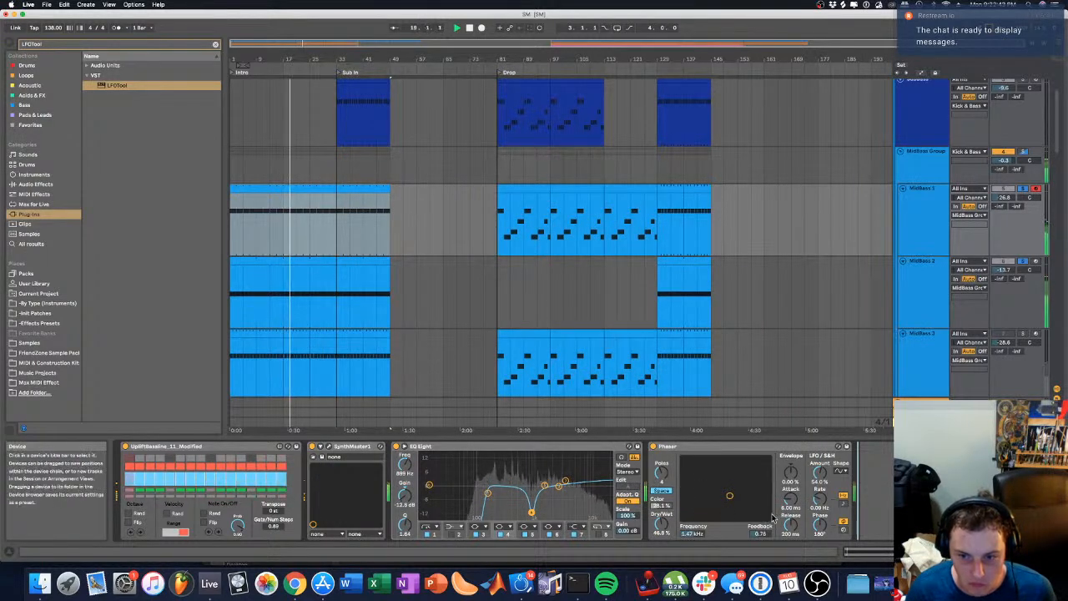
Step: Lower the Dry/Wet of MidBass 1's Phaser to 5.56 % and switch it to Earth mode
left_click_drag(661, 525, 661, 534)
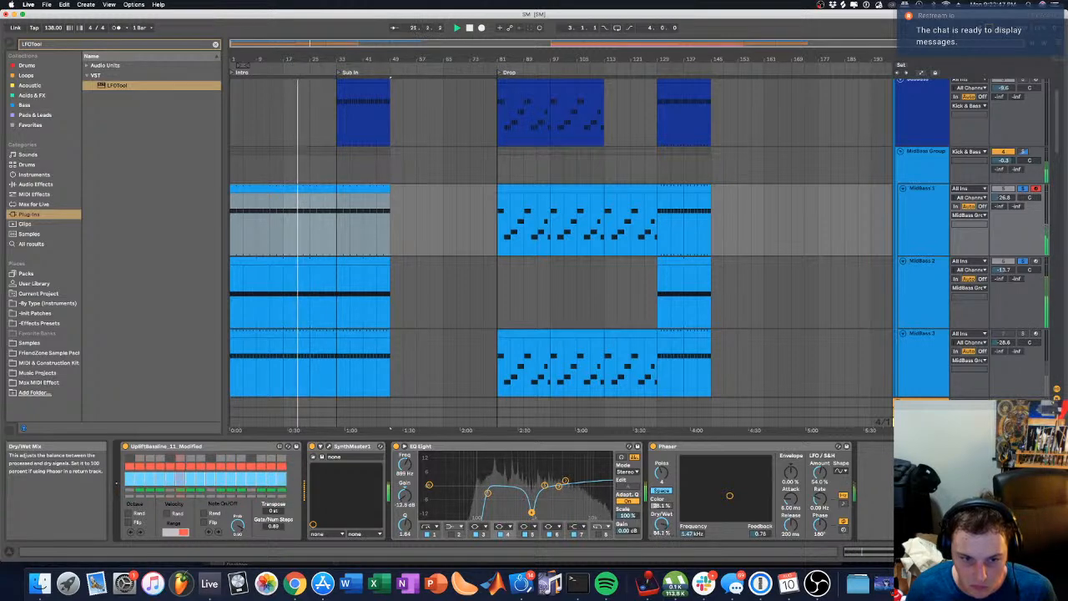
left_click_drag(661, 524, 661, 552)
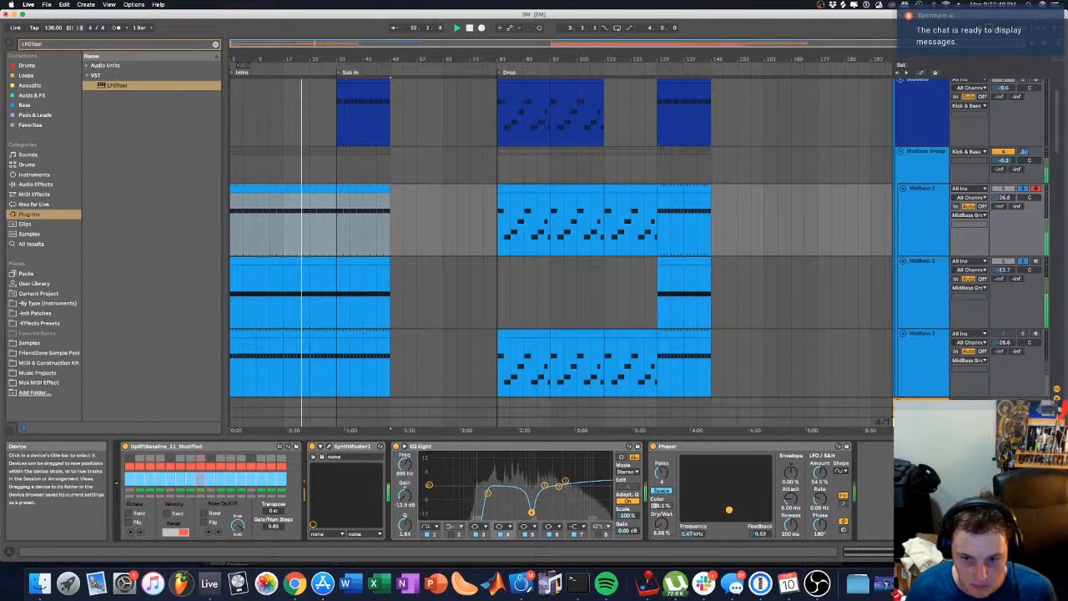
left_click(661, 491)
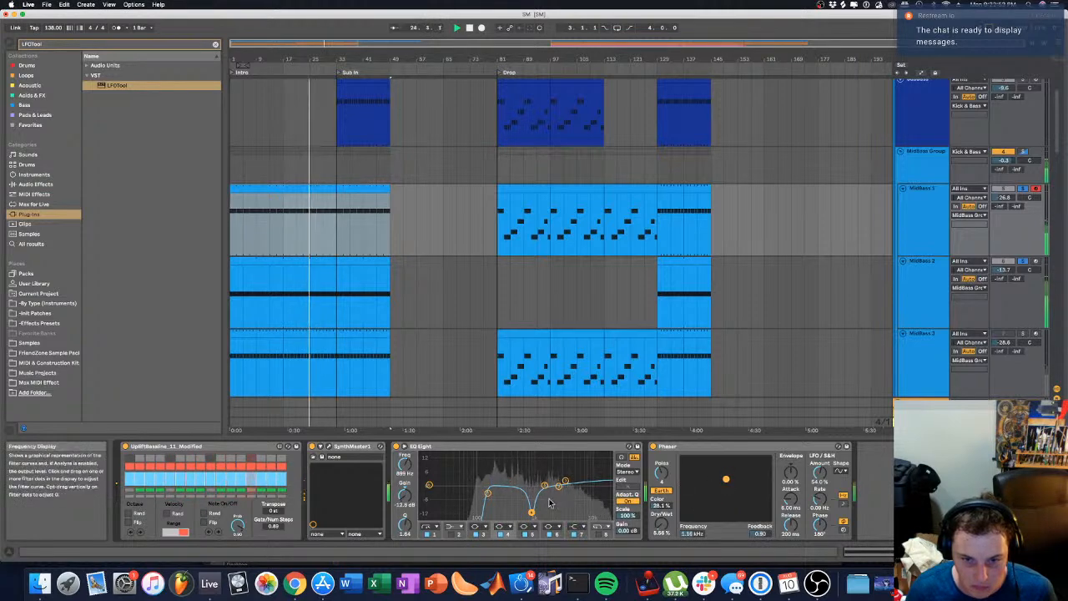
Step: Reshape MidBass 1's EQ Eight with a shallower mid cut and a band at 290 Hz and 0.37 dB, and unsolo the MidBass tracks
left_click_drag(531, 513, 595, 488)
mouse_move(506, 482)
left_mouse_down()
mouse_move(504, 494)
mouse_move(504, 484)
left_mouse_up()
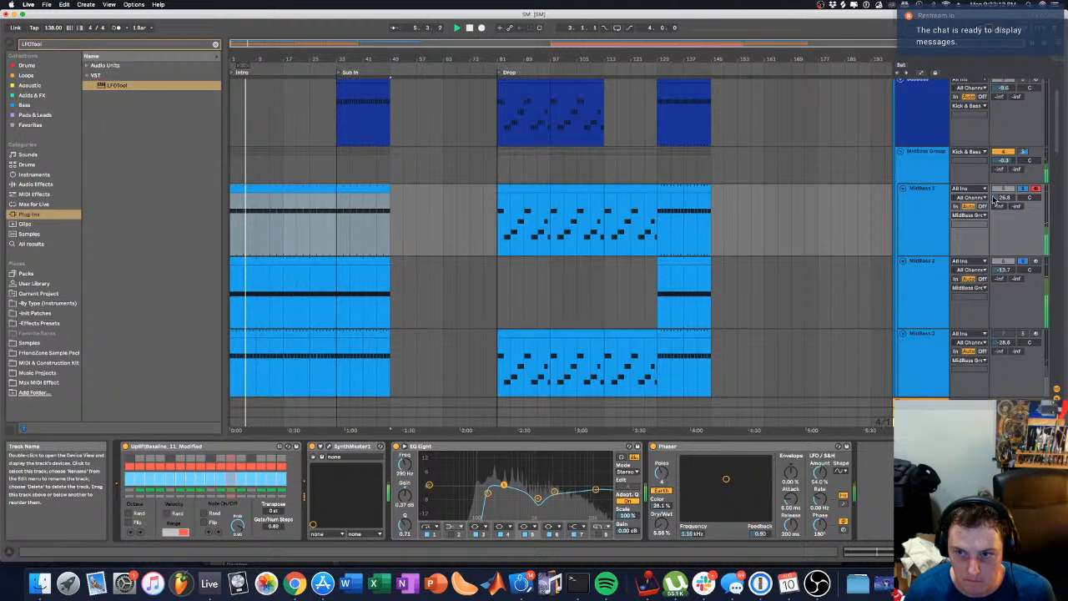
scroll(1014, 199, "up", 1)
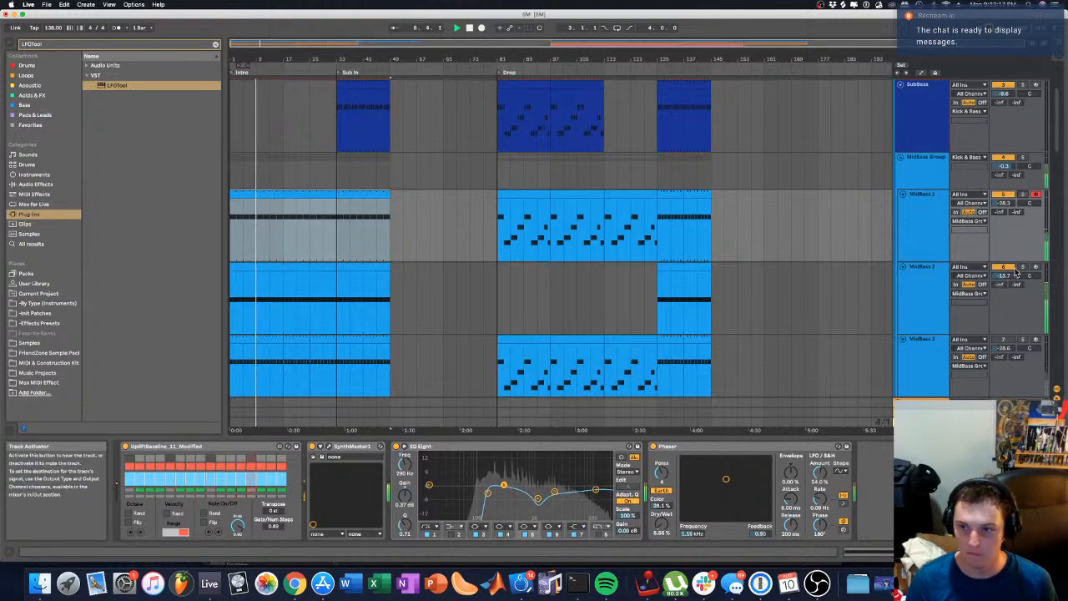
Step: Switch MidBass 3 back on and set its volume to -26.8 dB
left_click(1003, 340)
left_click_drag(1004, 348, 1004, 384)
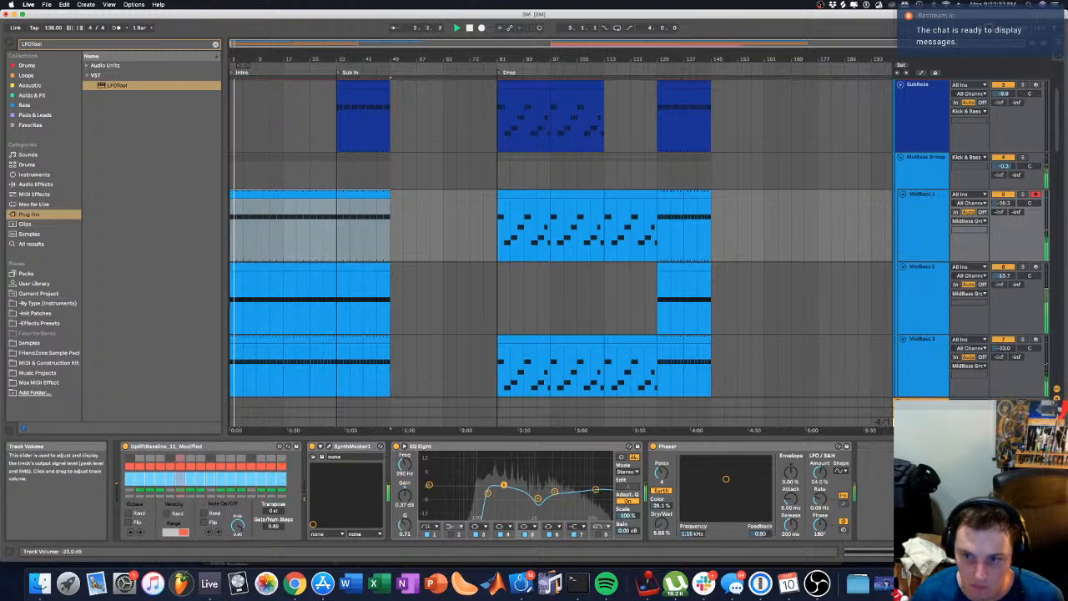
left_click(962, 358)
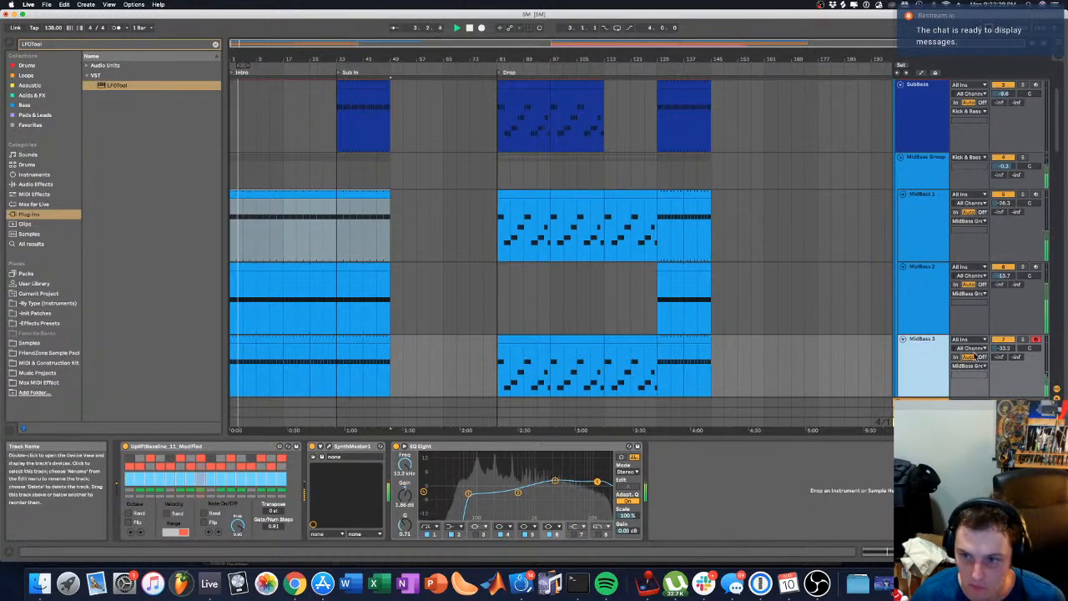
left_click(1004, 349)
left_click_drag(1005, 349, 998, 354)
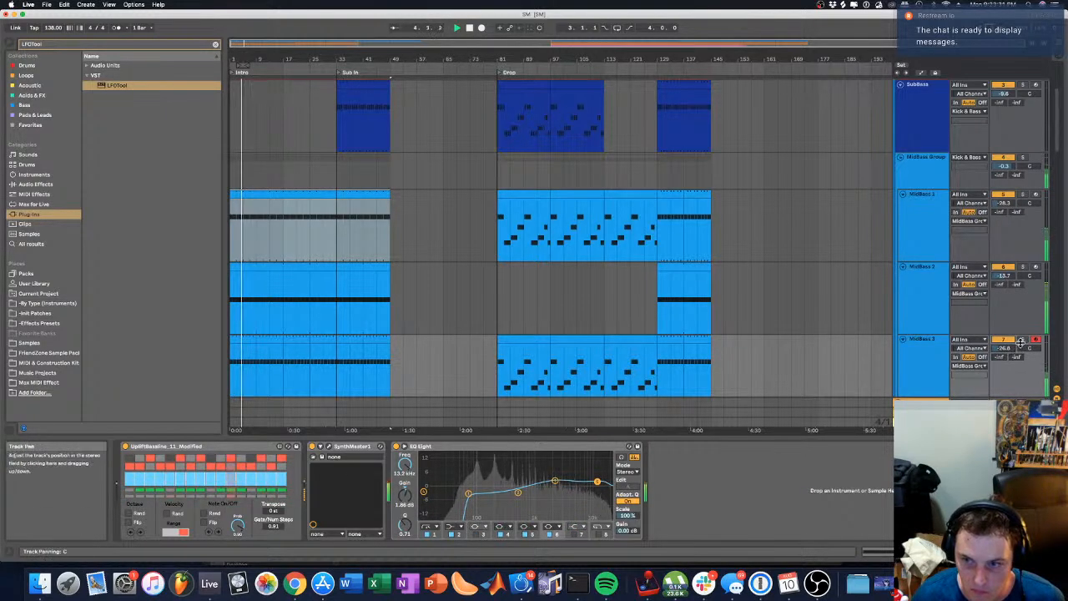
Step: Toggle MidBass 3's solo for a check and reshape its EQ Eight by cutting the high band and shifting the low-mid band lower
left_click(1024, 340)
left_click(1025, 340)
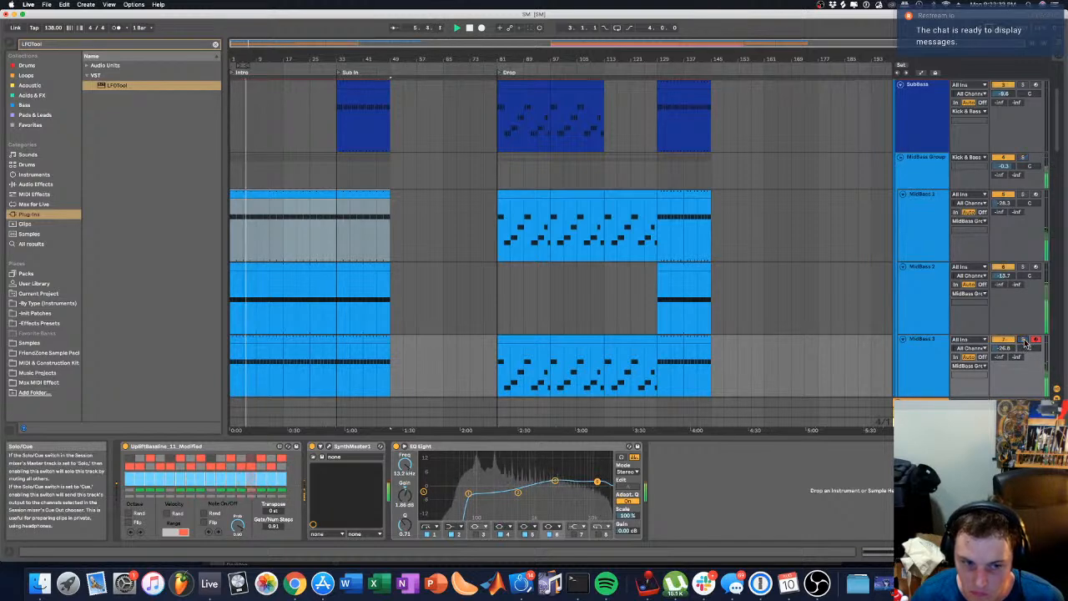
mouse_move(597, 481)
left_mouse_down()
mouse_move(592, 499)
mouse_move(589, 486)
left_mouse_up()
left_click_drag(528, 504, 516, 498)
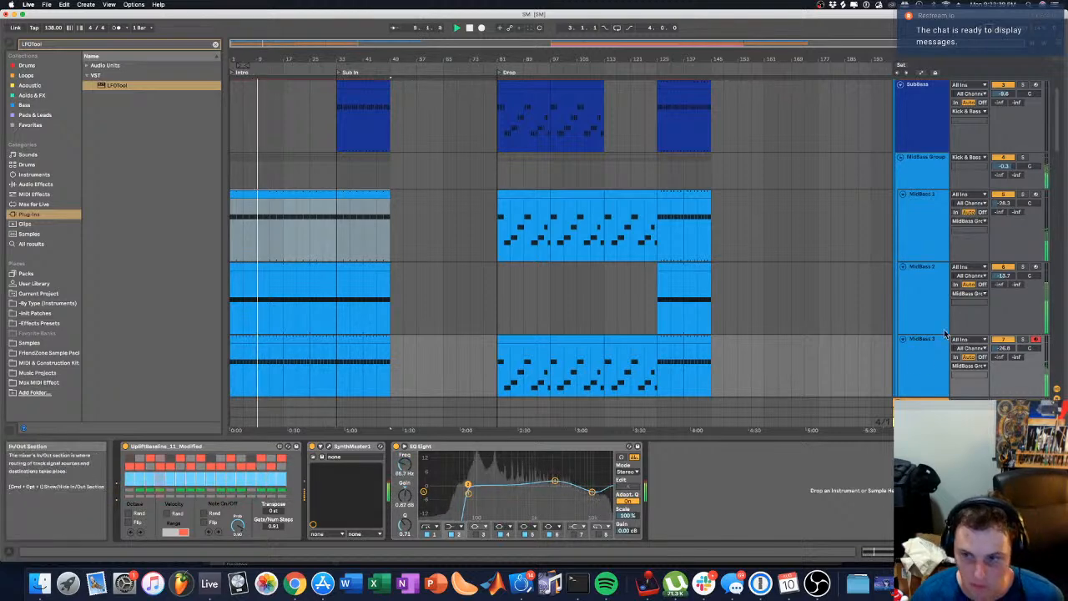
Step: Switch MidBass 3 off and MidBass 4 on, and set MidBass 4's volume to -24.4 dB during playback
scroll(935, 345, "down", 1)
scroll(944, 342, "down", 1)
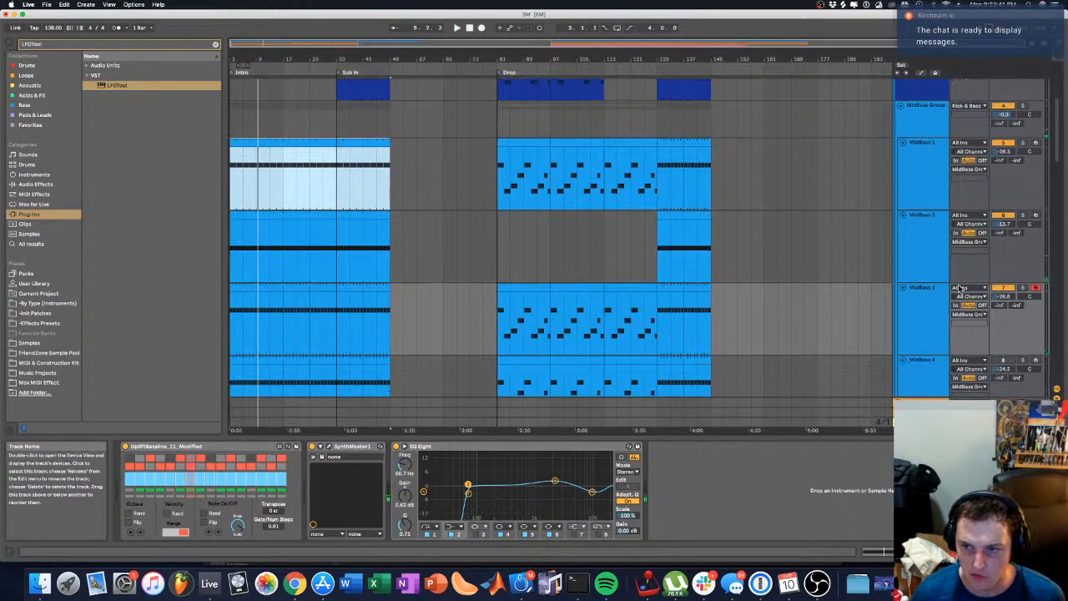
left_click(932, 294)
left_click(1003, 289)
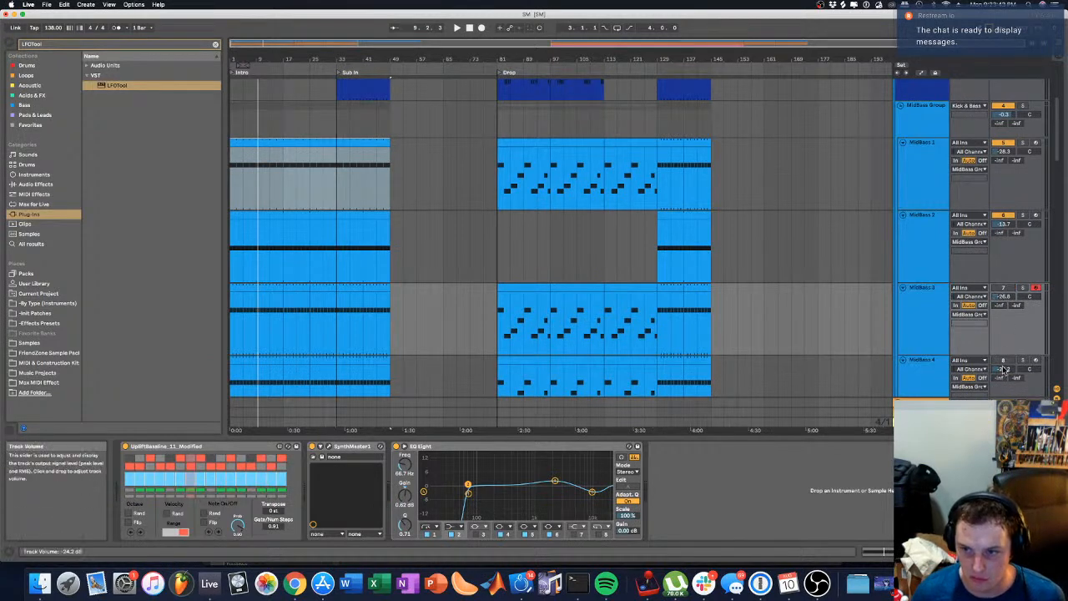
key("space")
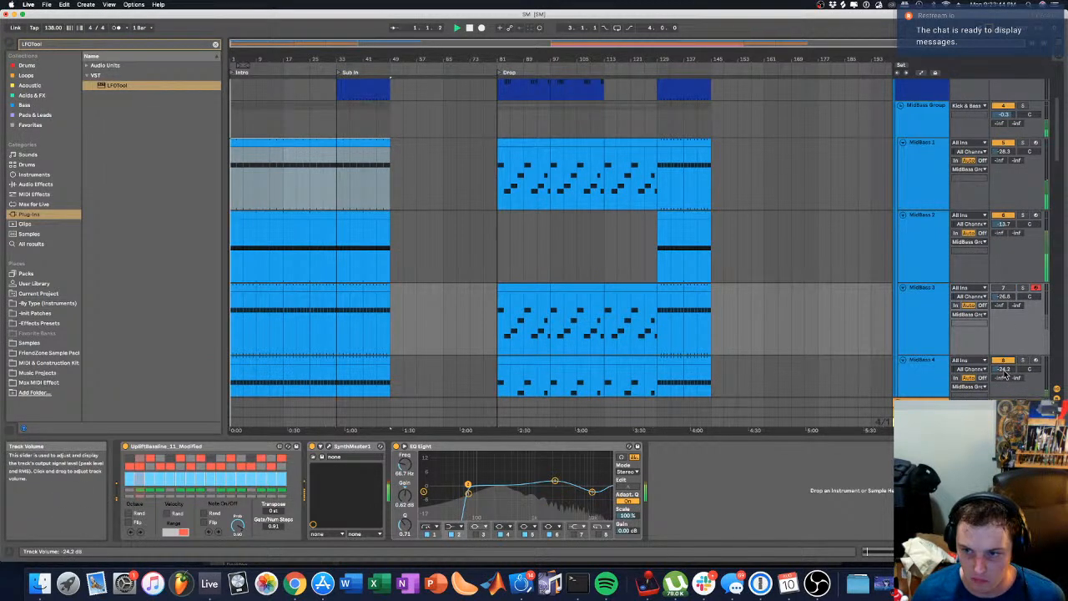
left_click_drag(1005, 373, 1004, 374)
Step: Adjust Filter 1's Mod Env amount in MidBass 4's SynthMaster One and set its EQ Eight bands to 124 Hz at -4.34 dB and 1.83 kHz at 4.09 dB
left_click(943, 372)
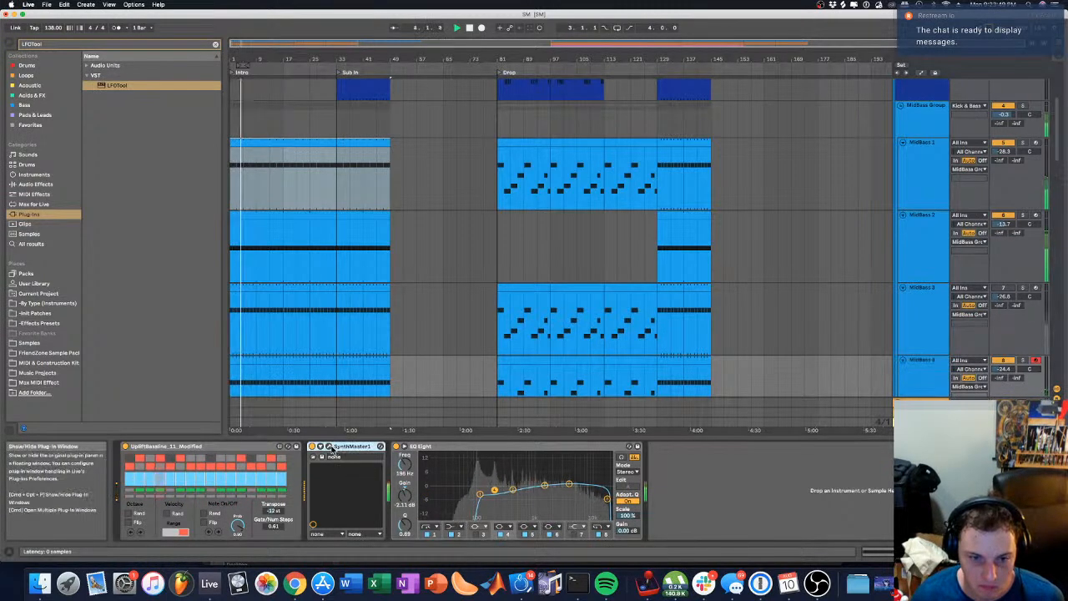
left_click(294, 450)
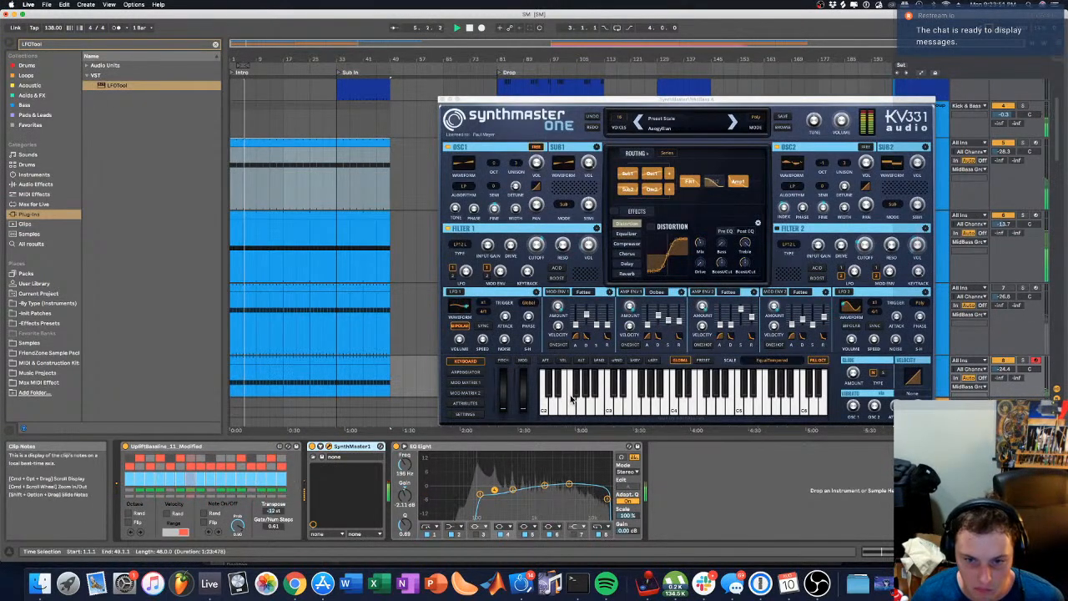
mouse_move(494, 490)
left_mouse_down()
mouse_move(472, 481)
mouse_move(478, 492)
mouse_move(504, 494)
left_mouse_up()
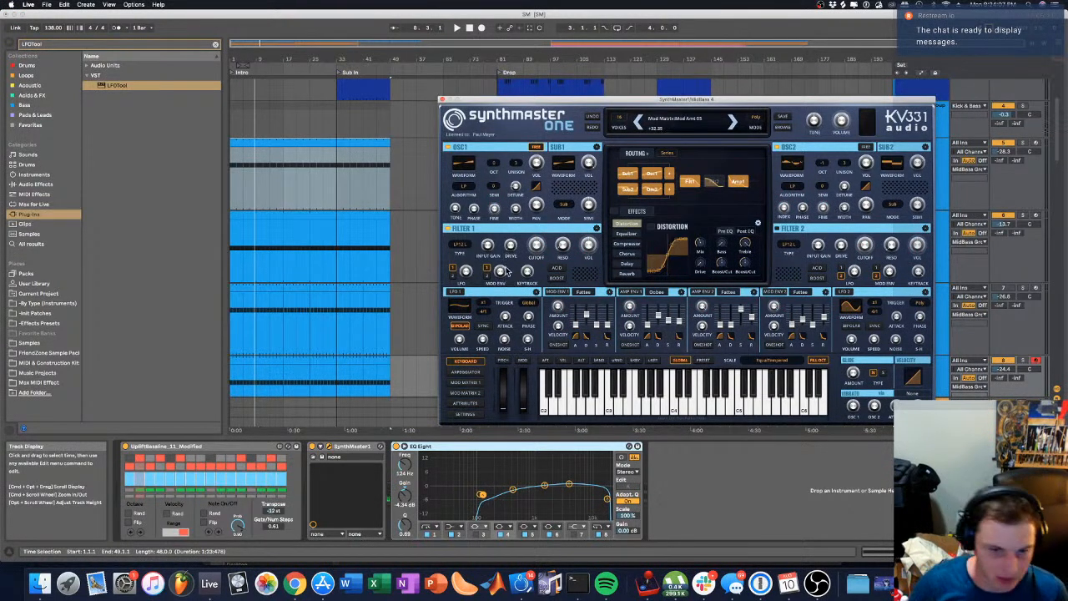
key("space")
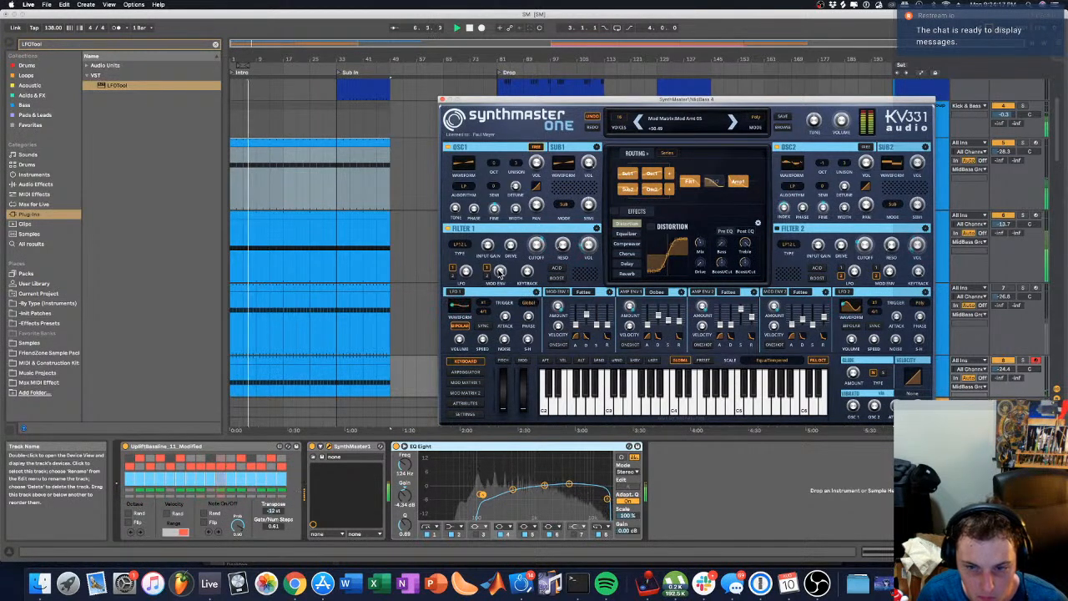
left_click(444, 100)
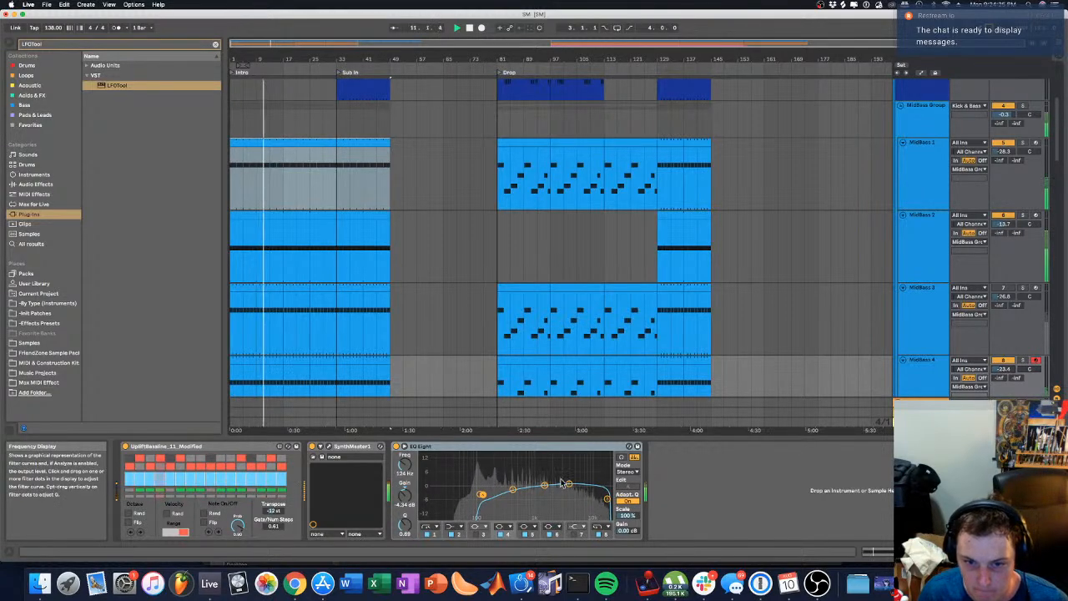
mouse_move(544, 484)
left_mouse_down()
mouse_move(544, 455)
mouse_move(546, 476)
left_mouse_up()
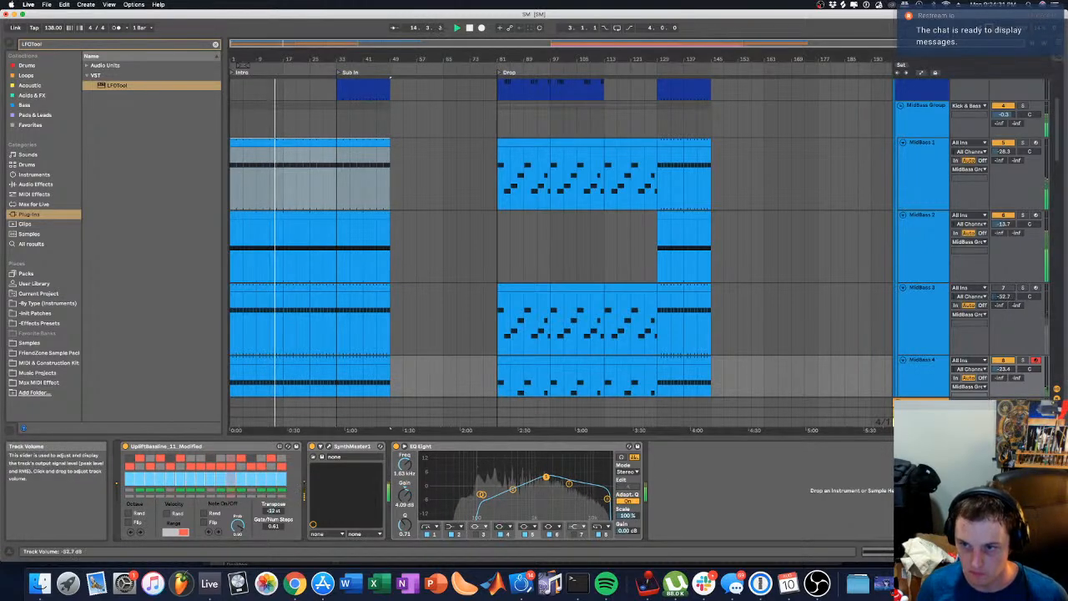
Step: Switch MidBass 3 back on and set its volume to -35.0 dB
left_click(1006, 293)
left_click_drag(1006, 296, 1006, 291)
left_click(925, 307)
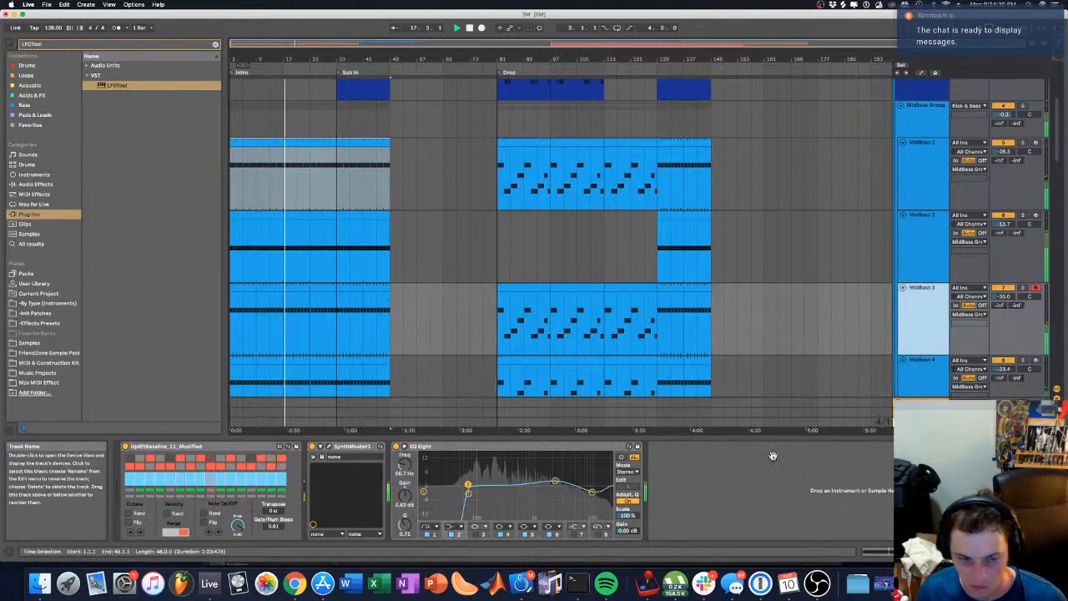
Step: Solo MidBass 3, open its SynthMaster One, and play the track from bar 137
left_click(321, 445)
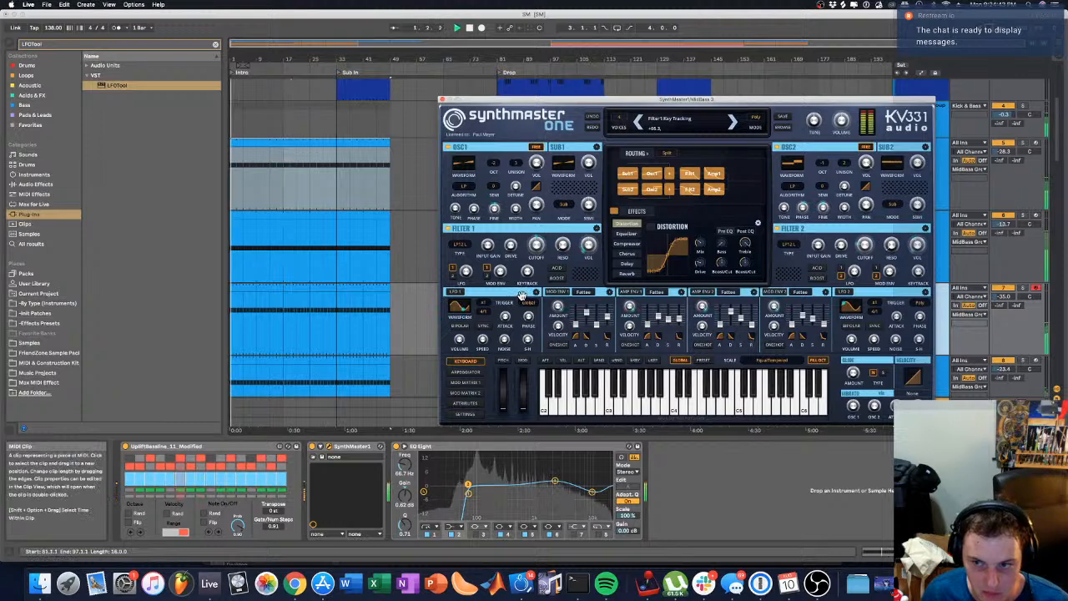
left_click(1025, 288)
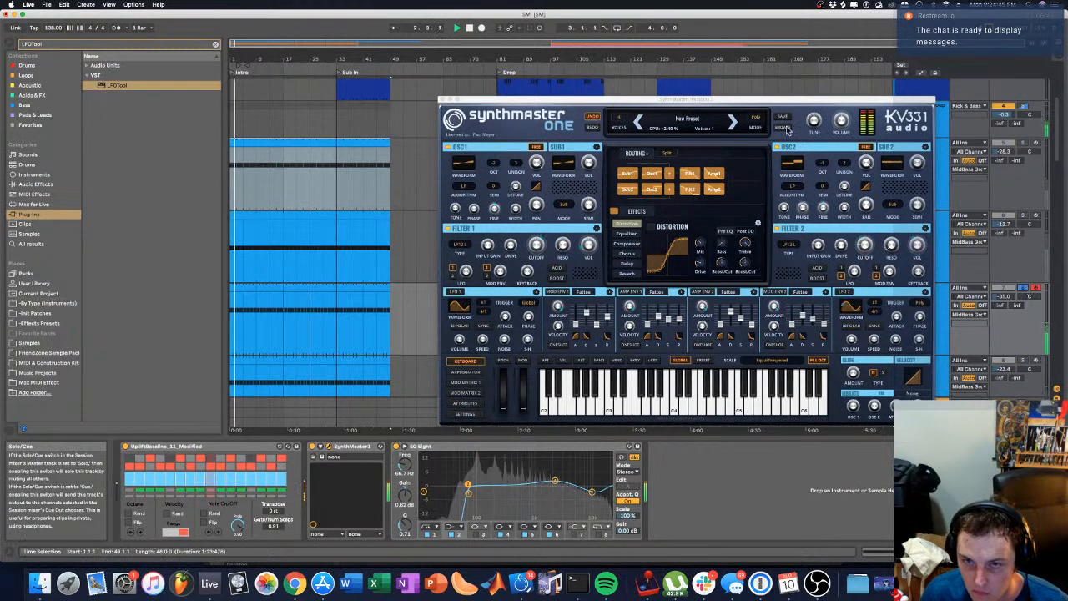
left_click(690, 89)
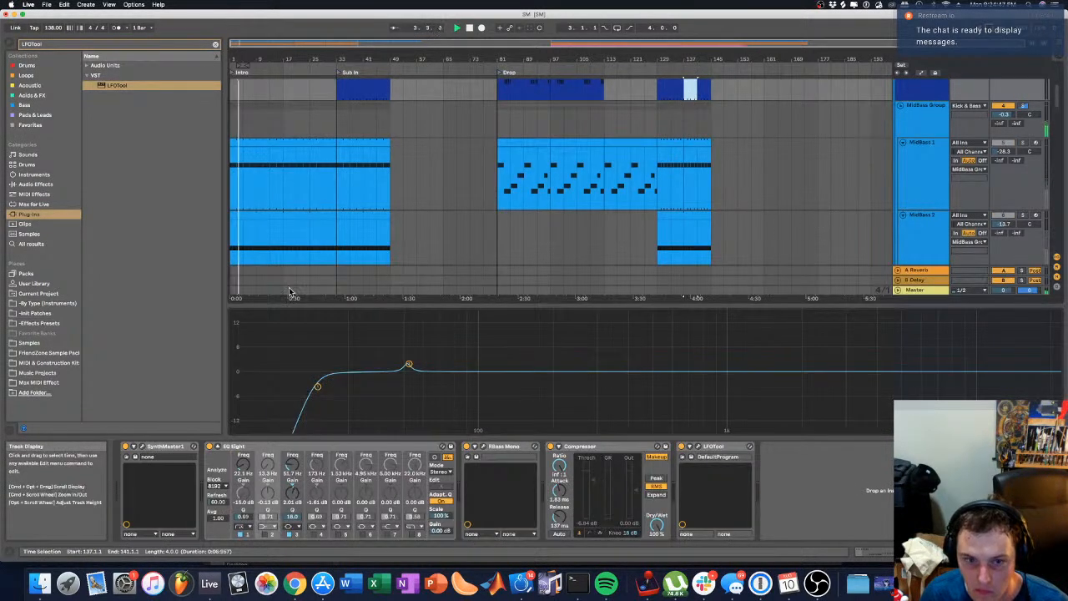
left_click(926, 237)
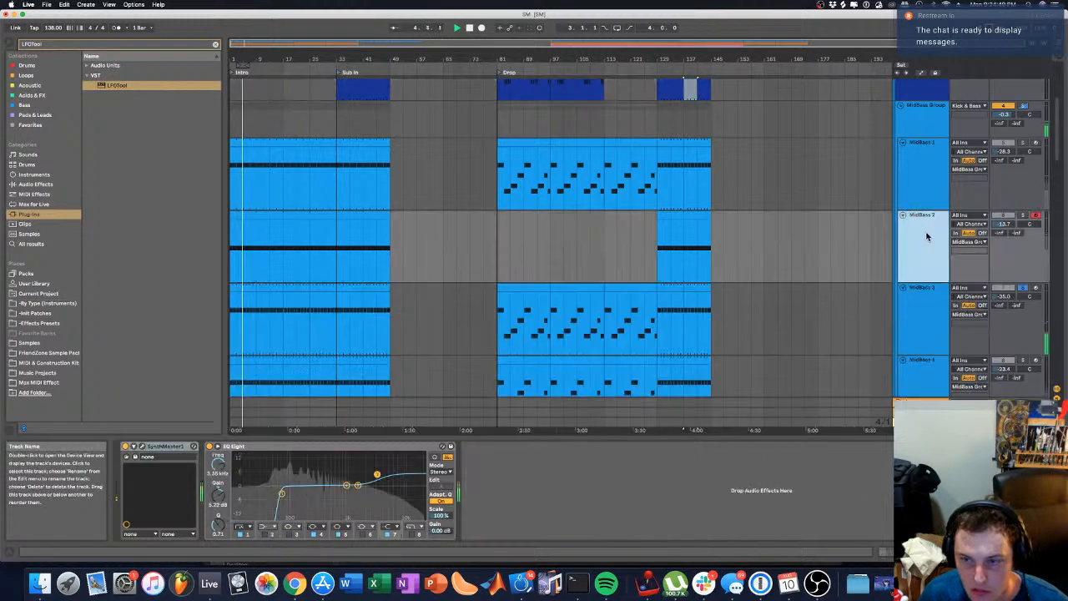
scroll(926, 237, "down", 3)
left_click(926, 237)
key("space")
key("space")
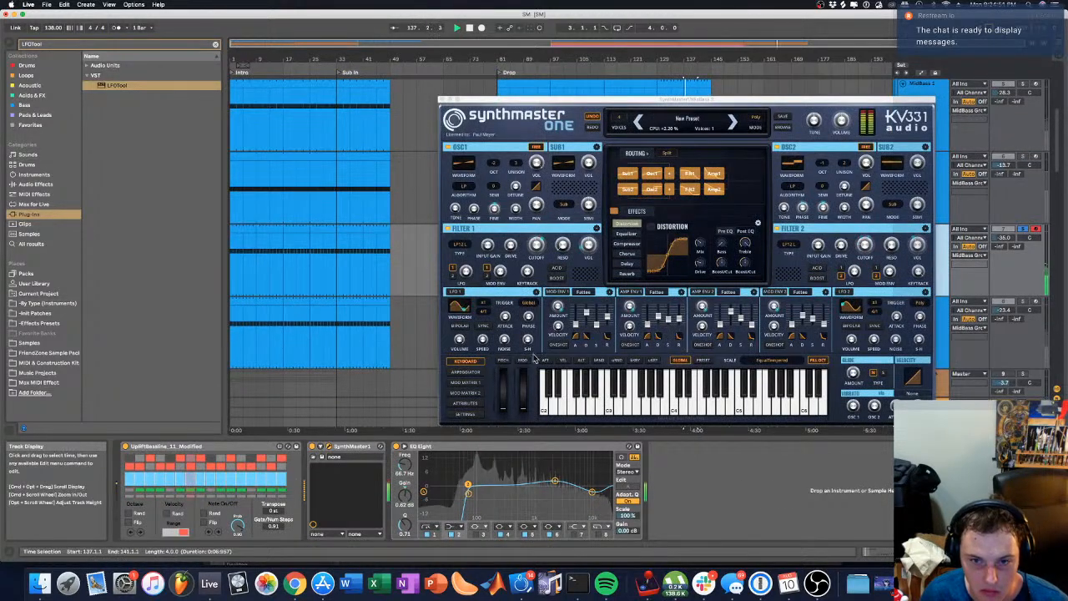
Step: Set the gate of MidBass 3's arpeggiator rack to 0.72 and shorten the Mod Env 1 decay in its SynthMaster One
mouse_move(569, 246)
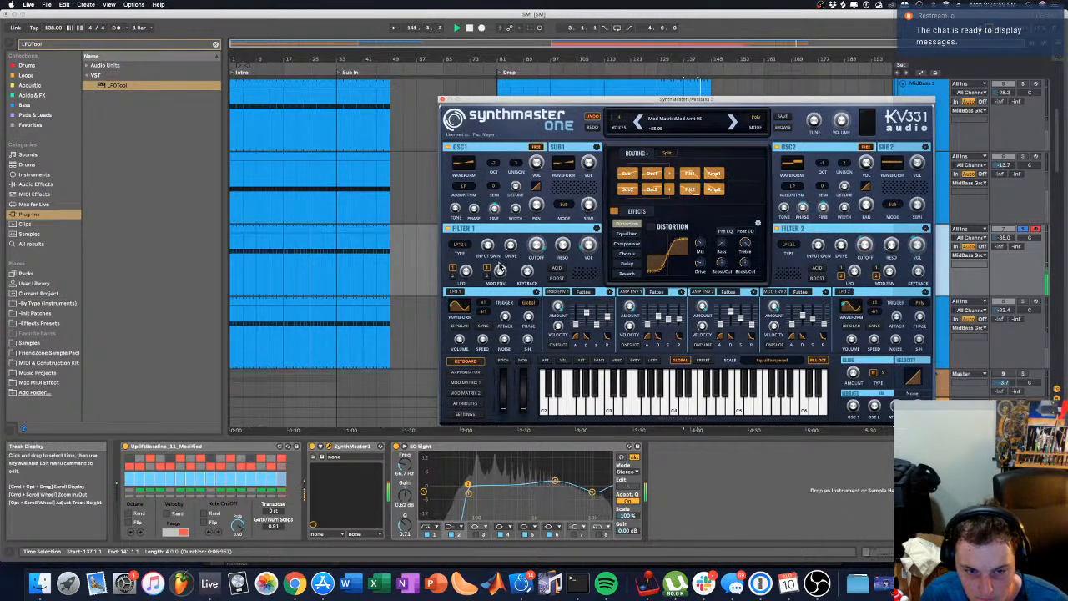
left_click_drag(280, 526, 280, 536)
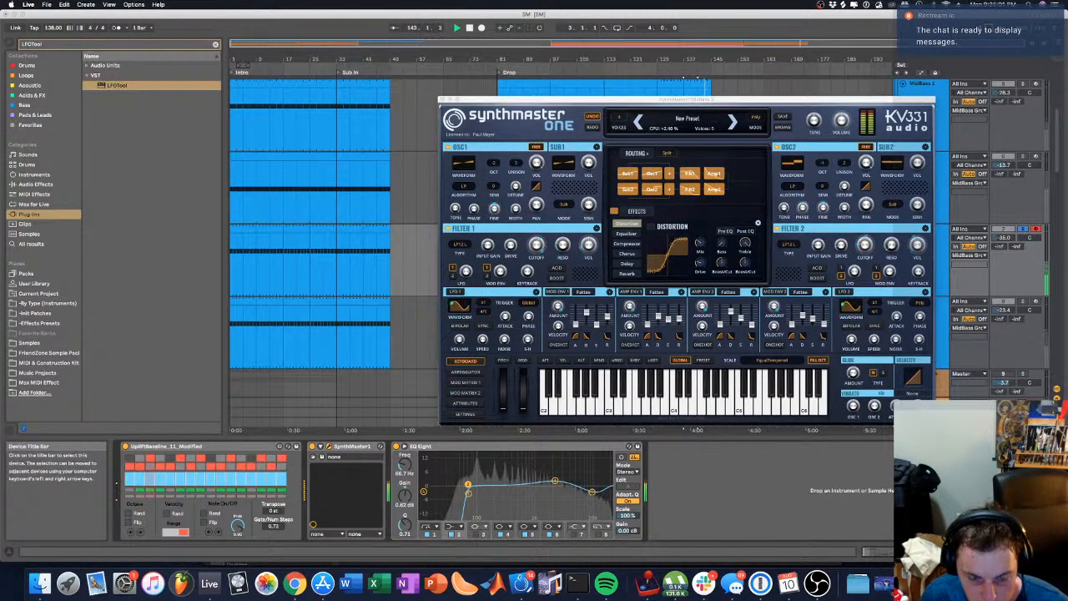
left_click(589, 318)
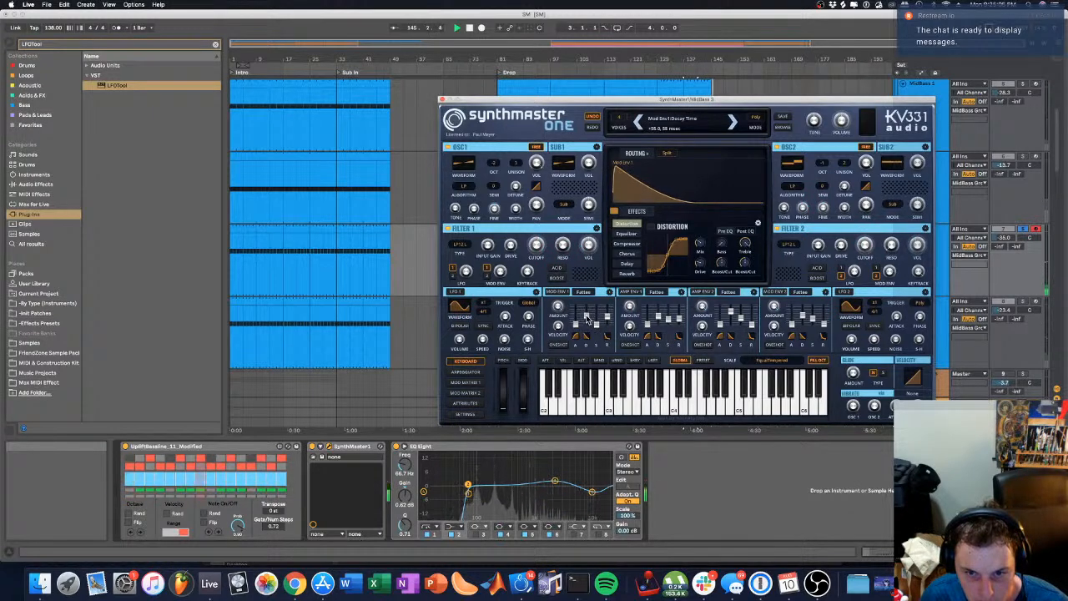
left_click_drag(587, 309, 587, 324)
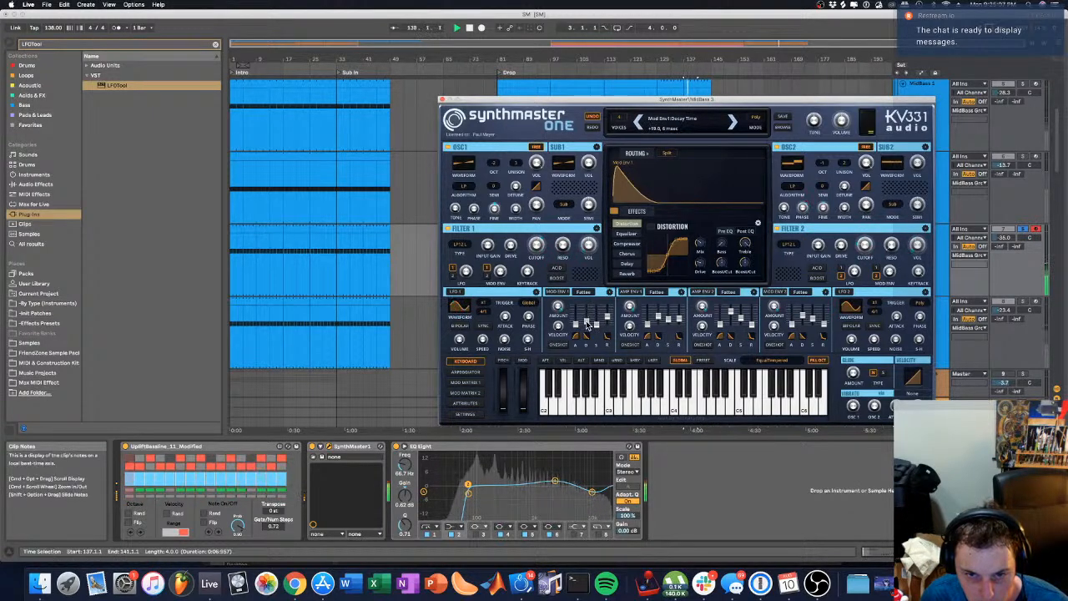
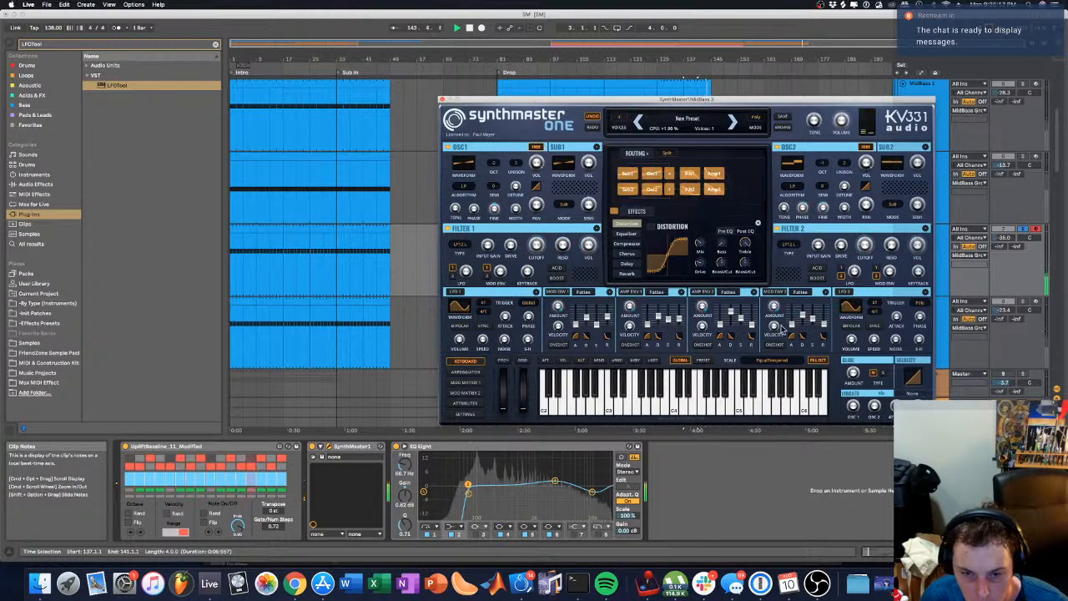
Step: Close MidBass 3's synth window, unsolo the track, and compare the mix with MidBass 3 off and on
left_click(443, 99)
key("space")
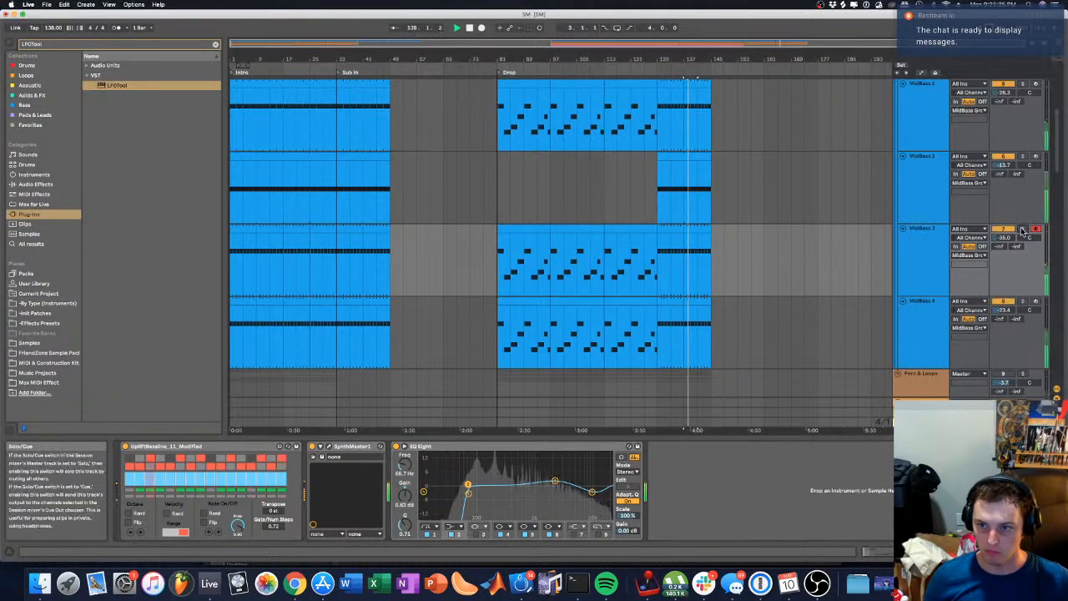
left_click(1002, 229)
left_click(1002, 229)
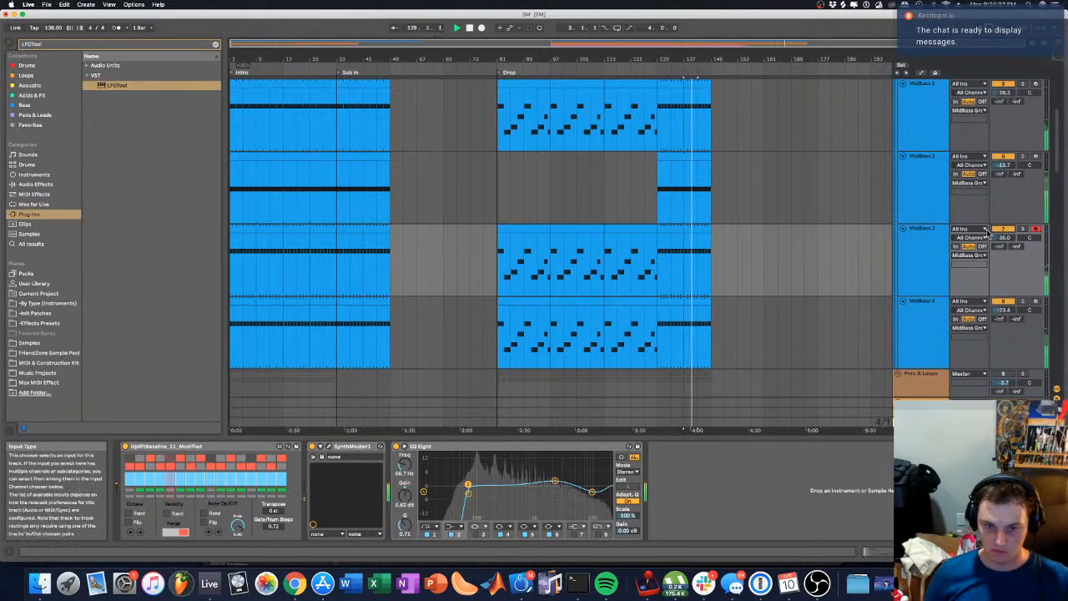
key("space")
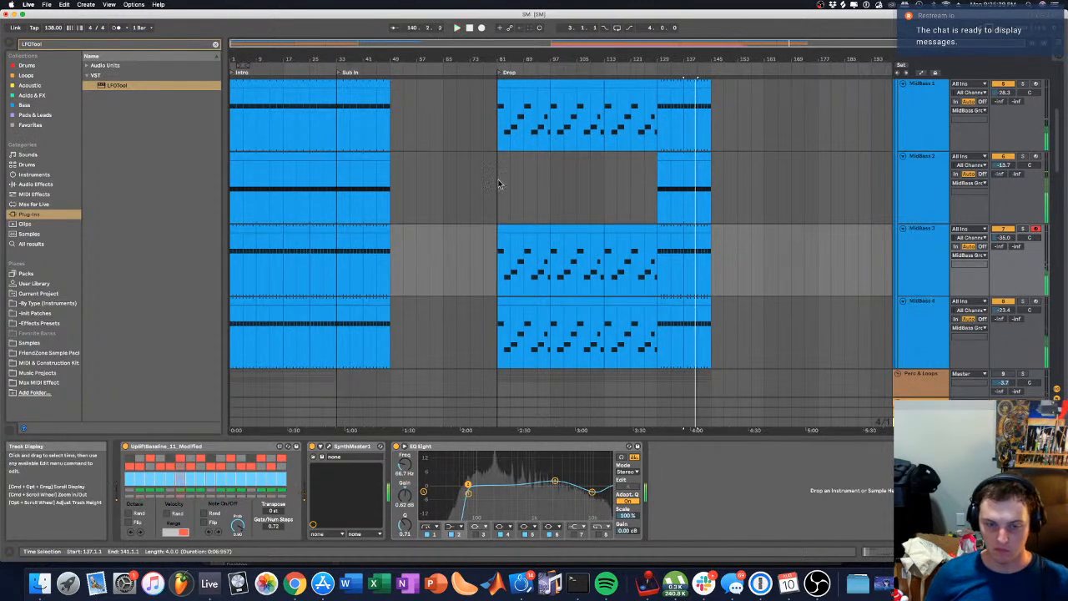
Step: Copy MidBass 2's last clip to the start of the Drop at bar 81
scroll(632, 202, "up", 1)
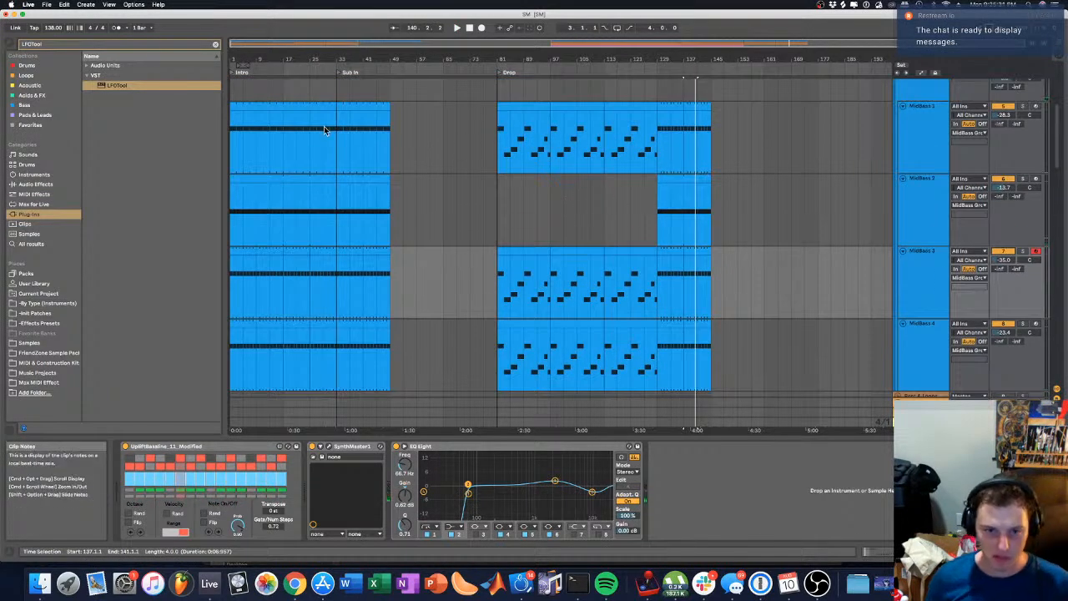
left_click(536, 108)
left_click_drag(689, 181, 526, 182)
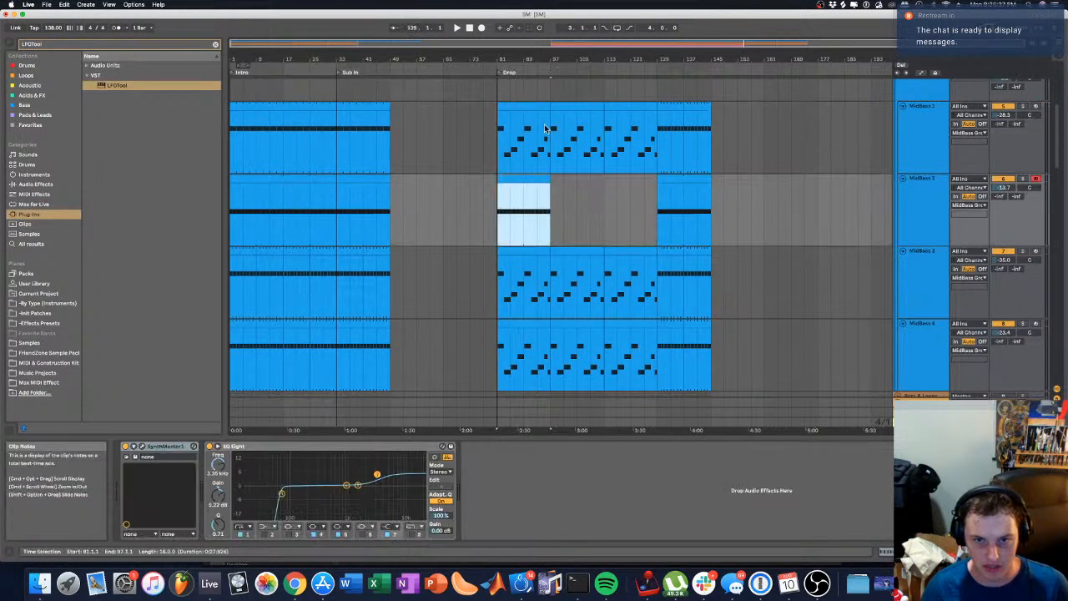
Step: Open the MidBass 1 and MidBass 2 clips at bar 81 together in the note editor
left_click(531, 108, "shift")
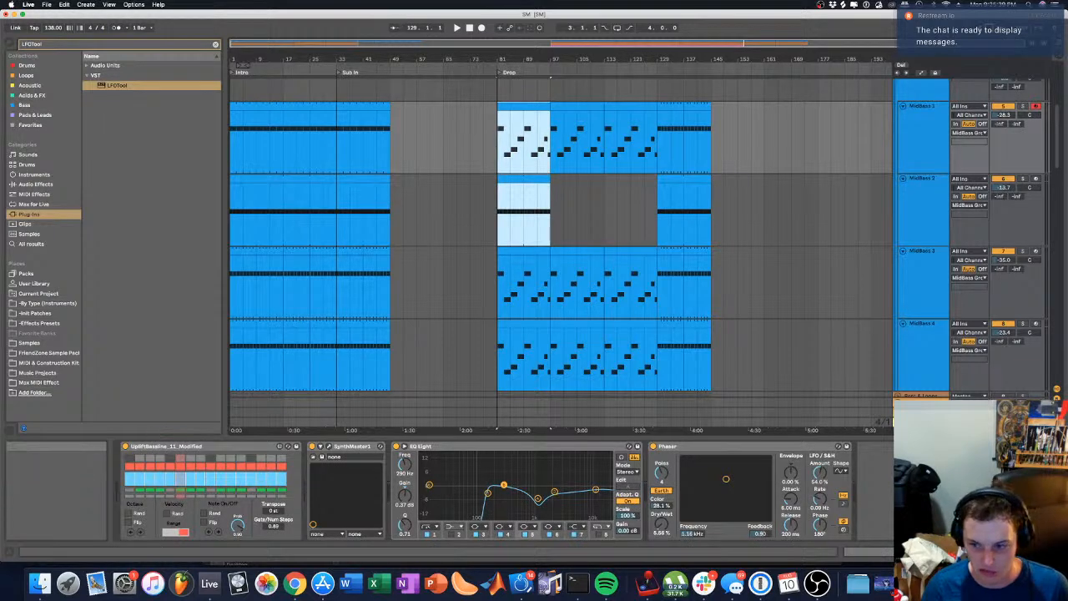
left_click(952, 552)
left_click(903, 552)
left_click(351, 504)
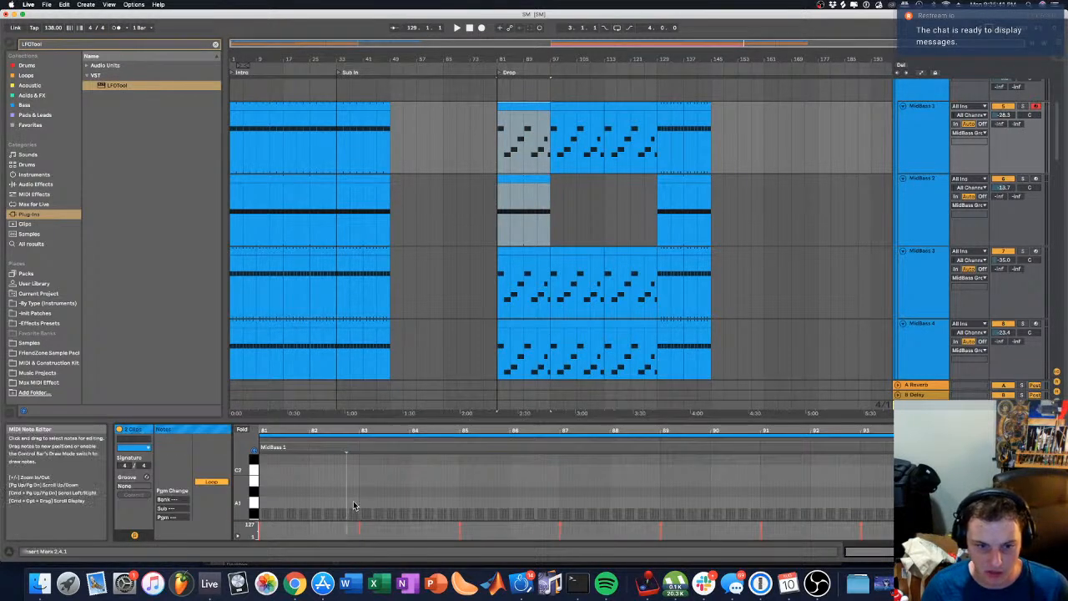
scroll(321, 503, "down", 5)
scroll(364, 517, "up", 3)
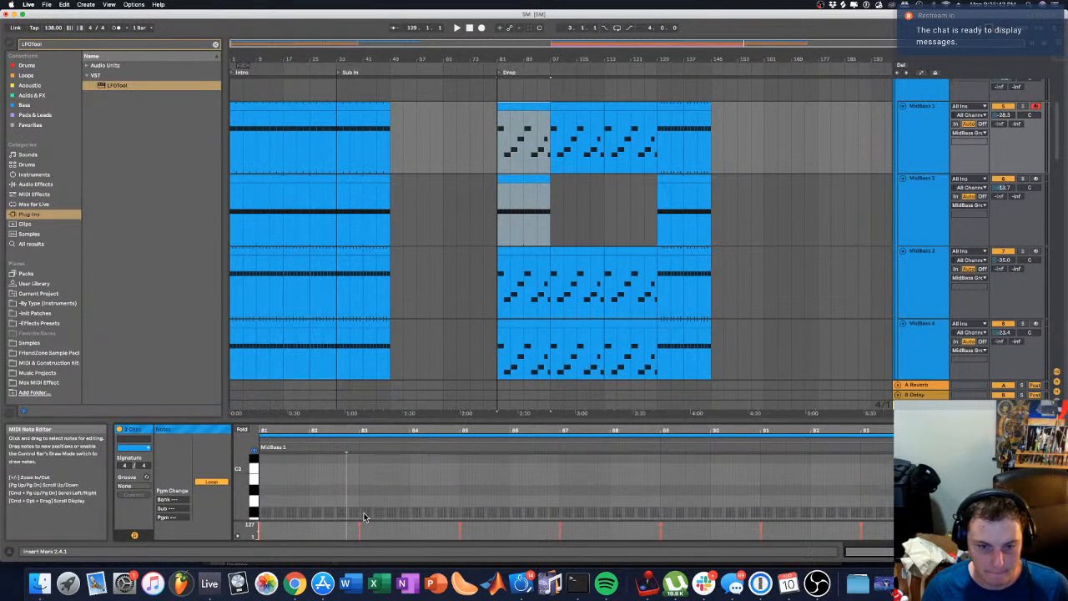
scroll(364, 517, "down", 2)
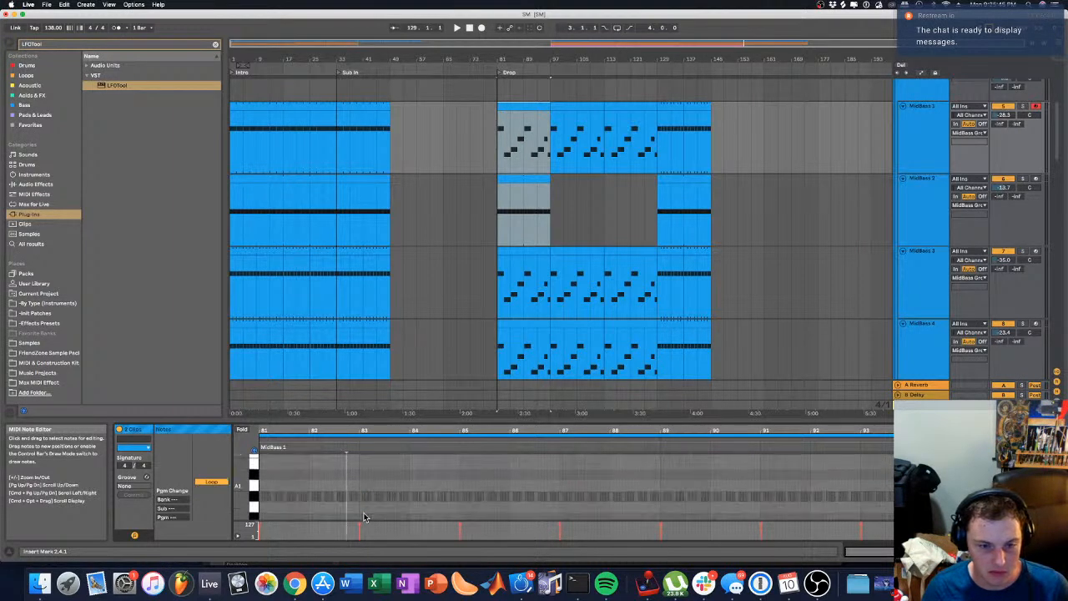
Step: Try to shift MidBass 2's notes by an octave in the shared note editor, and undo the edits
key("super+a")
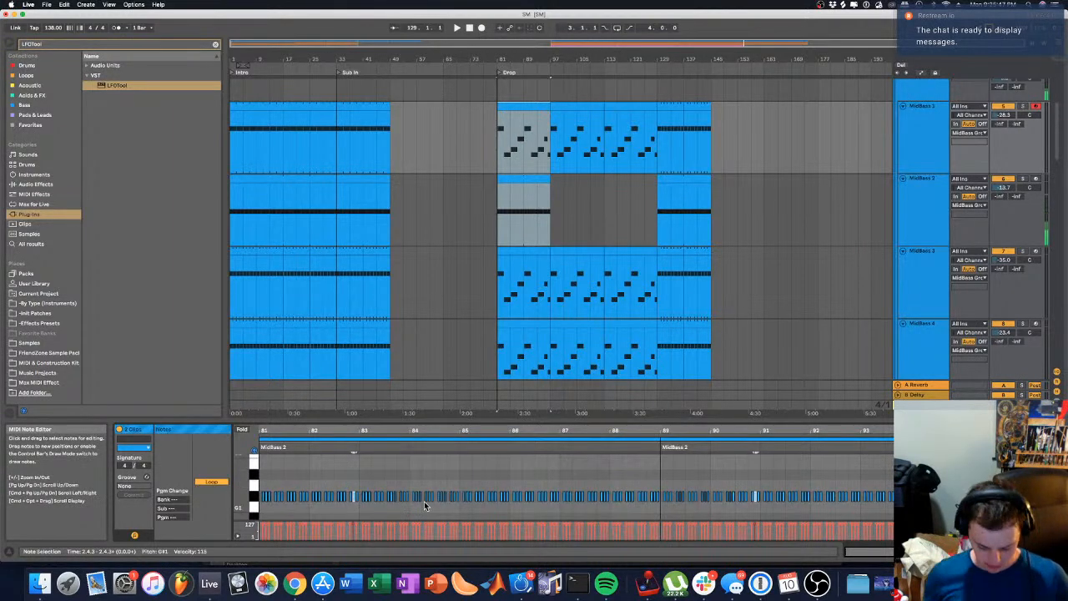
key("super+z")
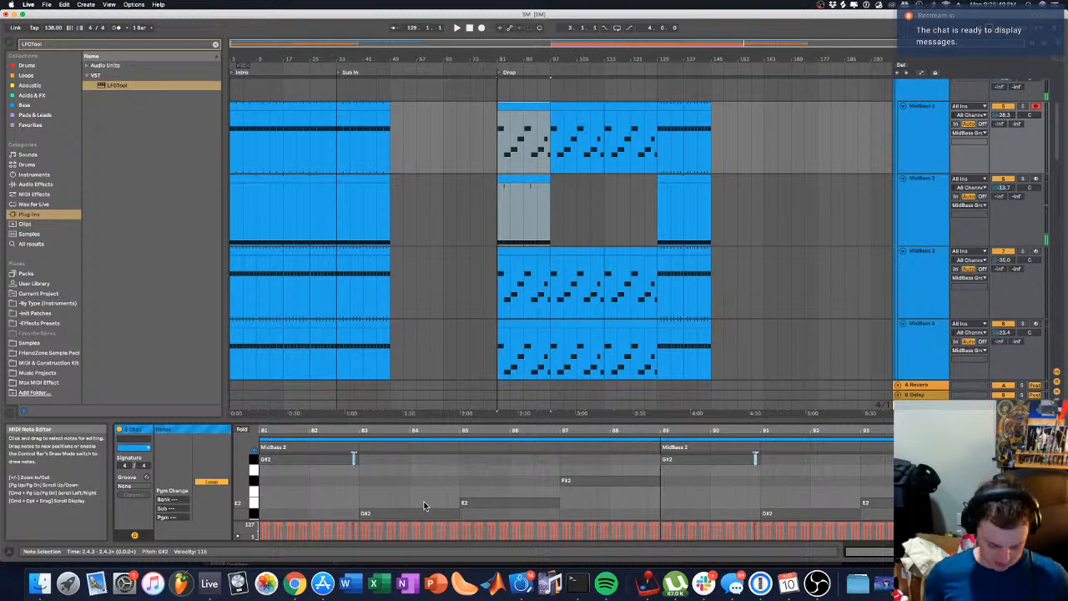
key("shift+Down")
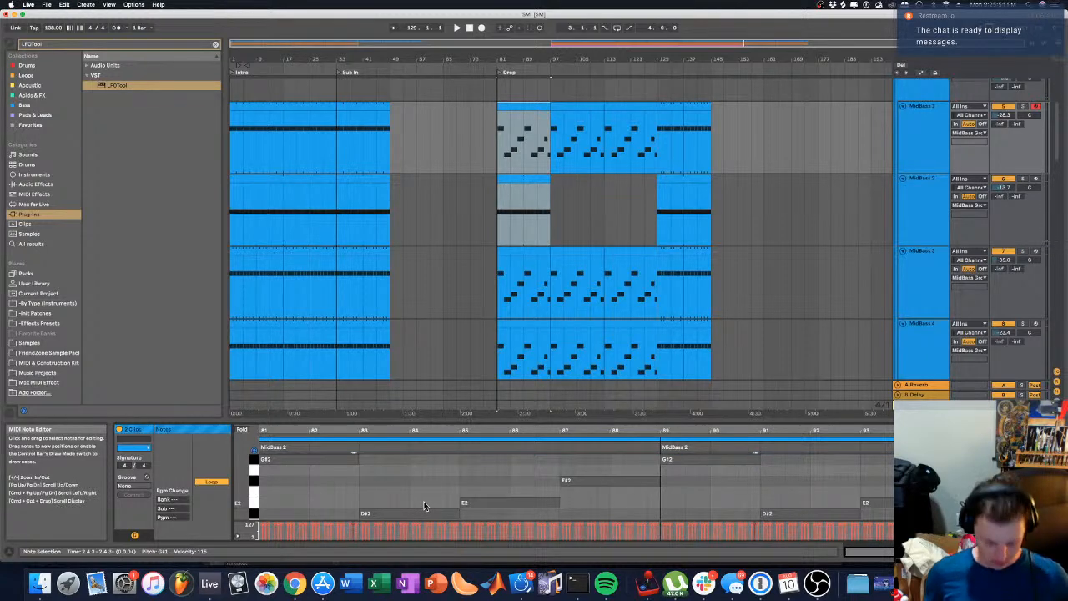
key("super+z")
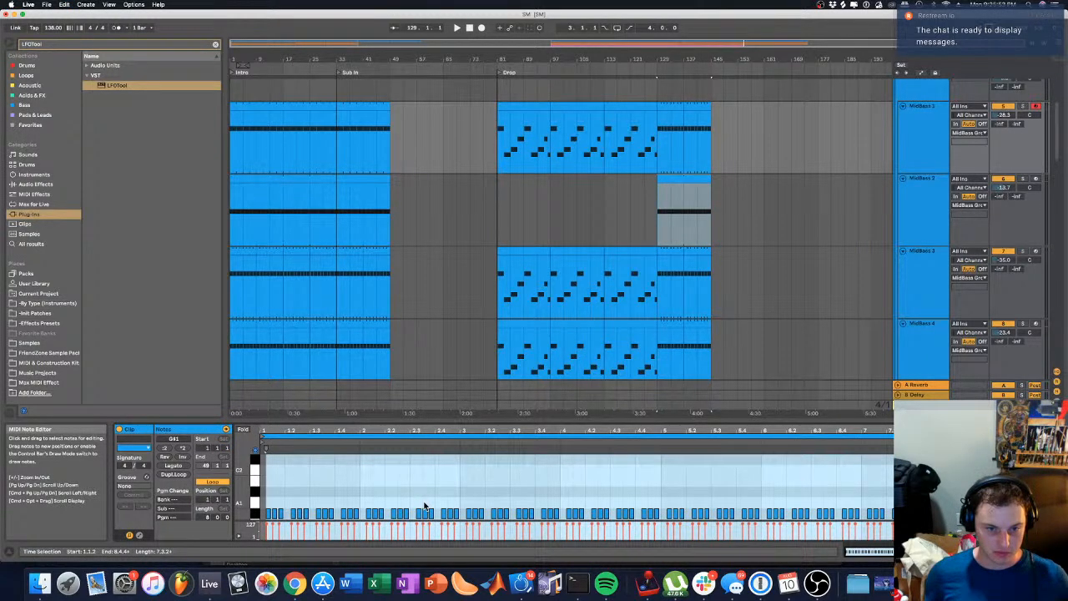
Step: Restore MidBass 2's clip at bar 81 and transpose all its notes up one octave to G#2
left_click(512, 224)
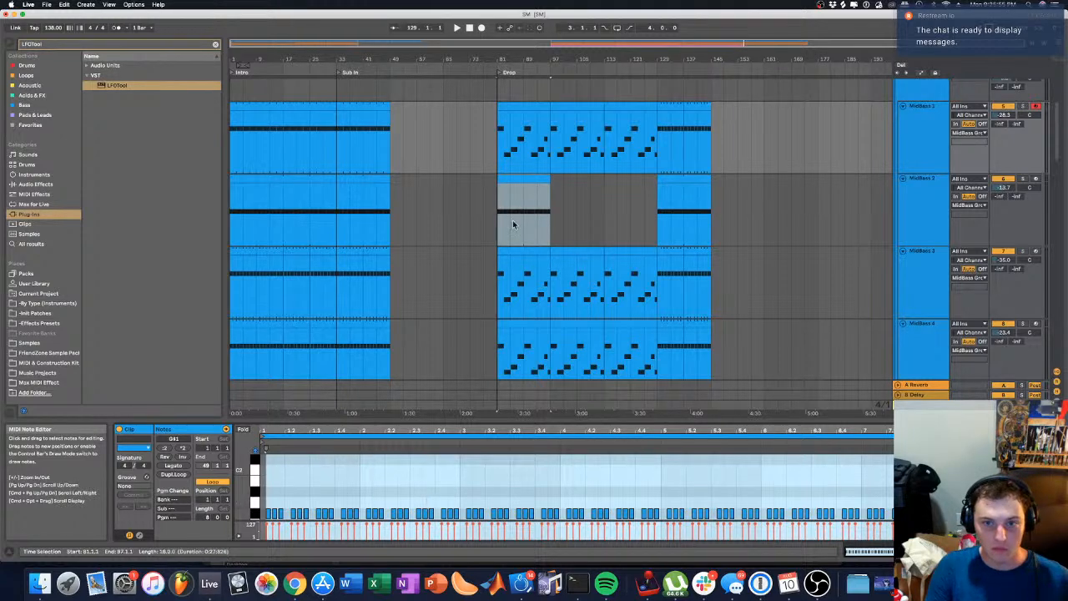
left_click(385, 485)
key("super+a")
key("shift+Up")
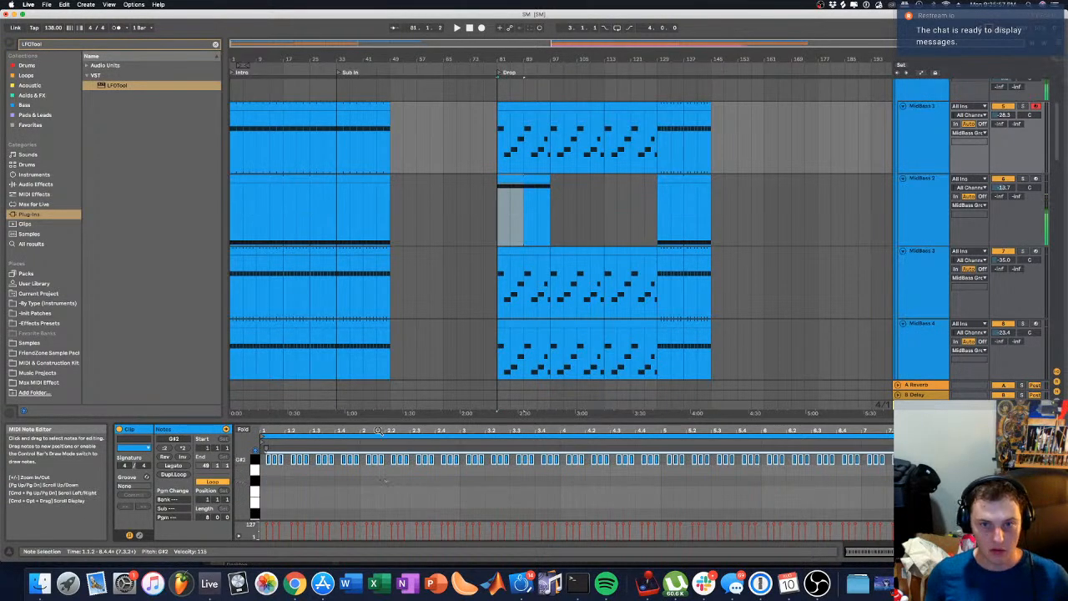
Step: Show the MidBass 1 and MidBass 2 clips at bar 81 together in the note editor and enlarge the editor
left_click(512, 114)
left_click(512, 107)
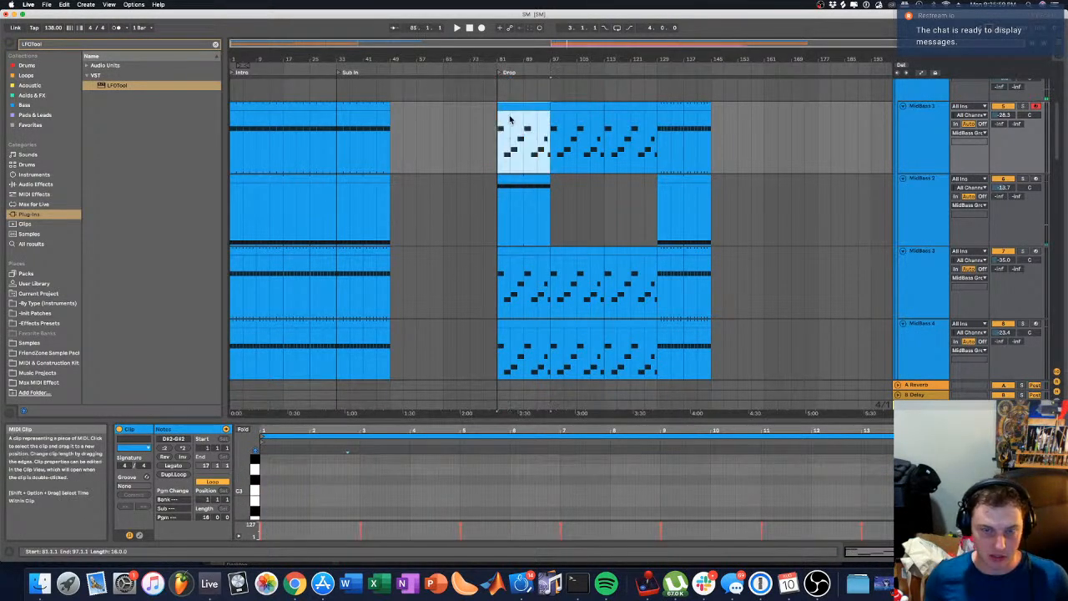
left_click(509, 178, "shift")
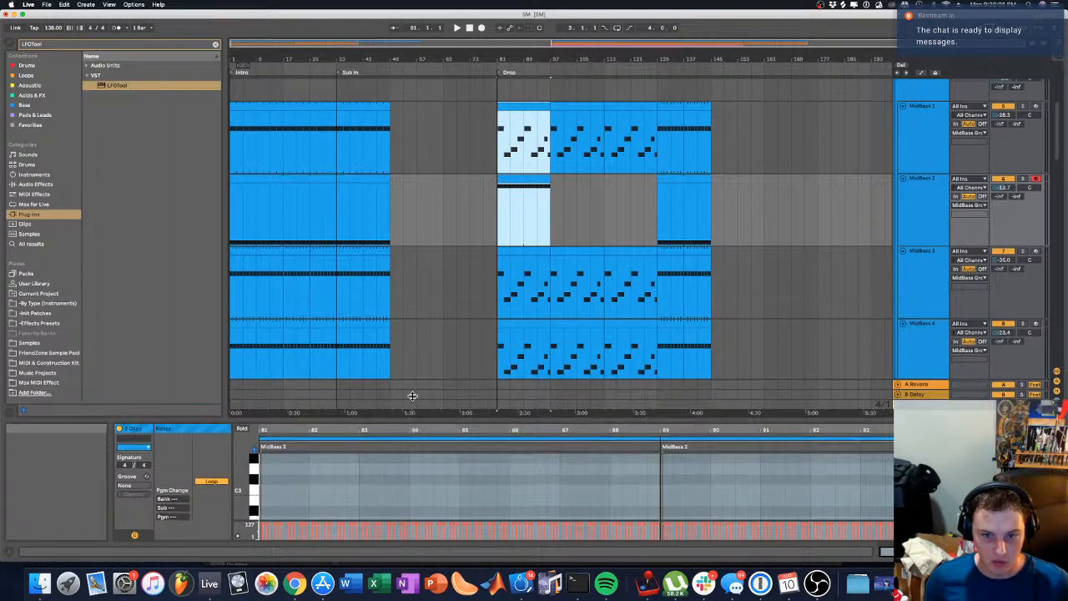
left_click_drag(412, 416, 412, 279)
Step: Transpose MidBass 2's notes from bar 83 up to bar 89 down two semitones to F#2
left_click_drag(360, 373, 658, 415)
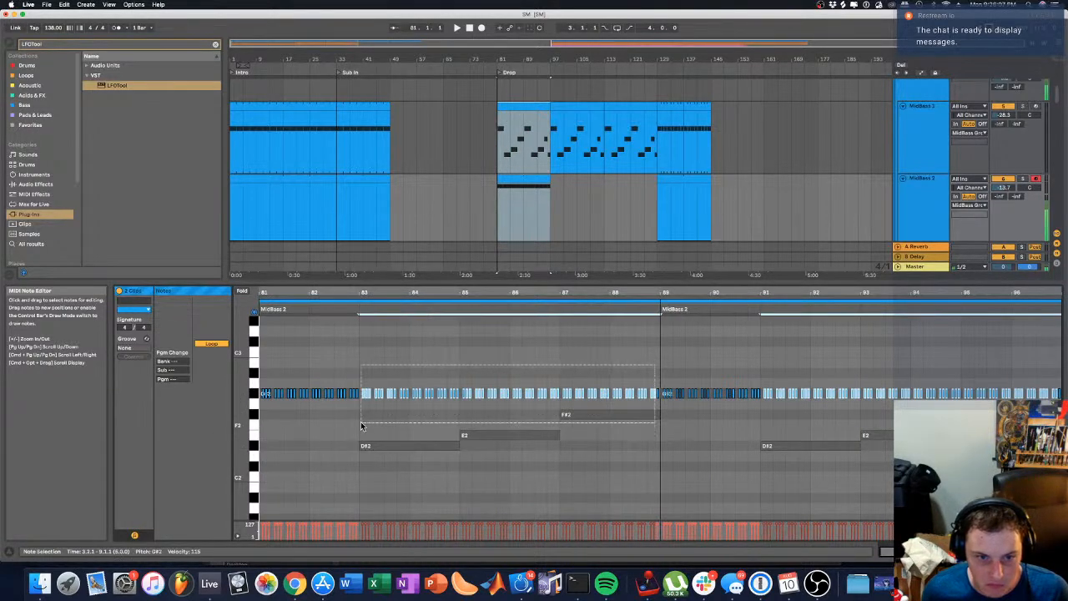
key("Down")
key("Down")
left_click(638, 382)
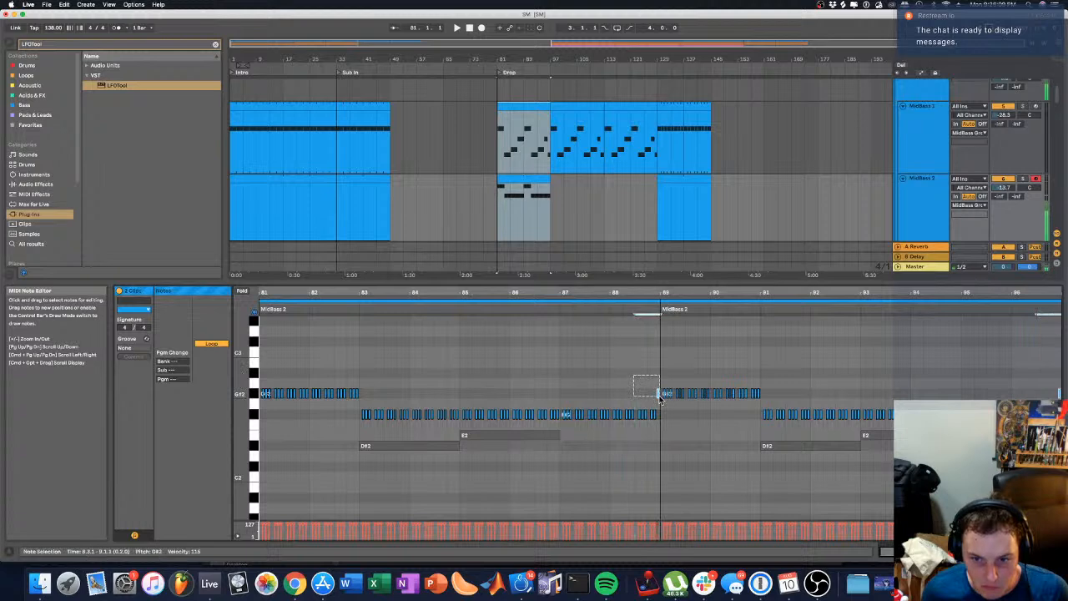
Step: Lower MidBass 2's notes in bars 83 and 84 by three semitones to D#2, matching MidBass 1
left_click_drag(431, 425, 355, 430)
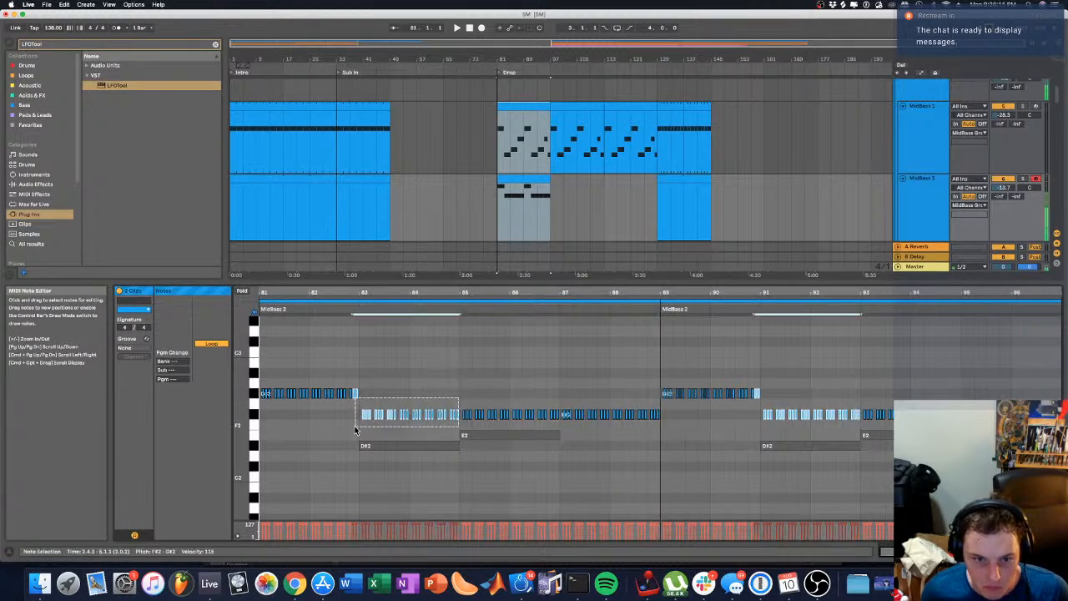
key("Down")
key("Down")
key("Down")
Step: Lower MidBass 2's notes in bars 85–86 to E2 and those in bars 81–82 an octave to G#1, and start playback
left_click_drag(463, 400, 561, 420)
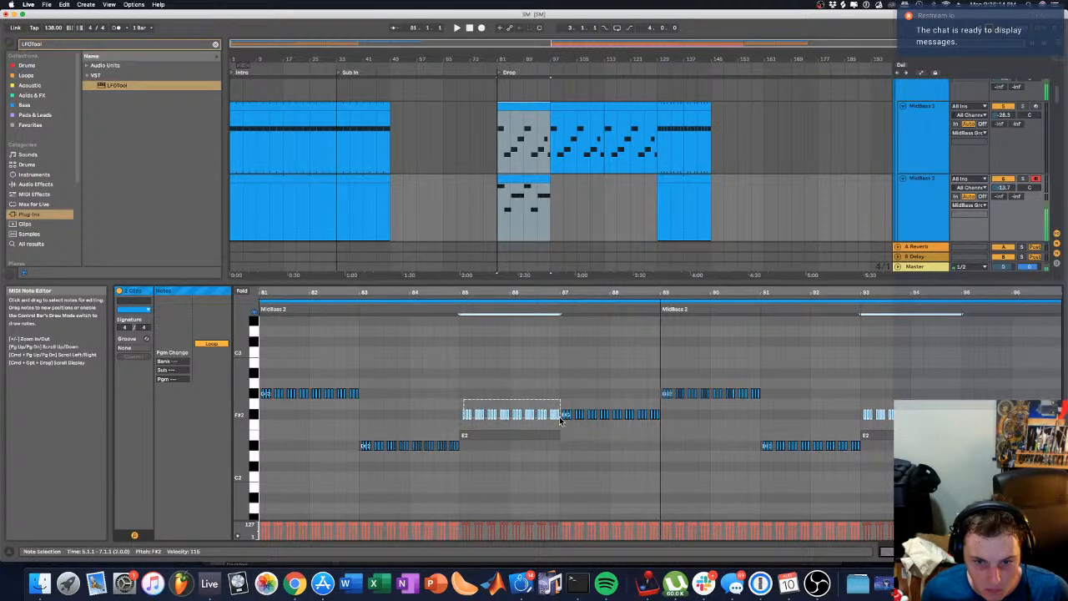
key("Down")
key("Down")
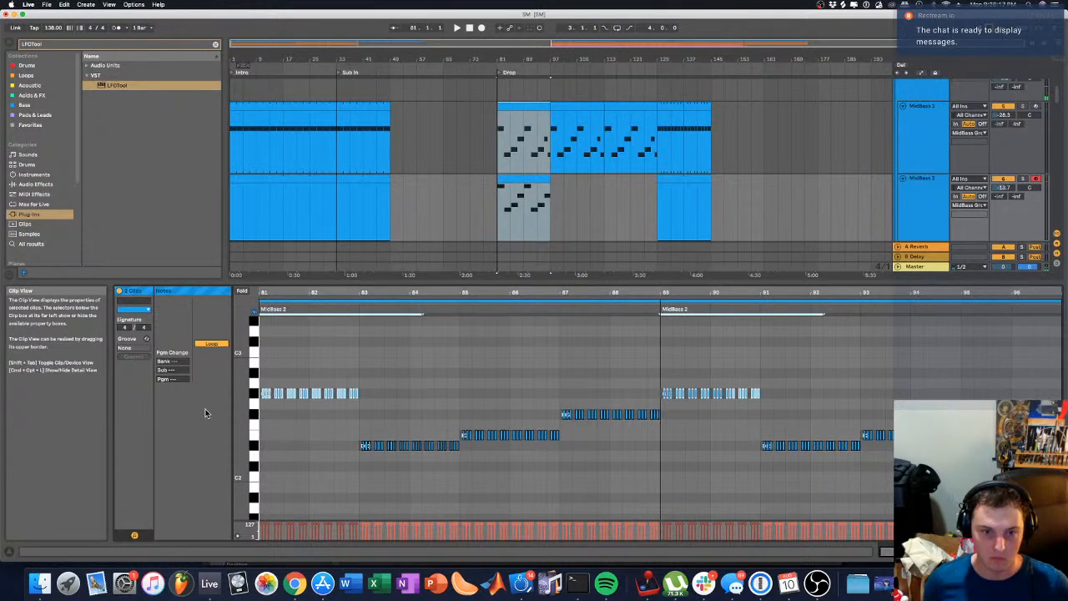
key("shift+Down")
key("space")
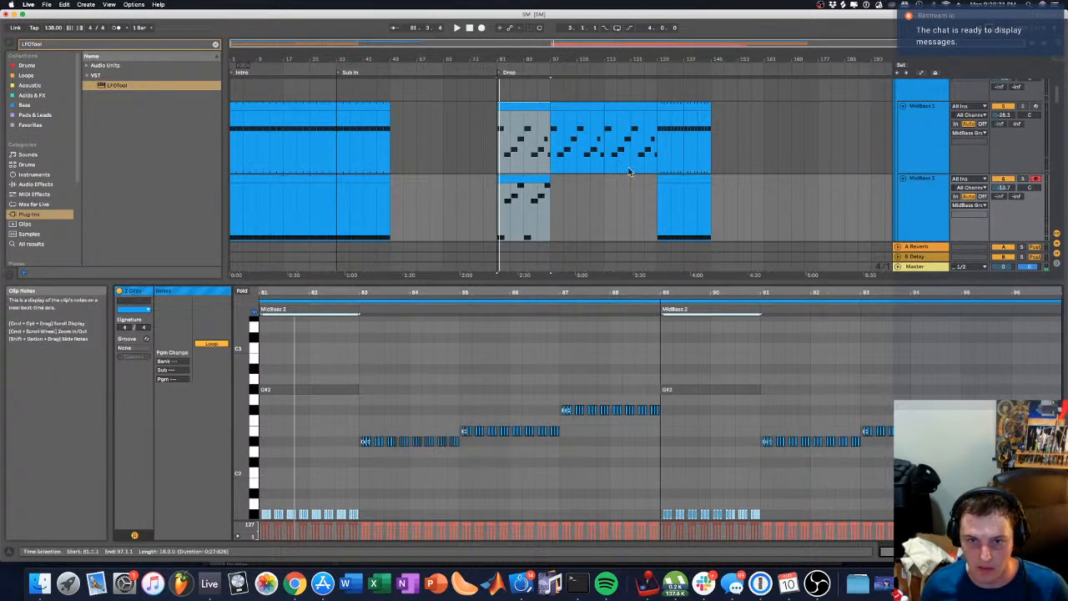
Step: Consolidate MidBass 2's clips from bar 81 to bar 97 into a single 16-bar clip
left_click(588, 174)
left_click(541, 176)
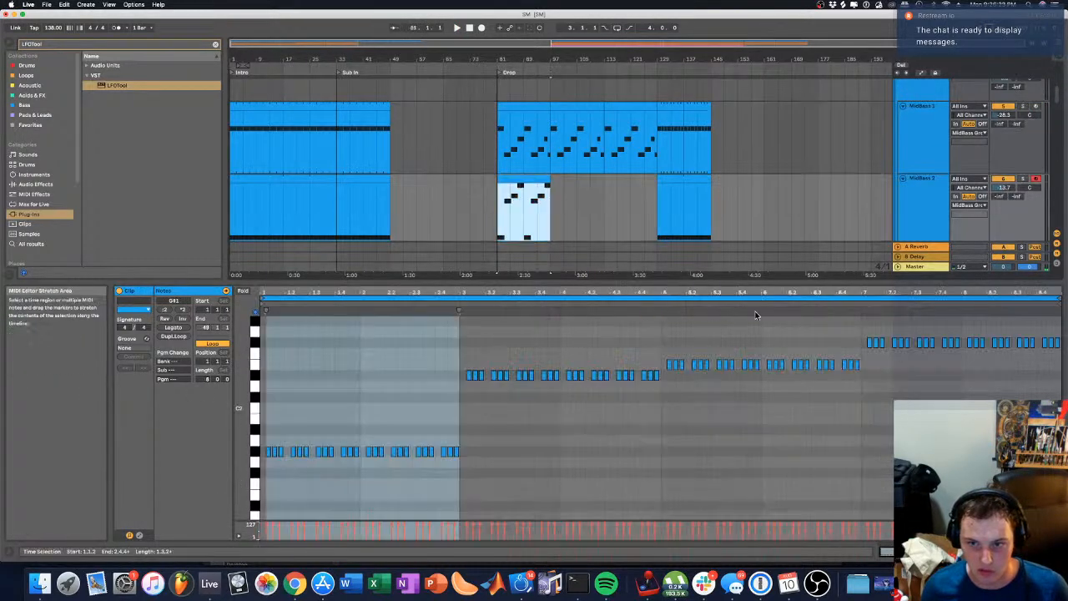
left_click(529, 175)
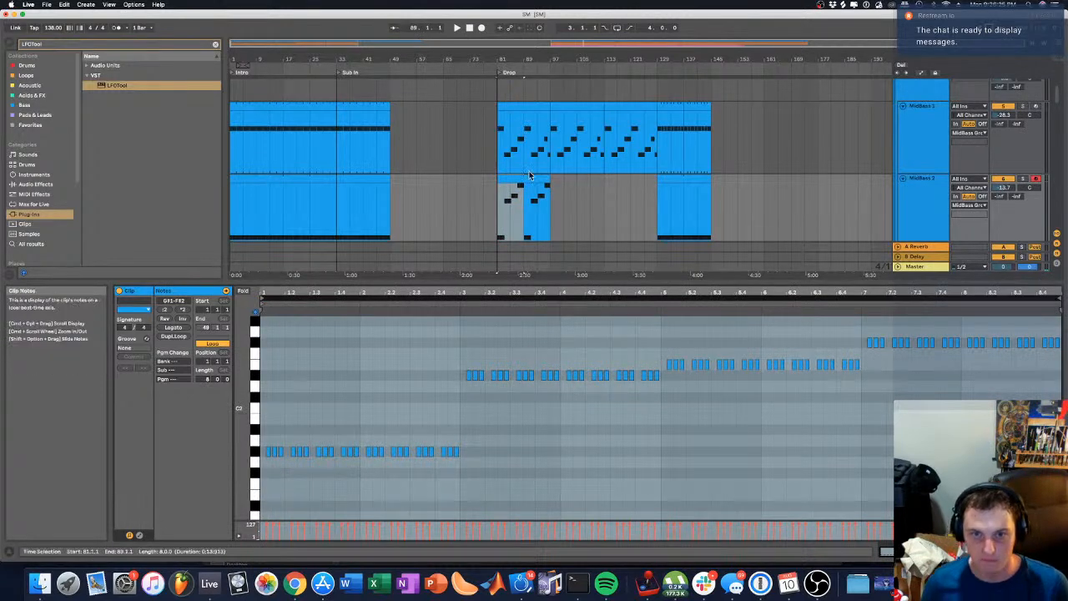
left_click(528, 175)
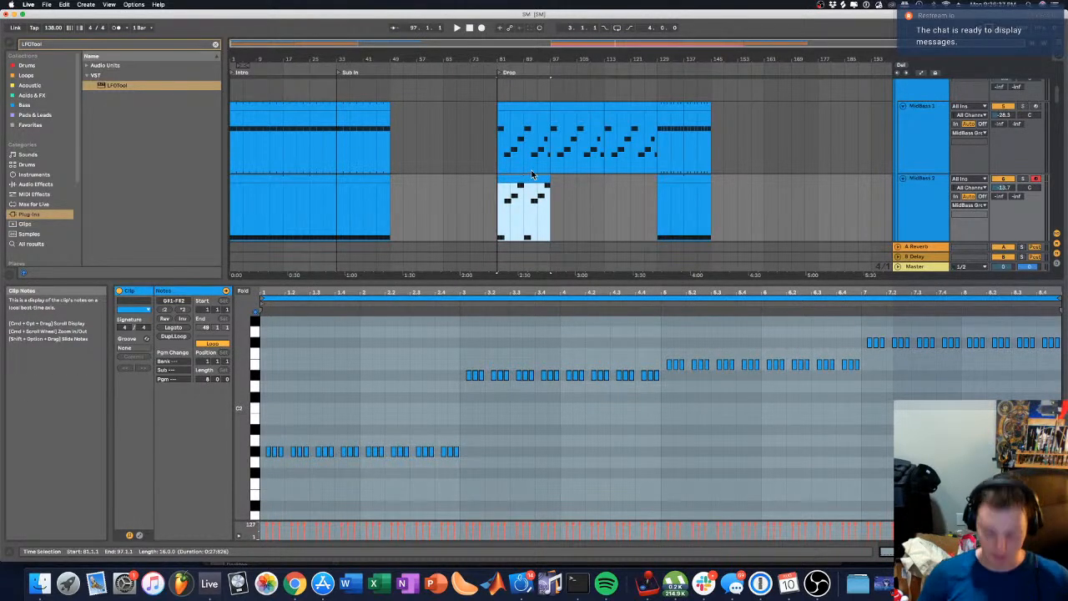
key("super+j")
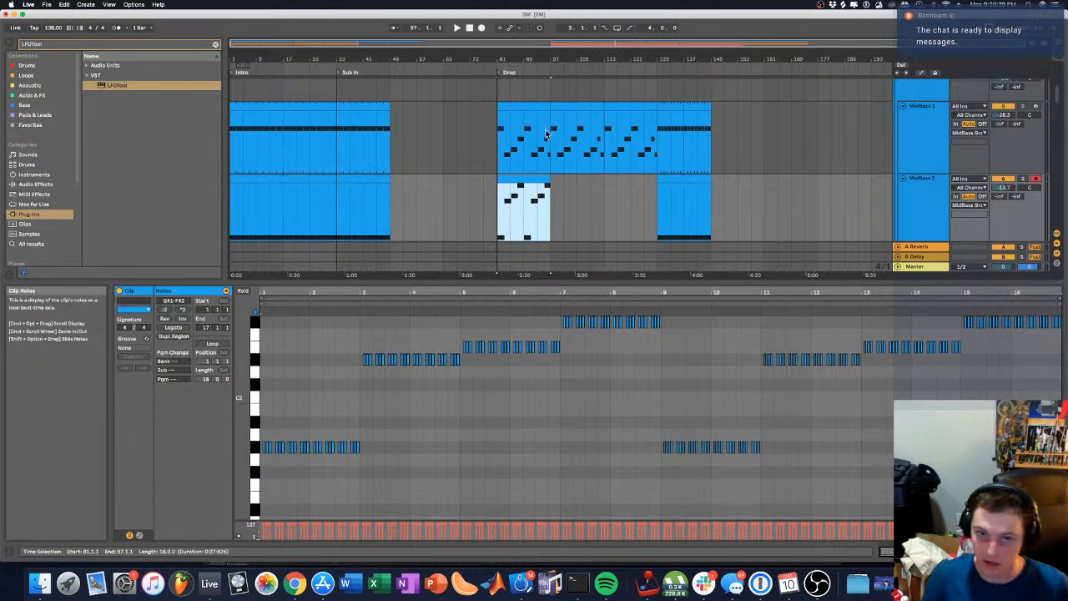
Step: Edit the clip alongside MidBass 1's and lower MidBass 2's notes in bar 96 to D#2
left_click(536, 121, "shift")
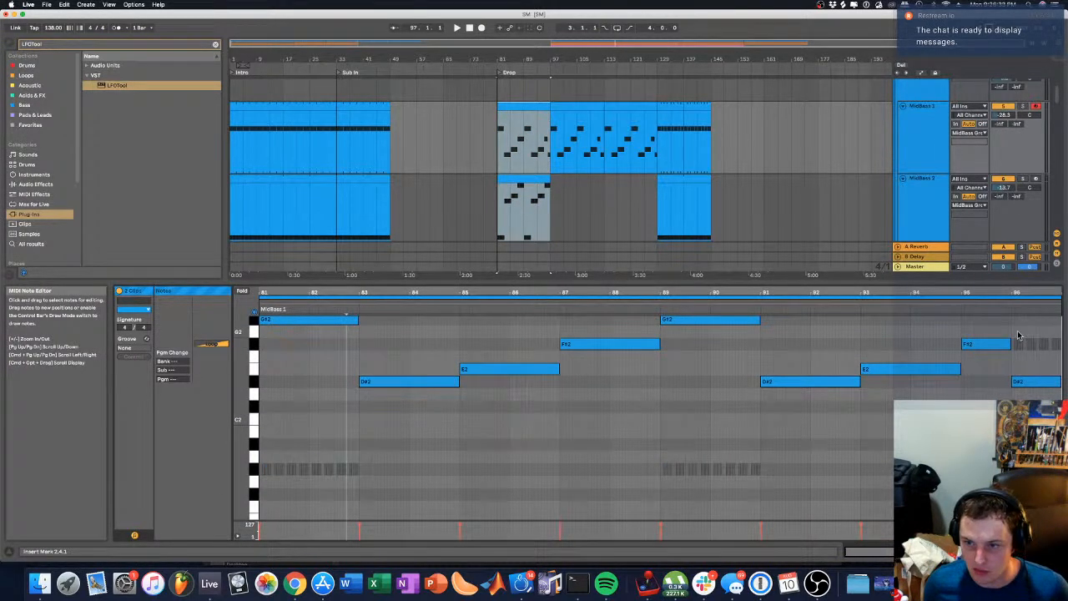
left_click_drag(1018, 335, 1052, 349)
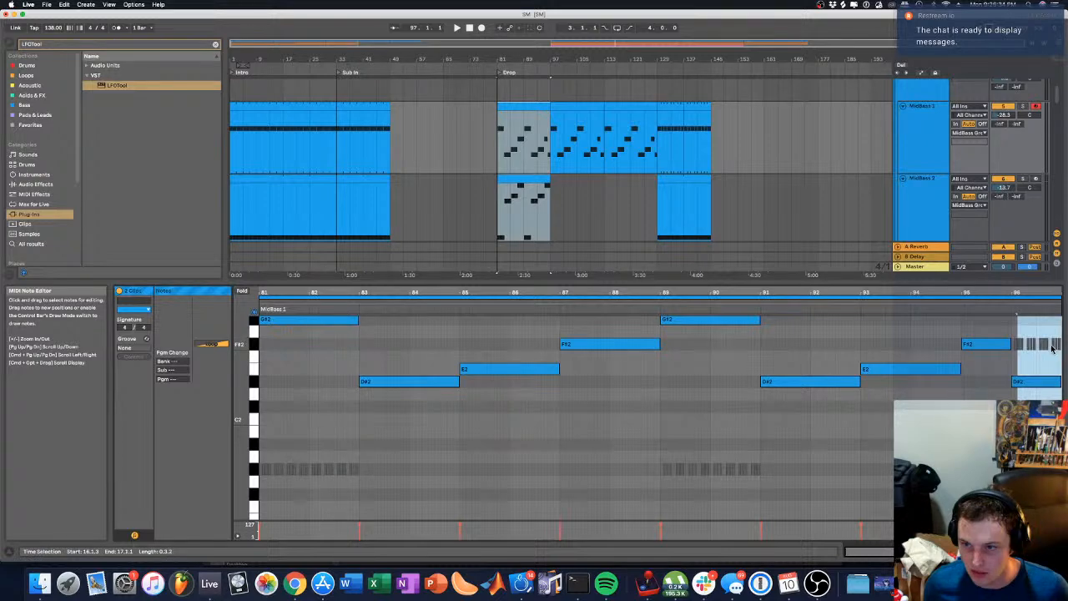
key("super+a")
key("Down")
key("Down")
key("Down")
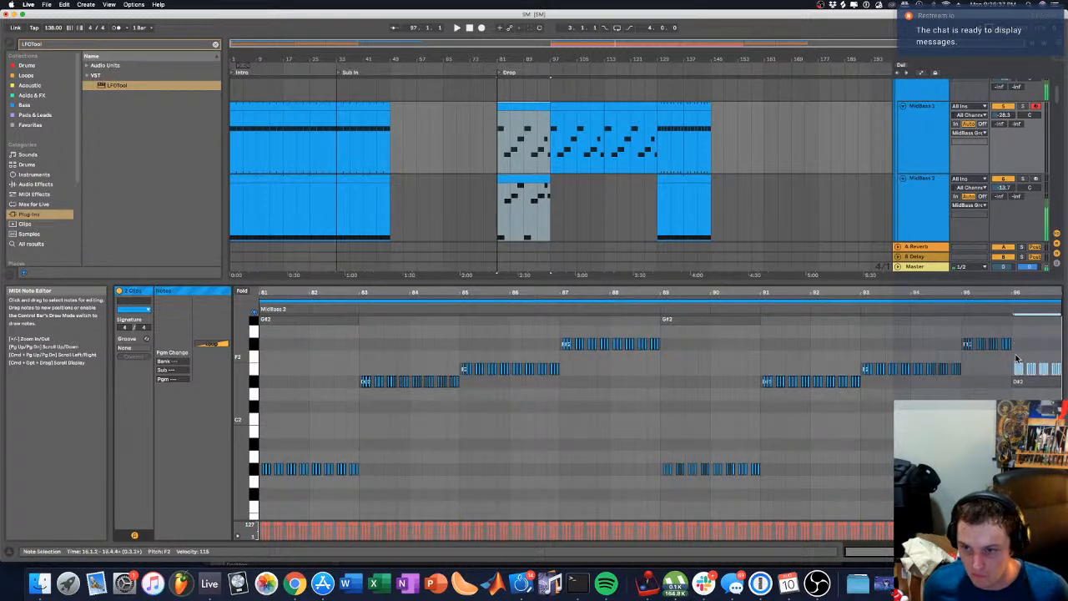
Step: Select all of MidBass 2's F#2 notes and transpose them down one octave to F#1
left_click(253, 360)
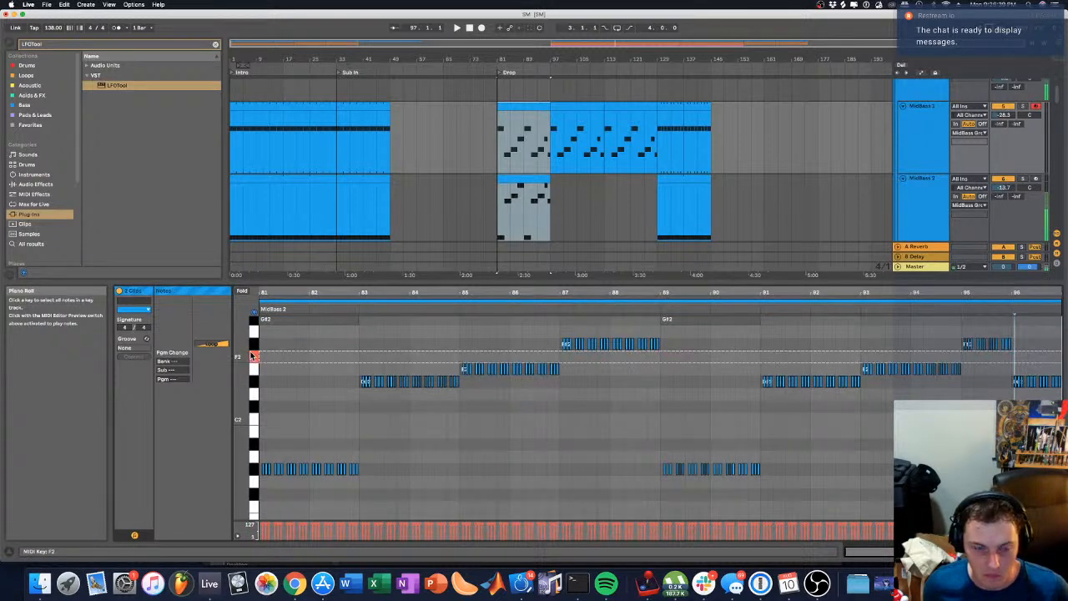
left_click(252, 345)
scroll(254, 481, "down", 2)
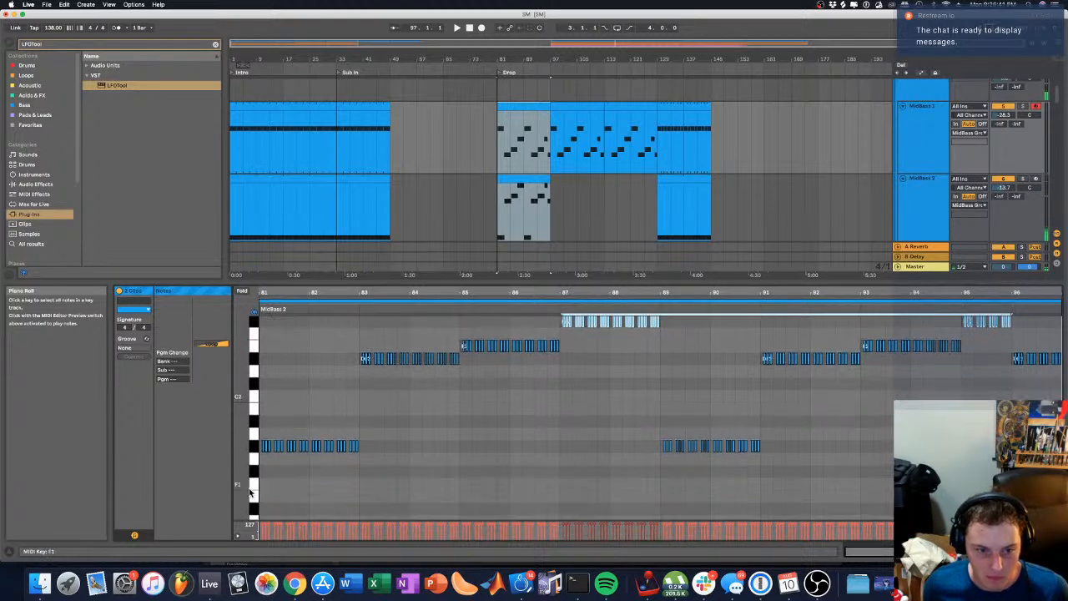
left_click(254, 474)
scroll(253, 417, "up", 2)
left_click(253, 344)
key("shift+Down")
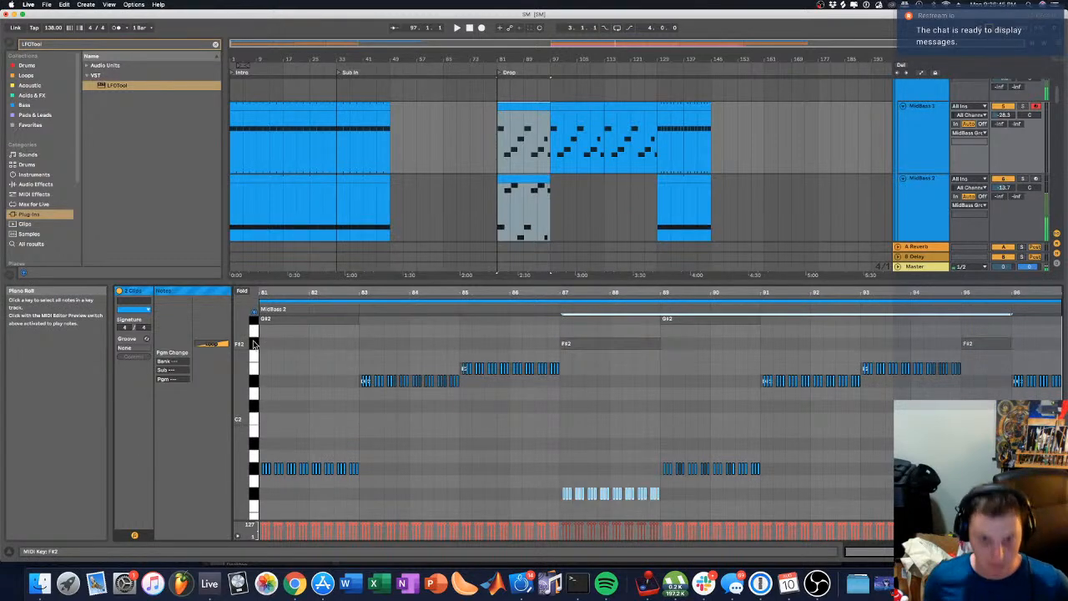
Step: Select all of MidBass 2's E2 and D#2 notes and transpose them down one octave to E1 and D#1
left_click(254, 371)
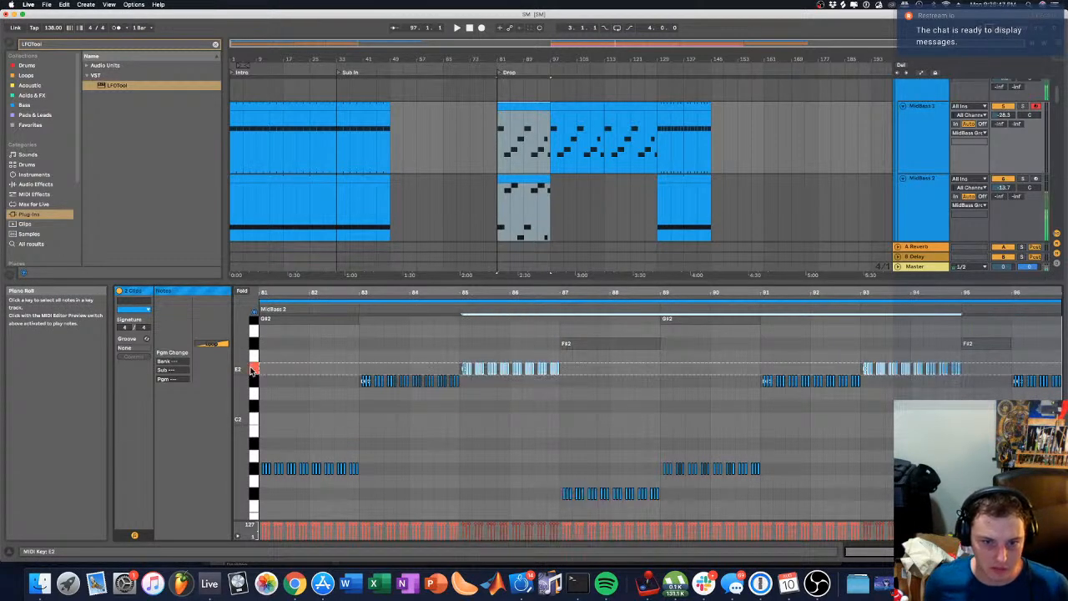
scroll(256, 451, "down", 2)
left_click(256, 507)
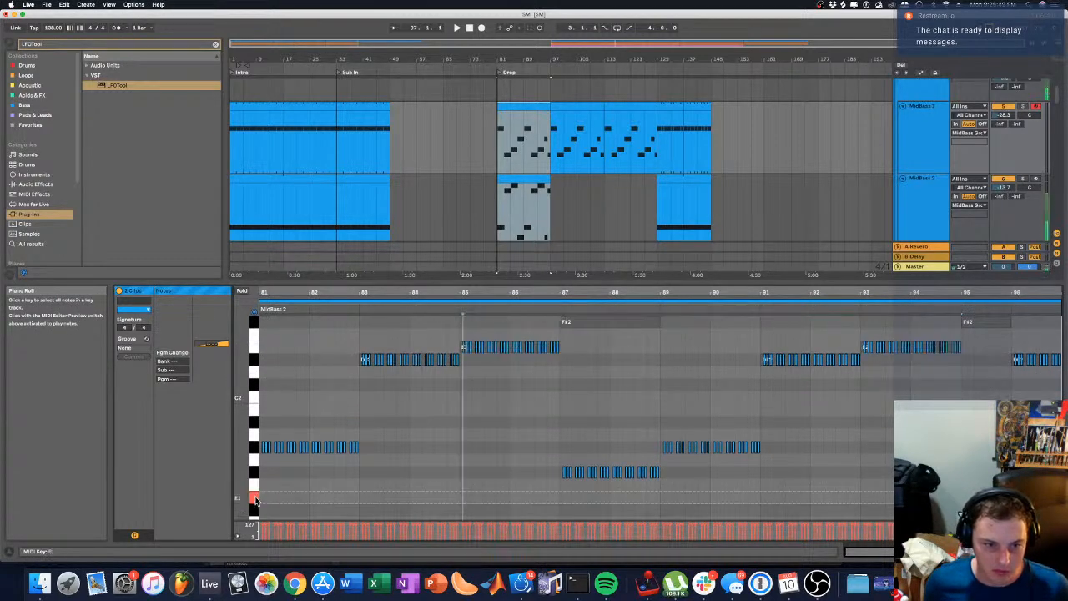
left_click(254, 362)
left_click(254, 348)
left_click(255, 361, "shift")
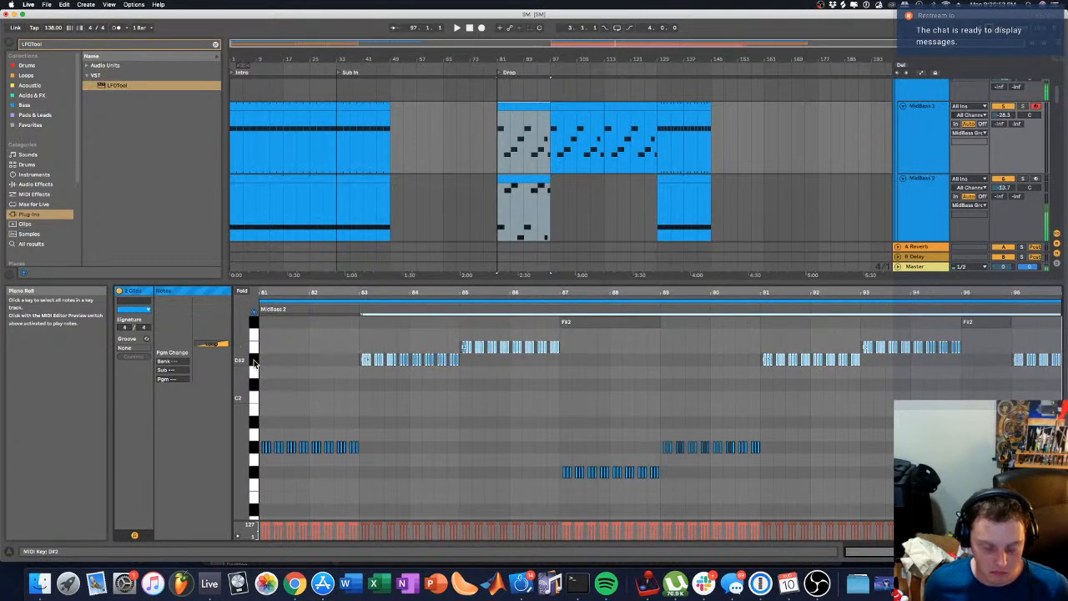
key("shift+Down")
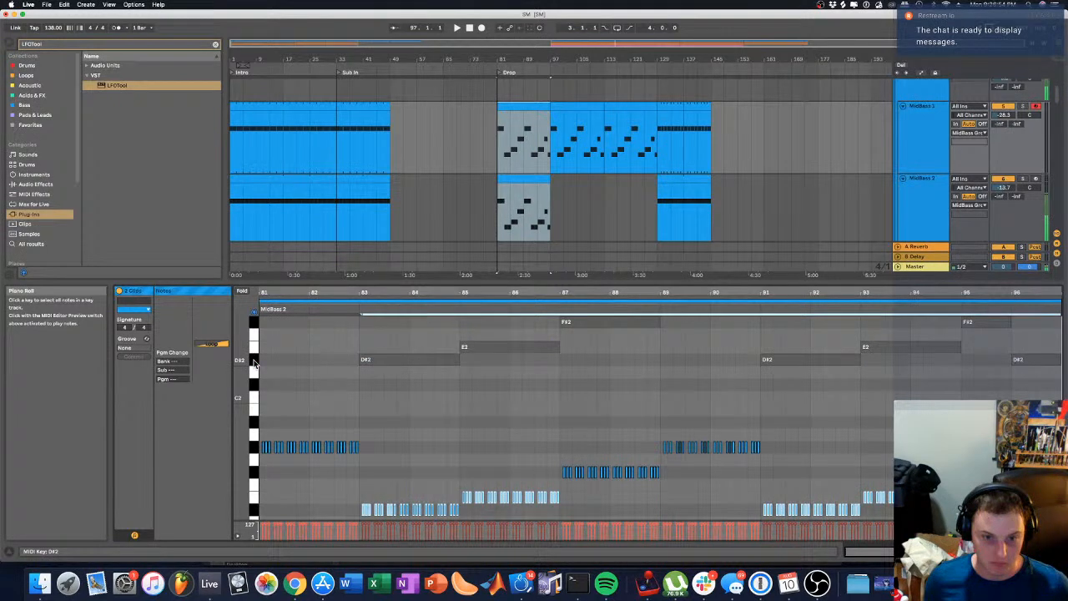
left_click(555, 388)
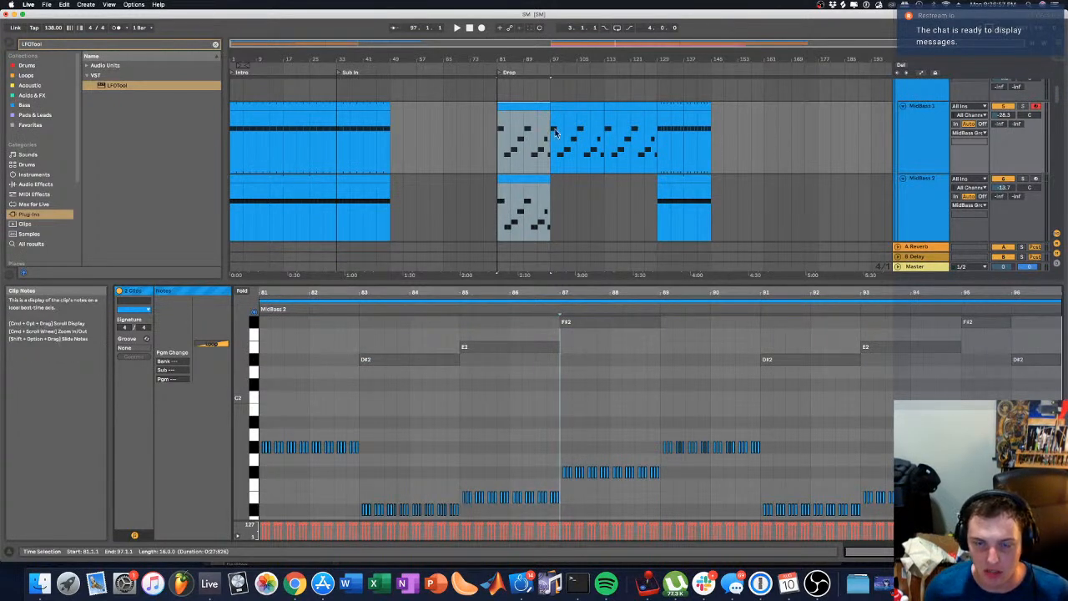
Step: Loop MidBass 2's 16-bar drop clip and extend it to bar 129 during playback
key("super+g")
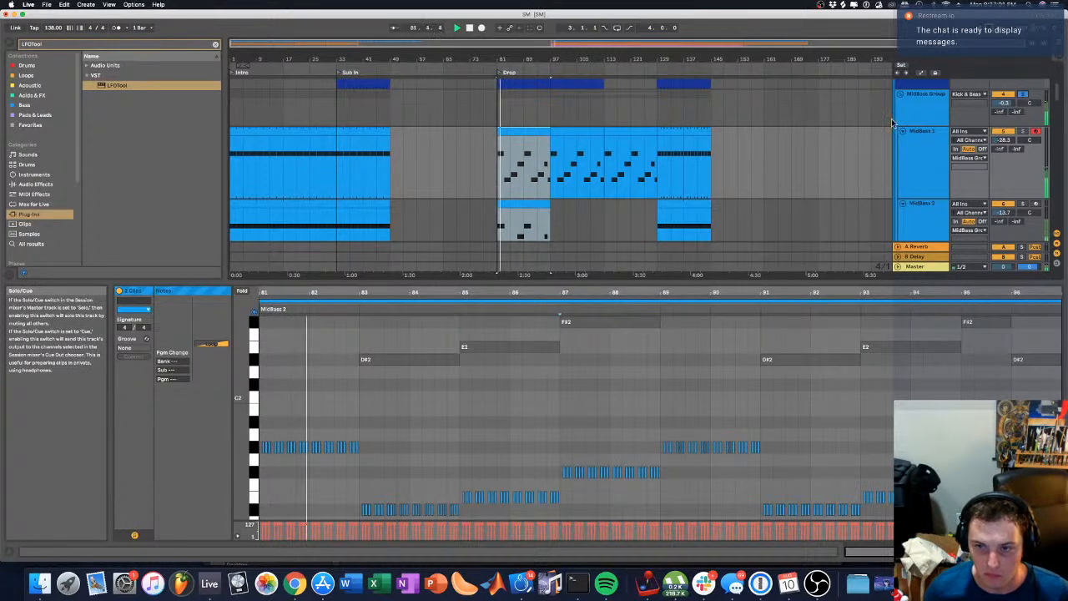
scroll(870, 125, "down", 2)
left_click(615, 171)
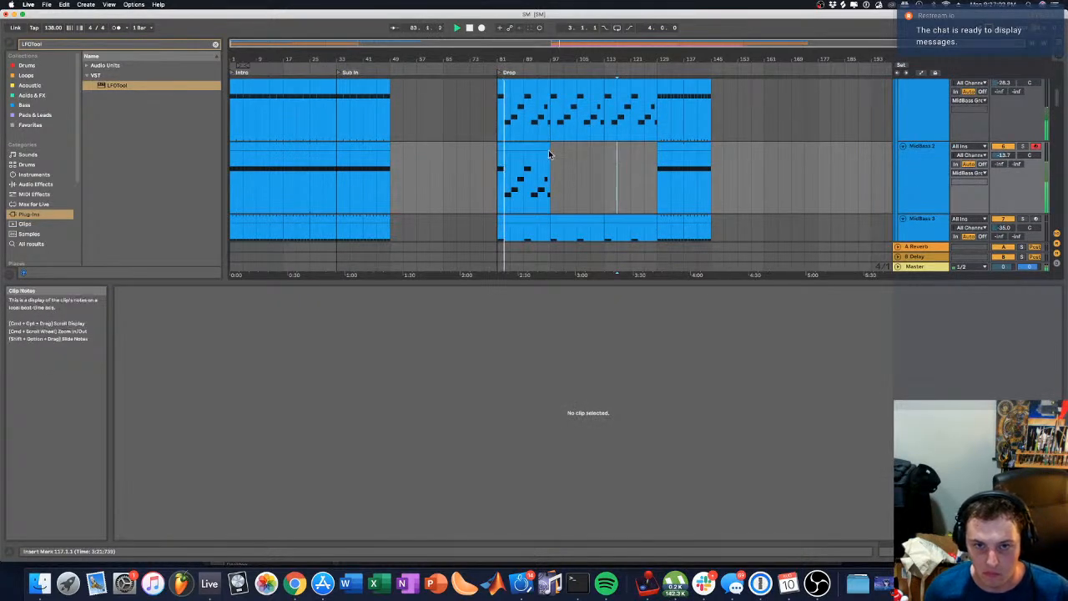
left_click_drag(546, 148, 659, 157)
left_click(212, 344)
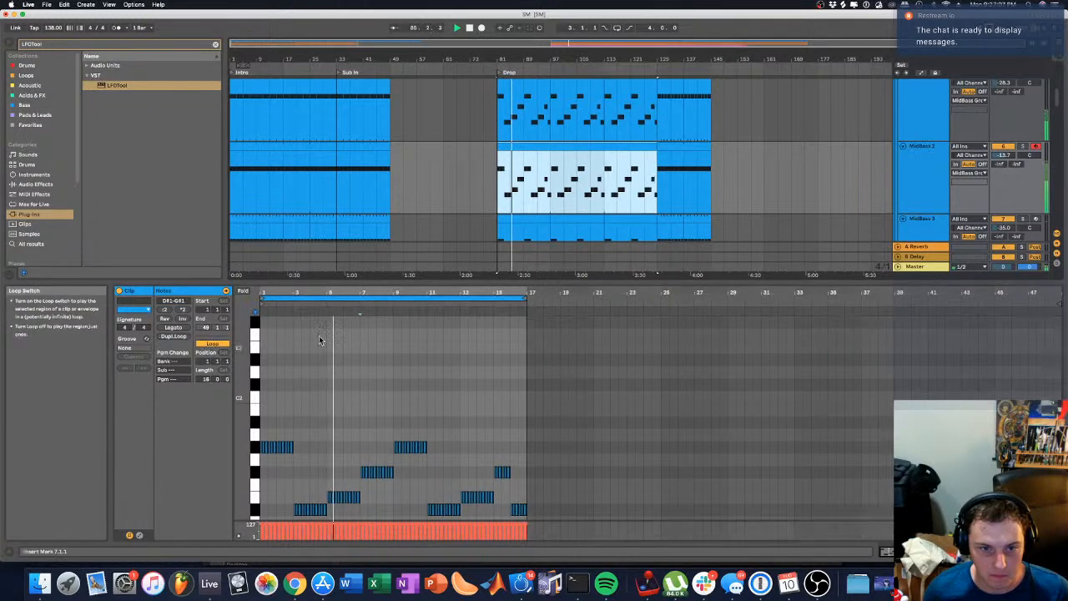
left_click(656, 383)
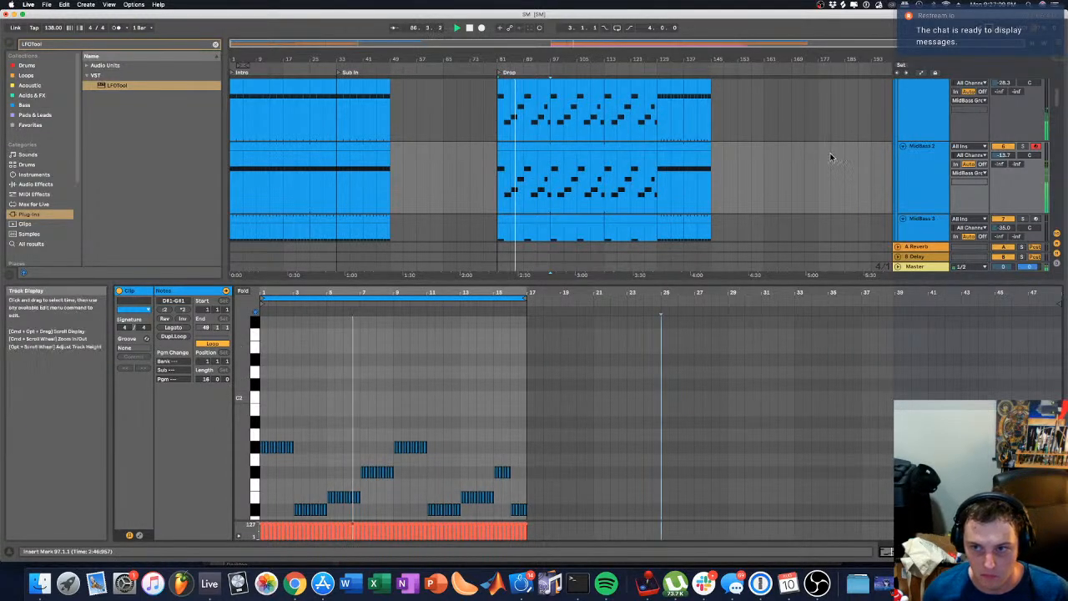
Step: Play the arrangement from bar 33 and from the Drop at bar 81 to check the MidBass layers against the kick and sub bass
scroll(832, 157, "up", 2)
left_click(338, 114)
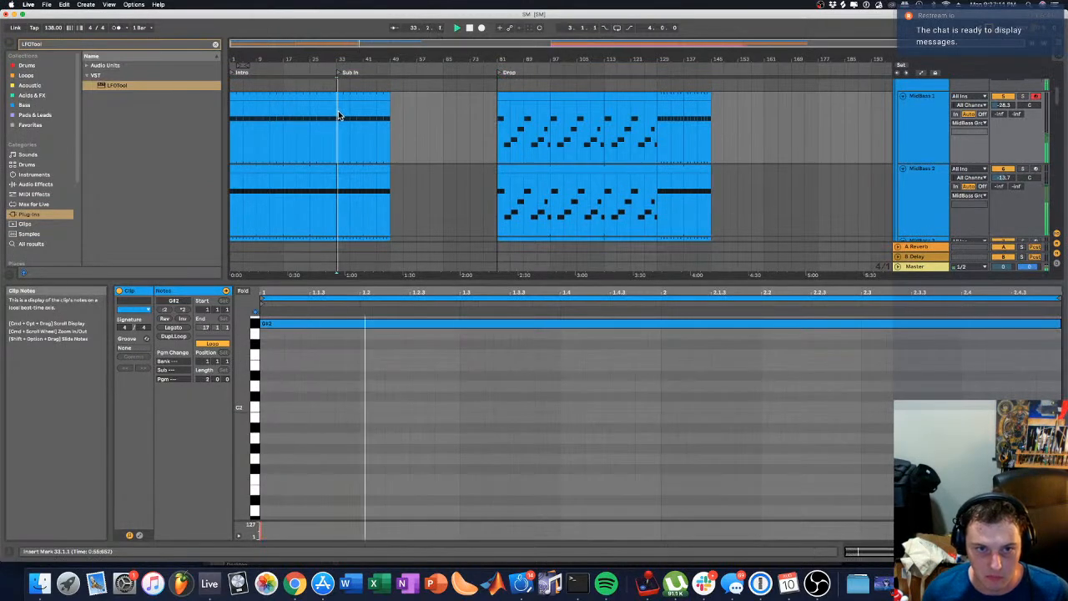
left_click(501, 119)
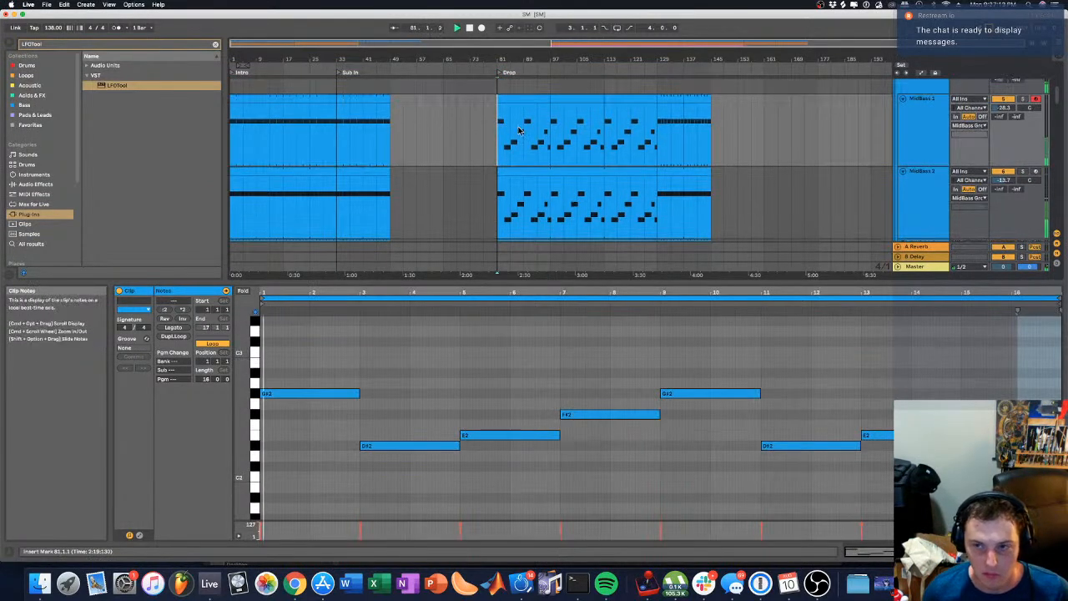
scroll(547, 125, "up", 2)
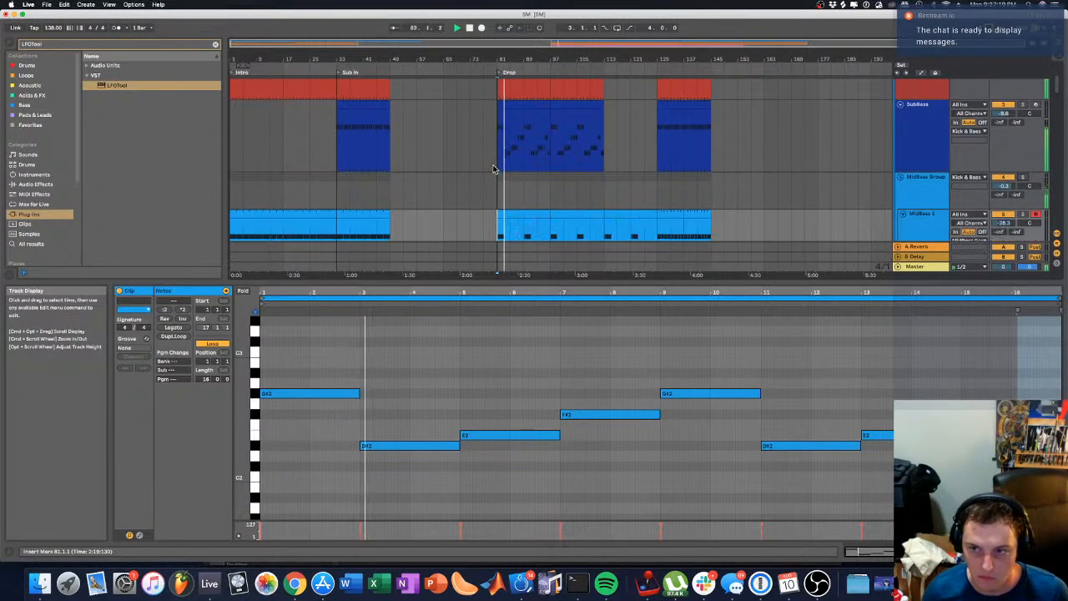
scroll(661, 146, "up", 2)
scroll(661, 142, "up", 2)
scroll(662, 143, "down", 2)
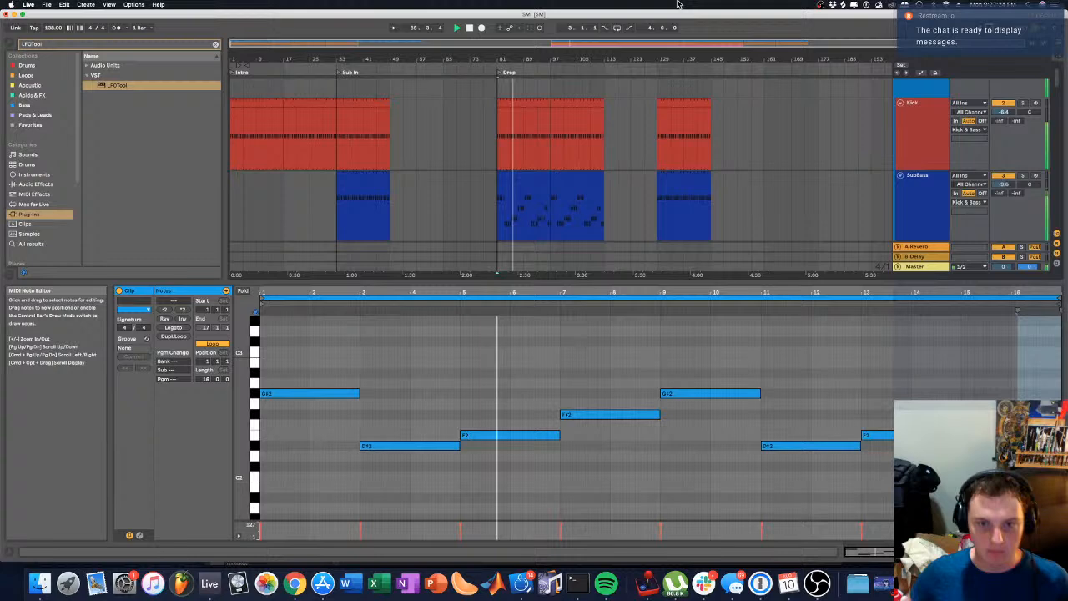
scroll(1029, 145, "down", 3)
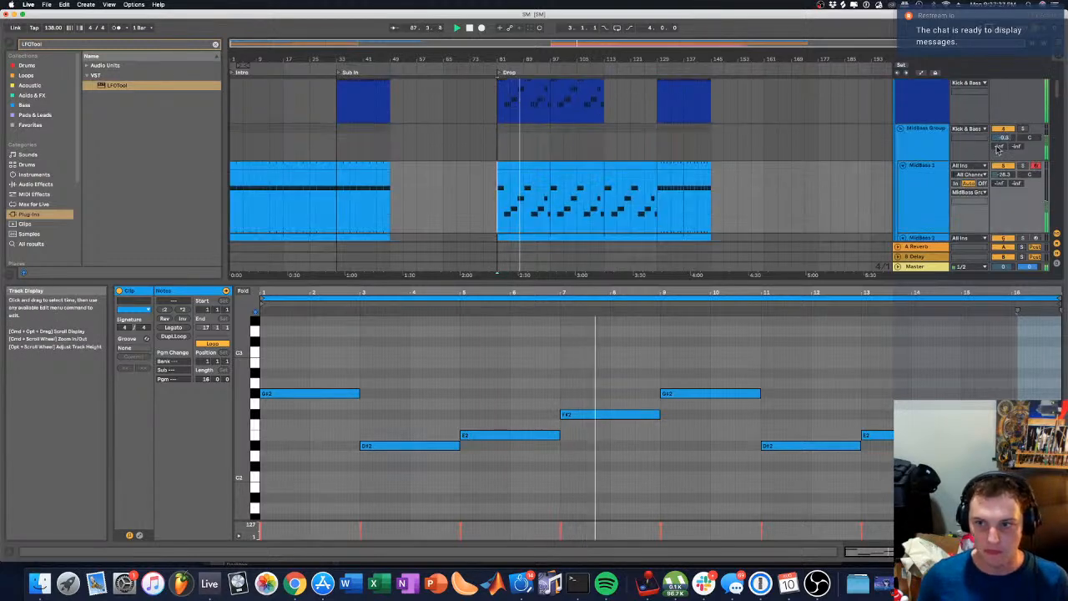
Step: Lower the MidBass Group's volume to -1.2 dB during playback and select the group track
left_click_drag(1004, 138, 1004, 209)
left_click_drag(1004, 171, 1004, 142)
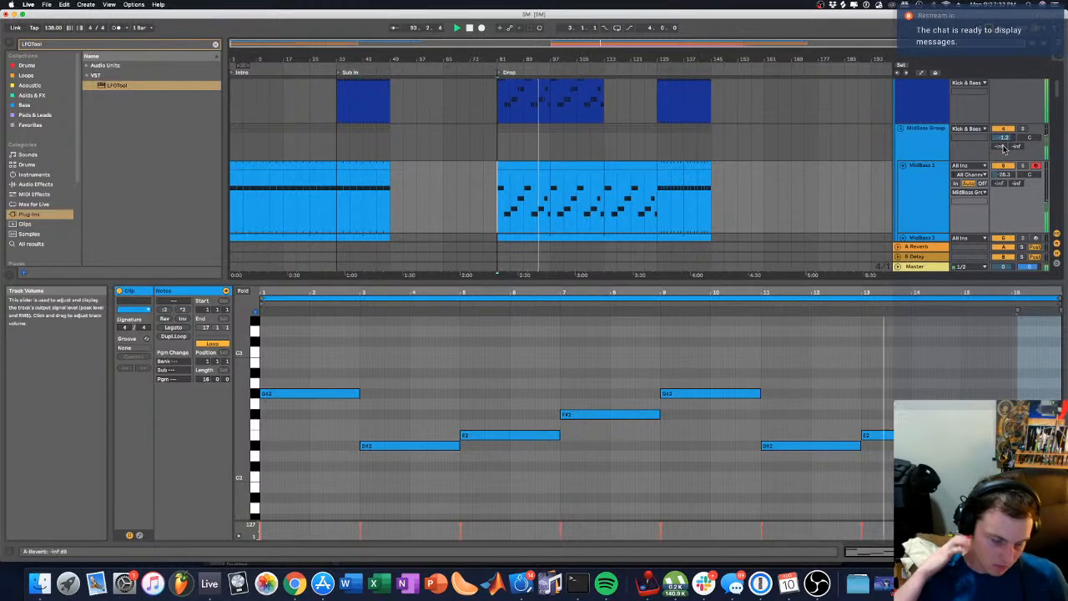
scroll(840, 172, "up", 2)
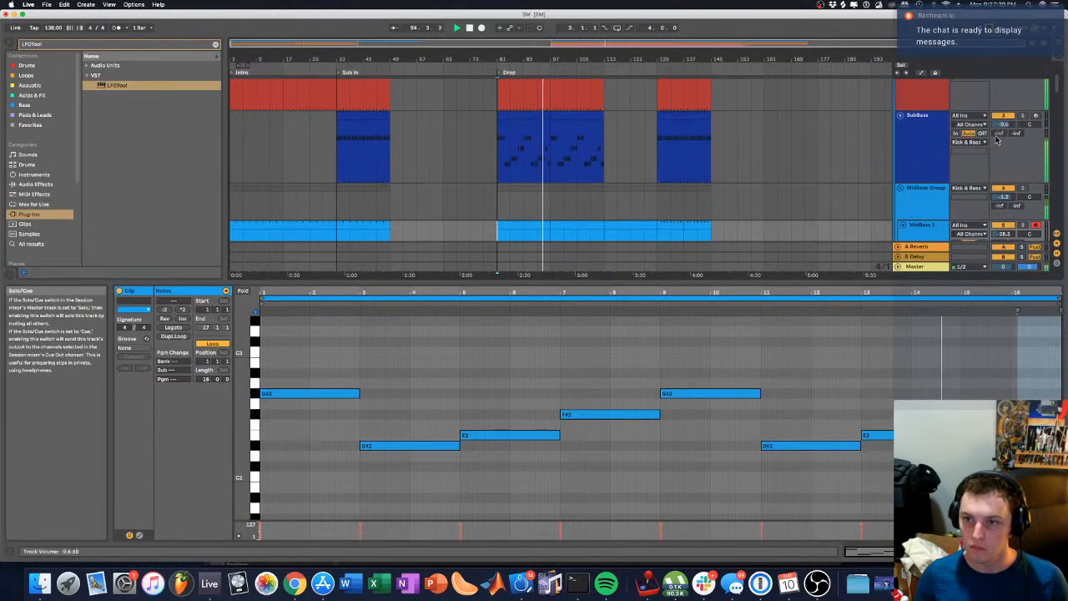
left_click(1007, 200)
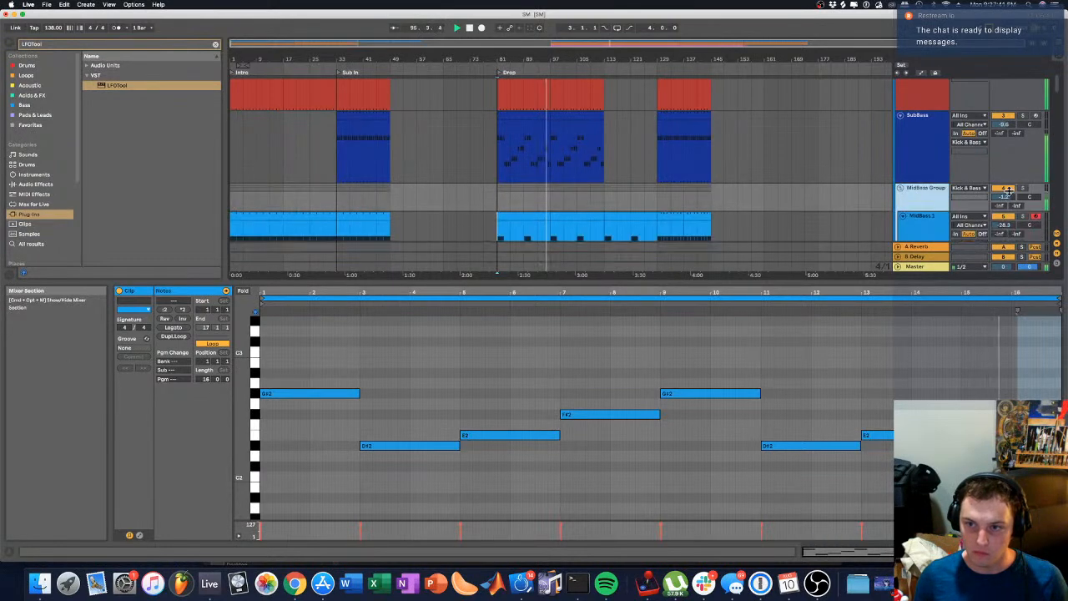
Step: Raise the MidBass Group's volume to -0.6 dB during playback and solo the group together with the Kick and SubBass
left_click_drag(1003, 198, 1003, 192)
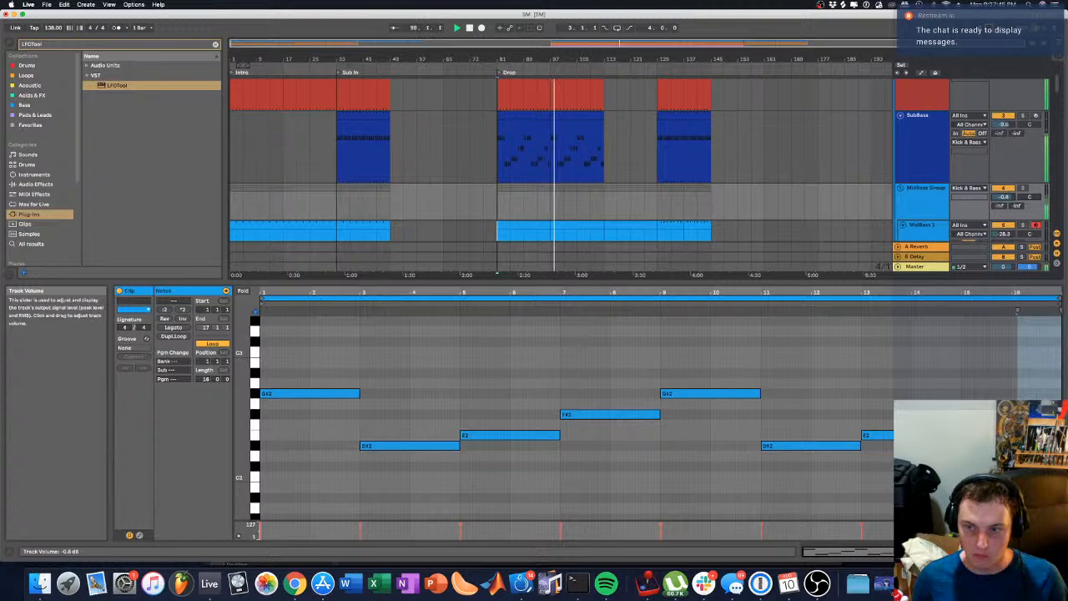
scroll(535, 202, "down", 3)
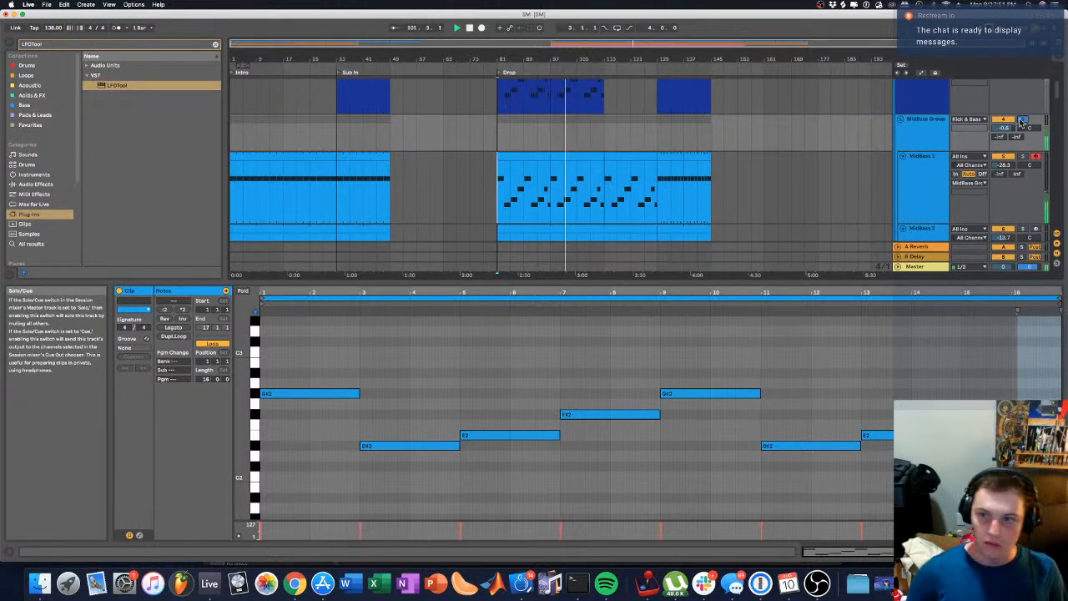
scroll(1019, 117, "up", 5)
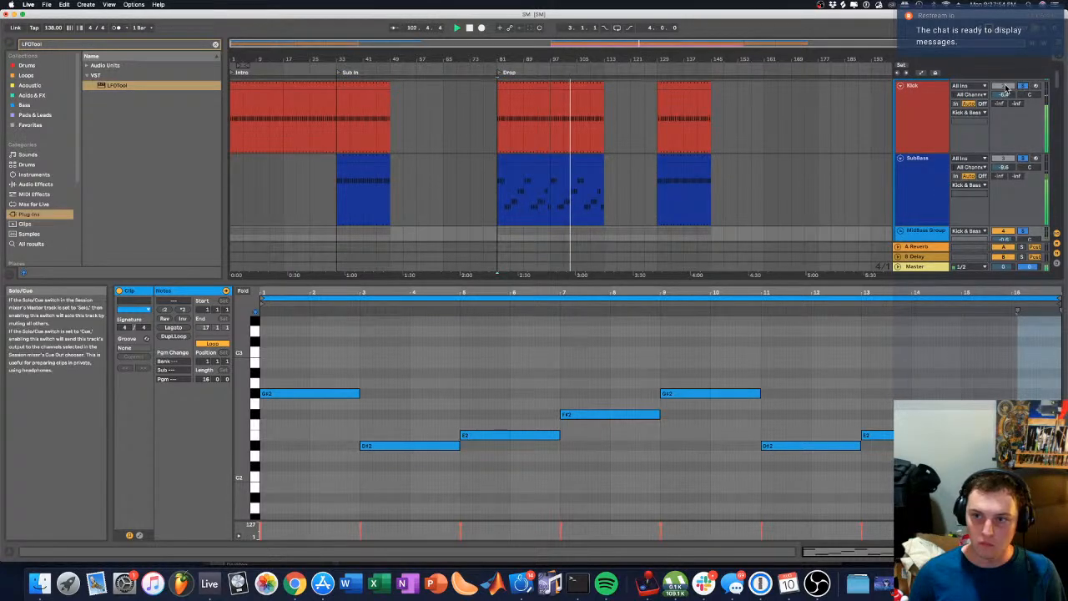
Step: Solo the SubBass track and inspect its RBass plug-in settings while the Drop plays
left_click(1024, 159)
left_click(985, 552)
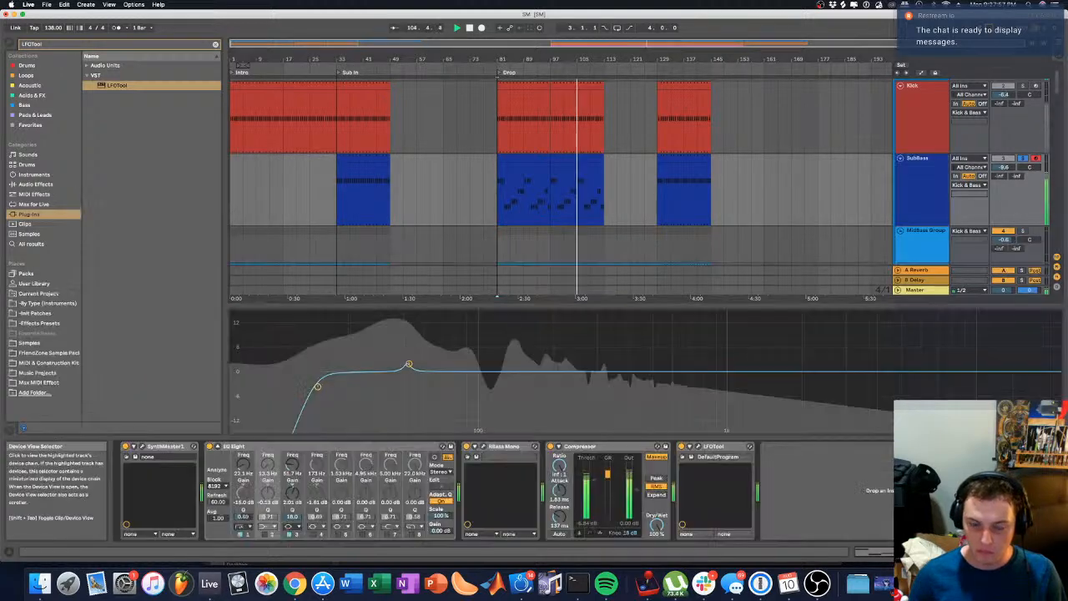
left_click(483, 448)
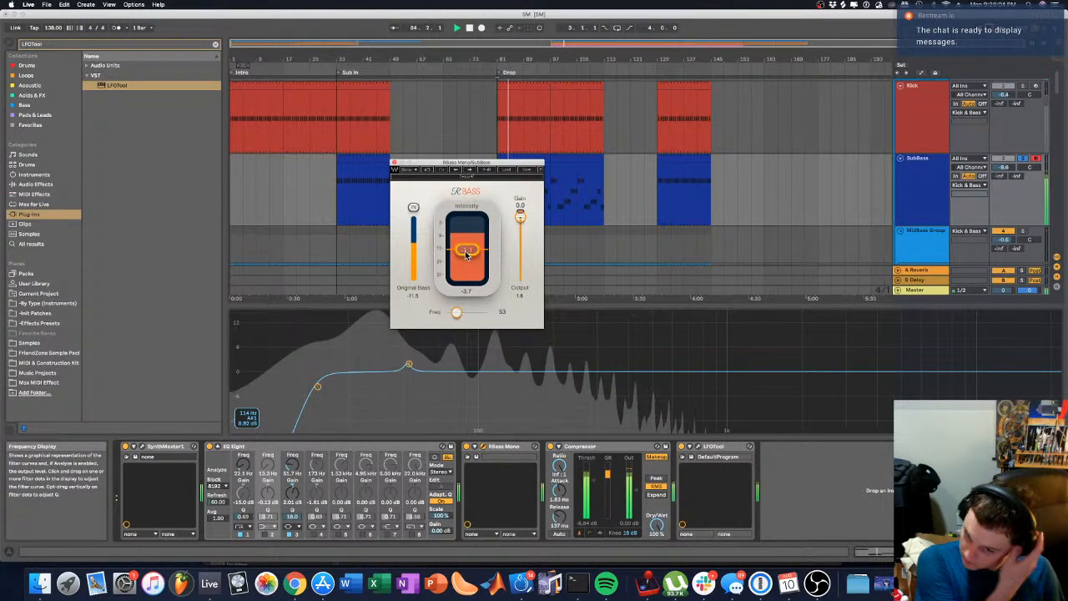
Step: Check the SubBass alone and with the Kick in the Master's SPAN analyzer, clear the solos and stop playback
left_click(912, 290)
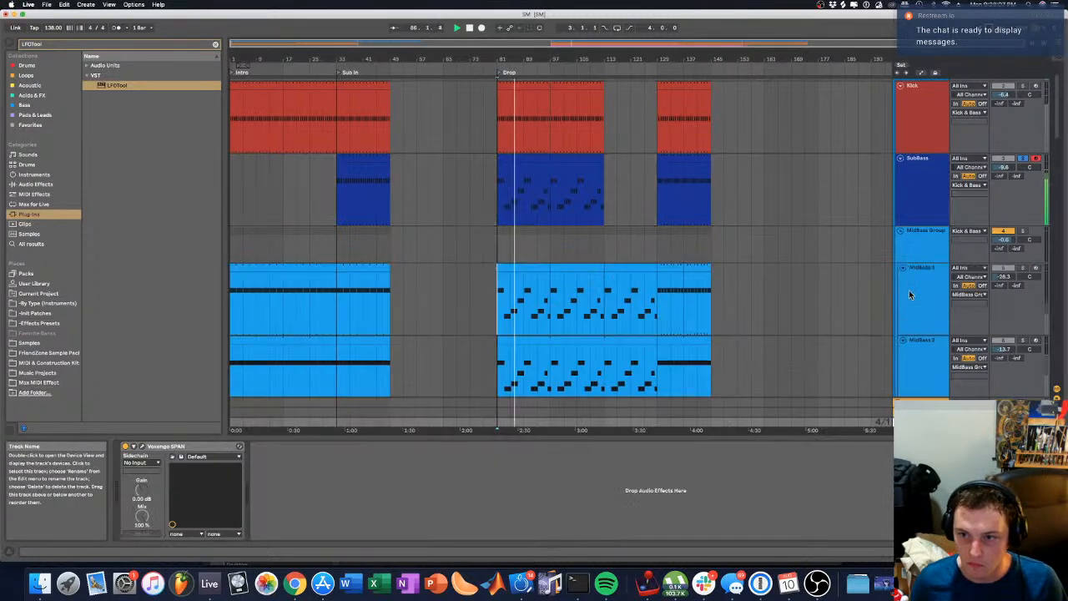
left_click(143, 447)
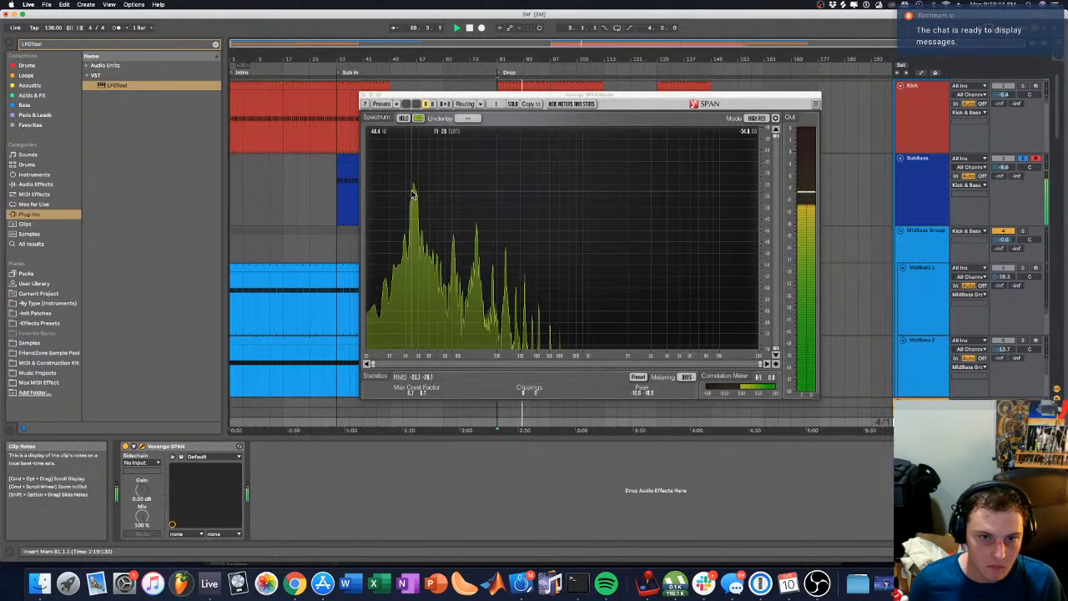
scroll(1016, 127, "up", 3)
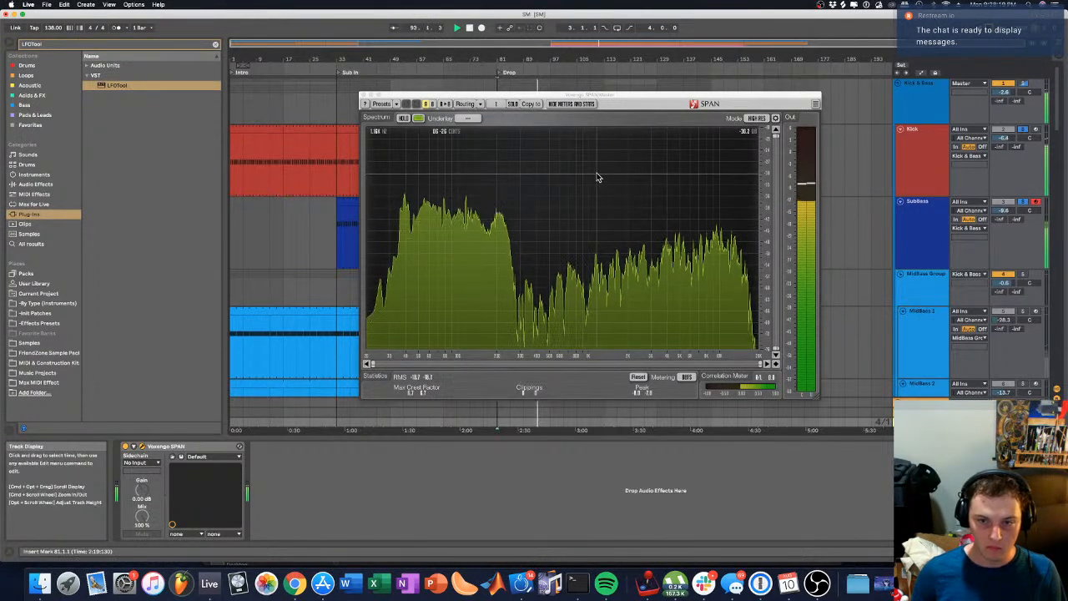
left_click(1024, 131)
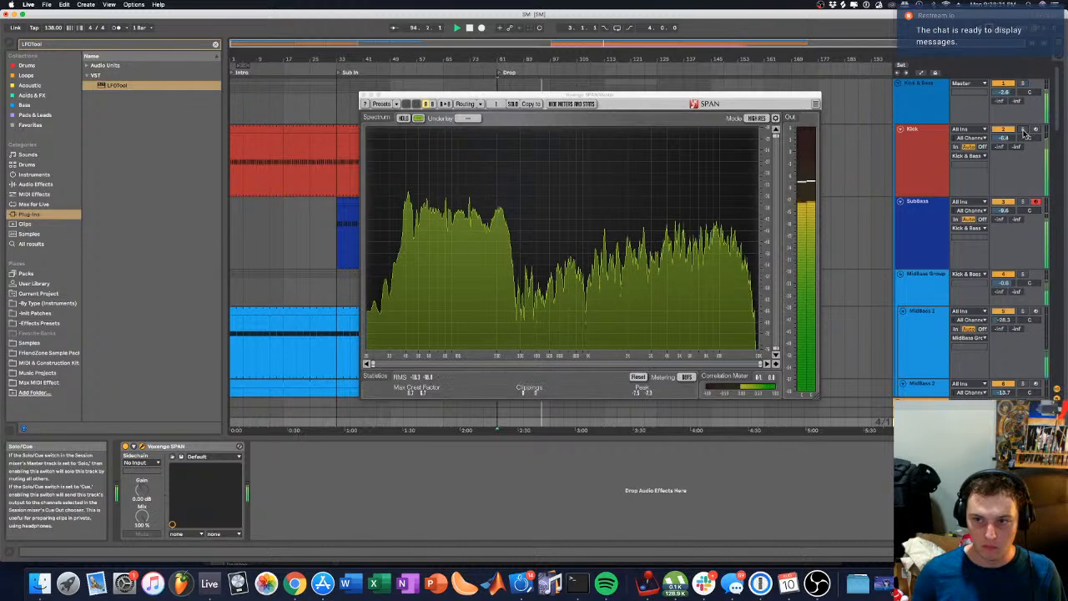
key("space")
left_click(364, 97)
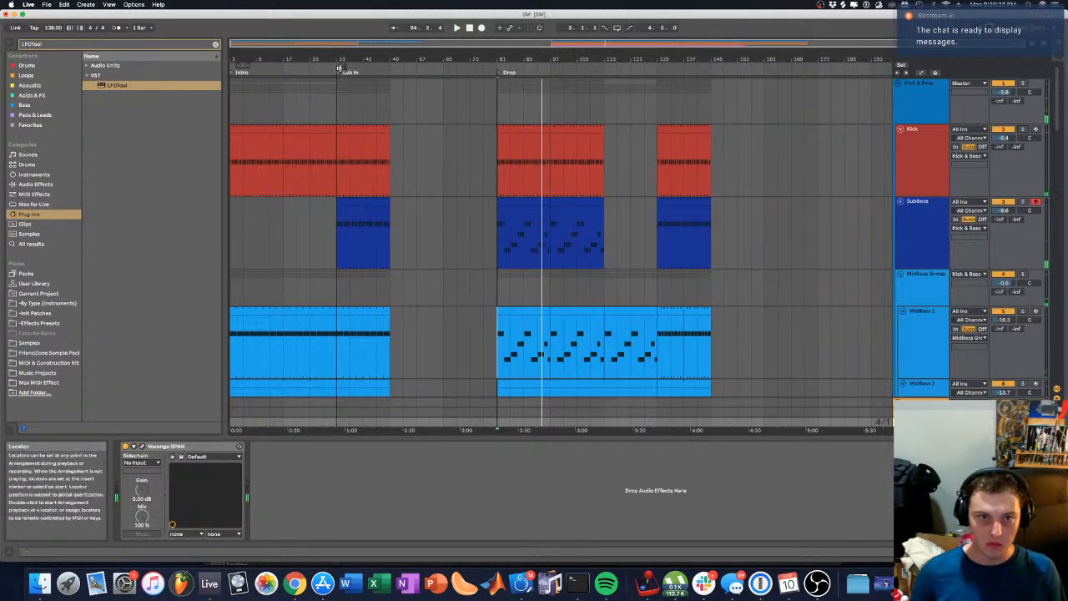
Step: Collapse the MidBass Group and Perc & Loops tracks while playing the arrangement from bar 33 and from the Intro
left_click(338, 94)
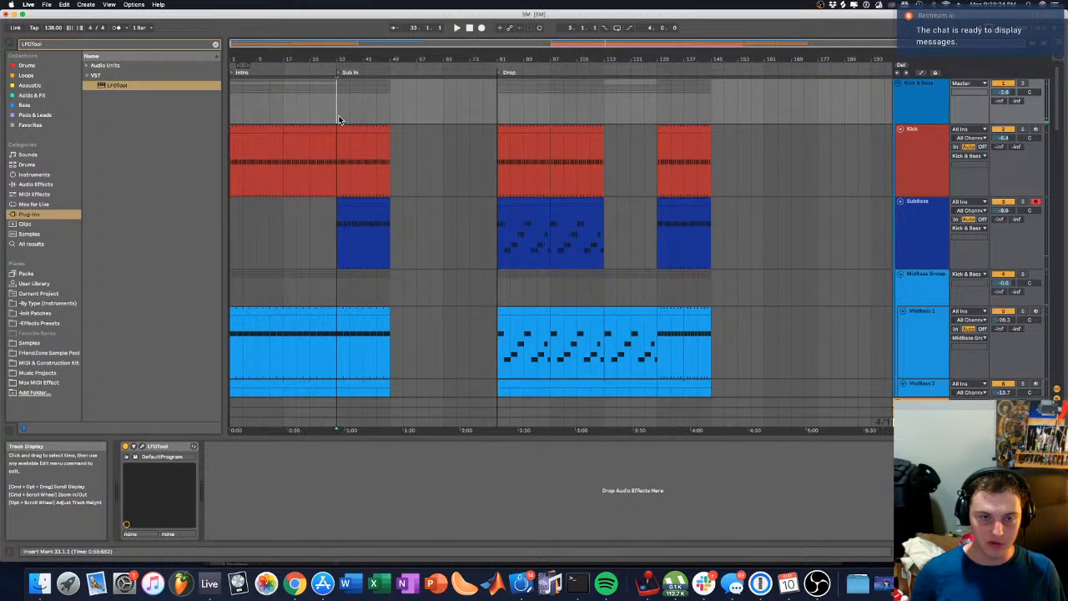
left_click(900, 274)
key("space")
left_click(1000, 285)
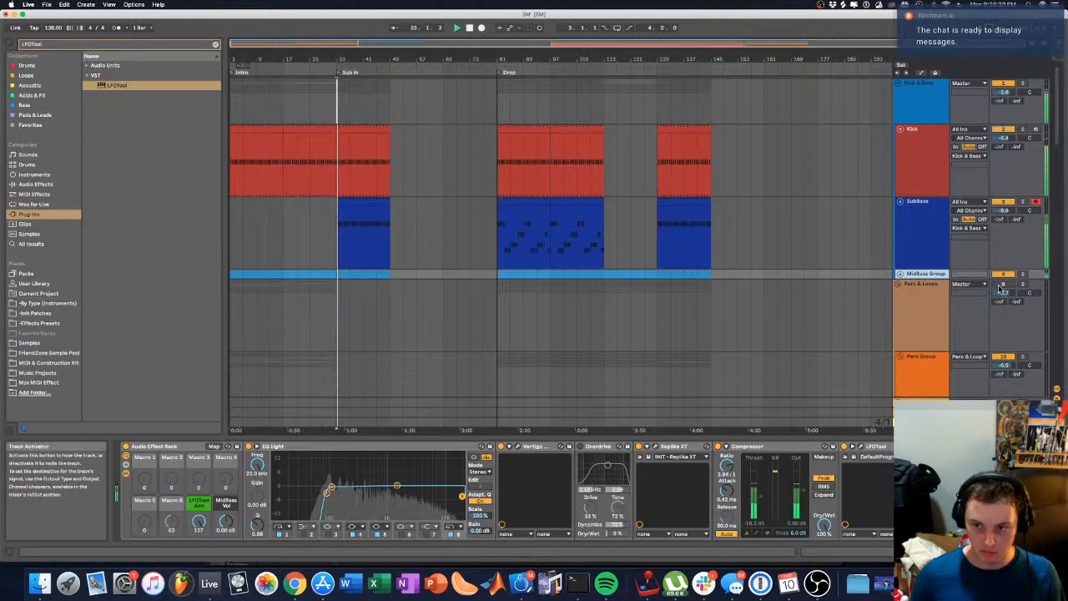
left_click(898, 288)
left_click(898, 288)
left_click(898, 288)
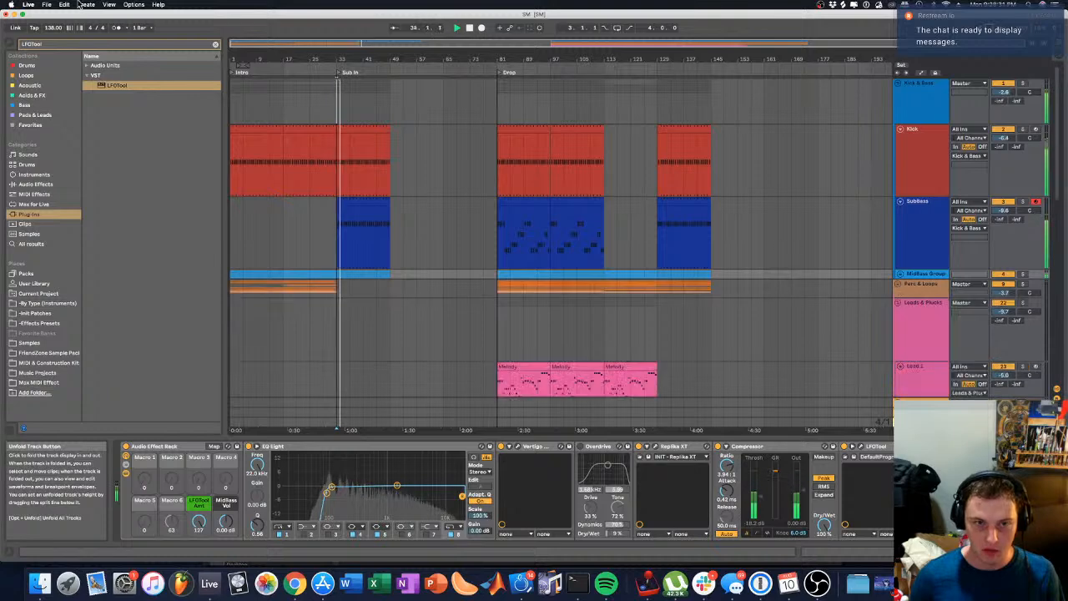
left_click(284, 96)
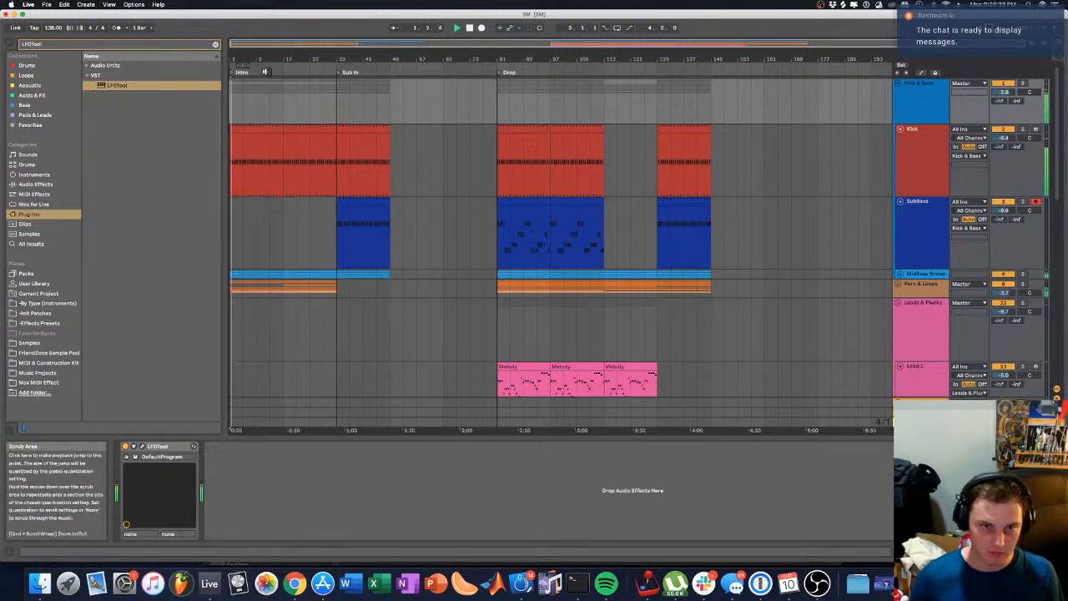
key("space")
Step: Expand Perc & Loops, raise Ride 1's volume slightly, solo it and turn on its Ambience Medium reverb during playback
left_click(897, 284)
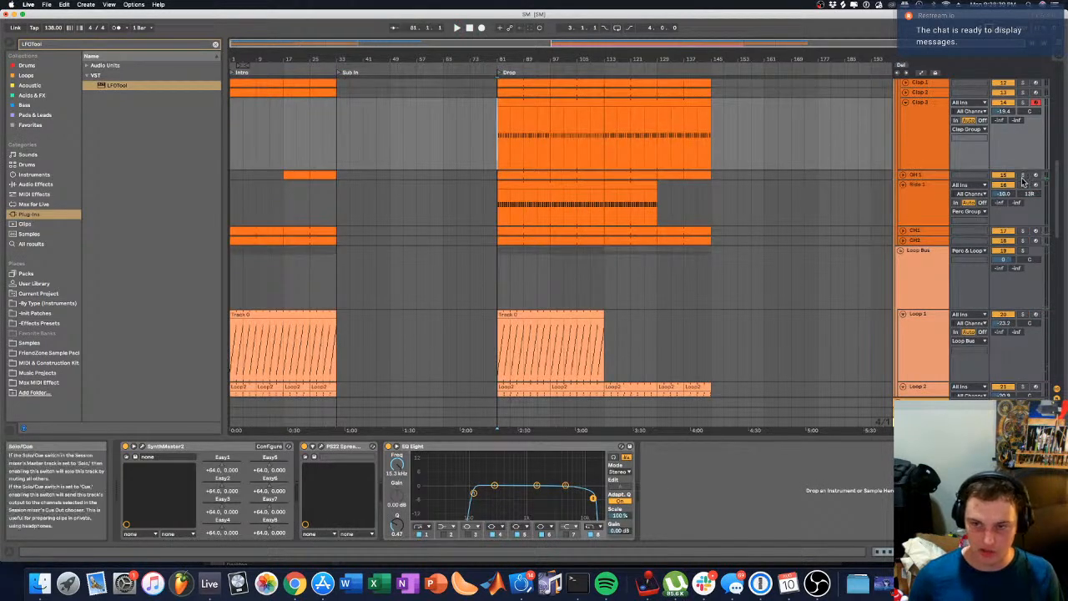
left_click_drag(1006, 197, 1006, 192)
left_click(1024, 185)
left_click(934, 195)
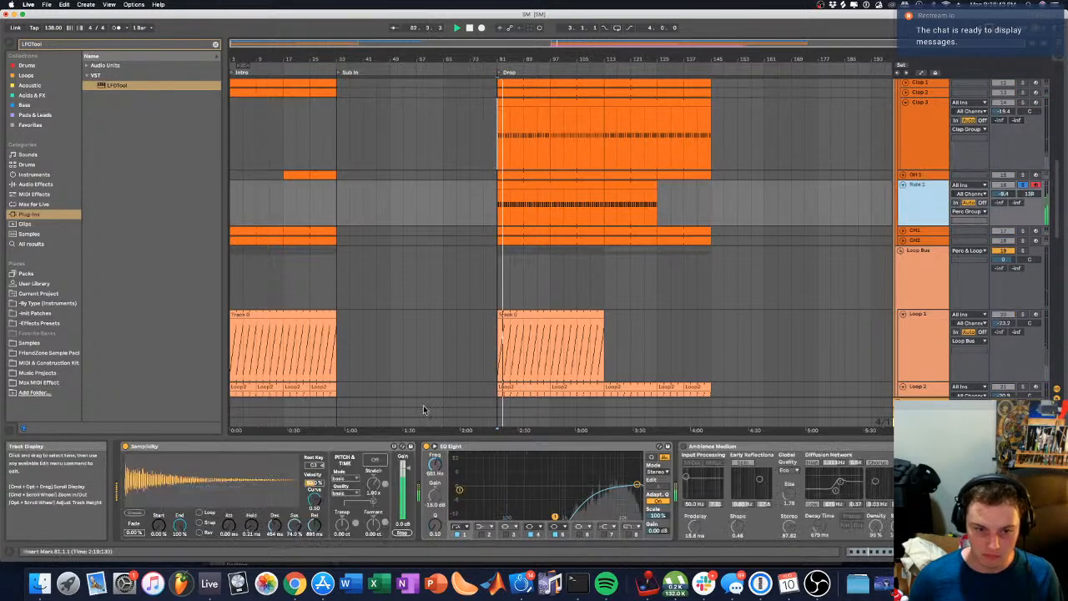
left_click(684, 447)
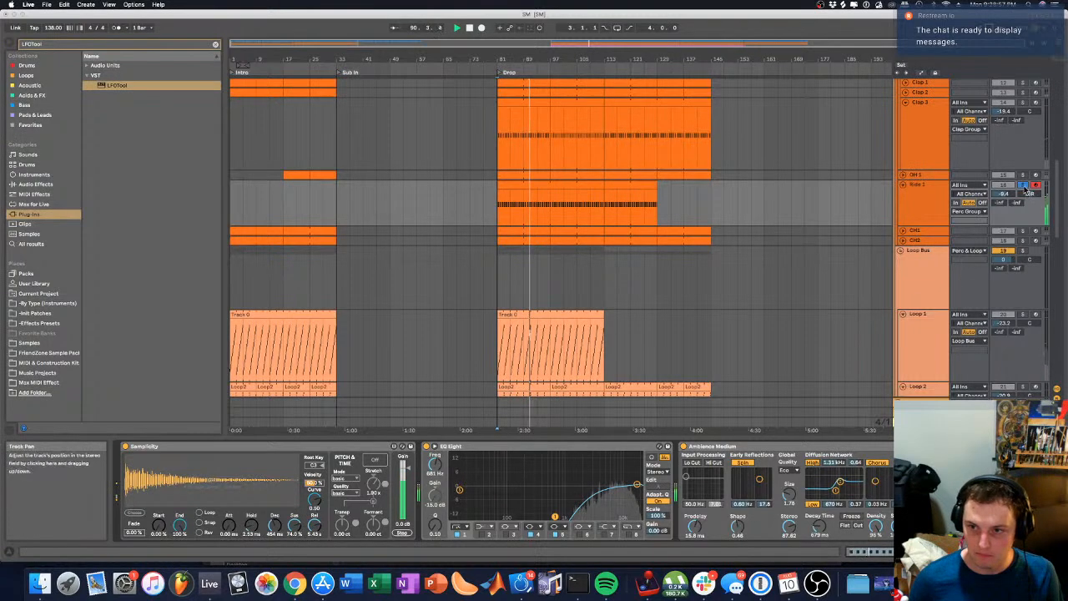
Step: Clear Ride 1's solo, remove its Drop part from bar 81 to bar 97 and play from the Drop
key("space")
left_click_drag(499, 188, 604, 191)
left_click(501, 187)
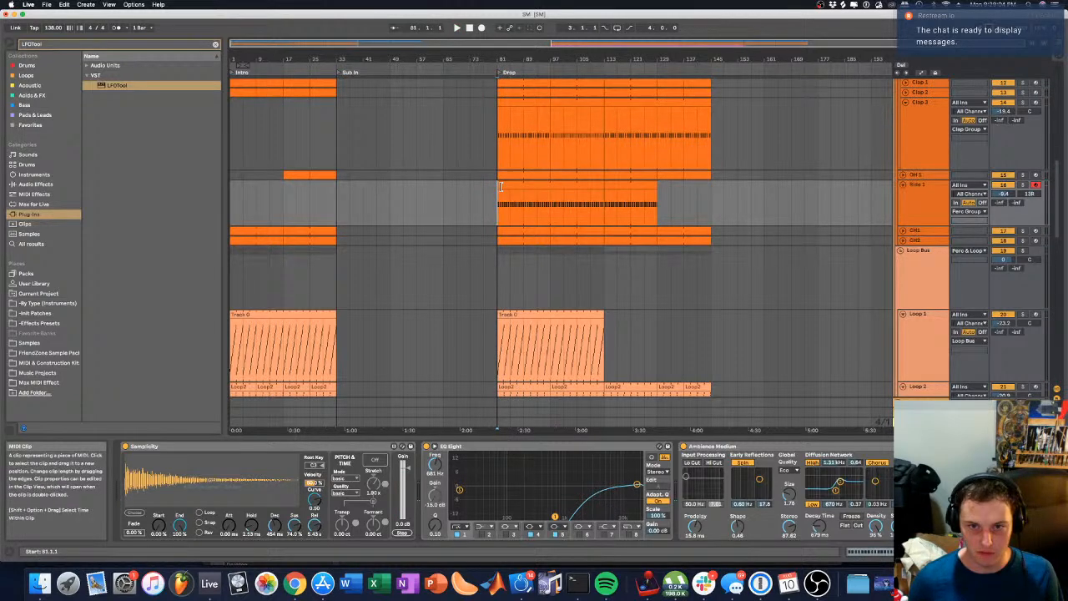
key("space")
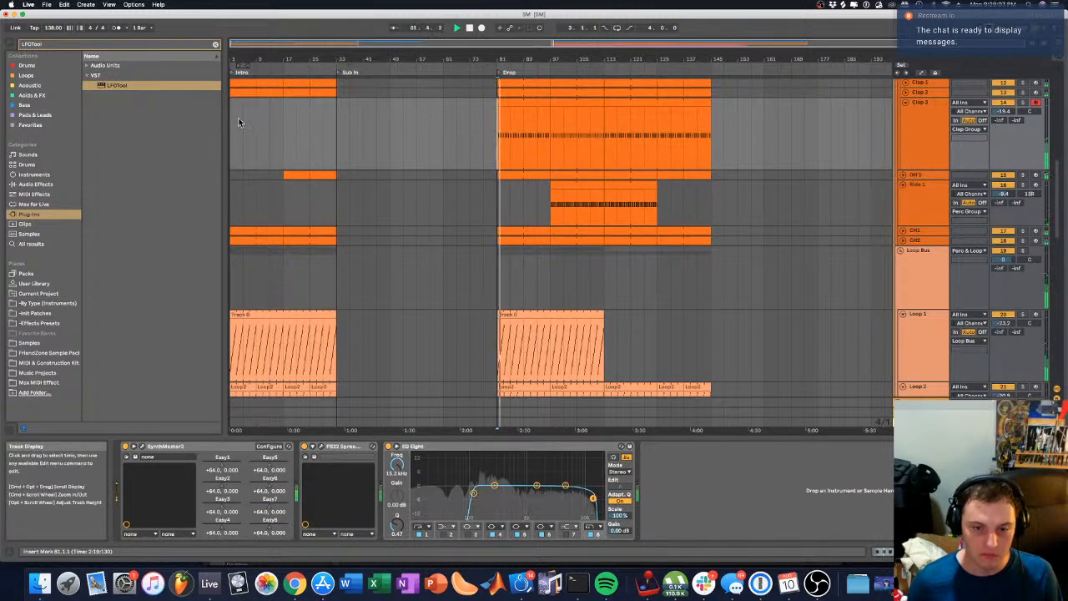
Step: Adjust the Loop 1 and Loop 2 volumes during playback and pull both down to -inf
scroll(760, 304, "down", 3)
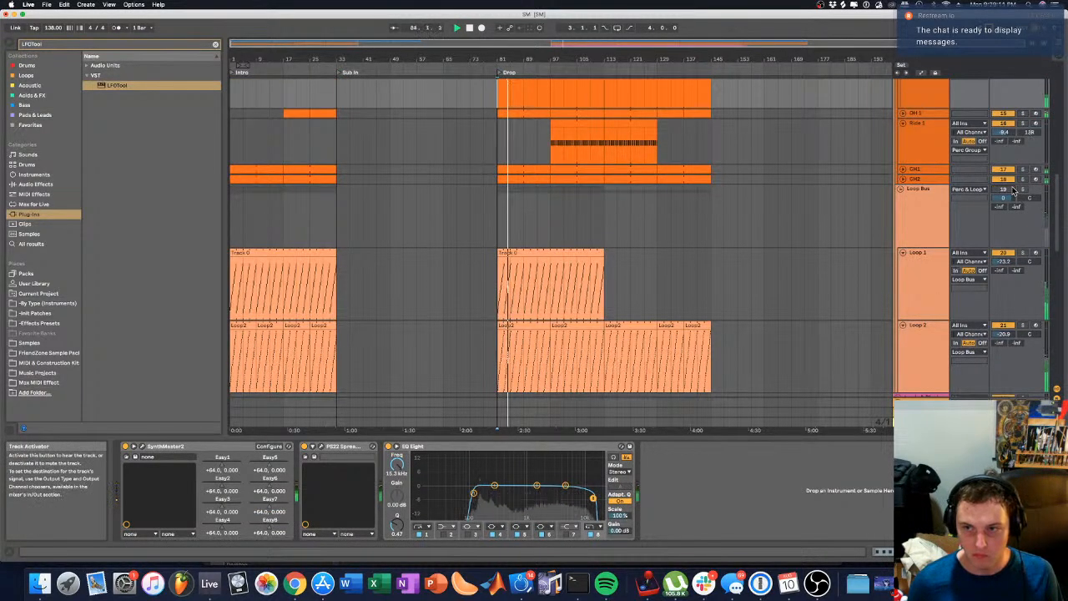
left_click_drag(1004, 261, 1004, 229)
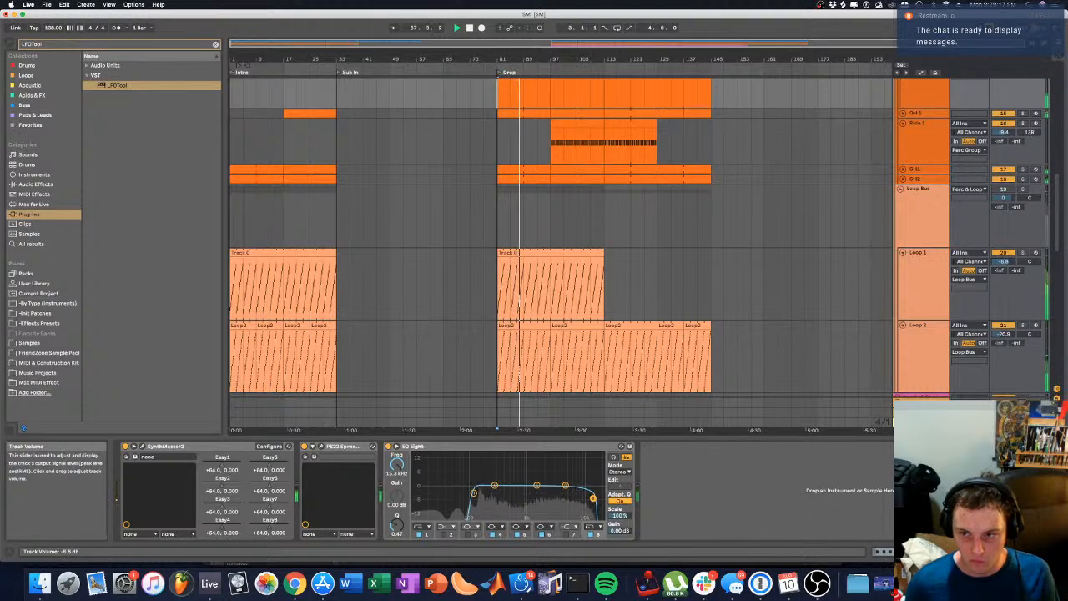
mouse_move(1004, 334)
left_mouse_down()
mouse_move(1004, 322)
mouse_move(1004, 338)
left_mouse_up()
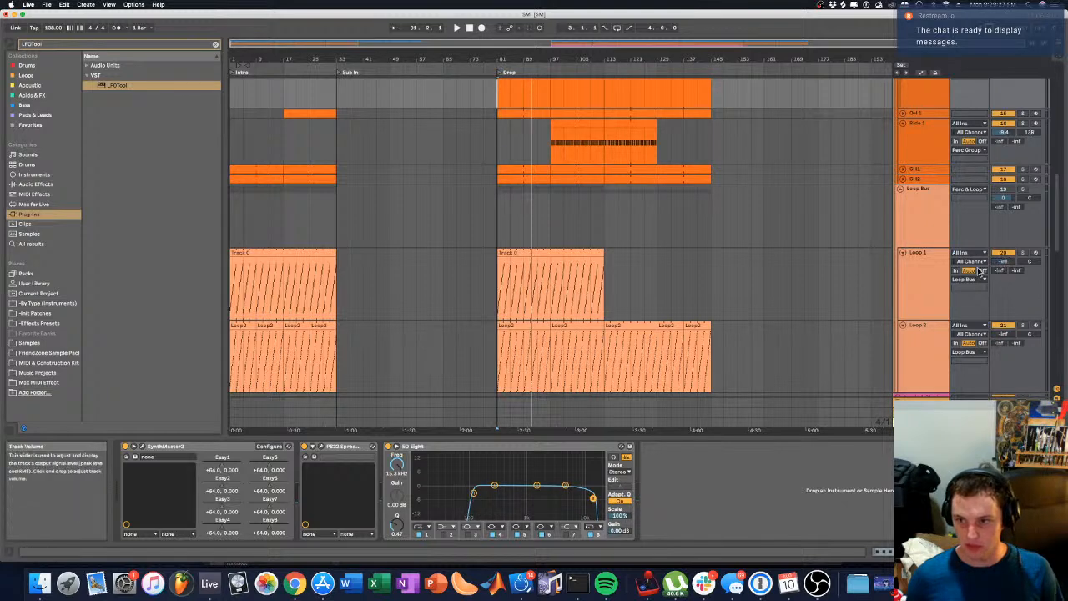
Step: Play from the Intro and raise Loop 1's volume to -18.8 dB and Loop 2's to -20.4 dB
left_click(499, 275)
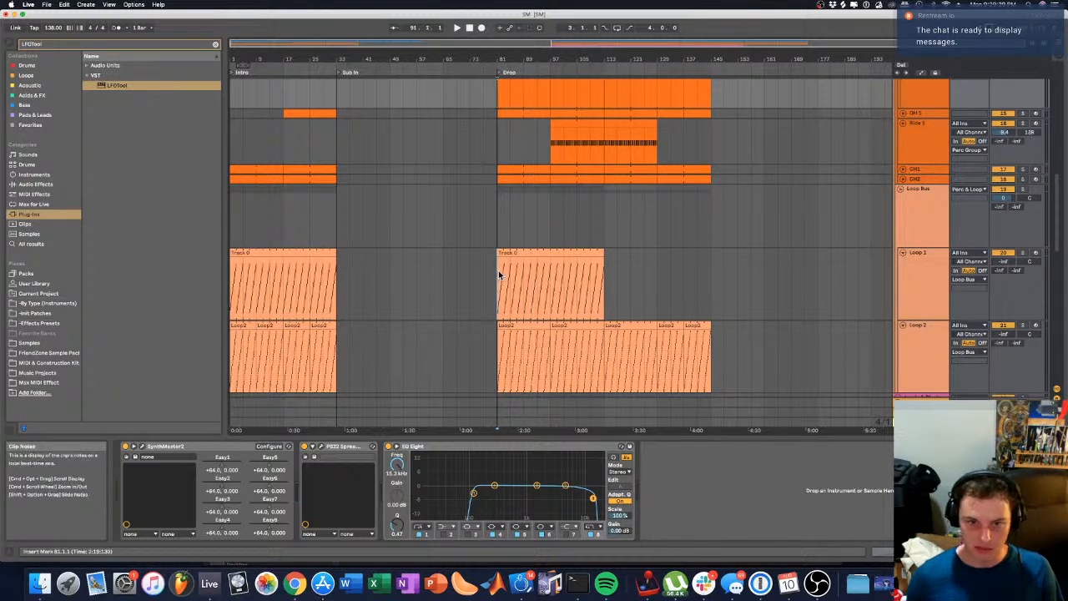
left_click(233, 203)
key("space")
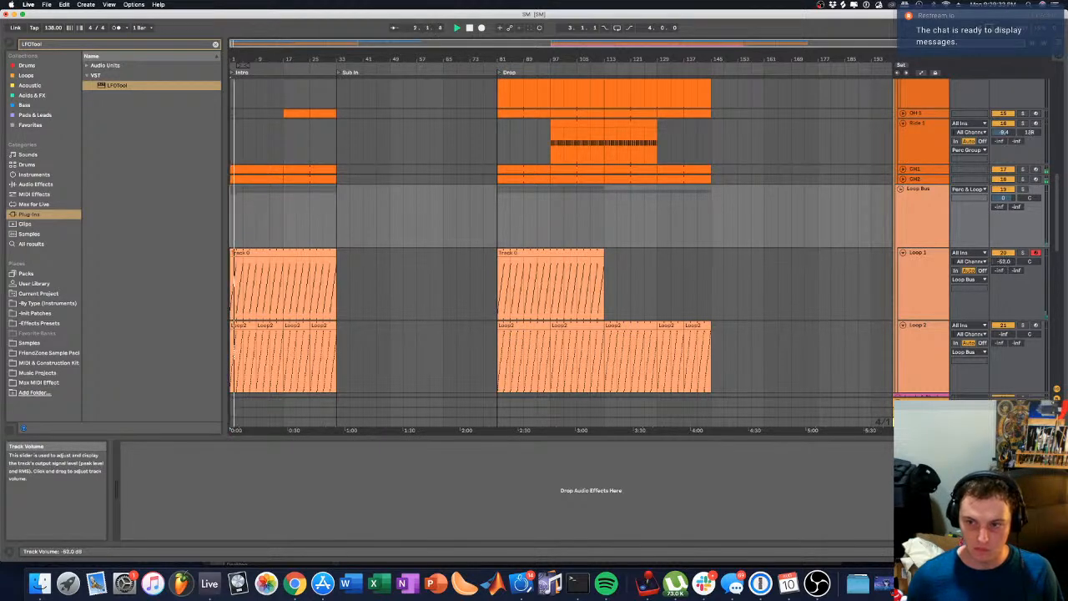
mouse_move(1004, 262)
left_mouse_down()
mouse_move(1003, 248)
mouse_move(1003, 266)
left_mouse_up()
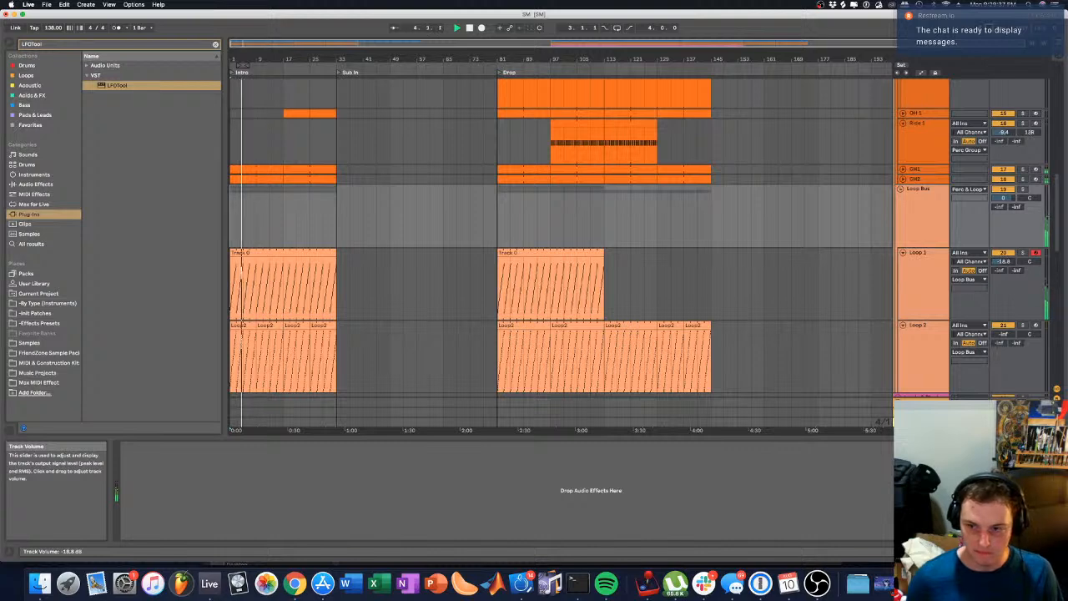
left_click_drag(1003, 334, 1004, 327)
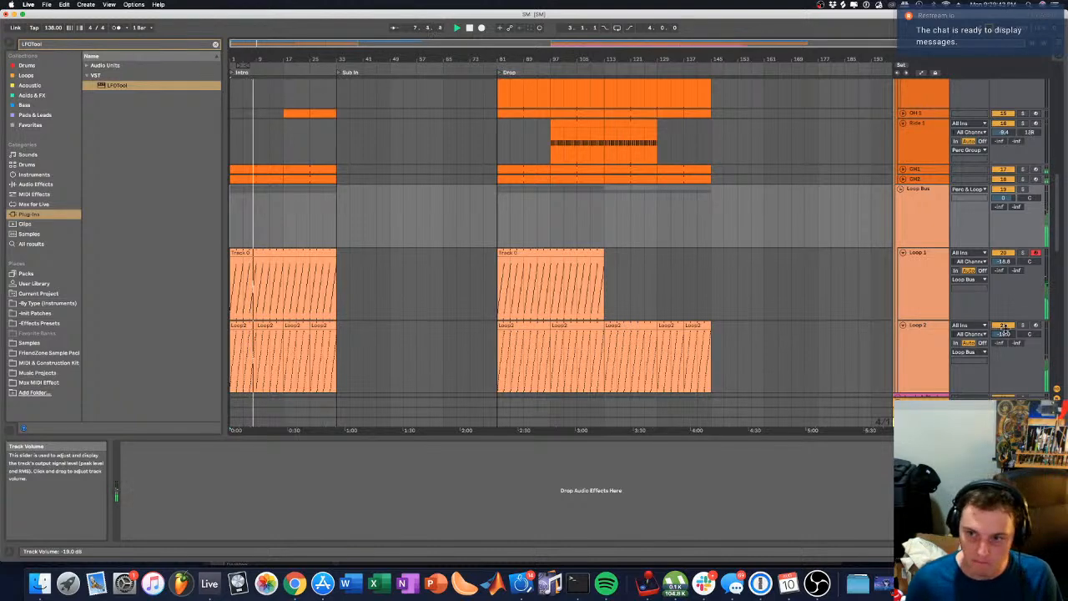
left_click_drag(1003, 334, 1003, 338)
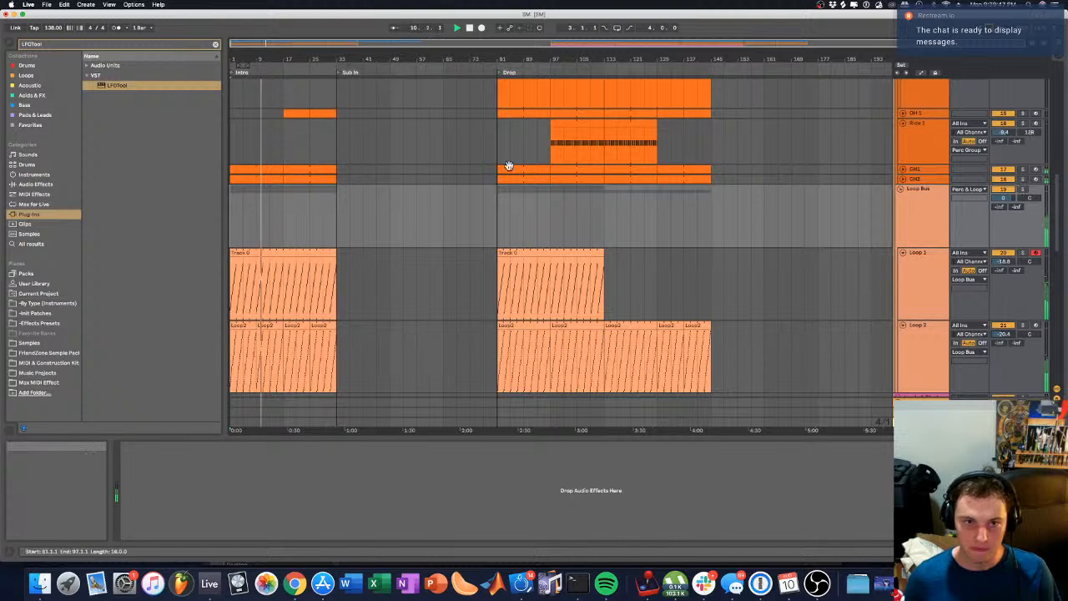
Step: Play the Drop from bar 81 and solo the Clap Group to check the claps
left_click(505, 136)
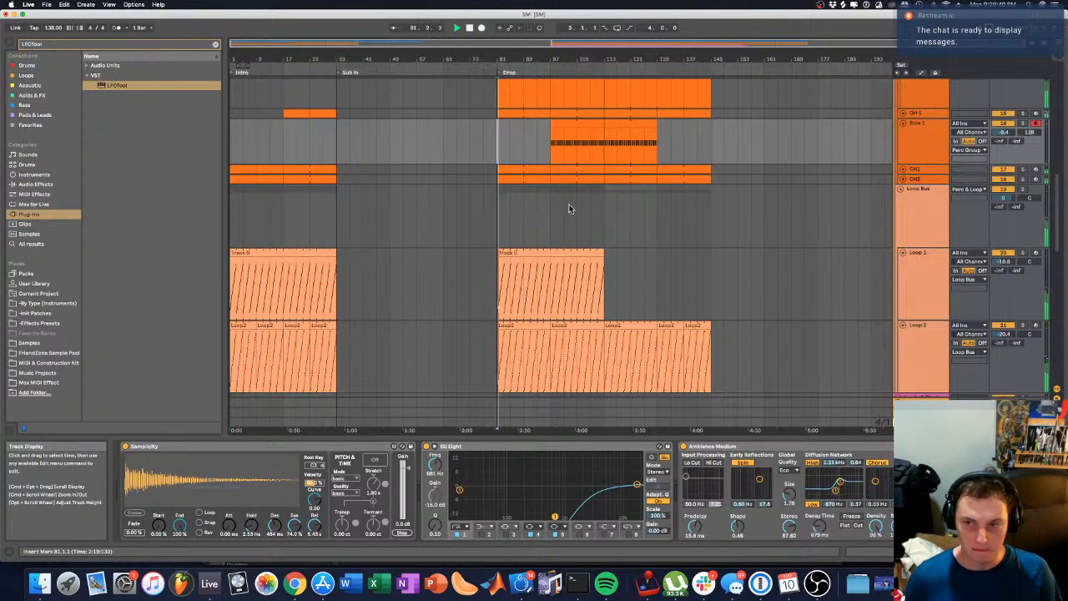
left_click(457, 211)
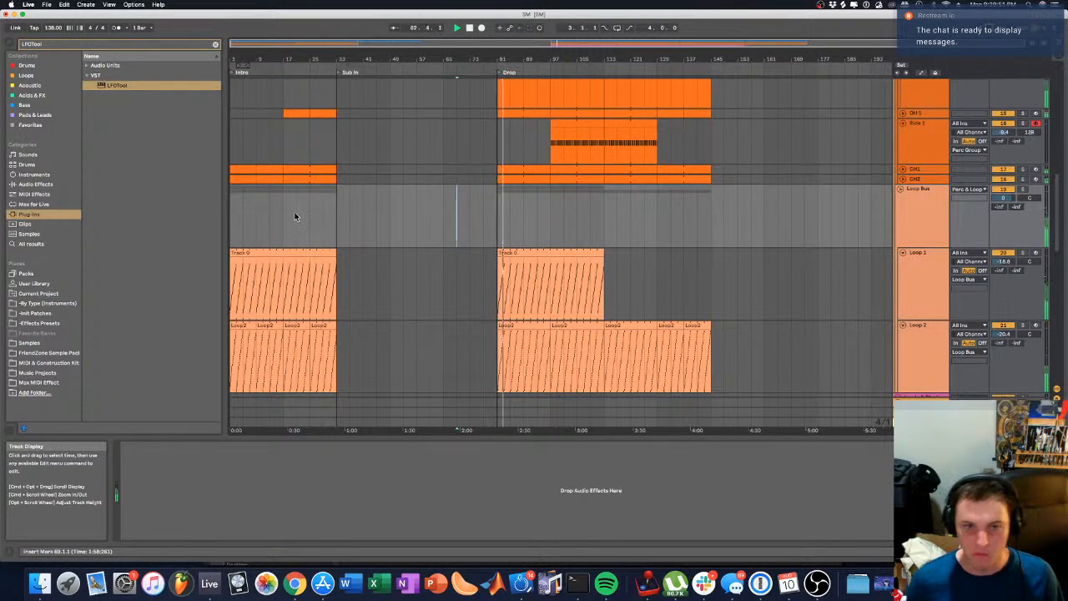
scroll(293, 214, "up", 10)
scroll(284, 201, "down", 5)
scroll(285, 201, "up", 4)
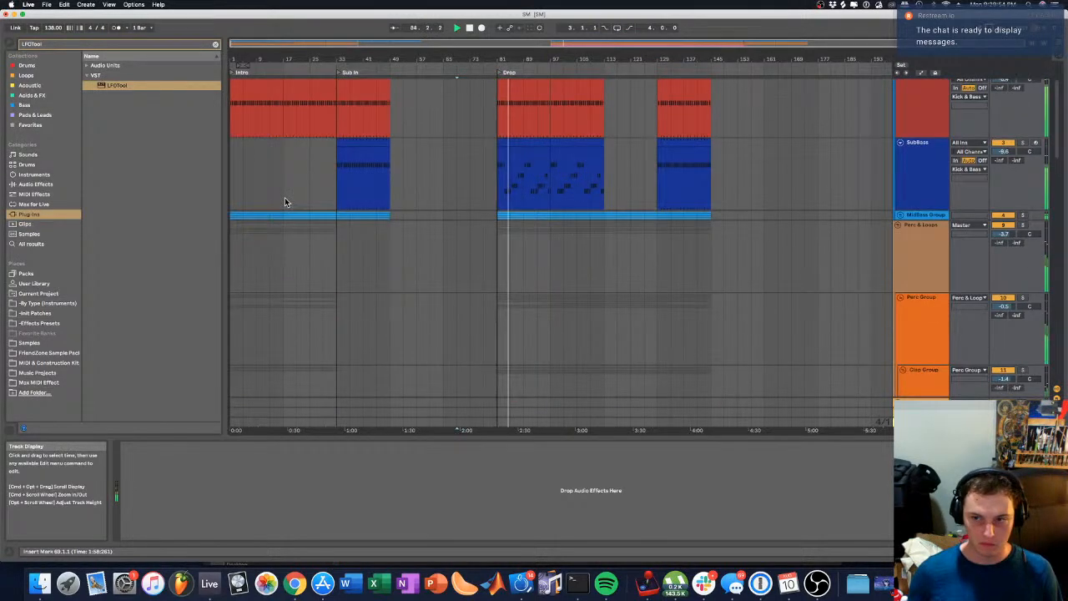
scroll(284, 197, "down", 4)
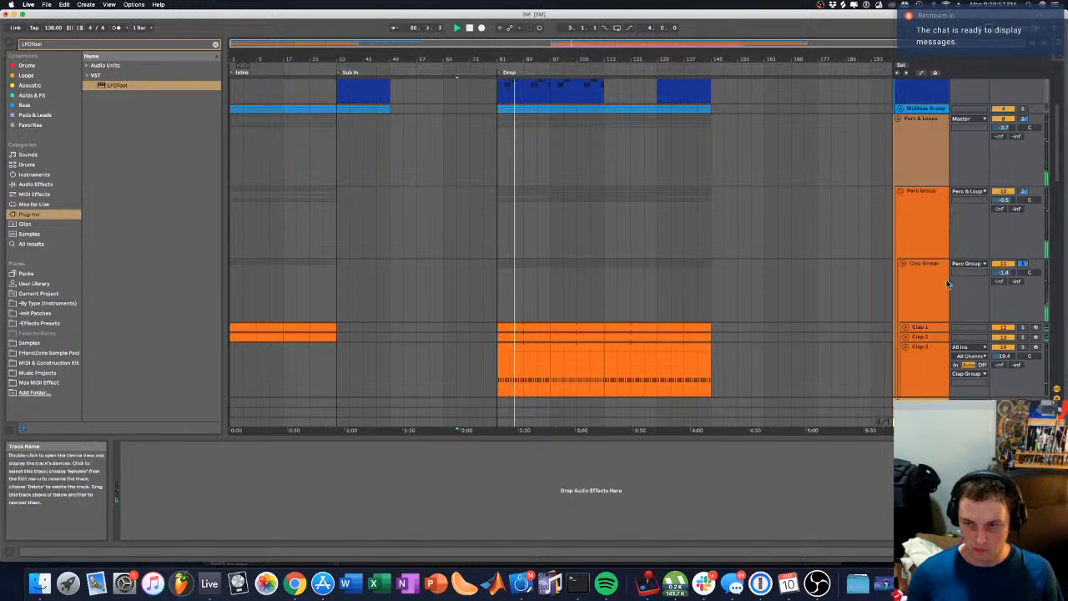
Step: Lower the Clap Group's Glue Compressor threshold to -31.7 dB, set the group's volume to -0.2 dB and unsolo it
left_click(947, 284)
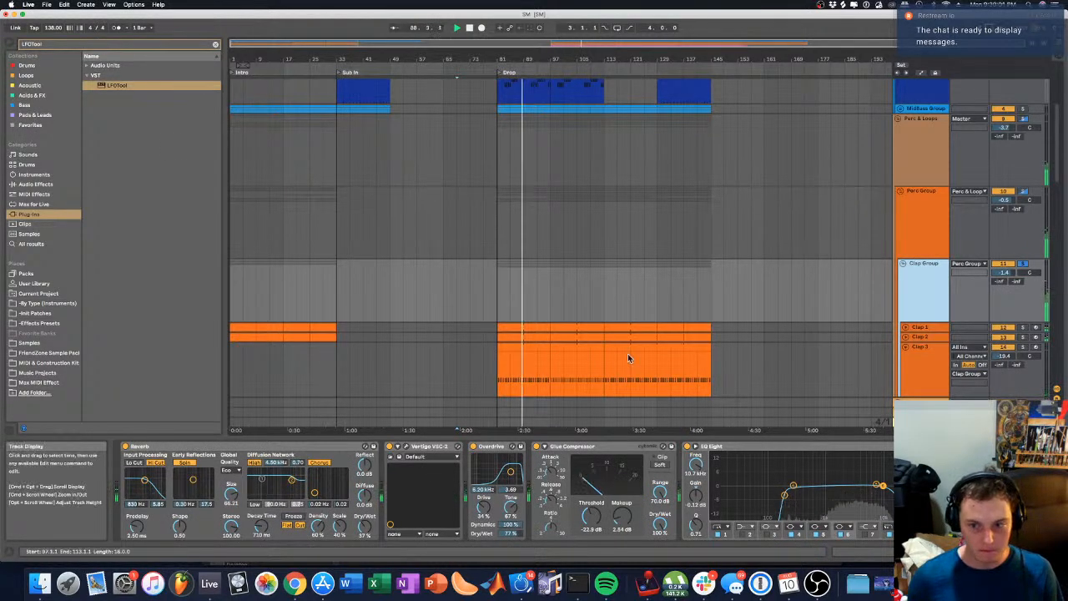
left_click_drag(592, 516, 592, 532)
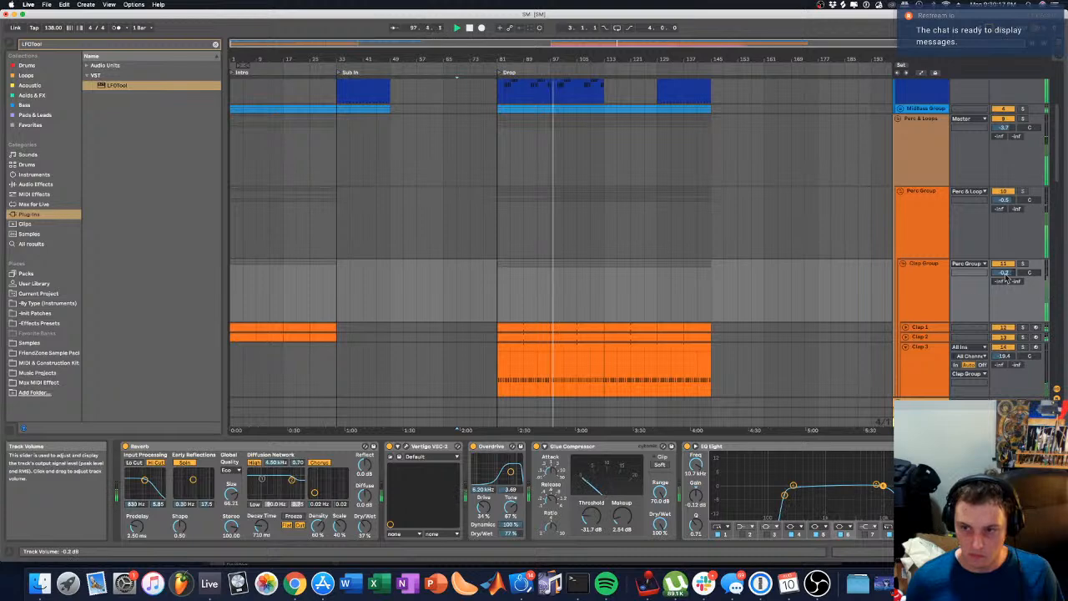
Step: Try the Pitch & Time section of the Ride 1 sampler, adjusting its transposition and formant
scroll(762, 284, "down", 6)
scroll(847, 213, "up", 5)
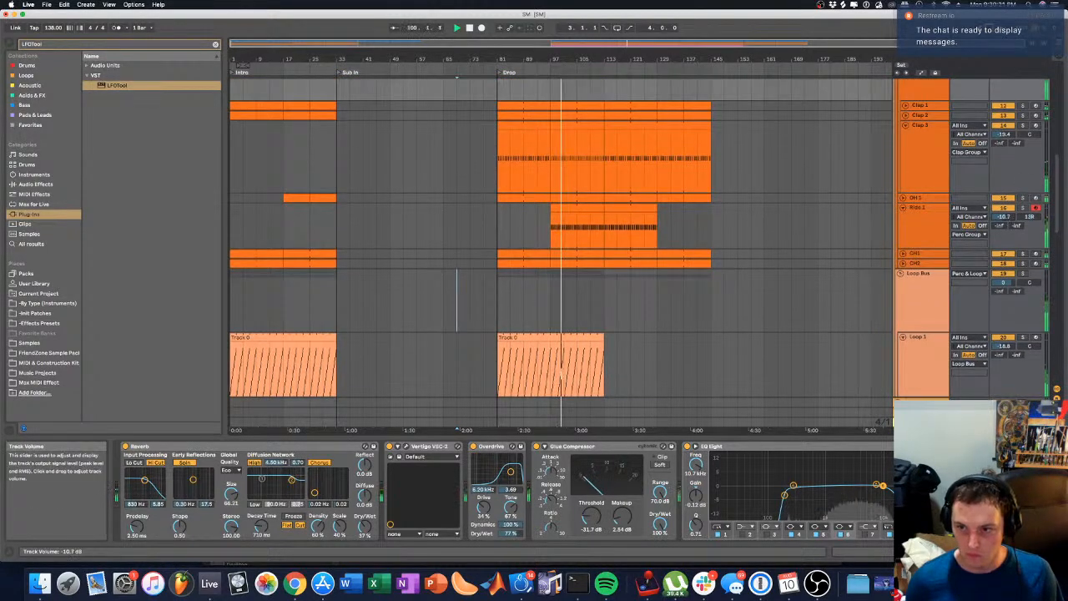
left_click(901, 225)
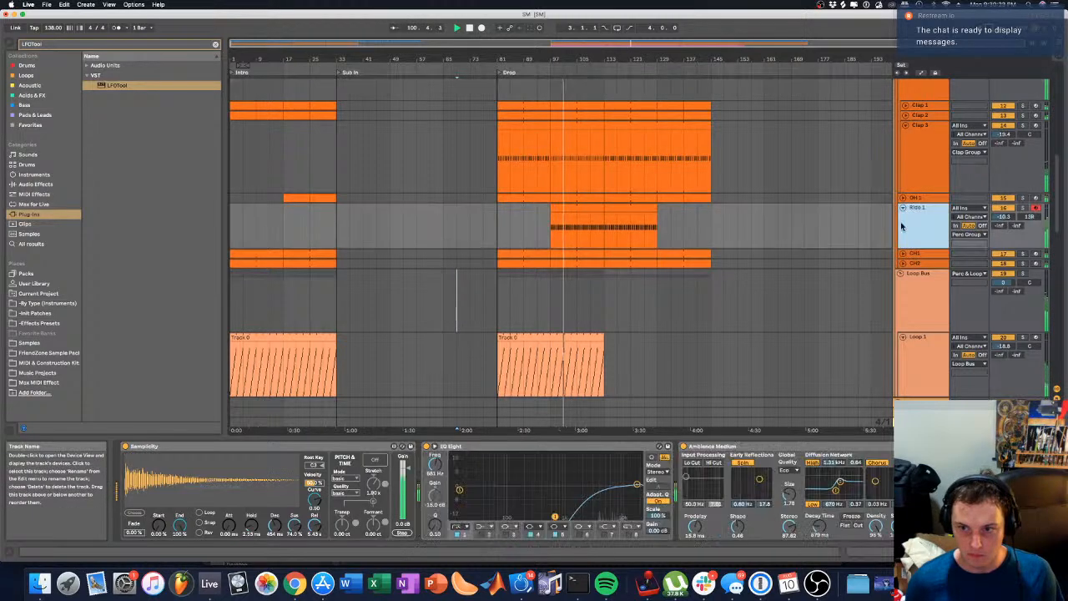
left_click(375, 460)
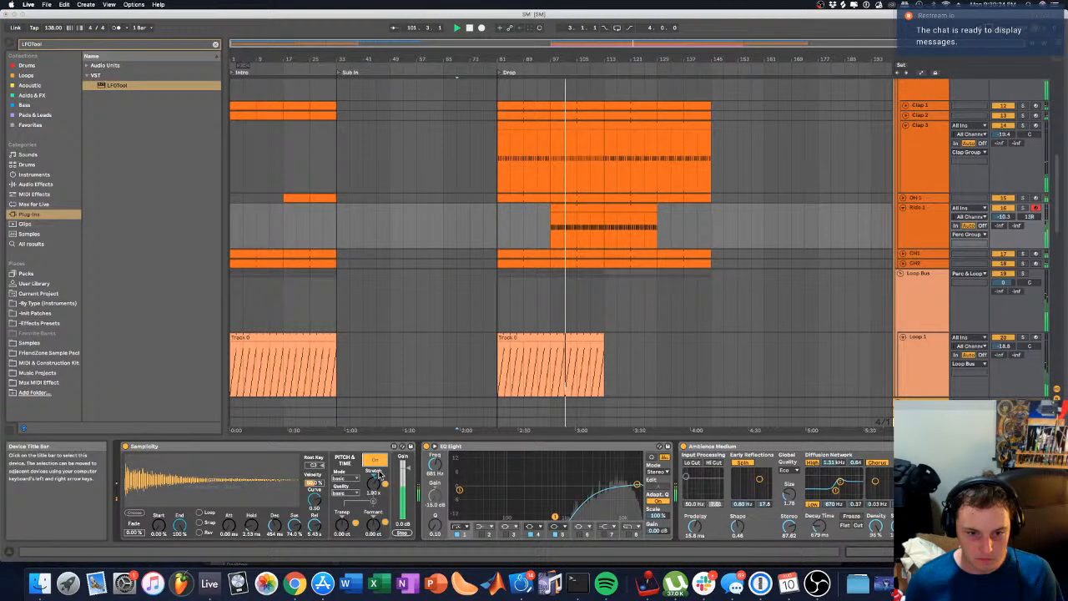
left_click_drag(342, 524, 371, 505)
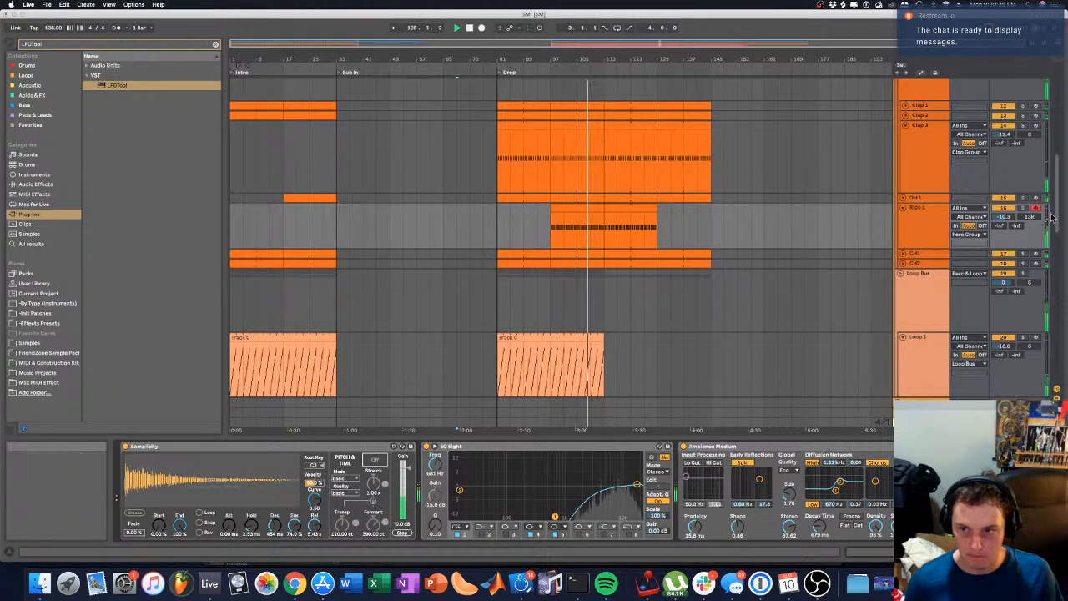
Step: Solo Ride 1 and lengthen all the C#3 notes in its clip at bar 97 to close the gaps between them
left_click(1023, 207)
left_click(940, 222)
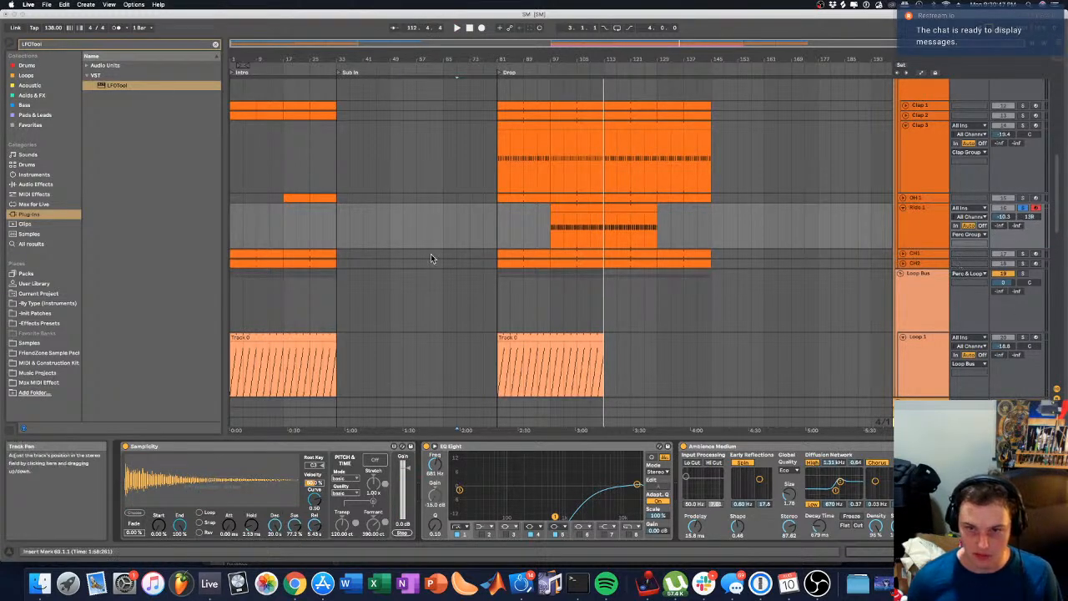
double_click(579, 208)
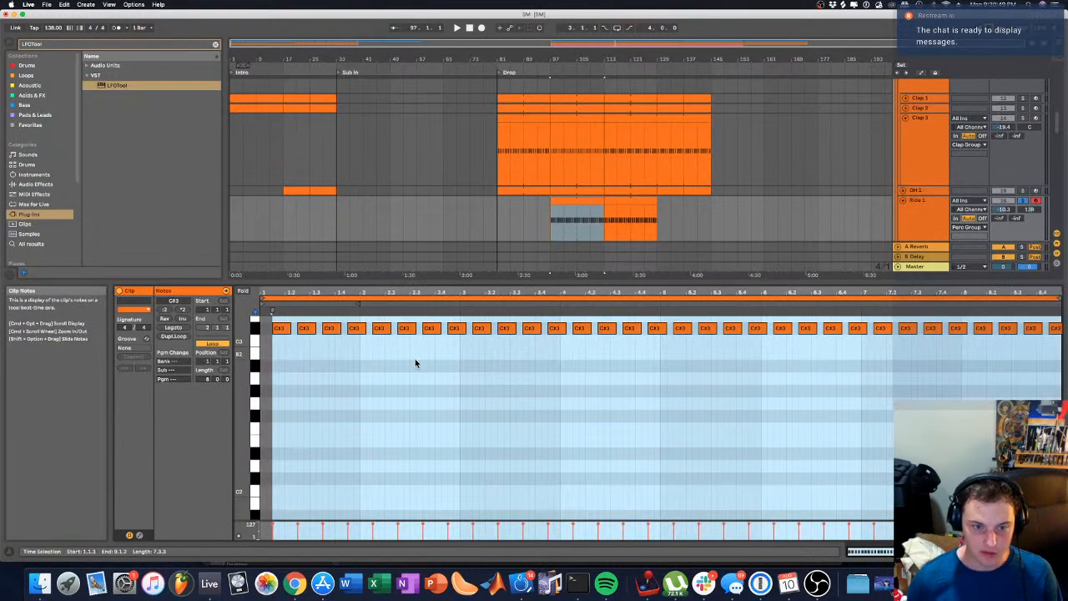
key("super+a")
key("space")
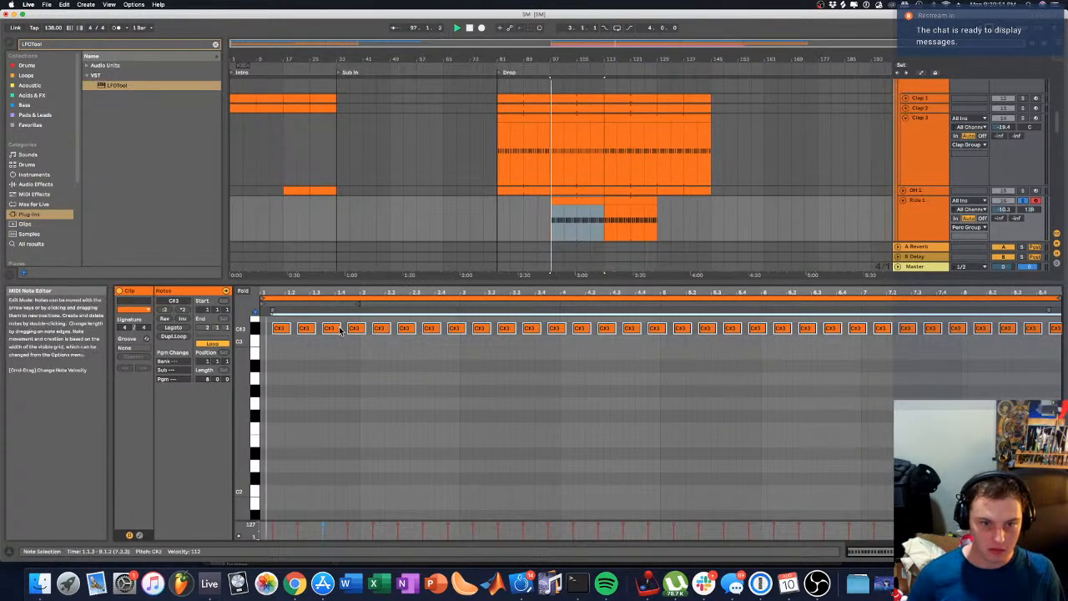
left_click_drag(339, 329, 347, 328)
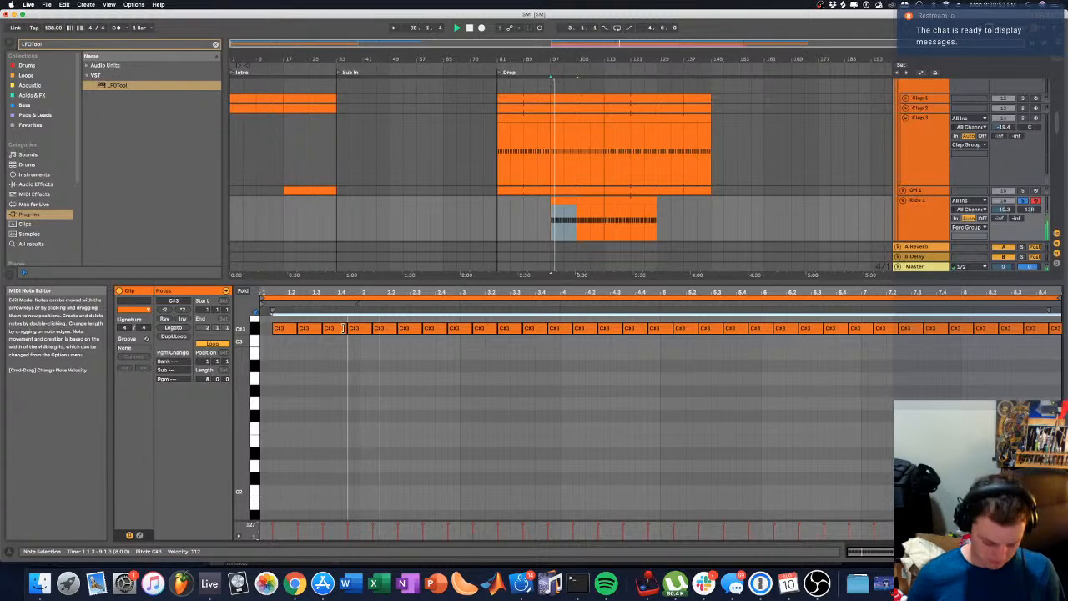
left_click(346, 409)
key("space")
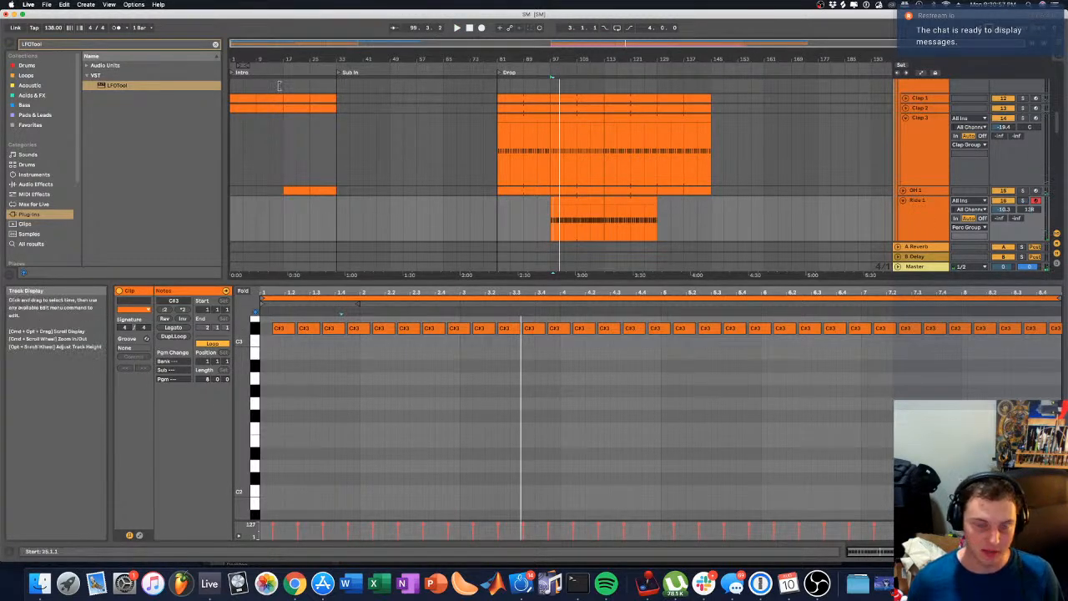
Step: Play the drop from bars 81 and 97 and lower the Ride 1 track volume to -14.8 dB
left_click(498, 137)
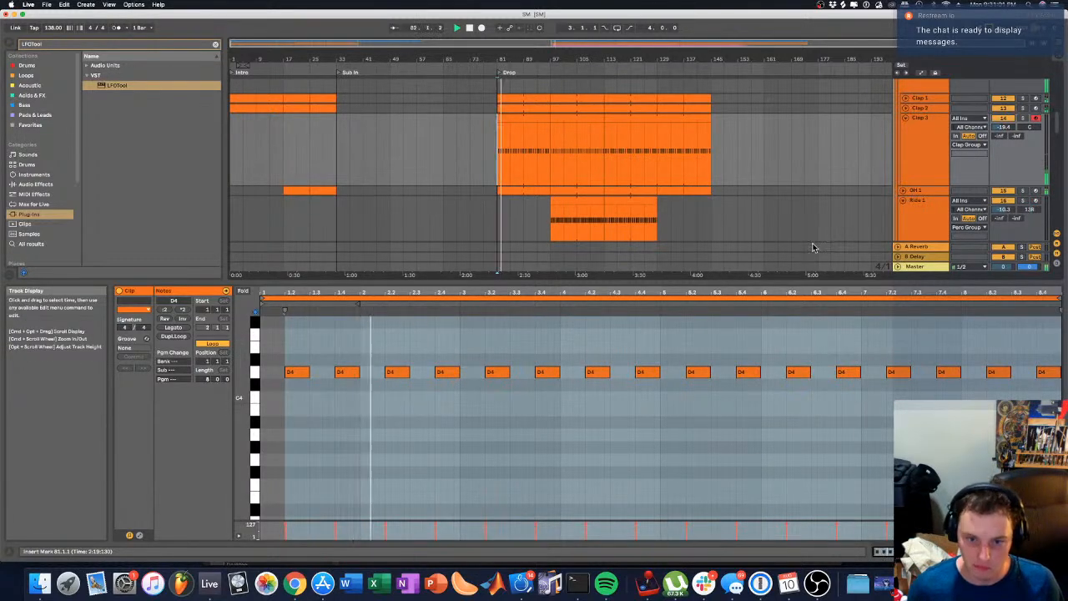
scroll(598, 189, "up", 1)
scroll(597, 189, "down", 3)
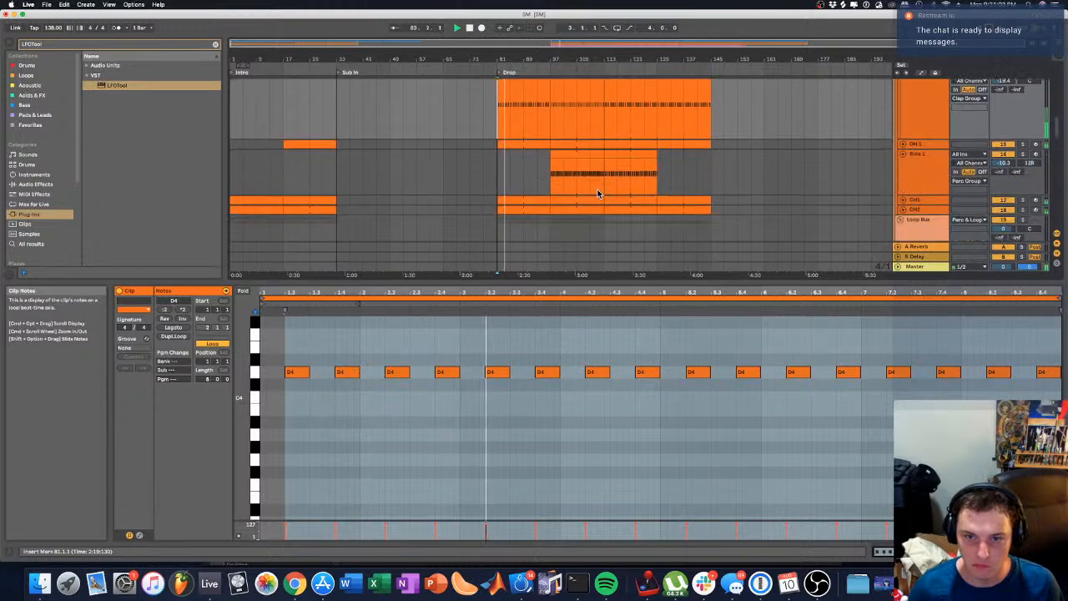
left_click(552, 171)
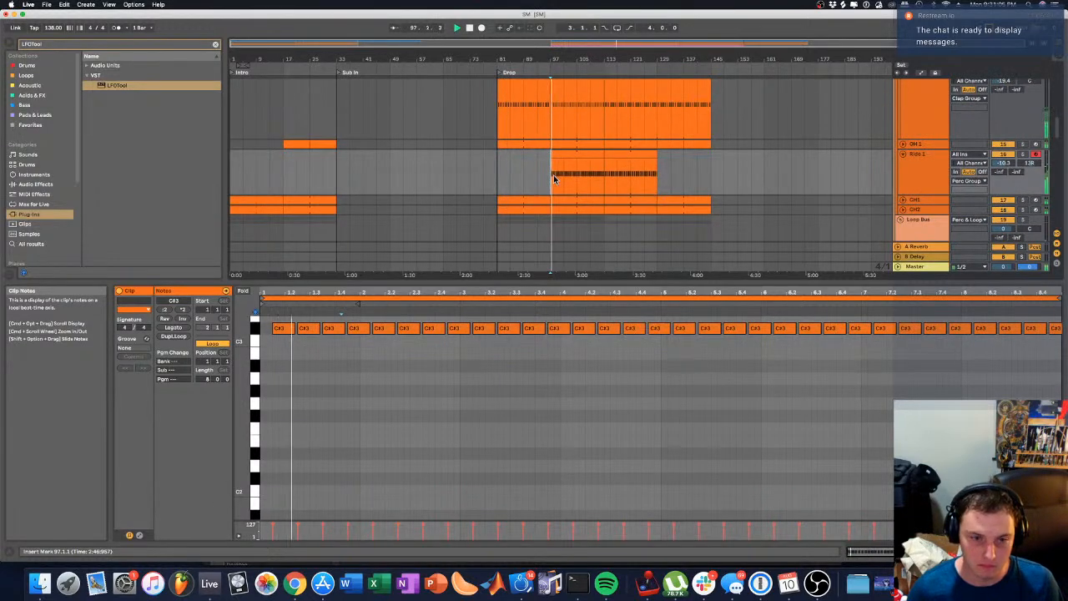
left_click_drag(1004, 163, 1004, 160)
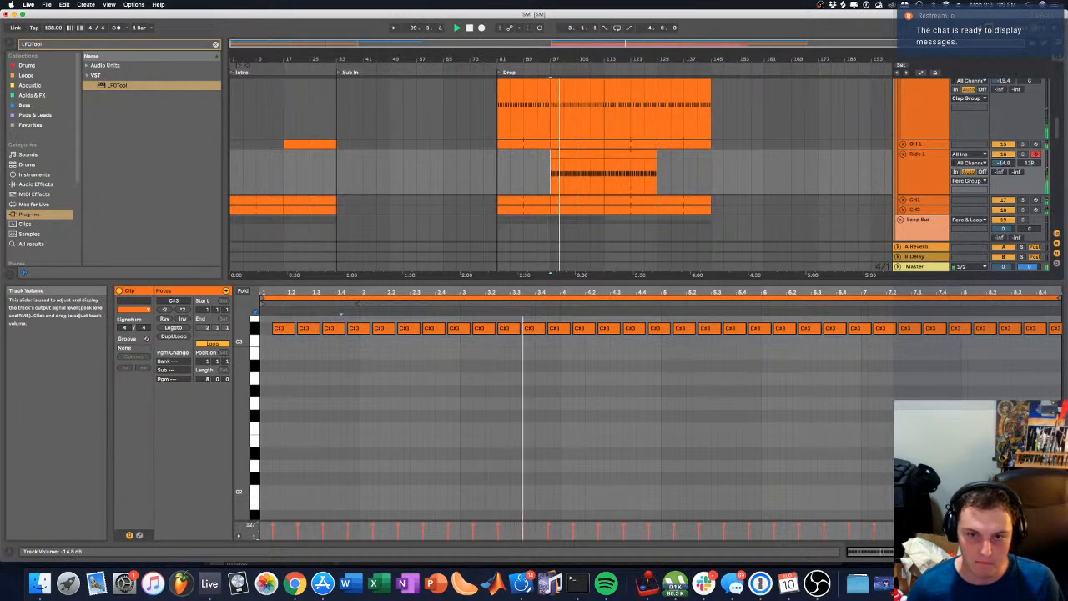
left_click(501, 162)
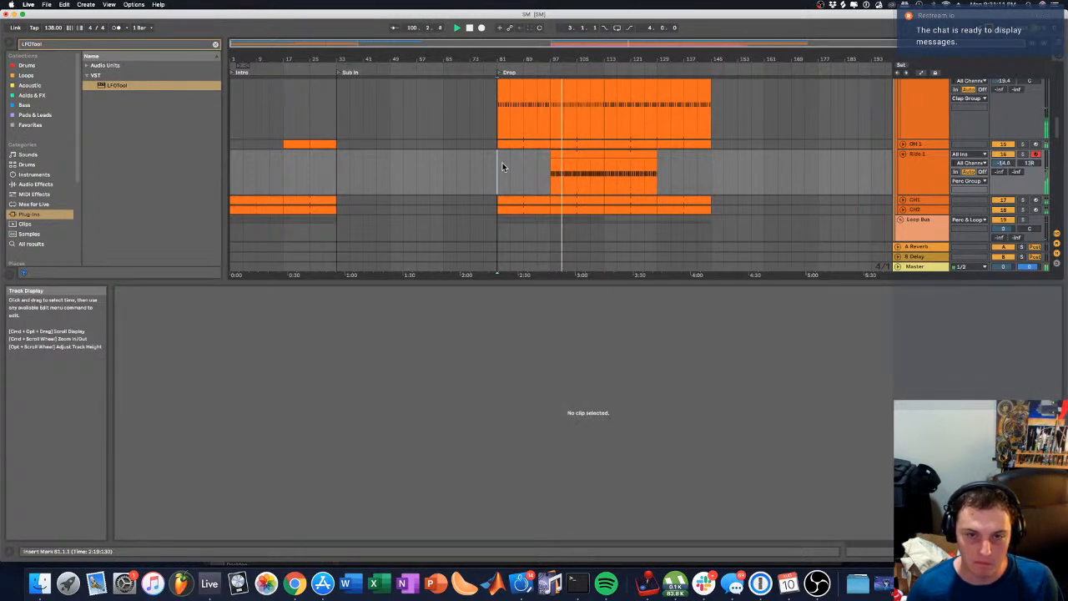
left_click(552, 171)
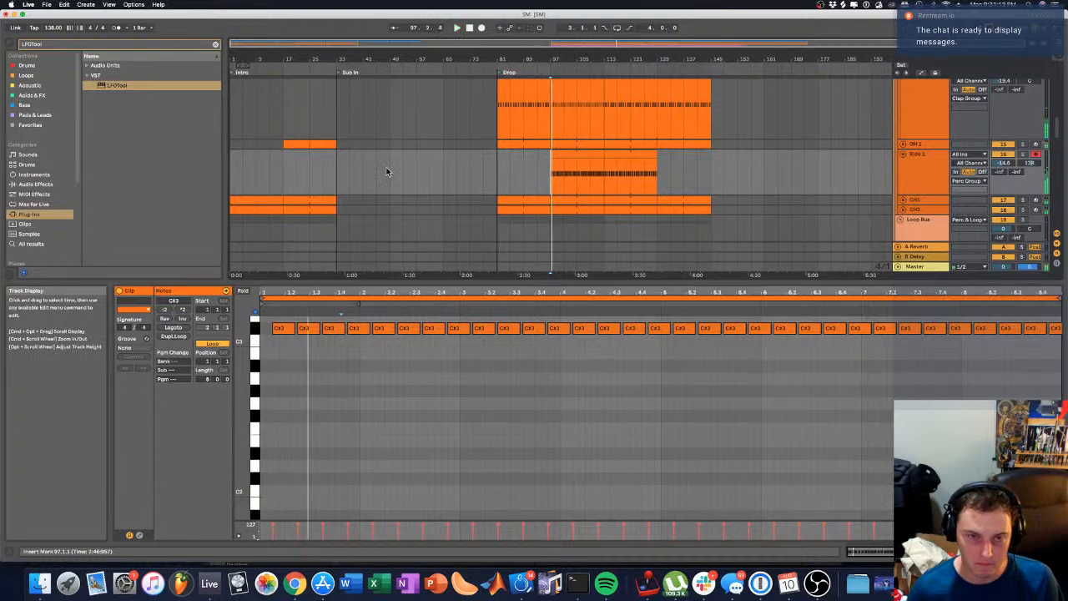
Step: Shrink the clip view and fold the Perc & Loops, Leads & Plucks and Kick & Bass groups in the arrangement
scroll(350, 154, "up", 5)
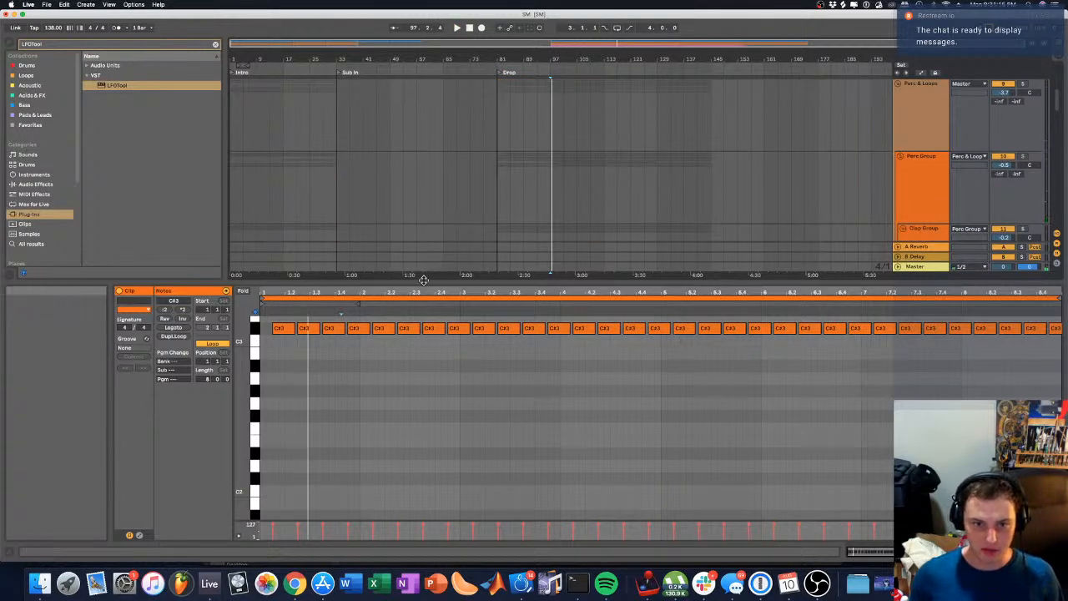
left_click_drag(489, 283, 490, 460)
left_click(279, 112)
scroll(297, 110, "down", 6)
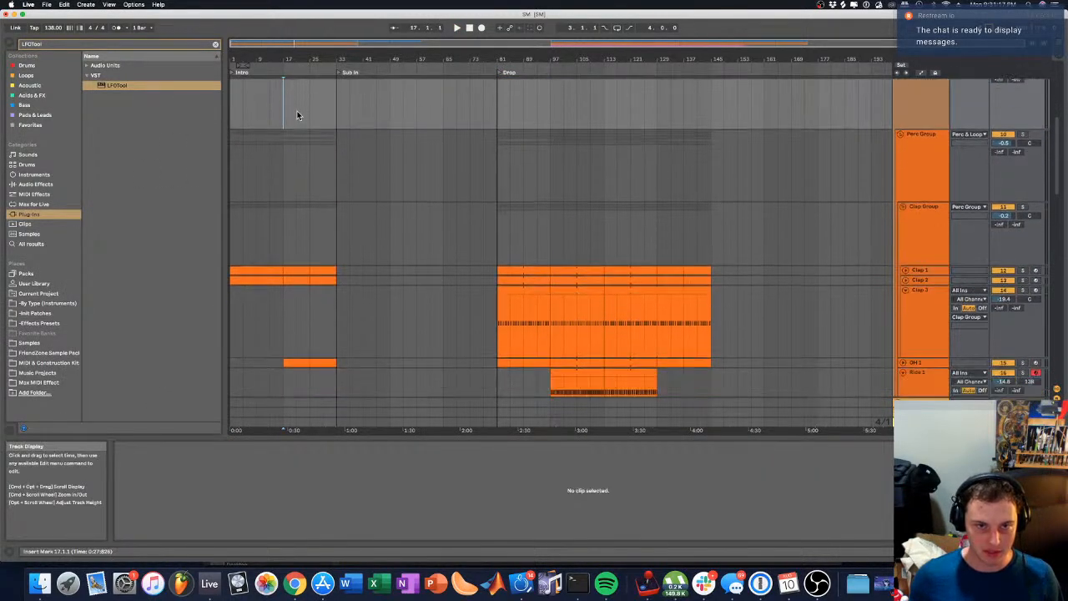
scroll(302, 112, "down", 2)
scroll(596, 150, "up", 8)
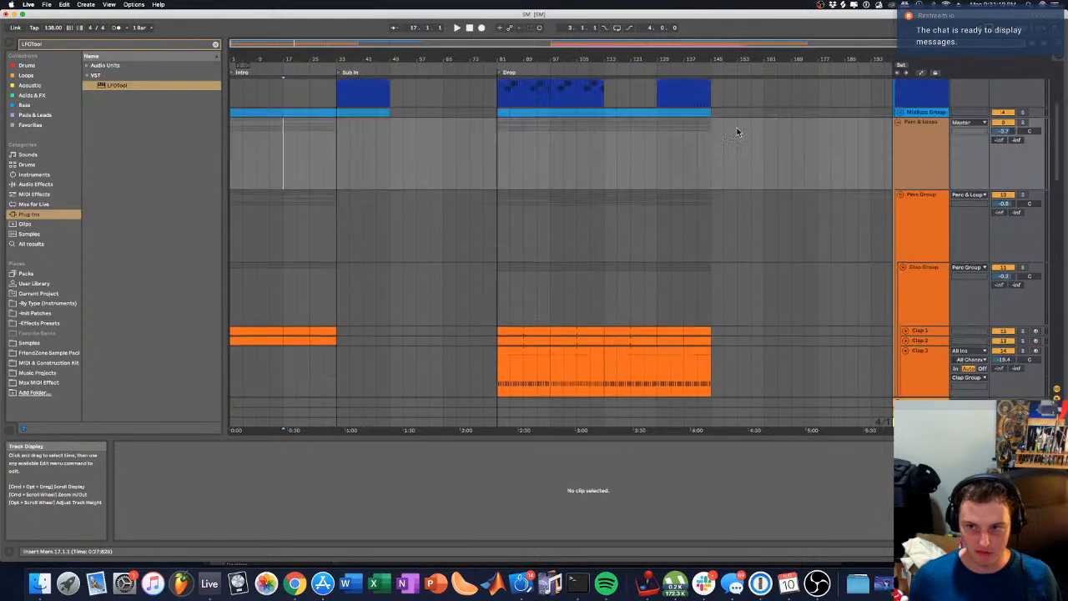
left_click(899, 174)
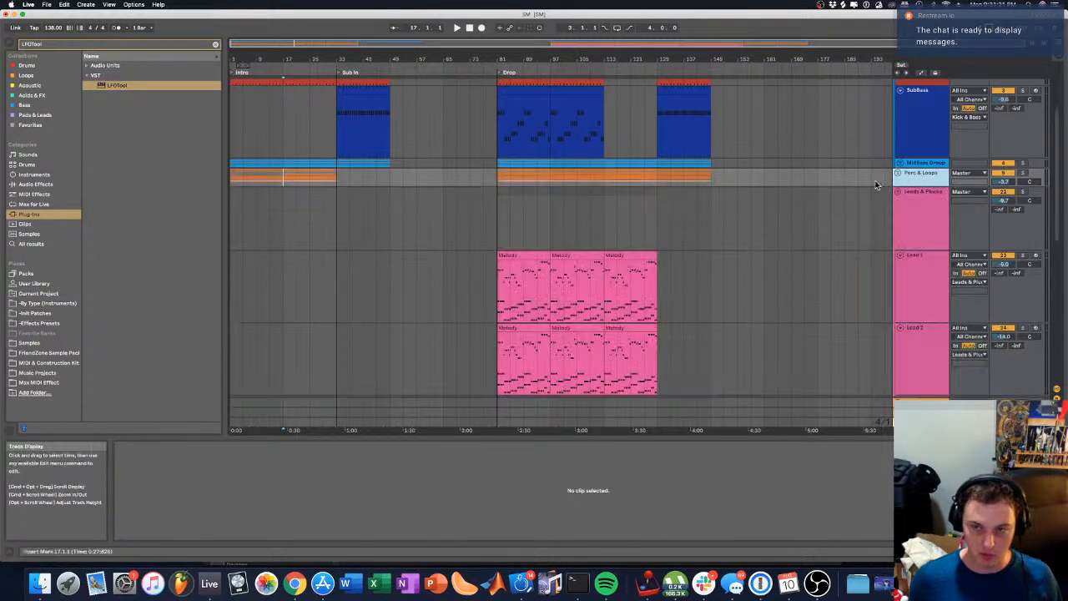
left_click(898, 191)
scroll(910, 153, "up", 4)
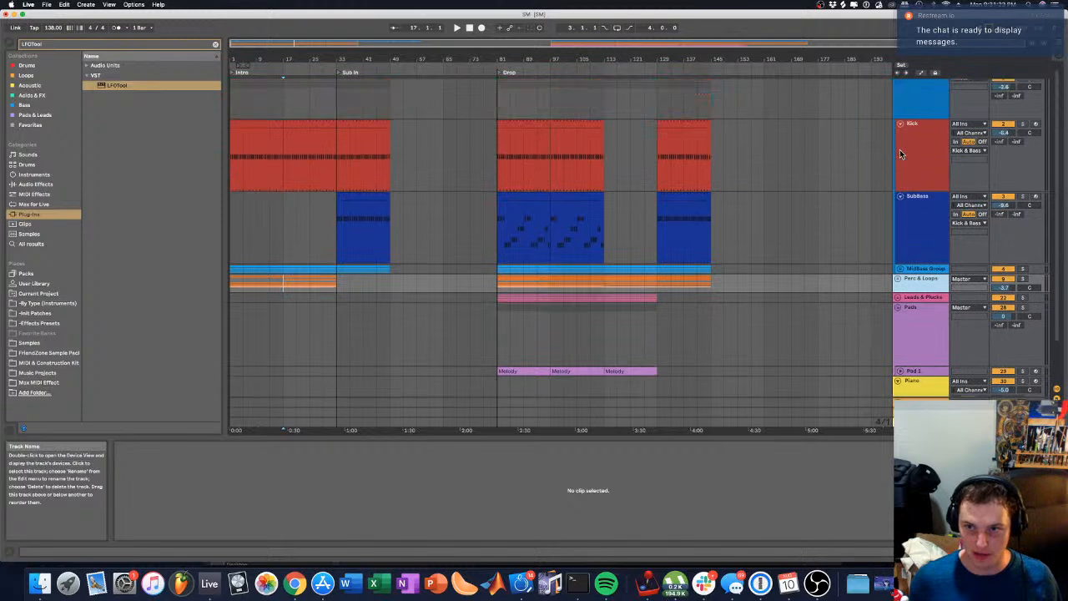
left_click(899, 83)
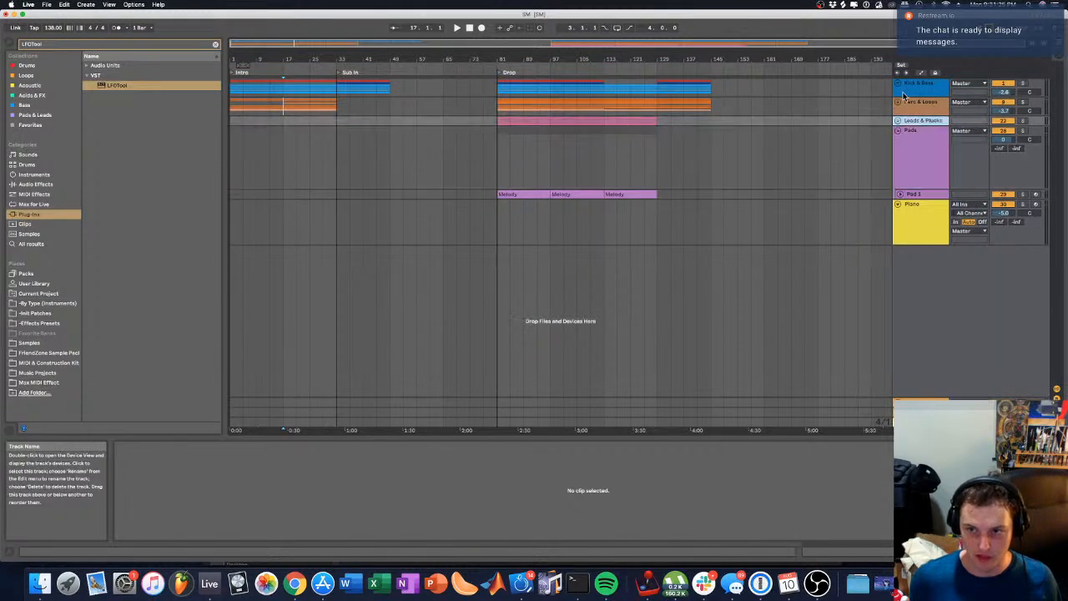
Step: Insert a new MIDI track below the Piano track
left_click(943, 243)
right_click(941, 298)
left_click(935, 284)
right_click(935, 282)
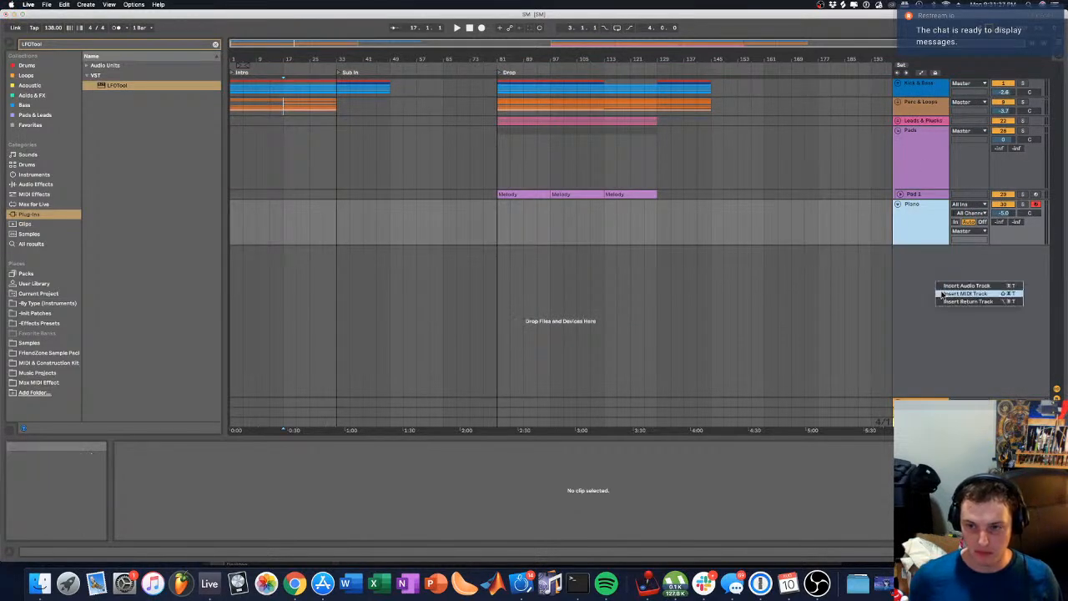
left_click(933, 281)
right_click(911, 302)
left_click(940, 312)
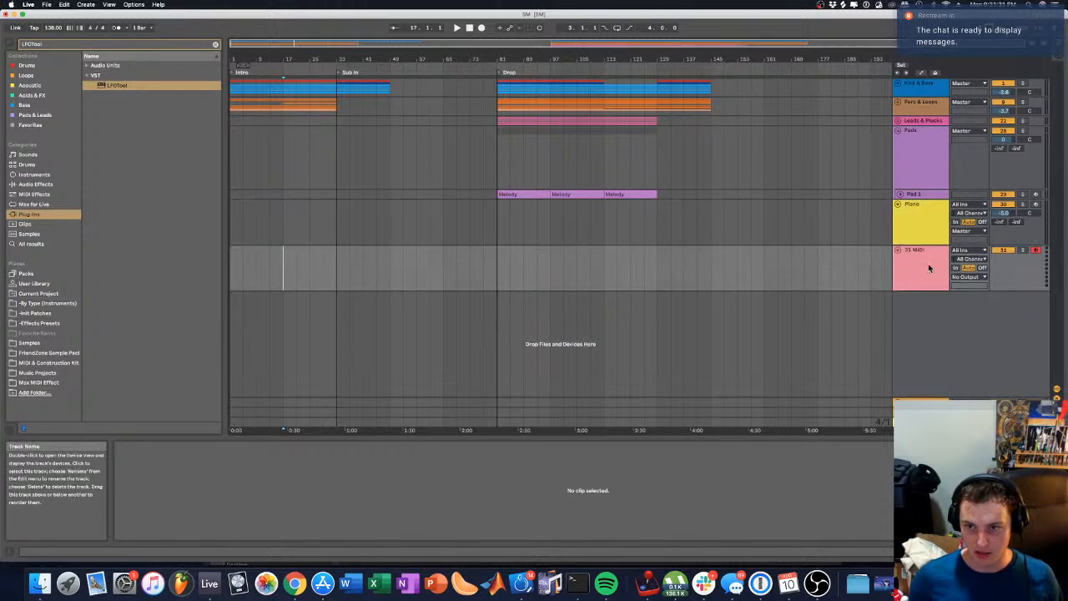
Step: Rename the new MIDI track as Crash 1 and colour it red
right_click(930, 264)
left_click(947, 306)
type("Crash 3")
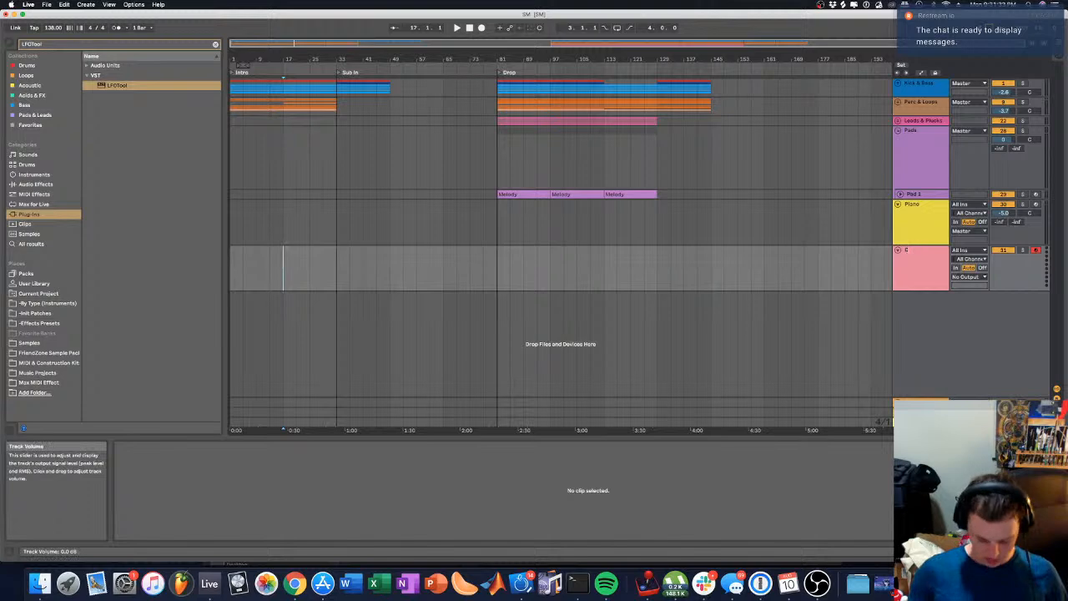
right_click(933, 268)
left_click(938, 410)
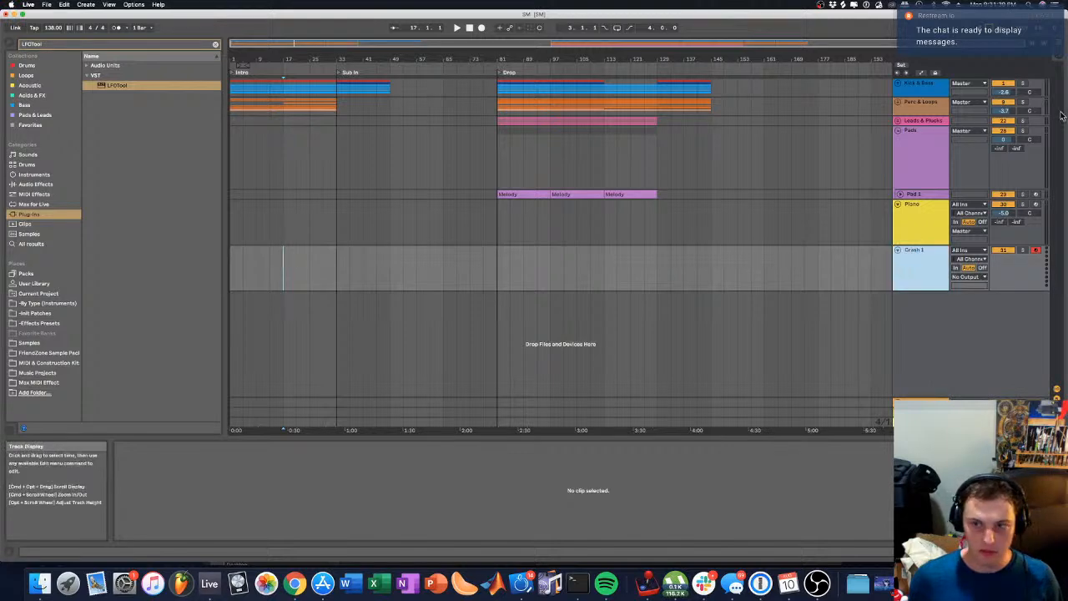
left_click(912, 108)
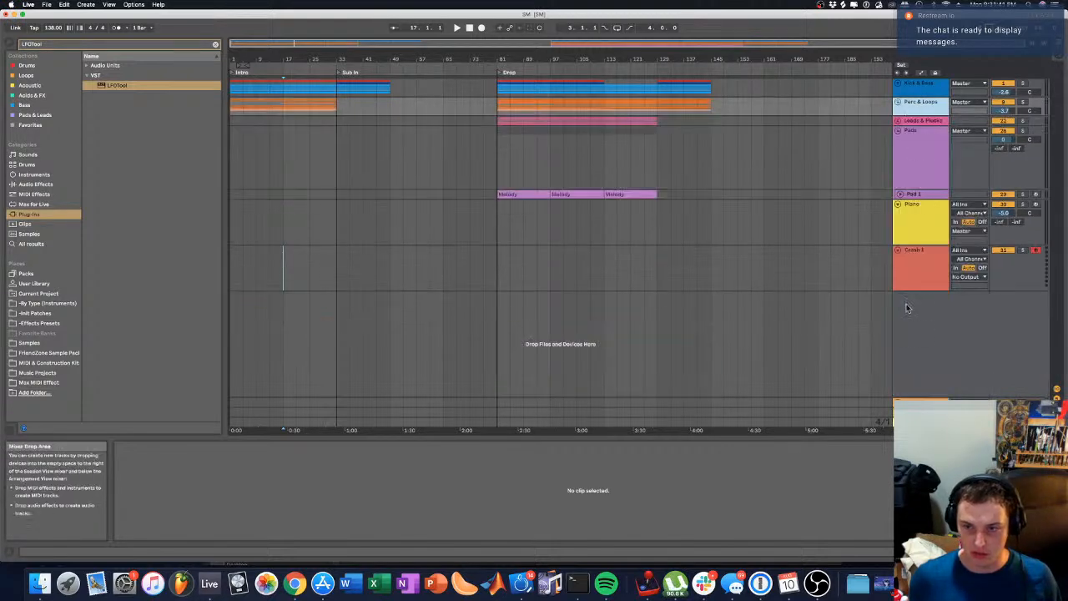
Step: Search the plug-ins for synthmaster and load SynthMaster2 onto the Crash 1 track
left_click(116, 44)
type("synthmaster")
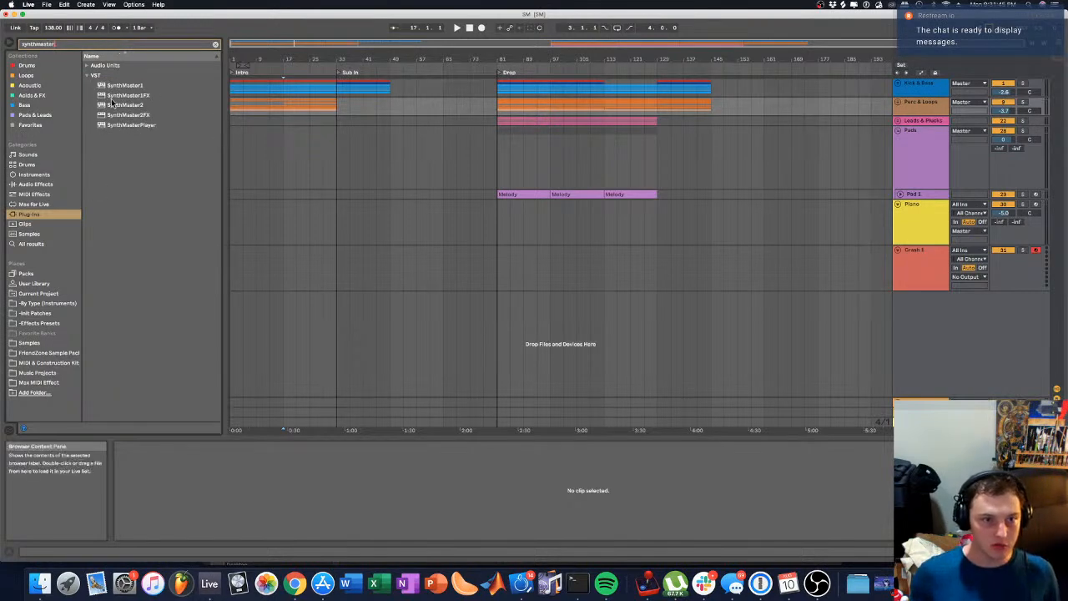
left_click(117, 105)
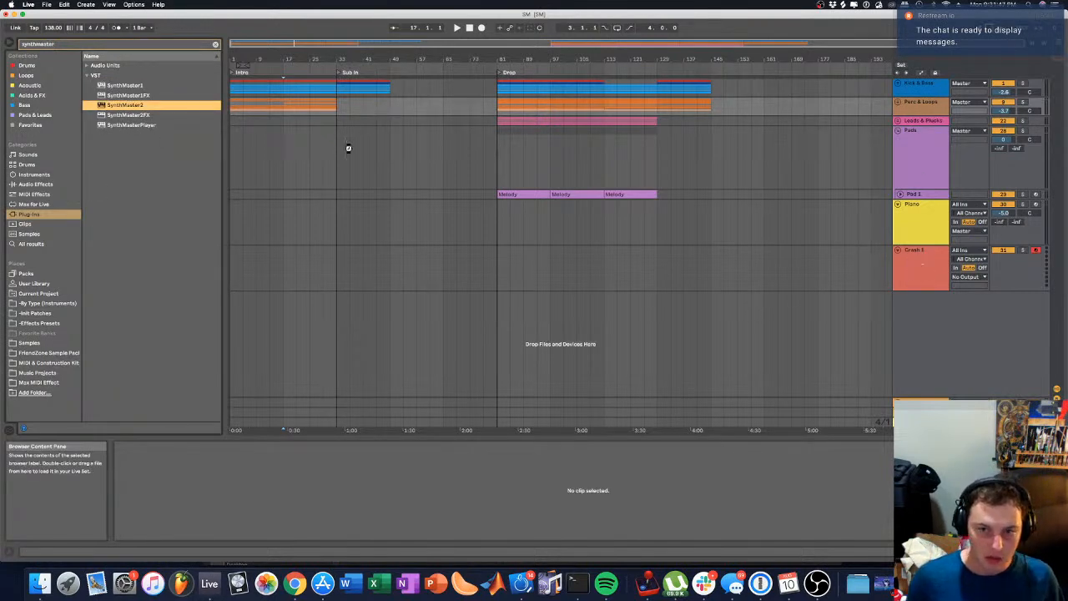
left_click_drag(336, 218, 348, 260)
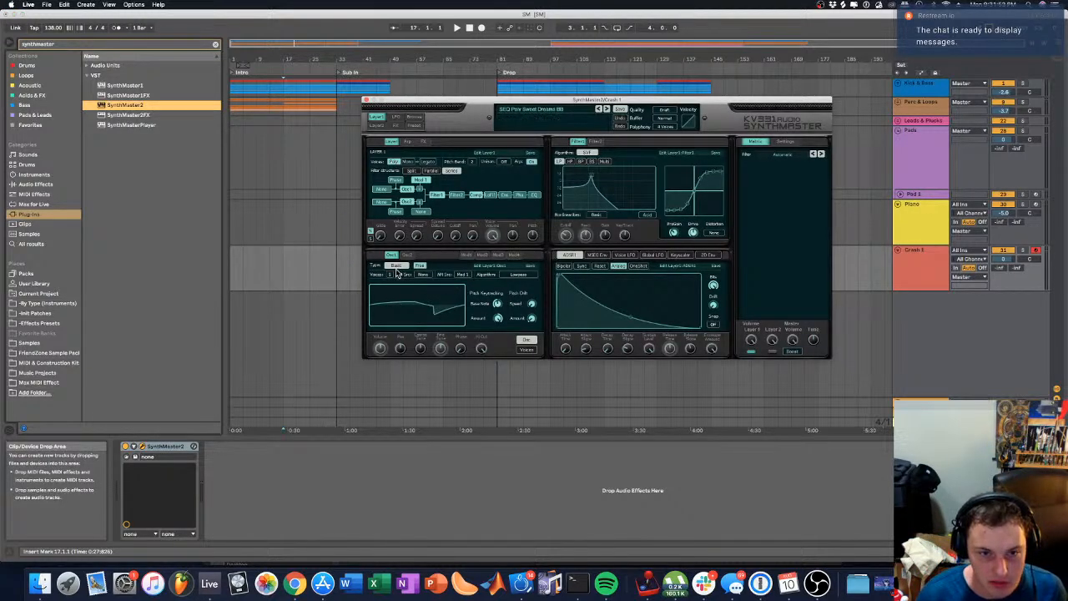
Step: Try a different waveform for Oscillator 1 of Layer 1 in the default SynthMaster preset
left_click(385, 301)
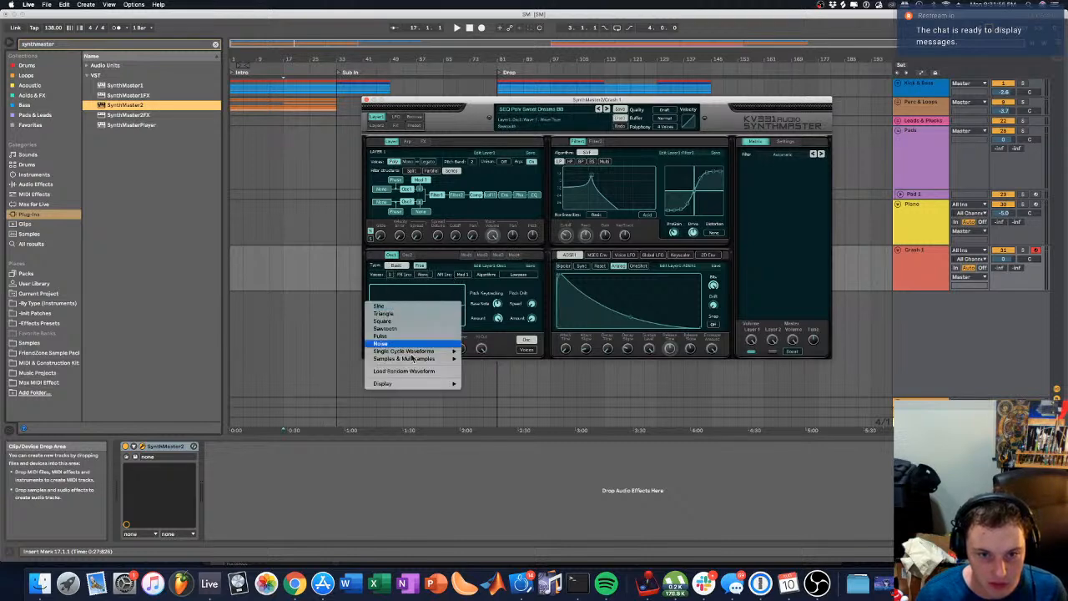
mouse_move(410, 359)
mouse_move(509, 418)
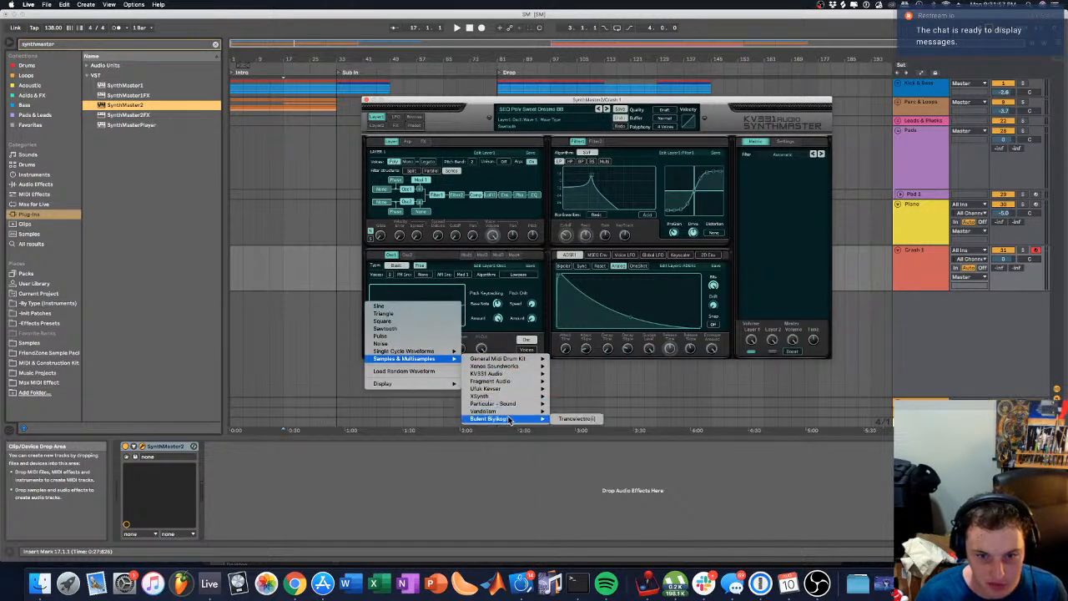
left_click(565, 419)
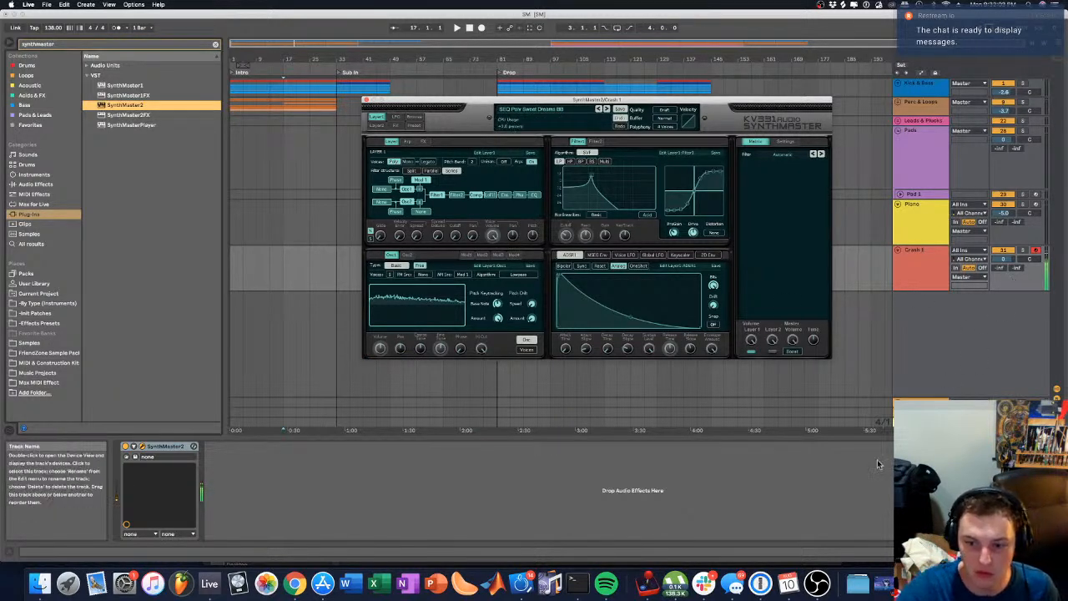
Step: Start a new SynthMaster 2 preset and load a waveform from Samples & Multisamples into Oscillator 1 of Layer 1
left_click(563, 111)
left_click(546, 109)
left_click(409, 293)
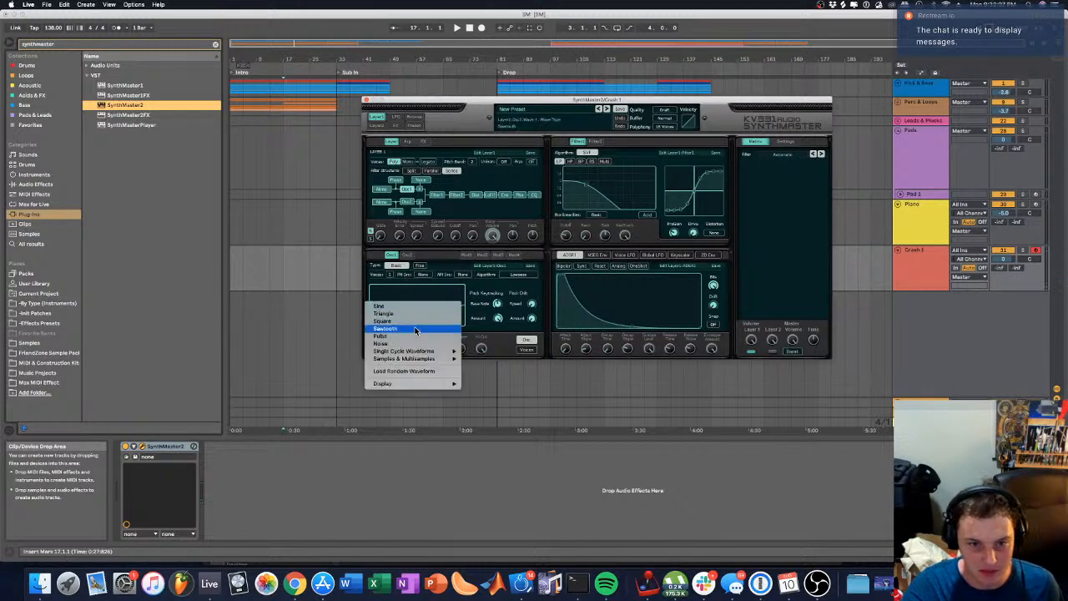
mouse_move(430, 359)
mouse_move(499, 419)
left_click(583, 417)
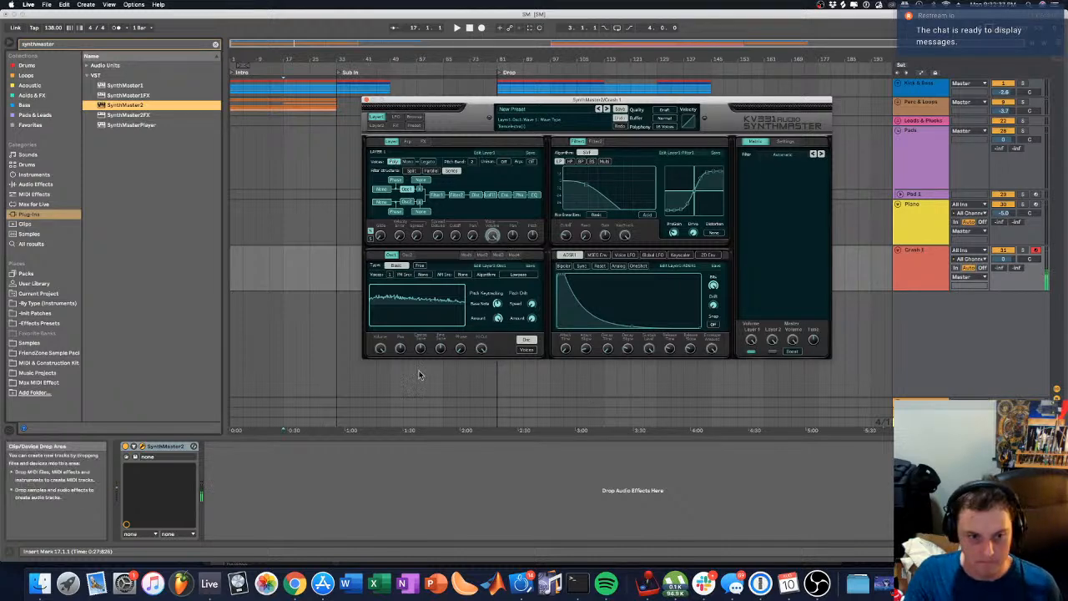
Step: Create a four-bar MIDI clip at the start of Crash 1, draw an E4 note from its beginning and extend it to three bars
double_click(234, 263)
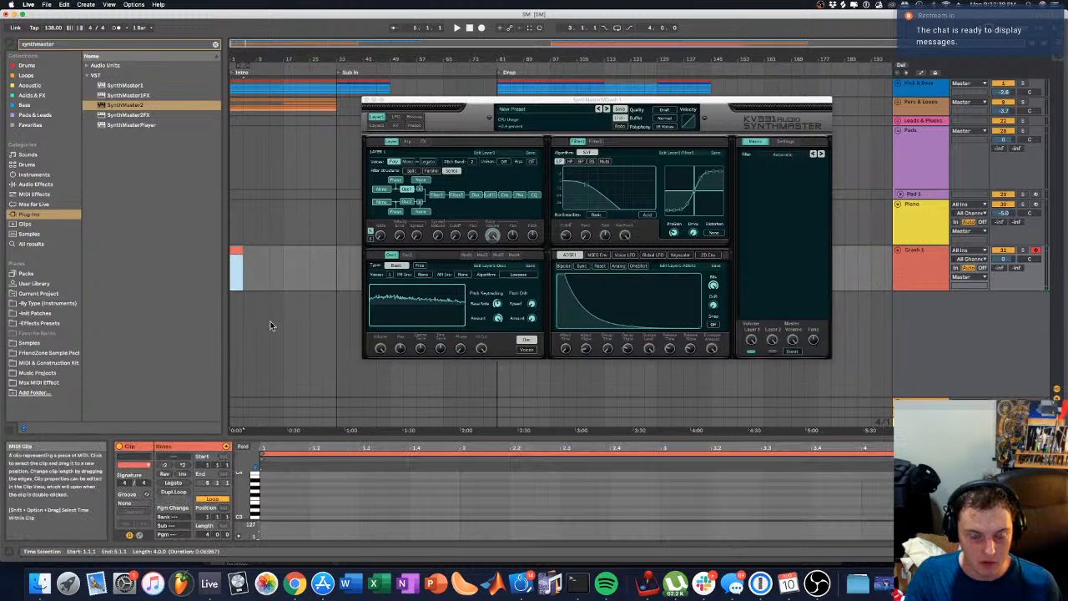
left_click(242, 448)
left_click(243, 449)
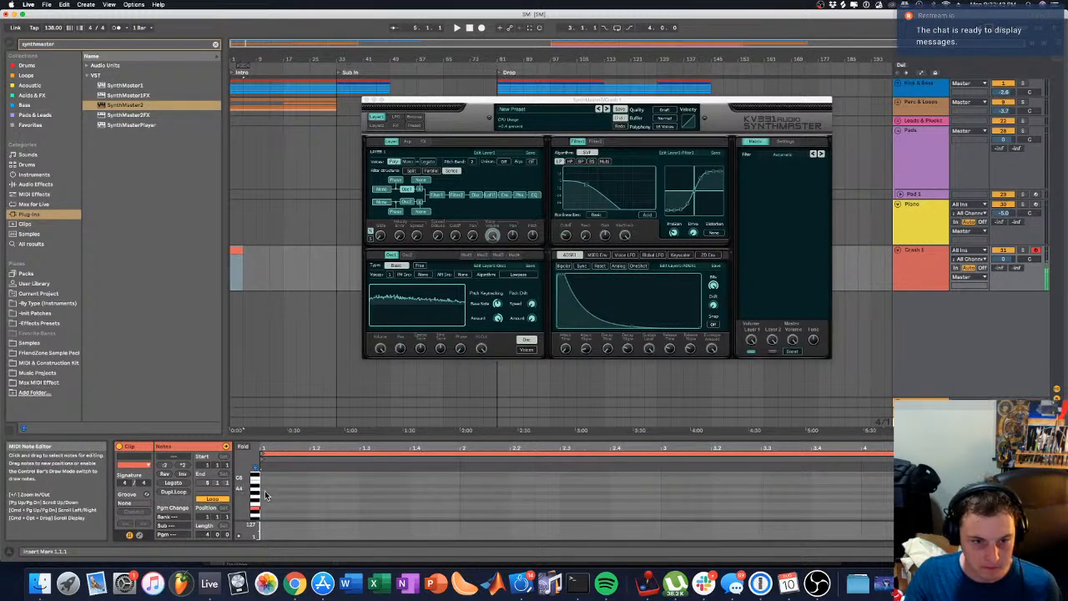
left_click_drag(265, 513, 462, 510)
key("space")
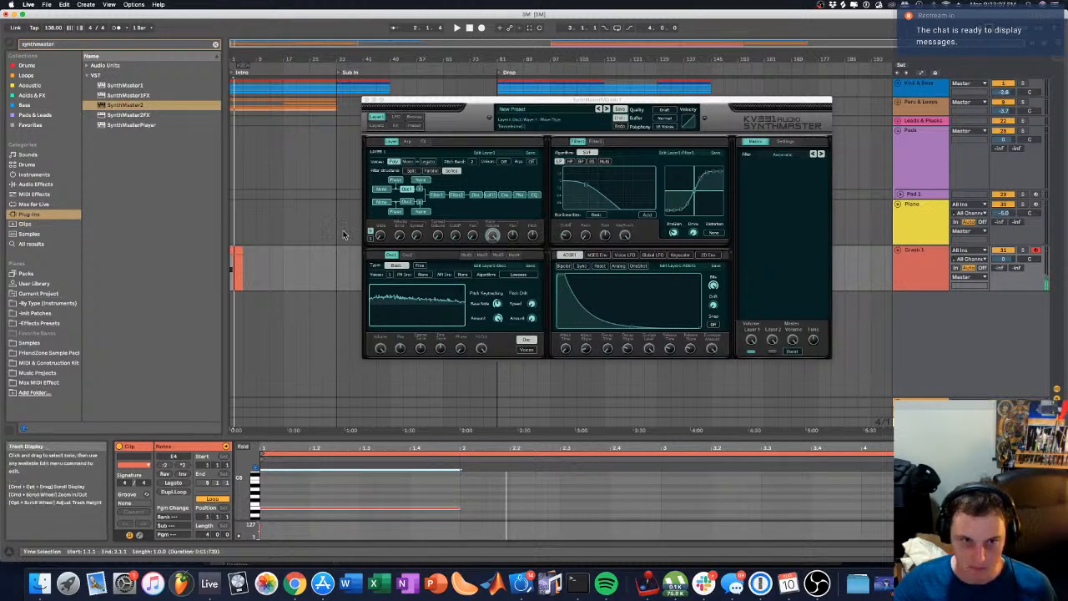
left_click(365, 100)
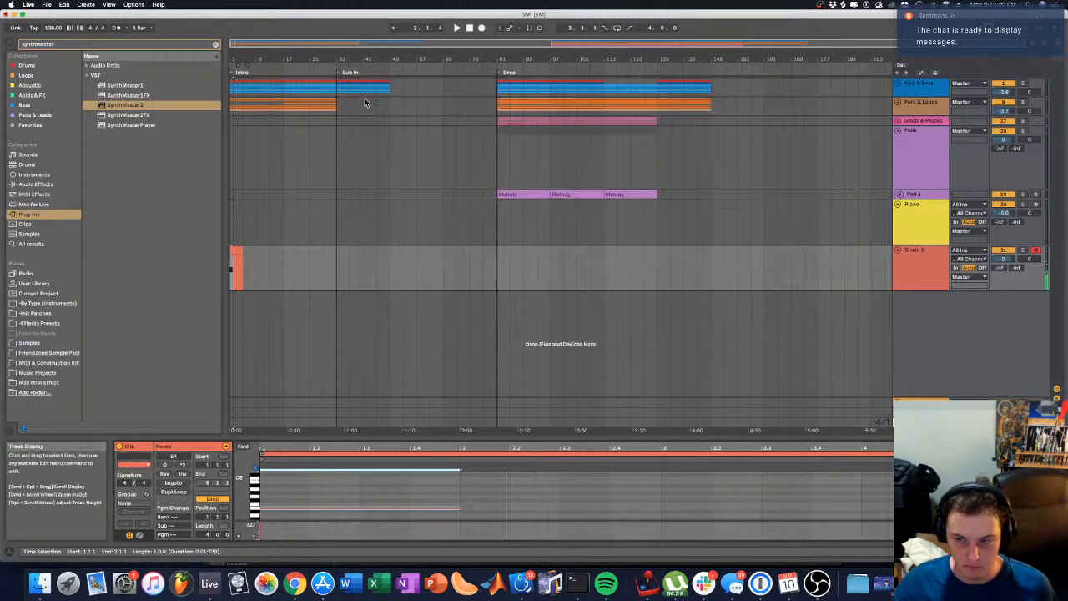
left_click_drag(458, 506, 858, 486)
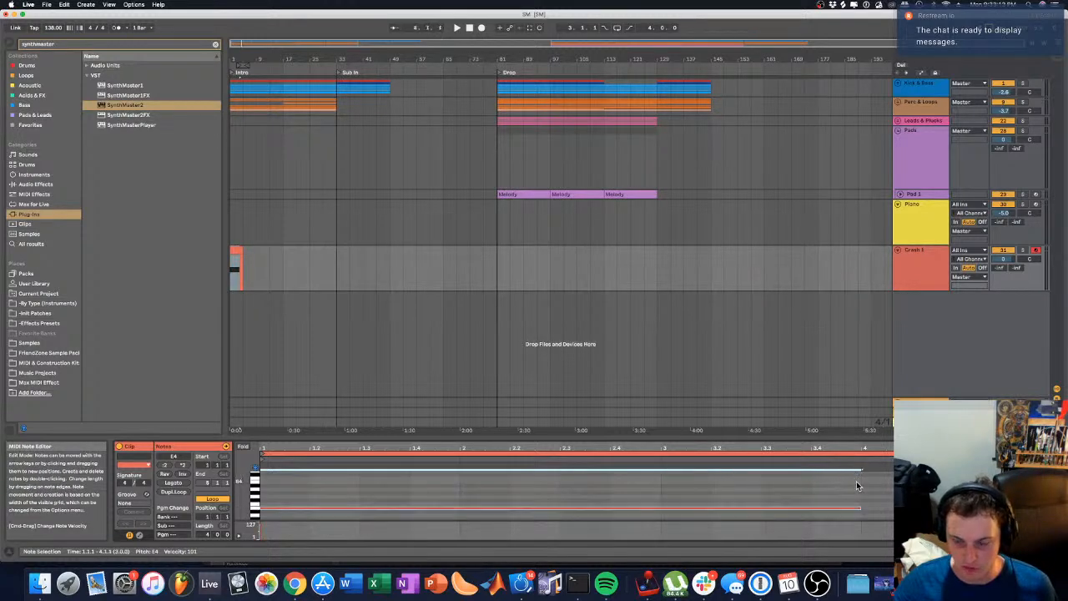
Step: Duplicate the Crash 1 track together with its clip and instrument
left_click(306, 294)
right_click(919, 267)
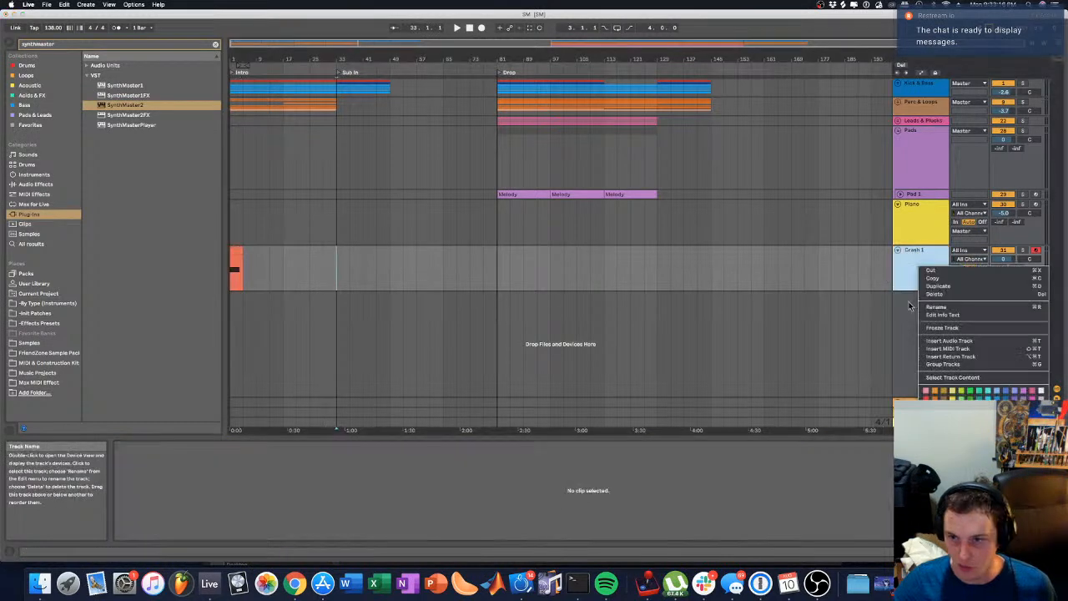
key("Return")
Step: Raise the note in the duplicated track's clip to G5 and move that clip to bar 25
left_click(234, 294)
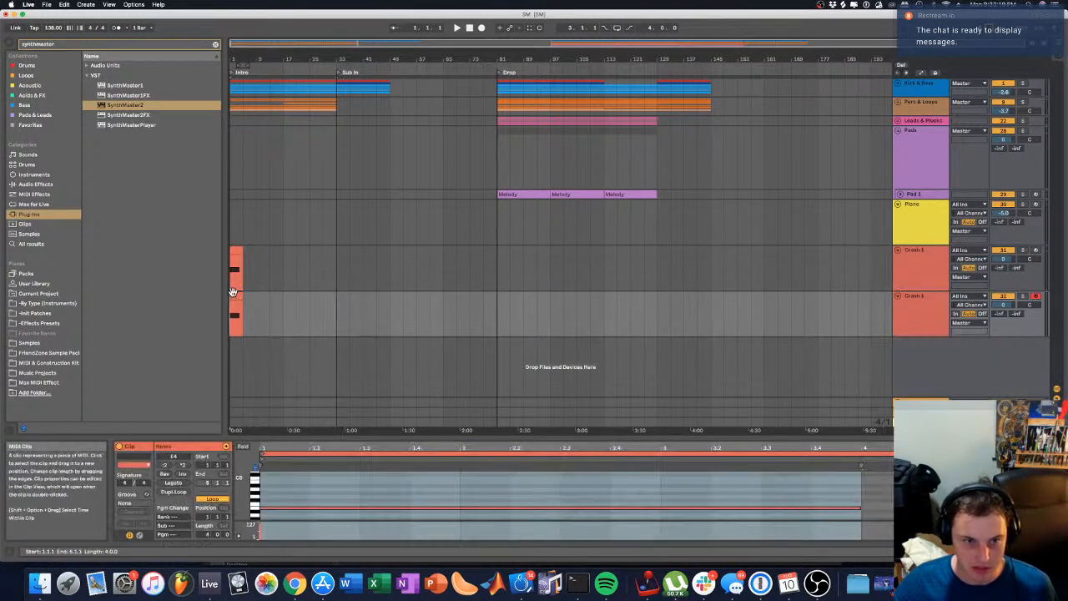
left_click(272, 509)
mouse_move(272, 511)
left_mouse_down()
mouse_move(274, 477)
mouse_move(269, 489)
left_mouse_up()
left_click(310, 221)
left_click_drag(244, 295, 318, 290)
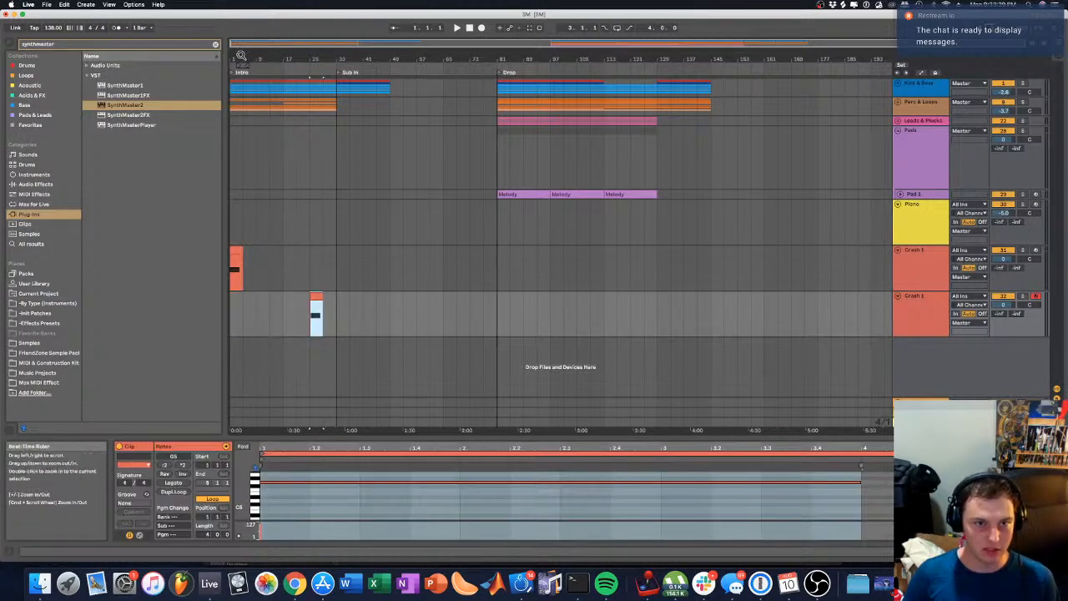
Step: Play the arrangement from the start and lower the original Crash 1 track's volume to about -5.5 dB
left_click(231, 141)
key("space")
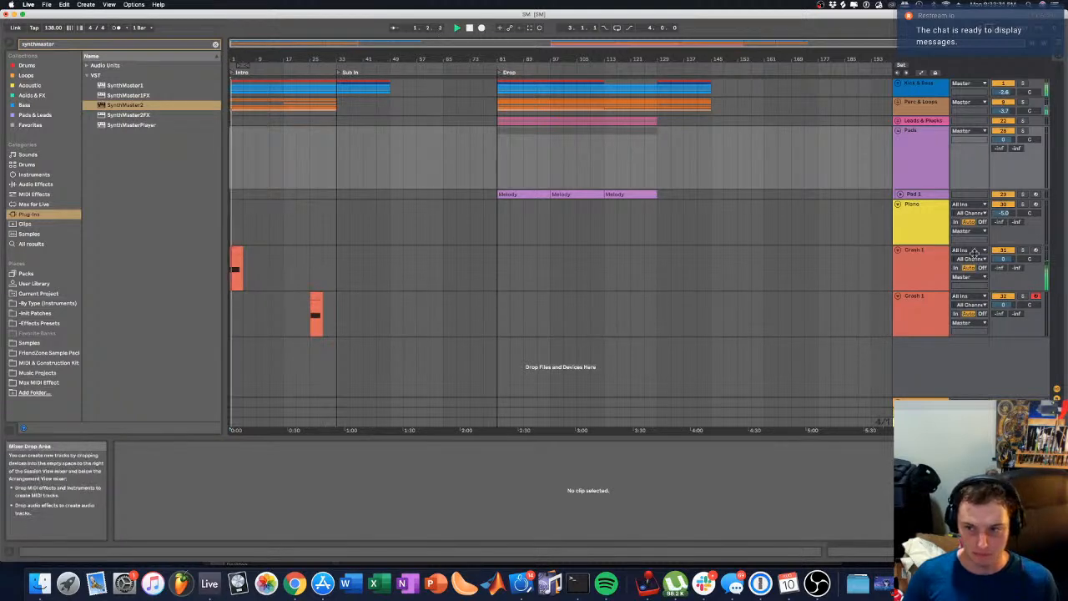
left_click_drag(1004, 258, 1004, 266)
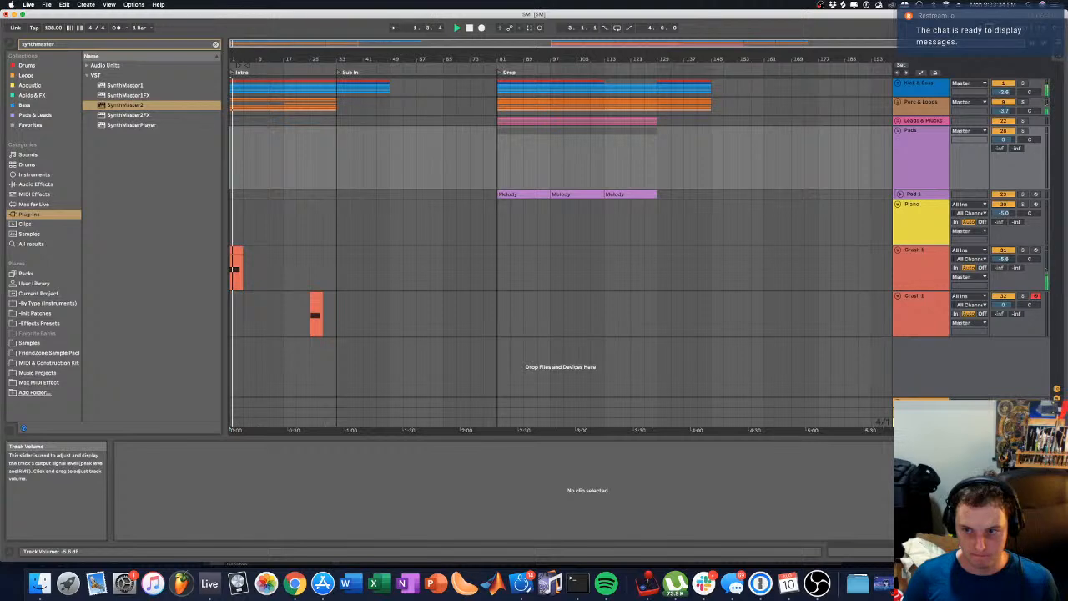
Step: Extend the E4 note in the first Crash 1 clip to fill all four bars and audition it
left_click(236, 268)
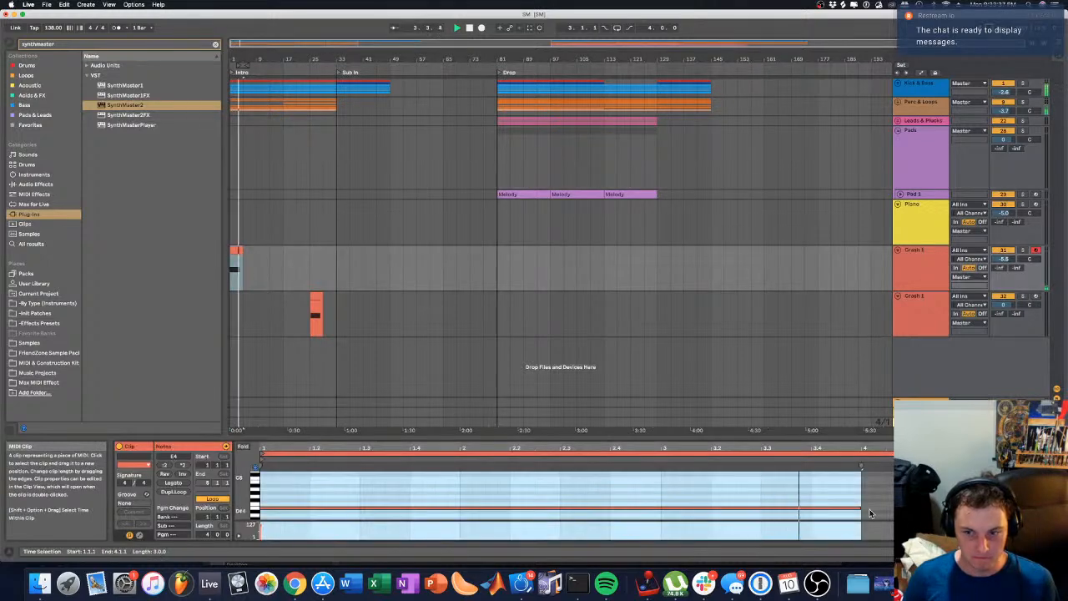
key("space")
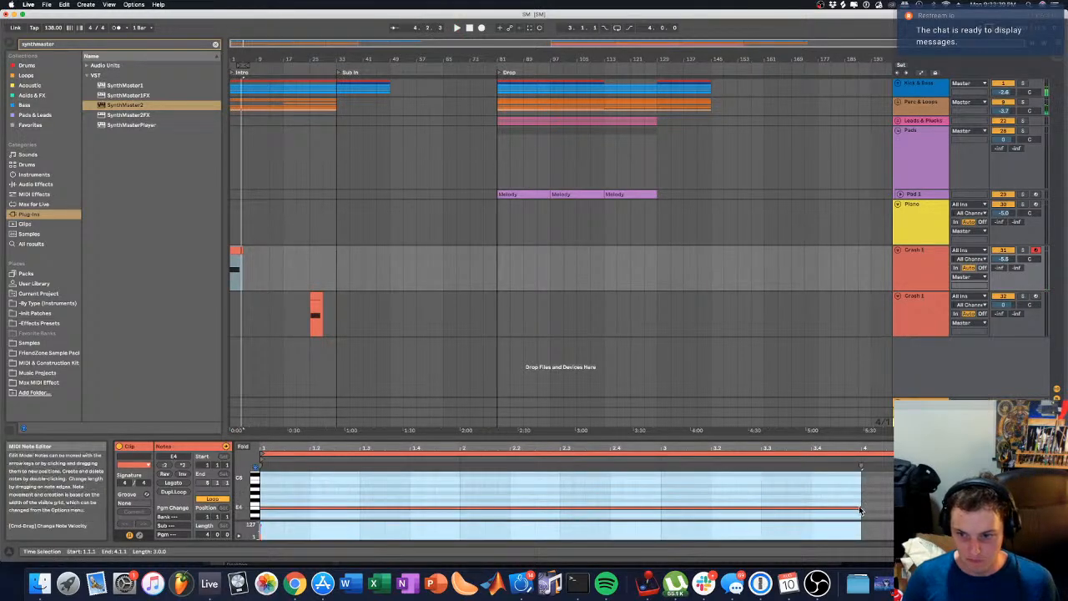
left_click_drag(860, 508, 960, 508)
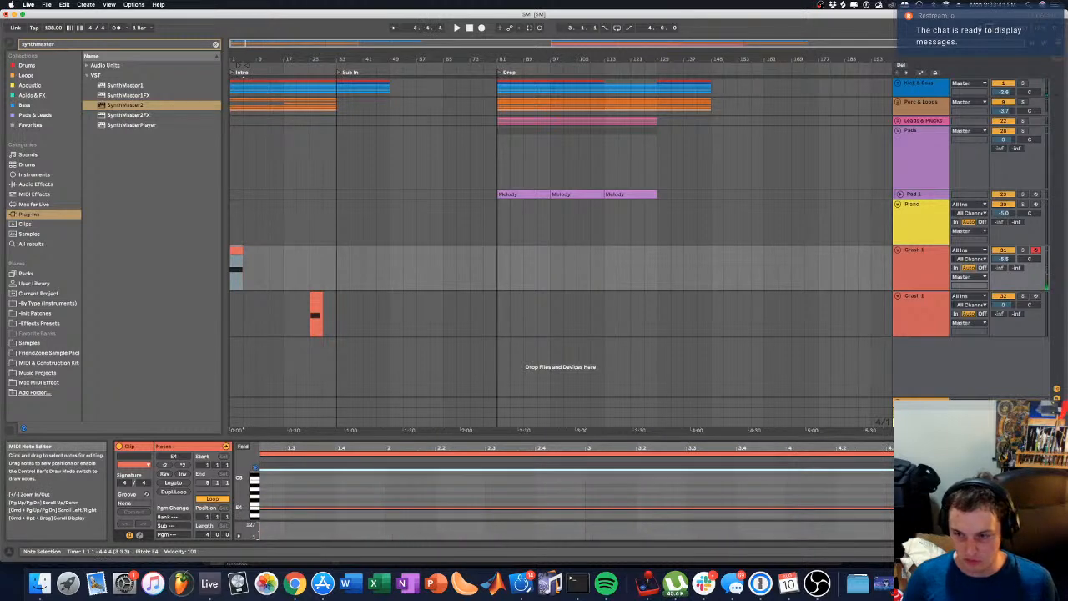
left_click_drag(718, 448, 748, 439)
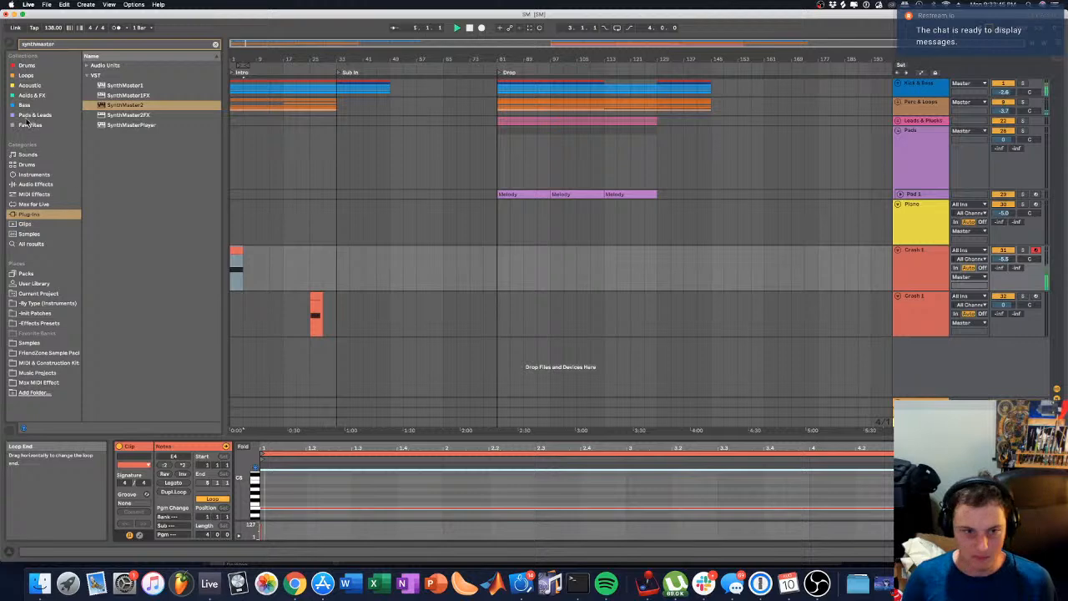
key("space")
Step: Play back the latter part of the first Crash 1 clip and check how the crash sounds around its end
left_click(236, 229)
left_click_drag(238, 63, 277, 235)
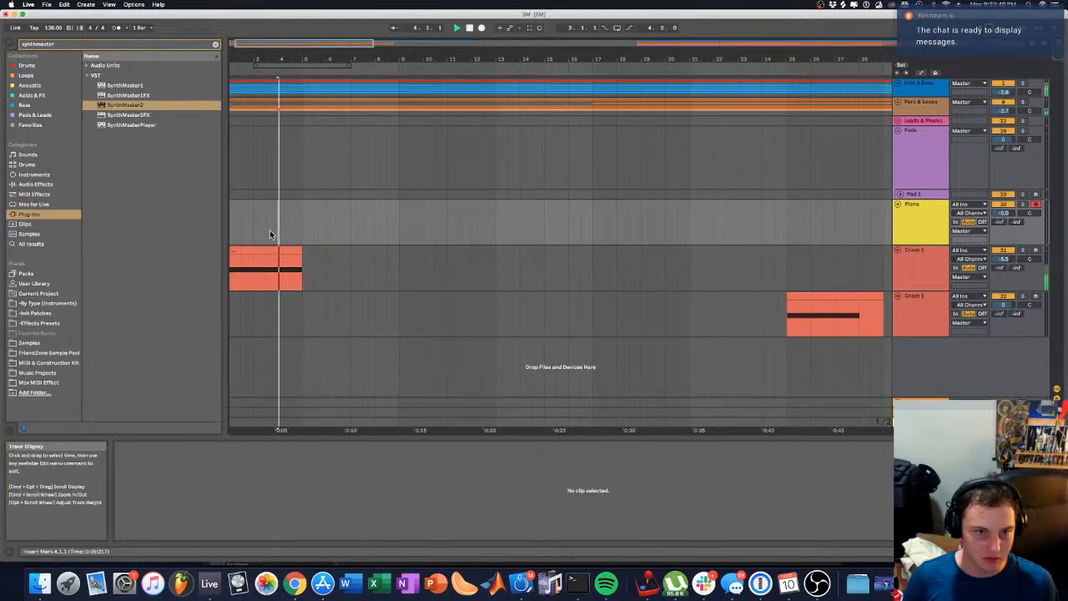
key("space")
left_click_drag(271, 60, 272, 29)
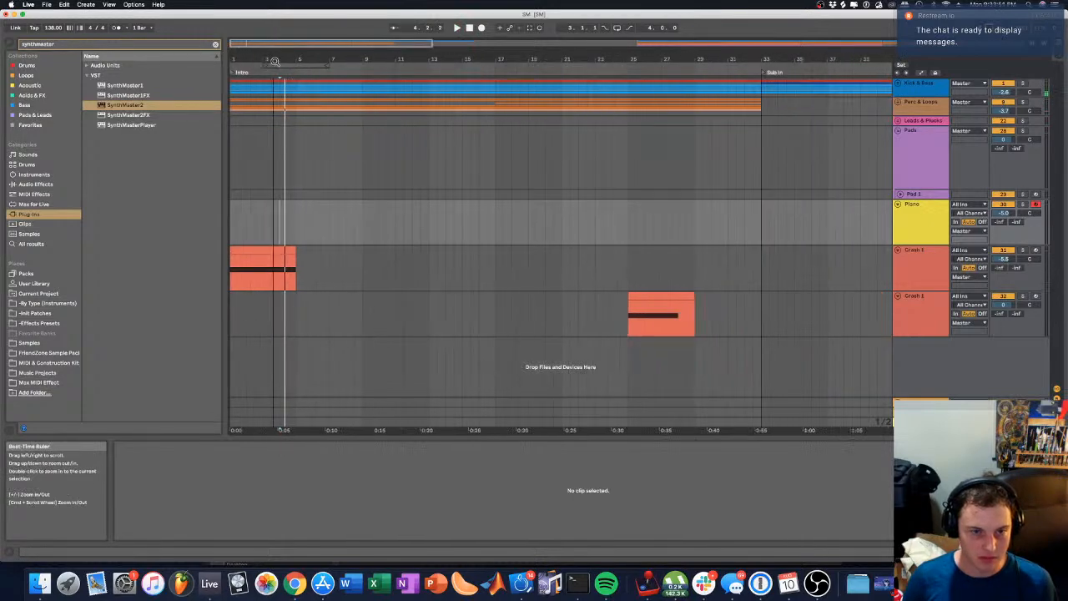
left_click(277, 250)
left_click(325, 208)
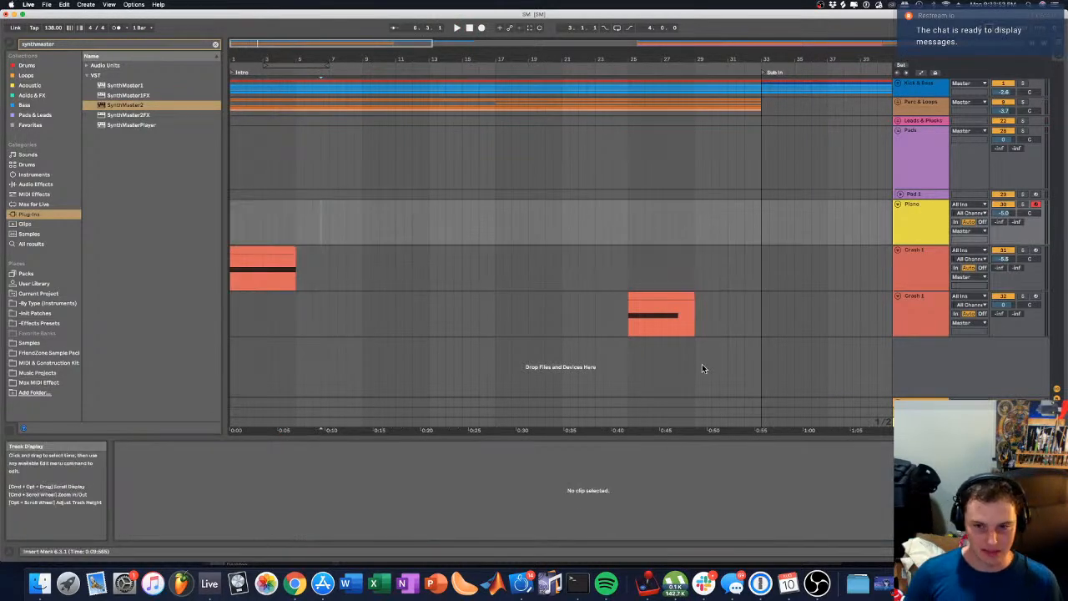
Step: Shorten the E4 note in the first Crash 1 clip to three sixteenths
left_click(255, 254)
left_click(543, 515)
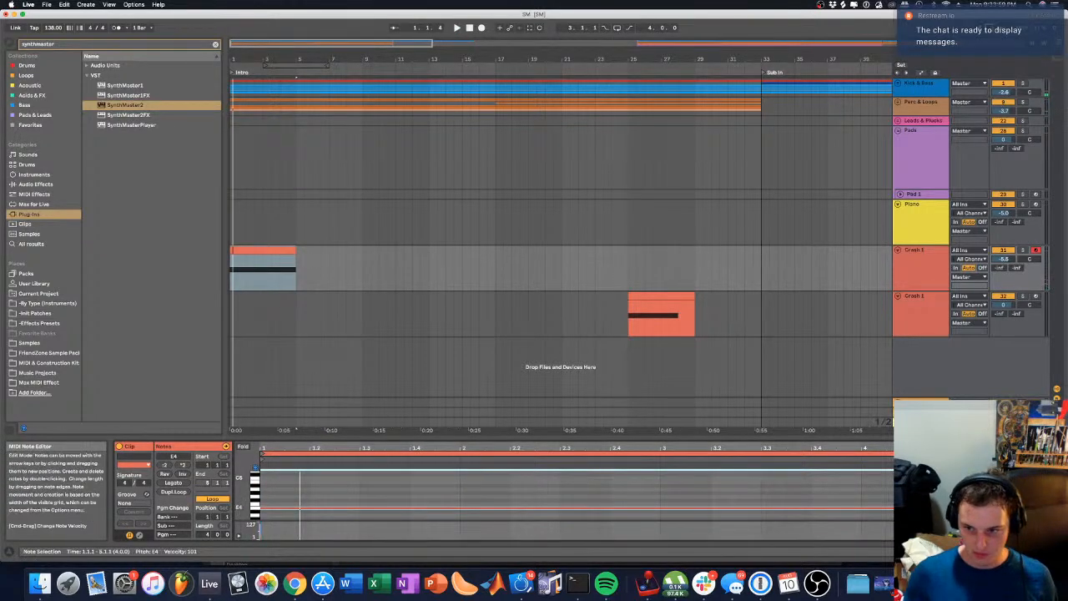
left_click_drag(1060, 508, 298, 508)
Step: Reopen SynthMaster 2 on the original Crash 1 track and listen to the crash with the shortened note
left_click(926, 250)
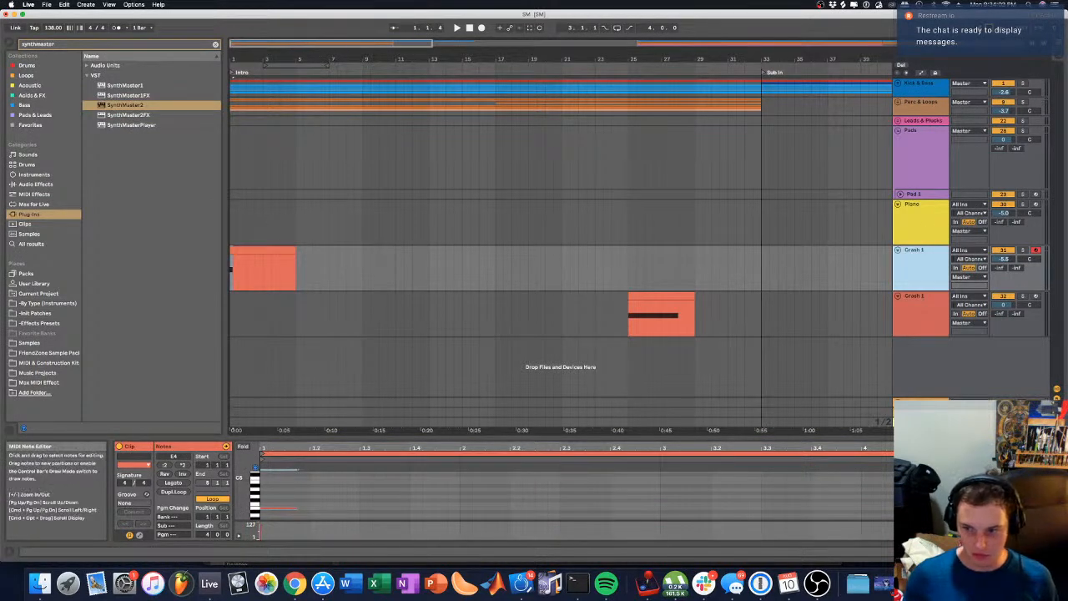
left_click(1002, 552)
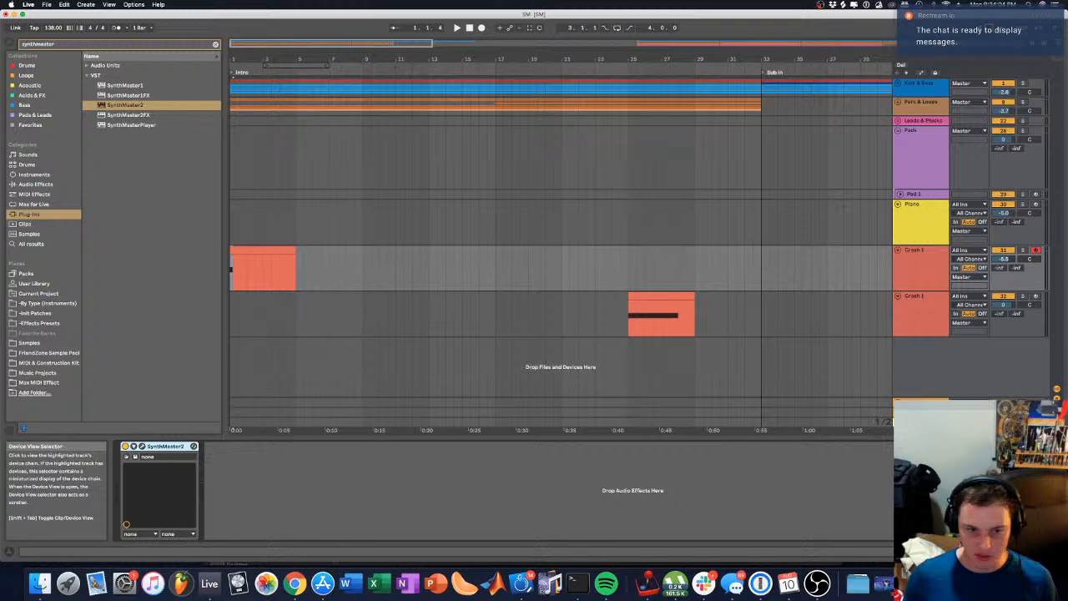
left_click(142, 447)
left_click(650, 101)
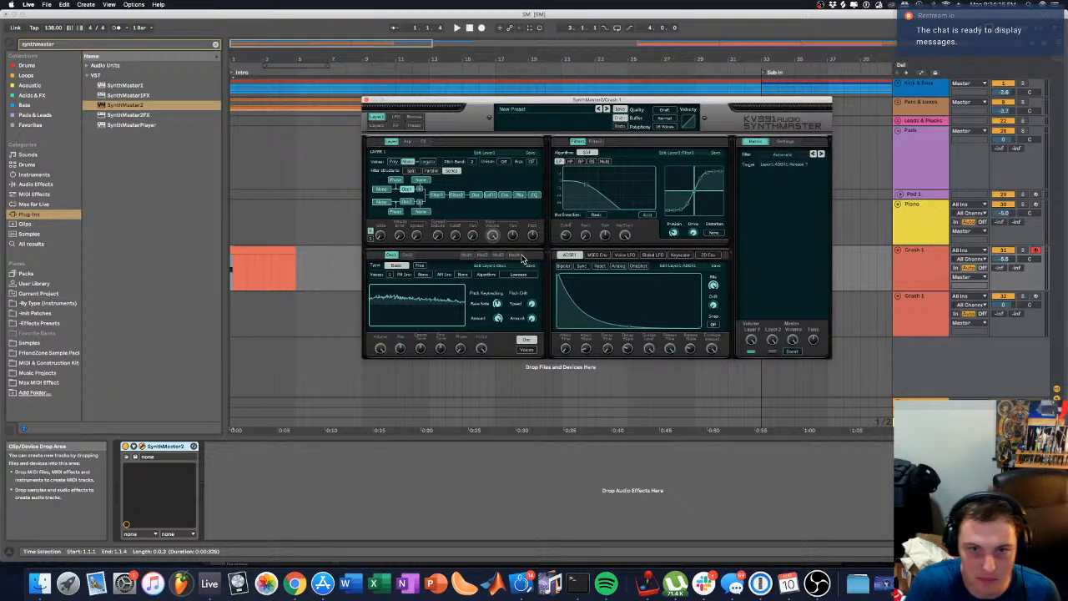
key("space")
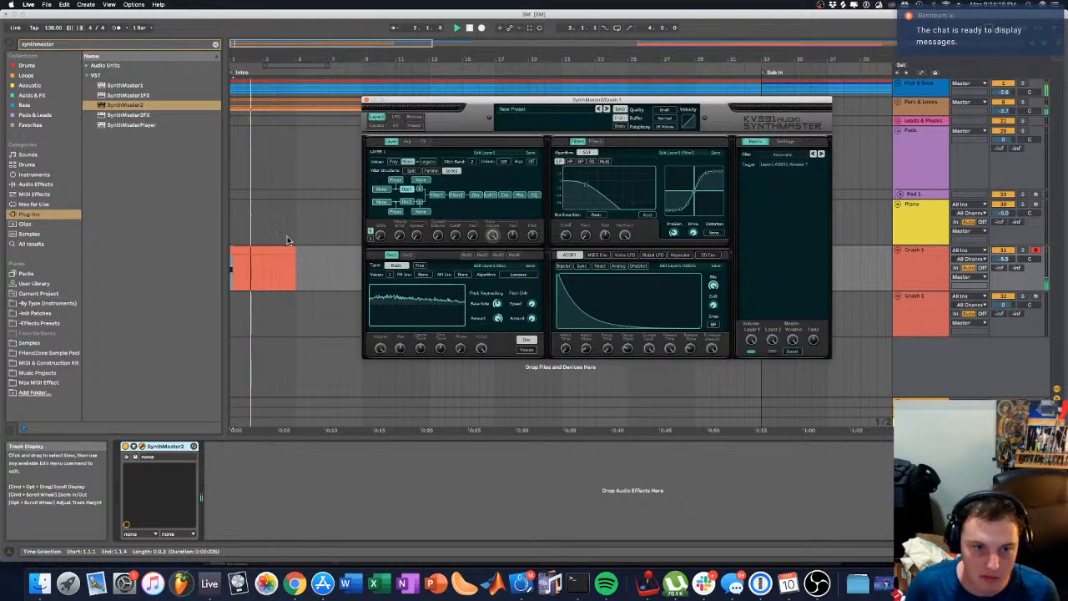
left_click(286, 239)
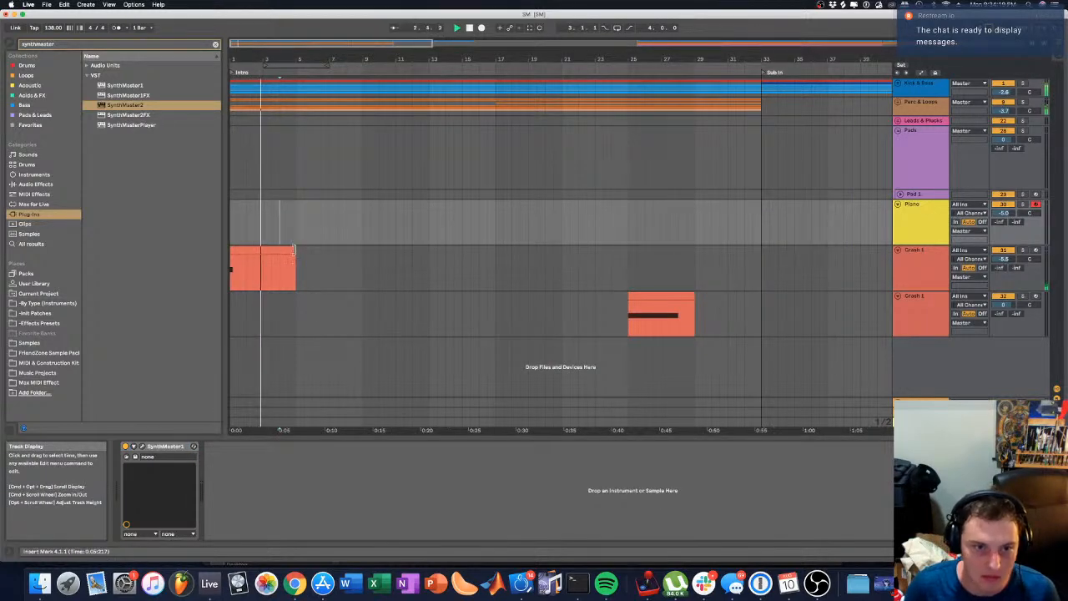
Step: Copy the first Crash 1 clip to bars 9, 17 and 25 on the same track and play from bar 9
left_click(290, 252)
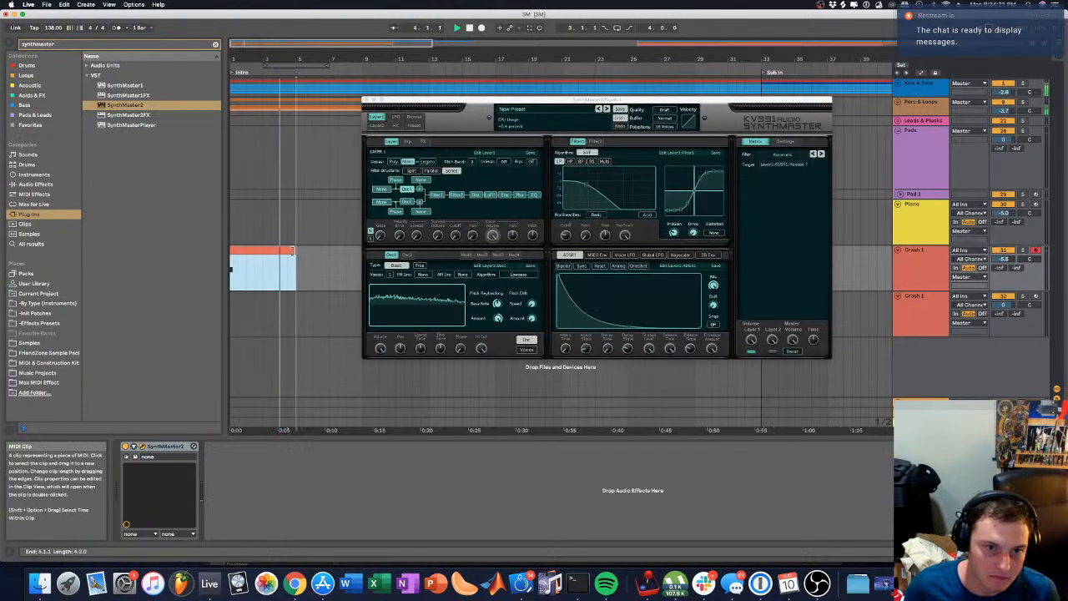
left_click(286, 215)
left_click_drag(258, 250, 393, 262)
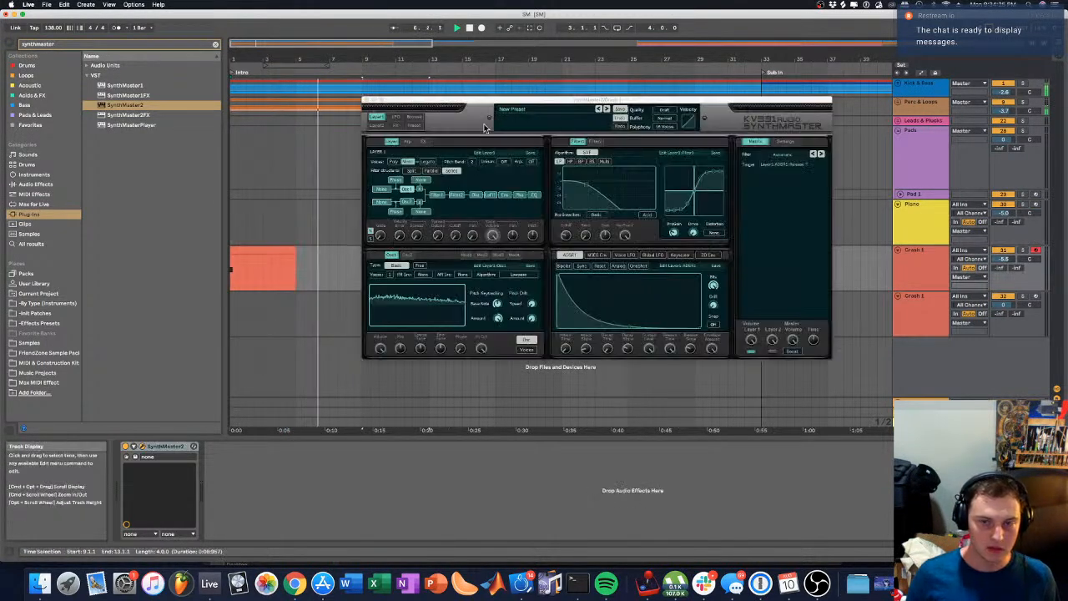
left_click(367, 98)
mouse_move(376, 248)
left_mouse_down()
mouse_move(692, 255)
mouse_move(653, 254)
left_mouse_up()
left_click(364, 203)
key("space")
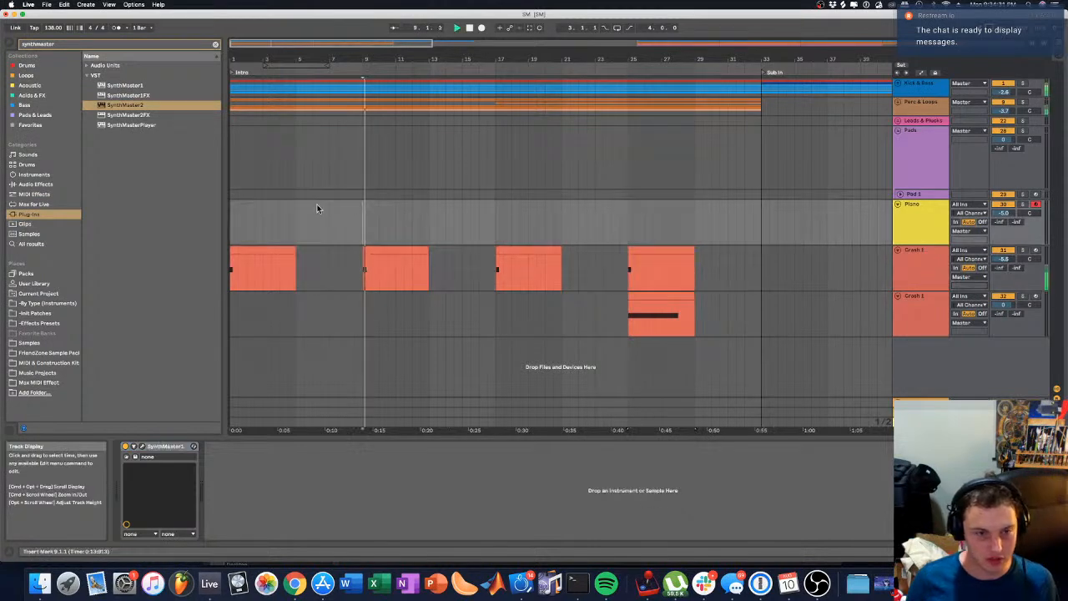
Step: Search the plug-ins for arts and load ArtsAcousticReverb after SynthMaster2 on the original Crash 1 track
left_click(488, 263)
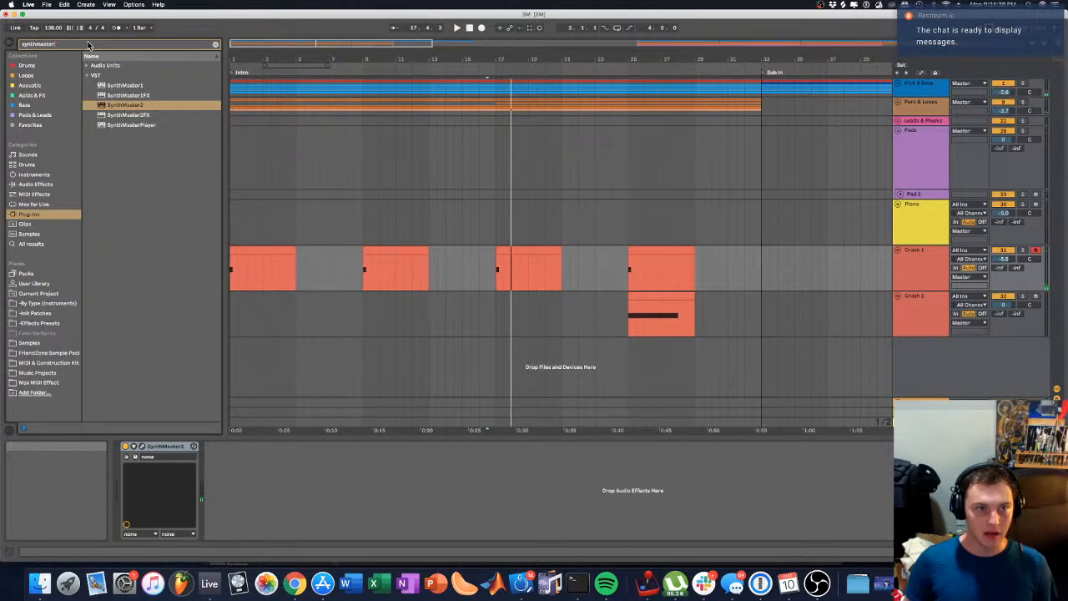
type("arts")
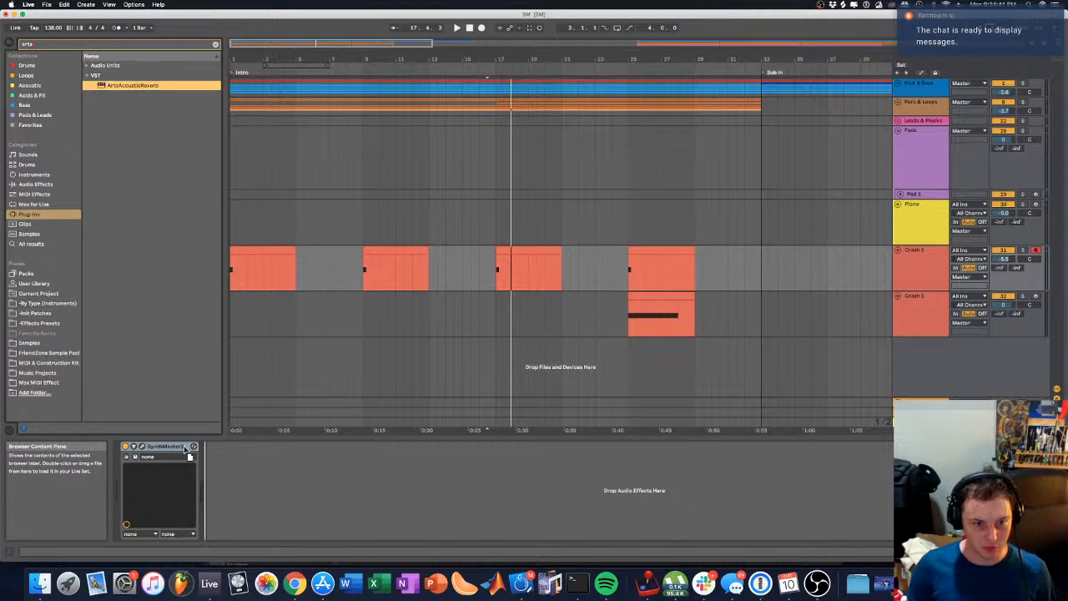
key("Return")
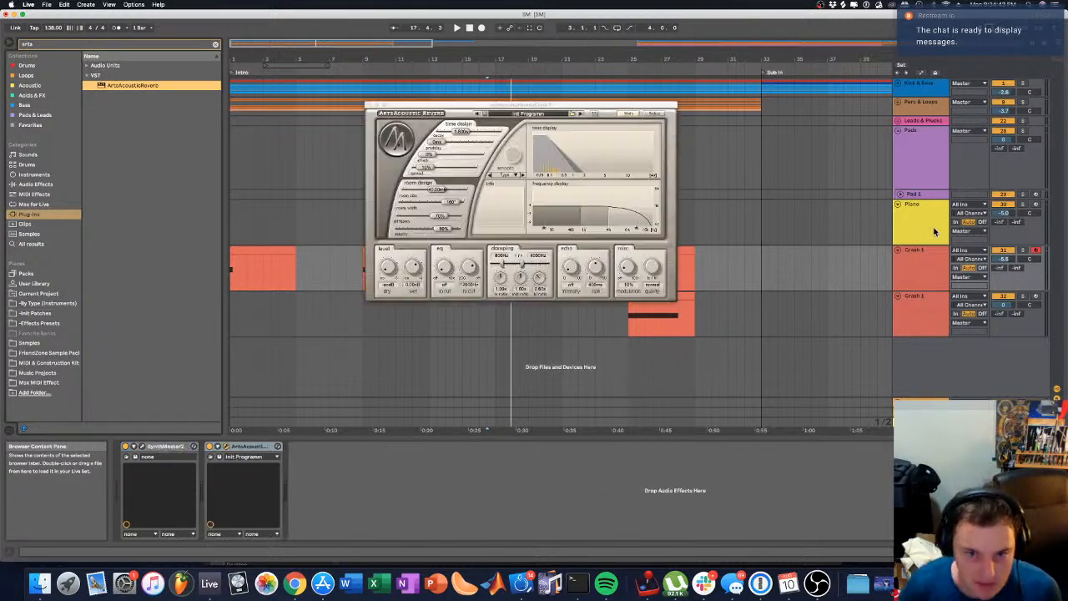
left_click_drag(463, 106, 417, 276)
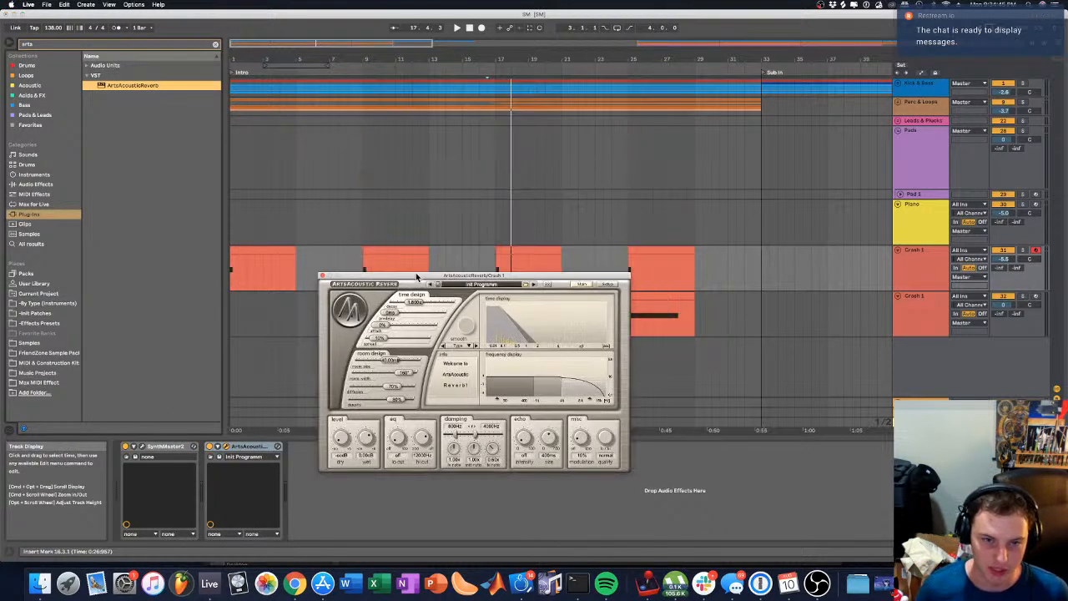
Step: Set the reverb's dry level to about 0.17 dB, lengthen its decay time and audition the crash
left_click_drag(341, 438, 359, 382)
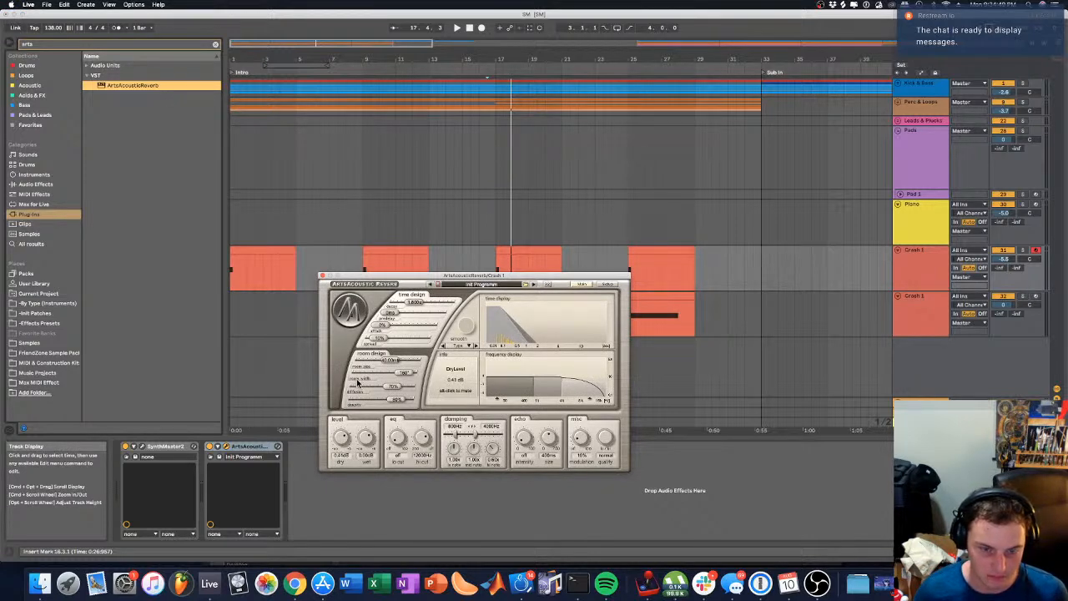
right_click(350, 435)
left_click_drag(347, 440, 363, 458)
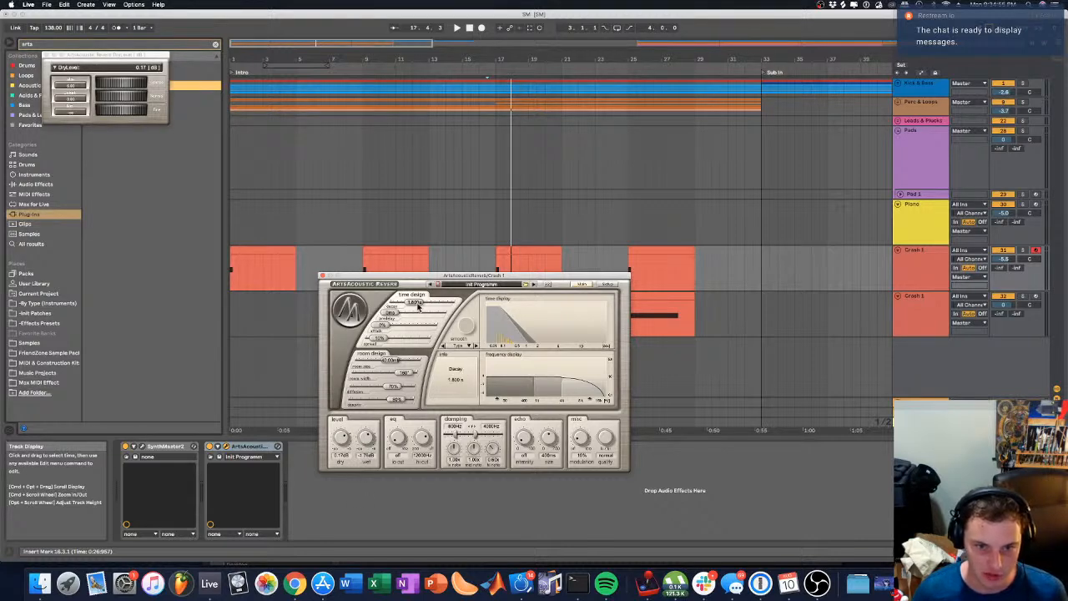
mouse_move(423, 303)
left_mouse_down()
mouse_move(430, 307)
mouse_move(416, 303)
left_mouse_up()
key("space")
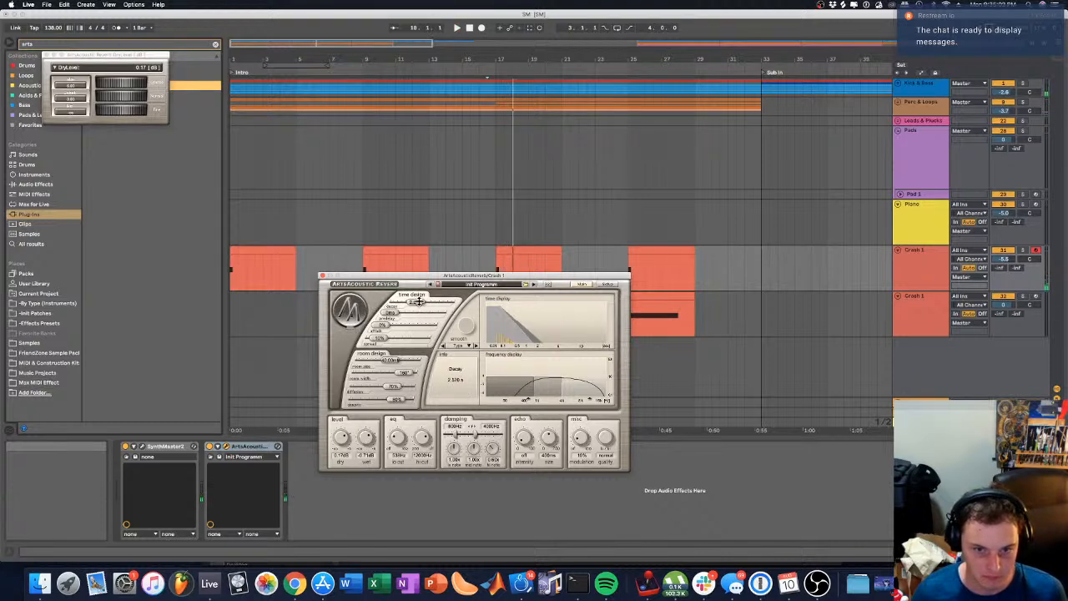
Step: Solo the original Crash 1 track and compare its crash with ArtsAcousticReverb bypassed and enabled
key("space")
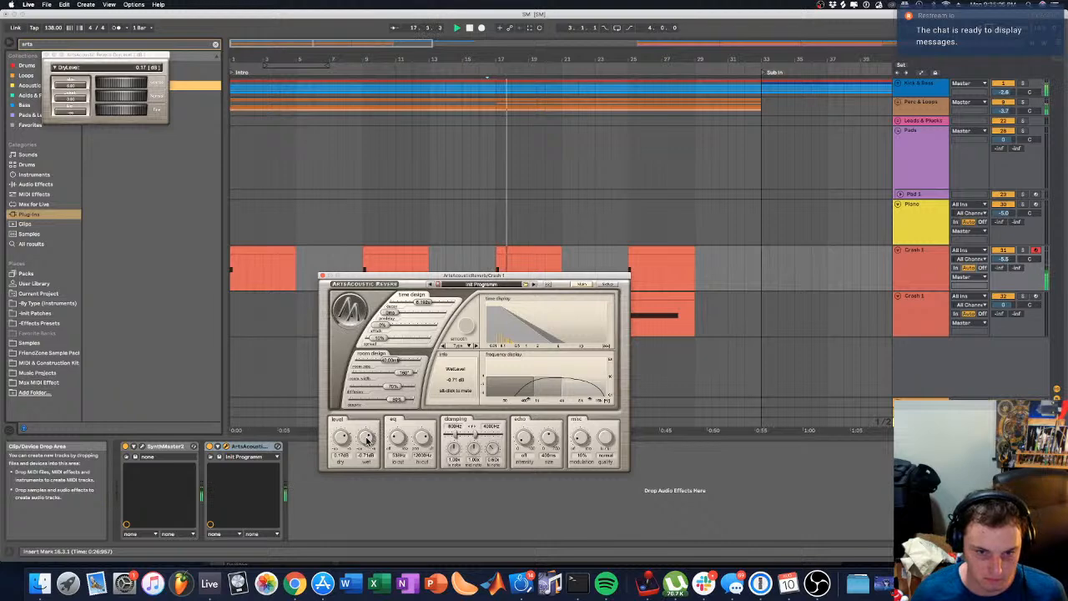
left_click(1023, 250)
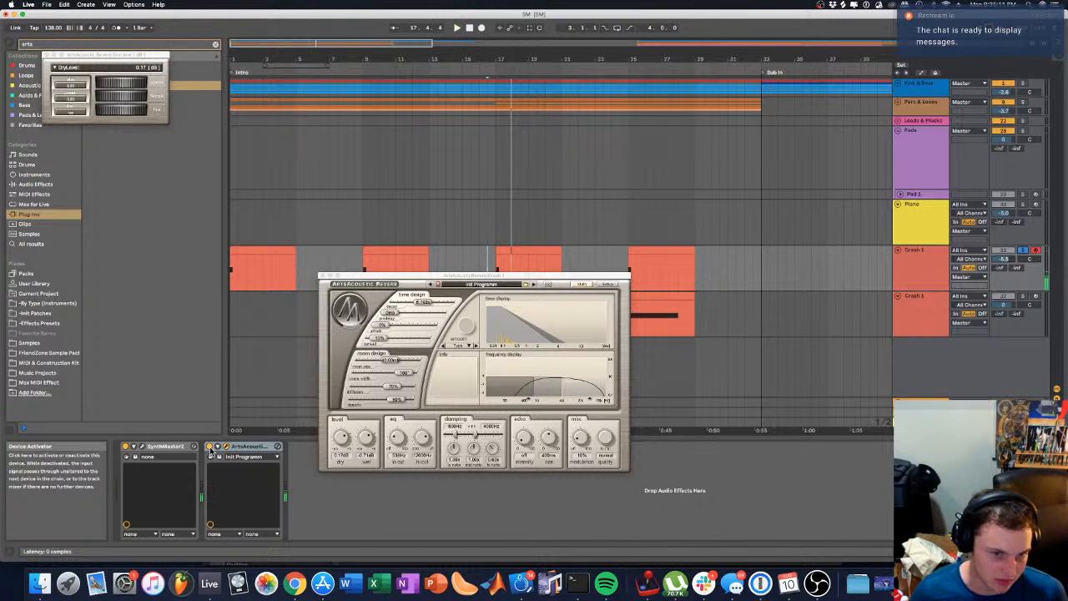
key("space")
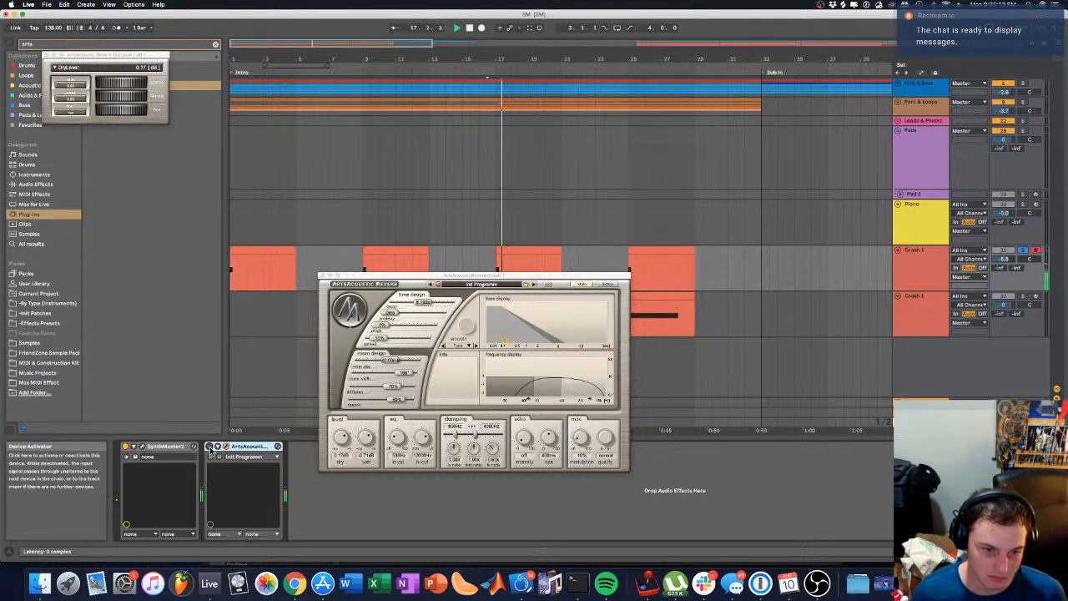
left_click(210, 446)
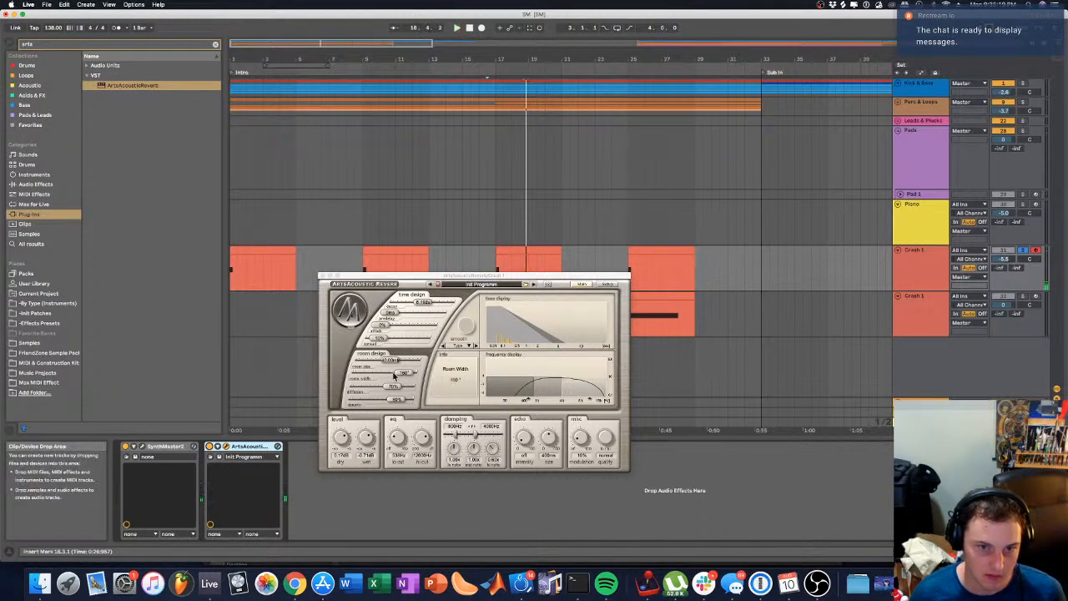
Step: Adjust the reverb's room size, set its high cut to about 11 kHz and modulation to about 20%, and audition the crash
left_click_drag(396, 361, 398, 361)
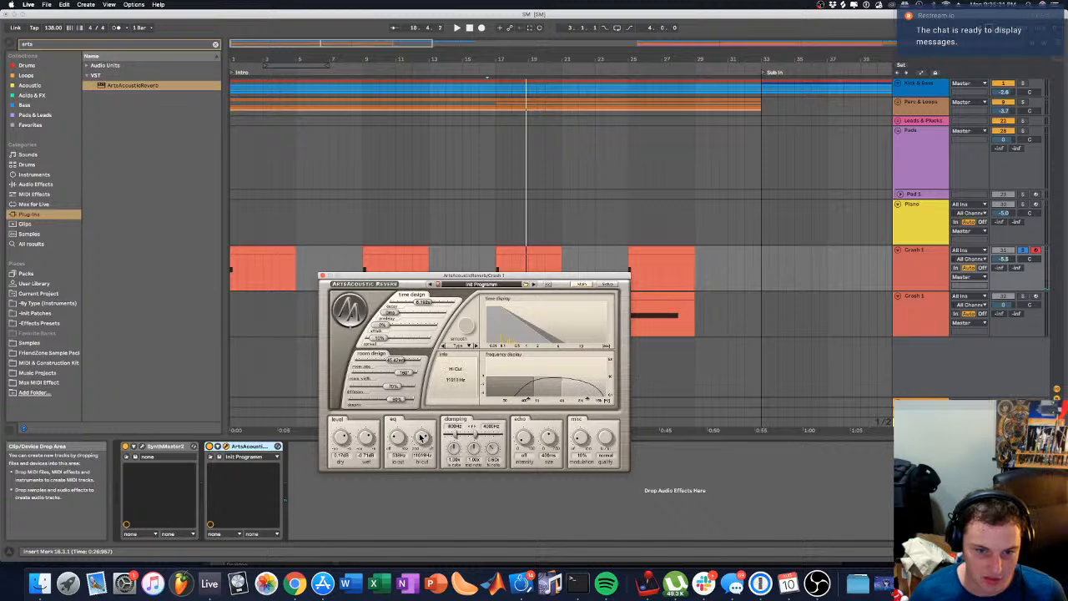
key("space")
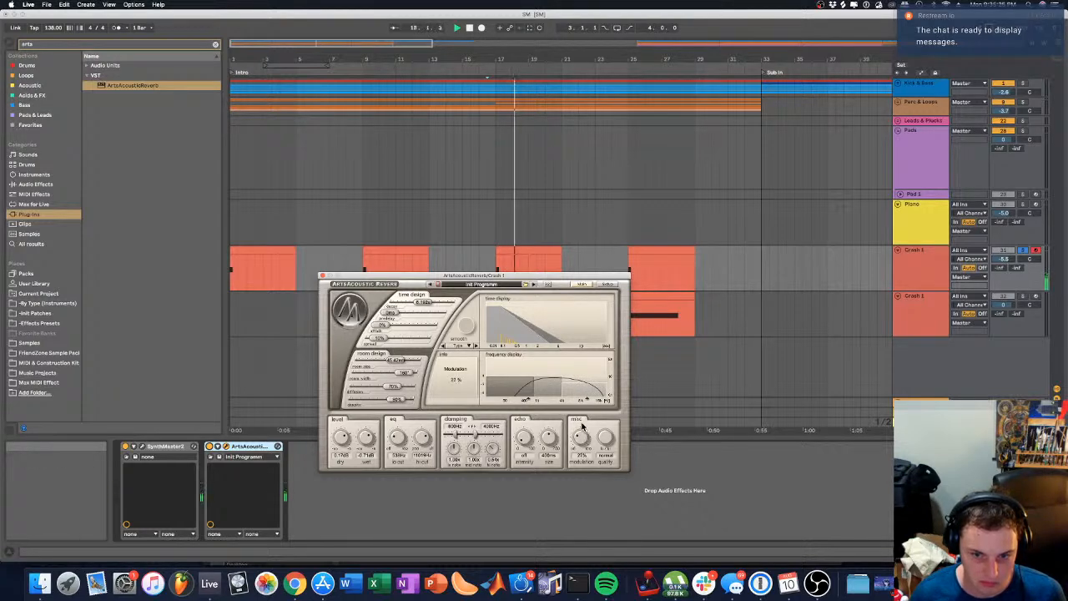
left_click_drag(583, 423, 583, 421)
key("space")
key("space")
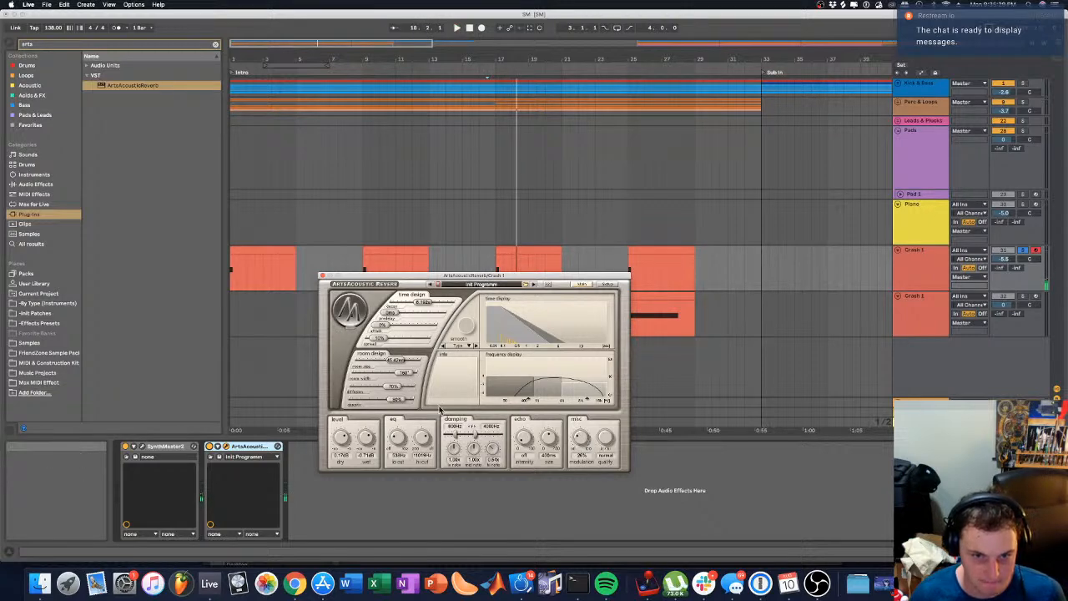
Step: Enlarge the reverb's room size and raise diffusion to 100%, audition the crash, and close the reverb window
key("space")
left_click_drag(408, 364, 417, 386)
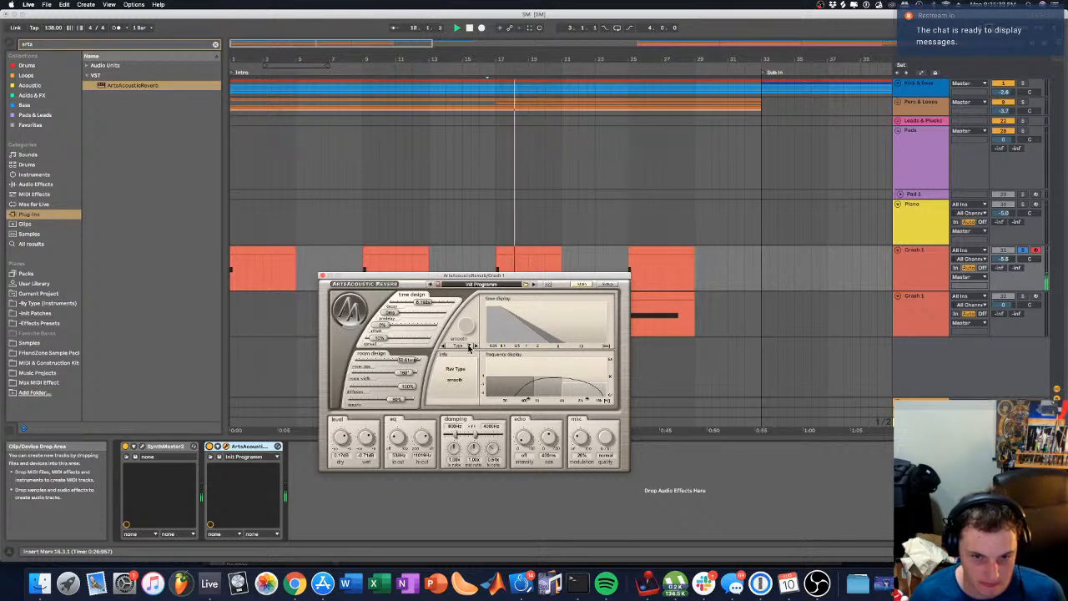
key("space")
key("space")
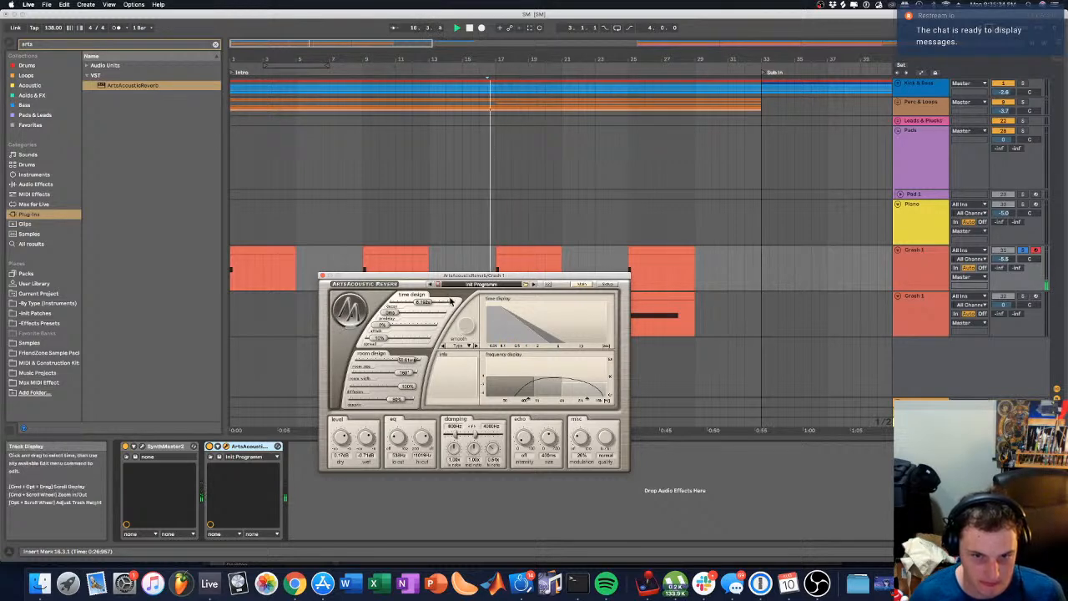
left_click(322, 276)
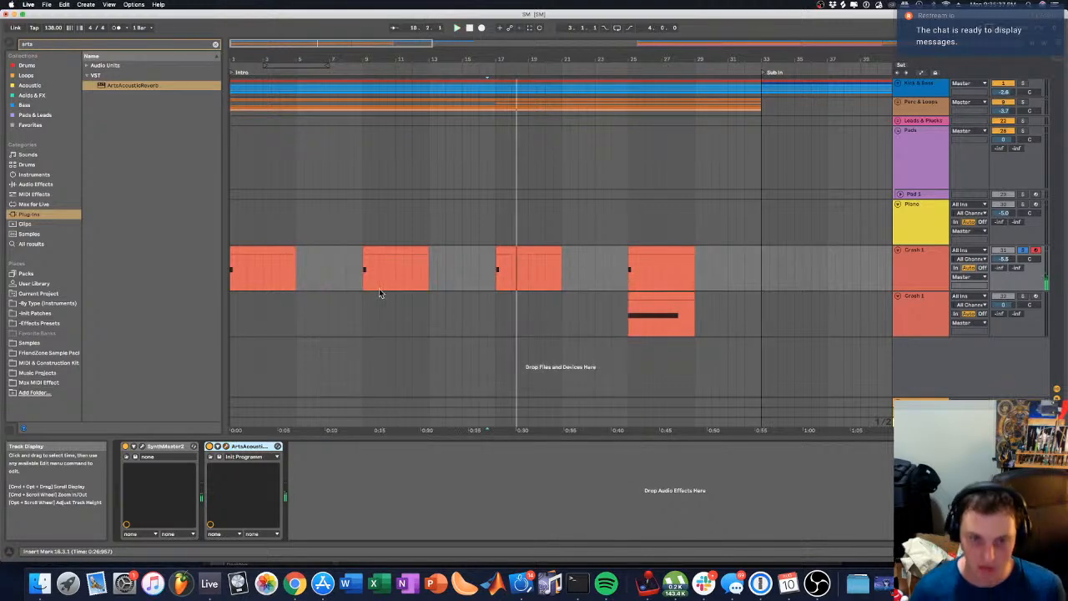
Step: Move the clip on the second Crash 1 track from bar 25 to bar 10
left_click(330, 301)
key("super+v")
left_click_drag(350, 296, 365, 297)
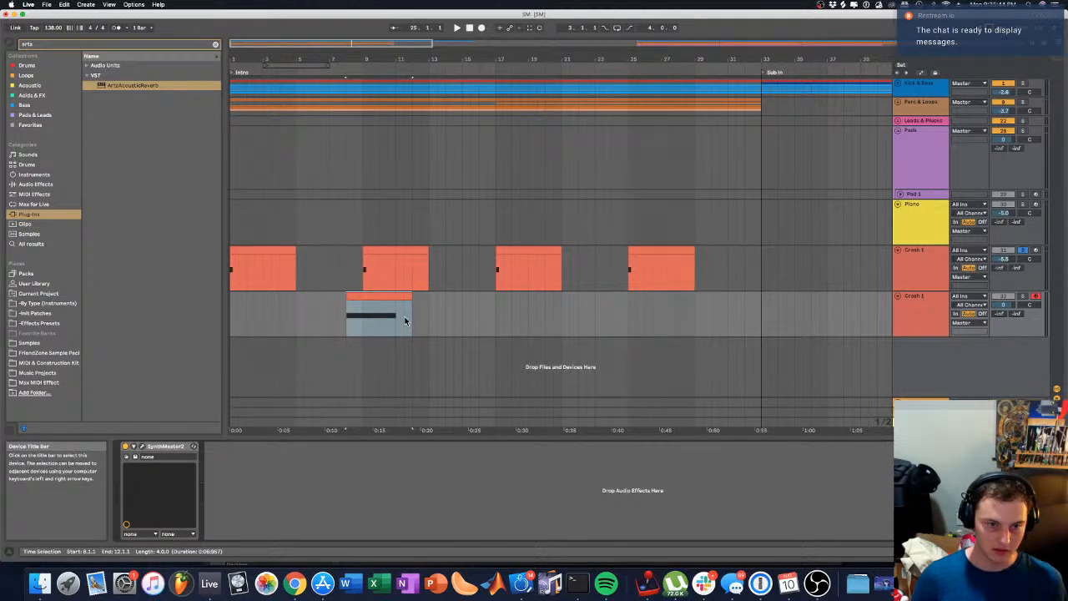
left_click_drag(405, 296, 438, 297)
Step: Compare the device chains of the two Crash 1 tracks and play from bar 10
left_click(918, 250)
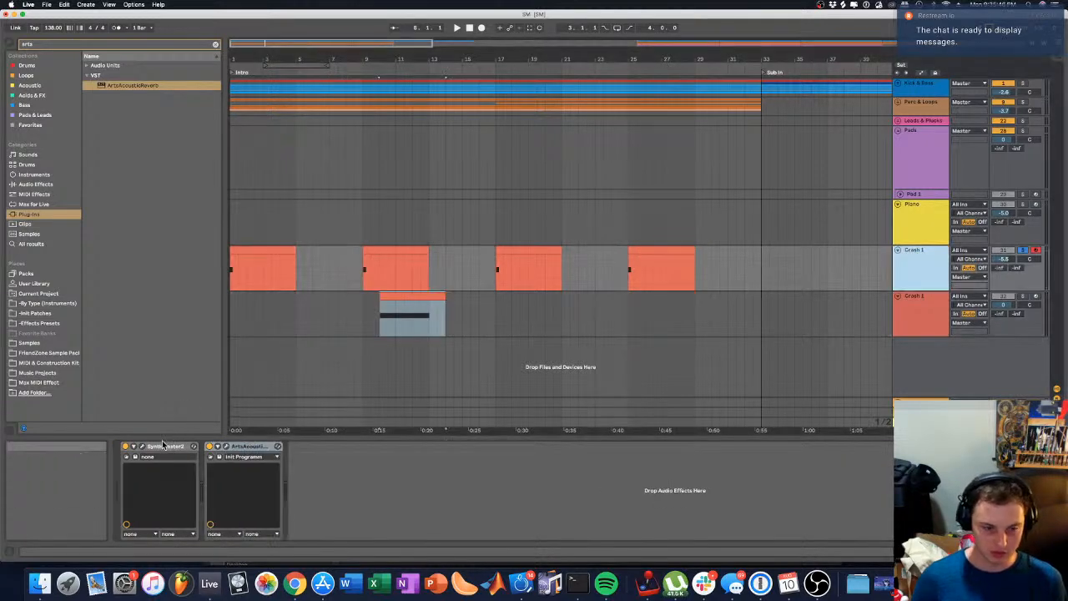
left_click(163, 448)
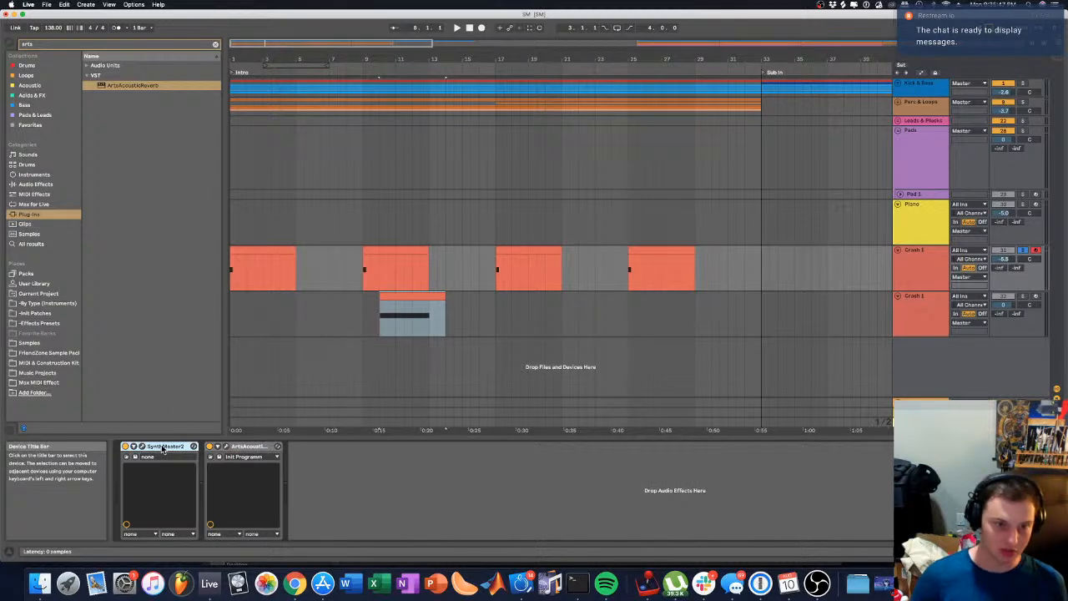
left_click(934, 307)
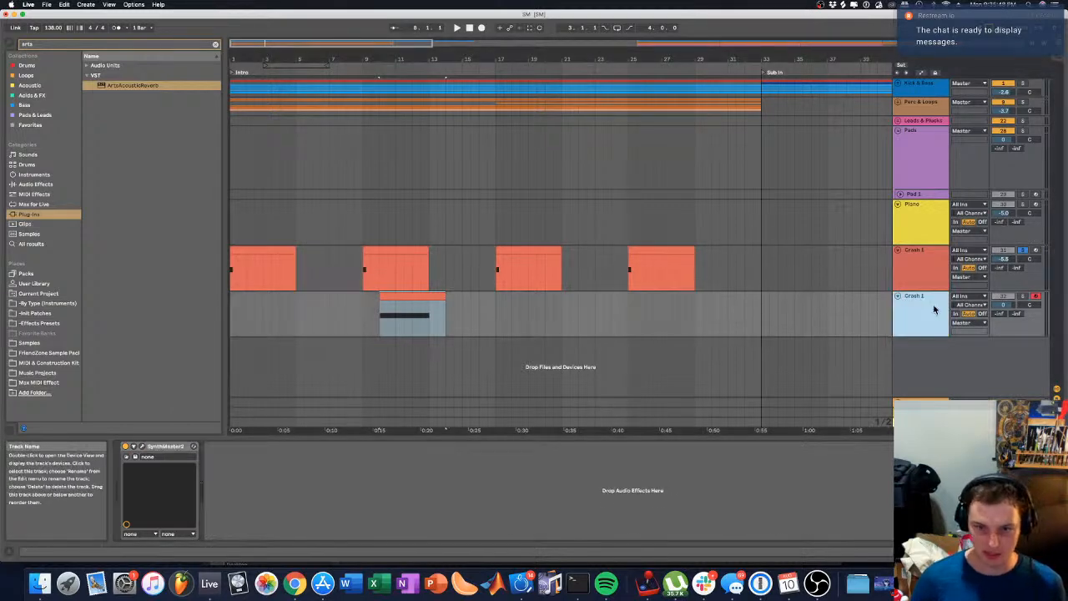
left_click(162, 451)
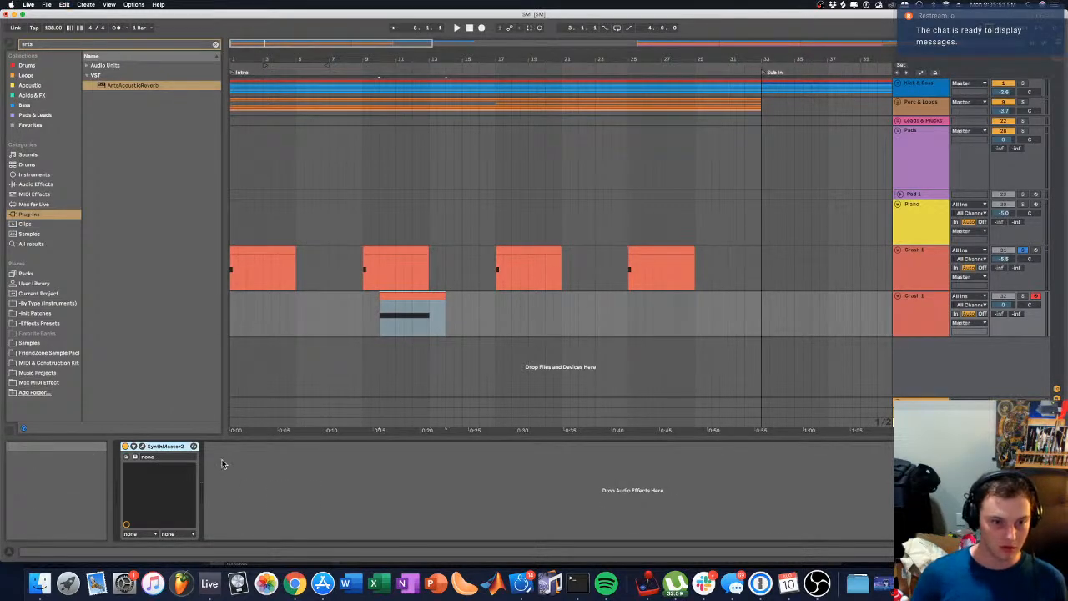
key("space")
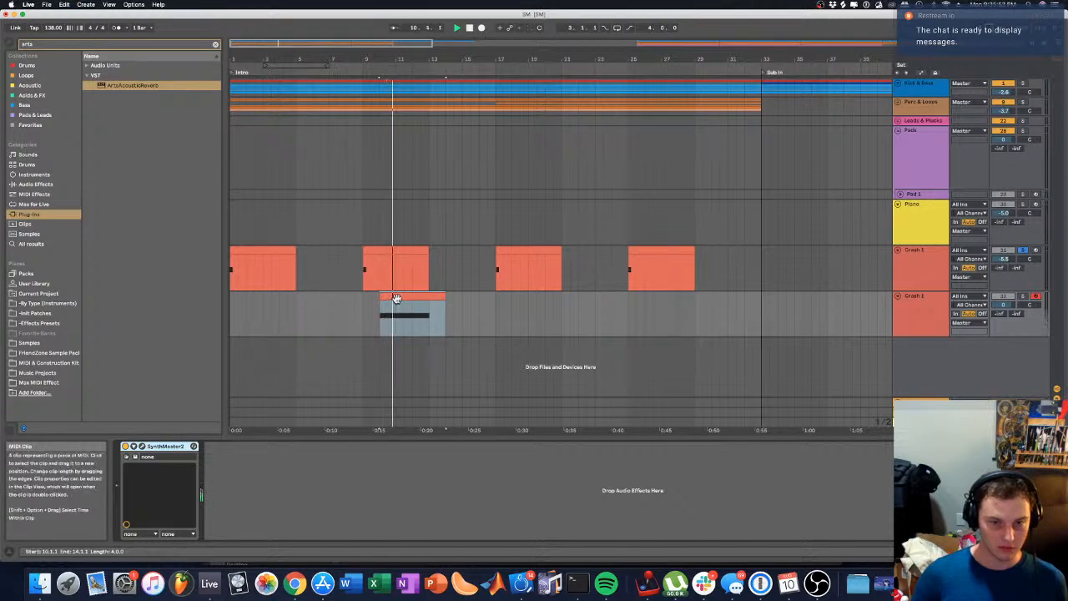
Step: Solo the second Crash 1 track and shorten the long G5 note in its bar 10 clip to a brief hit
double_click(396, 297)
key("space")
left_click(257, 484)
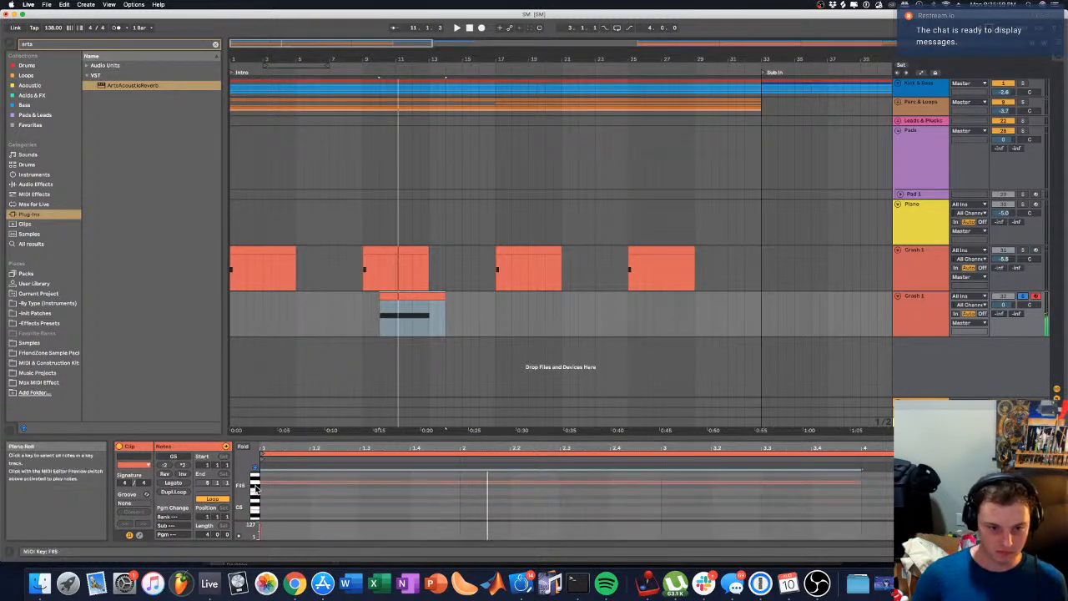
left_click(256, 487)
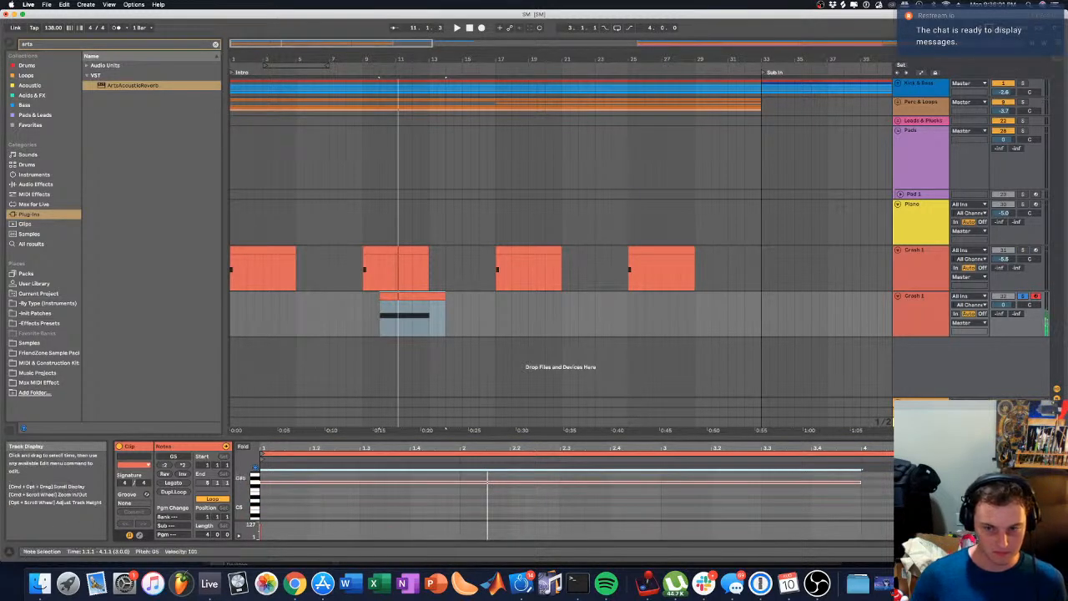
left_click_drag(860, 478, 298, 483)
left_click(337, 324)
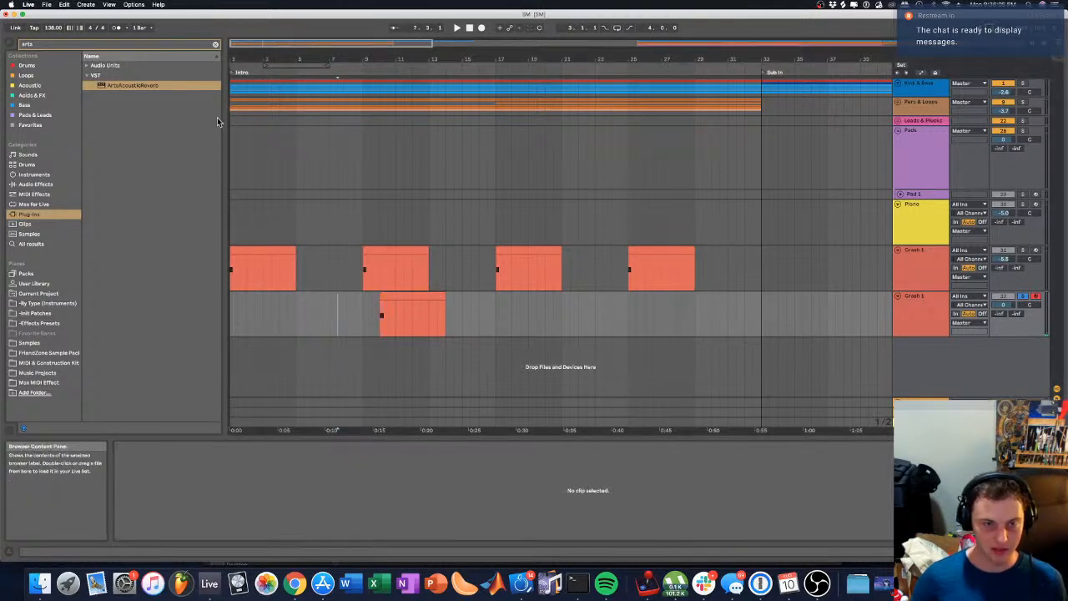
Step: Extend the first clip on the original Crash 1 track so that it ends at bar 9
left_click_drag(240, 53, 240, 59)
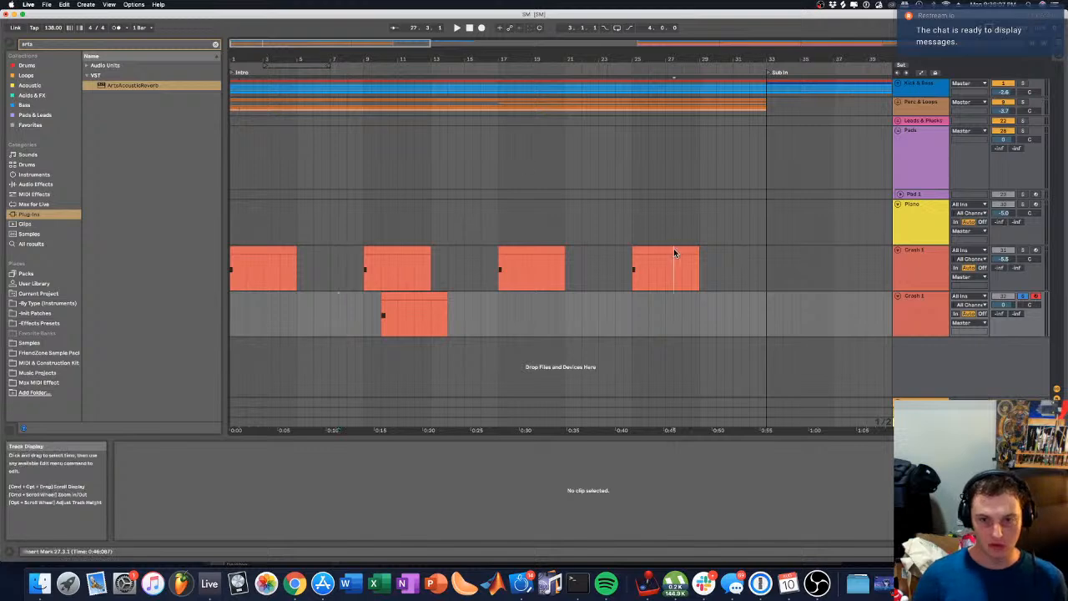
left_click(674, 250)
left_click(250, 252, "shift")
left_click_drag(296, 250, 364, 255)
left_click_drag(208, 535, 208, 517)
left_click(359, 252)
Step: Replace the clips at bars 9, 17 and 25 on the original Crash 1 track with copies of the eight-bar first clip
left_click(398, 249)
key("Delete")
left_click(532, 249)
key("Delete")
left_click(670, 247)
key("Delete")
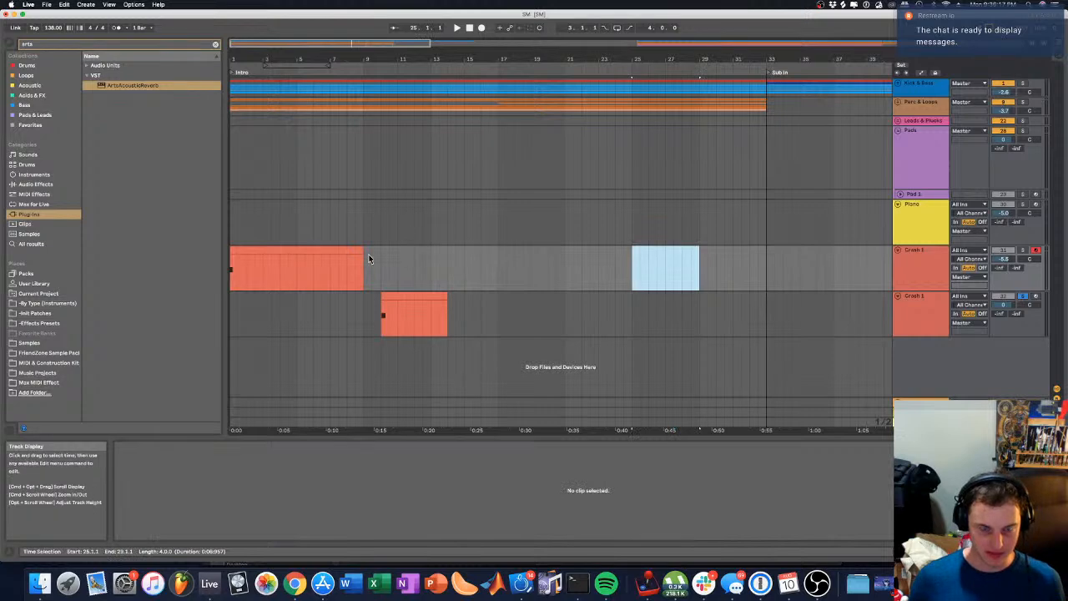
left_click_drag(338, 249, 691, 253)
left_click(309, 223)
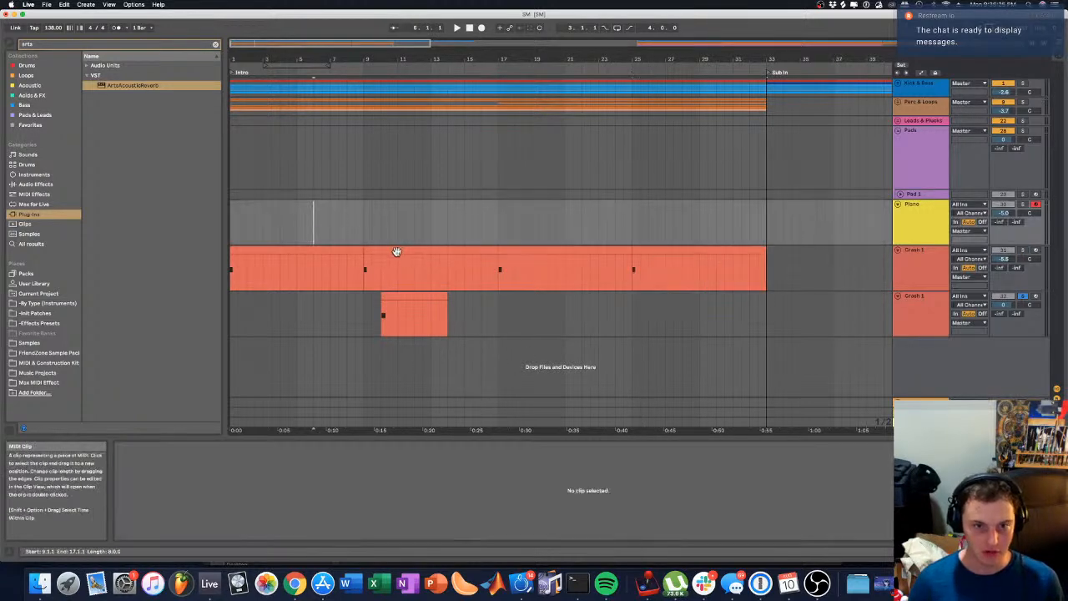
Step: Raise the note in the original Crash 1 track's bar 9 clip to G4 and play it
left_click(396, 253)
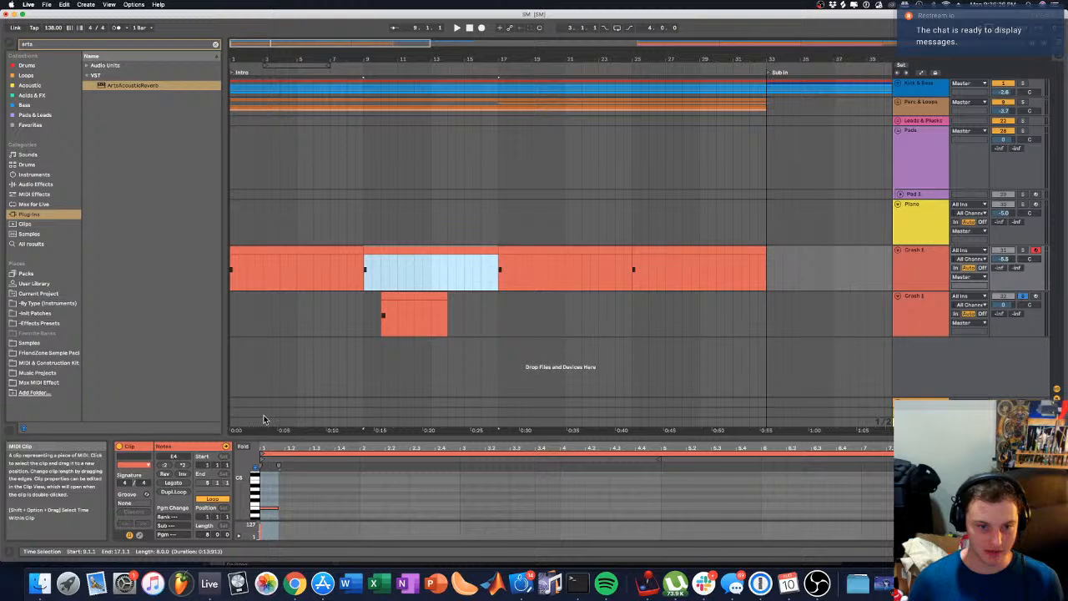
left_click(269, 509)
left_click(331, 316)
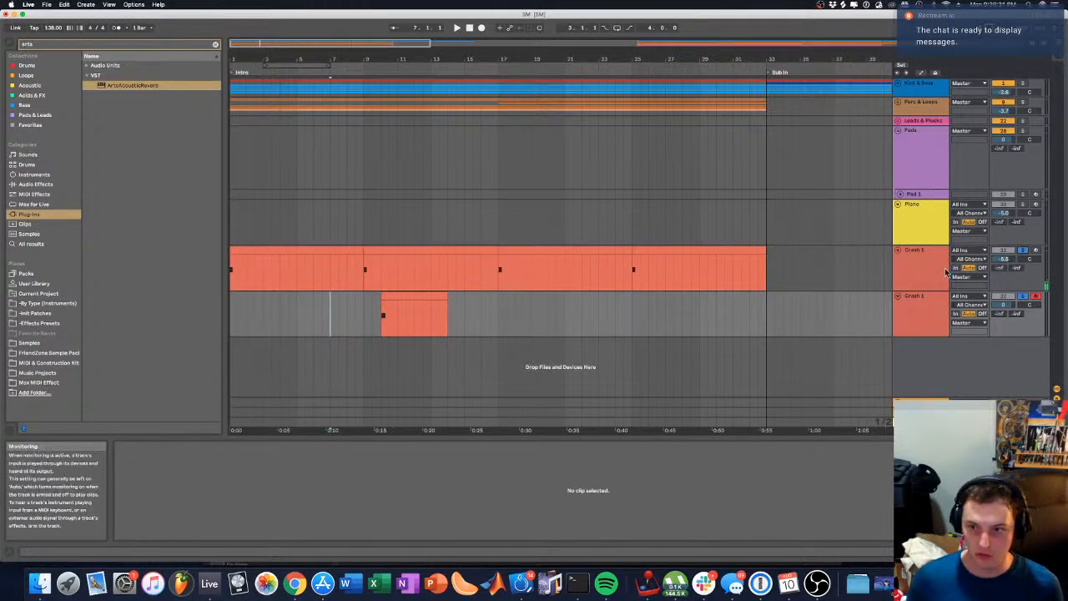
left_click(902, 265)
left_click(393, 248)
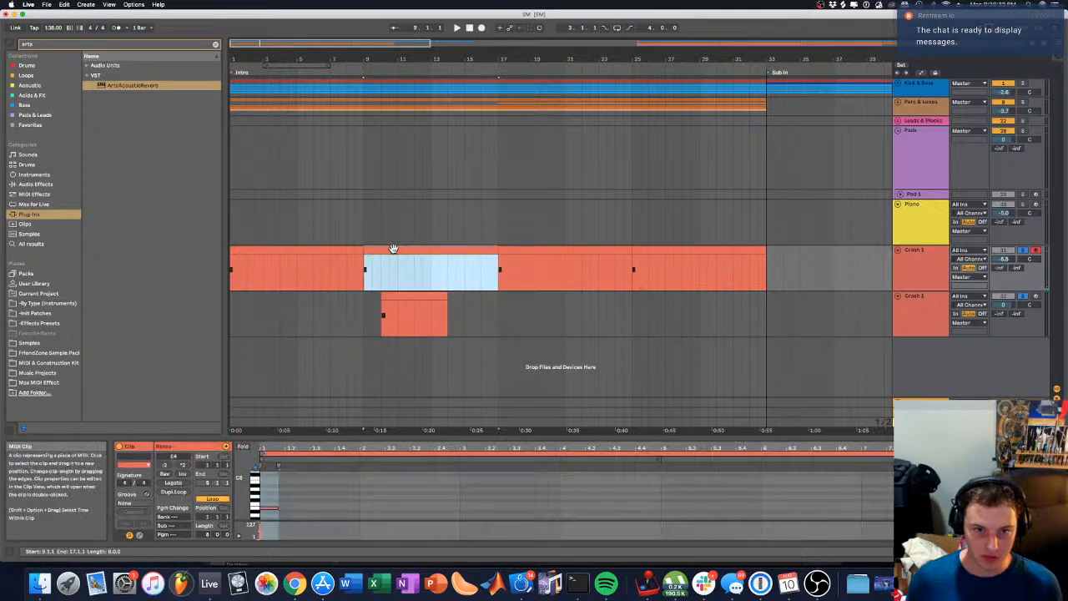
left_click(270, 509)
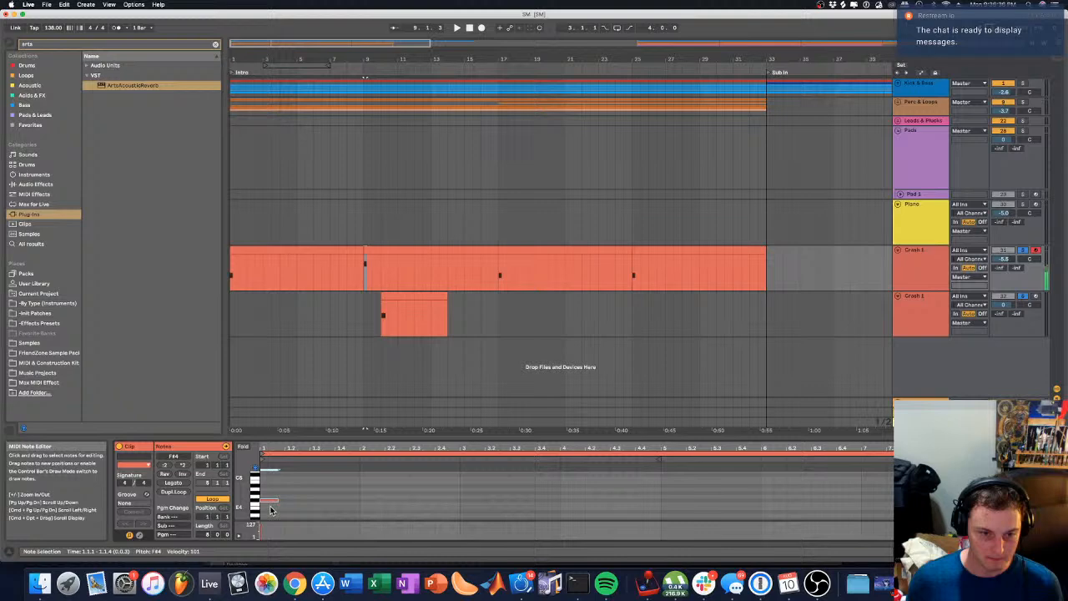
key("space")
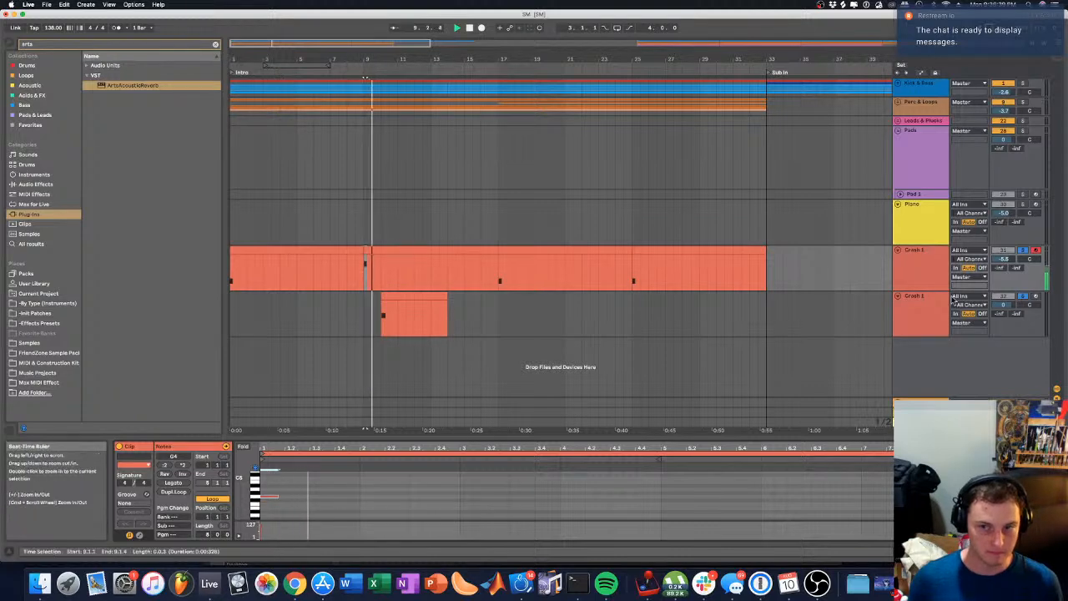
Step: Unsolo both Crash 1 tracks and compare the crashes at bars 1 and 9 in the full mix
key("space")
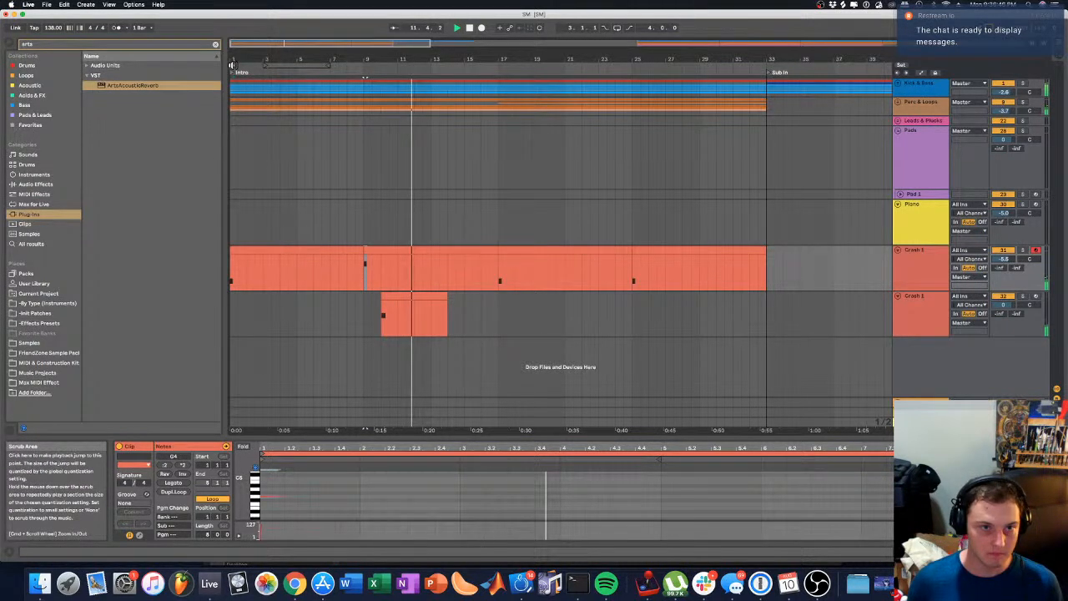
key("space")
left_click(233, 264)
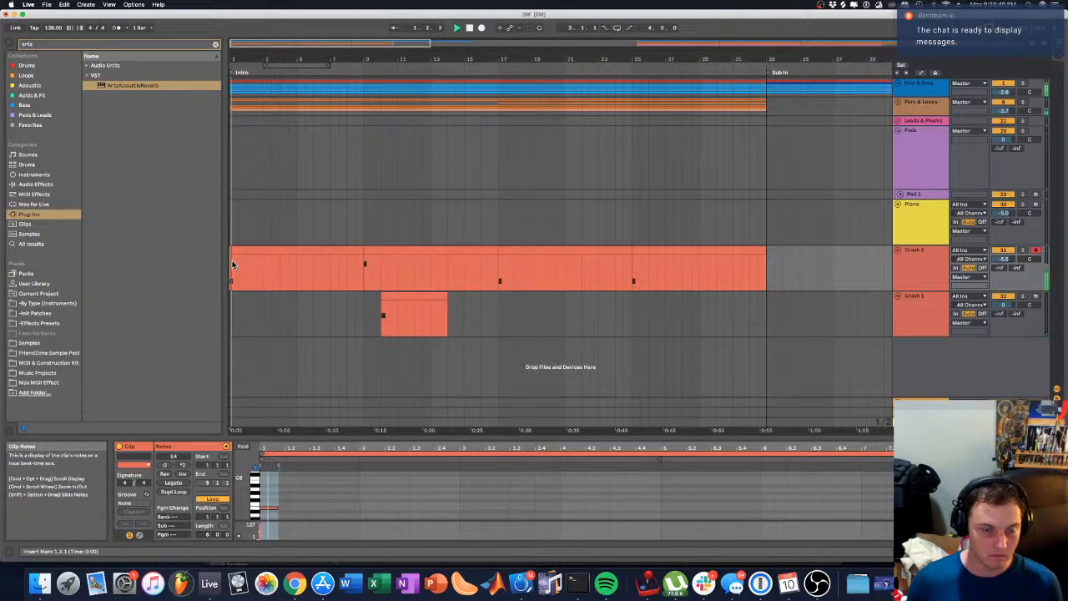
left_click(363, 216)
key("space")
key("space")
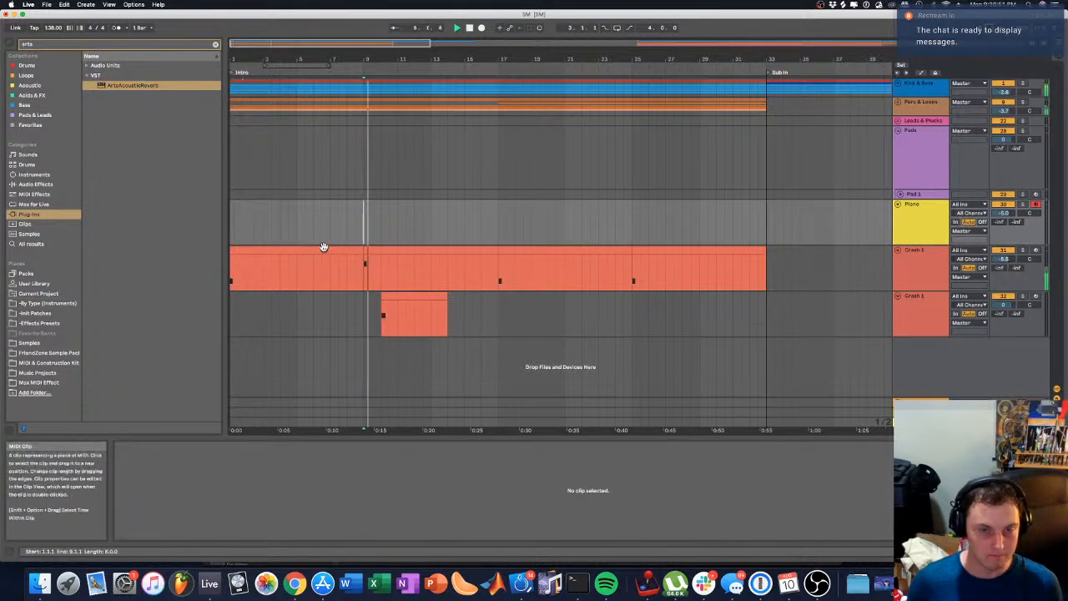
Step: Swap the clips at bars 1 and 9 on the original Crash 1 track, putting the G4 clip at bar 1
key("space")
key("super+shift+m")
left_click_drag(355, 221, 467, 216)
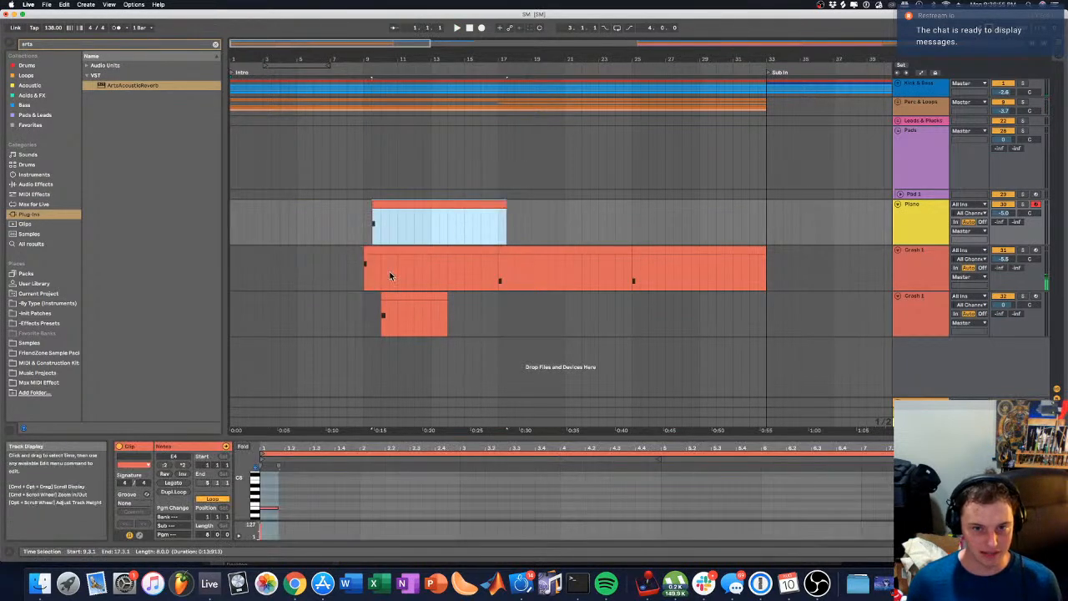
left_click_drag(410, 245, 281, 250)
left_click(301, 218)
left_click_drag(455, 203, 442, 259)
left_click_drag(362, 264, 362, 263)
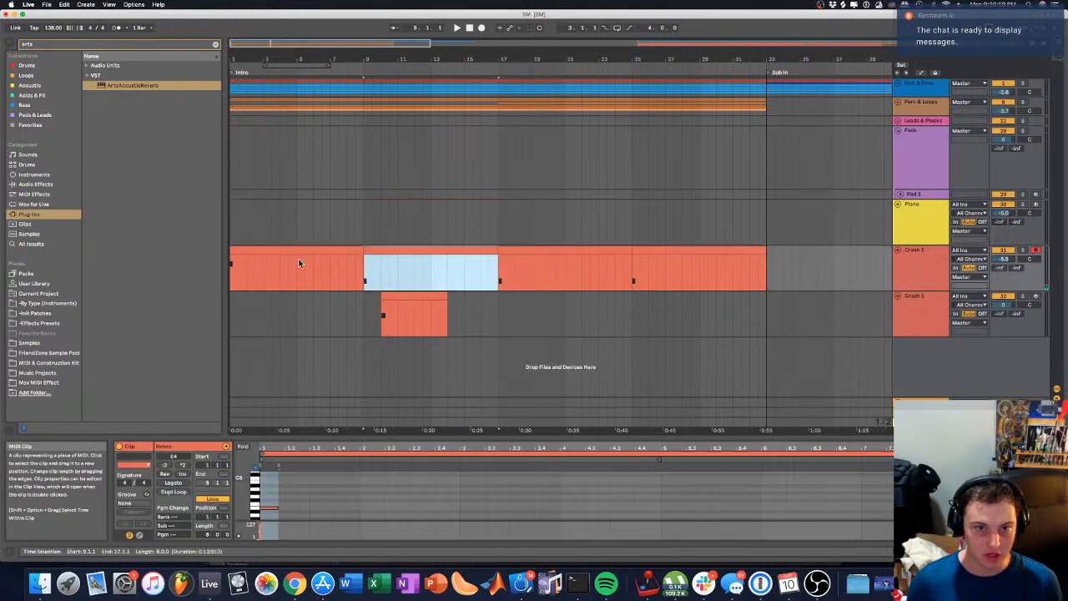
Step: Rename the original Crash 1 track's bar 1 clip Crash FX Long and its bar 9 clip Crash FX Short
left_click(279, 254)
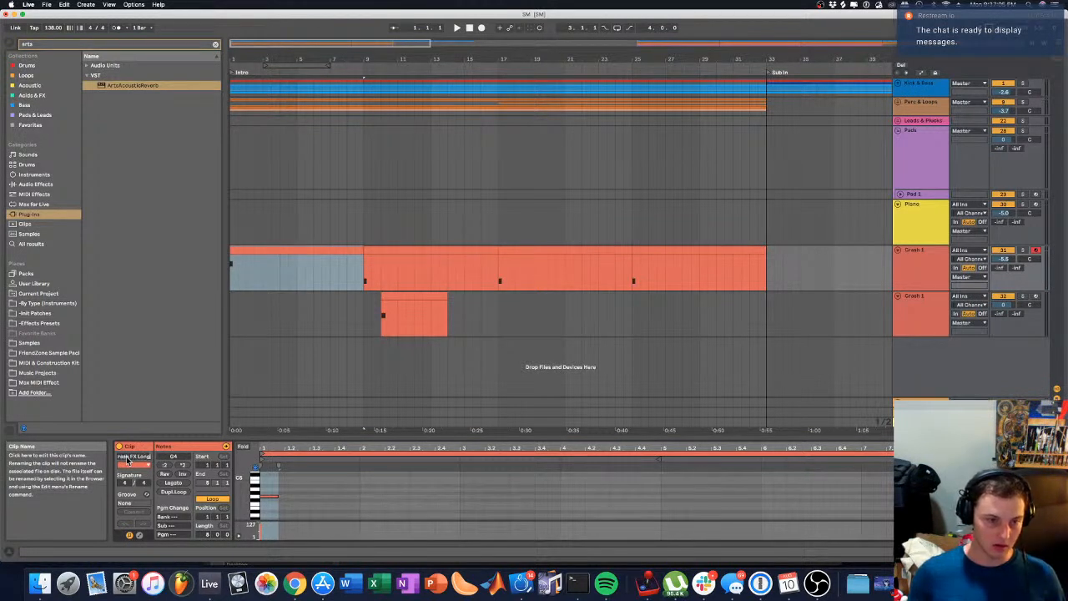
left_click(404, 250)
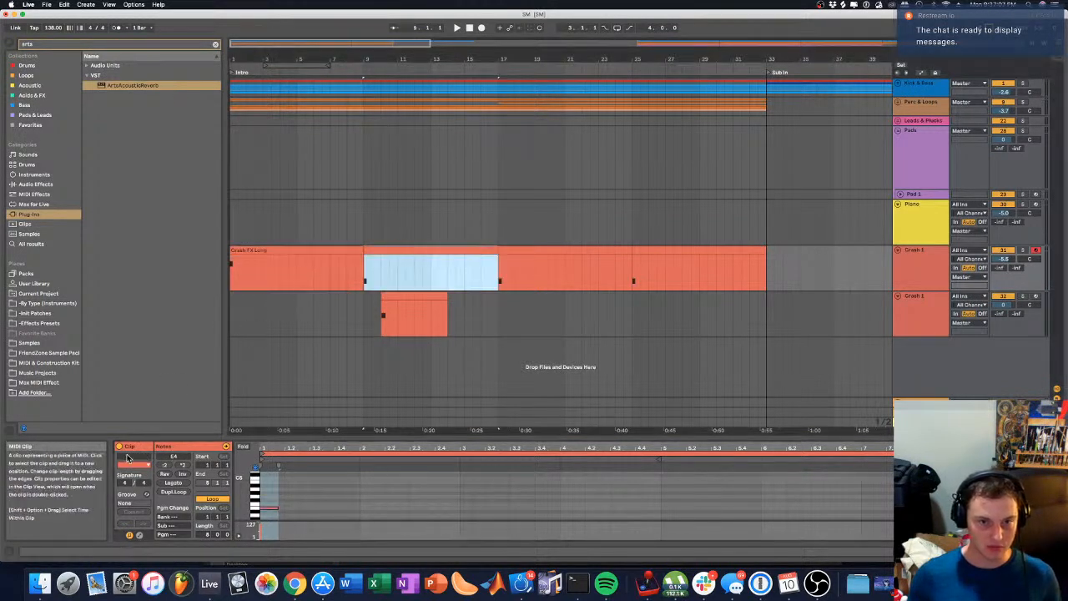
left_click(129, 460)
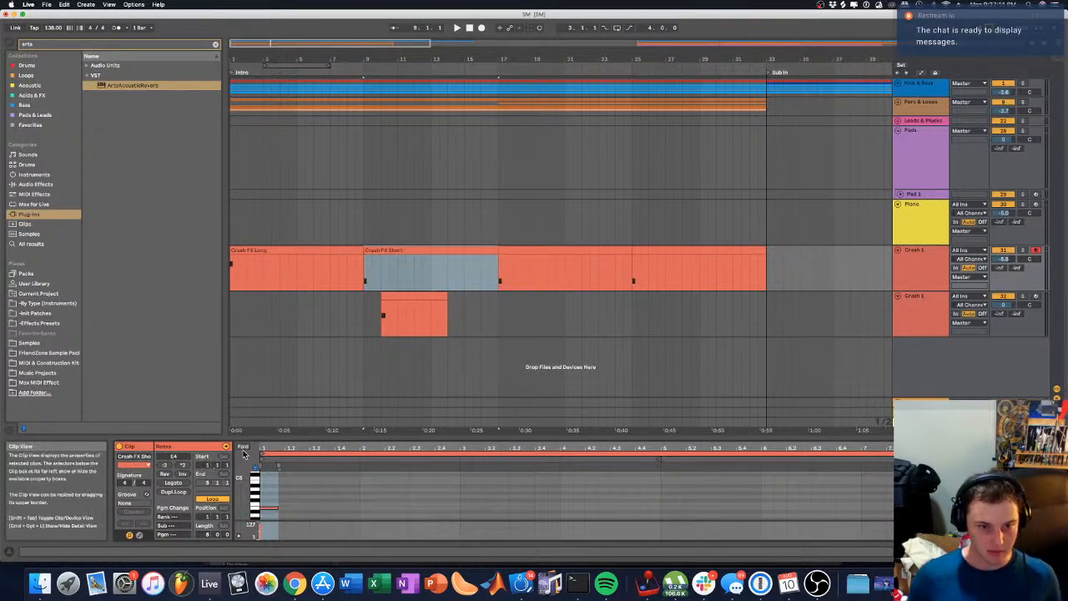
Step: Fold the note editor to used notes and delete the original Crash 1 track's unnamed clips at bars 17 and 25
left_click(242, 446)
left_click(537, 250)
key("Delete")
left_click(695, 252)
key("Delete")
Step: Repeat the Crash FX Long and Crash FX Short pair on the original Crash 1 track from bar 17 on past bar 33
left_click(441, 259)
double_click(442, 264)
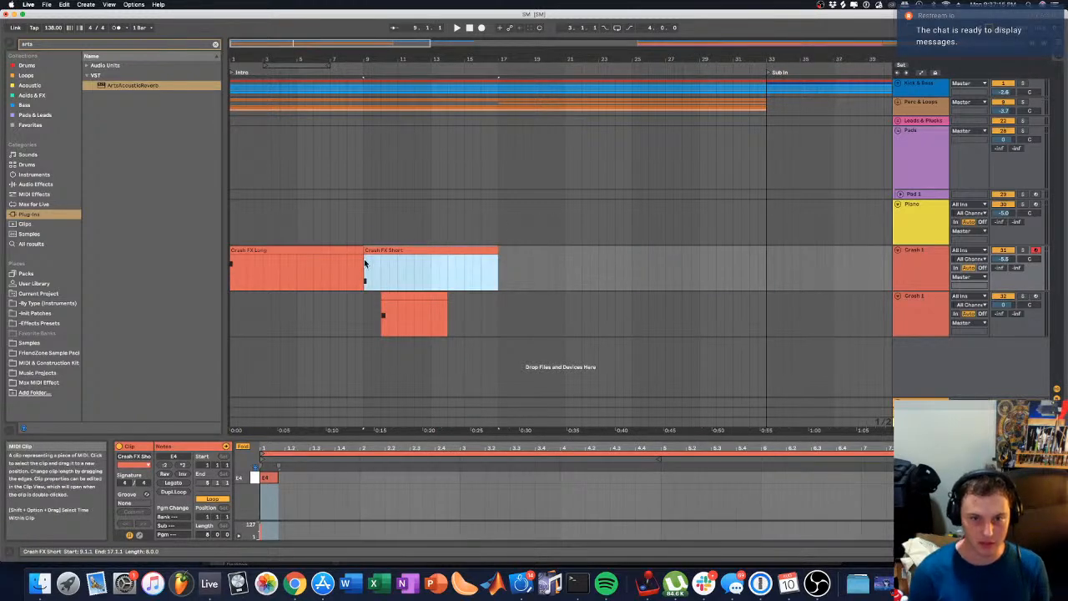
left_click(309, 257, "shift")
left_click_drag(279, 251, 808, 269)
Step: Name the second Crash 1 track's clip Rev Crash, move it to bar 8 and play the intro from bar 1
left_click(391, 300)
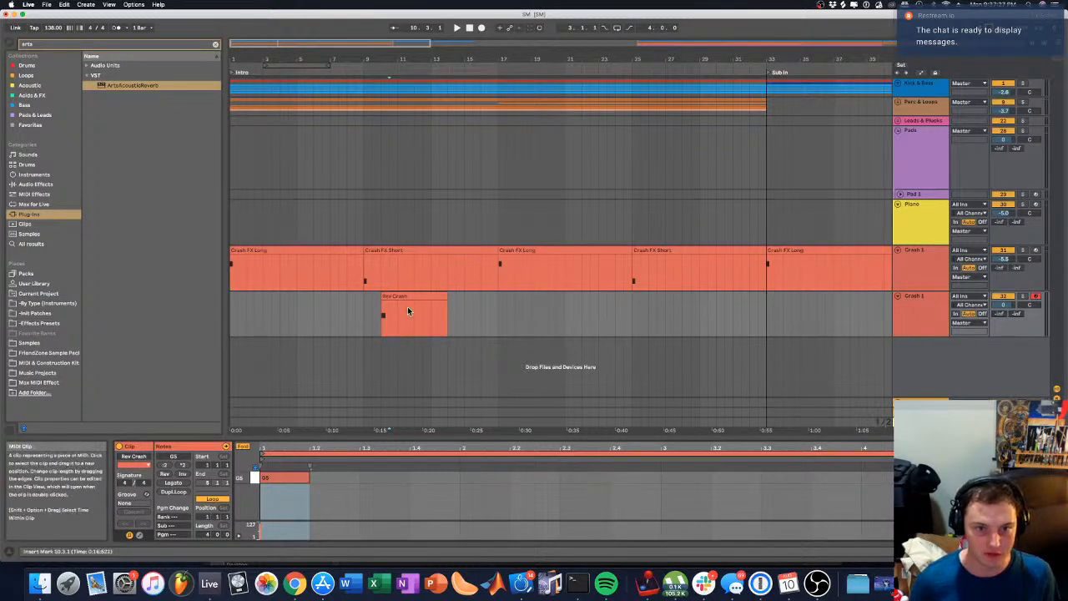
left_click_drag(408, 296, 373, 298)
left_click(239, 161)
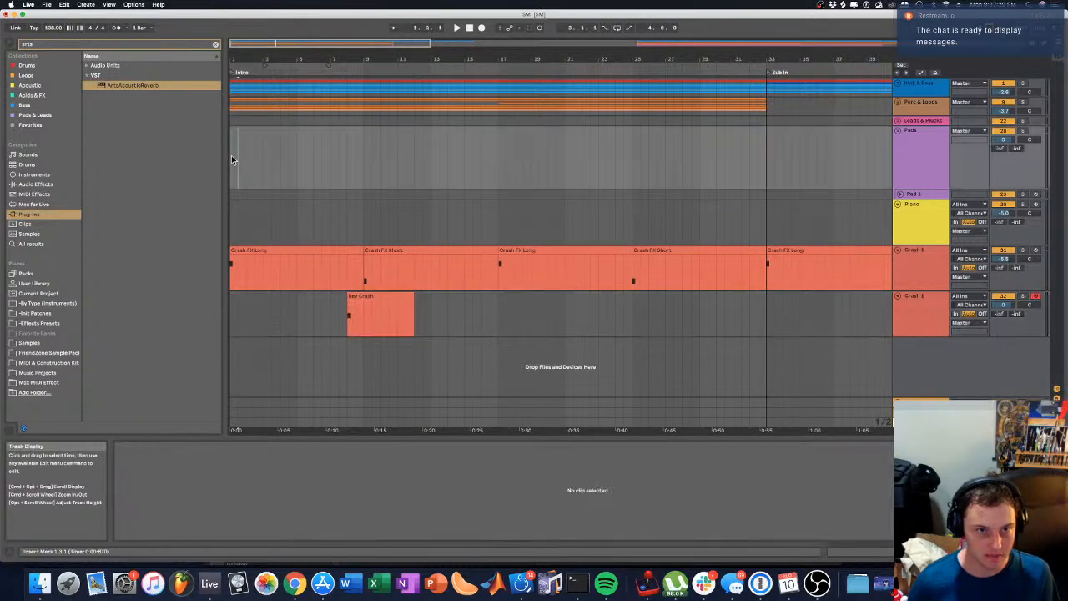
key("space")
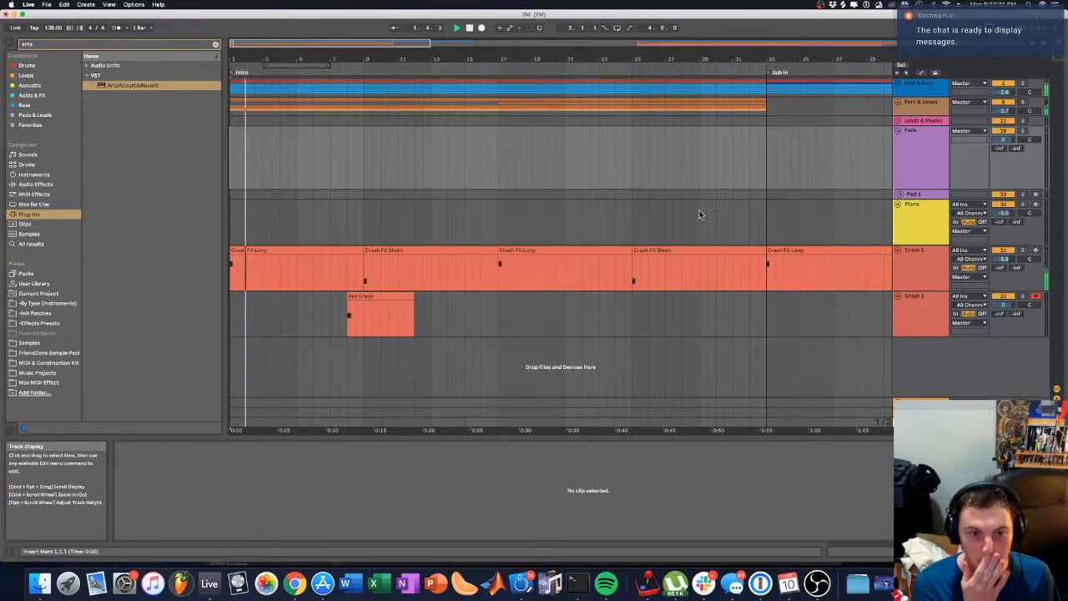
left_click(941, 261)
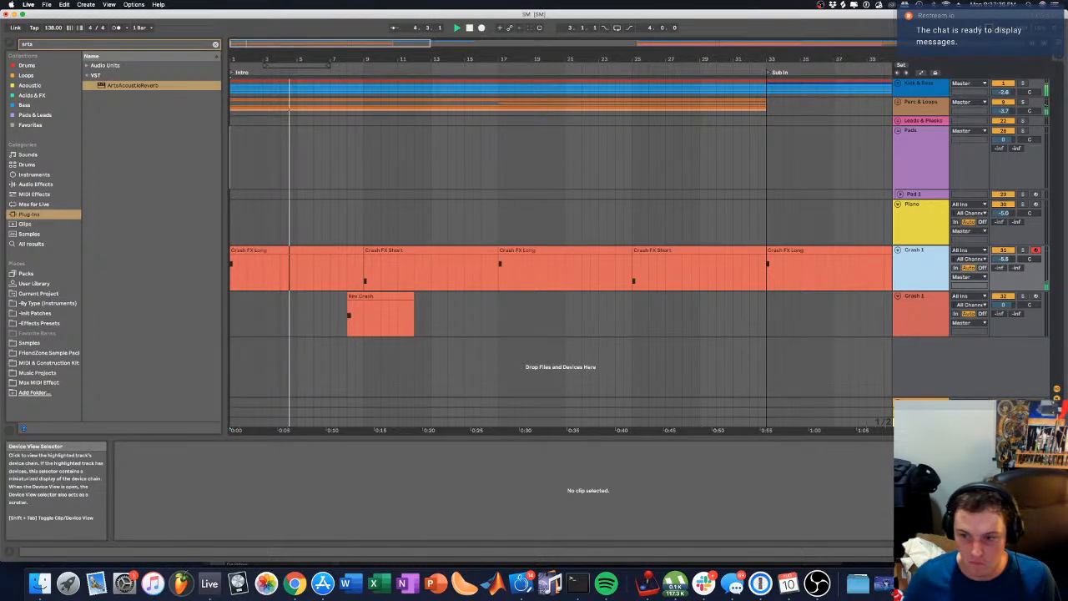
left_click(985, 551)
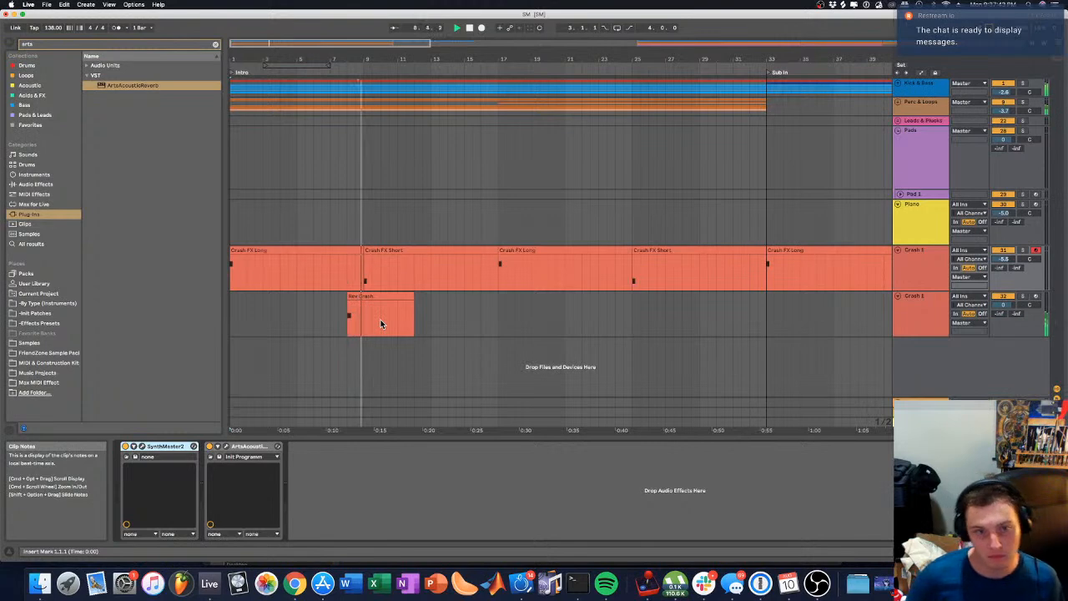
Step: Move the Rev Crash clip to bar 7 and lower its track's volume to about -5.6 dB while playing from bar 5
left_click_drag(313, 55, 313, 80)
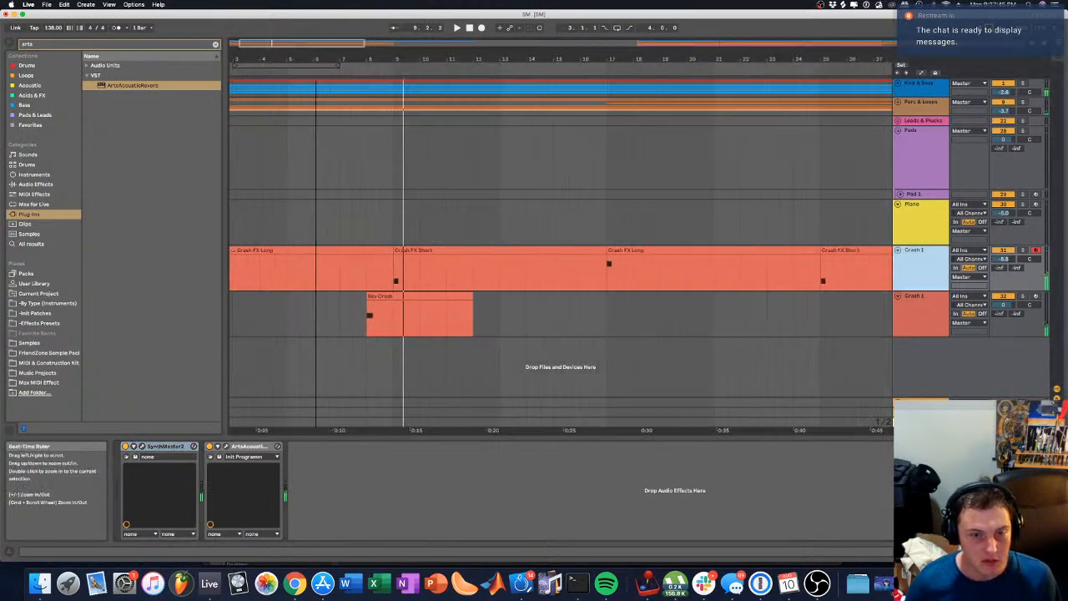
left_click_drag(387, 298, 370, 306)
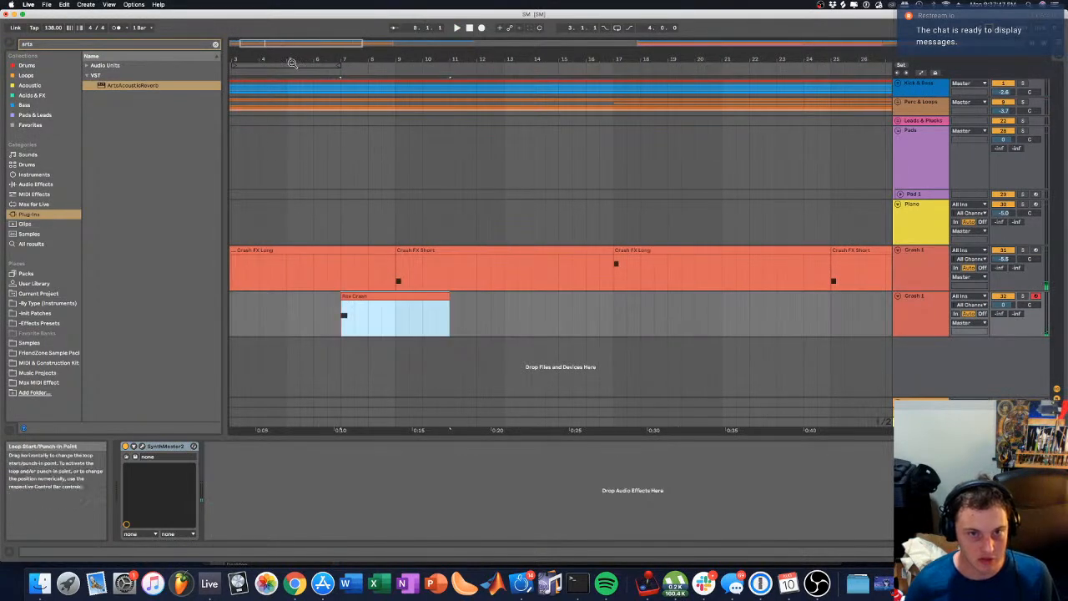
left_click(286, 131)
key("space")
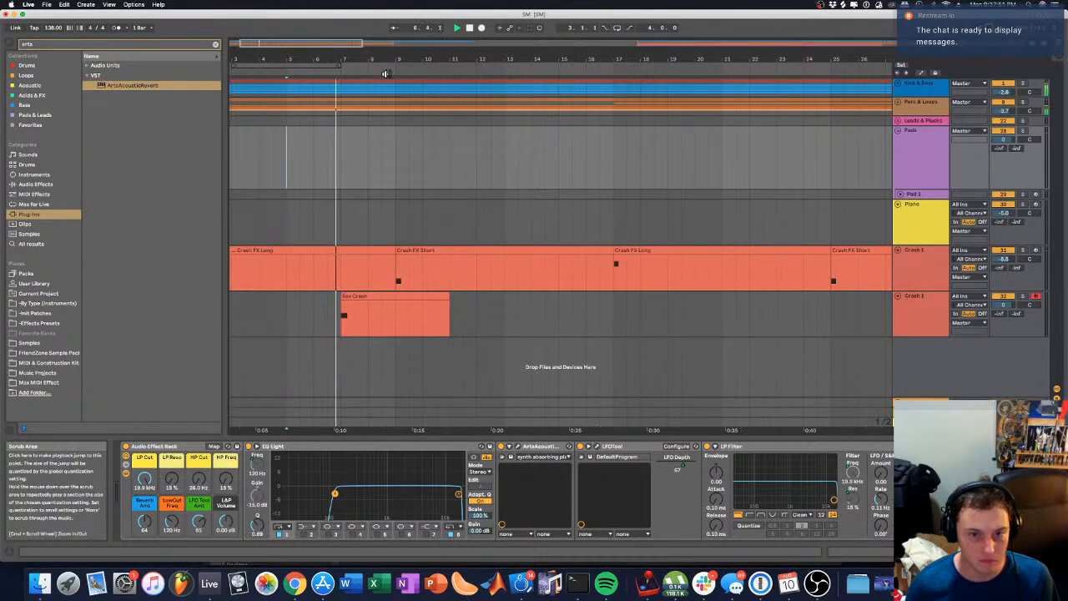
left_click_drag(1004, 305, 1004, 316)
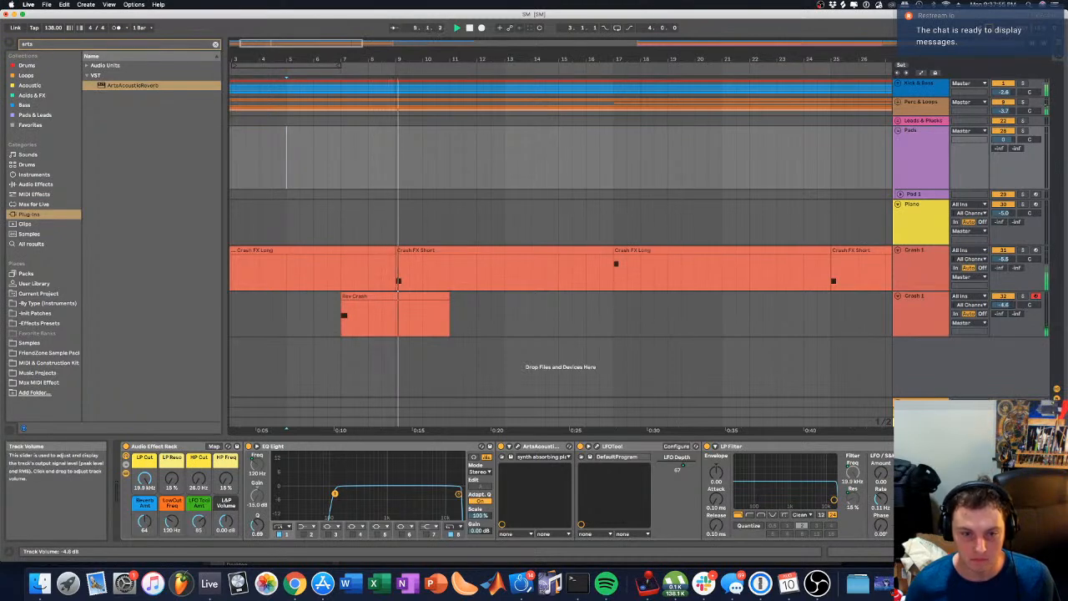
Step: Shorten and place the Rev Crash clip so it runs from 7.3 to bar 9, and play it
left_click_drag(450, 298, 395, 297)
left_click(506, 308)
key("space")
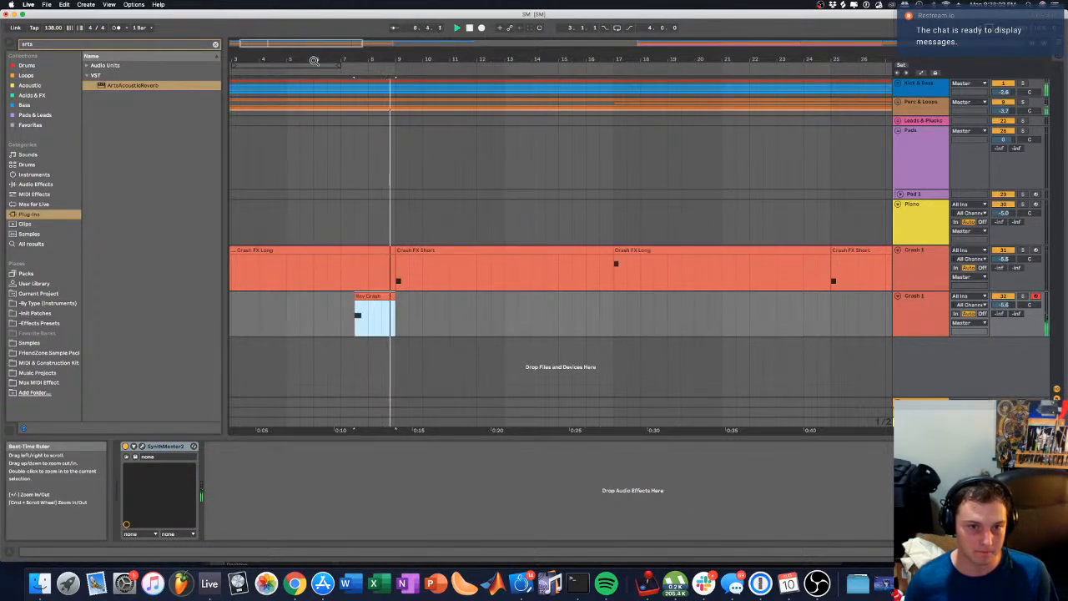
Step: Play the opening from bar 1 and select the Crash FX Short clip at bar 9
left_click_drag(313, 57, 313, 44)
key("space")
left_click(230, 281)
key("space")
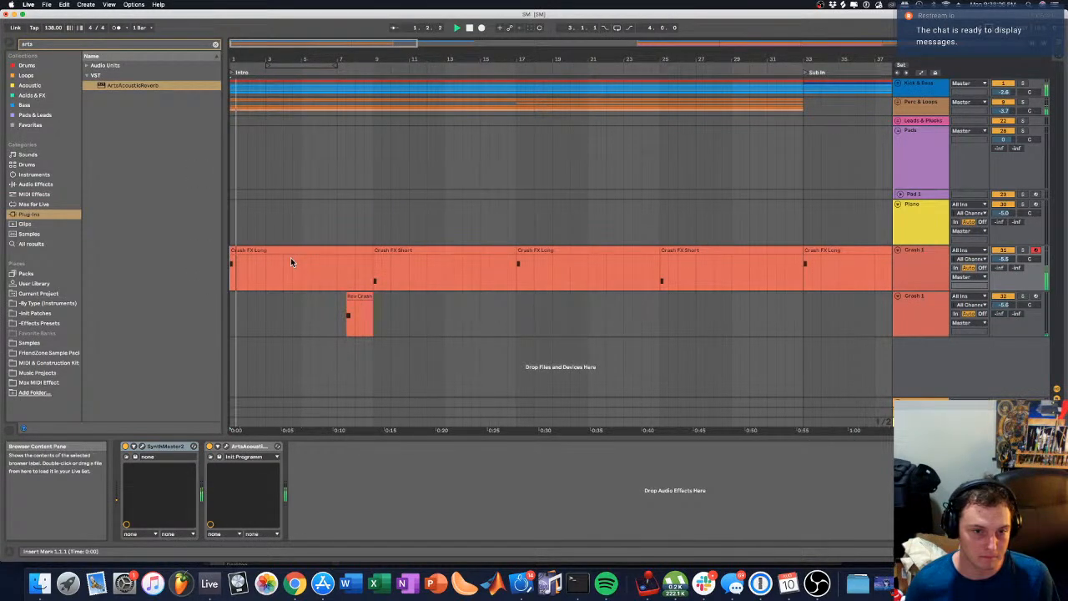
key("space")
left_click(400, 250)
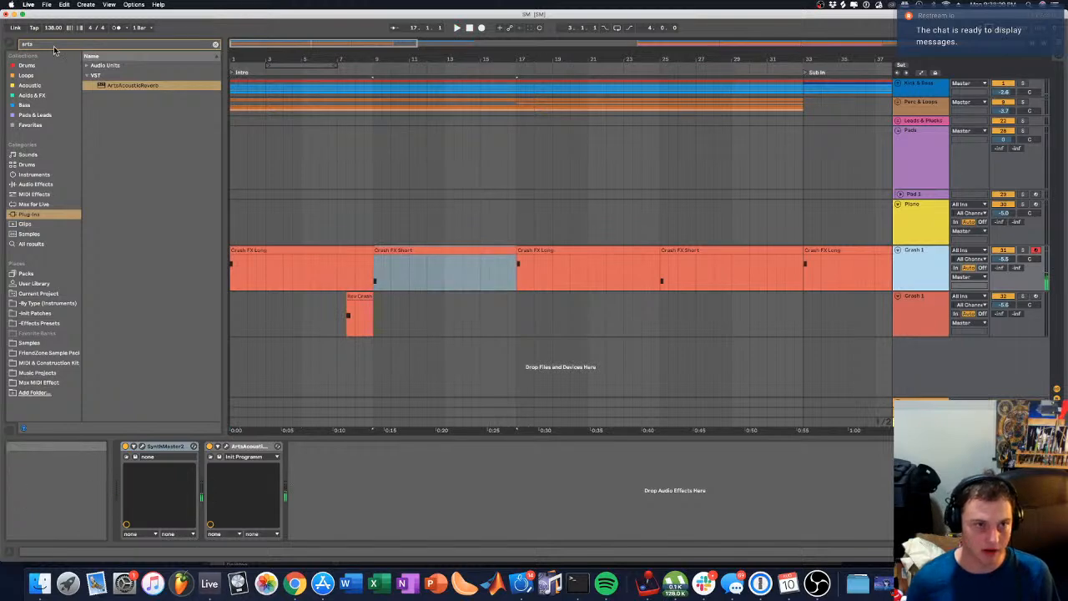
left_click(53, 49)
type("EQ")
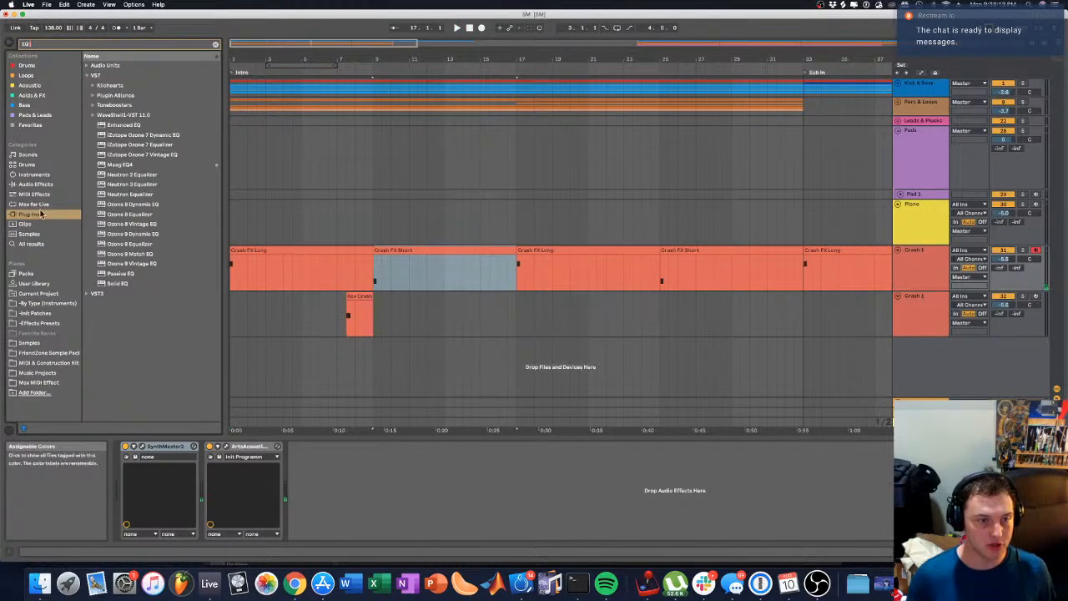
left_click(34, 175)
left_click(34, 203)
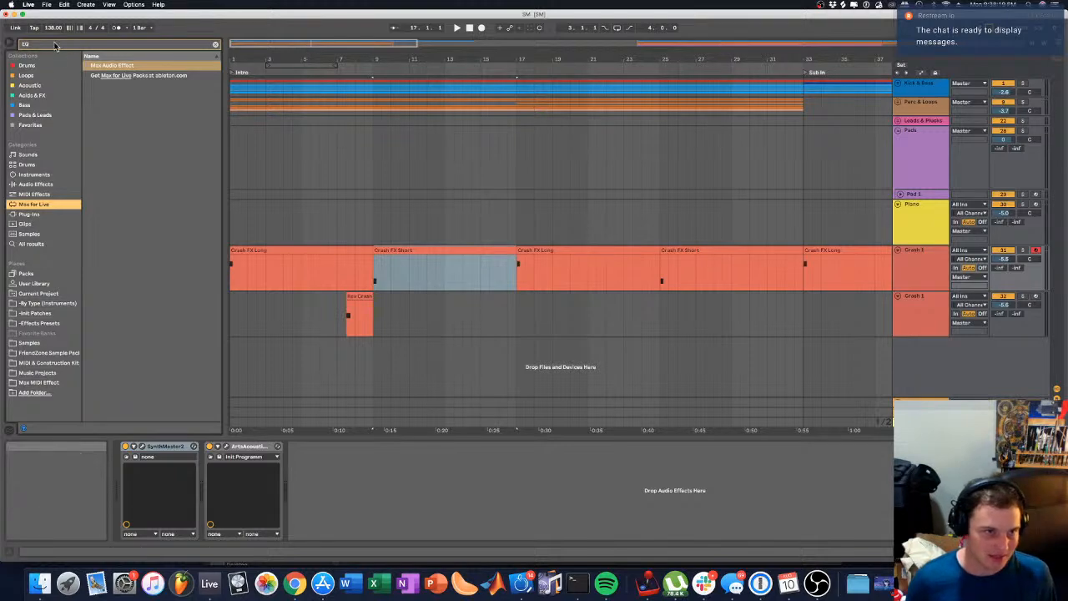
left_click(34, 183)
left_click(42, 193)
left_click(37, 205)
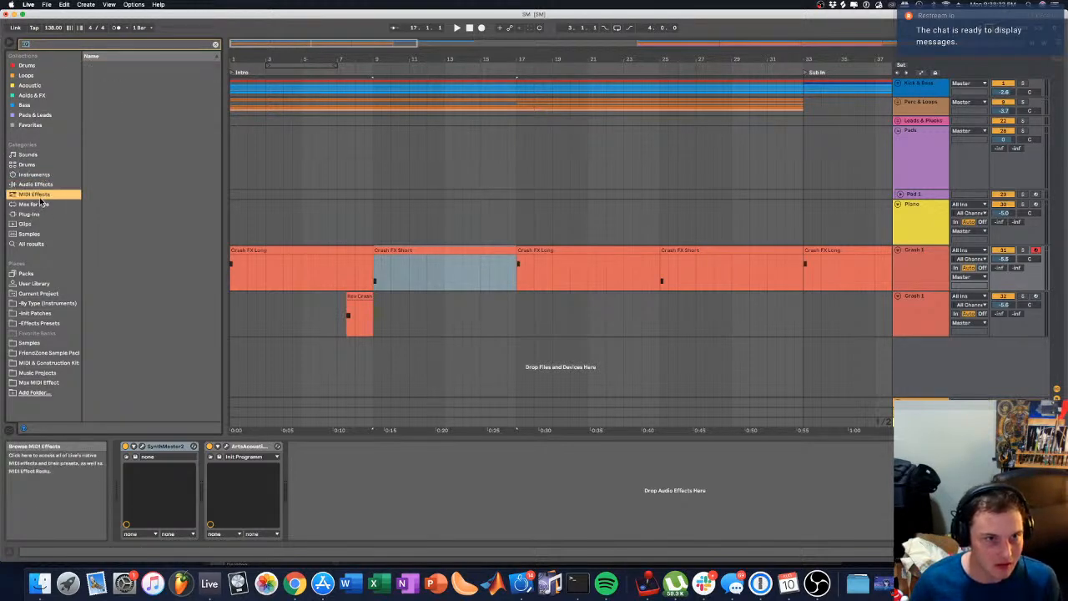
left_click(35, 194)
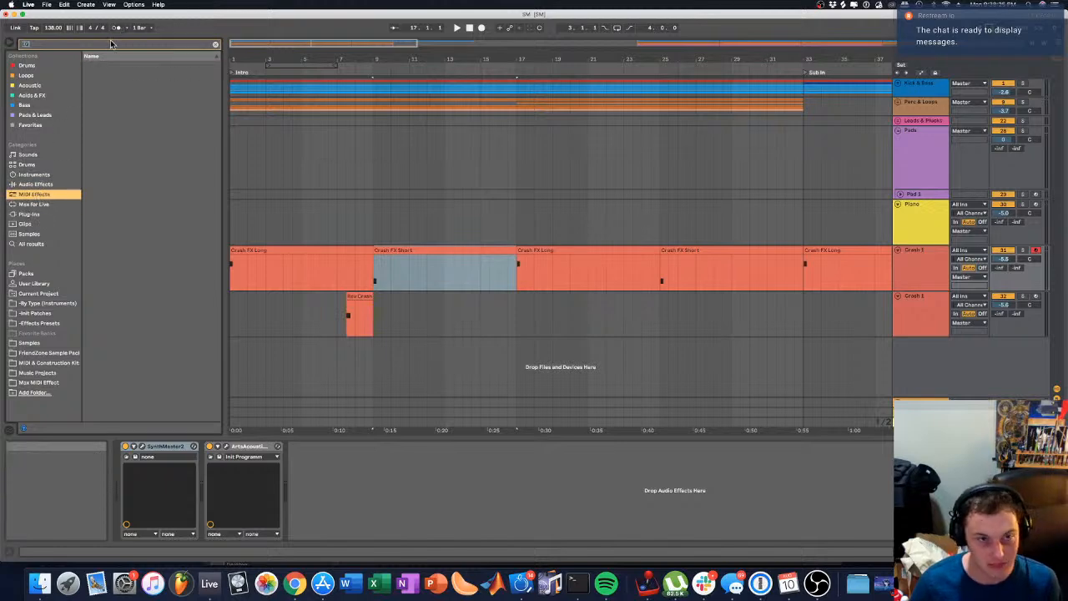
key("BackSpace")
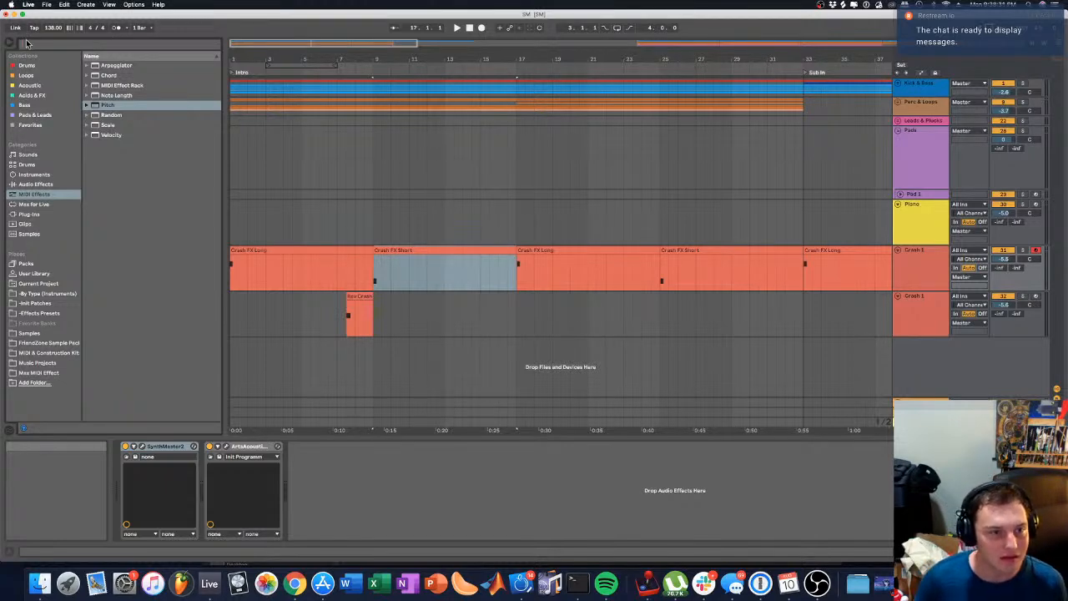
Step: Add EQ Eight after the reverb on the original Crash 1 track and raise its low cut to about 612 Hz
left_click(28, 184)
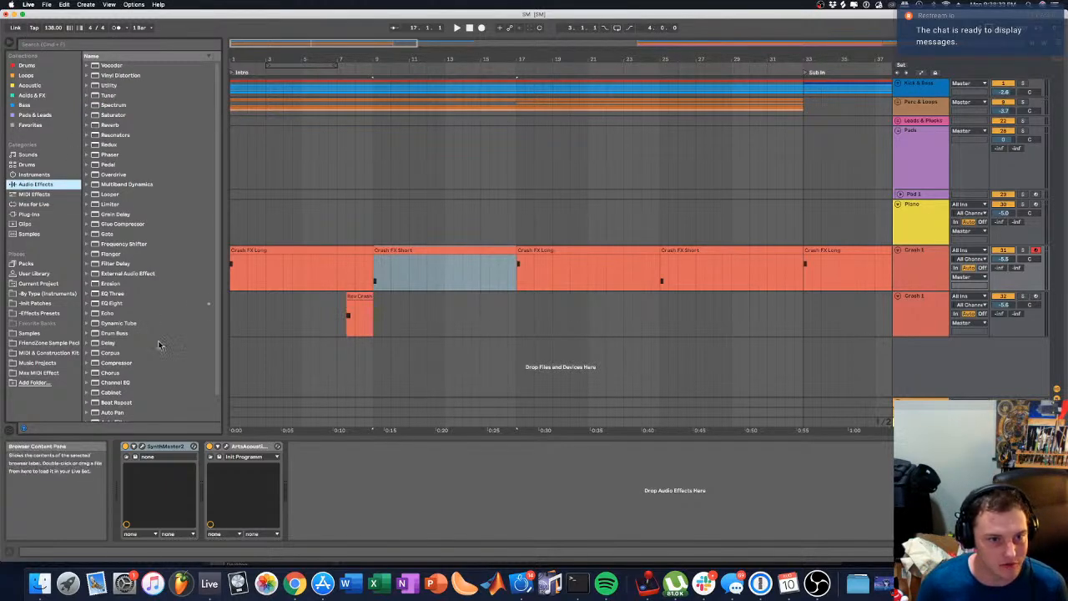
left_click_drag(117, 305, 431, 495)
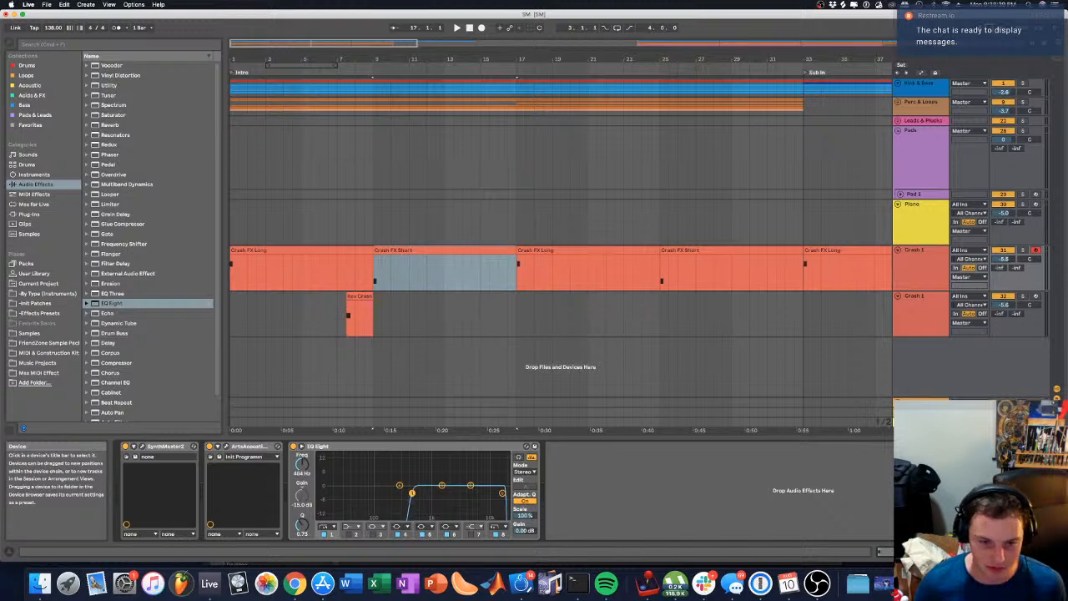
key("space")
mouse_move(412, 493)
left_mouse_down()
mouse_move(395, 498)
mouse_move(429, 497)
mouse_move(419, 498)
left_mouse_up()
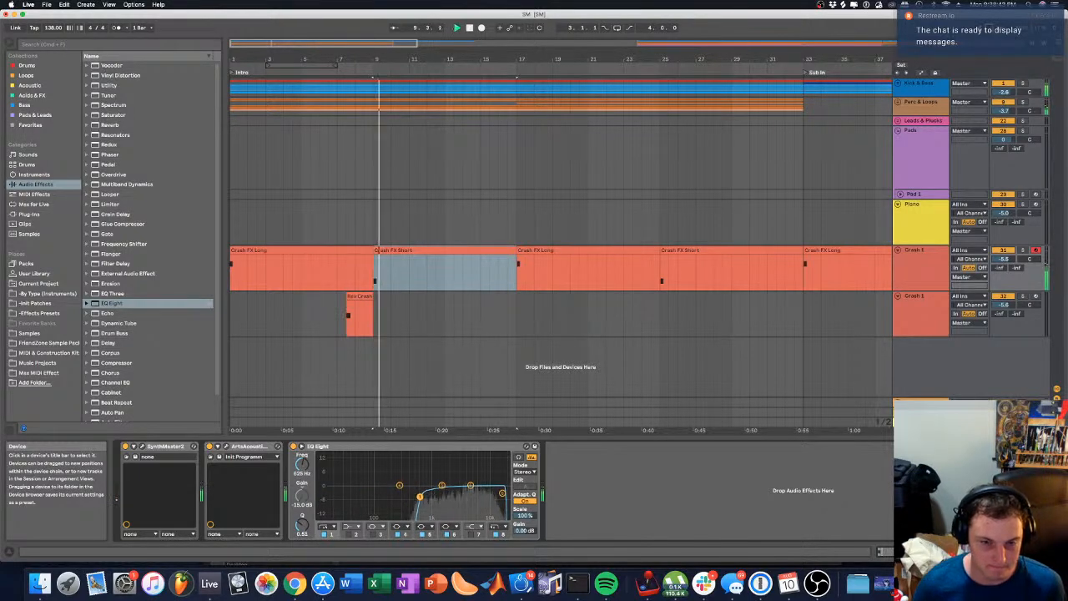
key("space")
key("space")
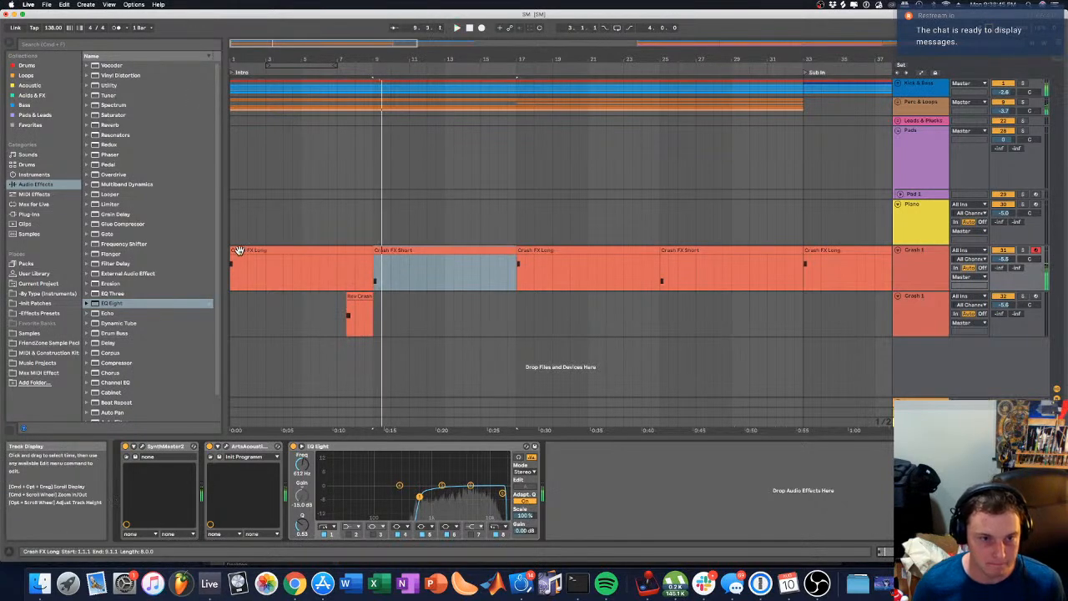
Step: Play the Crash FX Long clip from bar 1 and lower the EQ Eight low cut to about 562 Hz
key("space")
left_click(238, 250)
left_click(233, 229)
key("space")
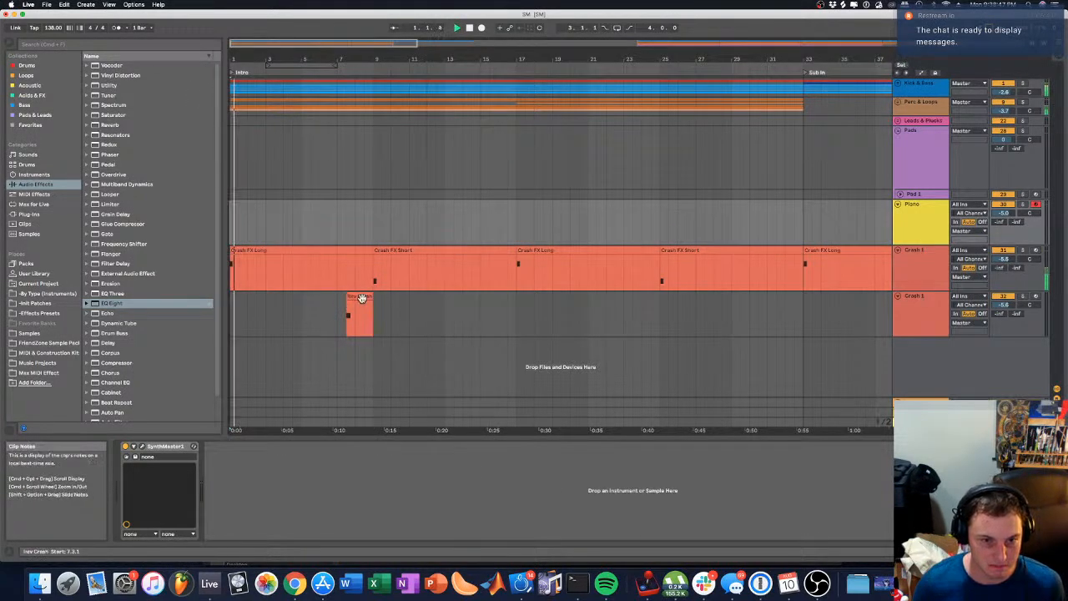
left_click(939, 255)
key("space")
key("space")
mouse_move(419, 498)
left_mouse_down()
mouse_move(401, 495)
mouse_move(418, 495)
left_mouse_up()
key("space")
key("space")
key("space")
key("space")
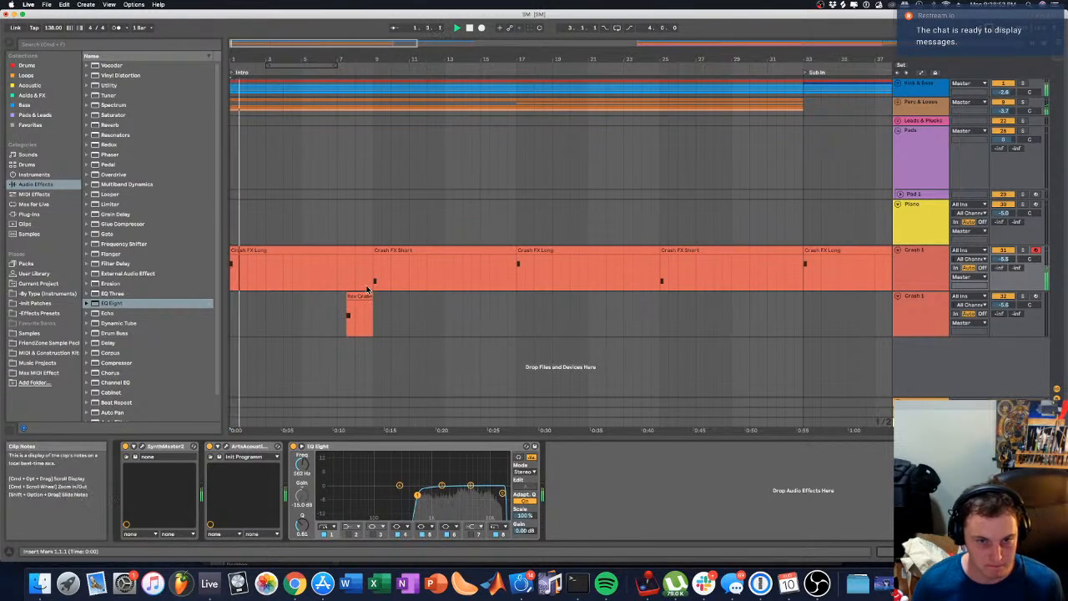
Step: Play the crash at bar 9 repeatedly and examine the decay setting in the track's ArtsAcoustic Reverb
left_click(375, 276)
key("space")
key("space")
key("space")
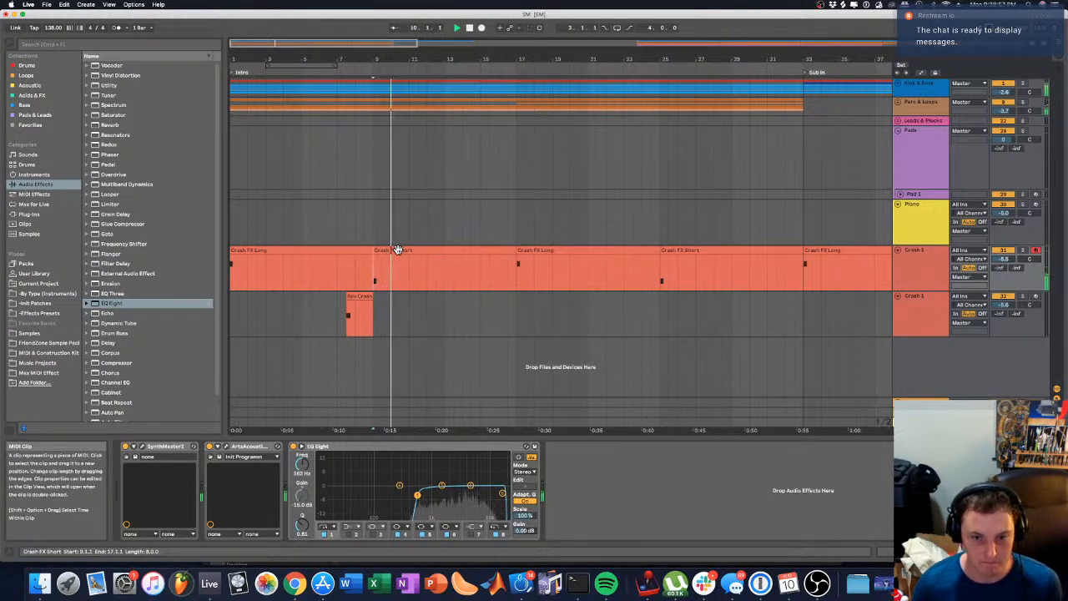
key("space")
key("space")
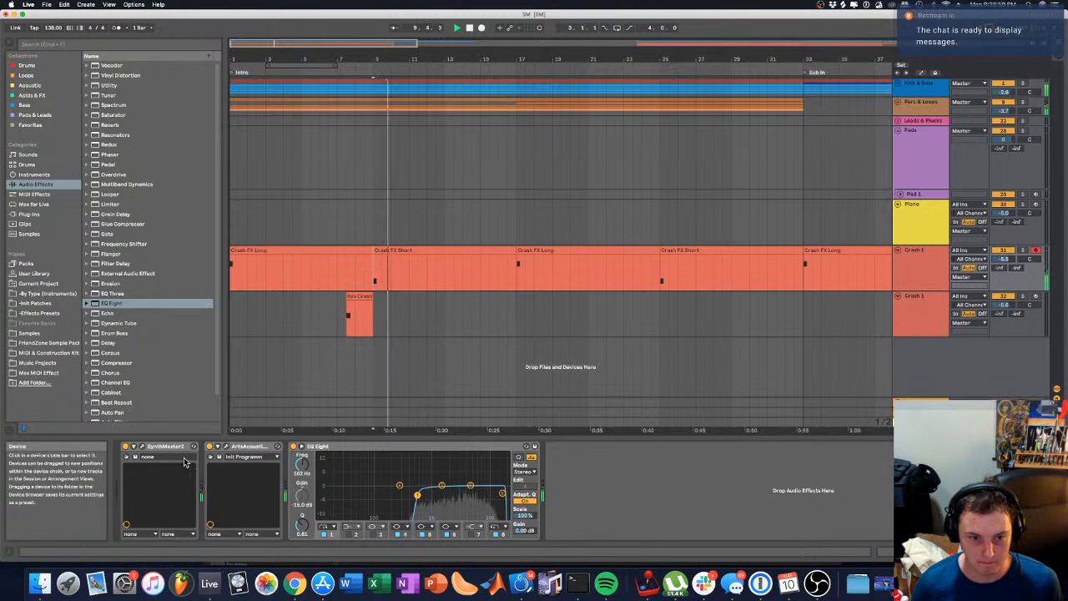
left_click(227, 446)
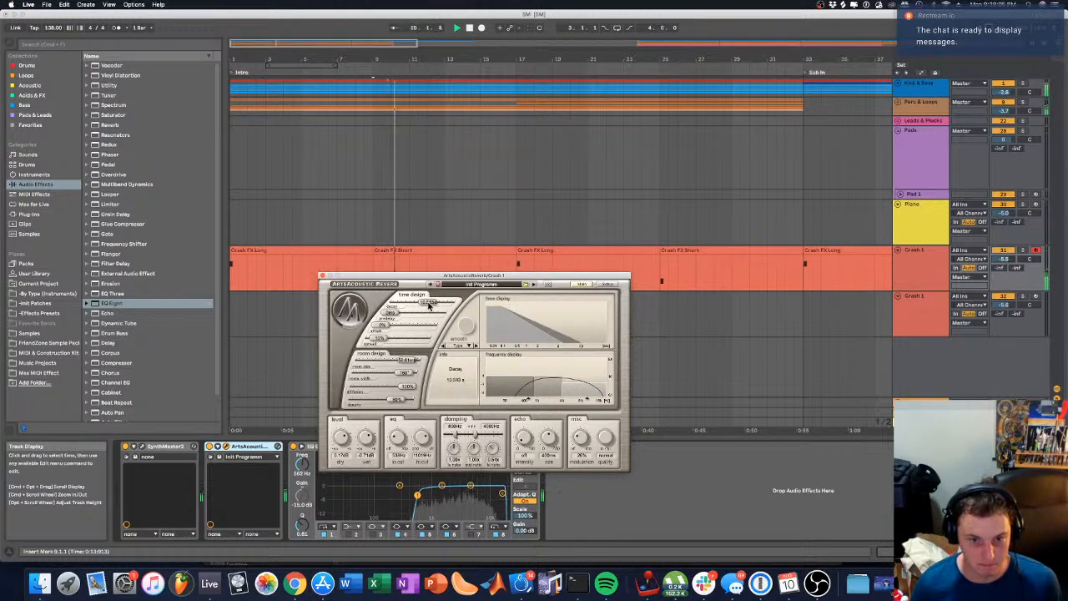
key("space")
Step: Play the intro from bar 1 and listen to the transition from the Rev Crash clip into bar 9
left_click(234, 230)
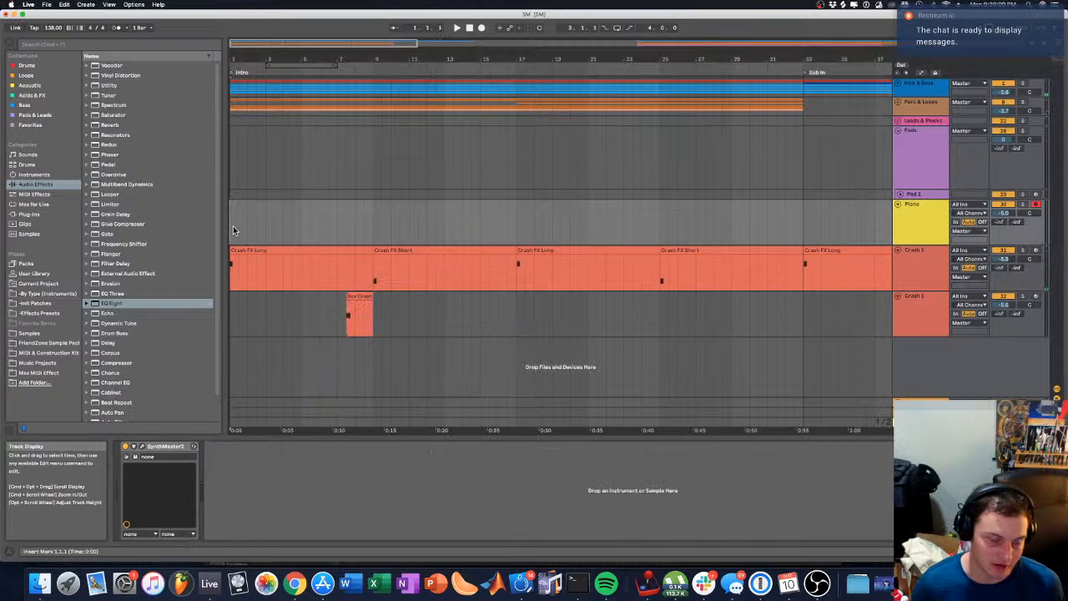
key("space")
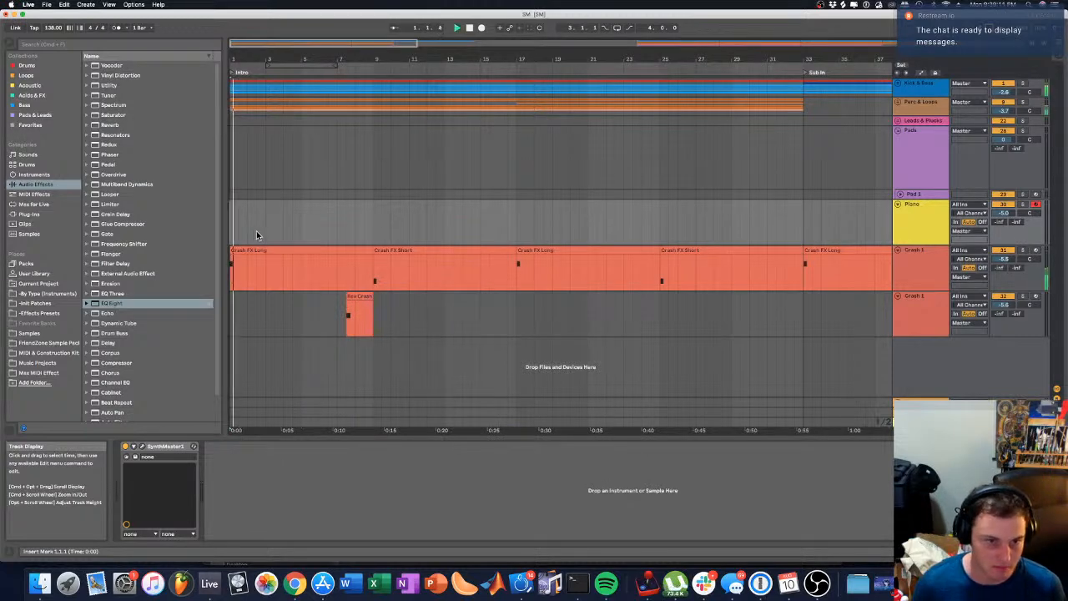
left_click(348, 215)
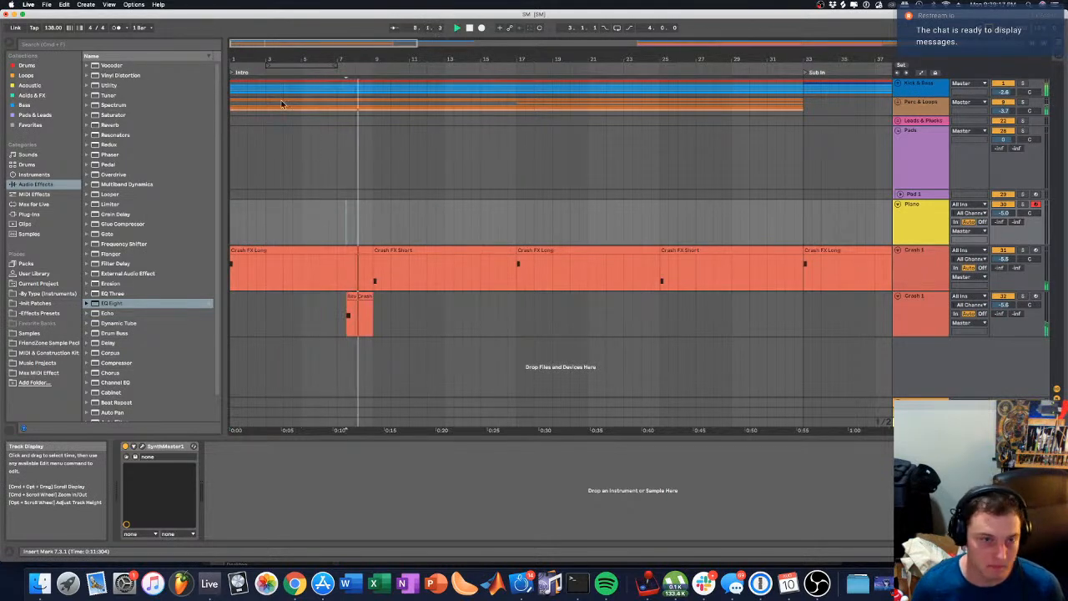
key("space")
left_click(231, 170)
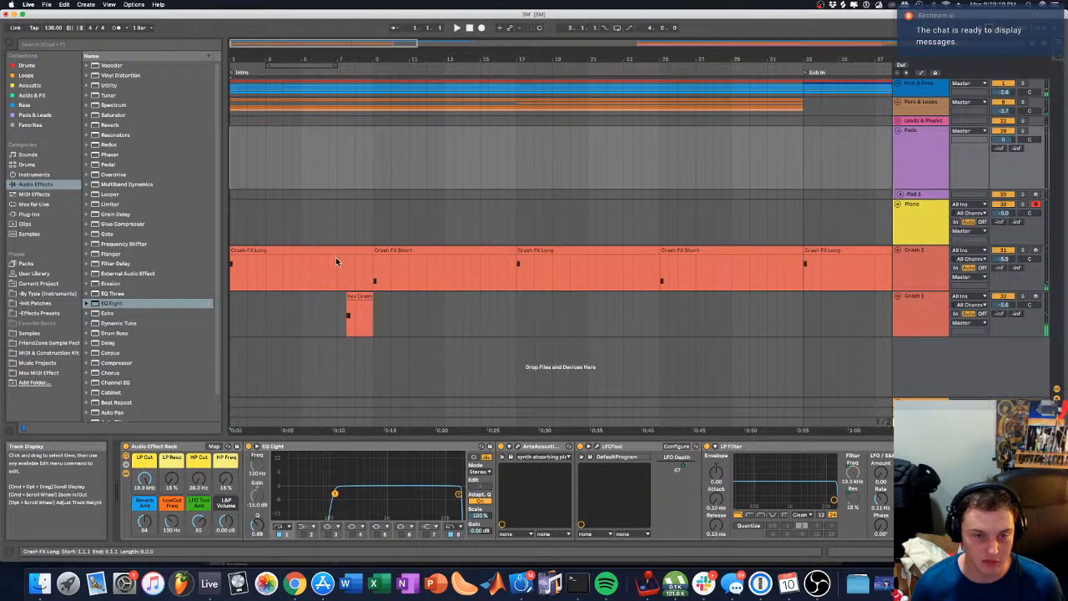
Step: Add EQ Eight to the Rev Crash clip's track with a low cut at about 560 Hz and play from bar 1
left_click(354, 304)
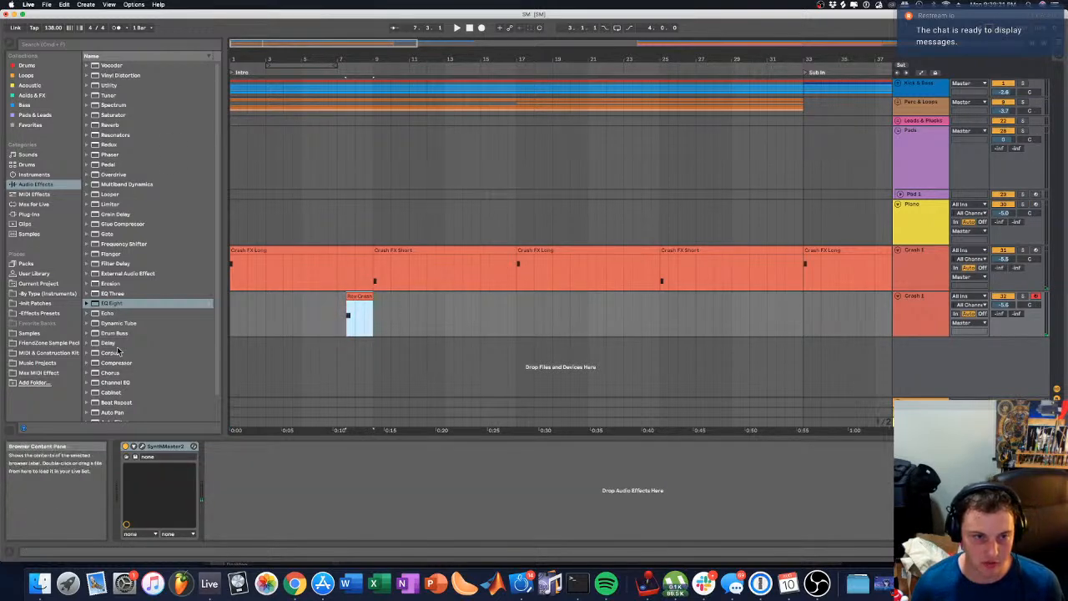
left_click(114, 305)
left_click_drag(252, 496, 253, 496)
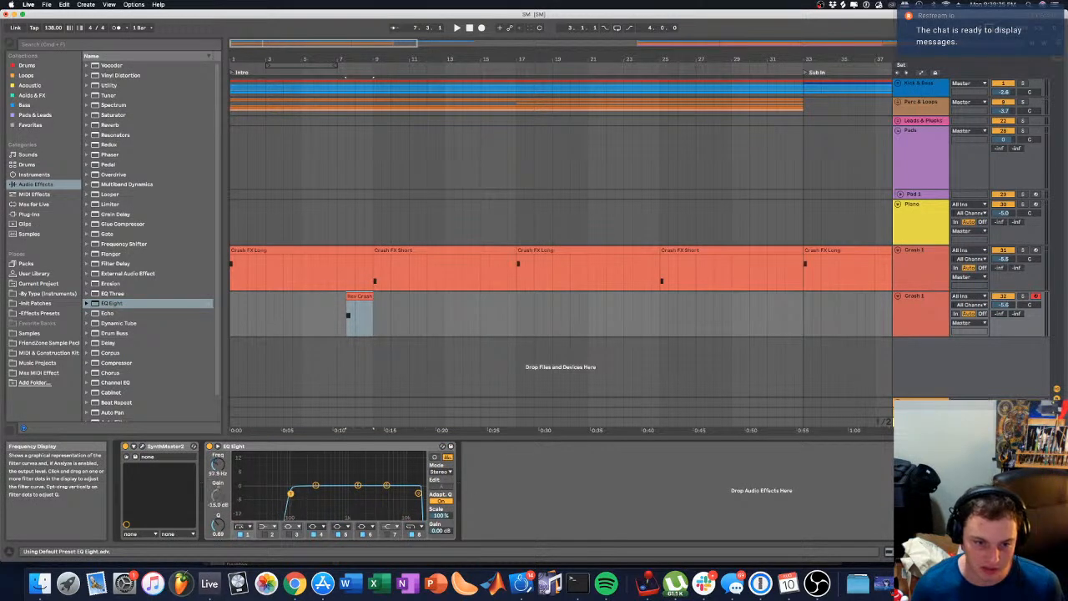
left_click(232, 163)
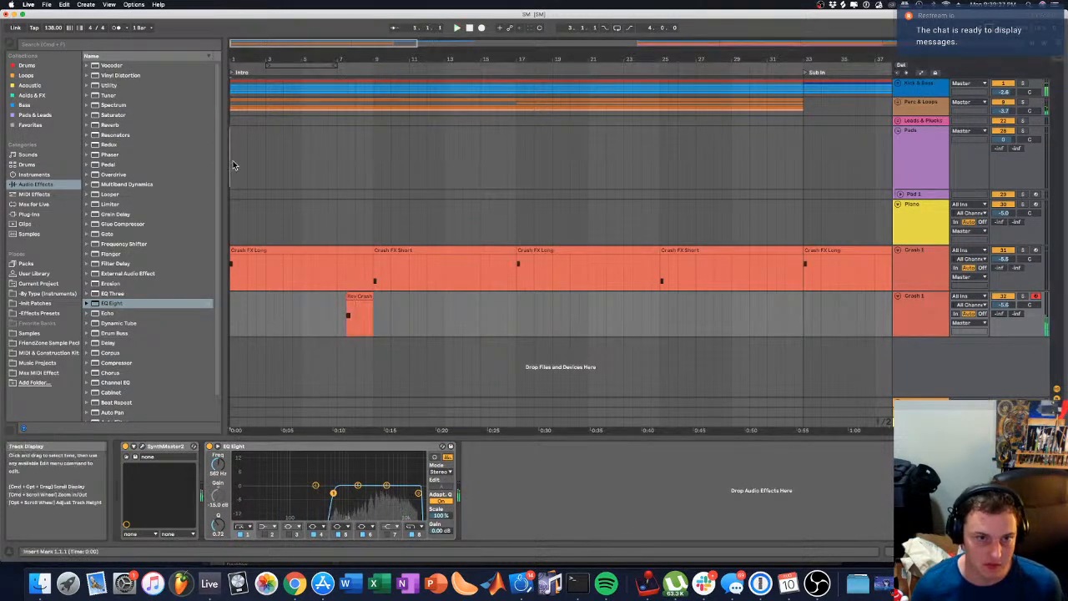
key("space")
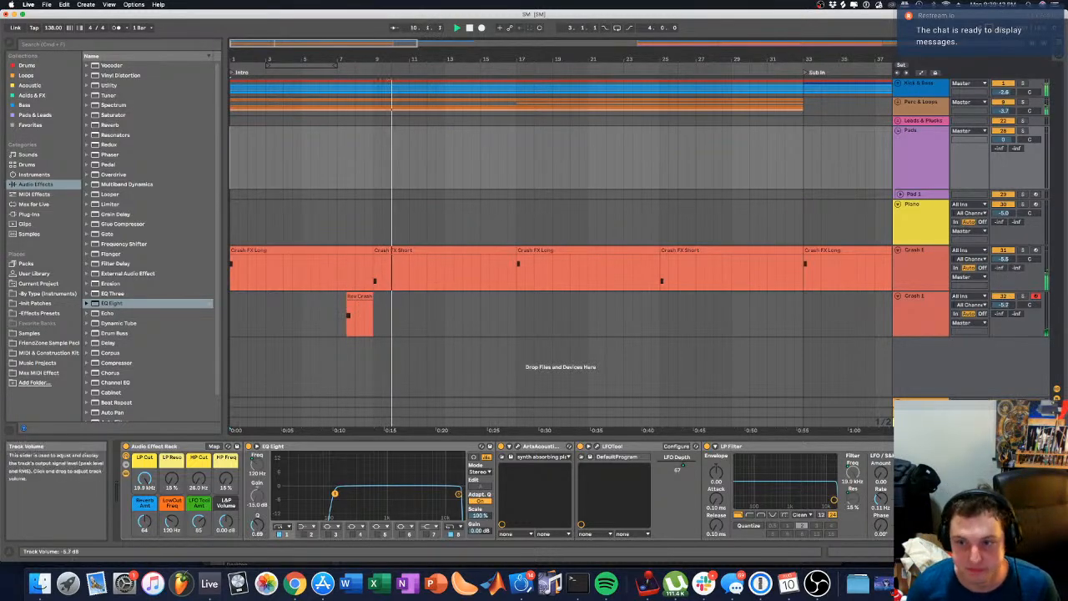
Step: Balance the forward crash track at -7.1 dB and the reverse crash track at -3.6 dB, playing the long crash from bar 17
left_click_drag(1004, 259, 1006, 264)
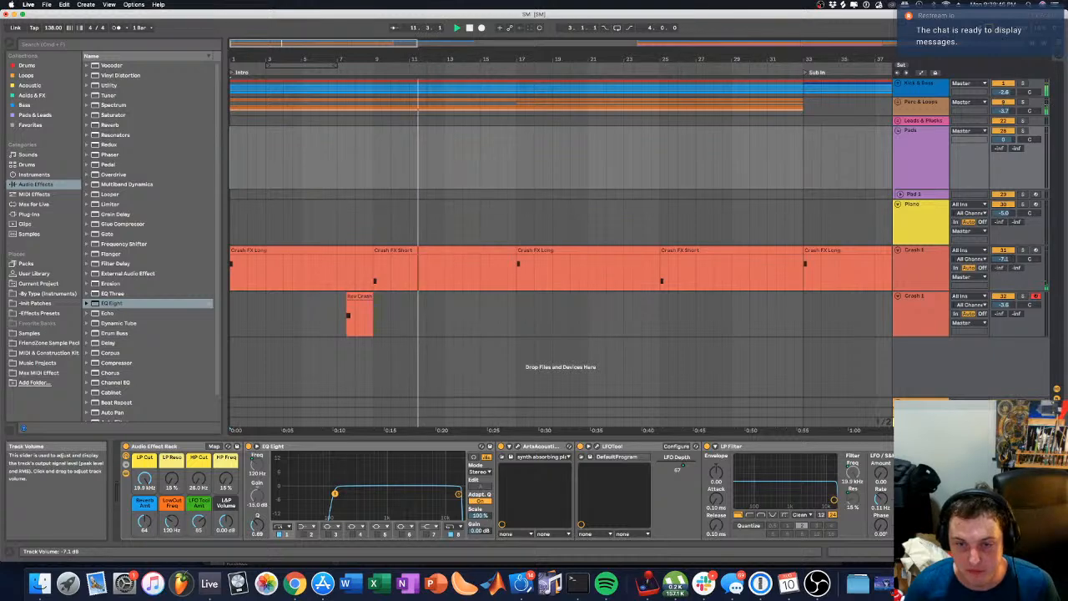
left_click(515, 220)
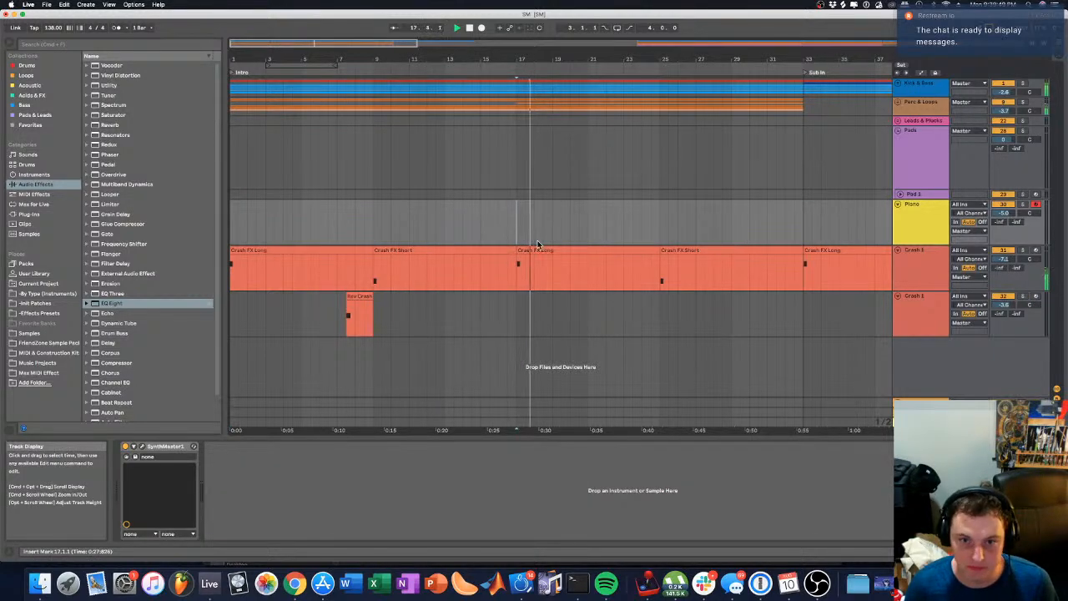
left_click(537, 248)
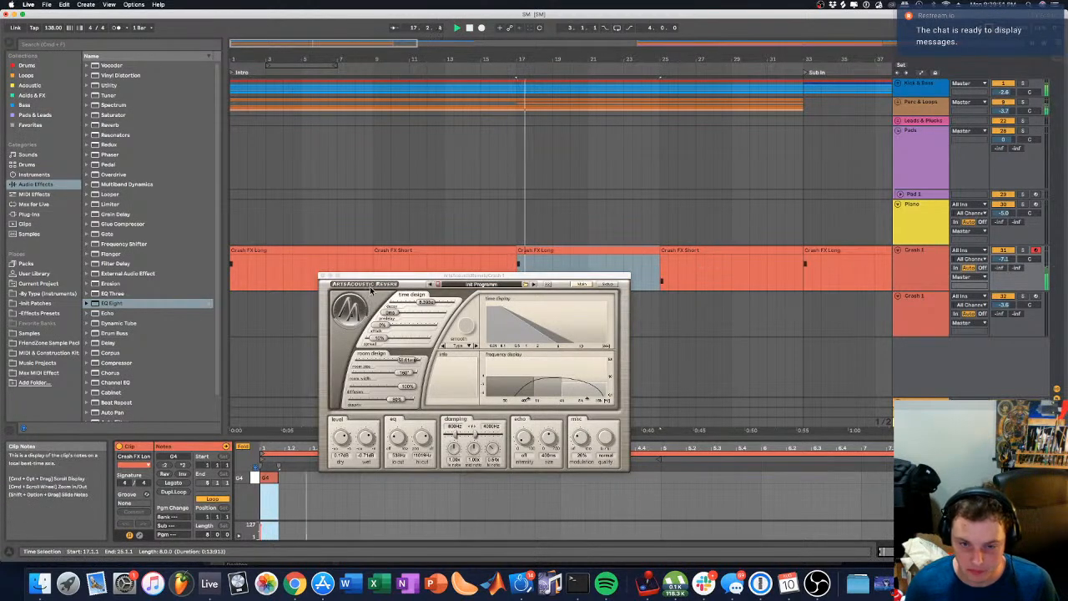
left_click(323, 276)
Step: Duplicate the forward crash track and delete alternating clips to keep Crash FX Long on the original and Crash FX Short on the copy
right_click(908, 278)
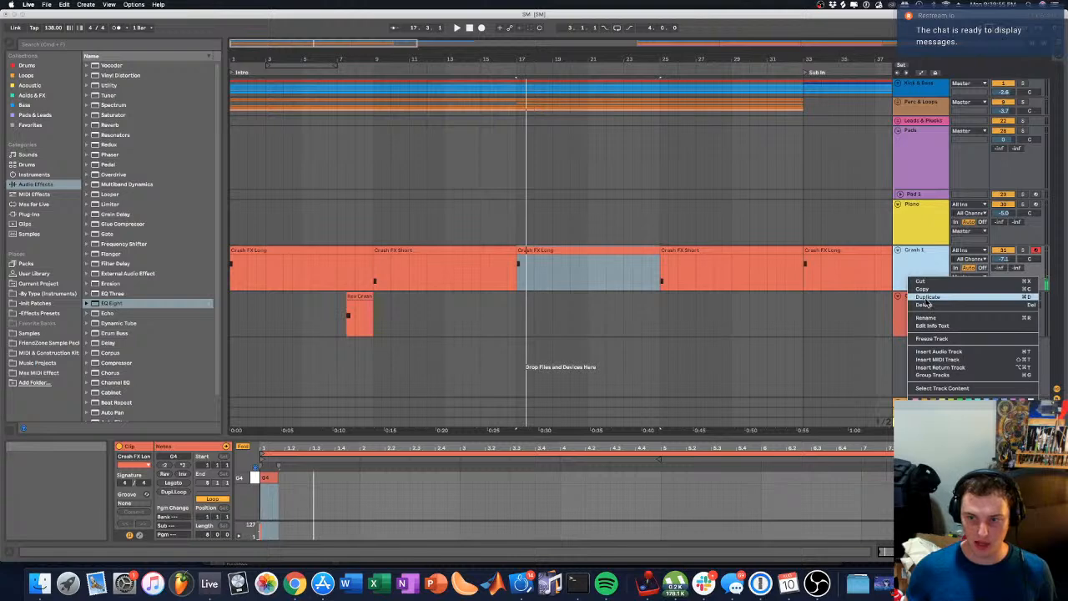
key("Return")
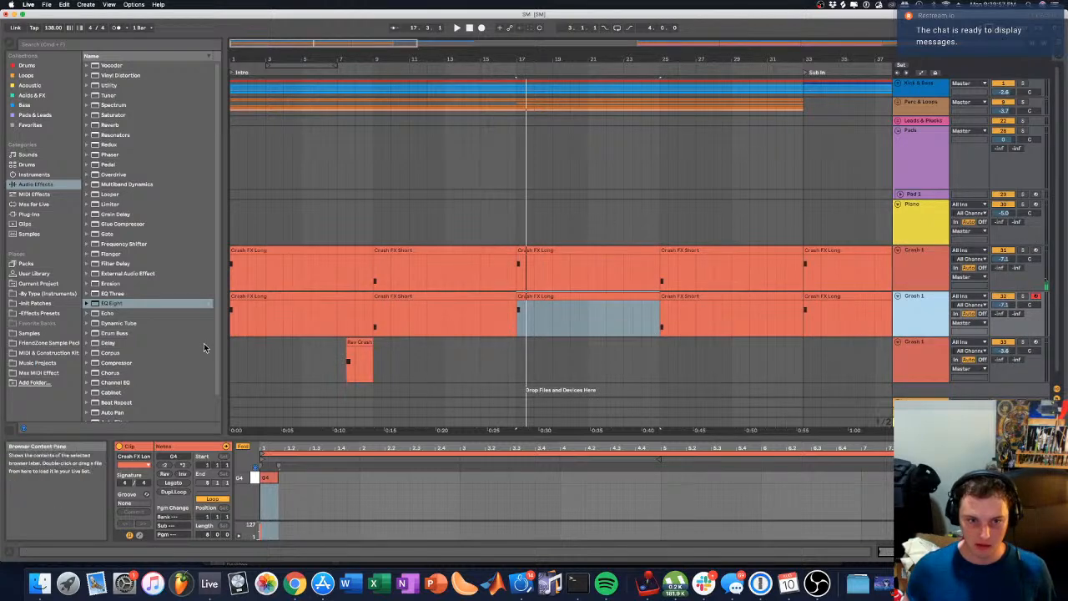
left_click(310, 297)
key("Delete")
left_click(463, 252)
key("Delete")
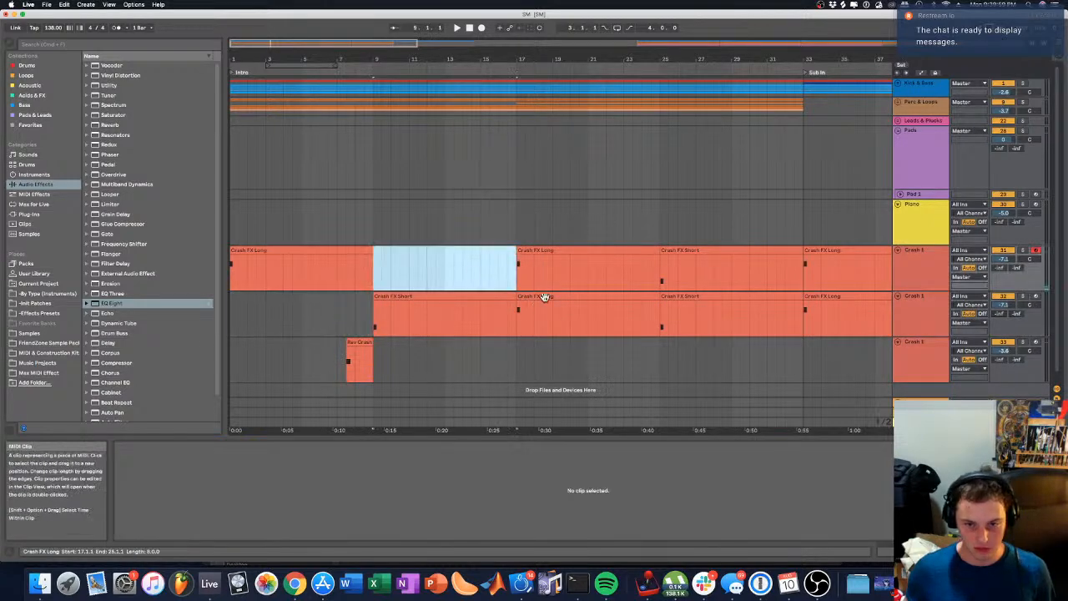
left_click(544, 297)
key("Delete")
left_click(699, 251)
key("Delete")
left_click(829, 298)
key("Delete")
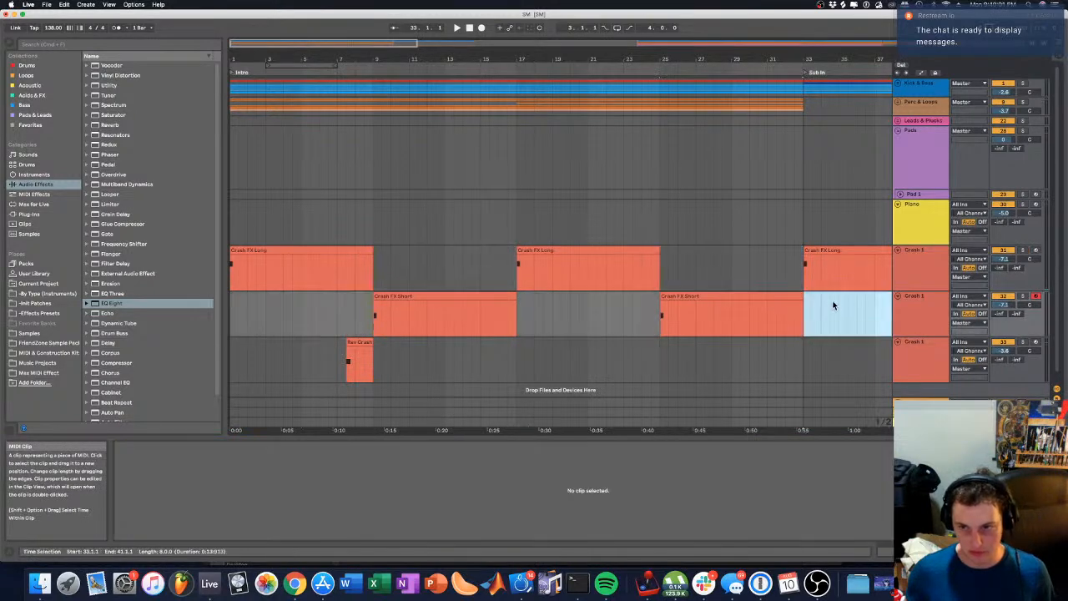
Step: Rename the three crash tracks Long Crash, Short Crash and Rev Crash to match their clips
left_click(914, 347)
right_click(913, 346)
left_click(937, 386)
type("Rev Crash")
key("Return")
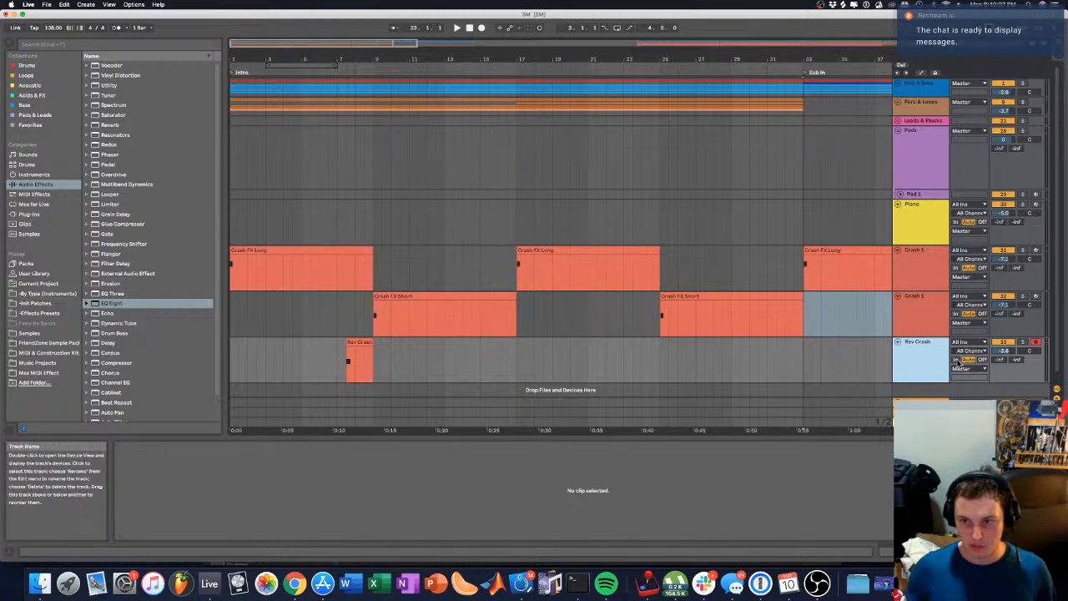
right_click(942, 307)
left_click(955, 345)
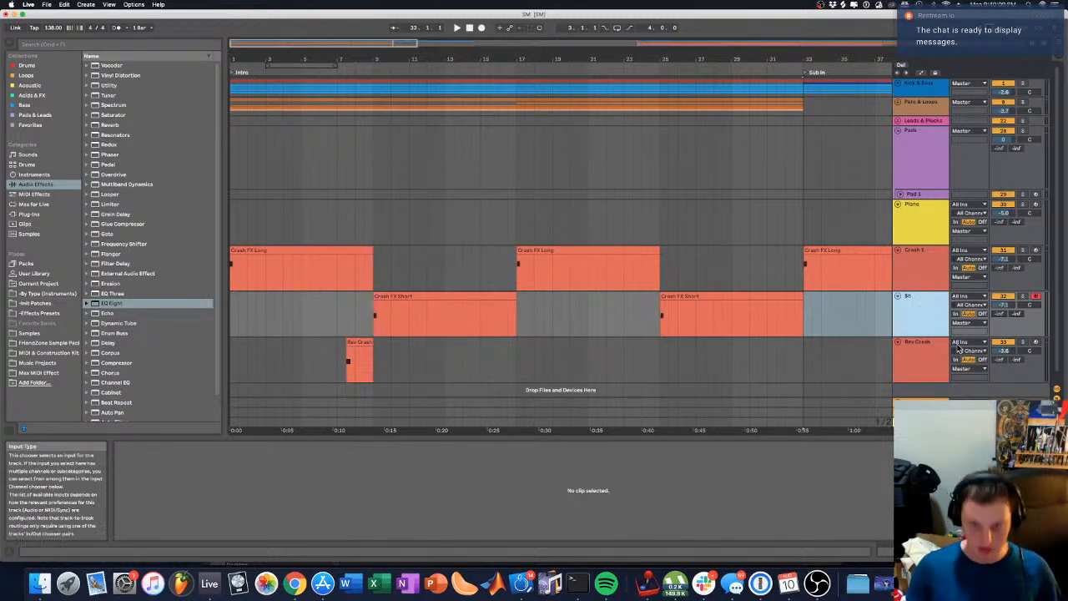
left_click(908, 285)
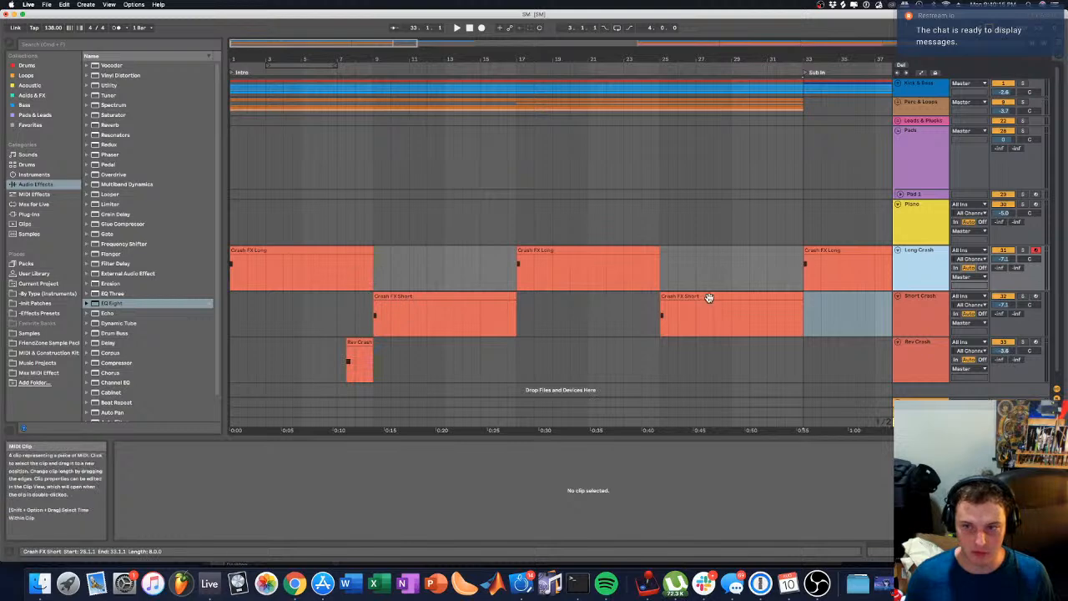
Step: Remove the ArtsAcoustic Reverb from the Long Crash track and play that track soloed from bar 1
left_click(499, 317)
key("shift+Tab")
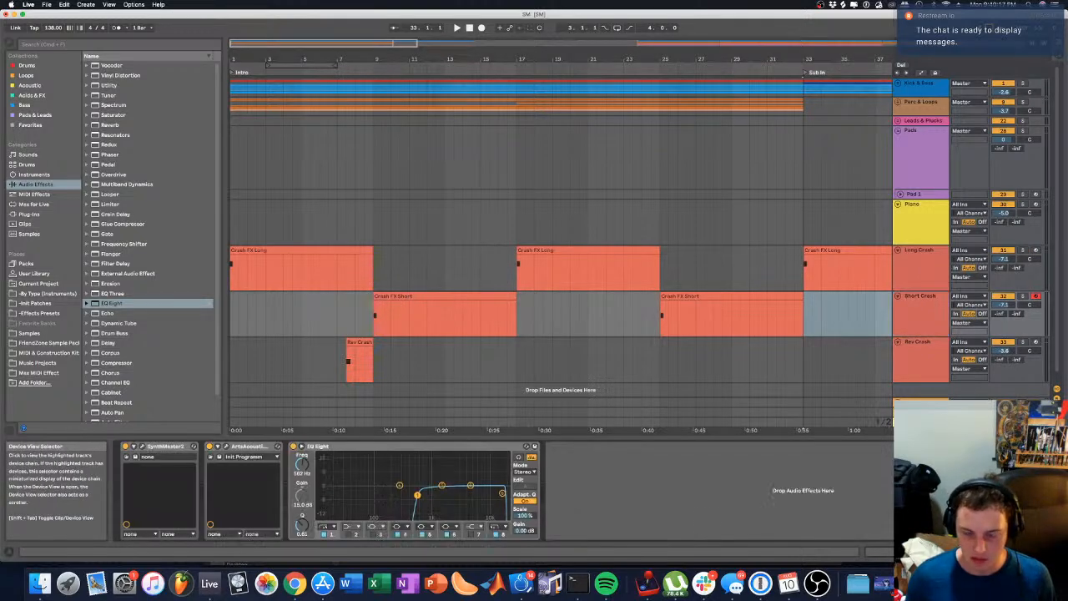
left_click(226, 433)
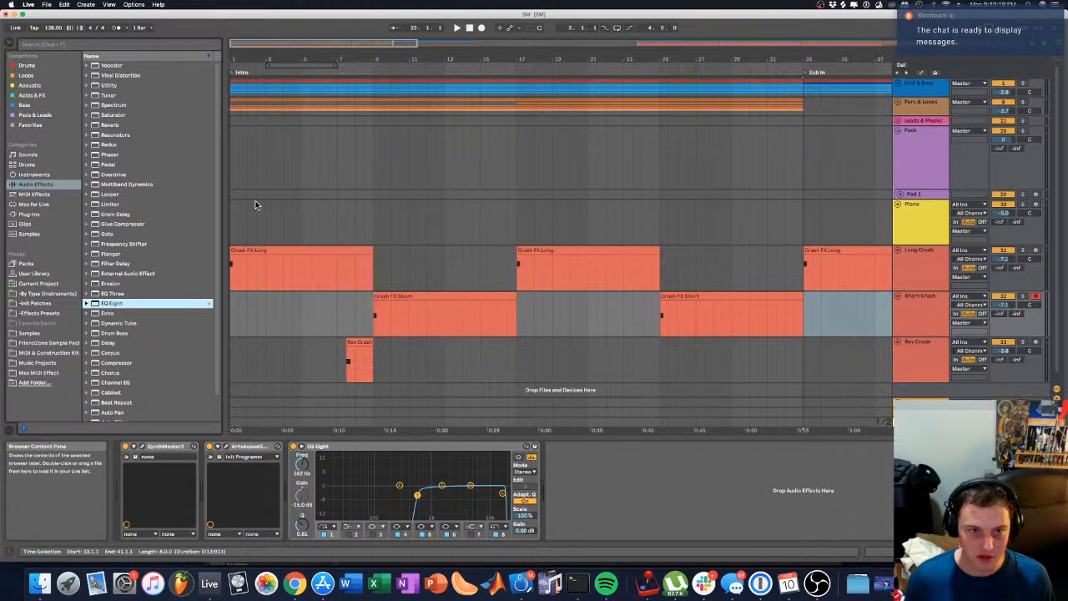
left_click(246, 227)
left_click(232, 226)
left_click(935, 267)
key("space")
left_click(230, 446)
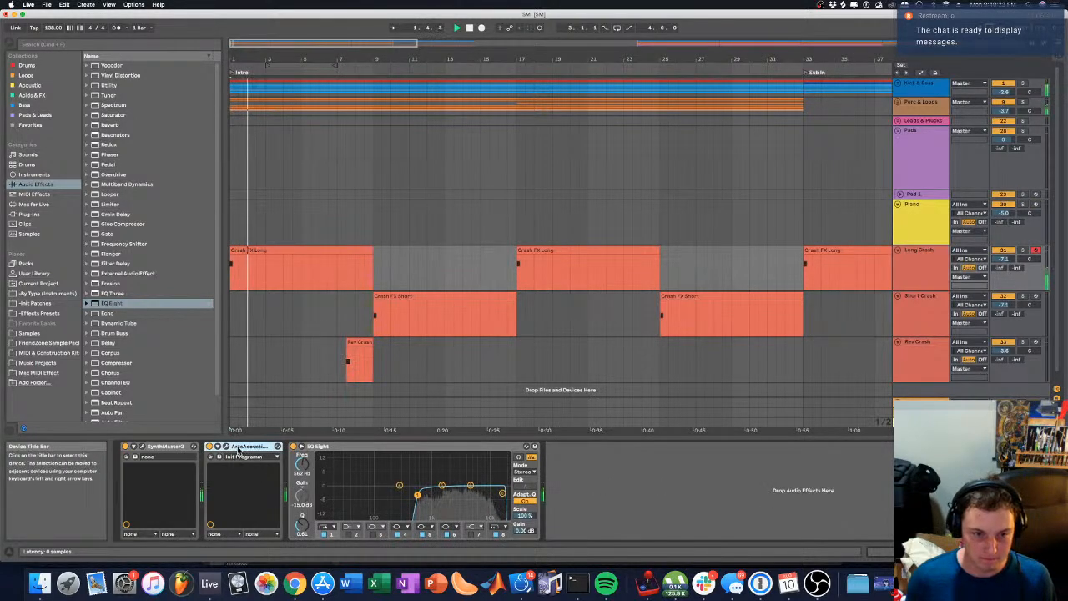
key("Delete")
left_click(1023, 251)
key("space")
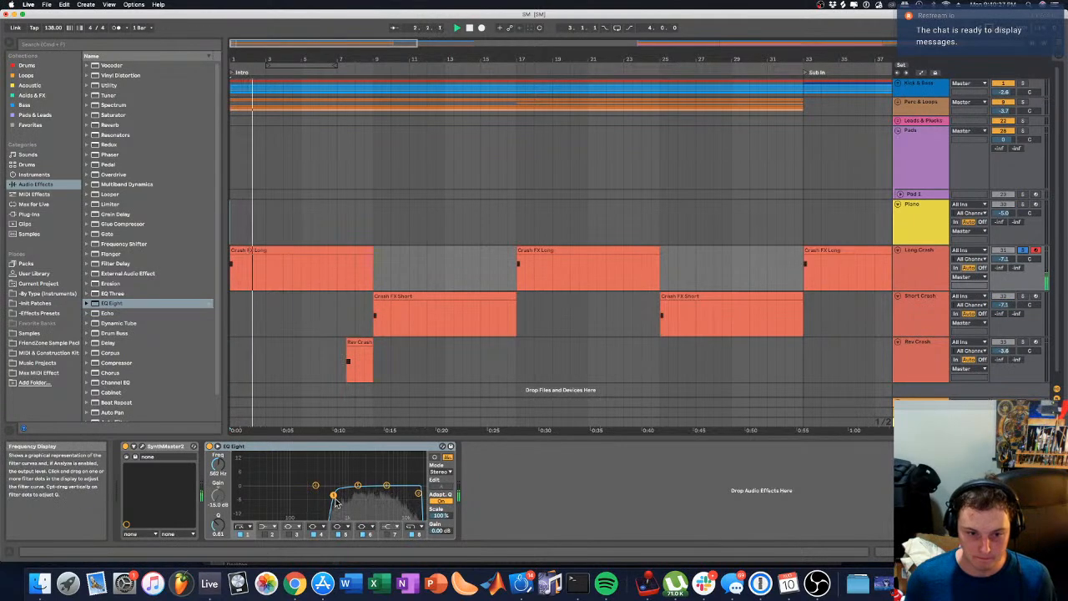
Step: Lower the Long Crash EQ Eight low cut to about 516 Hz and add a Compressor after it with a 3.15:1 ratio and -25.5 dB threshold
left_click_drag(333, 495, 318, 495)
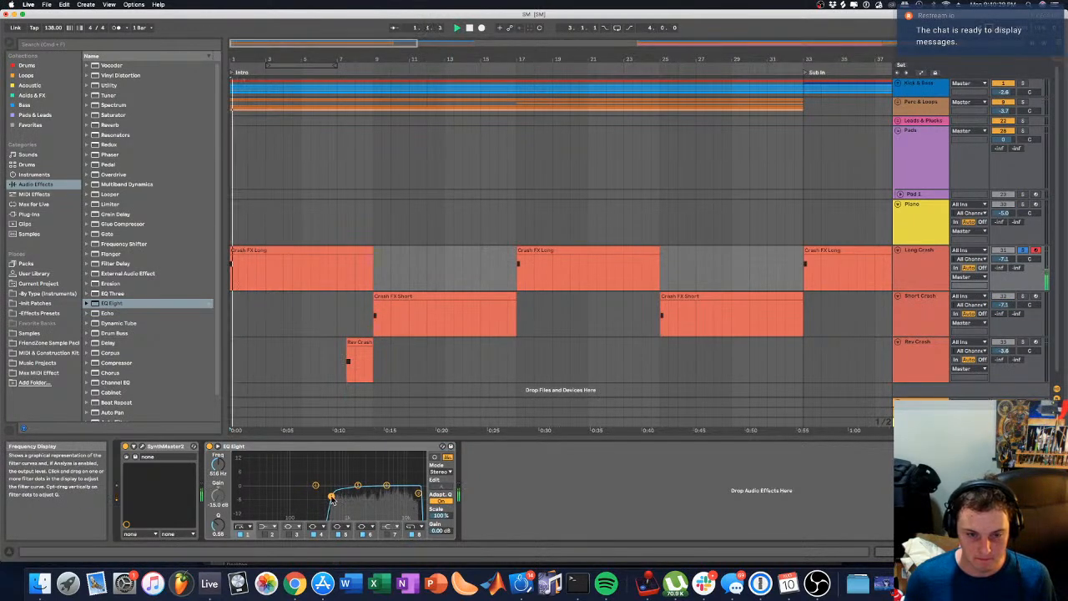
left_click(121, 44)
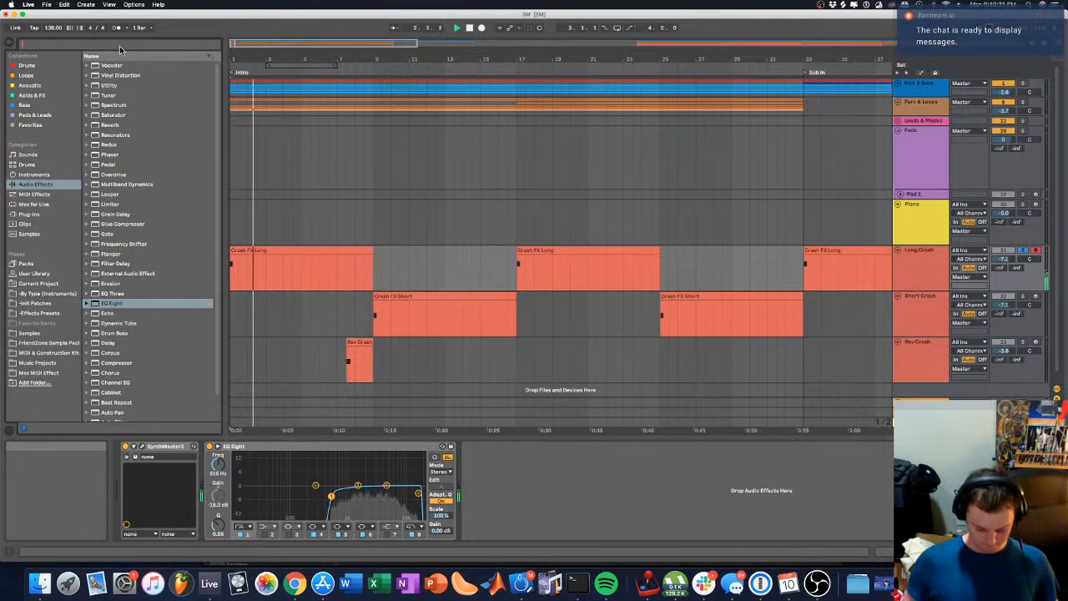
type("compl")
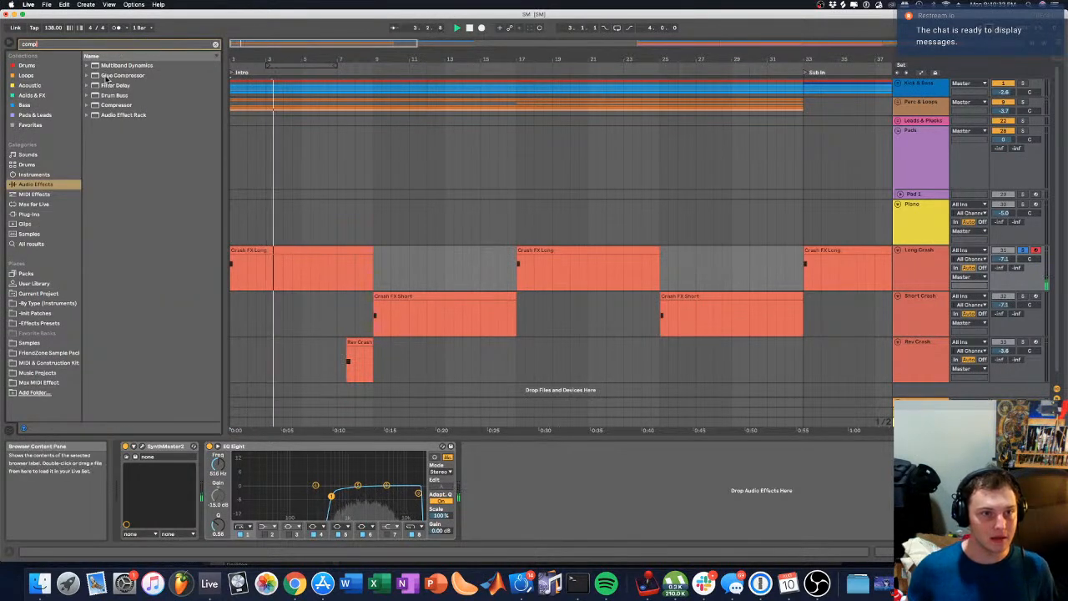
left_click_drag(109, 104, 511, 500)
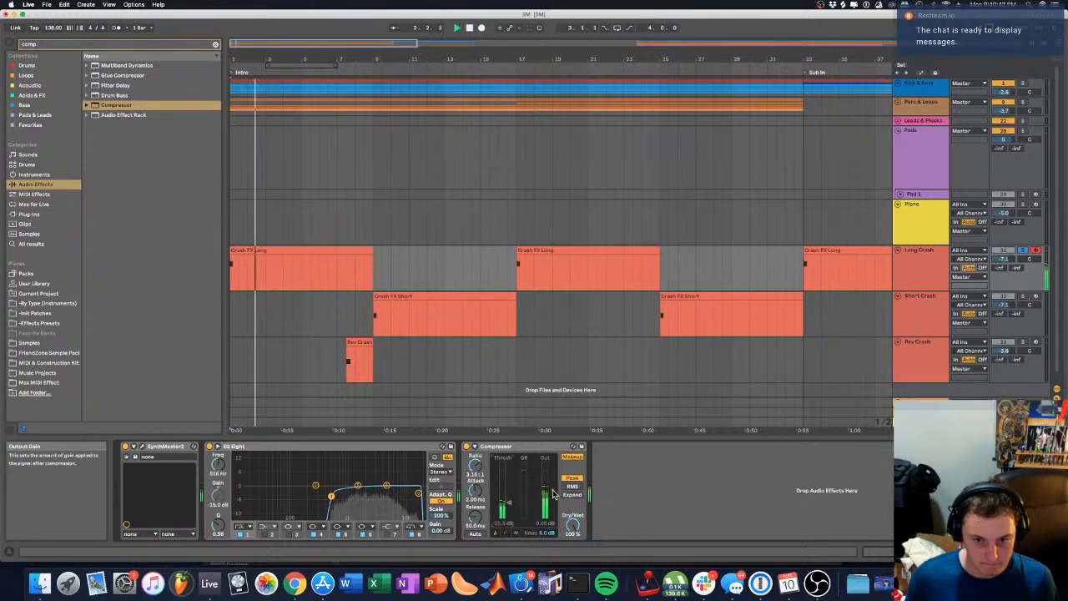
Step: Set the Long Crash volume to -16.9 dB and the Short Crash volume to -5.9 dB while playing the full mix
mouse_move(1019, 257)
left_mouse_down()
mouse_move(1019, 273)
mouse_move(1000, 268)
left_mouse_up()
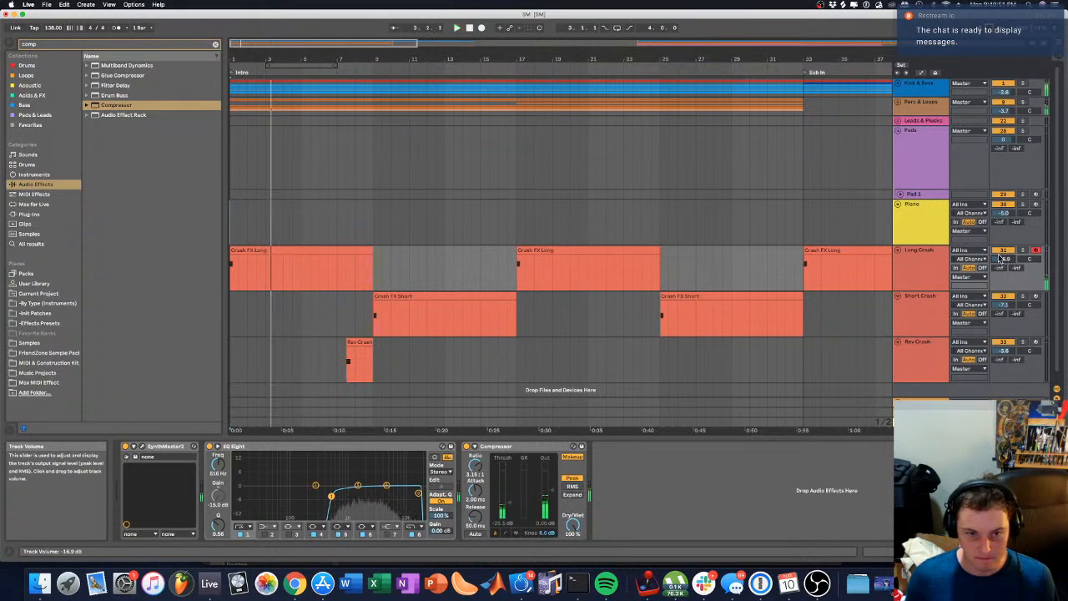
left_click(375, 187)
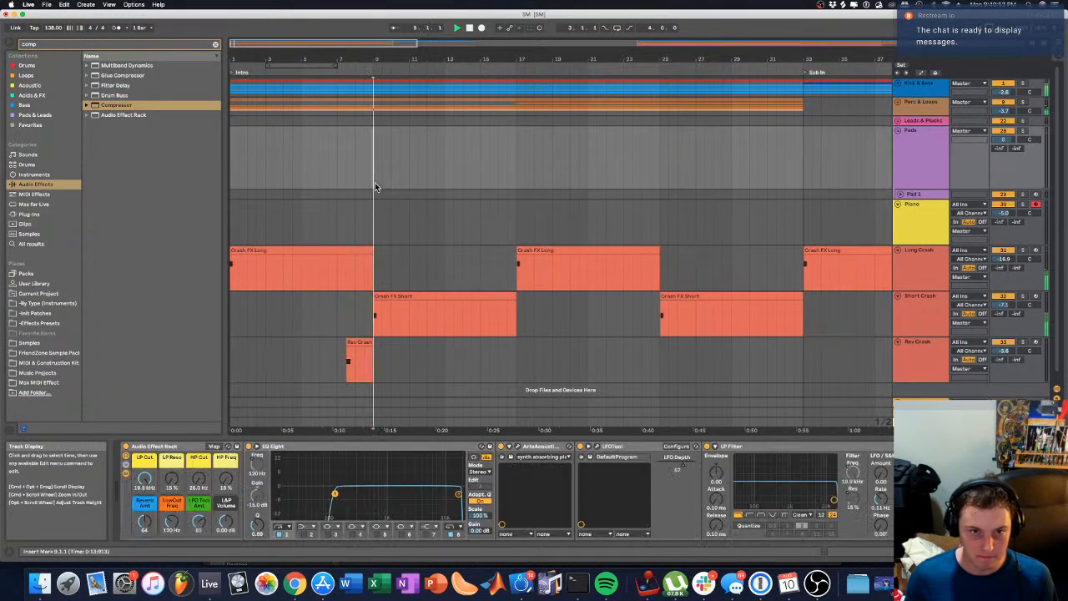
left_click_drag(1002, 305, 1003, 302)
left_click(921, 307)
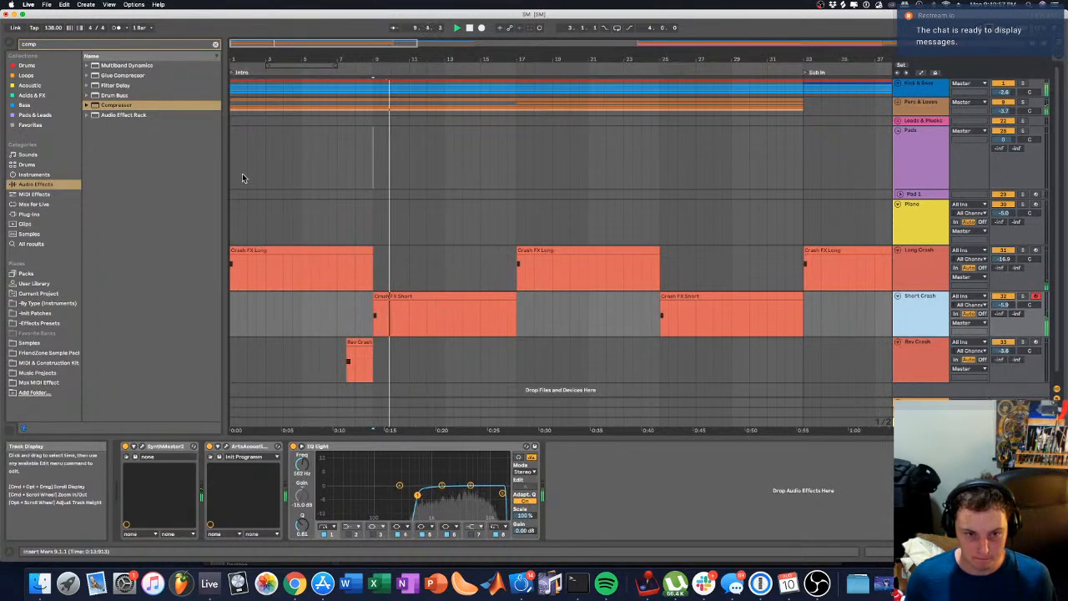
Step: Add a Delay before EQ Eight on the Short Crash track with Ping Pong enabled and dry/wet at 24%, auditioning from bar 9
key("space")
left_click(44, 44)
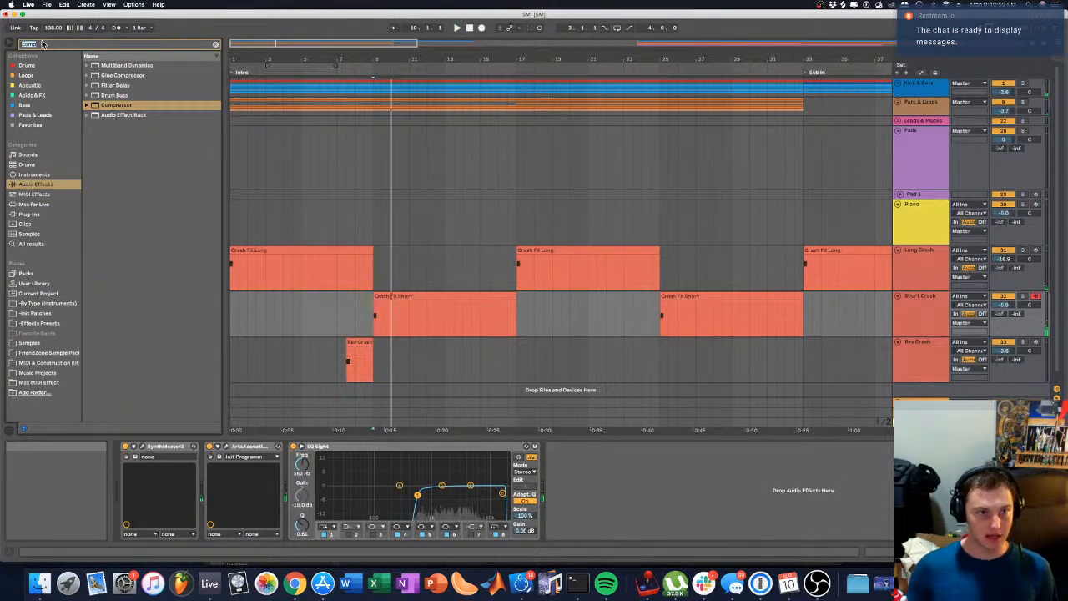
type("delay")
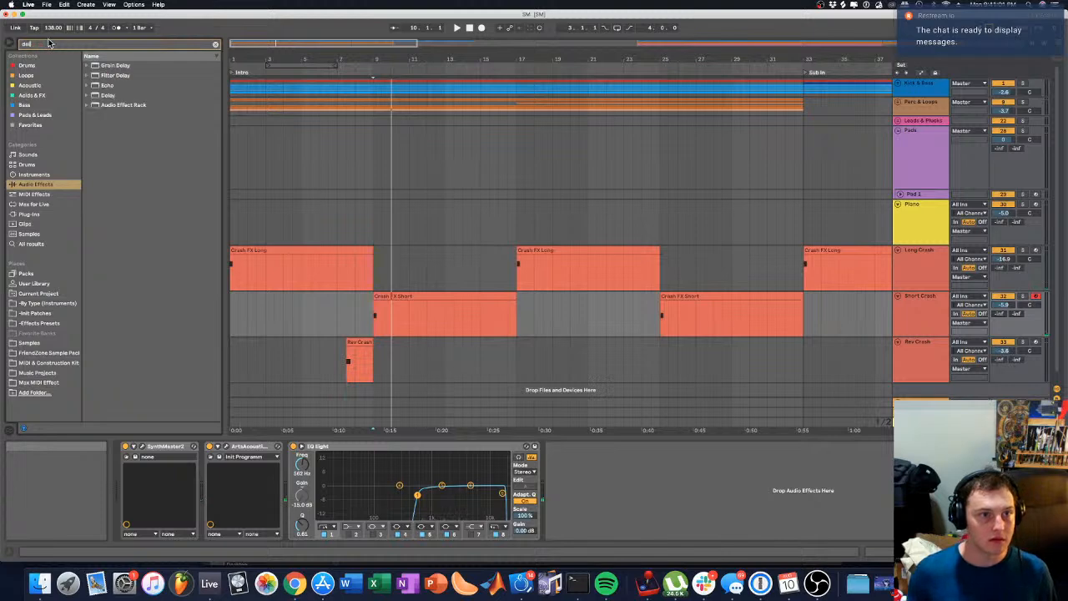
left_click_drag(107, 95, 288, 475)
key("space")
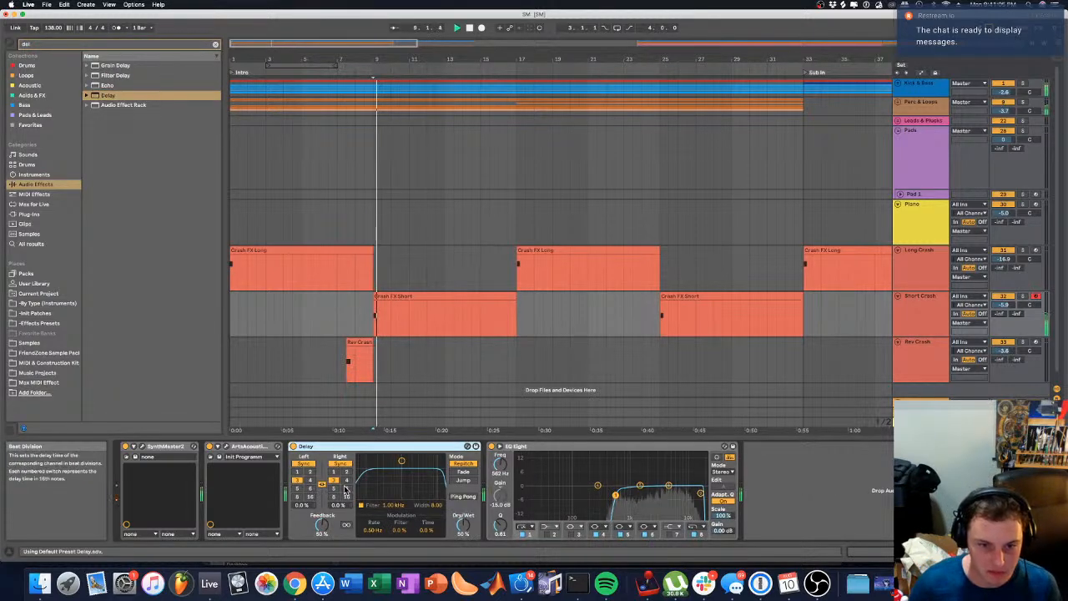
left_click(463, 496)
key("space")
key("space")
left_click_drag(463, 524, 463, 546)
key("space")
key("space")
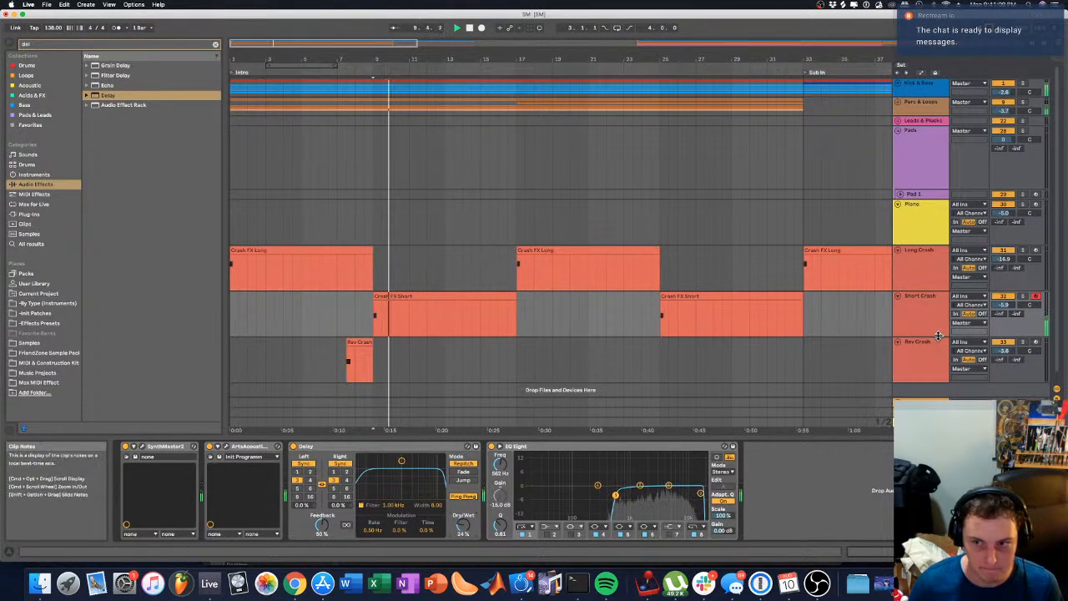
Step: Solo the Long Crash track and play it from bar 1
left_click(1024, 250)
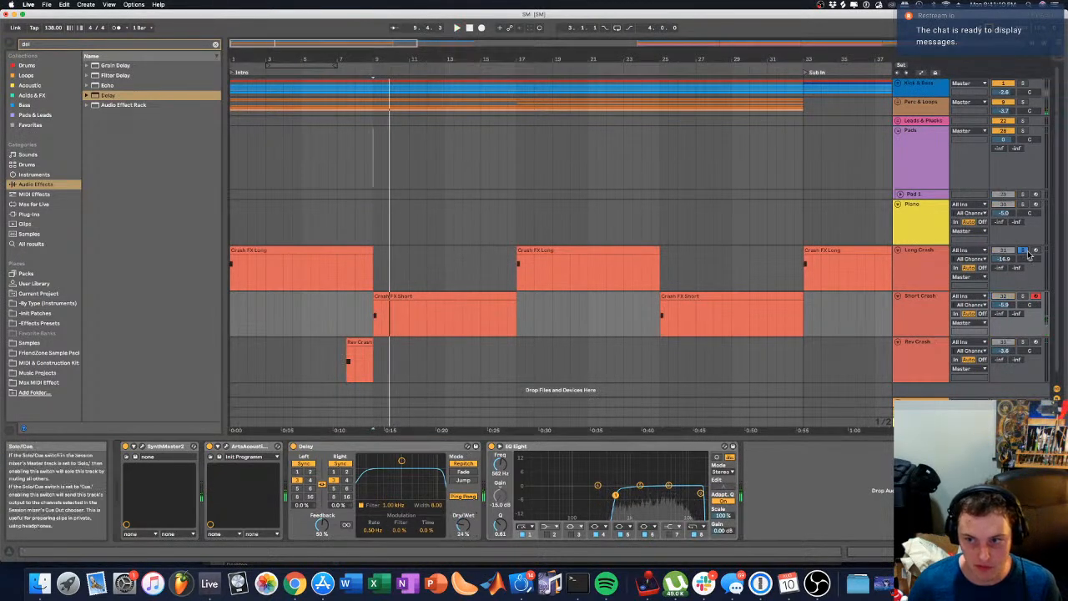
left_click_drag(237, 219, 231, 218)
left_click(232, 218)
key("space")
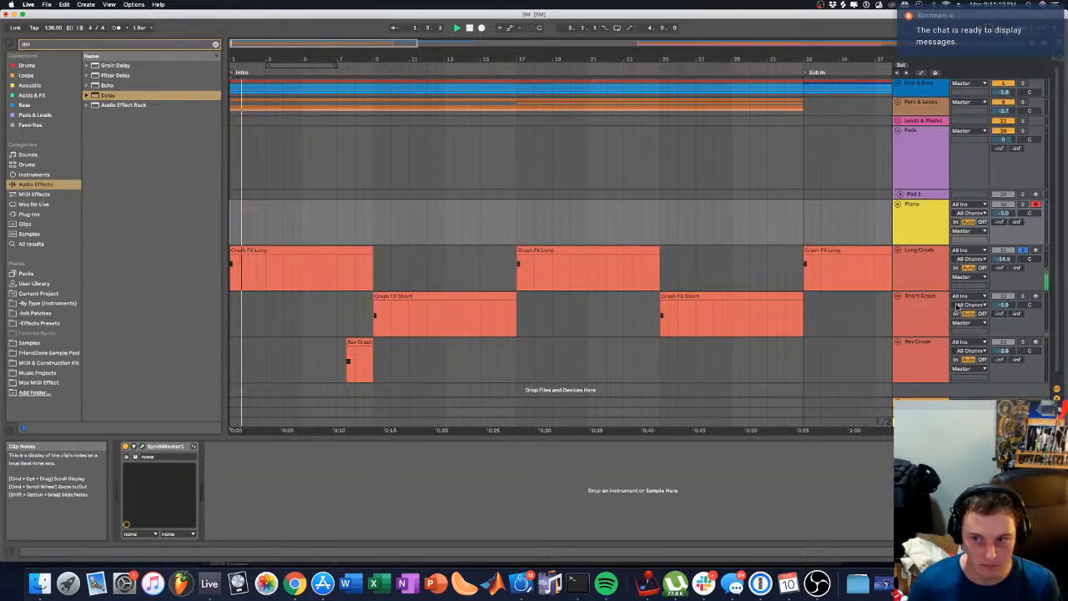
Step: Copy the Short Crash track's Delay to the Long Crash track, placing it between SynthMaster 2 and EQ Eight
left_click(922, 271)
left_click(931, 332)
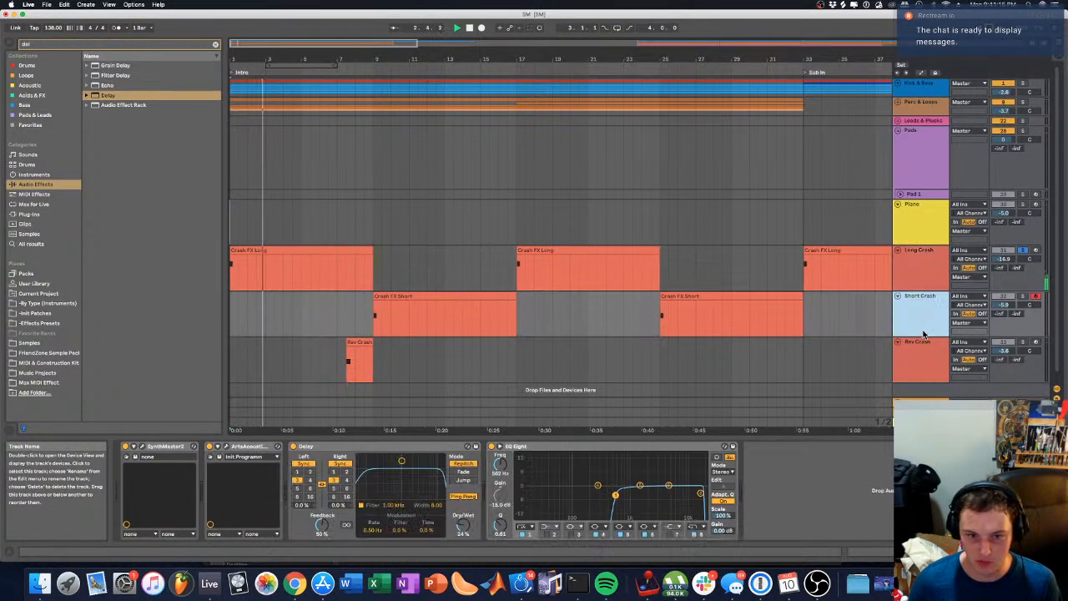
left_click(361, 452)
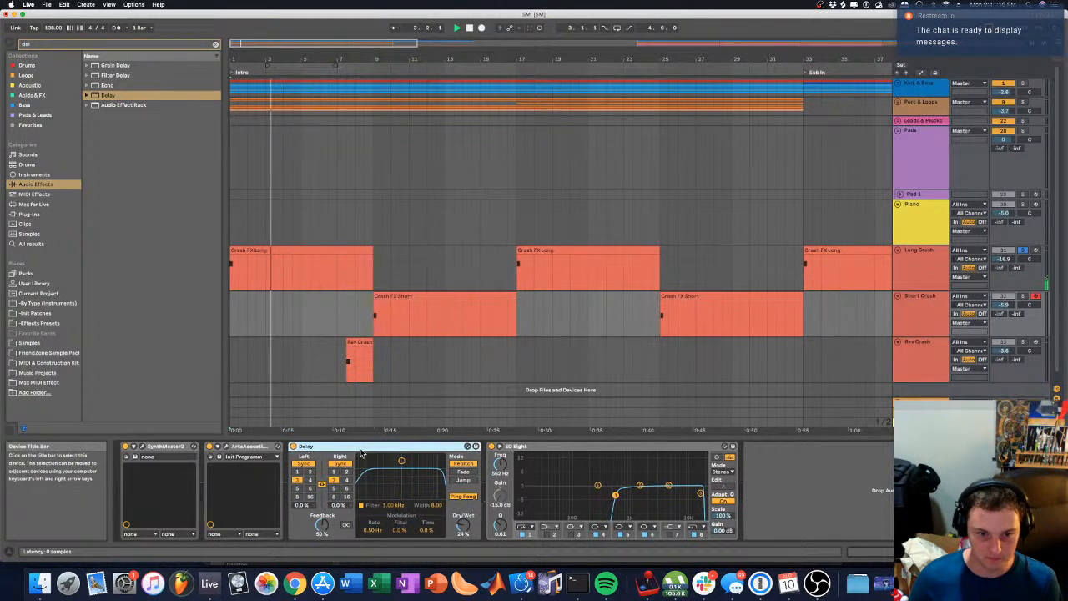
key("Delete")
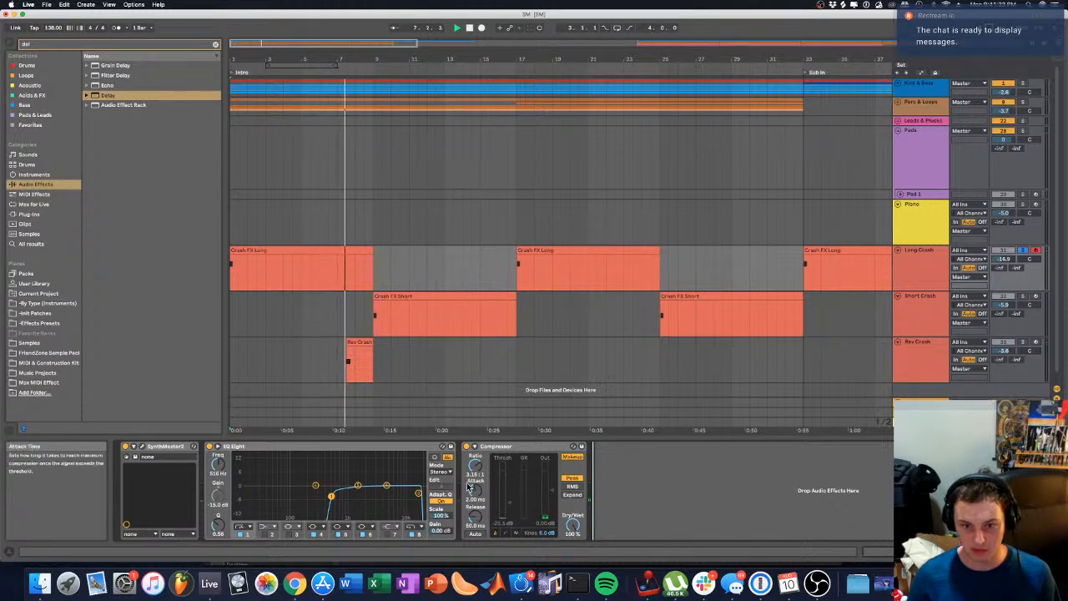
left_click(922, 269)
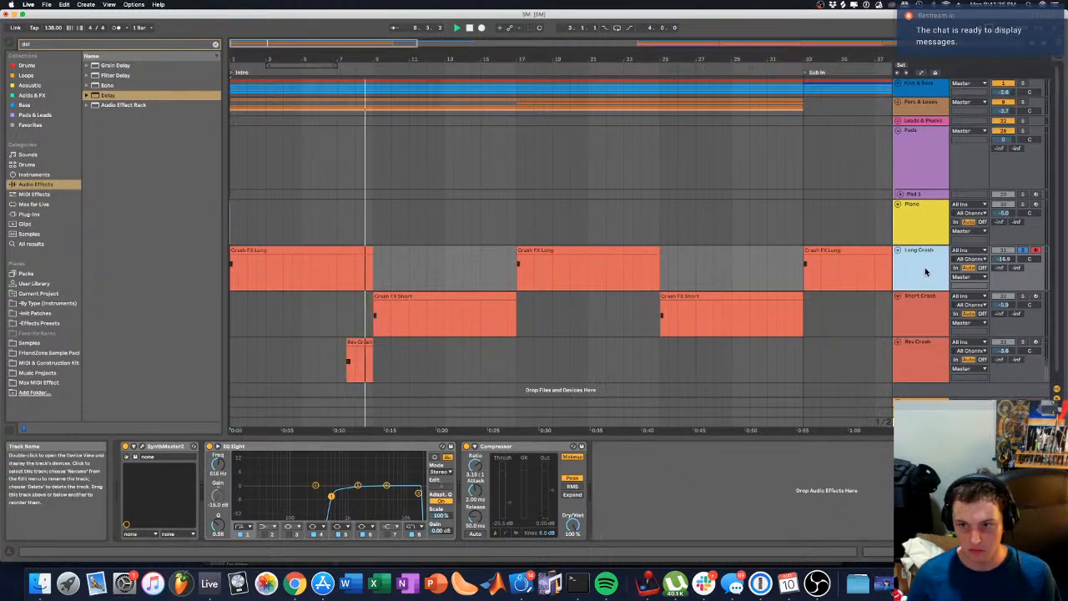
left_click(921, 309)
left_click(357, 451)
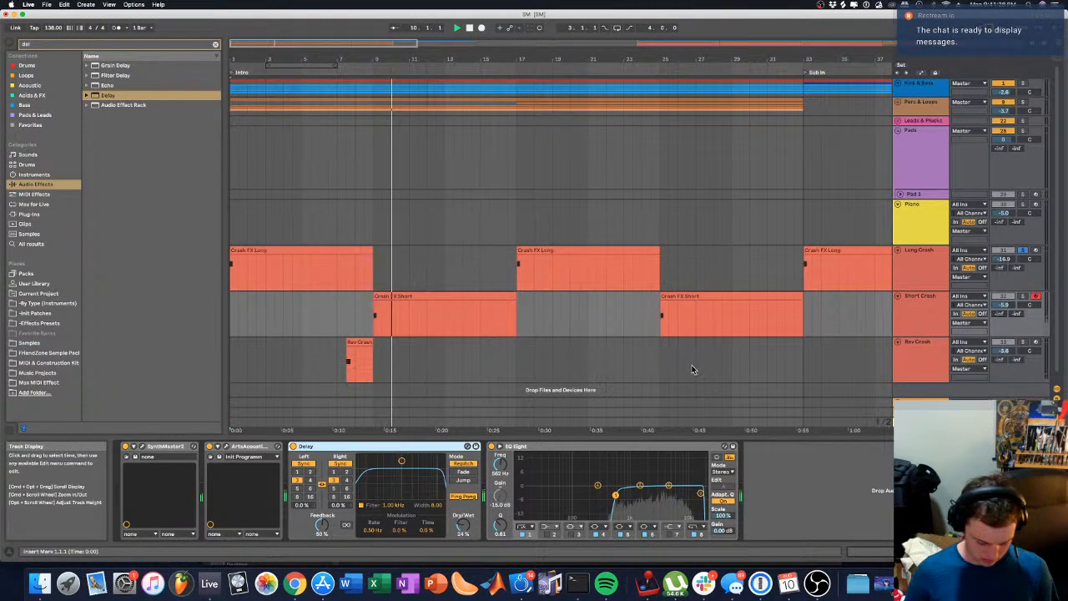
key("Up")
key("super+v")
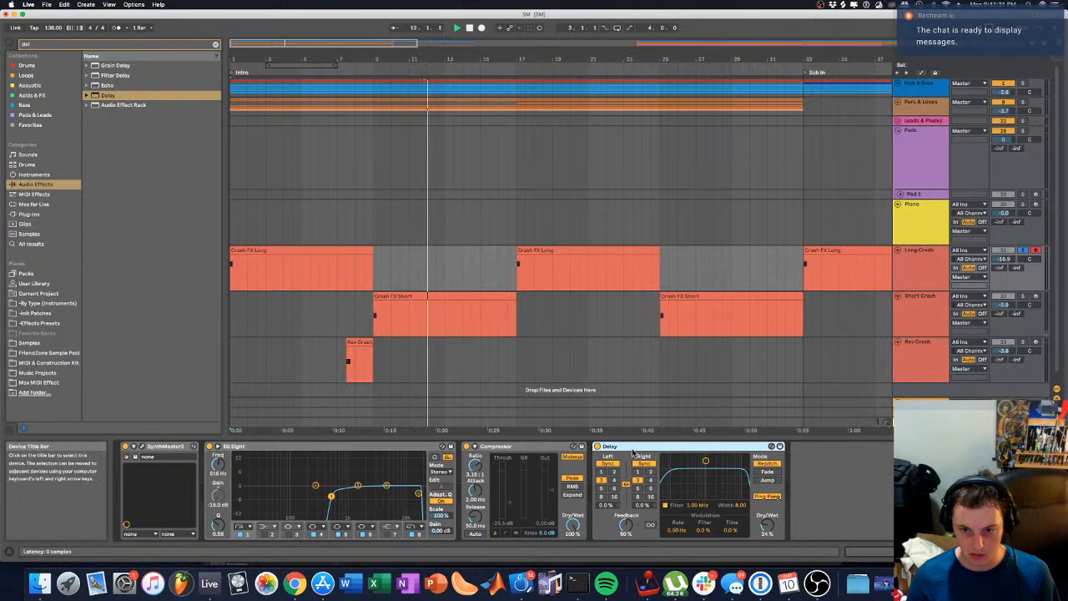
left_click_drag(449, 445, 282, 461)
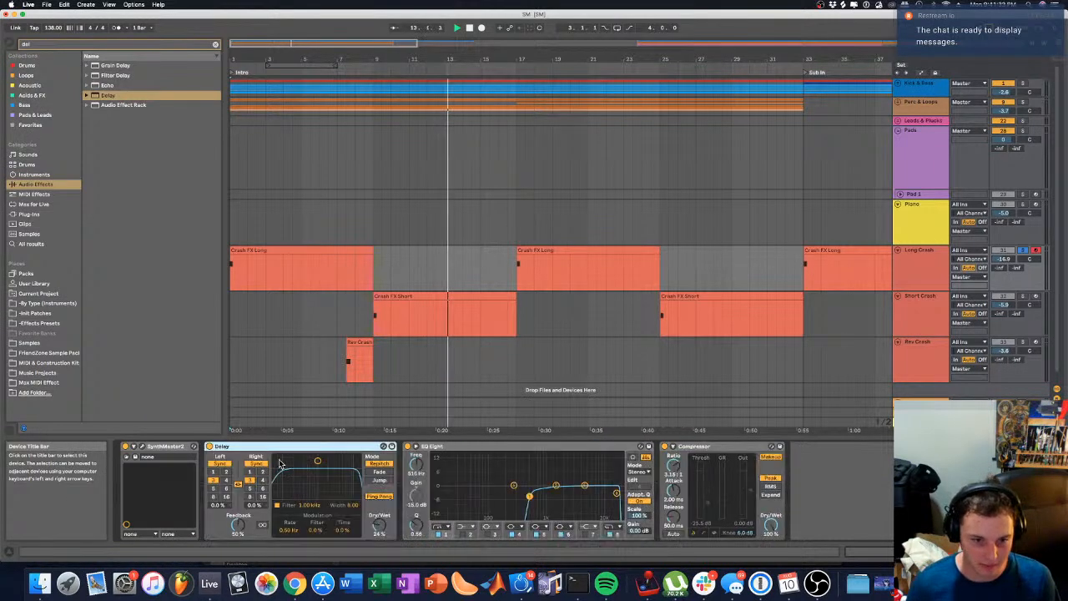
Step: Set the Long Crash Delay's filter to about 906 Hz with width 5.87 and its dry/wet to 38%, replaying from bar 1
mouse_move(318, 466)
left_mouse_down()
mouse_move(326, 476)
mouse_move(344, 464)
mouse_move(318, 471)
left_mouse_up()
key("space")
key("space")
left_click_drag(379, 525, 379, 511)
key("space")
key("space")
key("space")
key("space")
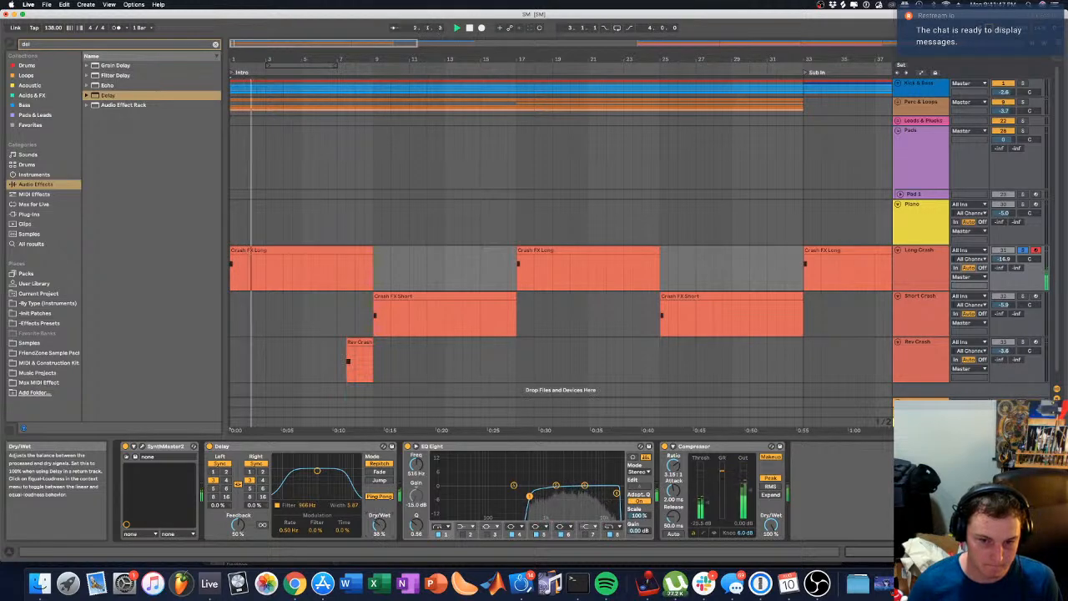
Step: Set the Long Crash Delay to 54% feedback, 39% dry/wet and a 1.55 kHz filter, trying beat divisions 5 and 2 during playback
key("space")
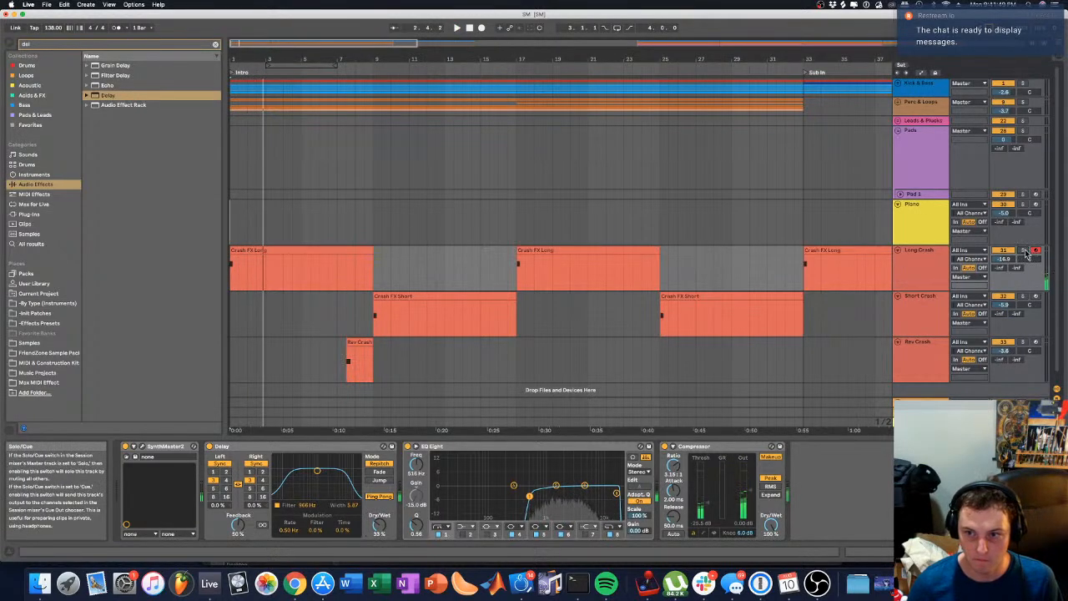
left_click(1025, 251)
key("space")
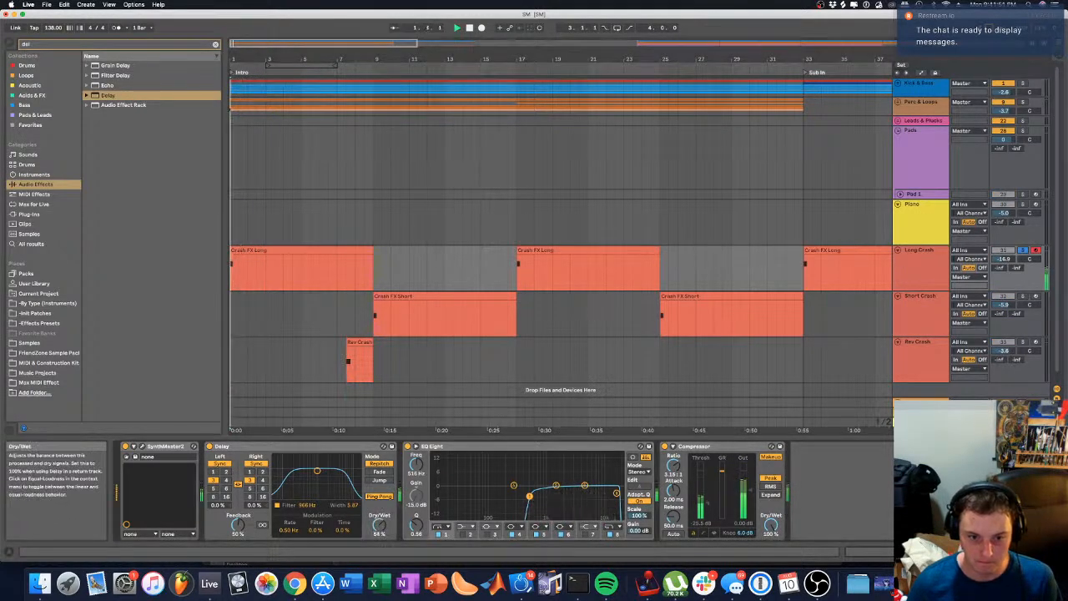
key("space")
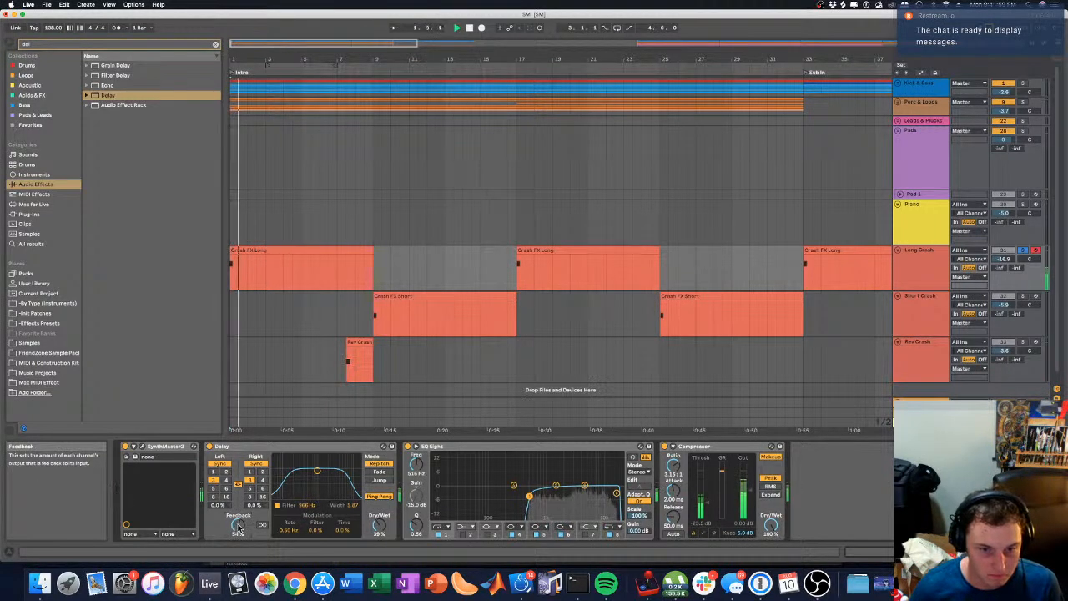
left_click(226, 480)
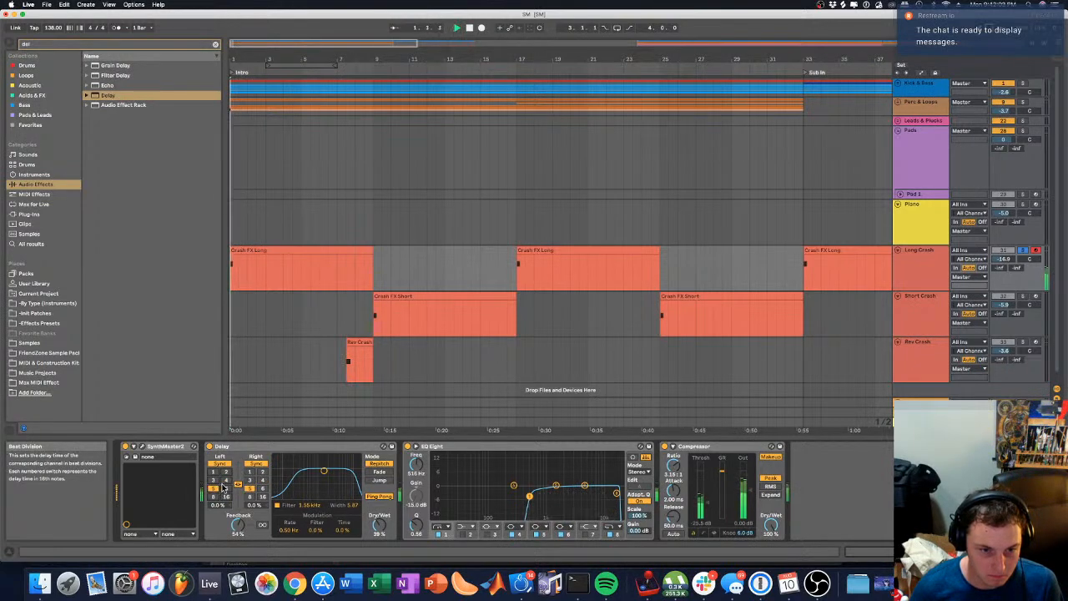
left_click(225, 473)
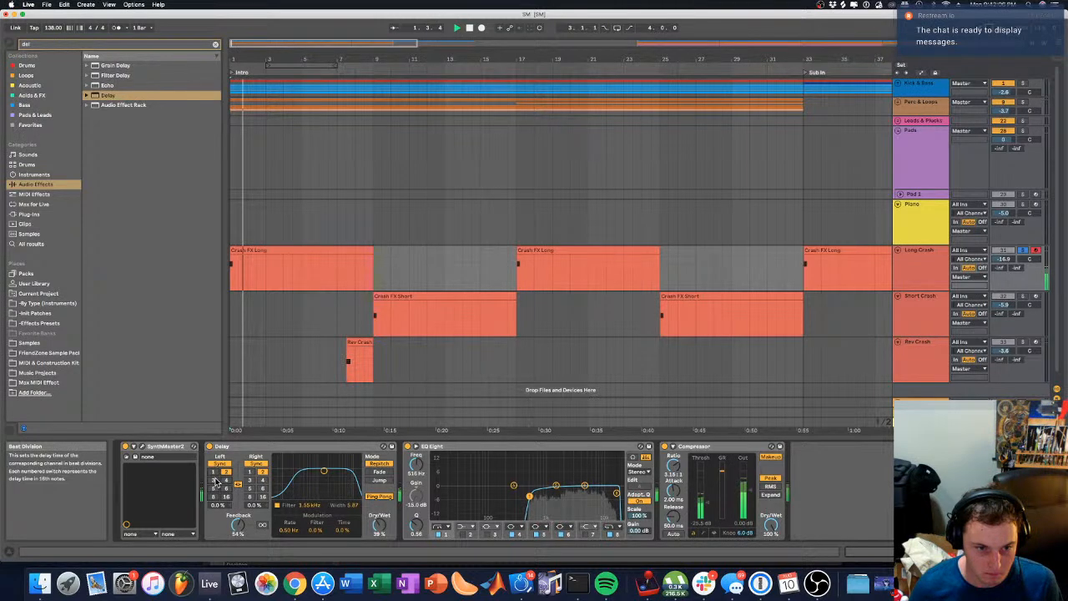
Step: Move the Long Crash Delay between EQ Eight and Compressor and replay the crash from bar 1
left_click_drag(223, 447, 782, 485)
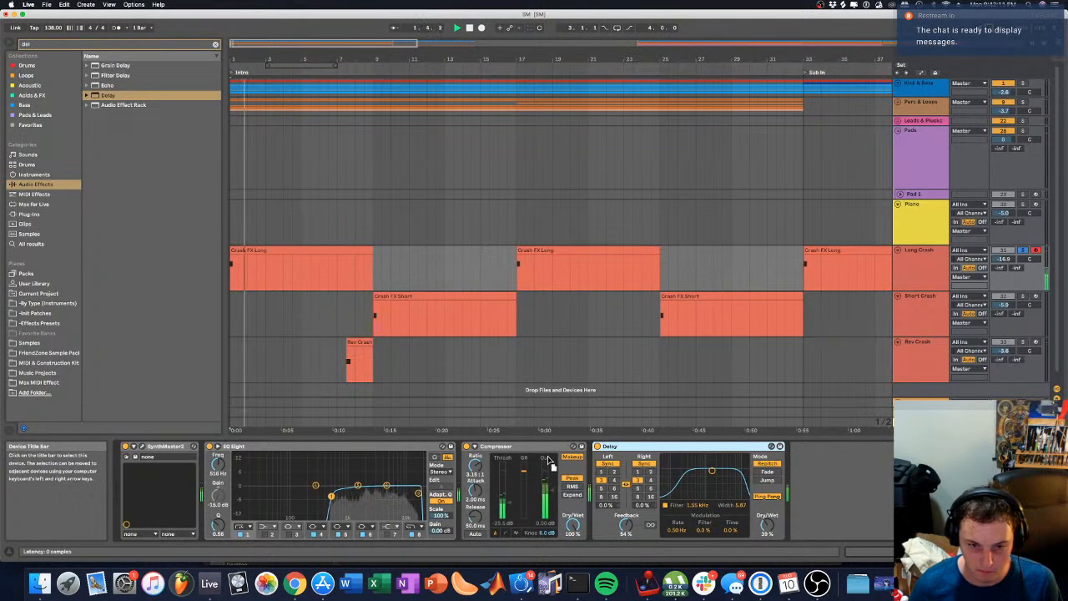
left_click_drag(484, 469, 484, 469)
key("space")
key("space")
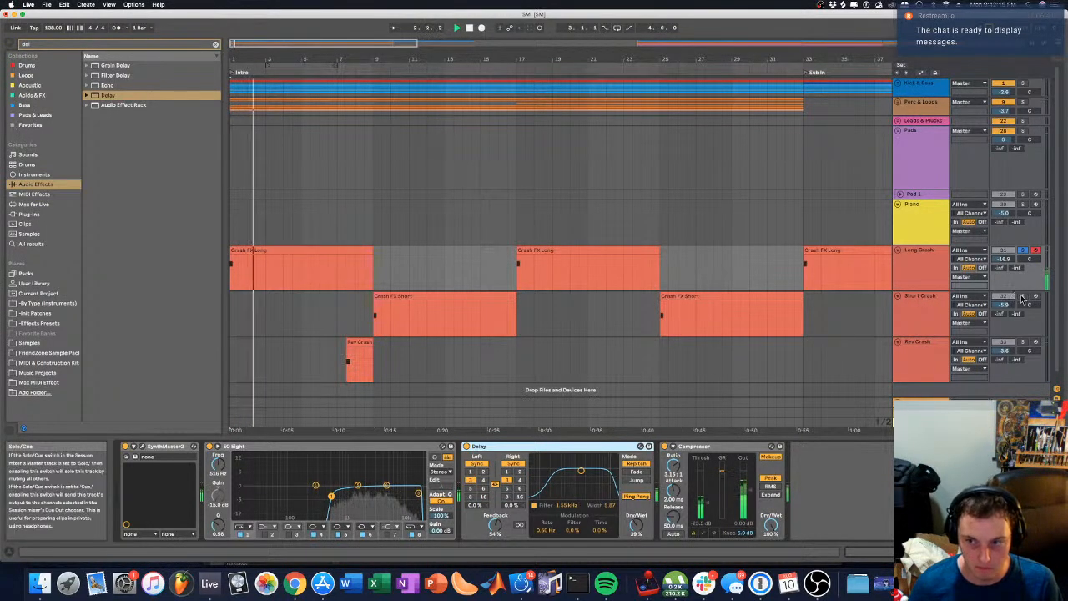
Step: Solo the Short Crash track and set its Delay to 28% dry/wet and 32% feedback, auditioning from bar 9
left_click(376, 206)
left_click(911, 322)
key("space")
key("space")
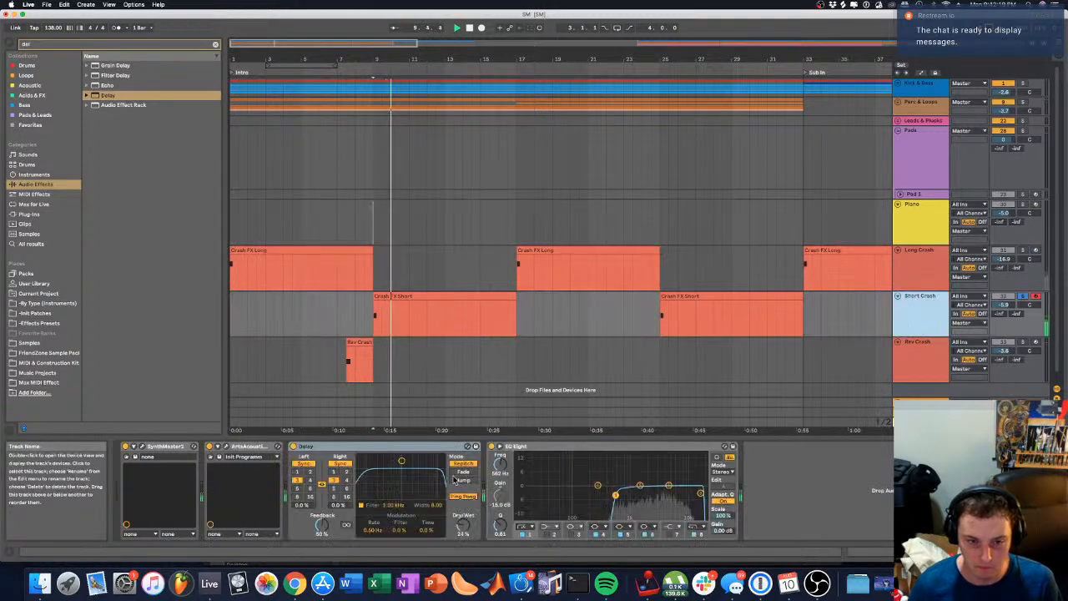
left_click_drag(463, 525, 463, 505)
key("space")
key("space")
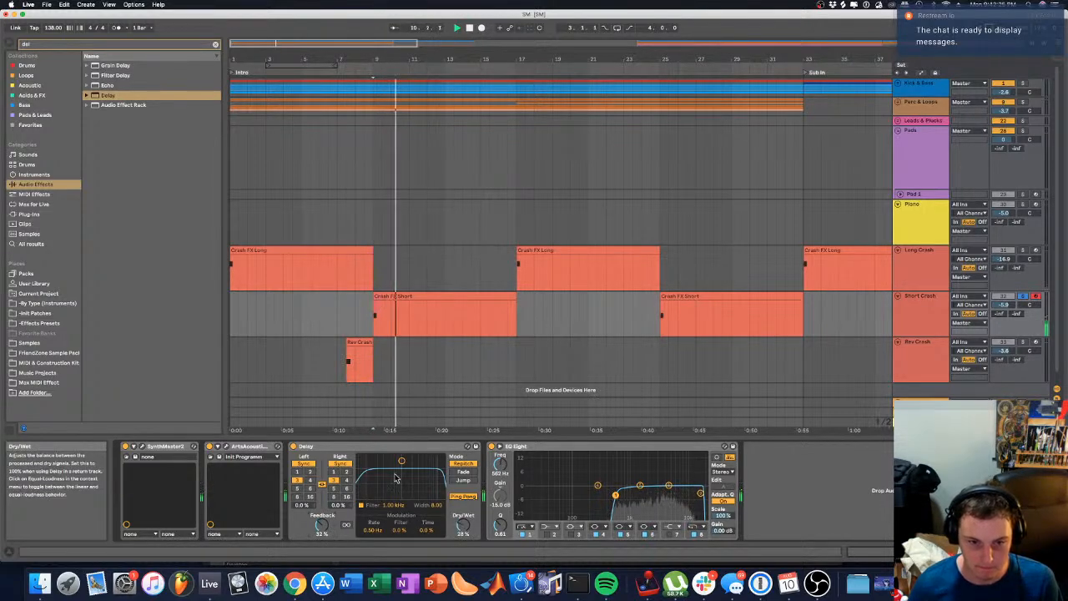
Step: Set the Short Crash Delay's filter to about 2.41 kHz with width 3.18 and switch its mode to Fade
left_click_drag(402, 463, 414, 483)
key("space")
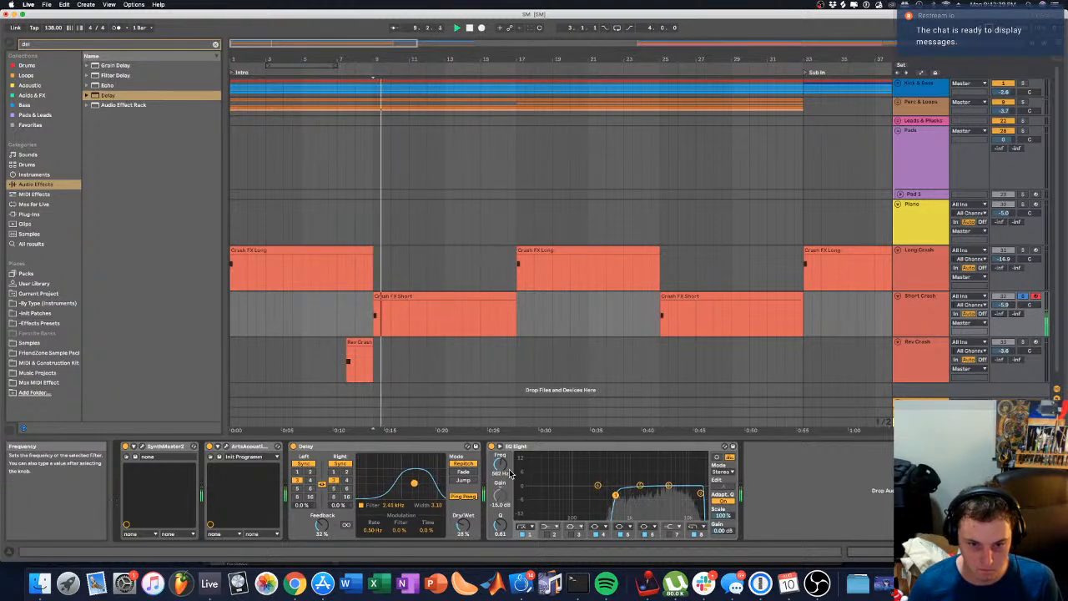
left_click(464, 480)
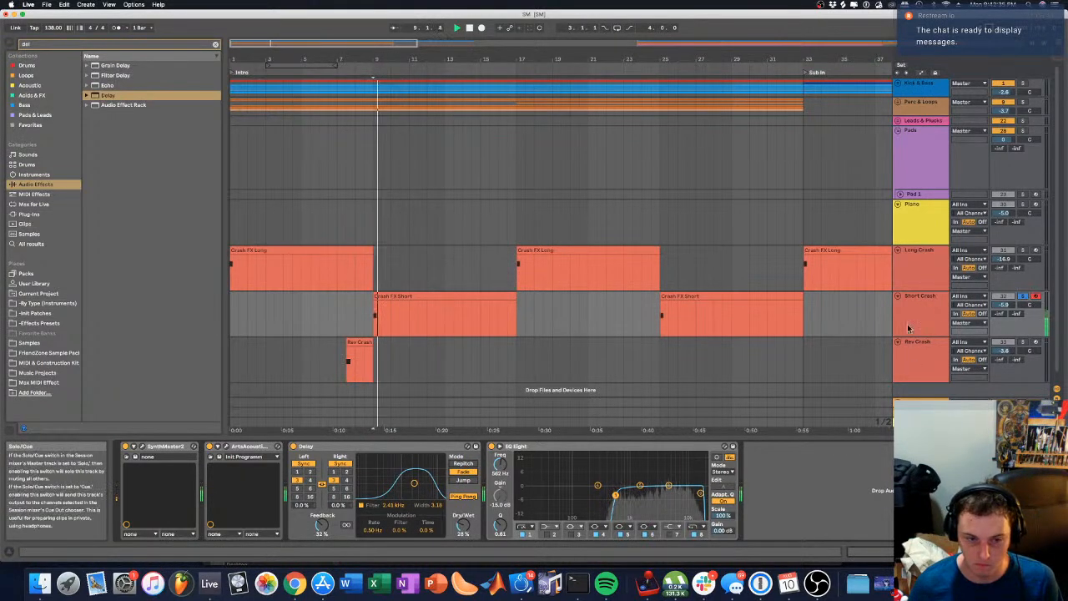
Step: Place the Short Crash Delay before the ArtsAcoustic Reverb, comparing it by ear with the position after the reverb
left_click_drag(417, 447, 224, 454)
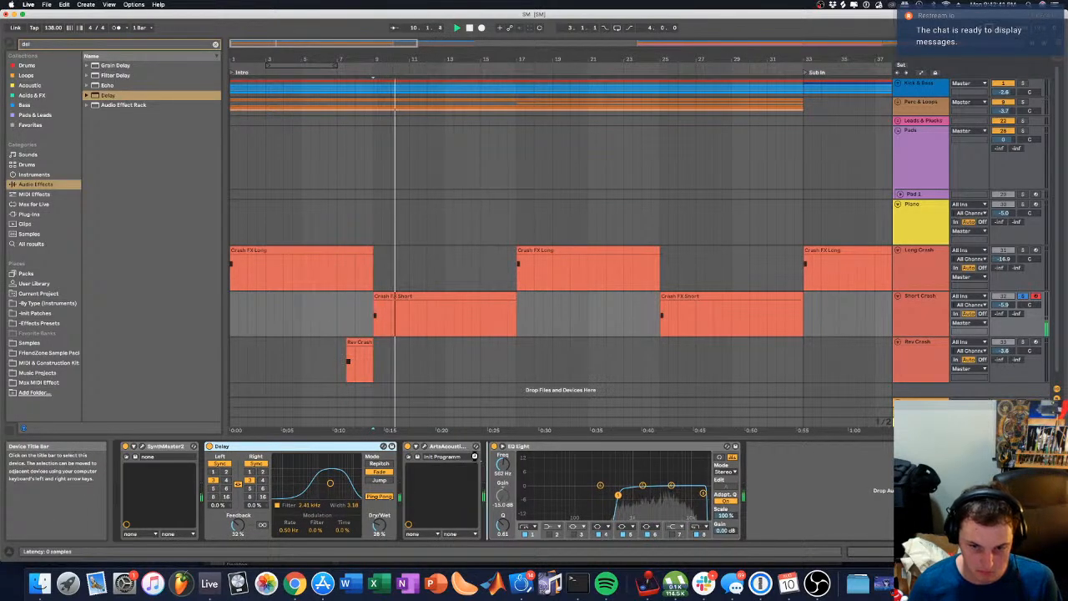
left_click_drag(475, 456, 482, 458)
key("space")
key("space")
key("space")
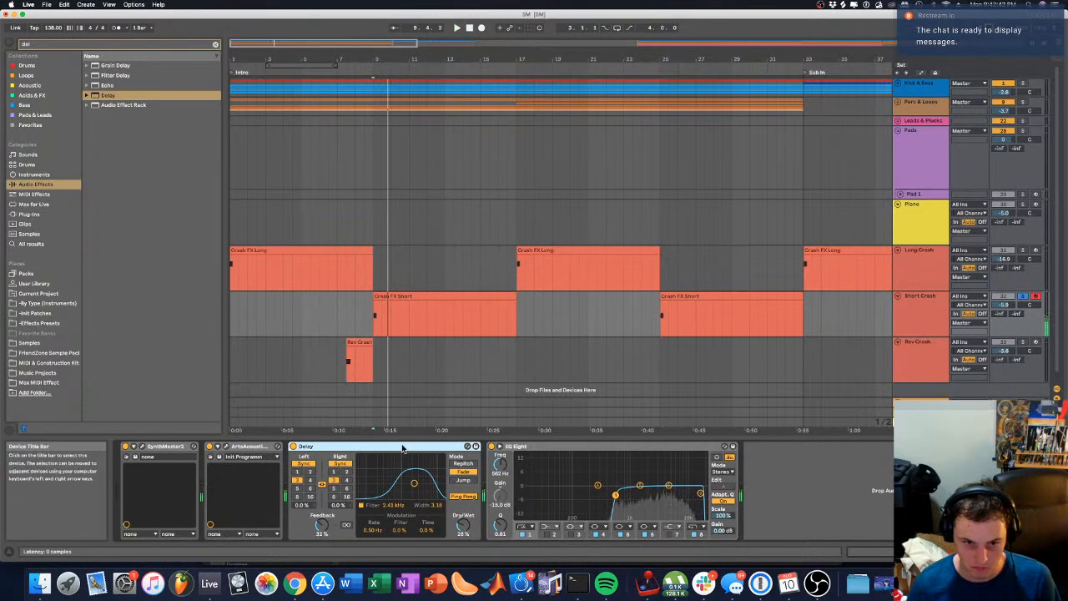
key("super+z")
Step: Unsolo the Short Crash track and audition the crashes in the full mix from bar 9 and from bar 1
key("space")
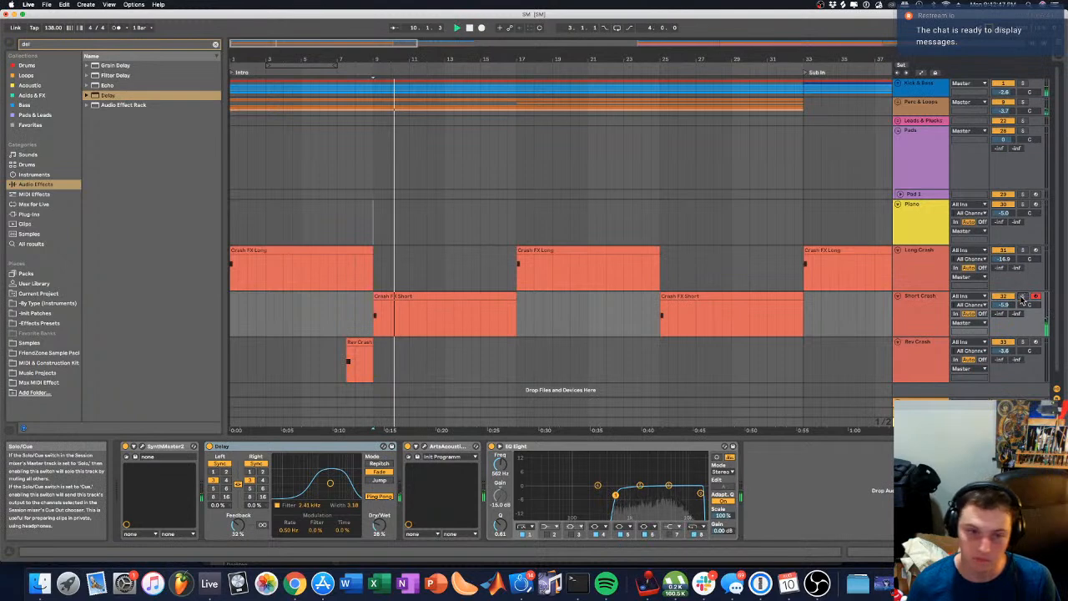
key("space")
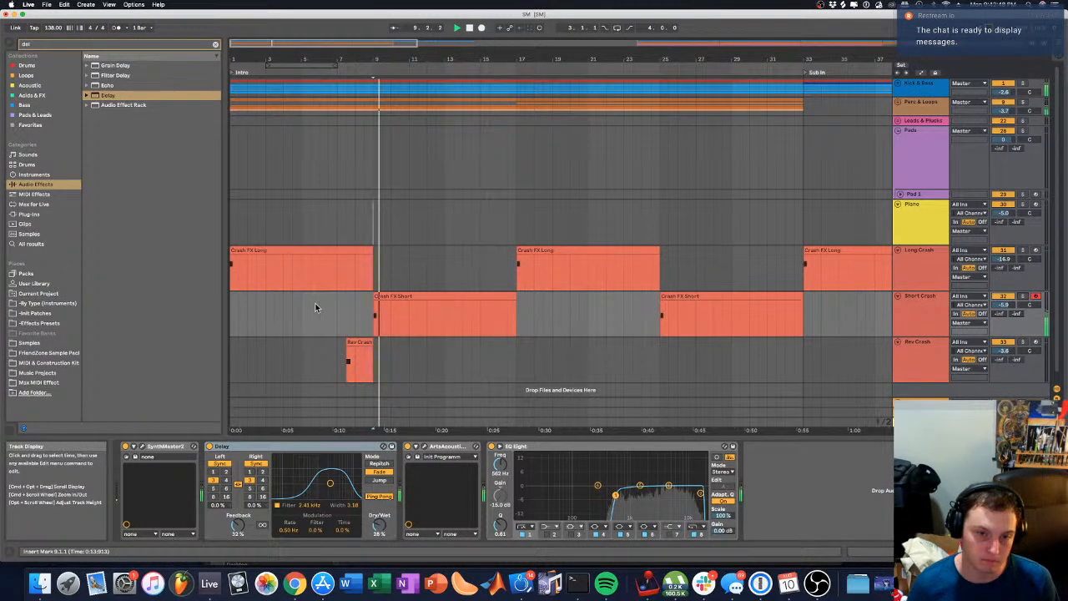
left_click(230, 168)
key("space")
key("space")
left_click(303, 168)
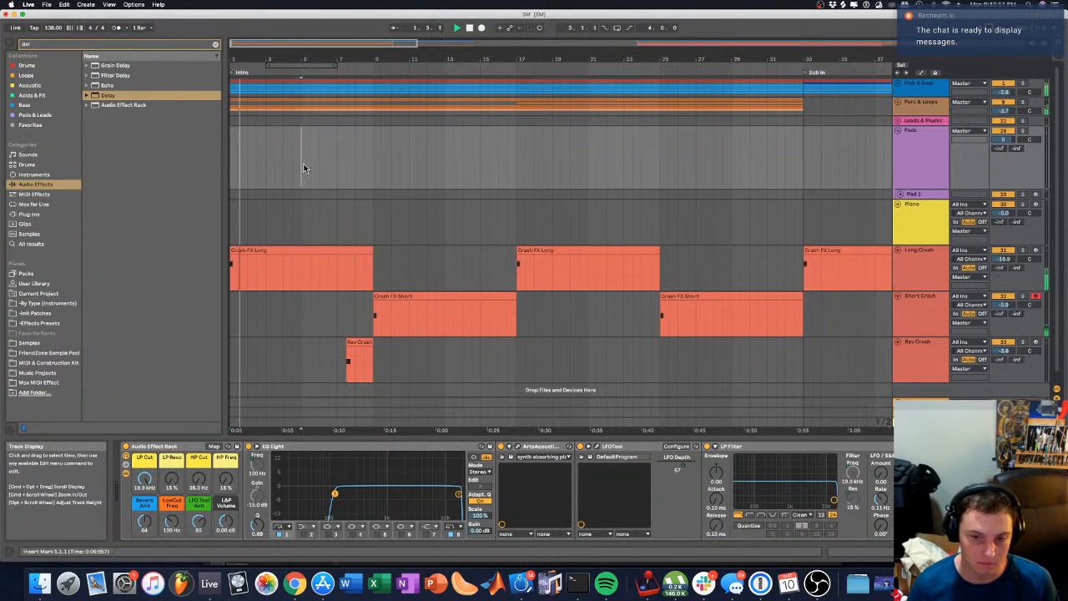
left_click_drag(389, 59, 385, 20)
key("space")
key("space")
left_click(229, 165)
key("space")
key("space")
Step: Delete the Long Crash clips and remove the Long Crash track
left_click_drag(241, 241, 488, 258)
left_click(235, 267)
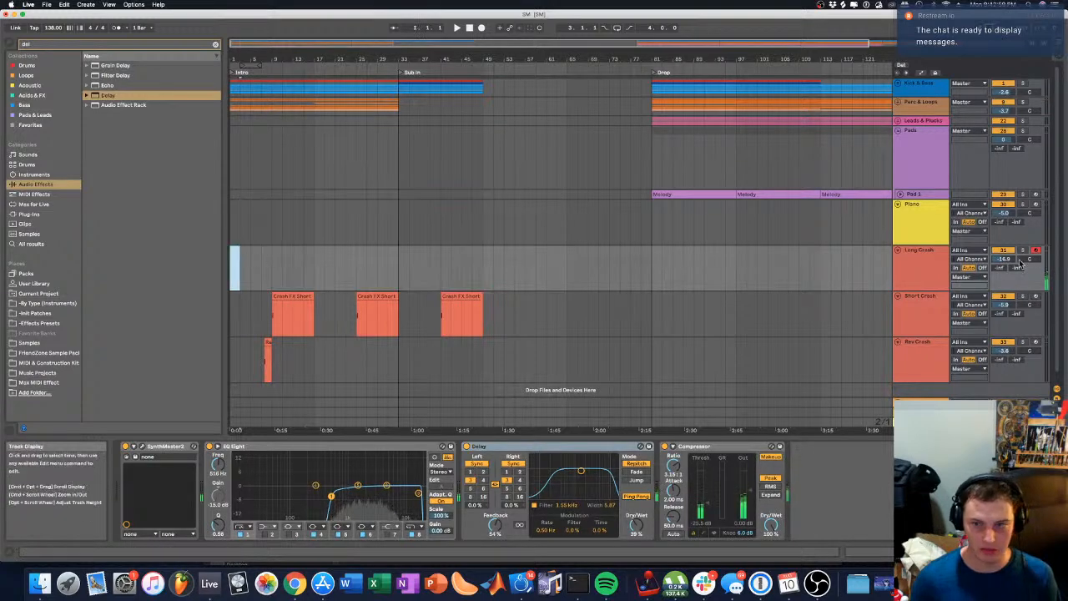
left_click(926, 263)
key("Delete")
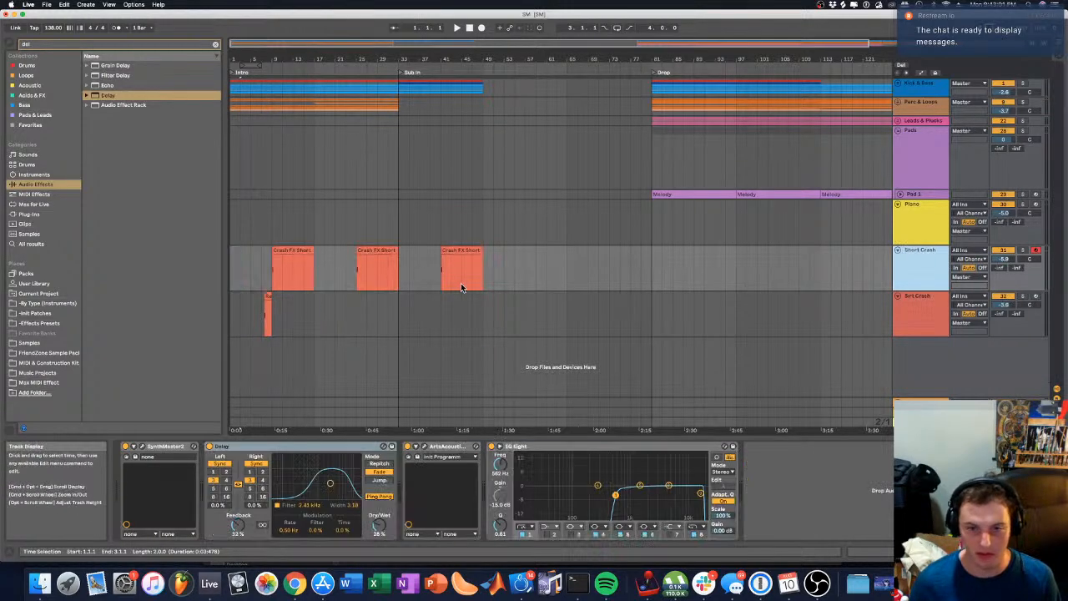
Step: Fill the gaps on the Short Crash track so Crash FX Short clips run back to back from bar 1 to bar 49
mouse_move(286, 238)
left_mouse_down()
mouse_move(523, 275)
mouse_move(234, 247)
mouse_move(237, 269)
left_mouse_up()
left_click(504, 267)
left_click(289, 195)
left_click_drag(254, 221, 225, 224)
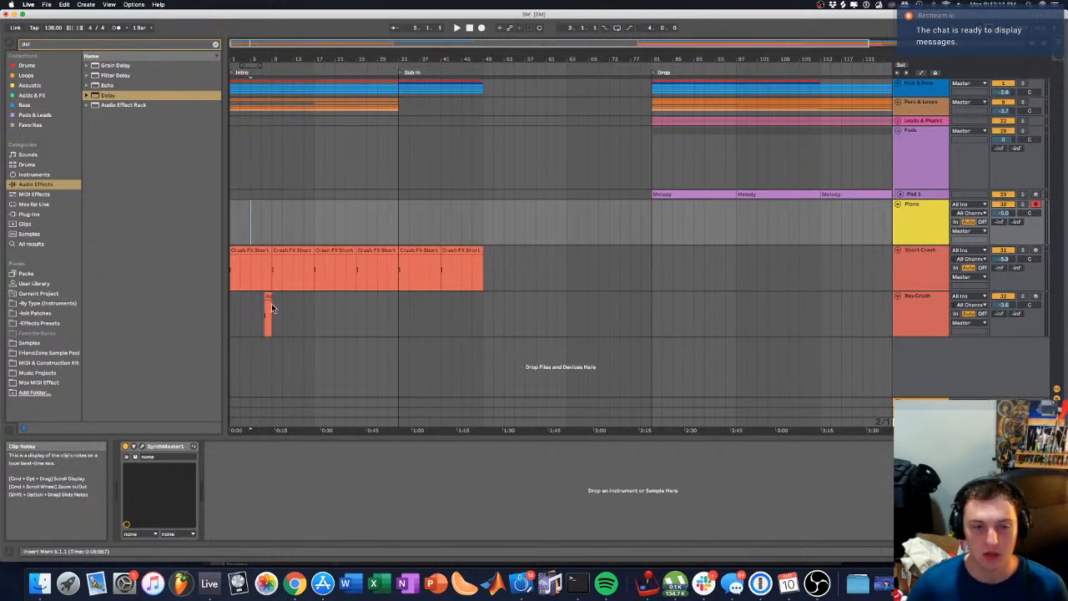
Step: Extend the Rev Crash clip back to bar 1, keeping a single crash note near its end
left_click_drag(264, 59, 514, 113)
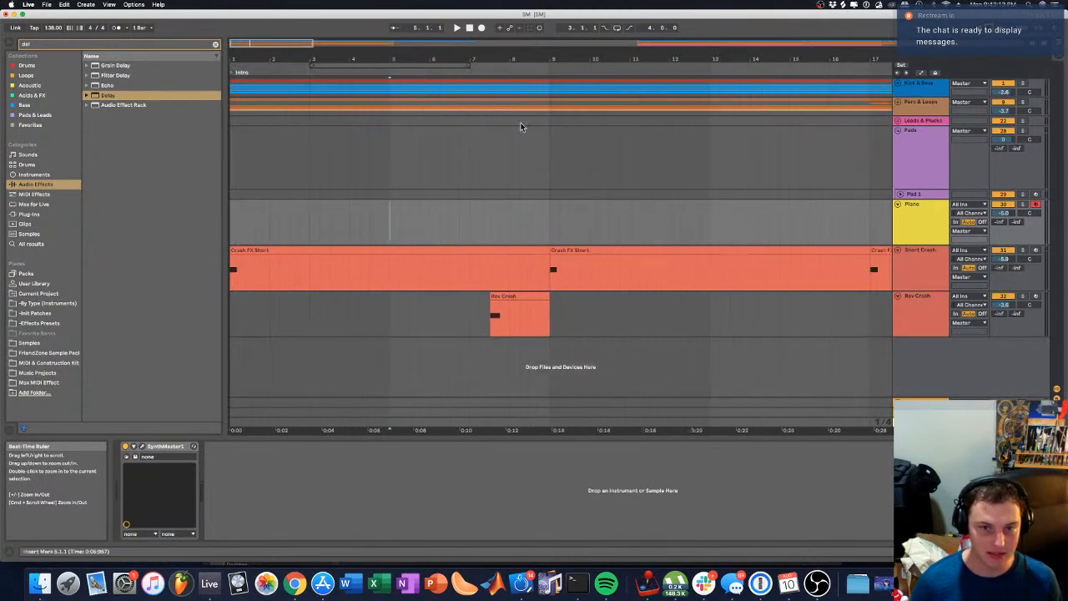
left_click_drag(492, 299, 80, 297)
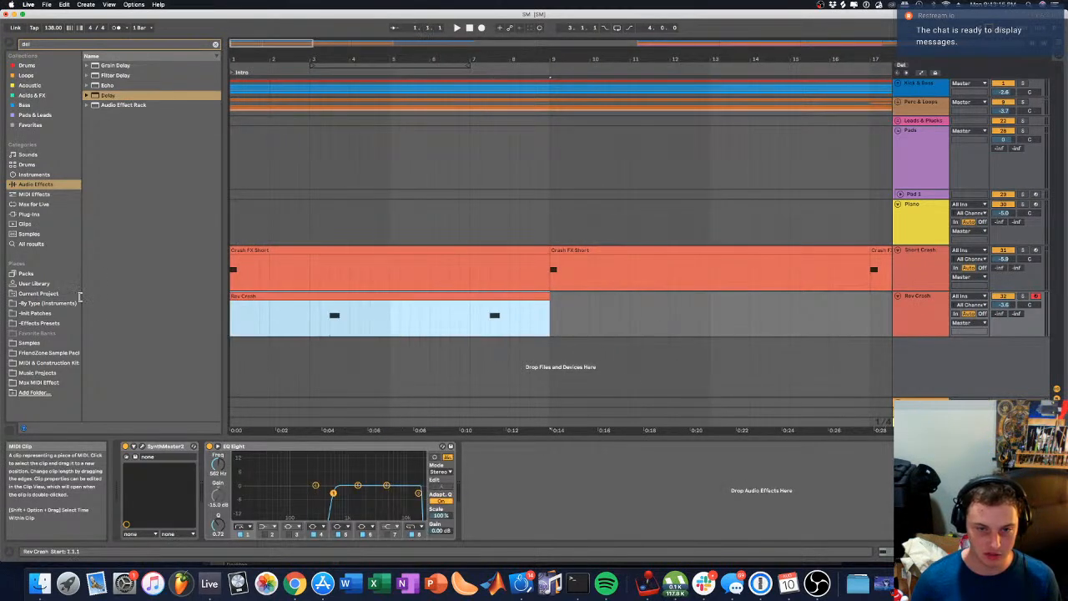
double_click(365, 293)
Step: Repeat the Rev Crash clip every eight bars and duplicate both crash patterns up to bar 97
left_click_drag(405, 296, 709, 288)
left_click_drag(437, 60, 434, 10)
left_click_drag(307, 307, 377, 303)
left_click_drag(434, 317, 227, 260)
left_click_drag(241, 252, 453, 264)
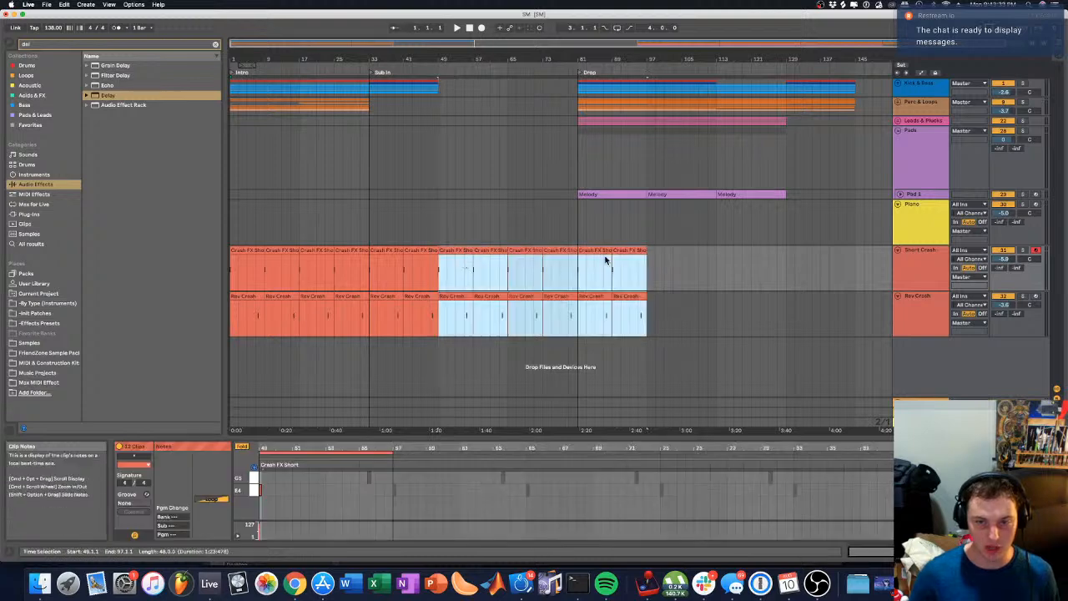
left_click(577, 221)
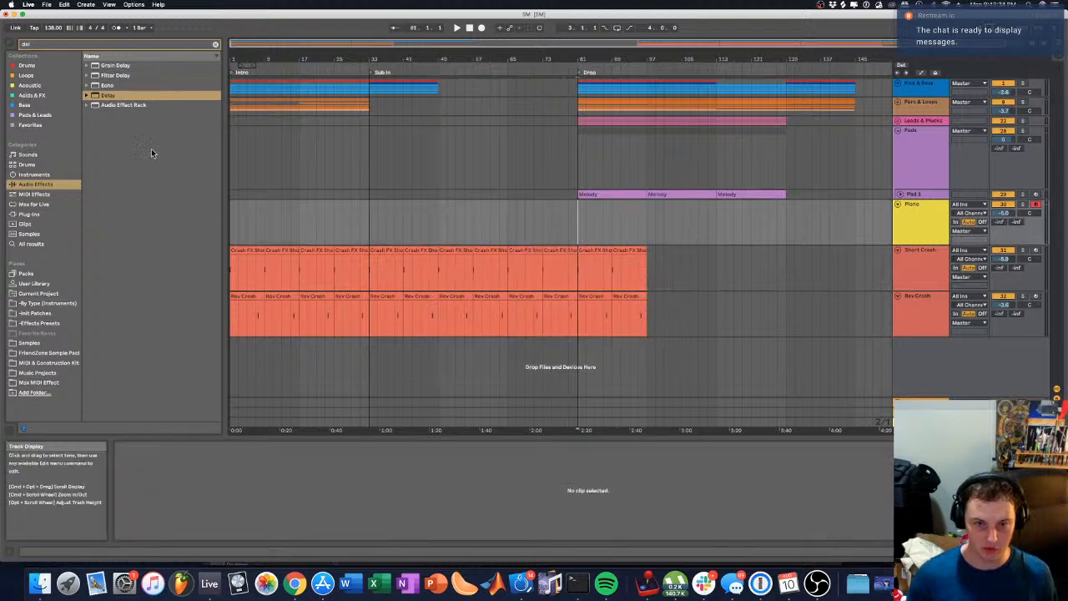
Step: Lower the Short Crash track's volume to -8.2 dB while playing the mix from bar 1
left_click(231, 161)
key("space")
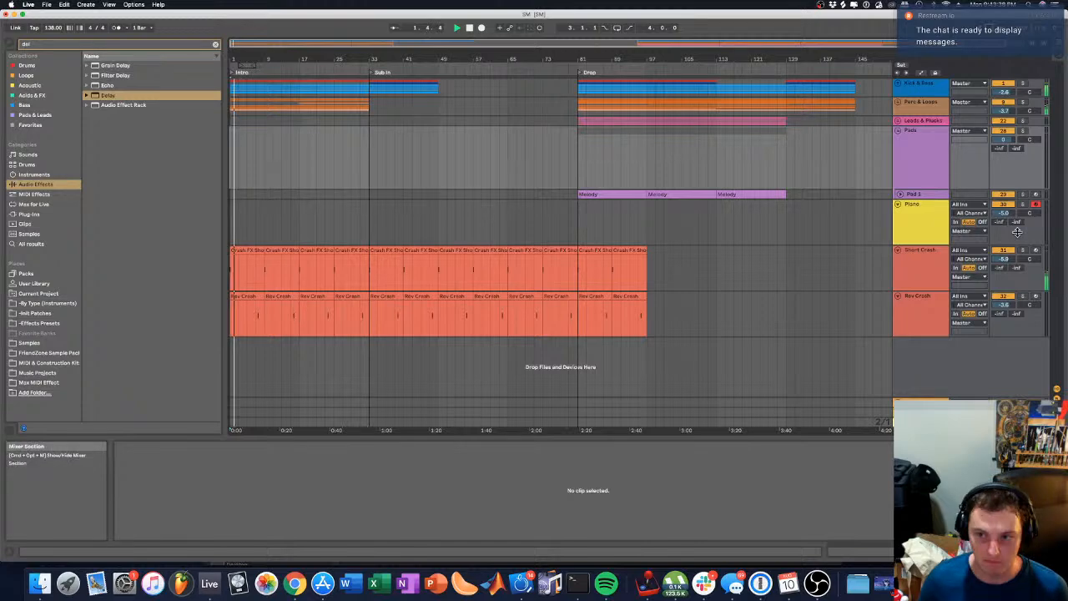
left_click_drag(1004, 259, 1004, 264)
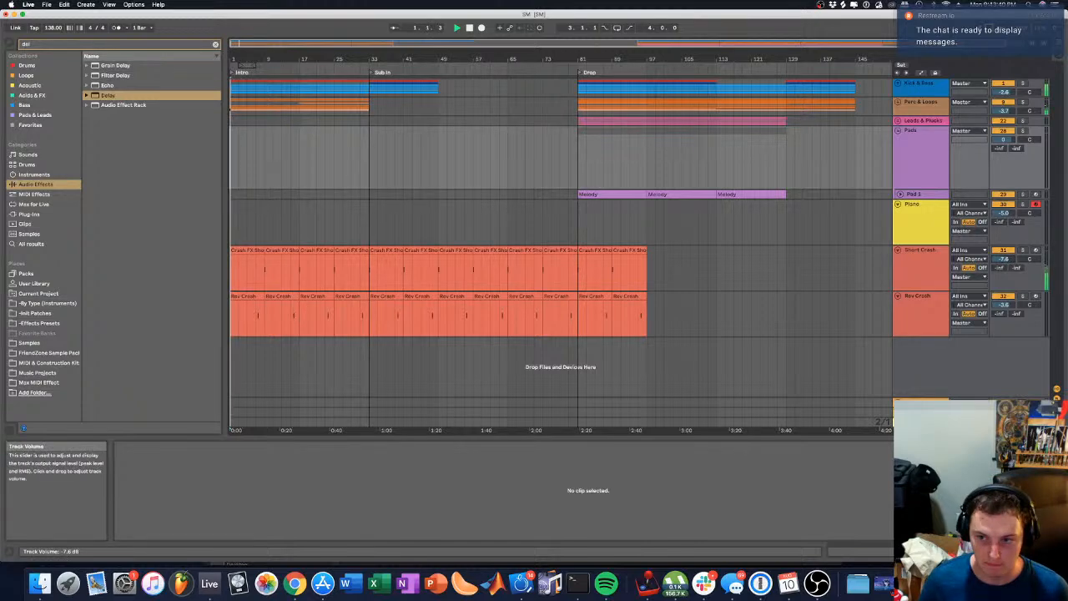
left_click(236, 275)
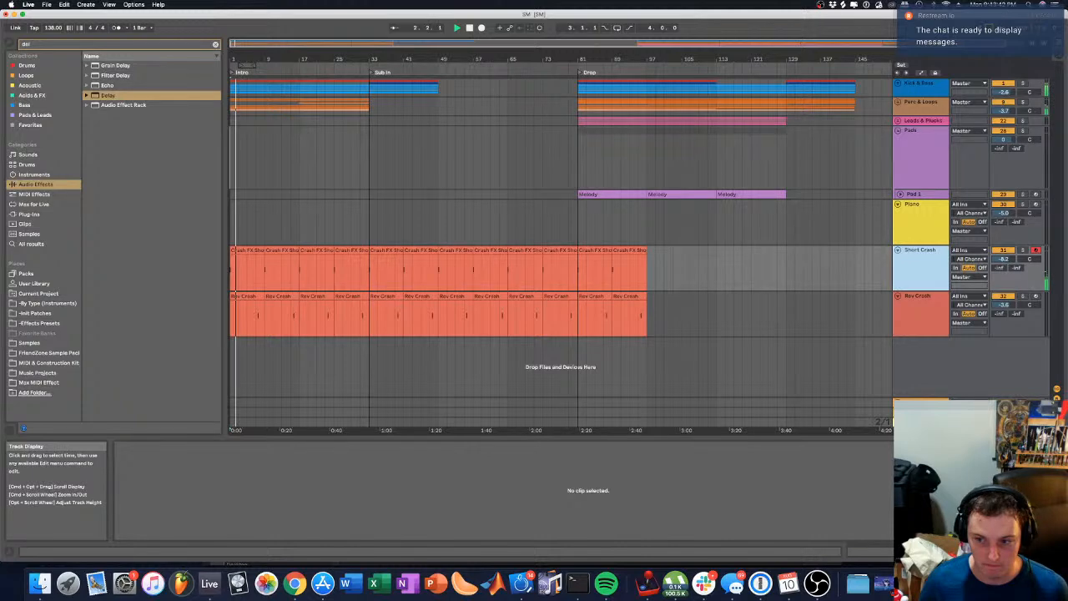
Step: Show the Short Crash device chain and check its ArtsAcoustic Reverb settings during playback
key("shift+Tab")
key("space")
key("space")
left_click(416, 447)
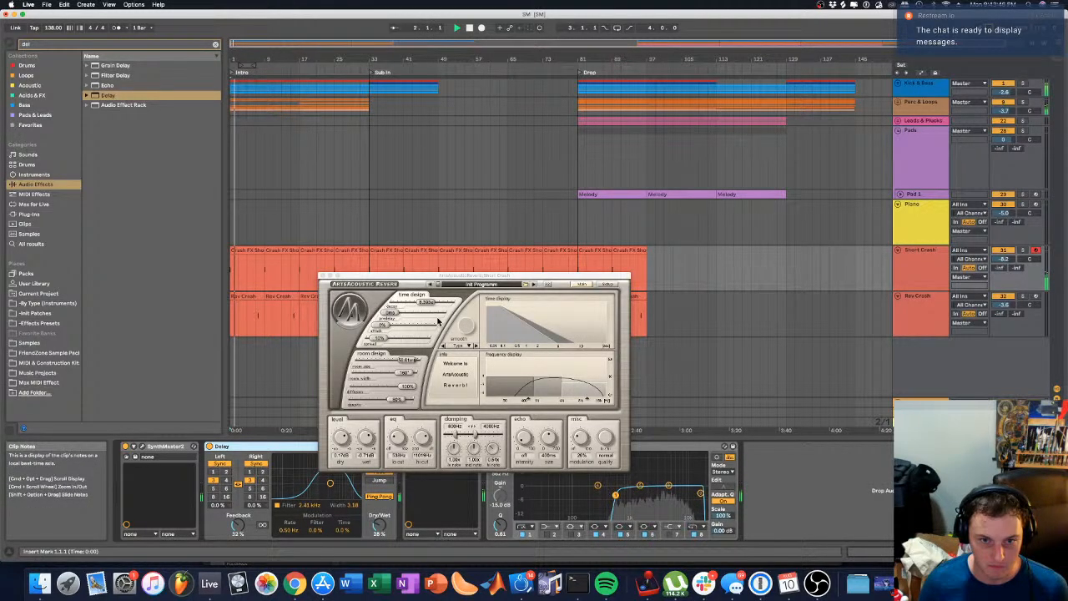
left_click(751, 313)
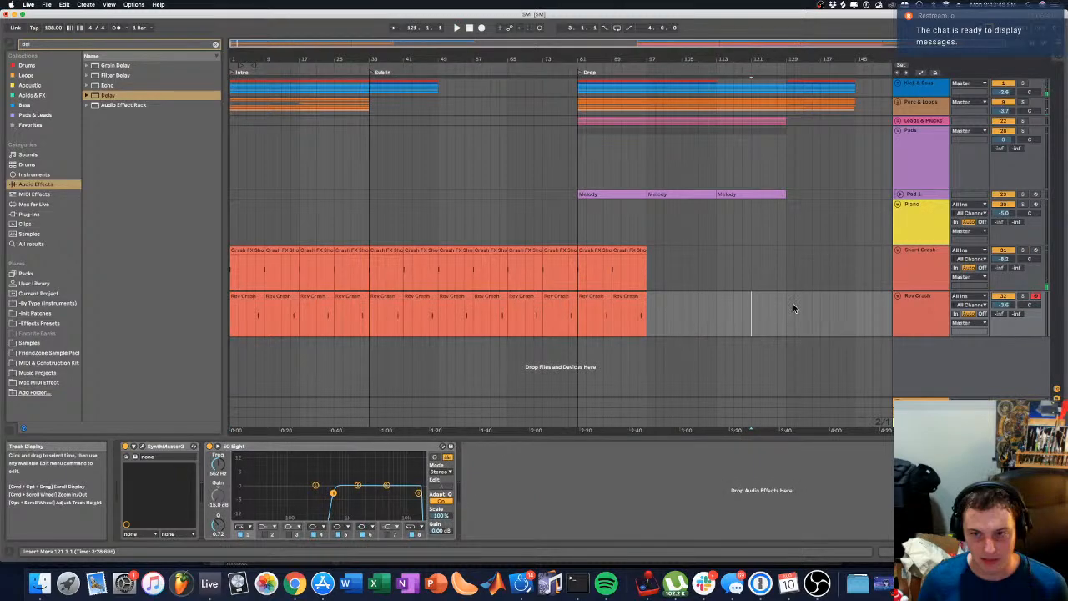
Step: Group the Short Crash and Rev Crash tracks and name the group "Crashes & Sweeps"
left_click(904, 259, "shift")
key("super+h")
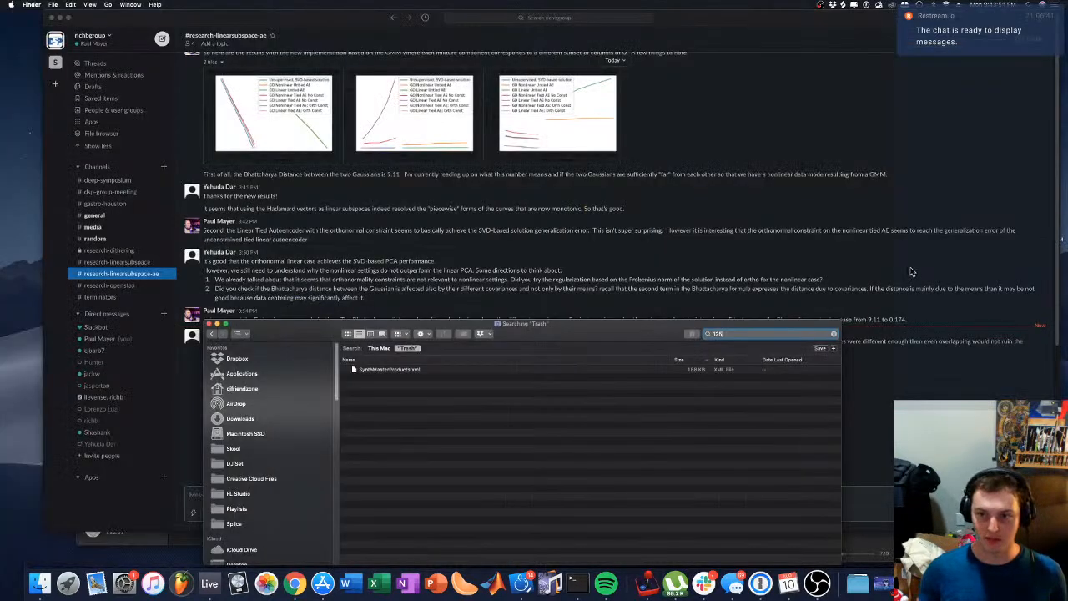
left_click(210, 584)
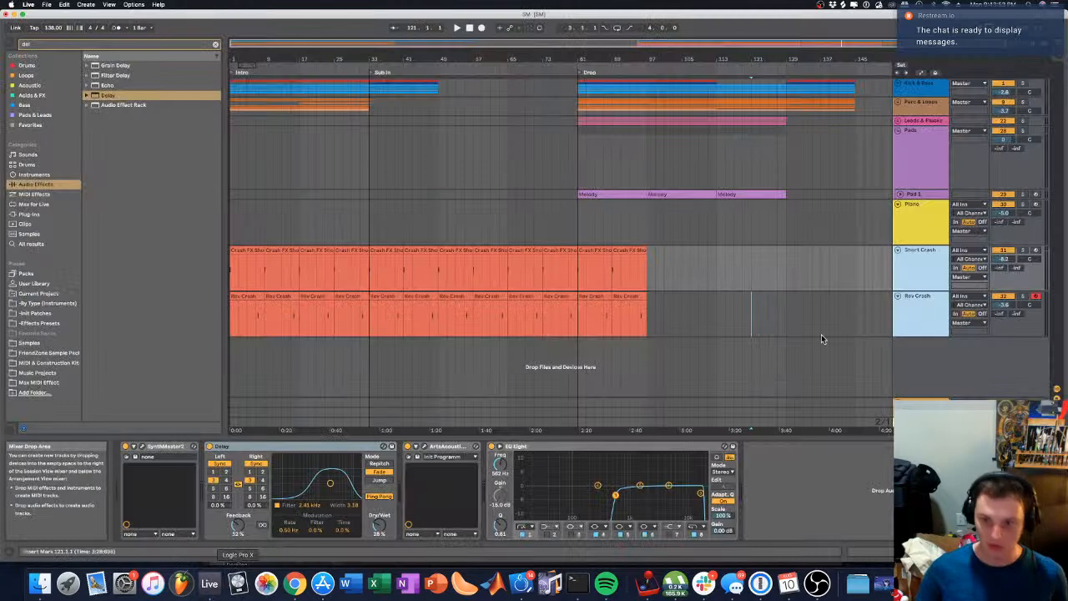
left_click(931, 265)
right_click(929, 267)
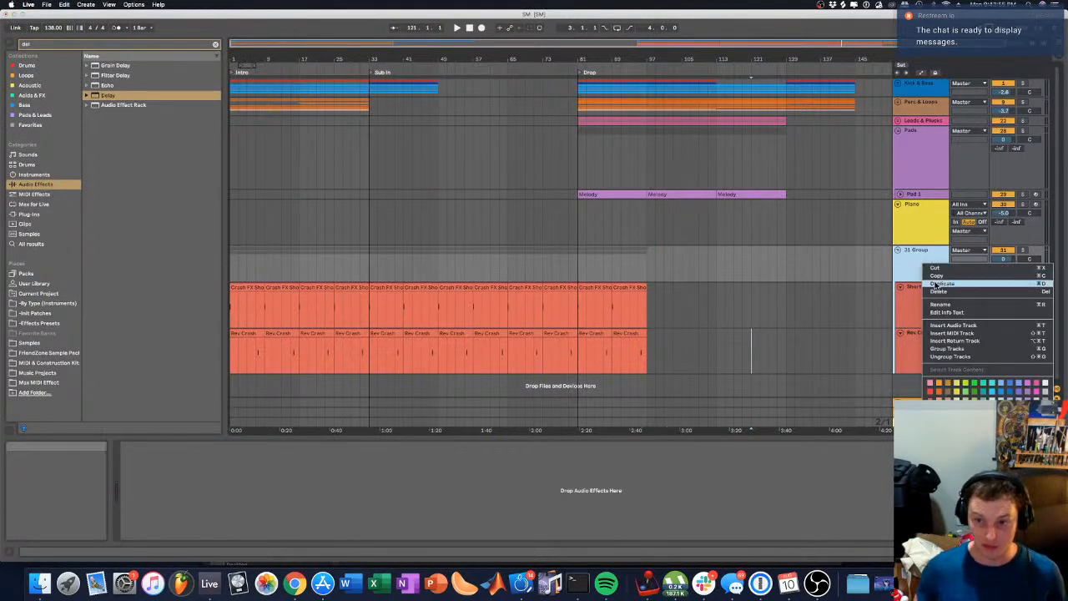
left_click(936, 304)
type("Crashes & Sweeps")
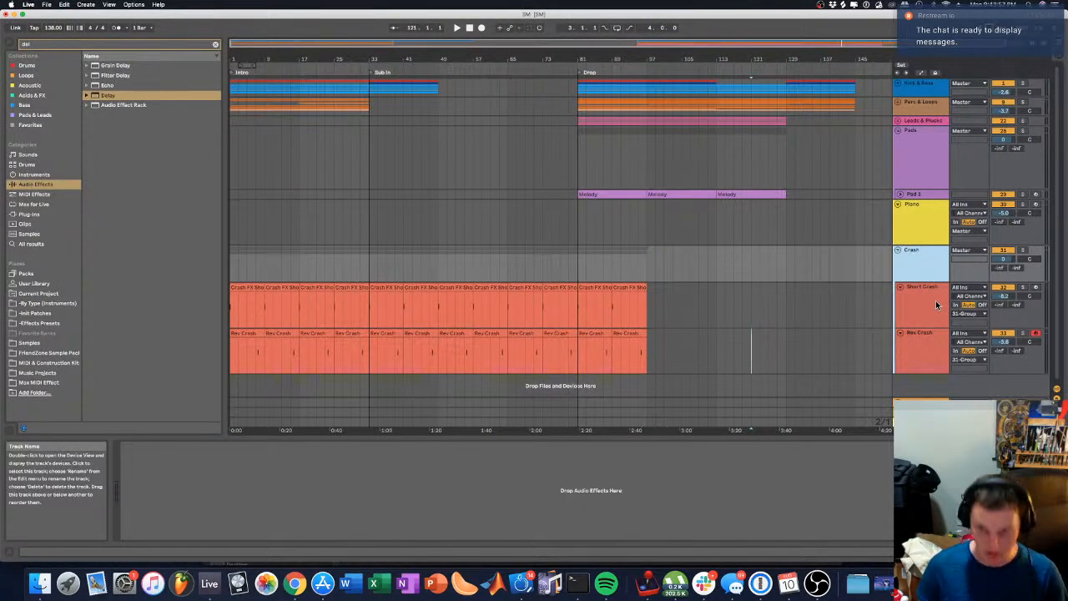
key("Return")
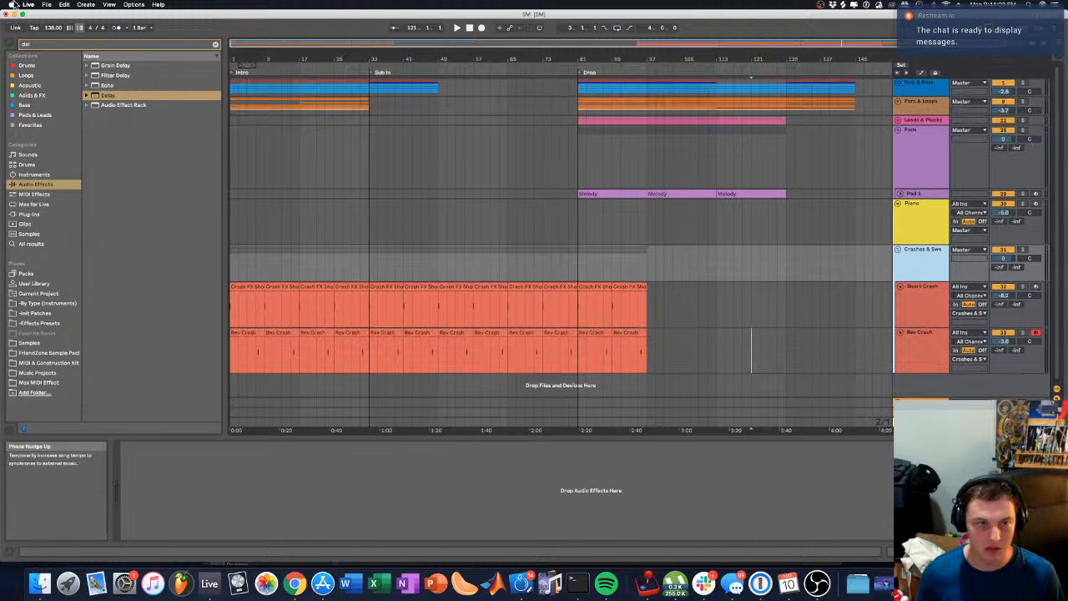
Step: Insert a new MIDI track below the Rev Crash track
left_click(76, 44)
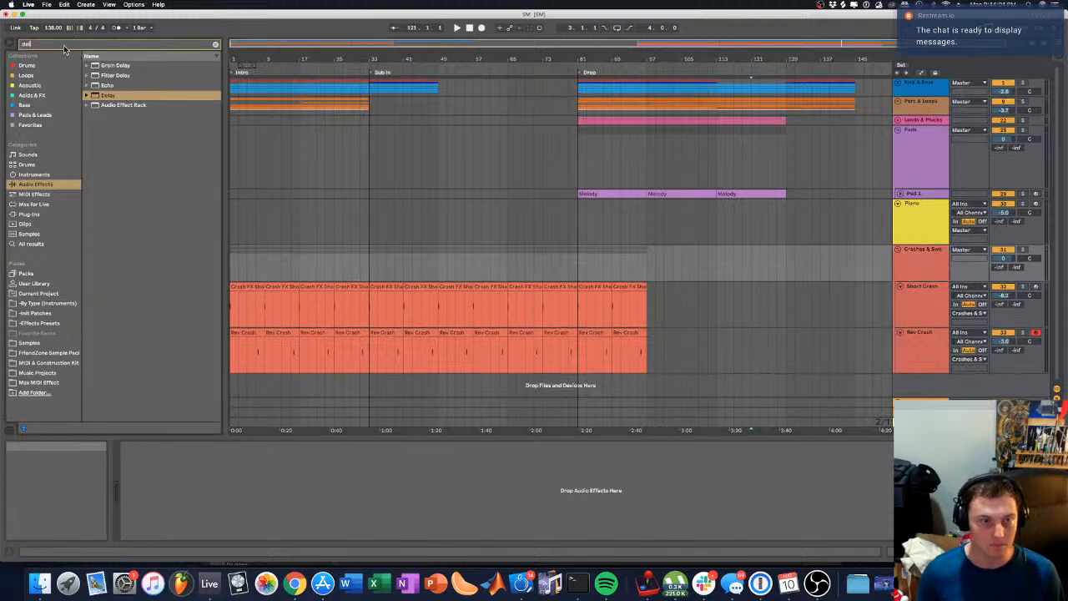
right_click(908, 375)
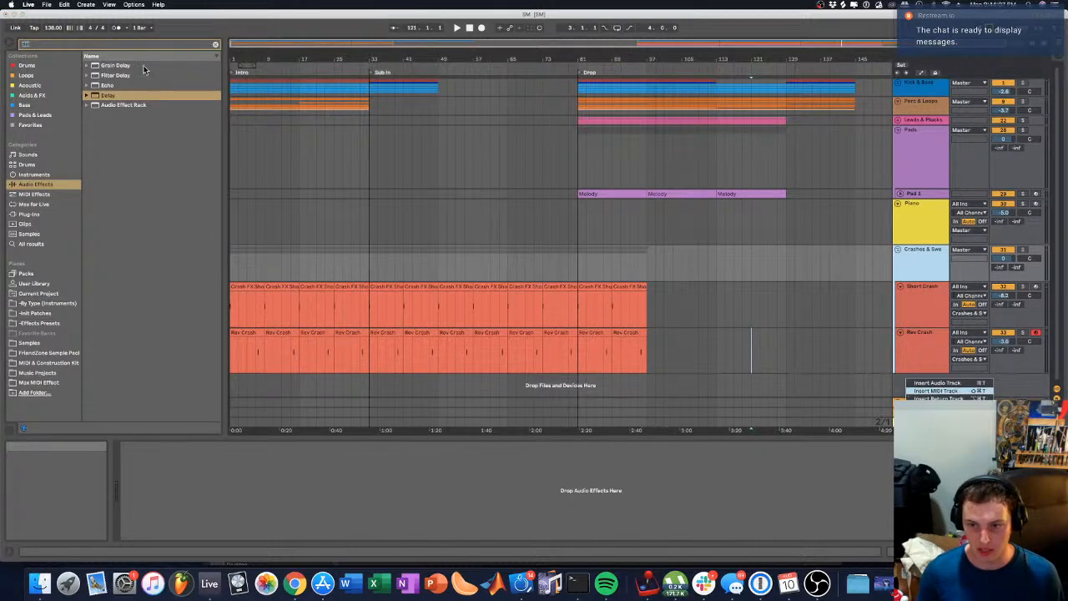
key("Return")
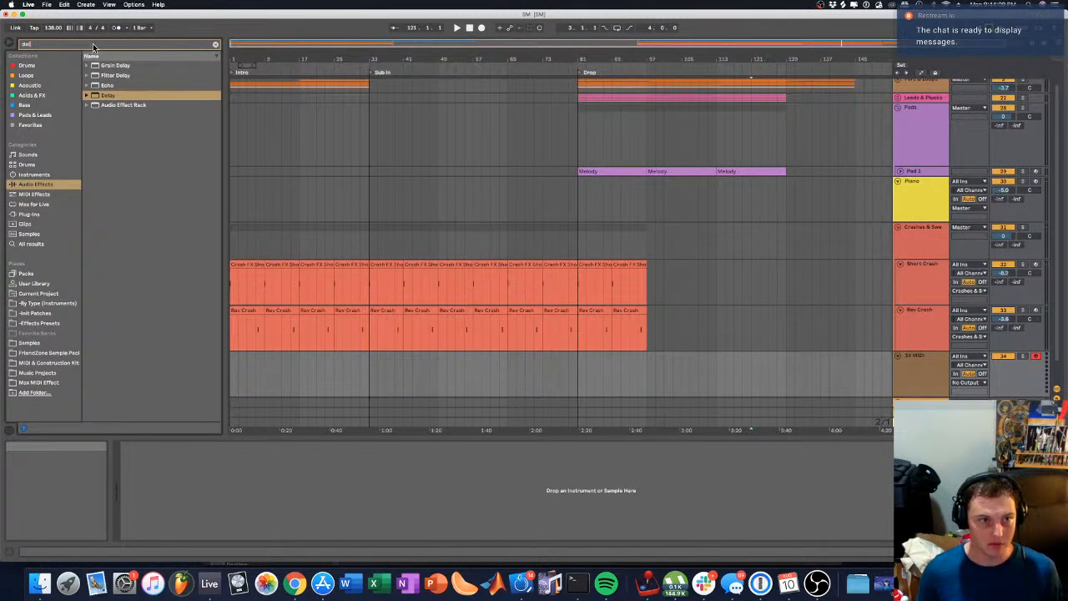
Step: Search the whole browser library for "synthmaster" and load SynthMaster1 onto the new MIDI track
type("synthmaster")
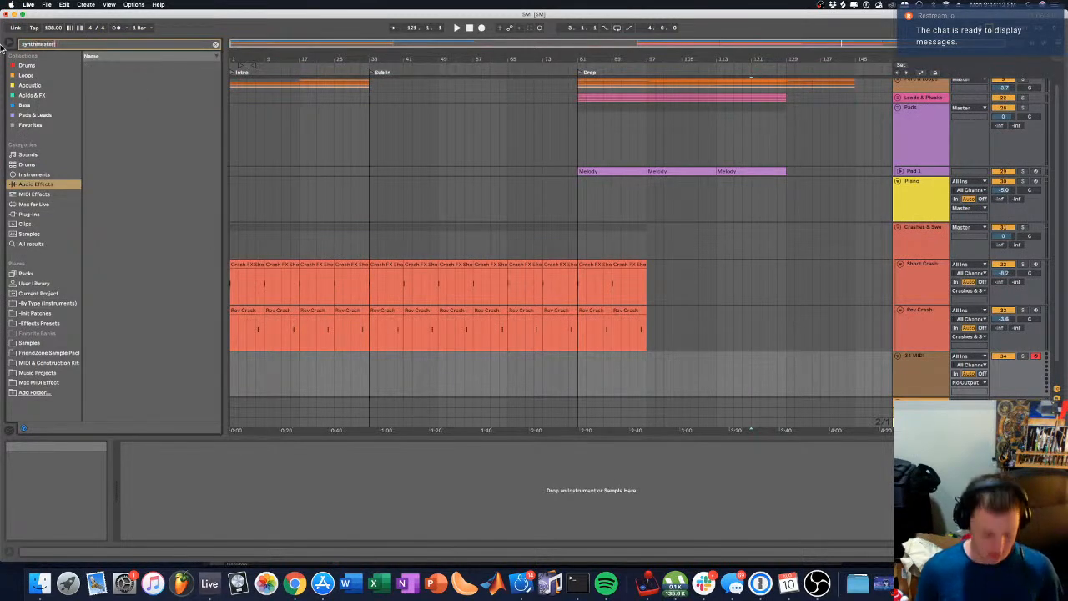
key("super+f")
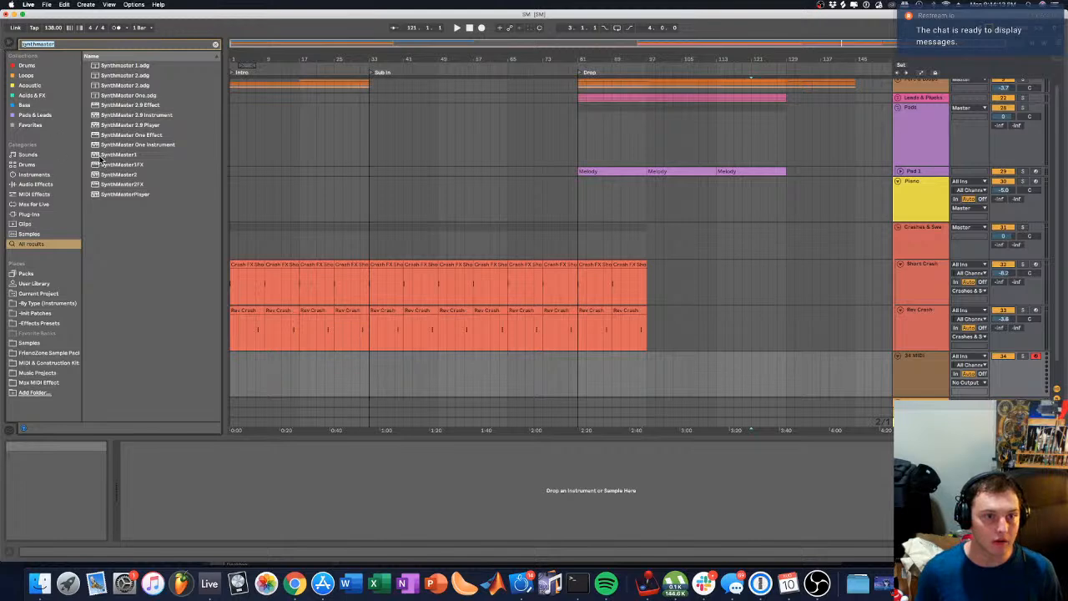
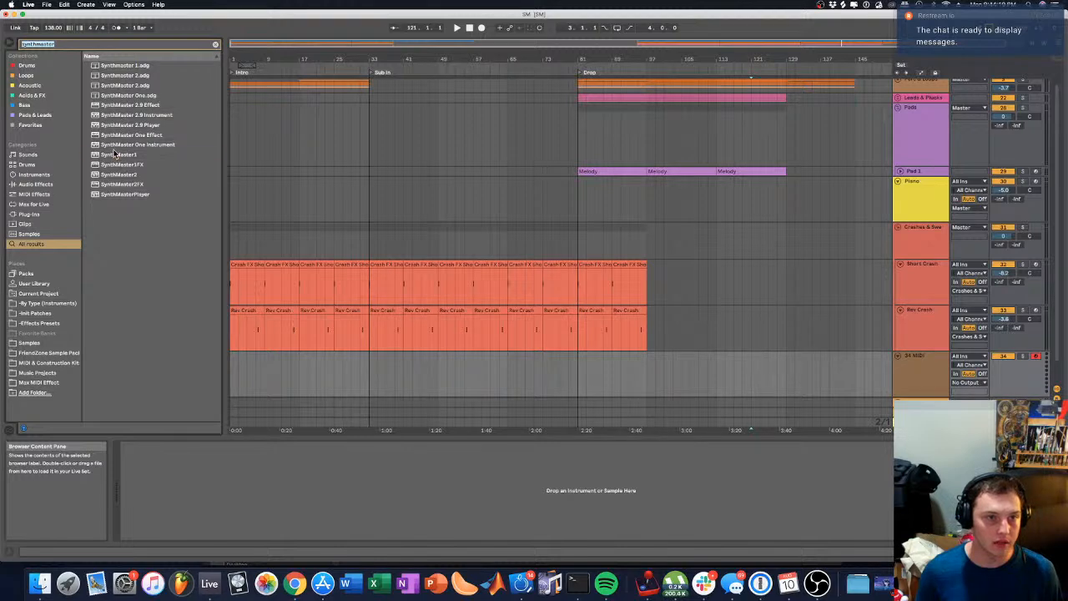
left_click(115, 155)
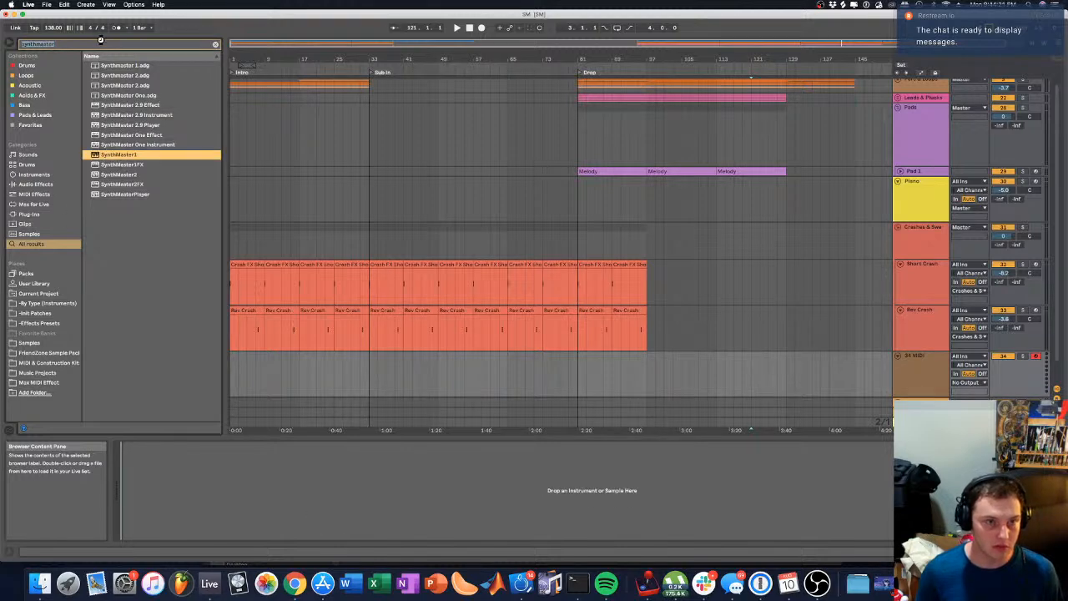
key("Return")
Step: Find the Putility device by searching for "putility" and place it ahead of SynthMaster1 in the device chain
type("pur")
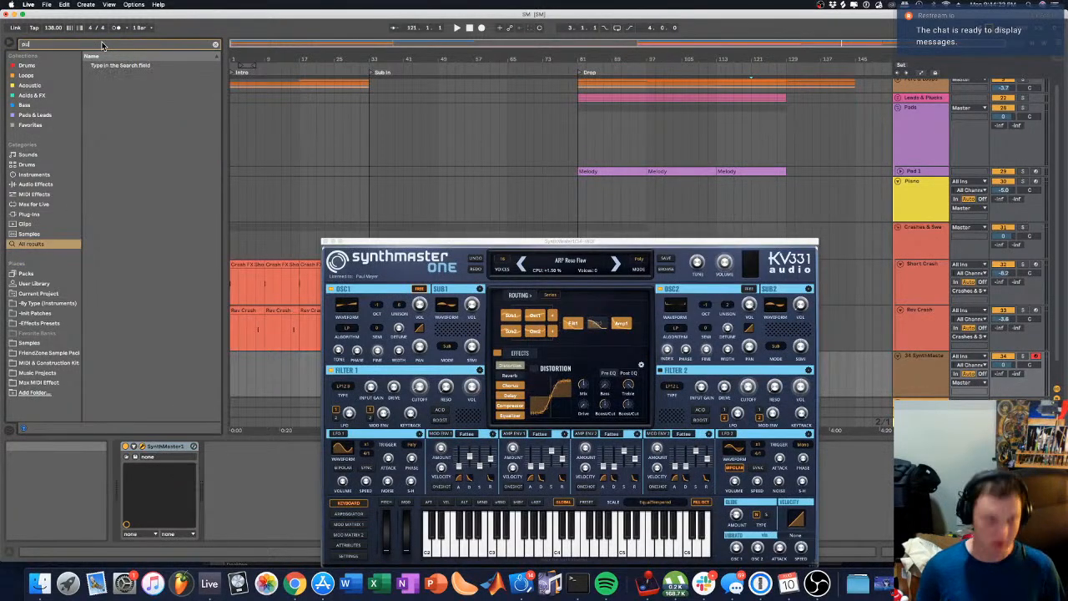
type("ility")
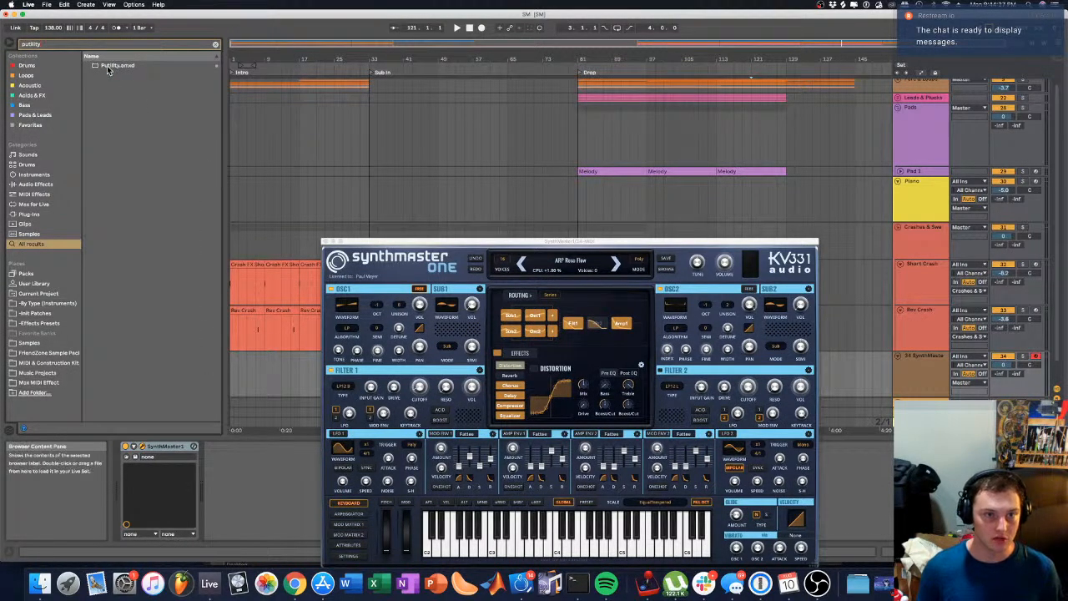
key("Down")
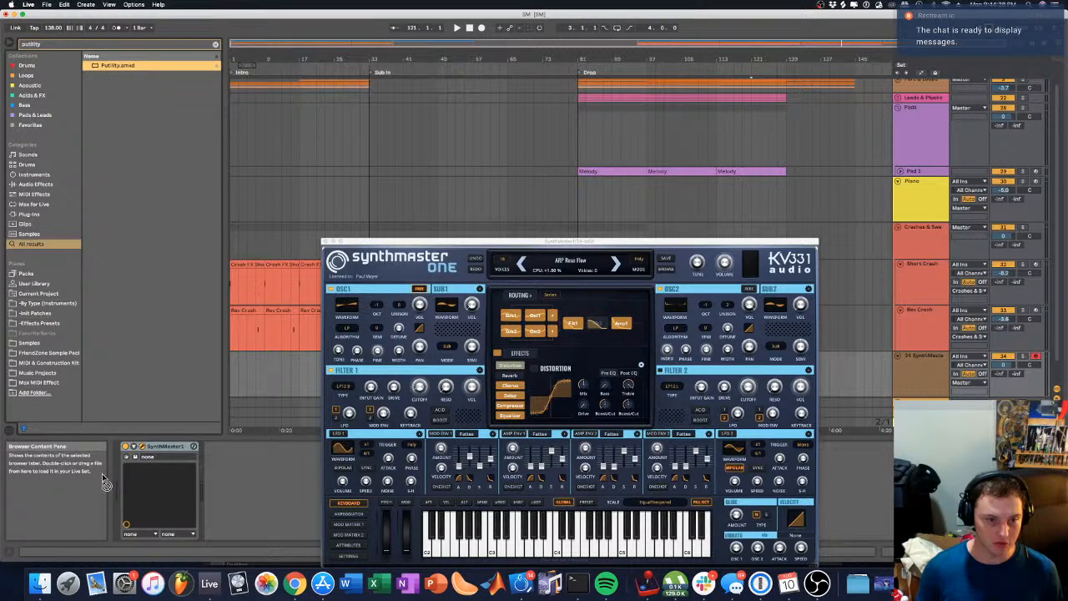
left_click_drag(102, 476, 125, 484)
Step: Initialise the SynthMaster One preset and move the plug-in window higher over the arrangement
left_click(565, 265)
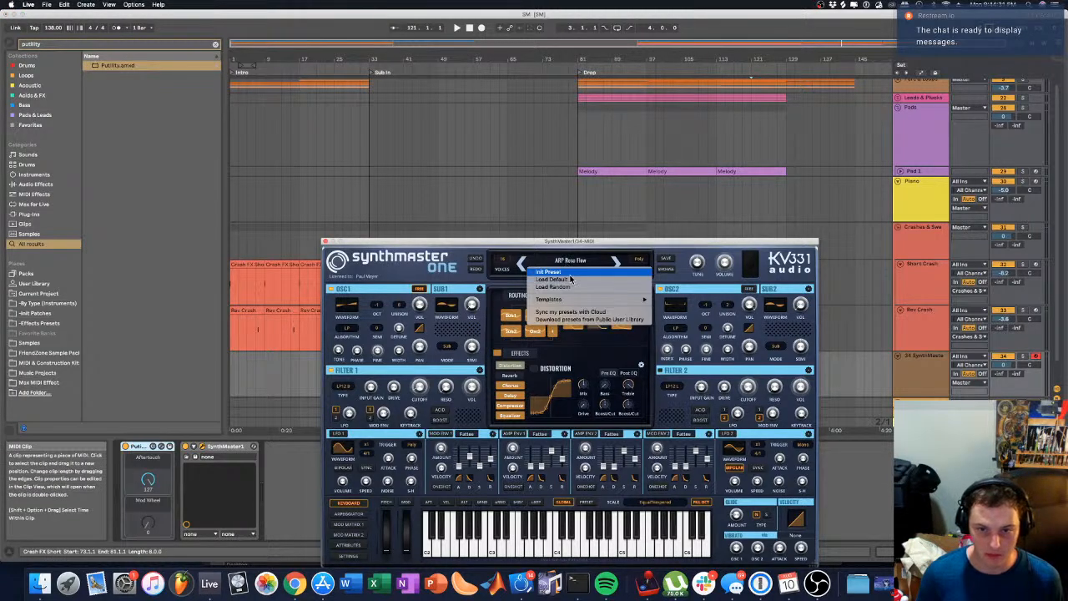
left_click(569, 272)
left_click_drag(385, 242, 380, 182)
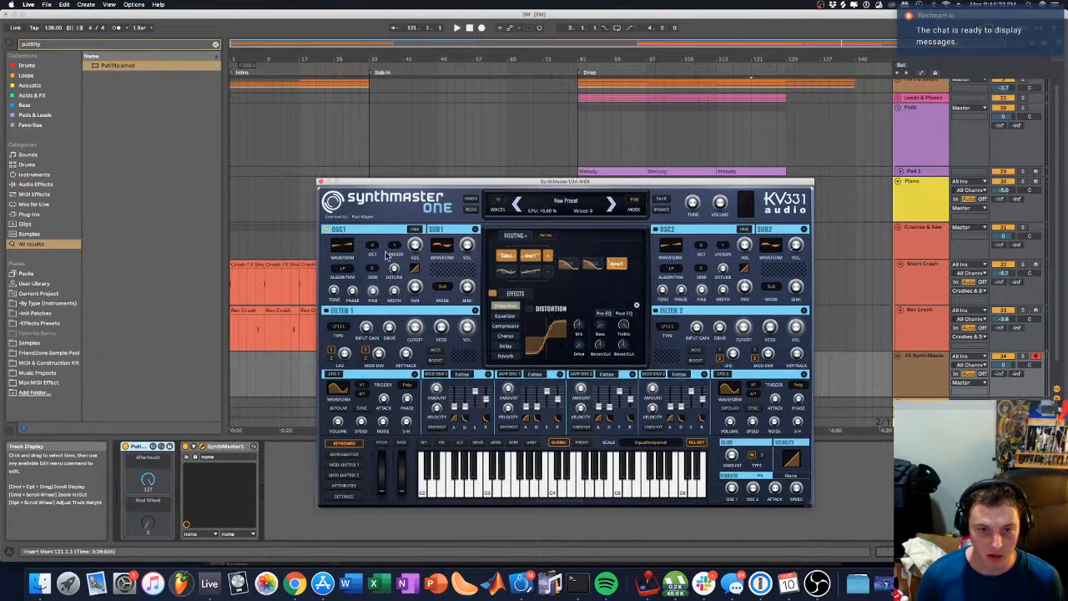
Step: Look through oscillator 1's Analog, BT and Digital waveforms and sub-oscillator 1's noise options for a suitable source
left_click(341, 246)
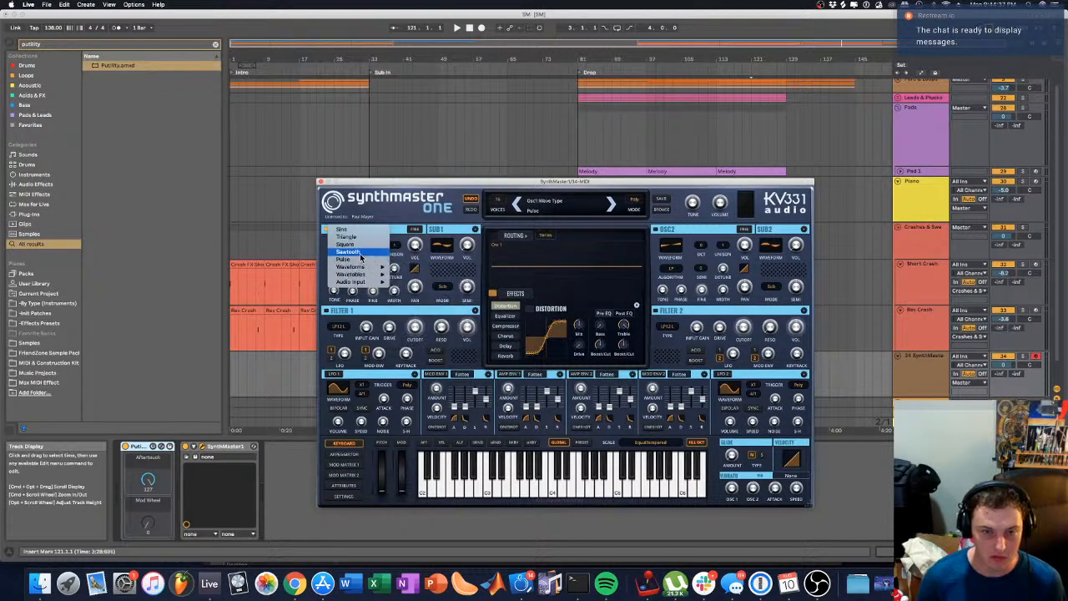
mouse_move(363, 277)
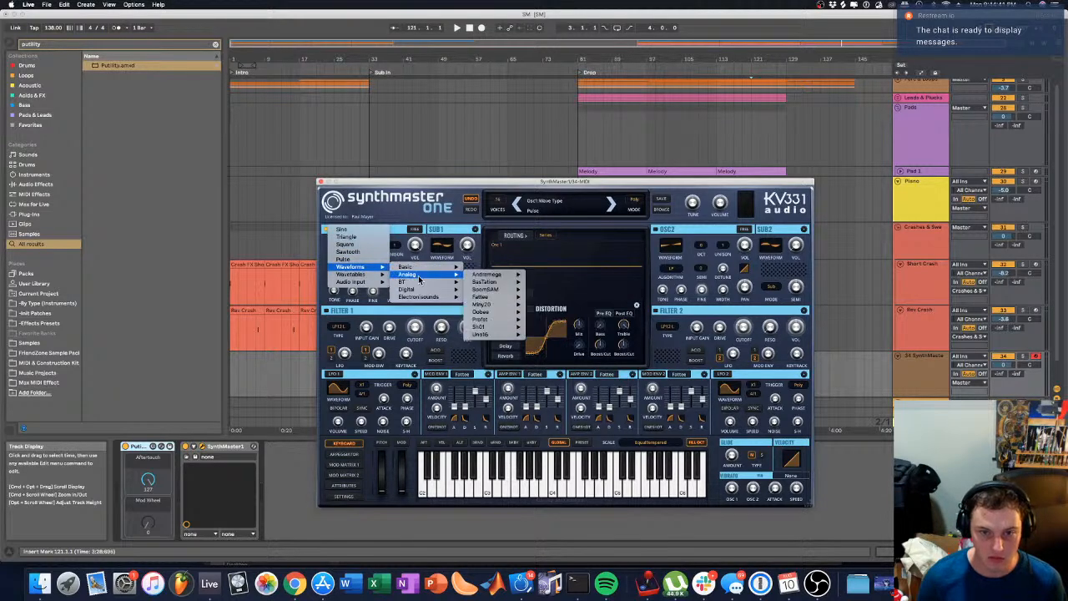
mouse_move(419, 291)
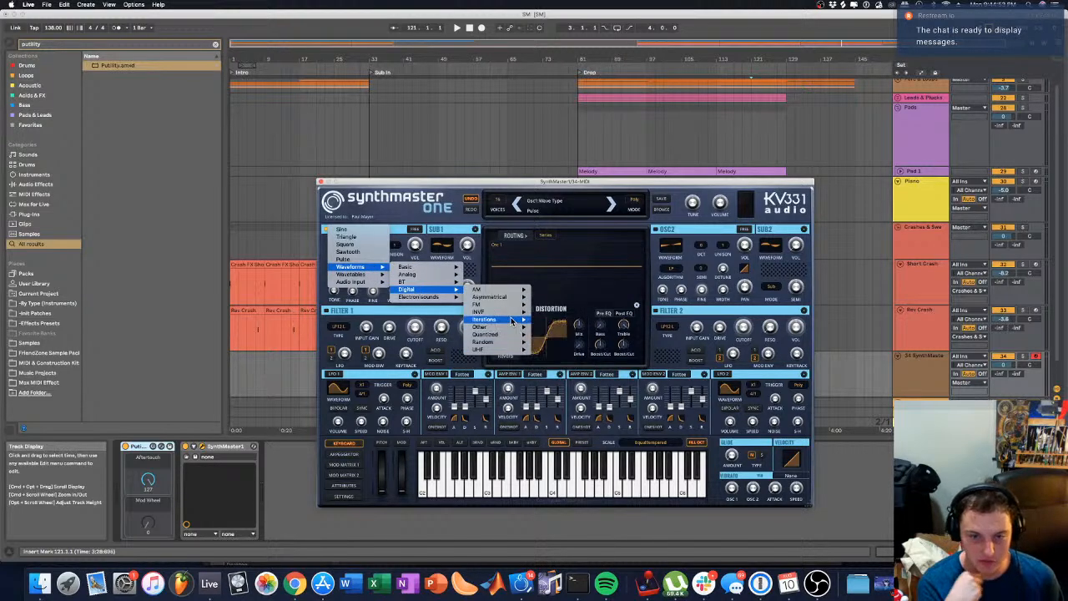
mouse_move(511, 313)
mouse_move(509, 298)
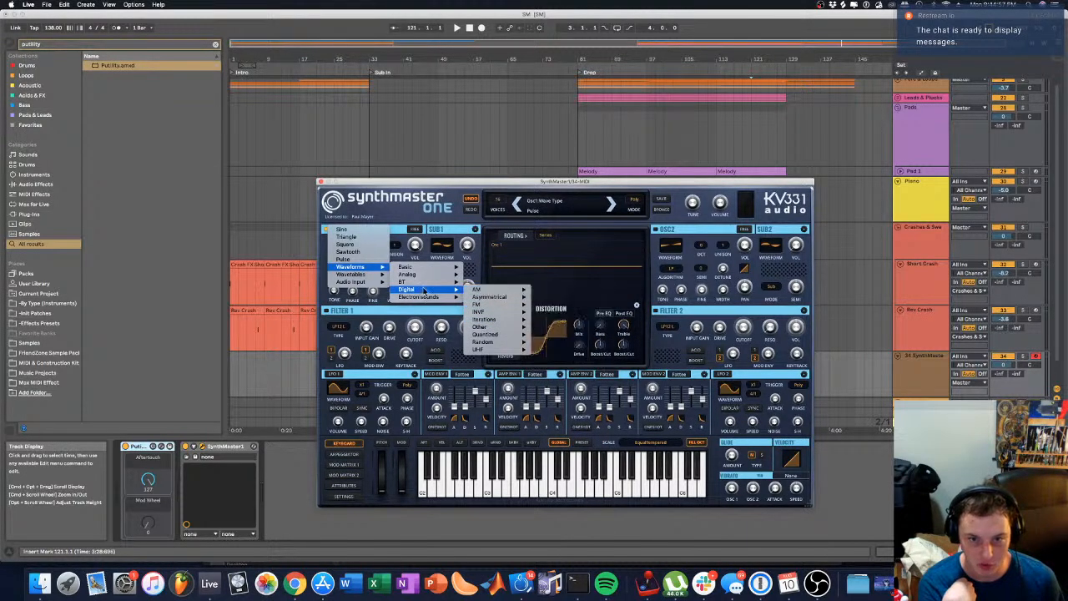
mouse_move(427, 284)
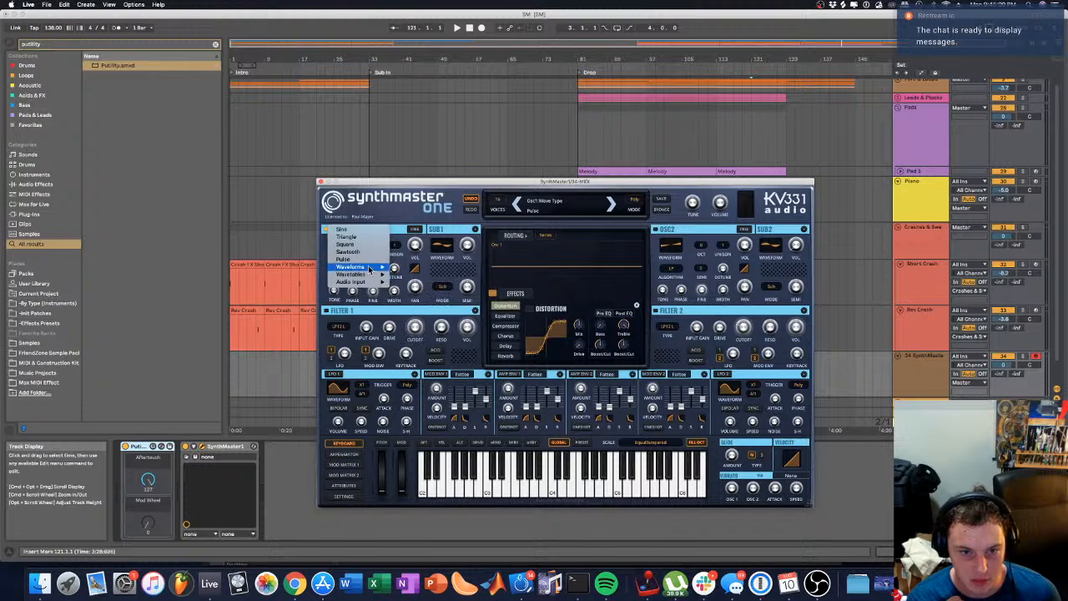
left_click(443, 245)
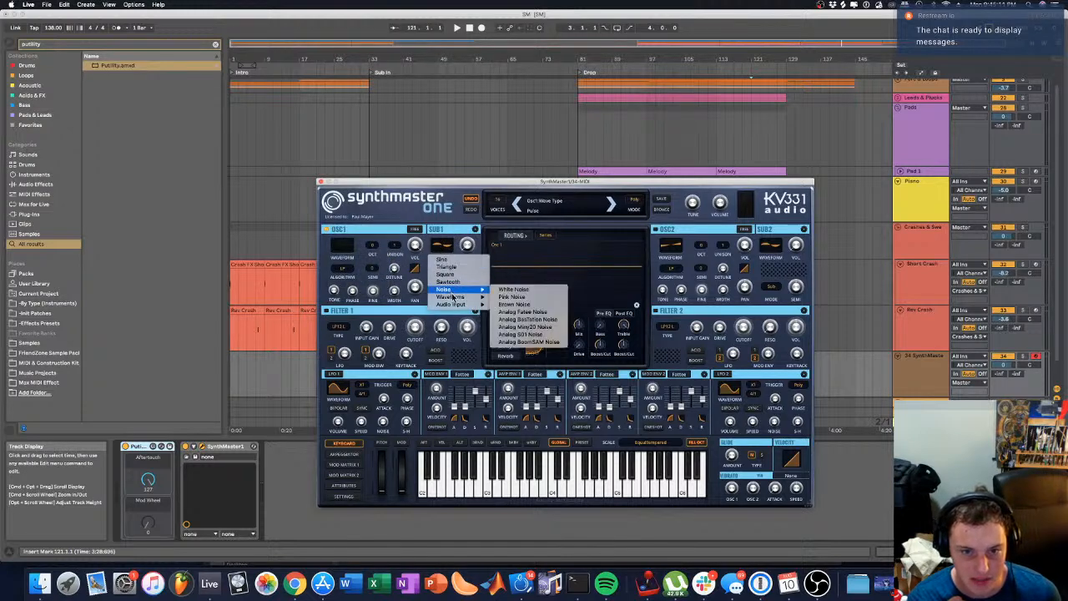
left_click(316, 241)
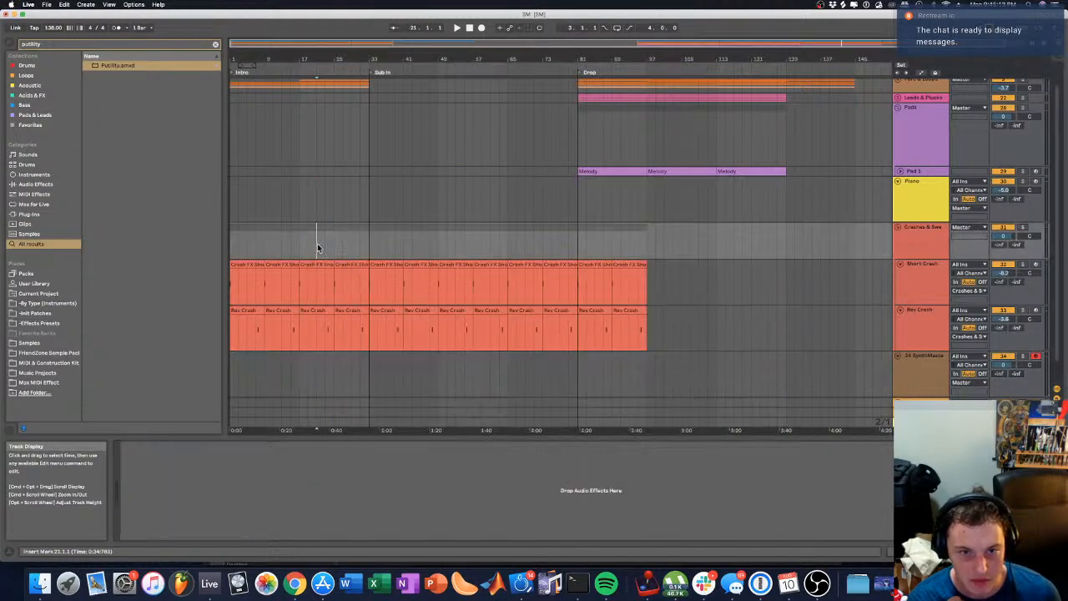
Step: Reopen SynthMaster One and look through oscillator 1's wavetable categories, including Electronisounds, Digital and Basic, for a noise source
left_click(923, 361)
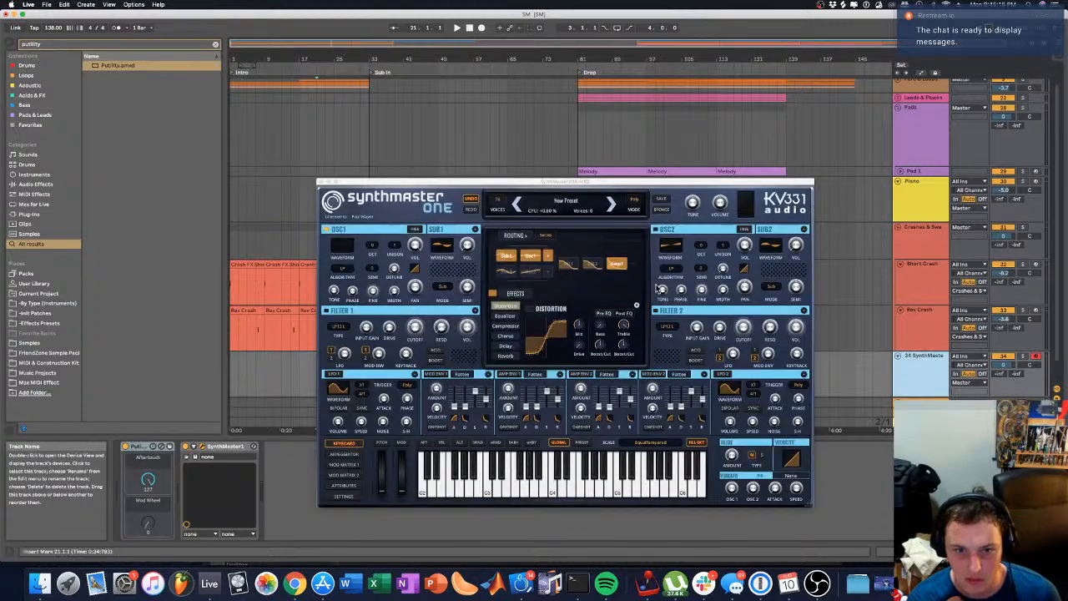
left_click(347, 248)
left_click(346, 248)
mouse_move(355, 269)
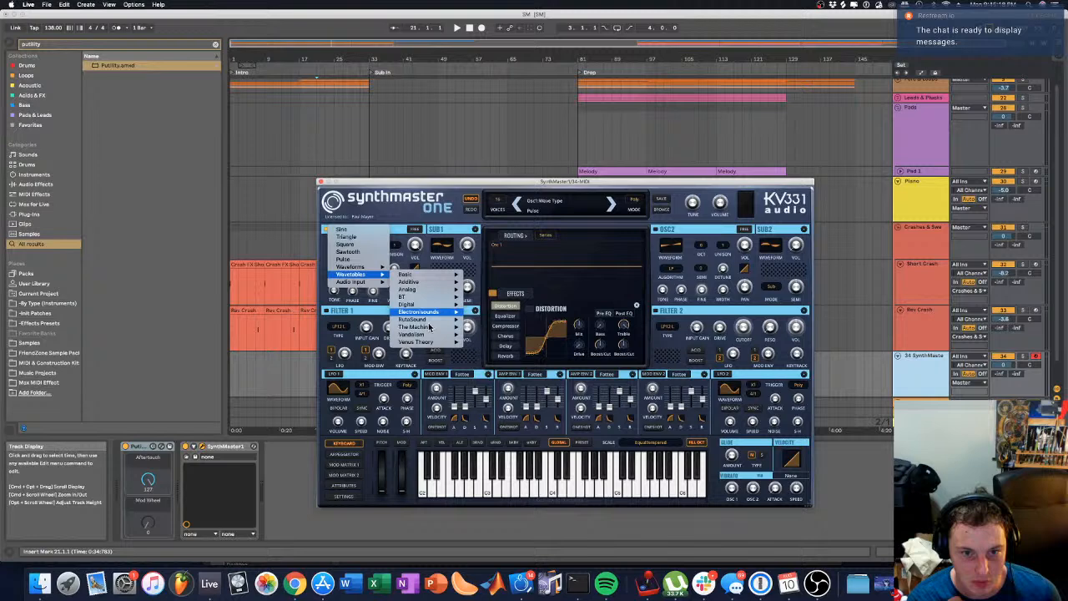
mouse_move(430, 344)
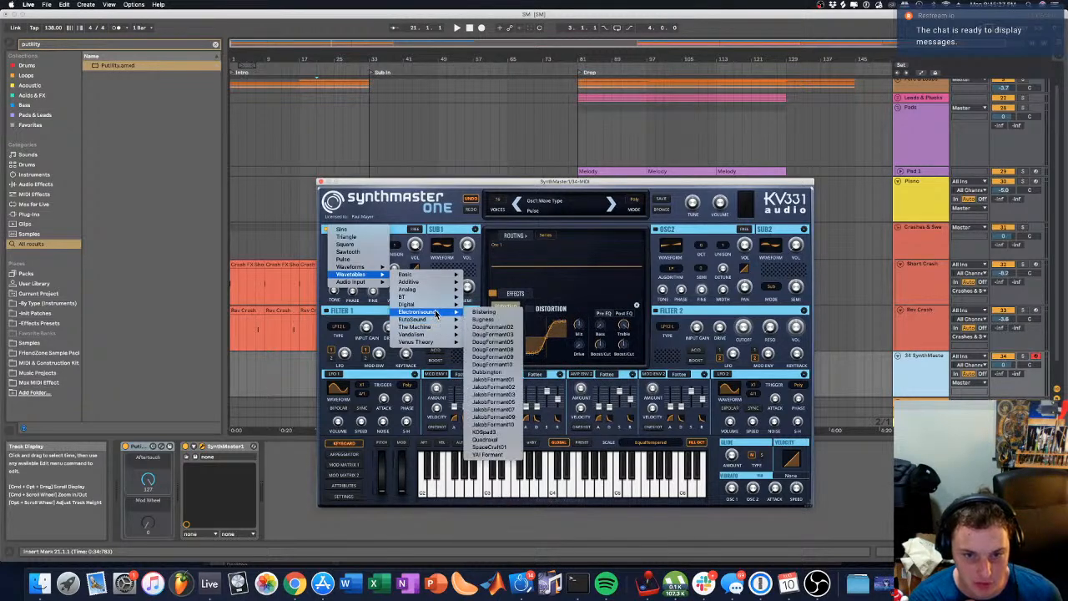
mouse_move(476, 310)
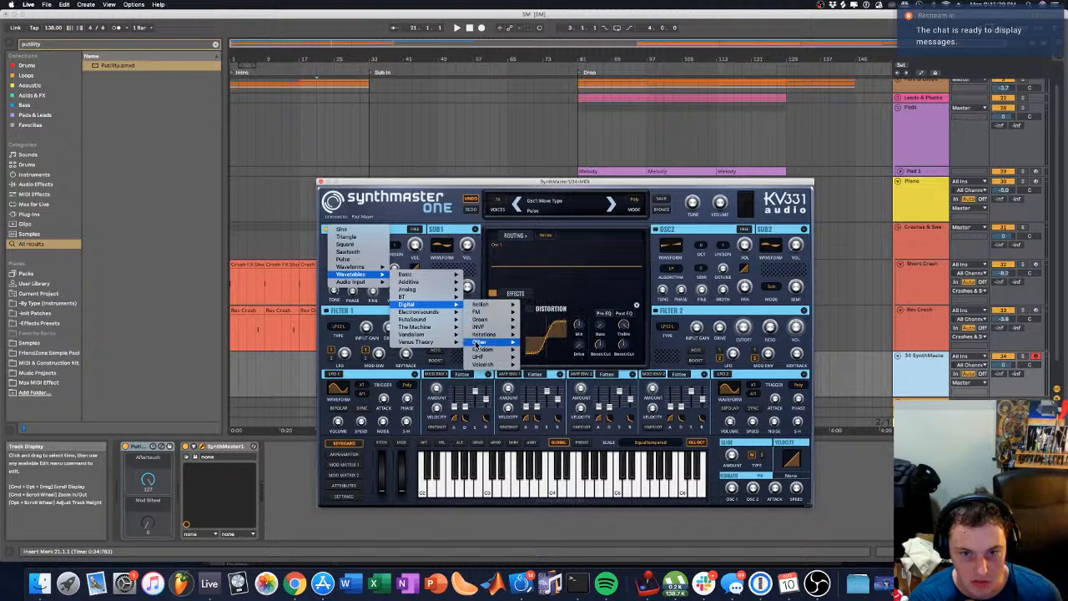
mouse_move(483, 350)
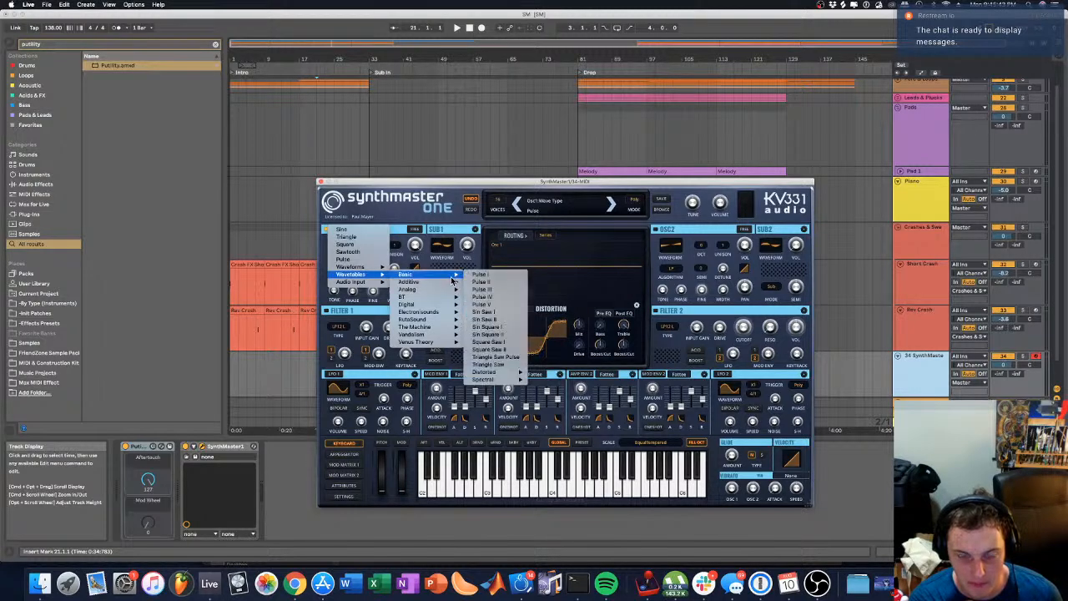
mouse_move(502, 376)
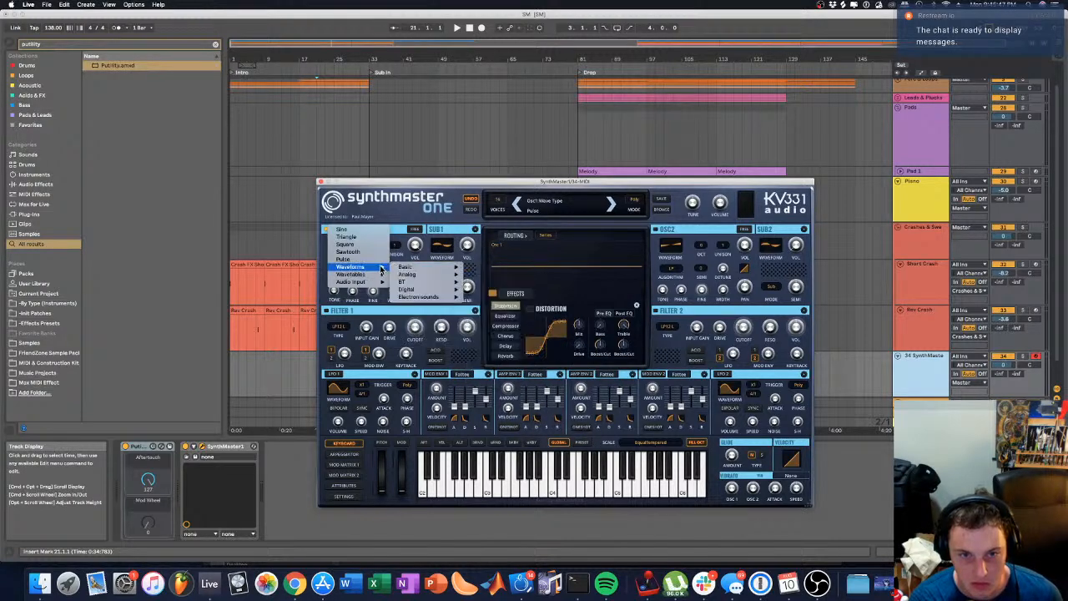
left_click(441, 220)
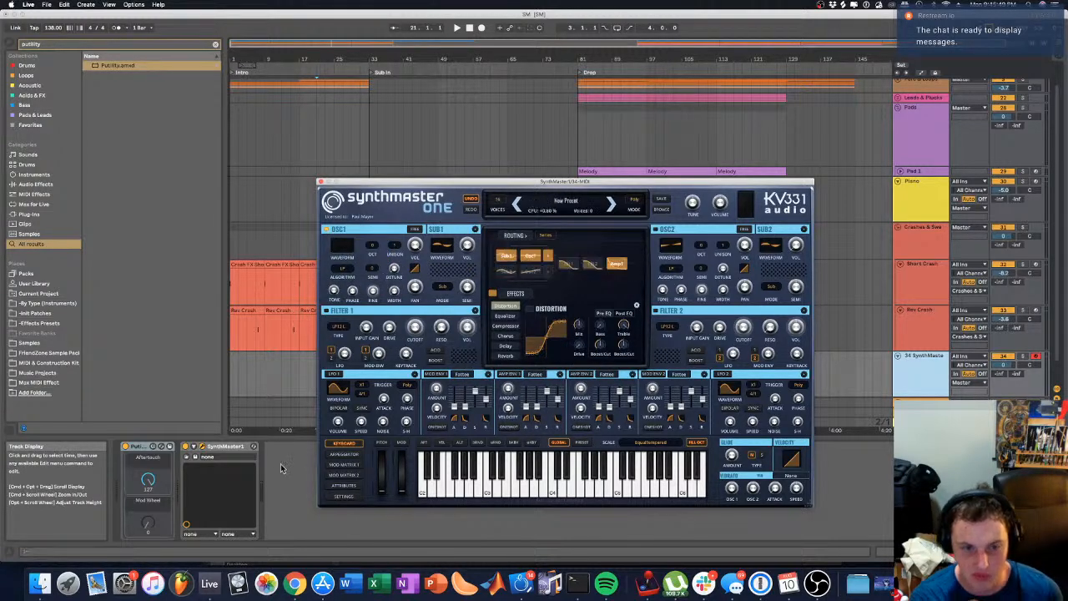
Step: Delete SynthMaster1 from the MIDI track, search for "synthmaster" and load SynthMaster2 after Putility instead
left_click(237, 451)
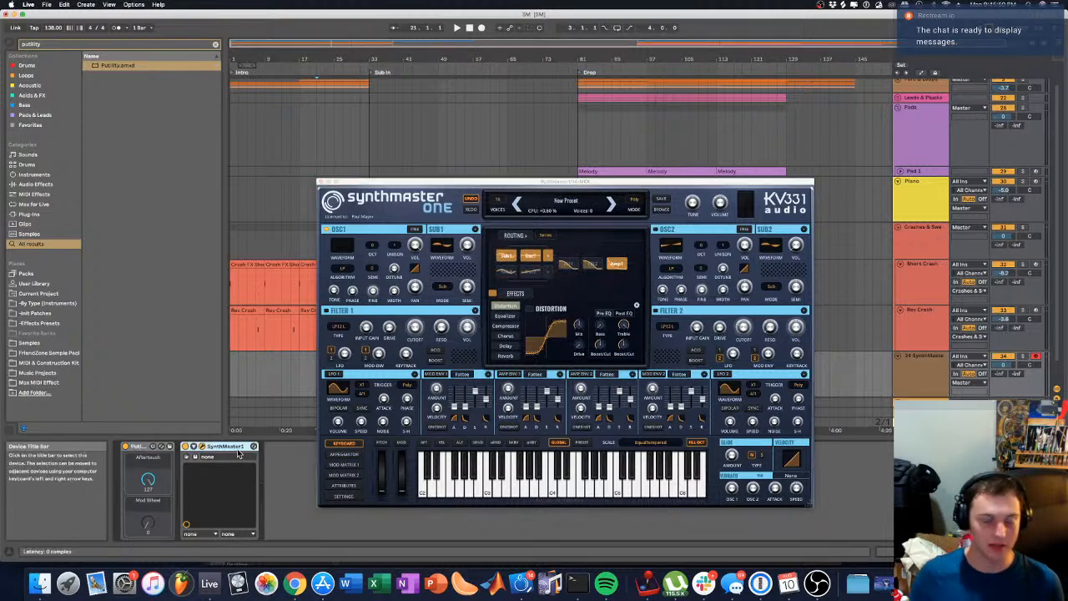
key("Delete")
left_click(64, 45)
type("sy")
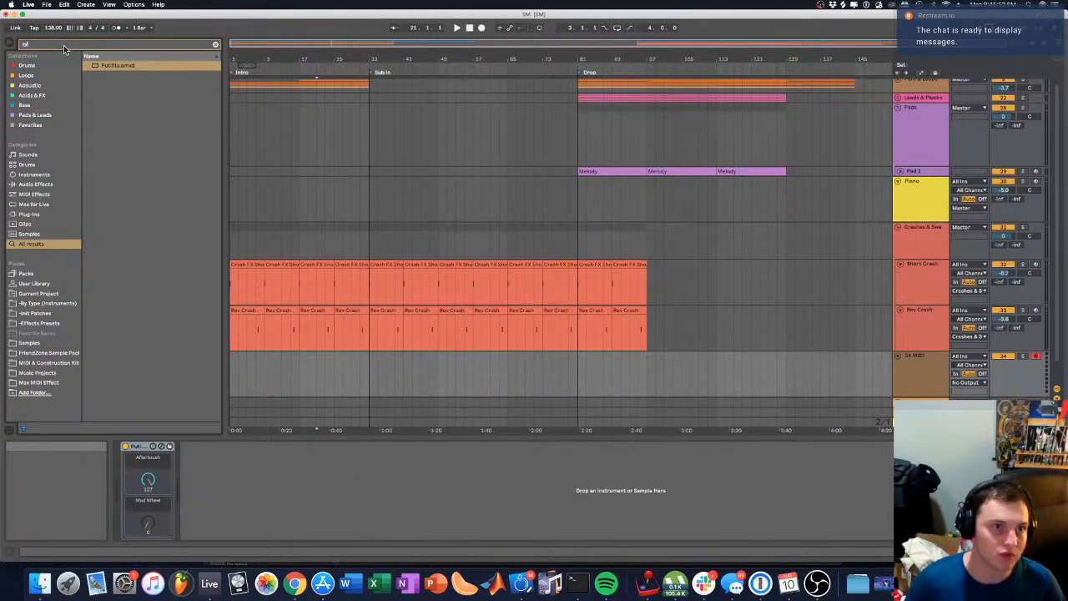
type("nthmaster")
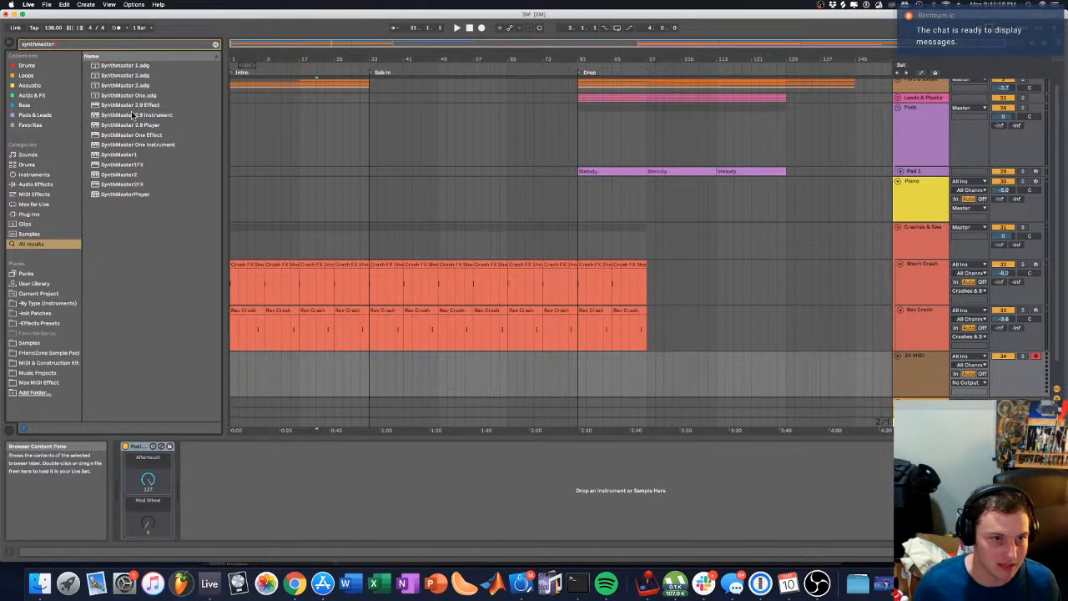
left_click_drag(124, 176, 252, 514)
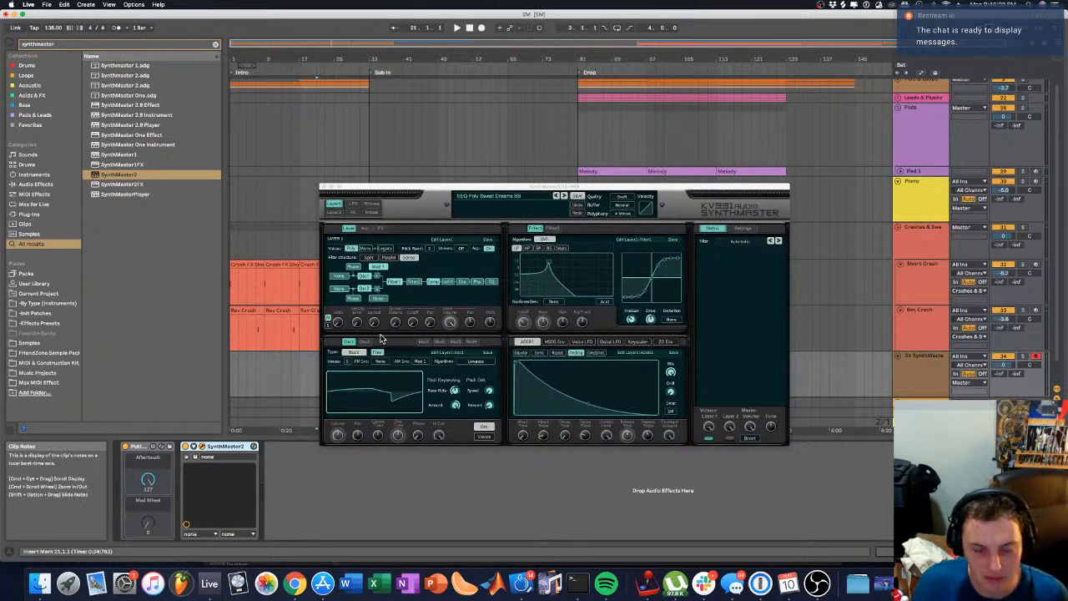
Step: Initialise the SynthMaster2 preset and set oscillator 1's waveform to Noise
left_click(513, 198)
left_click(512, 197)
left_click(365, 385)
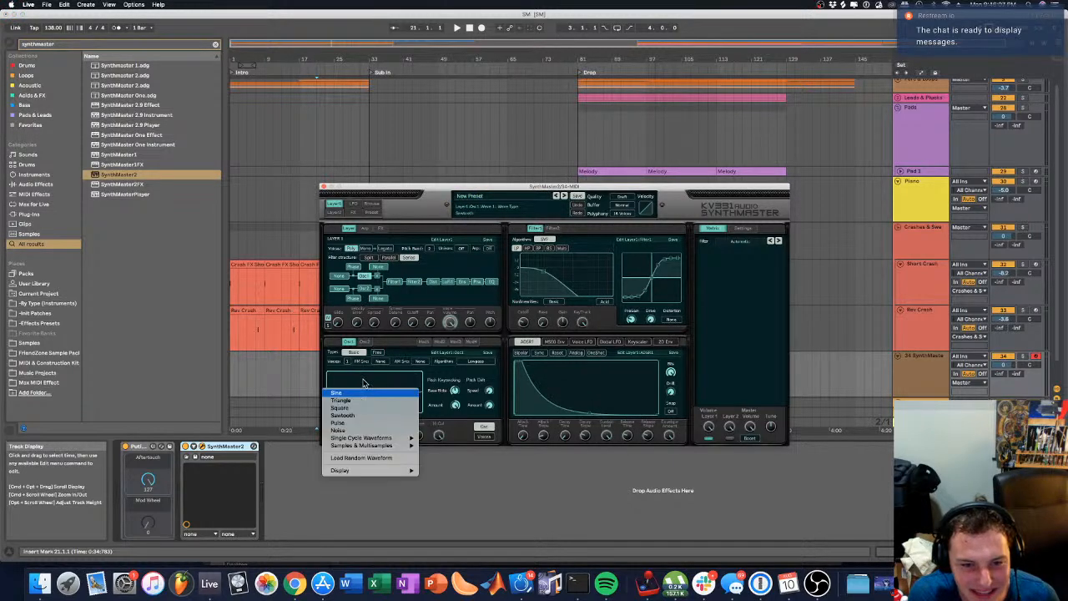
left_click(379, 429)
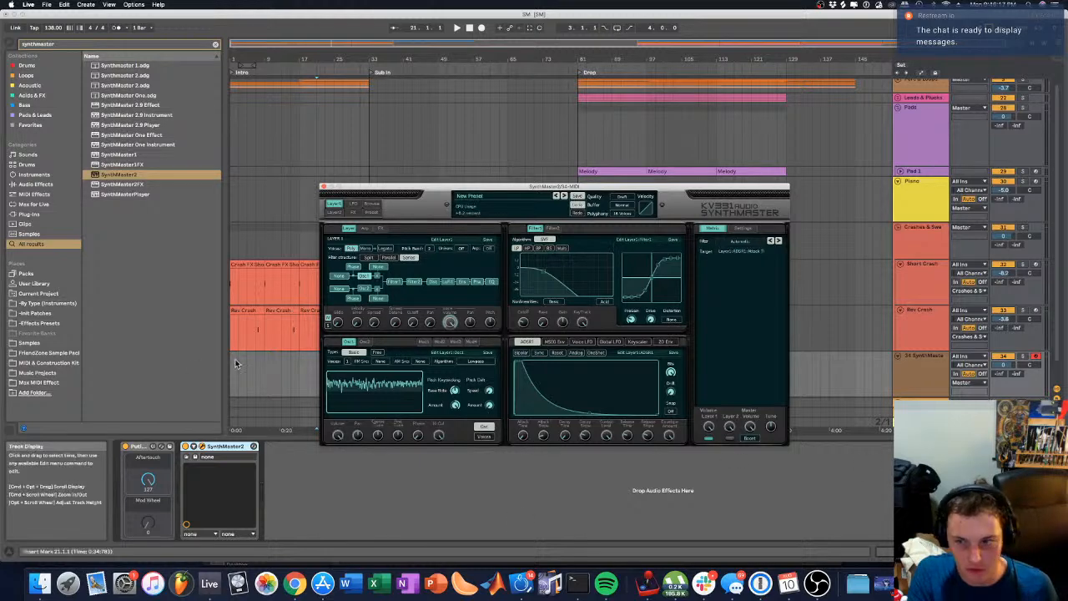
Step: Rename the SynthMaster2 track to Noise Sweep and colour it green
scroll(927, 317, "down", 2)
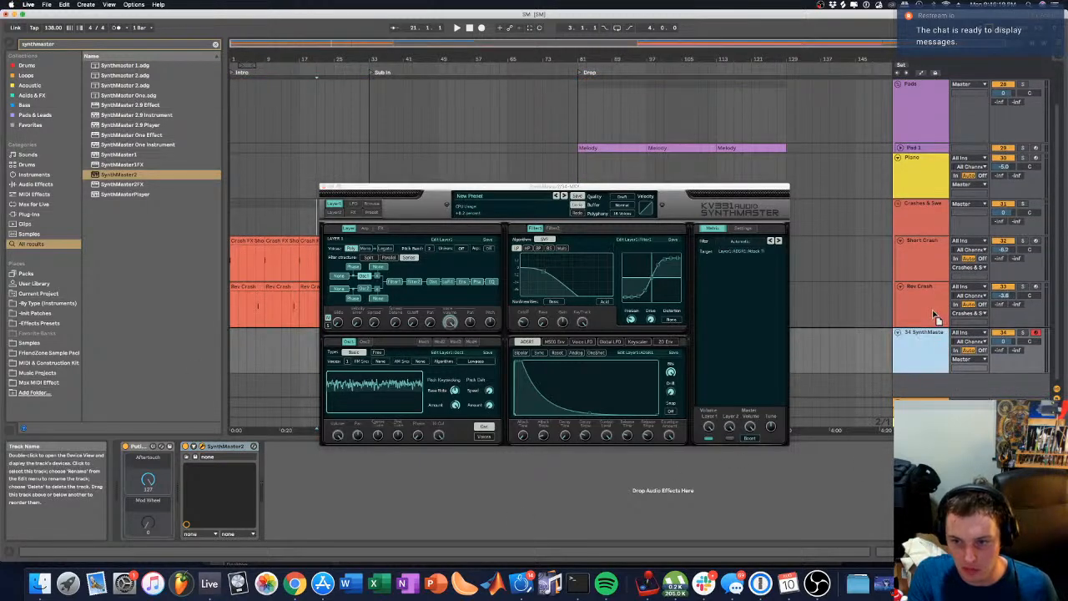
right_click(930, 339)
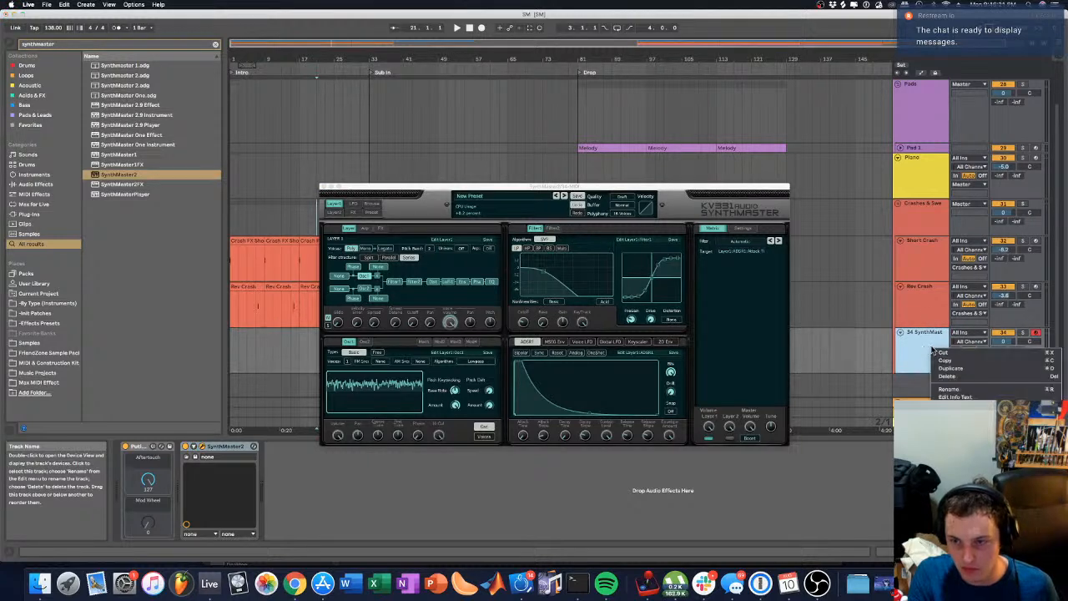
left_click(954, 389)
type("Noi")
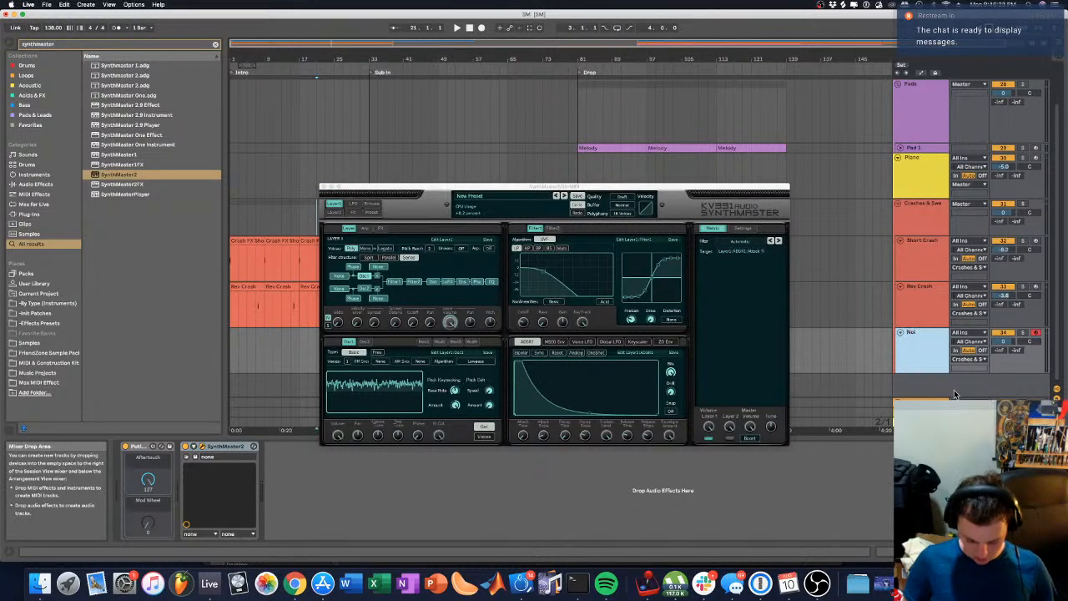
type("se Sweep")
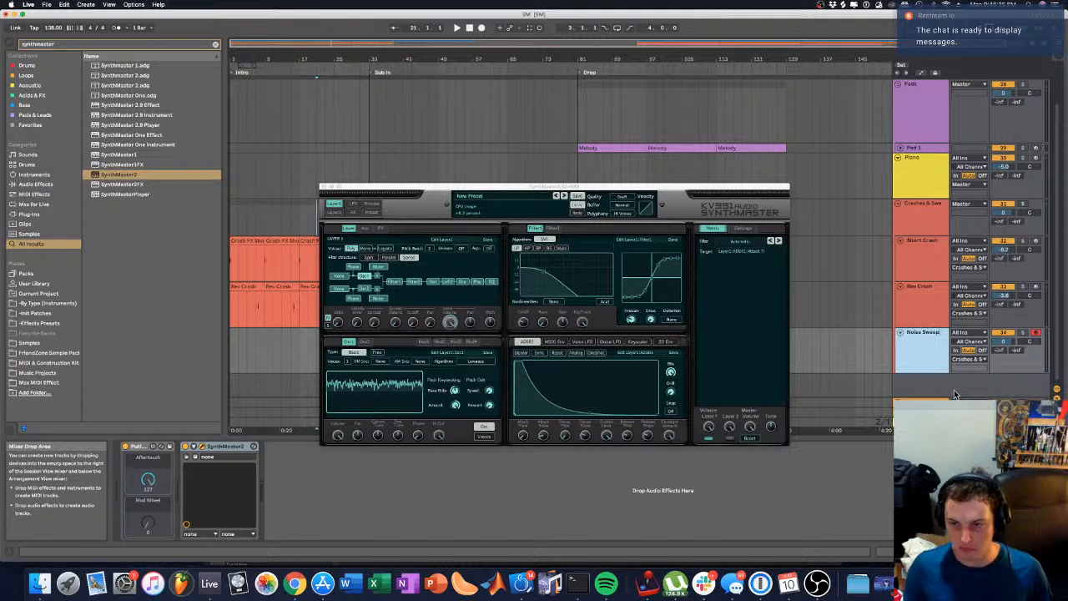
right_click(922, 337)
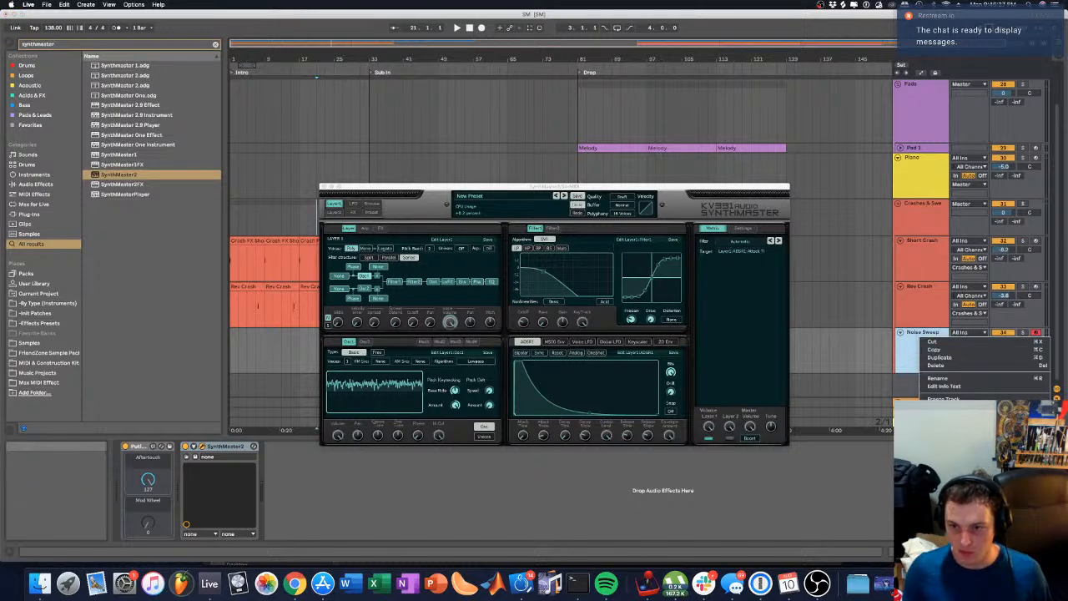
left_click(973, 494)
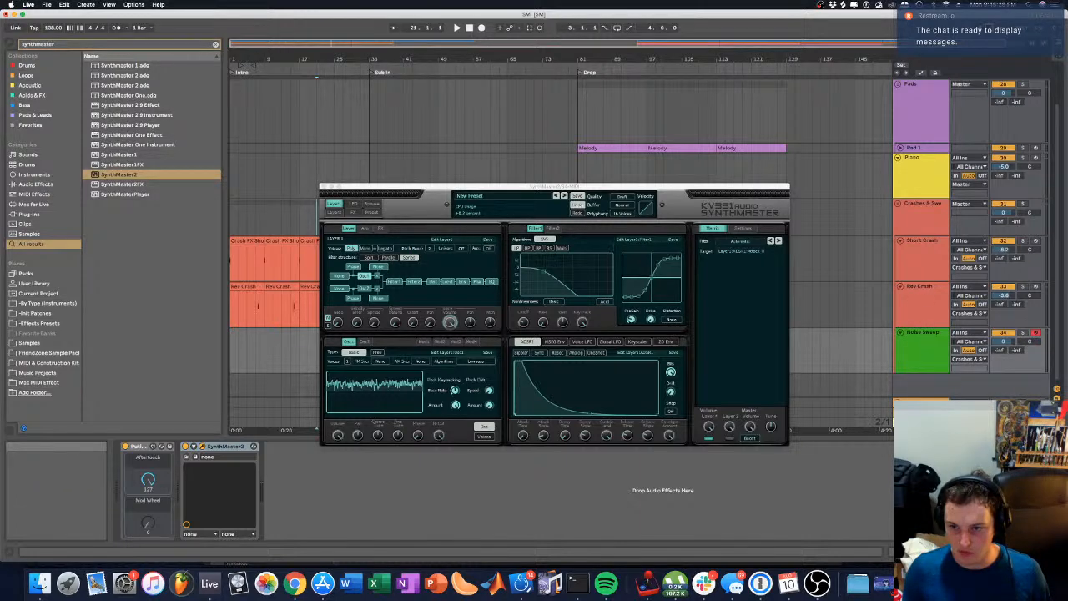
Step: Set oscillator 1 to 2 voices in SynthMaster2
left_click(348, 362)
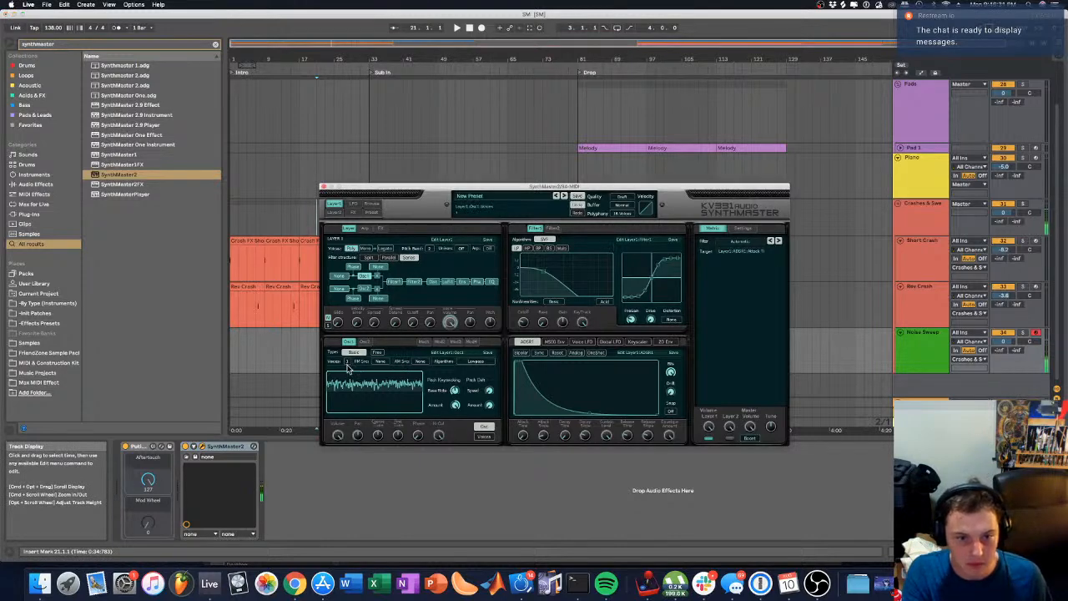
left_click(348, 362)
left_click(355, 377)
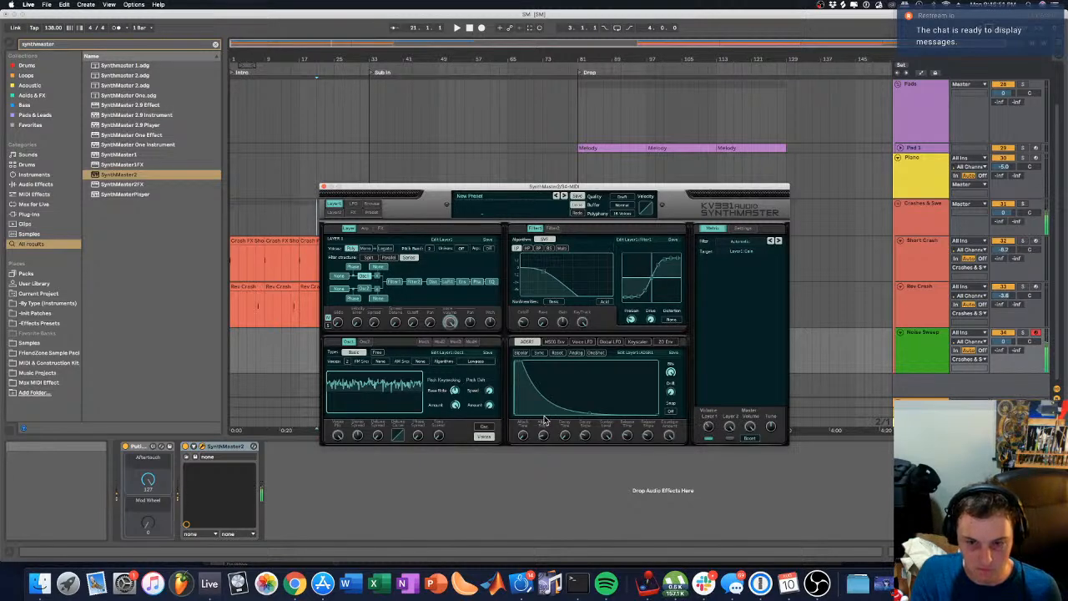
Step: Set layer 1's filter 1 to BandPass and adjust its cutoff and key tracking by ear
left_click(371, 211)
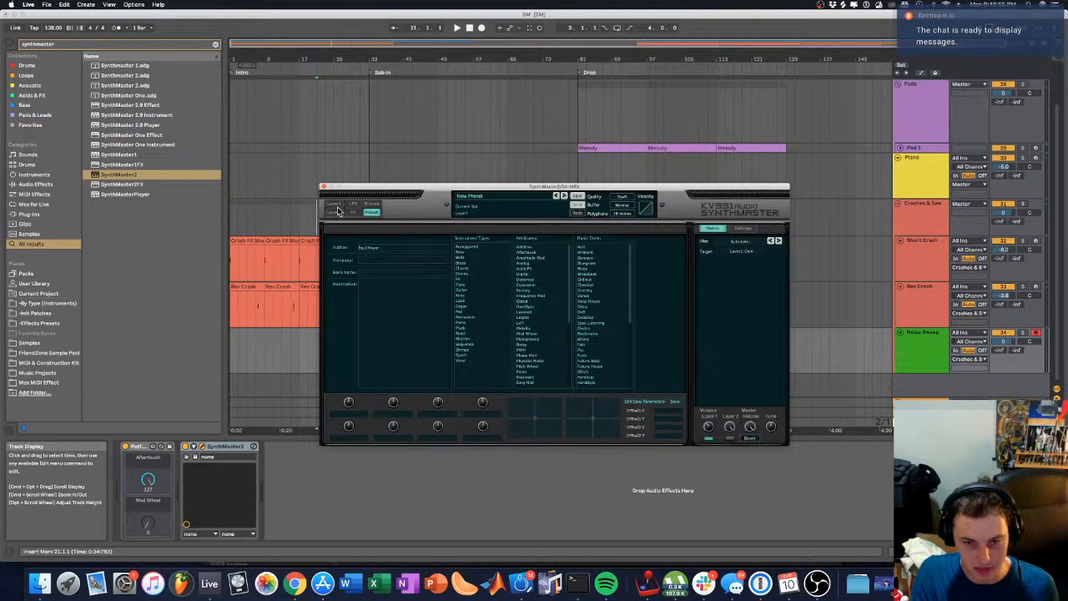
left_click(335, 203)
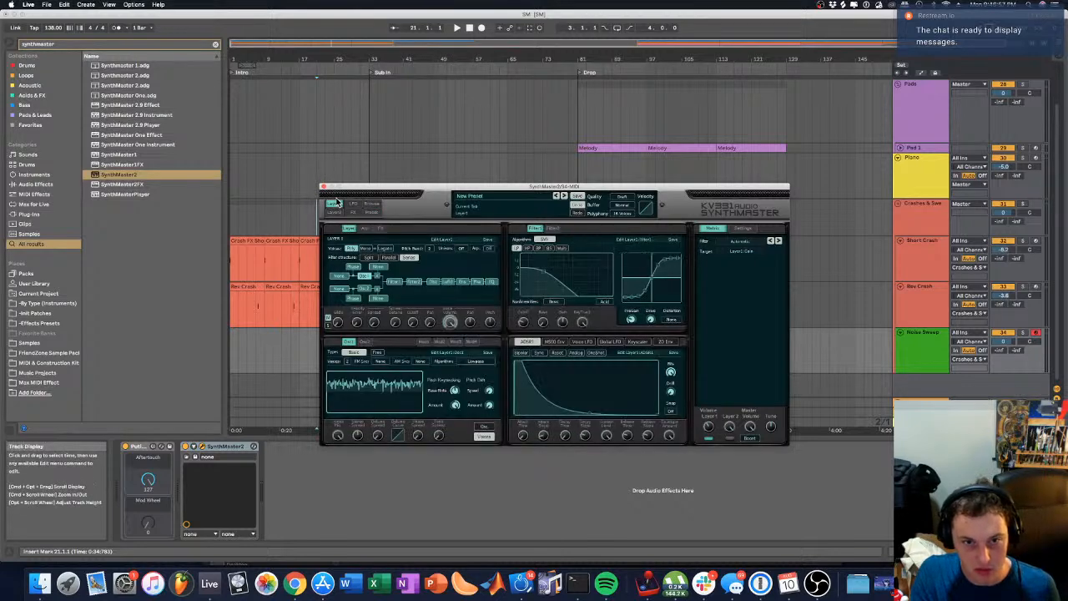
left_click(550, 249)
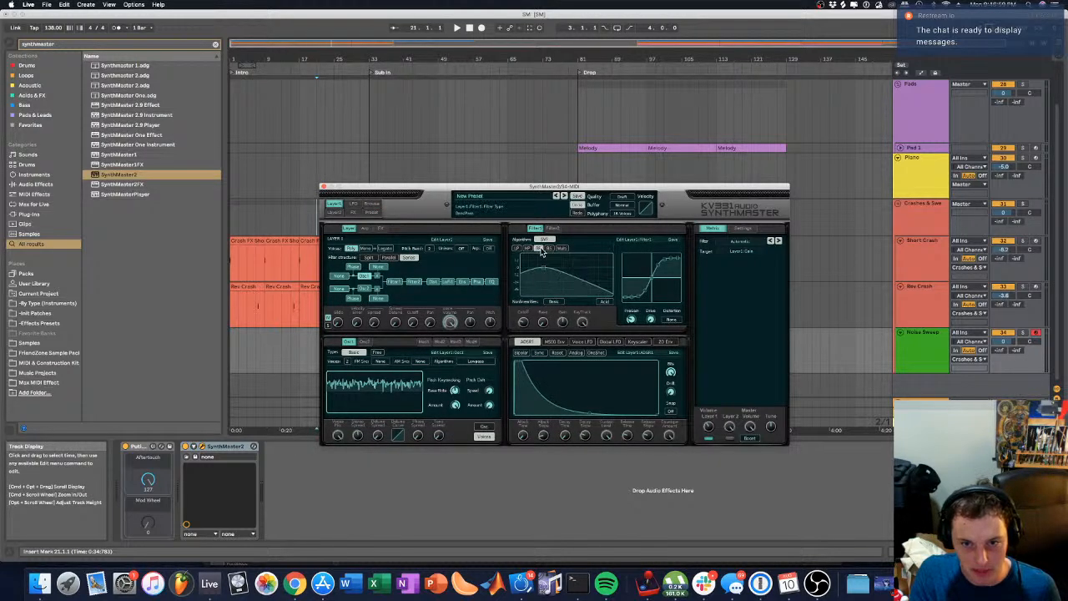
left_click_drag(523, 323, 527, 282)
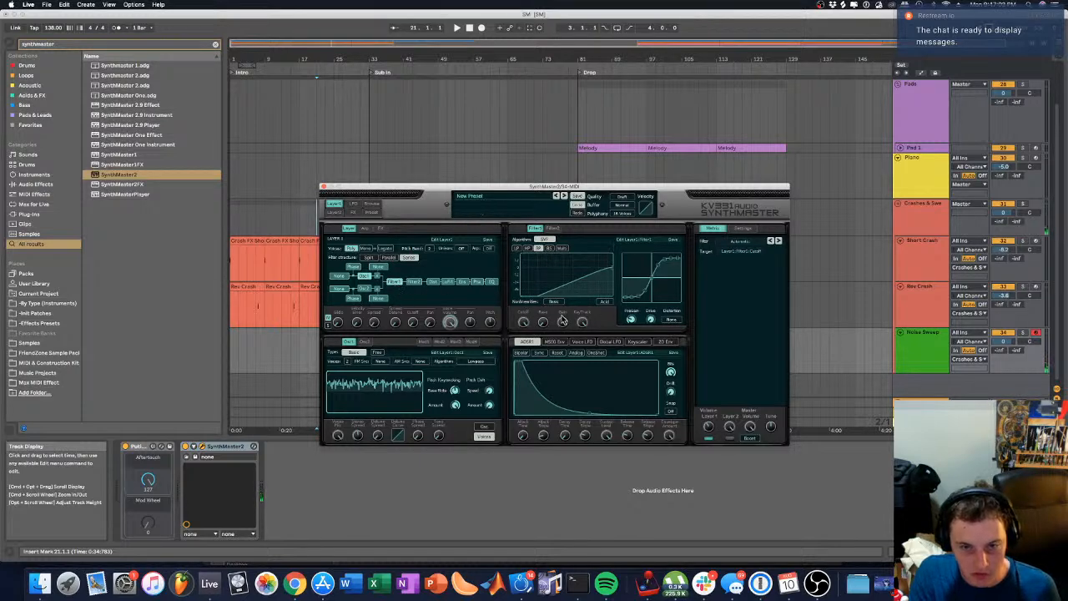
left_click_drag(525, 325, 526, 382)
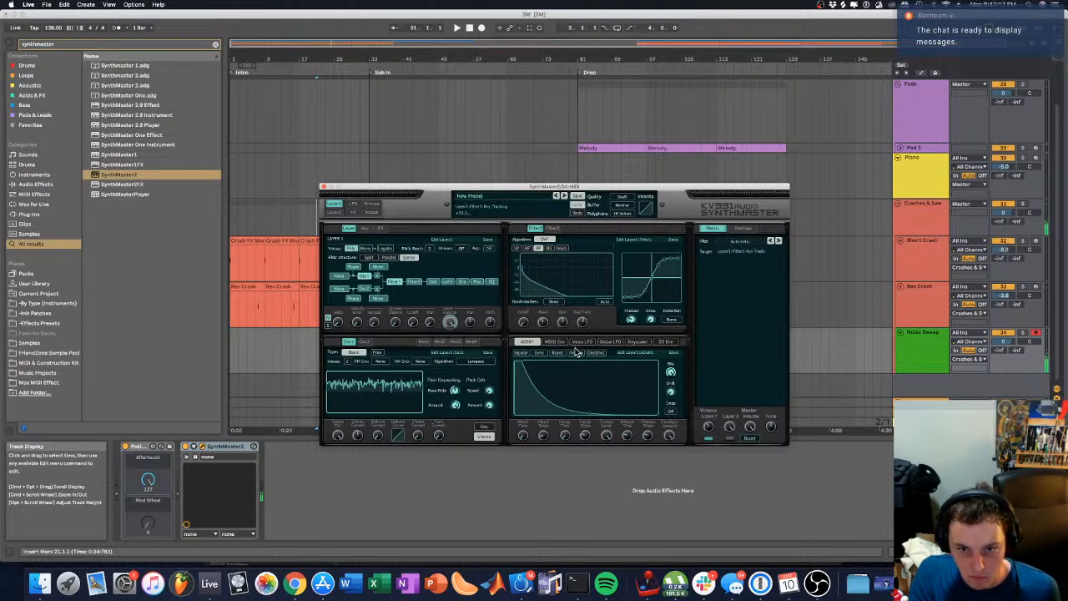
left_click_drag(582, 325, 585, 408)
left_click_drag(528, 326, 516, 265)
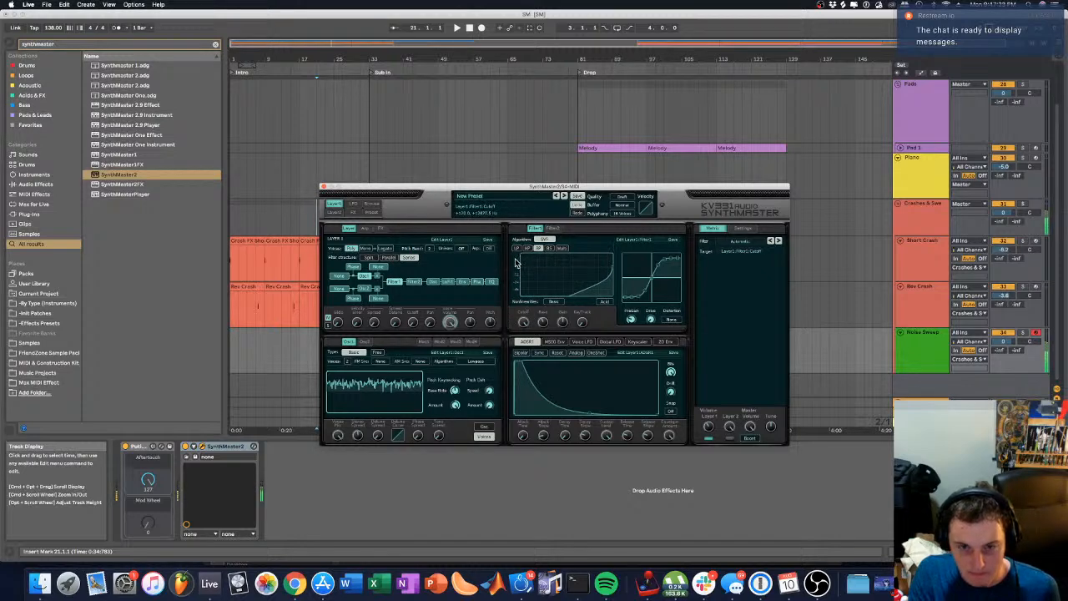
left_click_drag(584, 326, 584, 299)
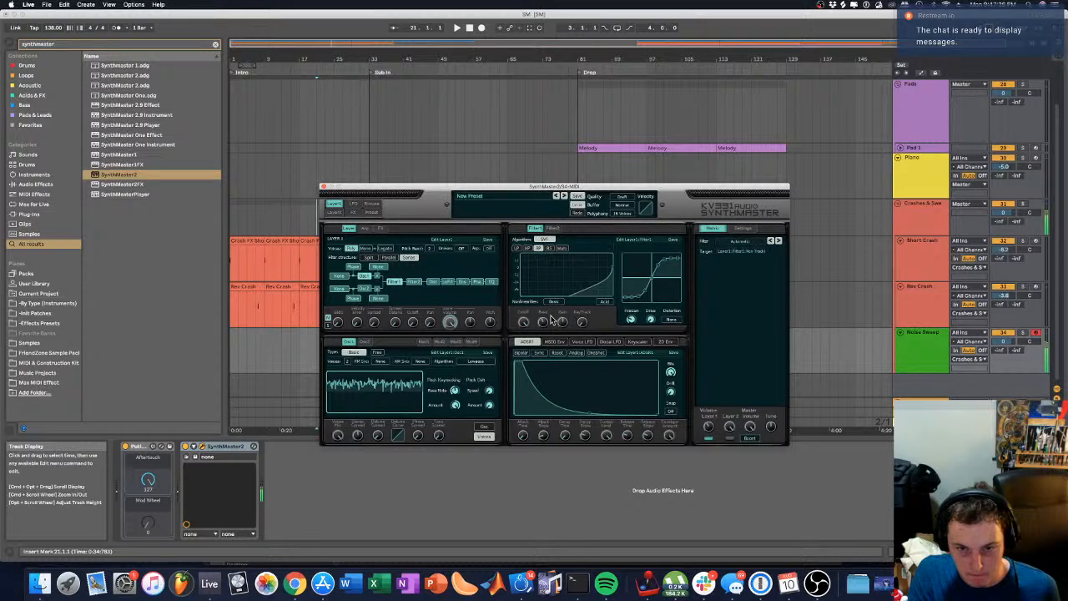
left_click_drag(523, 322, 524, 373)
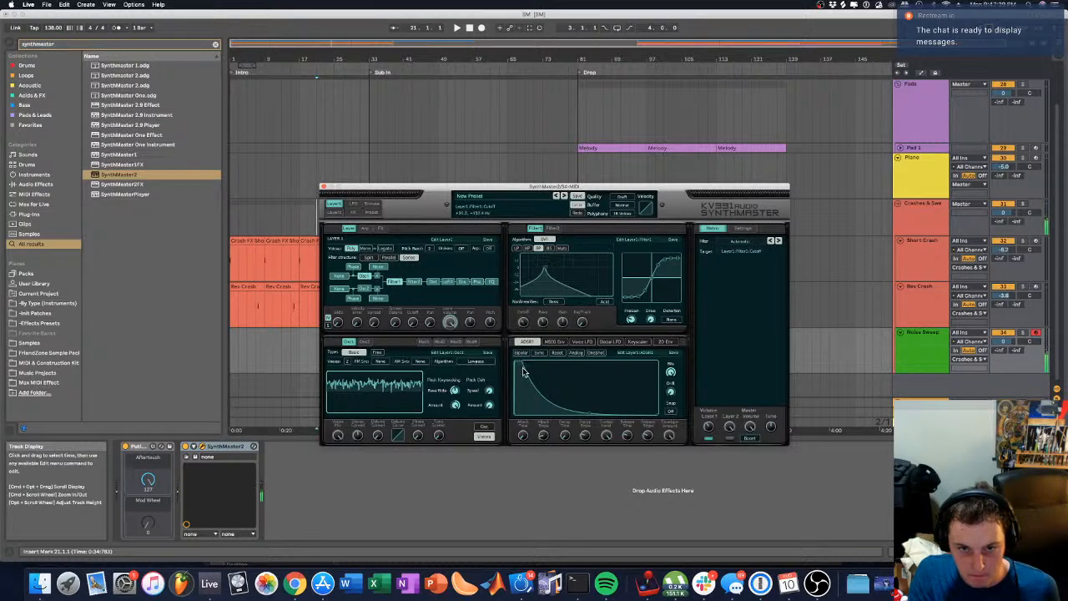
Step: Switch filter 1's algorithm to VAnalog and sweep its cutoff up to the maximum
left_click(546, 239)
left_click(551, 256)
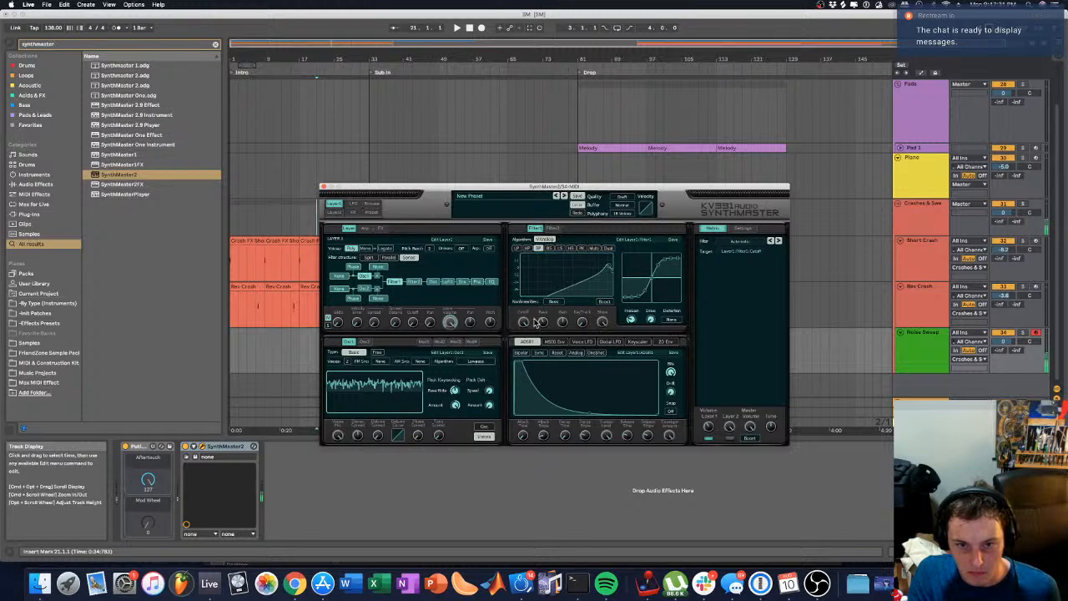
left_click_drag(527, 323, 529, 248)
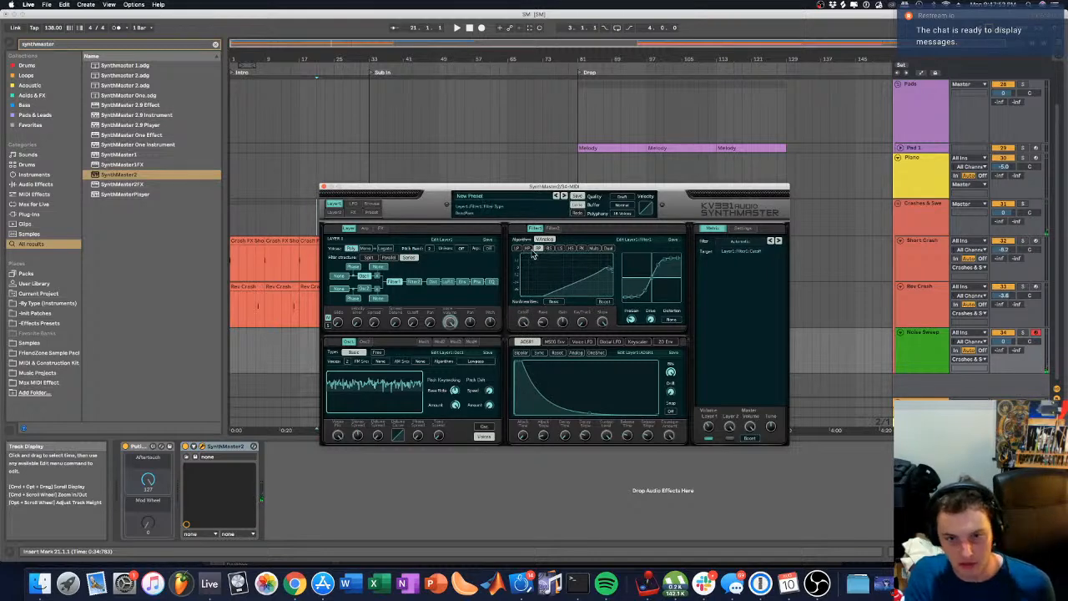
Step: Assign CC01-ModWheel as modulation source 1 for filter 1's cutoff, with a modulation amount of +128
right_click(523, 321)
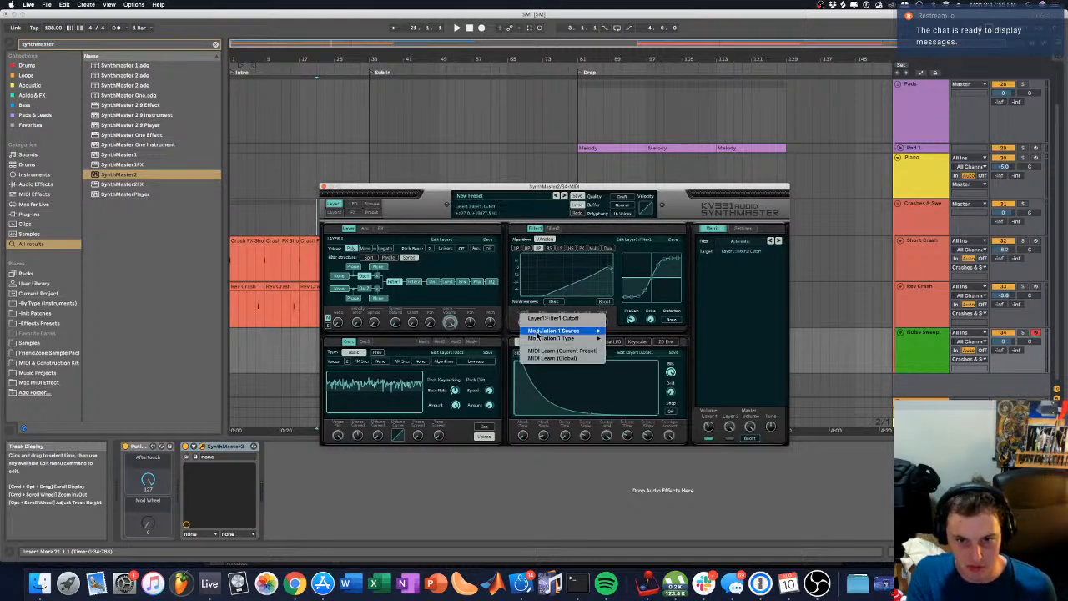
mouse_move(567, 331)
mouse_move(647, 343)
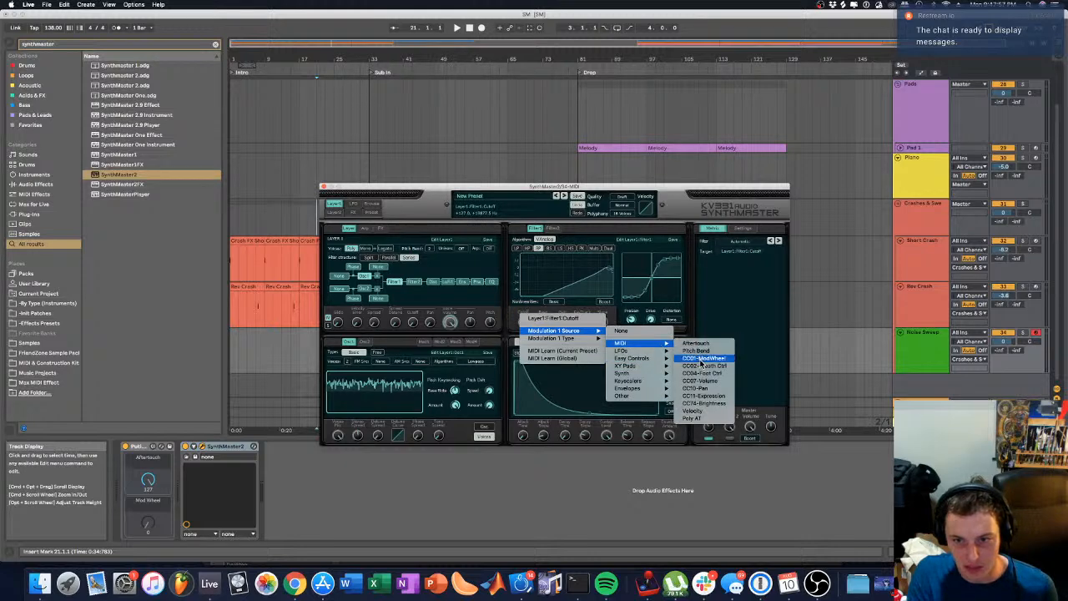
left_click(702, 358)
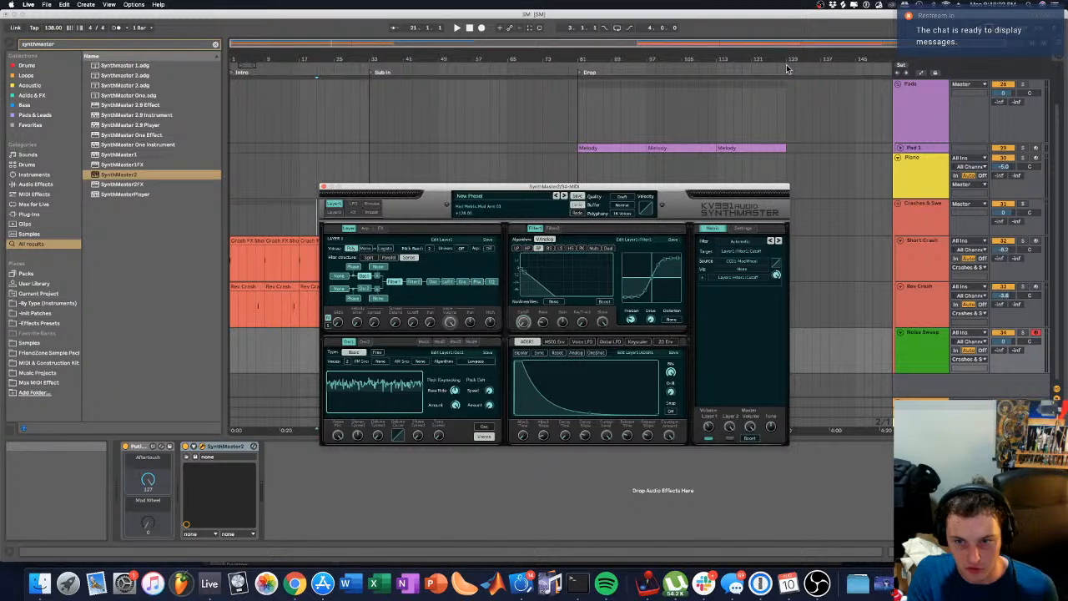
key("a")
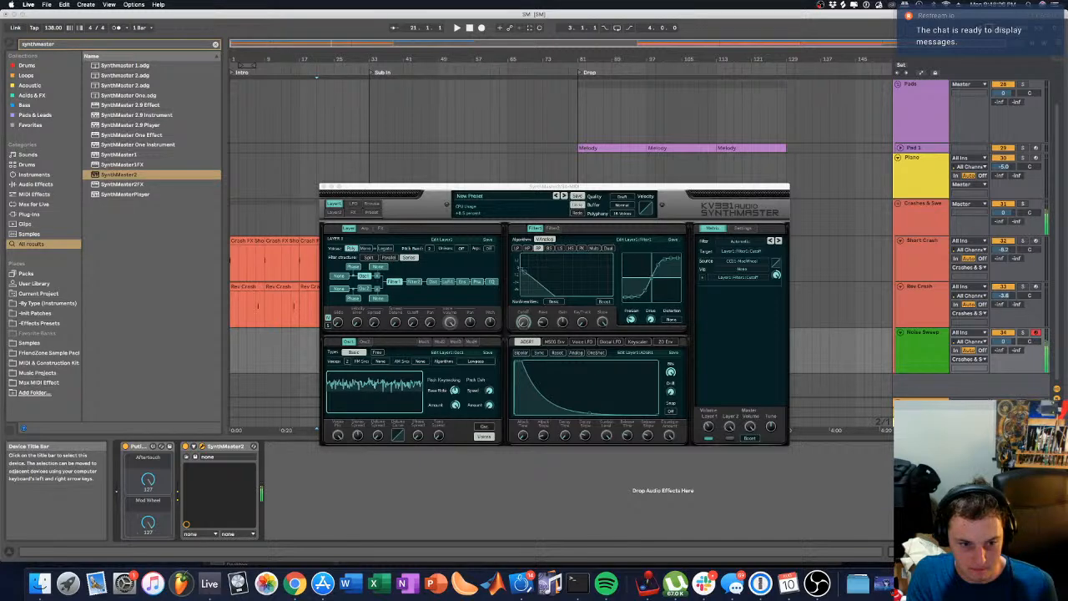
left_click(776, 276)
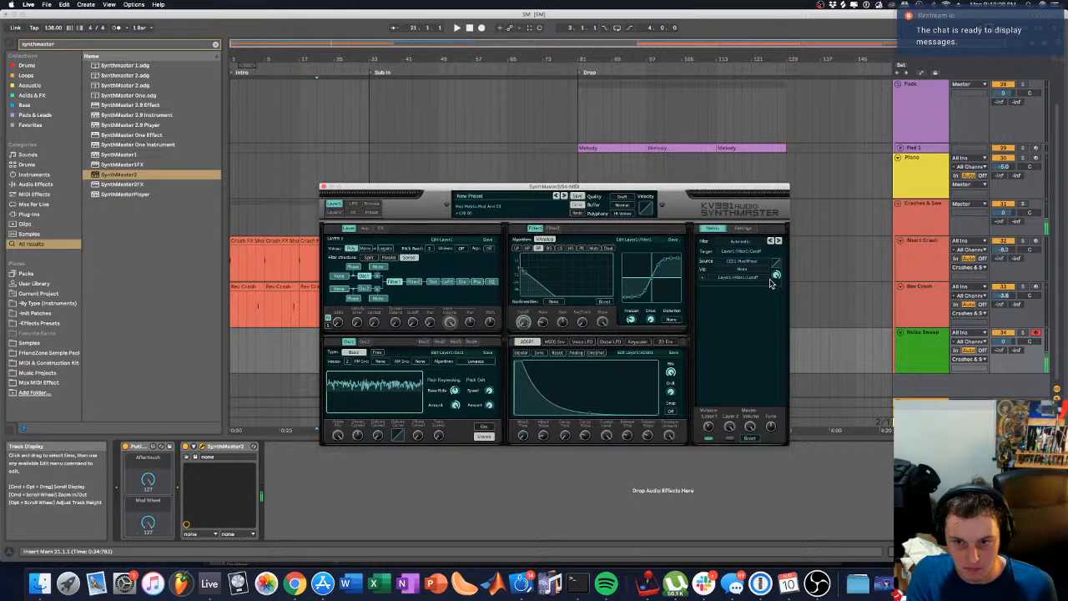
Step: Adjust filter 1's continuous slope by ear while sweeping Putility's Mod Wheel, ending with the wheel at 127
left_click_drag(149, 523, 148, 493)
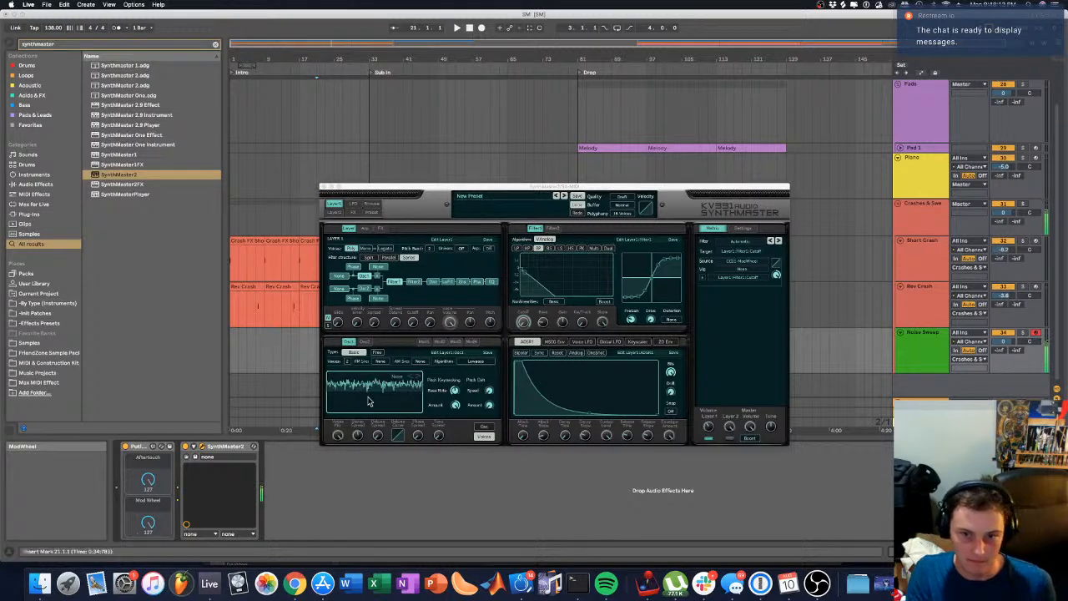
left_click(602, 325)
left_click_drag(148, 522, 148, 571)
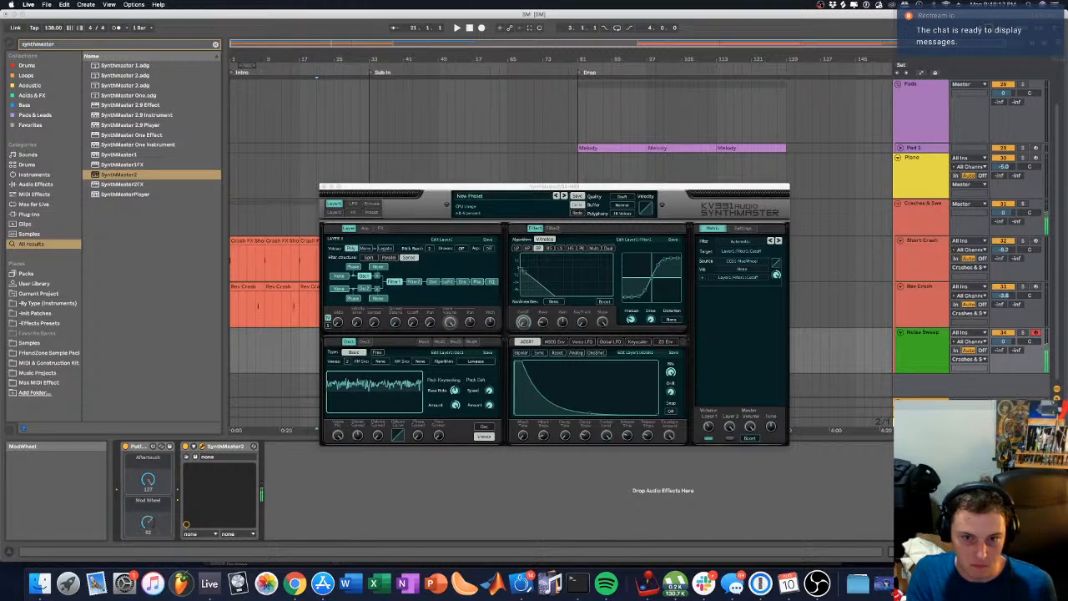
left_click(603, 324)
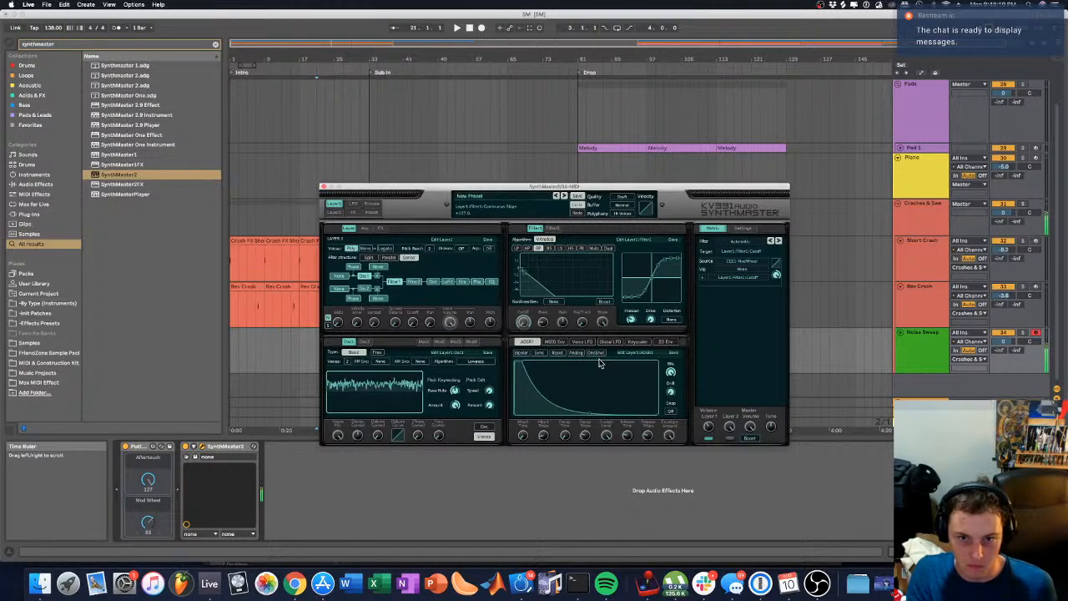
mouse_move(605, 330)
left_mouse_down()
mouse_move(596, 370)
mouse_move(594, 315)
mouse_move(593, 331)
left_mouse_up()
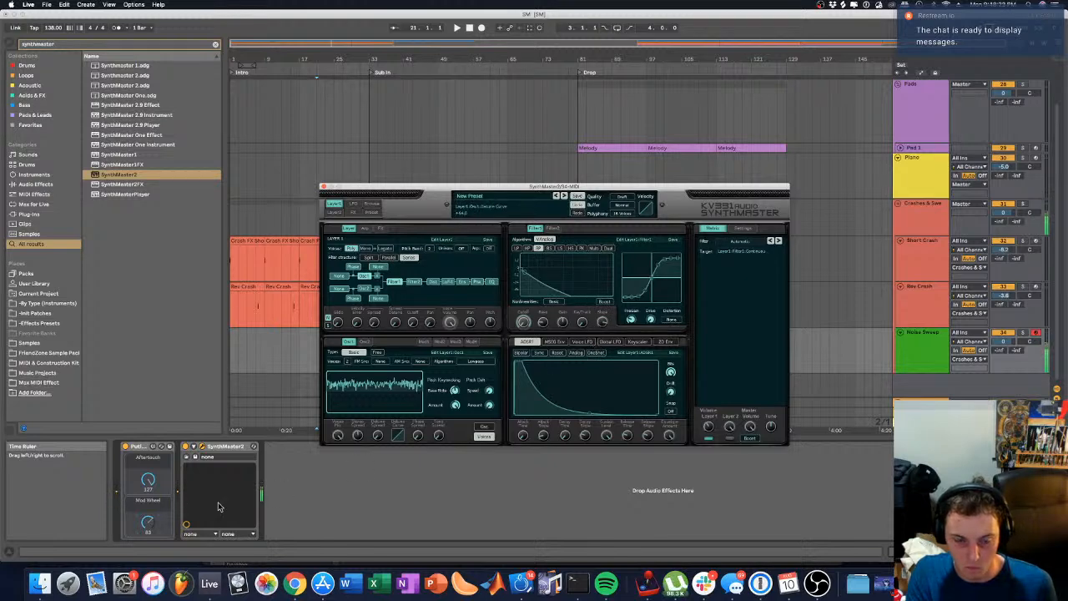
left_click_drag(148, 521, 149, 488)
left_click(601, 322)
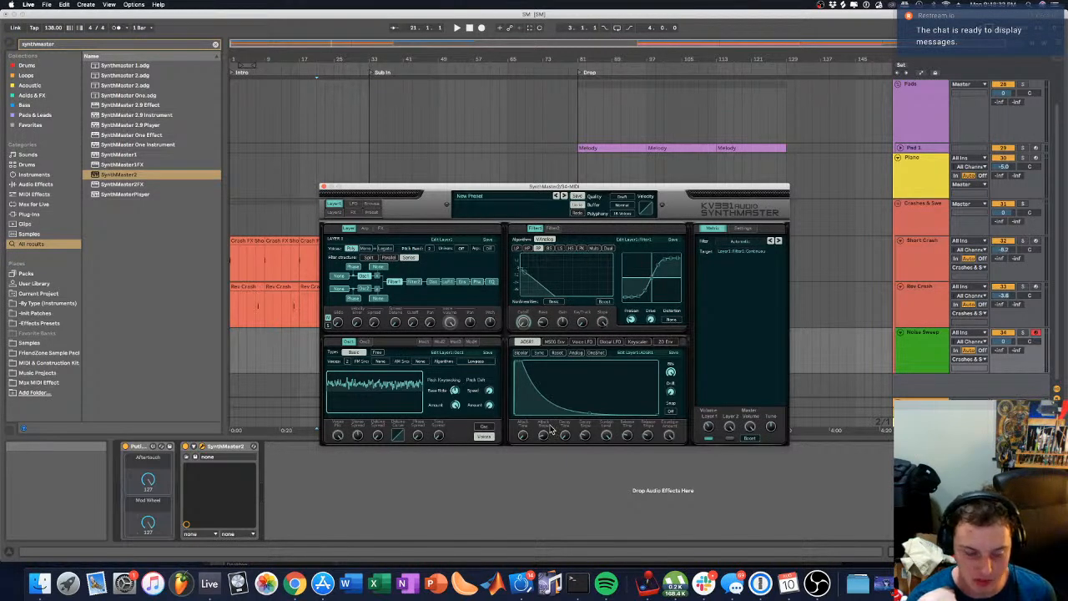
Step: Try the high-shelf and band-stop types on filter 1, then return it to BandPass
left_click(574, 252)
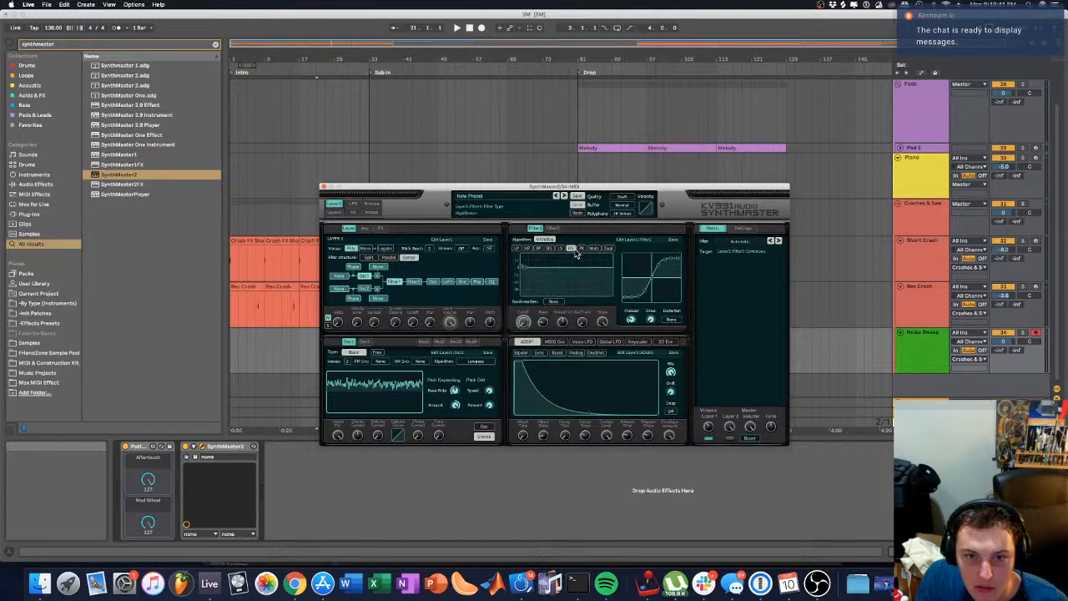
left_click(548, 251)
left_click(539, 250)
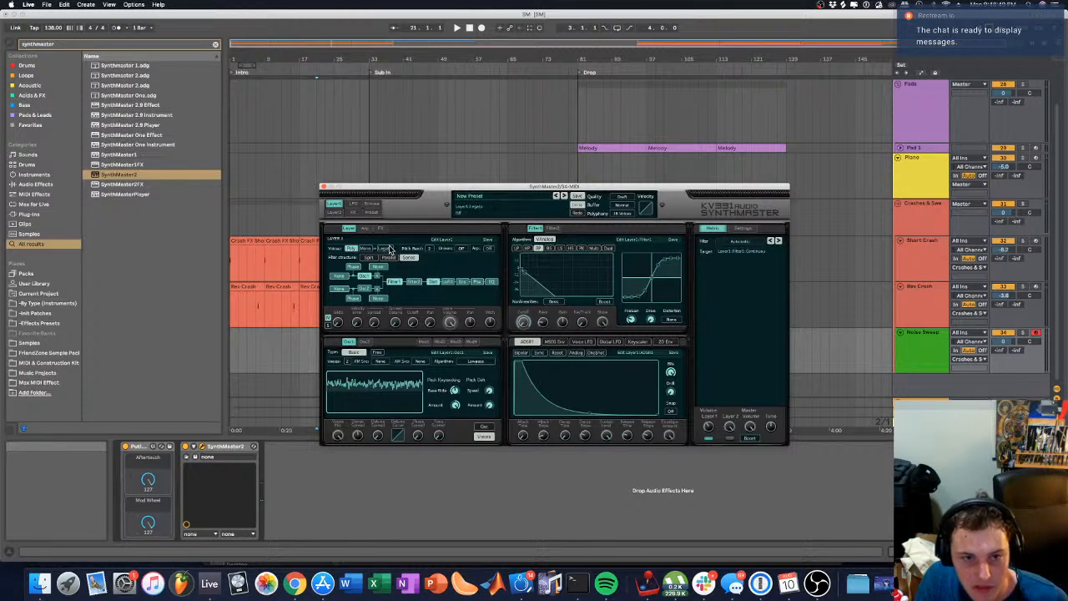
Step: Look at layer 1's arpeggiator and layer 2, then return to layer 1's main settings
left_click(365, 229)
left_click(332, 212)
left_click(333, 204)
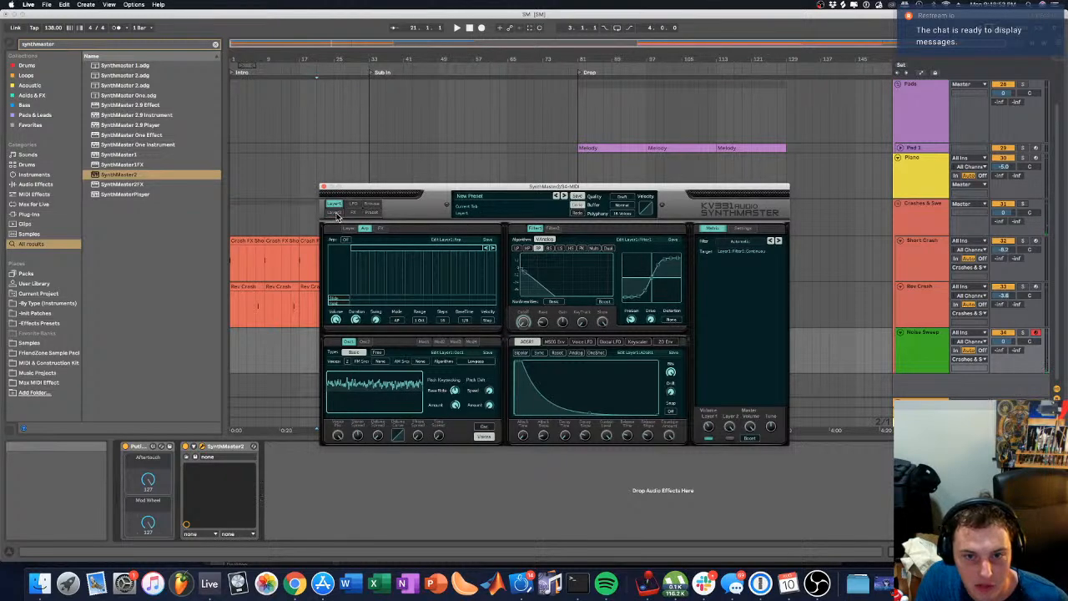
left_click(349, 230)
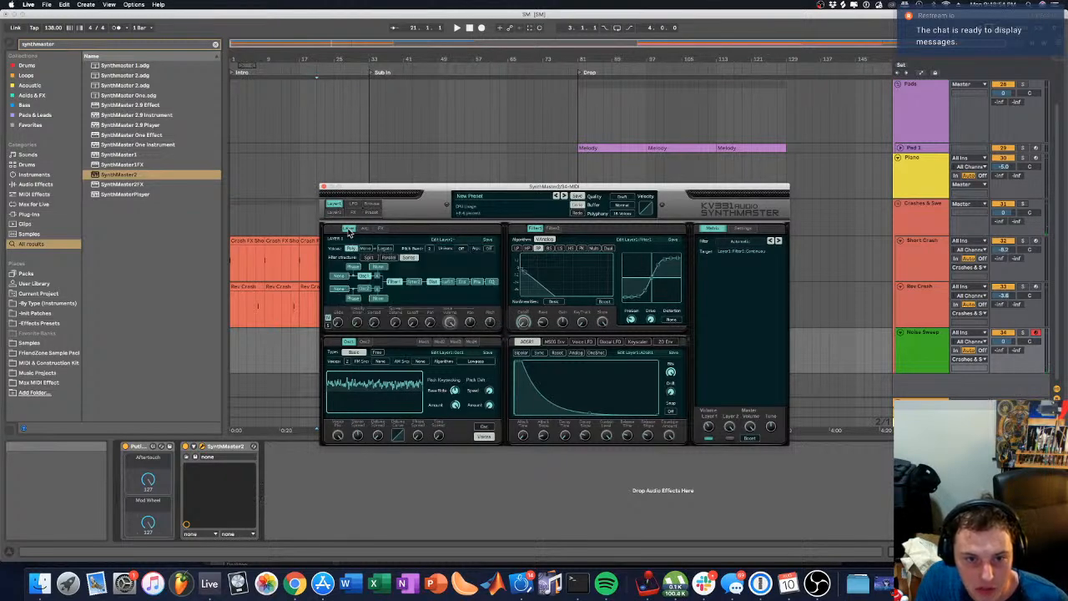
Step: Activate distortion in layer 1's effect chain, open its effect settings and sweep Putility's Mod Wheel down to 71
left_click(435, 282)
left_click(437, 282)
left_click(372, 231)
left_click(380, 229)
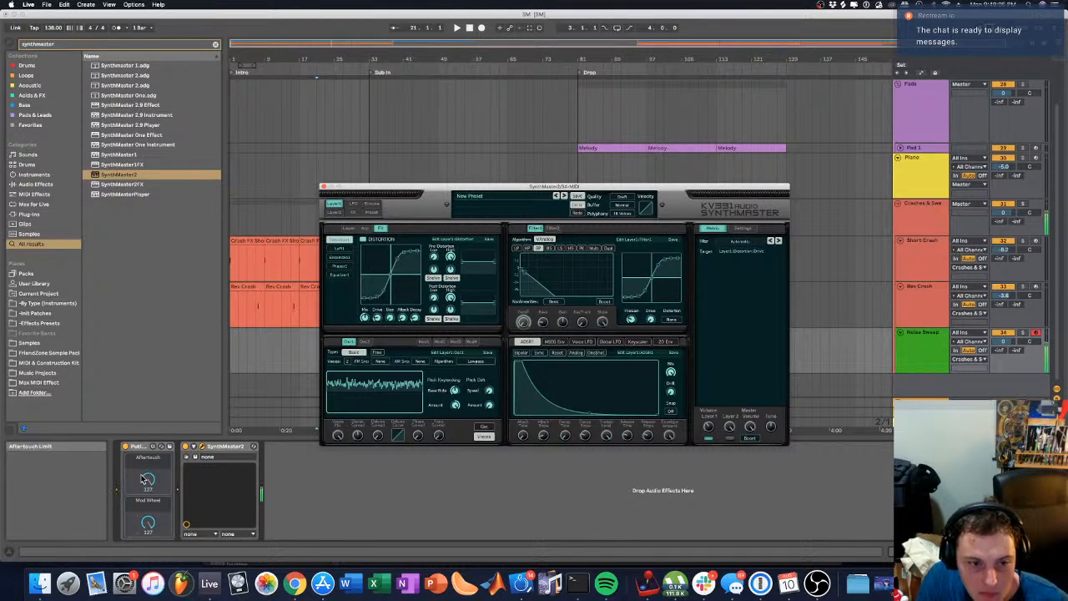
mouse_move(147, 523)
left_mouse_down()
mouse_move(147, 538)
mouse_move(146, 524)
left_mouse_up()
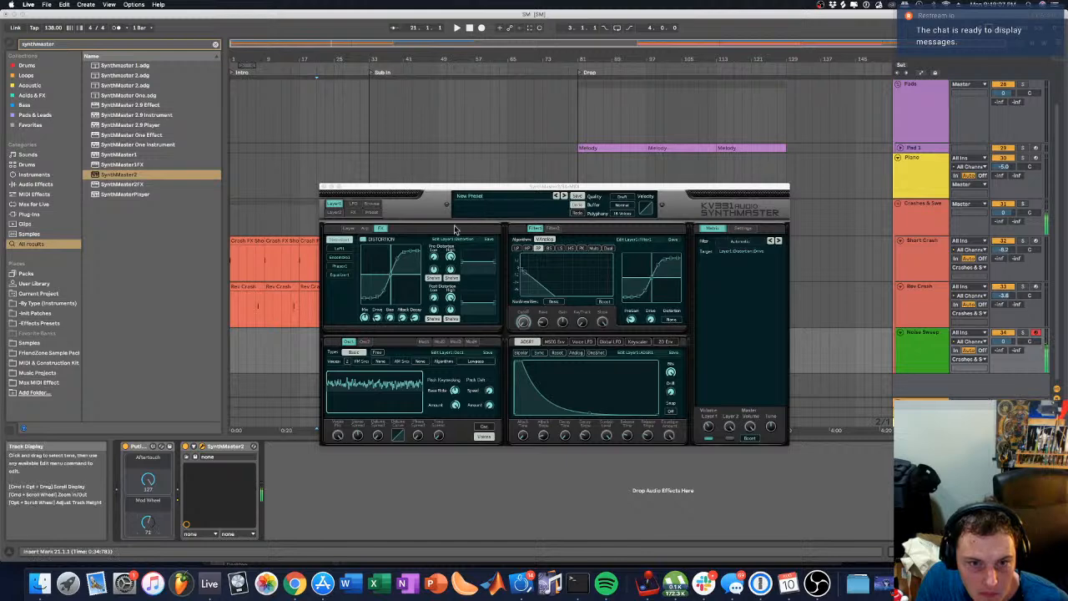
Step: Compare layer 1's distortion on and off while raising the Mod Wheel back to 127, and adjust the distortion mix by ear
left_click(363, 241)
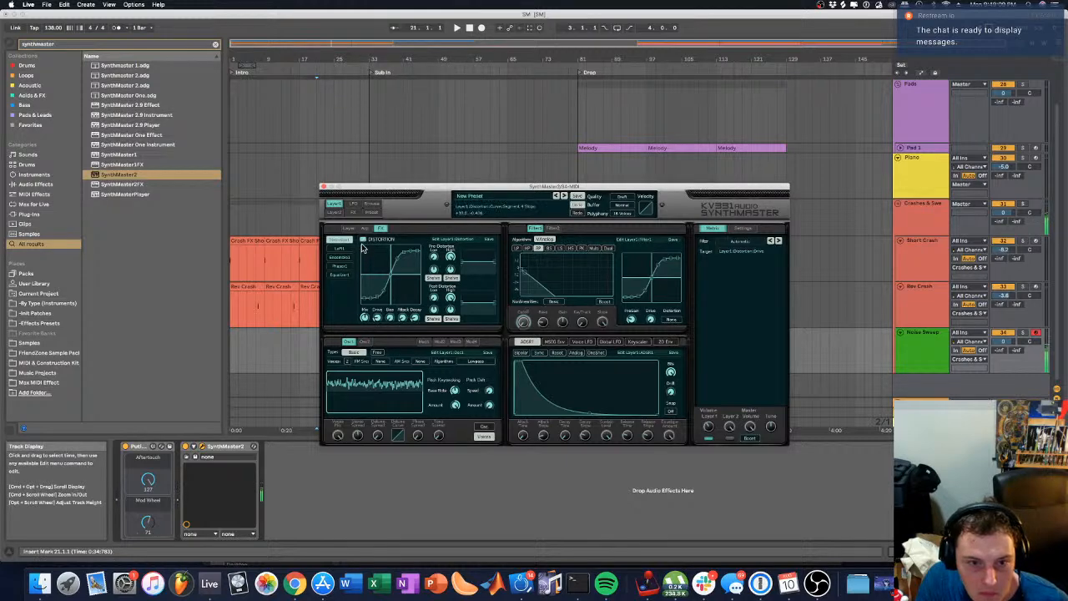
left_click(363, 240)
left_click(363, 241)
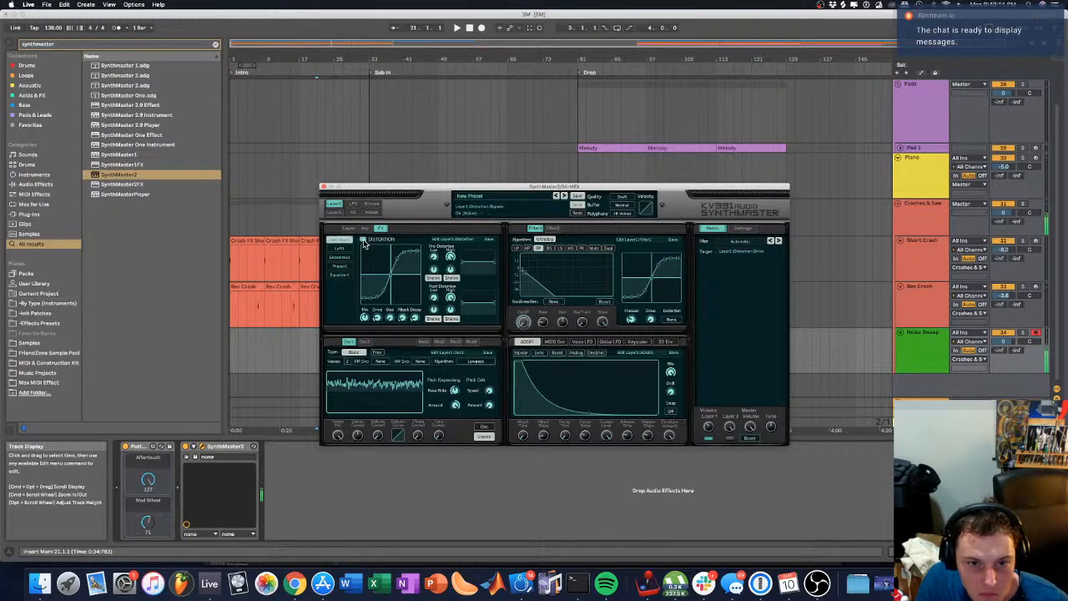
left_click_drag(147, 523, 147, 530)
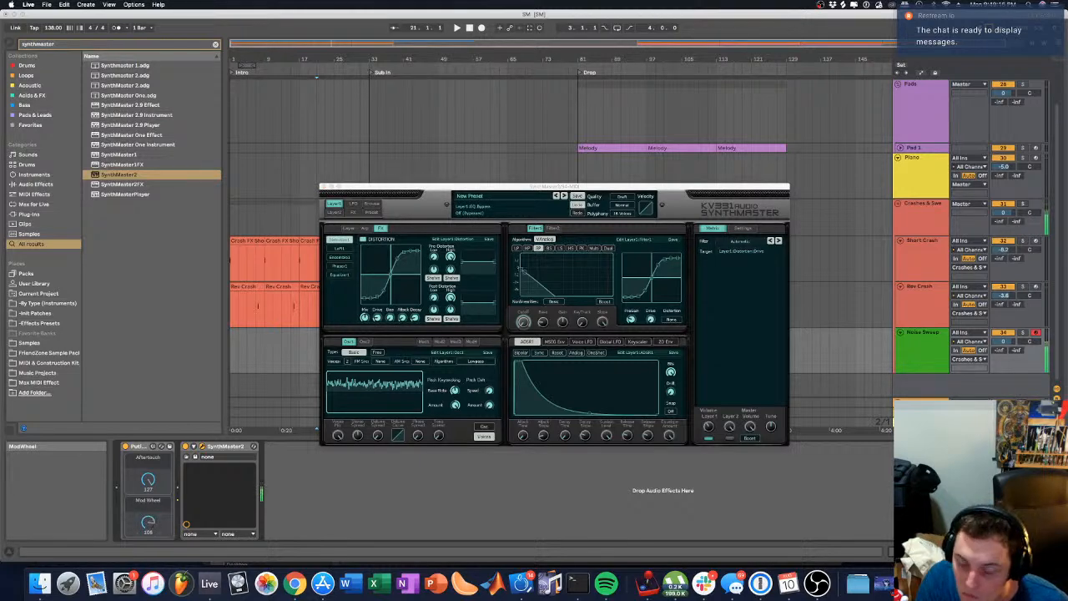
left_click(364, 242)
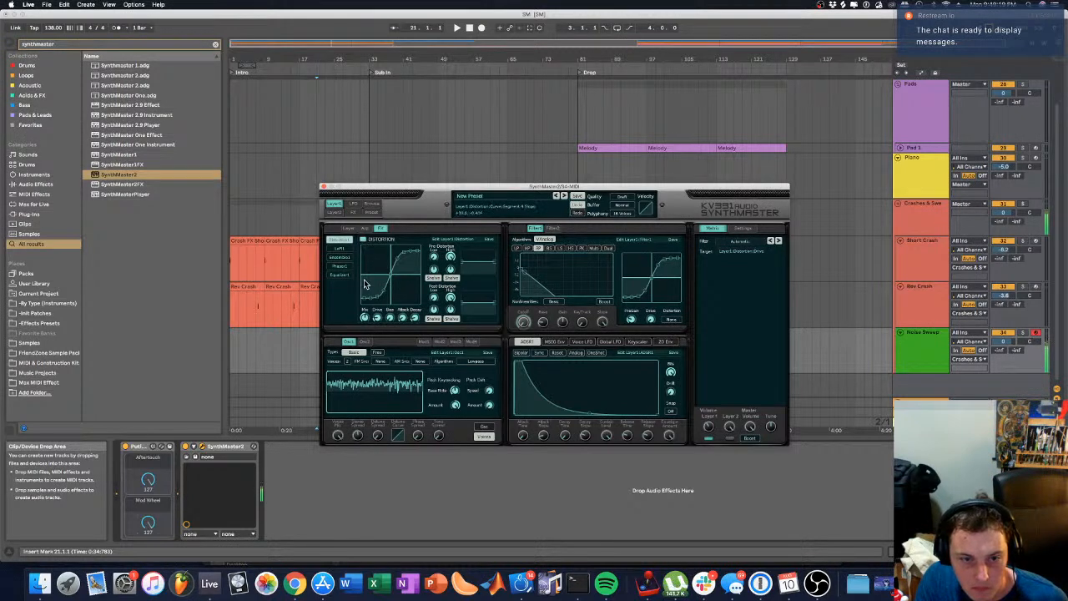
left_click_drag(364, 318, 362, 334)
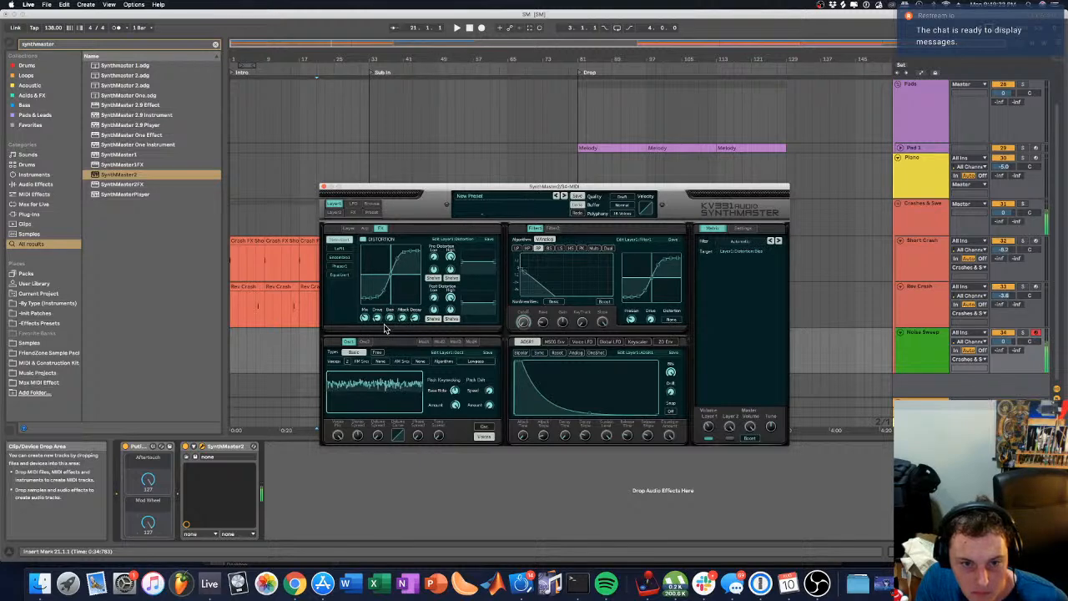
Step: Try a stronger mix and other settings on layer 1's phaser, lower the phaser mix again, and close the SynthMaster2 window
left_click(340, 266)
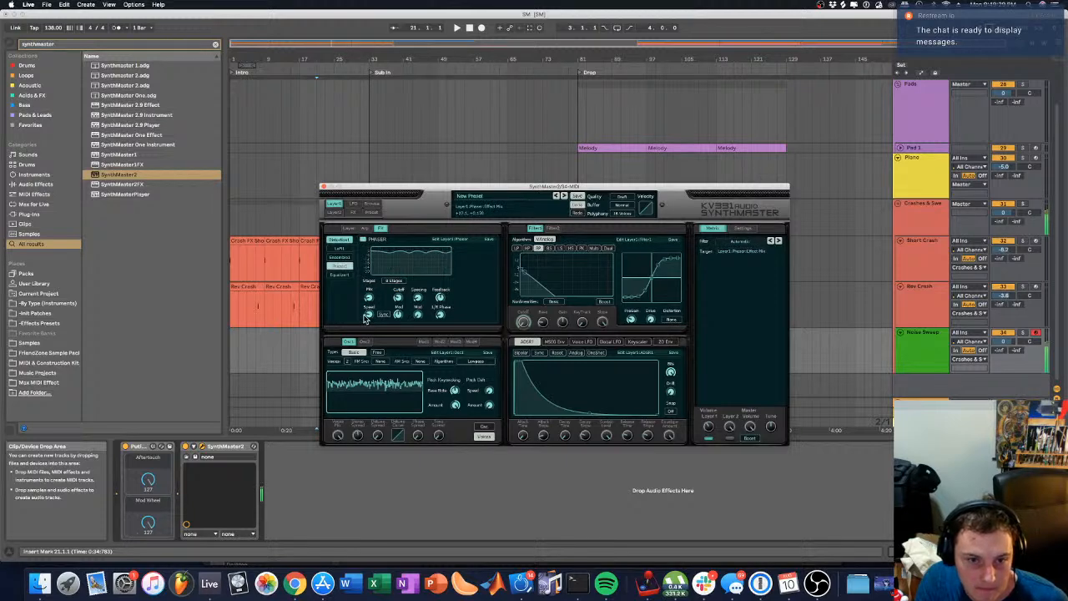
left_click_drag(368, 309, 369, 280)
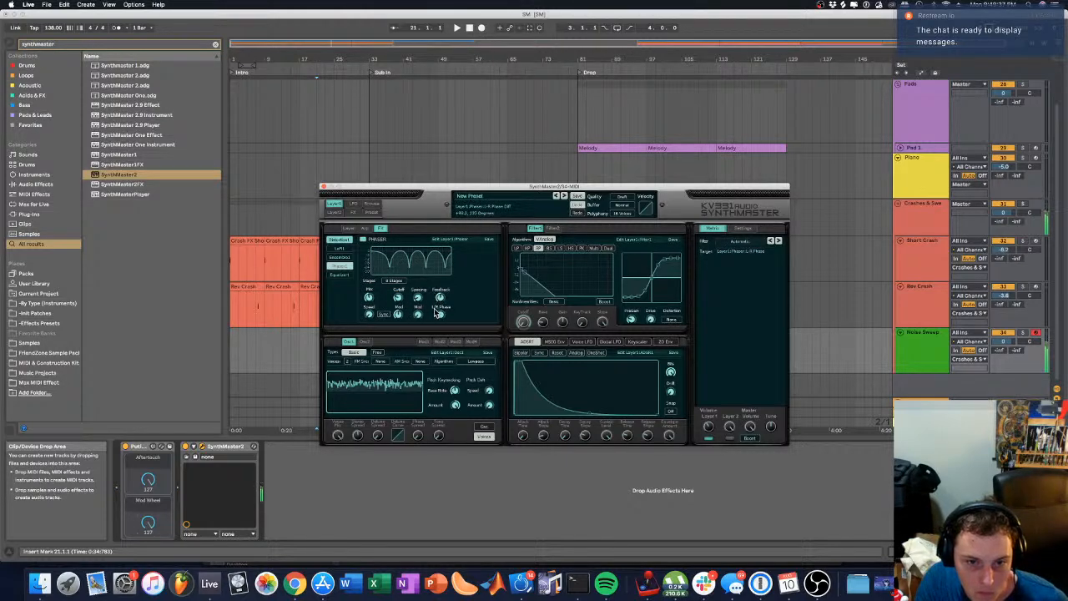
left_click_drag(399, 304, 364, 317)
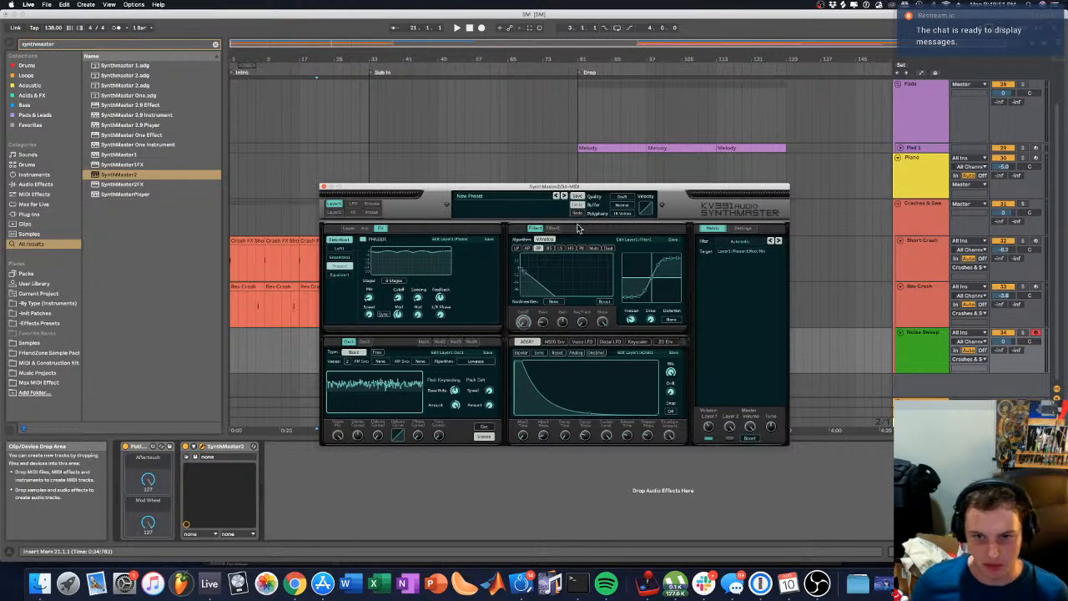
left_click(324, 187)
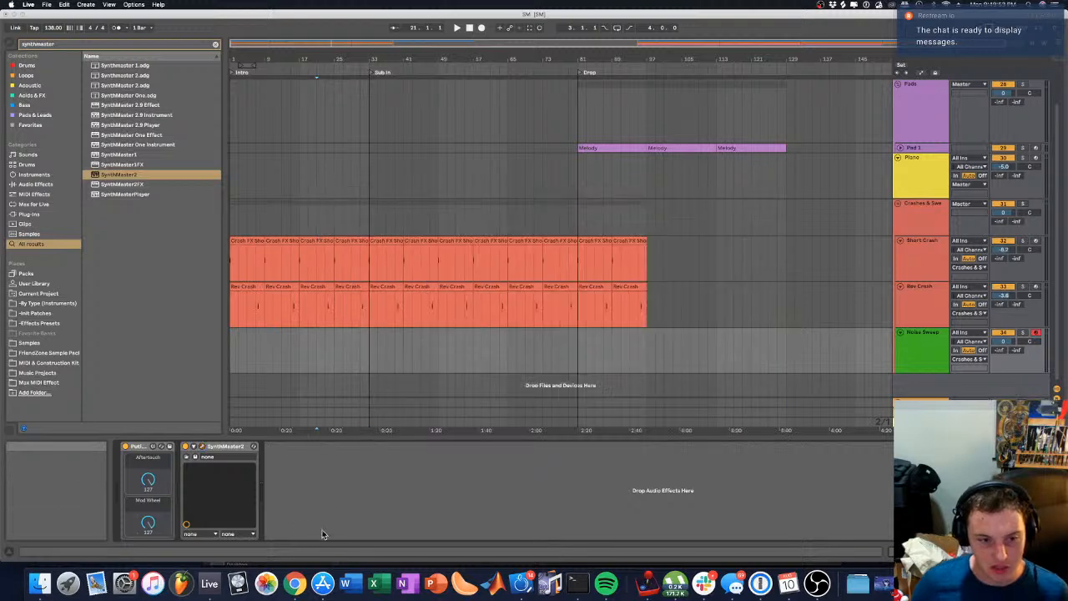
Step: Create a two-bar MIDI clip at bar 1 on the Noise Sweep track
left_click(235, 349)
double_click(236, 349)
mouse_move(238, 332)
left_mouse_down()
mouse_move(370, 330)
mouse_move(222, 327)
left_mouse_up()
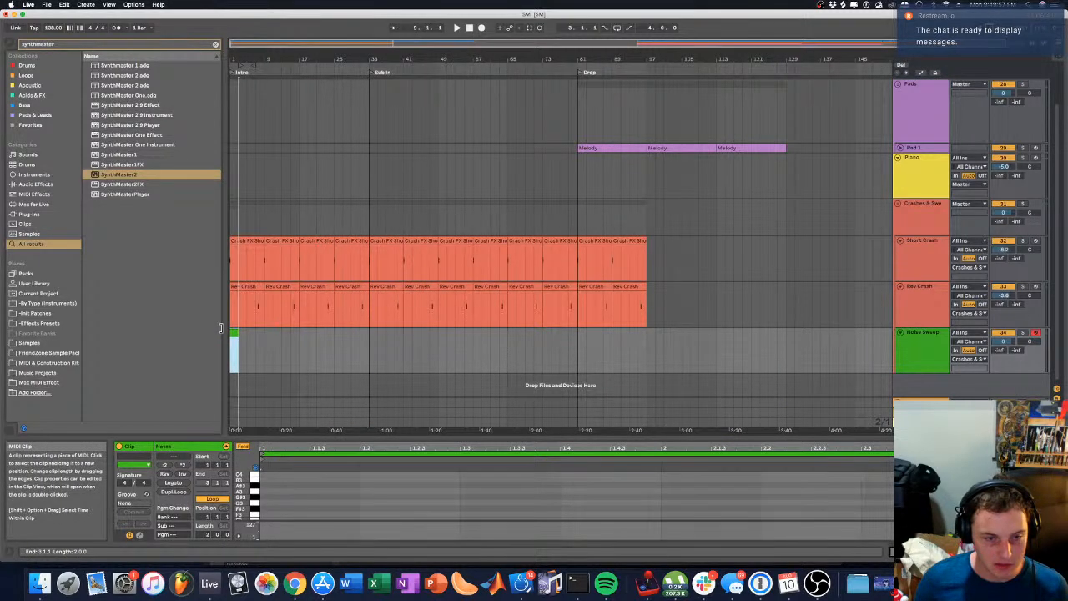
Step: Add a note at the start of the Noise Sweep clip and transpose it down to C3
double_click(267, 476)
left_click_drag(275, 477, 375, 477)
key("Down")
key("Down")
key("Down")
key("Down")
key("Down")
key("Down")
key("Down")
key("Down")
key("Down")
key("Down")
key("Down")
key("Down")
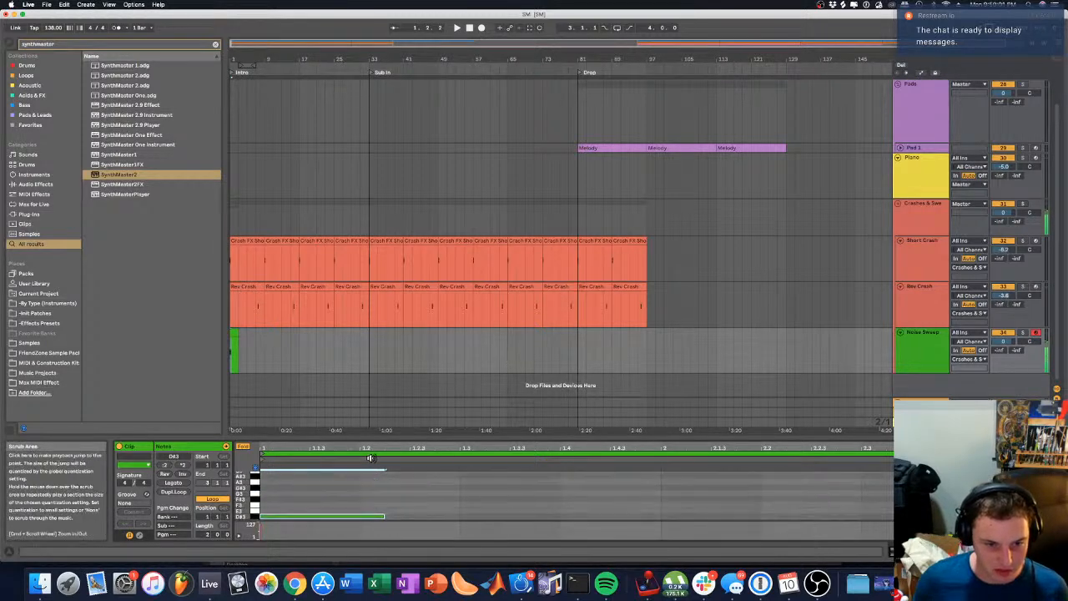
key("Up")
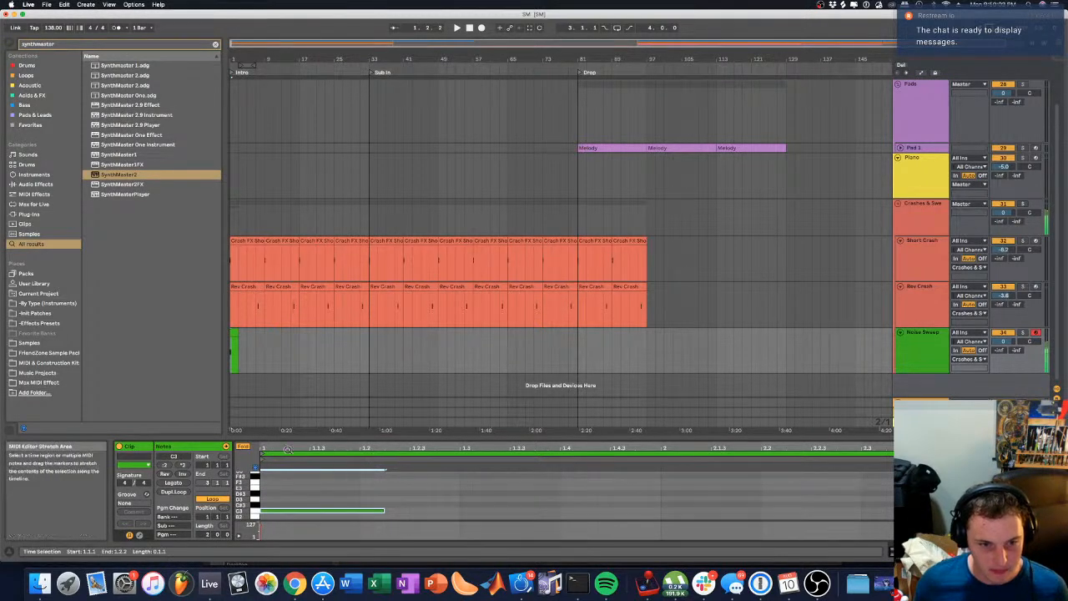
Step: Fold the note editor, extend the looping Noise Sweep clip to bar 9, and stretch the C3 note across the two-bar loop
left_click(242, 447)
left_click_drag(384, 477, 662, 480)
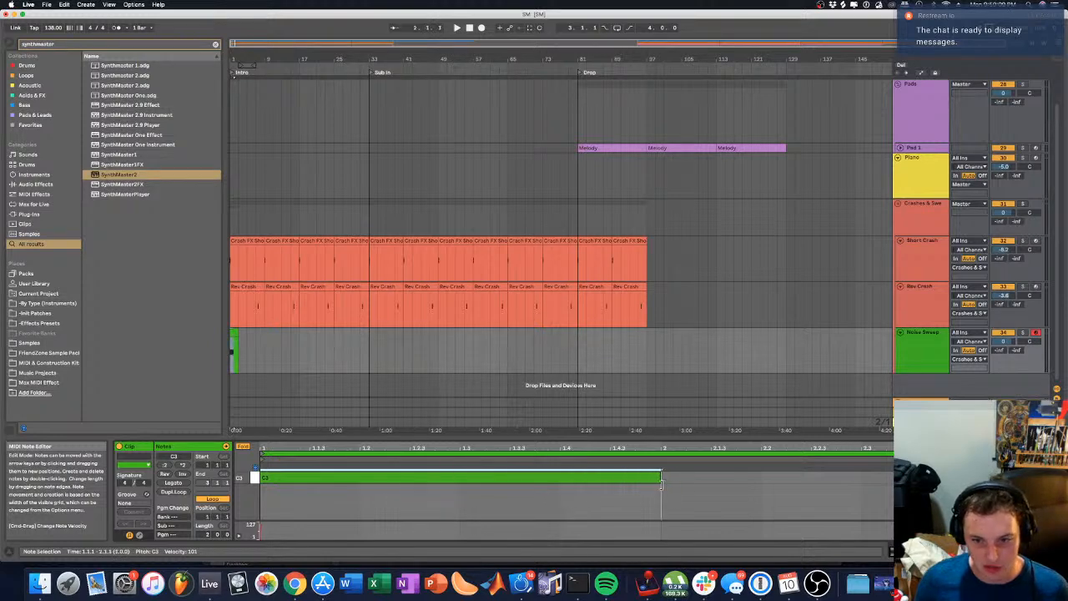
left_click(360, 365)
left_click(235, 334)
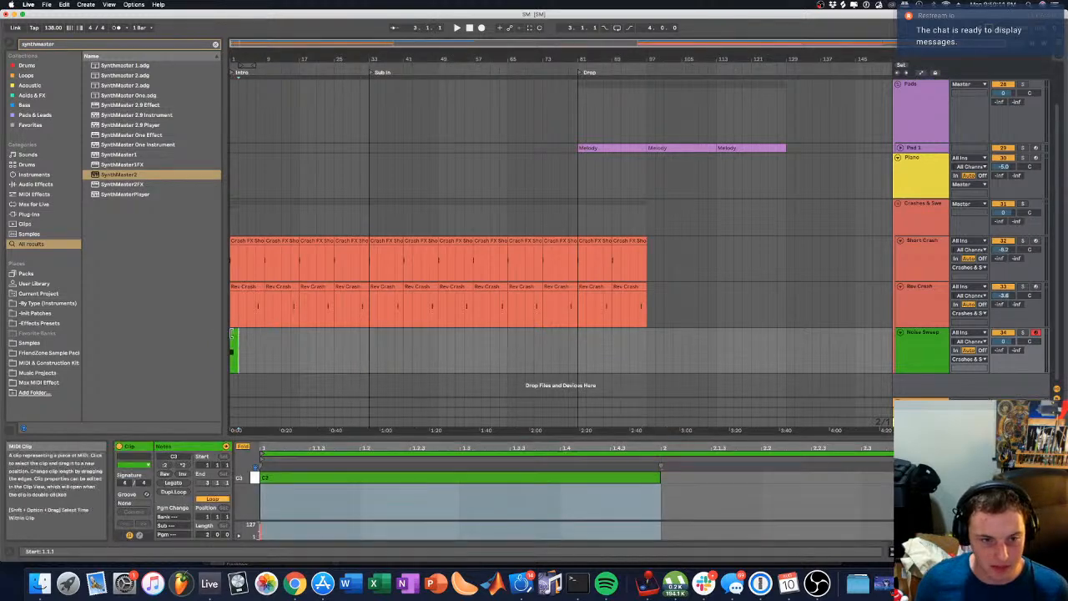
left_click(257, 448)
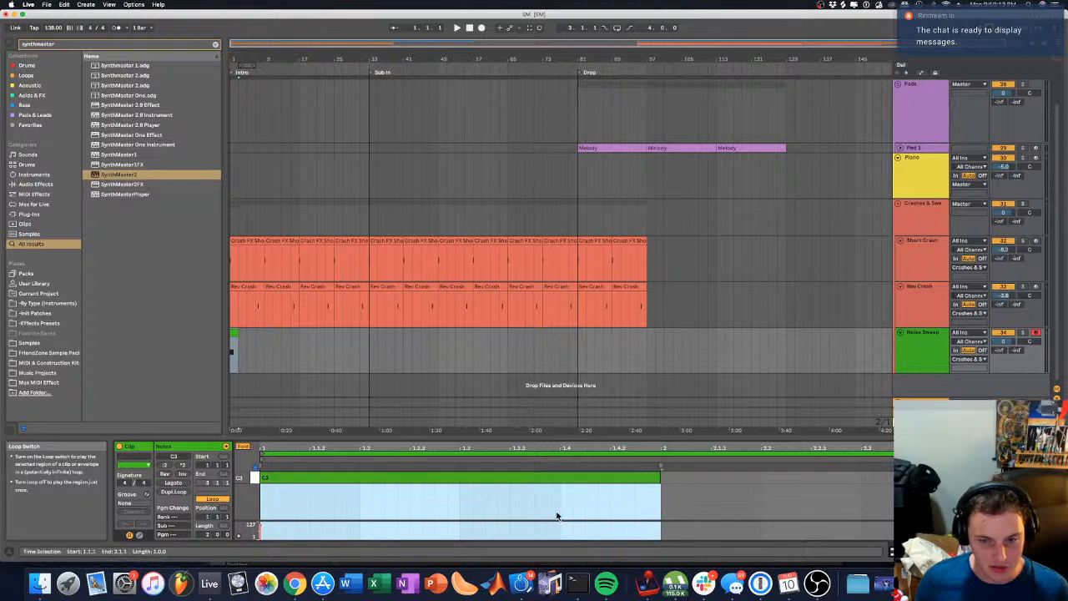
left_click_drag(234, 60, 203, 300)
left_click_drag(264, 334, 367, 335)
left_click_drag(659, 477, 891, 477)
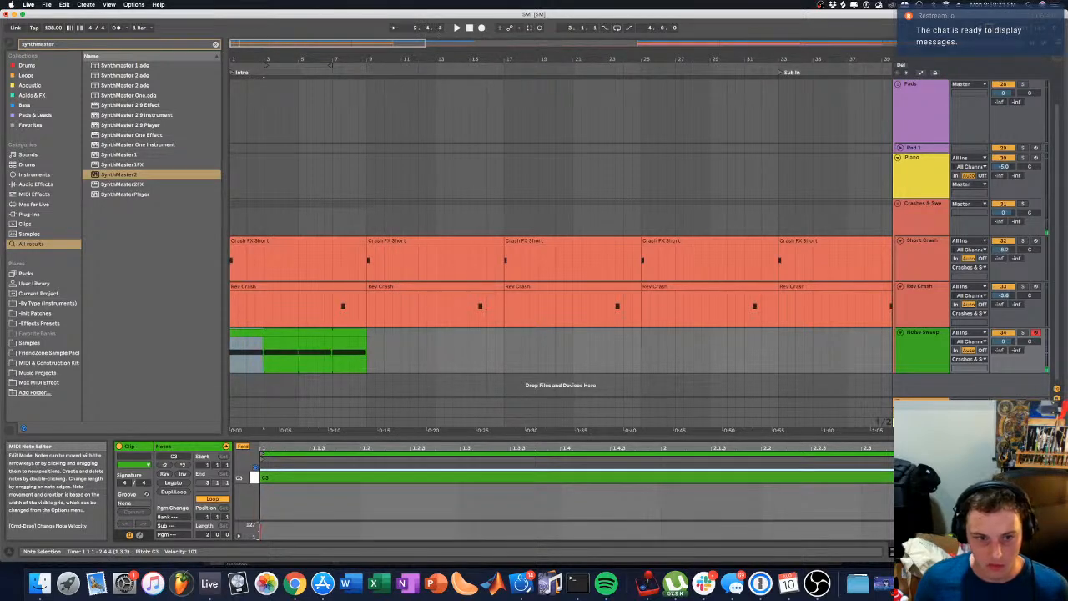
Step: Play the arrangement from bar 1 to hear the Noise Sweep clip with the crashes, select the Noise Sweep track, and stop playback
left_click(591, 342)
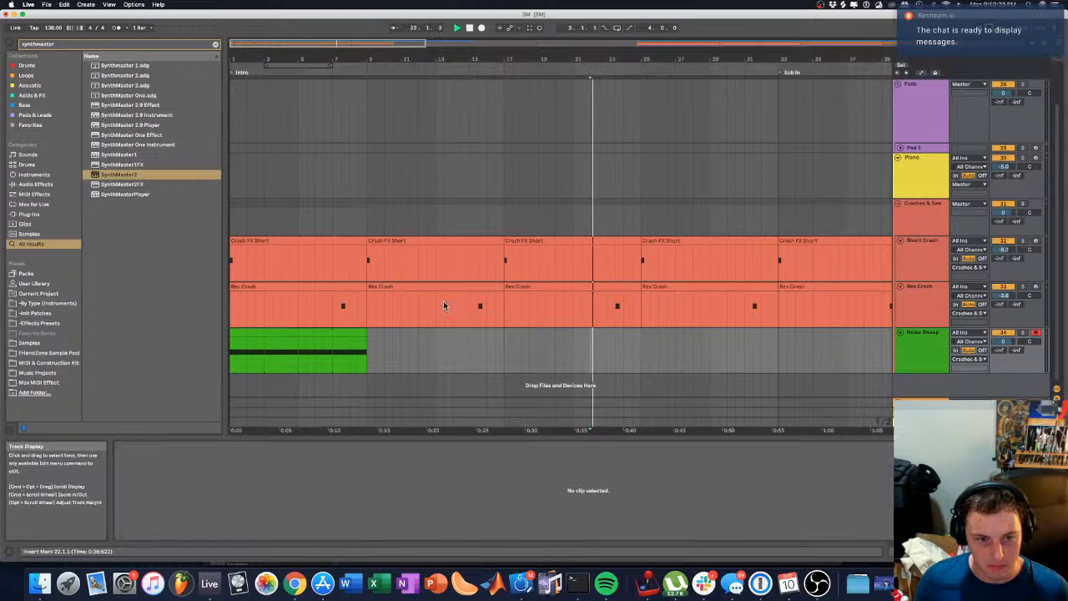
left_click(231, 124)
key("space")
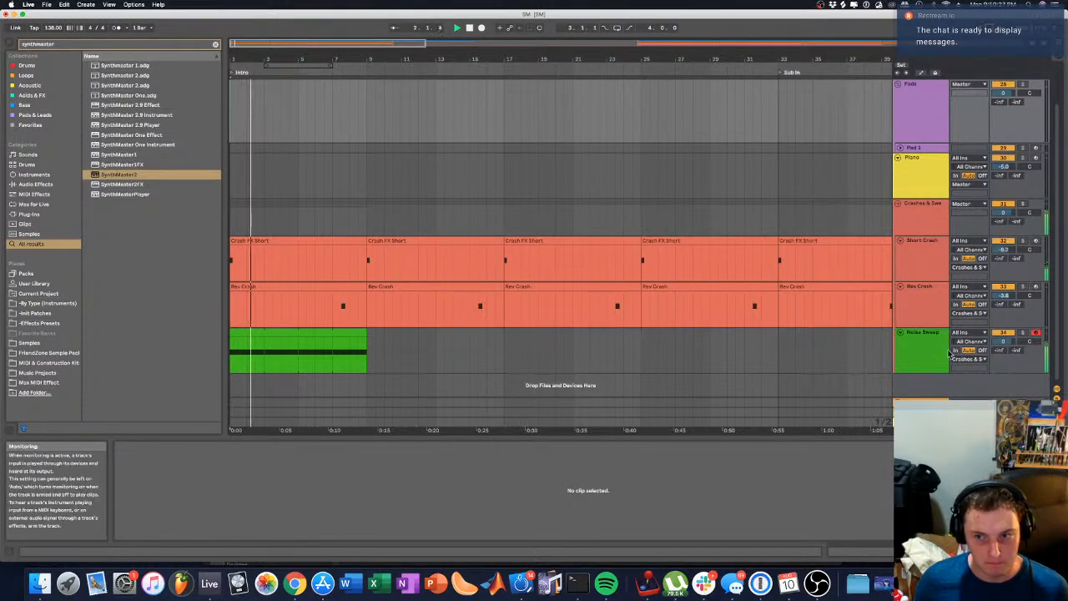
left_click(936, 350)
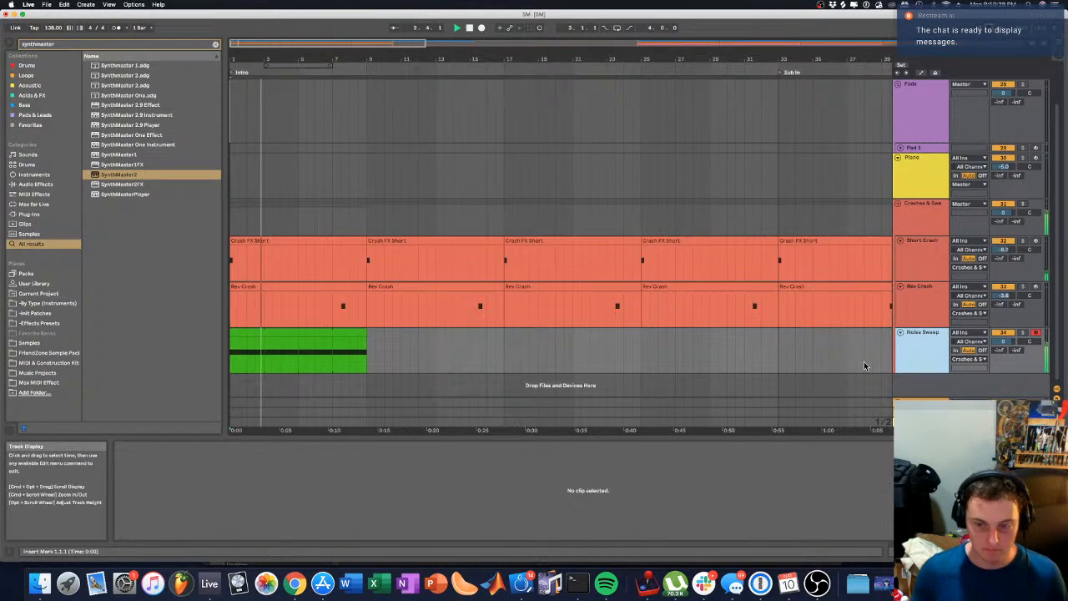
key("space")
Step: Find the LFOTool VST among the plug-ins, add it after SynthMaster2 on the Noise Sweep track, and play it briefly
key("shift+Tab")
left_click(68, 46)
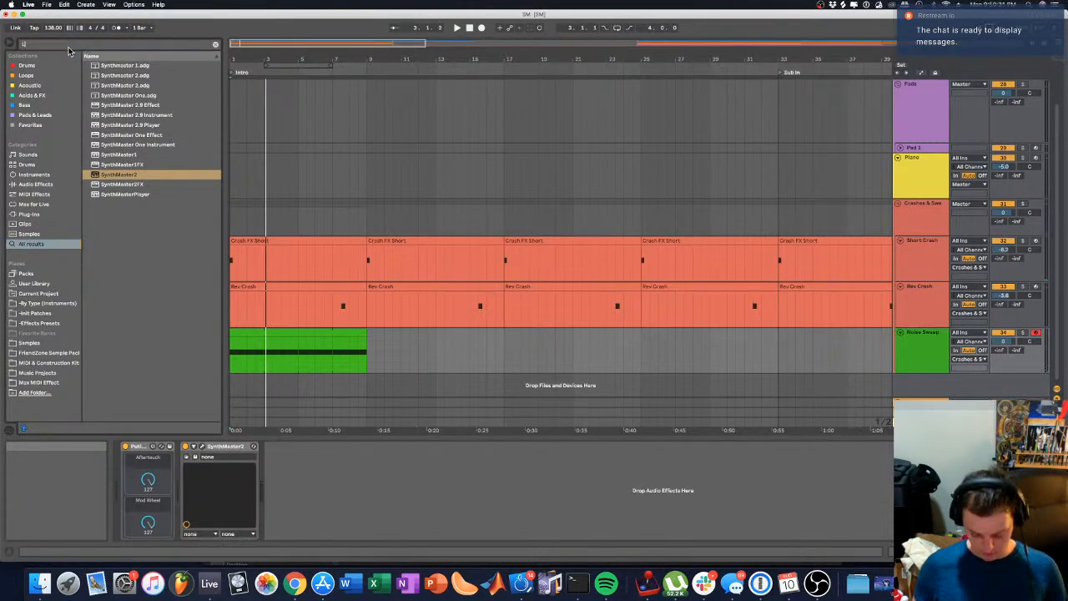
type("LFO")
key("BackSpace")
key("BackSpace")
key("BackSpace")
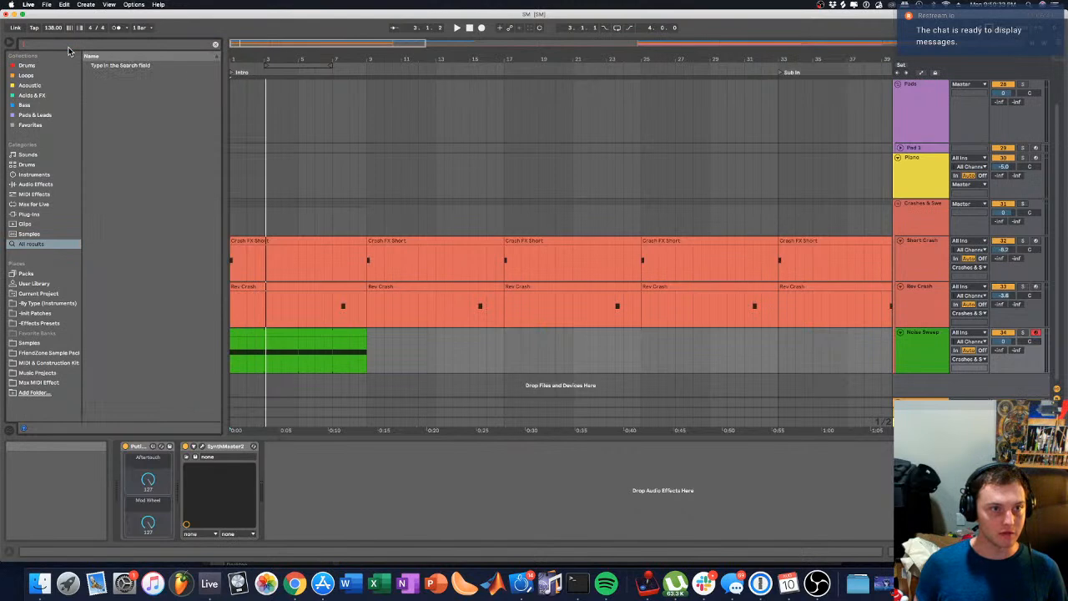
type("LFO Tool")
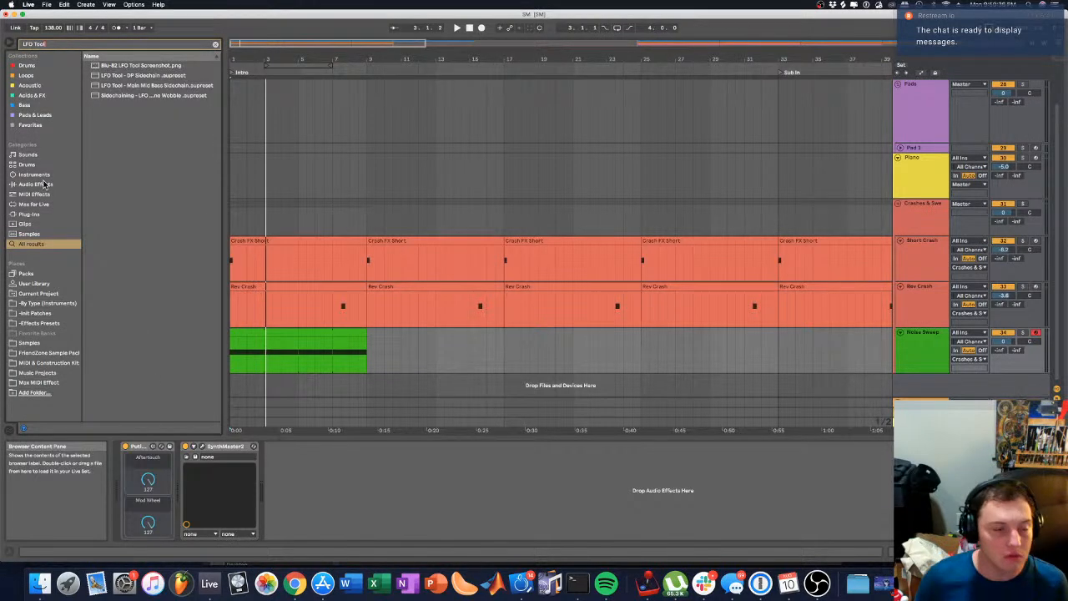
left_click(29, 214)
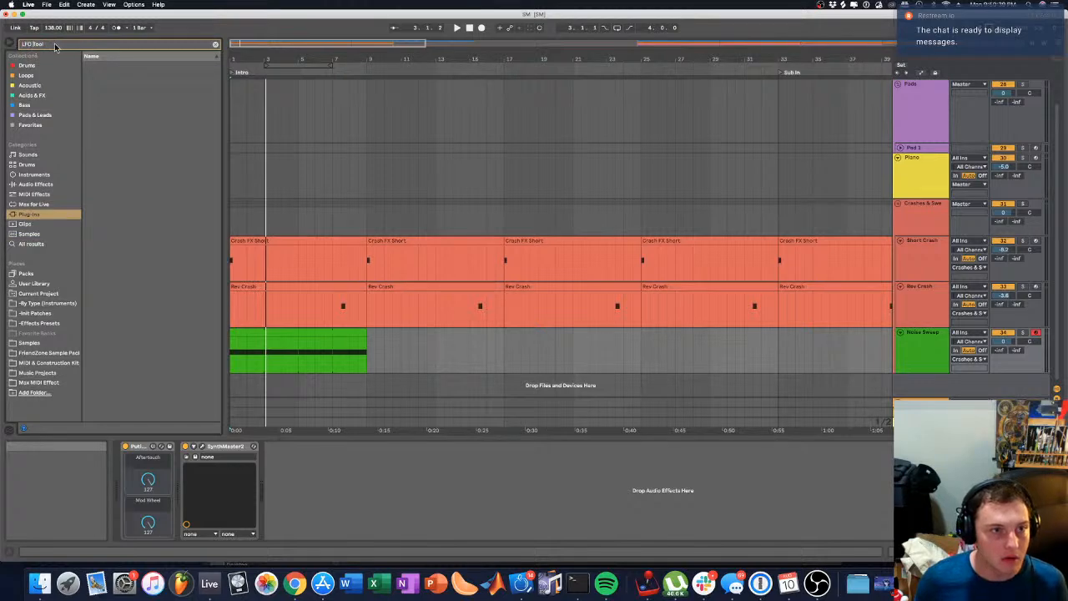
key("BackSpace")
left_click_drag(105, 86, 270, 488)
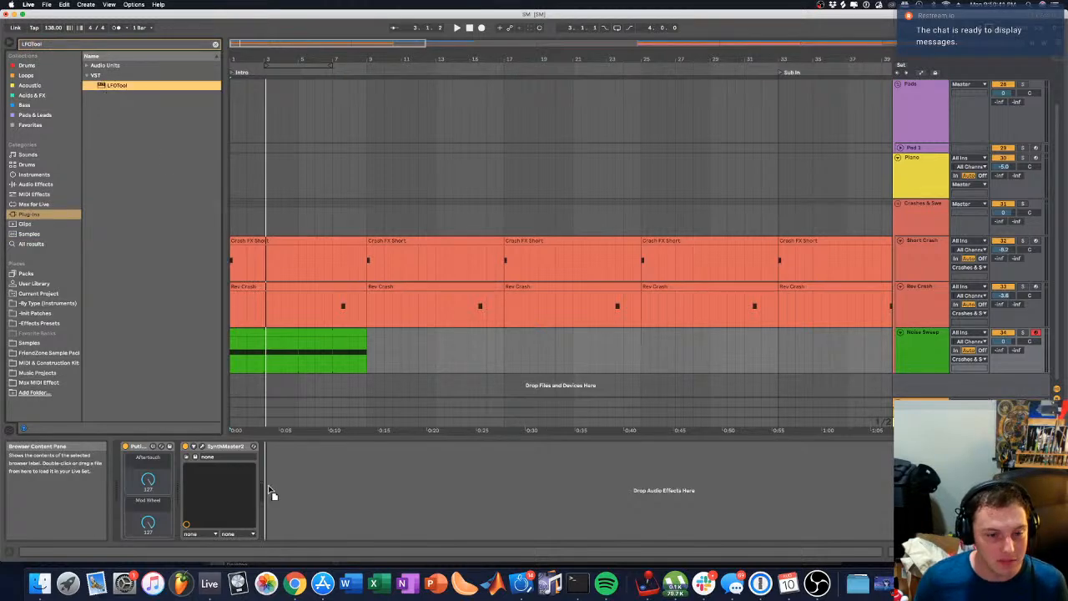
key("space")
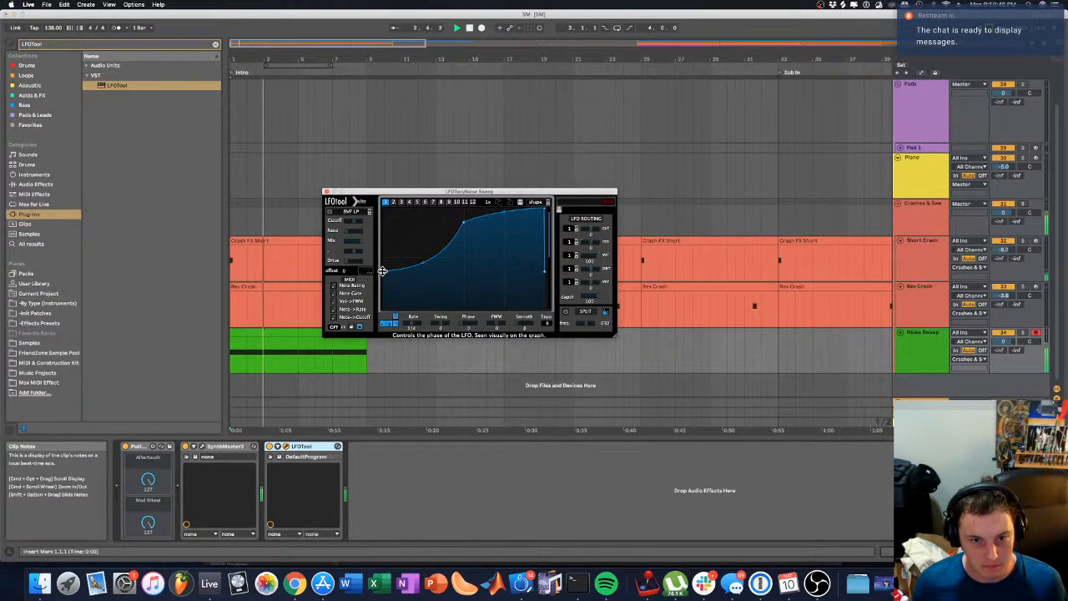
key("space")
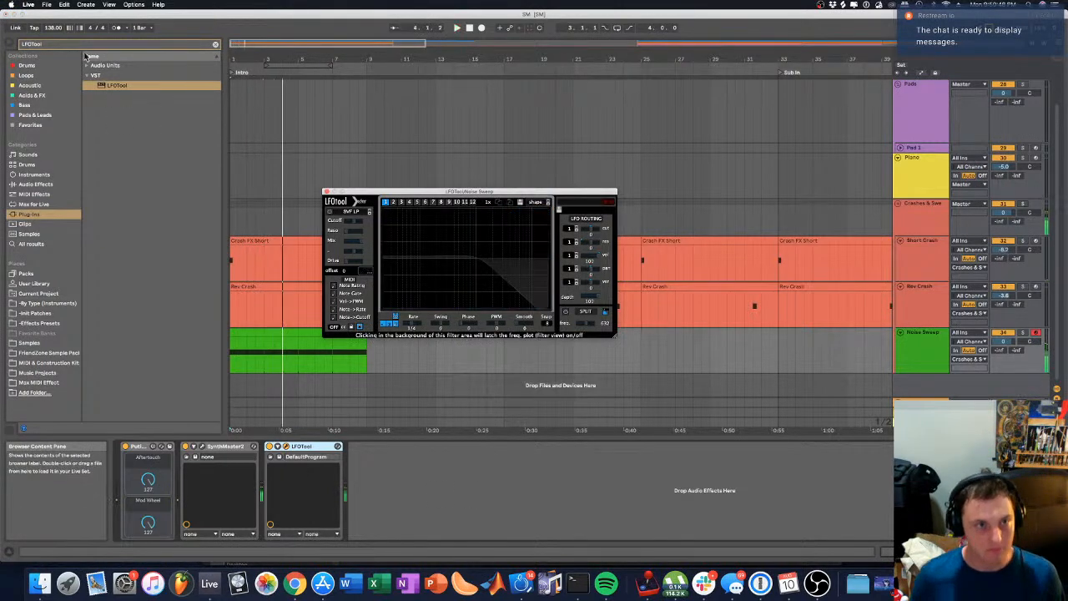
Step: Find the ArtsAcousticReverb VST and insert it between SynthMaster2 and LFOTool
left_click(78, 47)
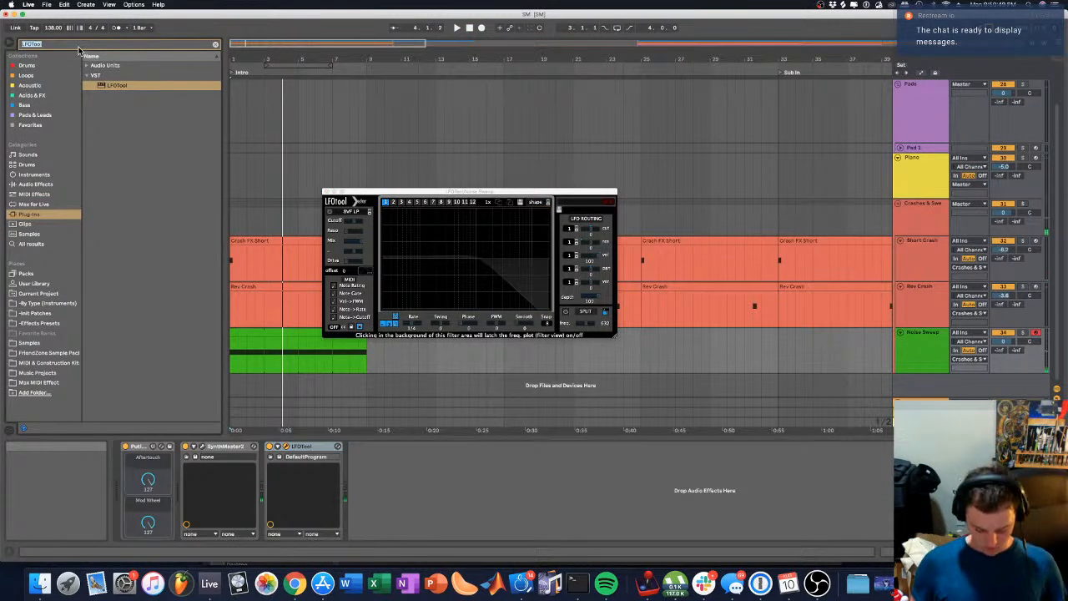
type("Artsa")
left_click_drag(121, 86, 284, 487)
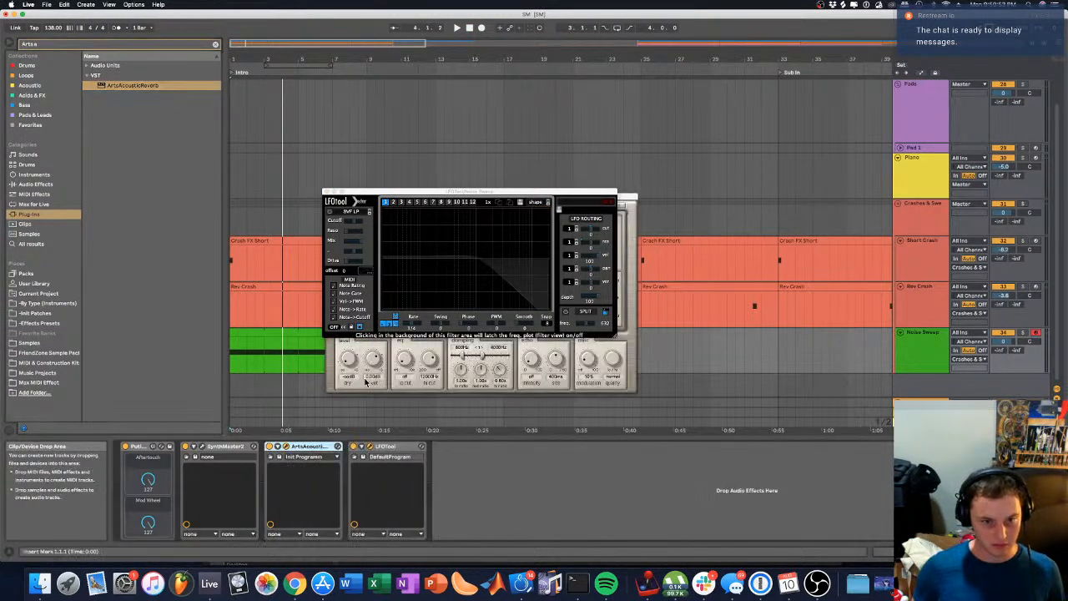
Step: Set the reverb's dry level to about 0 dB, lower its wet level, raise its low cut, and play the result
left_click(358, 367)
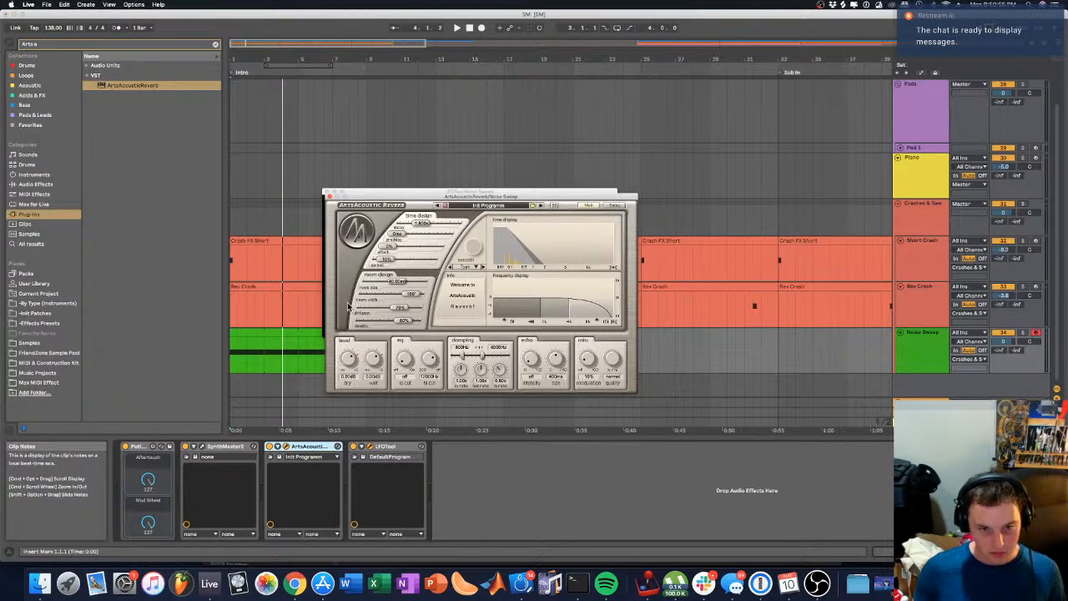
left_click_drag(375, 367, 401, 334)
key("space")
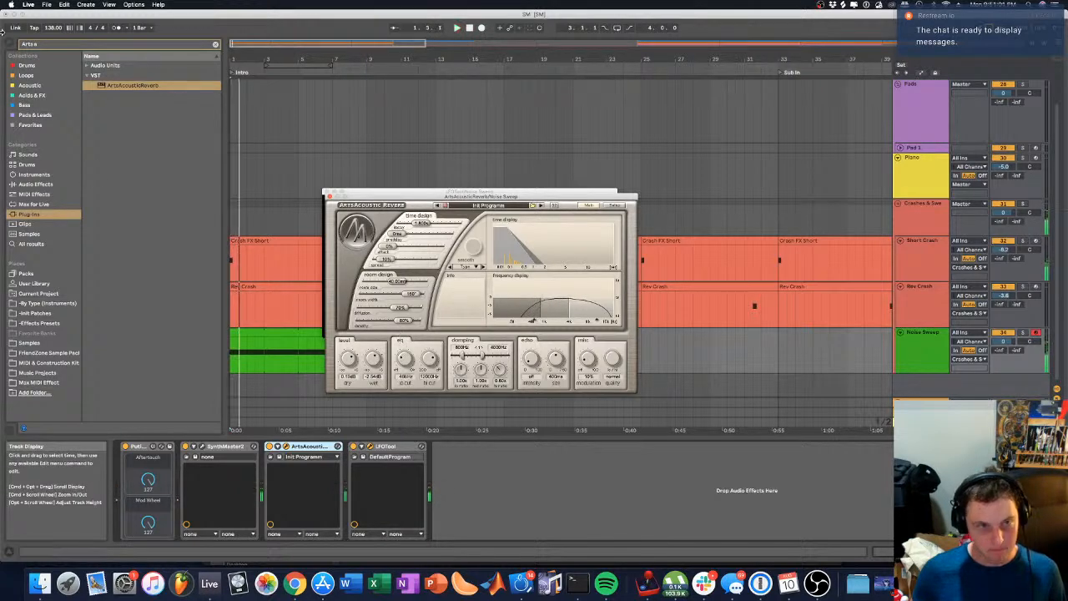
Step: Search the audio effects for "delay" and insert the Delay effect between SynthMaster2 and ArtsAcousticReverb
left_click(41, 46)
type("delay")
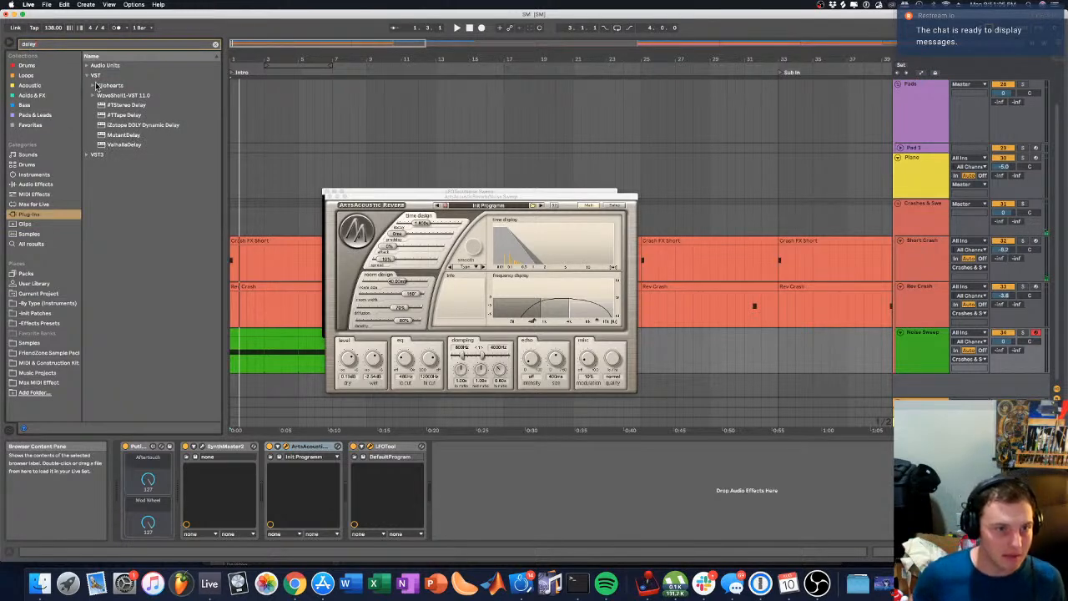
left_click(35, 184)
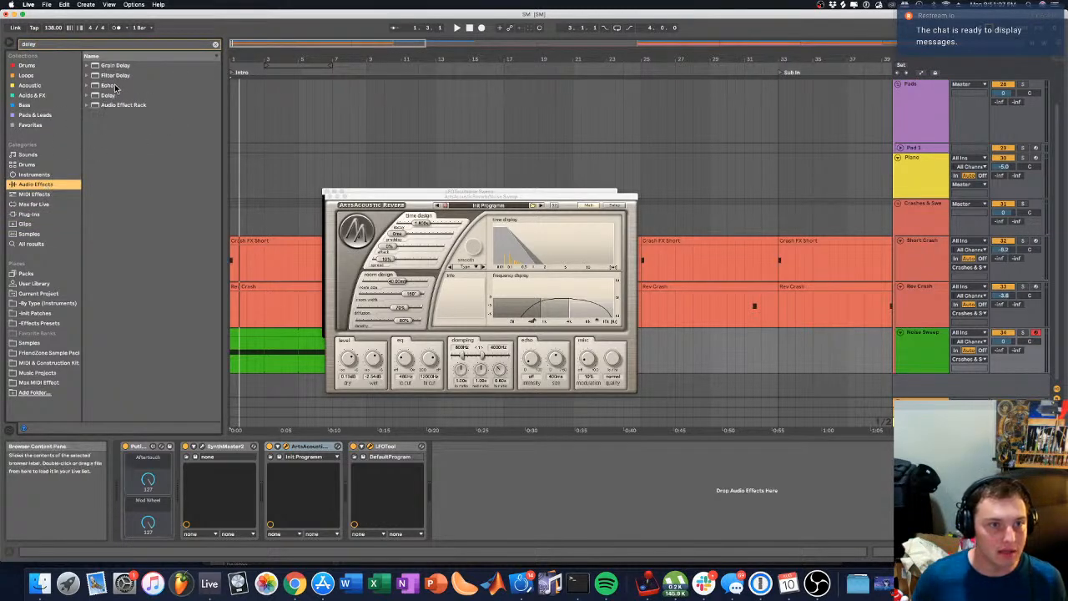
left_click(106, 96)
left_click_drag(106, 100, 277, 467)
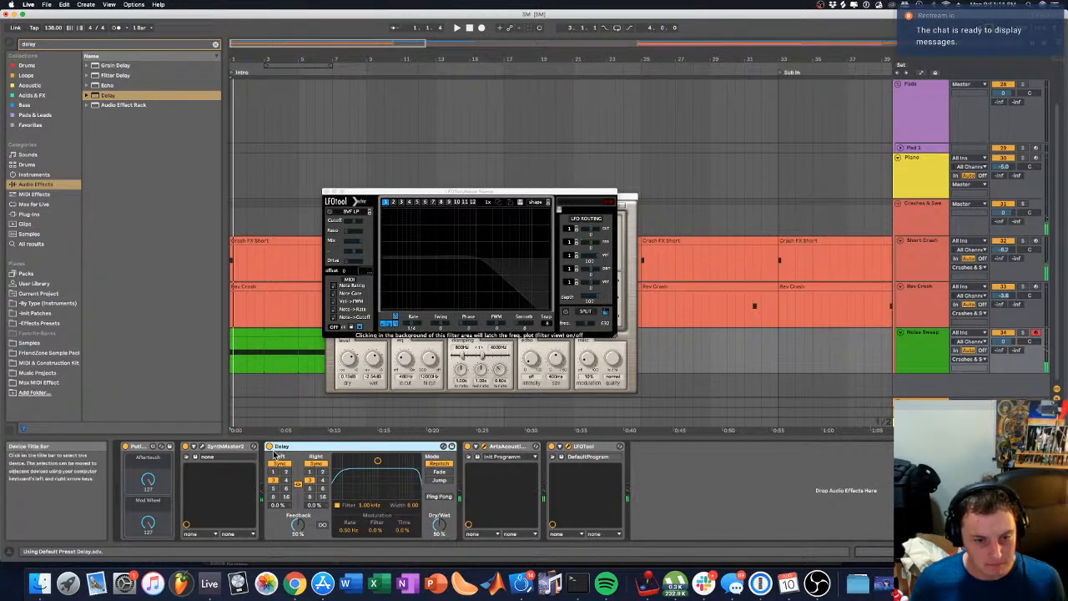
Step: Turn on Ping Pong in the Delay, lower its dry/wet to about 29% during playback, and close the open plug-in windows
left_click(440, 497)
key("space")
left_click_drag(439, 525, 439, 552)
key("space")
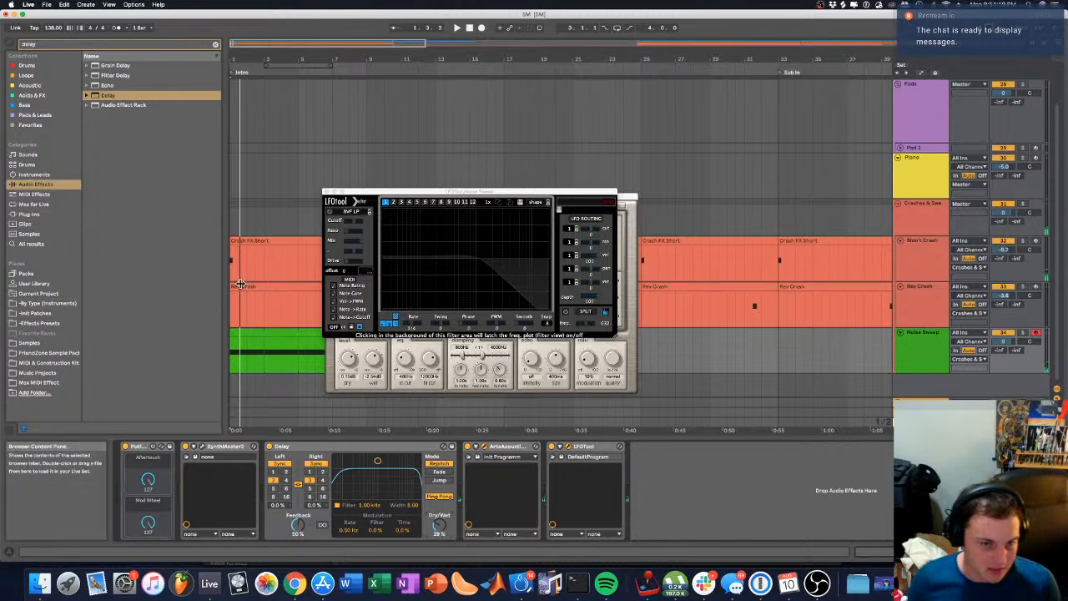
left_click(328, 191)
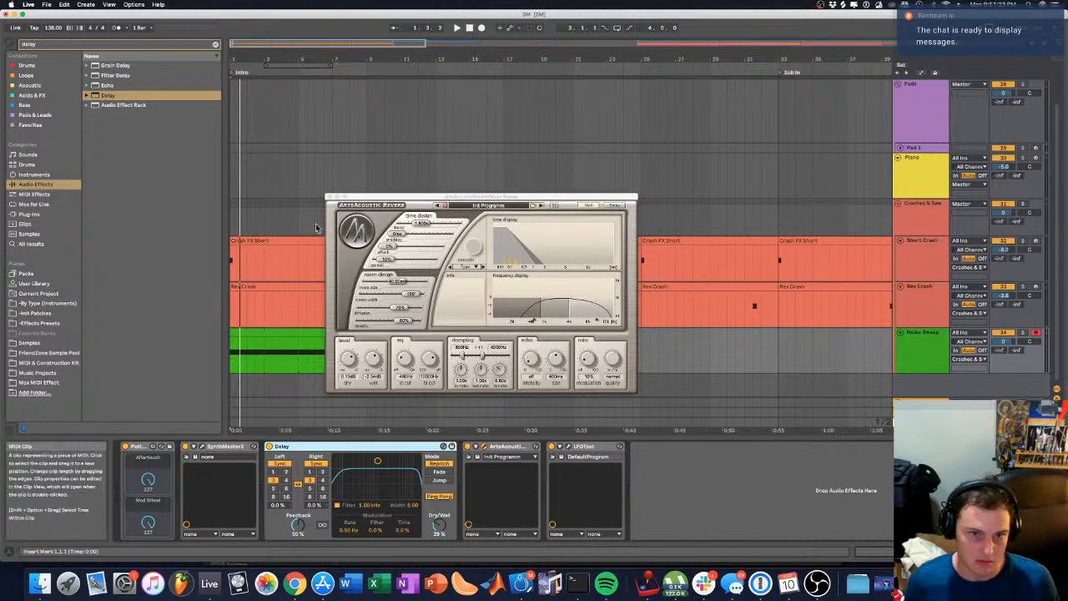
left_click(329, 198)
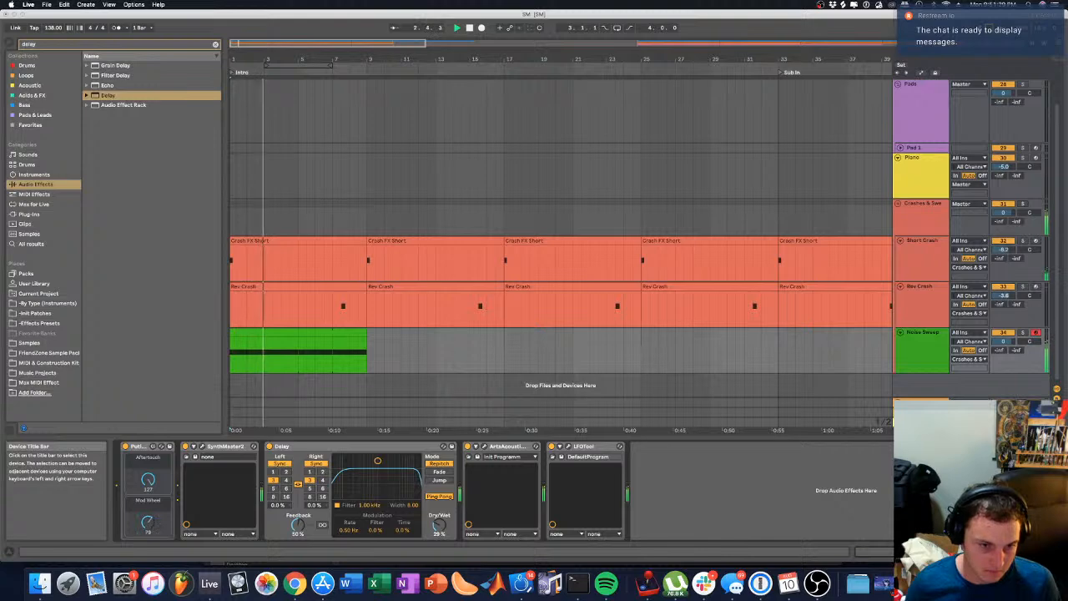
Step: Search the audio effects for "EQ" and add EQ Eight after LFOTool on the Noise Sweep track
left_click(84, 46)
type("EQ")
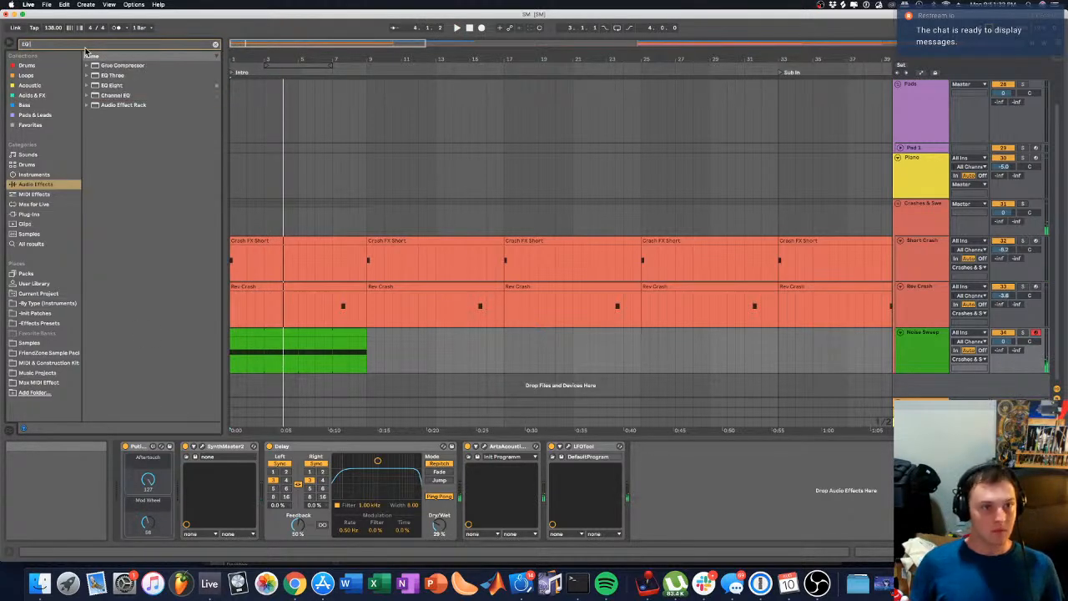
left_click(116, 85)
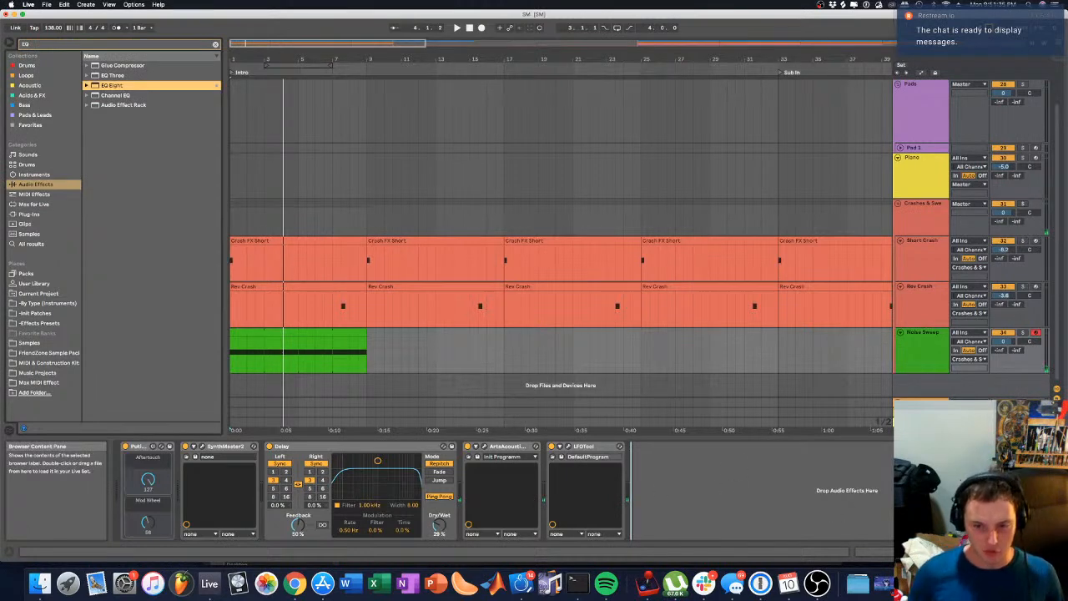
key("Return")
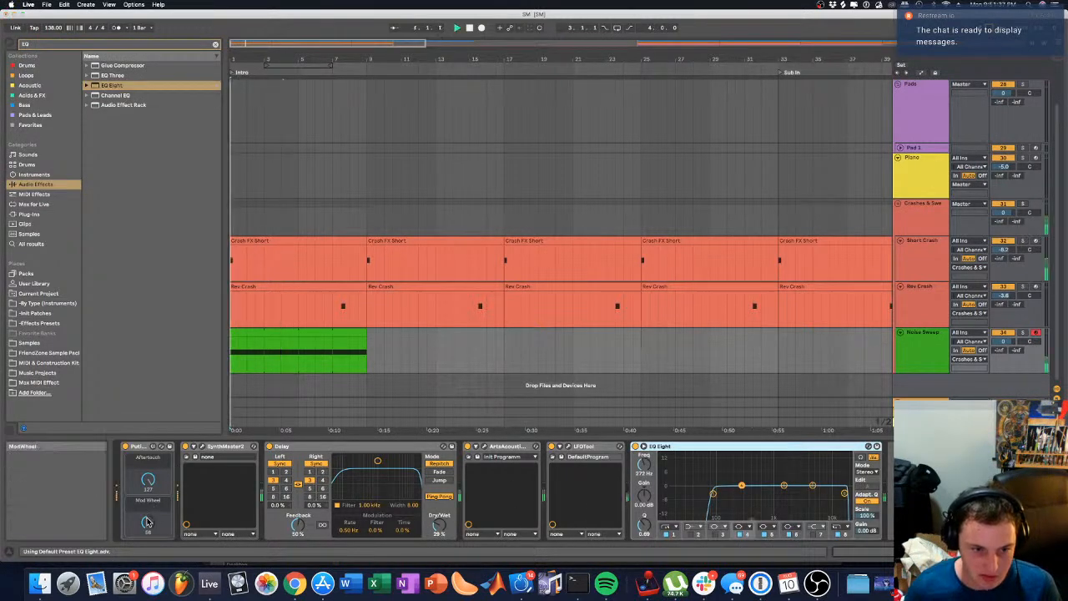
Step: Raise the EQ Eight low cut to about 500 Hz during playback and set the Noise Sweep track volume to -3.0 dB
key("space")
left_click_drag(760, 497, 757, 492)
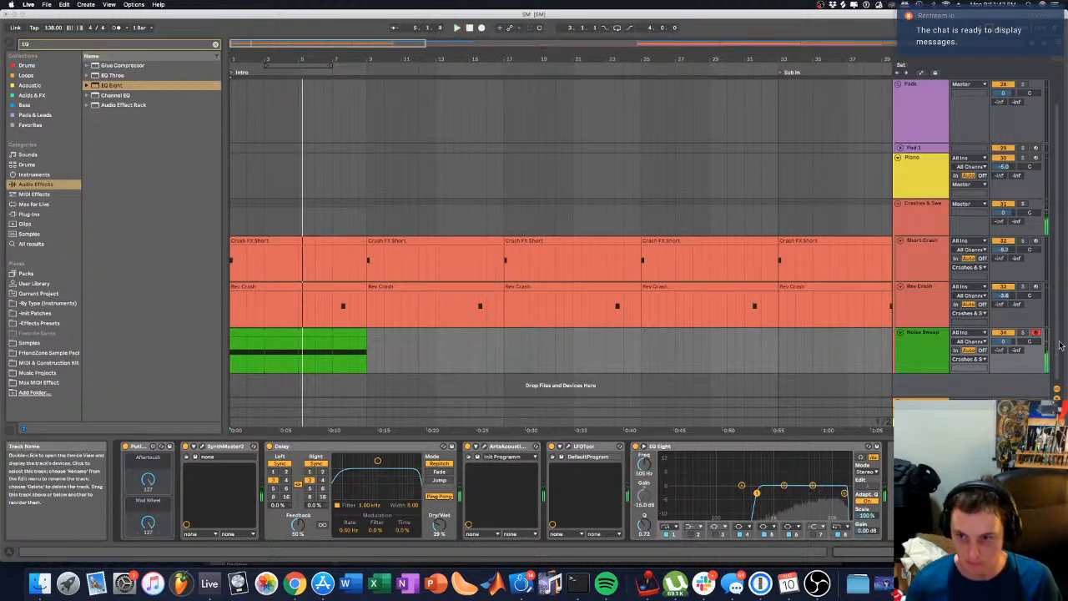
left_click_drag(1014, 342, 1014, 343)
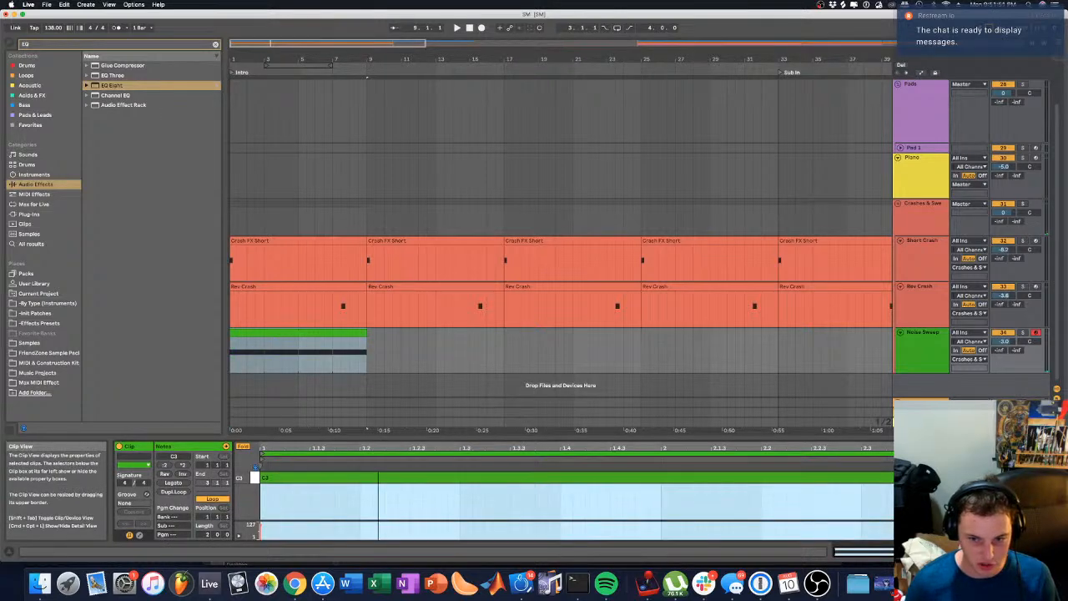
Step: Examine the Noise Sweep clip, its sustained C3 note and its loop settings
left_click(282, 350)
left_click(263, 451)
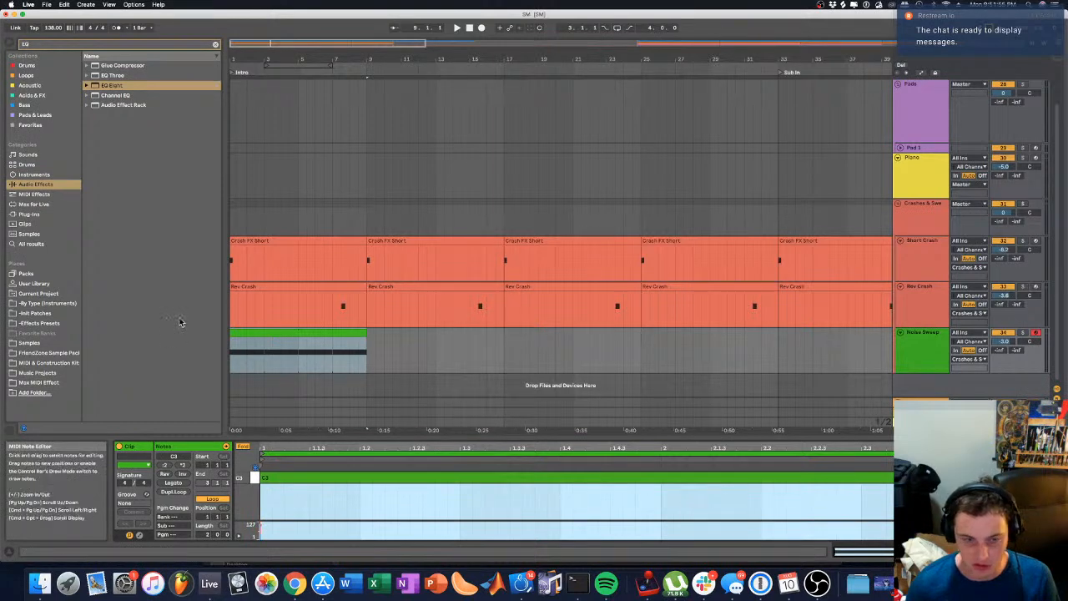
left_click(295, 332)
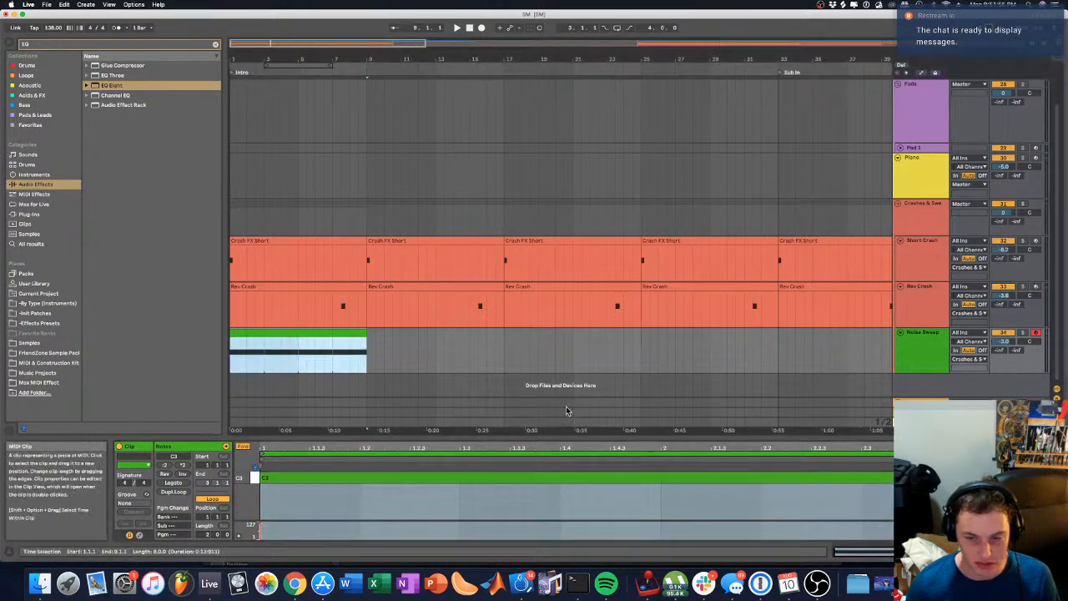
left_click(661, 491)
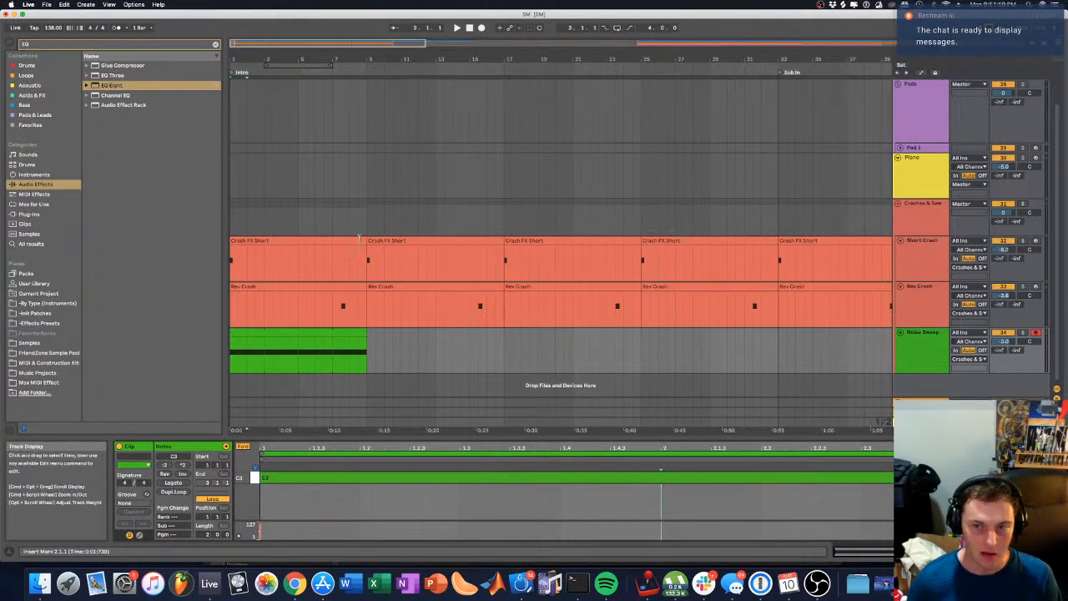
left_click(365, 334)
left_click(632, 350)
left_click(331, 341)
left_click(322, 328)
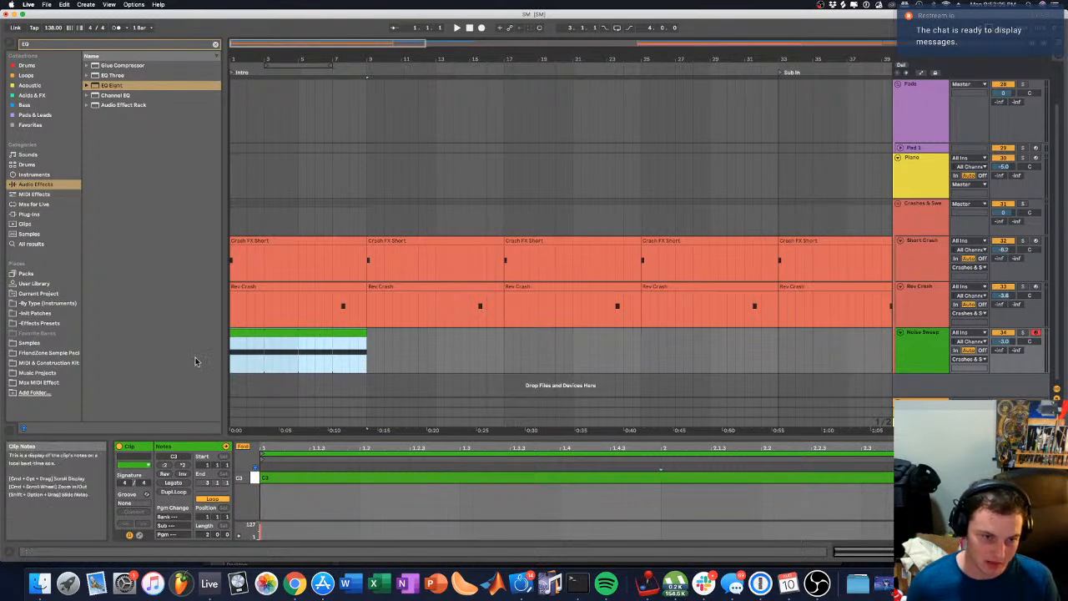
left_click(784, 345)
left_click(394, 351)
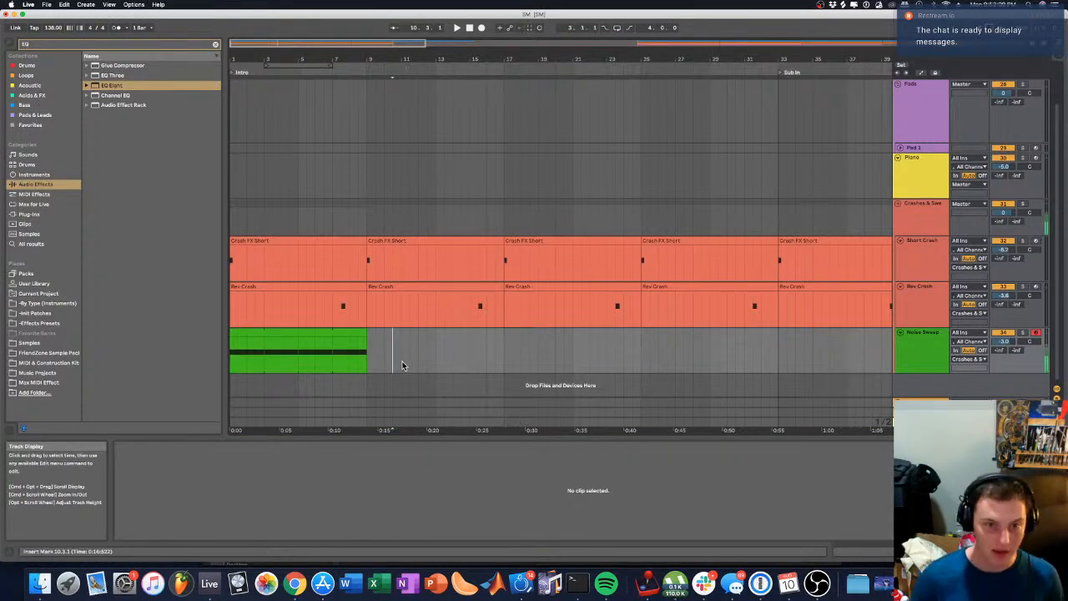
Step: Show the Noise Sweep track's Putility Mod Wheel automation and draw a ramp from 127 at bar 1 down to 0 at bar 9
left_click(946, 103)
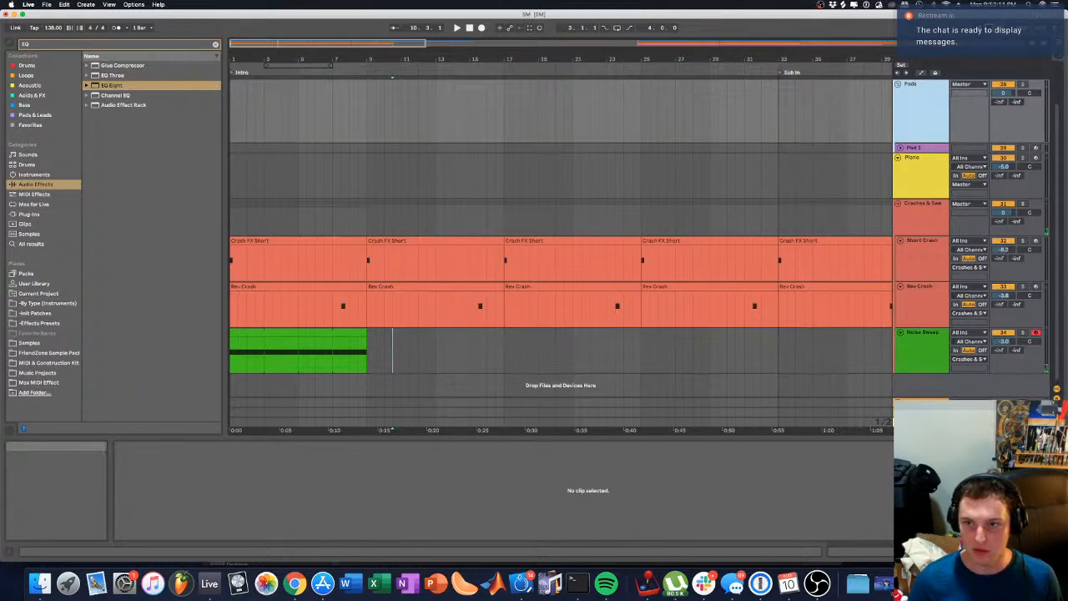
key("a")
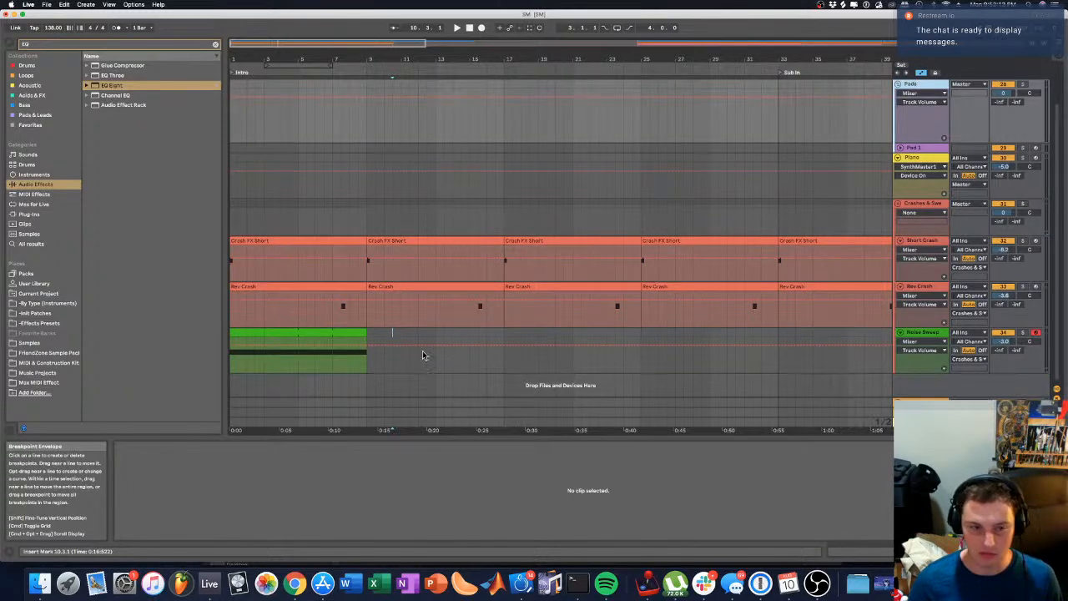
left_click(921, 341)
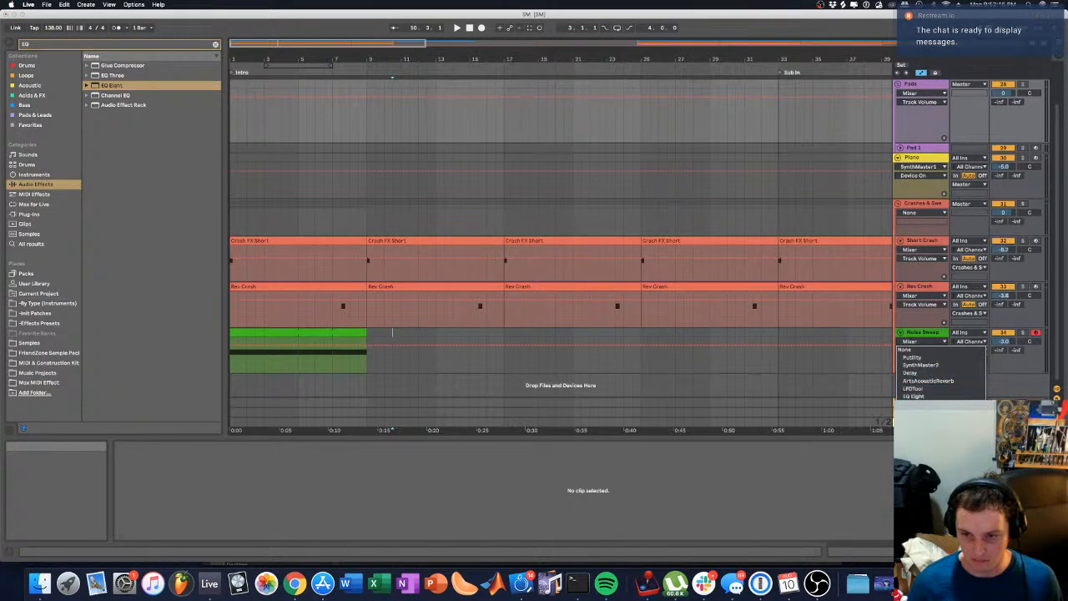
left_click(912, 357)
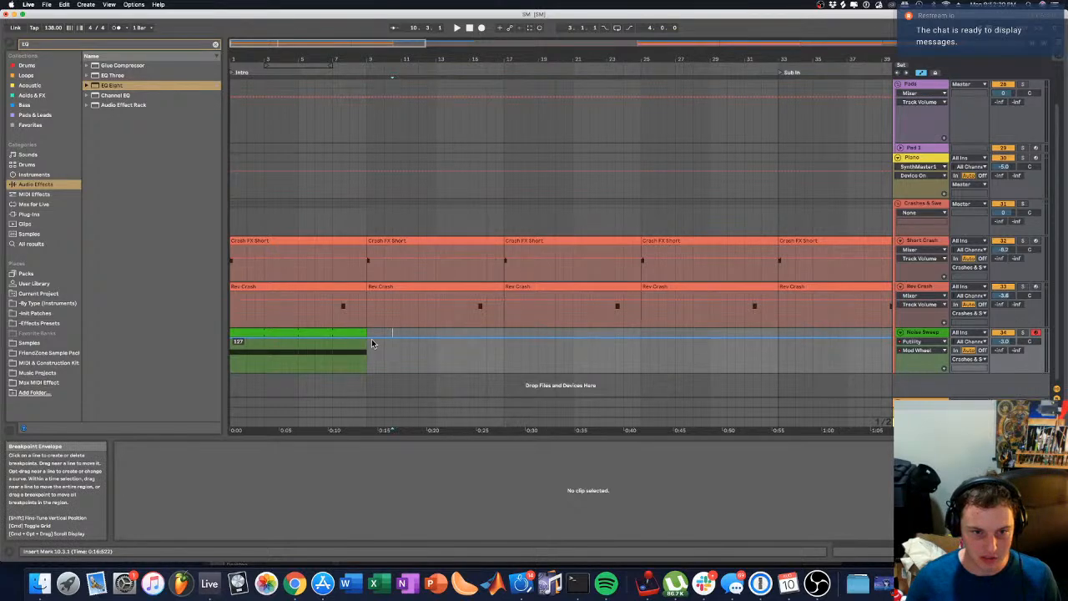
left_click_drag(373, 342, 372, 372)
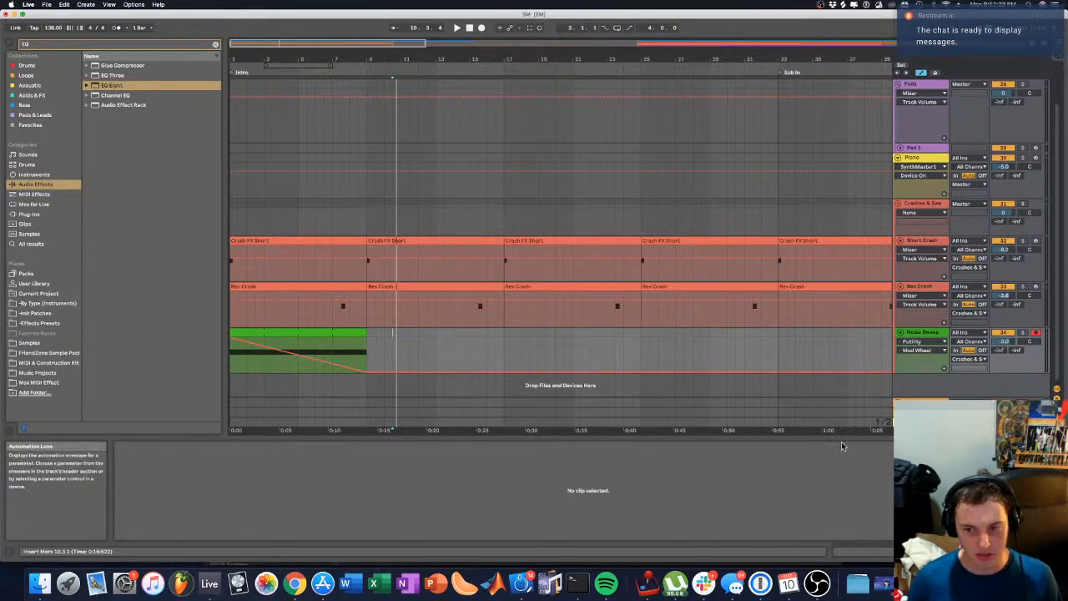
Step: In SynthMaster2, raise the Filter 1 cutoff and adjust its mod-wheel modulation amount with the wheel at full, then close the plug-in window
key("shift+Tab")
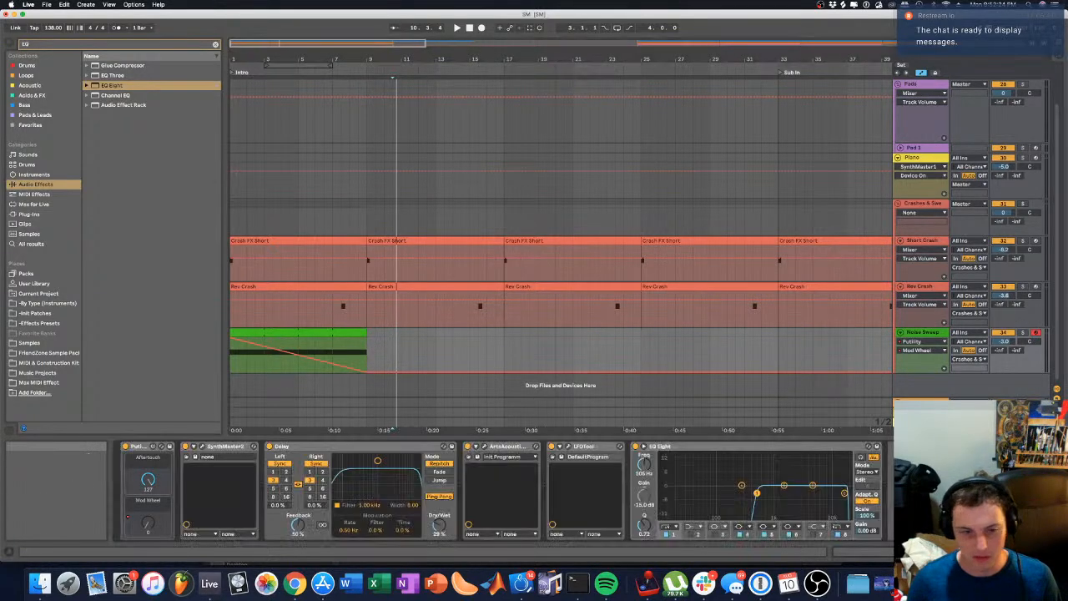
left_click(201, 446)
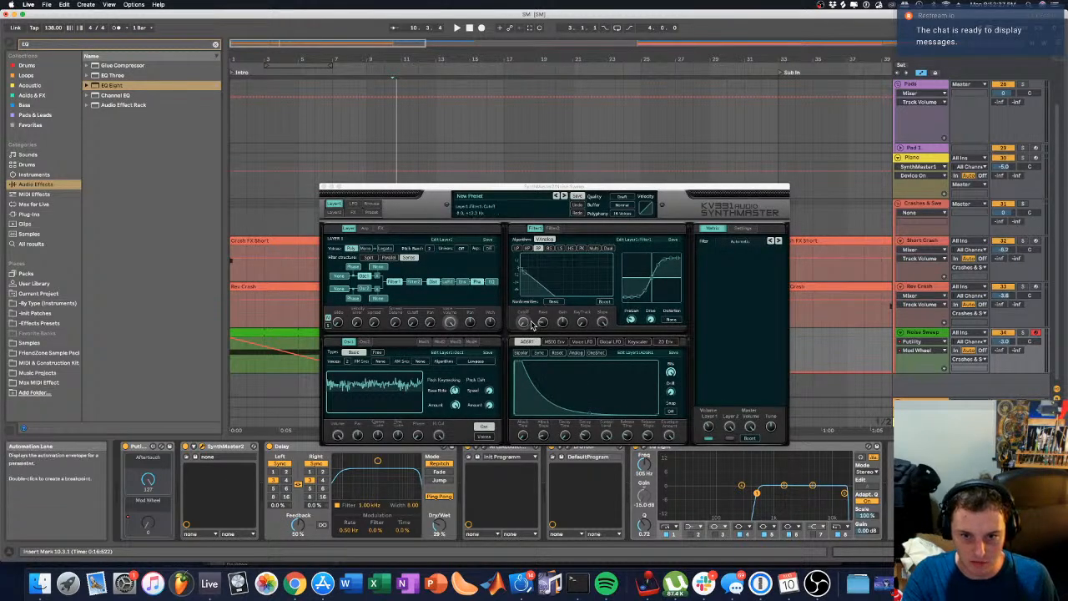
left_click_drag(527, 321, 528, 318)
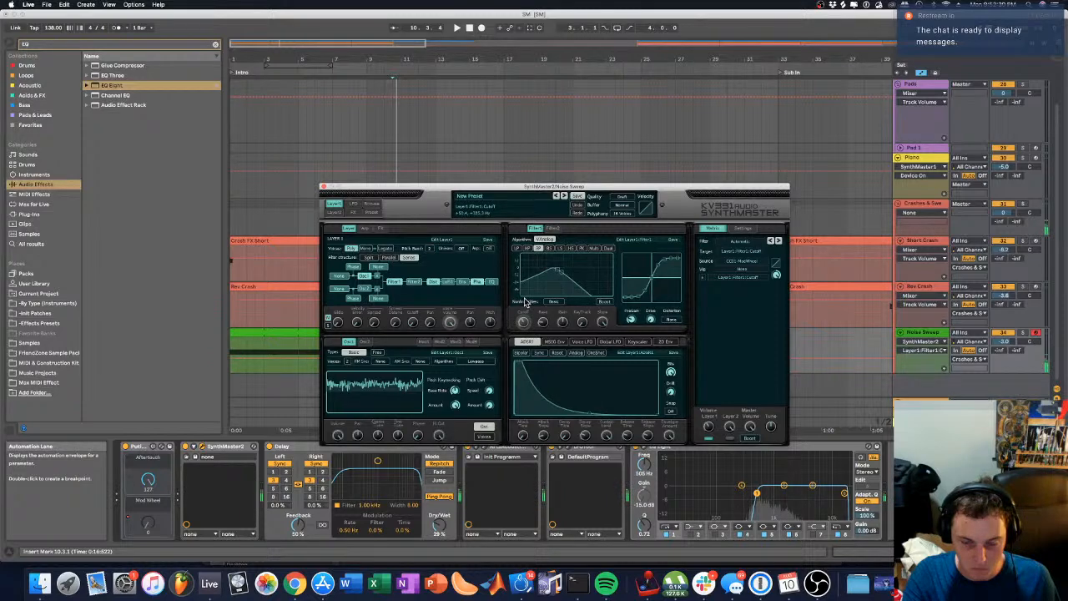
left_click(147, 523)
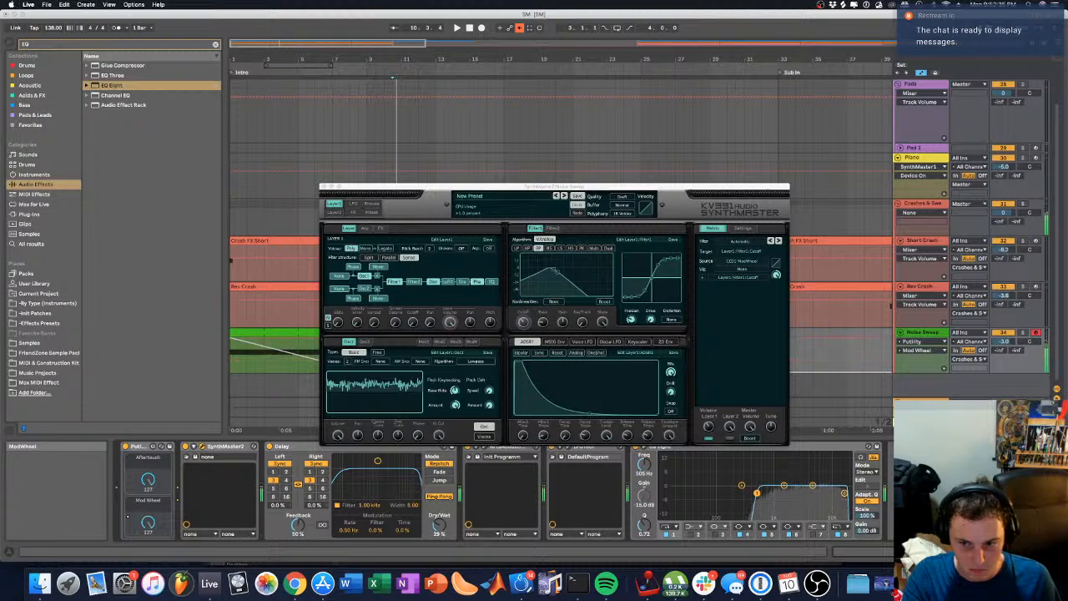
left_click(778, 276)
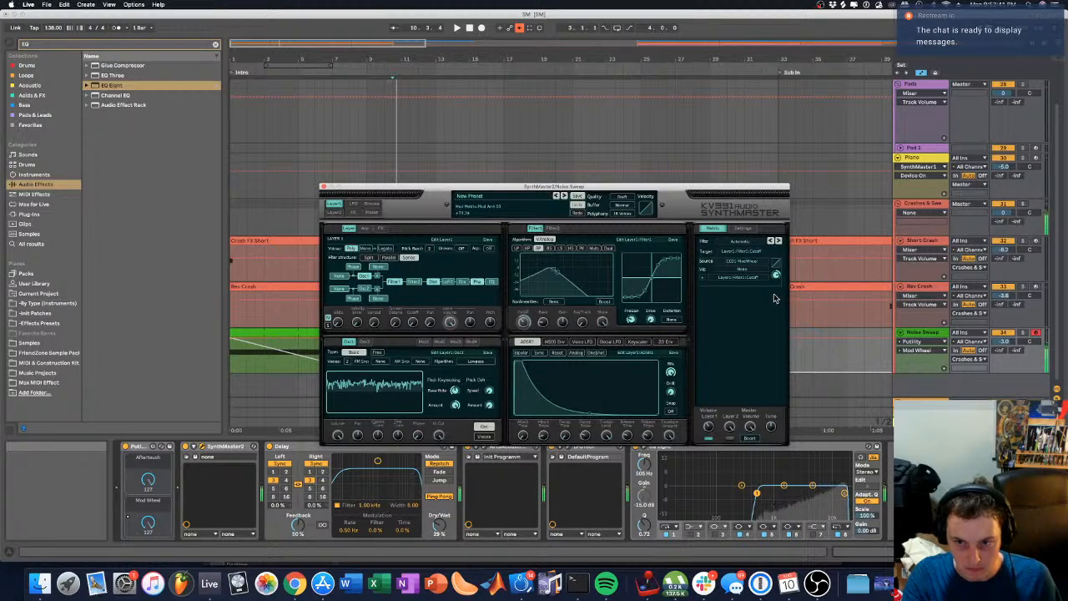
left_click(322, 186)
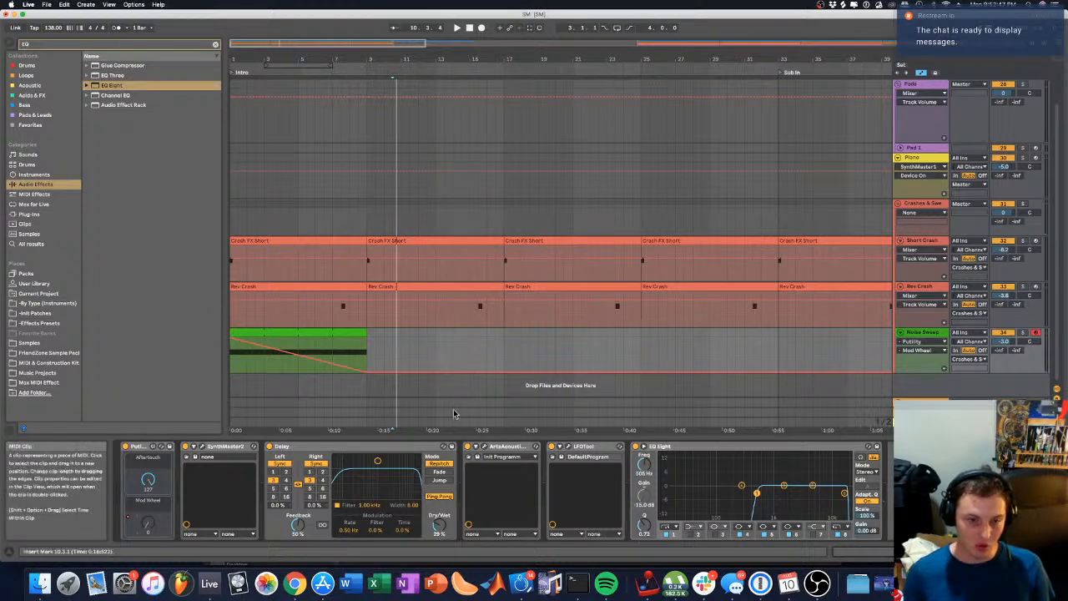
Step: Play the sweep from bar 1 and lower the Noise Sweep track volume to about -15 dB
left_click(233, 354)
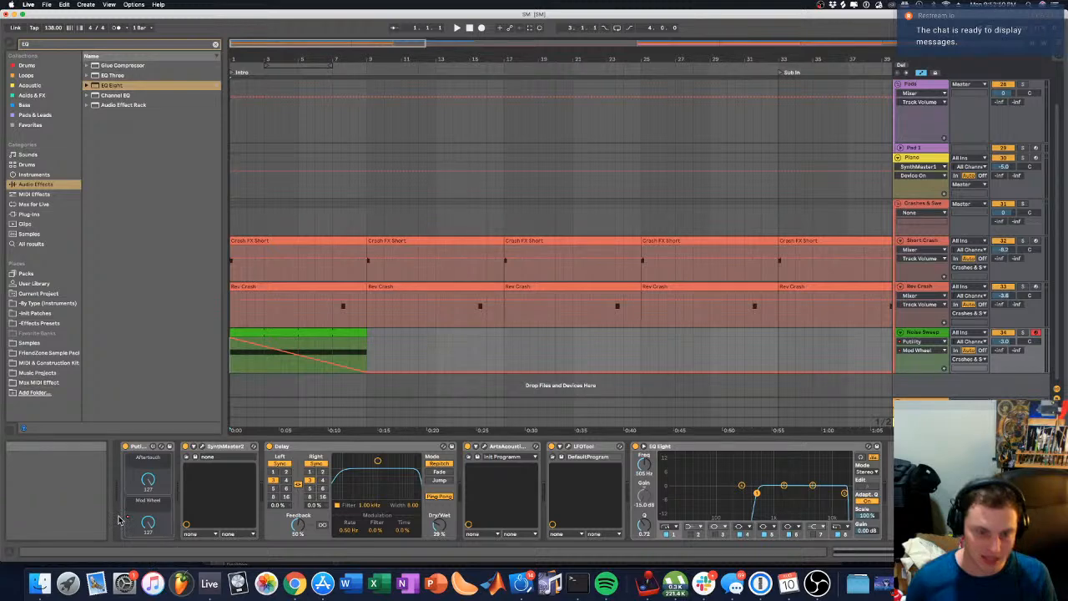
key("space")
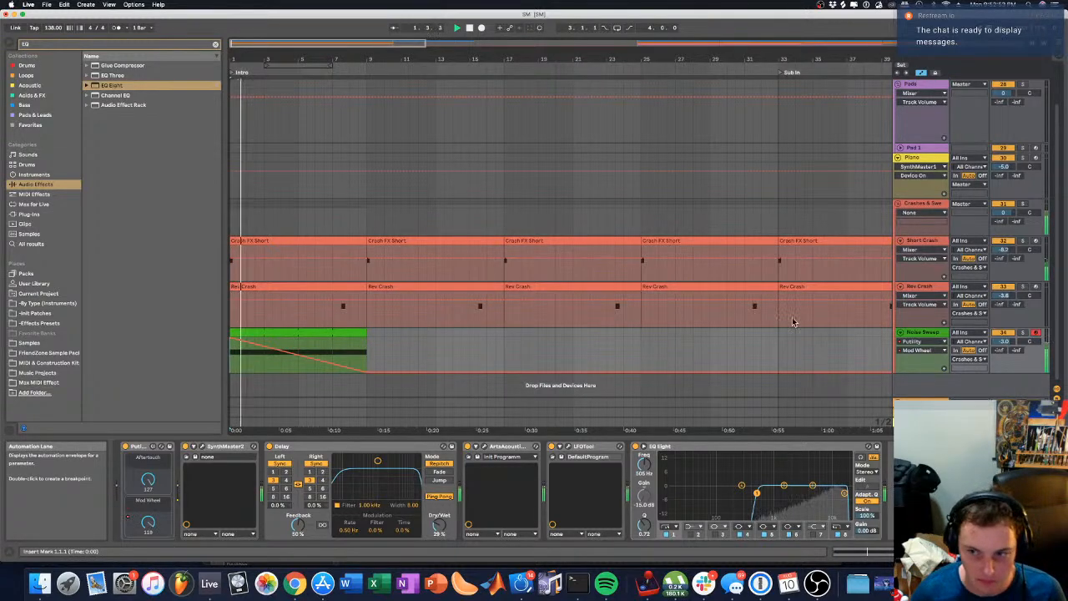
left_click_drag(1004, 341, 1004, 374)
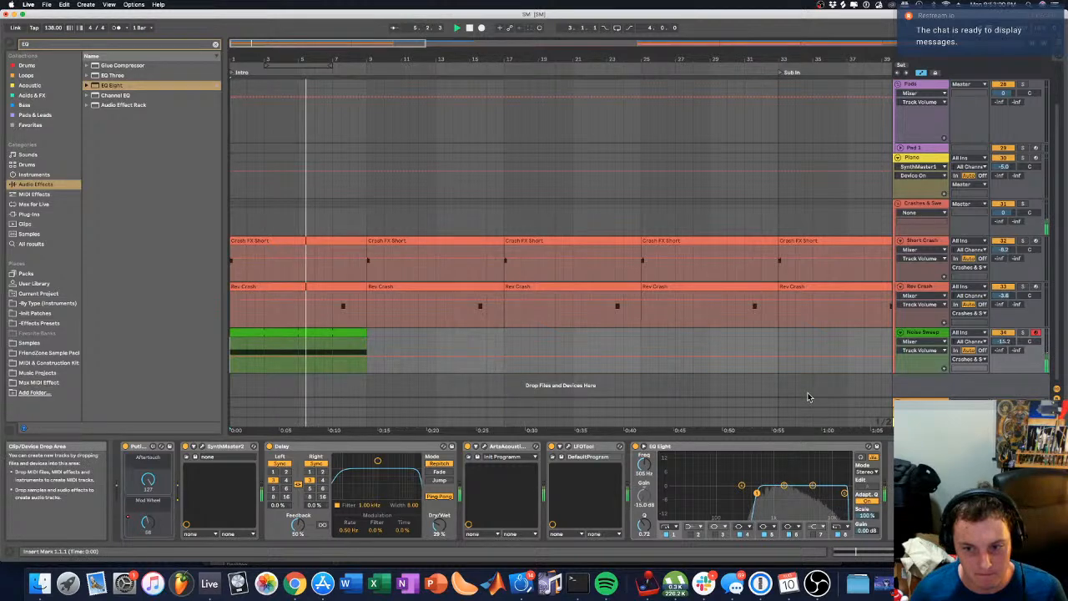
Step: During playback, cut the EQ Eight band near 1.5 kHz to about -8.6 dB and set the high cut to about 16 kHz
left_click_drag(783, 485, 770, 499)
left_click(701, 534)
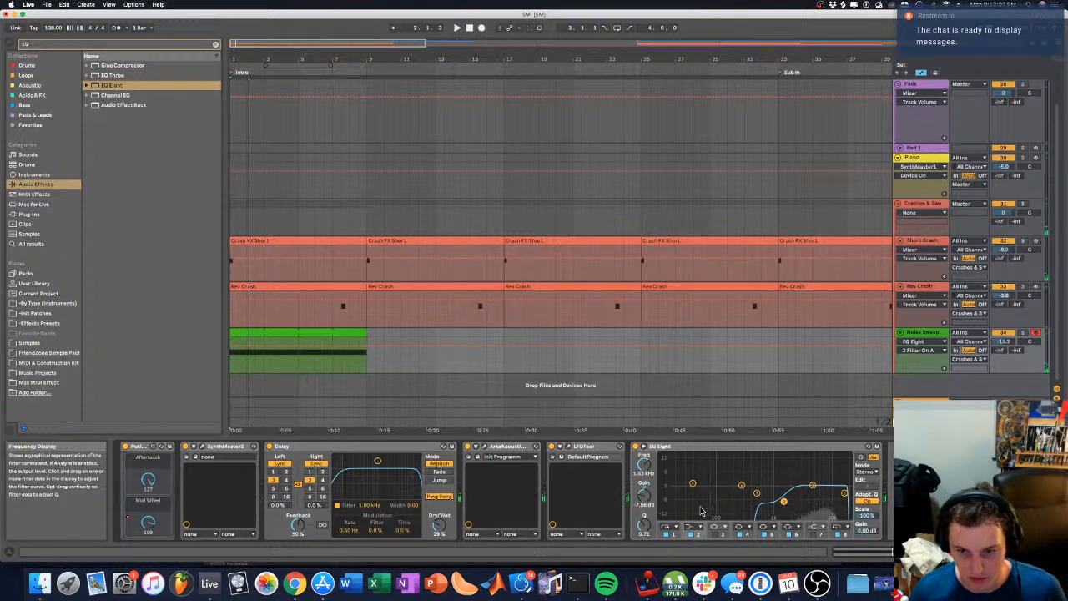
key("space")
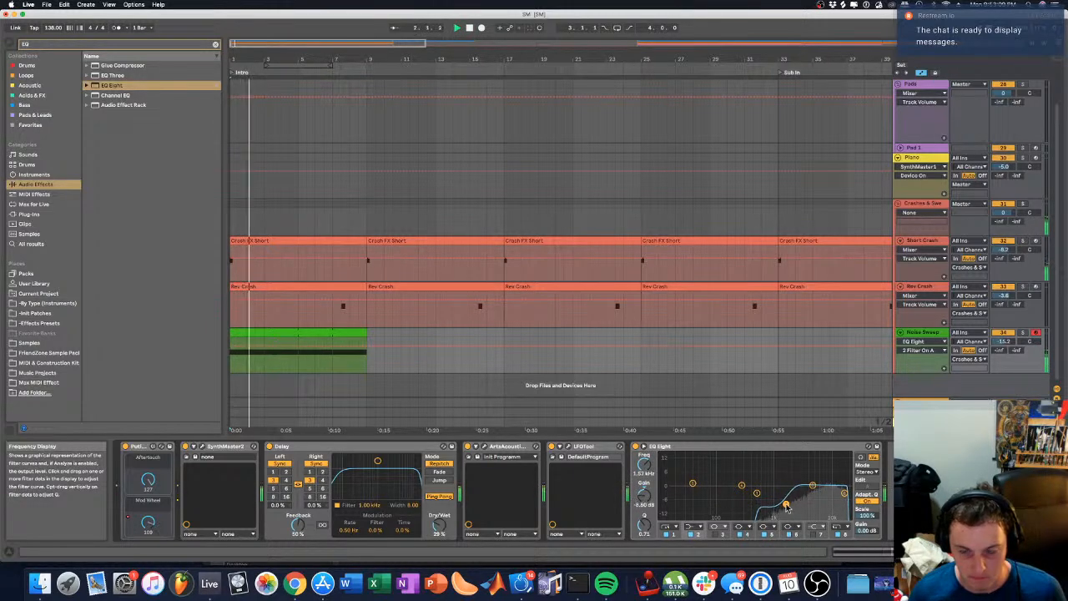
left_click(845, 494)
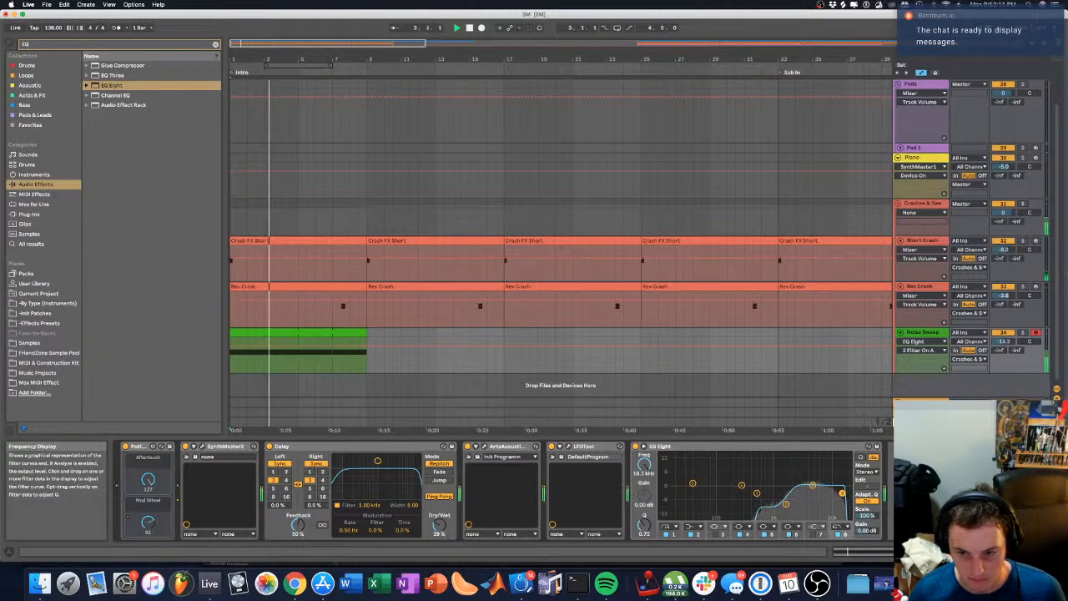
Step: Open LFOTool on the Noise Sweep track and raise the start and middle points of its LFO curve during playback
left_click(567, 445)
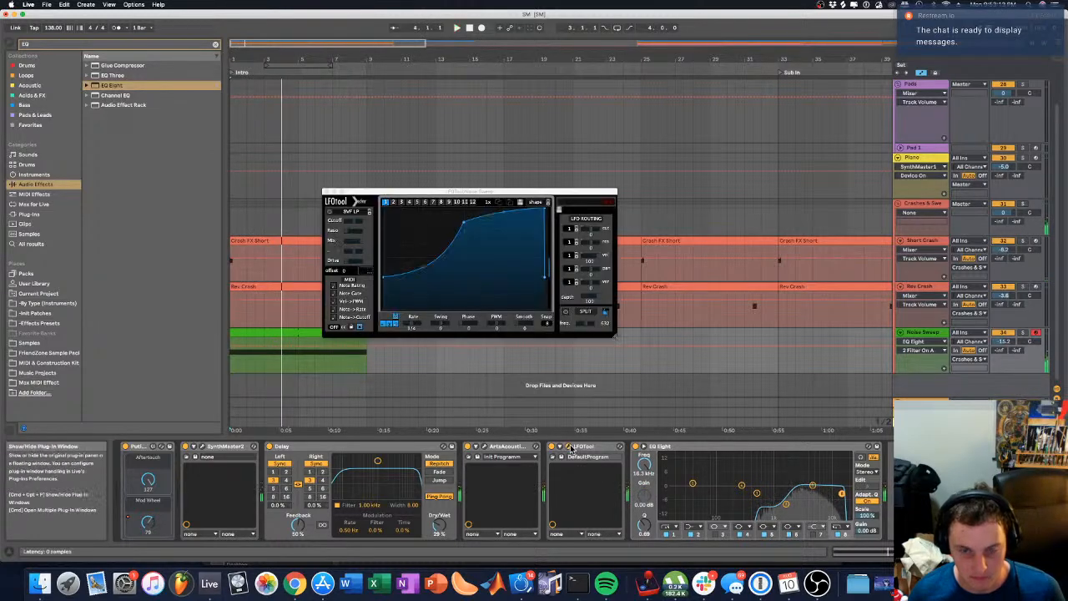
left_click(385, 278)
key("space")
left_click_drag(385, 267, 384, 263)
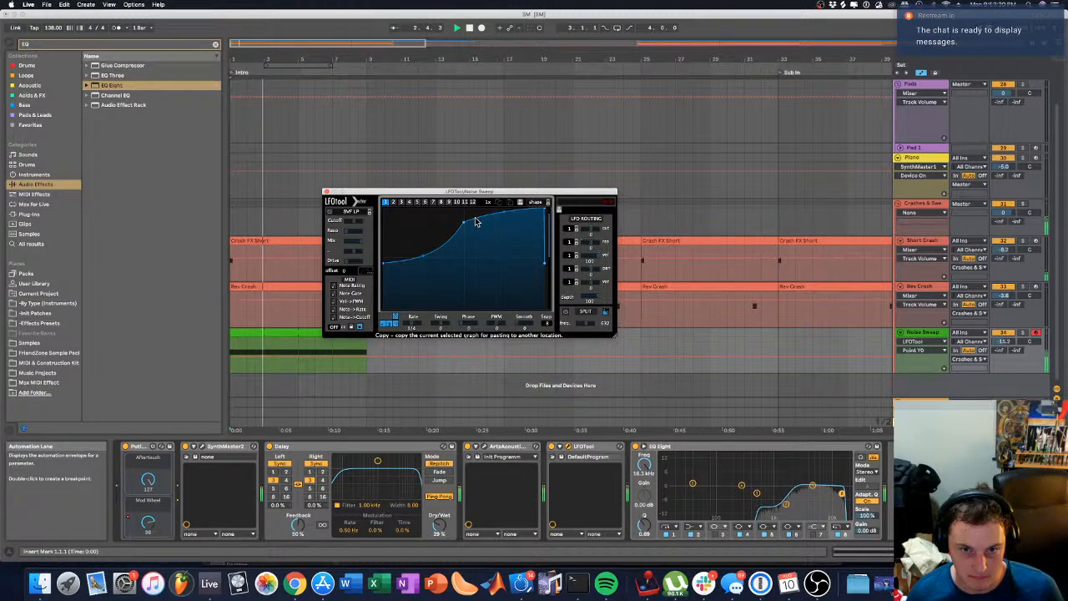
left_click_drag(475, 221, 461, 210)
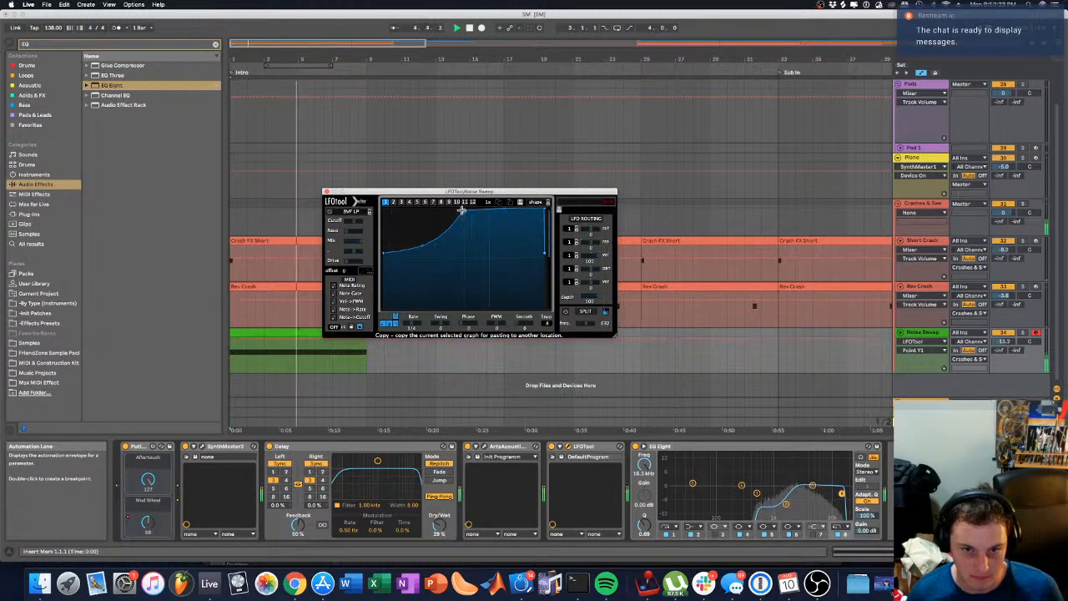
left_click_drag(384, 254, 384, 252)
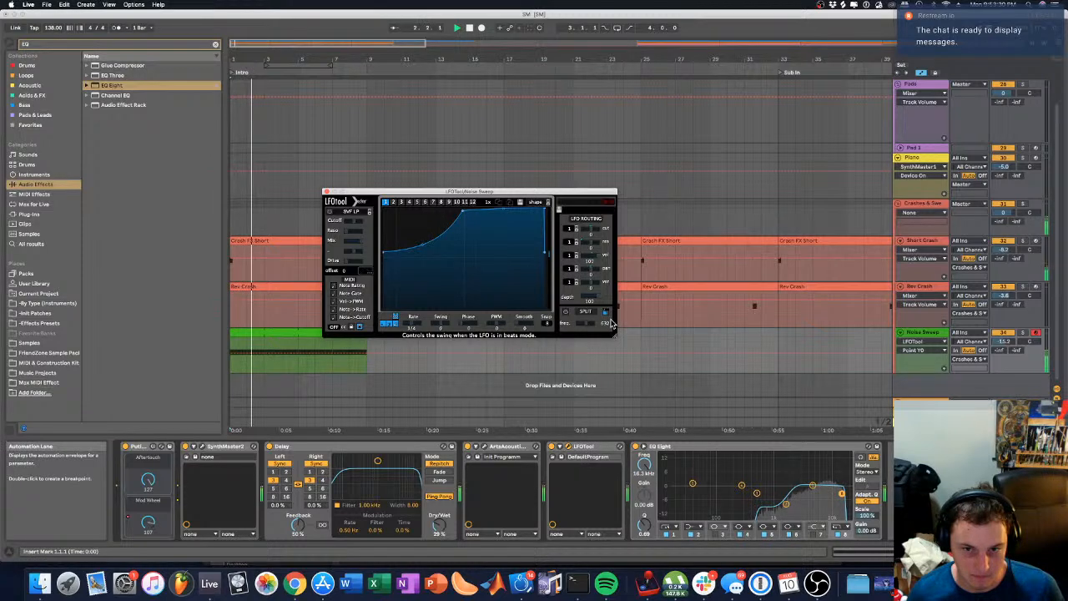
Step: Pull the LFO curve's start point down near zero, reduce the LFO depth, and close LFOTool and the automation view
left_click_drag(384, 252, 384, 297)
left_click(592, 298)
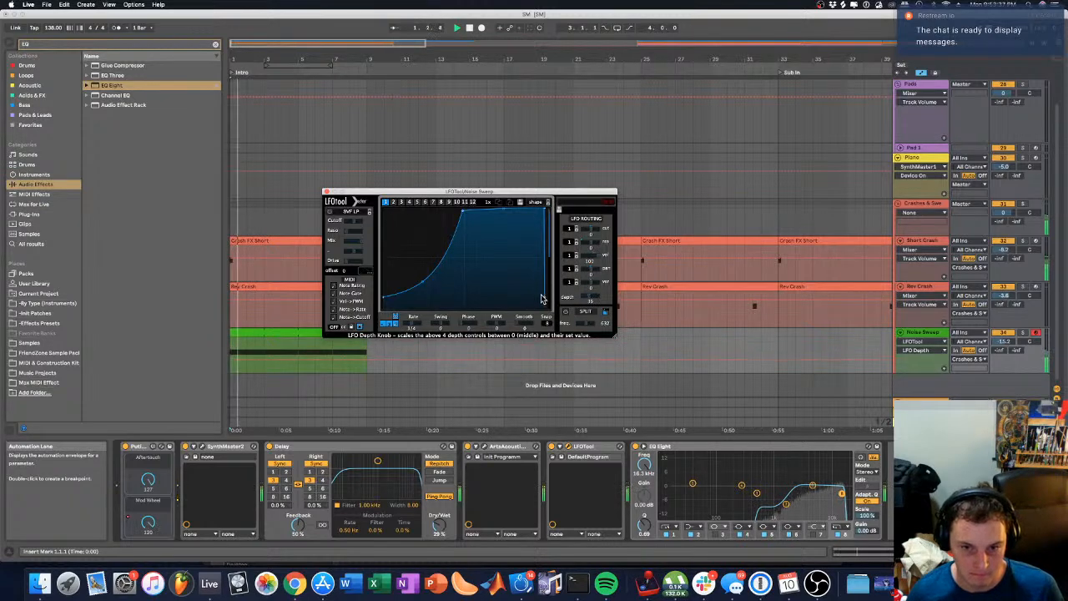
left_click_drag(234, 359, 235, 356)
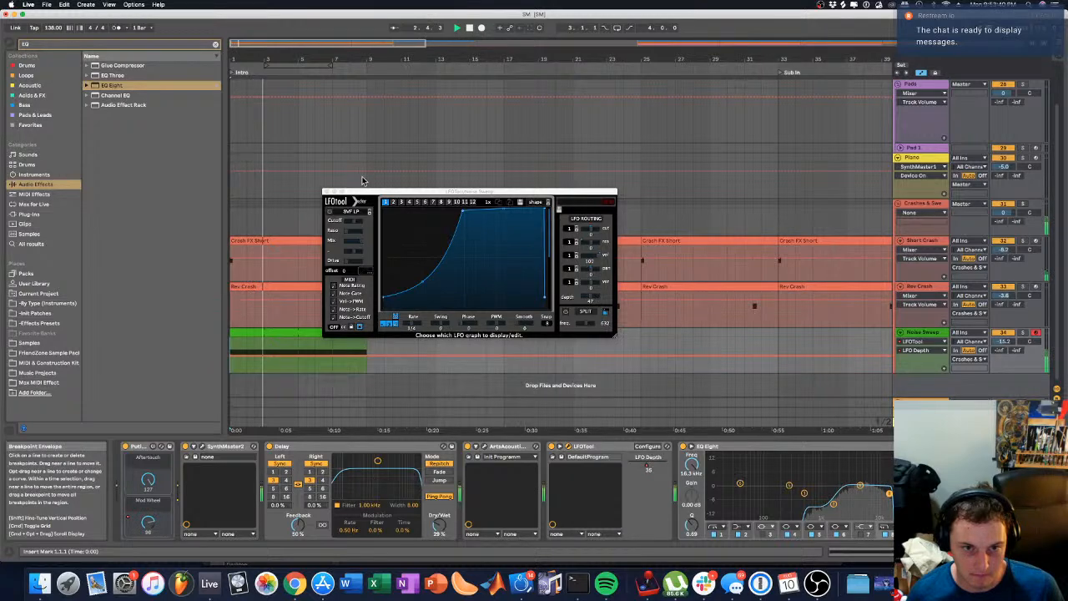
left_click(327, 192)
key("a")
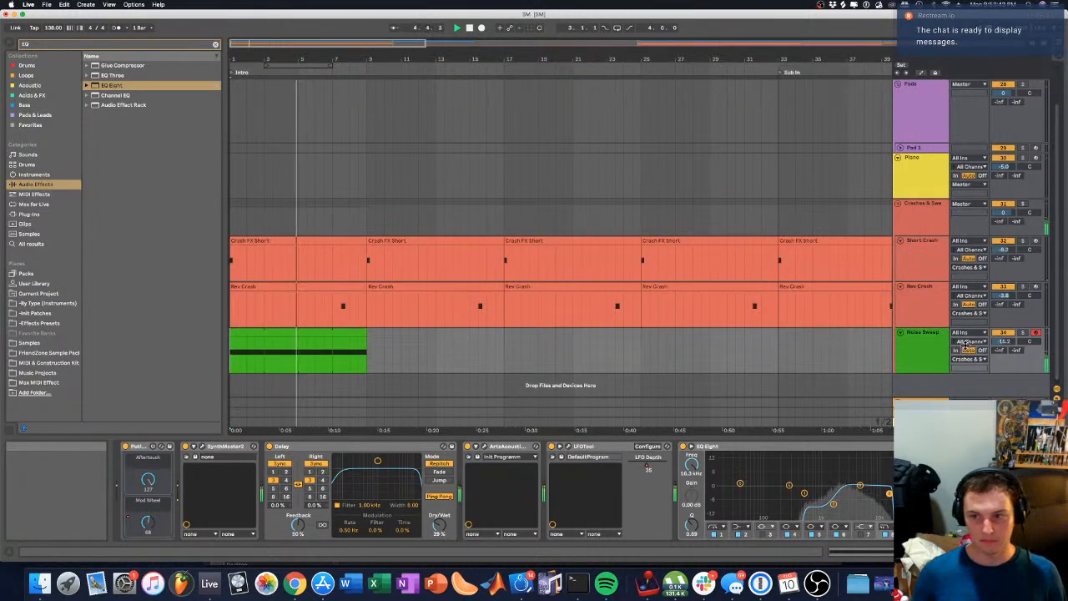
Step: Lower the Noise Sweep track volume to about -22.1 dB and raise the EQ Eight high cut frequency to 22.0 kHz during playback
left_click_drag(1002, 349, 1001, 351)
left_click(235, 286)
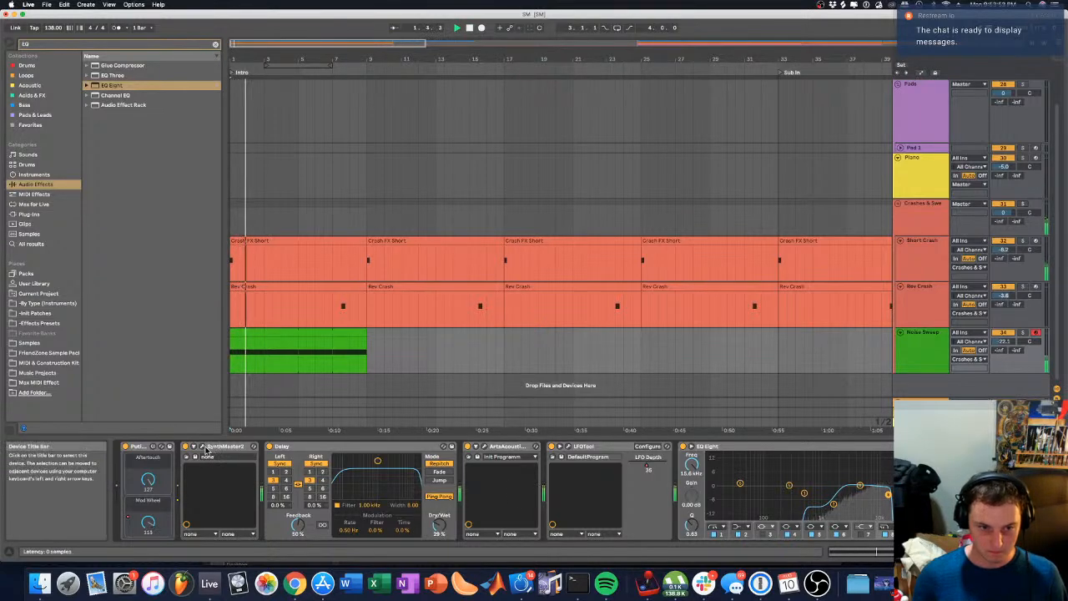
left_click_drag(692, 466, 692, 451)
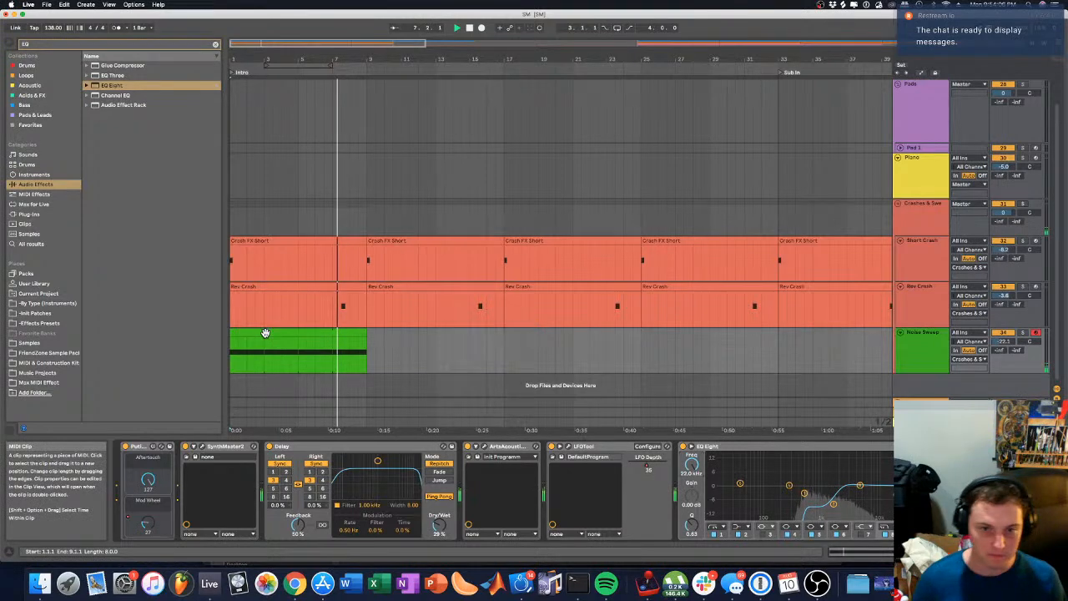
Step: Copy the Noise Sweep clip to bars 9 and 17 with its Mod Wheel automation and show the automation lanes
left_click_drag(265, 333, 542, 342)
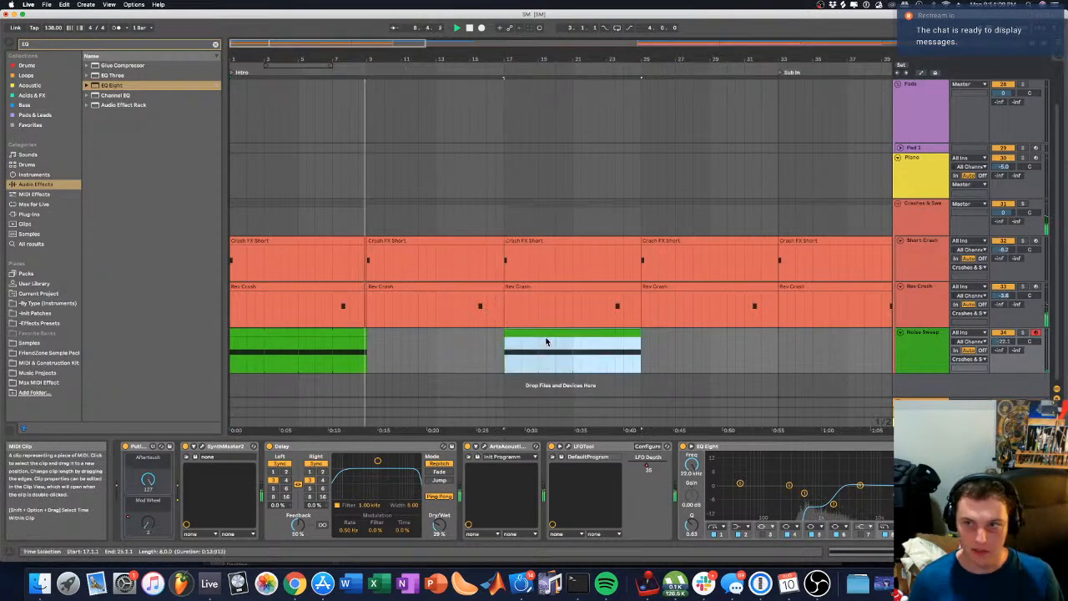
left_click(683, 213)
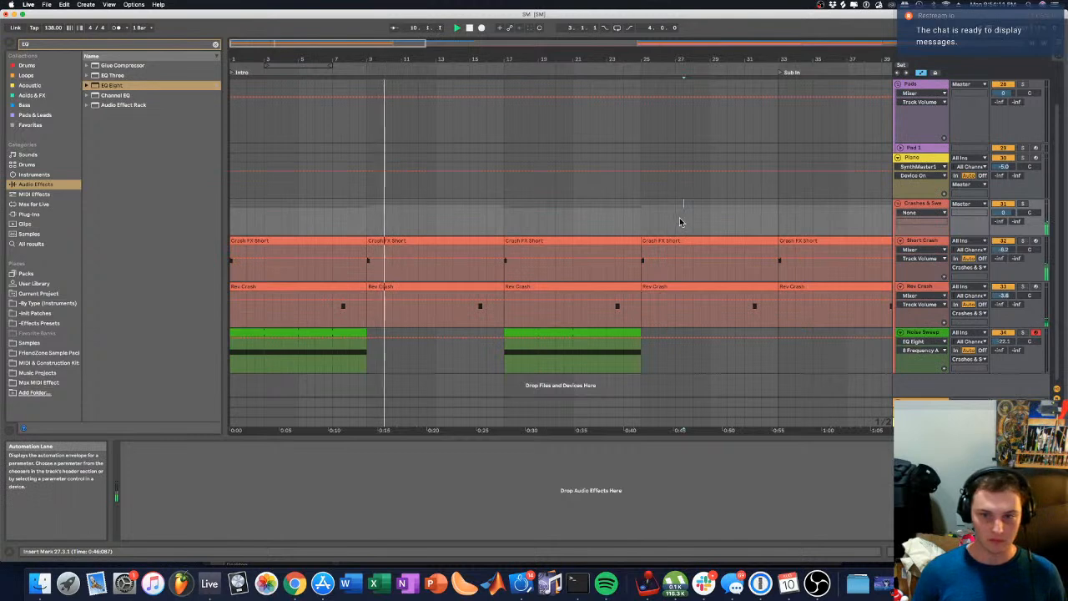
key("space")
left_click_drag(267, 332, 382, 342)
key("a")
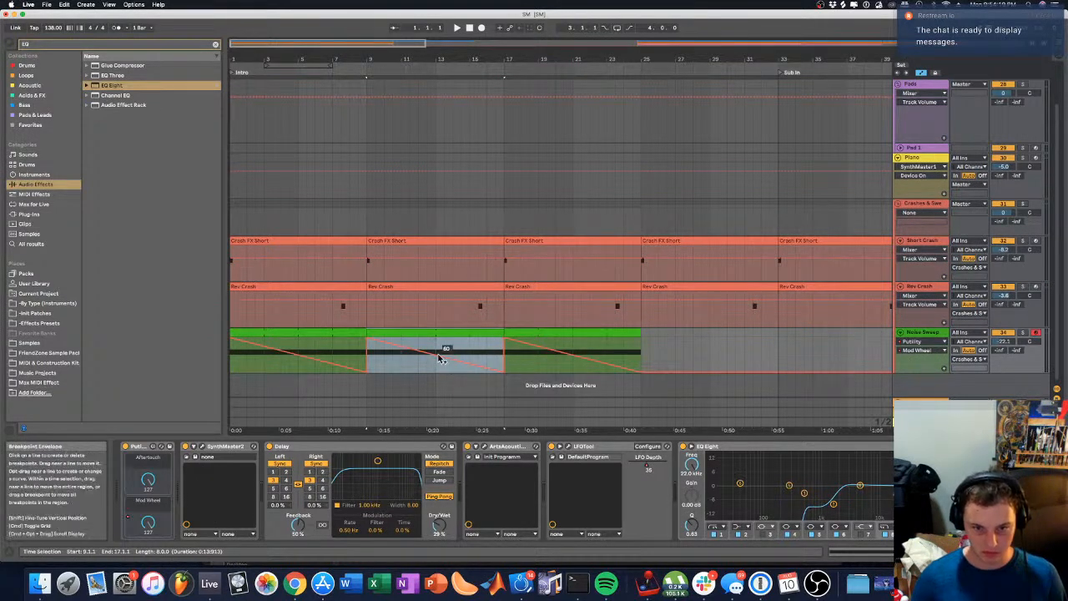
Step: Reshape the second Noise Sweep clip's Mod Wheel automation to fall to 0 at bar 13 and rise again until bar 17
left_click_drag(440, 356, 439, 371)
key("space")
left_click_drag(500, 332, 436, 333)
left_click(470, 348)
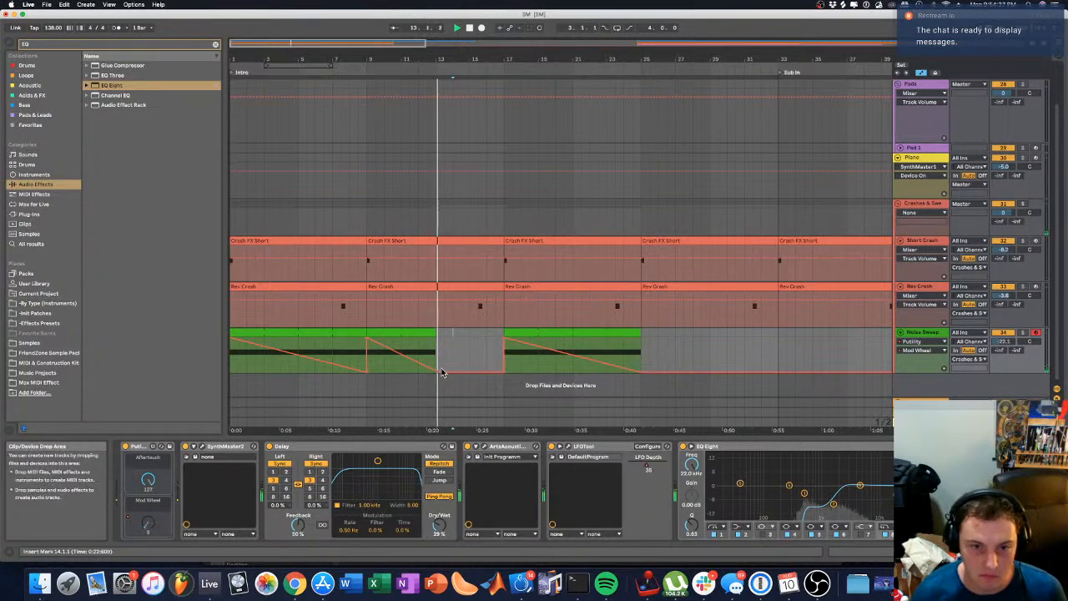
left_click_drag(434, 333, 504, 333)
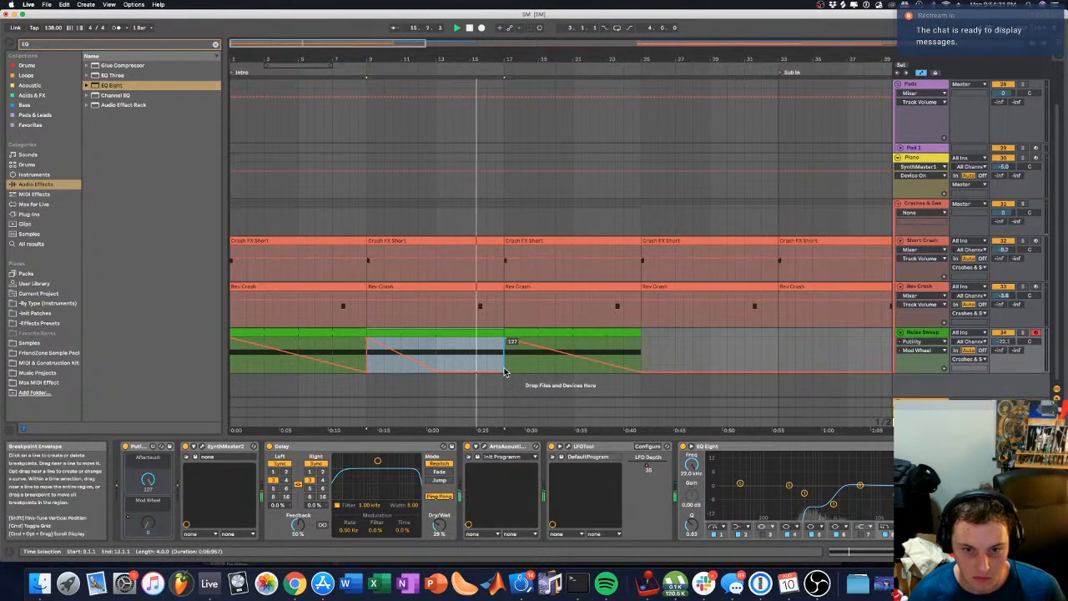
left_click(504, 371)
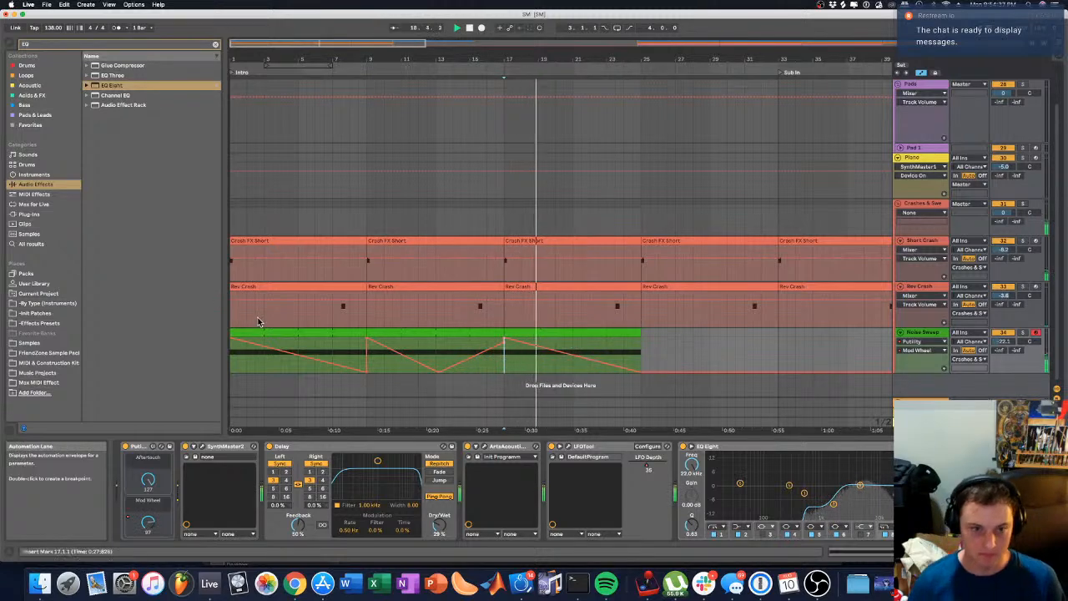
Step: Copy Noise Sweep clips with their automation to bars 25 and 33, and make the third clip's Mod Wheel envelope bottom out near bar 22
left_click_drag(260, 328, 729, 341)
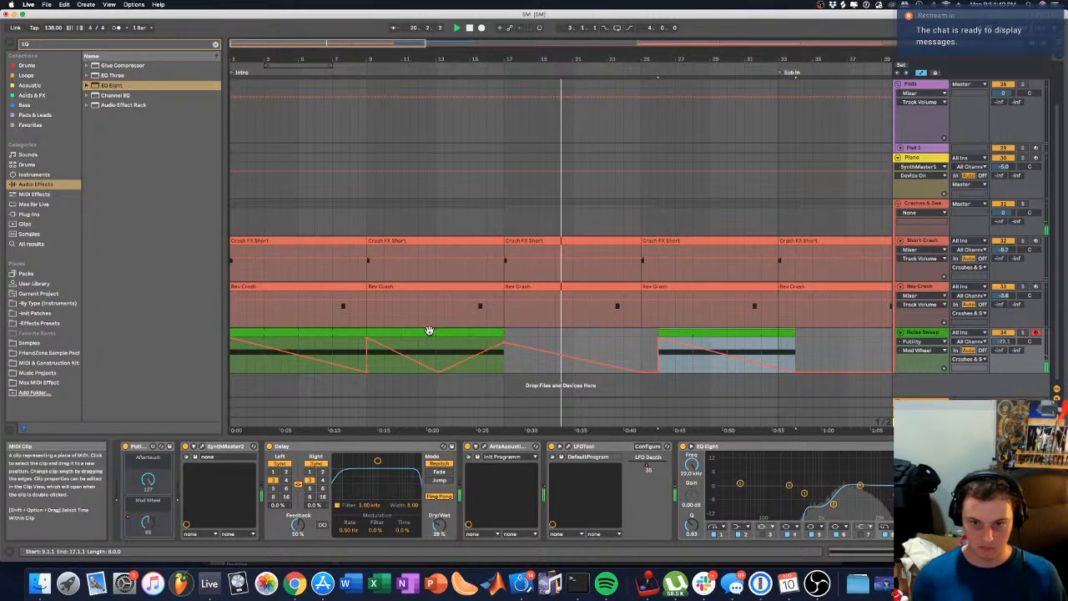
key("super+z")
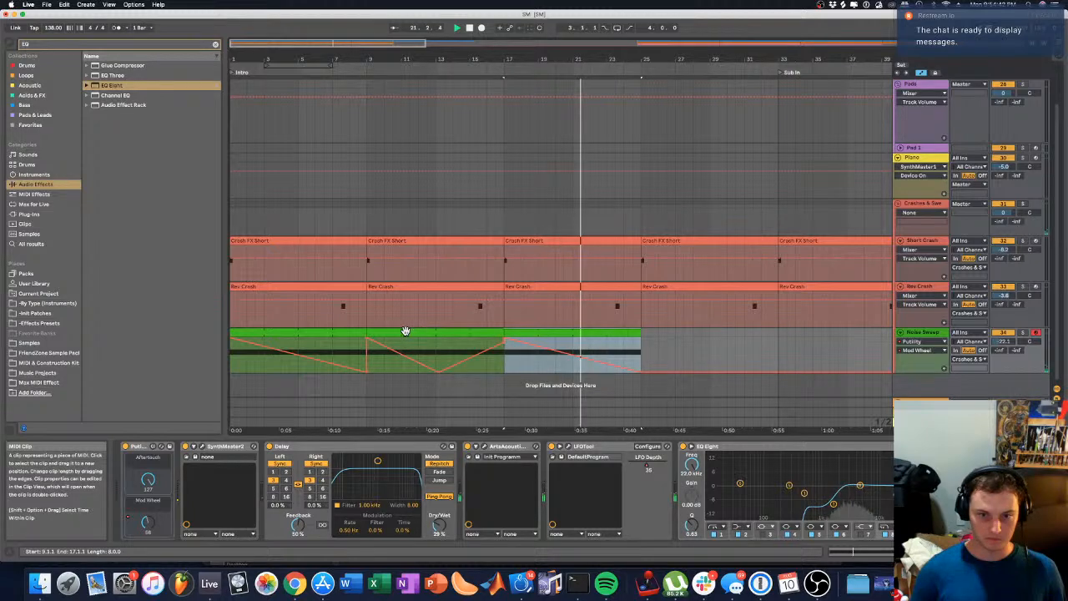
key("super+shift+z")
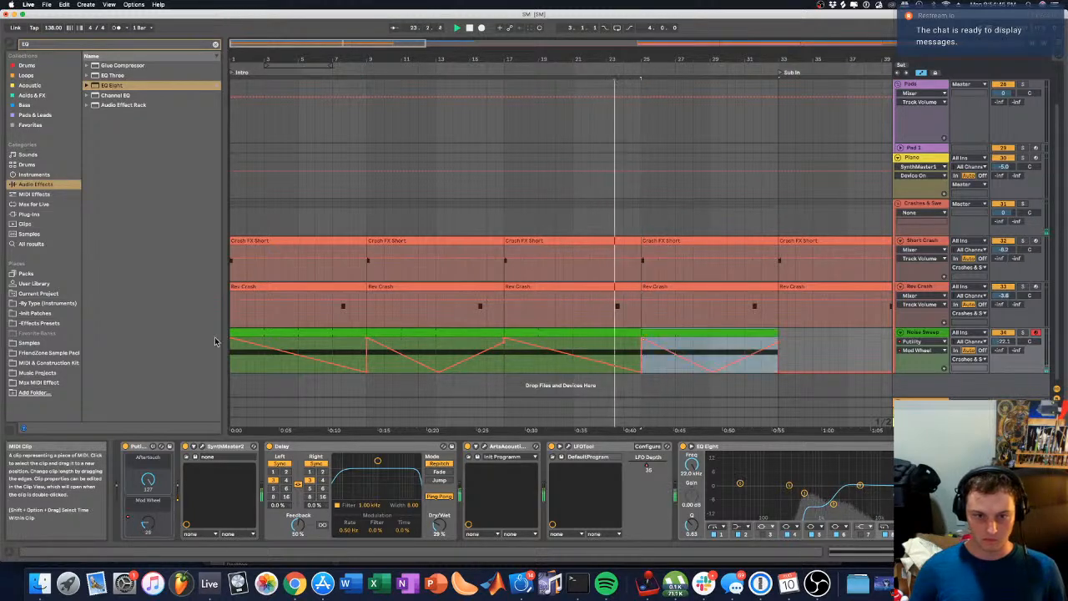
left_click_drag(258, 332, 803, 348)
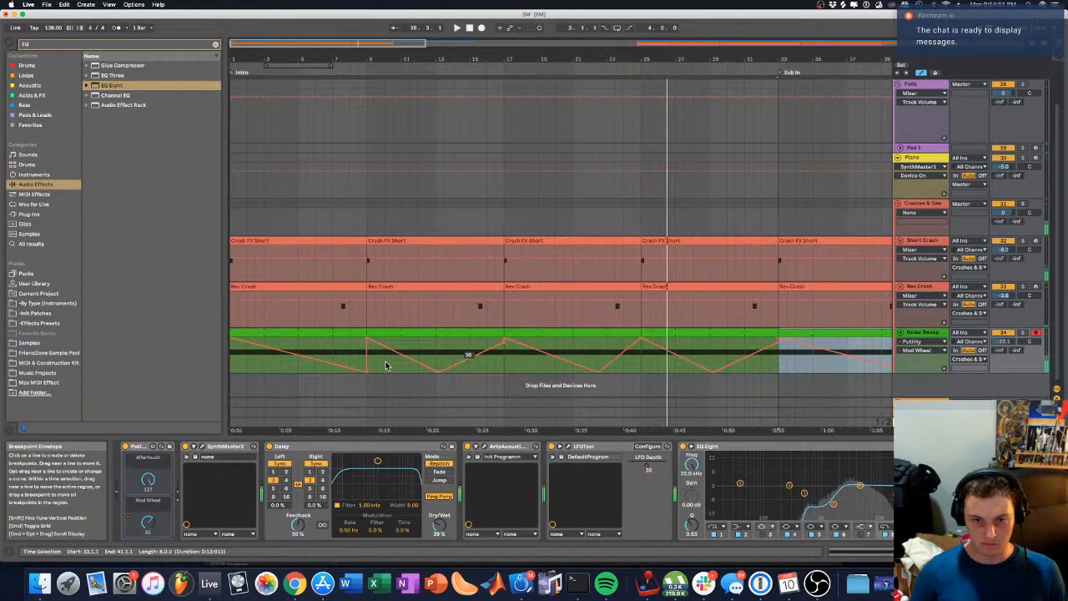
Step: Move the first clip's Mod Wheel low point to about bar 7 and curve the automation segments along the Noise Sweep clips
left_click(232, 160)
key("space")
left_click_drag(367, 371, 325, 369)
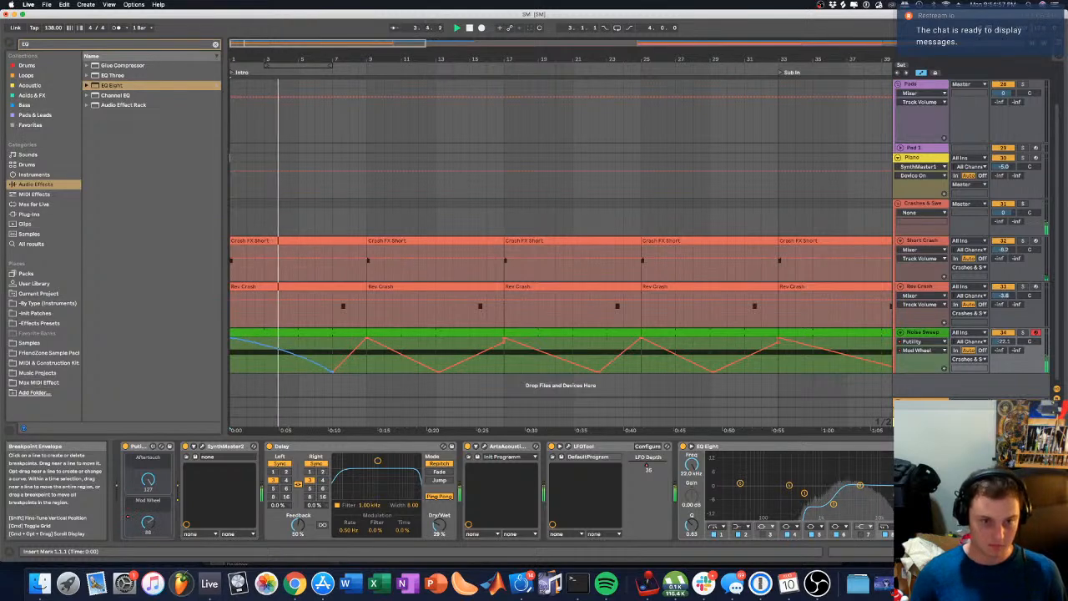
left_click_drag(301, 360, 302, 357)
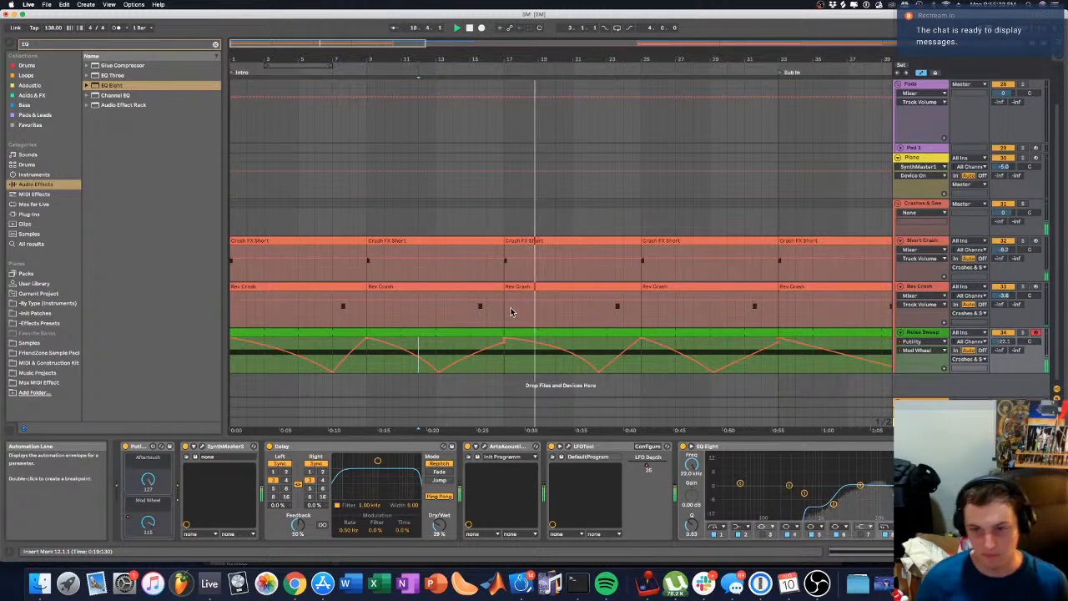
left_click_drag(515, 57, 511, 27)
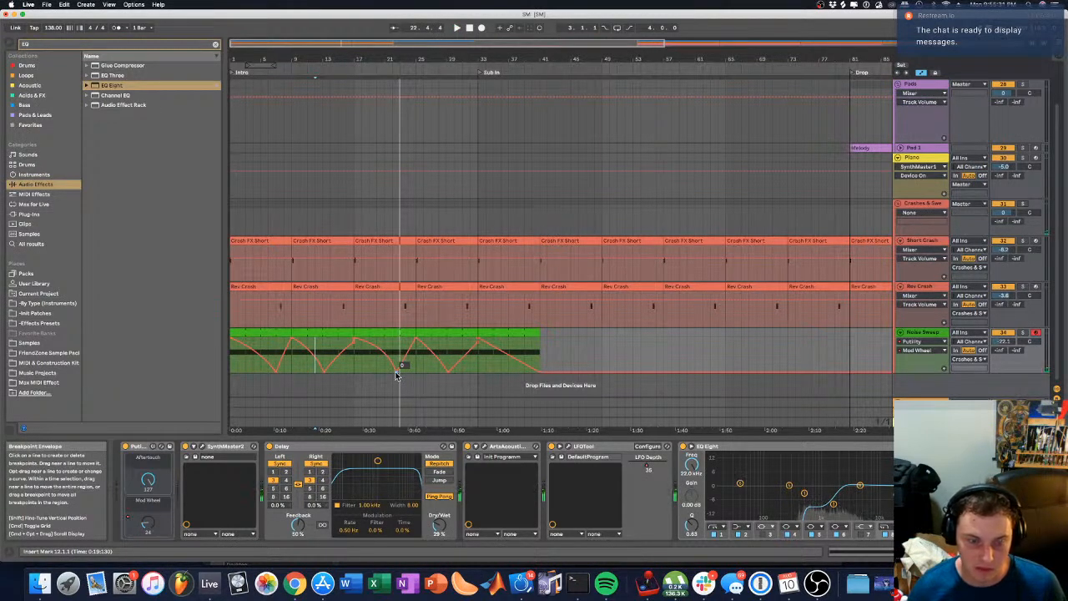
Step: Open the Noise Sweep track's SynthMaster and raise Filter 1's cutoff slightly during playback
left_click(202, 447)
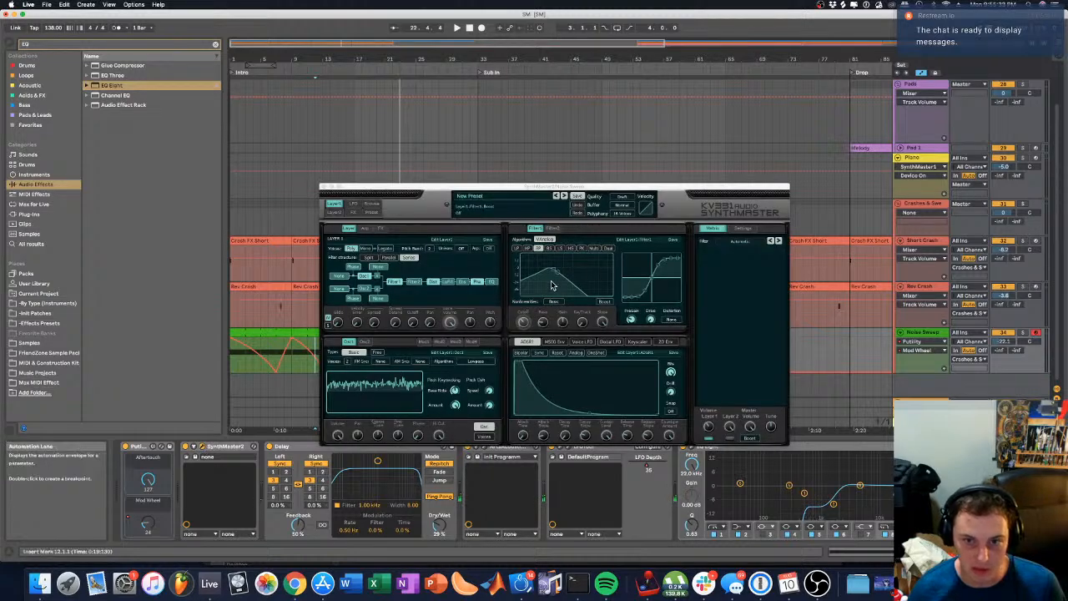
left_click(524, 322)
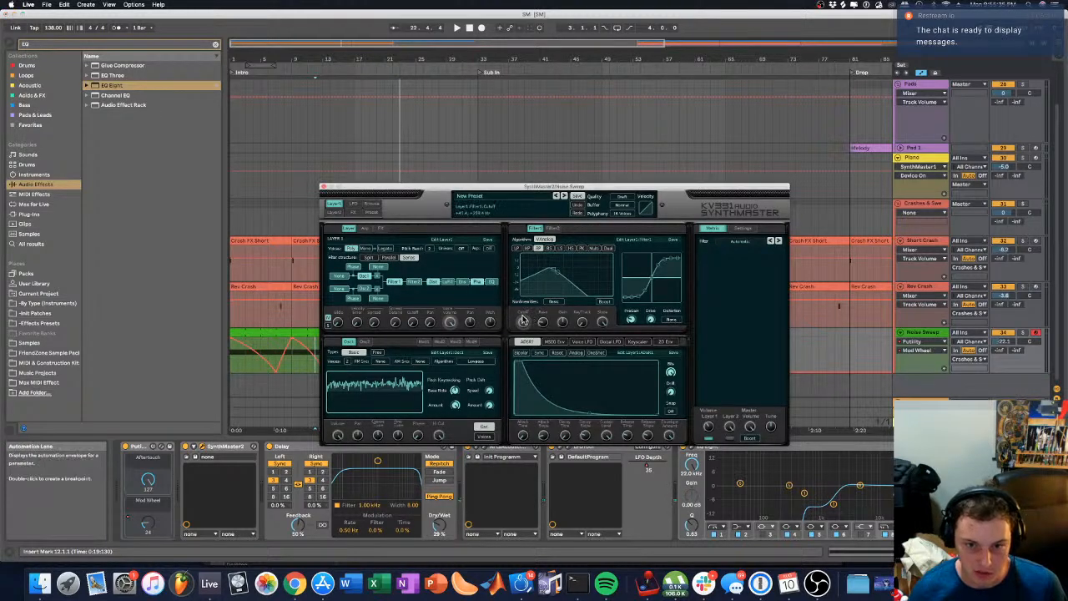
left_click(523, 323)
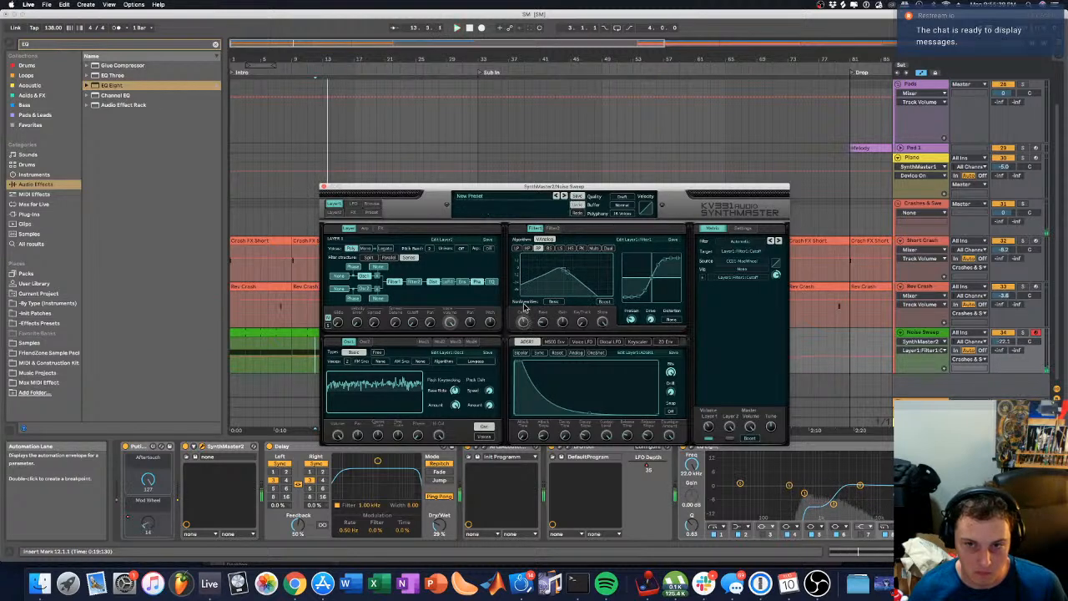
key("space")
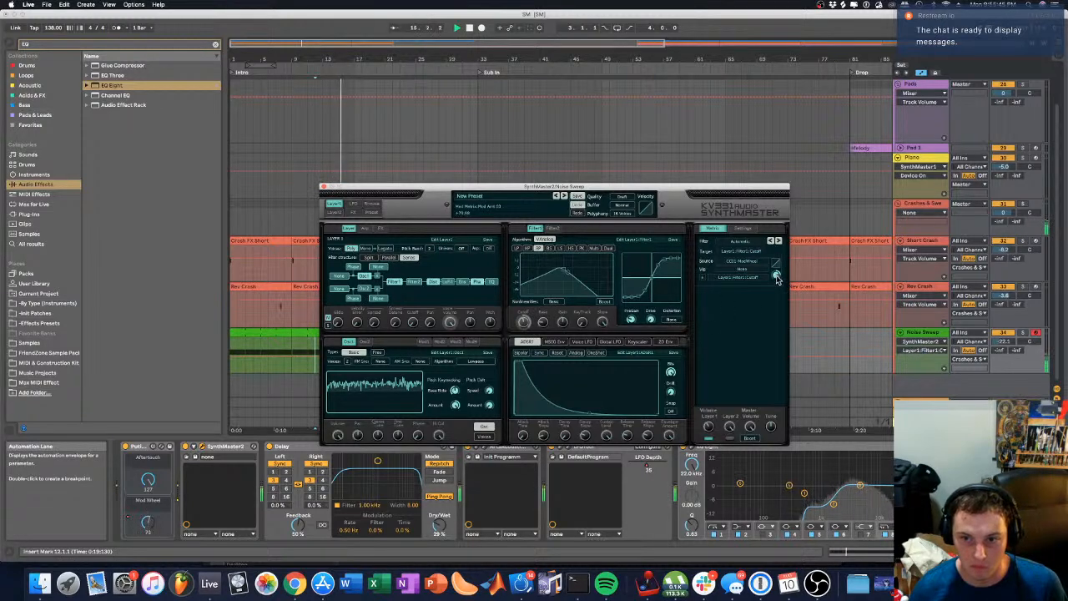
Step: Show the Noise Sweep track's Mod Wheel envelope again, adjust the filter cutoff's modulation amount while playing, and close the synth window
left_click(922, 341)
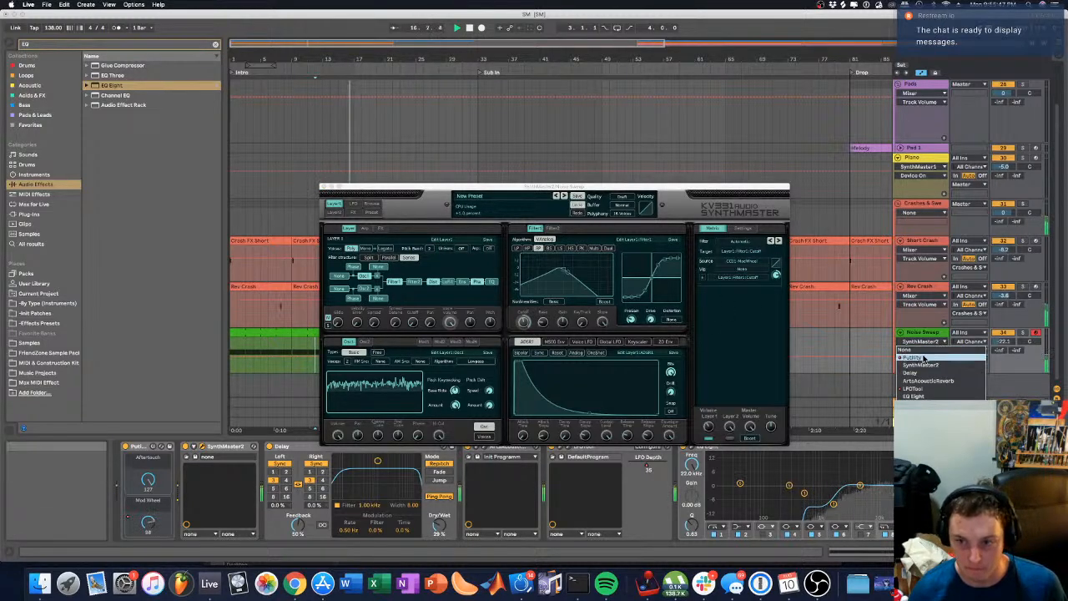
left_click(923, 361)
left_click(776, 276)
left_click(373, 50)
key("space")
key("space")
left_click(324, 187)
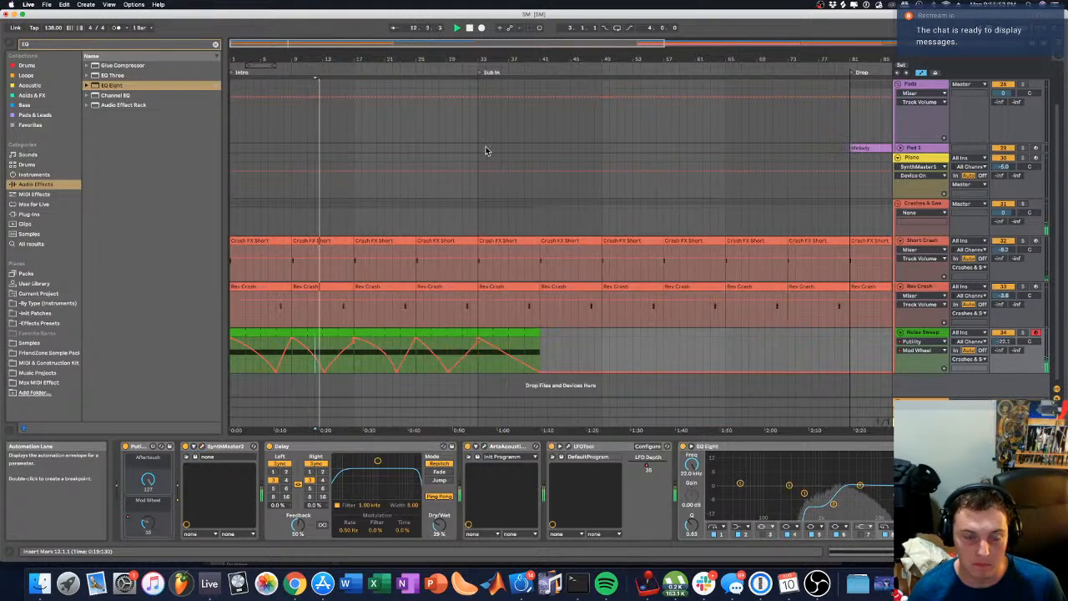
Step: Reopen the Noise Sweep's SynthMaster and examine the filter cutoff's mod wheel modulation while playing the sweep from bar 1
left_click(357, 363)
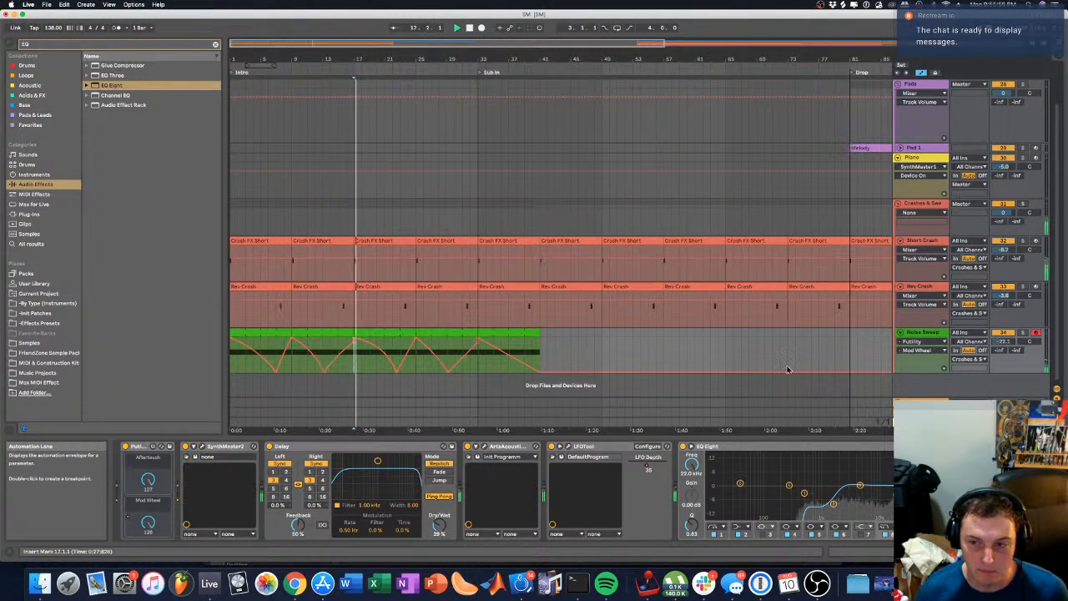
left_click(924, 333)
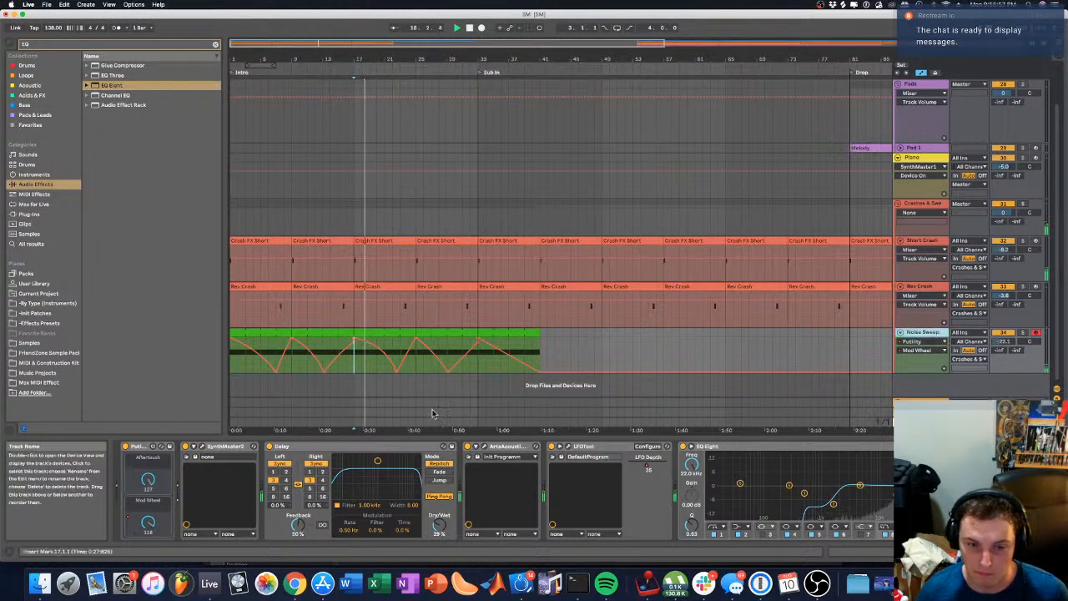
left_click(202, 447)
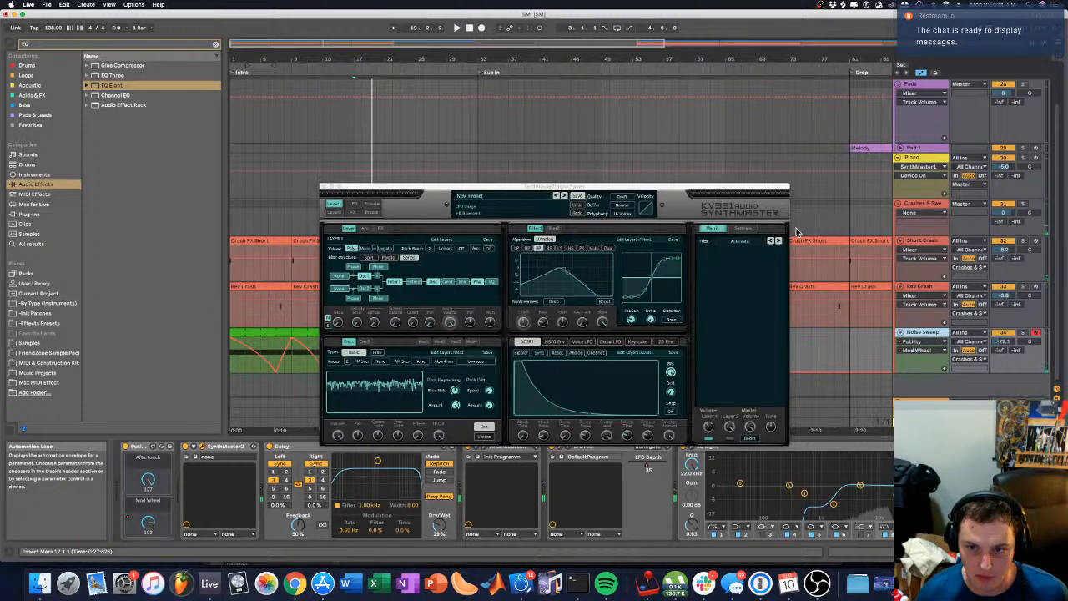
left_click(230, 124)
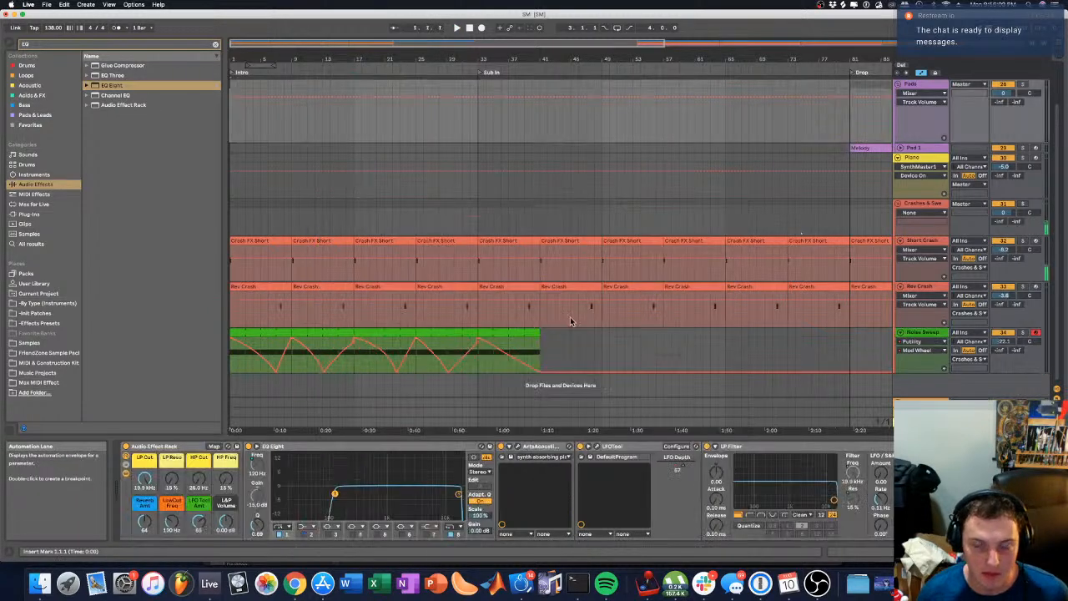
left_click(935, 335)
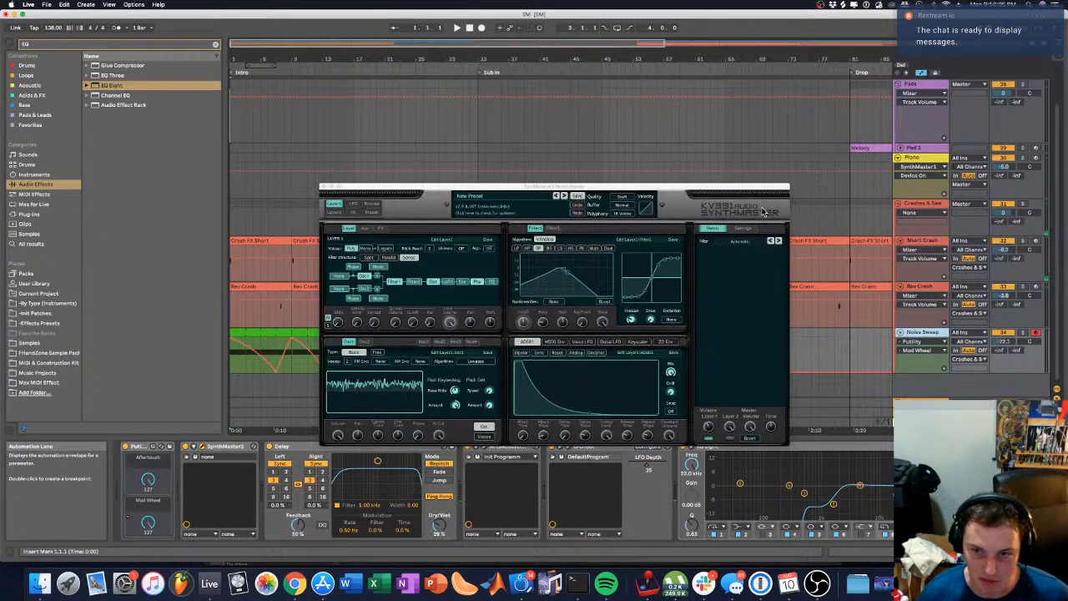
left_click(738, 232)
left_click(736, 229)
left_click(711, 230)
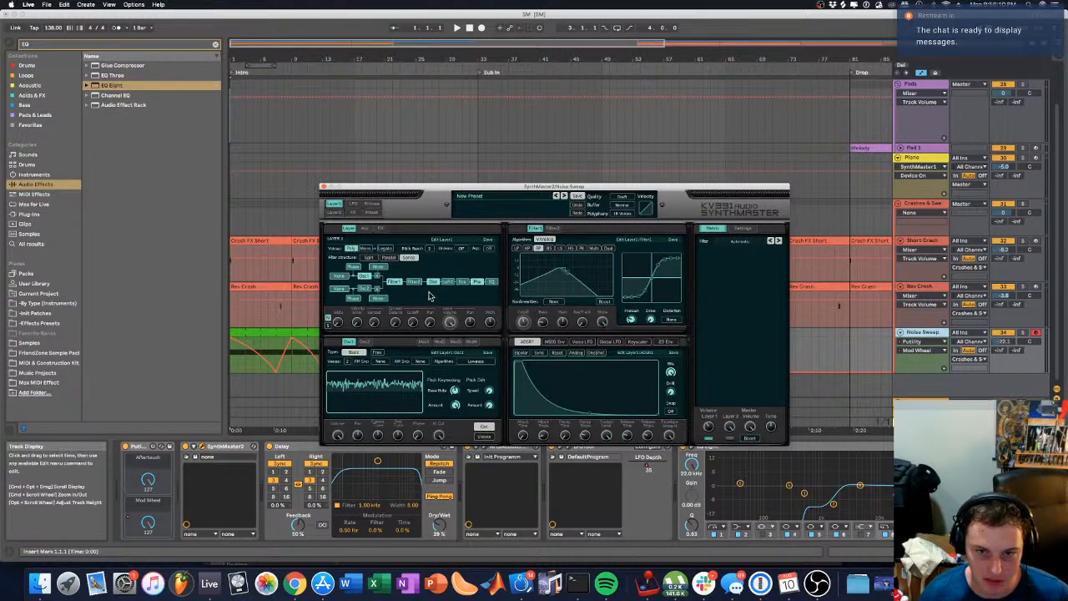
left_click(523, 322)
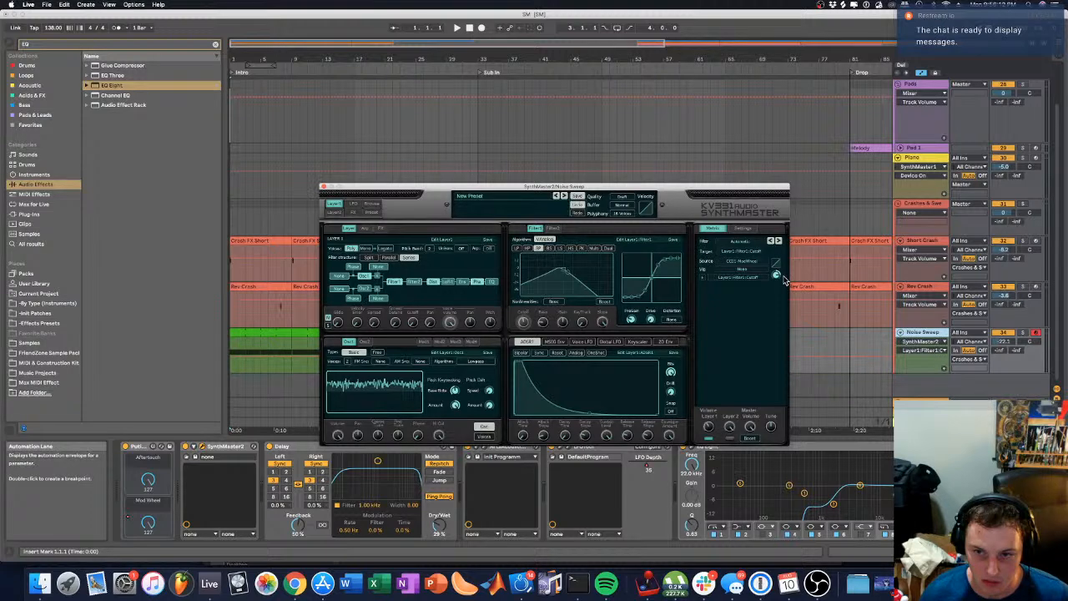
key("space")
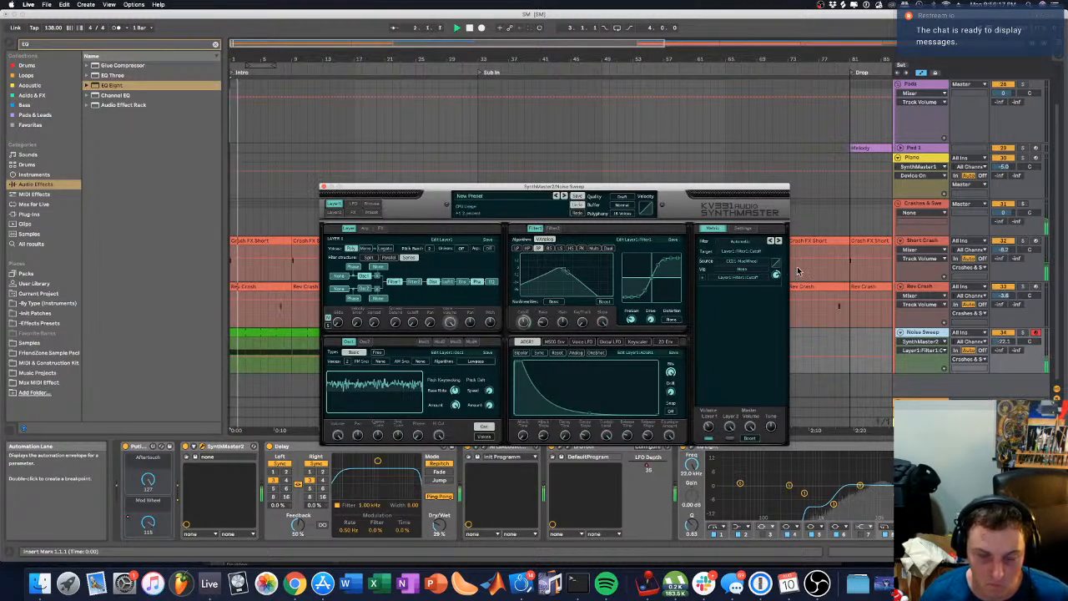
Step: Close the synth window and move the Noise Sweep EQ Eight's midrange dip to 1.19 kHz
left_click(323, 185)
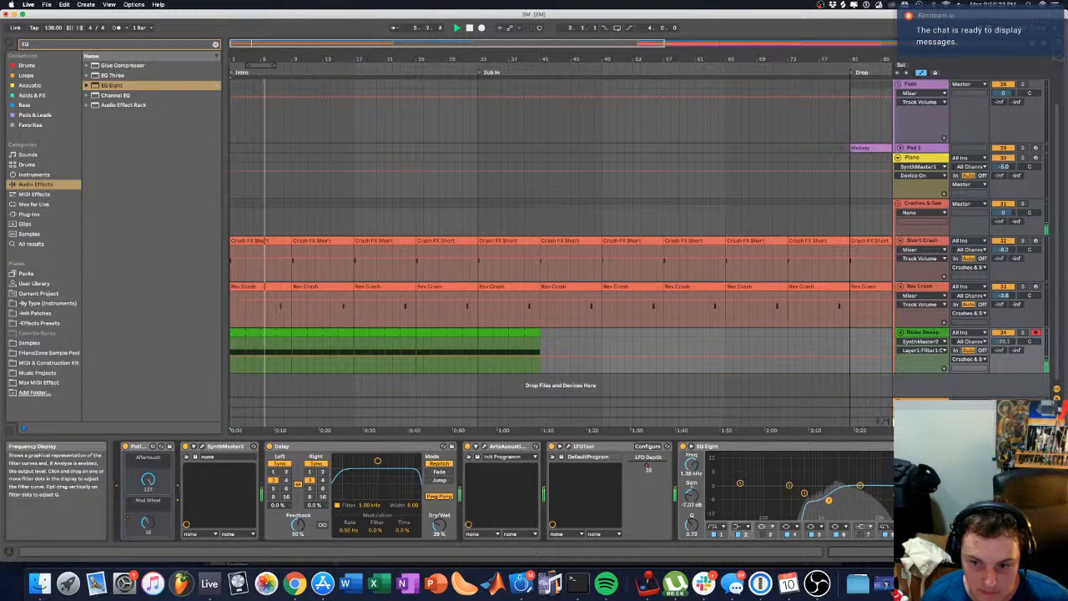
left_click_drag(827, 498, 826, 499)
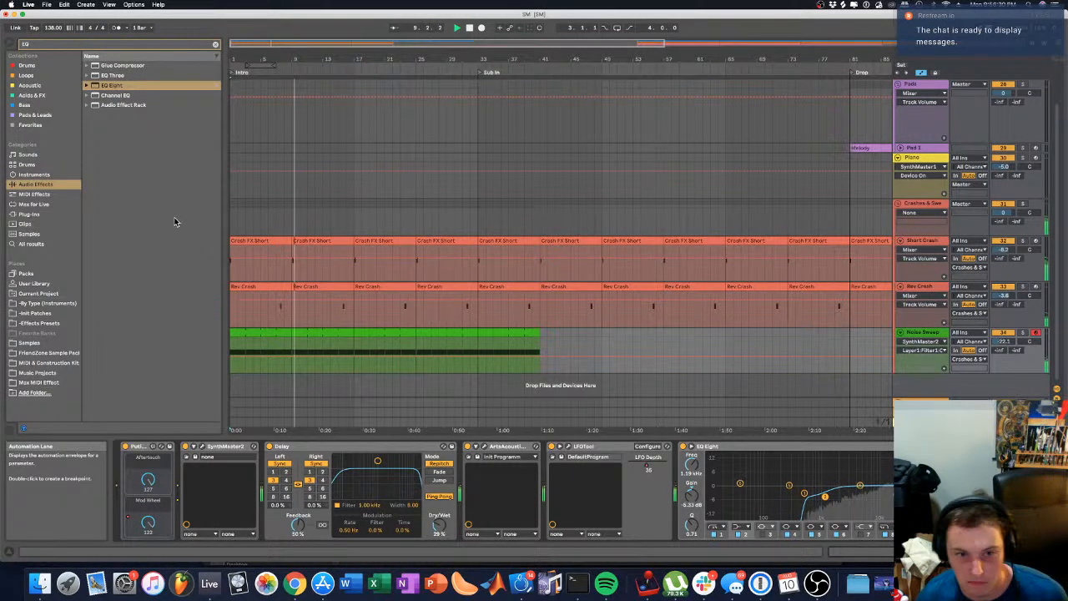
Step: Duplicate the Noise Sweep track and trim the copy's first clip so it starts at bar 5
key("a")
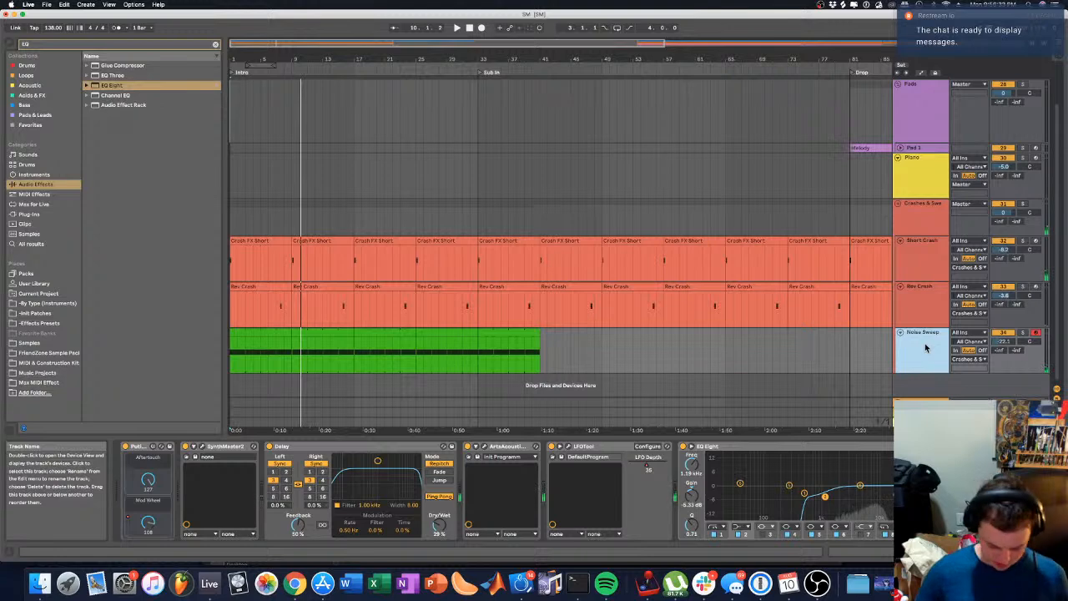
key("super+d")
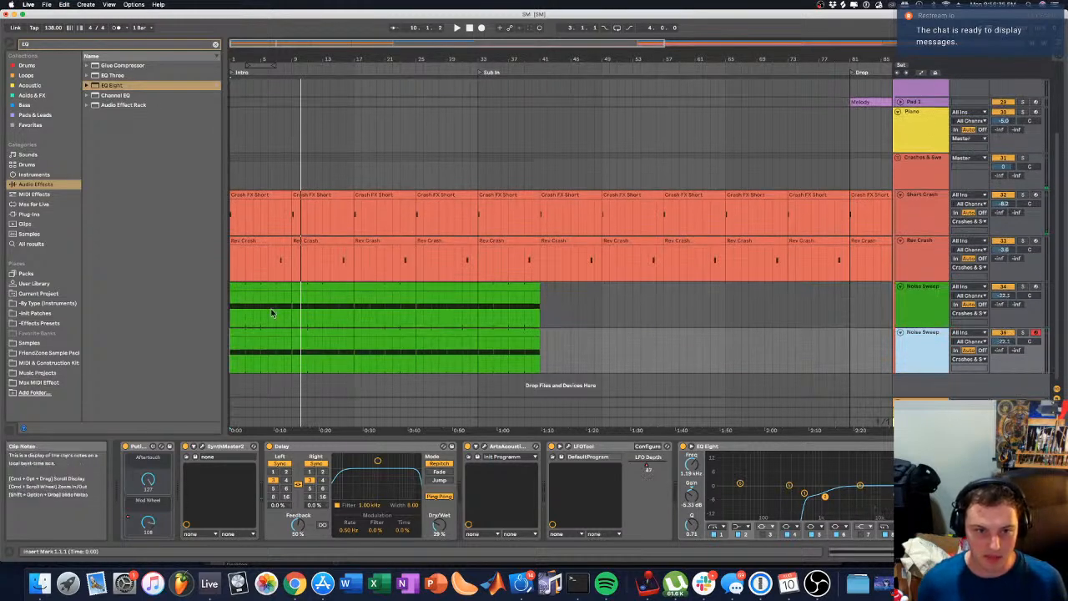
left_click(249, 353)
key("a")
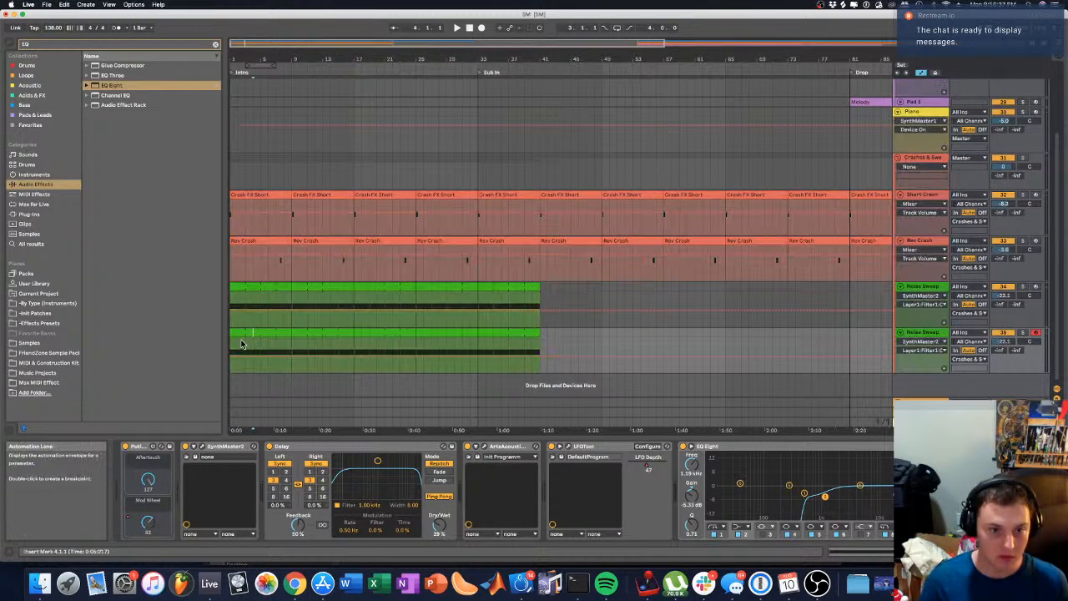
left_click_drag(232, 333, 261, 333)
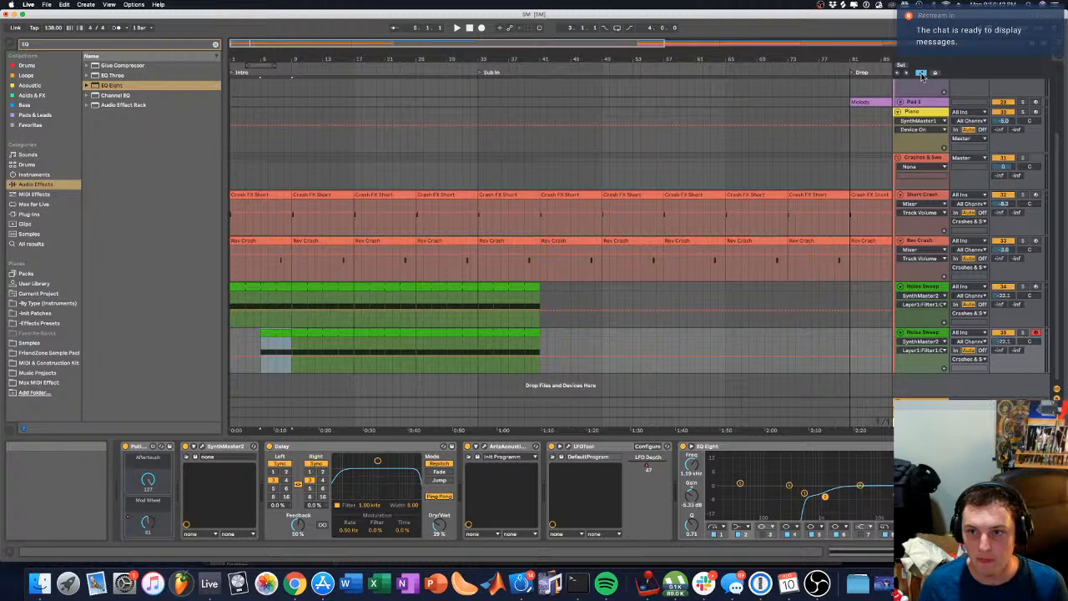
Step: Display the Mod Wheel automation envelope on both Noise Sweep tracks
left_click(918, 341)
left_click(917, 357)
left_click(916, 296)
left_click(915, 311)
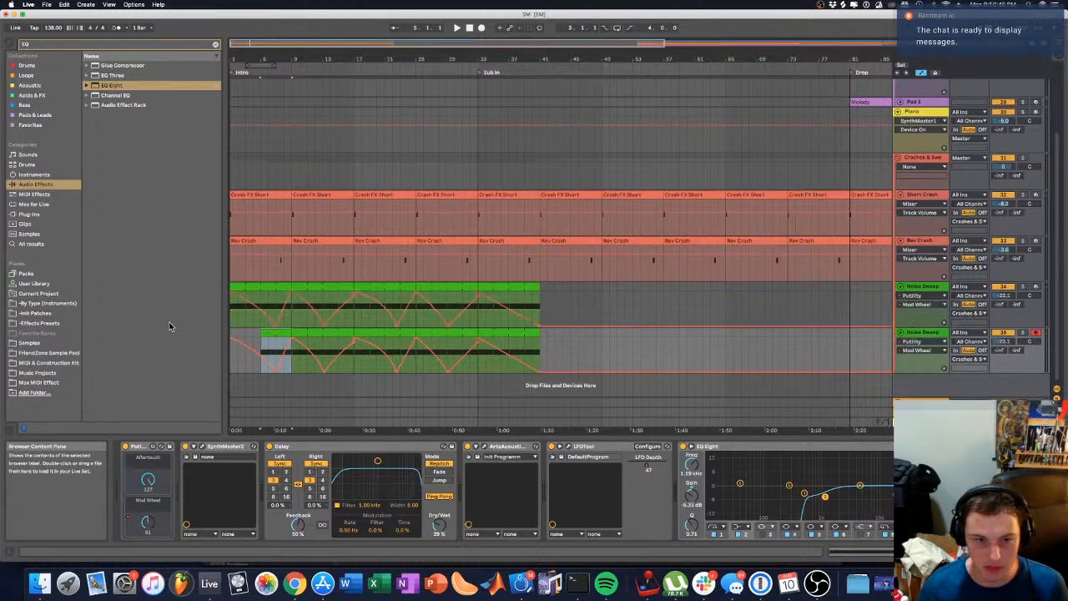
Step: Raise the duplicate Noise Sweep's EQ Eight high band to about 20 kHz and inspect its SynthMaster filter cutoff modulation
left_click(889, 494)
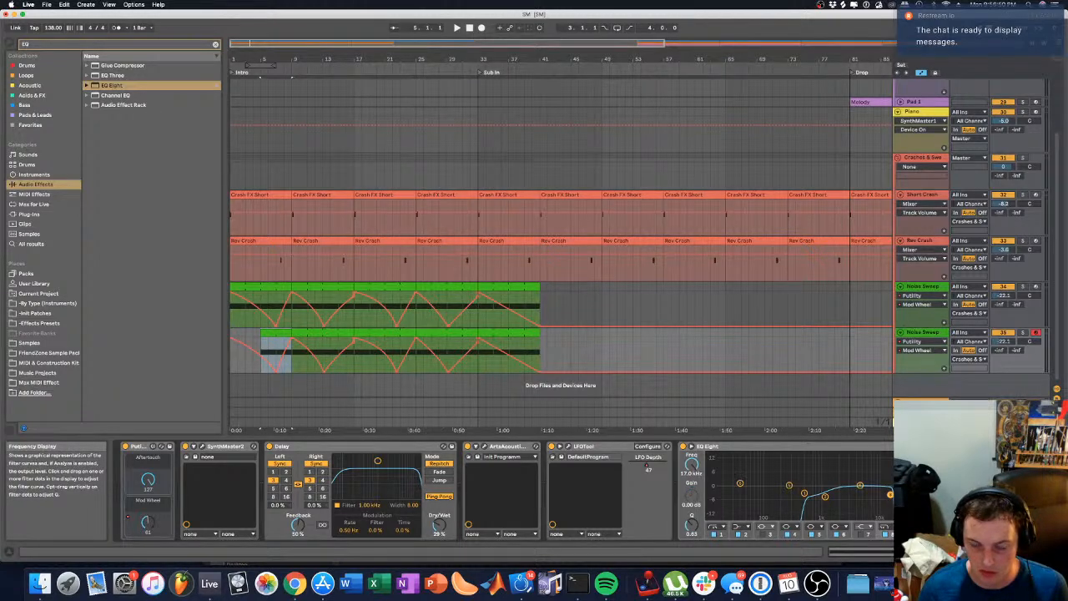
left_click_drag(890, 494, 894, 495)
left_click(202, 446)
left_click(523, 323)
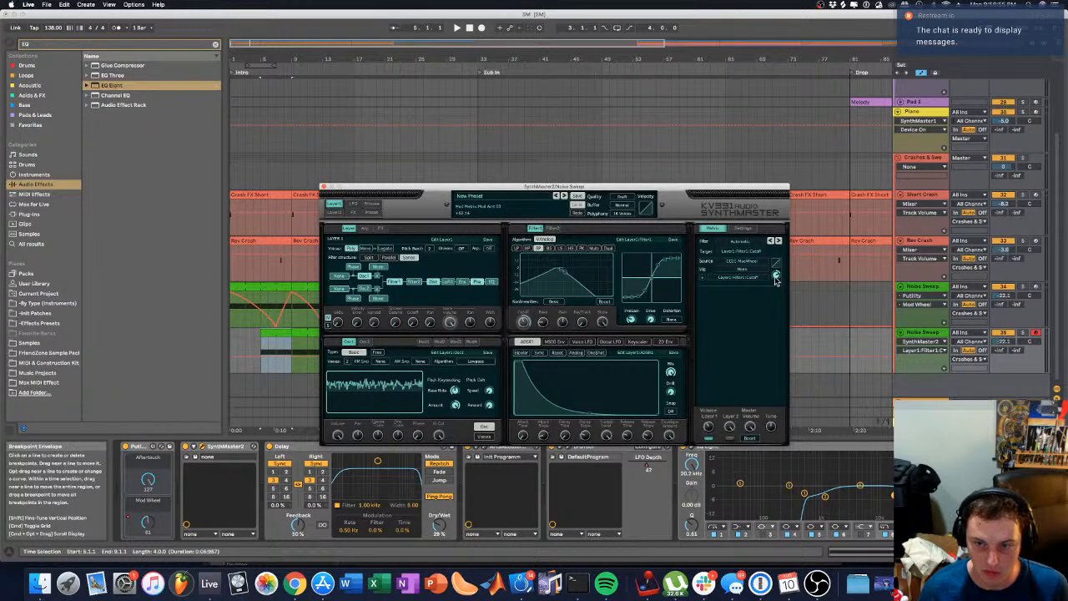
left_click(324, 187)
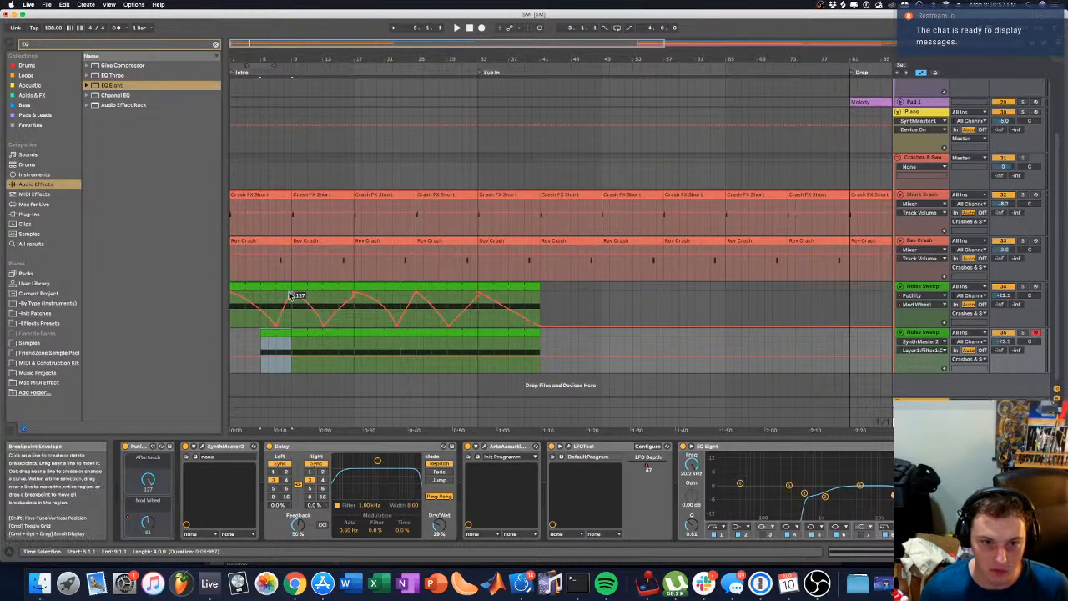
Step: Hold the upper sweep's Mod Wheel at 0 until bars 9 and 17, and ramp the lower sweep's filter cutoff to 1.00 across bars 5 to 9
left_click(292, 318)
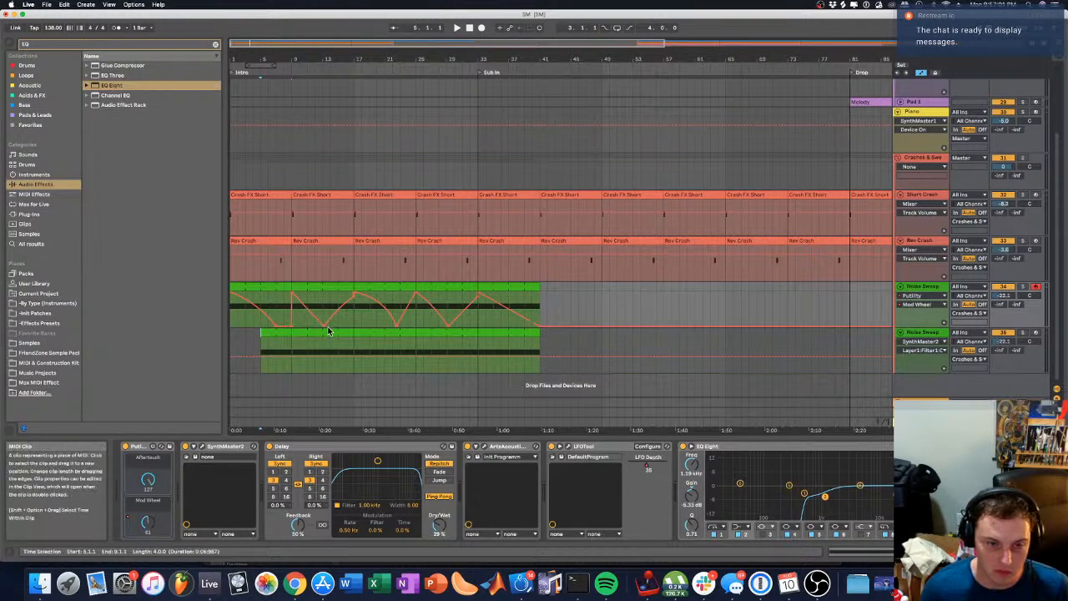
left_click_drag(355, 305, 357, 322)
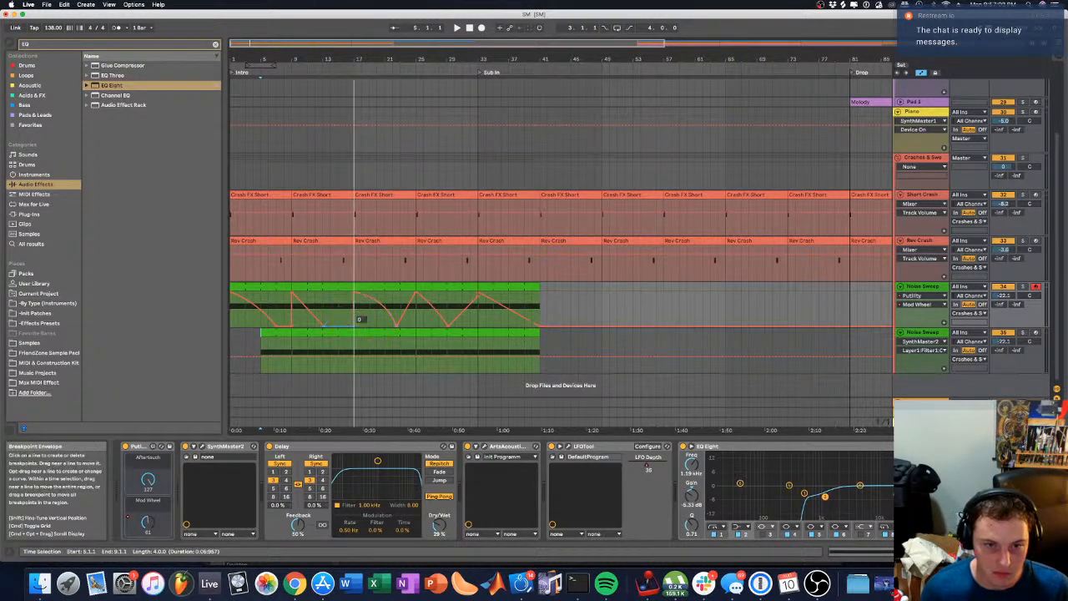
mouse_move(279, 356)
left_mouse_down()
mouse_move(275, 370)
mouse_move(260, 371)
mouse_move(292, 372)
left_mouse_up()
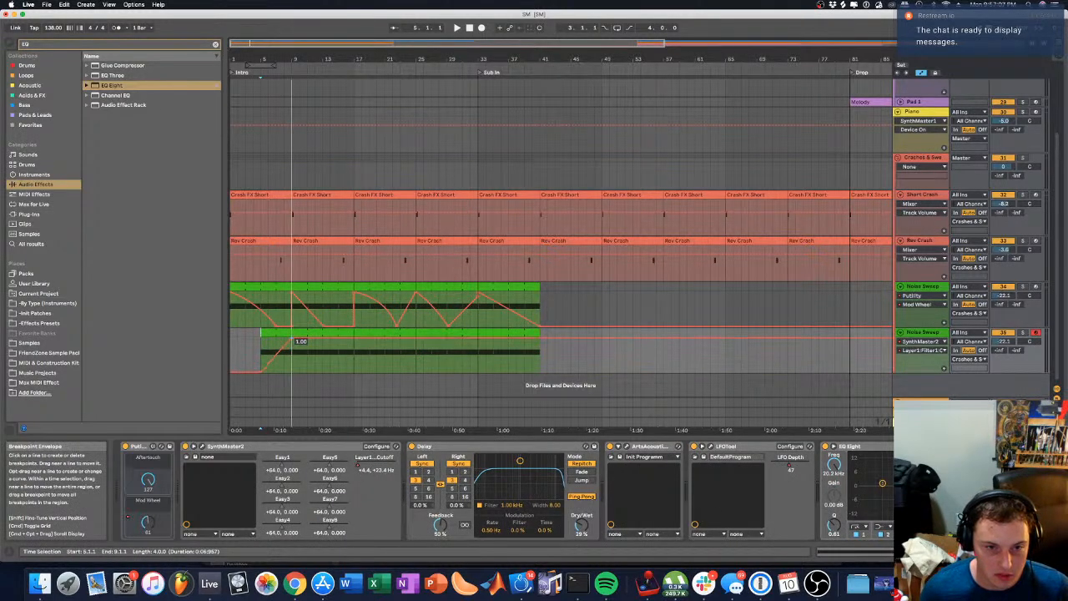
Step: Replace the lower sweep's bars 9 to 17 with a copy of the bar 5 clip at bar 13, and delete the clips after bar 17
left_click_drag(354, 349, 293, 342)
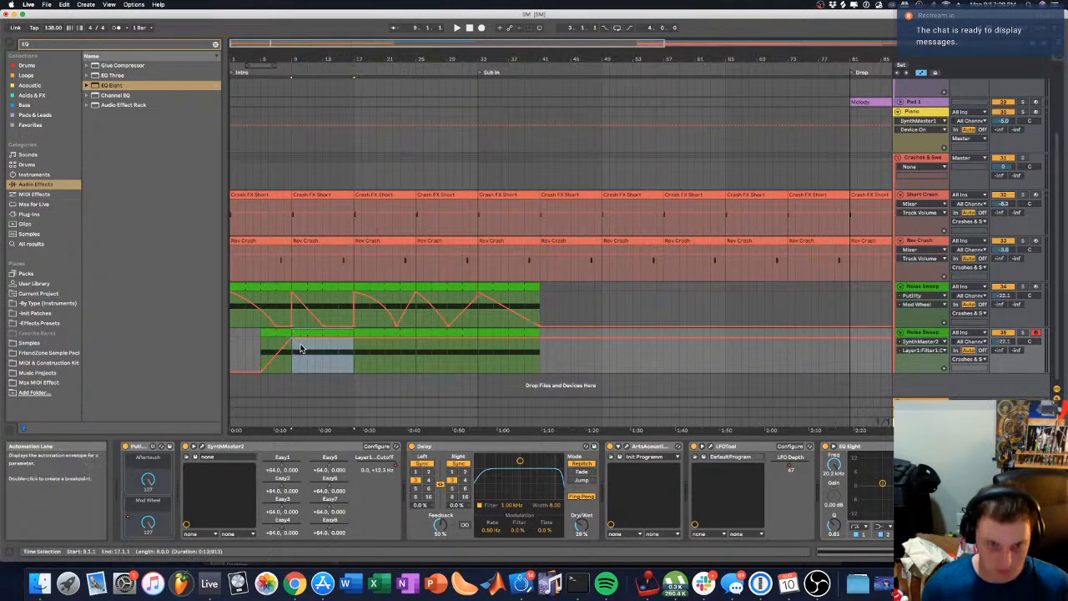
left_click(333, 333)
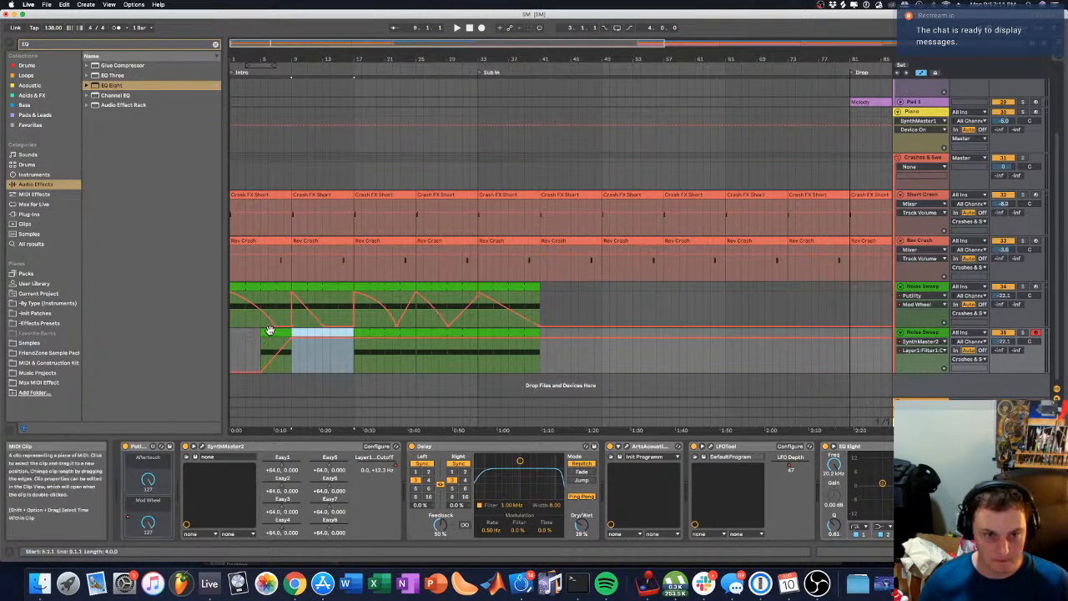
left_click_drag(269, 331, 335, 331)
left_click(392, 332)
key("Delete")
left_click(446, 332)
key("Delete")
left_click(495, 333)
key("Delete")
Step: Hold the upper sweep's Mod Wheel at 0 until bars 25 and 33, and copy the lower clips with their ramps to bars 21 and 29
left_click(417, 322)
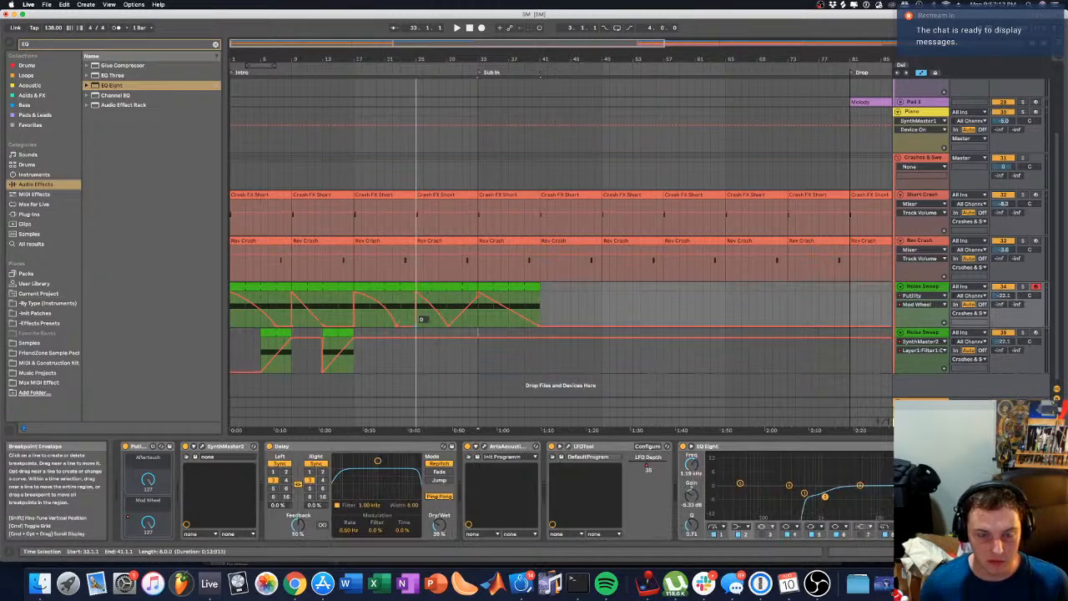
left_click(479, 297)
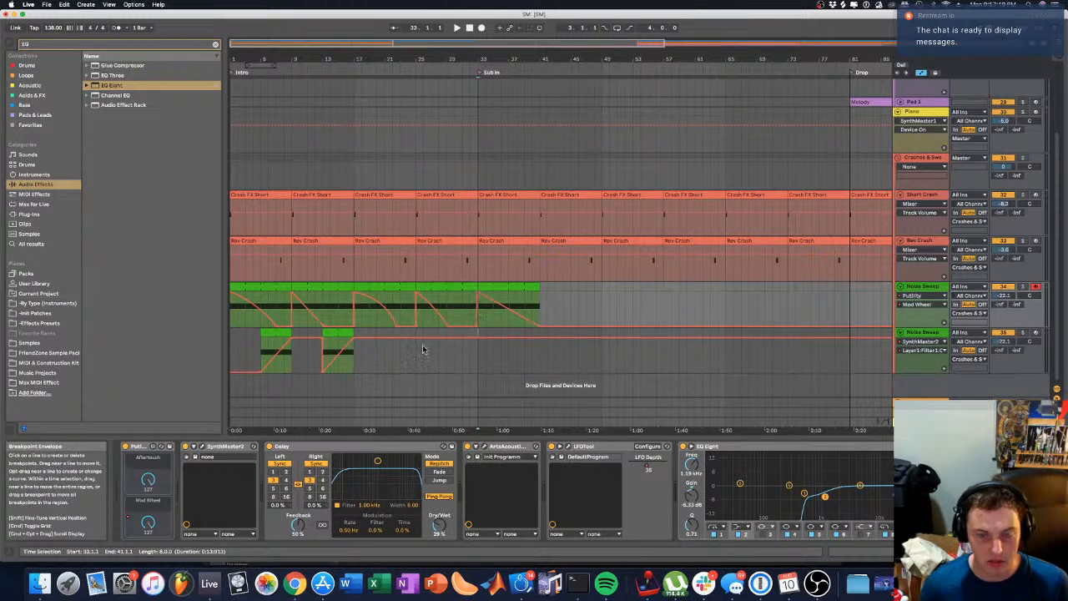
left_click(276, 338)
left_click(339, 331)
left_click(284, 330)
left_click_drag(274, 333, 405, 344)
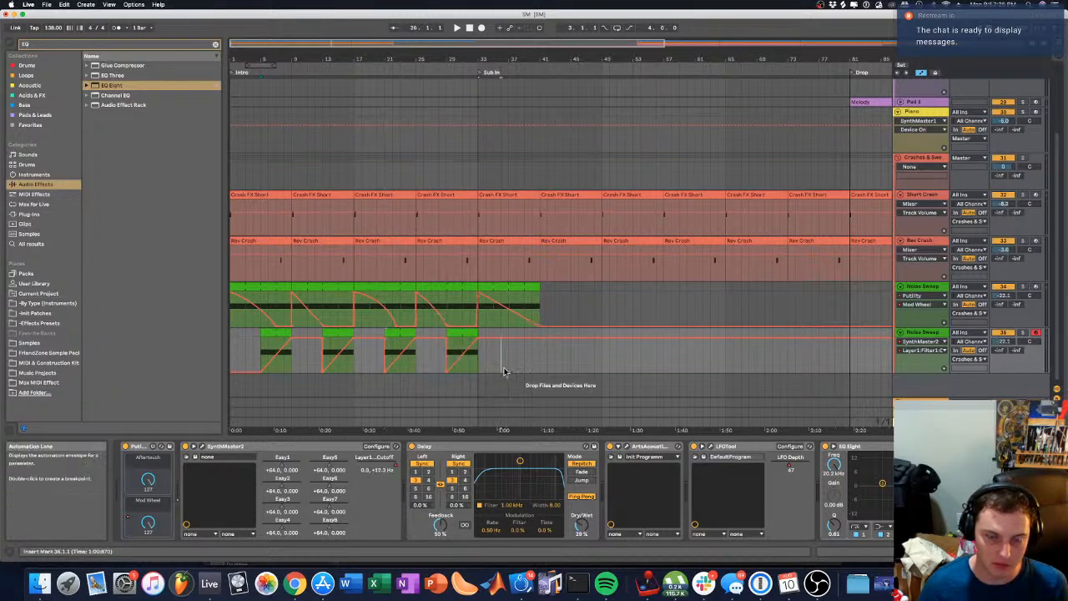
Step: Play from bar 1 and lower the upper Noise Sweep's volume to -23.2 dB and the lower one's to -24.6 dB
left_click(232, 350)
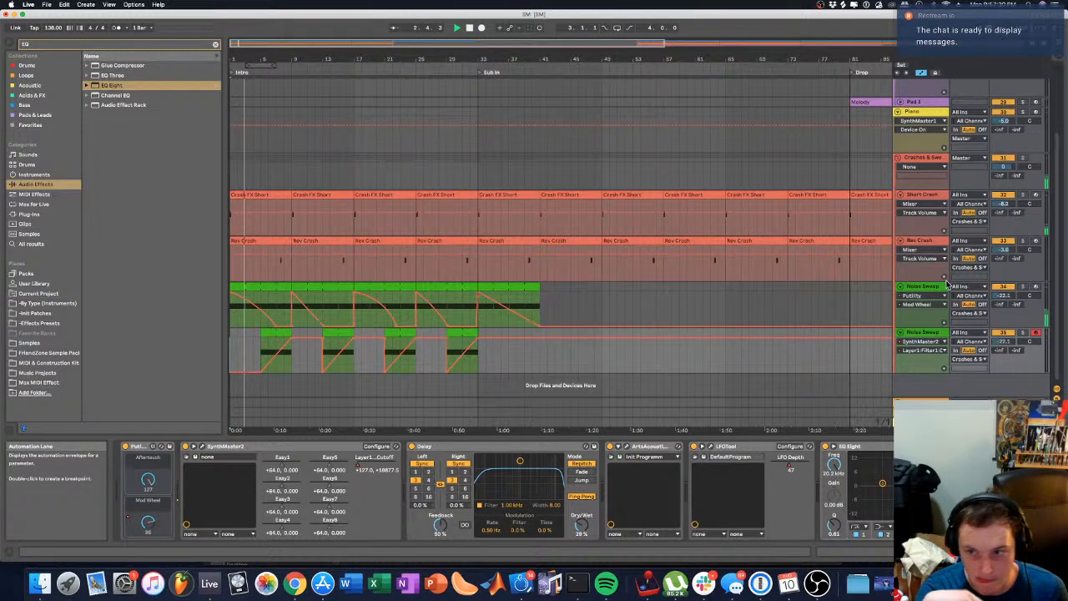
left_click_drag(1004, 294, 1004, 297)
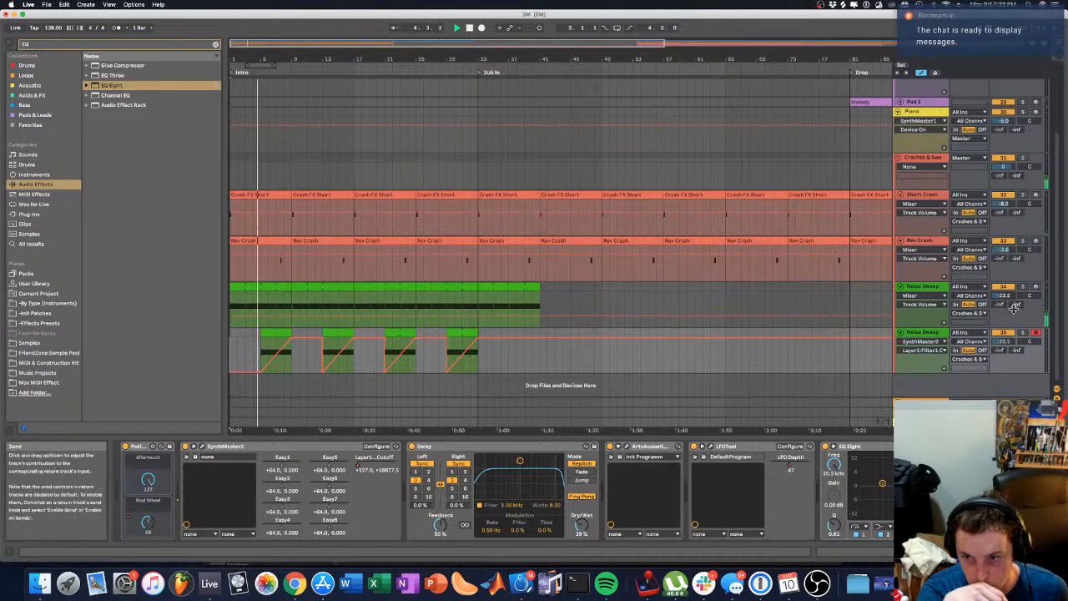
left_click_drag(1004, 341, 1004, 345)
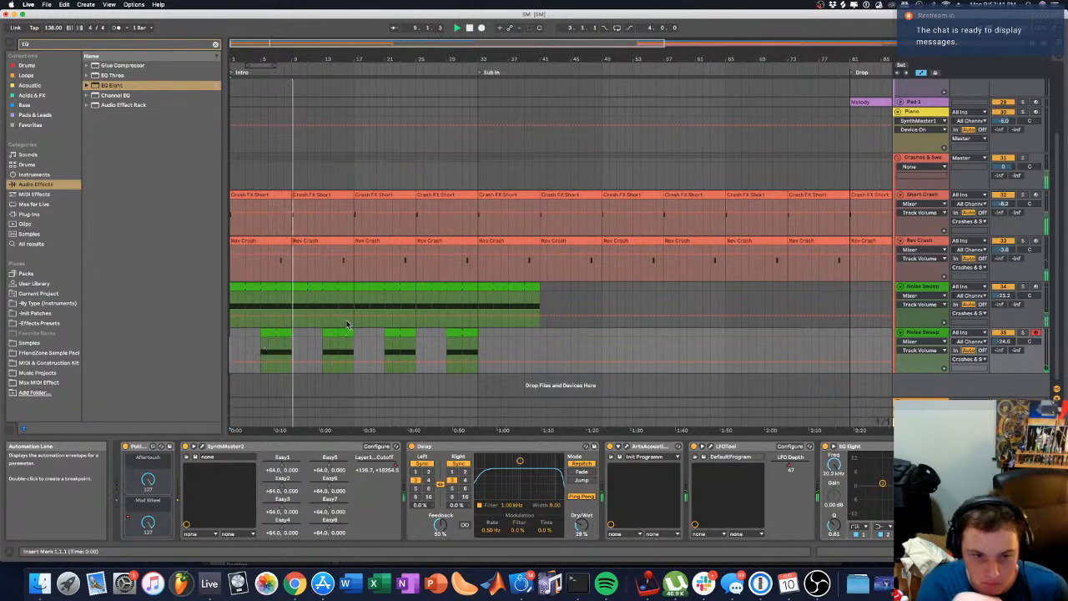
Step: Solo the lower Noise Sweep, set the start position to bar 5 and display its Mod Wheel envelope
left_click(1022, 332)
left_click(264, 347)
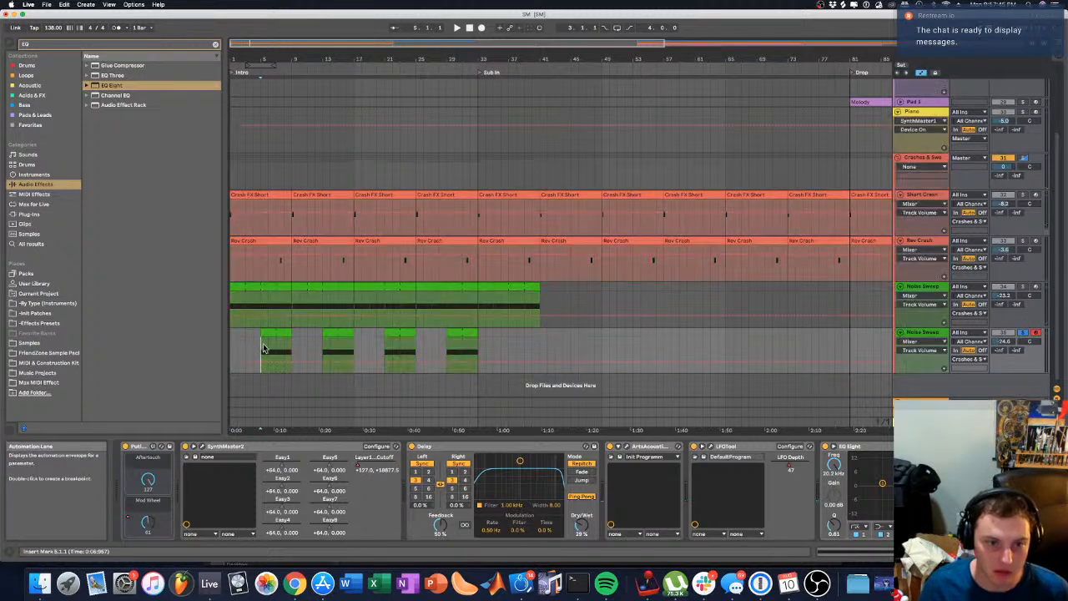
left_click(922, 342)
left_click(923, 357)
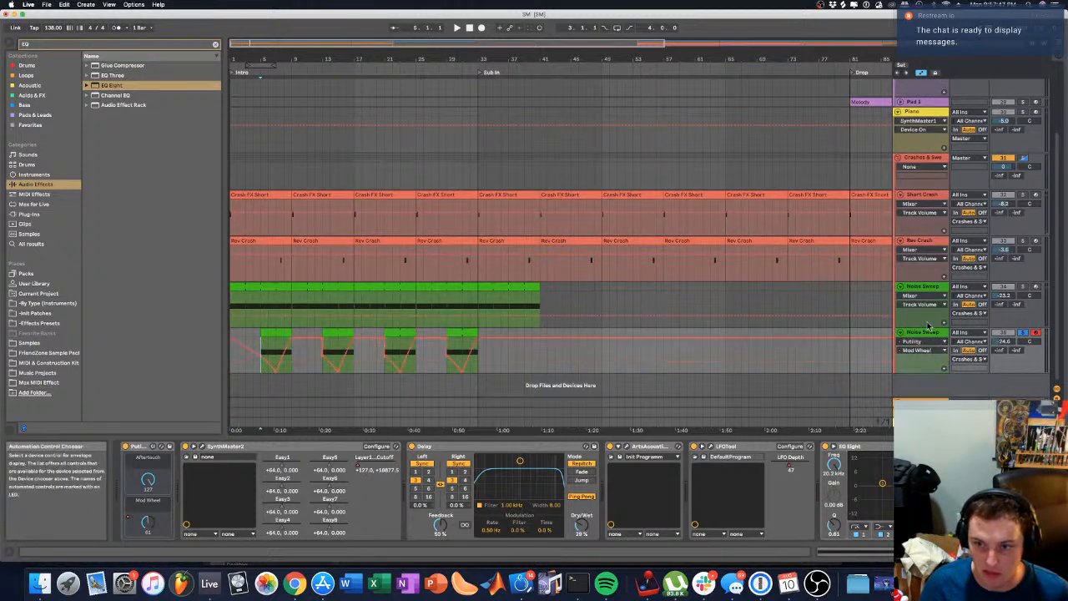
Step: Display the upper sweep's Mod Wheel envelope and reshape the lower one to rise from 0 across each clip, playing it from bar 5
left_click(921, 297)
left_click(921, 296)
left_click(921, 297)
left_click(921, 311)
key("space")
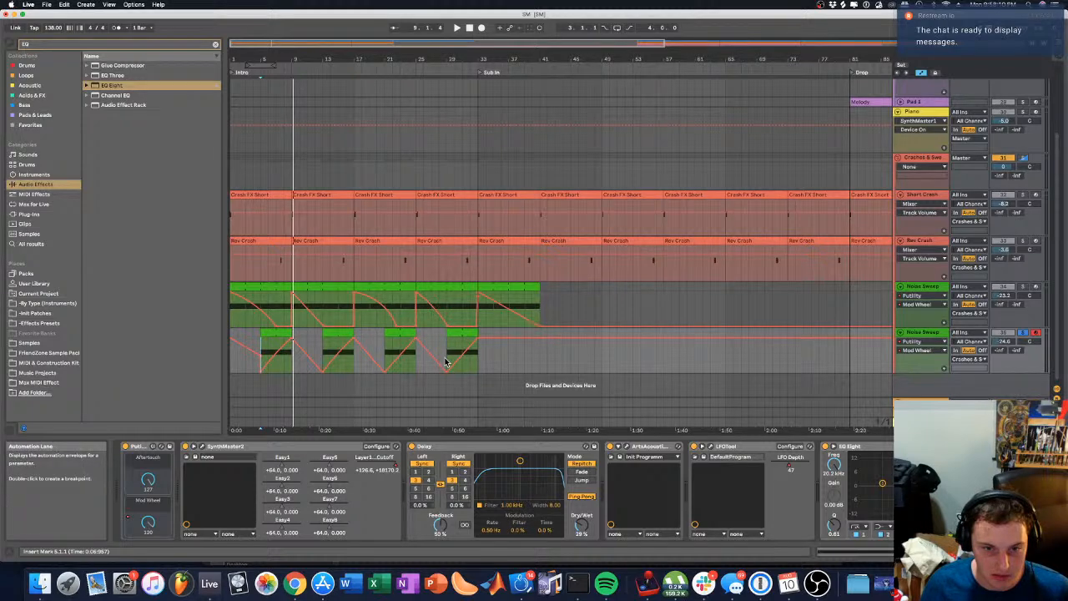
key("space")
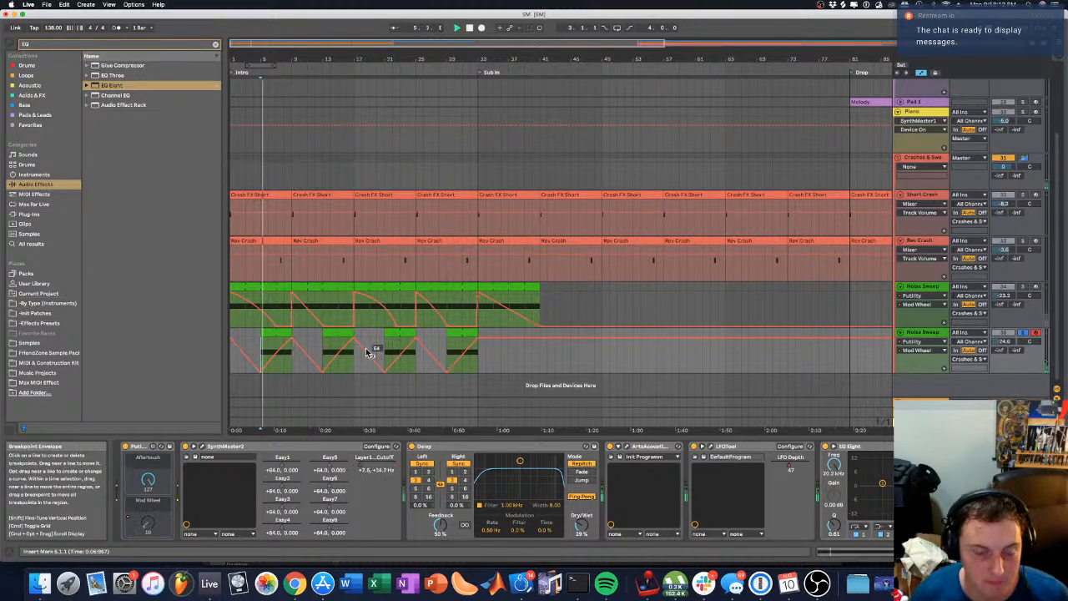
Step: Open the lower sweep's SynthMaster and examine how the filter cutoff moves during playback from bar 5
left_click(200, 448)
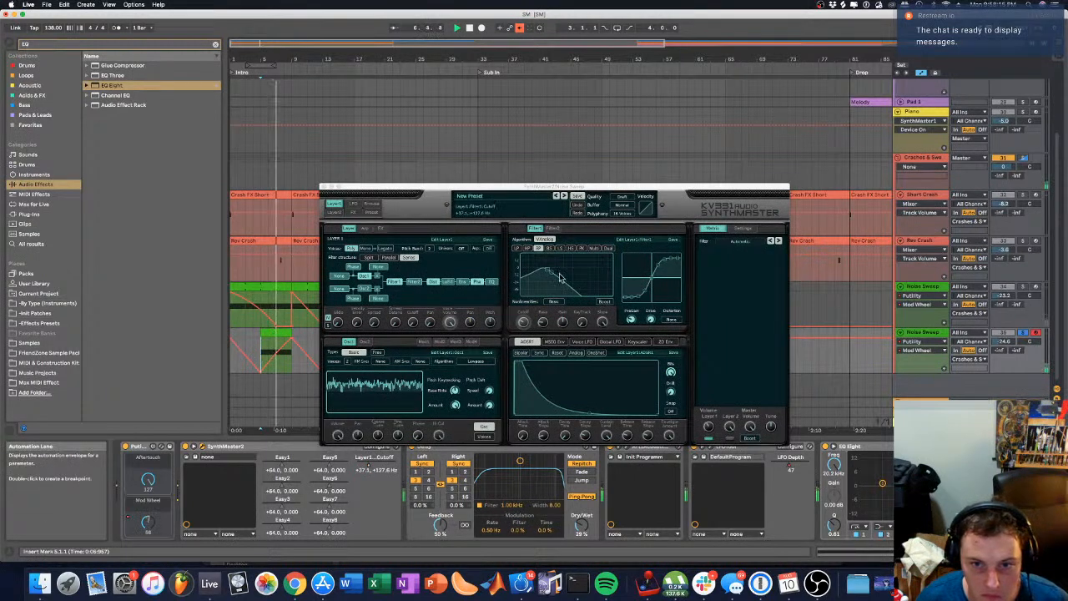
left_click(523, 323)
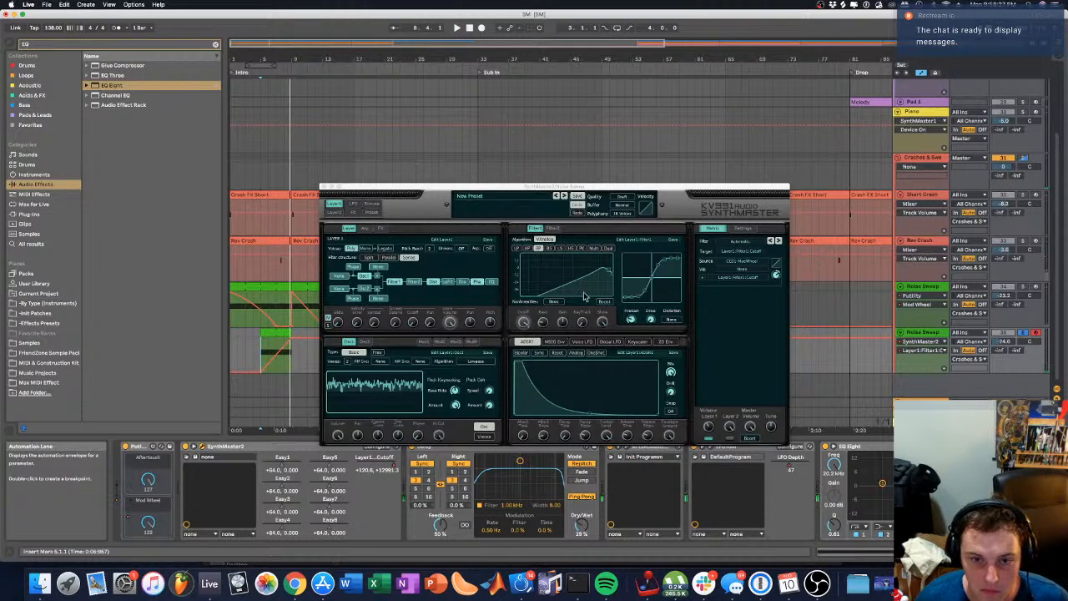
left_click(524, 323)
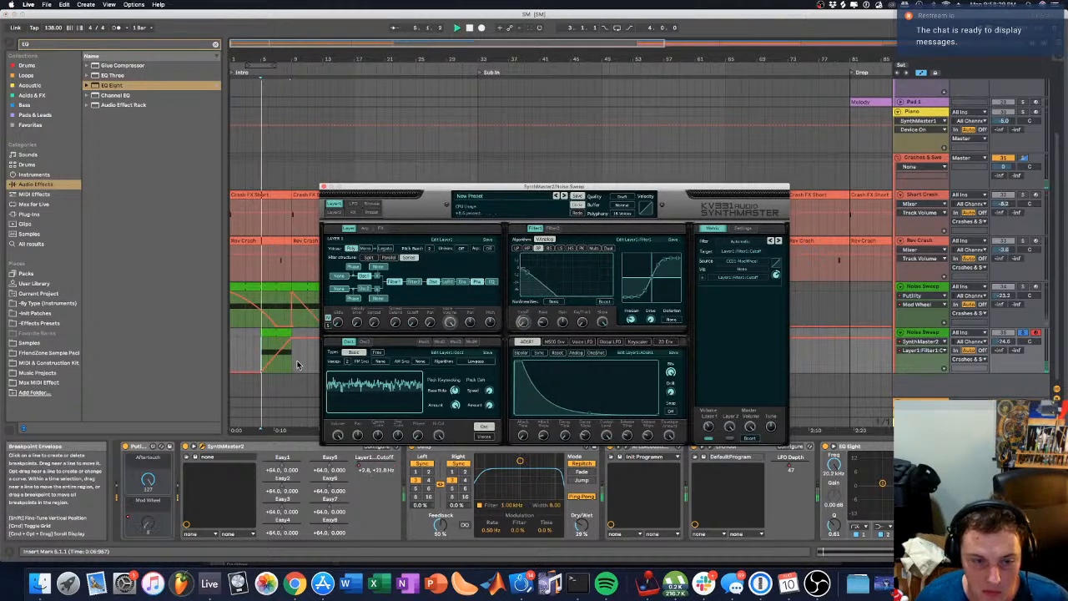
Step: Stop playback and remove the filter cutoff automation from the lower Noise Sweep track
left_click(918, 350)
left_click(918, 352)
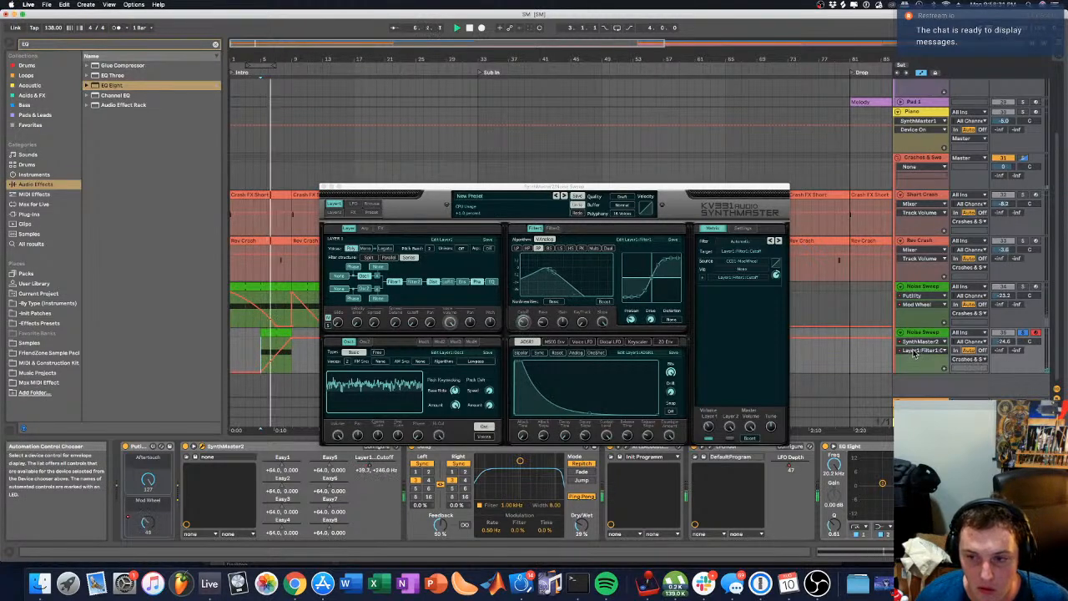
left_click(918, 351)
left_click(918, 351)
key("space")
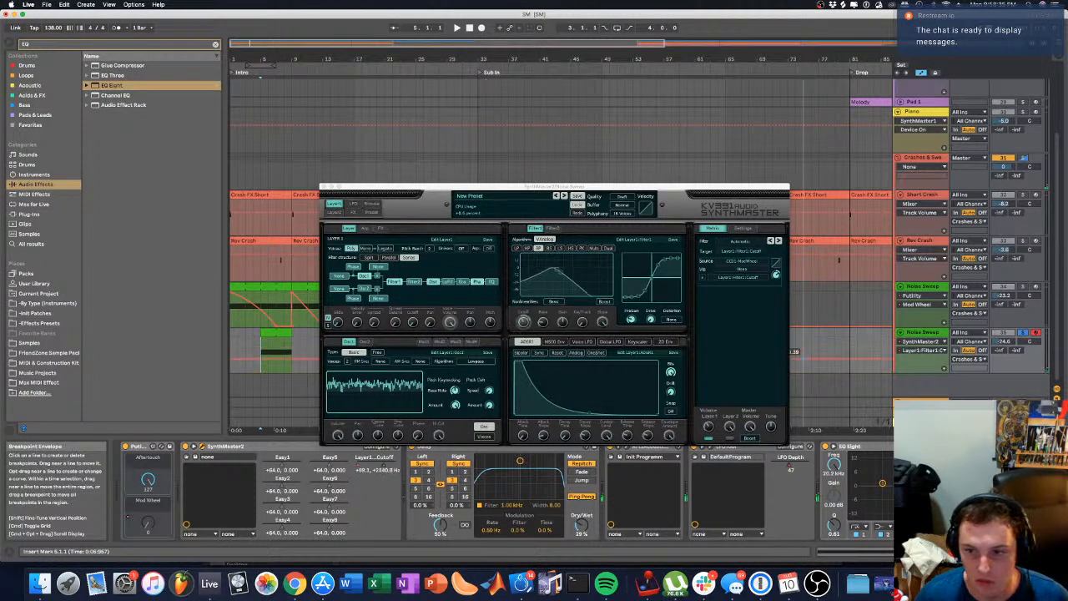
right_click(840, 374)
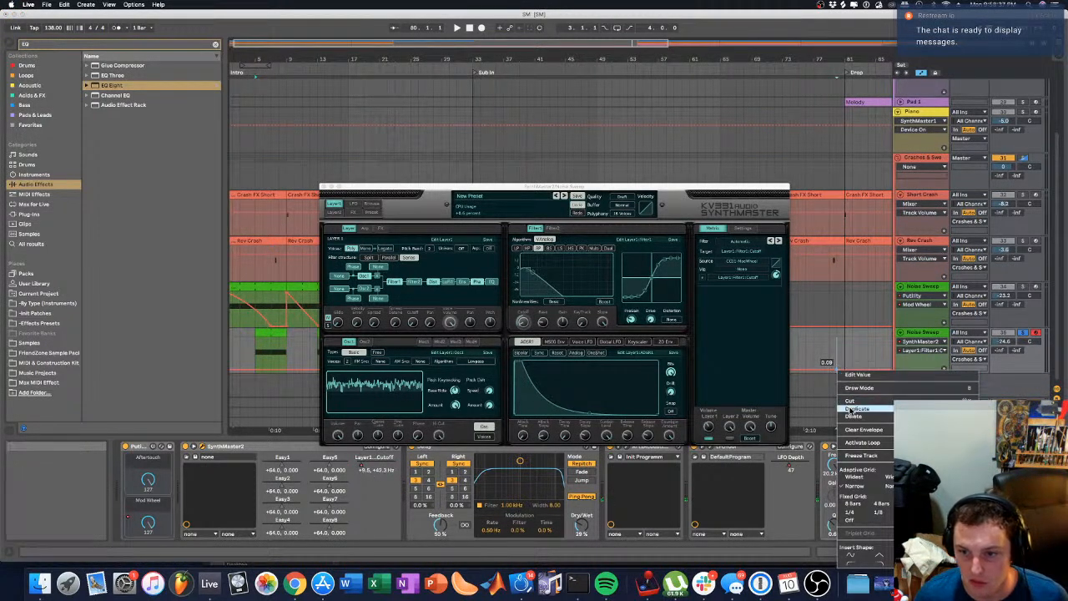
left_click(853, 418)
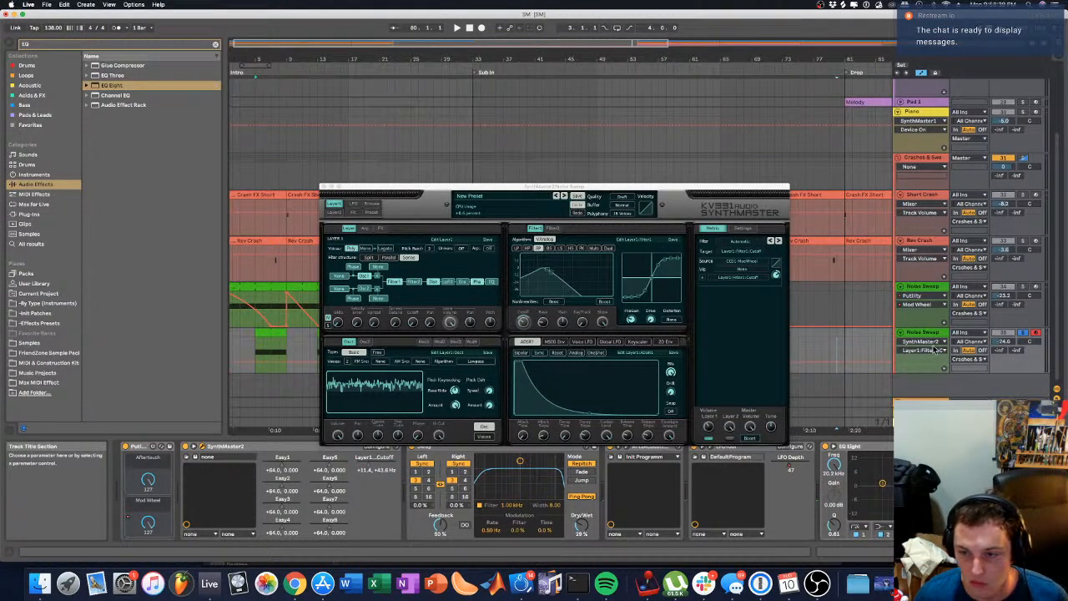
Step: Set the lower sweep's SynthMaster filter cutoff to about 340 Hz, and unsolo the track and close the synth window
left_click(930, 343)
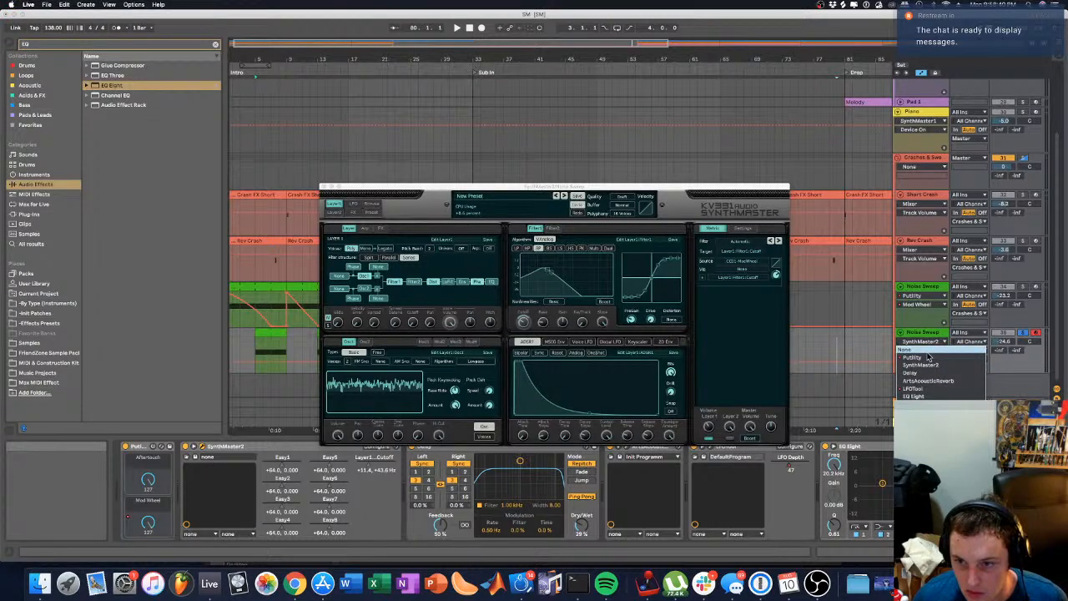
left_click(928, 357)
left_click_drag(551, 187, 718, 53)
left_click(689, 189)
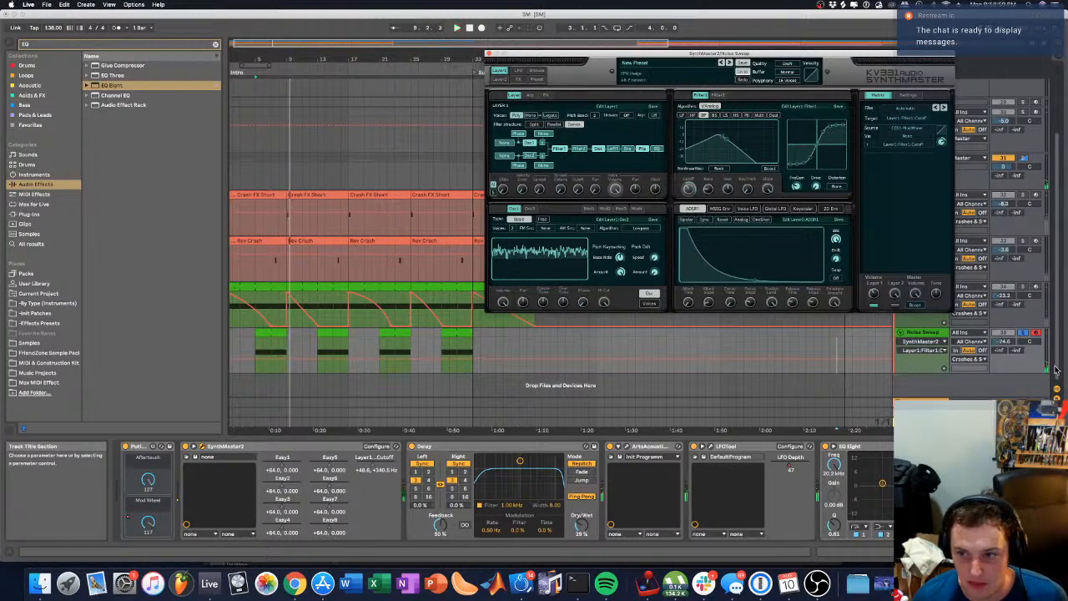
left_click(1024, 334)
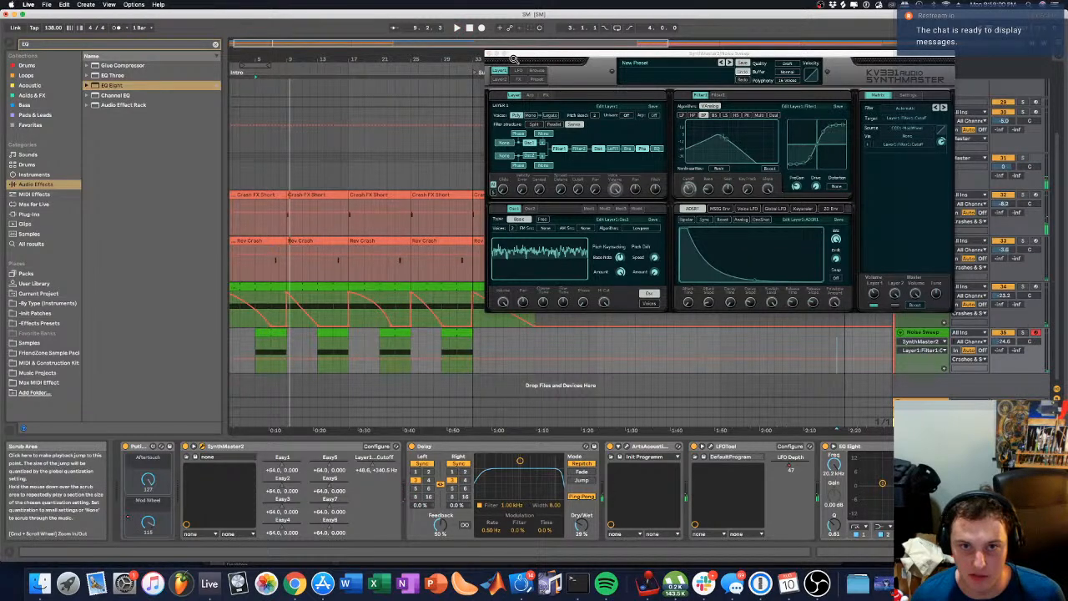
left_click(491, 54)
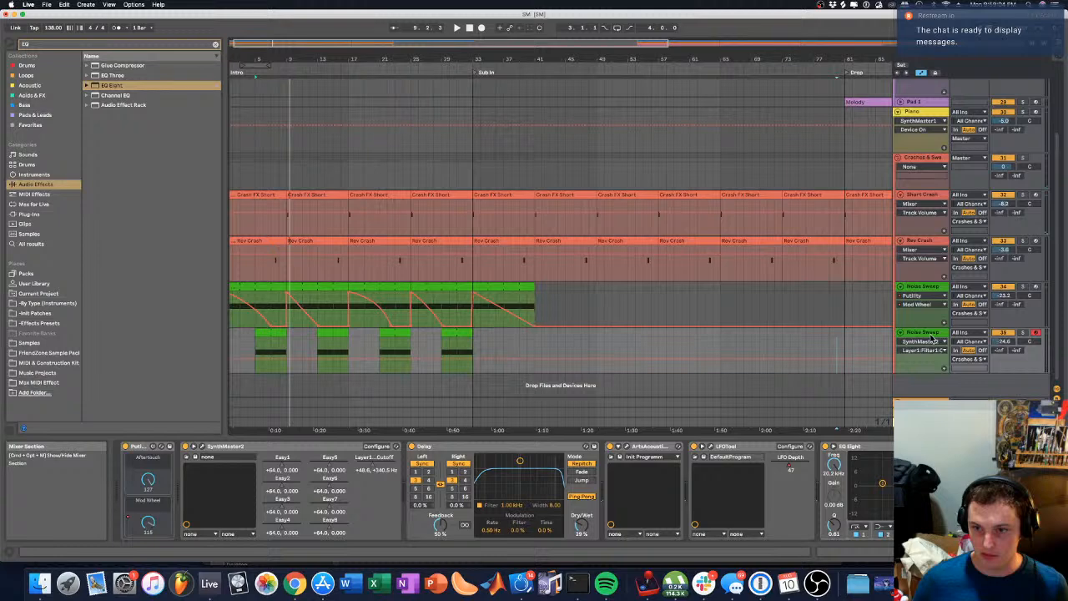
Step: Display the lower sweep's Mod Wheel envelope and listen to the arrangement from bar 1
left_click(234, 366)
left_click_drag(232, 55, 232, 59)
left_click(236, 80)
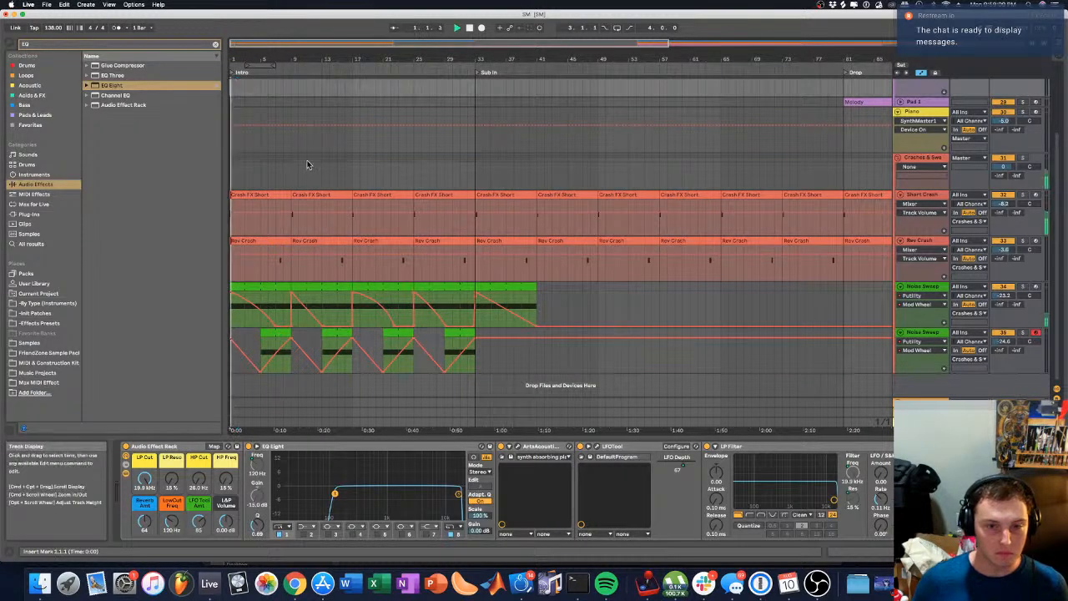
key("space")
Step: Bend the upper sweep's Mod Wheel descent across bars 33 to 41 and the lower sweep's rises at bars 13 and 29 into curves
left_click(534, 320)
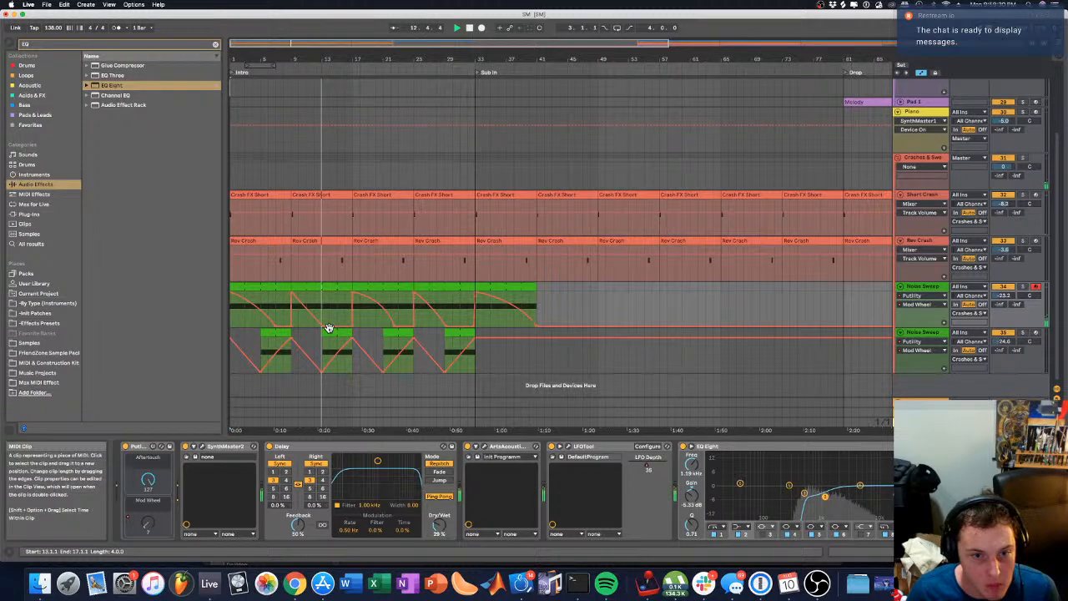
left_click(336, 344)
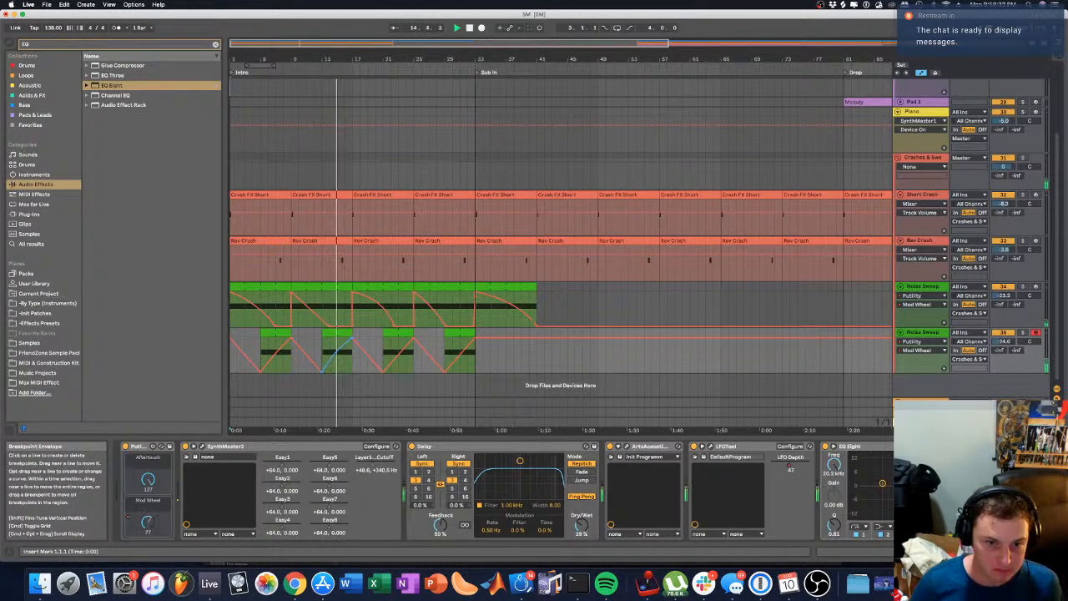
left_click_drag(457, 364, 457, 361)
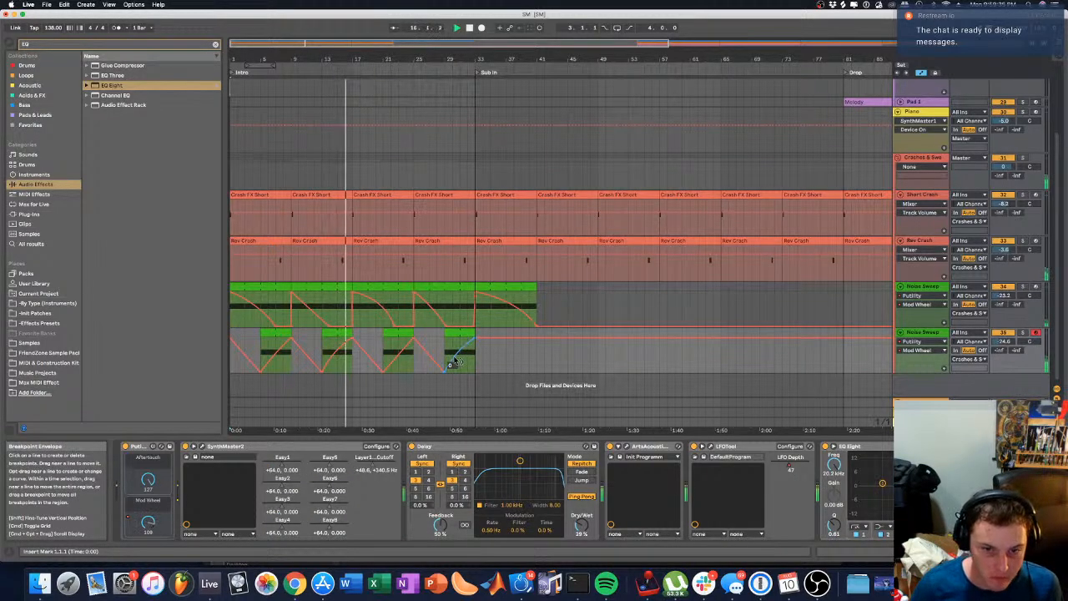
Step: Open the upper Noise Sweep's SynthMaster and examine the filter cutoff's mod wheel modulation amount during playback
left_click(329, 59)
left_click_drag(329, 60, 358, 114)
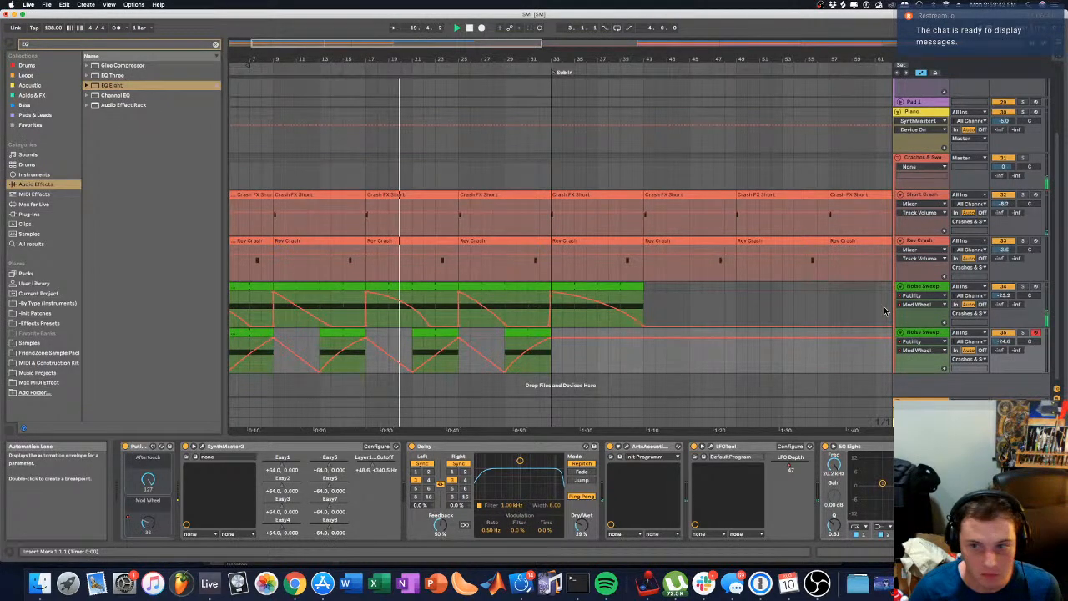
left_click(920, 287)
left_click(524, 325)
left_click(523, 324)
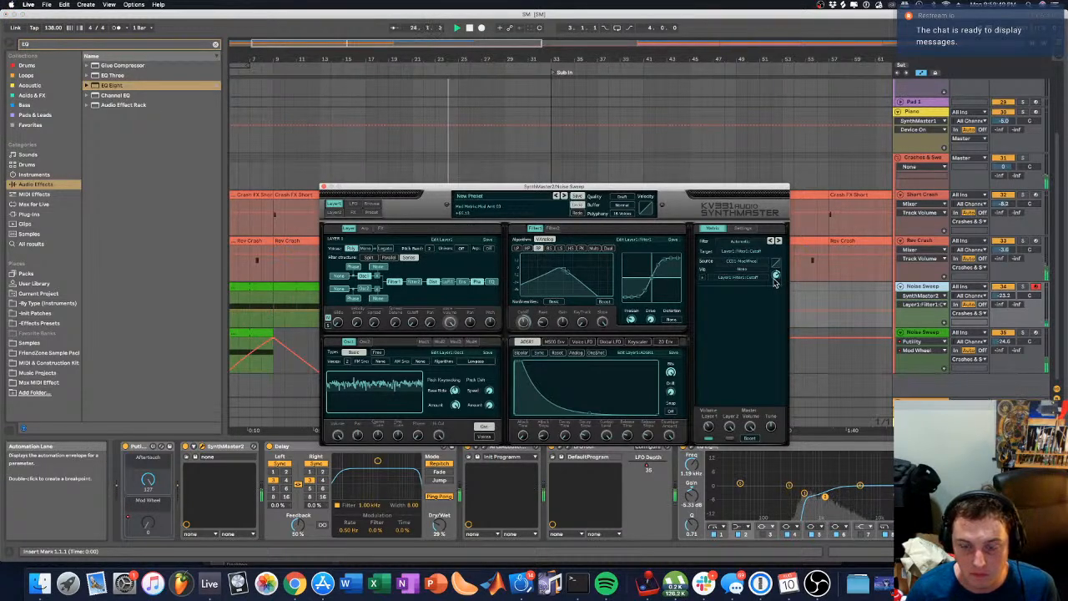
Step: Close the upper sweep's synth window, and check the filter cutoff in the lower Noise Sweep's SynthMaster
left_click(325, 187)
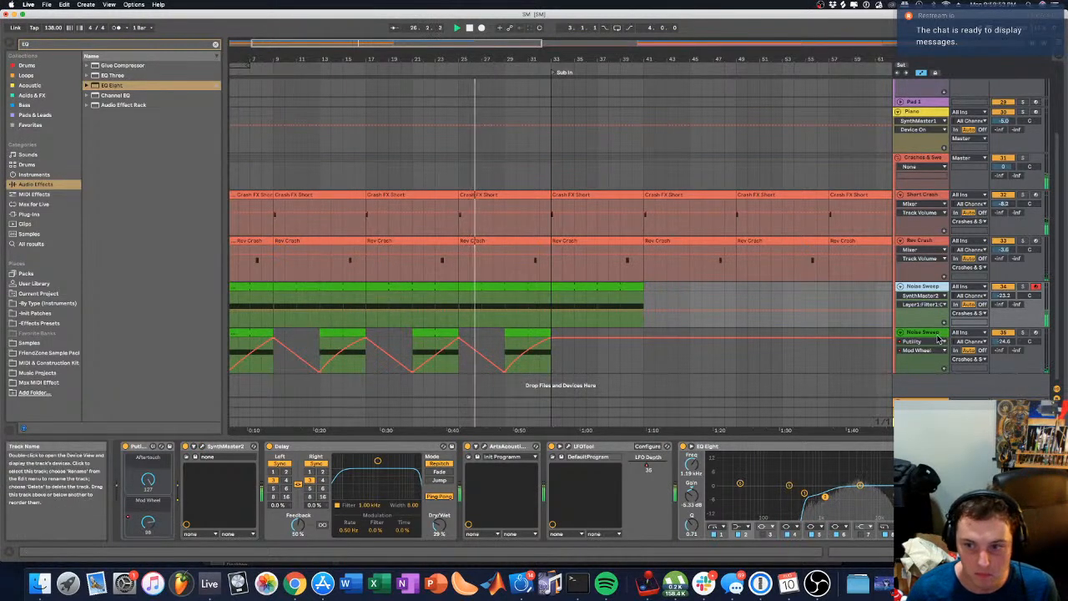
left_click(188, 448)
left_click(194, 456)
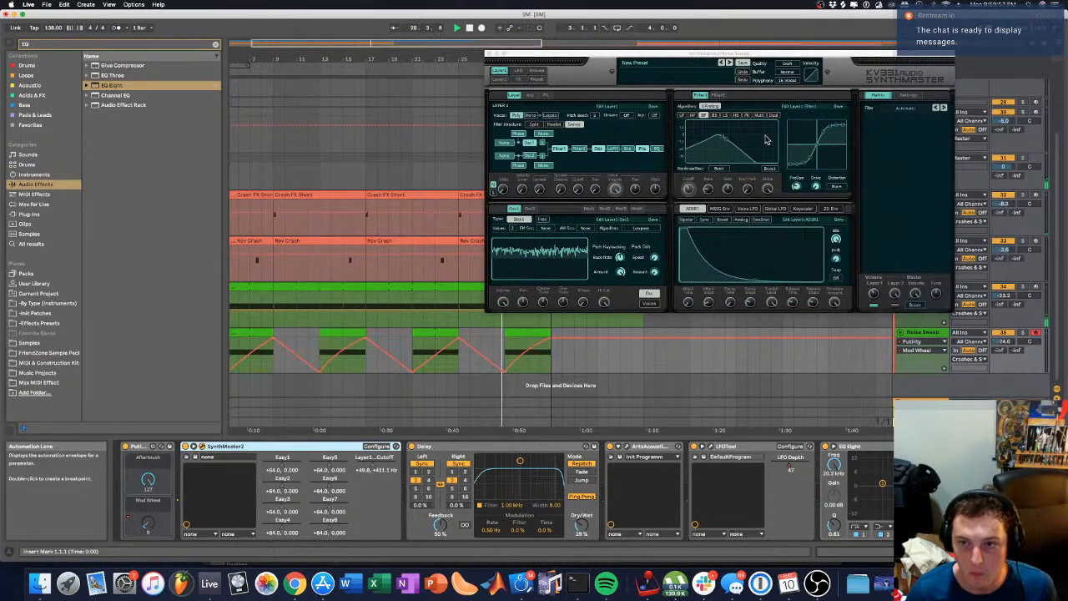
left_click(689, 191)
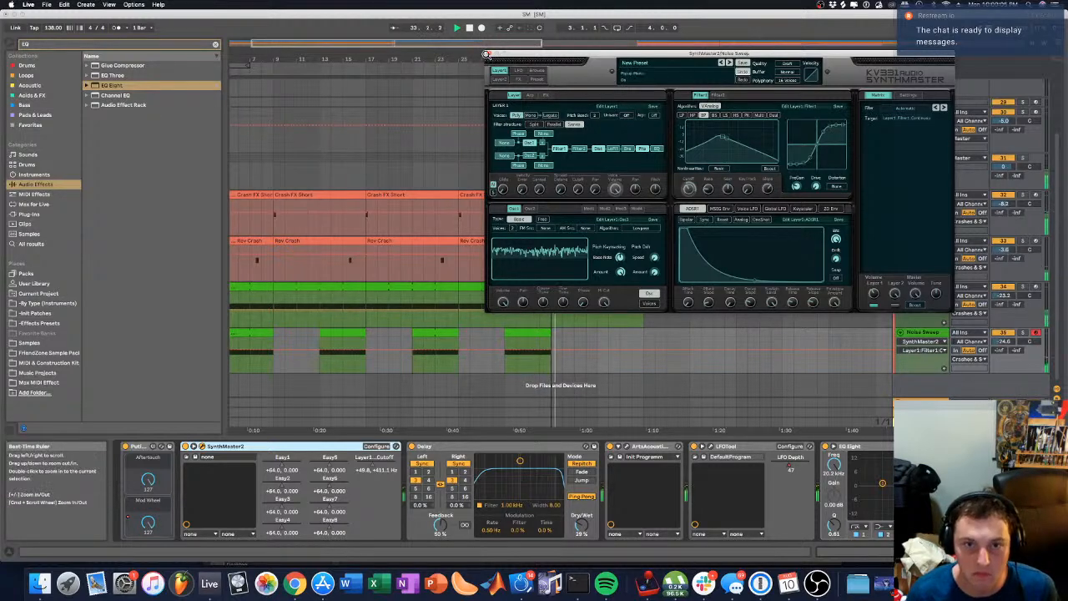
left_click(488, 53)
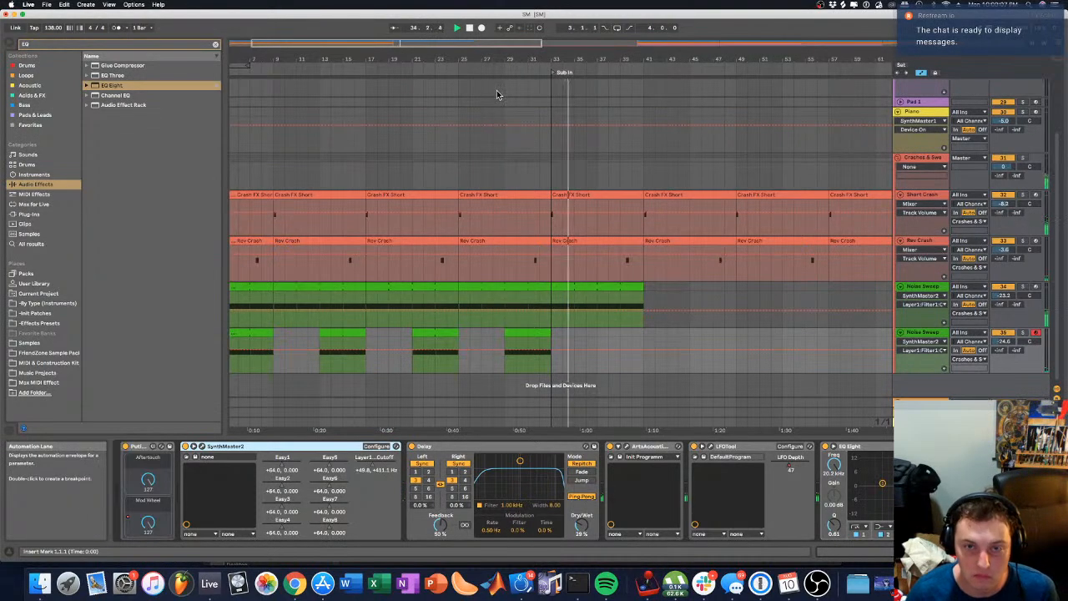
Step: Raise the starting point of the upper Noise Sweep's LFOTool volume curve slightly and close the plug-in window
left_click(803, 302)
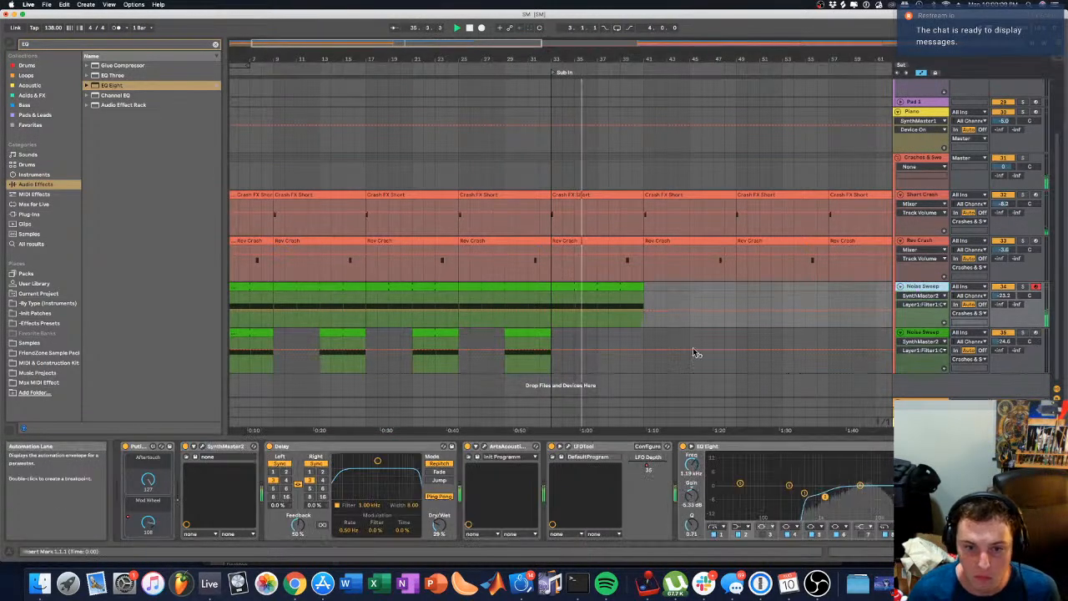
left_click(560, 447)
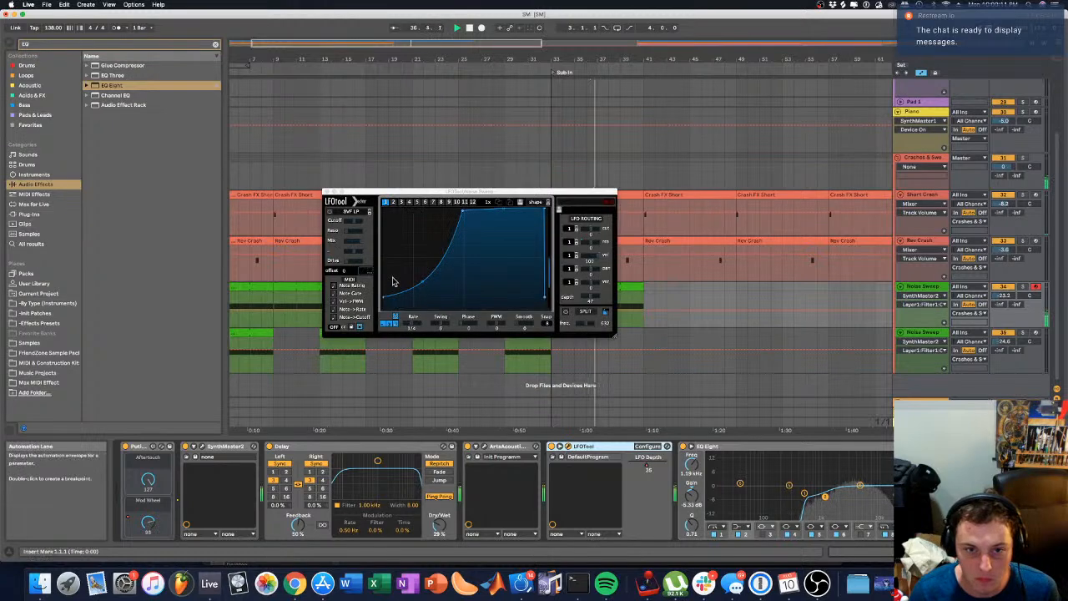
left_click_drag(382, 298, 382, 296)
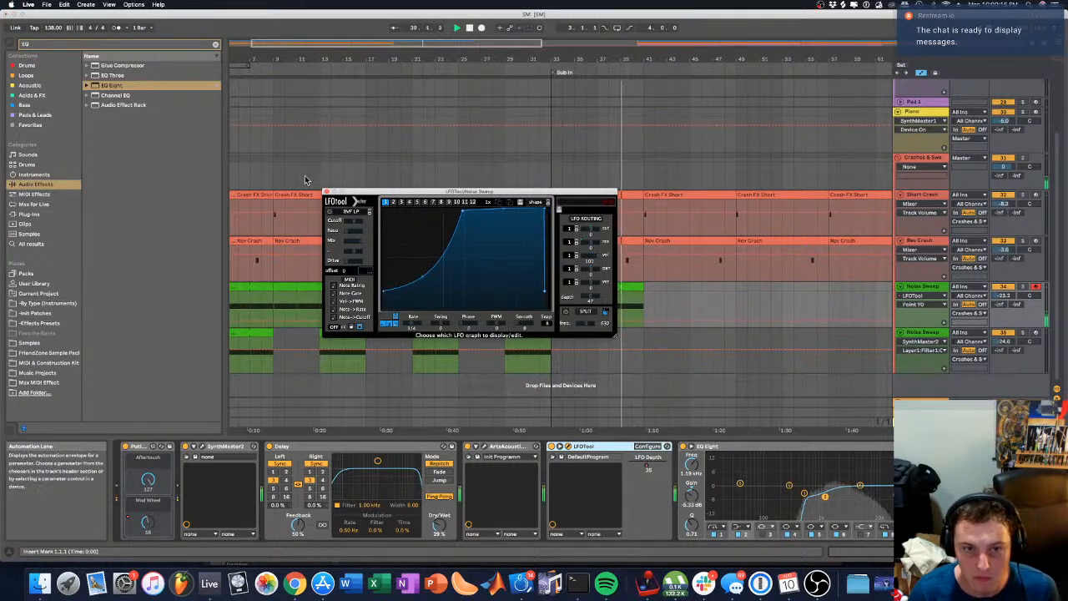
left_click(326, 194)
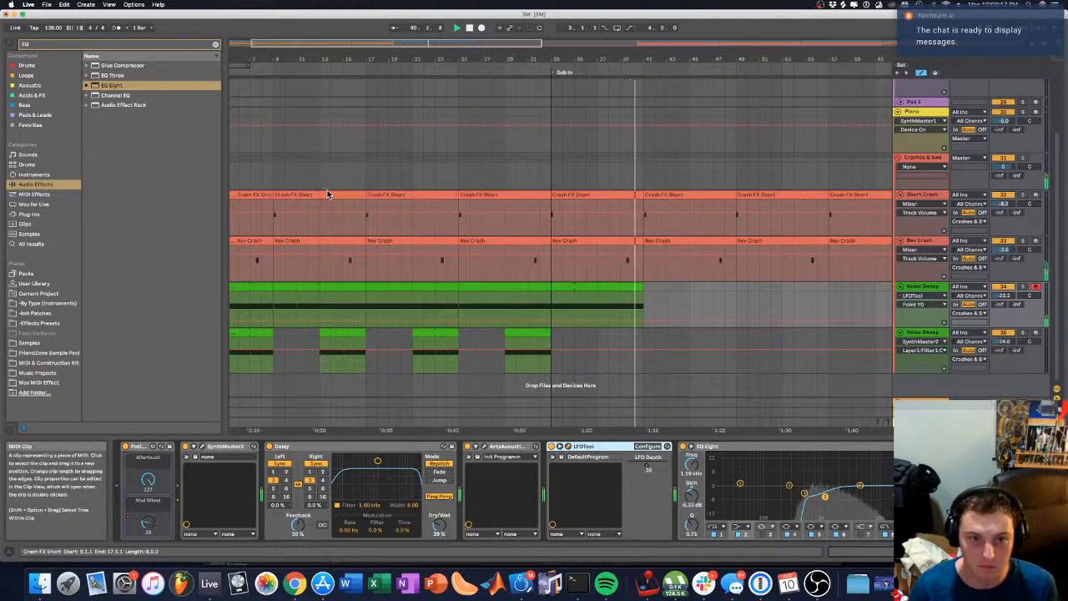
Step: Display the Mod Wheel envelopes on both Noise Sweep tracks and listen to the intro from bar 1
left_click_drag(337, 59, 334, 30)
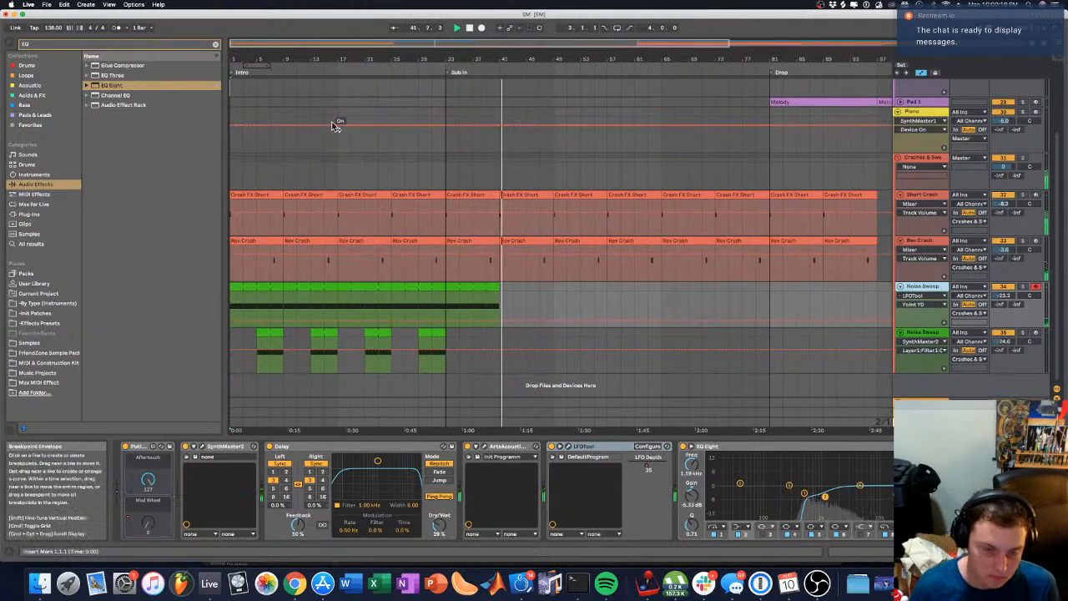
key("a")
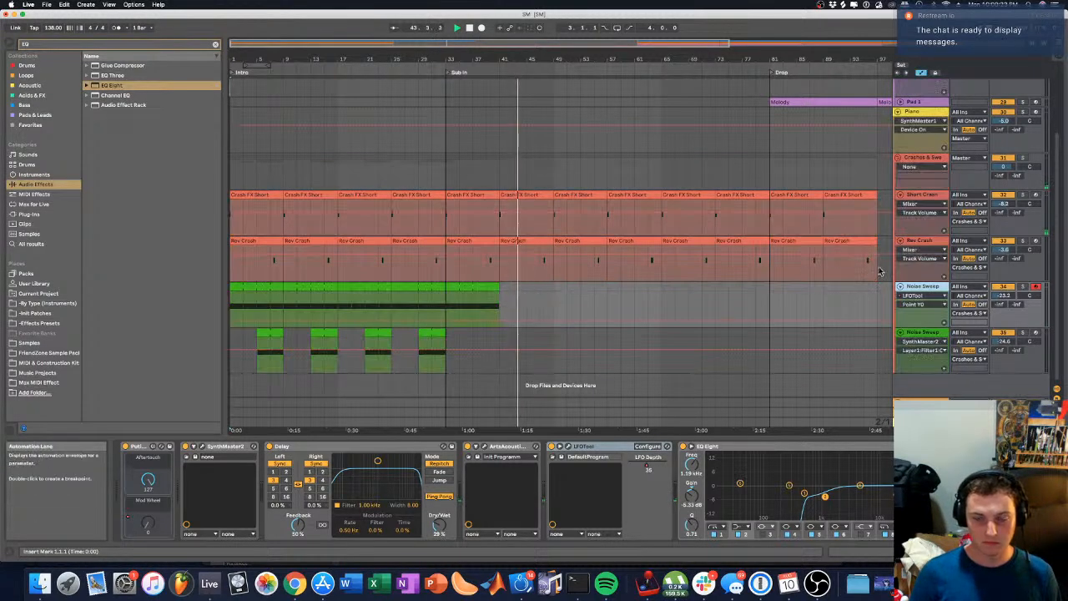
key("a")
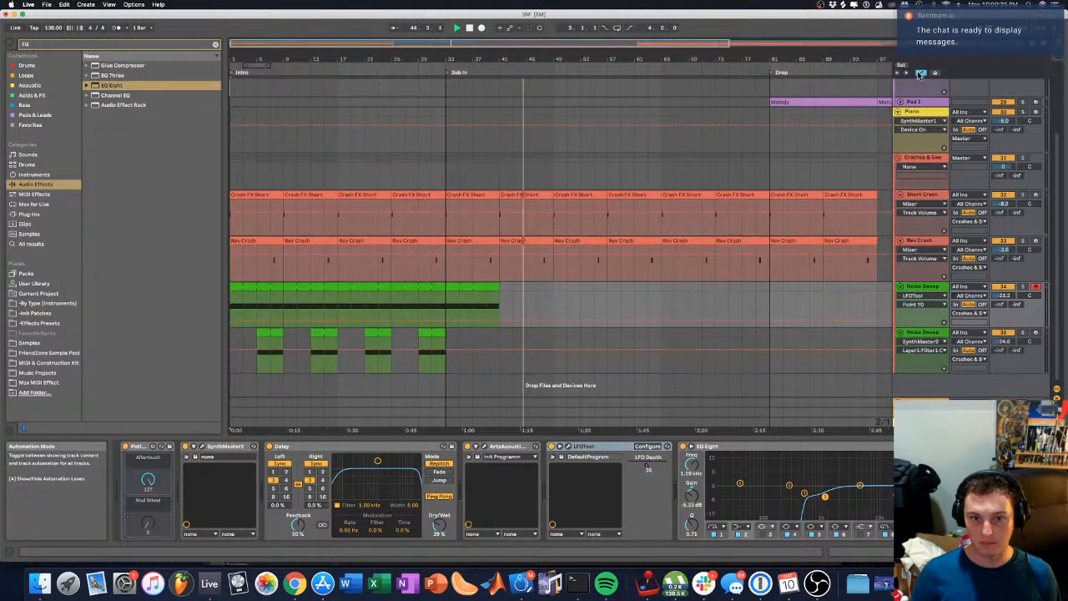
left_click(914, 296)
left_click(912, 312)
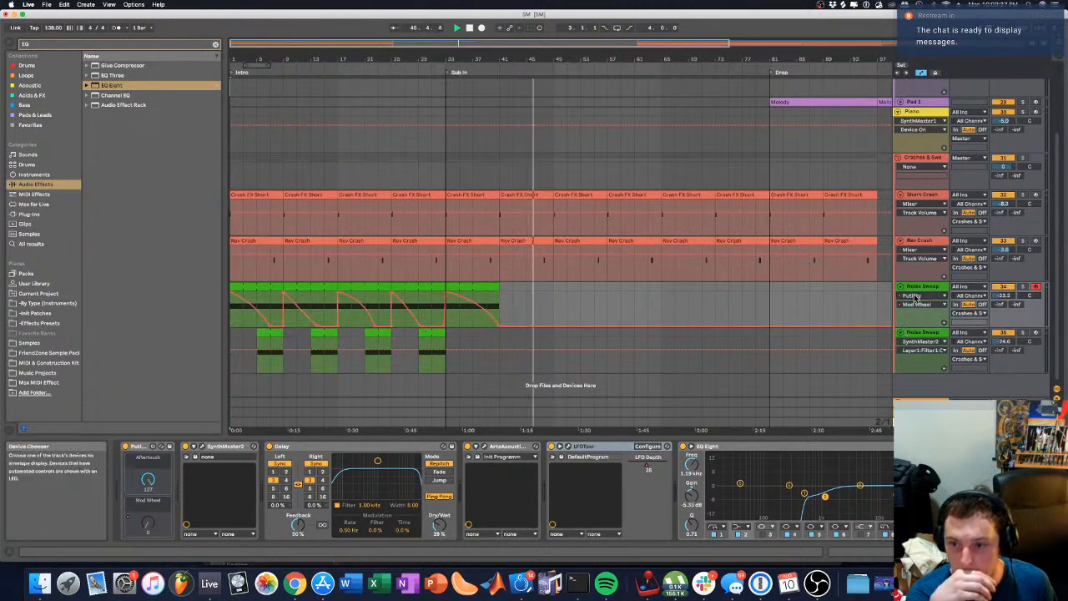
left_click(913, 295)
left_click(908, 368)
left_click(912, 341)
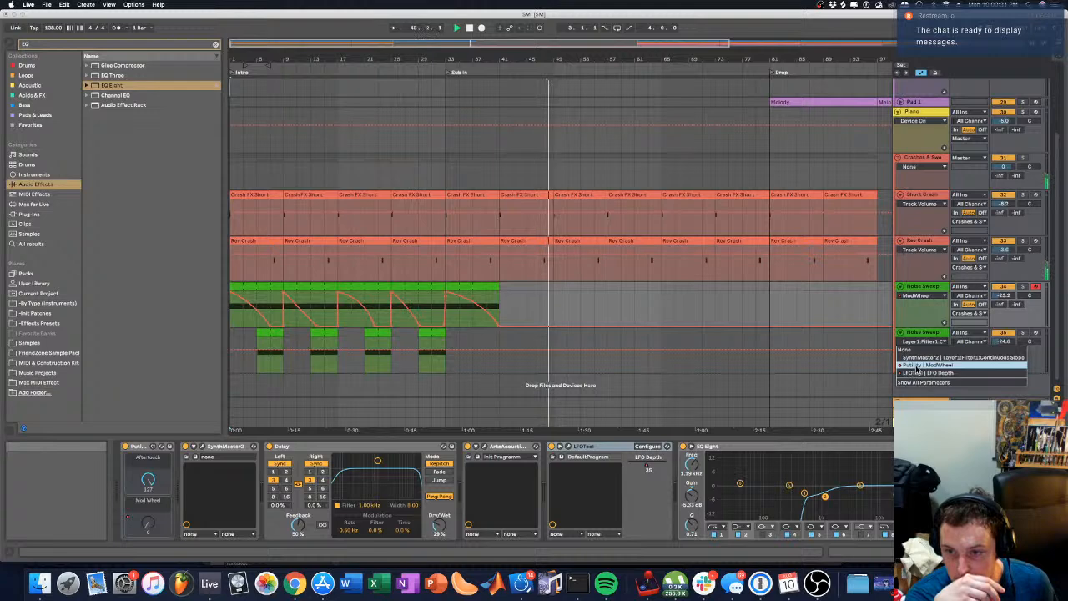
left_click(910, 367)
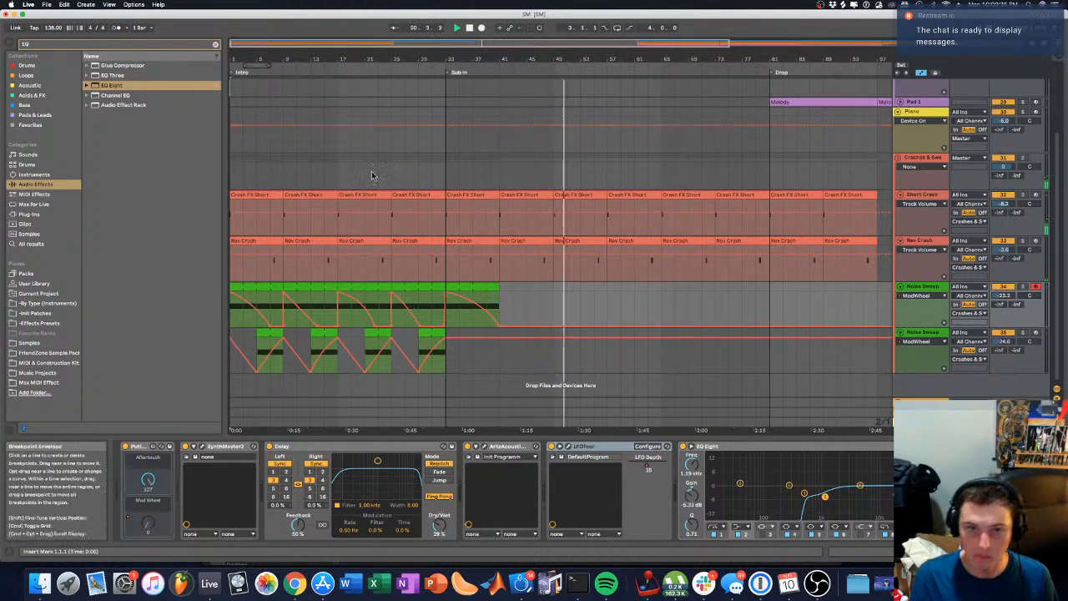
left_click(234, 106)
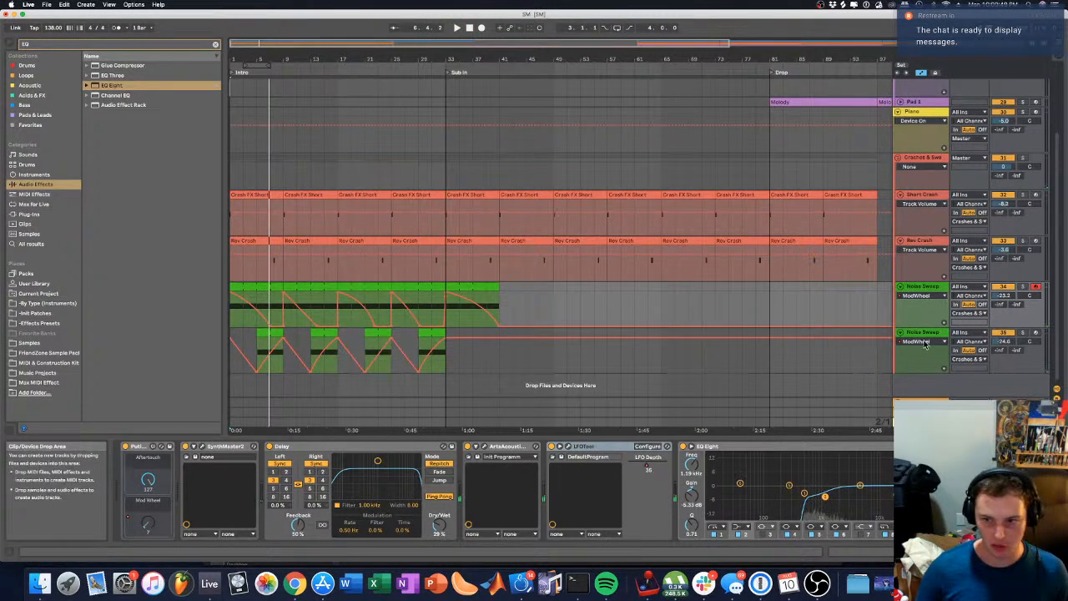
Step: Duplicate the upper Noise Sweep track and move the copy below the other sweep
left_click(937, 287)
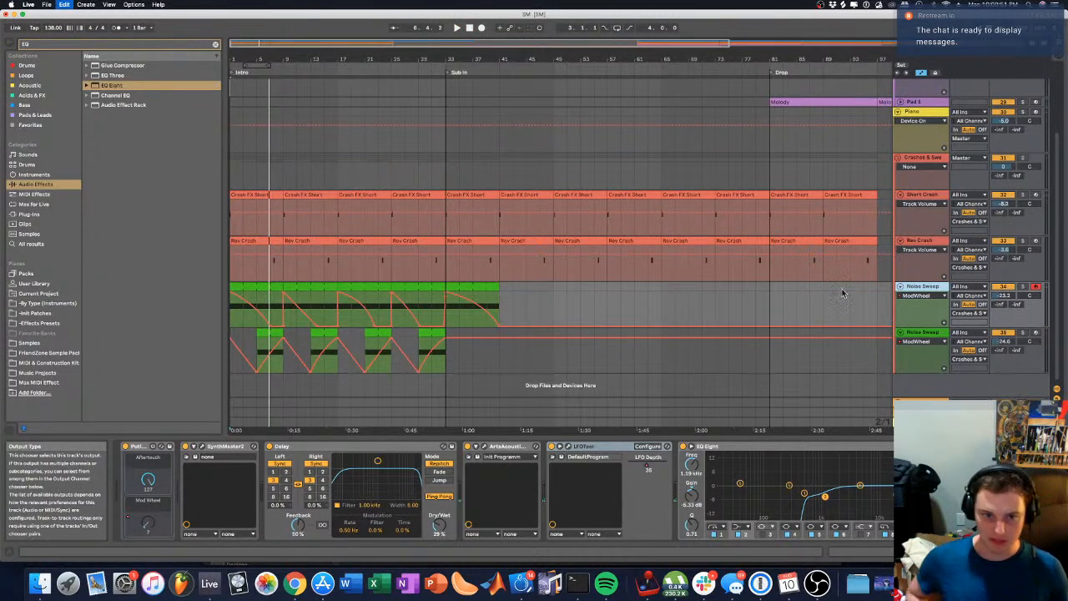
key("super+d")
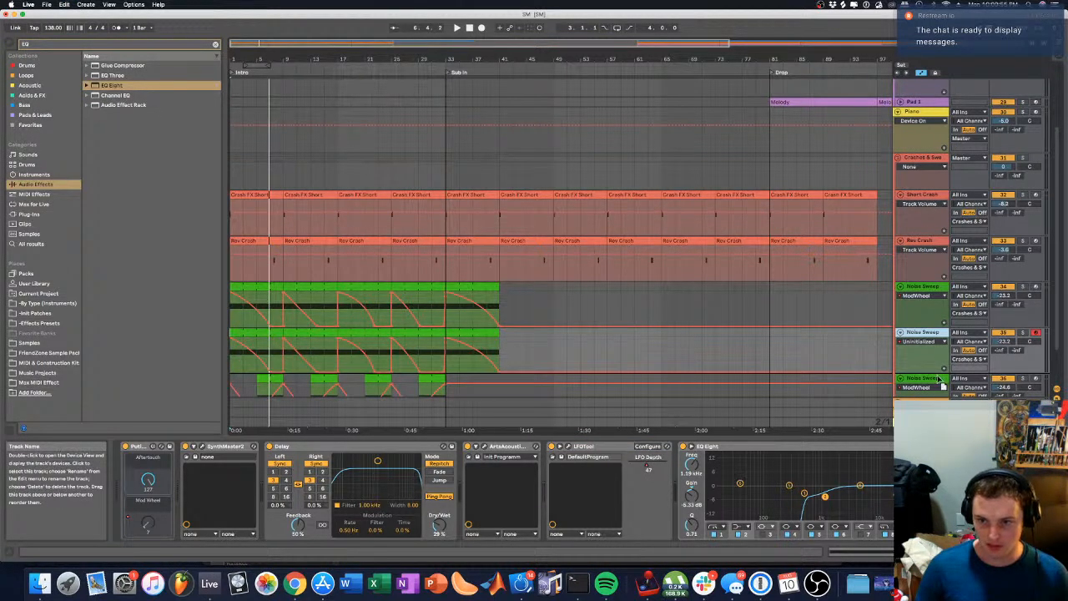
scroll(933, 354, "down", 2)
scroll(933, 354, "down", 1)
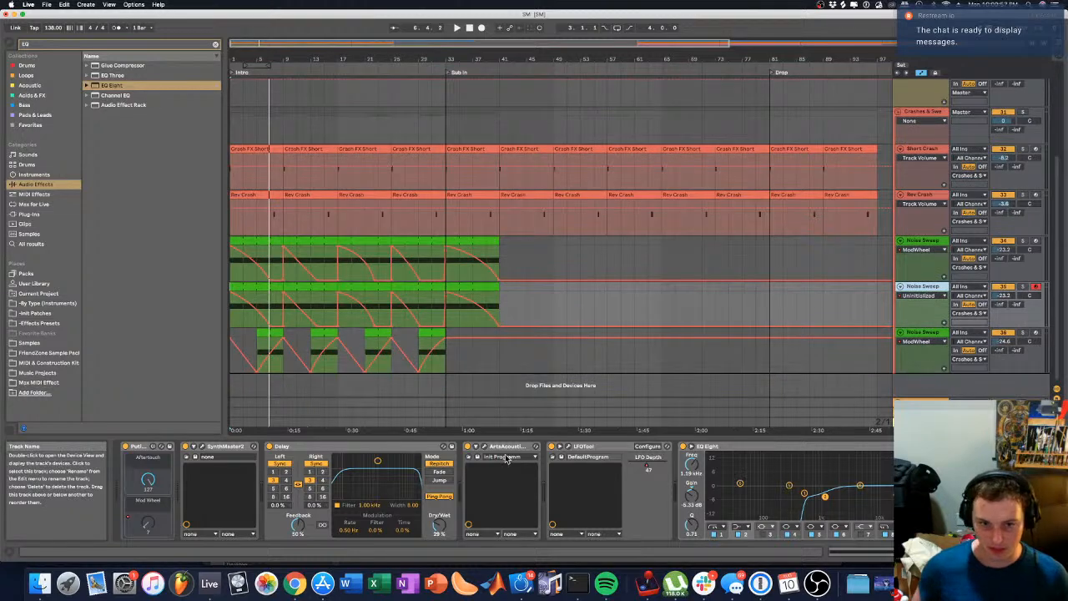
key("super+Down")
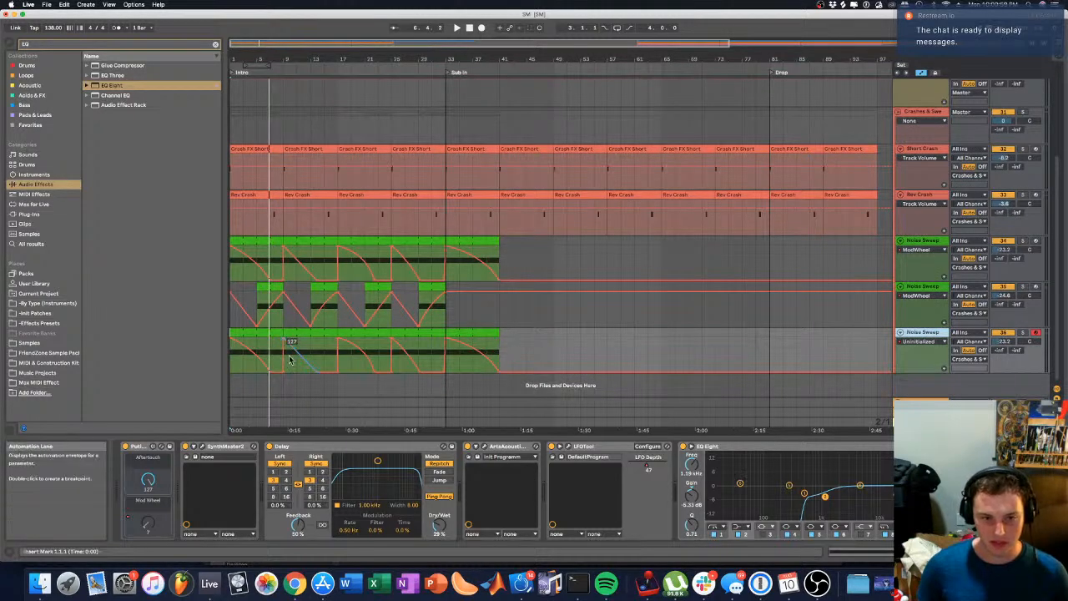
Step: Flatten the duplicated sweep's Mod Wheel envelope at 127 and delete its clips from bar 17 onward
left_click(245, 332)
left_click_drag(270, 372, 513, 341)
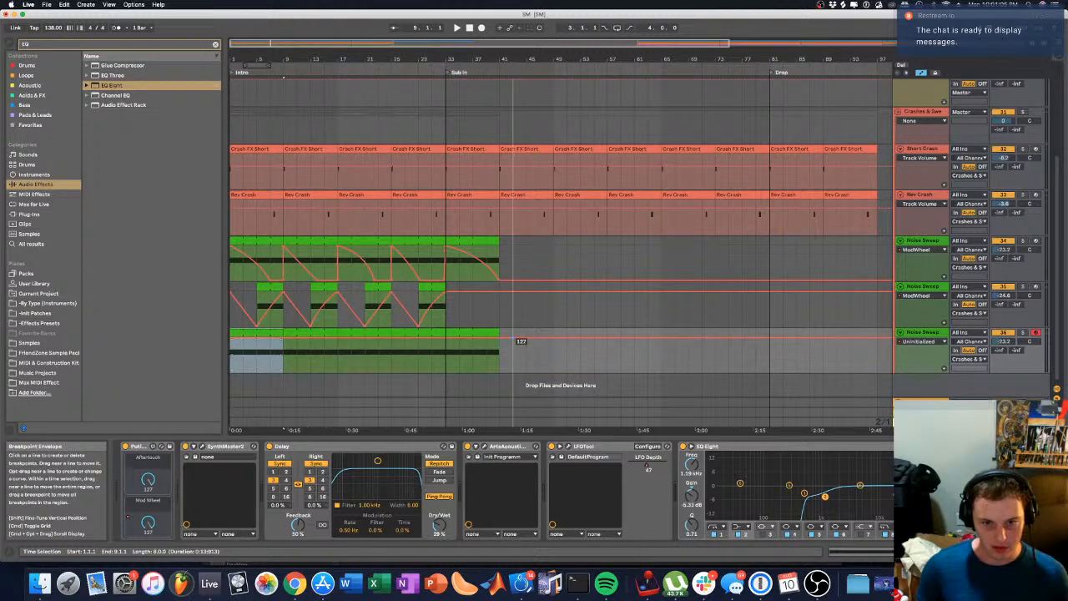
left_click(370, 332)
key("Delete")
left_click(417, 333)
key("Delete")
left_click(462, 333)
key("Delete")
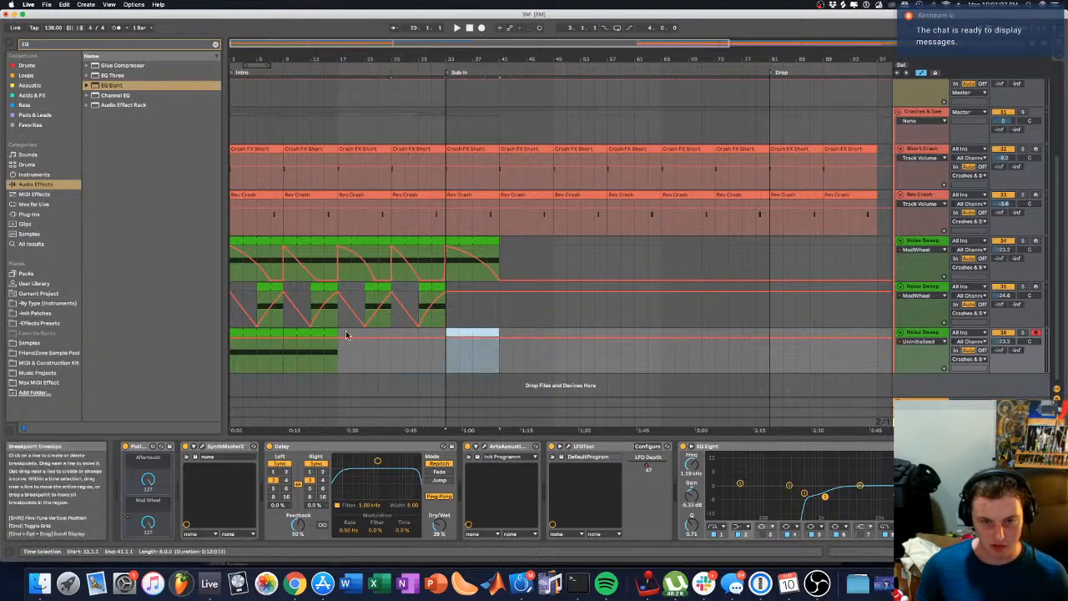
Step: Remove the Delay, ArtsAcoustic reverb, LFOTool and EQ Eight from the duplicated sweep track
left_click(303, 333)
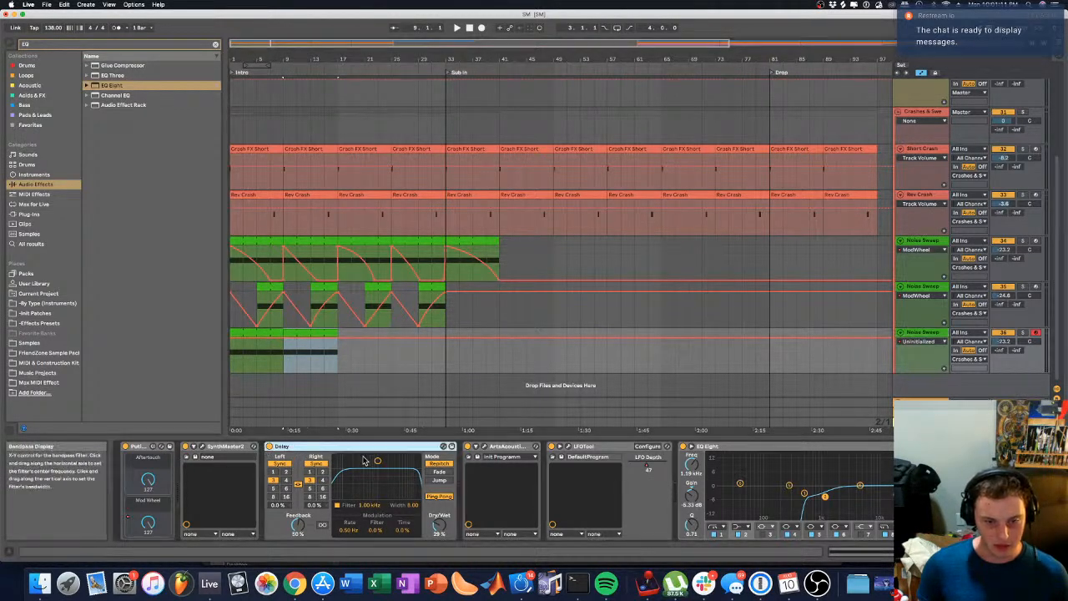
key("Delete")
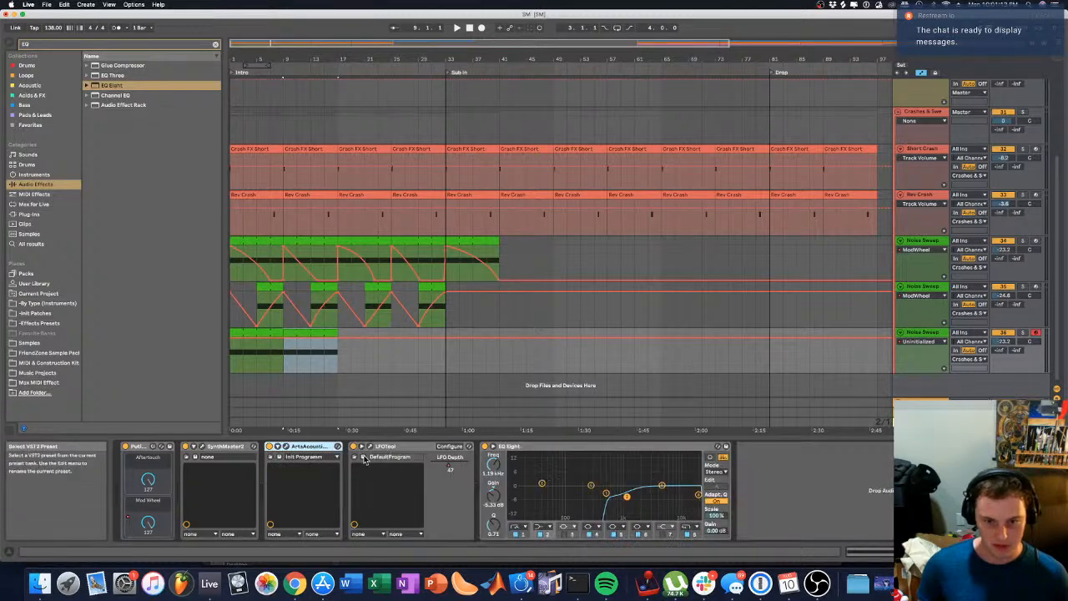
key("Delete")
key("Delete")
key("Delete")
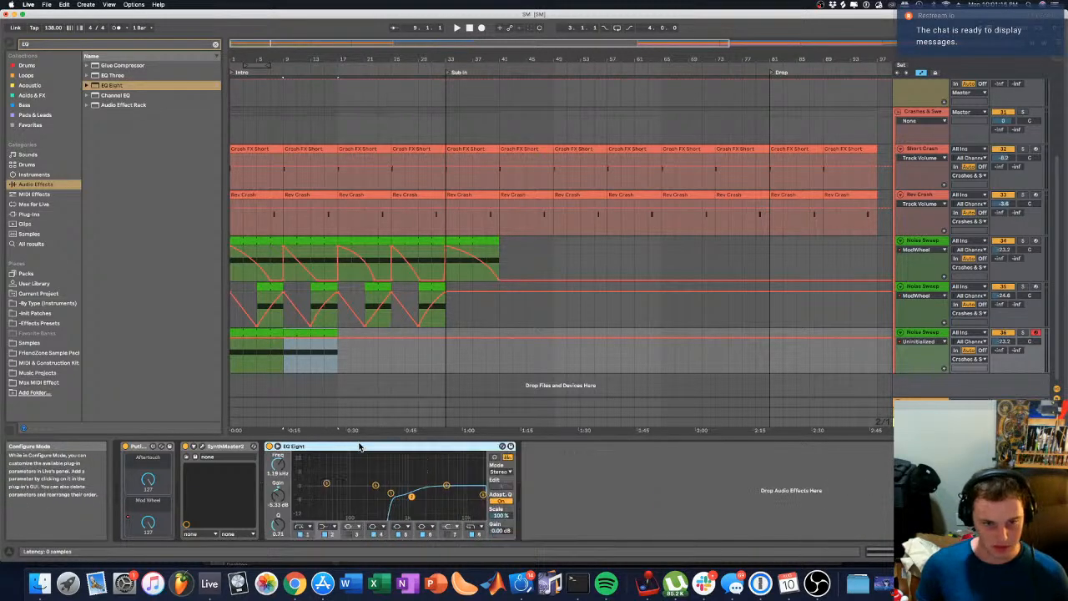
Step: Solo the duplicated Noise Sweep, play it from bar 9 and open its SynthMaster
key("space")
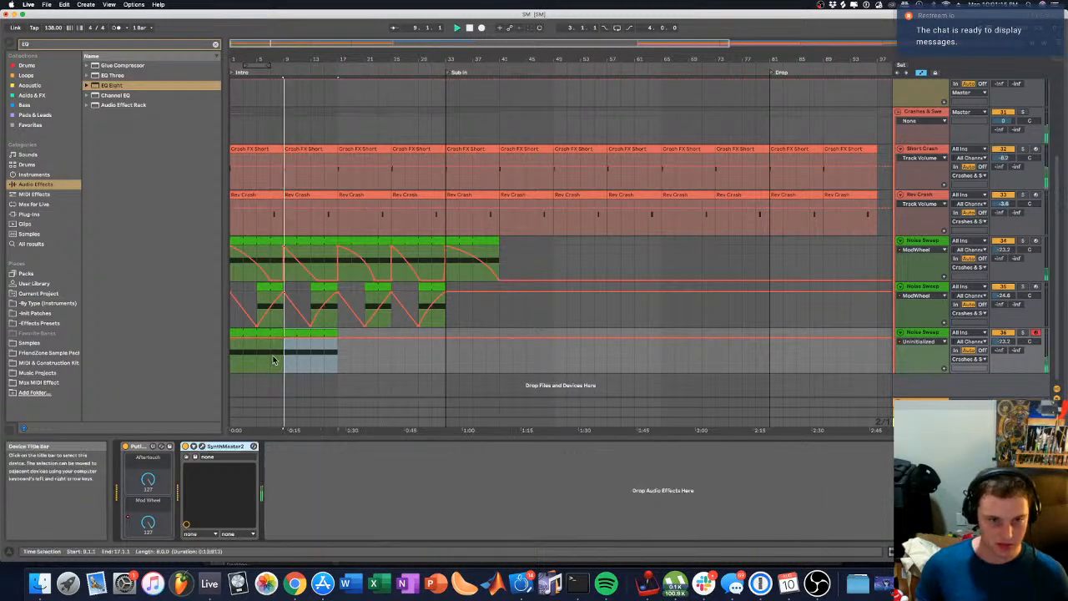
left_click(1024, 332)
key("space")
left_click(202, 446)
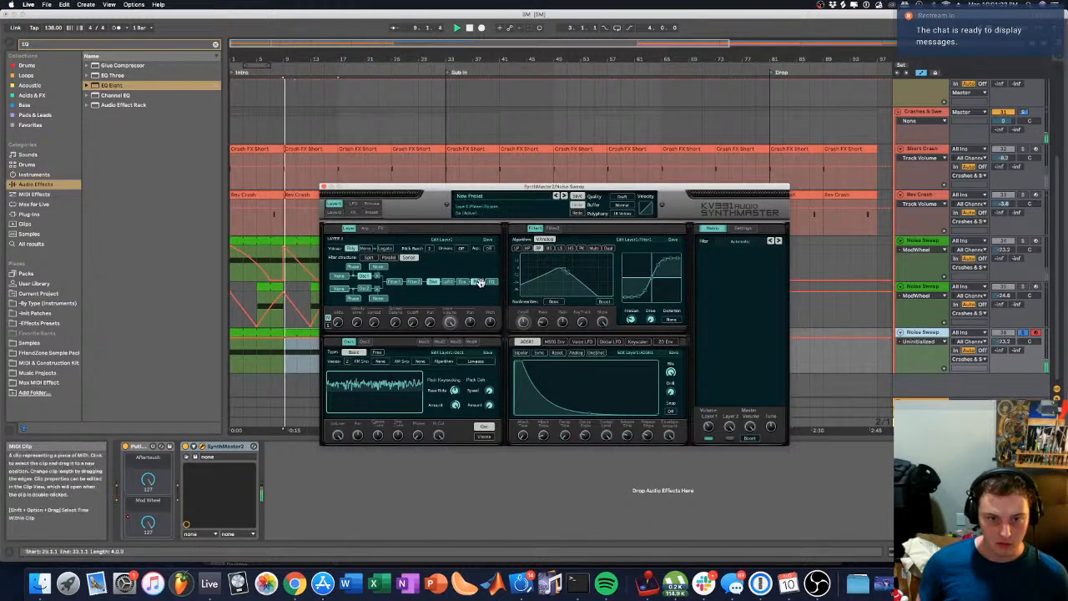
Step: Examine the distortion, phaser and equalizer among SynthMaster's layer effects, and check the list of available effect types
left_click(369, 229)
left_click(380, 229)
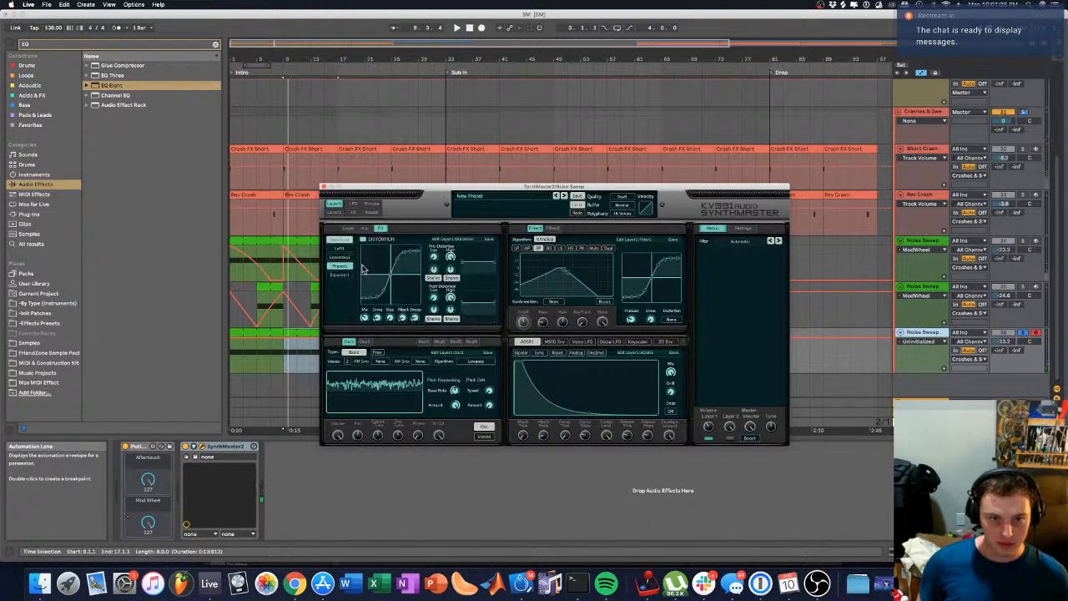
left_click(348, 268)
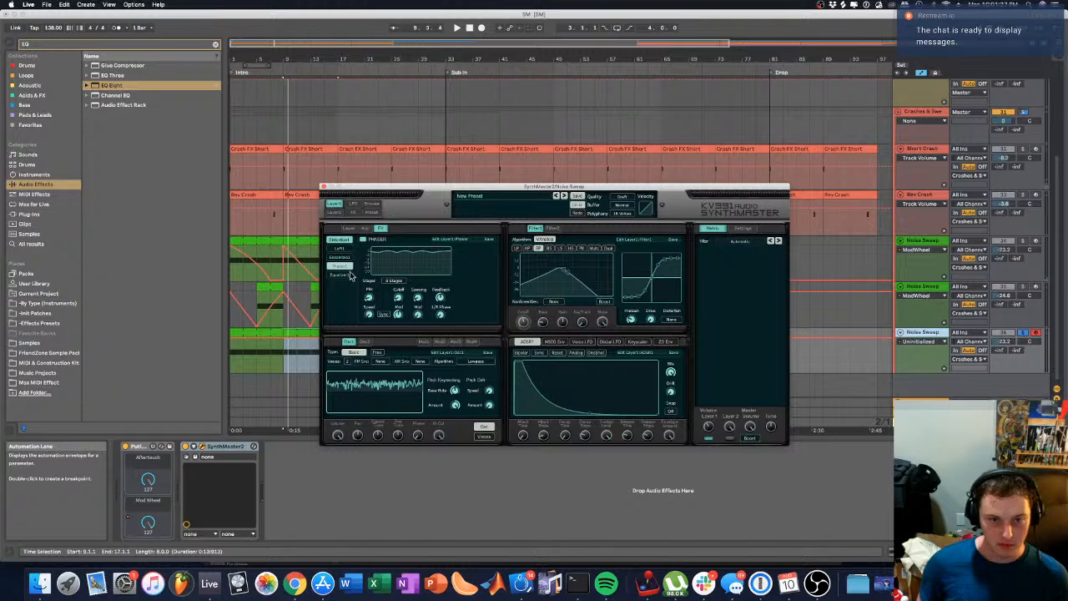
right_click(345, 274)
left_click(335, 281)
left_click(338, 275)
right_click(338, 275)
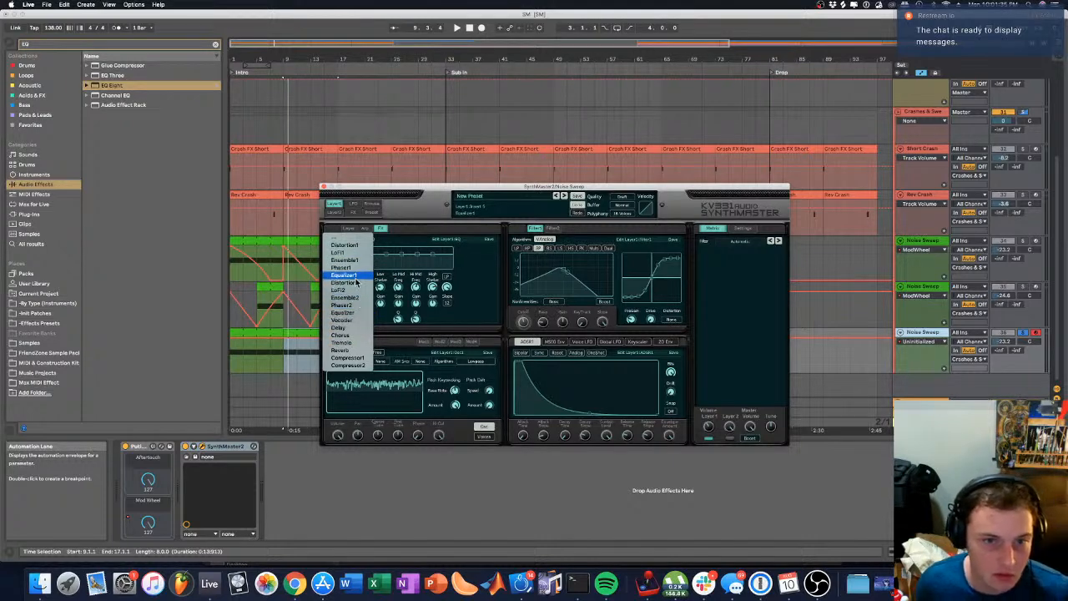
left_click(300, 506)
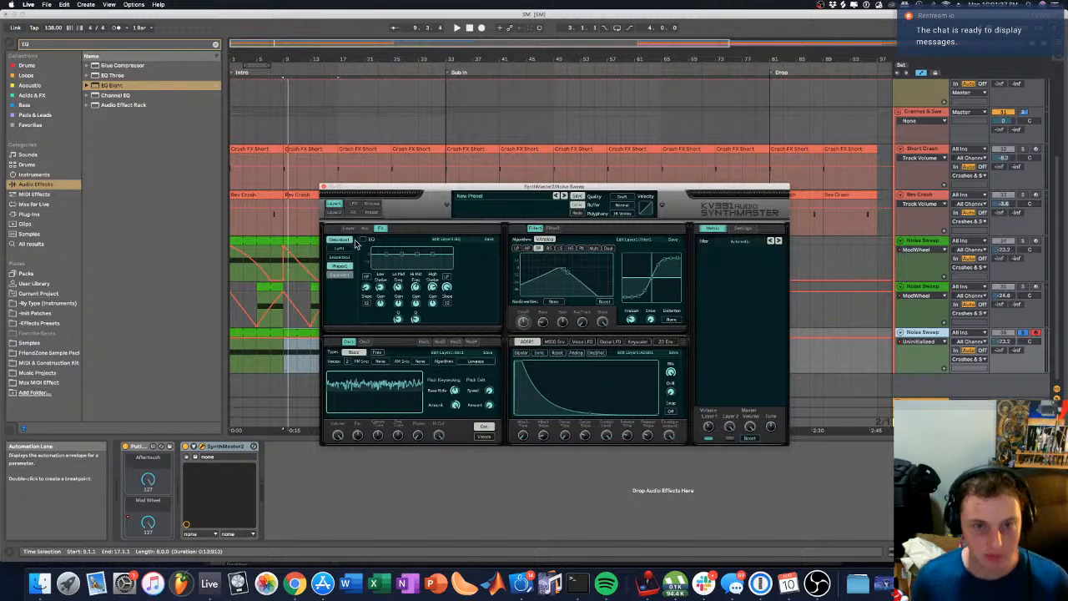
left_click(345, 267)
left_click(336, 241)
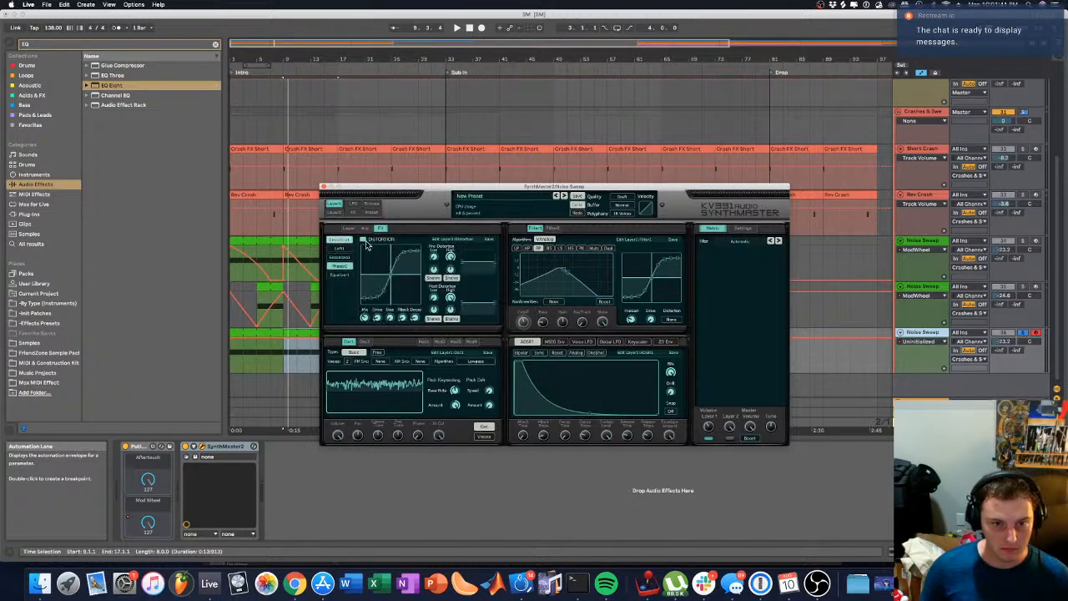
left_click(338, 276)
Step: Search the audio effects for "flanger" and add the default Flanger after SynthMaster on the duplicated sweep
left_click(108, 48)
type("flanger")
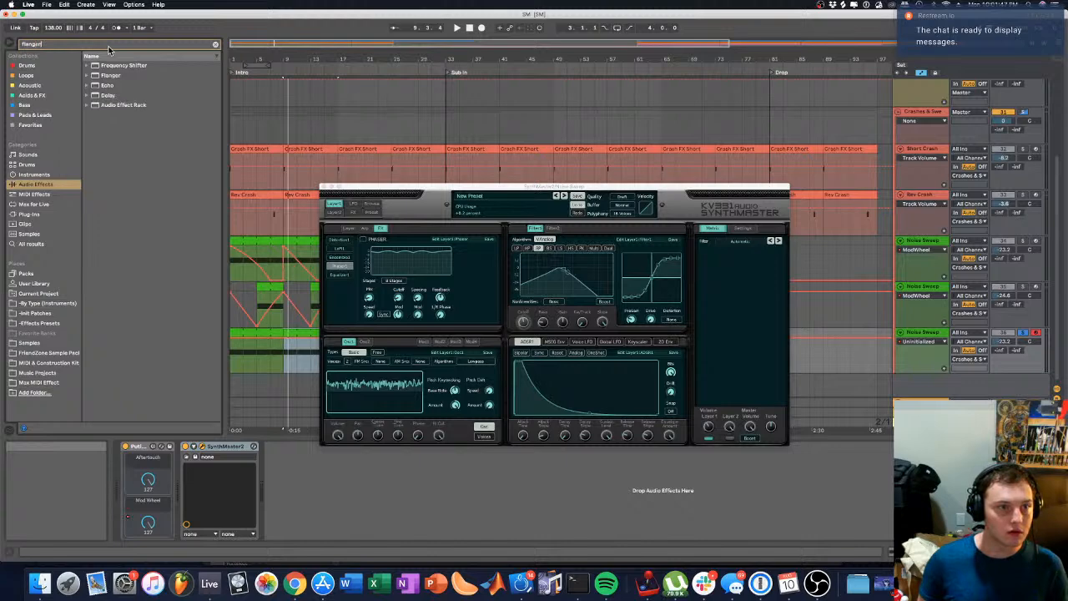
key("Down")
key("Down")
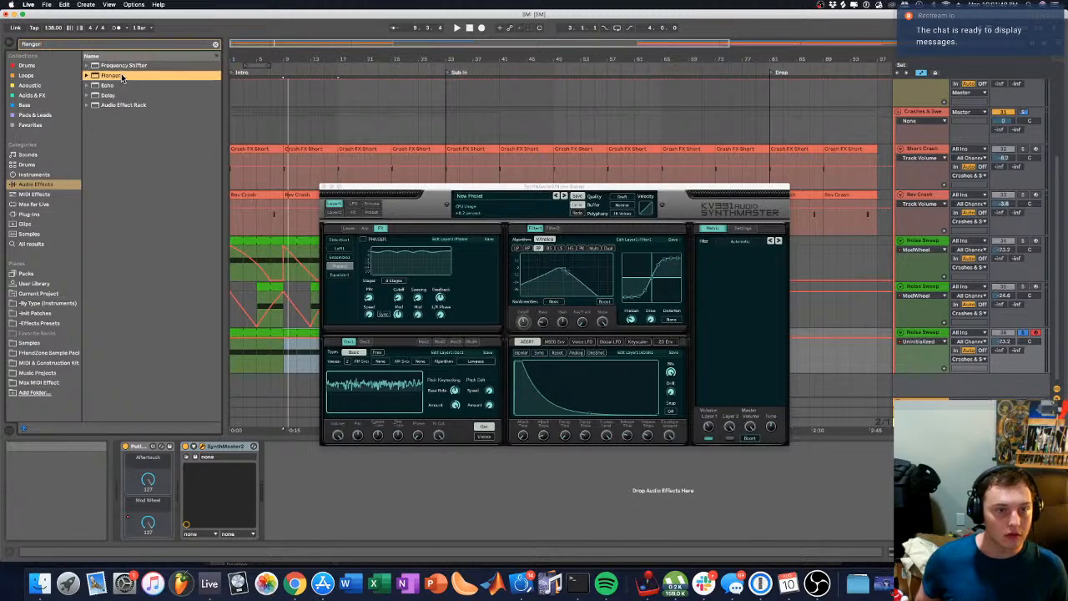
key("Right")
key("Down")
key("Up")
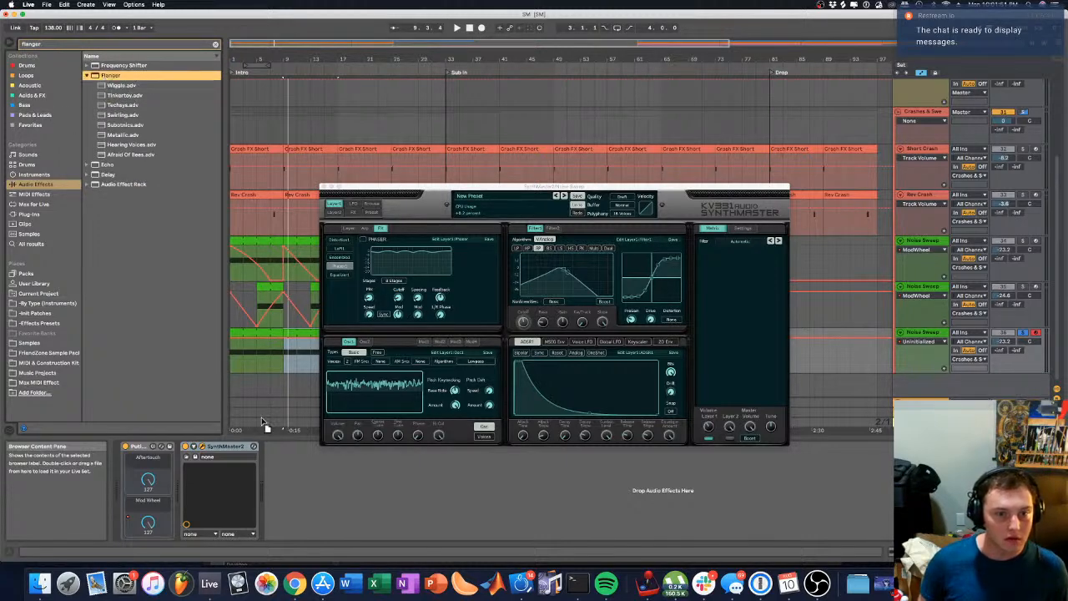
key("Return")
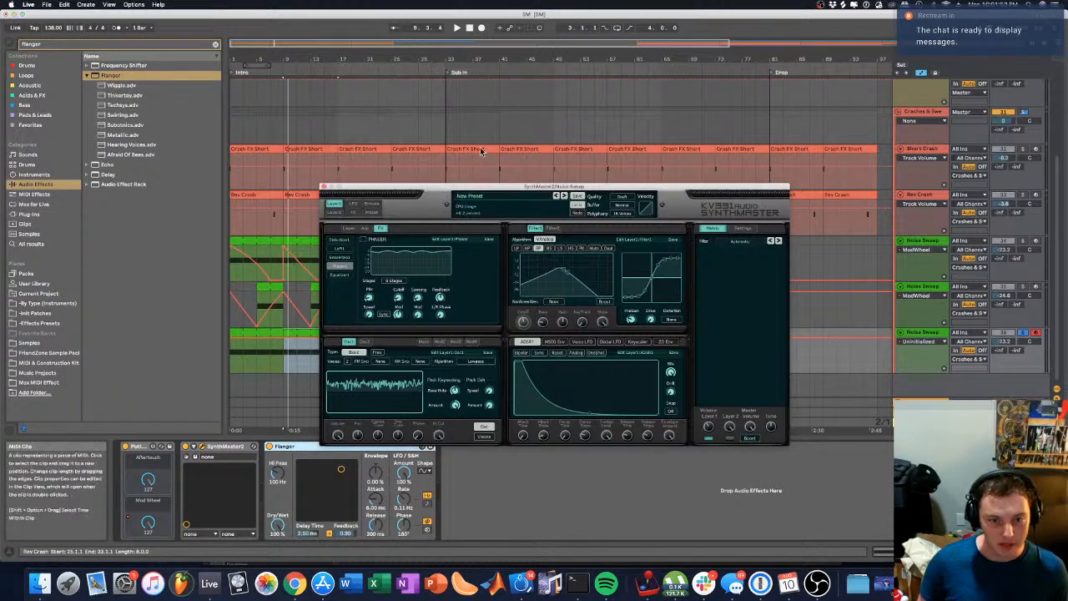
Step: Audition the duplicated sweep while setting the Flanger's LFO amount to 0%, feedback to 0 and delay time to about 0.28 ms, and close SynthMaster
key("space")
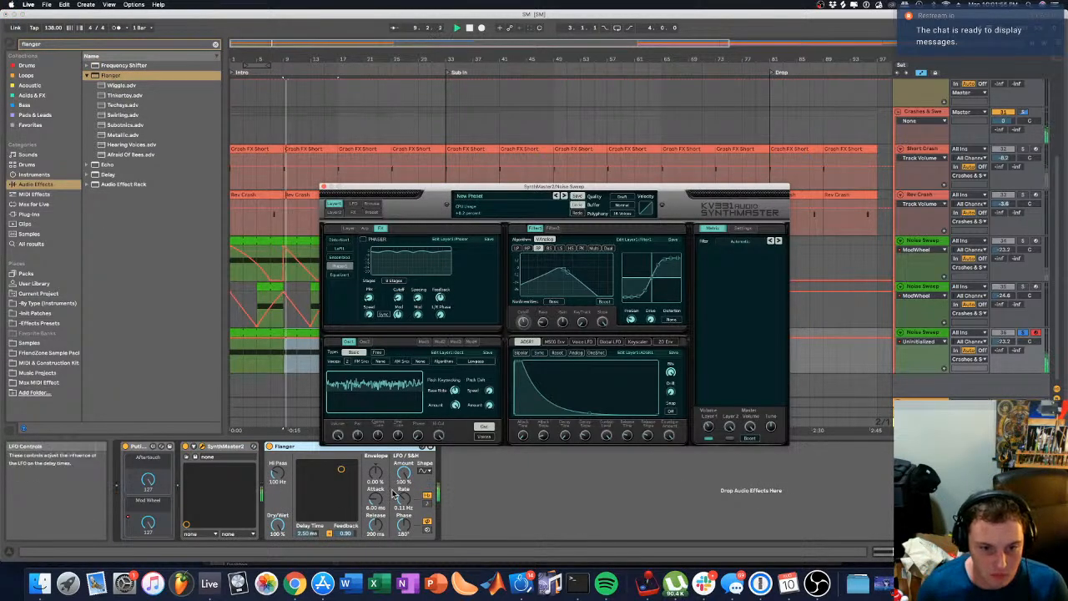
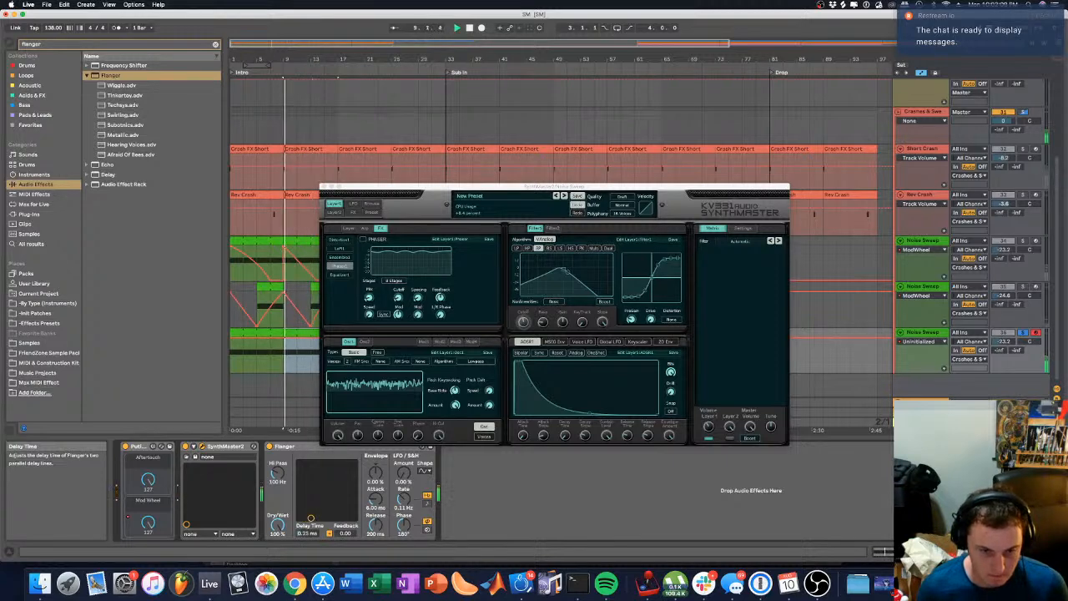
key("space")
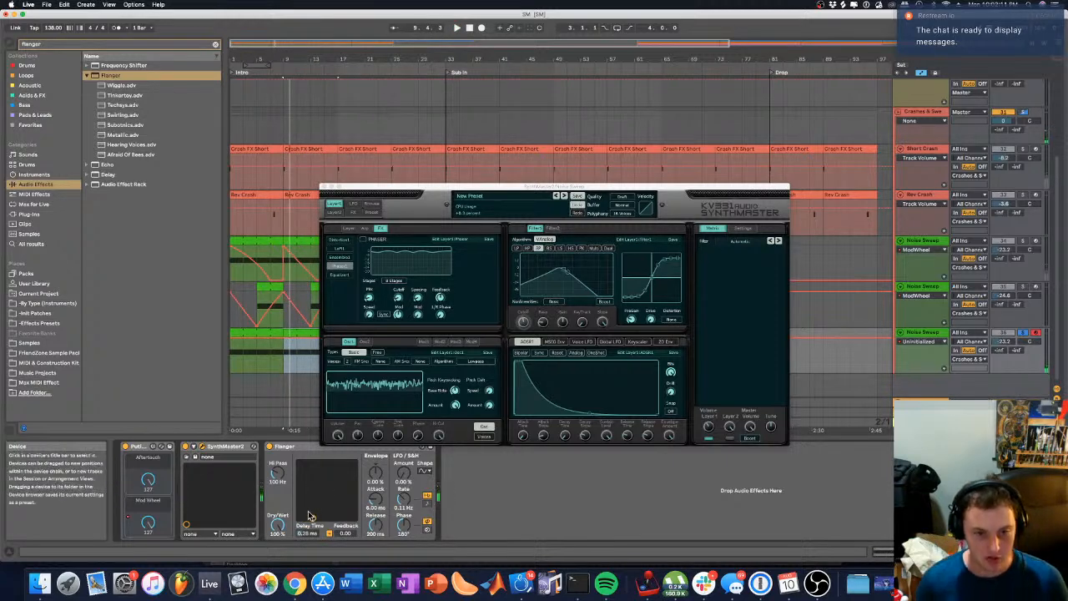
left_click(325, 186)
key("space")
left_click(342, 378)
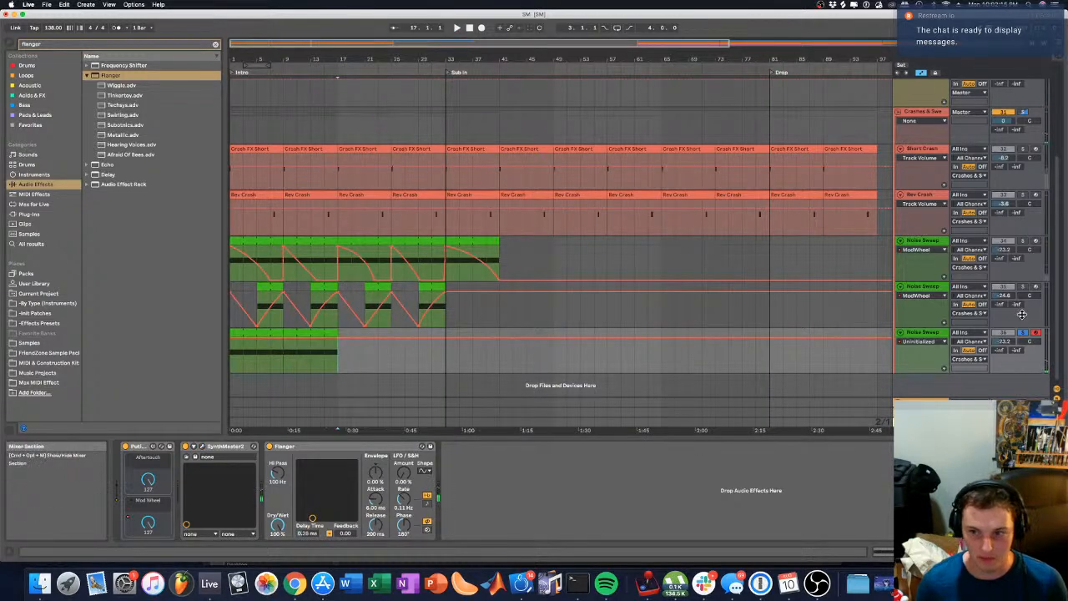
Step: Freeze and flatten the duplicated Noise Sweep track to turn its flanged noise into audio clips
right_click(910, 332)
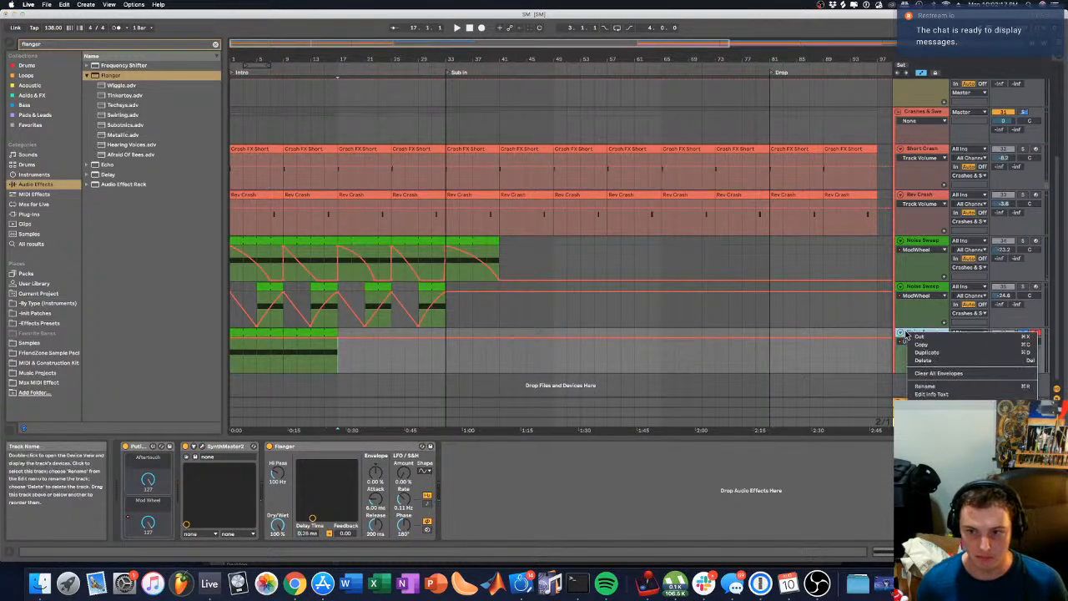
left_click(538, 457)
key("space")
key("space")
left_click(234, 95)
key("space")
left_click(933, 333)
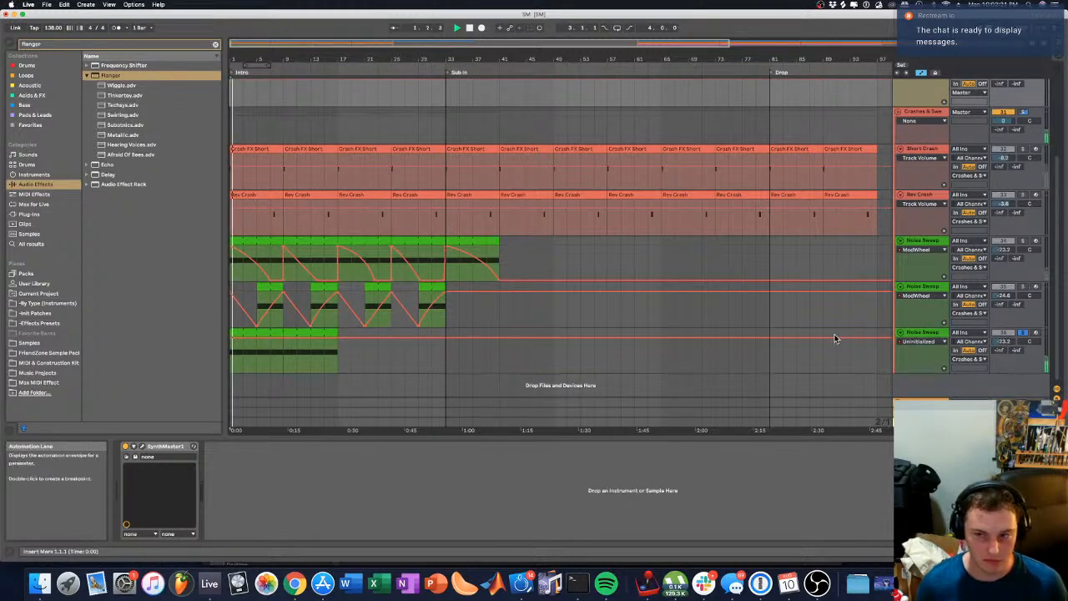
right_click(937, 333)
left_click(956, 417)
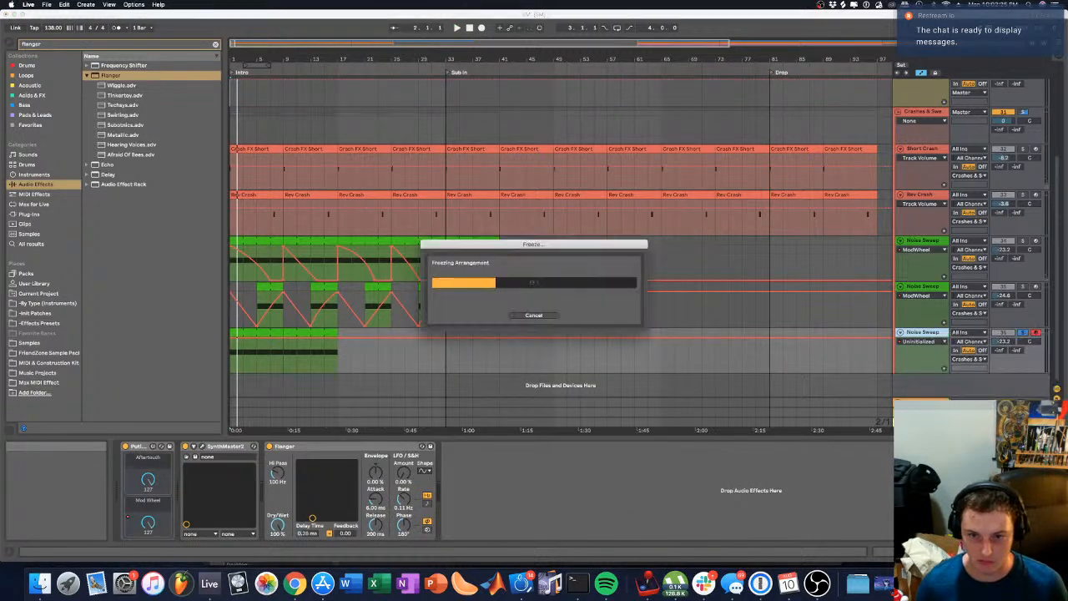
right_click(920, 334)
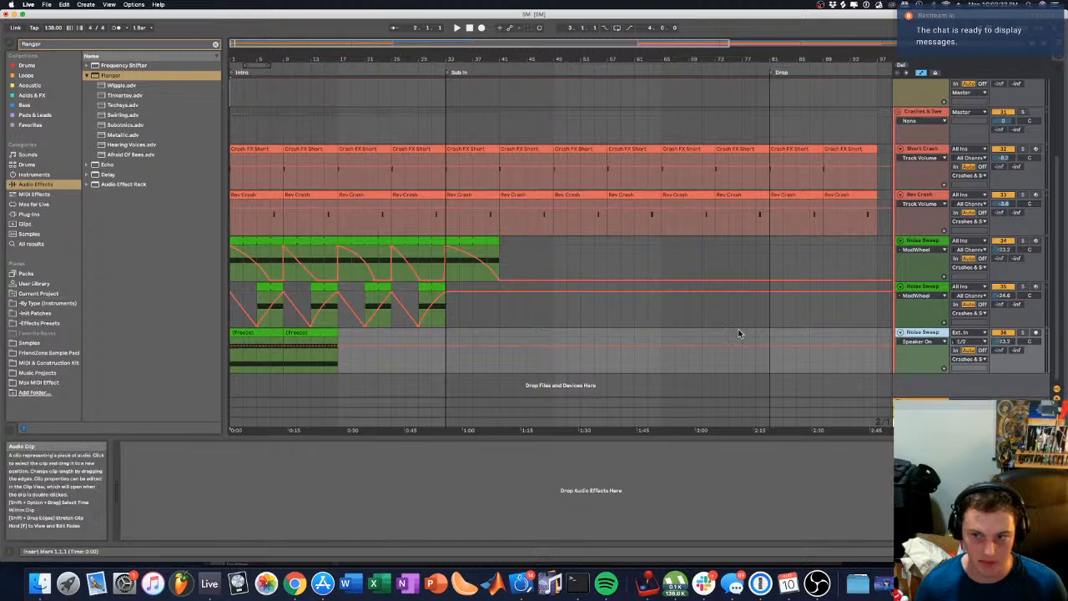
Step: Listen to the flattened noise from bar 9, then play the first flattened clip with the track soloed
left_click(292, 333)
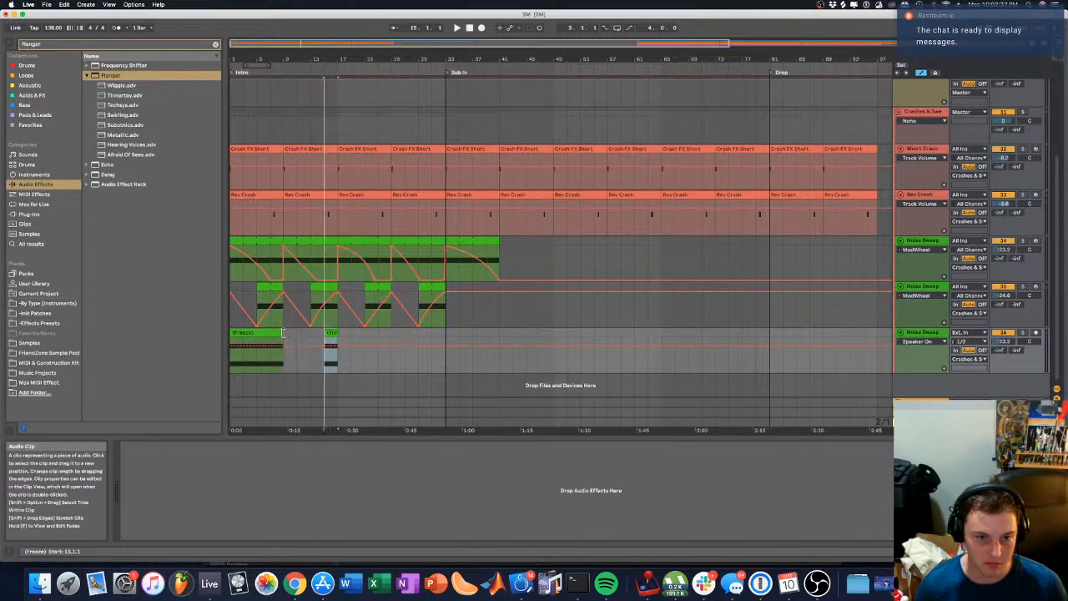
key("space")
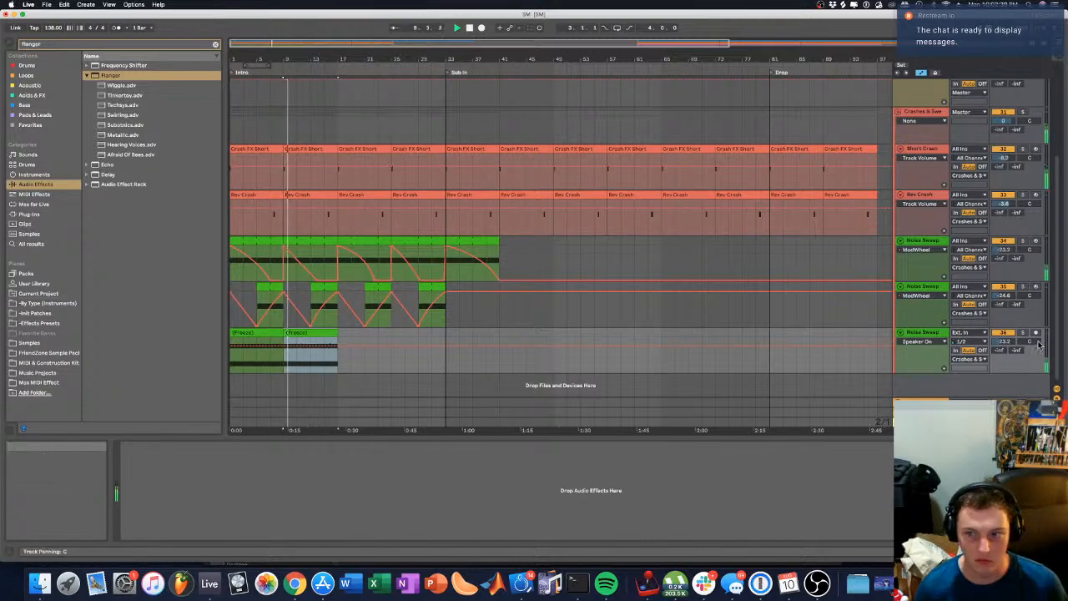
left_click(243, 332)
key("space")
key("space")
Step: Open the first flattened clip's sample settings and try transposing it upward while playing it
left_click_drag(251, 60, 389, 348)
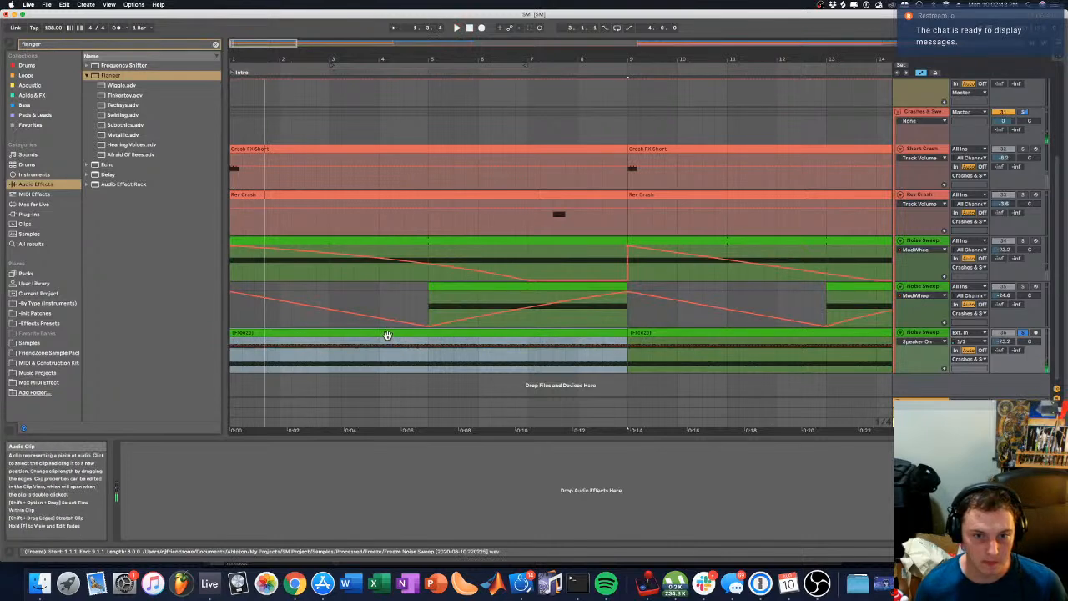
double_click(389, 337)
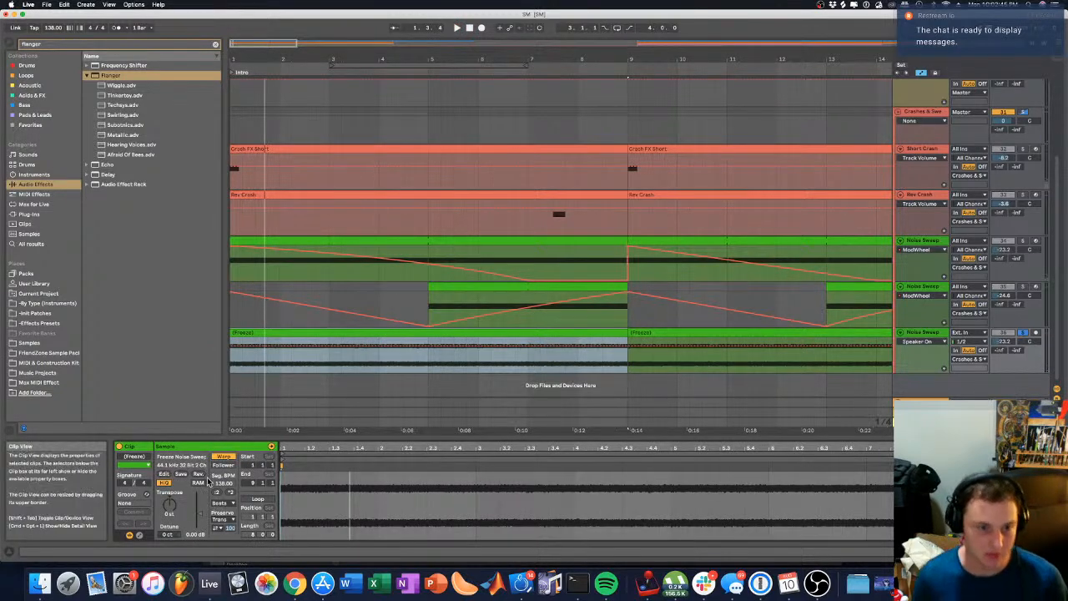
left_click_drag(169, 505, 169, 465)
key("space")
key("space")
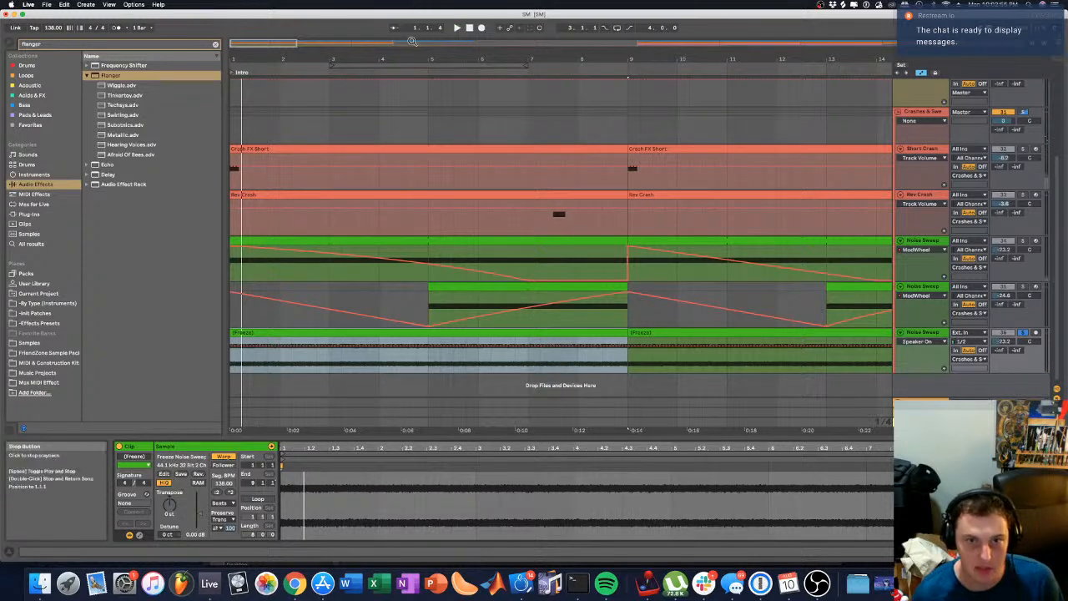
Step: Turn off Show Automated Parameters Only and choose Mixer as the automation device on the flattened Noise Sweep track
left_click_drag(411, 59, 411, 17)
left_click(319, 334)
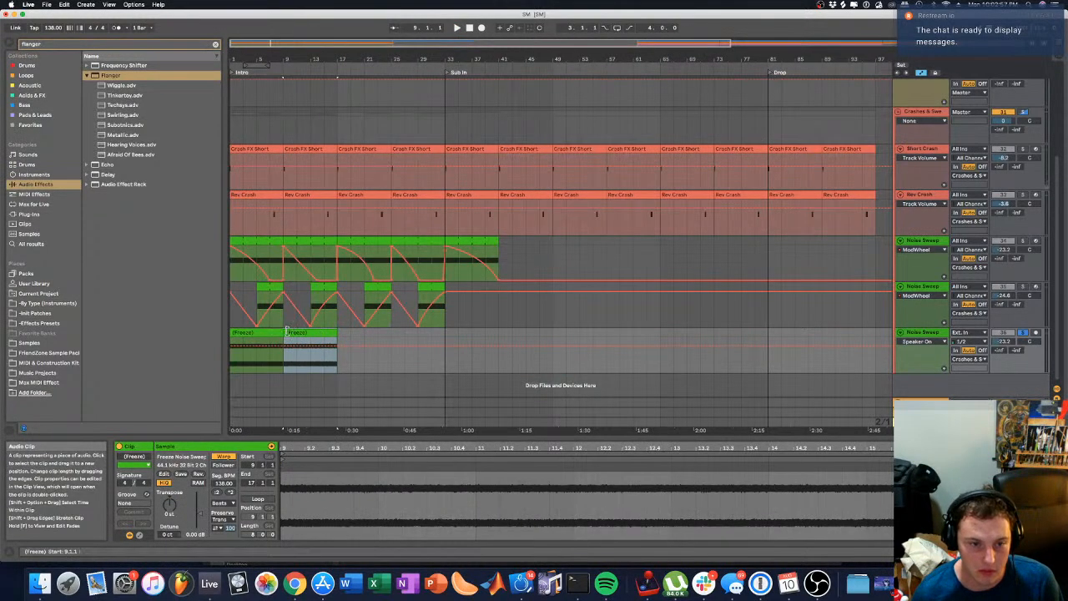
left_click(928, 342)
left_click(923, 366)
left_click(922, 342)
left_click(924, 352)
left_click(921, 343)
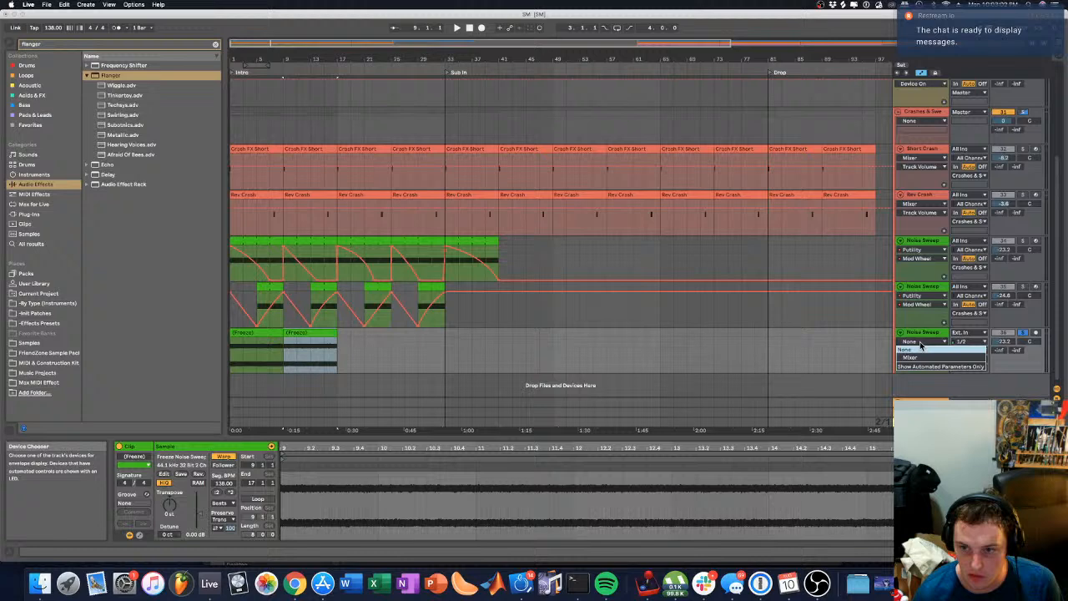
left_click(912, 357)
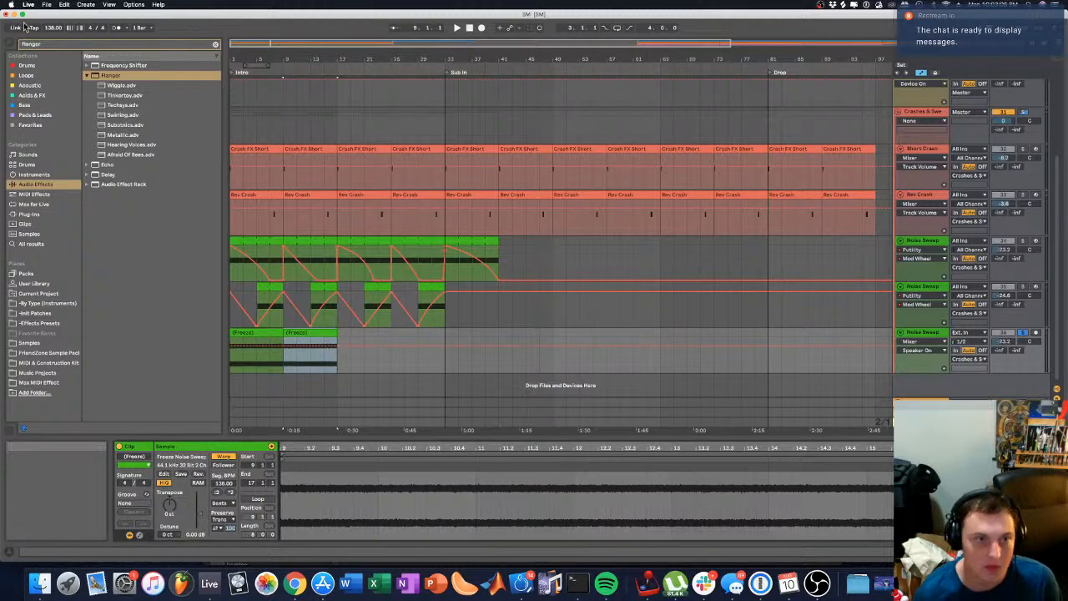
Step: Search all results for "simpler" and add the default Simpler as a new MIDI track below the noise sweeps
left_click(37, 47)
type("simpler")
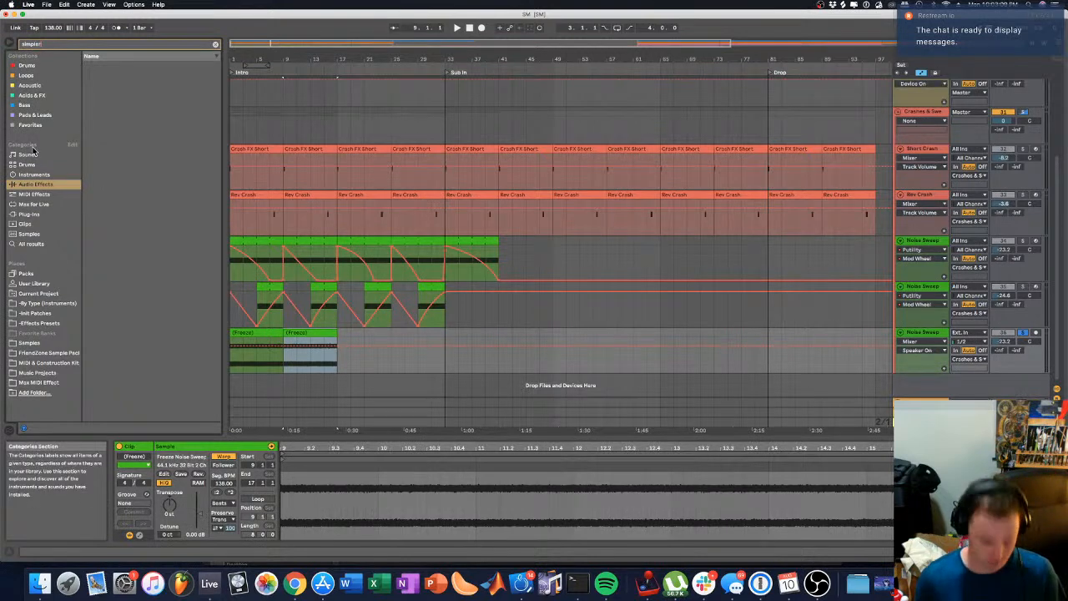
key("super+f")
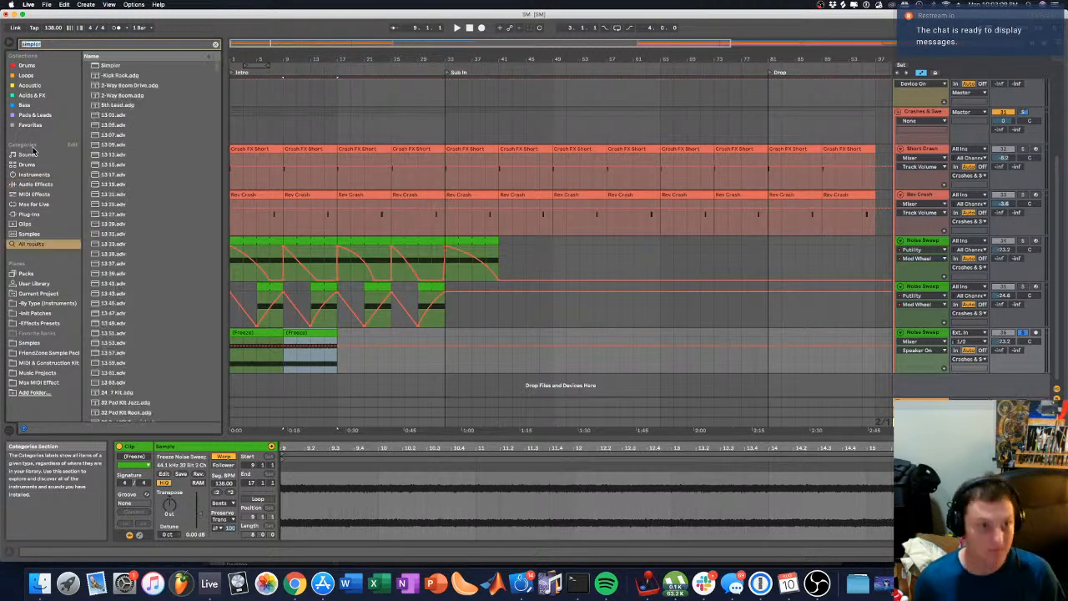
type("simpler")
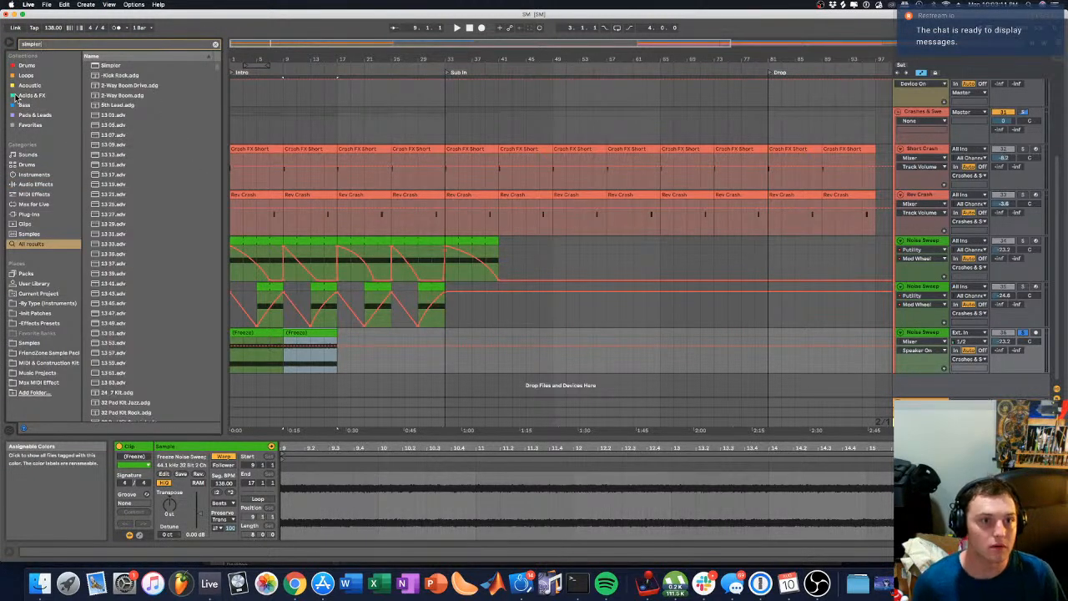
left_click_drag(102, 65, 935, 367)
Step: Load the first flattened noise clip into Simpler as its sample and delete the flattened Noise Sweep track
left_click(243, 355)
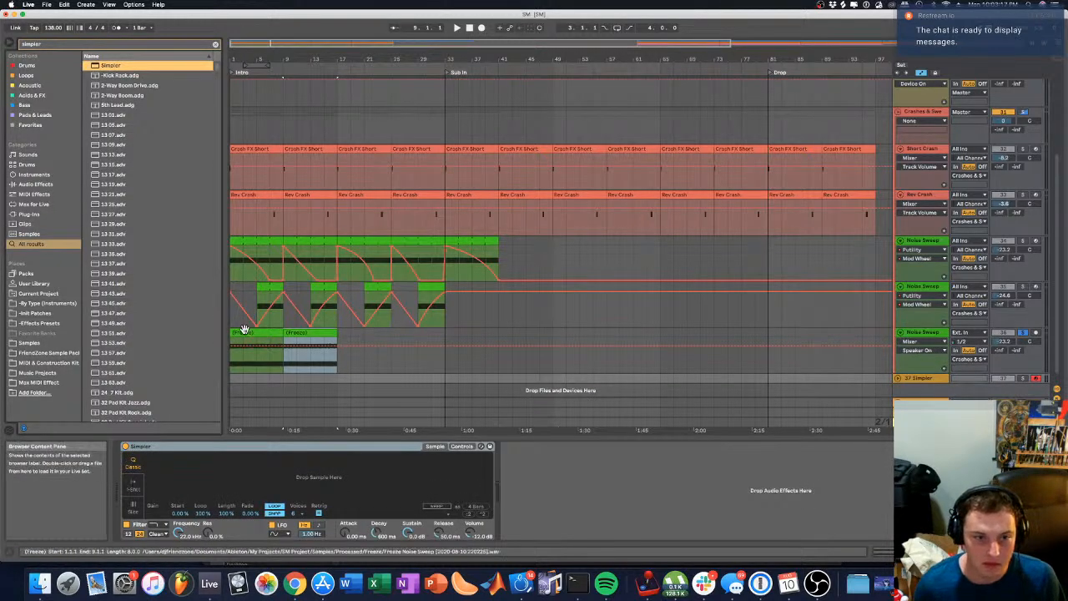
left_click_drag(223, 482, 227, 481)
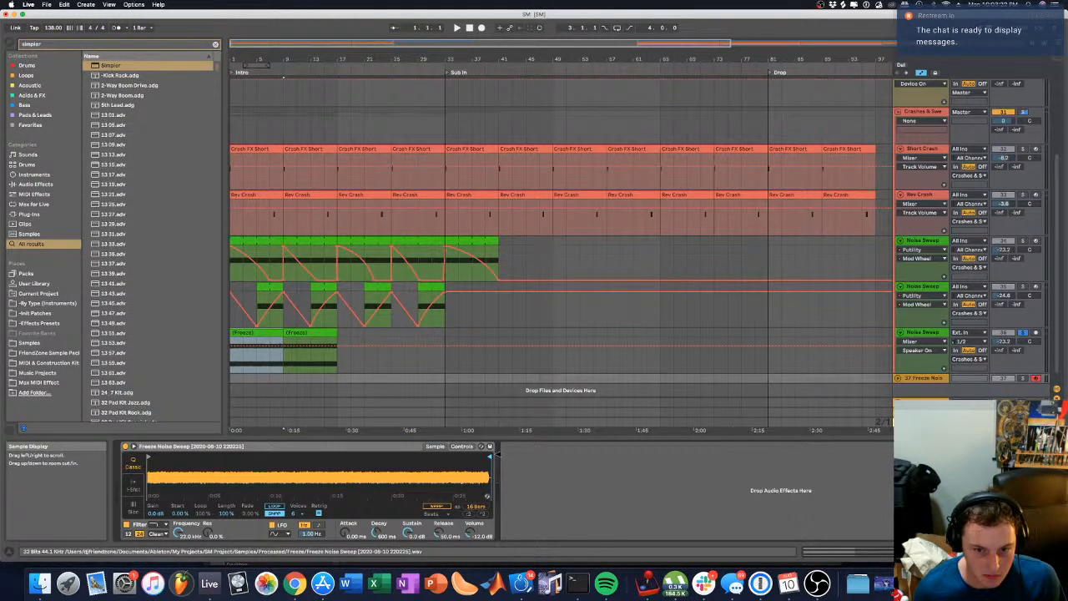
left_click(930, 334)
key("Delete")
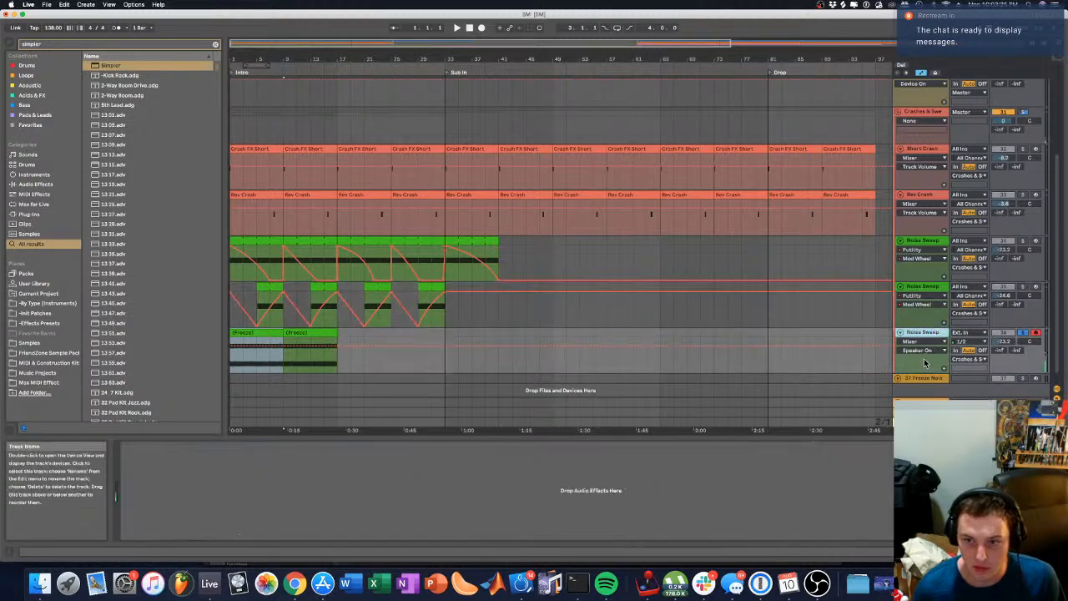
Step: Create a MIDI clip on the Simpler track, extend its end to bar 33 and trim its start to bar 17
double_click(238, 332)
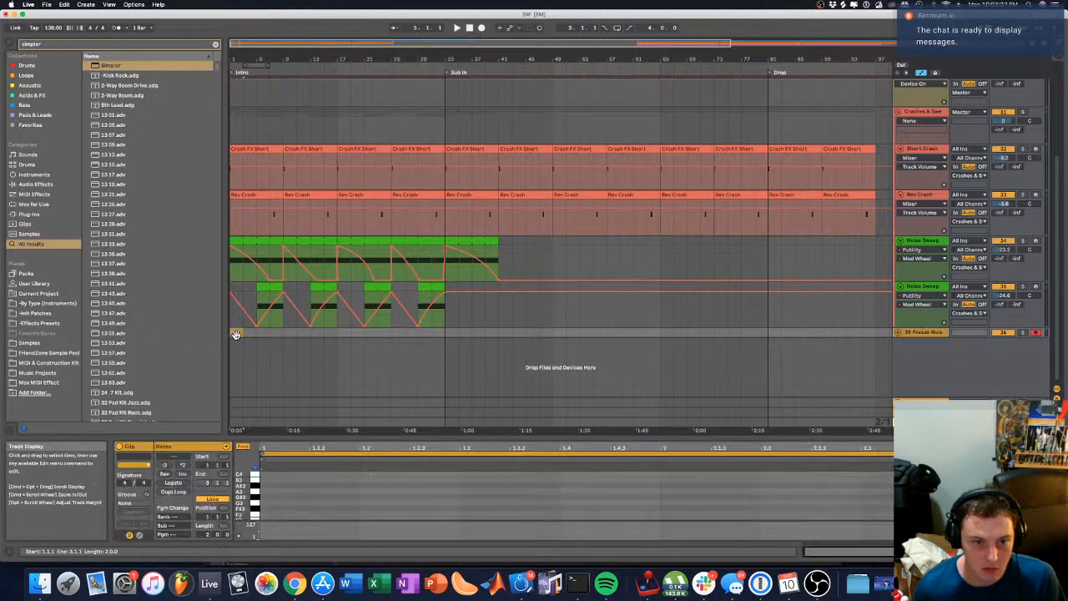
left_click_drag(417, 330, 445, 331)
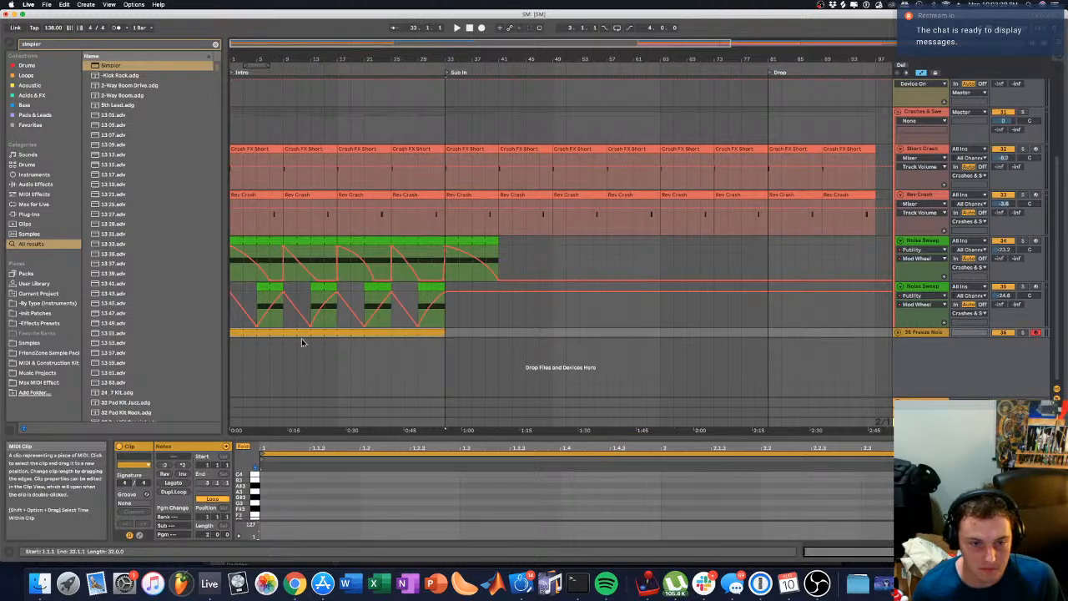
left_click(339, 99)
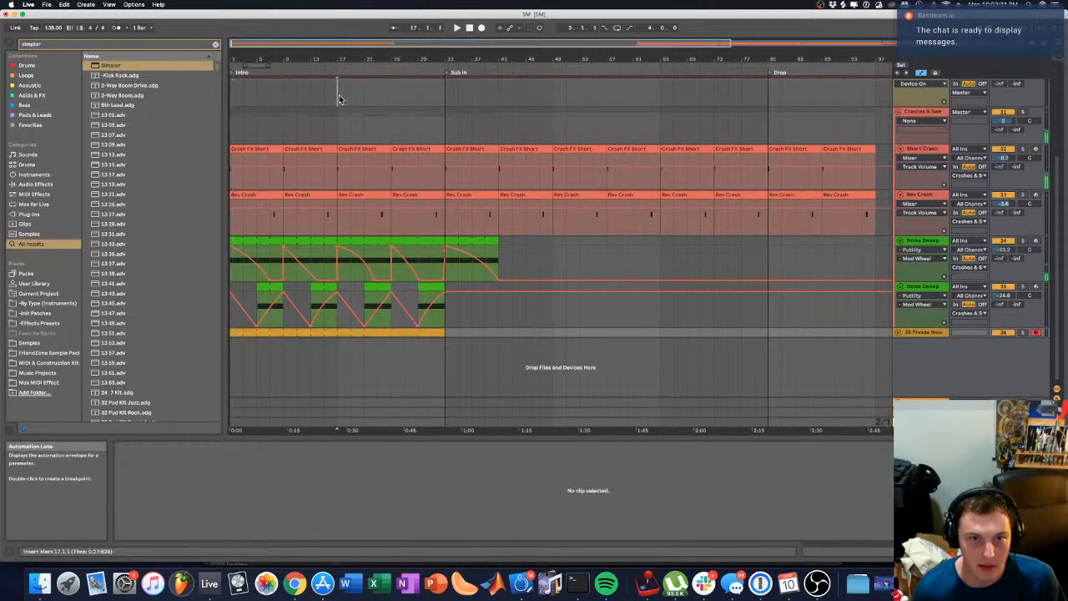
left_click(250, 333)
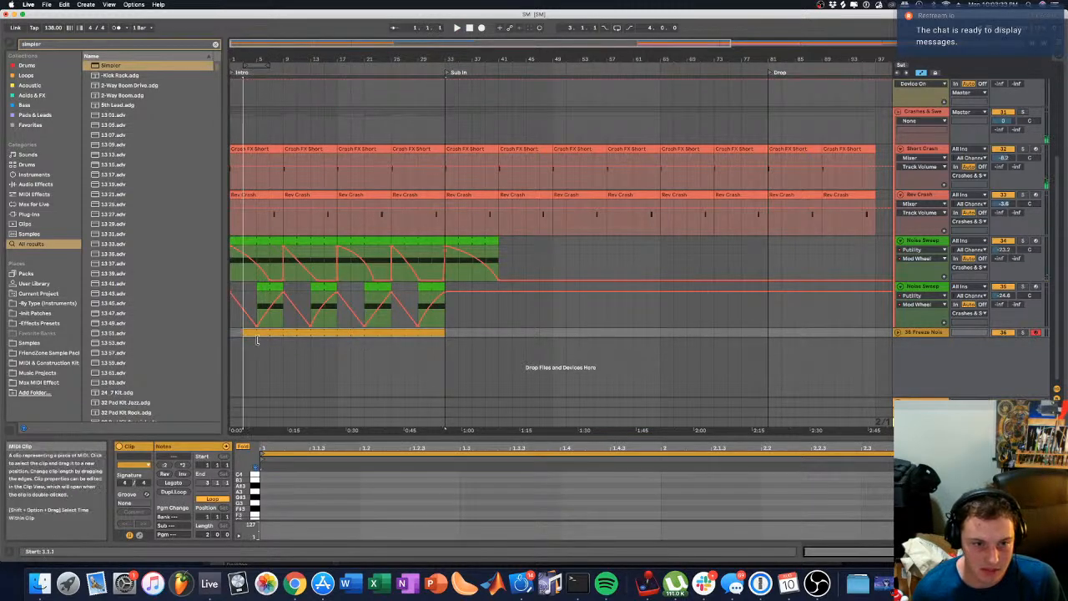
left_click_drag(245, 334, 338, 333)
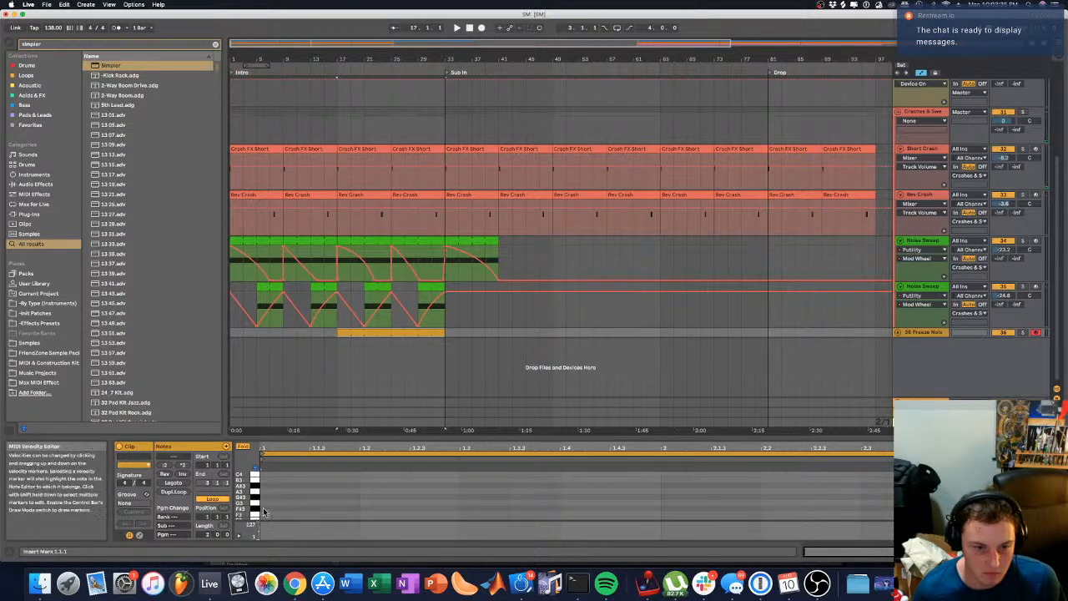
Step: Draw a C3 note across the clip's full two-bar loop and play the arrangement from bar 17
scroll(263, 513, "down", 3)
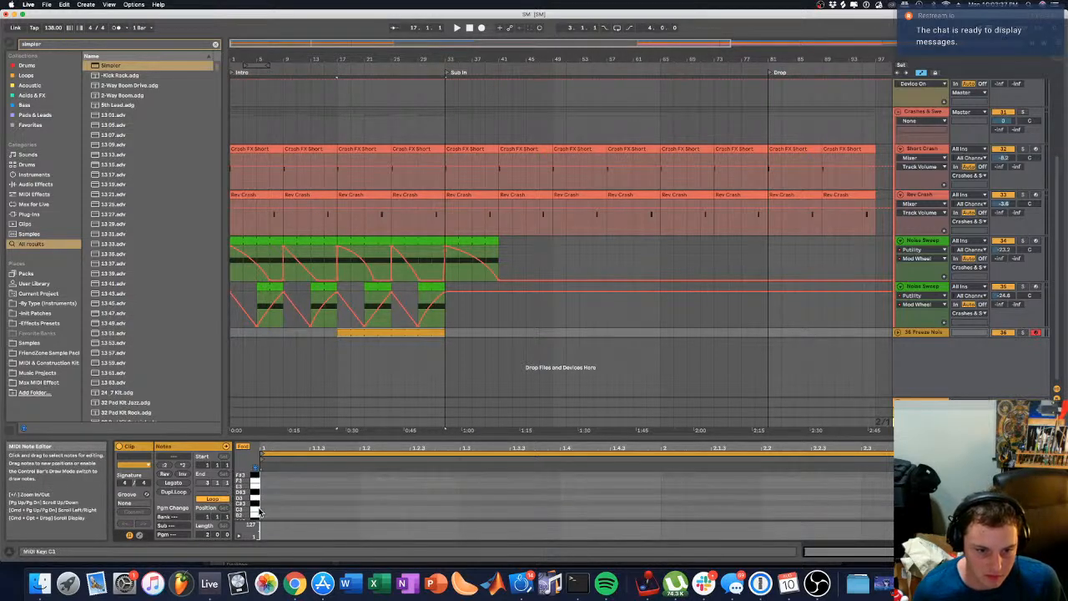
left_click_drag(262, 510, 902, 509)
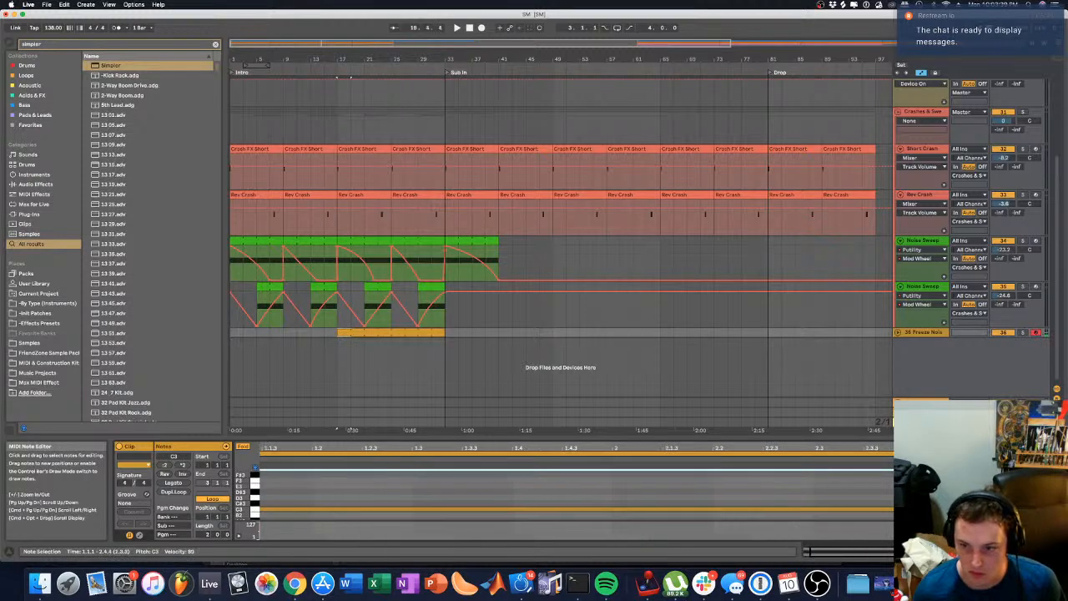
left_click_drag(276, 446, 321, 442)
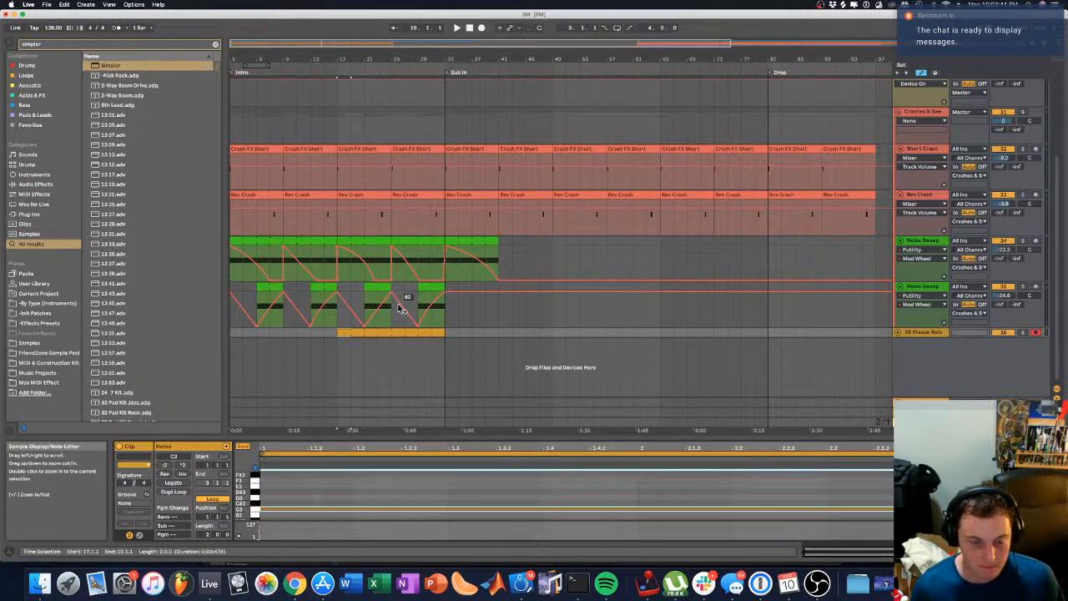
key("space")
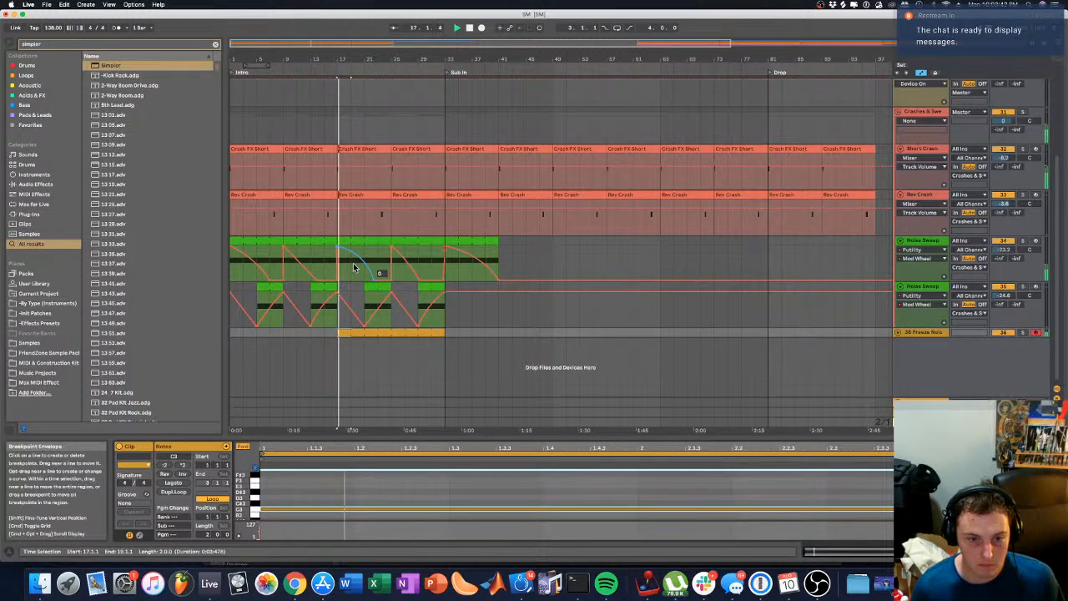
Step: Set the clip's loop length to 16 bars, stretch the C3 note across all of it, and play it back
left_click_drag(207, 534, 207, 487)
key("space")
left_click_drag(359, 509, 913, 516)
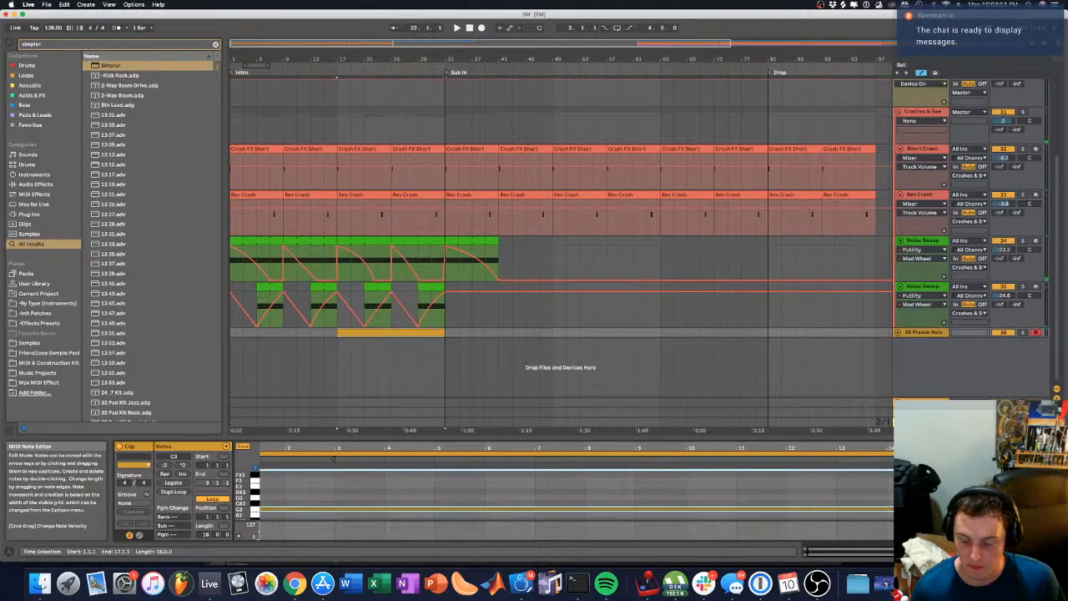
key("space")
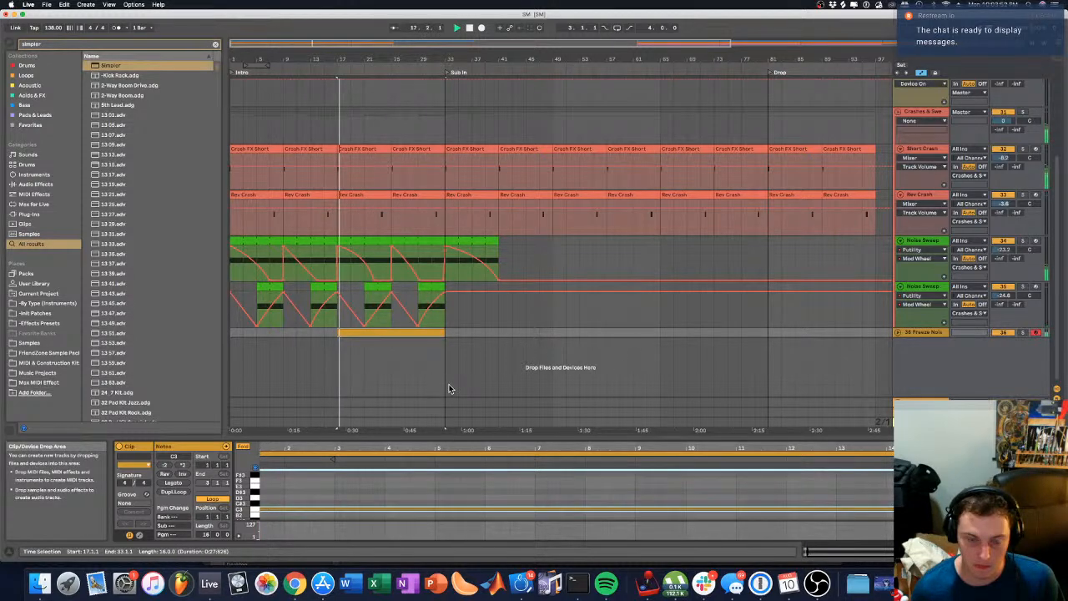
key("space")
Step: Rename the Simpler track to "Noise Riser" and play it from bar 17
left_click(923, 333)
key("super+r")
type("N")
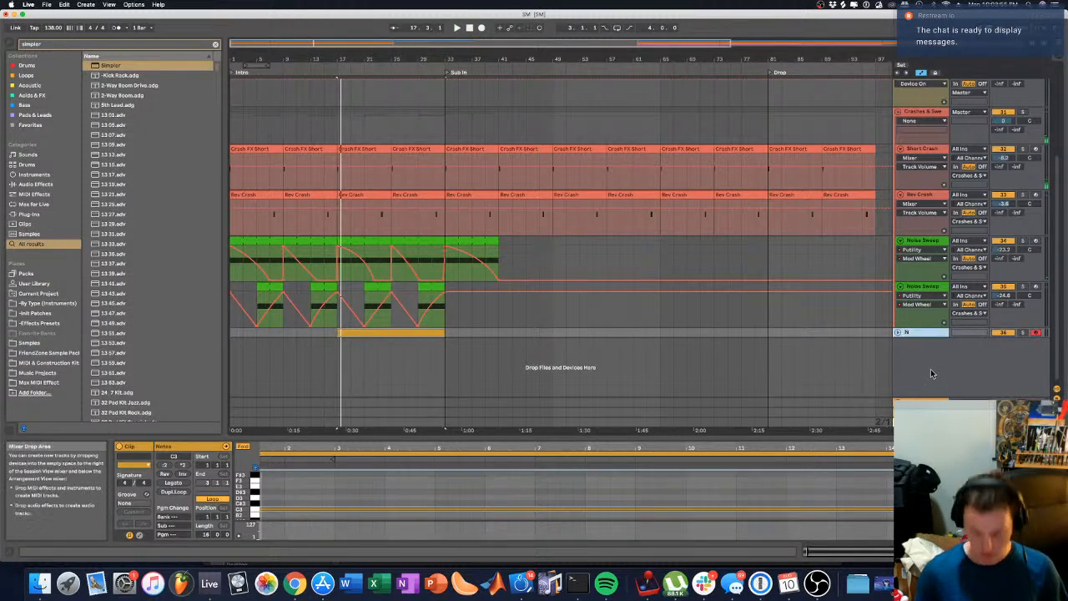
type("oise Riser")
key("Return")
key("space")
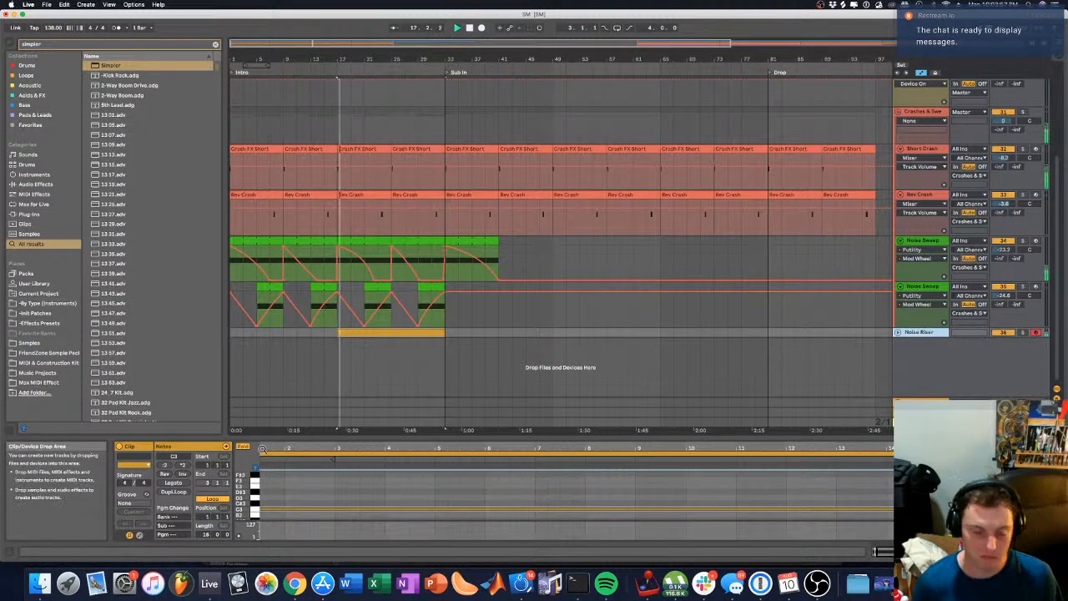
Step: Limit the Noise Riser's Simpler to 1 voice and play the arrangement from bar 17
key("space")
left_click(973, 551)
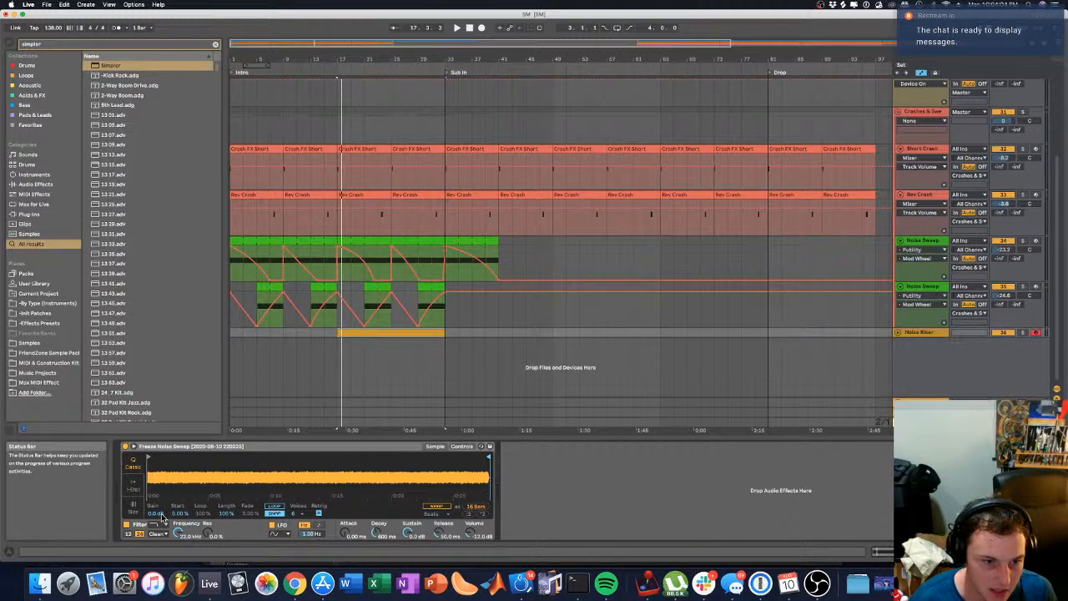
left_click(297, 513)
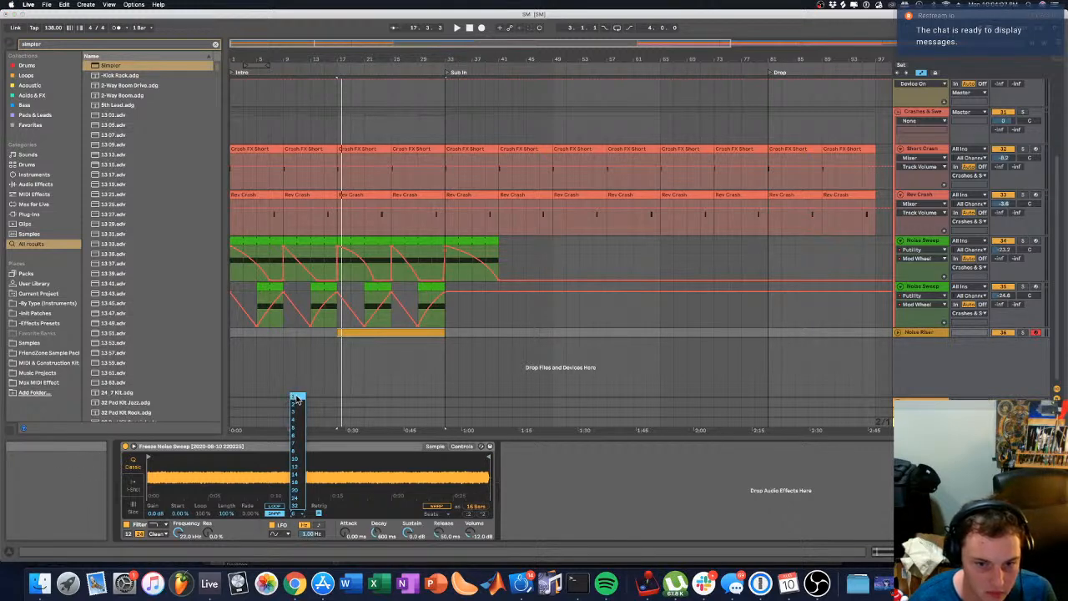
left_click(297, 398)
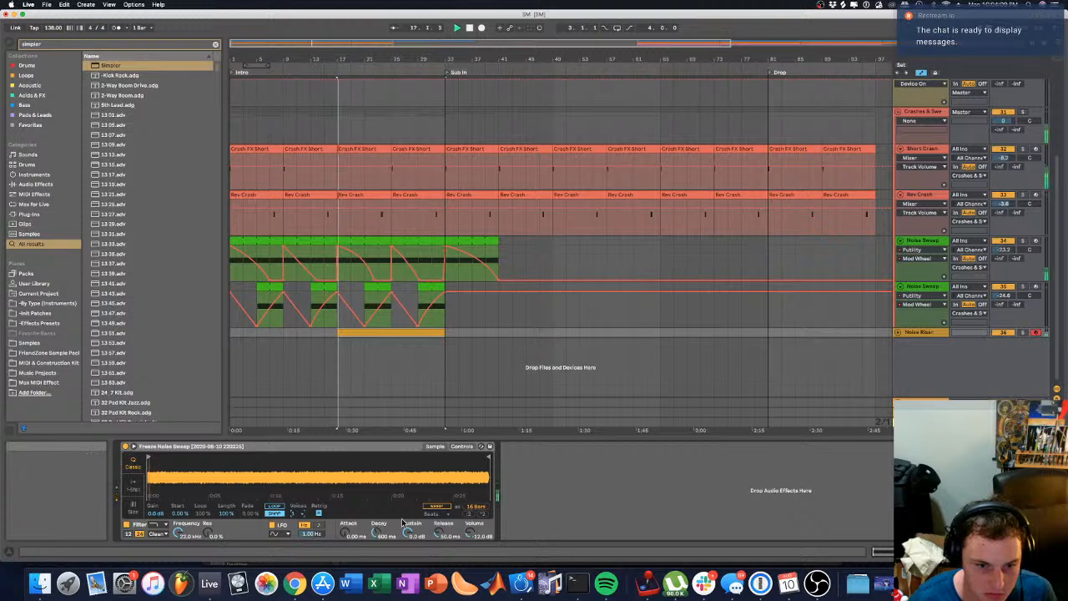
key("space")
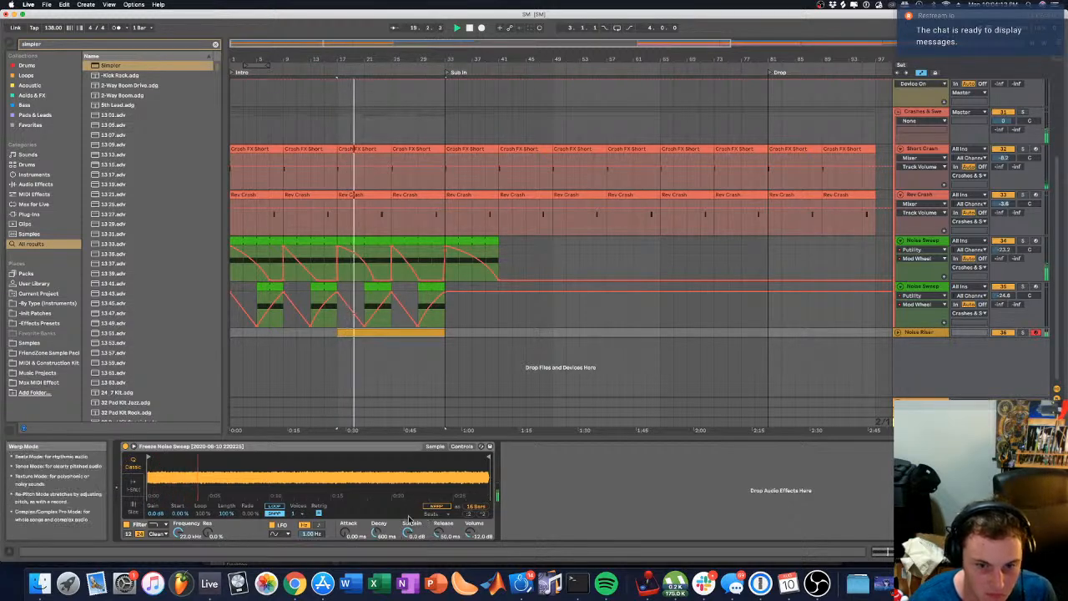
Step: Show the Simpler's Controls page and try its global Transpose value during playback
left_click(462, 446)
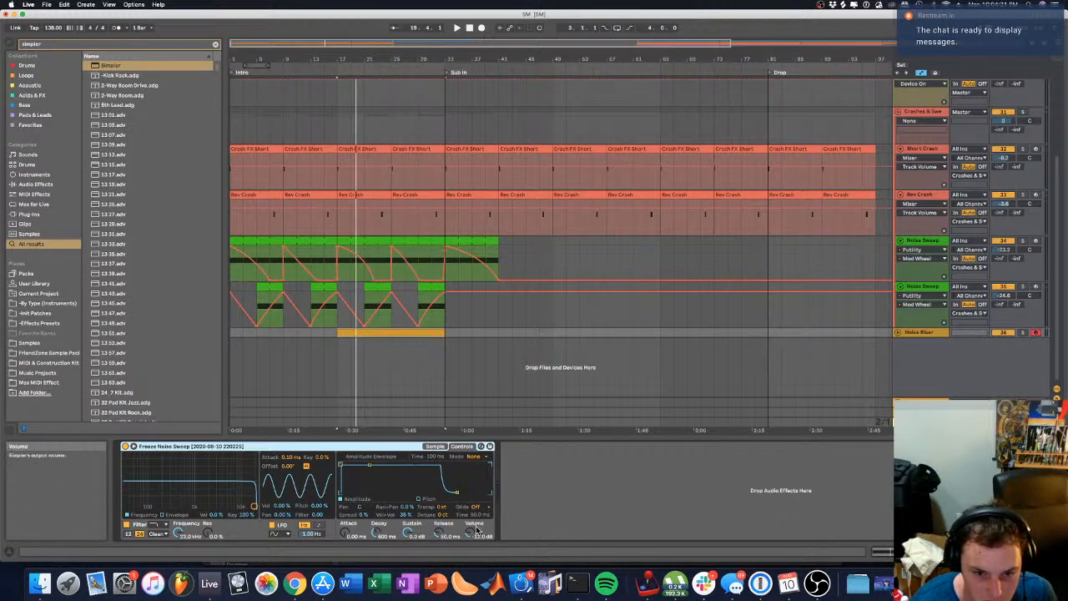
key("space")
mouse_move(443, 506)
left_mouse_down()
mouse_move(442, 476)
mouse_move(443, 511)
left_mouse_up()
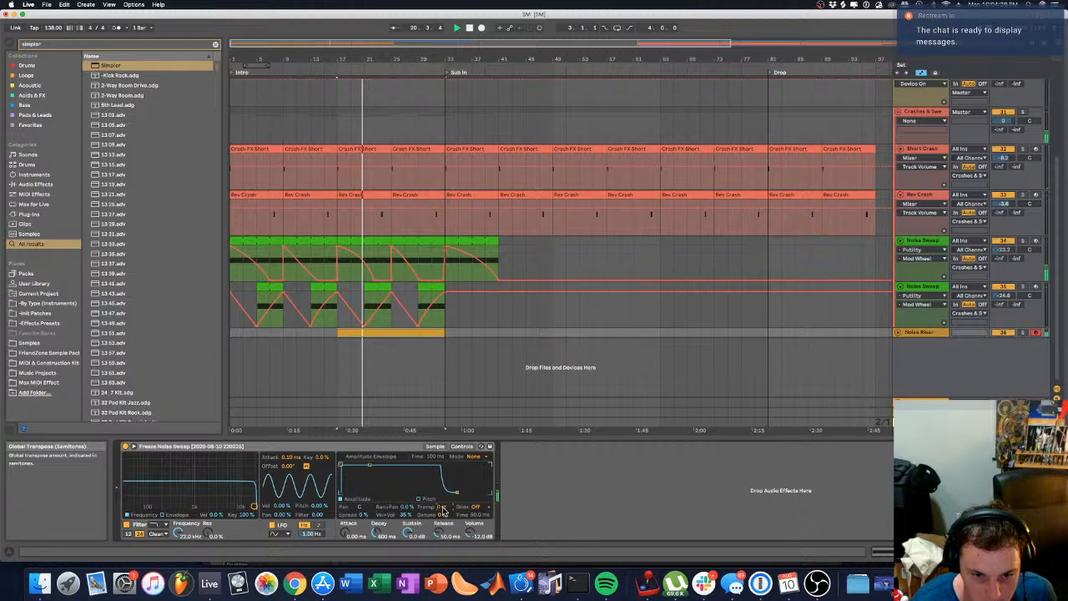
key("space")
Step: Draw a rising MIDI Ctrl Pitch Bend envelope in the Noise Riser clip, from the minimum at its start to its end, and play it
key("shift+Tab")
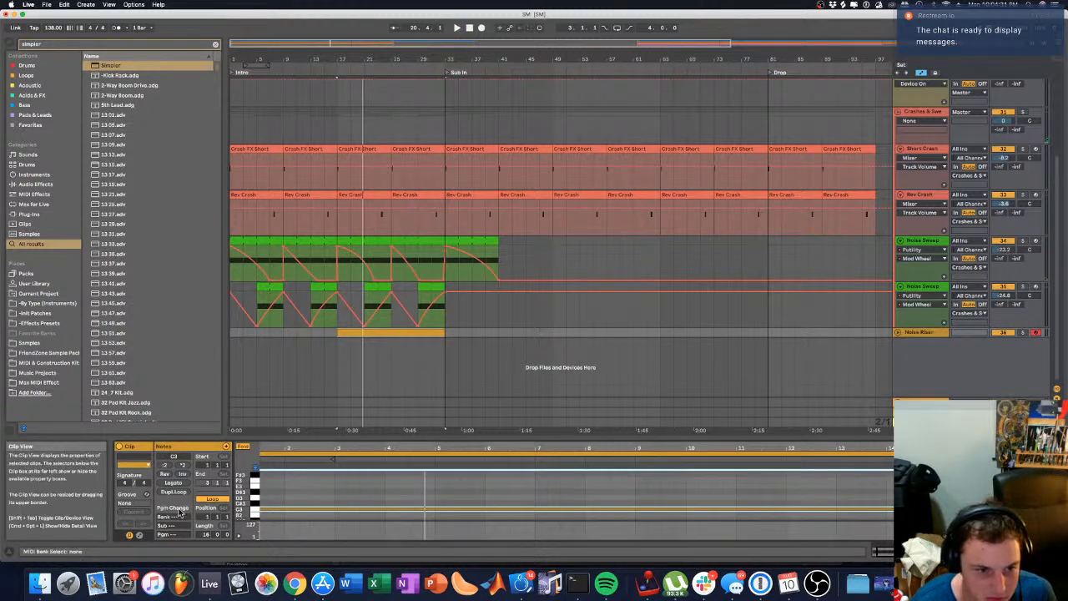
left_click(138, 535)
left_click(255, 457)
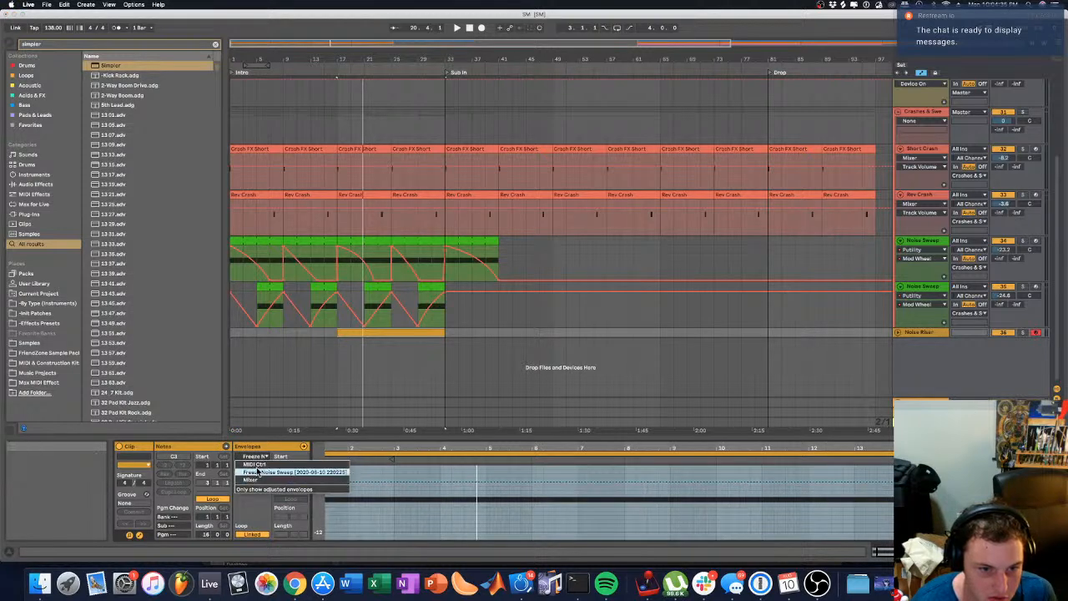
left_click(255, 465)
left_click(254, 465)
left_click(339, 534)
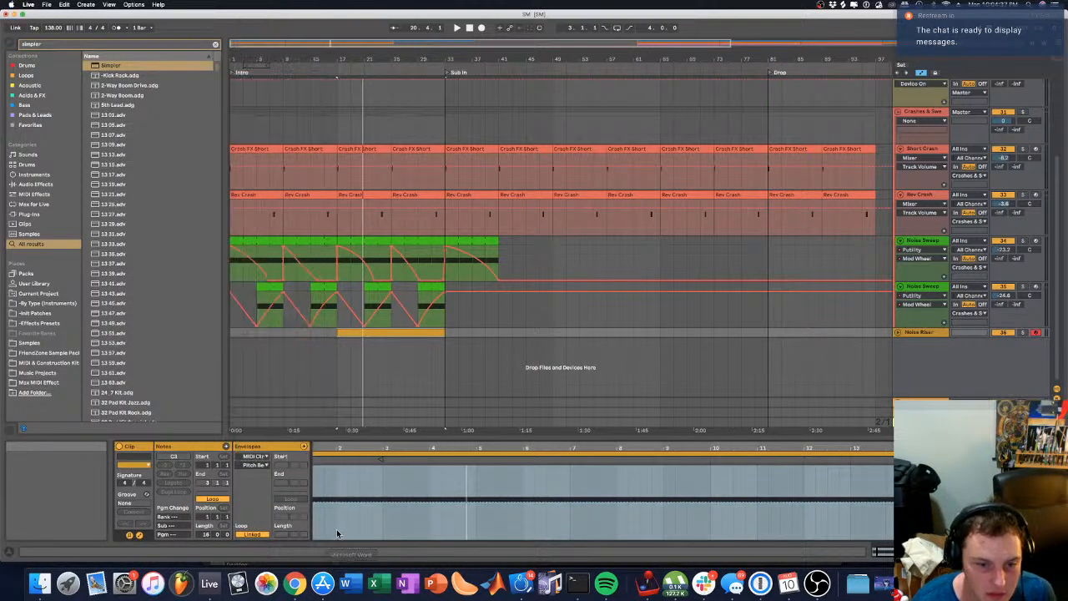
left_click_drag(315, 503, 327, 540)
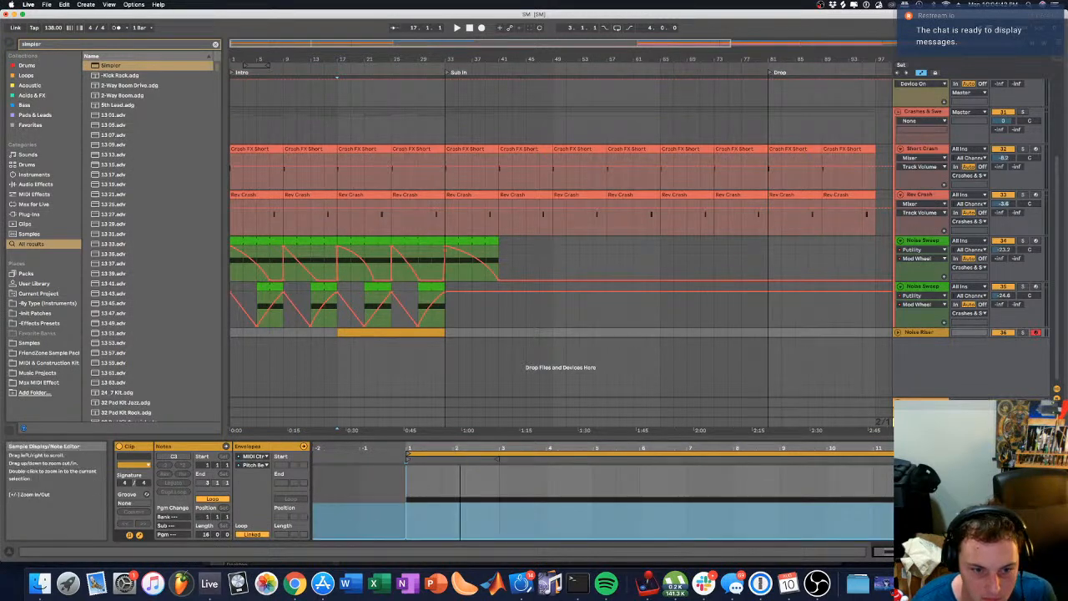
left_click(397, 539)
left_click_drag(1056, 539, 1056, 467)
key("space")
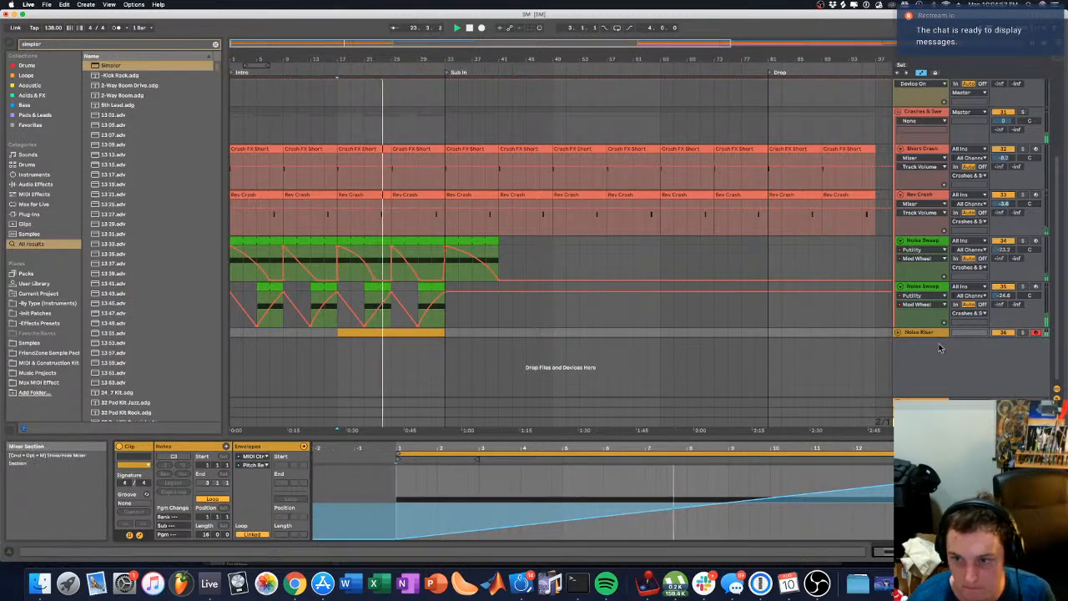
Step: Unfold the Noise Riser track, set its volume to -7.0 dB and solo it
left_click(898, 332)
left_click_drag(1004, 341, 1004, 350)
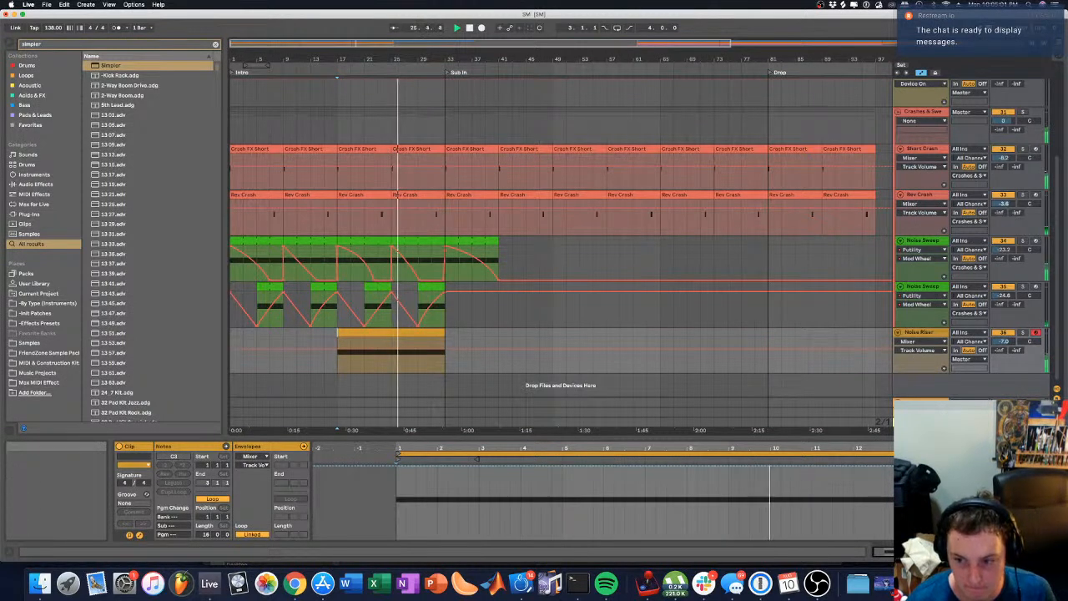
key("shift+Tab")
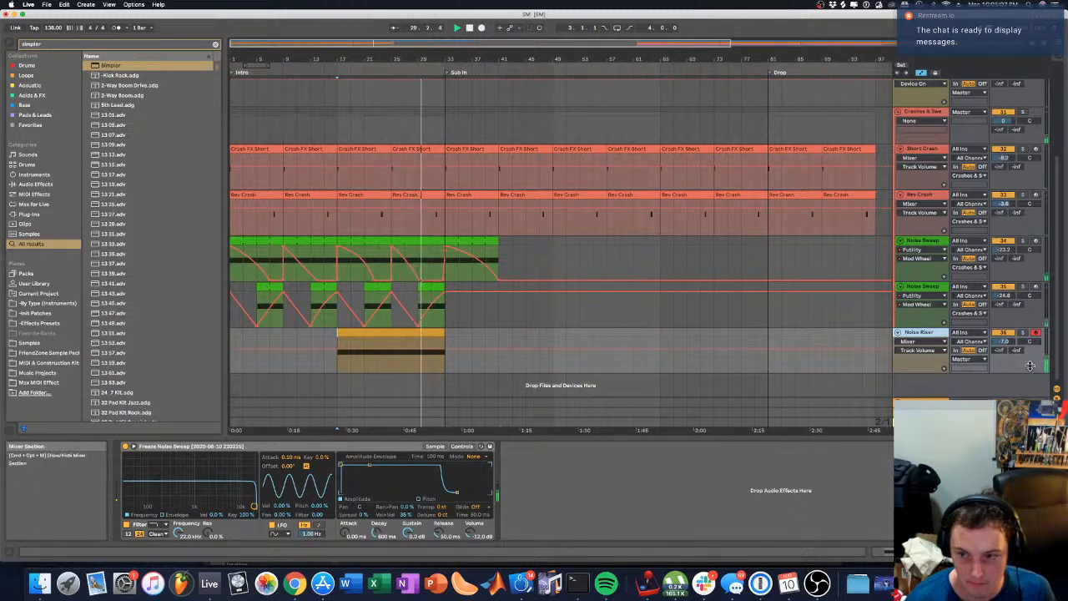
left_click_drag(1030, 367, 1031, 335)
left_click(899, 333)
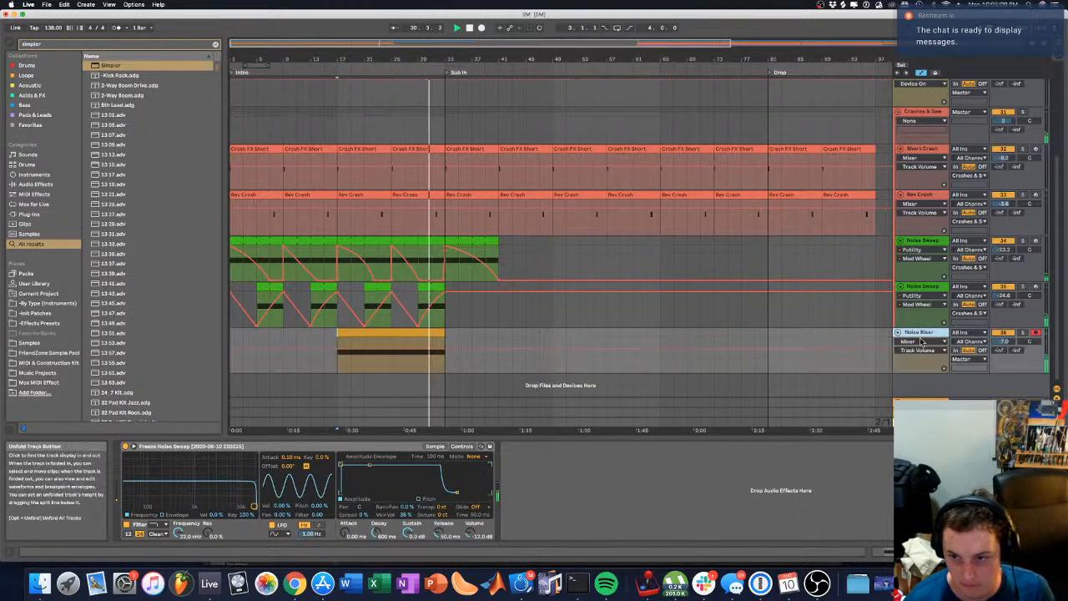
left_click(1024, 333)
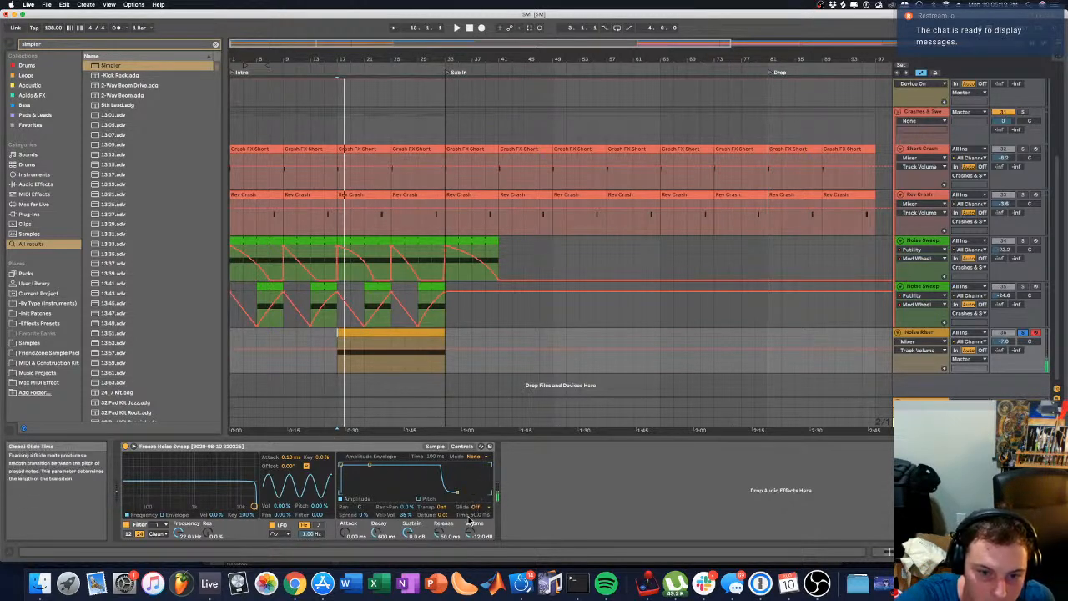
Step: Show the Simpler's Transpose automation and draw a ramp starting from -24 st at bar 17 and rising toward bar 33
left_click(440, 509)
right_click(440, 508)
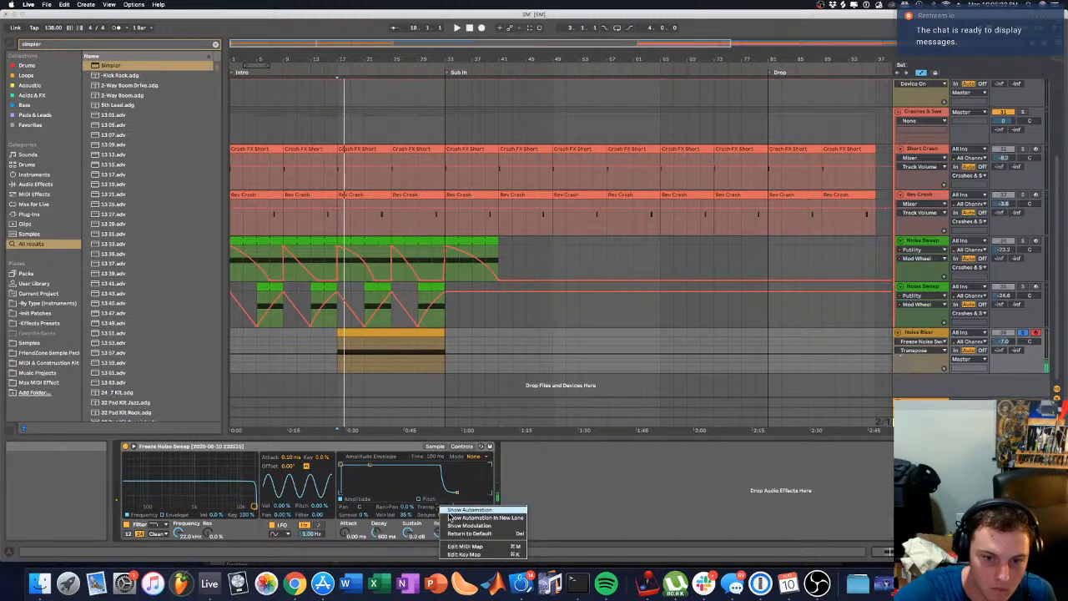
left_click(450, 510)
left_click_drag(340, 390, 343, 348)
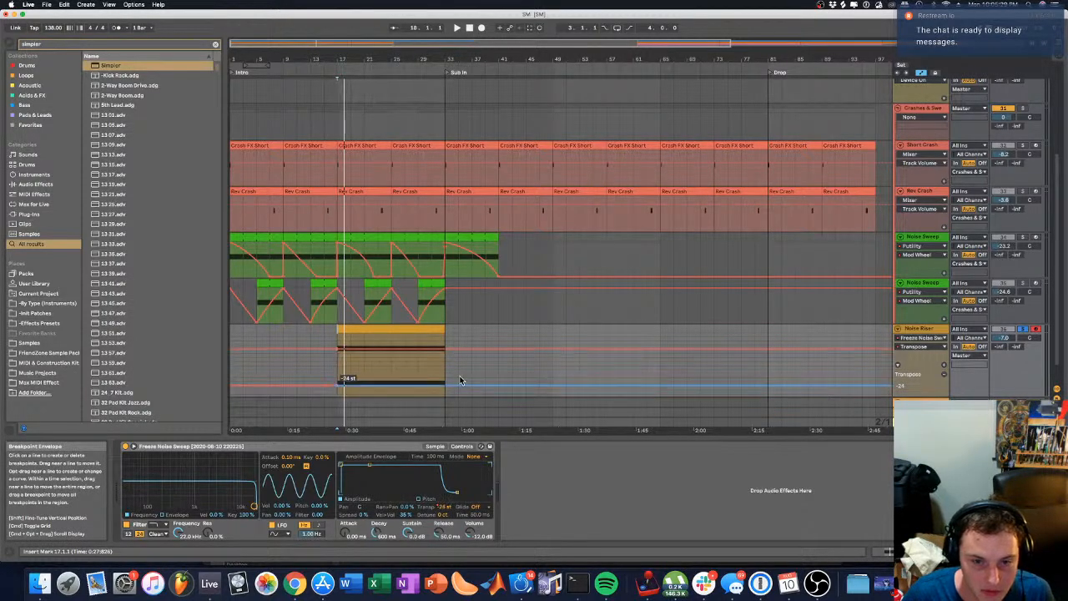
left_click_drag(443, 387, 444, 363)
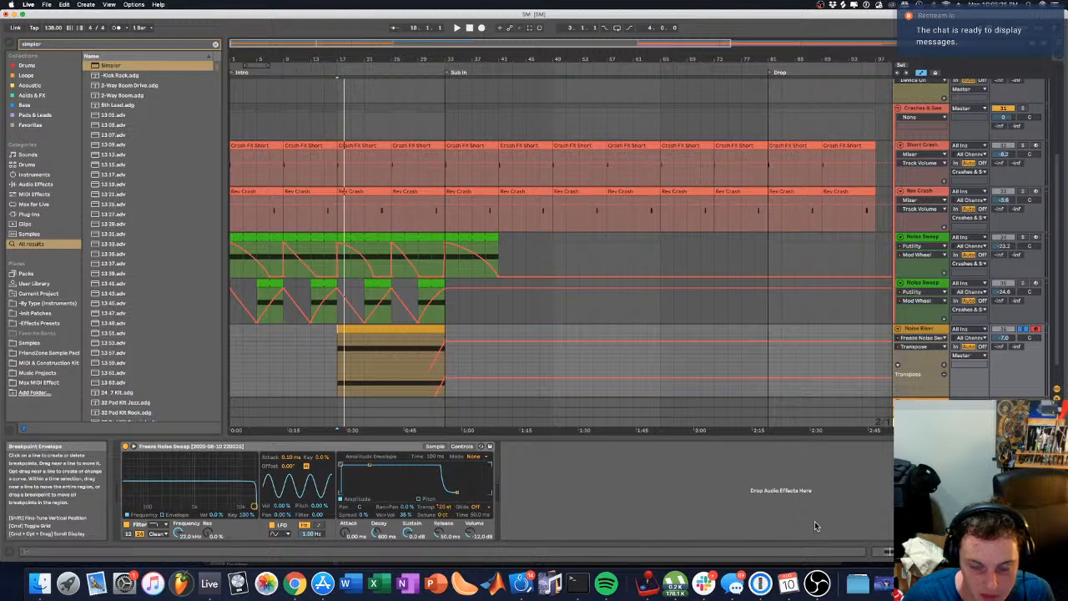
Step: Clear all envelopes in the Noise Riser clip, including the Pitch Bend ramp, and play the riser with the other tracks
double_click(394, 329)
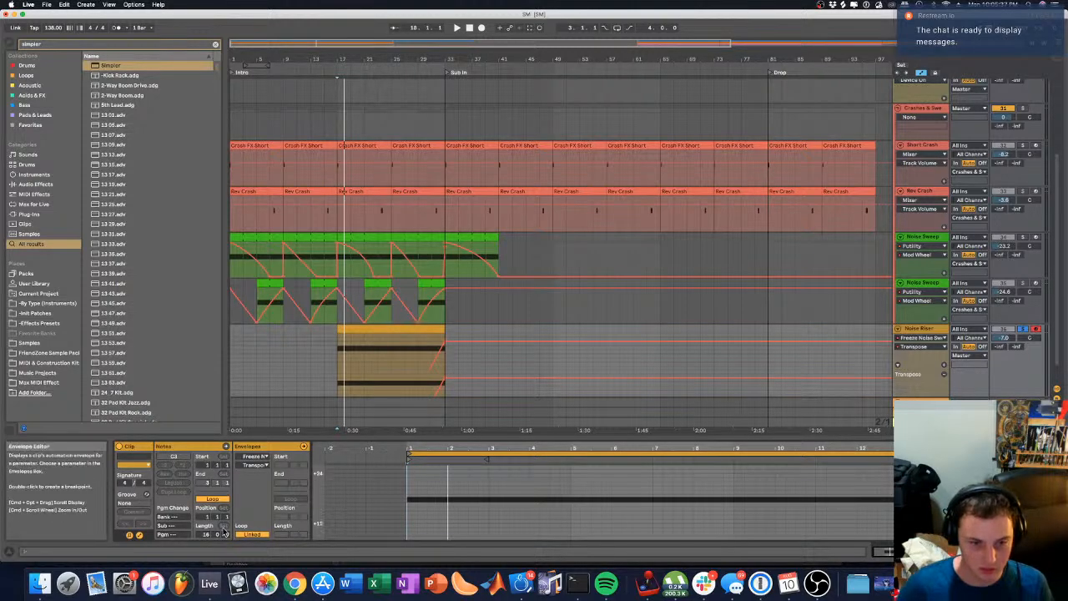
left_click(257, 457)
left_click(250, 464)
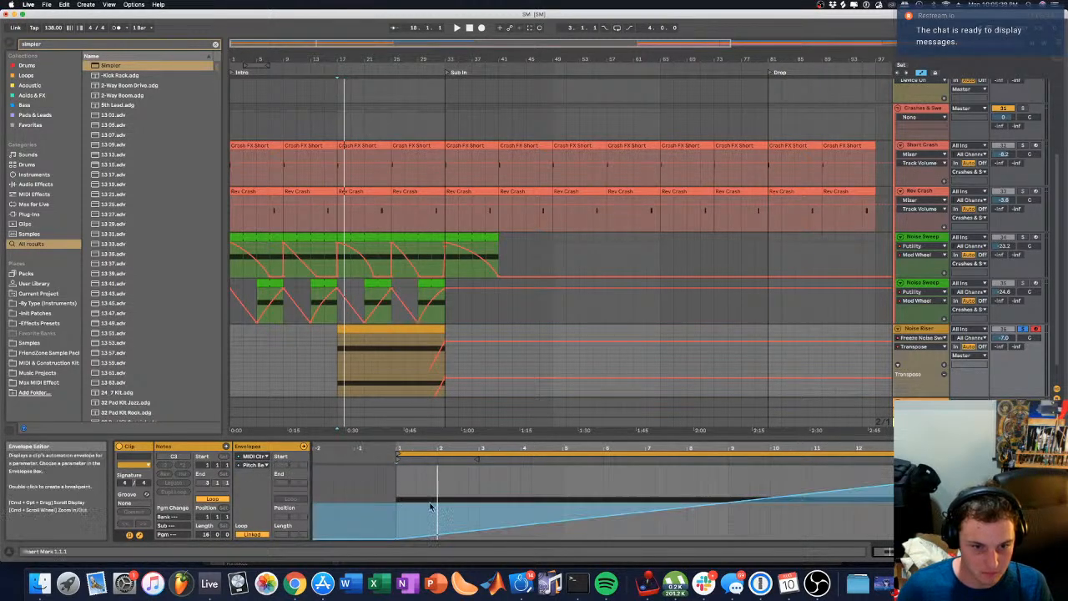
right_click(407, 486)
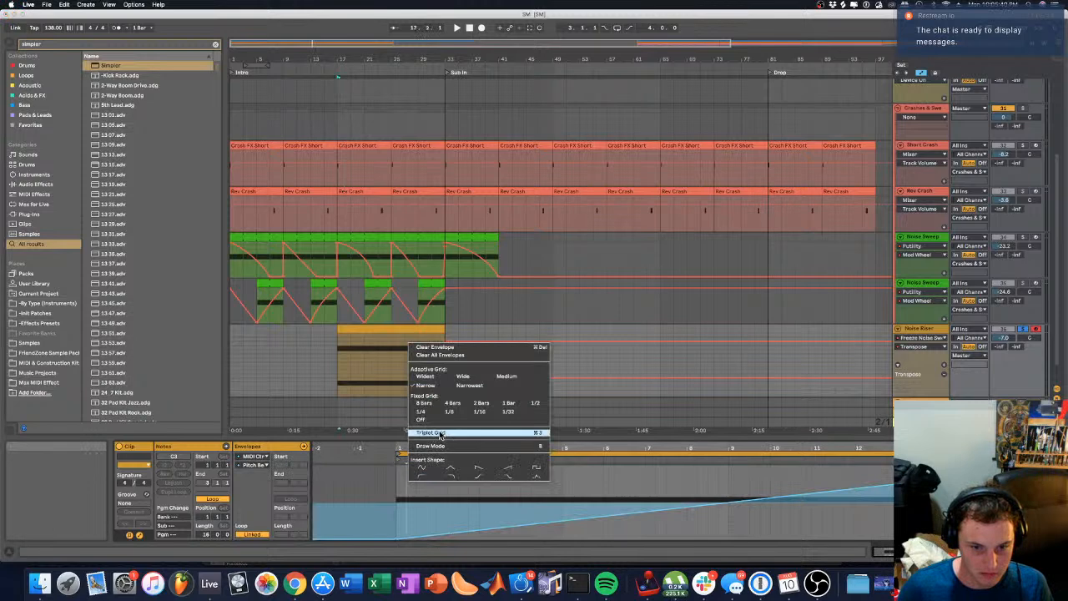
left_click(421, 356)
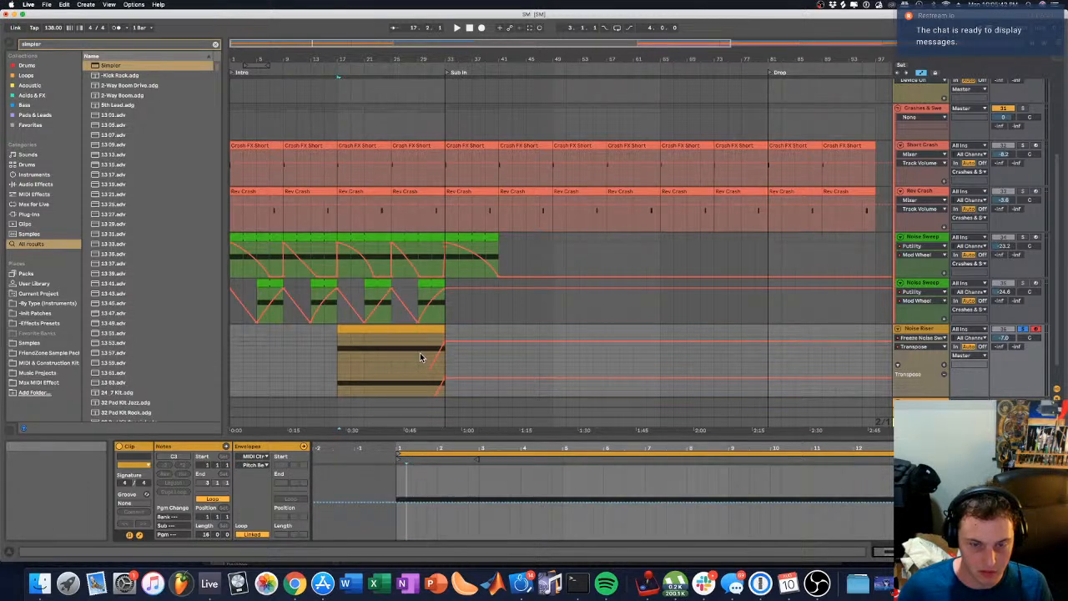
key("space")
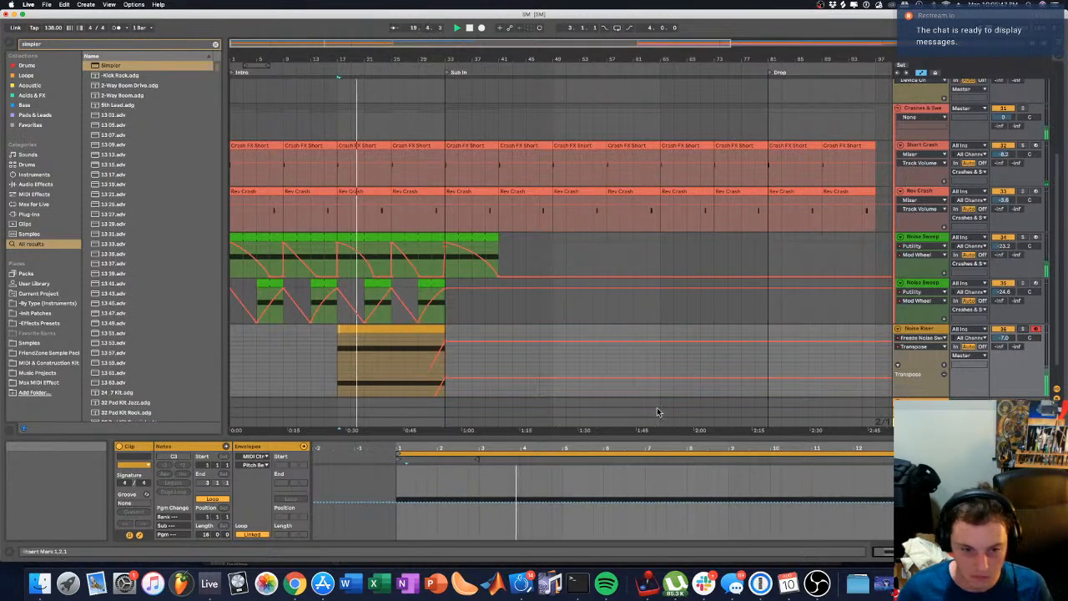
Step: Try reshaping the Noise Riser's Transpose automation ramp, with the track's lane enlarged and the detail view hidden
left_click_drag(444, 341, 436, 334)
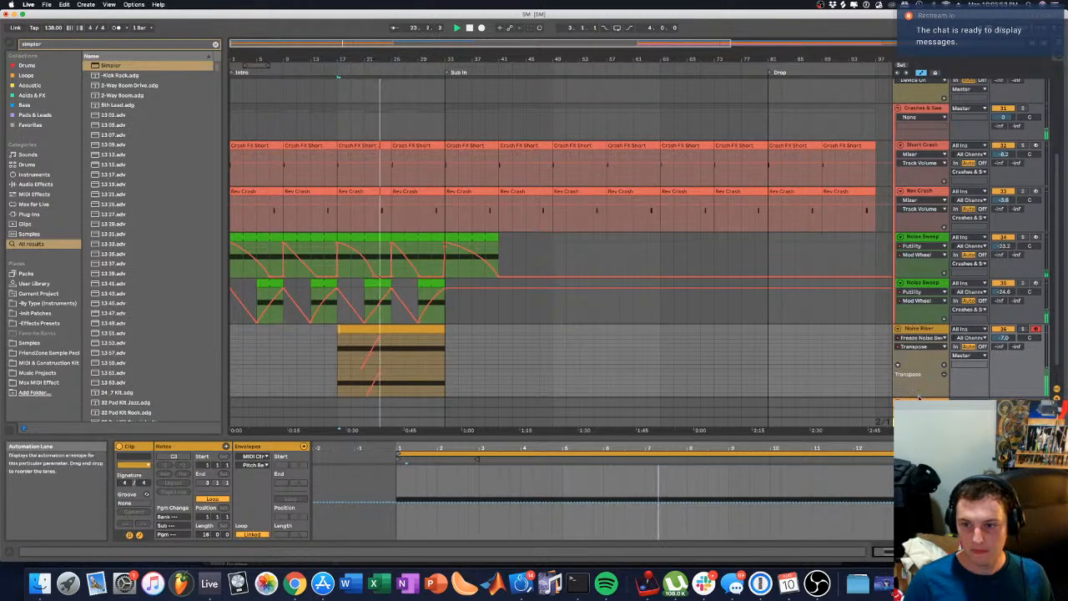
scroll(869, 368, "down", 2)
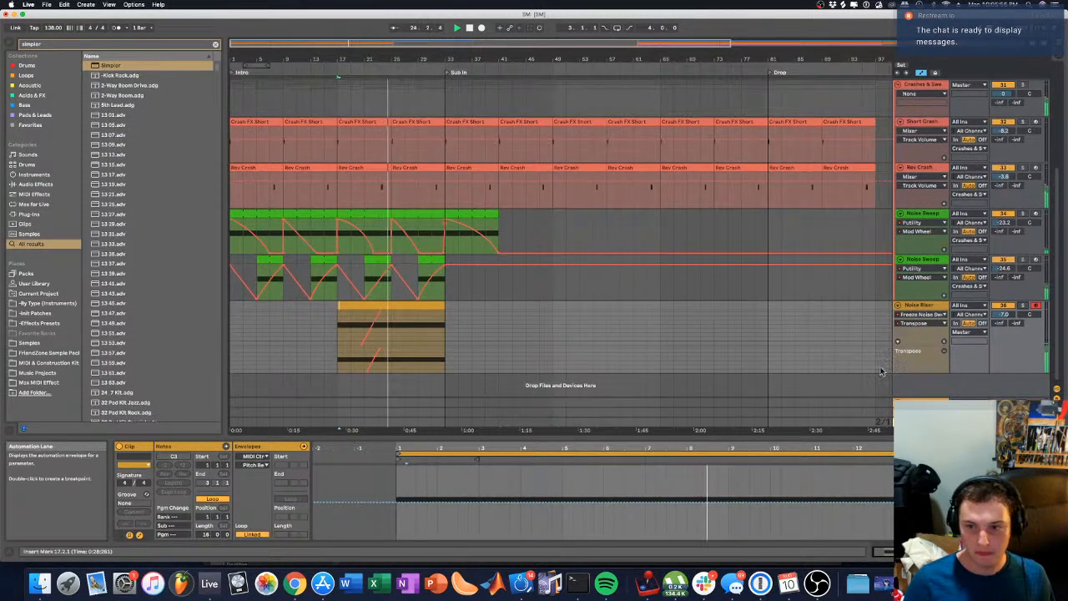
left_click_drag(921, 372, 921, 396)
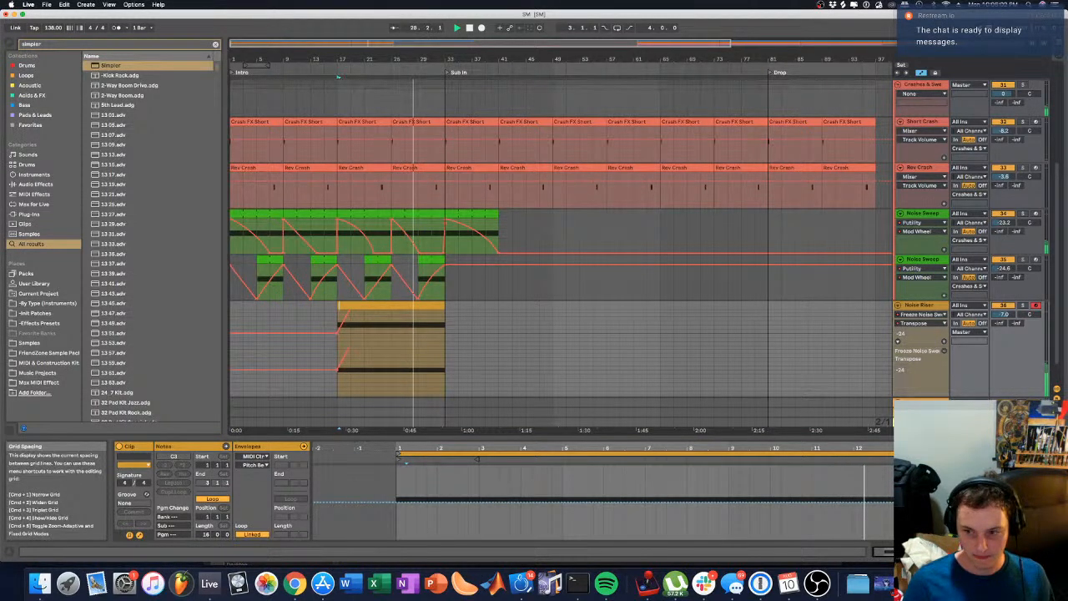
left_click(1058, 552)
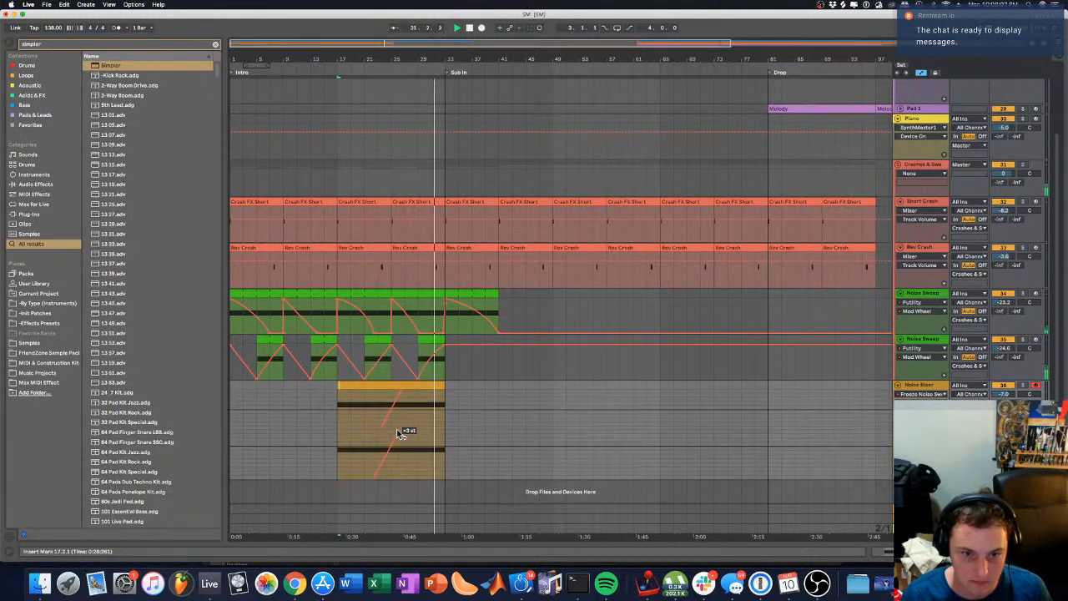
left_click(397, 384)
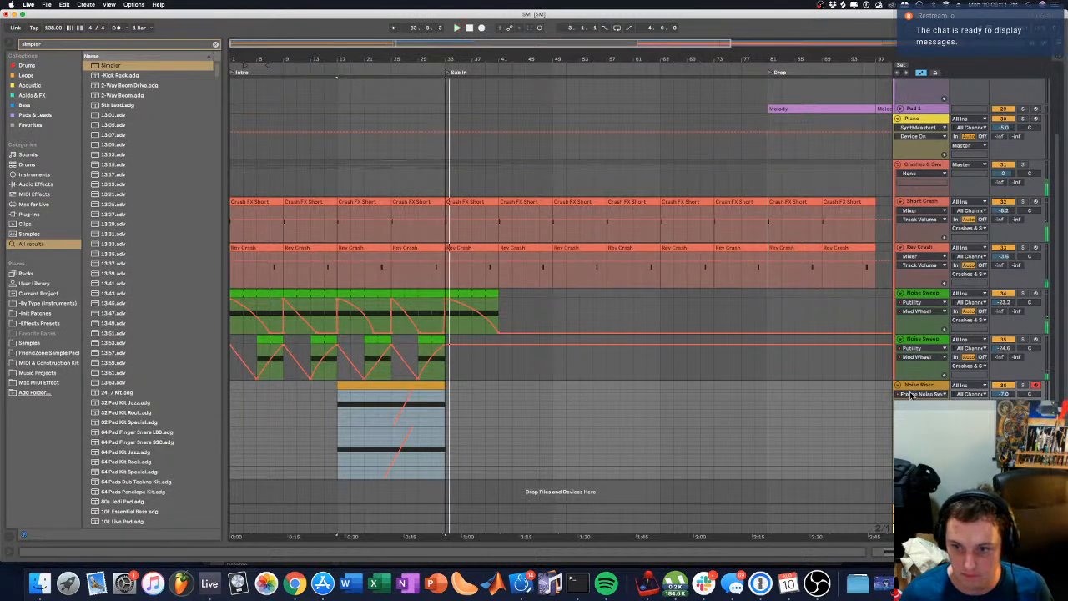
Step: Clear all automation envelopes of the Freeze Noise Sweep device on the Noise Riser track
left_click(923, 403)
right_click(923, 404)
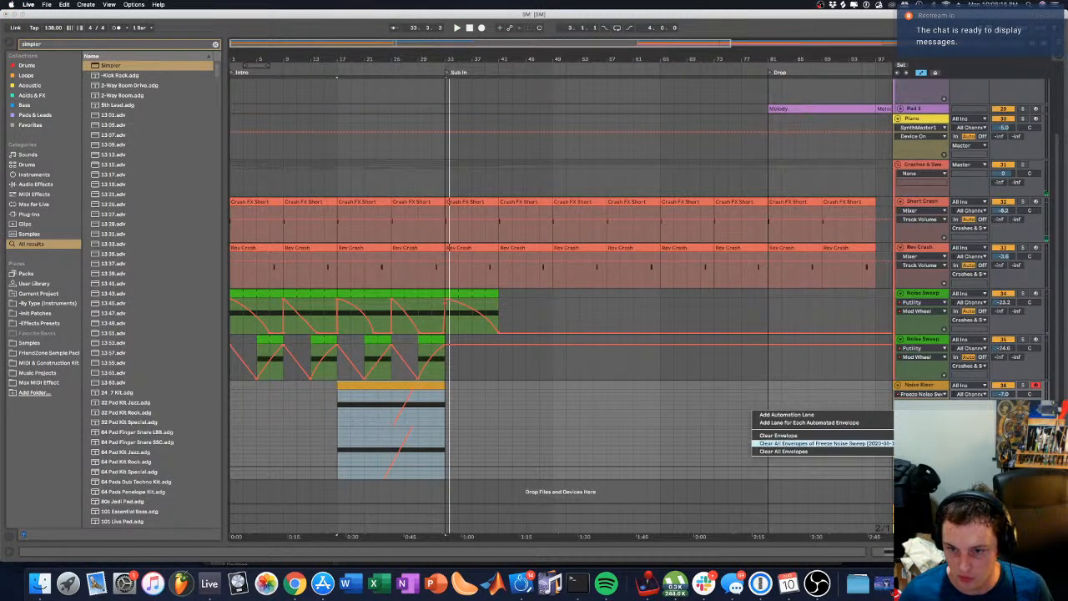
left_click(822, 443)
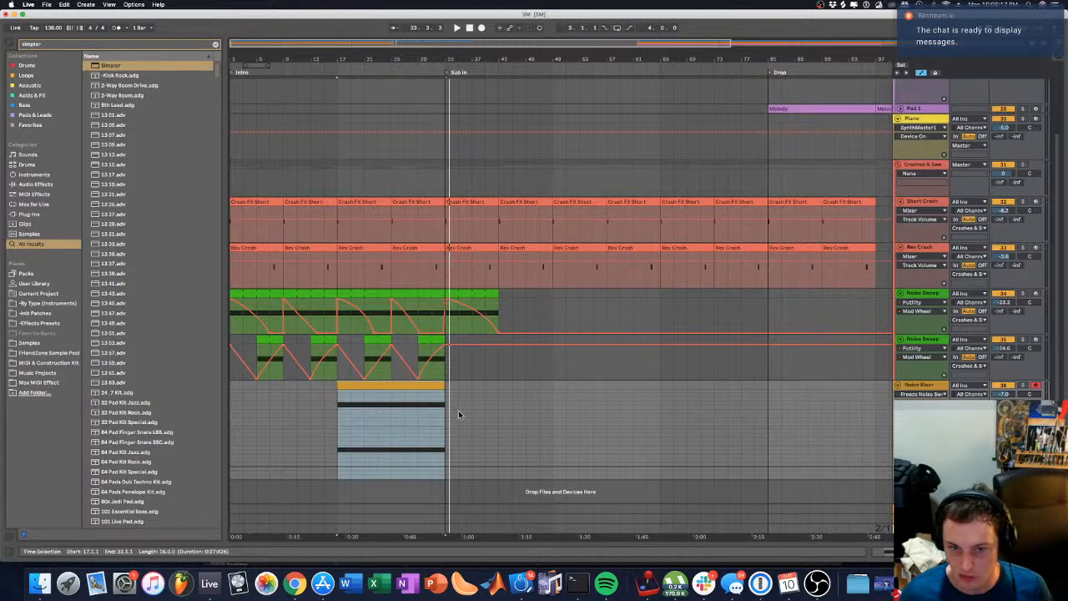
Step: Show the Noise Riser clip's Transpose envelope for the Freeze Noise Sweep device and inspect its value range up to +24
left_click(377, 383)
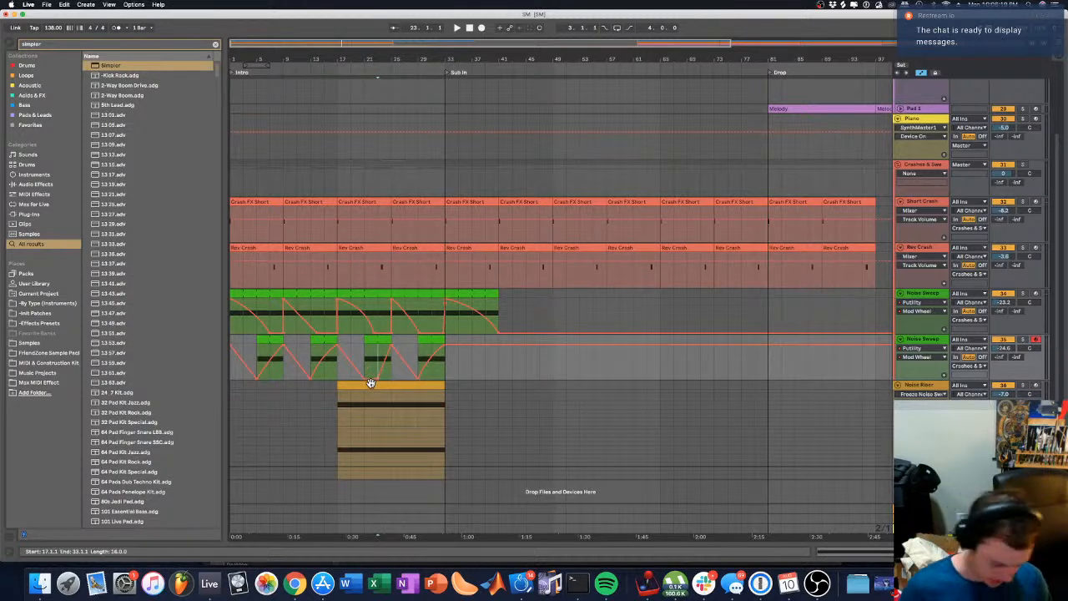
double_click(370, 383)
left_click(255, 457)
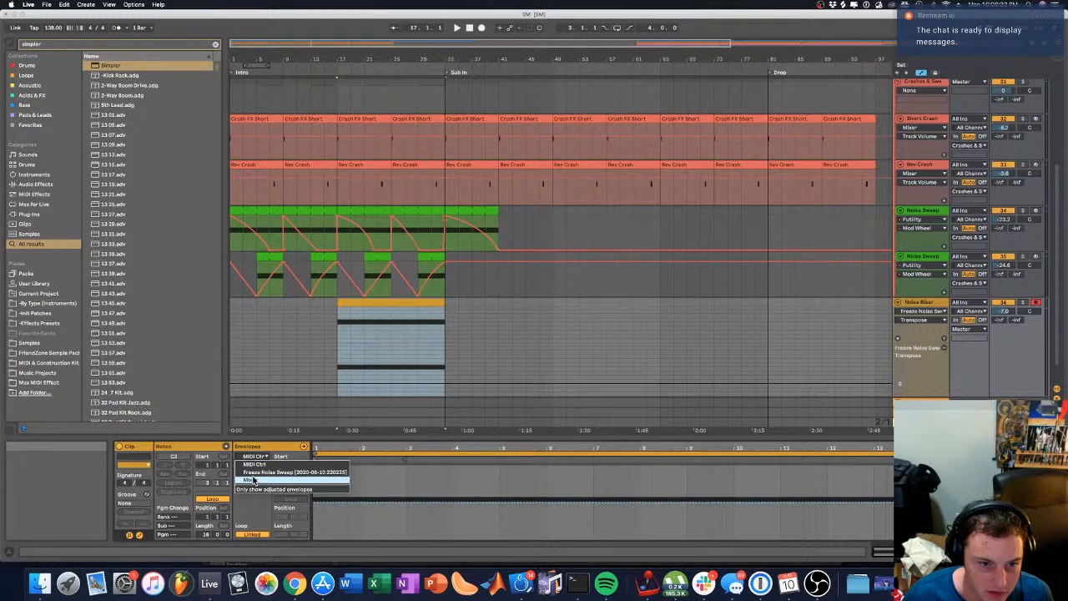
left_click(260, 471)
left_click(257, 465)
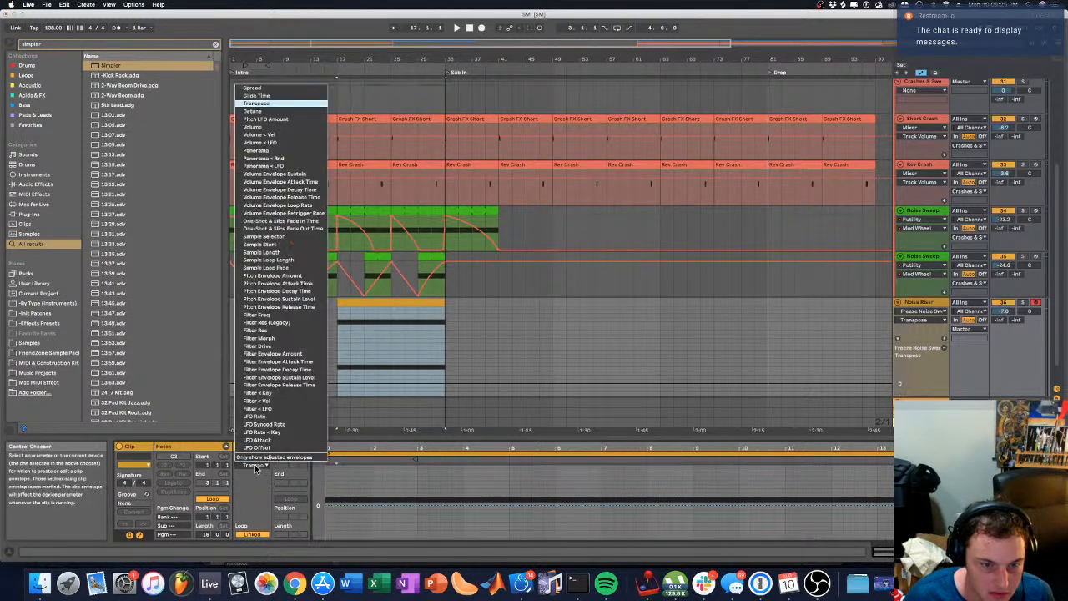
left_click(255, 105)
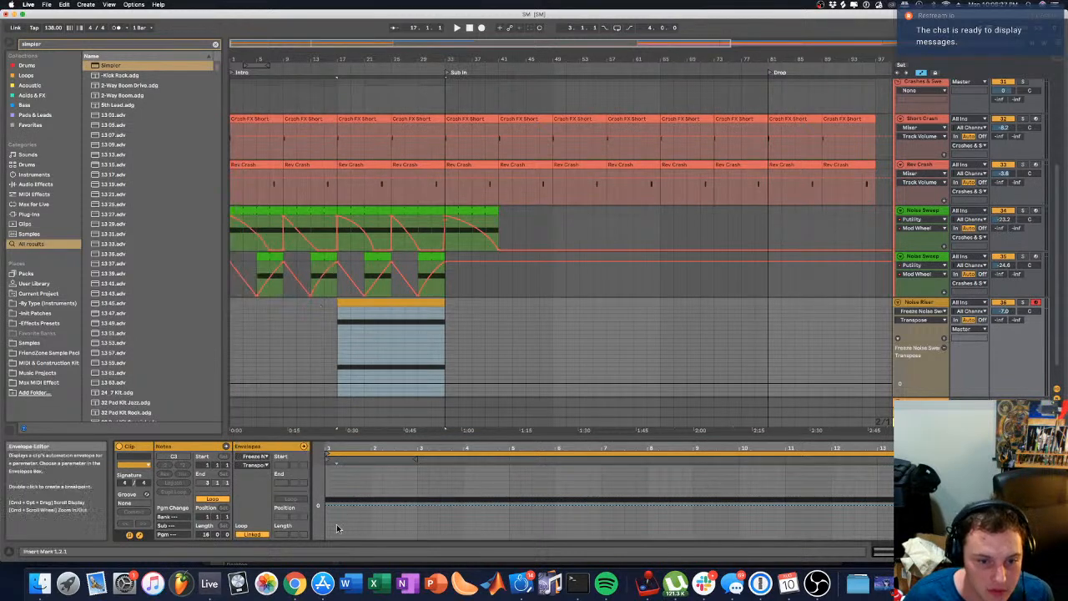
left_click_drag(332, 505, 337, 537)
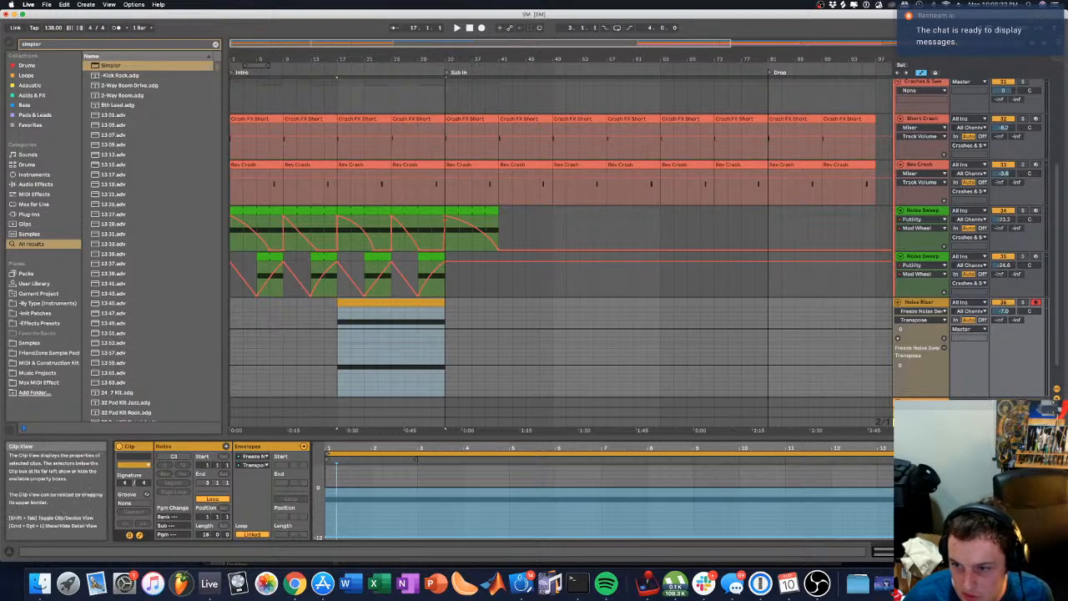
left_click_drag(1053, 537, 1053, 453)
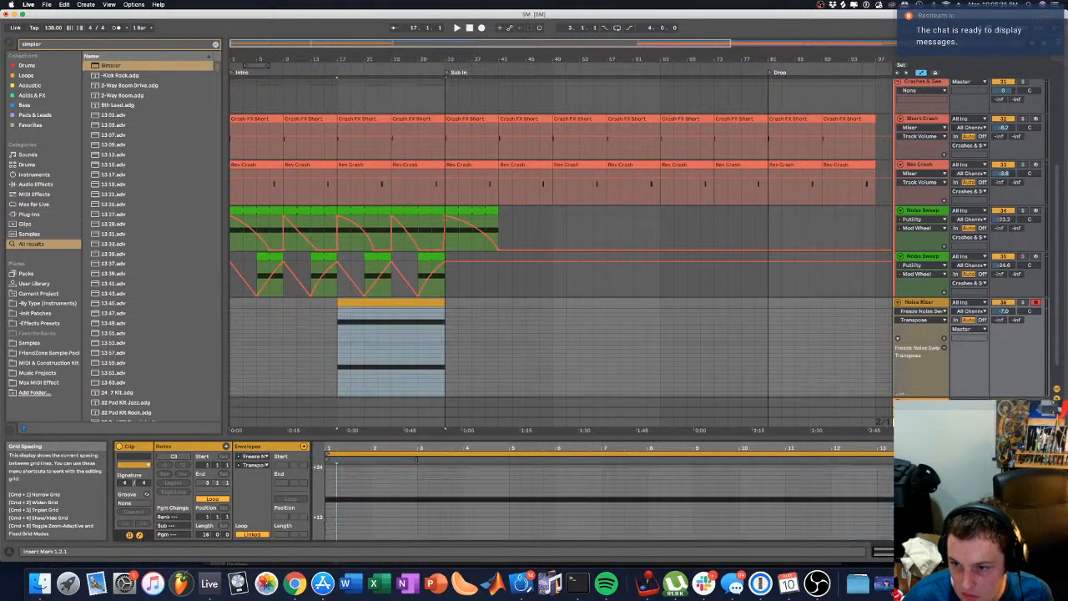
Step: Play from bar 17, lower the Noise Riser track's volume slightly and show its device chain
key("space")
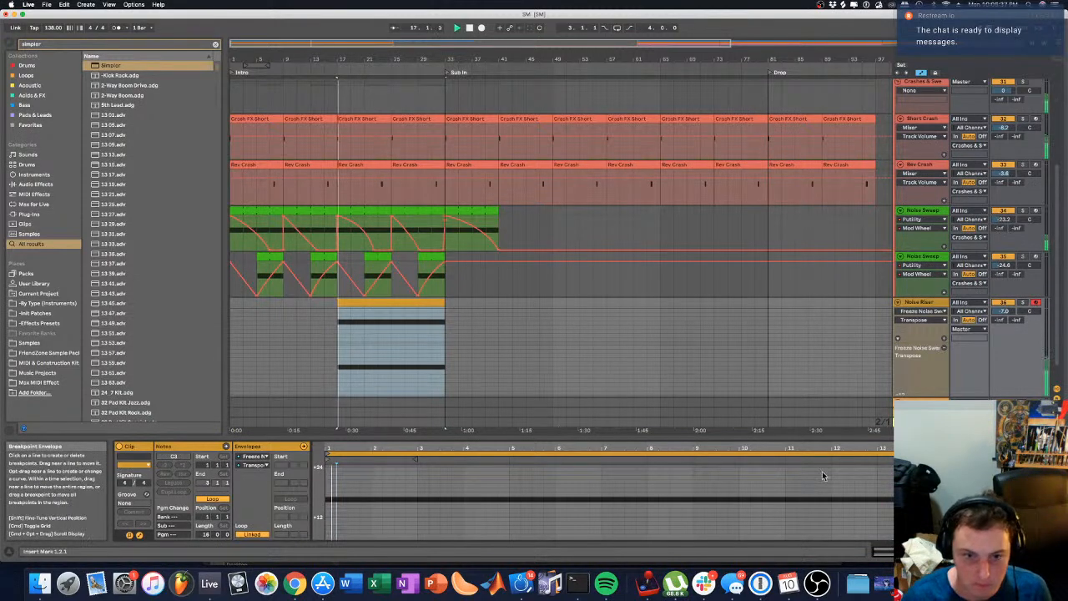
left_click_drag(1004, 312, 1004, 318)
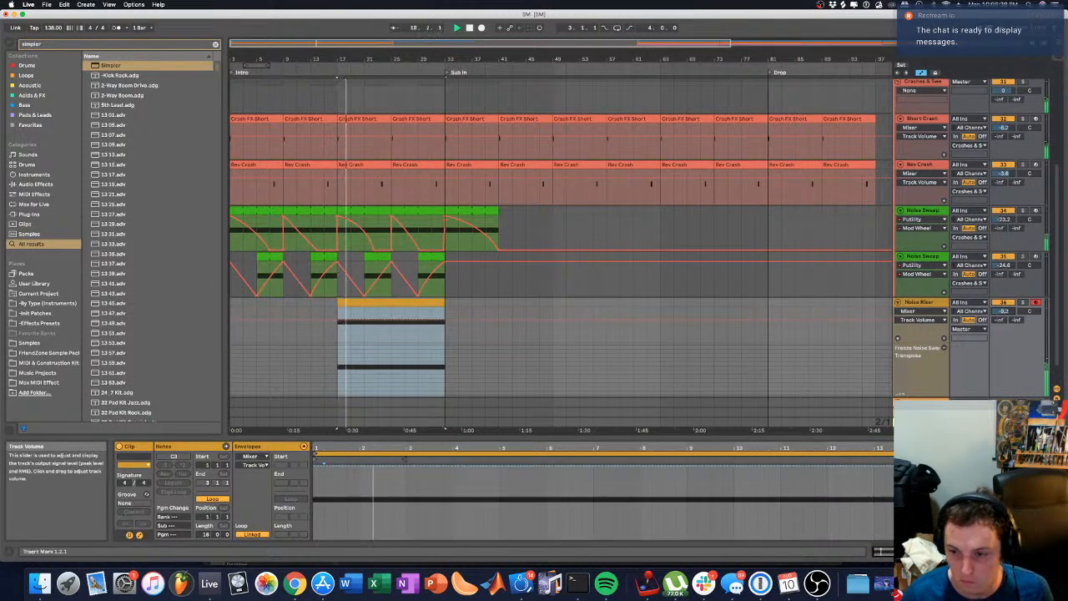
left_click(882, 551)
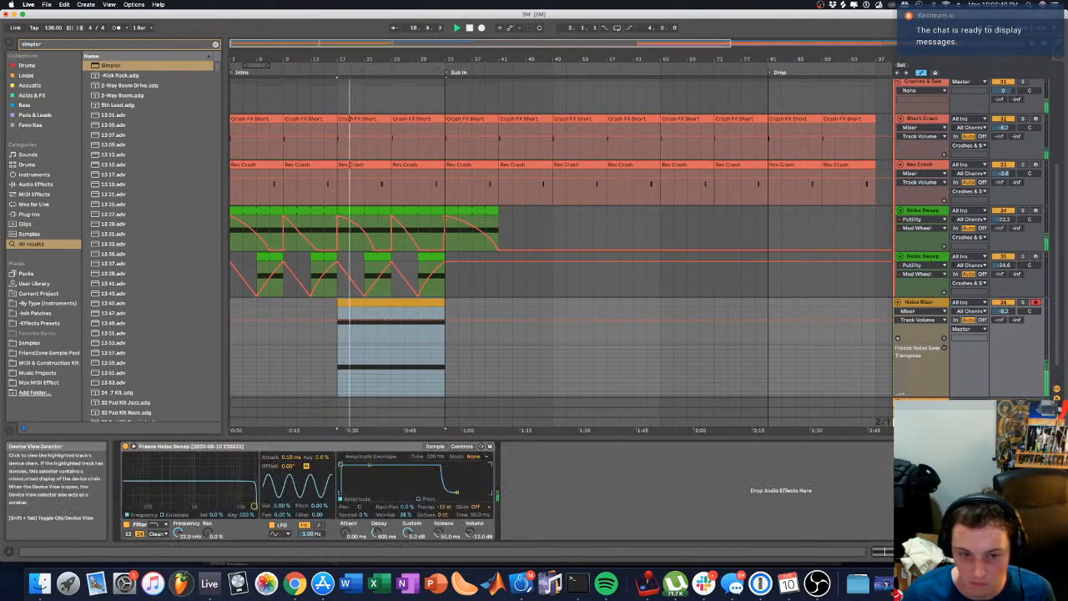
left_click(902, 254)
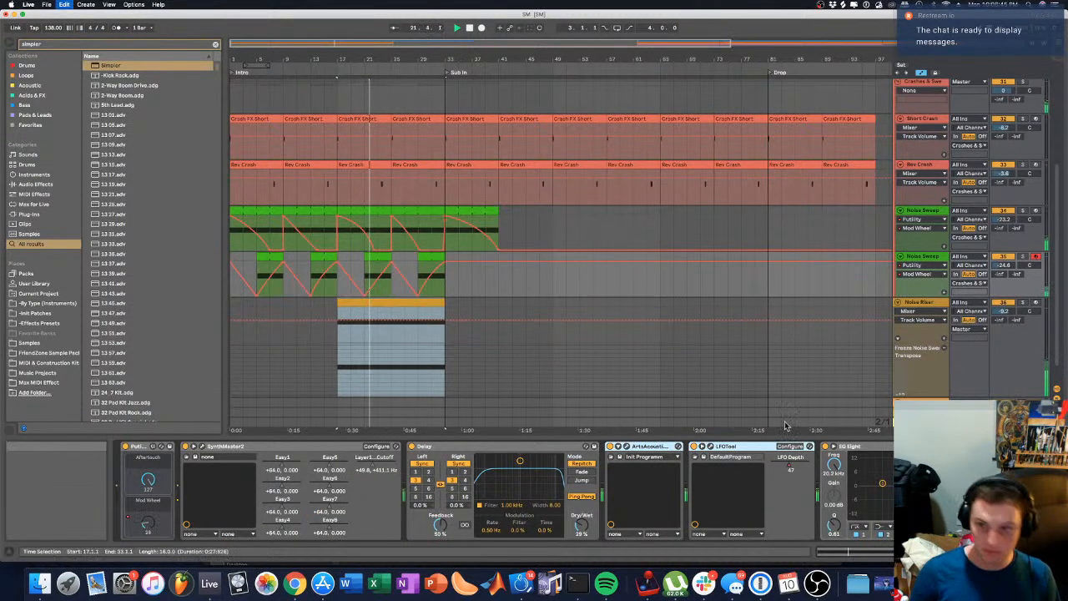
left_click(921, 304)
left_click(665, 532)
key("super+v")
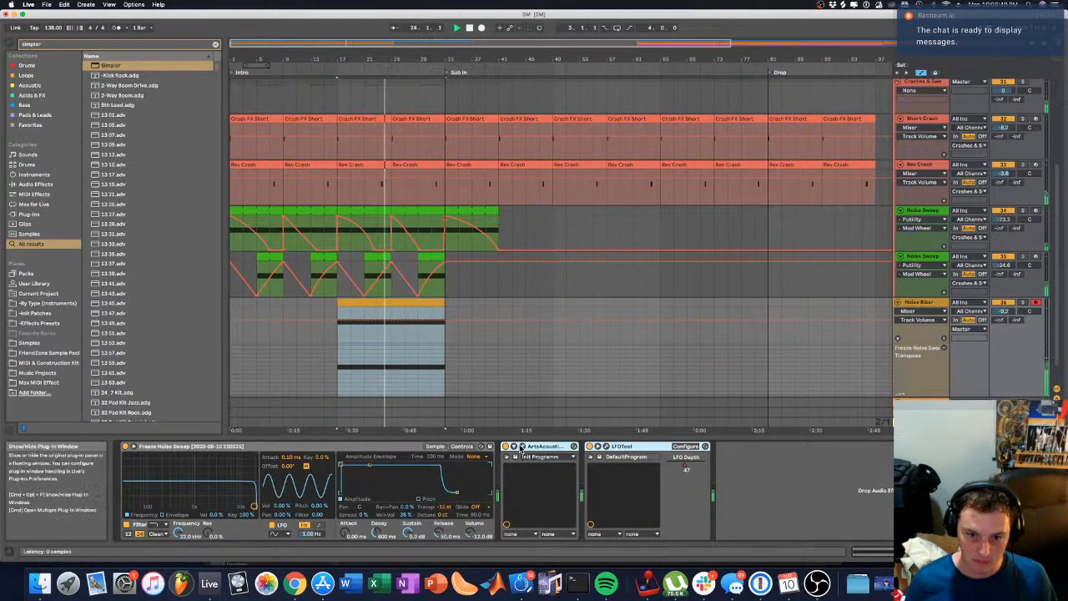
Step: Adjust the wet level of the ArtsAcoustic Reverb on the Noise Riser track and close the plug-in window
left_click(523, 447)
left_click(371, 361)
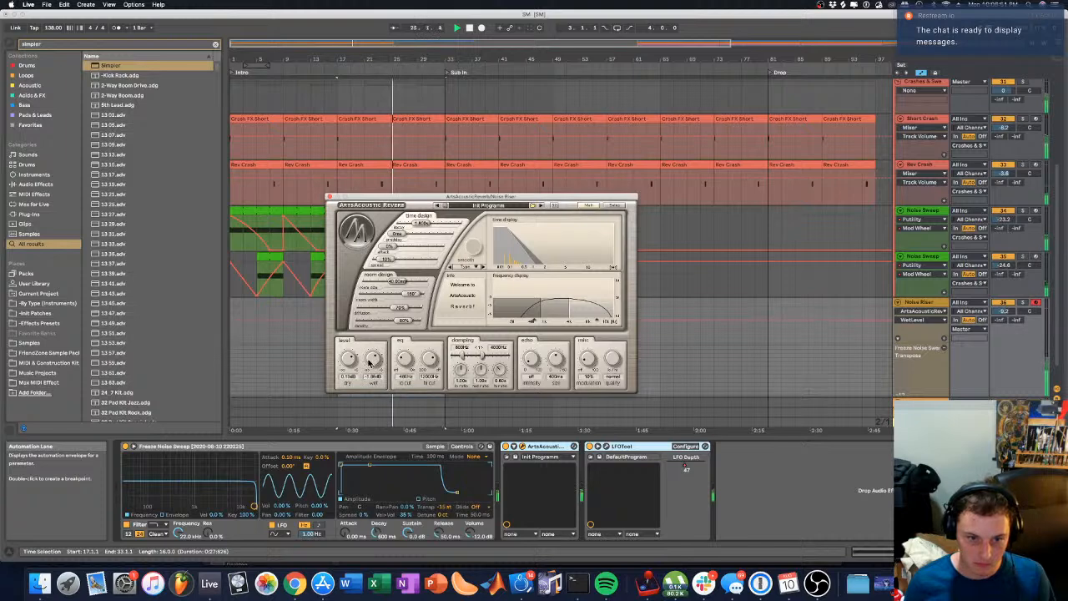
left_click(331, 198)
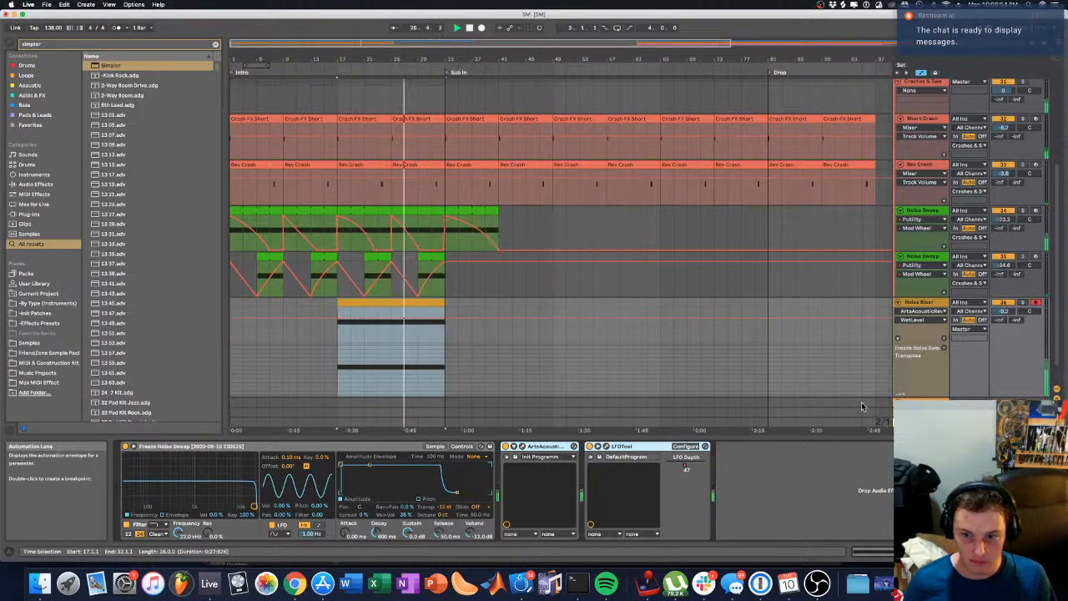
Step: Raise the LFO Depth of the Noise Riser's LFOTool to 75 and close the plug-in window
left_click(606, 447)
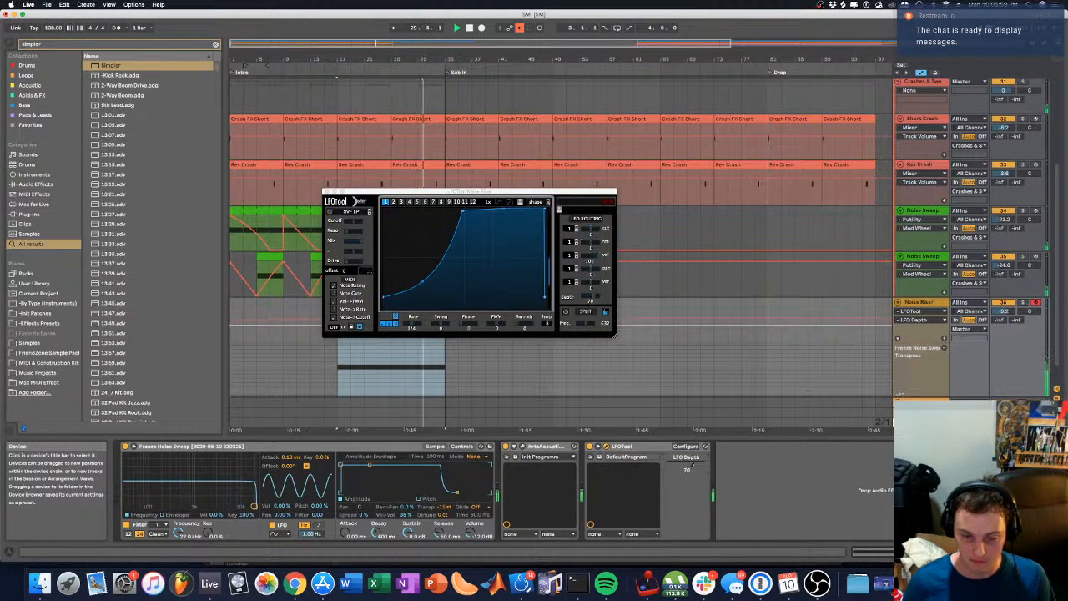
left_click(327, 192)
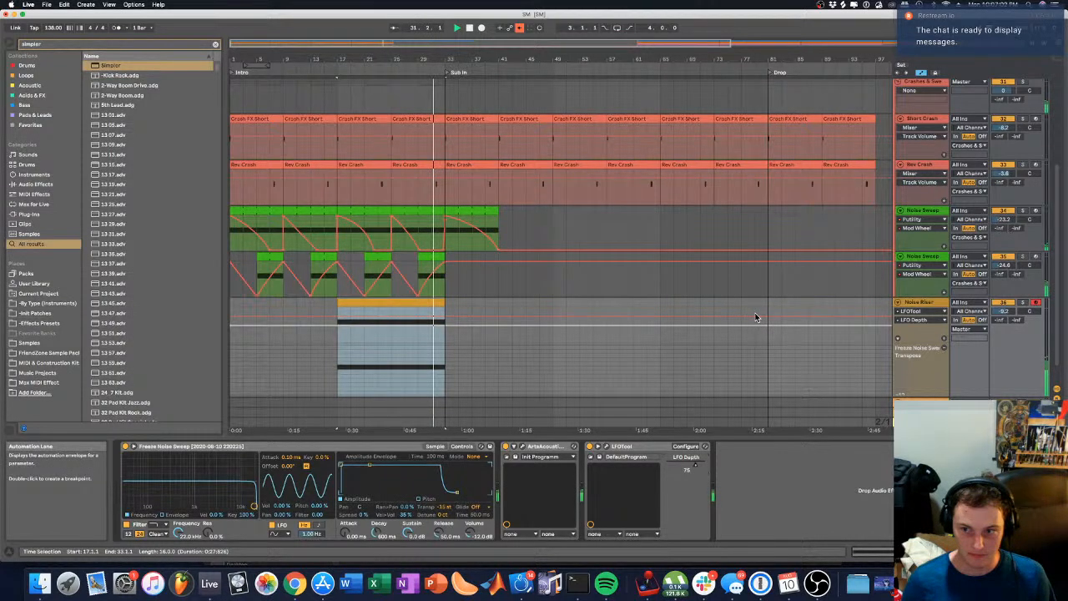
scroll(755, 317, "up", 3)
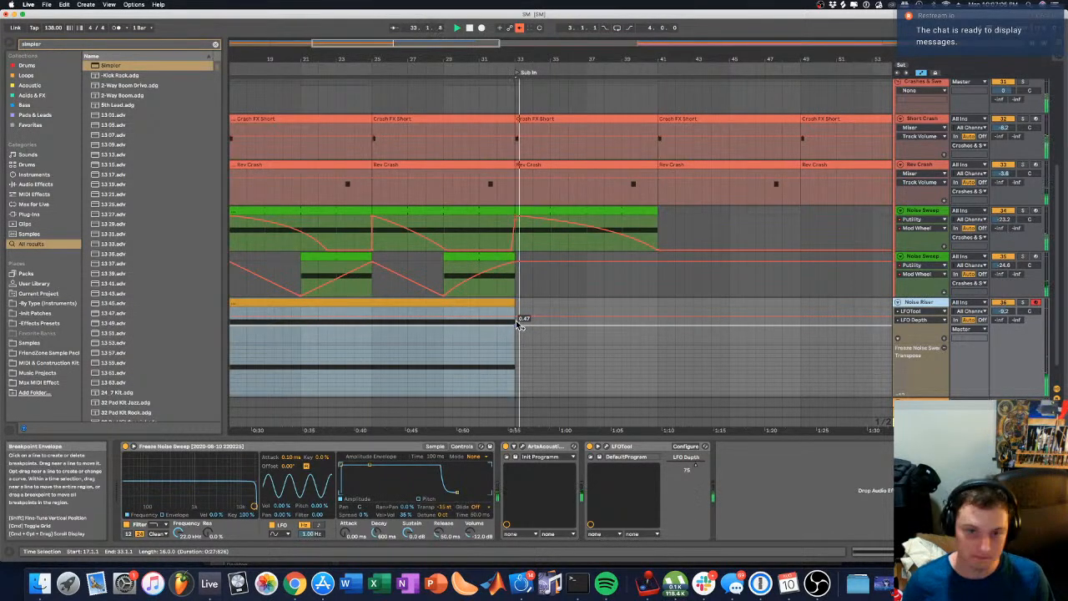
left_click_drag(475, 57, 474, 35)
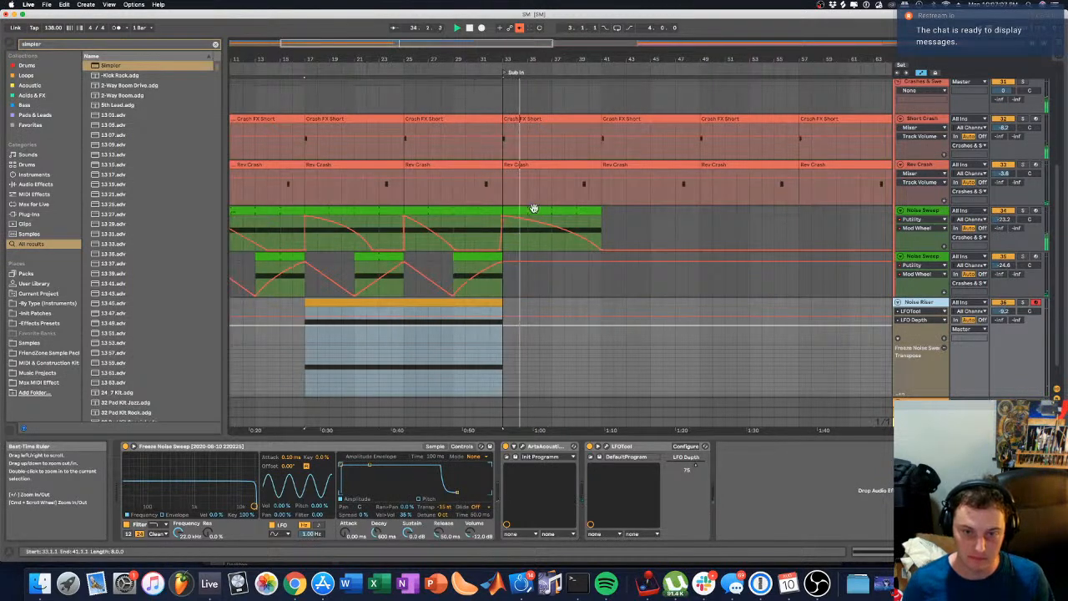
Step: Shorten the C3 note in the Noise Riser track's clip to end at bar 32 and play it from bar 17
left_click(305, 94)
key("space")
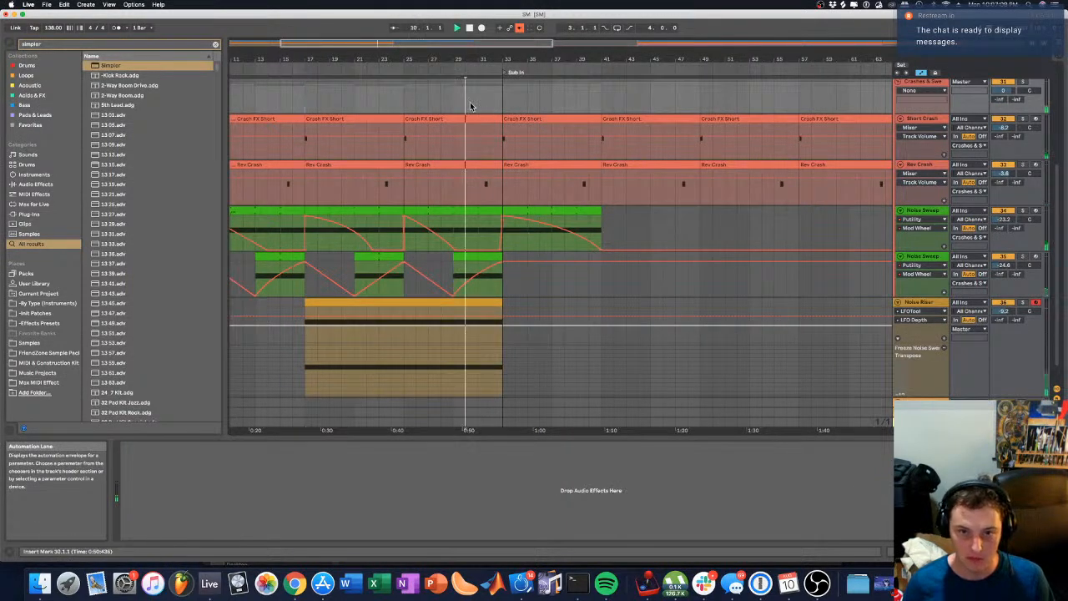
left_click(484, 302)
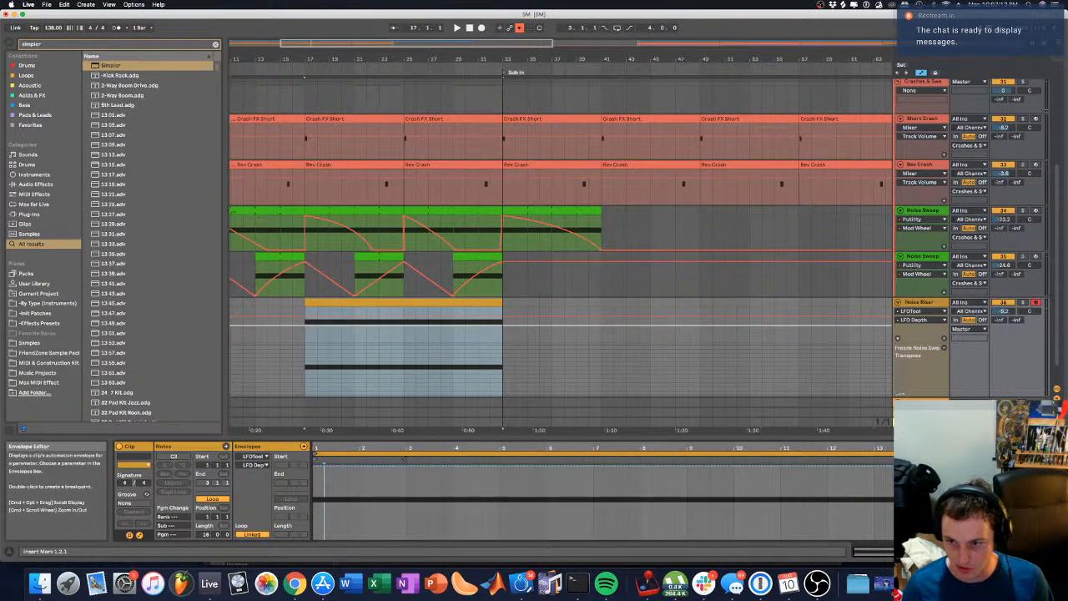
key("Right")
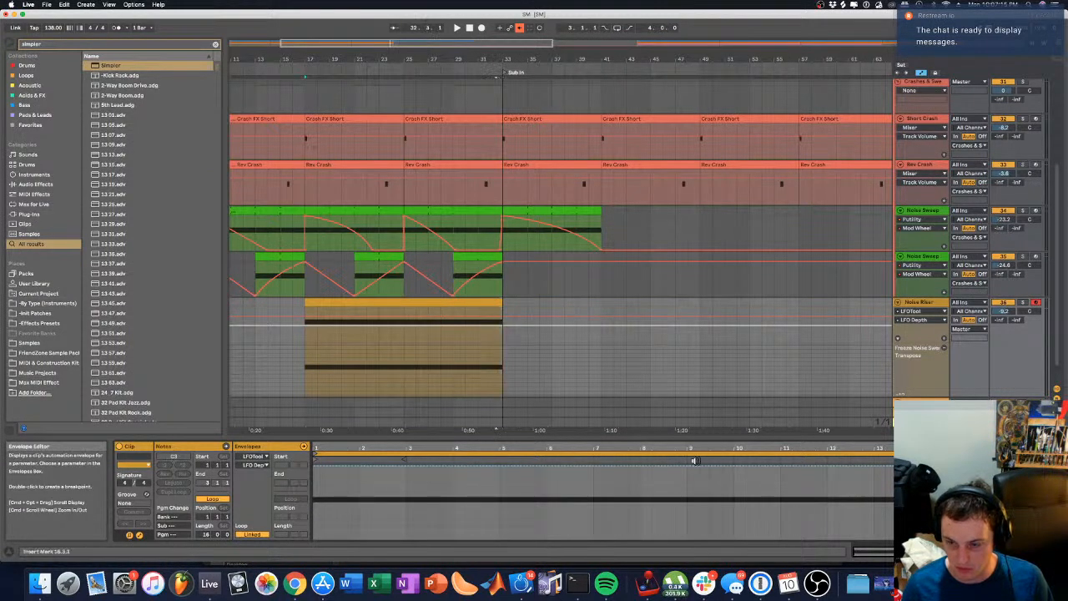
left_click(139, 536)
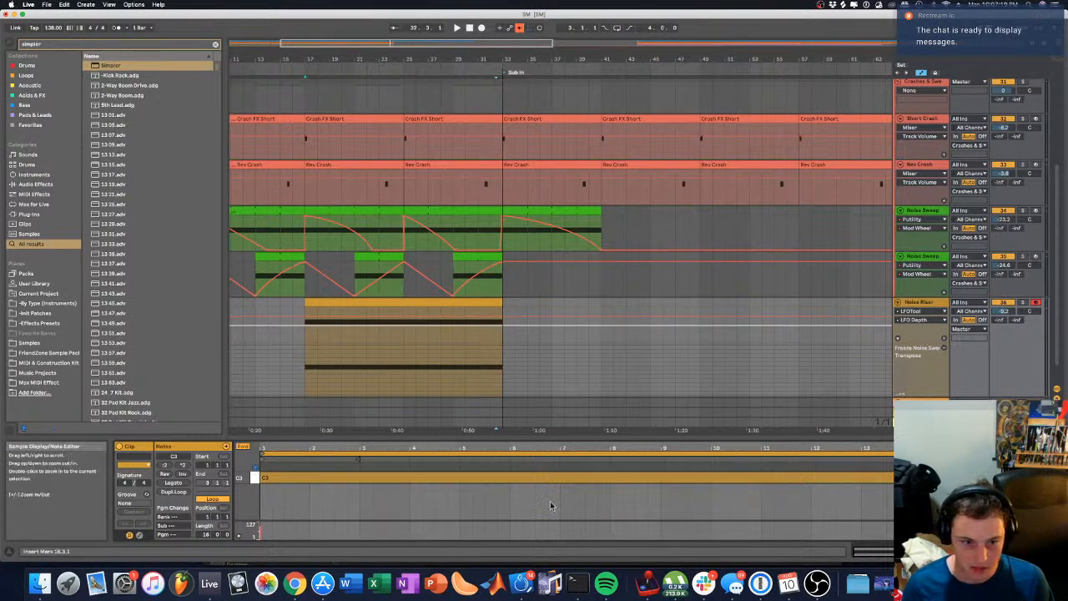
key("super+a")
key("space")
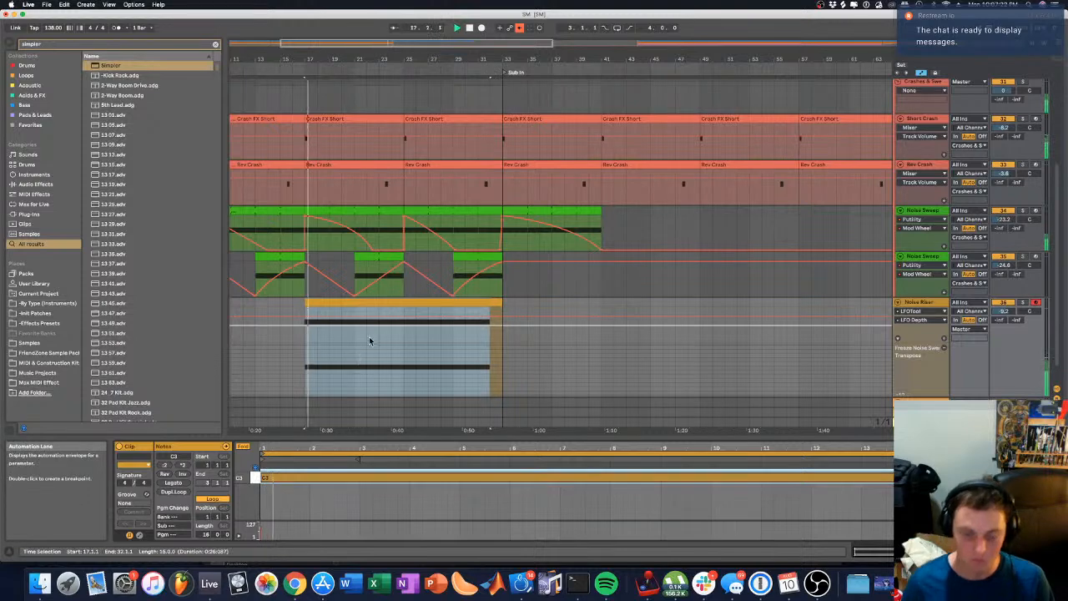
left_click(529, 283)
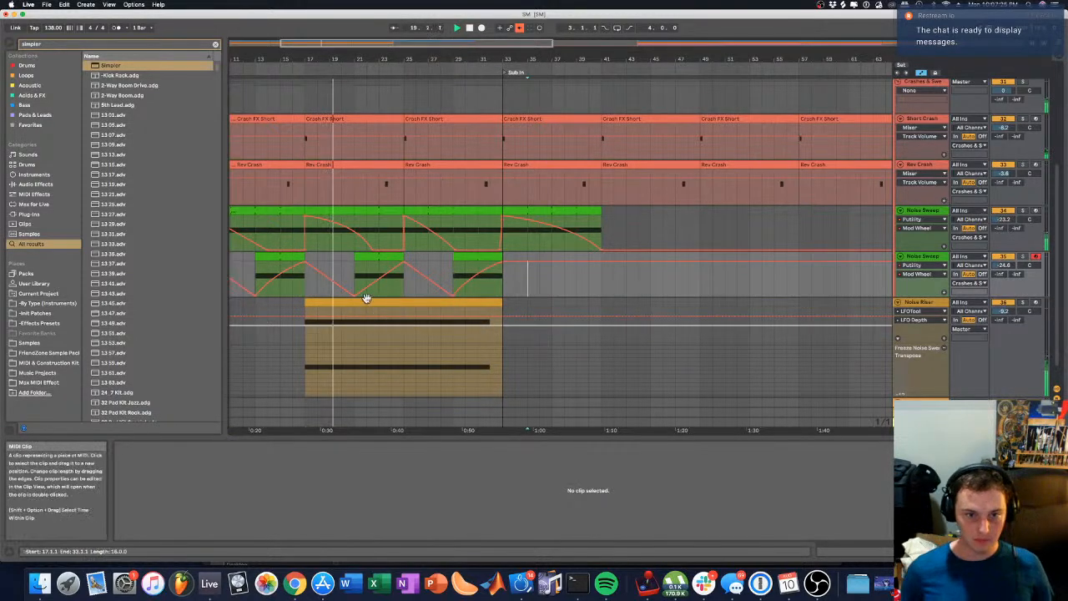
Step: Name the Noise Riser track's clip "Niose Riser" and stop playback
left_click(372, 326)
left_click(127, 456)
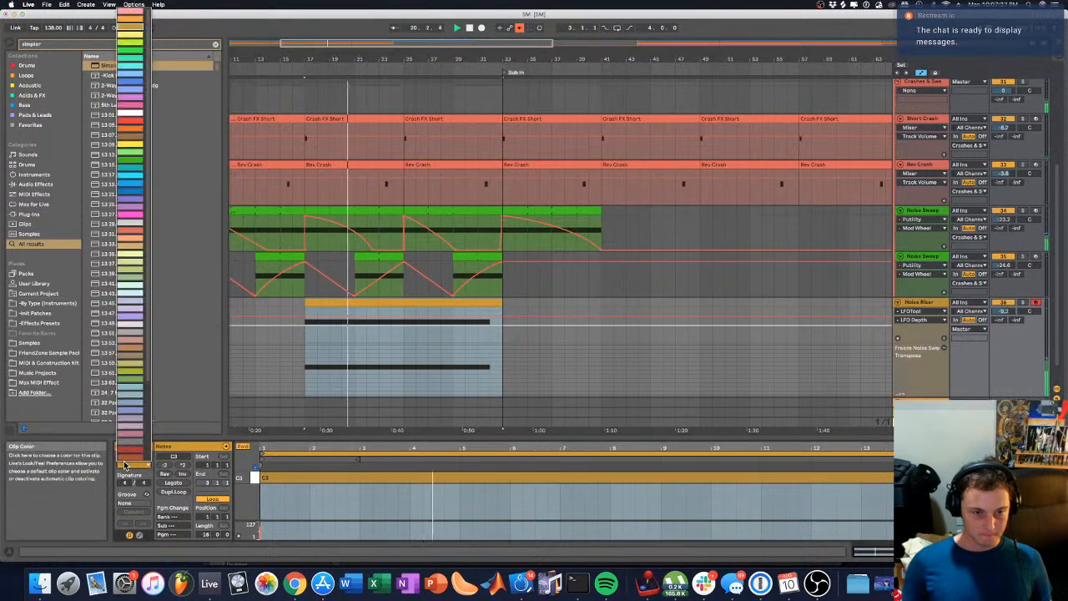
left_click(127, 462)
type("Niose Riser")
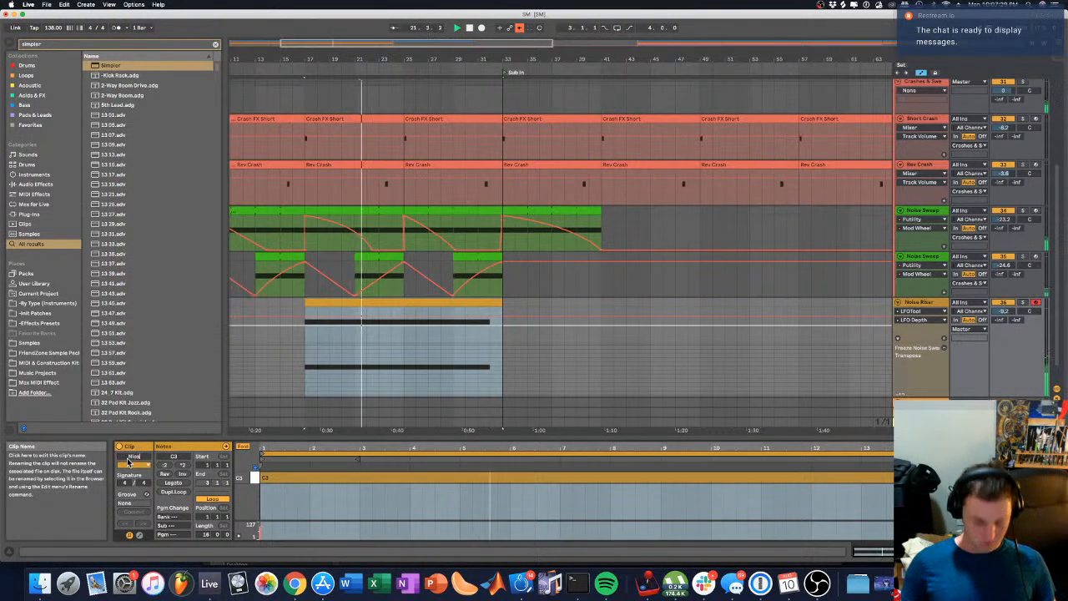
key("Return")
key("space")
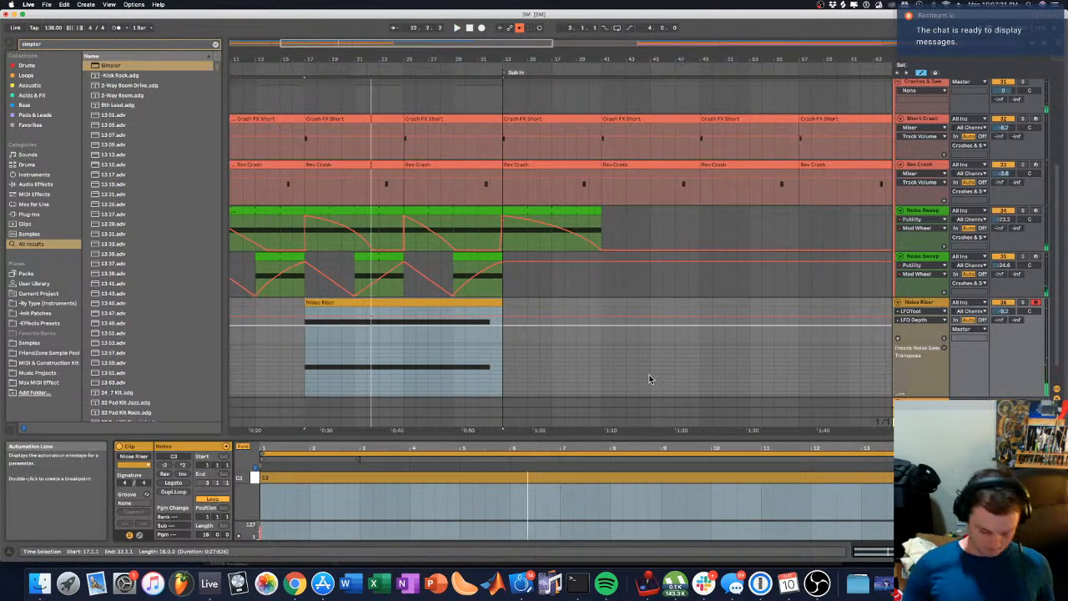
Step: Automate the Noise Riser's LFO Depth to rise from about 0.10 at bar 17 to 0.65 at bar 33, with automation re-enabled
left_click_drag(307, 326, 306, 337)
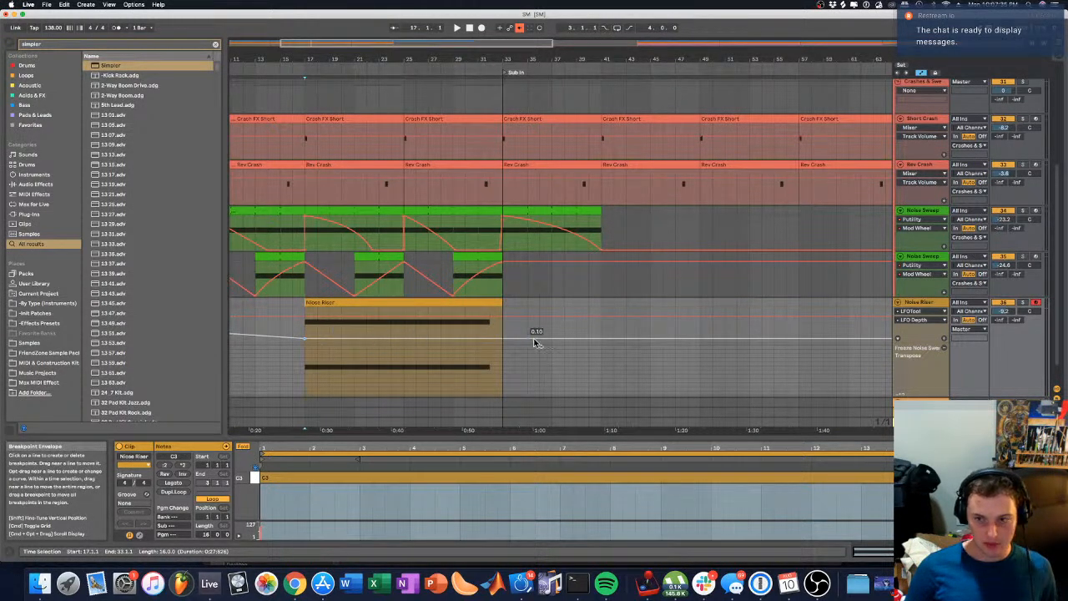
left_click(531, 28)
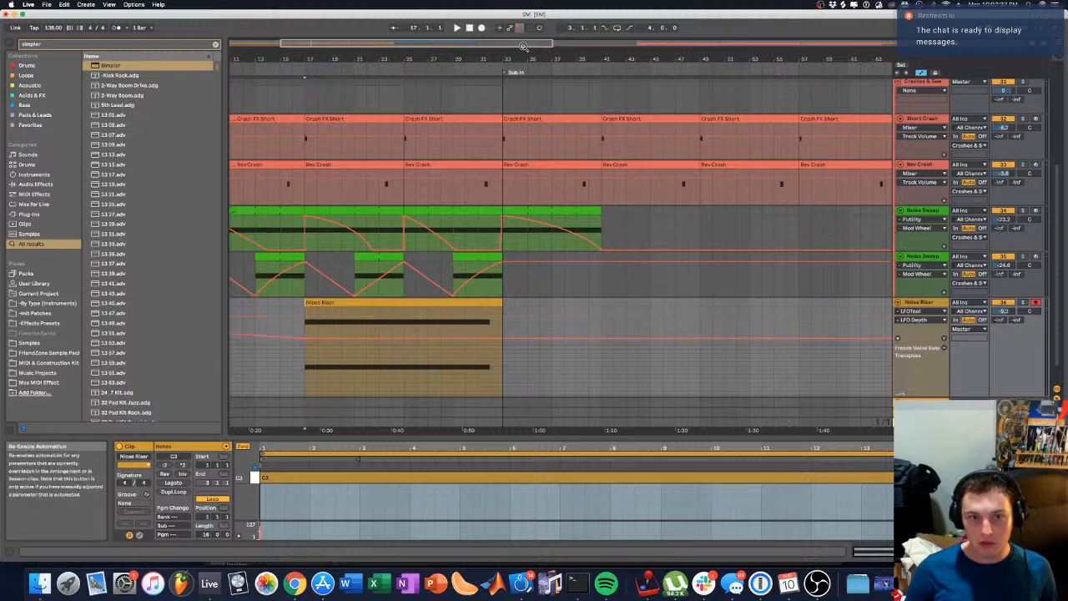
key("space")
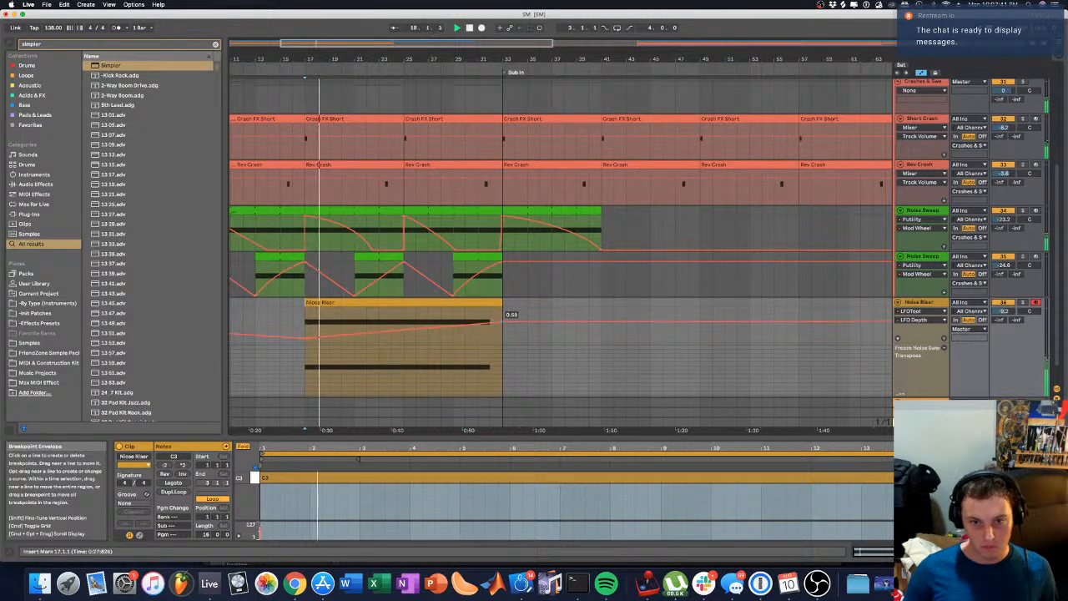
Step: Lower the Noise Riser track's volume to -13.1 dB during playback
left_click(1005, 312)
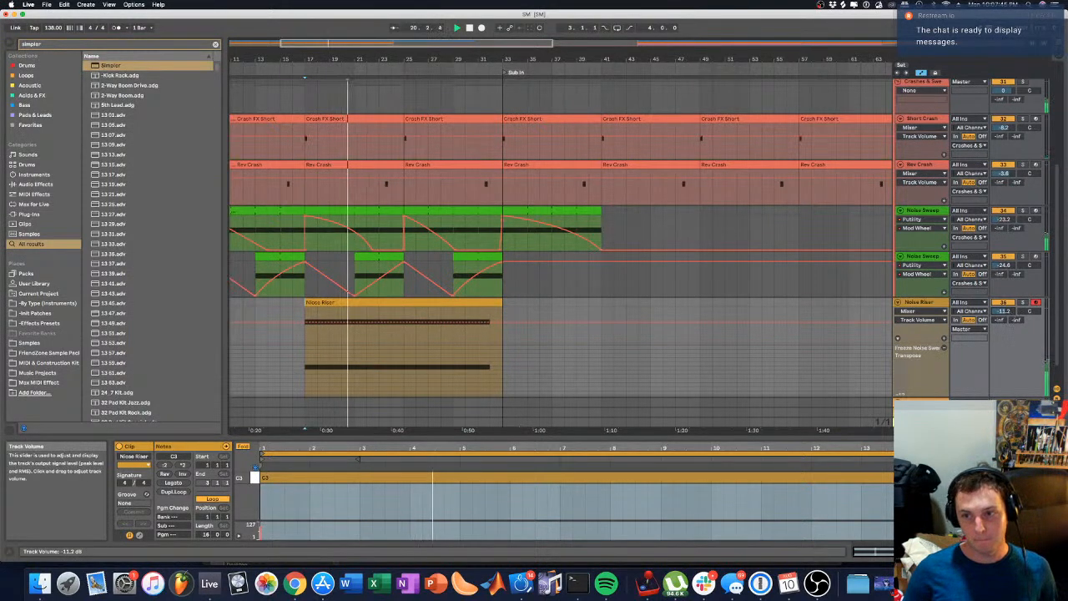
left_click_drag(1009, 311, 1010, 318)
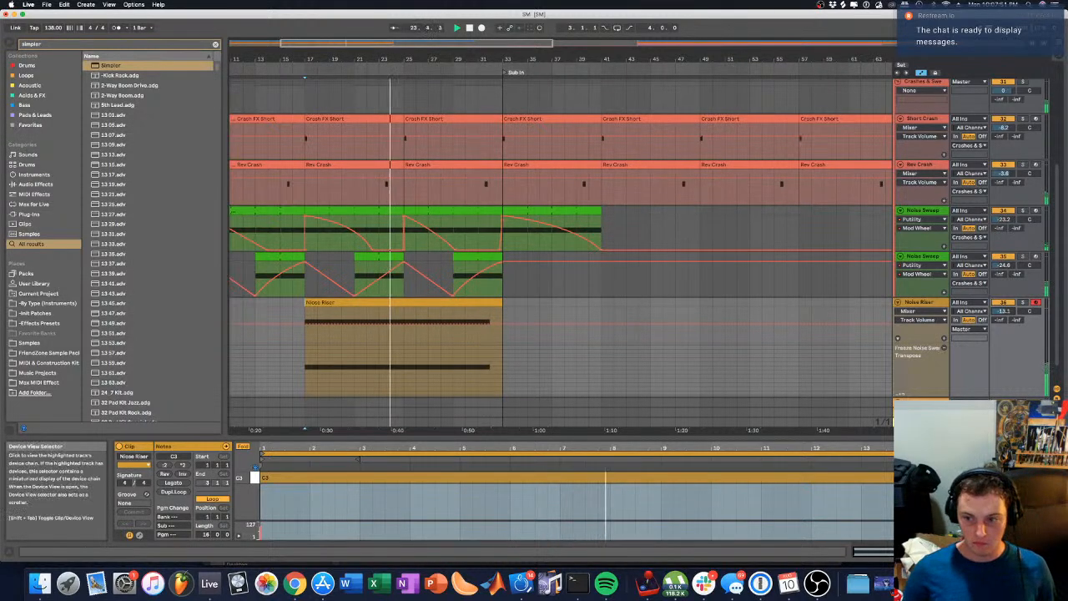
Step: Add a Utility after the LFOTool on the Noise Riser track and show its Gain automation in a new lane
left_click(1001, 552)
left_click(69, 45)
type("utility")
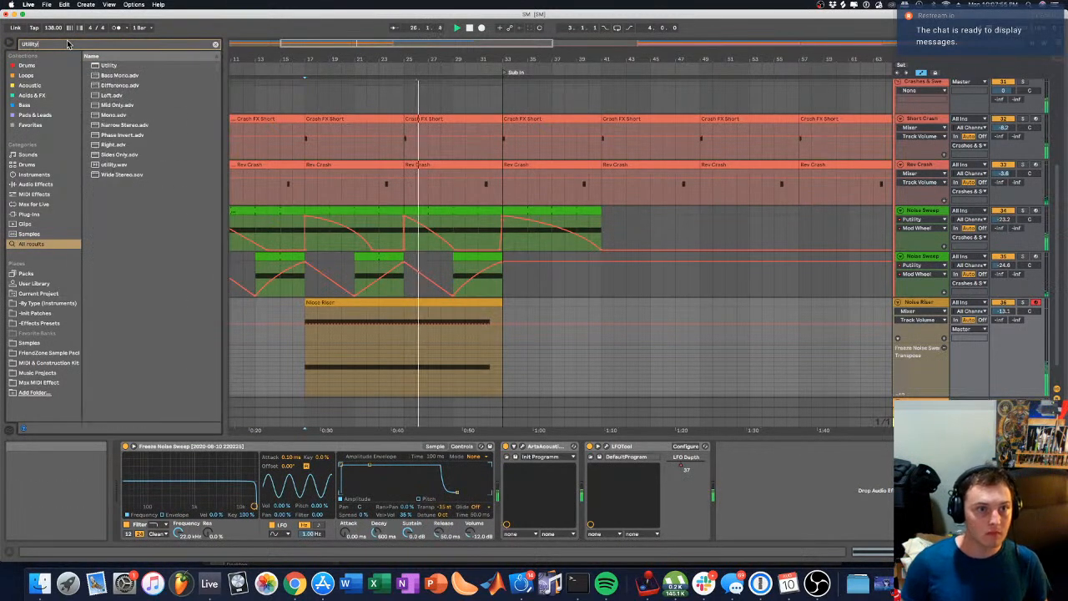
left_click(98, 64)
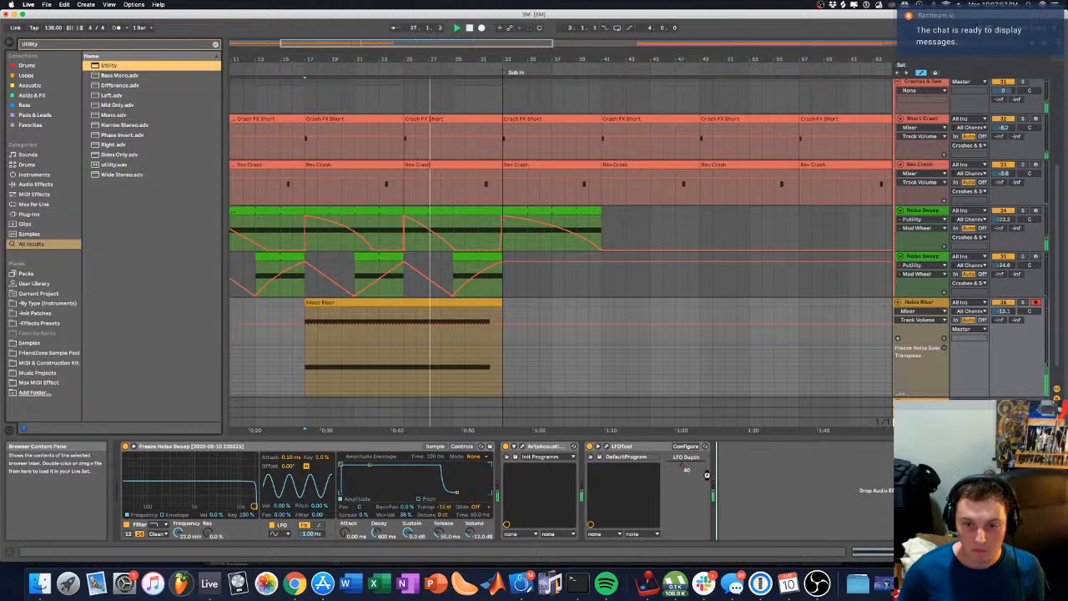
left_click_drag(707, 474, 718, 476)
right_click(768, 482)
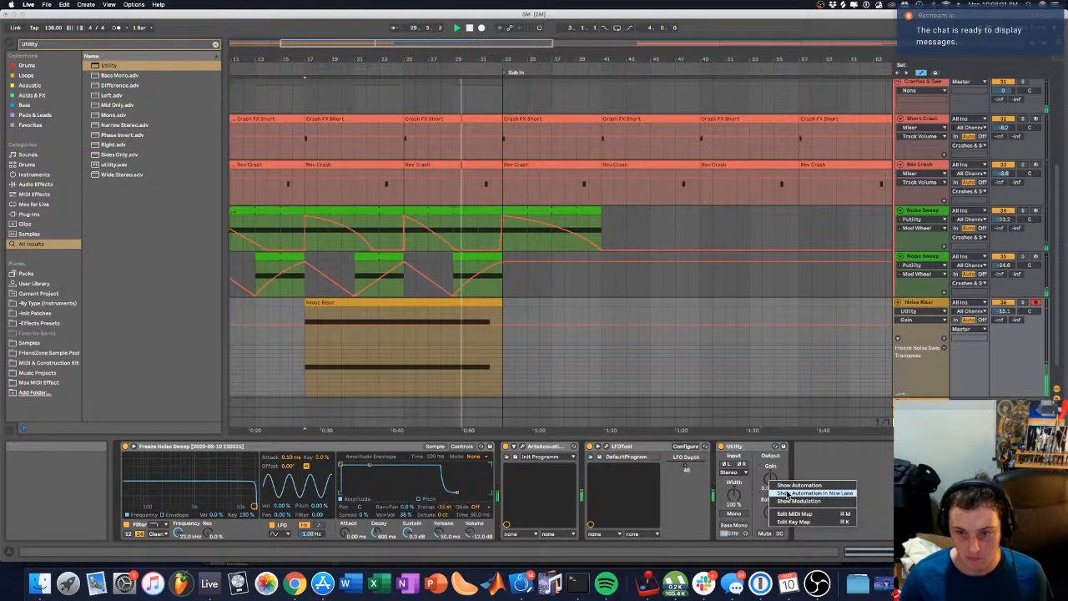
left_click(787, 495)
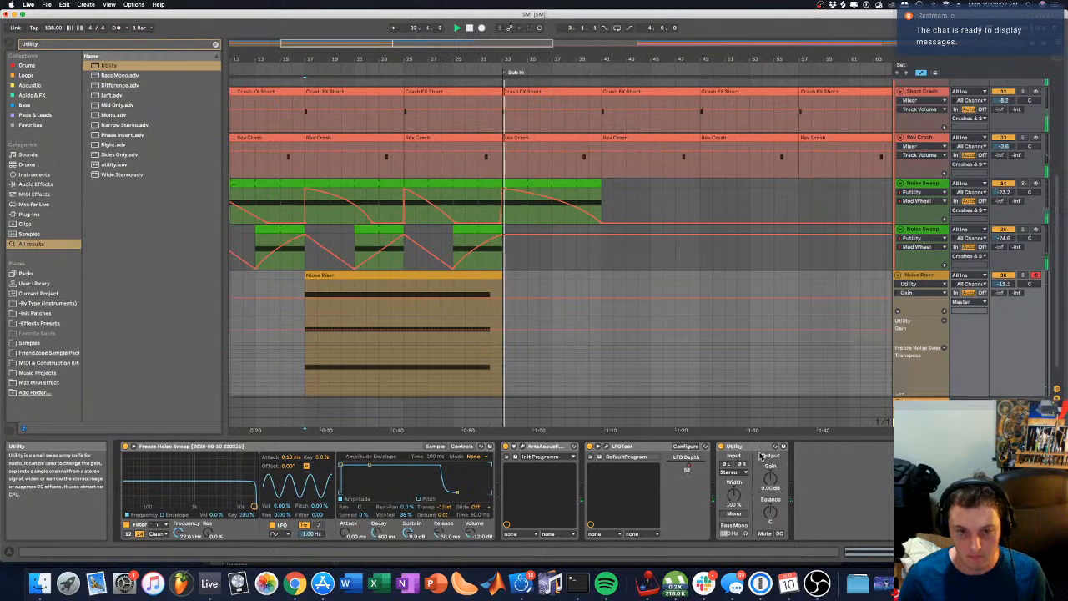
Step: Group all devices on the Noise Riser track into an Instrument Rack and show its macro controls instead of the chain list
left_click(251, 451)
left_click(762, 453, "shift")
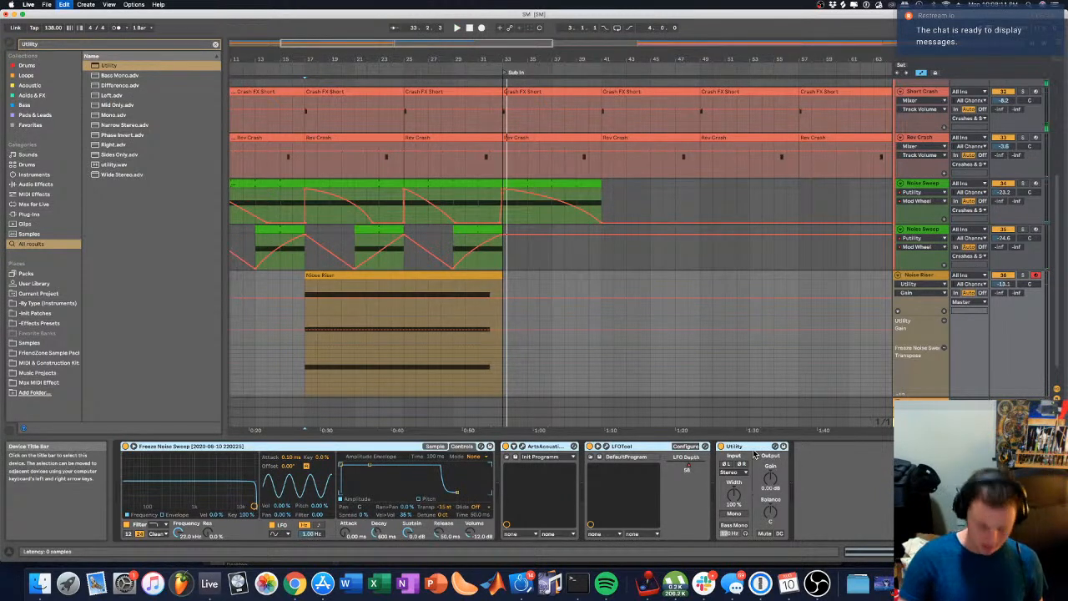
key("super+g")
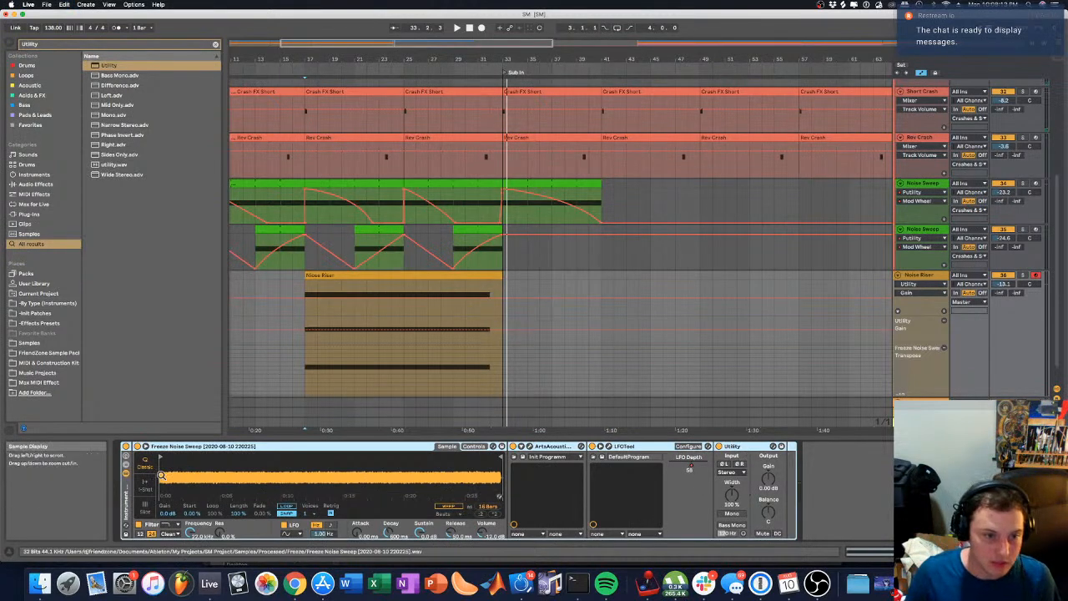
left_click(126, 473)
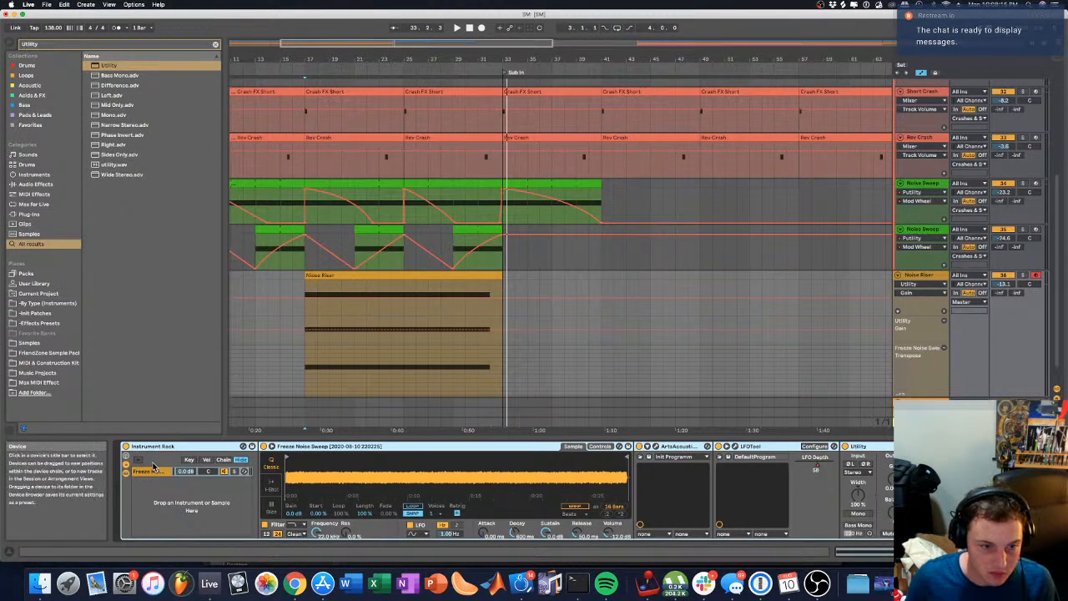
left_click(126, 465)
Step: Map the Utility's Gain to Macro 8 of the Instrument Rack and limit the mapping's maximum to 0 dB
right_click(756, 482)
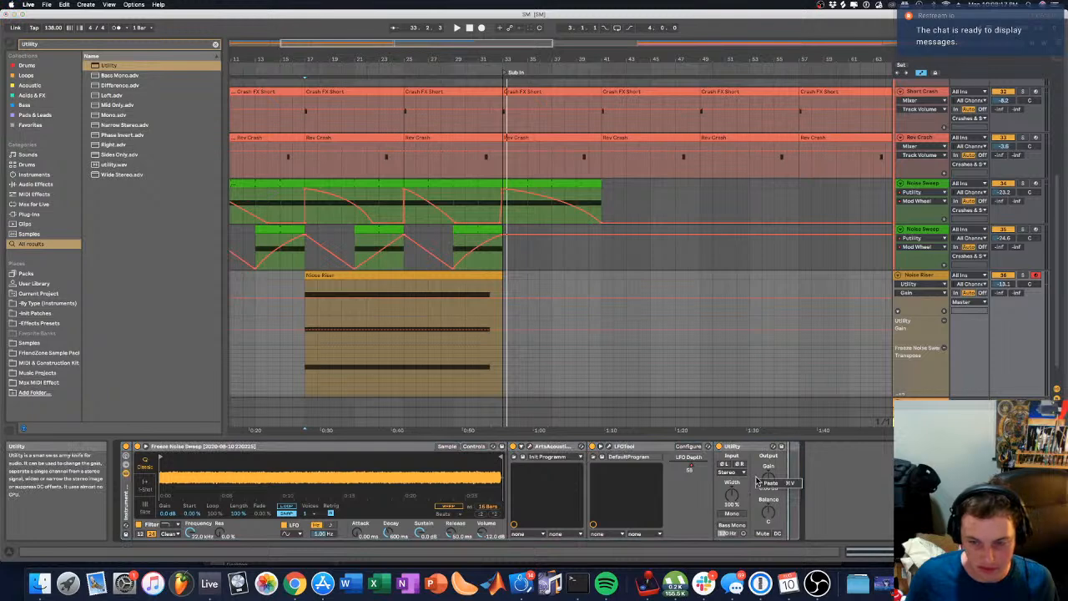
right_click(768, 480)
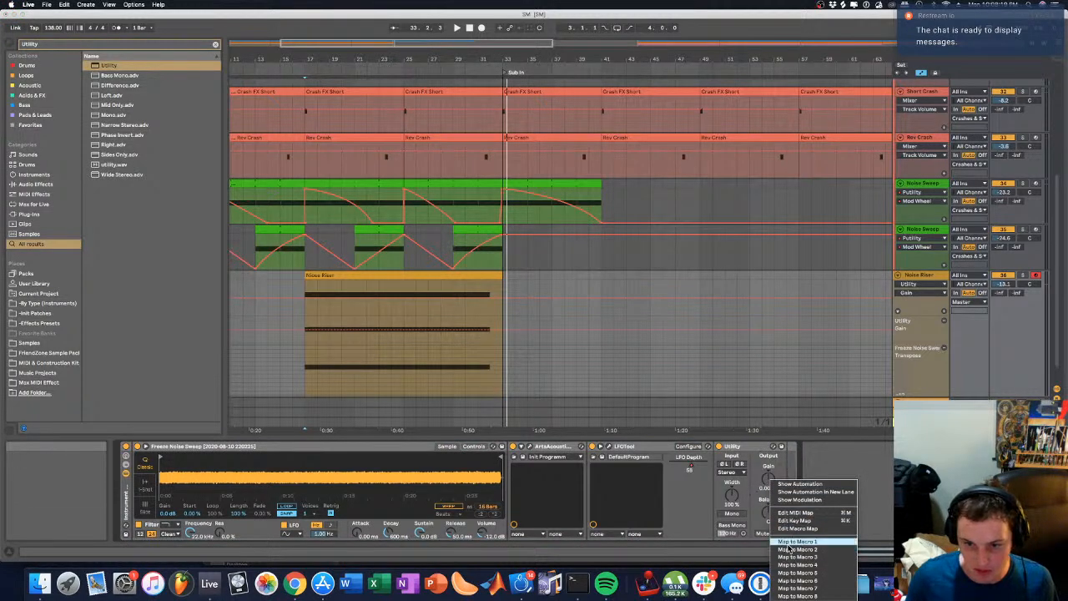
left_click(799, 595)
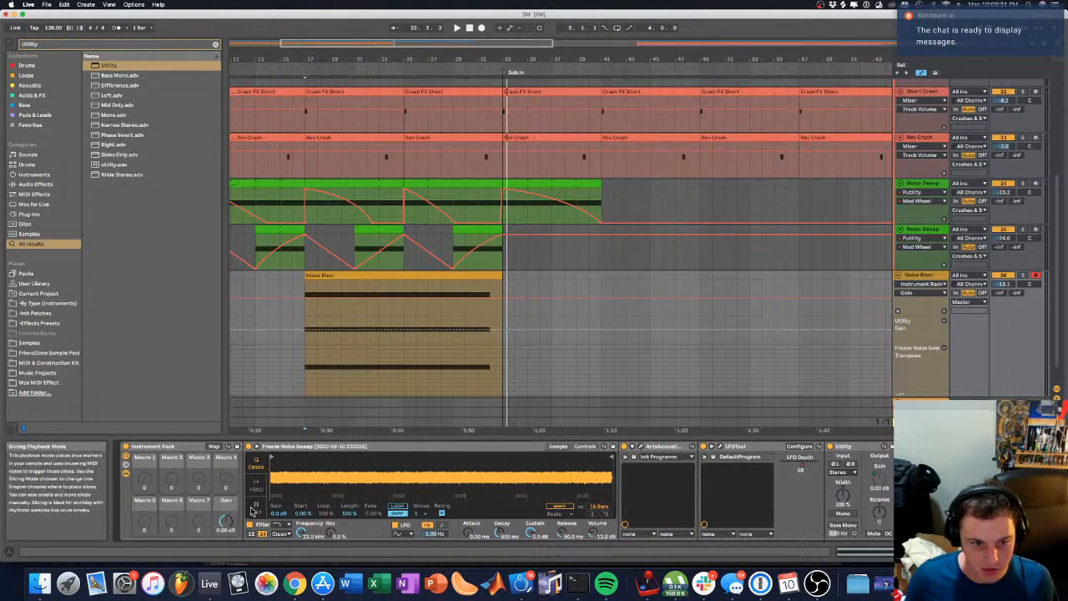
left_click(214, 447)
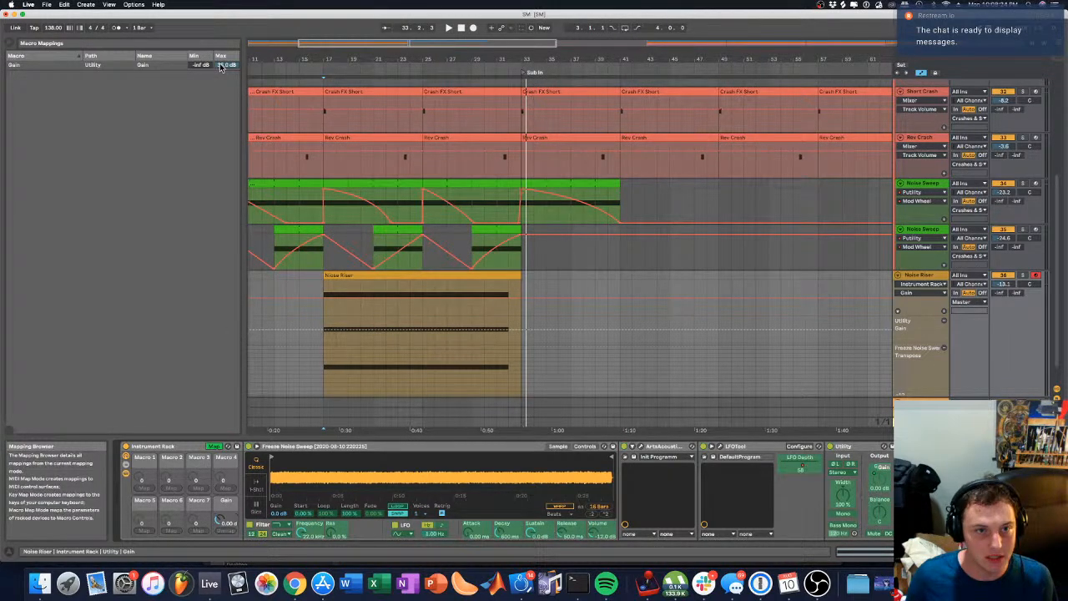
left_click(214, 446)
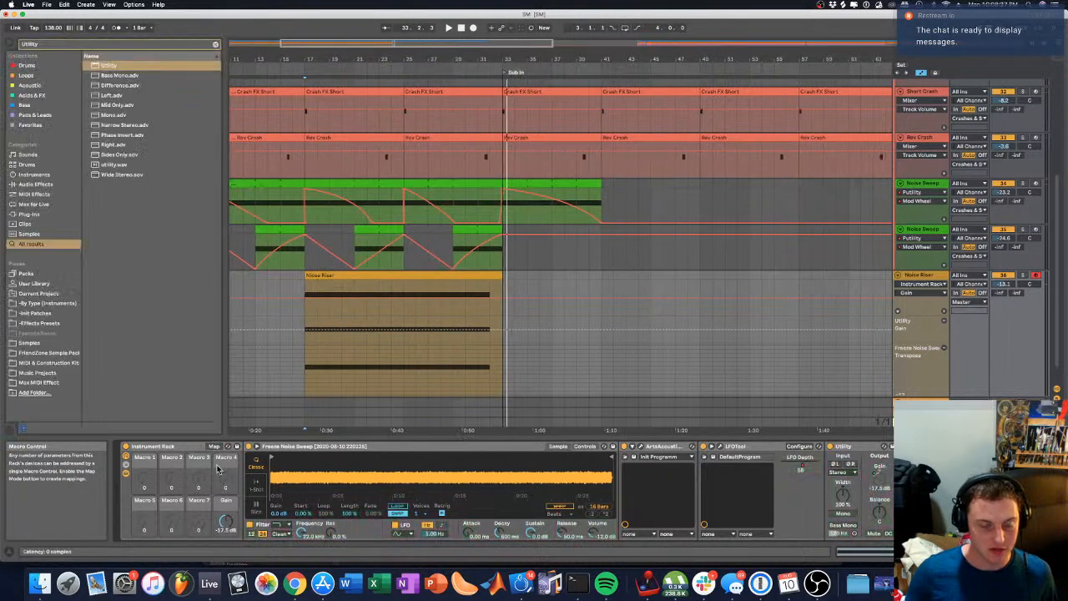
Step: Rename the rack's Gain macro "Flang Rise Vol" and apply a dark color to it
right_click(225, 523)
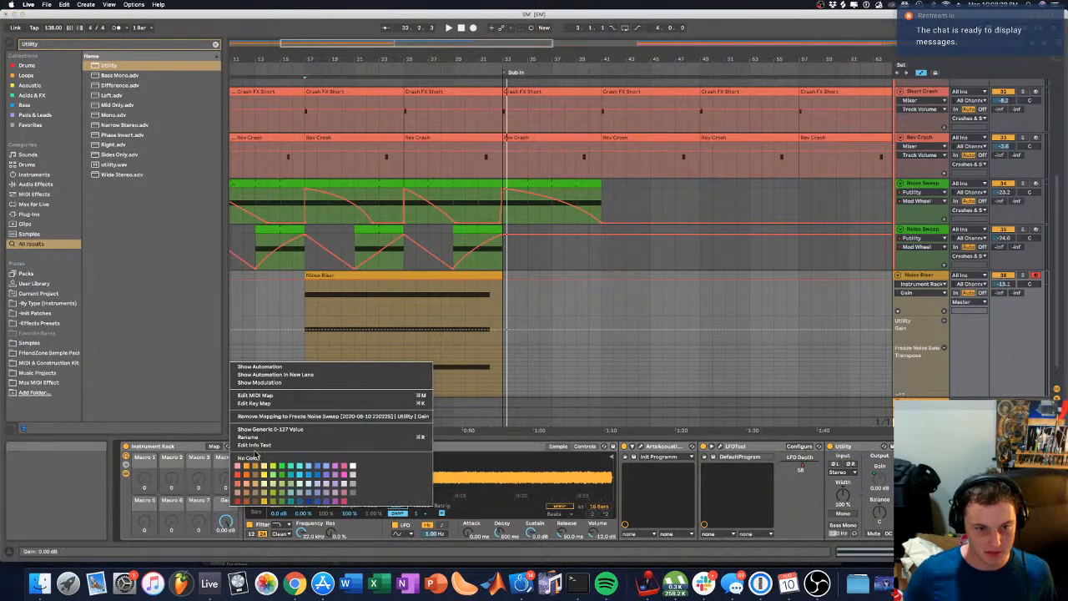
left_click(253, 437)
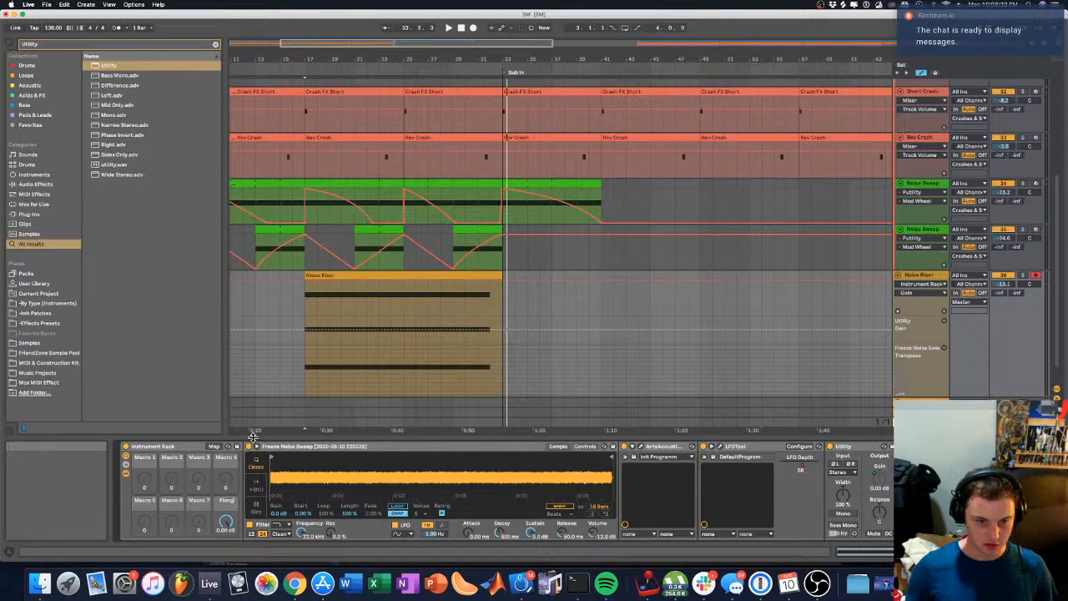
type("Flang Rise Vol")
key("Return")
right_click(227, 513)
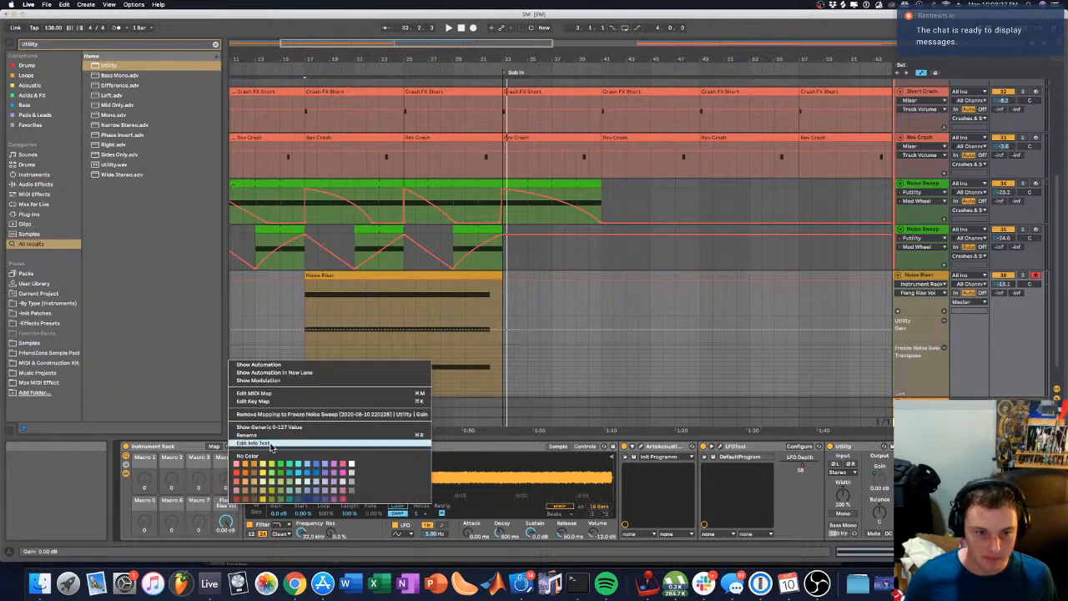
left_click(352, 498)
Step: Show the Flang Rise Vol automation in a new lane and remove the Utility Gain and Transpose lanes
right_click(226, 518)
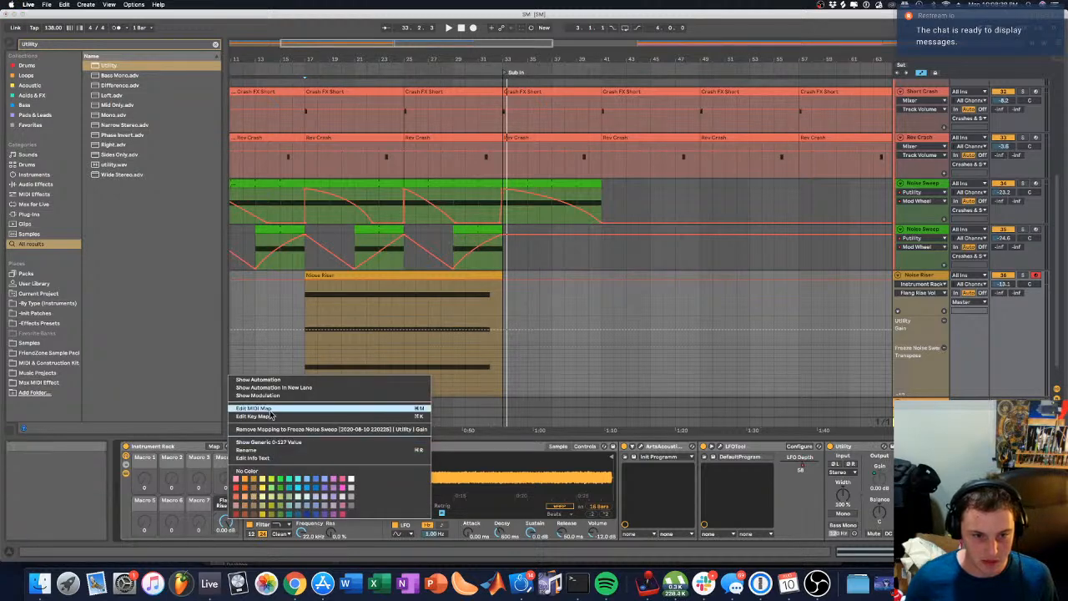
left_click(324, 380)
scroll(508, 309, "down", 2)
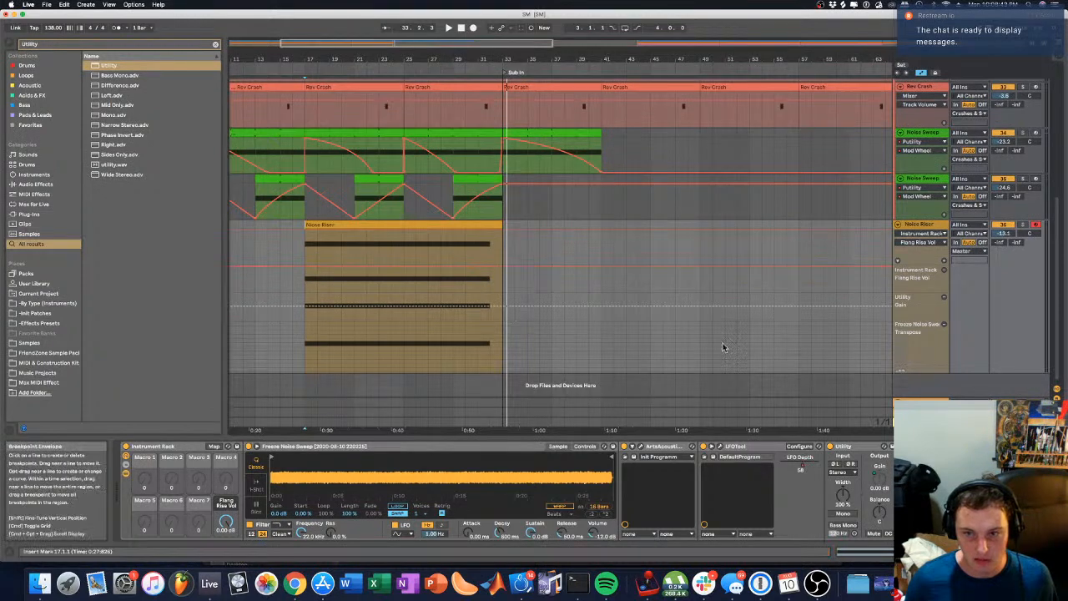
left_click(944, 298)
left_click(944, 299)
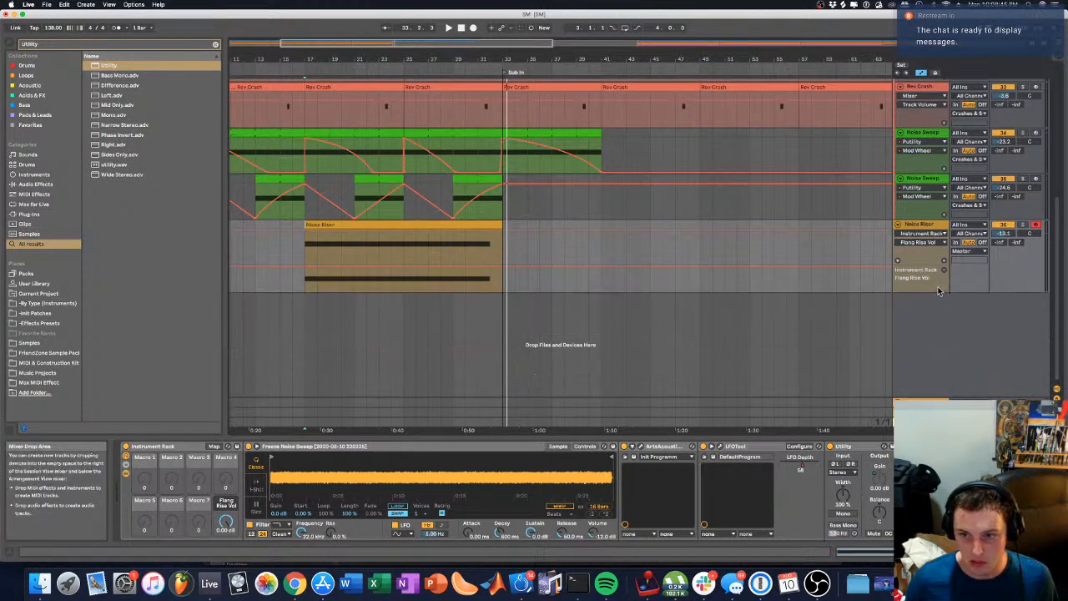
Step: Automate Flang Rise Vol to rise in a bent curve from about -20.3 dB at bar 17 to bar 33, and play from bar 17
left_click(306, 270)
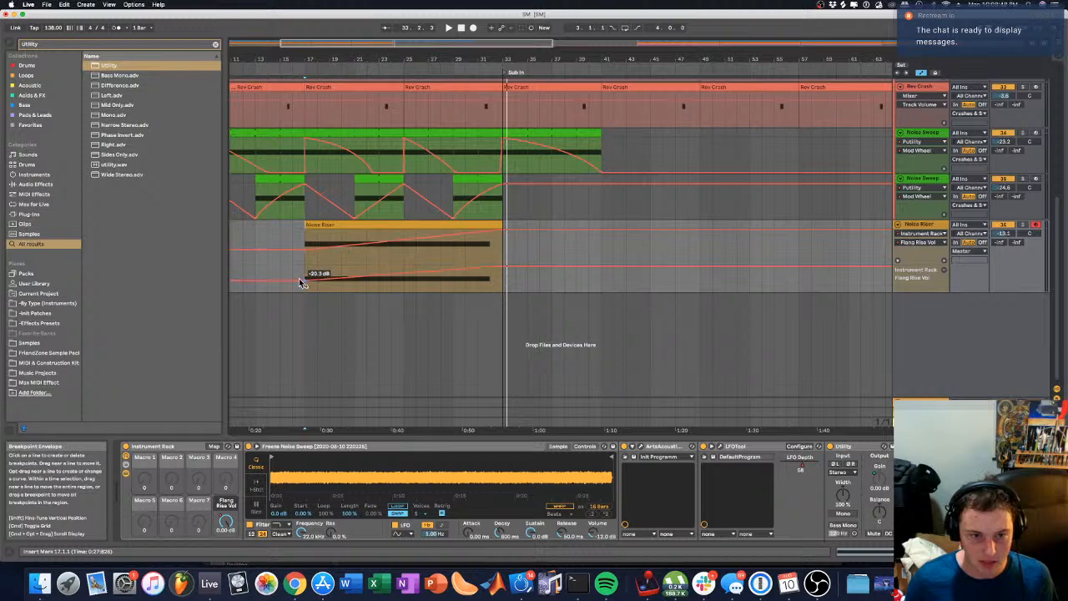
left_click(307, 101)
left_click(352, 276)
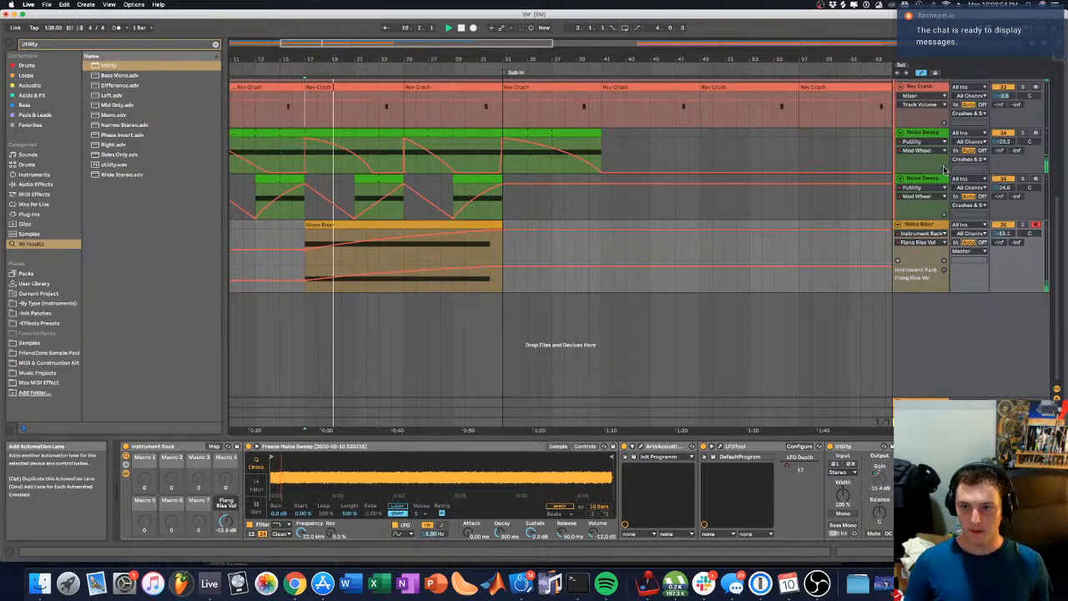
Step: On the first Noise Sweep track, group the Utility into an Audio Effect Rack and map its Gain to a macro
left_click(925, 133)
left_click(927, 224)
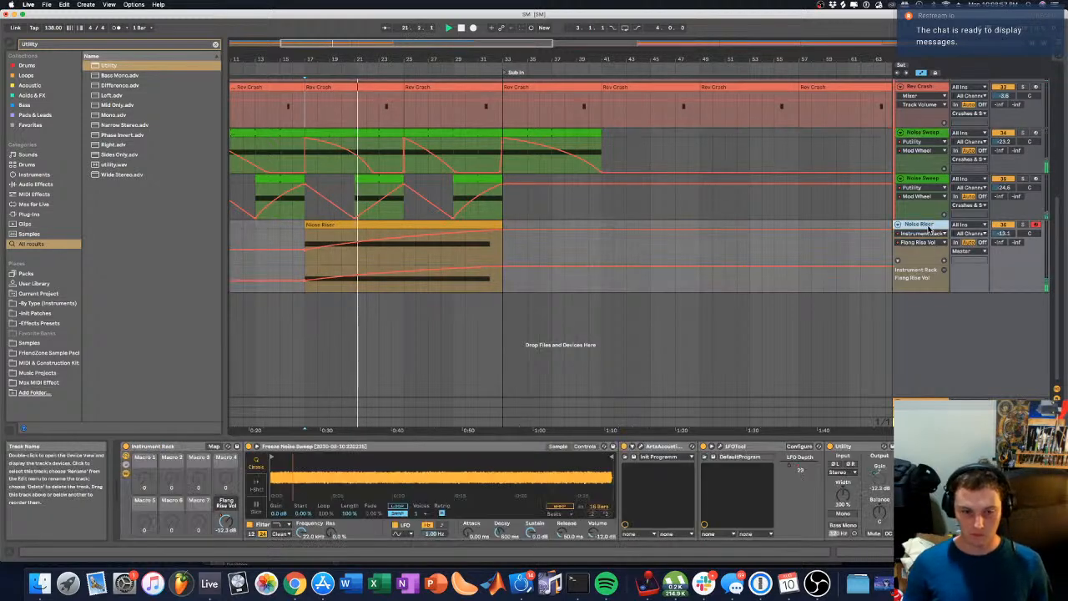
left_click(925, 133)
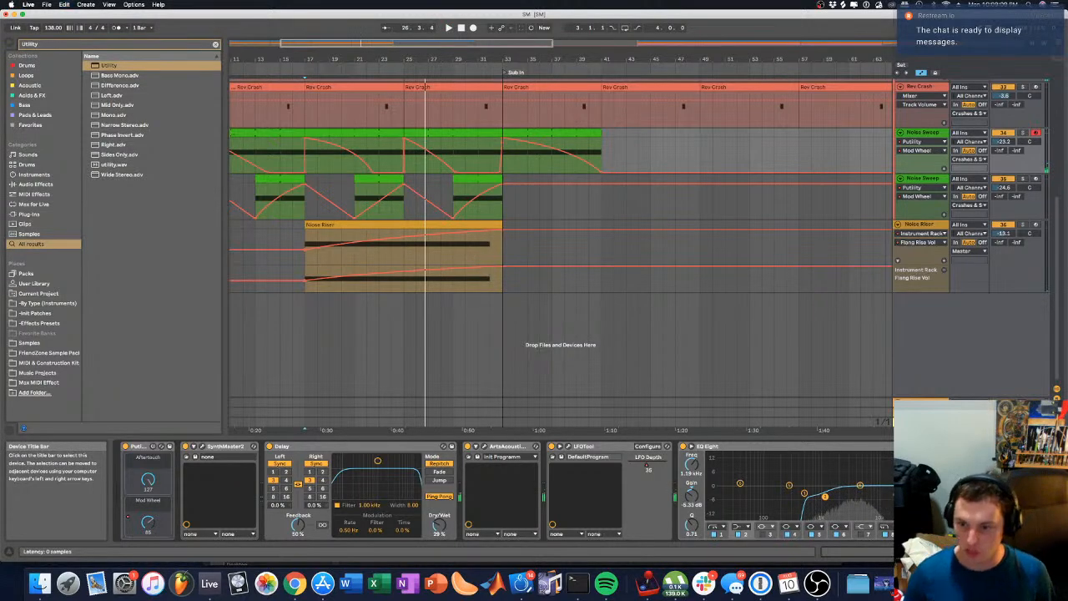
left_click(993, 477)
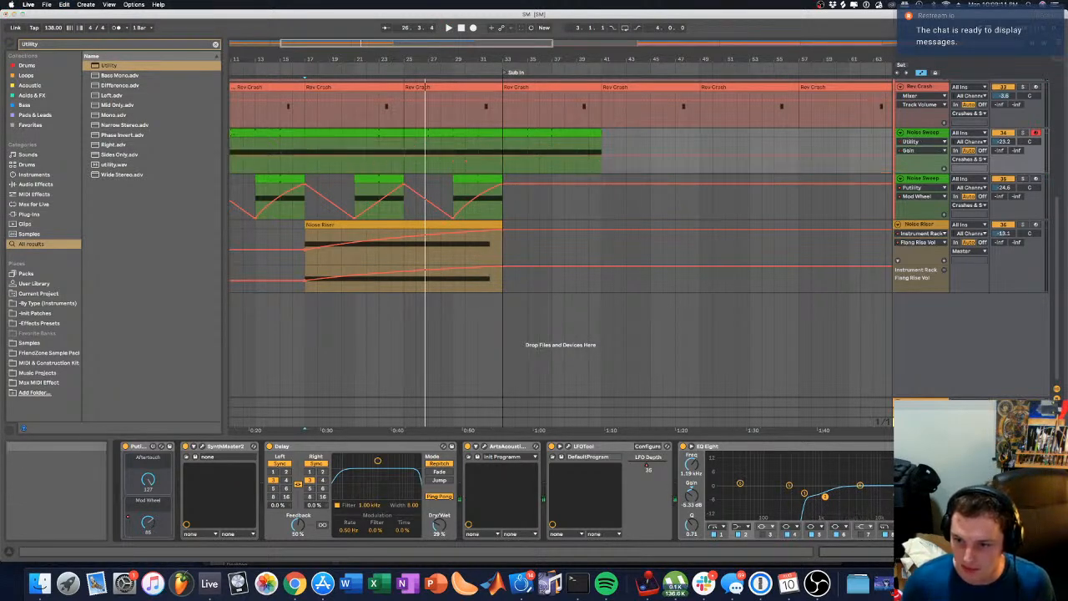
key("super+g")
right_click(962, 487)
left_click(926, 422)
Step: Limit the maximum of the first Noise Sweep rack's Gain macro mapping to 0 dB
left_click(1010, 447)
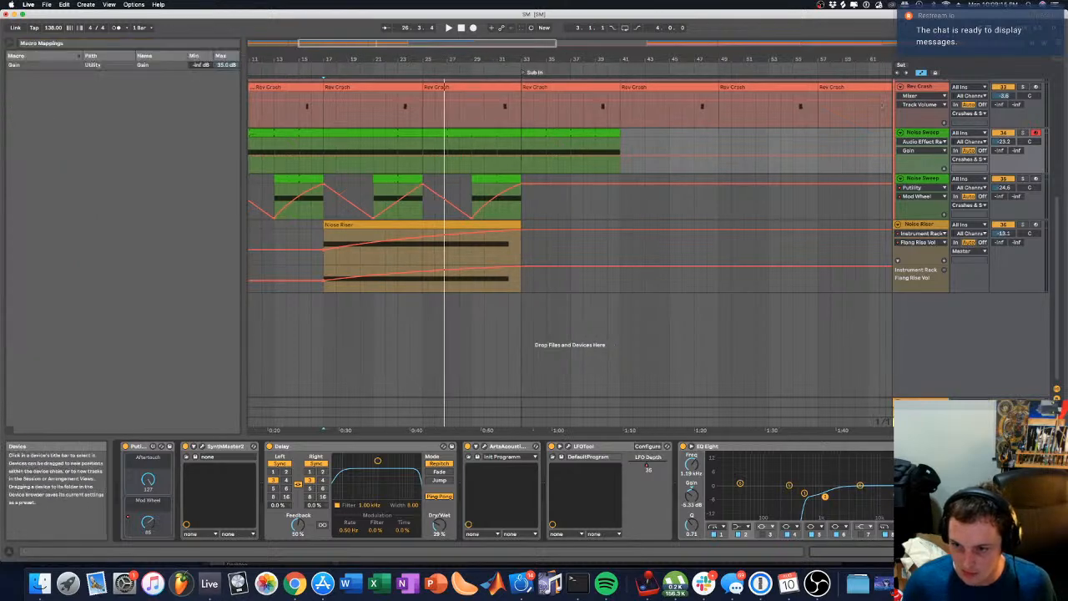
right_click(954, 477)
left_click(853, 336)
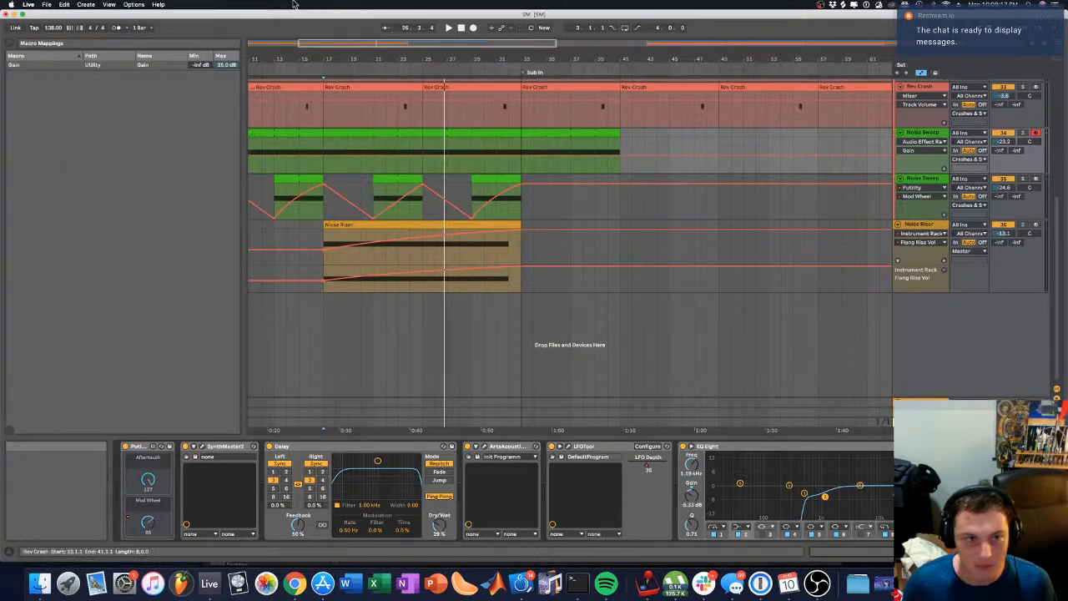
left_click(227, 66)
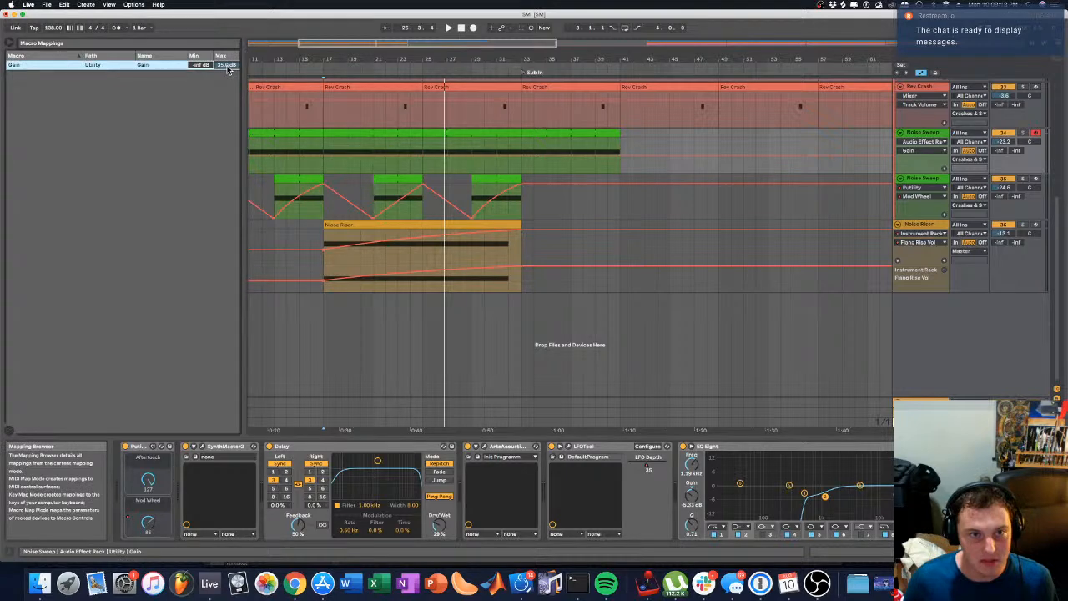
type("0")
key("Return")
Step: Rename the first Noise Sweep rack's Gain macro "Volume Auto" and show its automation in a new lane
right_click(954, 477)
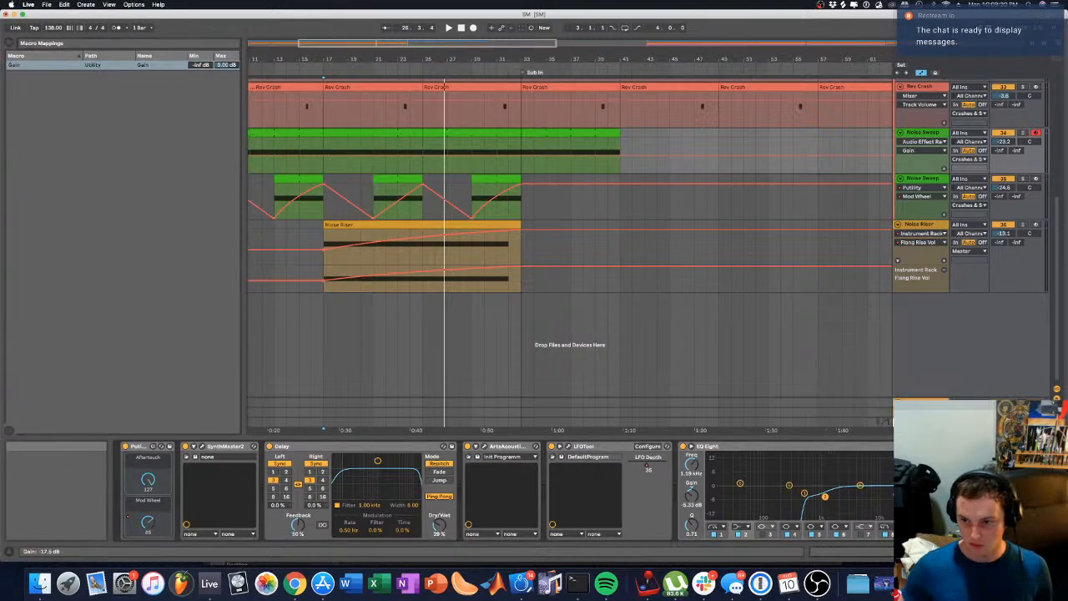
right_click(954, 477)
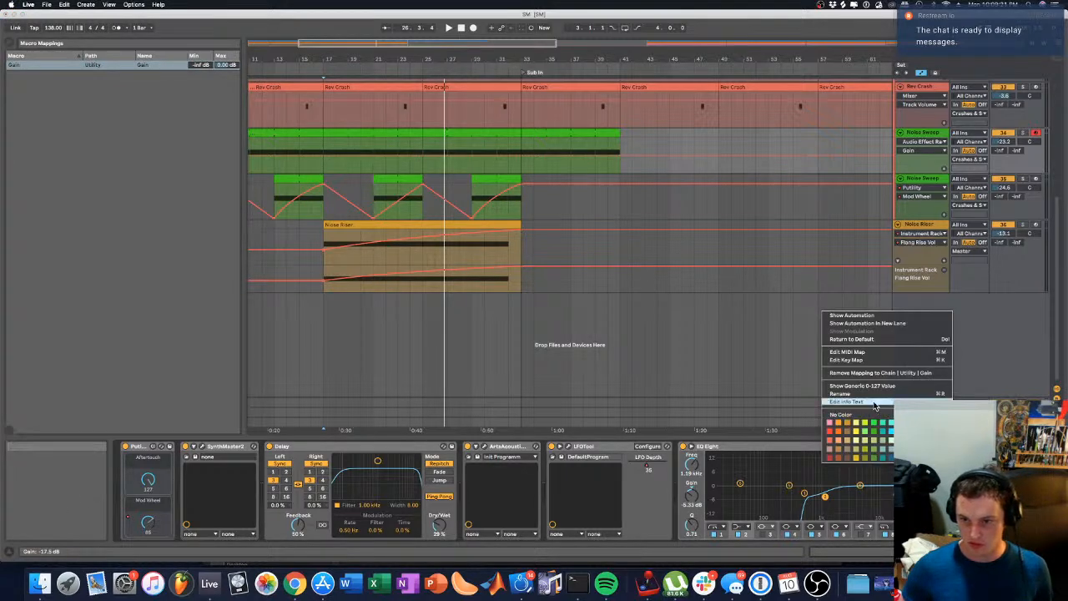
left_click(868, 398)
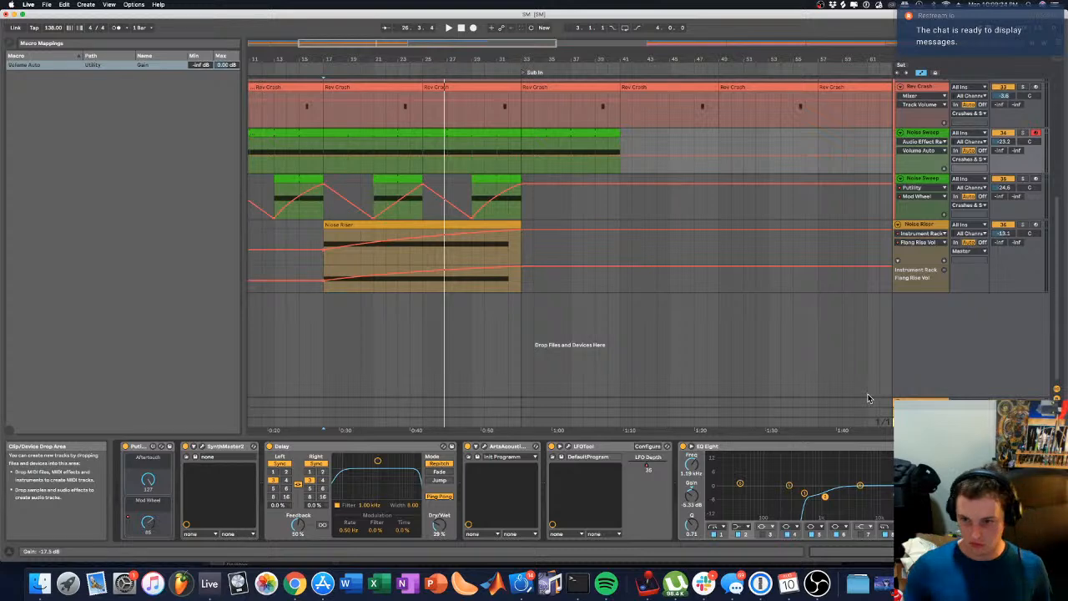
left_click(985, 446)
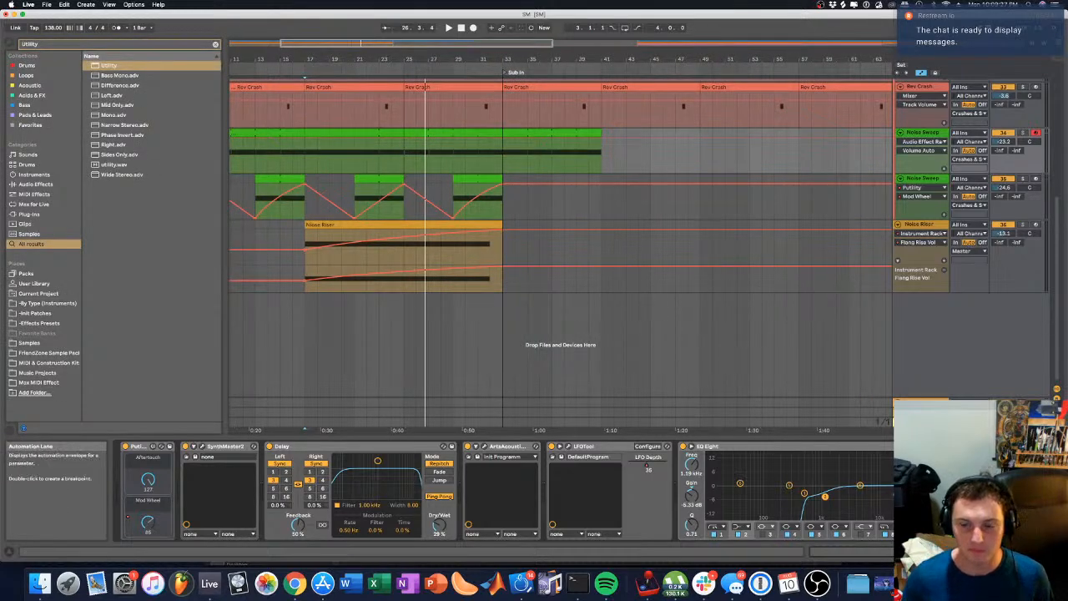
scroll(558, 313, "up", 4)
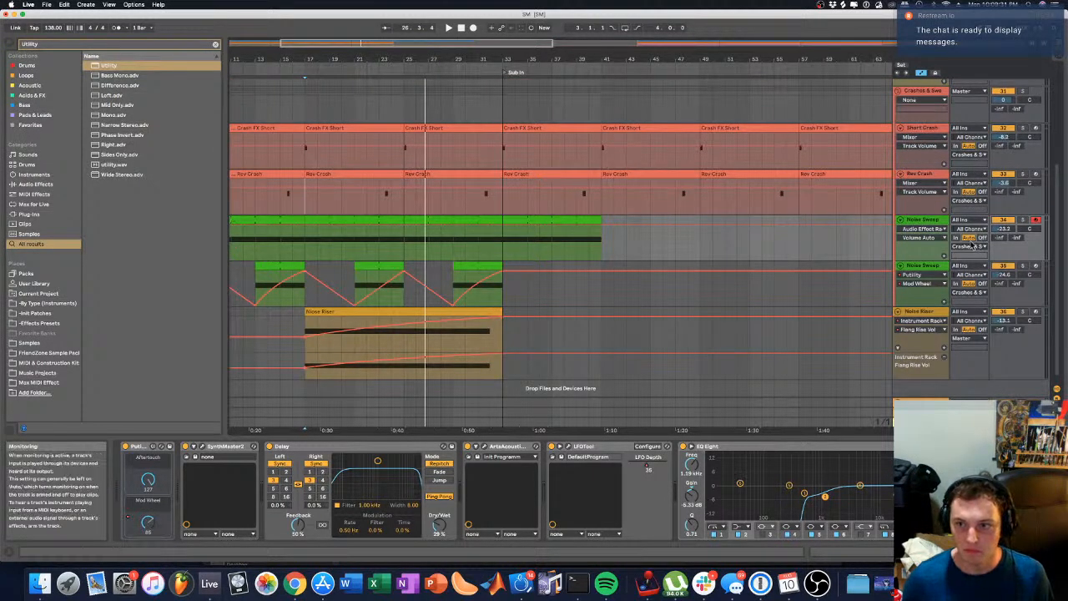
right_click(829, 339)
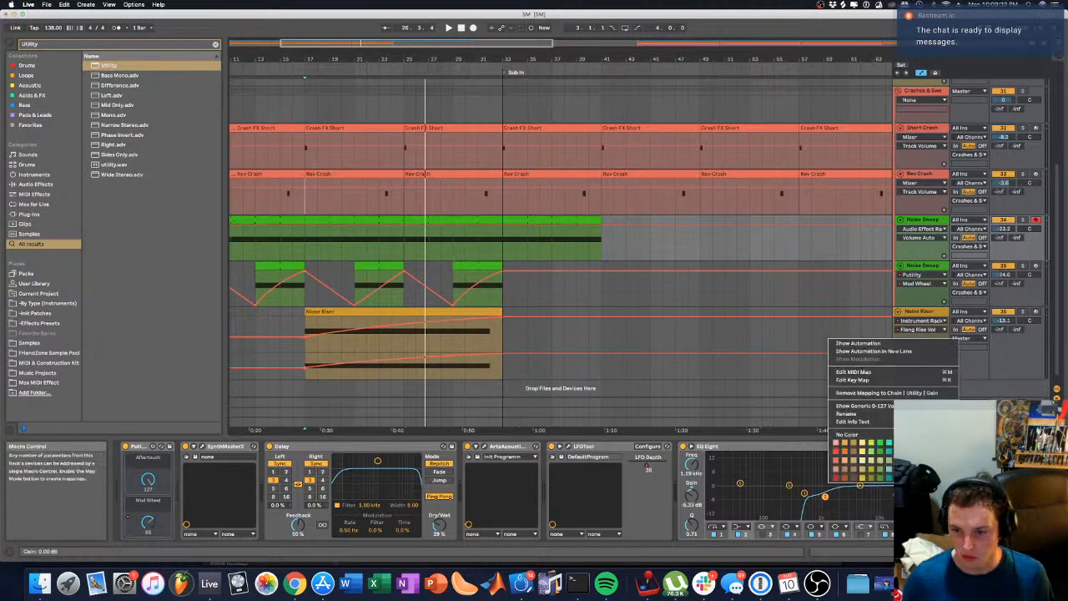
left_click(916, 353)
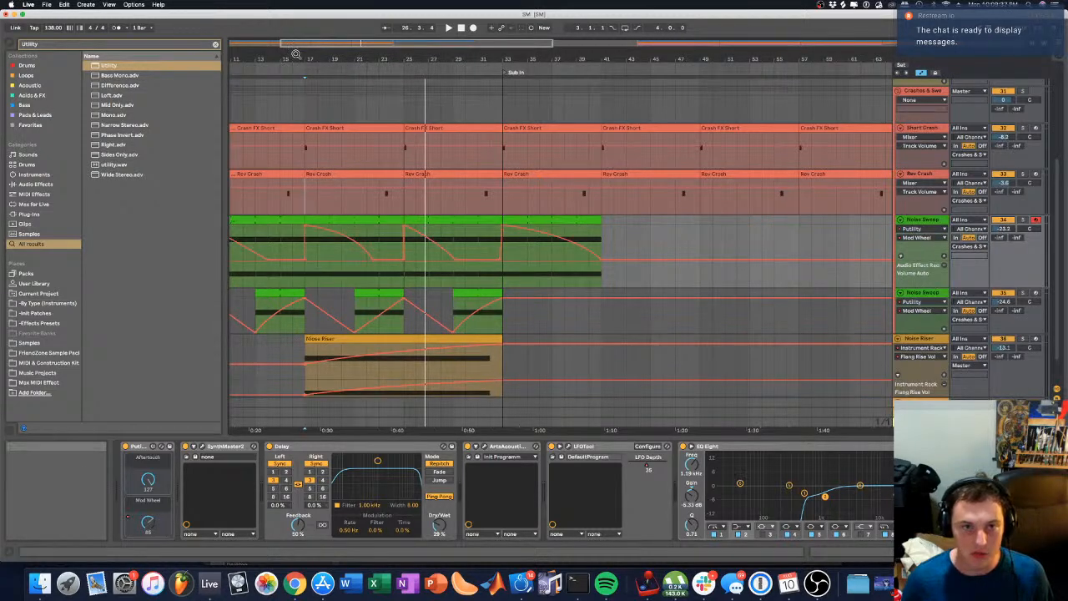
Step: Automate Volume Auto to fall over each eight-bar section from bar 1 to 33, resetting to 0 dB at bars 9, 17 and 25, and audition it
left_click_drag(296, 51, 415, 50)
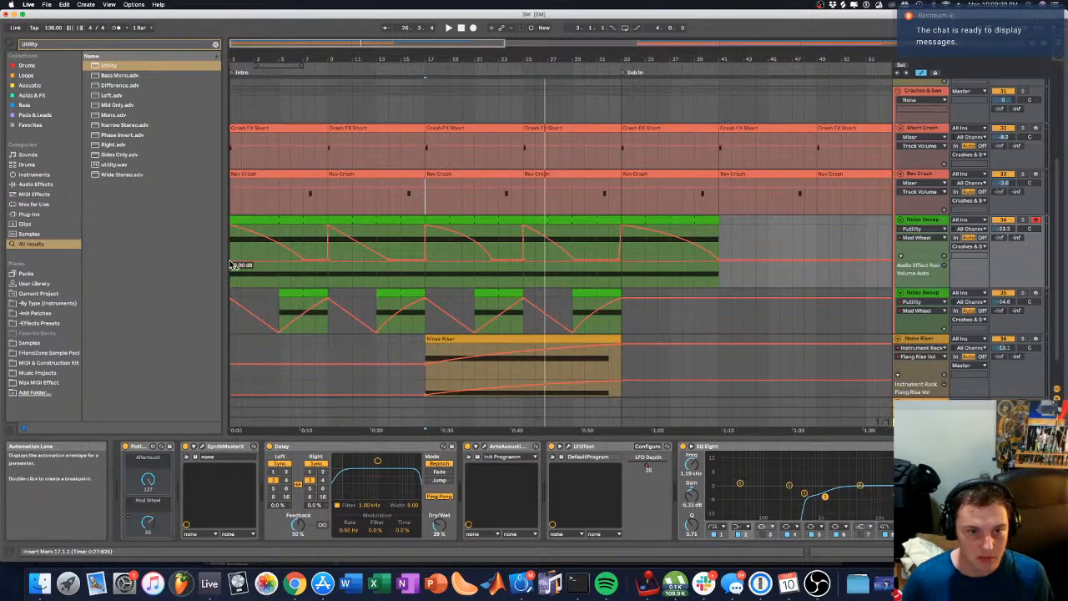
left_click_drag(292, 264, 328, 262)
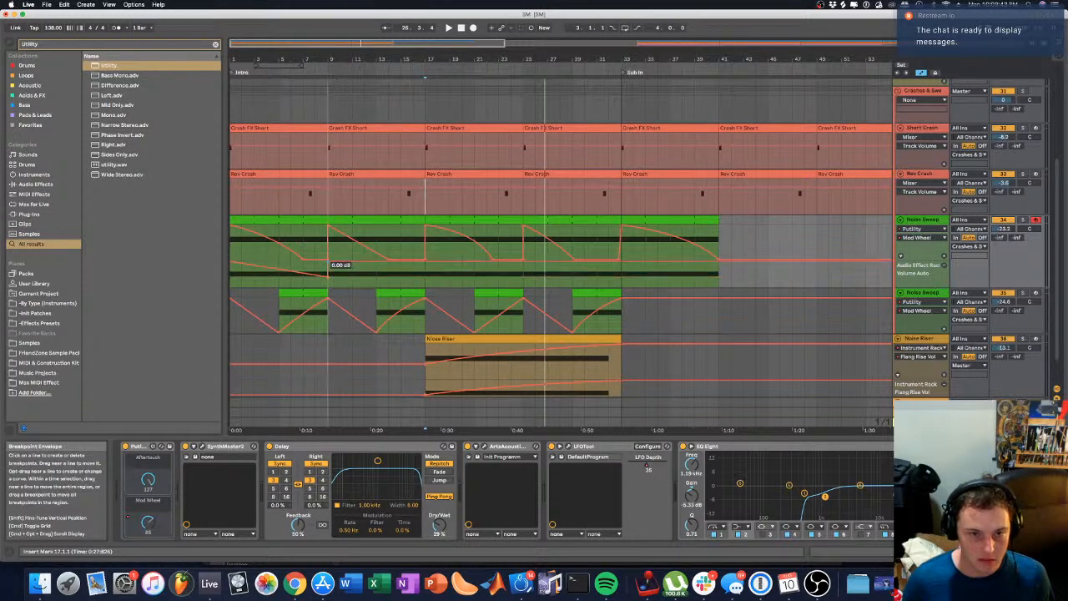
left_click_drag(421, 265, 427, 265)
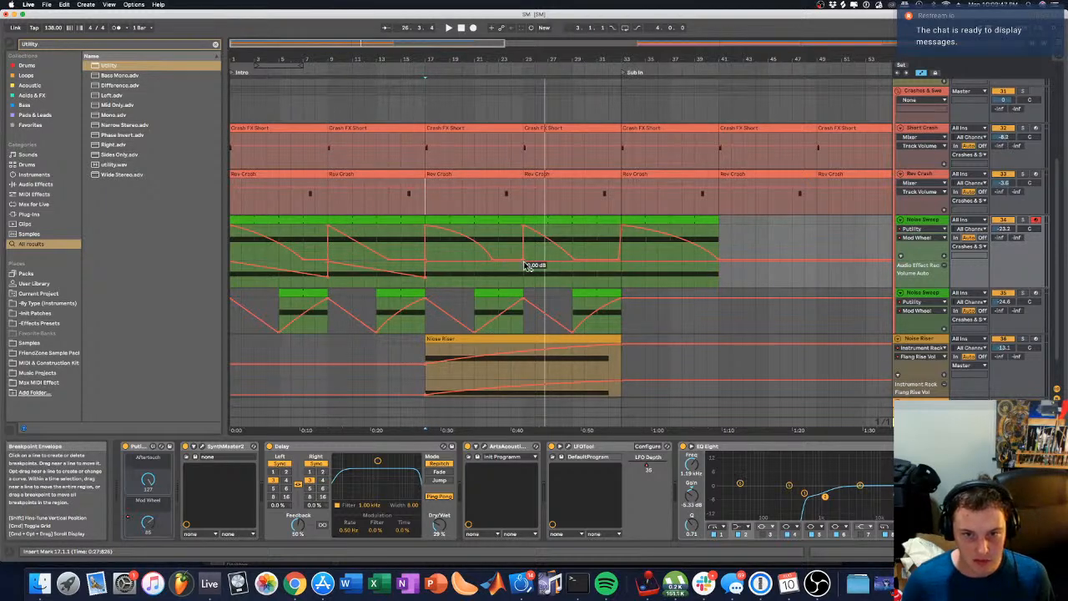
key("space")
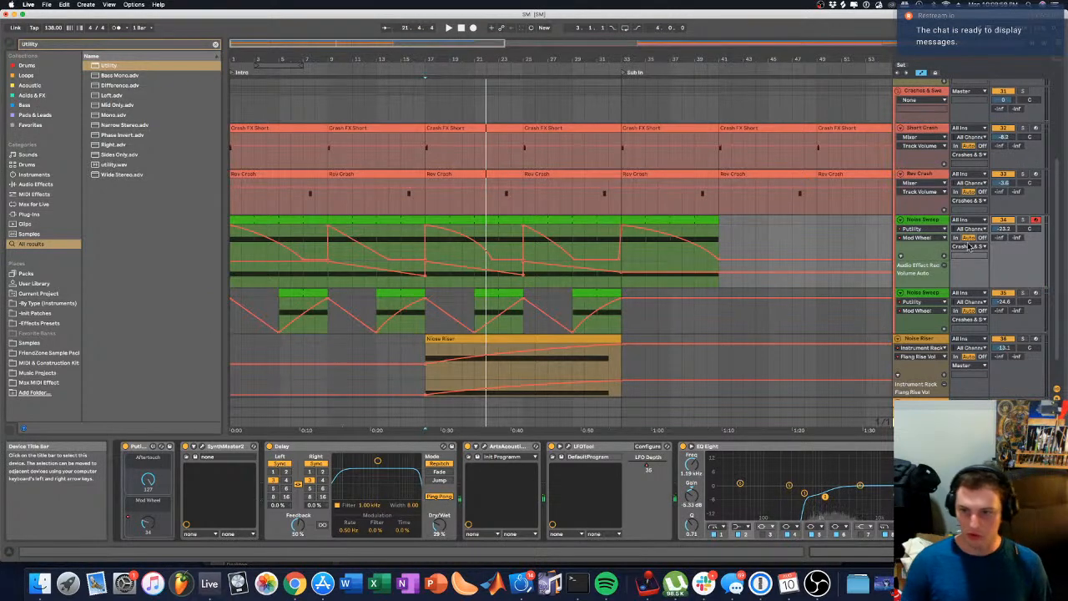
Step: Paste the Audio Effect Rack onto the second Noise Sweep track, show Volume Auto in a new automation lane, and return the main lane to Mod Wheel
left_click(924, 294)
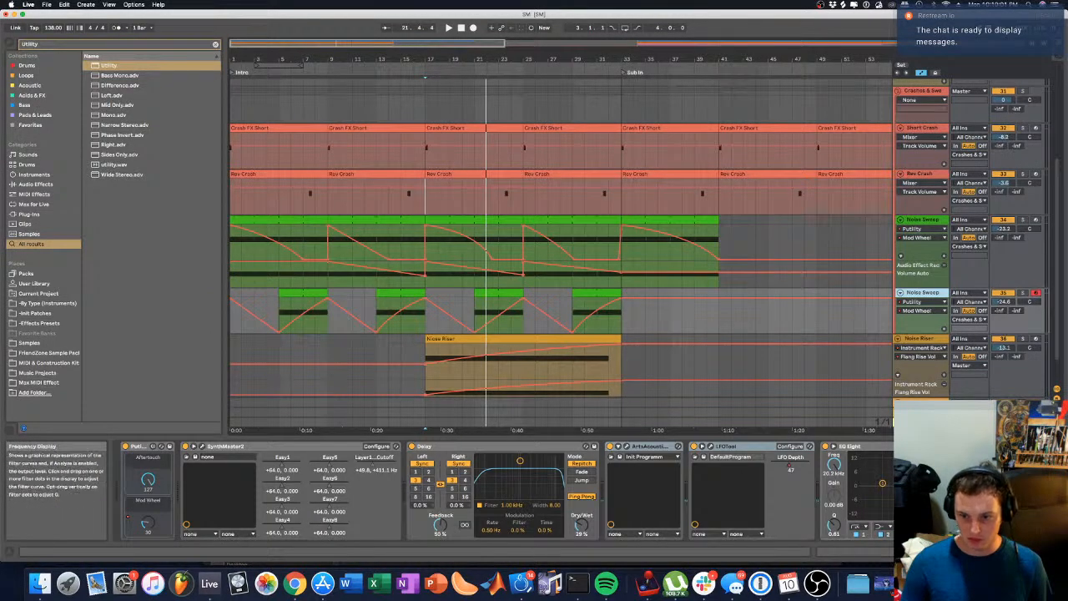
key("Delete")
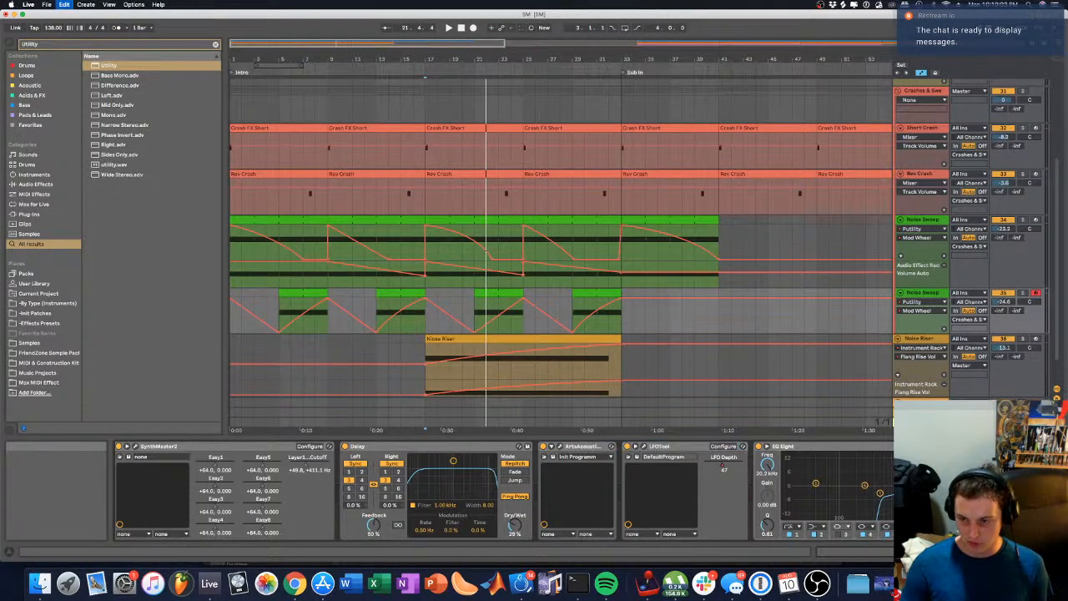
key("super+v")
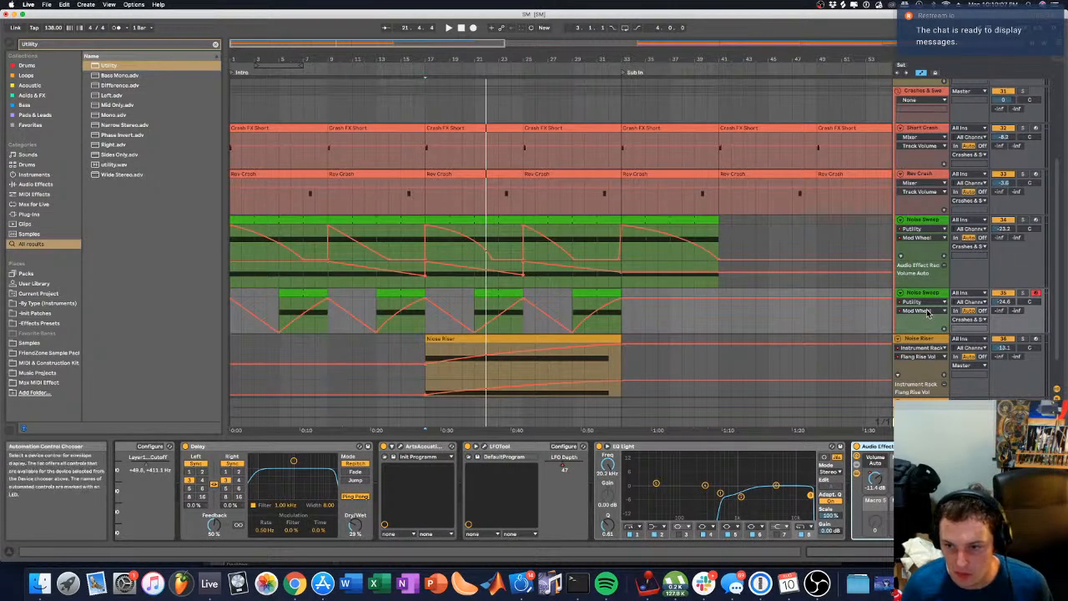
right_click(877, 479)
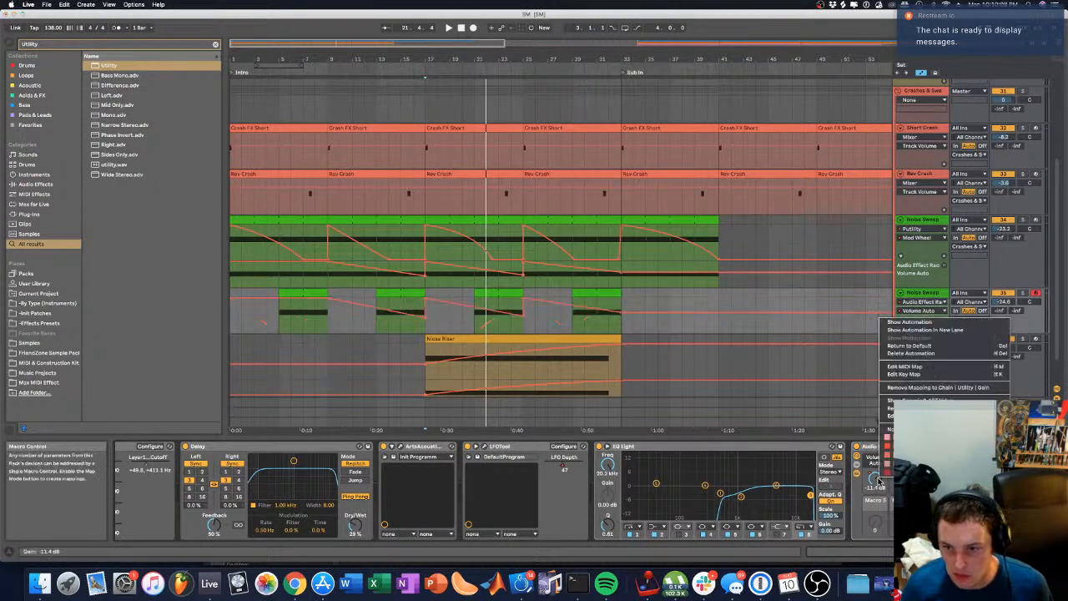
left_click(921, 331)
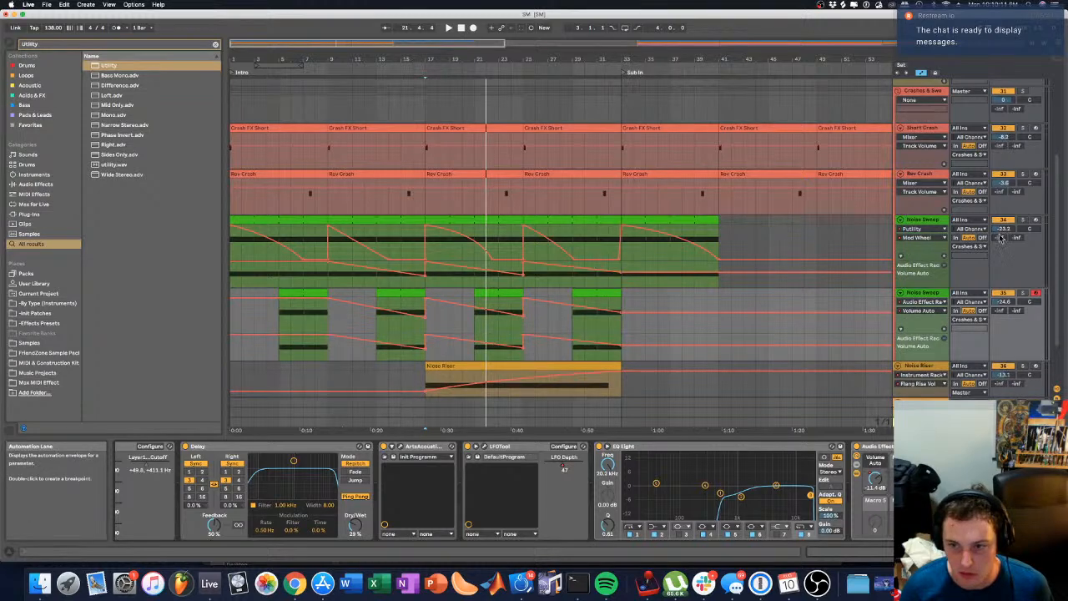
left_click(922, 311)
left_click(923, 322)
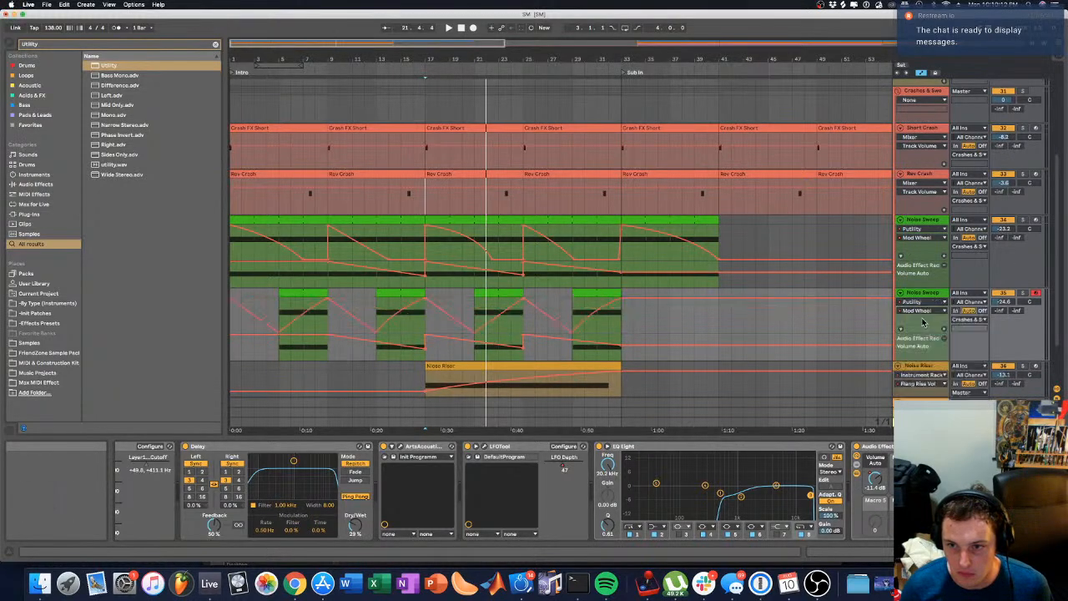
Step: Reshape the second Noise Sweep's Volume Auto to dip at bars 5, 13, 21 and 29 and rise through each clip, and audition from bar 1
left_click(281, 340)
left_click(328, 269)
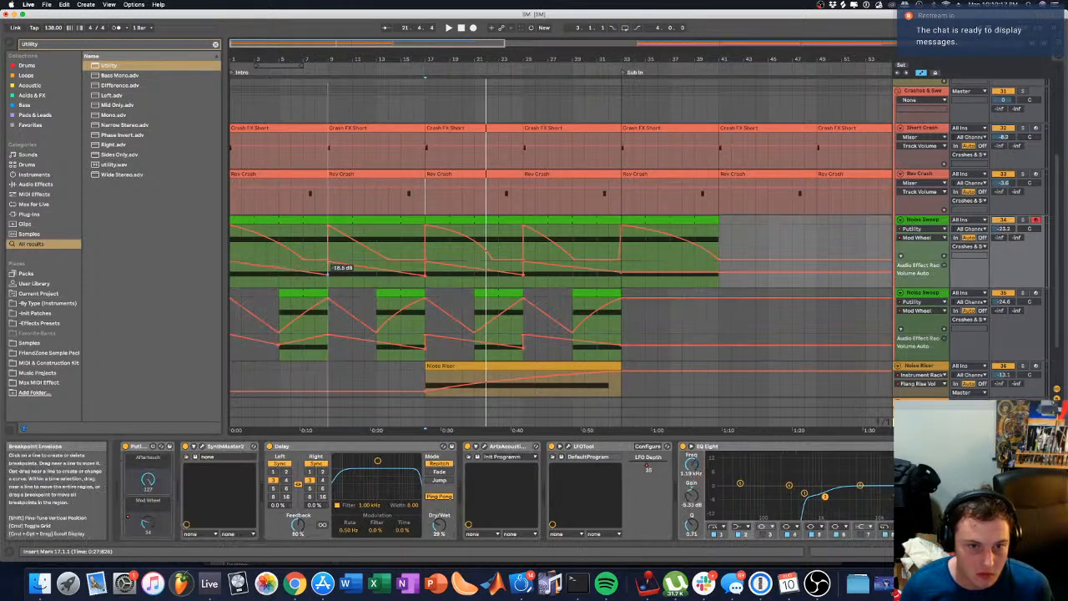
left_click(379, 340)
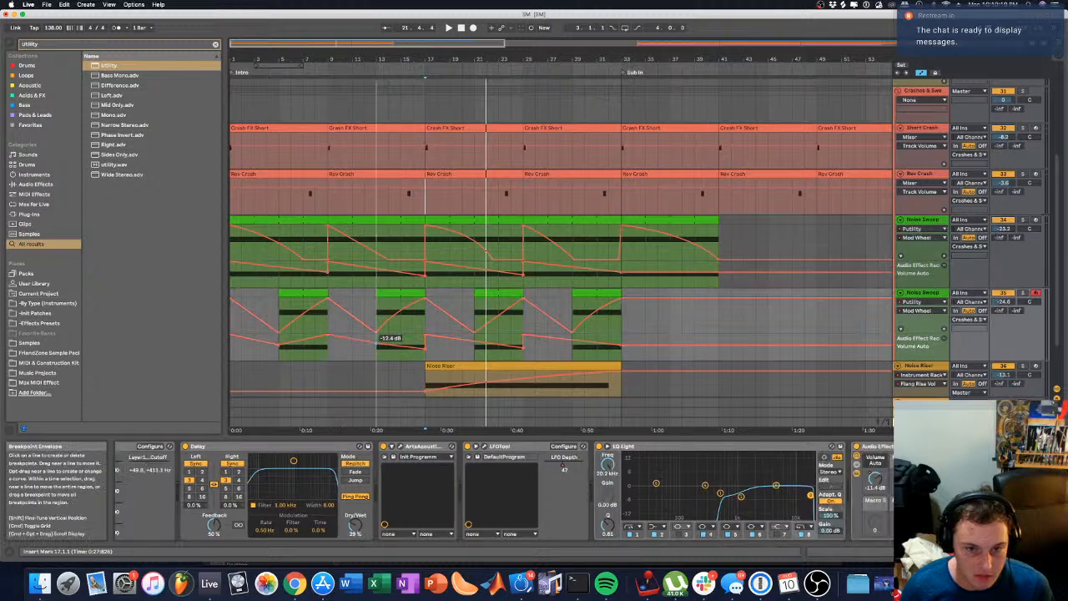
left_click_drag(364, 345, 377, 350)
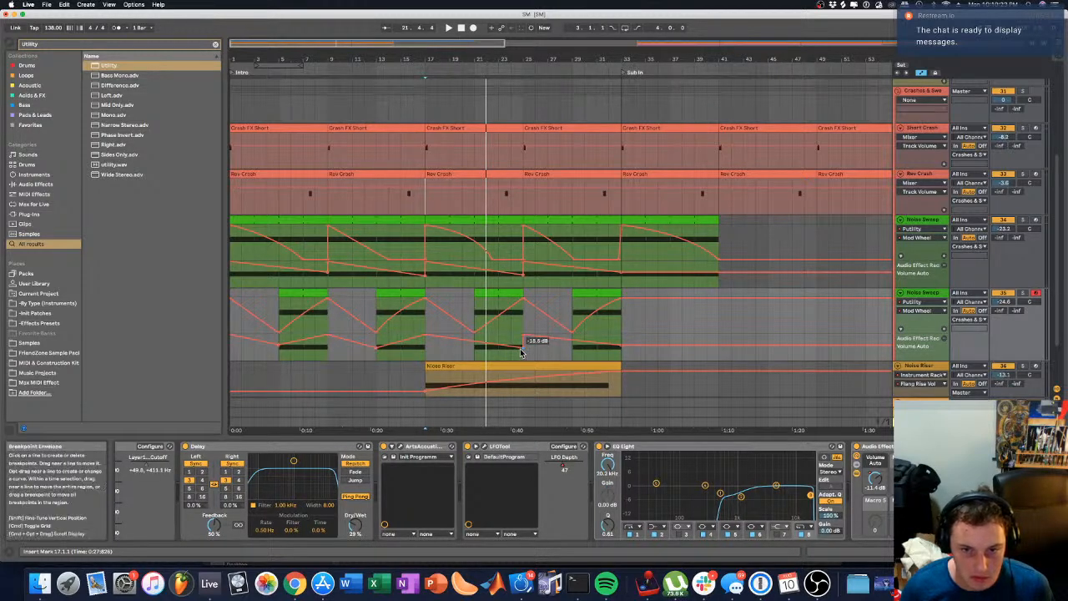
key("space")
key("space")
left_click(237, 108)
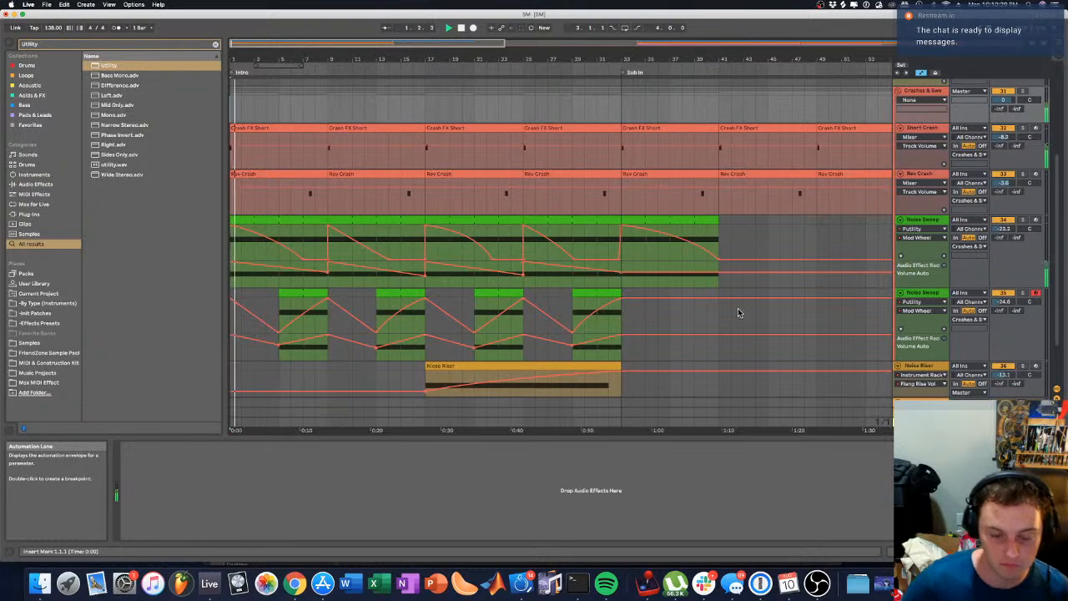
Step: Fold the Noise Riser track, leaving both Noise Sweep tracks expanded
scroll(834, 326, "down", 1)
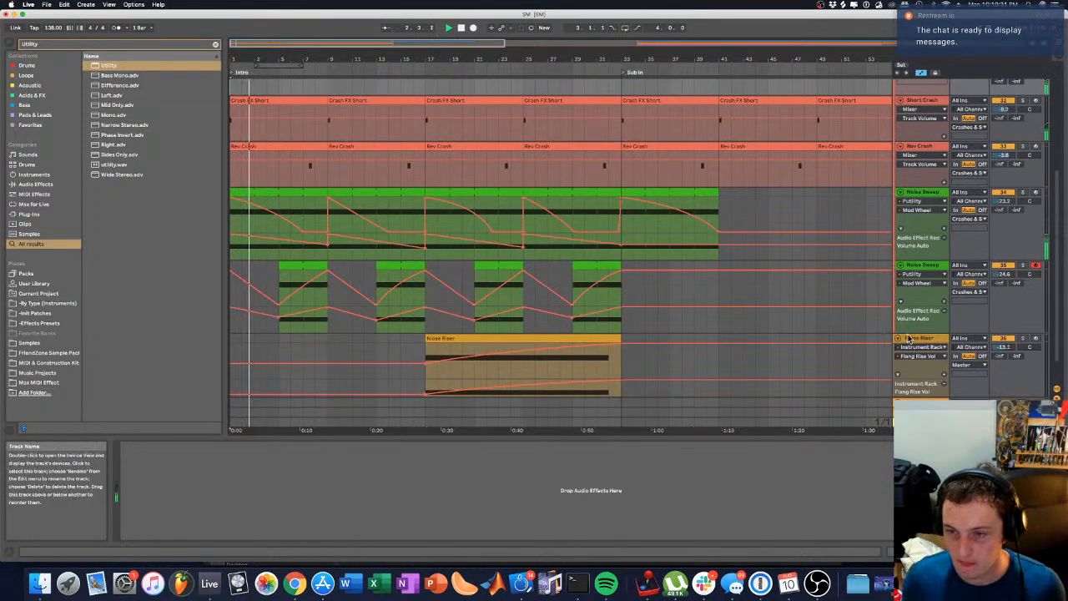
left_click(900, 338)
left_click(922, 192)
left_click(925, 310)
left_click(900, 266)
left_click(928, 245)
key("u")
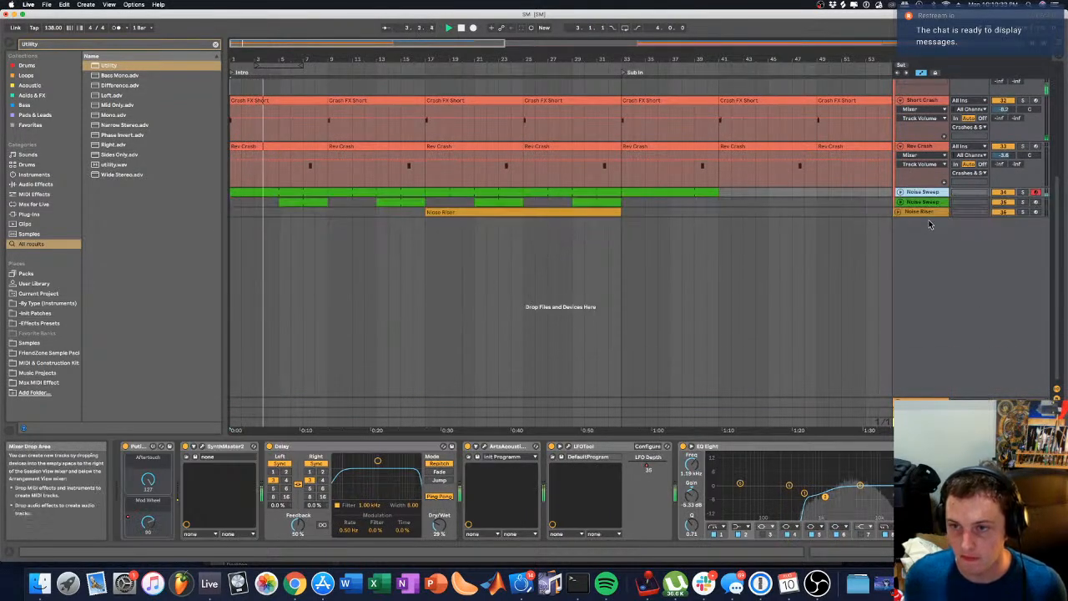
key("u")
left_click(926, 265)
key("u")
Step: Rename the two Noise Sweep tracks by sweep direction, naming the second one "Noise Sweep Up"
right_click(911, 192)
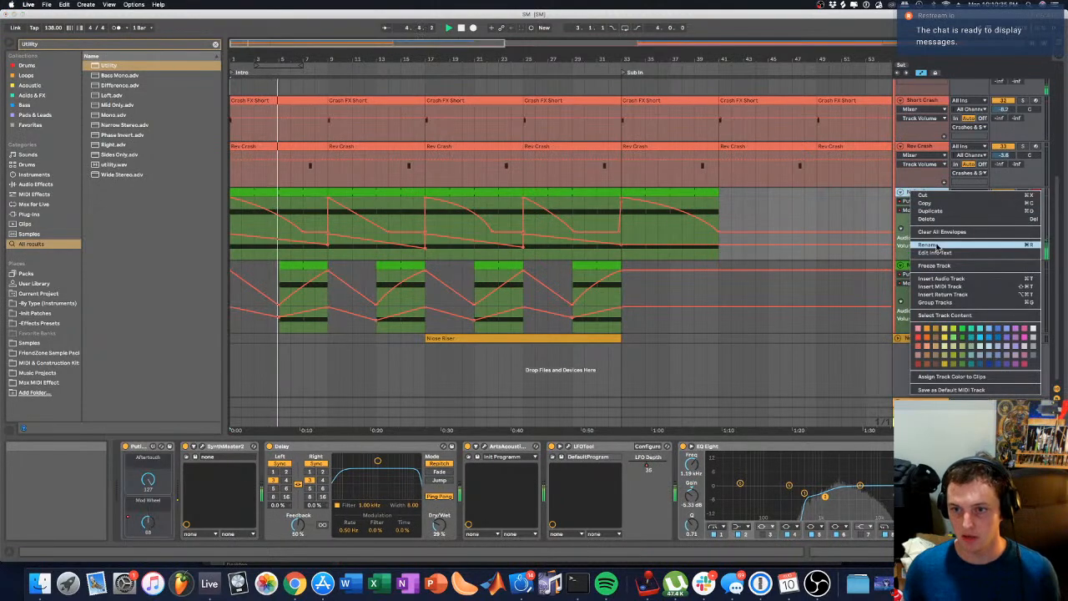
left_click(935, 245)
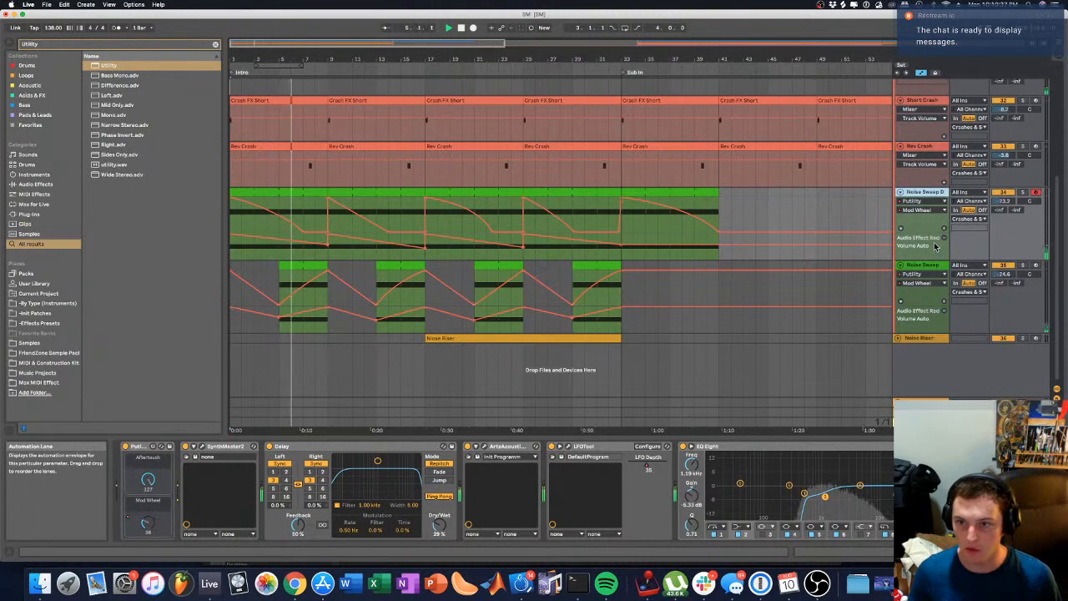
left_click(918, 278)
key("super+r")
key("Right")
key("Down")
key("Up")
key("Down")
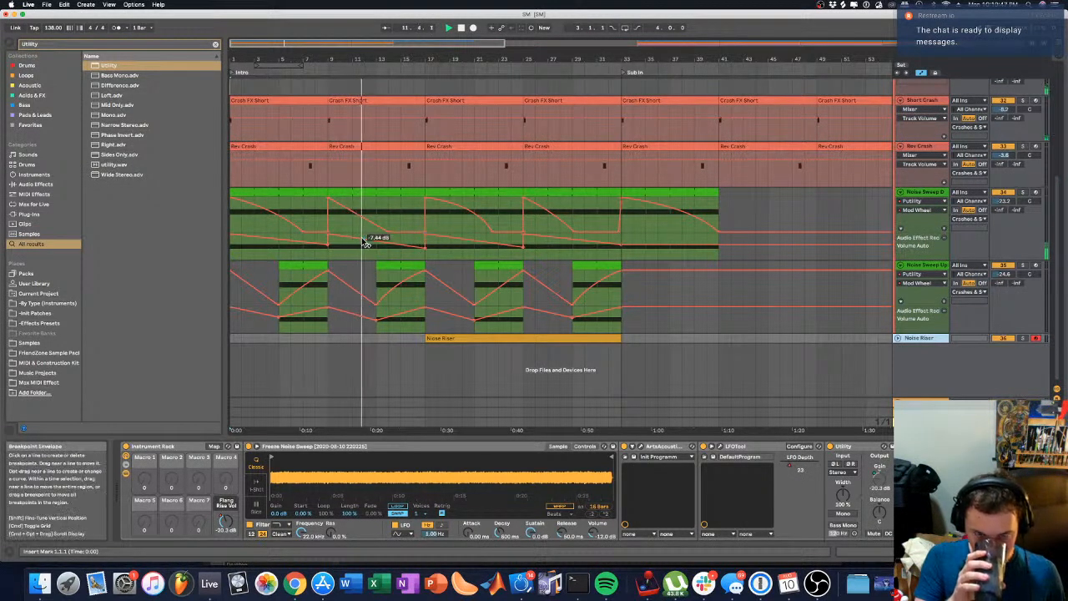
Step: Bend the straight Volume Auto slopes into curves on both Noise Sweep tracks across bars 1 to 33
left_click(410, 230)
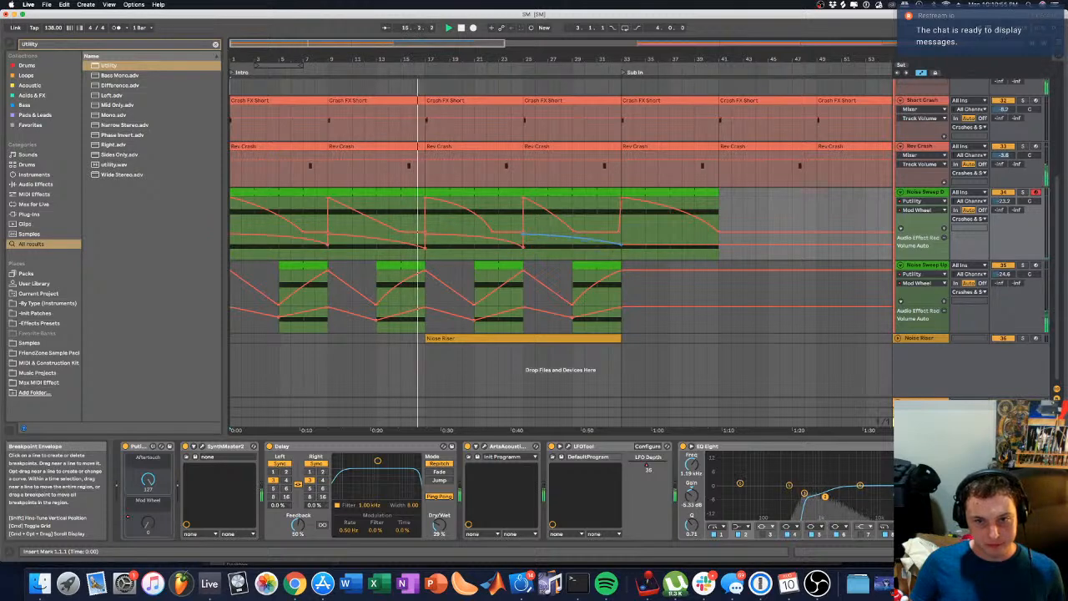
left_click(501, 309)
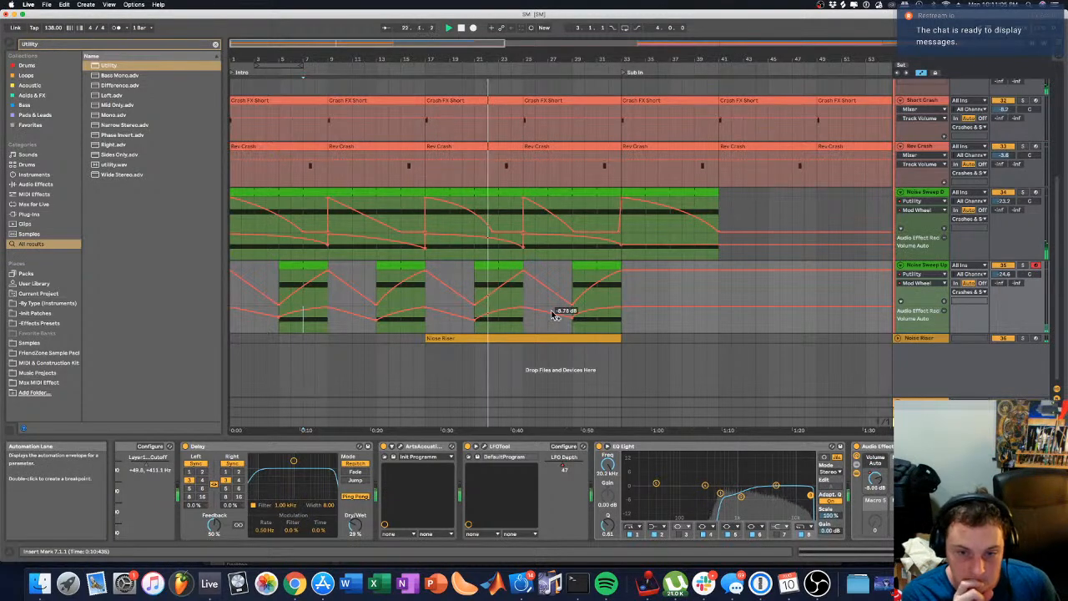
Step: Expand the Noise Riser track and raise the starting level of its Flang Rise Vol automation at bar 17
left_click(899, 338)
scroll(685, 367, "down", 2)
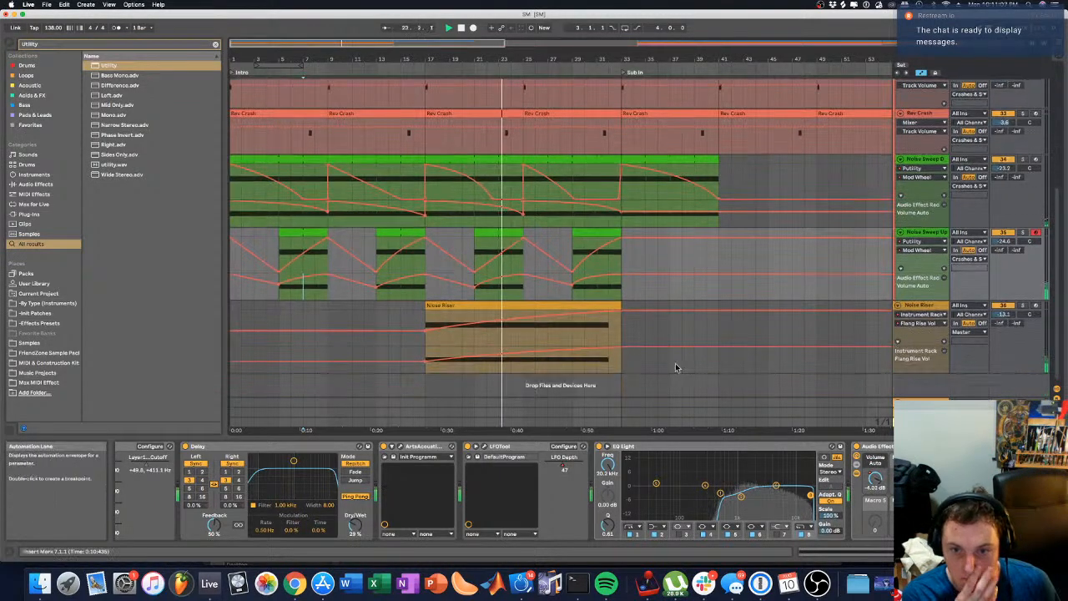
left_click(427, 359)
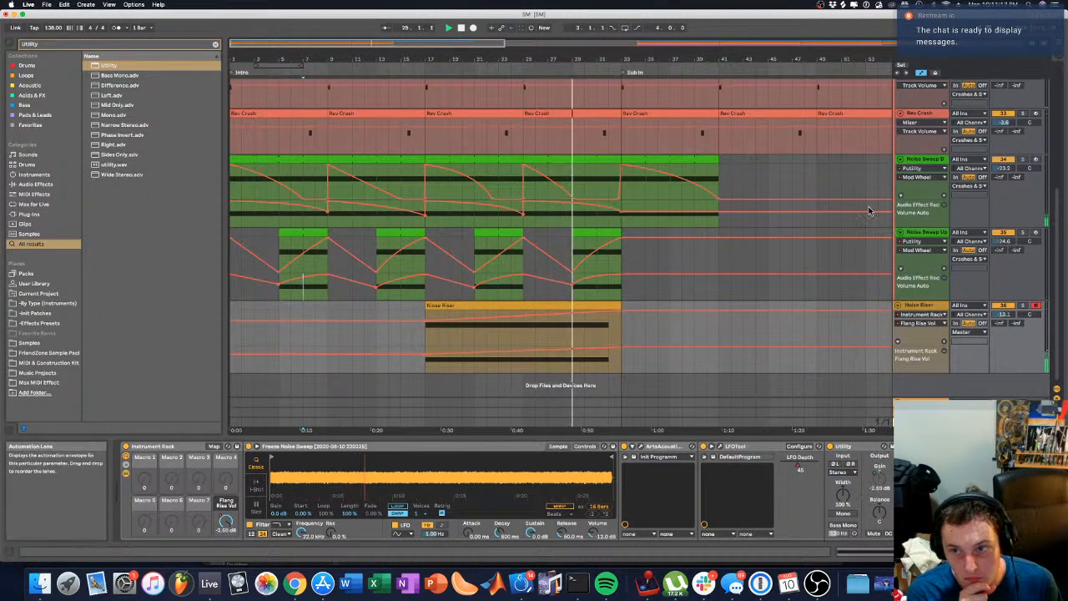
Step: Extend the downward Noise Sweep clip after bar 33 to bar 44, with Mod Wheel and Volume Auto falling until about bar 45
left_click(620, 215)
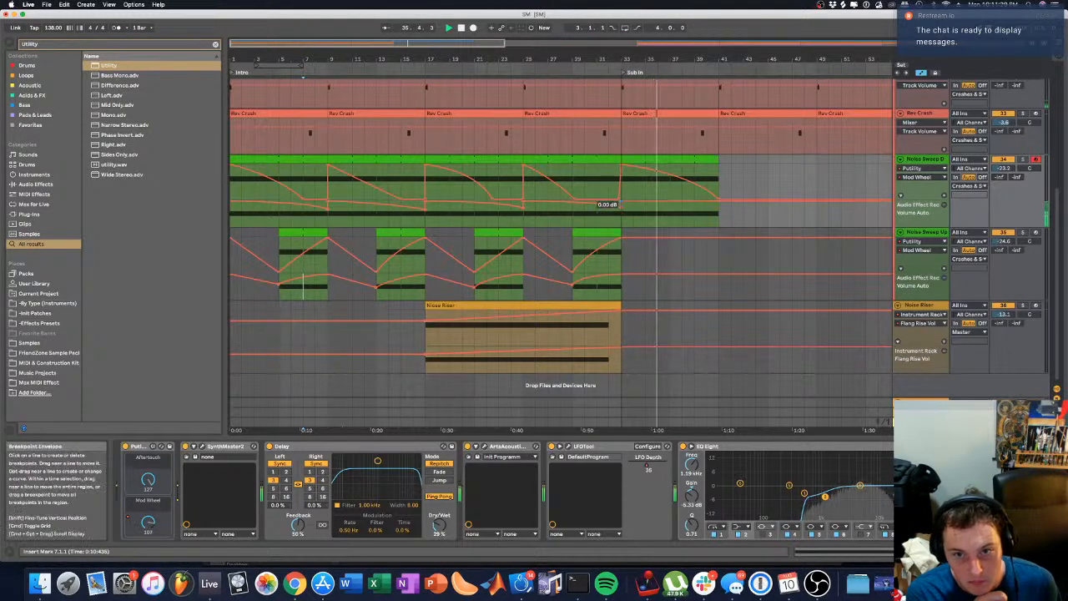
left_click_drag(718, 160, 804, 159)
left_click_drag(730, 203, 769, 202)
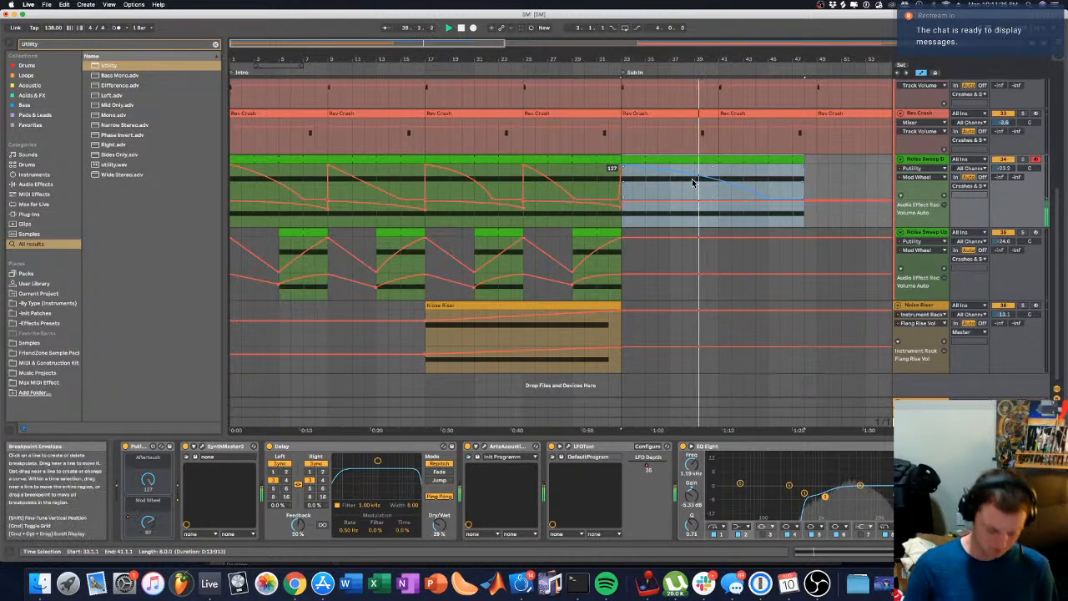
left_click_drag(775, 206, 787, 219)
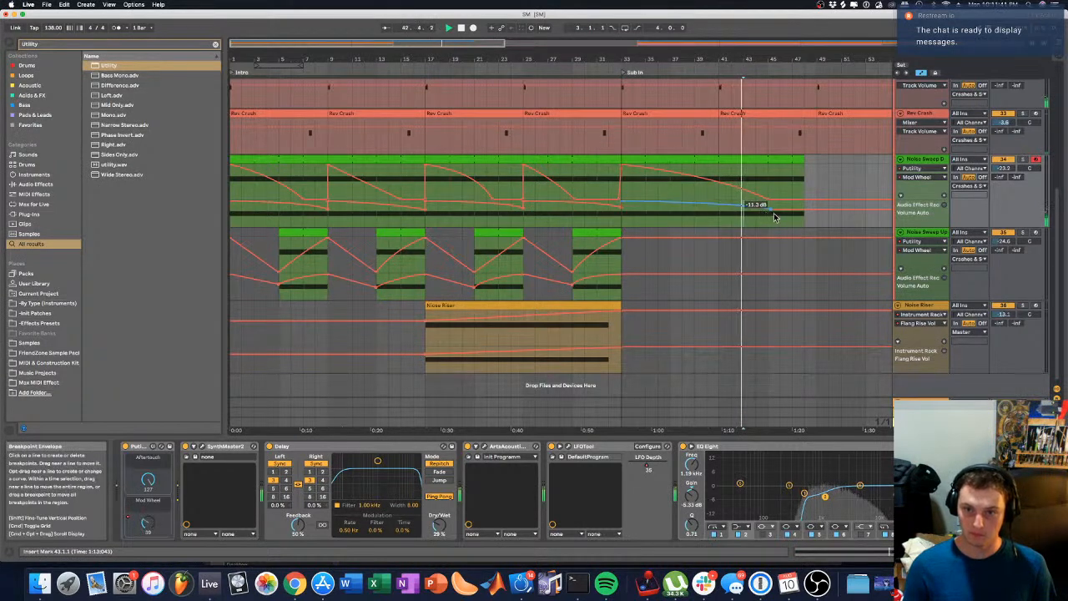
left_click_drag(799, 163, 757, 161)
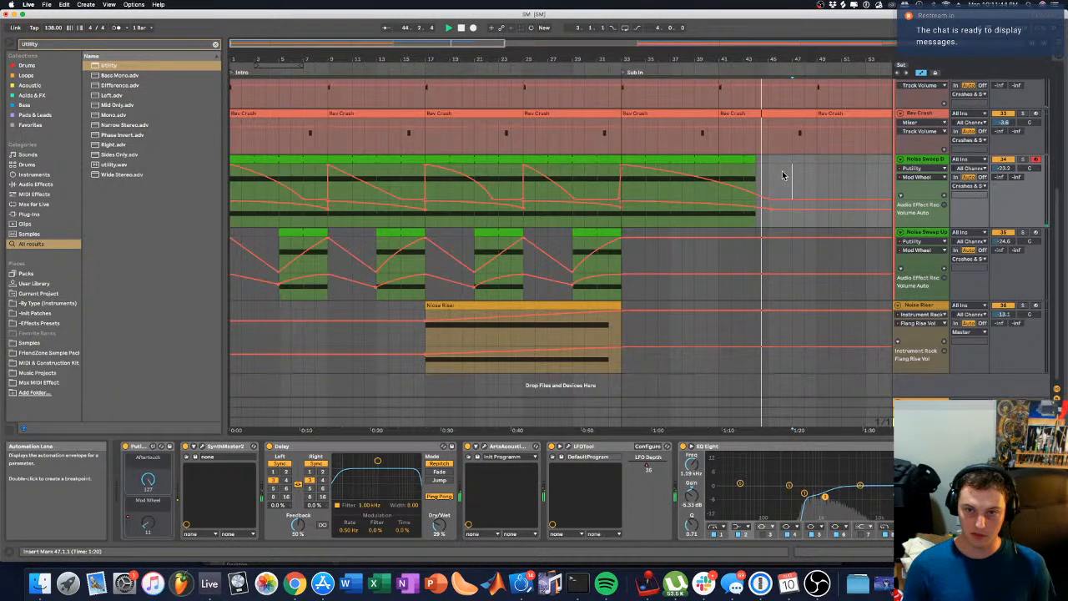
Step: Copy the Noise Sweep Up clip from bar 21 to bar 45, and move the downward sweep's bars 17 to 25 to bar 49
left_click_drag(692, 60, 677, 57)
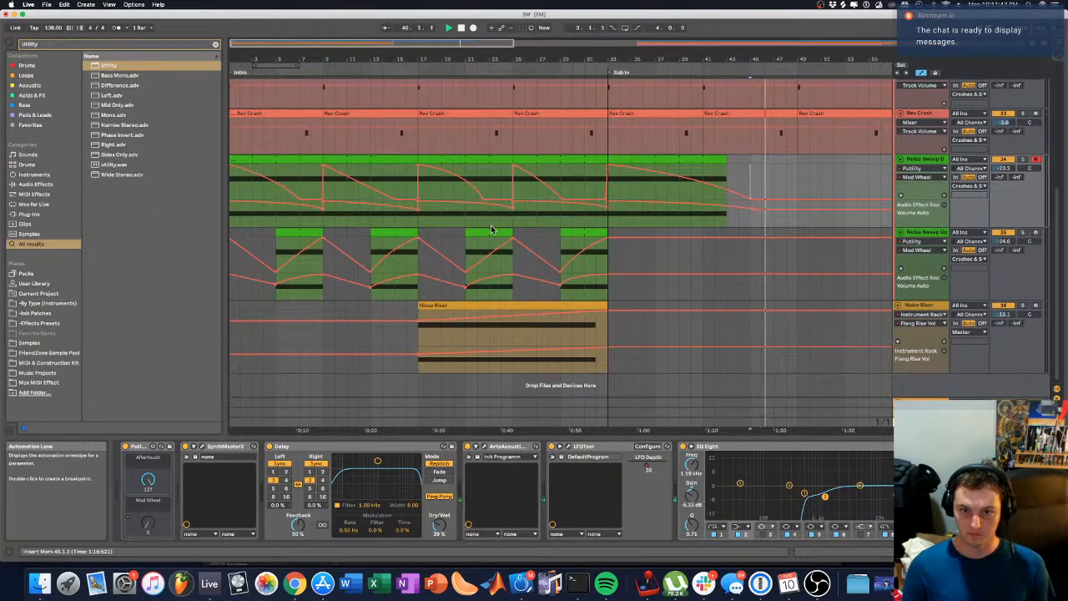
left_click_drag(478, 233, 771, 236)
left_click_drag(429, 159, 817, 161)
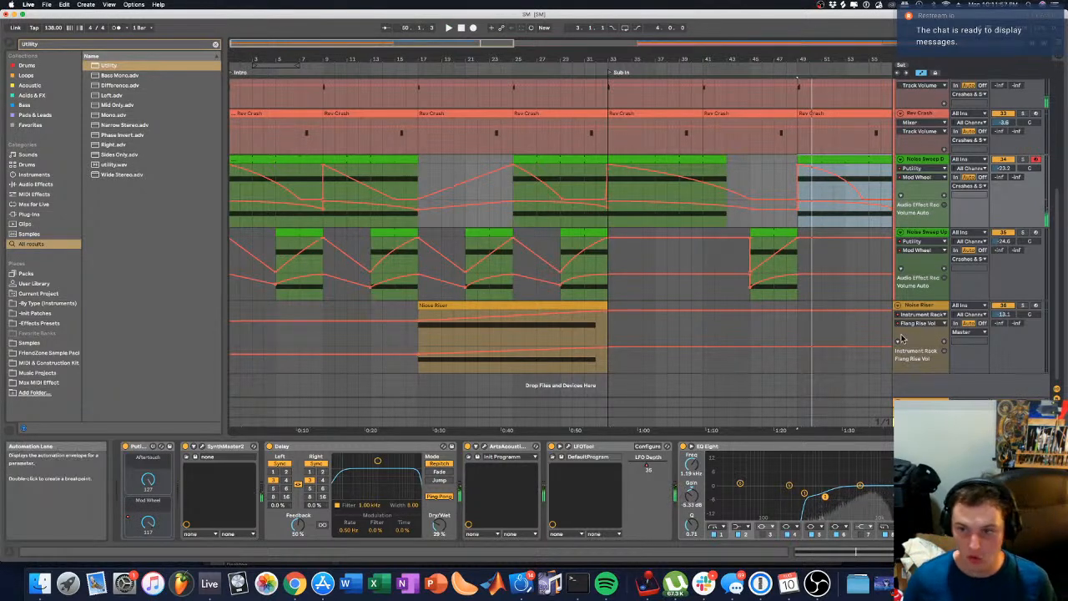
Step: Fold both Noise Sweep tracks and the Noise Riser track
left_click(925, 159)
key("Left")
key("Down")
key("Left")
key("Down")
key("Left")
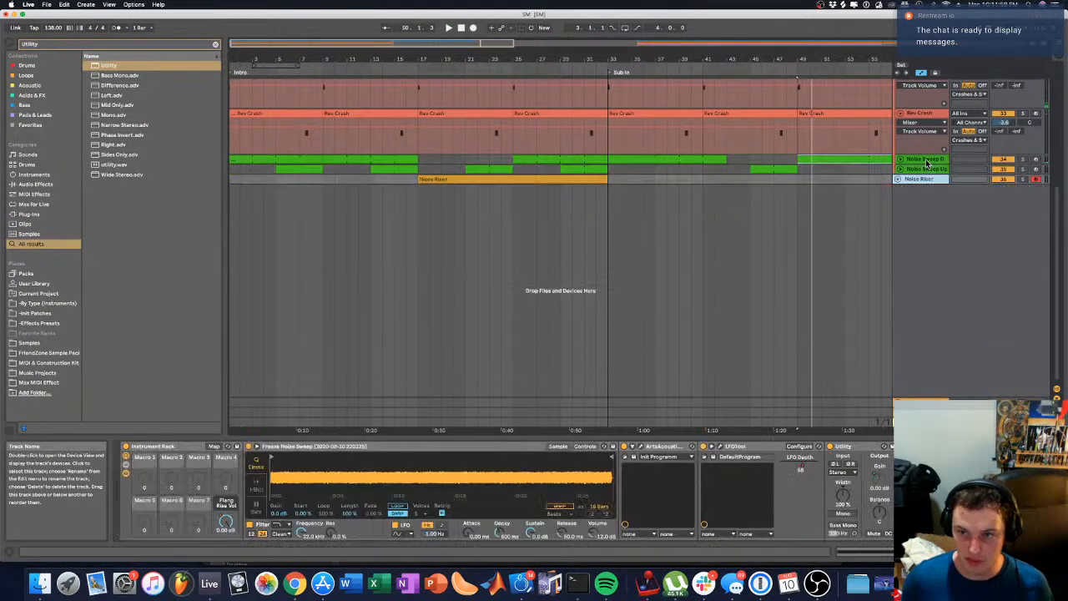
key("Up")
key("Up")
key("Up")
key("Up")
key("Up")
key("Left")
key("Right")
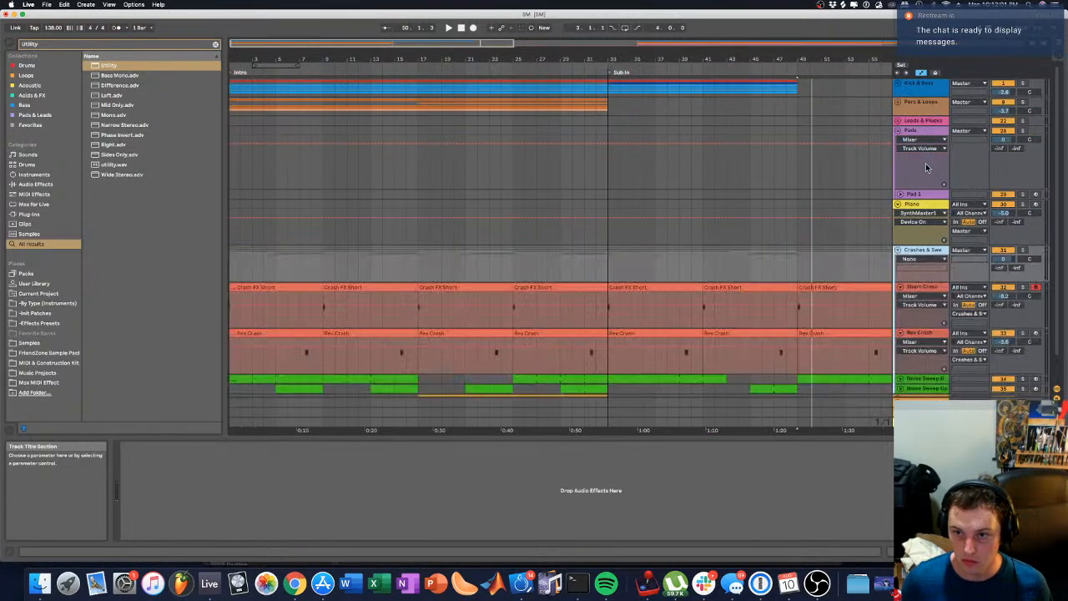
Step: Move the Noise Riser track into the crashes and sweeps group
key("Down")
key("Down")
key("Down")
key("Down")
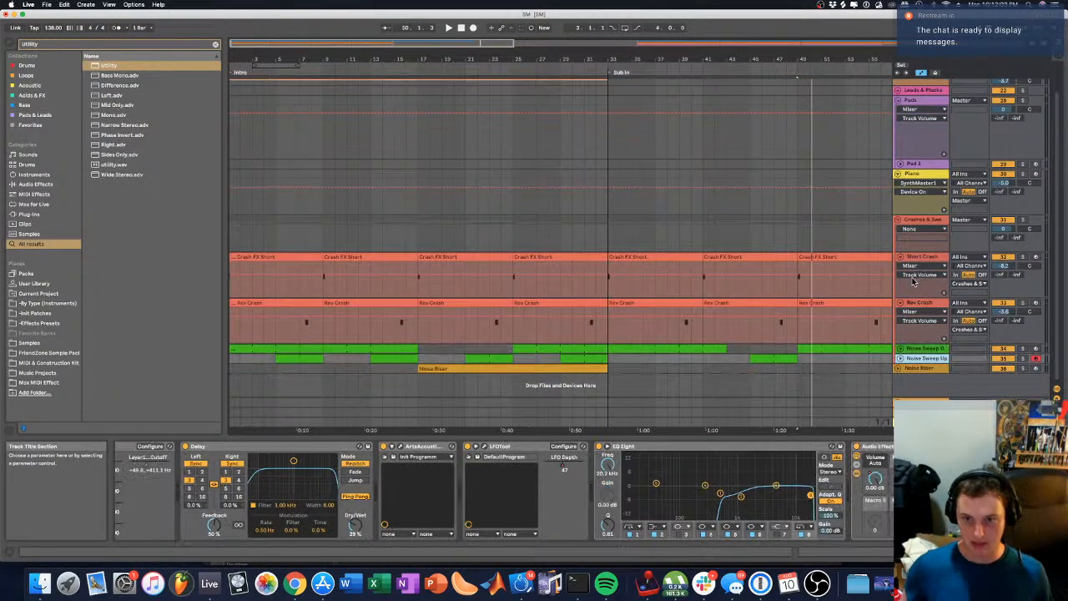
key("Down")
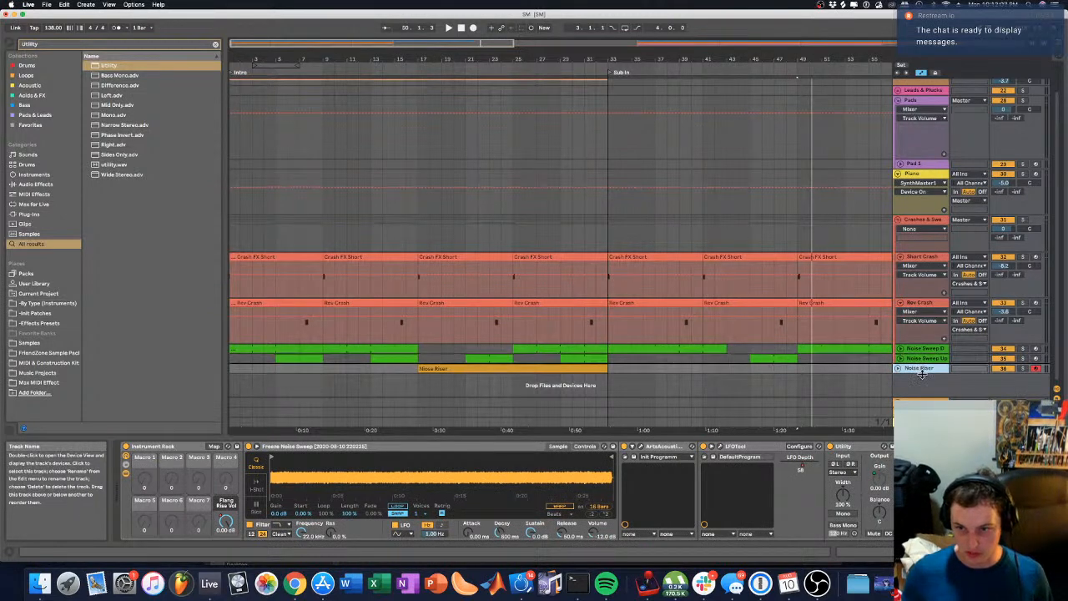
right_click(923, 378)
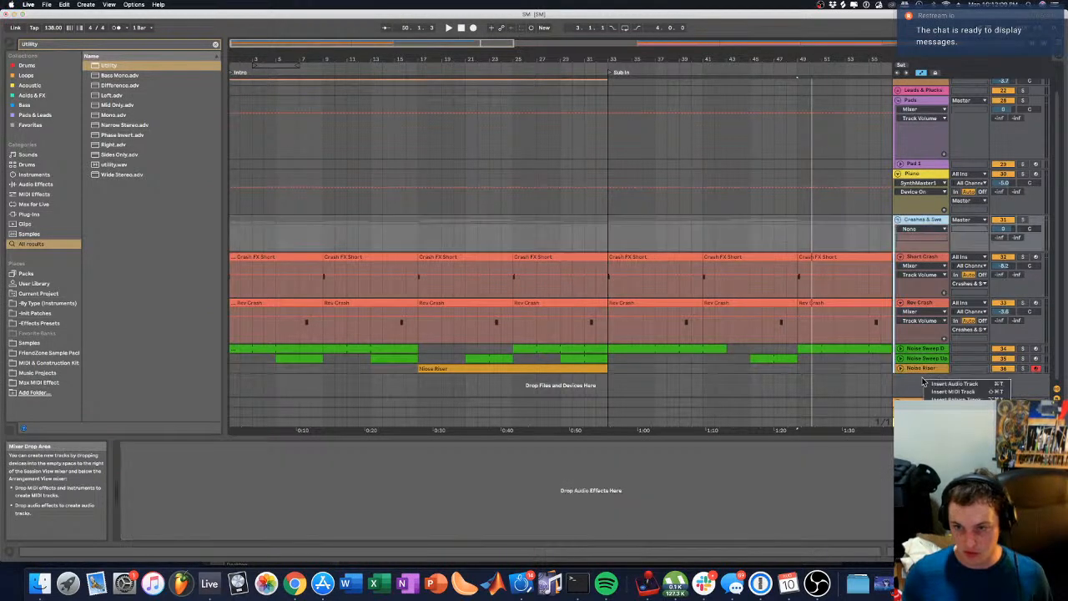
left_click(917, 378)
Step: Duplicate the Noise Riser track and rename the copy "Synth Riser"
left_click(919, 369)
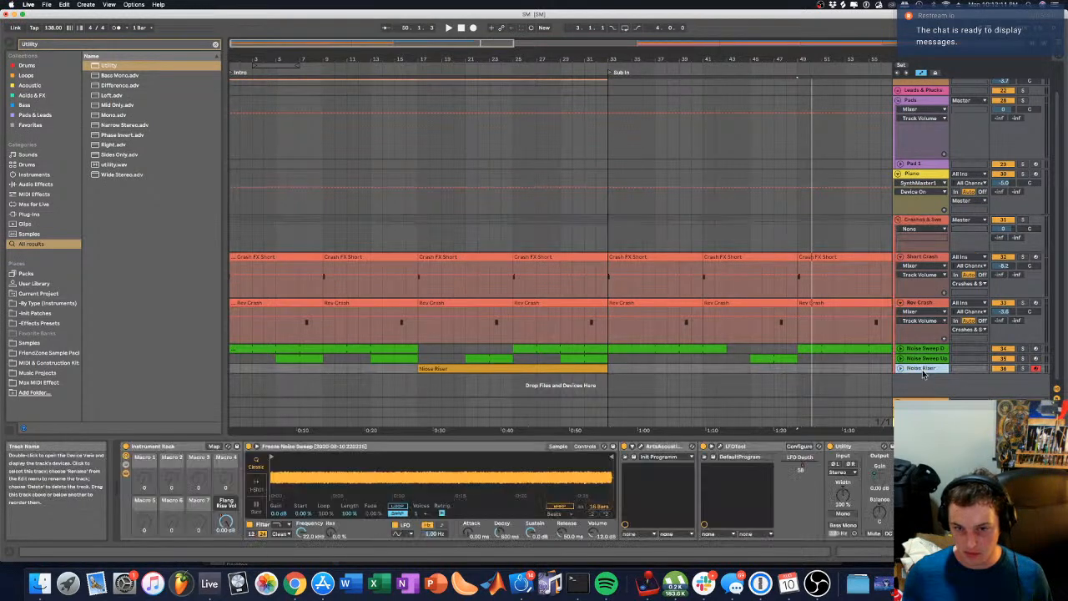
right_click(920, 370)
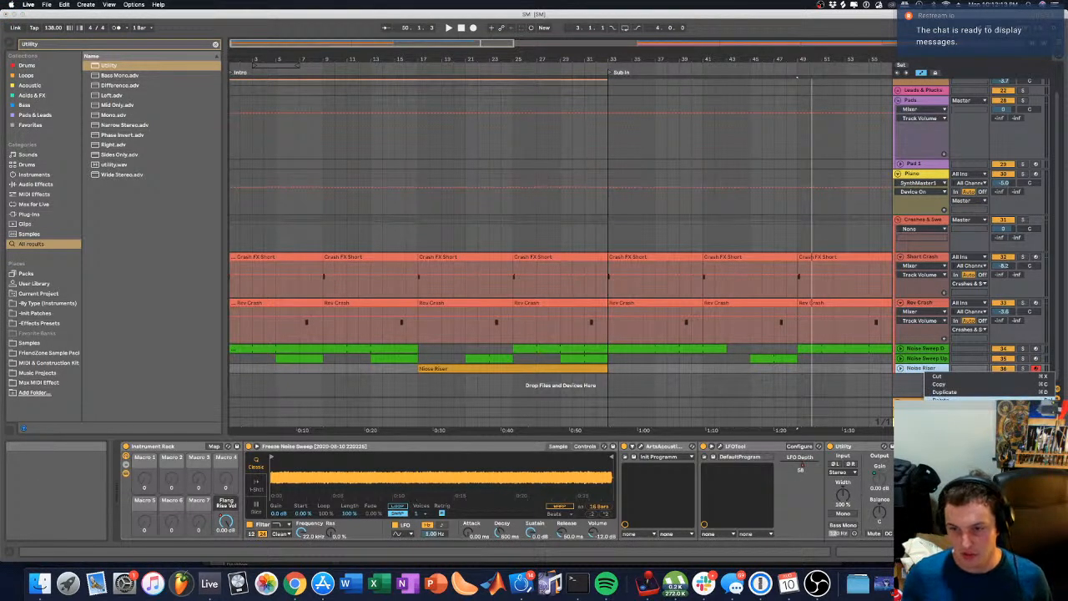
left_click(943, 392)
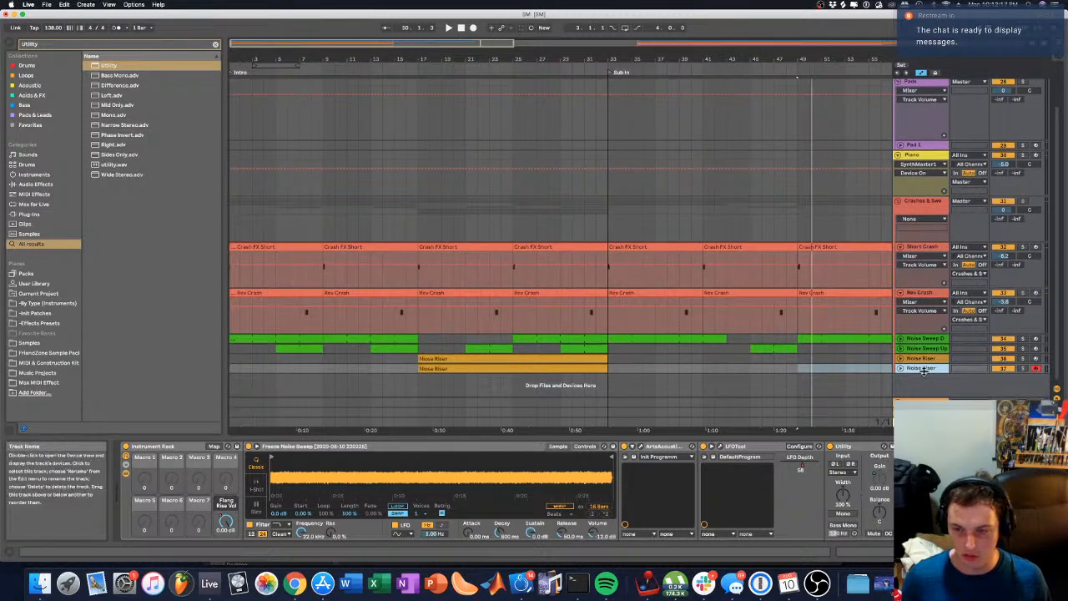
type("Sye")
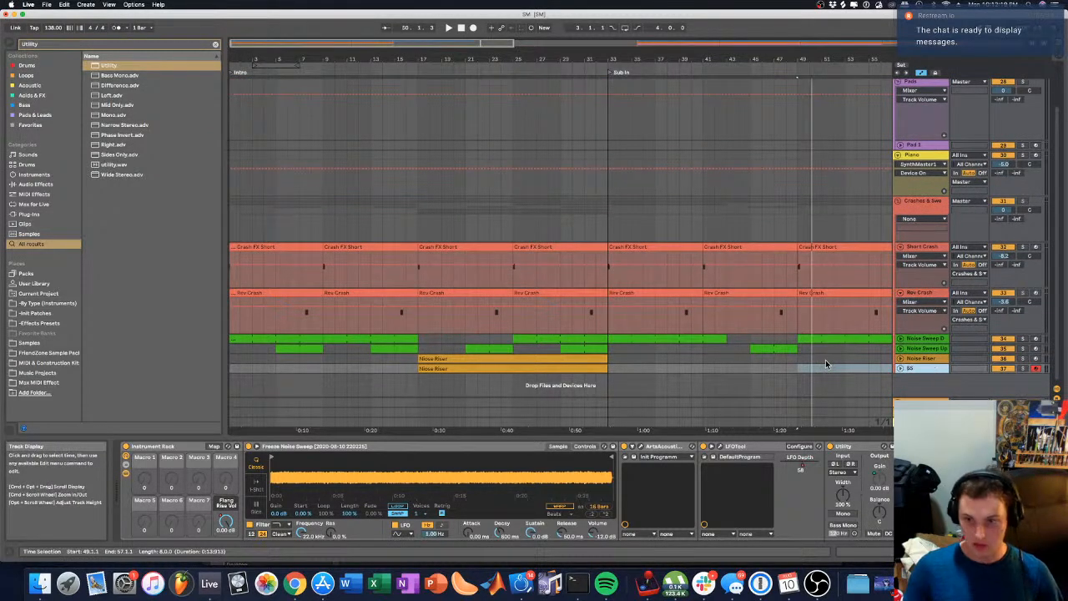
type("th Riser")
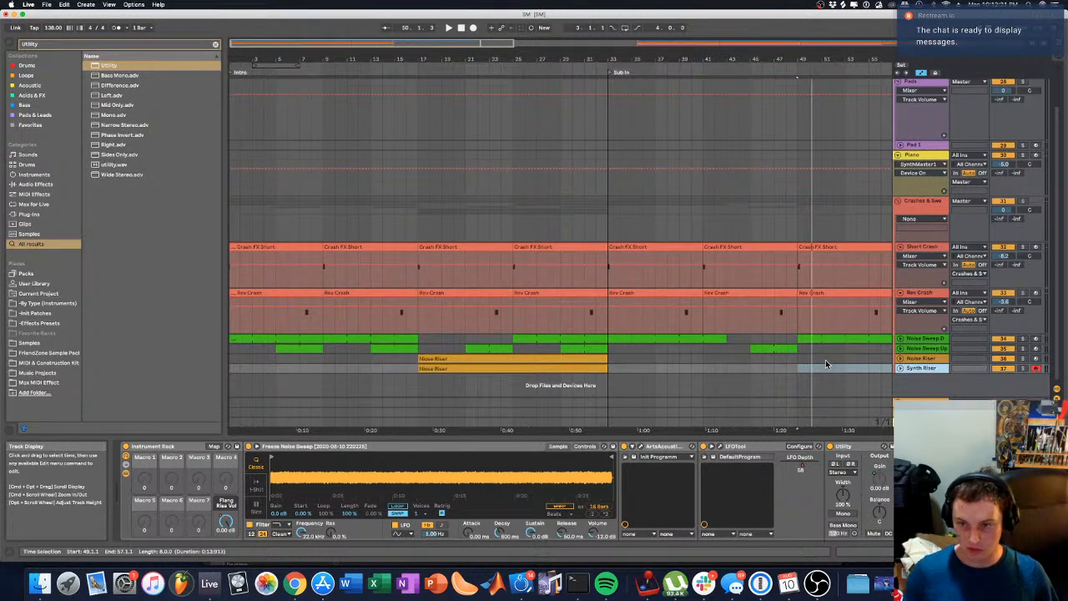
Step: Recolour the Synth Riser track light green, then unfold it and select its riser clip at bars 17 to 33
right_click(936, 369)
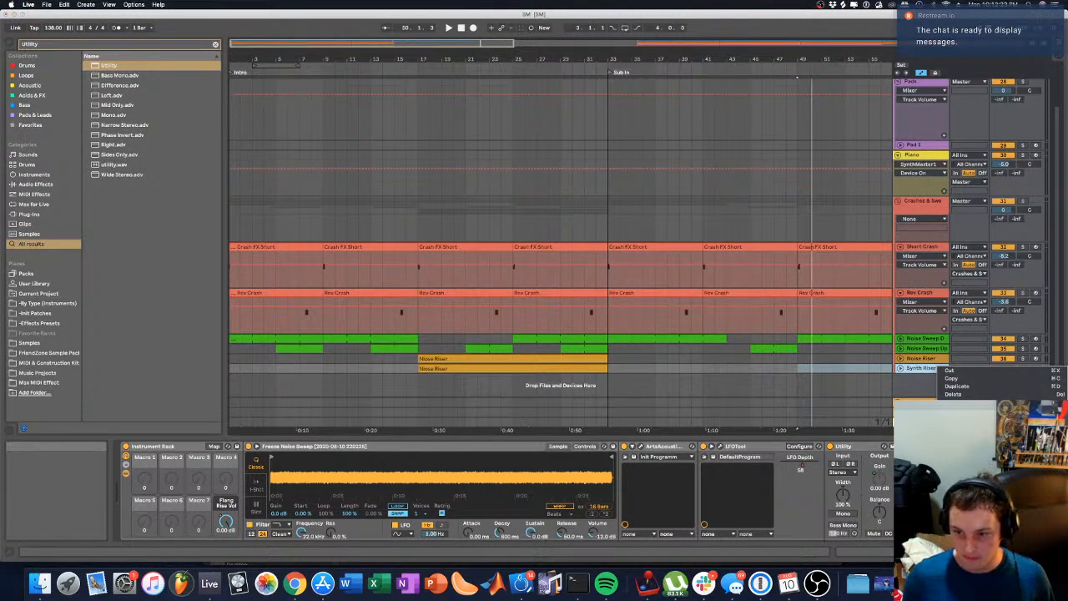
left_click(920, 373)
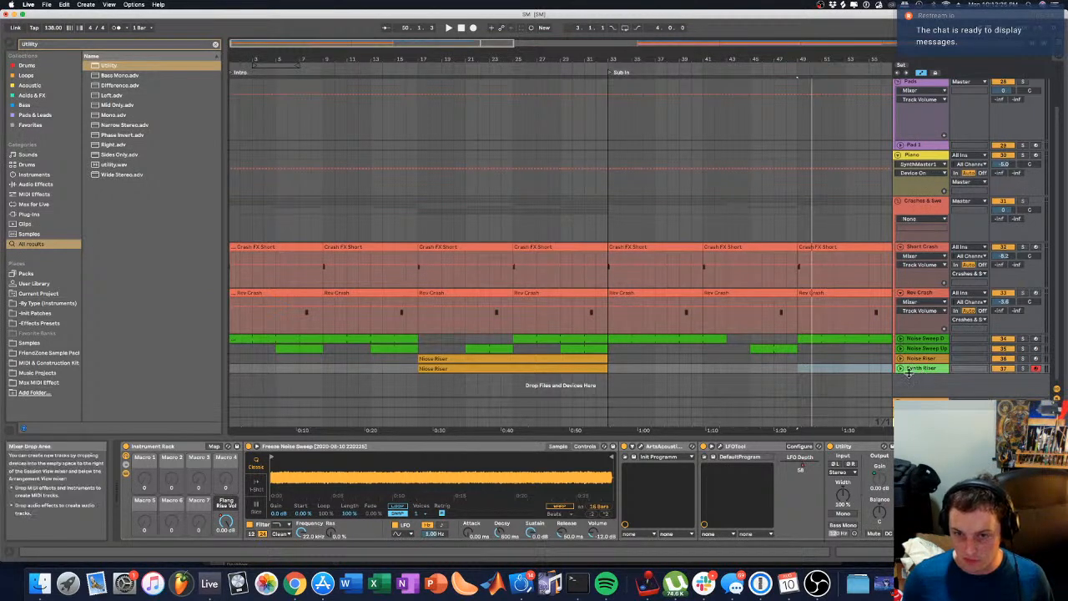
left_click(900, 368)
left_click(504, 368)
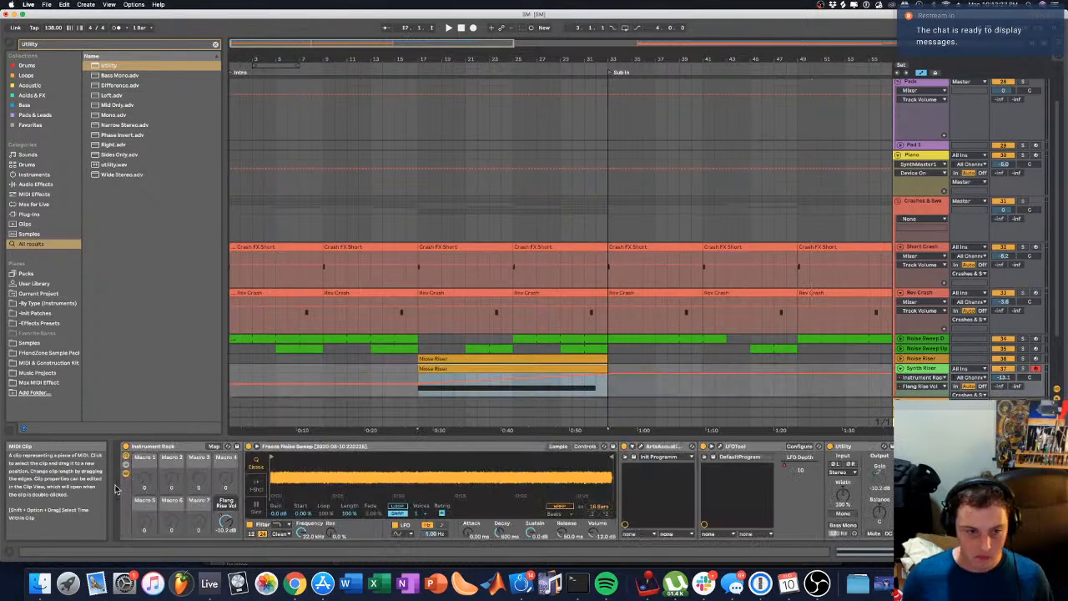
left_click(489, 447)
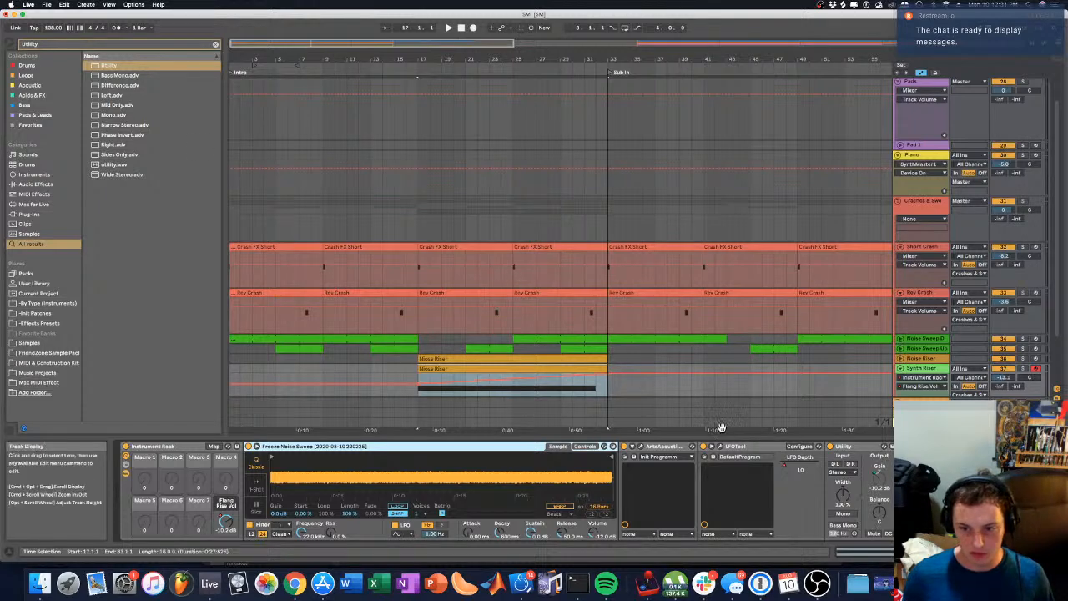
Step: Show the LFOTool's LFO Depth automation in its own lane on the Synth Riser track and clear that envelope
left_click(781, 468)
right_click(781, 468)
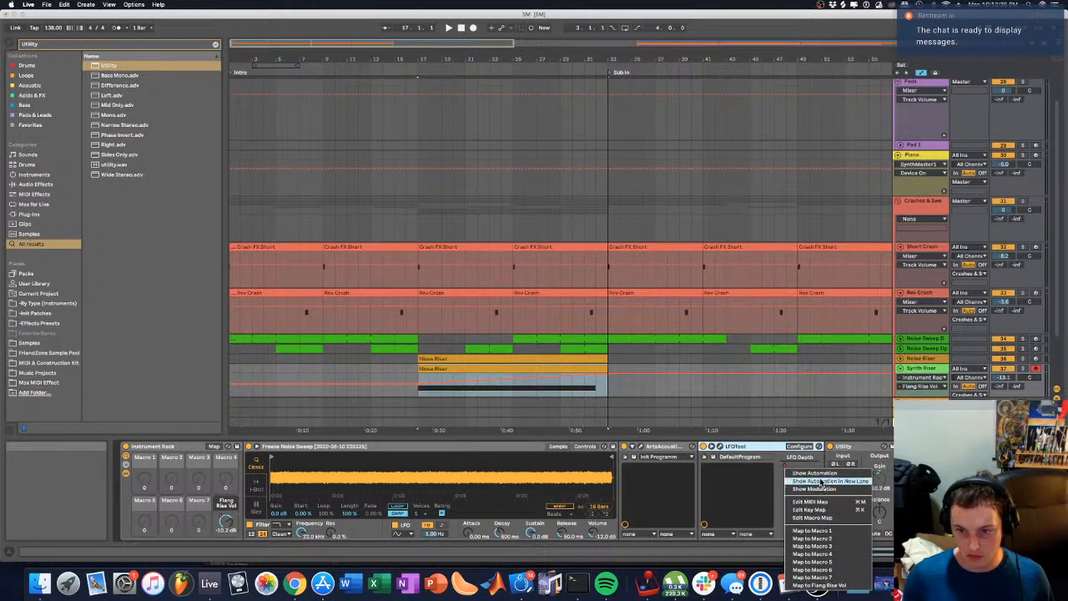
left_click(830, 481)
right_click(928, 377)
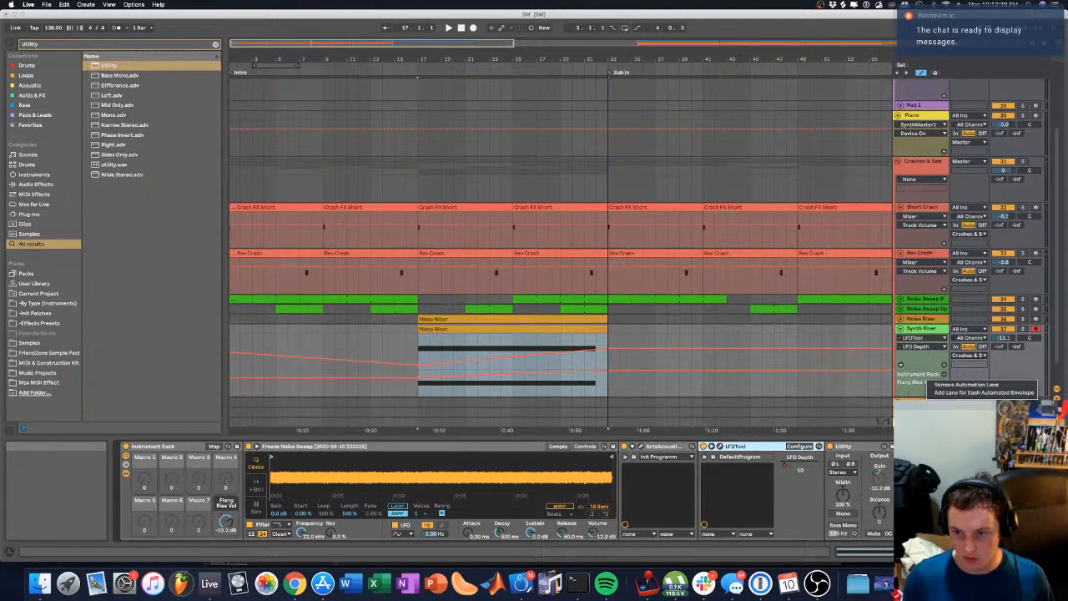
left_click(952, 409)
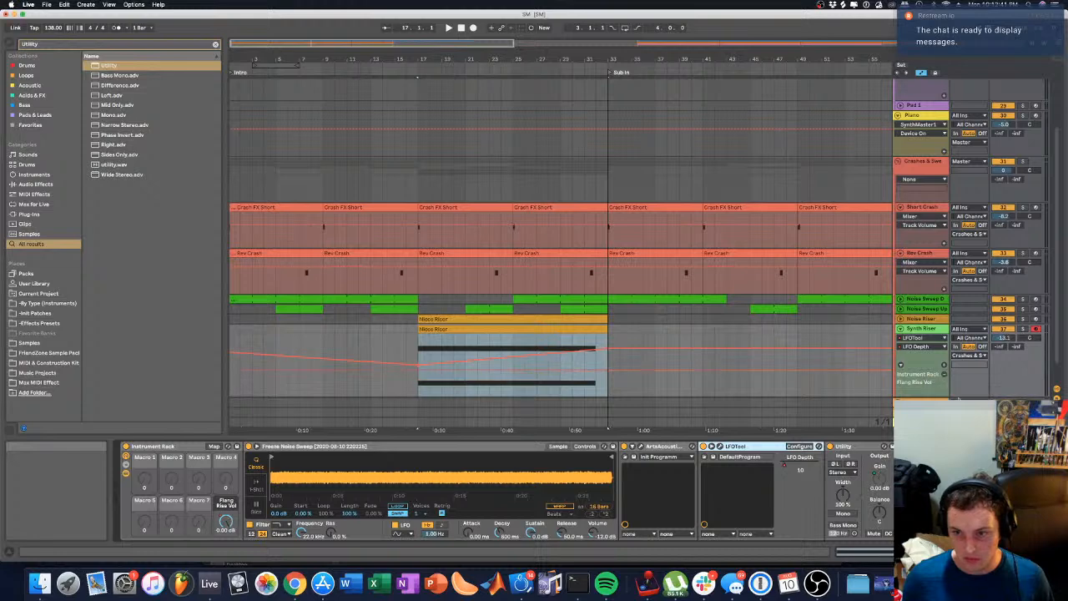
left_click(927, 338)
left_click(927, 377)
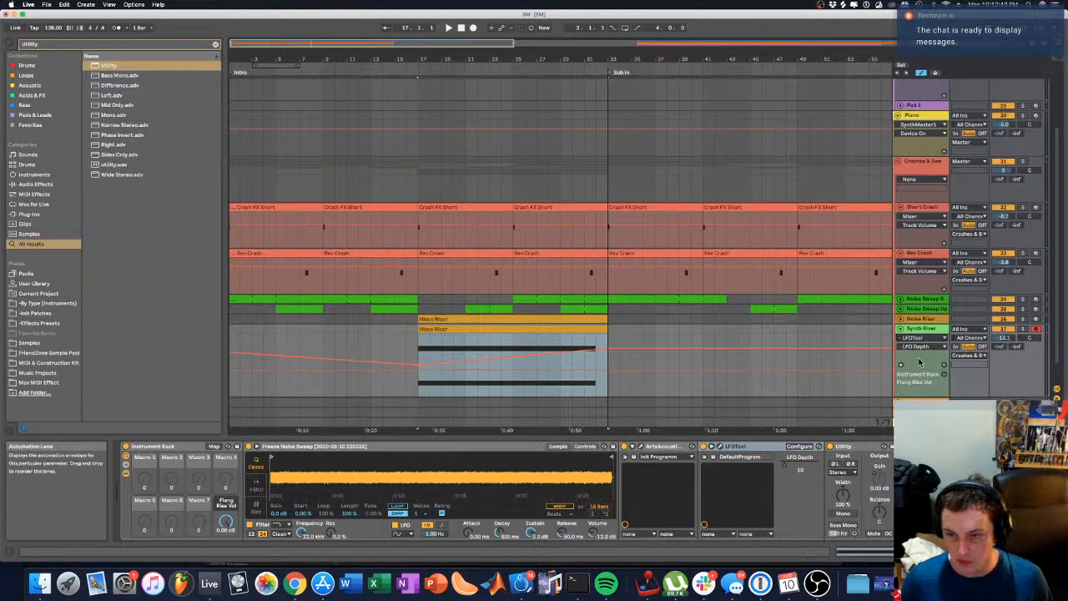
right_click(924, 374)
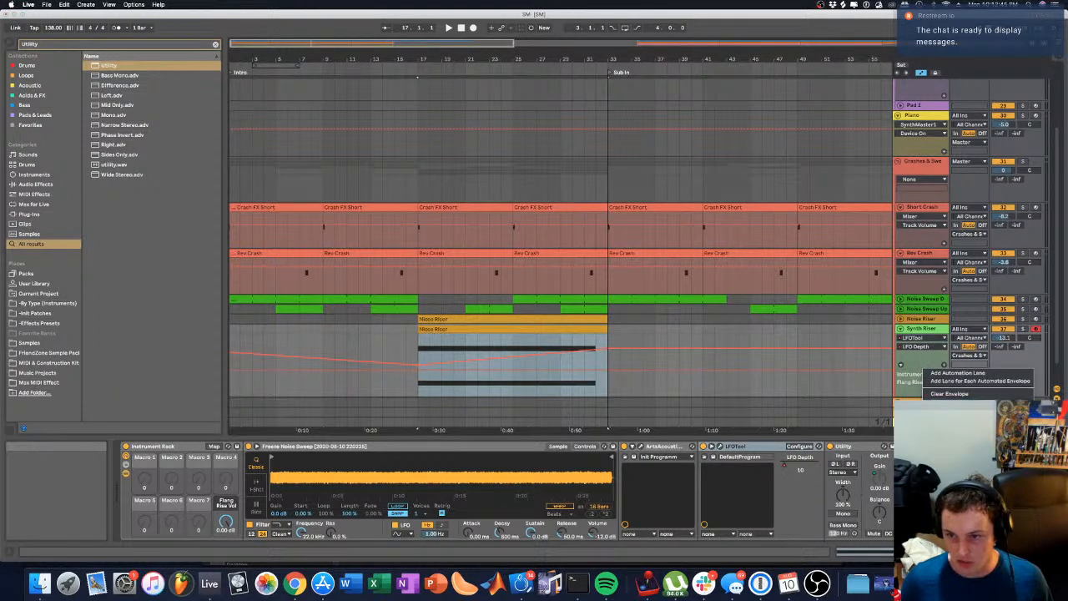
left_click(949, 393)
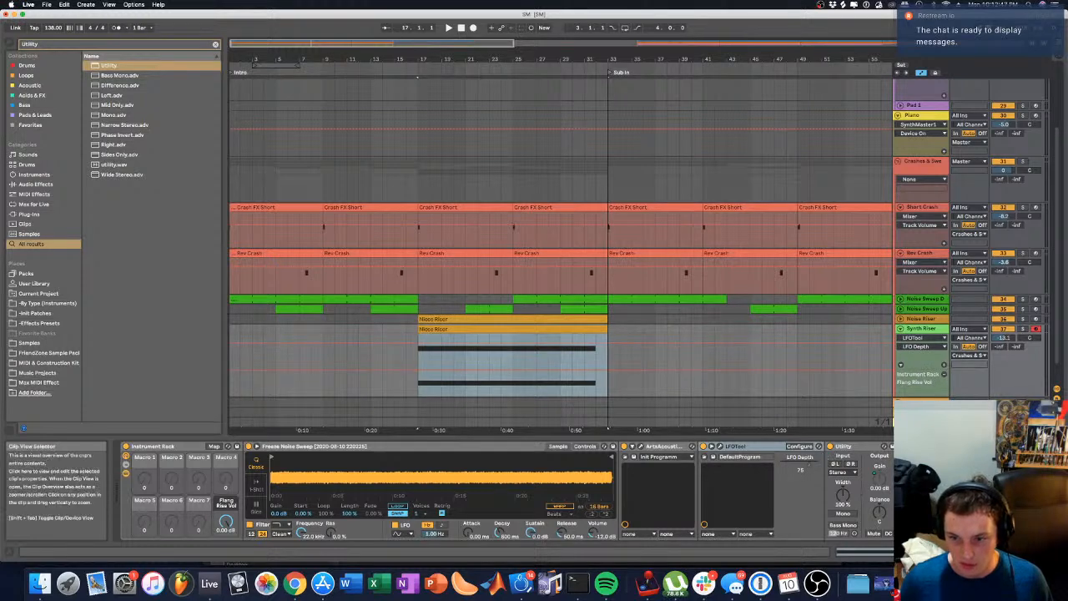
Step: Open the Synth Riser track's clip envelopes and choose the MIDI Ctrl Pitch Bend envelope
left_click(908, 551)
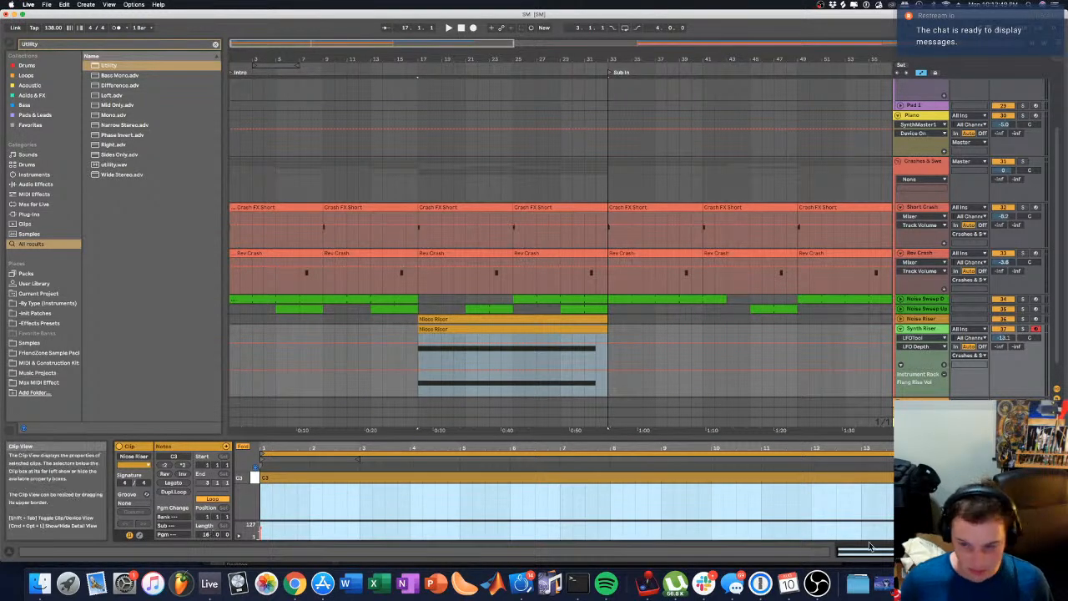
left_click(138, 535)
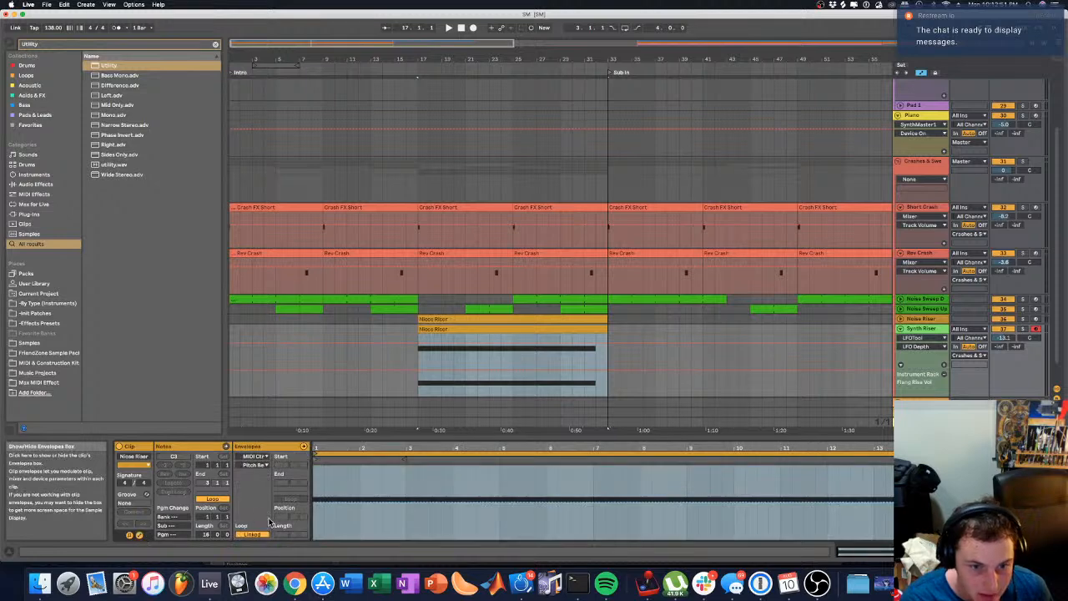
left_click(255, 465)
left_click(256, 469)
left_click(255, 464)
left_click(256, 468)
left_click(254, 457)
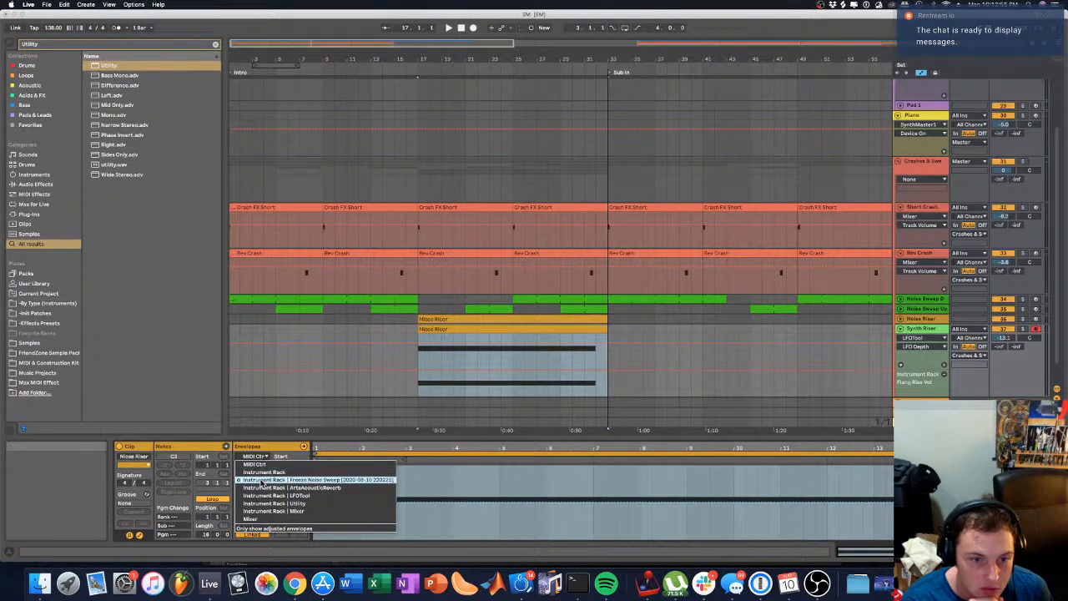
left_click(261, 480)
left_click(257, 458)
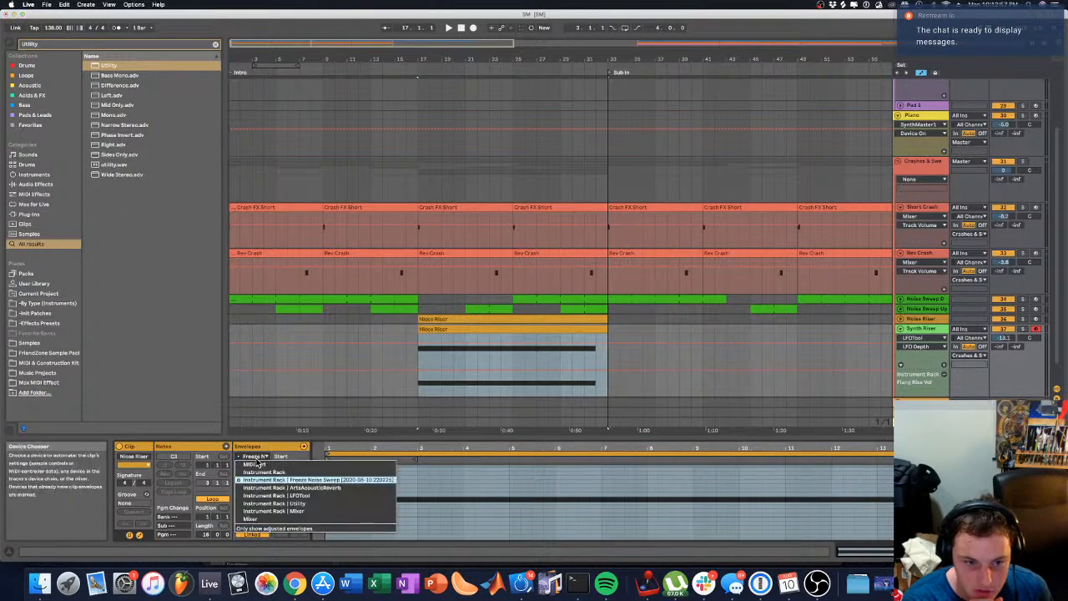
left_click(257, 467)
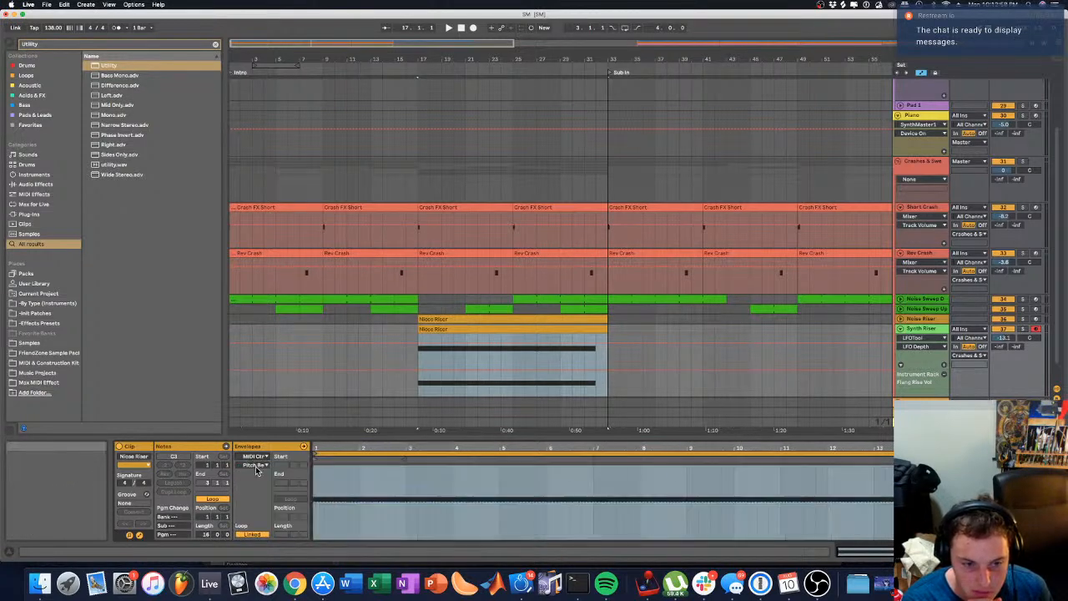
Step: Draw a pitch bend ramp across the clip, rising from the minimum at its start to the maximum at its end
left_click(313, 501)
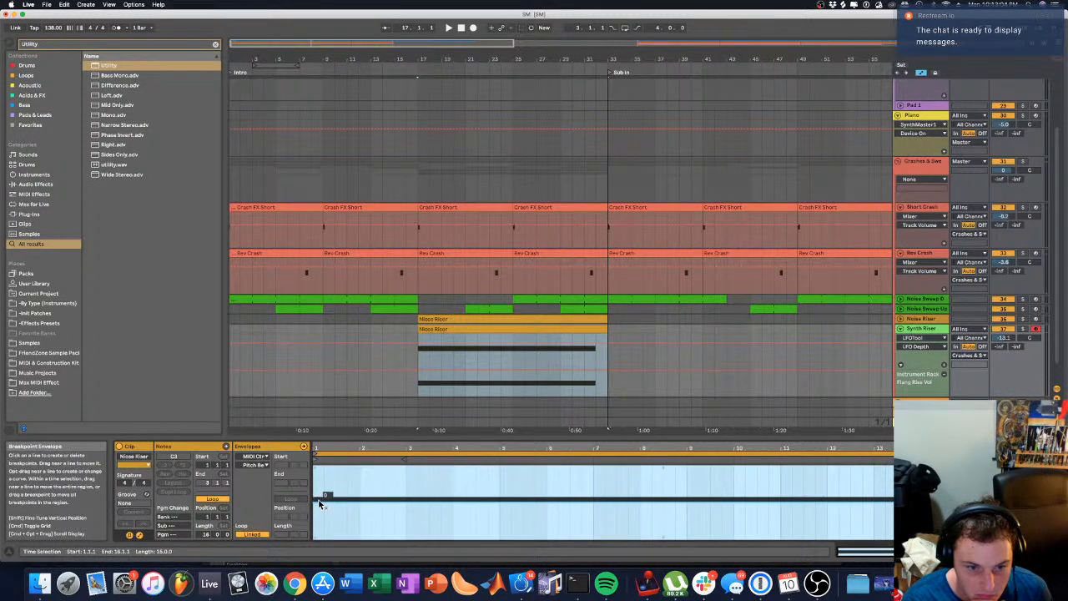
scroll(319, 503, "left", 3)
left_click_drag(431, 502, 429, 541)
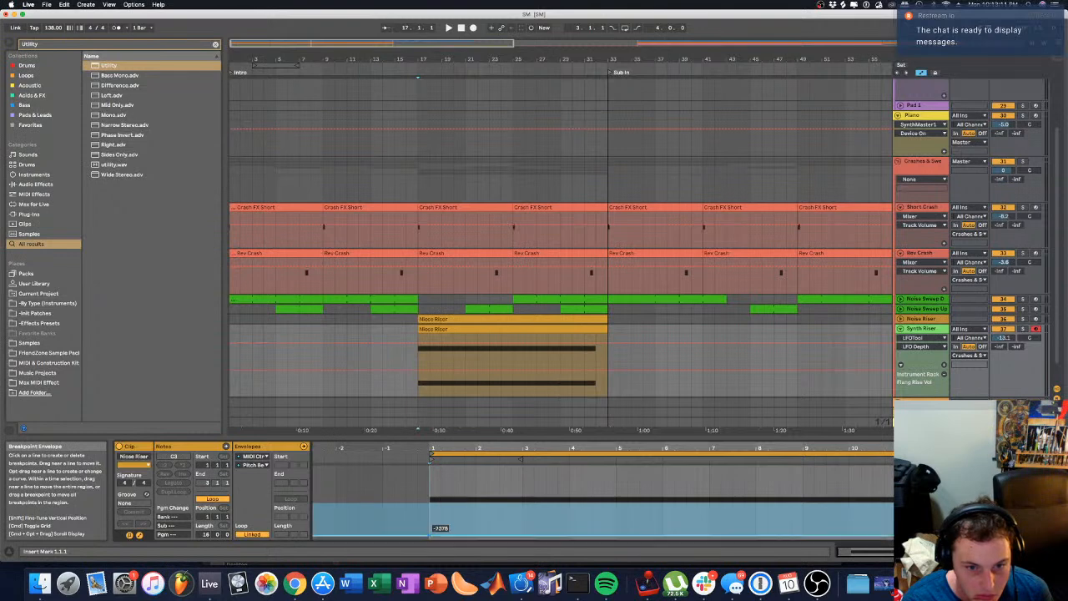
left_click_drag(1039, 539, 1039, 466)
scroll(601, 492, "right", 5)
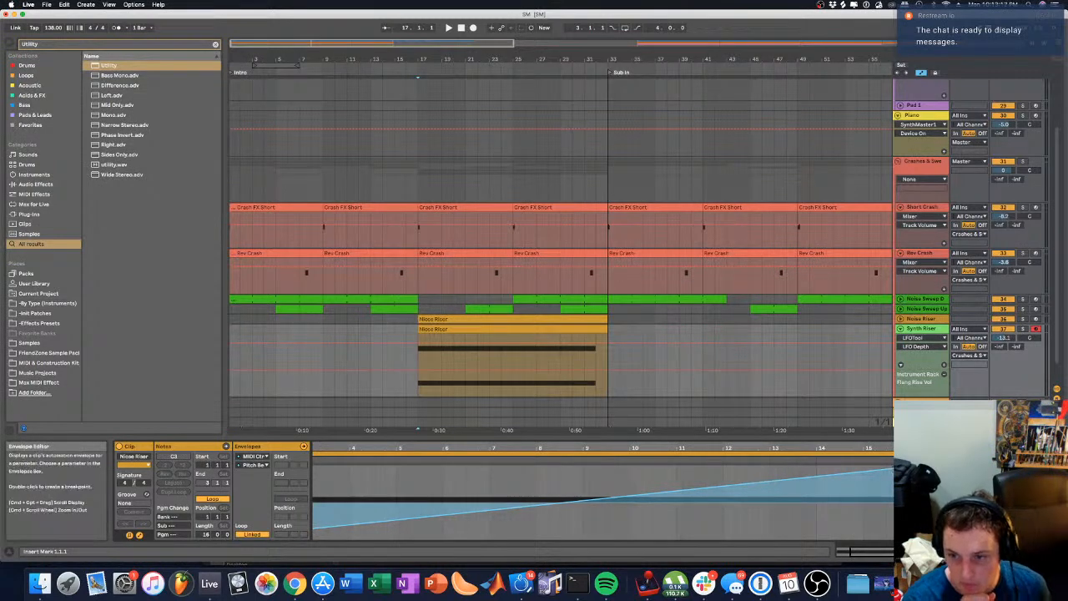
Step: Return to the clip's notes and apply Legato to all of them so the C3 note fills the clip
left_click(536, 329)
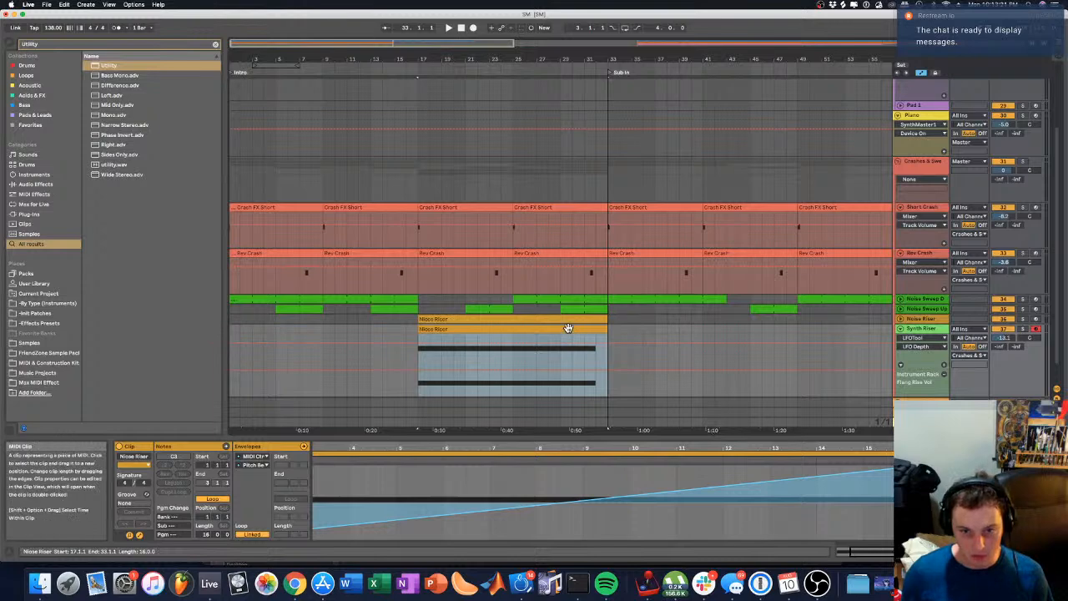
left_click(138, 535)
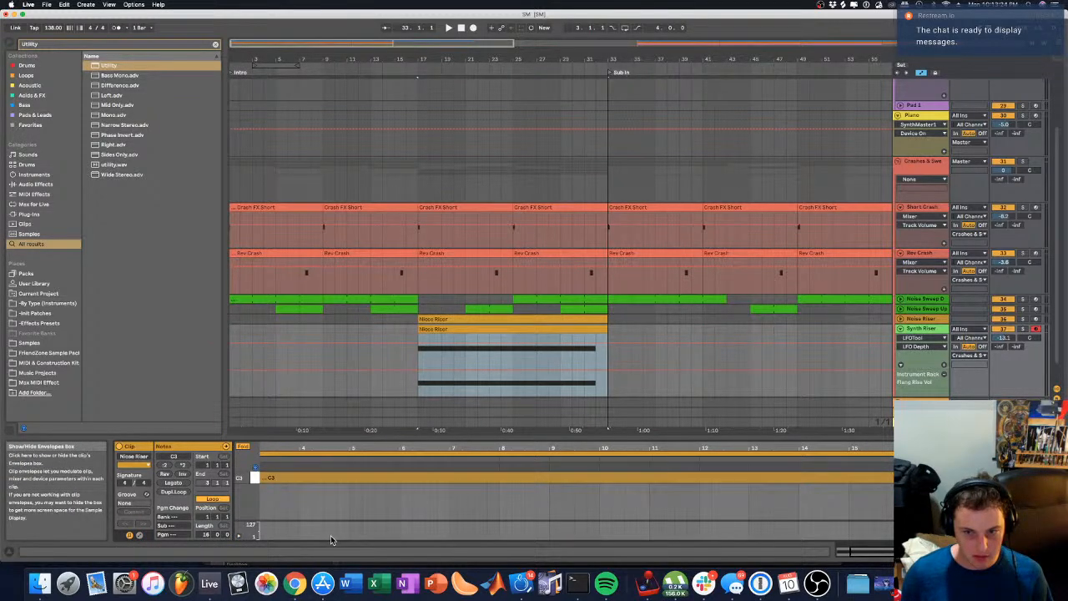
key("super+a")
left_click(174, 482)
Step: Rename the clip "Synth Riser" and colour it light green
left_click(136, 450)
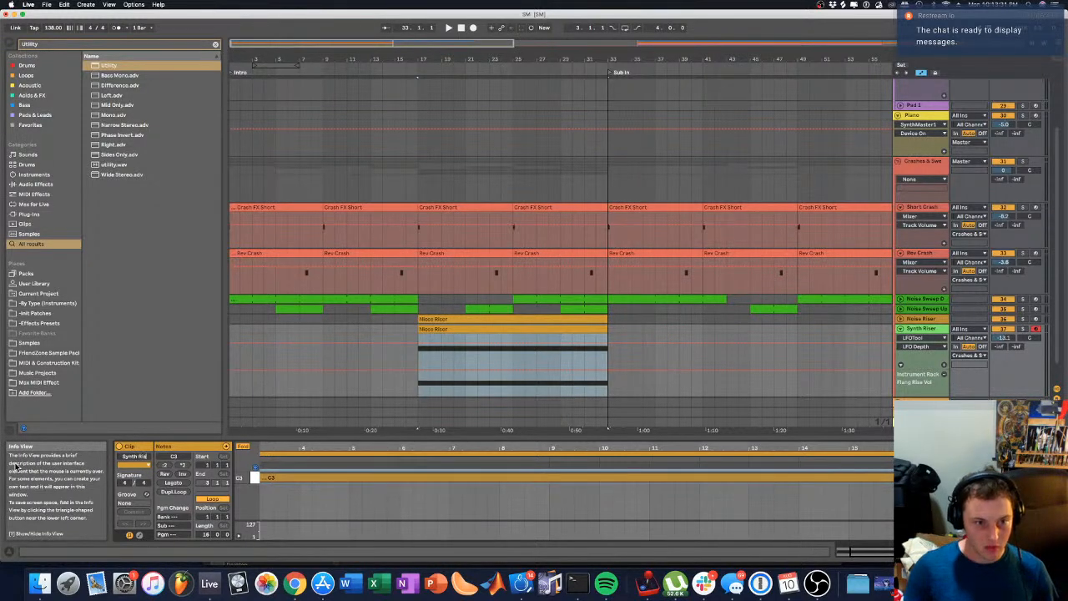
left_click(121, 456)
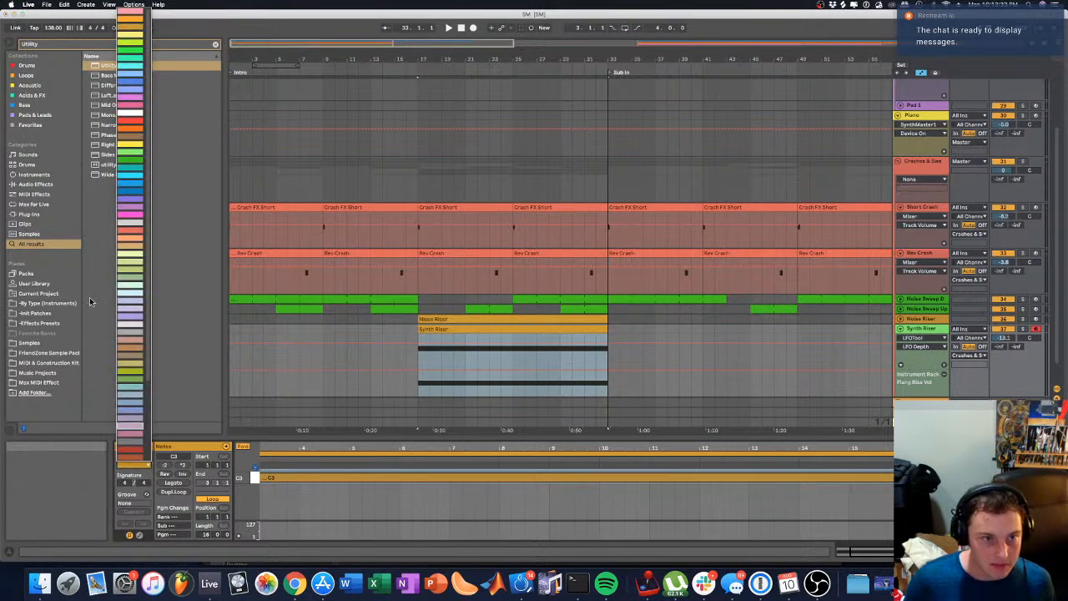
left_click(131, 151)
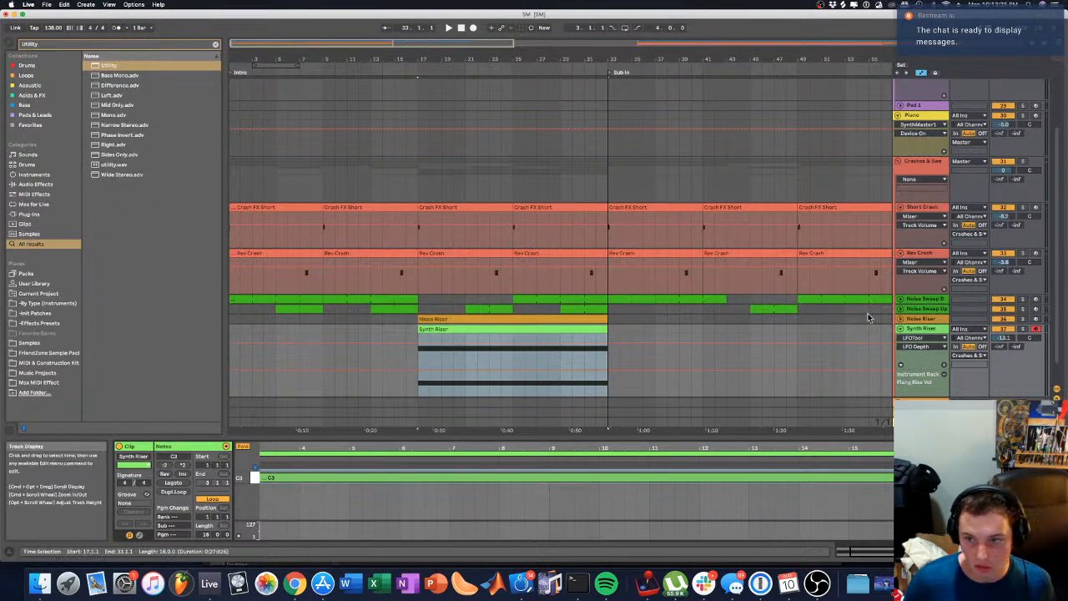
Step: Search the browser for "synthmaster" and load SynthMaster1 into the rack in place of the Freeze Noise Sweep sampler
left_click(868, 552)
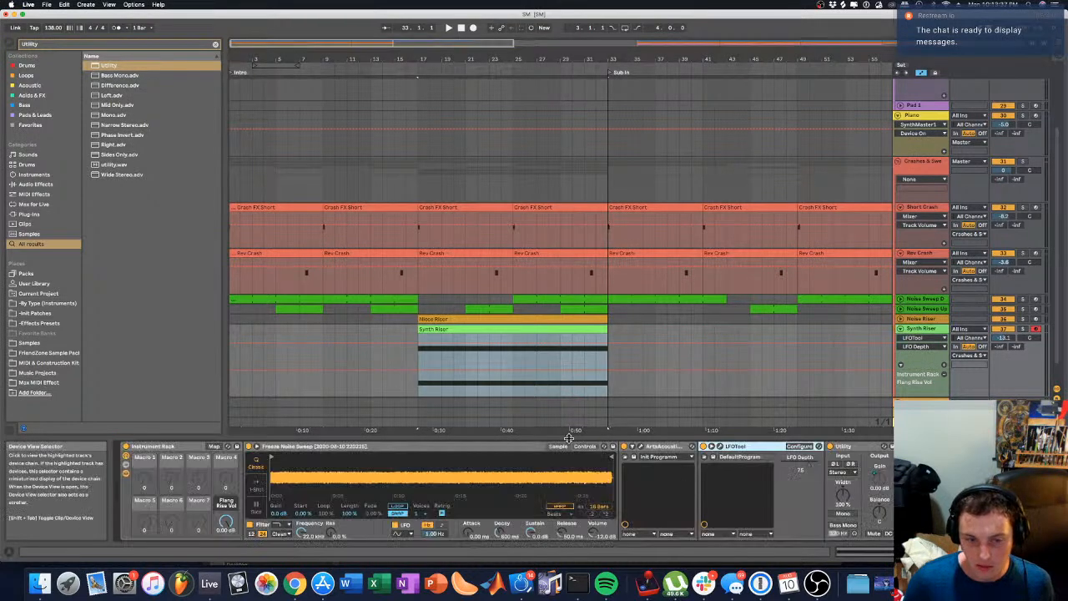
left_click(393, 447)
left_click(84, 46)
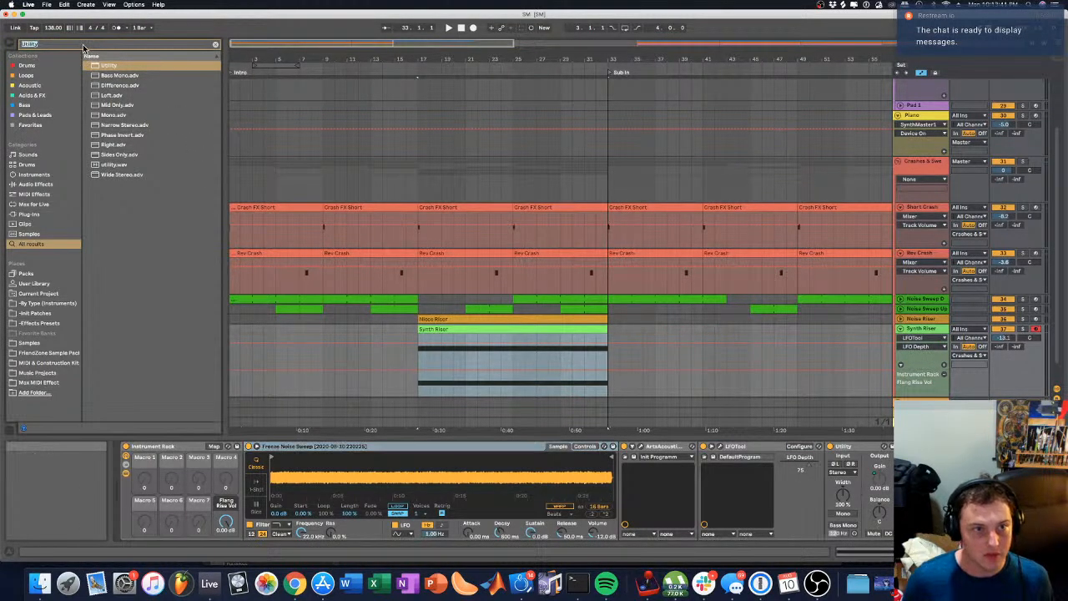
type("Sy")
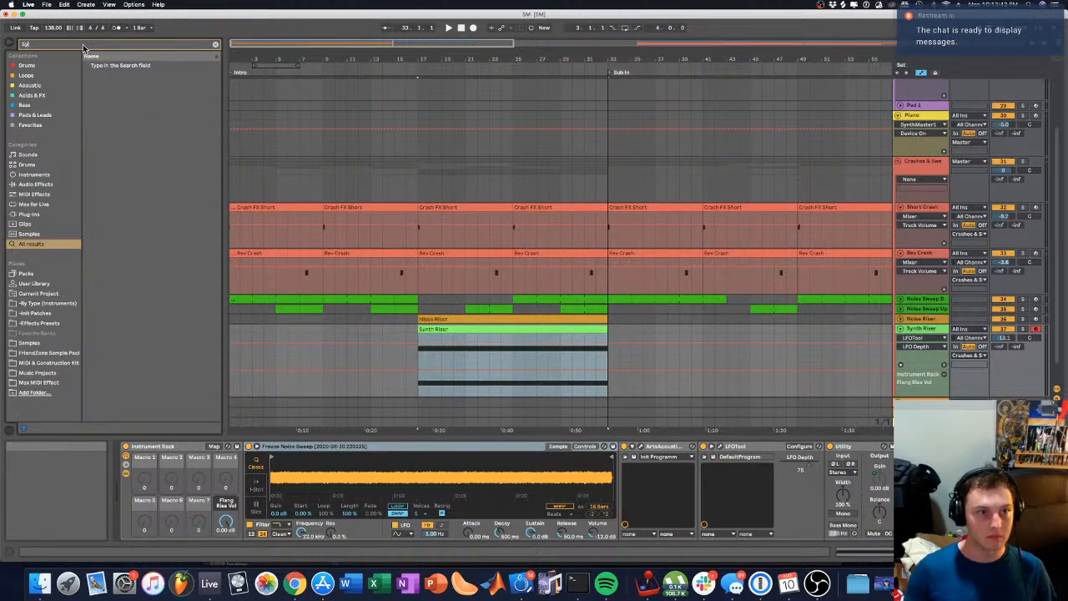
type("bnth")
key("Return")
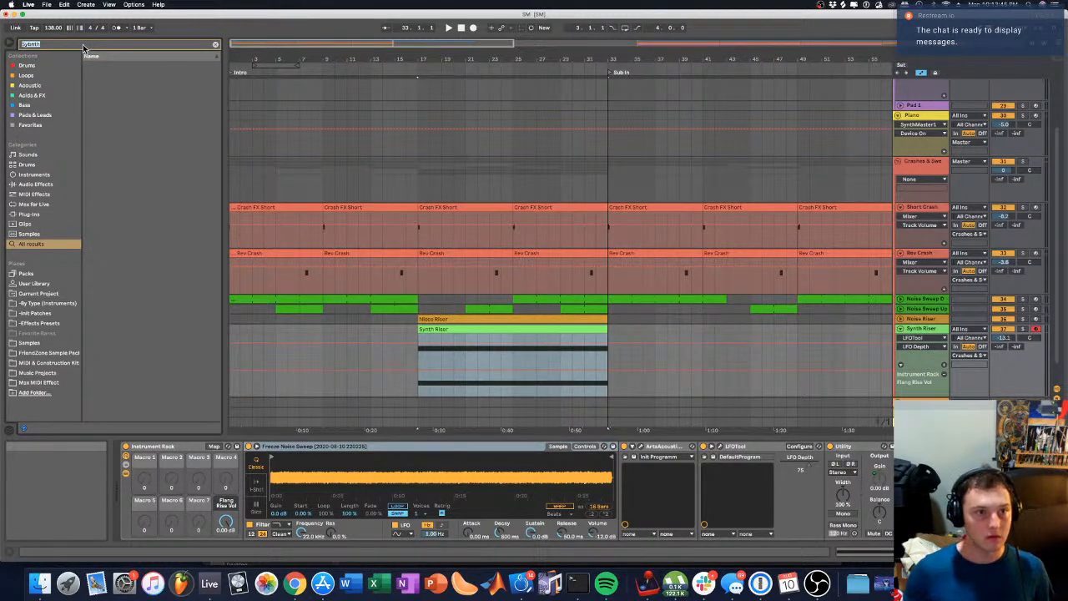
type("synthas")
key("BackSpace")
key("BackSpace")
key("BackSpace")
type("mashmaster")
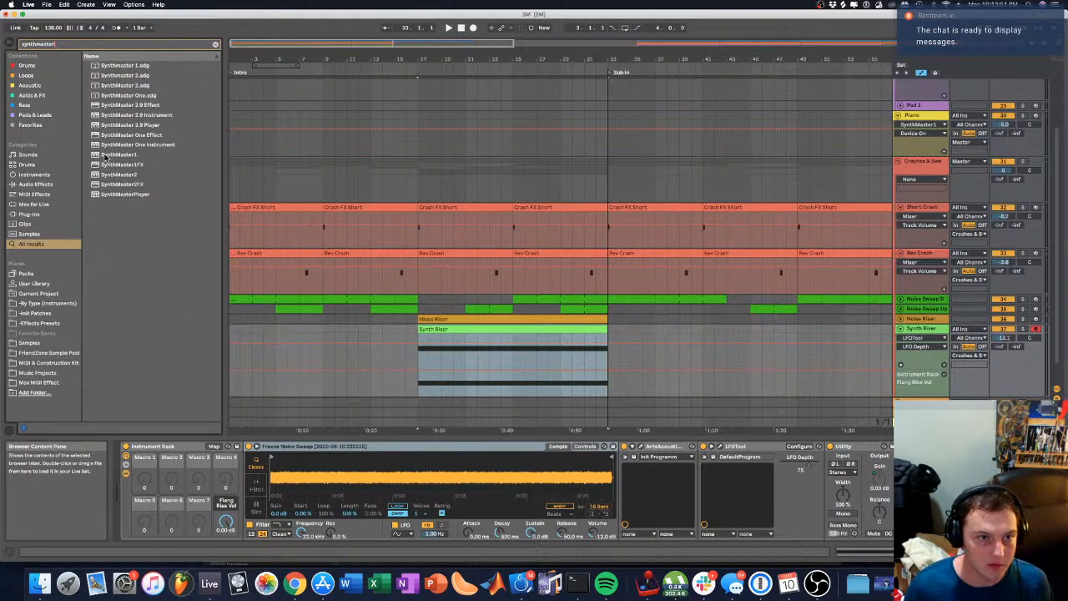
left_click(142, 154)
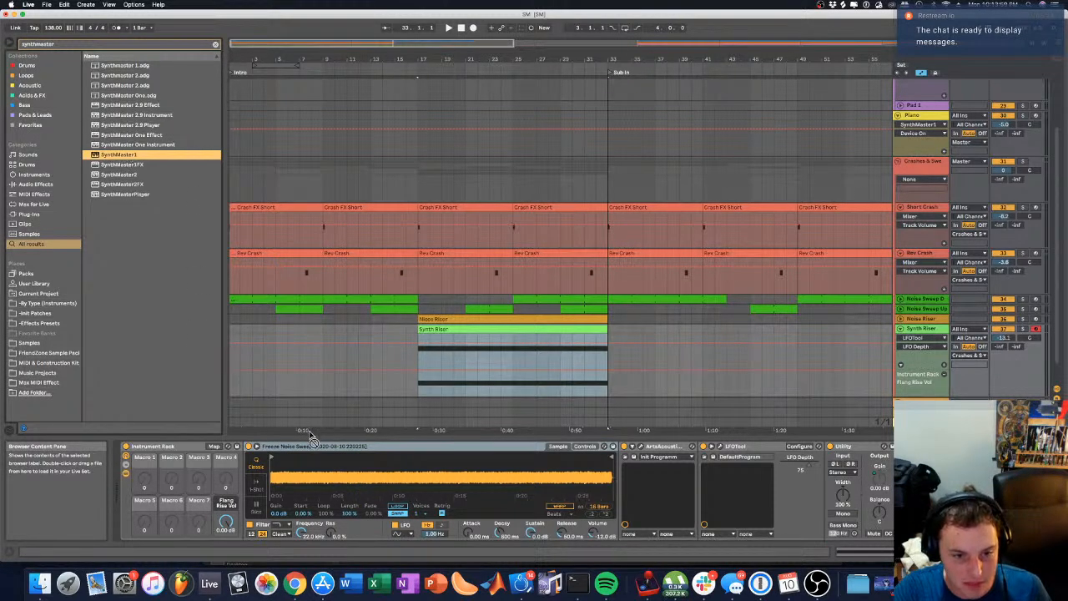
left_click_drag(313, 448, 312, 445)
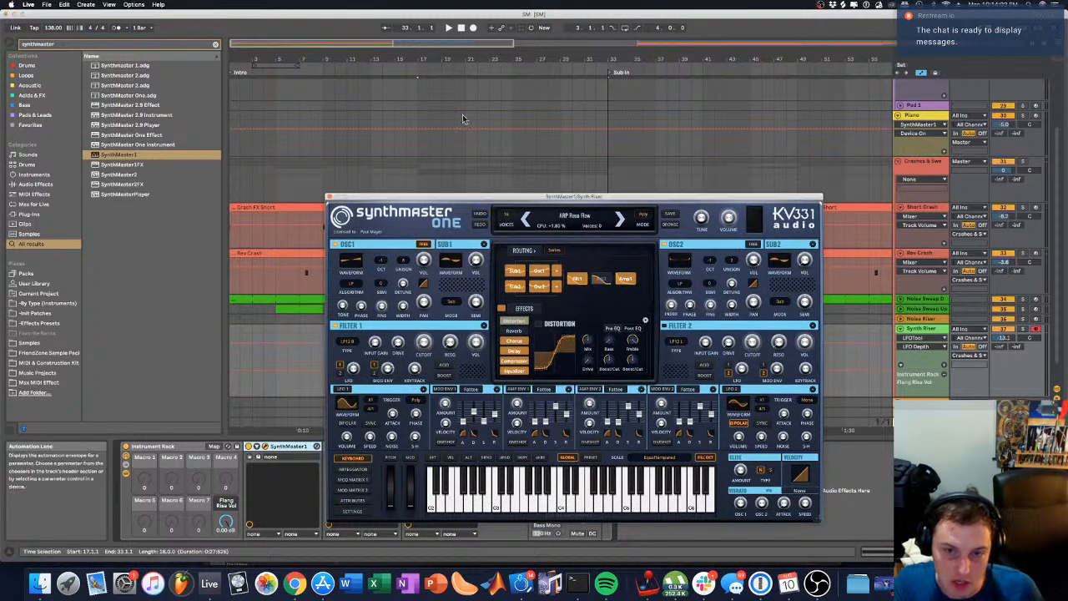
Step: Move the SynthMaster One window clear of the device chain and initialise its preset
left_click_drag(500, 199, 471, 132)
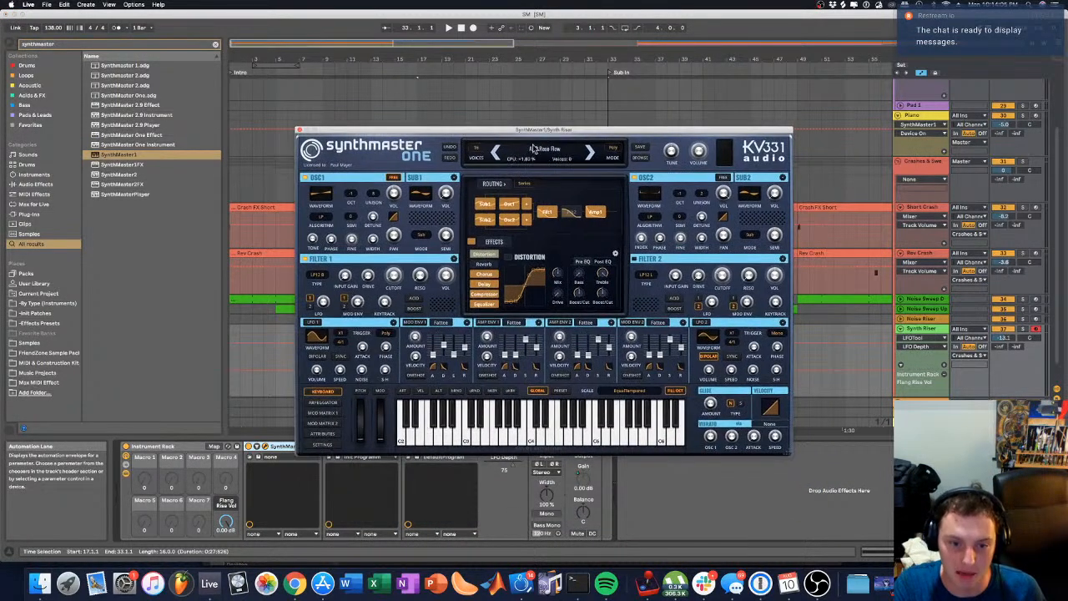
left_click(546, 150)
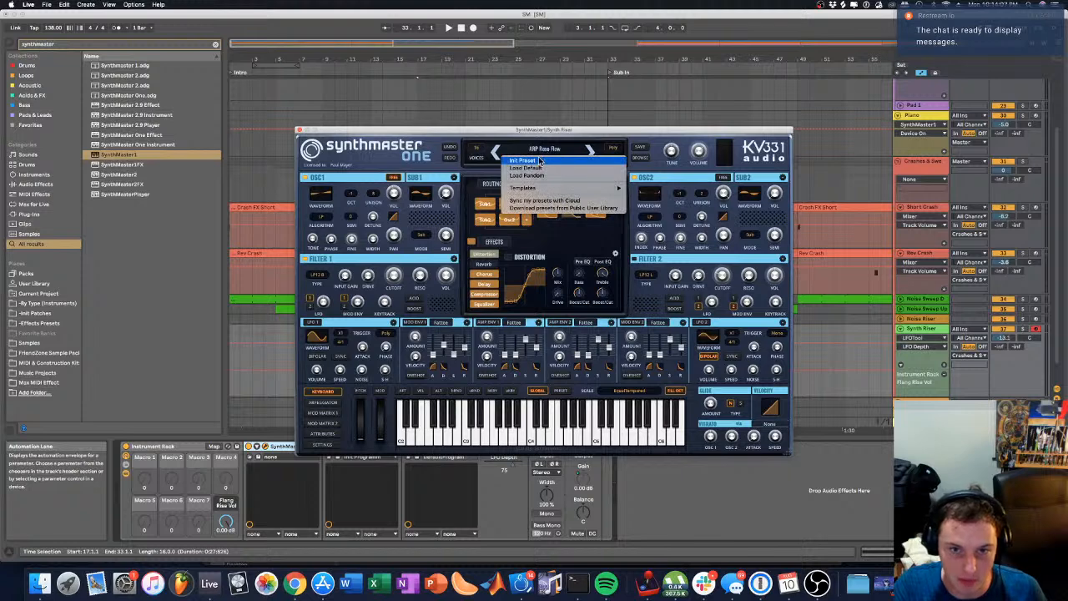
left_click(540, 160)
Step: Set oscillator 1 to 8 unison voices and enable oscillator 2
left_click(374, 193)
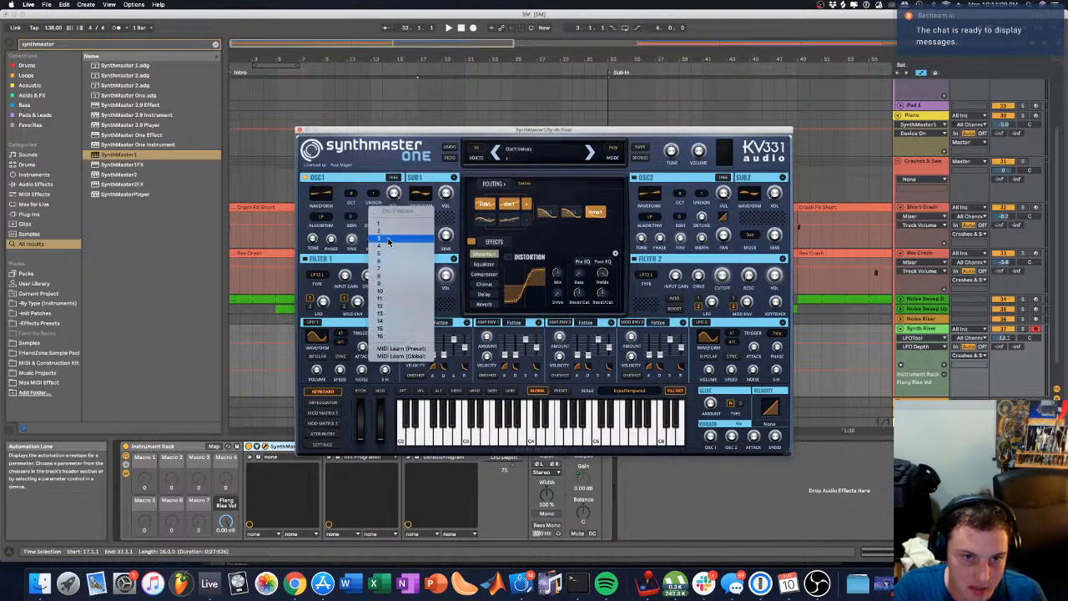
left_click(392, 275)
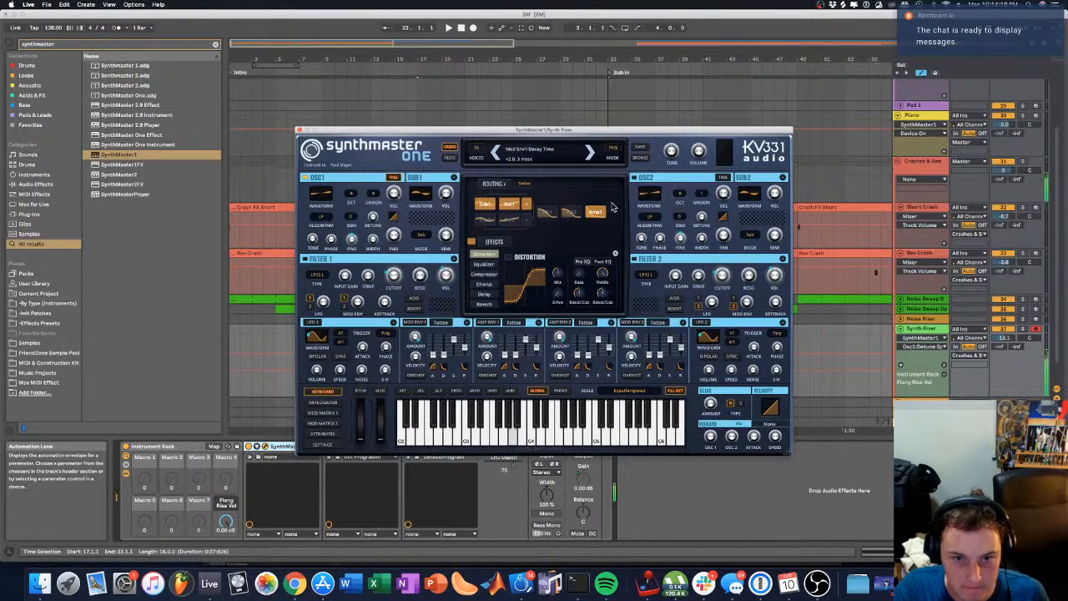
left_click(646, 180)
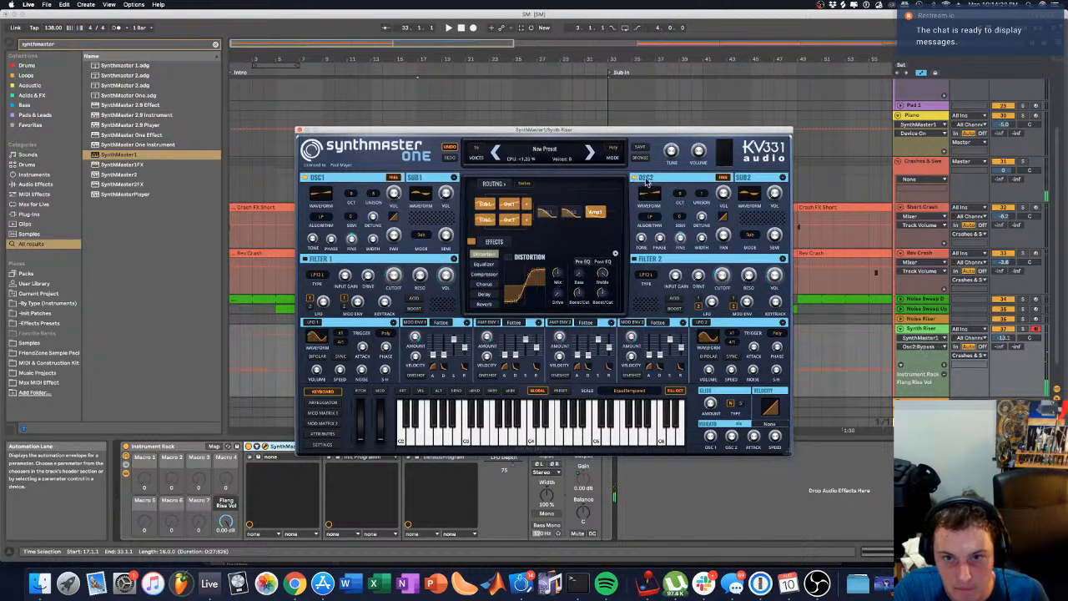
Step: Set oscillator 2 to 4 unison voices, and adjust the waveform and level of oscillator 1's sub oscillator
right_click(700, 197)
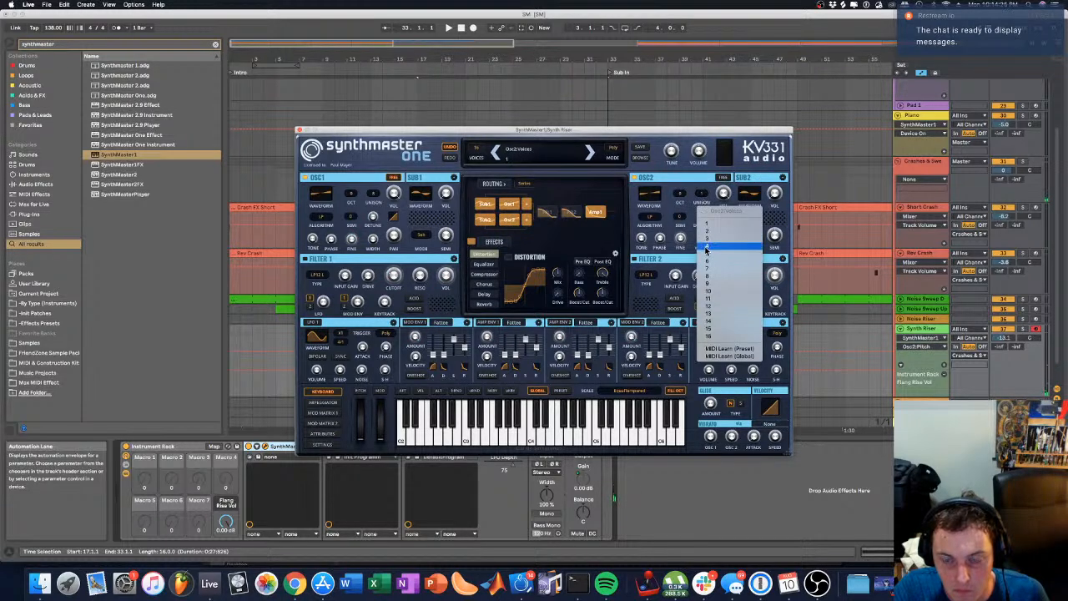
left_click(706, 250)
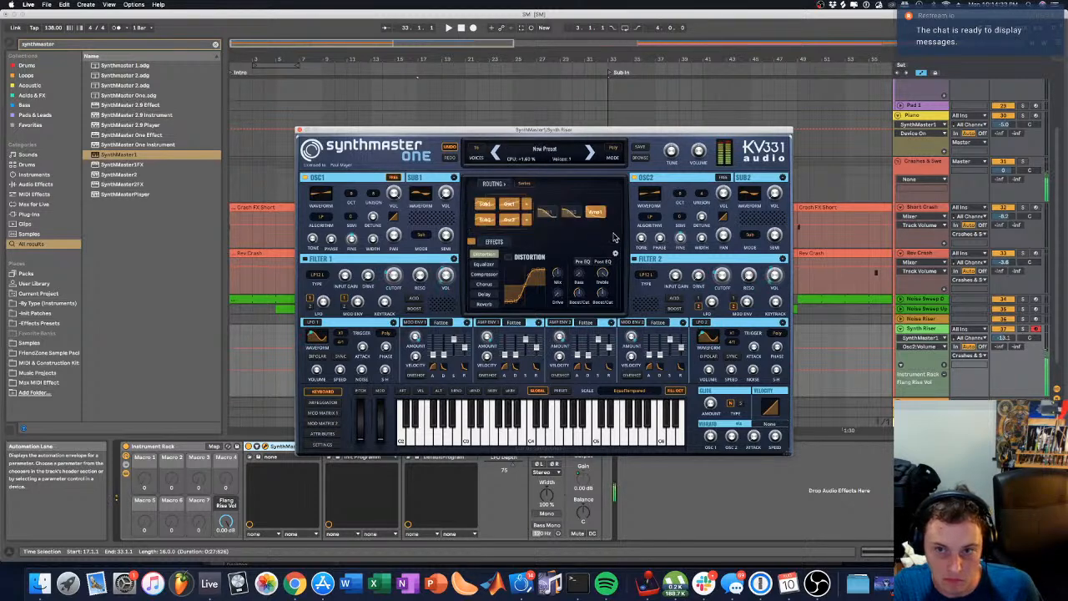
left_click(421, 195)
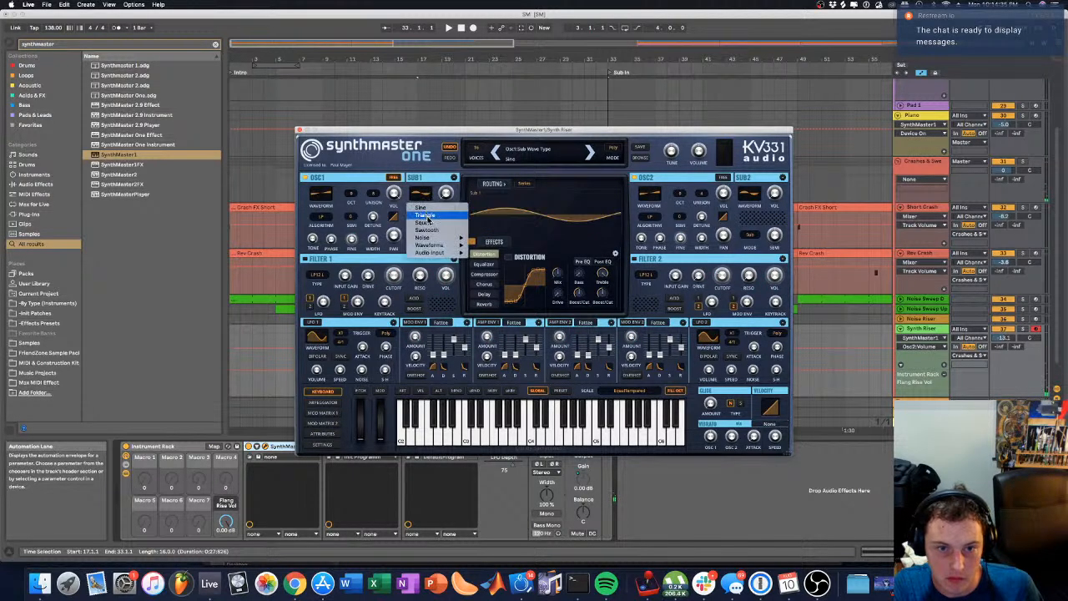
left_click(431, 208)
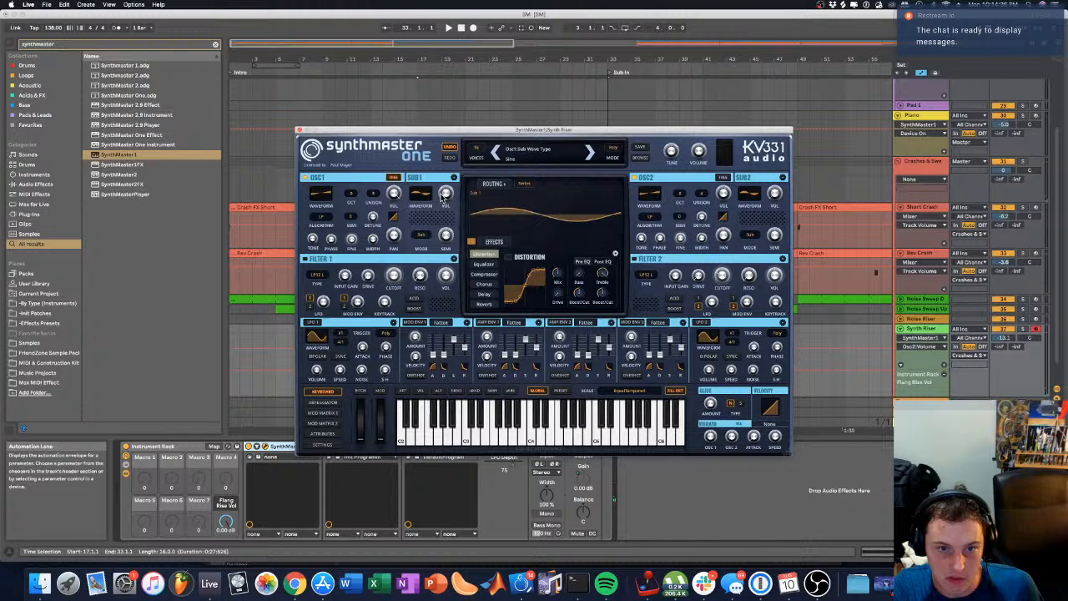
left_click(447, 237)
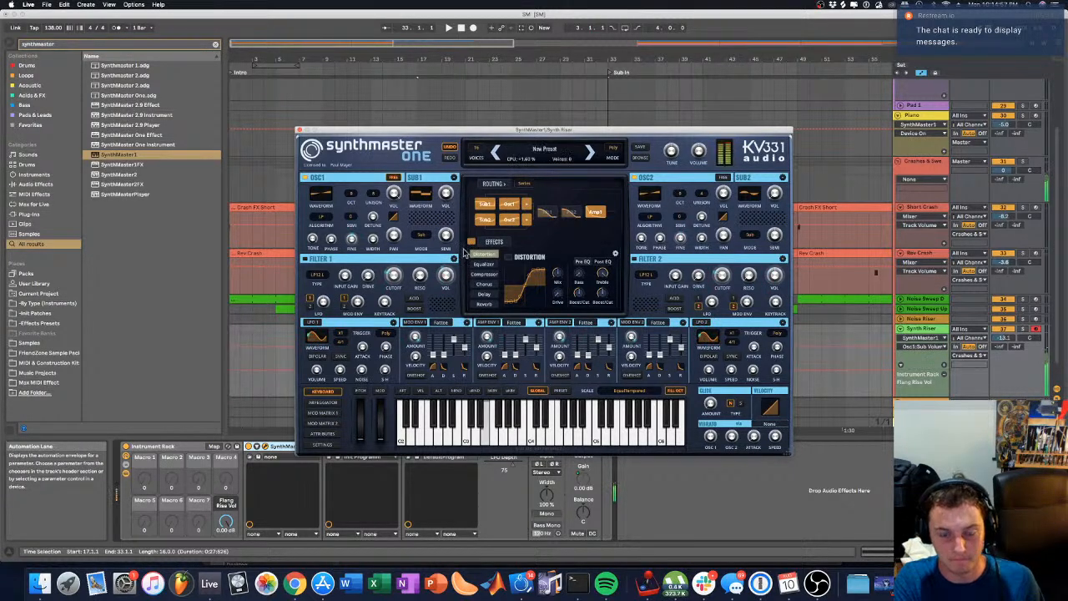
Step: Shape amp envelope 1 by adjusting its sustain and release
left_click_drag(516, 356, 538, 349)
left_click(537, 346)
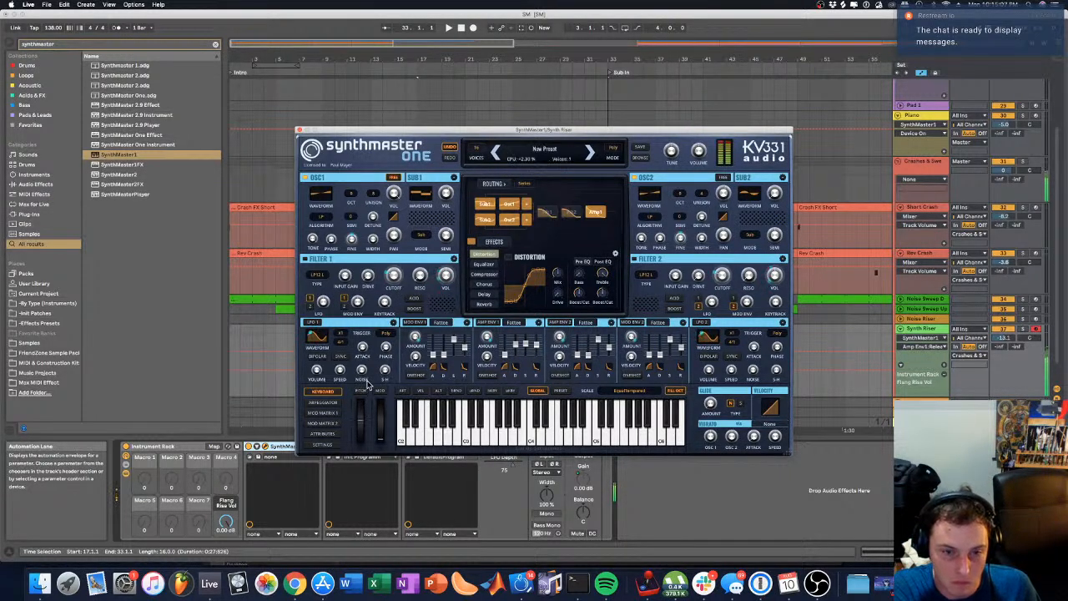
Step: Find the synth's pitch bend settings and set the bend range up and down to 12
left_click(329, 414)
left_click(329, 423)
left_click(329, 413)
left_click(329, 403)
left_click(322, 444)
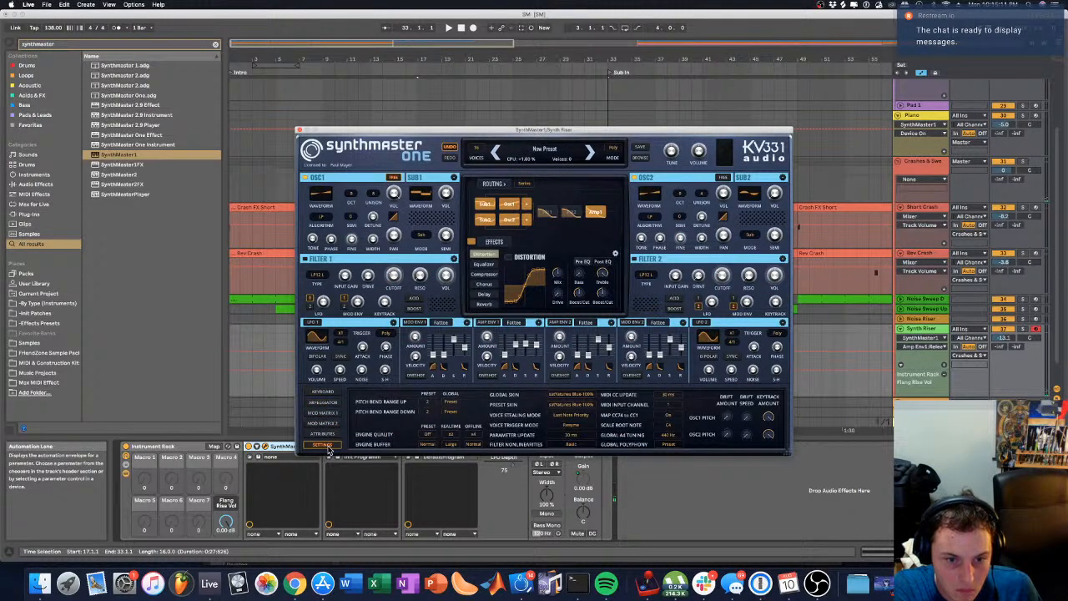
left_click(451, 402)
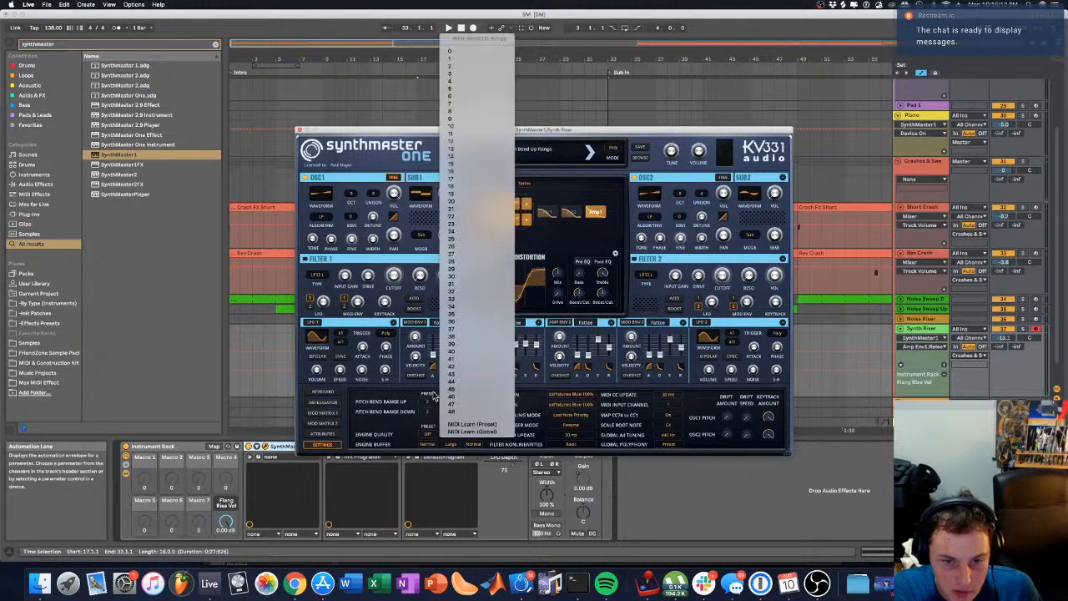
left_click(471, 140)
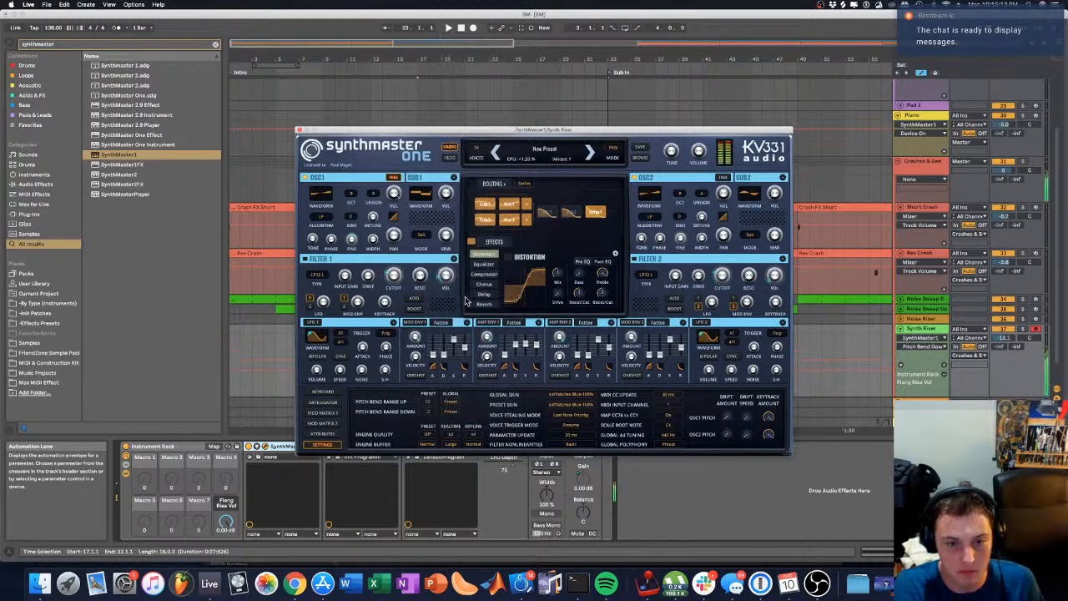
Step: Show the Synth Riser clip's notes, audition the riser and close the SynthMaster One window
left_click(878, 552)
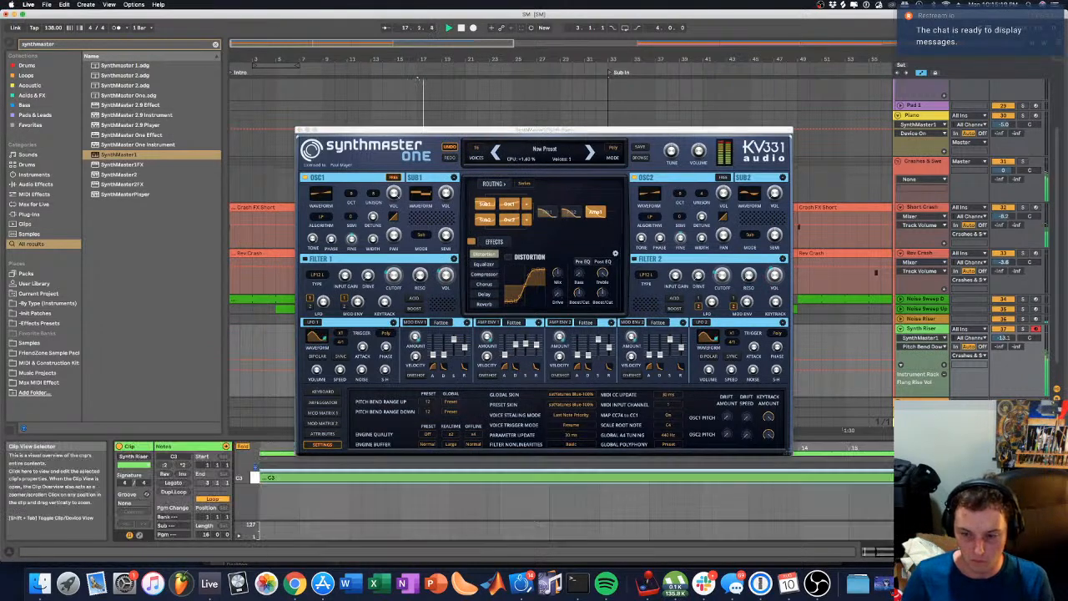
left_click_drag(370, 132, 553, 17)
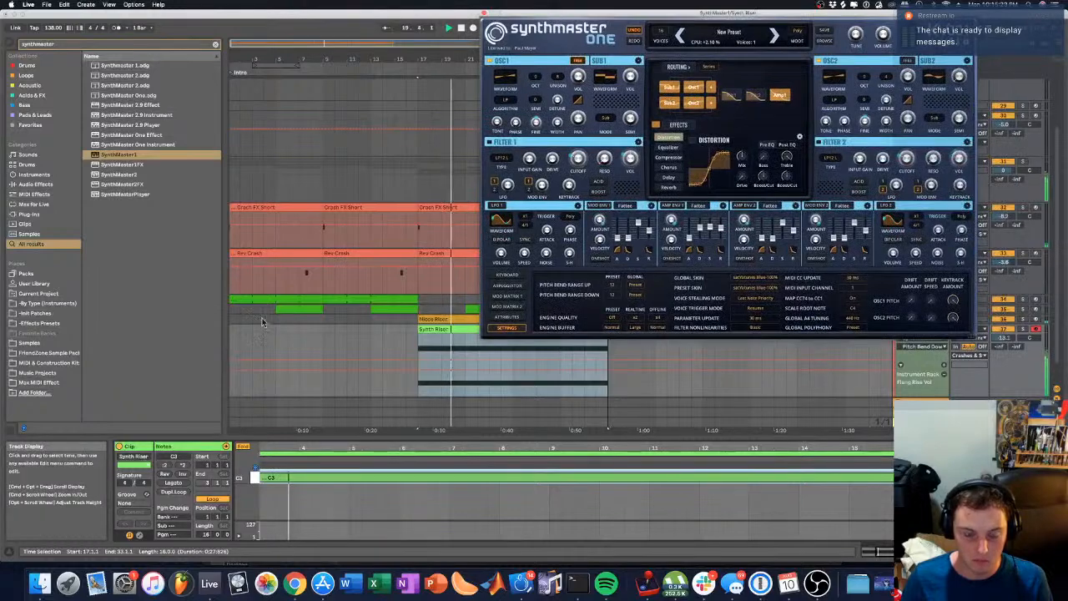
left_click(944, 374)
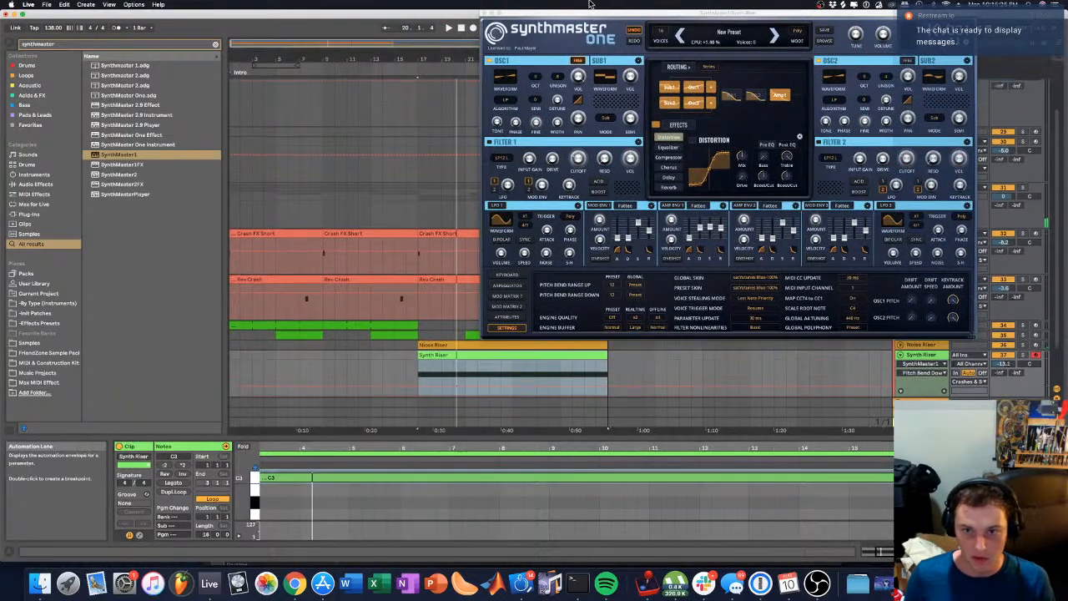
left_click(485, 14)
Step: Expand the Kick & Bass group and open the SubBass clip to check which note it plays
scroll(480, 299, "up", 5)
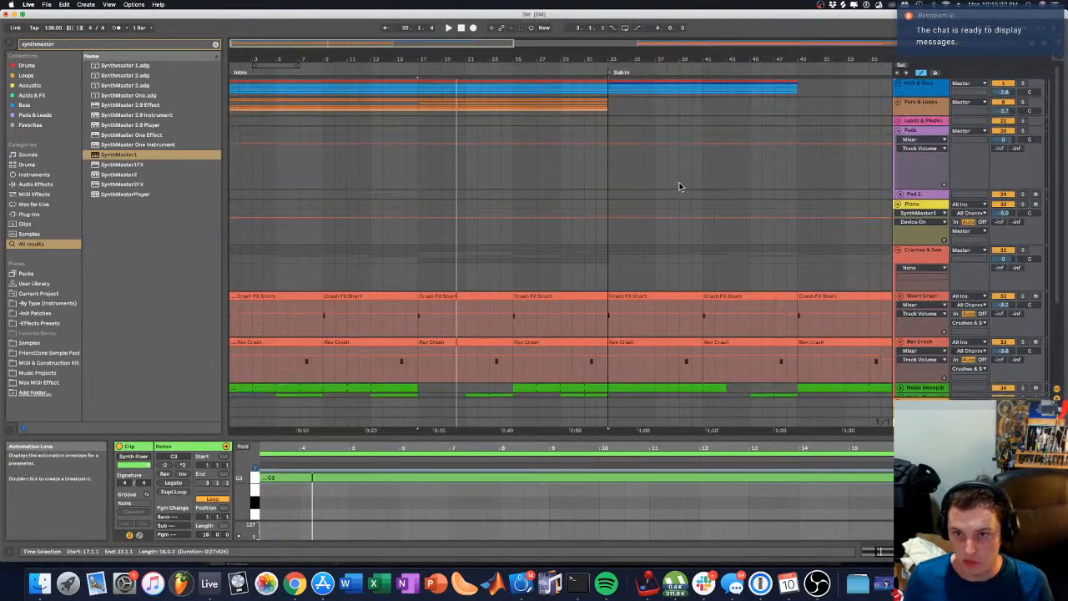
left_click(903, 92)
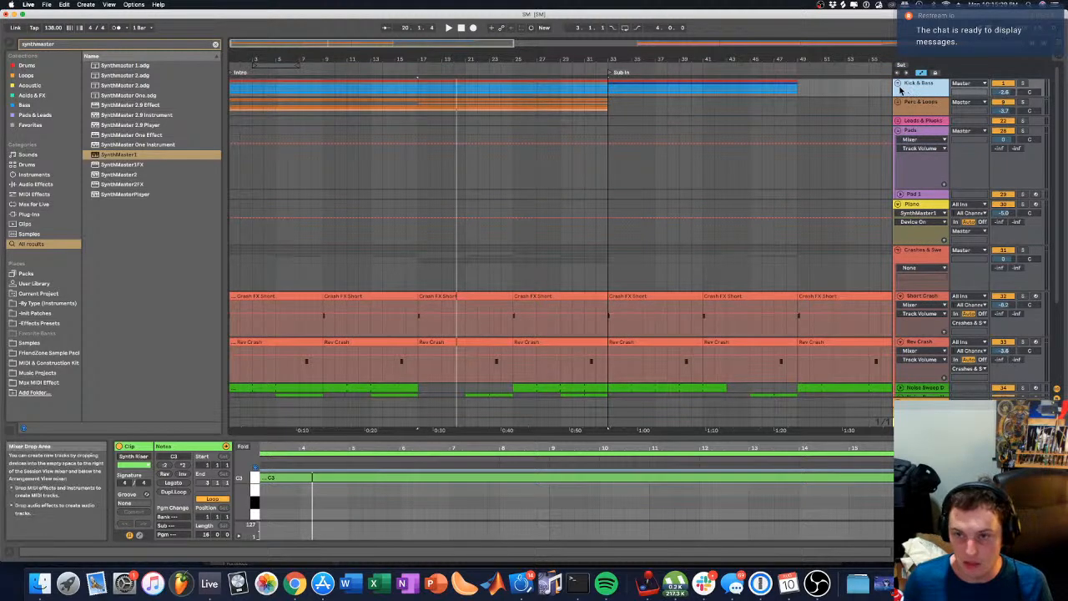
left_click(898, 85)
left_click(636, 201)
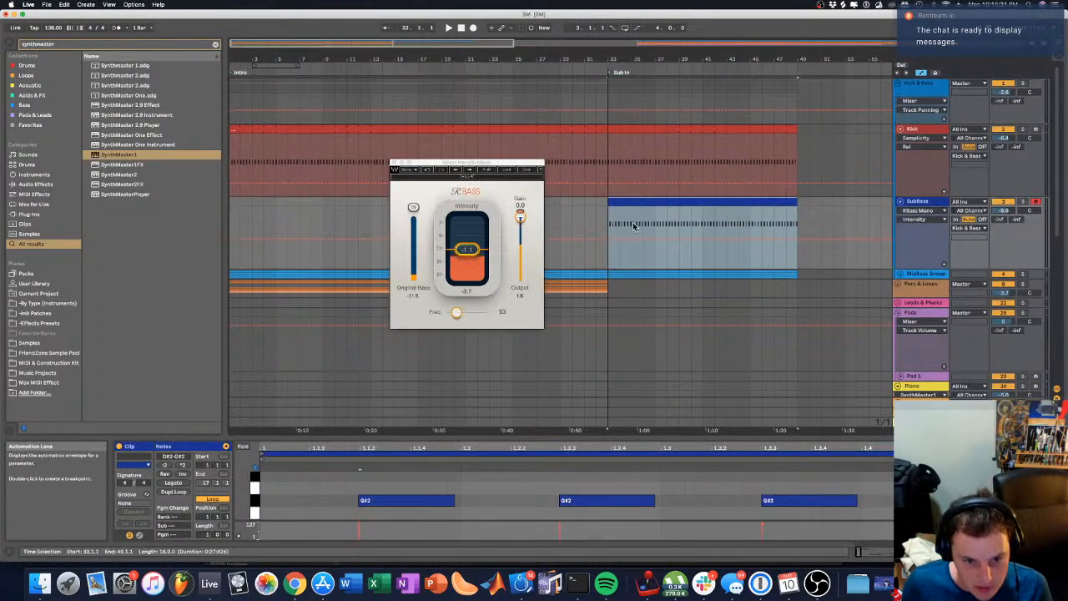
Step: Transpose the note in the Synth Riser clip down to G#2 and play the riser
scroll(811, 277, "down", 8)
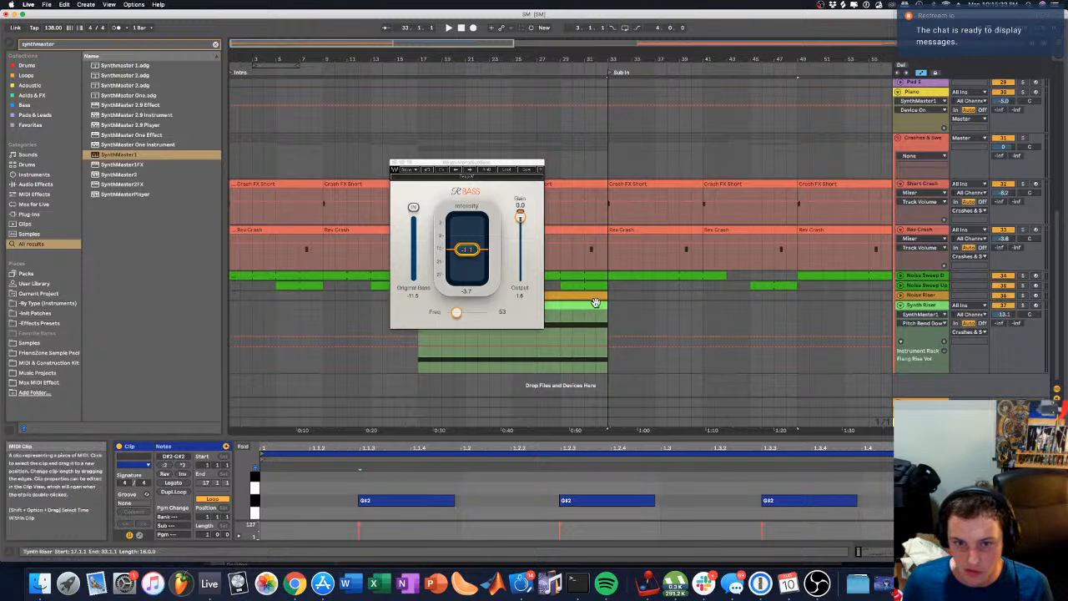
left_click(535, 346)
left_click(324, 476)
key("Down")
key("Down")
key("Down")
key("Down")
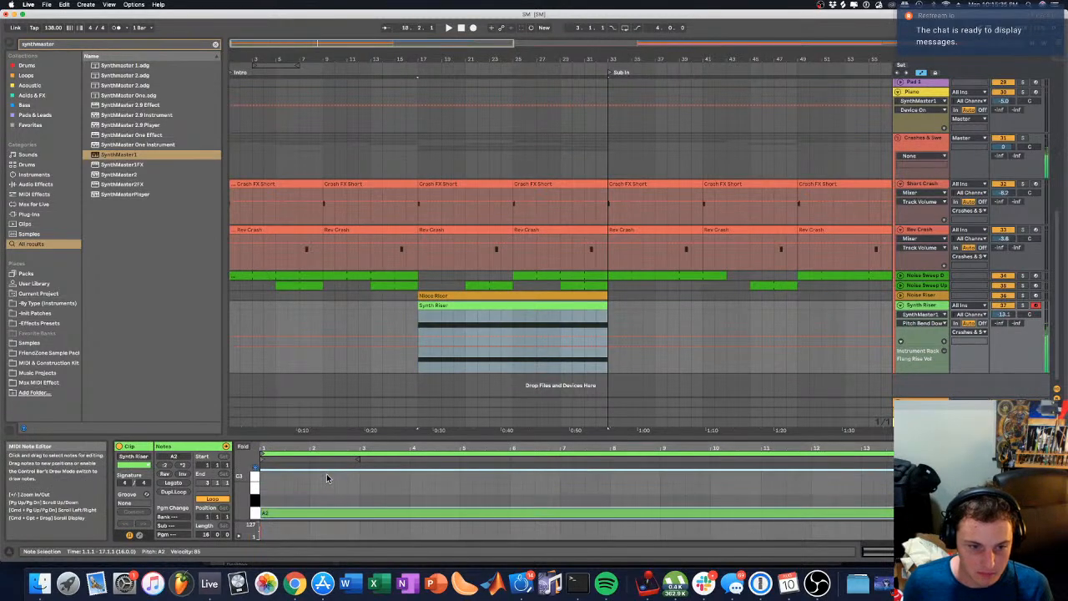
key("space")
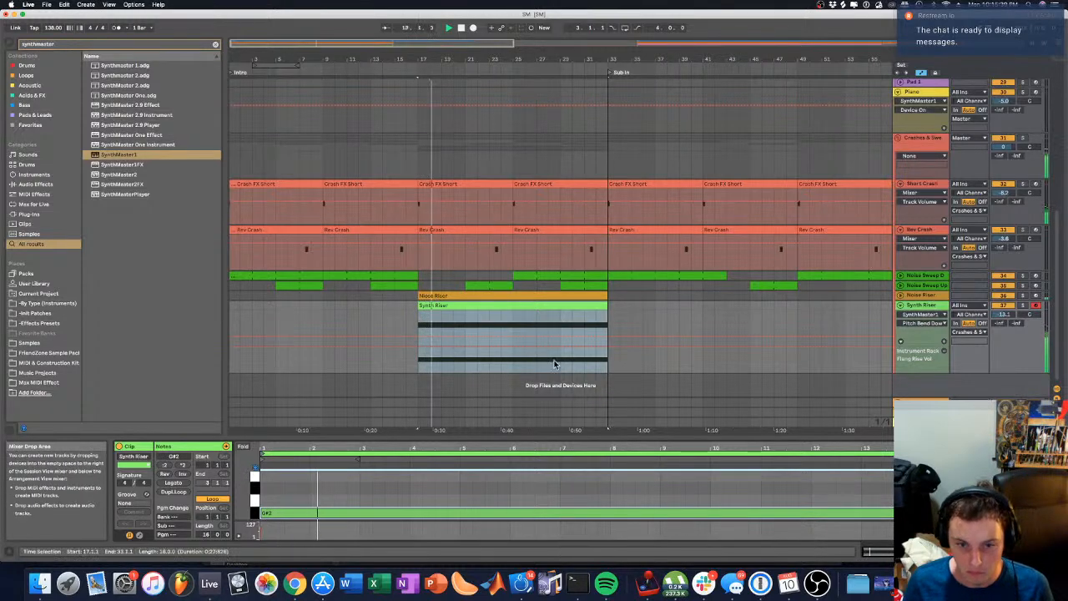
Step: Show the Synth Riser track's device chain and audition the riser from its start
left_click(873, 551)
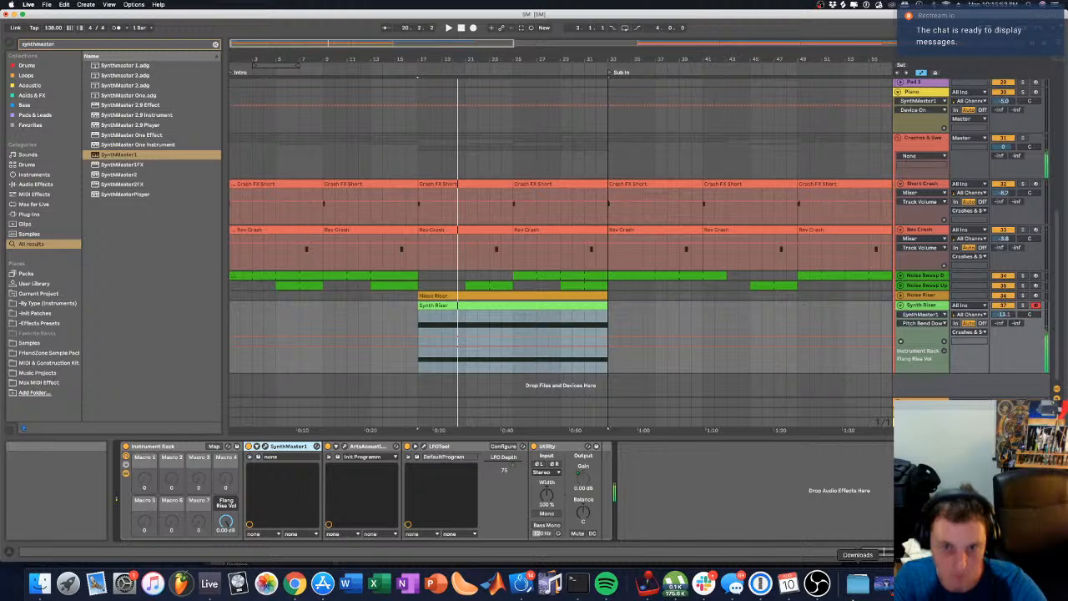
key("space")
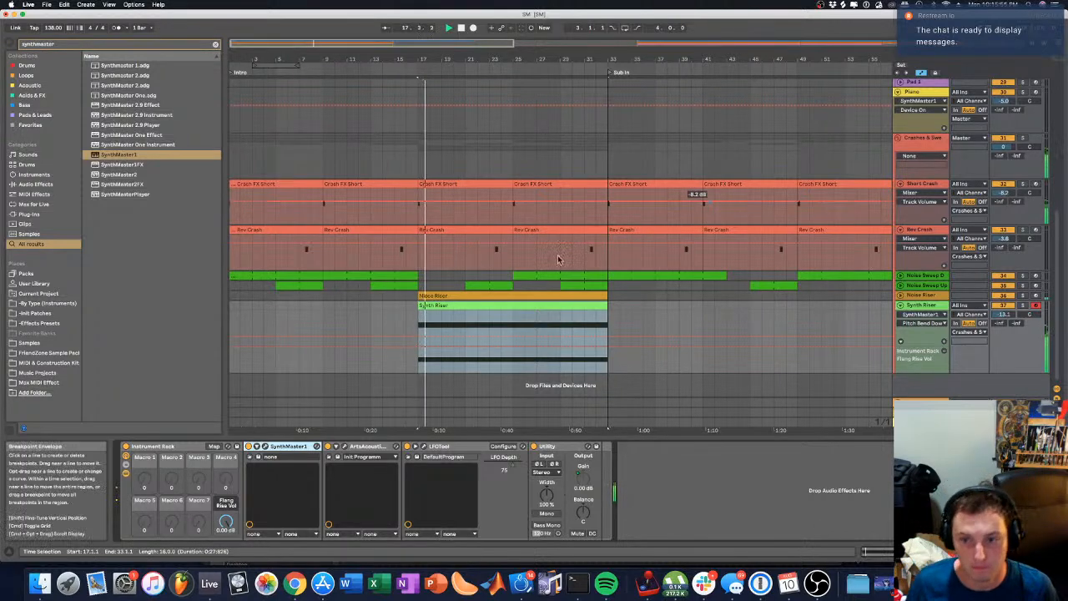
key("space")
key("space")
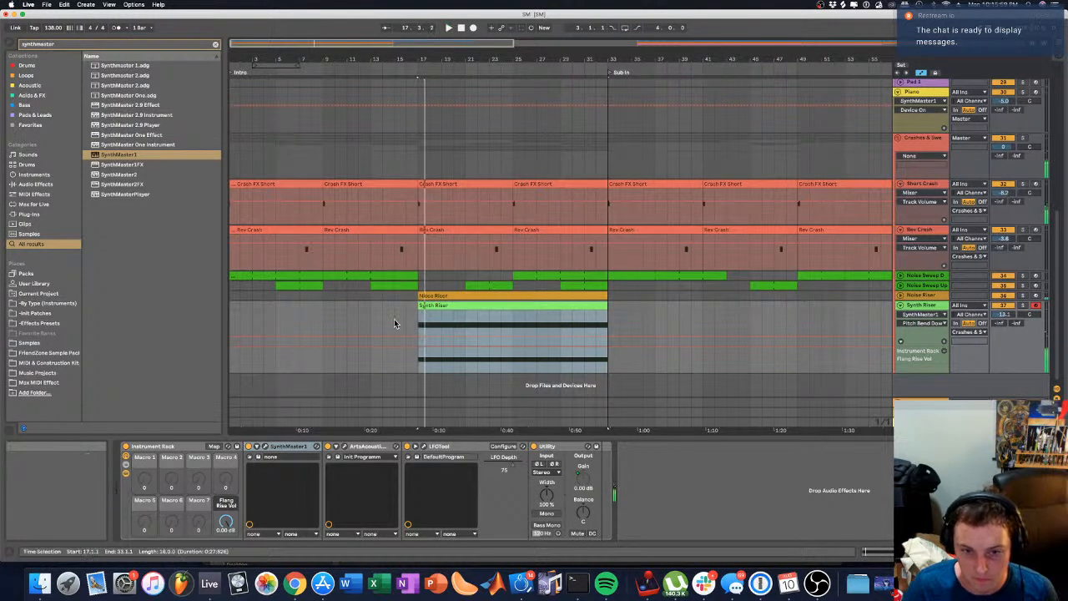
Step: Search the browser for "EQ eight" and insert EQ Eight before Utility on the Synth Riser track
left_click(52, 45)
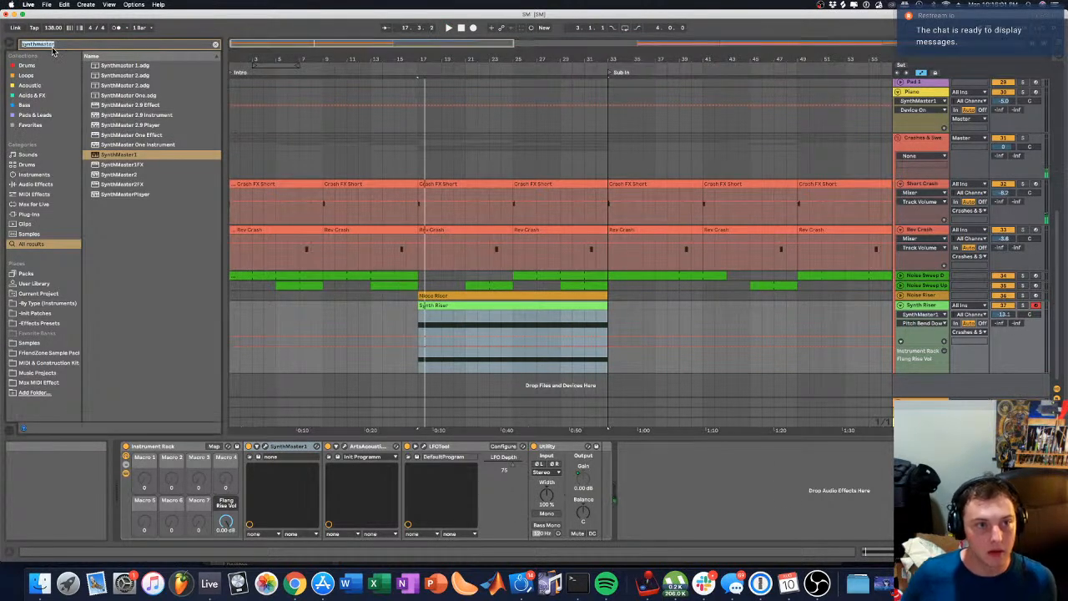
type("EQ8")
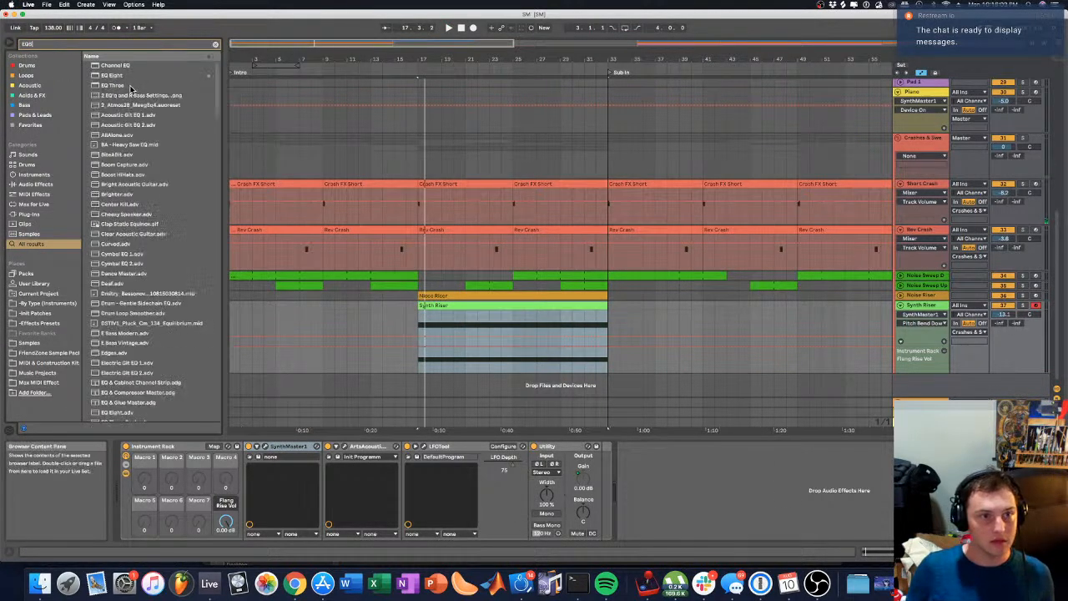
key("BackSpace")
type("eight")
left_click_drag(112, 65, 531, 515)
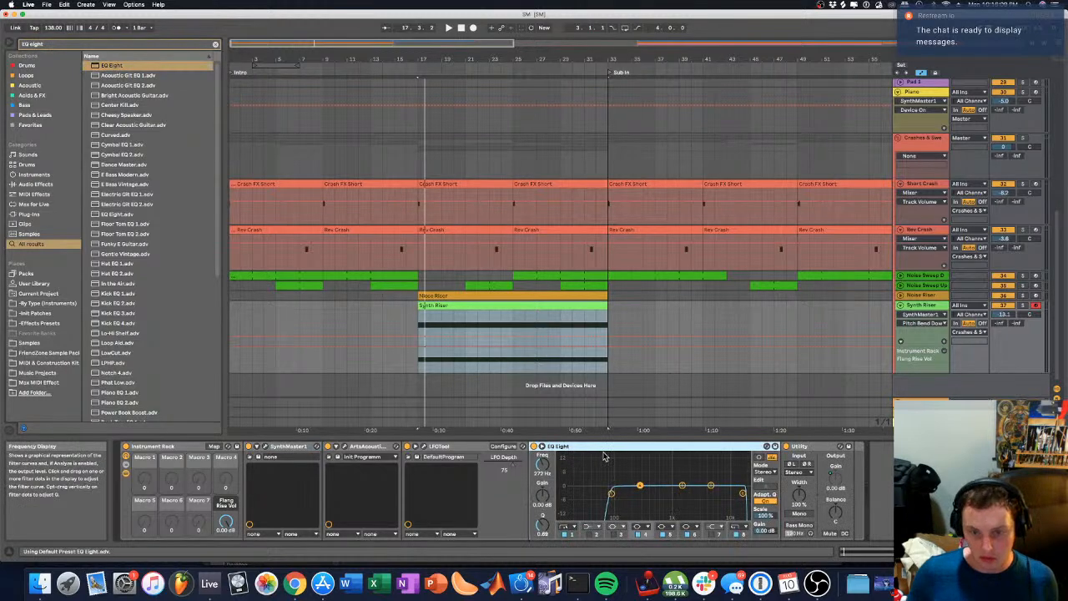
Step: Add an EQ Eight after Utility in the Noise Riser track's device chain
left_click(921, 294)
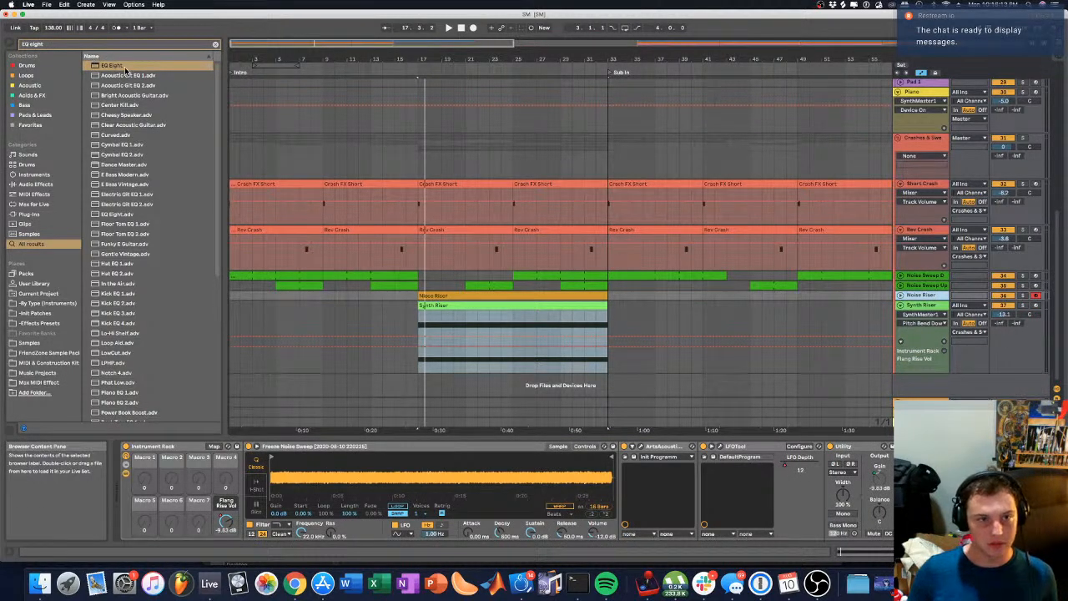
left_click(124, 67)
scroll(107, 71, "down", 1)
scroll(106, 70, "up", 1)
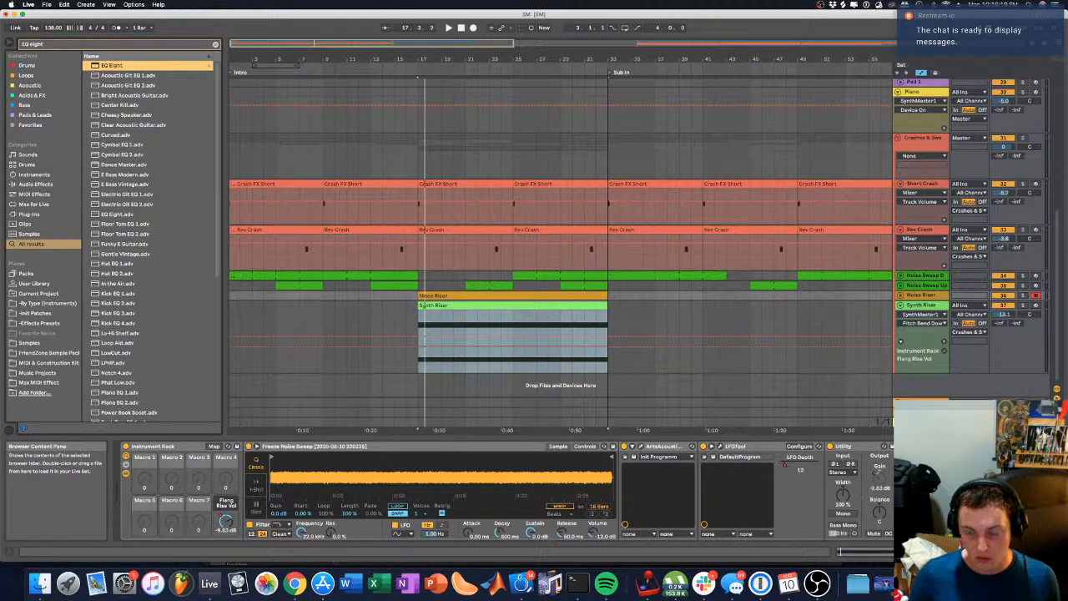
left_click(240, 101)
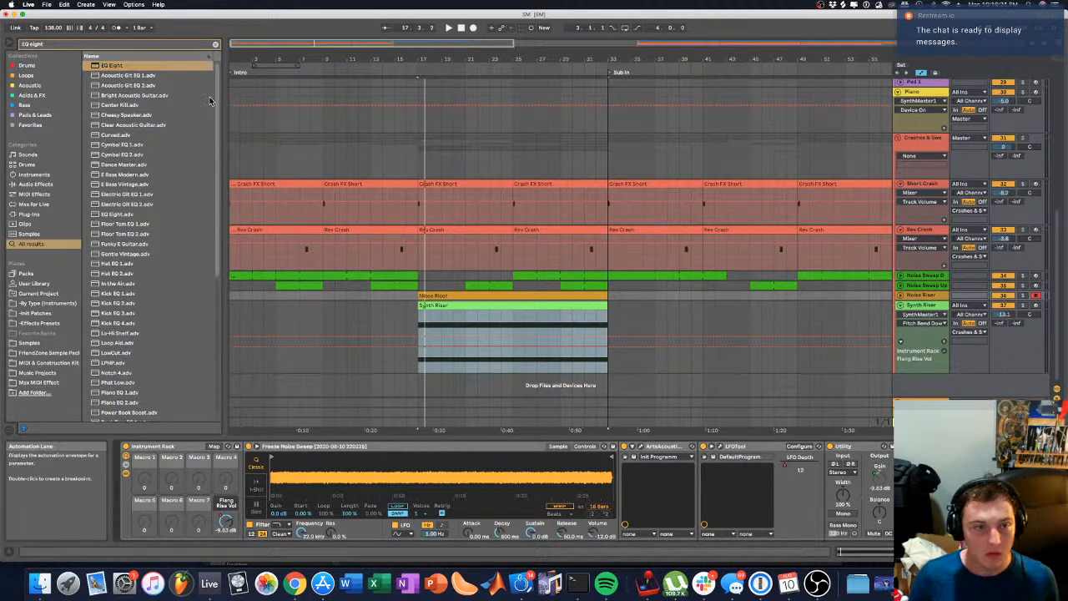
left_click(113, 66)
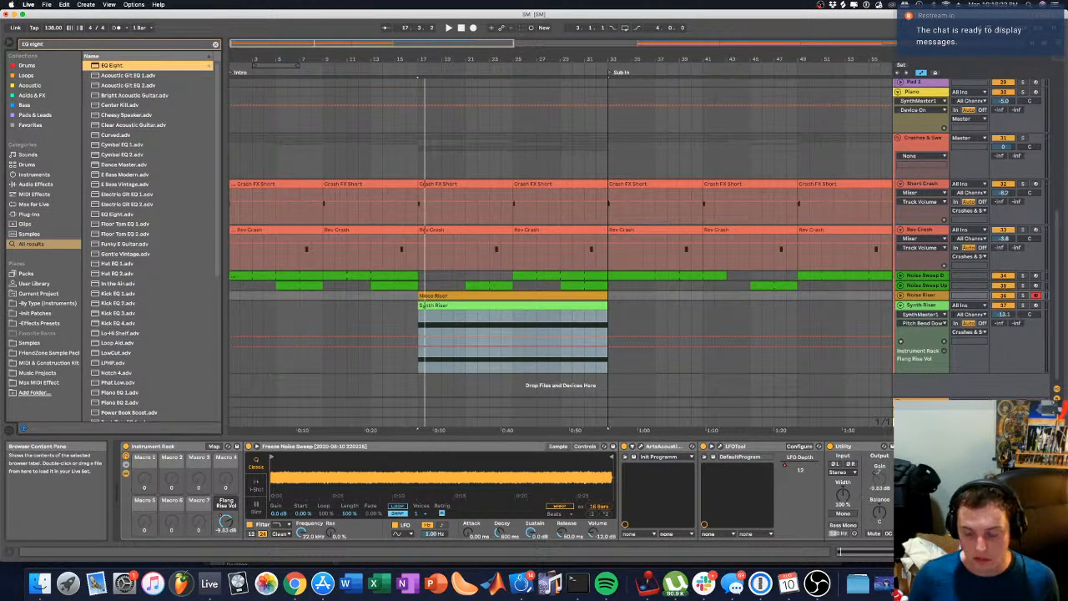
left_click_drag(113, 66, 951, 493)
Step: During playback, lower the Synth Riser track volume to -20.3 dB and set its EQ Eight low cut to 71.1 Hz with Q 0.41
key("space")
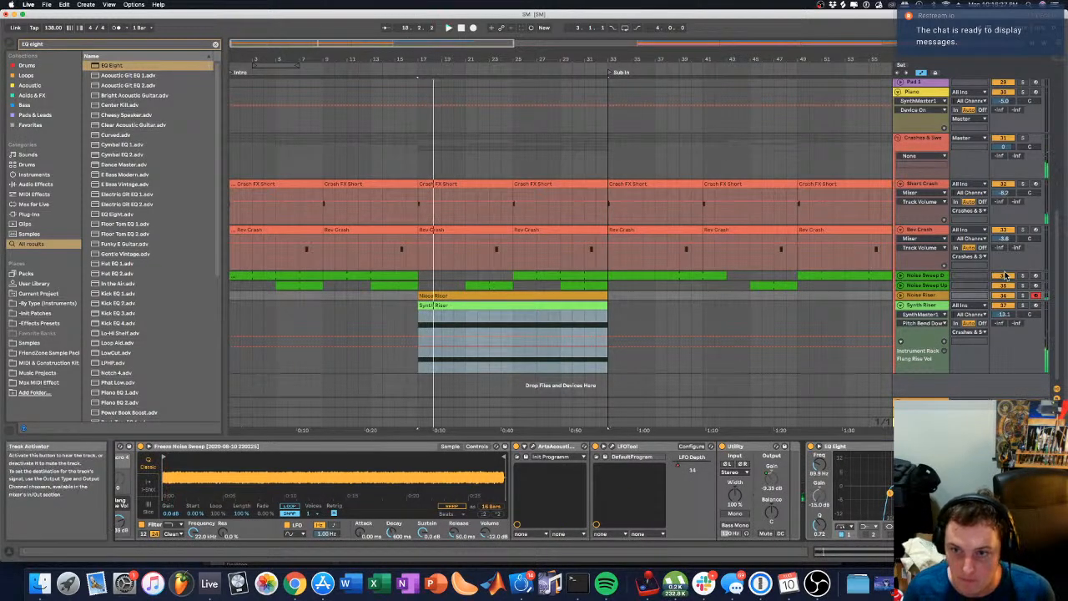
key("space")
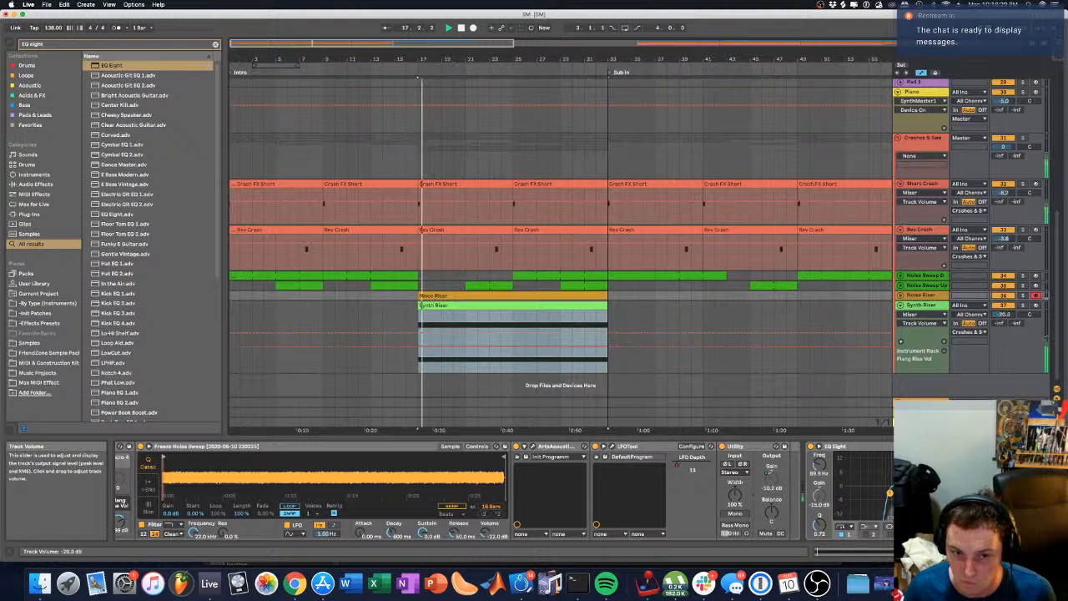
left_click(955, 302)
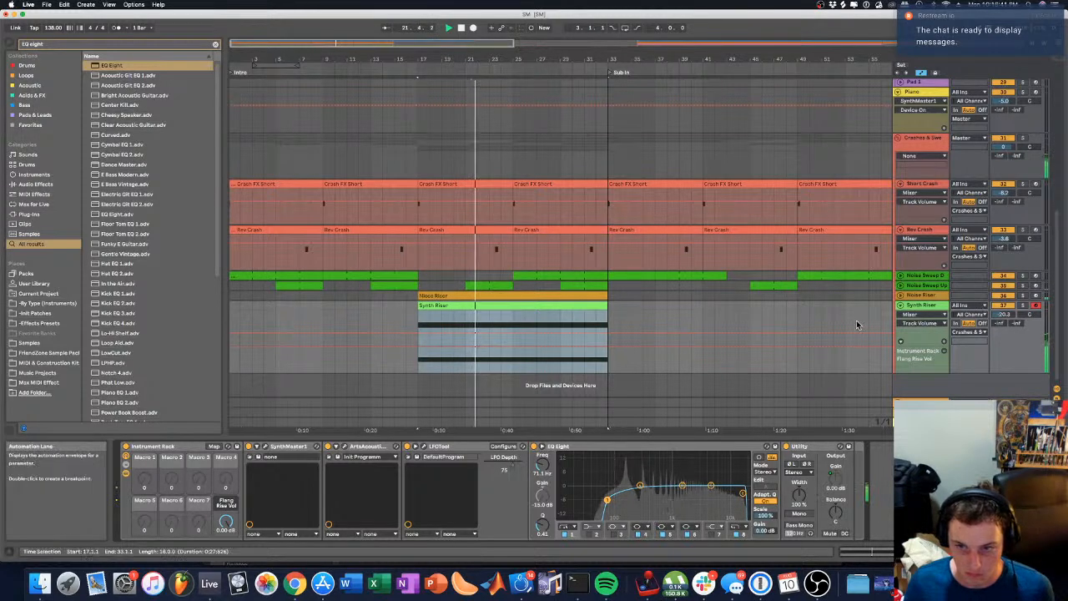
key("space")
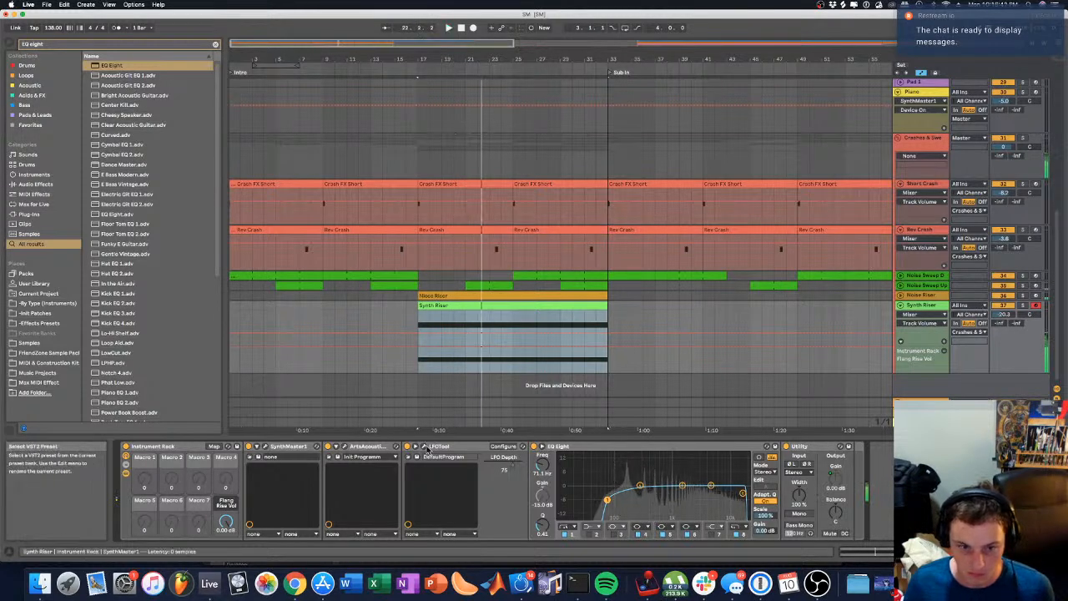
Step: Reopen the Synth Riser's SynthMaster One window, enable its Reverb effect and assign pitch bend to the reverb mix
left_click(267, 448)
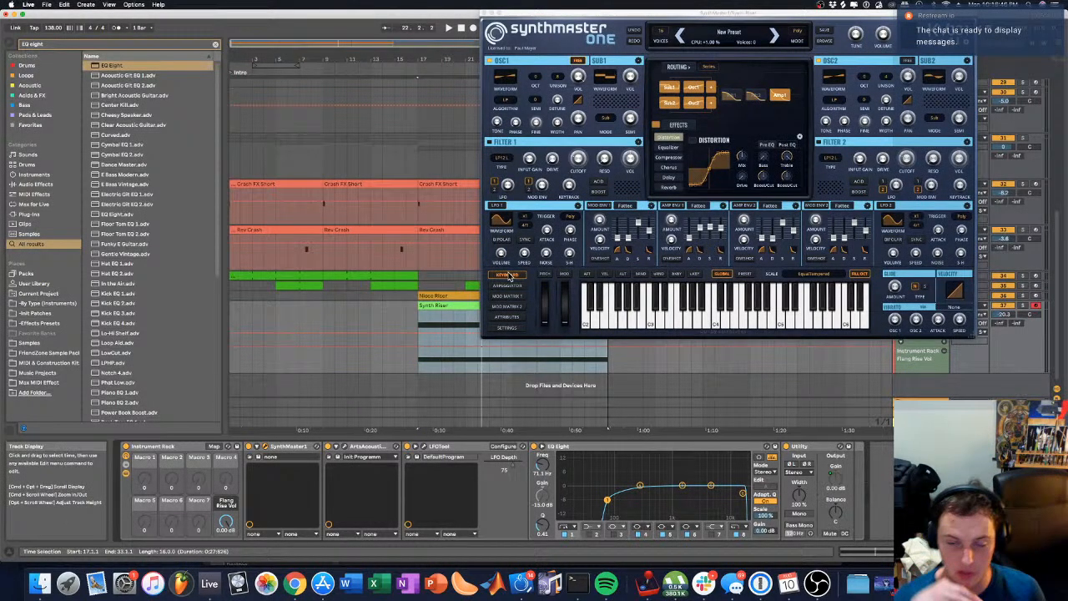
left_click(548, 308)
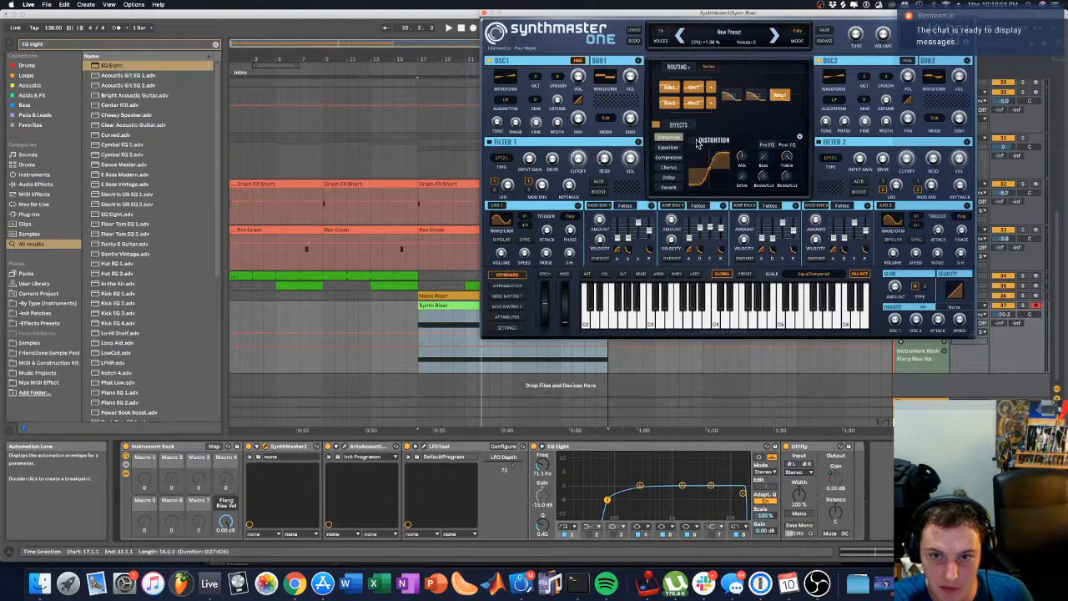
left_click(680, 188)
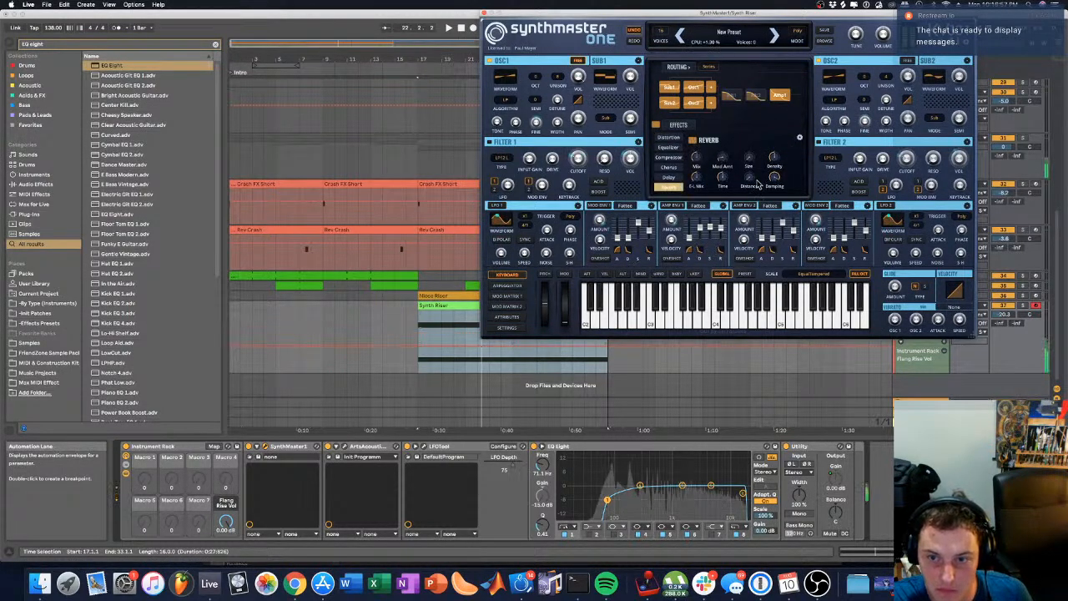
left_click(695, 142)
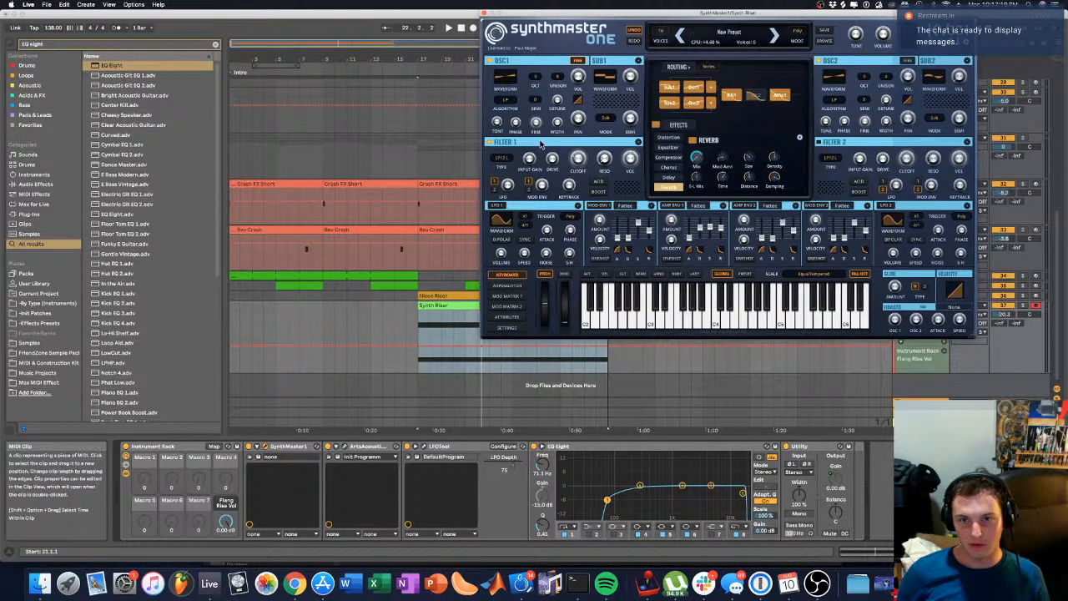
Step: Set filter 1 to a Ladder highpass type and assign pitch bend to its cutoff
left_click(502, 158)
mouse_move(509, 191)
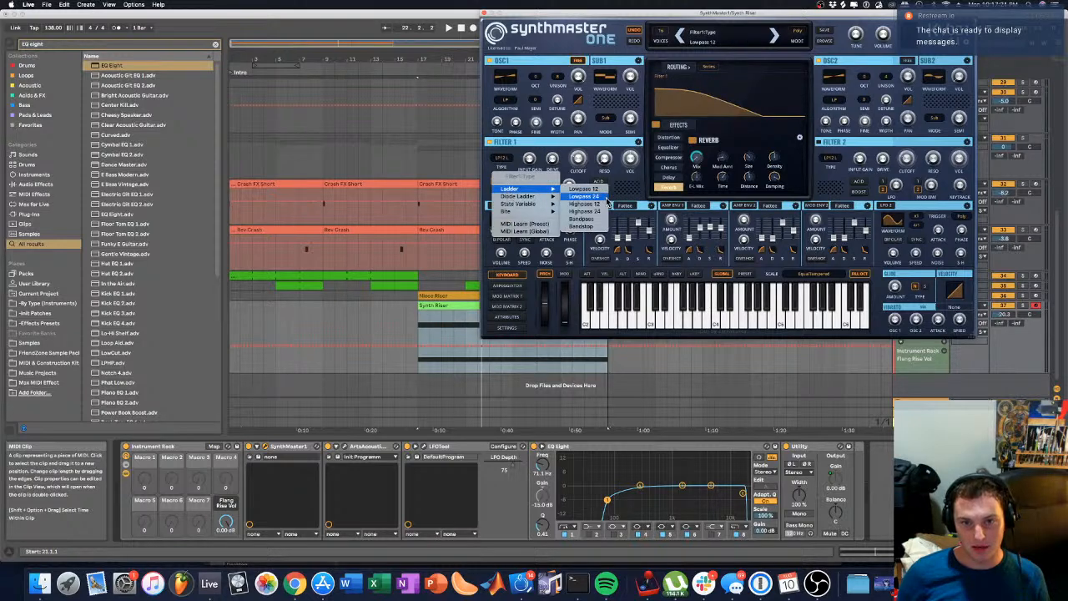
left_click(603, 206)
left_click_drag(577, 160, 589, 188)
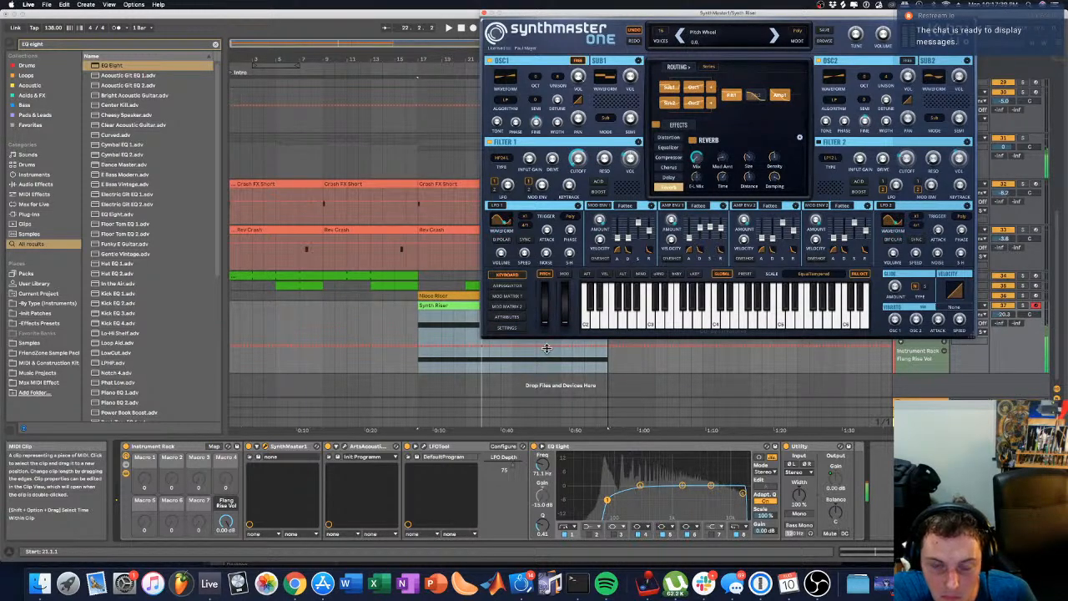
Step: Open the source choices for slot 01 in mod matrix 1
left_click(519, 297)
left_click(552, 285)
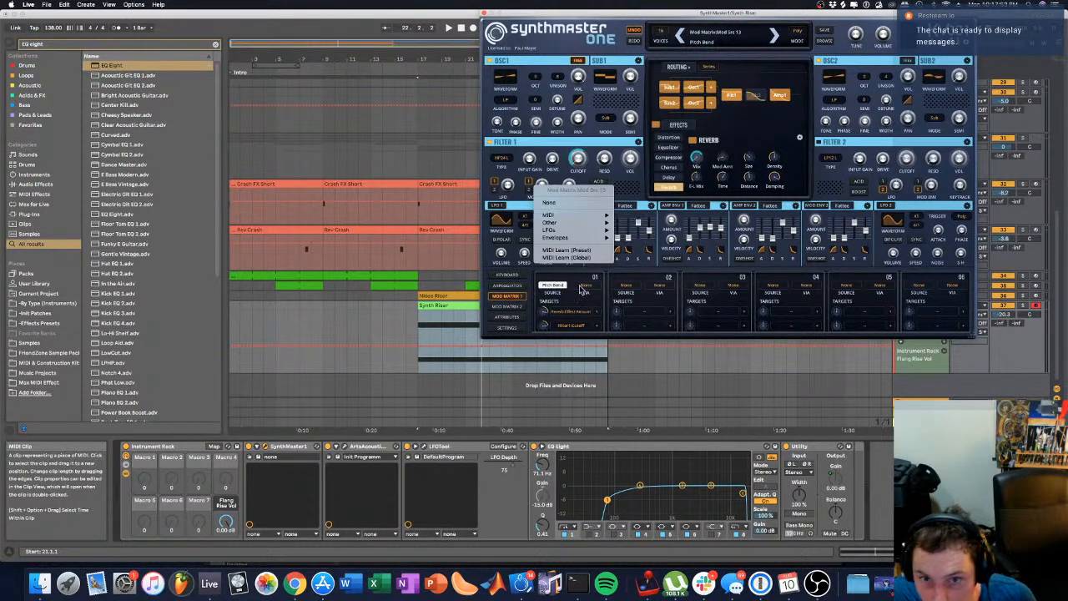
Step: Enable Filter 2 in the synth and add Pitch Bend as a modulation source for its cutoff
left_click(538, 317)
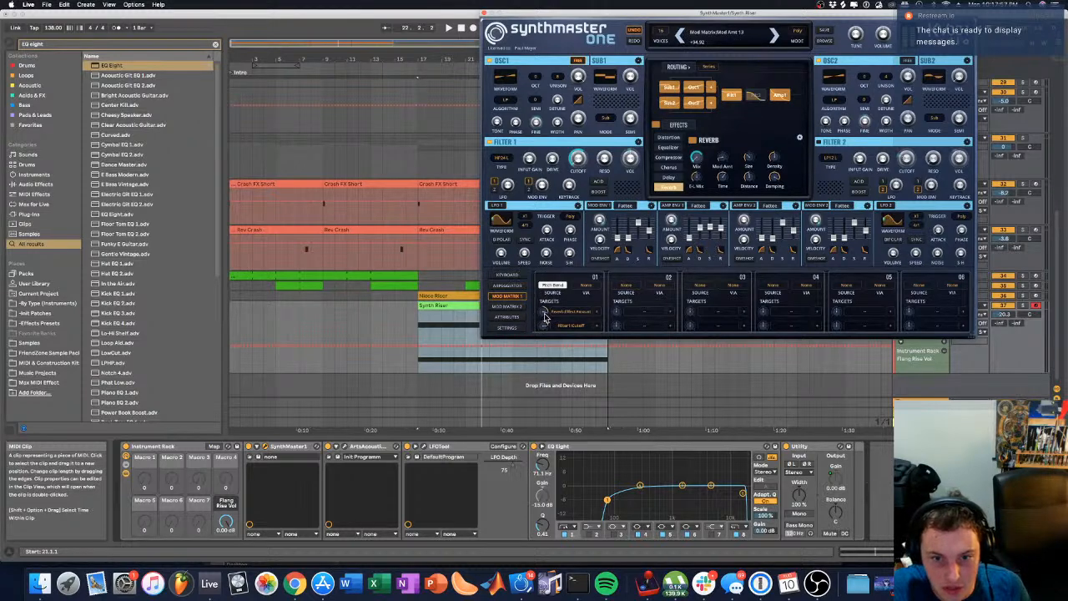
left_click(820, 144)
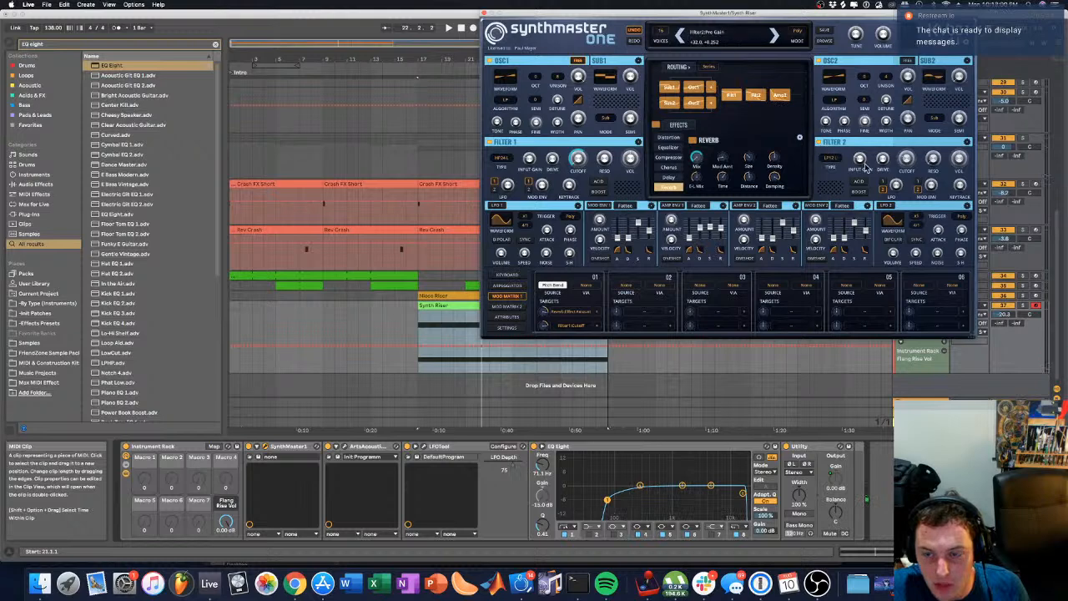
right_click(914, 169)
left_click(989, 214)
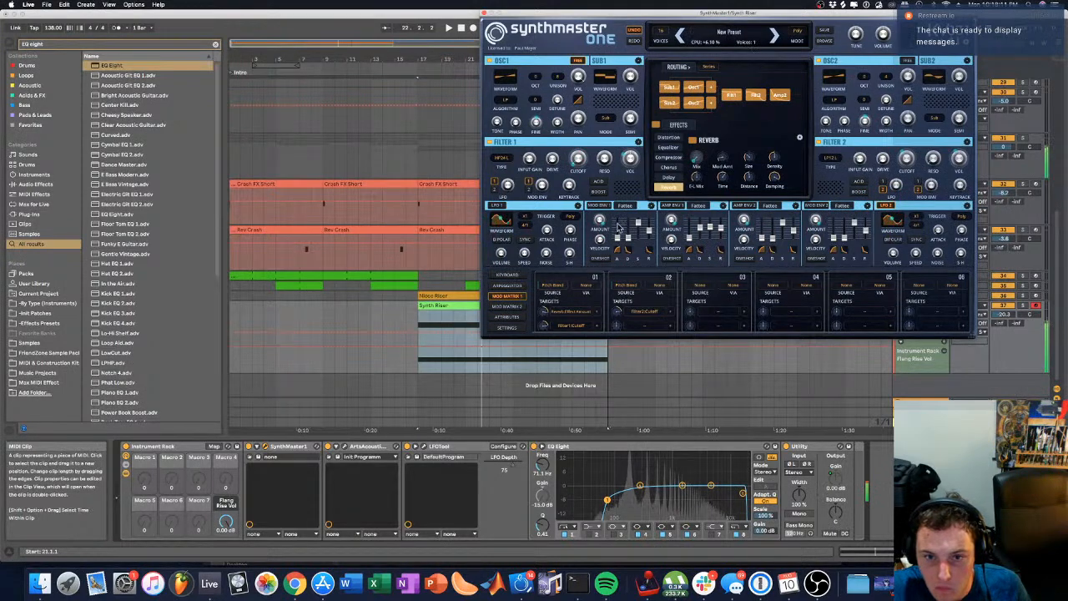
Step: Play the riser with the synth's keyboard view shown and adjust Filter 2's cutoff and resonance by ear
left_click(511, 276)
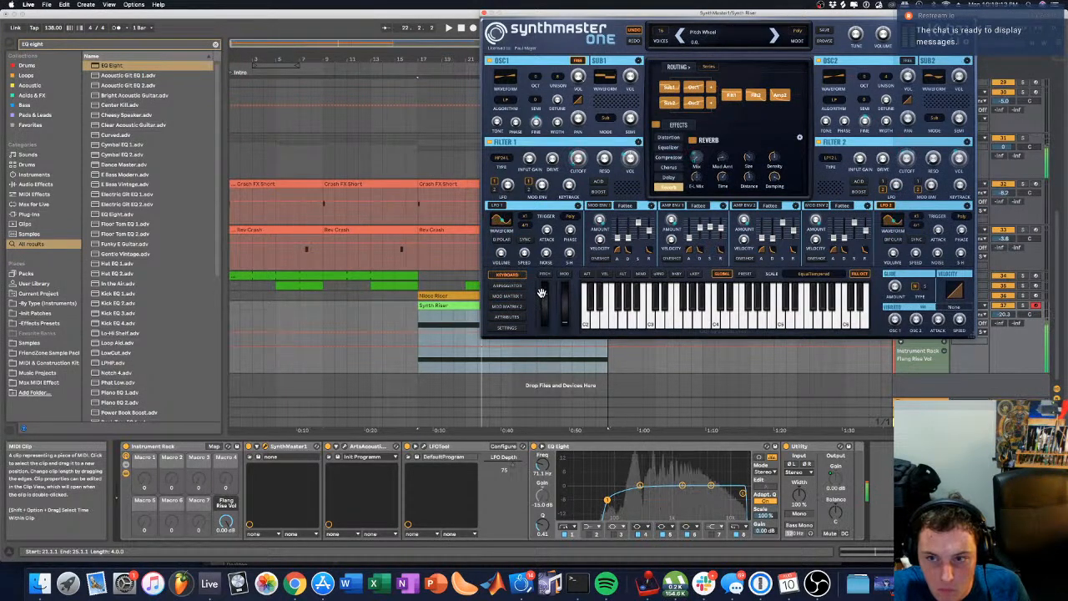
key("space")
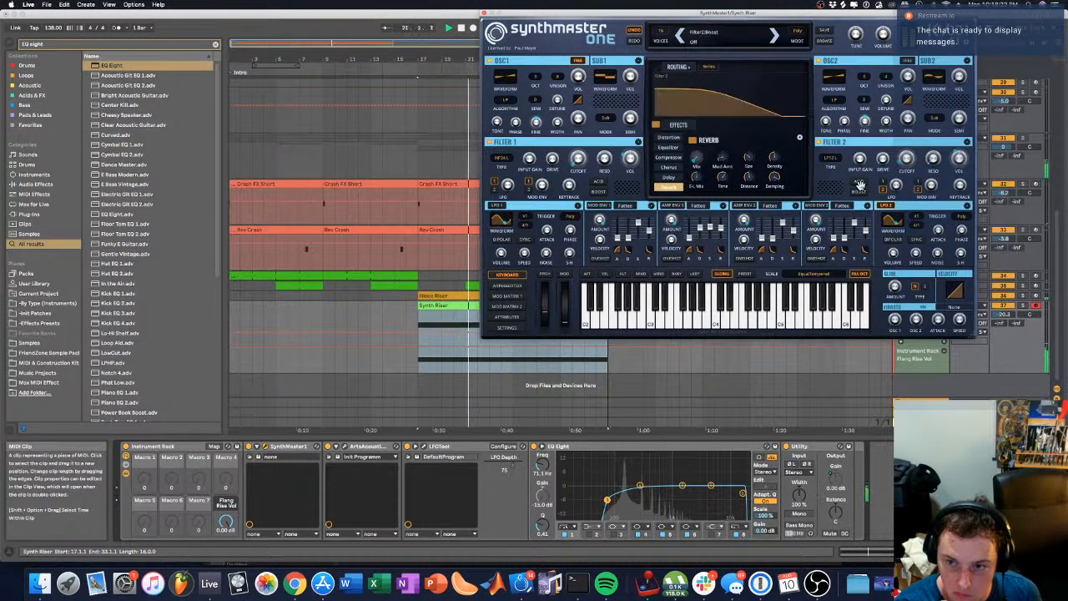
left_click_drag(907, 162, 908, 157)
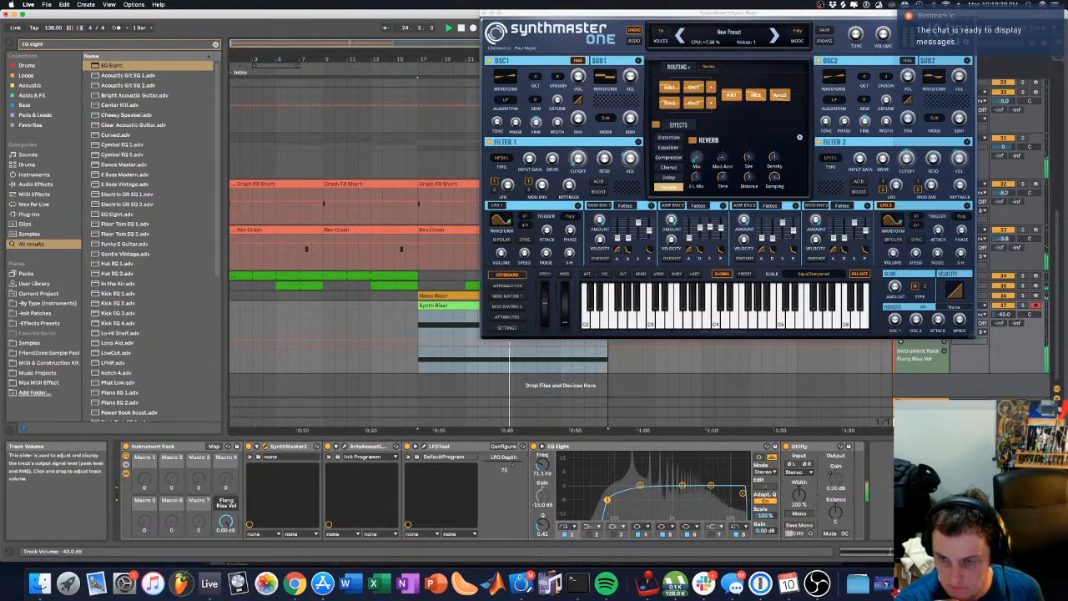
mouse_move(907, 158)
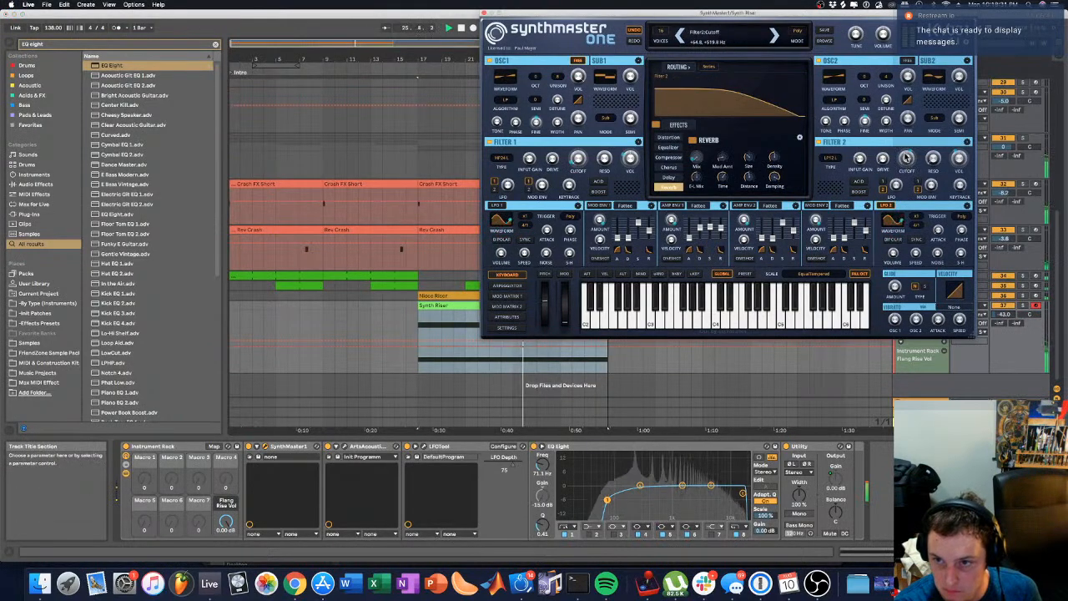
left_click_drag(932, 157, 907, 157)
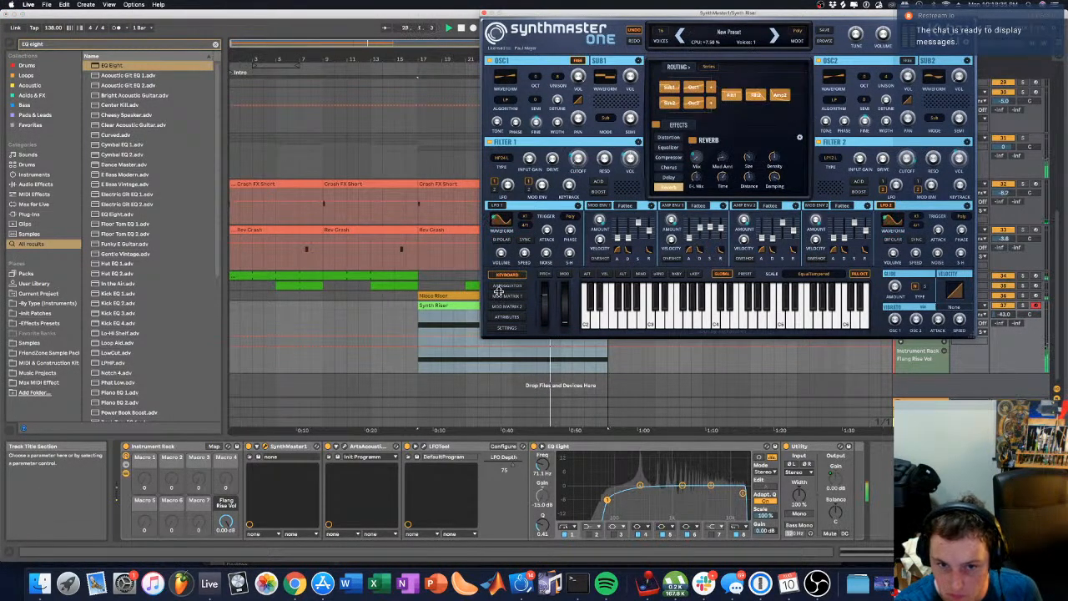
Step: Close the synth window and raise the Synth Riser track's volume to -31.0 dB during playback
left_click(507, 286)
left_click_drag(1005, 314, 1005, 306)
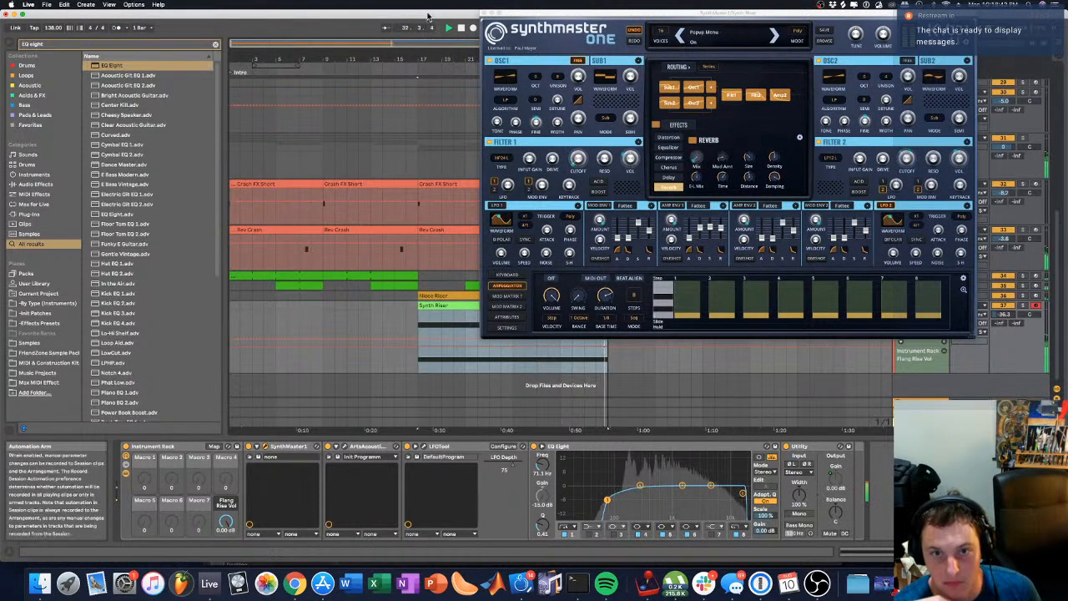
left_click(482, 15)
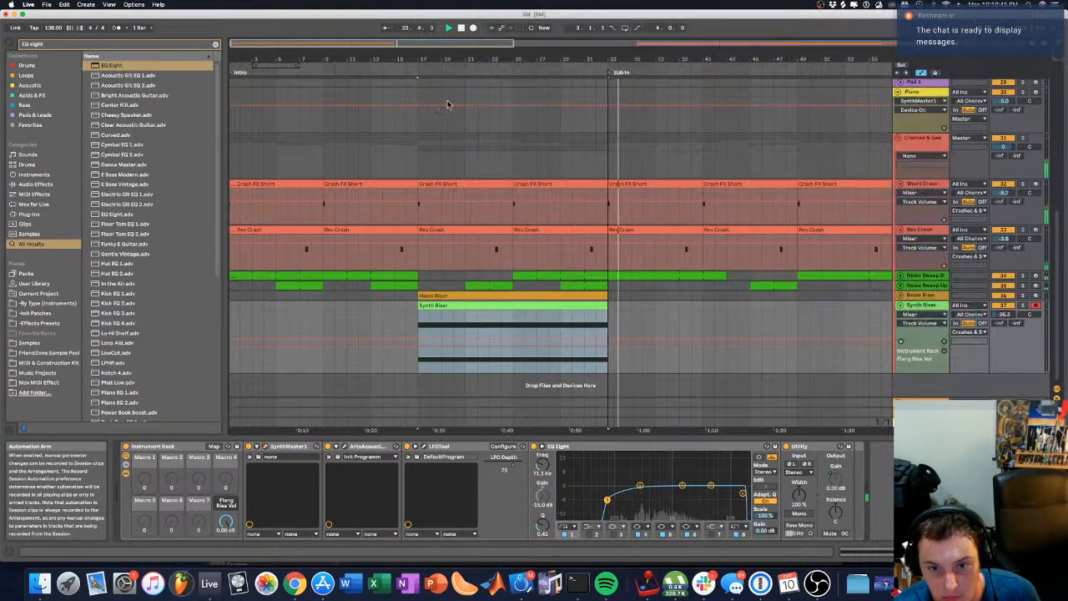
key("space")
key("space")
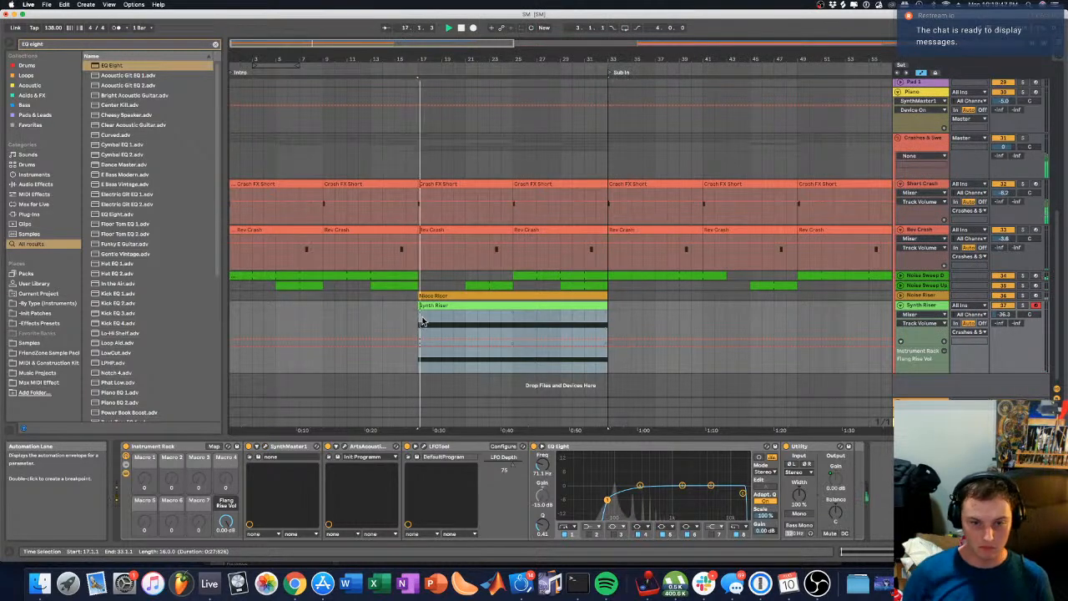
left_click_drag(1004, 315, 1004, 312)
Step: Solo the Synth Riser track and replay the riser from bar 17
key("space")
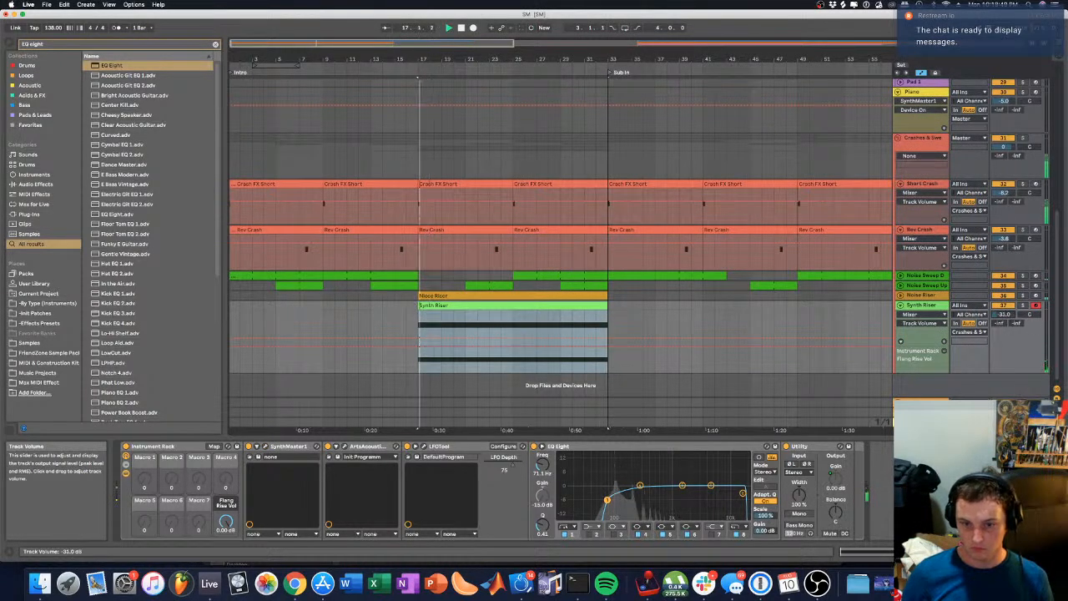
key("space")
key("space")
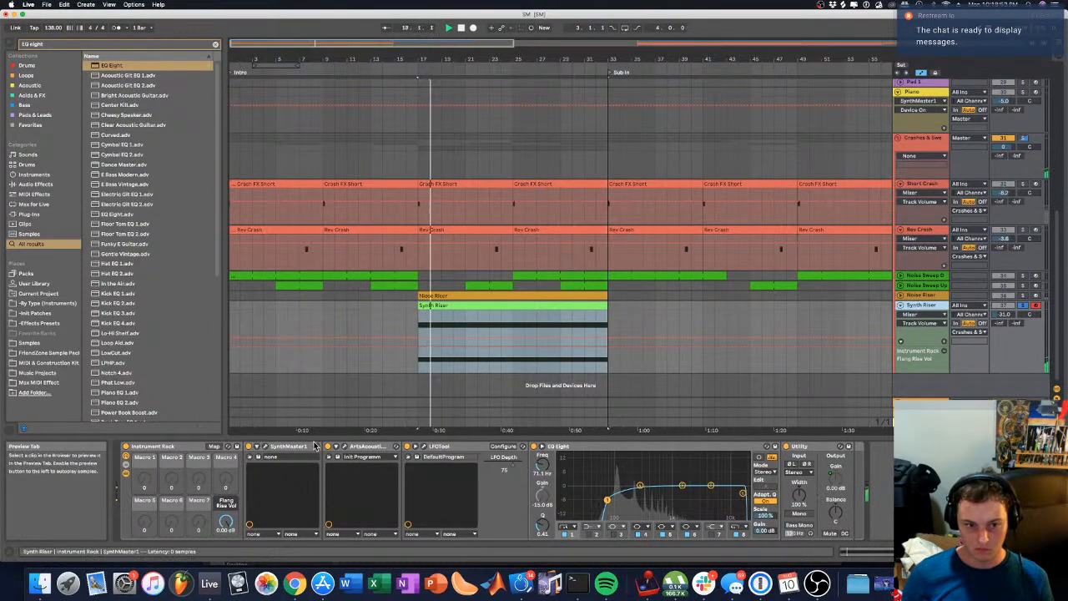
Step: Reopen the SynthMaster One window and raise Filter 2's cutoff to about 12.5 kHz
left_click(256, 446)
key("space")
left_click(909, 163)
left_click_drag(914, 150, 910, 144)
key("space")
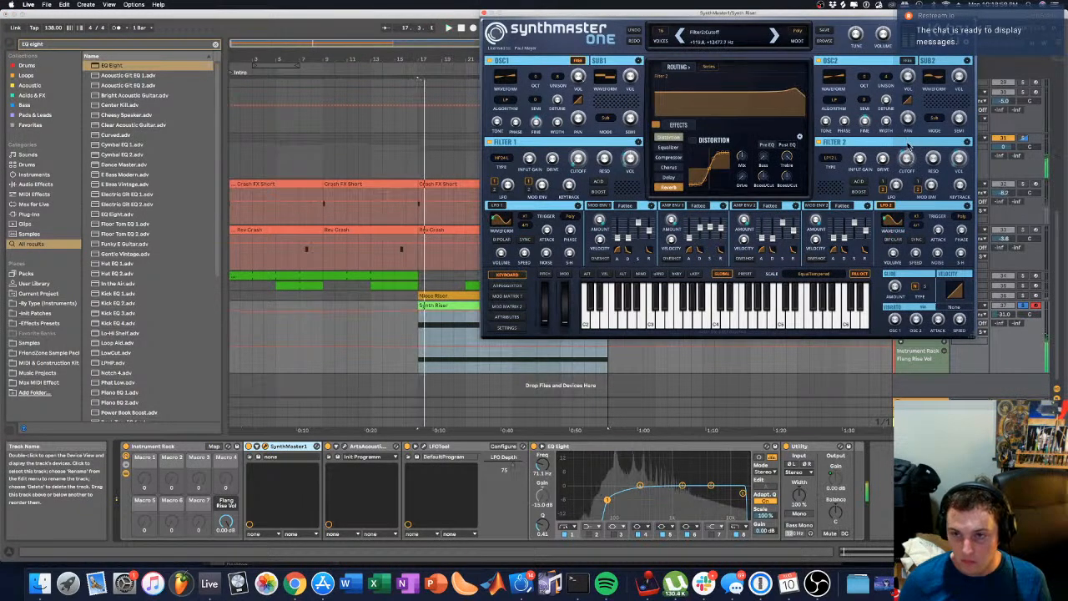
Step: Examine the Pitch Bend routing to Filter 1's cutoff in Mod Matrix 1 and play the riser again
left_click(507, 296)
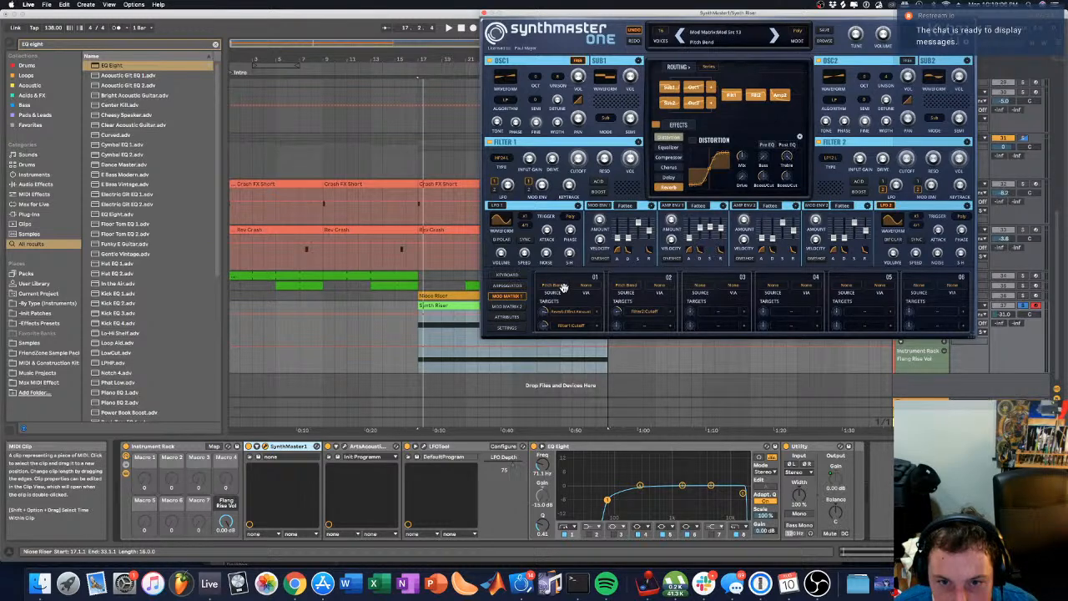
left_click(568, 328)
left_click(567, 328)
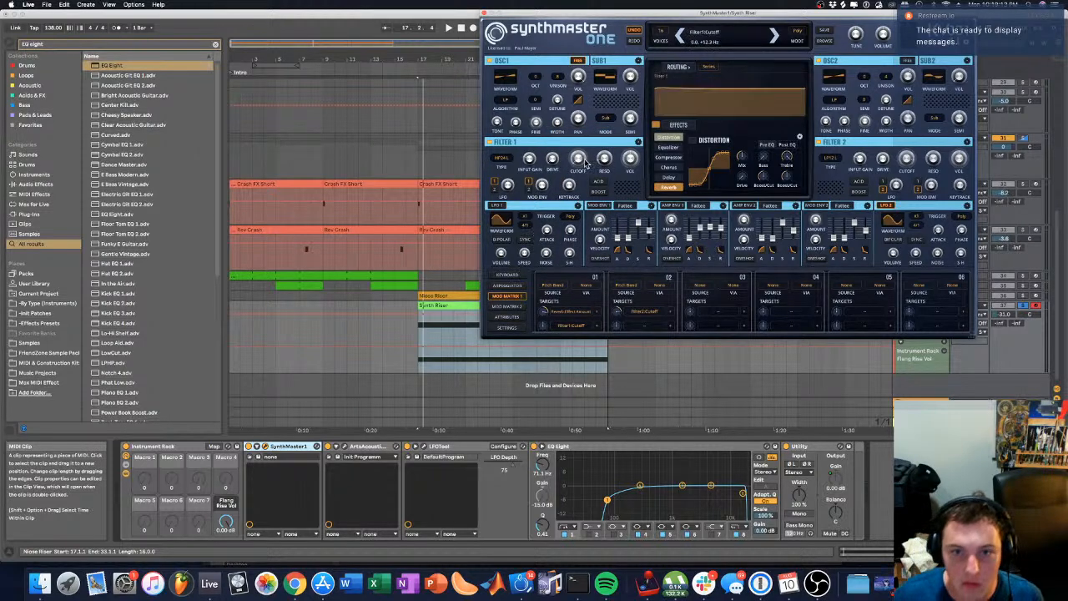
key("space")
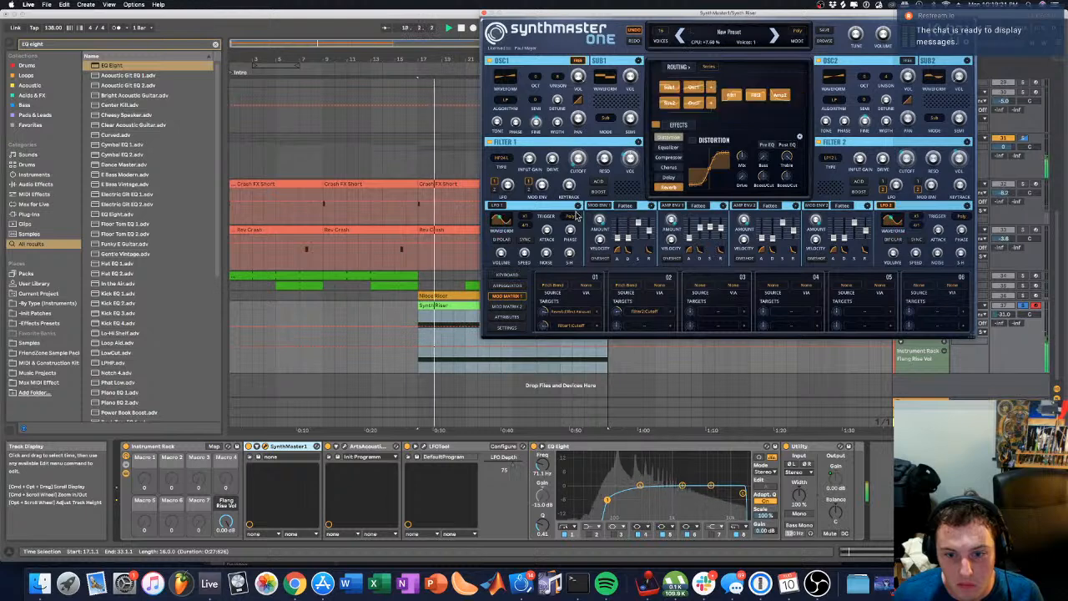
Step: Reshape the LFOTool volume curve by moving its upper end point slightly earlier and raising its starting point, and close the plugin window
left_click(410, 448)
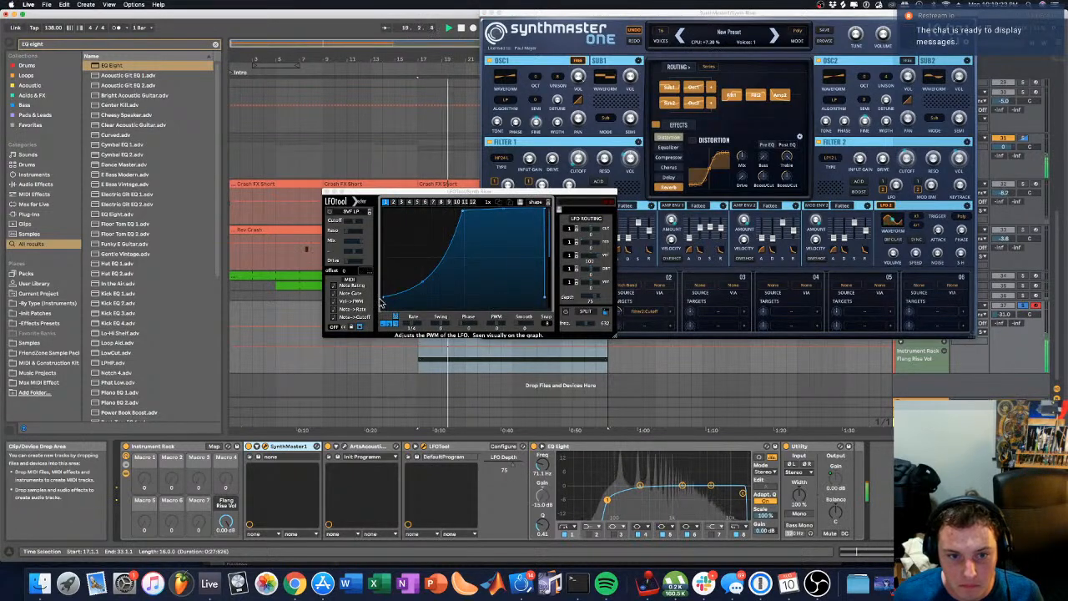
left_click_drag(545, 209, 537, 205)
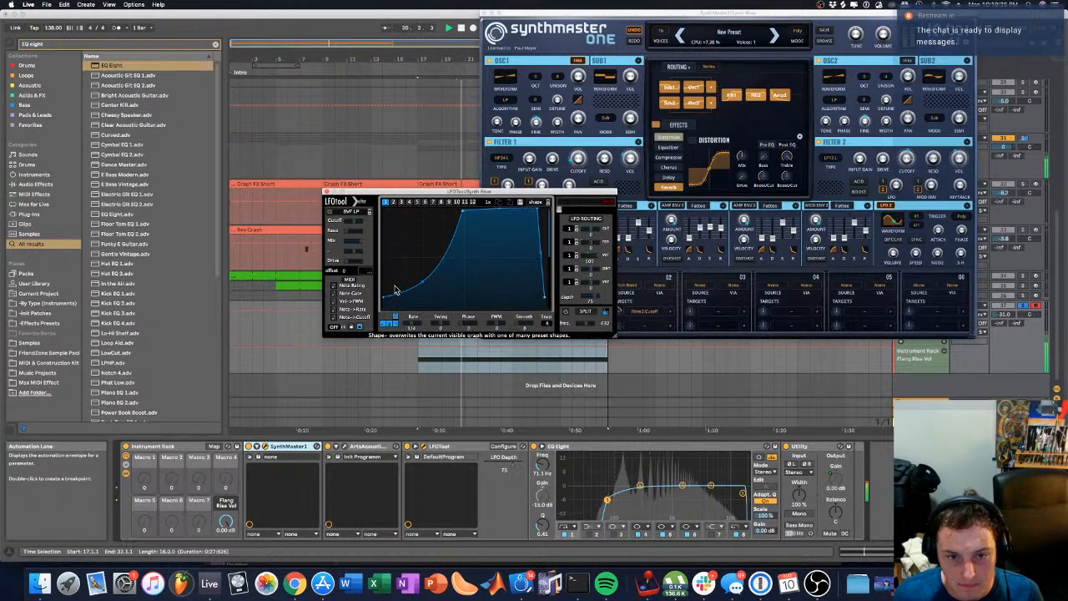
left_click_drag(386, 298, 385, 287)
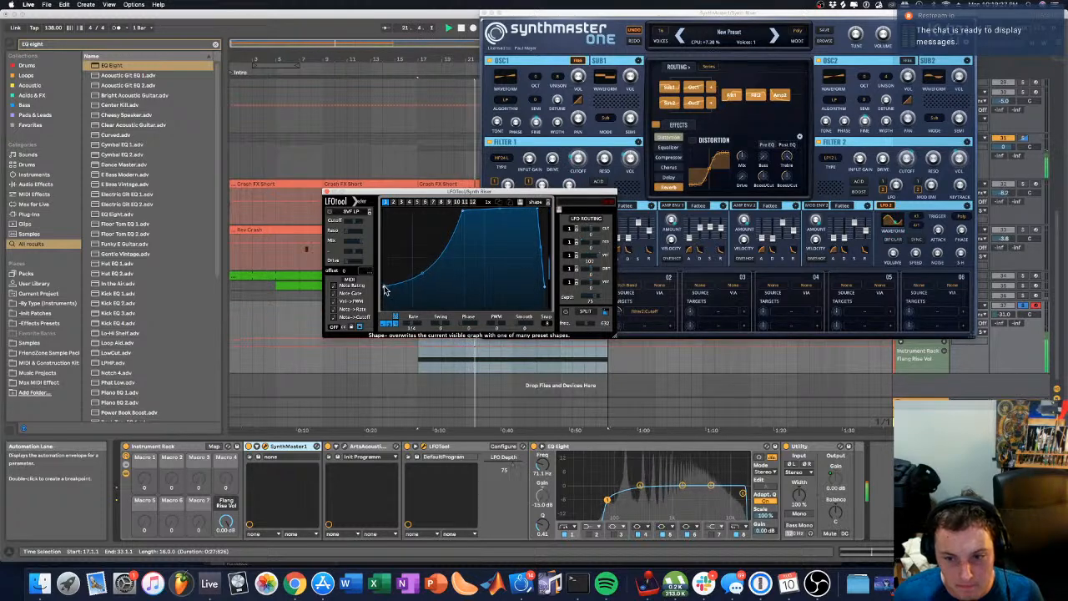
left_click(326, 192)
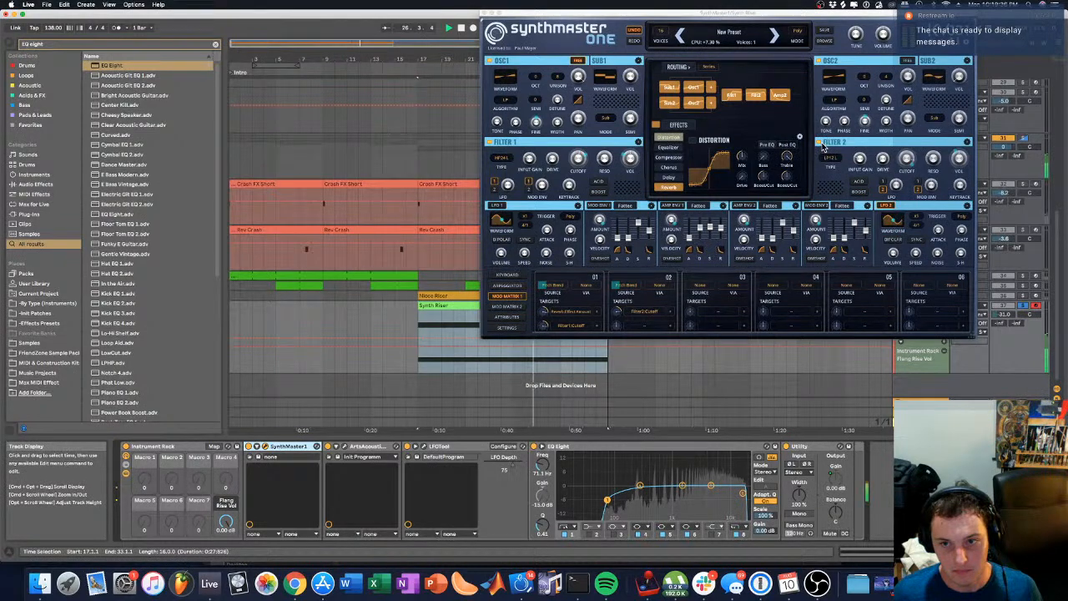
Step: Change Filter 2's type to the Ladder Lowpass 24
left_click(831, 158)
mouse_move(855, 188)
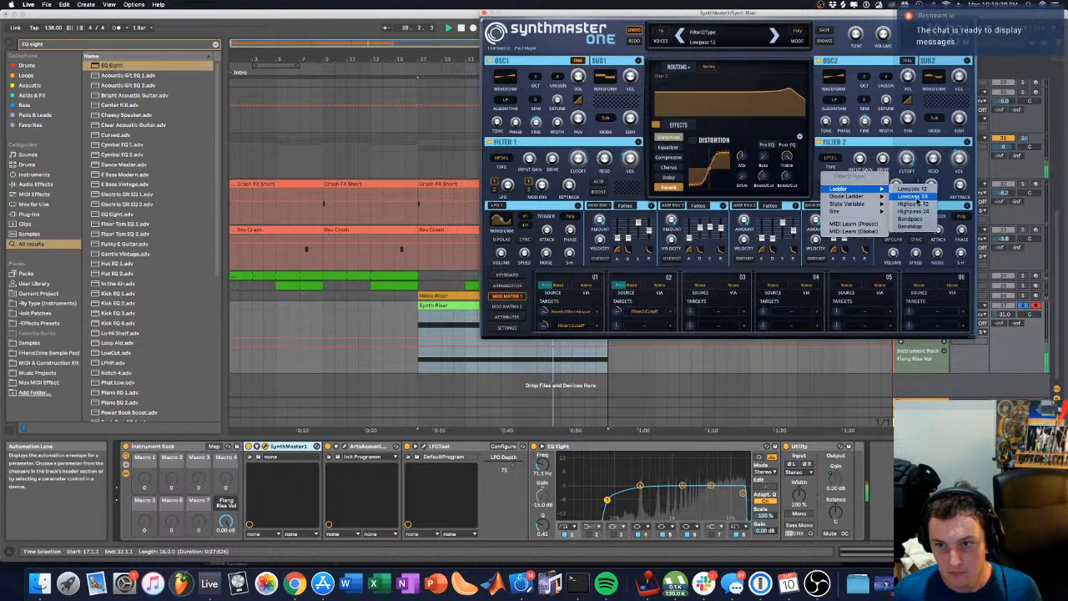
left_click(910, 202)
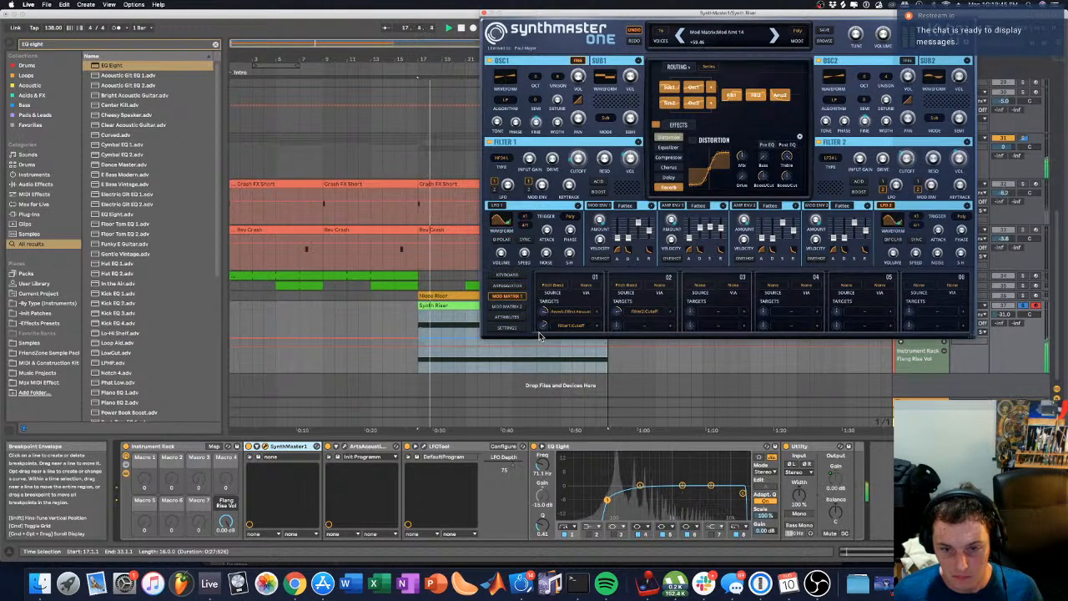
Step: Select the Ladder Highpass 24 type for Filter 1 and check Filter 2's type options
left_click(501, 159)
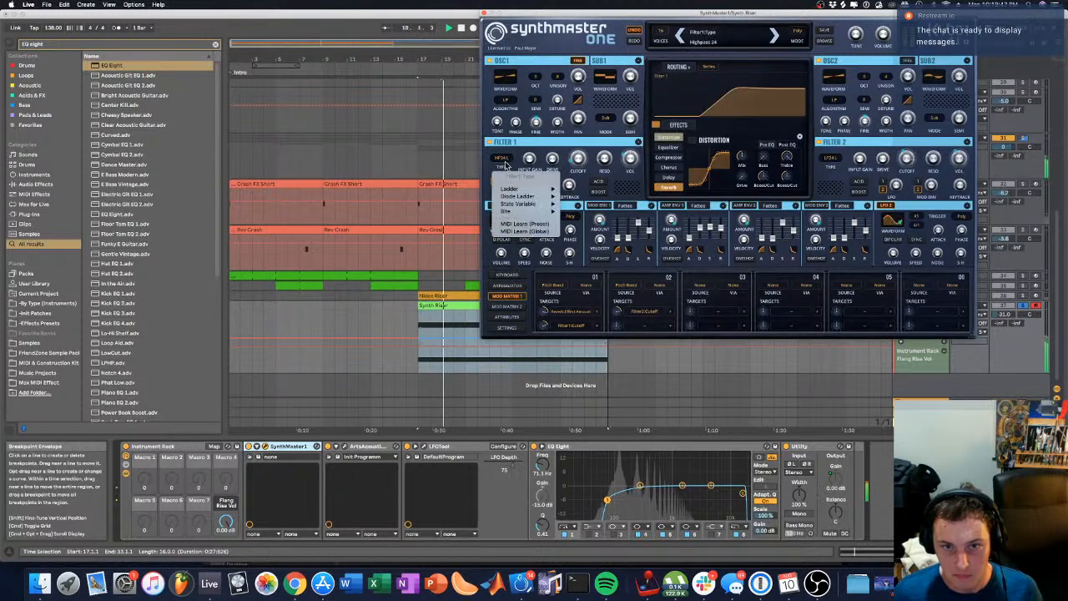
mouse_move(535, 189)
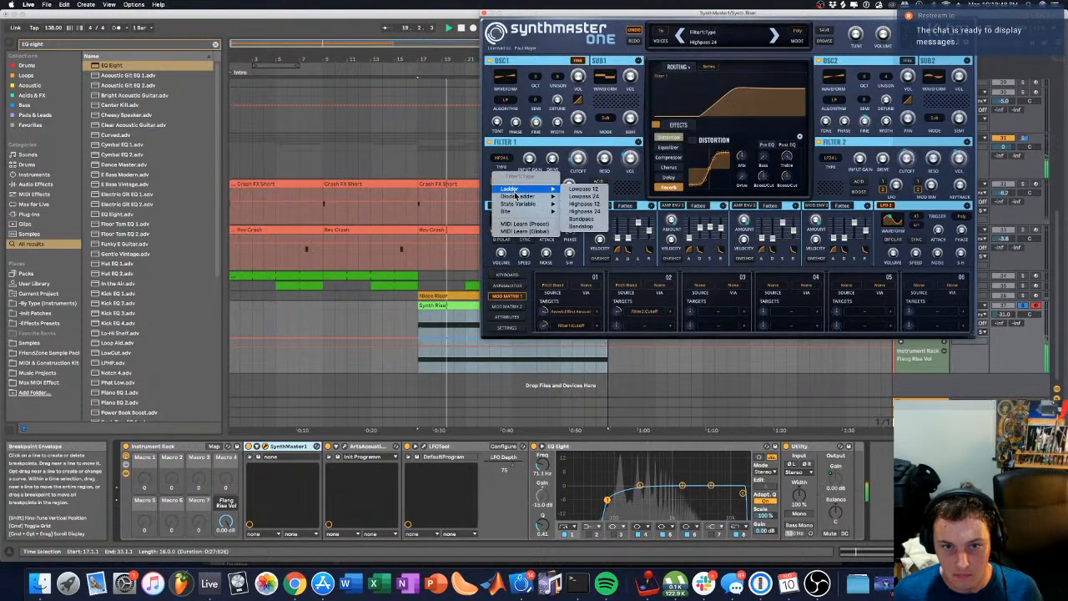
left_click(578, 213)
left_click(831, 158)
left_click(831, 159)
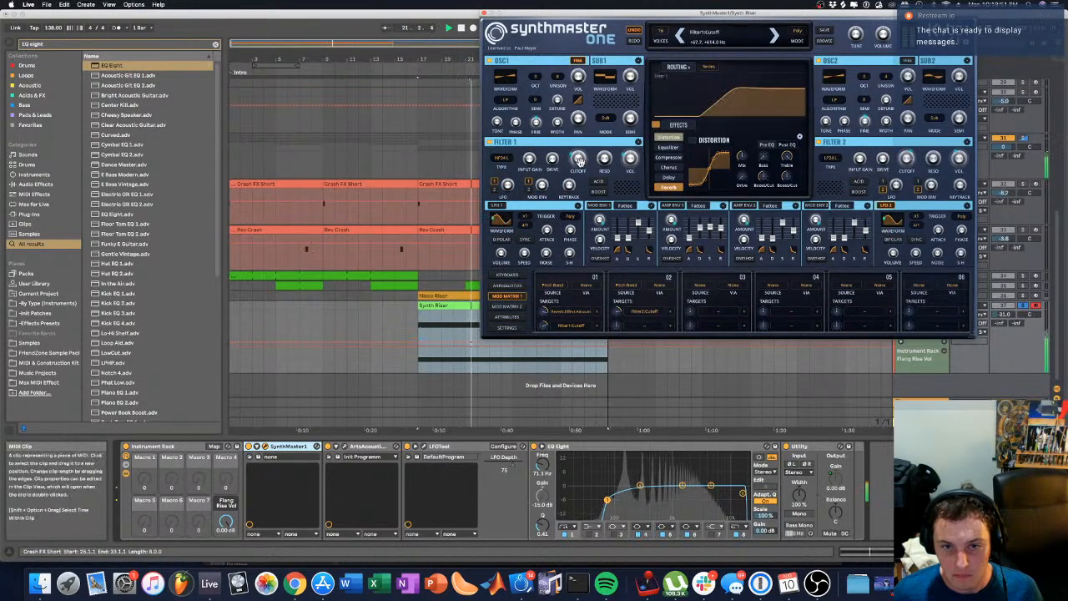
Step: Lower Filter 1's cutoff and Filter 2's resonance while listening to the riser
left_click_drag(579, 159, 578, 164)
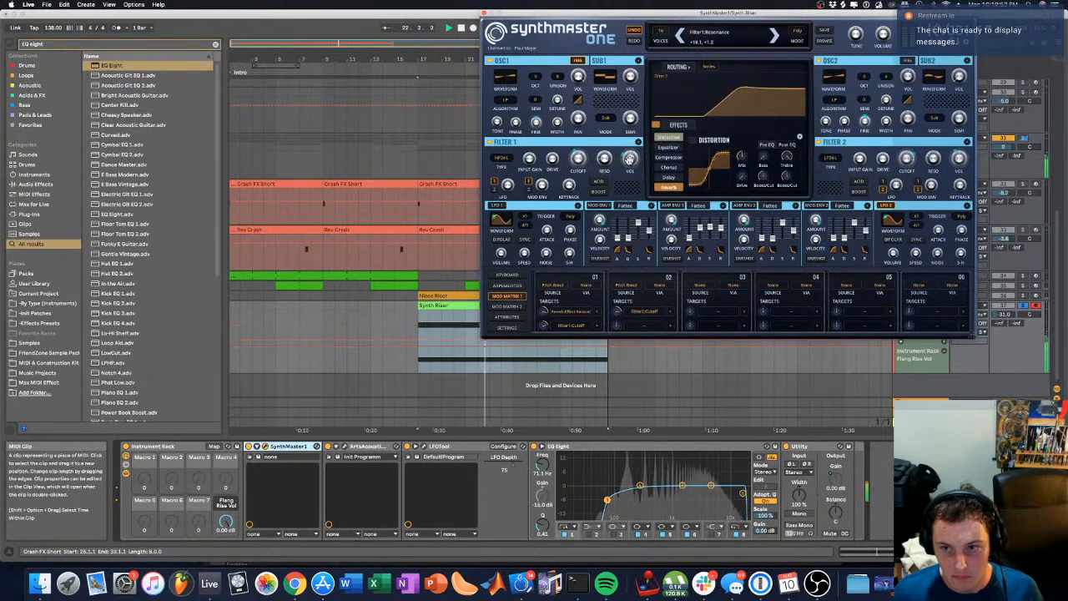
left_click(933, 159)
left_click_drag(934, 159, 932, 167)
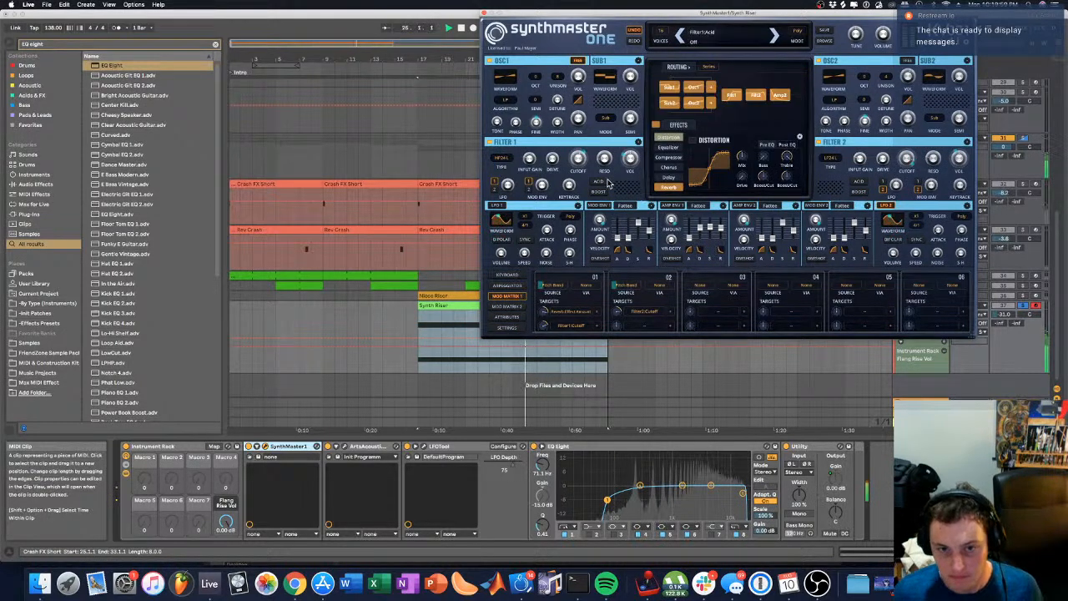
mouse_move(612, 164)
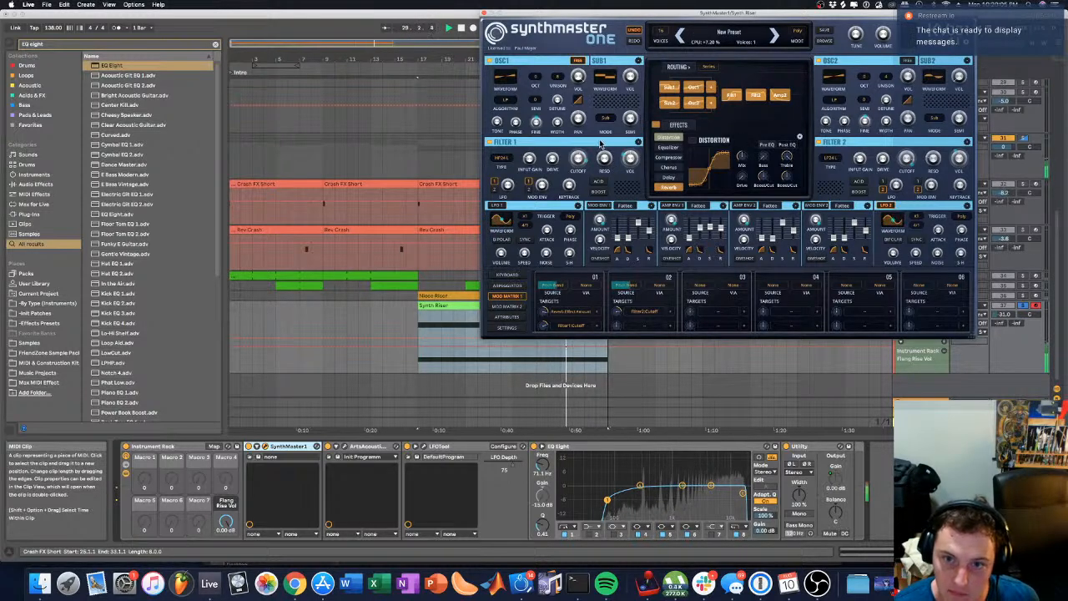
mouse_move(575, 167)
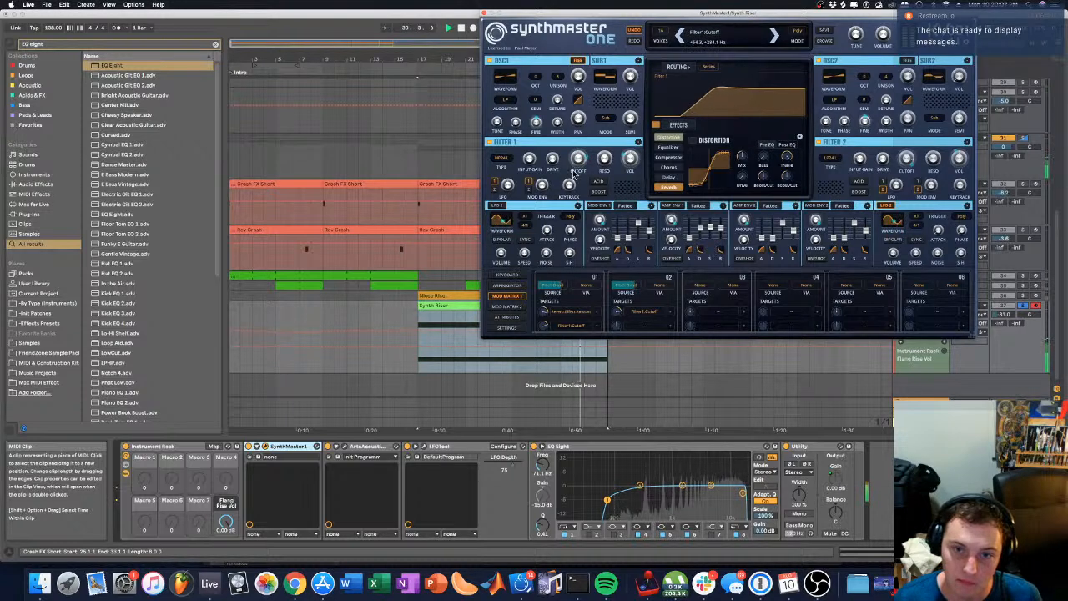
mouse_move(545, 329)
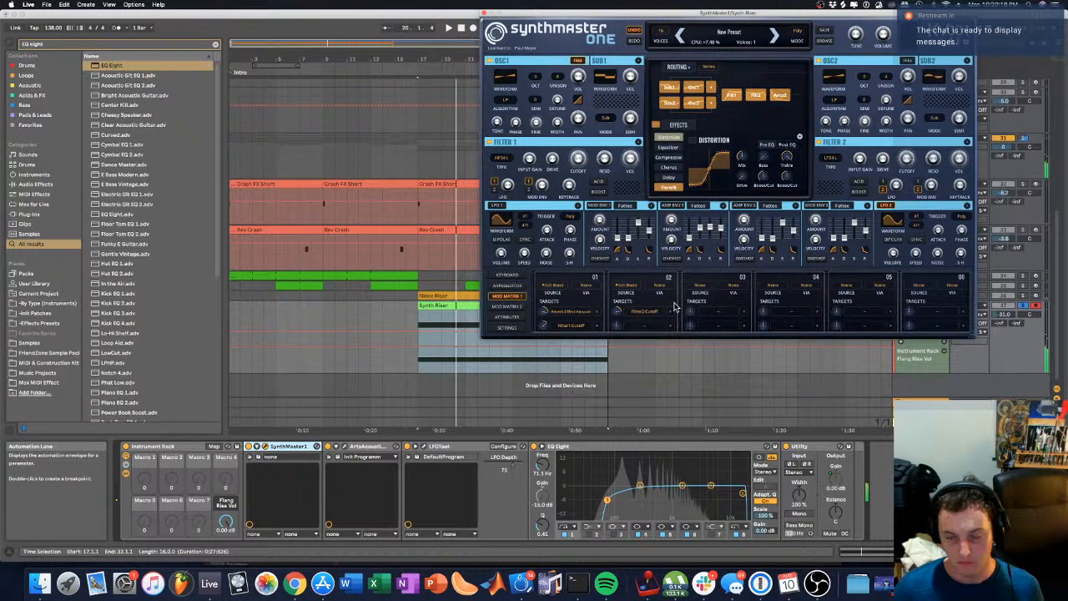
Step: Set LFO 1's waveform to the basic Square shape
left_click(501, 221)
mouse_move(526, 234)
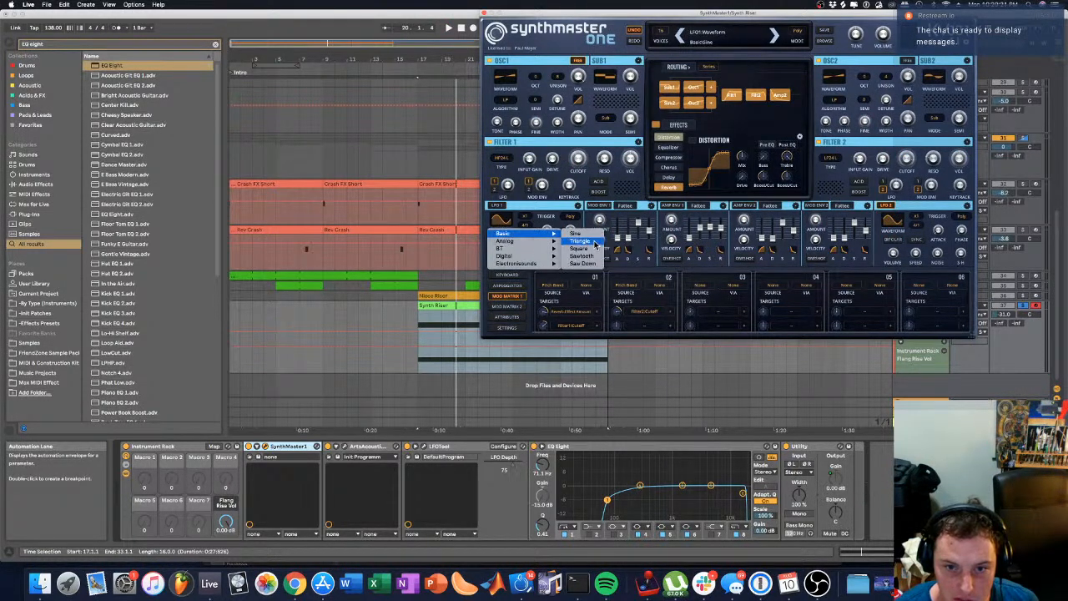
left_click(594, 253)
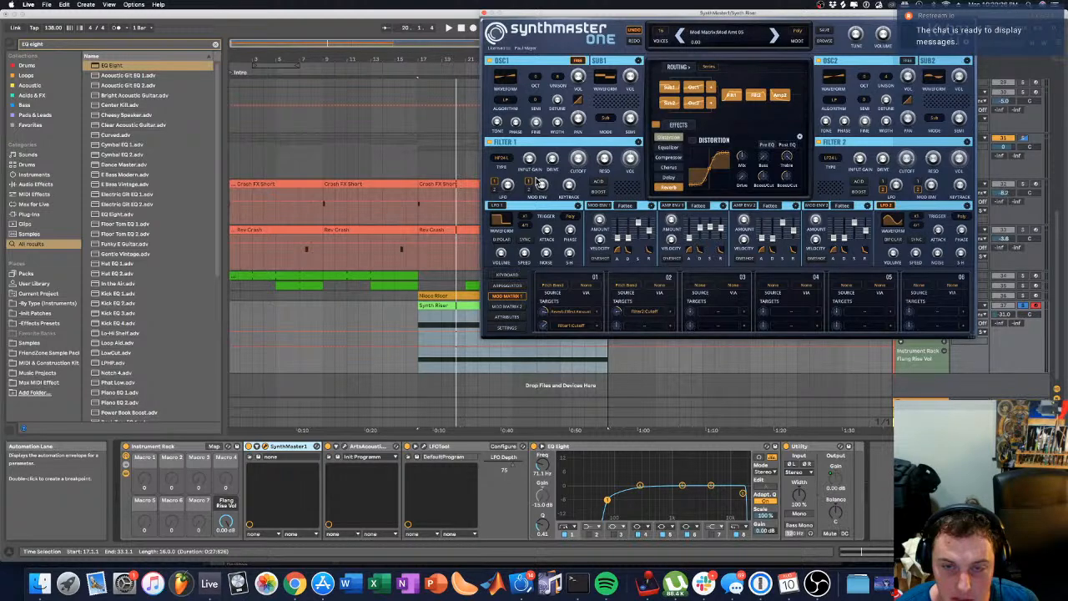
right_click(577, 159)
mouse_move(601, 186)
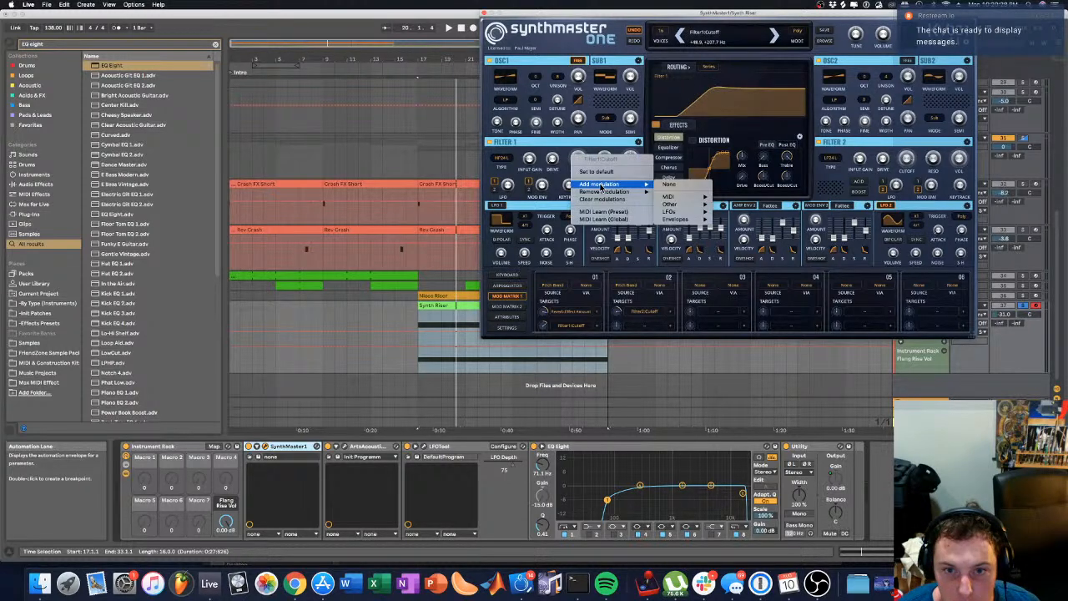
left_click(470, 240)
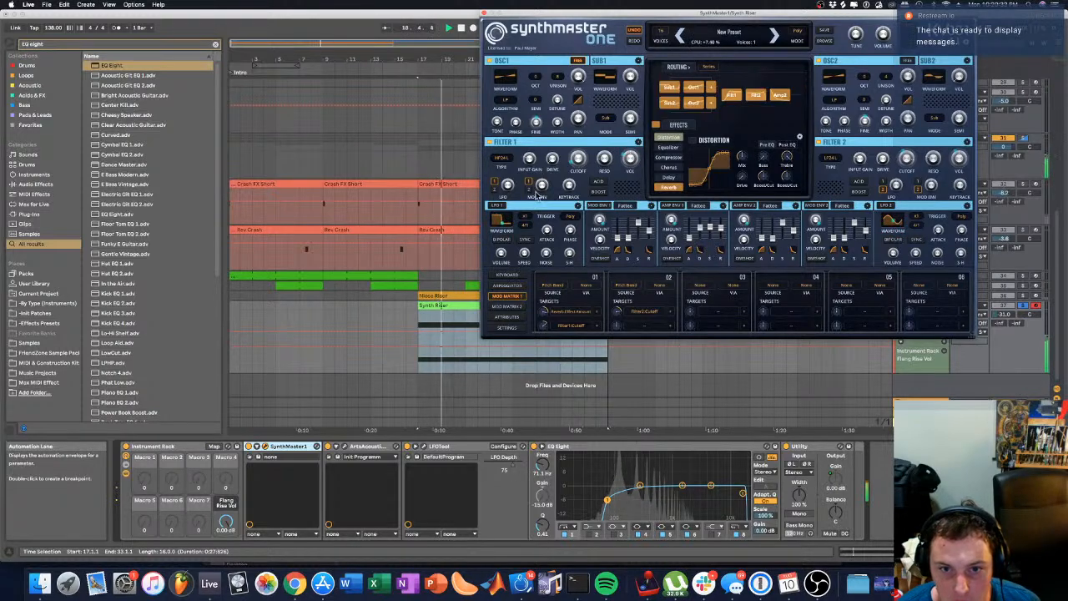
Step: Add Pitch Bend modulation to LFO 1's speed
mouse_move(573, 165)
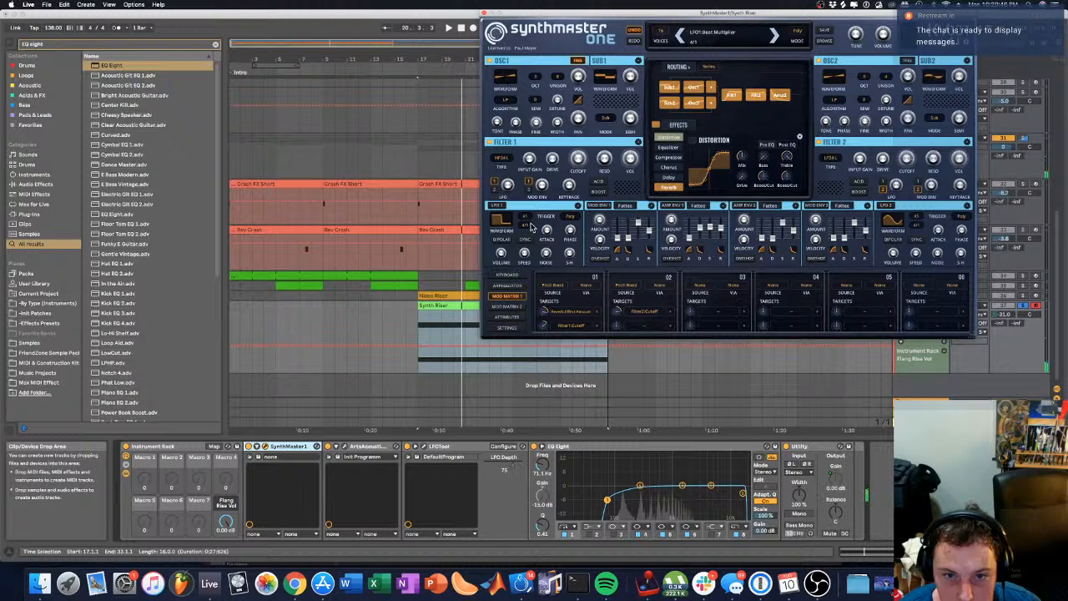
right_click(522, 250)
mouse_move(558, 277)
mouse_move(609, 290)
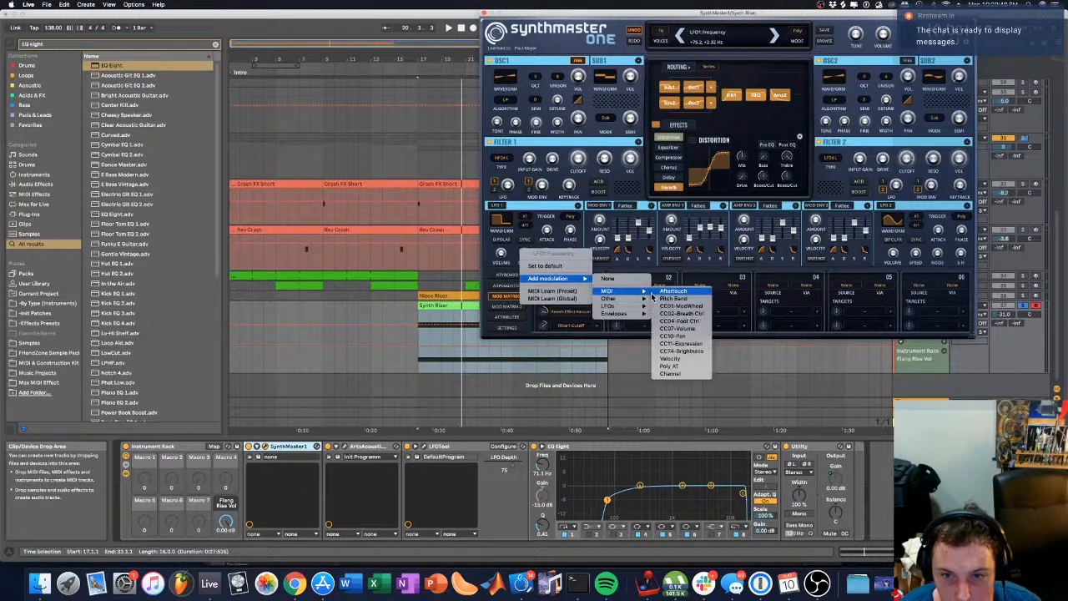
left_click(675, 298)
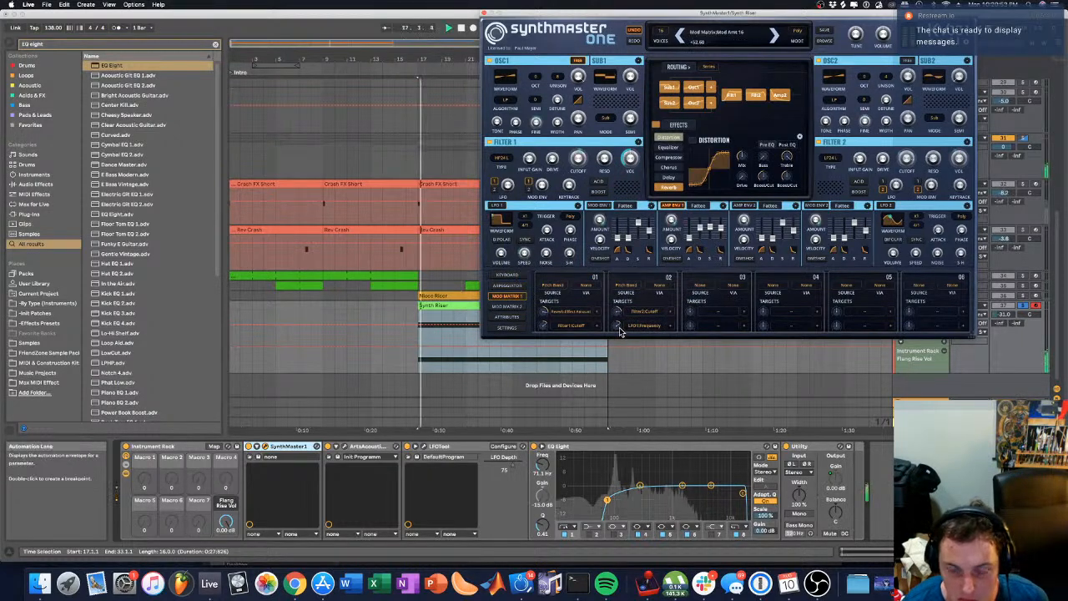
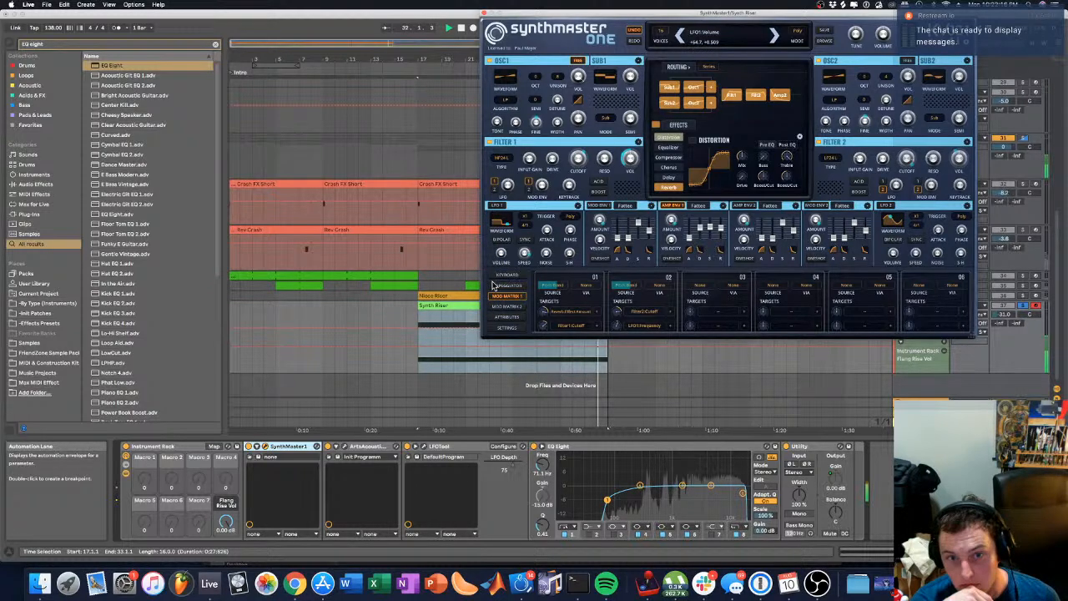
Step: Raise LFO 1's volume to 1.000 and play the riser with the full mix from bar 17
left_click_drag(492, 285, 507, 261)
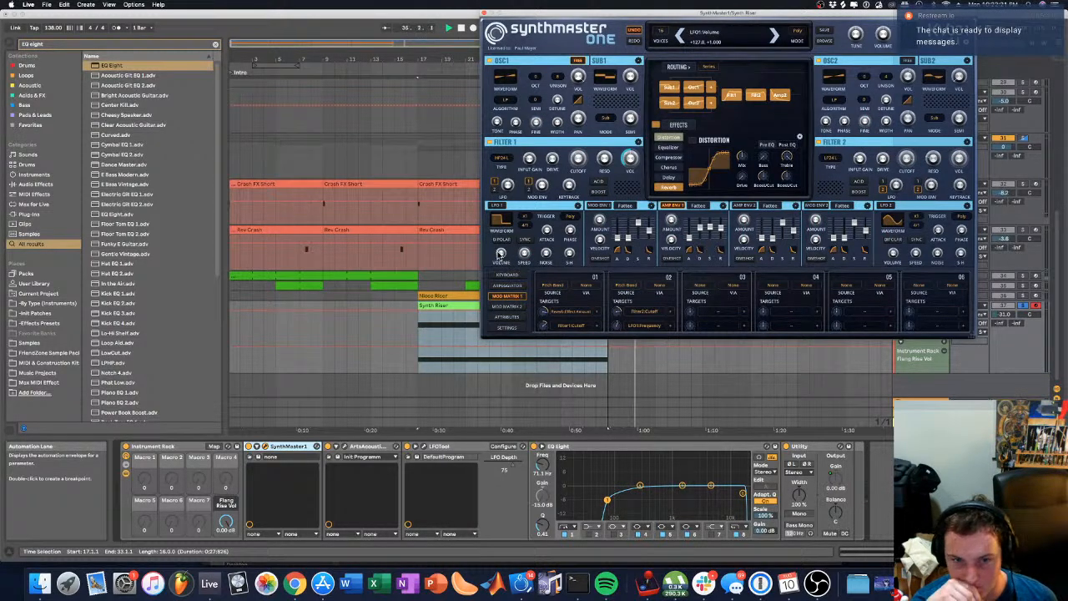
left_click(483, 14)
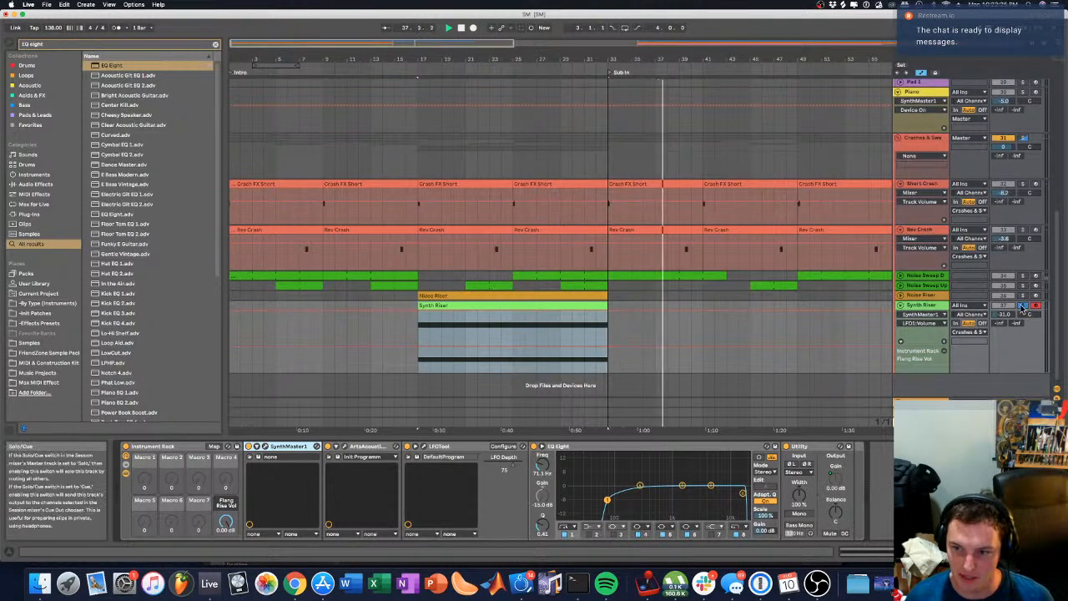
left_click(424, 125)
key("space")
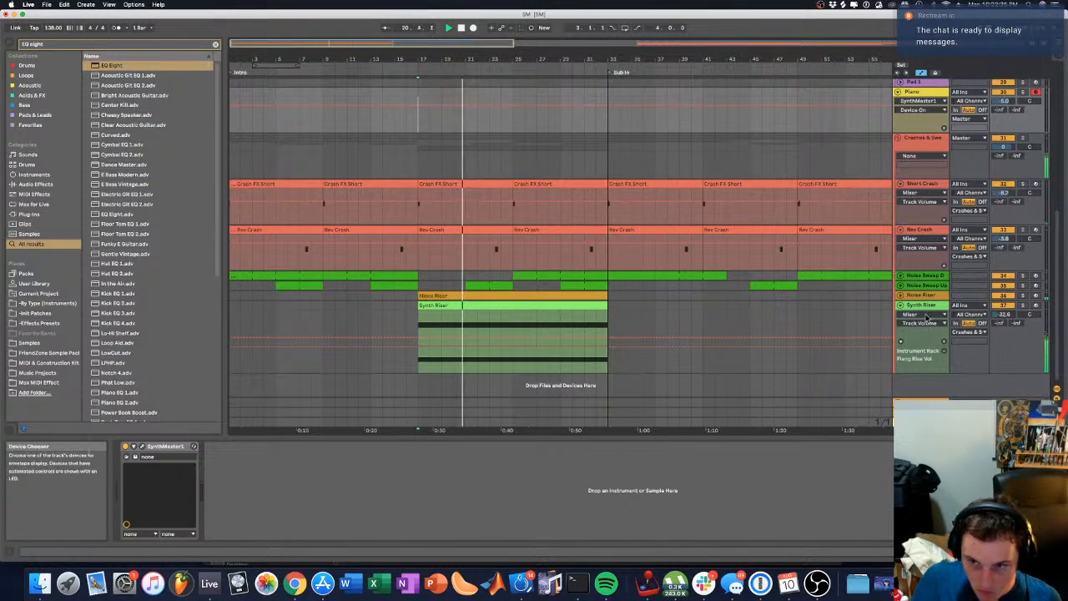
Step: Tighten the low cut in the Synth Riser's EQ Eight by adjusting its low bands and toggling filter 2
left_click(920, 306)
mouse_move(640, 485)
left_mouse_down()
mouse_move(639, 502)
mouse_move(631, 491)
mouse_move(624, 501)
mouse_move(640, 489)
left_mouse_up()
left_click(597, 533)
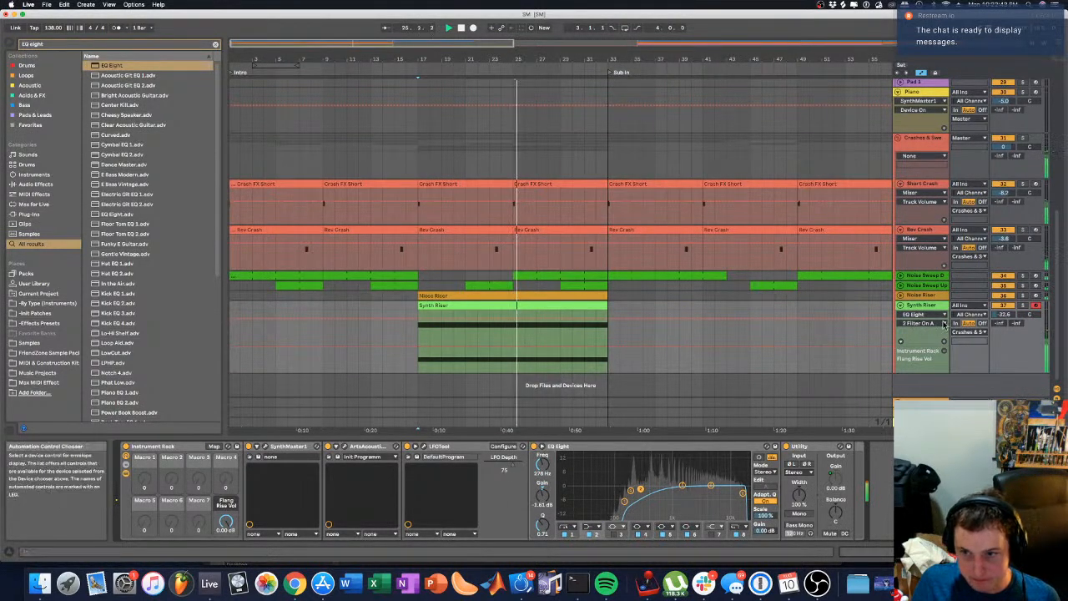
Step: Set the Synth Riser track's volume to -36.0 dB while listening to the mix
left_click_drag(1003, 316, 1003, 324)
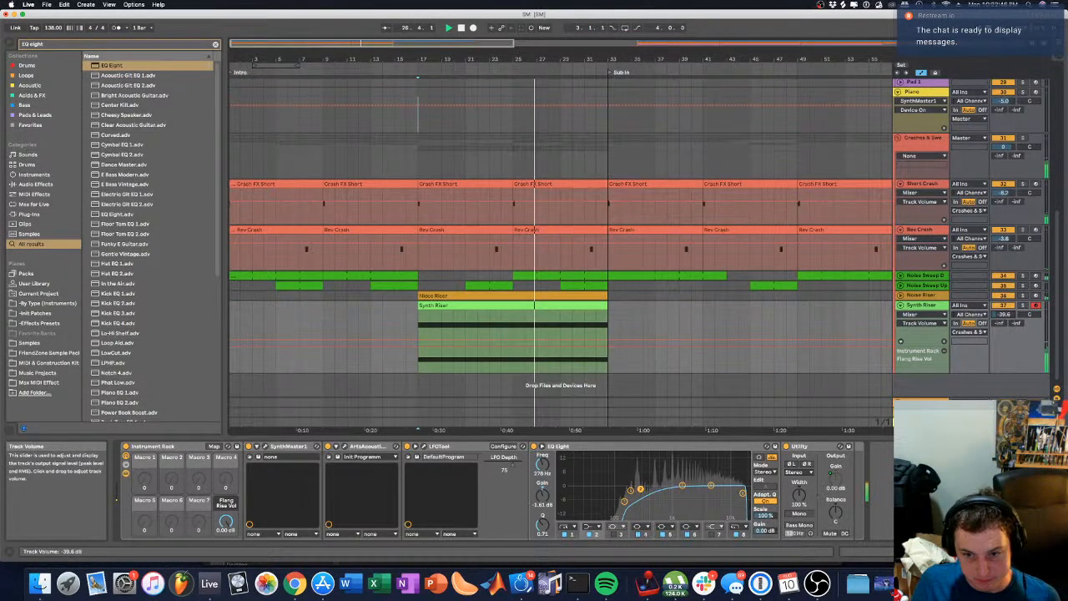
left_click_drag(1003, 315, 1003, 312)
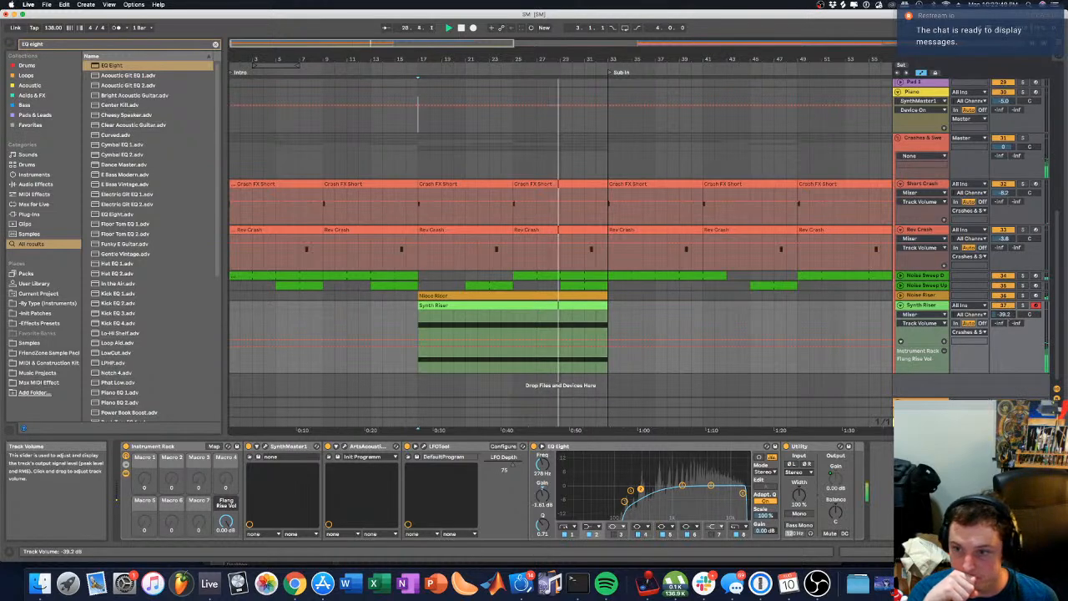
left_click_drag(1003, 314, 1003, 313)
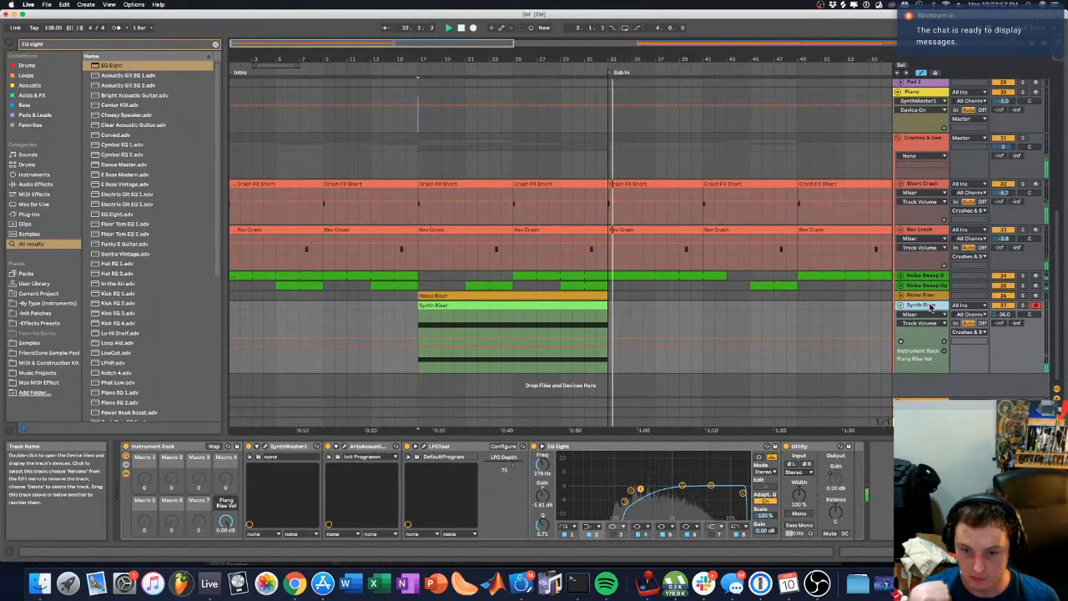
Step: Reopen the Synth Riser's SynthMaster One with its first modulation matrix shown and lower Filter 1's cutoff
left_click(311, 457)
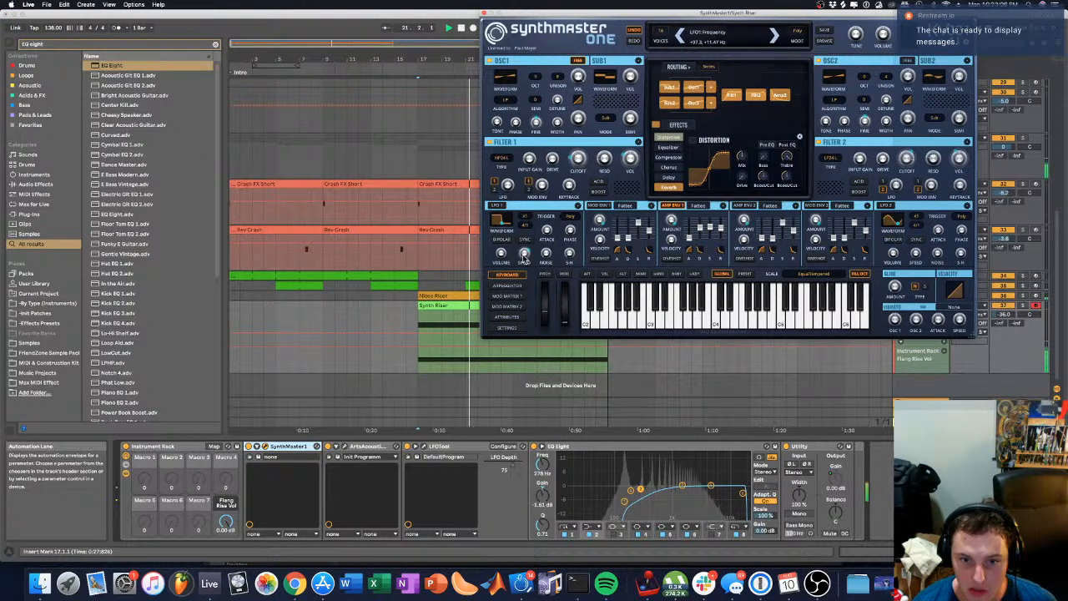
left_click(506, 295)
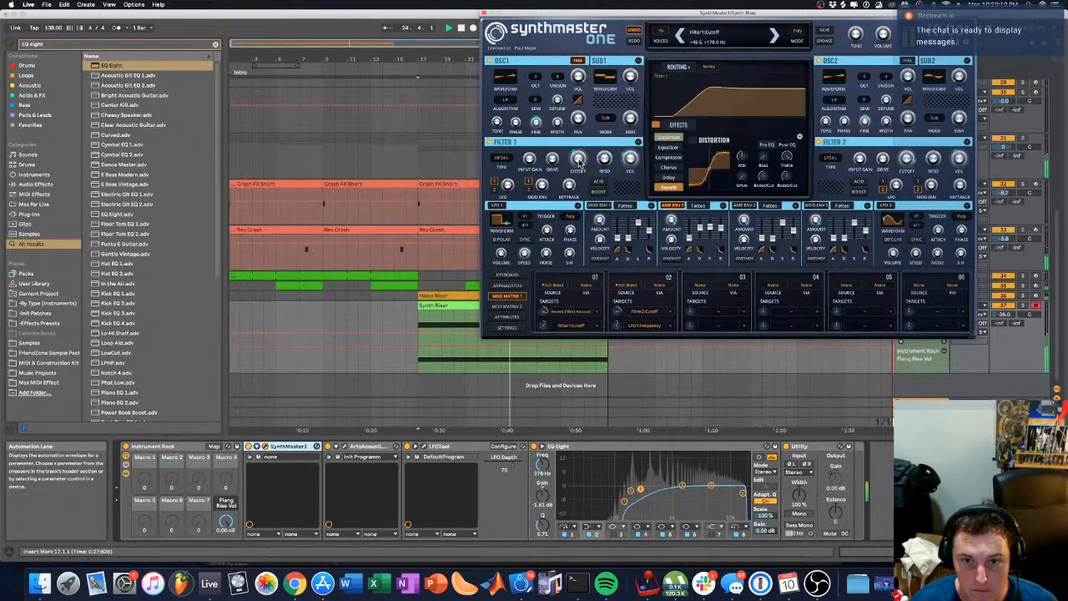
left_click_drag(578, 161, 578, 166)
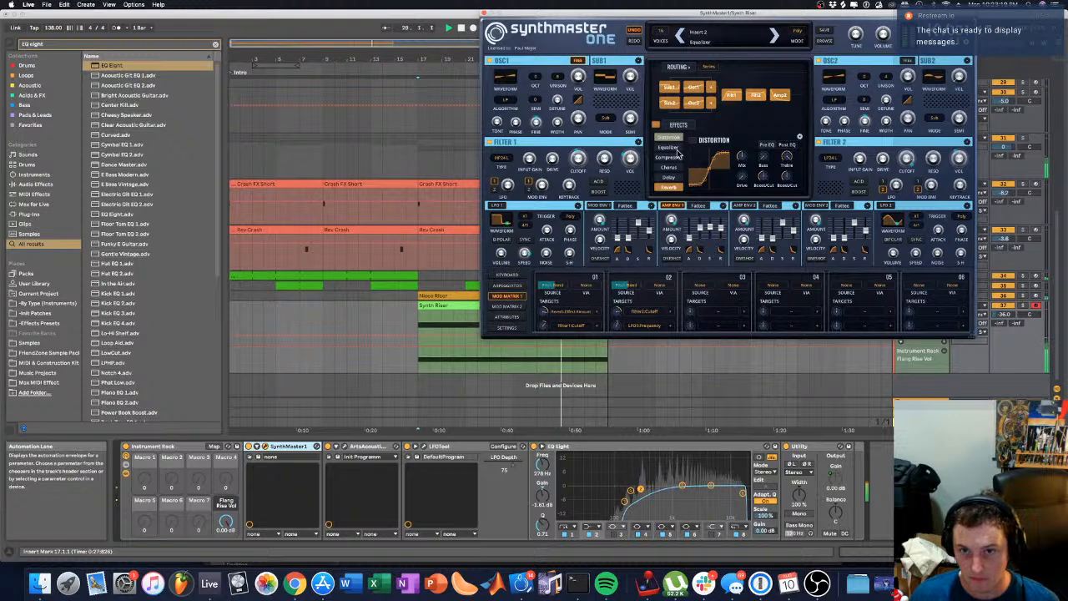
Step: Lower the distortion's mix amount to about 0.177 and bring up the reverb settings
mouse_move(742, 157)
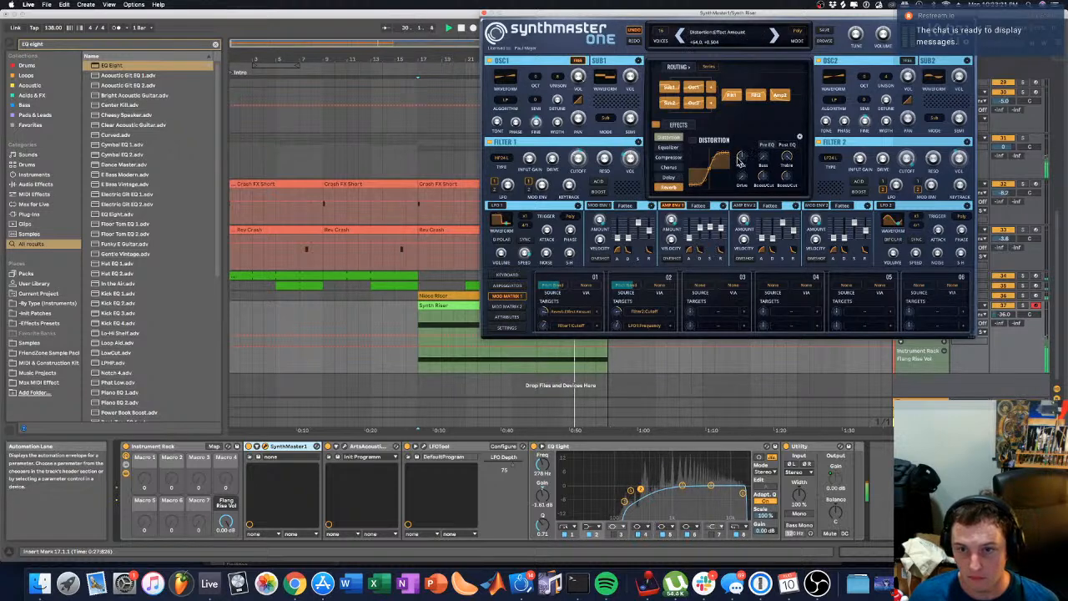
left_click_drag(741, 161, 736, 167)
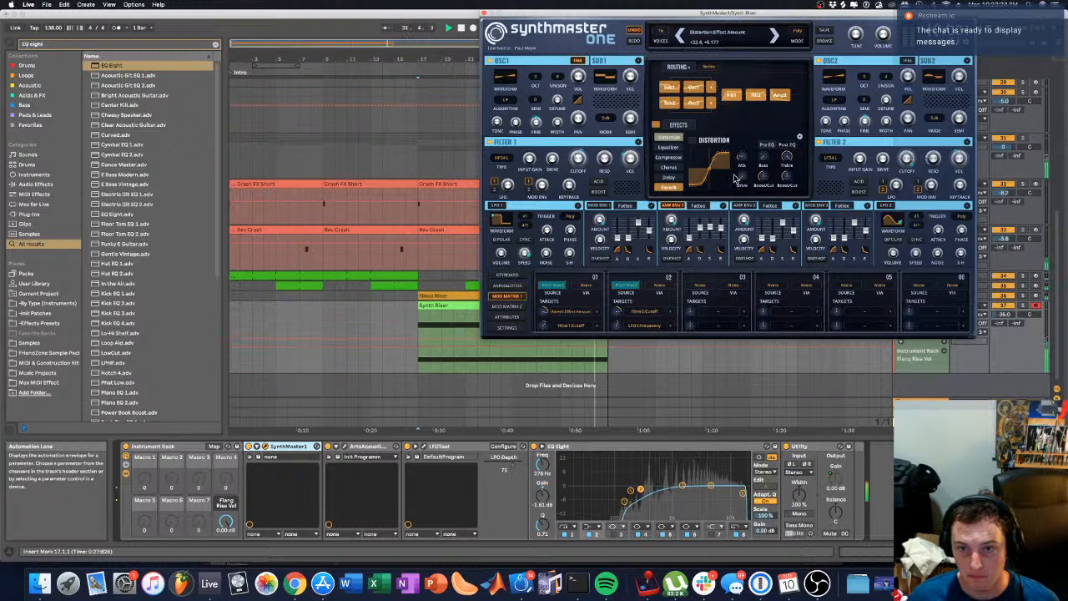
left_click(669, 187)
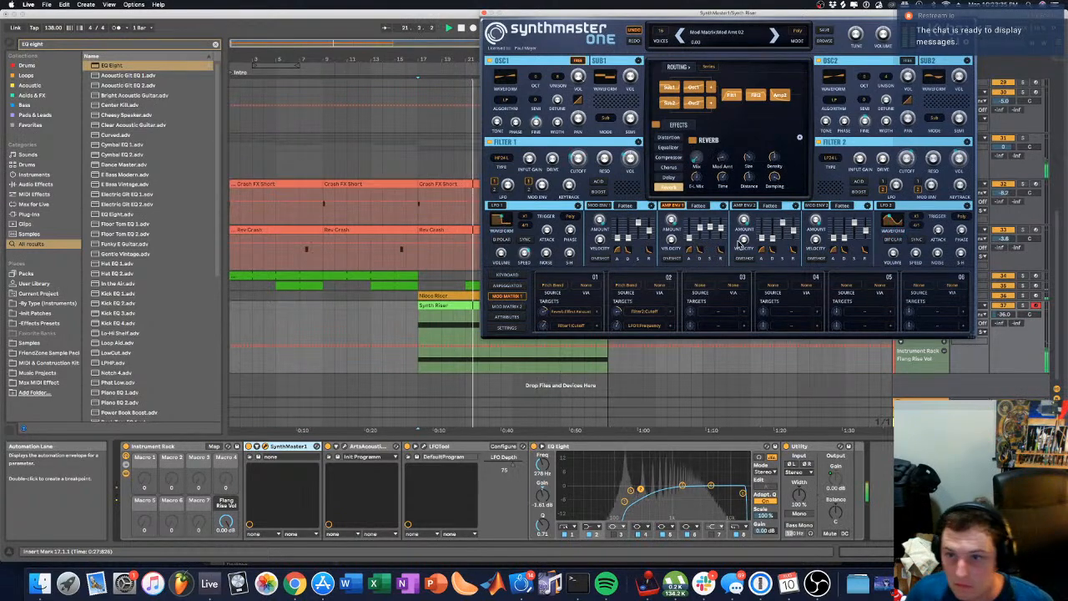
Step: Add Pitch Bend modulation to the synth's master volume
right_click(881, 32)
mouse_move(835, 64)
mouse_move(906, 74)
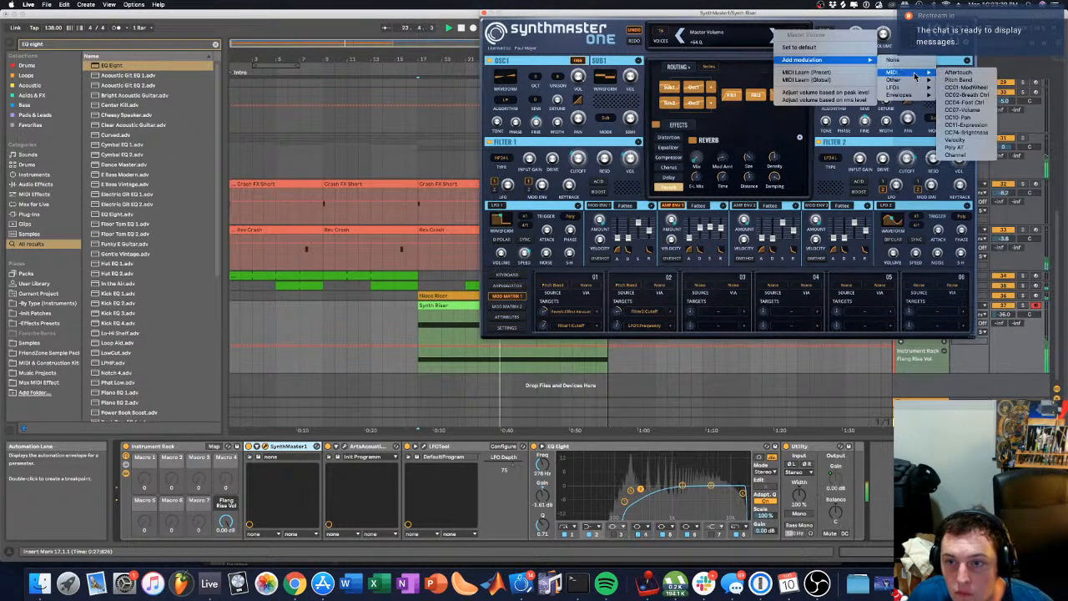
left_click(960, 82)
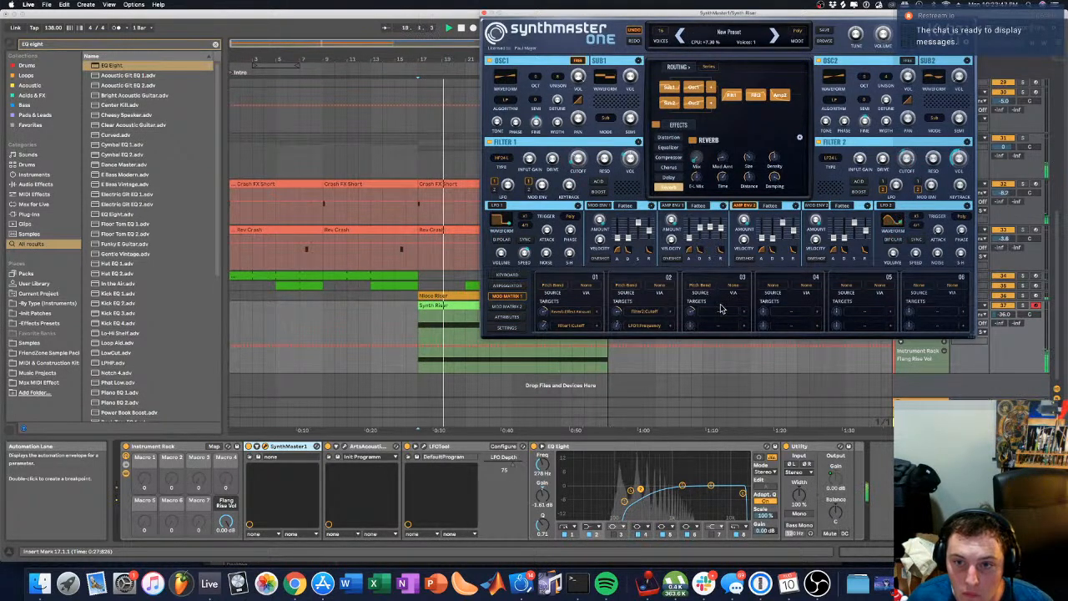
Step: Assign Filter 1's Gain as the target of the Pitch Bend source in modulation slot 03
left_click(739, 99)
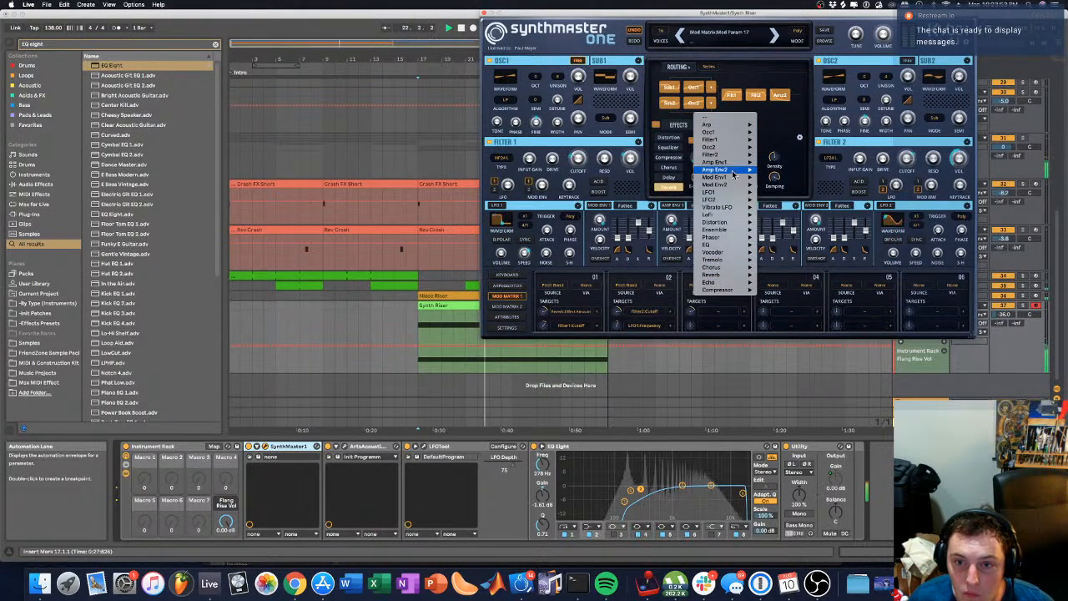
mouse_move(730, 161)
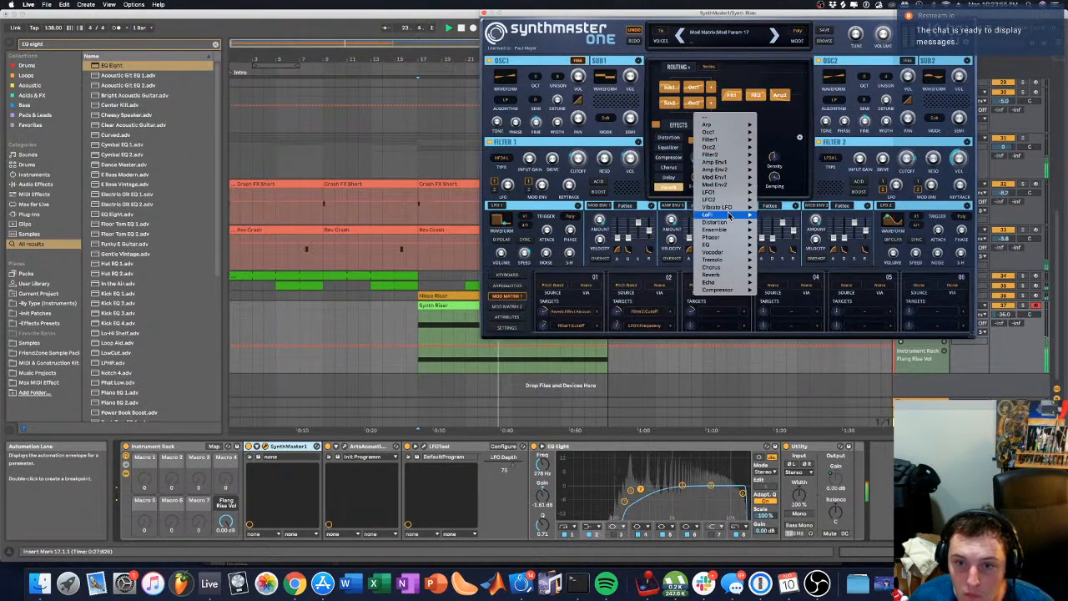
mouse_move(737, 240)
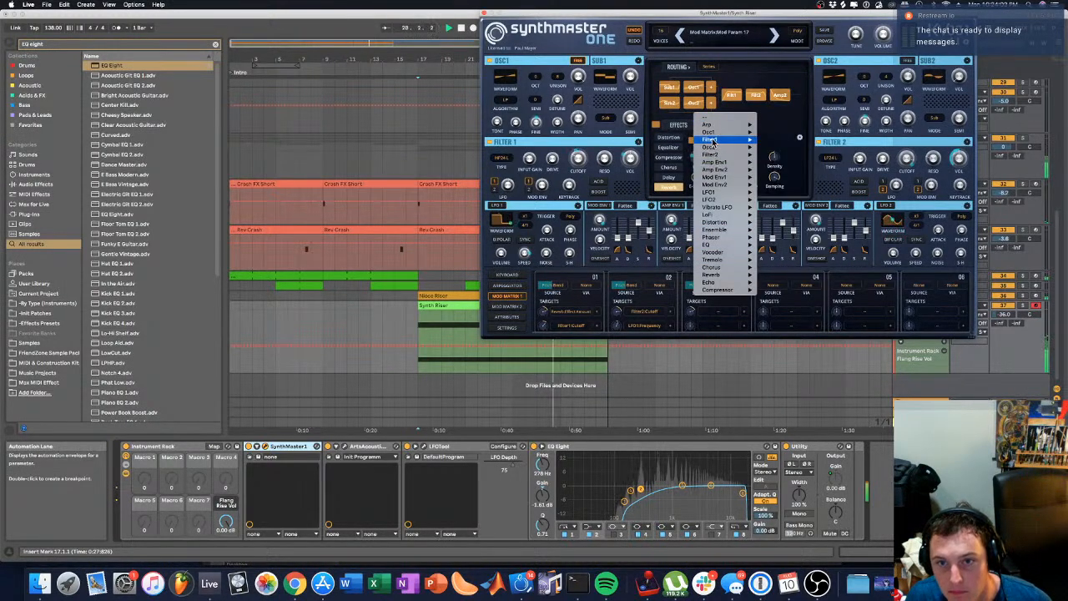
mouse_move(713, 143)
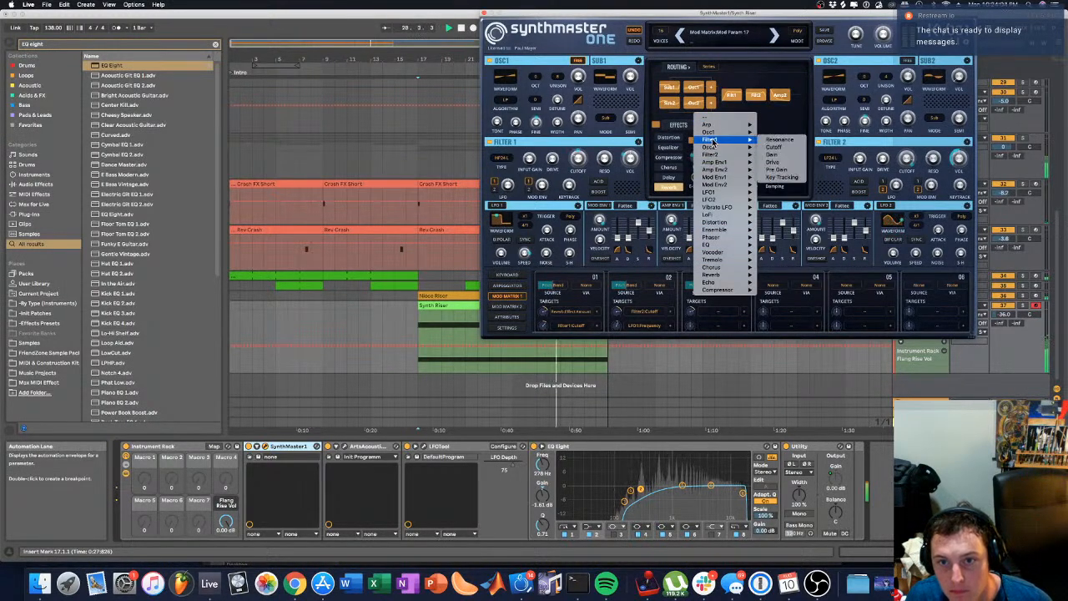
left_click(781, 155)
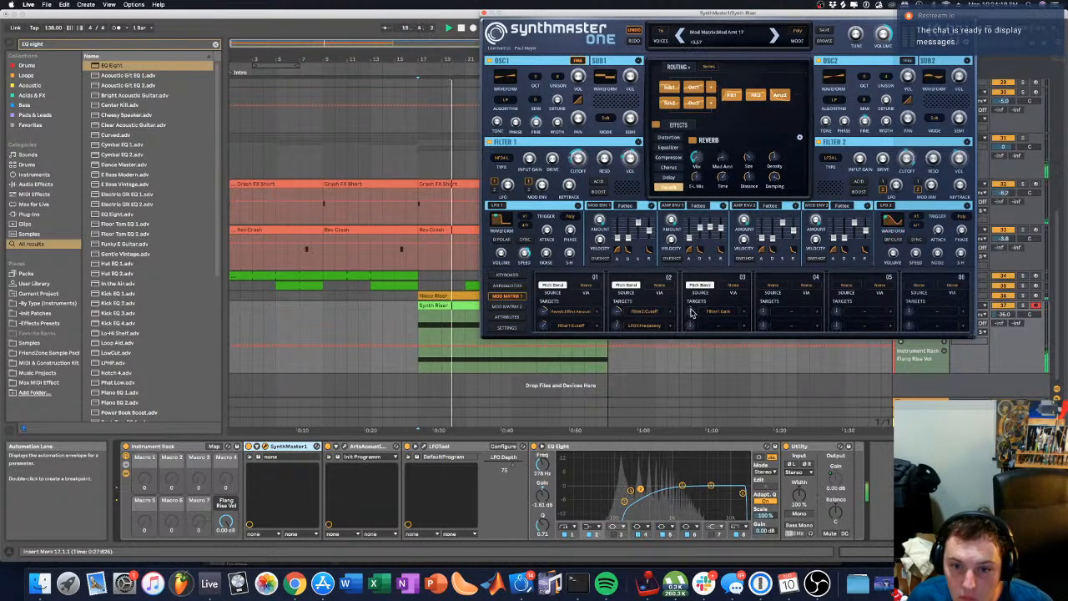
Step: Check the modulation matrix assignments and clear the modulations on the synth's master volume
left_click(507, 307)
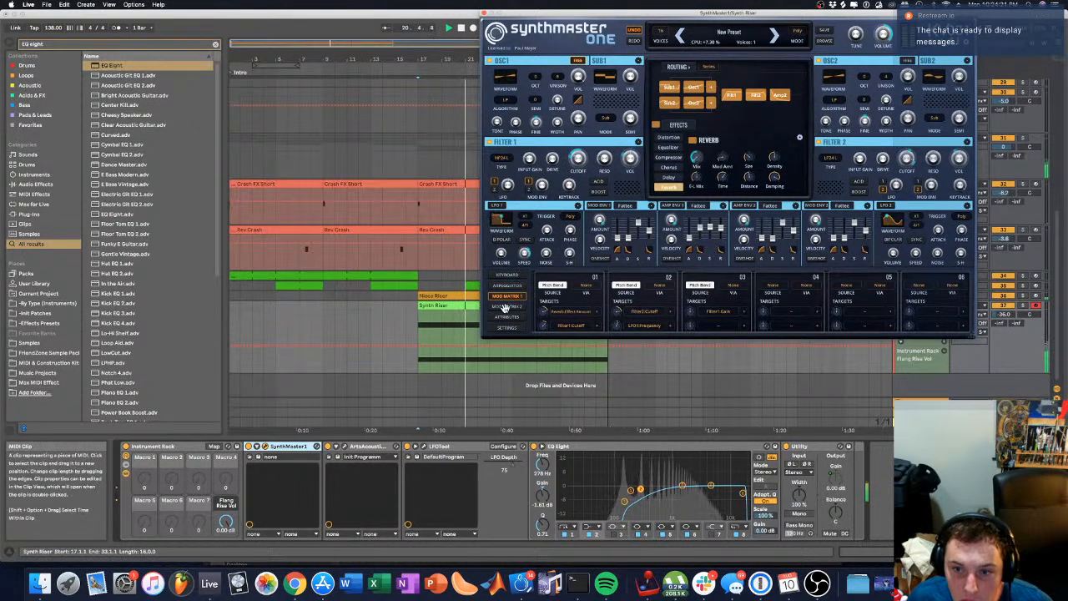
left_click(507, 296)
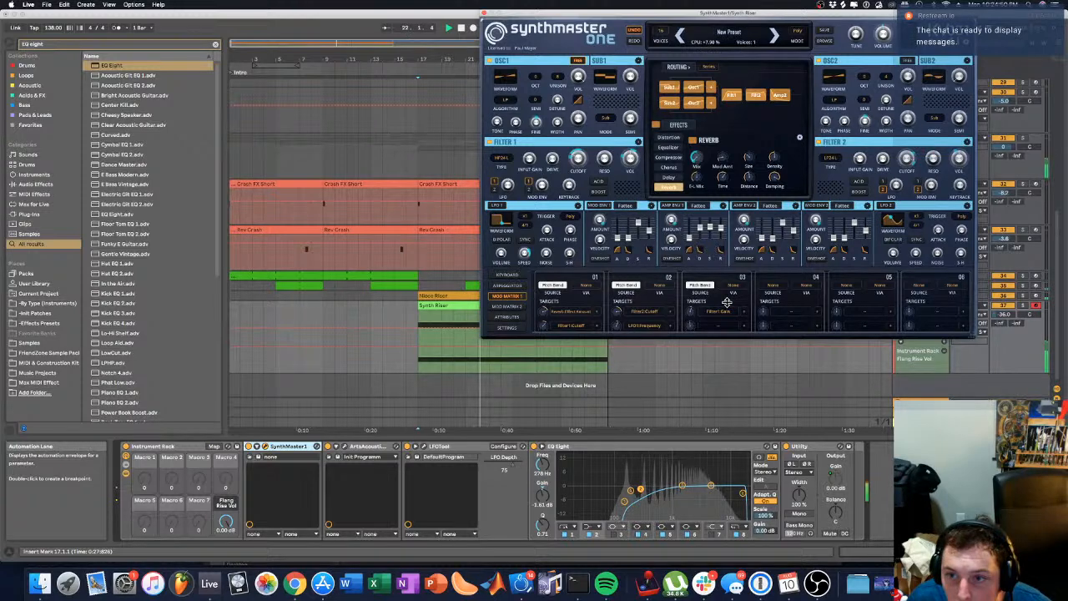
right_click(882, 35)
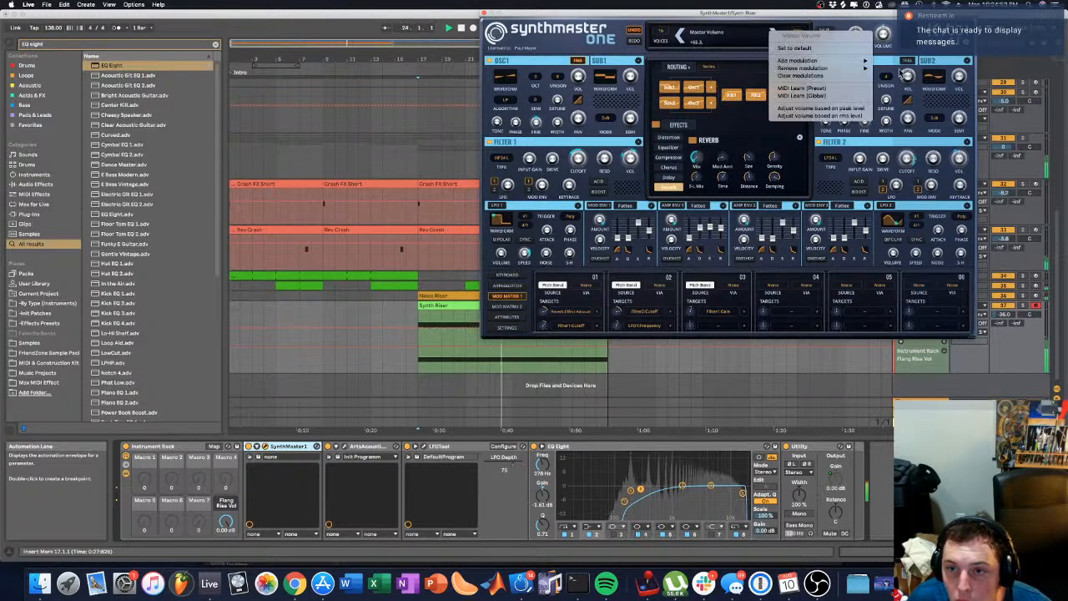
mouse_move(845, 74)
left_click(844, 78)
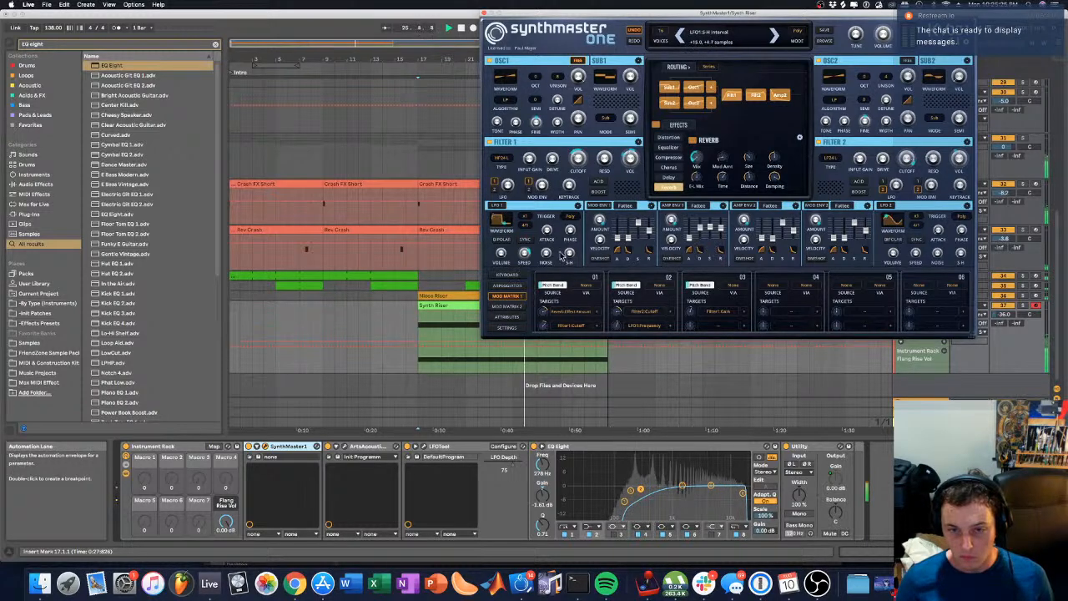
Step: Set the Synth Riser track's volume to -39.2 dB and boost its EQ Eight highs by about 3.6 dB, replaying from bar 17
left_click(485, 14)
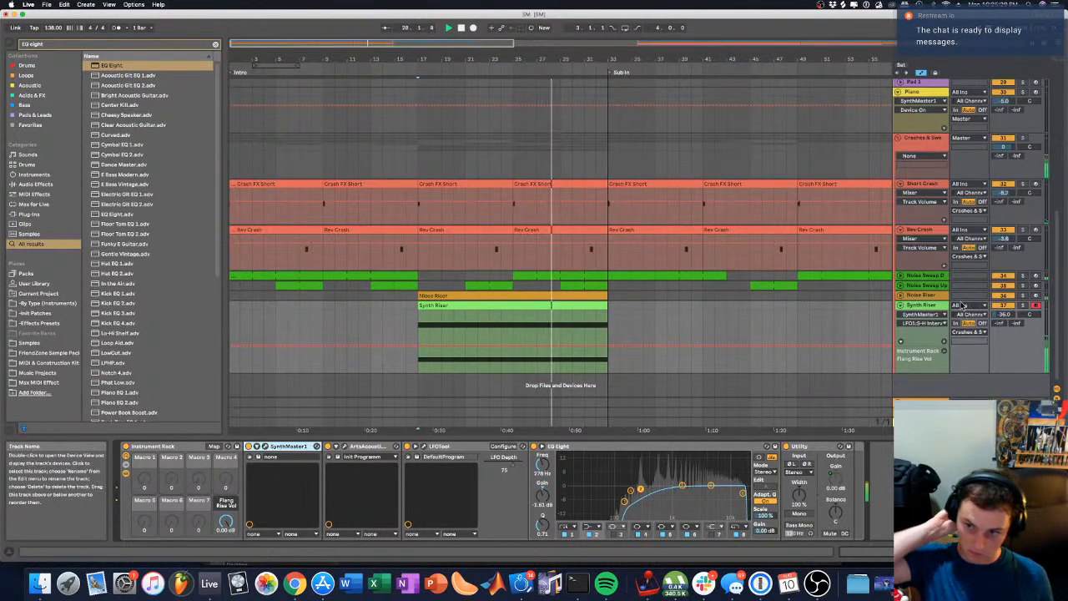
left_click_drag(1004, 314, 1004, 322)
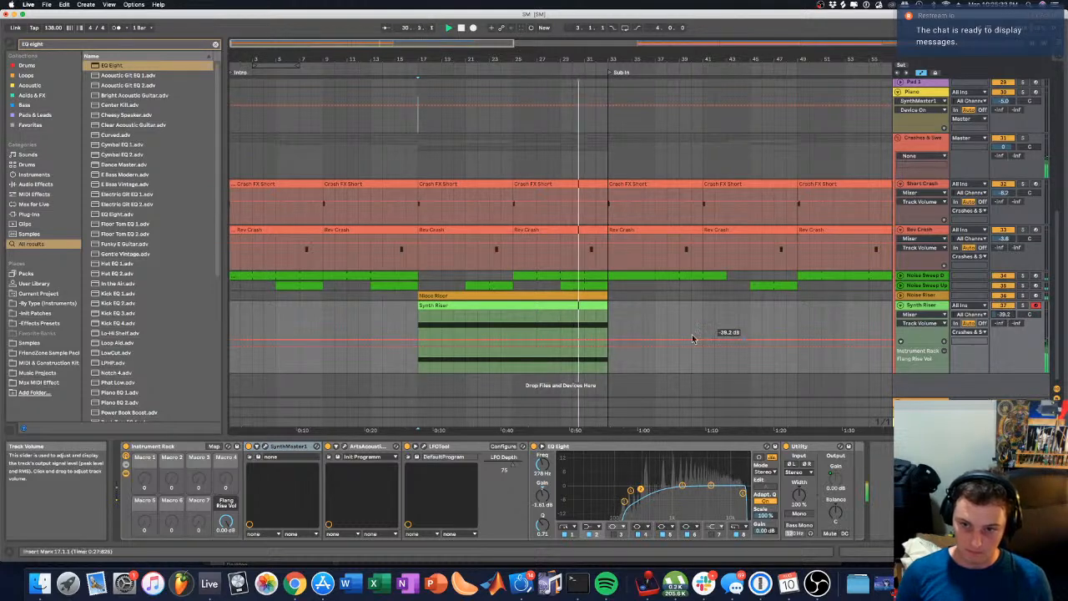
left_click_drag(682, 485, 727, 478)
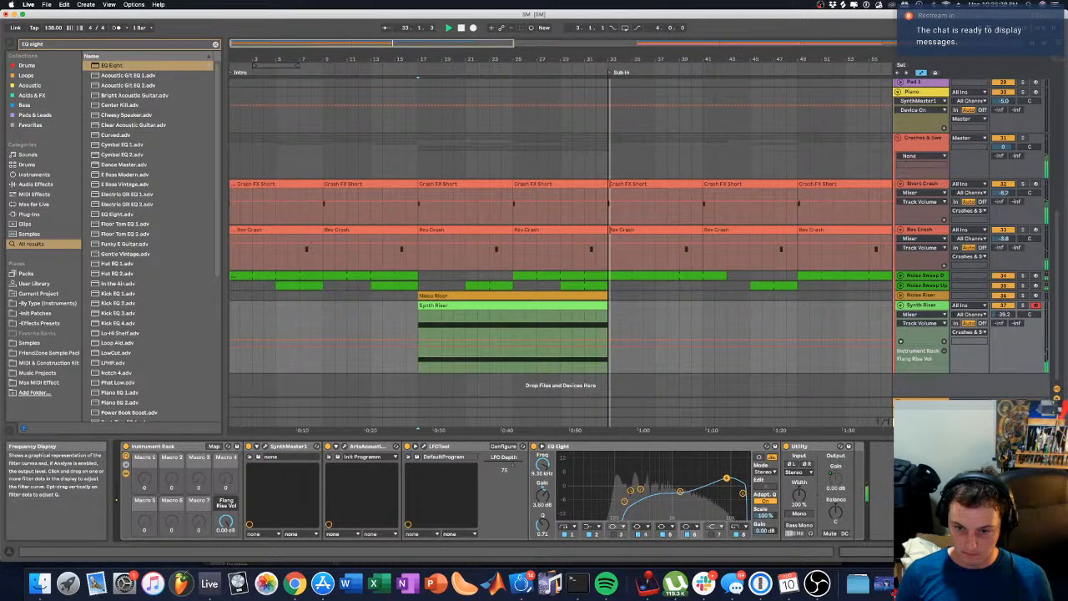
left_click(422, 117)
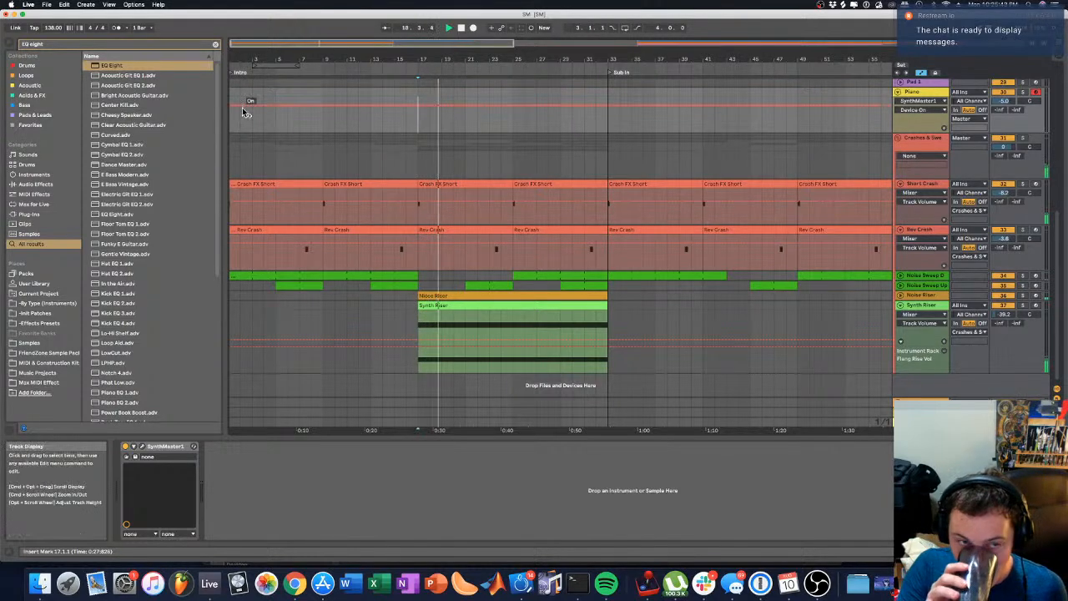
Step: Return to the first tracks of the arrangement and select the Kick & Bass group to show its devices
key("a")
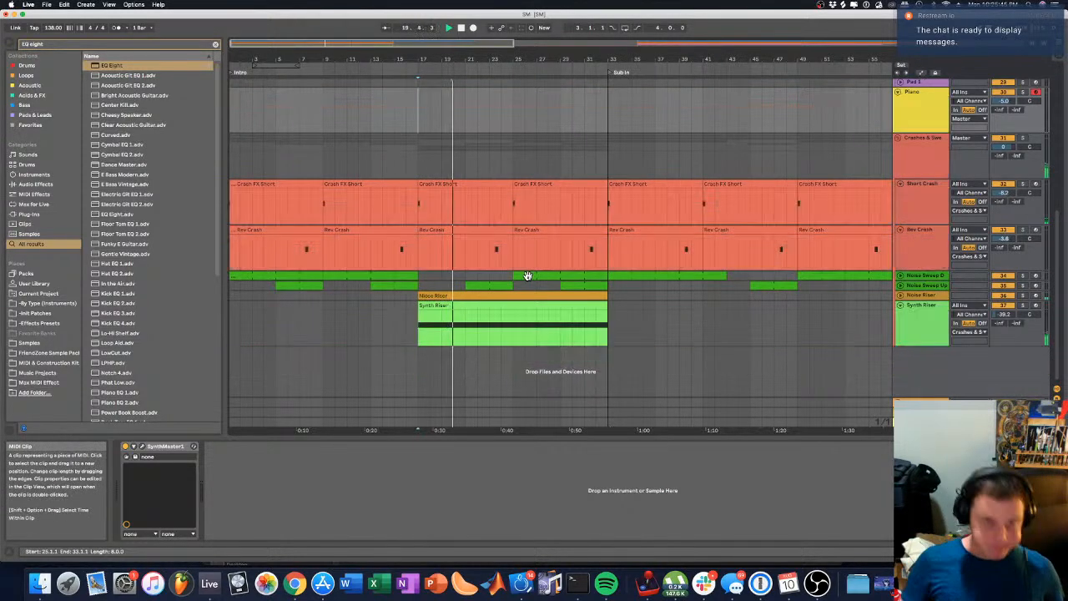
key("a")
scroll(627, 296, "up", 10)
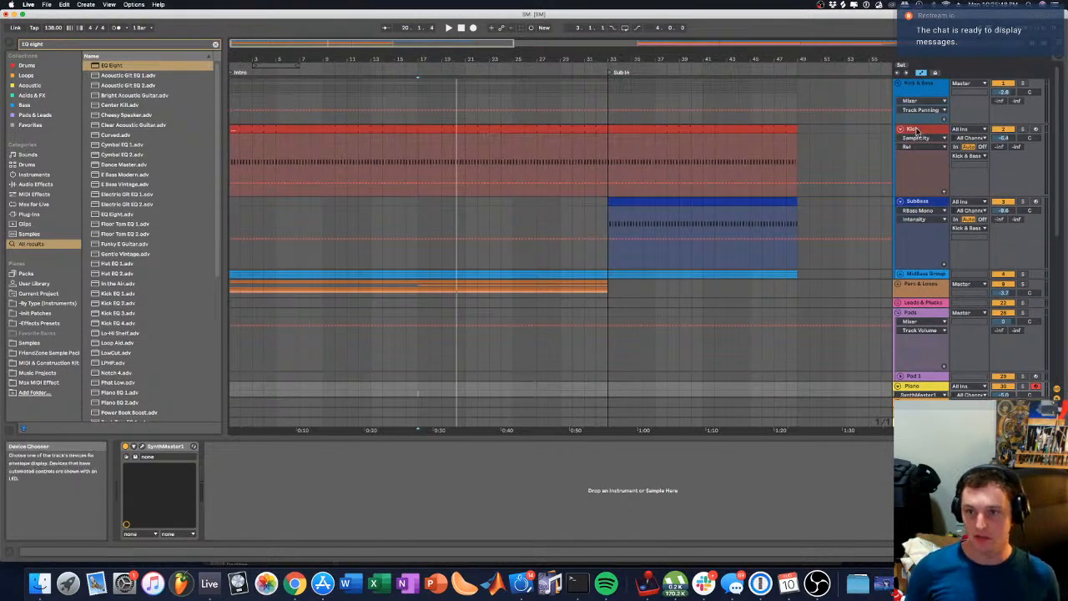
left_click(915, 132)
left_click(921, 94)
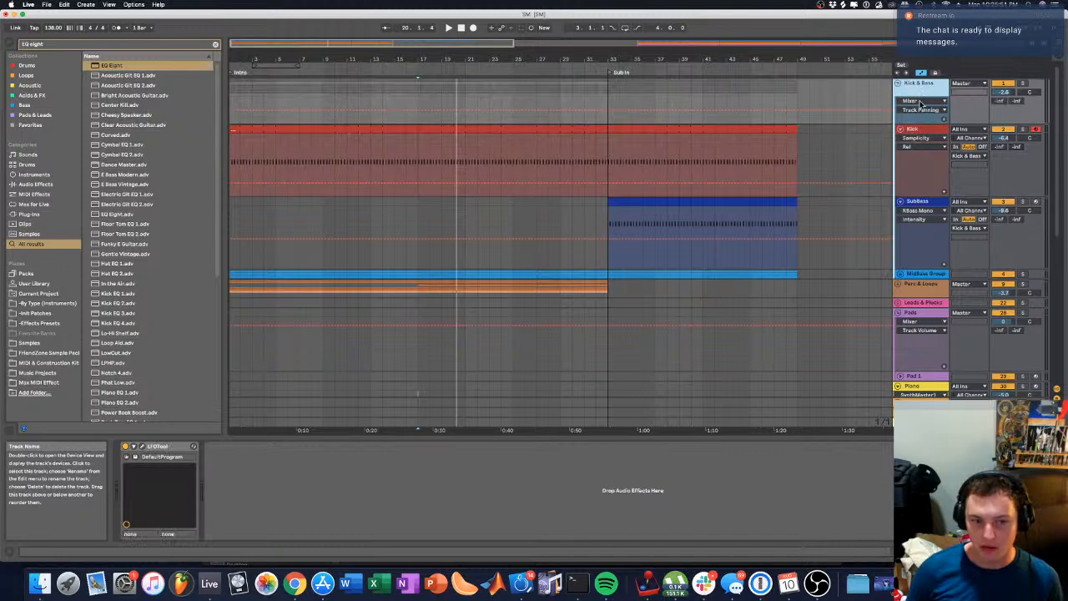
Step: Copy the LP Filter and HP Filter from the Leads & Plucks group to the Kick track, placing them after EQ Eight
left_click(919, 130)
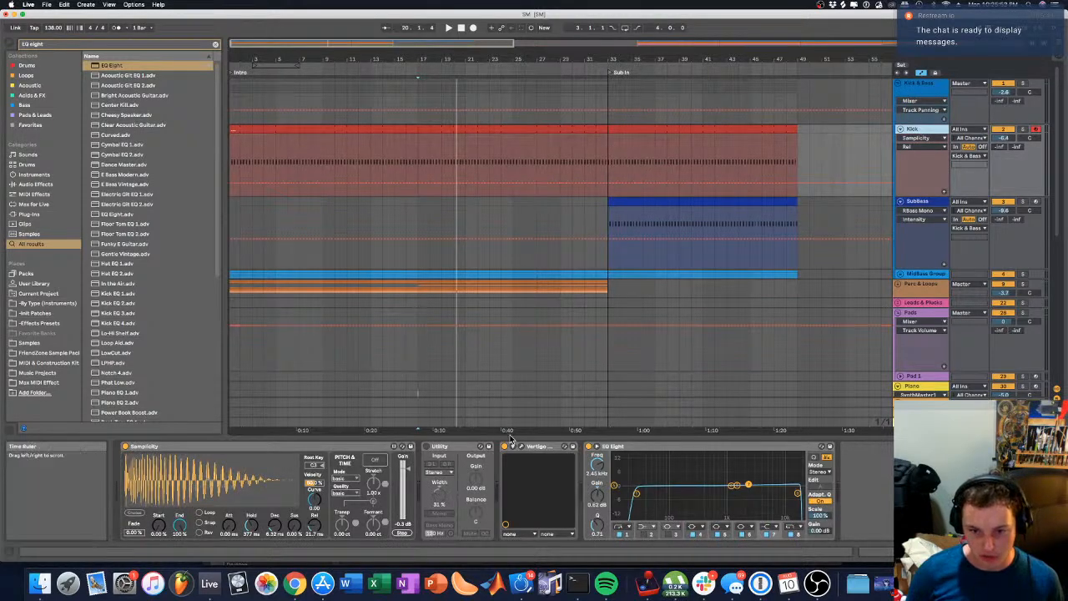
left_click(918, 302)
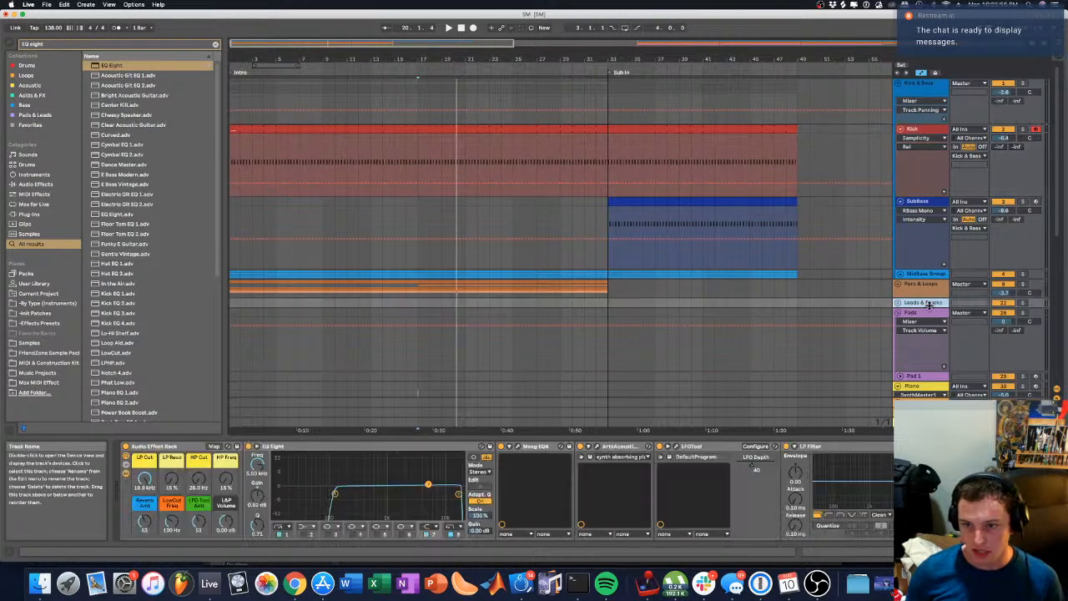
left_click(851, 446)
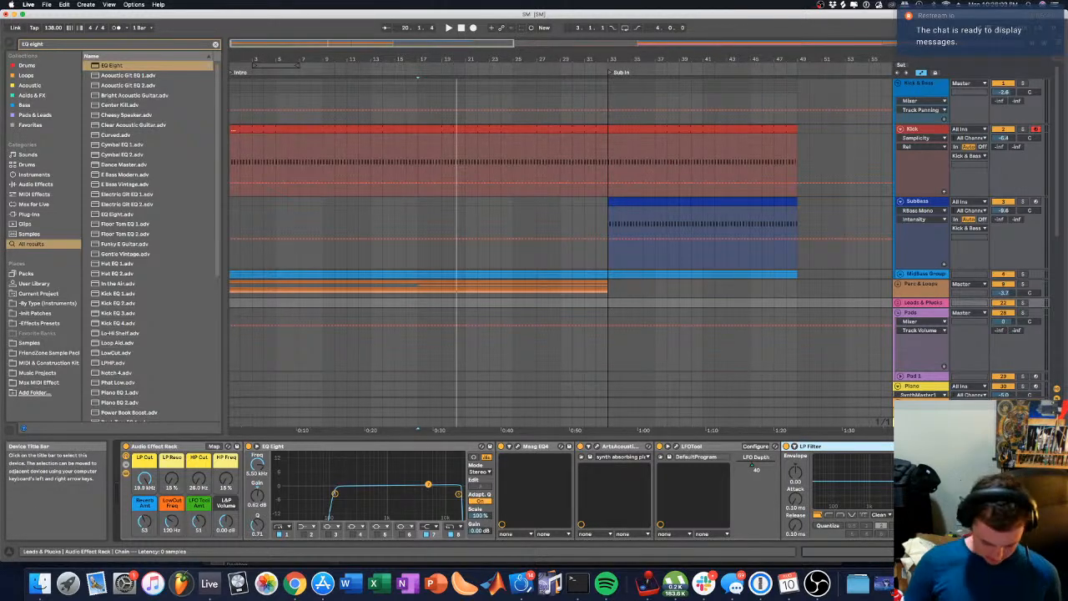
left_click(945, 172)
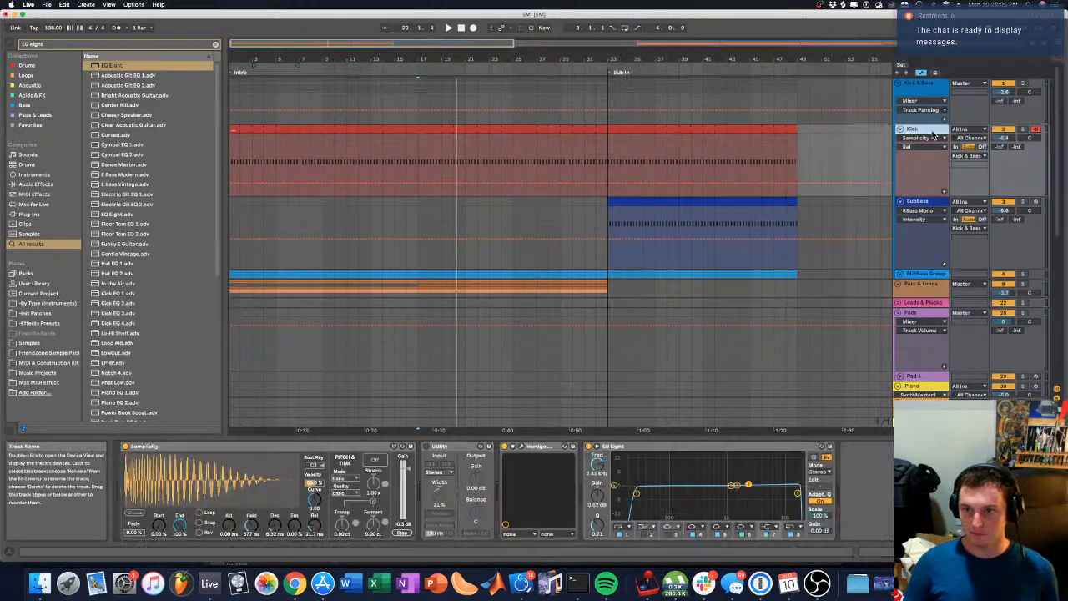
scroll(878, 494, "right", 5)
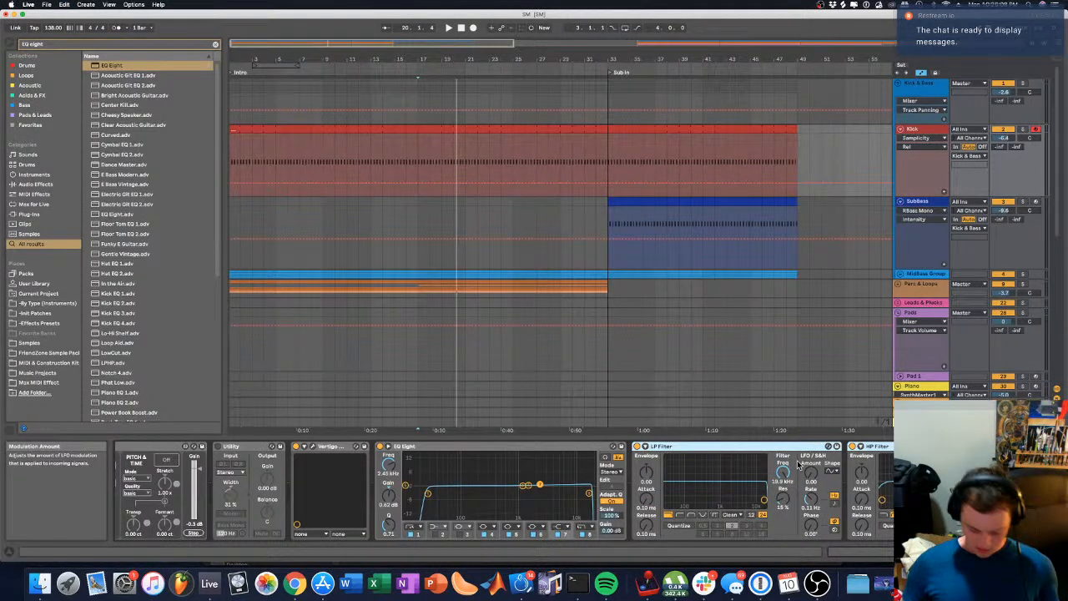
Step: Group the Kick track's LP Filter and HP Filter into an Audio Effect Rack and show its chain list and macro controls
key("super+g")
left_click(637, 464)
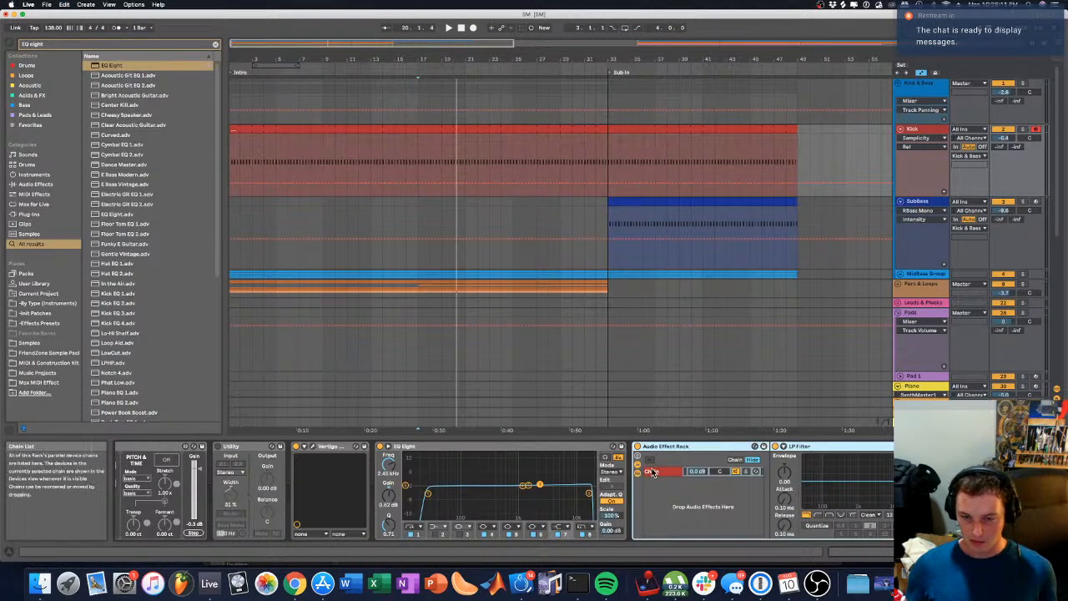
left_click(638, 465)
left_click(639, 465)
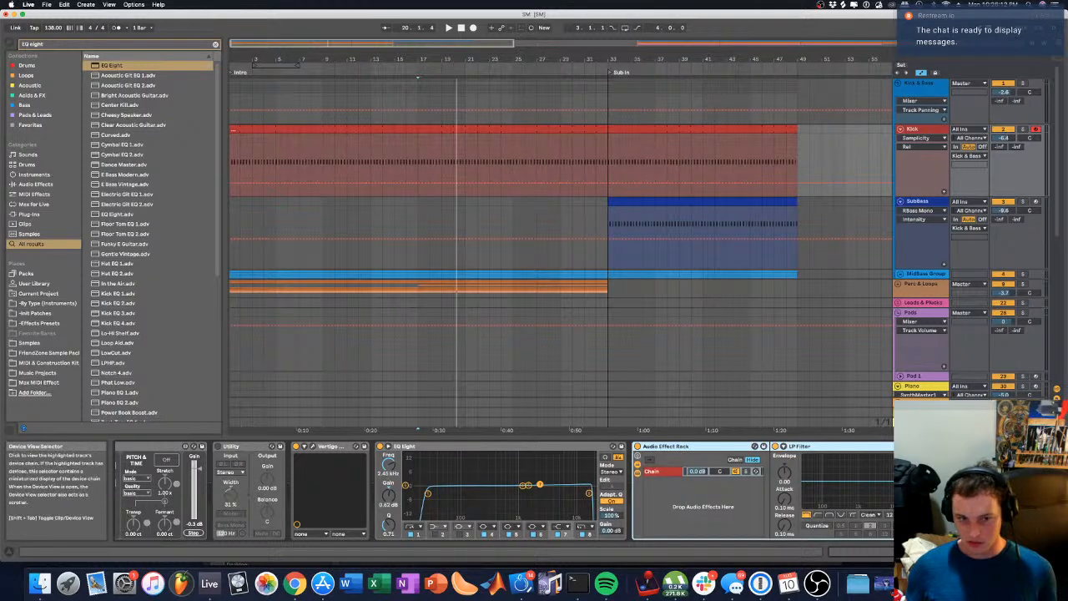
scroll(534, 493, "right", 4)
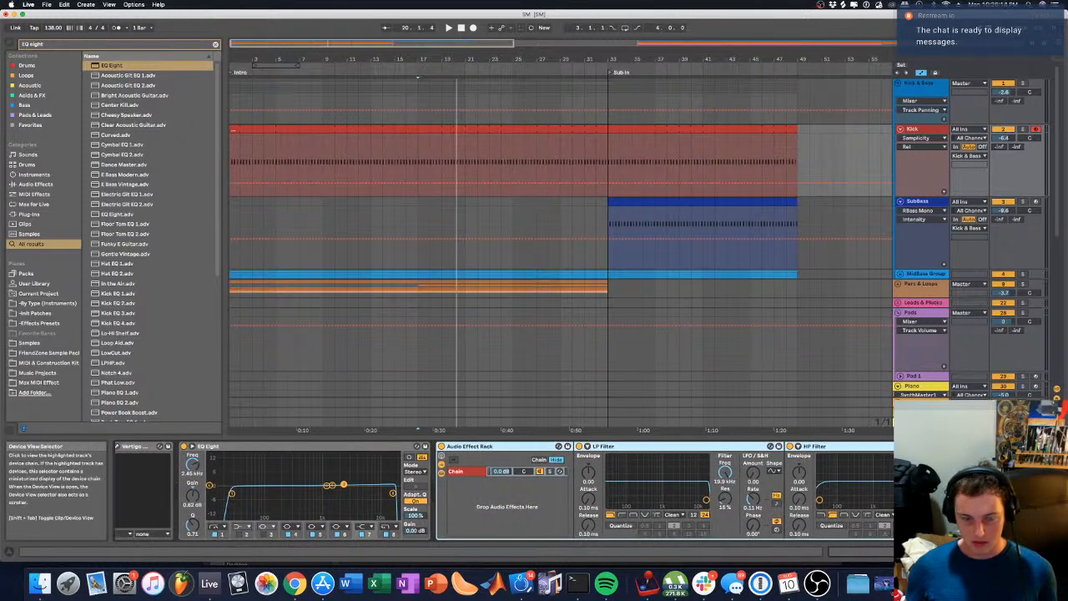
Step: Map the LP Filter's frequency and resonance to Macros 1 and 2, and the HP Filter's frequency and resonance to Macros 3 and 4
right_click(724, 473)
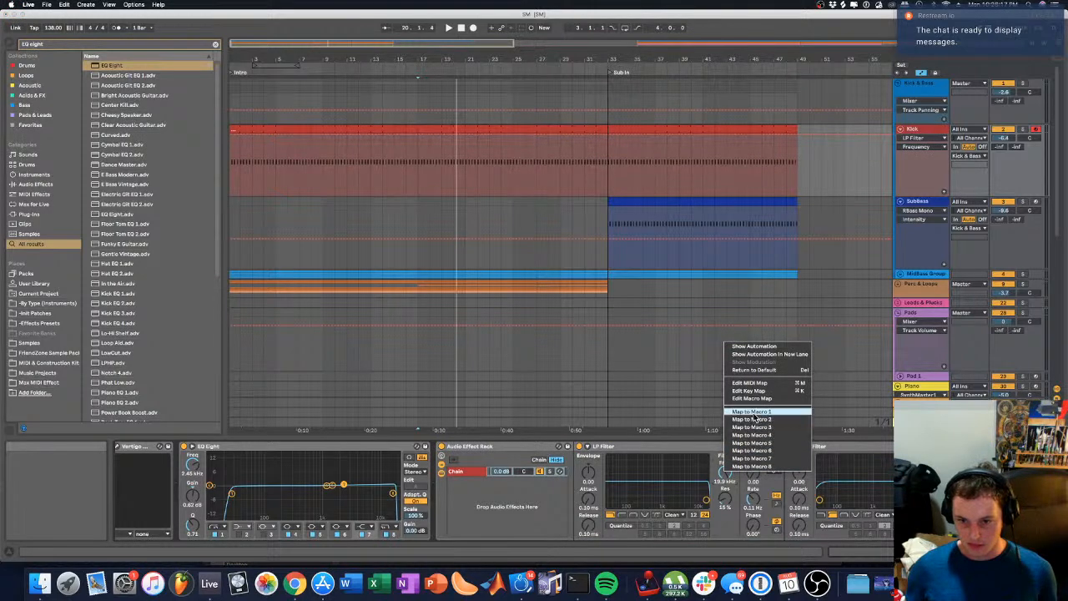
left_click(754, 413)
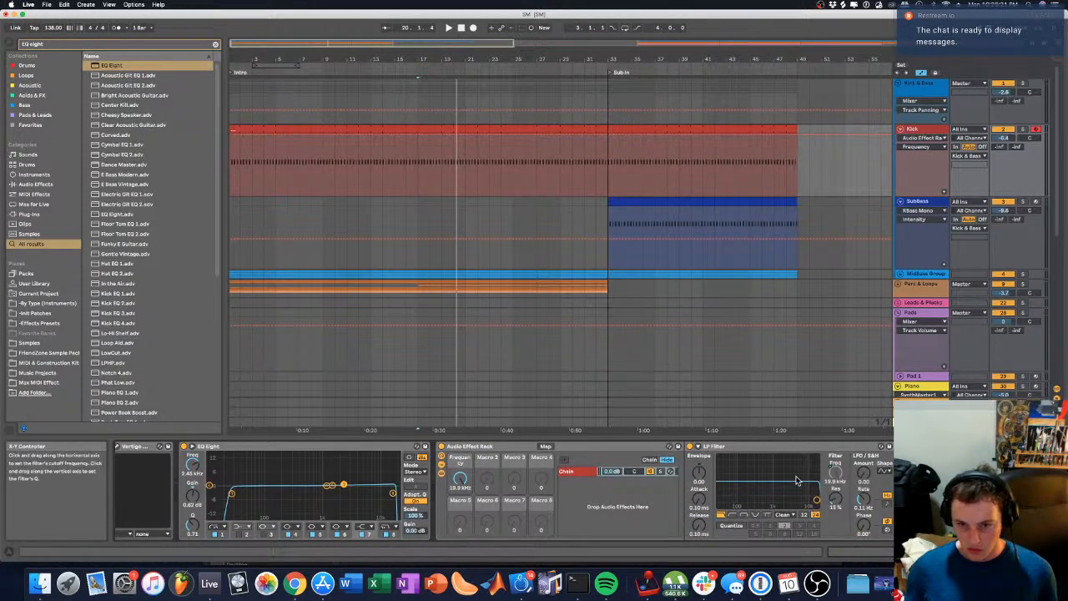
right_click(835, 499)
left_click(863, 411)
right_click(1045, 473)
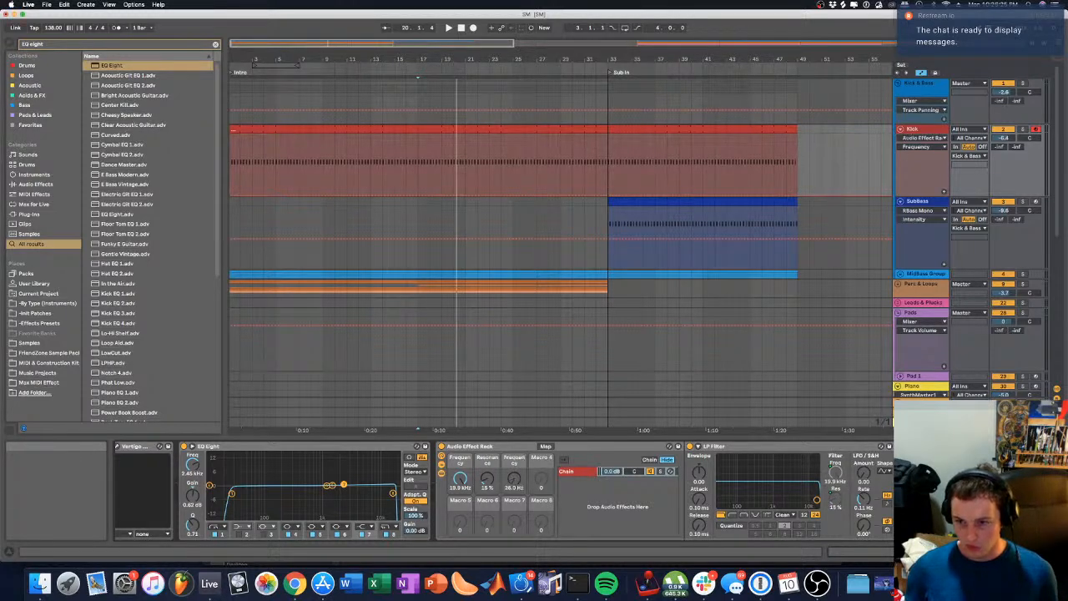
right_click(1045, 498)
left_click(995, 430)
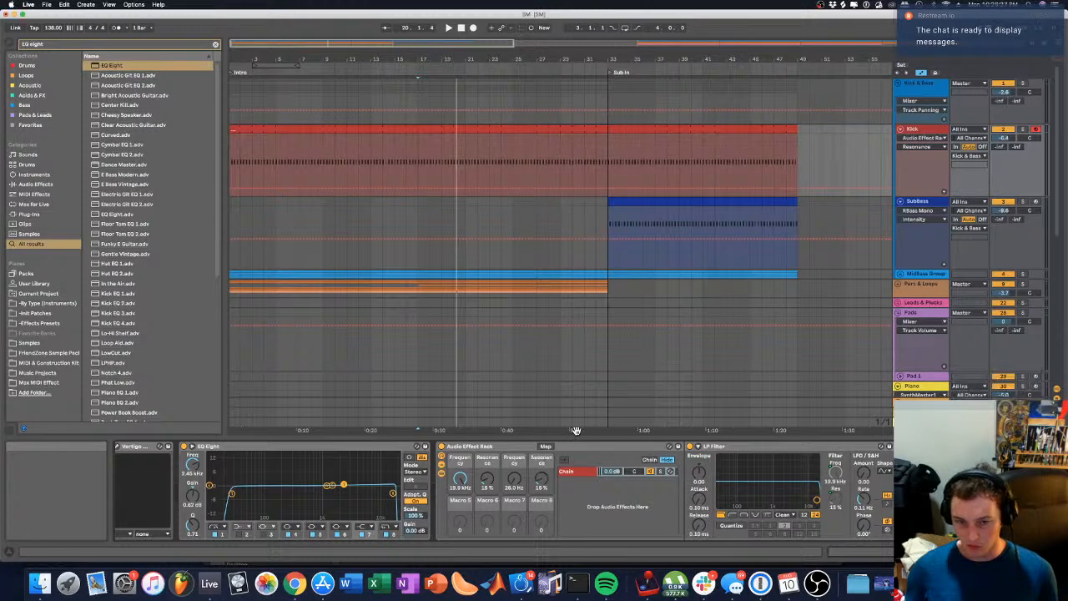
Step: Set the minimum of both Resonance macro mappings to 15 % and lower the LP resonance macro to that minimum
left_click(544, 446)
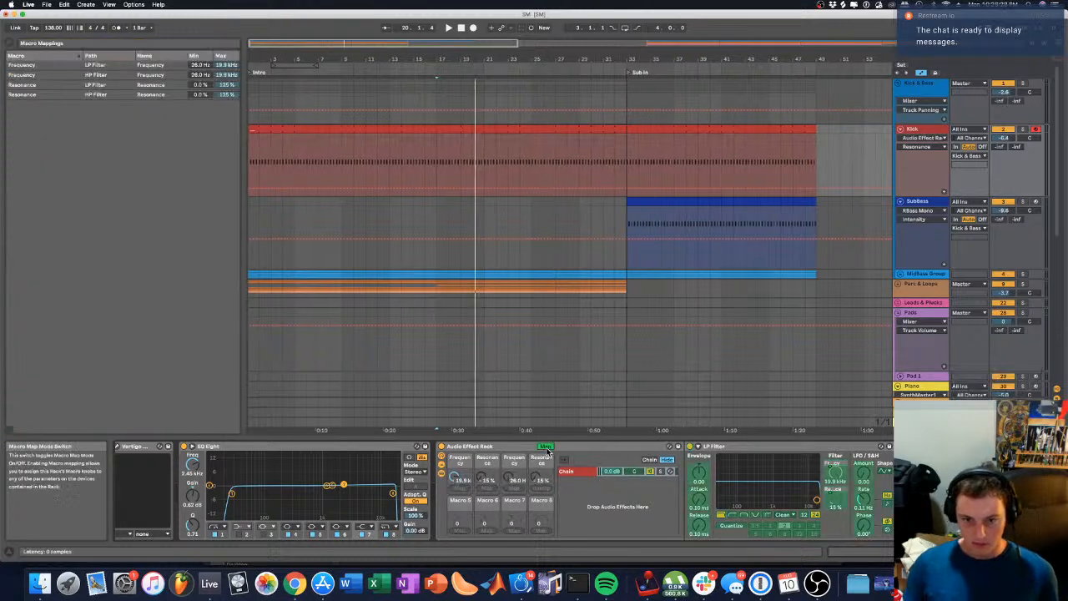
left_click(202, 86)
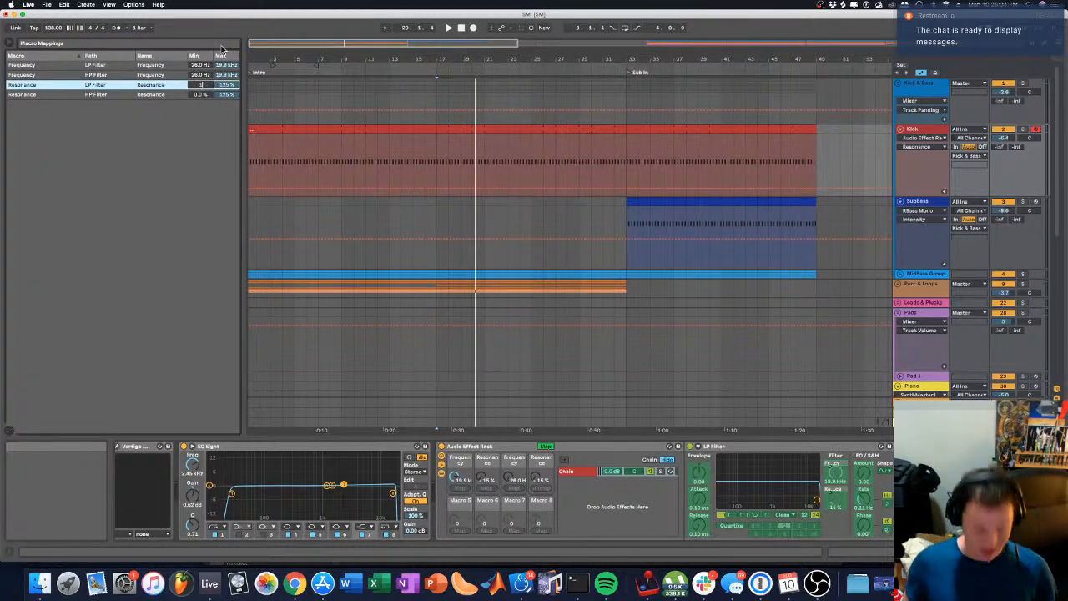
key("Tab")
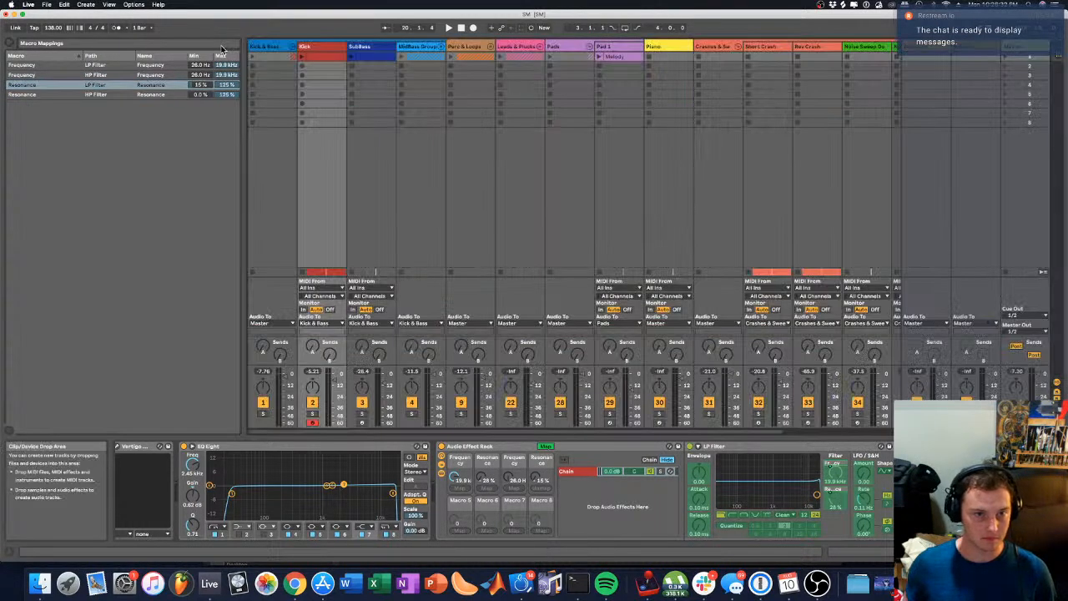
left_click(199, 95)
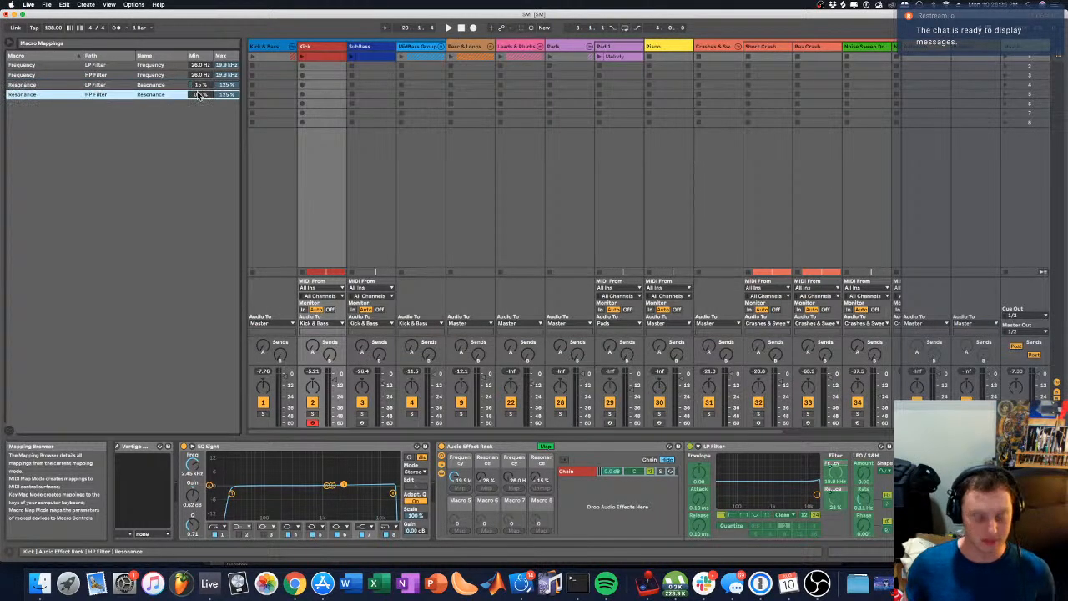
key("Tab")
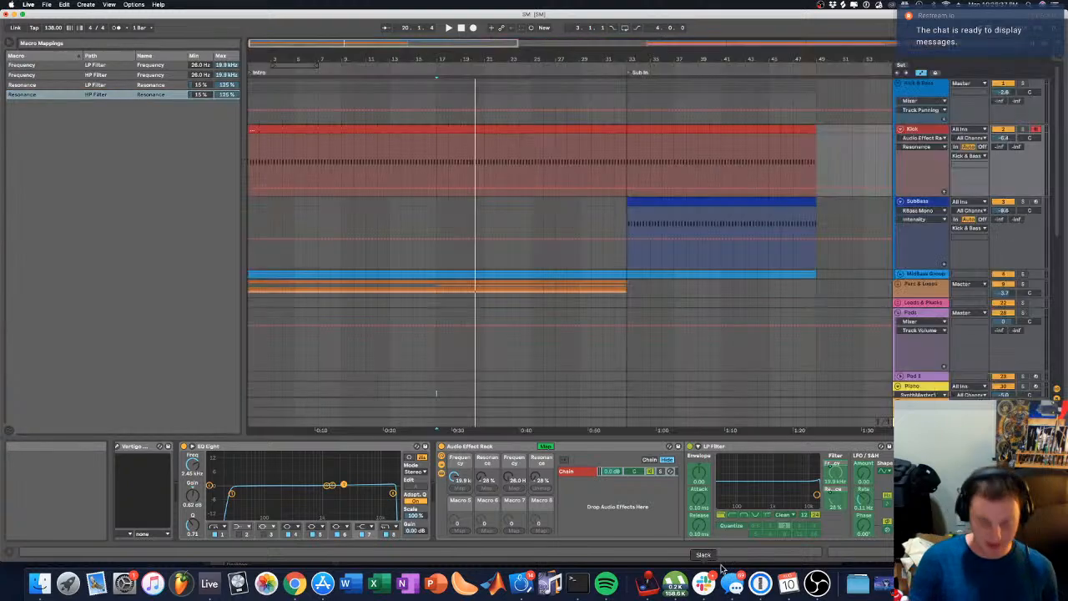
key("Tab")
key("Tab")
key("super+m")
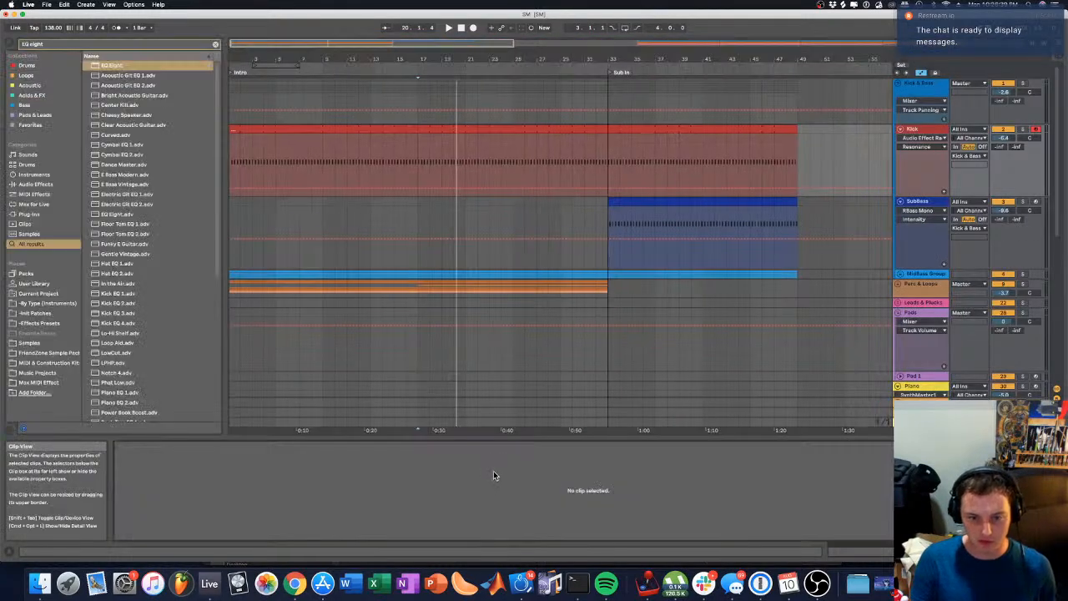
left_click_drag(487, 477, 487, 492)
key("Tab")
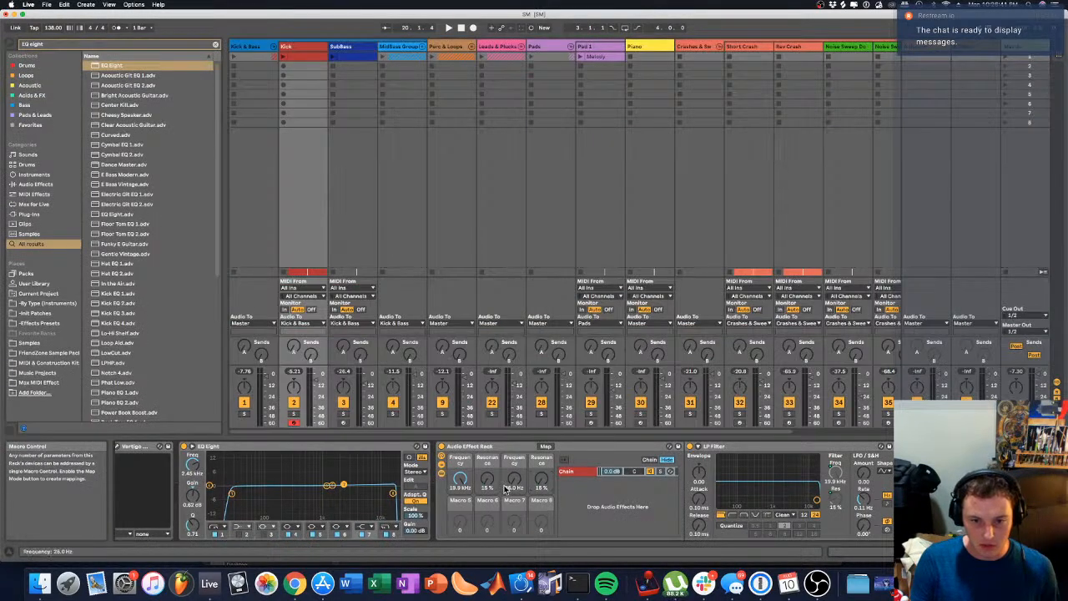
Step: Rename the rack as Kick Filter Rack and its first macro as LP Cut
right_click(460, 481)
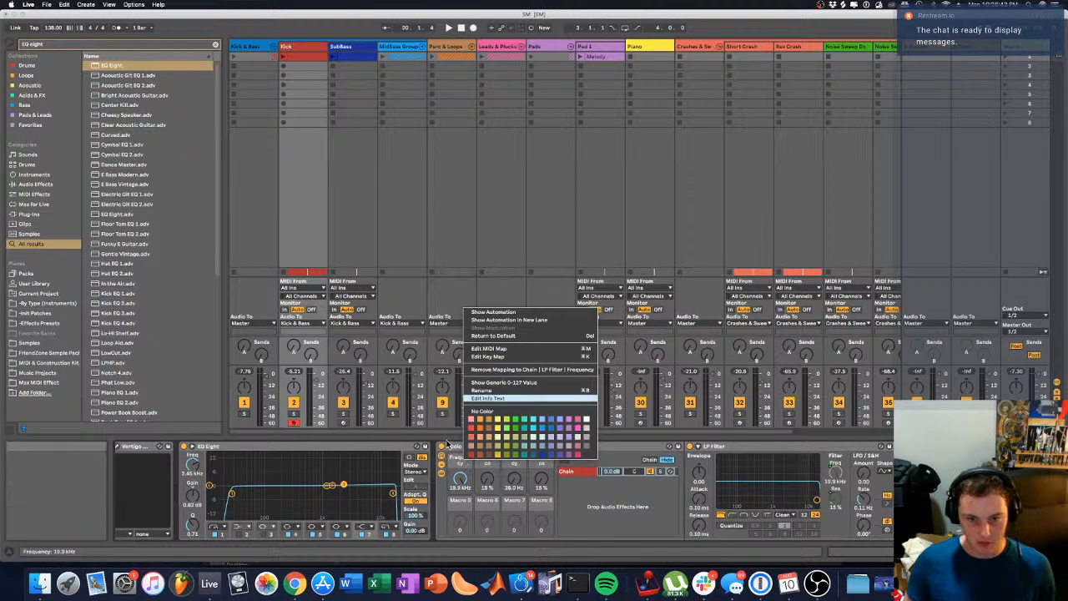
left_click(467, 447)
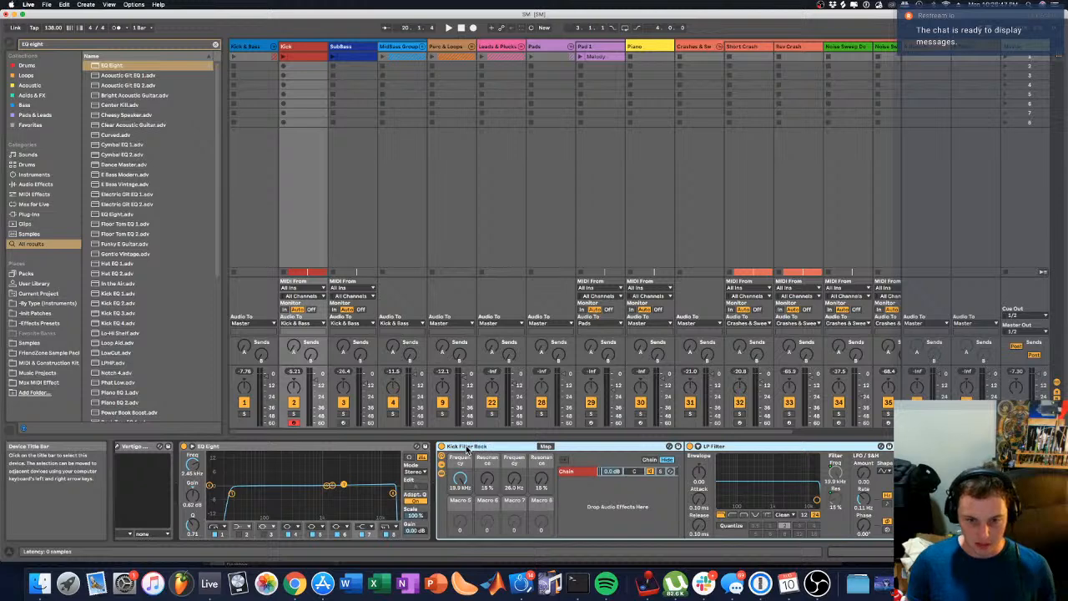
right_click(459, 460)
left_click(487, 389)
key("BackSpace")
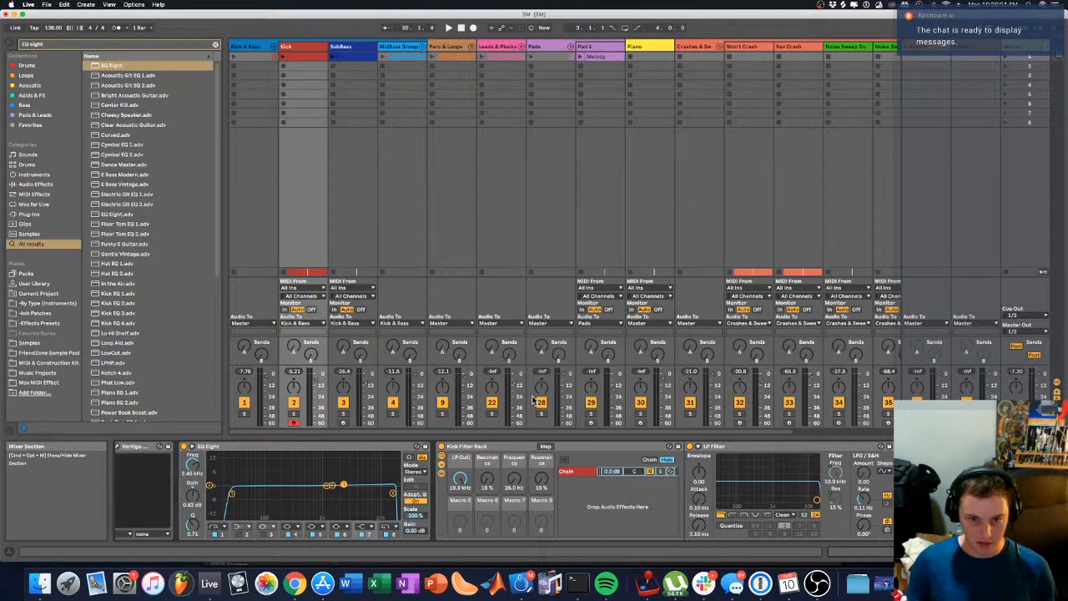
Step: Name the second macro LP Reso and color the LP Cut and LP Reso macros yellow
right_click(460, 478)
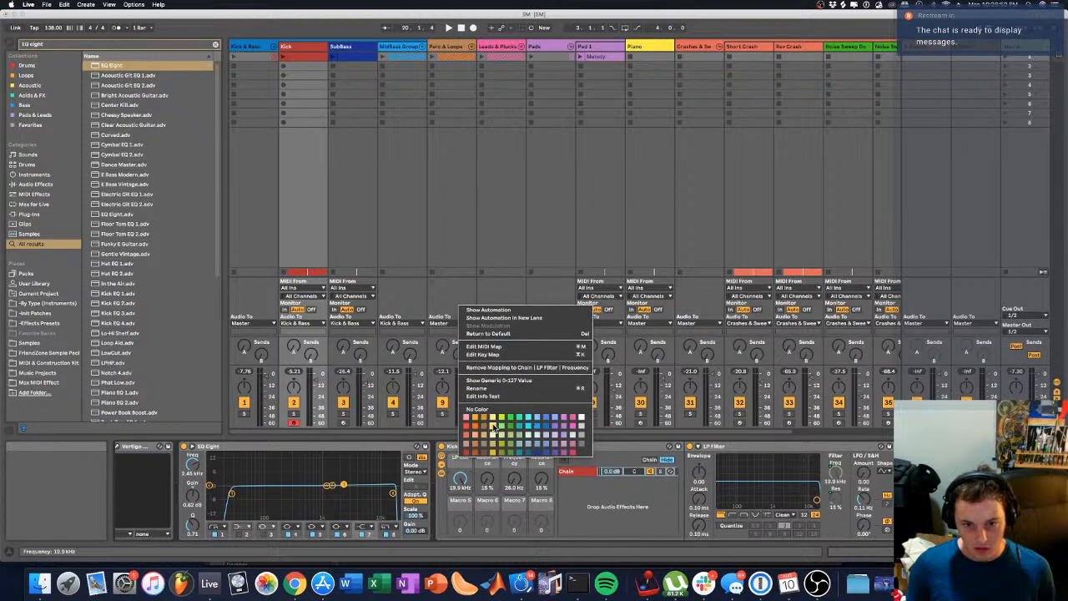
left_click(492, 418)
right_click(487, 478)
left_click(520, 417)
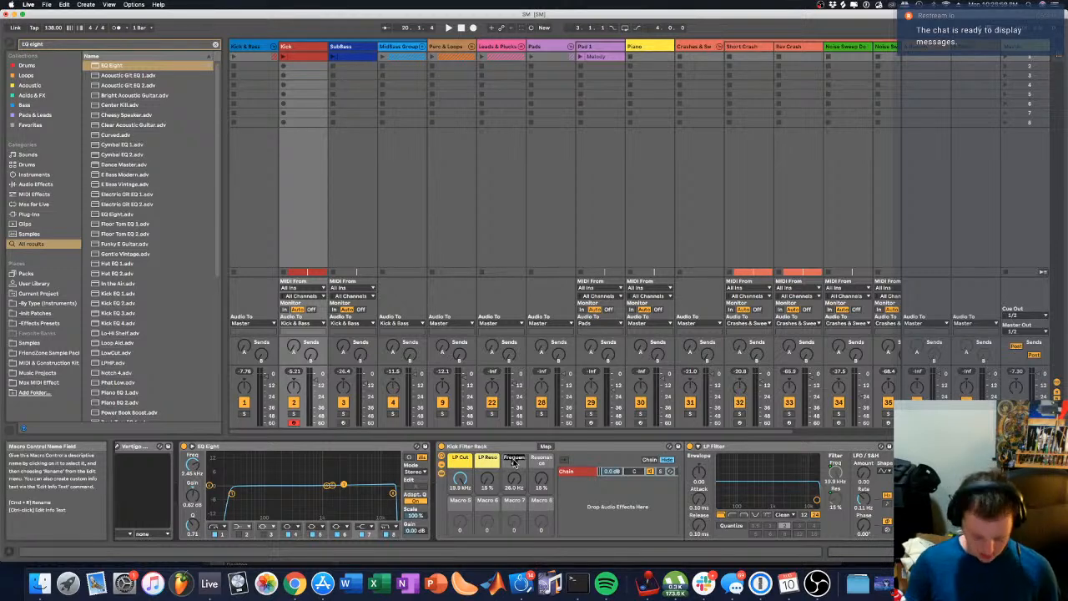
Step: Name the third and fourth macros HP Cut and HP Reso and color both yellow
right_click(514, 462)
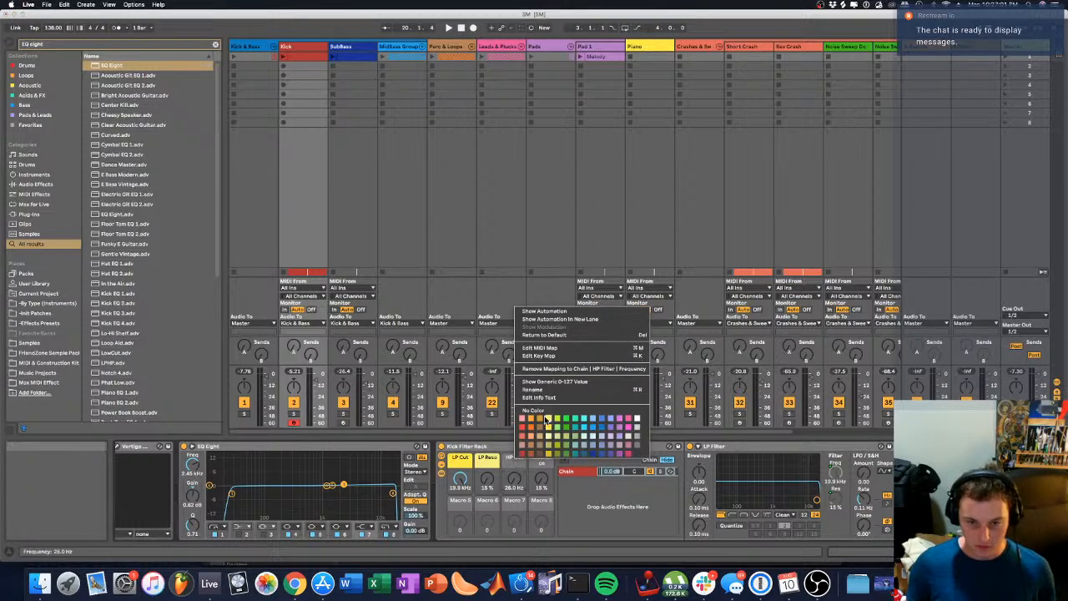
left_click(547, 429)
right_click(543, 462)
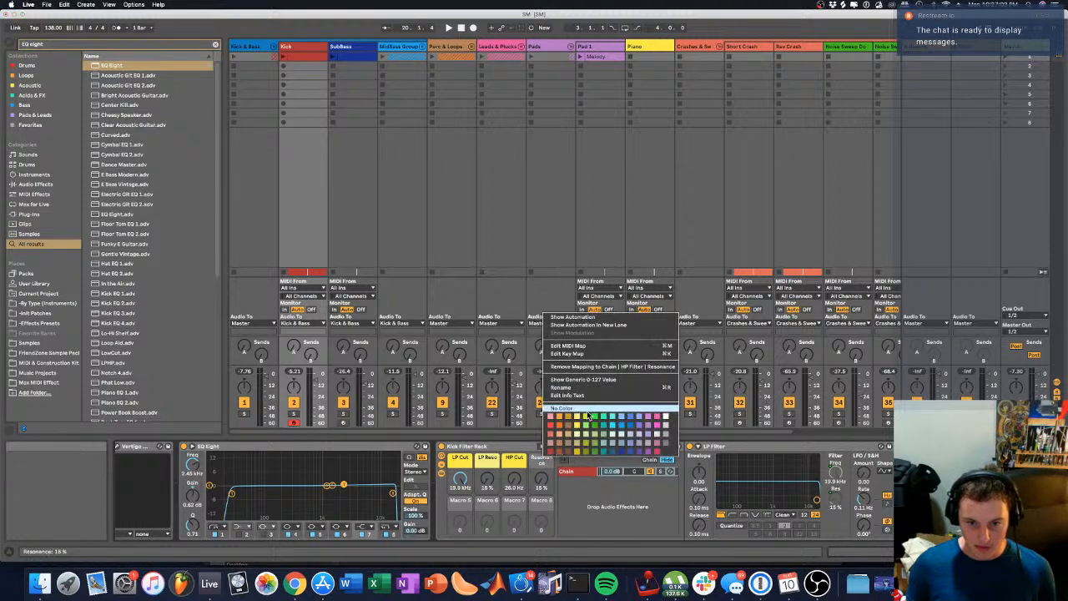
left_click(576, 419)
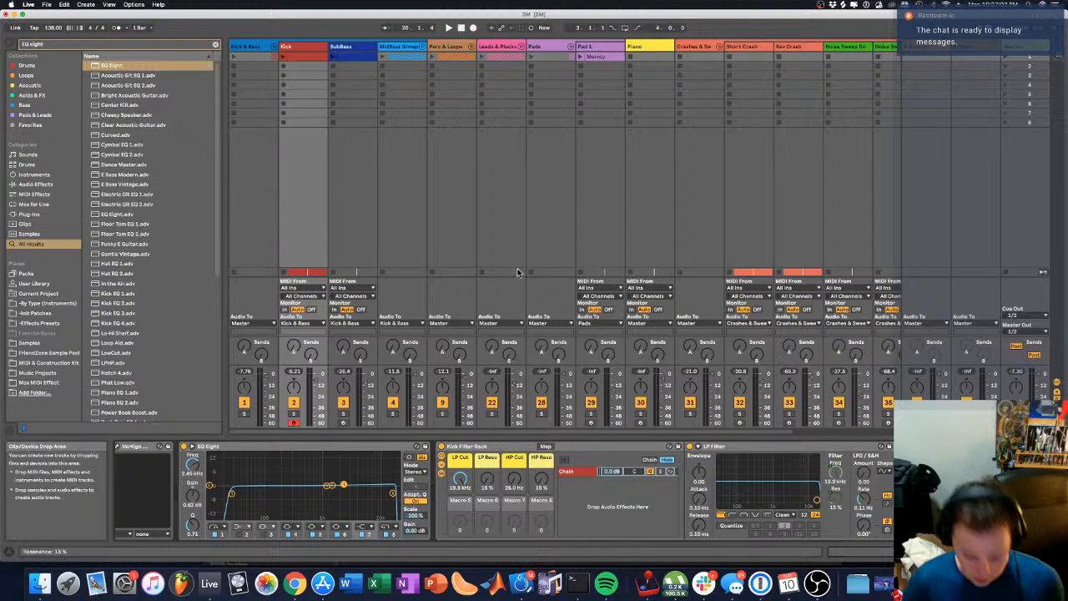
Step: Set HP Cut to 171 Hz and automate it in the arrangement: drop at bar 17, ramp up to bar 33, and drop to 26 Hz
key("Tab")
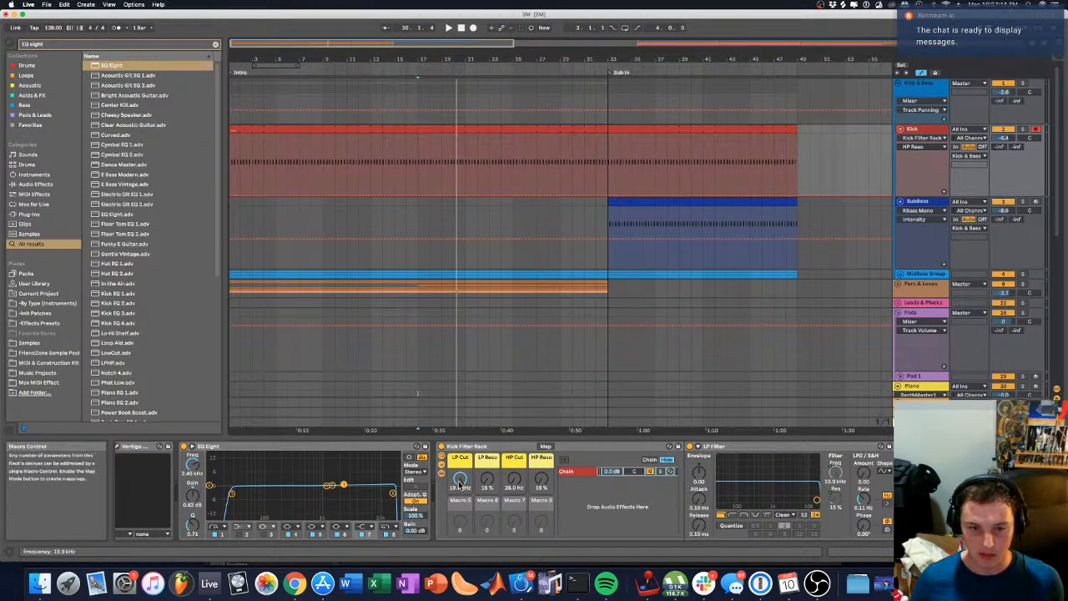
left_click(513, 479)
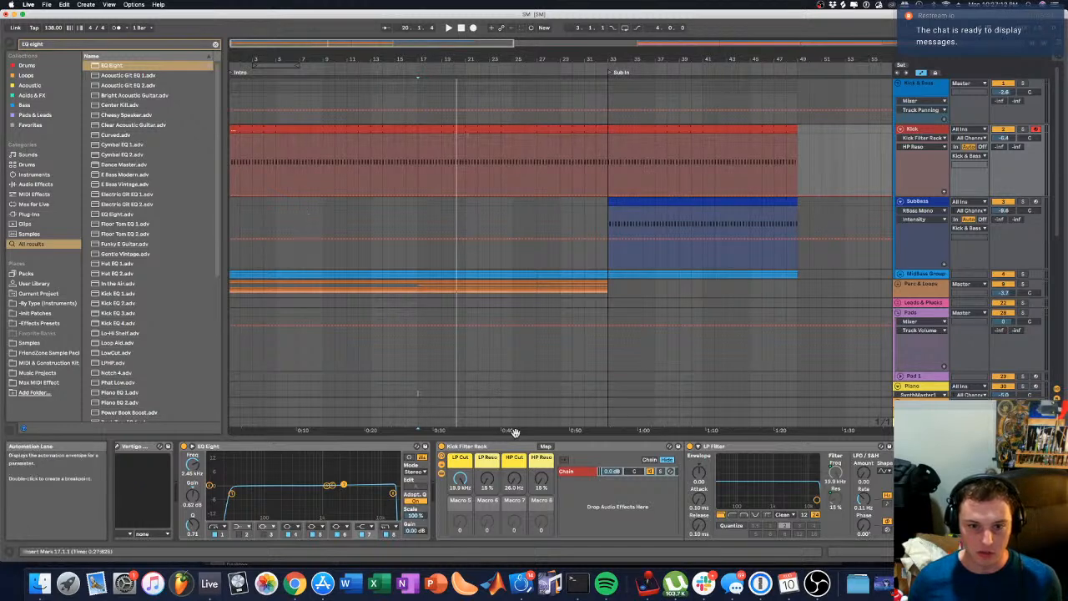
left_click_drag(514, 479, 514, 451)
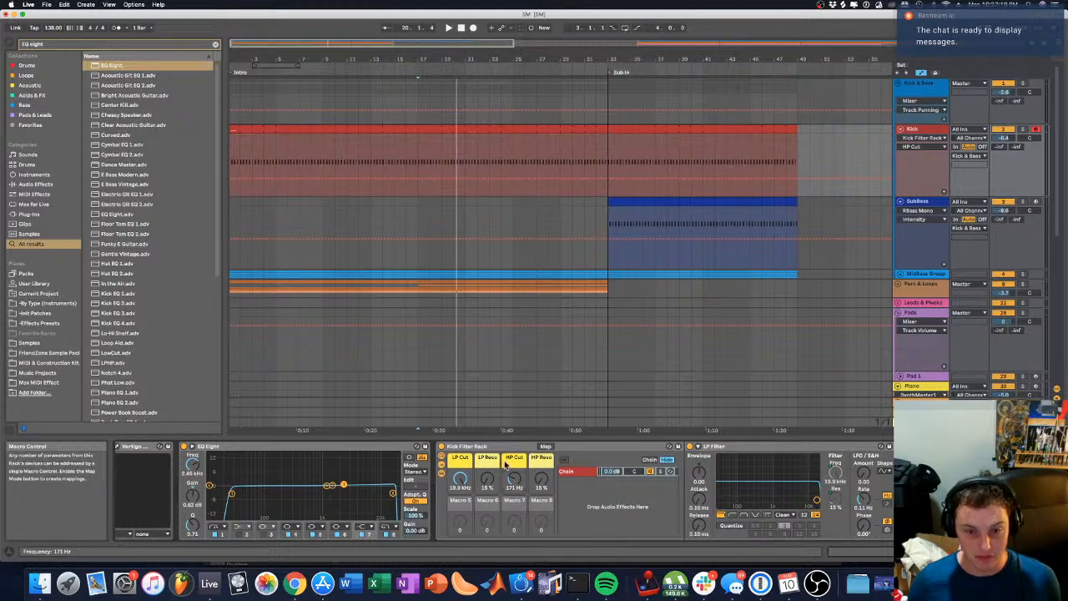
key("a")
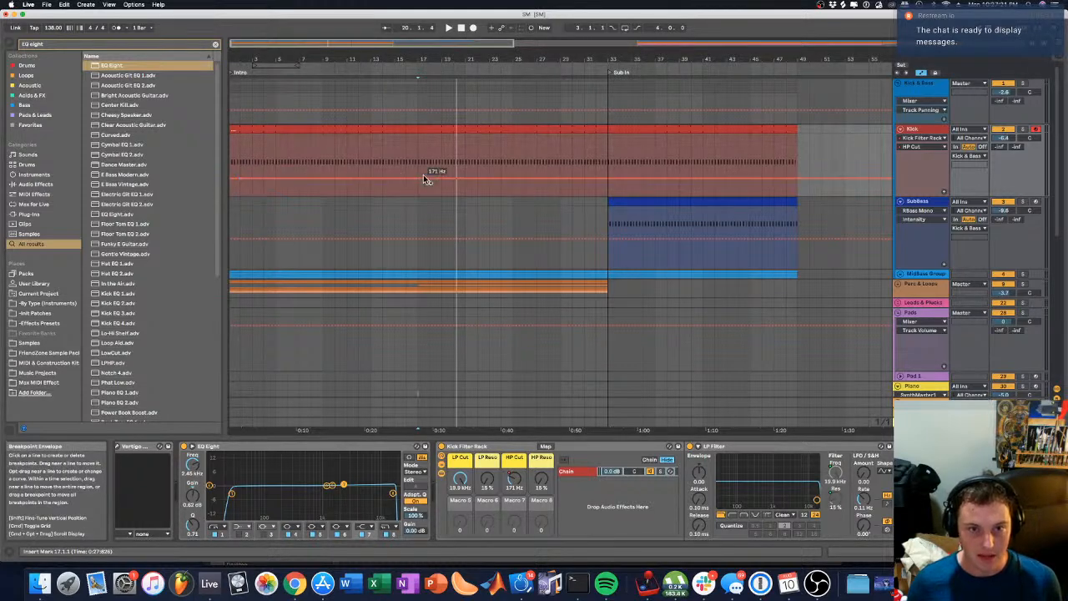
left_click_drag(417, 175, 609, 197)
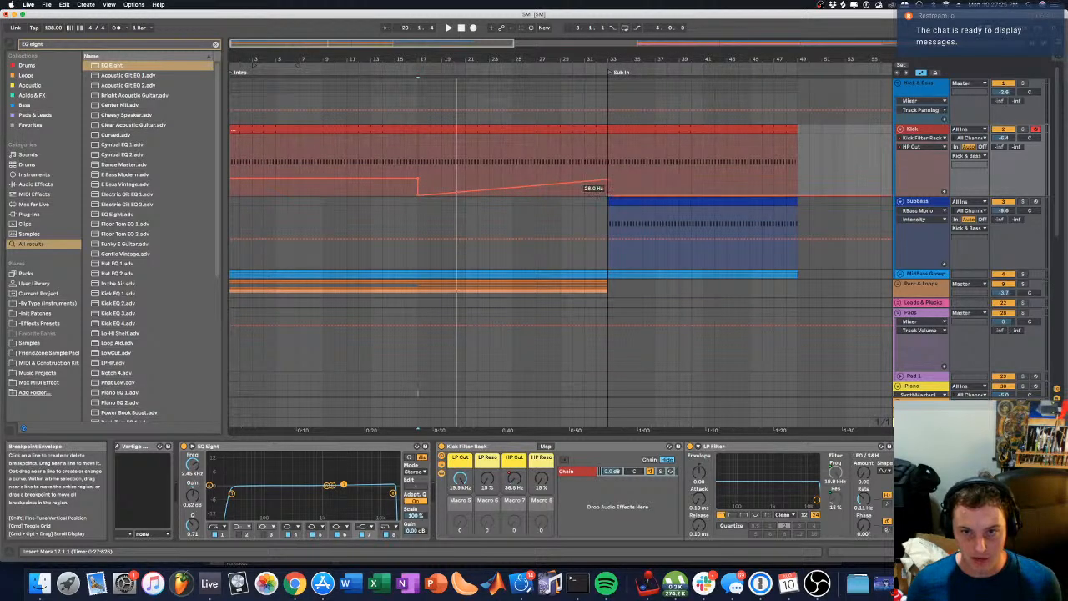
Step: Play the kick's HP Cut automation from bar 17 and from the intro's start, and select the Kick Filter Rack
key("space")
key("space")
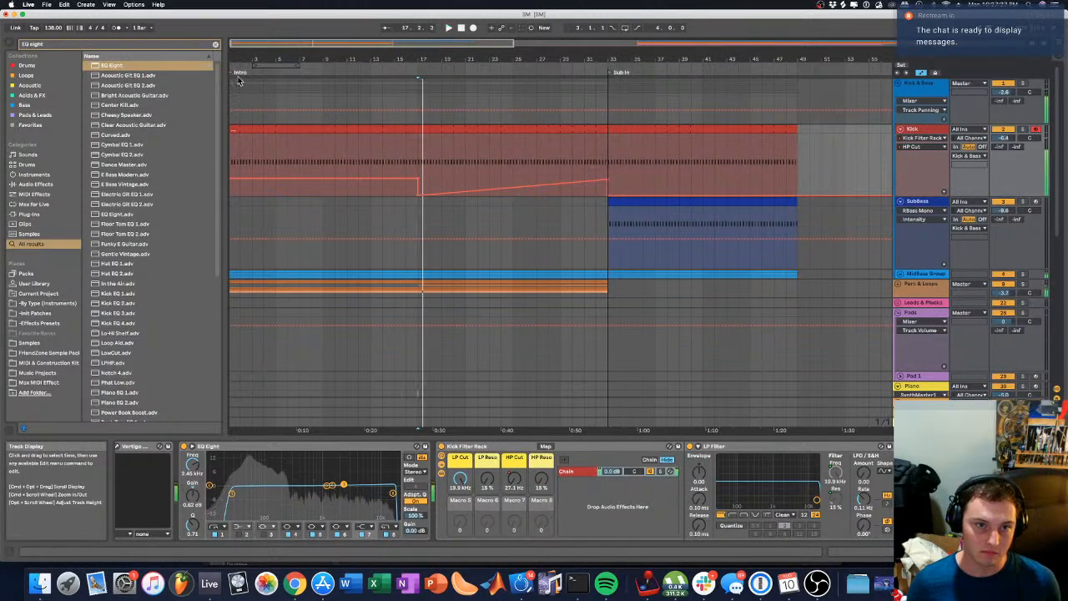
left_click(229, 162)
key("space")
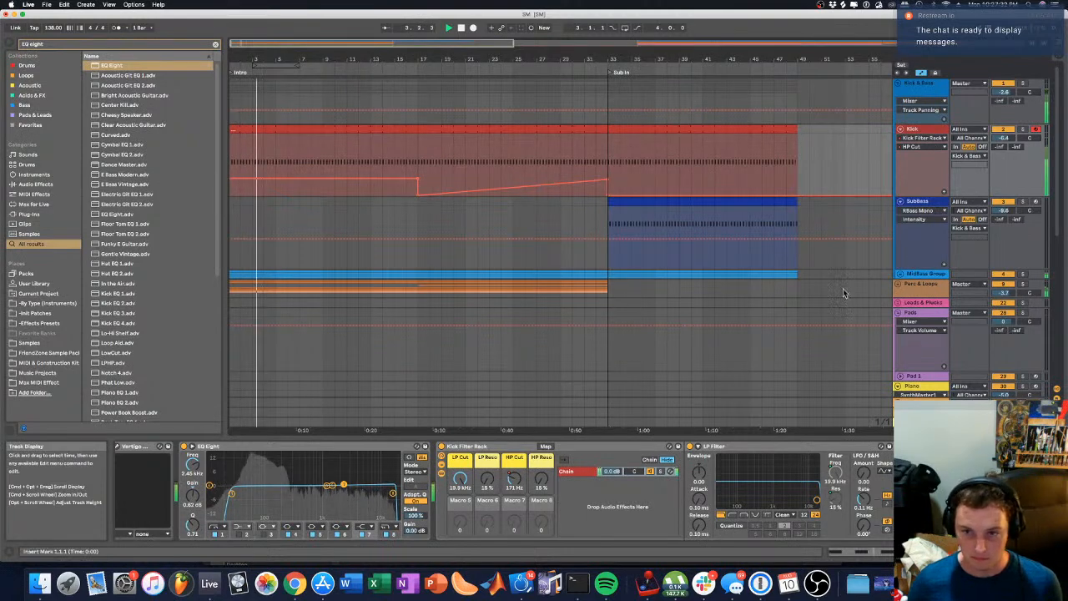
left_click(482, 449)
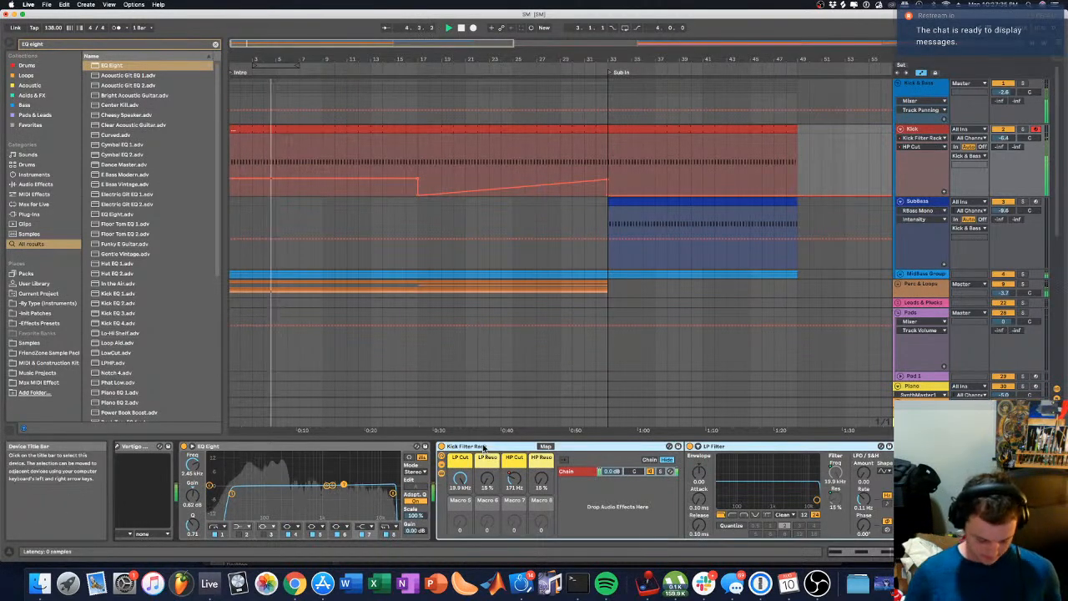
Step: Examine the device chains of the SubBass, MidBass Group and Kick tracks, including the MidBass Group's LPHP Rack
left_click(915, 237)
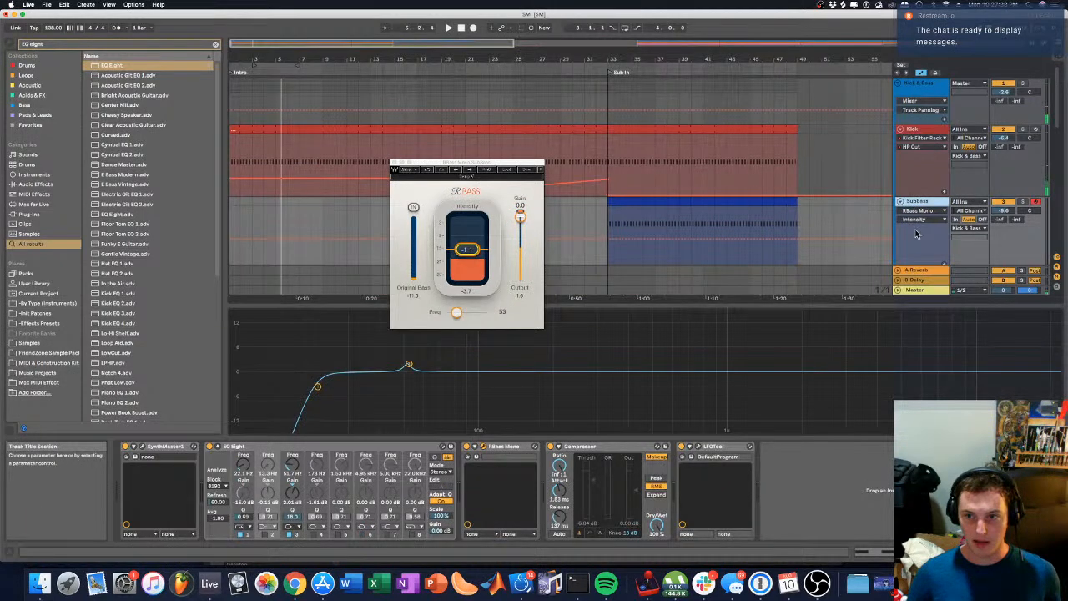
left_click(396, 163)
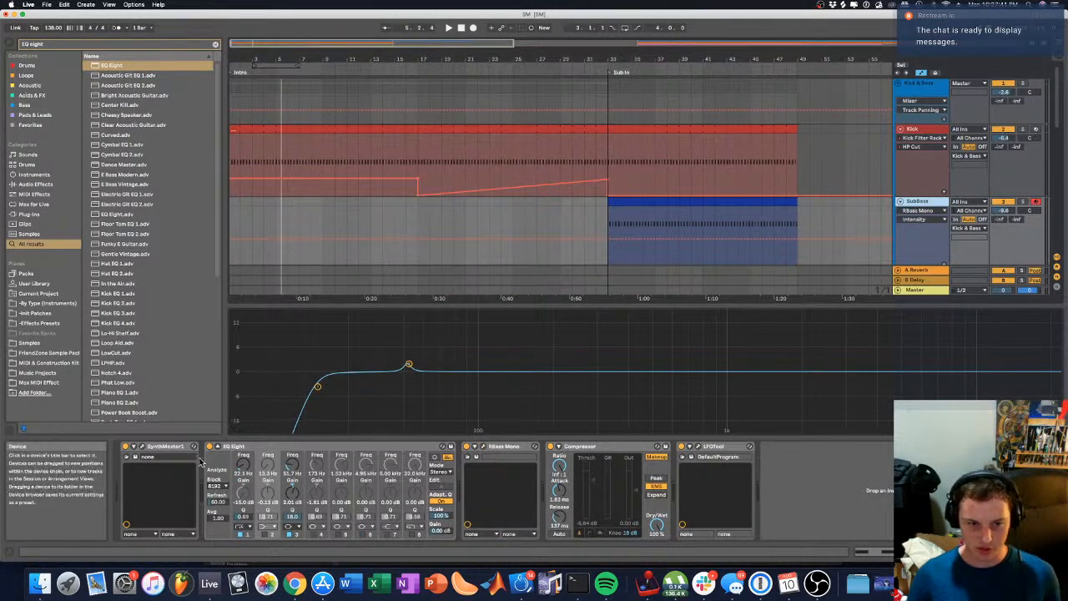
left_click(240, 448)
left_click(925, 274)
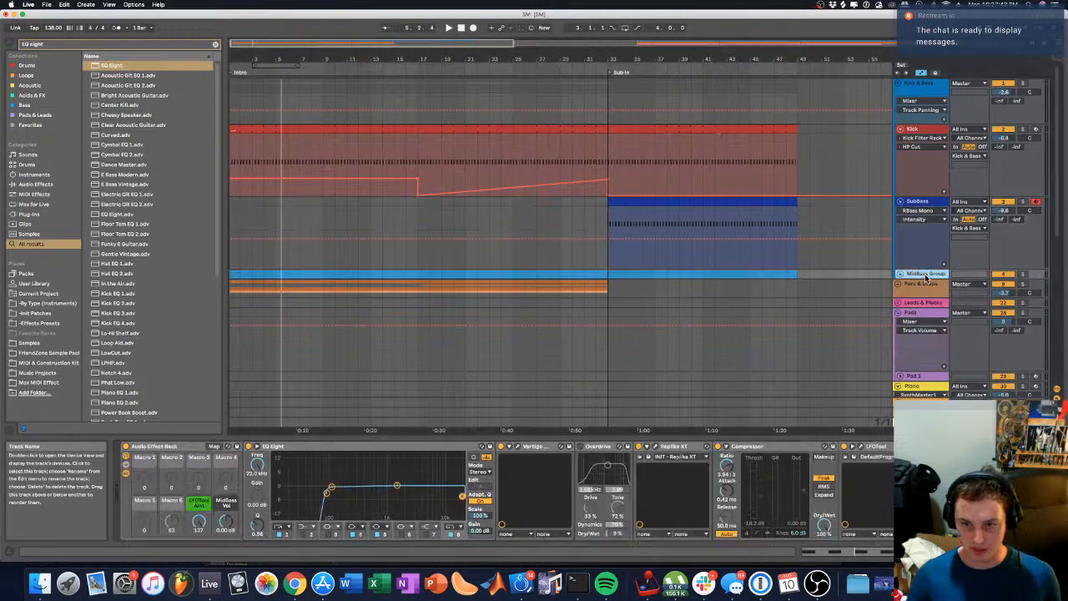
left_click_drag(900, 552, 938, 552)
left_click(934, 551)
left_click(912, 552)
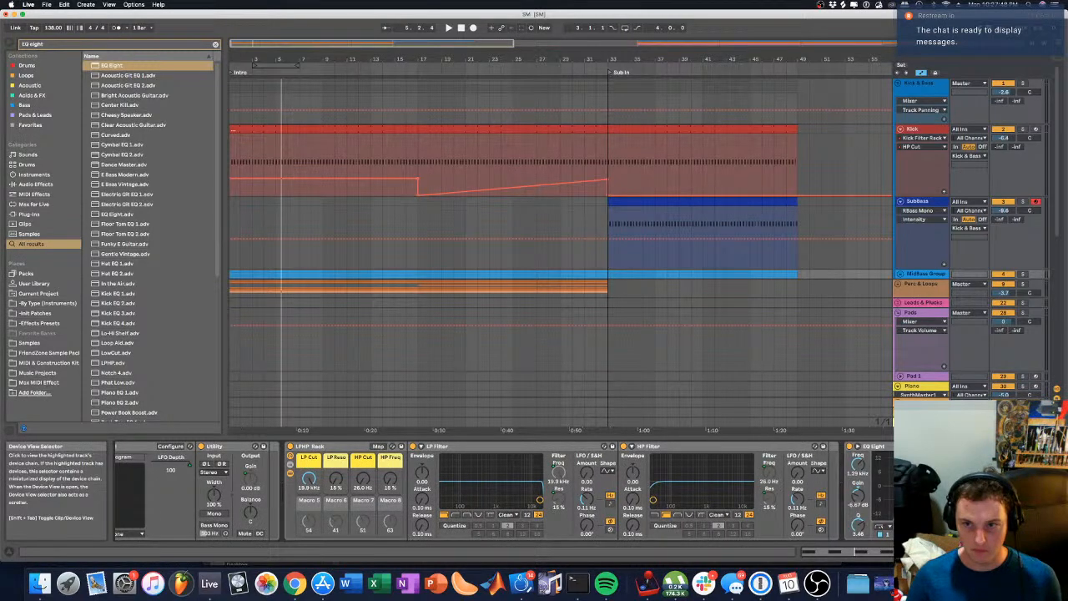
mouse_move(938, 552)
left_mouse_down()
mouse_move(913, 552)
mouse_move(928, 552)
left_mouse_up()
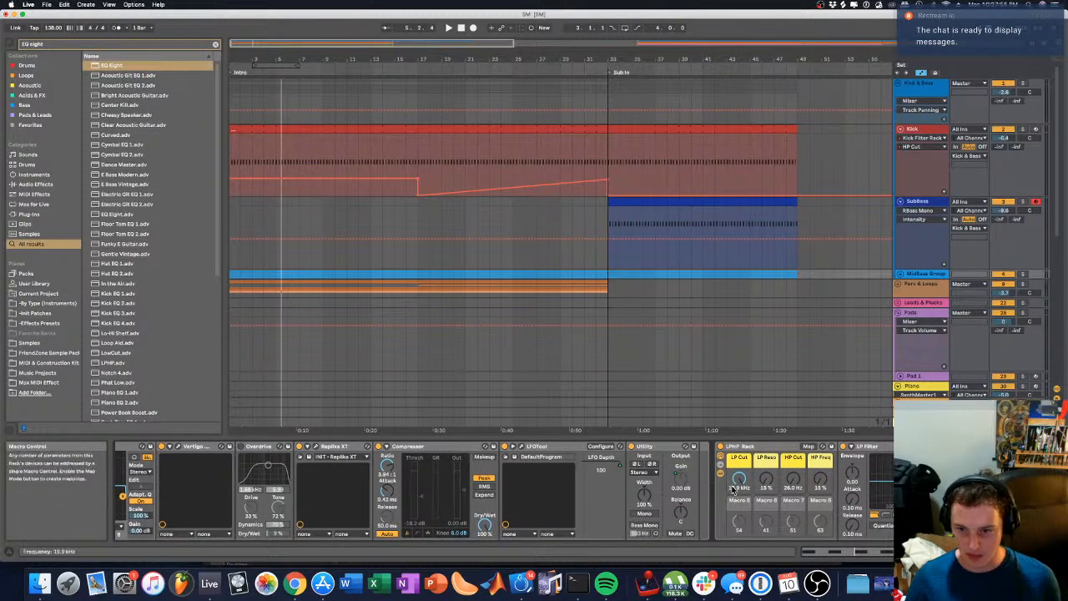
left_click(913, 131)
left_click_drag(907, 552, 869, 552)
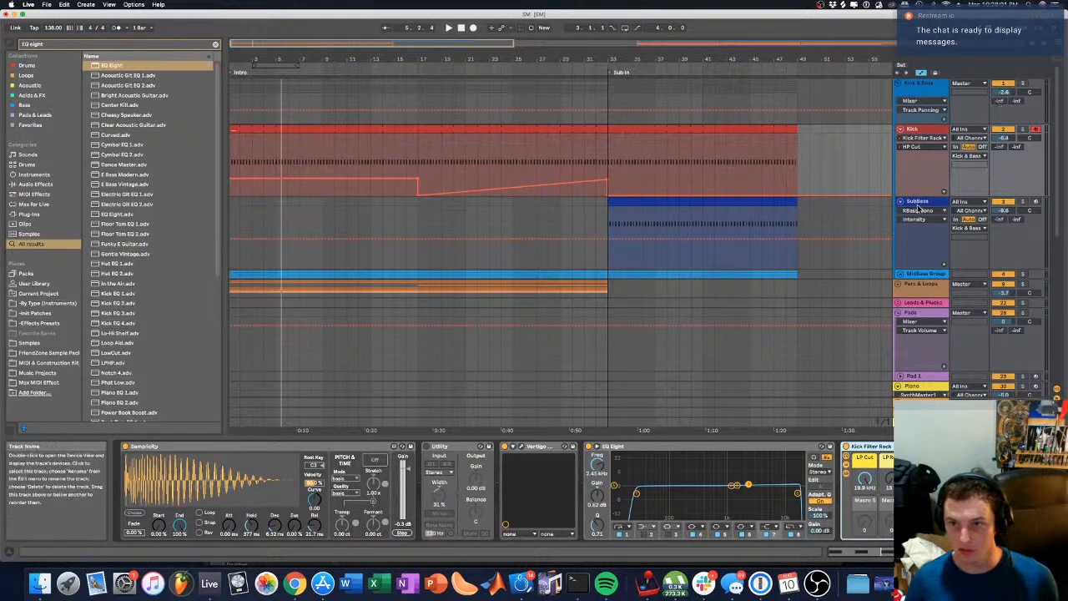
Step: Automate the MidBass Group's HP Cut: fall from 374 Hz to 26 Hz by about bar 17, rise before bar 33, then drop back
left_click(921, 275)
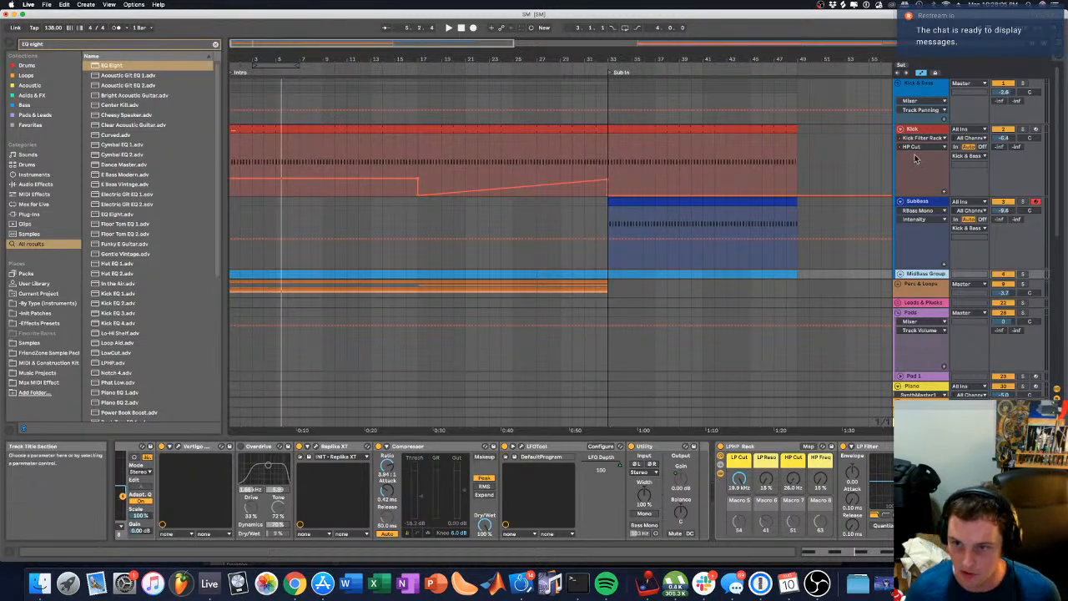
left_click_drag(793, 478, 793, 466)
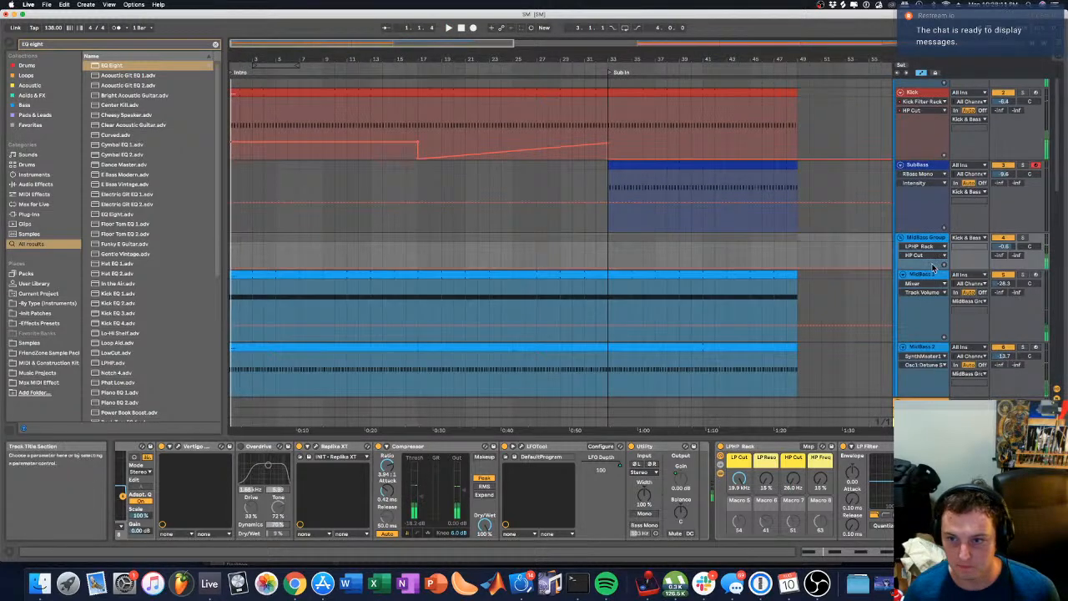
left_click_drag(929, 269, 927, 281)
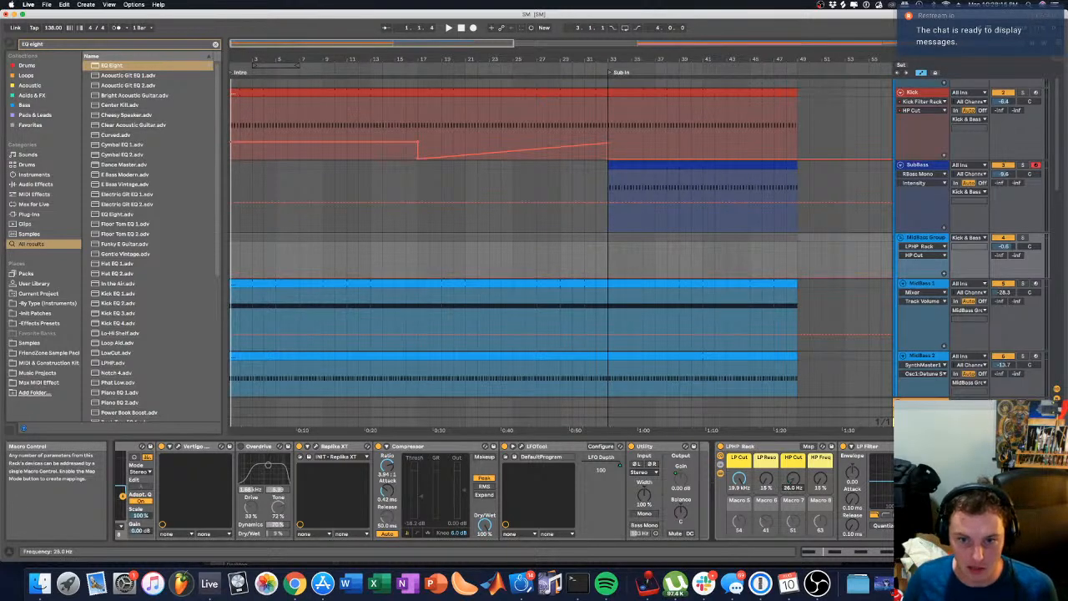
left_click_drag(239, 275, 406, 277)
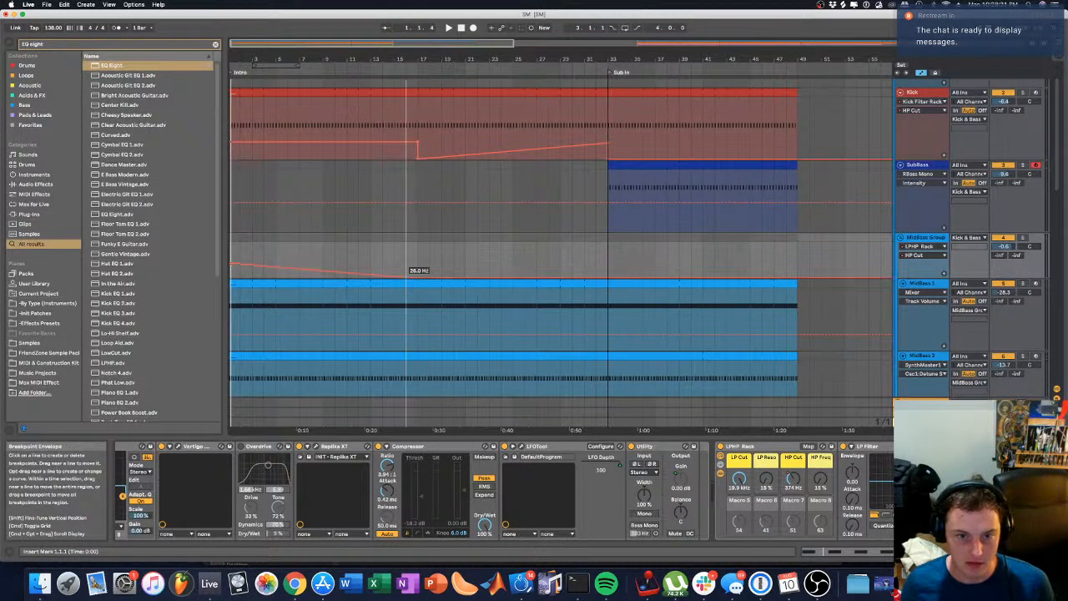
left_click(548, 277)
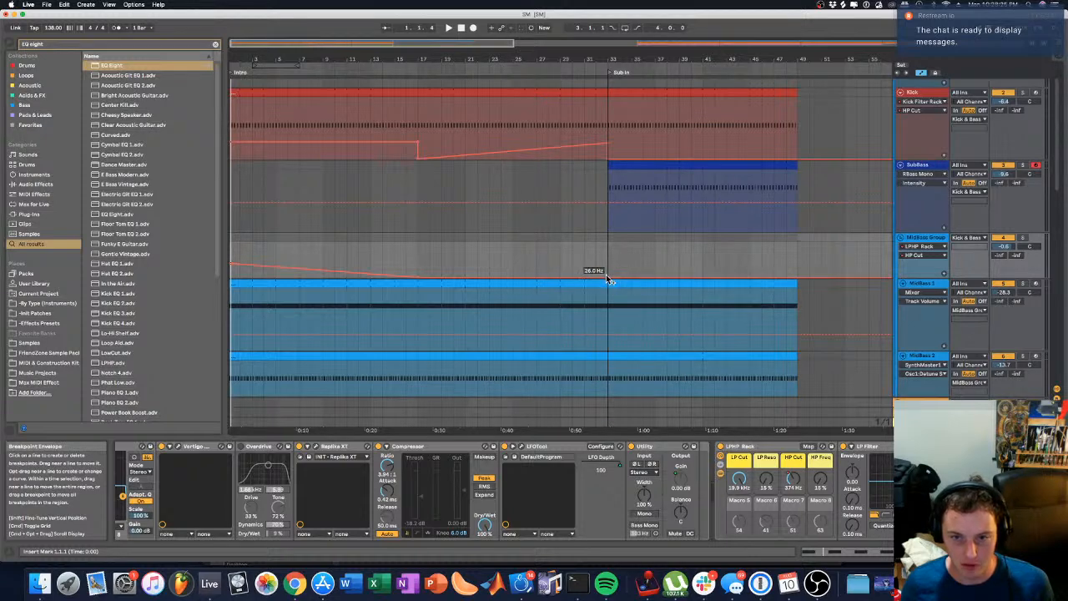
key("space")
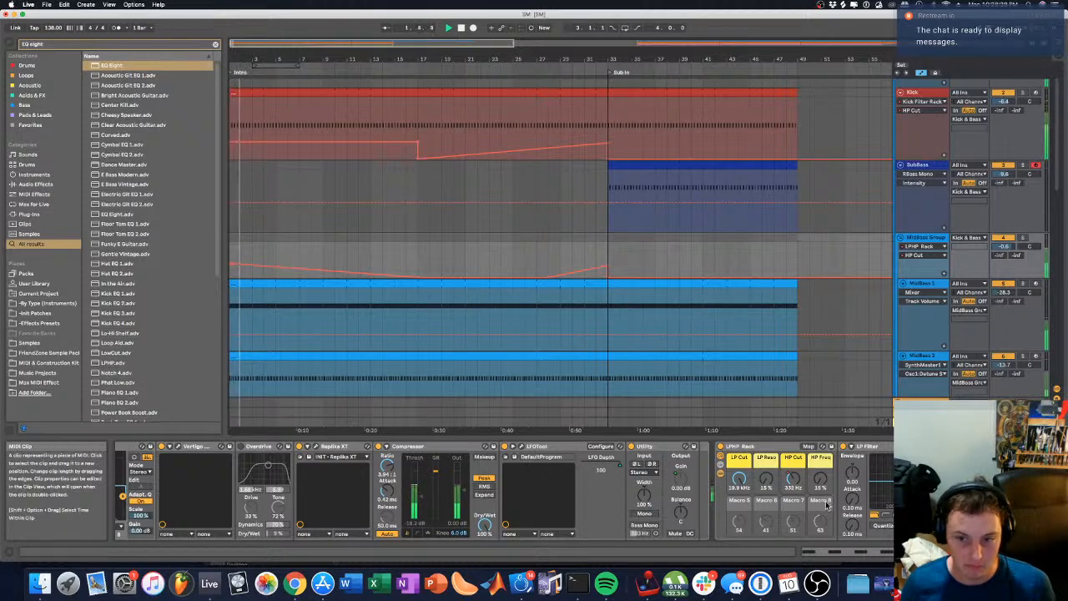
Step: Display the MidBass Group's LP Cut and HP Cut automation in separate added lanes
left_click_drag(739, 482, 738, 474)
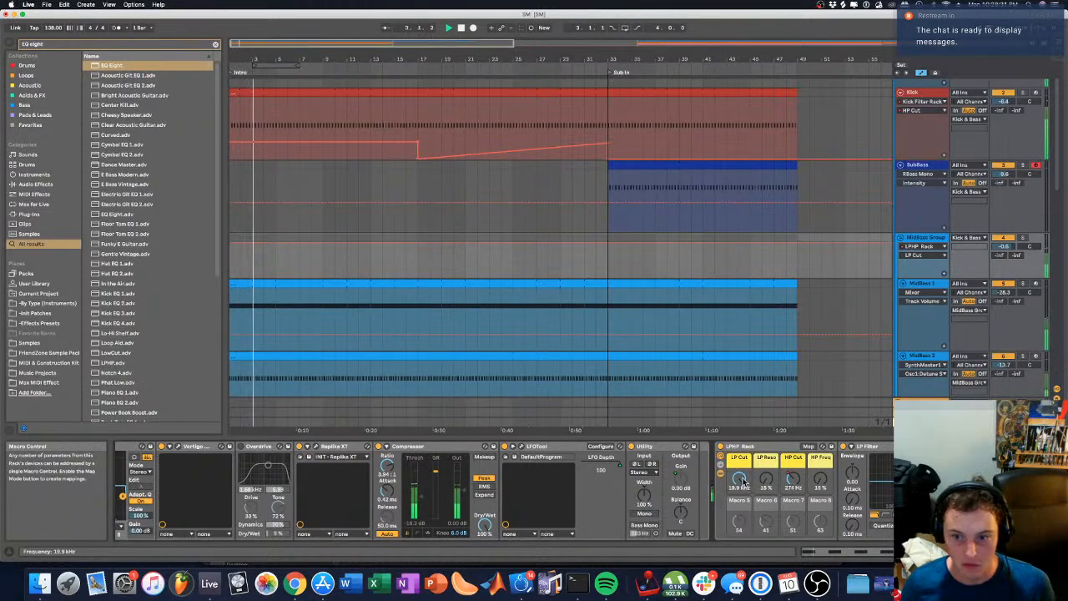
right_click(794, 326)
left_click(848, 345)
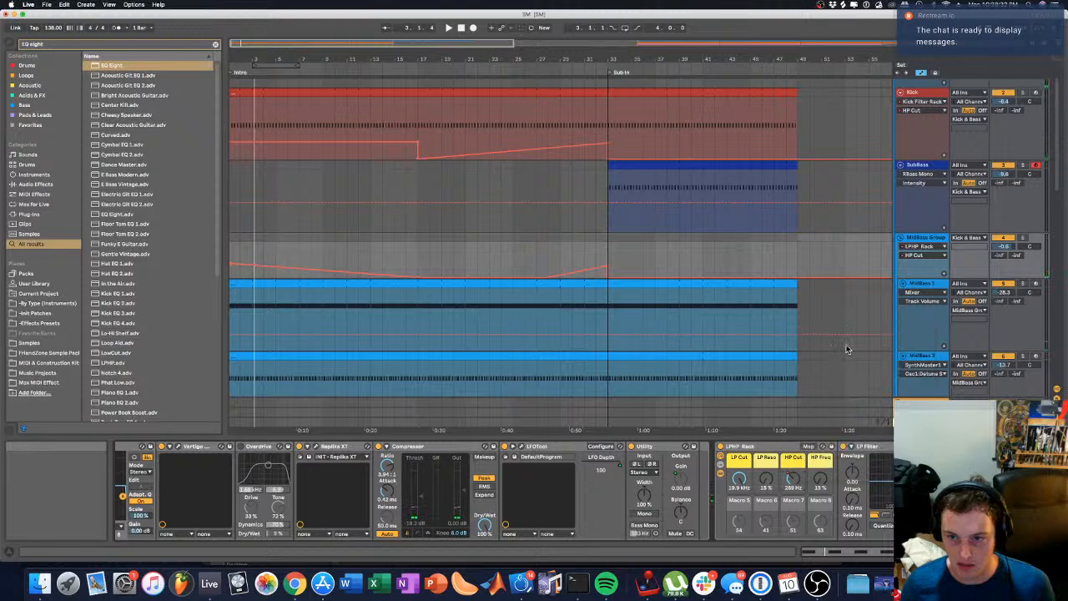
right_click(734, 334)
left_click(801, 348)
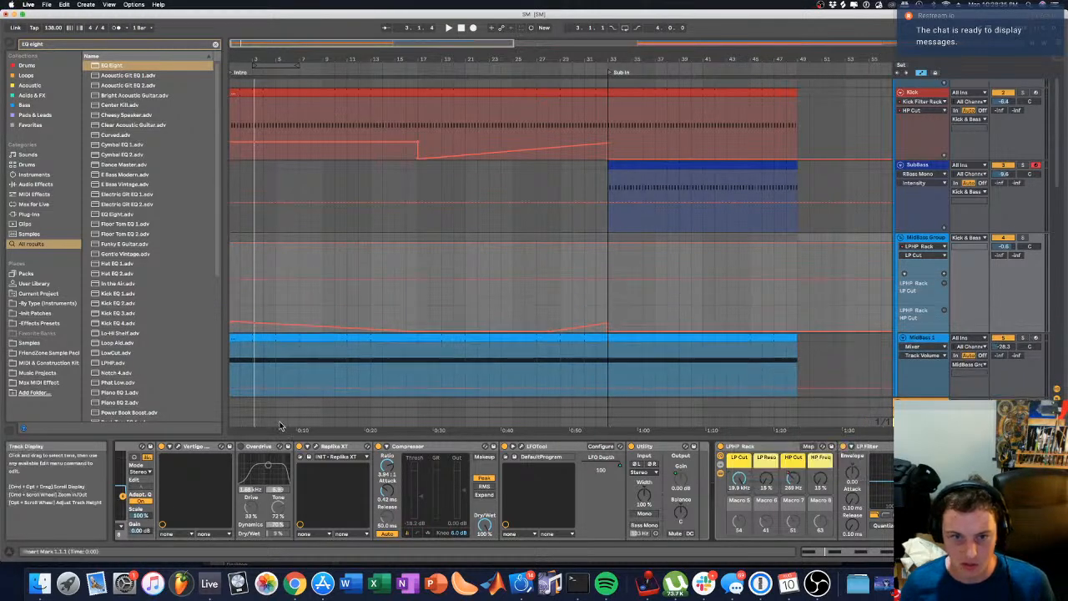
Step: Automate the MidBass Group's LP Cut: rise from 863 Hz to 19.9 kHz near bar 17, curve down from bar 25, and reset at bar 33
left_click_drag(234, 281, 234, 292)
key("space")
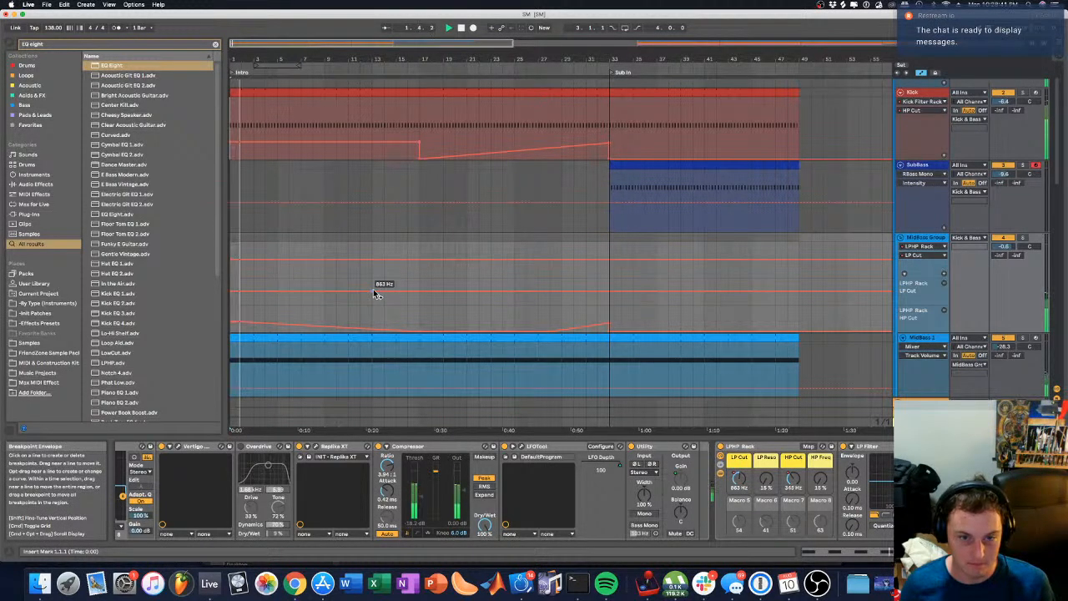
left_click_drag(408, 292, 408, 283)
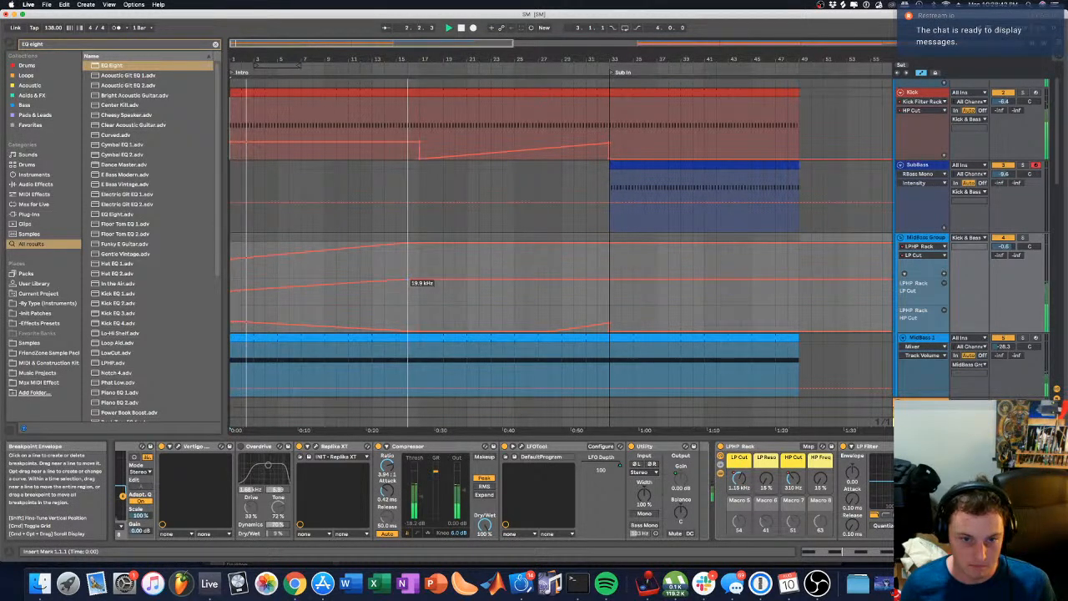
left_click(512, 280)
left_click_drag(609, 281, 609, 291)
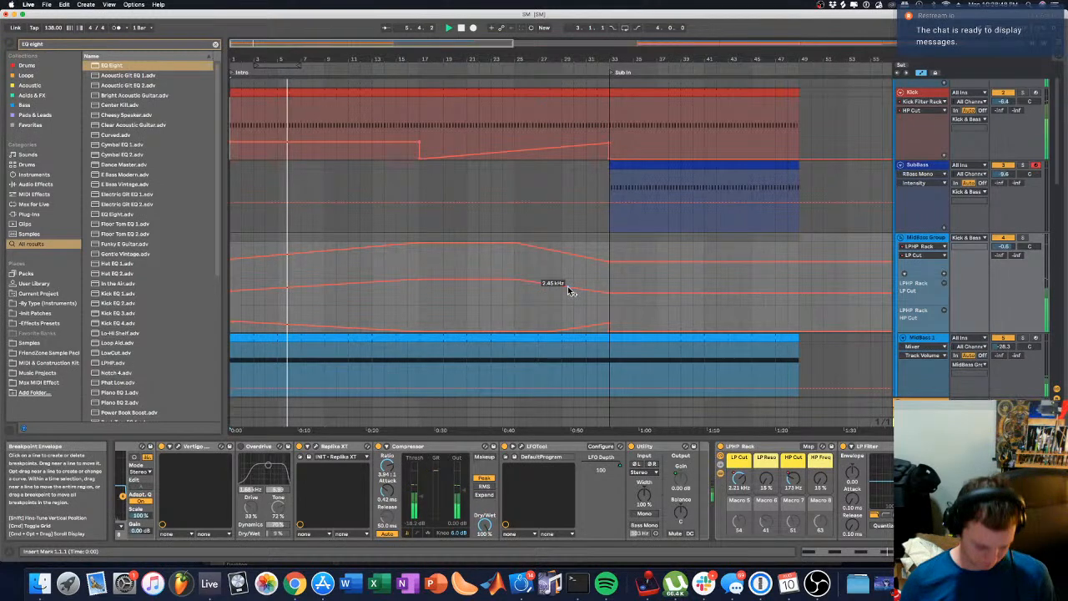
left_click_drag(568, 287, 607, 282)
key("super+z")
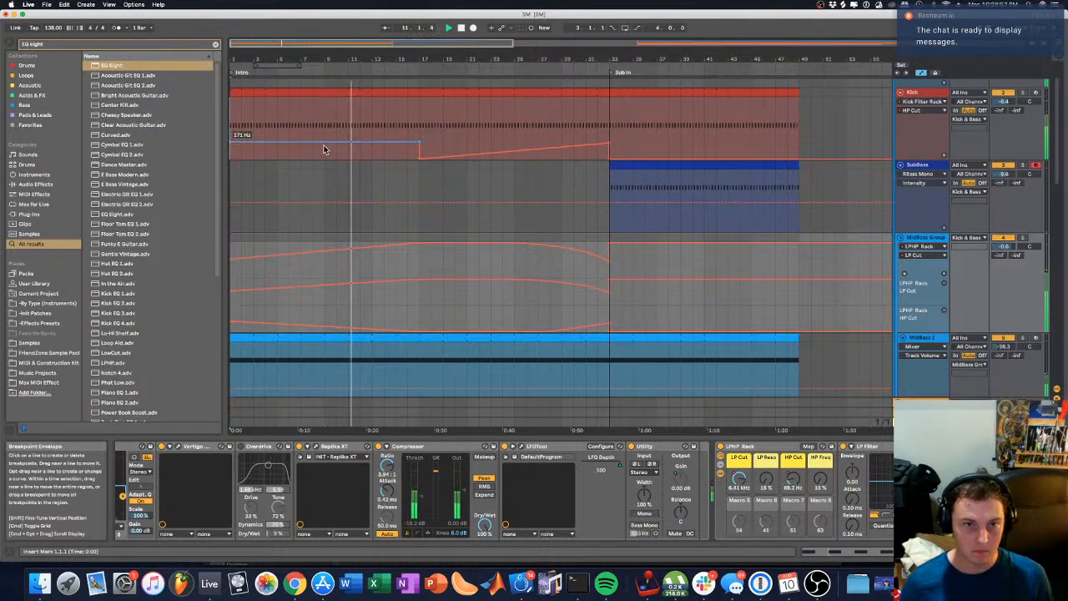
Step: Reshape the kick's HP Cut automation to stay low from bar 17 to 25, then hold a flat raised level until bar 33
left_click_drag(327, 151, 422, 152)
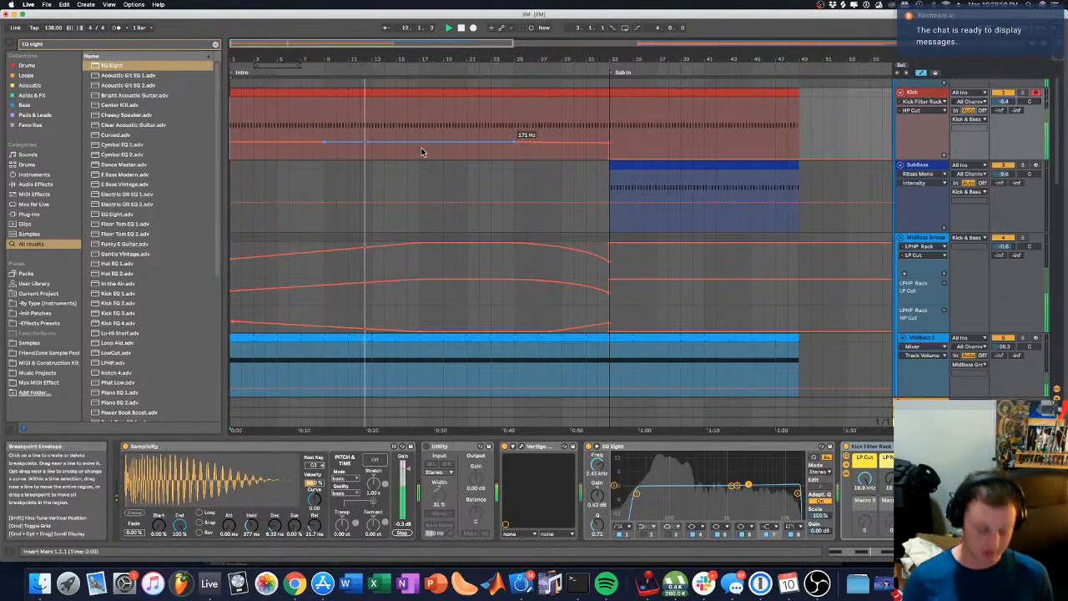
key("super+z")
left_click_drag(336, 155, 417, 152)
mouse_move(325, 151)
left_mouse_down()
mouse_move(409, 157)
mouse_move(326, 155)
left_mouse_up()
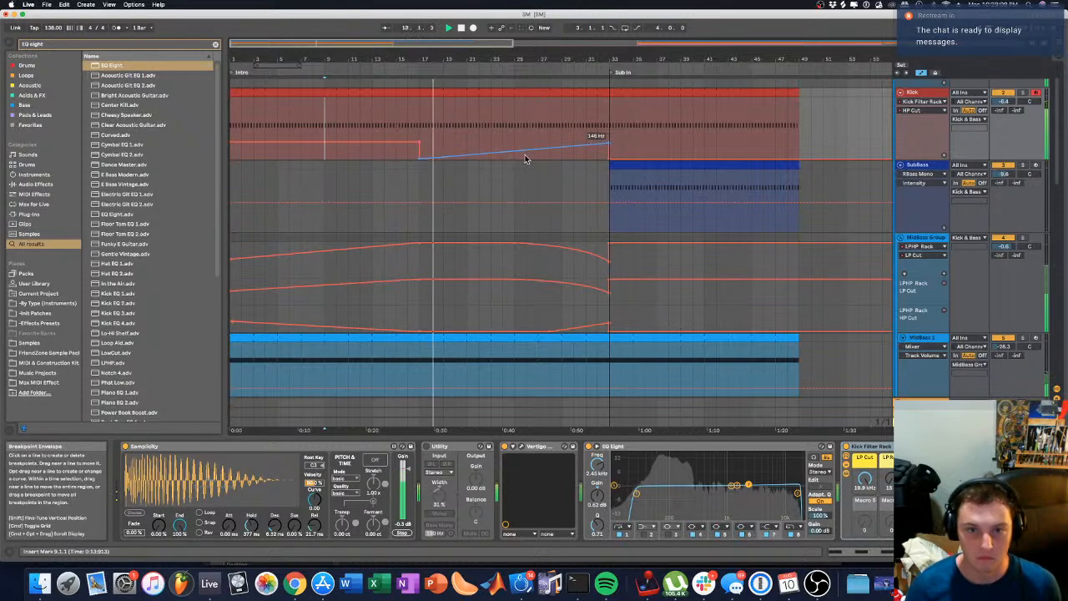
mouse_move(519, 150)
left_mouse_down()
mouse_move(514, 161)
mouse_move(515, 148)
left_mouse_up()
left_click_drag(607, 143, 608, 148)
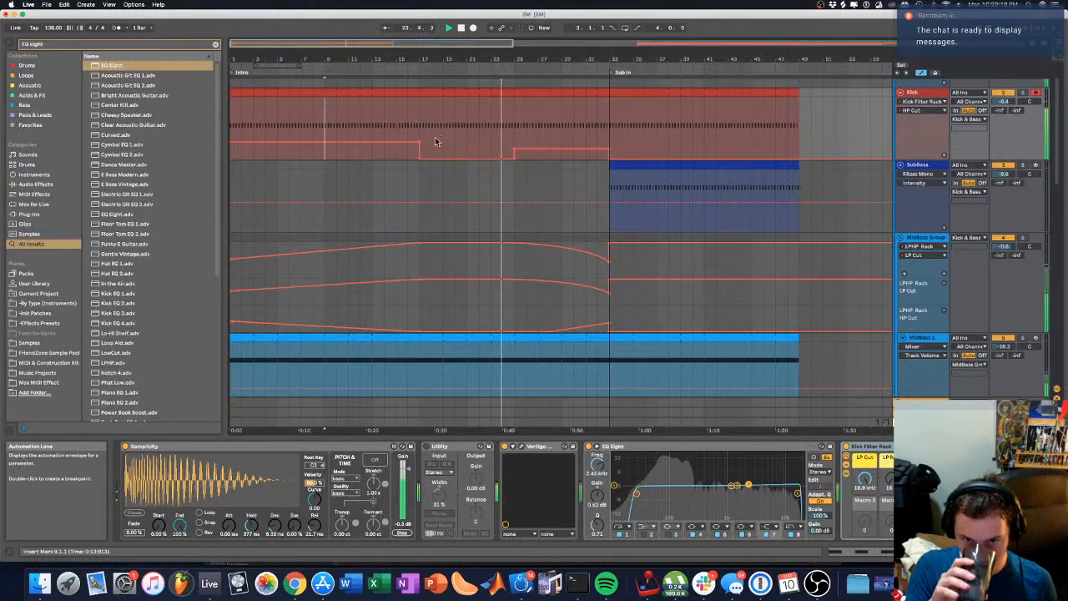
Step: Consolidate the kick clips spanning bars 17 to 33 and bars 1 to 17
scroll(493, 200, "down", 2)
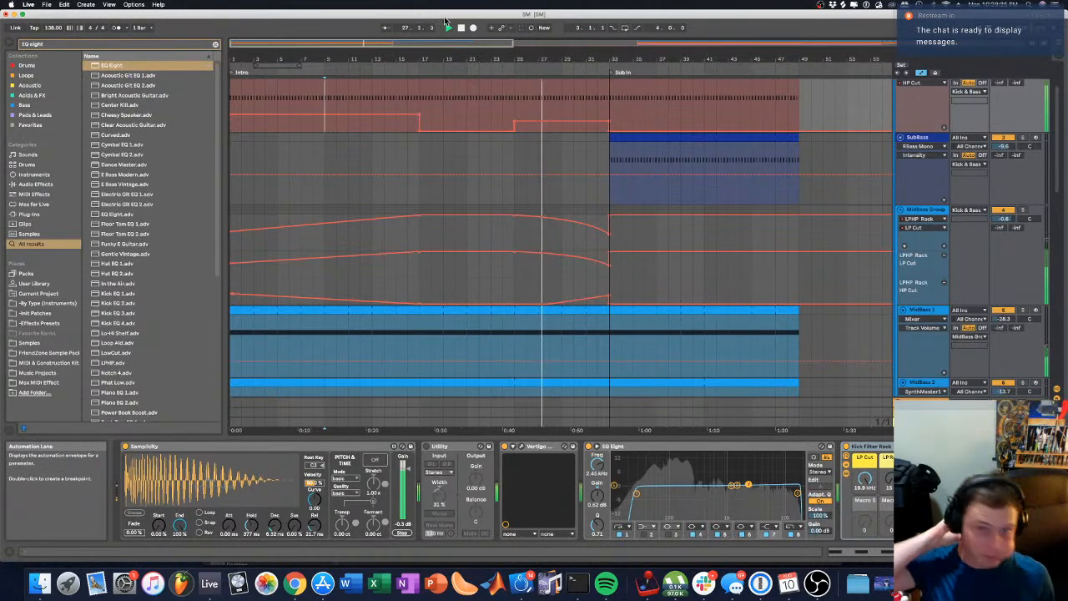
scroll(505, 109, "up", 4)
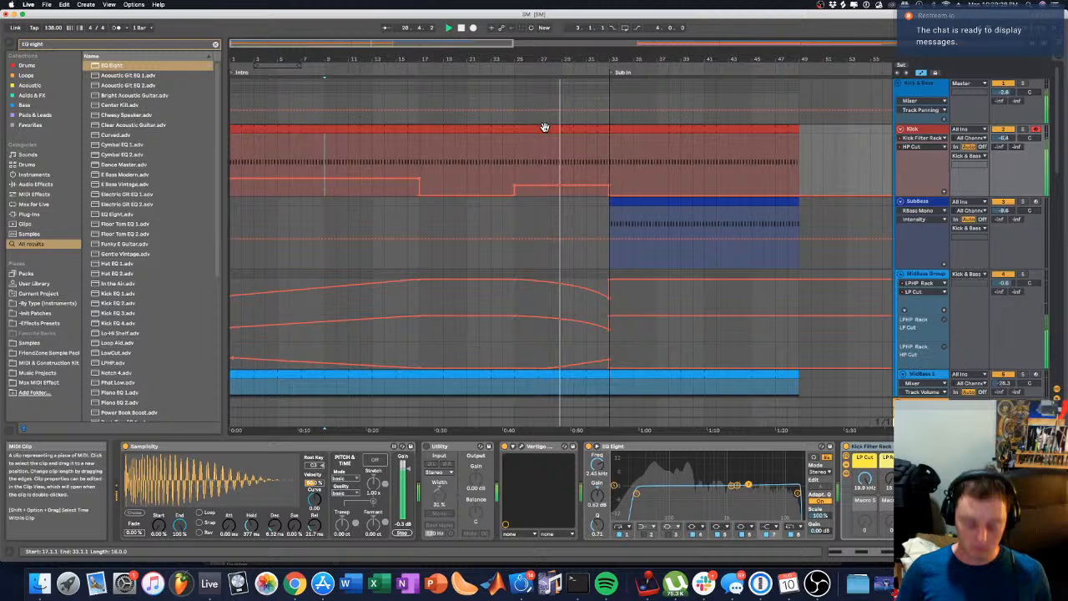
double_click(544, 127)
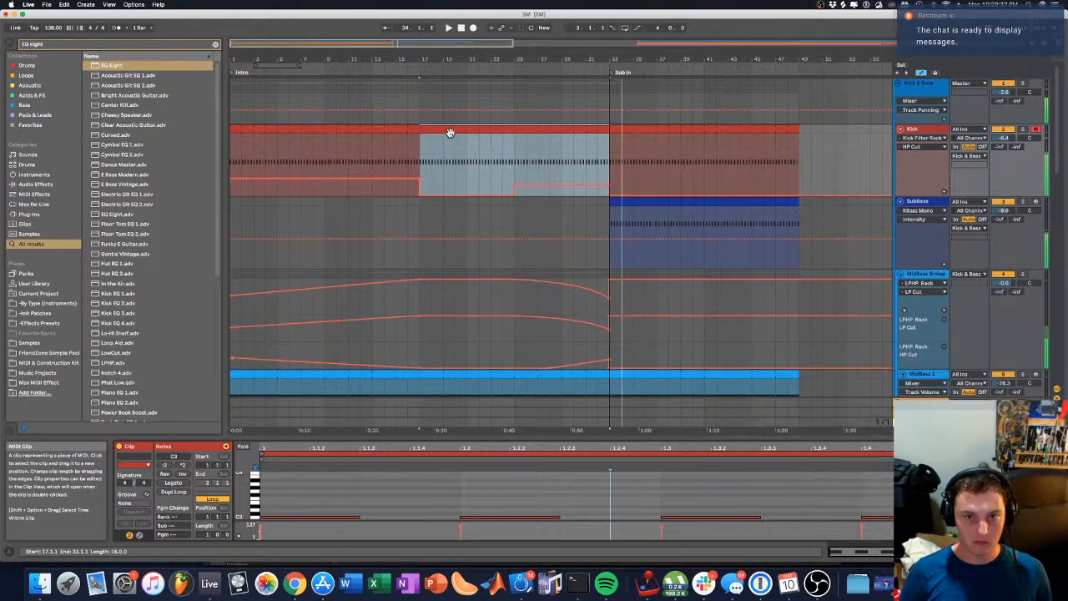
key("space")
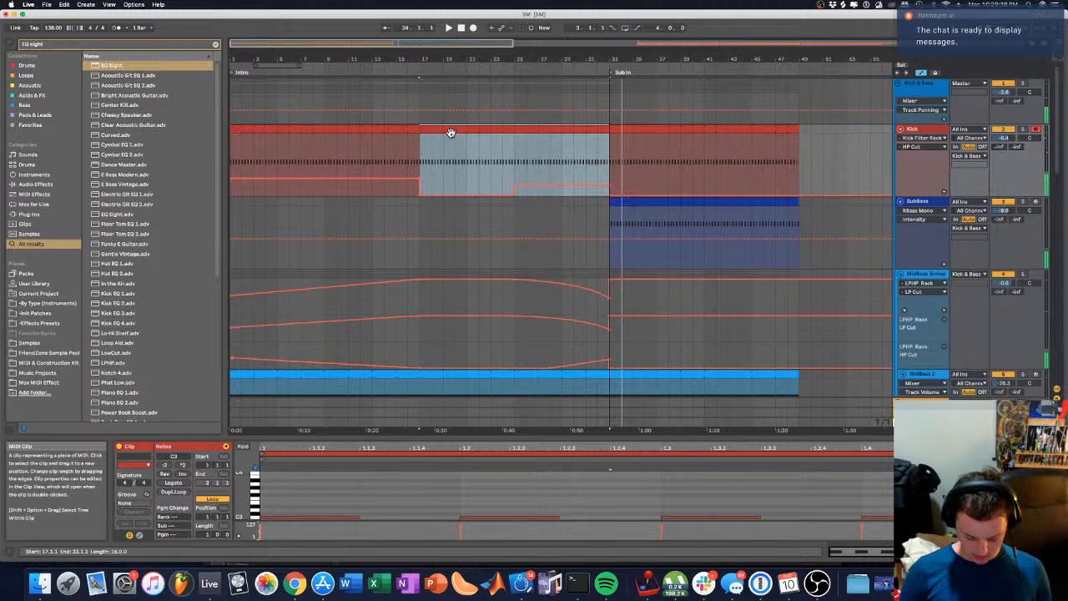
key("super+j")
left_click(329, 130)
key("super+j")
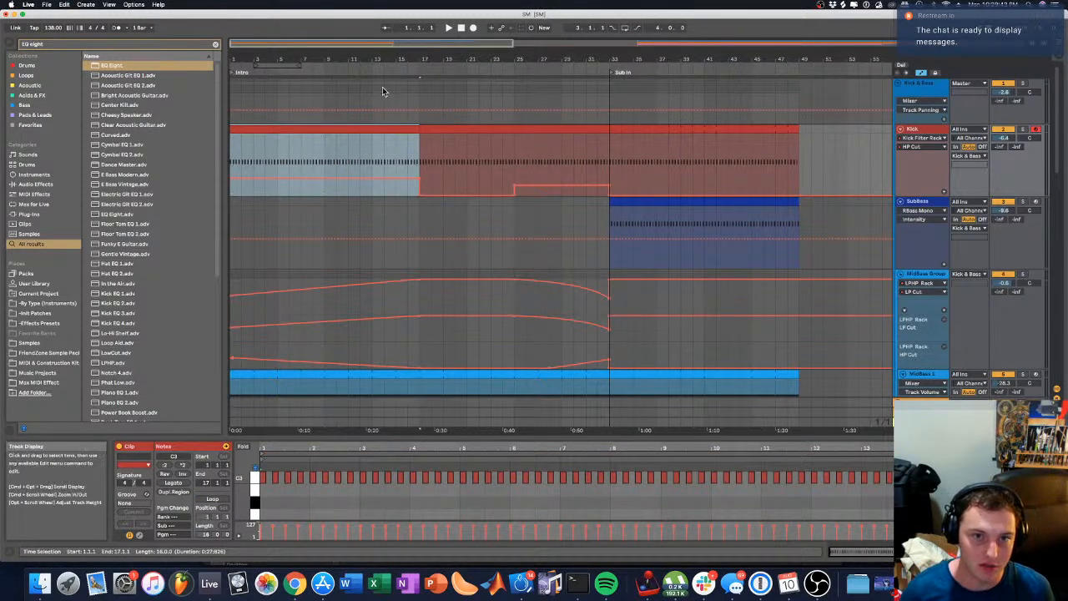
Step: Automate the Perc Group's LP Cut: rise from 1.70 kHz to 19.9 kHz at bar 17, curve down before bar 33, and return to 19.9 kHz
key("space")
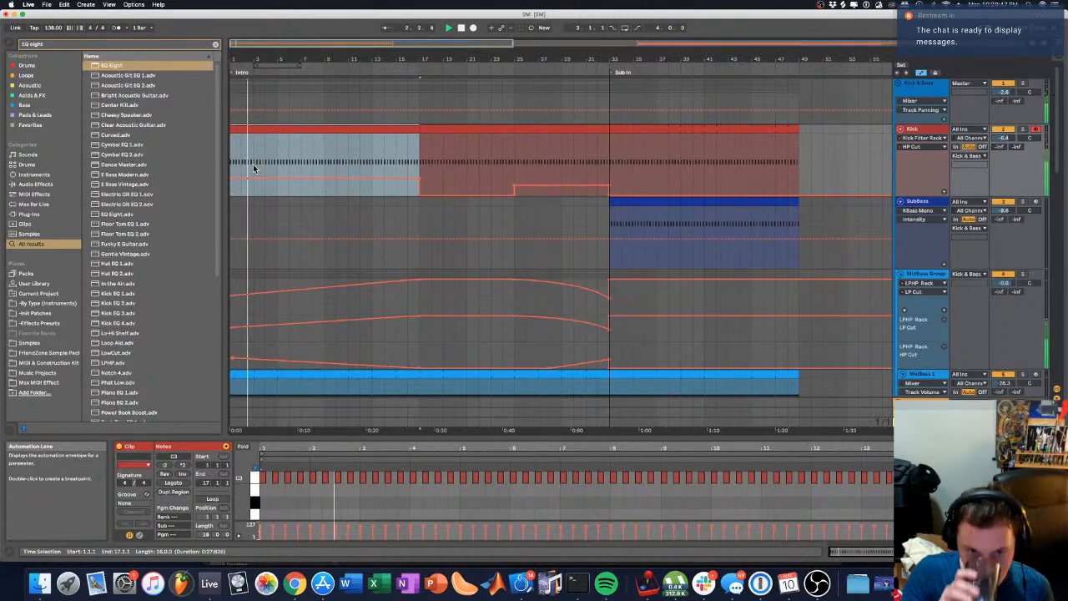
scroll(415, 245, "down", 10)
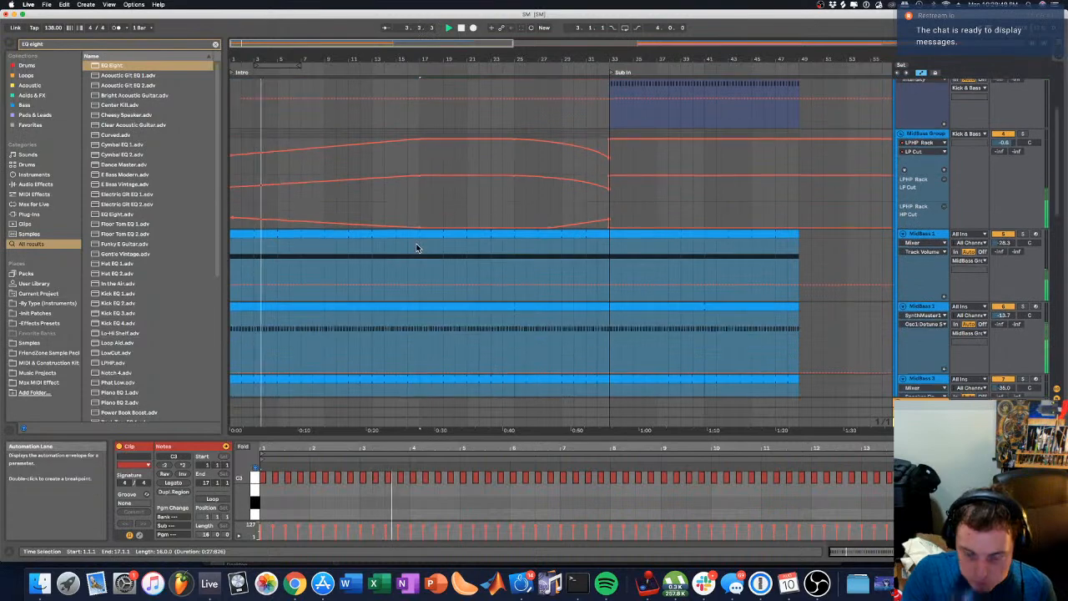
double_click(920, 223)
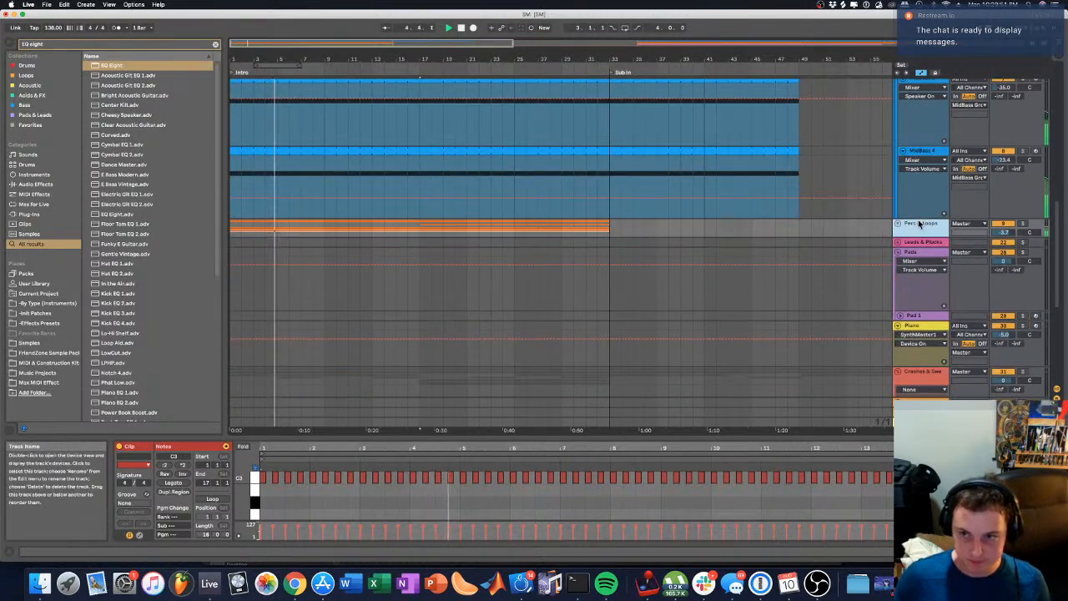
key("space")
left_click(929, 301)
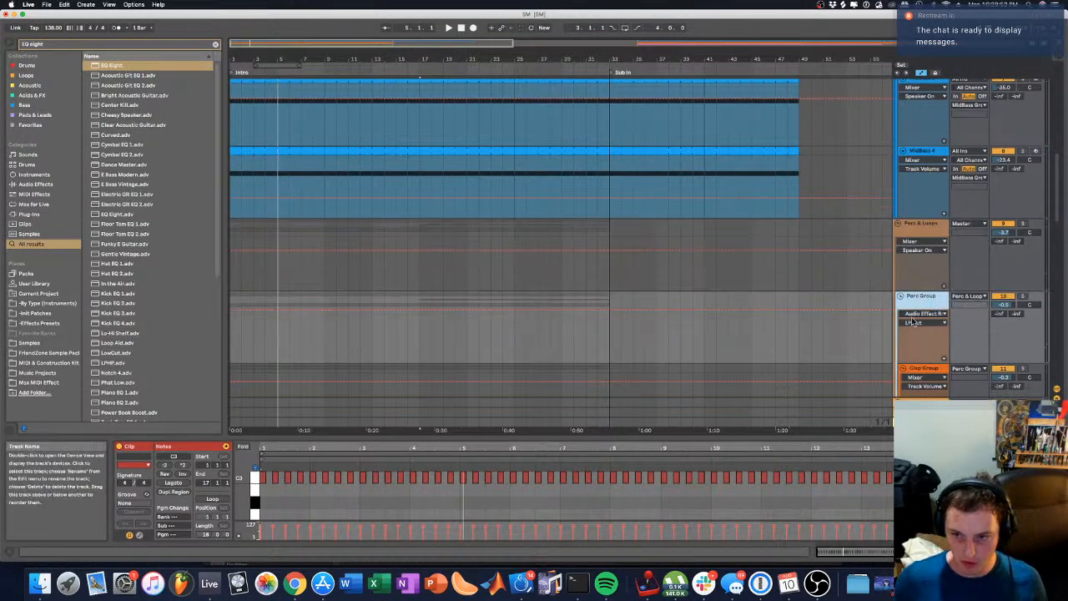
left_click(852, 551)
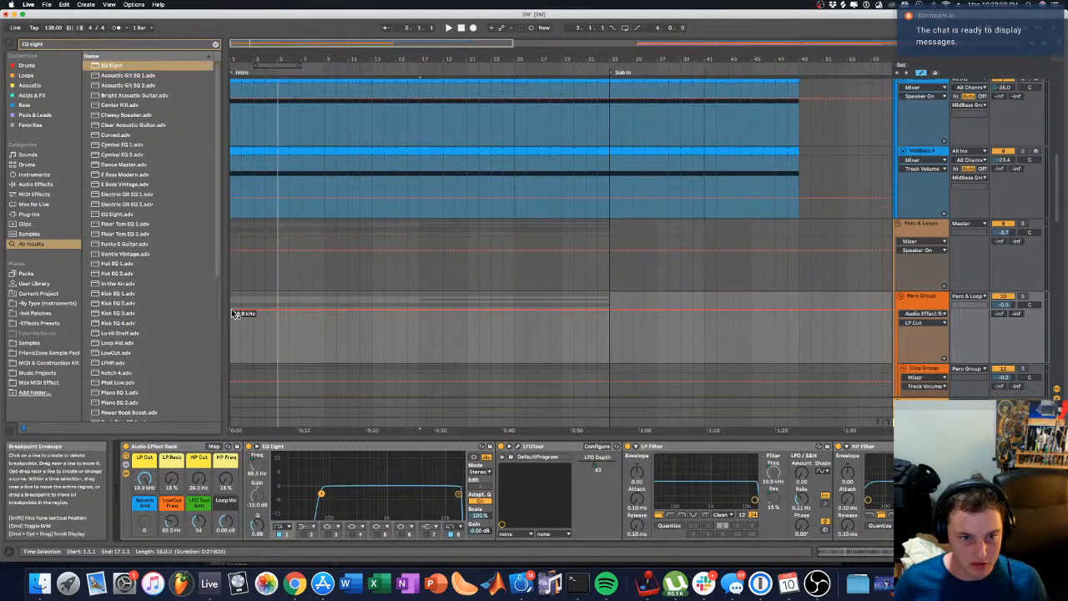
left_click_drag(235, 314, 419, 312)
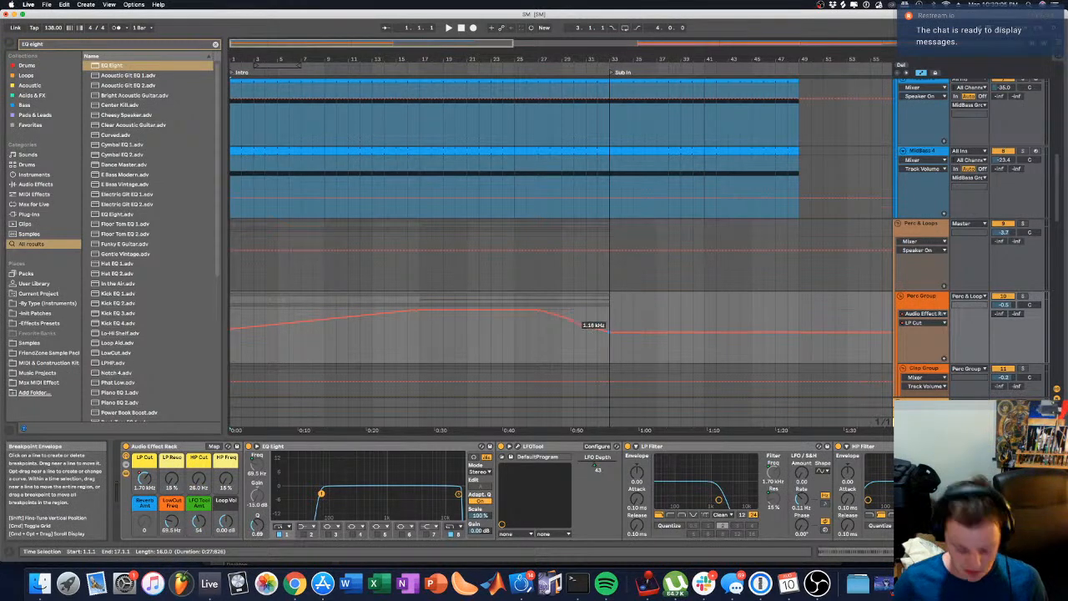
left_click_drag(606, 326, 606, 313)
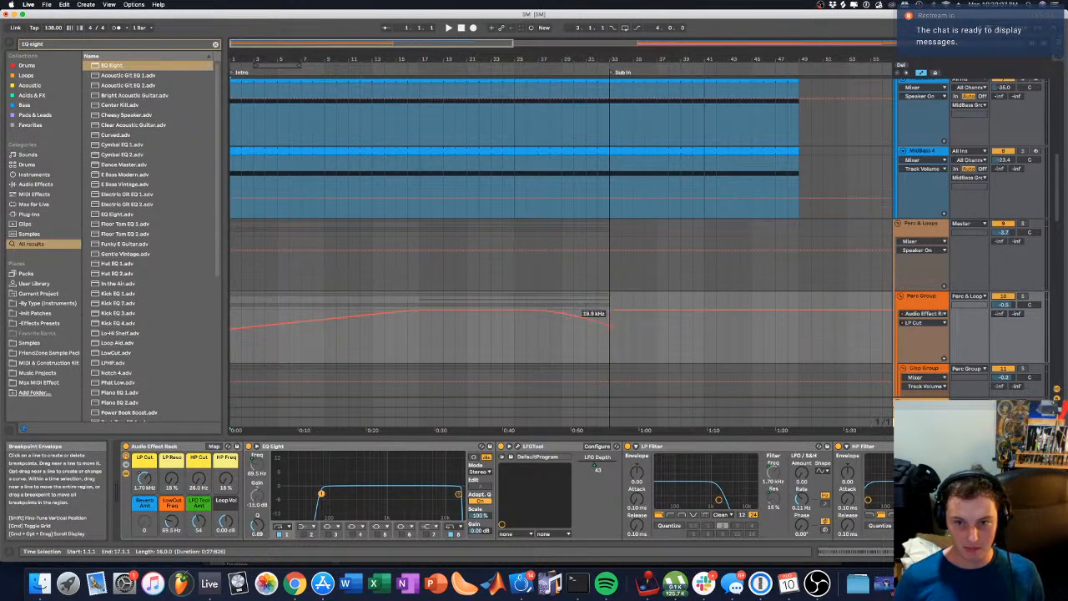
Step: Automate the Perc Group's LP Reso: fall from a raised start to its base by about bar 14, swell from bar 25 to near bar 32, and reset at bar 33
left_click(173, 483)
key("space")
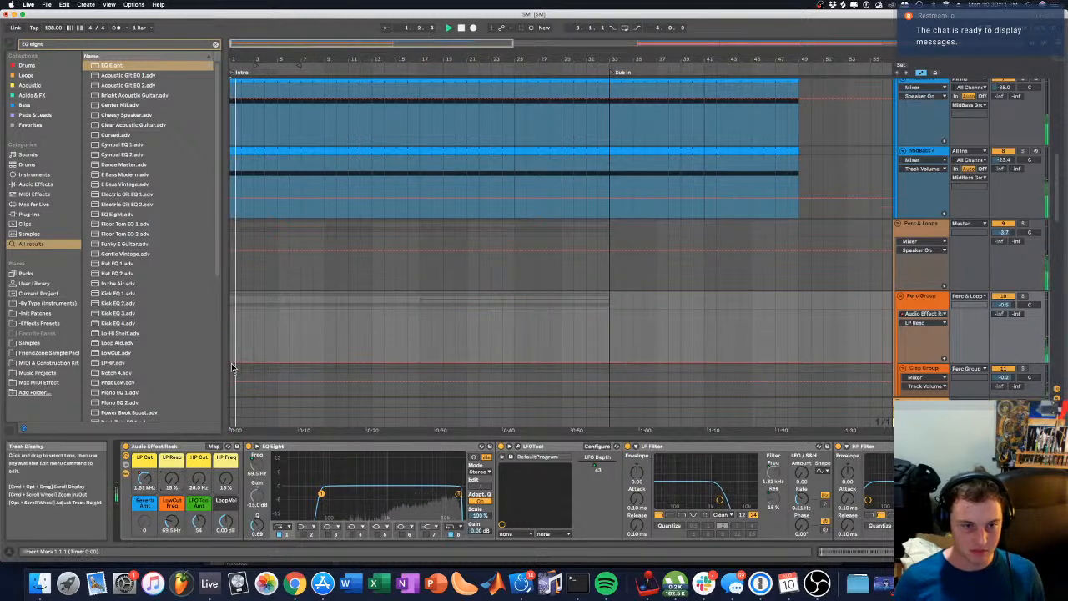
mouse_move(242, 364)
left_mouse_down()
mouse_move(243, 341)
mouse_move(233, 349)
left_mouse_up()
left_click_drag(364, 348, 384, 362)
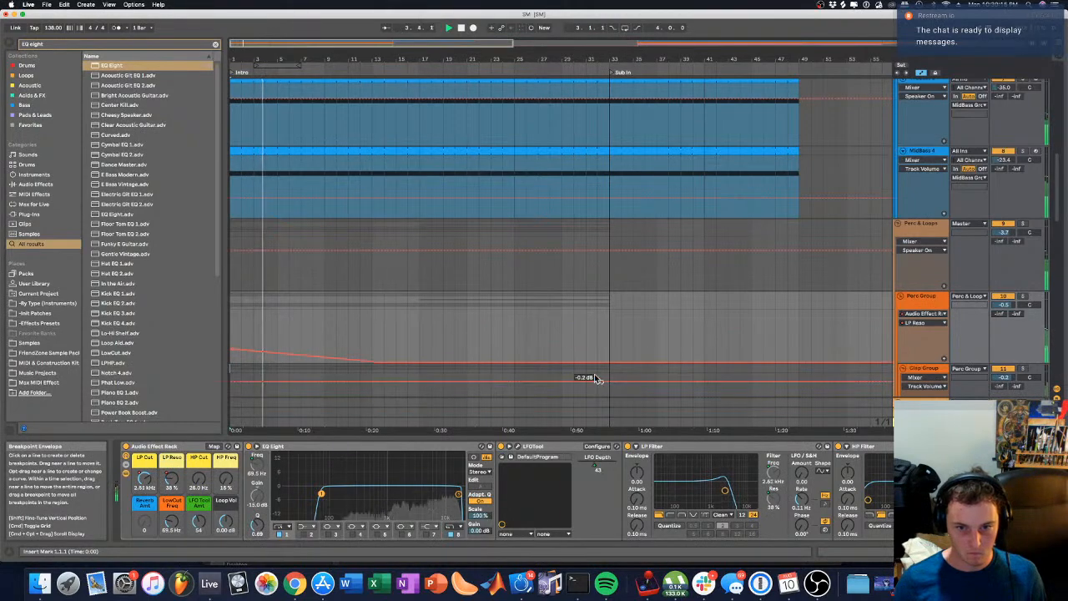
left_click(514, 362)
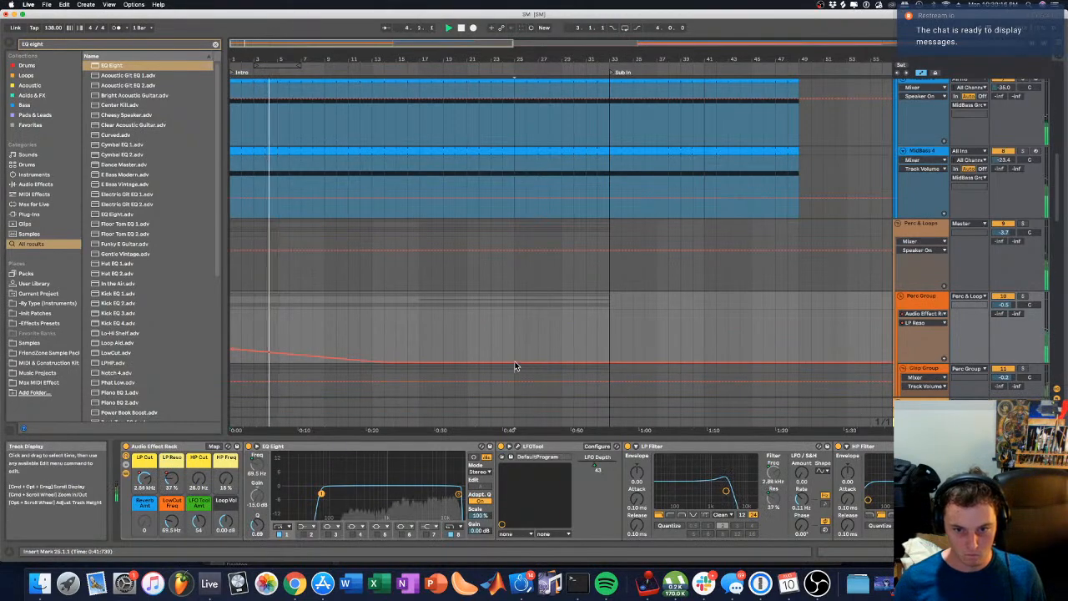
left_click(562, 363)
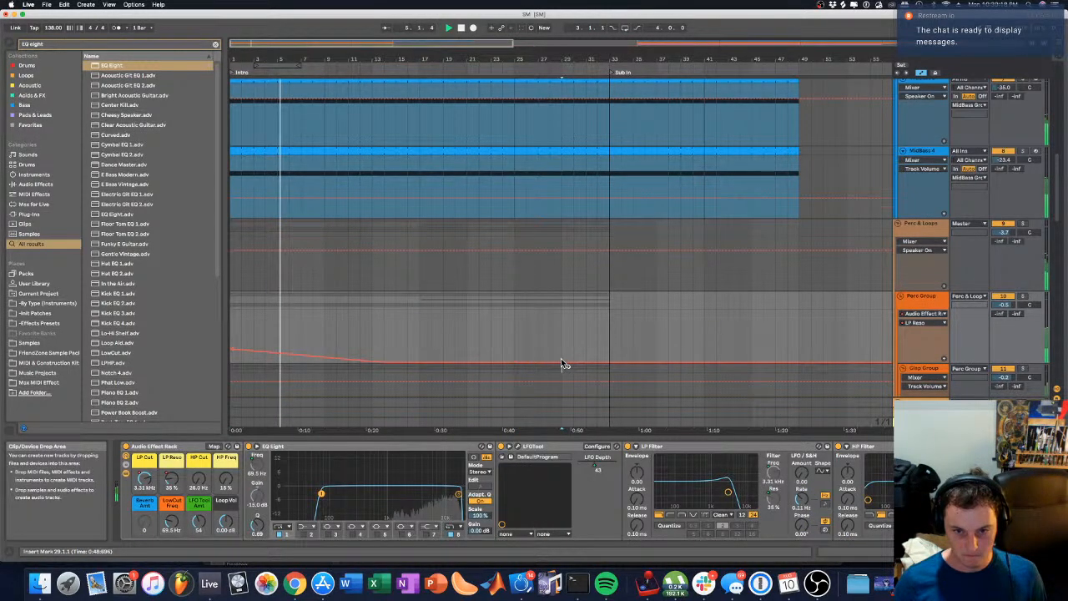
left_click_drag(562, 362, 562, 352)
left_click_drag(598, 352, 610, 363)
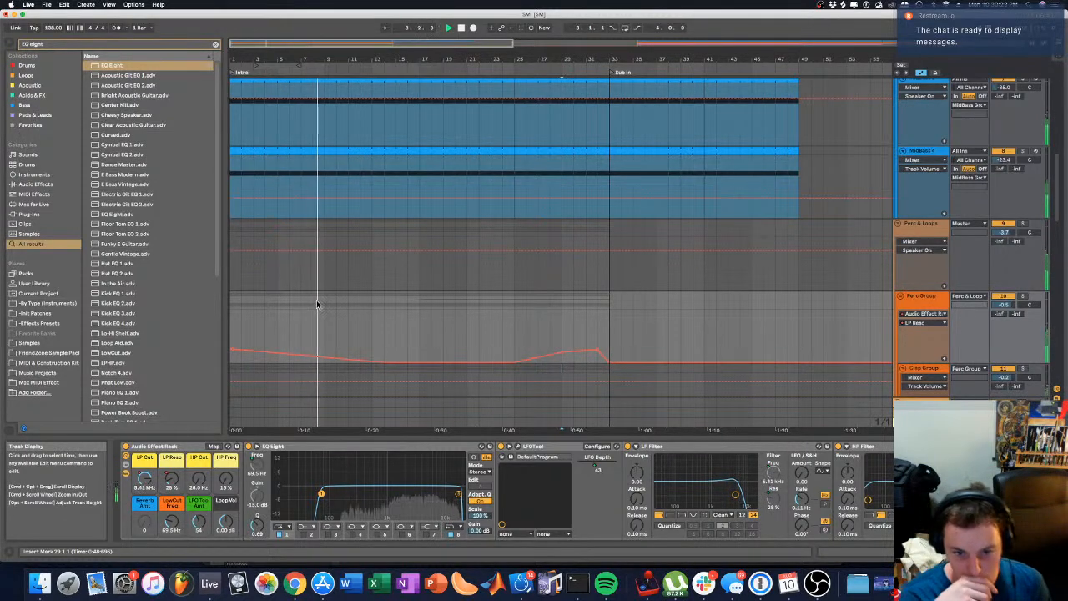
Step: Bend the MidBass Group's LP Cut rise between bars 1 and 17 into a slow-starting curve and play from bar 1
scroll(301, 273, "up", 1)
scroll(297, 271, "up", 5)
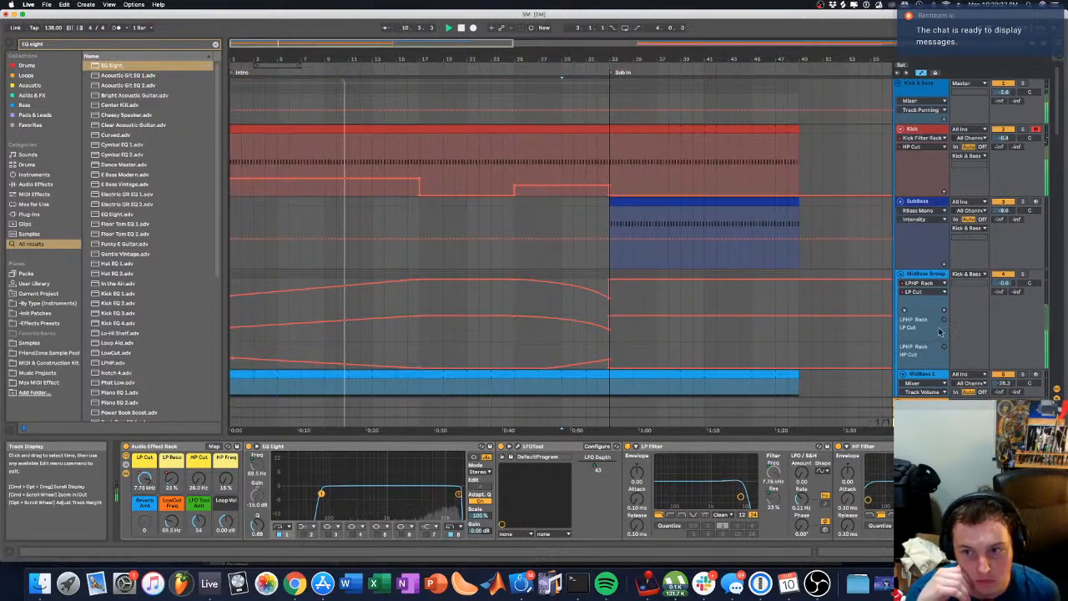
left_click(924, 274)
key("space")
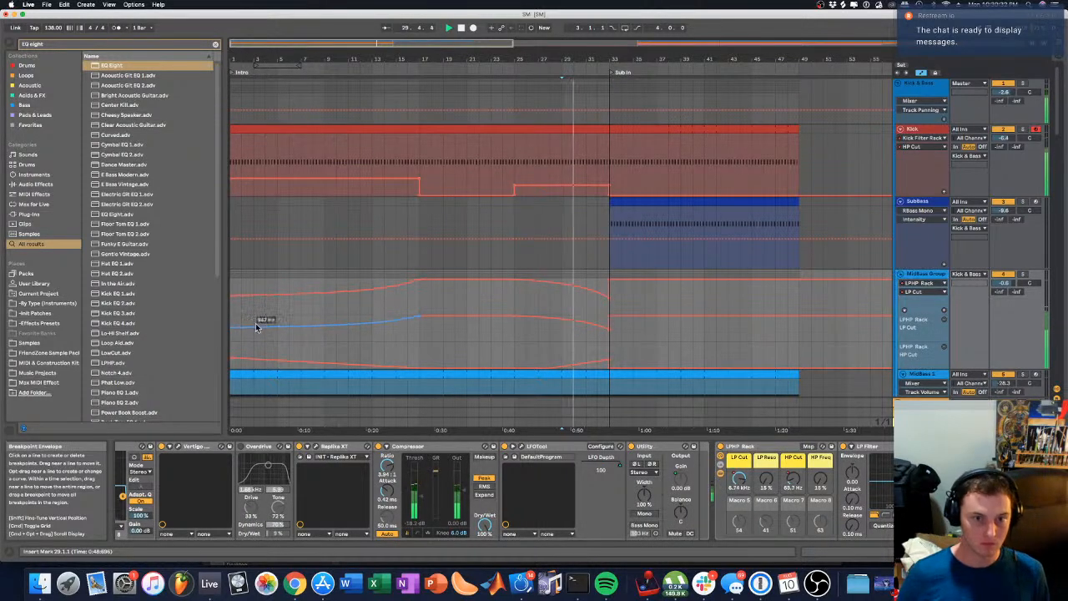
left_click(241, 256)
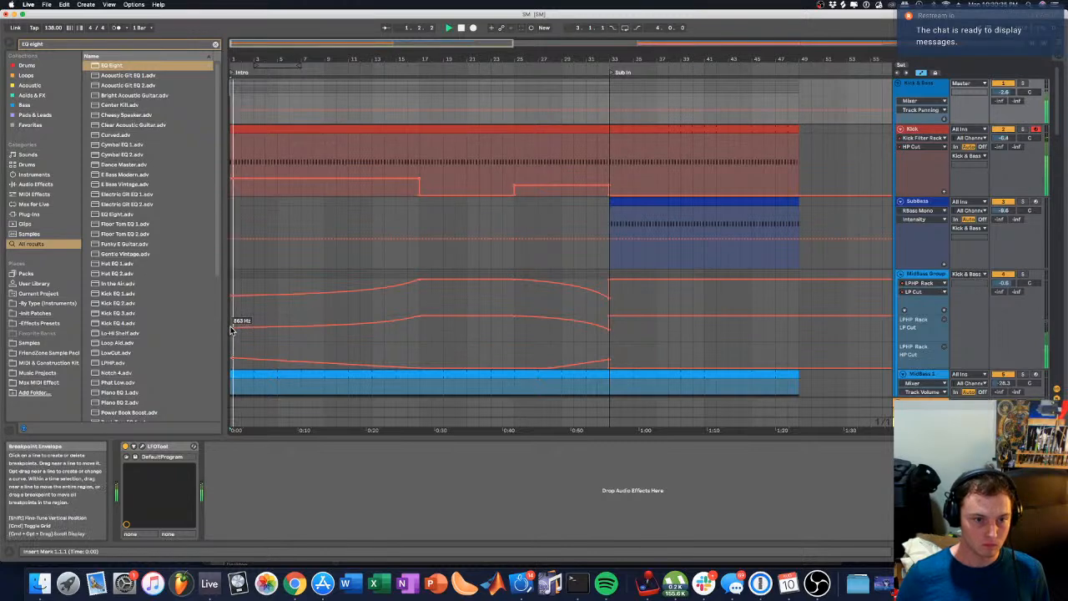
left_click(296, 331)
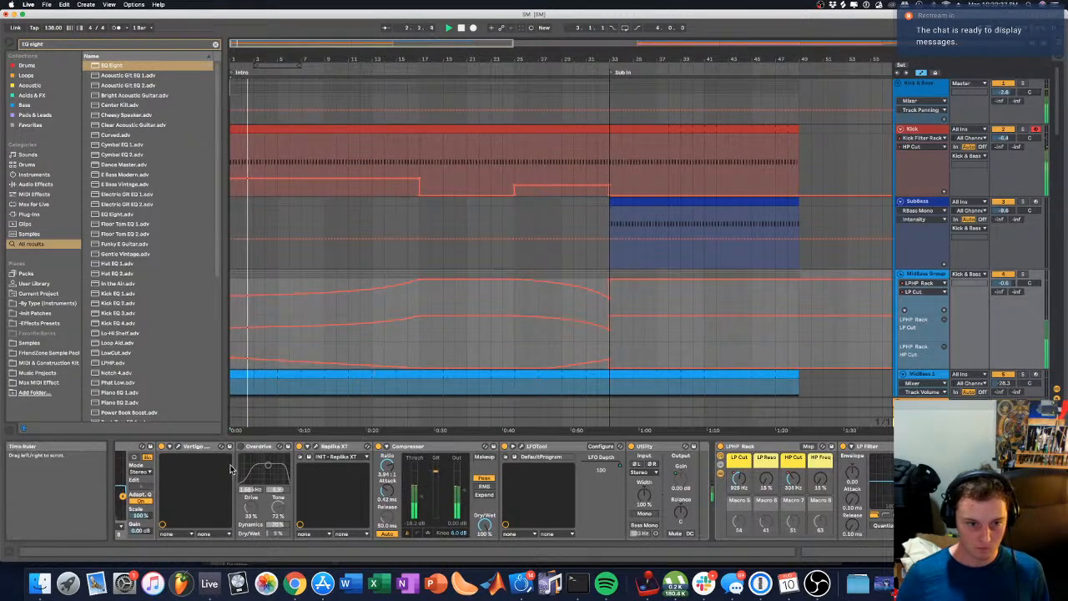
Step: Show the MidBass Group's LP Reso automation in a new lane, easing gently down from bar 1 to about bar 17
left_click(766, 479)
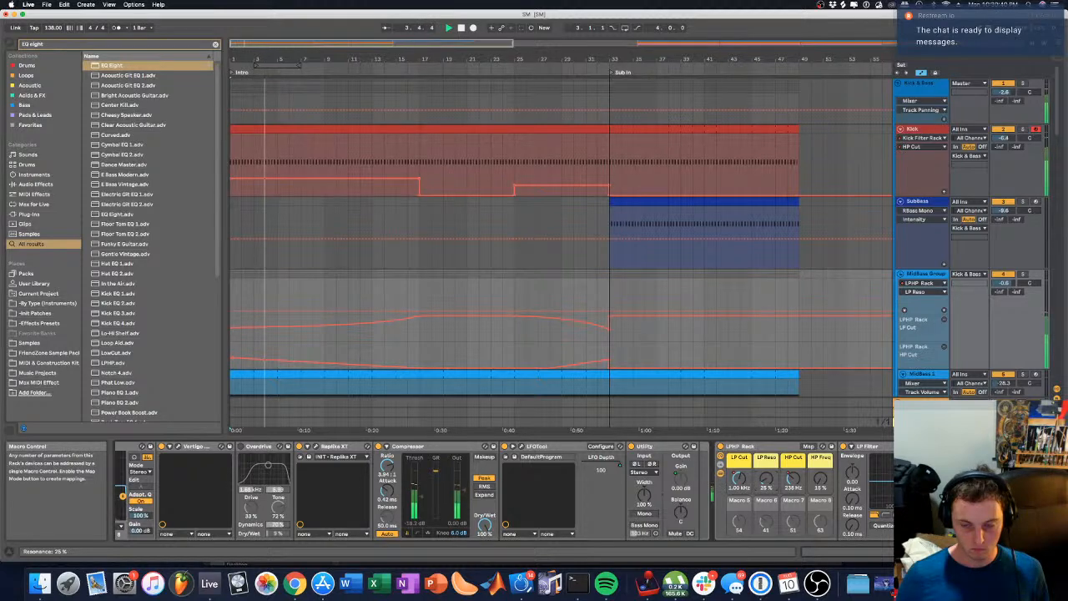
right_click(763, 479)
left_click(762, 478)
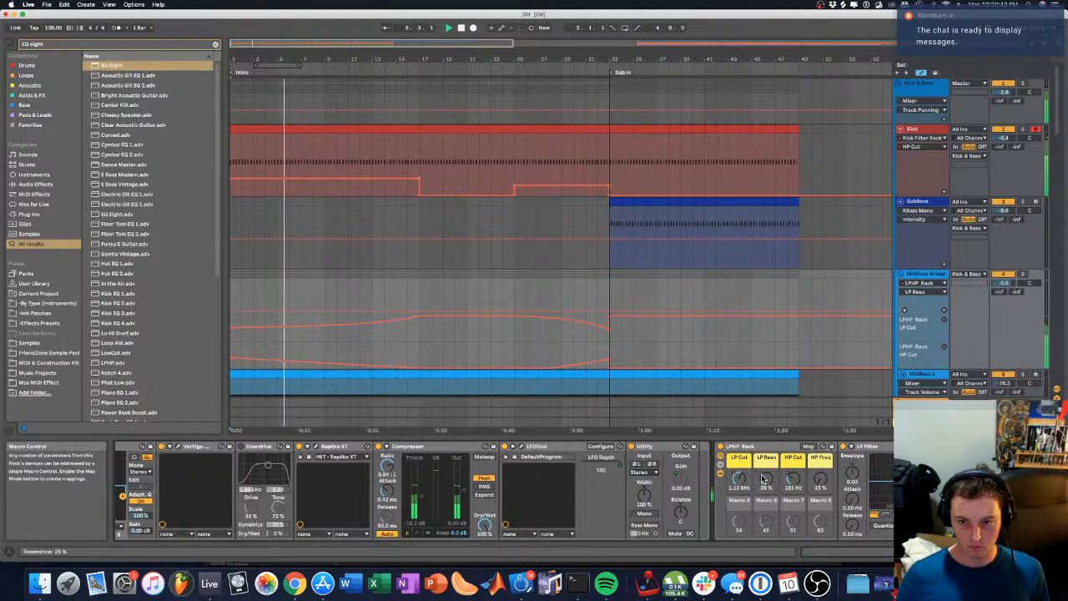
right_click(762, 478)
left_click(793, 346)
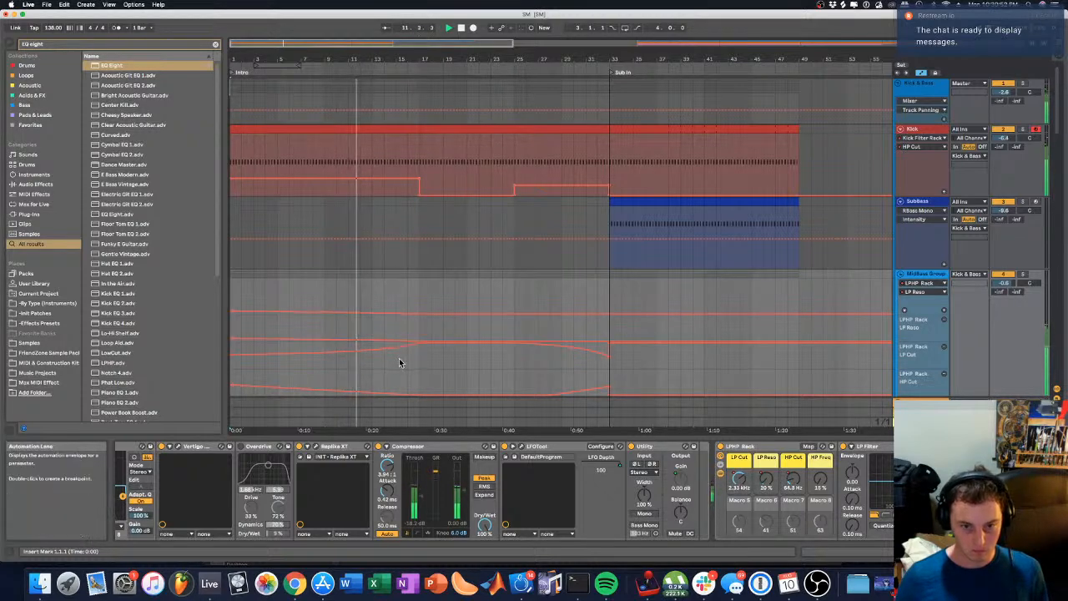
Step: Open the kick clip ending at bar 17 for note editing, with its final bars in view
scroll(389, 272, "down", 1)
left_click_drag(396, 59, 397, 109)
left_click(484, 124)
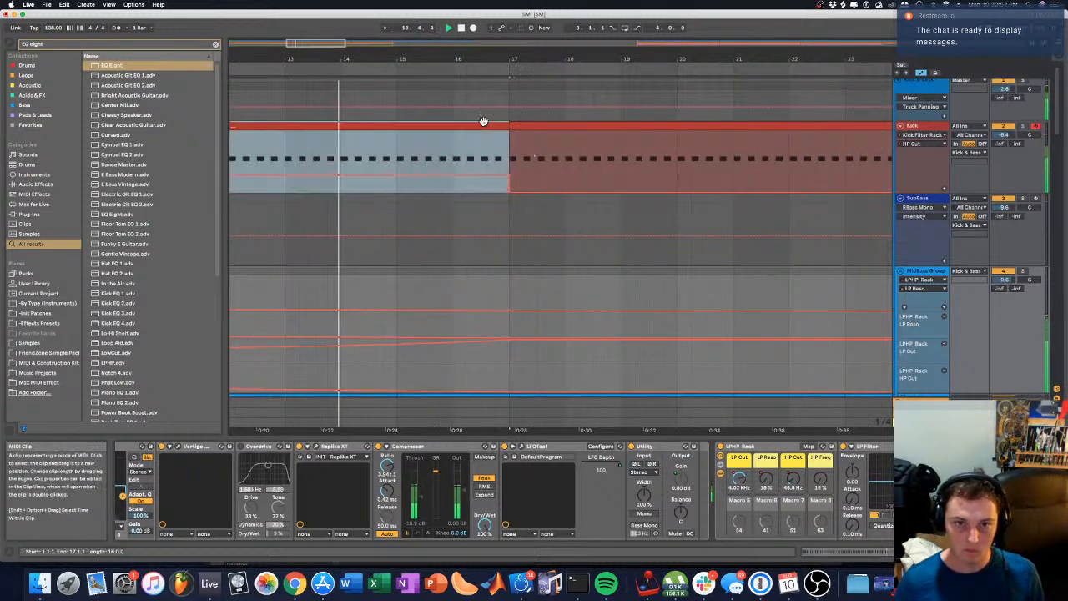
double_click(482, 121)
left_click_drag(397, 448, 643, 427)
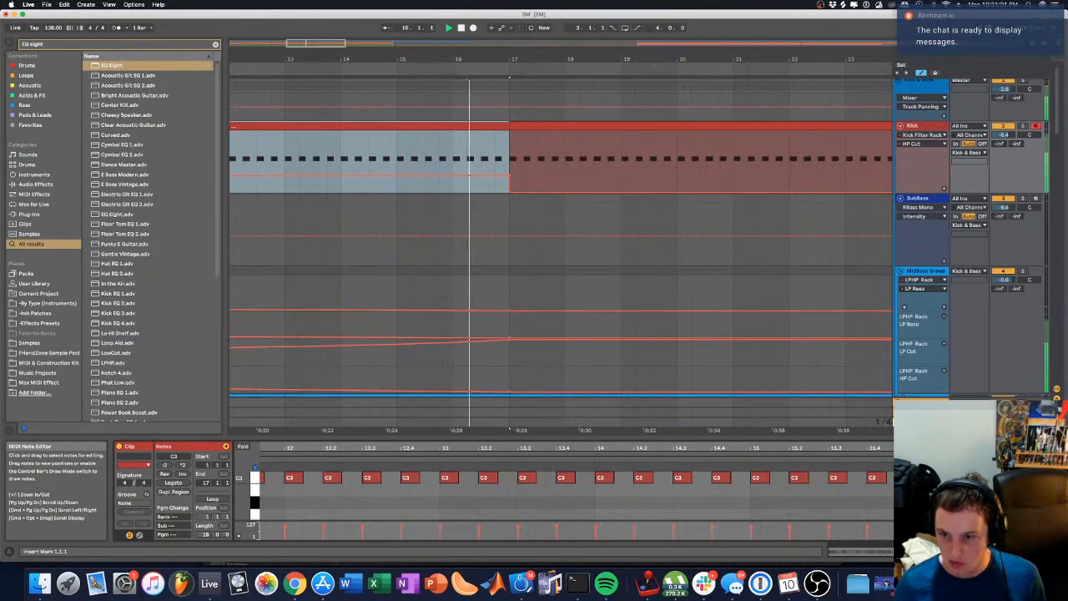
Step: Try a fast fill of extra C3 kick notes around 16.3 and audition it from bar 16
double_click(1007, 478)
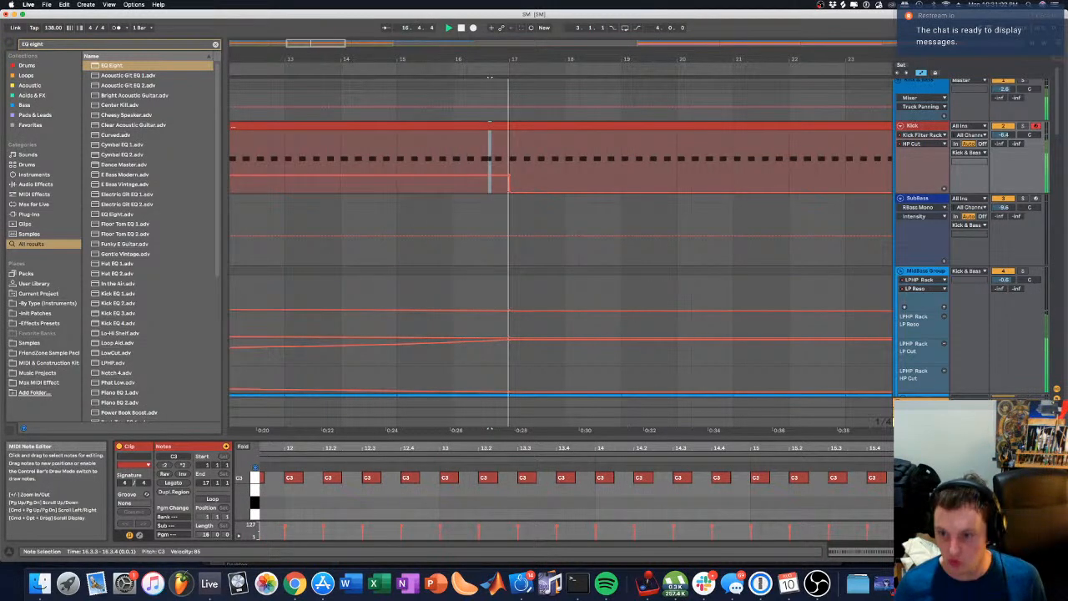
key("space")
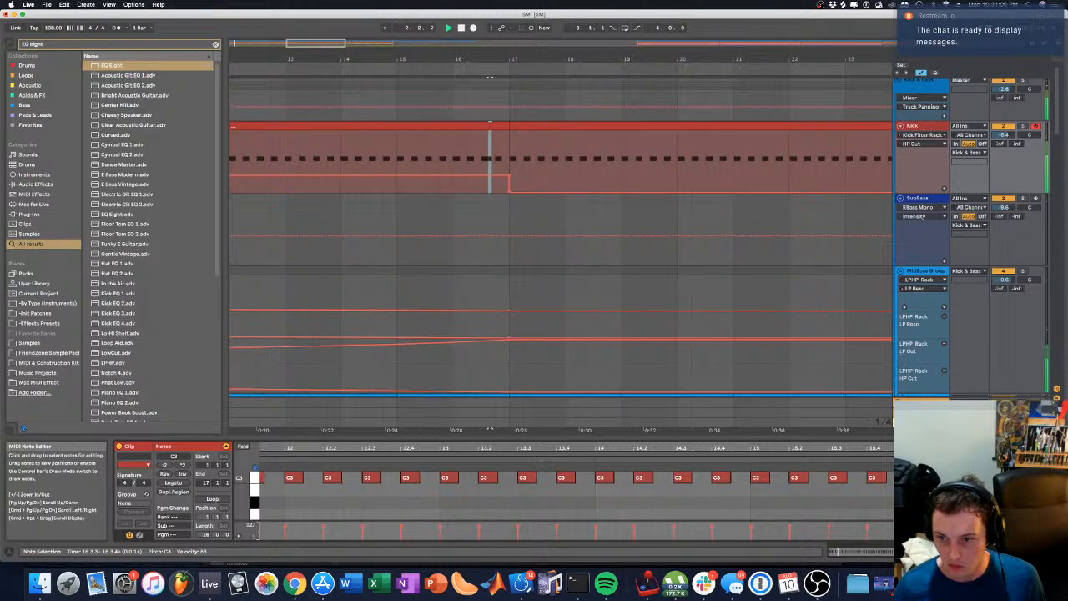
left_click(453, 150)
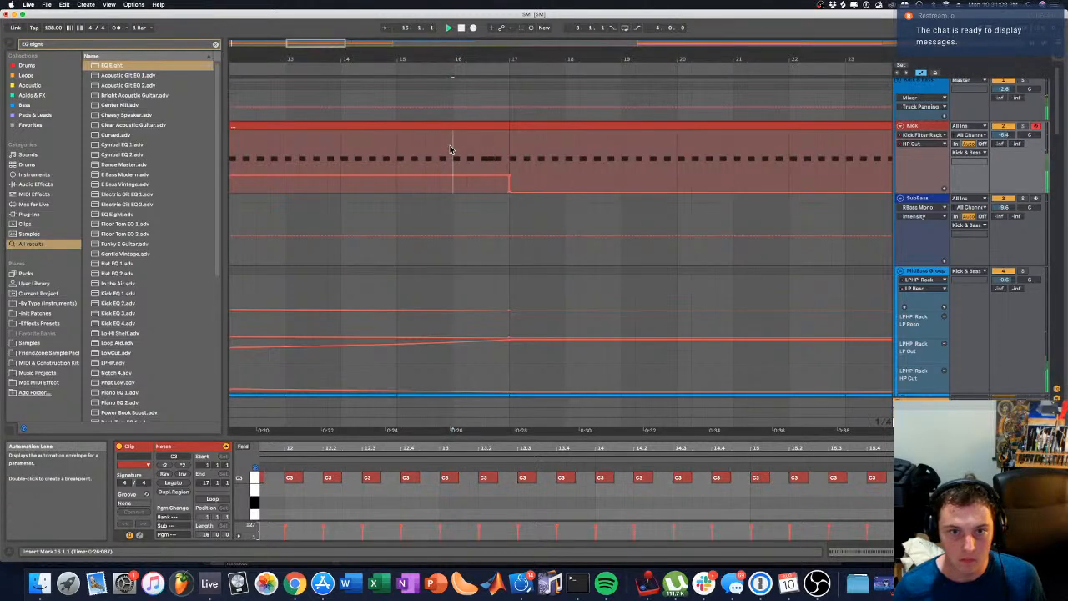
key("space")
left_click_drag(972, 448, 897, 478)
key("space")
key("space")
Step: Undo the trial fill notes around 16.3 in the kick clip and replay the passage
key("super+z")
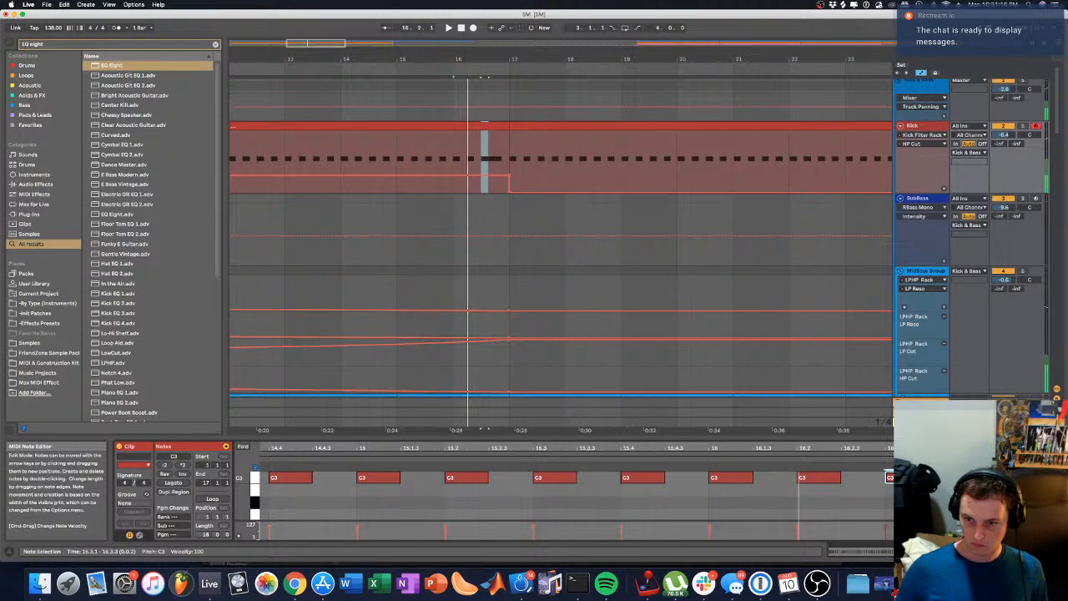
key("space")
left_click(917, 478)
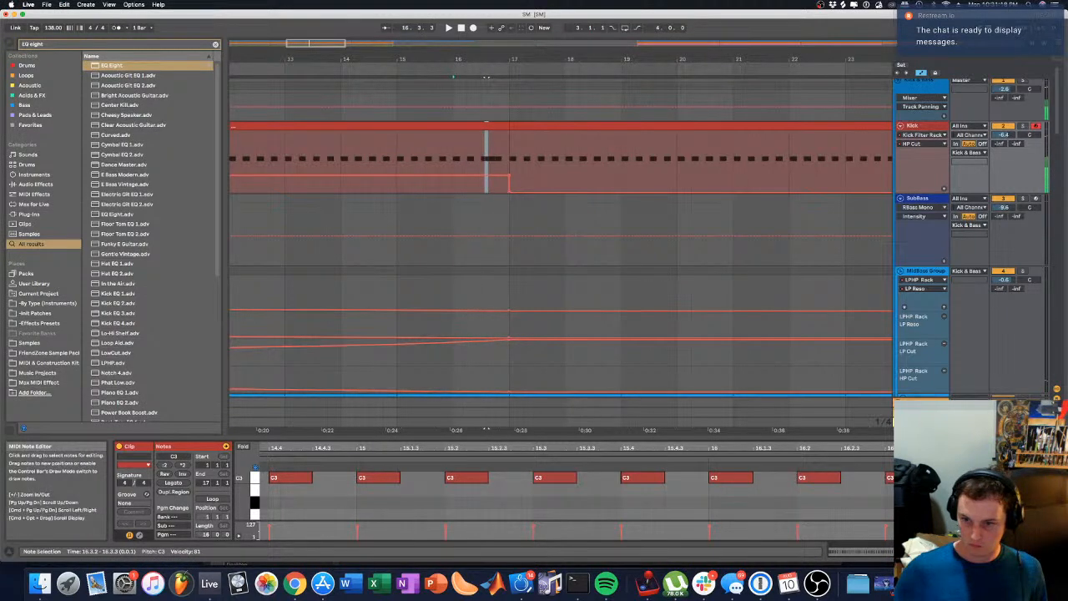
key("super+z")
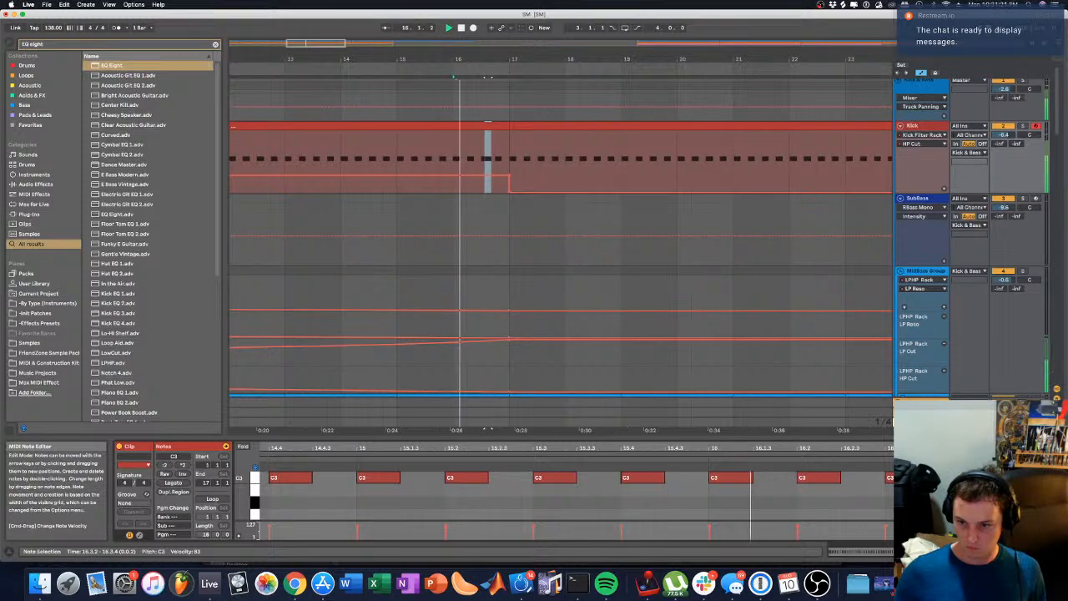
key("super+z")
key("space")
key("space")
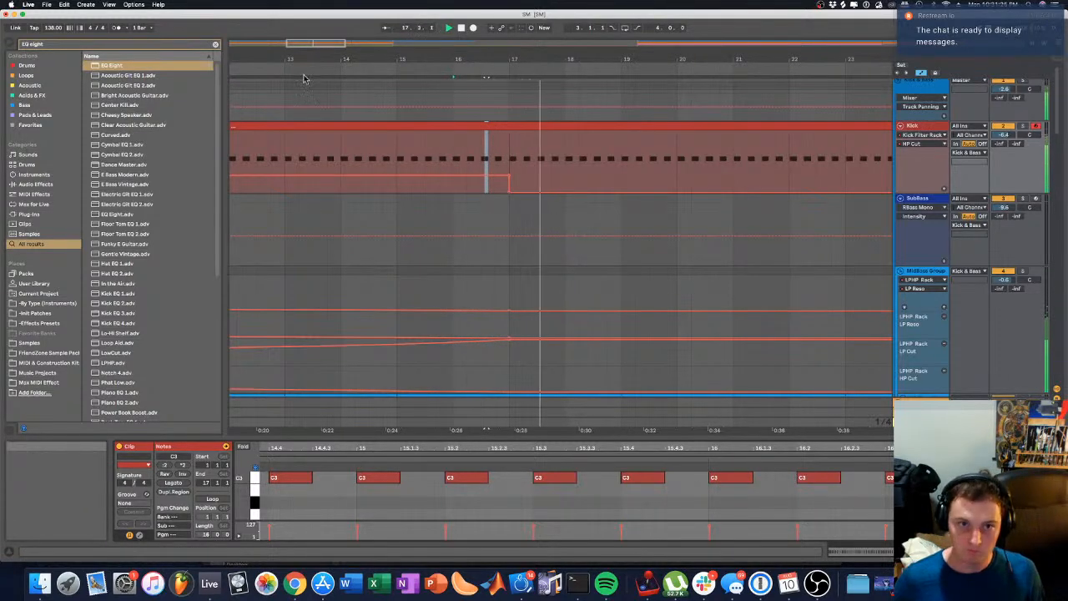
Step: Add extra kick notes at the very end of bar 16 and slope the kick's HP Cut down into bar 17
left_click(326, 102)
key("space")
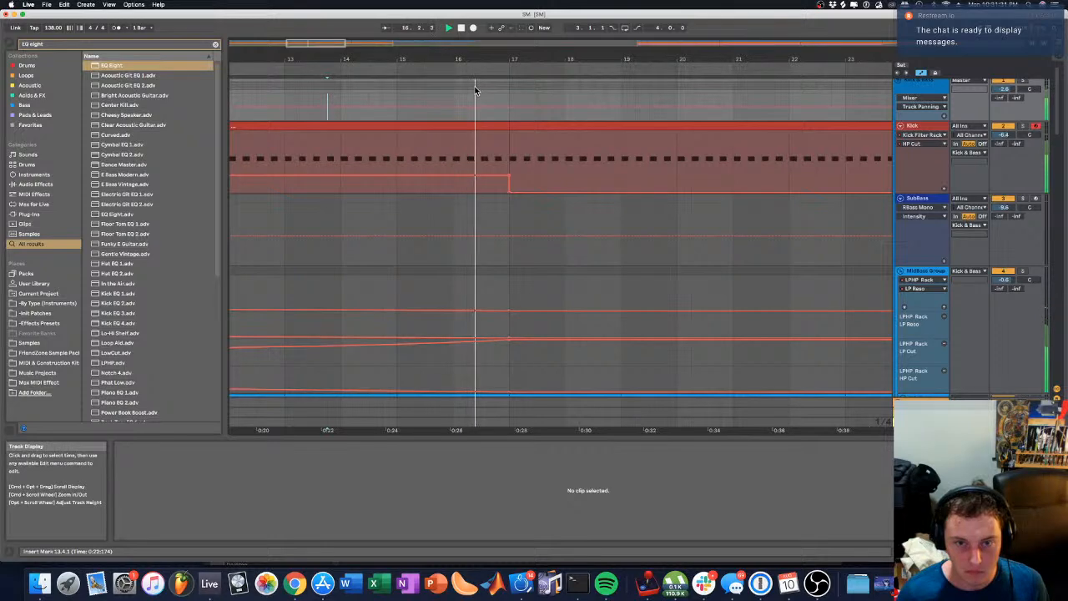
left_click(454, 135)
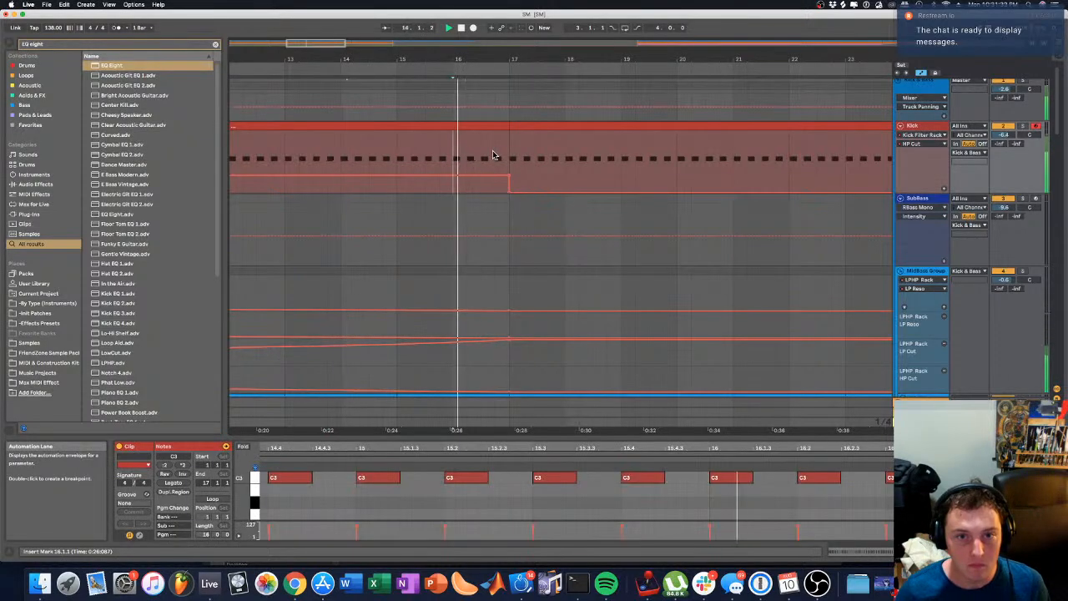
key("Right")
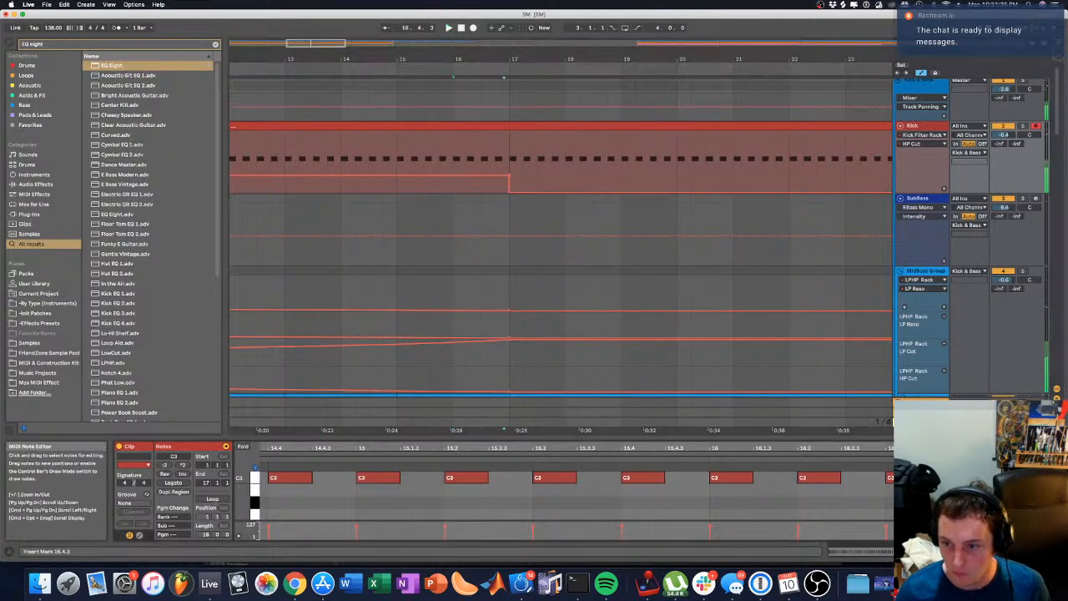
key("Right")
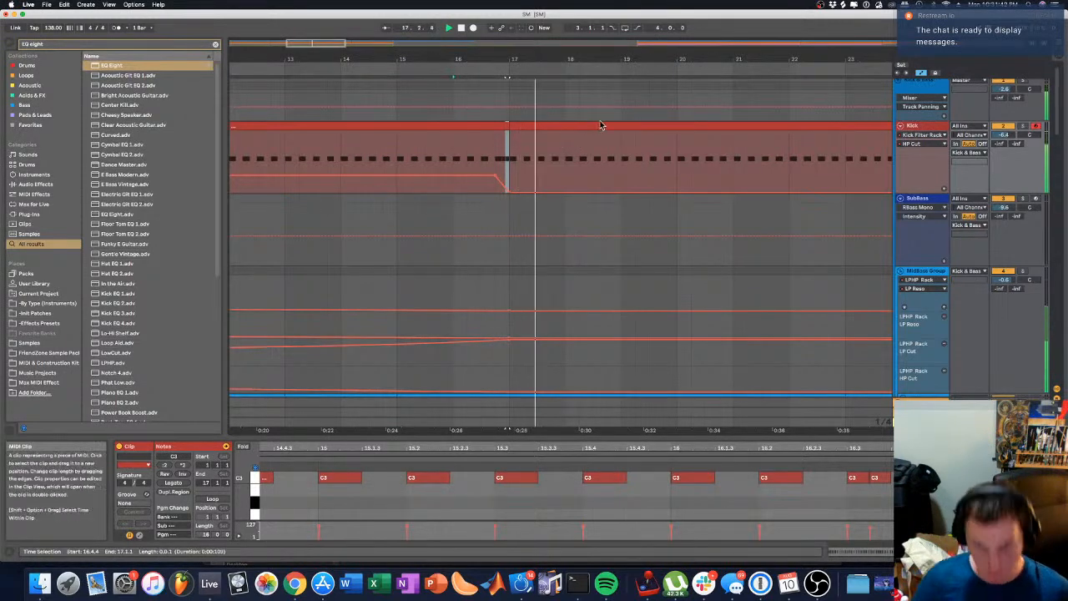
Step: Duplicate the kick notes from bar 25 to bar 33 with a half-beat offset, doubling them to eighth notes
left_click_drag(573, 58, 268, 55)
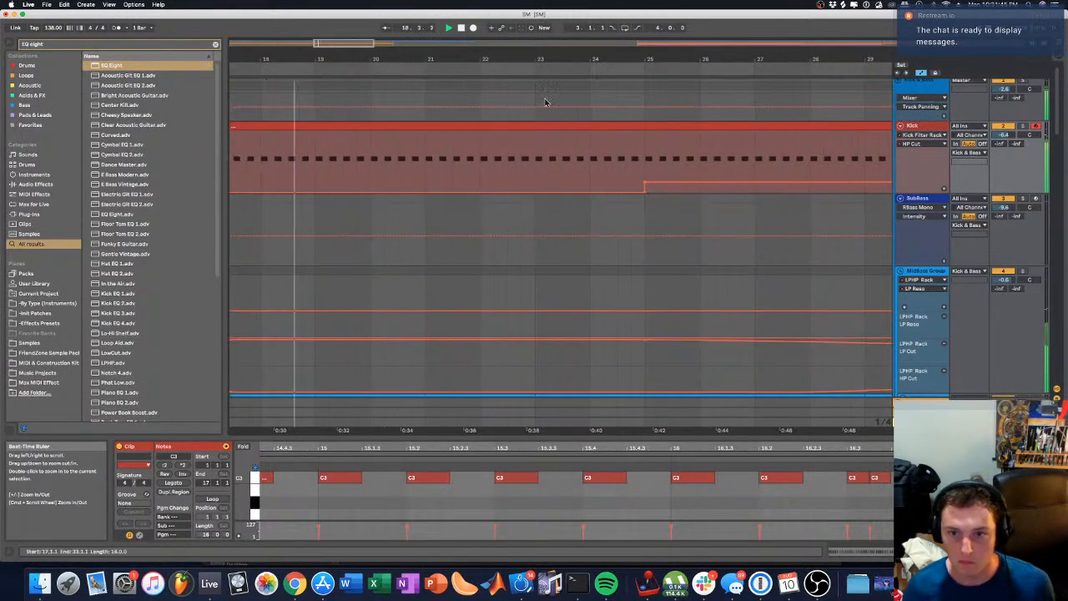
left_click_drag(635, 46, 636, 20)
left_click(705, 126)
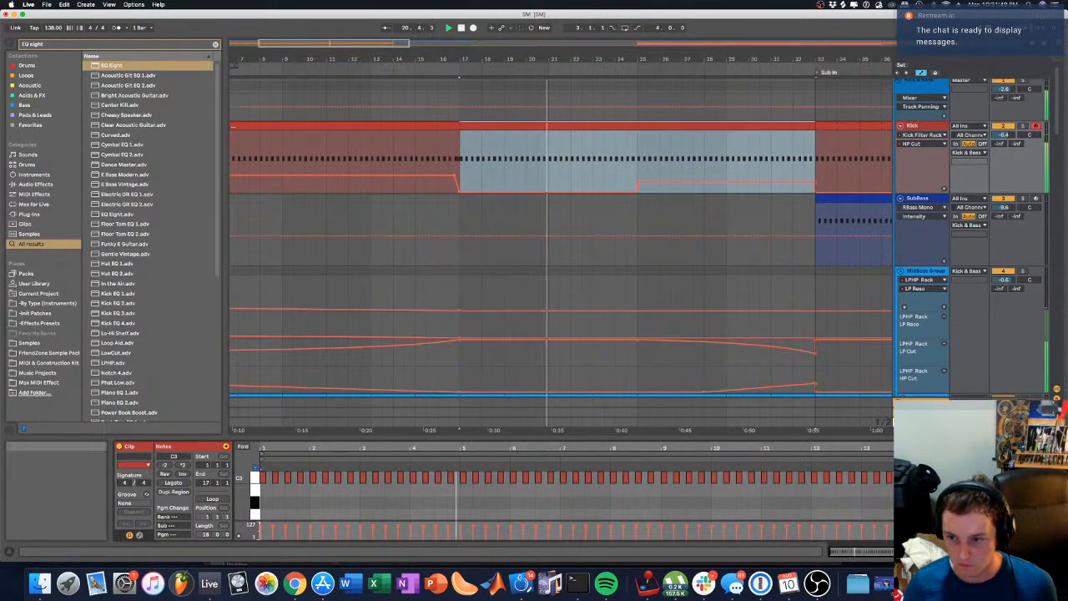
left_click(960, 491)
left_click_drag(816, 167, 637, 167)
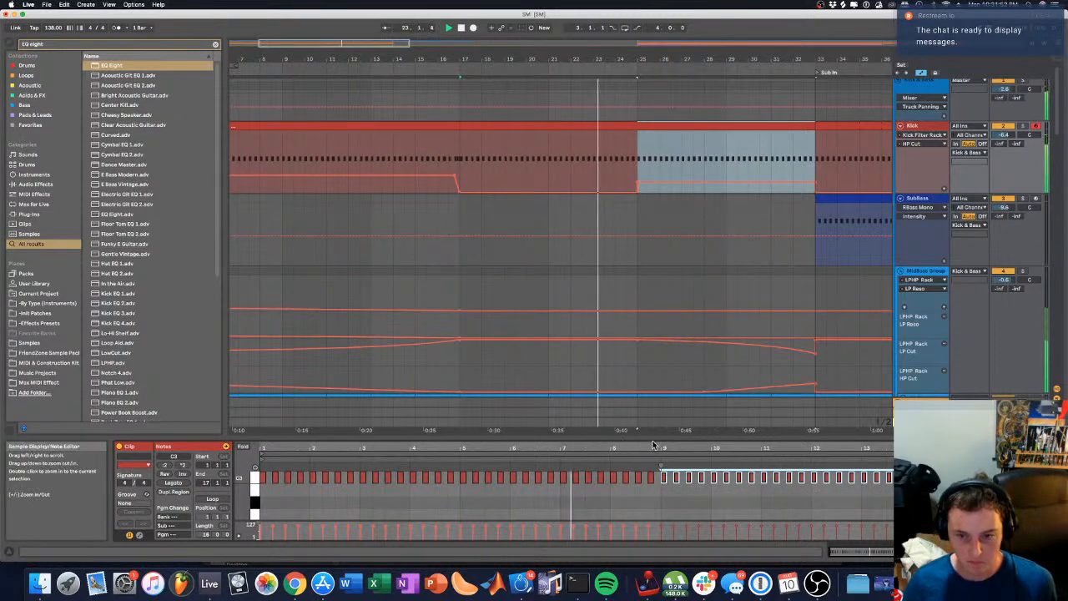
left_click_drag(653, 451, 508, 480)
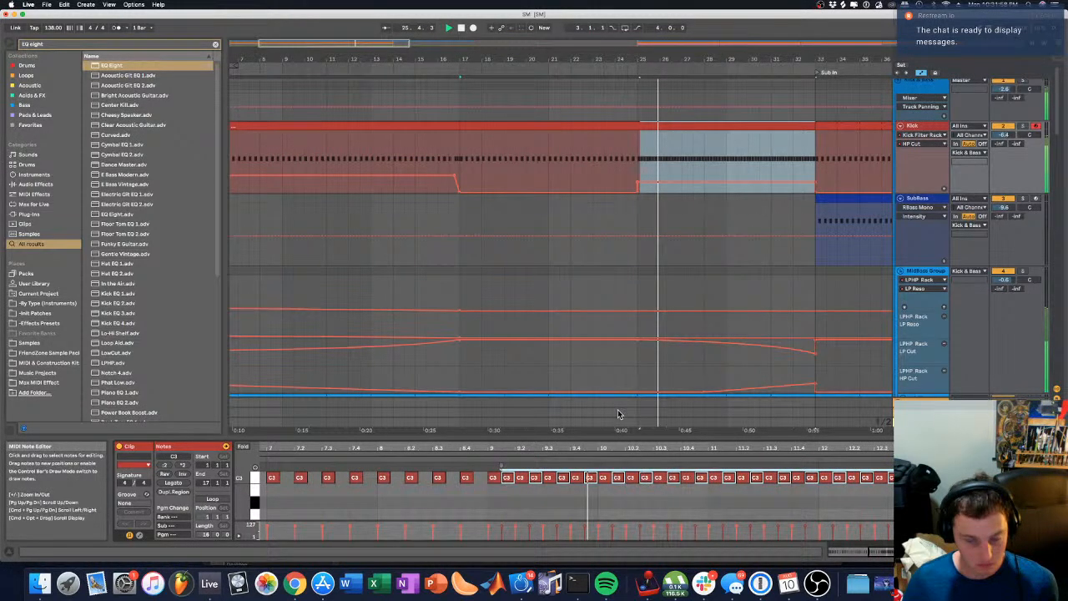
Step: Reshape the kick's HP Cut automation to dip from bar 29 to about bar 32 and rise again towards bar 33
left_click(604, 234)
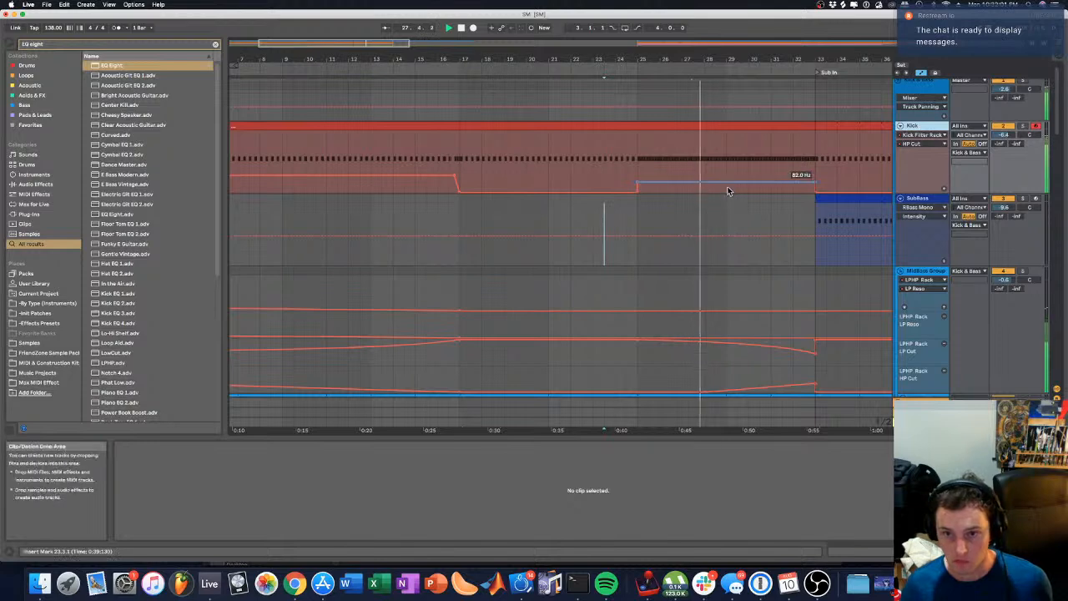
left_click_drag(733, 187, 775, 190)
Step: Duplicate the kick notes from bar 29 to just before bar 33 with a quarter-beat offset, making a sixteenth-note roll
left_click(727, 158)
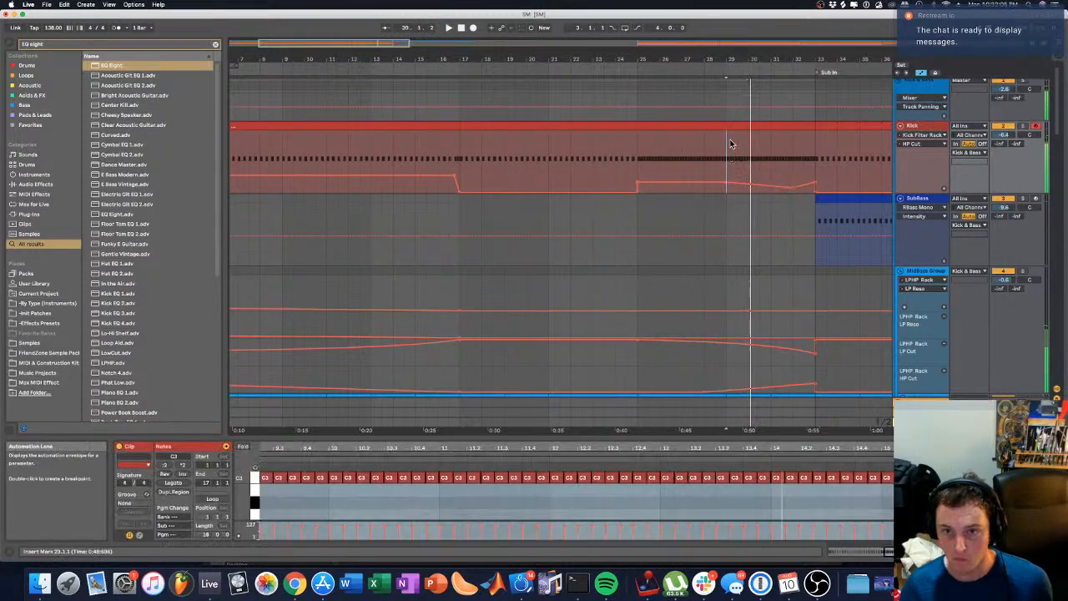
key("space")
left_click_drag(671, 499, 1065, 473)
key("shift+Left")
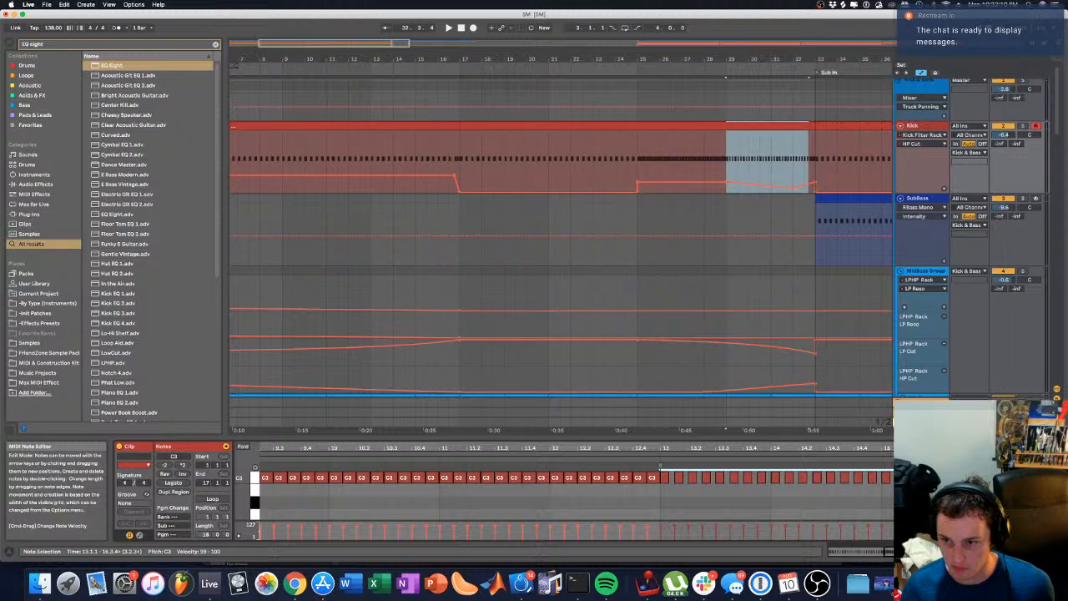
scroll(1002, 484, "up", 5)
key("shift+Left")
key("shift+Left")
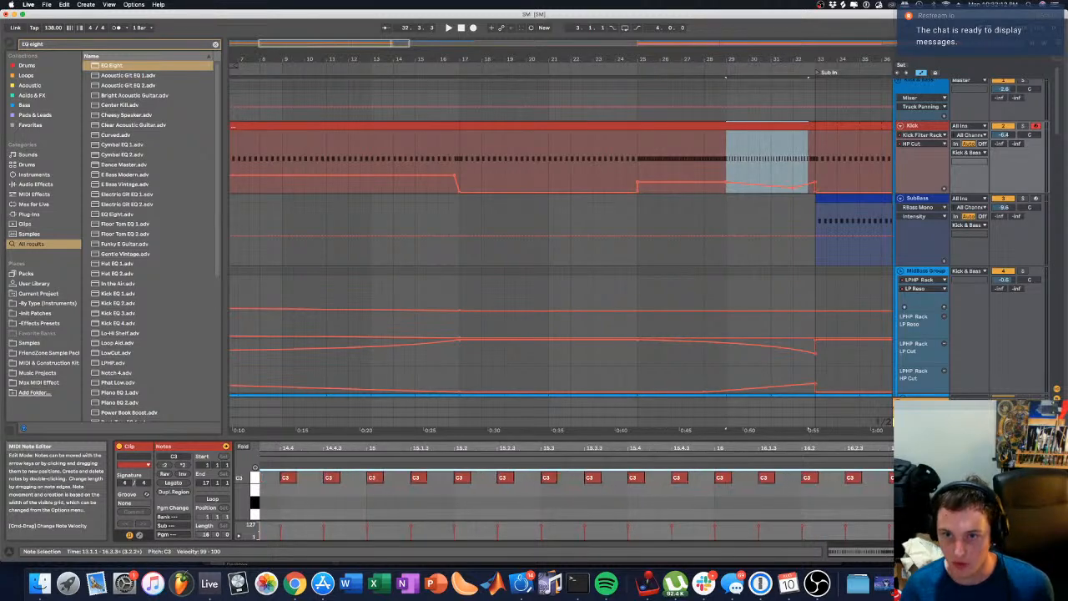
key("shift+Right")
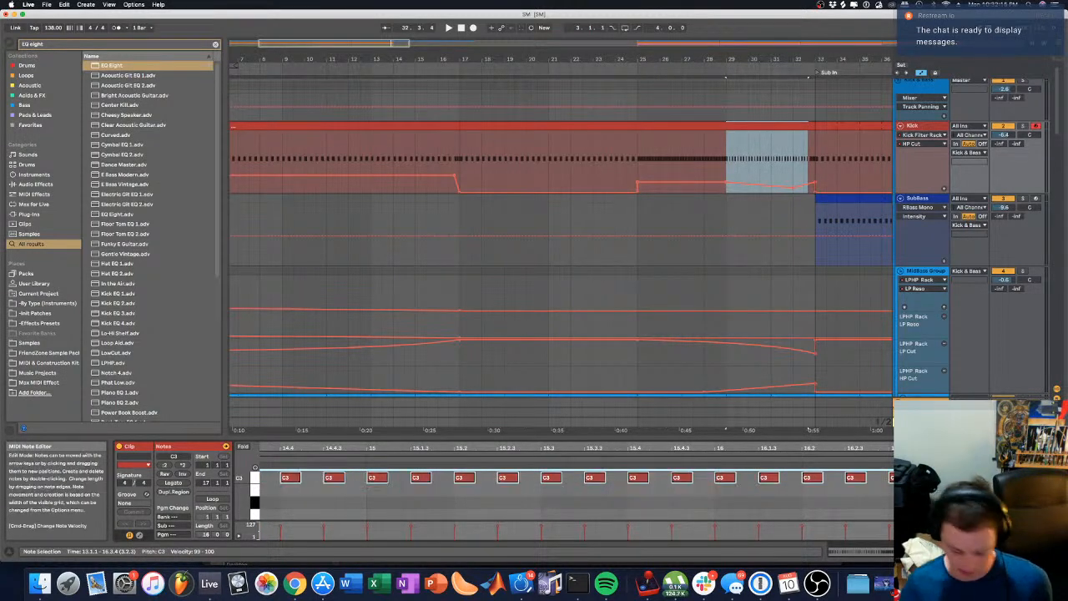
key("super+v")
key("Right")
key("Right")
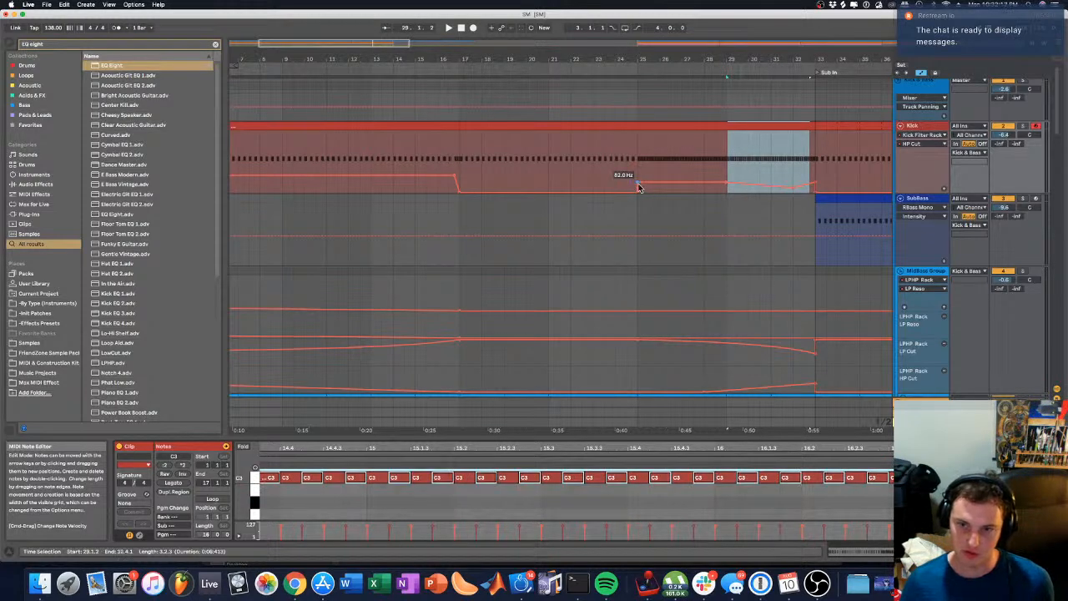
Step: Enable the kick track's Utility with stereo width at 100% and show its Gain automation
left_click(641, 142)
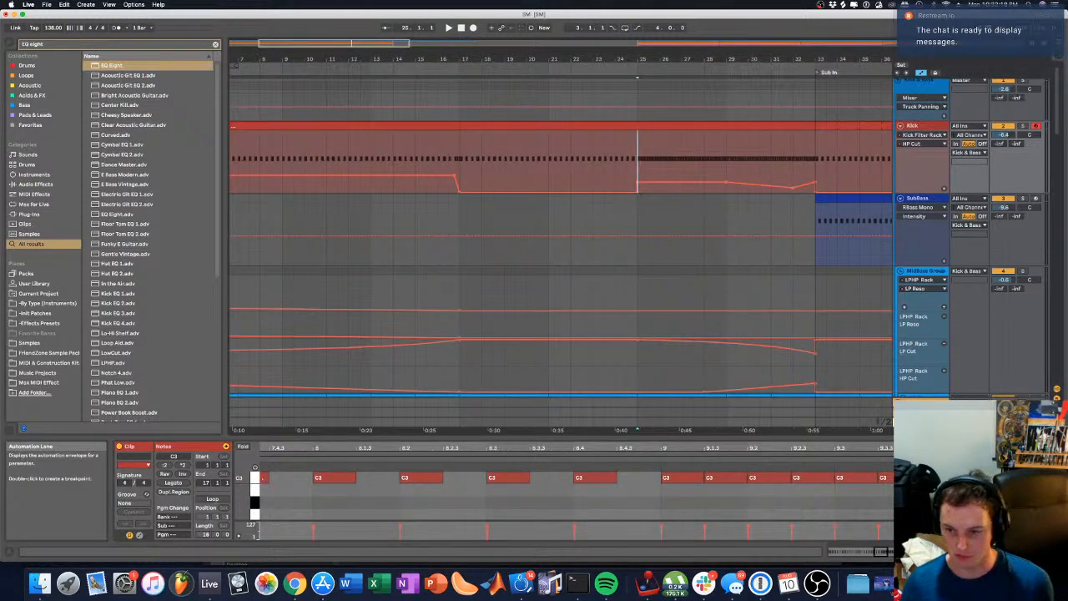
left_click(882, 552)
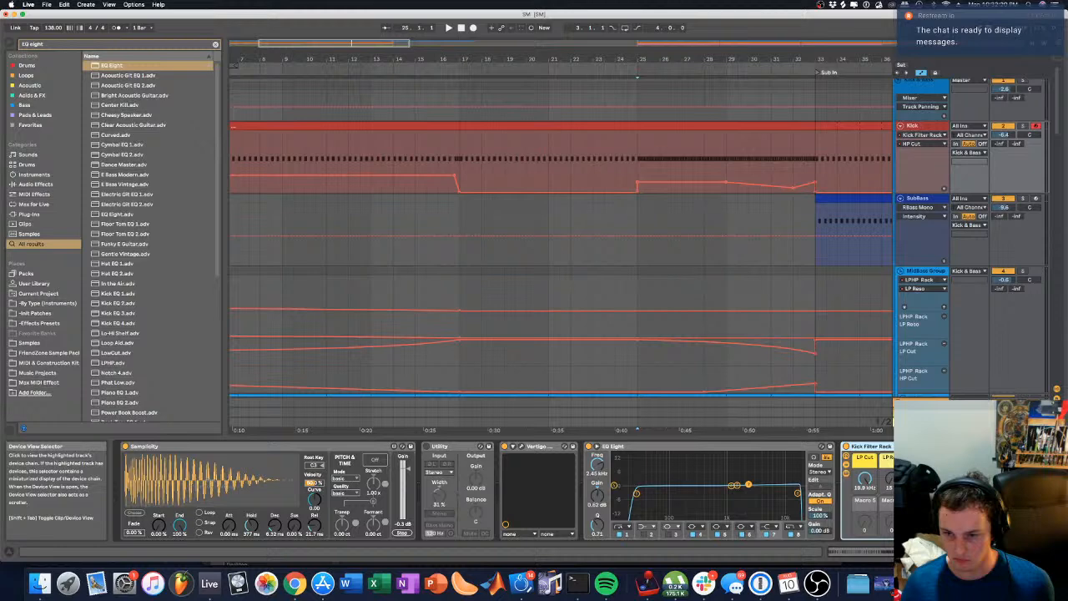
left_click(419, 448)
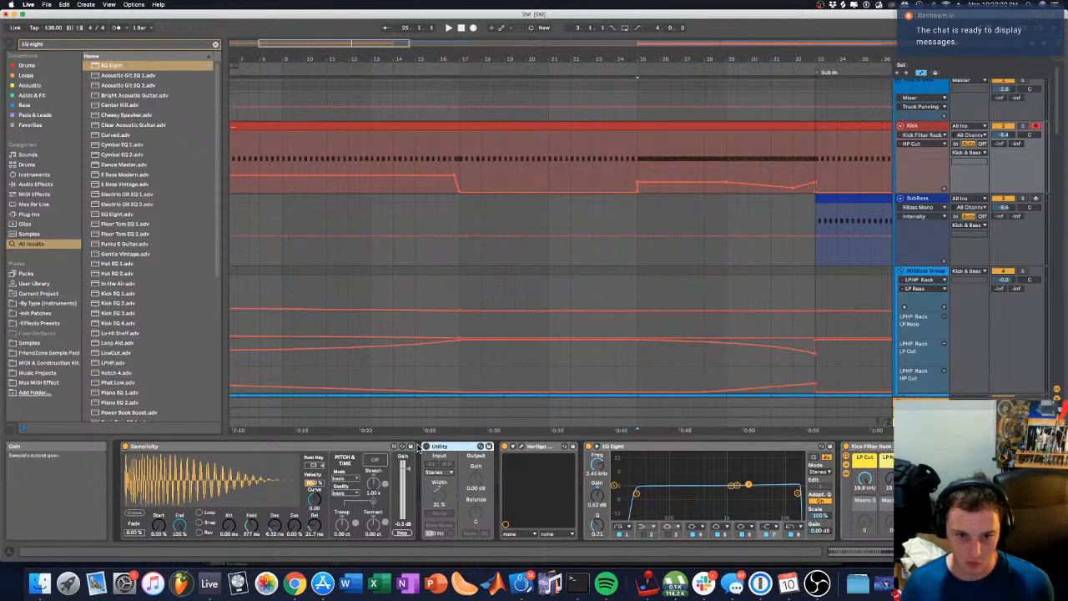
key("space")
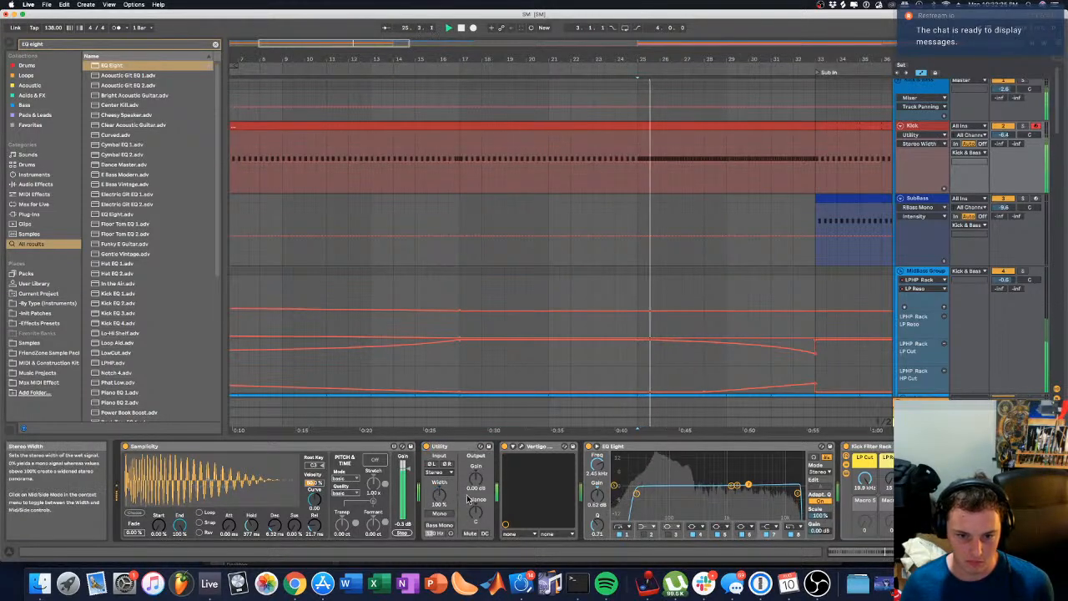
right_click(474, 475)
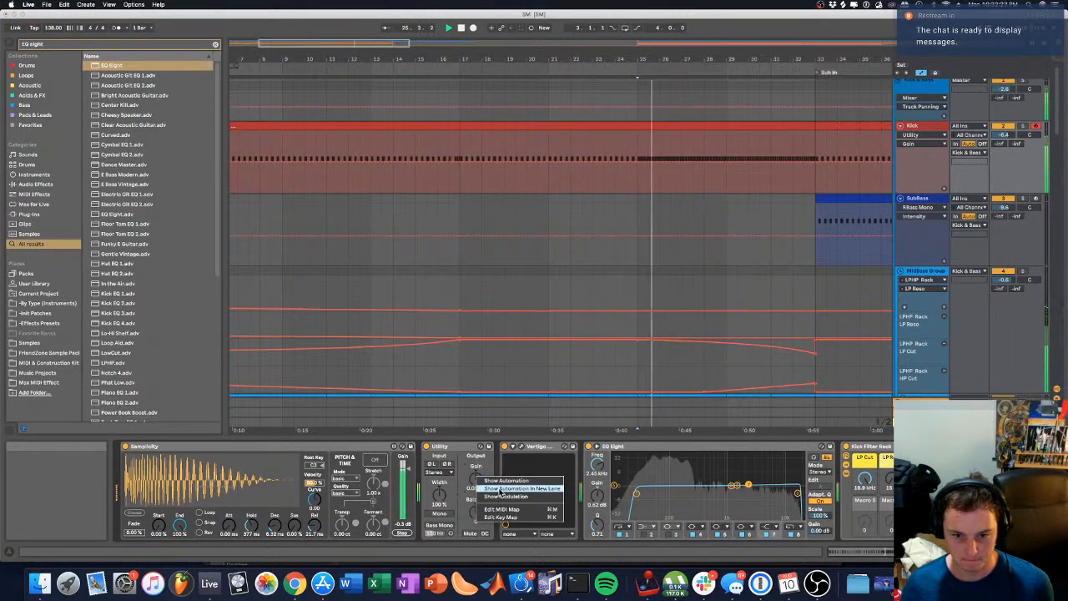
left_click(490, 480)
key("space")
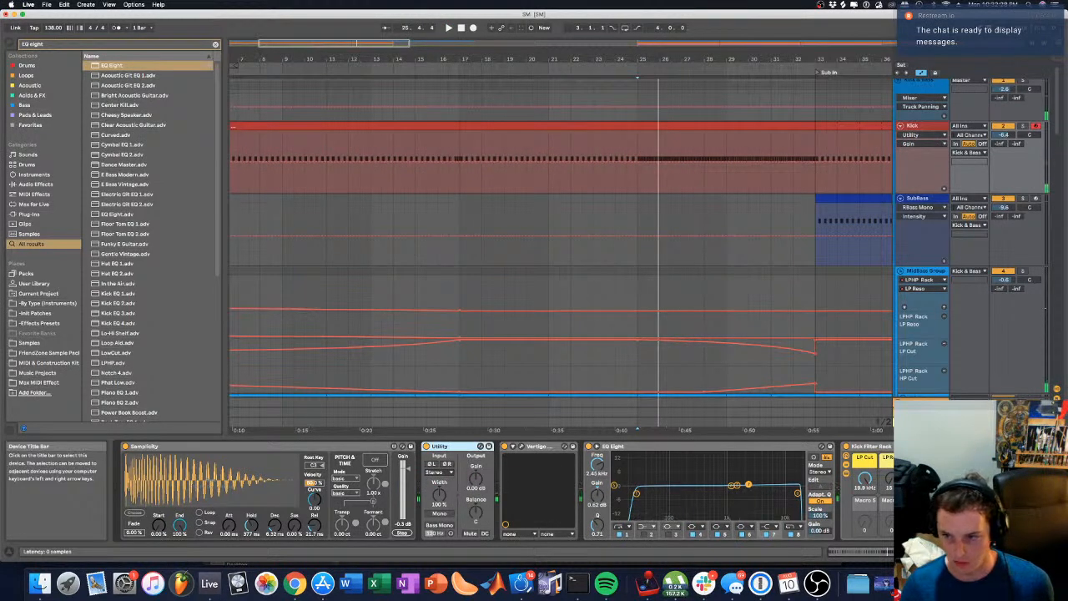
Step: Move the Utility to the end of the Kick Filter Rack's chain and map its Gain to the eighth macro
left_click_drag(455, 446, 935, 482)
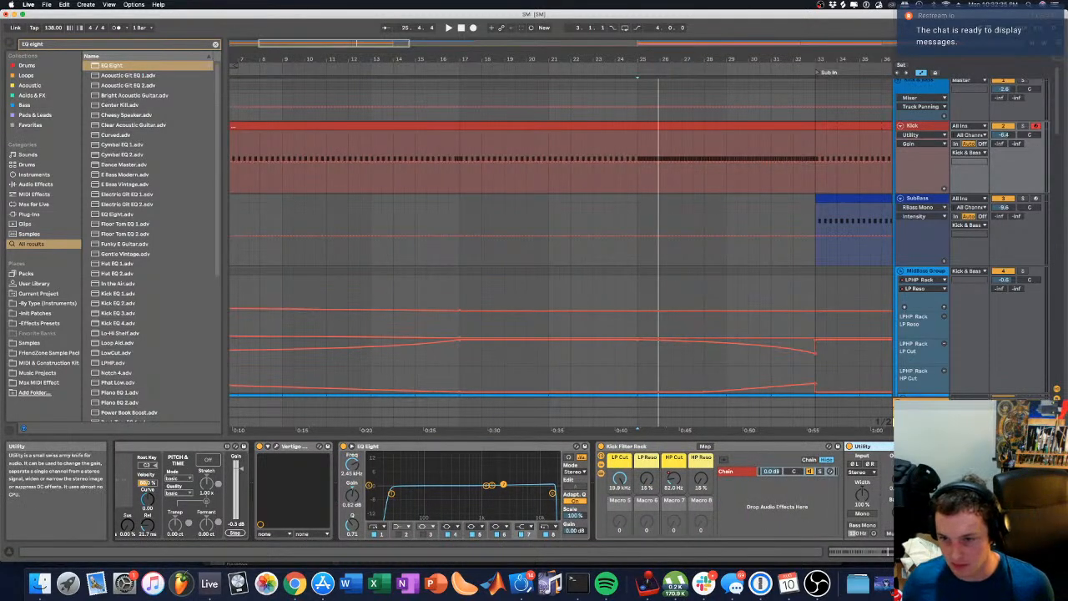
right_click(905, 359)
left_click(928, 468)
Step: Rename the Kick Filter Rack's eighth macro "Volume Auto"
right_click(705, 506)
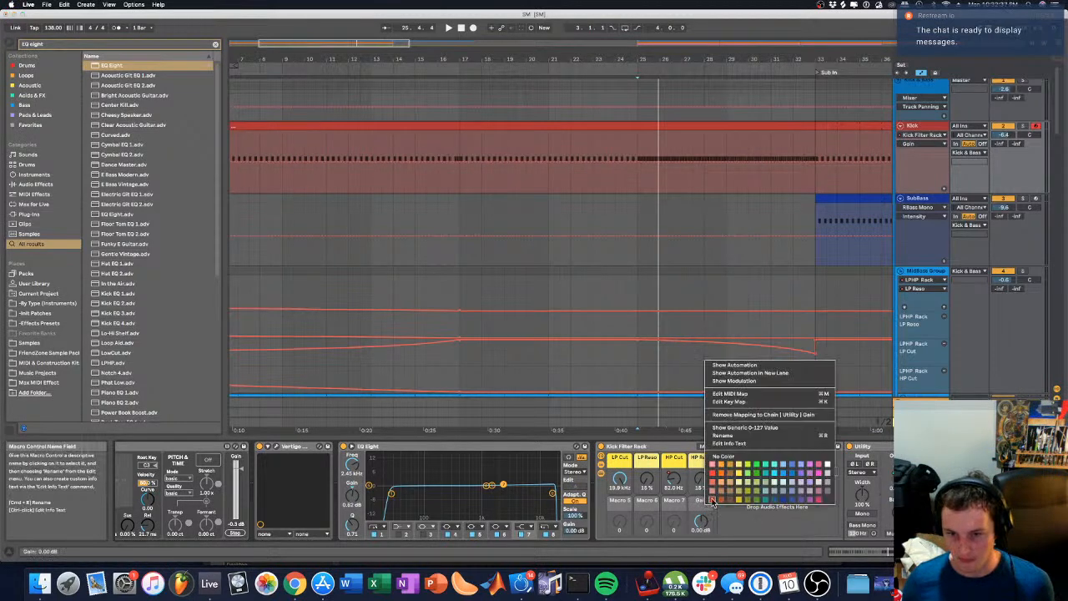
left_click(720, 437)
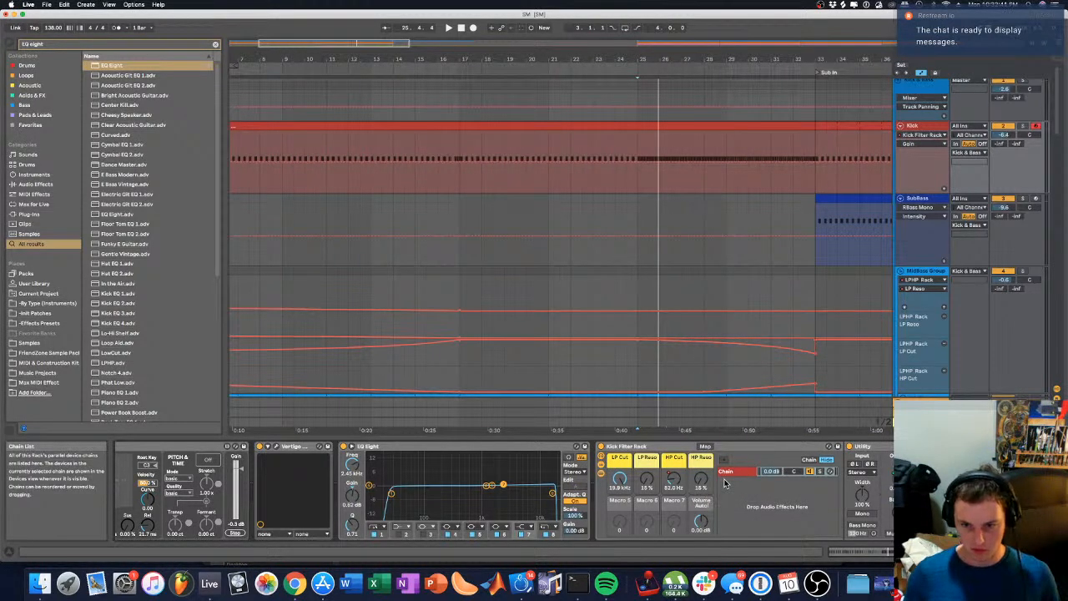
right_click(724, 482)
left_click(822, 501)
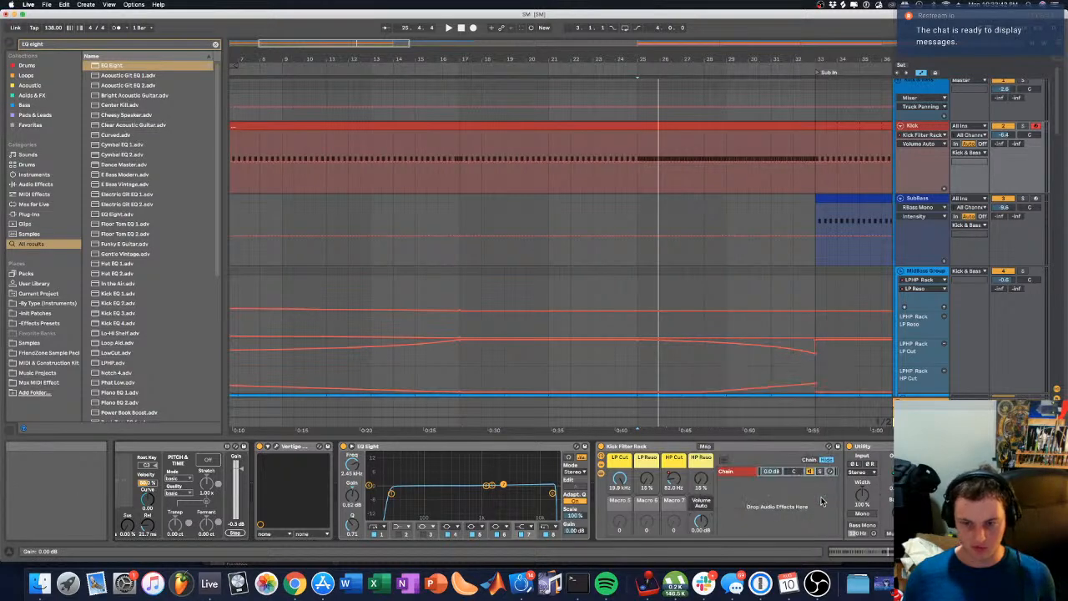
right_click(703, 506)
left_click(686, 501)
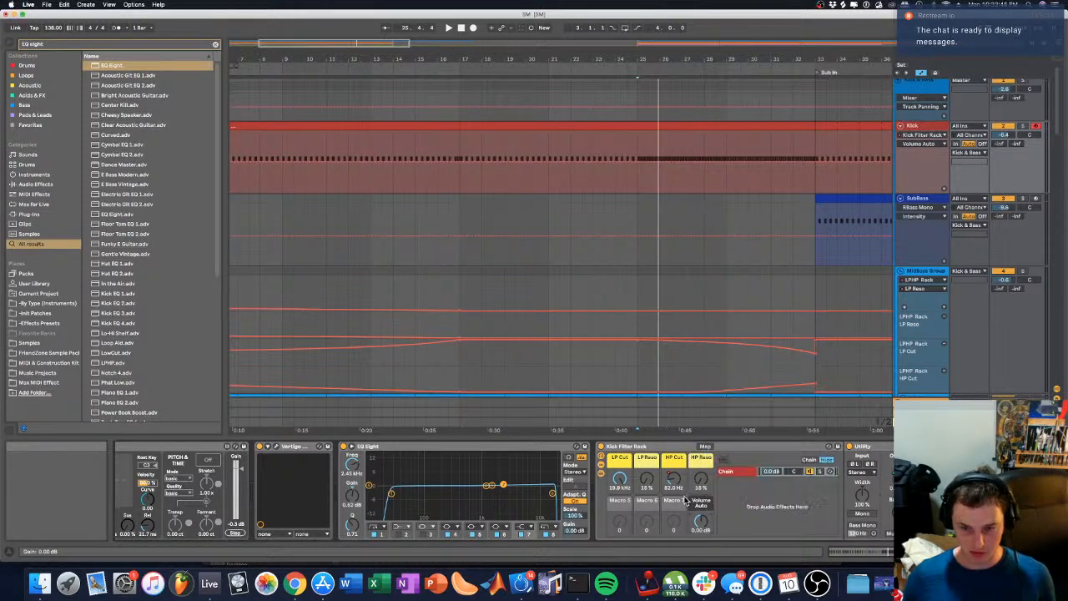
Step: Set the maximum of the Volume Auto macro's Utility Gain mapping to 0.00 dB
left_click(705, 446)
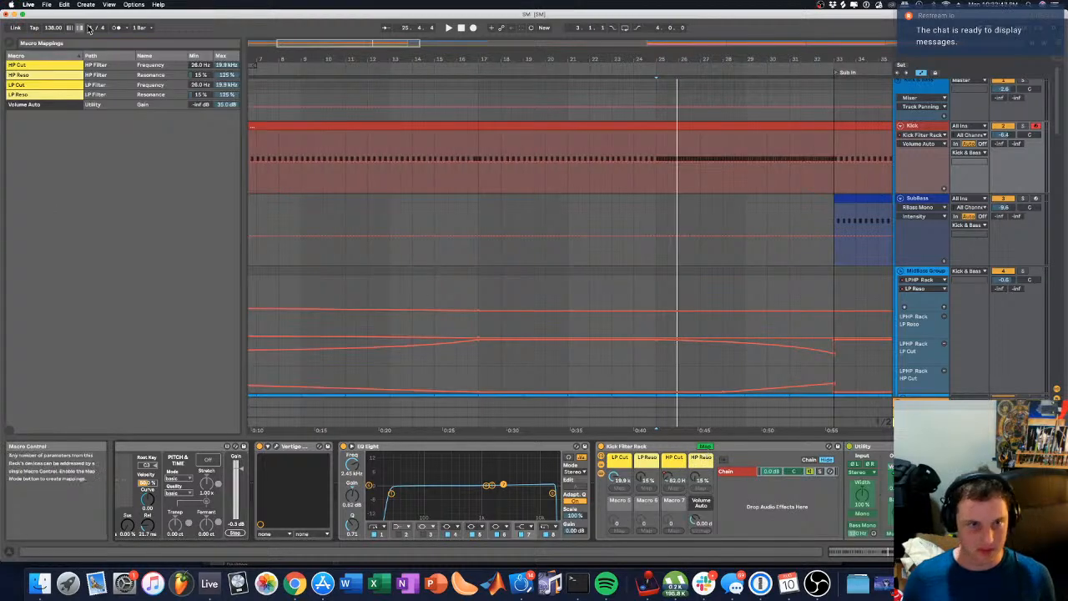
left_click(232, 106)
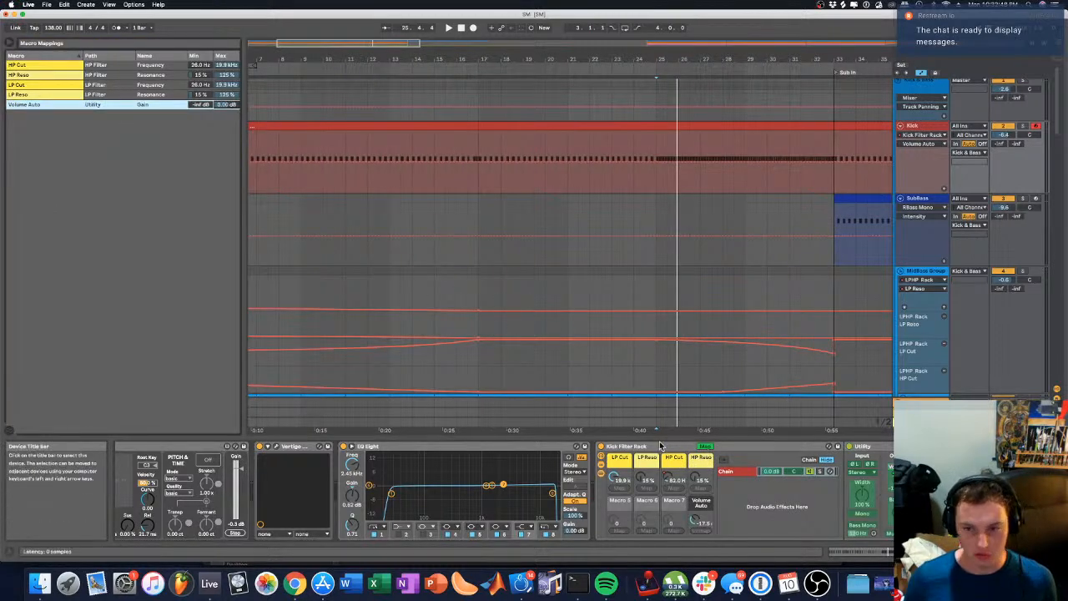
left_click(706, 446)
Step: Show the kick's Volume Auto automation in a new lane and play the arrangement from about bar 17
key("space")
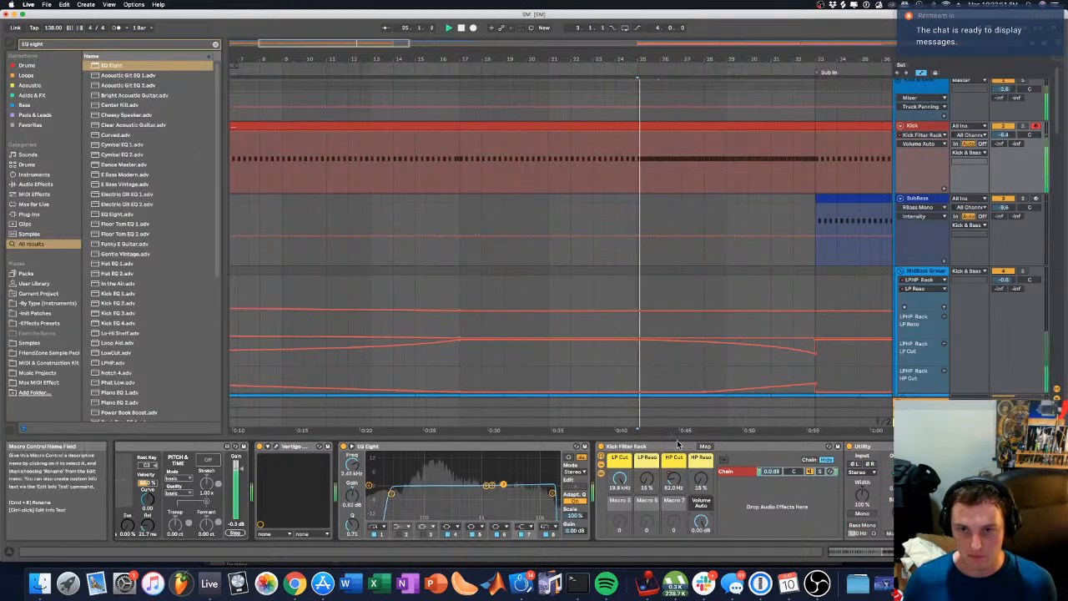
right_click(701, 519)
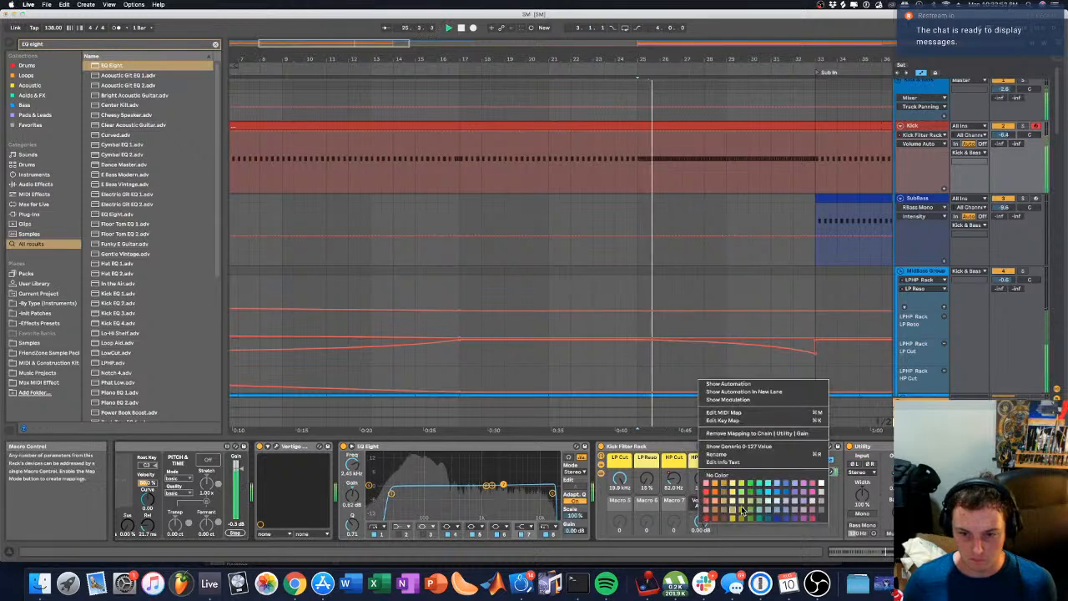
left_click(744, 391)
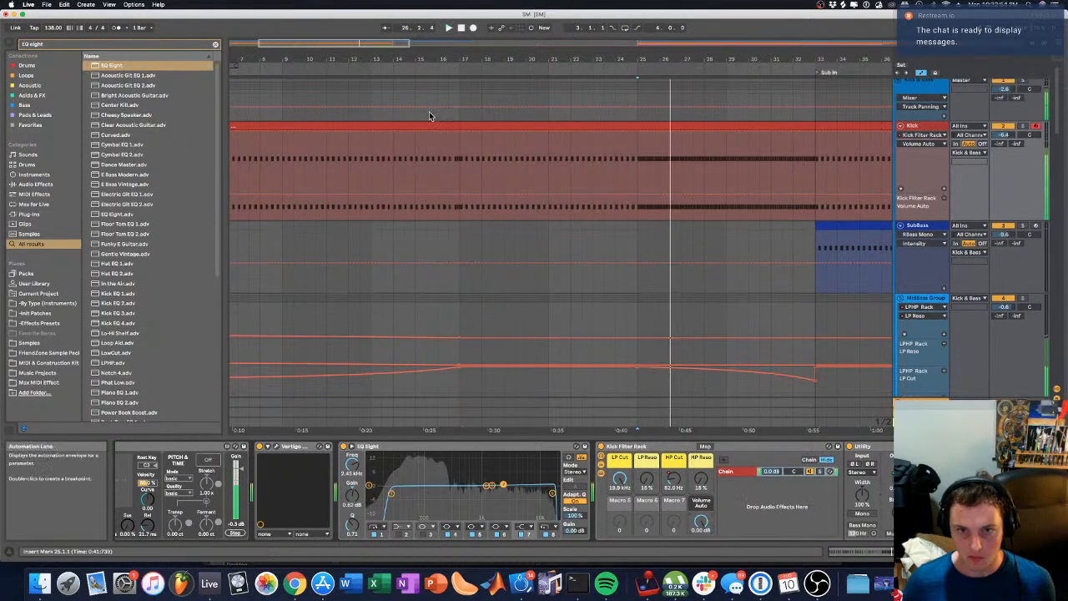
left_click(473, 77)
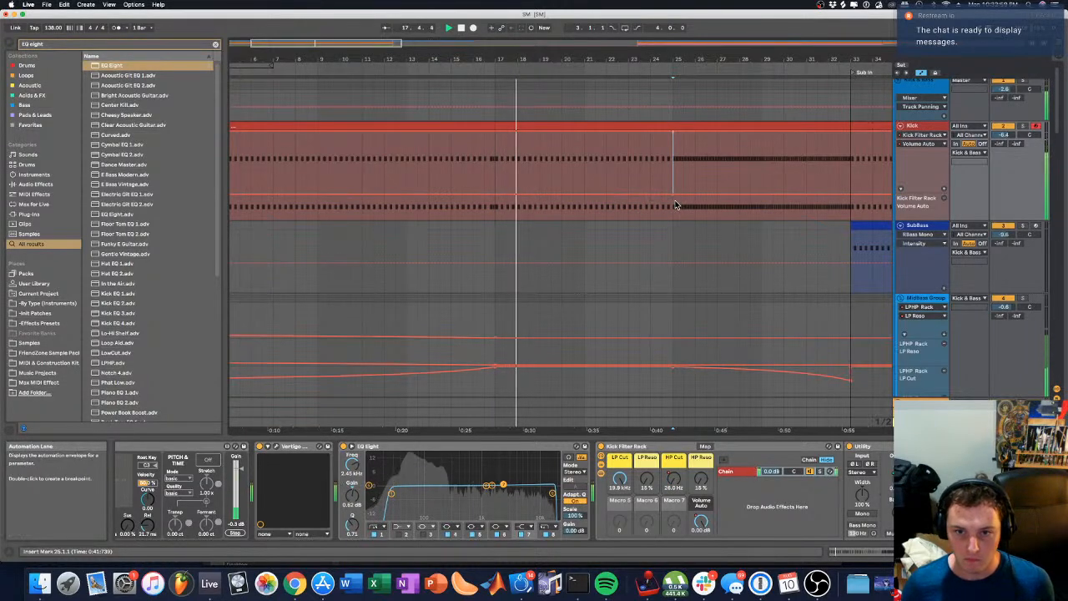
Step: Drop the kick's Volume Auto at bar 25, hold it at about -8.63 dB to bar 32 and raise it slightly into bar 33
left_click_drag(677, 202, 681, 207)
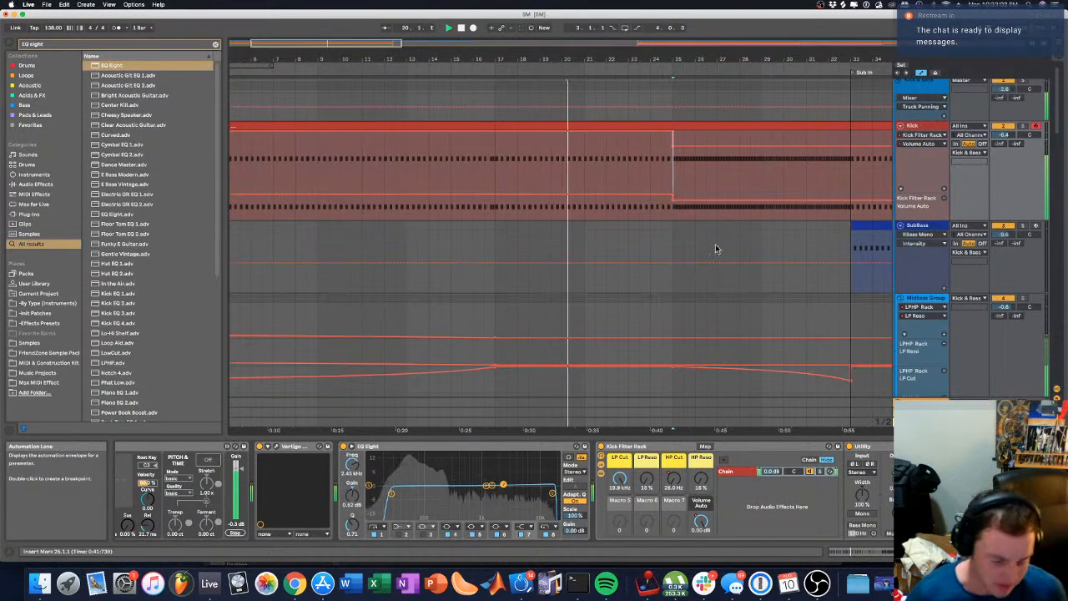
left_click_drag(851, 201, 851, 198)
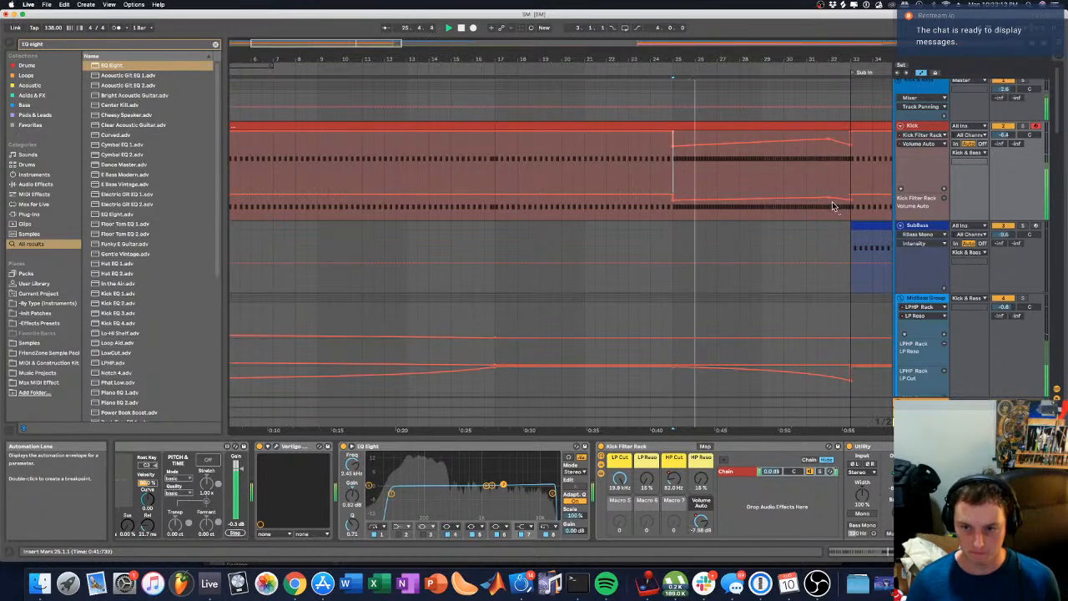
left_click_drag(828, 203, 828, 206)
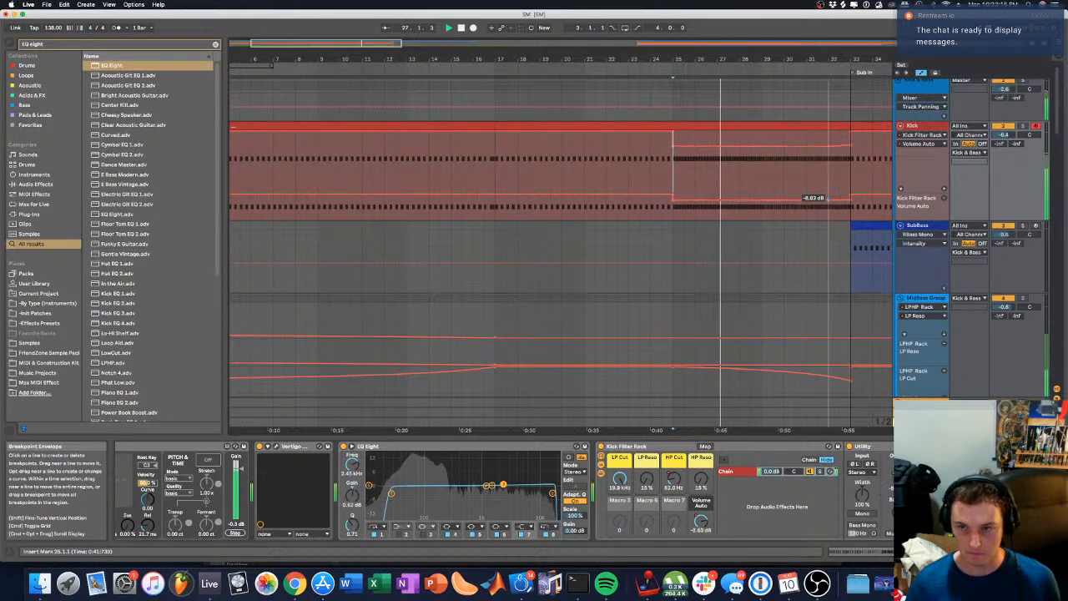
Step: Delete the kick roll's notes from about bar 32 up to bar 33 and audition the transition into the Sub In section
left_click(764, 124)
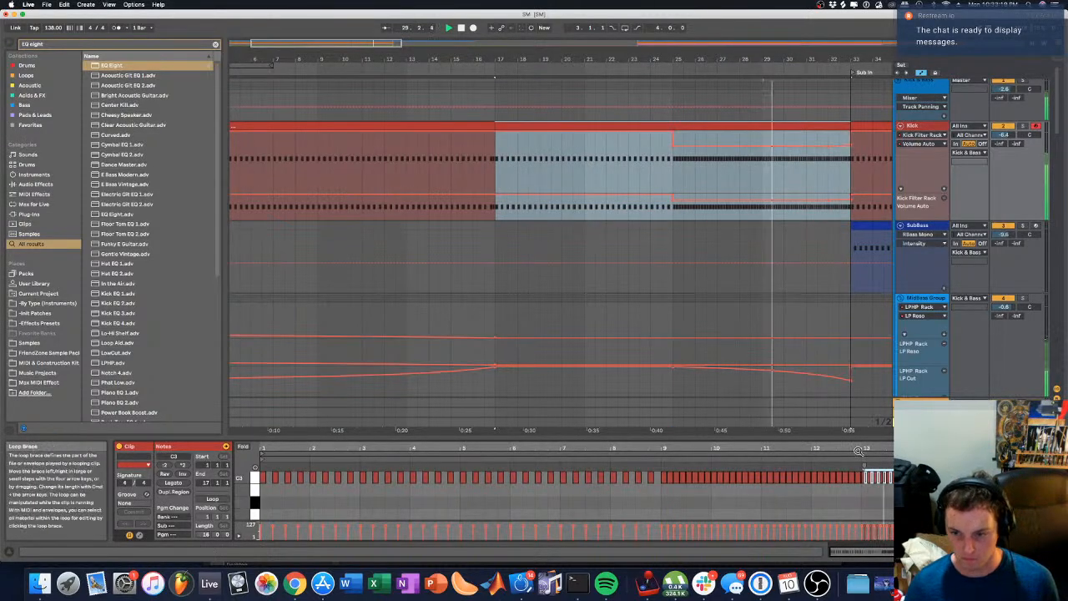
left_click_drag(886, 448, 659, 442)
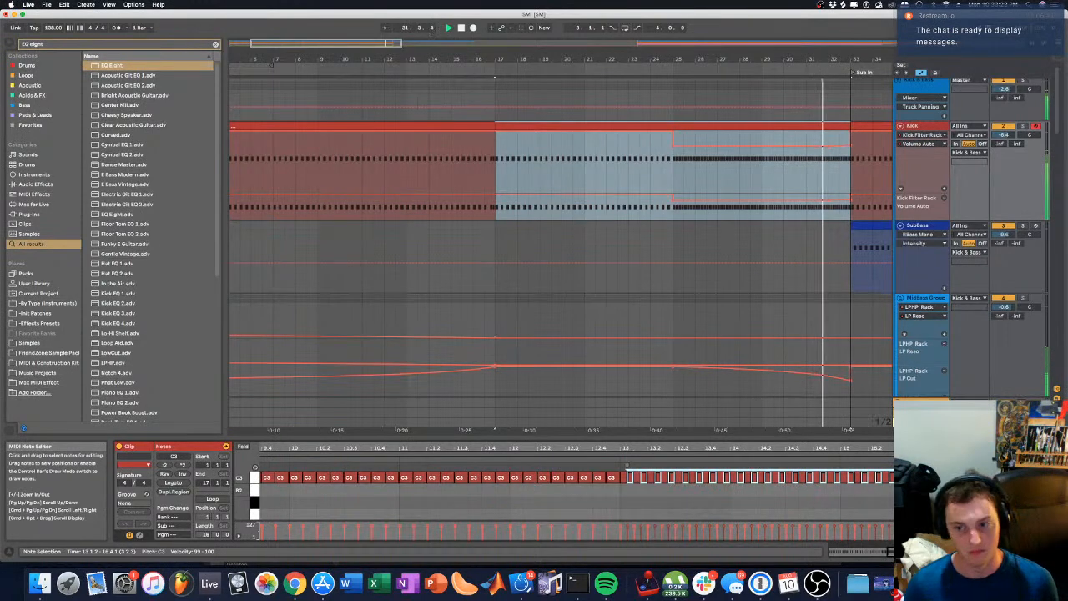
left_click_drag(829, 175, 846, 175)
key("Delete")
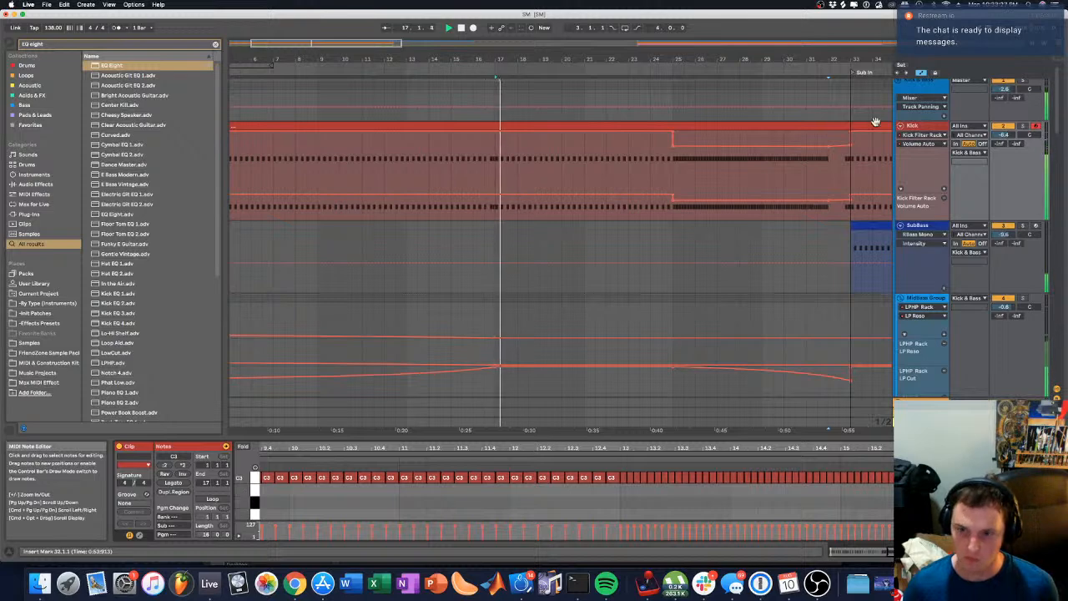
left_click(818, 171)
key("space")
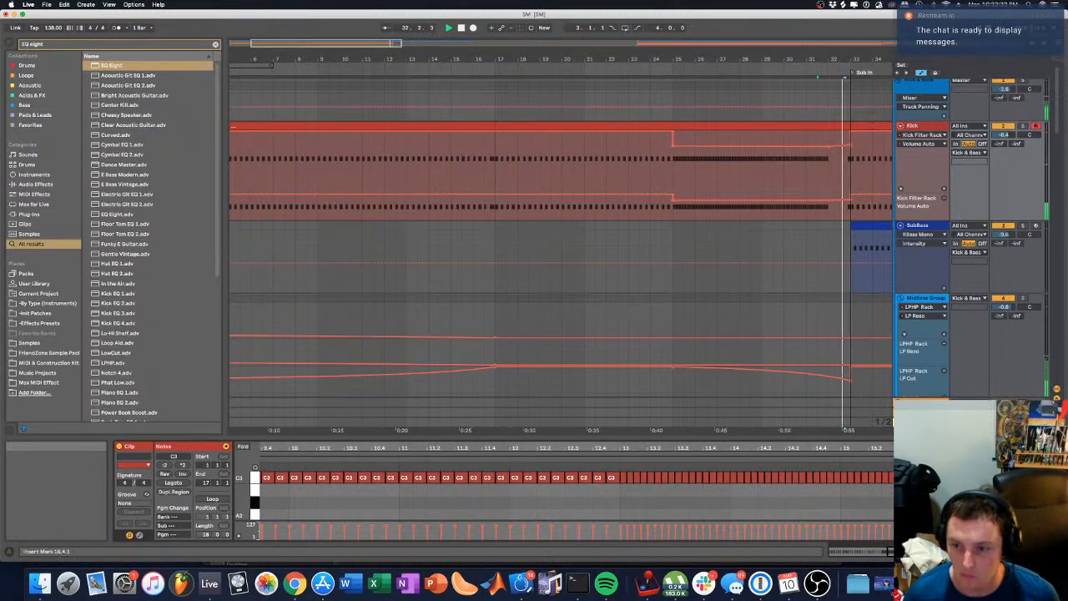
double_click(1055, 478)
key("space")
key("space")
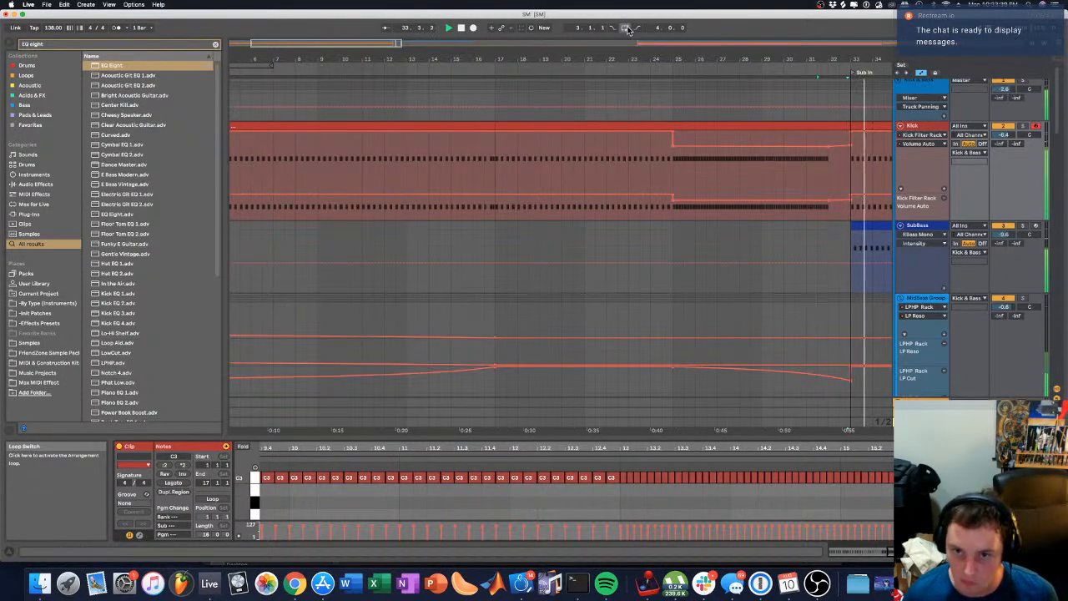
Step: Examine the arrangement from the intro to the drop across the crash, riser, pad and percussion tracks
left_click_drag(625, 58, 363, 78)
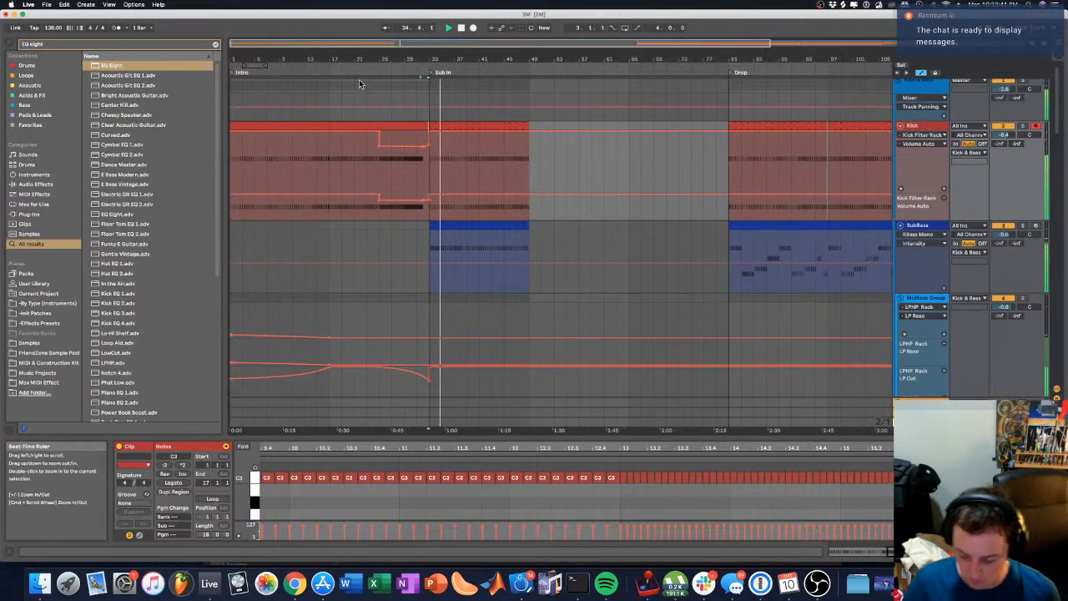
scroll(358, 171, "down", 10)
scroll(357, 171, "down", 15)
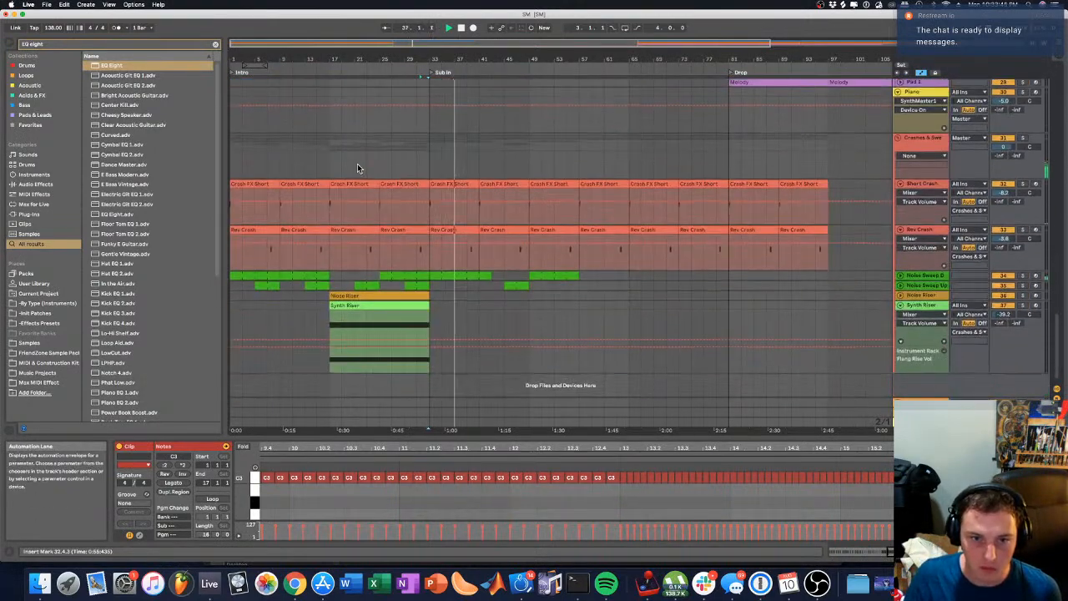
scroll(551, 288, "up", 3)
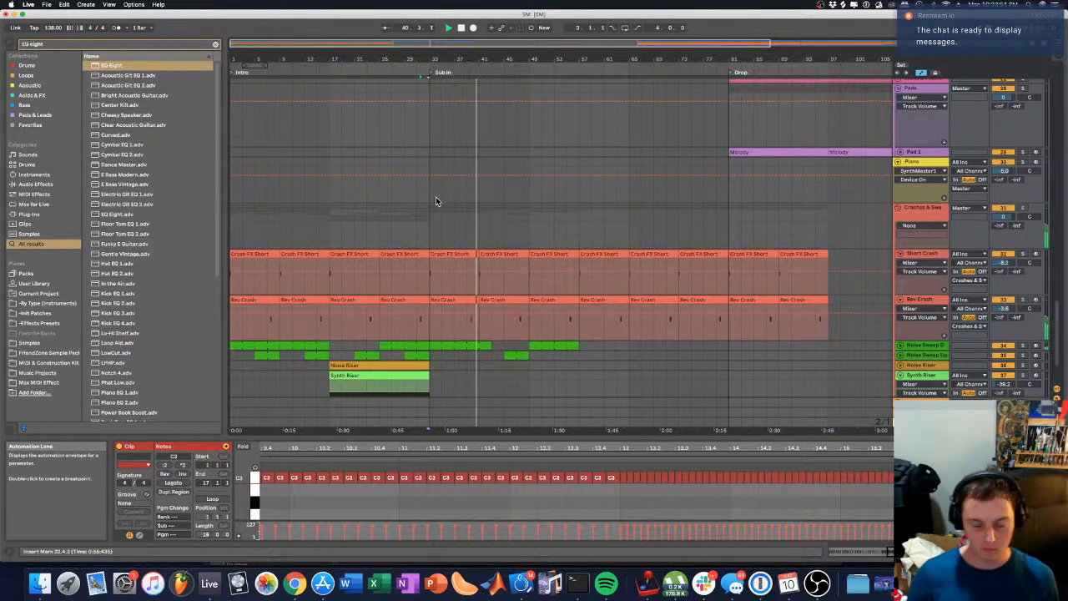
scroll(435, 202, "up", 1)
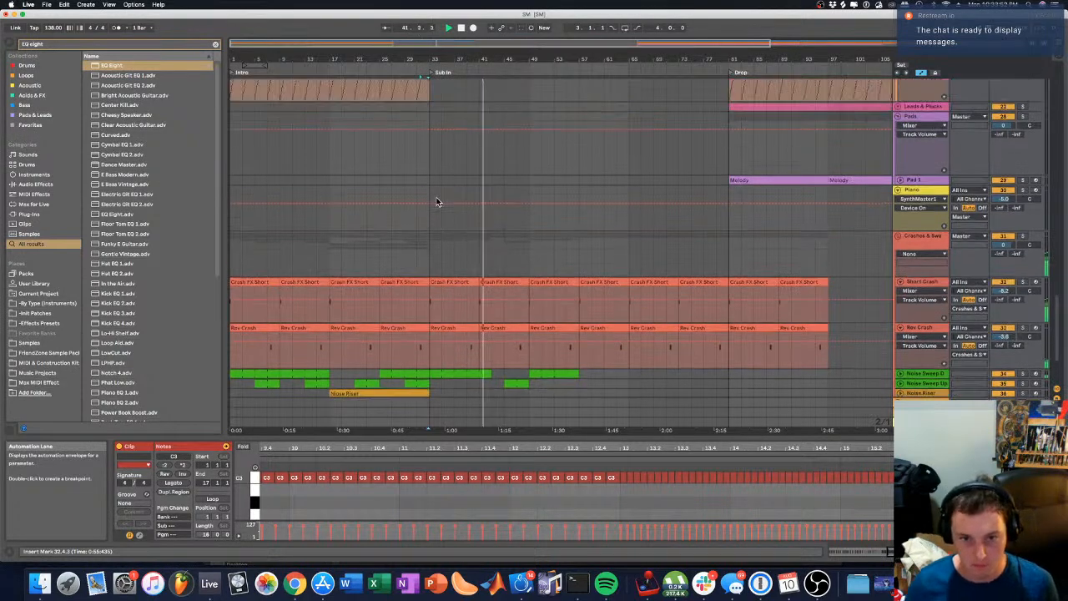
scroll(372, 172, "up", 8)
scroll(437, 205, "up", 8)
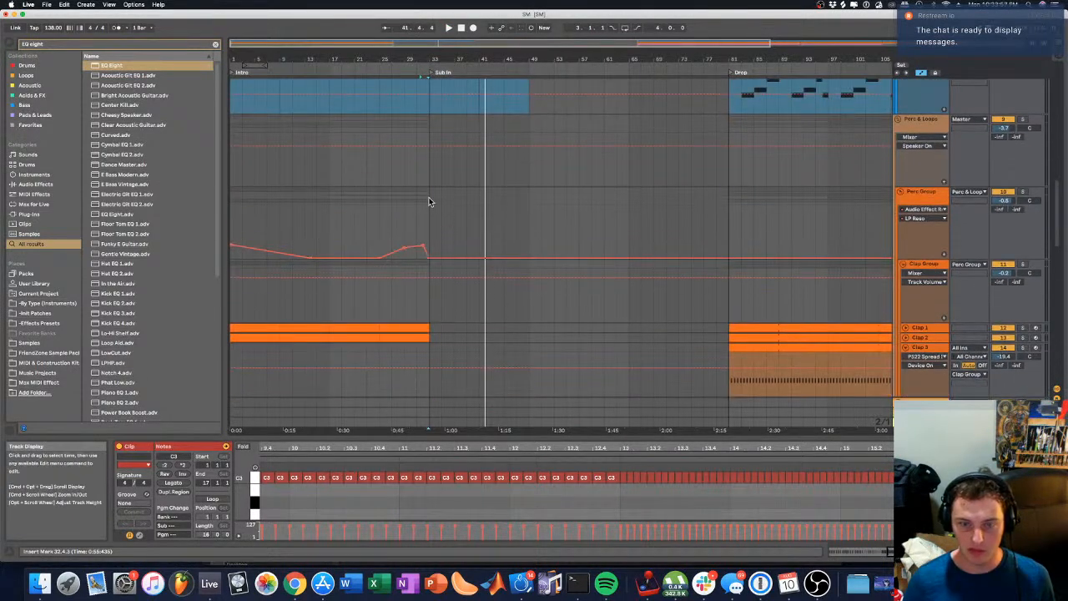
scroll(429, 201, "up", 1)
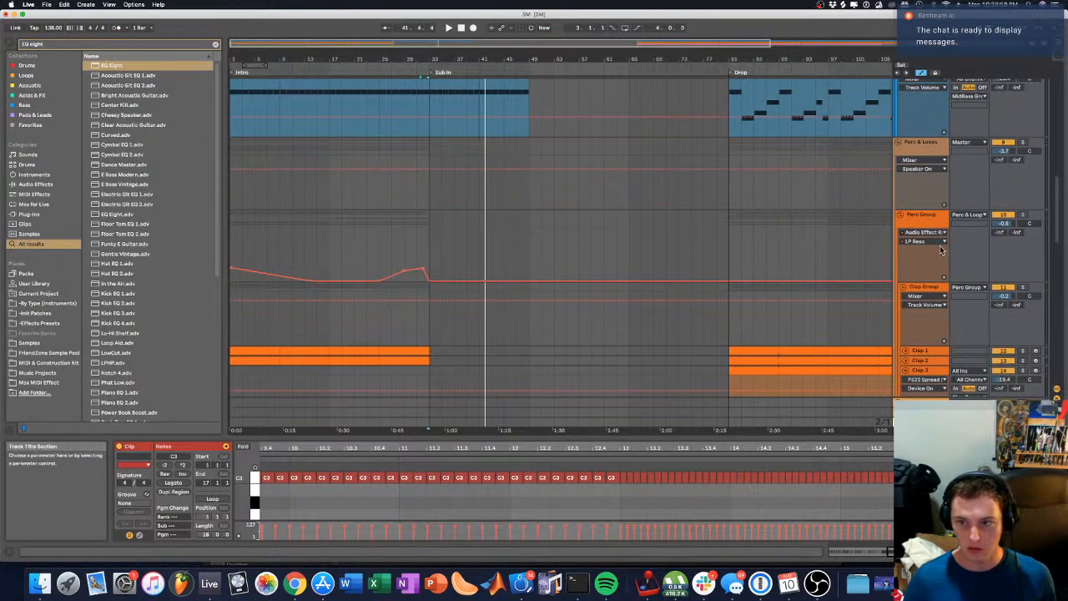
Step: Put the Perc Group's LP Reso automation in its own lane and display LP Cut in the group's main lane
left_click(943, 277)
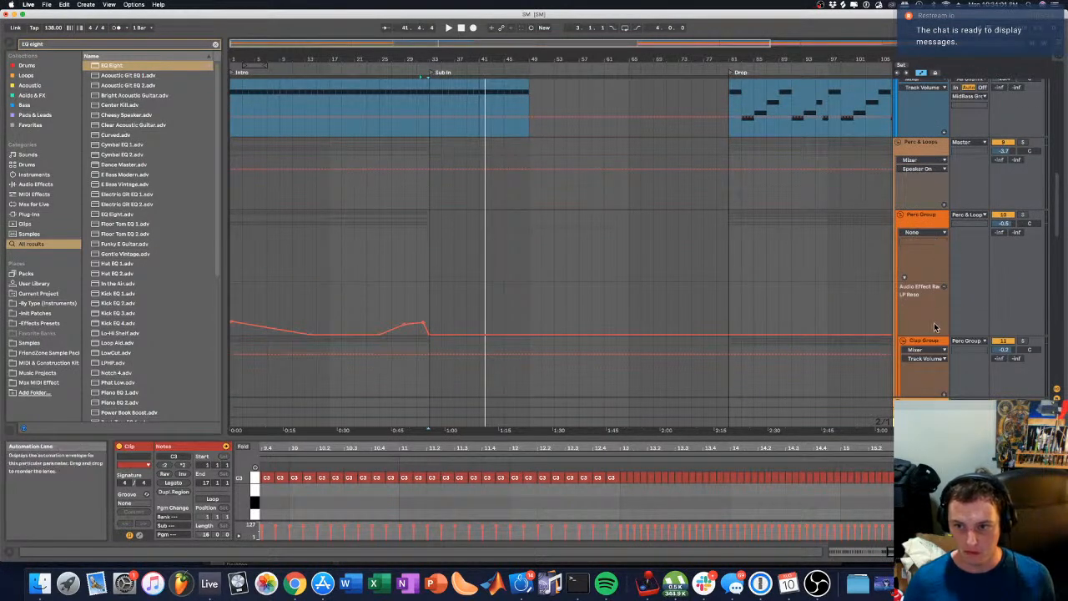
left_click(928, 276)
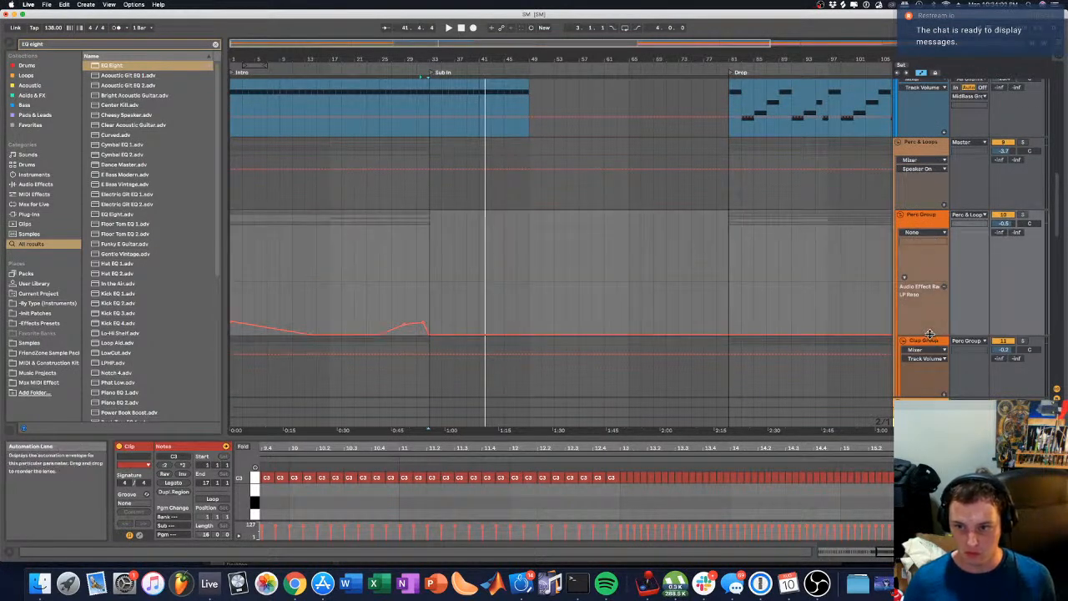
left_click(928, 233)
left_click(928, 248)
left_click(922, 241)
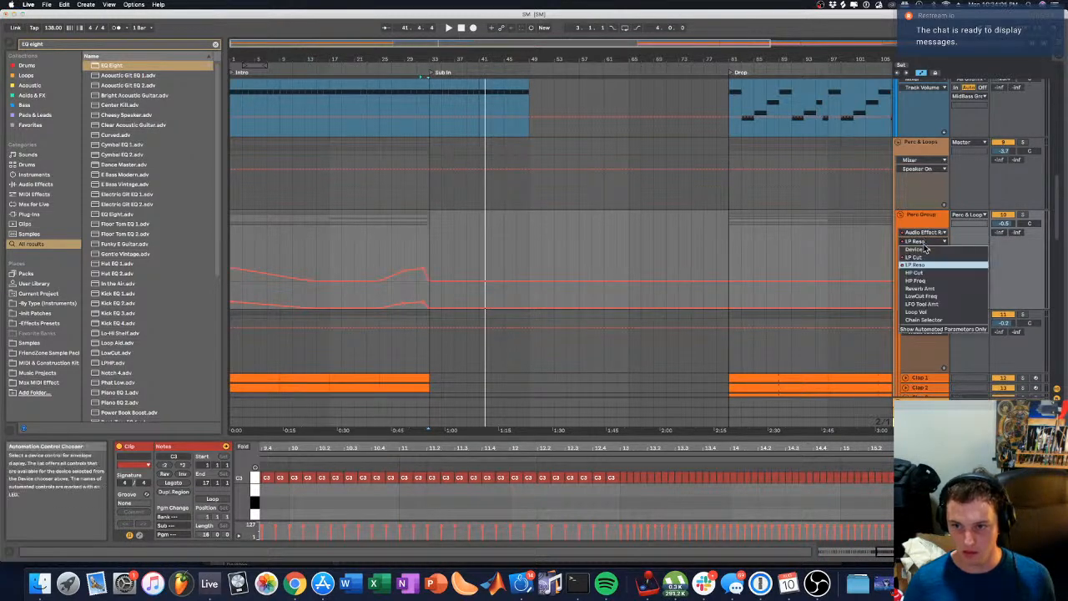
left_click(921, 263)
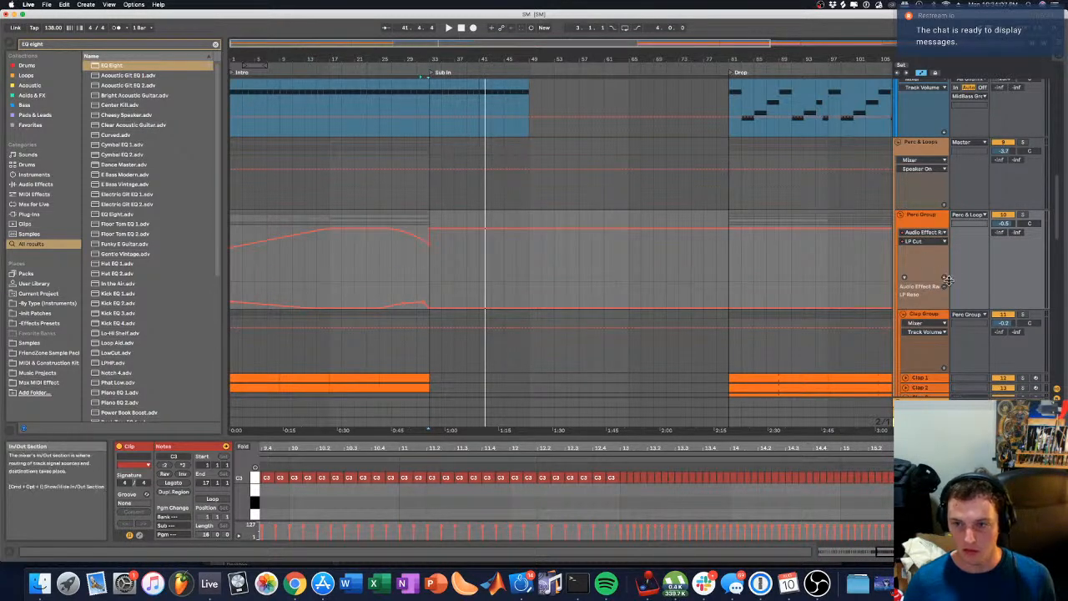
Step: Put the Perc Group's LP Cut automation in its own lane
left_click(946, 278)
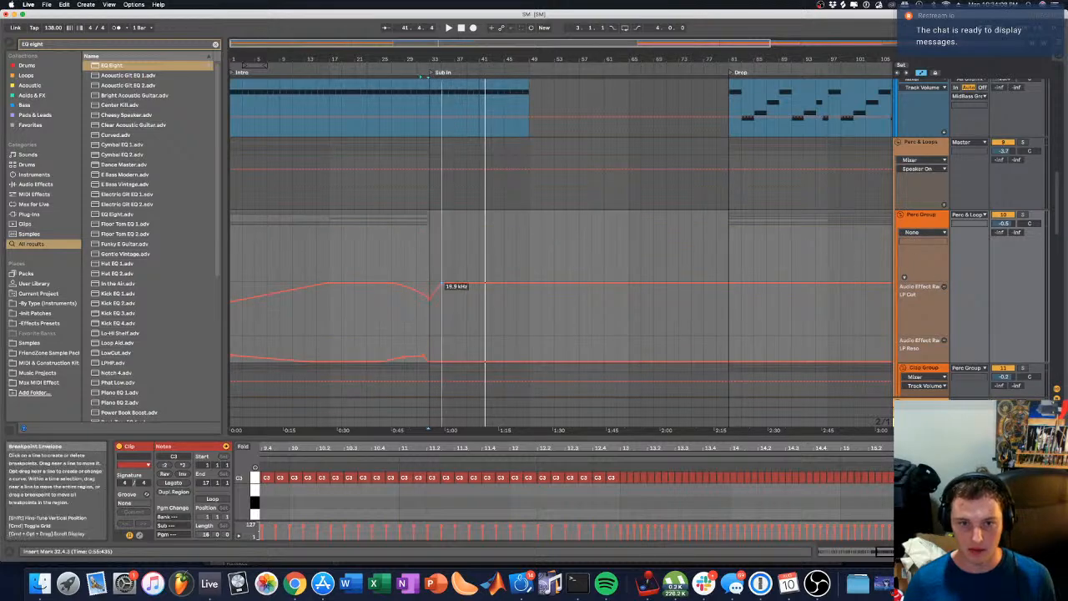
scroll(419, 169, "down", 10)
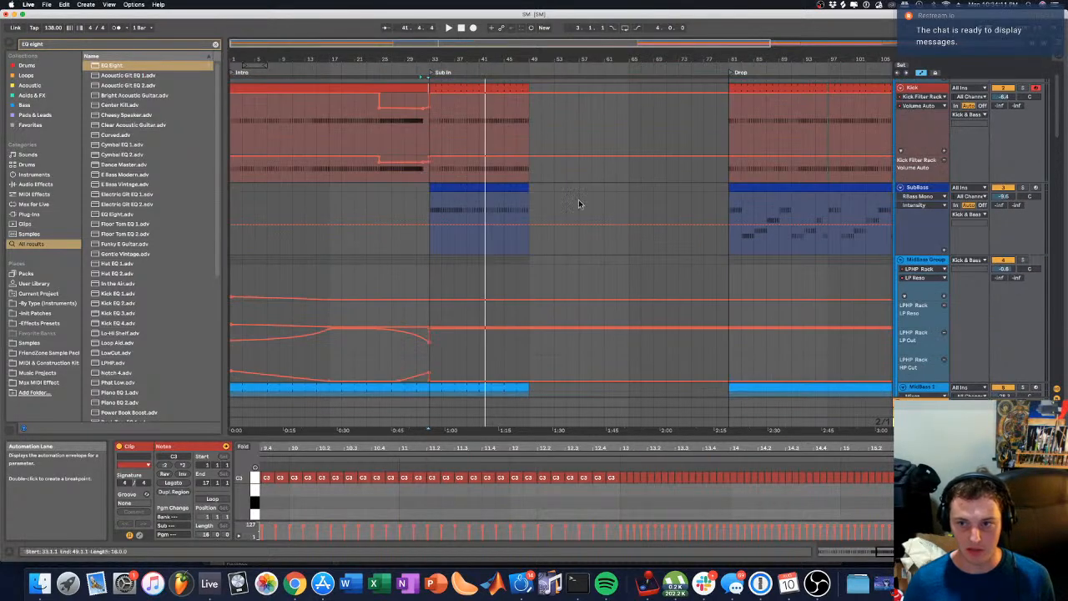
Step: Audition the MidBass Group from about bar 24 and curve its LP Reso automation upward into bar 33
left_click(901, 234)
scroll(901, 251, "up", 2)
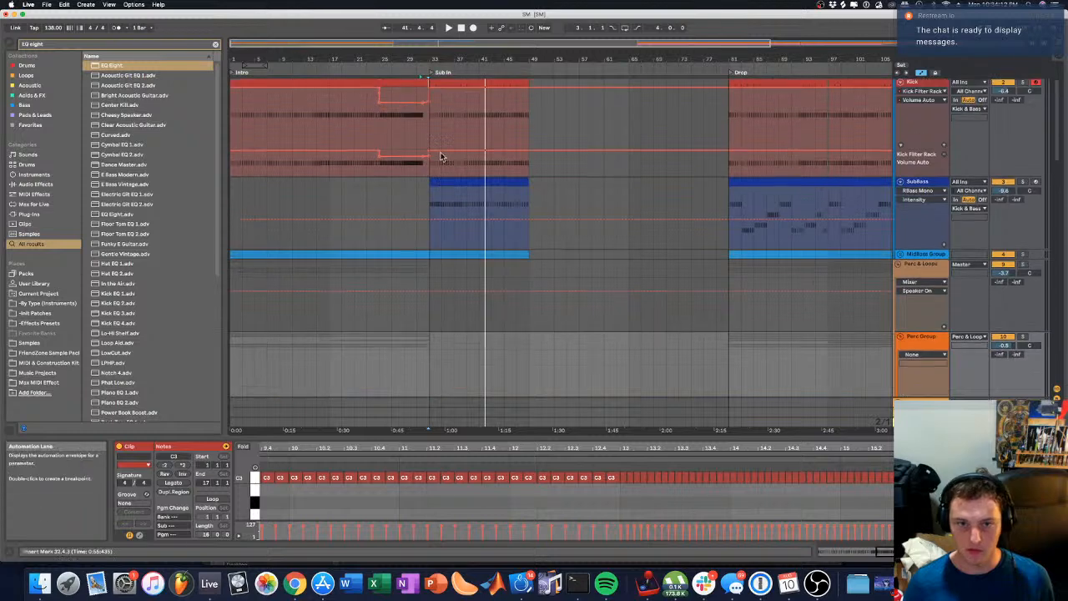
left_click(901, 255)
left_click(372, 69)
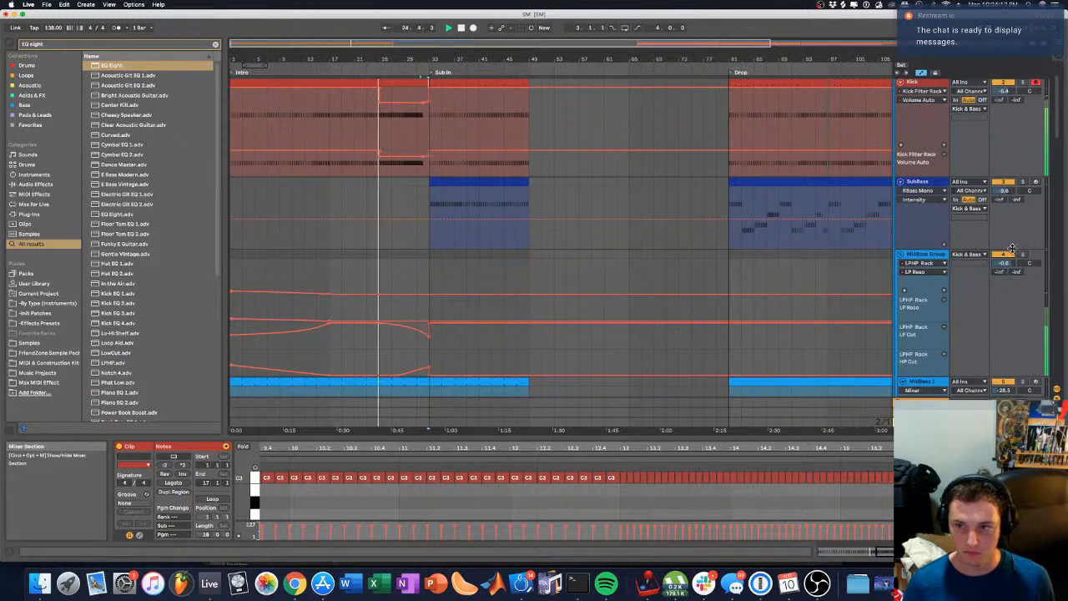
scroll(402, 340, "down", 3)
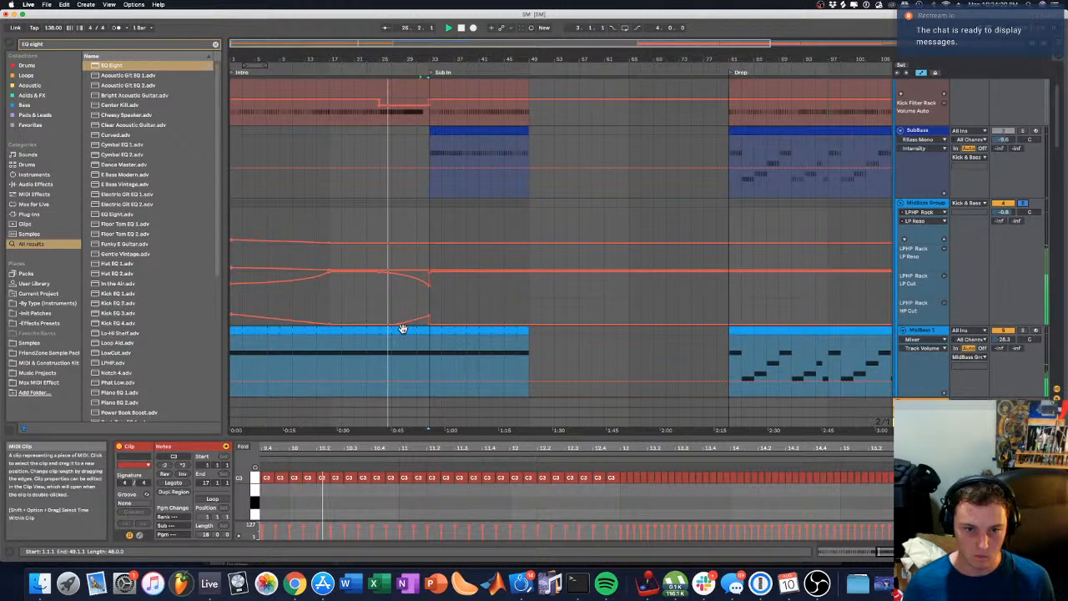
left_click(430, 241)
mouse_move(430, 240)
left_mouse_down()
mouse_move(417, 246)
mouse_move(441, 246)
left_mouse_up()
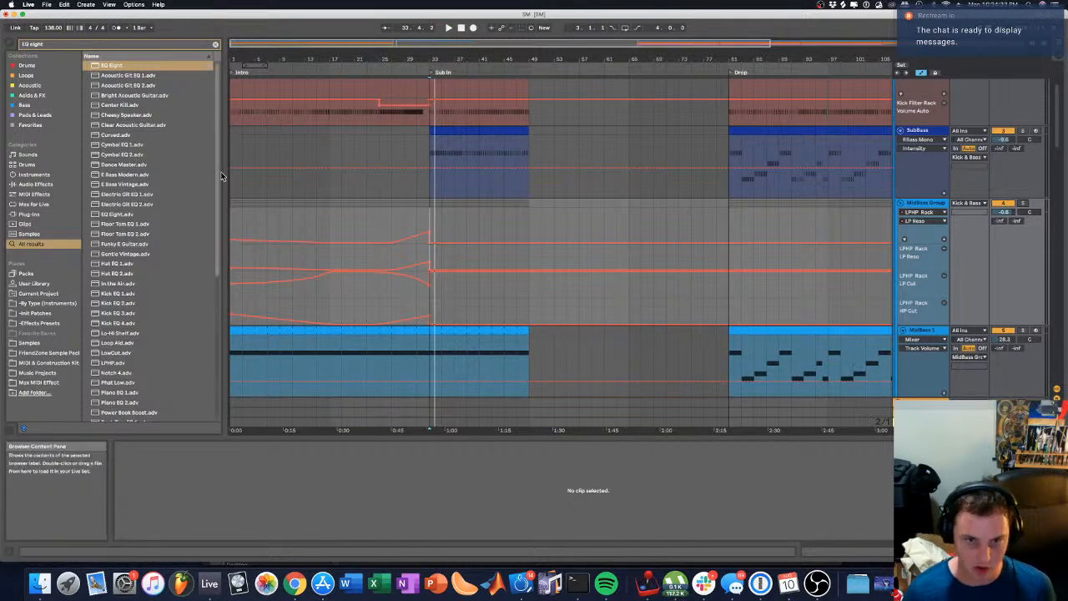
Step: Fold the MidBass Group and the Perc & Loops group
scroll(399, 165, "up", 3)
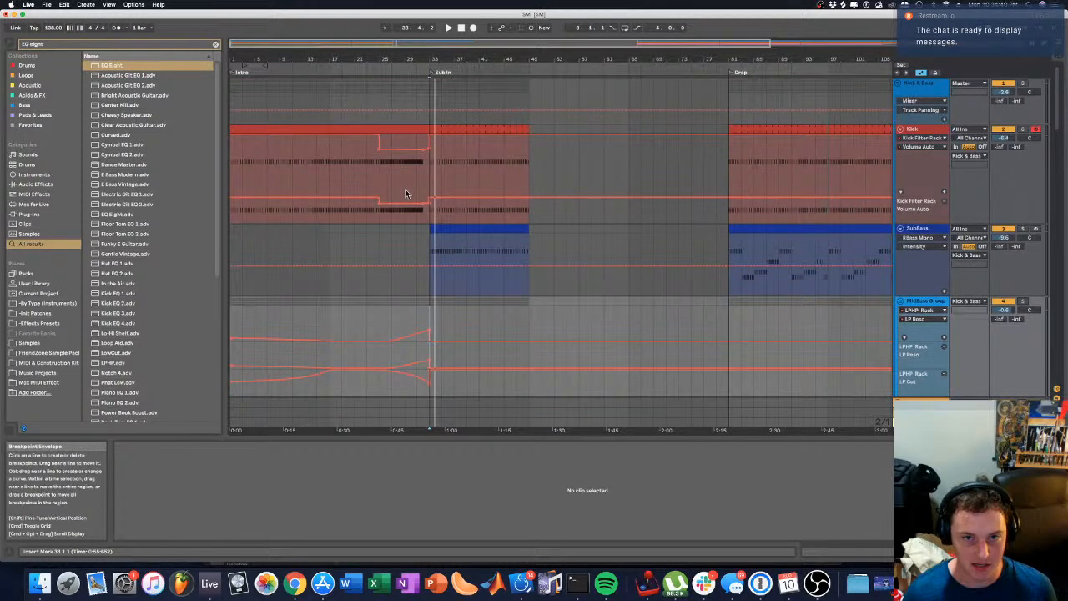
scroll(862, 169, "down", 8)
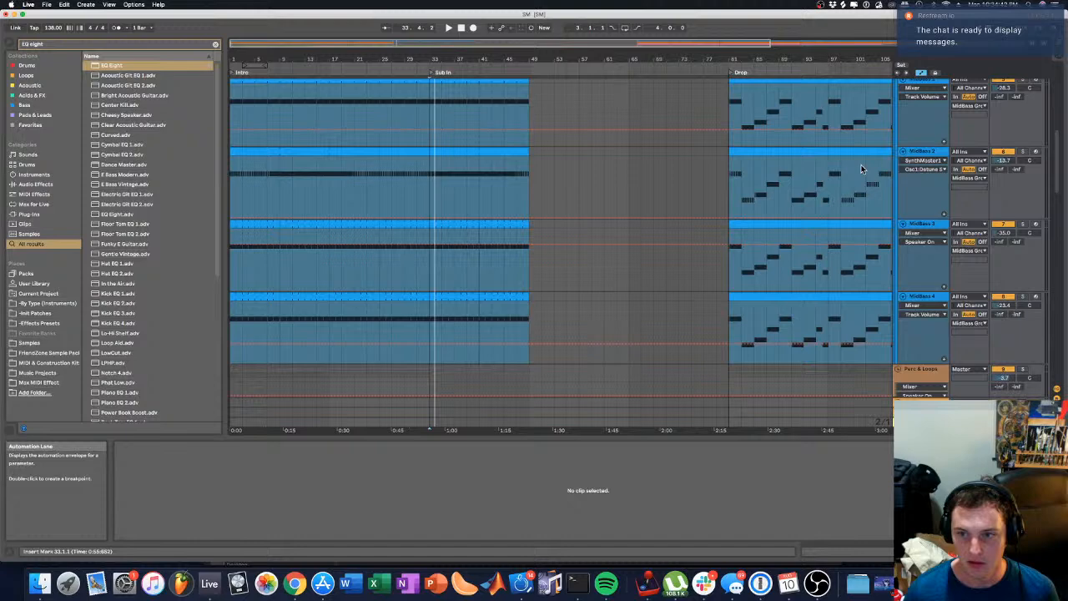
key("u")
key("Down")
key("Down")
key("Up")
key("Up")
key("Down")
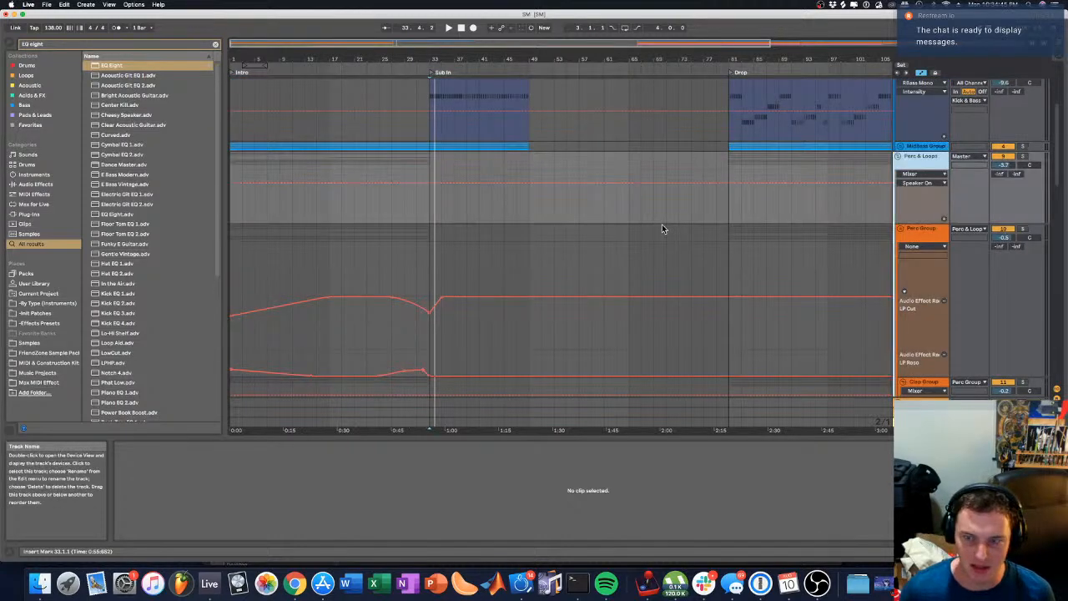
key("u")
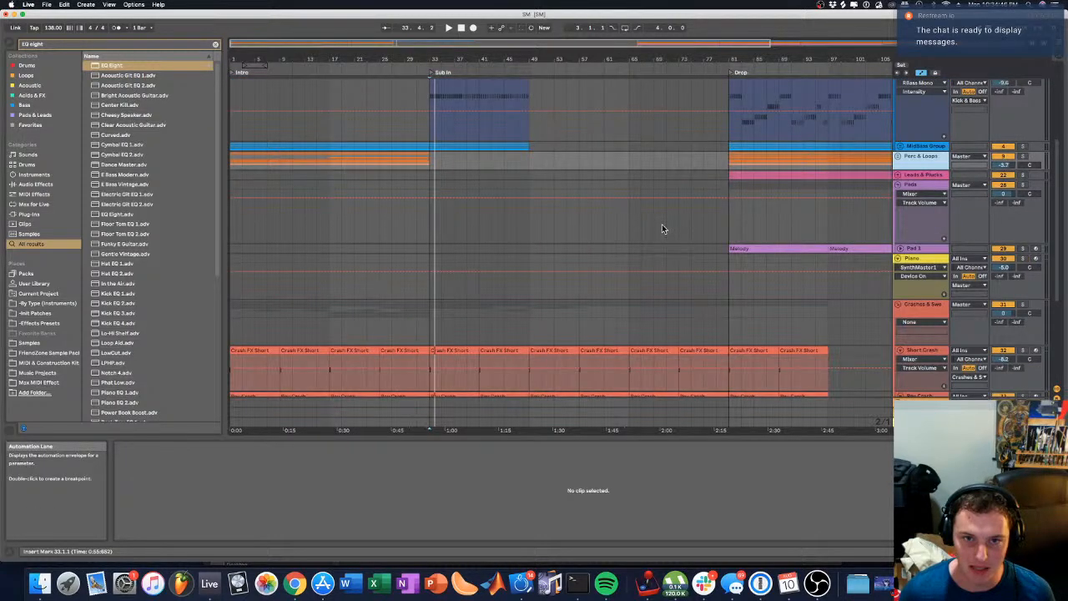
Step: Play from bar 33 and set the Short Crash track's volume to -7.9 dB
key("space")
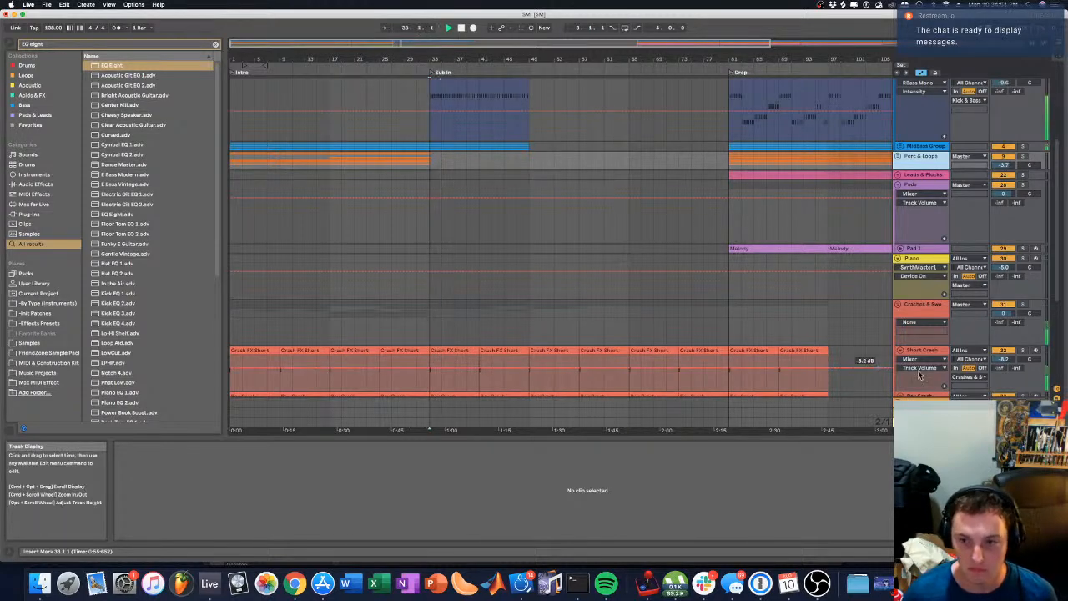
left_click_drag(1003, 359, 1003, 350)
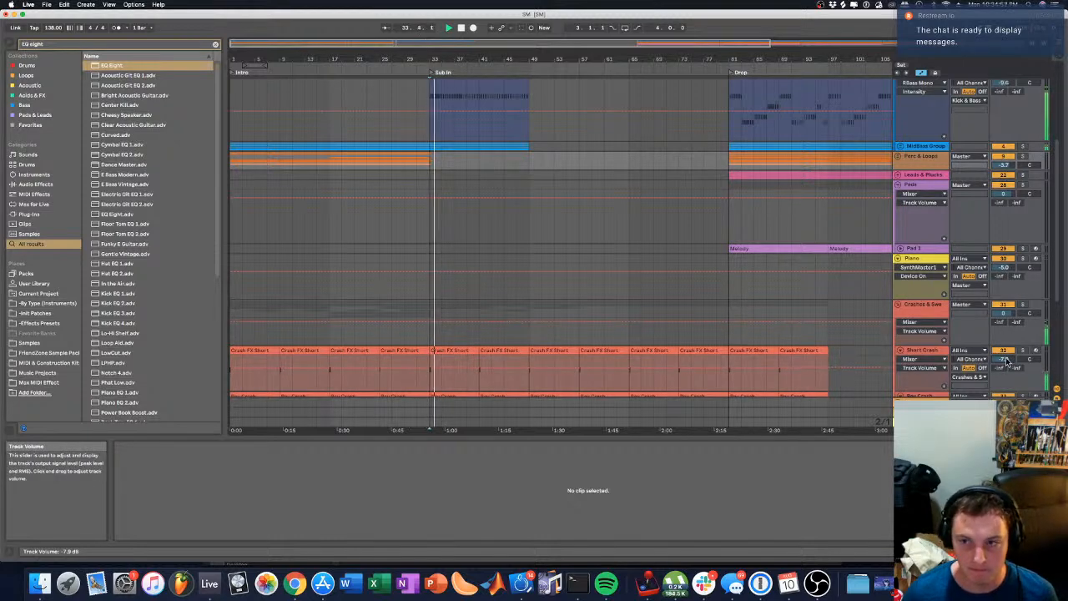
Step: Adjust the filter cutoff's modulation amount in the Noise Sweep Down track's SynthMaster and audition the Sub In section
scroll(933, 325, "down", 5)
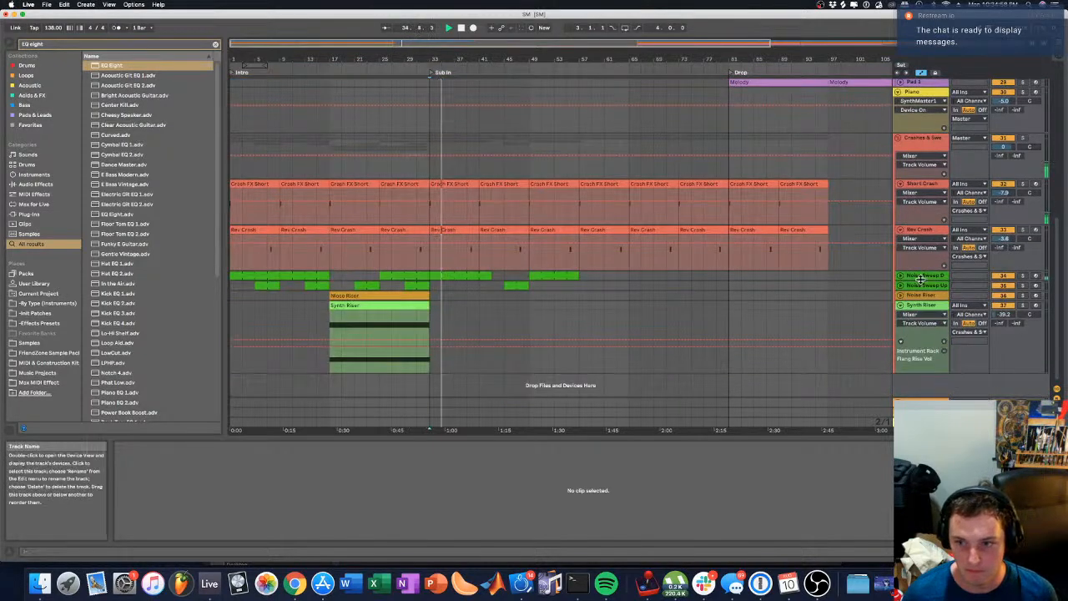
left_click(922, 276)
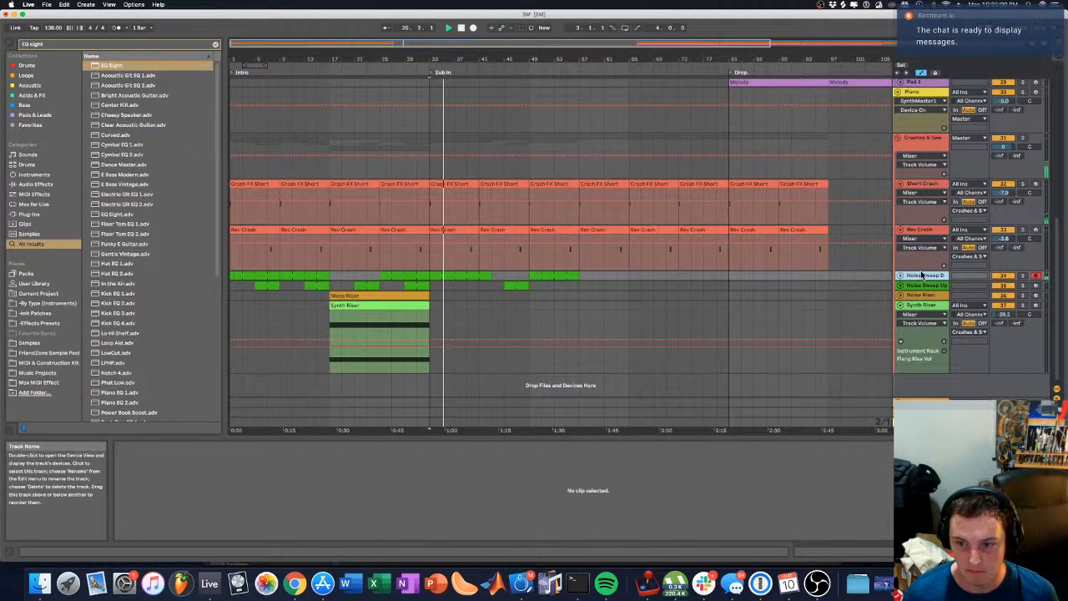
double_click(922, 275)
key("space")
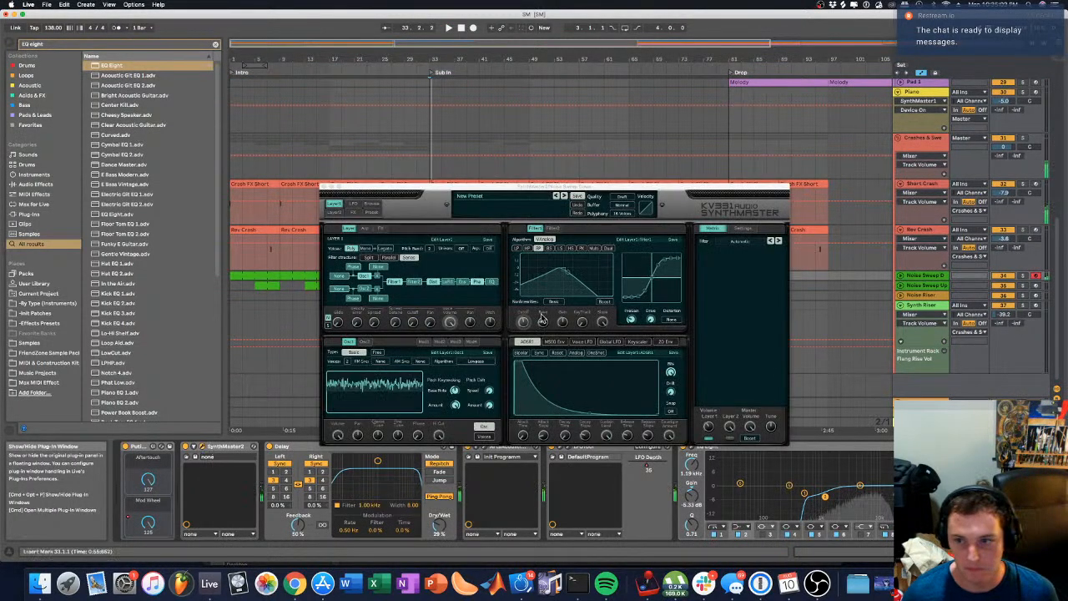
left_click(522, 322)
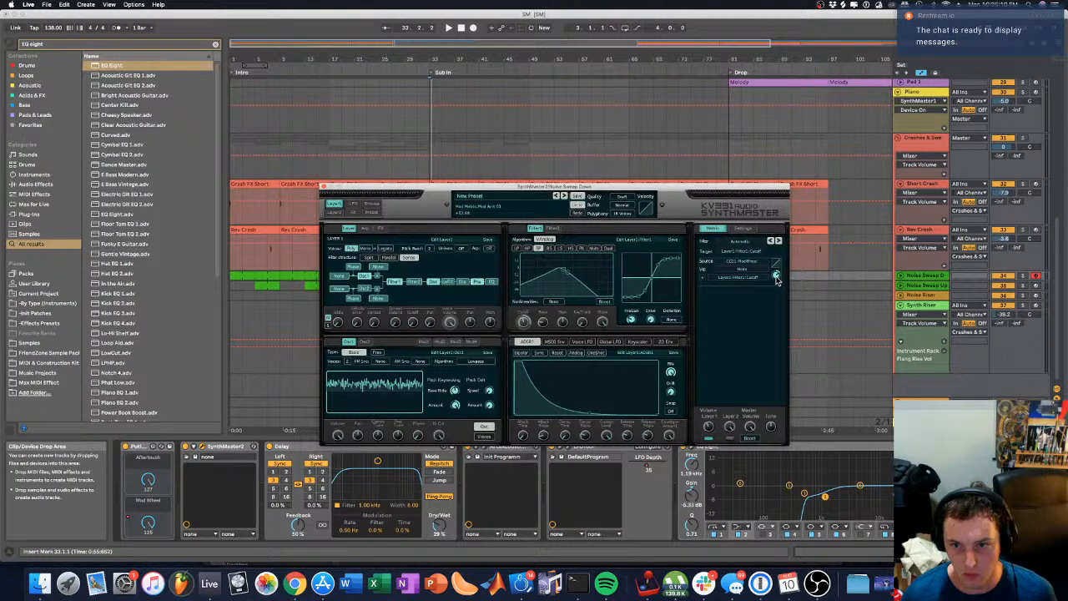
left_click(324, 187)
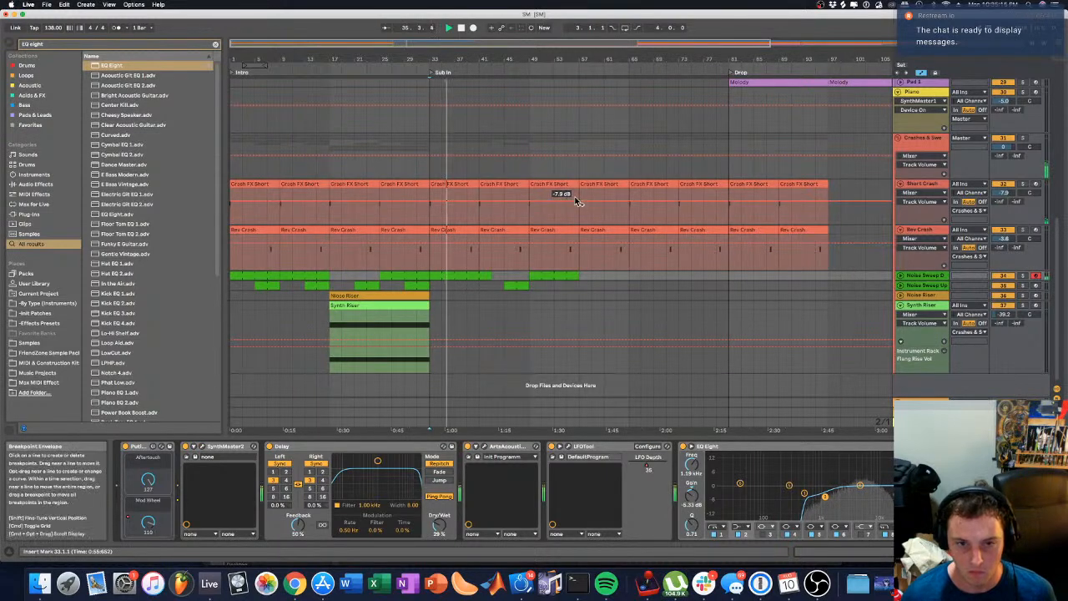
scroll(623, 206, "up", 10)
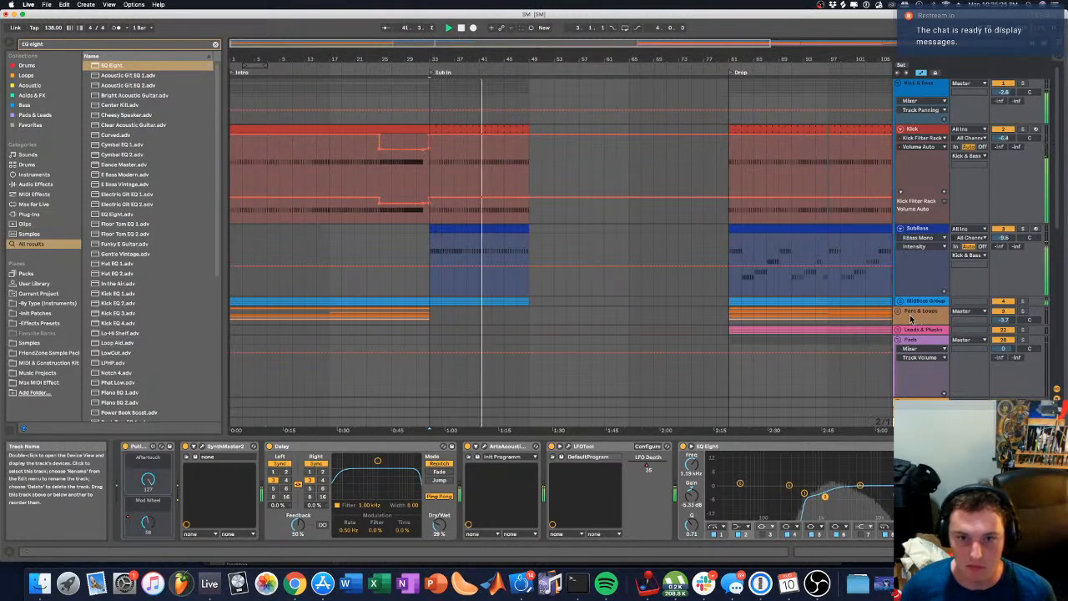
Step: Unfold the Perc & Loops group and reduce the track heights of Perc & Loops, Perc Group and Clap Group
scroll(550, 250, "down", 3)
left_click(435, 127)
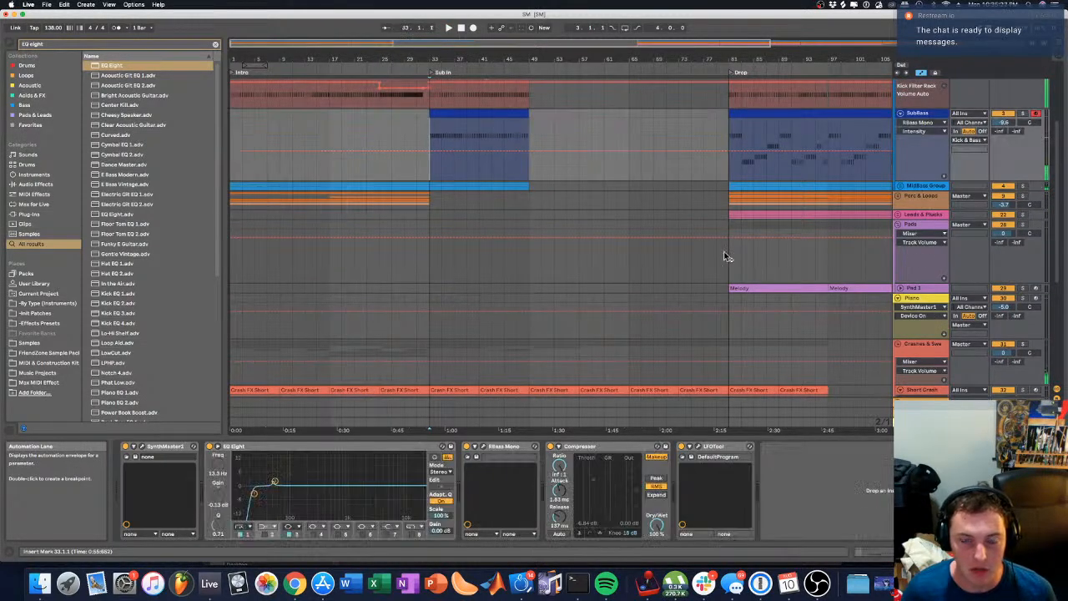
left_click(900, 197)
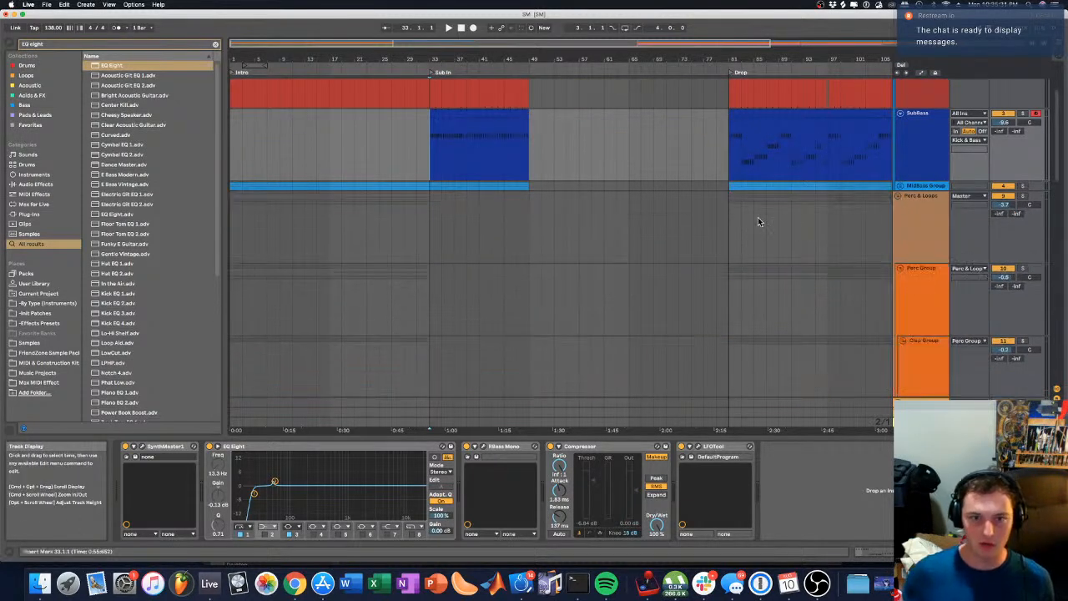
scroll(751, 221, "down", 5)
scroll(834, 209, "up", 3)
left_click_drag(917, 220, 917, 191)
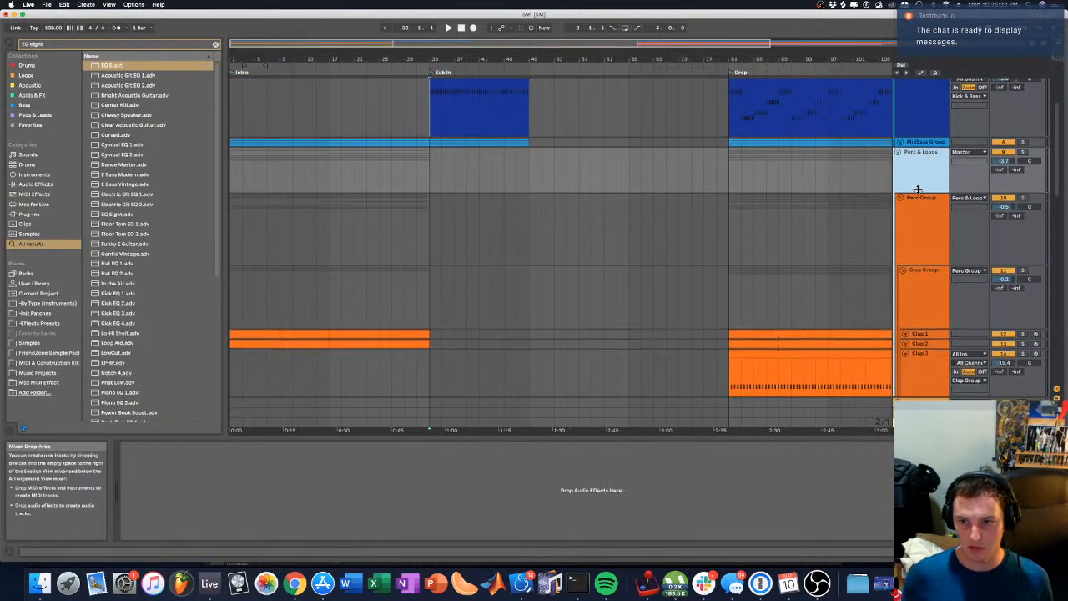
left_click_drag(919, 264, 920, 226)
left_click_drag(921, 289, 918, 267)
Step: Fill the CH1 and CH2 tracks with copied clips up to the drop, starting at bar 41 and bar 45 respectively
key("space")
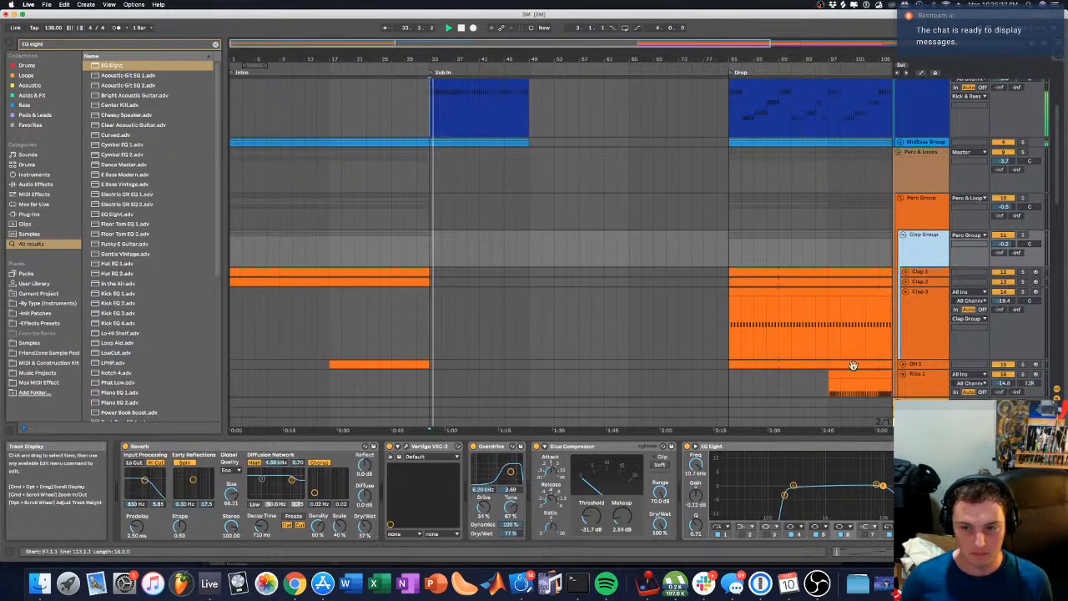
scroll(787, 332, "down", 5)
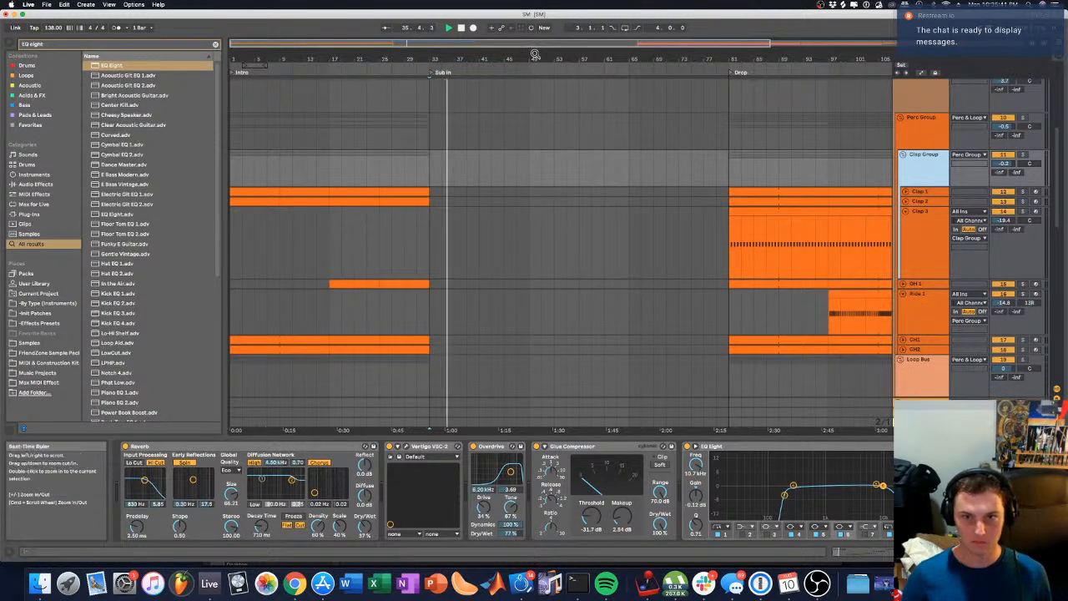
left_click_drag(630, 59, 630, 35)
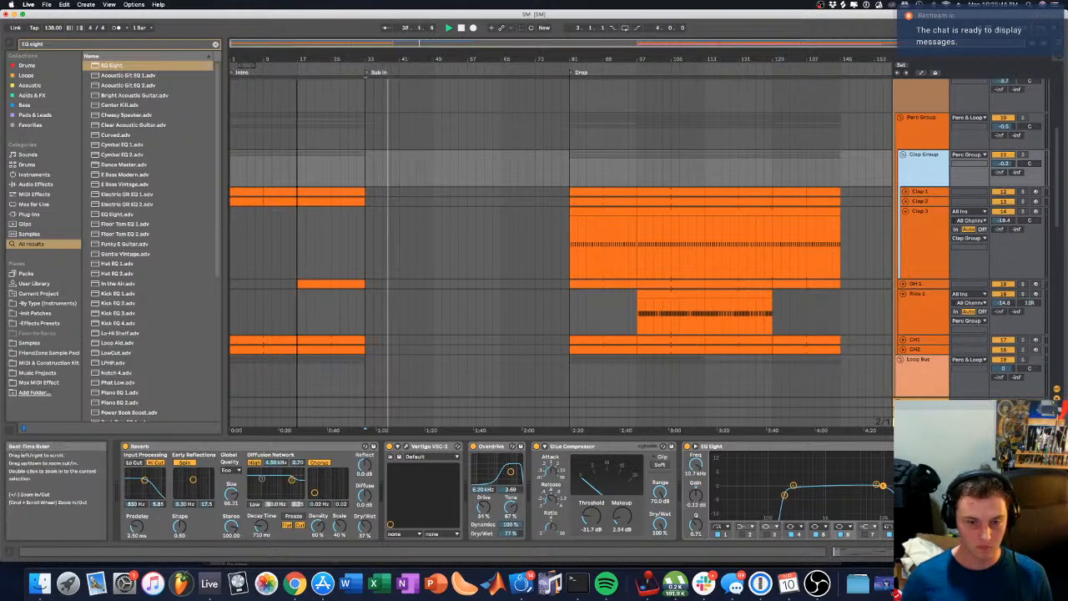
left_click_drag(247, 341, 565, 340)
left_click_drag(246, 349, 563, 351)
left_click_drag(401, 351, 418, 352)
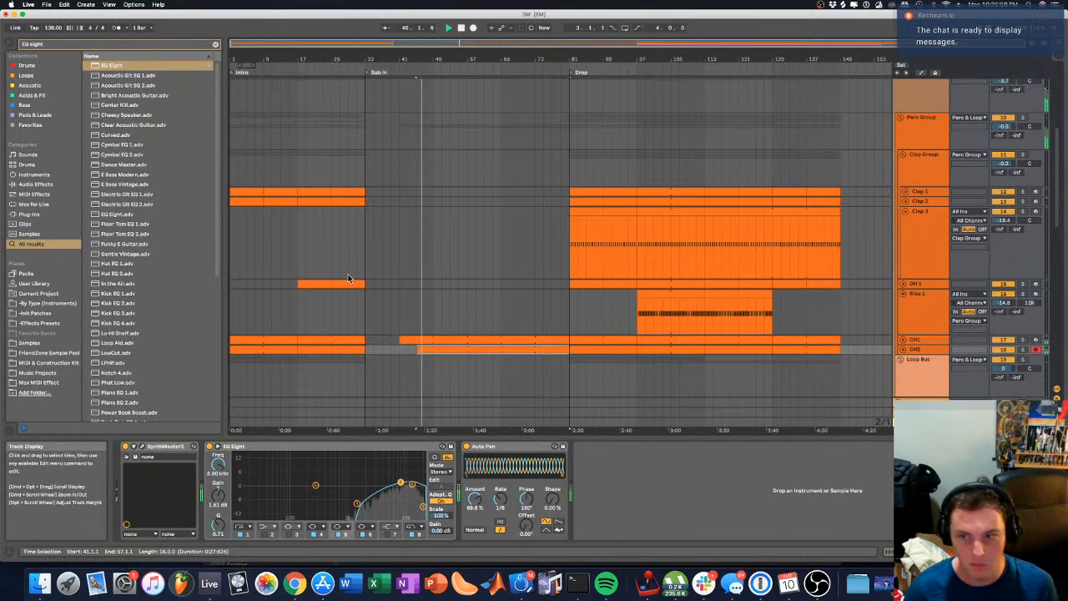
Step: Copy the intro's Clap 1 and Clap 2 clips to bar 49 so they run up to the drop
scroll(344, 228, "up", 1)
left_click_drag(300, 192, 443, 201)
left_click(433, 178)
Step: Copy the kick, sub bass and MidBass Group section from bars 33–49 to bars 49 and 65
scroll(422, 184, "up", 5)
left_click(405, 163)
left_click_drag(399, 280, 434, 279)
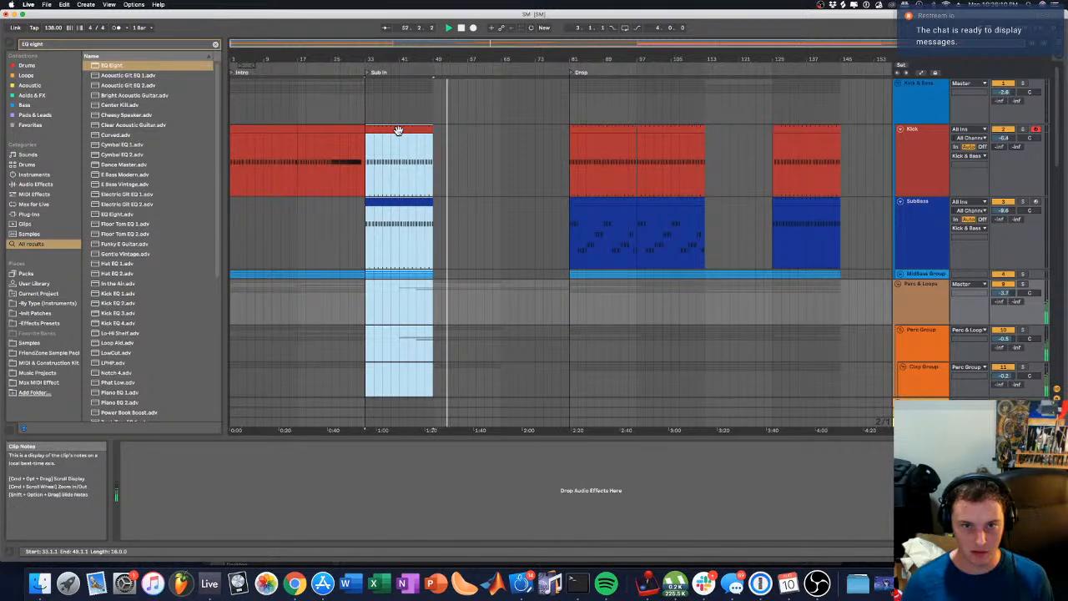
left_click_drag(398, 131, 535, 130)
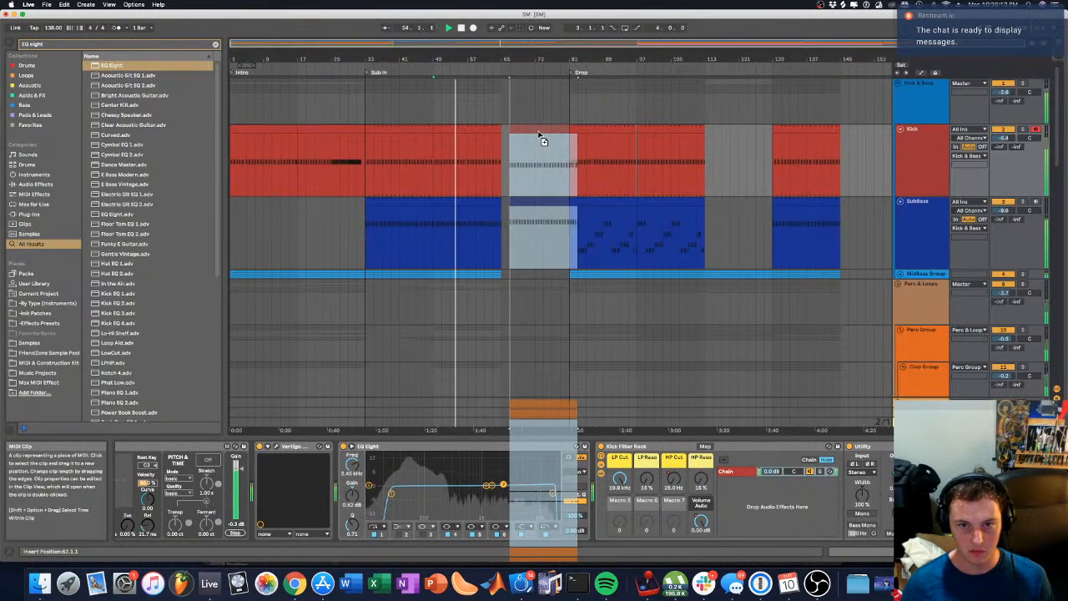
Step: Move the drop's first Clap 3 clip back to bar 65 and place a copy at bar 49
scroll(479, 154, "down", 5)
left_click(393, 157)
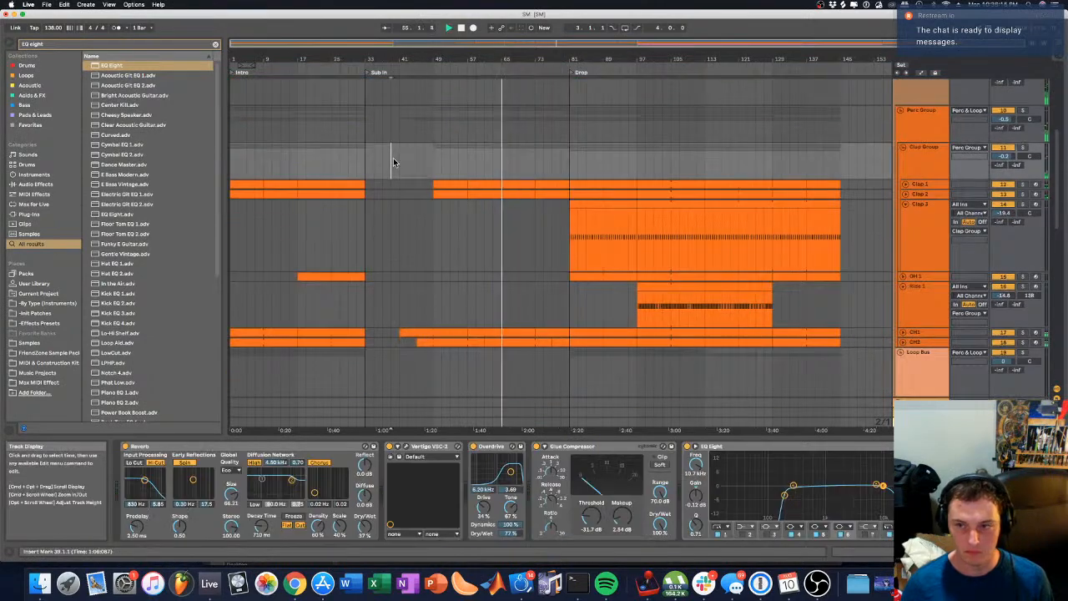
left_click_drag(593, 203, 524, 203)
Step: Display the automation and remove the Perc Group's LP Cut dips at bars 49 and 65
key("a")
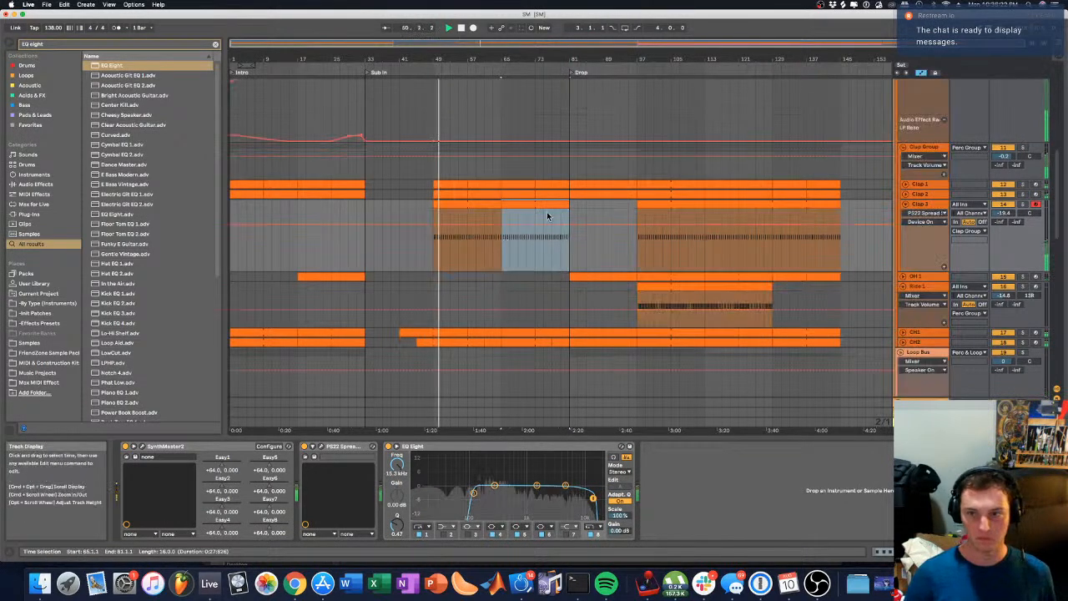
scroll(572, 244, "up", 5)
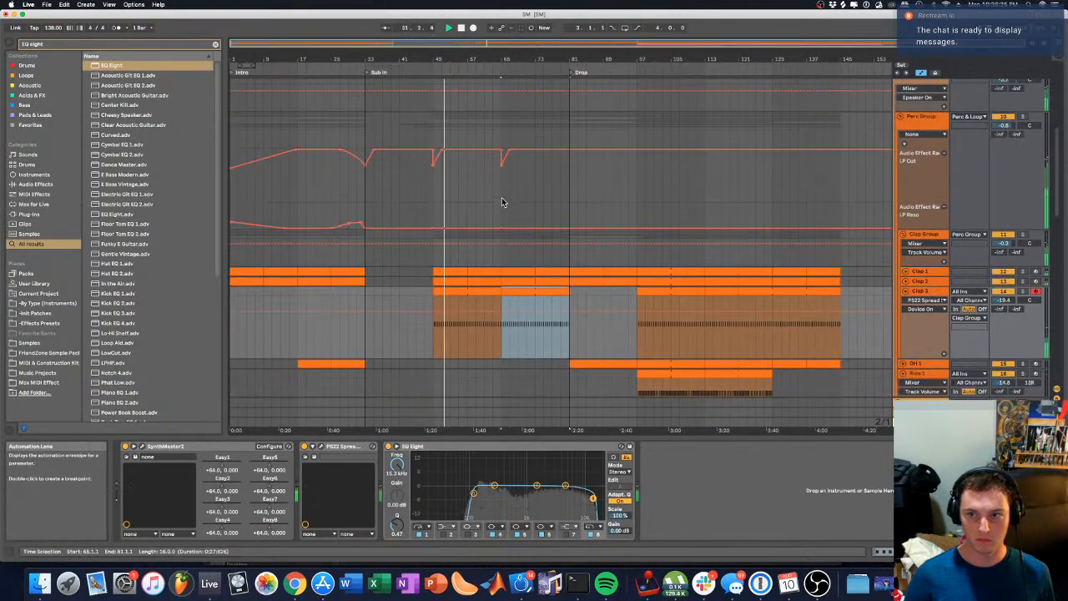
left_click(447, 153)
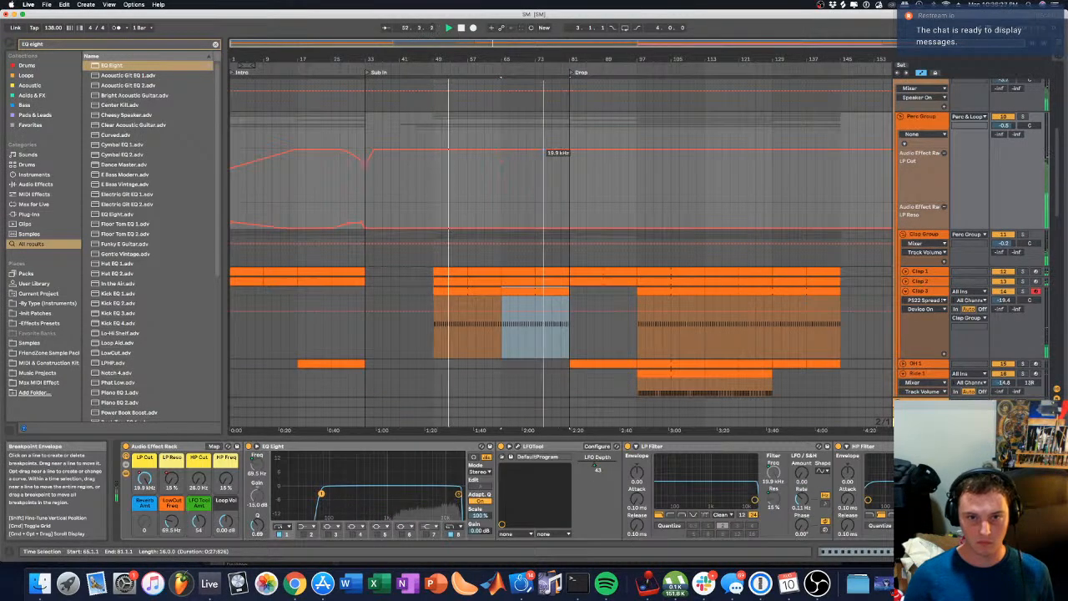
left_click_drag(502, 166, 399, 150)
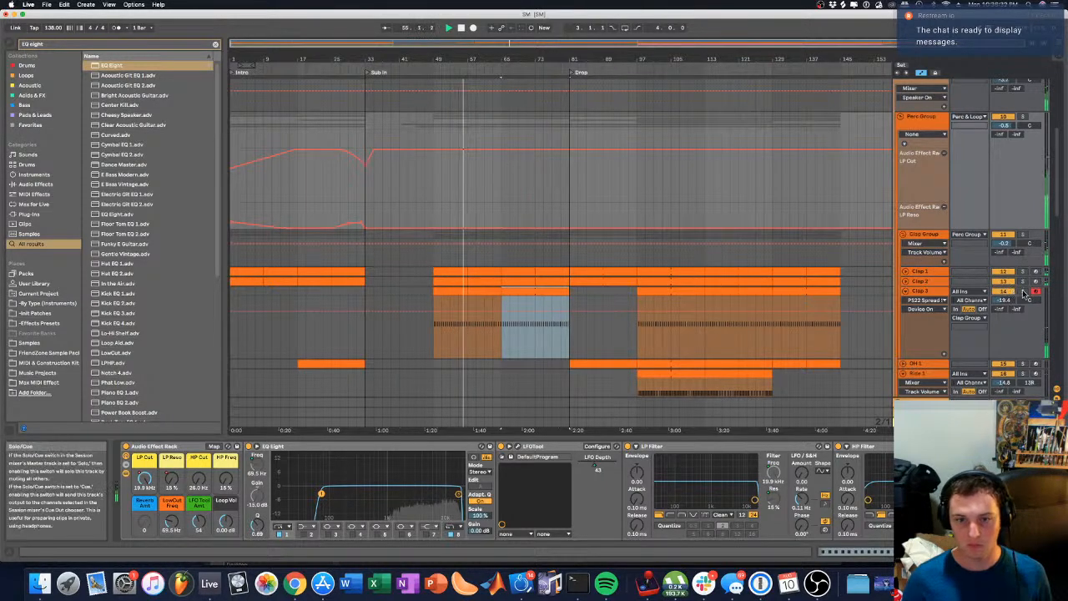
Step: Trim the starts of the Clap 1, Clap 2 and Clap 3 clips at bar 49 to bar 55
scroll(442, 250, "down", 2)
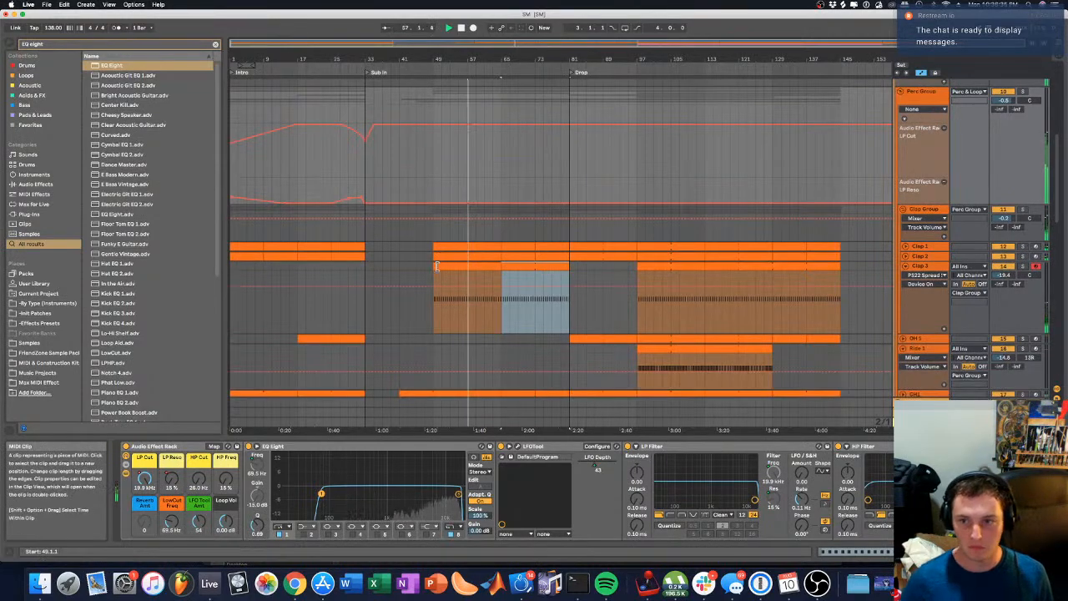
left_click(442, 247)
left_click(442, 268, "shift")
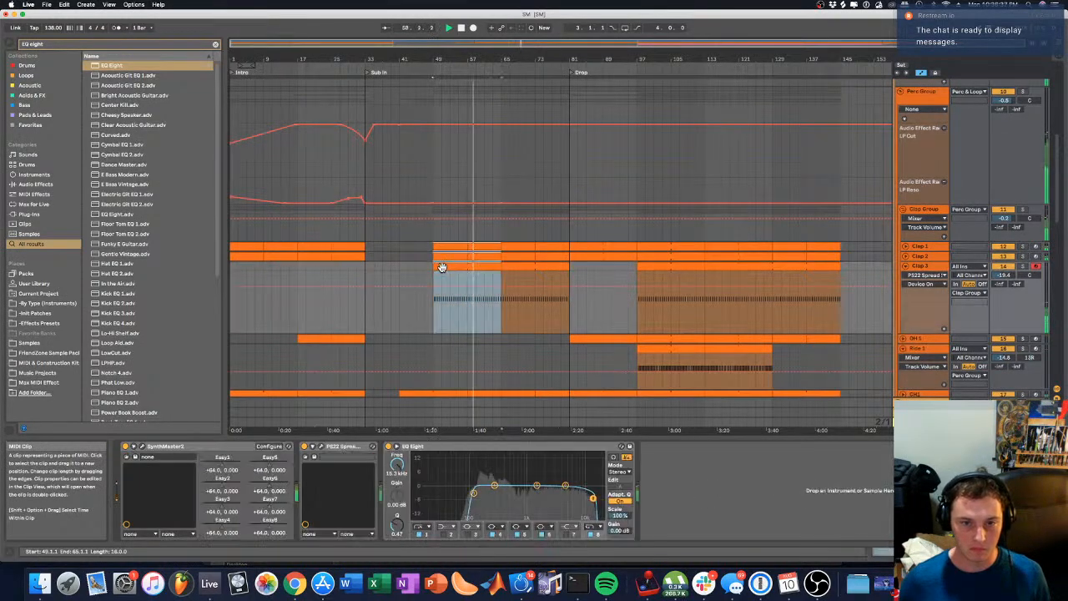
left_click_drag(435, 267, 492, 267)
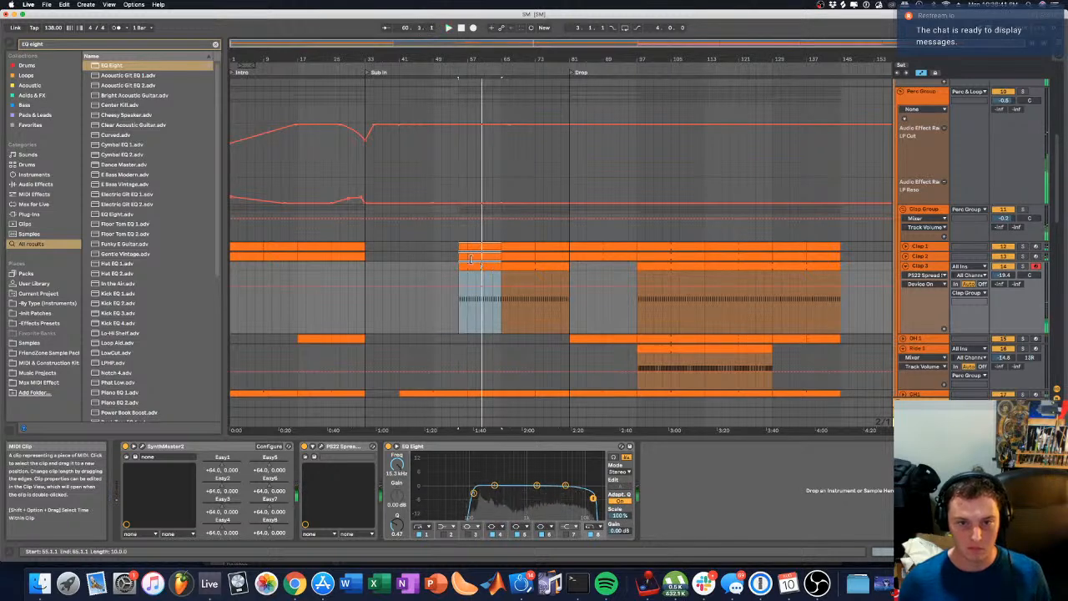
Step: Delete the Clap 1, Clap 2 and Clap 3 clips at bar 55 and extend the clips at bar 65 back to bar 49
left_click(472, 248)
key("Delete")
left_click(512, 277)
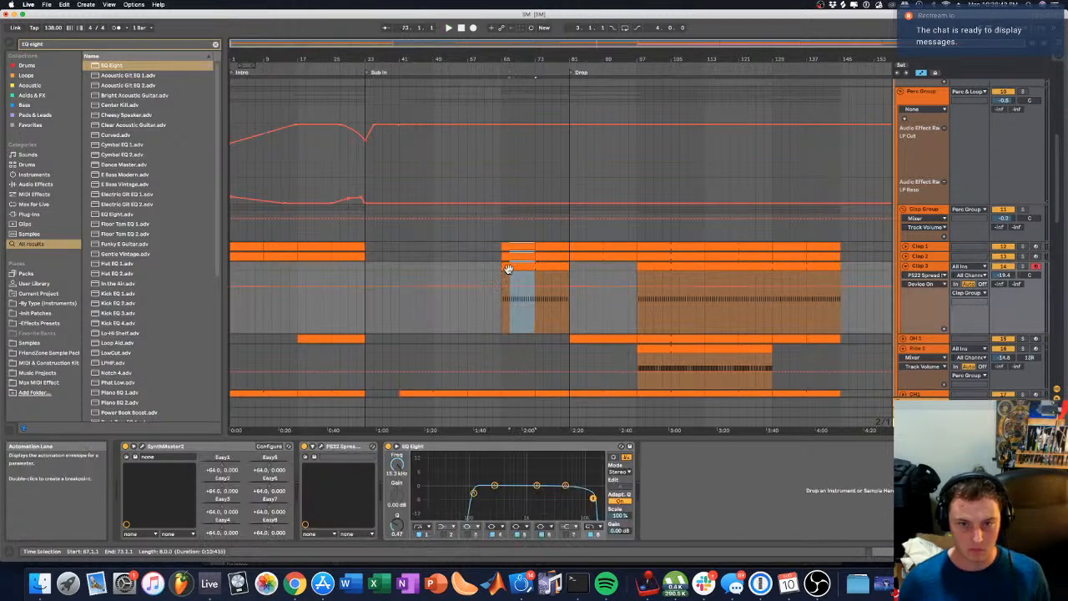
left_click_drag(515, 249, 448, 249)
left_click(460, 249)
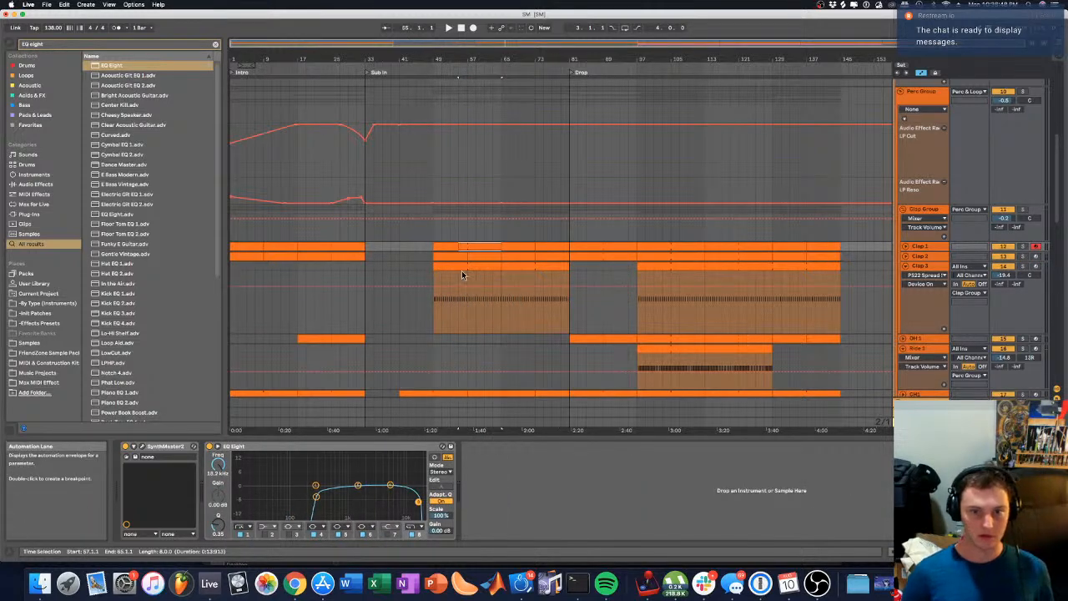
Step: Trim the starts of the Clap 1, Clap 2 and Clap 3 clips in the Sub In section to bar 57
left_click(463, 275)
left_click(469, 255)
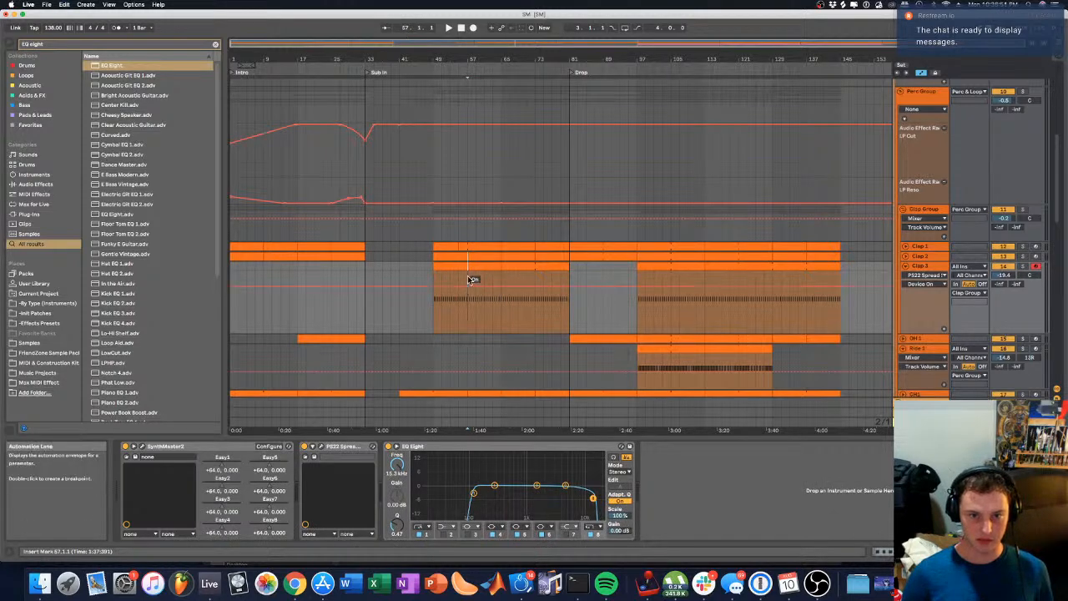
left_click(468, 247)
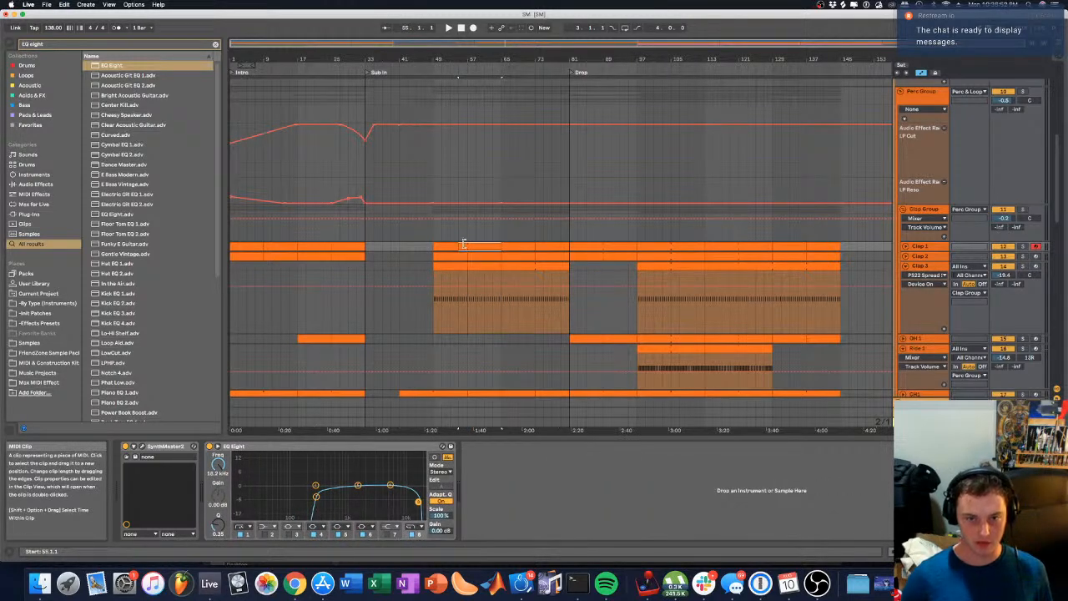
left_click(451, 258)
left_click(452, 267)
key("Delete")
left_click(459, 255)
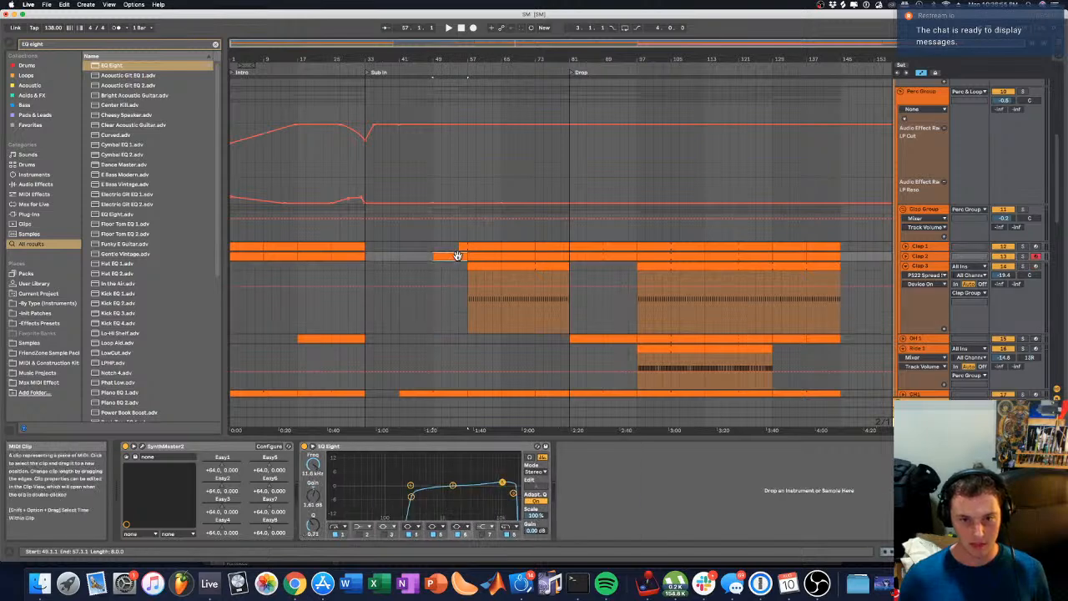
key("Delete")
left_click(464, 247)
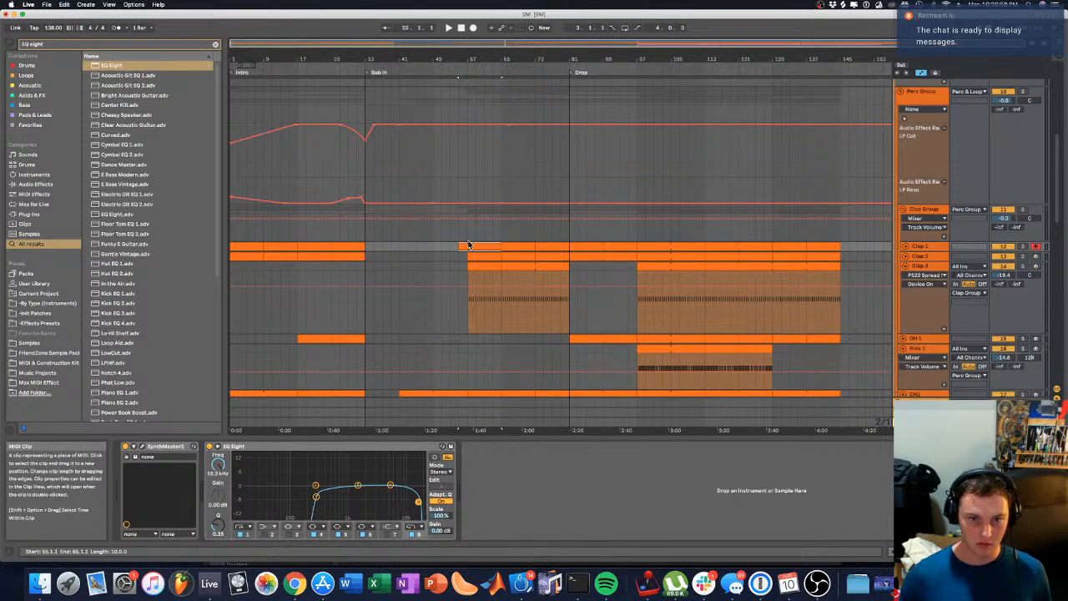
left_click(469, 246)
left_click(469, 252)
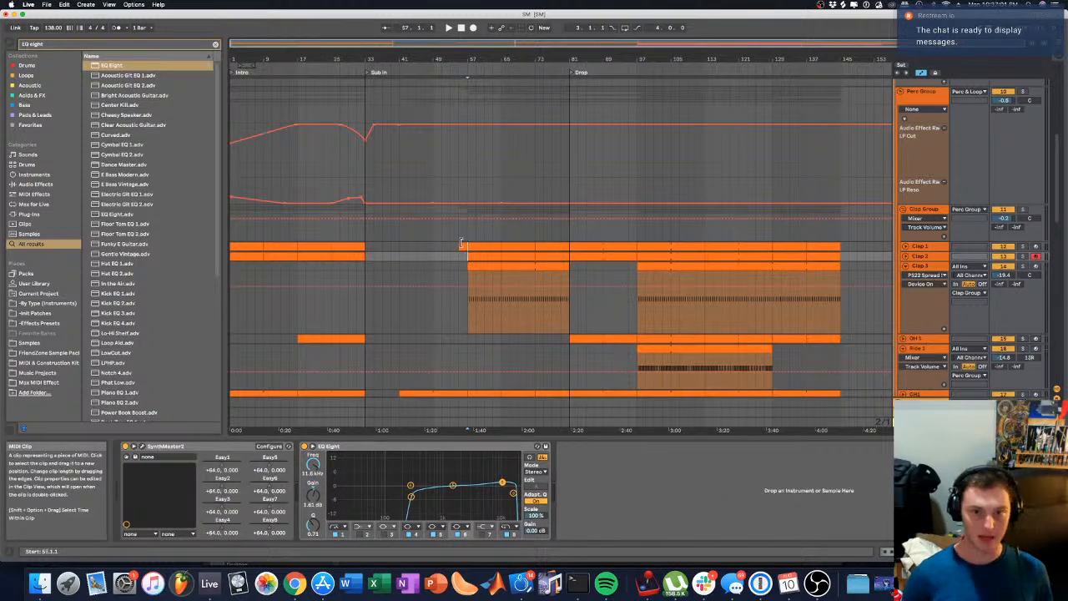
left_click(461, 240)
left_click_drag(460, 246, 469, 248)
Step: Listen to the arrangement from bar 55 and from bar 17 in the intro
key("space")
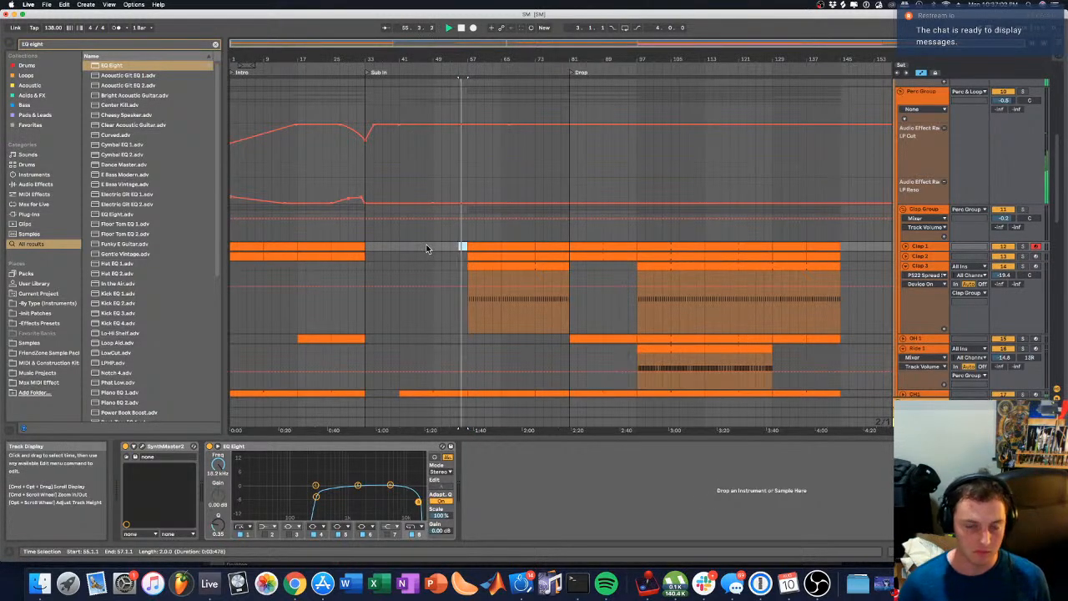
scroll(428, 247, "down", 5)
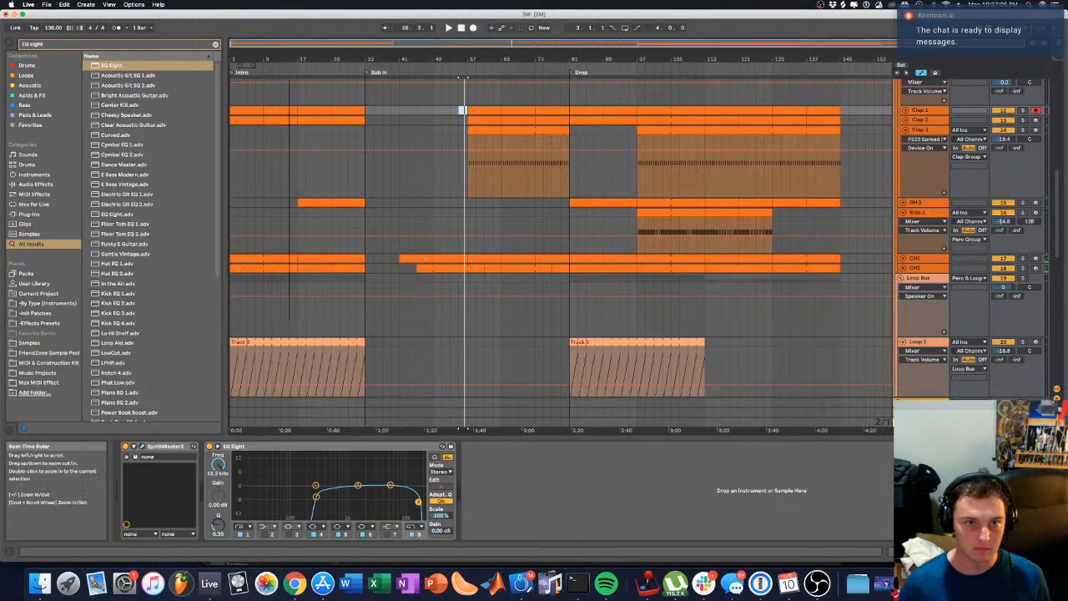
left_click(298, 93)
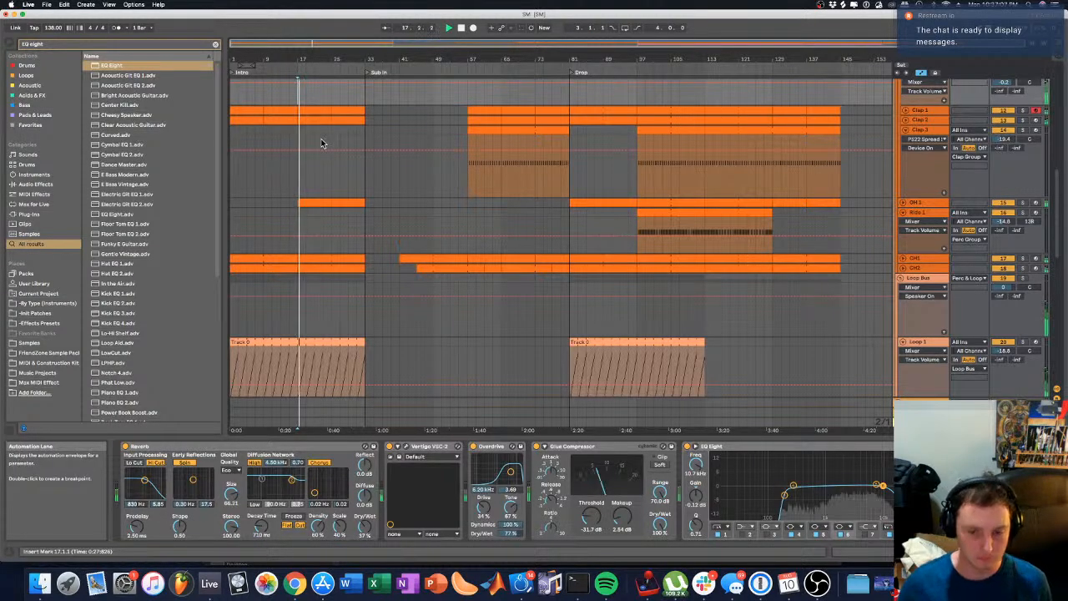
Step: Copy the intro's Loop 1 and Loop 2 clips to bars 33–65 and hide the automation
scroll(636, 247, "down", 4)
scroll(579, 232, "down", 3)
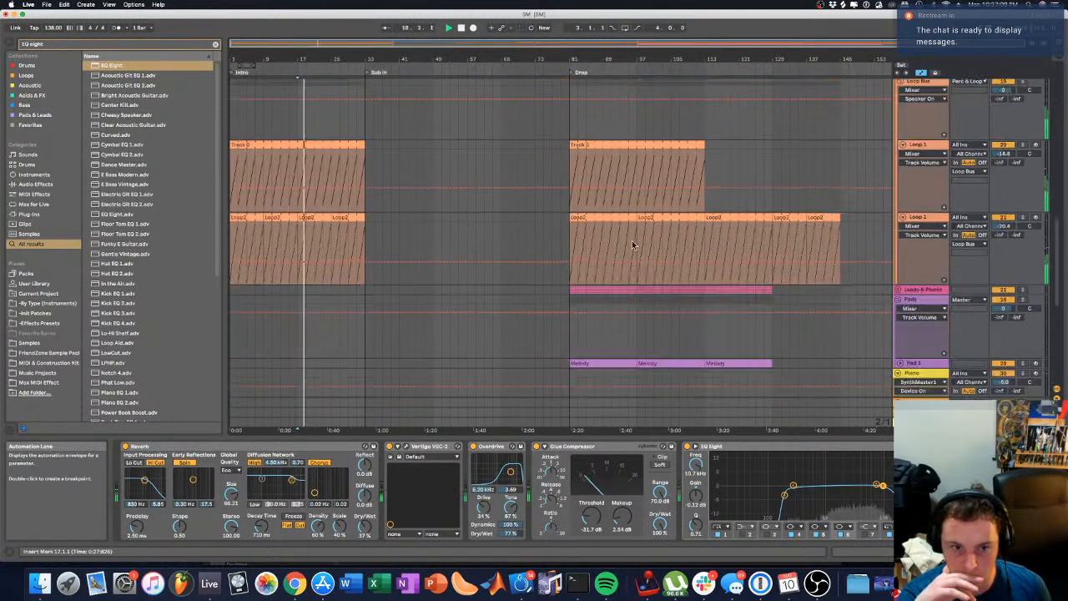
scroll(582, 235, "up", 2)
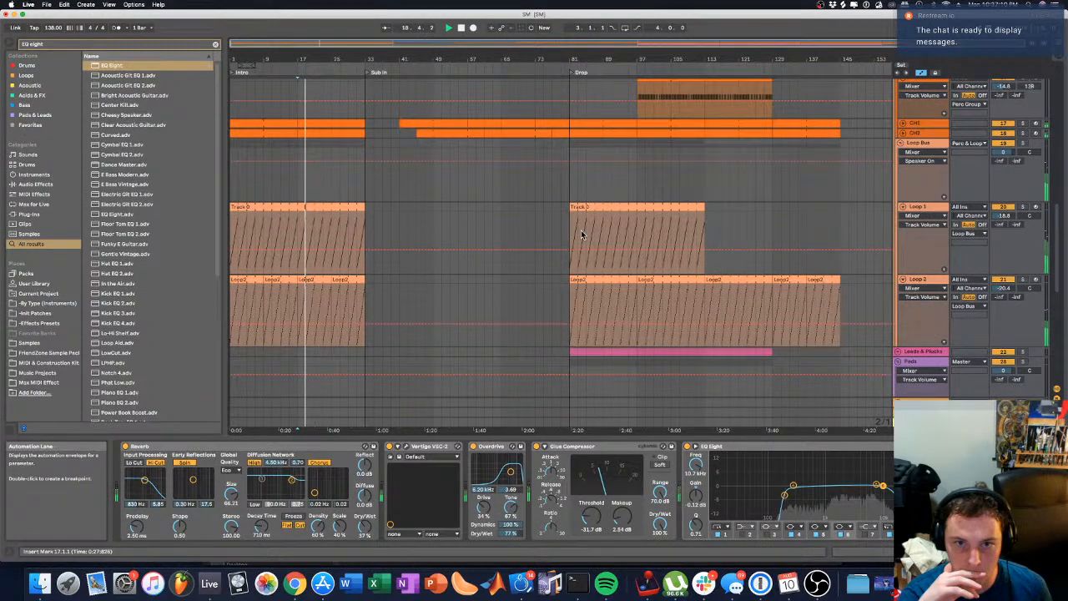
left_click(250, 238)
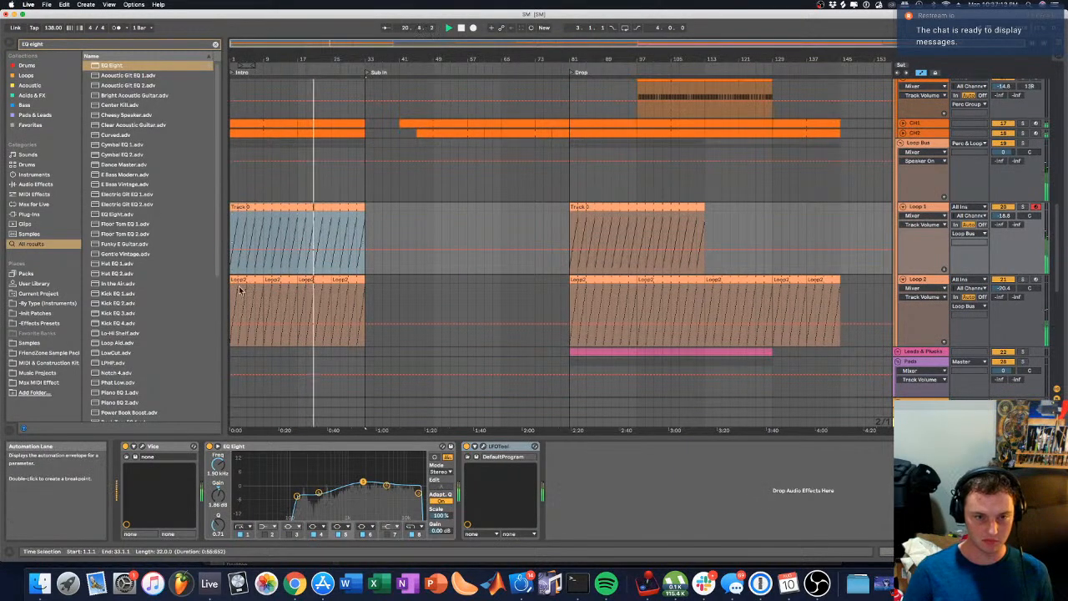
left_click(240, 280, "shift")
left_click_drag(255, 207, 431, 222)
key("a")
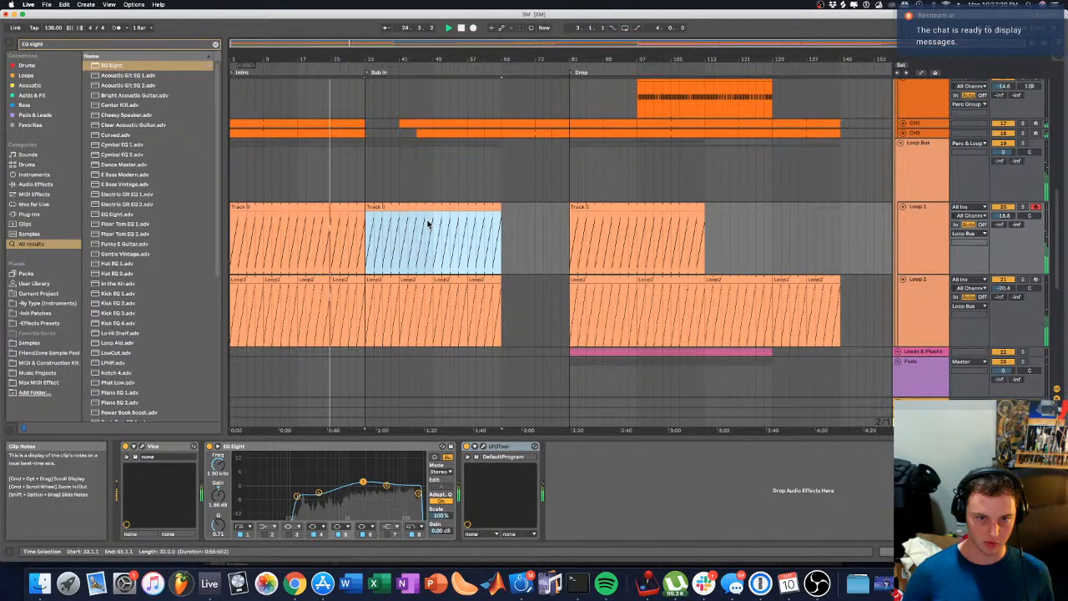
Step: Split the copied loops at bar 49 and deactivate the Loop 1 and Loop 2 clips between bars 33 and 49
left_click(434, 315)
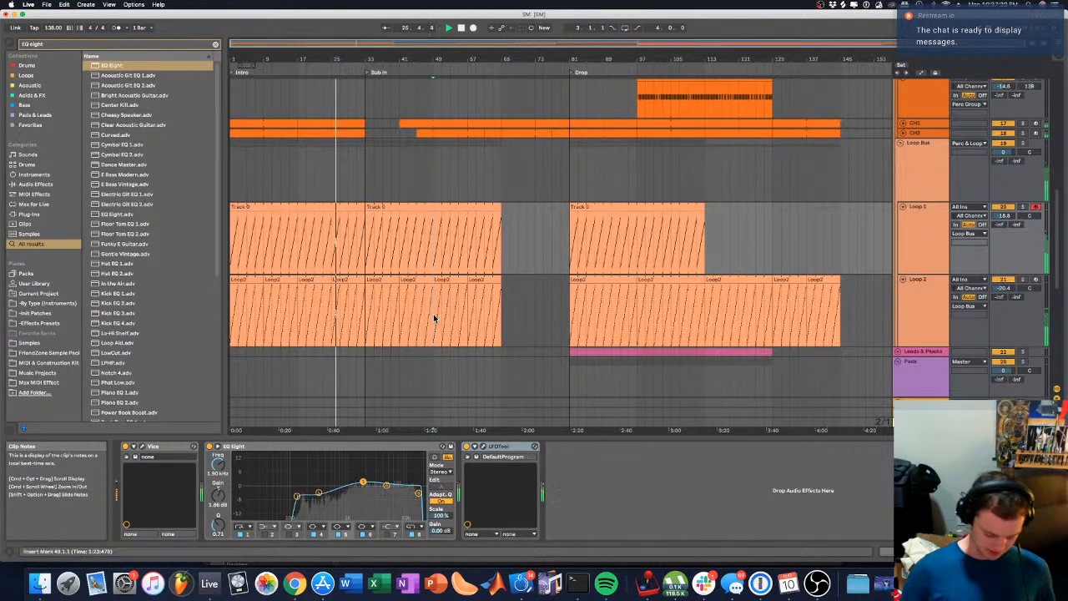
left_click(397, 216)
key("0")
left_click(384, 287)
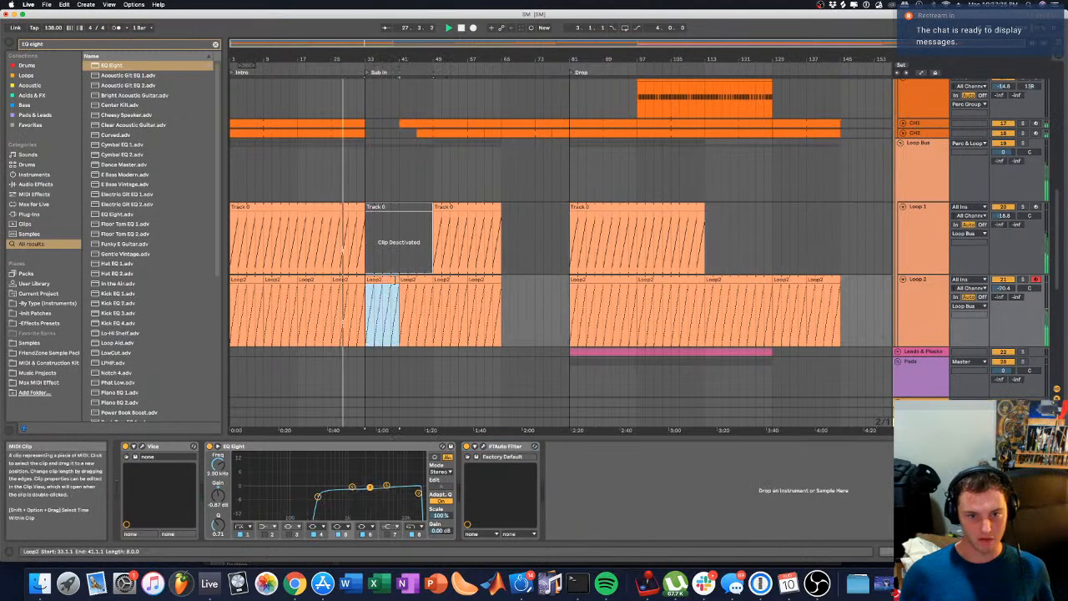
key("0")
left_click(408, 280)
key("0")
Step: Extend the starts of the Sub In section's CH1 and CH2 clips back to bar 33
left_click(417, 181)
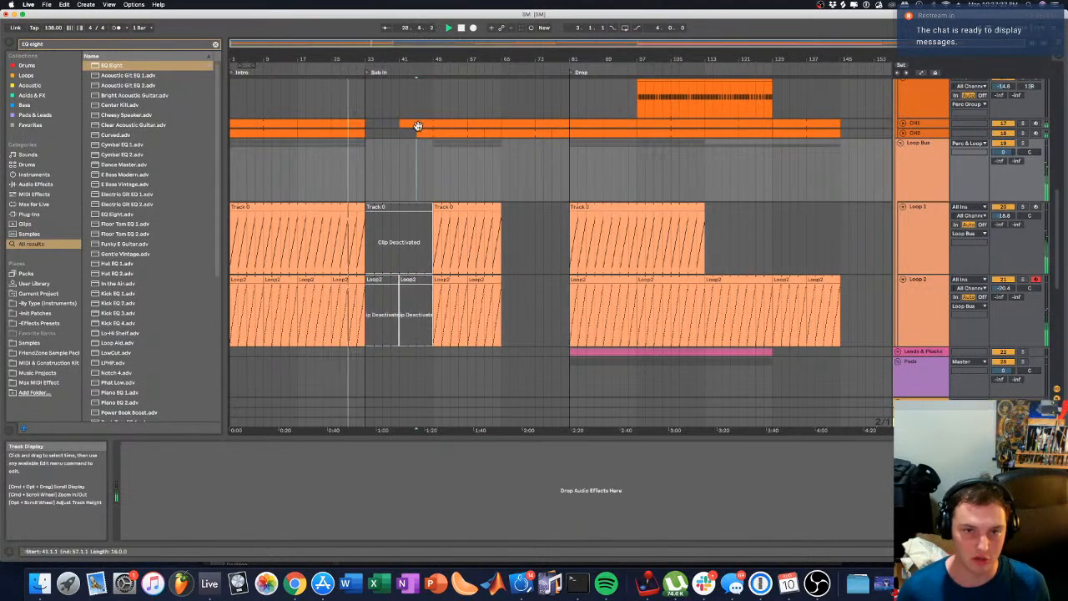
left_click(419, 134)
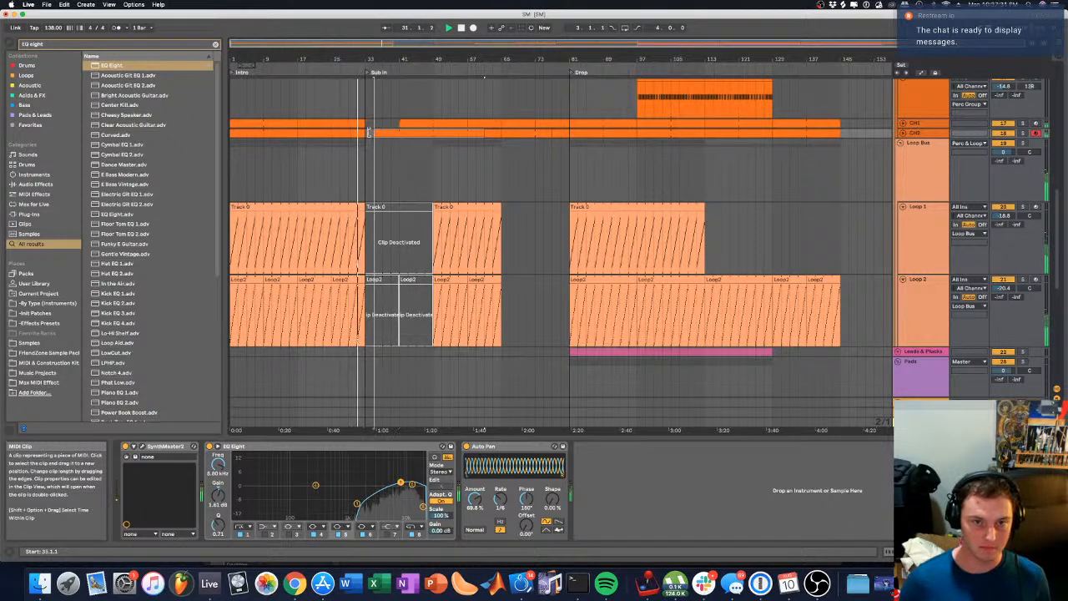
left_click(369, 122)
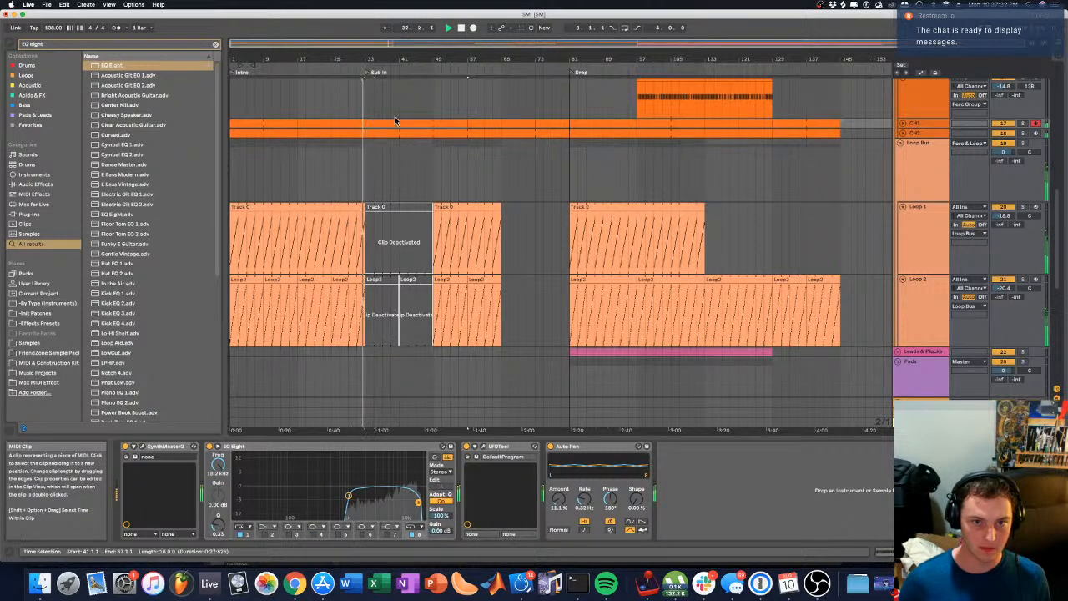
Step: Split the CH1 and CH2 clips at bar 41 and deactivate the parts between bars 33 and 41
left_click(399, 155)
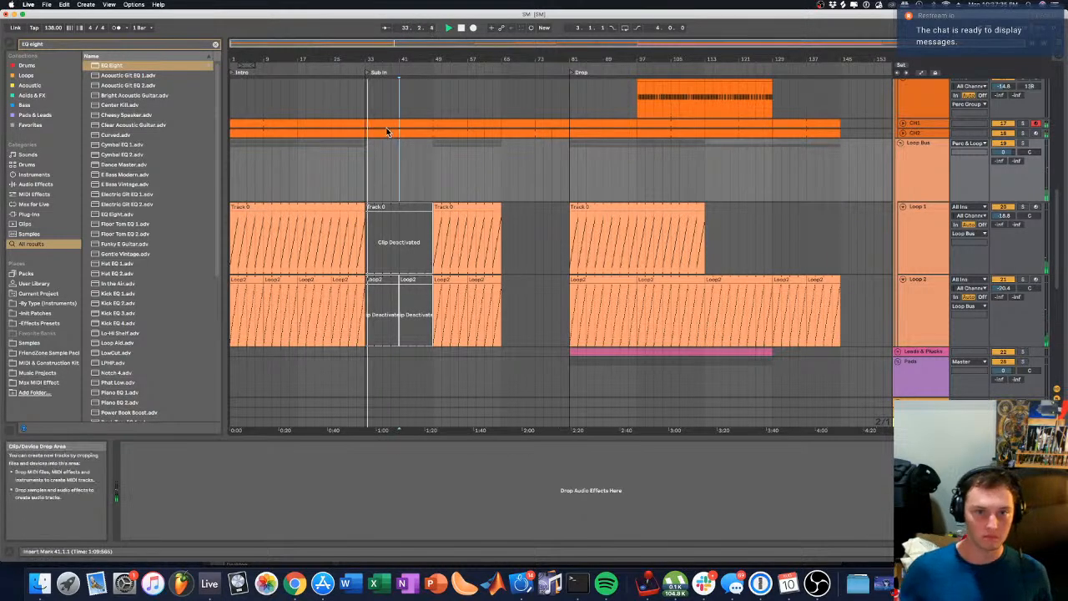
left_click(386, 123)
left_click(387, 131)
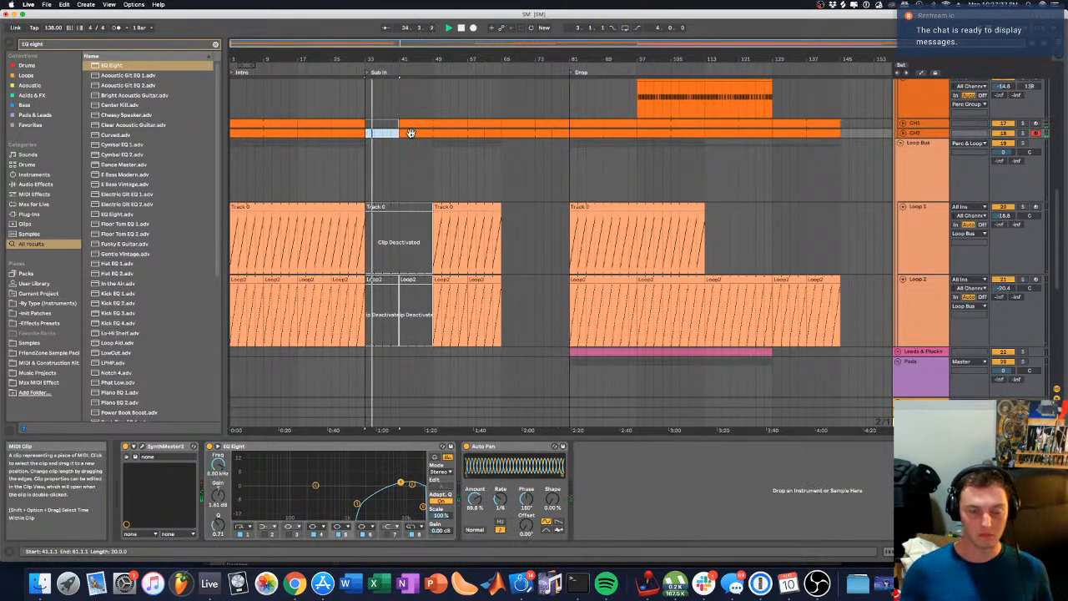
left_click(388, 124)
key("0")
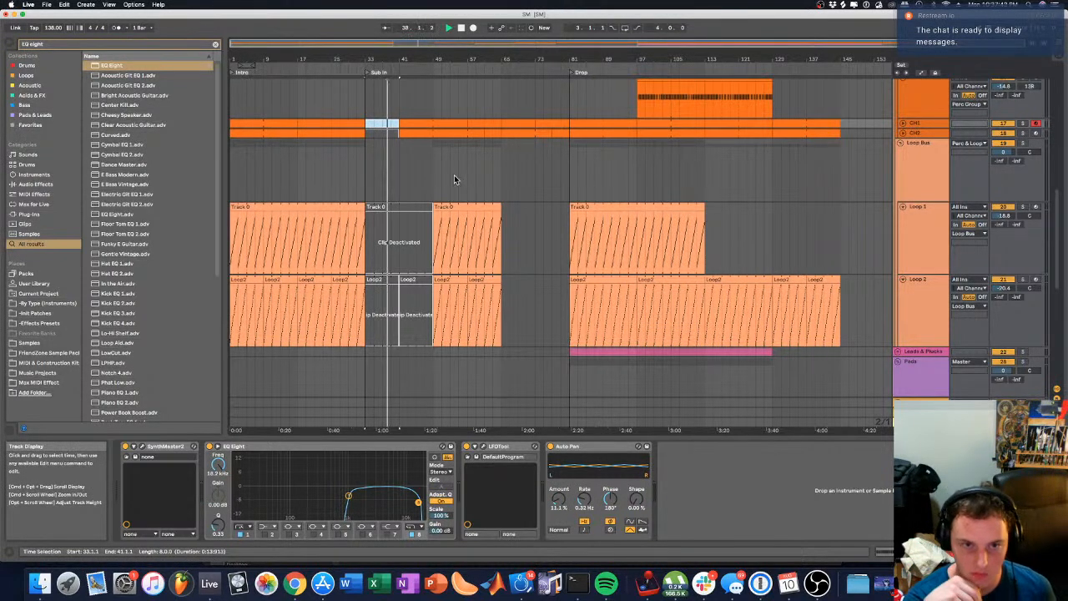
Step: Review the kick, bass, percussion and loop tracks across the Sub In section and drop during playback
left_click(418, 183)
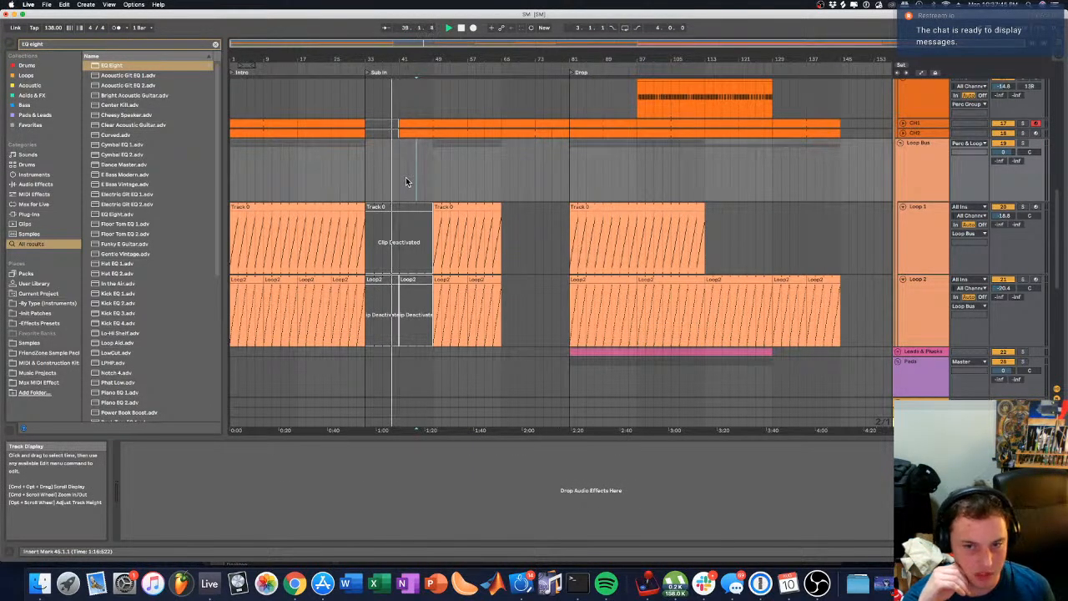
scroll(588, 241, "down", 3)
scroll(588, 241, "up", 10)
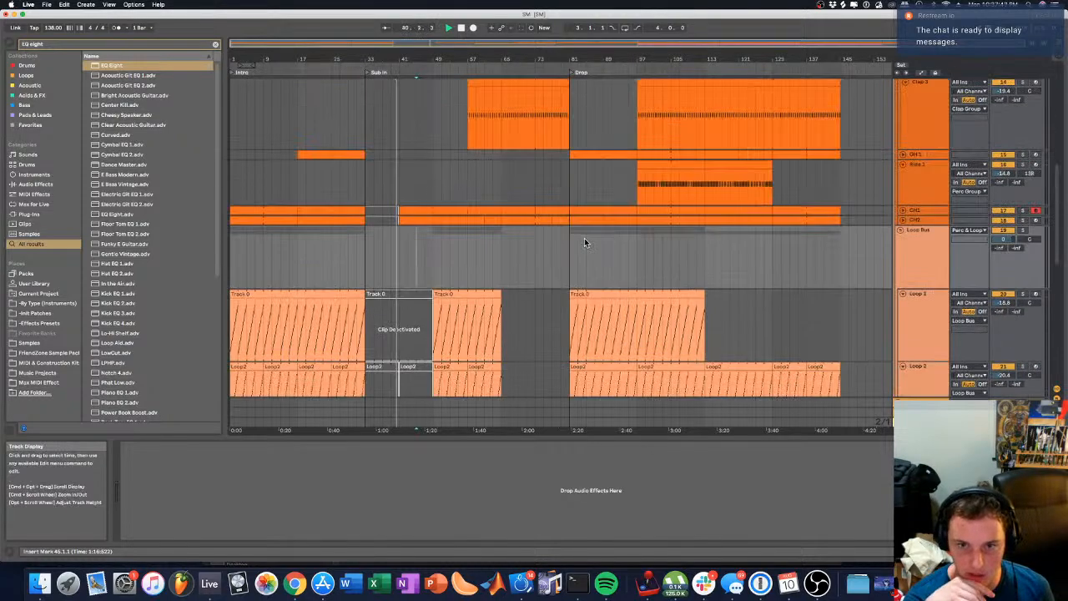
scroll(584, 242, "down", 3)
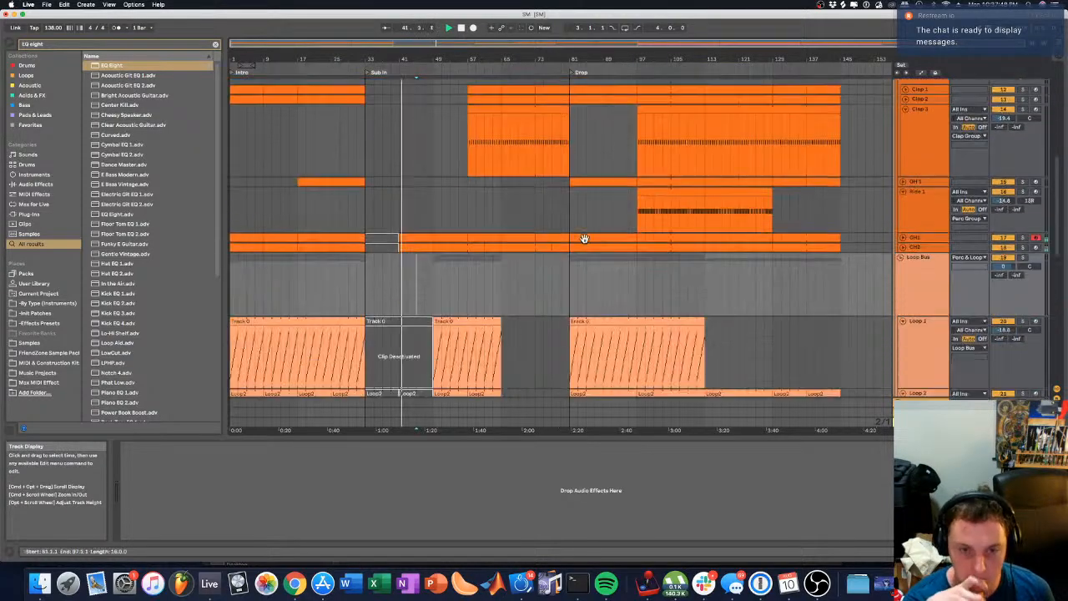
scroll(584, 242, "up", 1)
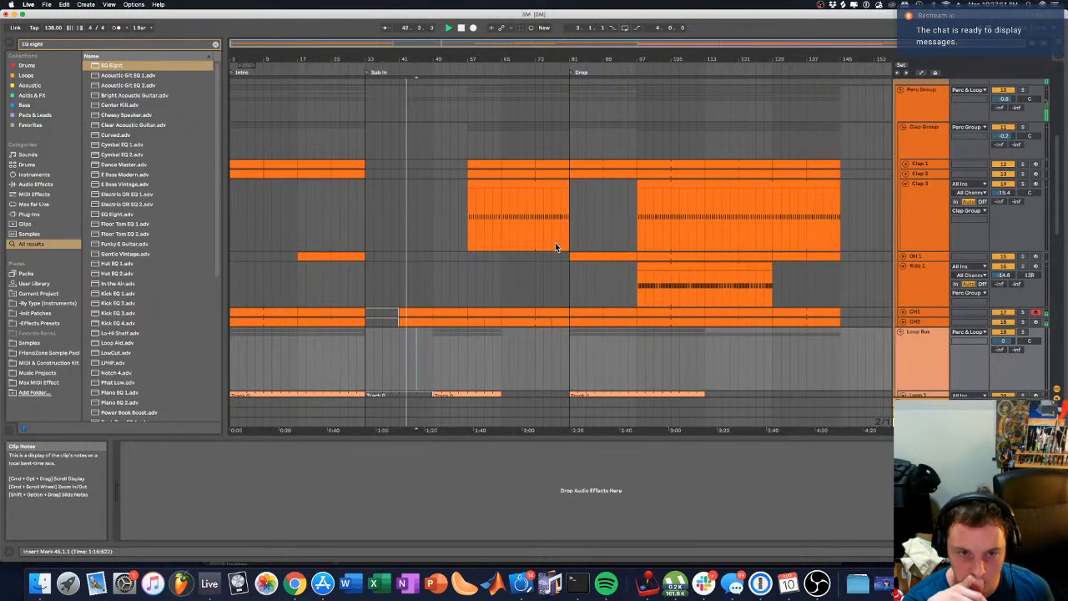
scroll(492, 238, "up", 5)
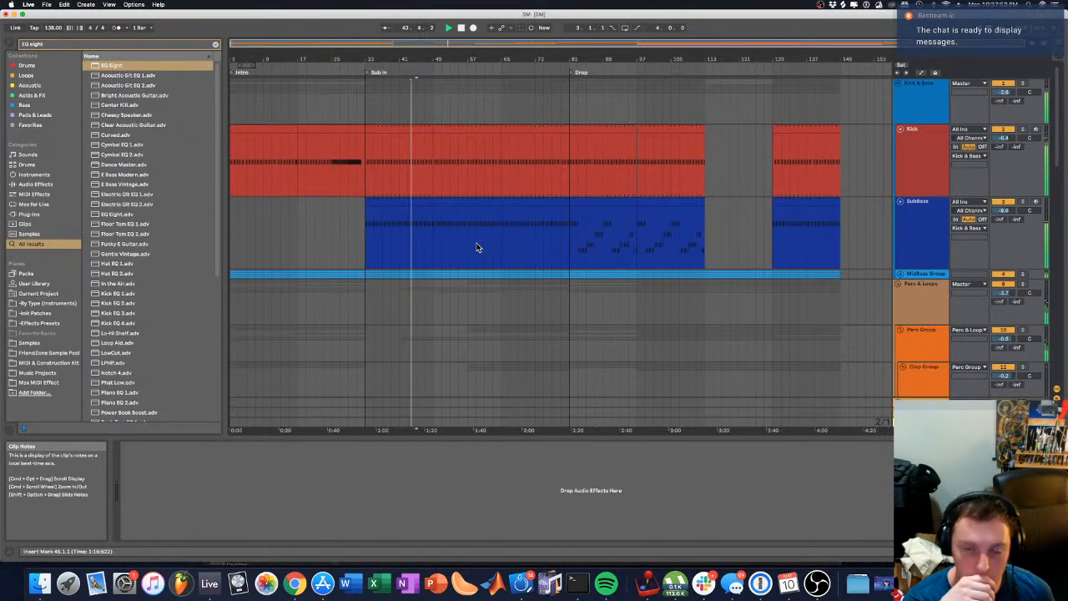
scroll(477, 247, "down", 10)
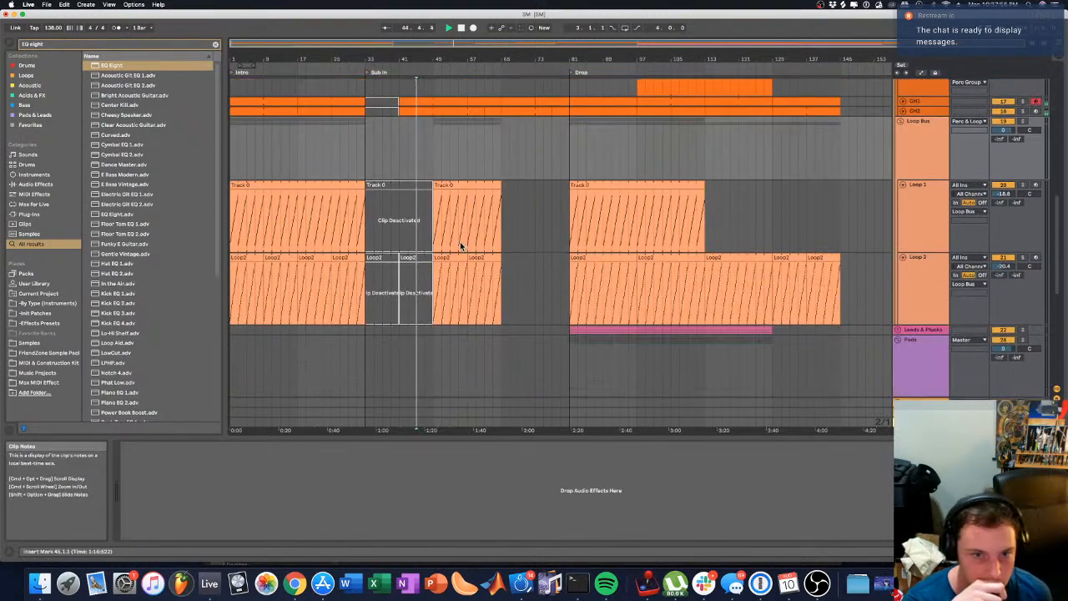
scroll(458, 242, "down", 2)
scroll(458, 242, "up", 4)
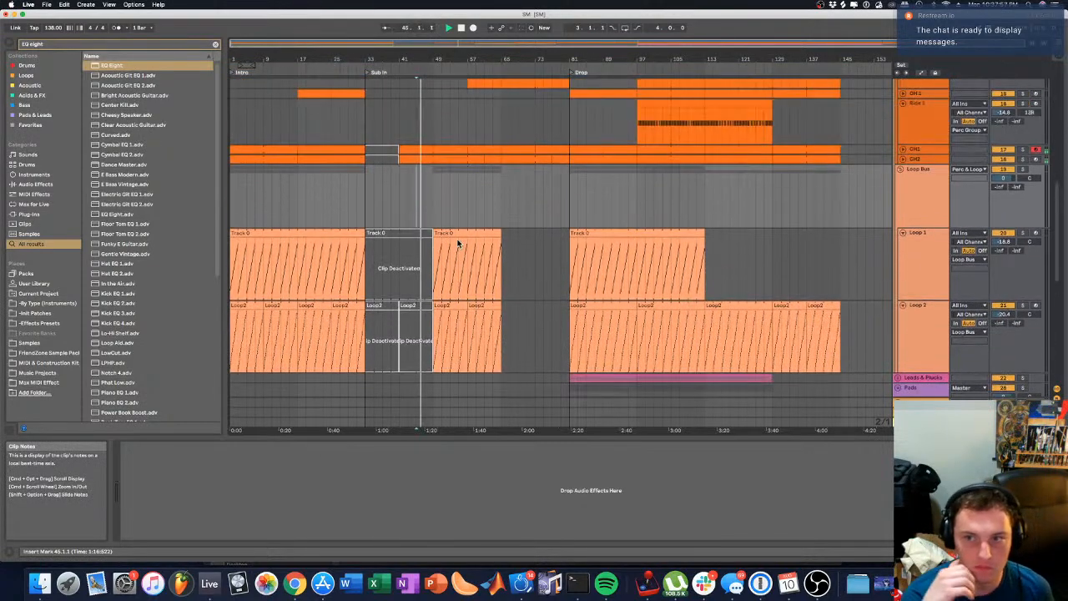
scroll(457, 243, "up", 2)
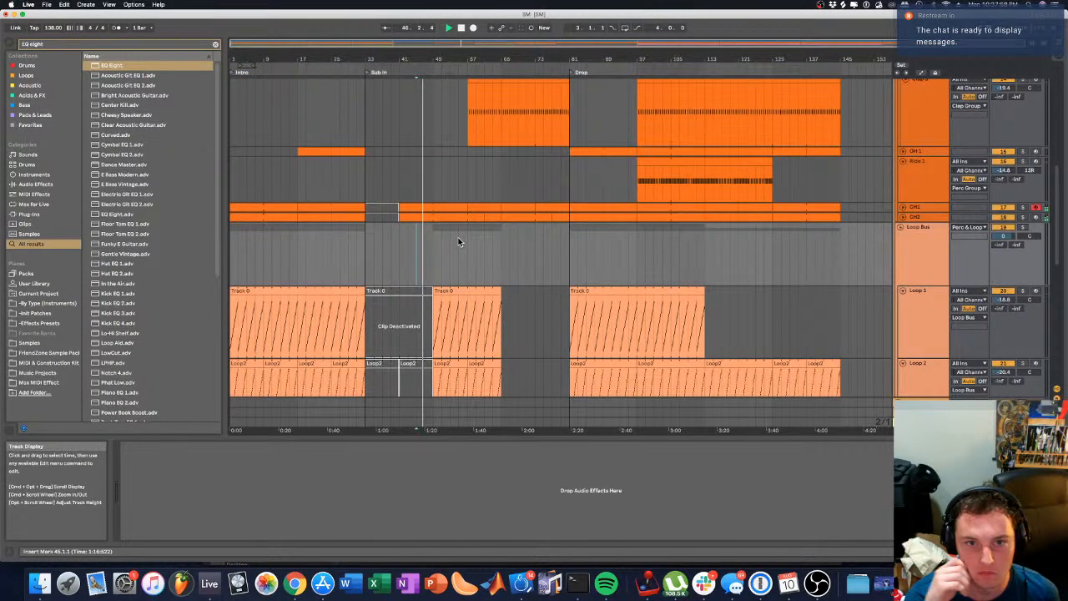
scroll(458, 242, "up", 3)
Step: Extend the starts of the Sub In section's Clap 1, Clap 2 and Clap 3 clips from bar 57 back to bar 49
left_click(473, 178)
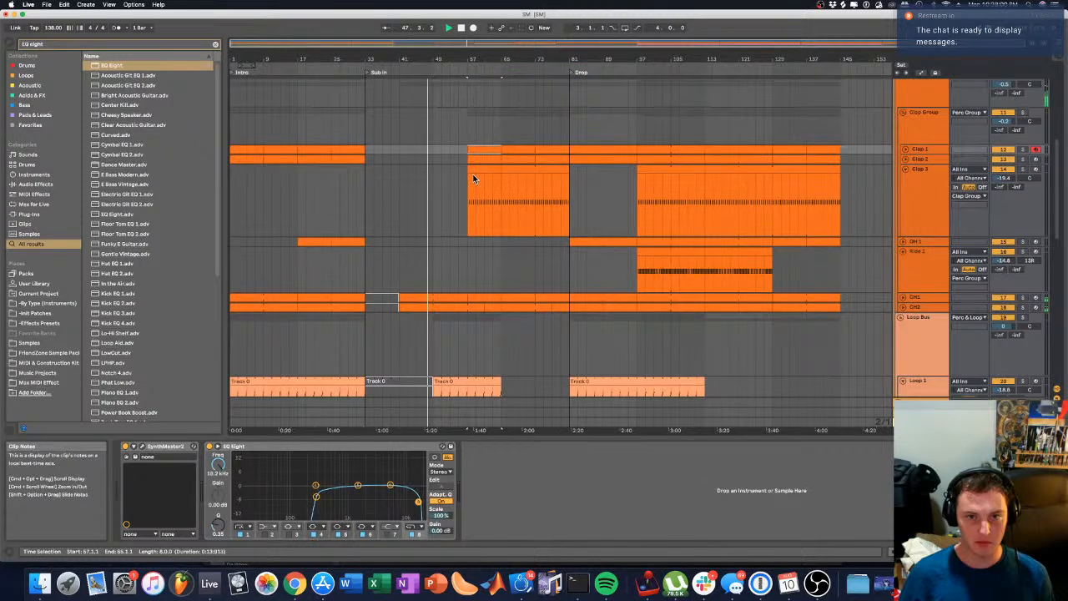
left_click_drag(472, 179, 436, 169)
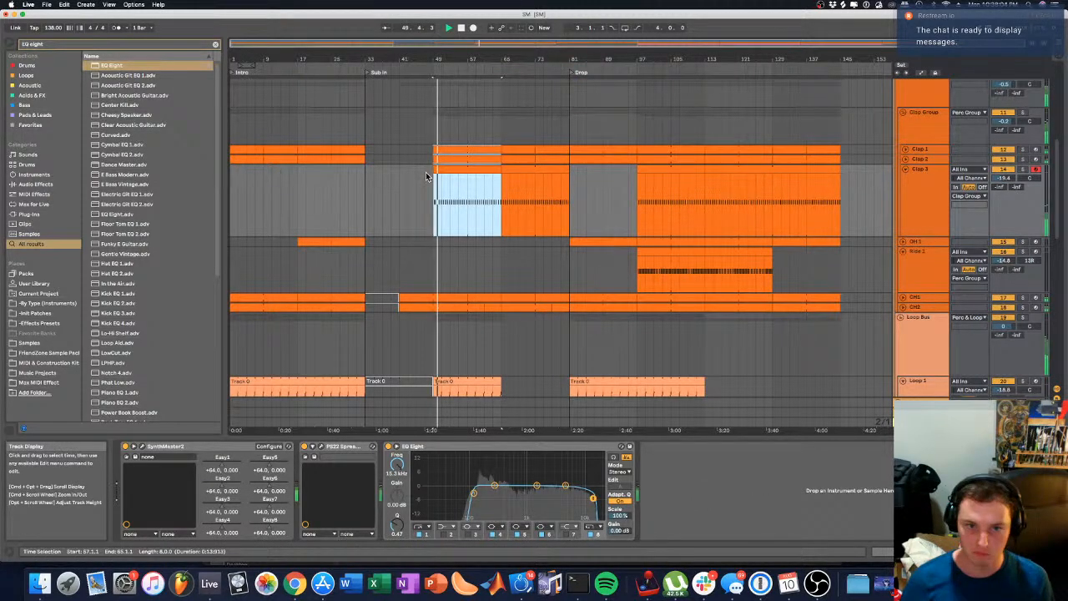
left_click(426, 176)
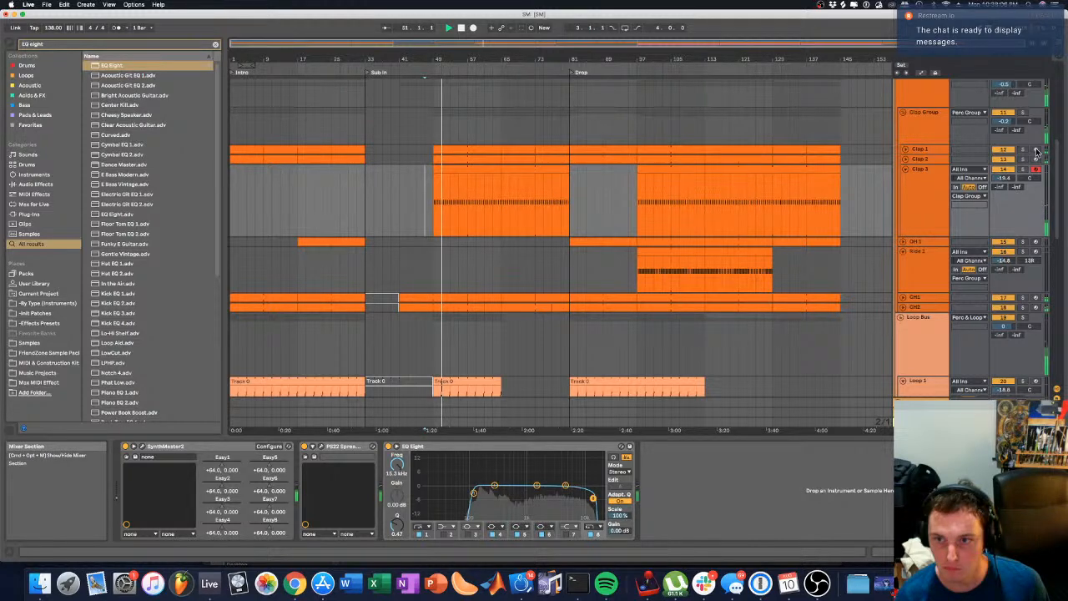
left_click(925, 127)
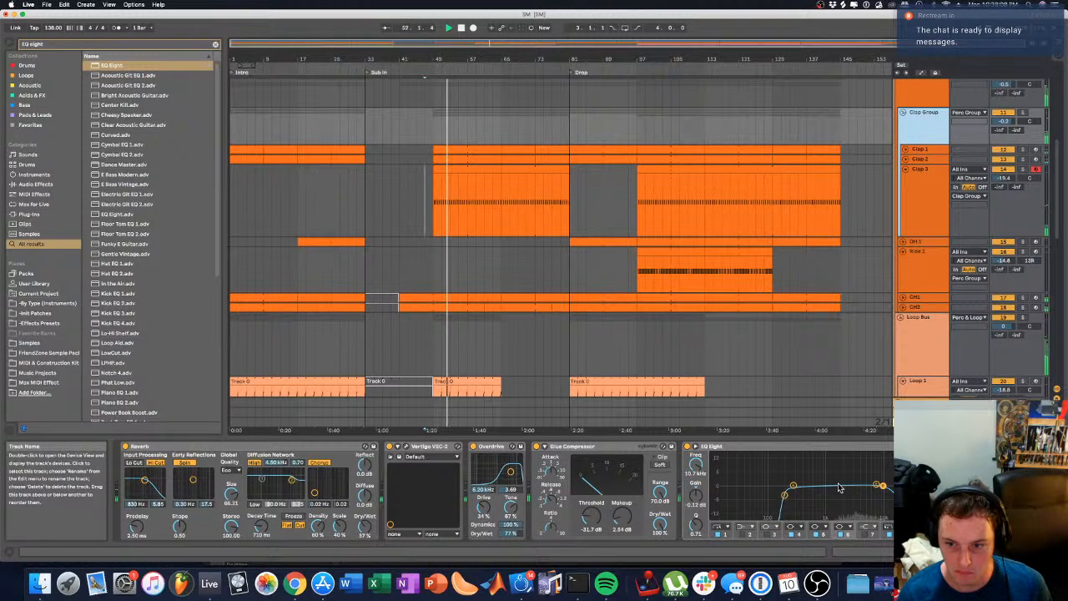
mouse_move(840, 489)
left_mouse_down()
mouse_move(832, 482)
mouse_move(852, 484)
left_mouse_up()
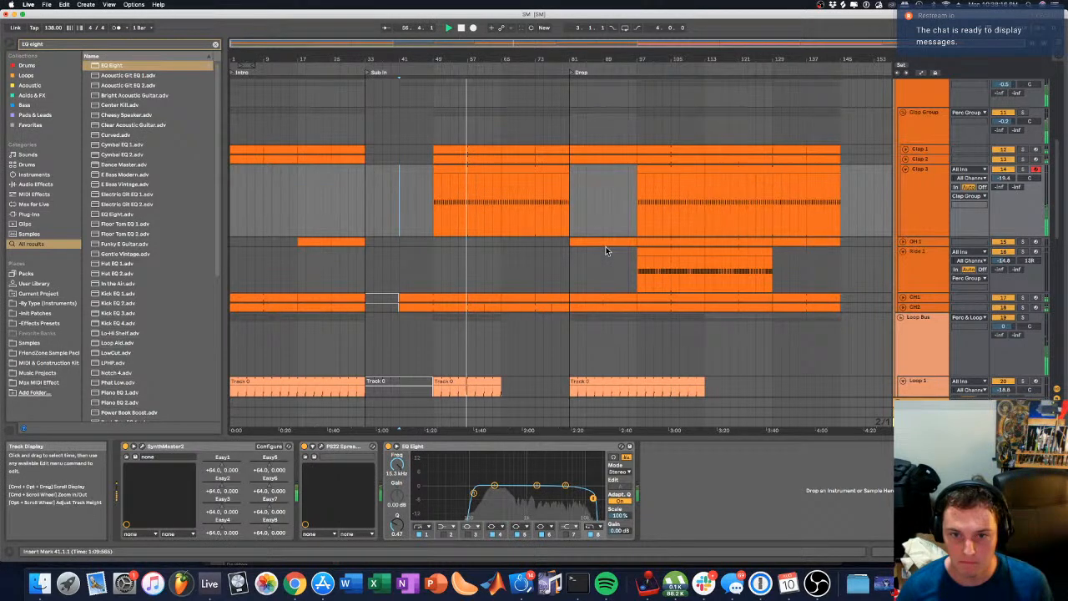
Step: Copy the OH 1 clip into bars 49 to 65 and 65 to 81, and split it at bar 57
left_click(442, 243)
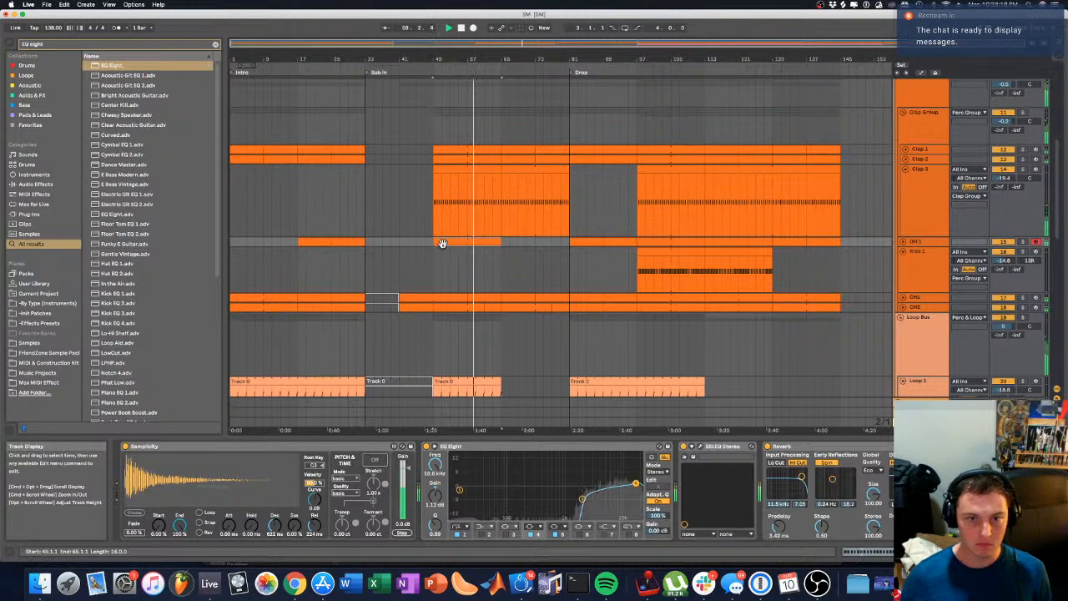
left_click_drag(443, 242, 513, 247)
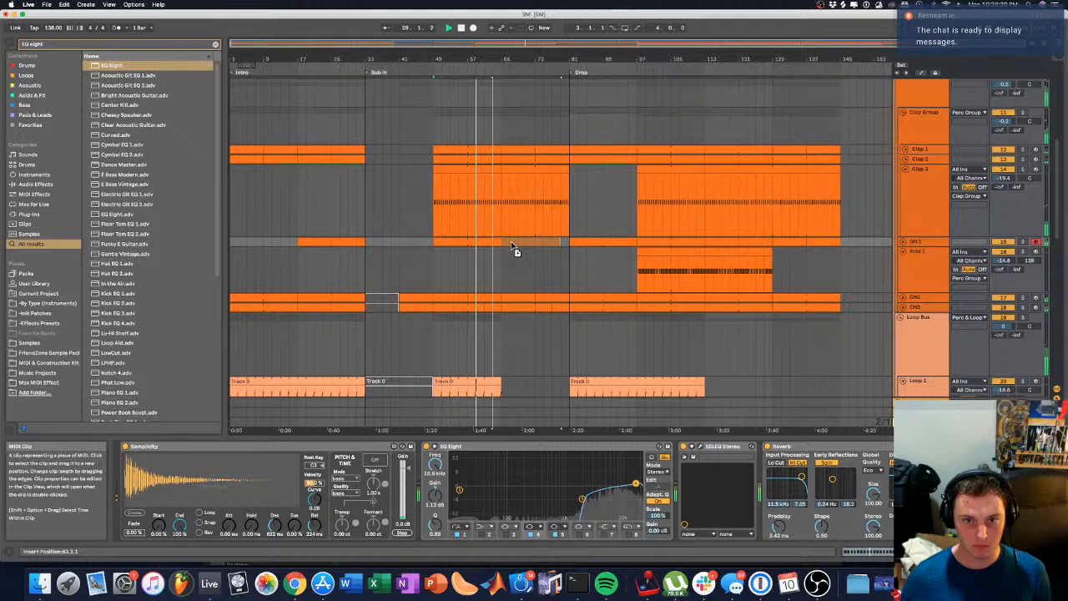
left_click(467, 259)
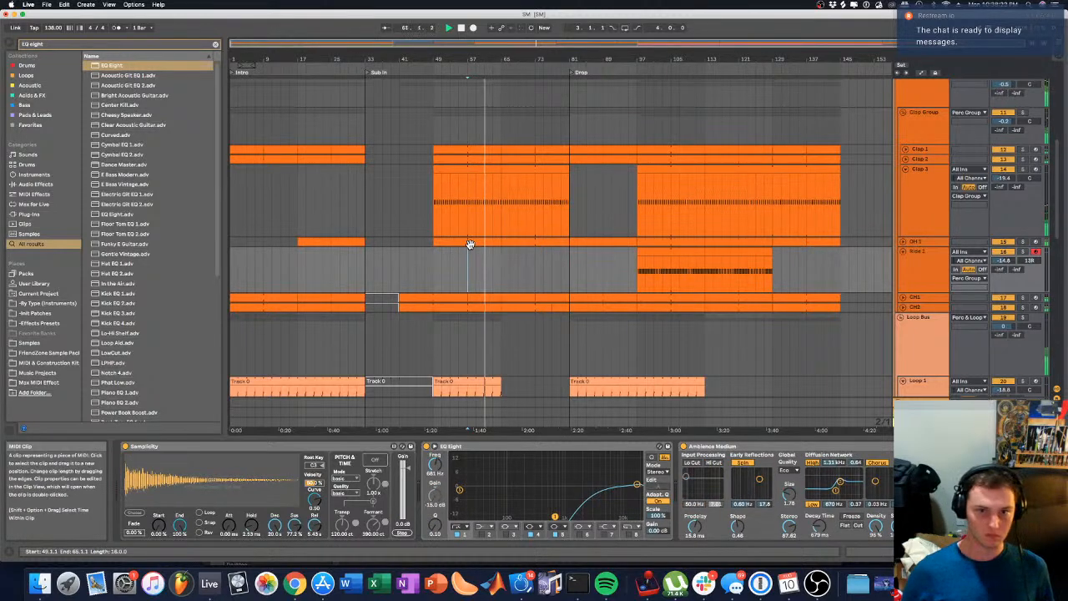
left_click_drag(470, 243, 460, 241)
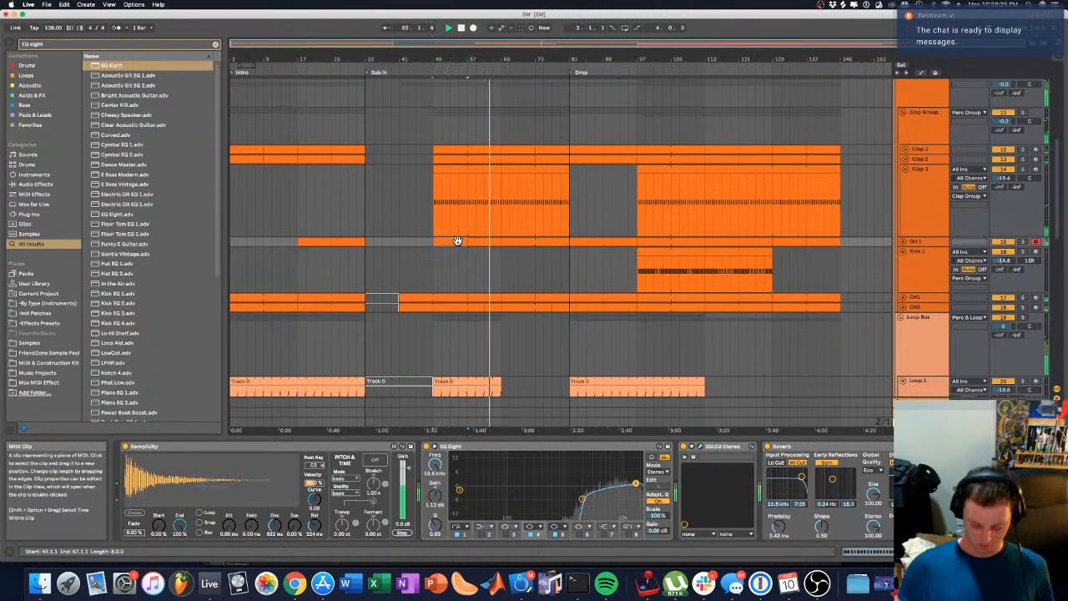
Step: Open the Kick clip spanning bars 49 to 65 for note editing
left_click(340, 156)
scroll(367, 160, "up", 8)
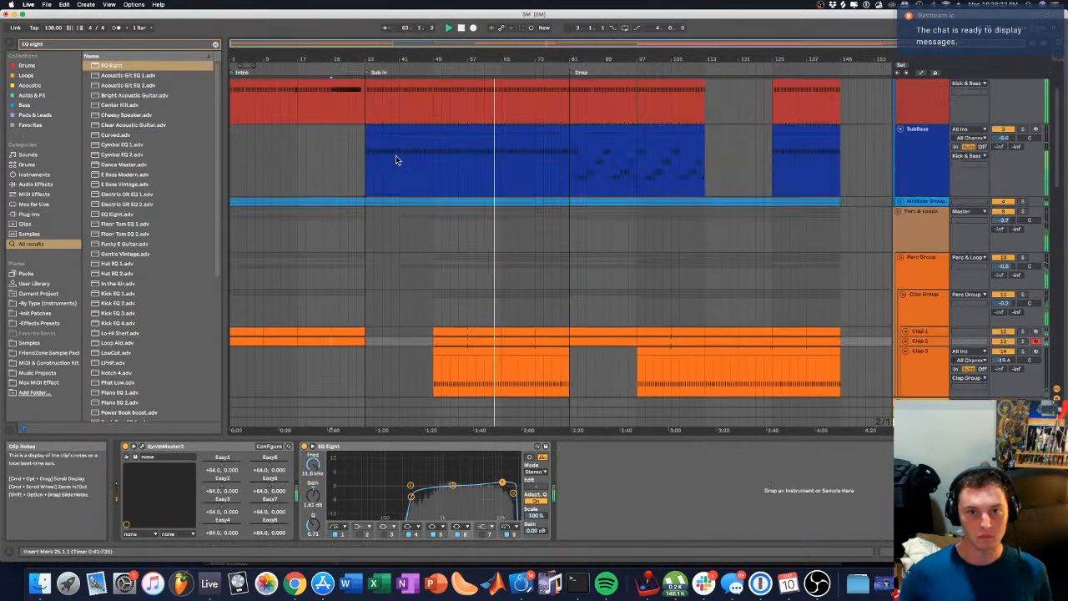
left_click_drag(477, 60, 434, 125)
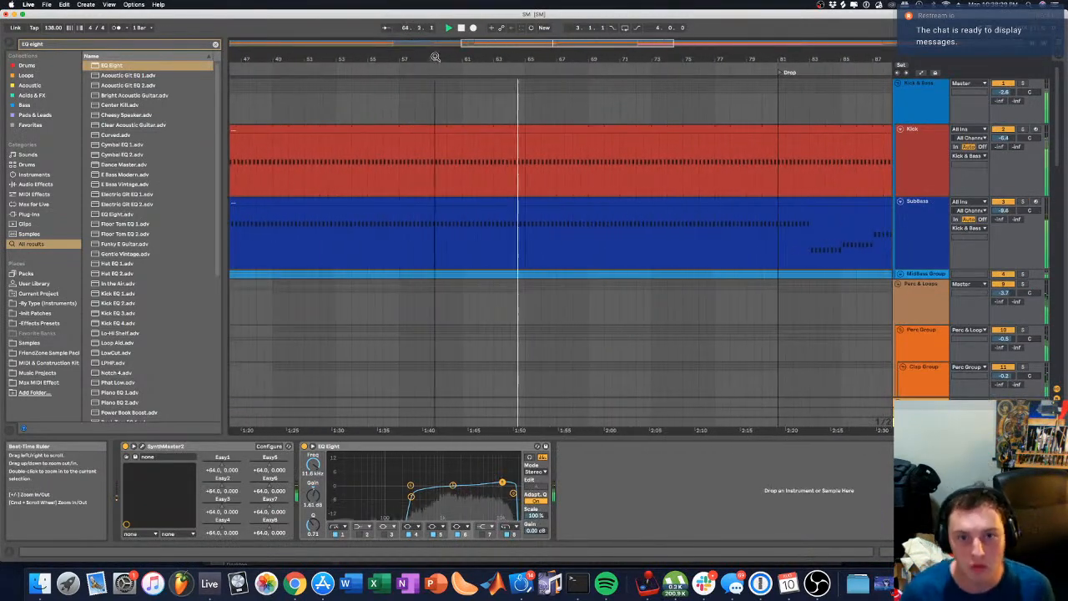
left_click(525, 153)
left_click(497, 111)
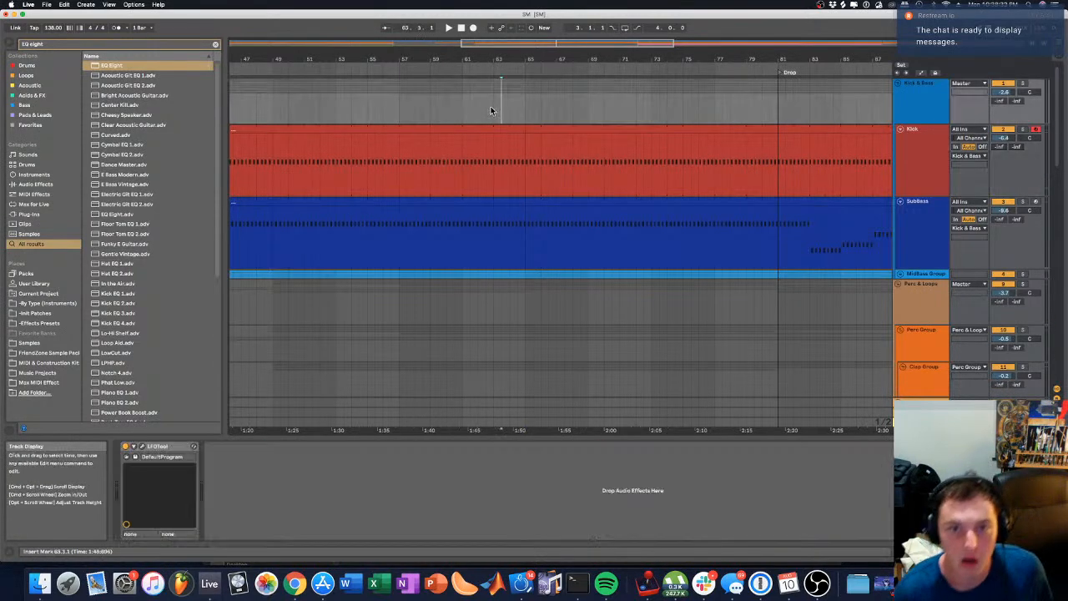
left_click(501, 136)
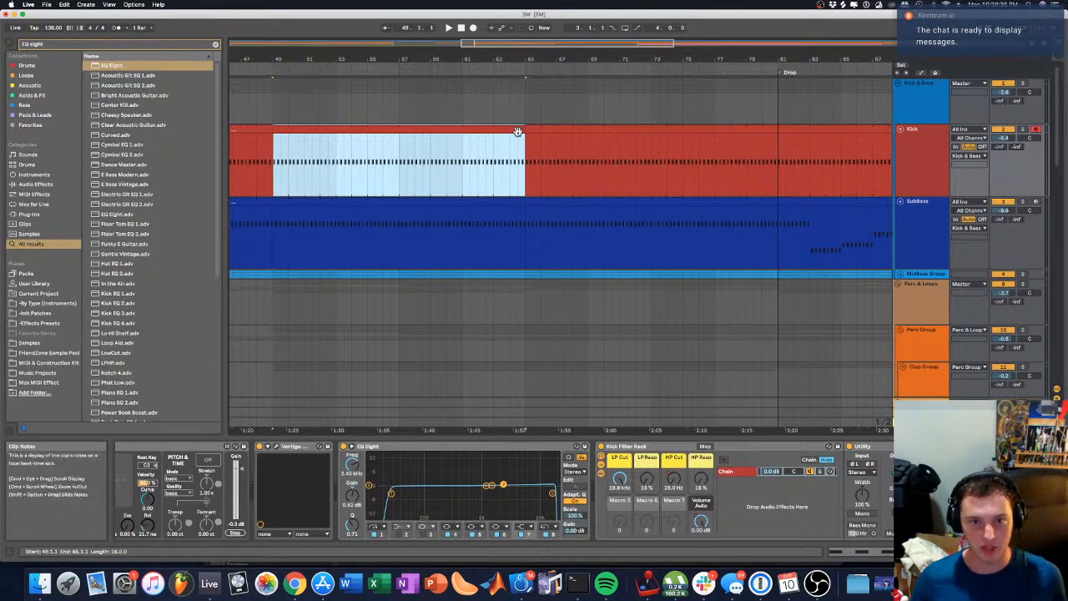
double_click(518, 131)
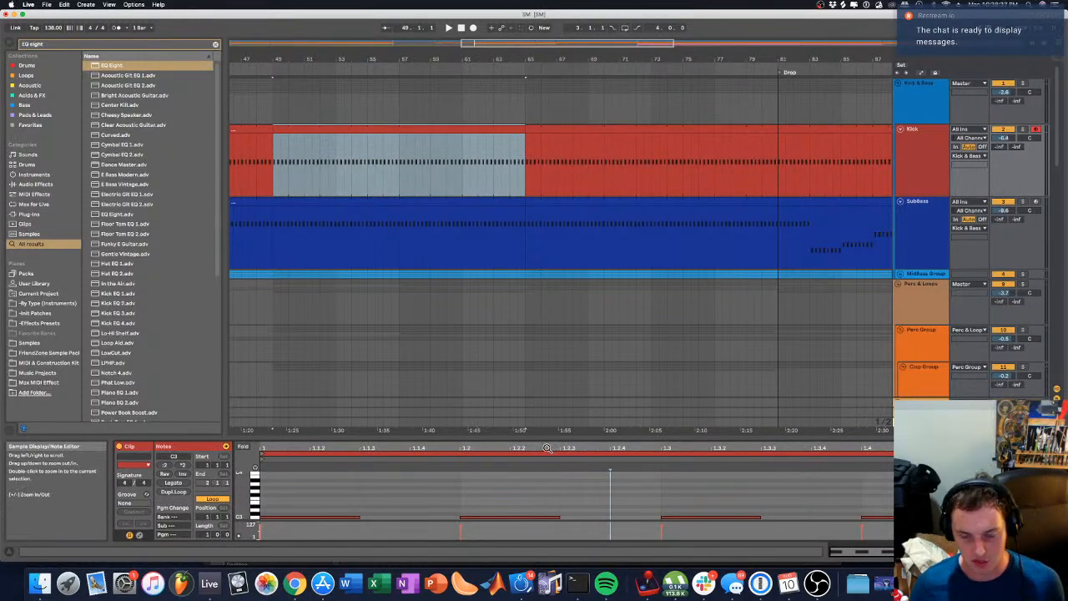
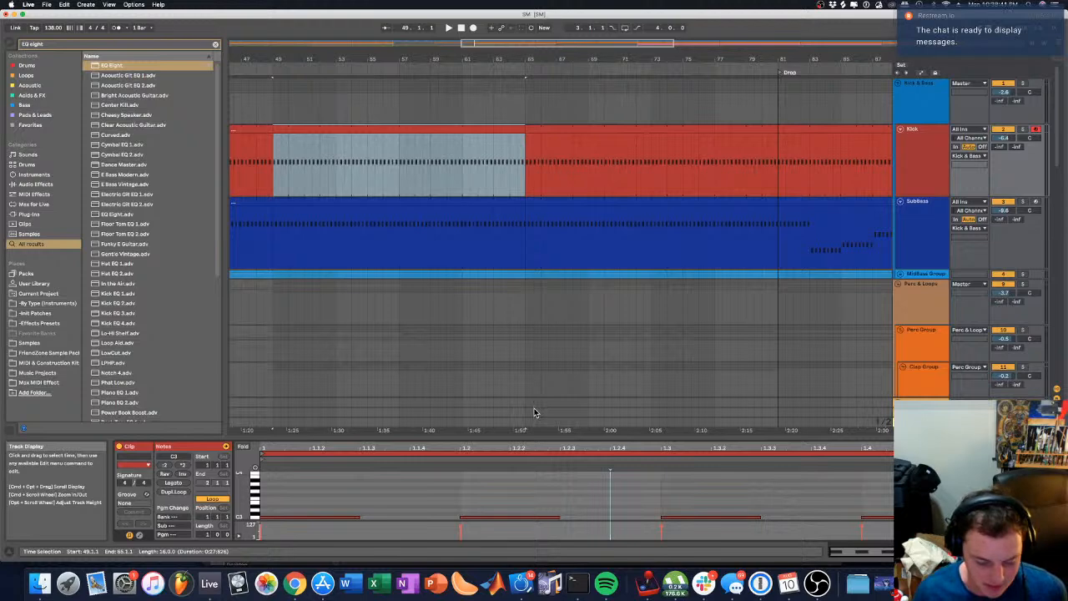
Step: Play back the kick around bars 63 to 65 and examine the clip's note pattern
left_click(509, 147)
left_click_drag(752, 447, 790, 447)
left_click(755, 459)
key("space")
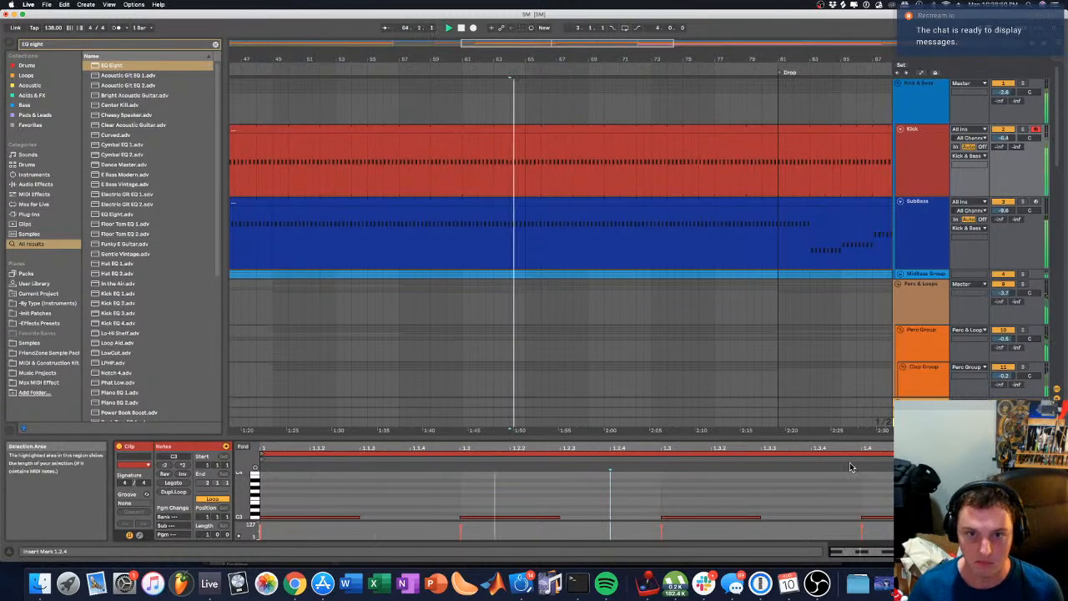
left_click(495, 106)
left_click(508, 137)
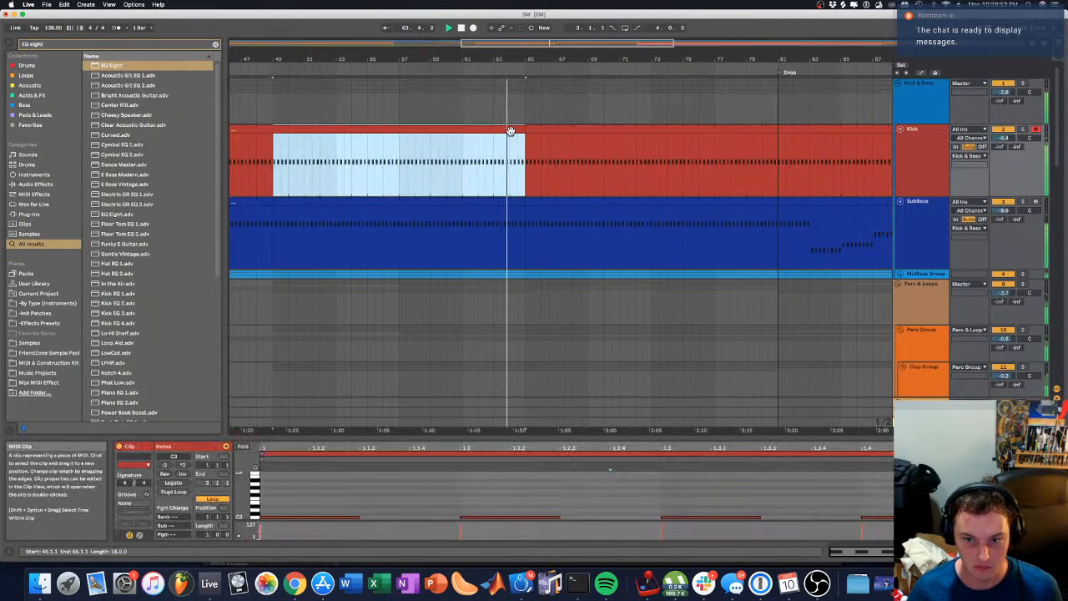
key("space")
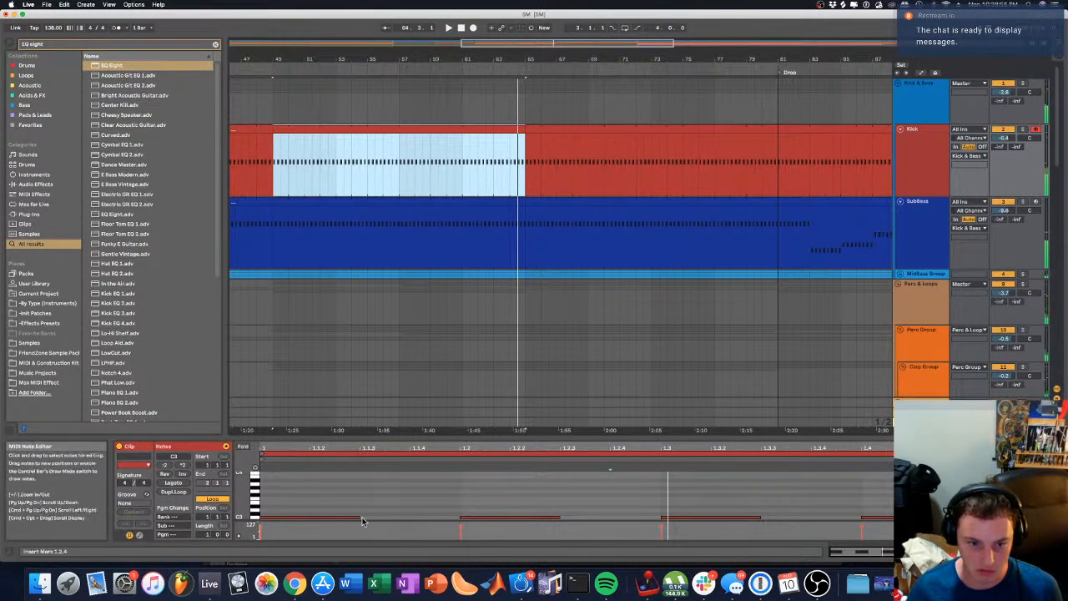
Step: Add C3 kick notes at 1.1.2, 1.1.3 and 1.2.3 in the clip, and move the 1.3 note to 1.2.4
left_click_drag(360, 518, 302, 515)
double_click(313, 518)
double_click(378, 518)
key("space")
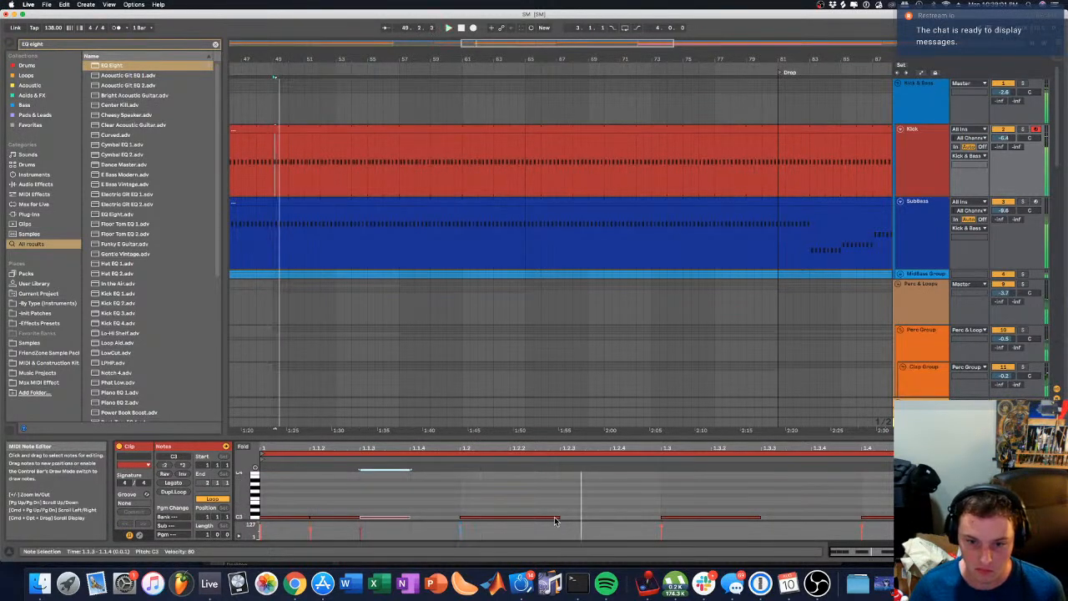
double_click(632, 518)
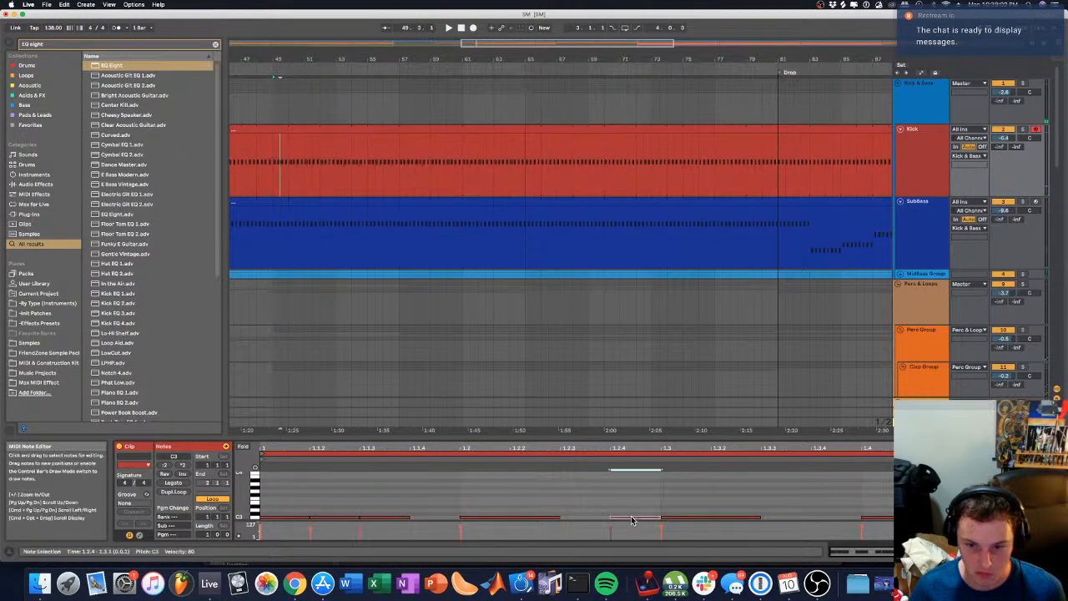
left_click_drag(632, 518, 592, 515)
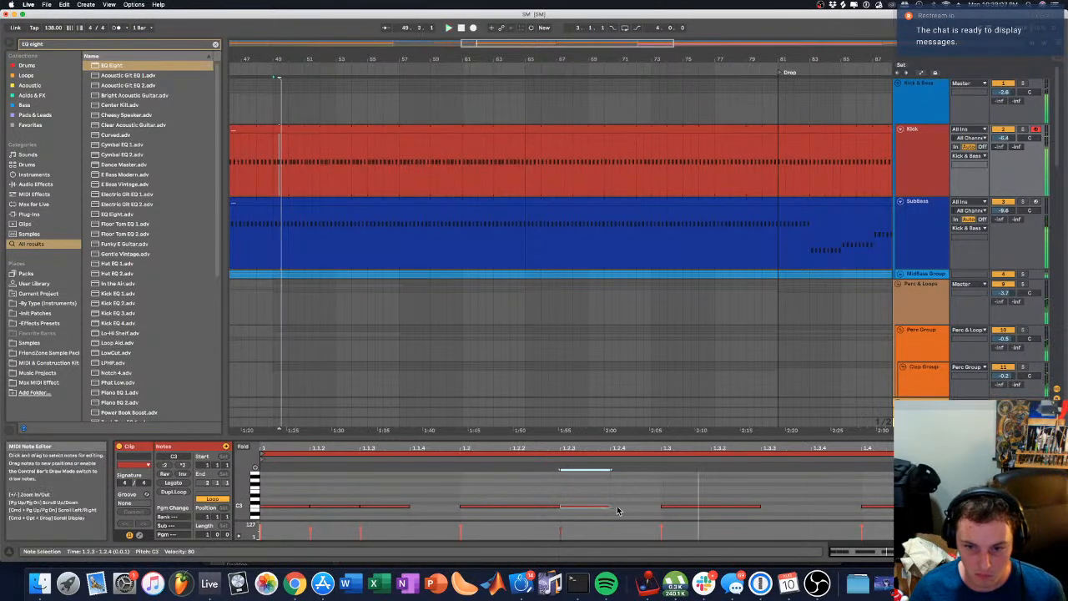
left_click_drag(691, 506, 643, 512)
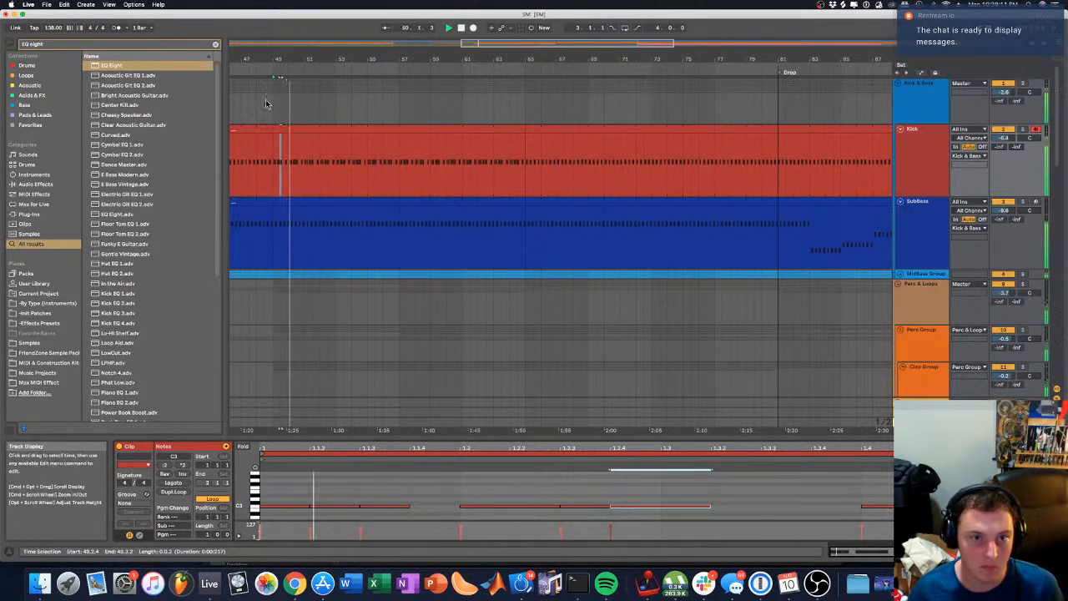
Step: Shorten the edited Kick clip to one bar, from bar 49 to bar 50
mouse_move(302, 61)
left_mouse_down()
mouse_move(359, 63)
mouse_move(341, 44)
mouse_move(348, 70)
mouse_move(455, 69)
left_mouse_up()
key("space")
left_click(550, 141)
left_click_drag(775, 132, 424, 140)
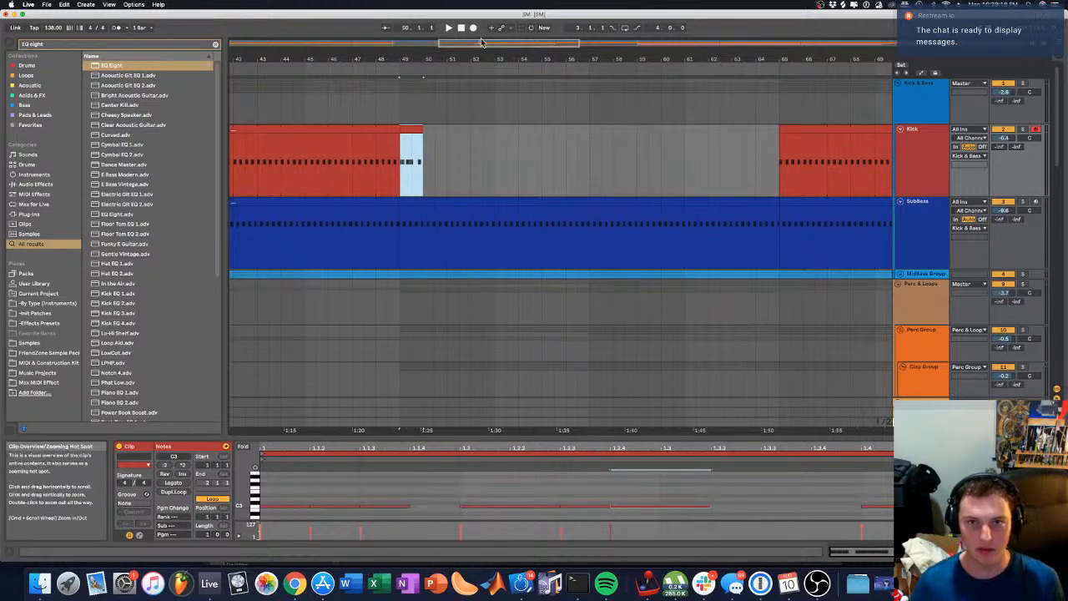
Step: Fill the Kick track up to bar 65 with the plain kick clip and move the one-bar fill to bar 48
left_click_drag(473, 60, 473, 37)
left_click_drag(598, 128, 471, 136)
left_click_drag(594, 129, 587, 131)
left_click(596, 131)
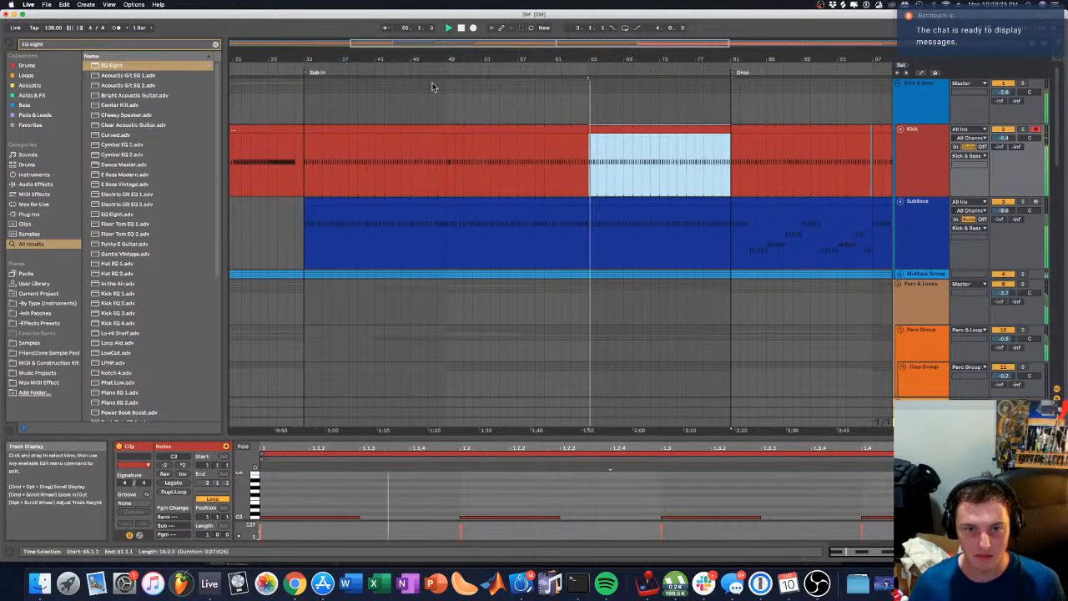
left_click_drag(431, 60, 436, 87)
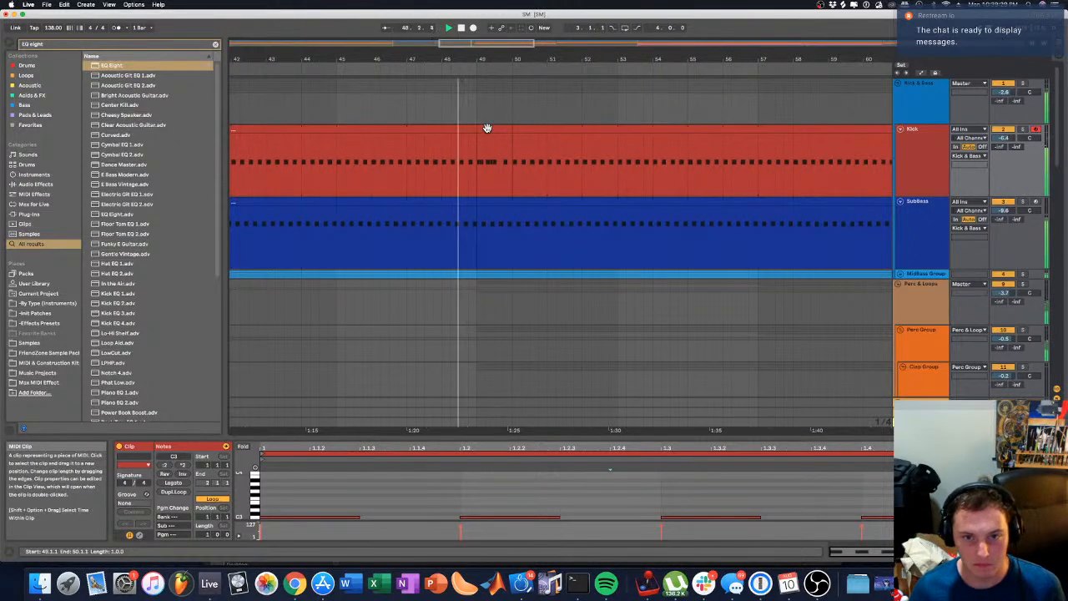
mouse_move(489, 127)
left_mouse_down()
mouse_move(451, 139)
mouse_move(505, 129)
mouse_move(478, 129)
left_mouse_up()
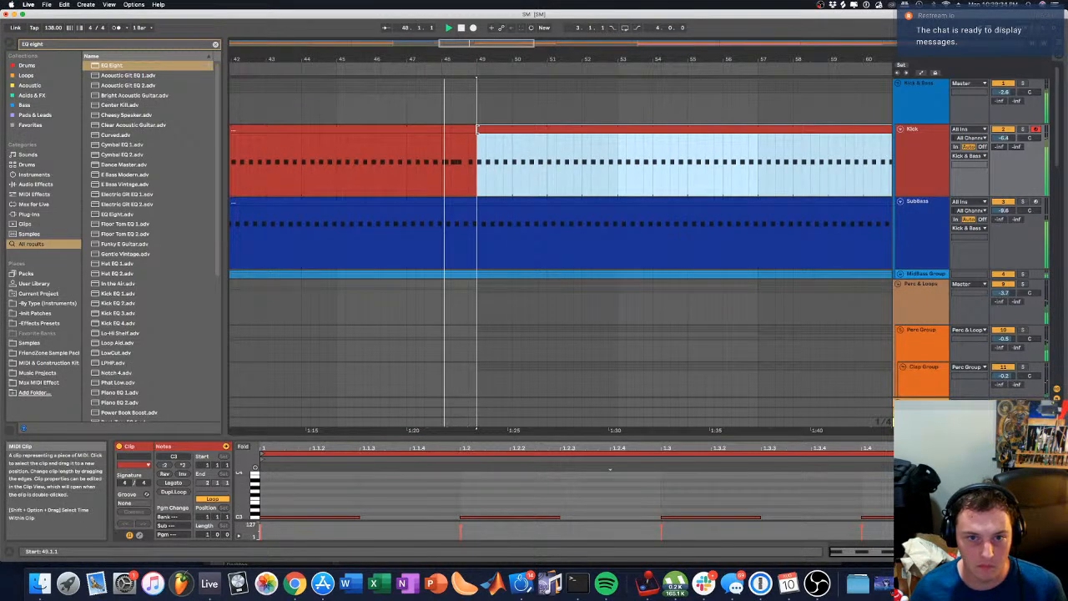
Step: Add extra C3 notes in the last beat of the bar 48 kick fill, including 1.4.3 and 1.4.4, and play it back
left_click(459, 131)
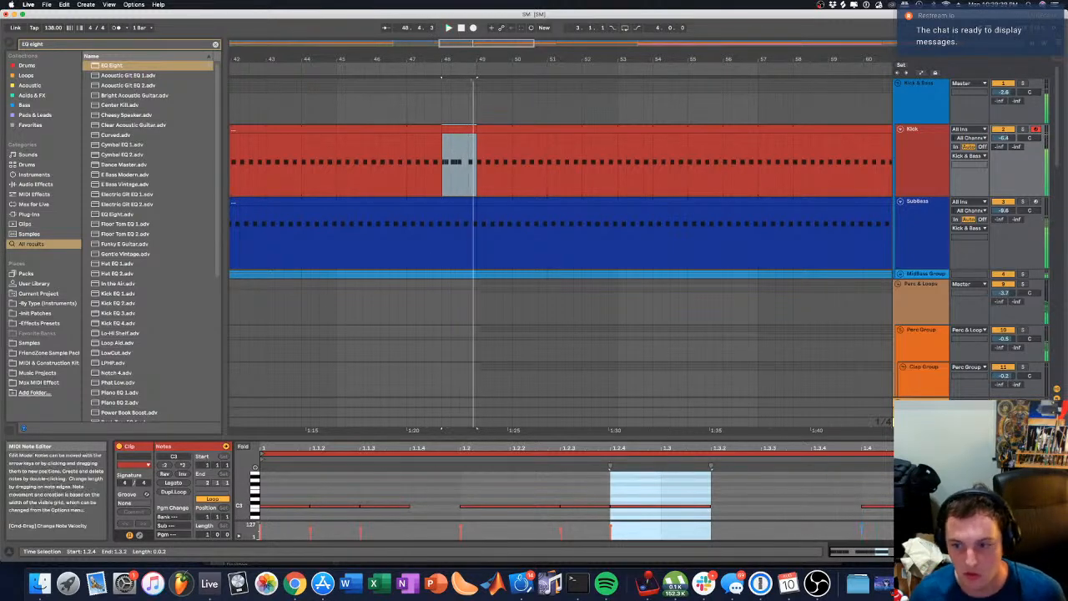
left_click(987, 506)
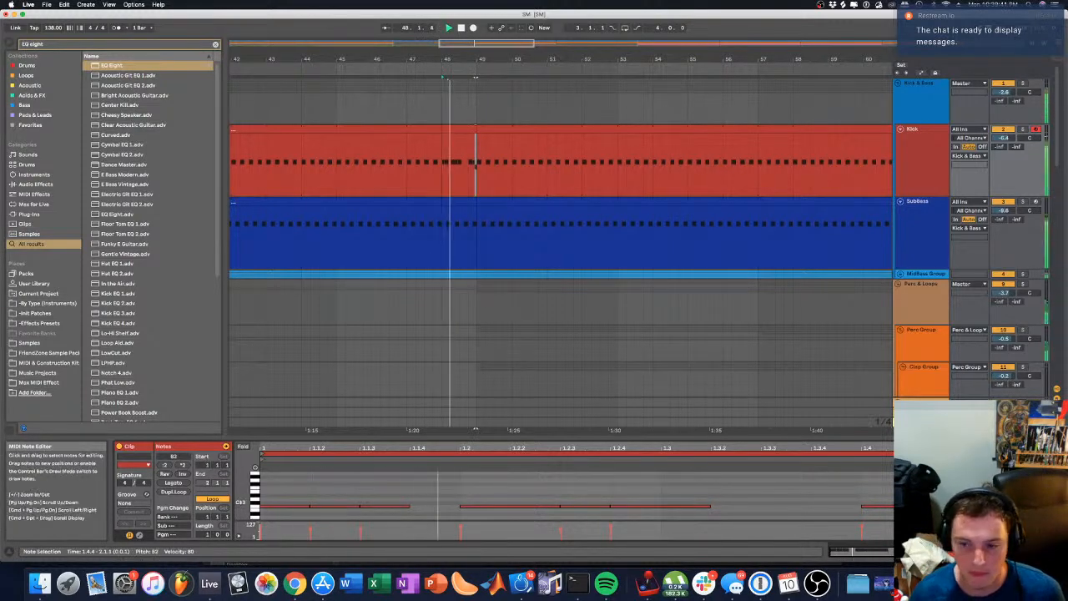
left_click(476, 162)
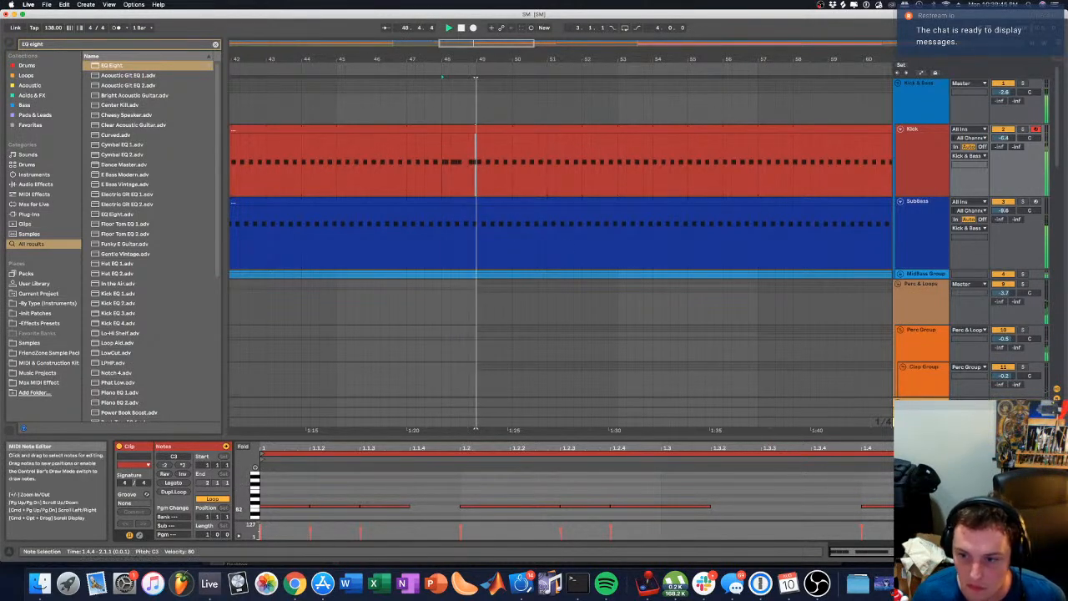
left_click_drag(962, 507, 938, 506)
left_click(914, 507)
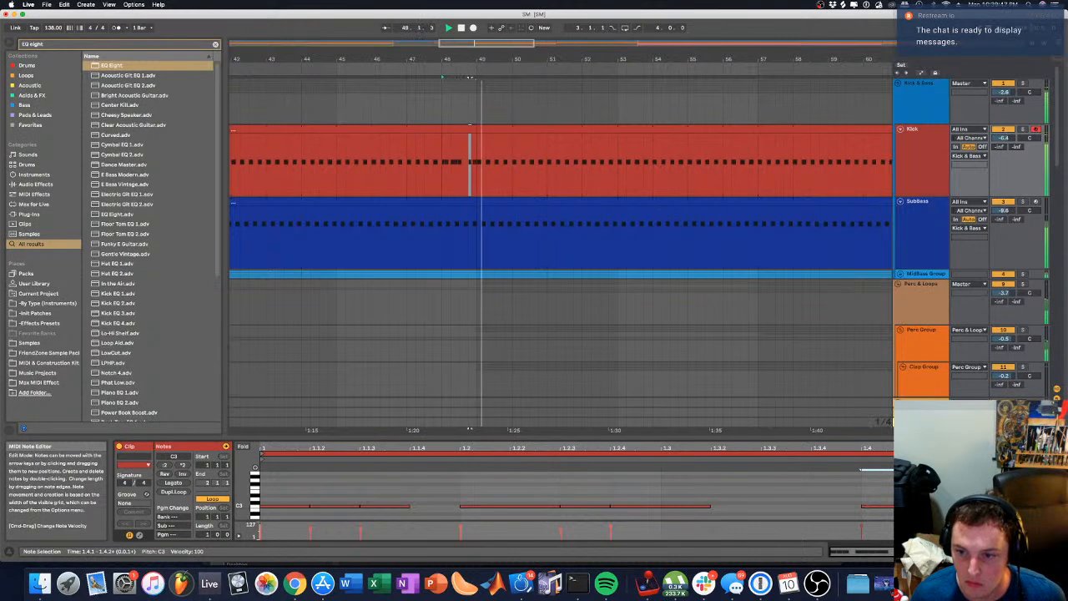
double_click(933, 510)
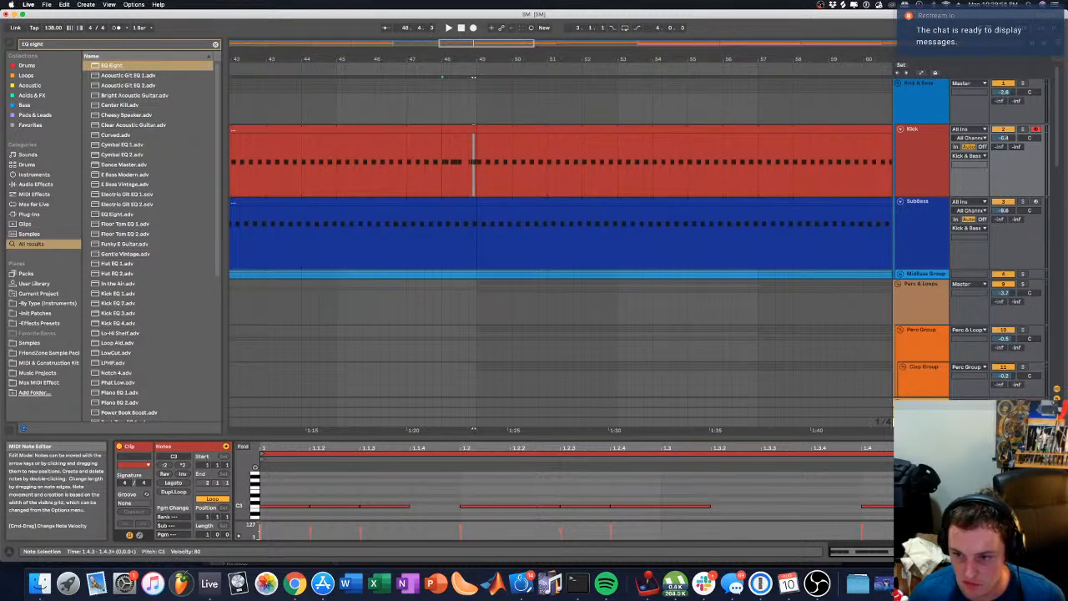
key("Right")
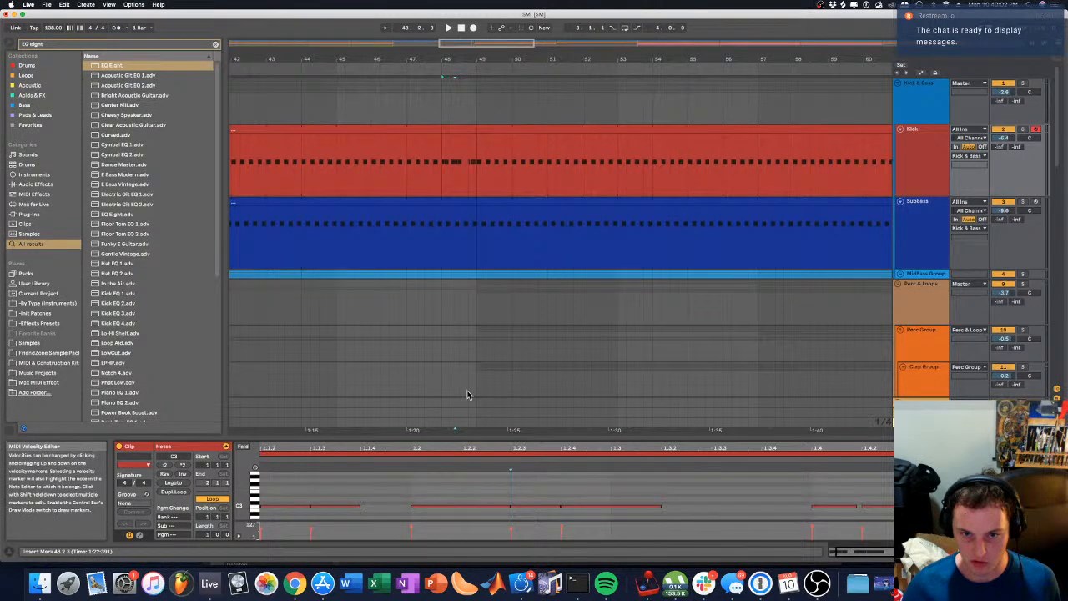
left_click(442, 95)
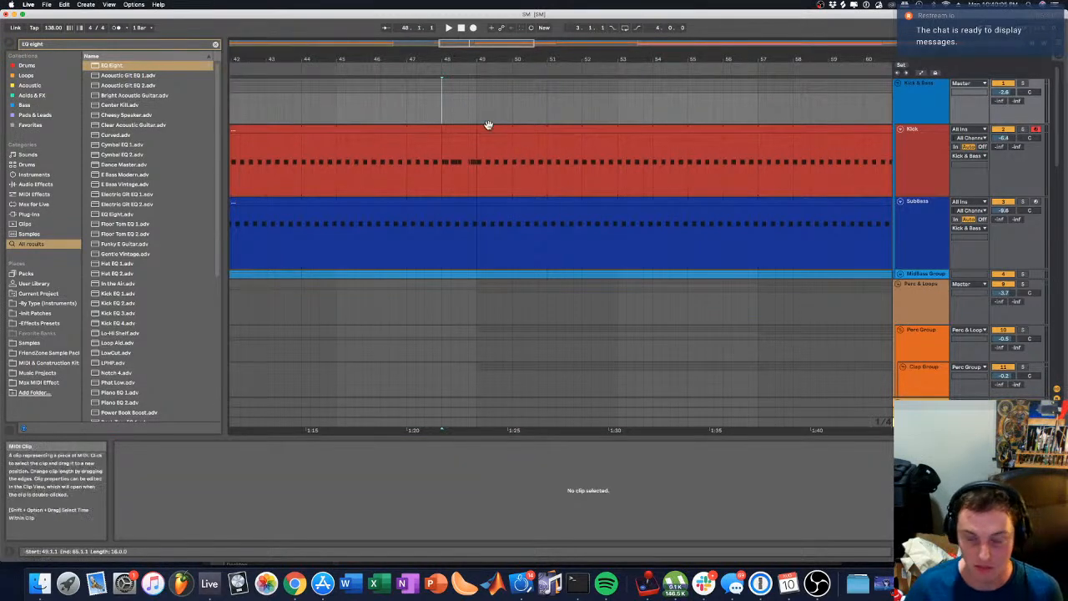
key("space")
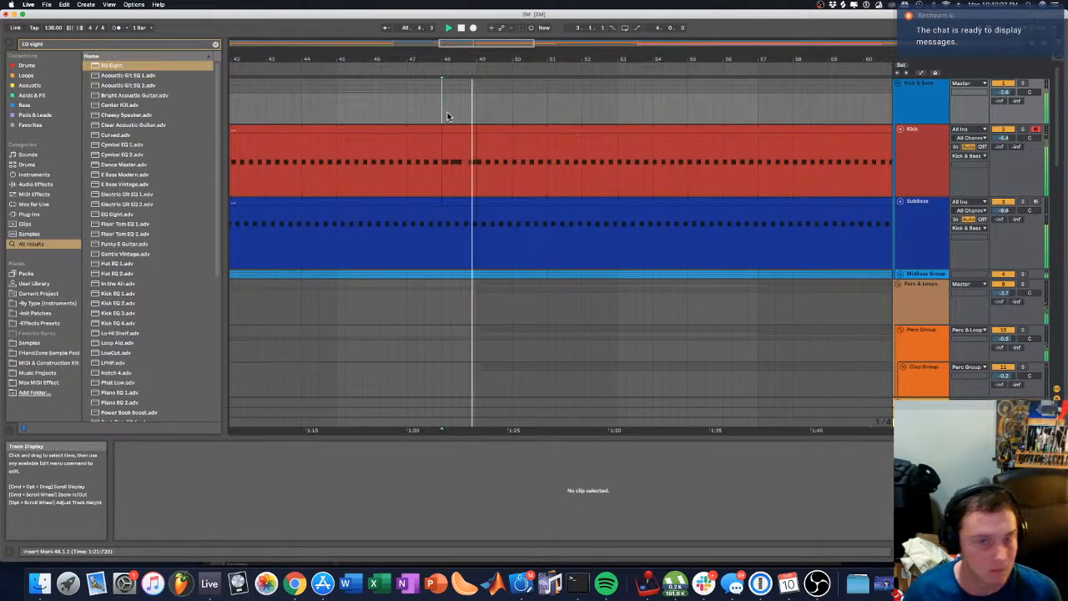
Step: Show the Kick Filter Rack's HP Cut automation in its own lane on the Kick track
key("a")
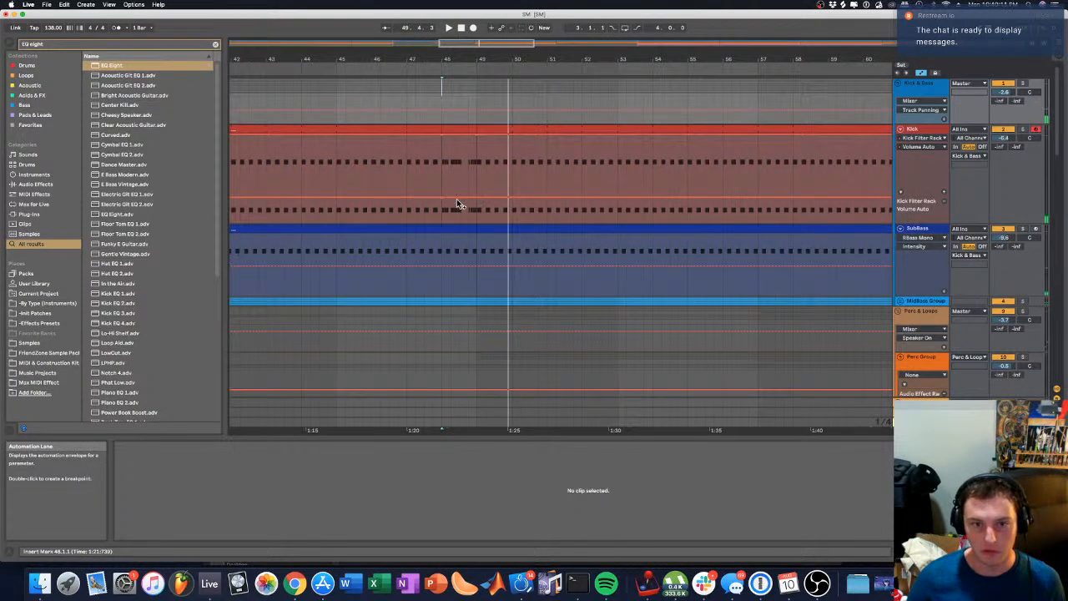
left_click(921, 185)
key("shift+Tab")
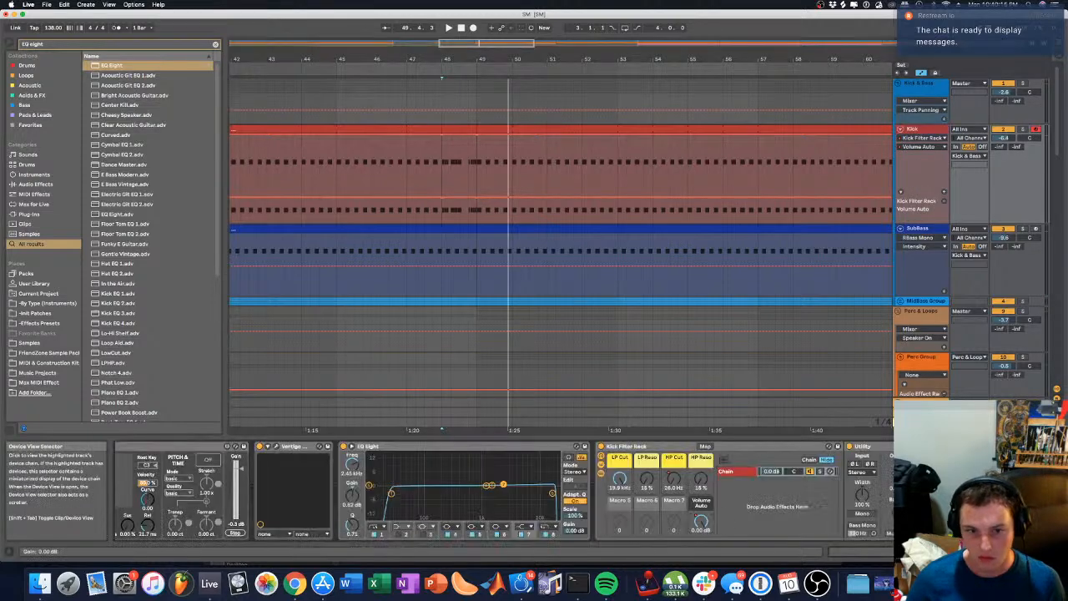
right_click(674, 481)
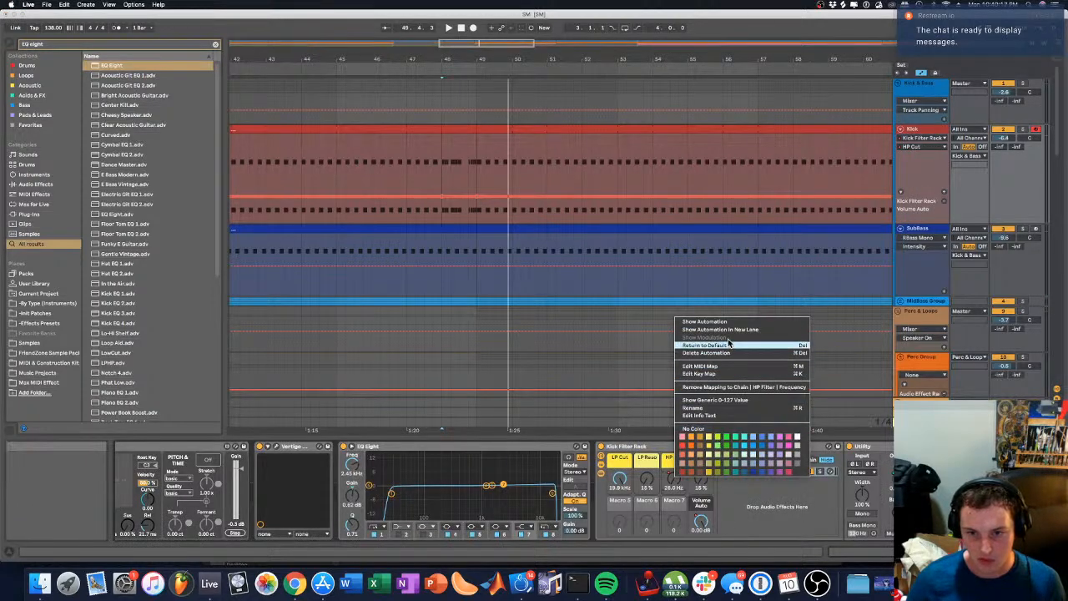
left_click(692, 318)
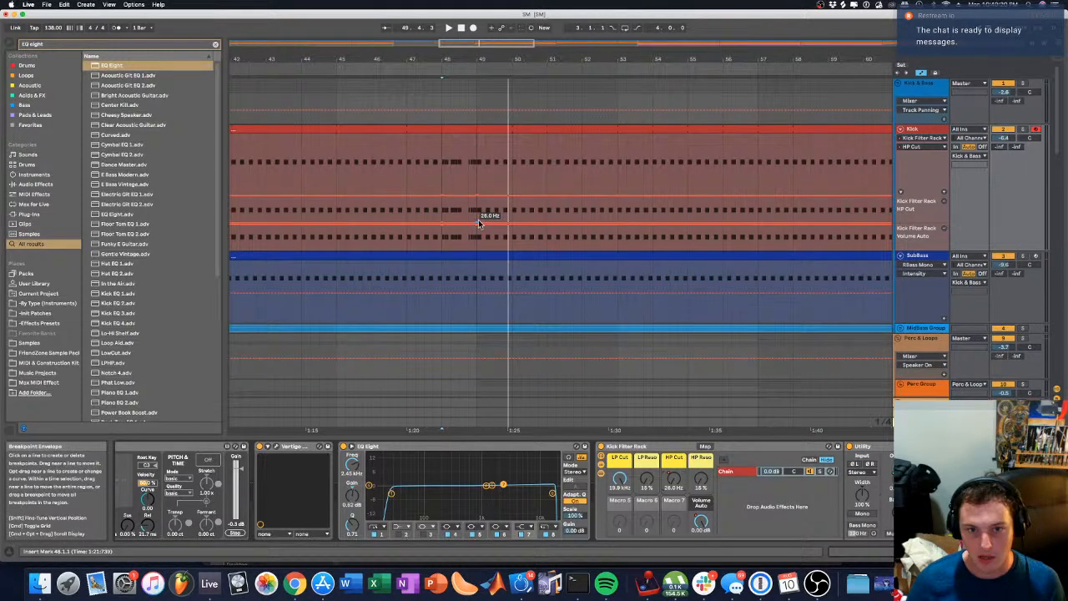
Step: Raise the Kick's HP Cut automation to 124 Hz across the fill from bar 48 to 49 and play it back
left_click_drag(478, 224, 464, 210)
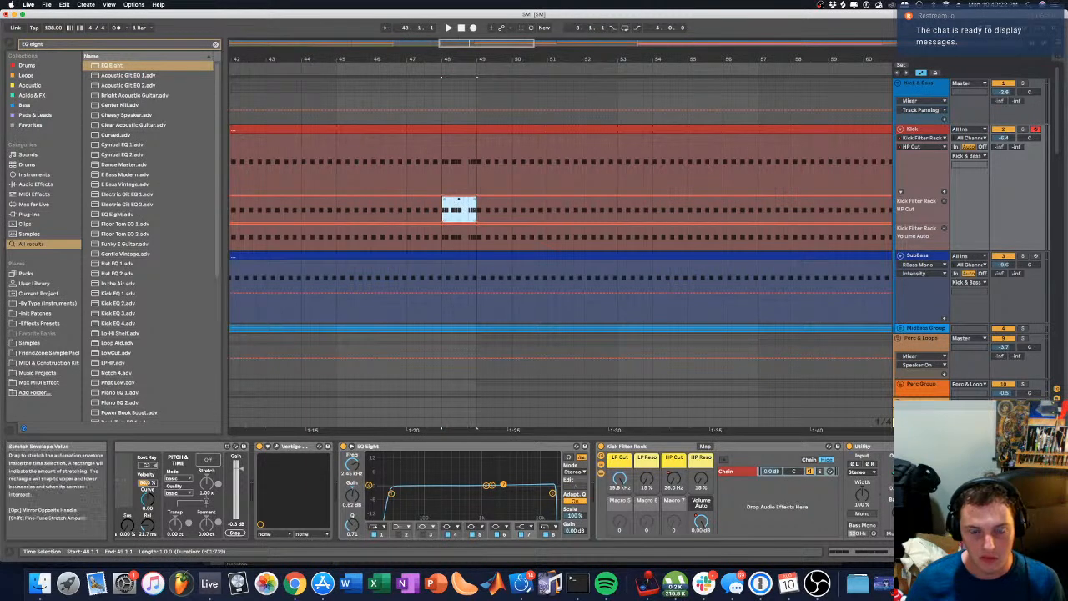
left_click_drag(460, 219, 460, 213)
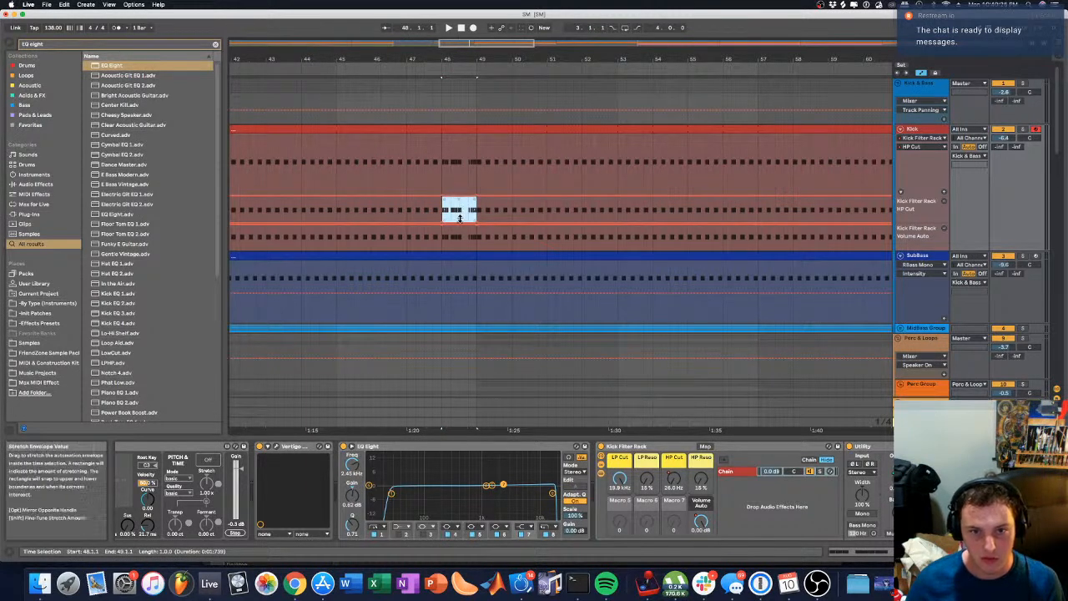
key("space")
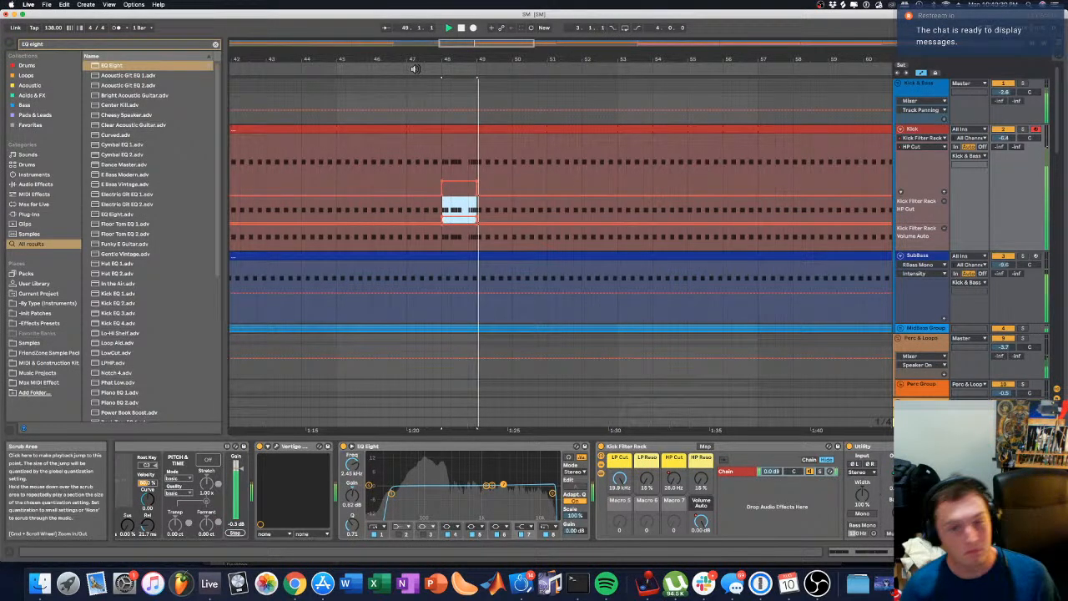
left_click(415, 69)
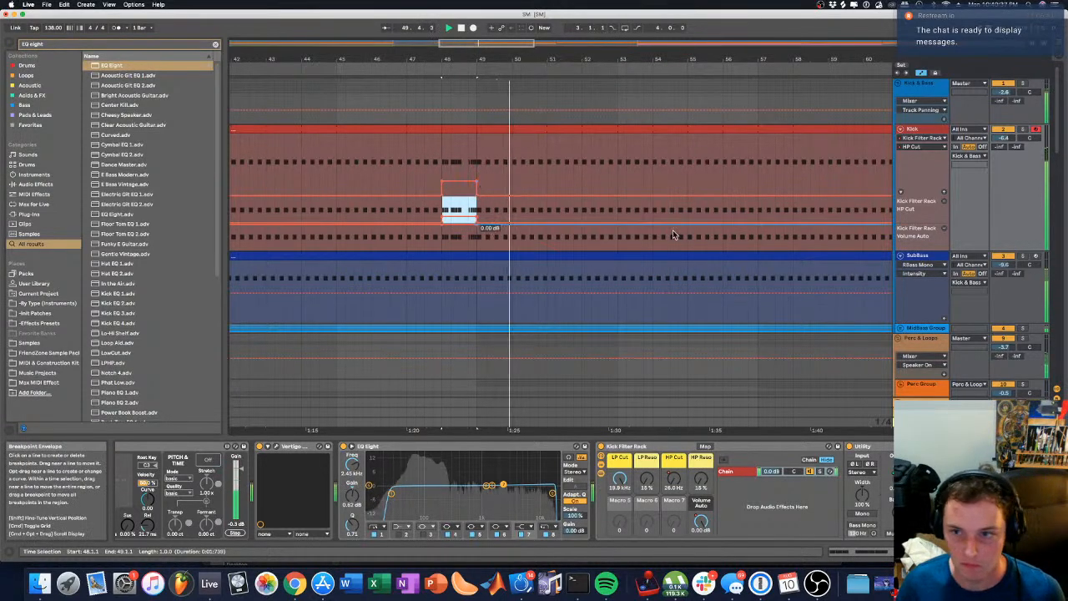
key("space")
Step: Dip the Kick's Volume Auto automation to about -4.12 dB within the bar 48 fill and play it back
left_click_drag(443, 236, 477, 233)
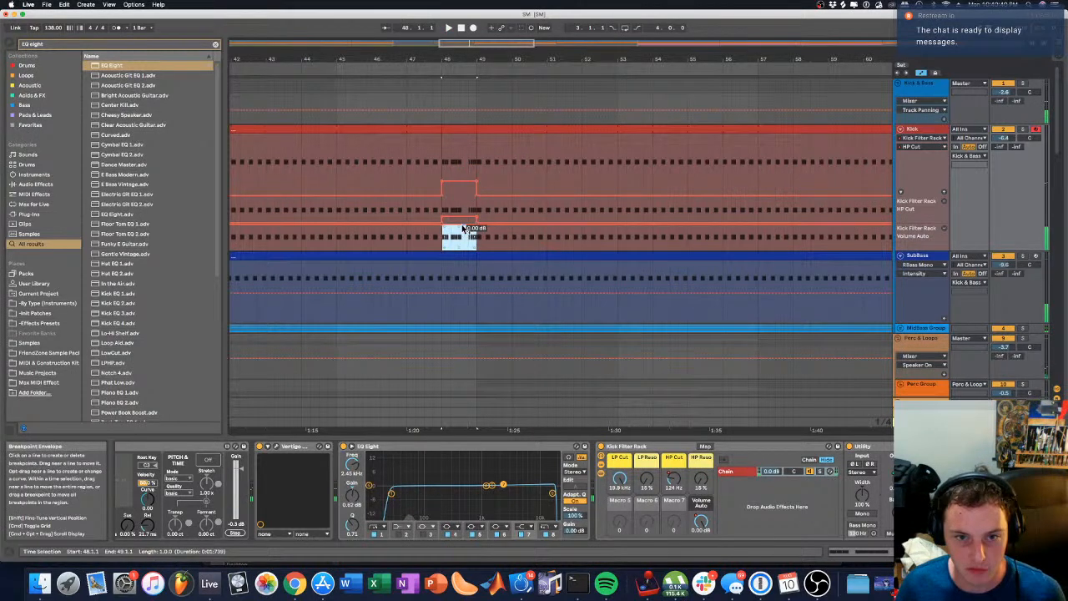
key("space")
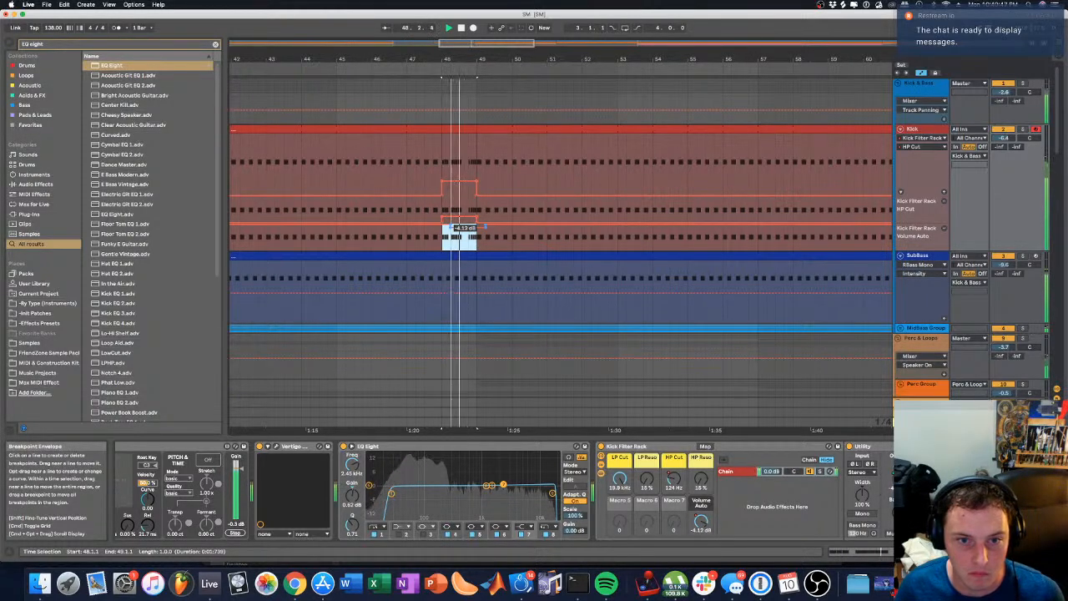
left_click(455, 241)
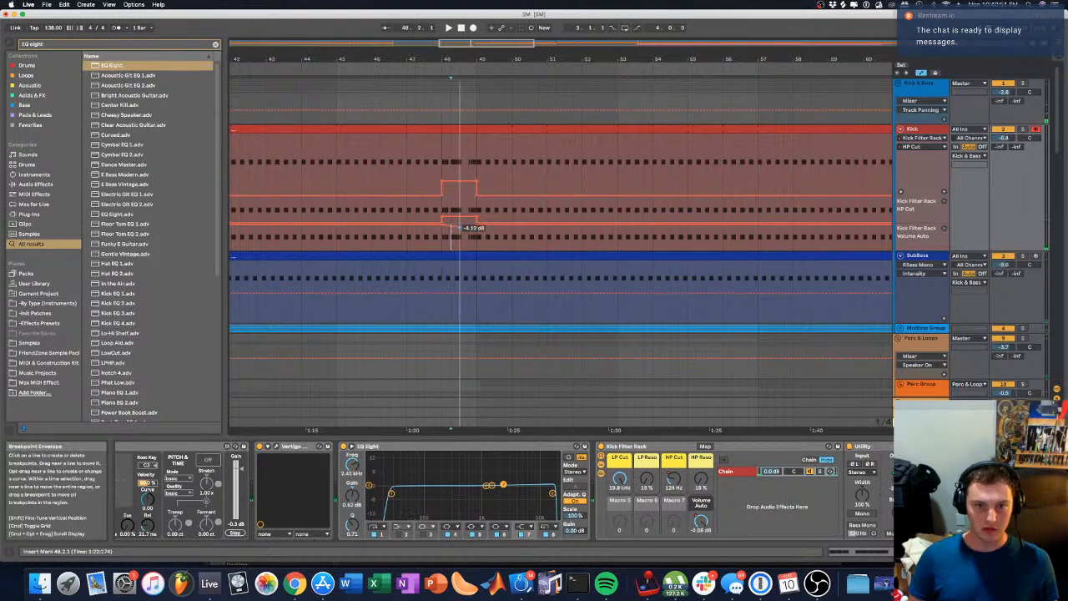
key("space")
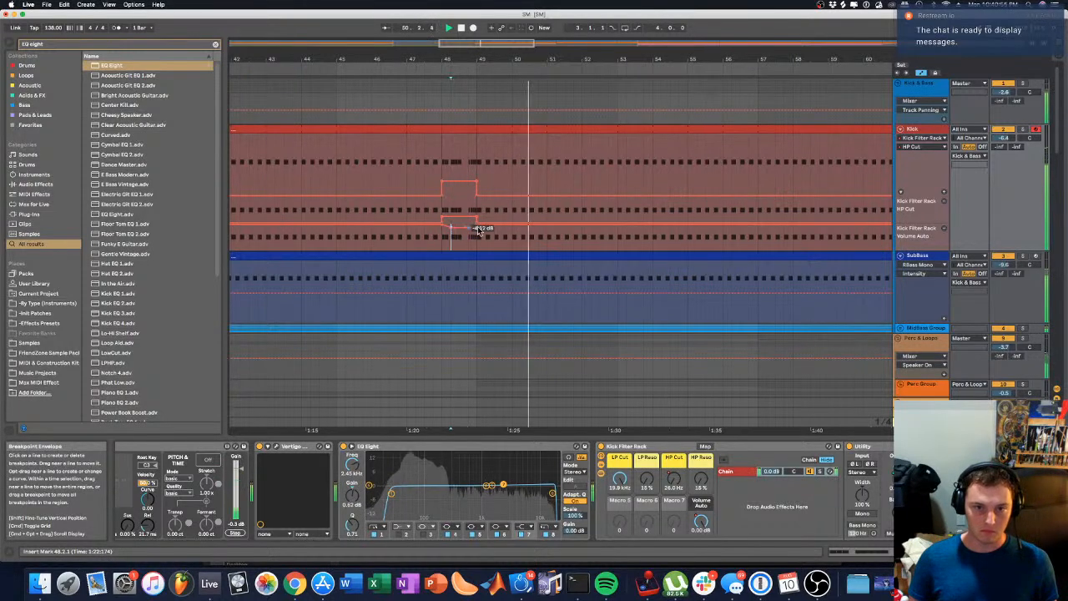
key("space")
key("space")
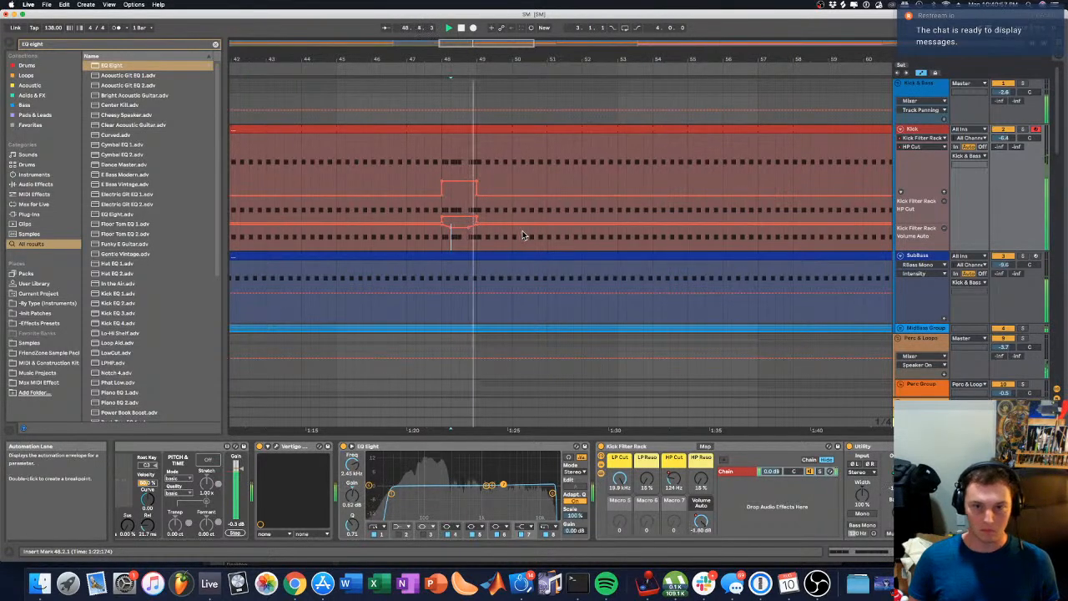
Step: Hide the automation lanes and play the whole arrangement from bar 1
key("a")
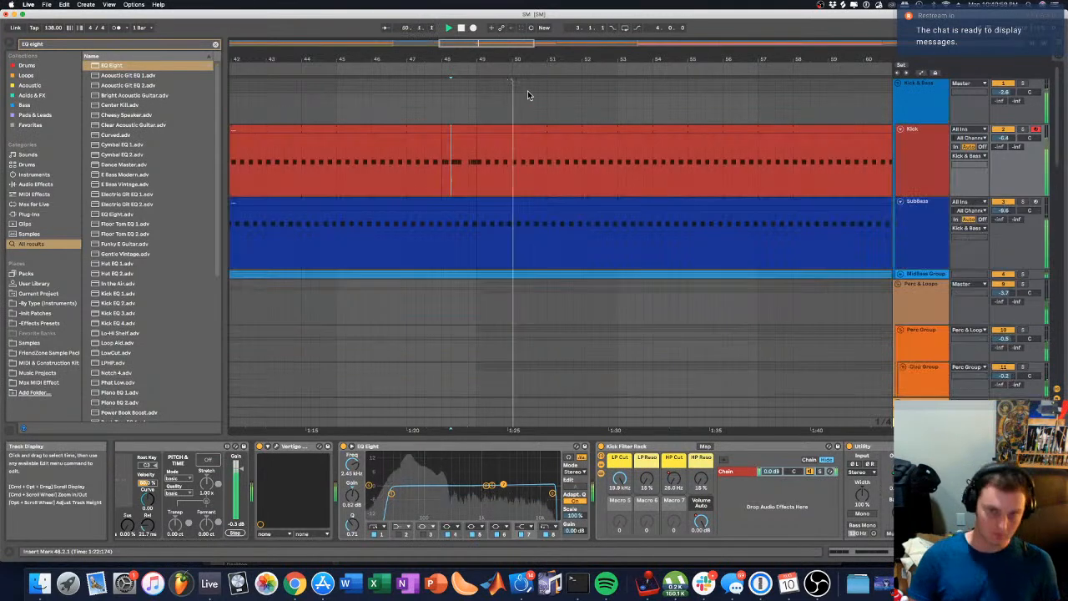
double_click(410, 55)
left_click(233, 103)
key("space")
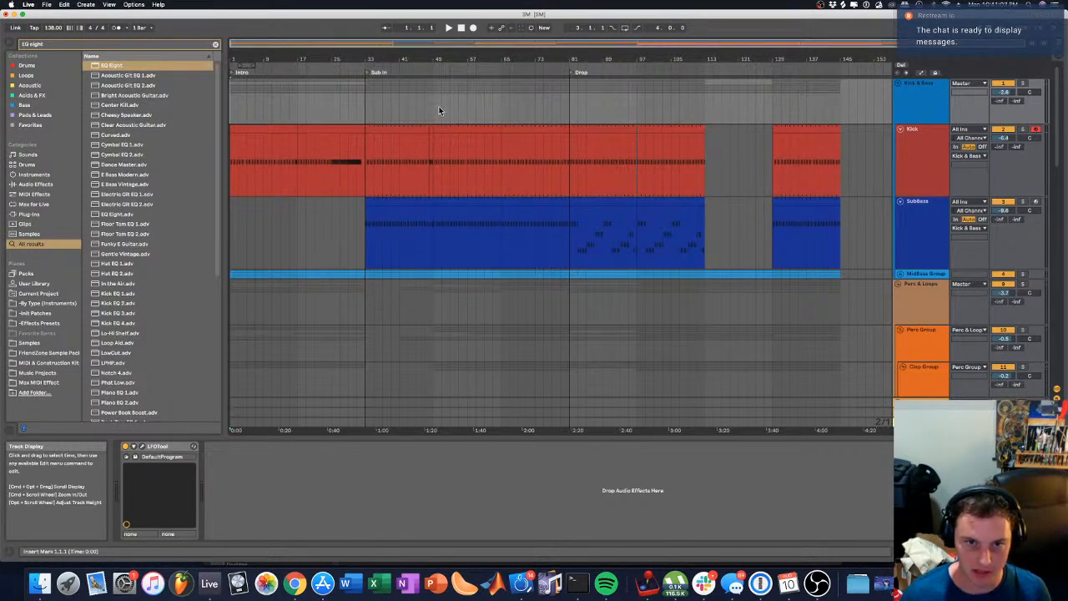
key("space")
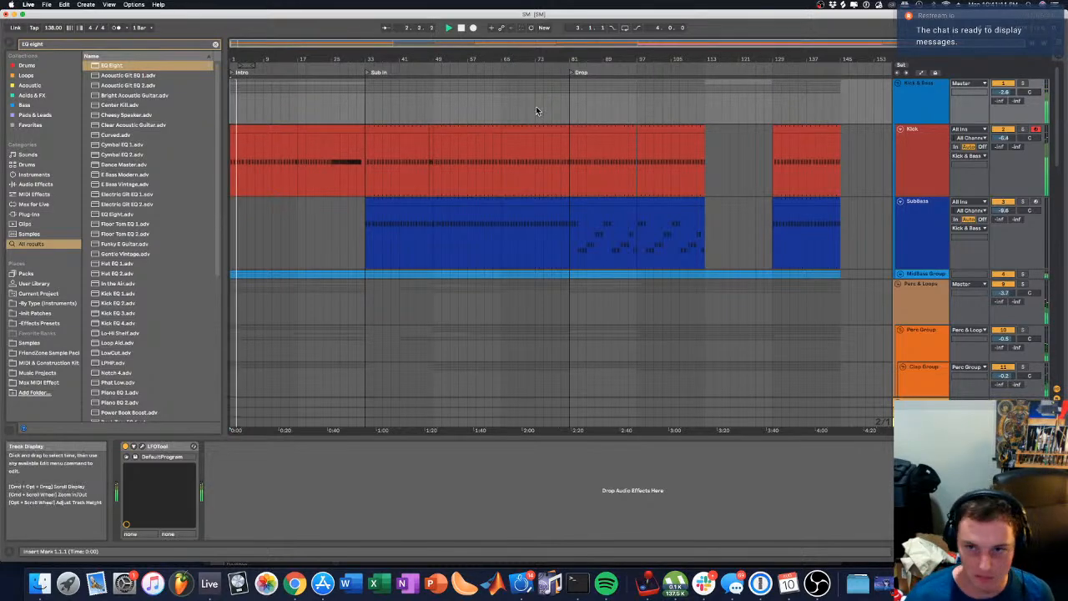
scroll(514, 118, "down", 1)
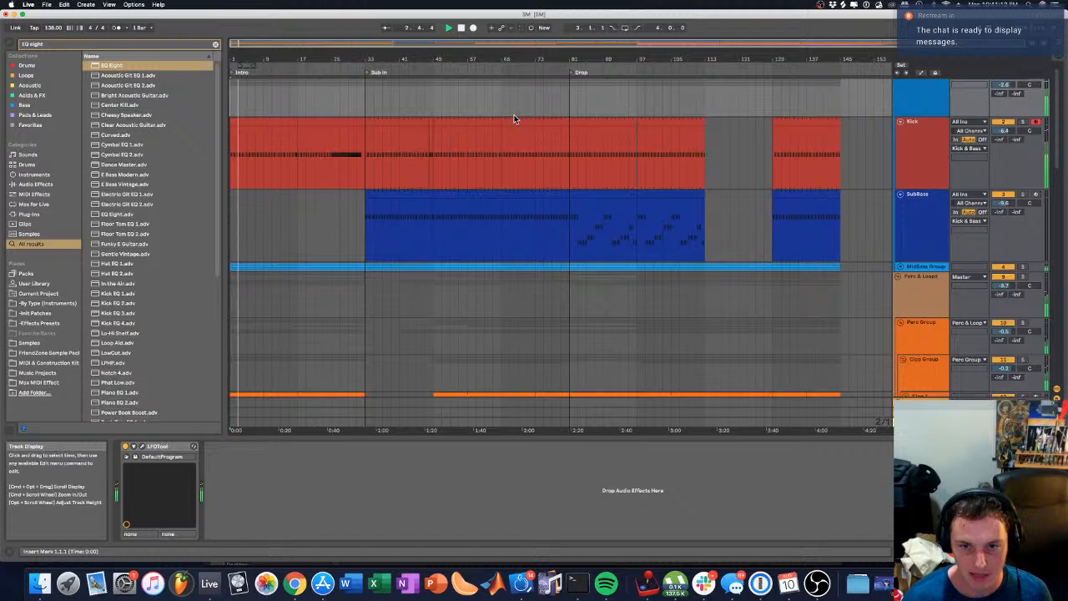
scroll(514, 118, "up", 1)
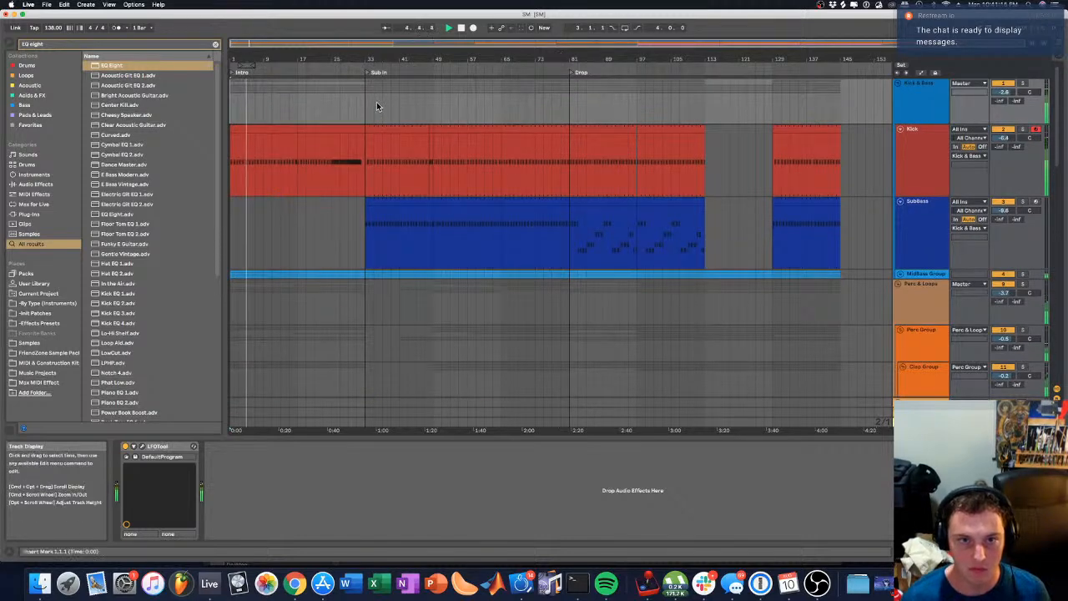
Step: Look through the commands available for the Sub In section's time range in the Kick & Bass and Perc & Loops groups
left_click_drag(364, 104, 569, 107)
right_click(560, 109)
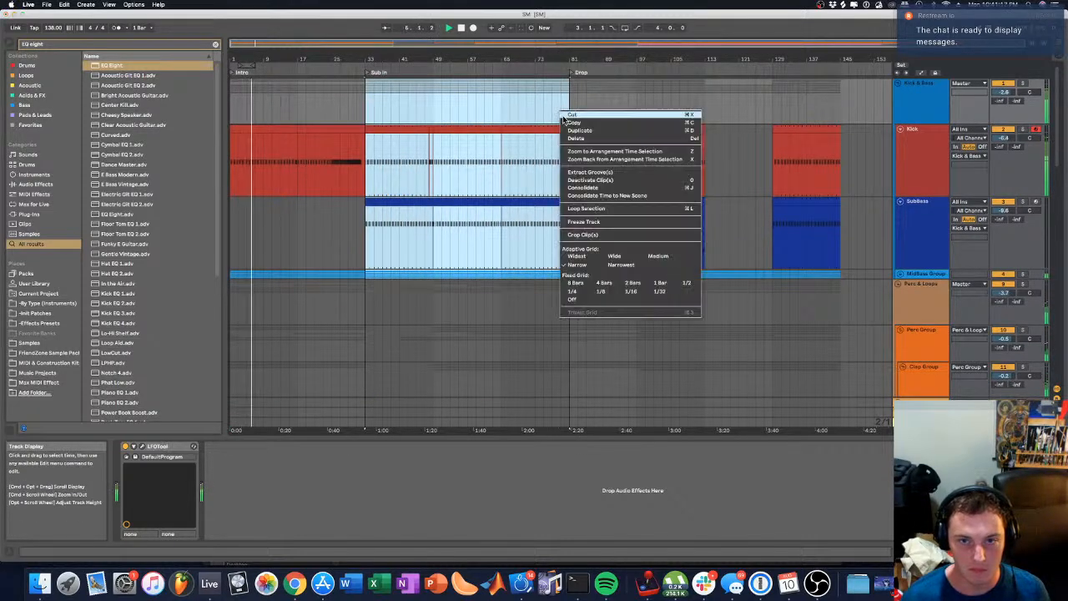
right_click(385, 73)
left_click(389, 61)
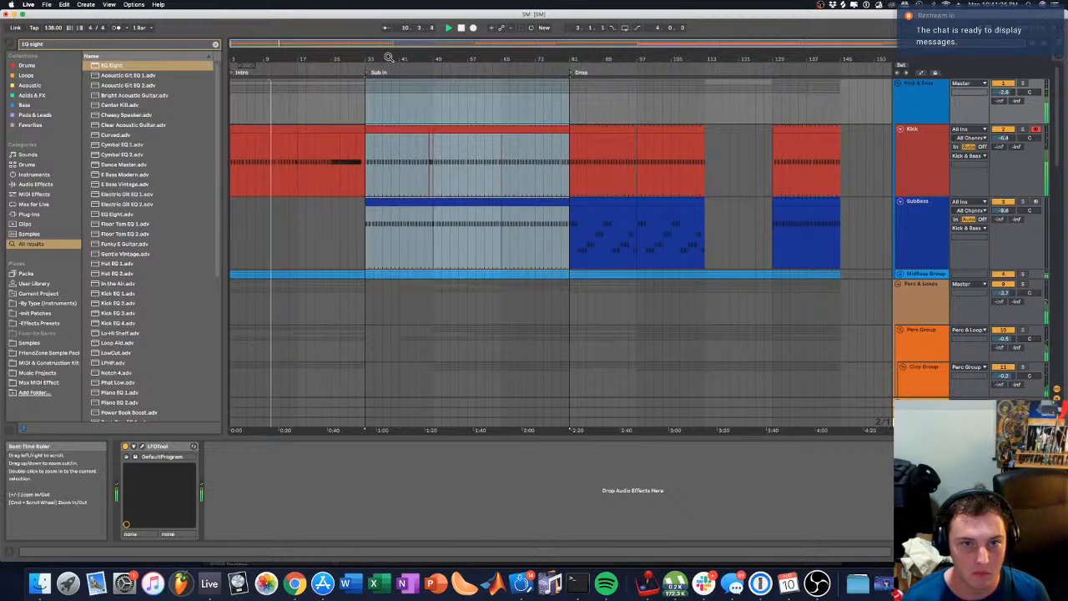
right_click(389, 98)
left_click(375, 276)
left_click_drag(375, 291, 575, 315)
right_click(564, 312)
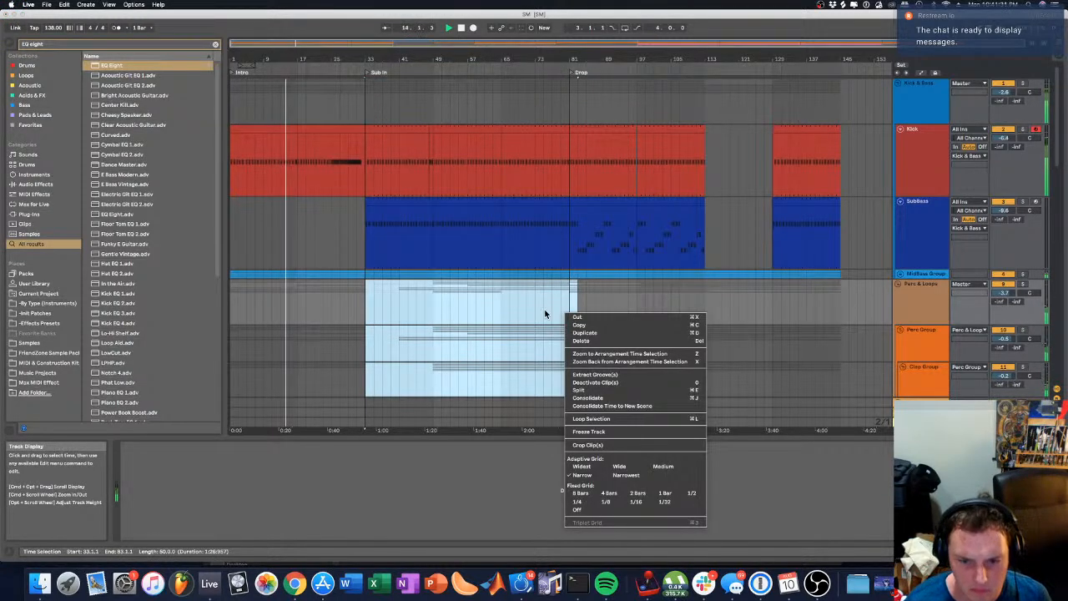
left_click(541, 316)
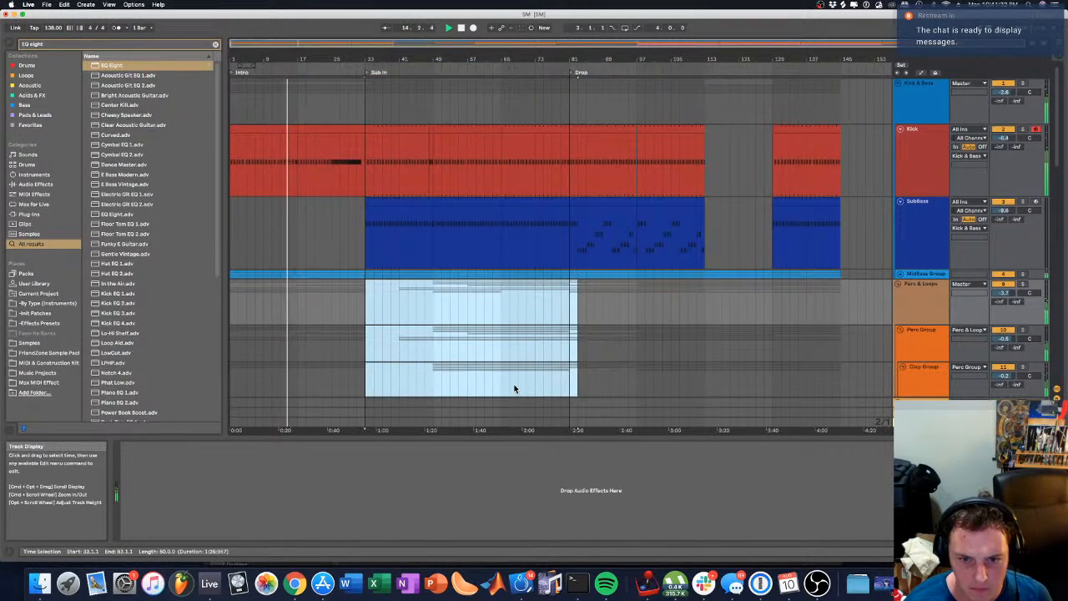
Step: Examine the Kick & Bass group's automation and editing commands across the Sub In section, bars 33 to 81
left_click_drag(569, 97, 364, 102)
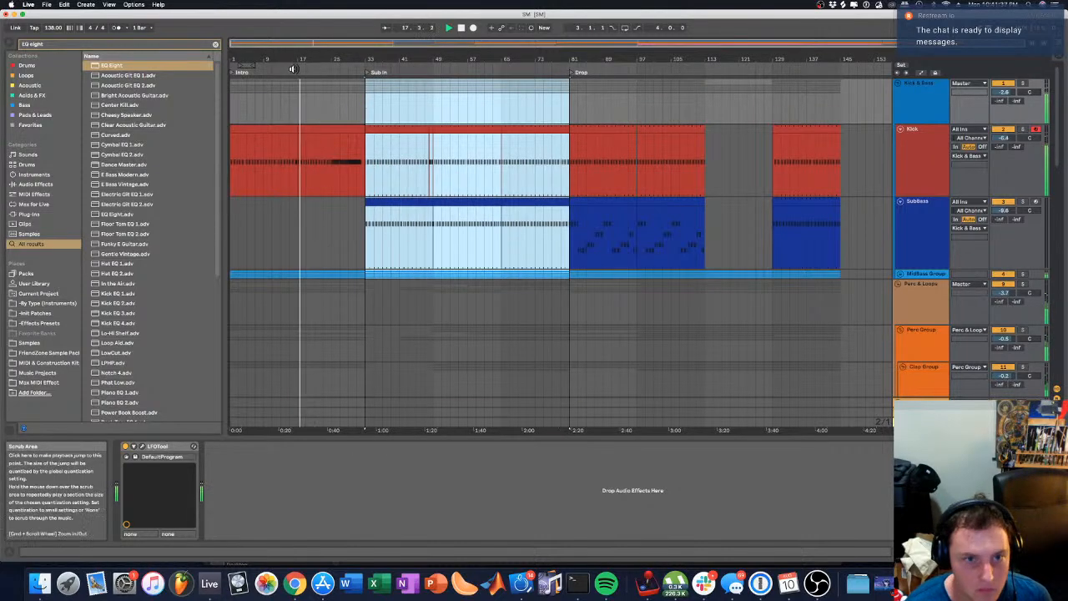
key("a")
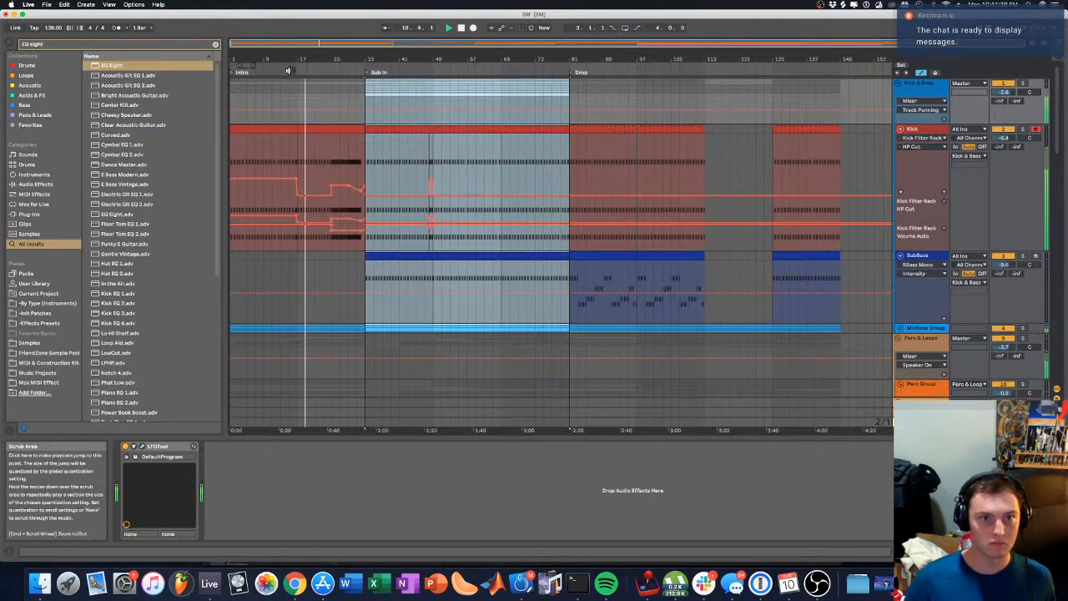
left_click_drag(290, 58, 291, 84)
key("a")
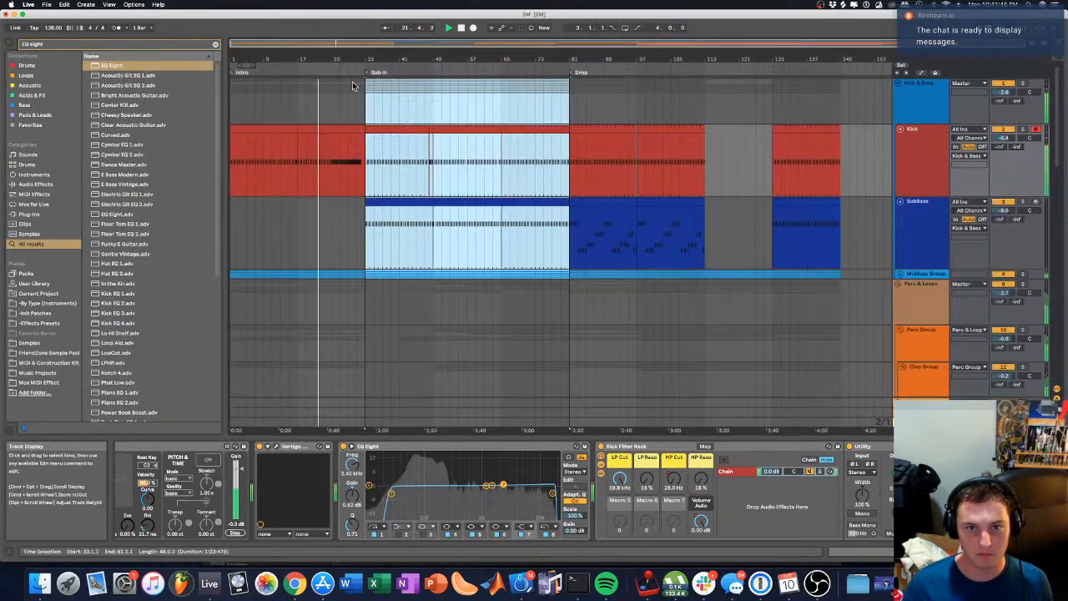
right_click(444, 101)
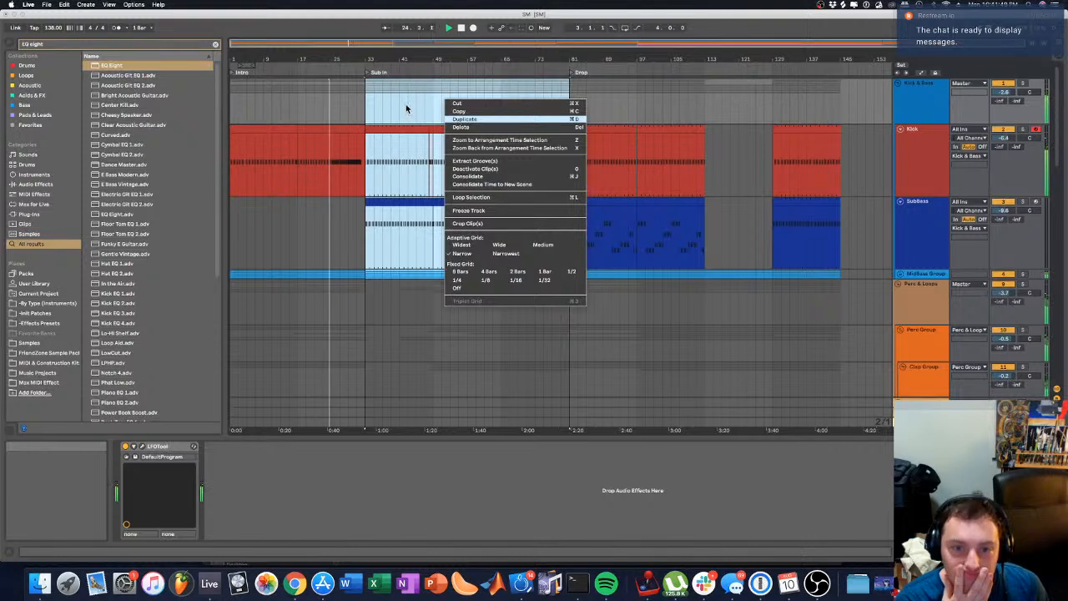
left_click(408, 110)
left_click(383, 100)
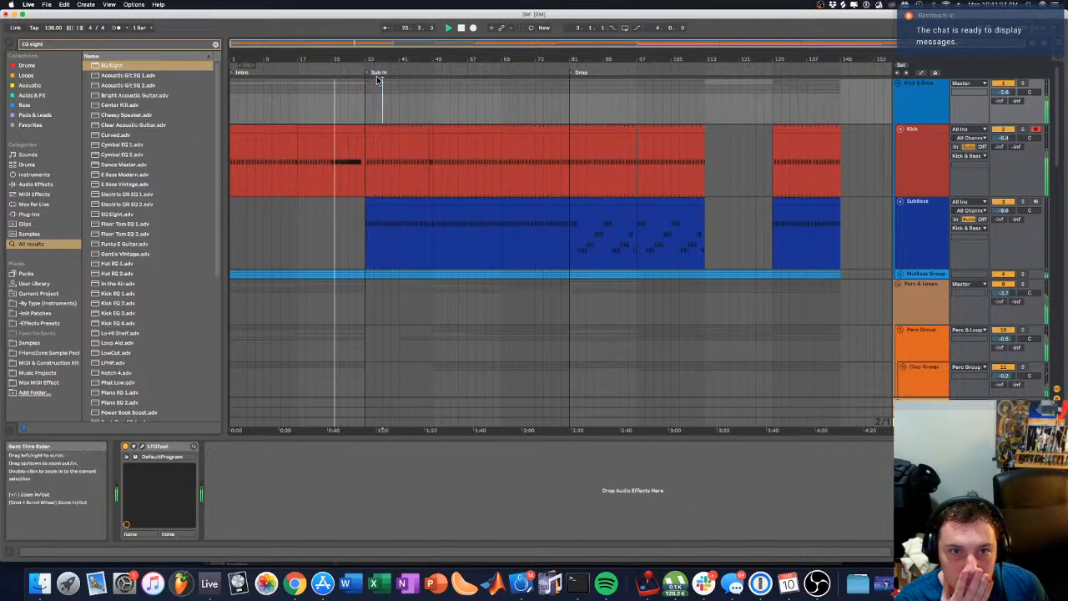
left_click_drag(460, 105, 371, 98)
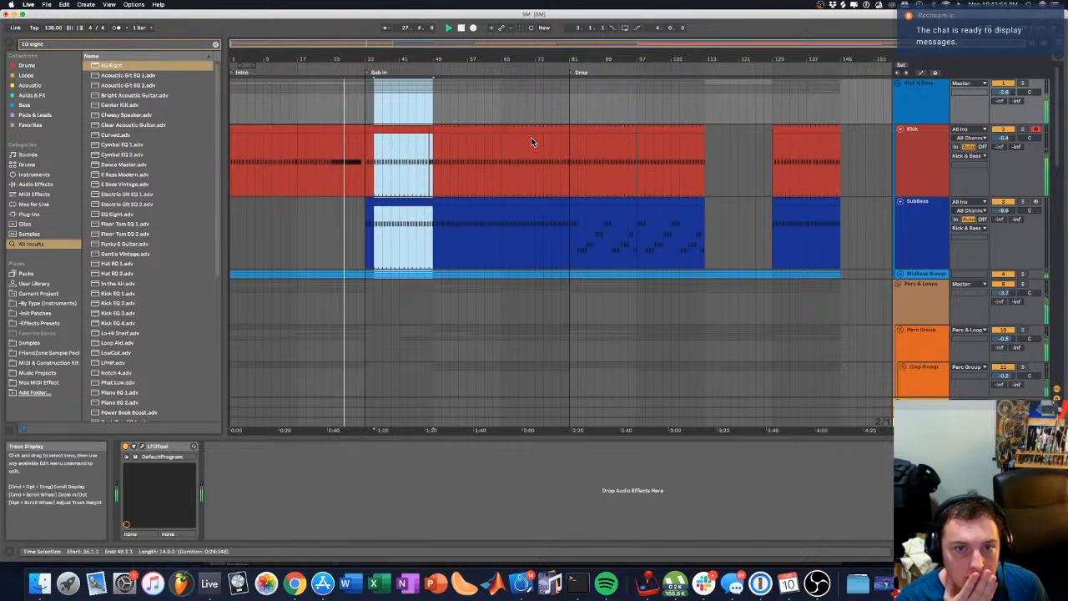
Step: Try to insert 48 bars of silence before the Sub In section at bar 33, and undo it
left_click_drag(572, 109, 364, 100)
left_click(65, 4)
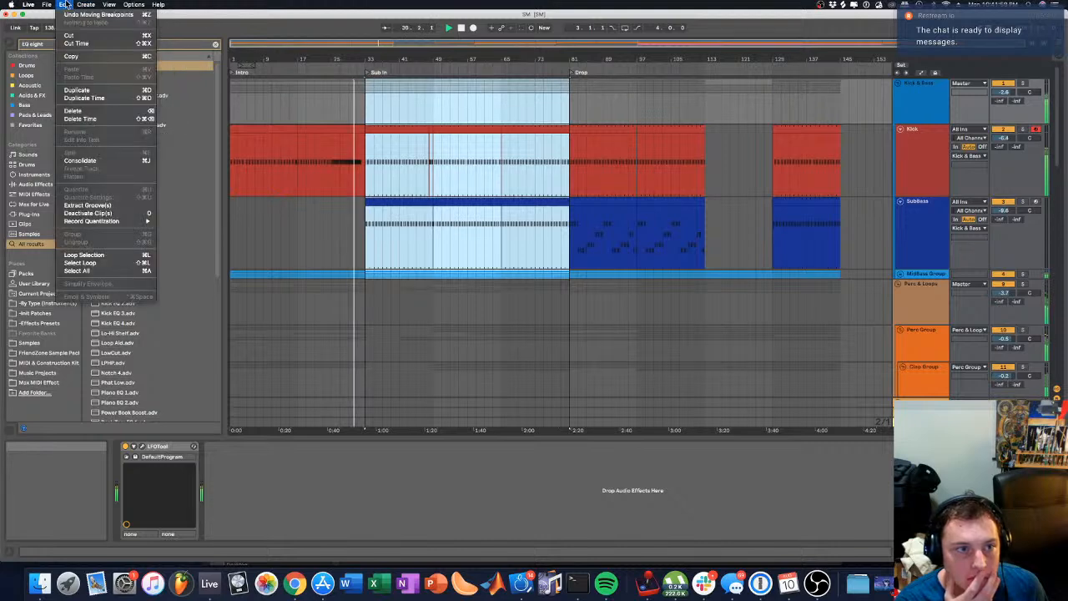
left_click(98, 14)
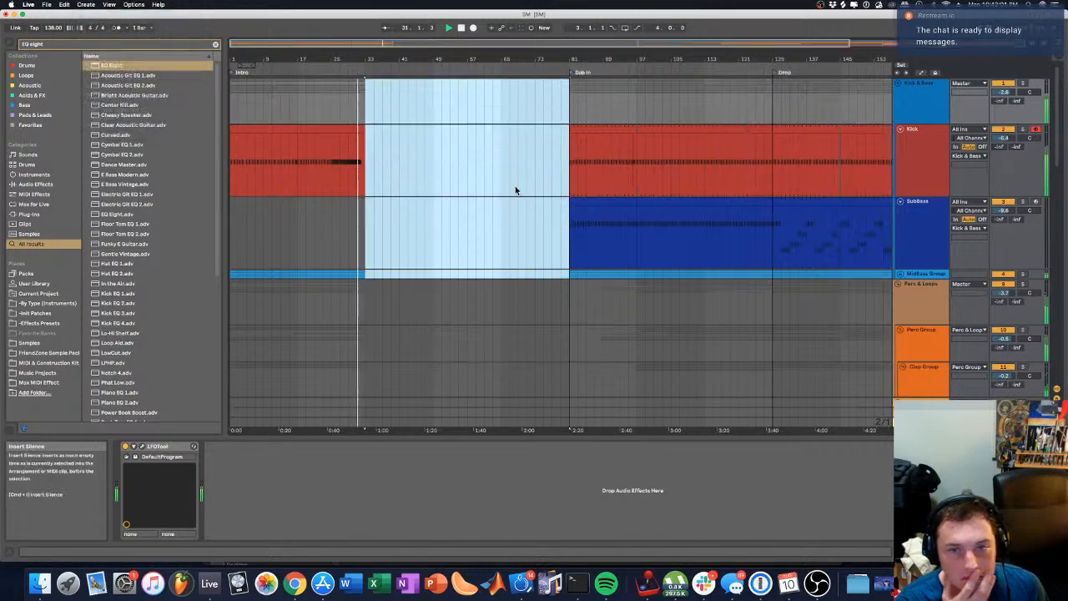
left_click(590, 102)
key("super+z")
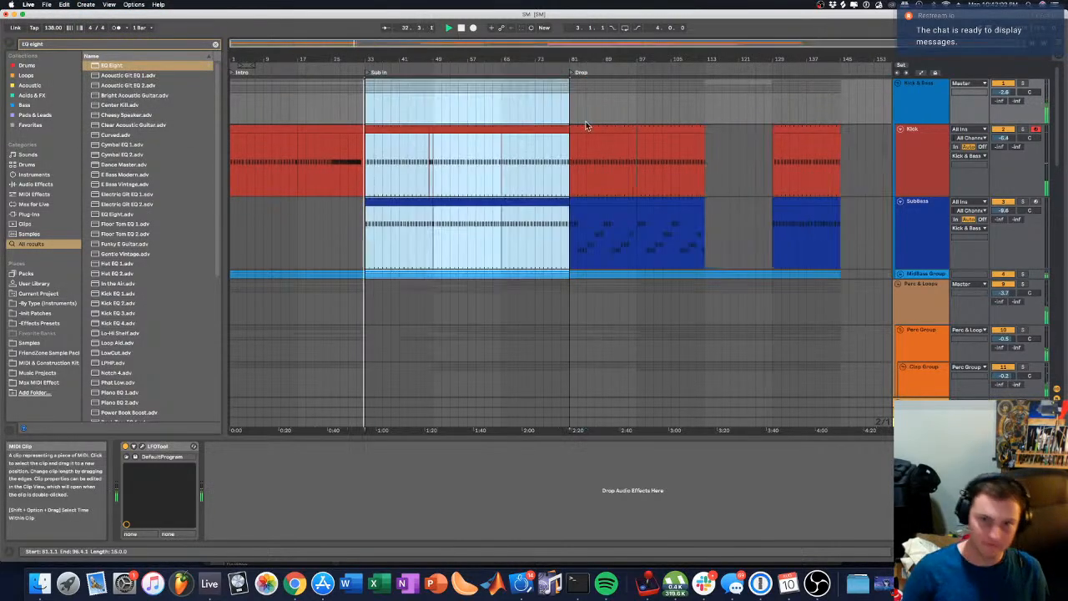
Step: Insert 48 bars of silence at bar 81, moving the Drop to bar 129
left_click_drag(574, 104, 762, 116)
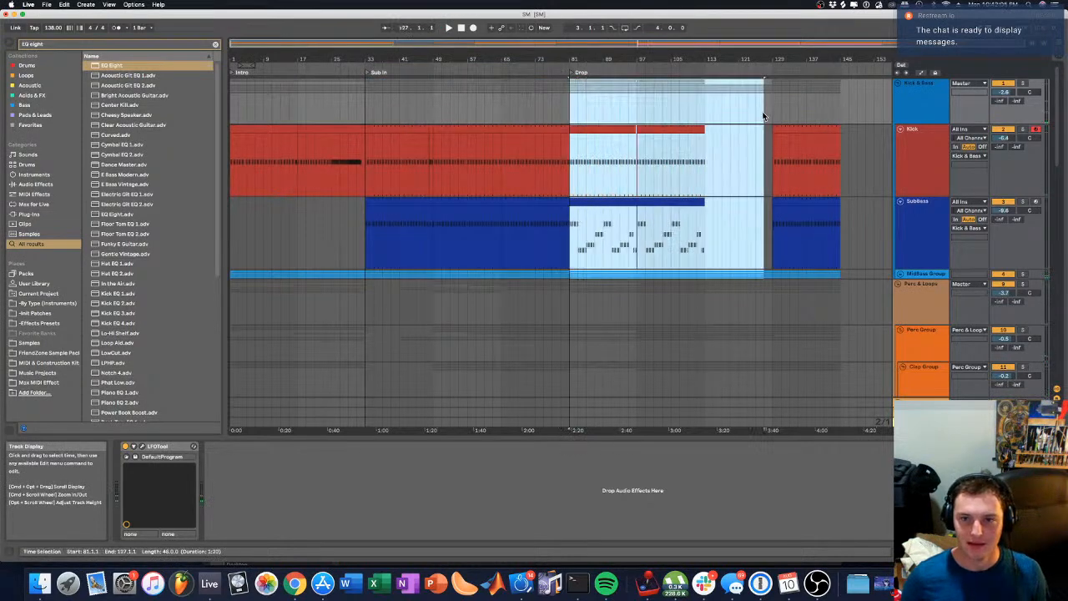
key("super+shift+i")
left_click(491, 90)
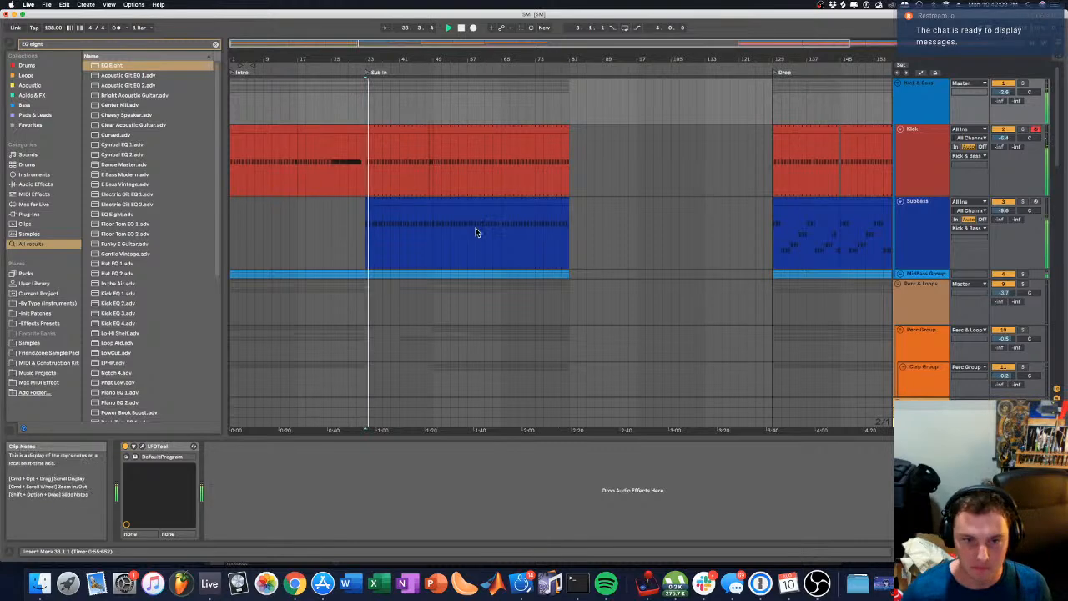
Step: Select the 16-bar Kick clip that runs from bar 49 to bar 65
scroll(476, 239, "down", 3)
scroll(476, 235, "down", 3)
scroll(476, 235, "up", 6)
left_click(526, 126)
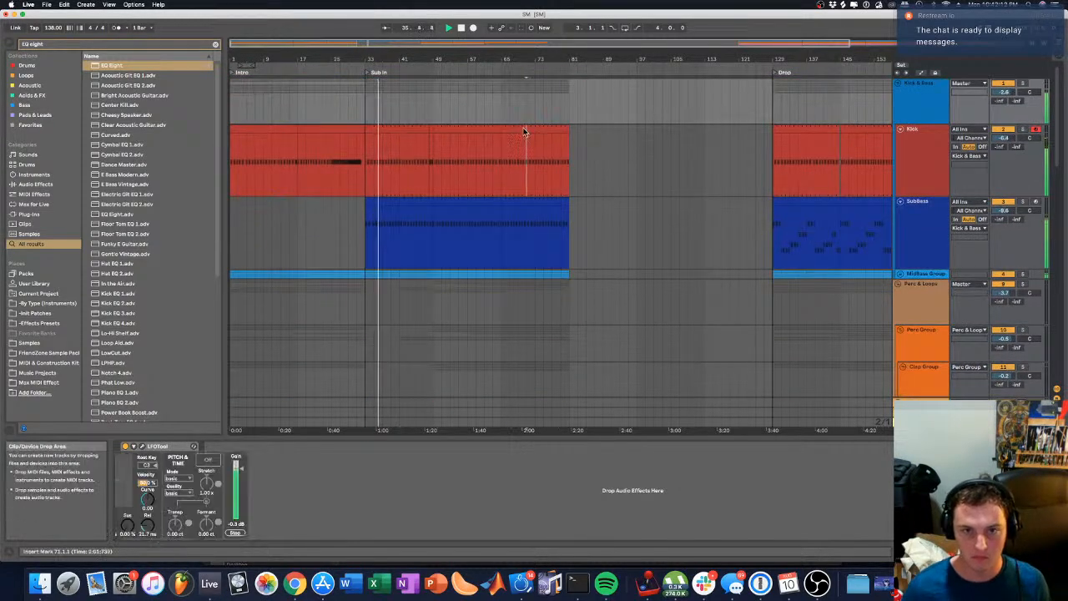
left_click_drag(366, 134, 432, 134)
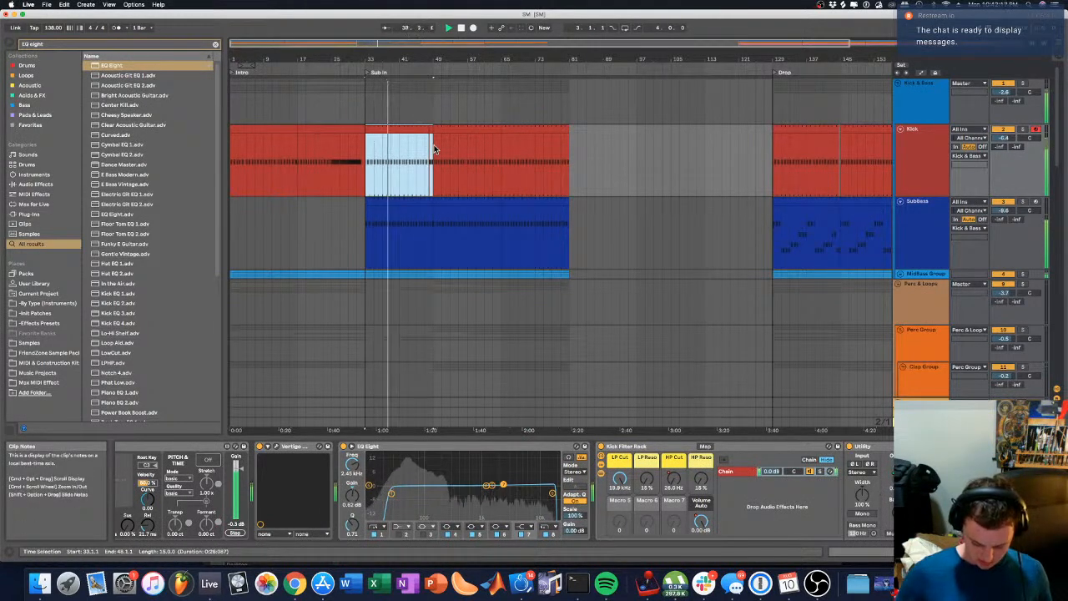
left_click(508, 121)
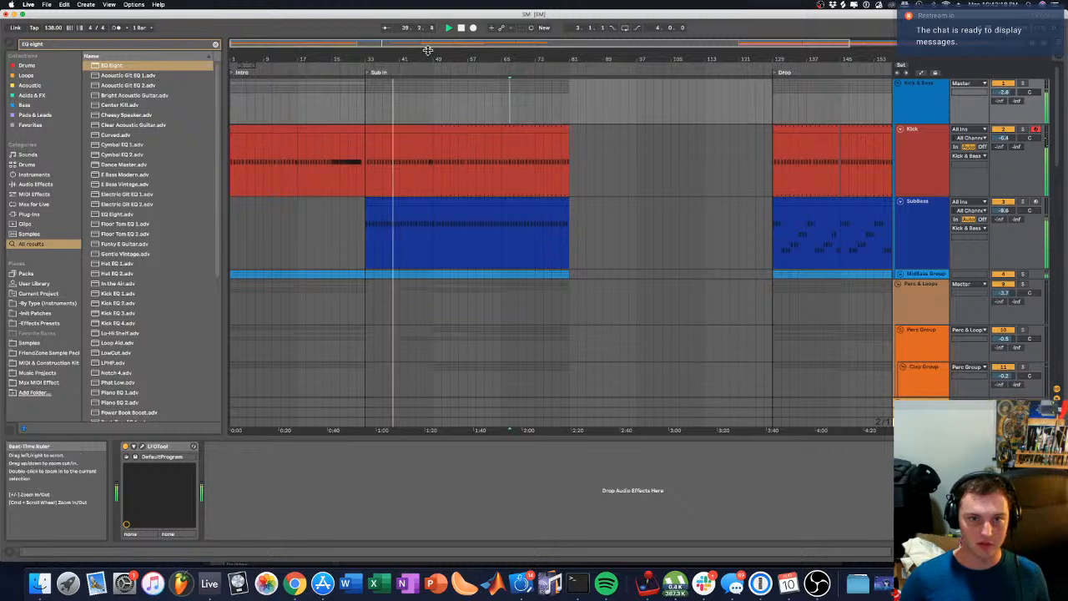
scroll(477, 112, "up", 3)
left_click(474, 127)
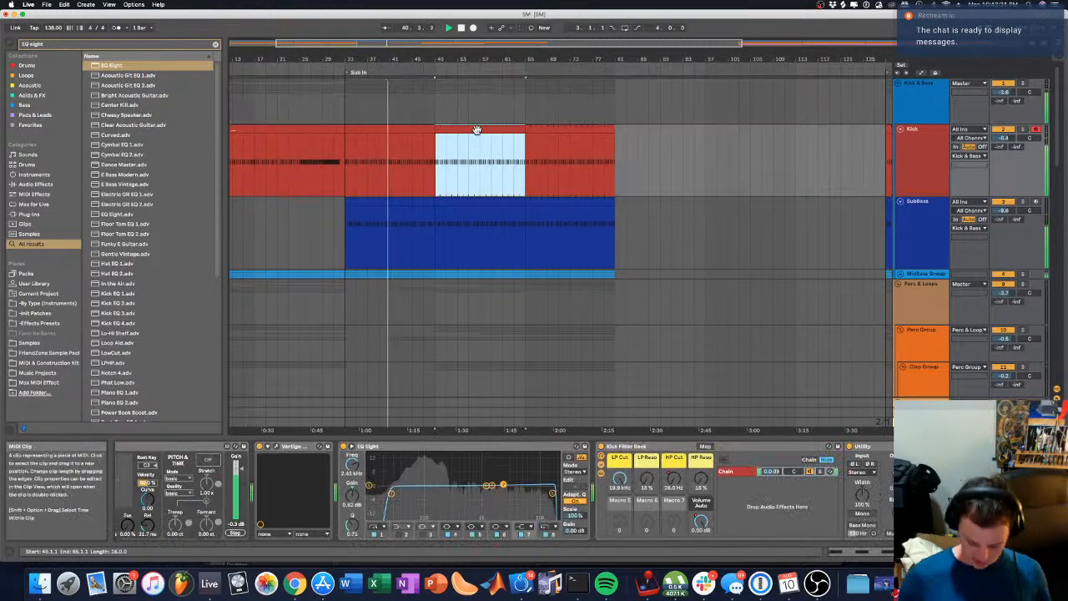
Step: Duplicate the 16-bar Kick clip spanning bars 49 to 65 directly after itself
key("super+d")
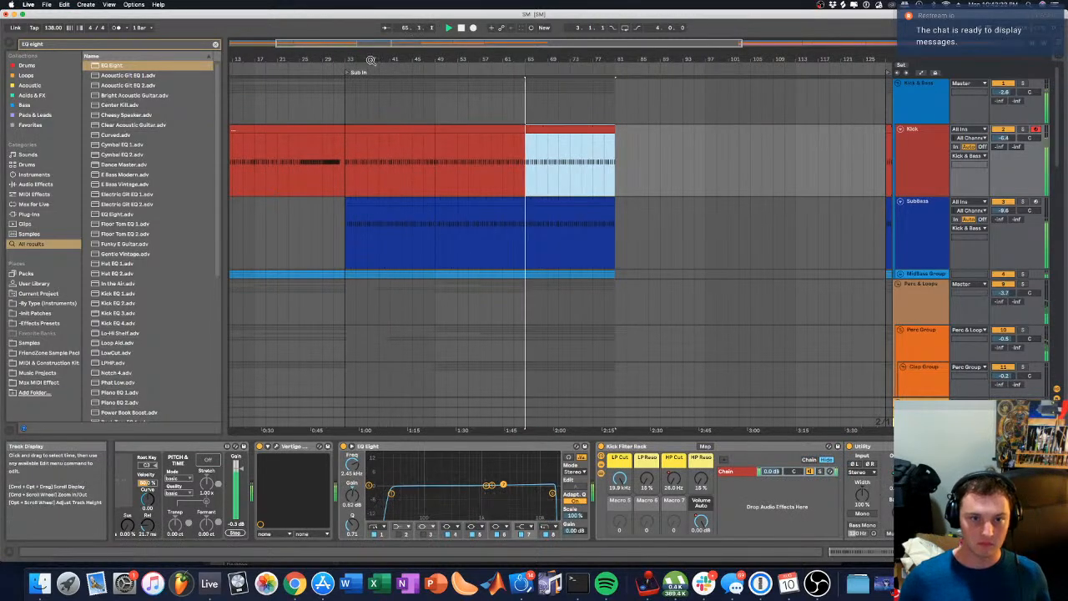
Step: Play the Sub In section and examine the notes of the Kick clip starting at bar 33, around clip bar 8
left_click(368, 87)
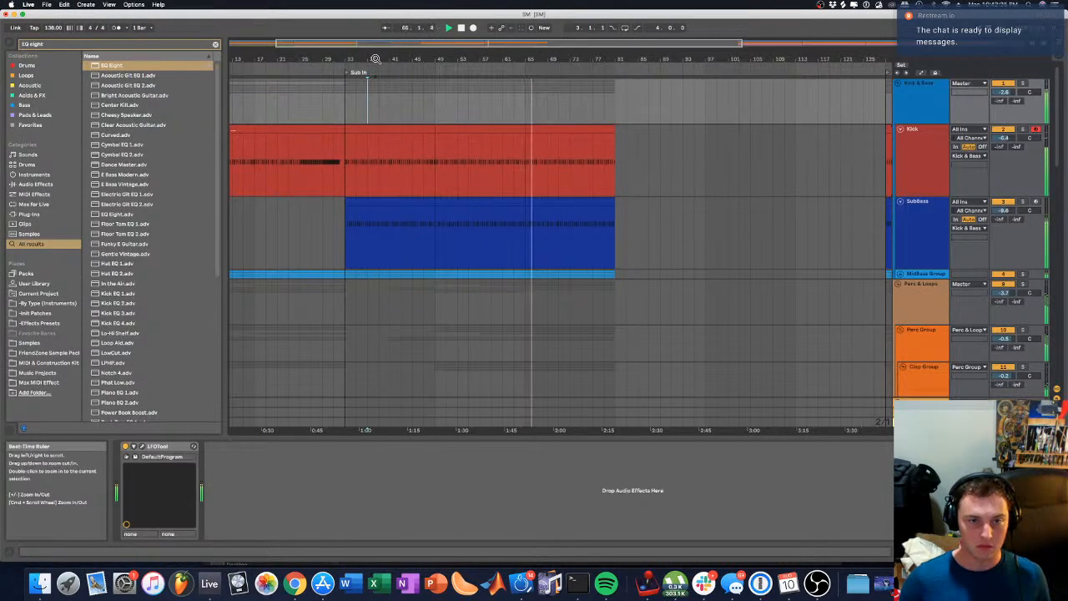
left_click(379, 127)
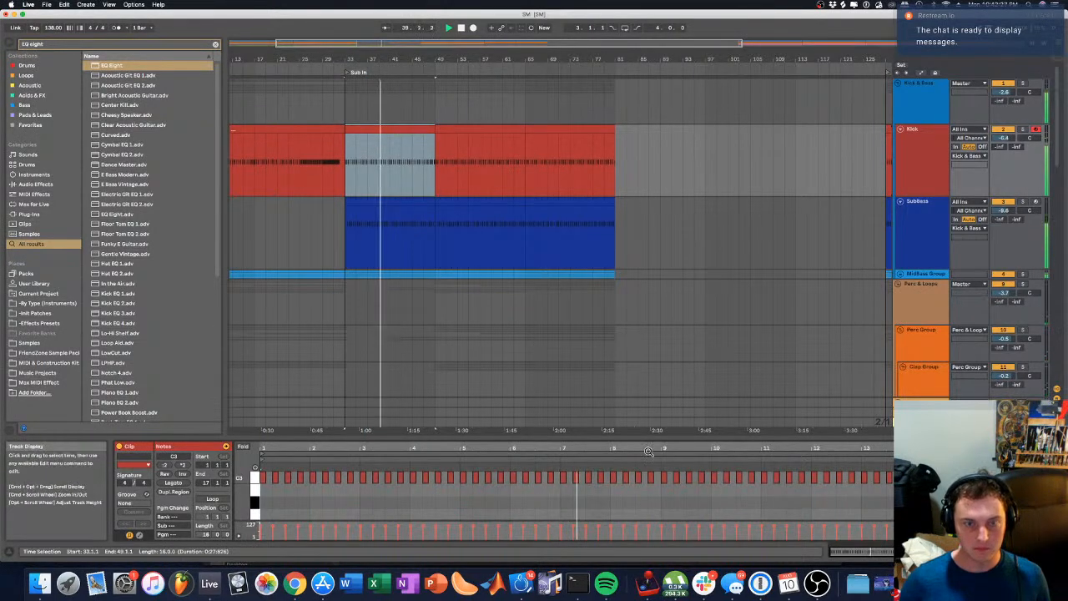
left_click_drag(666, 448, 666, 467)
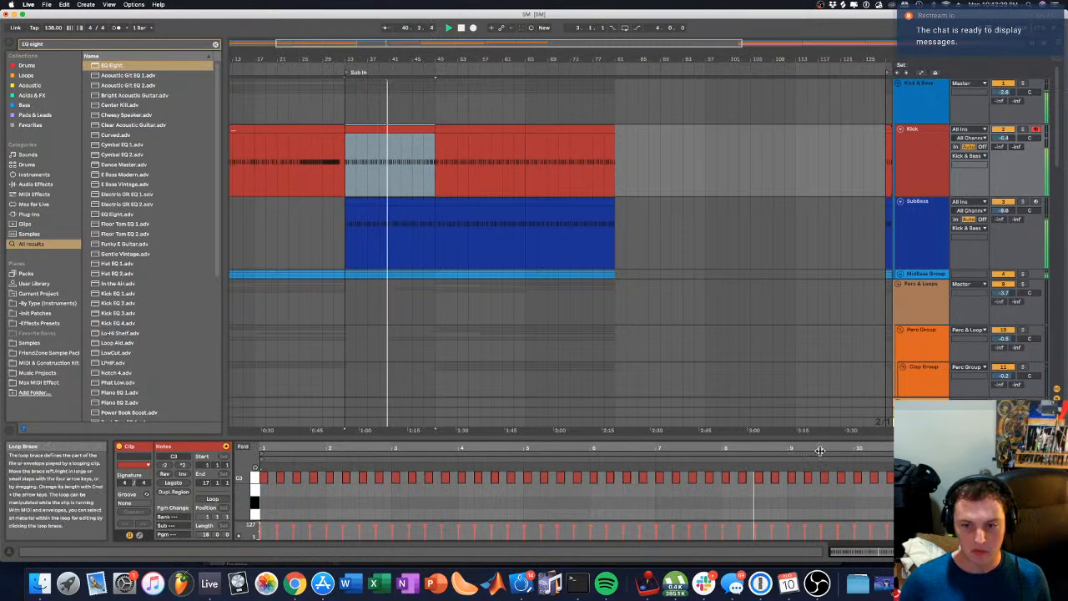
left_click(739, 456)
left_click_drag(734, 450, 667, 501)
key("space")
key("space")
key("space")
left_click(617, 492)
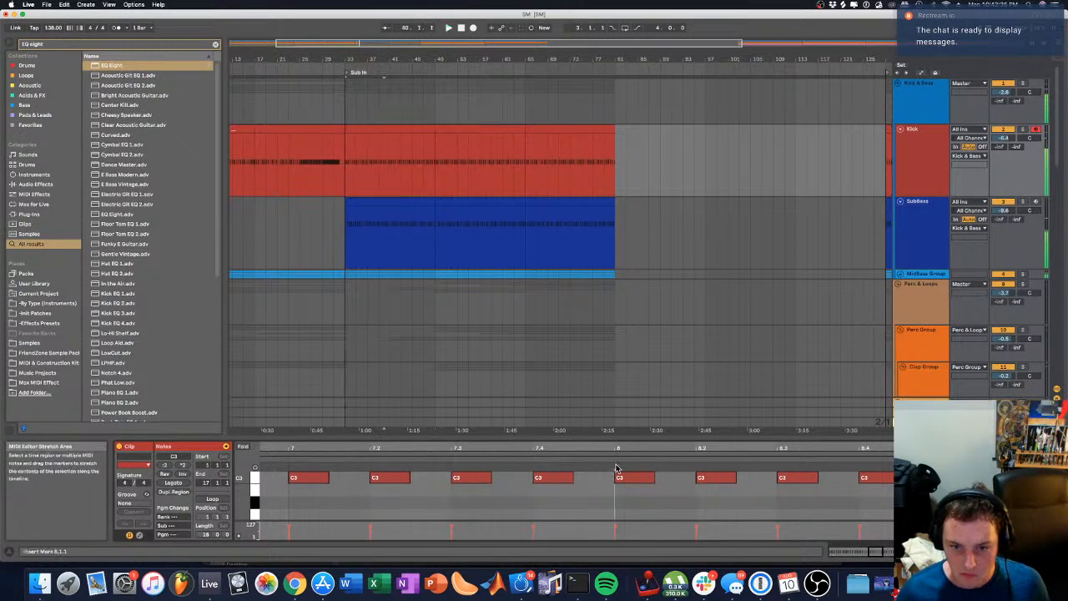
Step: Copy the one-bar kick fill at bar 16 of the Kick track and paste it at bar 40
left_click(247, 98)
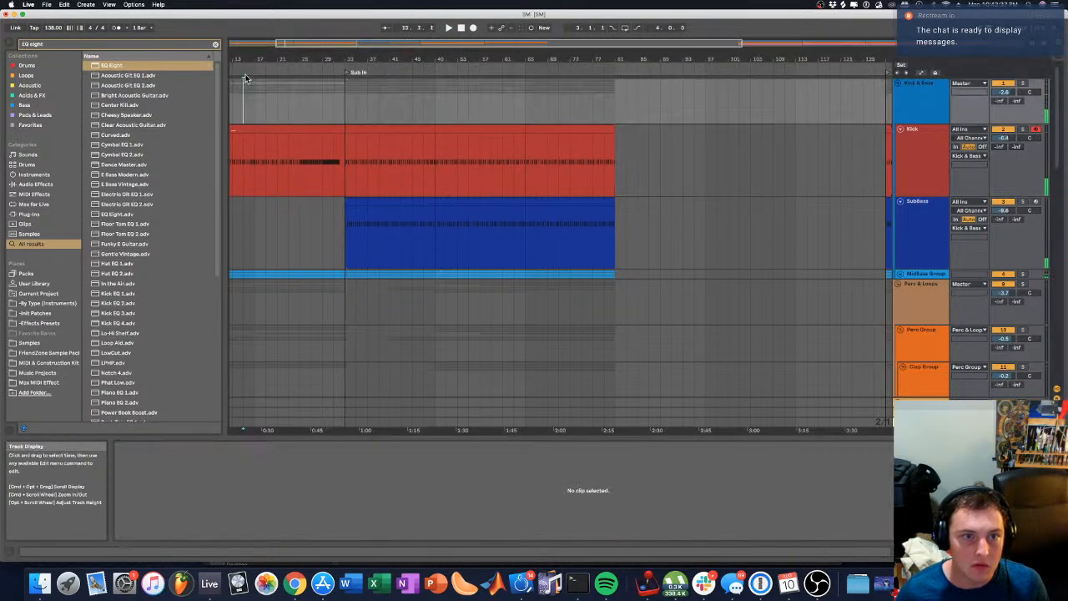
left_click_drag(254, 54, 310, 56)
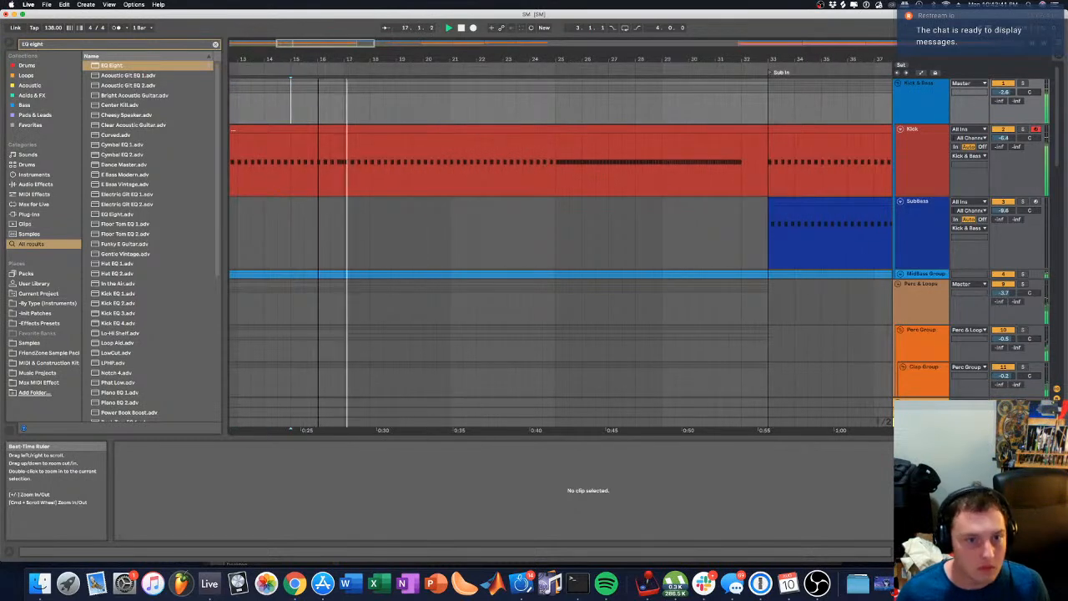
left_click(328, 169)
left_click_drag(328, 169, 343, 169)
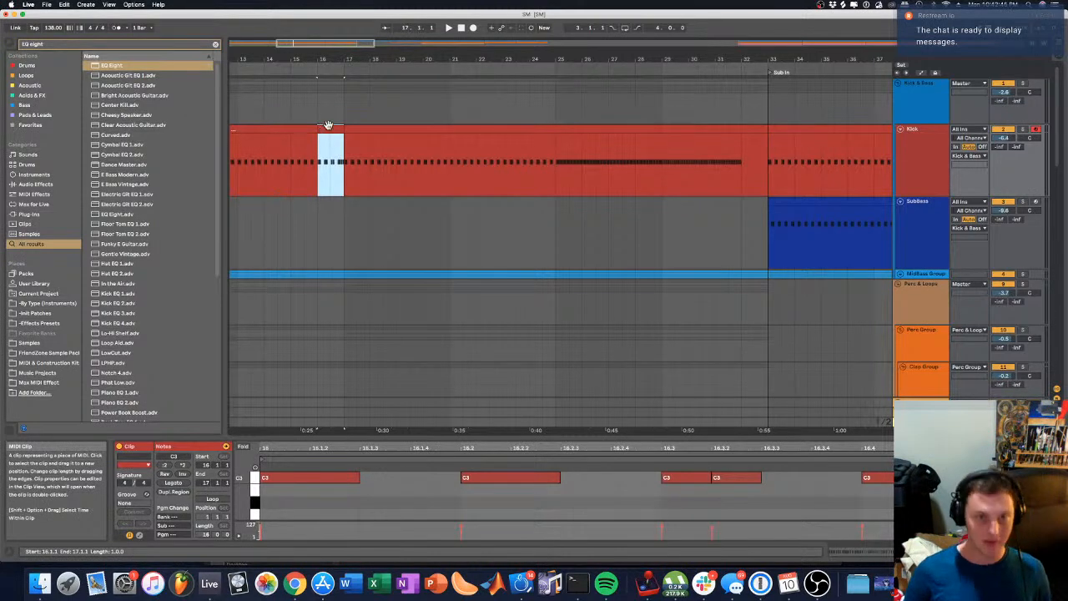
left_click_drag(366, 61, 376, 25)
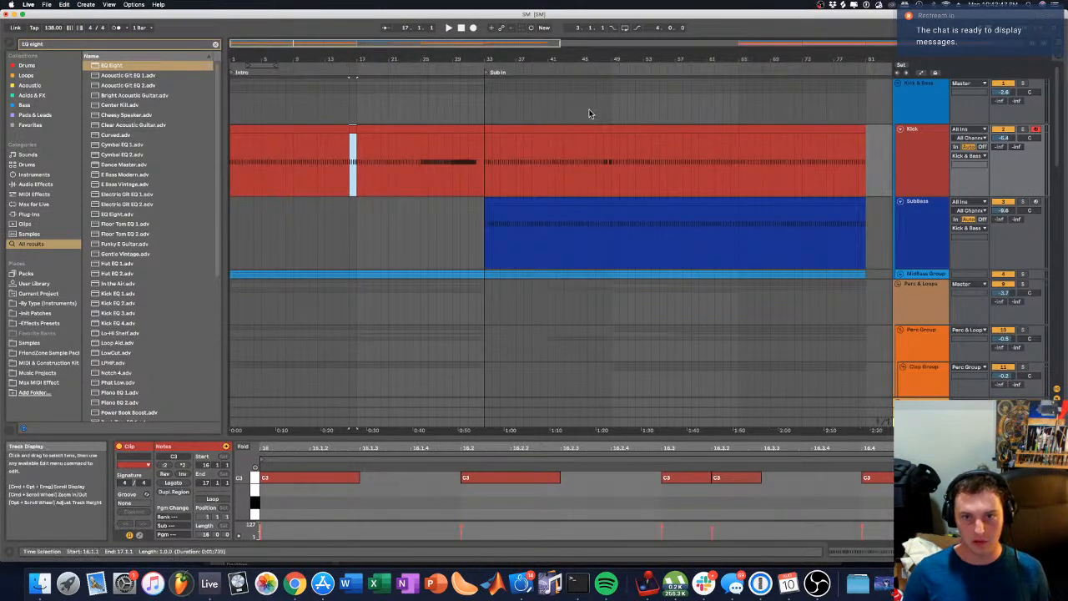
left_click_drag(539, 147, 547, 151)
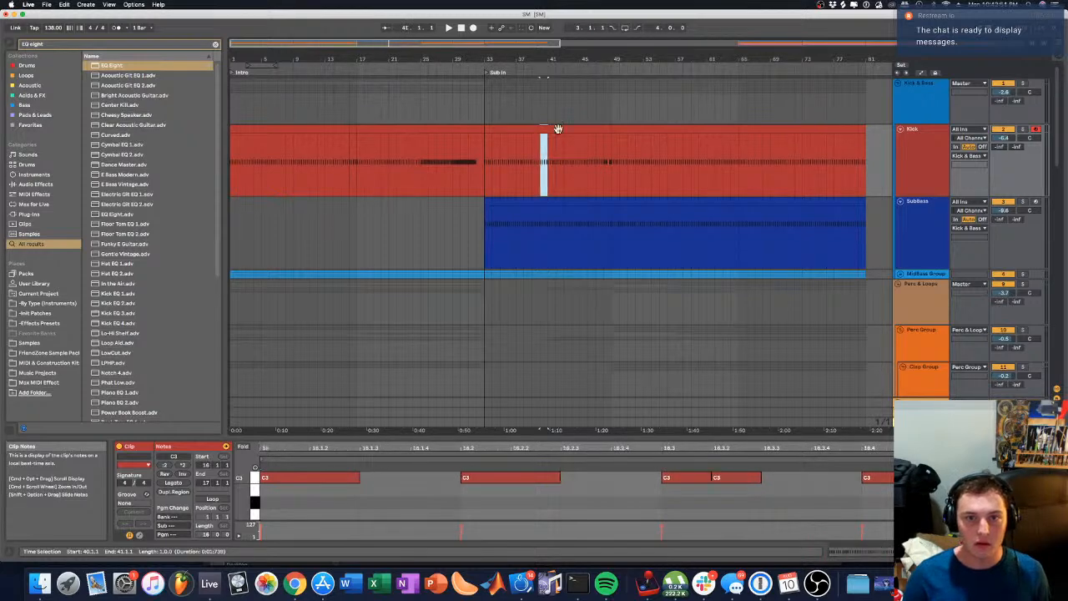
Step: Play back the kick fill at bar 40 and check the Kick track's automation around it
left_click(564, 103)
left_click(529, 72)
left_click_drag(537, 53, 538, 57)
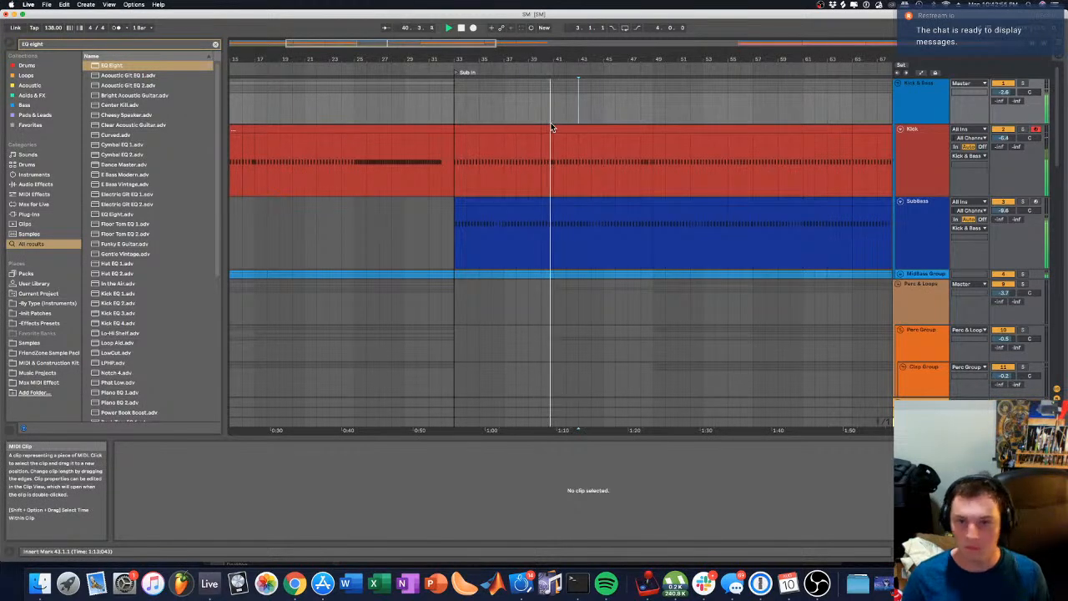
key("a")
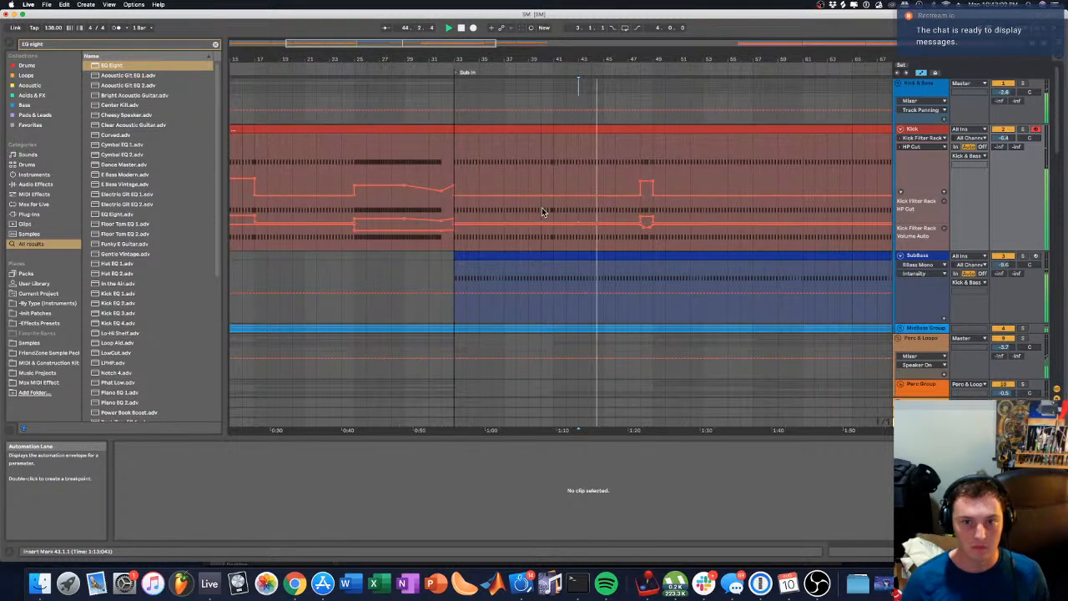
key("space")
key("space")
left_click(536, 73)
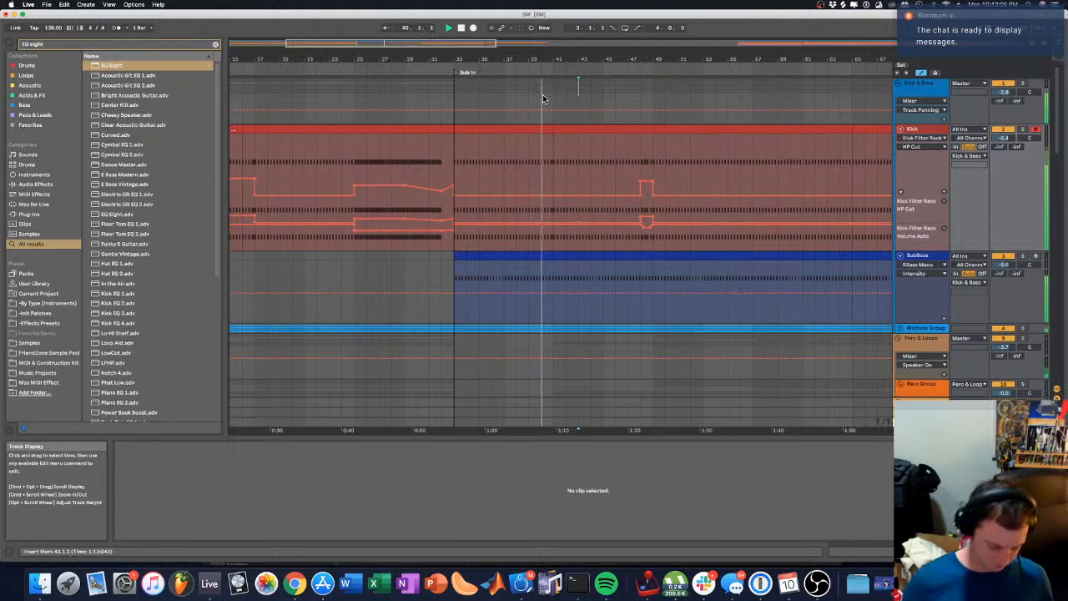
key("a")
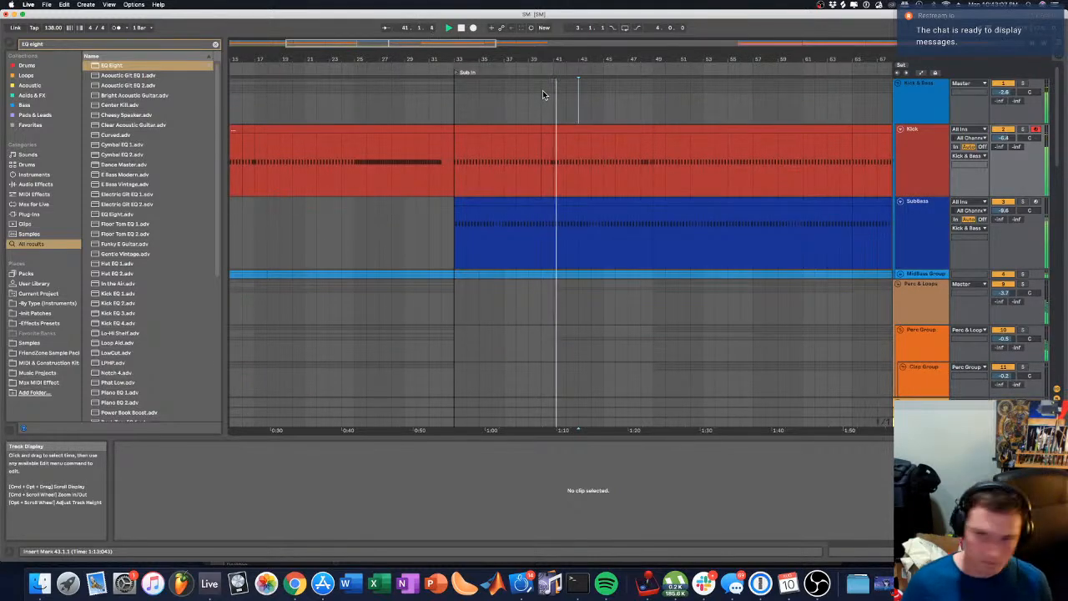
Step: Adjust the Kick Filter Rack's Volume Auto automation across bar 40, enlarge its lane and play back the fill
key("a")
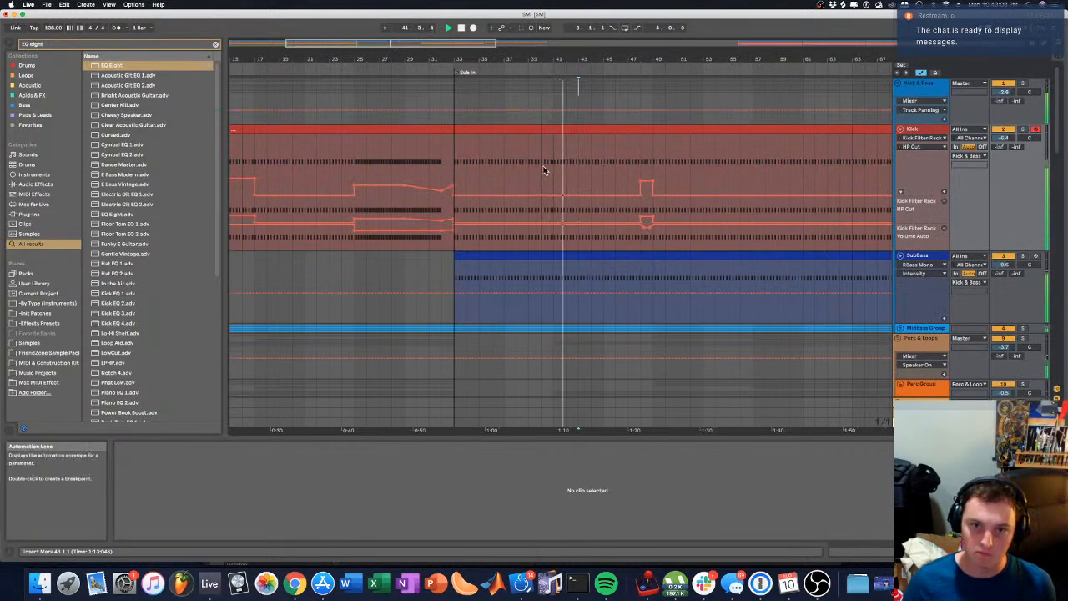
left_click(549, 235)
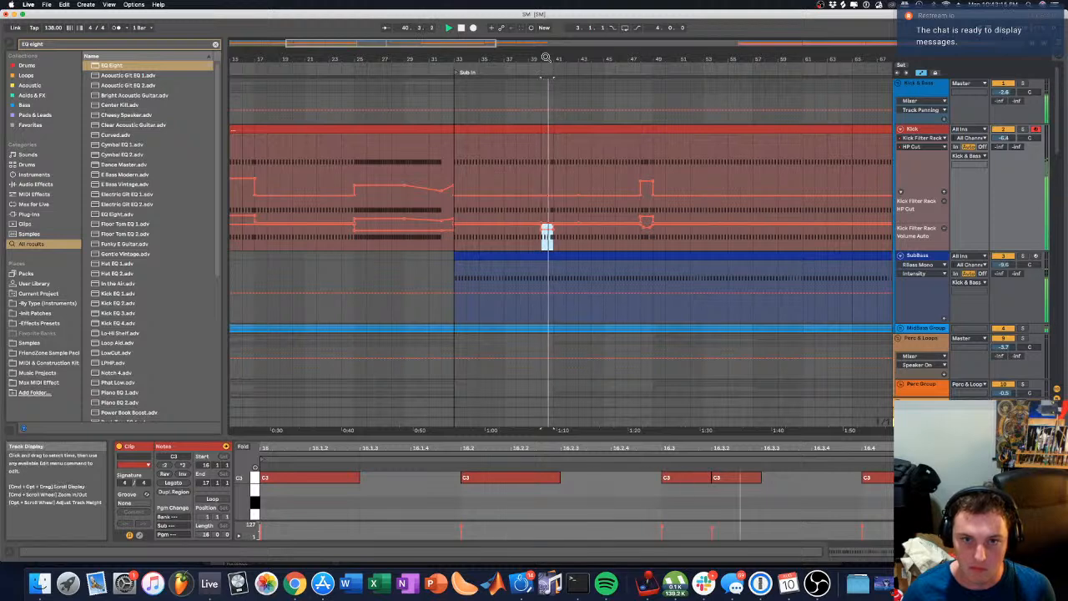
scroll(547, 227, "up", 5)
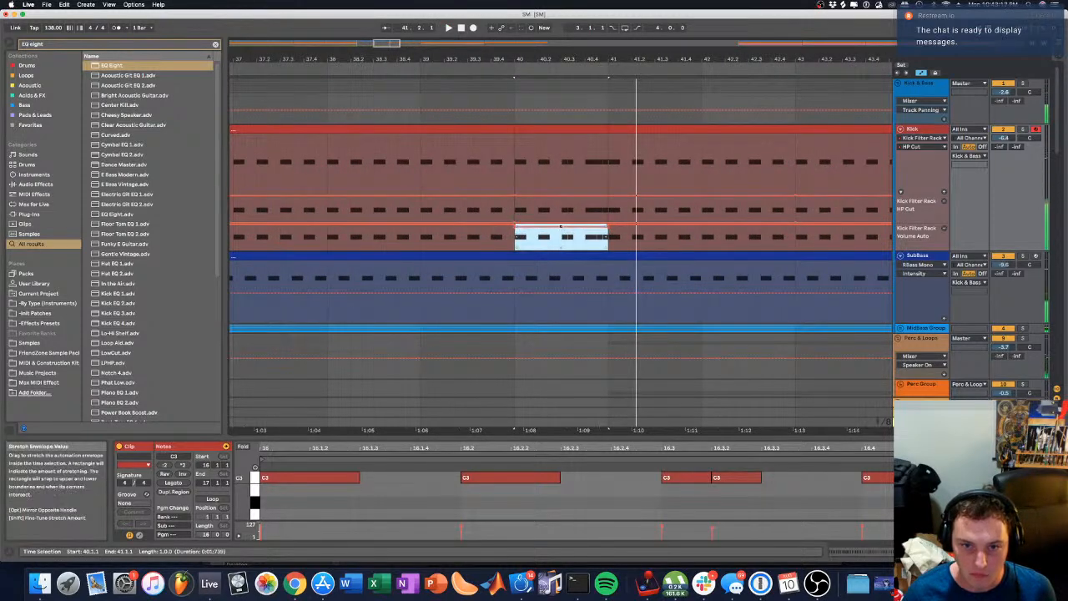
key("space")
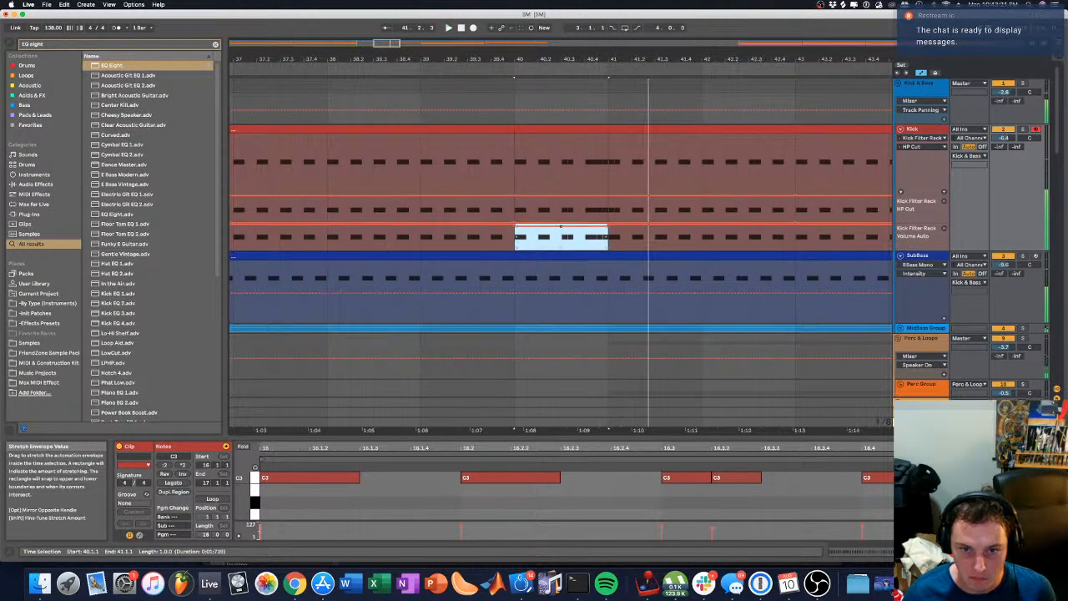
left_click_drag(903, 249, 900, 259)
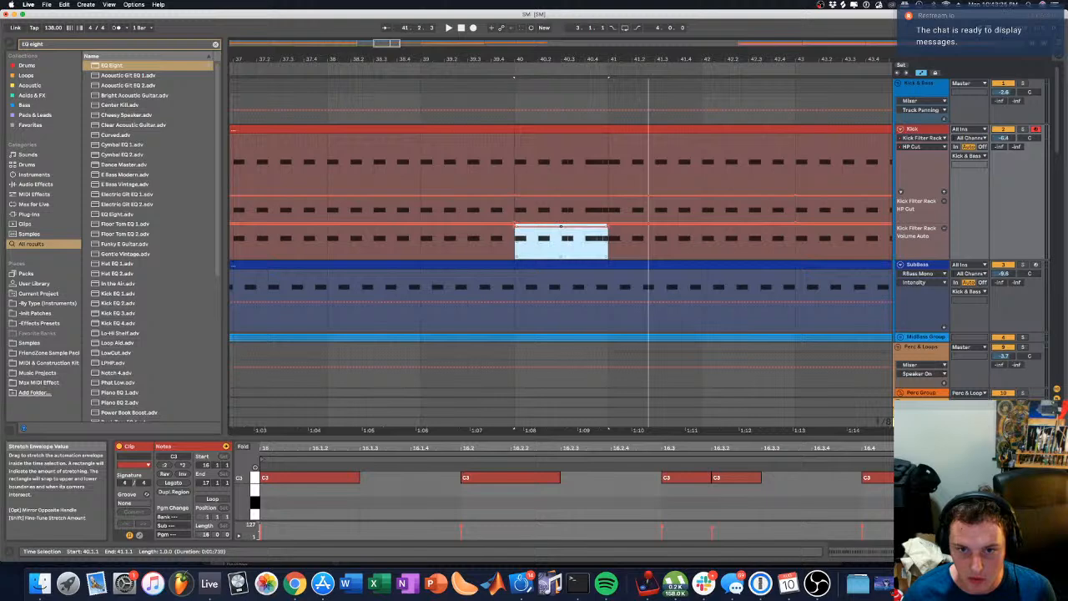
key("space")
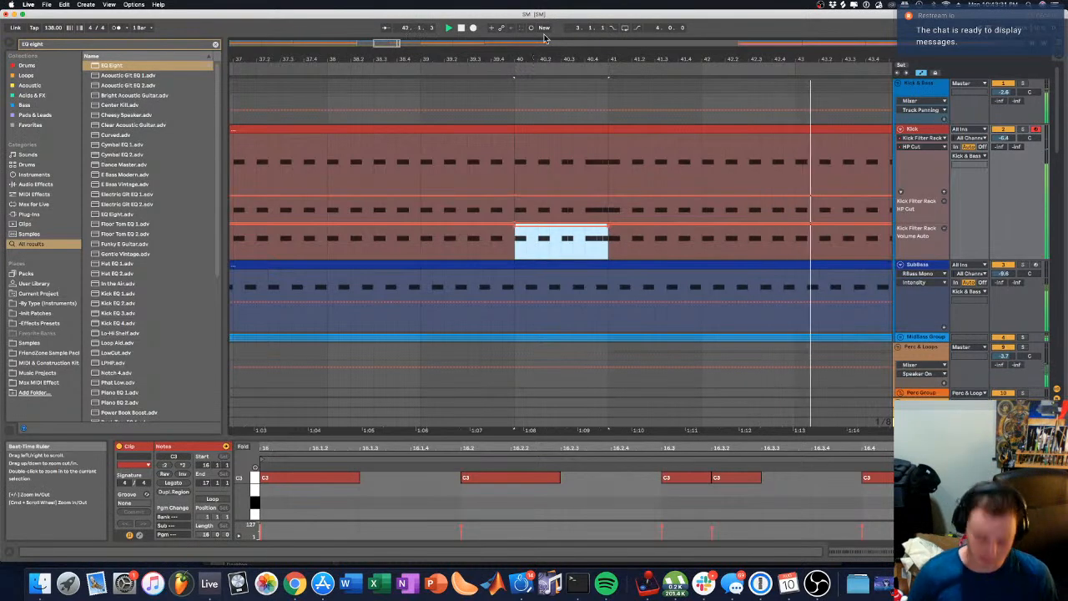
key("a")
left_click_drag(548, 52, 552, 3)
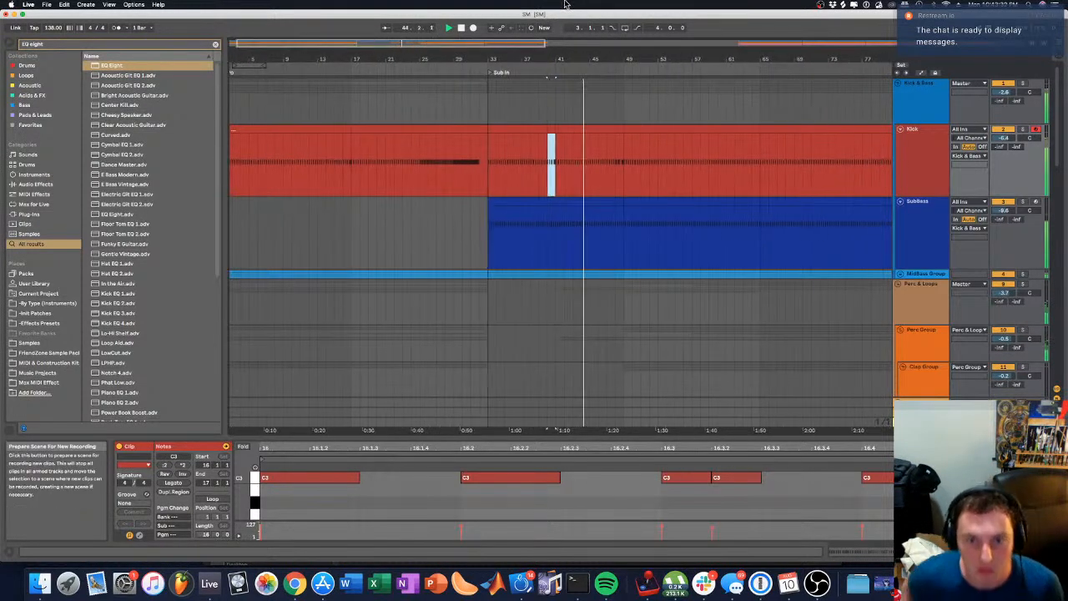
Step: Play the transition into the Sub In section and review the clap, hat and loop clips around bar 33
scroll(524, 125, "down", 10)
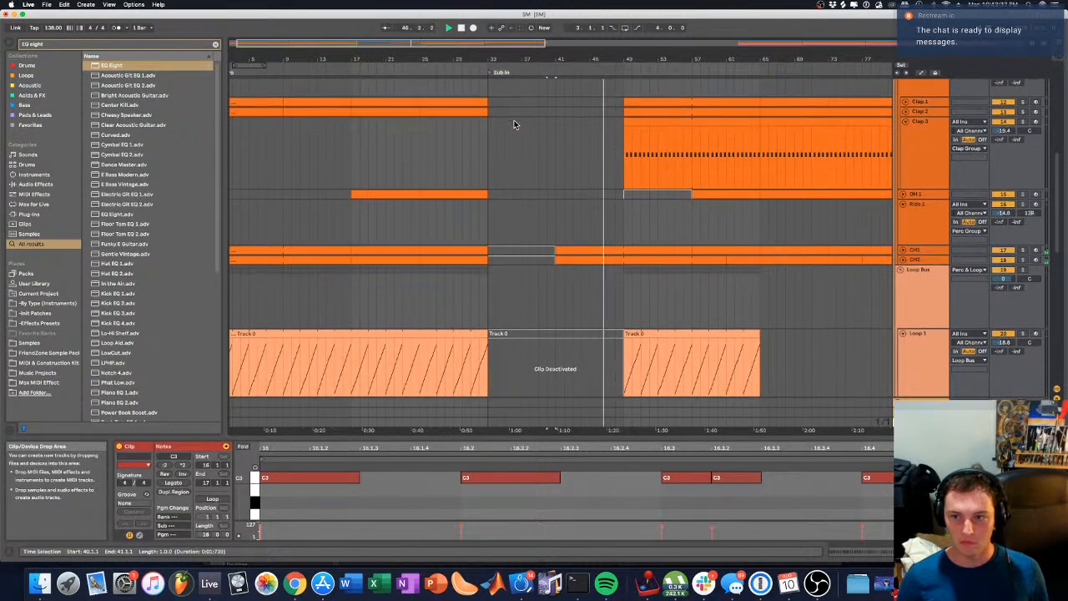
left_click(491, 74)
key("space")
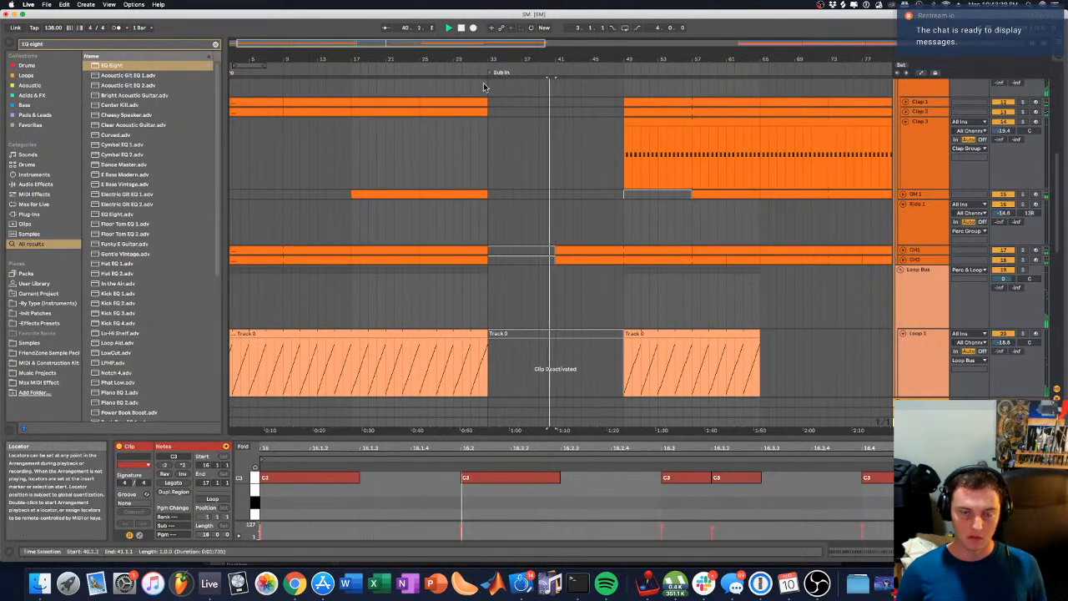
left_click(460, 69)
scroll(459, 178, "down", 2)
scroll(457, 177, "down", 3)
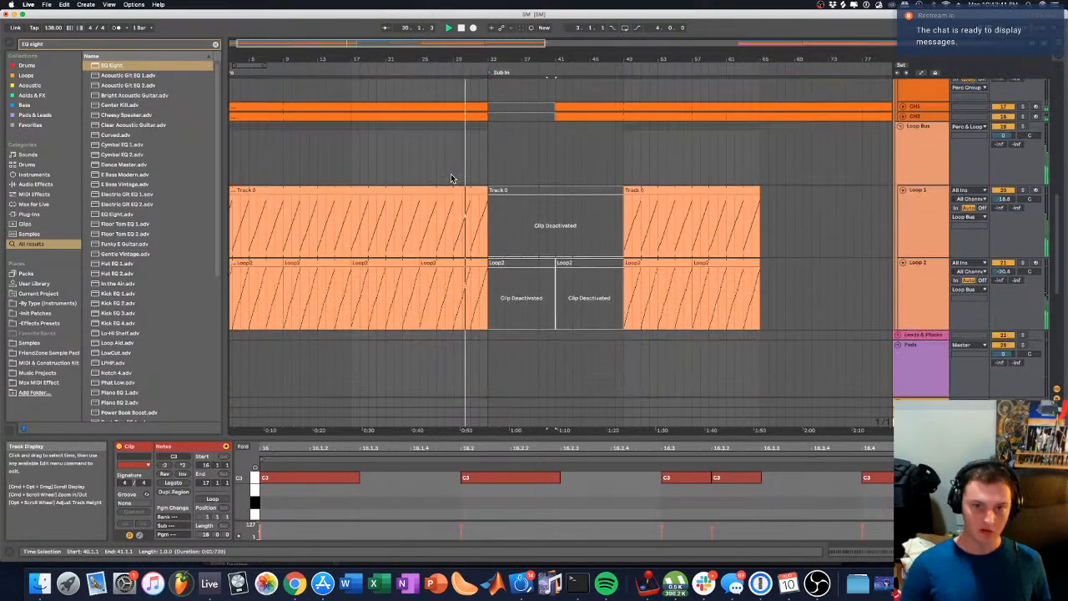
scroll(457, 178, "up", 10)
scroll(455, 175, "down", 4)
scroll(456, 176, "up", 4)
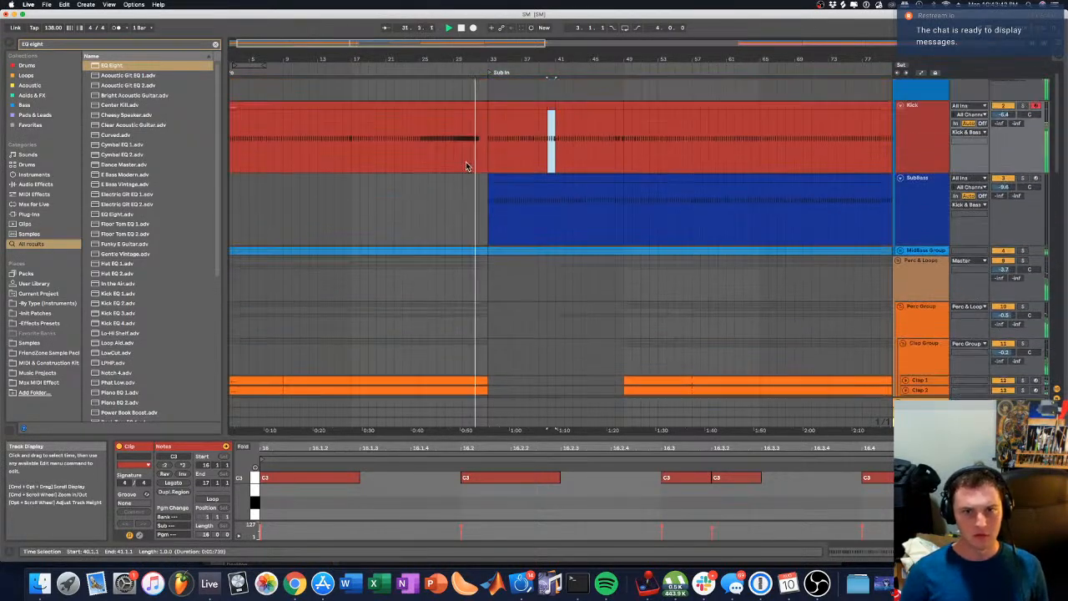
scroll(488, 217, "down", 5)
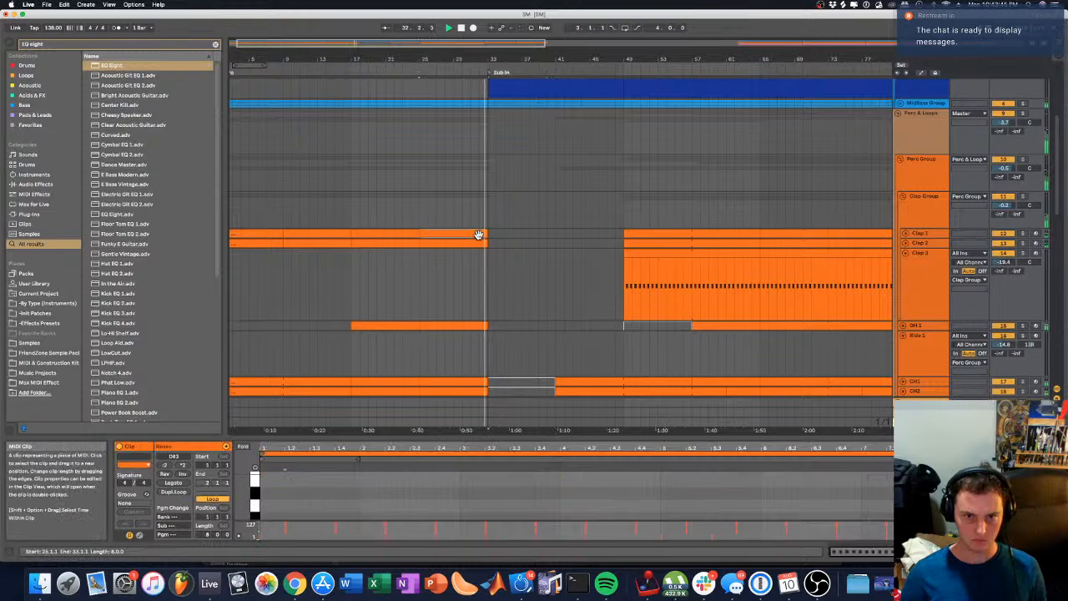
scroll(477, 236, "down", 4)
left_click(477, 282, "shift")
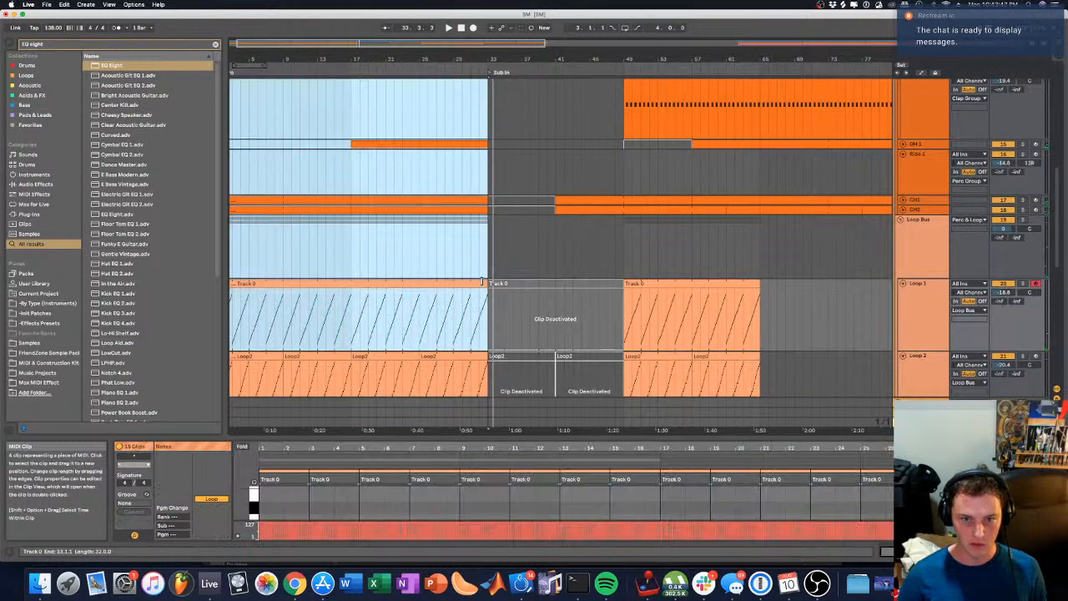
scroll(486, 246, "up", 2)
left_click(496, 209)
Step: Shorten the Perc & Loops clips that end at bar 33 by one bar so they stop at bar 32
scroll(494, 181, "up", 5)
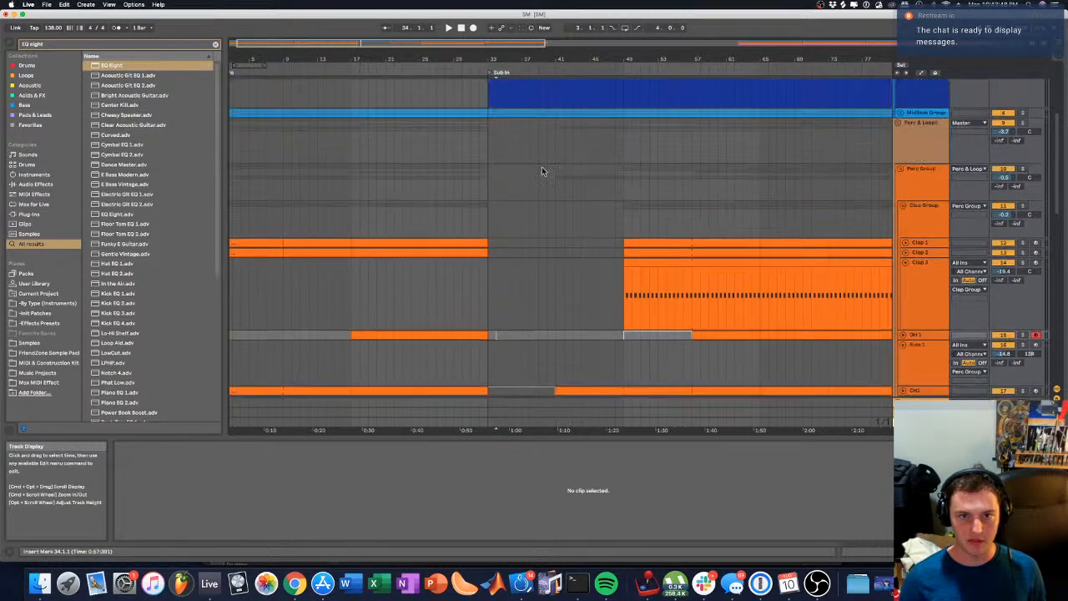
double_click(932, 216)
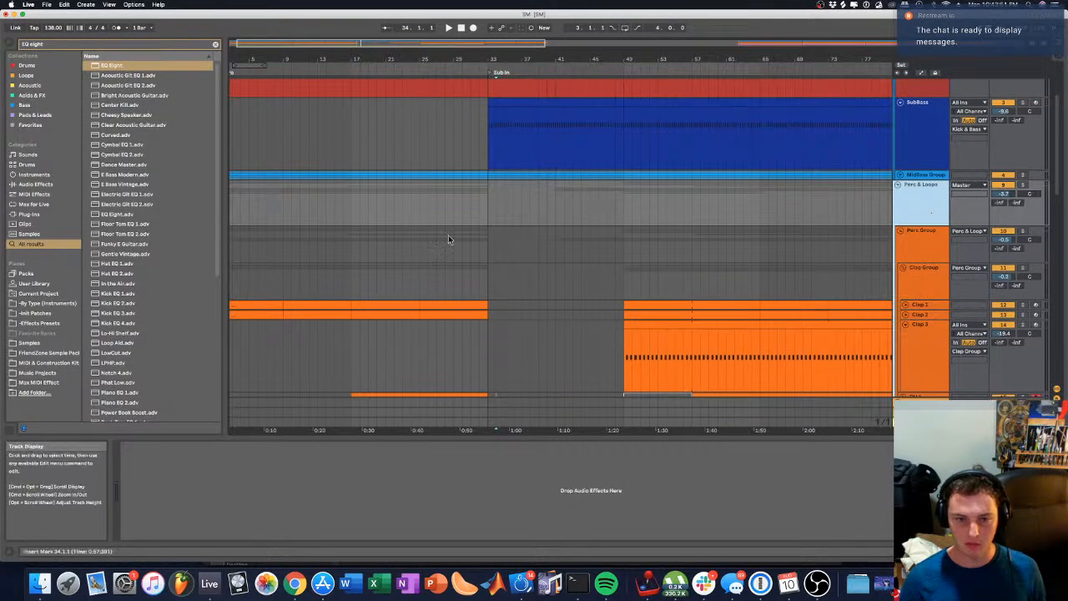
left_click(472, 213)
left_click_drag(472, 213, 489, 217)
left_click_drag(487, 306, 479, 306)
Step: Play back the one-bar percussion gap leading into the Sub In section
key("space")
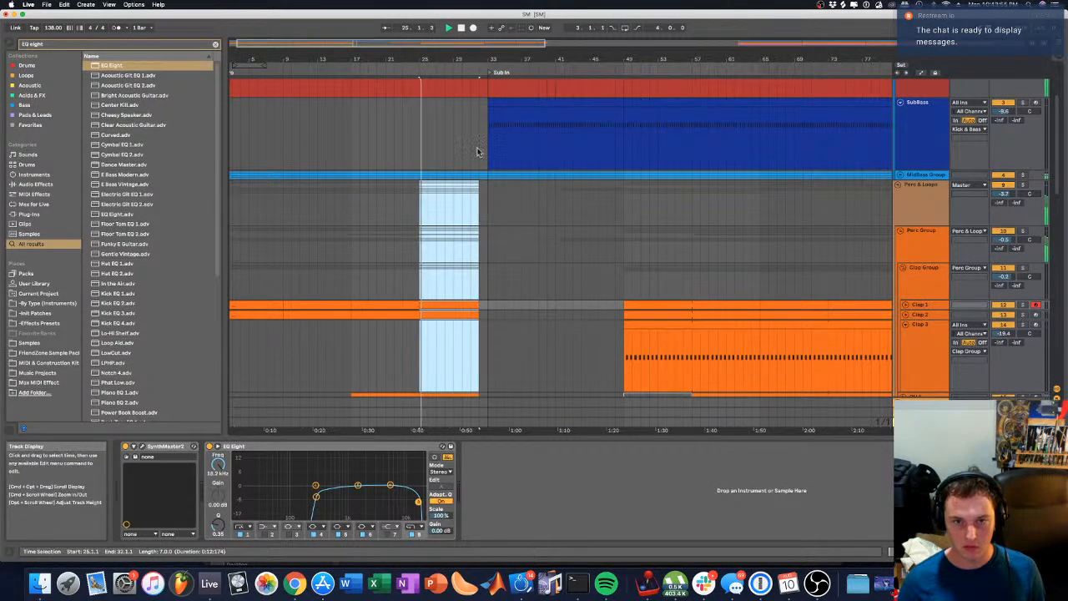
left_click(475, 65)
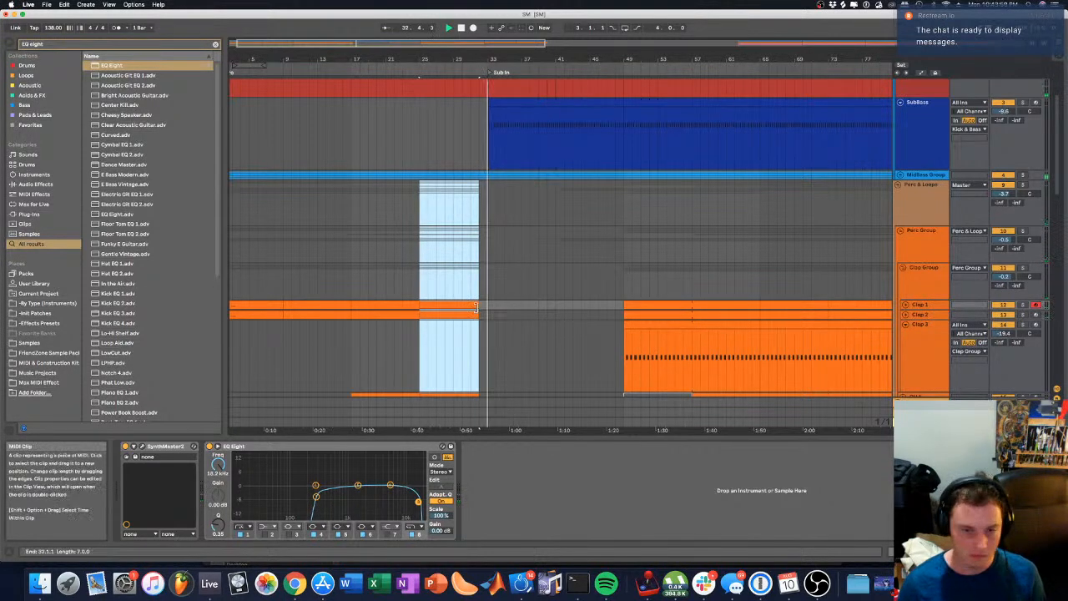
key("space")
key("space")
left_click(470, 114)
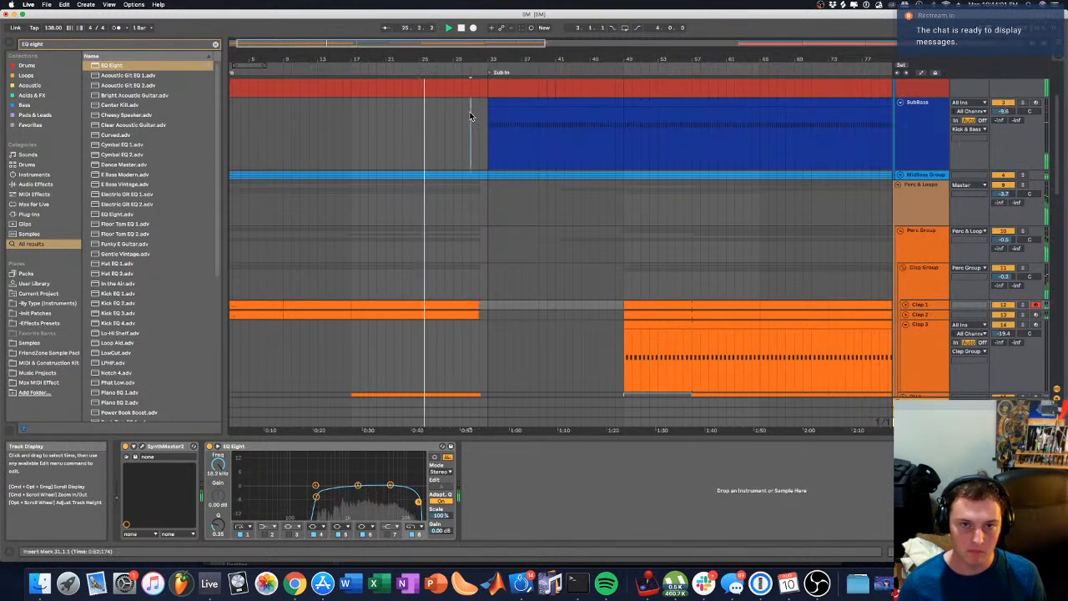
key("space")
key("space")
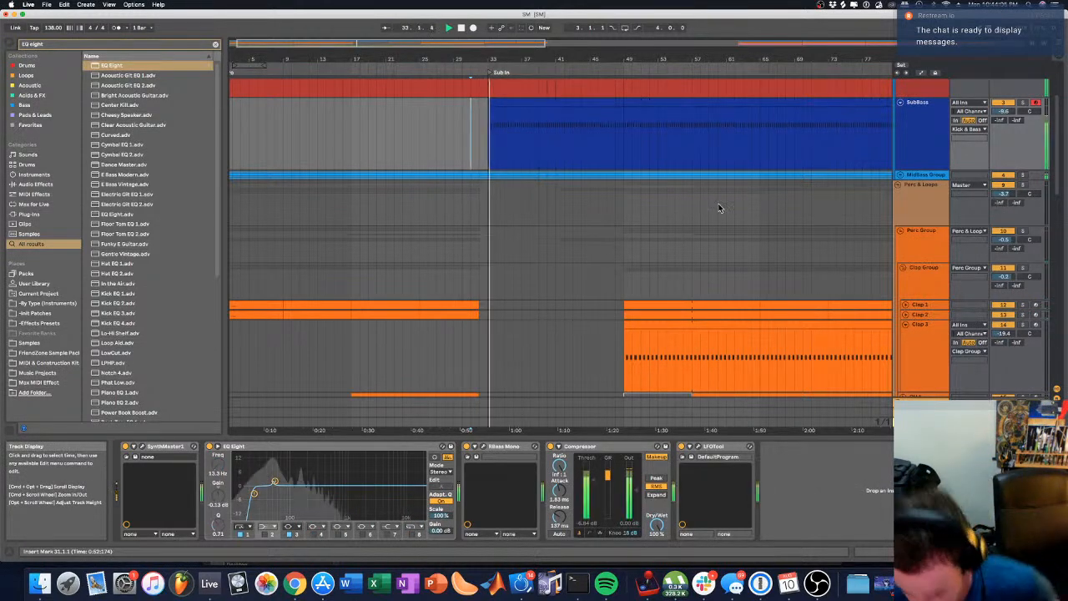
Step: Check the automation lanes around bar 33 and unfold the MidBass Group to show its tracks
key("a")
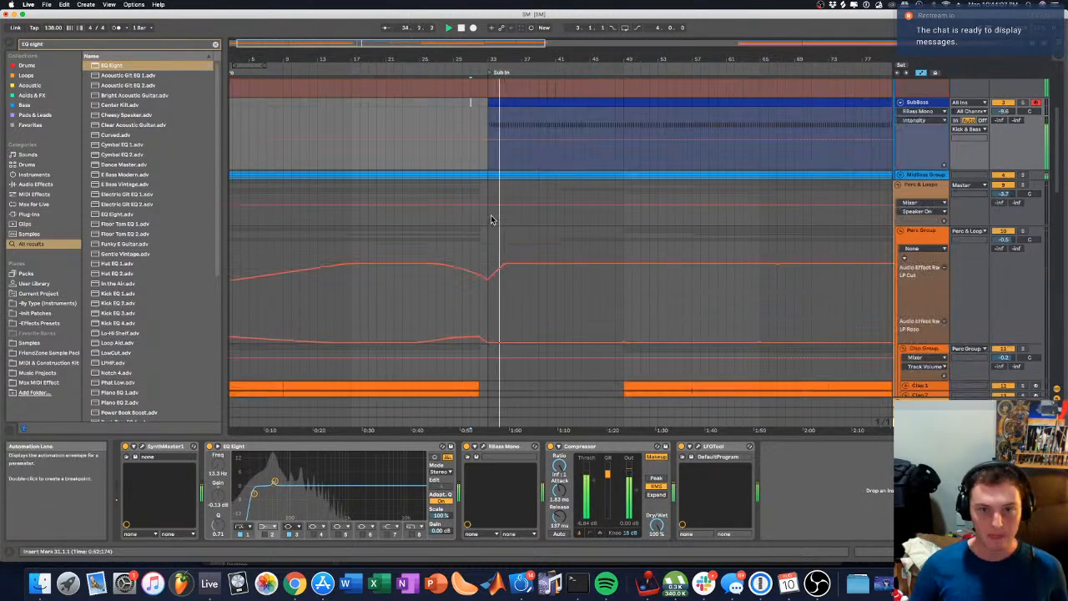
key("a")
left_click(900, 175)
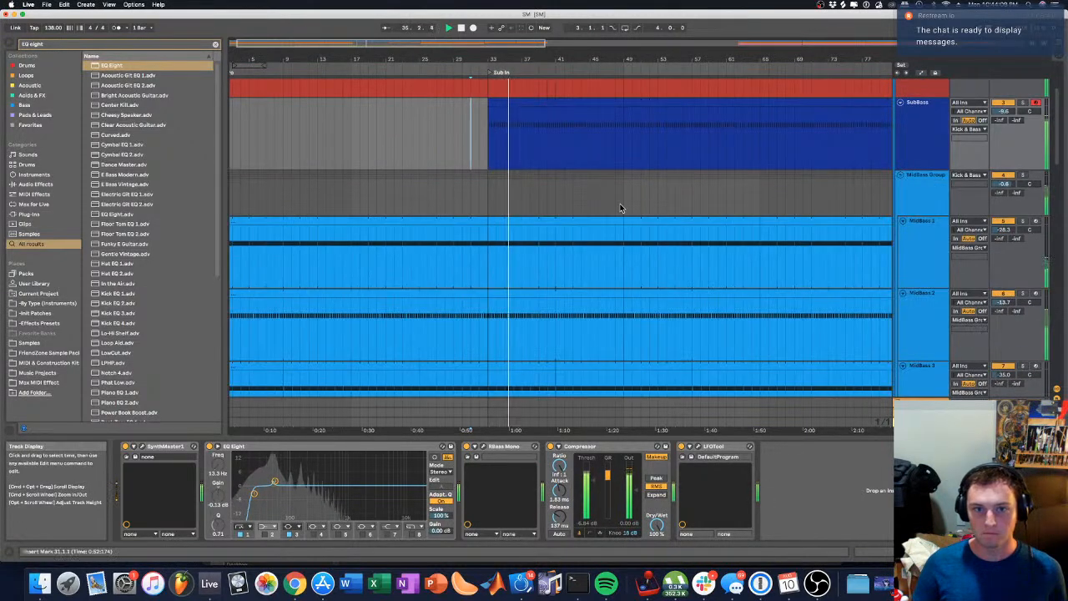
Step: Fold the MidBass Group, SubBass and Kick tracks to compact the arrangement
left_click(900, 175)
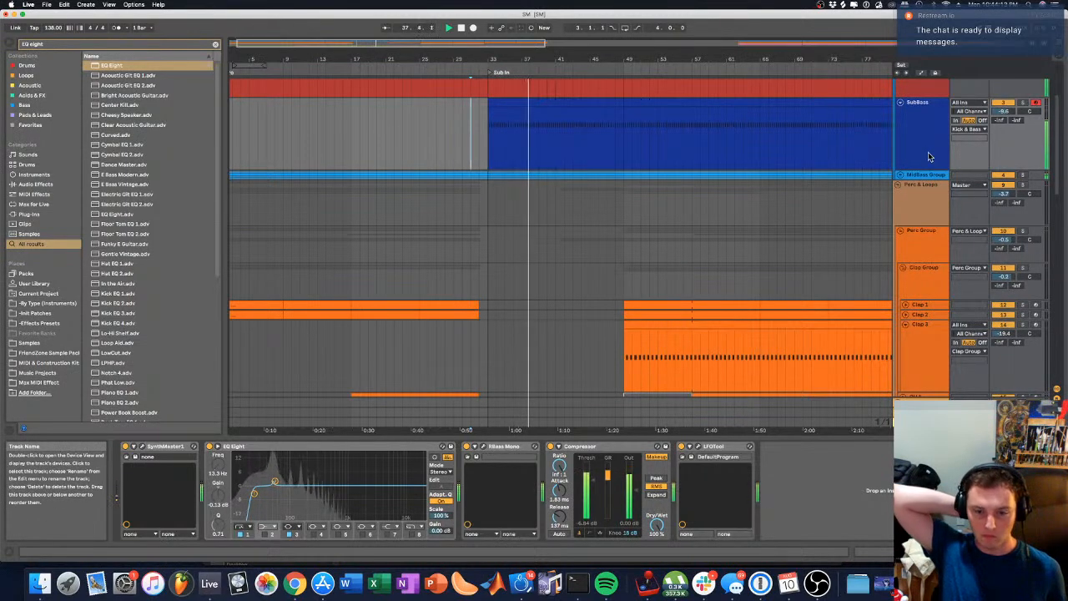
scroll(513, 279, "up", 4)
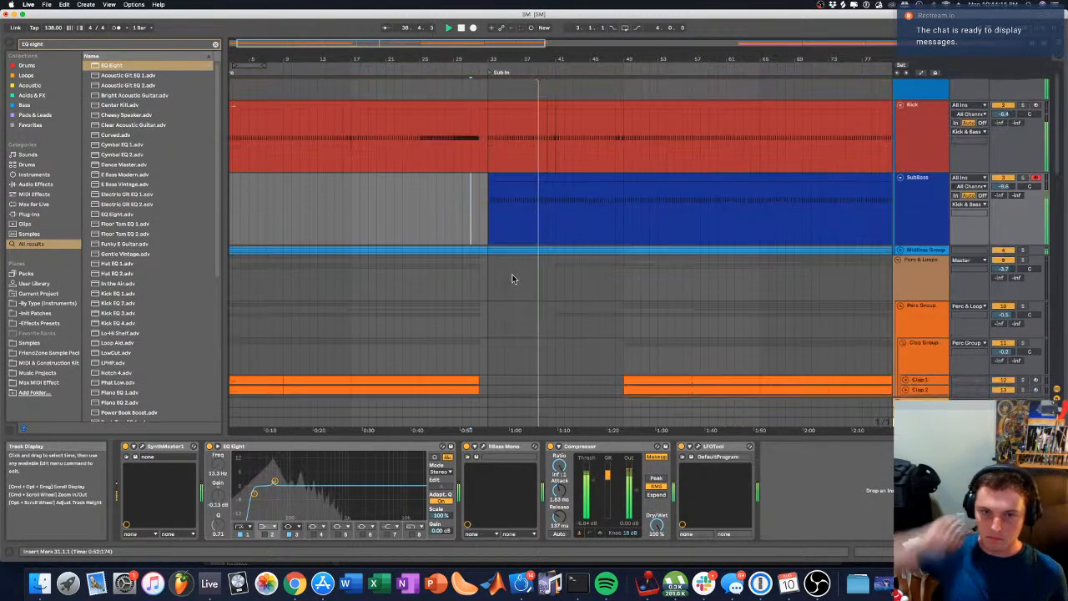
left_click(910, 229)
key("Left")
key("Up")
key("Left")
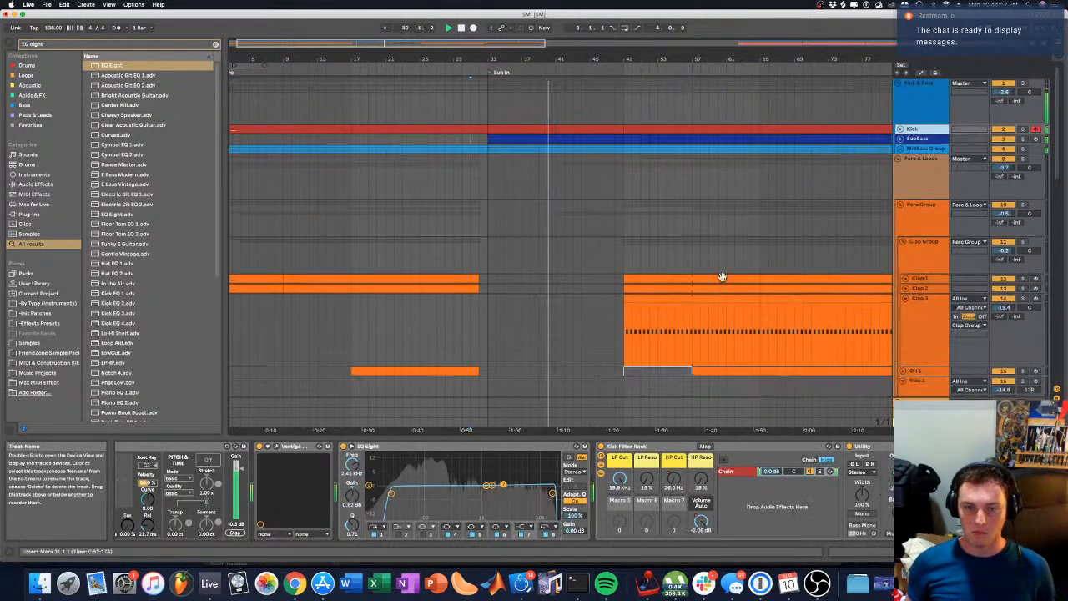
left_click_drag(606, 59, 606, 30)
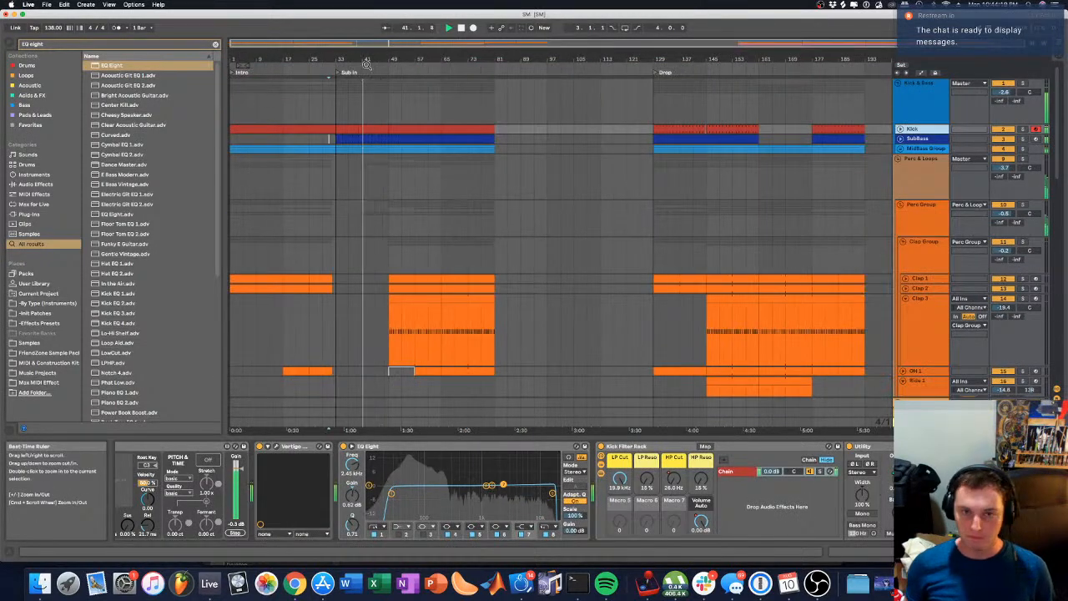
Step: Stop playback and unfold the Noise Sweep D and Noise Sweep Up tracks to show their clips
scroll(385, 217, "down", 3)
scroll(387, 218, "down", 10)
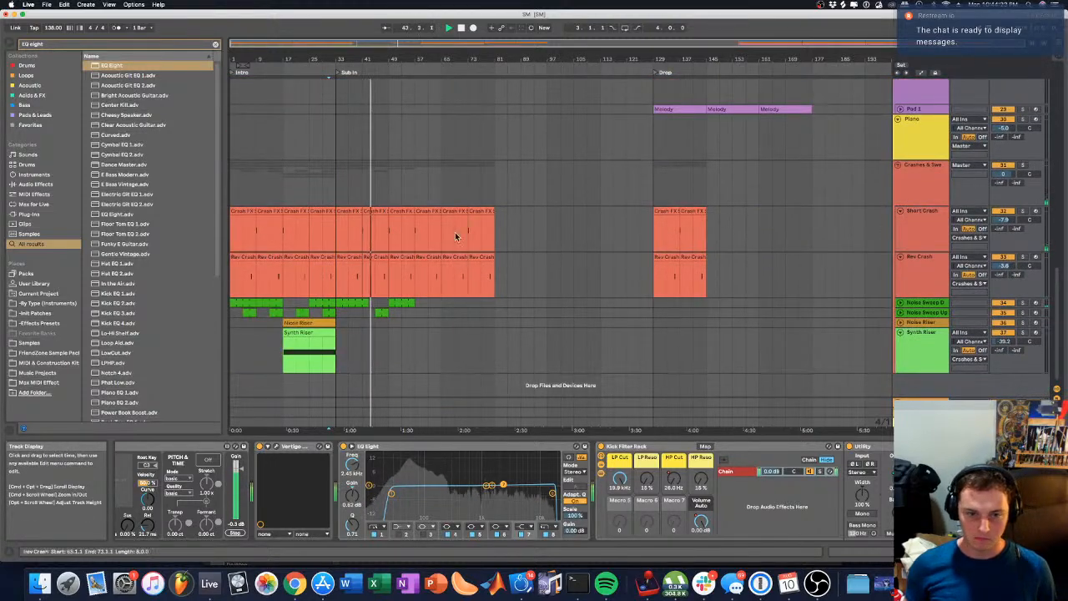
left_click_drag(367, 57, 398, 62)
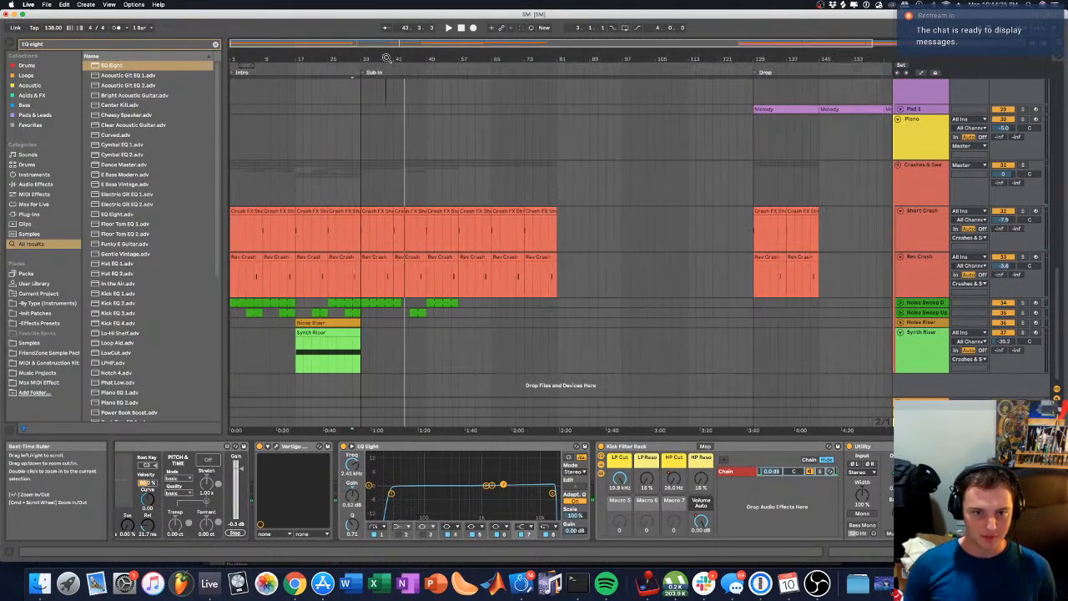
left_click(932, 297)
left_click(900, 303)
left_click(901, 349)
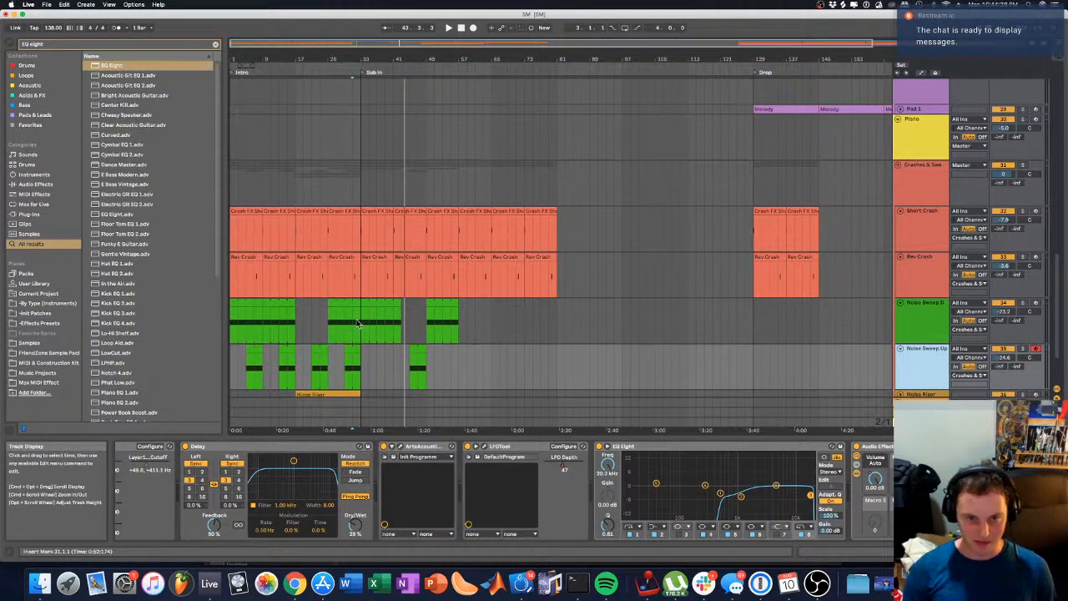
Step: Try to copy the first four-bar Noise Sweep Up clip from bar 5 to bar 41
left_click_drag(253, 367, 383, 369)
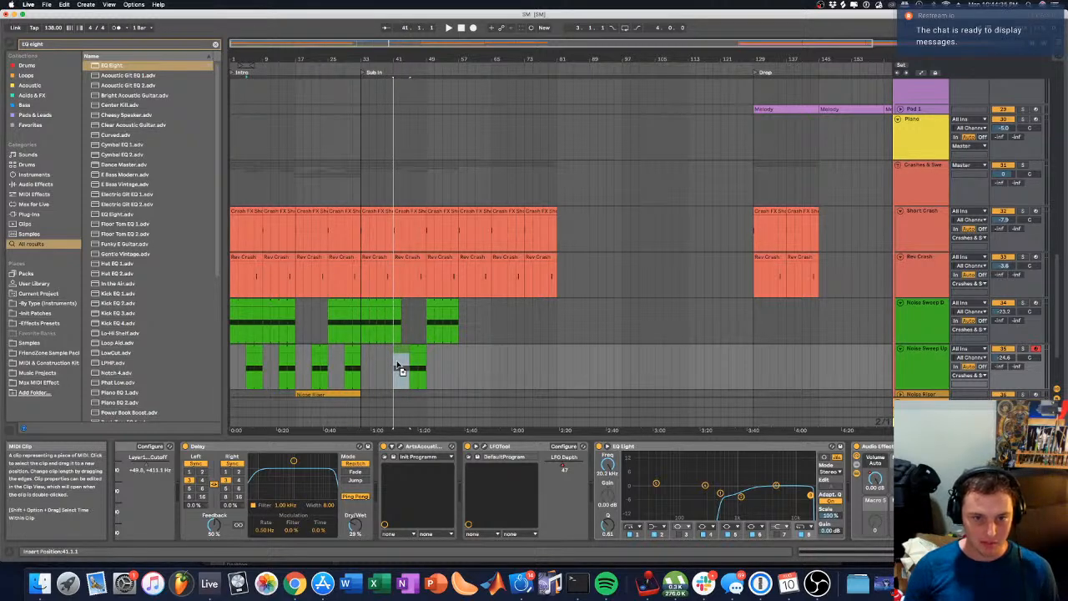
left_click_drag(397, 365, 398, 365)
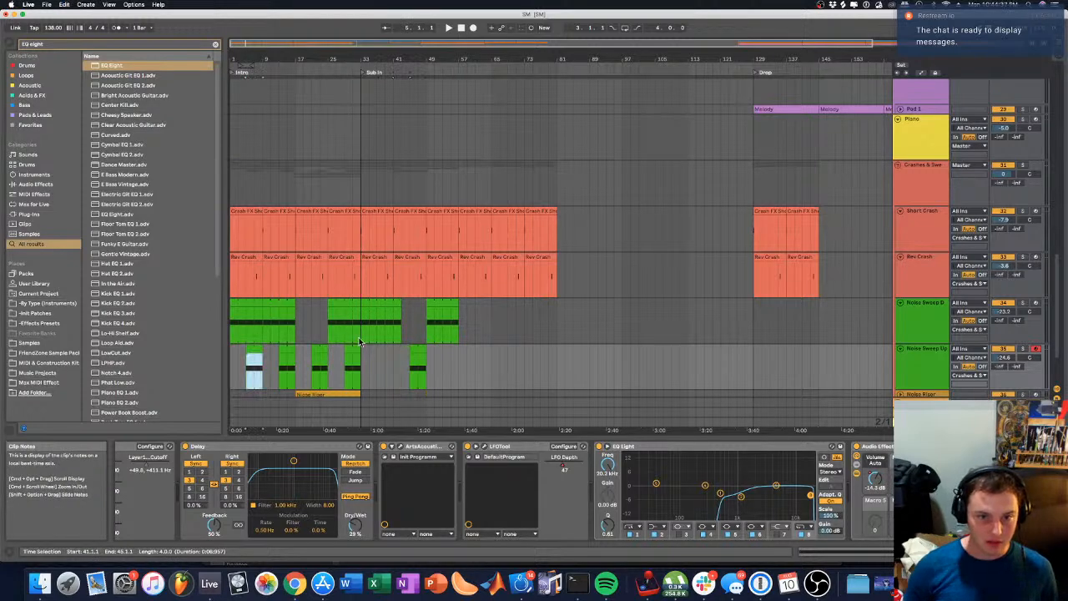
Step: Copy the eight-bar Noise Sweep D clip from bar 9 to bar 41 and play from bar 33 with automation shown
left_click_drag(282, 306, 412, 310)
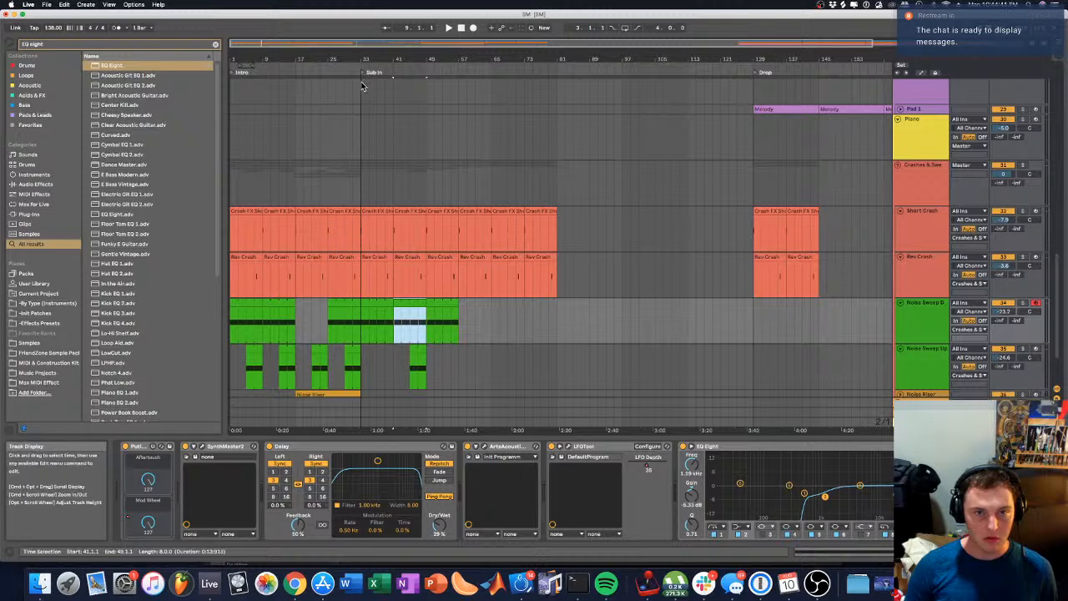
left_click(374, 173)
key("space")
key("a")
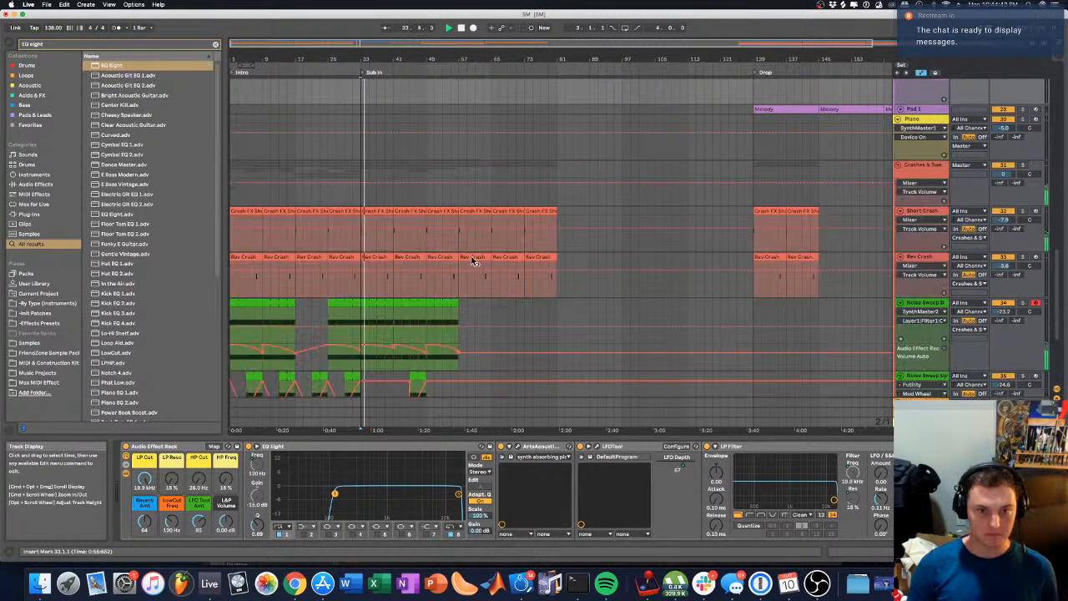
Step: Copy the Noise Sweep D clip from bar 49 to bar 57 and the Noise Sweep Up clip from bar 45 to bar 61
left_click_drag(397, 49, 396, 128)
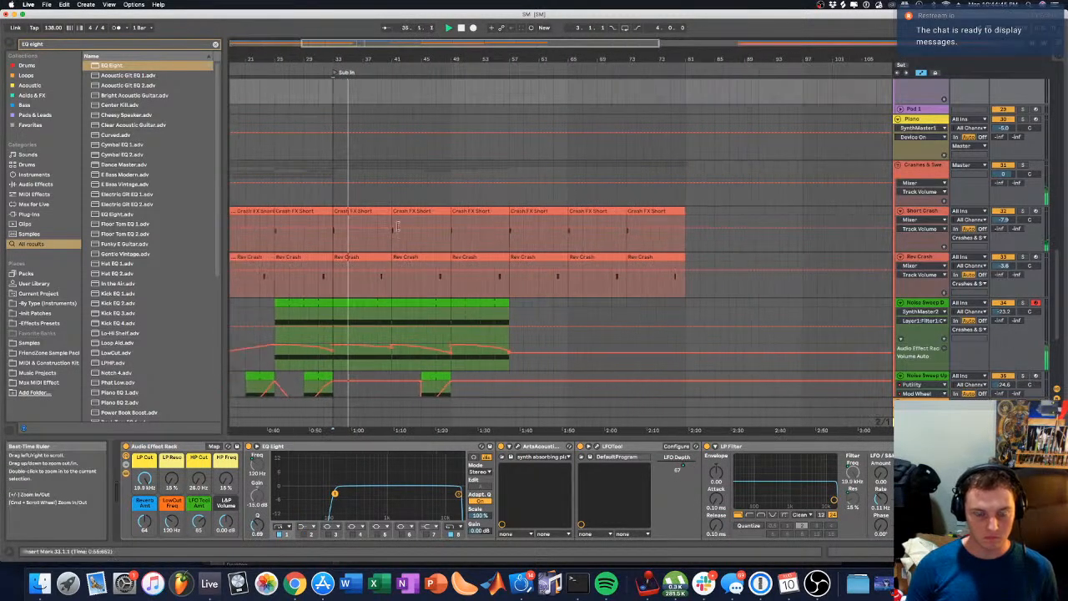
scroll(399, 250, "down", 3)
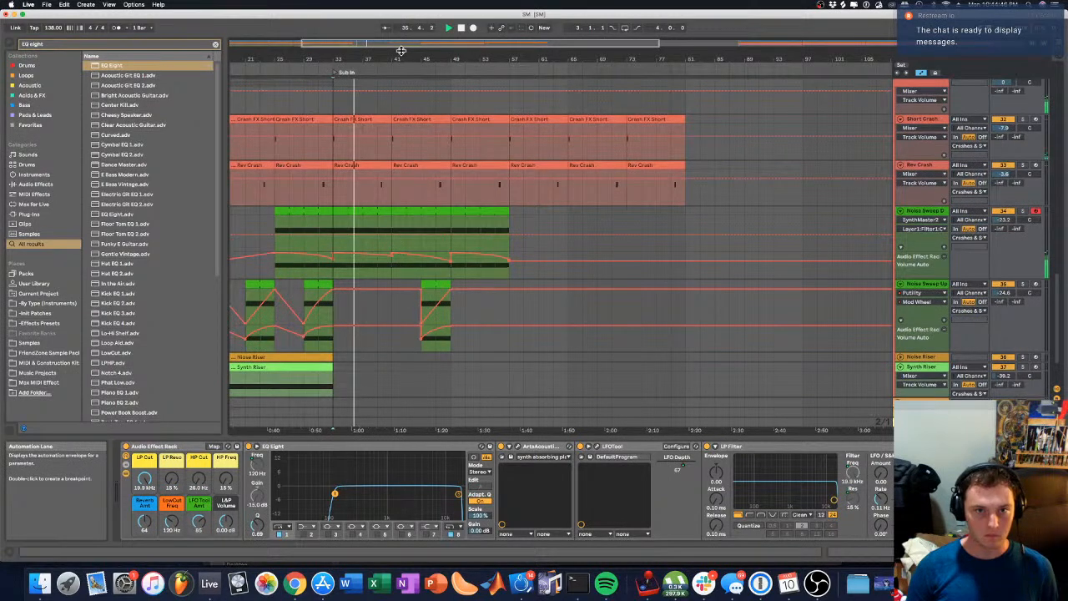
scroll(527, 219, "left", 3)
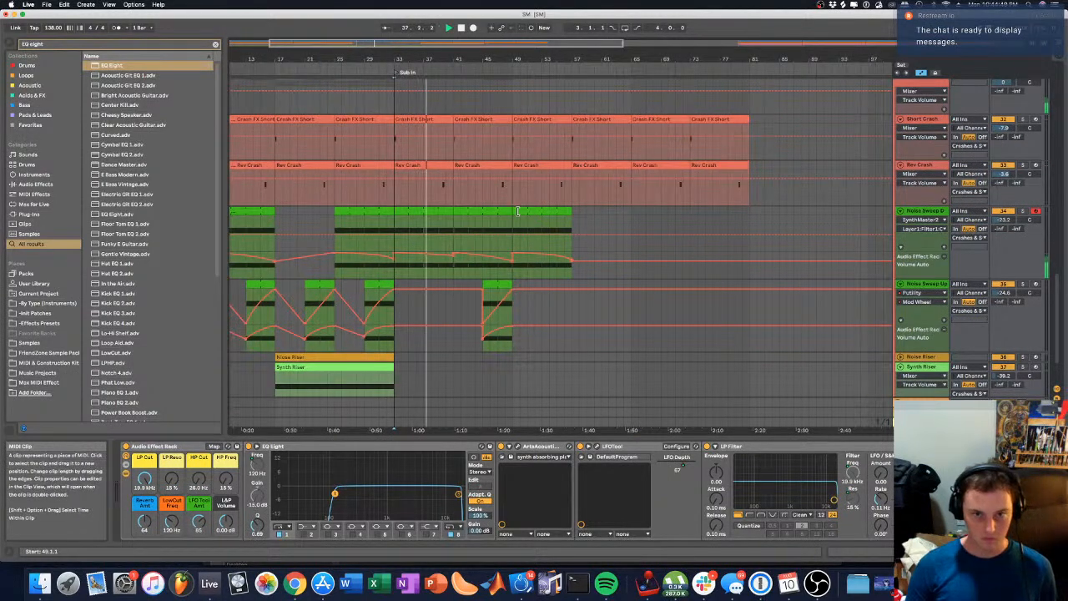
left_click_drag(521, 211, 580, 218)
left_click_drag(486, 286, 615, 292)
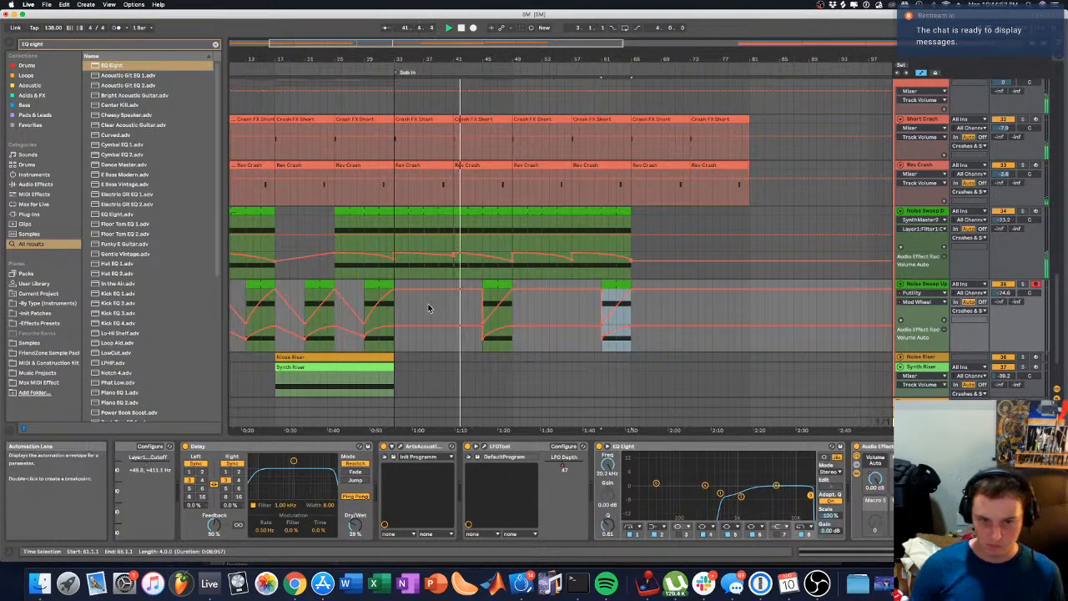
Step: Hide the automation lanes, play from bar 47 and unfold the MidBass Group
scroll(428, 308, "down", 3)
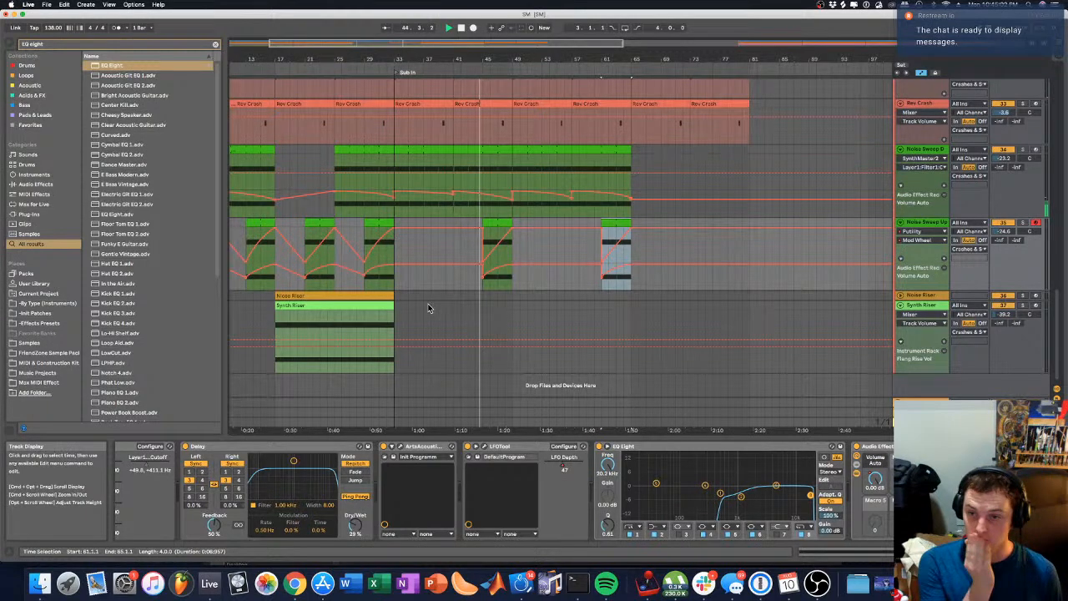
key("a")
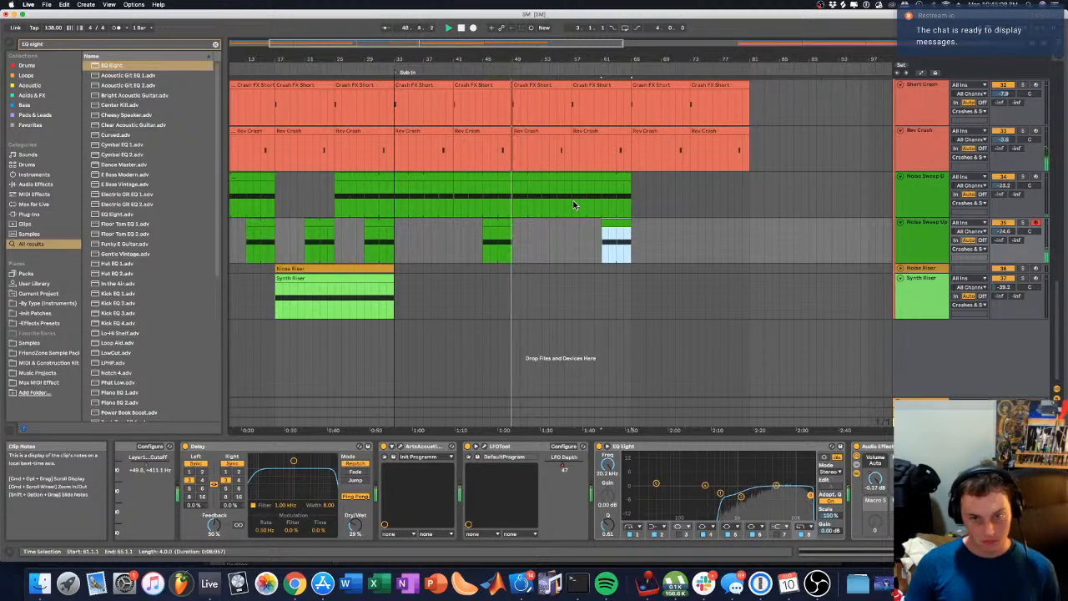
scroll(542, 205, "up", 10)
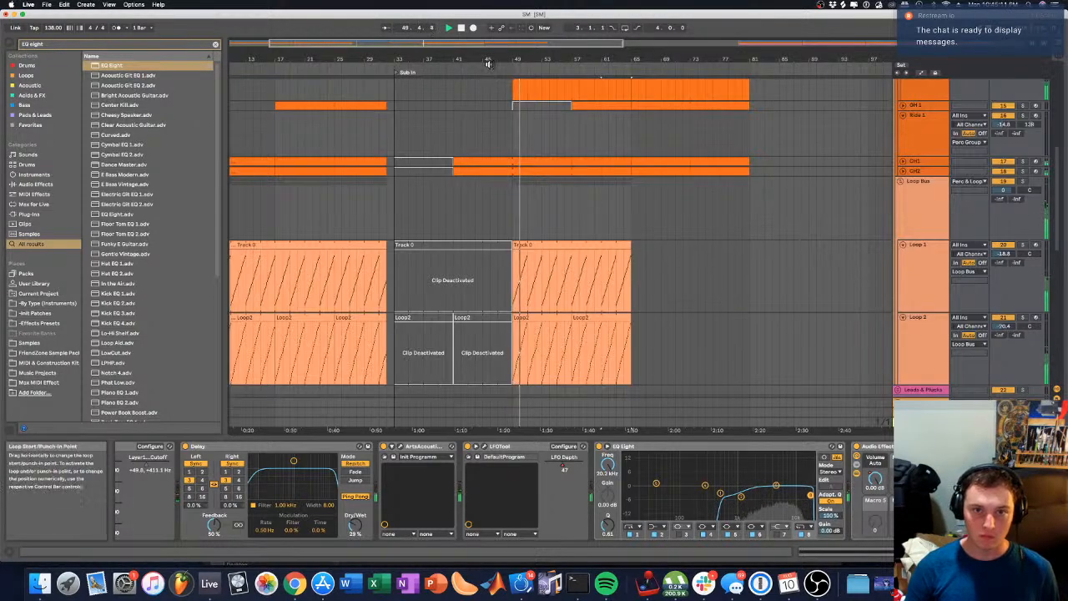
left_click(490, 64)
scroll(492, 119, "up", 8)
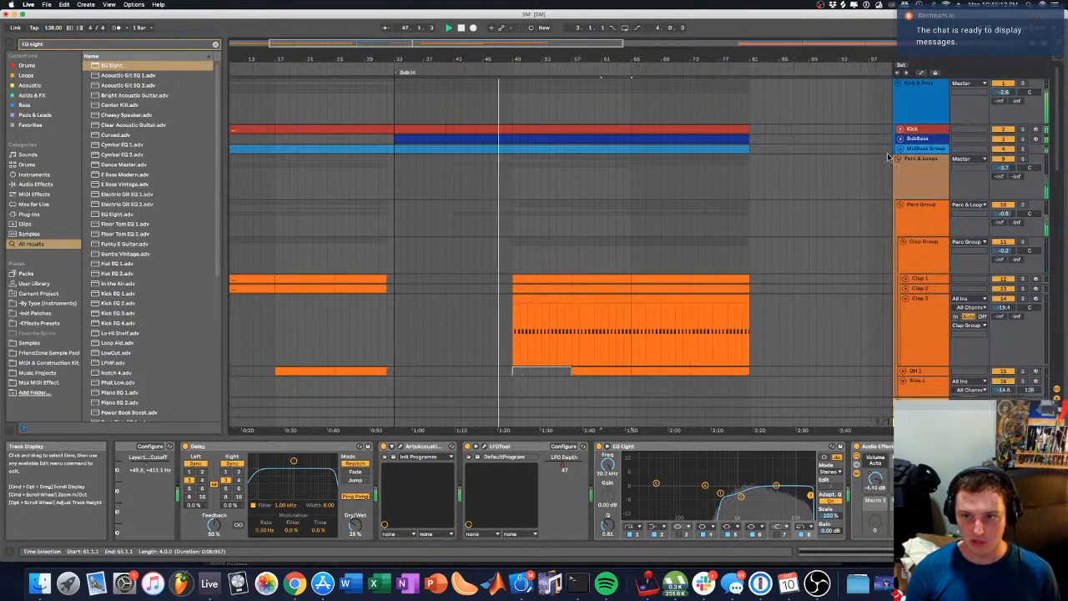
left_click(899, 148)
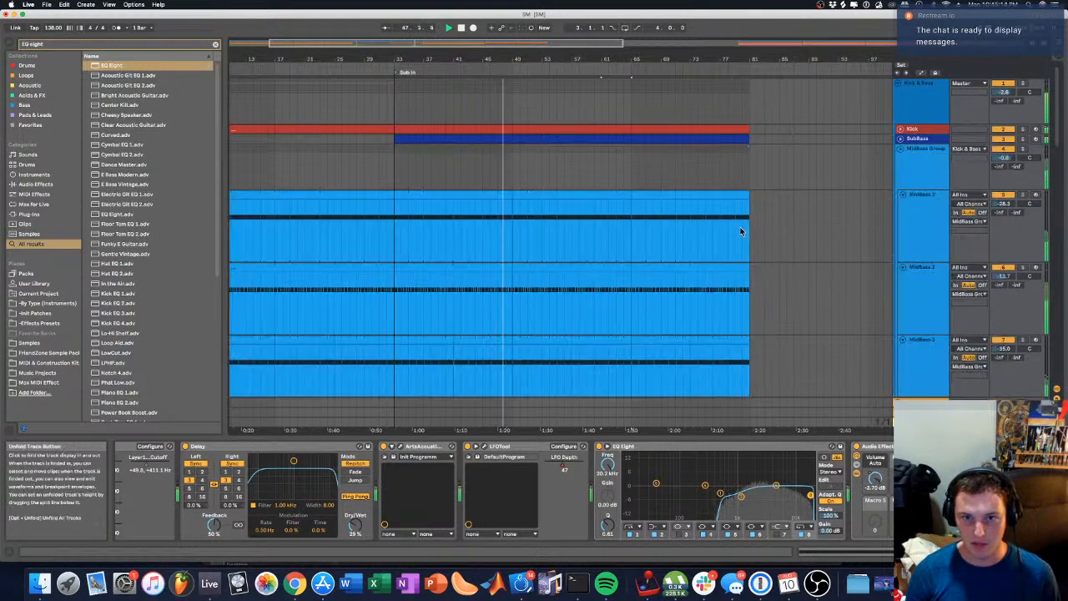
Step: Split the four MidBass clips at bar 49 and shorten the earlier parts to end at bar 48
left_click(499, 203)
scroll(510, 313, "down", 4)
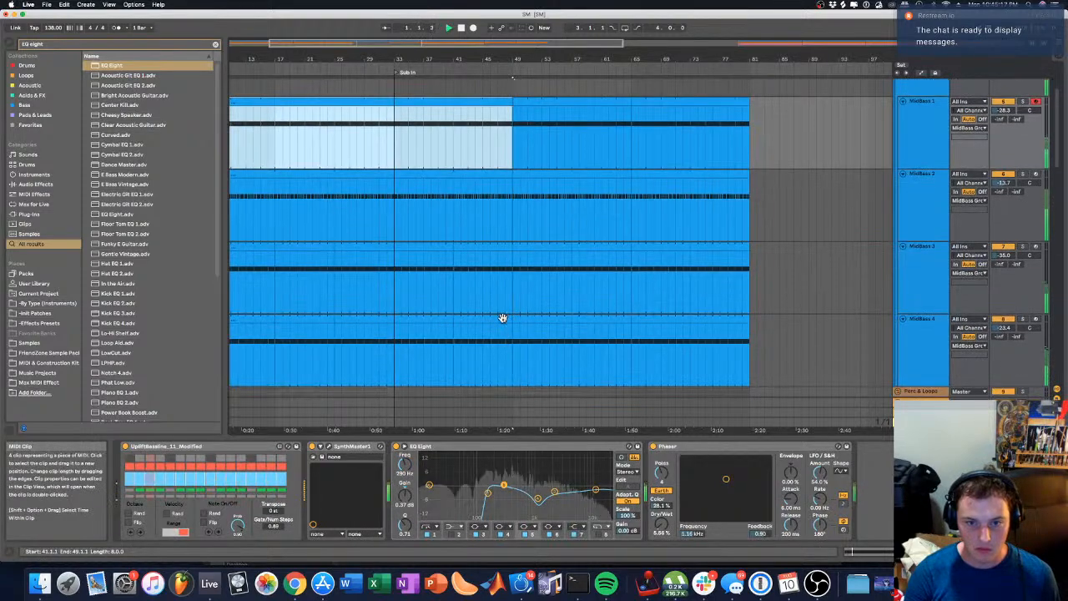
left_click(502, 318, "shift")
left_click_drag(502, 59, 520, 101)
left_click_drag(496, 60, 514, 102)
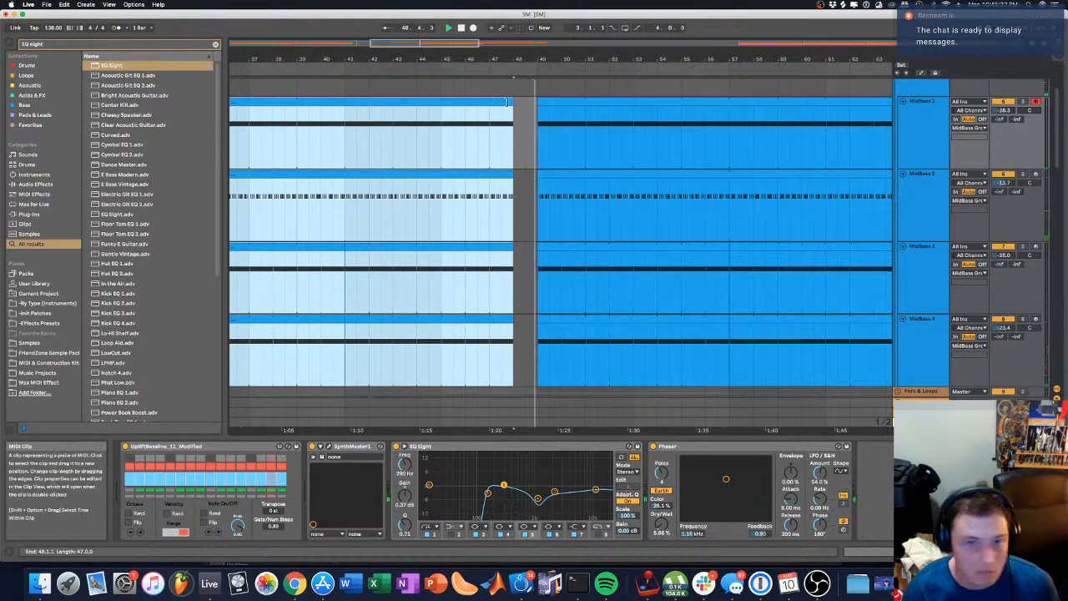
Step: Split the SubBass clip at bar 49 and shorten the earlier part to end at 48.3
scroll(499, 127, "up", 3)
scroll(500, 127, "up", 1)
left_click(527, 155)
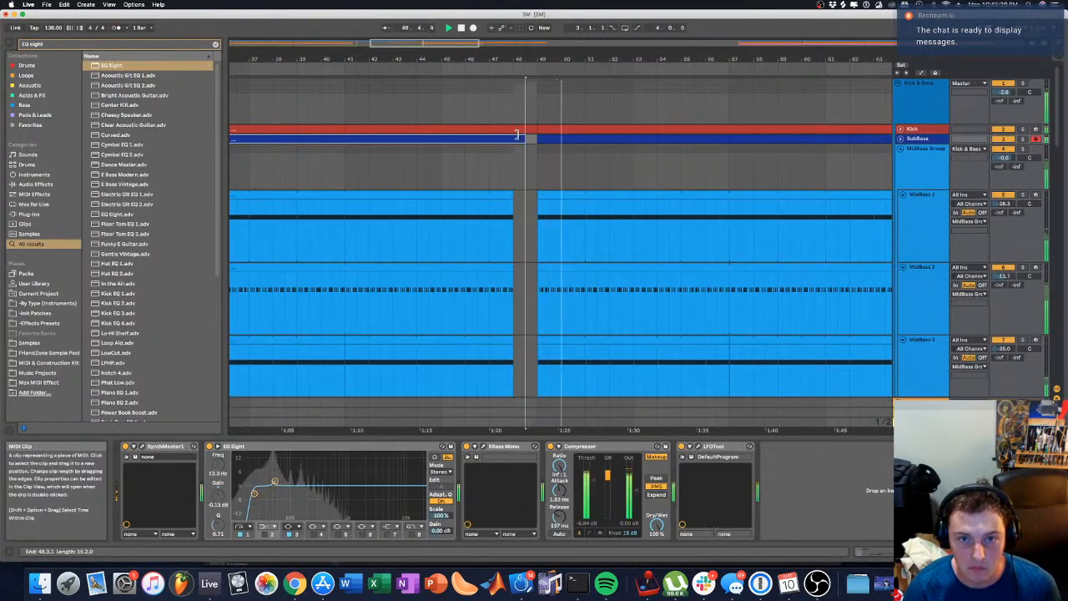
Step: Raise the Loop 1 track volume to -16.7 dB and the Loop 2 track volume to -18.0 dB
scroll(500, 148, "down", 10)
scroll(495, 148, "down", 7)
scroll(498, 145, "up", 3)
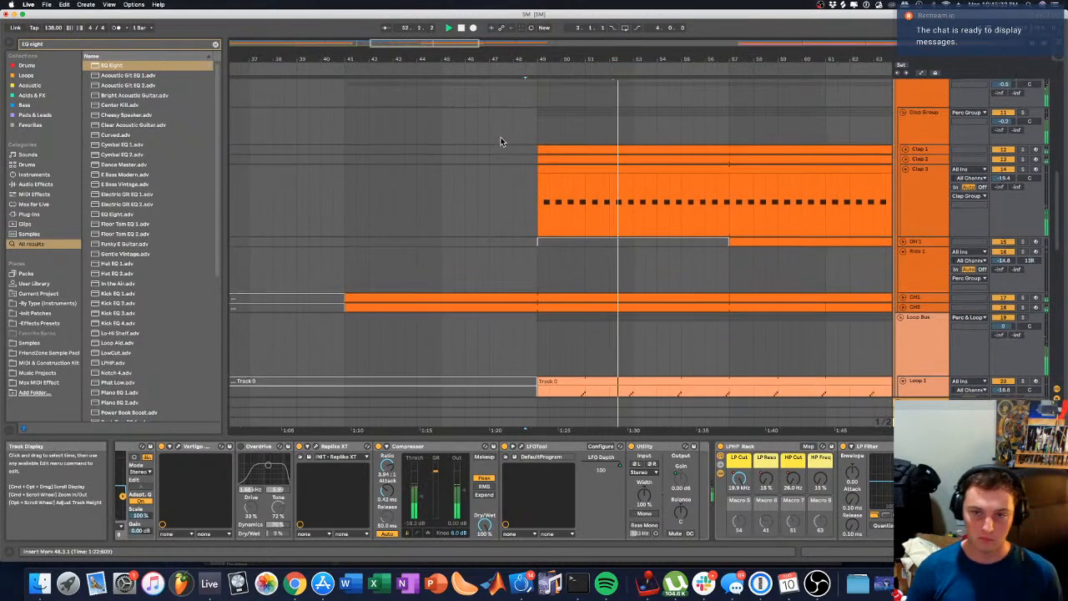
scroll(501, 142, "up", 1)
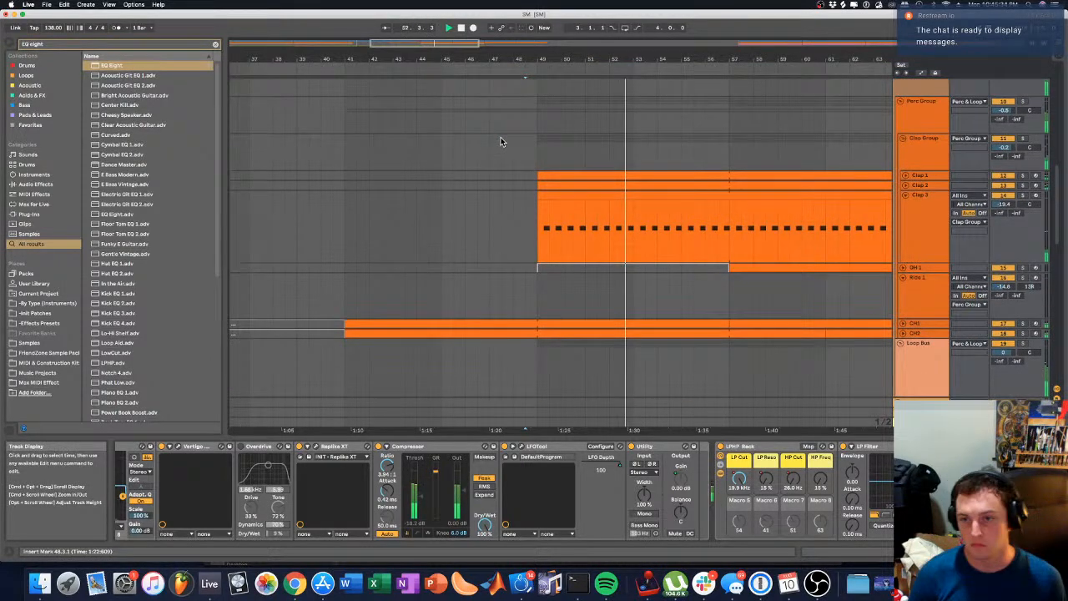
scroll(501, 142, "down", 10)
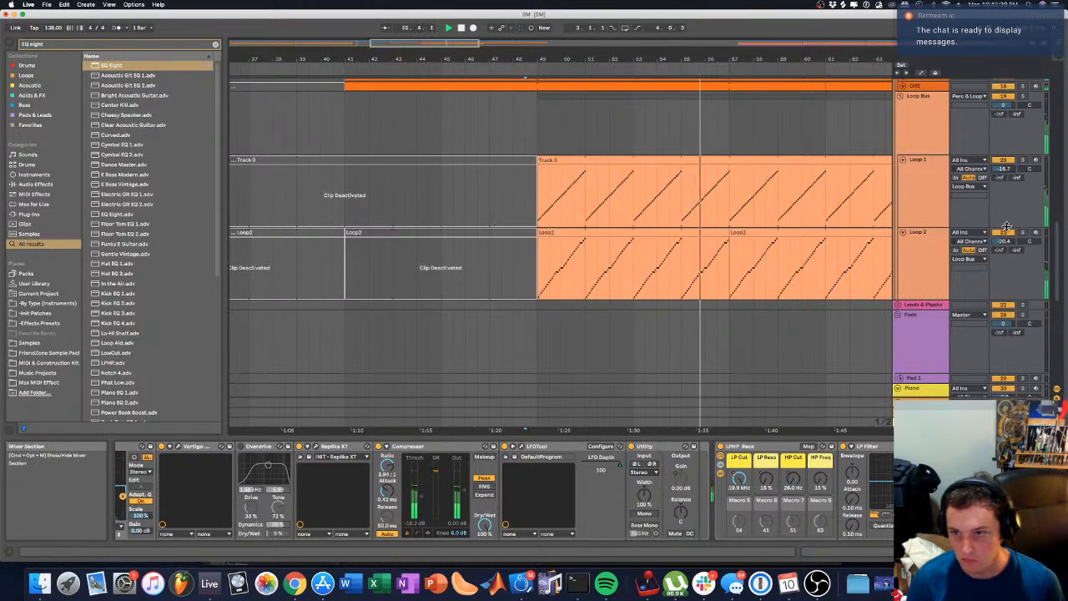
scroll(774, 195, "up", 15)
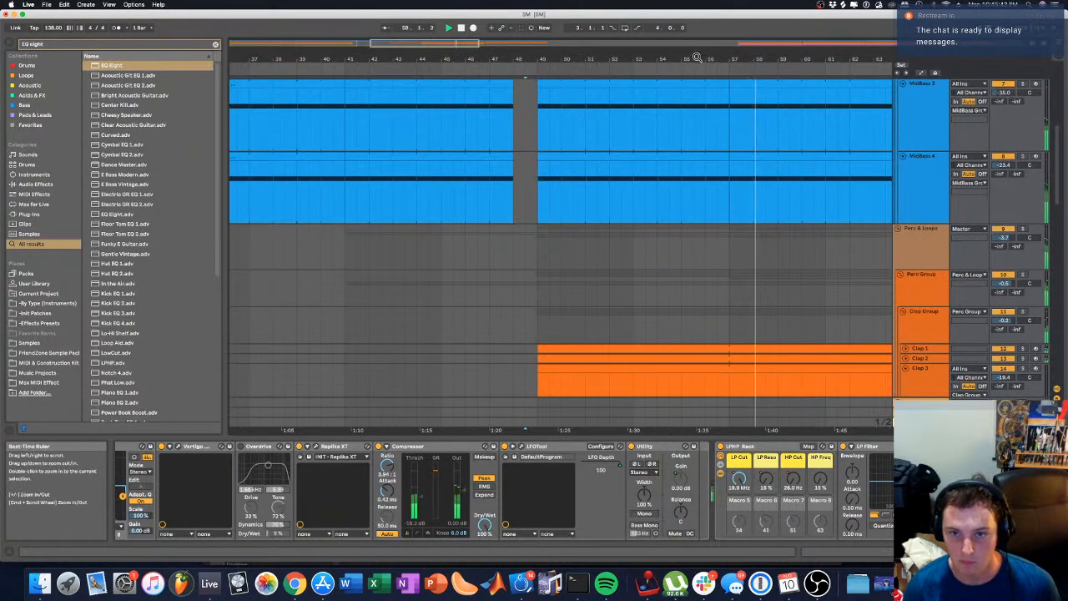
Step: Duplicate the Loop 1 and Loop 2 clips of bars 49 to 65 so the copies fill bars 65 to 81
left_click_drag(699, 55, 410, 55)
scroll(409, 179, "down", 5)
scroll(453, 257, "down", 6)
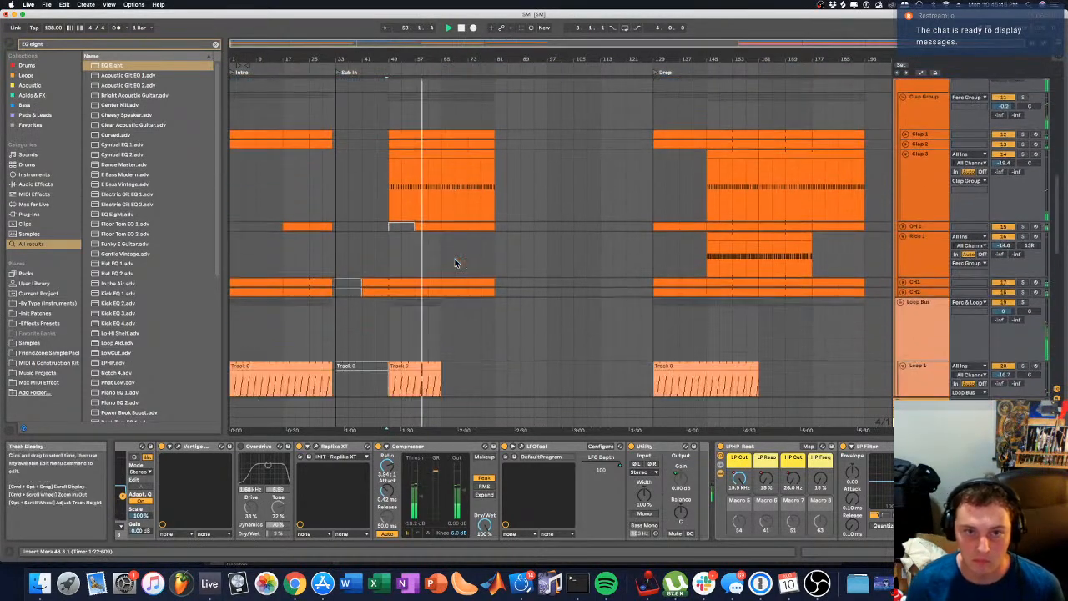
left_click(429, 293)
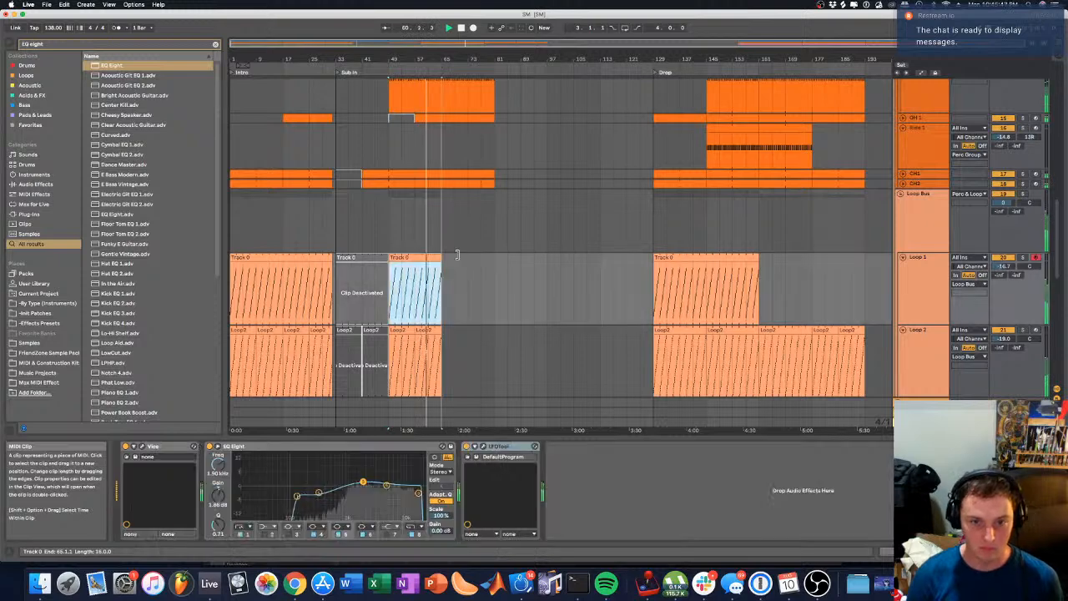
left_click(422, 331, "shift")
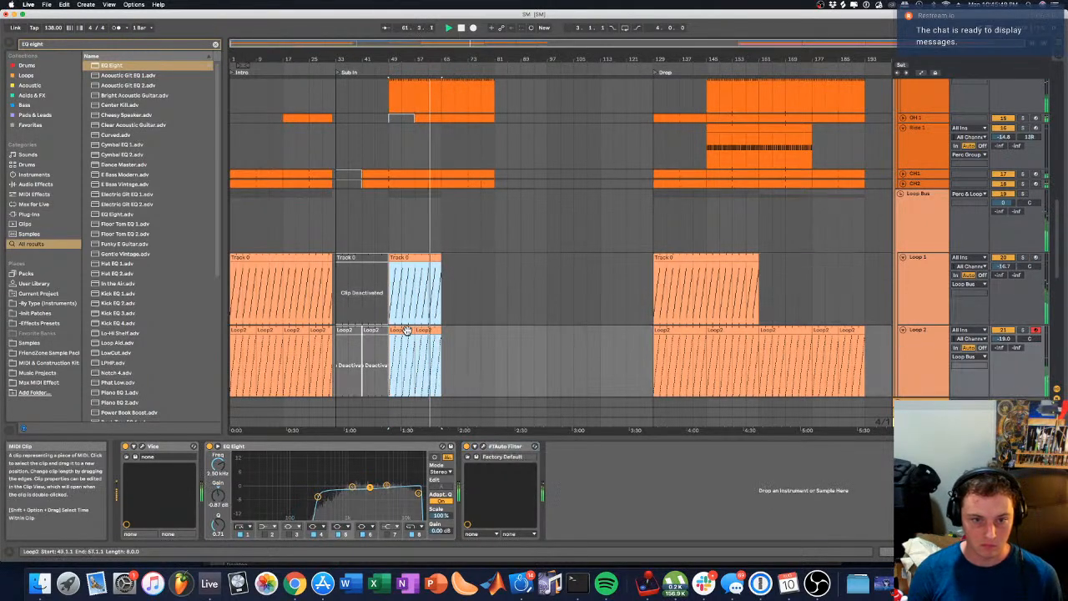
left_click(444, 281)
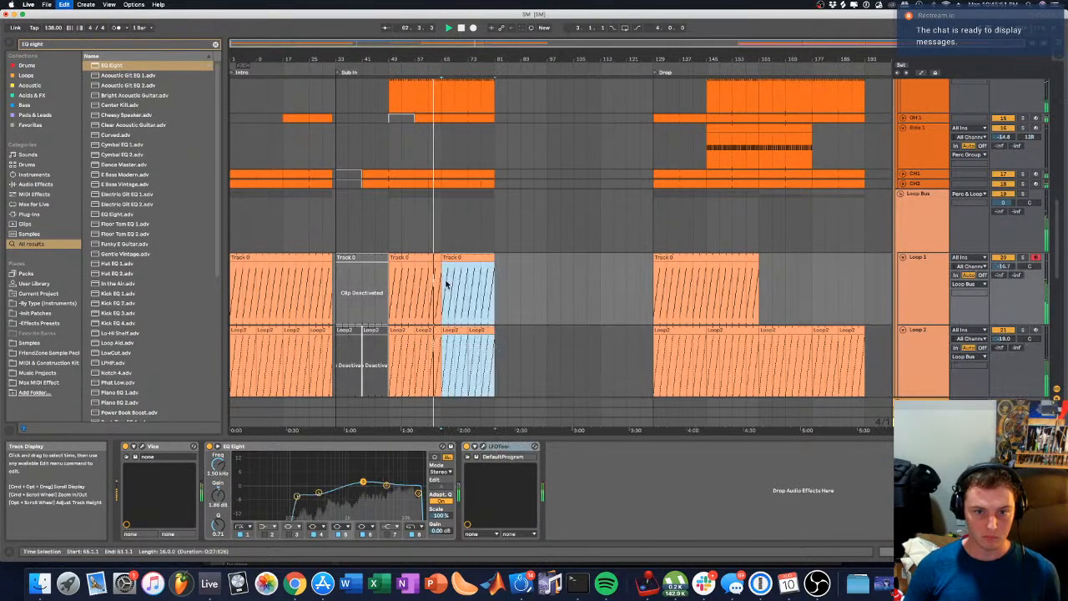
Step: Split the Kick clip at bar 65 and open the notes of the part running from bar 49 to 65
scroll(450, 254, "up", 8)
scroll(447, 128, "up", 6)
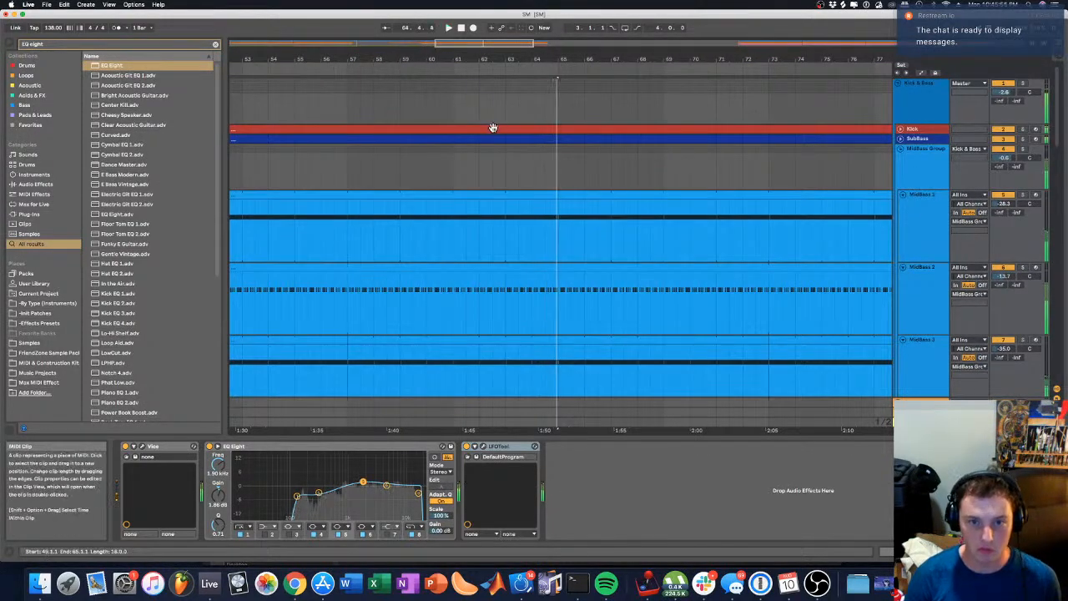
left_click(492, 128)
key("space")
key("space")
left_click_drag(910, 449, 885, 501)
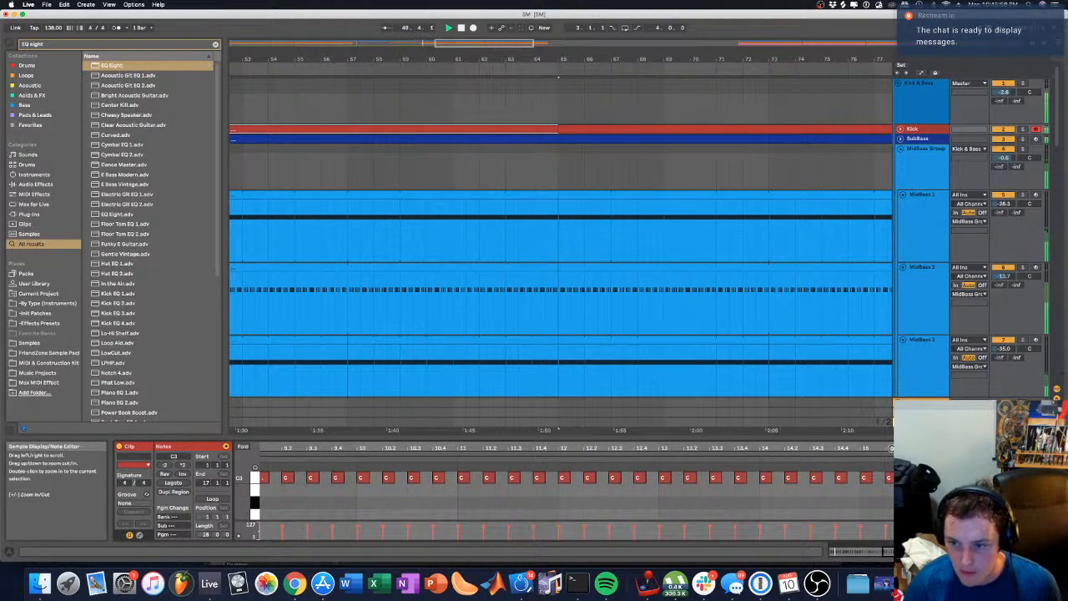
Step: Build a kick fill in bar 16 of the Kick clip with C3 notes on all four sixteenths of the first beat
left_click(978, 493)
key("space")
mouse_move(975, 449)
left_mouse_down()
mouse_move(975, 484)
mouse_move(399, 538)
mouse_move(588, 507)
left_mouse_up()
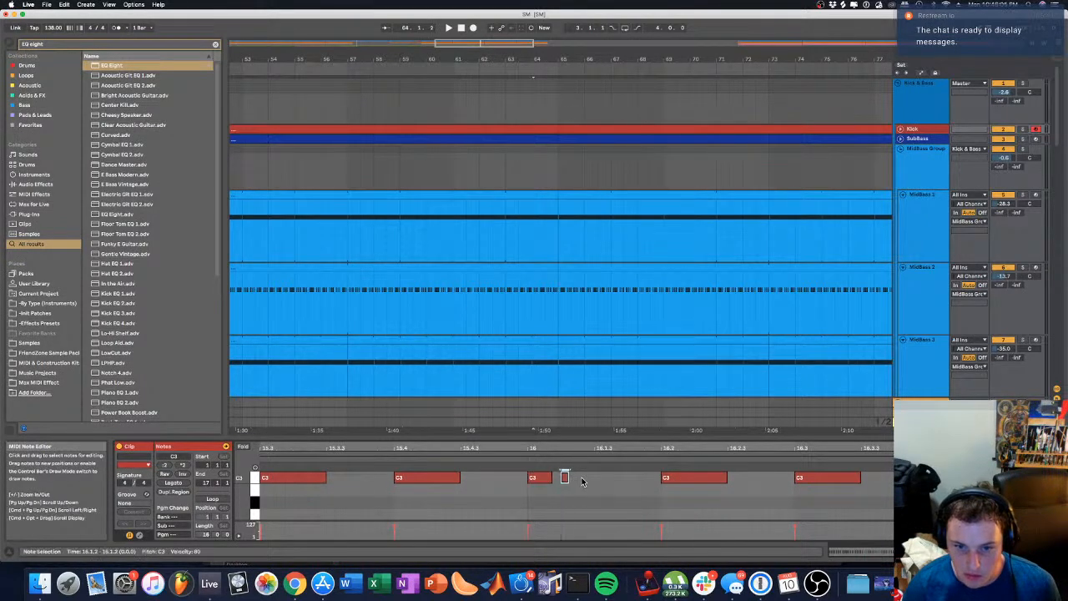
left_click(530, 98)
left_click(532, 128)
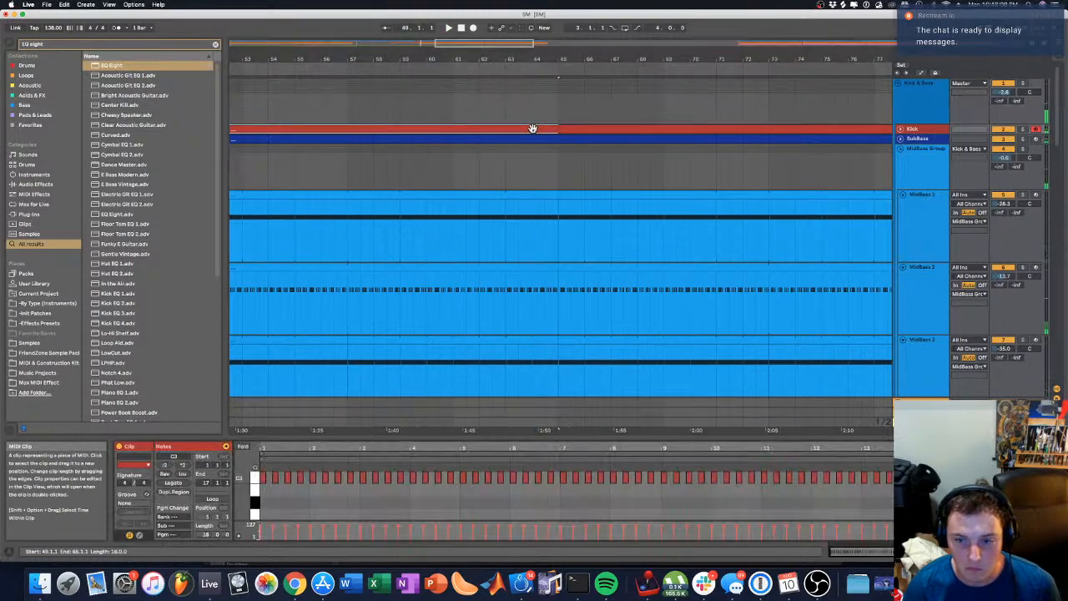
left_click_drag(1021, 448, 630, 479)
left_click(658, 483)
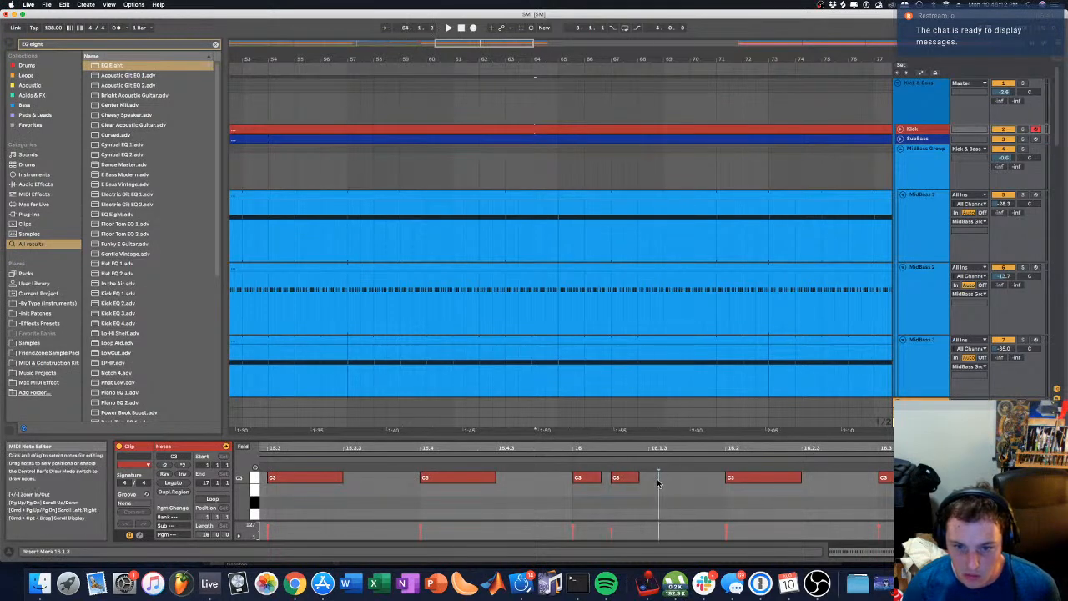
left_click(722, 480)
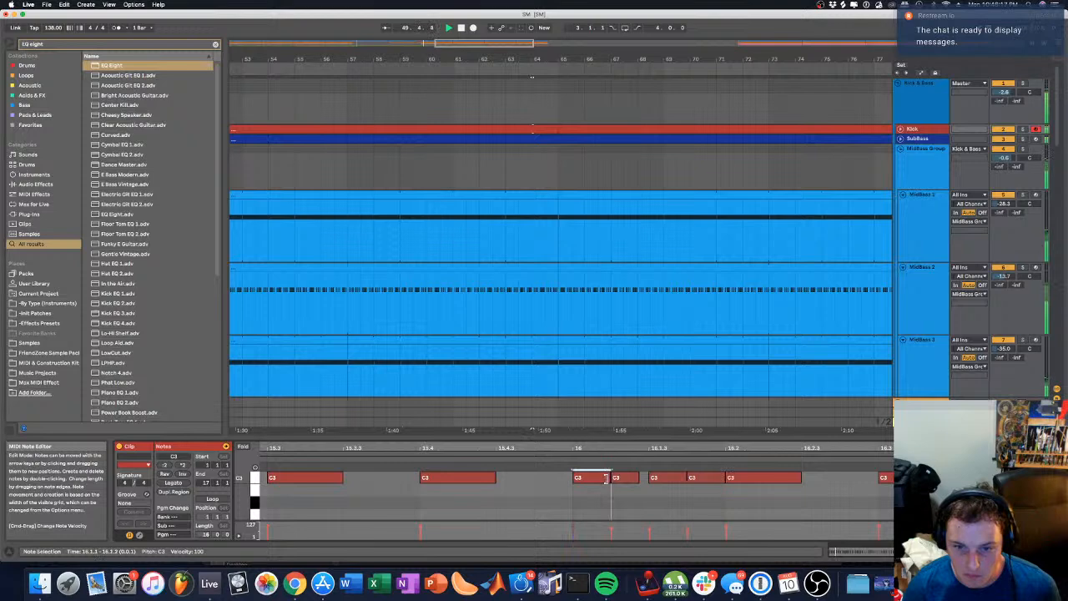
left_click(645, 479)
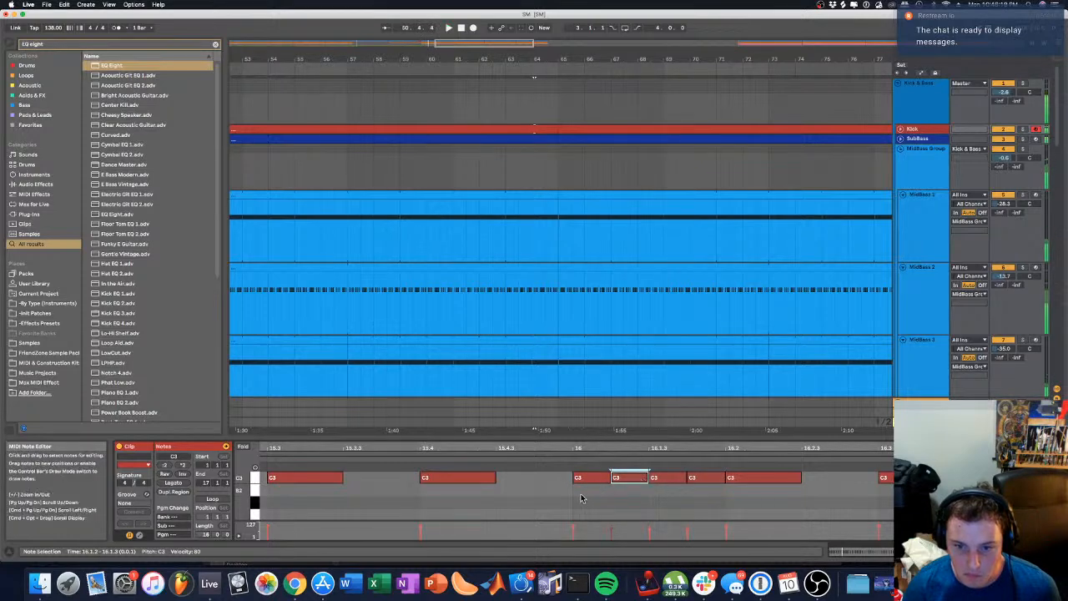
Step: Rework the kick notes at the end of the clip's bar 16, placing C3 hits at 16.3.4 and 16.4.4
left_click(532, 85)
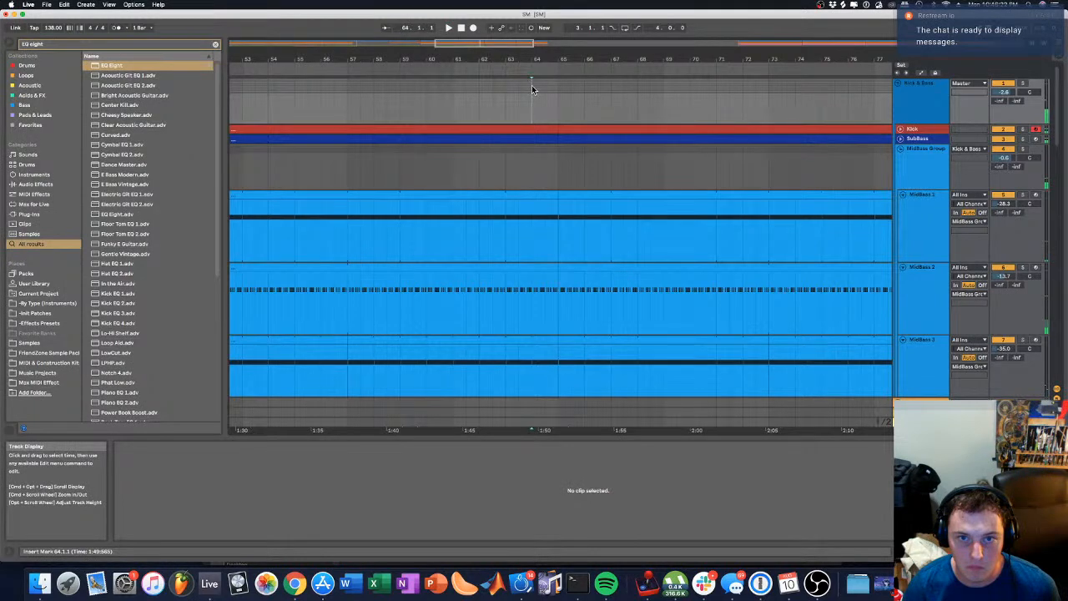
left_click(531, 128)
key("space")
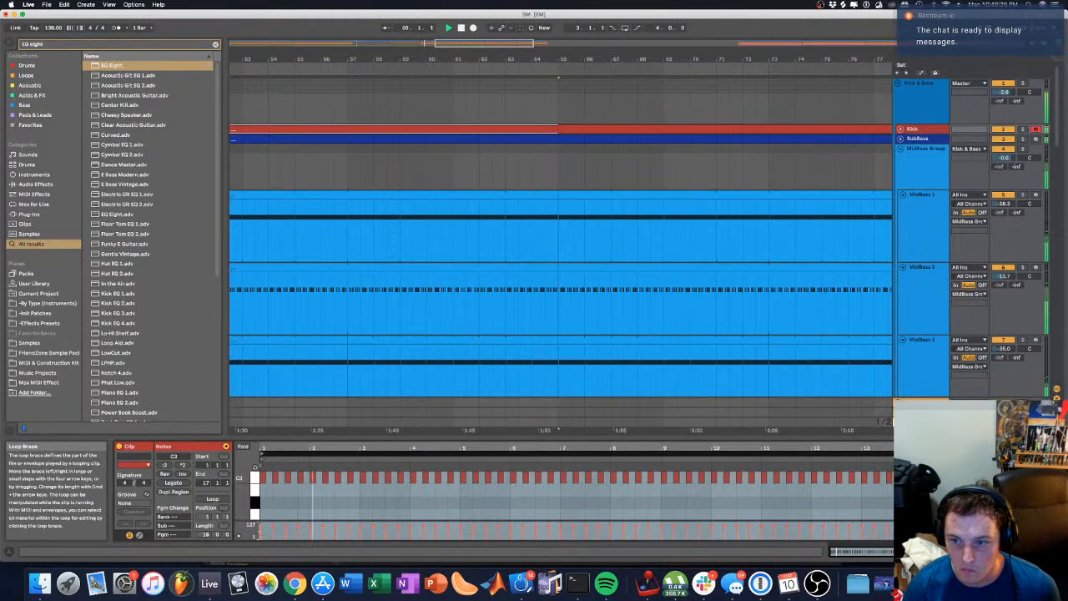
left_click_drag(1035, 448, 1035, 505)
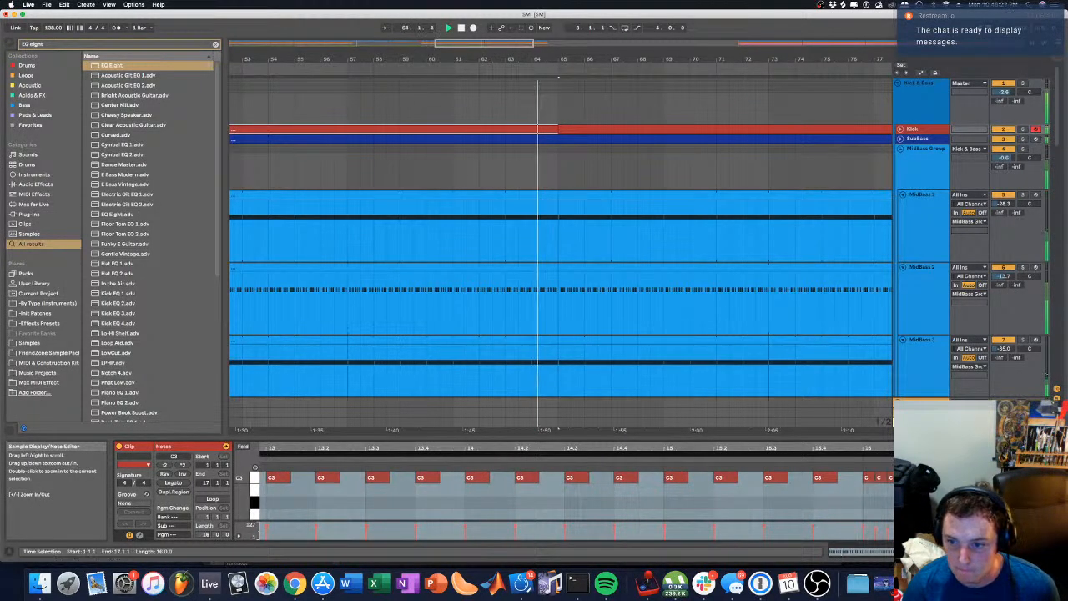
key("space")
left_click(969, 477)
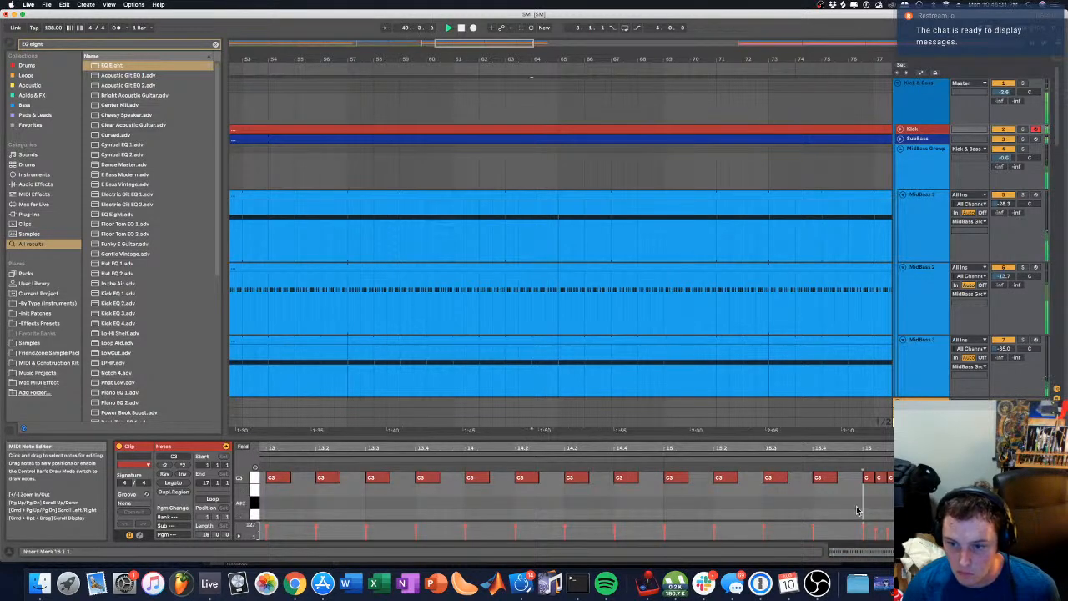
left_click(861, 456)
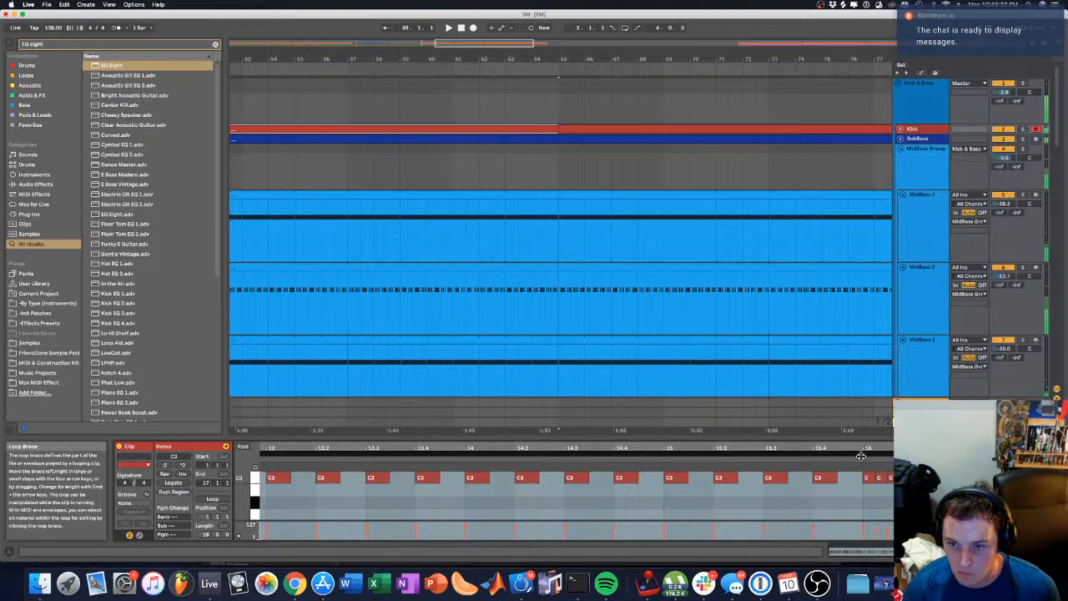
key("space")
left_click(825, 478)
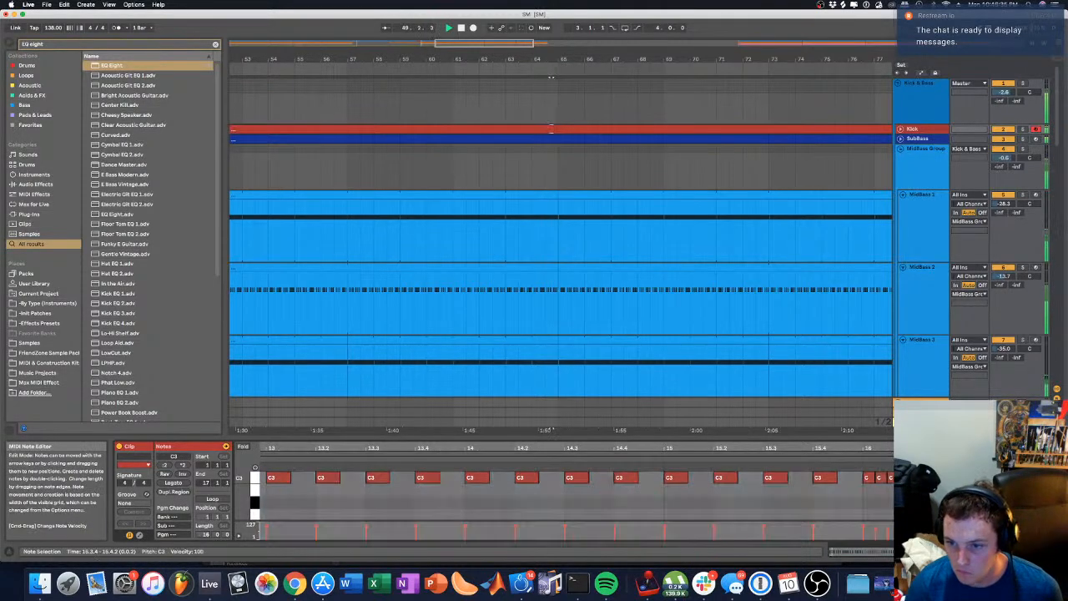
left_click(858, 461)
left_click(1027, 491)
left_click(1044, 478)
key("space")
key("space")
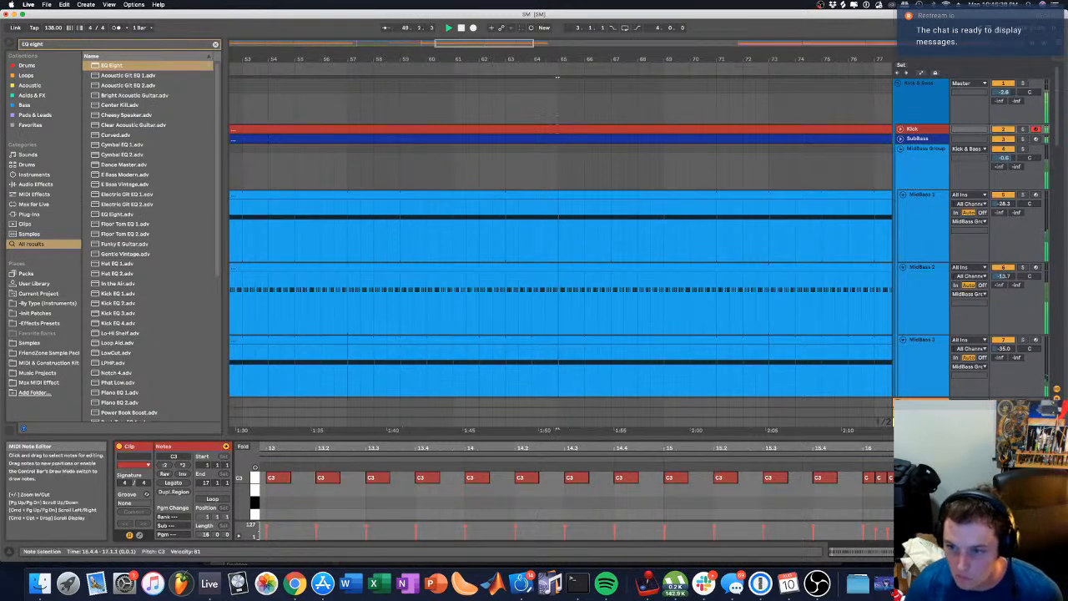
Step: Play the arrangement from bar 63.3 to audition the kick fill leading into bar 65
left_click(519, 96)
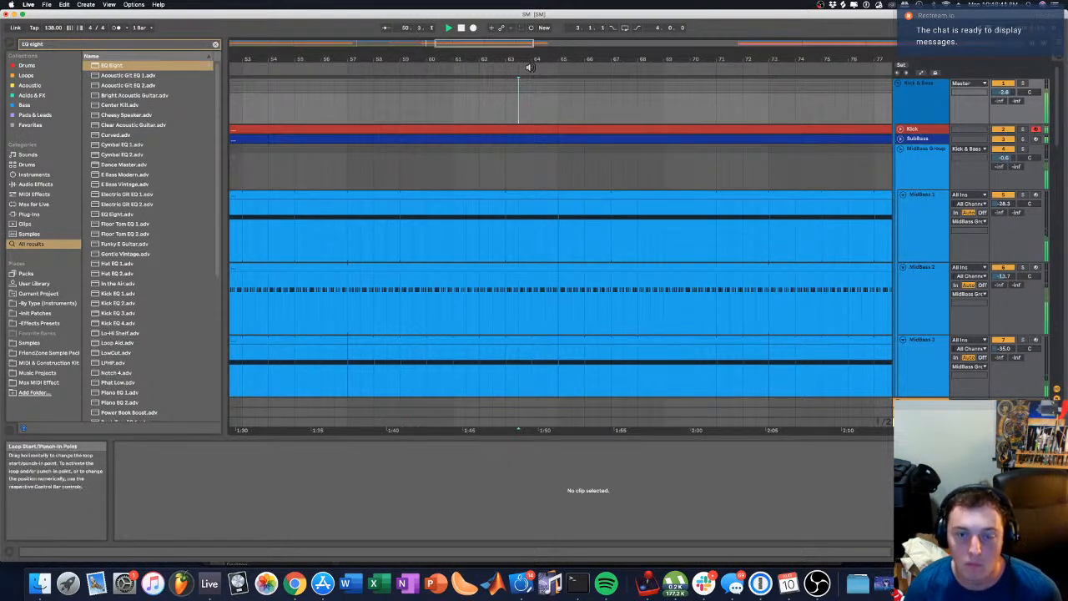
key("space")
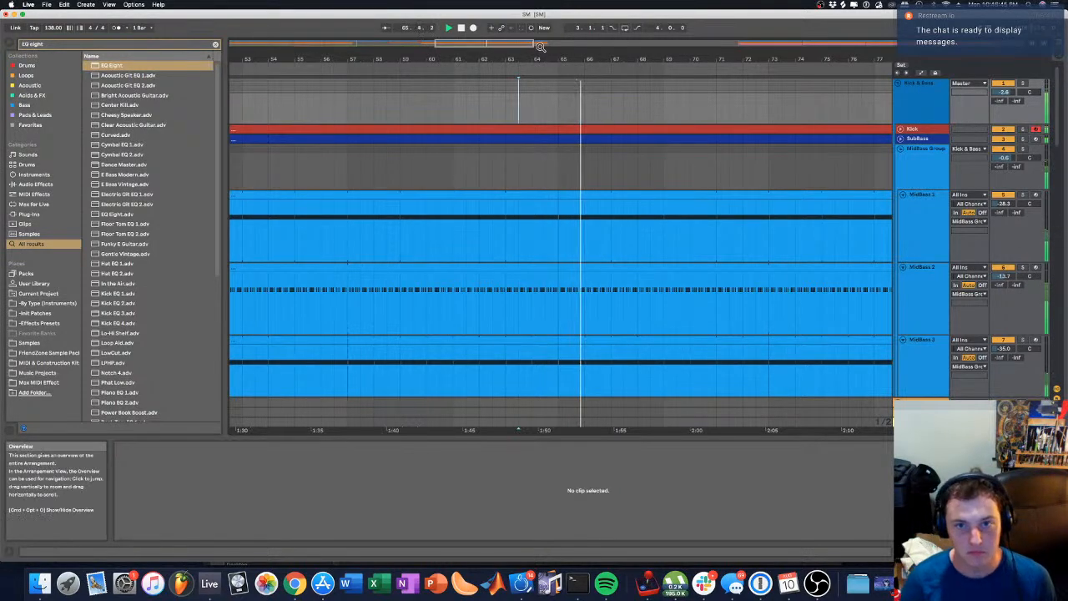
left_click_drag(539, 59, 538, 30)
Step: Duplicate the Noise Sweep Down and Noise Sweep Up clips of bars 33 to 65 so the copies fill bars 65 to 97
scroll(427, 125, "down", 20)
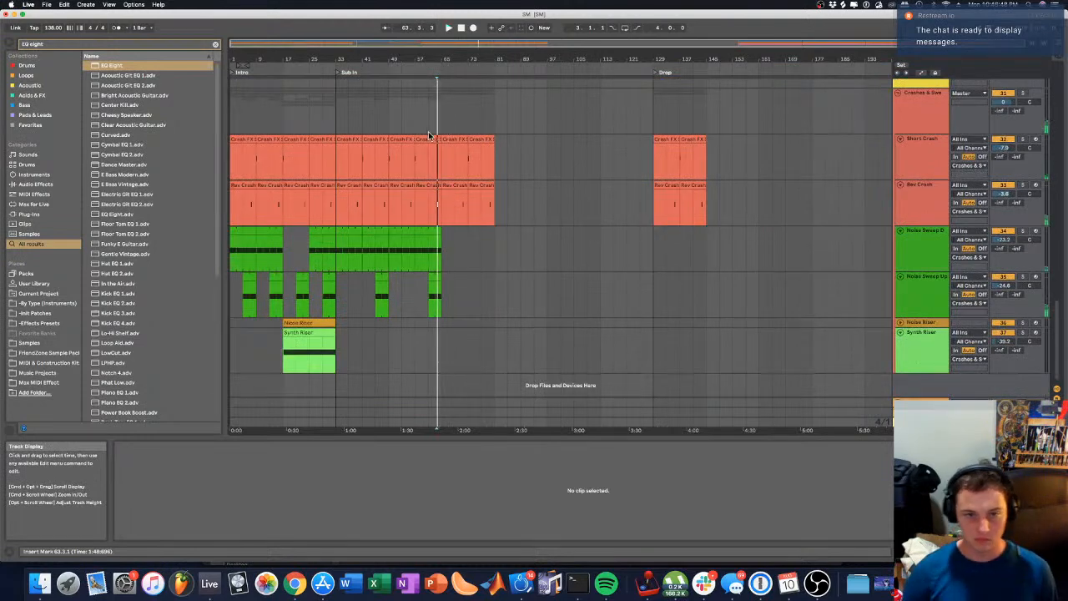
key("a")
key("a")
left_click(344, 228)
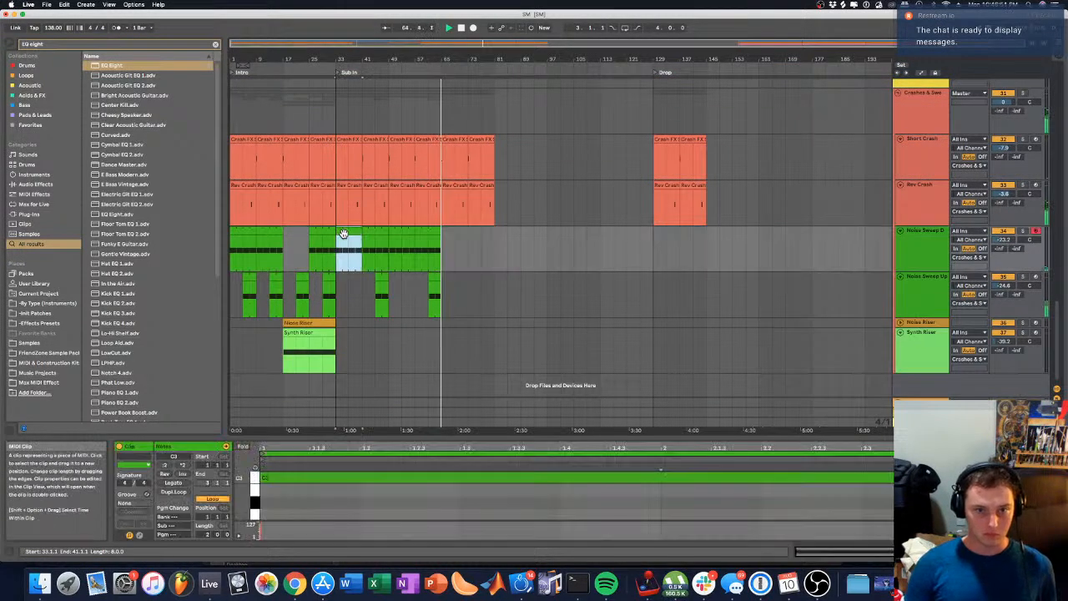
left_click(434, 278, "shift")
key("super+d")
left_click(558, 177)
key("space")
key("space")
Step: Duplicate the Short Crash and Rev Crash clips of bars 65 to 81 so the copies fill bars 81 to 97
left_click(462, 141)
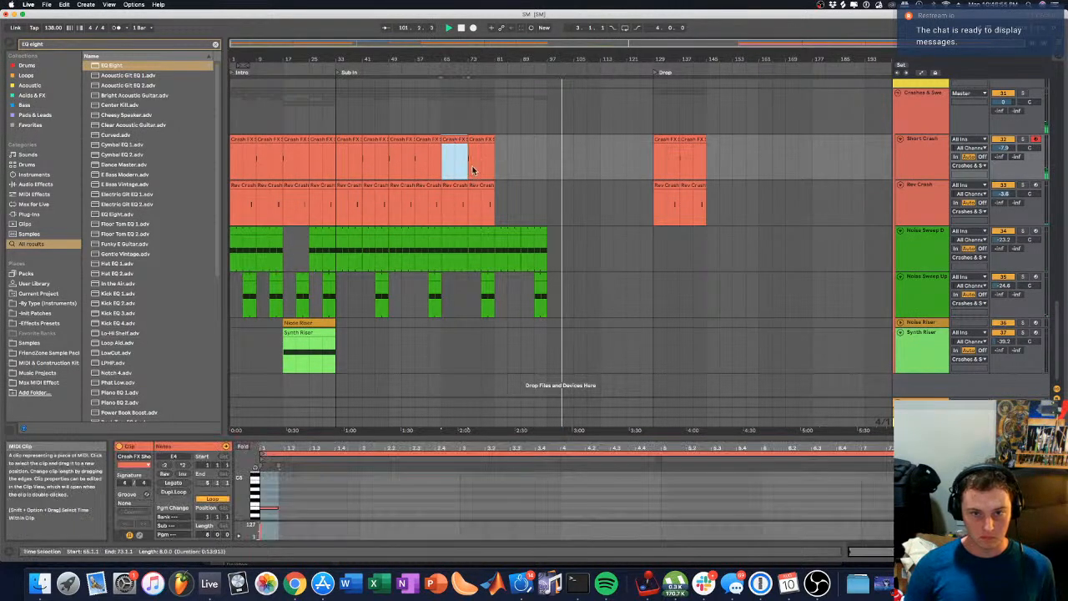
left_click(486, 187, "shift")
key("super+d")
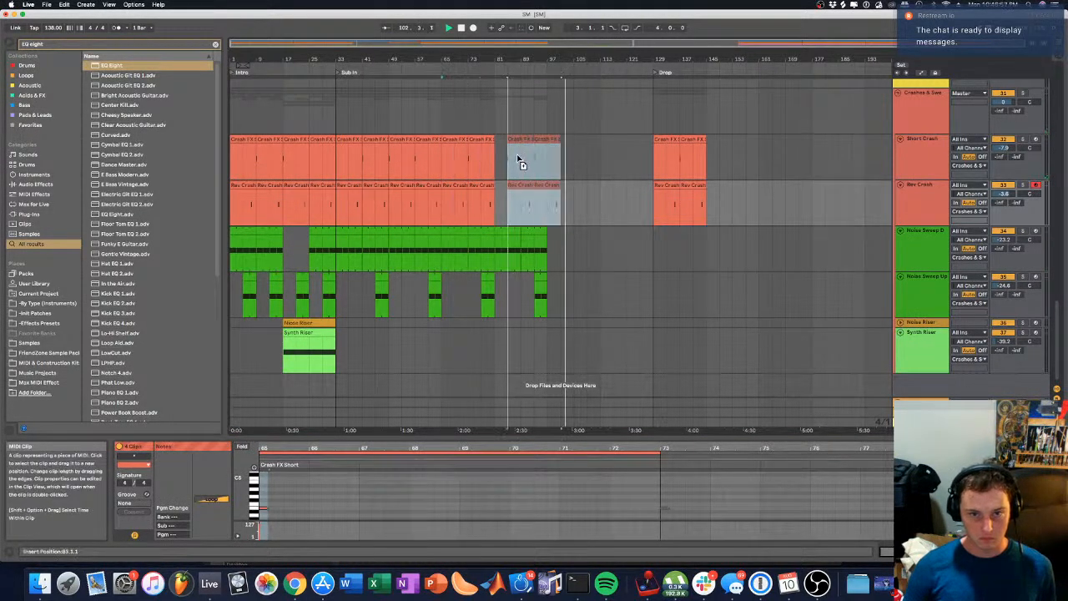
Step: Add a locator named Breakdown at bar 97
right_click(547, 74)
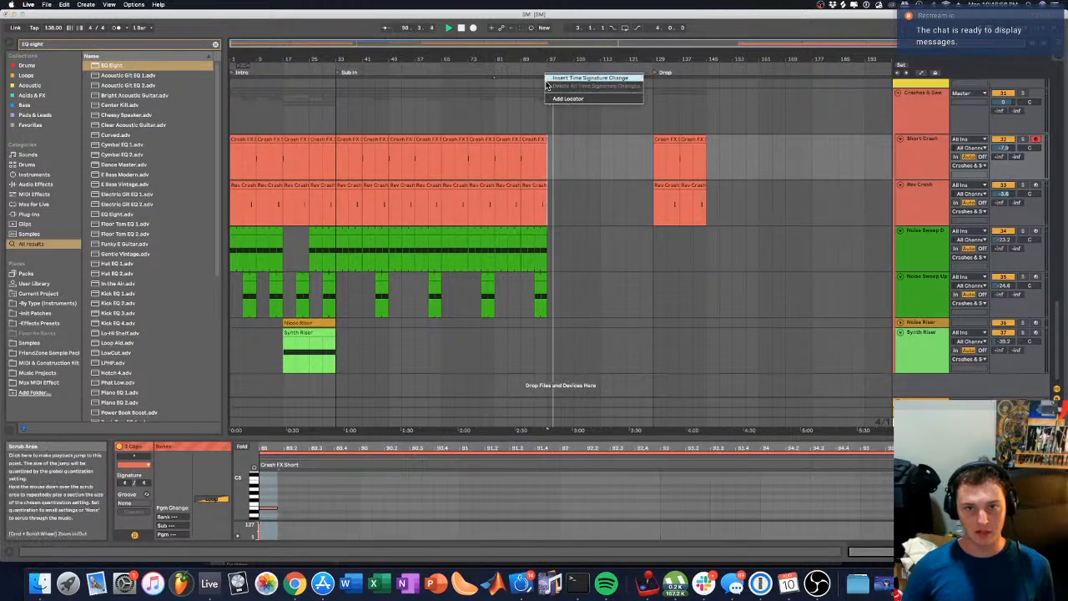
left_click(556, 99)
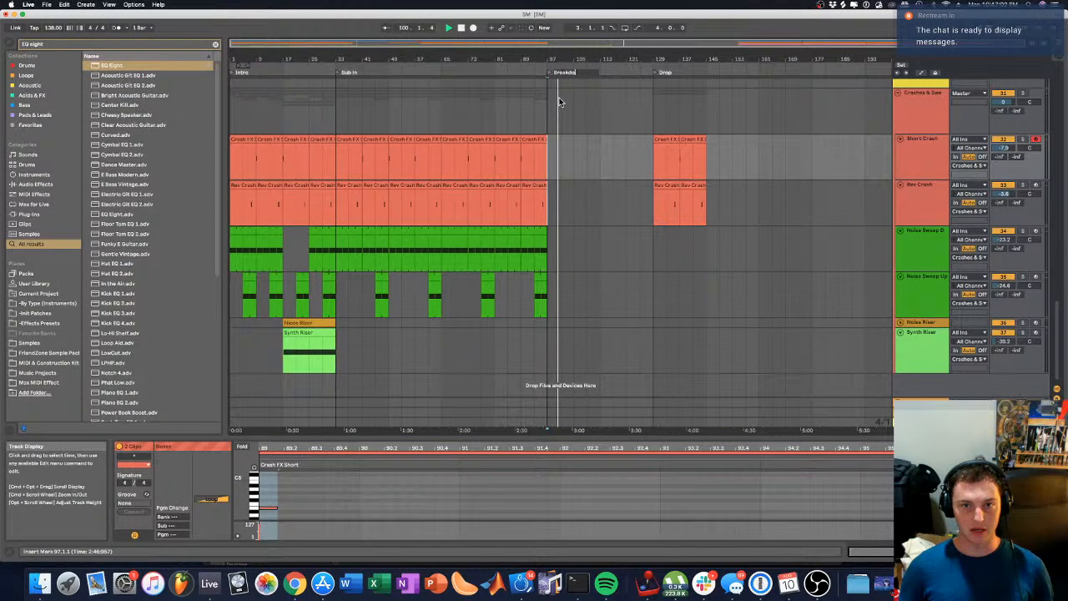
type("wn")
Step: Play the section leading into bar 65 and copy the Noise Riser clip from bar 17 to bar 49
left_click(481, 107)
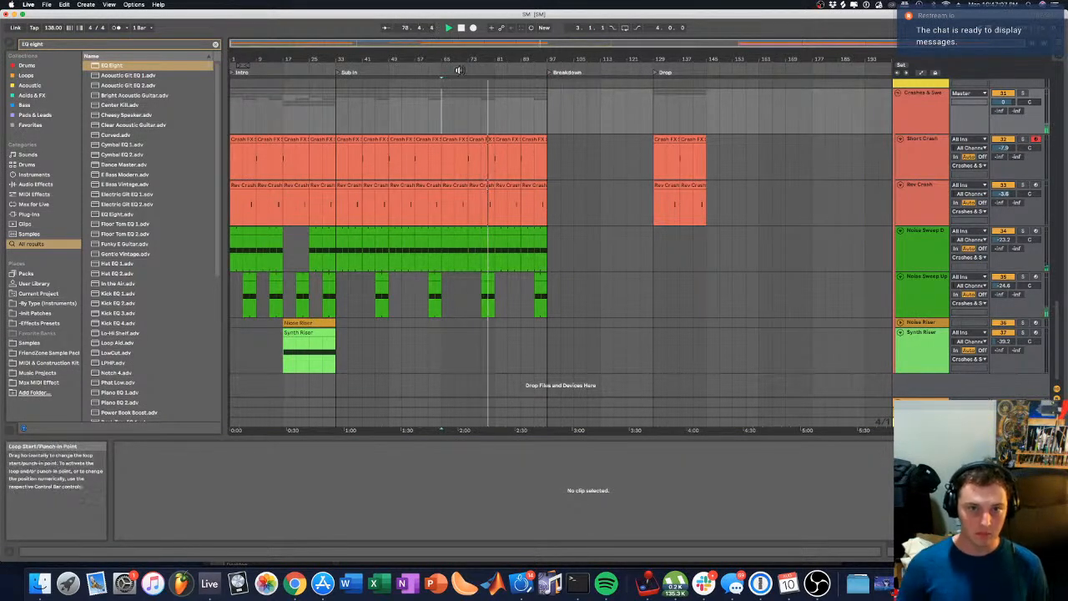
left_click(426, 71)
left_click_drag(426, 59, 480, 125)
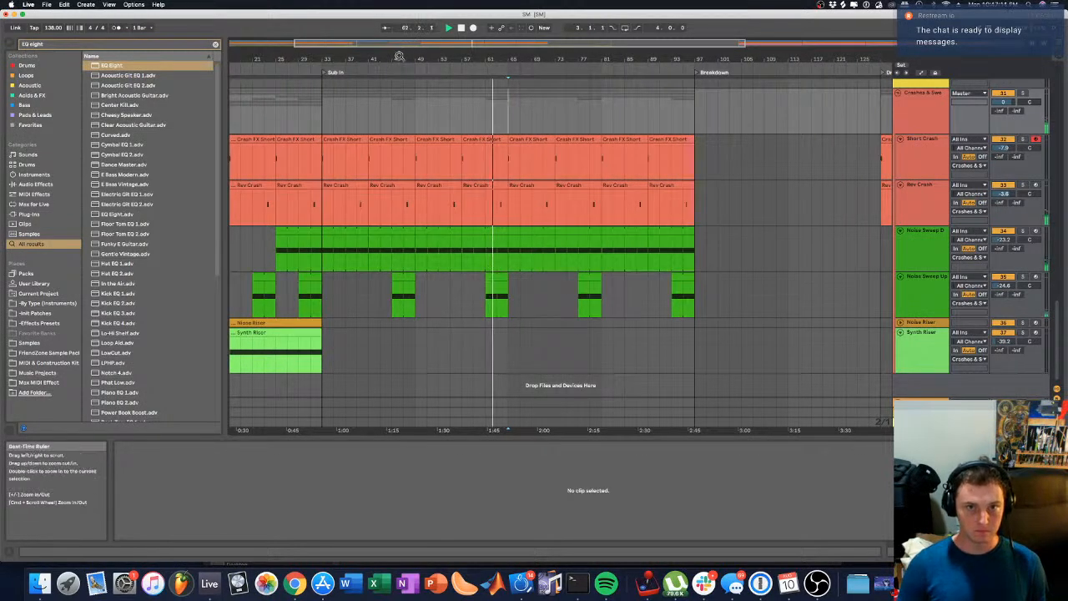
scroll(425, 138, "left", 2)
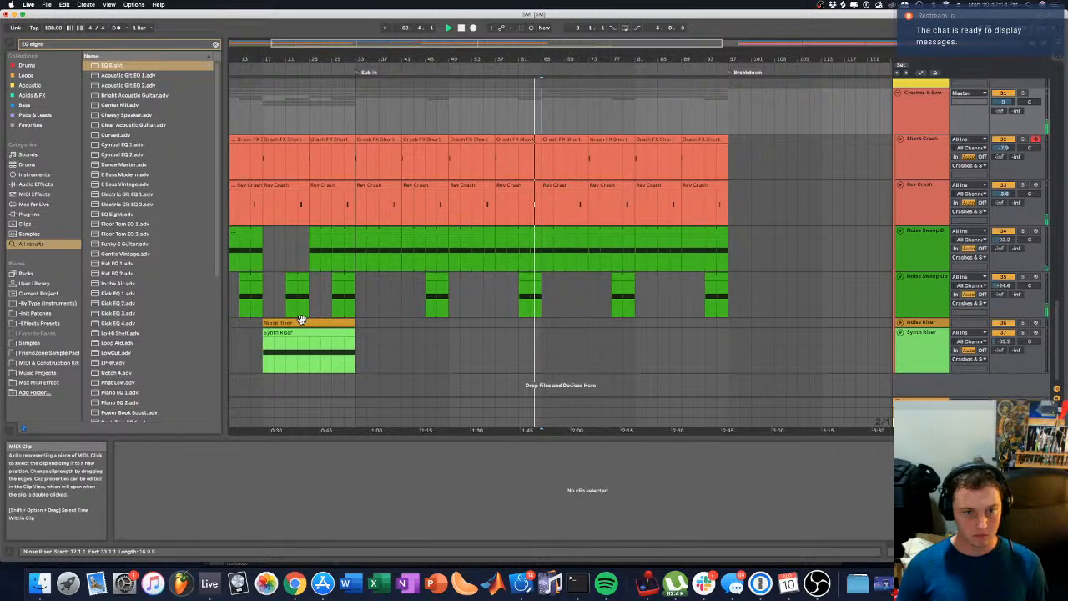
left_click_drag(301, 321, 457, 321)
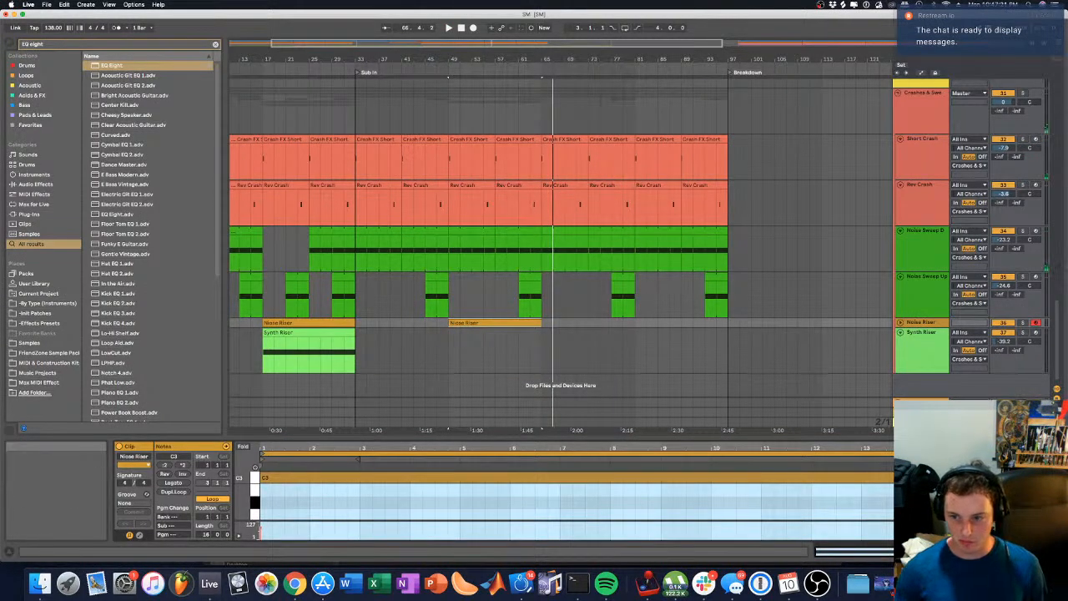
Step: Shorten the copied riser's C3 note to seven bars and fit its clip to bars 57 to 65
left_click_drag(1011, 477, 614, 470)
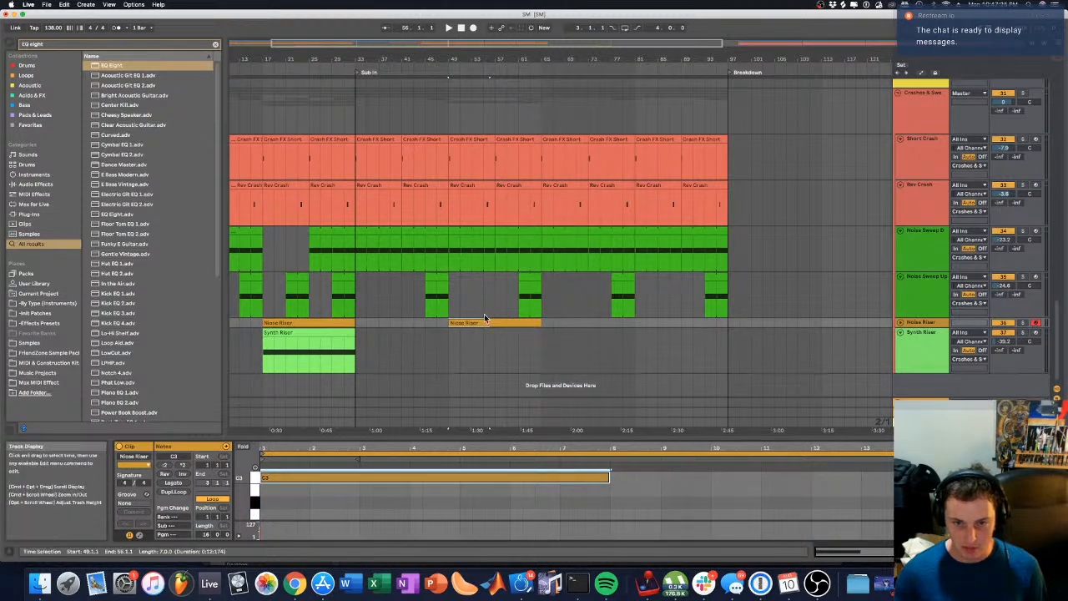
mouse_move(540, 323)
left_mouse_down()
mouse_move(492, 323)
mouse_move(534, 327)
left_mouse_up()
left_click(583, 426)
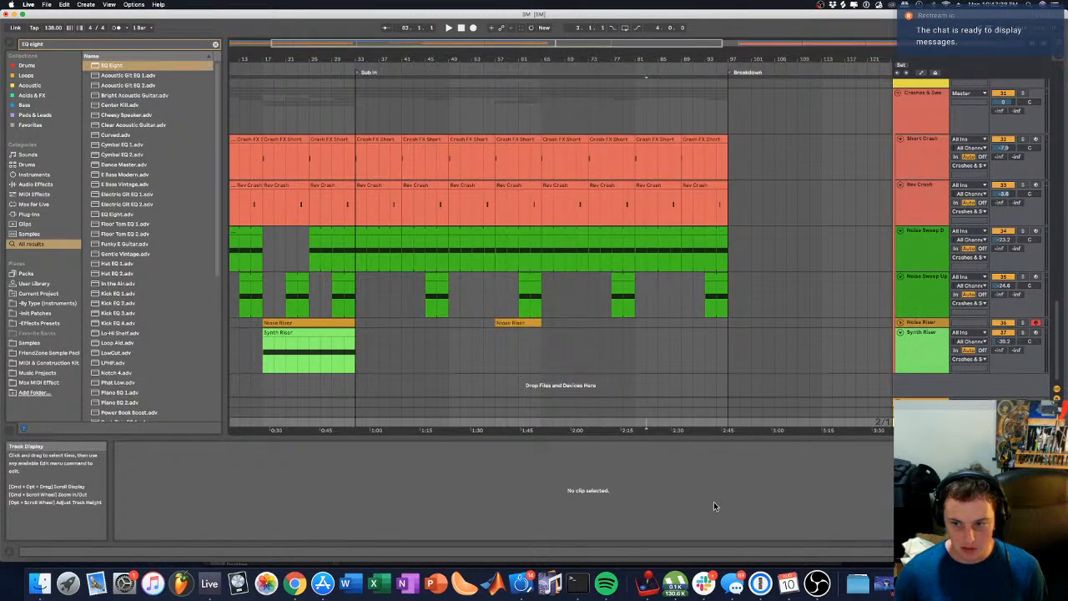
Step: Show the envelopes of the Noise Riser clip at bar 57 and examine its Transpose envelope
left_click(513, 323)
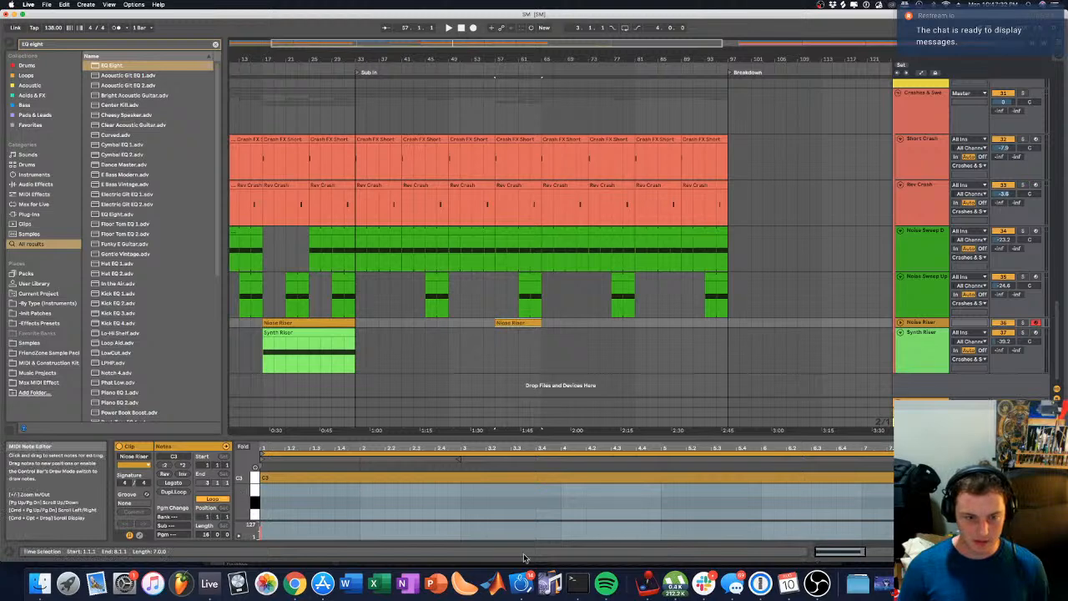
left_click(140, 535)
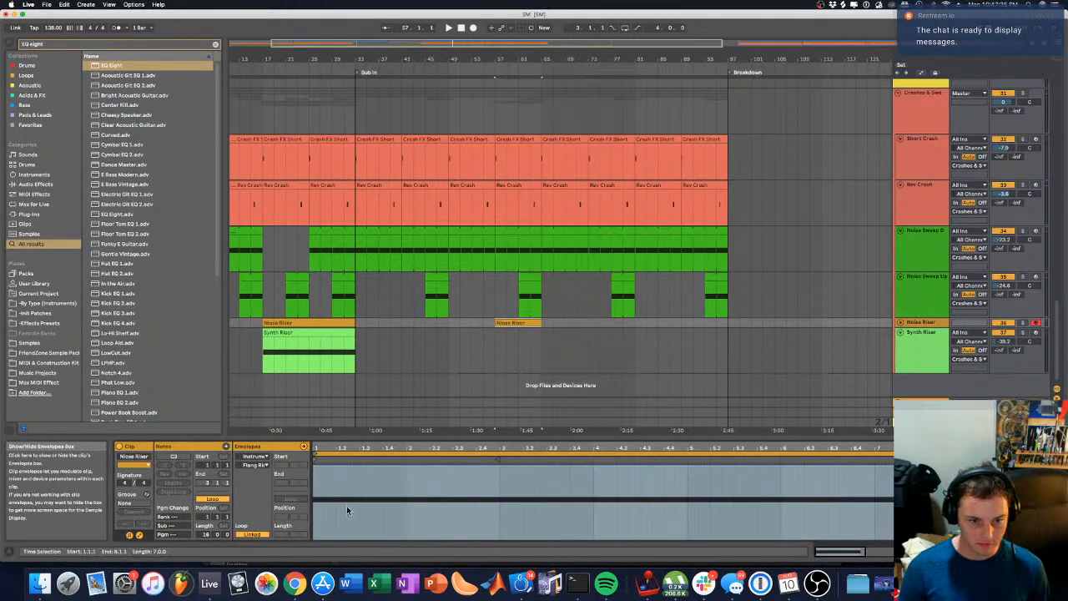
left_click(255, 456)
left_click(260, 472)
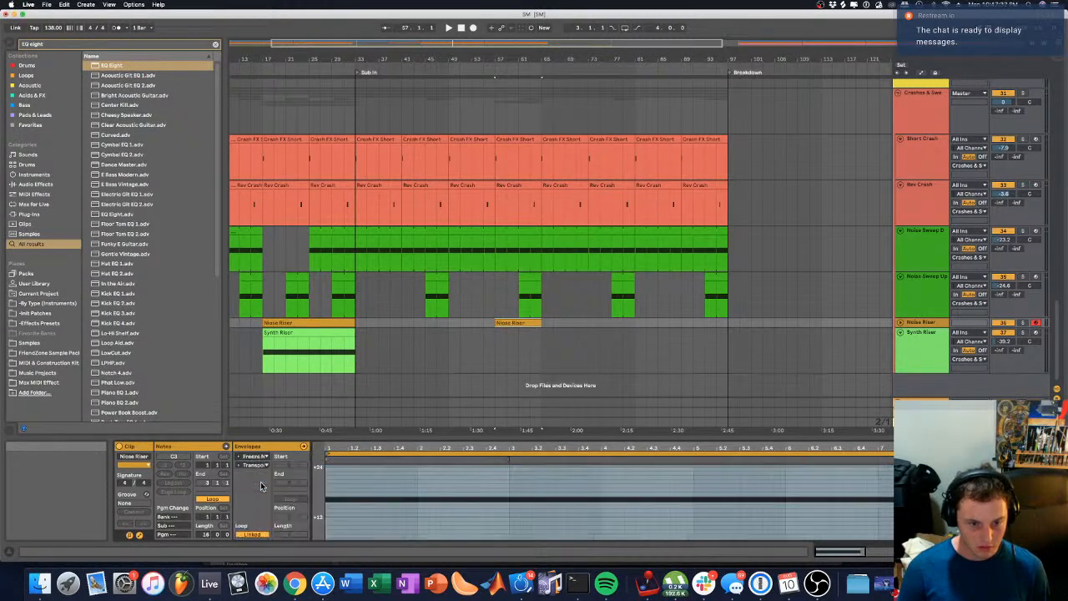
left_click(257, 468)
left_click(258, 471)
scroll(371, 515, "down", 5)
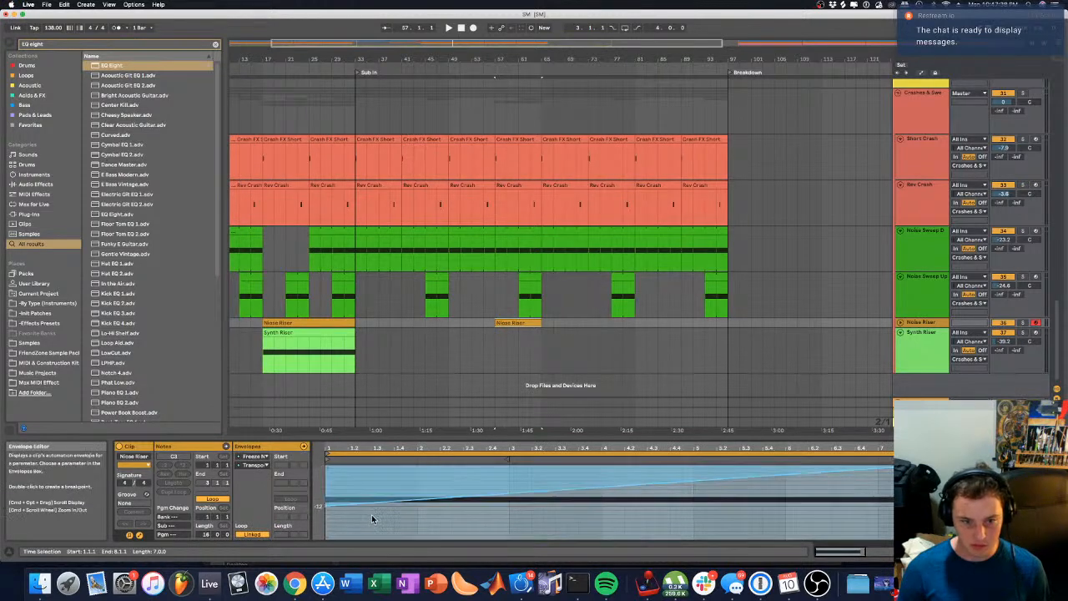
scroll(371, 515, "down", 5)
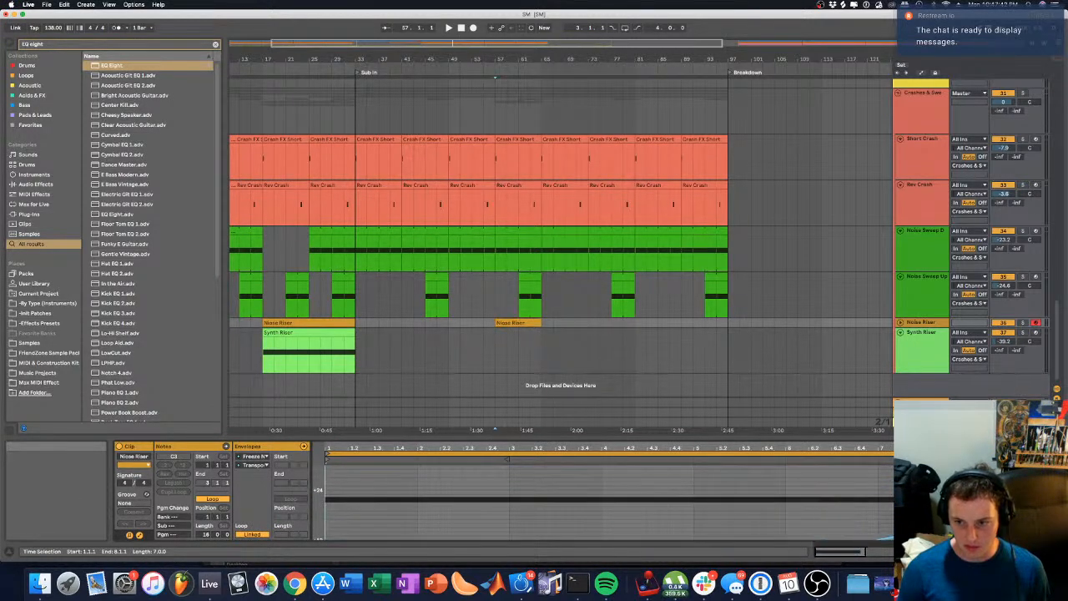
Step: Play from bar 57, show the Noise Riser track's automation and lower its Flang Rise Vol breakpoint at that bar
key("space")
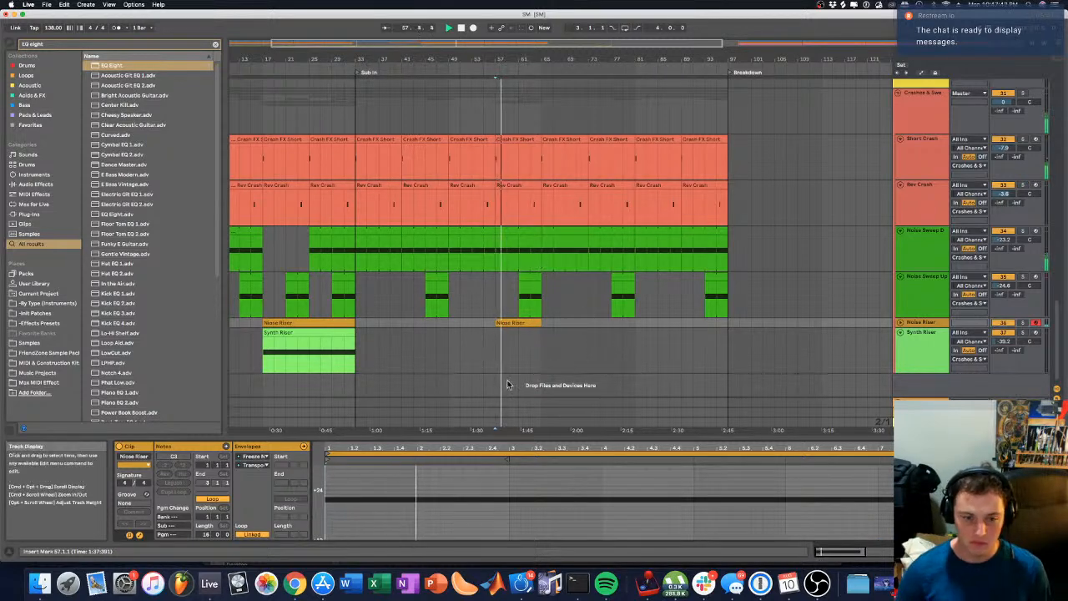
key("a")
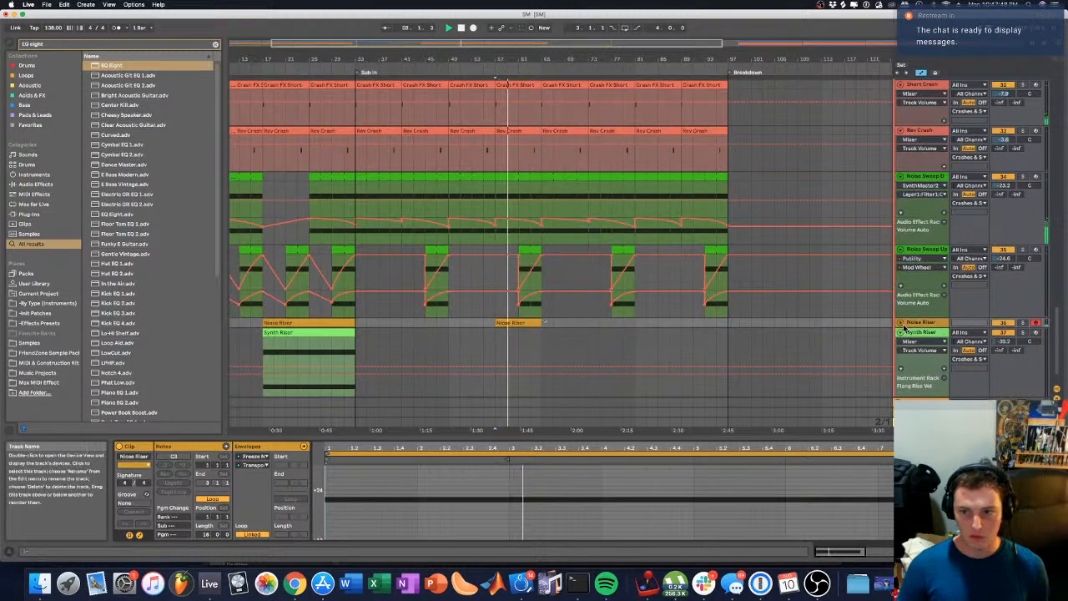
left_click(900, 322)
left_click(901, 322)
left_click(900, 322)
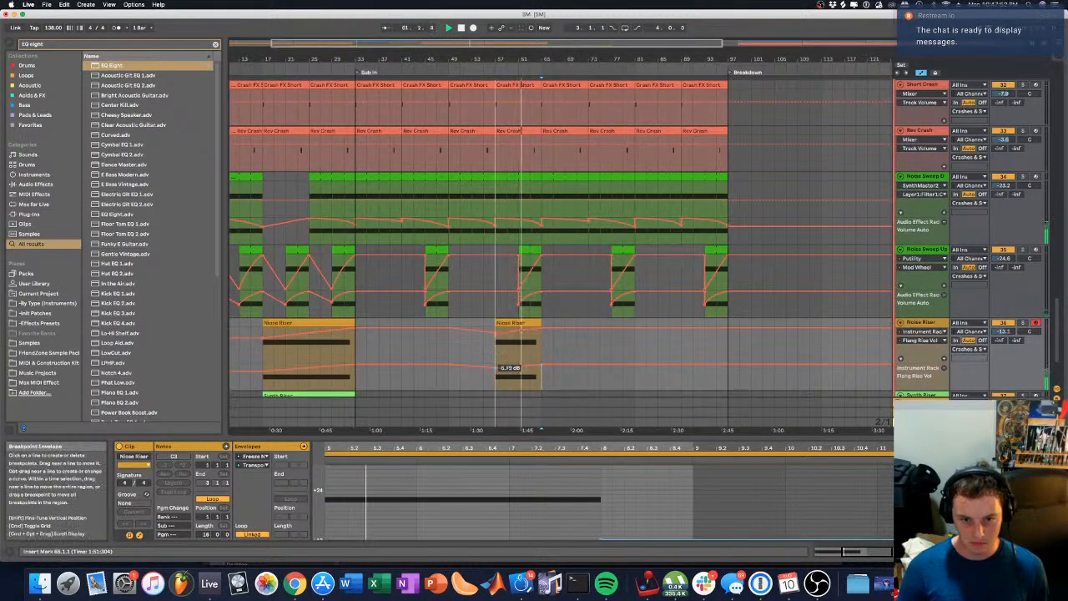
left_click_drag(499, 373, 498, 377)
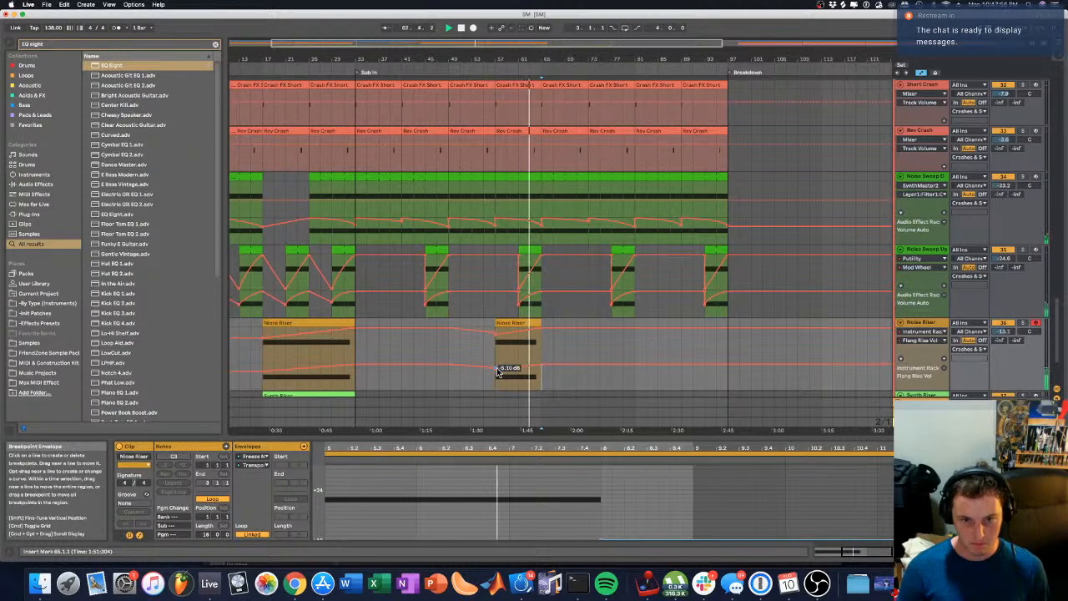
Step: Show the Noise Riser's LFOTool LFO Depth automation and fine-tune the start of the Flang Rise Vol ramp at bar 57
left_click(926, 331)
left_click(934, 370)
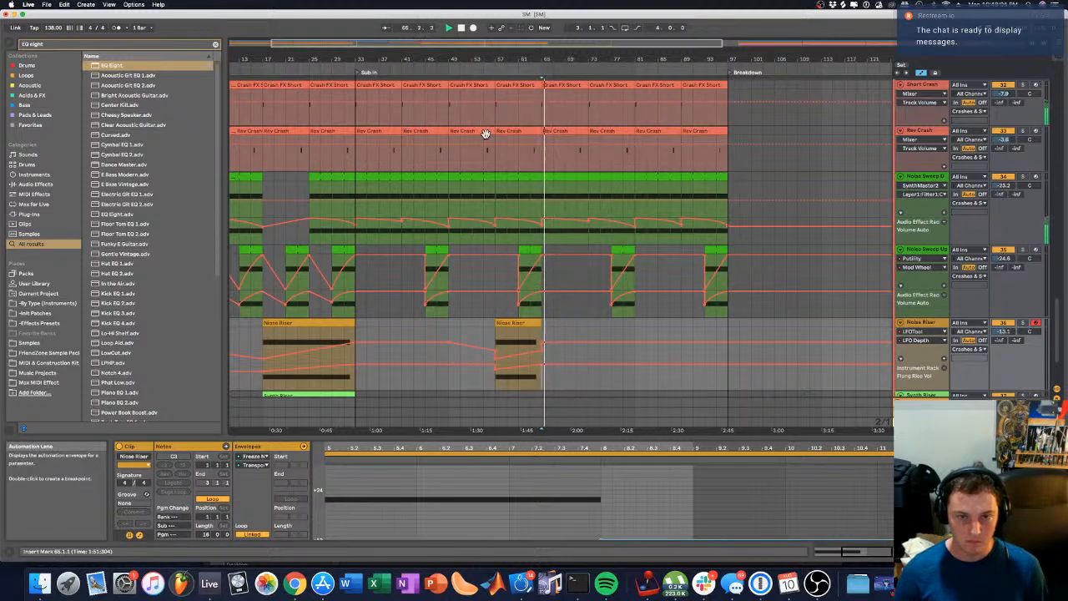
left_click(524, 378)
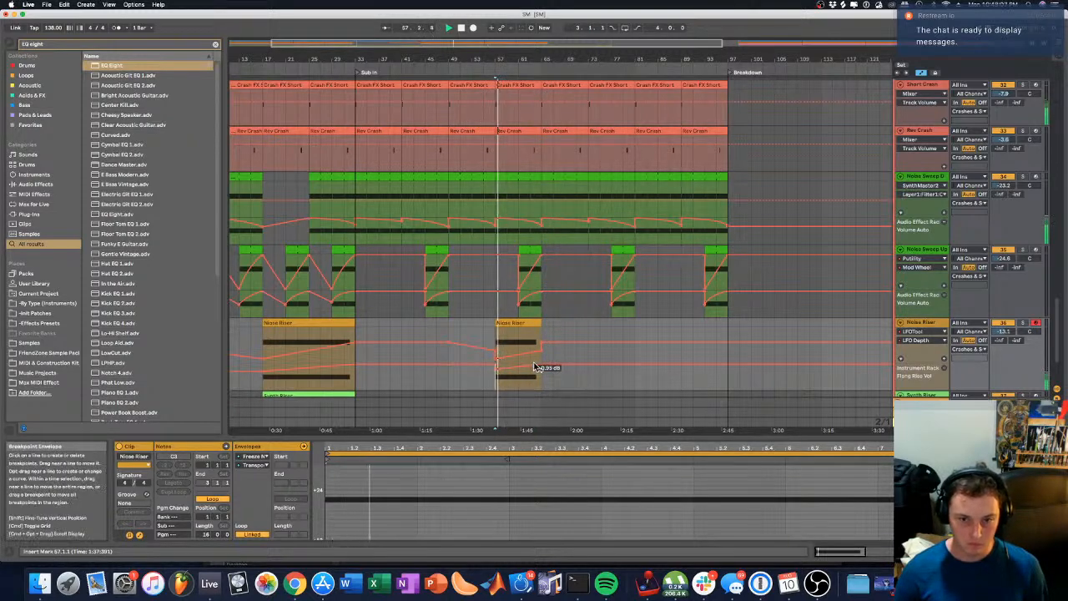
left_click_drag(498, 373, 498, 377)
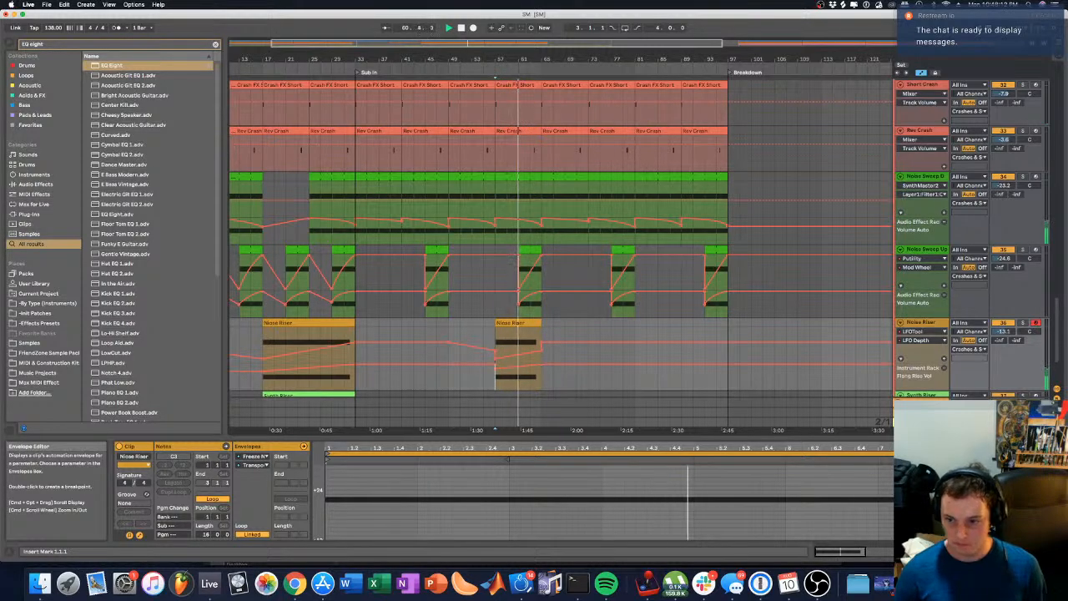
Step: Hide the automation, show the notes of the Noise Riser clip at bar 57 and extend its C3 note to the clip's end
key("a")
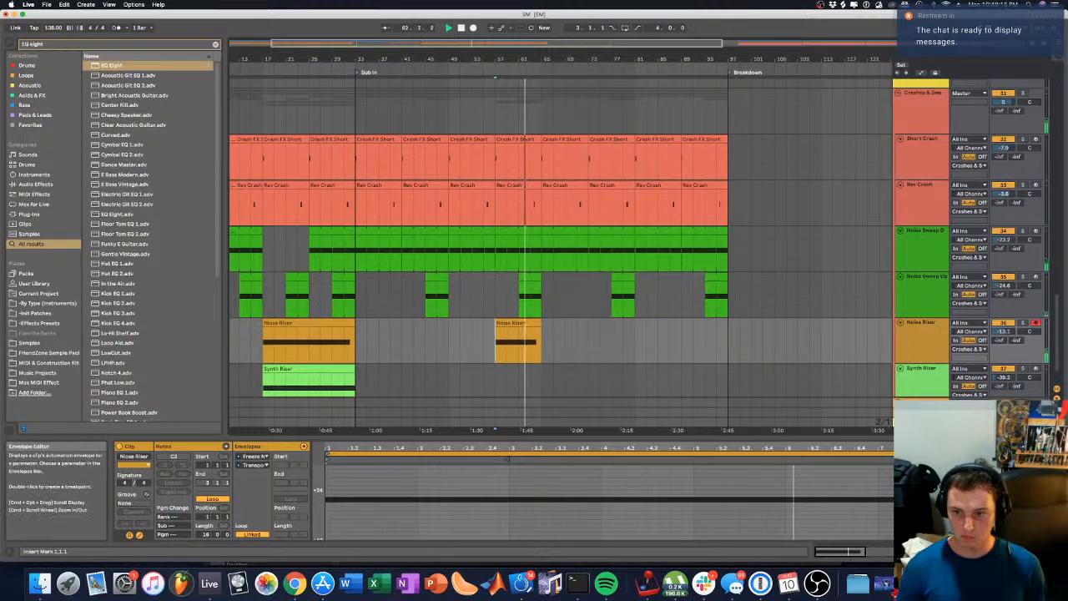
left_click(518, 344)
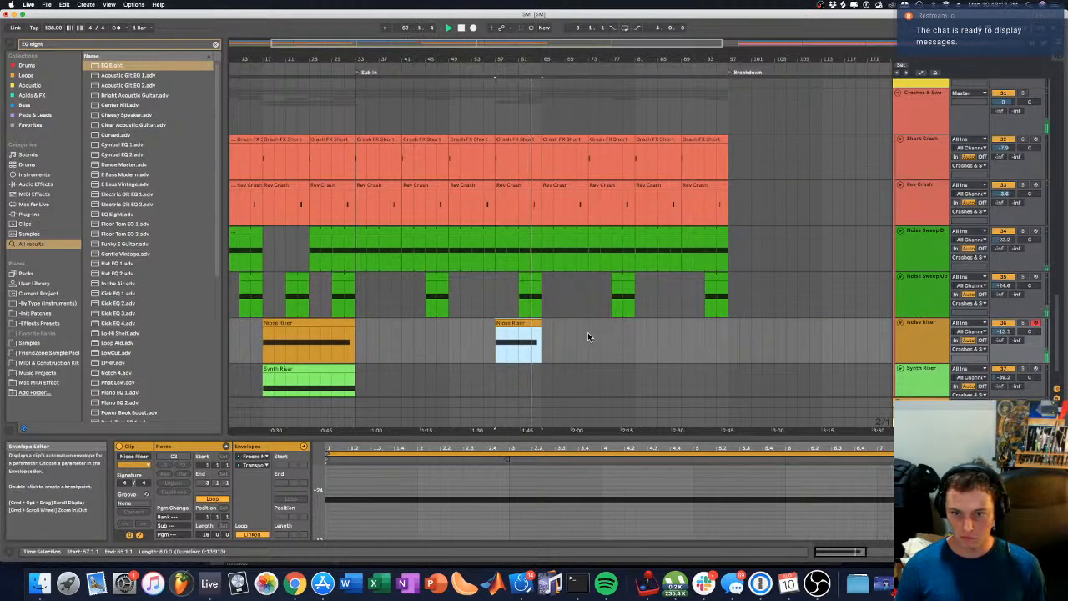
left_click(139, 536)
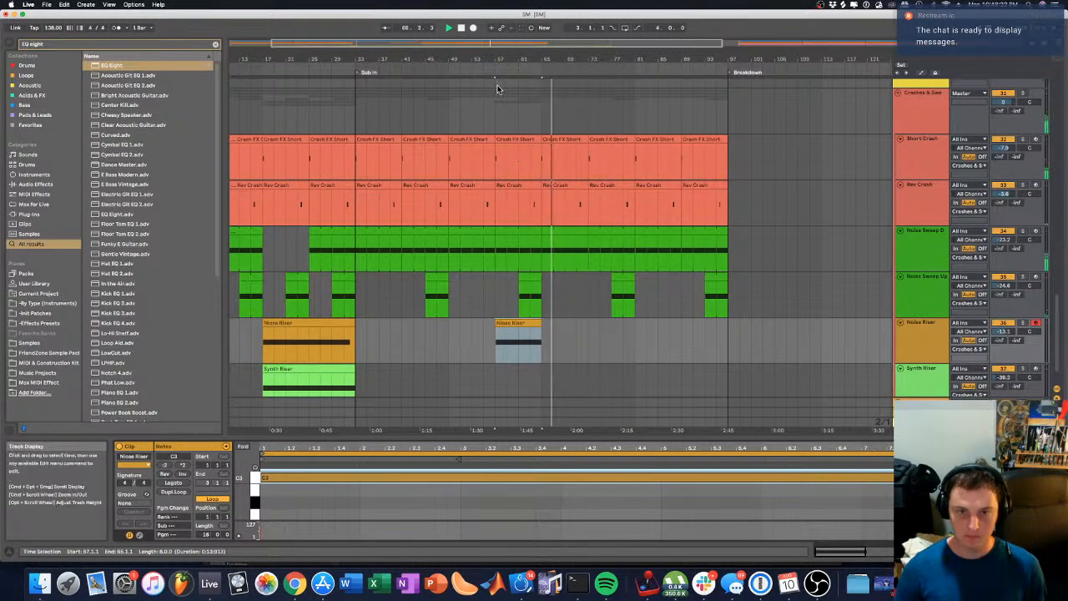
Step: Compare the MidBass Group with its Overdrive and Vertigo compressor bypassed and active, and lower the Overdrive's dry/wet mix
scroll(498, 89, "up", 15)
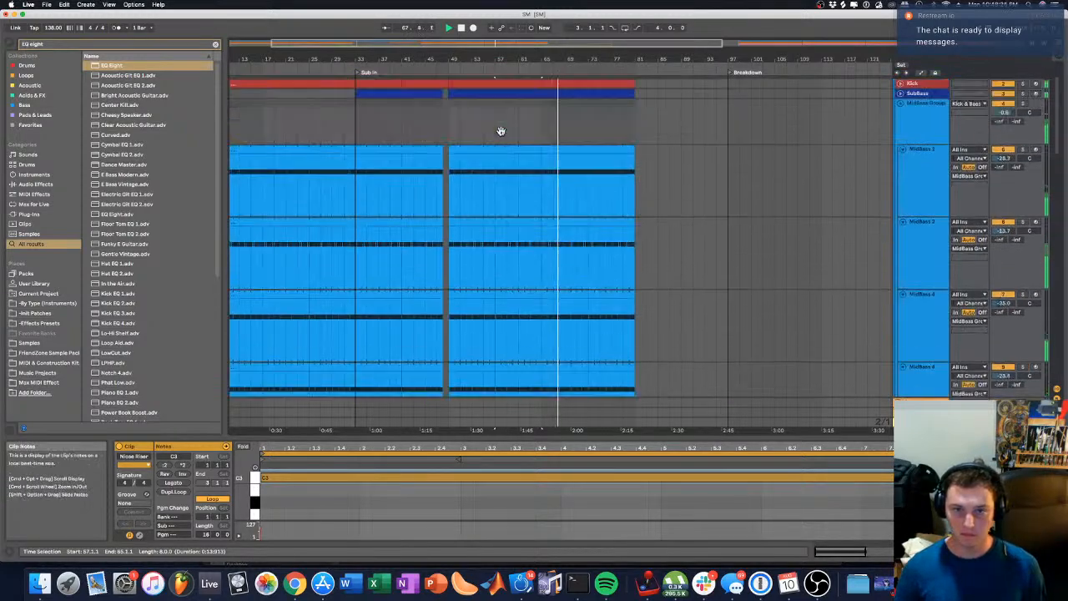
scroll(501, 135, "up", 3)
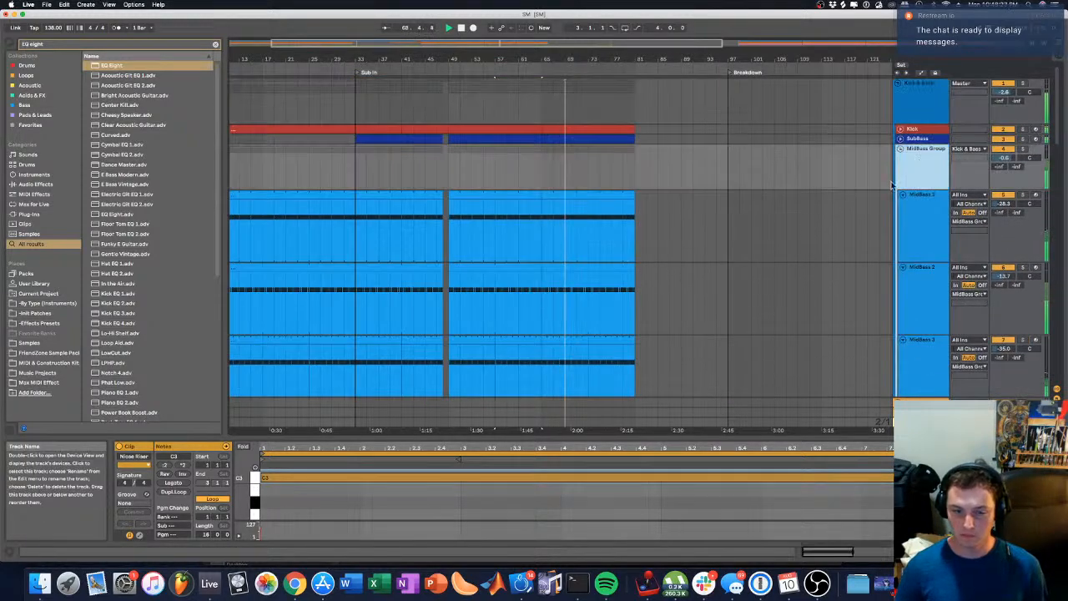
left_click(914, 169)
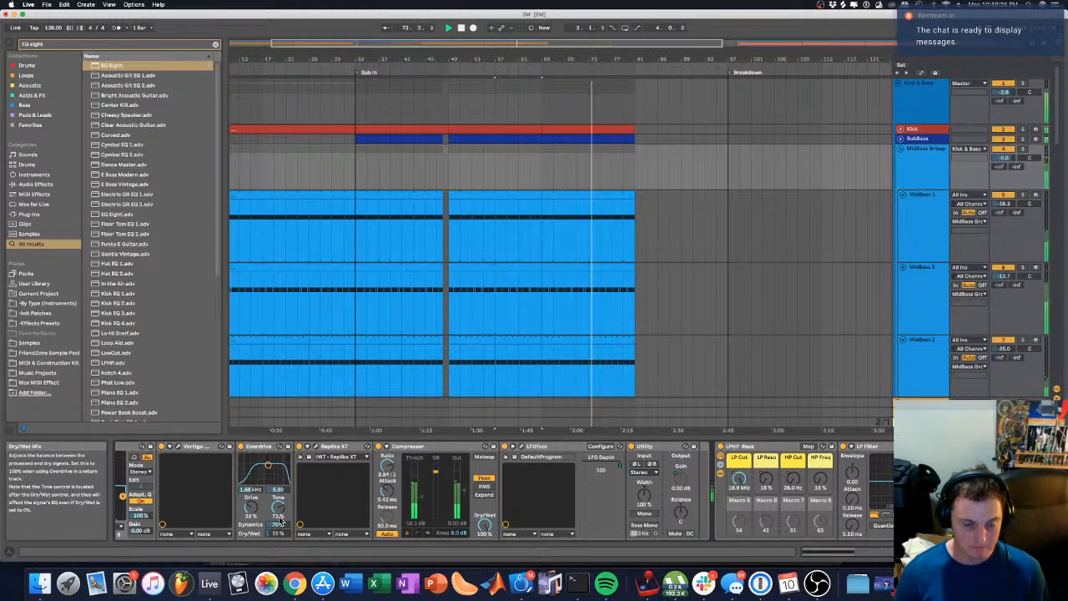
left_click(243, 449)
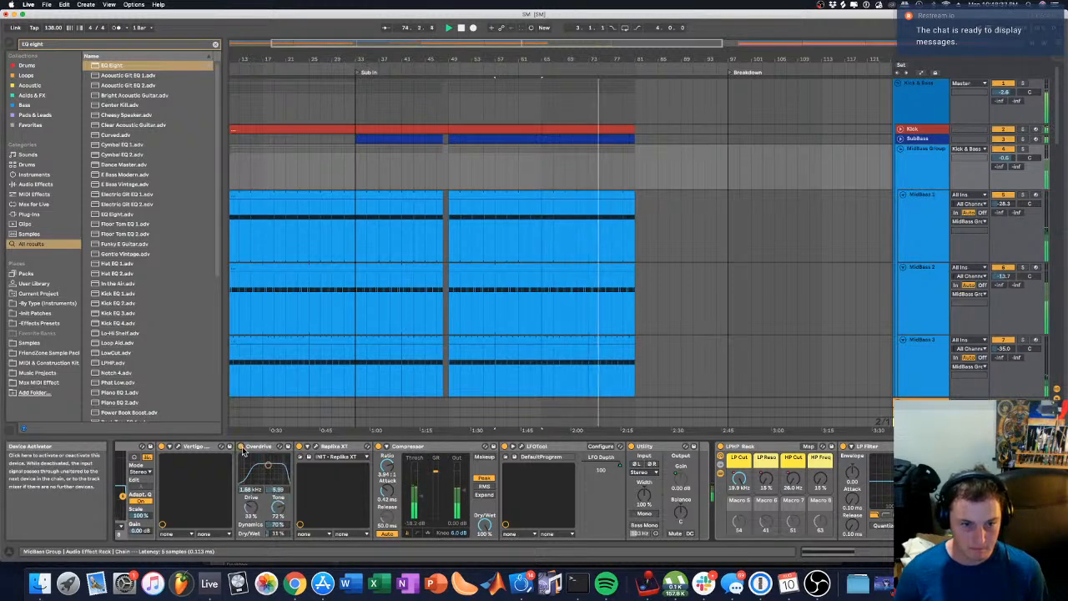
left_click(177, 447)
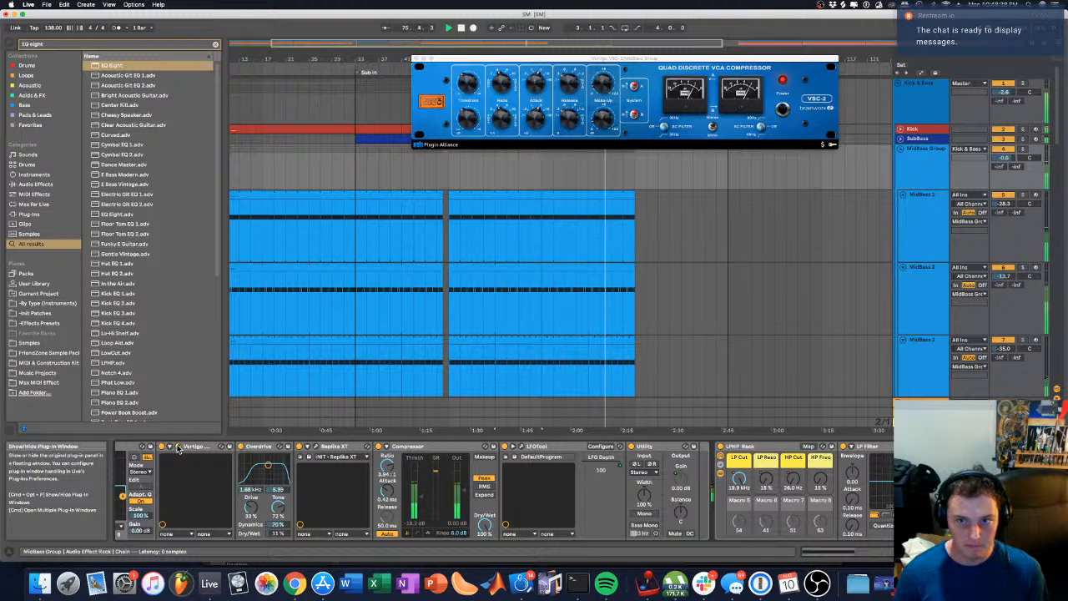
left_click(162, 447)
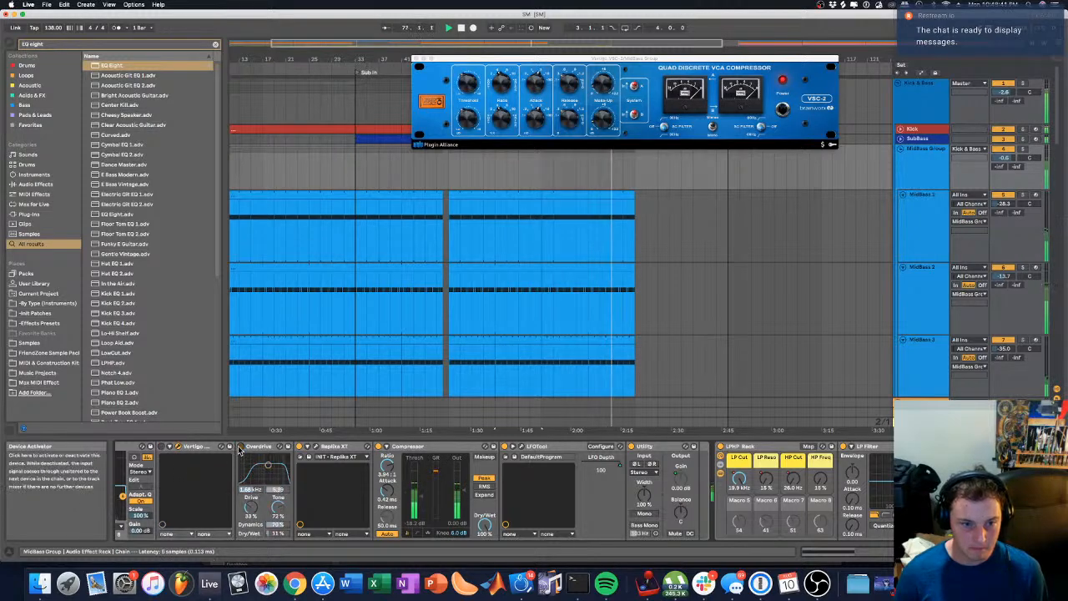
left_click(161, 447)
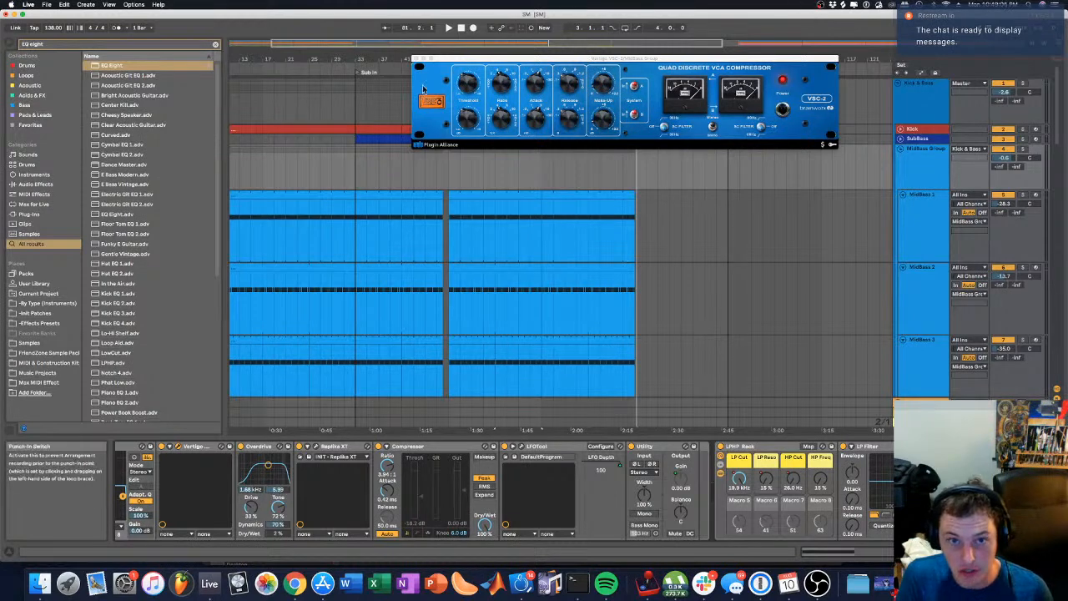
left_click(417, 59)
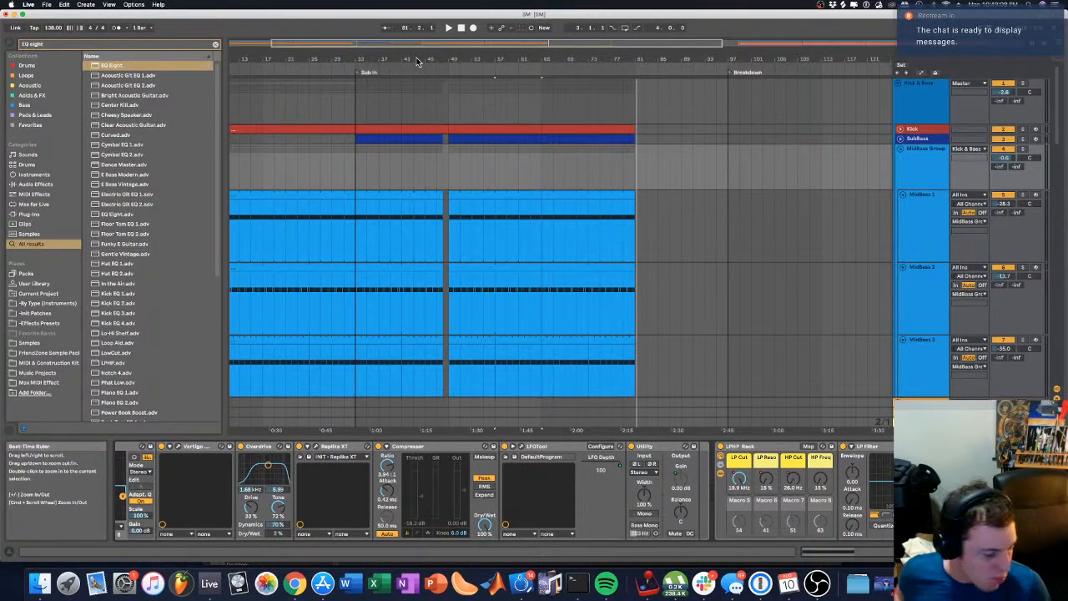
Step: Play from the Sub In locator at bar 33, check the audio levels in OBS and return to Ableton Live
left_click(354, 99)
key("space")
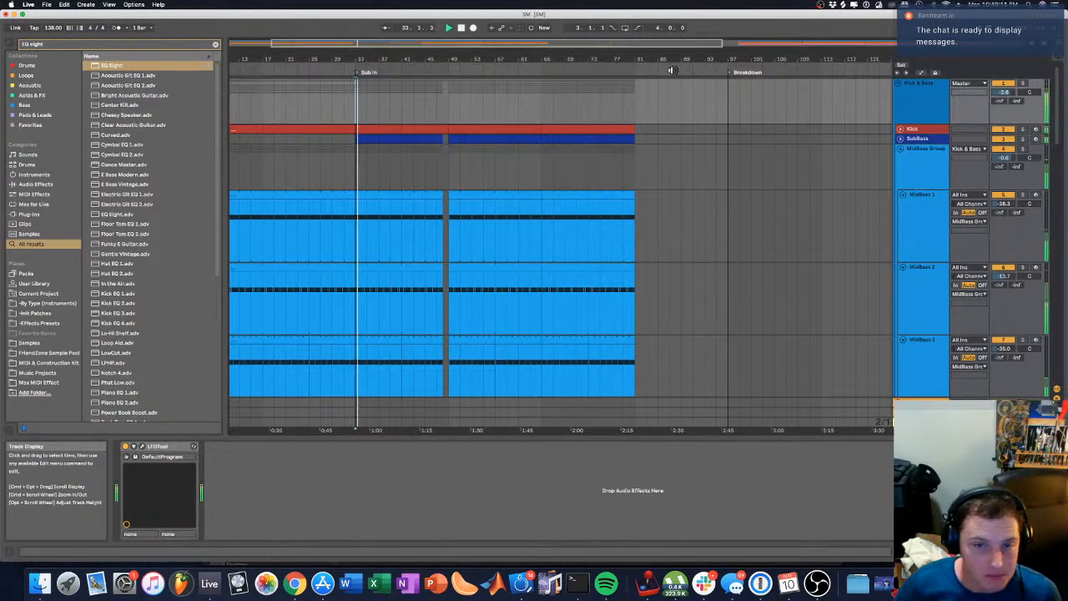
left_click(817, 583)
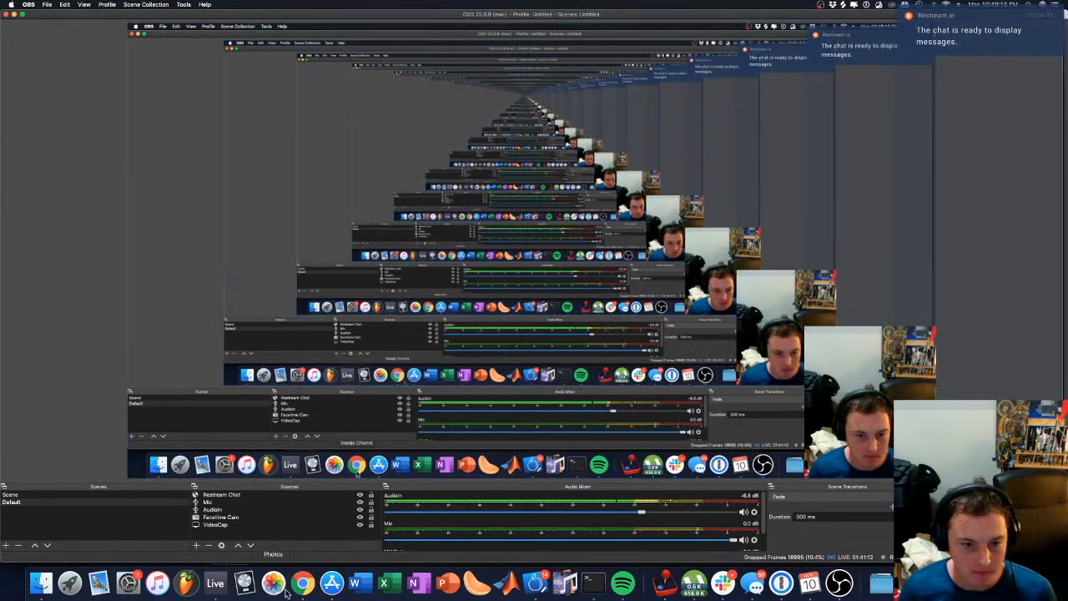
left_click(214, 584)
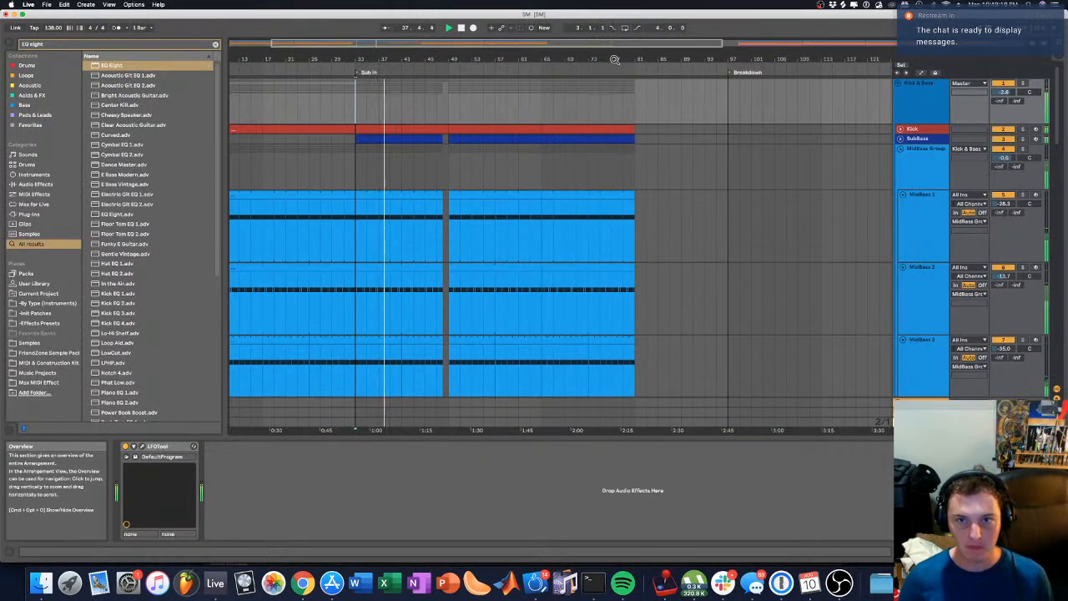
Step: Play the Drop from bar 129 and unfold the Leads & Plucks group
key("minus")
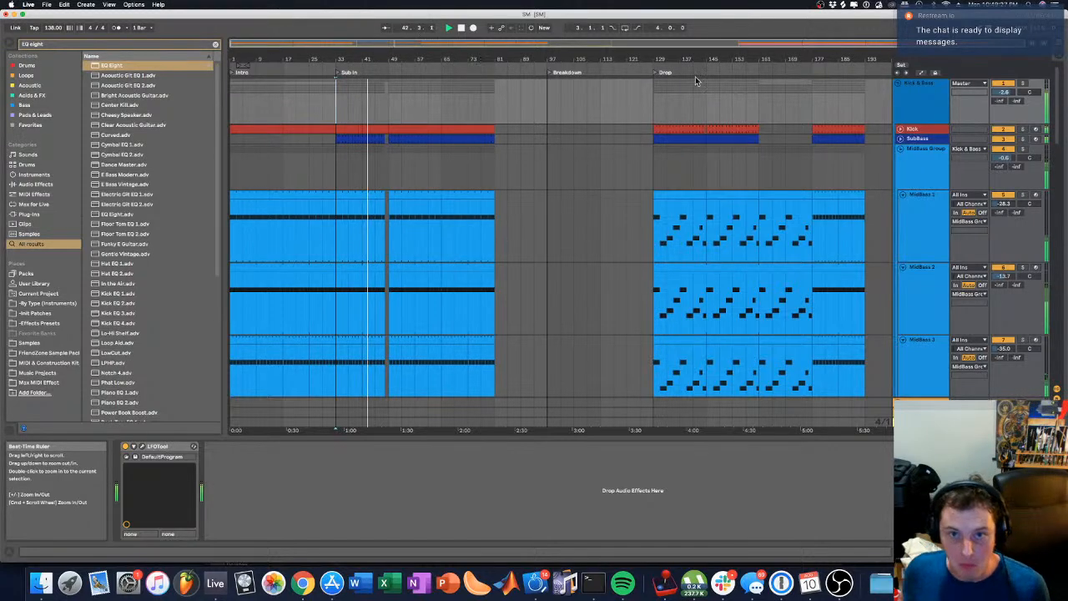
left_click(663, 99)
scroll(663, 103, "down", 2)
scroll(667, 113, "down", 10)
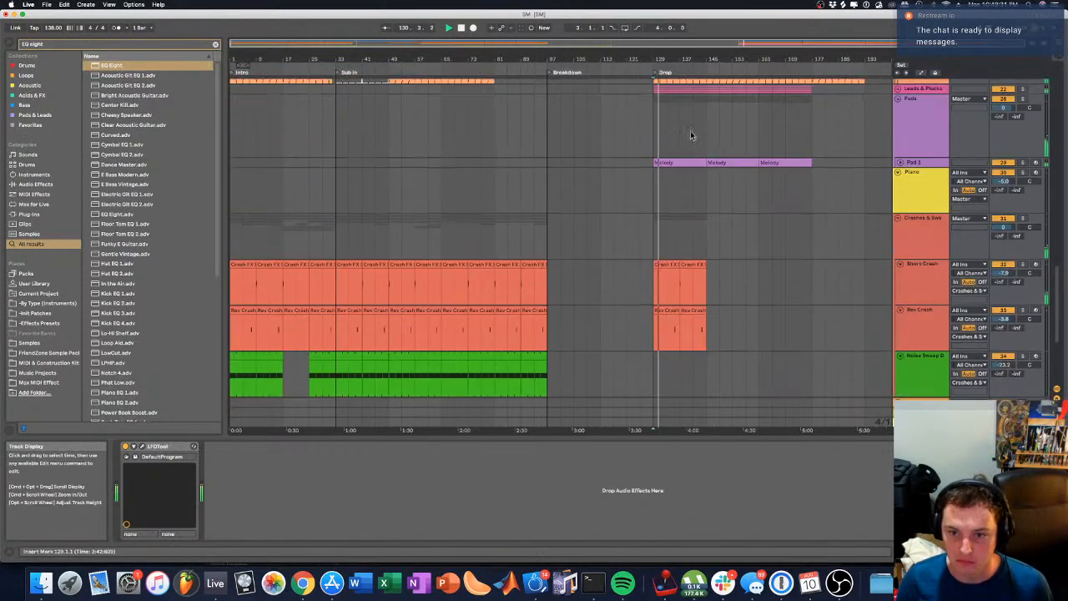
scroll(679, 125, "up", 3)
left_click(898, 207)
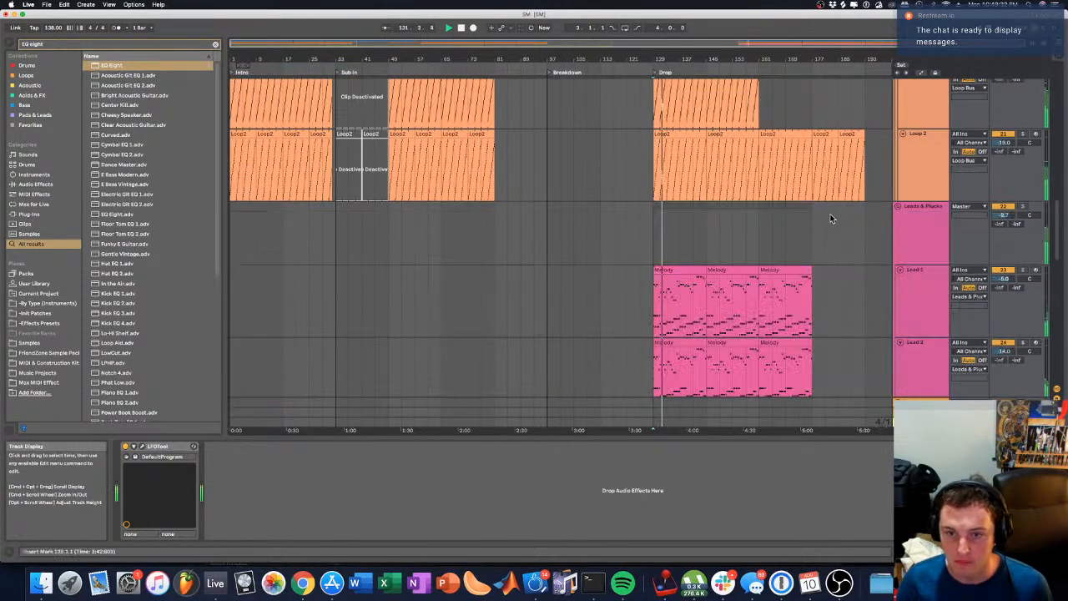
Step: Examine the device chains of Lead 1 and Lead 2, and solo Lead 3 to hear it alone
left_click(975, 273)
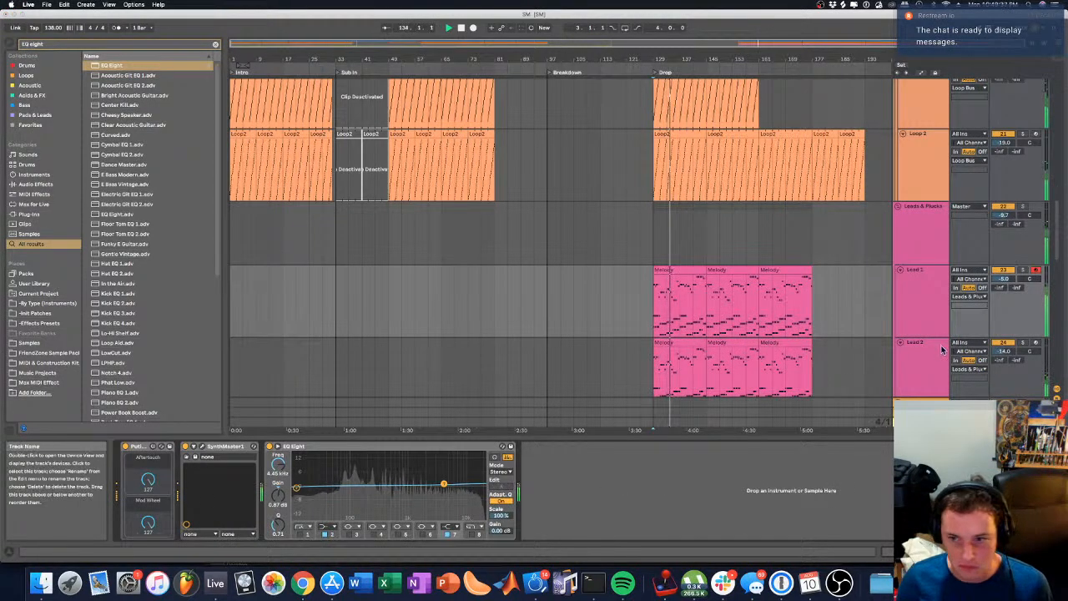
key("Down")
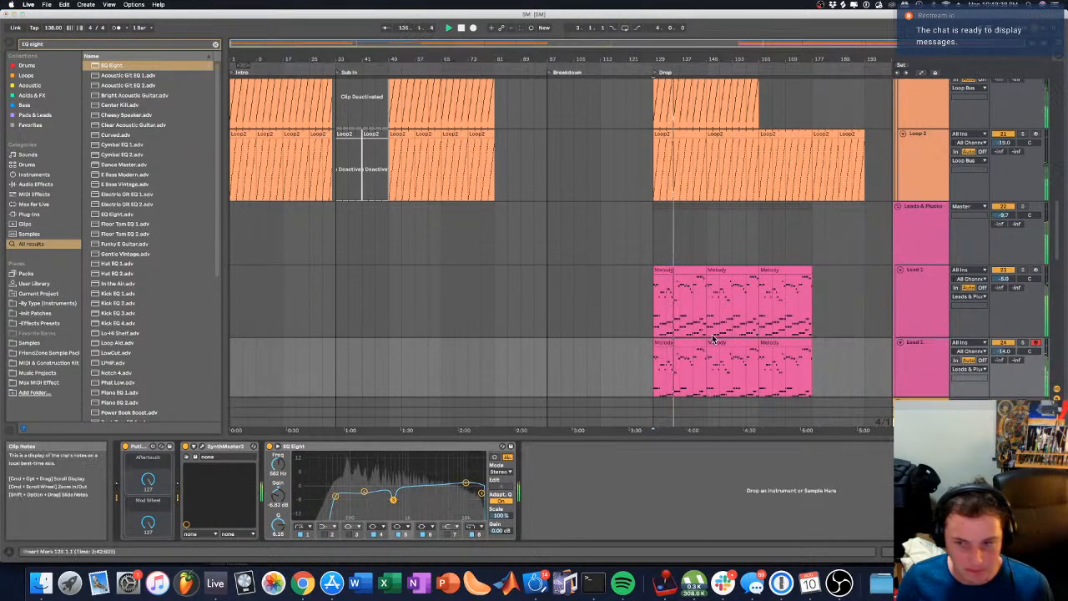
scroll(721, 311, "down", 3)
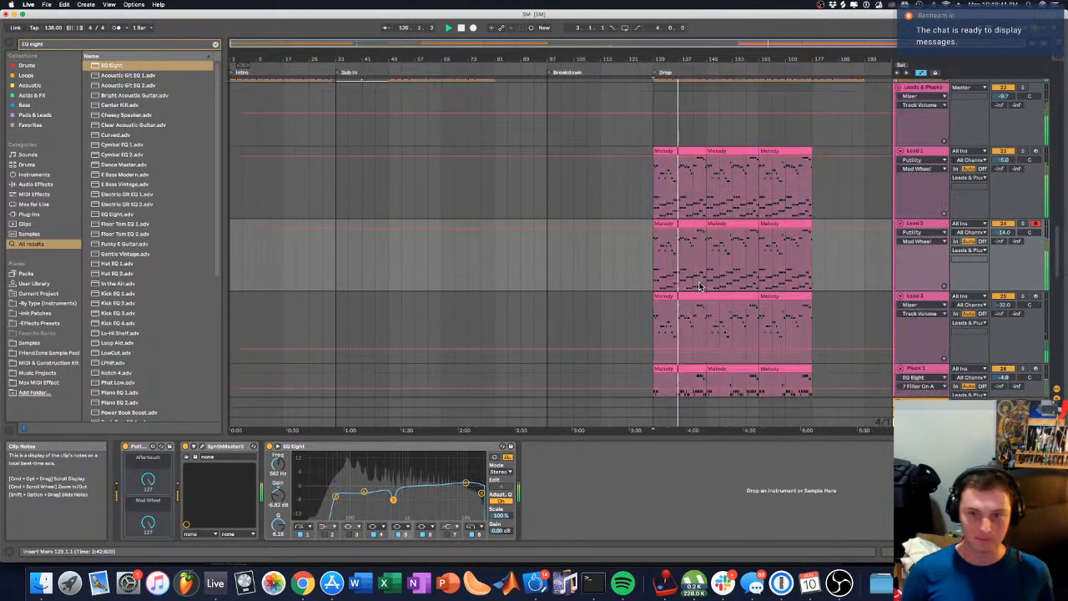
scroll(1066, 248, "down", 2)
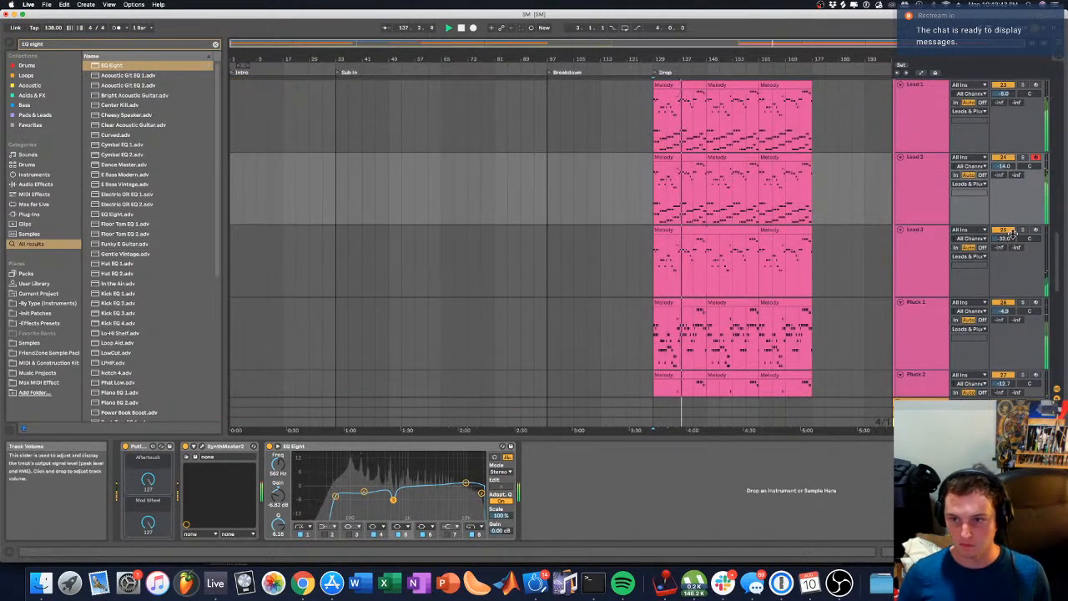
left_click(922, 242)
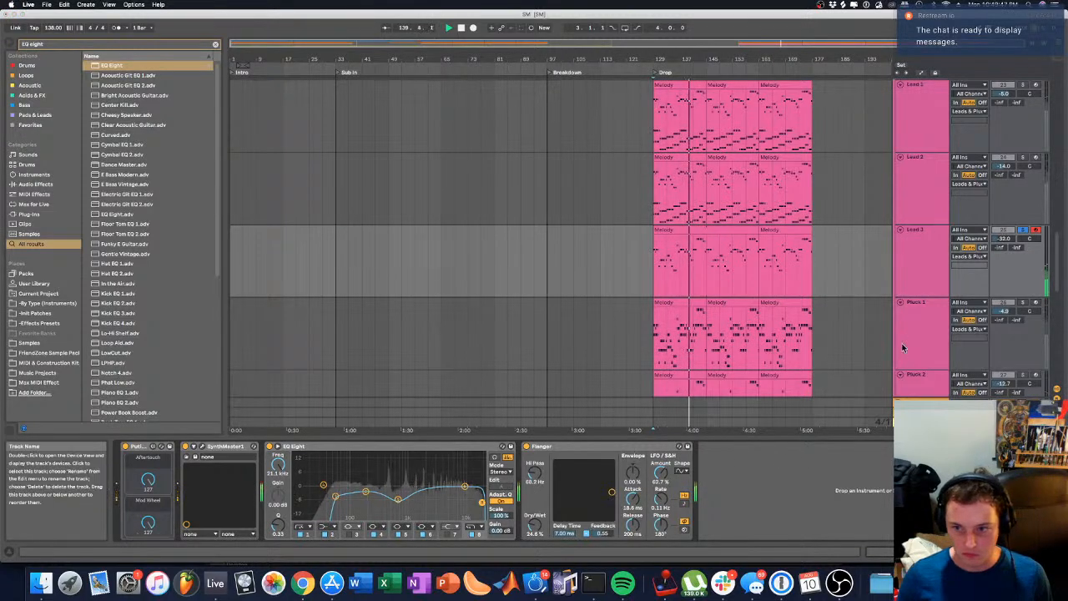
Step: Audition Pluck 1 and Pluck 2 soloed in turn, inspecting Pluck 2's SynthMaster, and return to the full Drop playback
left_click(902, 347)
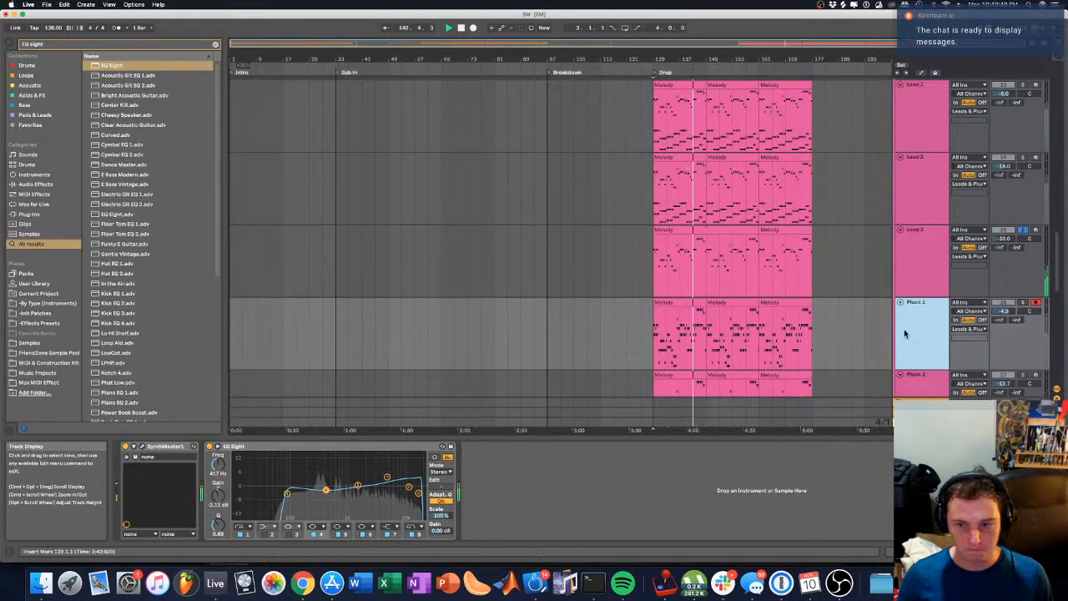
left_click(1025, 303)
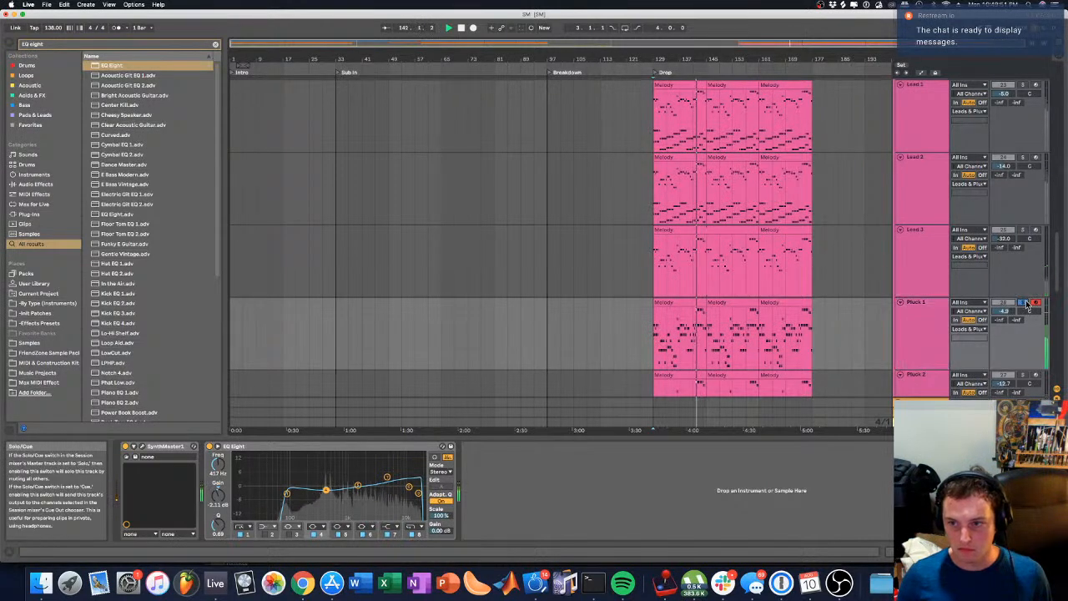
scroll(1023, 321, "down", 2)
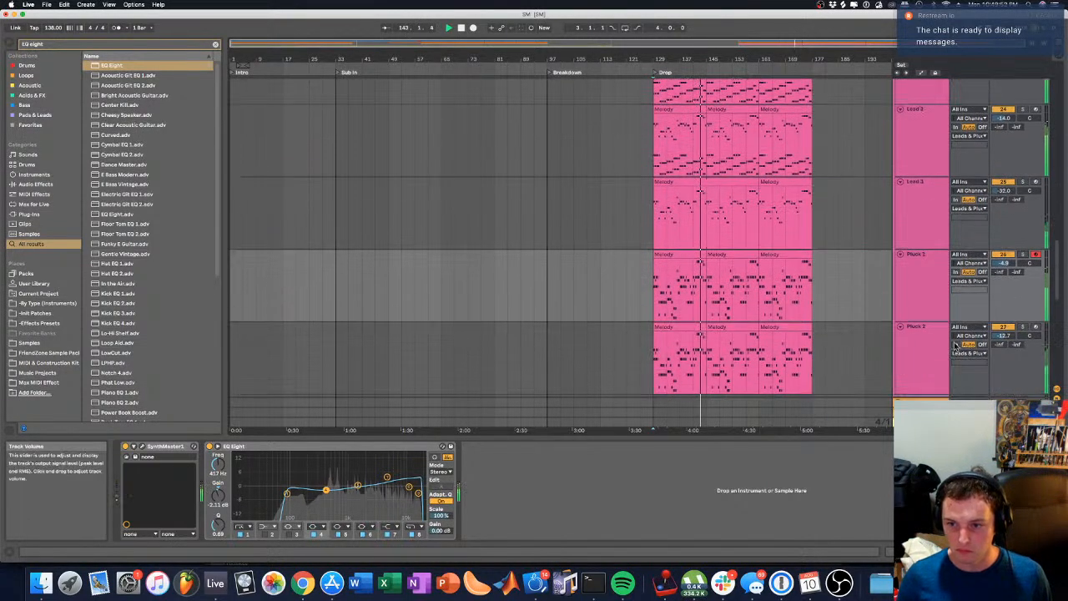
left_click(913, 351)
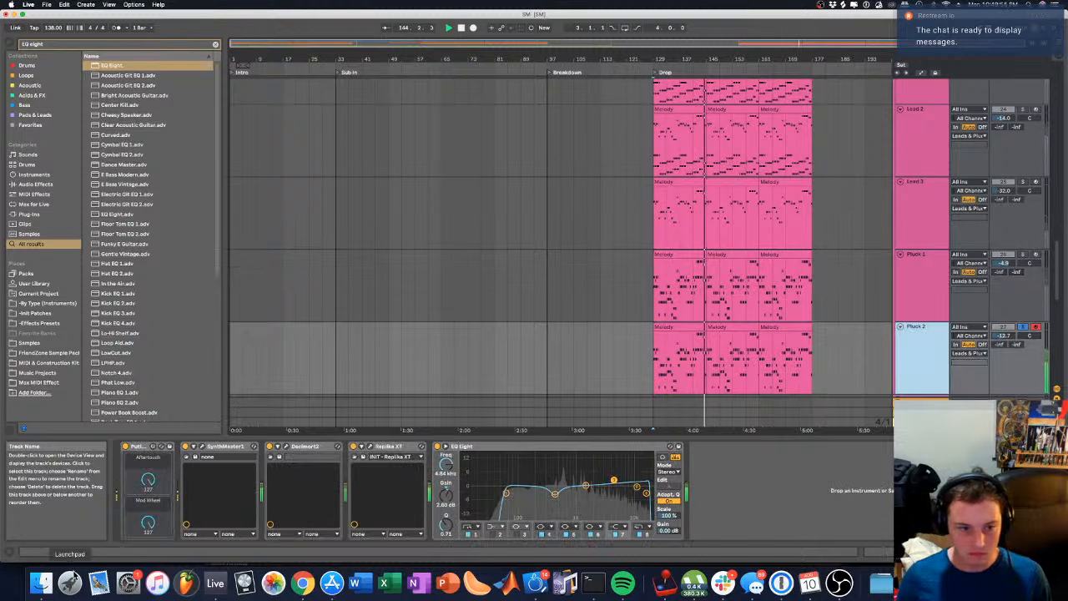
left_click(202, 446)
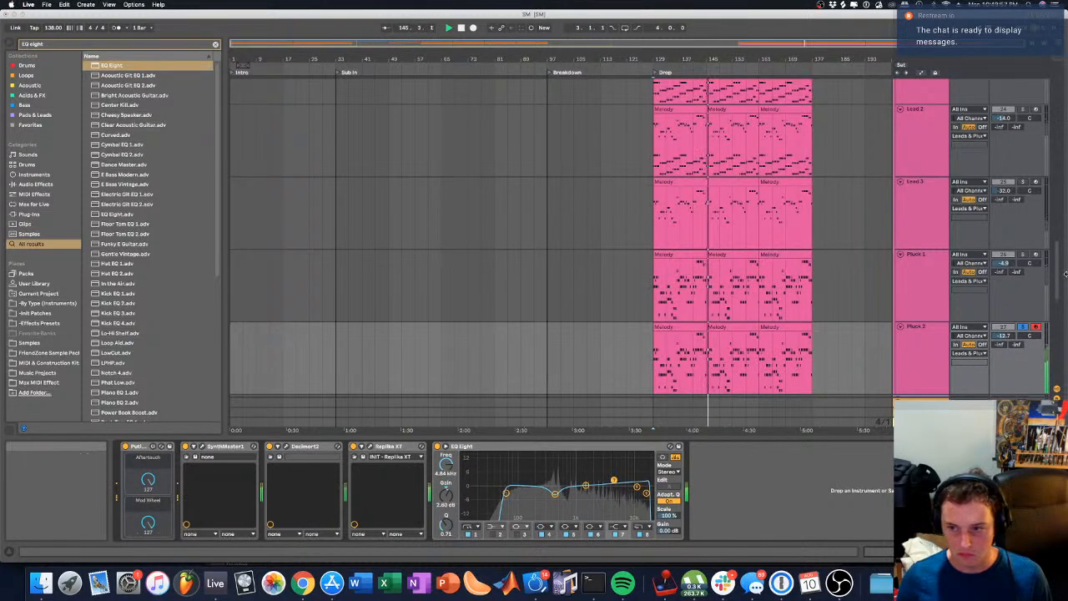
scroll(843, 293, "down", 5)
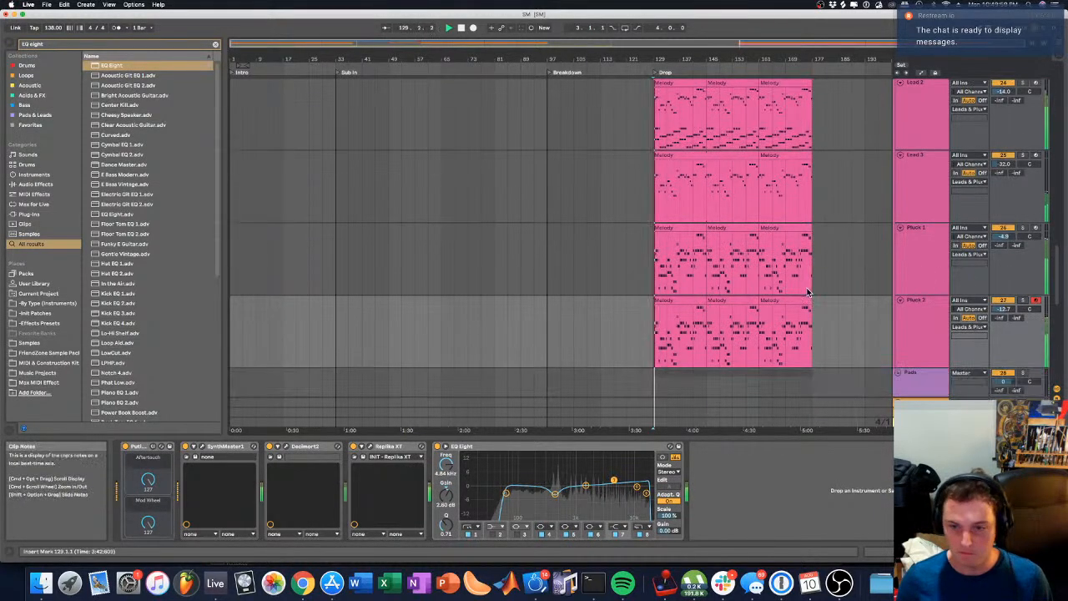
Step: Insert 32 bars of silence across bars 129 to 161, moving the Drop to bar 161
left_click(608, 250)
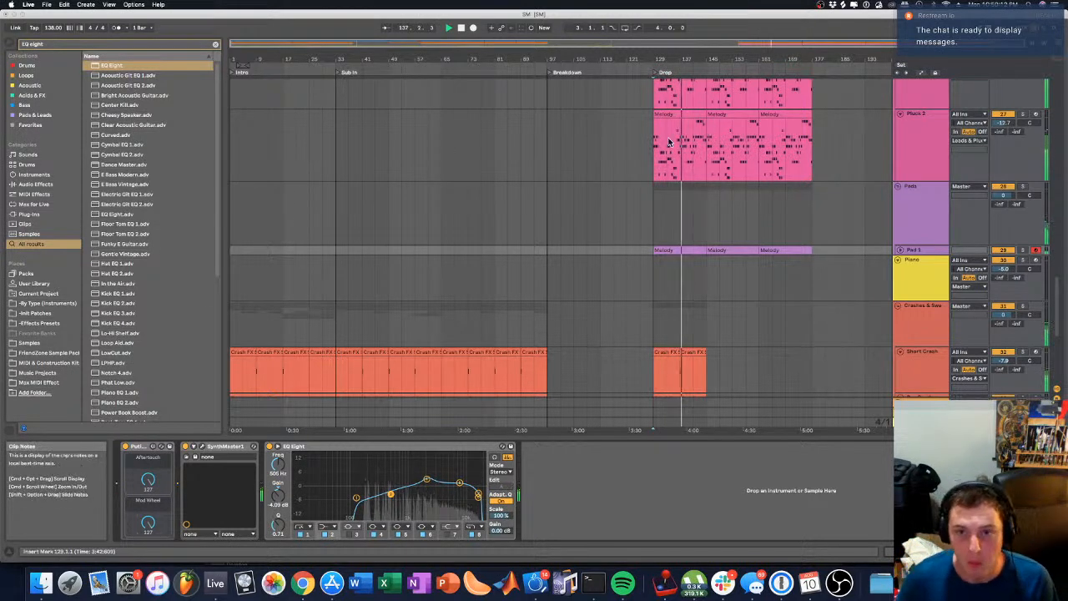
scroll(660, 143, "down", 2)
scroll(521, 208, "down", 5)
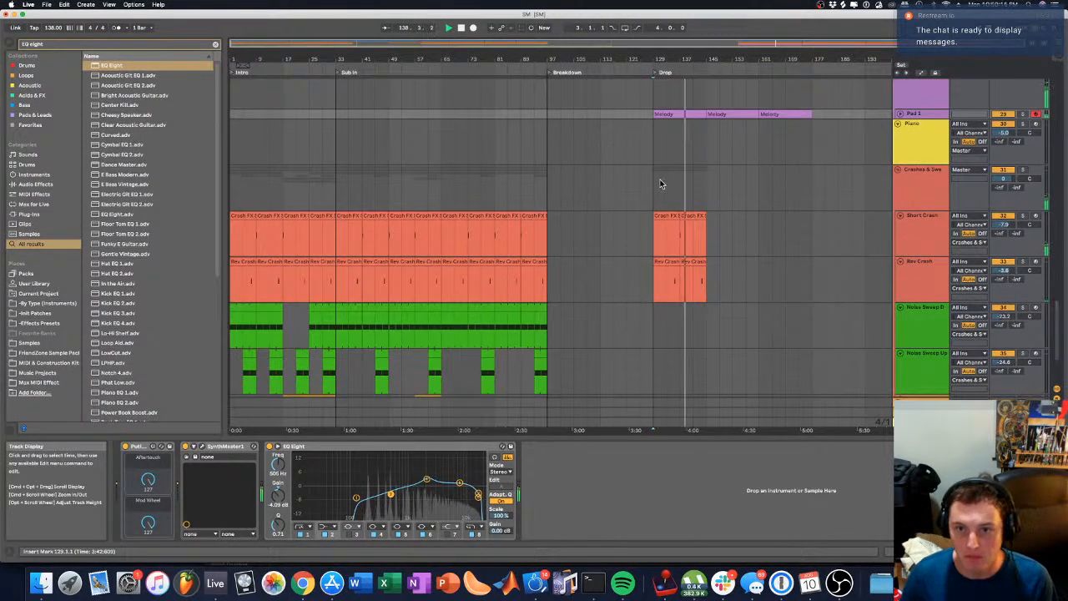
left_click_drag(653, 182, 758, 196)
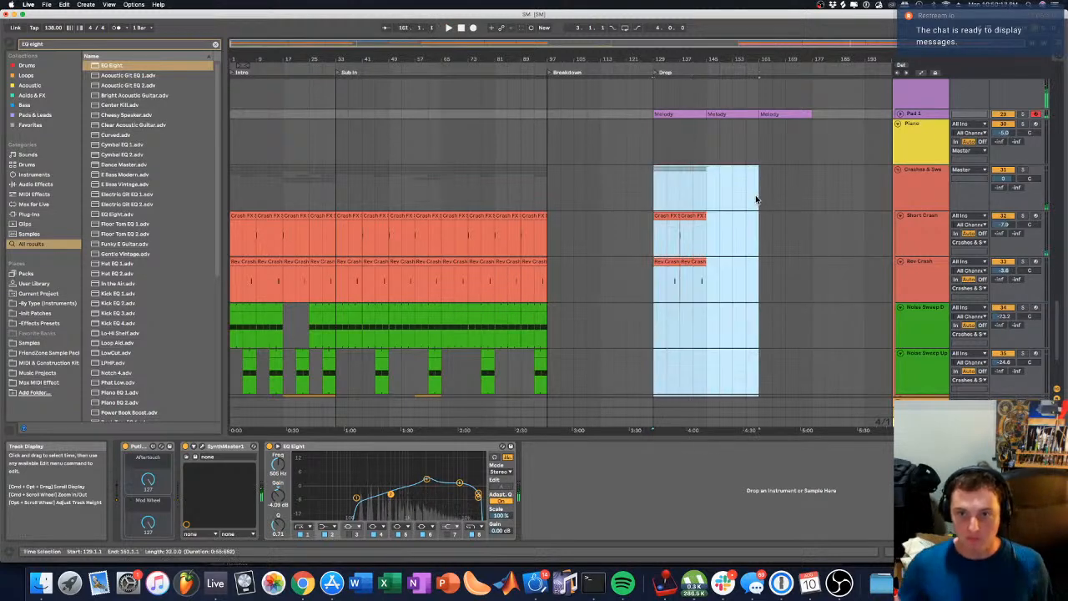
key("space")
key("super+i")
left_click(722, 186)
left_click(616, 168)
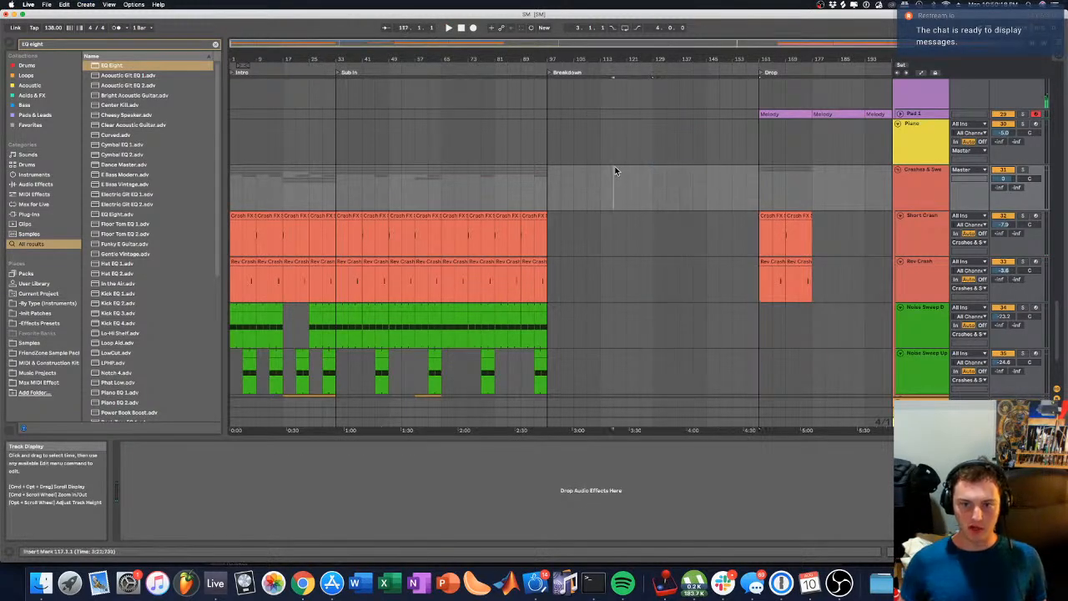
left_click(665, 174)
scroll(661, 160, "down", 3)
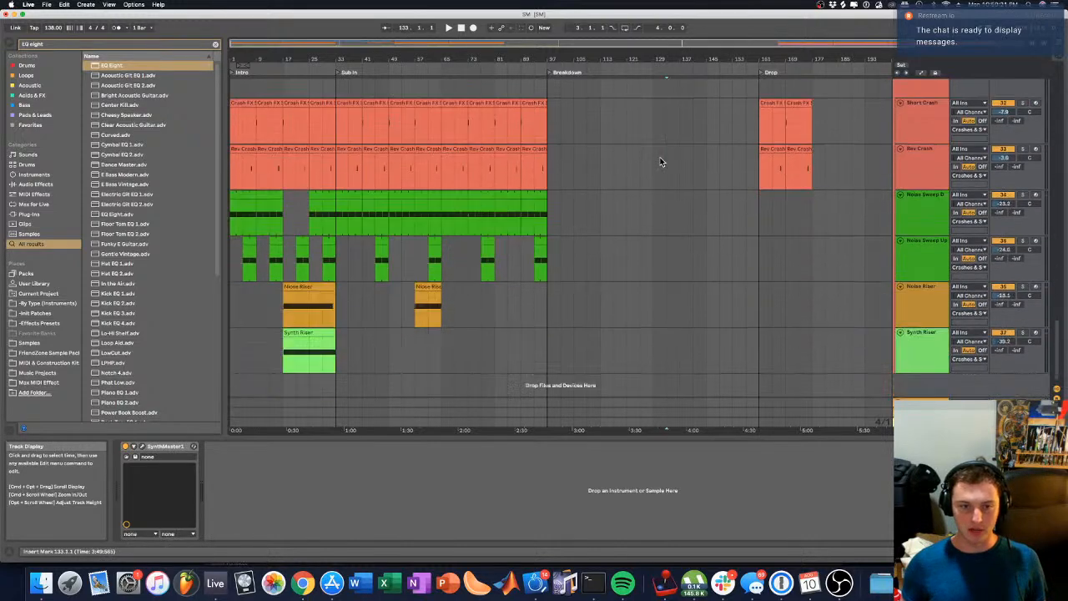
Step: Copy the Noise Riser and Synth Riser clips from bar 17 to bar 145, ending at the Drop
left_click(321, 287)
left_click(307, 333, "shift")
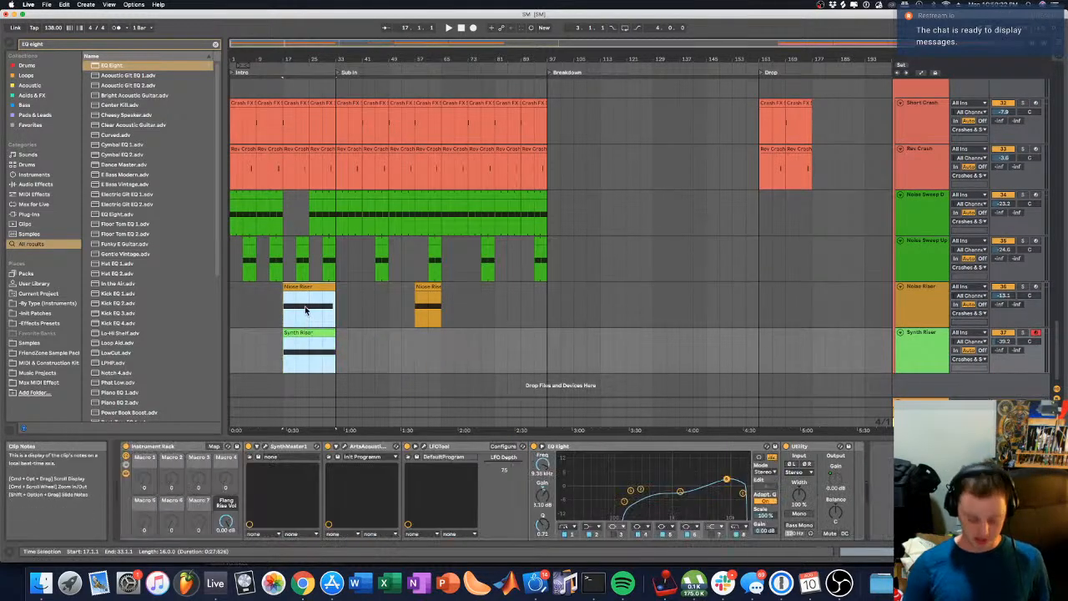
left_click_drag(310, 290, 736, 289)
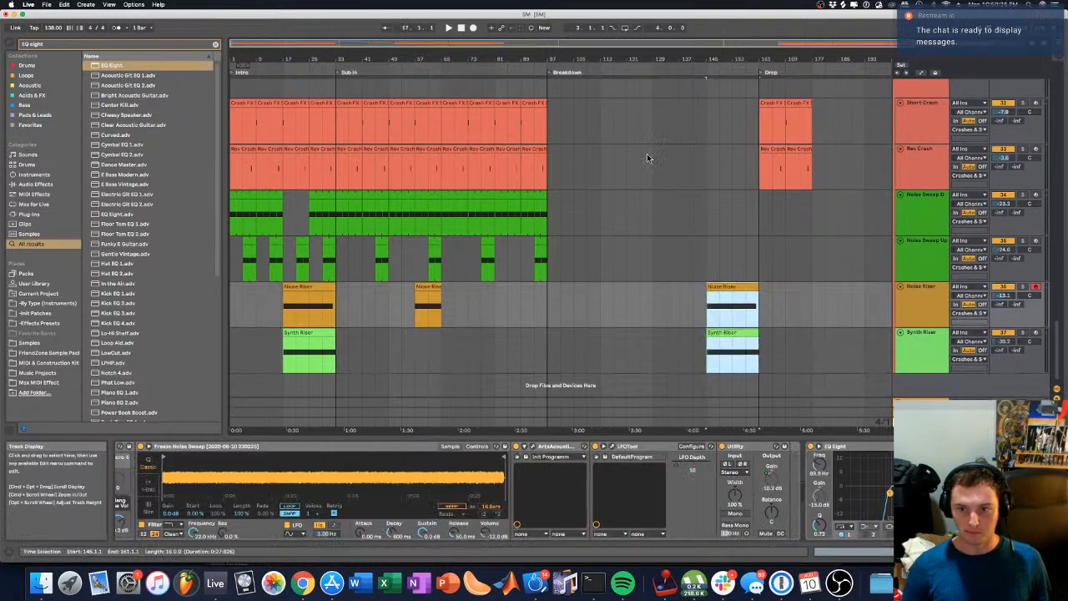
Step: Play the Drop from bar 161 and look over its tracks down to the crashes and risers
left_click(656, 164)
scroll(696, 175, "up", 15)
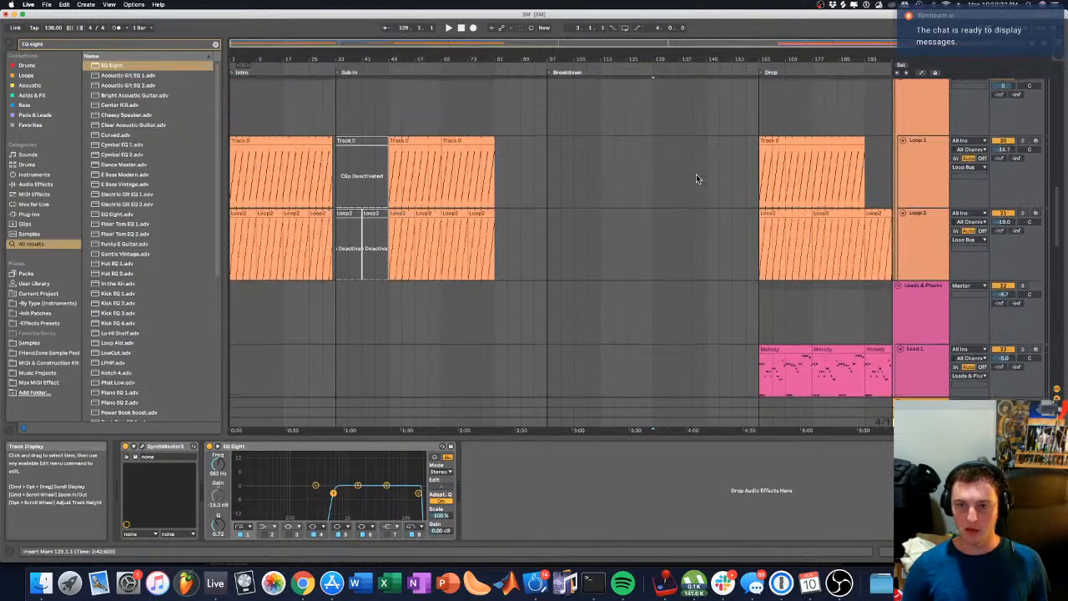
scroll(712, 148, "up", 12)
left_click(761, 158)
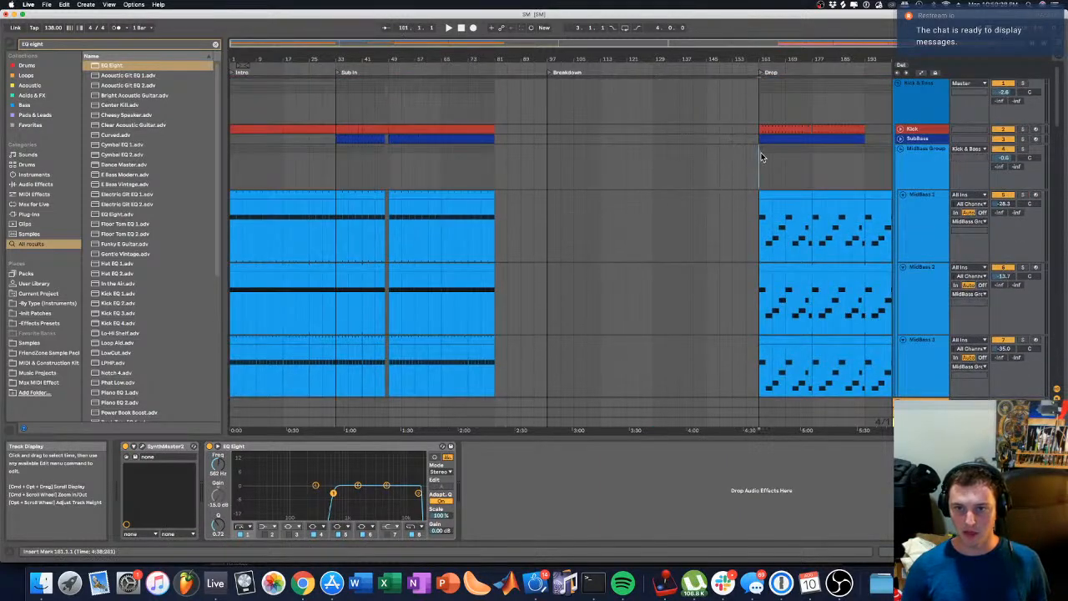
key("space")
scroll(718, 160, "down", 6)
scroll(684, 156, "down", 15)
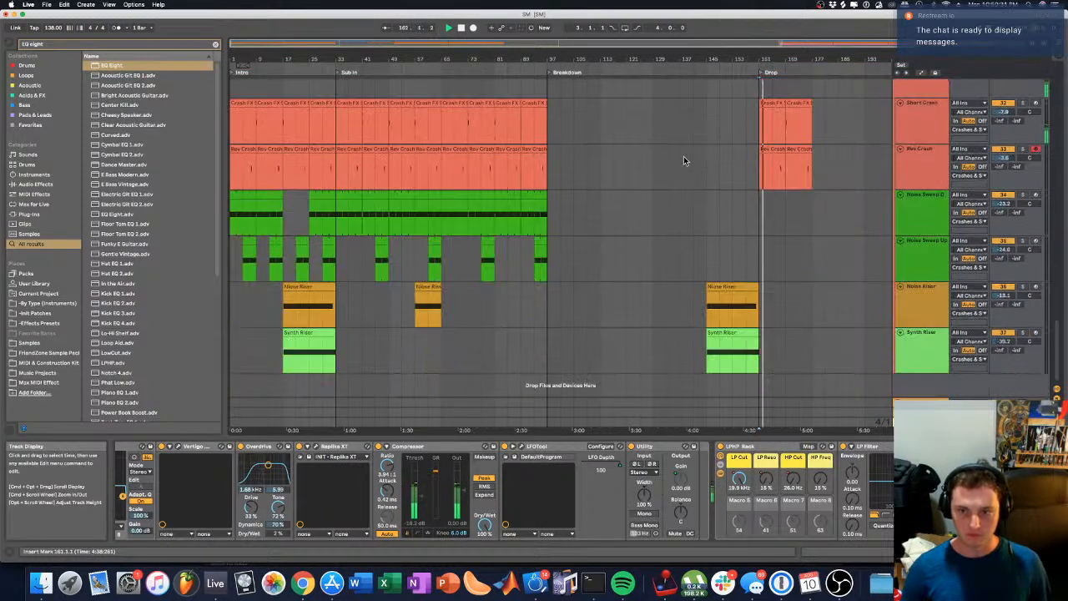
Step: Replace the Drop's crash clips with a copy of the crash, noise sweep and Noise Riser material from bars 33 to 65, starting at bar 161
key("space")
scroll(733, 162, "down", 2)
left_click_drag(747, 166, 820, 198)
key("Delete")
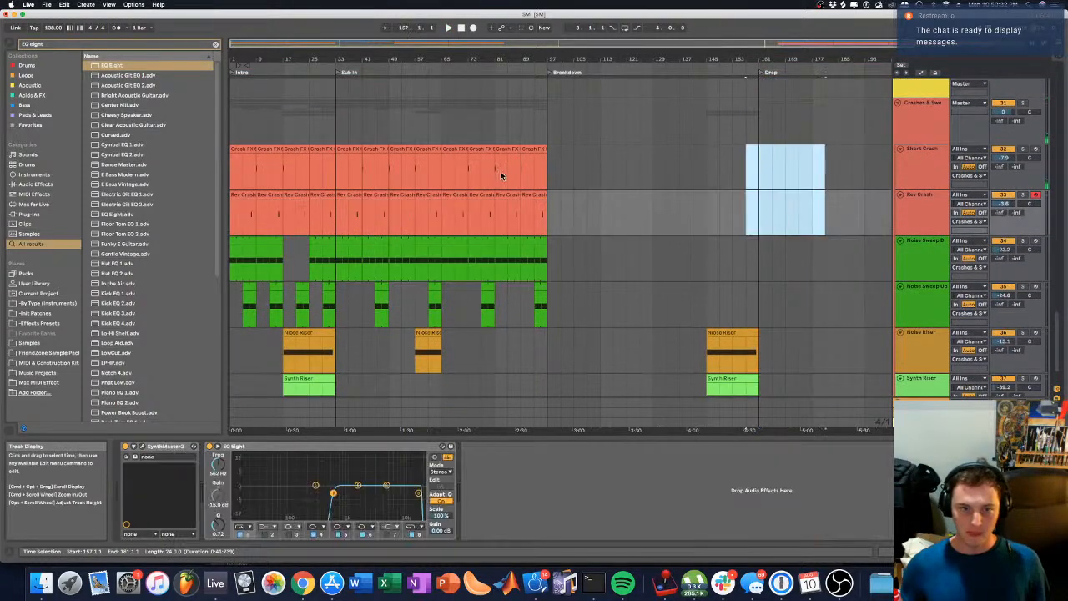
left_click_drag(339, 156, 436, 352)
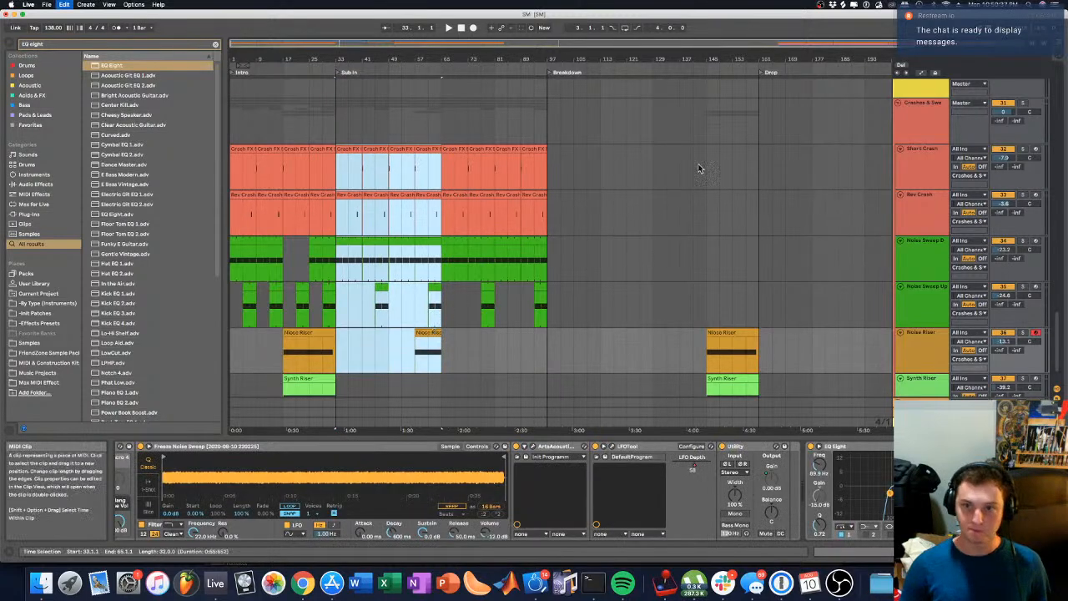
key("ctrl+c")
left_click(762, 133)
key("ctrl+v")
Step: Listen to the Drop with its added crashes and sweeps, and examine the Leads & Plucks group's device chain
left_click(743, 125)
key("ctrl+BackSpace")
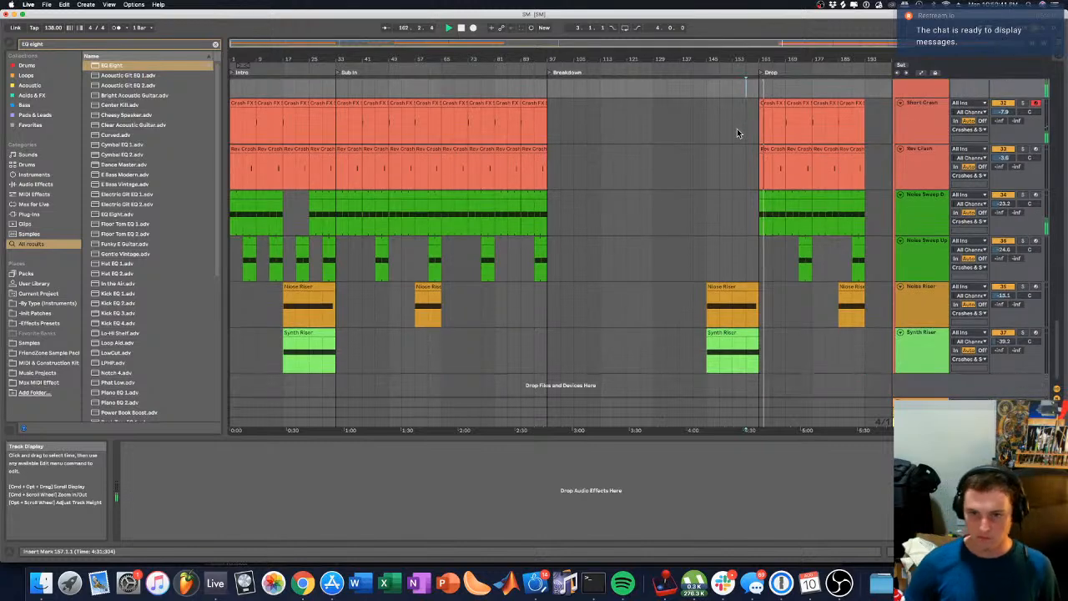
scroll(727, 123, "down", 10)
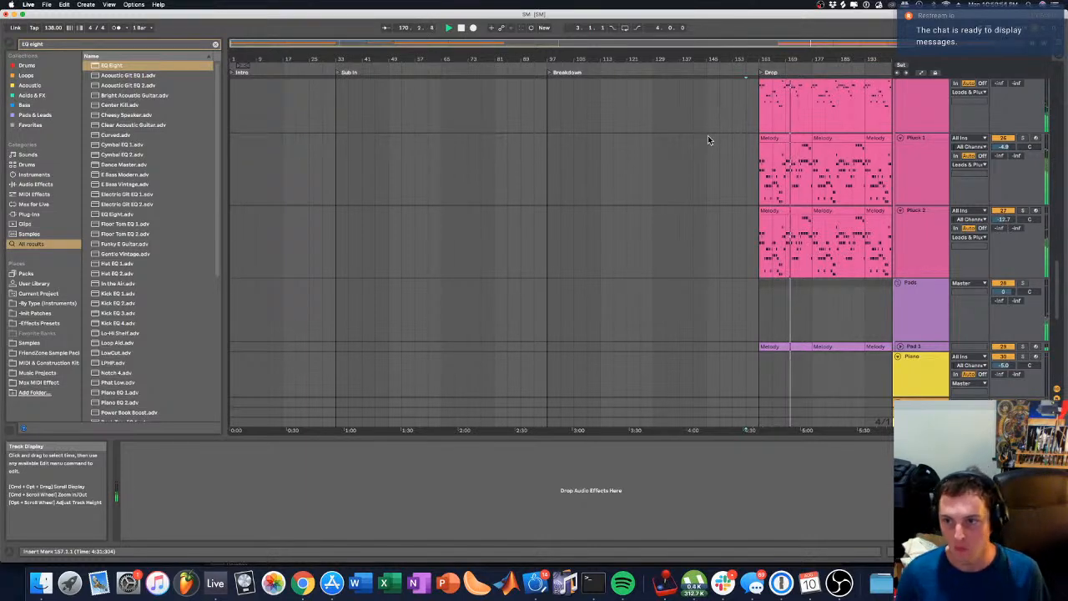
scroll(709, 137, "up", 5)
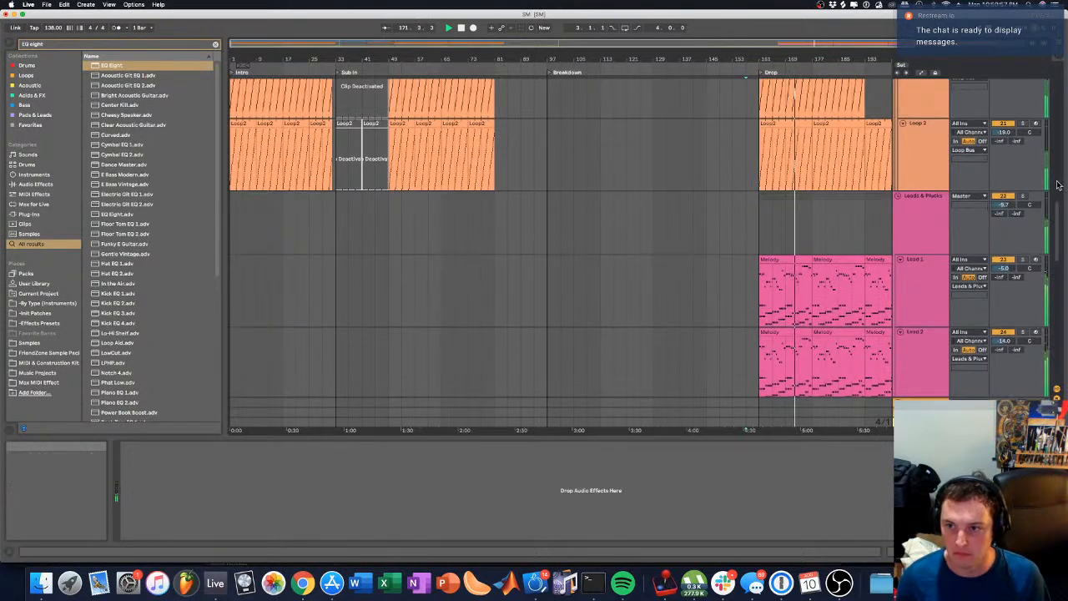
left_click(921, 219)
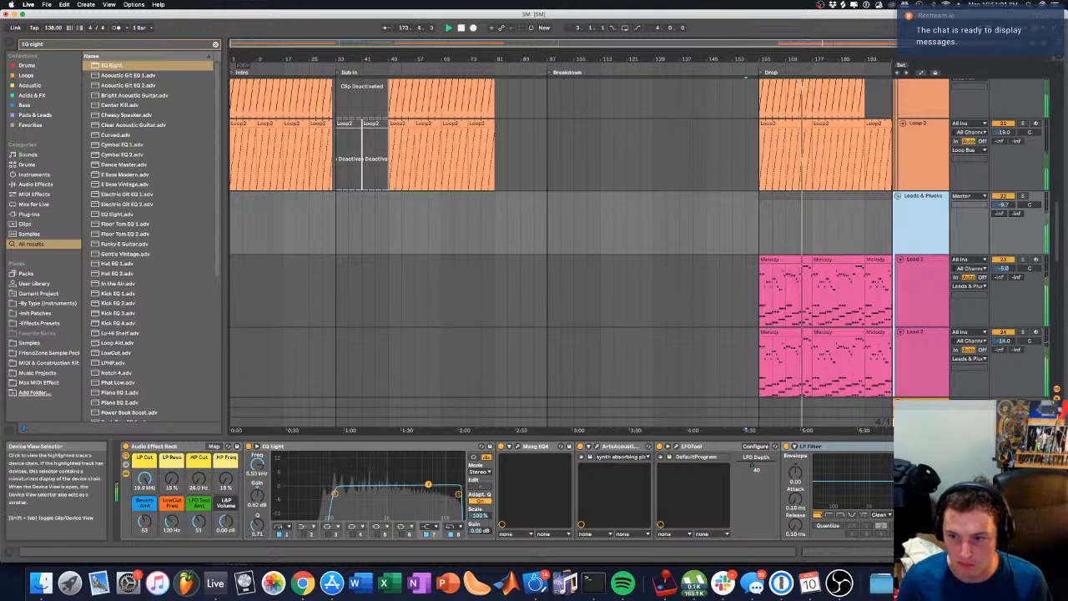
left_click(1001, 552)
left_click(943, 552)
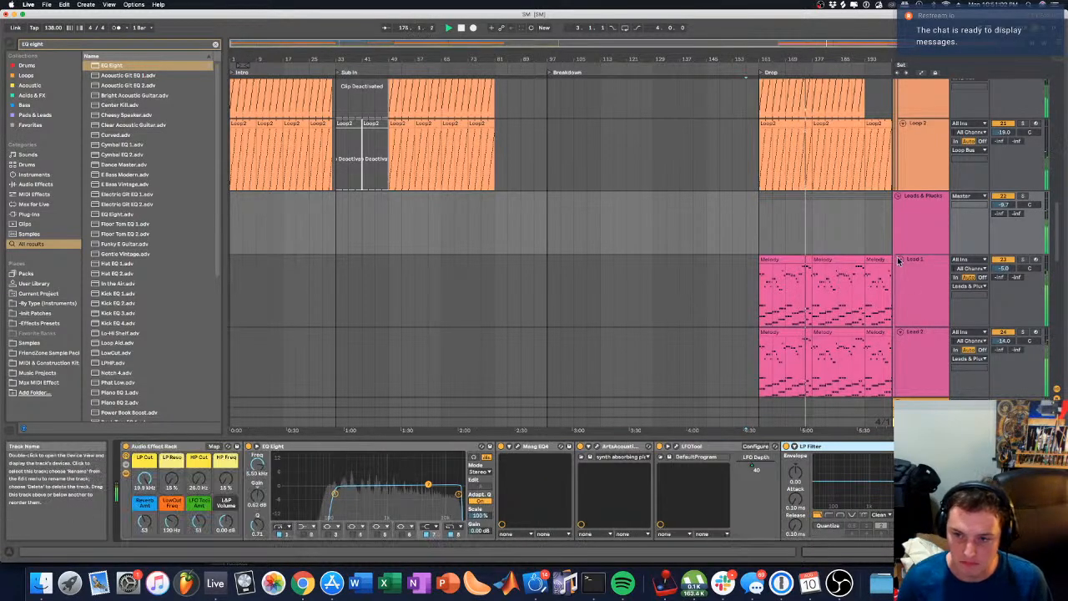
Step: Replace the return track's Reverb with a copy of Pluck 2's Replika XT delay
scroll(906, 259, "down", 5)
left_click(923, 242)
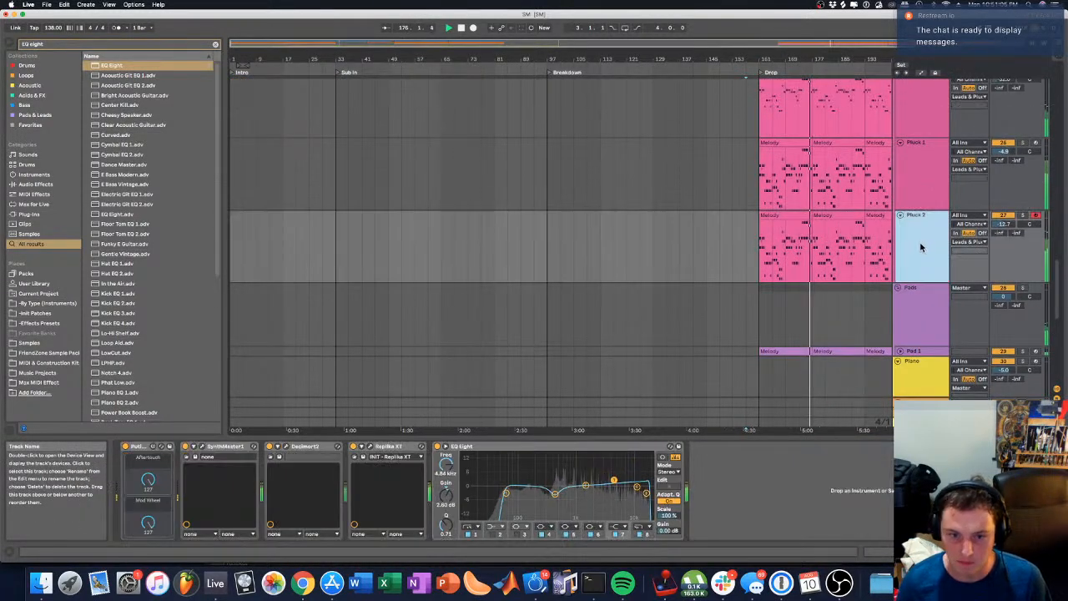
left_click(397, 447)
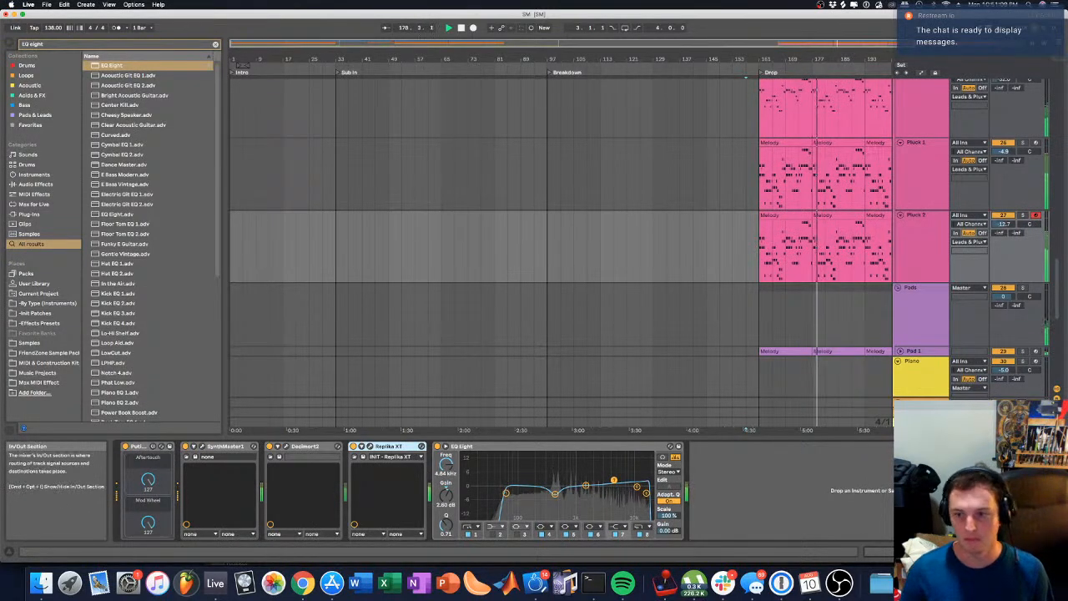
left_click(922, 423)
key("space")
left_click(922, 402)
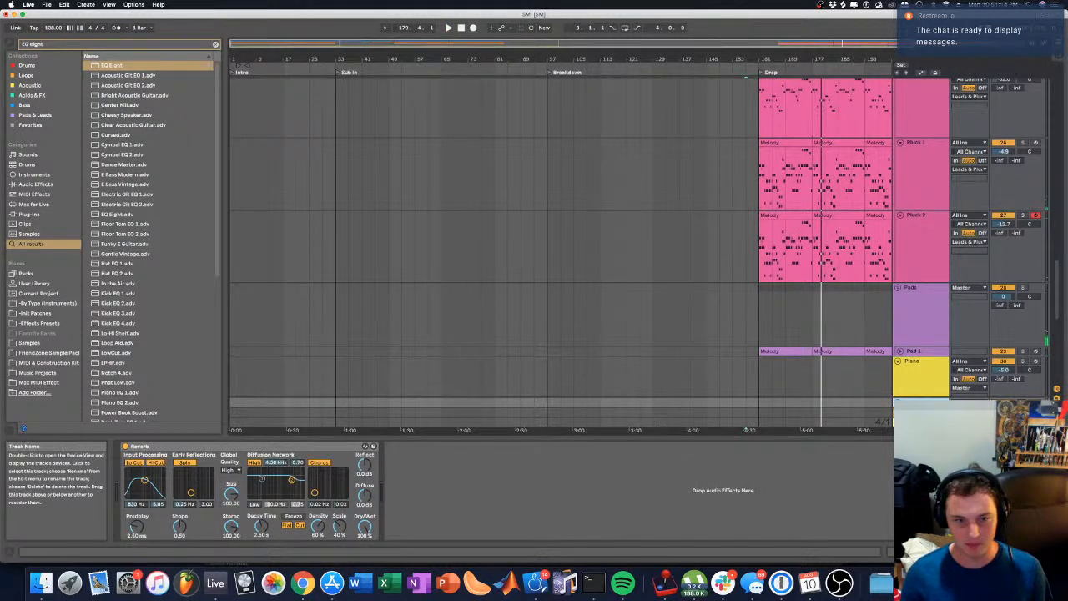
key("Delete")
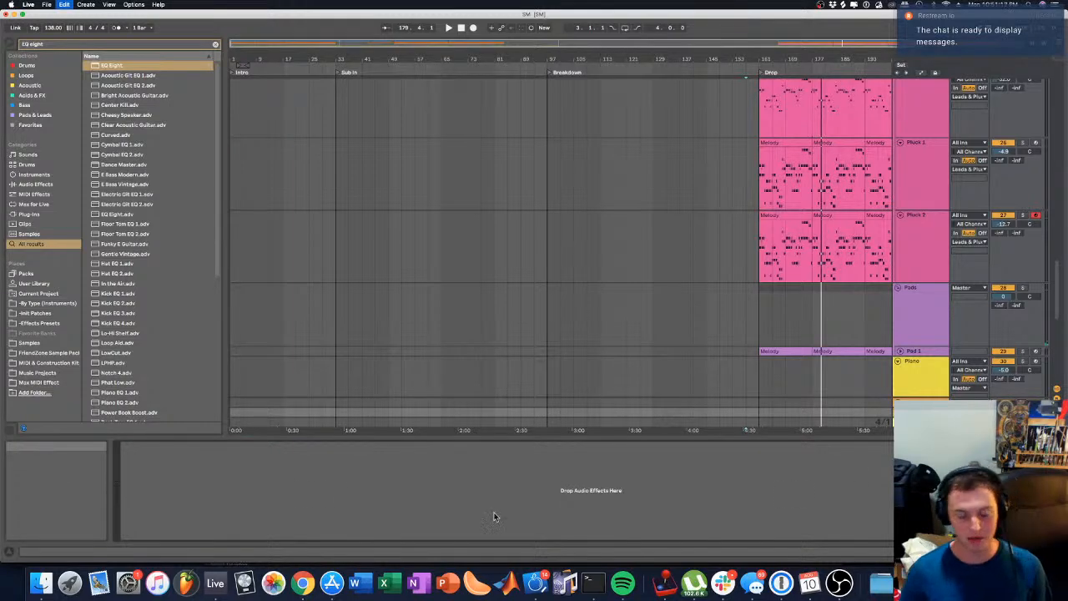
key("super+v")
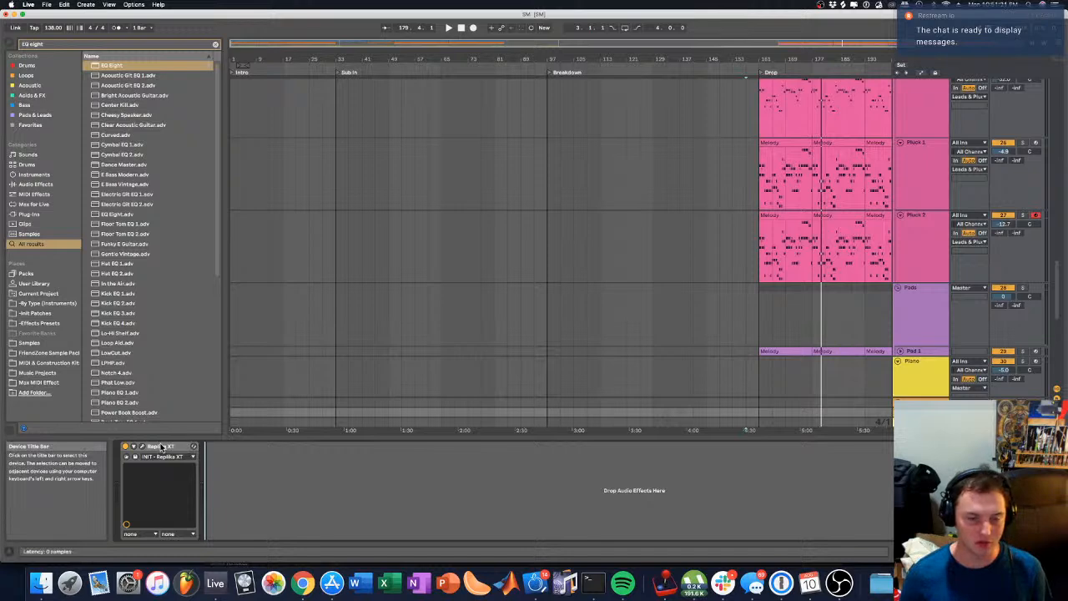
Step: Turn the return track's Replika XT Mix up fully and close its plug-in window
left_click(140, 448)
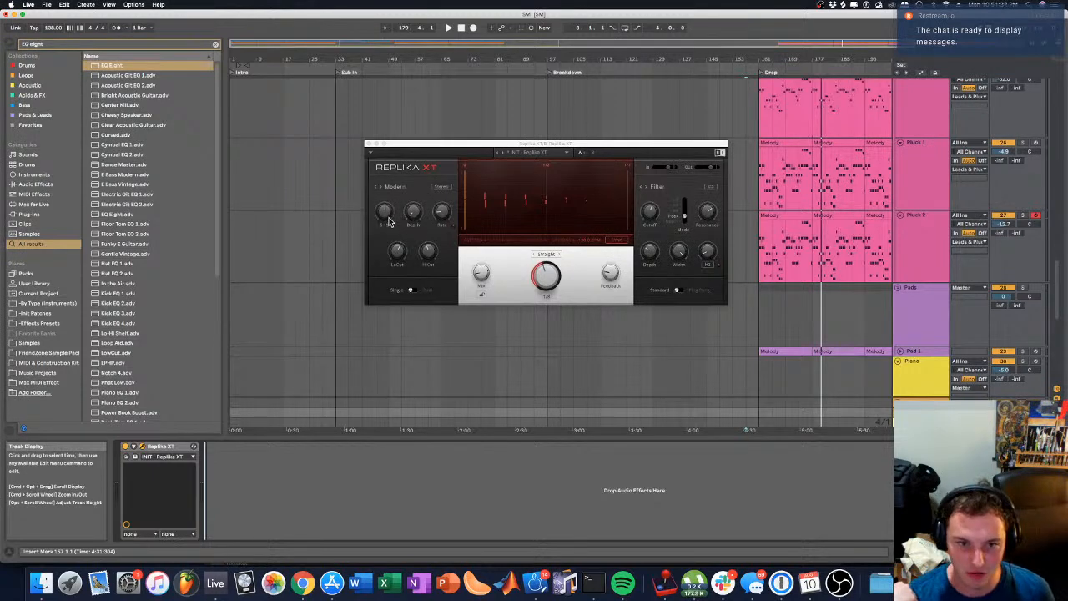
left_click(483, 277)
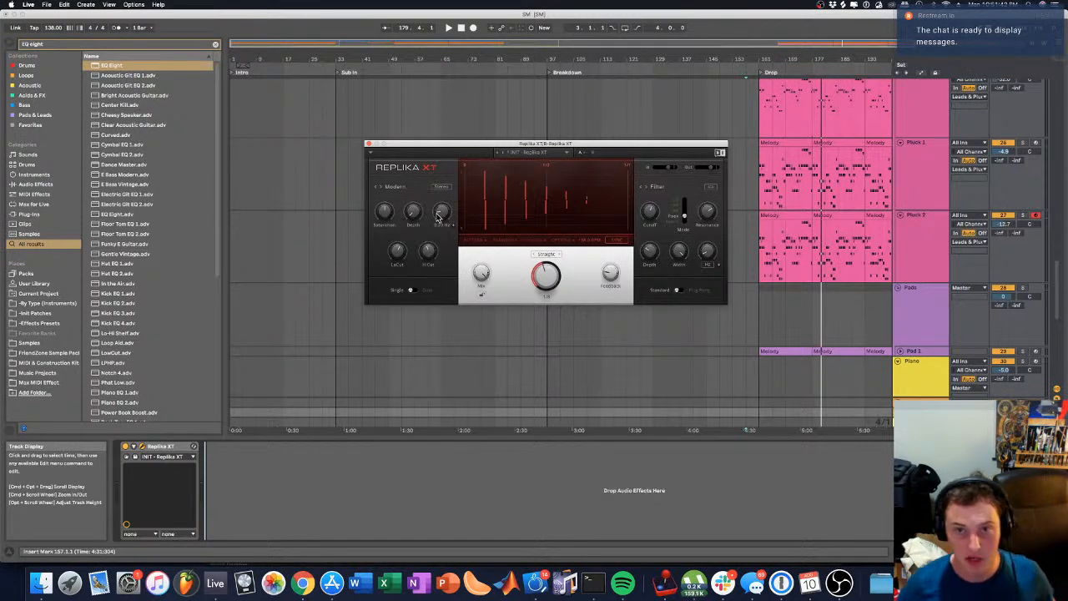
left_click(368, 146)
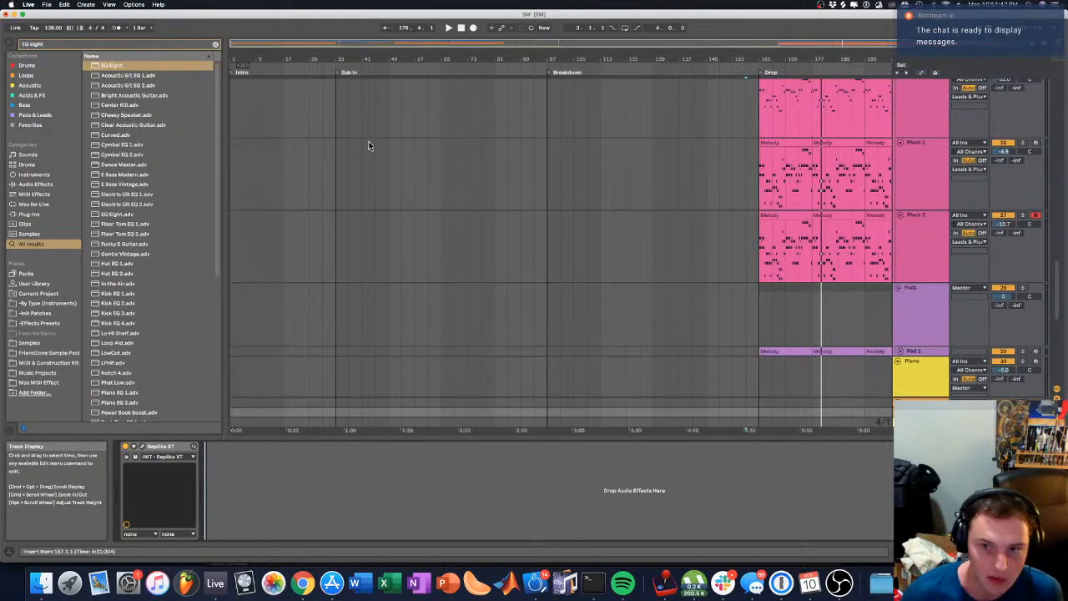
Step: Return to the Kick & Bass tracks and clear the EQ eight search from the browser
scroll(385, 167, "up", 15)
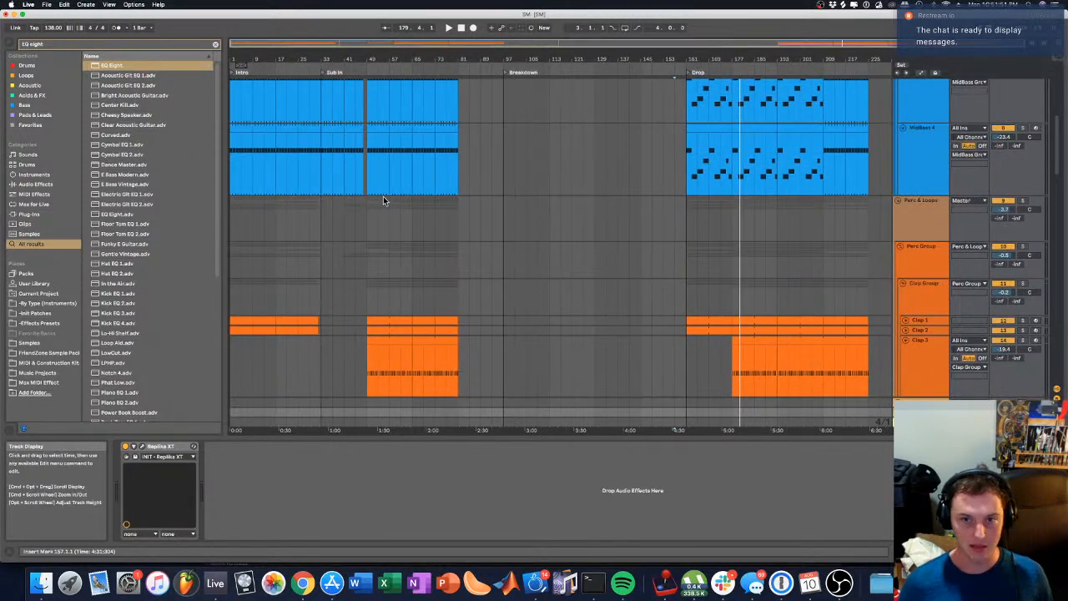
scroll(384, 196, "up", 10)
scroll(408, 170, "up", 5)
scroll(407, 176, "down", 5)
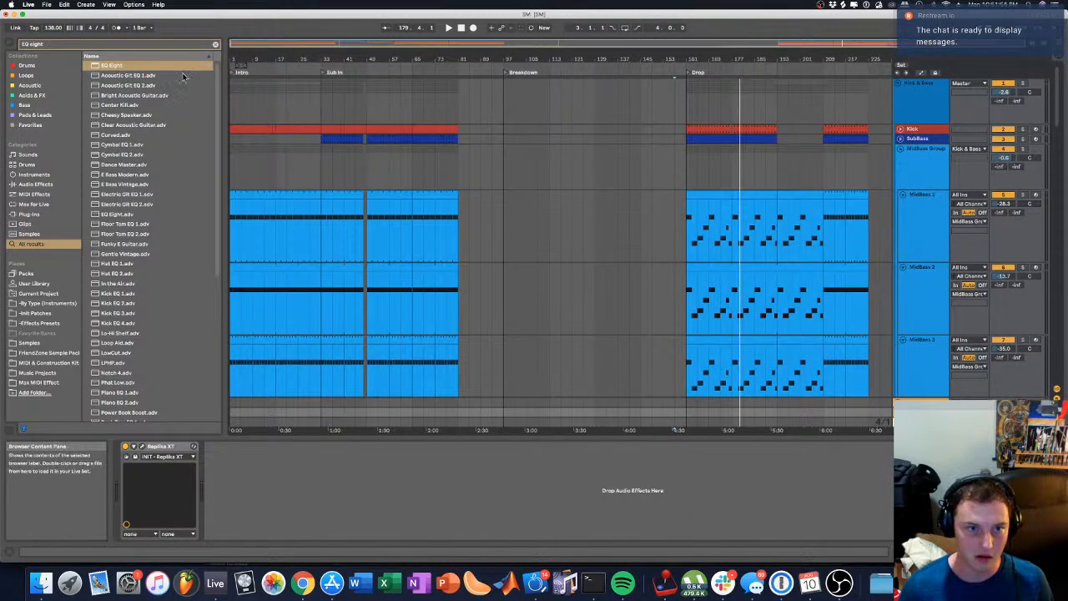
left_click(218, 43)
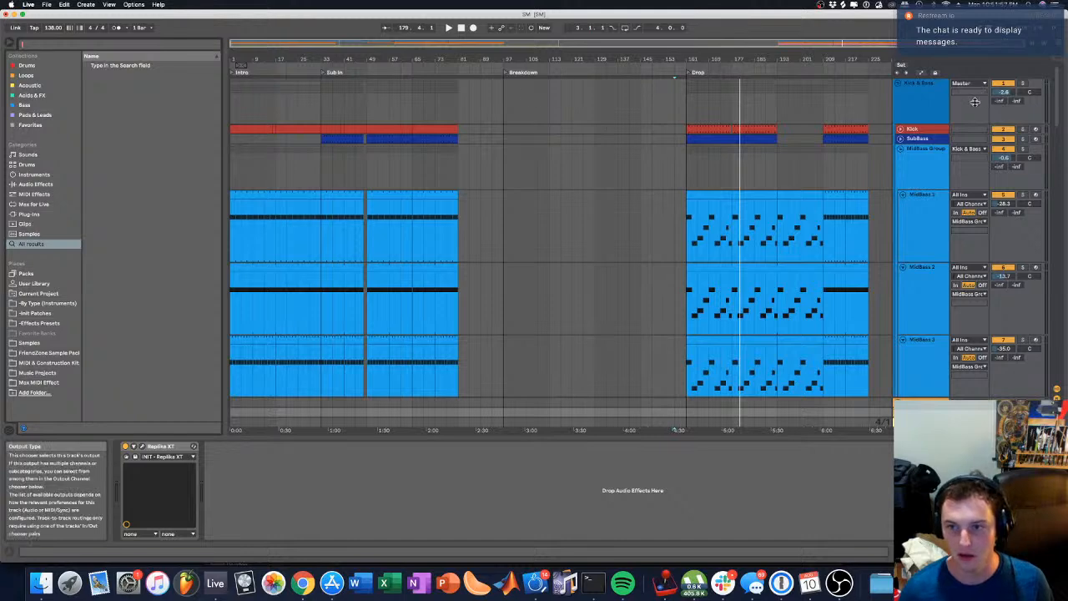
Step: Examine the SubBass and MidBass Group device chains, including the group's Replika XT
left_click(937, 132)
left_click(936, 139)
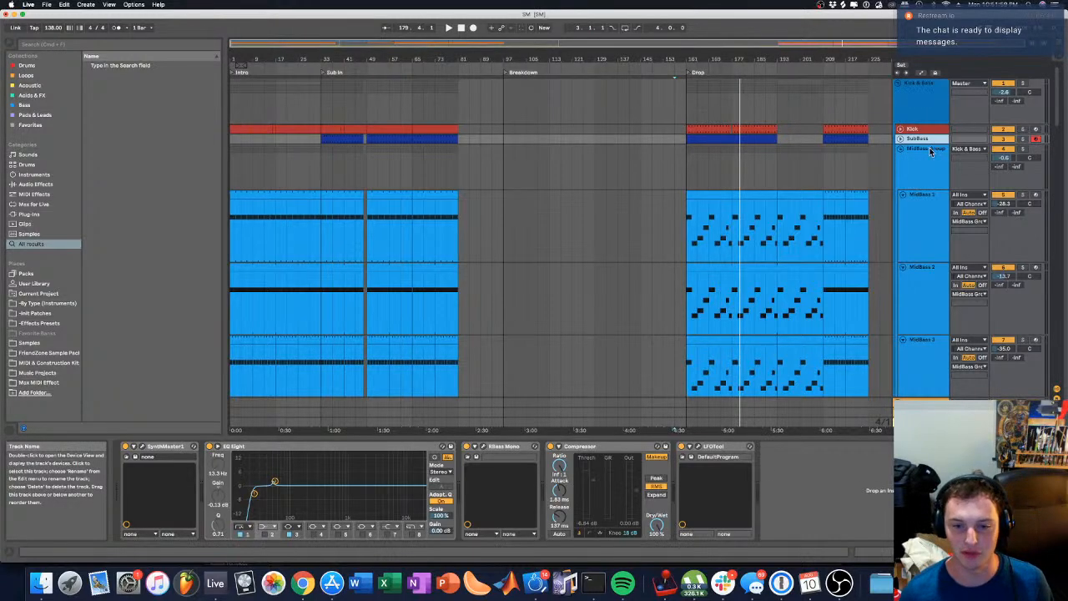
left_click(928, 171)
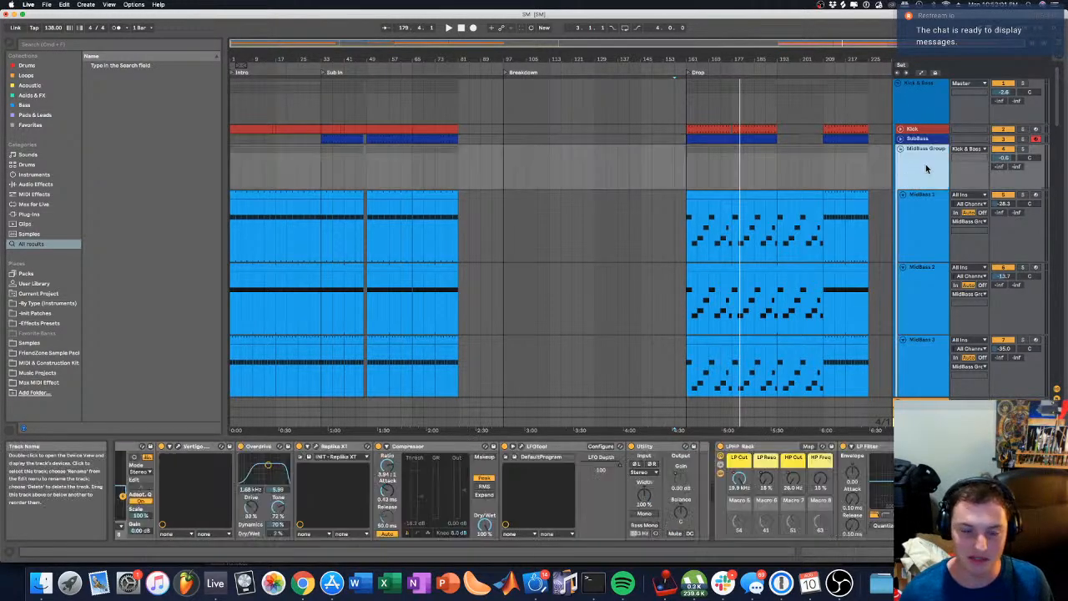
left_click(319, 448)
left_click(587, 149)
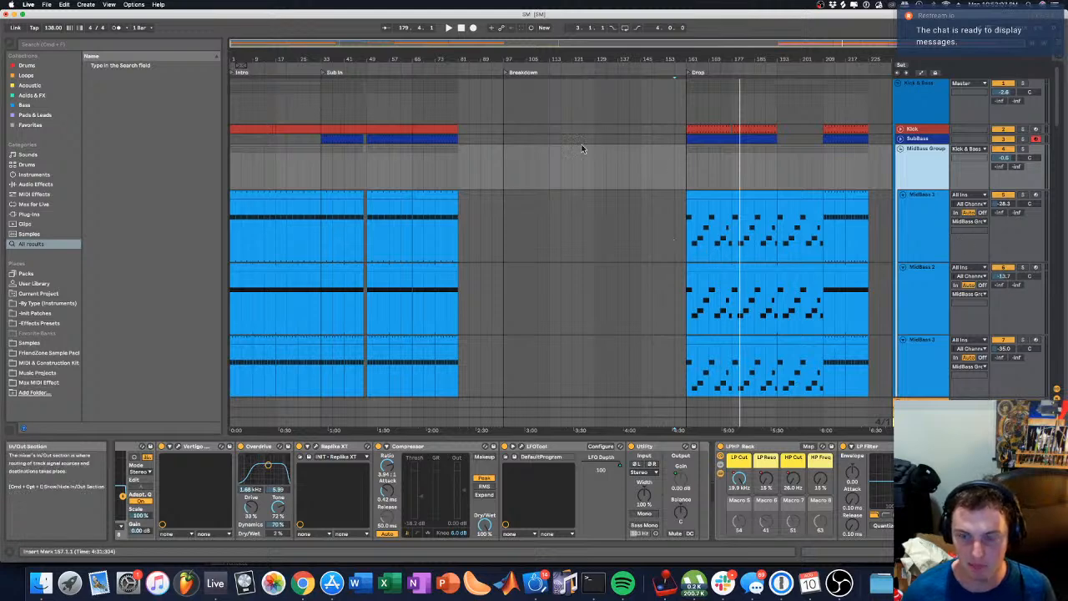
left_click_drag(419, 59, 419, 60)
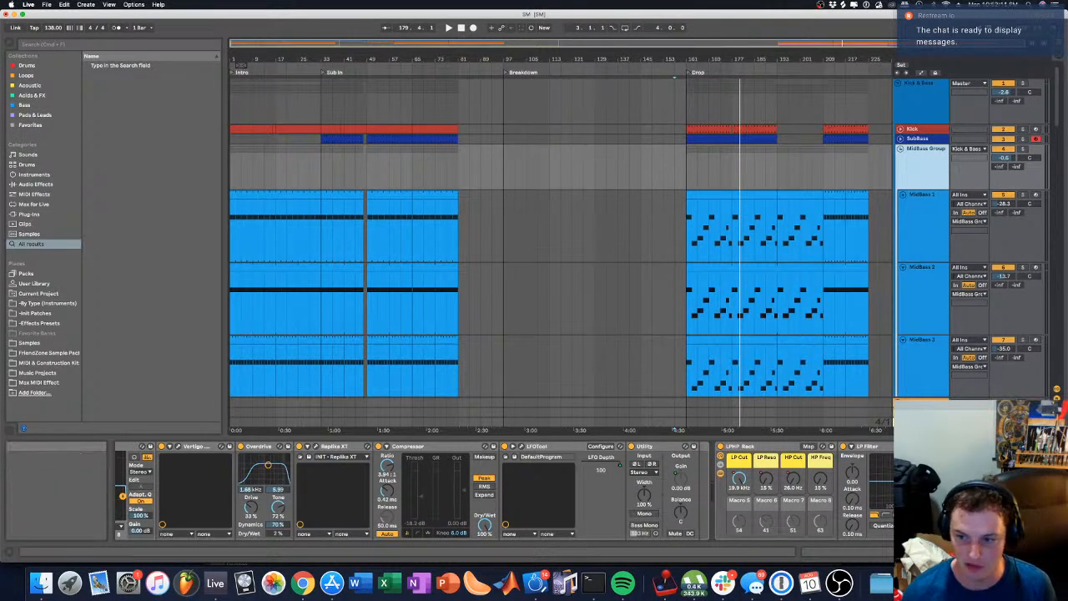
Step: Look over the MidBass tracks and MidBass 1's device chain, then the percussion, crash, sweep and riser tracks
scroll(941, 347, "down", 5)
scroll(941, 347, "down", 3)
scroll(918, 275, "up", 8)
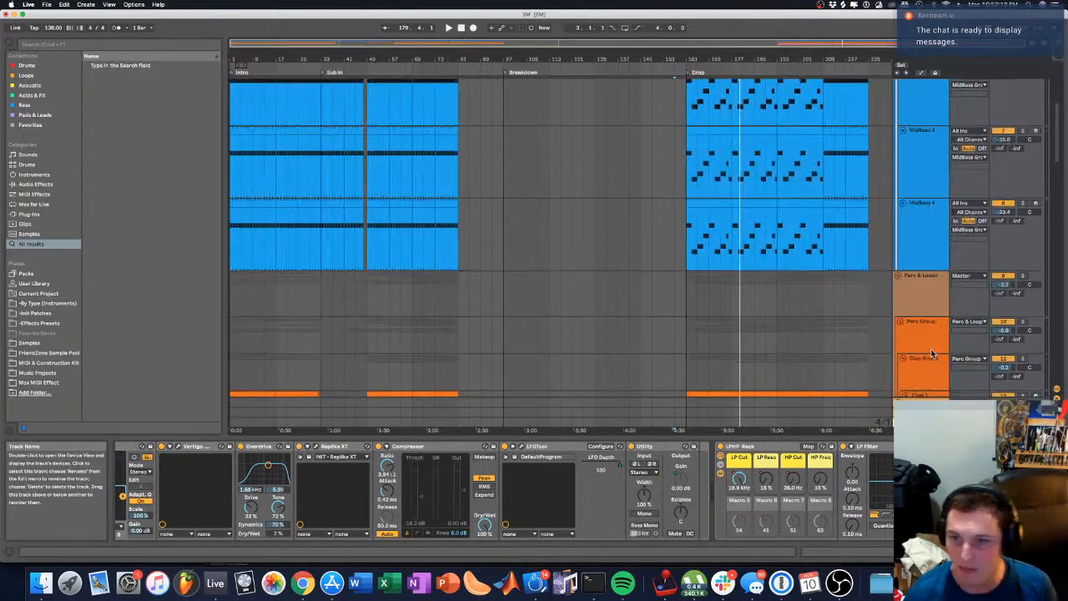
left_click(906, 213)
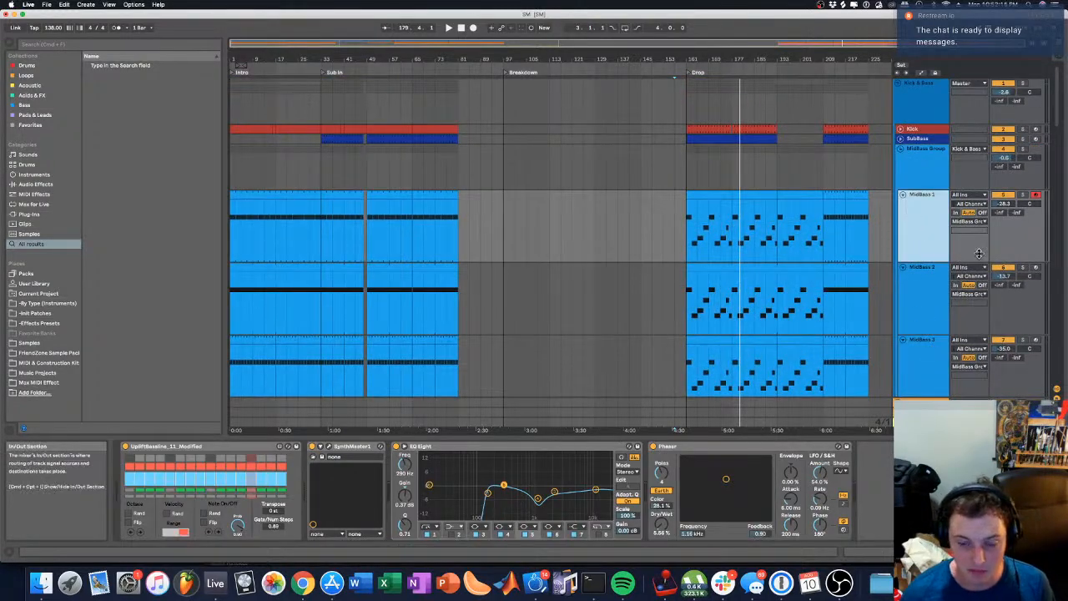
scroll(956, 381, "down", 10)
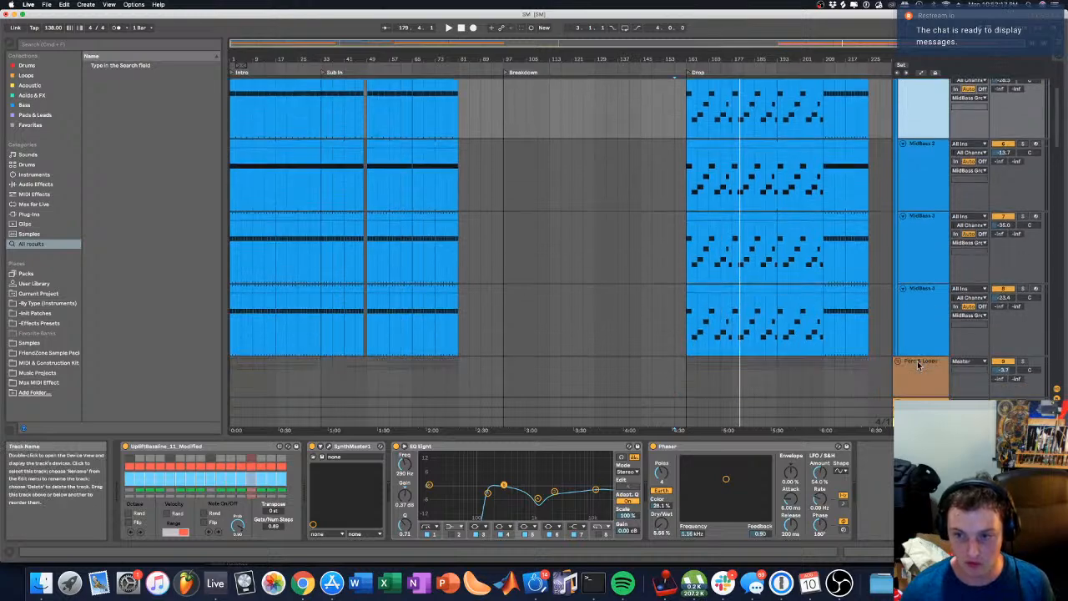
scroll(916, 364, "down", 8)
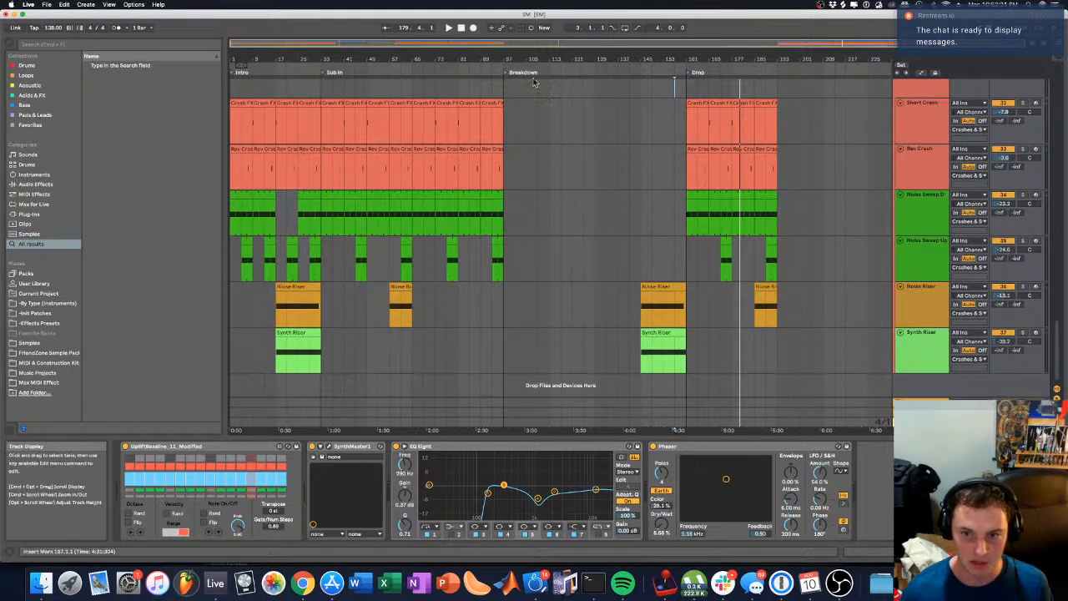
scroll(659, 115, "up", 3)
scroll(655, 101, "up", 5)
scroll(656, 101, "down", 10)
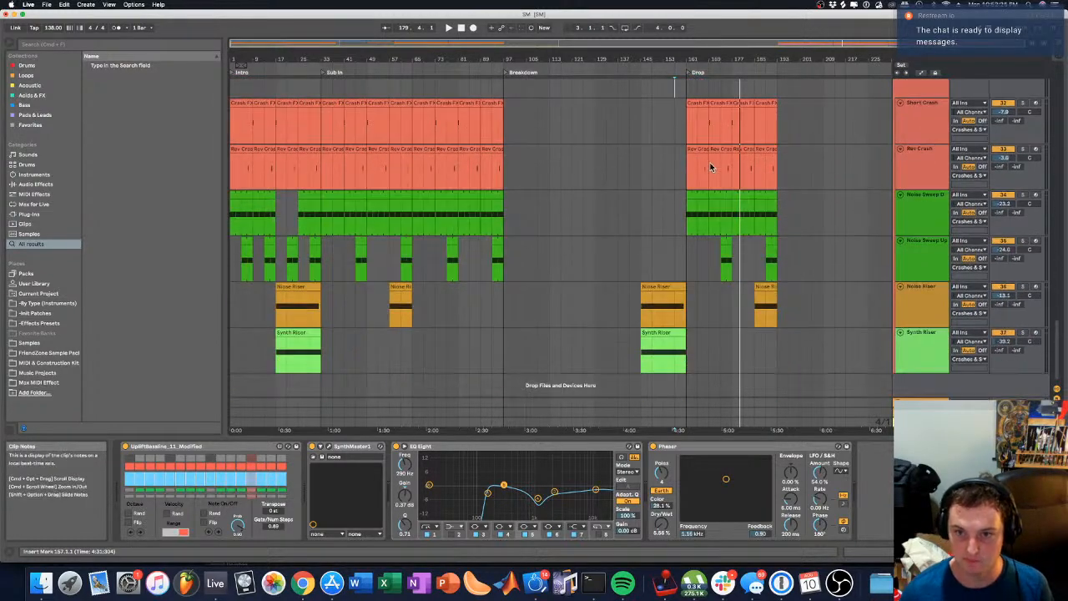
Step: Duplicate the Drop's crash and noise sweep clips from bars 161–193 and delete the copied part after bar 209
left_click(702, 103)
left_click(704, 195, "shift")
left_click_drag(690, 108, 778, 262)
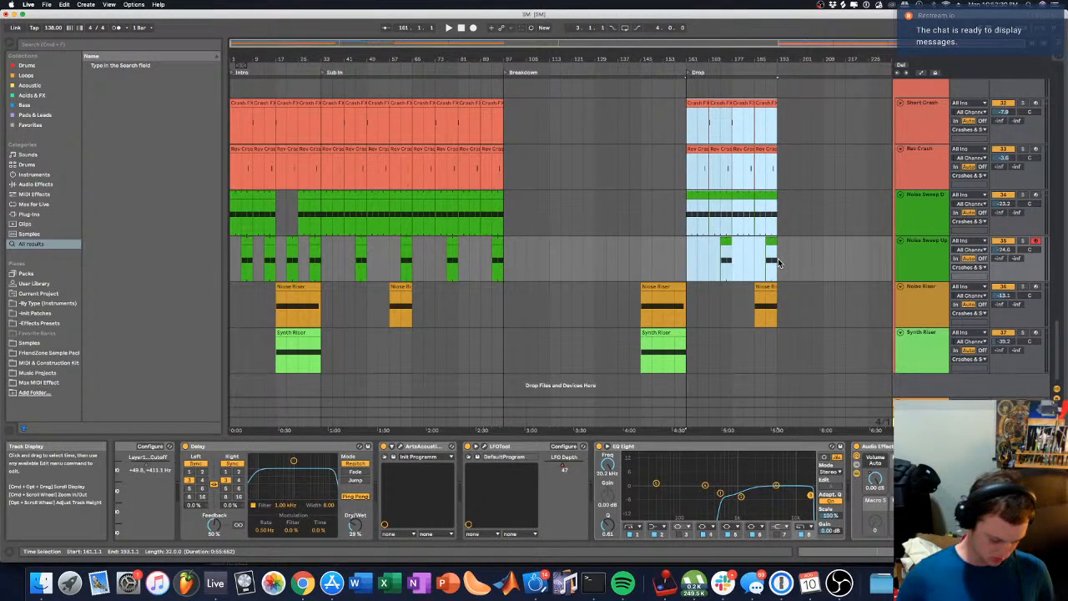
key("super+d")
left_click_drag(838, 107, 817, 131)
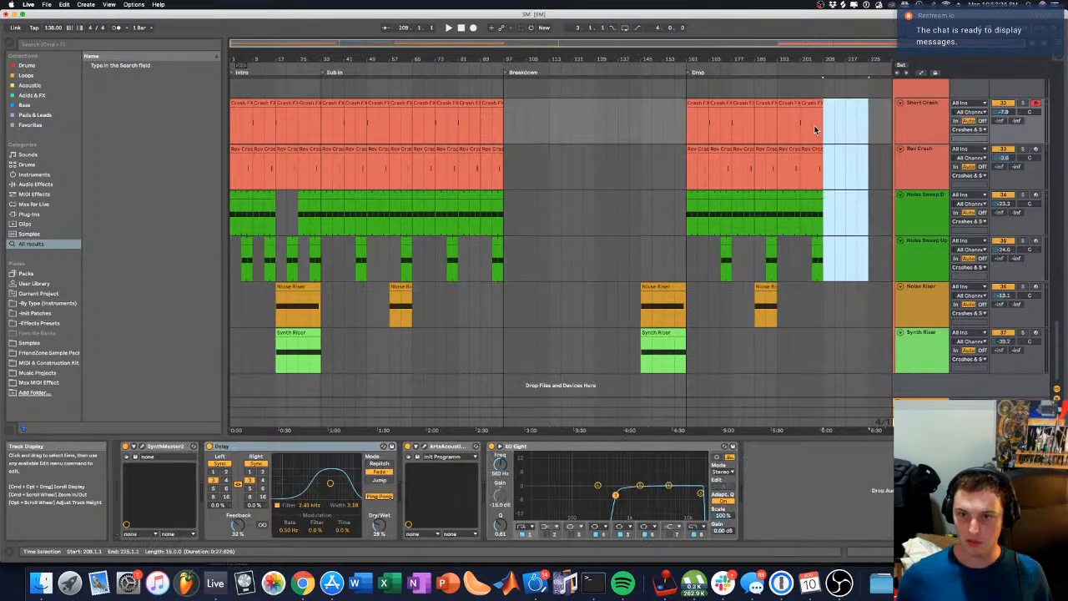
Step: Add a locator named Outro at bar 209, where the MidBass pattern changes
scroll(817, 131, "down", 15)
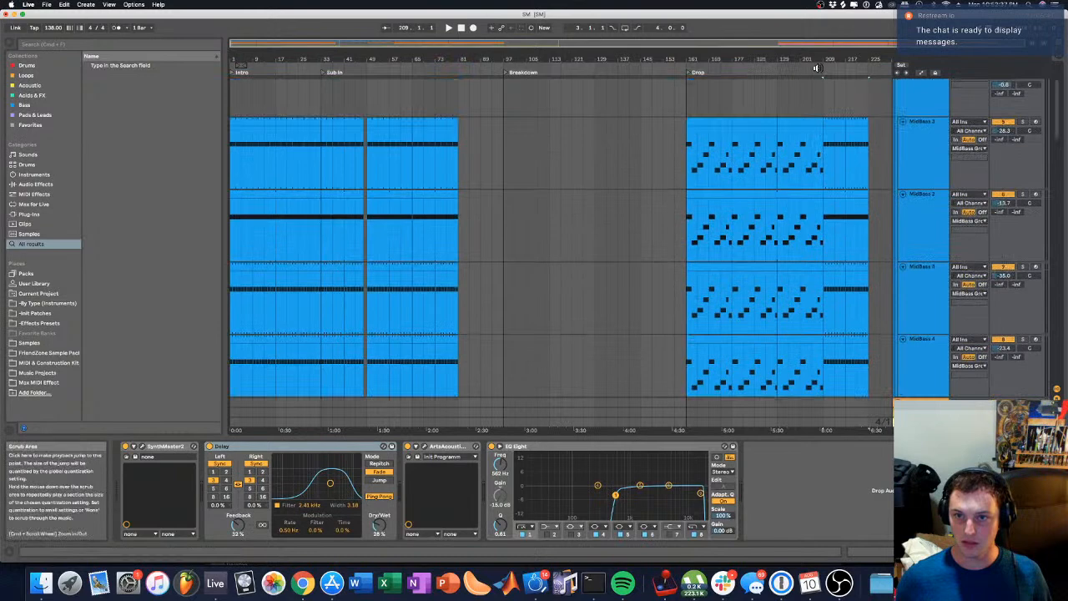
right_click(817, 68)
left_click(842, 95)
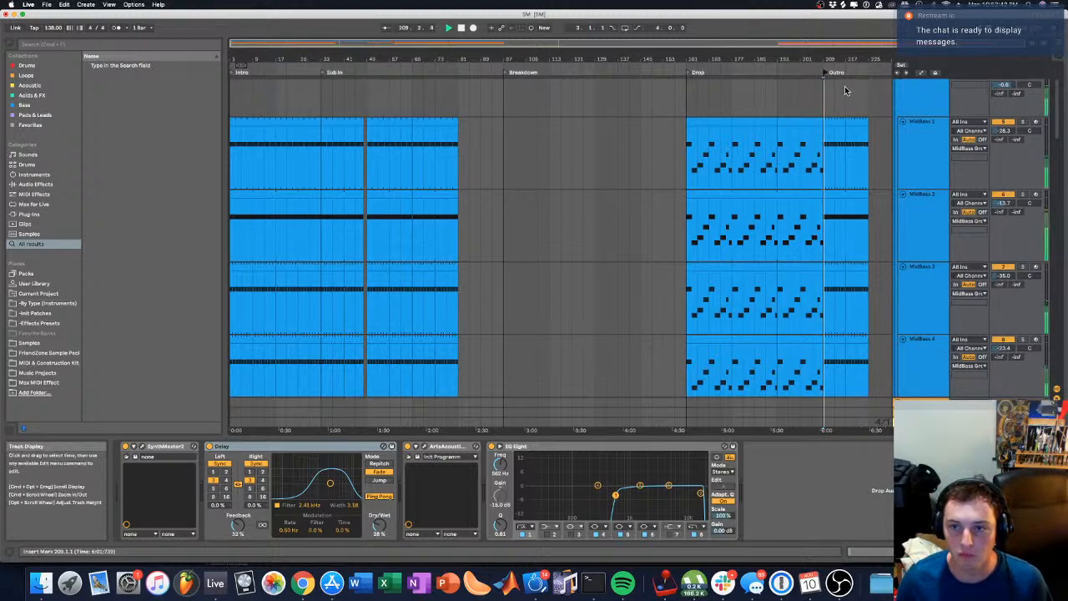
Step: Duplicate the Drop's Short Crash, Rev Crash and first Noise Sweep track's clips from bars 161–209 into the Outro, through bar 257
scroll(802, 117, "down", 5)
scroll(802, 117, "down", 5)
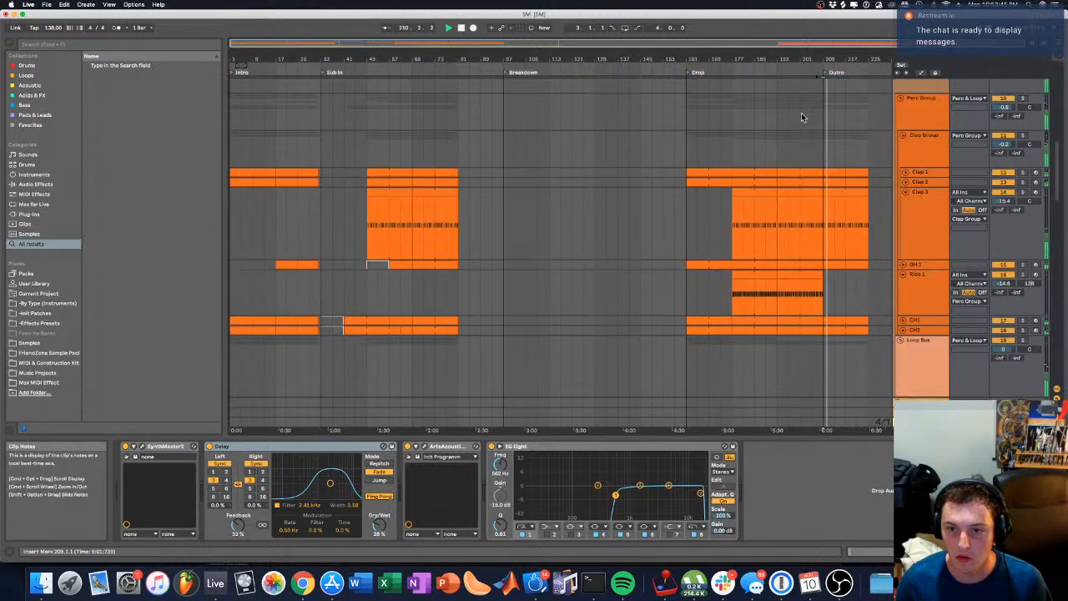
scroll(802, 117, "down", 15)
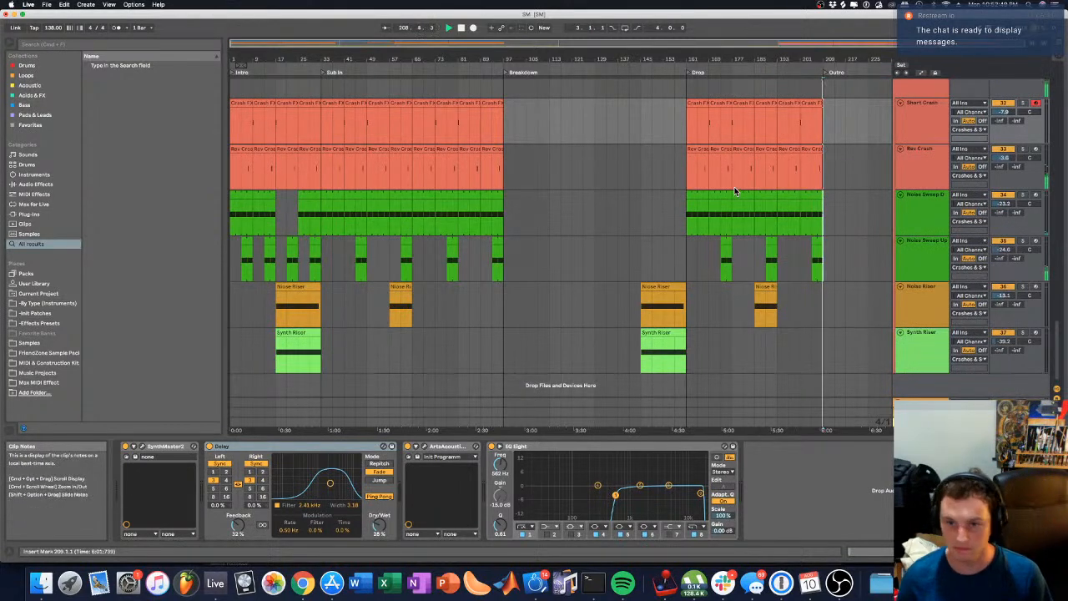
scroll(734, 196, "up", 2)
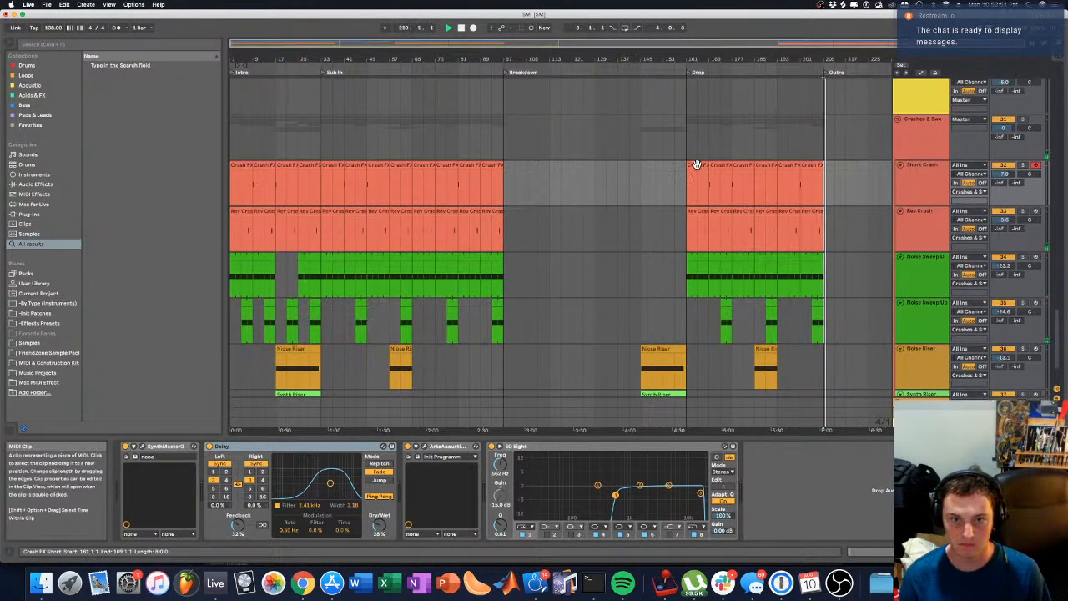
left_click_drag(698, 168, 686, 194)
left_click(825, 291)
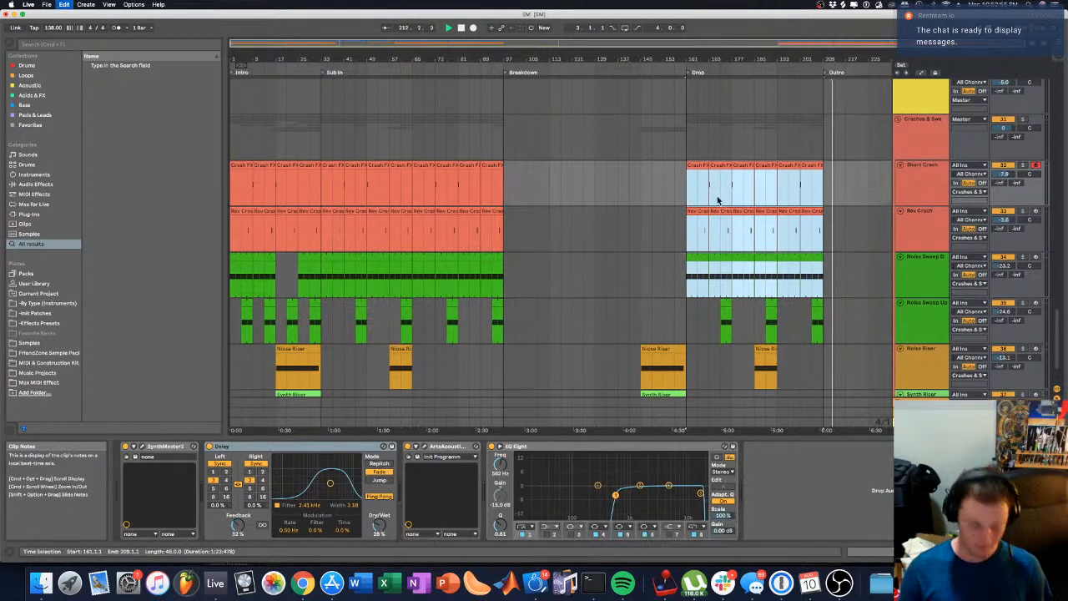
key("super+d")
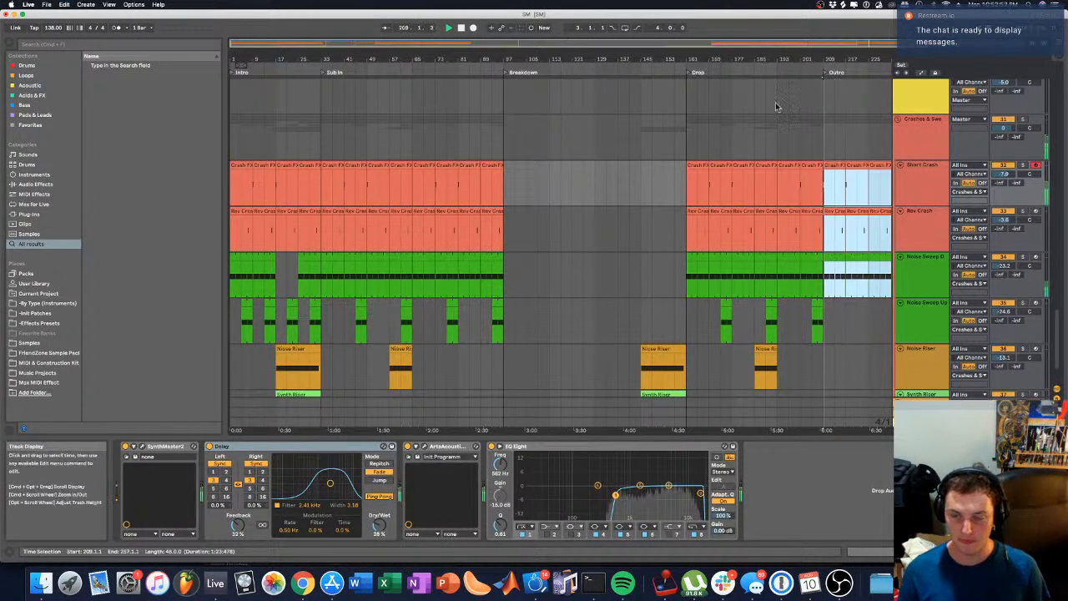
left_click_drag(782, 59, 705, 53)
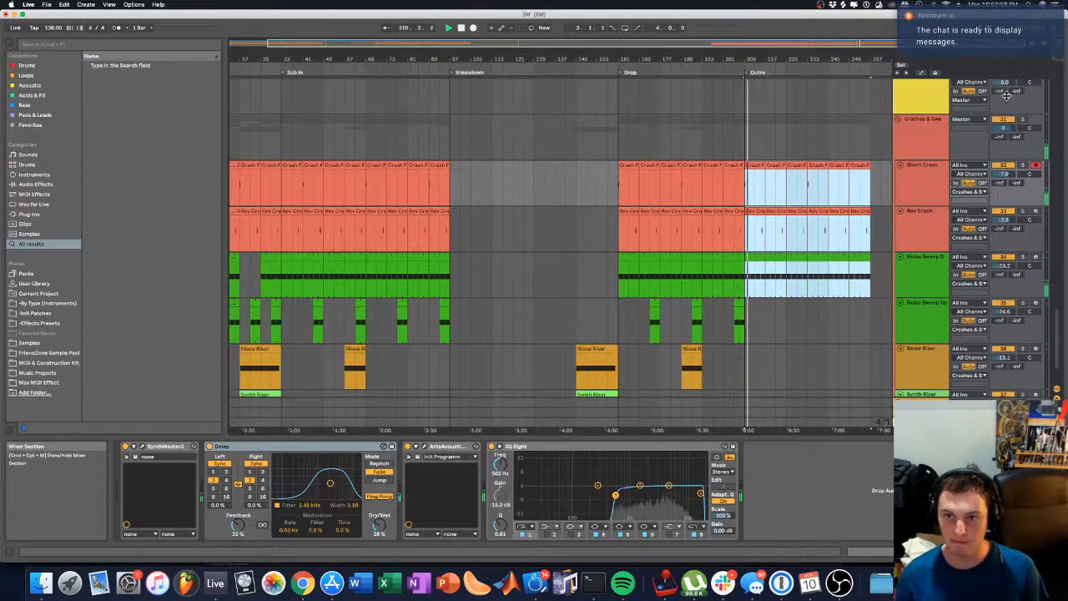
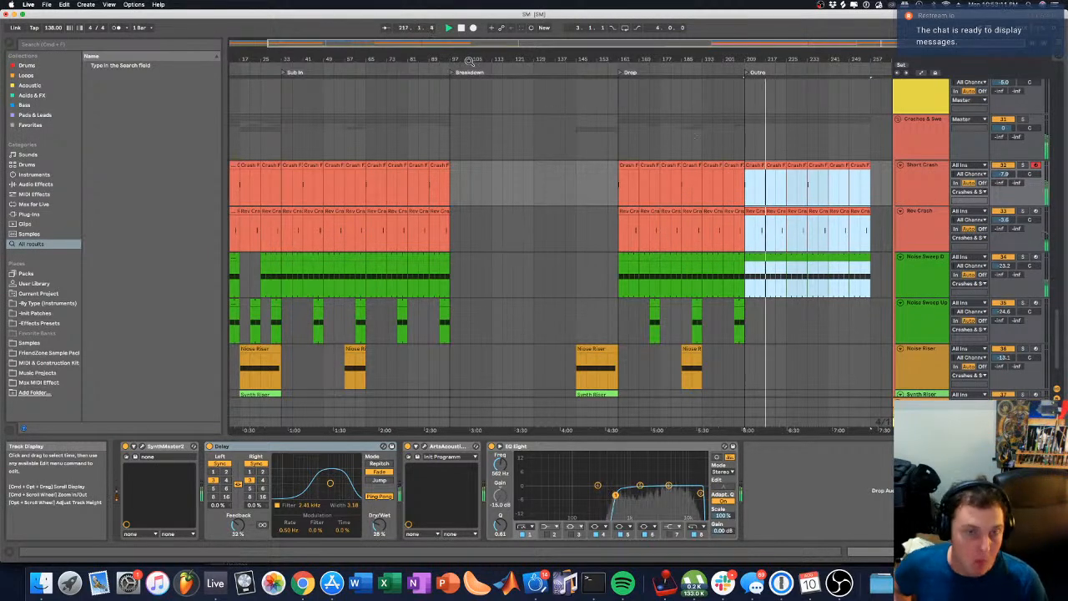
Step: Play the end of the Intro from around bar 28 to hear the transition into Sub In
left_click_drag(436, 58, 465, 54)
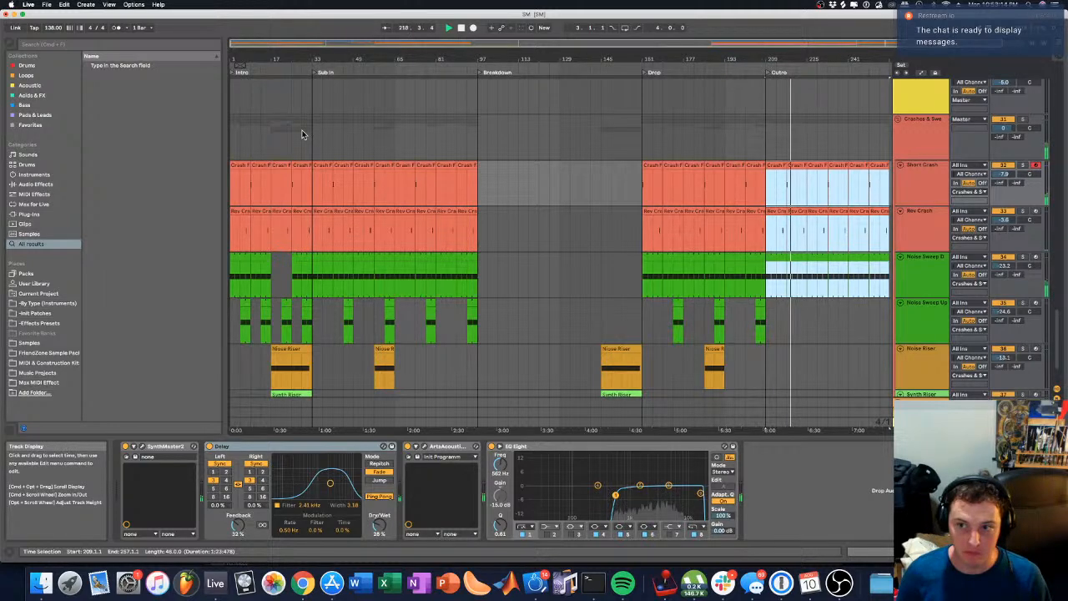
scroll(302, 134, "up", 5)
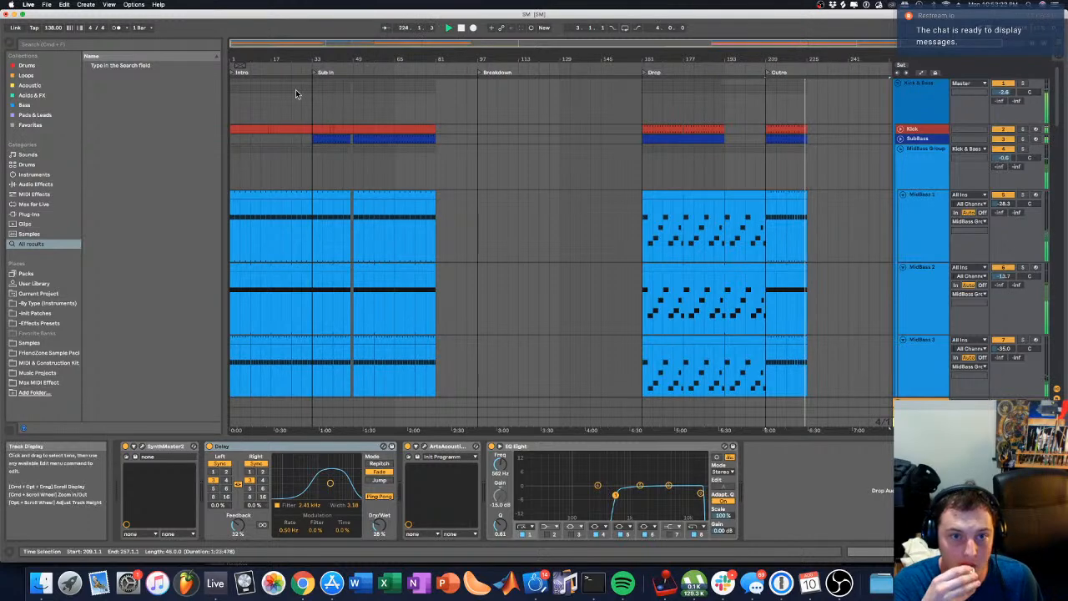
left_click(304, 56)
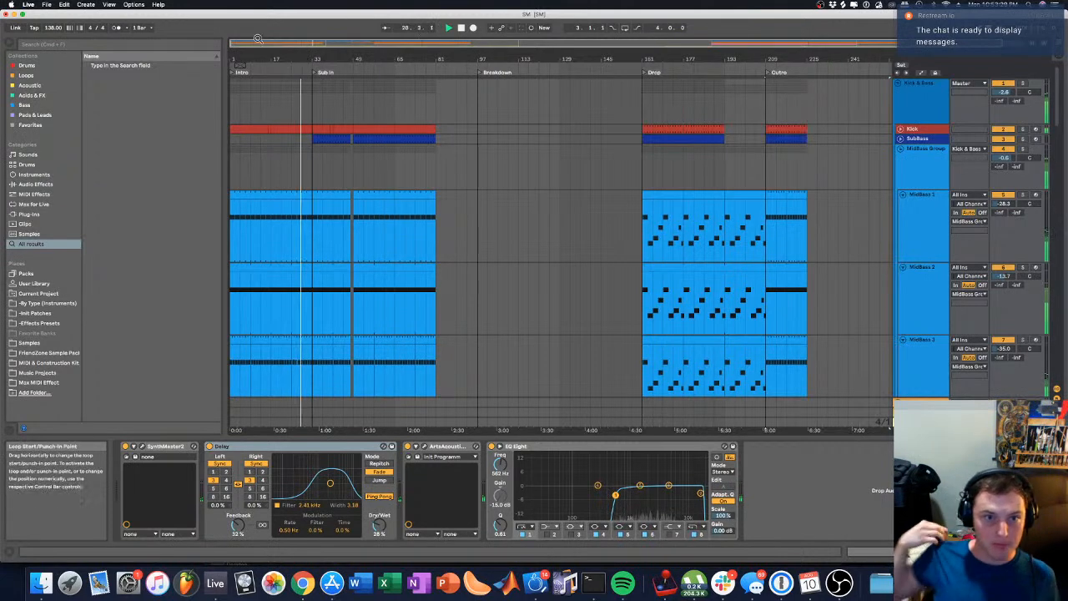
left_click_drag(294, 56, 390, 63)
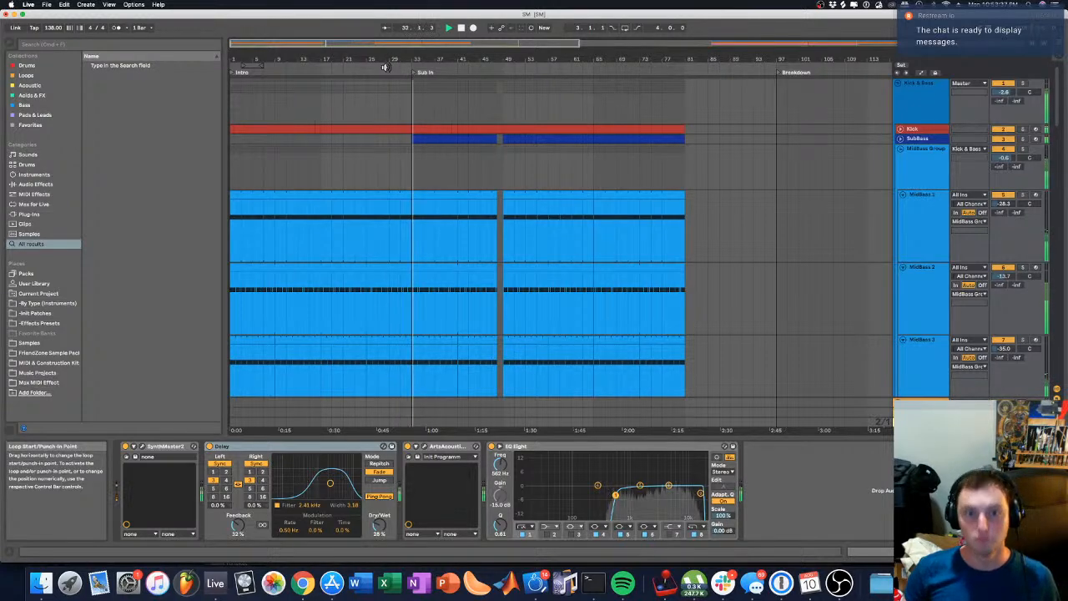
Step: Show automation and set the MidBass Vol macro's mapped maximum to 0.00 dB in the MidBass Group's Audio Effect Rack
key("a")
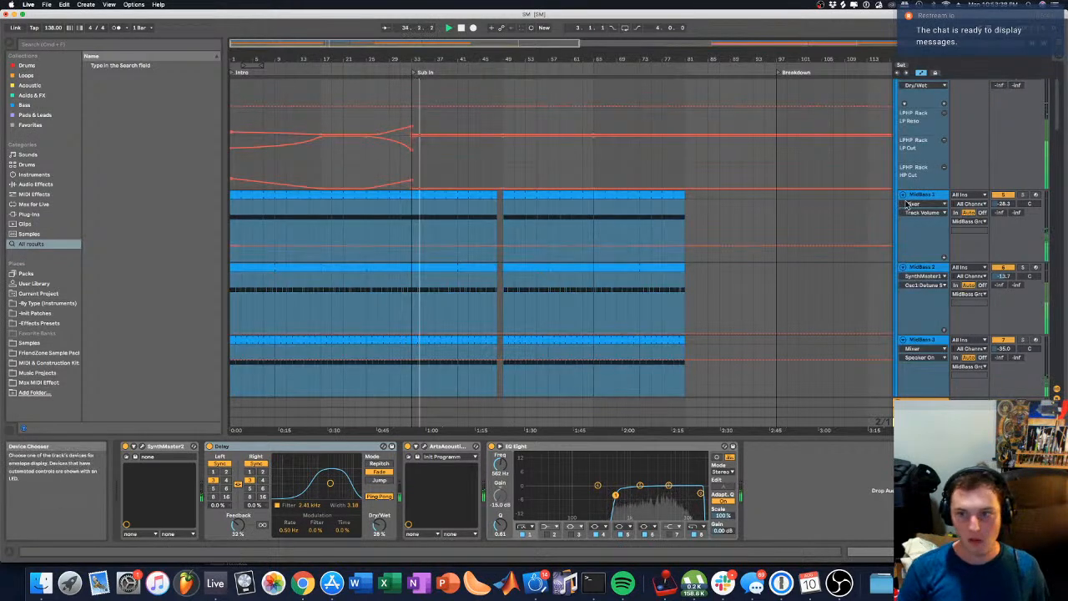
scroll(916, 142, "up", 3)
left_click(918, 147)
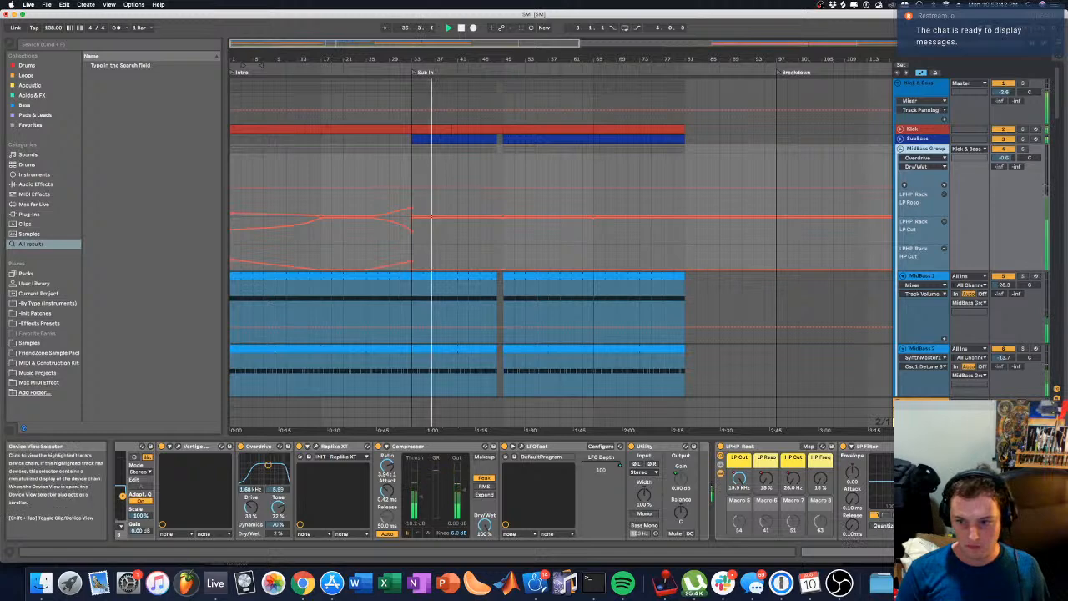
left_click(952, 552)
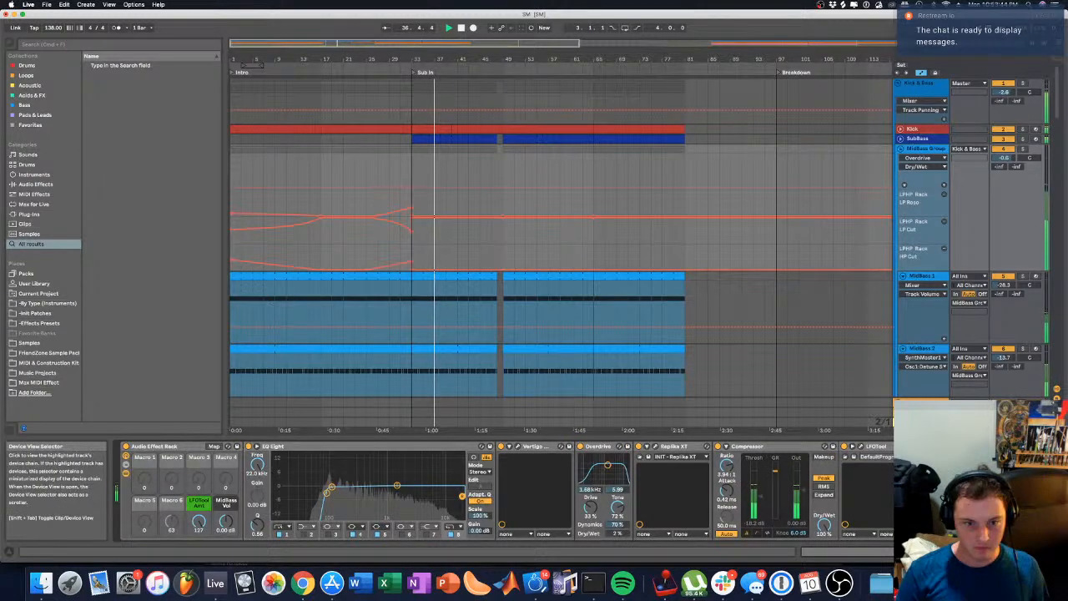
left_click(214, 446)
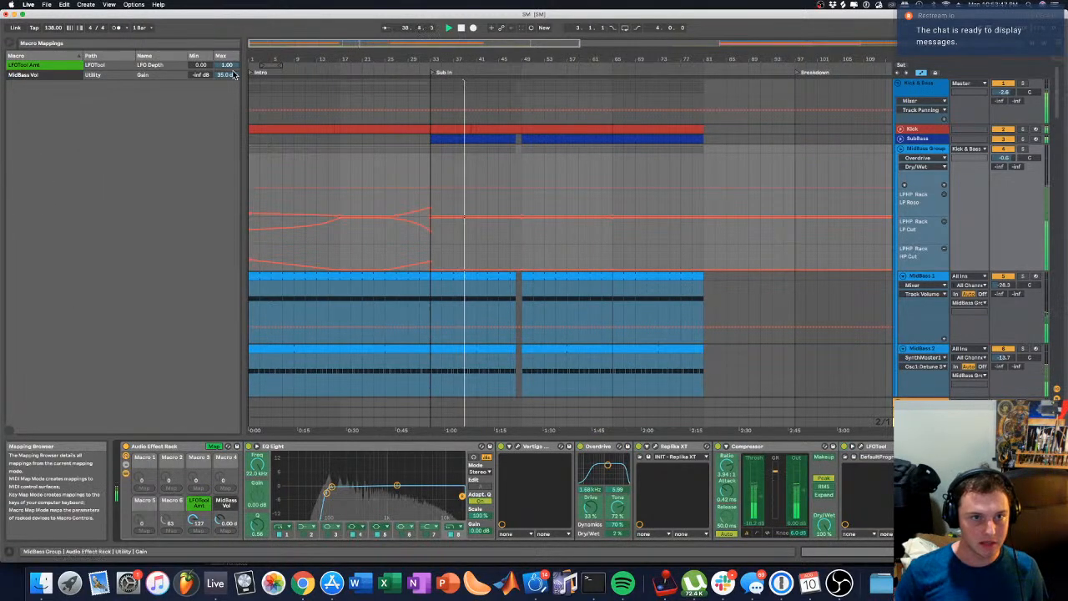
key("Return")
left_click(224, 518)
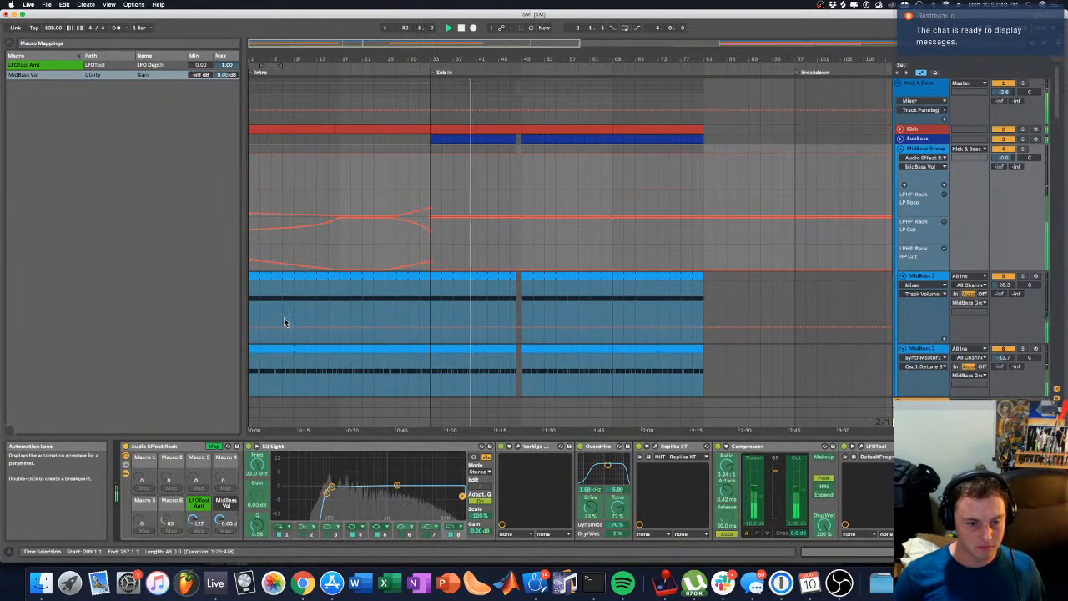
left_click(214, 445)
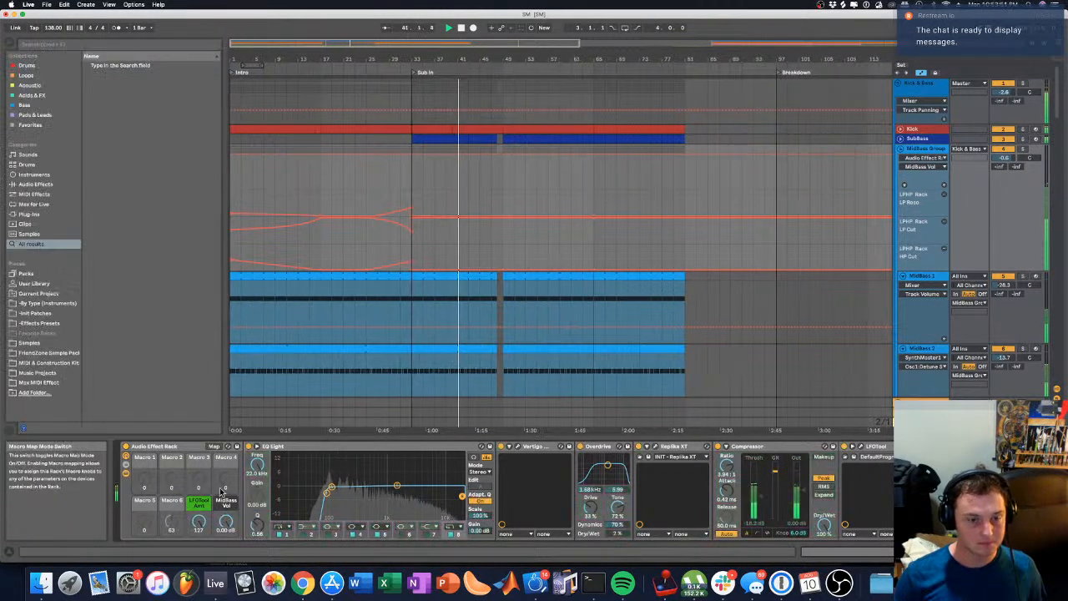
Step: Show MidBass Vol automation in a new lane and shape a volume dip leading into Sub In at bar 33
right_click(225, 522)
left_click(283, 410)
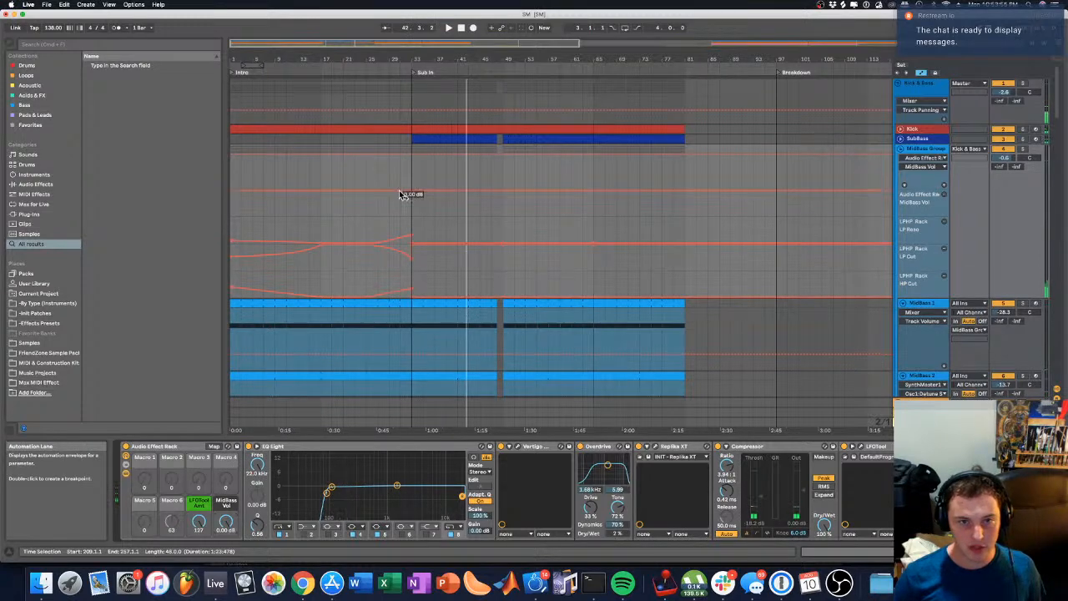
left_click(412, 195)
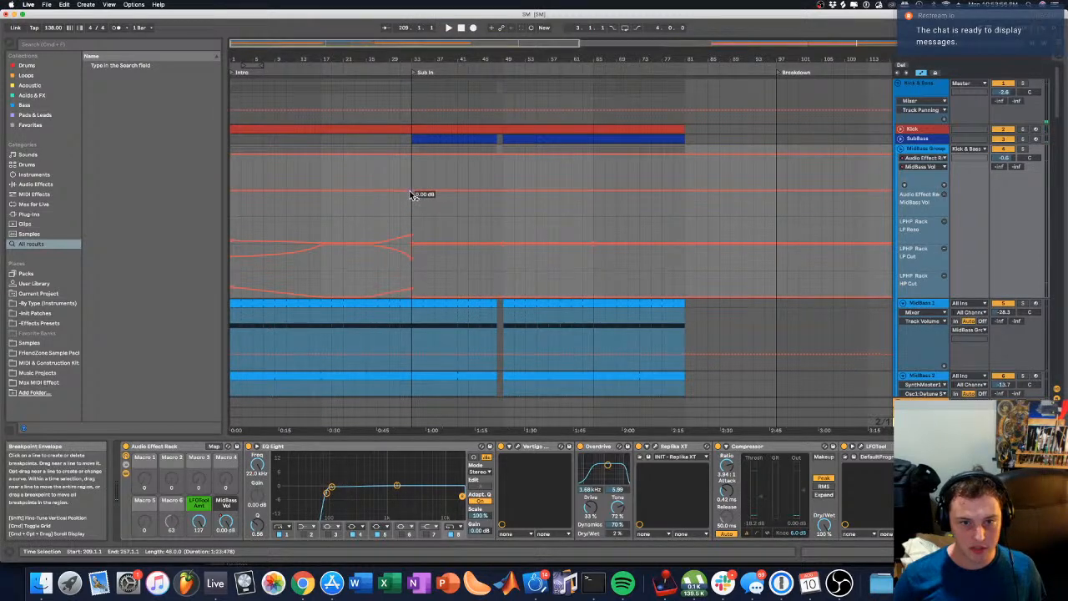
left_click_drag(411, 194, 412, 190)
key("space")
left_click_drag(411, 165, 411, 160)
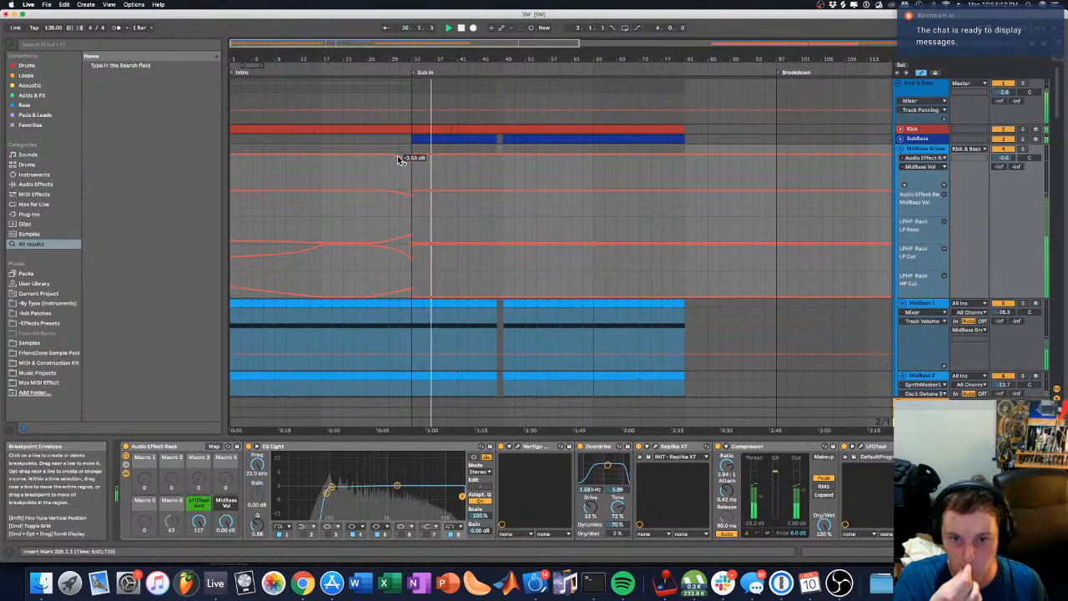
Step: Listen to the start of the Drop, and show Lead 1's Mod Wheel automation in a new lane
left_click_drag(339, 65, 339, 58)
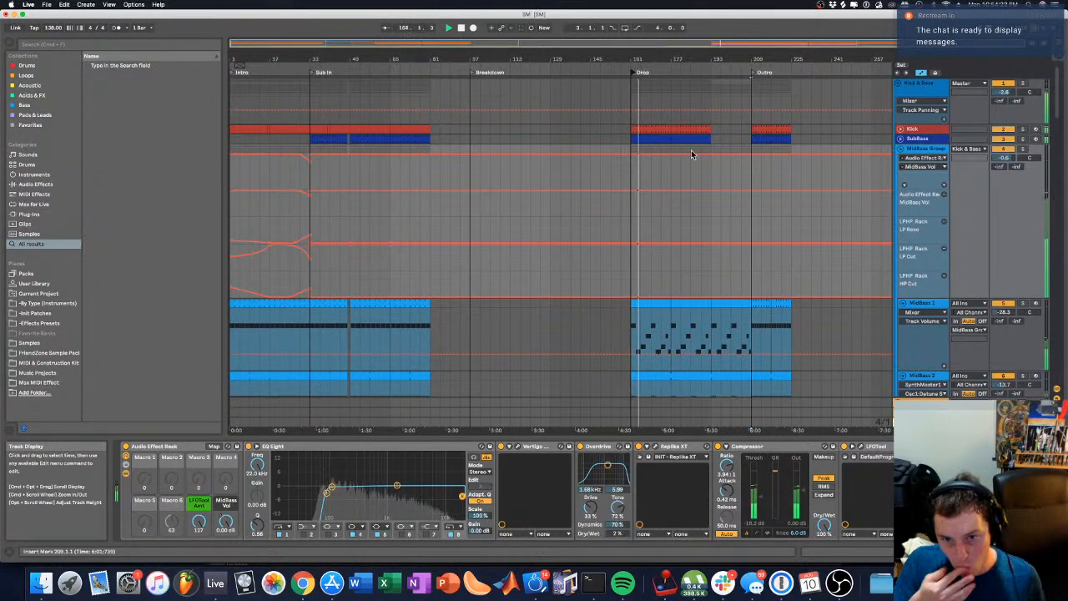
scroll(622, 233, "down", 10)
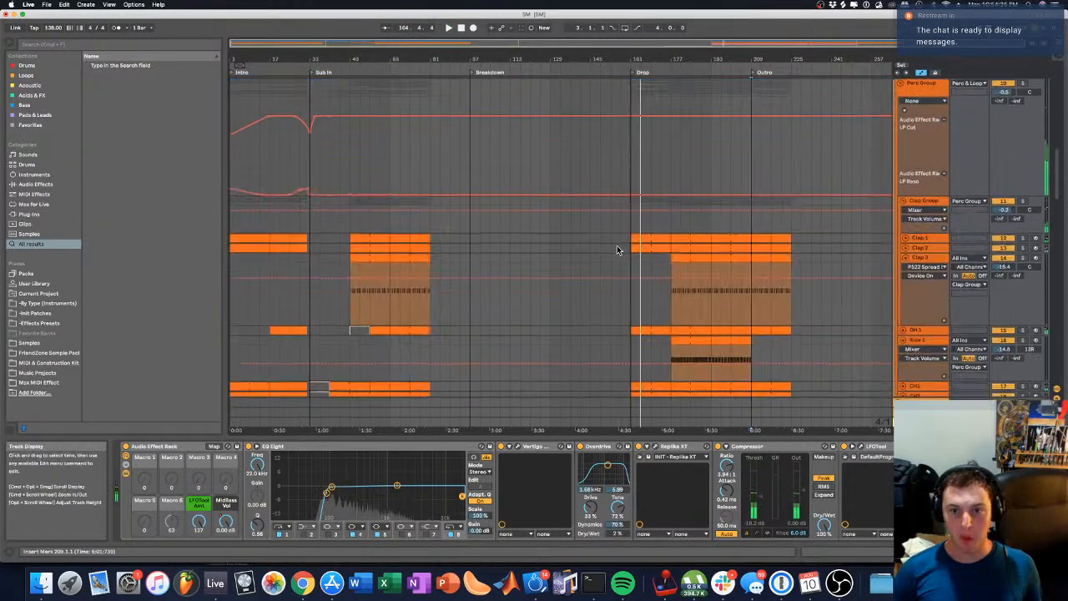
scroll(618, 250, "down", 4)
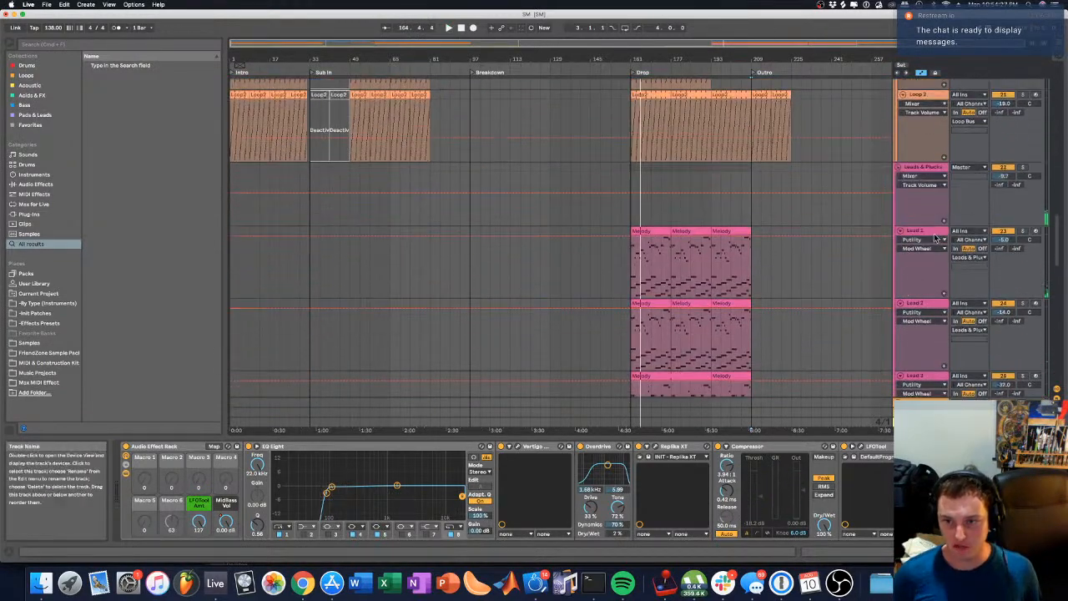
left_click(916, 231)
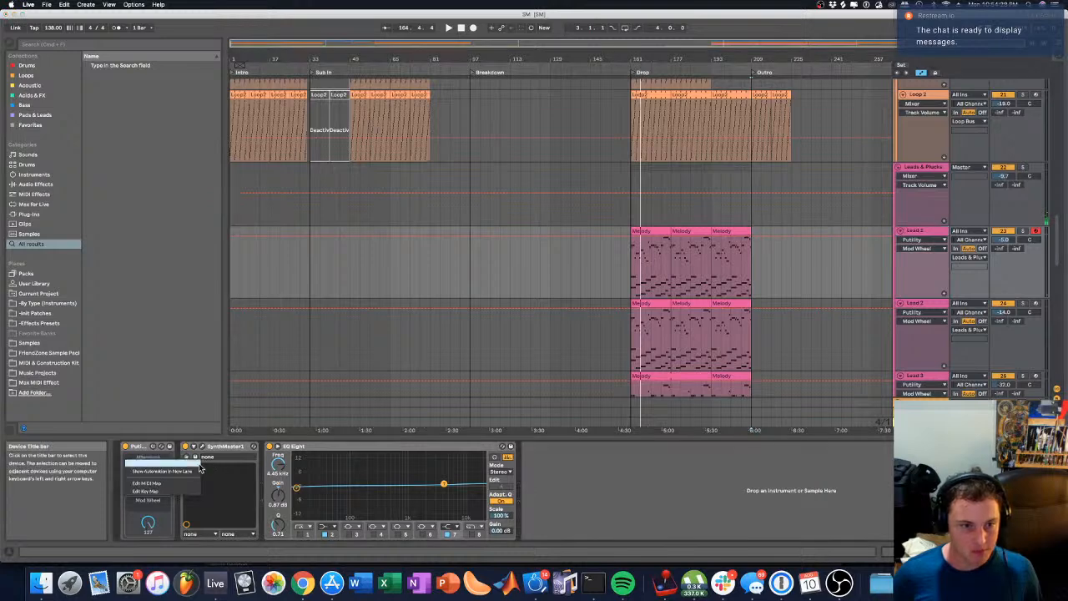
left_click(944, 293)
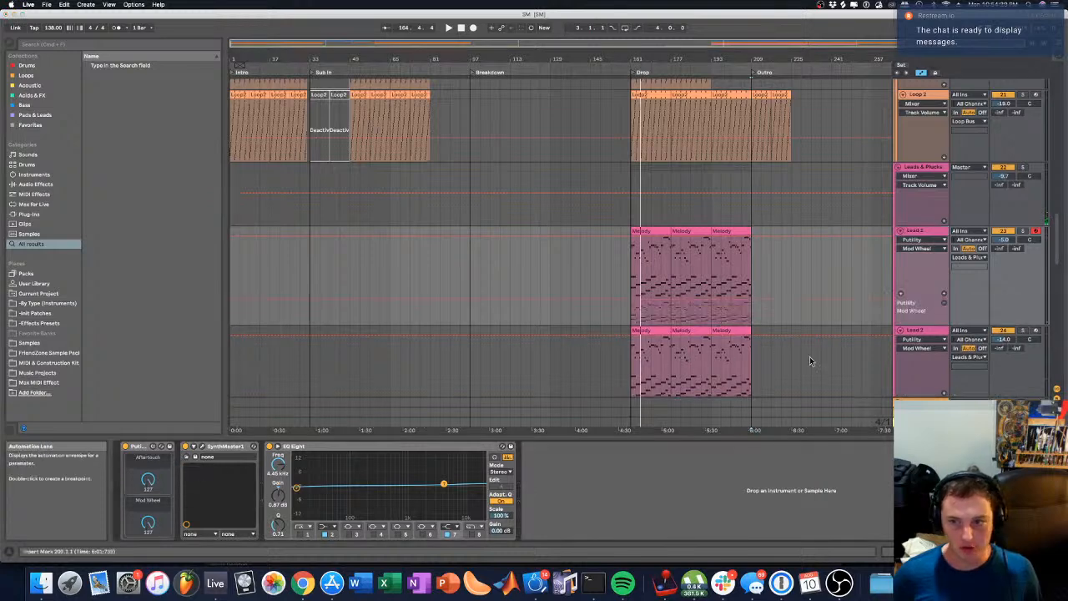
Step: Show the Mod Wheel automation of Lead 2 and Lead 3 in new lanes
left_click(941, 330)
right_click(146, 523)
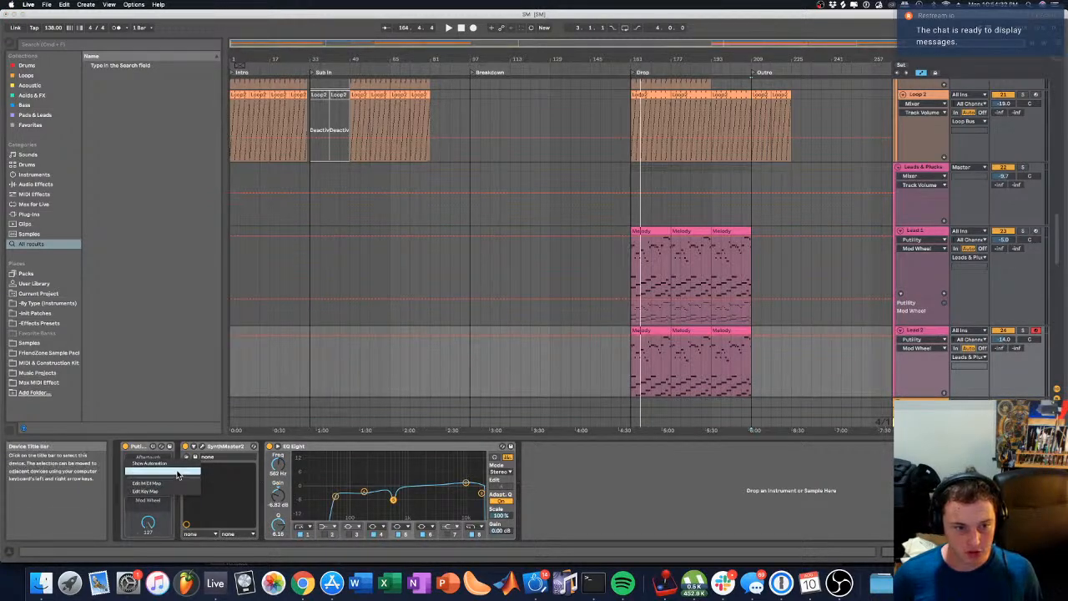
left_click(163, 472)
scroll(876, 329, "down", 3)
scroll(876, 333, "down", 2)
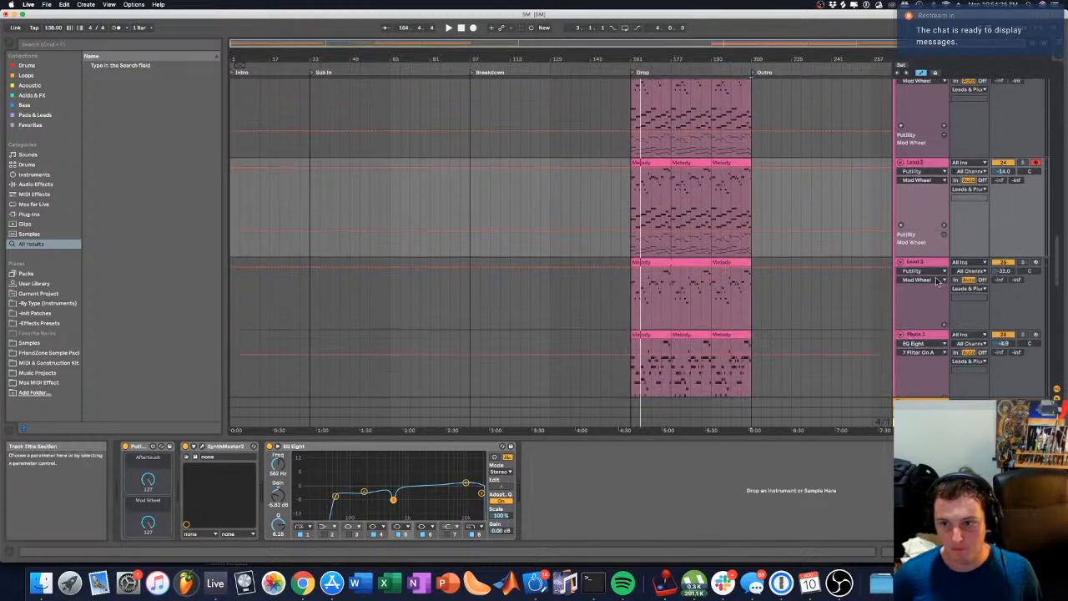
left_click(928, 262)
right_click(137, 522)
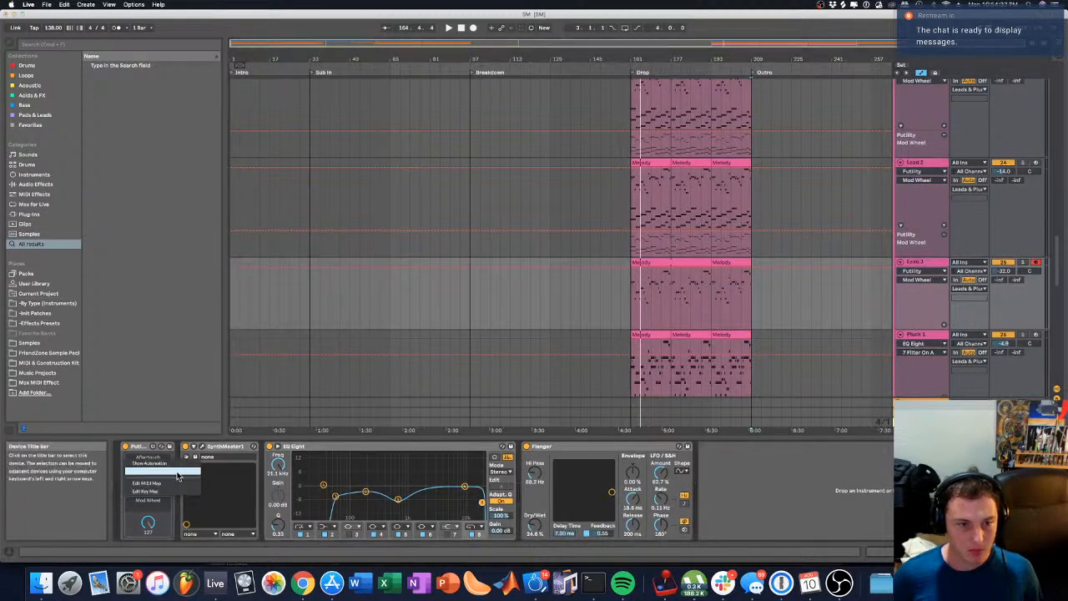
left_click(160, 474)
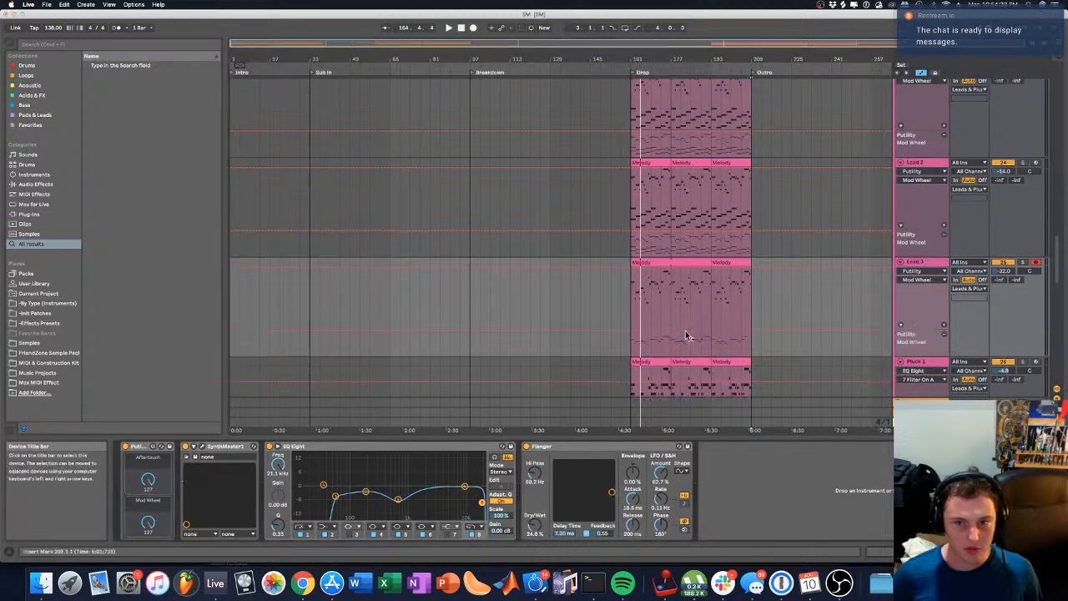
Step: Add Mod Wheel automation breakpoints at bar 161, the start of the Drop, in the Lead tracks' new lanes
left_click(636, 233)
scroll(633, 138, "up", 3)
left_click(631, 201)
scroll(641, 260, "down", 6)
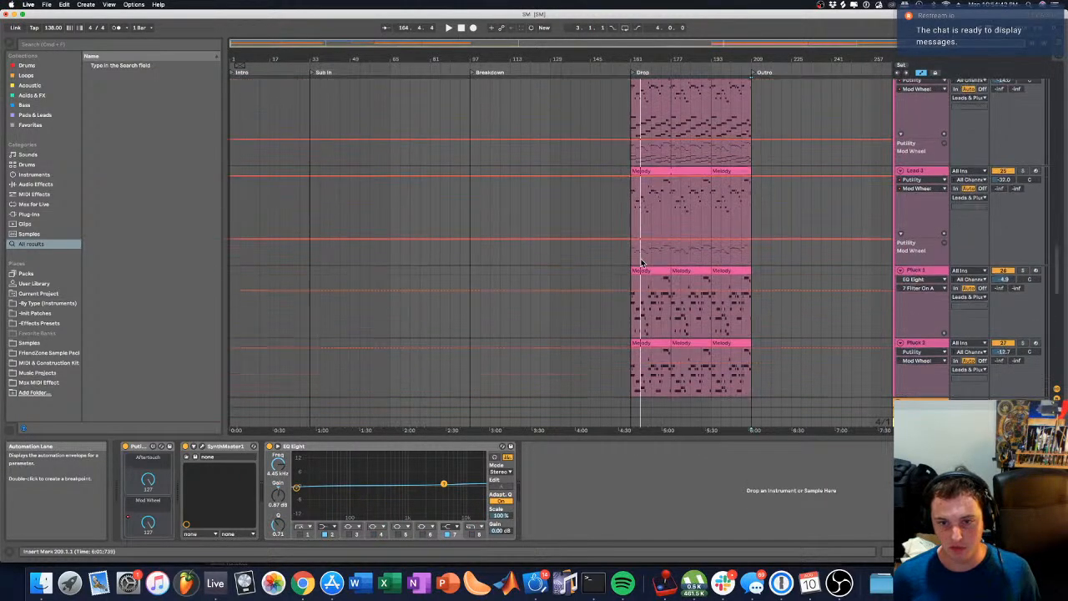
Step: Show Pluck 2's Mod Wheel automation in a new lane and add a breakpoint of 127 at bar 161
left_click(938, 236)
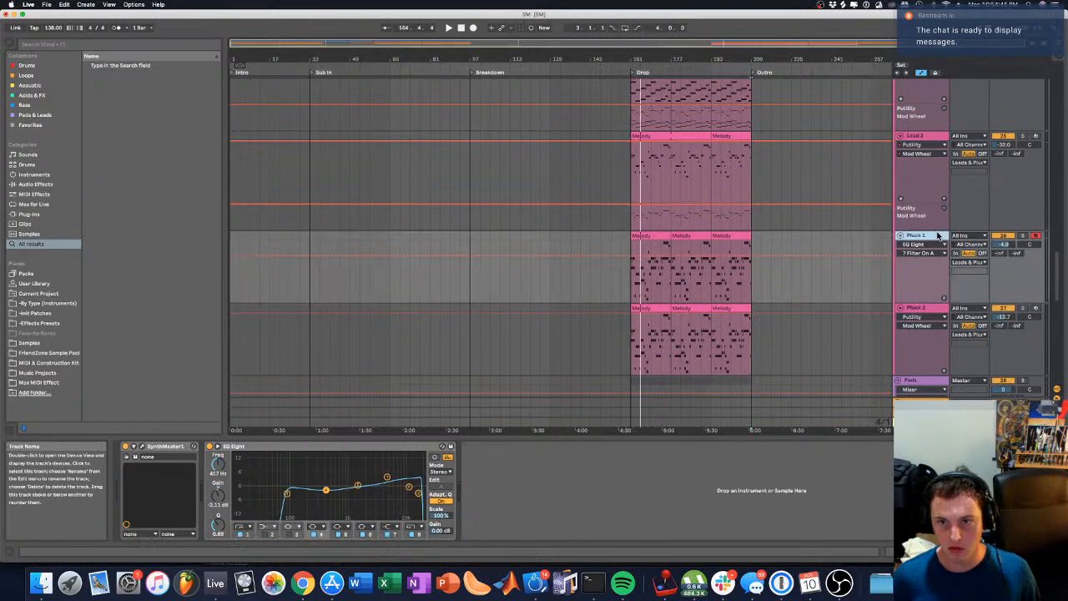
key("space")
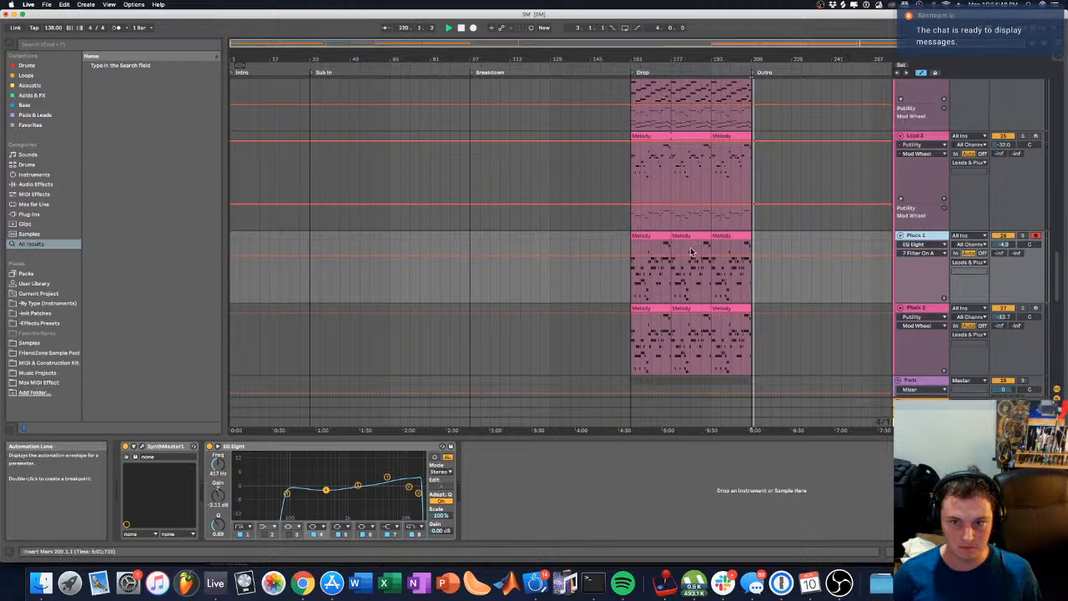
left_click(925, 308)
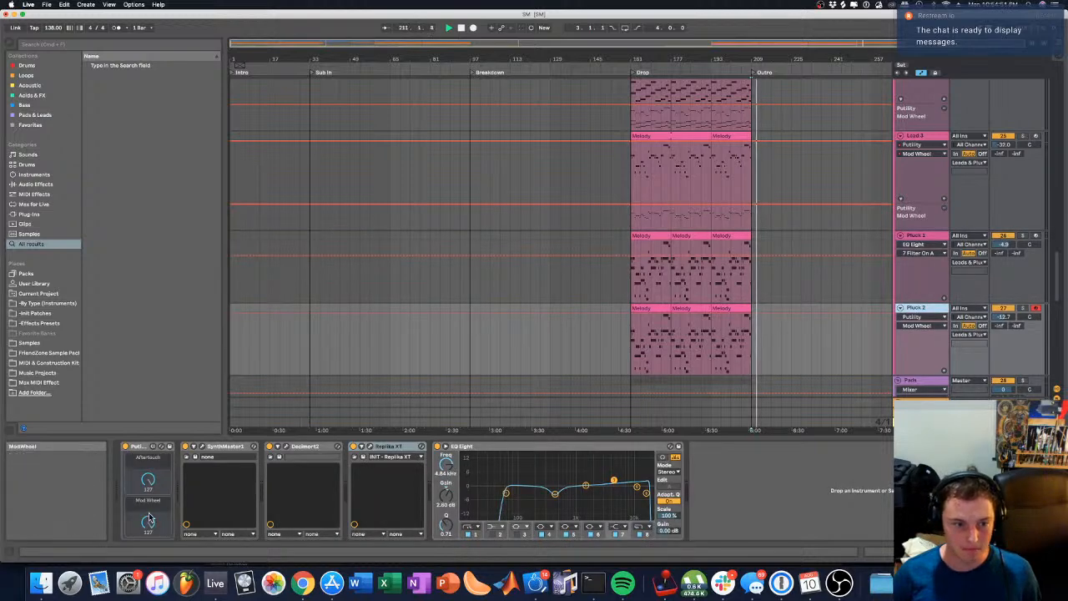
right_click(125, 448)
left_click(197, 490)
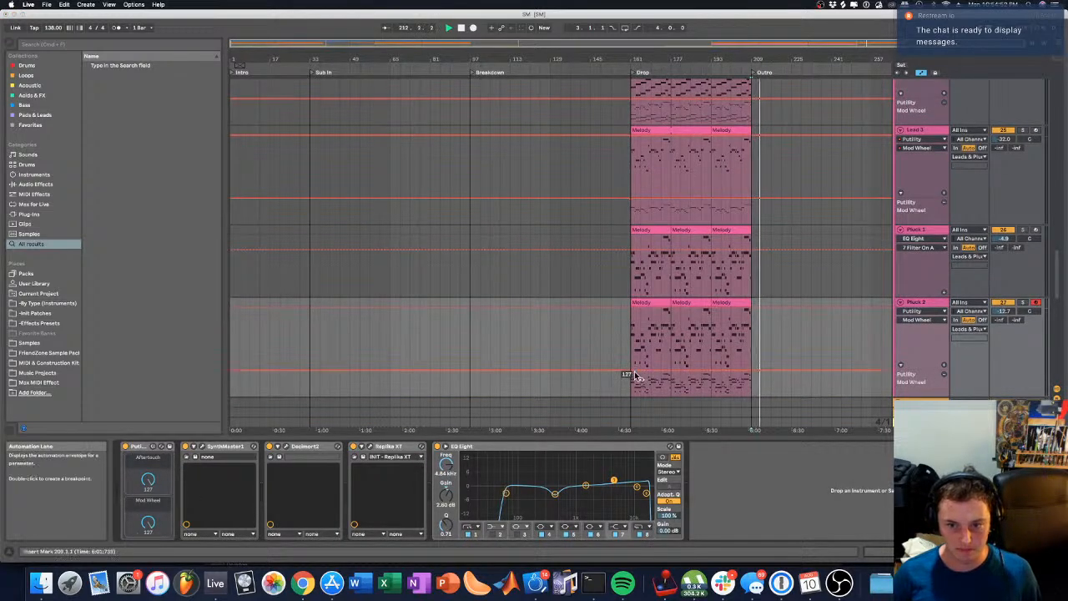
scroll(650, 347, "down", 1)
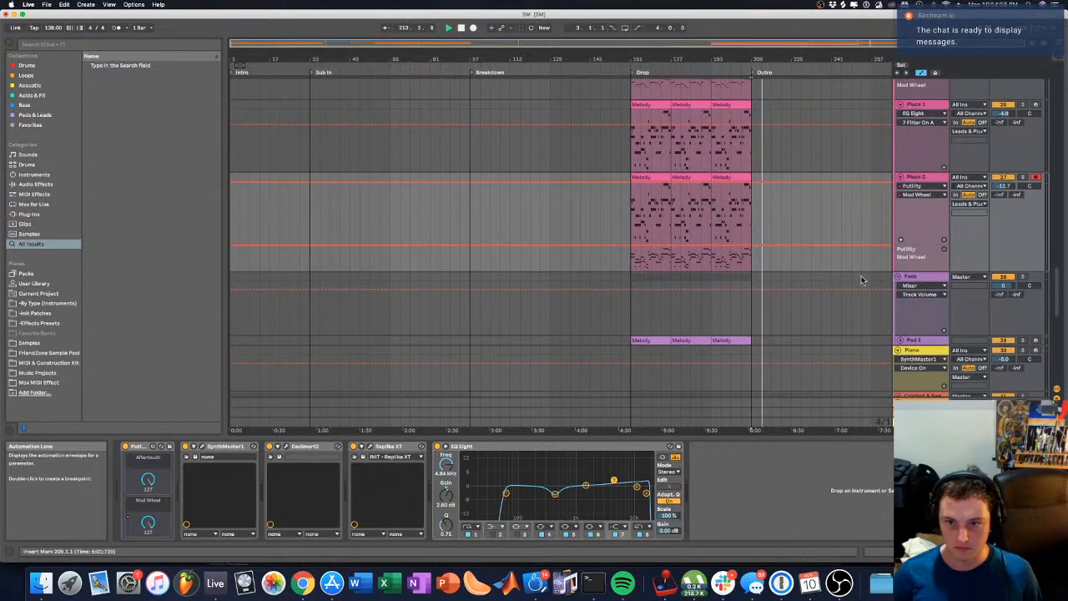
Step: Unfold Pad 1, raise its Mod Wheel to 127 while checking its SynthMaster sound, and add a Mod Wheel breakpoint at bar 161
left_click(901, 340)
left_click(911, 340)
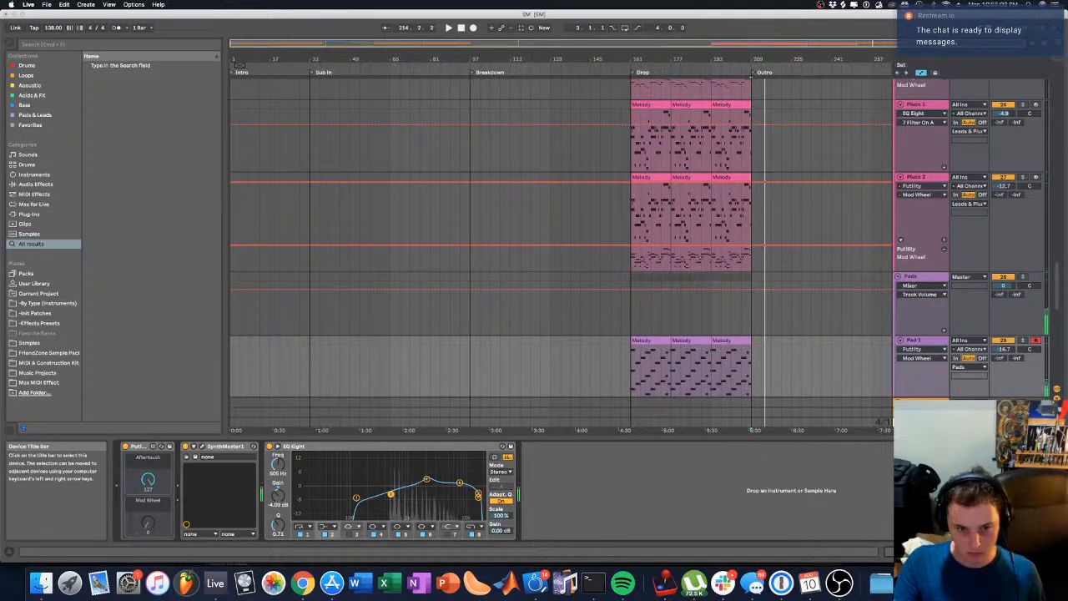
left_click(203, 447)
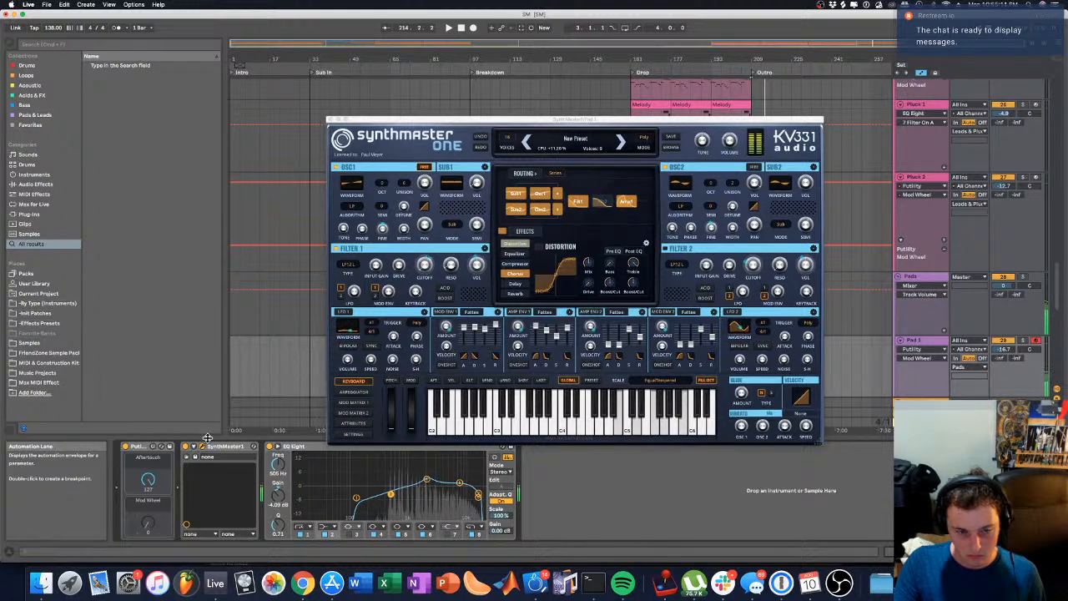
left_click_drag(149, 523, 149, 494)
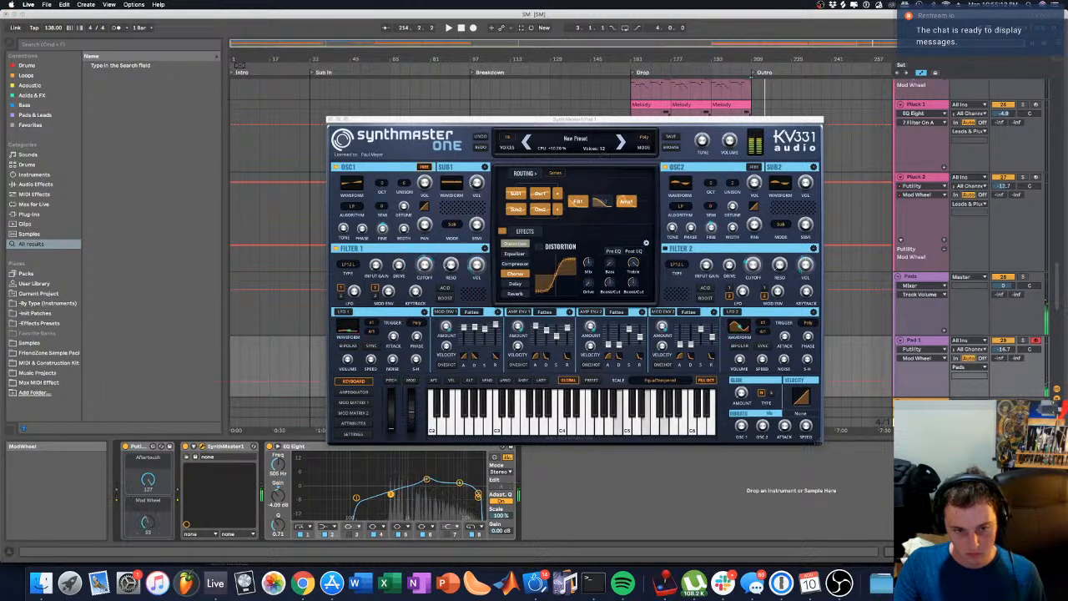
left_click(331, 119)
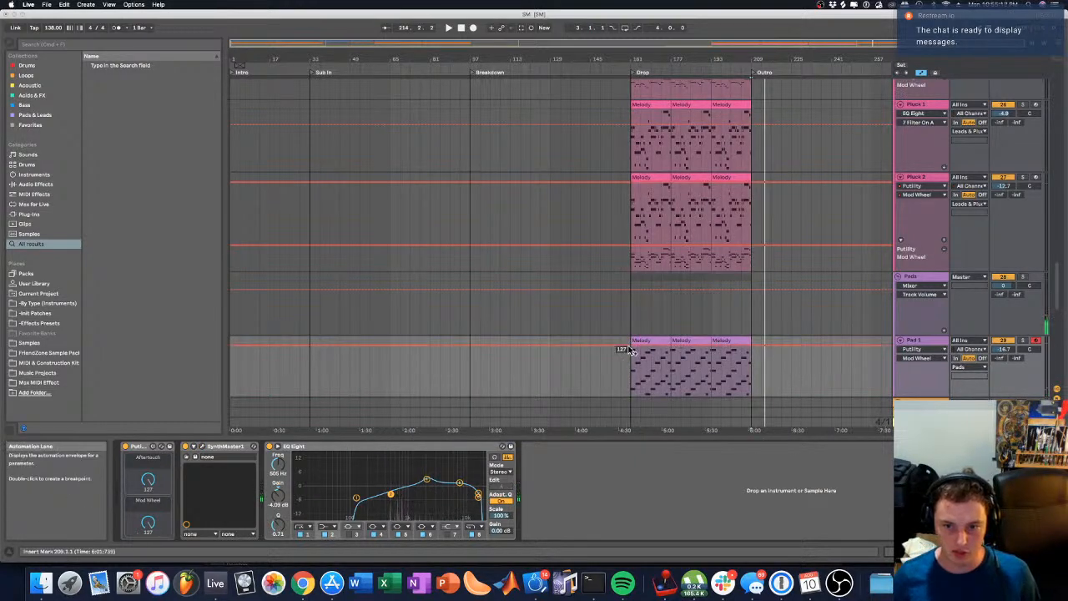
scroll(826, 348, "down", 5)
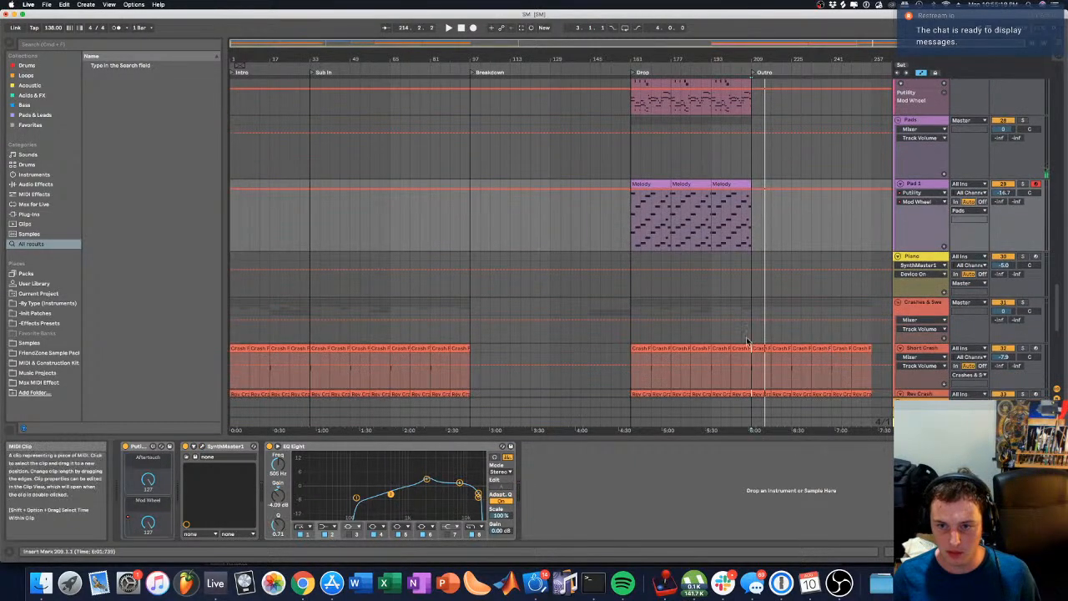
Step: Check the Piano track's devices, play the Drop from bar 161, and place the insert marker at the Breakdown's start, bar 97
left_click(916, 259)
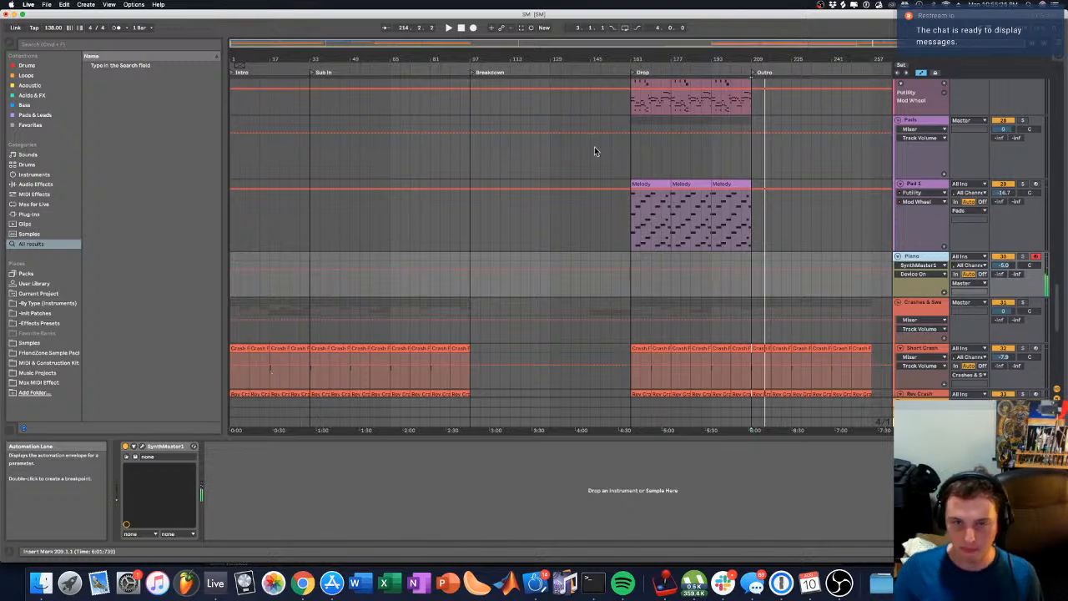
left_click(630, 104)
key("space")
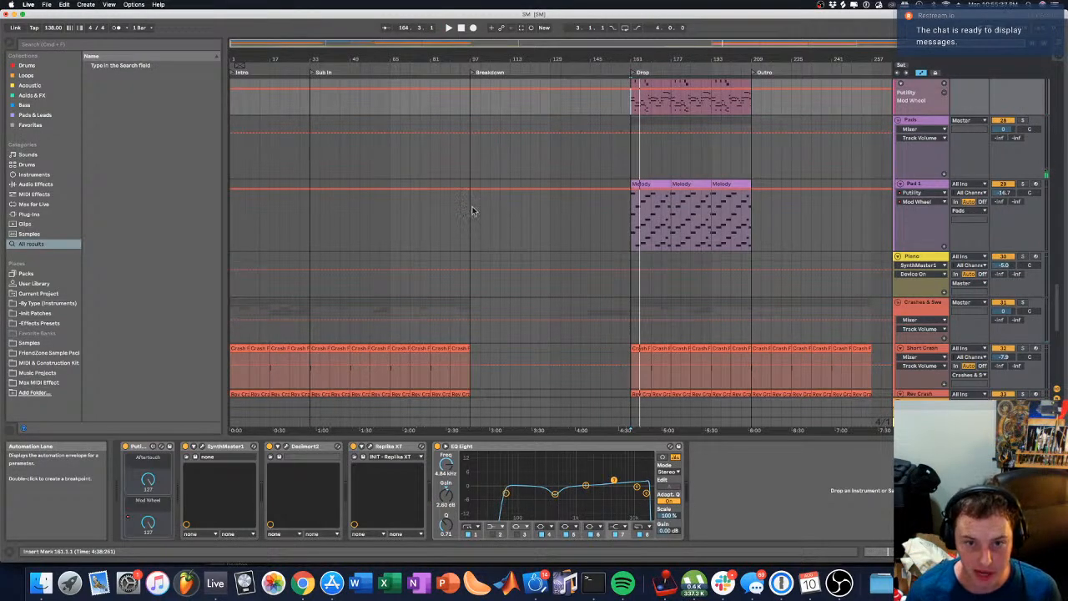
left_click(471, 211)
scroll(349, 229, "down", 10)
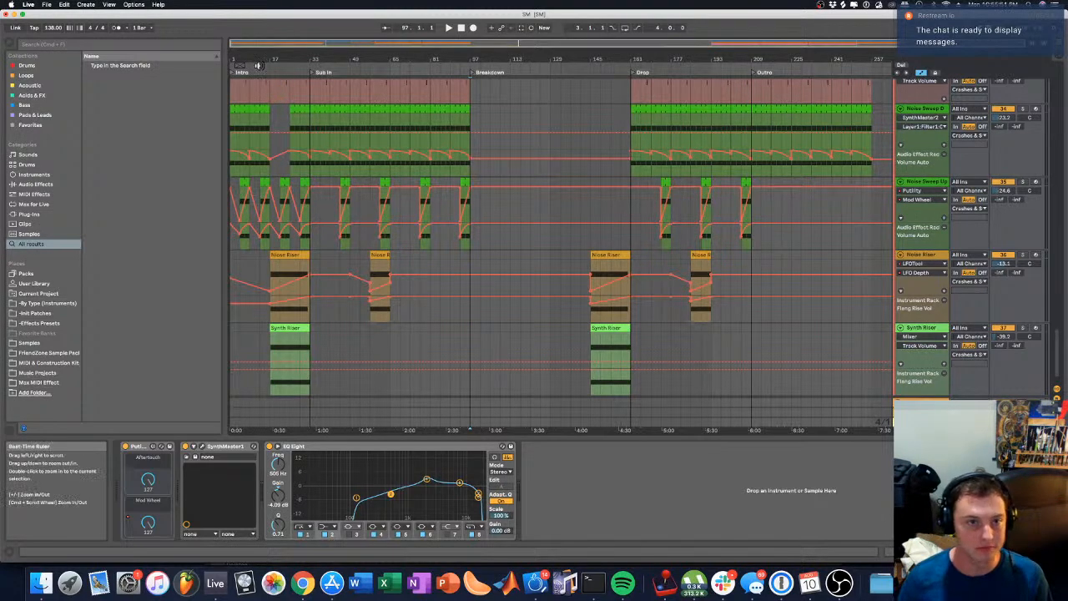
Step: Play the Intro from bar 1 to hear how the track opens
left_click(232, 91)
key("space")
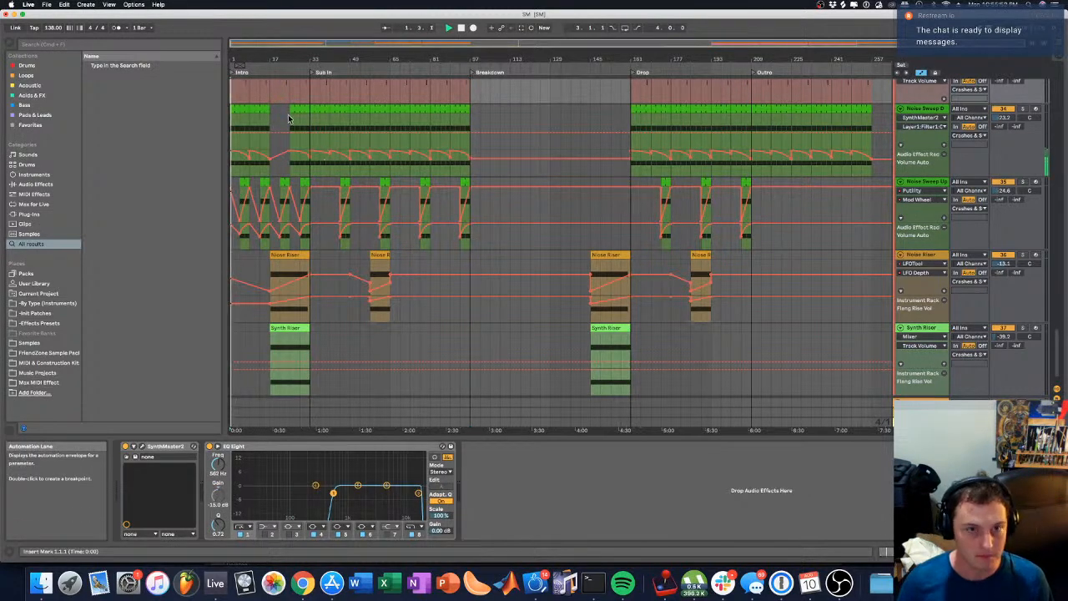
left_click_drag(257, 61, 308, 61)
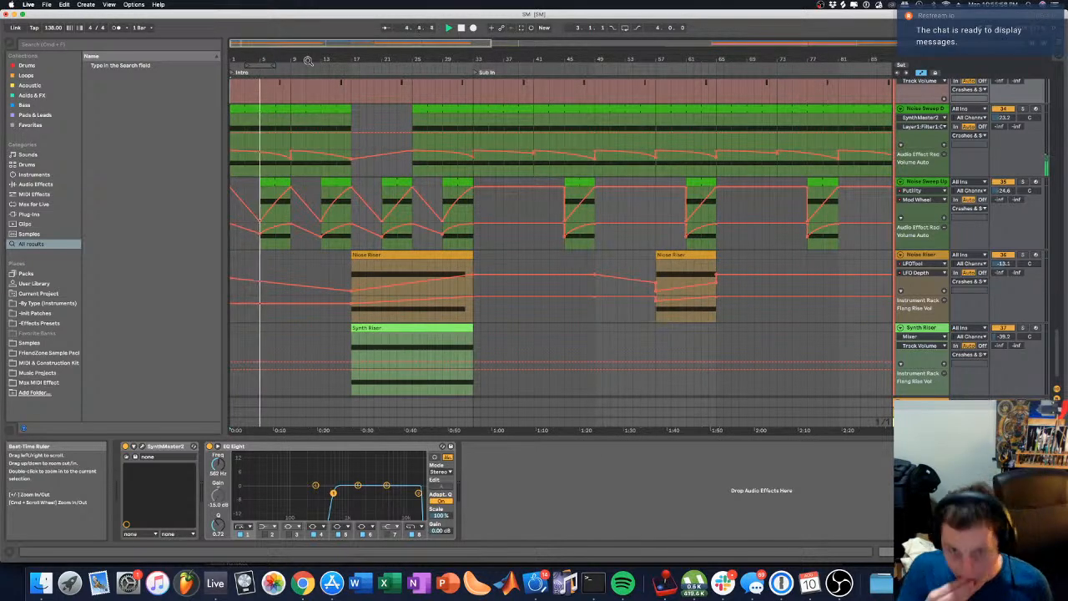
Step: Lower the Perc Group's LP Cut automation at bar 1, curve its rise toward bar 17, and replay the Intro
scroll(378, 241, "up", 10)
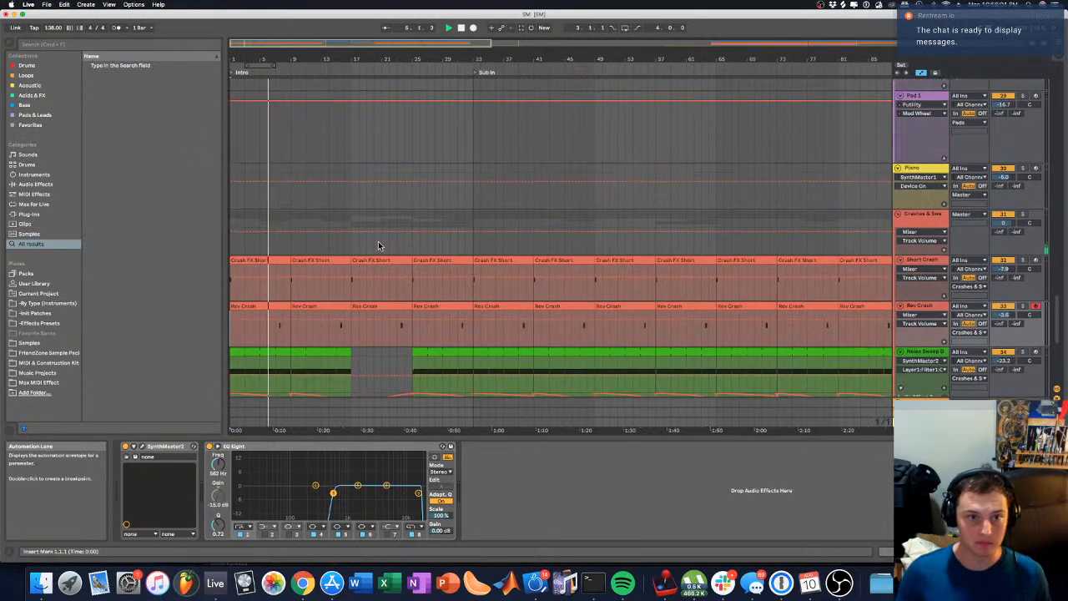
scroll(374, 246, "up", 5)
scroll(374, 246, "down", 8)
scroll(374, 247, "up", 15)
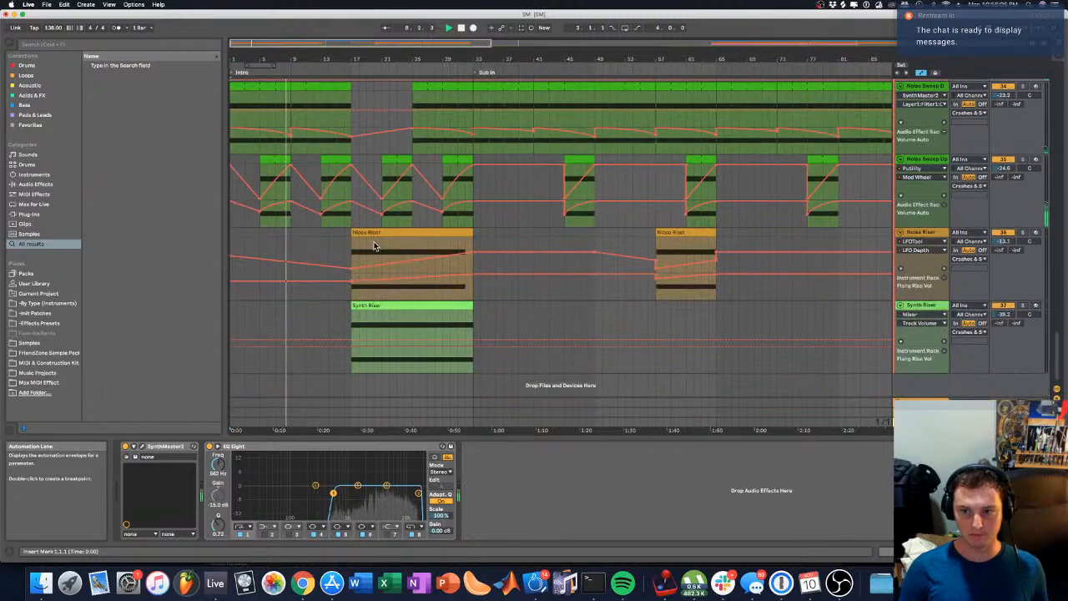
scroll(373, 246, "down", 6)
scroll(372, 243, "down", 12)
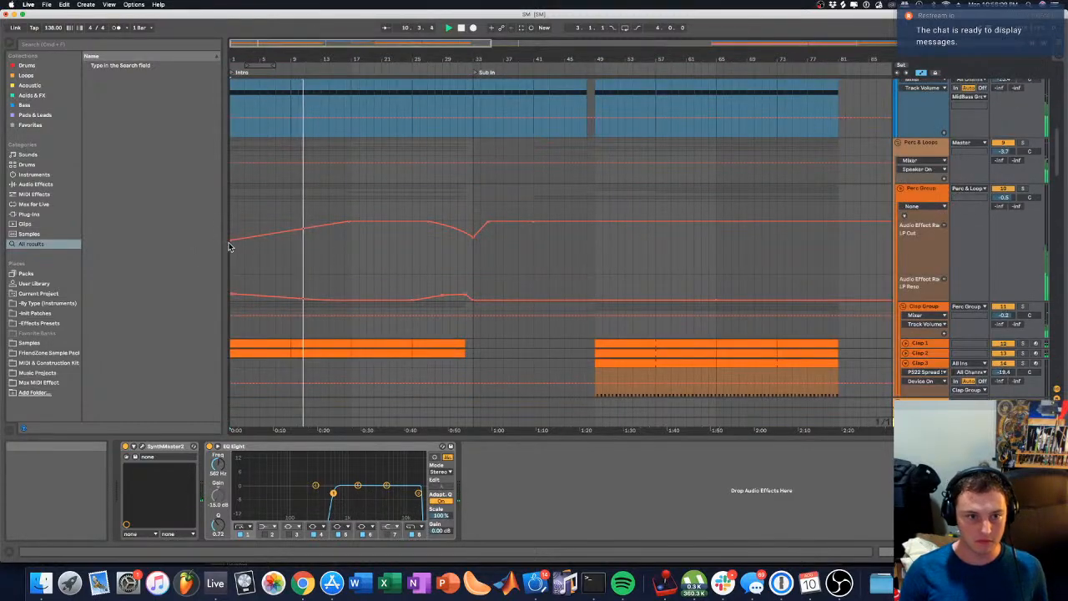
left_click(237, 236)
left_click_drag(232, 240, 232, 248)
key("space")
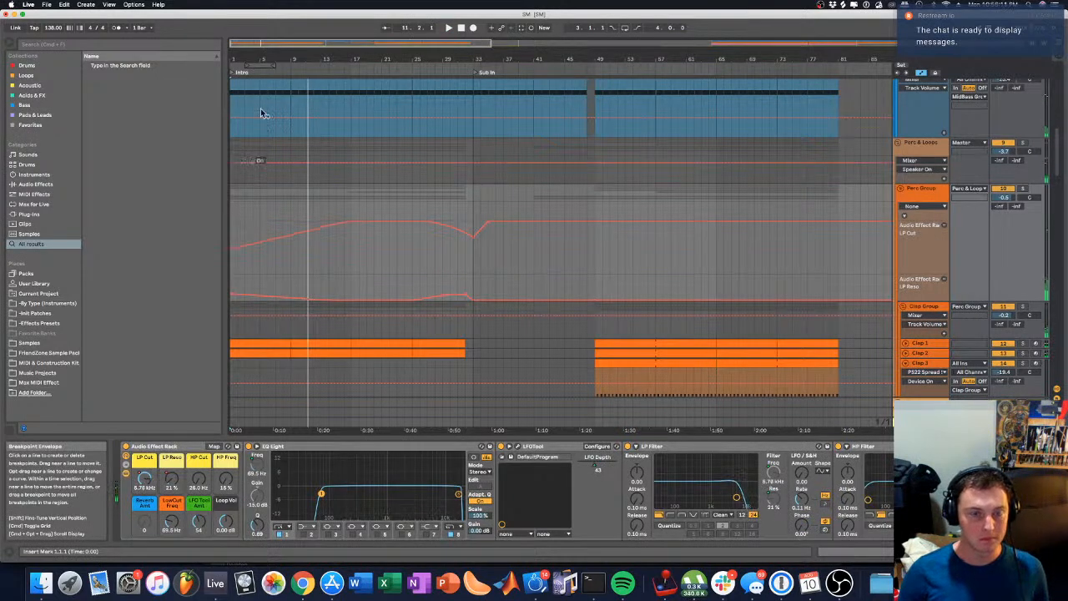
key("space")
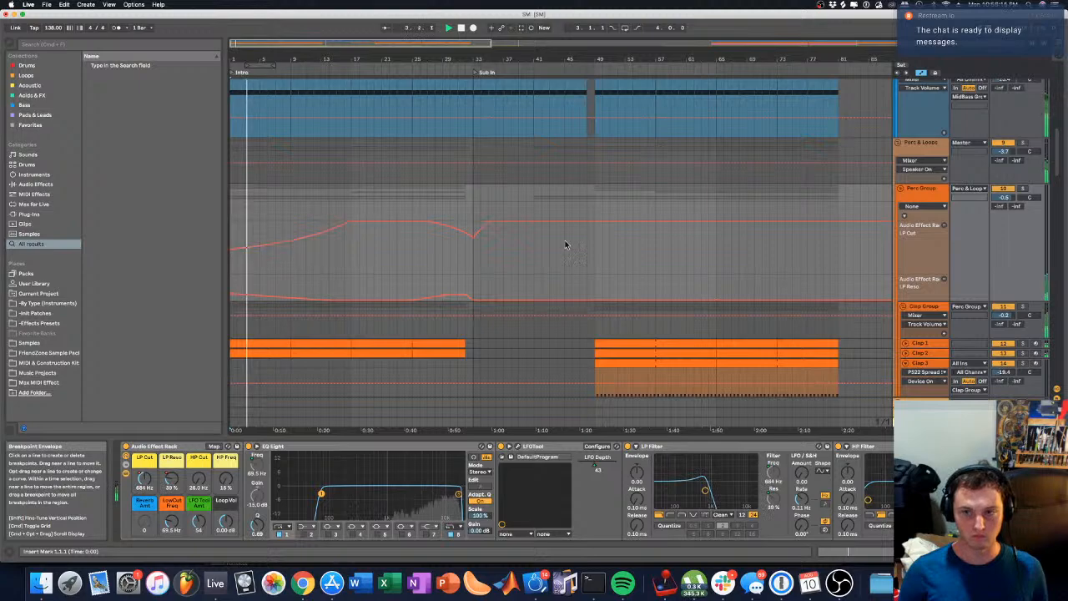
Step: Check the device chains on the Loop Bus and the Perc Group for their filter devices
scroll(793, 250, "down", 3)
scroll(833, 272, "down", 8)
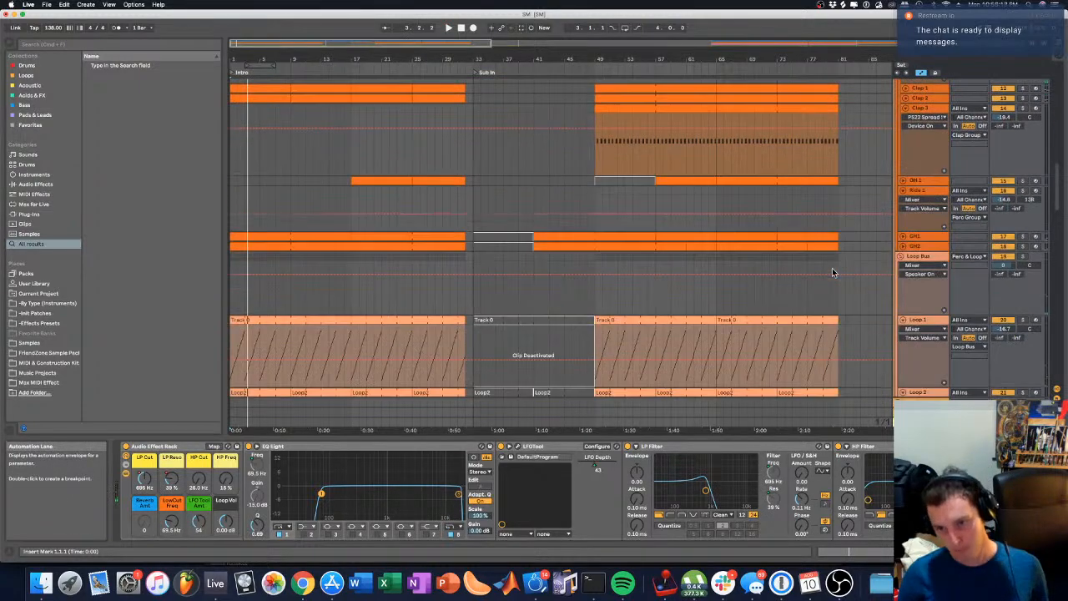
left_click(920, 259)
scroll(913, 125, "up", 8)
scroll(911, 100, "up", 3)
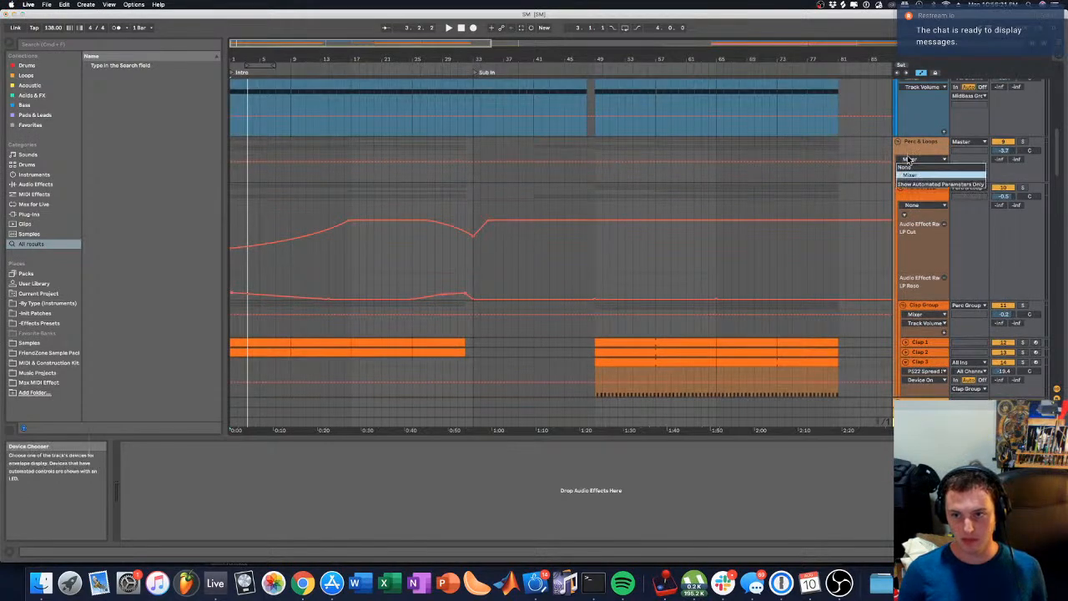
left_click(917, 198)
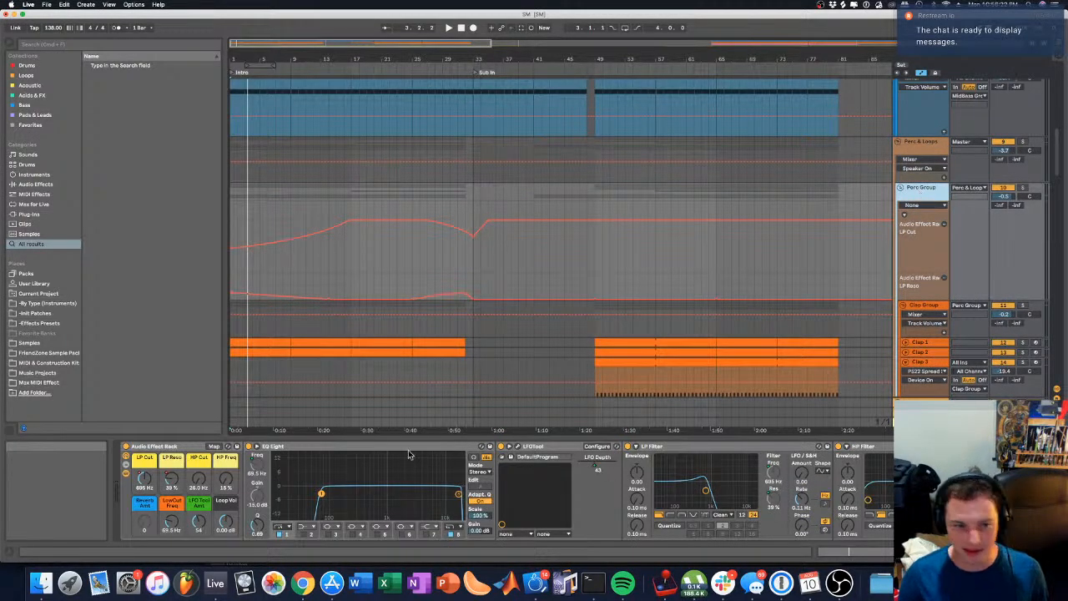
scroll(634, 493, "right", 5)
Step: Copy the LPHP Rack from the MidBass Group and paste it onto the Loop Bus
scroll(985, 136, "up", 13)
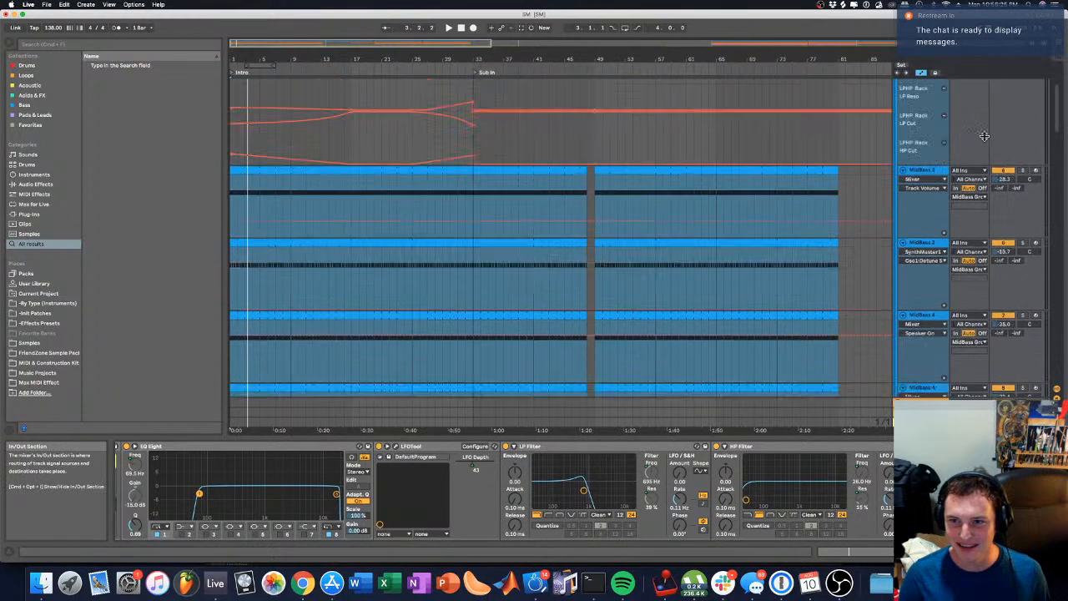
scroll(984, 136, "up", 2)
scroll(926, 154, "up", 4)
left_click(924, 149)
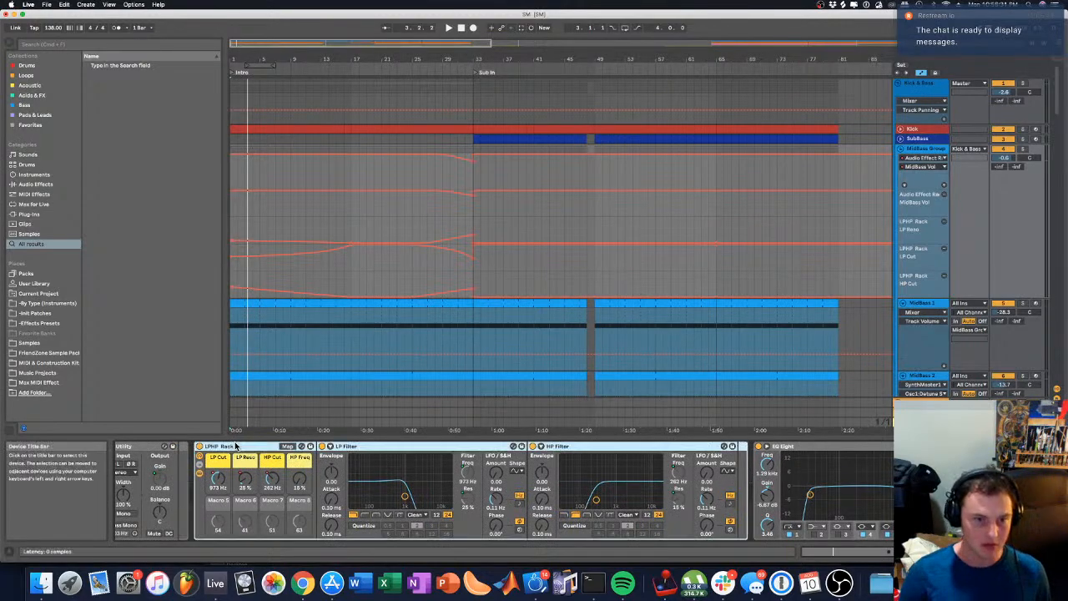
scroll(767, 258, "down", 5)
scroll(795, 265, "down", 10)
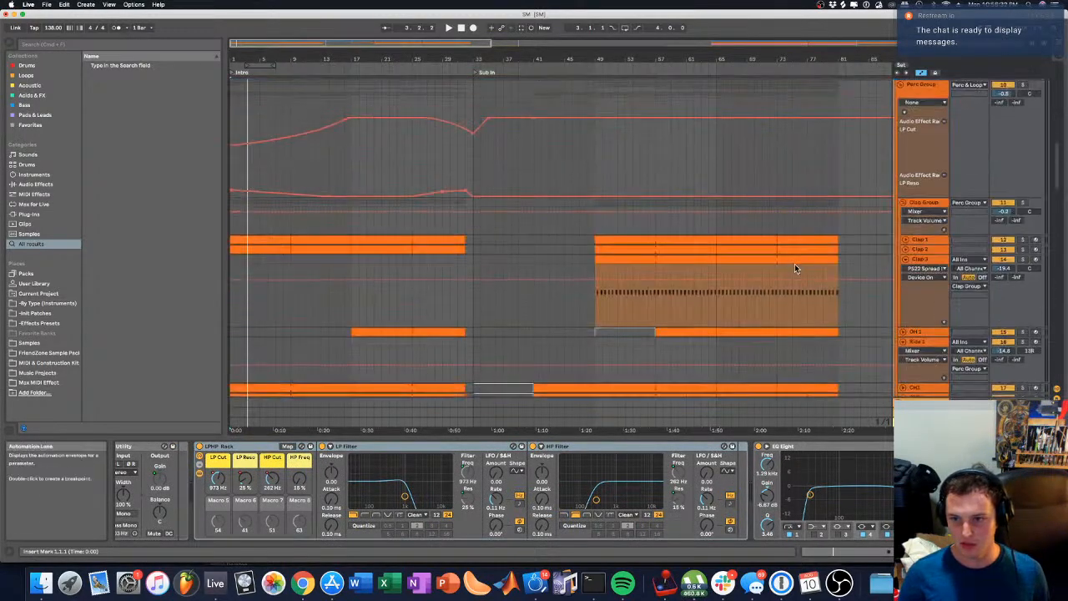
scroll(835, 208, "up", 1)
left_click(915, 119)
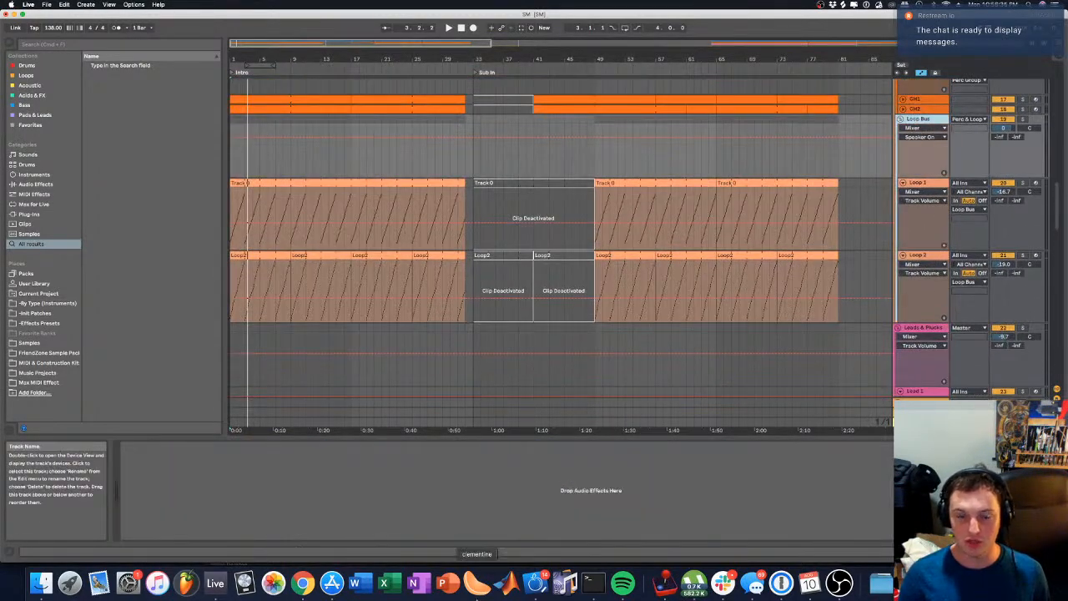
left_click(998, 209)
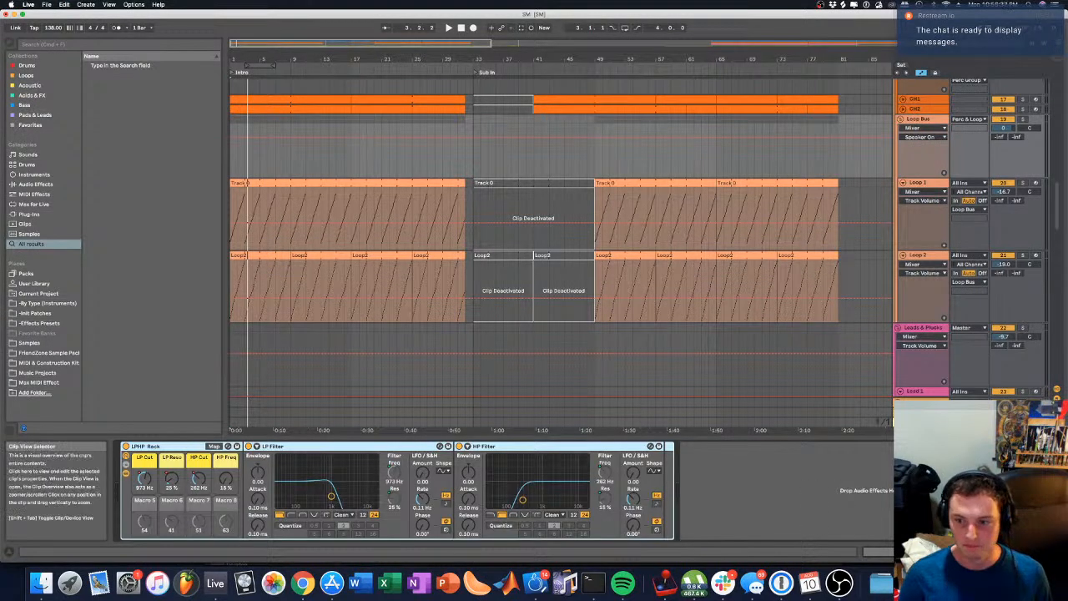
Step: Delete the LP Cut automation that came with the Loop Bus rack, and reset its LP Reso to 15 % along with HP Cut
double_click(145, 480)
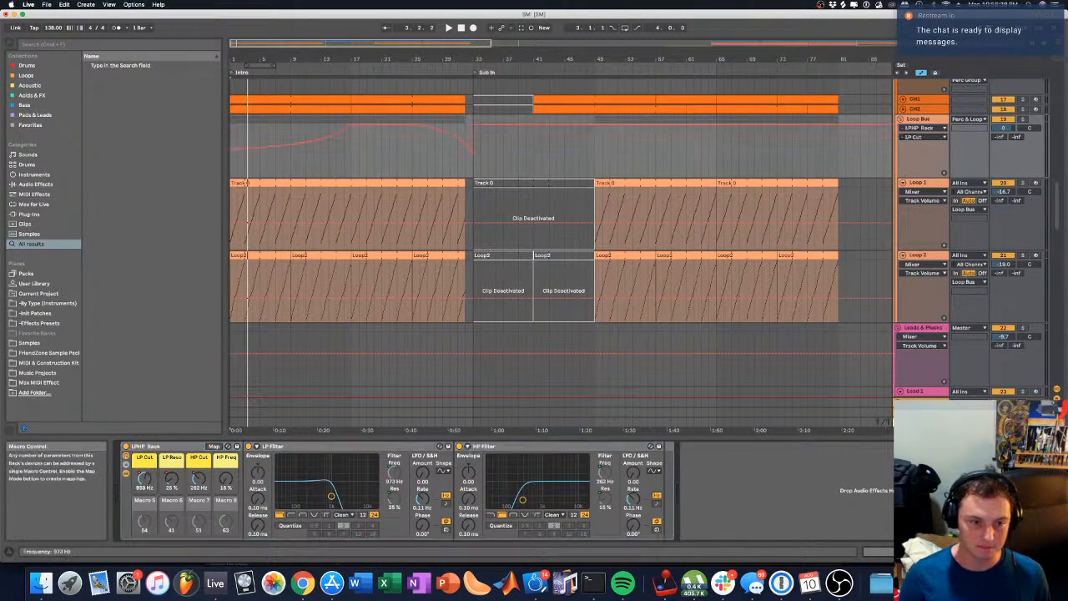
right_click(150, 486)
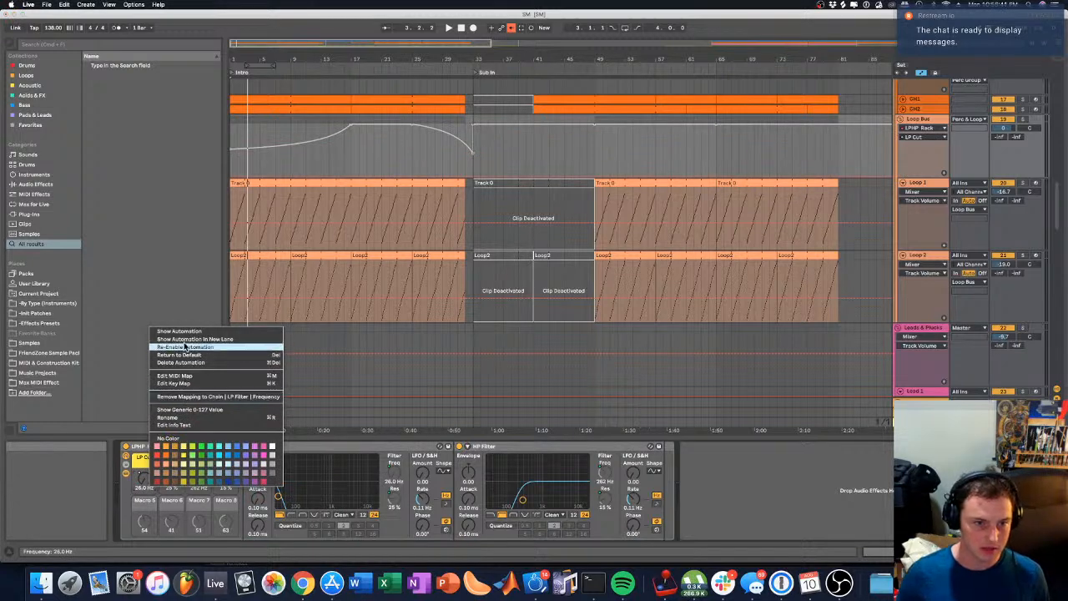
left_click(185, 362)
double_click(173, 480)
double_click(200, 483)
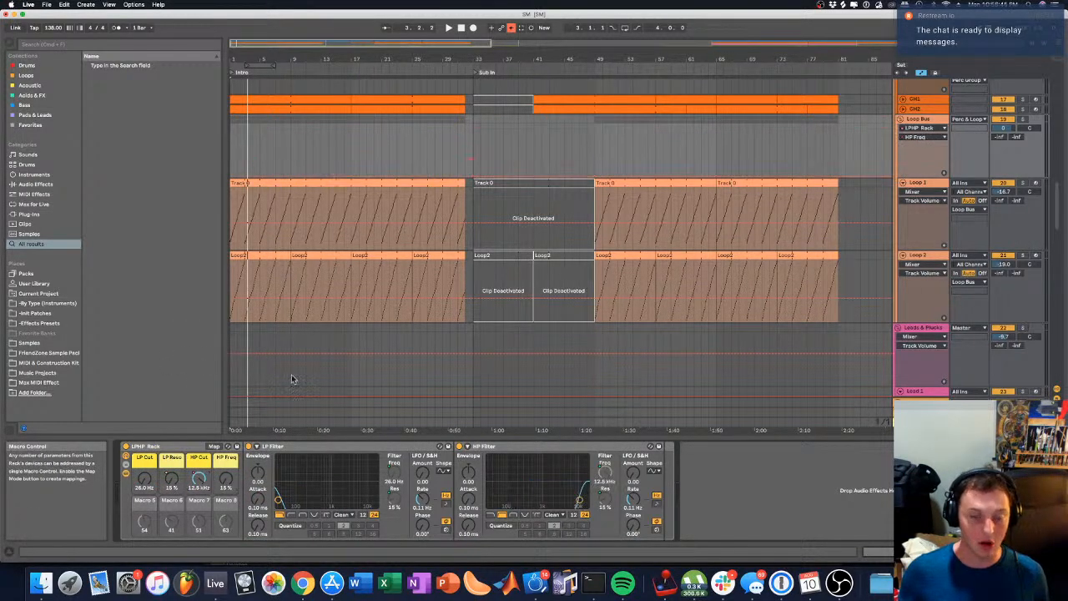
Step: Check the device chains on the Perc & Loops, Perc Group and Leads & Plucks groups
scroll(900, 205, "up", 5)
scroll(899, 204, "up", 5)
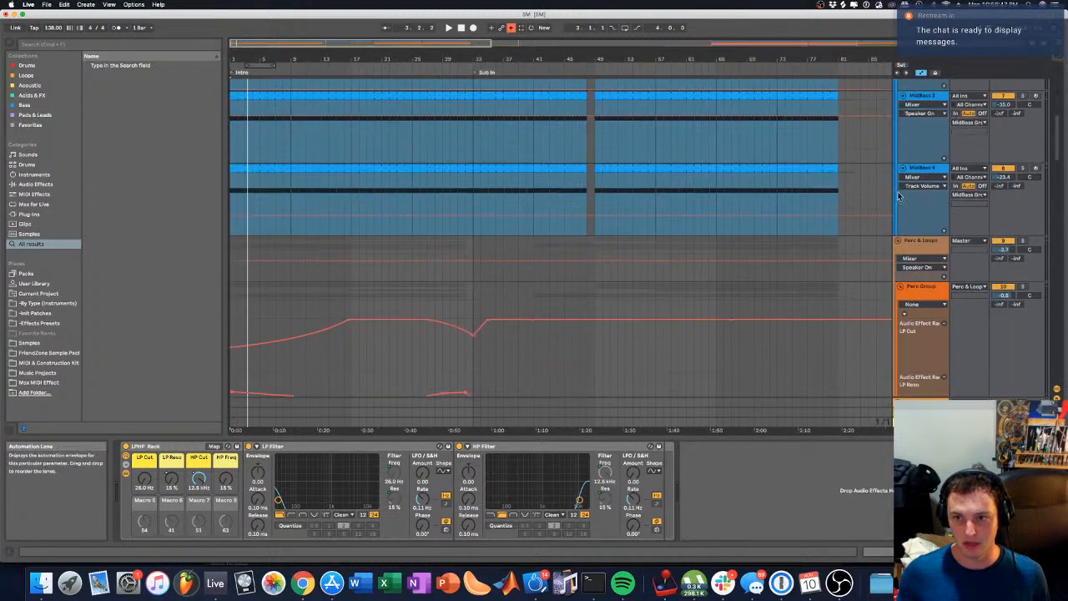
left_click(589, 249)
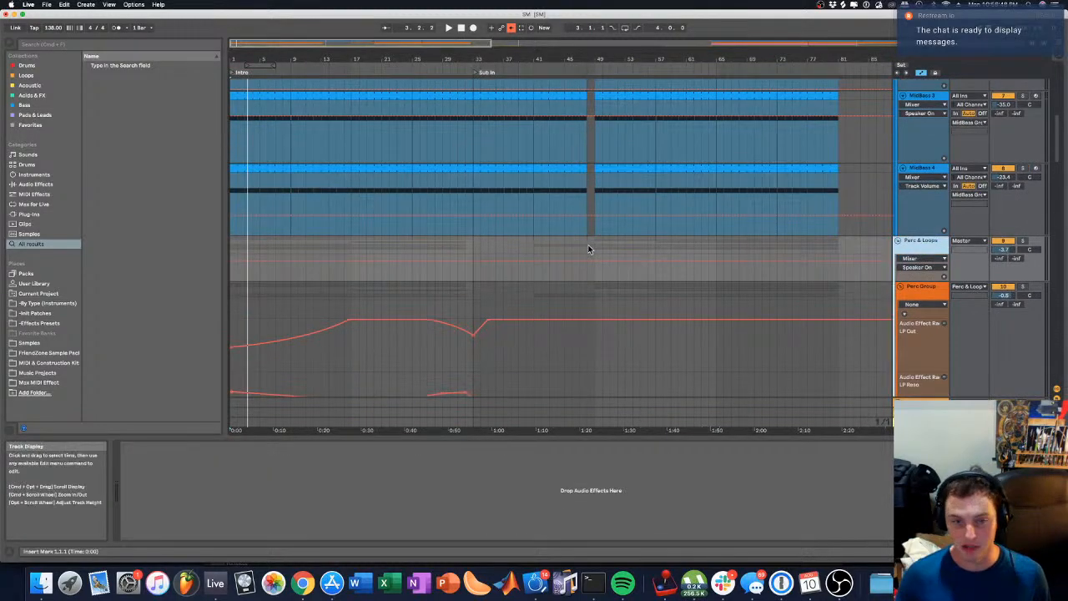
left_click(914, 286)
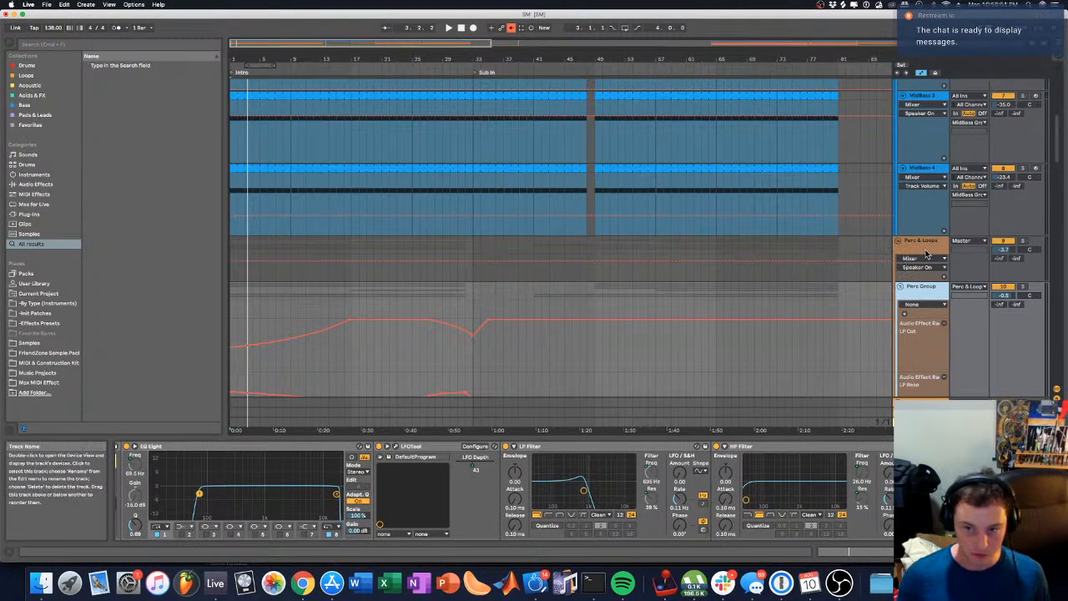
left_click(846, 262)
scroll(882, 256, "down", 1)
scroll(878, 249, "down", 15)
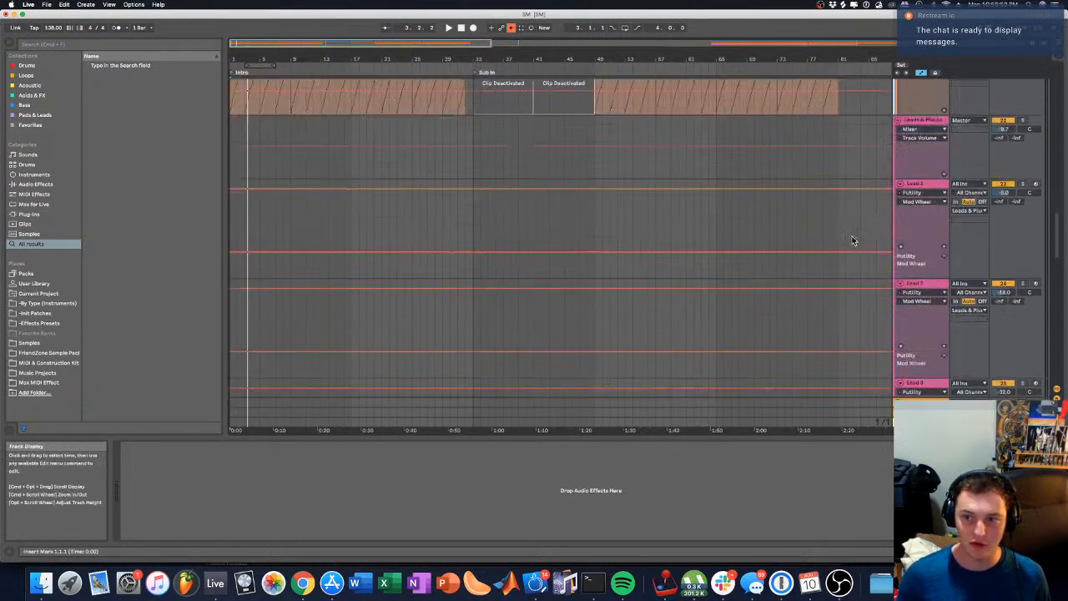
scroll(873, 242, "up", 8)
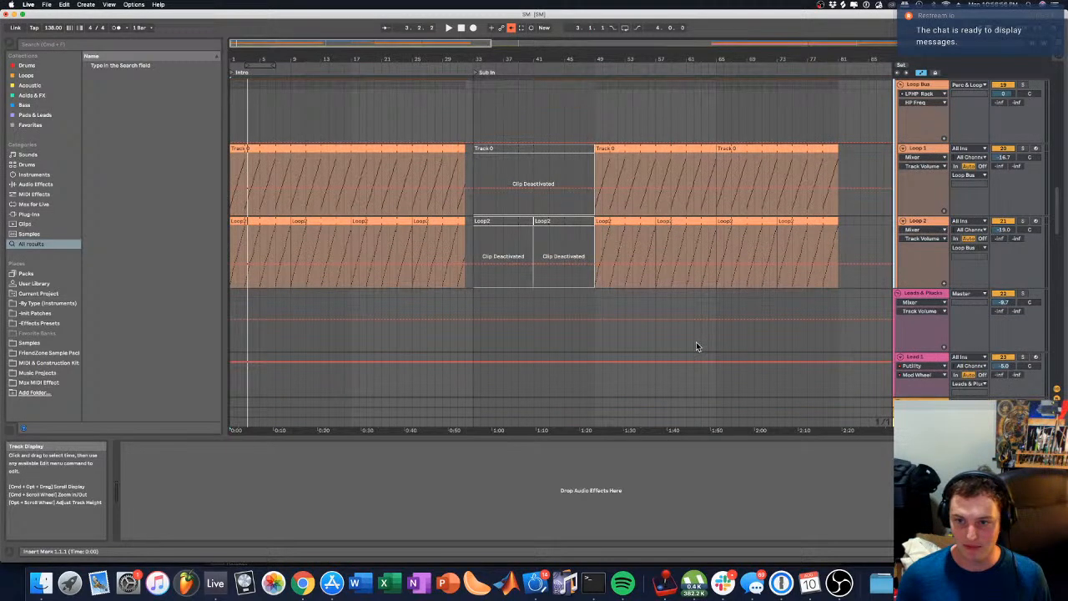
left_click(925, 295)
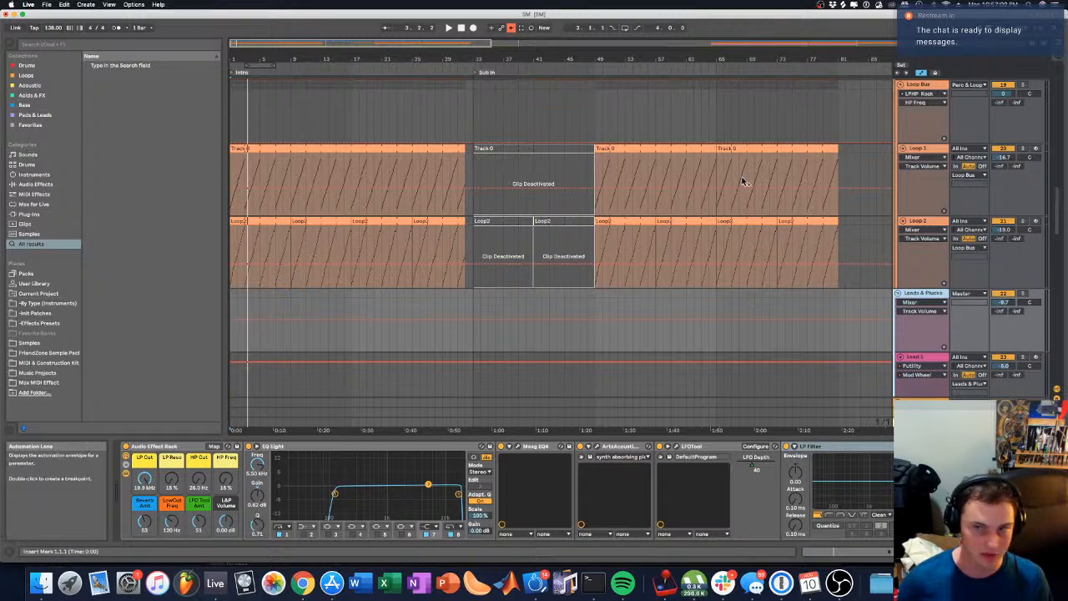
scroll(554, 221, "up", 10)
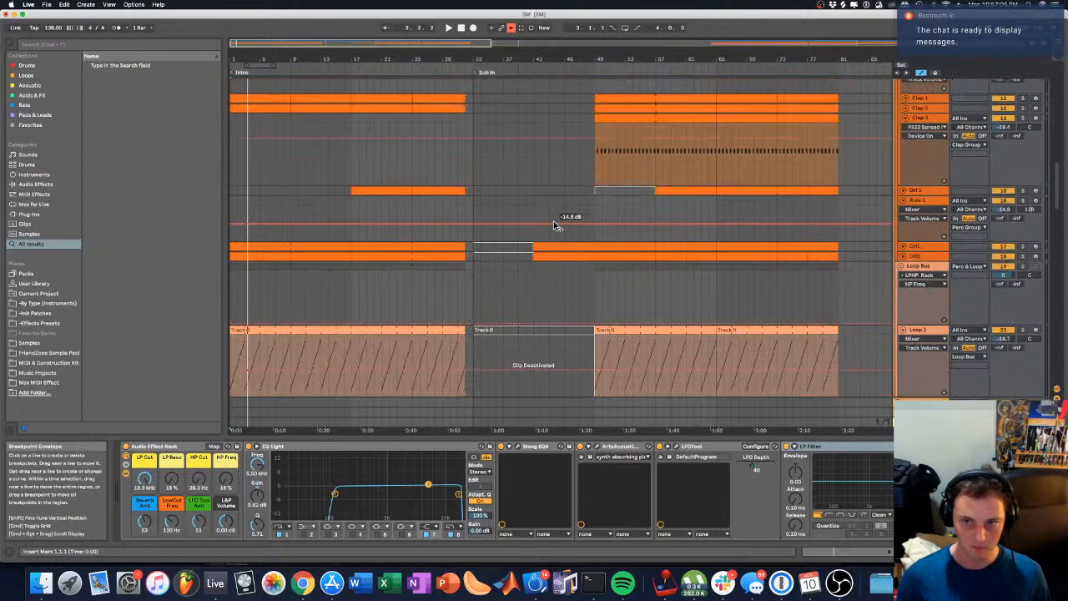
Step: Set the Loop Bus rack's LP Cut to 19.9 kHz and its HP Cut to 26 Hz
left_click(907, 330)
left_click(912, 321)
left_click_drag(199, 479, 199, 534)
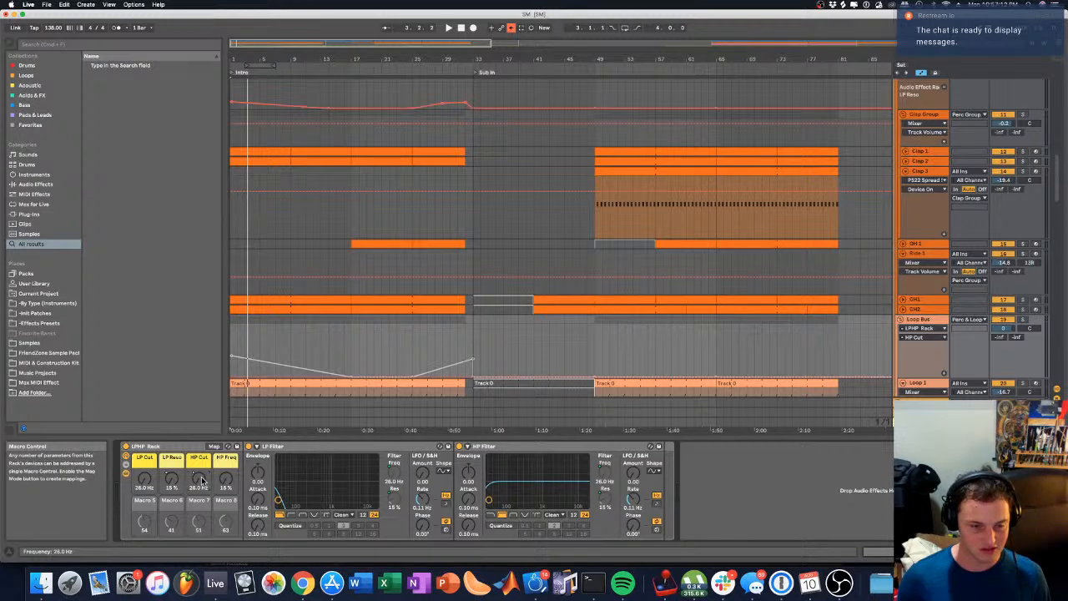
key("super+z")
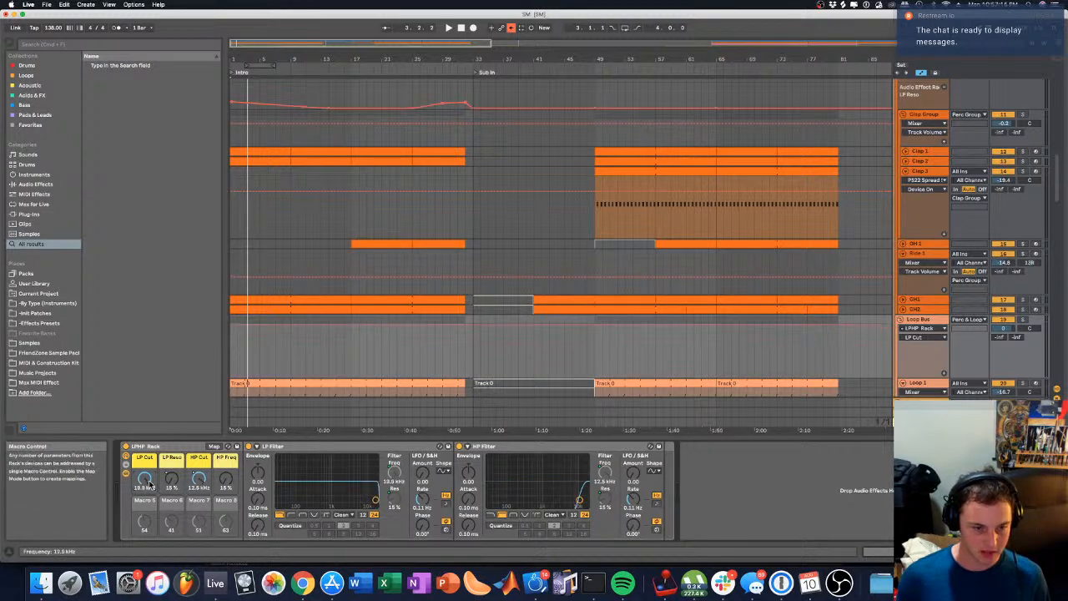
left_click_drag(196, 481, 196, 534)
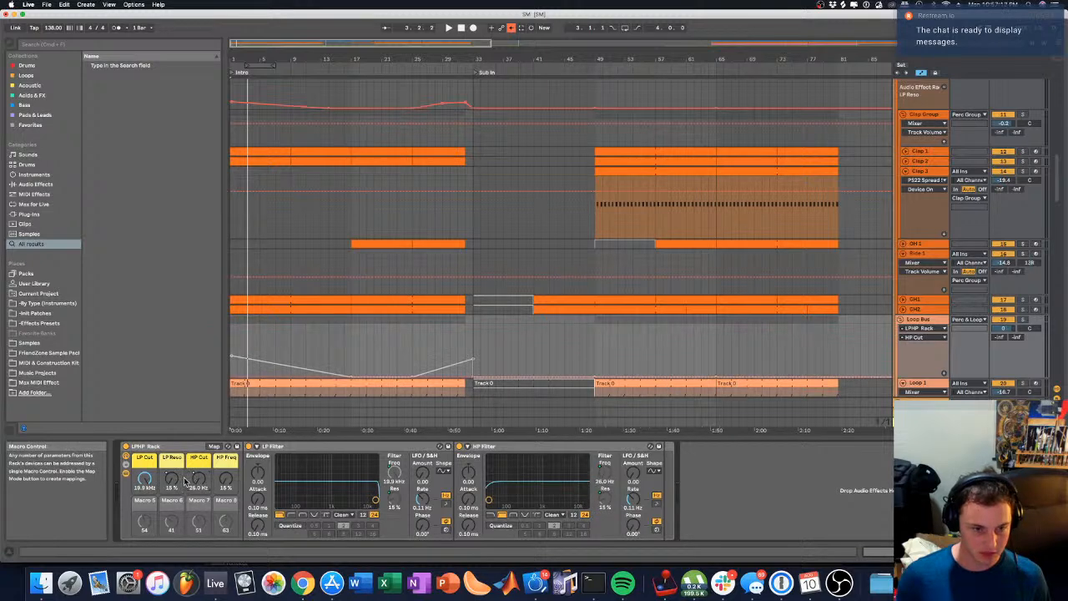
Step: Show the Loop Bus's LP Cut automation in a new lane, and delete its HP Cut and LP Reso automation
right_click(182, 480)
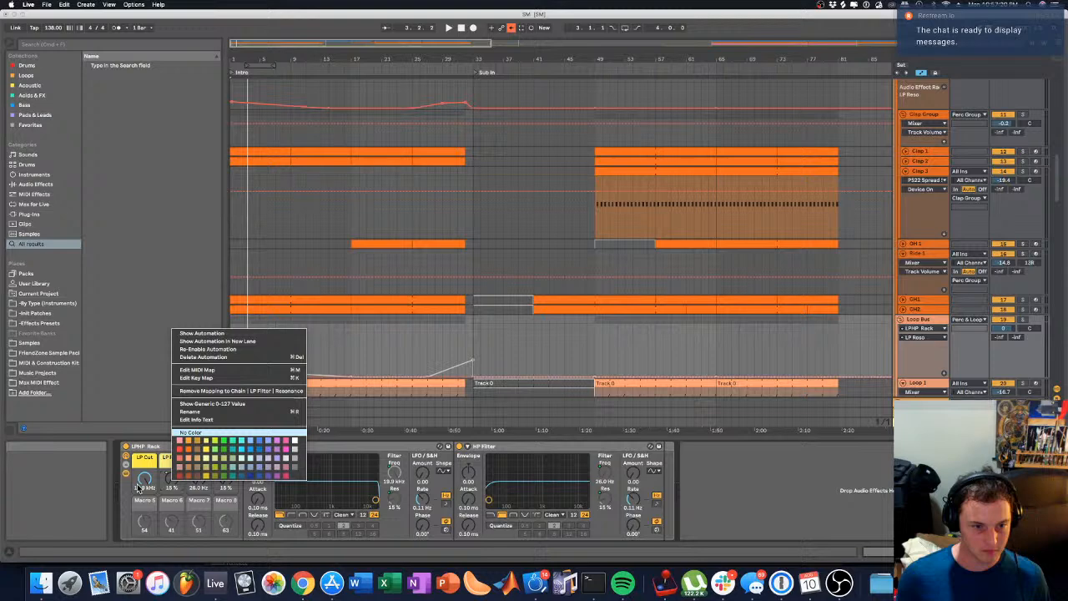
right_click(195, 476)
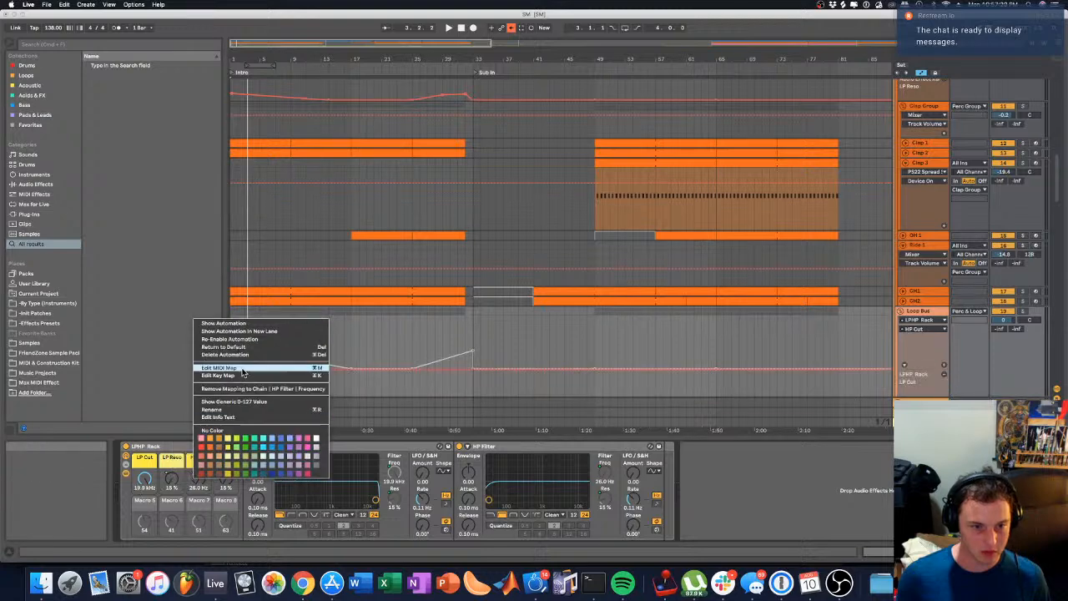
left_click(176, 479)
mouse_move(198, 479)
left_mouse_down()
mouse_move(197, 418)
mouse_move(198, 501)
left_mouse_up()
right_click(198, 478)
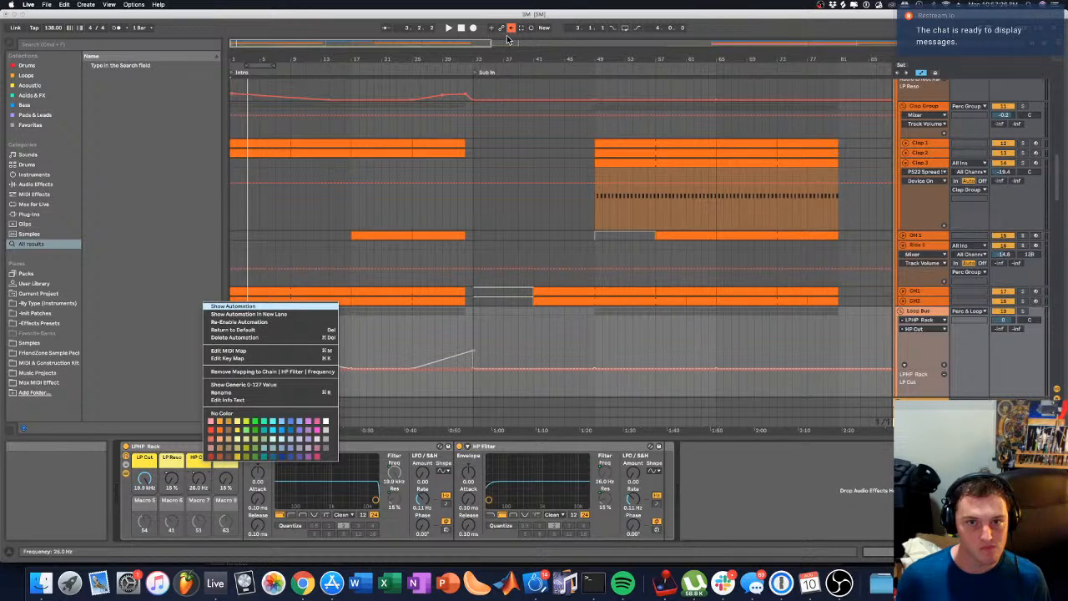
right_click(197, 487)
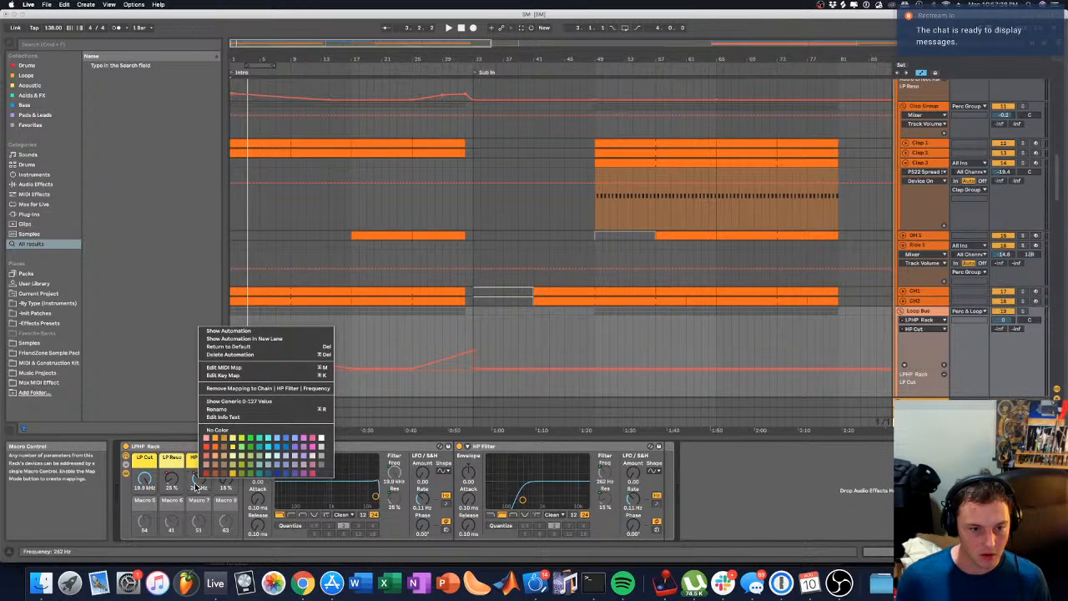
left_click(229, 347)
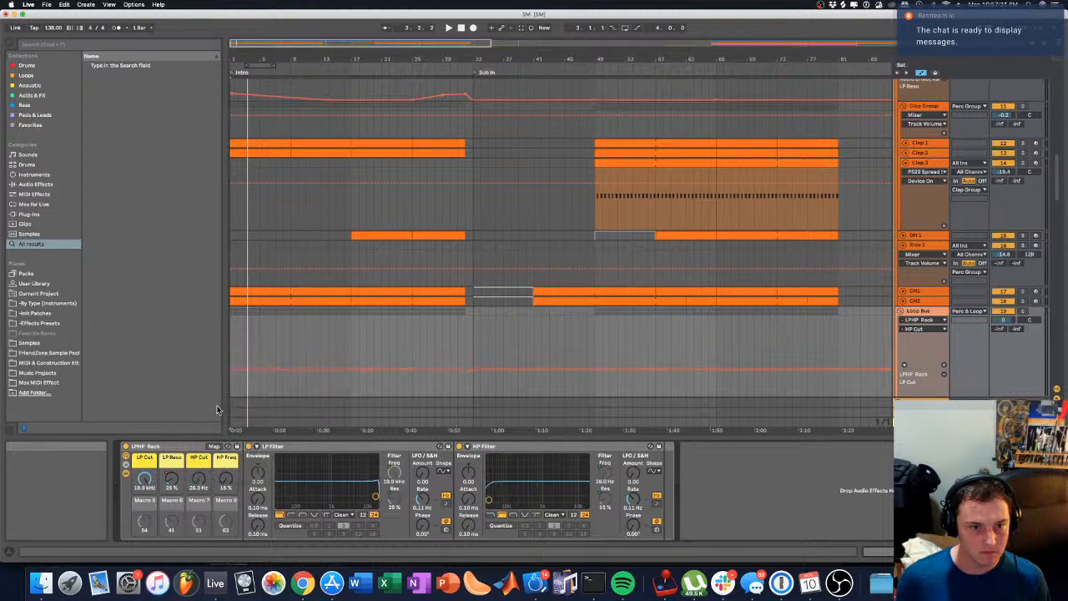
right_click(173, 476)
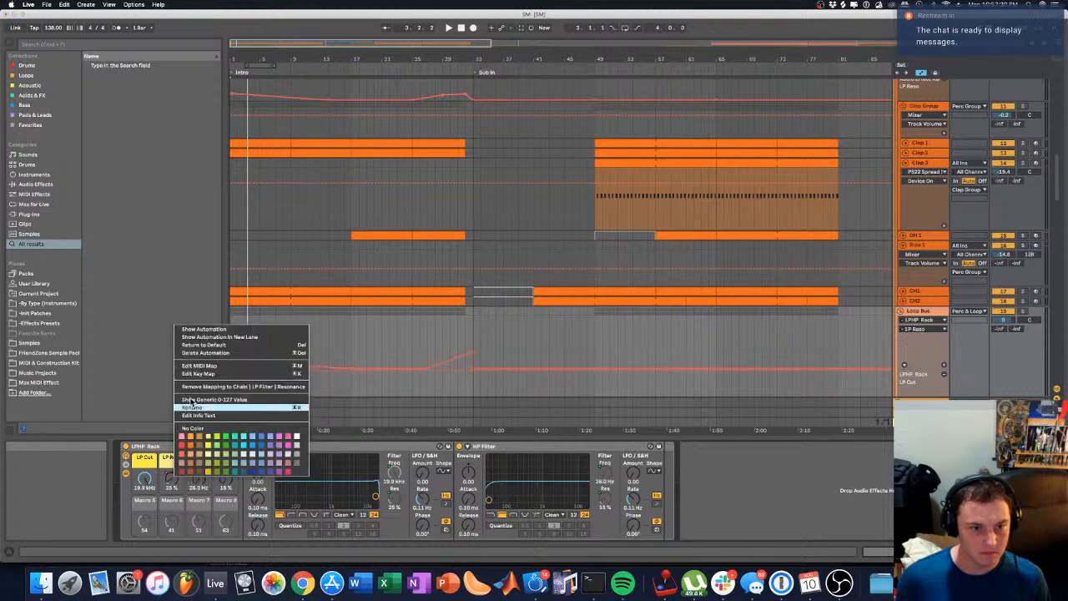
left_click(210, 354)
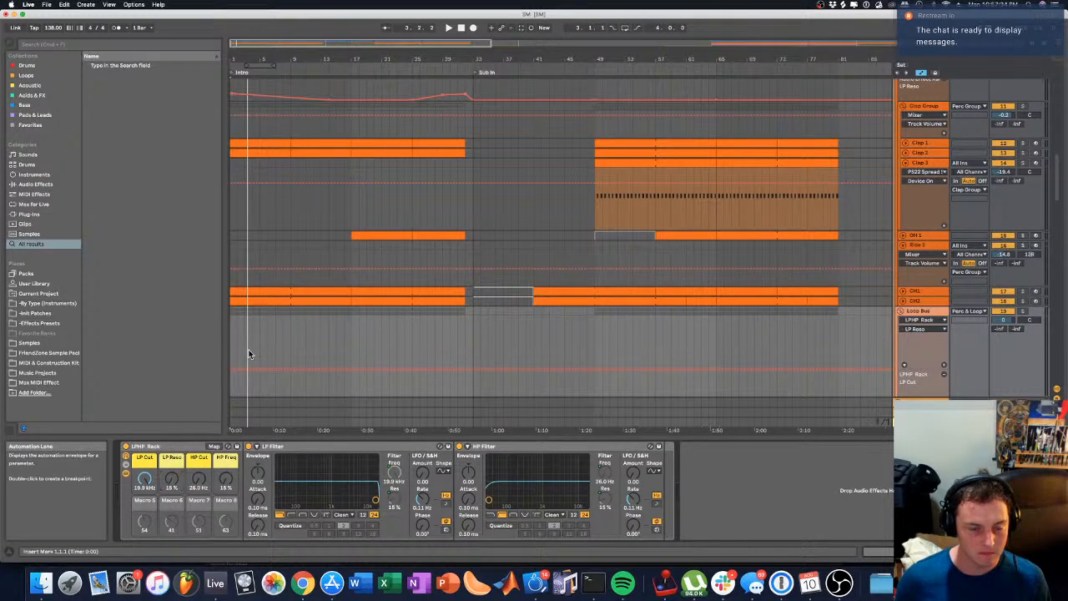
Step: Automate the Loop Bus's LP Cut to rise from bar 1 to 19.9 kHz at bar 17 and fall toward bar 33, with LP Reso rising there
left_click_drag(234, 368, 238, 392)
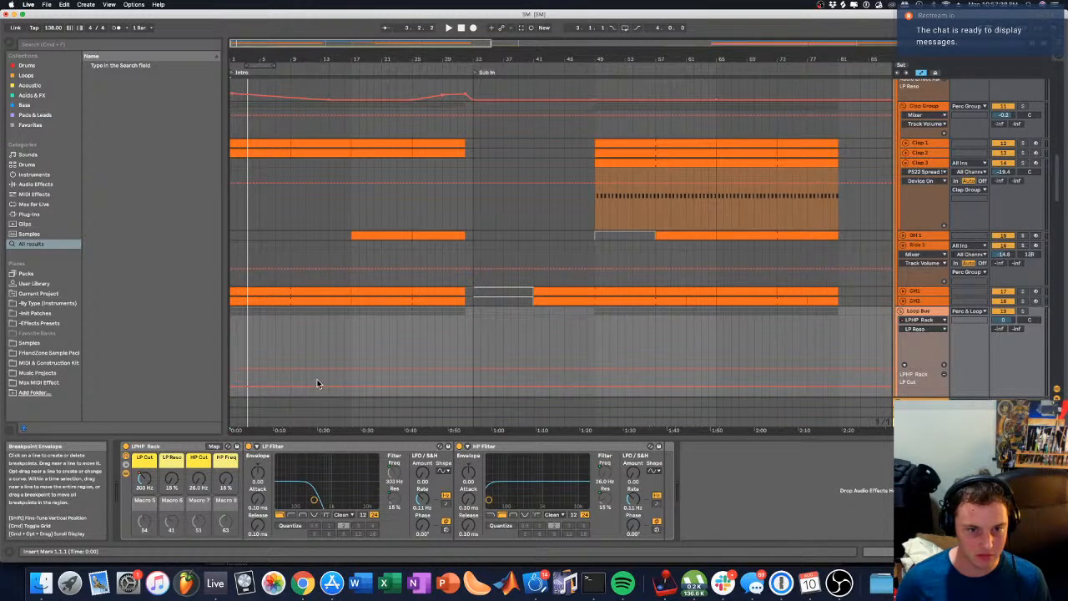
left_click_drag(318, 384, 447, 373)
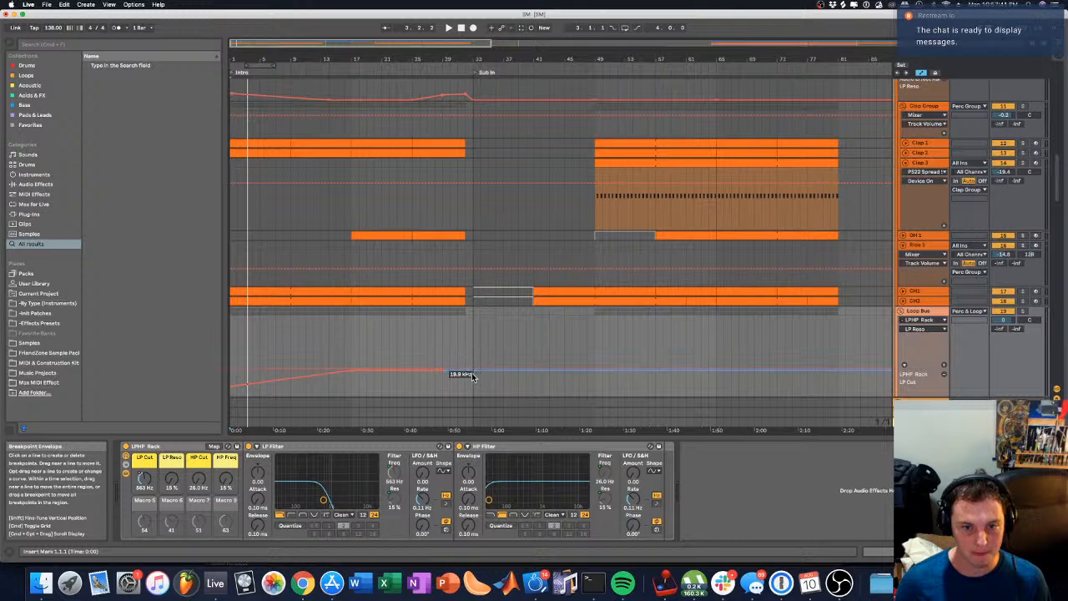
left_click_drag(480, 389, 480, 364)
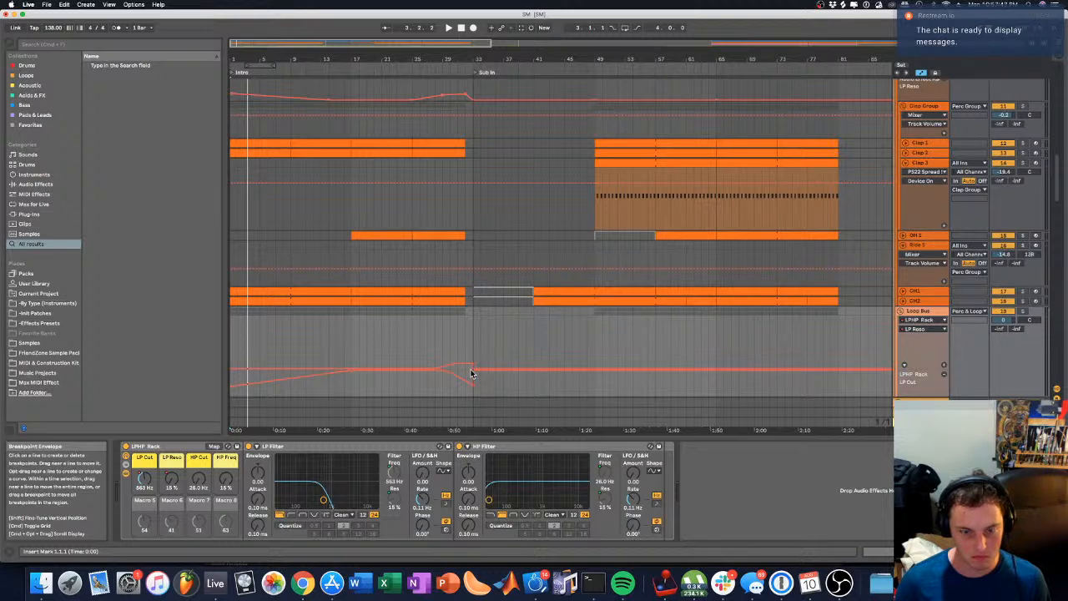
Step: Raise the Loop Bus's LP Reso at bar 1 with a fall to 15 %, and stretch both filter ramps past bar 17 during Intro playback
left_click_drag(233, 375, 234, 360)
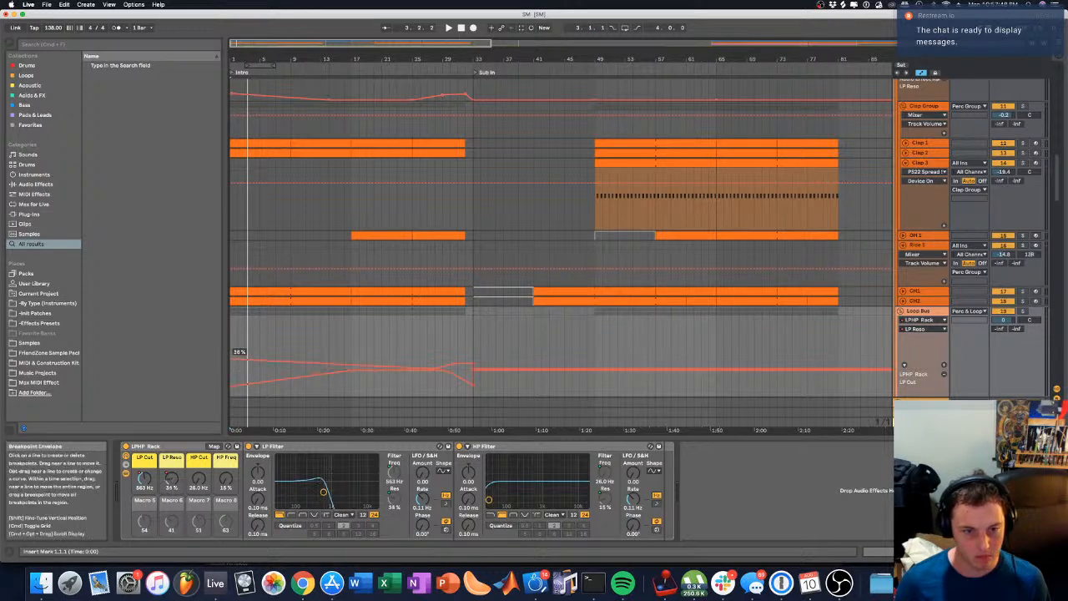
left_click(351, 366)
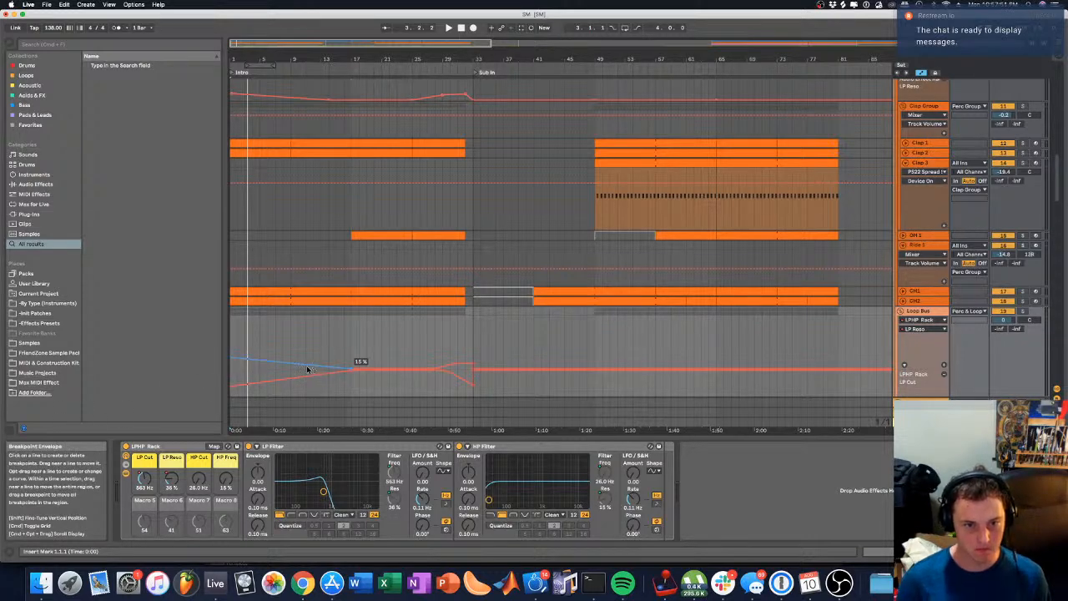
key("space")
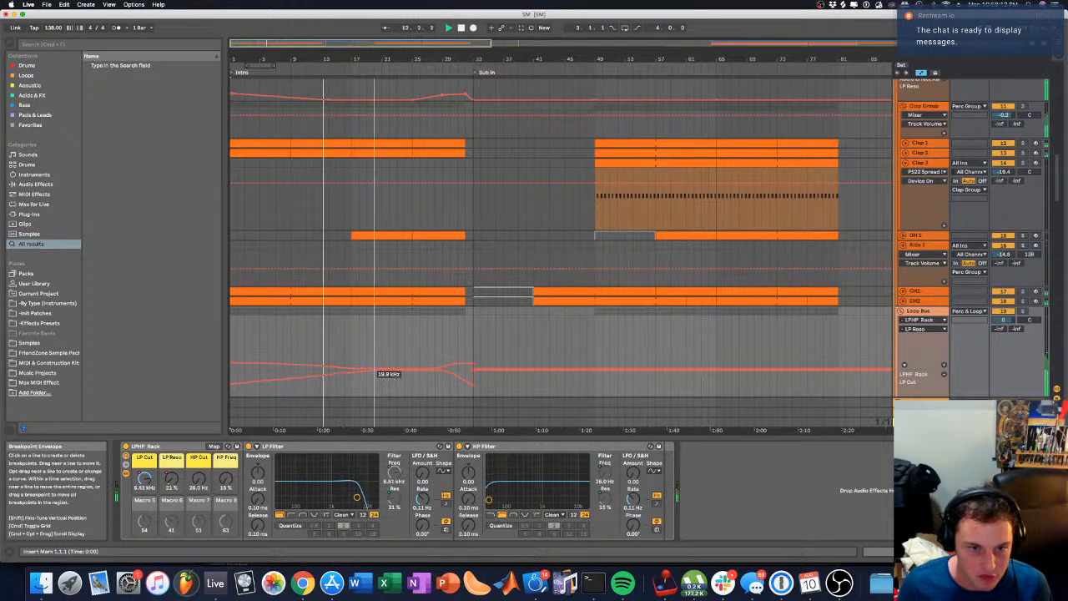
left_click(357, 367)
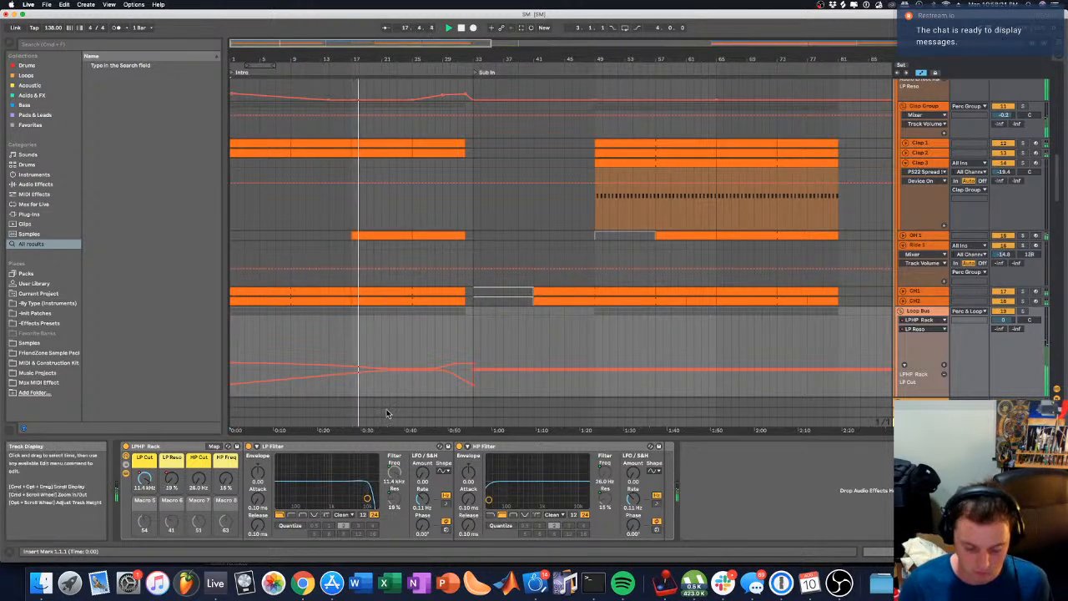
Step: Look over the Loop, Leads & Plucks and MidBass tracks while the Intro plays, and hide the automation lanes
scroll(413, 295, "down", 5)
scroll(417, 295, "down", 3)
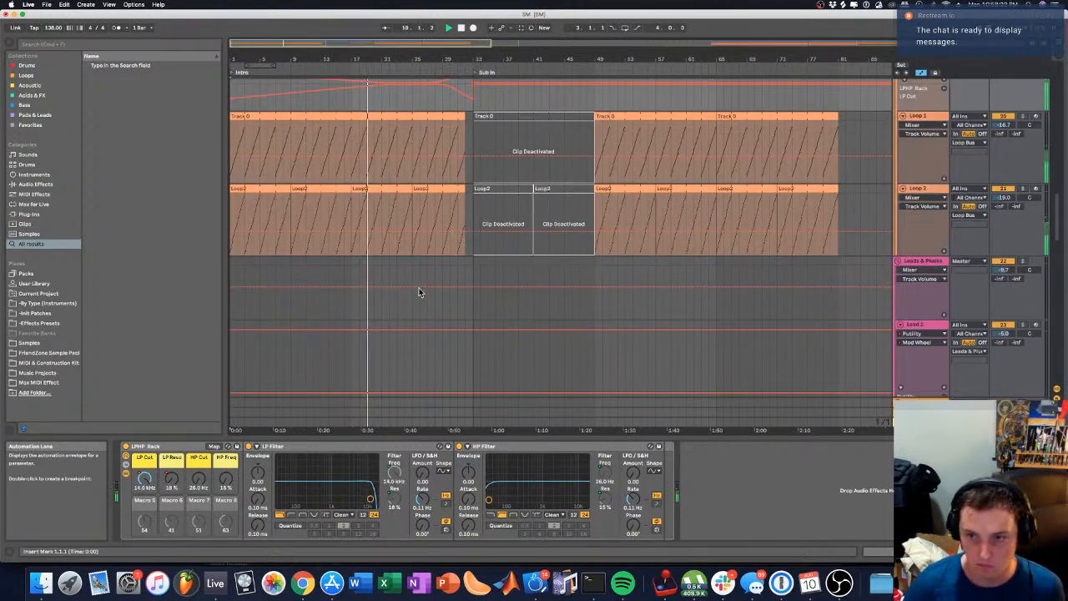
scroll(420, 288, "down", 5)
scroll(420, 284, "up", 5)
scroll(420, 284, "down", 5)
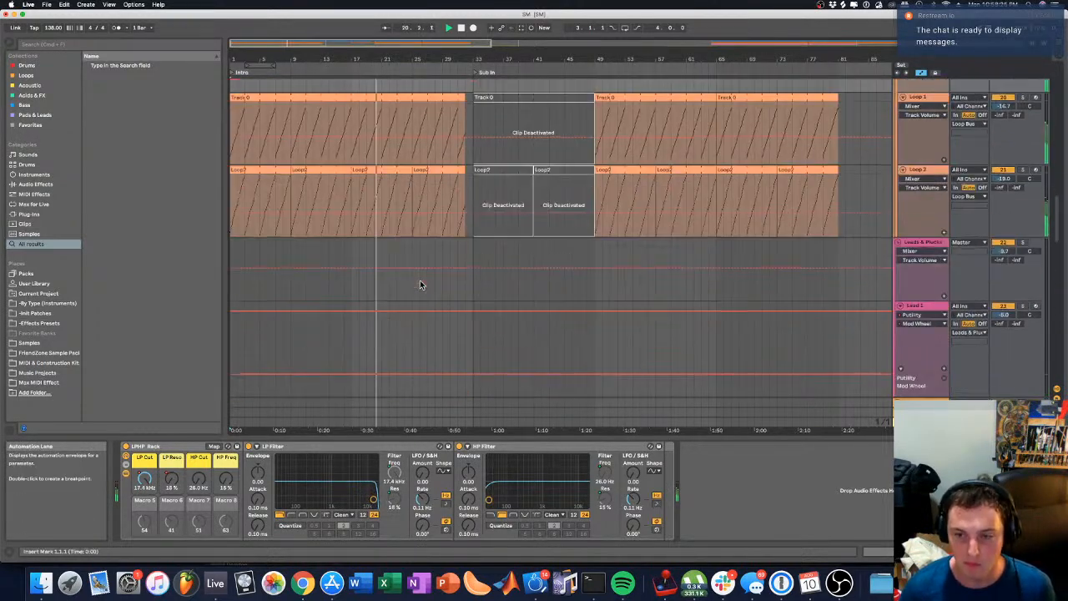
scroll(420, 283, "up", 5)
scroll(420, 284, "up", 10)
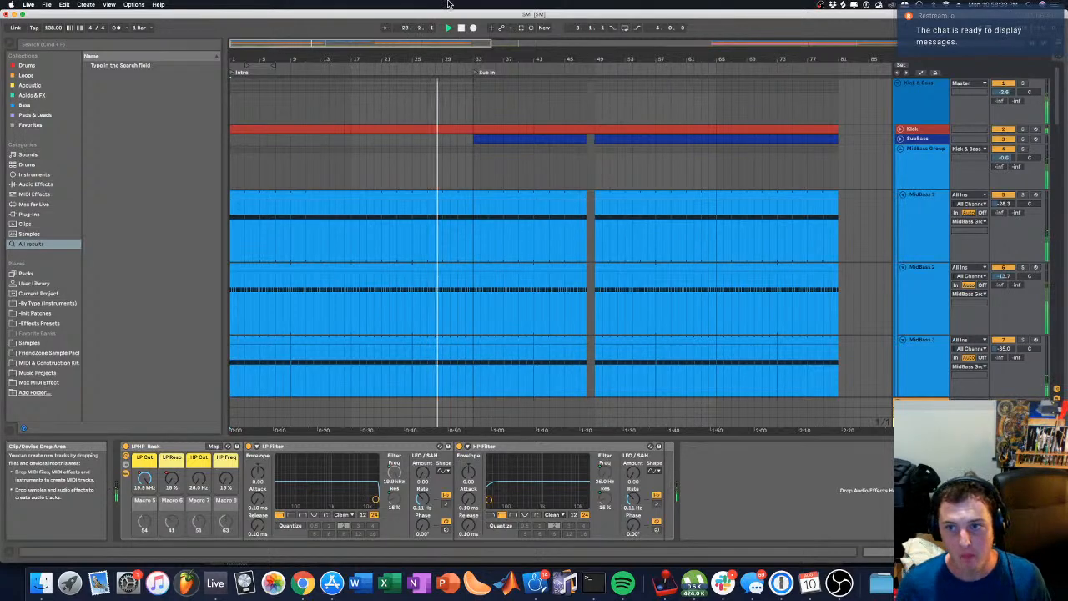
Step: Fold all the track groups and the Piano track, from Kick & Bass down to the Crashes group
left_click(933, 107)
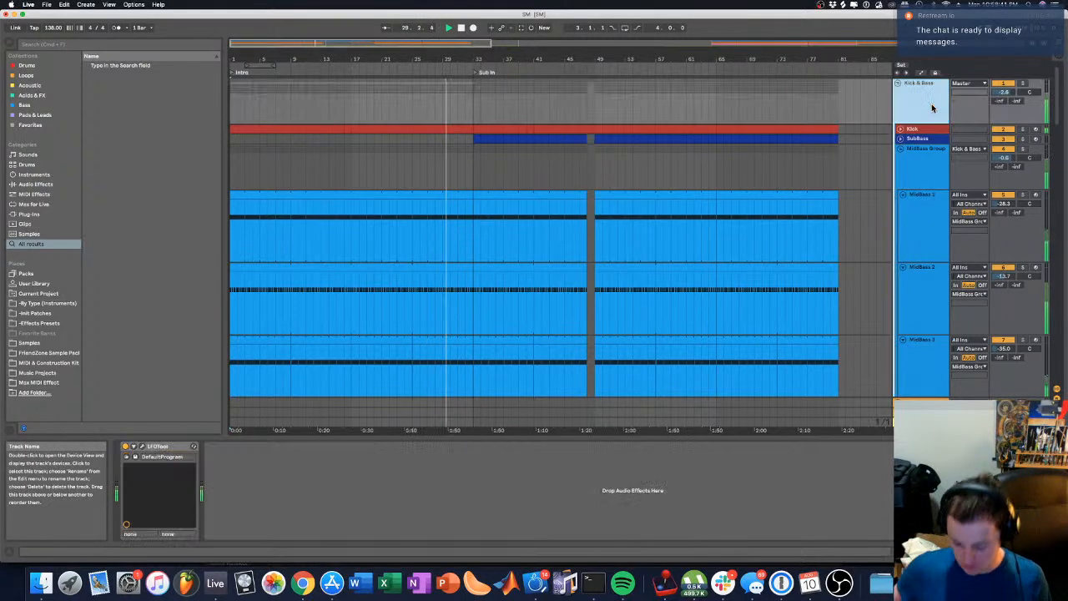
key("u")
key("Down")
key("Left")
key("Down")
key("Left")
key("Down")
key("Left")
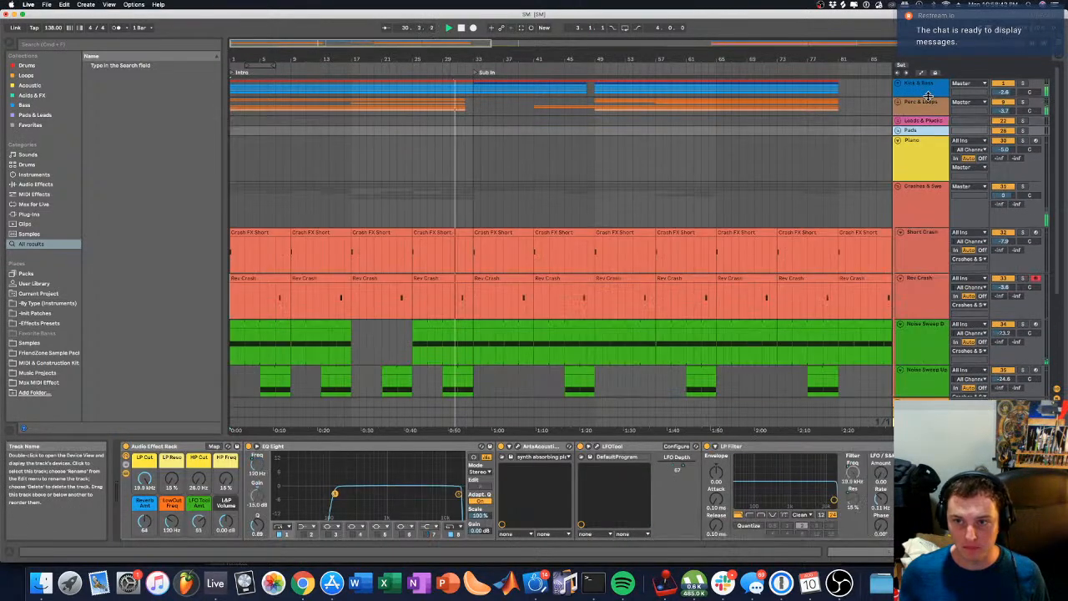
key("Down")
key("Left")
key("Down")
key("Left")
key("Down")
key("Up")
key("Right")
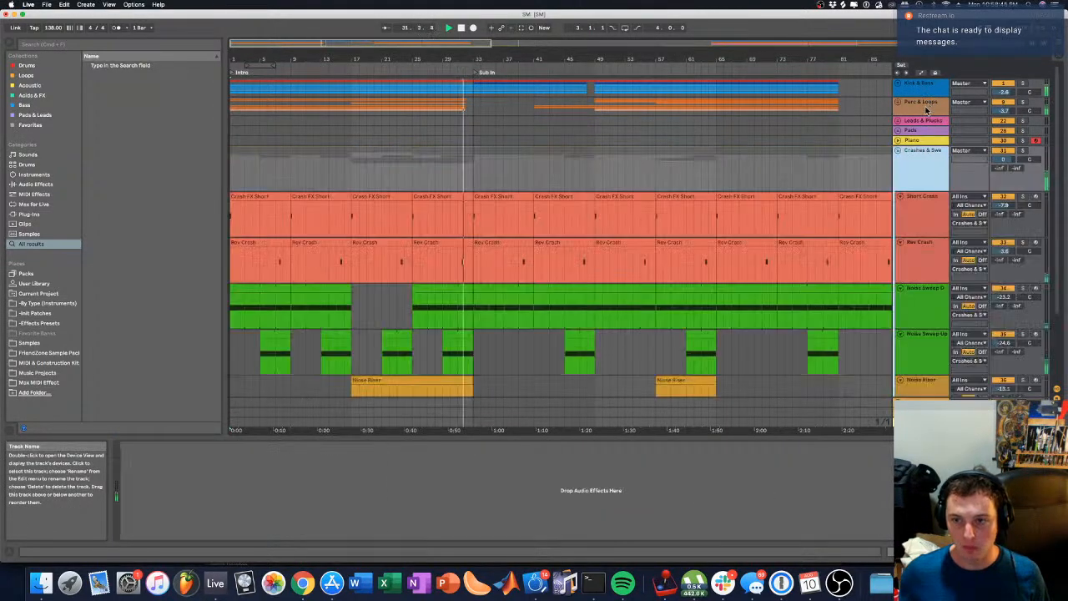
key("Left")
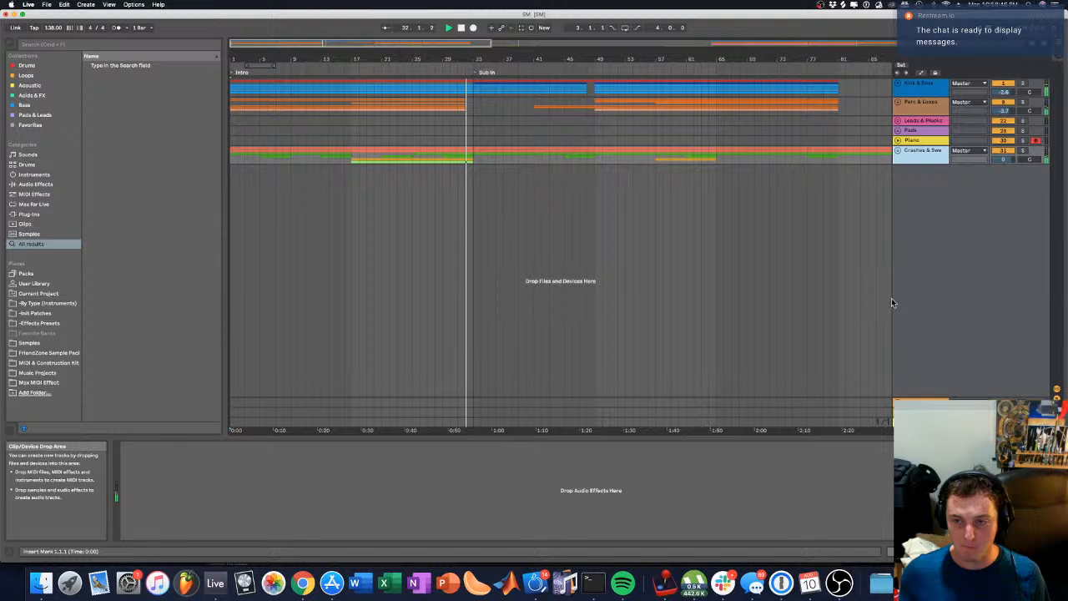
Step: Stop playback, insert a new MIDI track below the Crashes group and name it Snare Roll
right_click(936, 188)
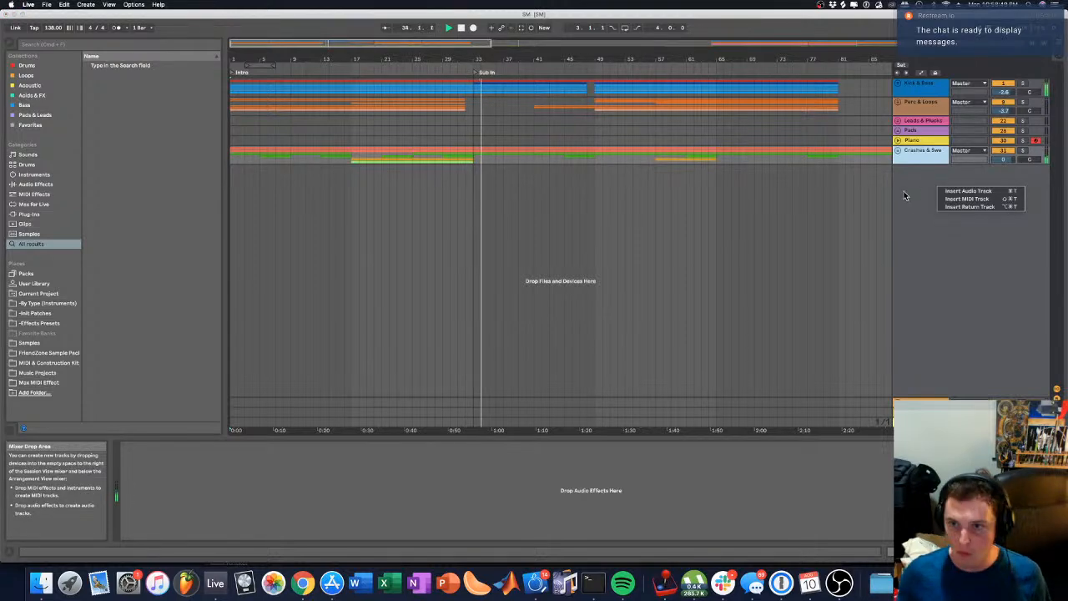
left_click(902, 197)
key("space")
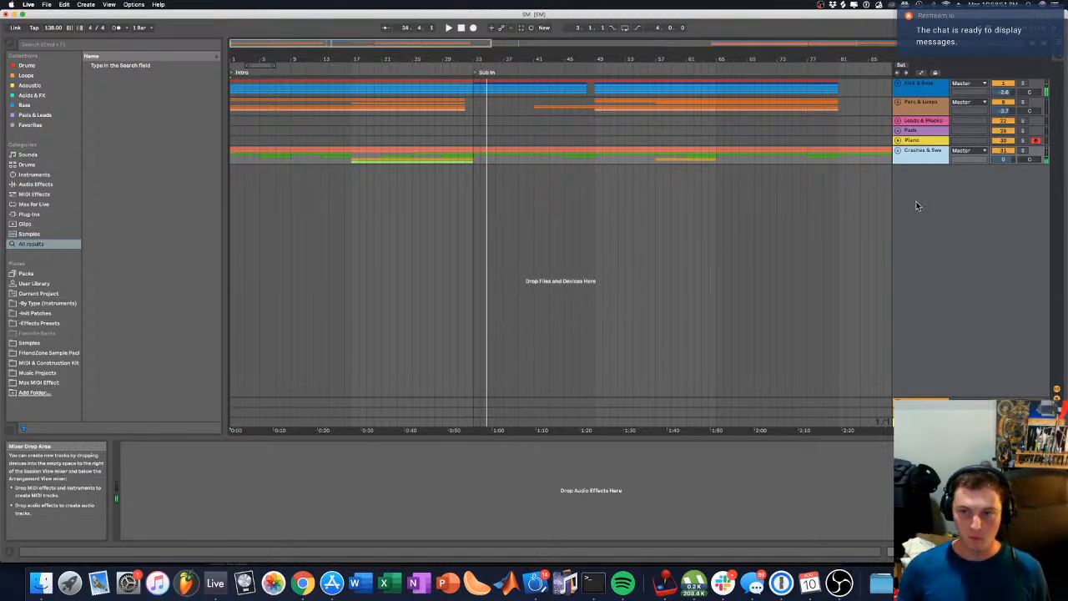
right_click(917, 206)
left_click(946, 215)
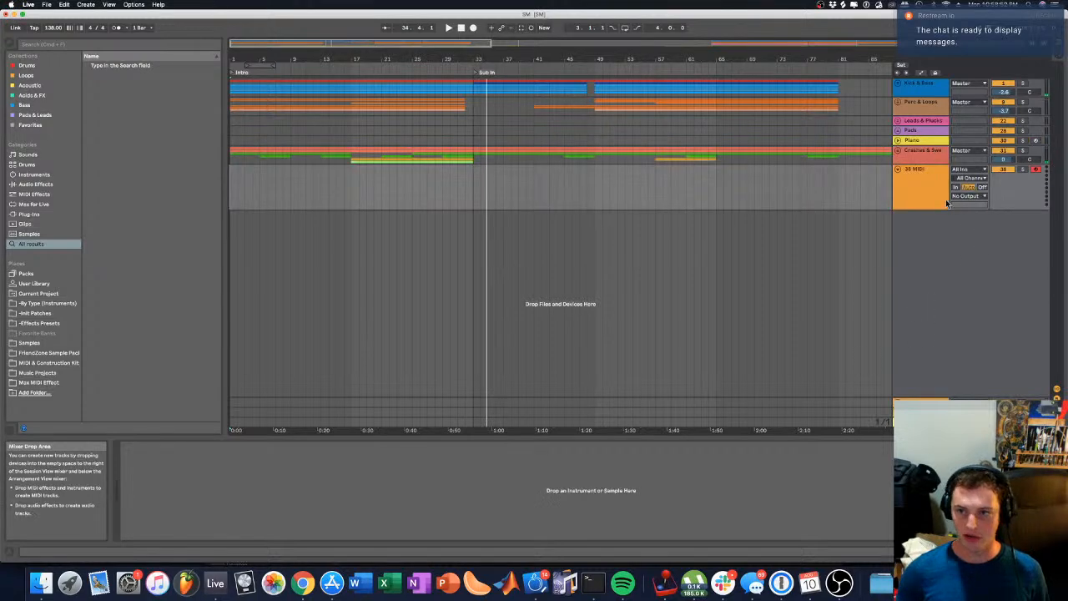
right_click(930, 179)
left_click(933, 221)
type("Snare Roll")
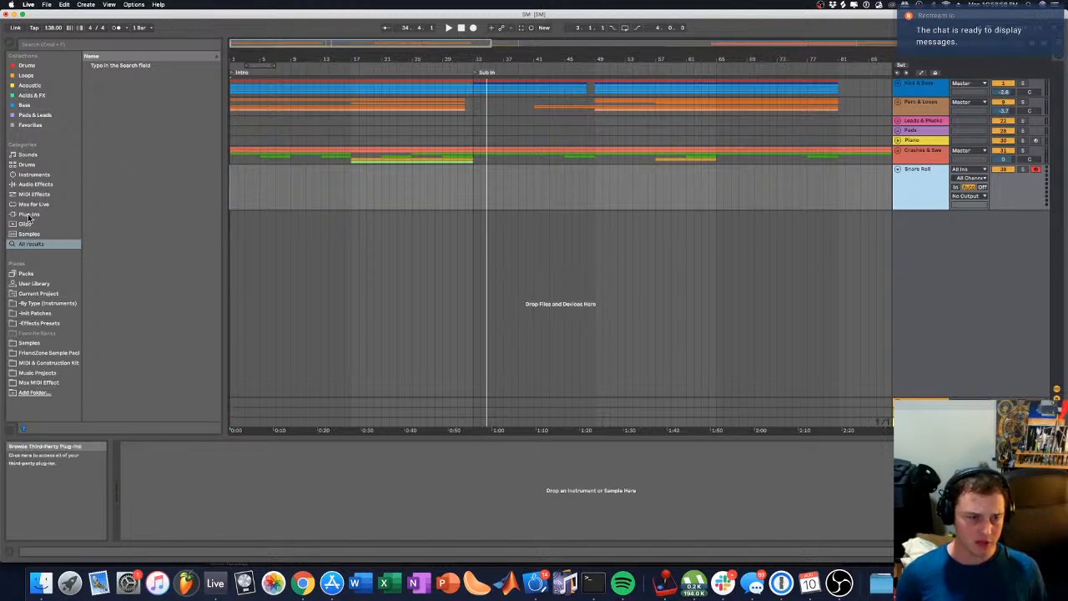
Step: Unfold the Crashes group, put a SynthMaster2 instrument on the Snare Roll track and open its plug-in window
left_click(926, 155)
key("u")
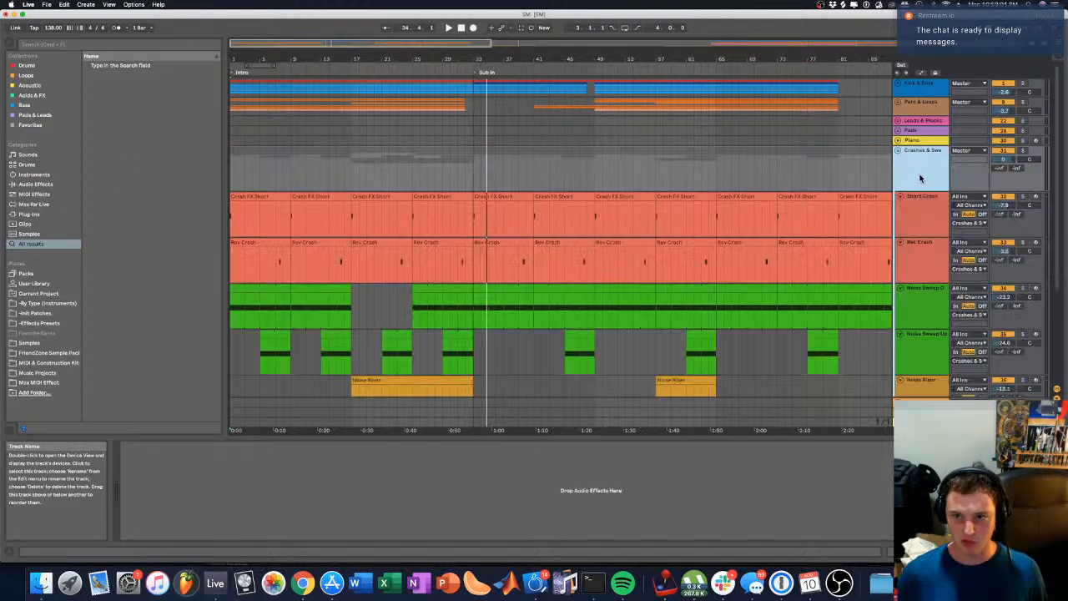
left_click(921, 205)
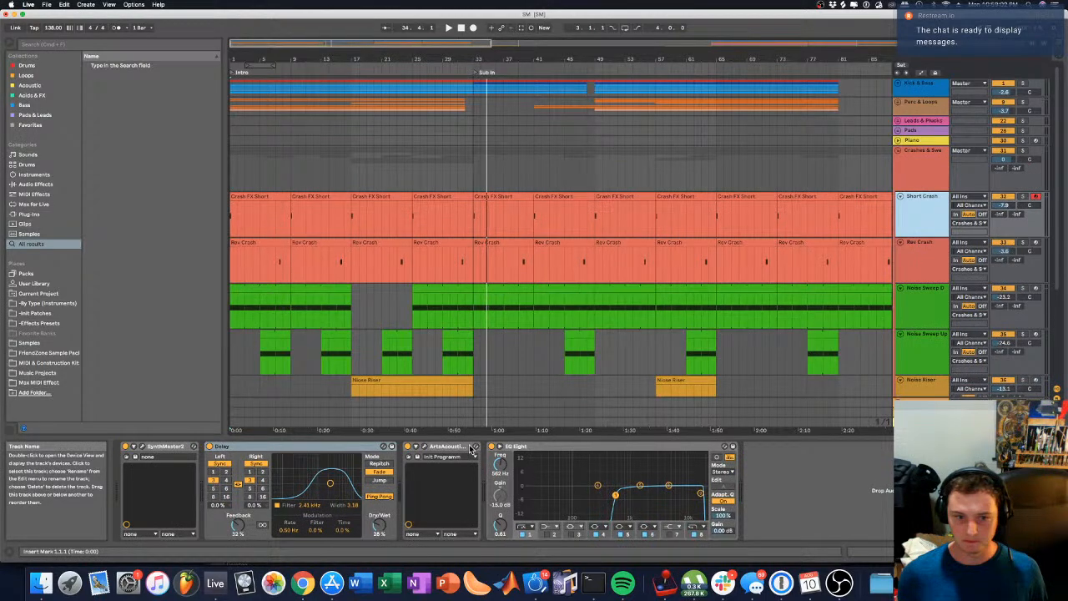
scroll(699, 325, "down", 5)
left_click(945, 349)
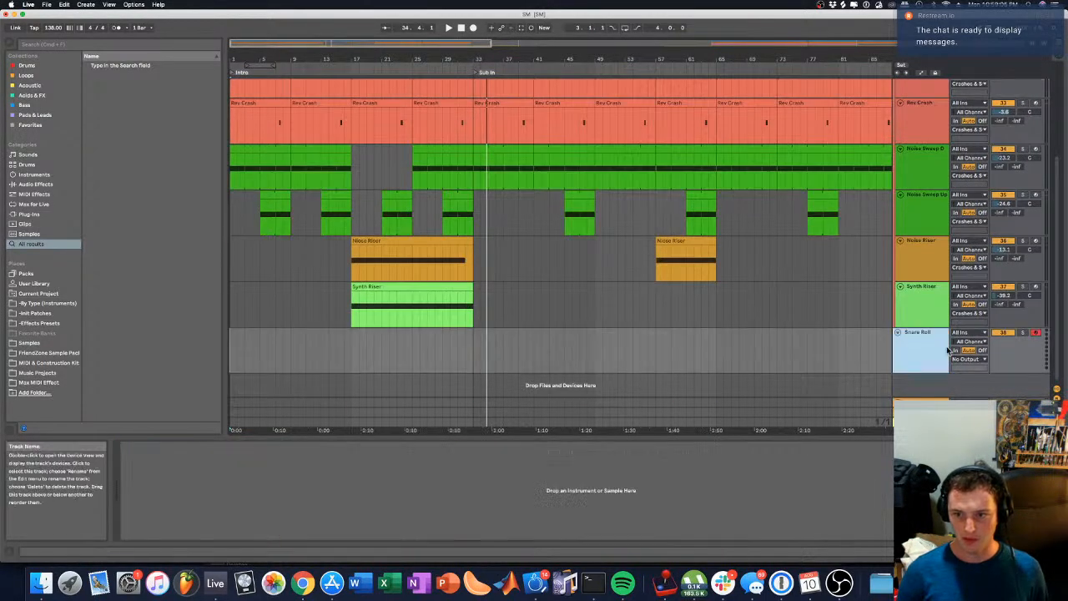
key("super+r")
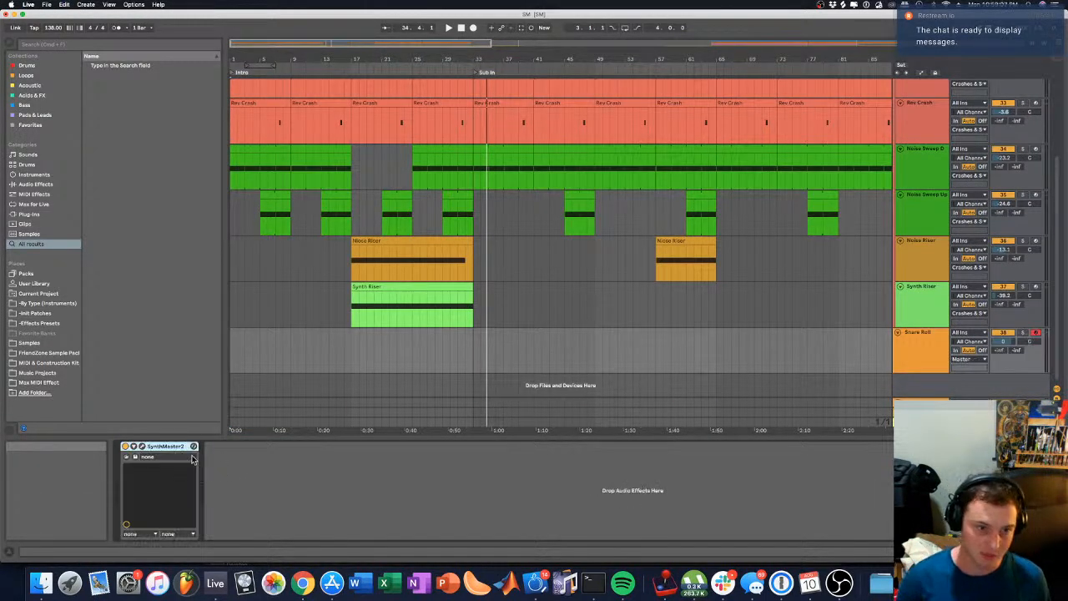
left_click(144, 448)
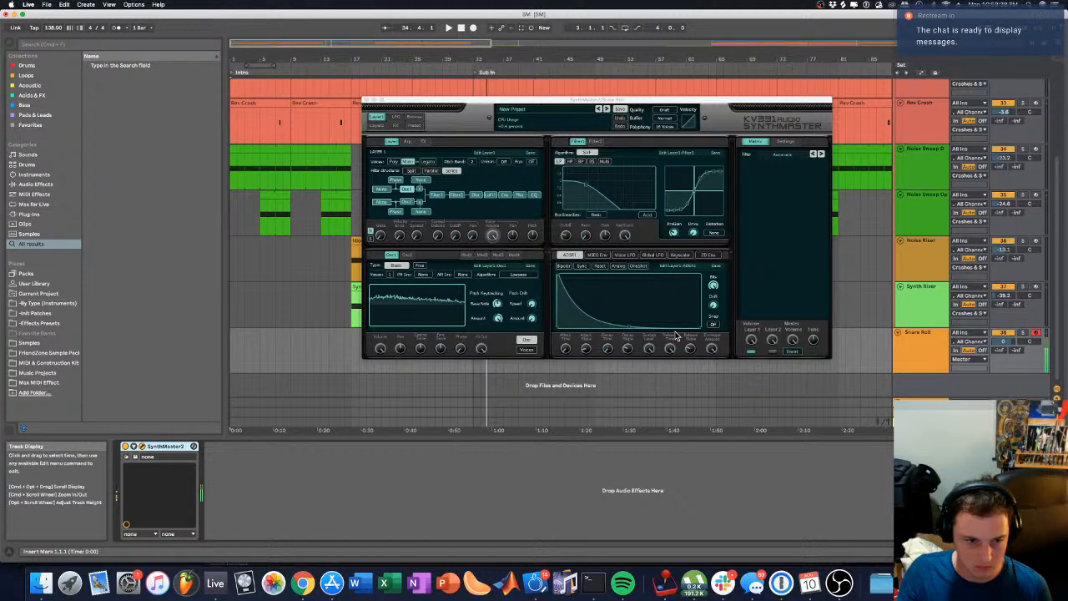
Step: Shape SynthMaster's ADSR1 envelope with zero sustain, a convex decay slope and a longer decay time
left_click(648, 346)
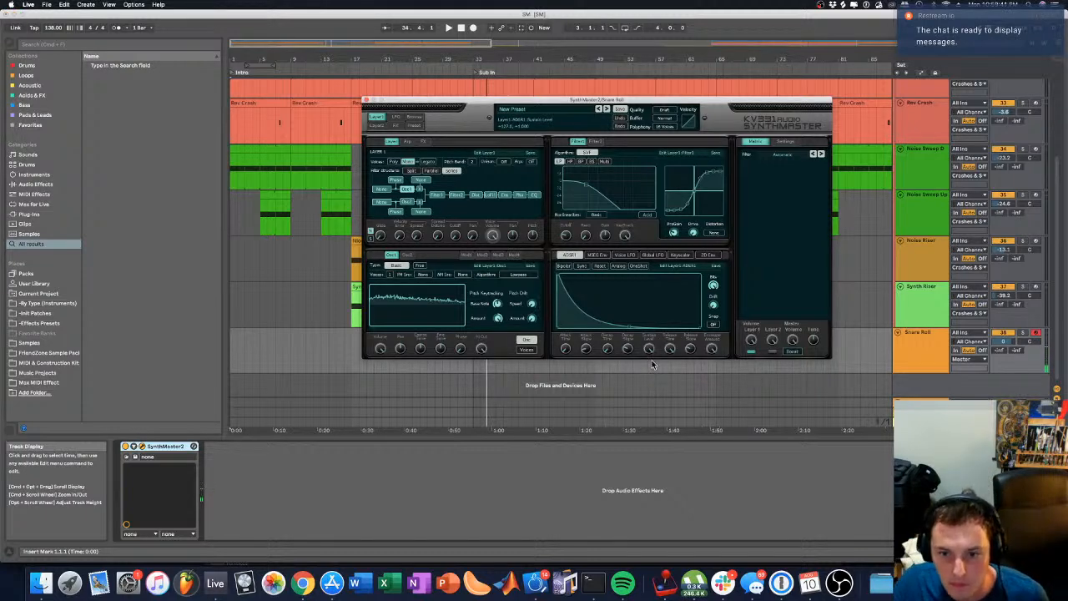
left_click_drag(650, 351, 617, 536)
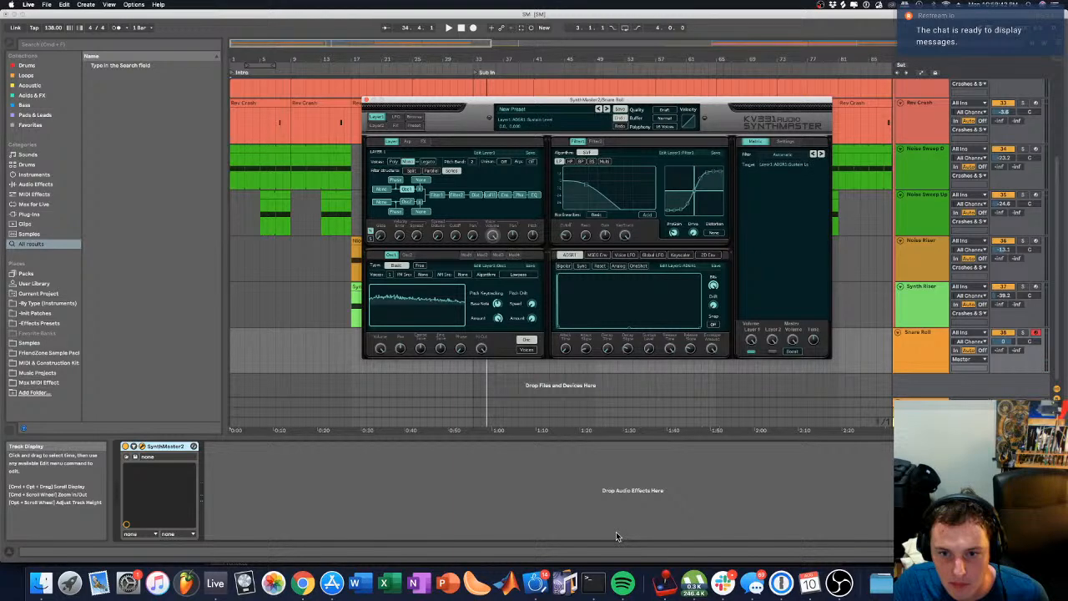
left_click_drag(563, 326, 592, 277)
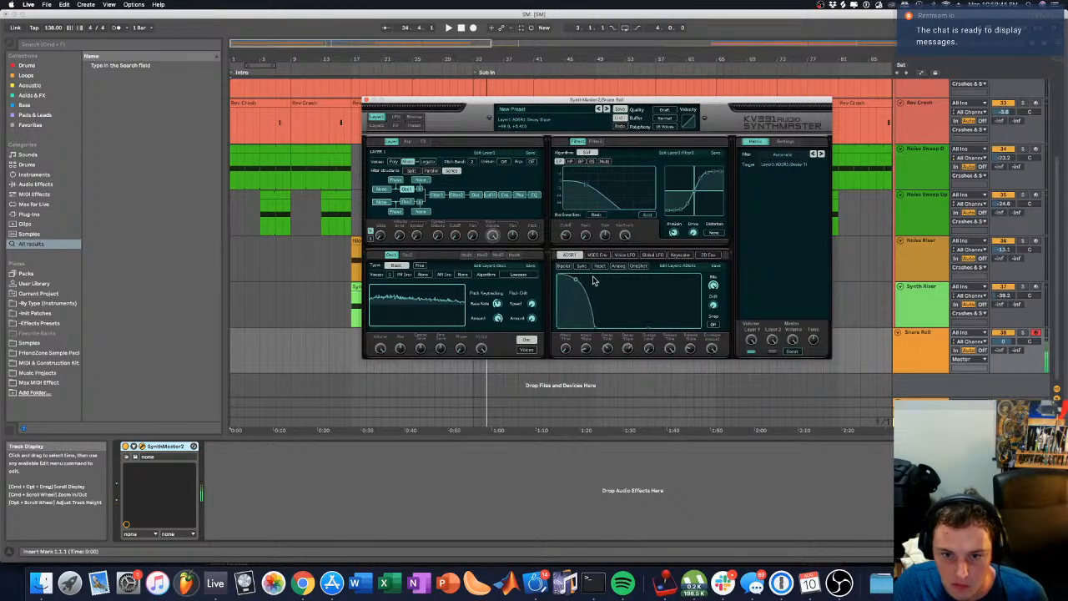
left_click_drag(624, 350, 653, 409)
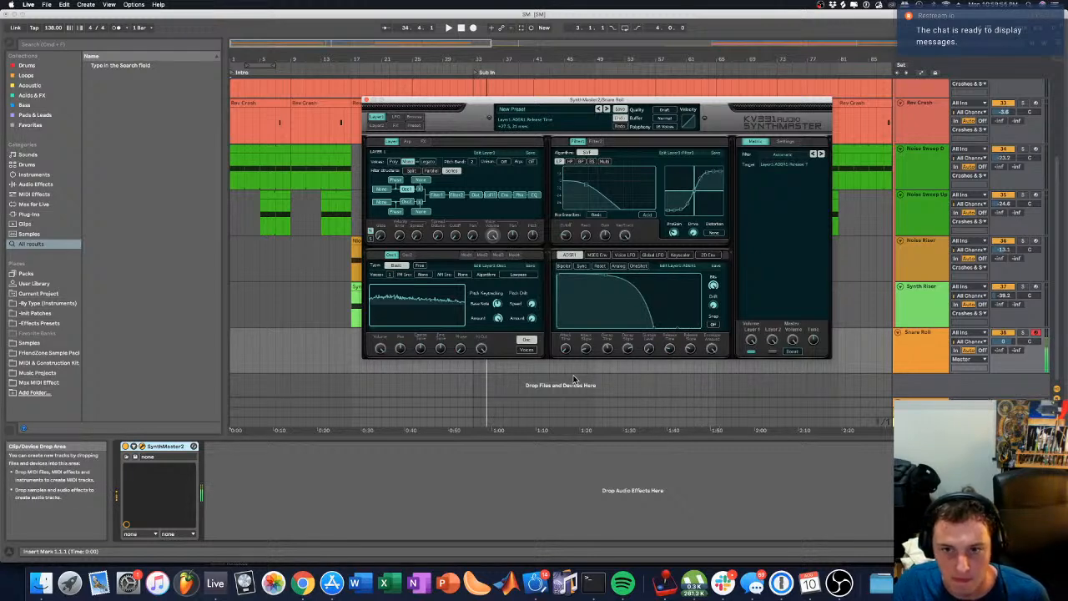
left_click_drag(607, 348, 609, 348)
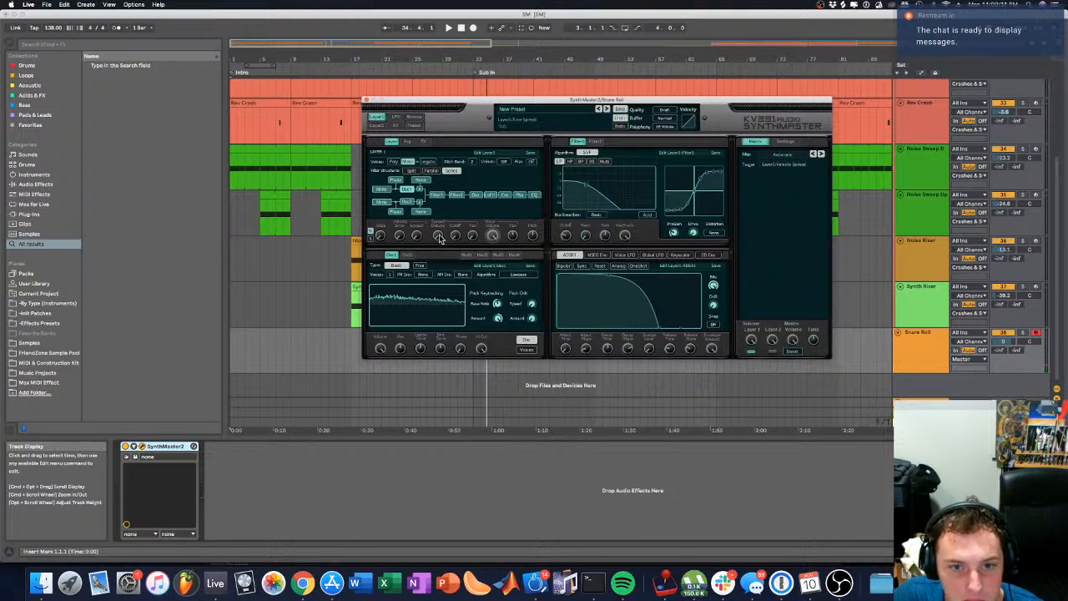
Step: Modulate Layer 1's Voice Volume with MIDI Velocity and adjust the base Voice Volume
left_click(494, 234)
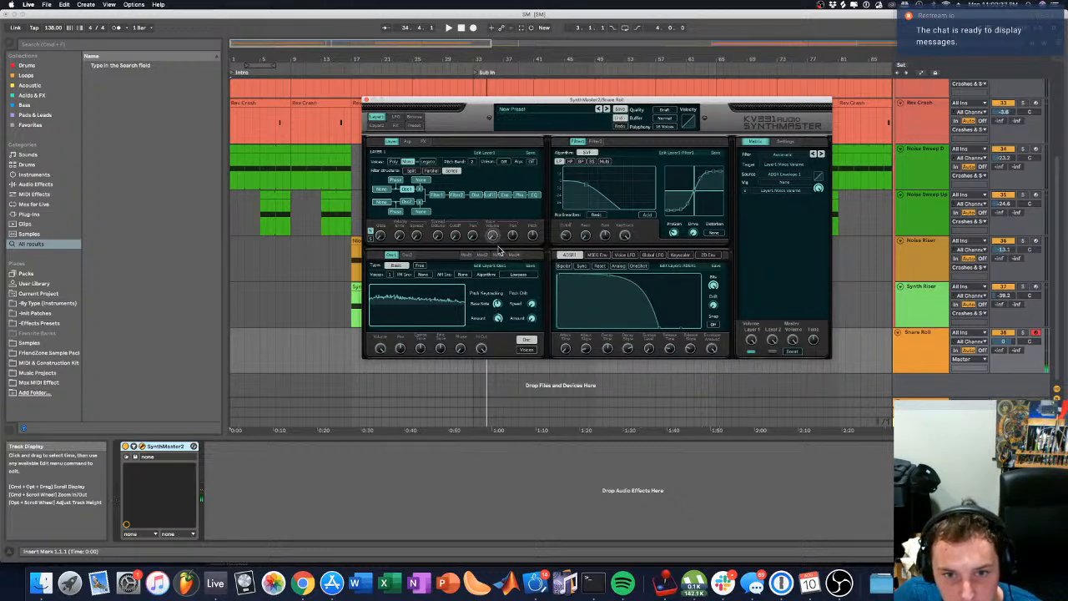
right_click(495, 240)
mouse_move(501, 249)
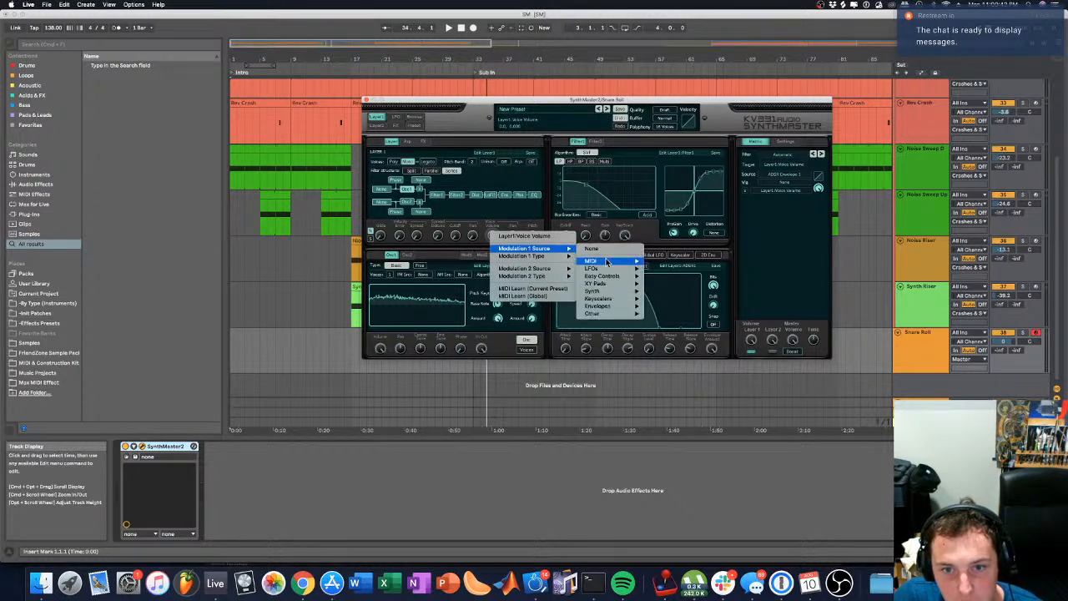
mouse_move(593, 262)
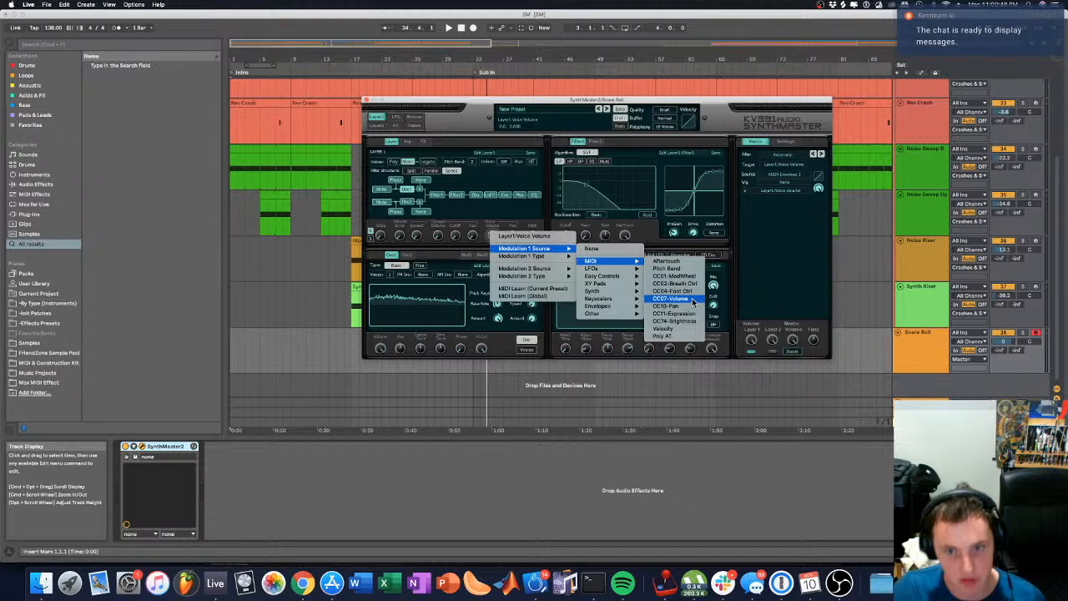
left_click(668, 328)
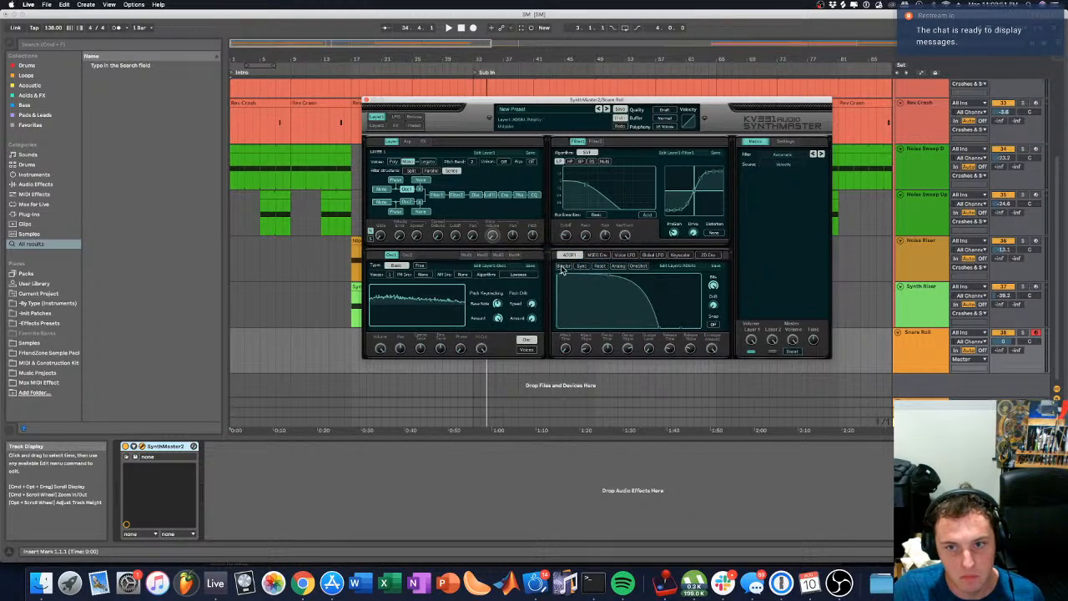
left_click(489, 233)
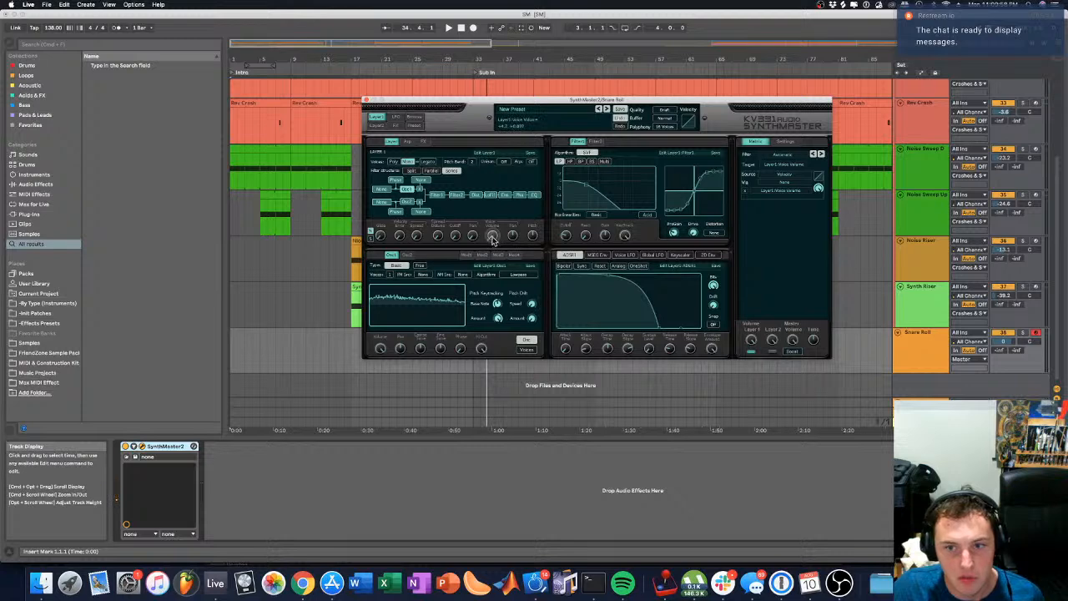
left_click_drag(493, 235, 489, 219)
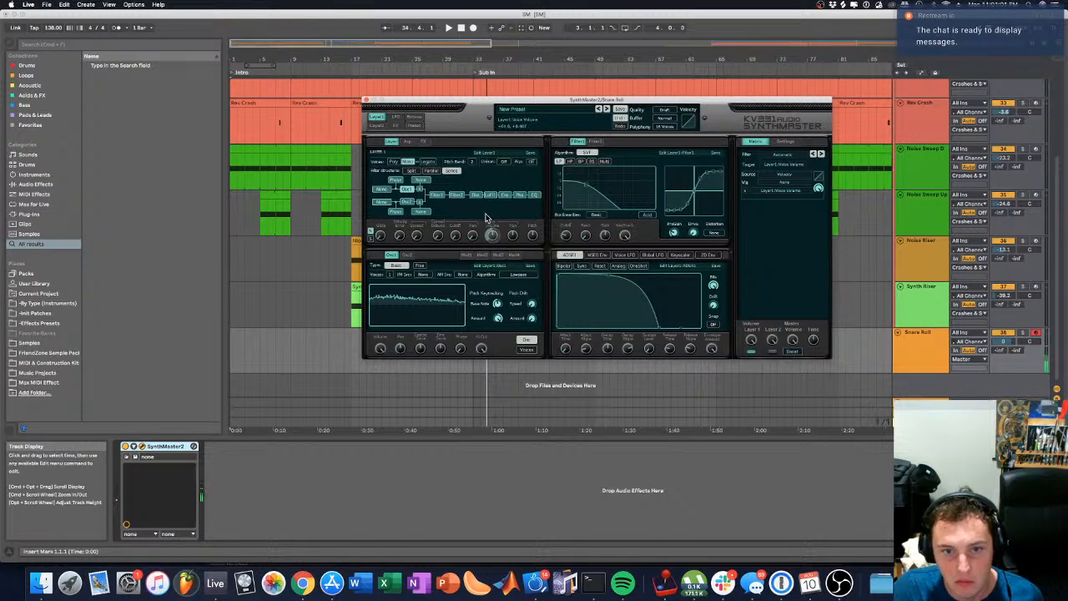
mouse_move(487, 218)
left_mouse_down()
mouse_move(488, 239)
mouse_move(488, 222)
left_mouse_up()
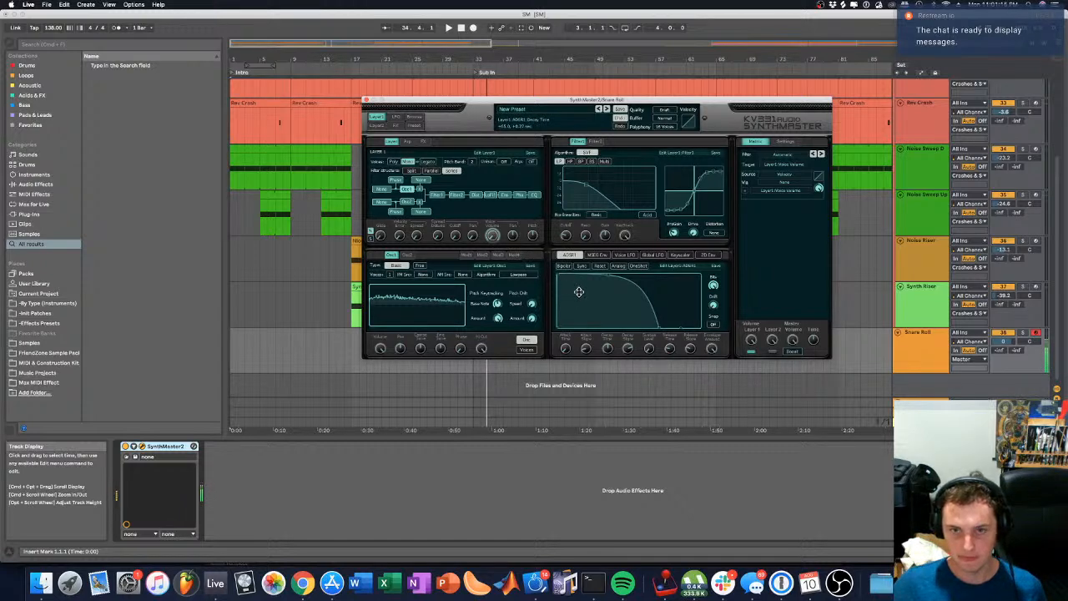
Step: Set the engine quality to Best, and enable Filter 1 as a high-pass with the cutoff at its minimum and adjusted resonance
left_click(664, 110)
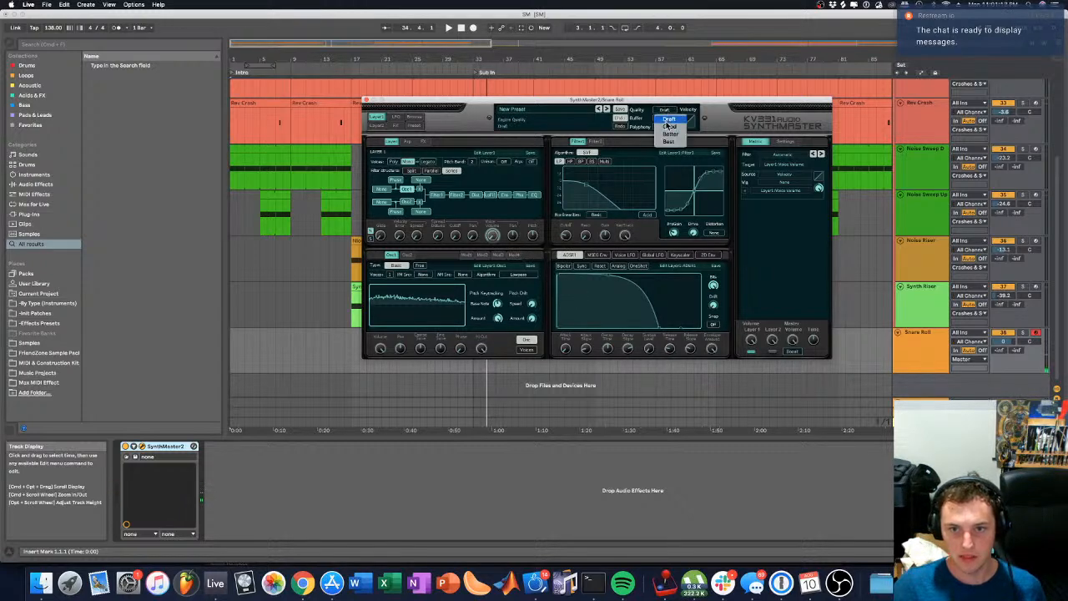
left_click(668, 141)
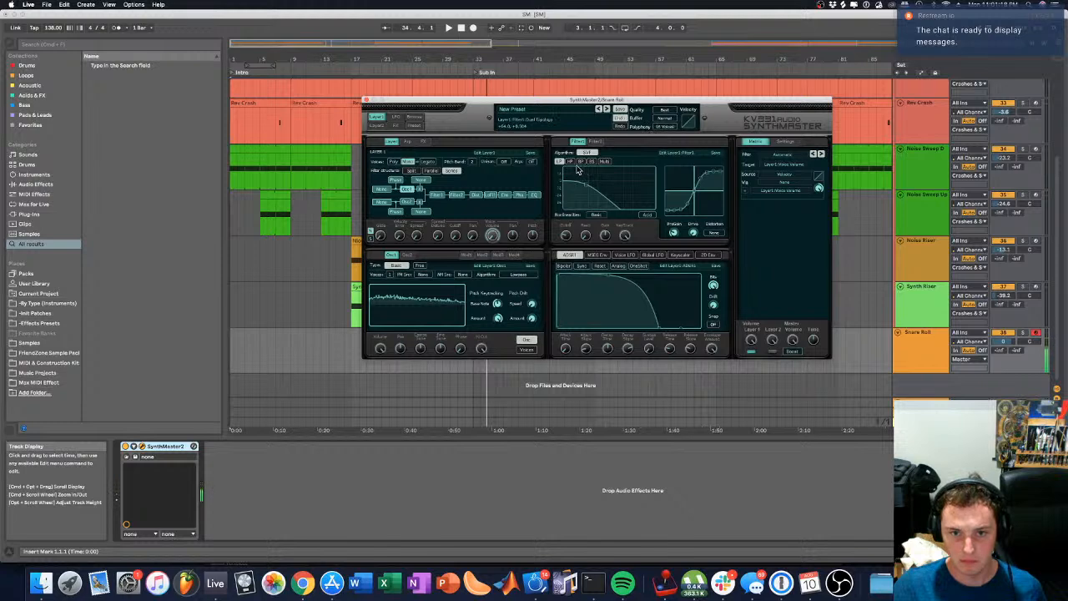
left_click(571, 162)
left_click_drag(567, 234, 546, 349)
left_click(436, 195)
left_click_drag(589, 237, 564, 250)
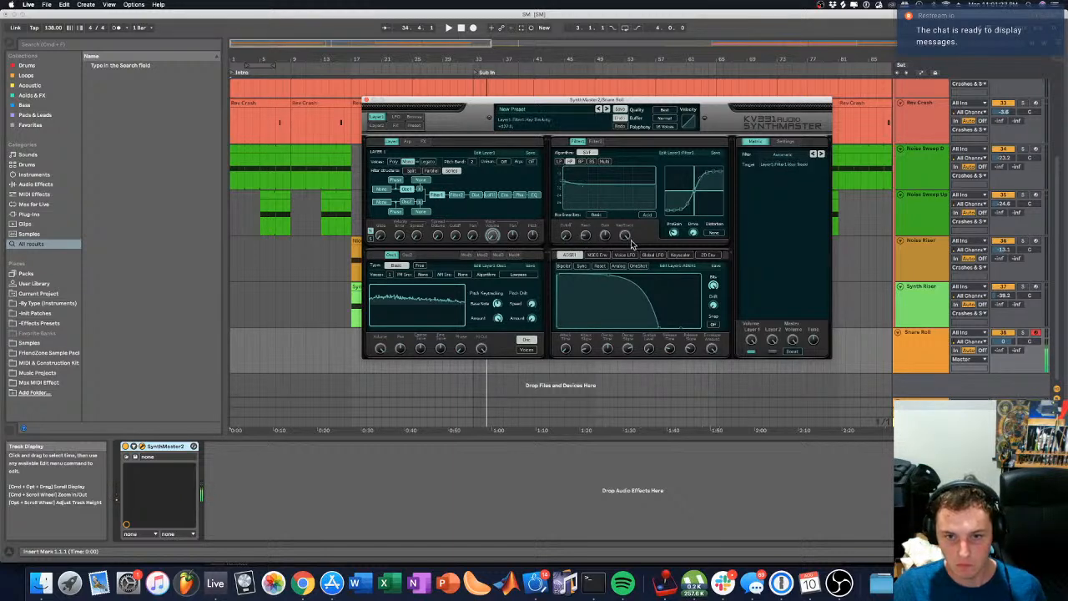
left_click_drag(585, 237, 564, 204)
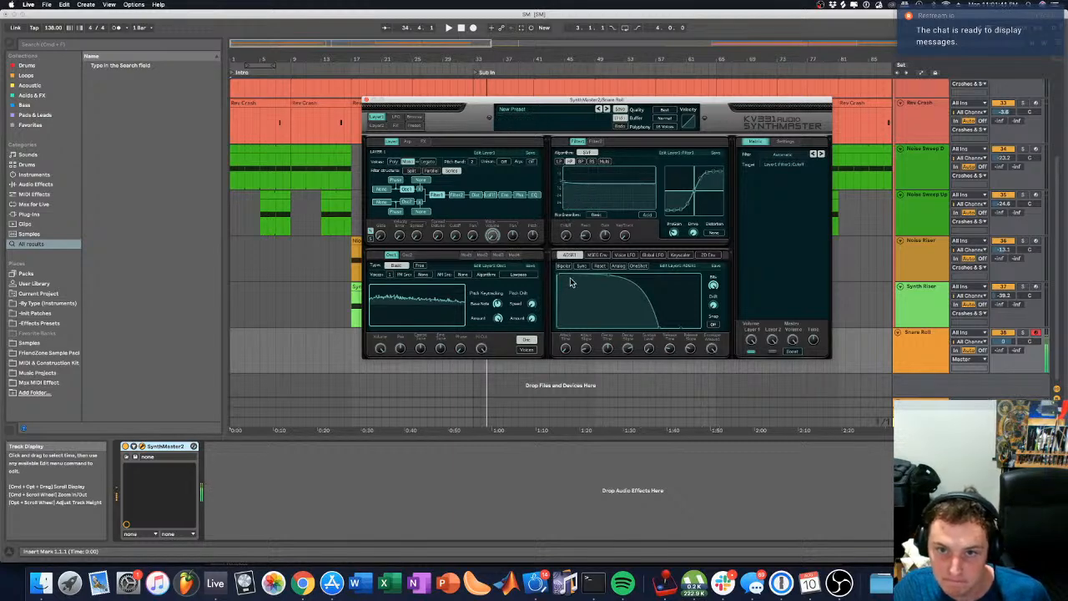
left_click(673, 109)
left_click(672, 139)
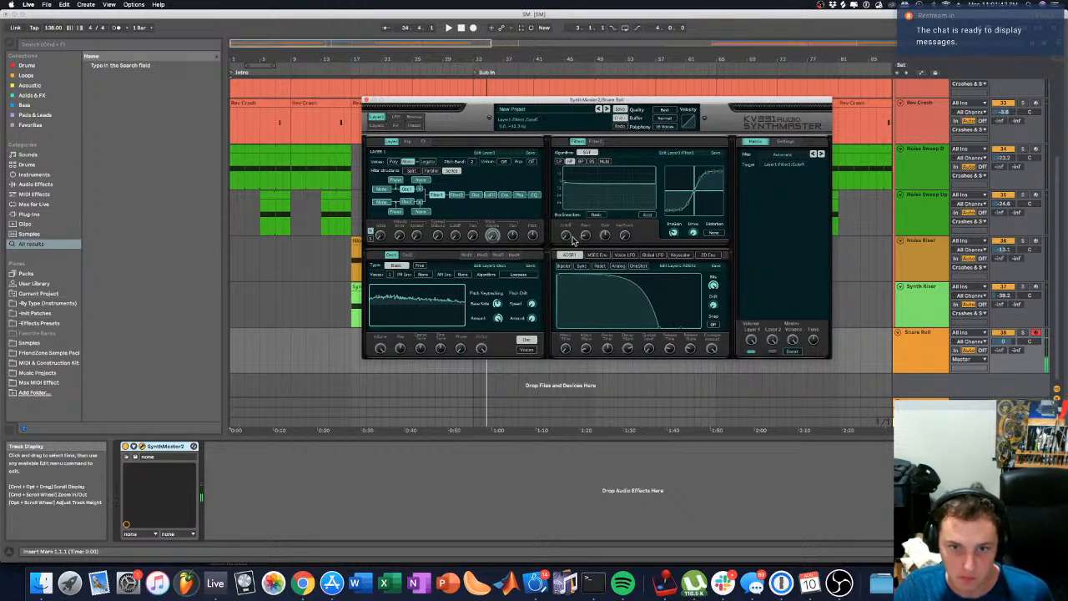
Step: Assign the MIDI source CC01-ModWheel as modulation 1 source of Layer 1's Filter 1 cutoff
right_click(568, 236)
mouse_move(579, 249)
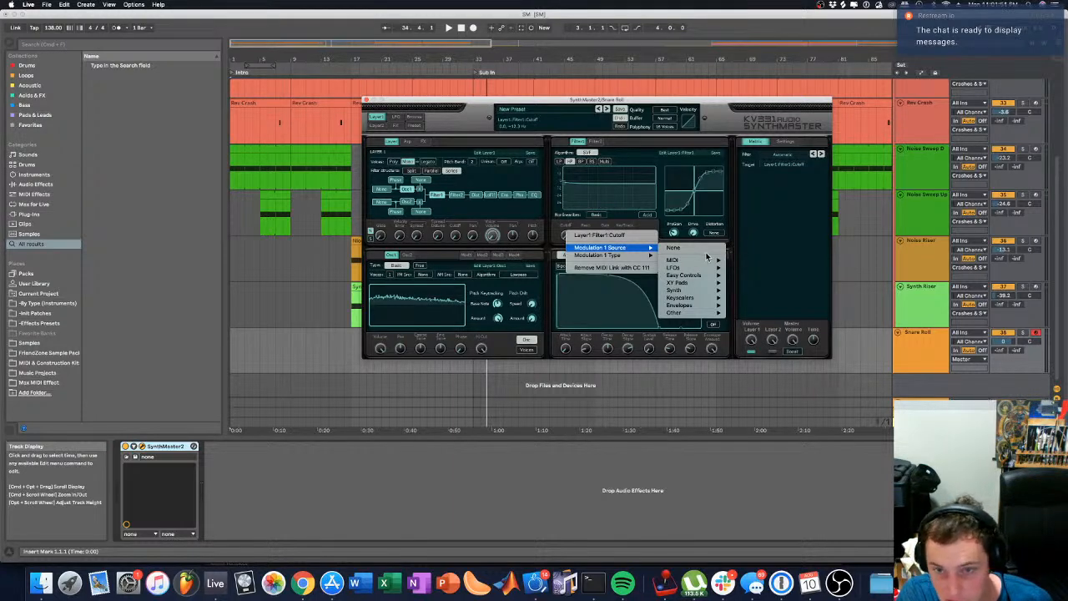
mouse_move(636, 258)
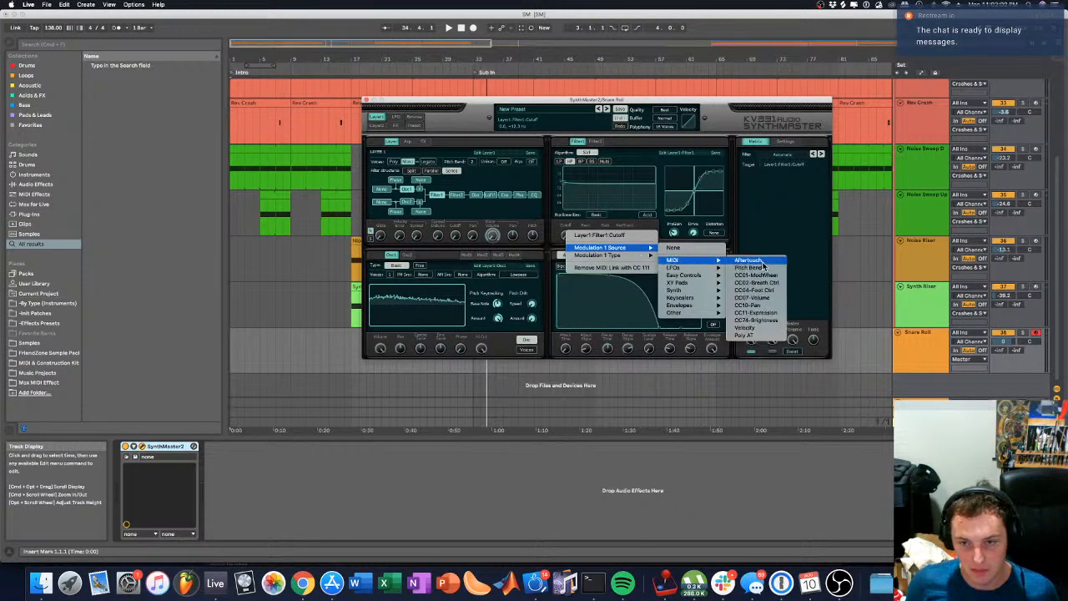
left_click(765, 275)
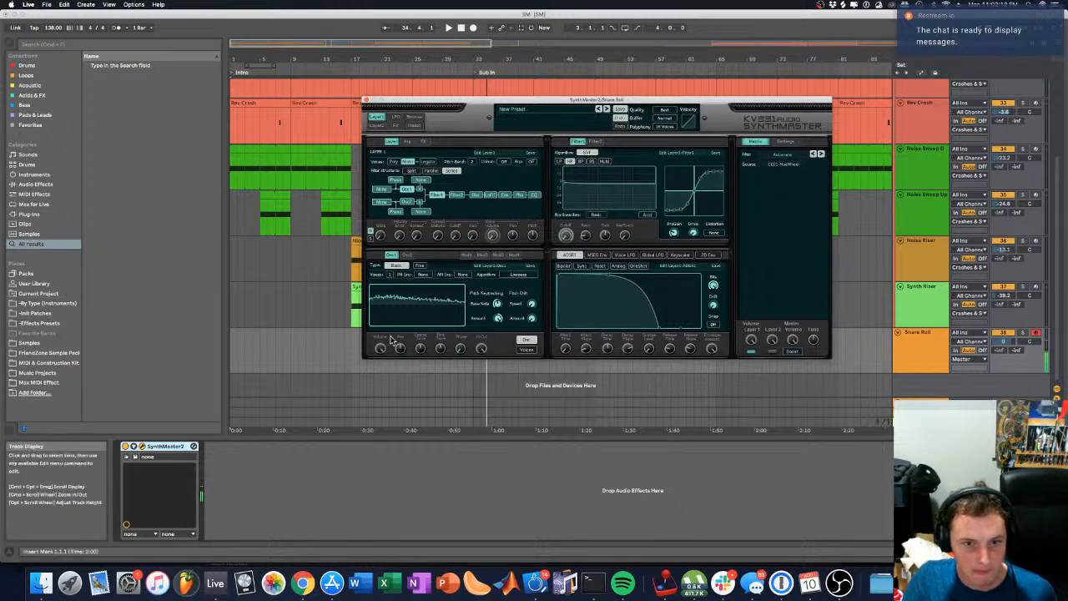
Step: Find Putility and insert it before SynthMaster2 on the Snare Roll track, trying out its Mod Wheel control
left_click(104, 44)
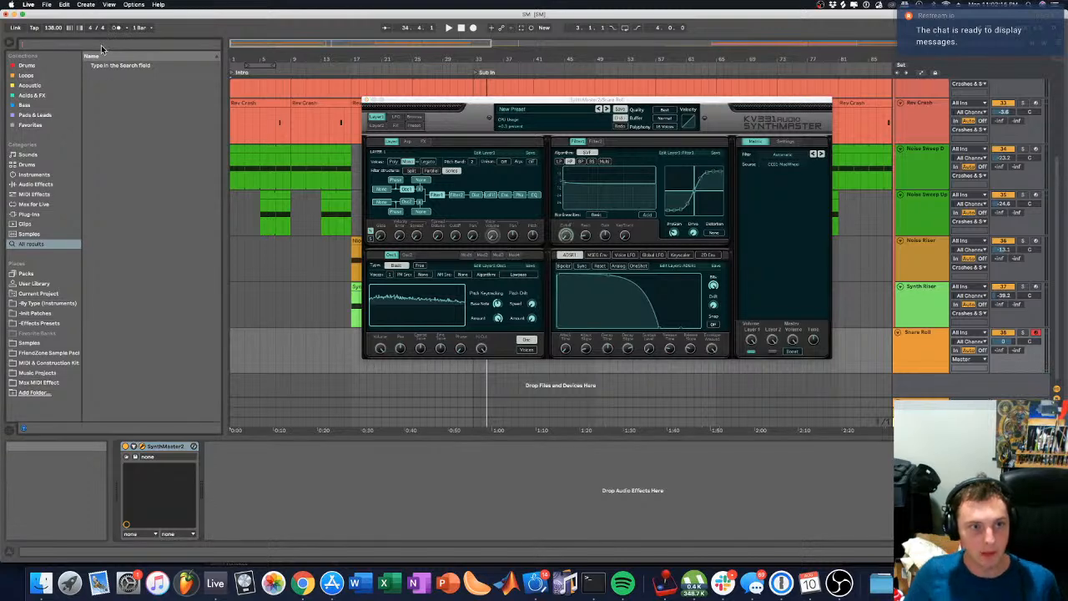
type("p")
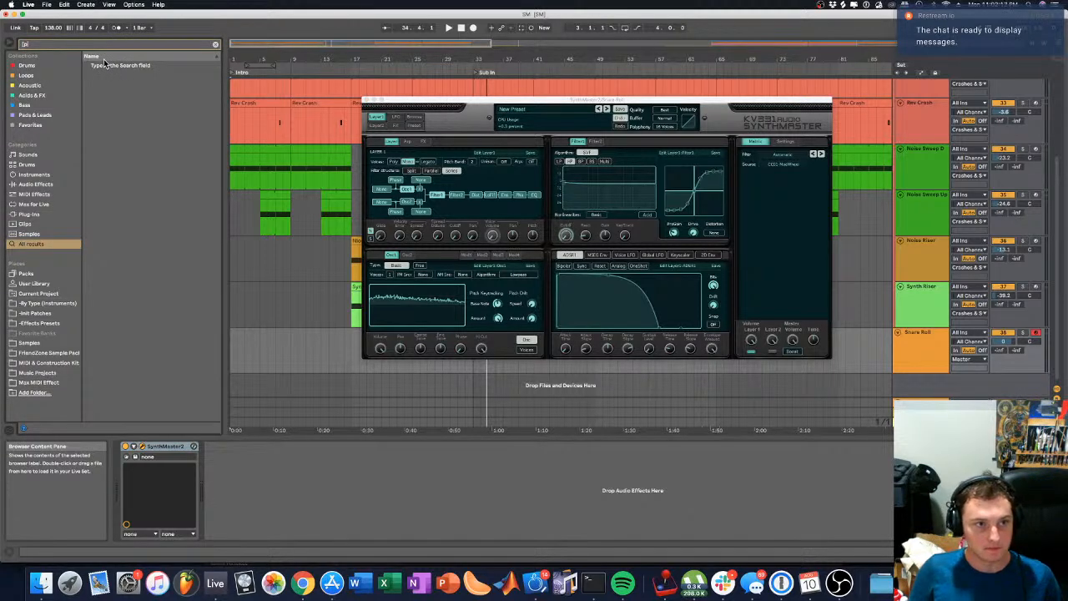
type("utility")
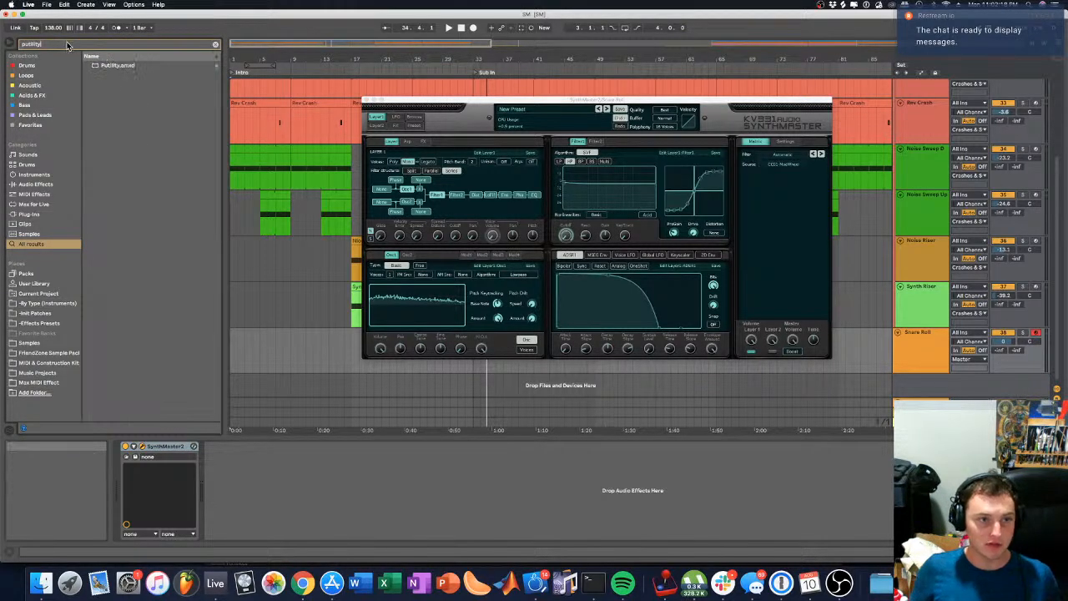
key("Down")
left_click_drag(109, 430, 142, 473)
left_click_drag(145, 527, 145, 511)
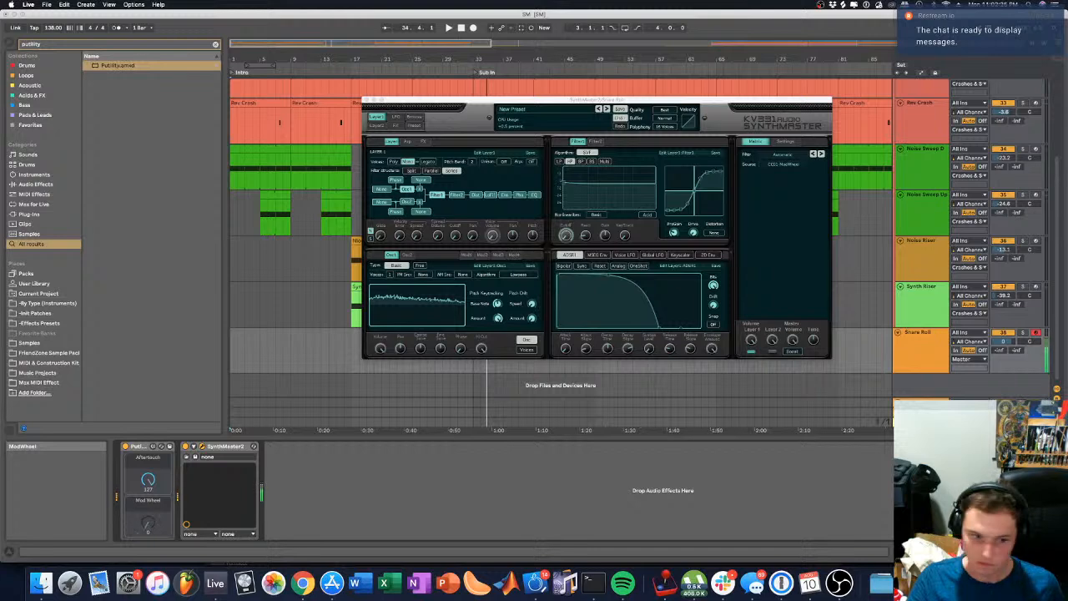
Step: Add EQ Eight after SynthMaster2, with a -4.34 dB cut at 297 Hz and a high cut at 15.6 kHz
left_click(81, 46)
type("EQ8")
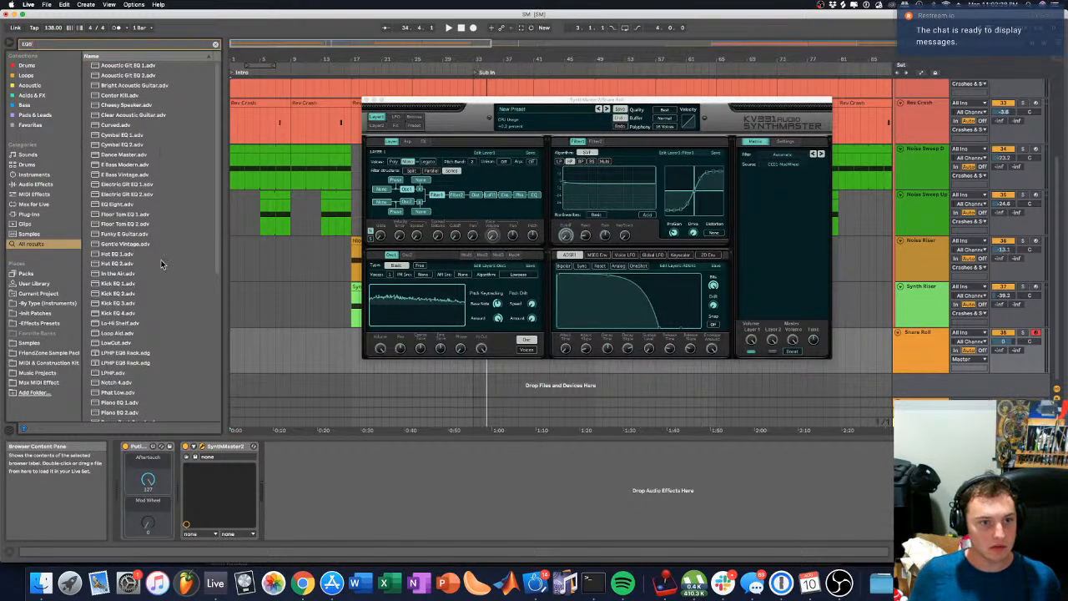
left_click(35, 184)
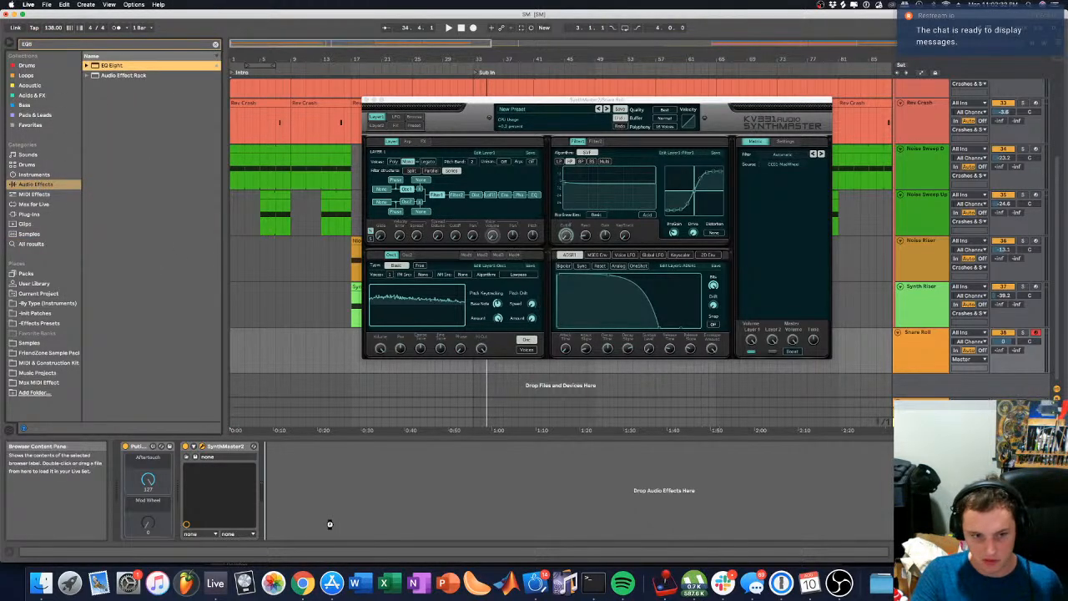
left_click_drag(330, 524, 329, 524)
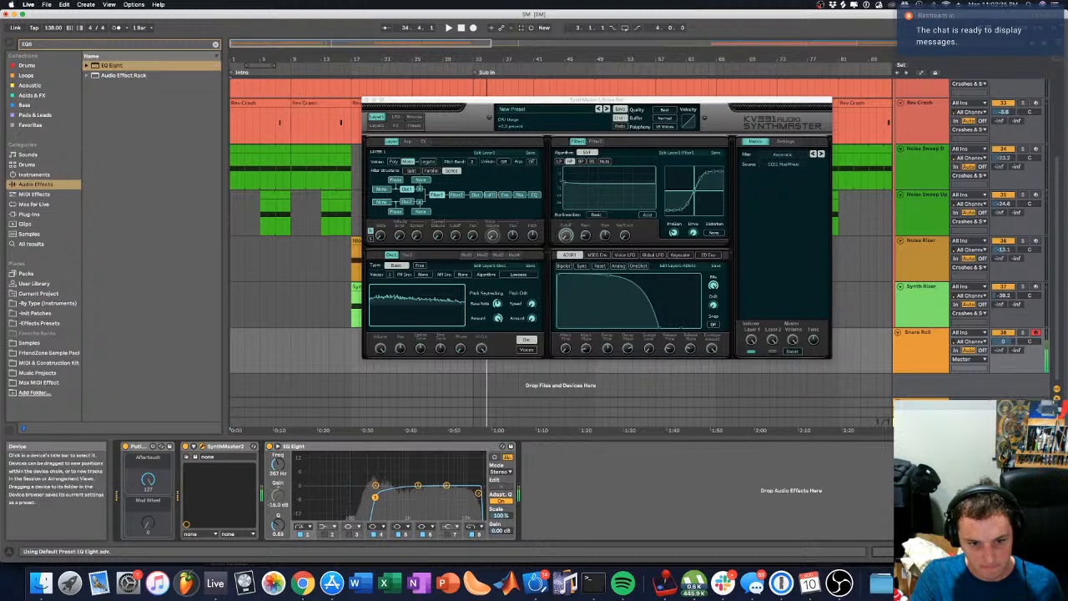
mouse_move(375, 497)
left_mouse_down()
mouse_move(365, 497)
mouse_move(377, 495)
left_mouse_up()
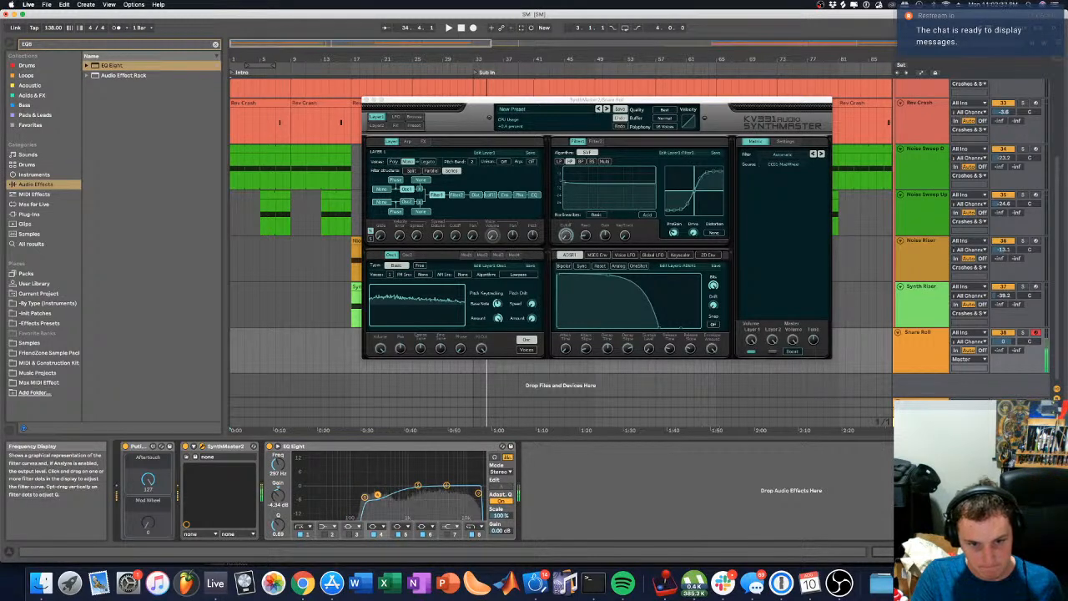
left_click(474, 493)
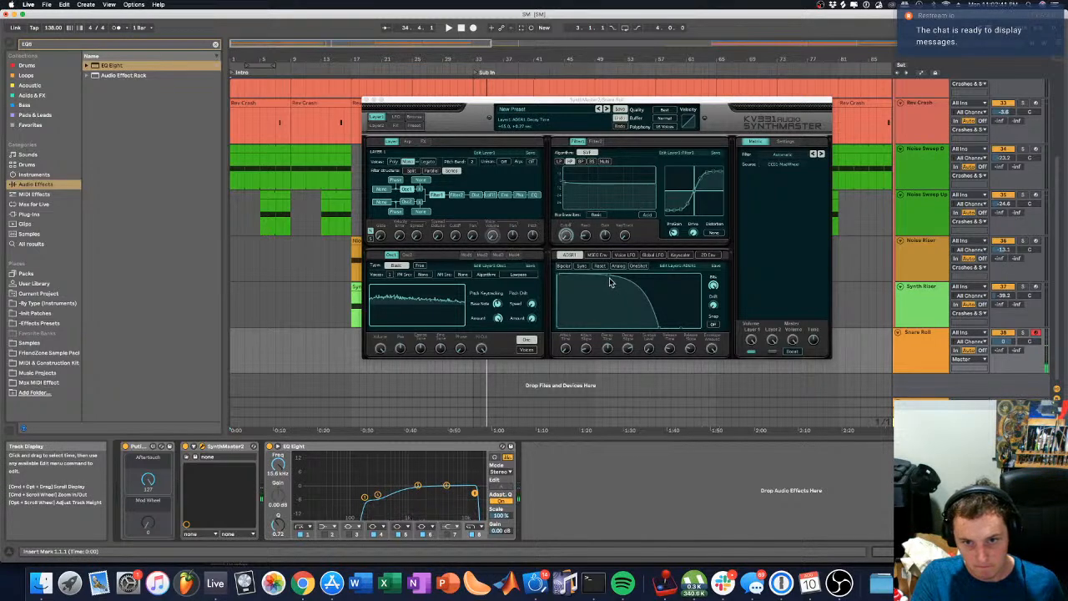
Step: Reshape SynthMaster's ADSR1 envelope with a concave decay curve and a partial sustain level
left_click_drag(609, 284, 606, 313)
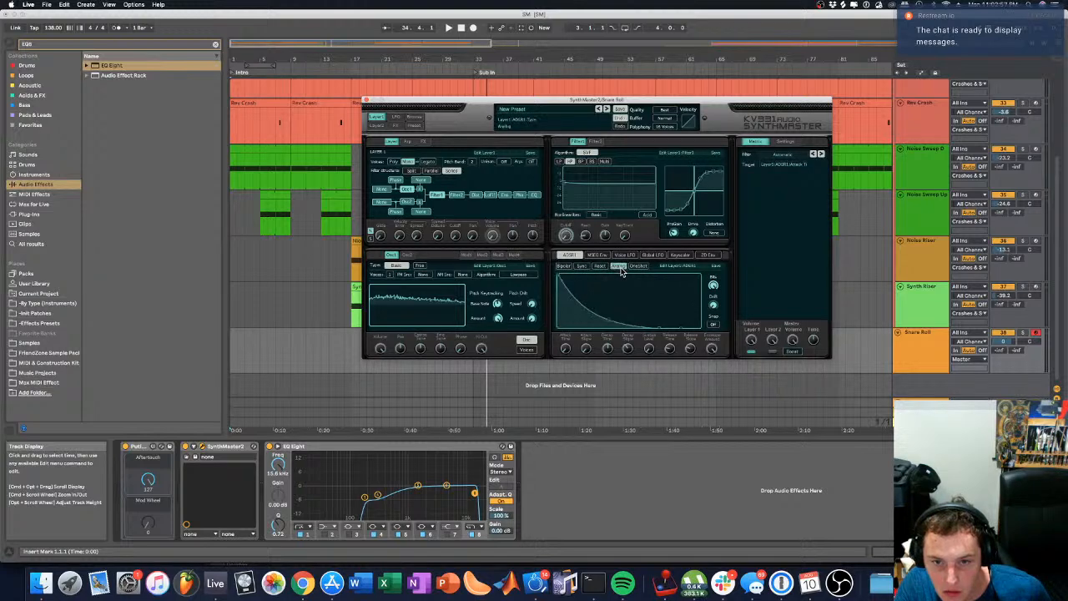
left_click(678, 265)
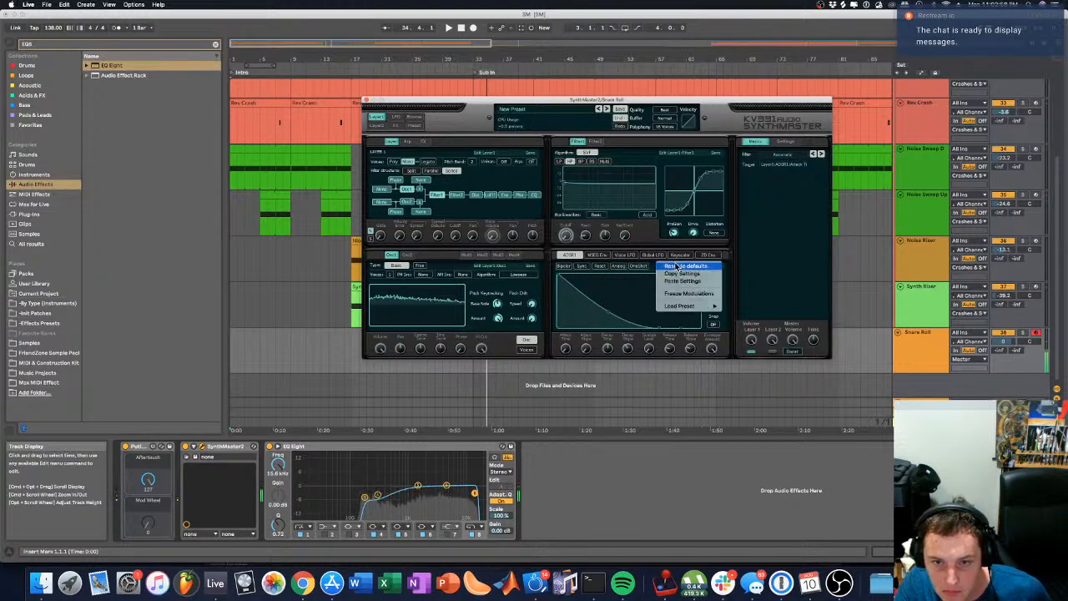
left_click(645, 273)
left_click_drag(649, 351, 611, 357)
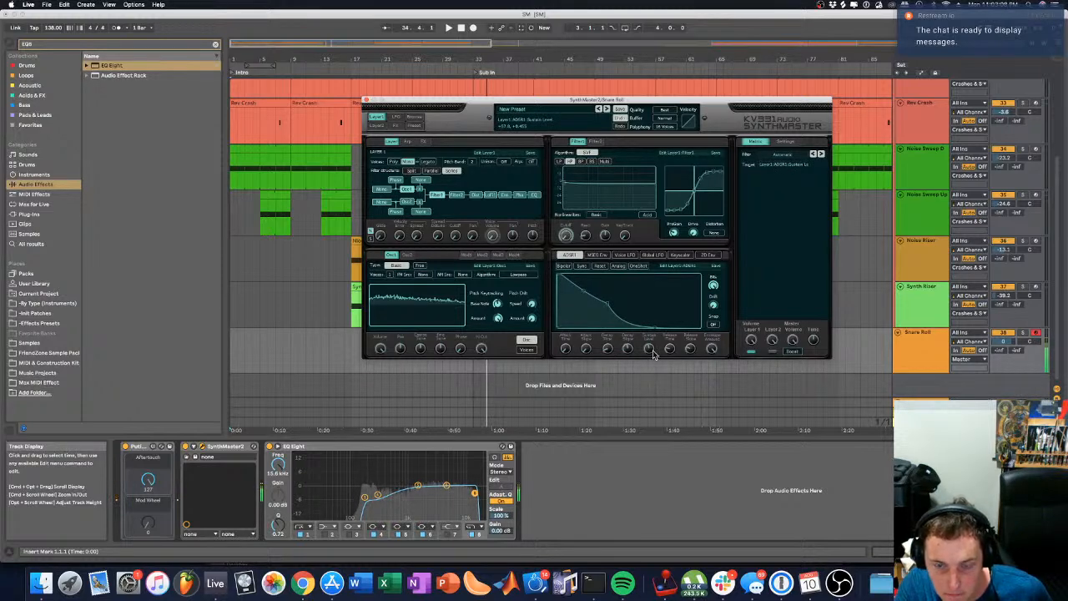
Step: Create a MIDI clip on the Snare Roll track at bar 25 and extend it to bar 33
left_click(313, 304)
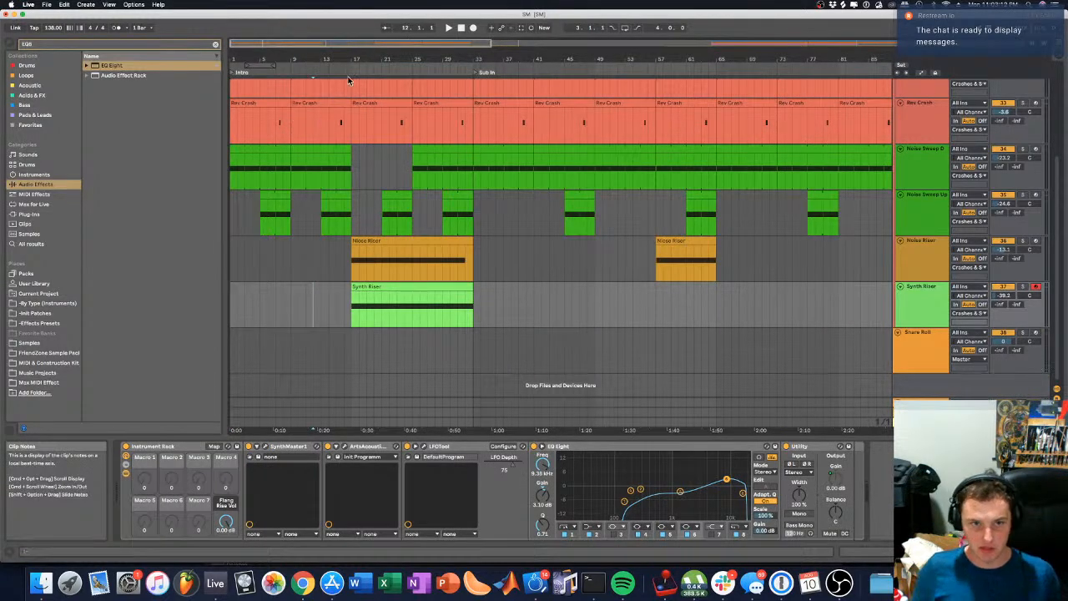
left_click(409, 83)
key("space")
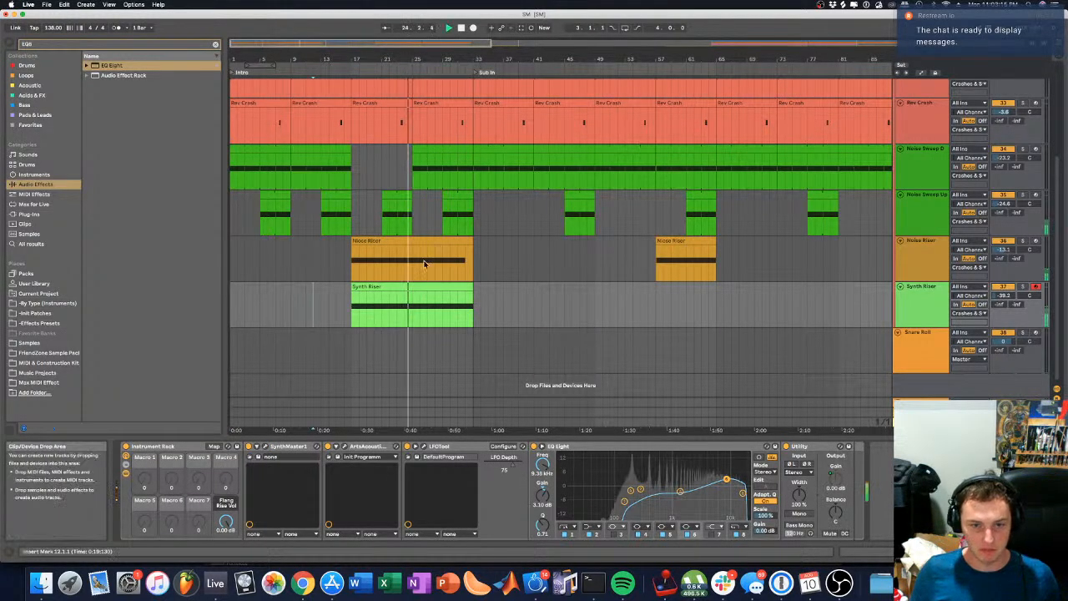
double_click(420, 358)
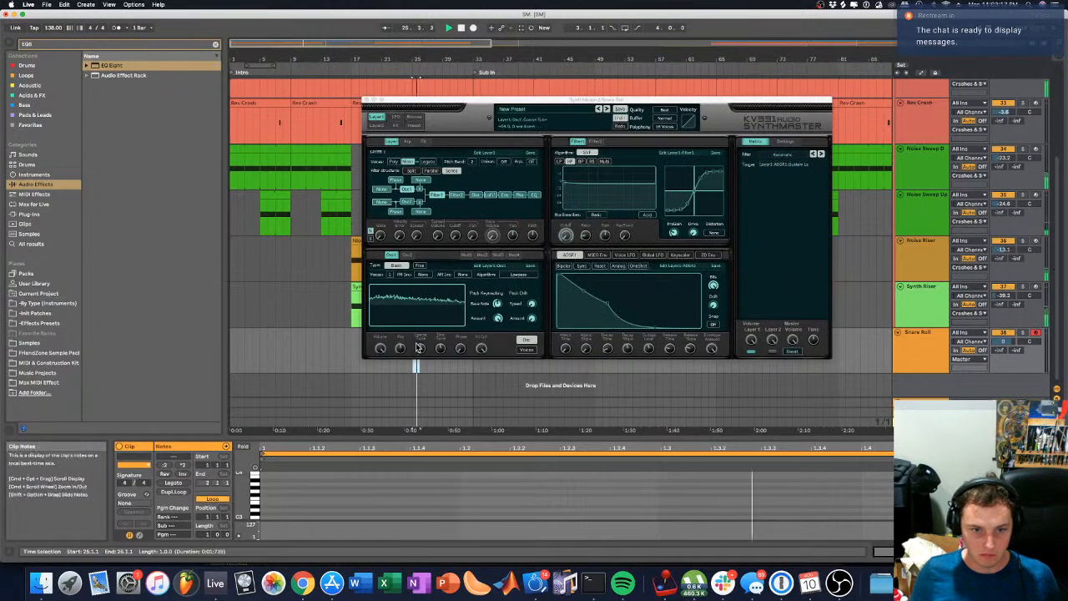
left_click(368, 100)
key("space")
left_click_drag(418, 332, 472, 332)
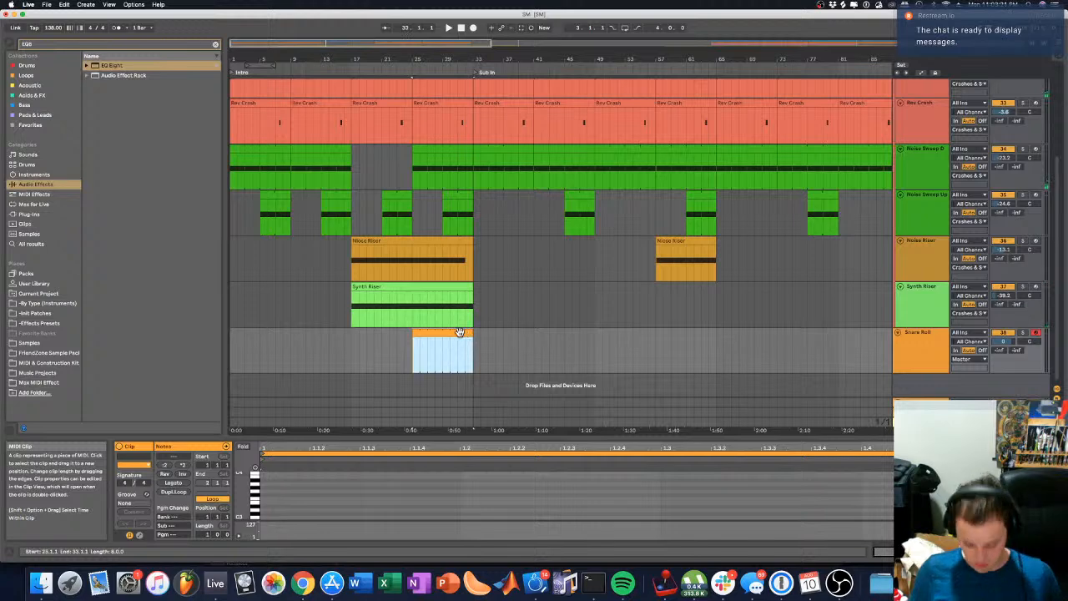
Step: Add a note at the start of the Snare Roll clip, transpose it up to D#4 with editor preview enabled, and audition it
left_click(263, 522)
double_click(264, 519)
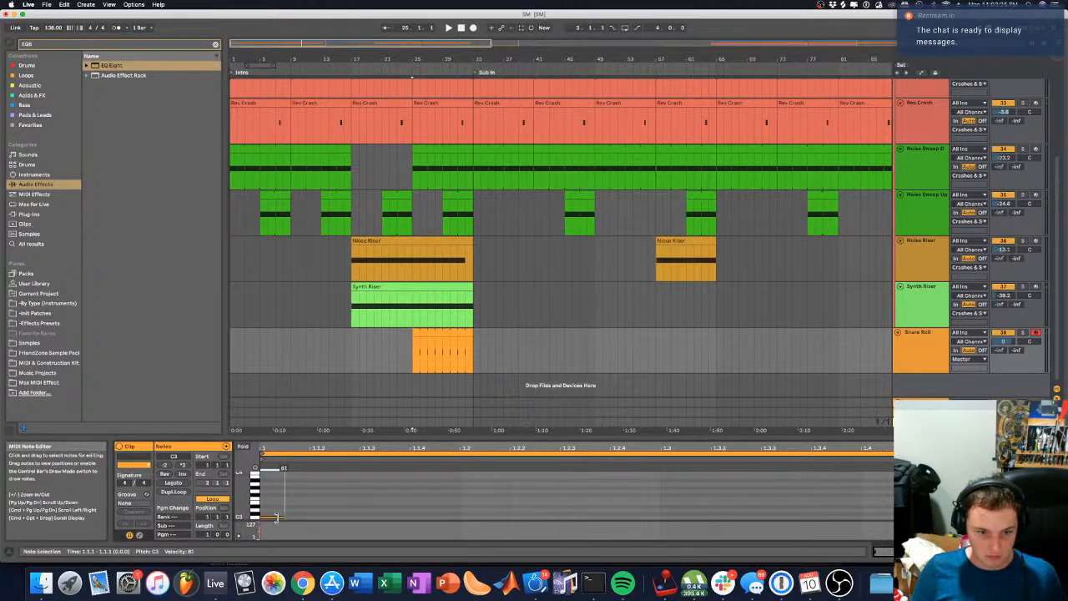
key("space")
key("space")
key("space")
key("Up")
key("Up")
key("Up")
key("Up")
key("Up")
key("Up")
key("Up")
key("Up")
key("Up")
key("Up")
key("Up")
key("Up")
left_click(254, 469)
key("Up")
key("Up")
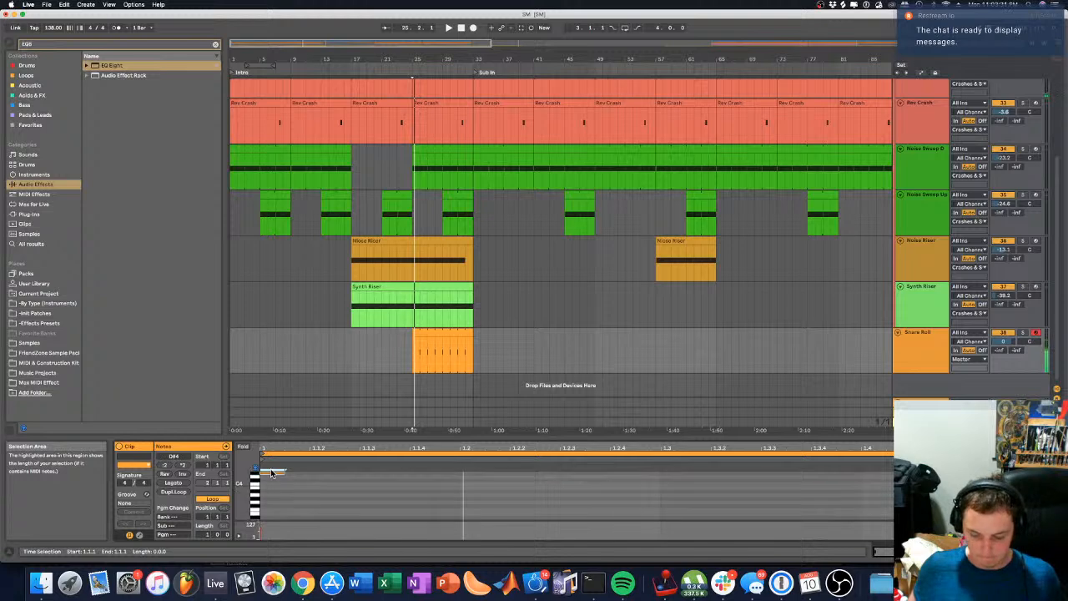
key("space")
key("space")
Step: Duplicate the D#4 note repeatedly to fill the clip's first bar up to beat 1.4, and play the roll
left_click(291, 476)
key("super+d")
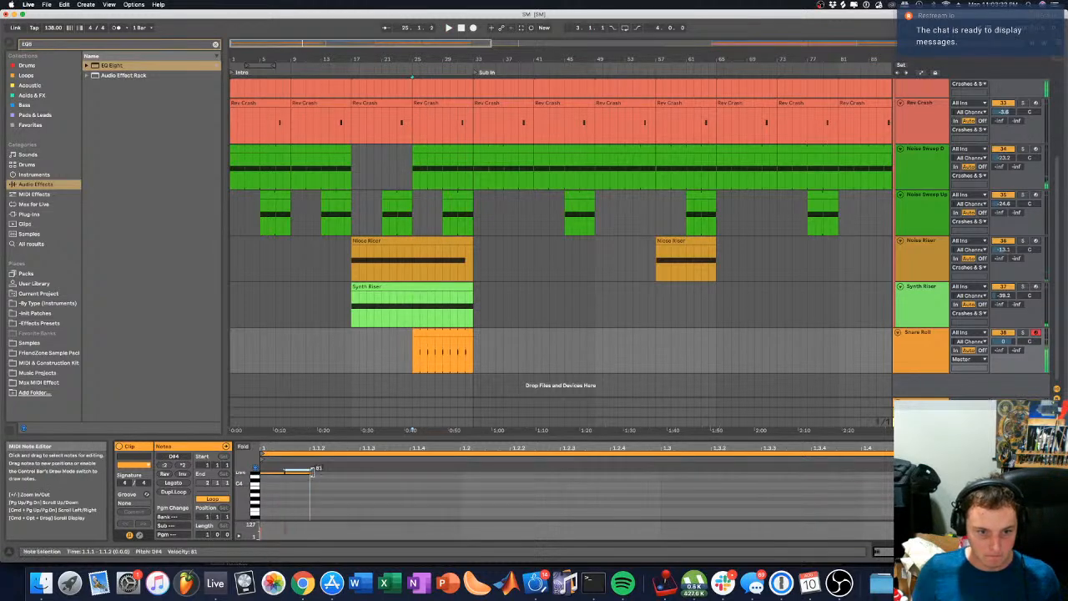
left_click_drag(312, 484, 256, 473)
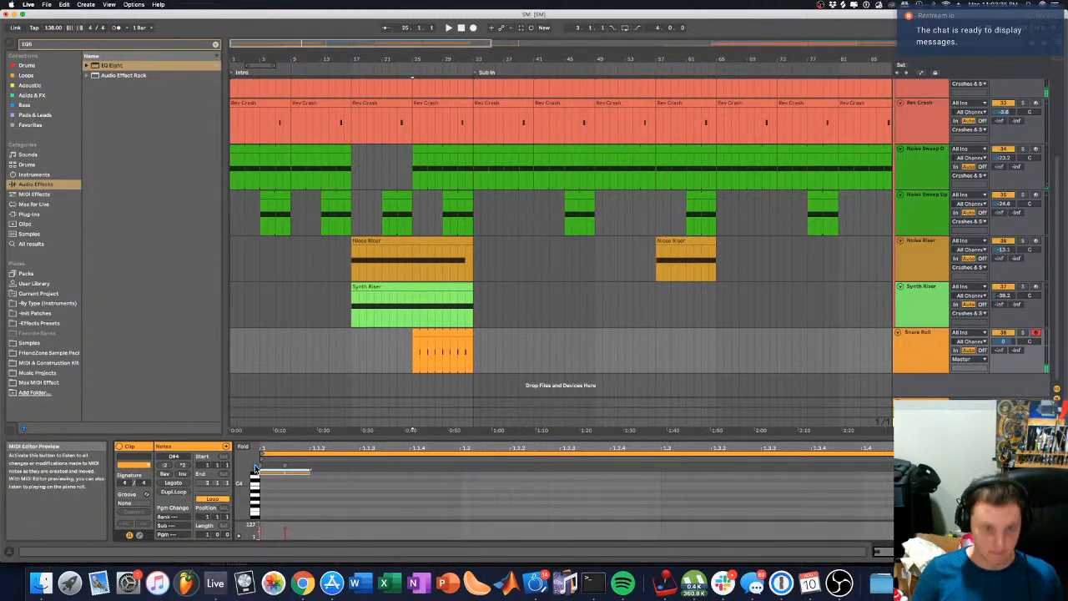
key("super+d")
key("super+d")
key("super+d")
key("super+d")
key("super+d")
key("super+d")
key("super+d")
key("super+d")
key("super+d")
key("super+d")
key("super+d")
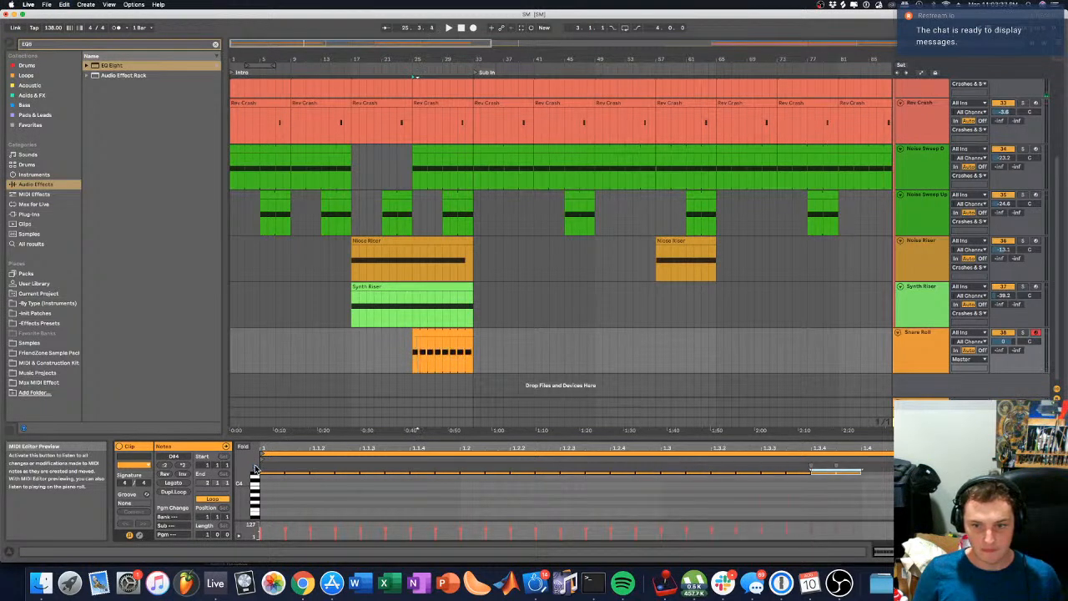
key("space")
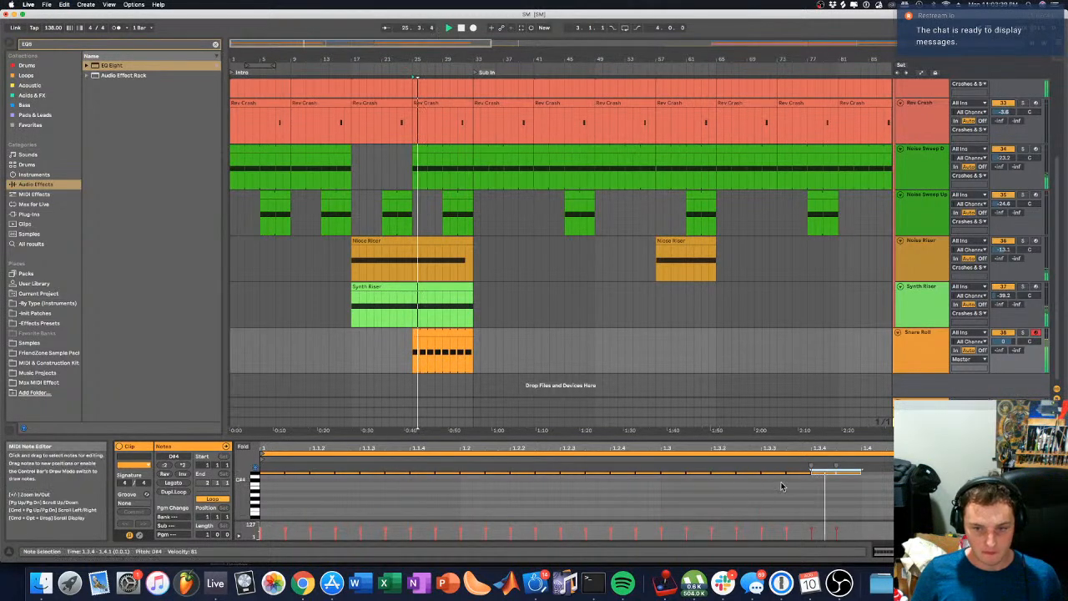
key("space")
Step: Double the timing of all the roll notes, and consolidate the Snare Roll into one eight-bar clip for playback
left_click_drag(858, 485, 260, 455)
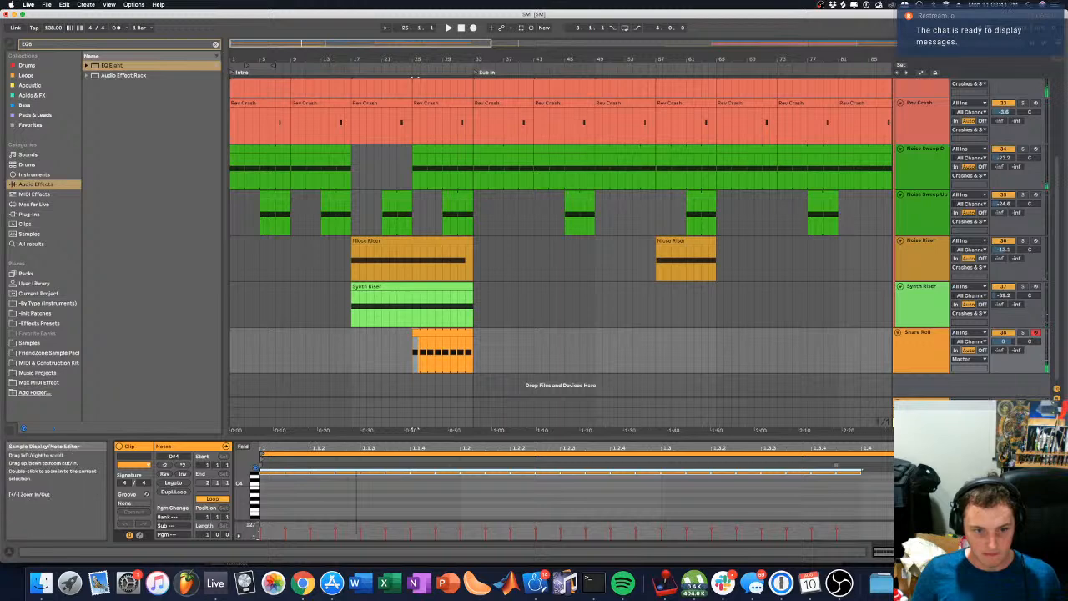
left_click(184, 467)
key("space")
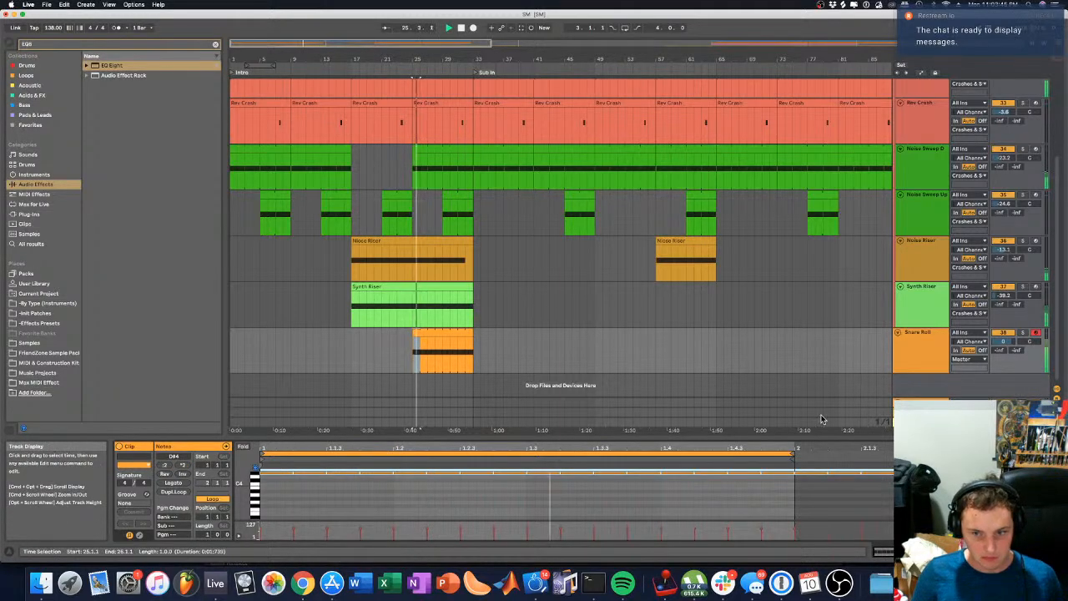
key("space")
left_click(441, 334)
key("space")
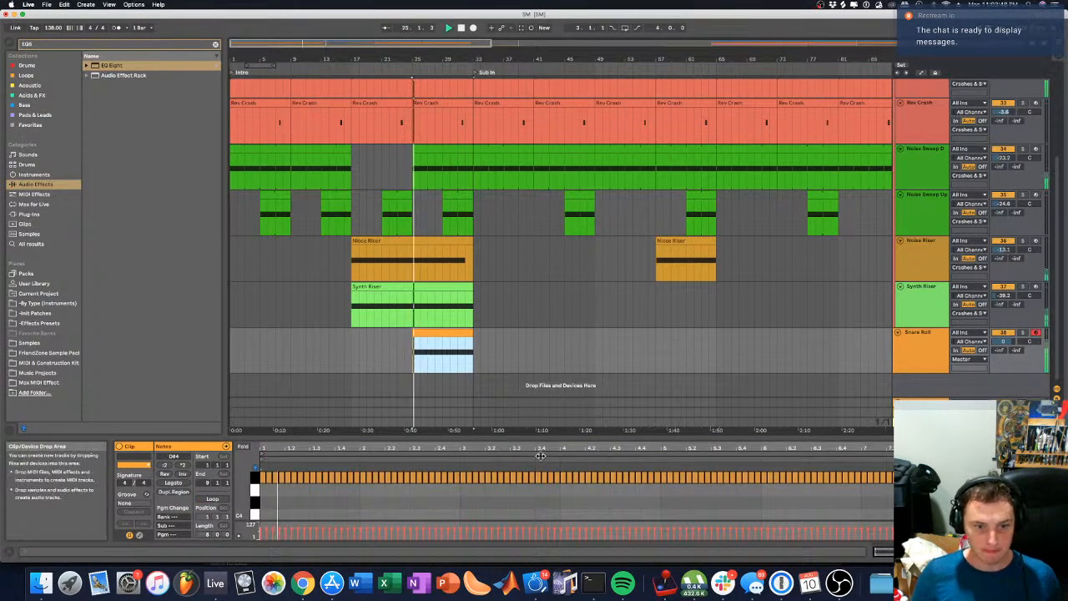
Step: Reopen SynthMaster2 on the Snare Roll track, lower ADSR1's sustain level to zero and adjust its decay time
left_click(882, 551)
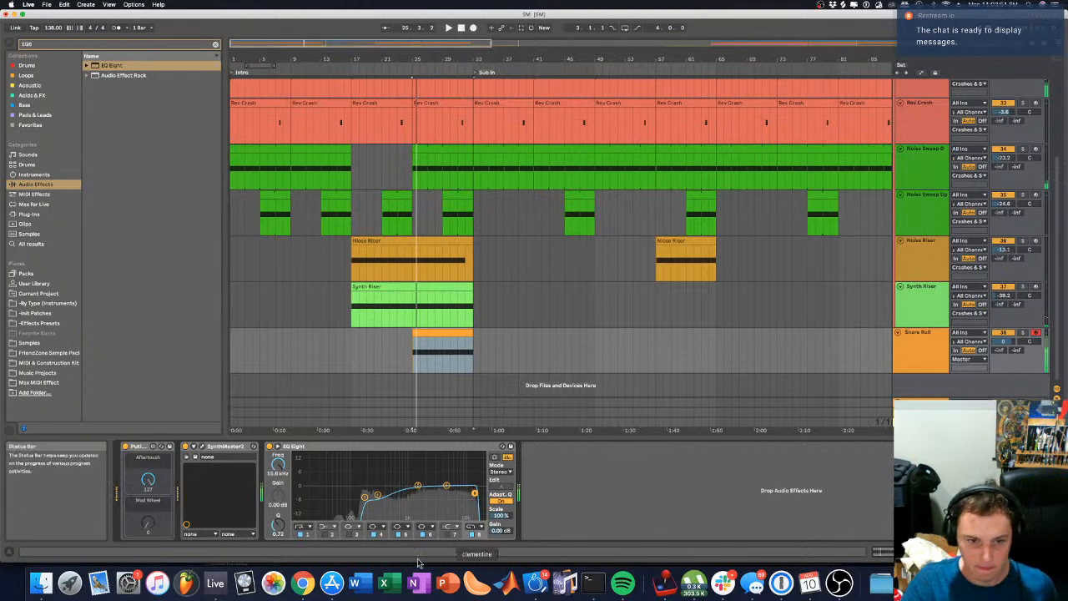
left_click(194, 446)
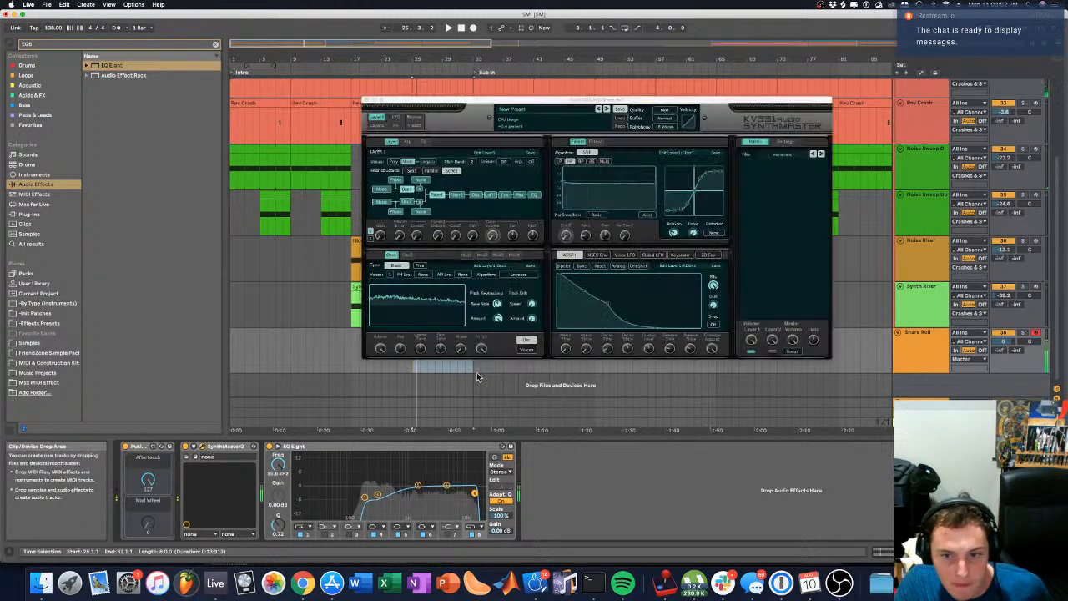
left_click_drag(646, 348, 645, 388)
mouse_move(608, 350)
left_mouse_down()
mouse_move(607, 329)
mouse_move(608, 371)
mouse_move(608, 354)
left_mouse_up()
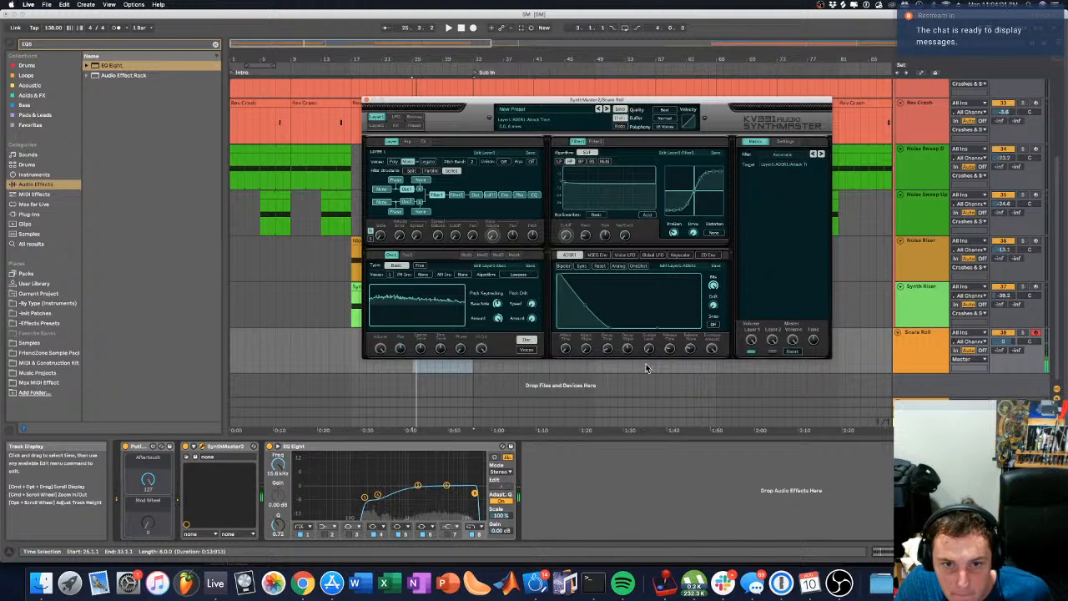
Step: Adjust ADSR1's Envelope Amount, and set the modulation source of Layer 1's Voice Volume to None
left_click(492, 236)
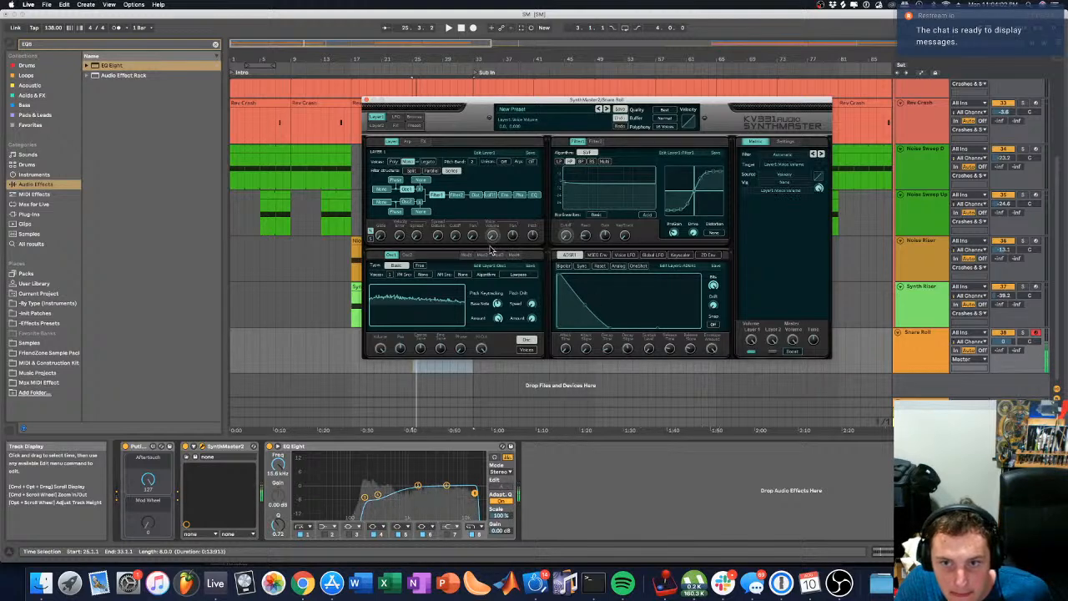
left_click_drag(711, 349, 710, 460)
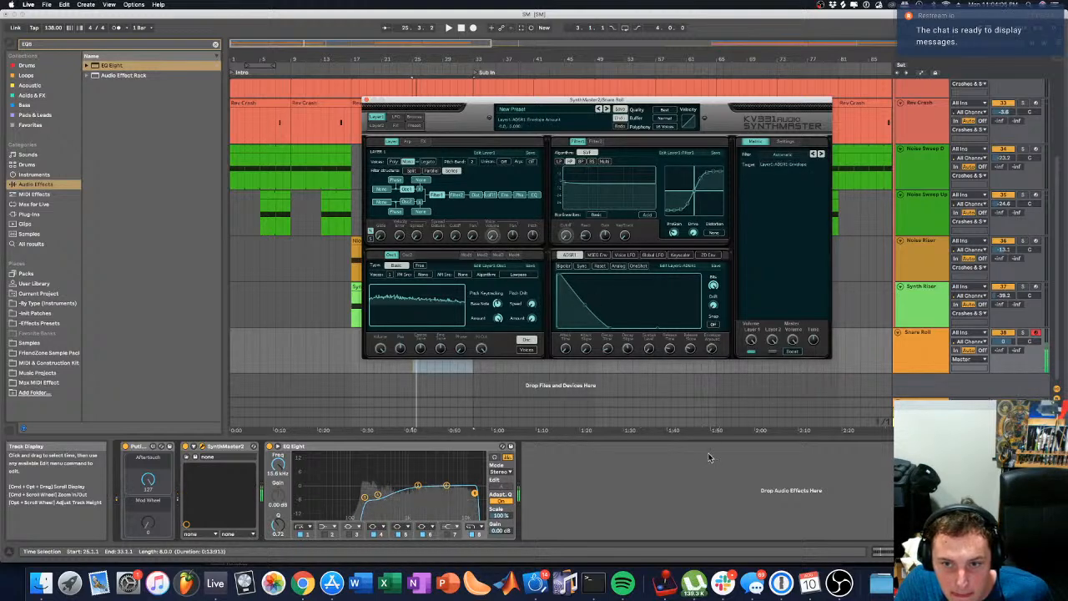
left_click(495, 236)
right_click(493, 236)
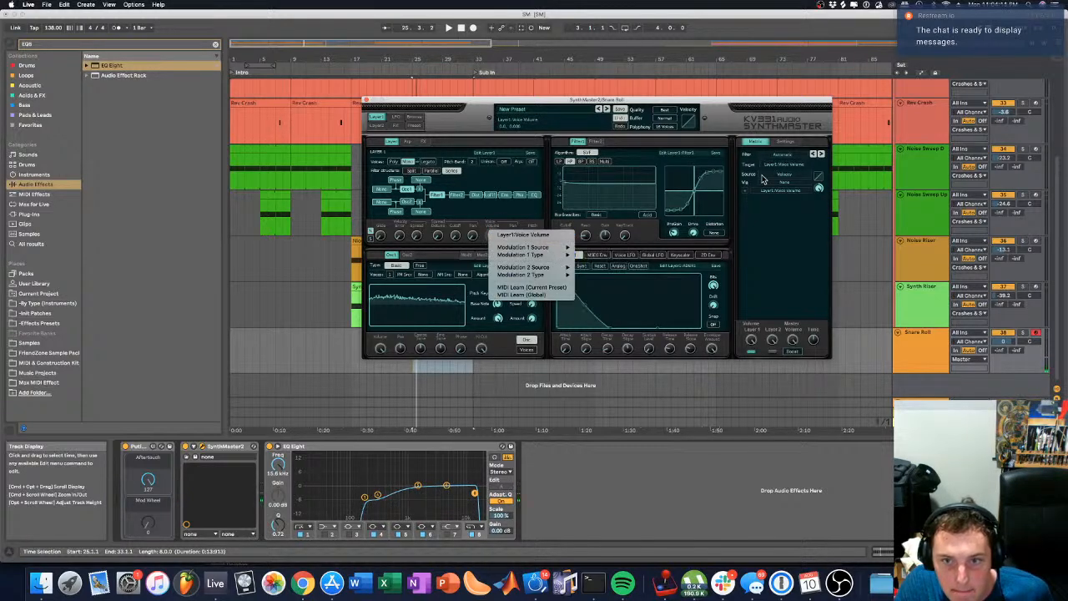
left_click(761, 210)
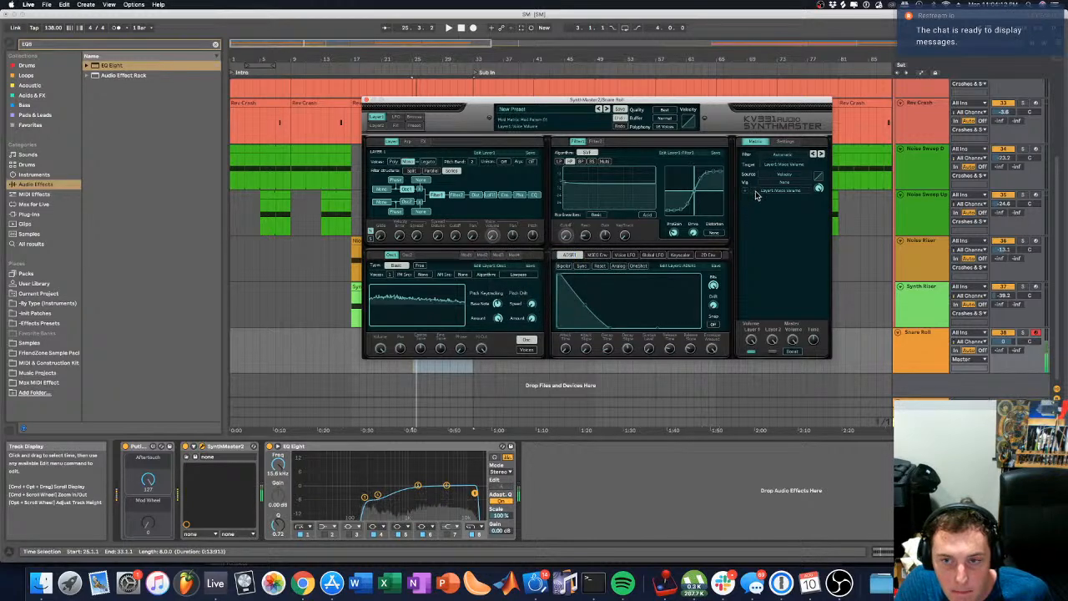
left_click(782, 173)
left_click(778, 174)
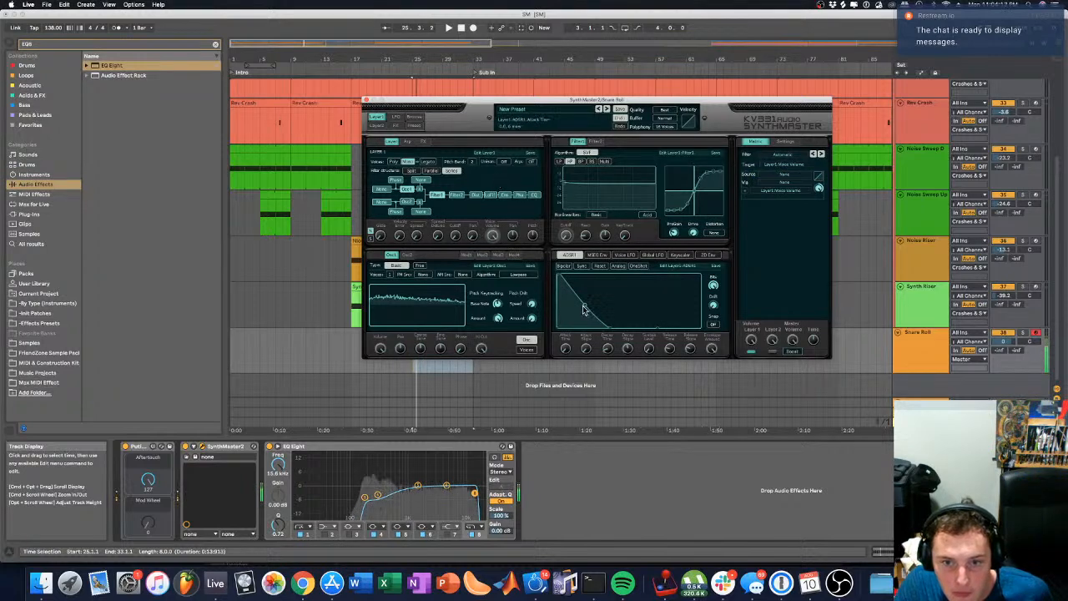
Step: Shorten ADSR1's decay time to almost nothing and switch the envelope editor to ADSR4
left_click_drag(607, 352, 597, 371)
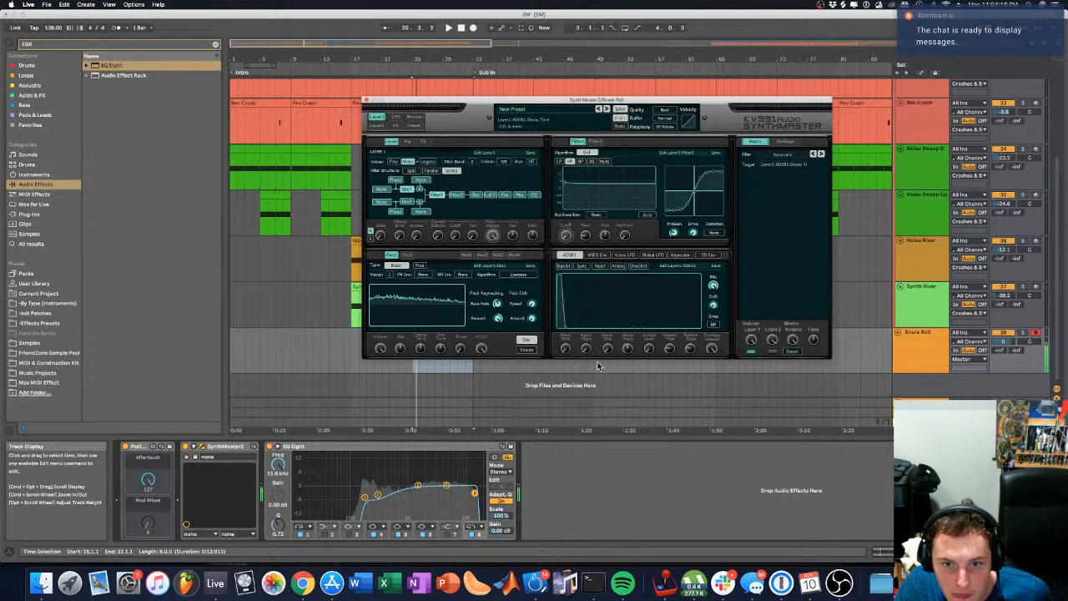
left_click(574, 256)
left_click(573, 285)
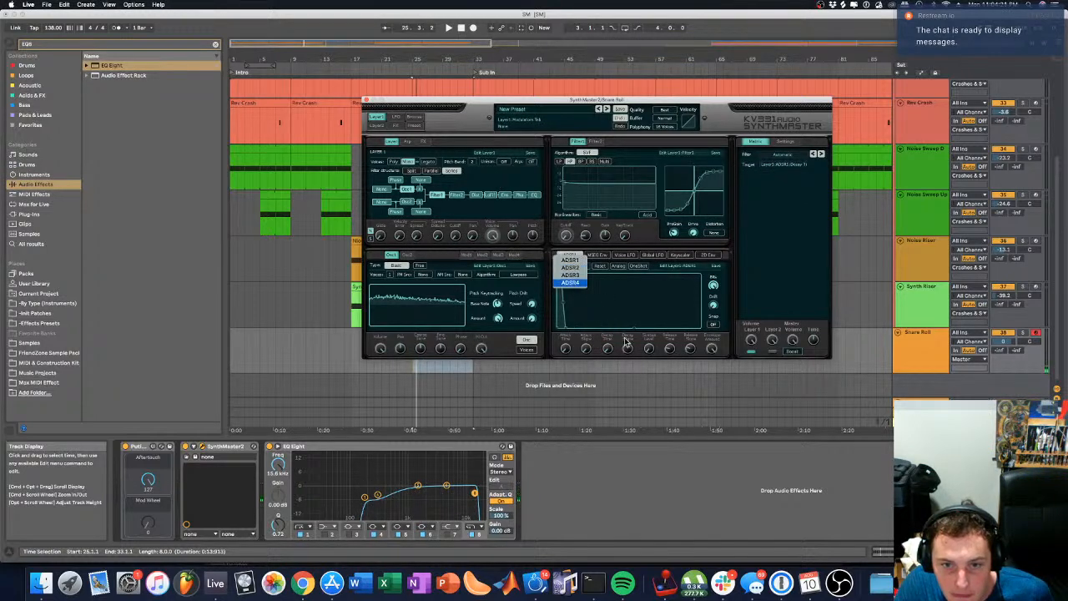
Step: Lengthen ADSR4's decay time, then adjust its release time and decay slope
left_click_drag(615, 354, 607, 380)
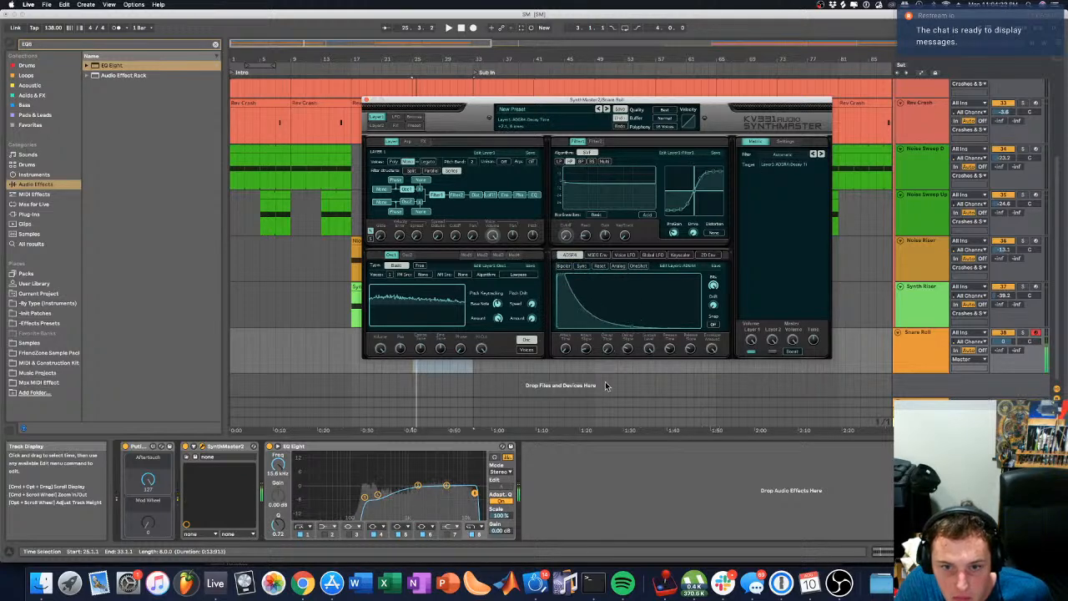
left_click_drag(665, 353, 678, 376)
mouse_move(628, 349)
left_mouse_down()
mouse_move(635, 385)
mouse_move(626, 368)
left_mouse_up()
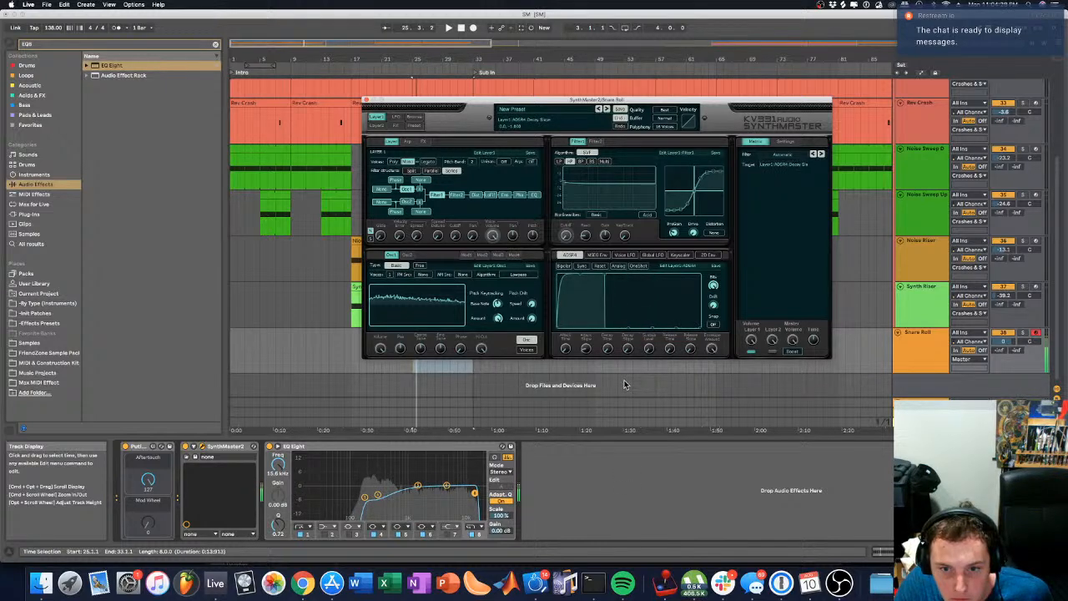
Step: Switch the envelope editor to ADSR1, drop its release time to zero, and reshape its decay and attack slopes
left_click(575, 255)
left_click(573, 259)
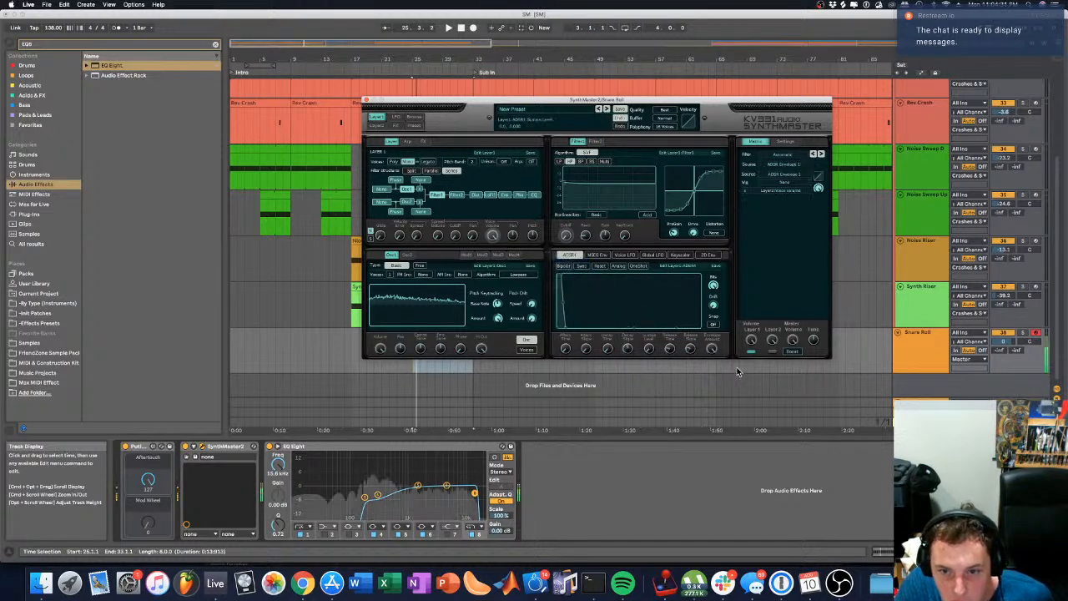
left_click_drag(673, 354, 671, 393)
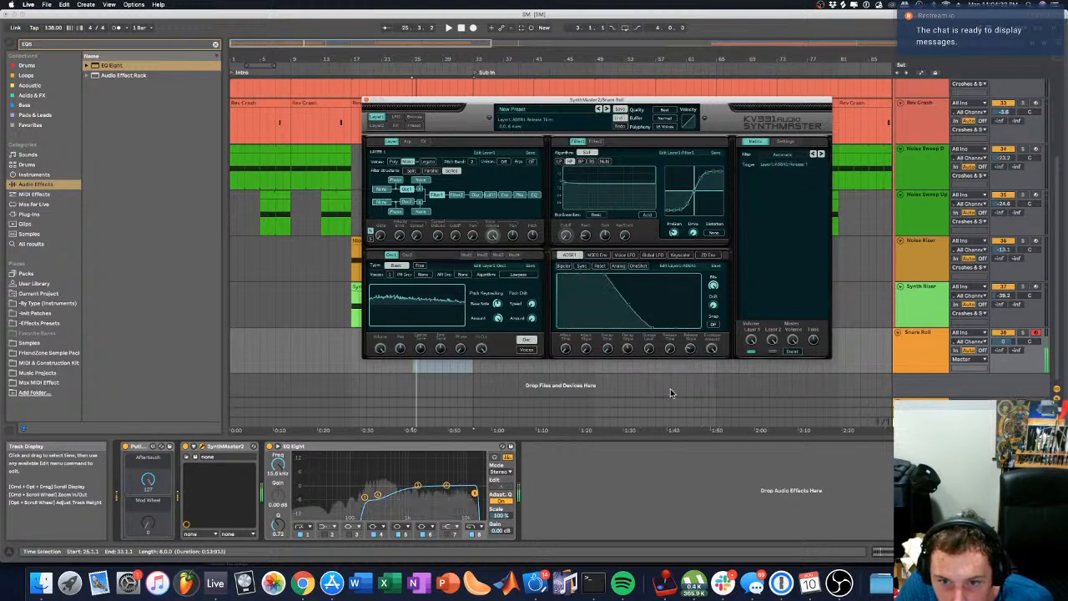
mouse_move(630, 350)
left_mouse_down()
mouse_move(630, 391)
mouse_move(630, 355)
left_mouse_up()
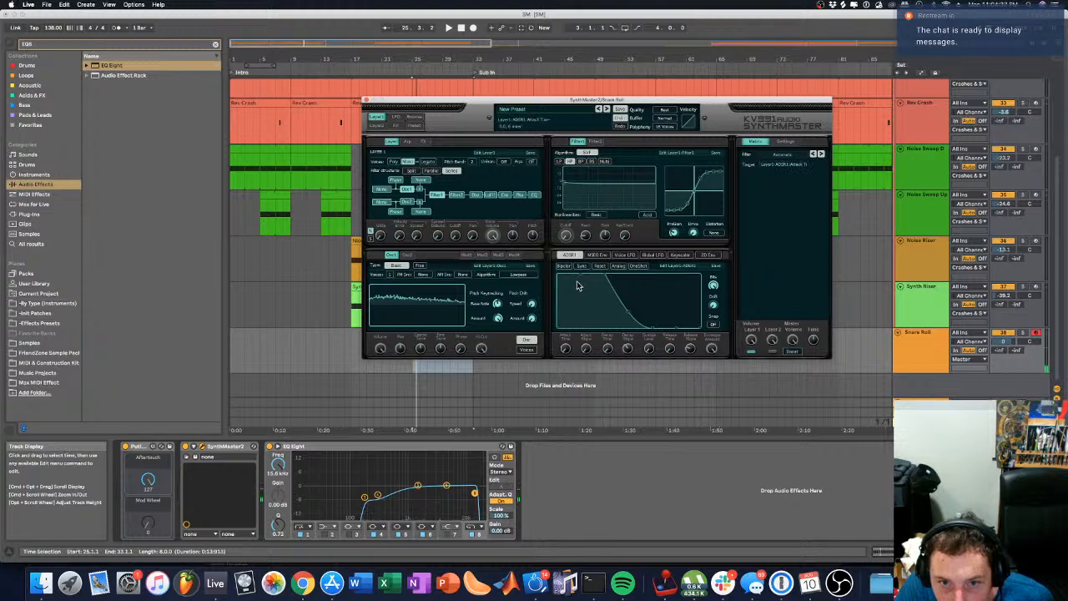
left_click_drag(581, 276, 591, 340)
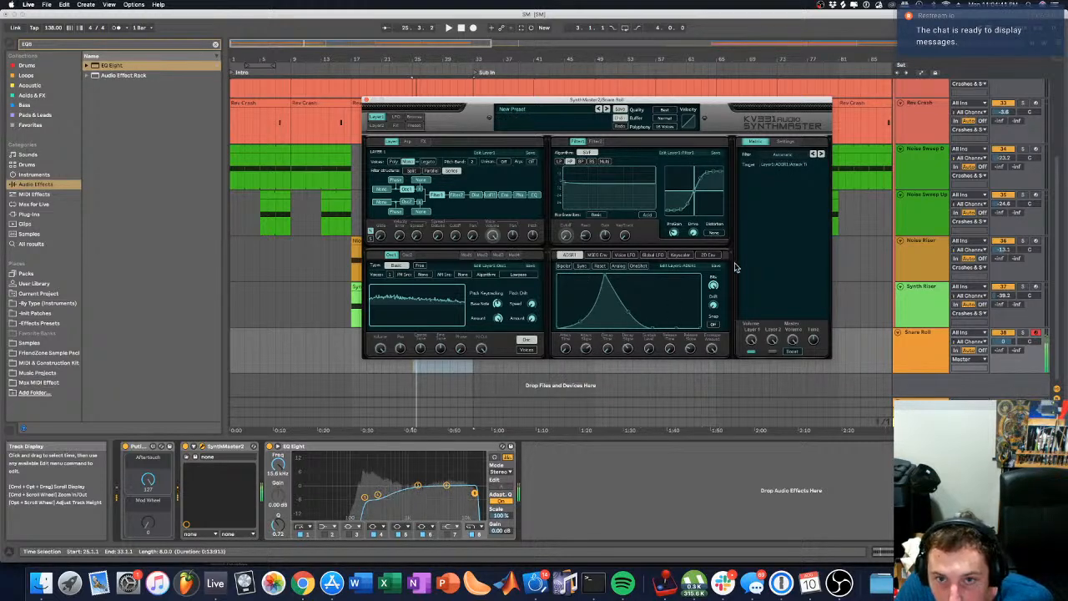
Step: Try to reshape the Keyscaler curve and return the editor to ADSR1
left_click(680, 256)
left_click_drag(590, 298, 651, 295)
left_click_drag(645, 300, 643, 302)
left_click(581, 257)
left_click(569, 262)
right_click(638, 296)
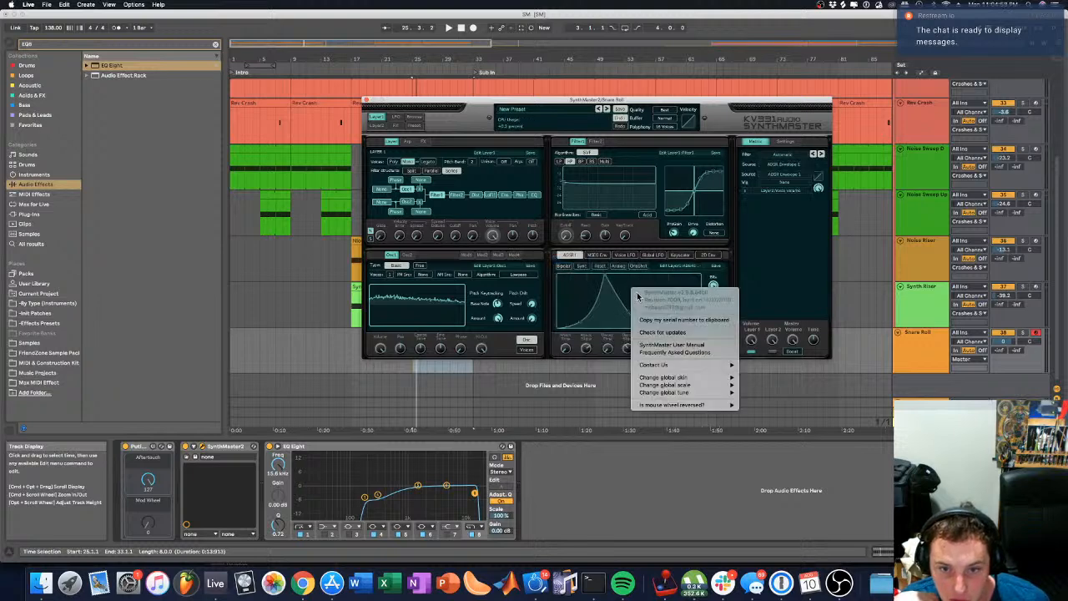
left_click(591, 287)
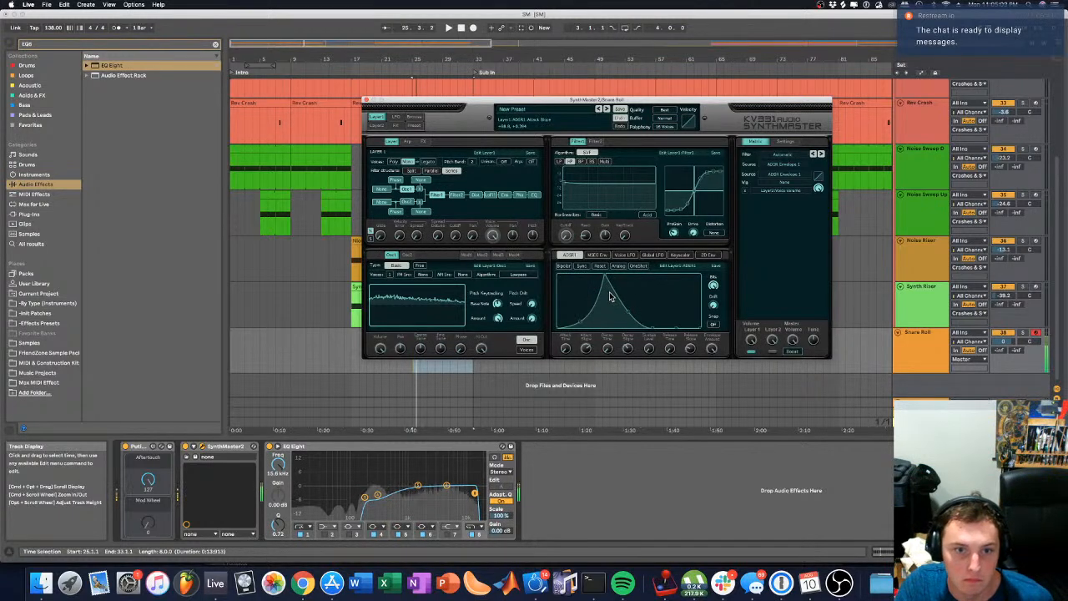
Step: Reset SynthMaster2 to a blank new preset and set Oscillator 1's waveform to Noise
left_click(529, 113)
left_click(510, 126)
left_click(399, 305)
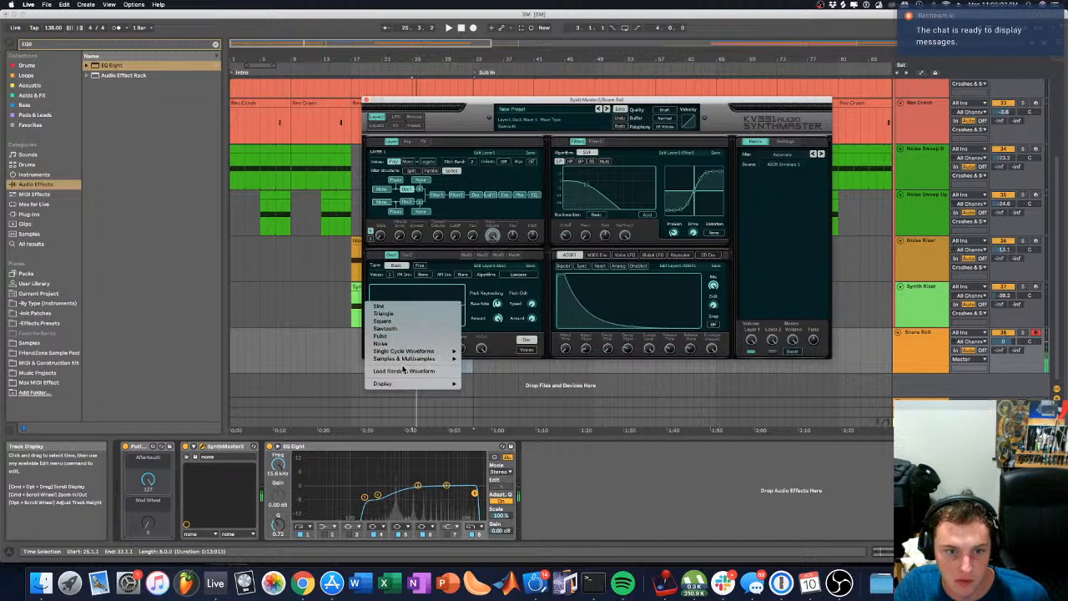
mouse_move(409, 359)
mouse_move(527, 419)
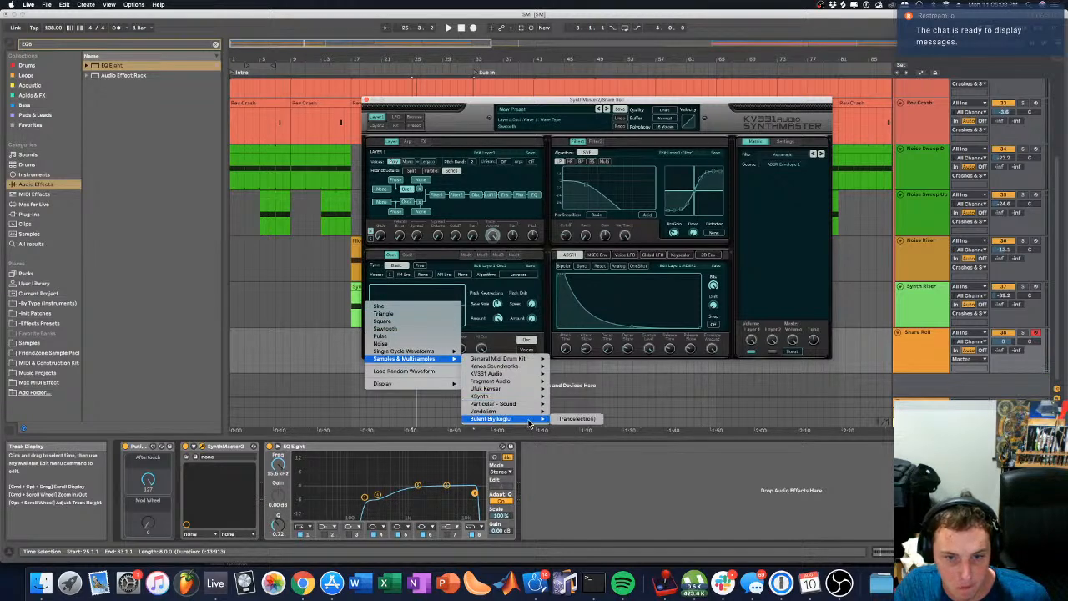
left_click(576, 419)
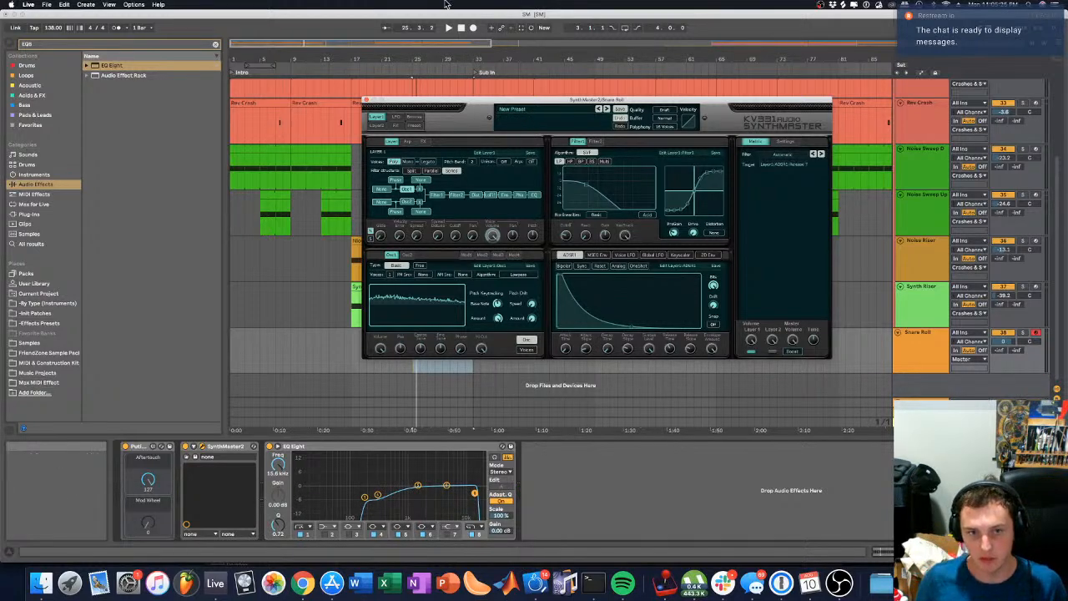
Step: Close and reopen SynthMaster2 on the Snare Roll track, and change Filter 1's algorithm to VAnalog
left_click(367, 99)
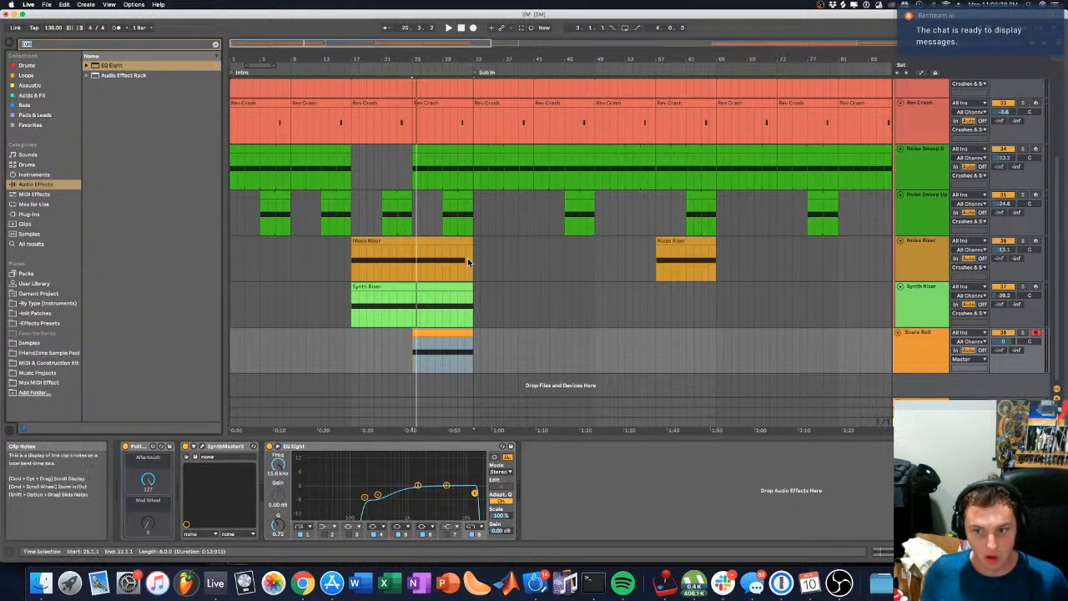
left_click(916, 342)
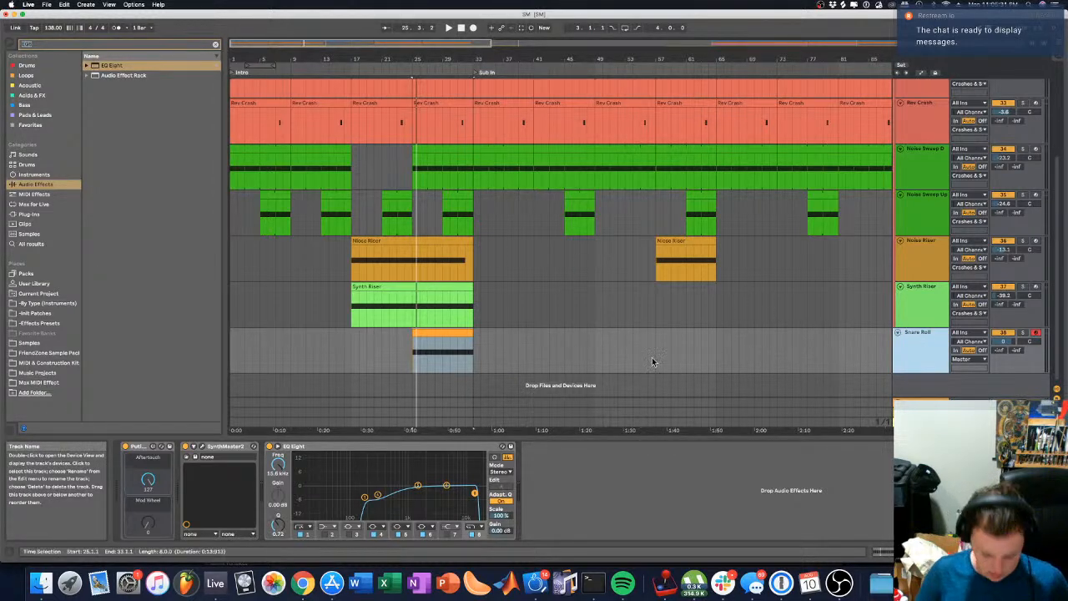
left_click(197, 447)
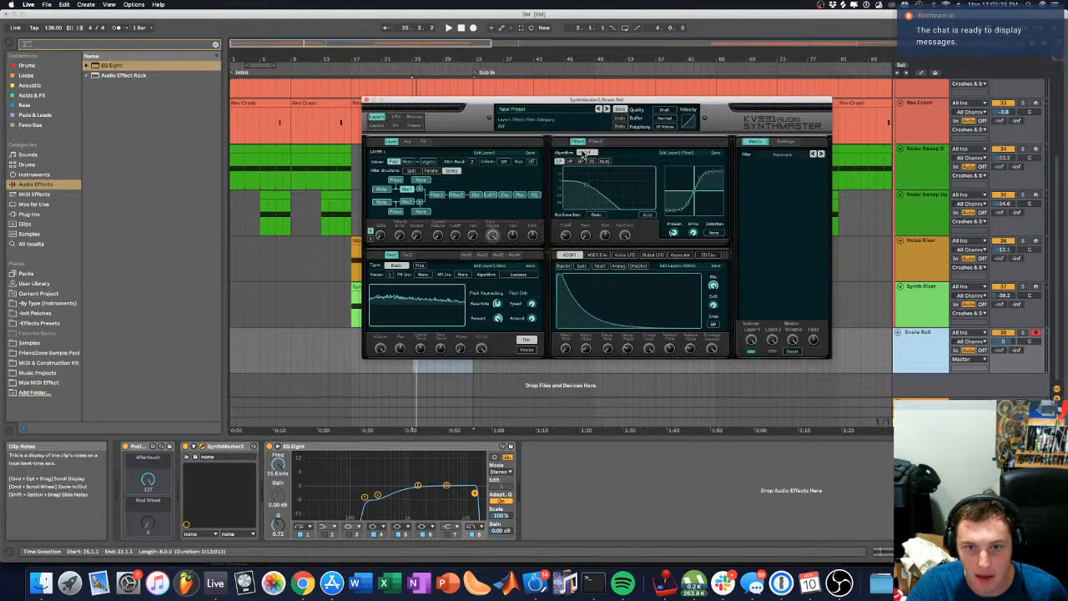
left_click(589, 155)
left_click(598, 170)
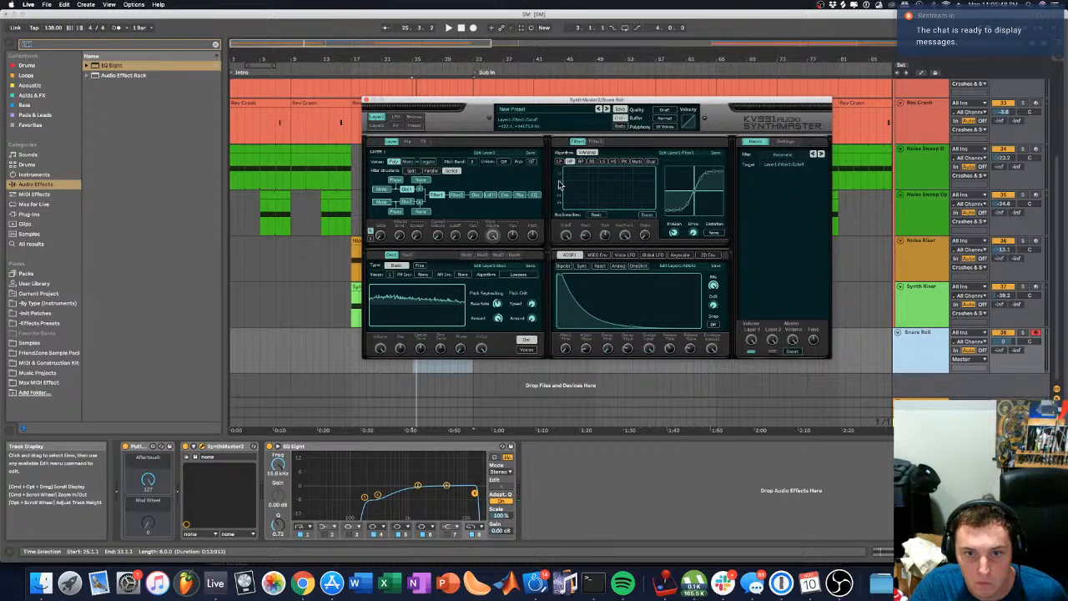
Step: Lower the Filter 1 cutoff in SynthMaster and modulate it from the CC01 ModWheel source, testing it with the Mod Wheel dial
left_click_drag(560, 185, 565, 262)
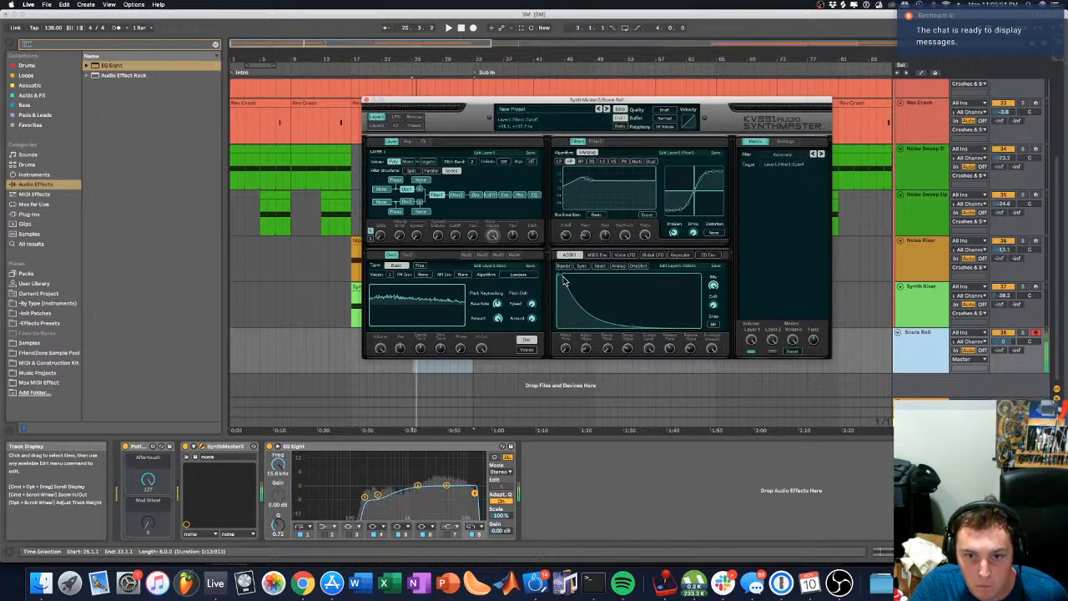
right_click(567, 235)
mouse_move(585, 250)
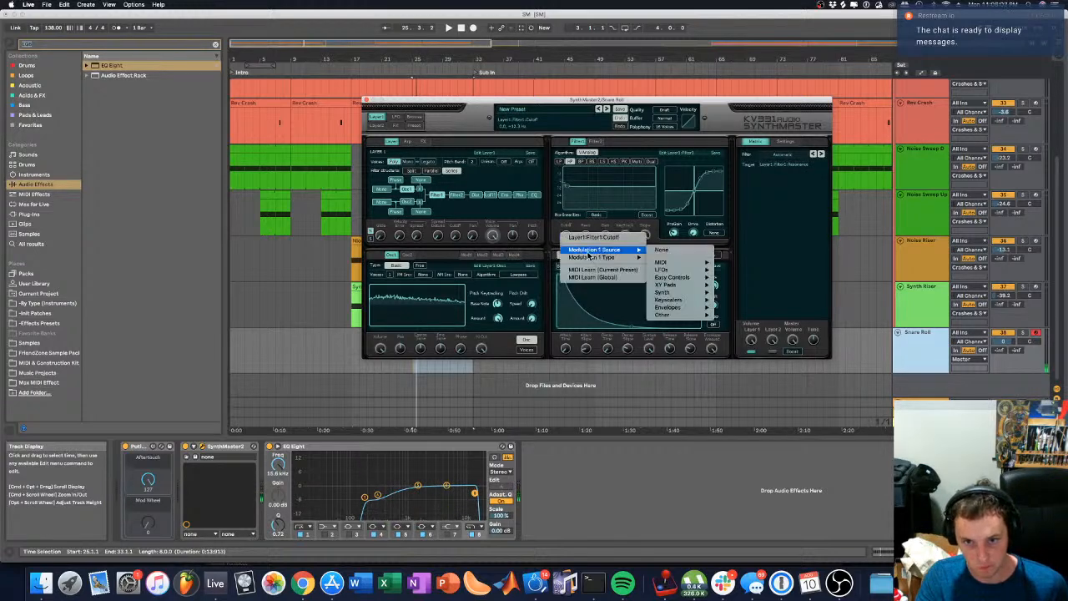
mouse_move(674, 271)
left_click(739, 276)
left_click_drag(568, 230, 561, 252)
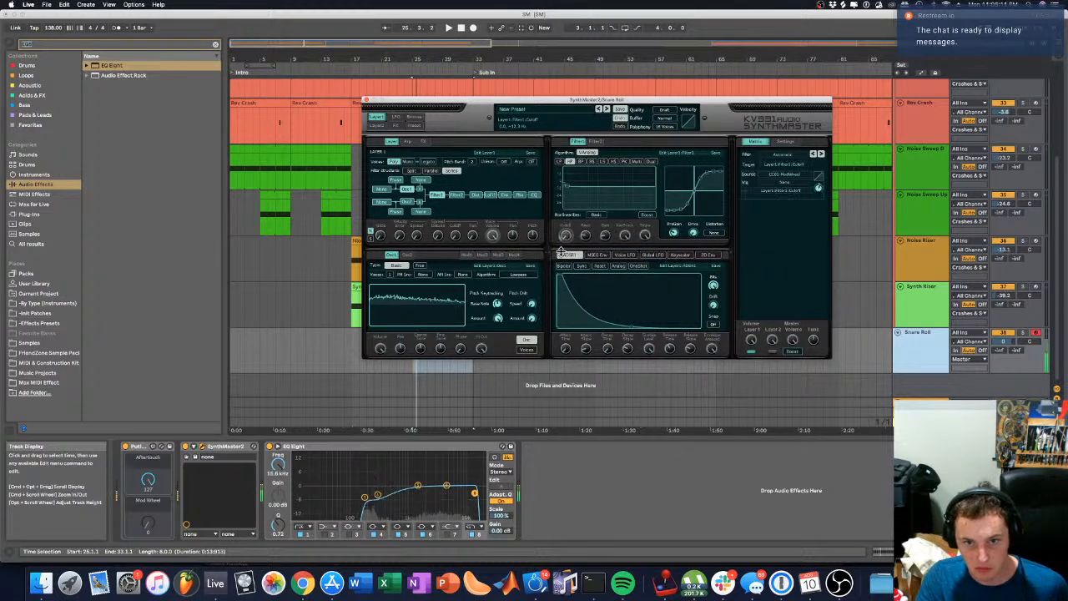
left_click(152, 519)
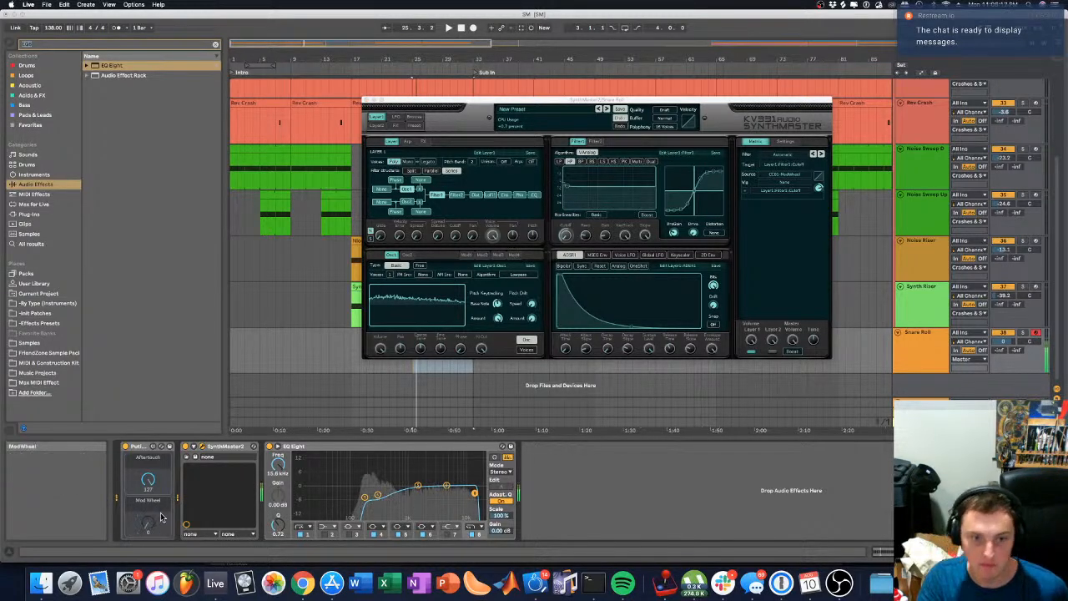
left_click(367, 100)
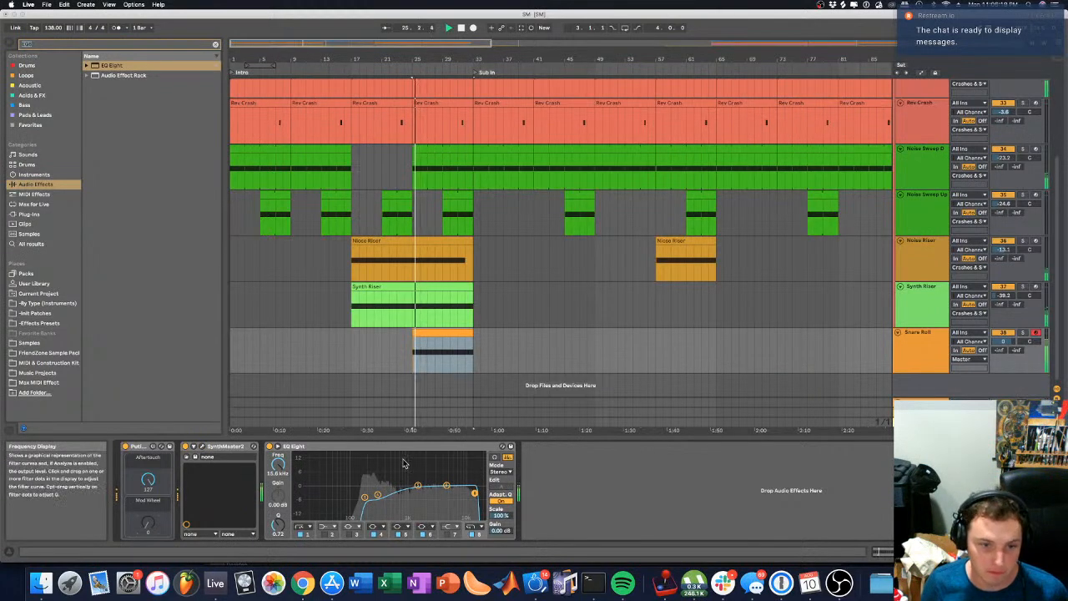
Step: Open the Snare Roll clip's notes and shorten all of them to about half their length during playback
left_click(422, 332)
double_click(415, 351)
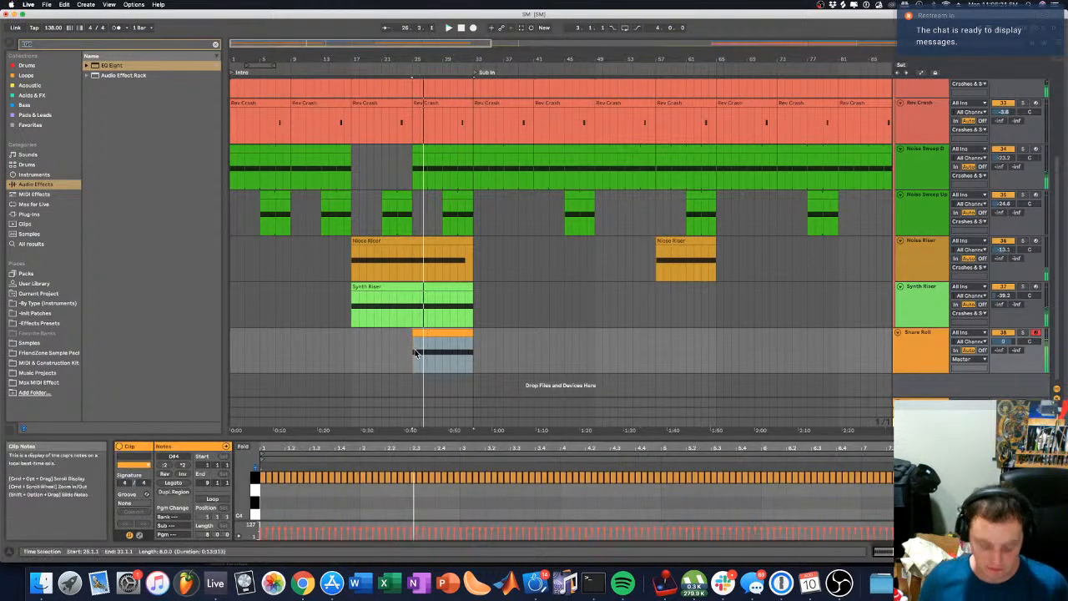
key("super+a")
left_click_drag(418, 449, 447, 473)
key("space")
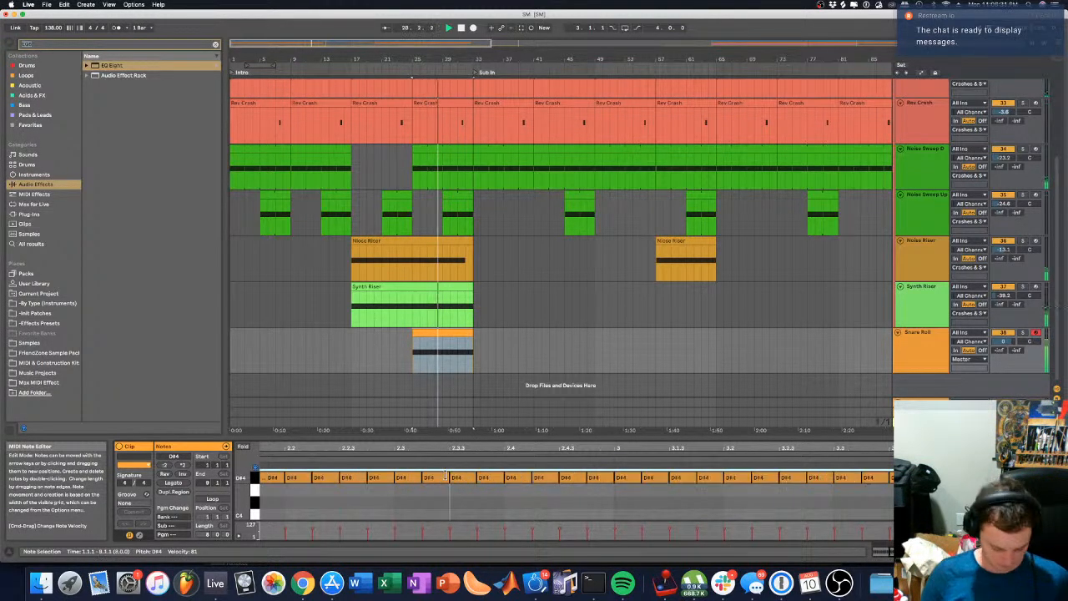
left_click_drag(447, 473, 432, 477)
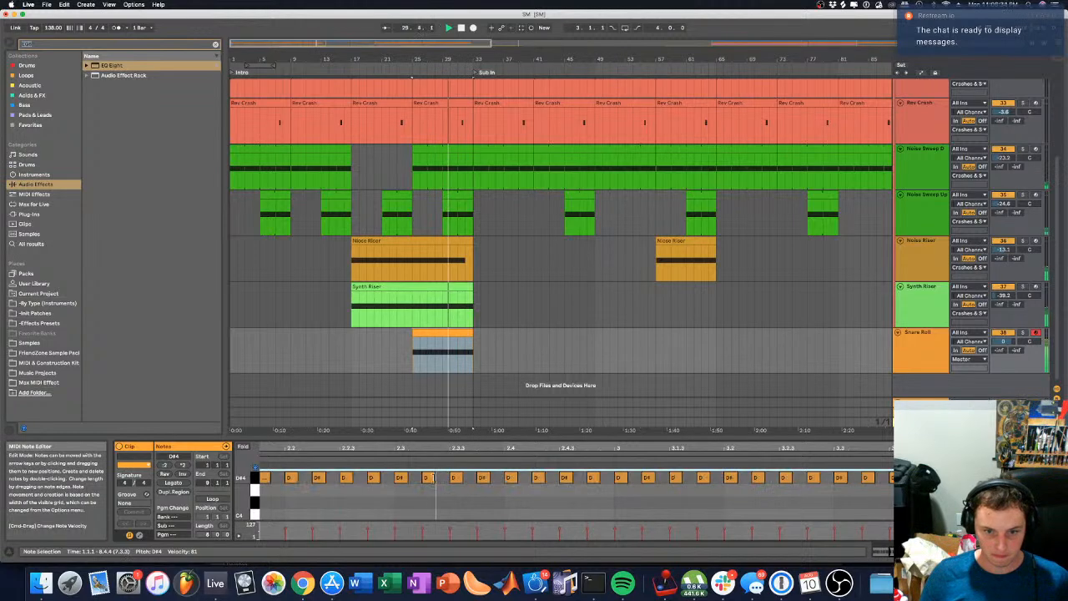
key("space")
Step: Fold the note editor to the used D#4 row and lengthen all the snare notes together, leaving a small gap between them
left_click(427, 477)
key("super+a")
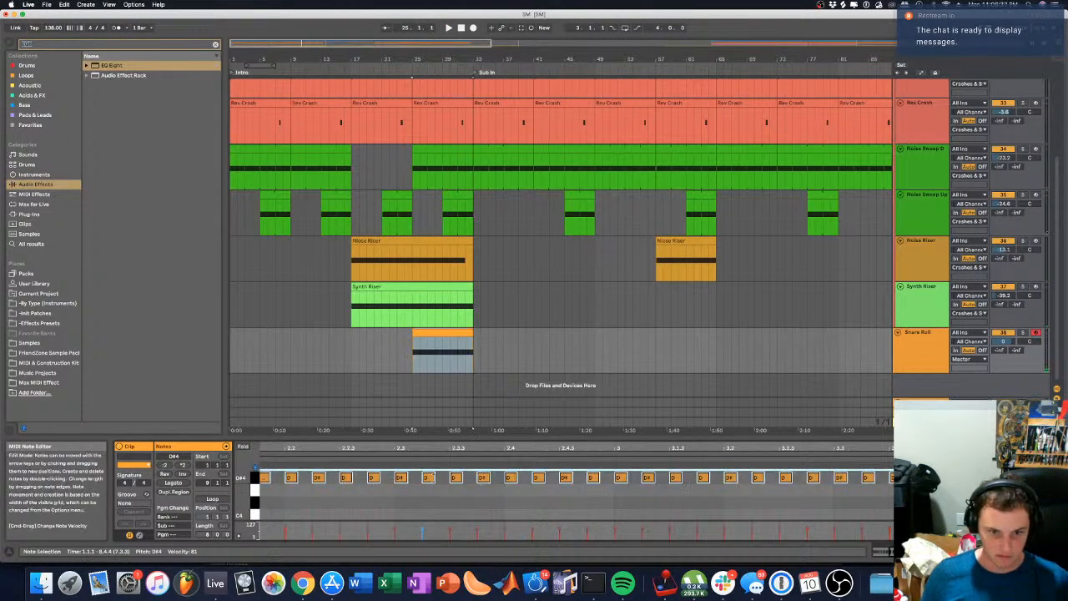
left_click(243, 447)
left_click_drag(377, 449, 409, 471)
left_click(451, 487)
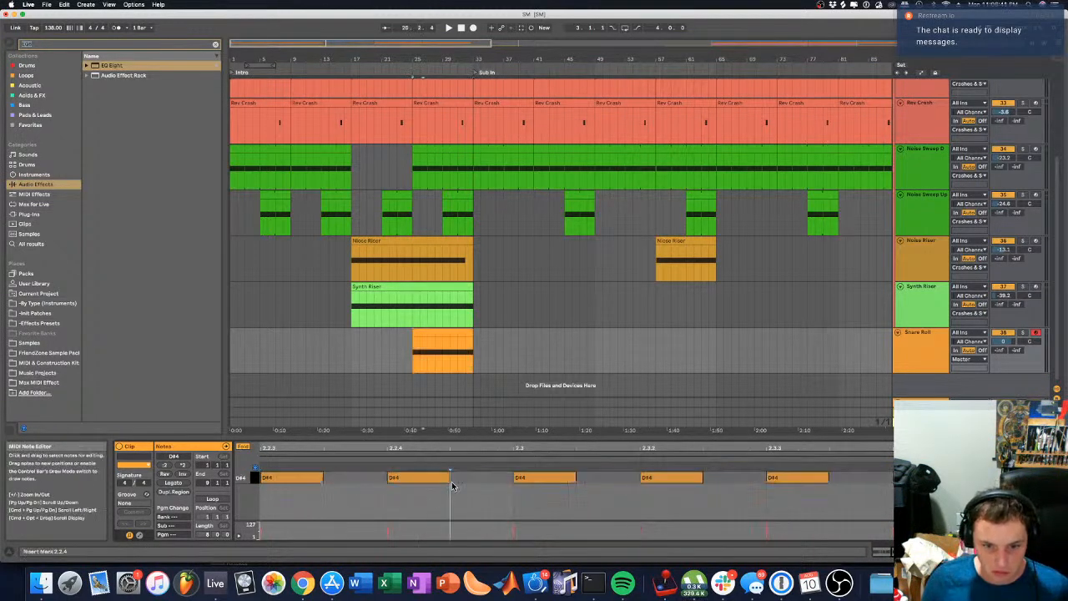
key("super+a")
key("space")
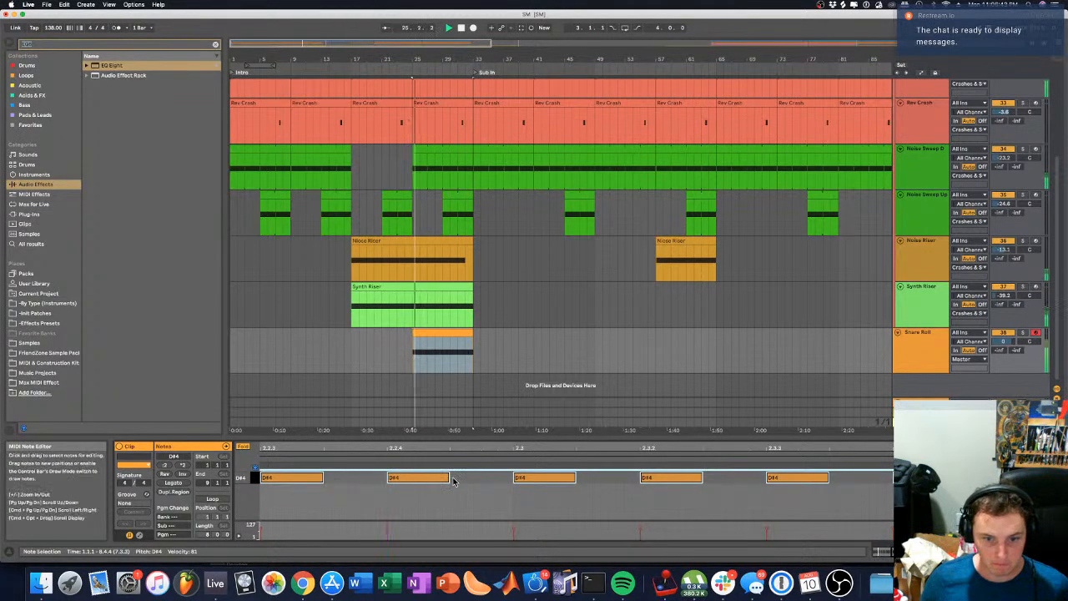
left_click_drag(448, 478, 486, 490)
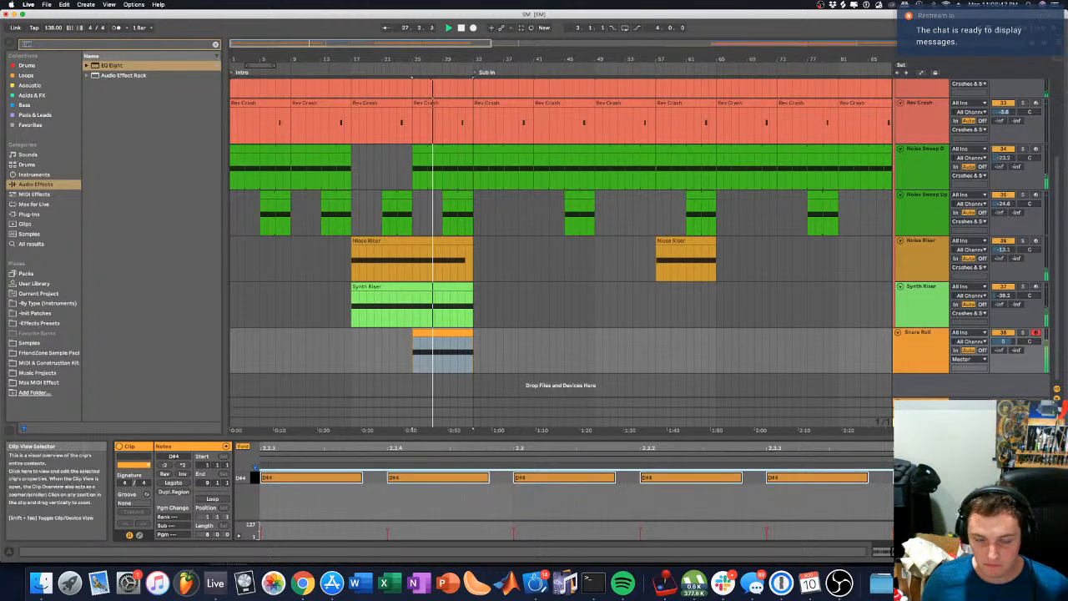
Step: Reopen SynthMaster from the Snare Roll devices and reshape the ADSR1 decay time and decay slope into a smooth falling curve
key("shift+Tab")
key("space")
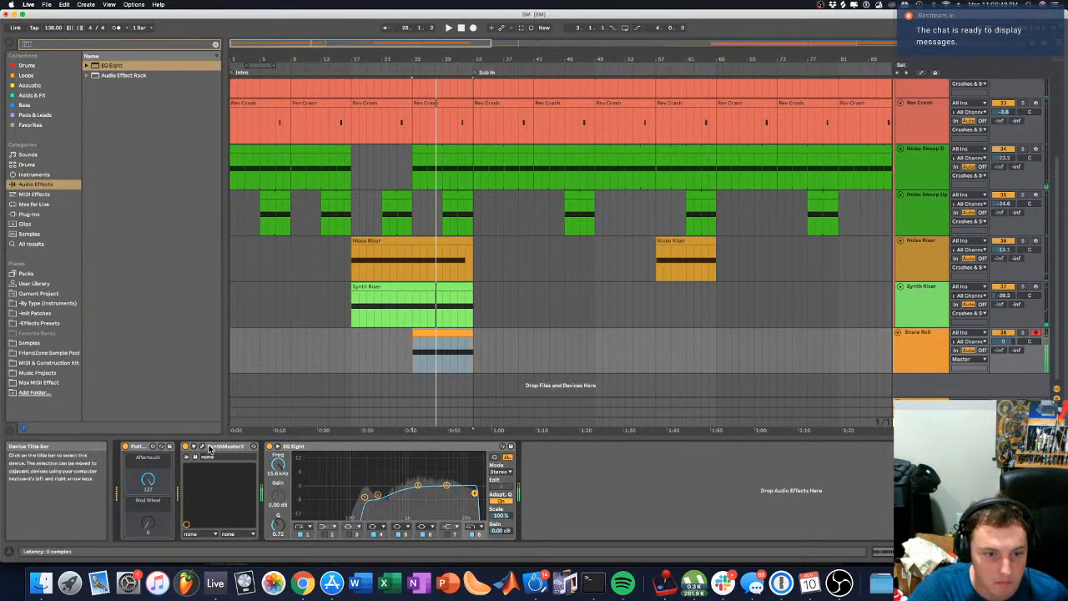
left_click(201, 447)
left_click(627, 353)
left_click(608, 351)
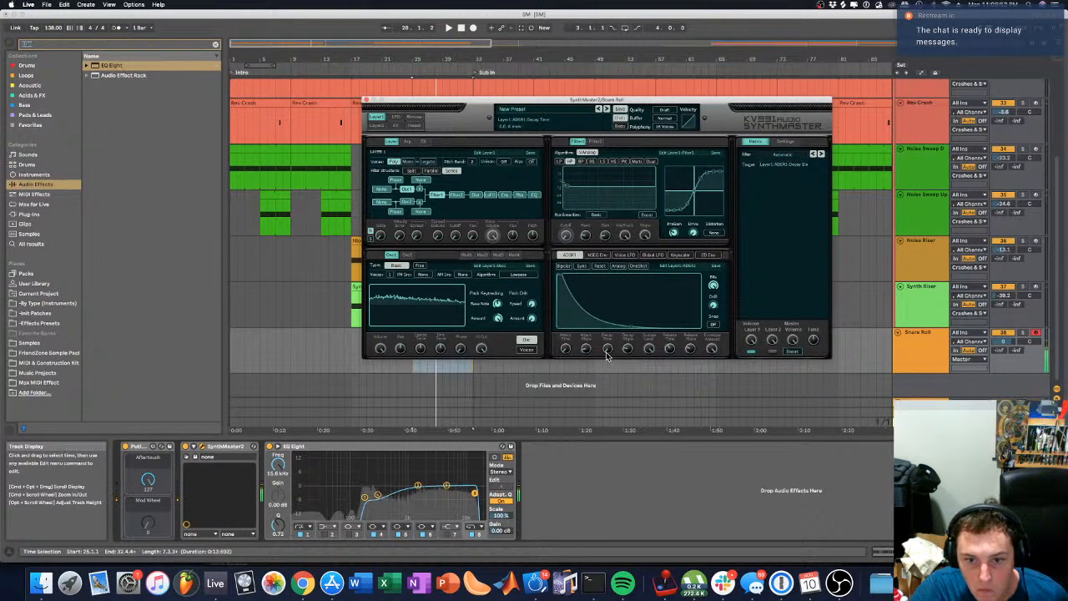
left_click_drag(649, 351, 636, 393)
left_click(627, 349)
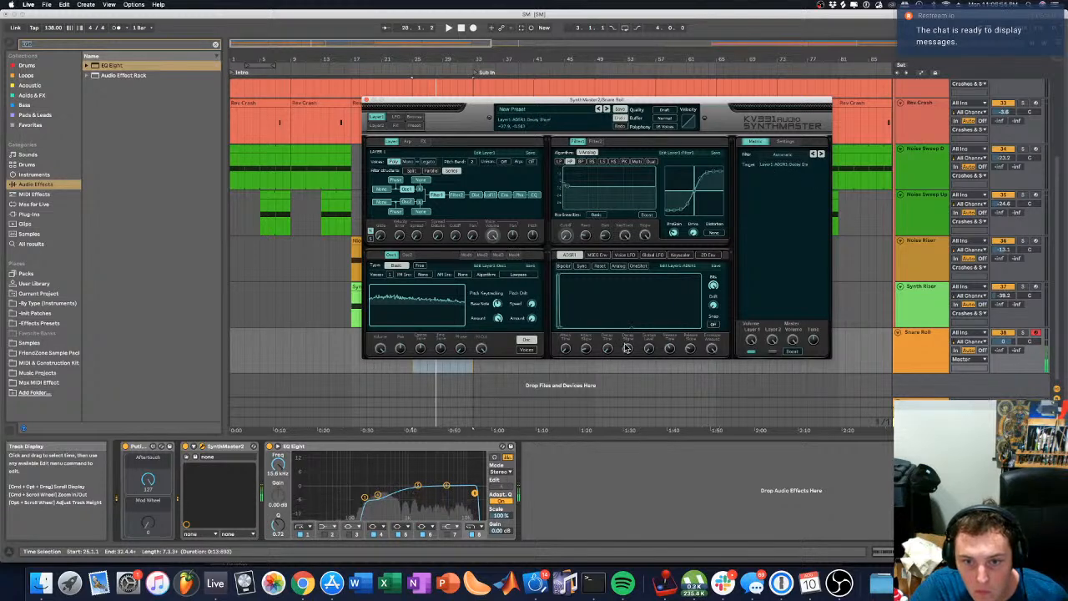
left_click_drag(606, 353, 628, 348)
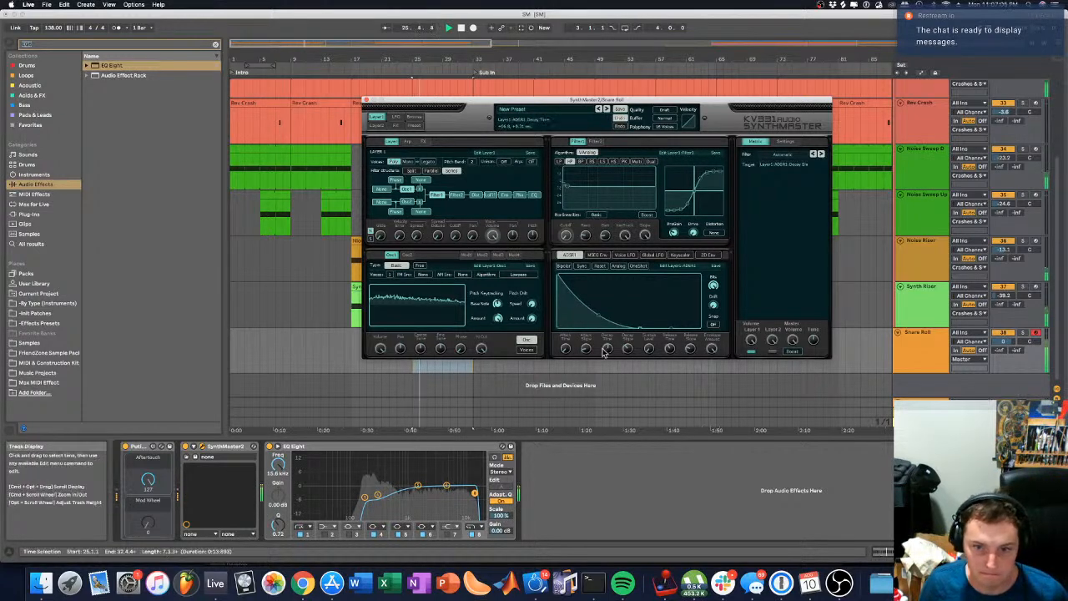
left_click_drag(626, 350, 622, 356)
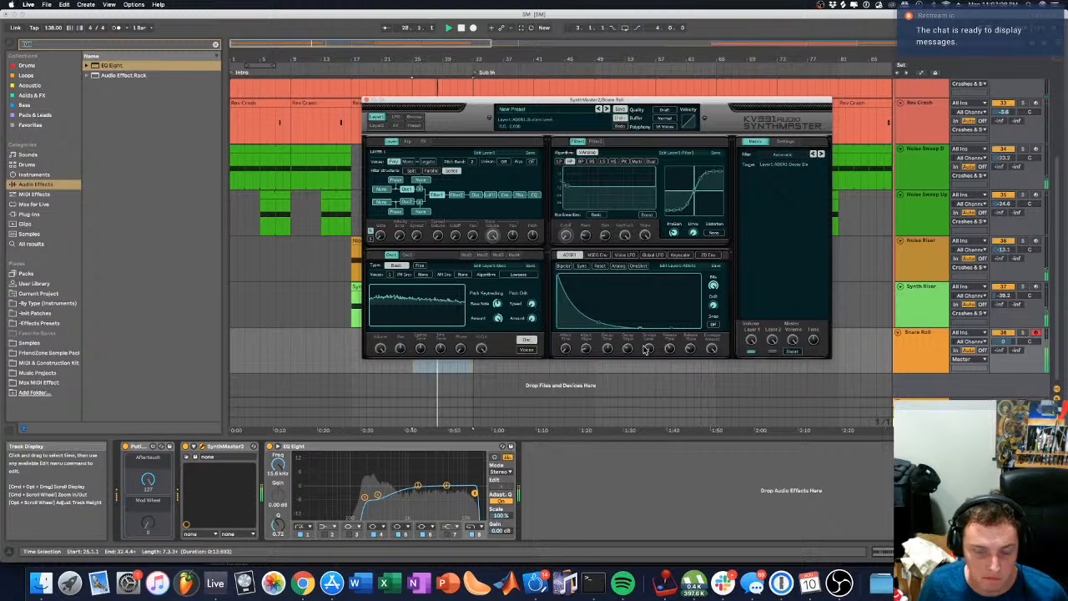
Step: Search the audio effects for "Utility" and add it after EQ Eight on the Snare Roll track
left_click(68, 44)
type("Utility")
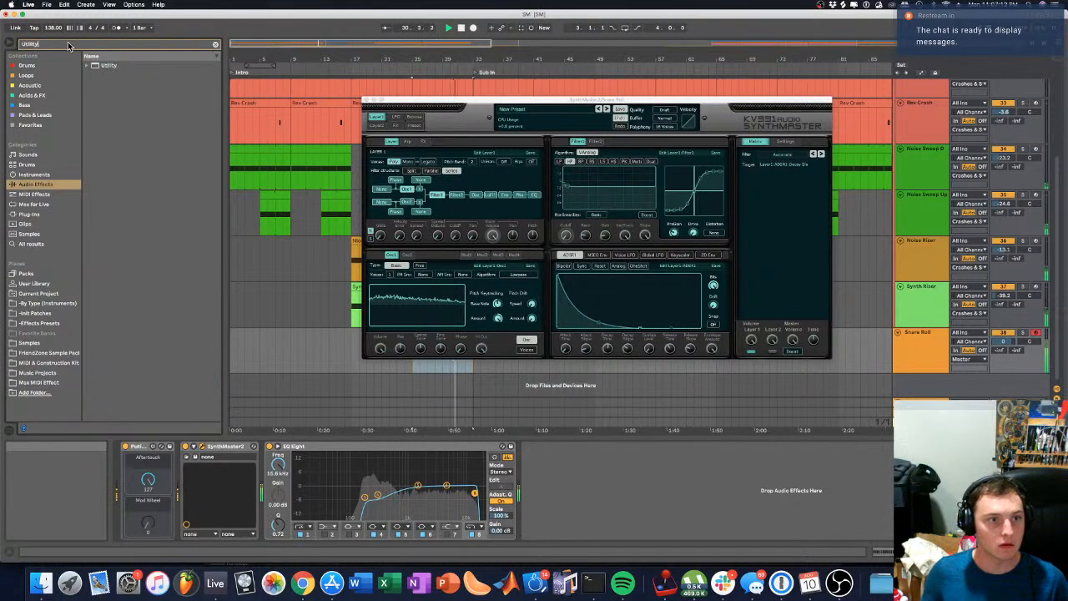
left_click(108, 65)
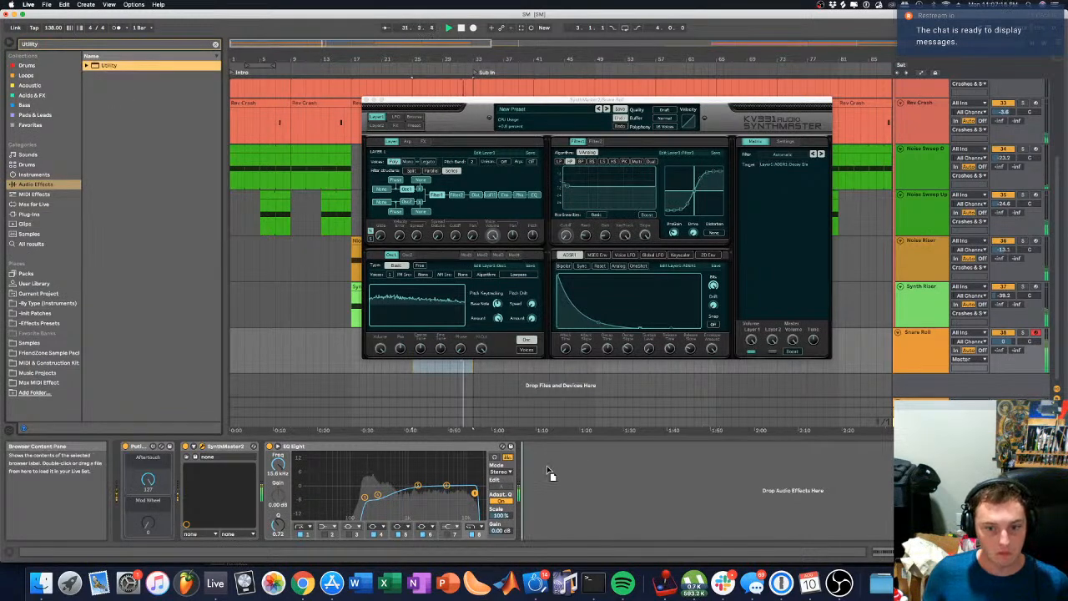
Step: Enable band 2 in EQ Eight, reshape the curve's low end with a point at 667 Hz, and close the SynthMaster window
mouse_move(387, 508)
left_mouse_down()
mouse_move(335, 468)
mouse_move(320, 484)
mouse_move(395, 495)
mouse_move(375, 498)
left_mouse_up()
left_click(326, 534)
left_click(400, 500)
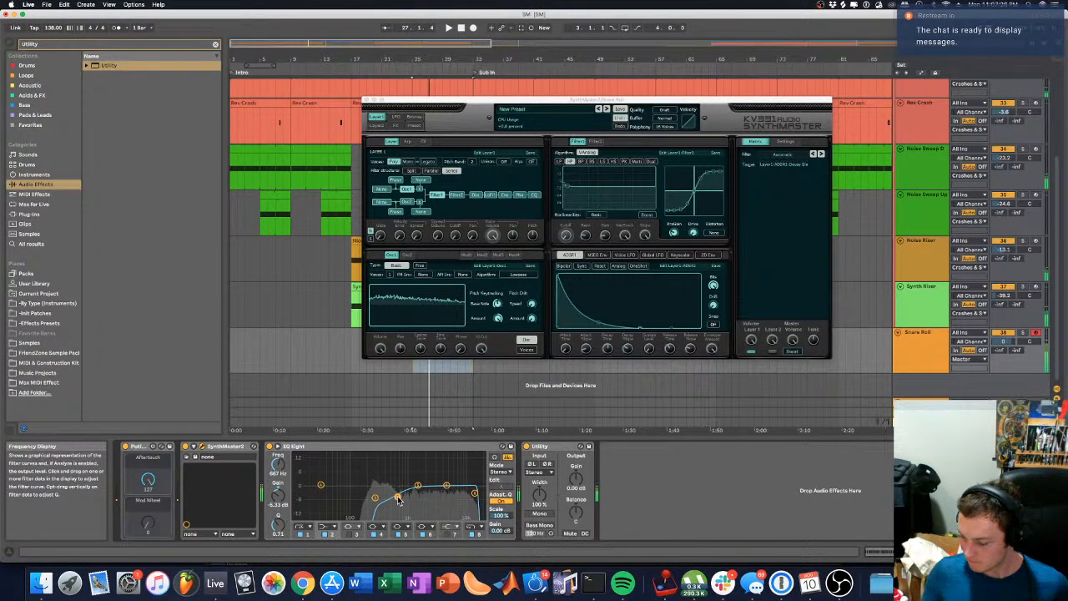
left_click(367, 100)
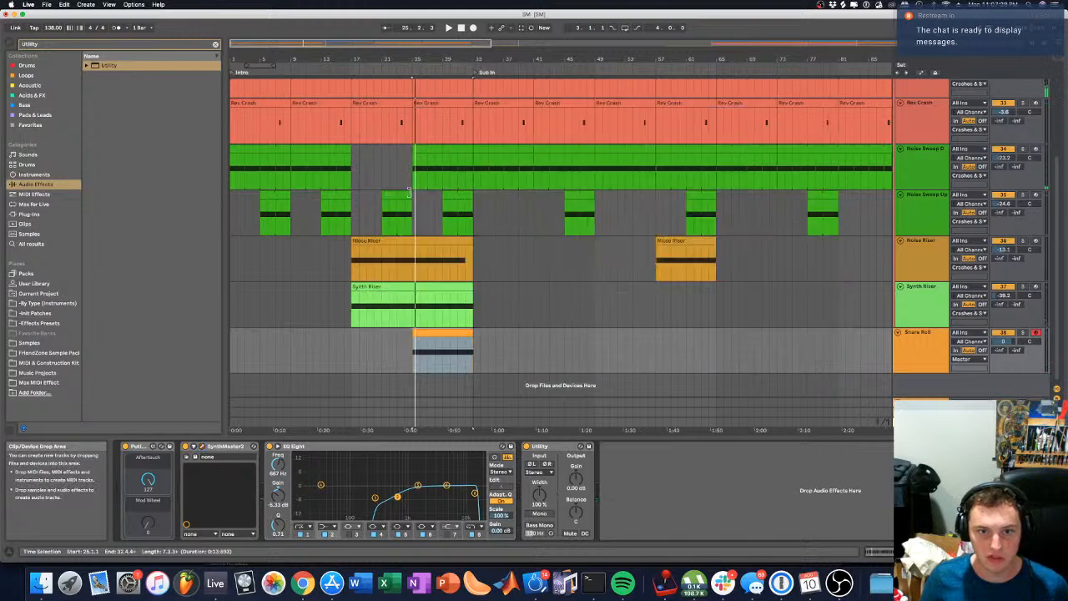
key("space")
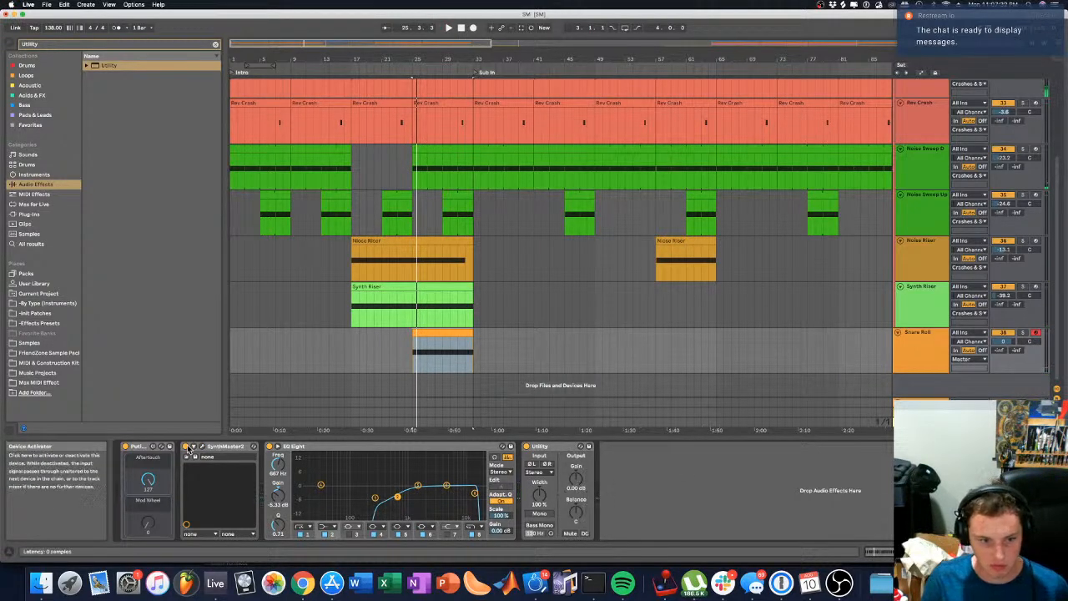
Step: Group SynthMaster2, EQ Eight and Utility into an Instrument Rack
left_click(376, 449)
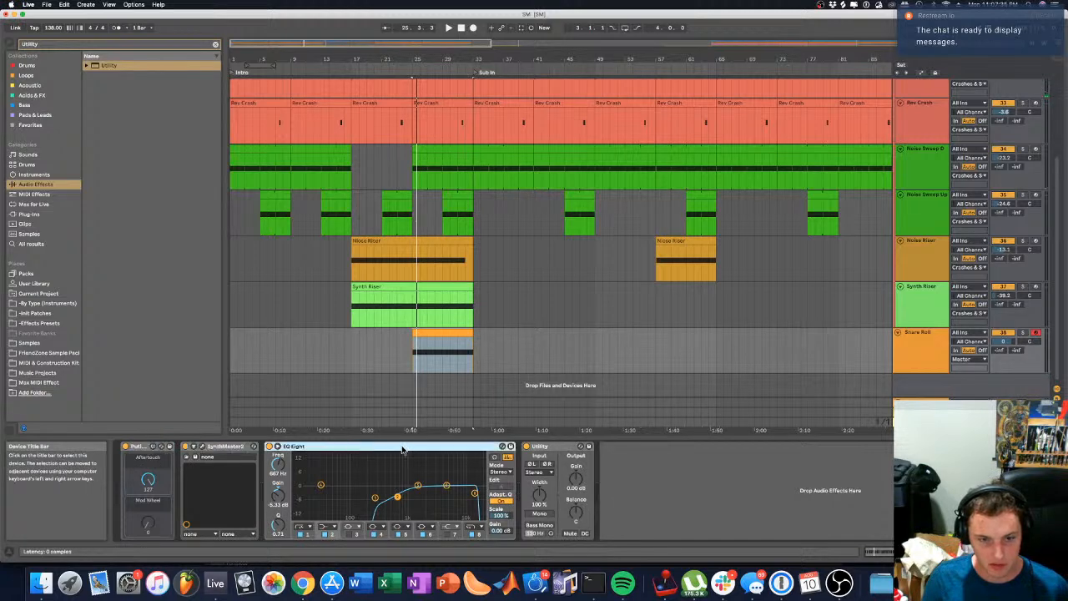
left_click(237, 446)
left_click(554, 448, "shift")
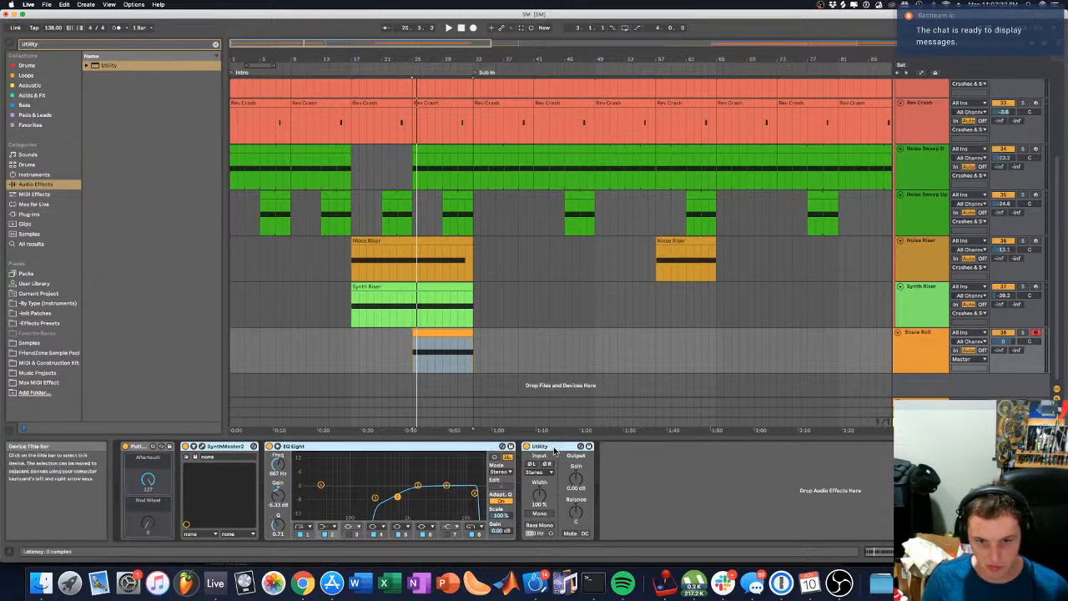
key("super+g")
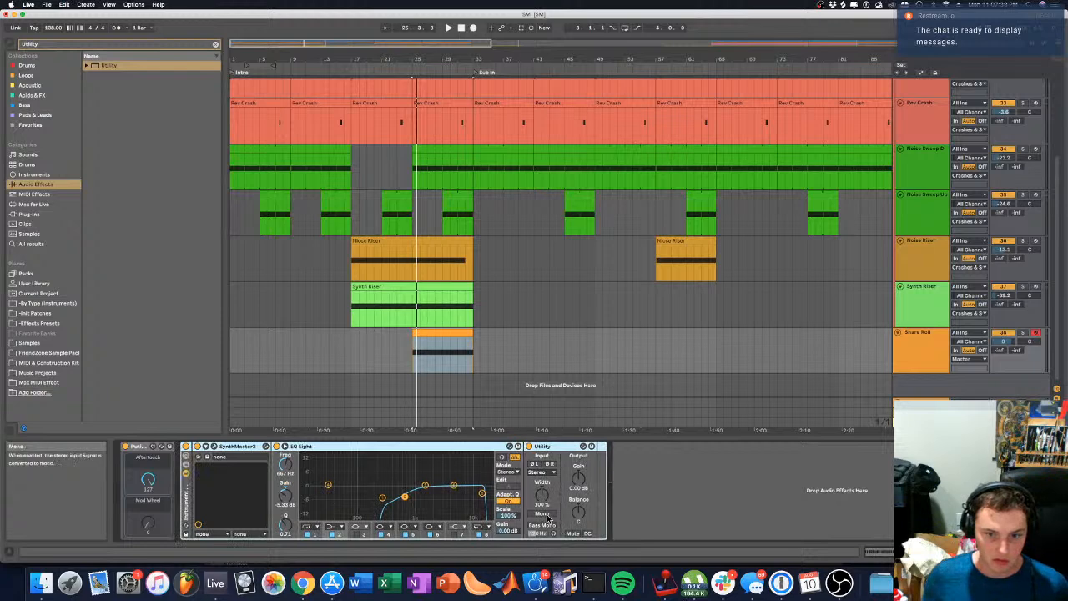
Step: Map the Utility's Gain to Macro 8 of the rack and rename that macro "Volume Auto"
right_click(578, 479)
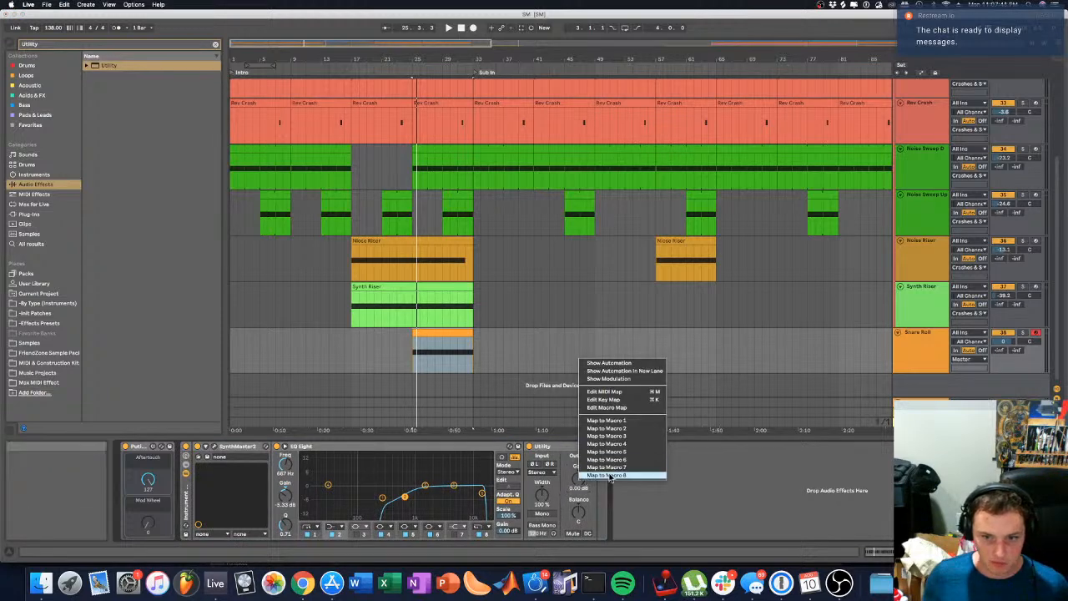
left_click(608, 475)
right_click(288, 519)
left_click(327, 455)
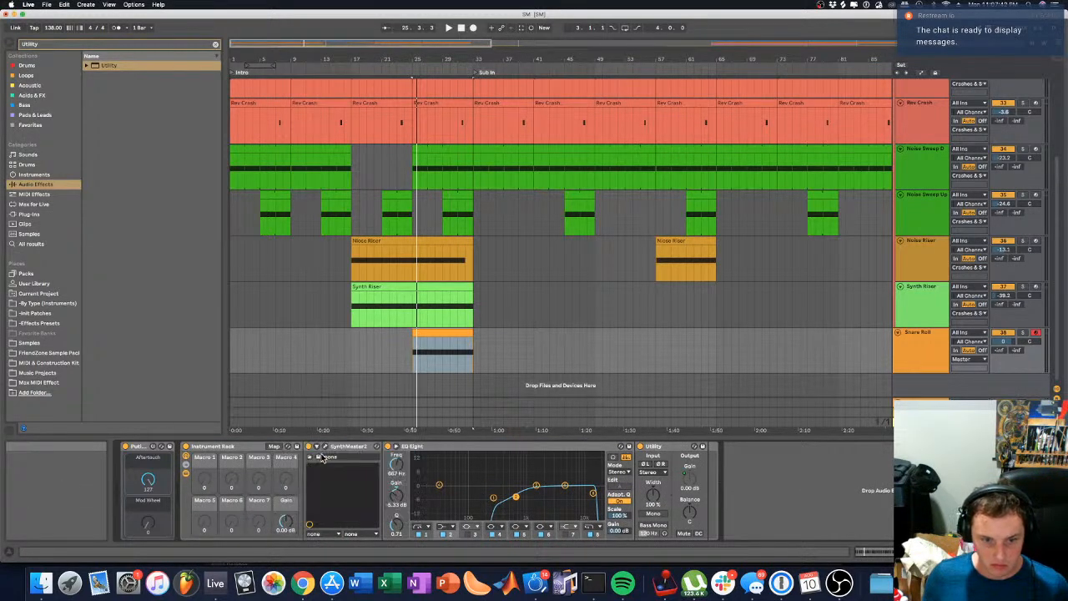
type("Volume Auto")
key("Return")
Step: Assign the darkest colour swatch to the Volume Auto macro
right_click(287, 504)
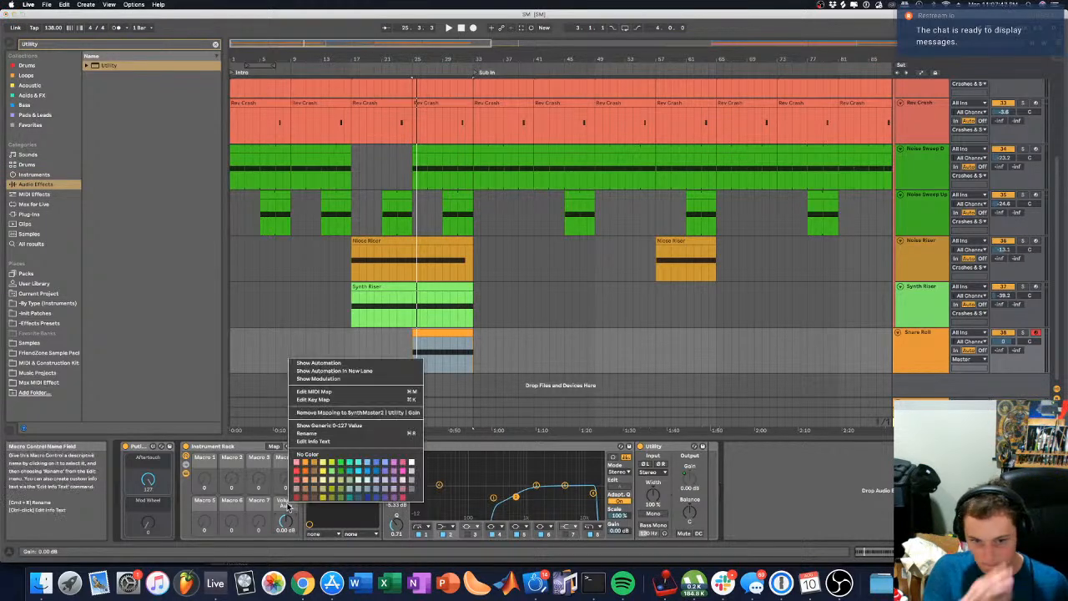
left_click(411, 498)
right_click(268, 522)
left_click(267, 521)
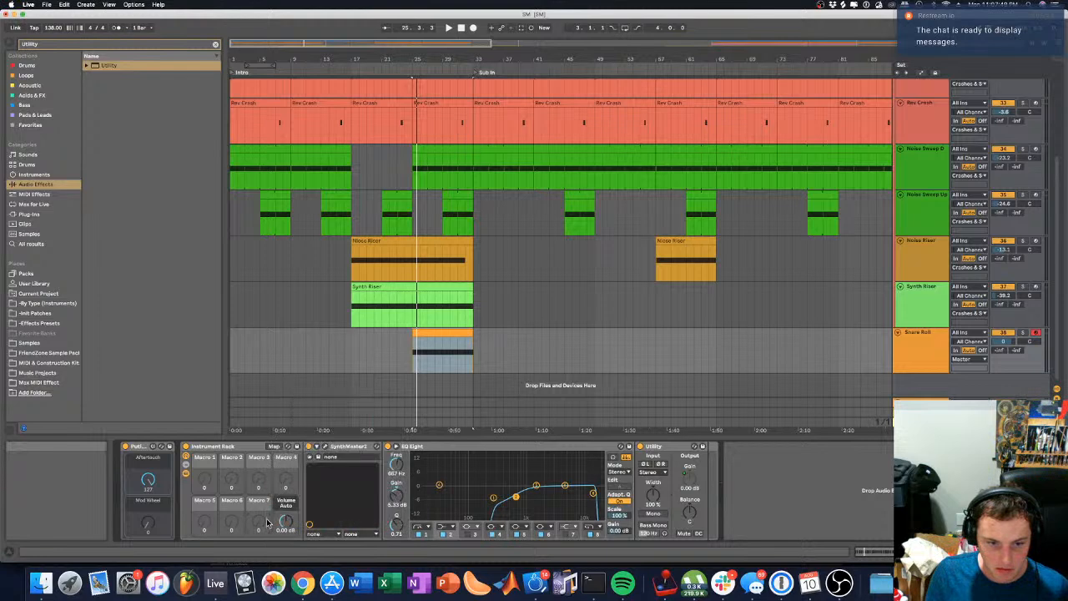
Step: Set the Volume Auto mapping's maximum to 0 dB and raise the macro to 0.00 dB
left_click(273, 445)
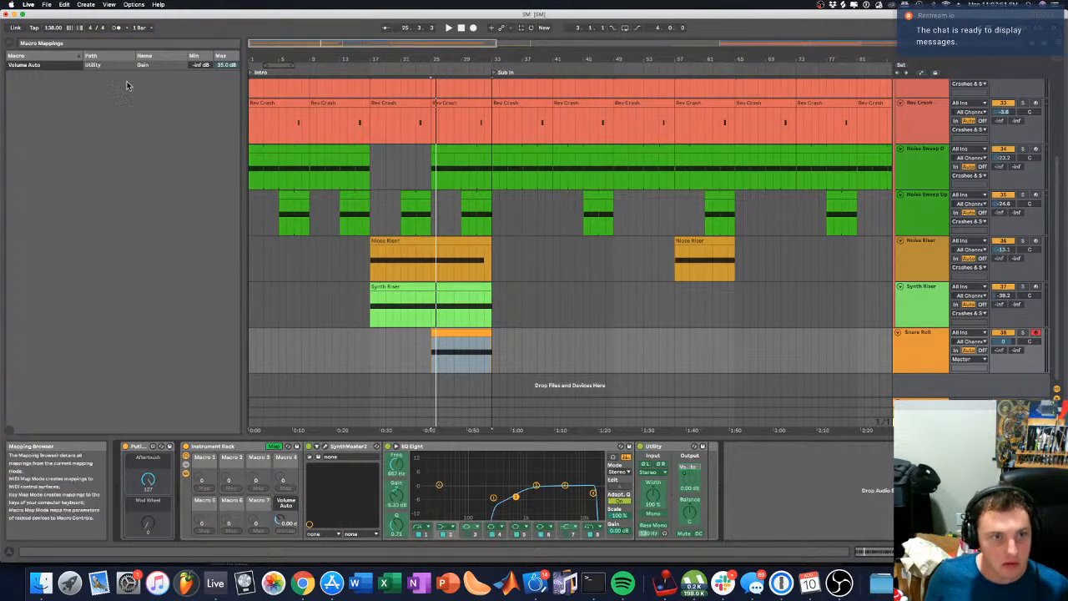
left_click(226, 65)
type("0")
key("Return")
left_click_drag(282, 519, 285, 489)
left_click(274, 446)
Step: Show Volume Auto's automation in its own lane and ramp it up across the Snare Roll clip to 0.00 dB
key("space")
key("space")
right_click(285, 521)
left_click(340, 383)
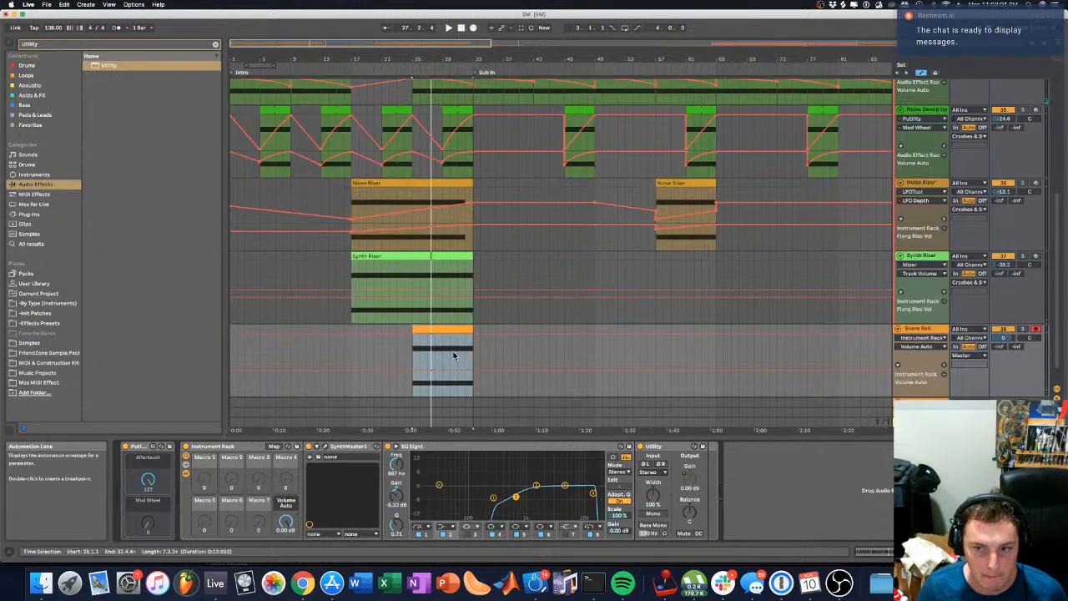
left_click(410, 381)
key("space")
left_click_drag(474, 379, 474, 370)
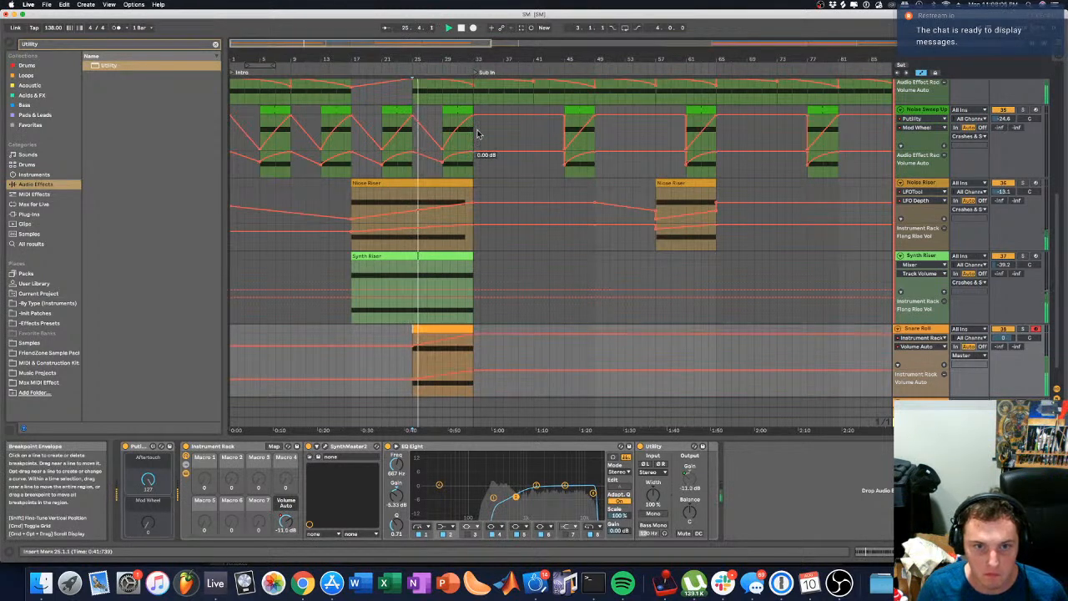
left_click(463, 68)
Step: Lower the Snare Roll track volume to -11.0 dB and shorten its clip to 7 bars from the end
left_click_drag(1004, 338, 1004, 356)
key("space")
key("space")
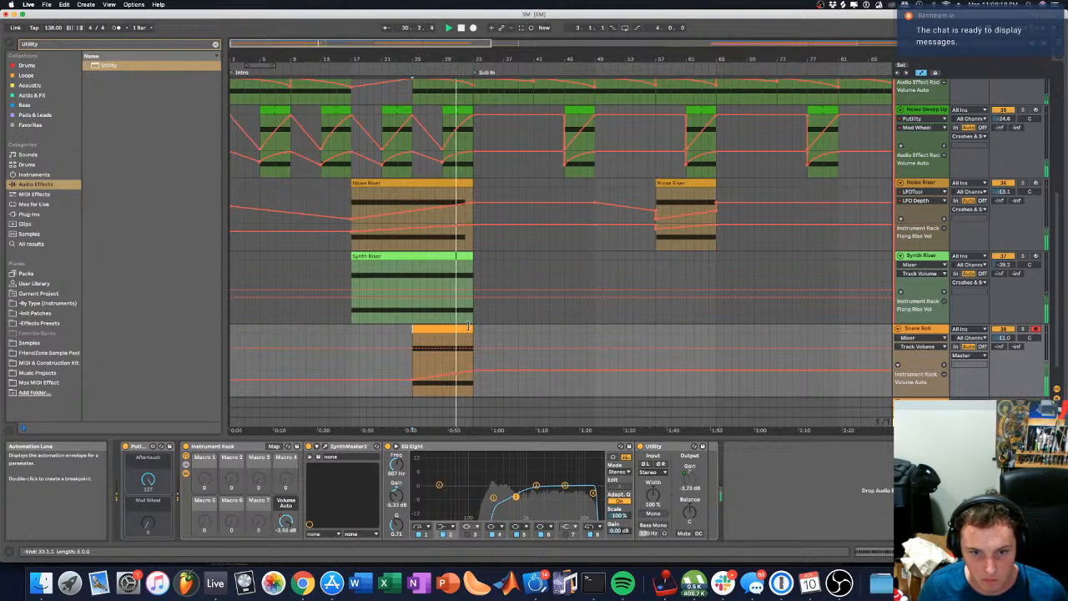
left_click_drag(467, 326, 465, 326)
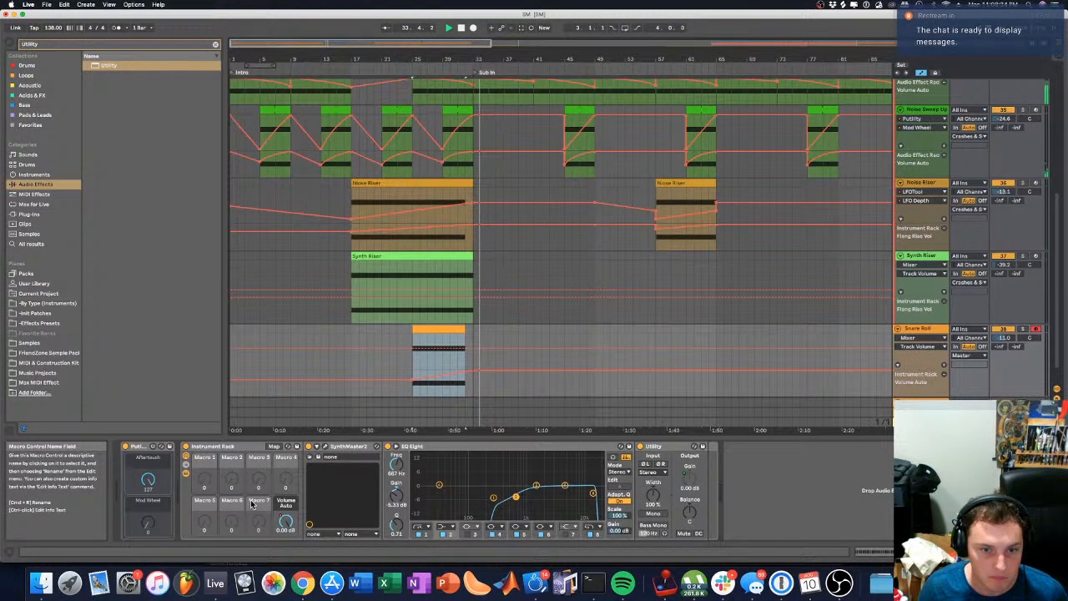
Step: Show the Putility Mod Wheel automation in its own lane and ramp it upward across the Snare Roll clip
key("space")
key("space")
right_click(148, 522)
left_click(196, 531)
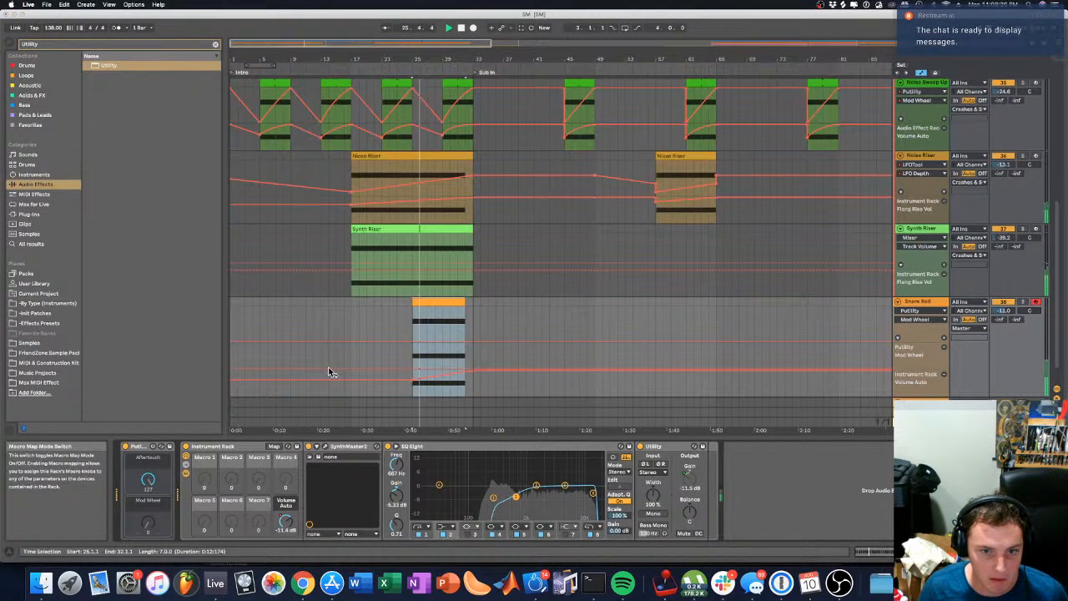
left_click(412, 346)
left_click_drag(426, 359, 413, 375)
left_click(405, 368)
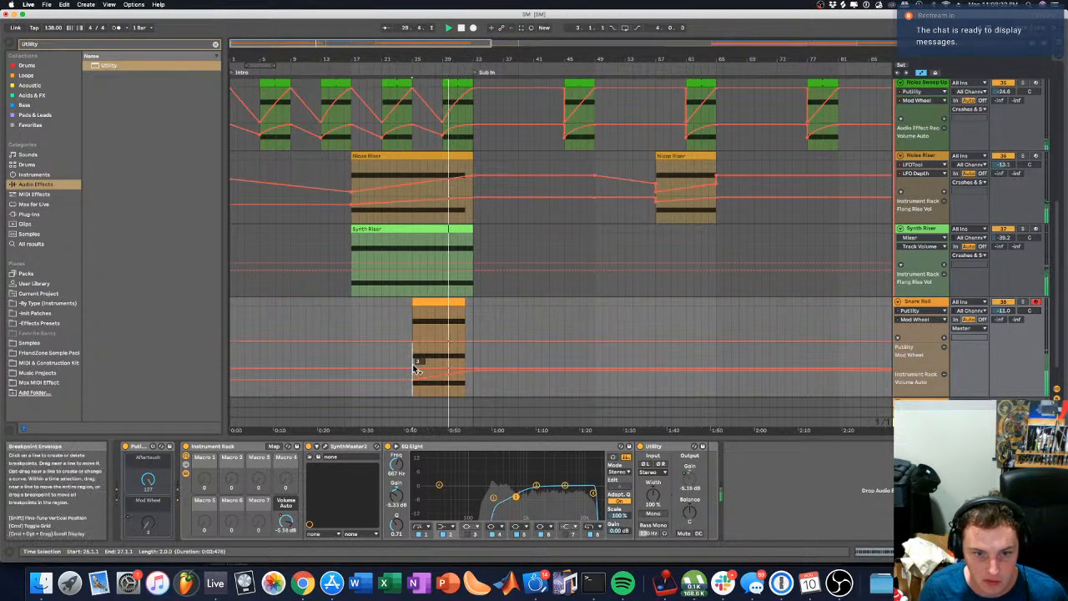
left_click_drag(464, 368, 465, 357)
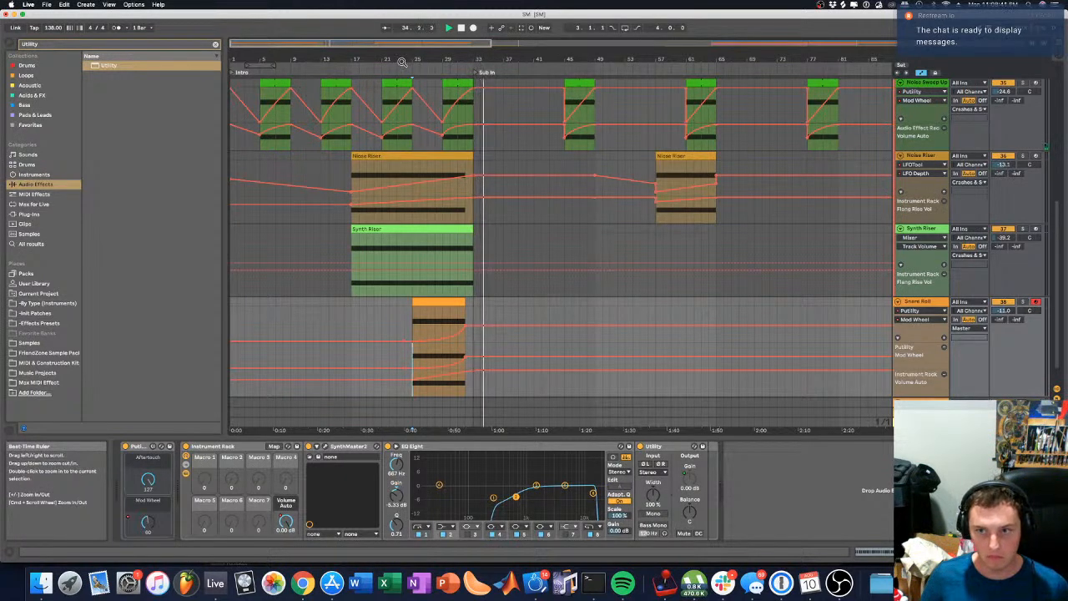
Step: Hide the automation lanes, play the build-up from bar 25, raise the Snare Roll track volume to -9.7 dB and pan it slightly right
key("a")
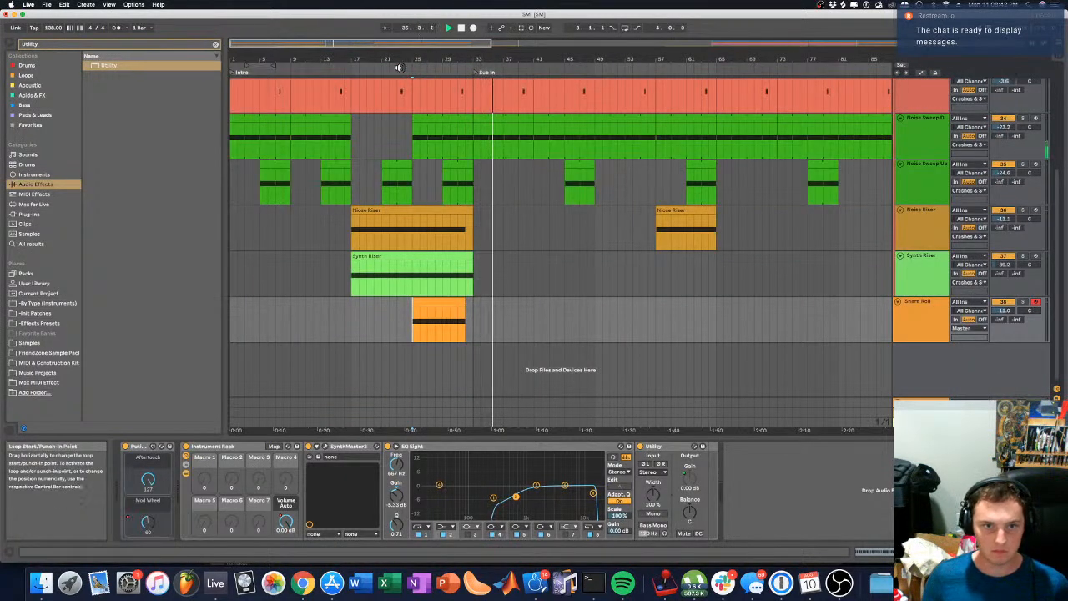
left_click(403, 65)
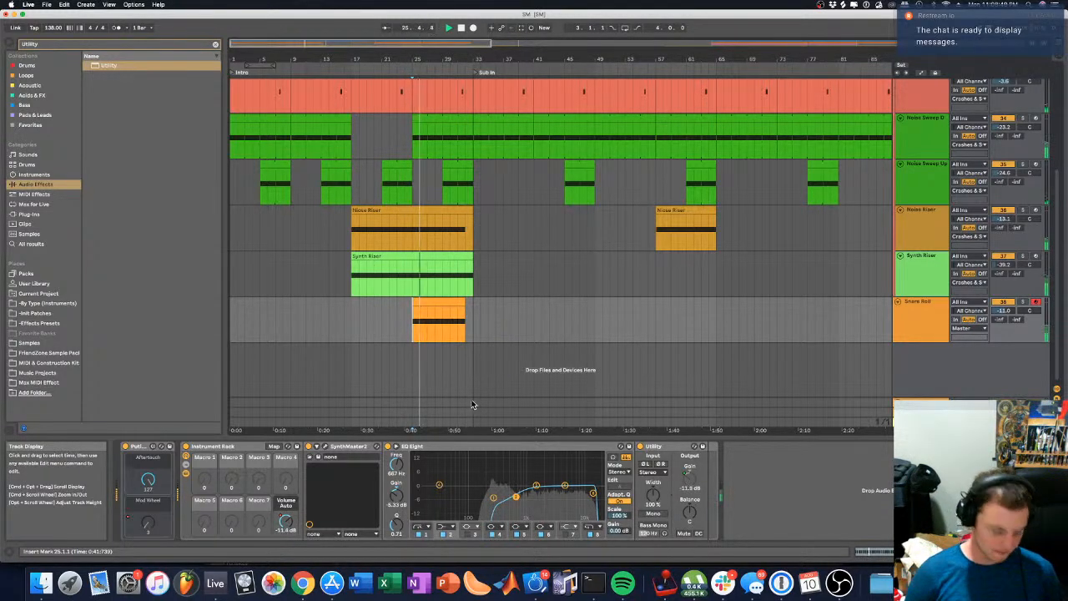
scroll(405, 159, "up", 5)
scroll(403, 161, "down", 4)
scroll(404, 162, "down", 1)
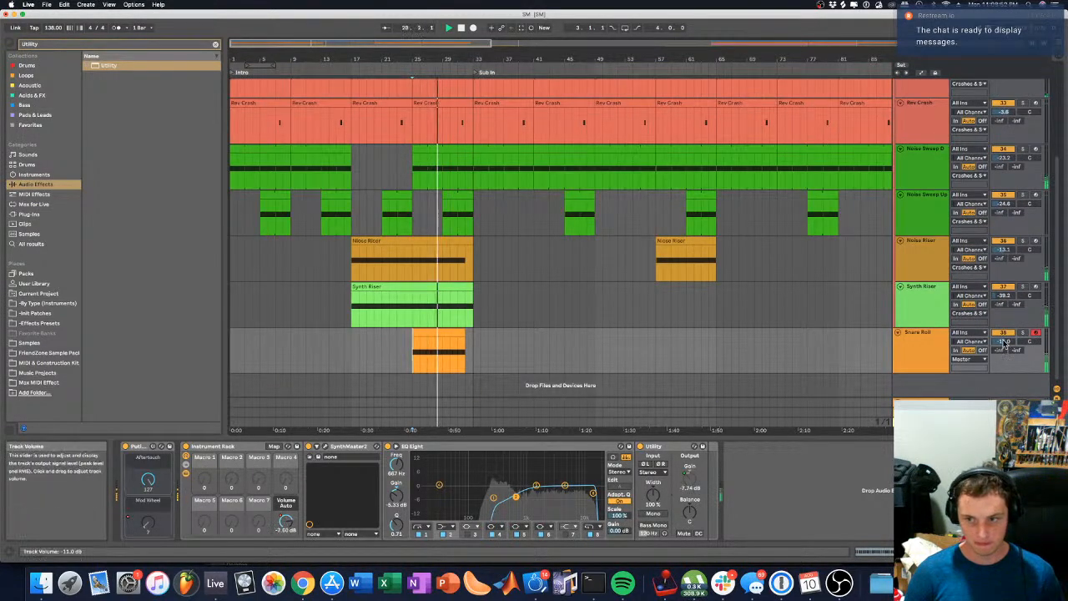
left_click_drag(1004, 342, 1030, 339)
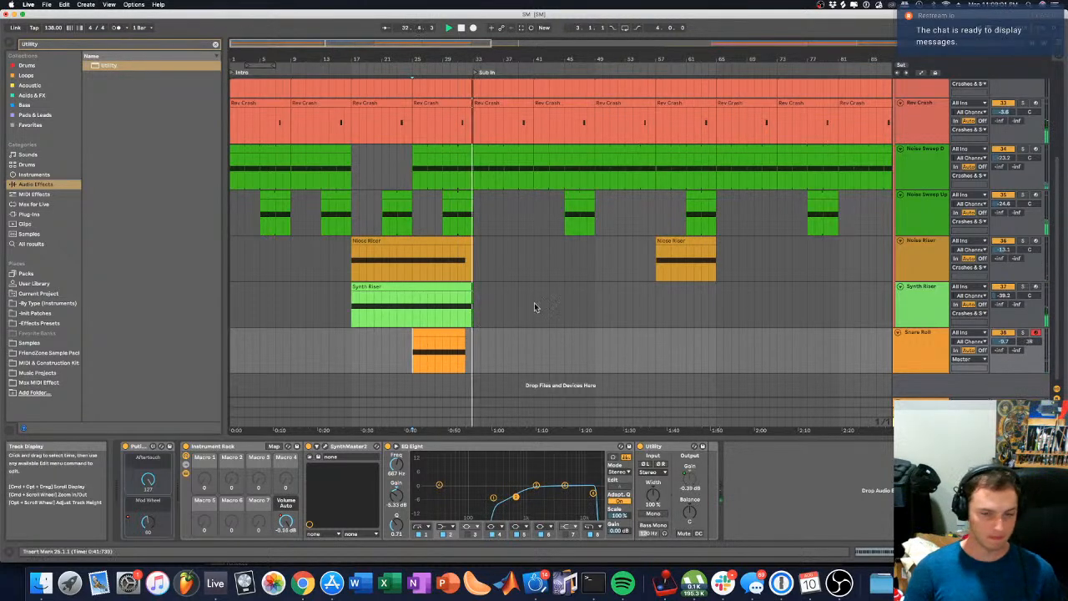
Step: Stop playback, fold the crashes and sweeps group, and put Snare Roll in a new group named Fills & Rolls
key("space")
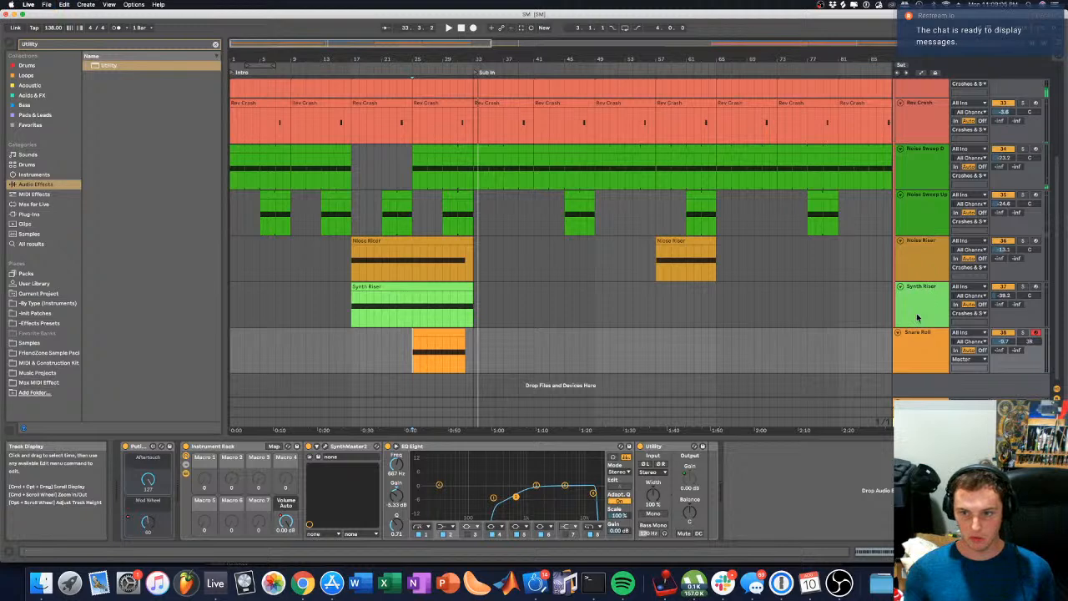
scroll(918, 317, "up", 3)
double_click(922, 143)
left_click(926, 198)
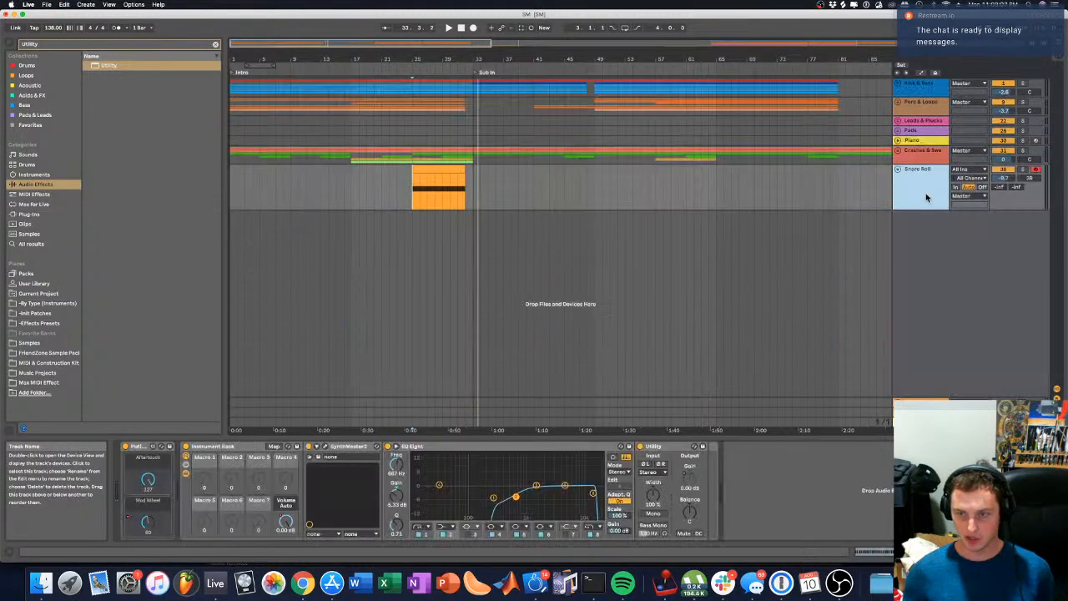
key("super+g")
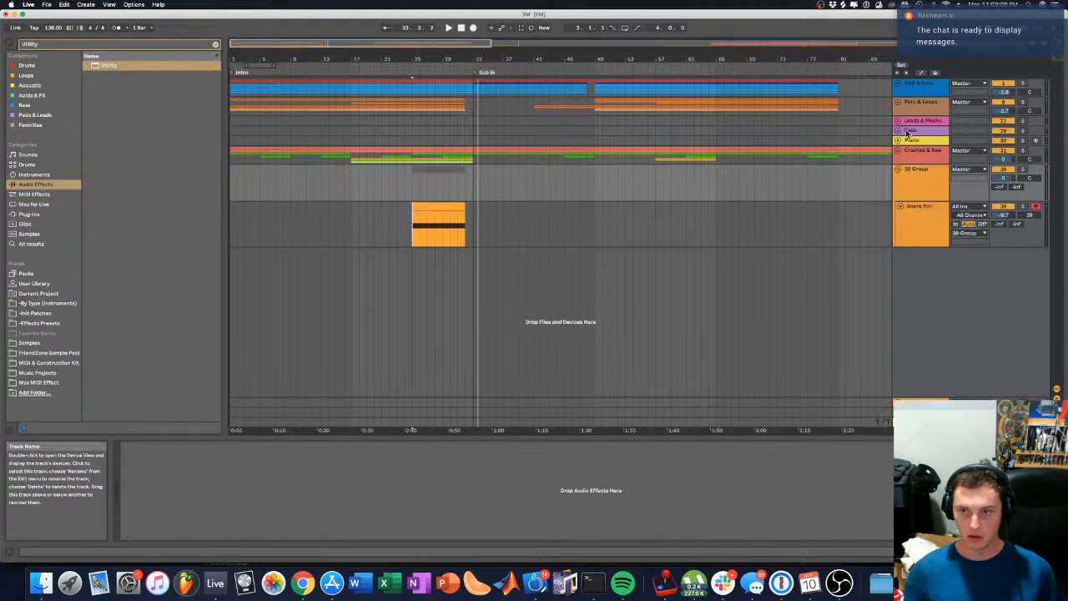
right_click(922, 179)
left_click(947, 221)
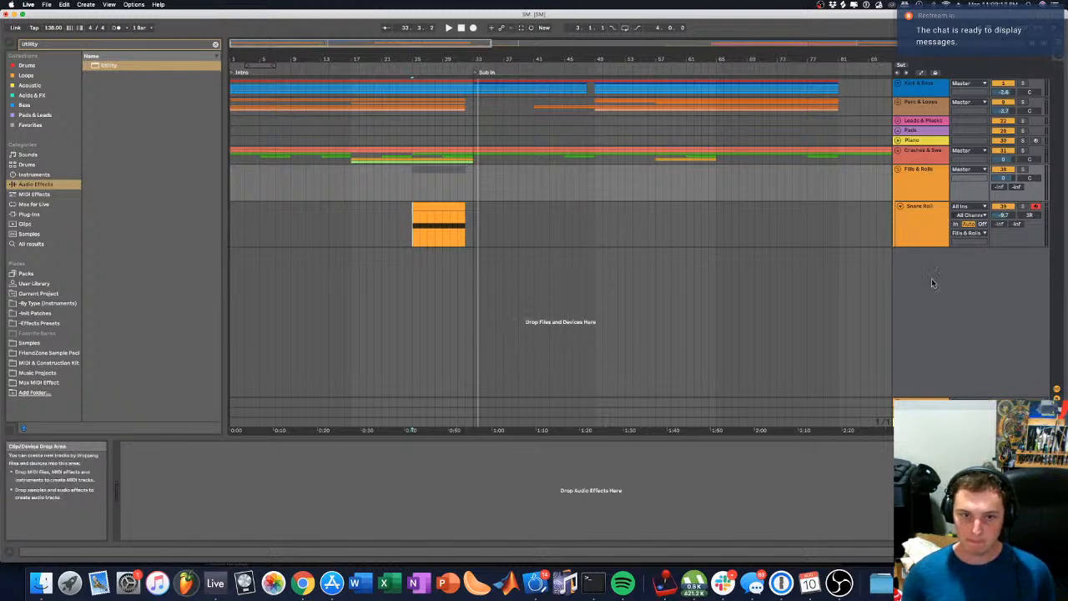
Step: Insert an audio track below Snare Roll inside the Fills & Rolls group
left_click(927, 242)
right_click(927, 244)
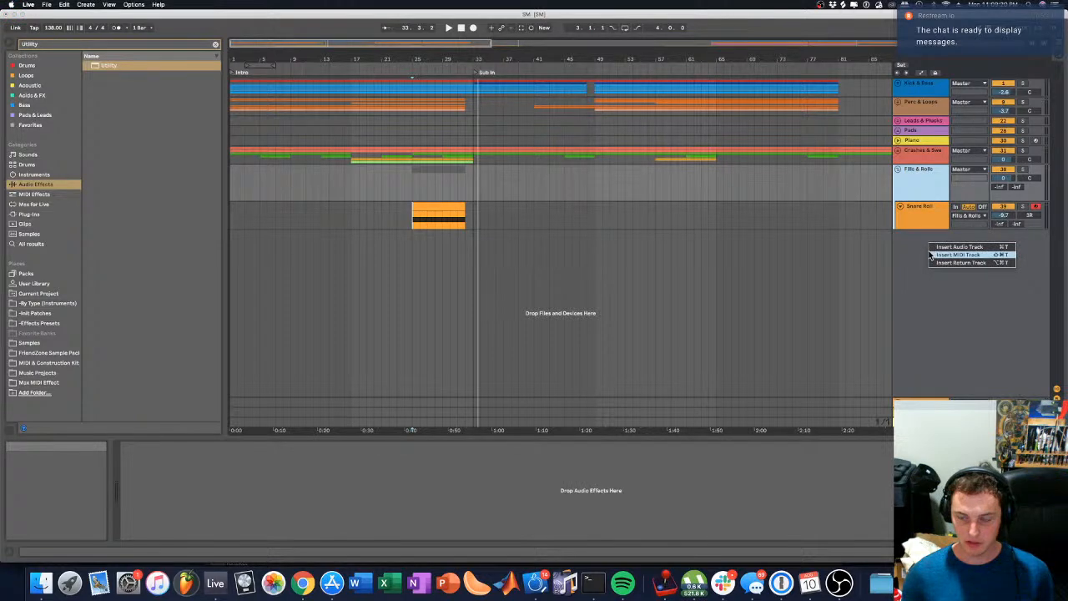
left_click(921, 246)
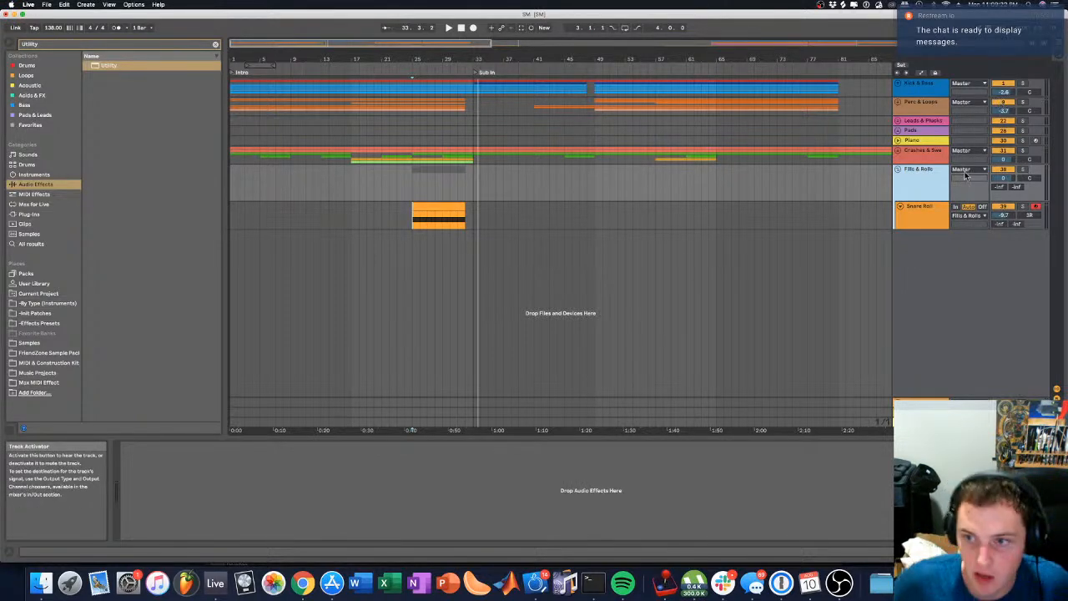
right_click(932, 270)
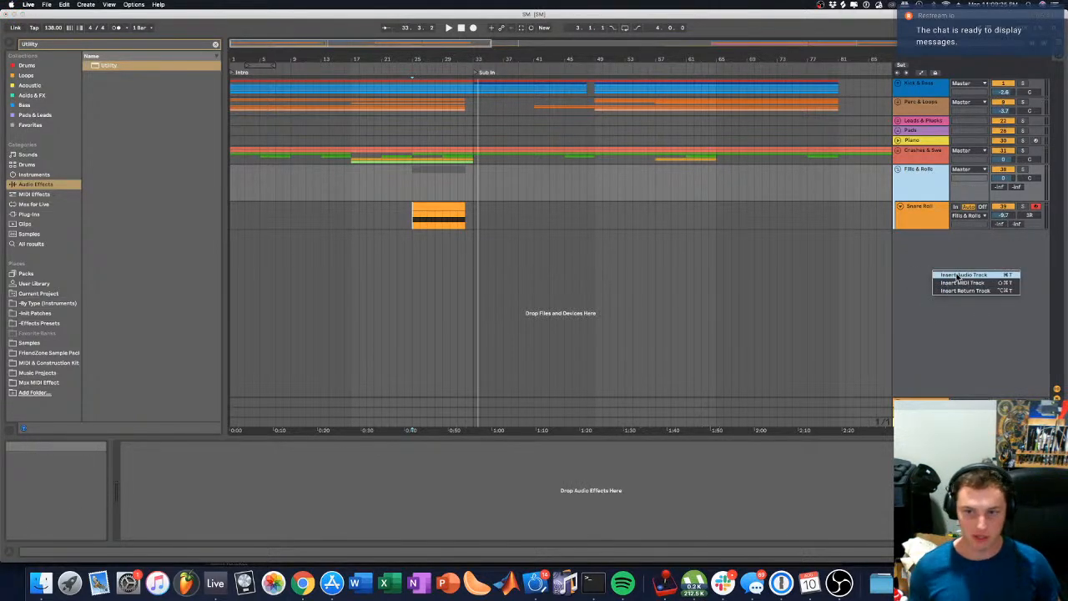
mouse_move(922, 272)
left_mouse_down()
mouse_move(924, 254)
mouse_move(918, 267)
left_mouse_up()
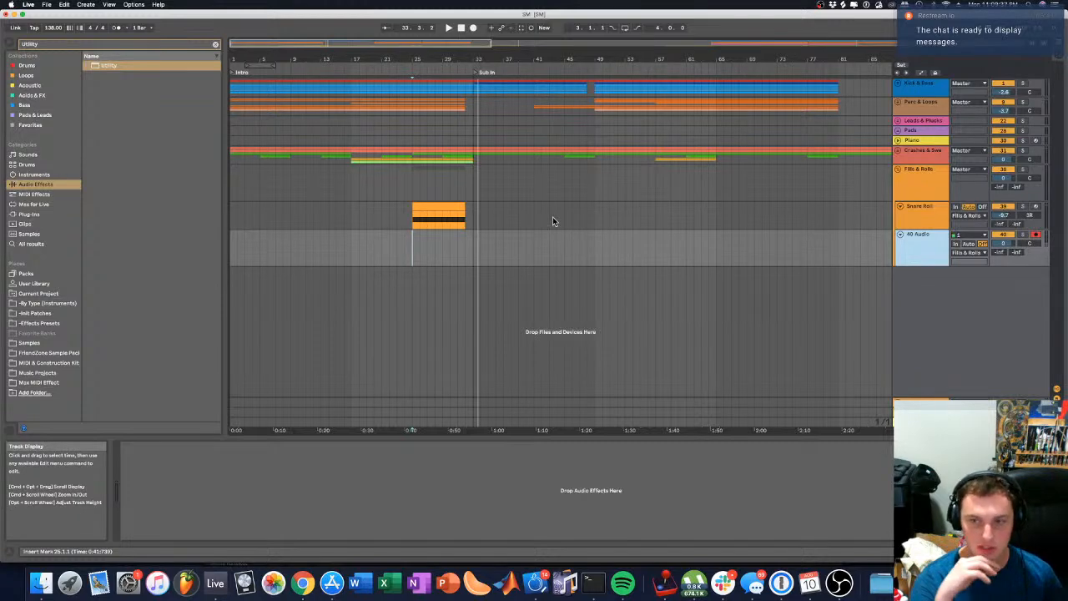
Step: Switch to Finder and expand the Samples folder within Samples_Software_Content in Dropbox
left_click(151, 46)
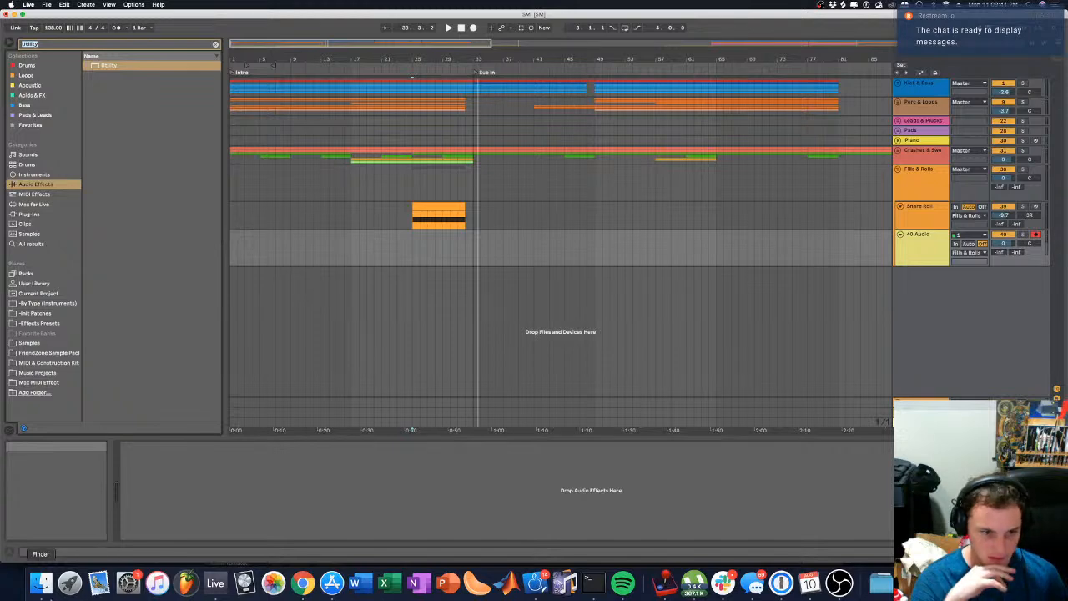
left_click(46, 593)
left_click(240, 357)
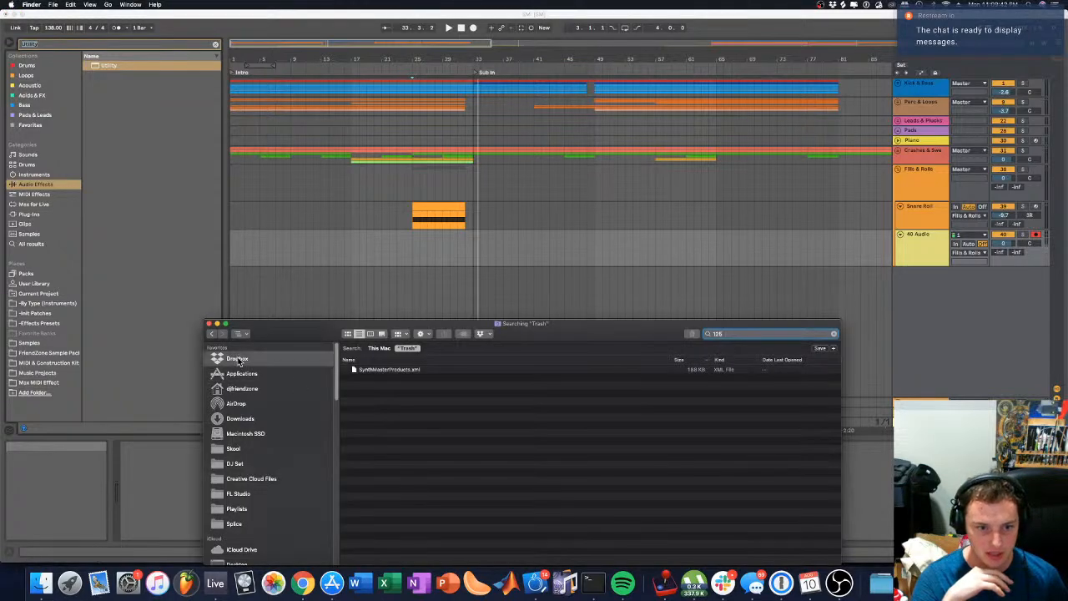
left_click_drag(307, 332, 422, 175)
scroll(518, 246, "down", 5)
scroll(517, 247, "up", 5)
scroll(541, 310, "down", 5)
left_click(544, 329)
key("Down")
key("Down")
scroll(541, 330, "down", 4)
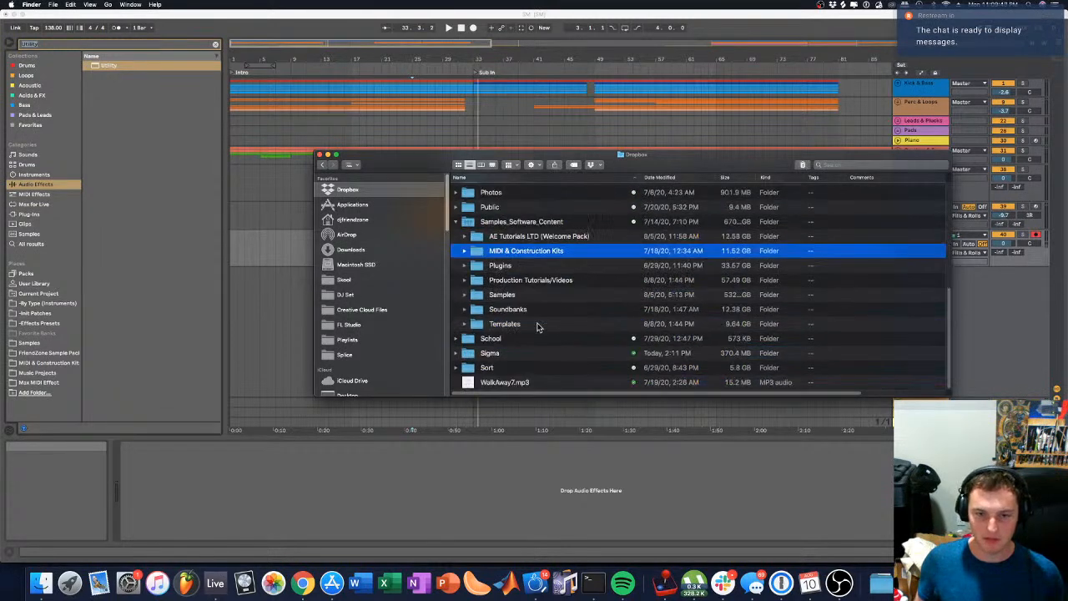
key("Down")
key("Down")
key("Down")
key("Right")
Step: Browse the sample CD collections, open the 90s Sample CDs - Direct folder on its own and widen its Name column
key("Down")
scroll(530, 313, "down", 4)
scroll(534, 306, "up", 2)
scroll(535, 307, "up", 3)
key("Up")
key("Right")
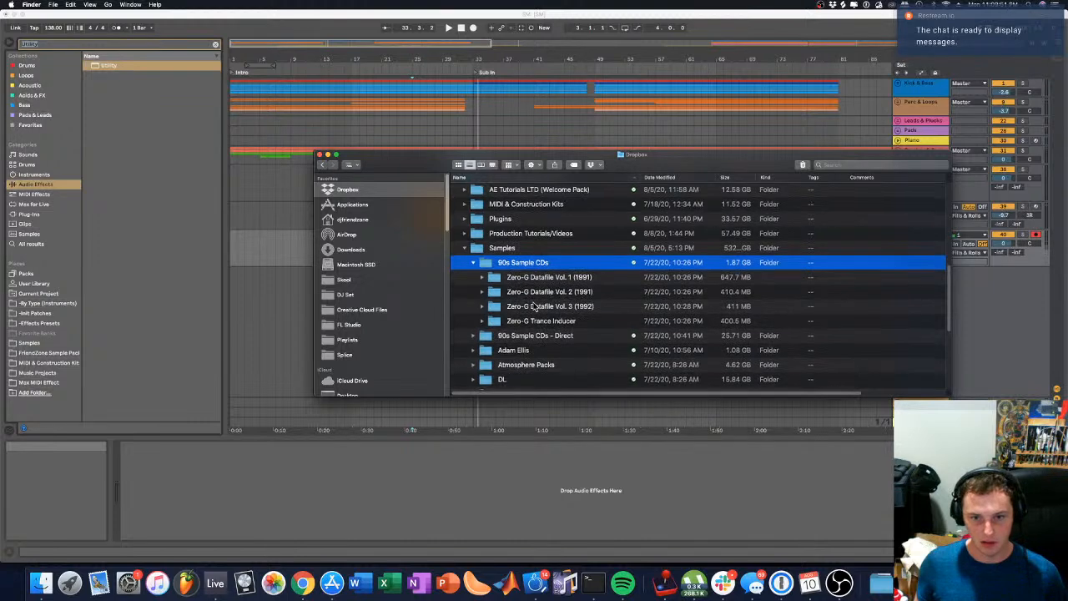
key("Down")
key("Down")
key("Down")
key("Down")
key("Down")
key("Right")
scroll(538, 313, "down", 8)
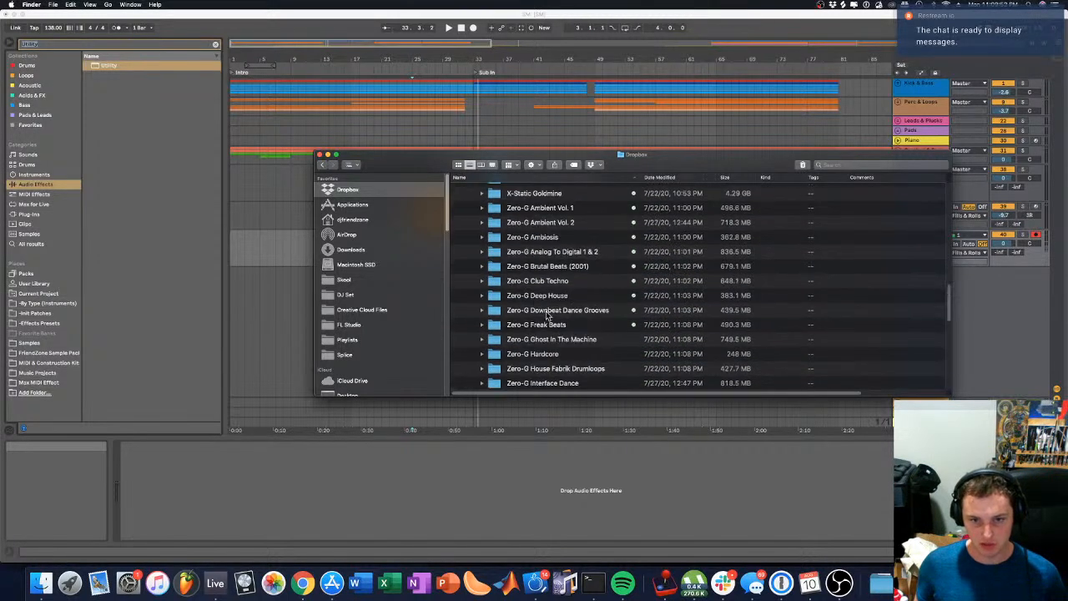
scroll(571, 326, "down", 10)
scroll(571, 326, "up", 5)
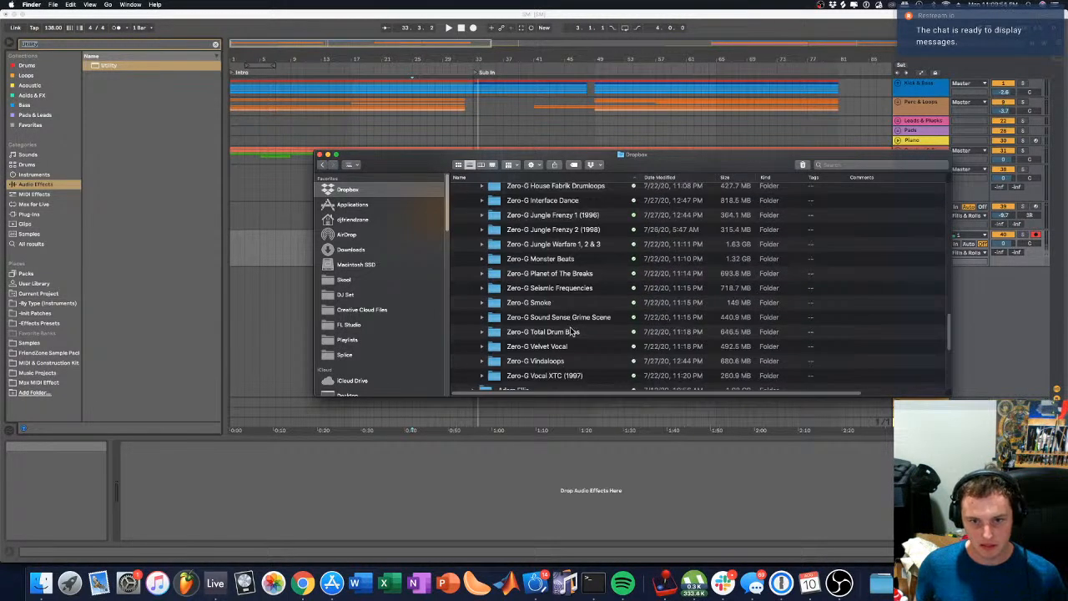
scroll(571, 329, "up", 15)
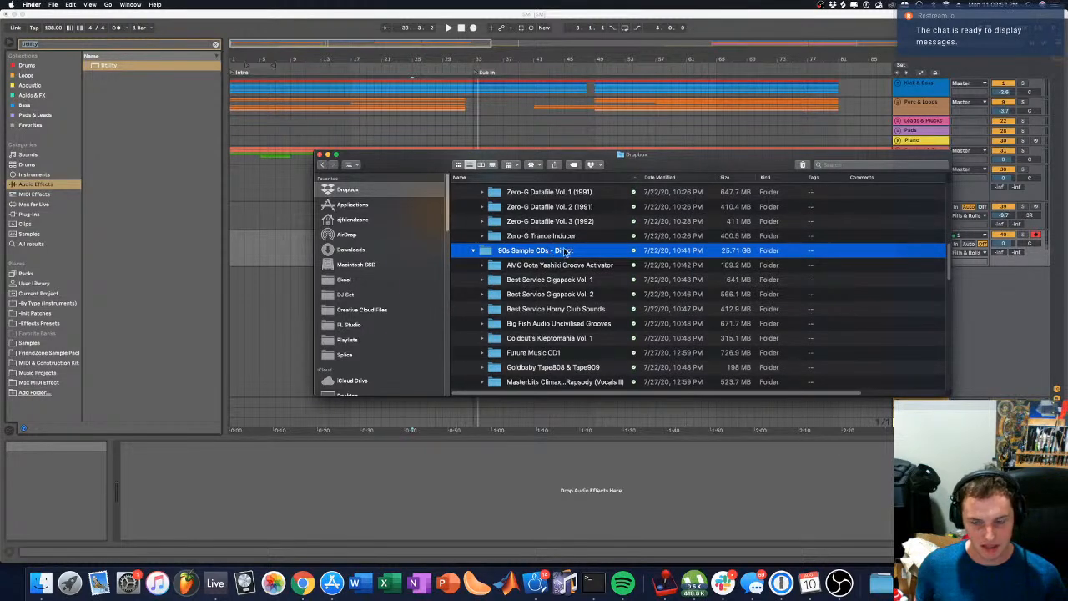
double_click(559, 252)
scroll(608, 275, "down", 10)
left_click_drag(563, 179, 659, 177)
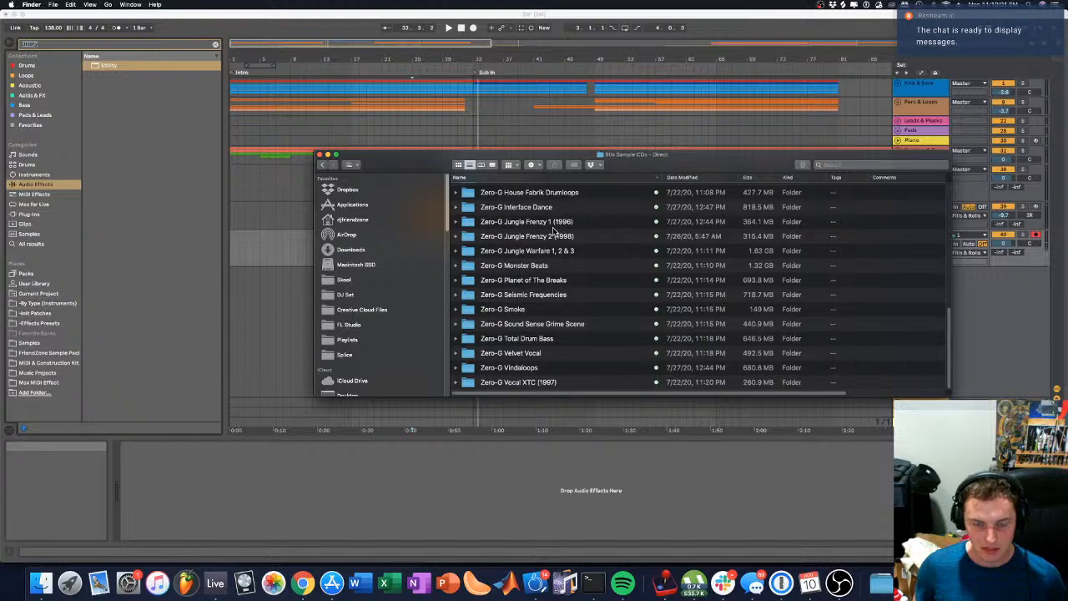
Step: Expand the Zero-G Jungle Frenzy 1 (1996) folder and preview 24 Rolls, Stops & Spinbacks (Fills).wav
left_click(540, 264)
key("Right")
key("Left")
key("Up")
key("Right")
key("Down")
key("Right")
key("Left")
key("Up")
key("Left")
key("Up")
key("Up")
key("Right")
key("Down")
key("Down")
key("Up")
key("Down")
key("Down")
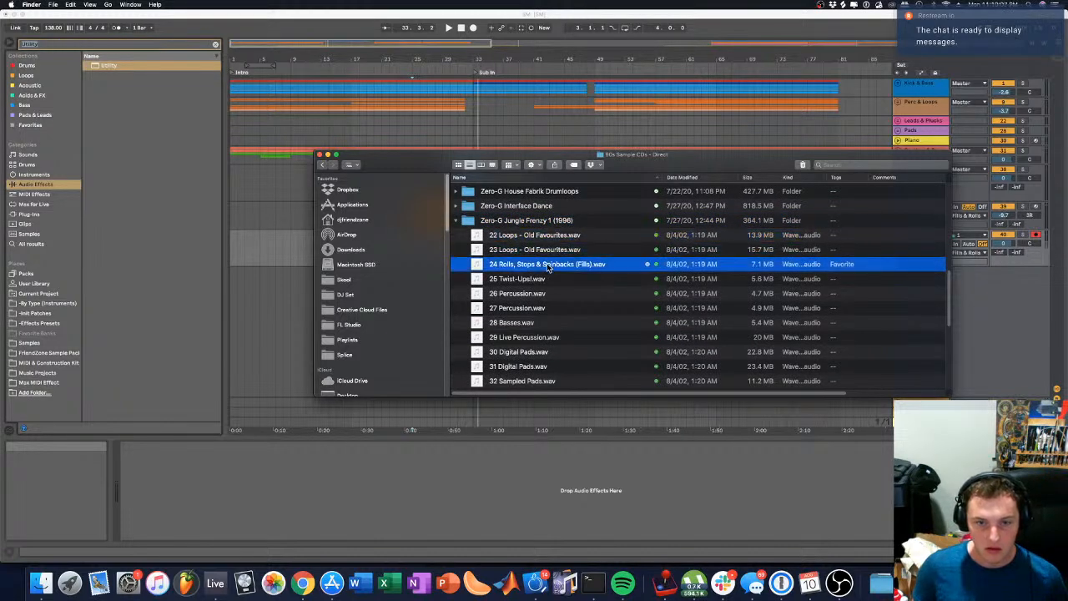
key("space")
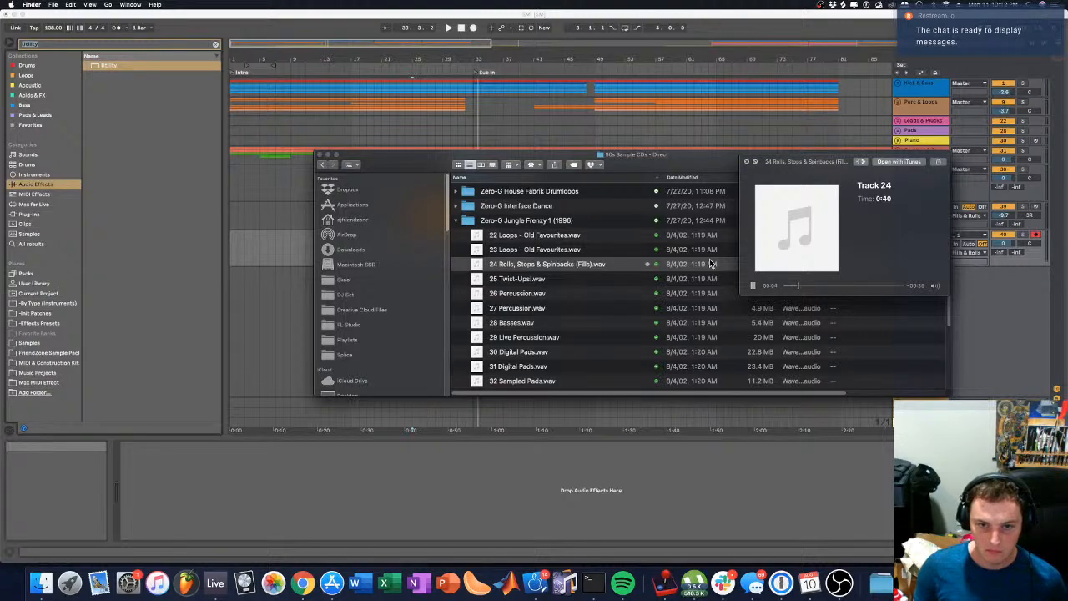
key("space")
Step: Place 24 Rolls, Stops & Spinbacks (Fills).wav on the new audio track in Live, starting at bar 25
left_click_drag(409, 175, 677, 90)
left_click_drag(769, 178, 415, 248)
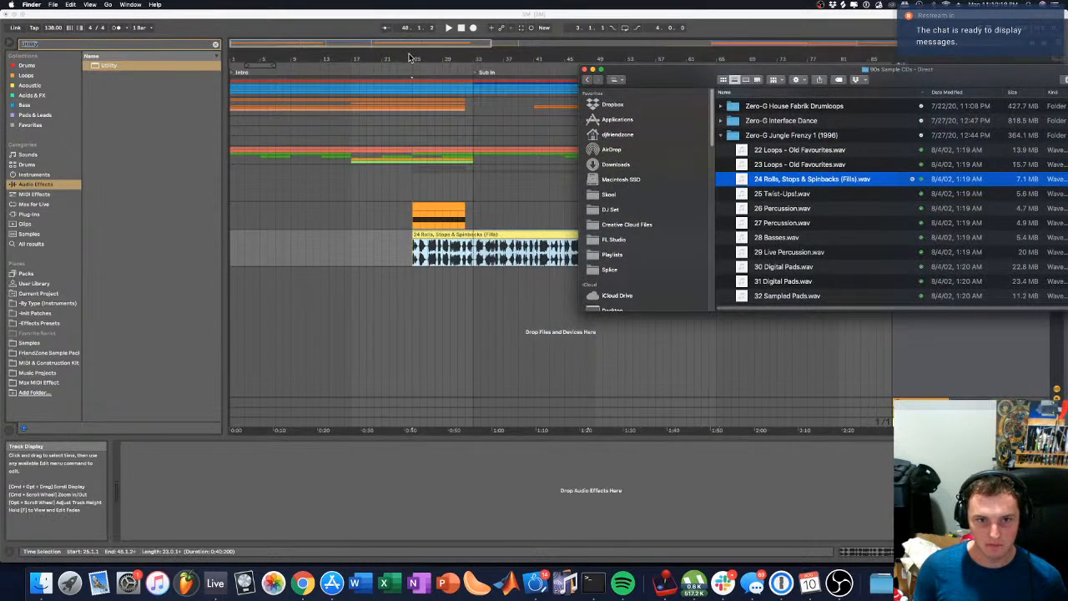
left_click(408, 57)
left_click_drag(427, 55, 399, 104)
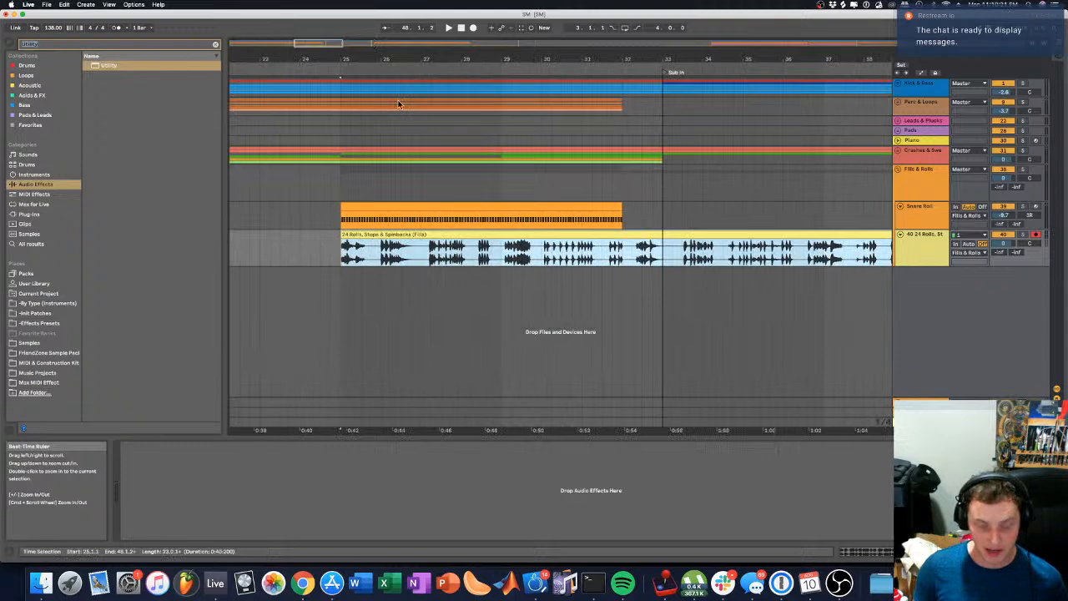
Step: Solo the fills audio track and audition its clip from bar 27
left_click(1004, 234)
left_click(1023, 234)
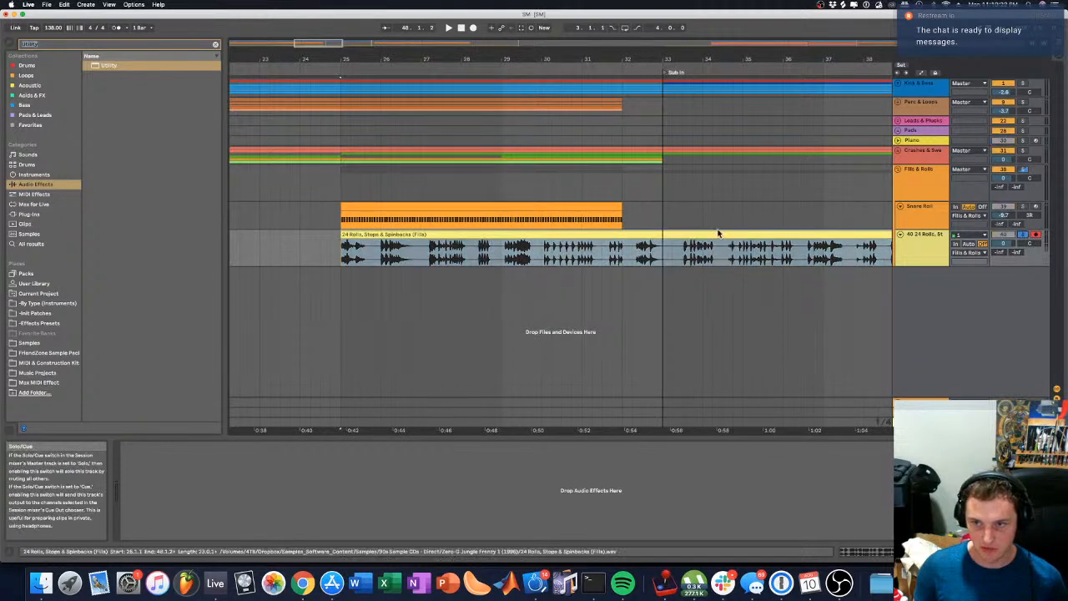
left_click(428, 251)
key("space")
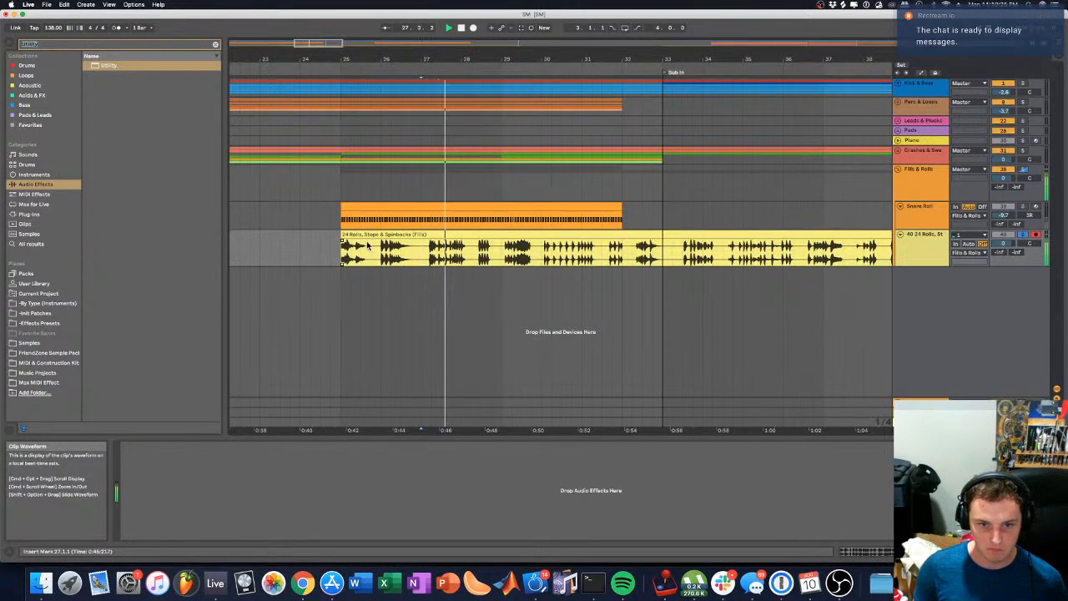
key("space")
Step: Trim both ends of the fills clip to leave about one bar, starting at bar 27
left_click_drag(343, 235, 424, 236)
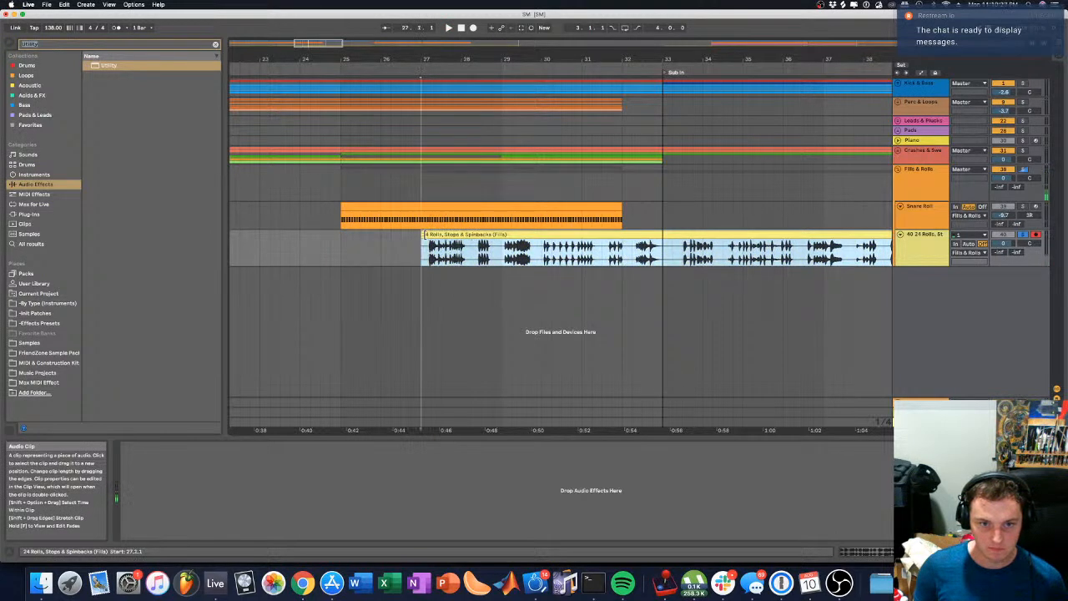
left_click_drag(470, 59, 470, 17)
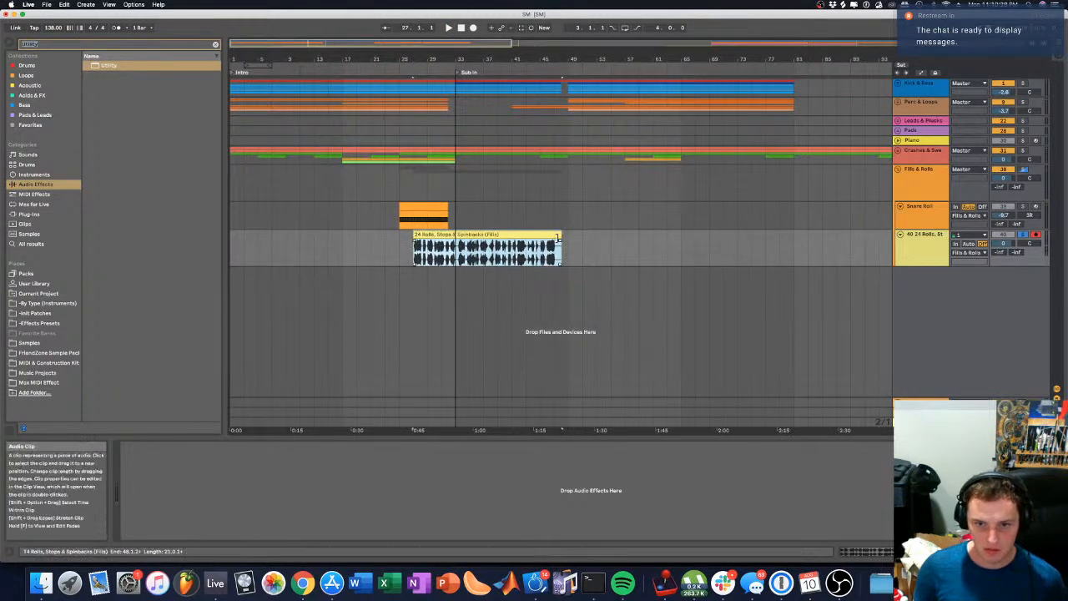
left_click_drag(547, 242, 420, 243)
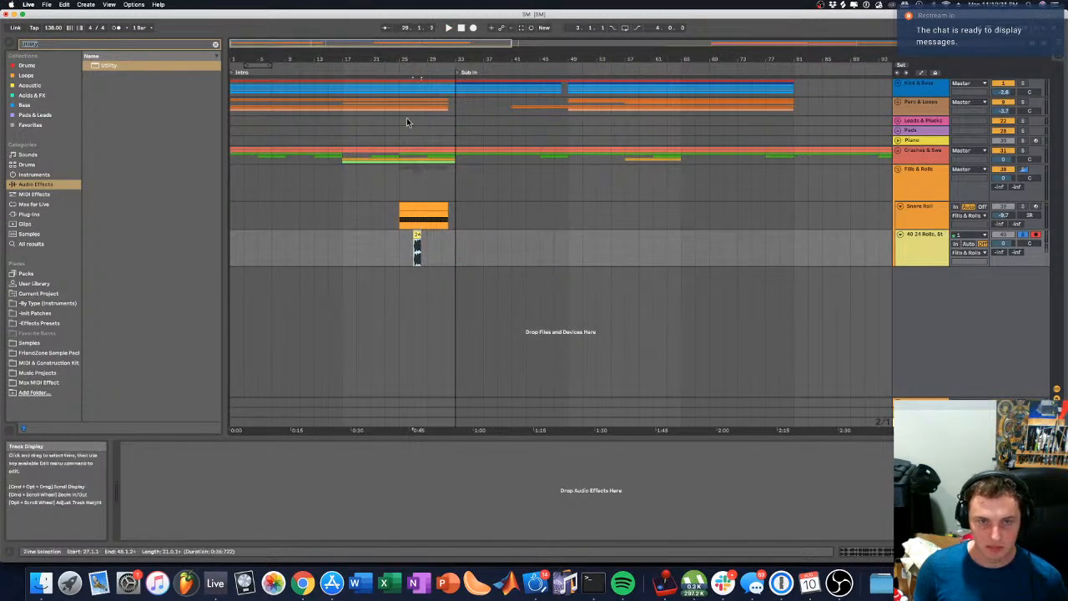
Step: Play the trimmed fill and consolidate it into a new clip
left_click_drag(433, 62, 433, 109)
key("space")
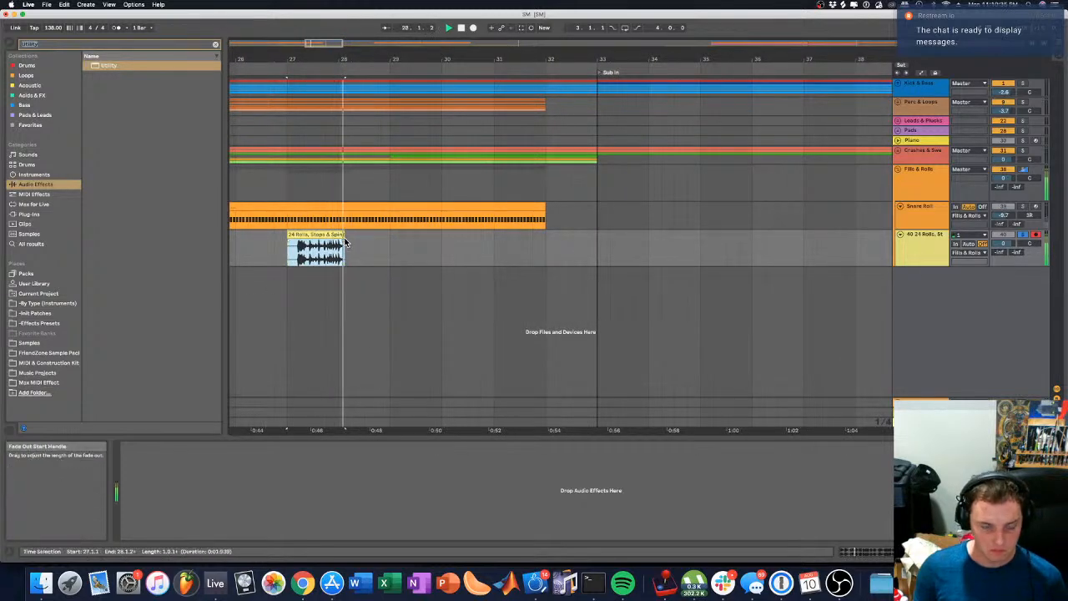
right_click(333, 233)
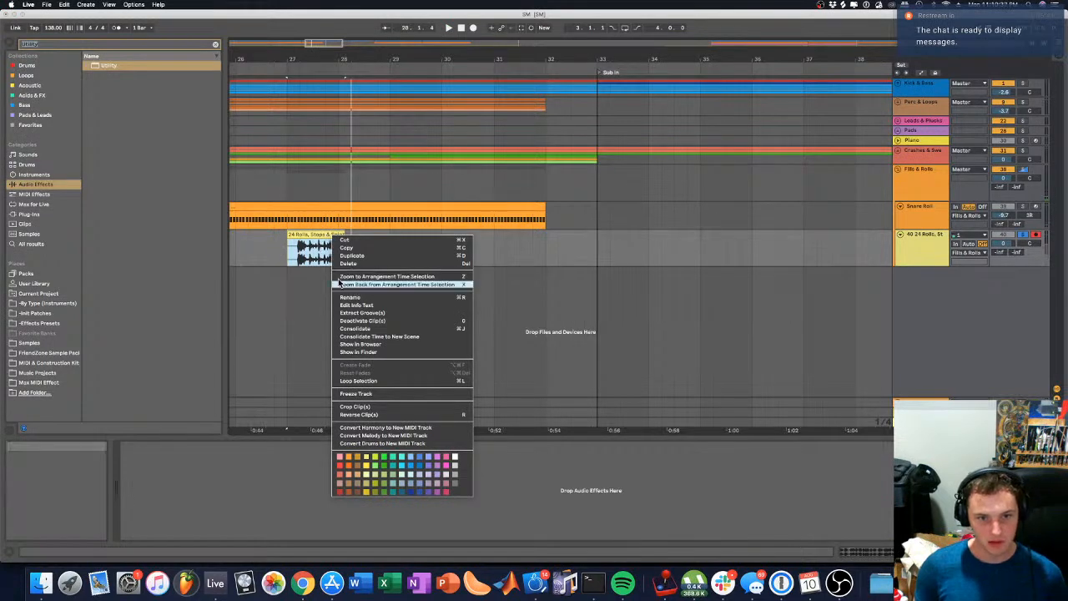
left_click(367, 328)
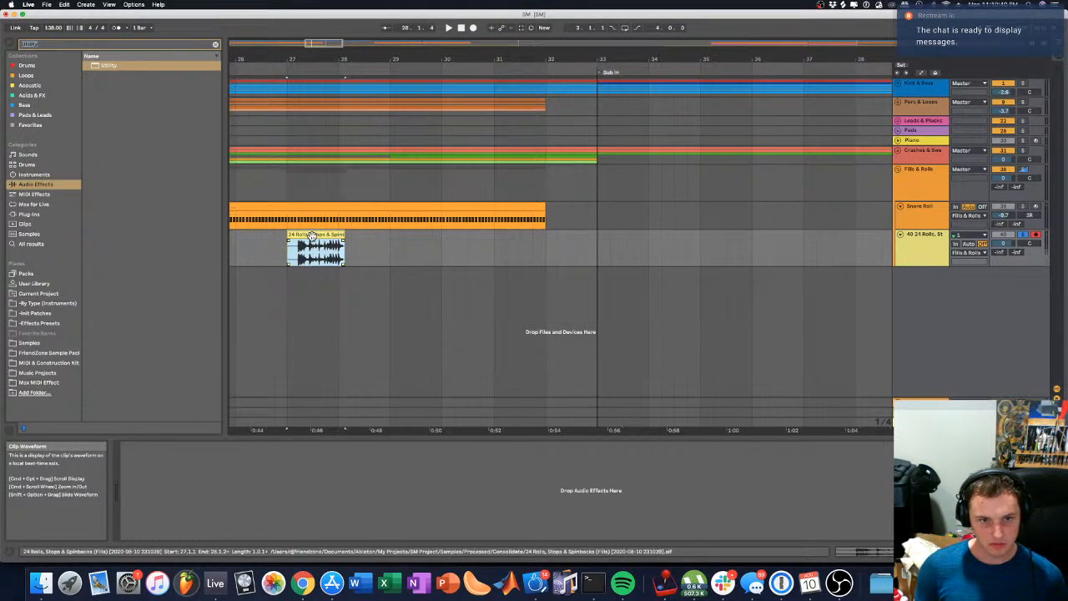
Step: Move the consolidated fill clip to start at 26.4.1 and insert a MIDI track directly below its track
left_click_drag(311, 236, 298, 236)
right_click(919, 289)
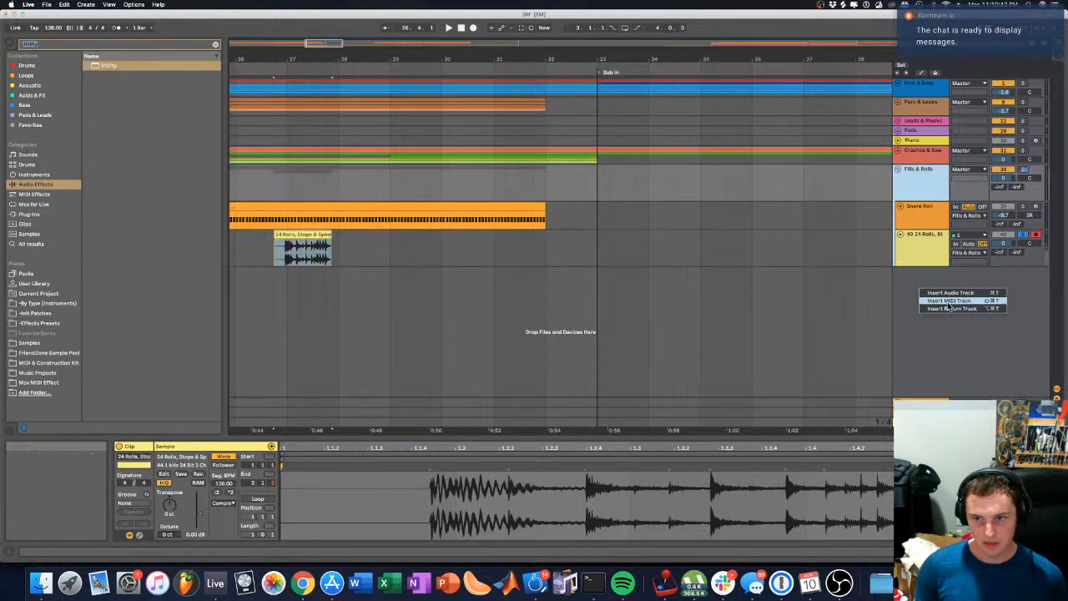
left_click_drag(909, 302, 916, 266)
left_click(923, 311)
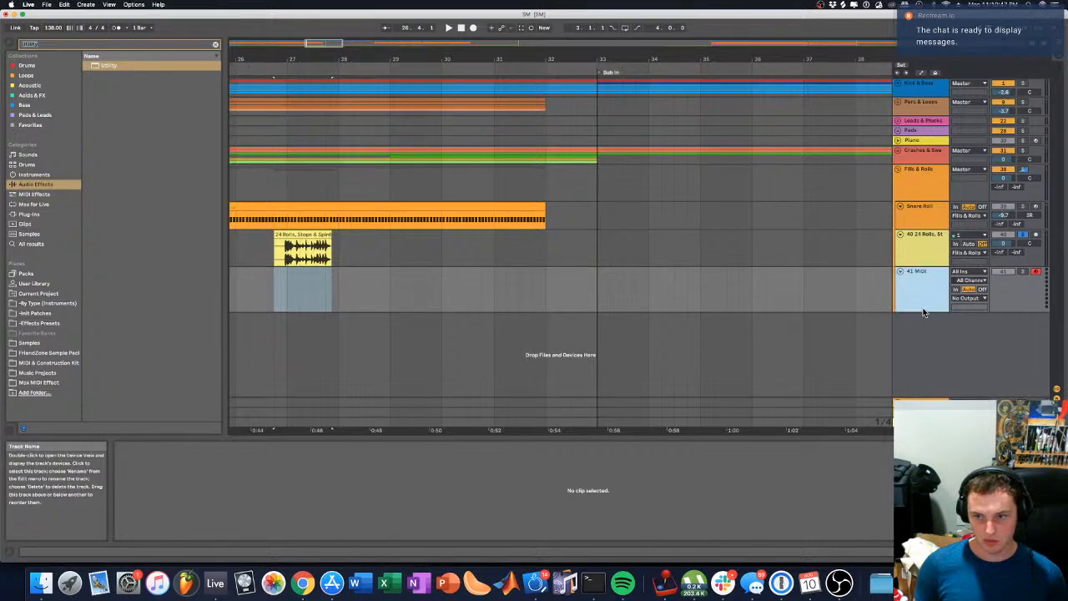
left_click_drag(922, 312, 919, 290)
Step: Rename the new MIDI track as Fill 1 and recolour it salmon
right_click(921, 294)
left_click(933, 334)
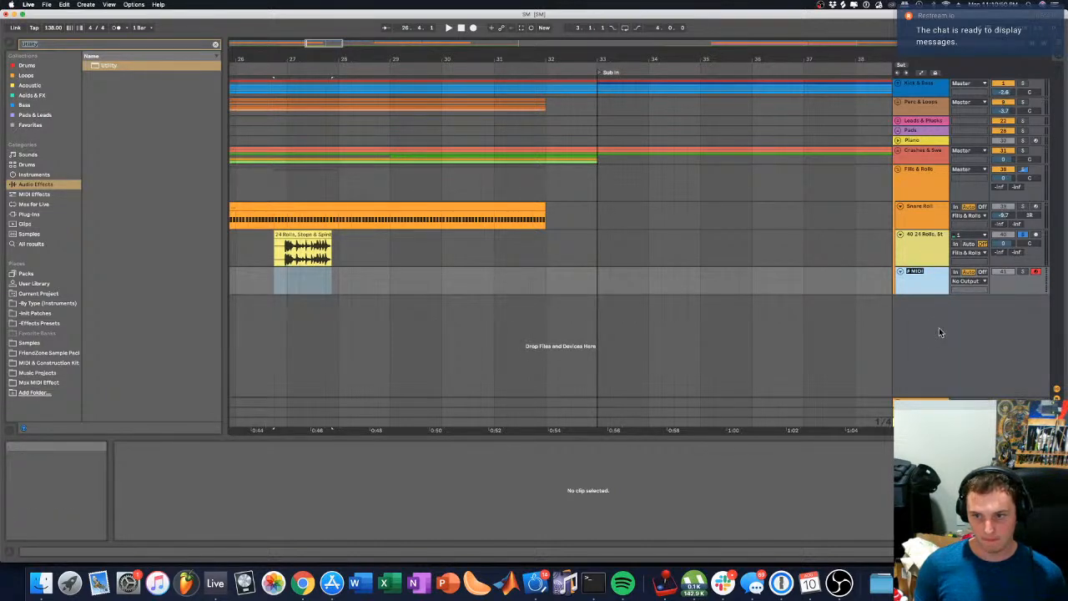
type("Fill 1")
key("Return")
right_click(919, 276)
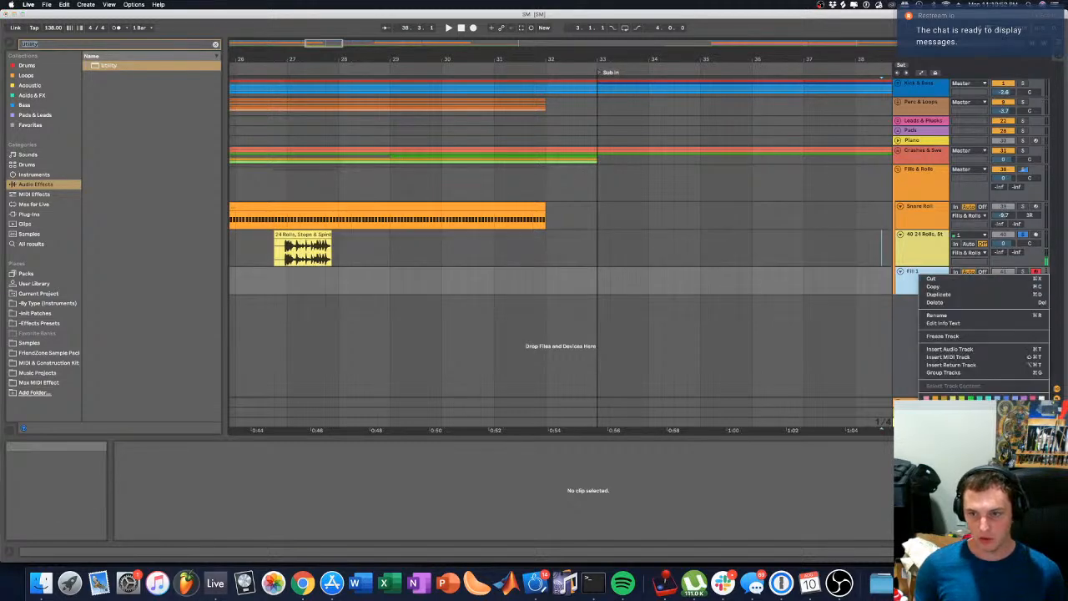
left_click(936, 416)
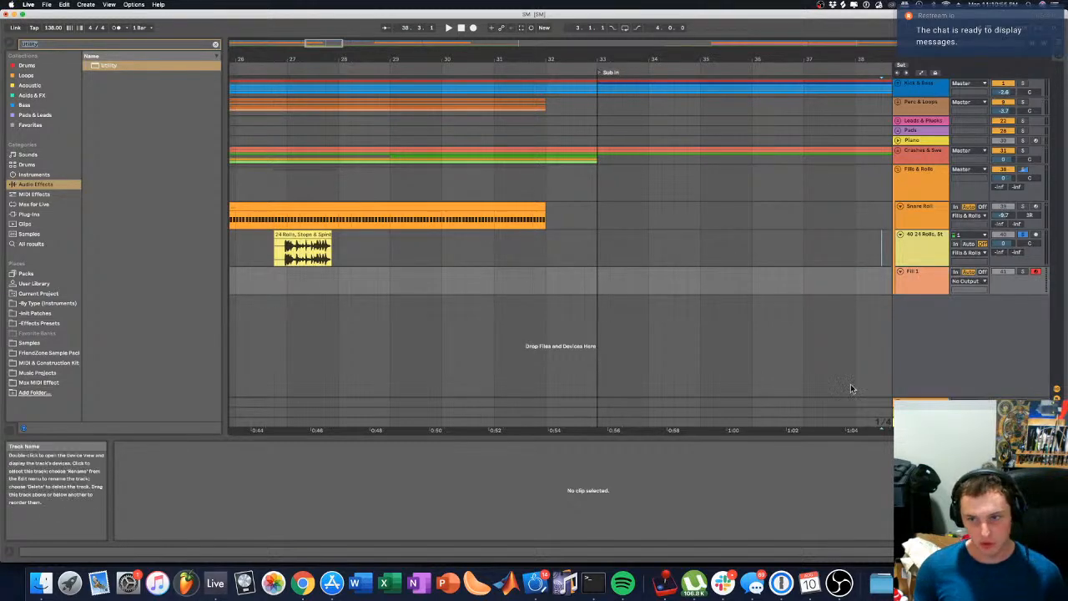
Step: Search the browser for "vice" and load the Vice plug-in onto the Fill 1 track
left_click(49, 43)
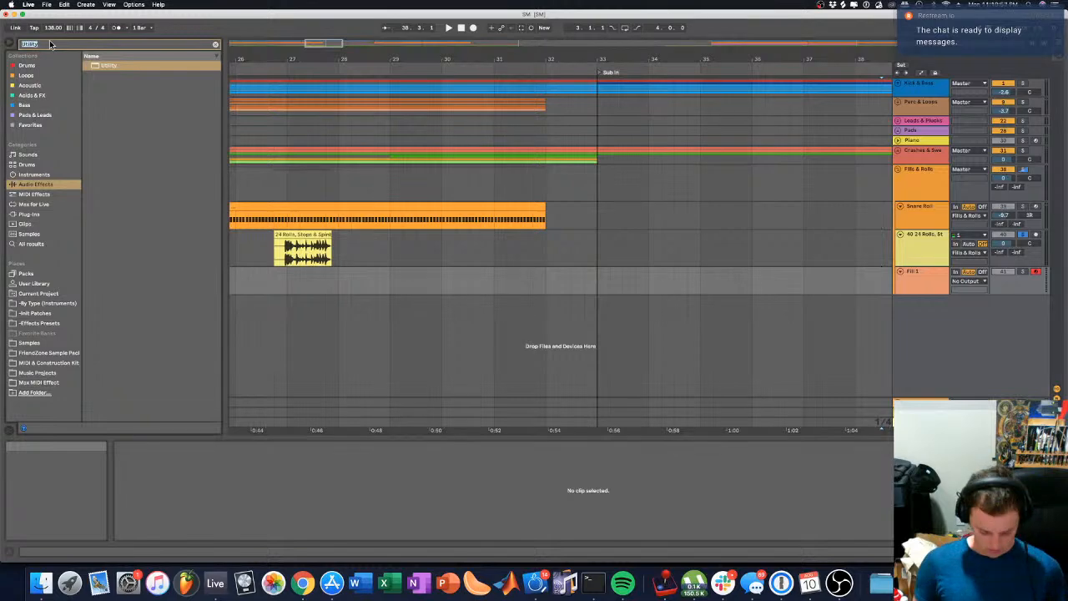
type("vice")
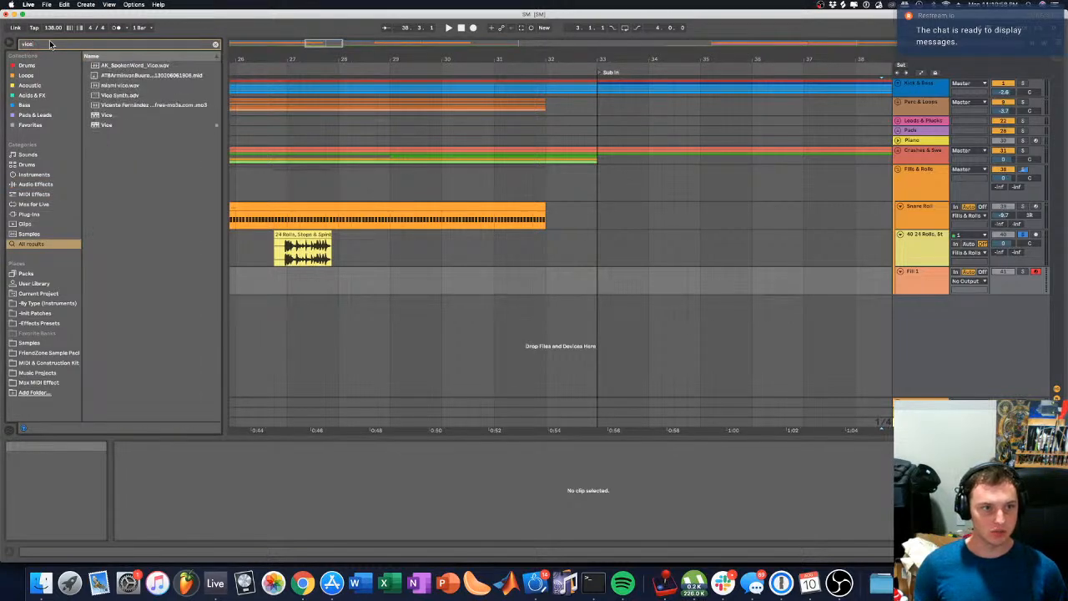
left_click(97, 126)
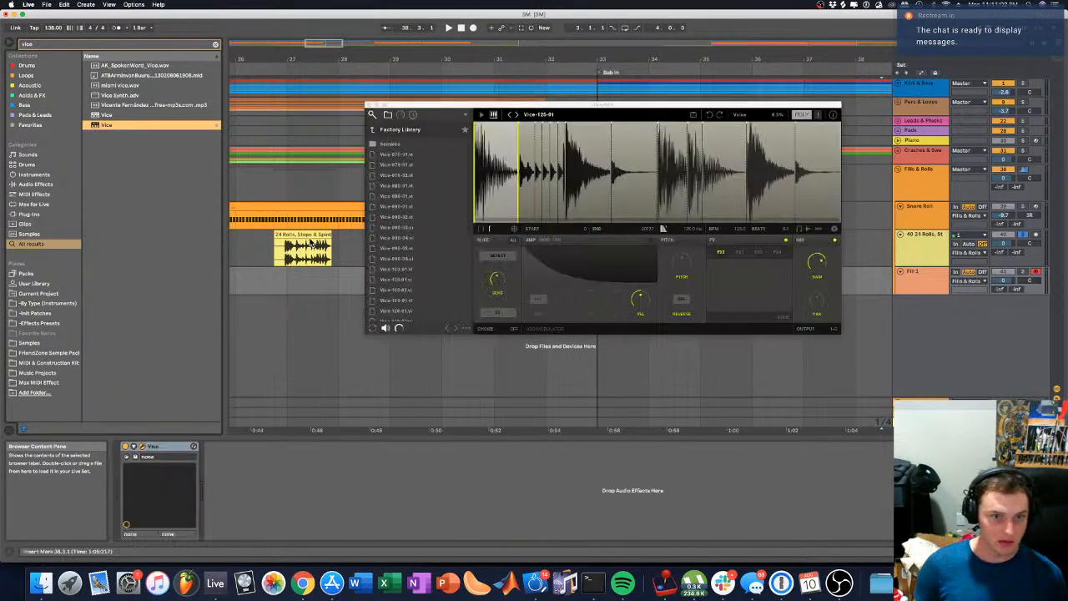
Step: Try to bring the consolidated fill clip from the arrangement into Vice on the Fill 1 track
double_click(308, 236)
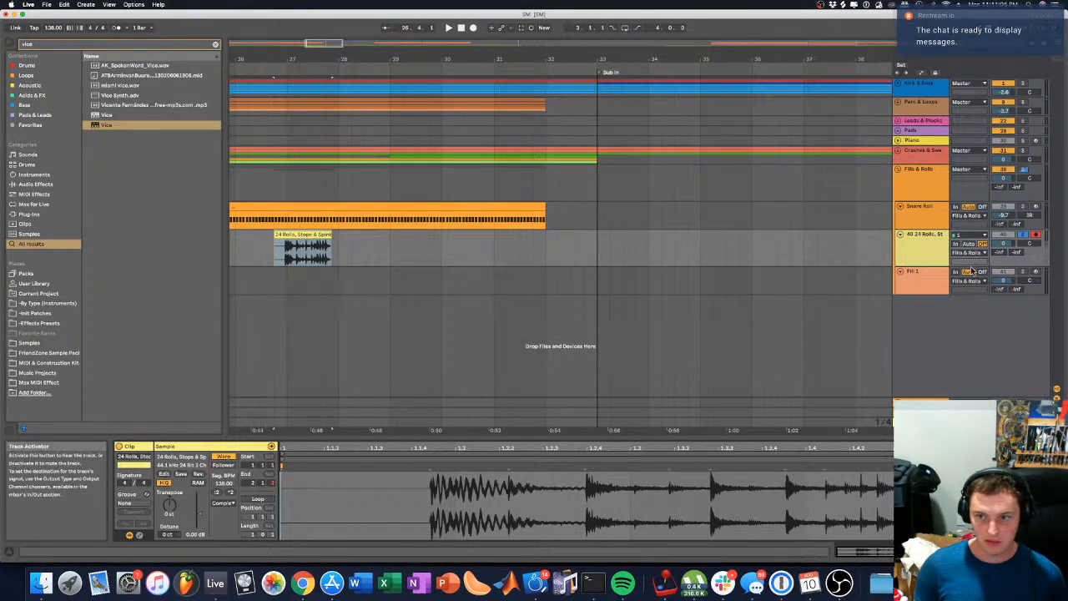
left_click(315, 269)
left_click_drag(314, 257, 376, 249)
left_click(309, 236)
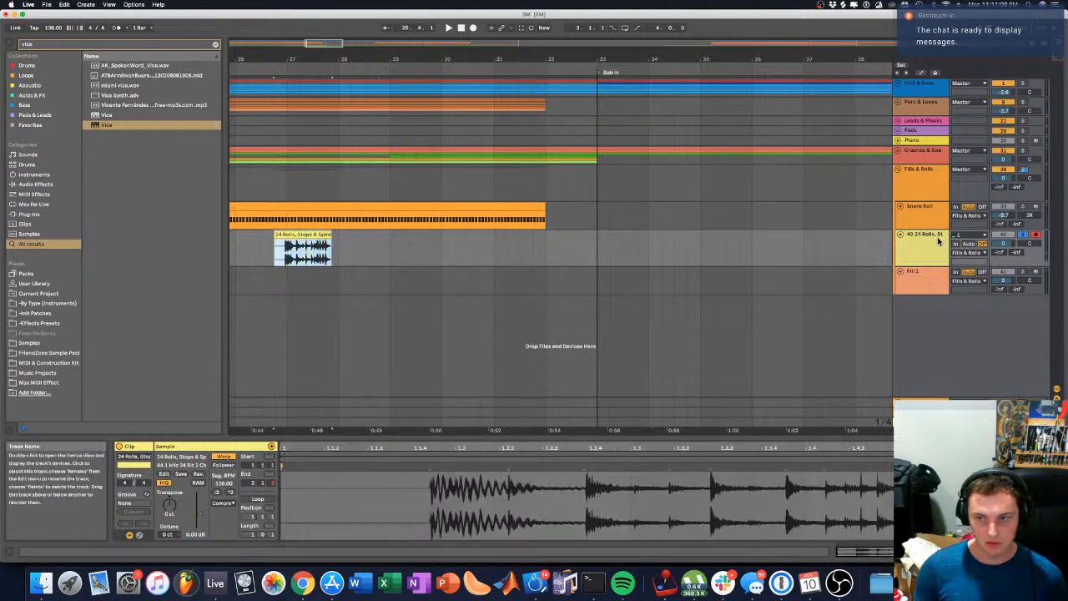
left_click(308, 272)
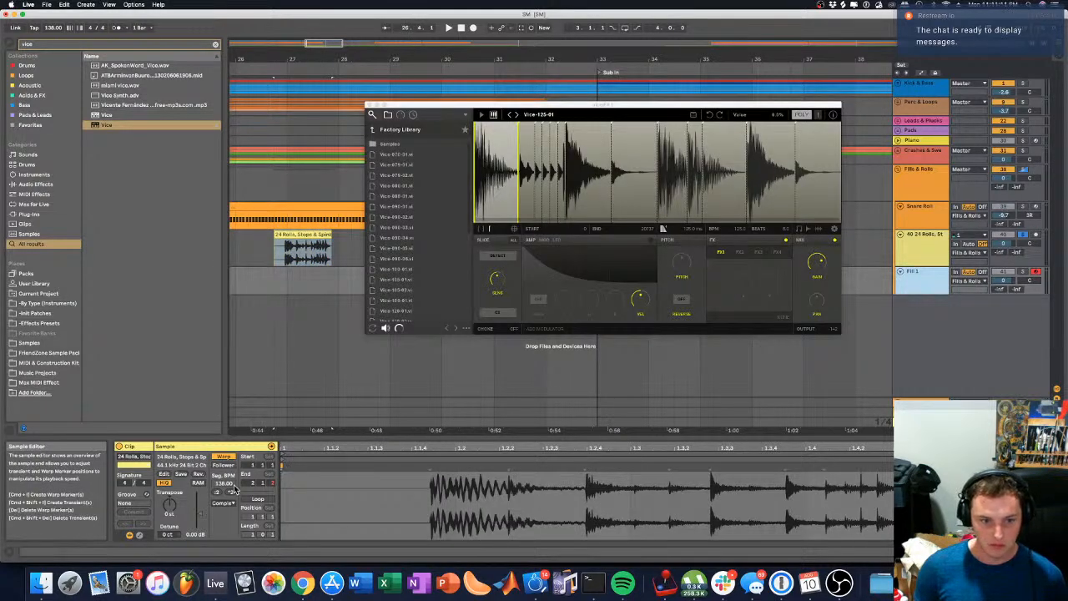
Step: Reveal the consolidated fill clip's audio file in Finder and bring back Vice on the Fill 1 track
right_click(309, 235)
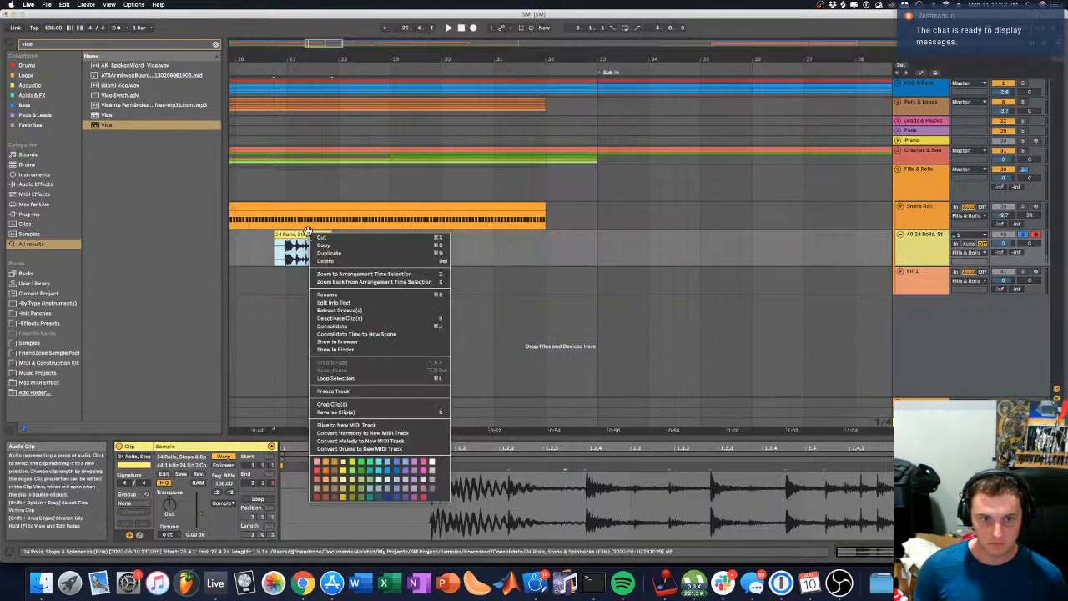
left_click(349, 350)
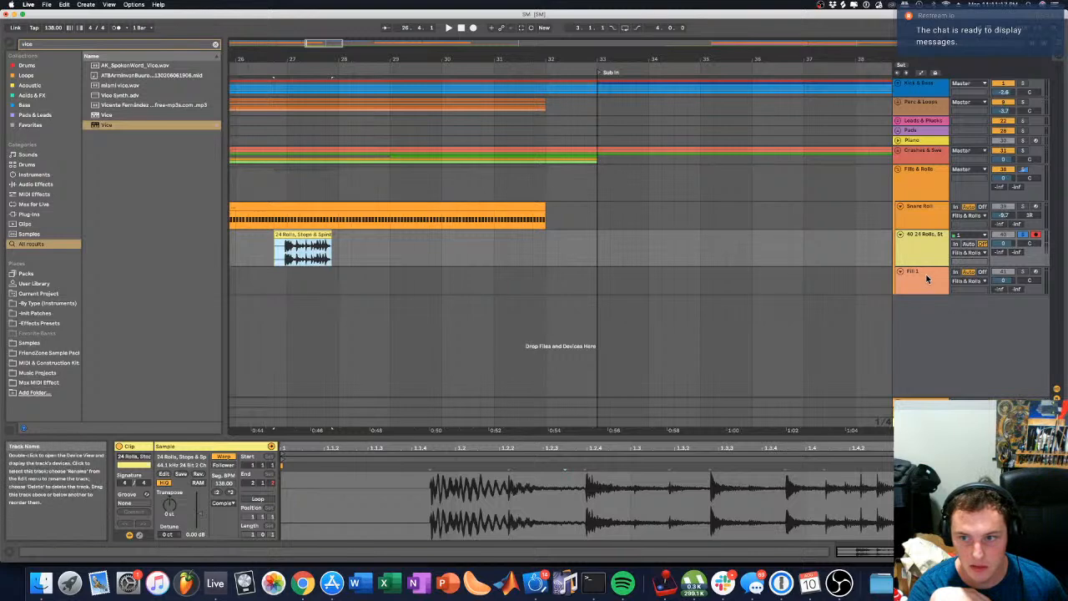
left_click_drag(681, 74, 296, 69)
left_click(911, 350)
left_click(920, 261)
left_click(921, 287)
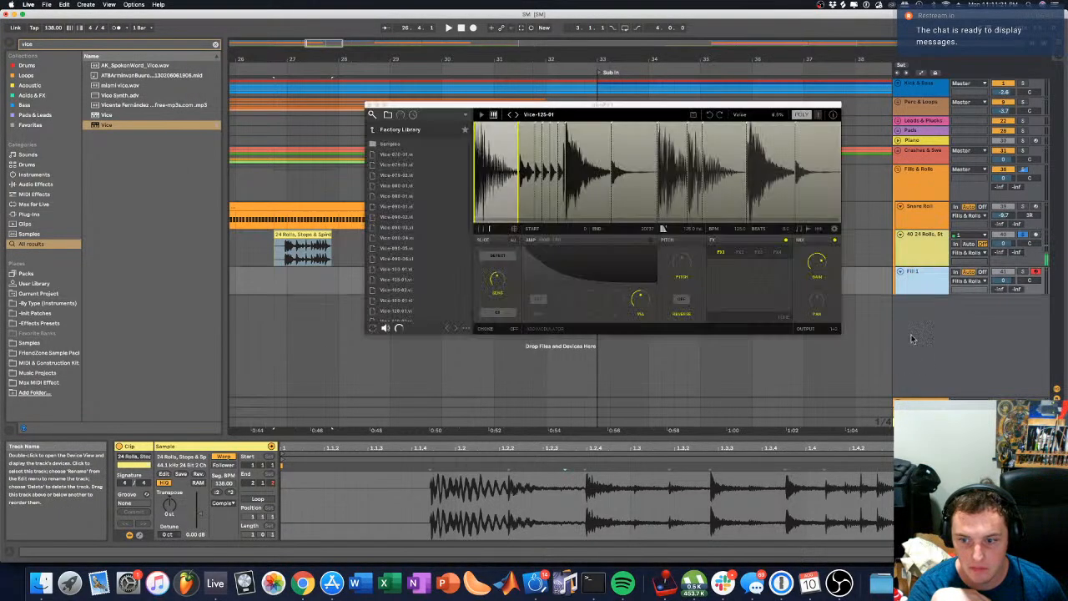
Step: Close the sample CD folder window in Finder and try to position the Consolidate folder alongside Vice
left_click(42, 583)
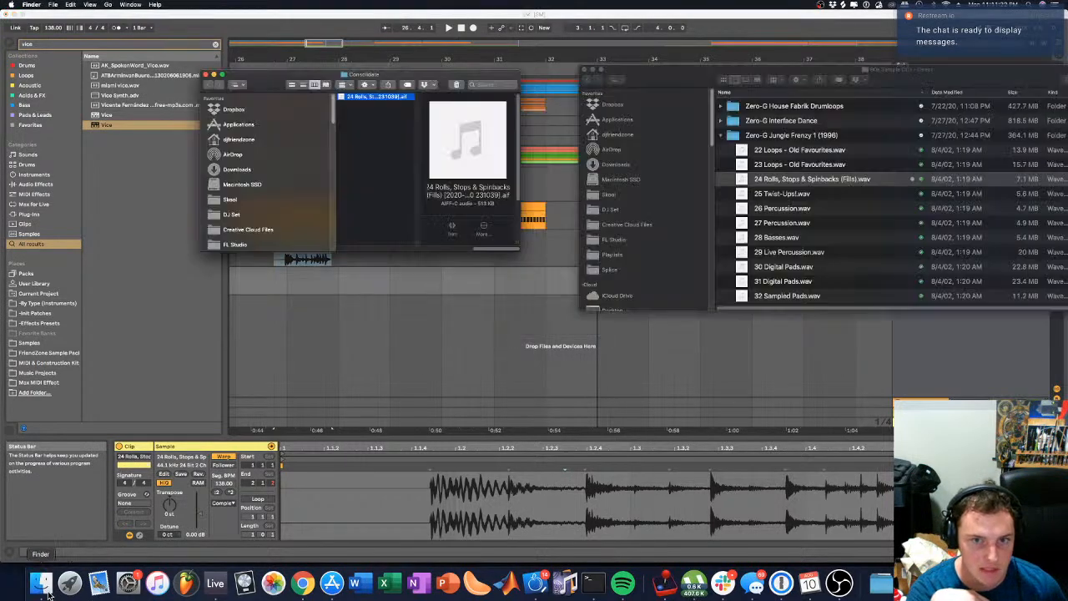
left_click_drag(359, 74, 900, 126)
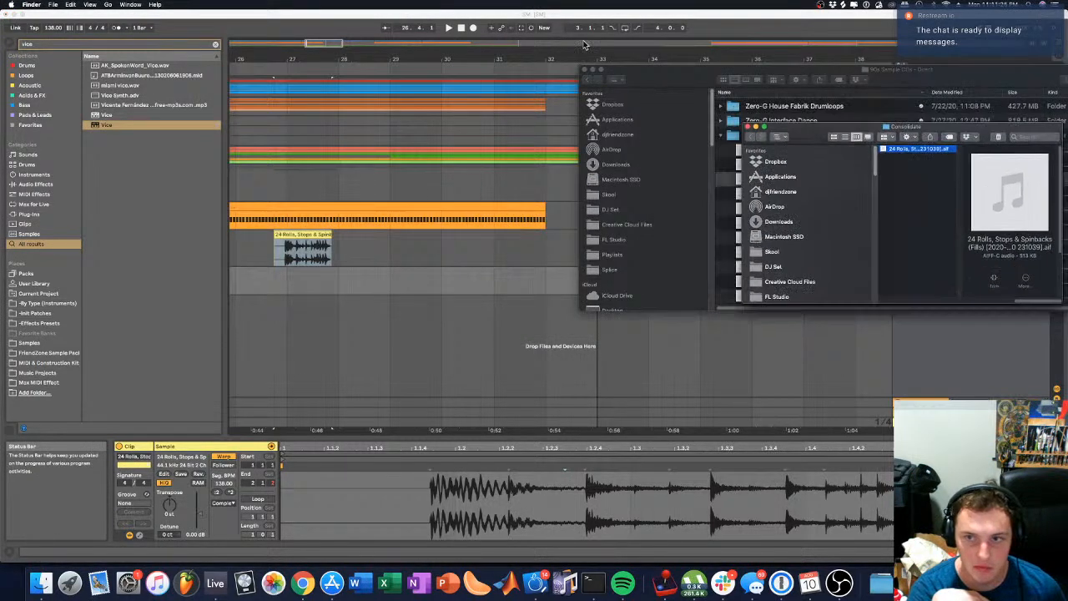
left_click(585, 71)
left_click_drag(776, 125, 365, 198)
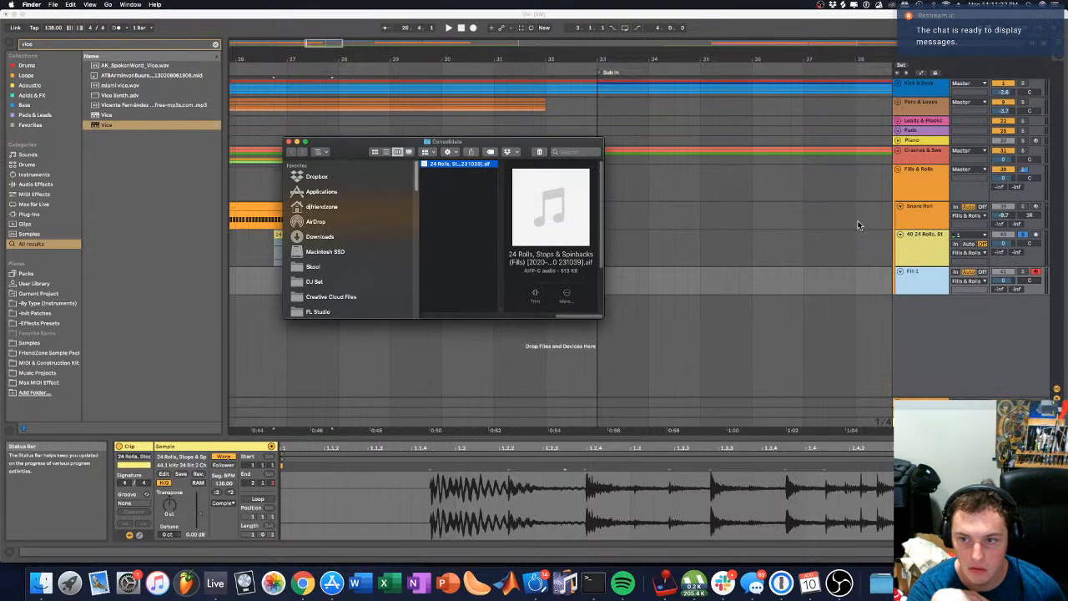
left_click(911, 285)
left_click(52, 584)
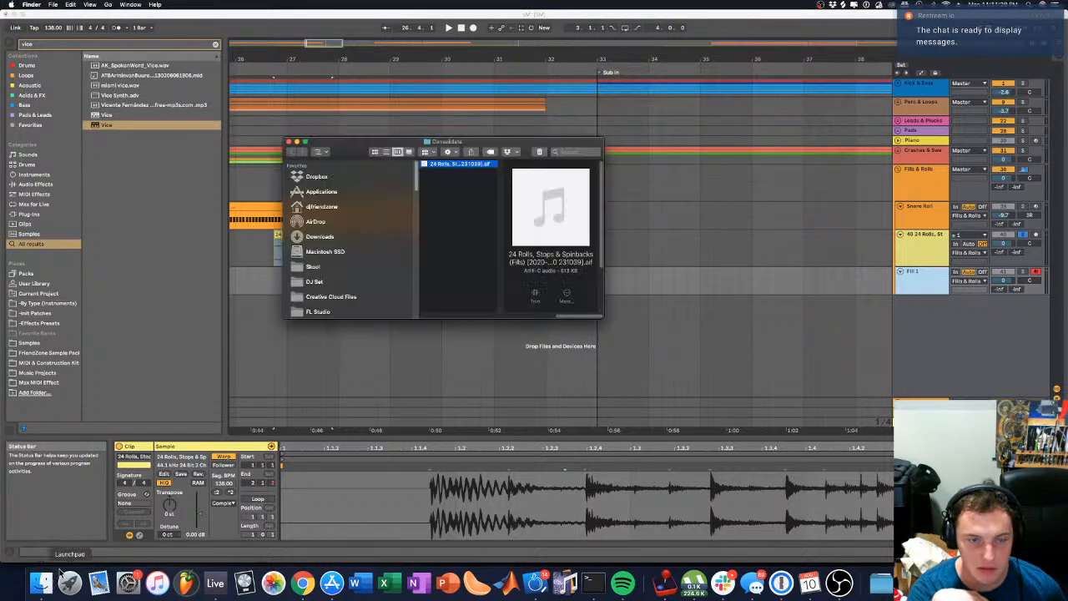
Step: Show the consolidated fill file in Live's browser, load it into Vice and audition its slices
left_click(815, 257)
left_click(283, 281)
right_click(309, 234)
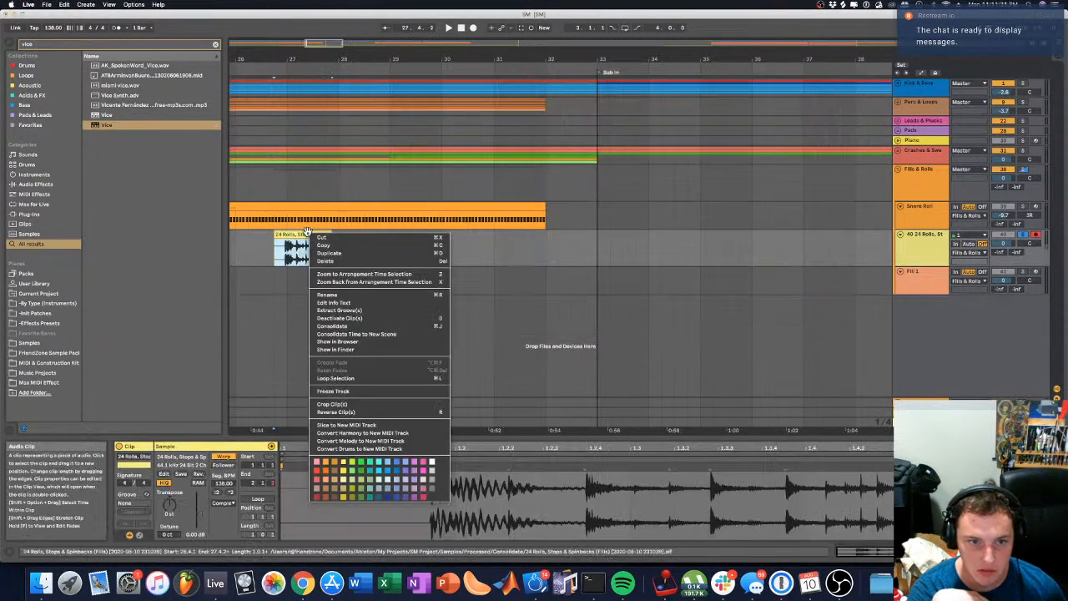
left_click(353, 342)
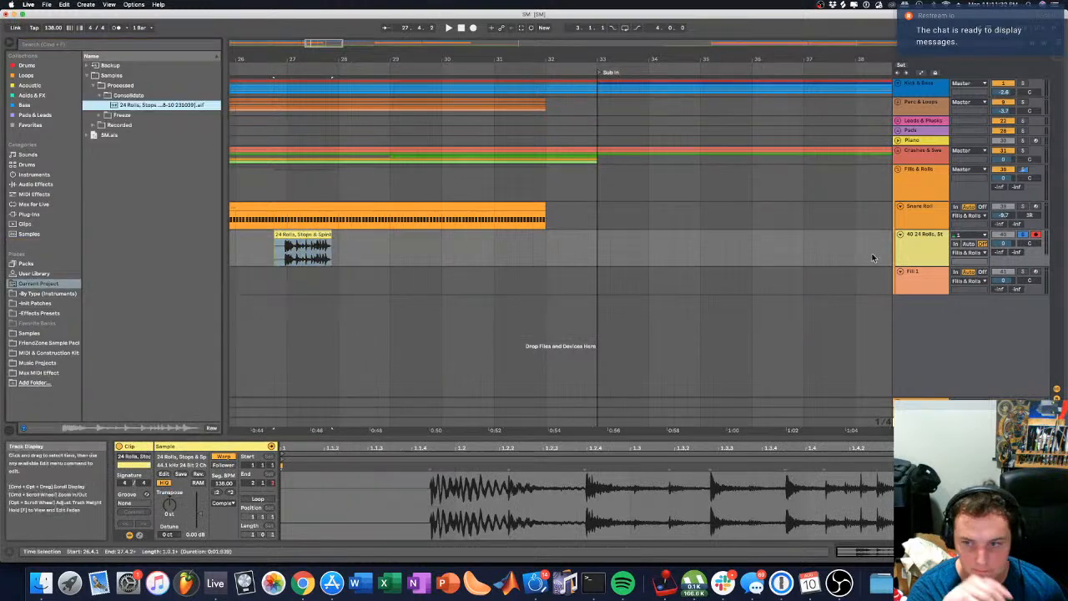
left_click(925, 282)
left_click(147, 107)
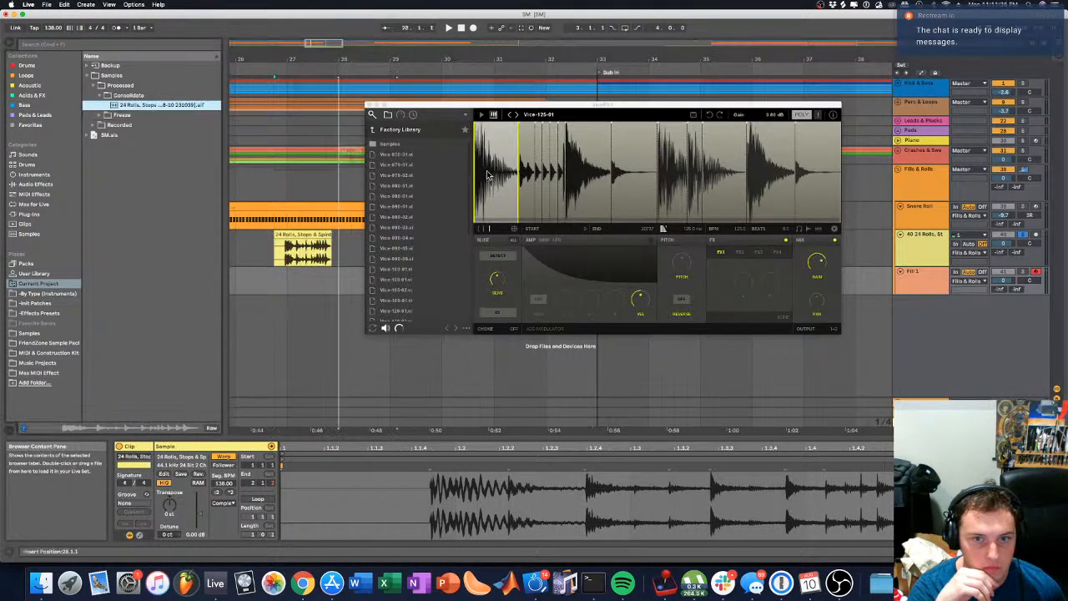
left_click_drag(611, 170, 610, 170)
key("space")
left_click_drag(536, 164, 647, 190)
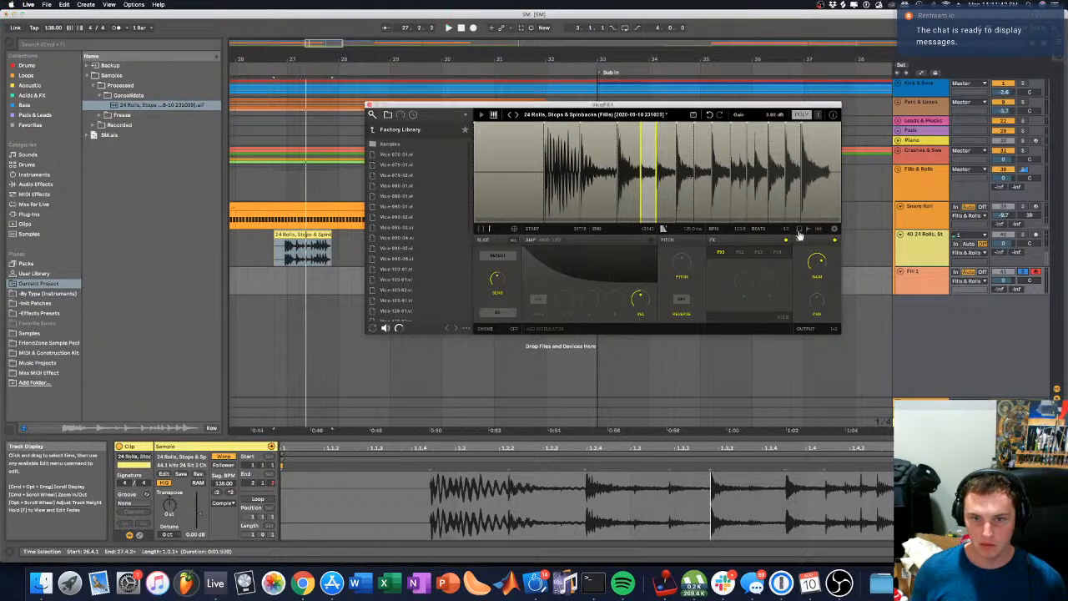
Step: Place Vice's slice MIDI on the Fill 1 track as a one-bar clip at bar 28 and play it unsoloed
left_click(282, 275)
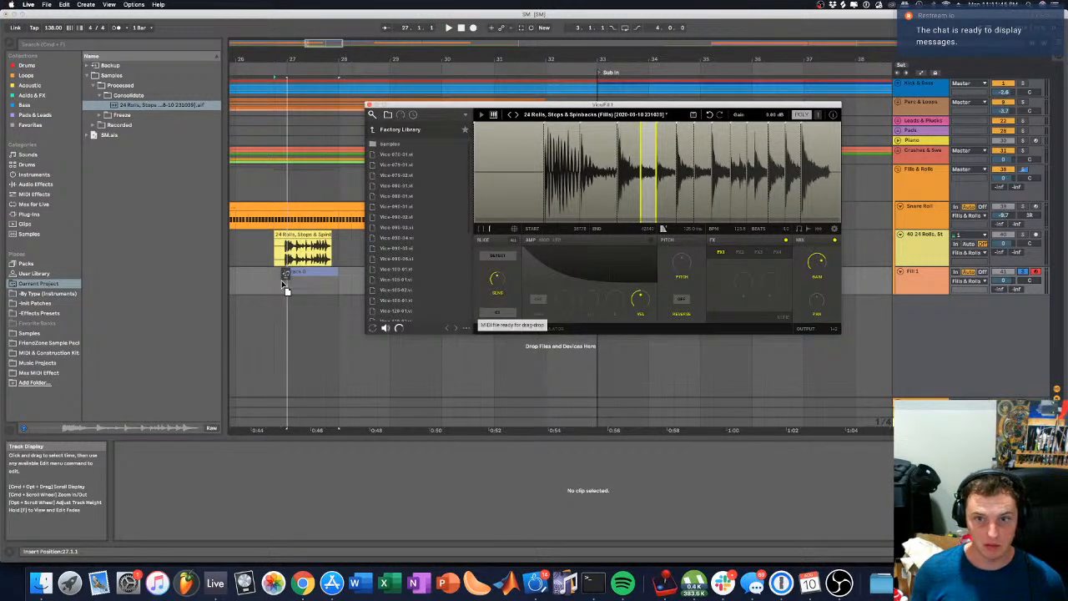
left_click_drag(282, 283, 346, 280)
left_click(338, 107)
key("space")
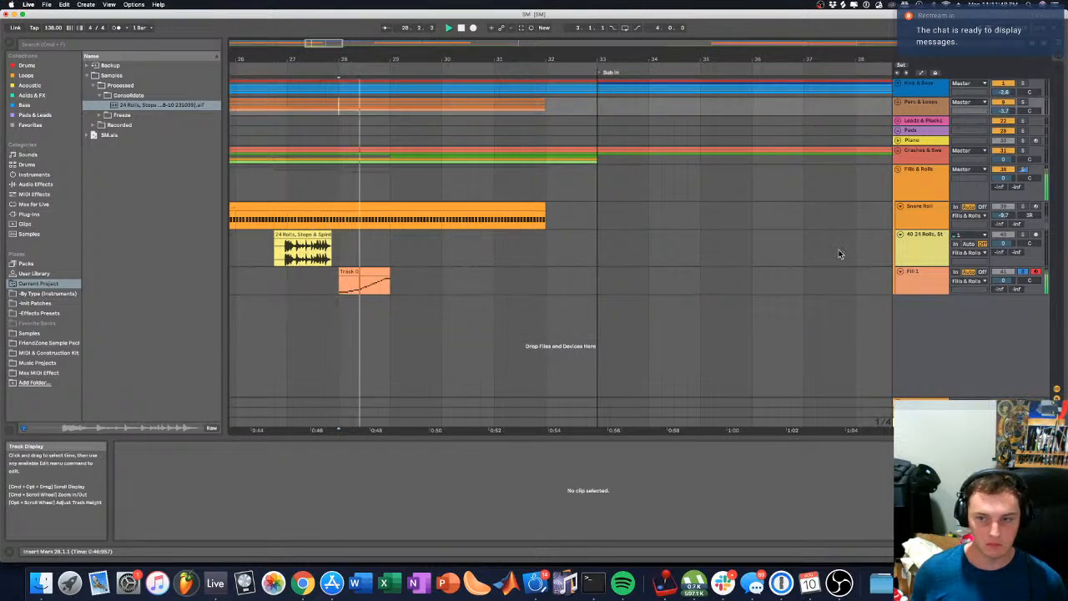
left_click(1024, 272)
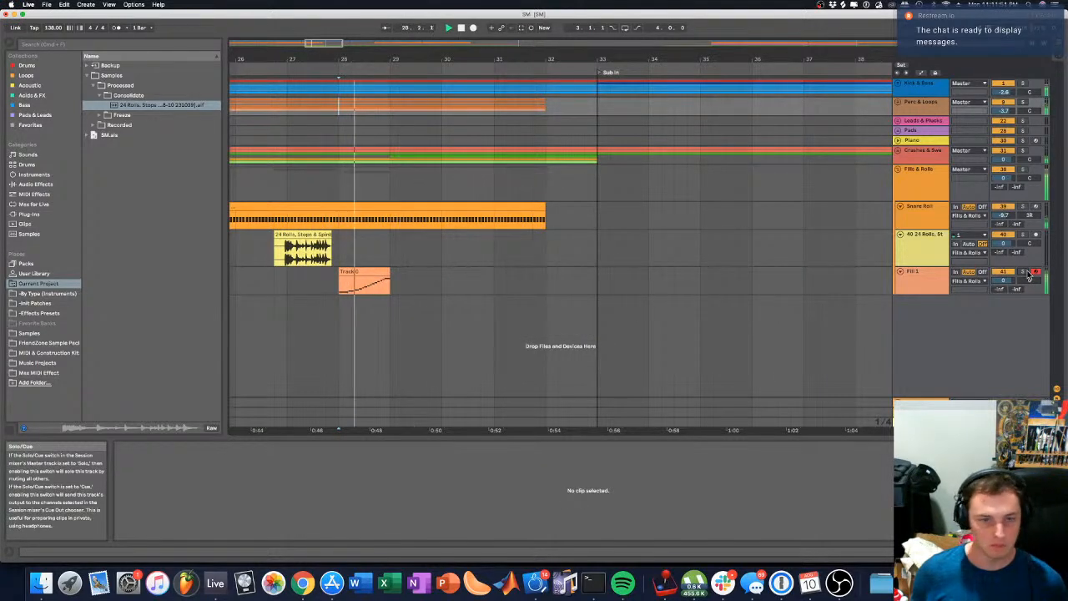
left_click(357, 273)
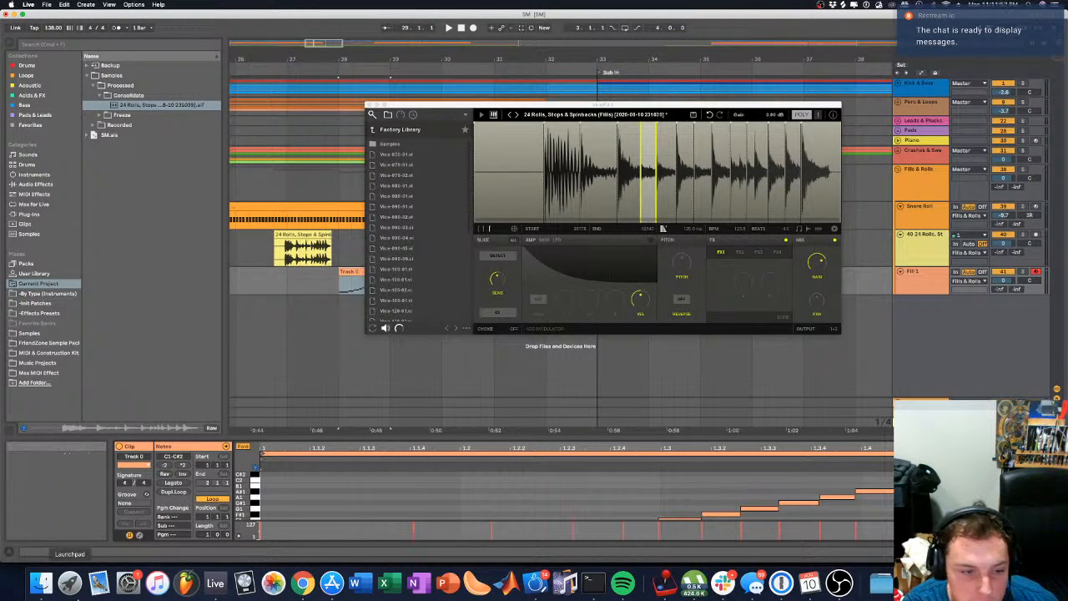
Step: Switch to Chrome and search Google in a new tab for "jungle frenzy vol 1"
left_click(48, 591)
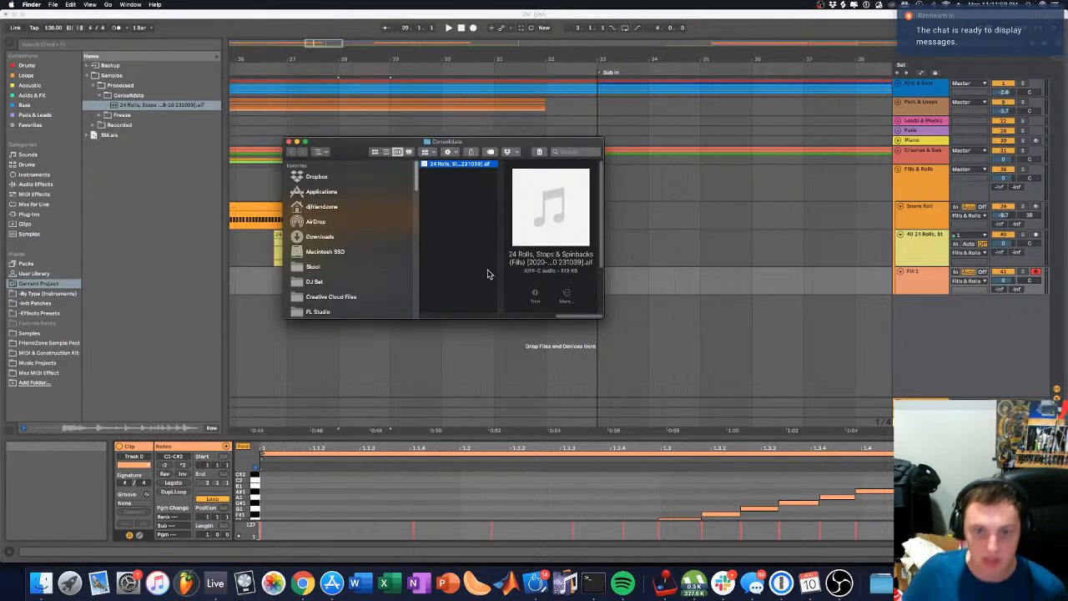
left_click(70, 584)
left_click(305, 588)
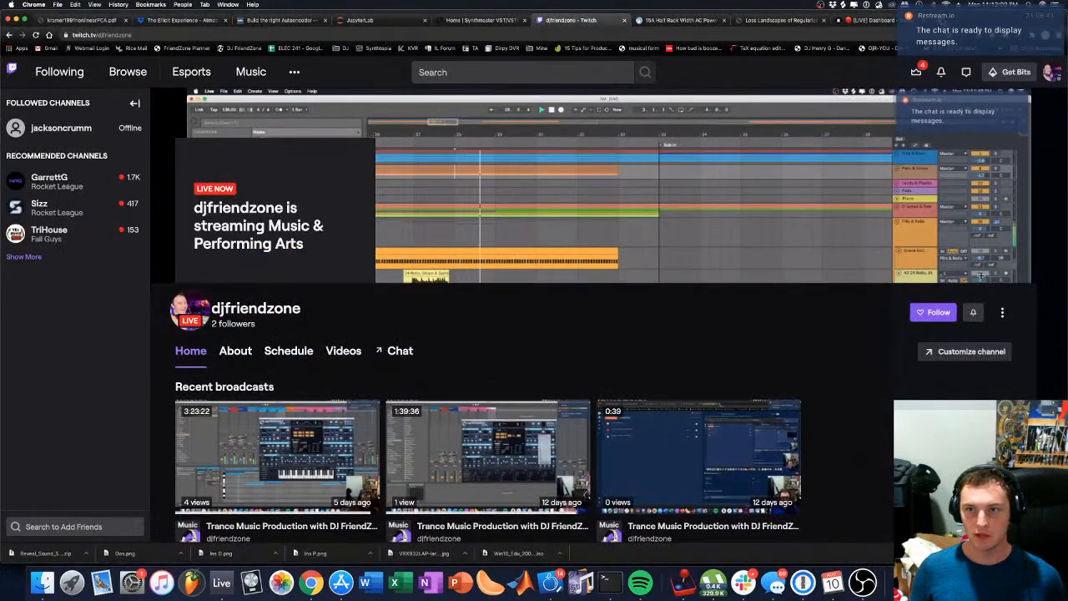
left_click(940, 19)
type("j")
key("Return")
type("jungle frenzy vol 1")
key("Return")
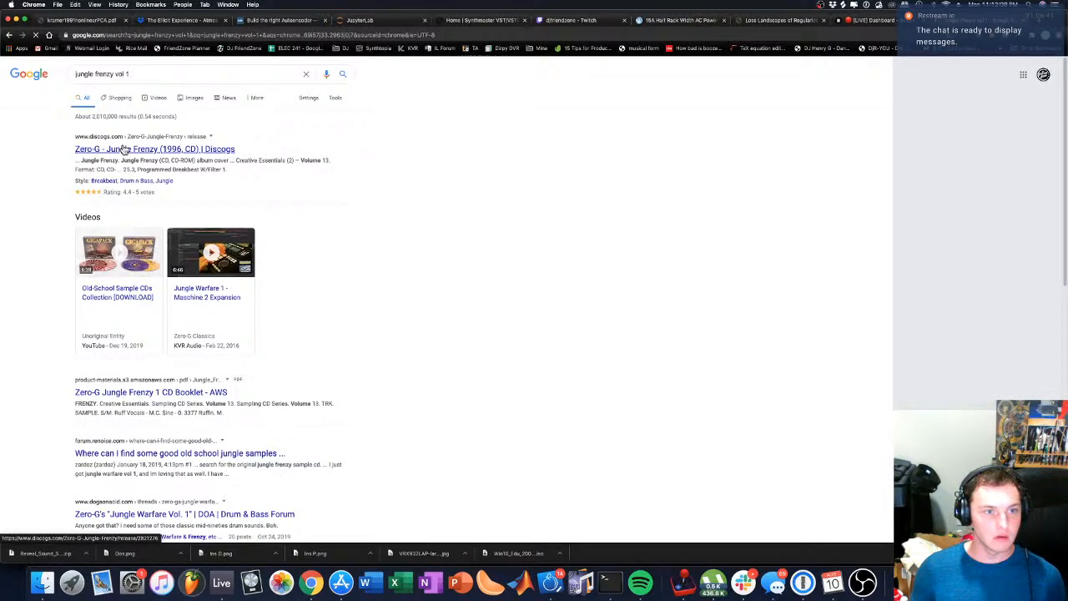
Step: Open the Discogs page for Zero-G Jungle Frenzy and look through its full tracklist
left_click(122, 149)
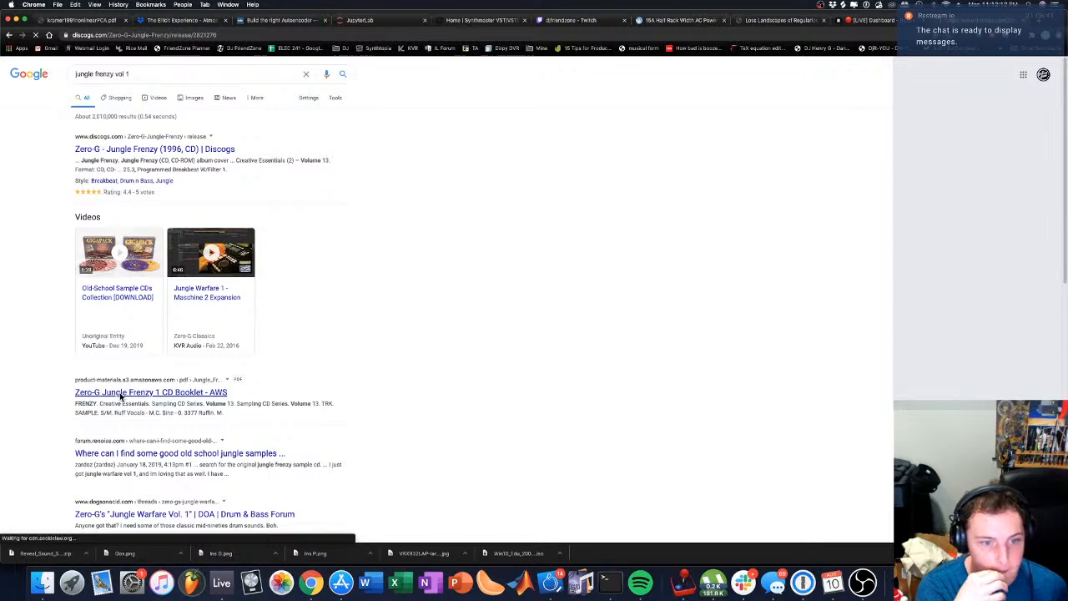
scroll(365, 293, "down", 2)
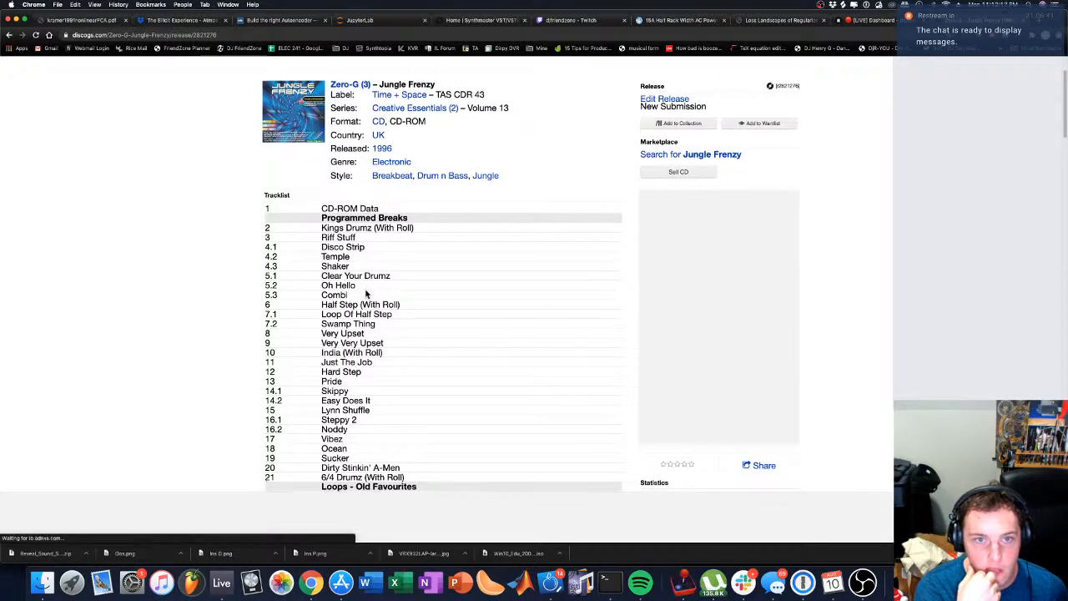
scroll(366, 292, "down", 20)
scroll(365, 290, "down", 2)
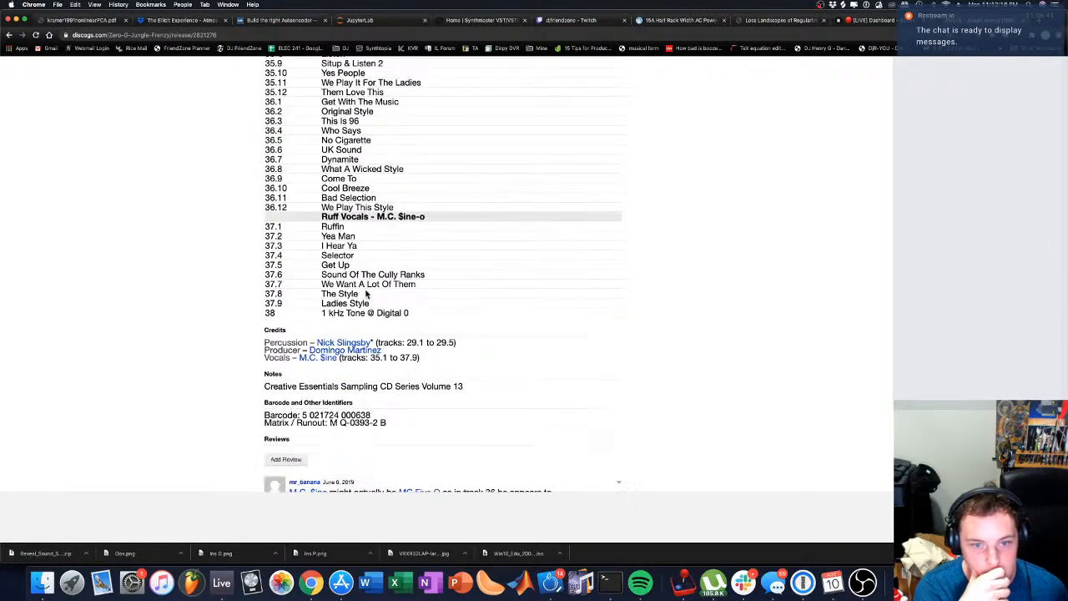
scroll(366, 292, "down", 5)
scroll(365, 288, "up", 20)
scroll(362, 269, "up", 5)
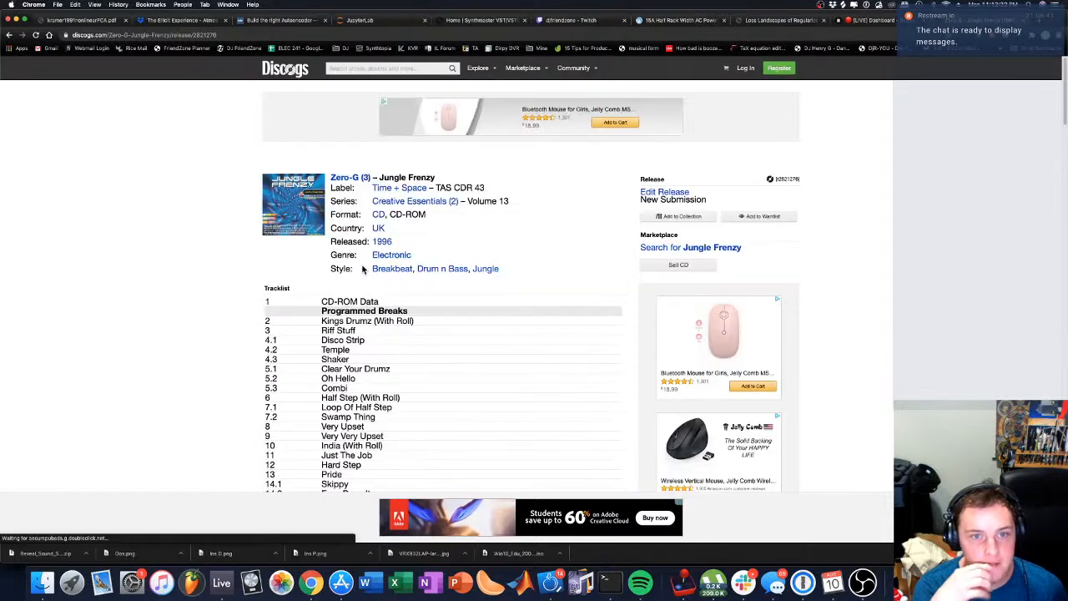
Step: Return to the search results and open the Zero-G Jungle Frenzy 1 CD booklet
left_click(8, 35)
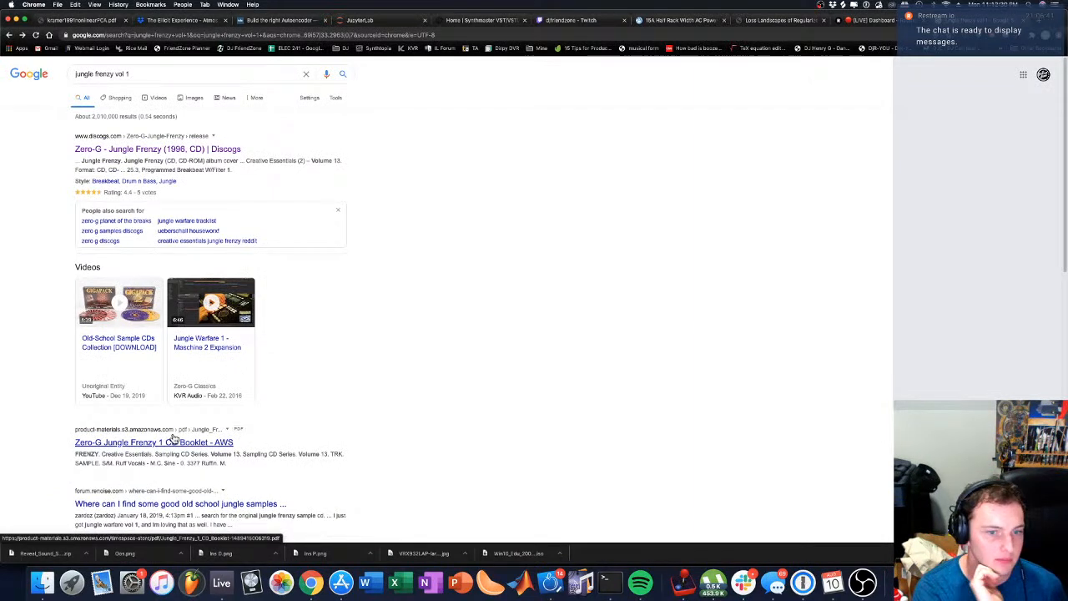
left_click(174, 441)
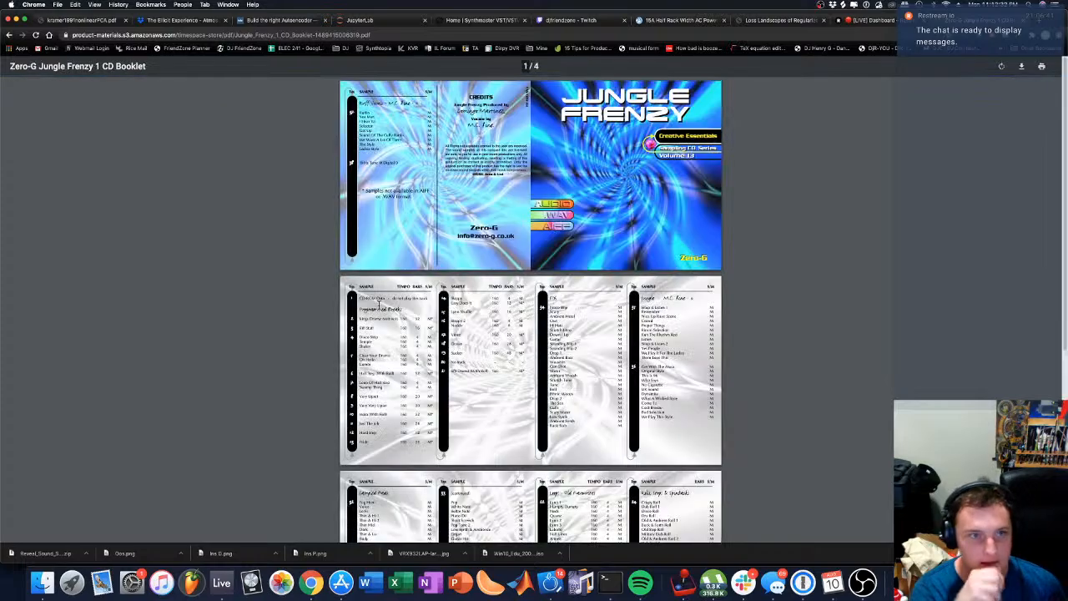
Step: Look through the sample lists and tempos in the Zero-G Jungle Frenzy 1 booklet and return to Ableton Live
key("super+plus")
key("super+plus")
key("super+plus")
key("super+plus")
key("super+plus")
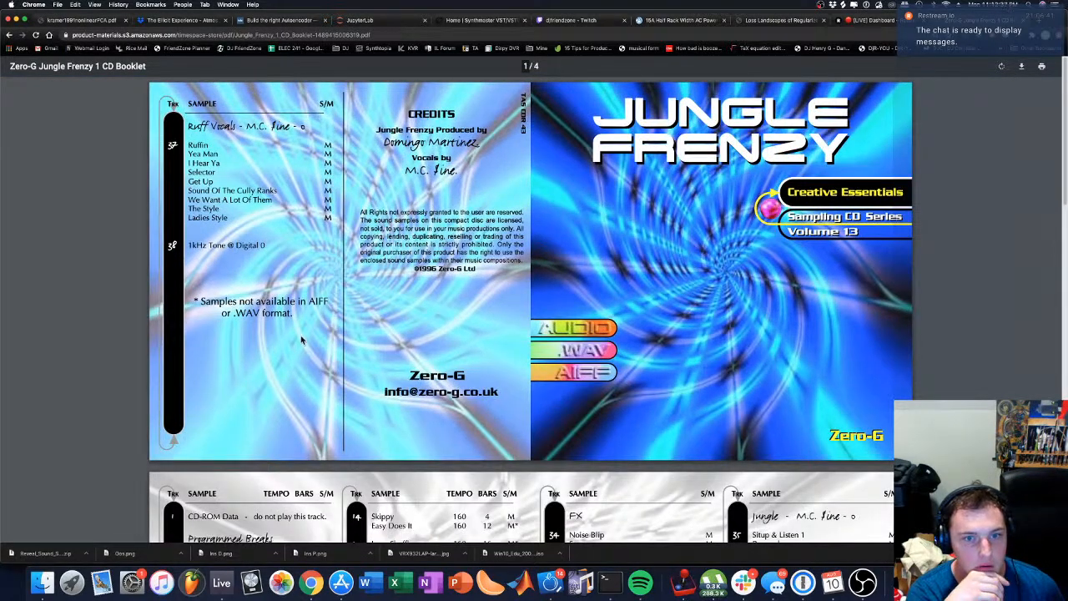
scroll(291, 321, "down", 20)
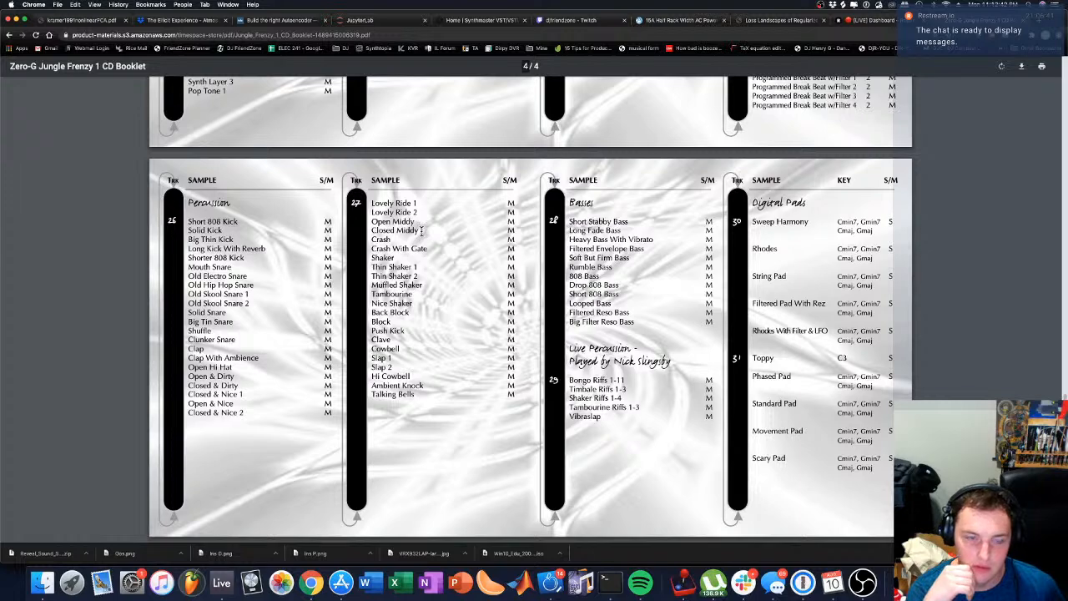
scroll(421, 231, "up", 3)
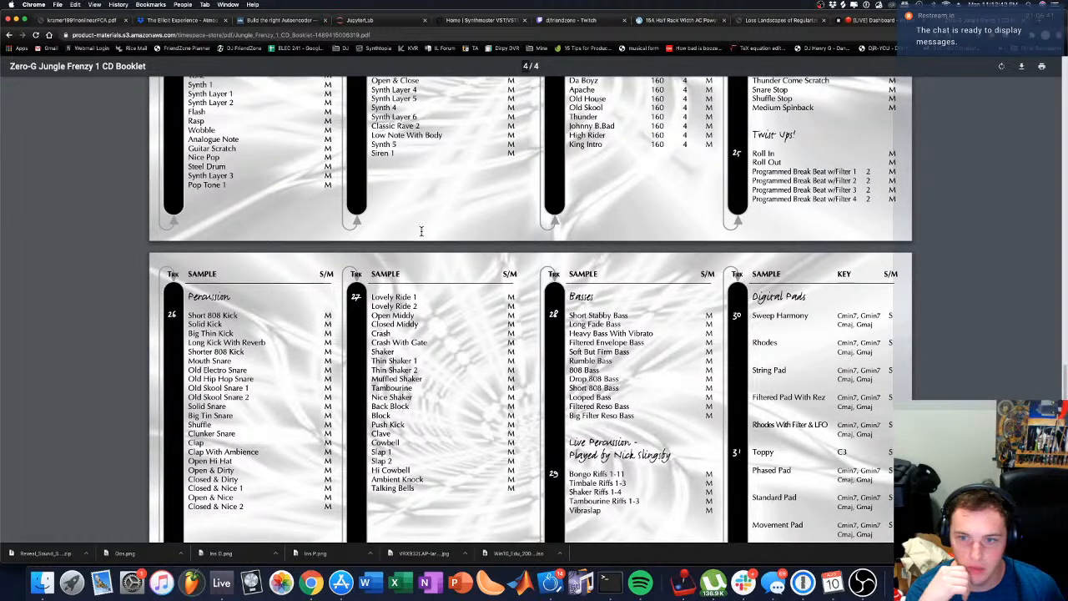
scroll(421, 231, "up", 10)
scroll(421, 232, "down", 3)
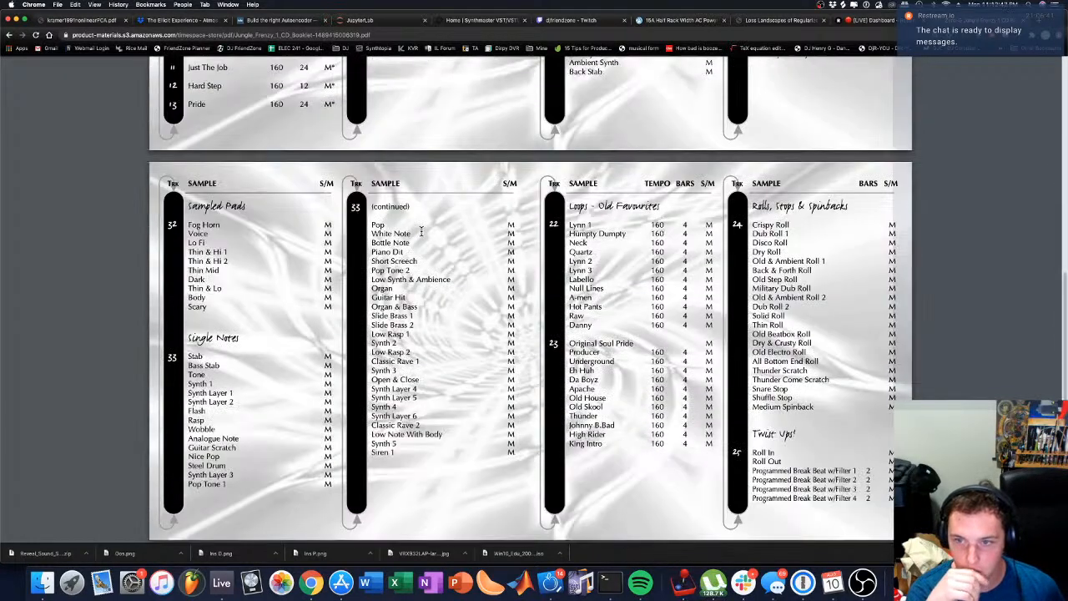
scroll(421, 231, "down", 7)
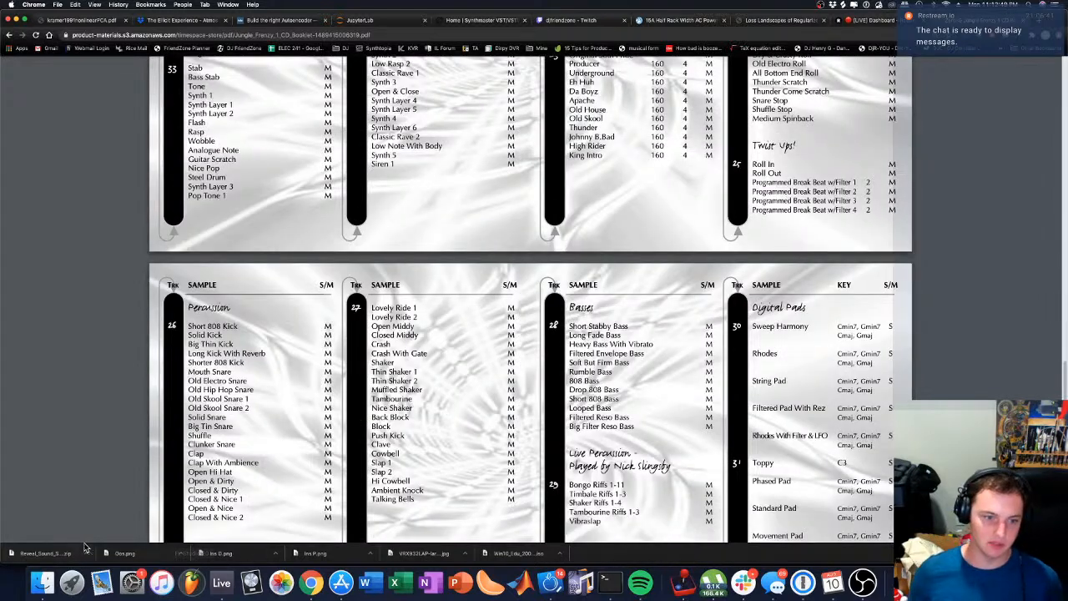
left_click(230, 590)
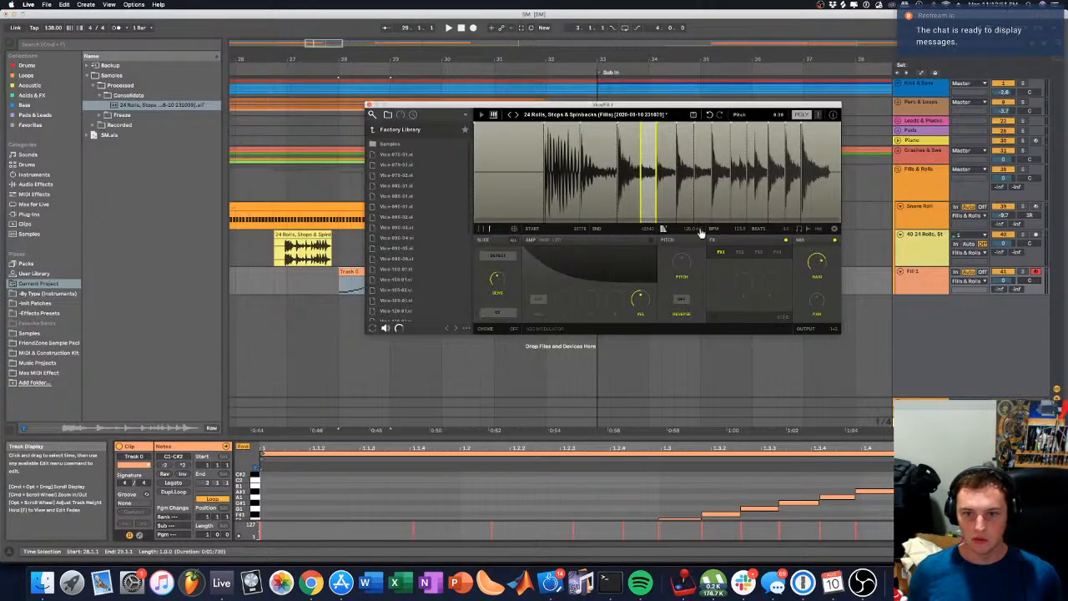
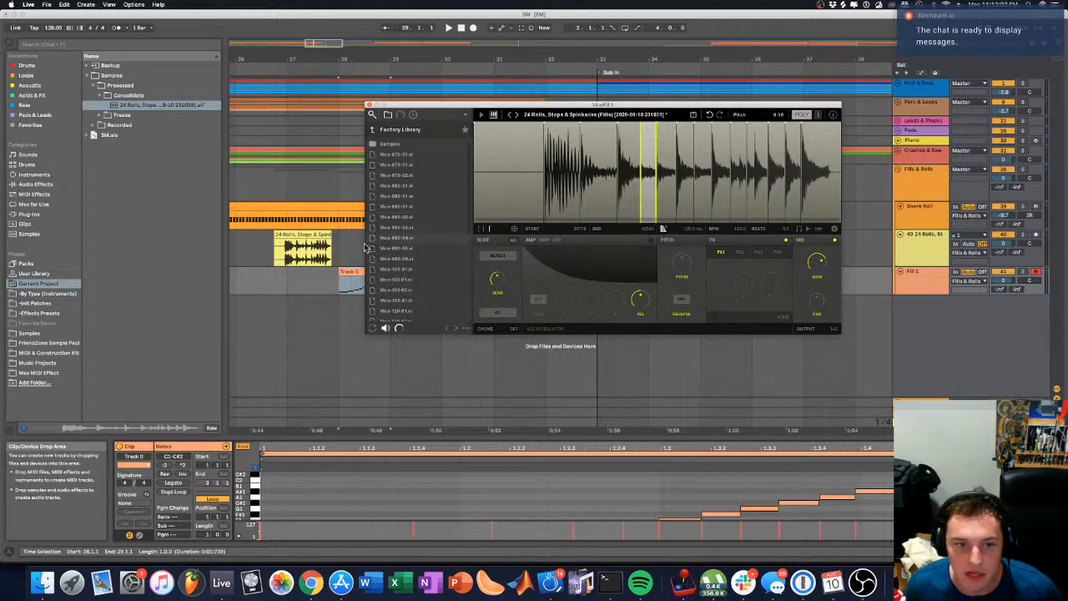
Step: Replace the Fill 1 clip at bar 28 with Vice's slice MIDI as a two-bar clip and play it
left_click(352, 271)
key("Delete")
left_click_drag(798, 228, 341, 291)
key("space")
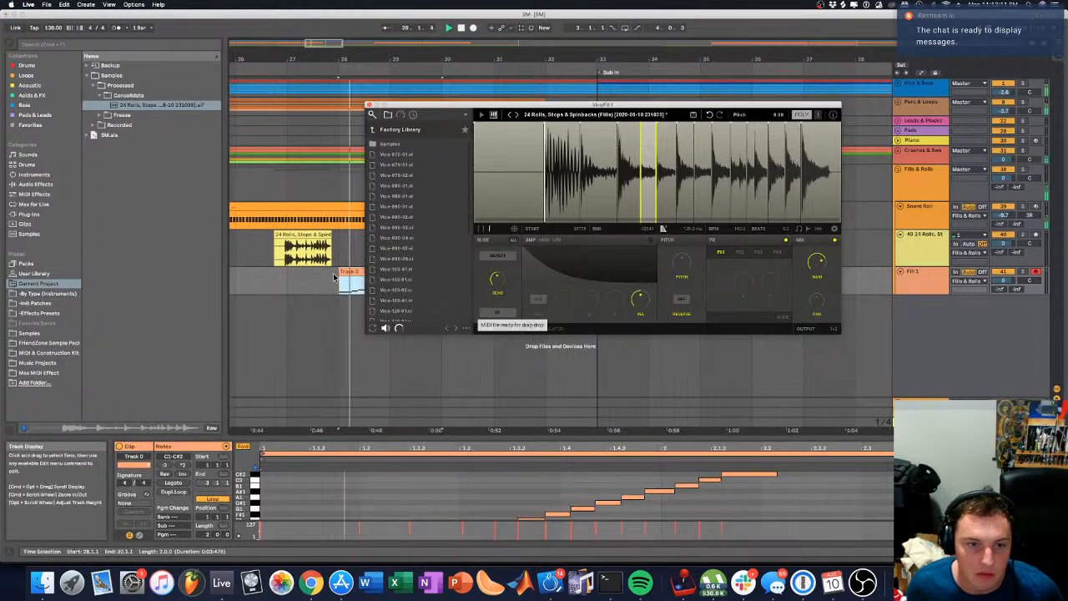
Step: Move the Fill 1 MIDI clip to bar 32 and lower the Fill 1 track volume to -10.8 dB
left_click(335, 279)
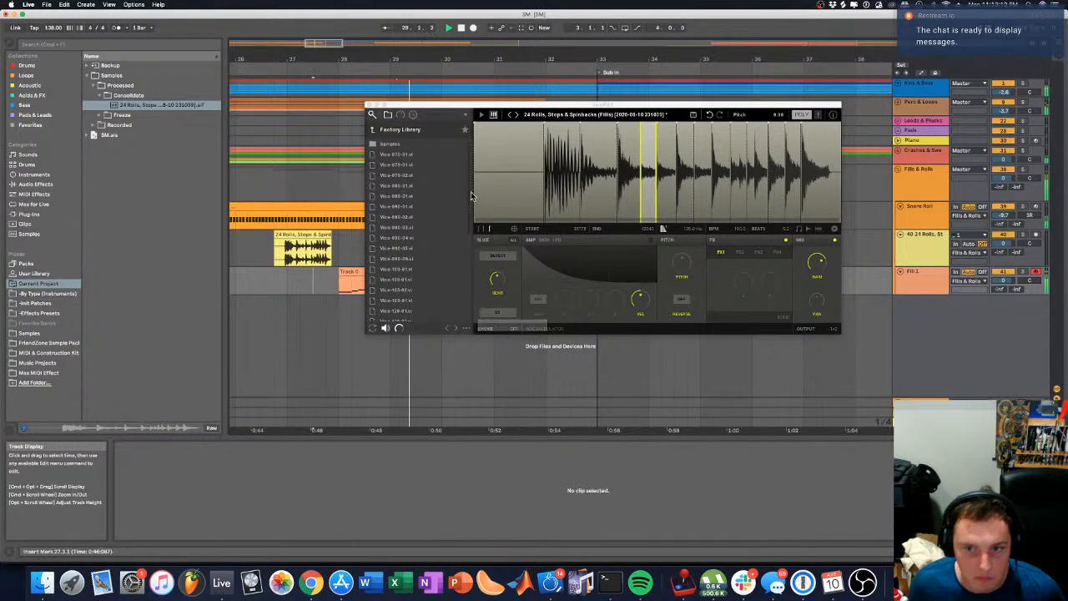
left_click_drag(490, 113, 587, 123)
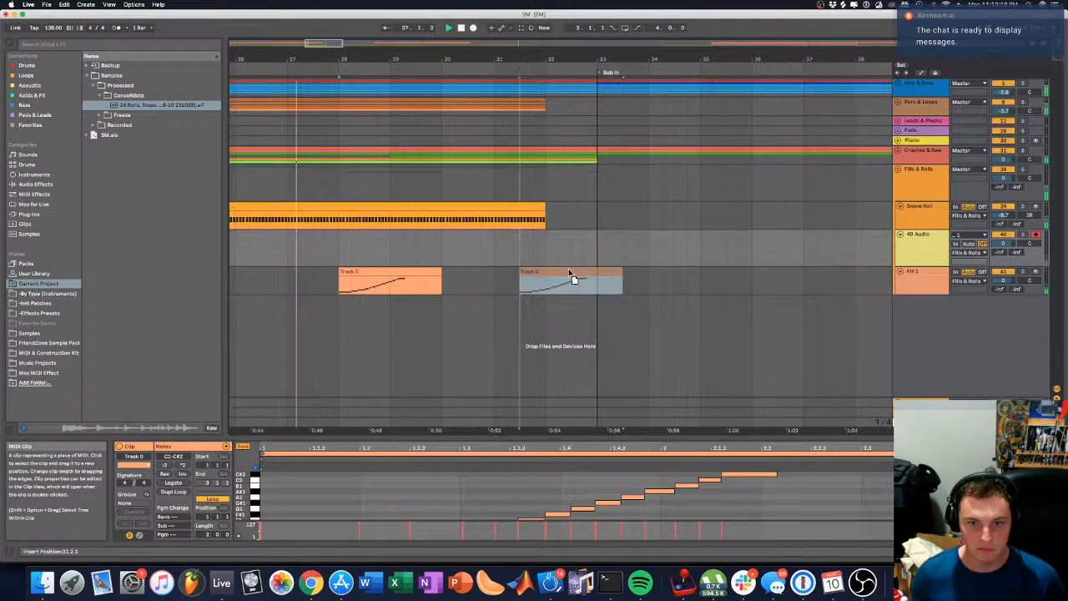
left_click_drag(573, 276, 603, 280)
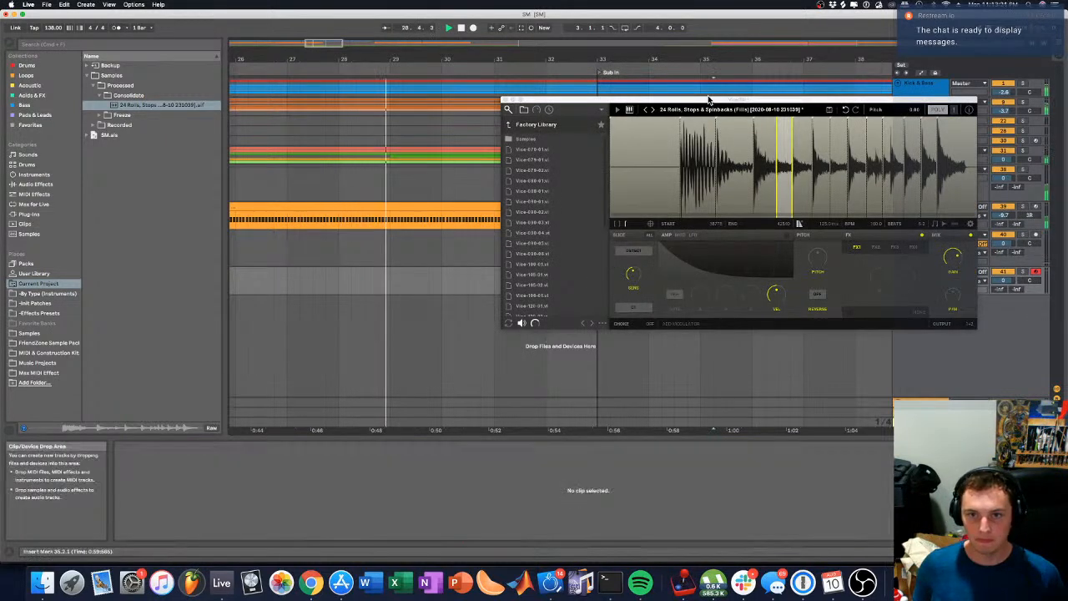
left_click_drag(708, 98, 429, 220)
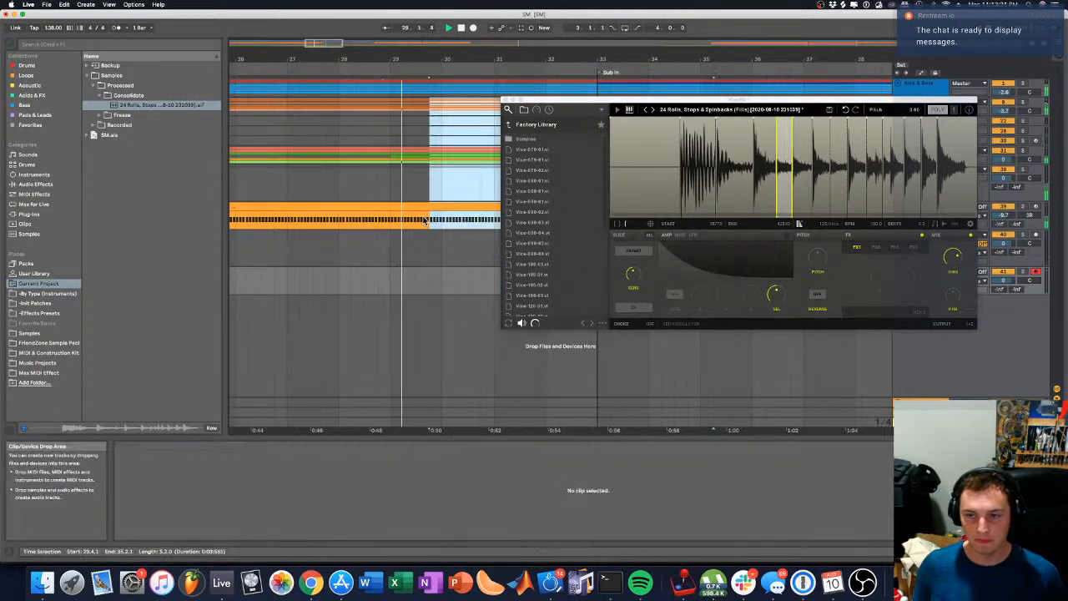
left_click(618, 286)
left_click_drag(794, 100, 562, 325)
left_click_drag(1003, 281, 1003, 295)
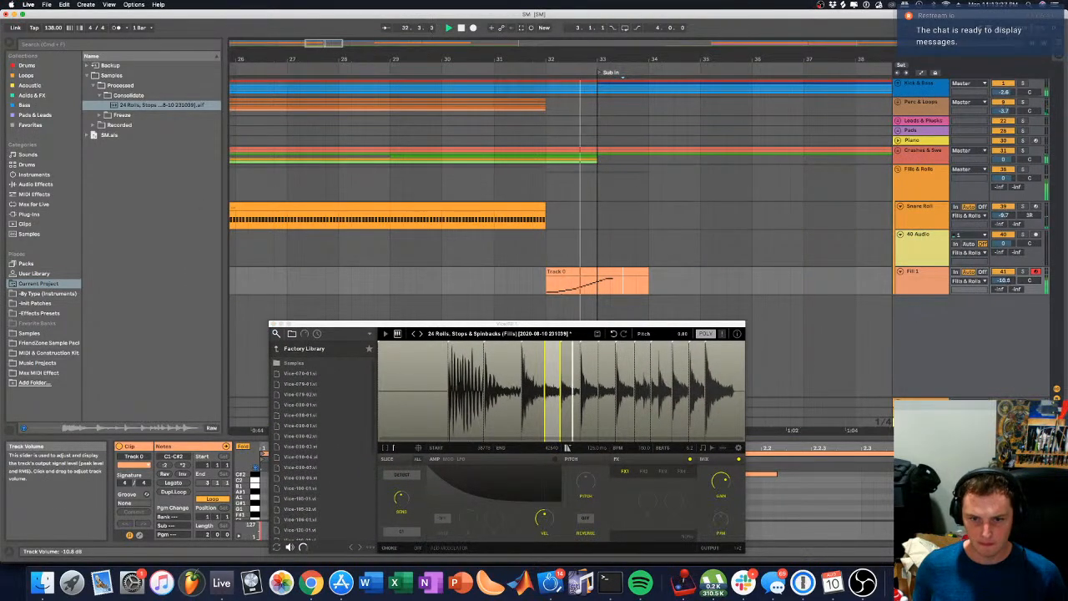
Step: Trim the Fill 1 clip's start and end, keeping it starting at bar 32, and listen to it
mouse_move(559, 280)
left_mouse_down()
mouse_move(529, 278)
mouse_move(547, 280)
left_mouse_up()
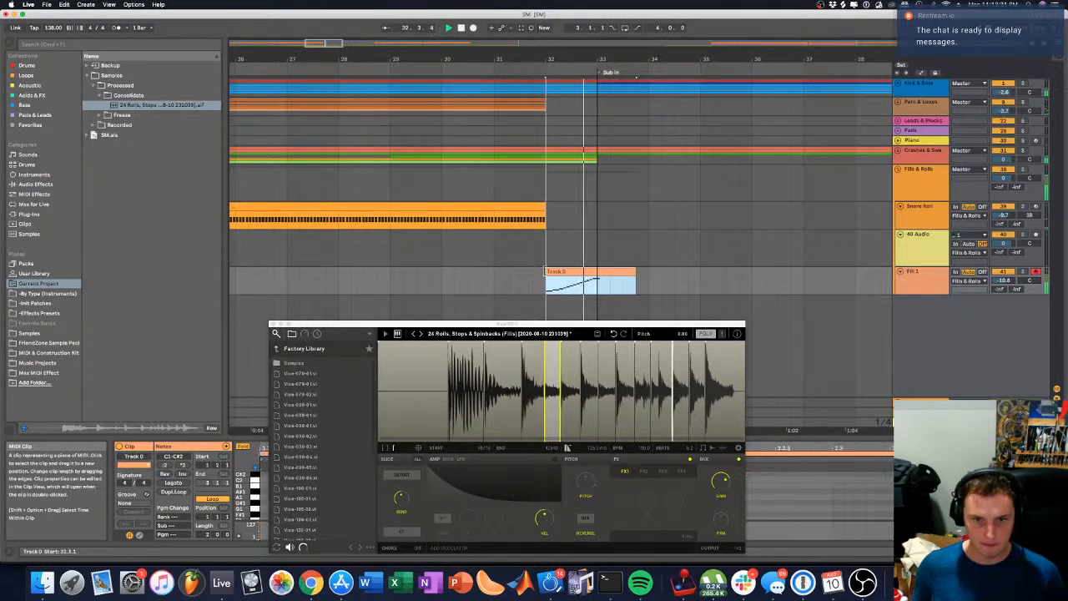
left_click_drag(631, 272, 608, 273)
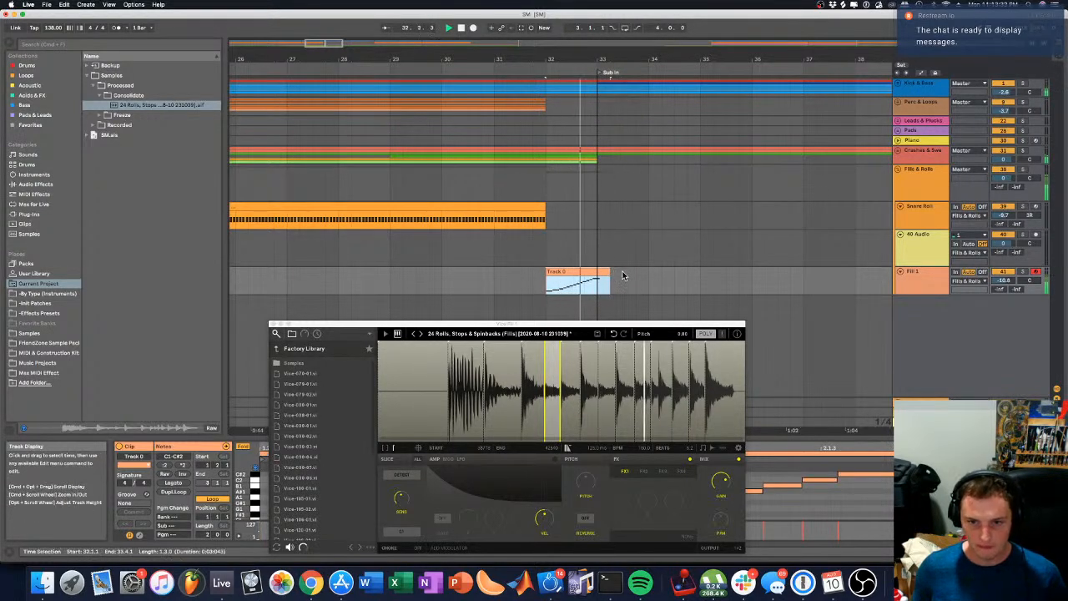
left_click_drag(556, 59, 557, 74)
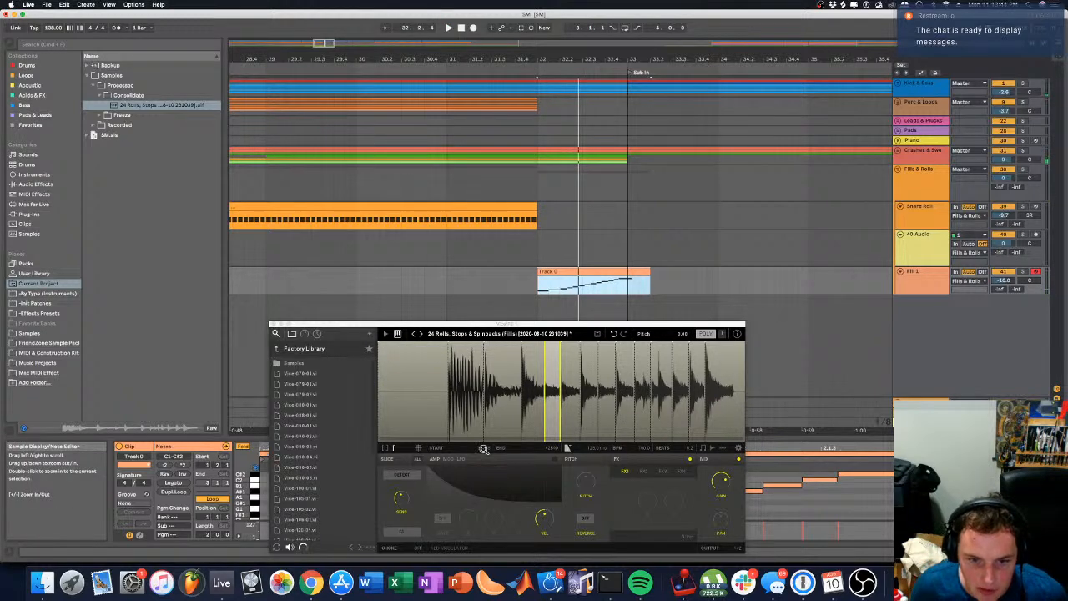
Step: Undo the Fill 1 edits back to before Vice's slice MIDI was placed, restoring the original fill audio clip
left_click(508, 276)
left_click(476, 272)
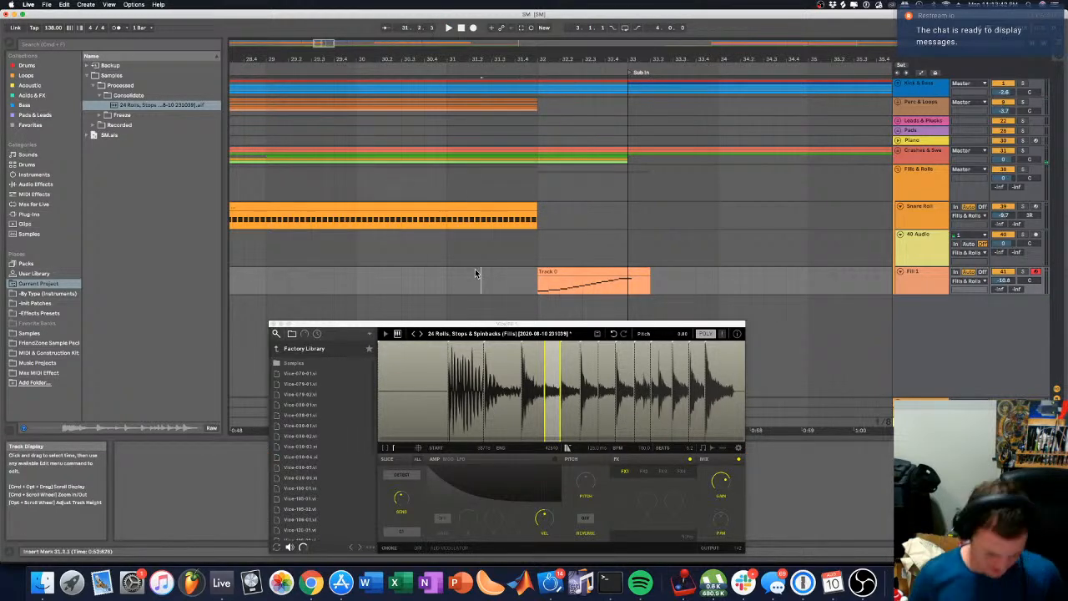
key("super+z")
key("super+z")
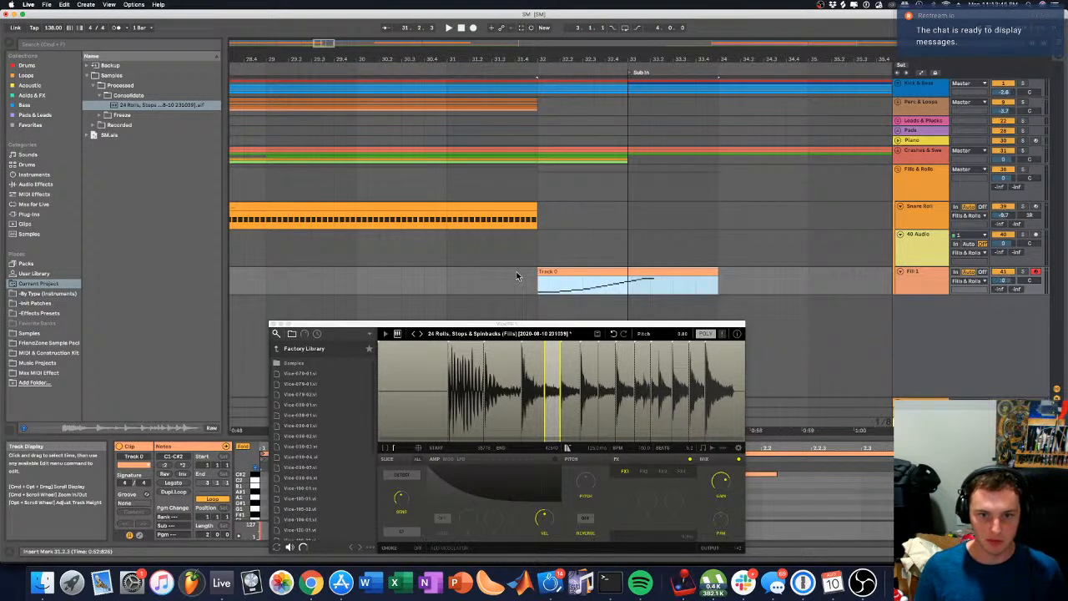
key("super+z")
key("super+z")
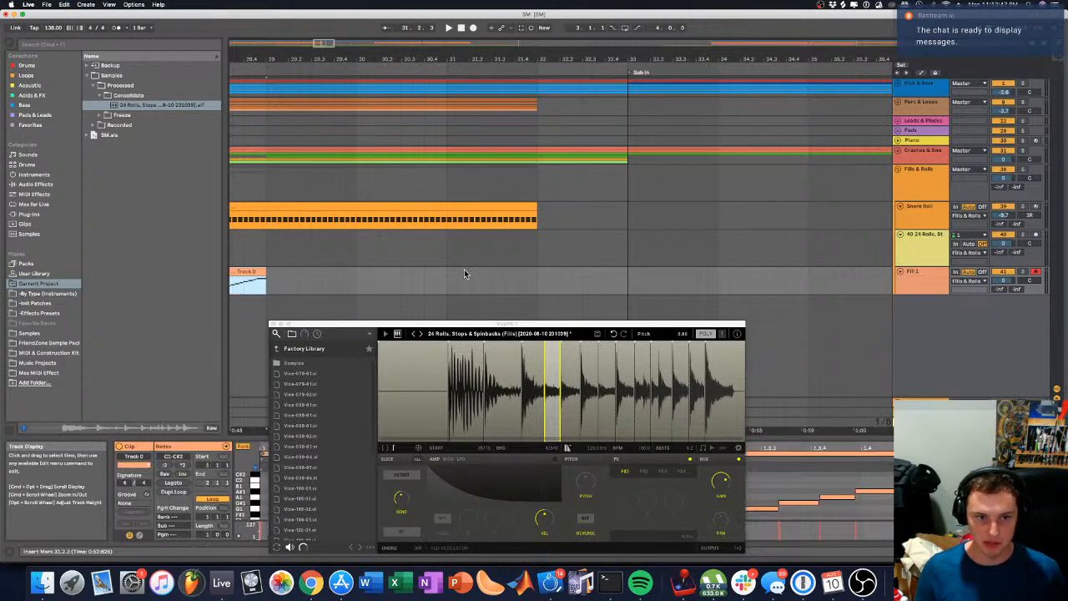
key("super+z")
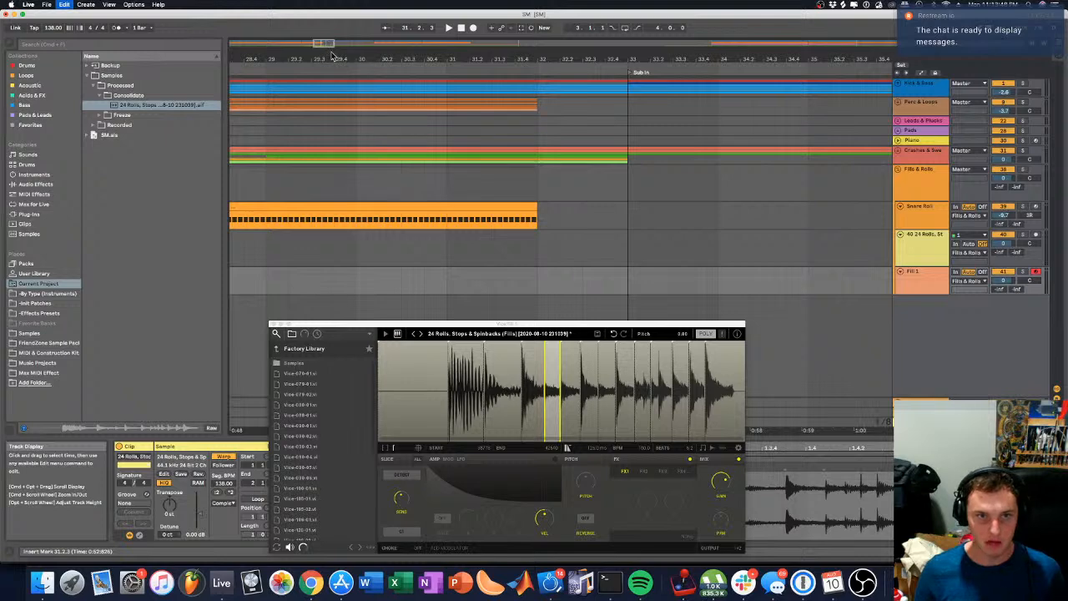
key("super+z")
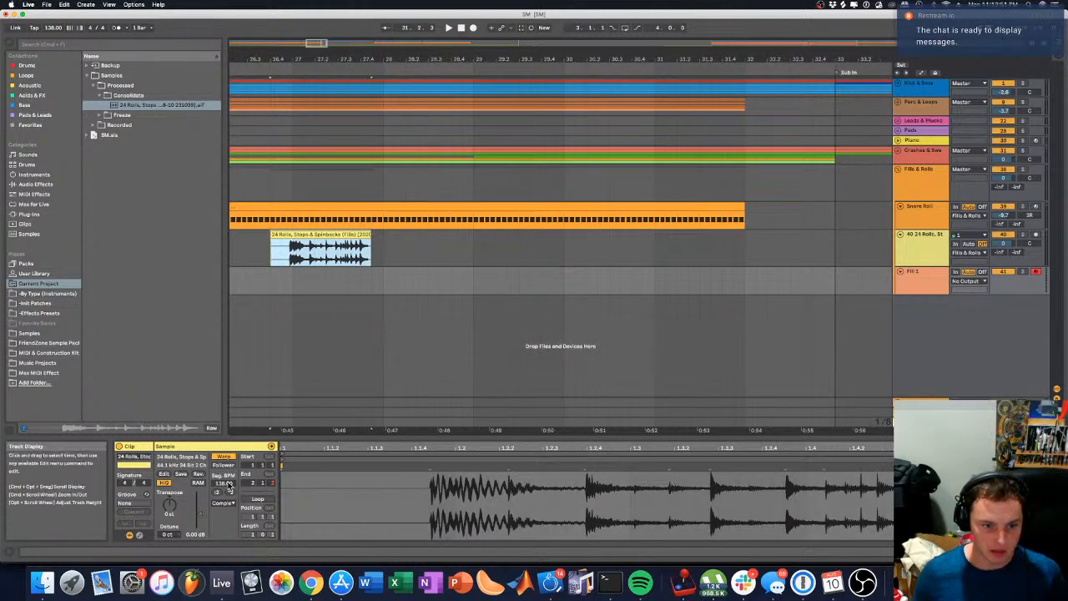
Step: Set the segment BPM of the warped Rolls, Stops & Spinbacks fill clip to 160
left_click(219, 457)
left_click(220, 457)
left_click(298, 235)
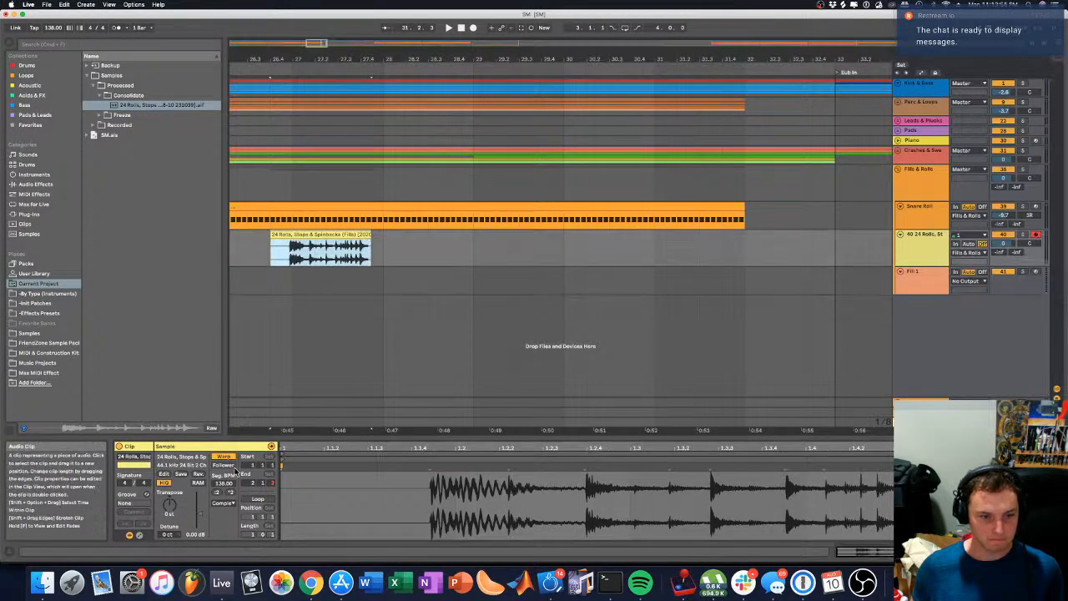
left_click_drag(227, 482, 228, 484)
type("160")
key("Return")
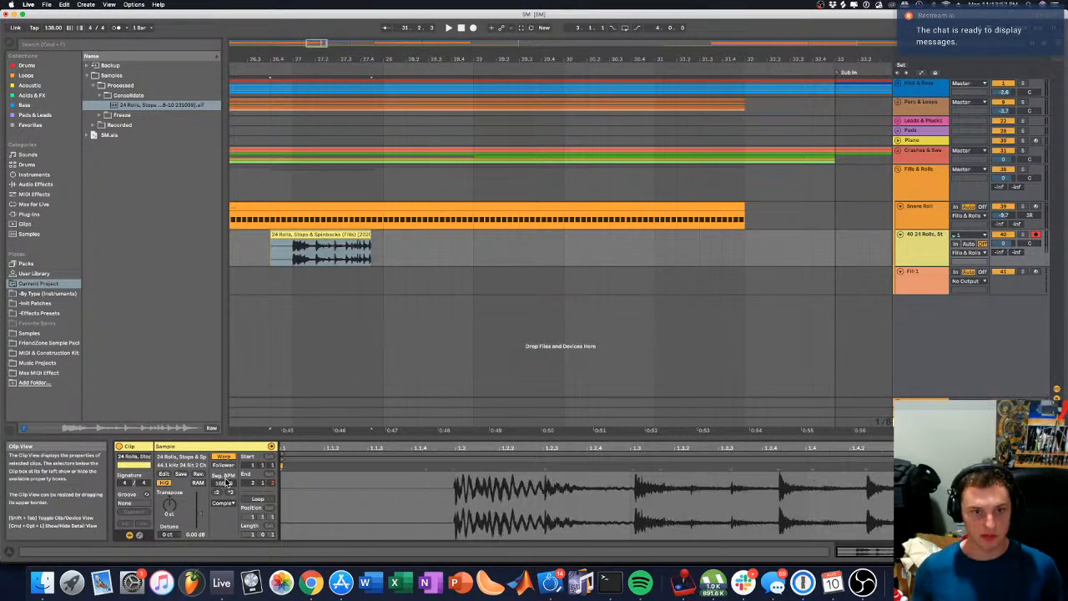
Step: Trim the fill audio clip to one bar starting on its first hit and move it to bar 32
key("space")
left_click_drag(272, 235, 294, 236)
key("space")
key("space")
left_click_drag(370, 235, 790, 250)
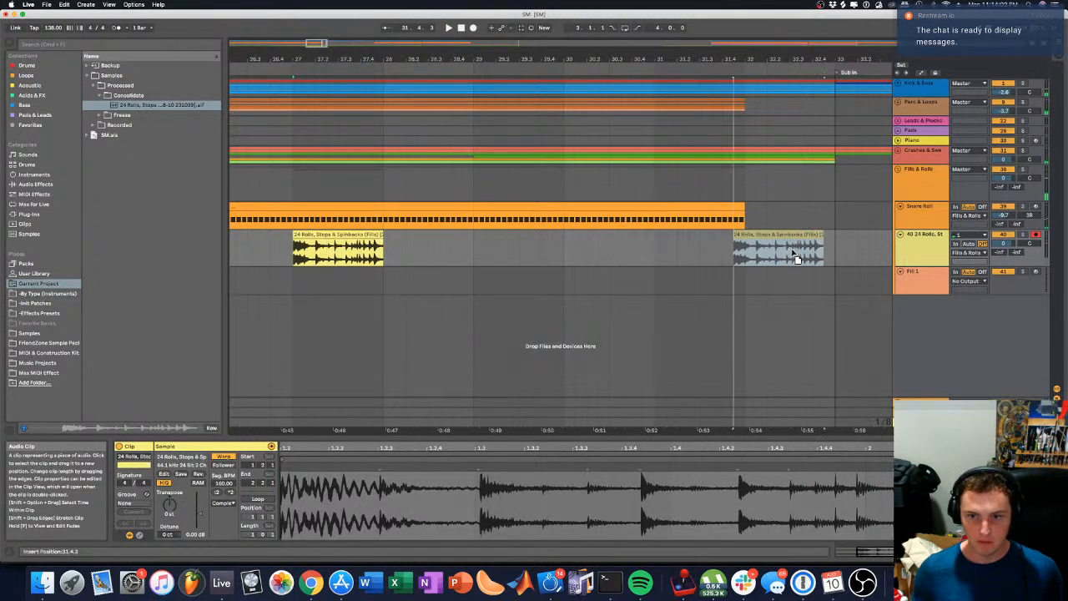
key("space")
Step: Set the fill clip's warp mode to Beats and lower its track volume to -12.4 dB, playing from bar 32
left_click(232, 501)
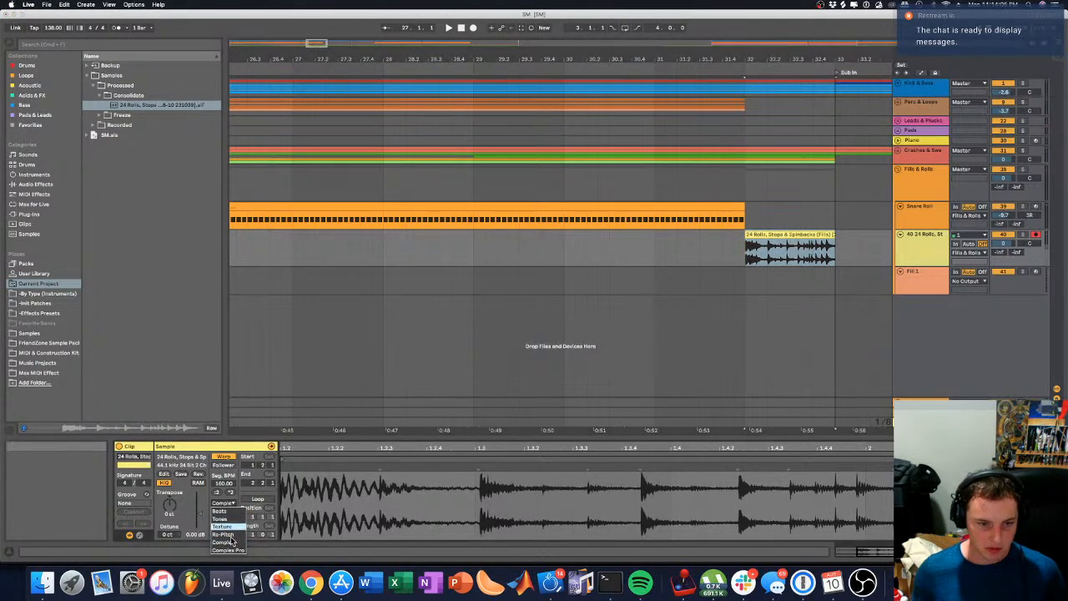
left_click(229, 512)
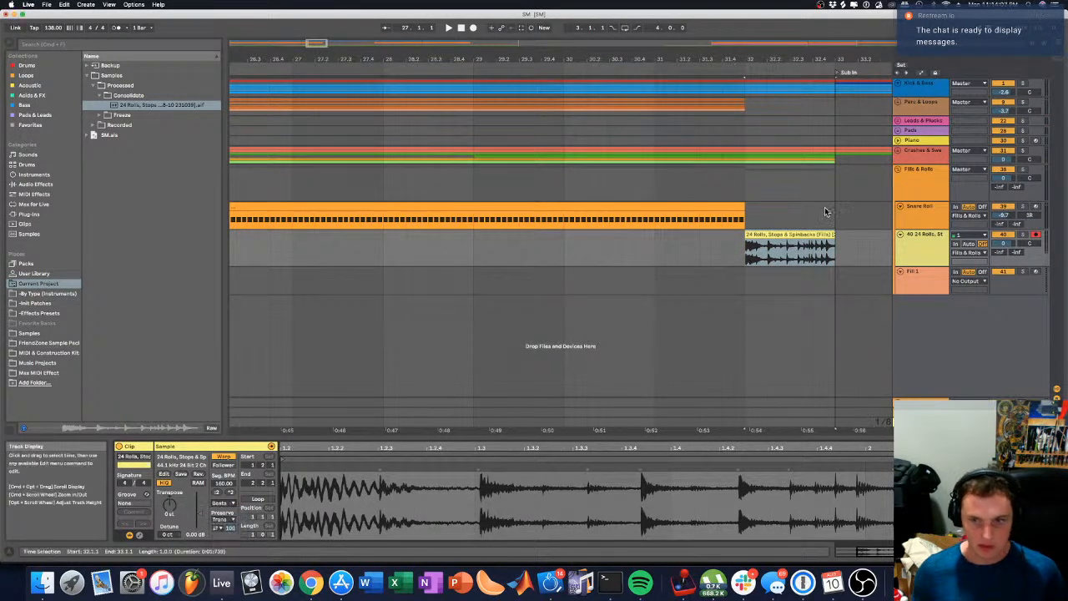
left_click(756, 213)
left_click_drag(1006, 243, 1006, 255)
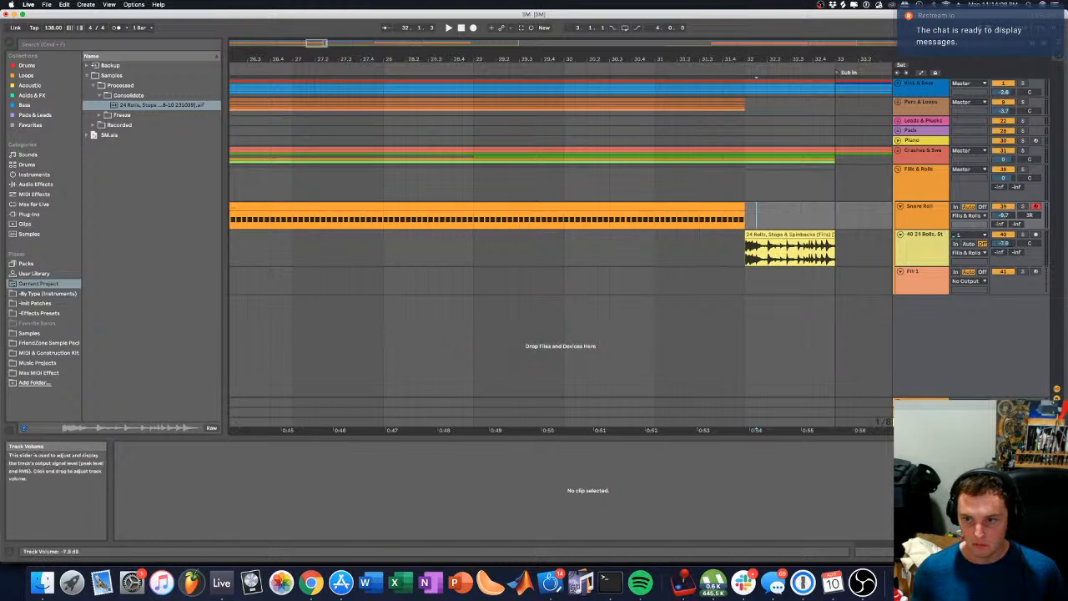
left_click(744, 113)
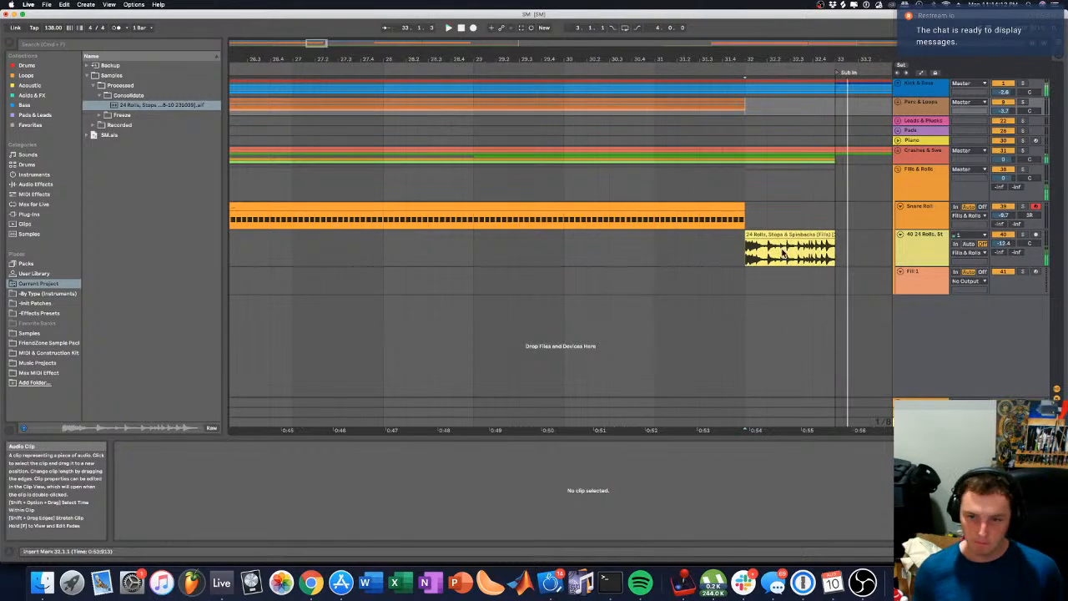
Step: Set the fill clip's segment BPM to 156 and play it from bar 32
left_click_drag(819, 59, 819, 109)
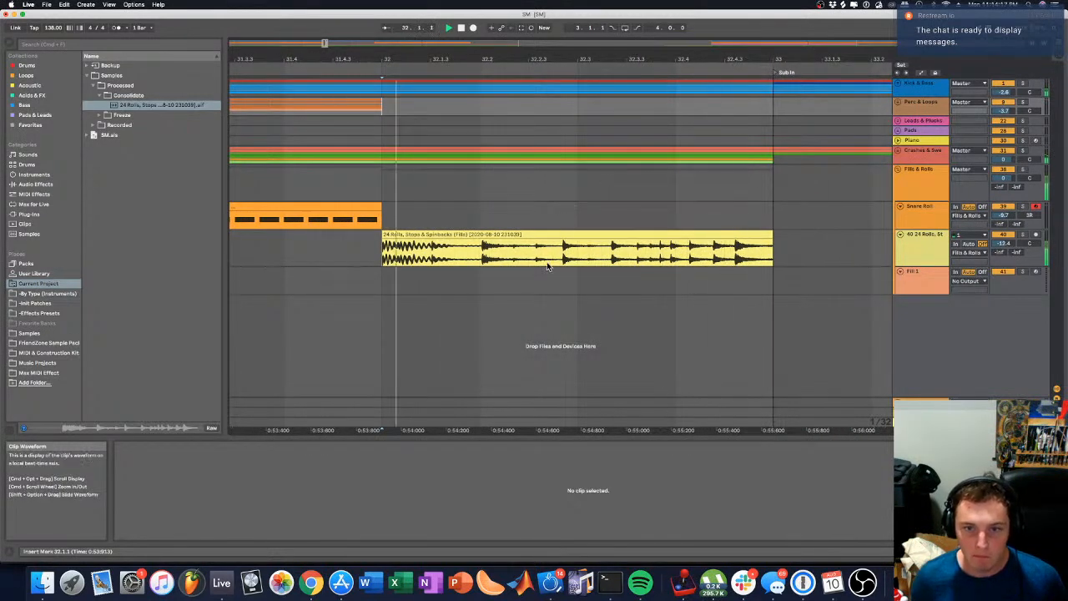
left_click(520, 234)
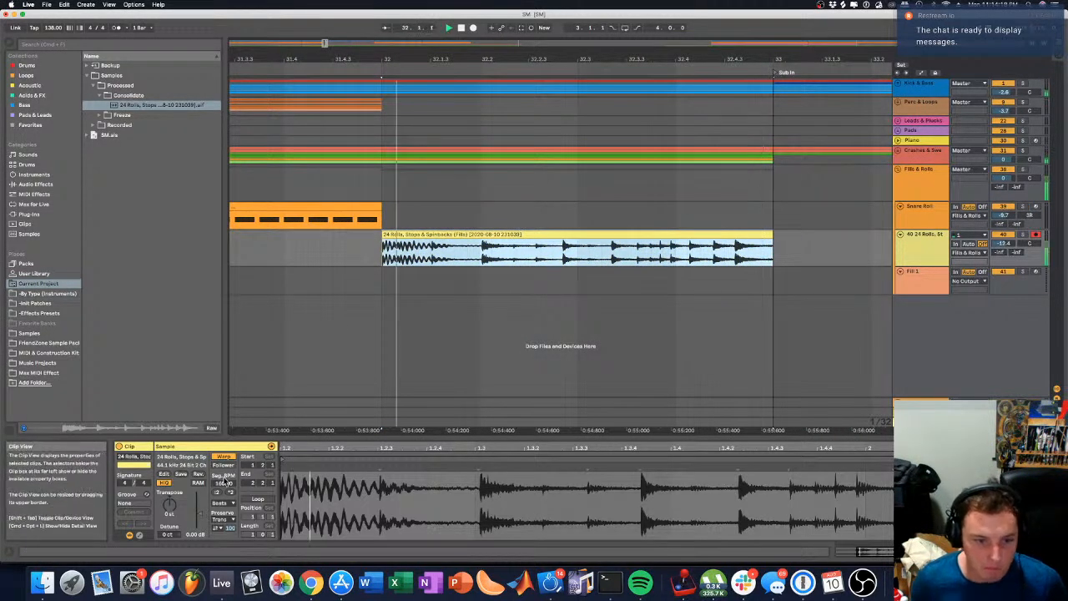
left_click_drag(218, 488, 219, 518)
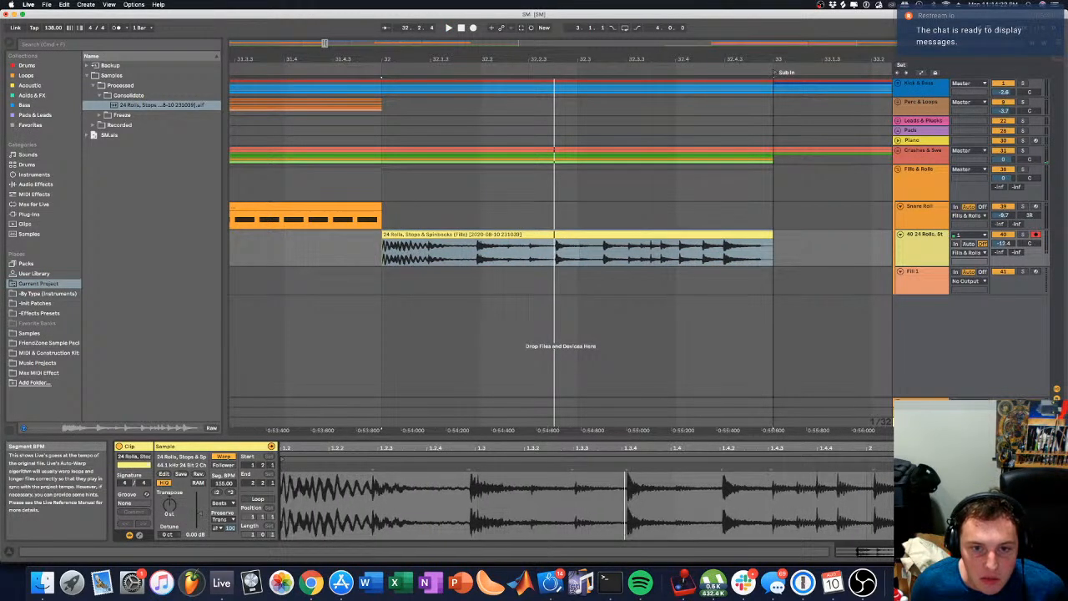
key("space")
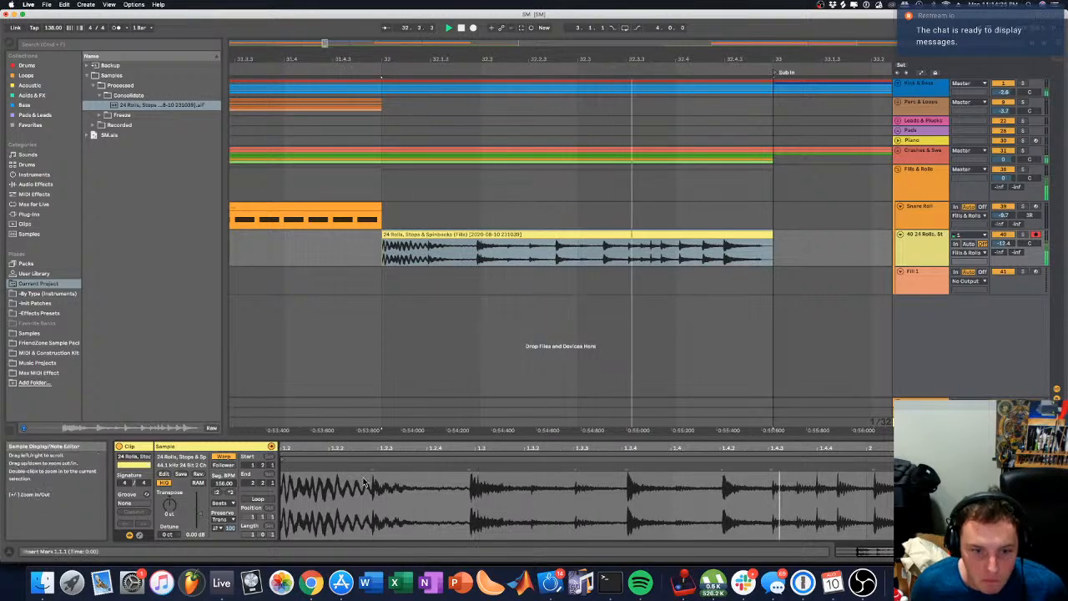
key("space")
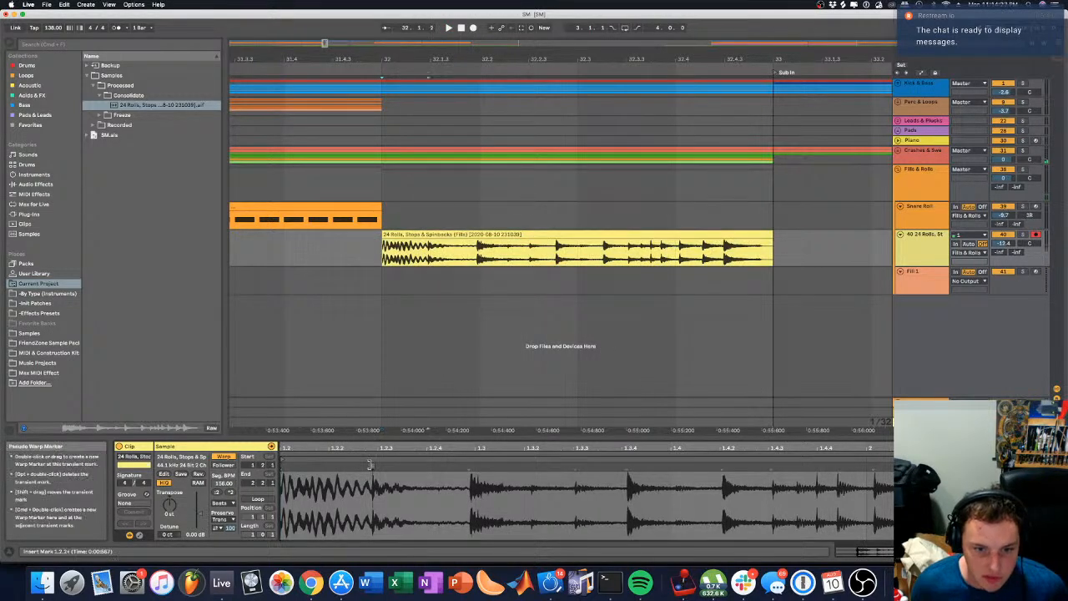
Step: Add warp markers on the fill's hits, aligning them to 1.2.3, 1.3 and 2 in the clip
left_click_drag(373, 464, 376, 465)
left_click(476, 465)
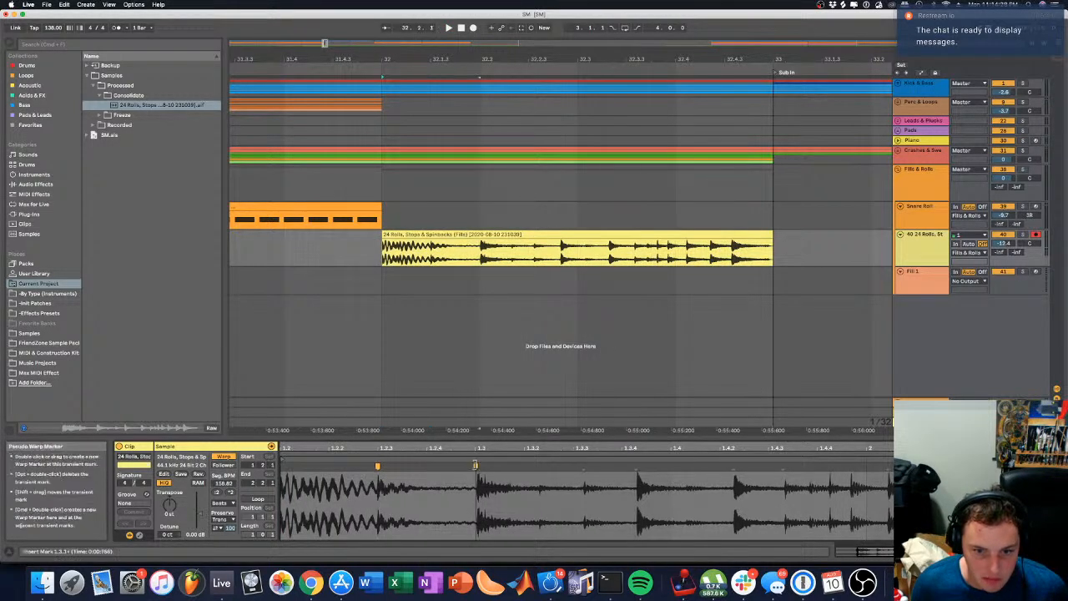
key("space")
left_click_drag(890, 467, 866, 468)
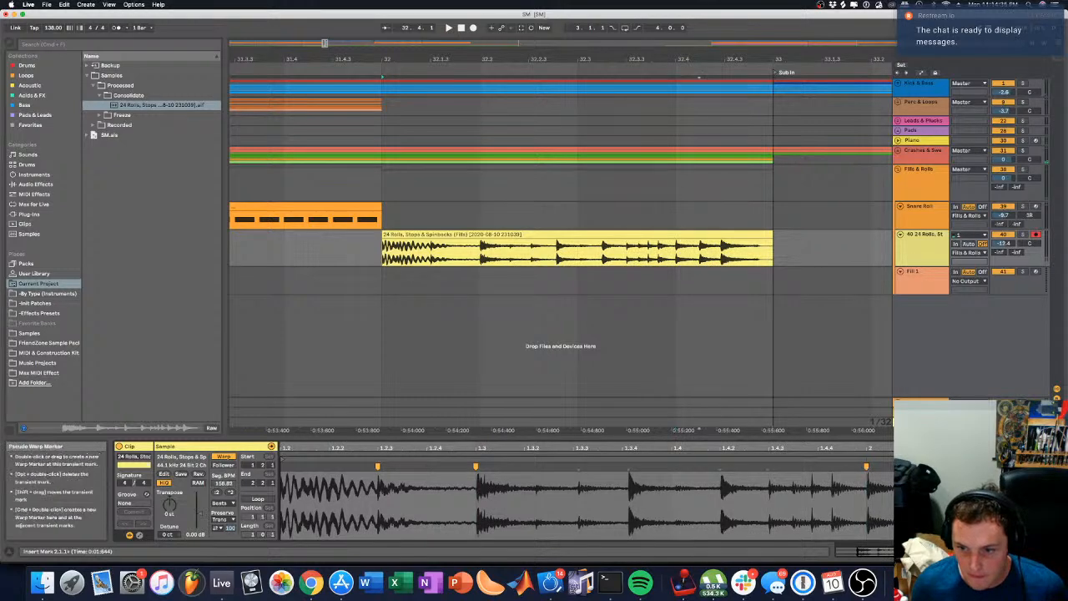
Step: Add warp markers on the fill's remaining hits, aligning them to 1.3.4, 1.4.2 and 1.4.3 in the clip during playback
left_click(960, 468)
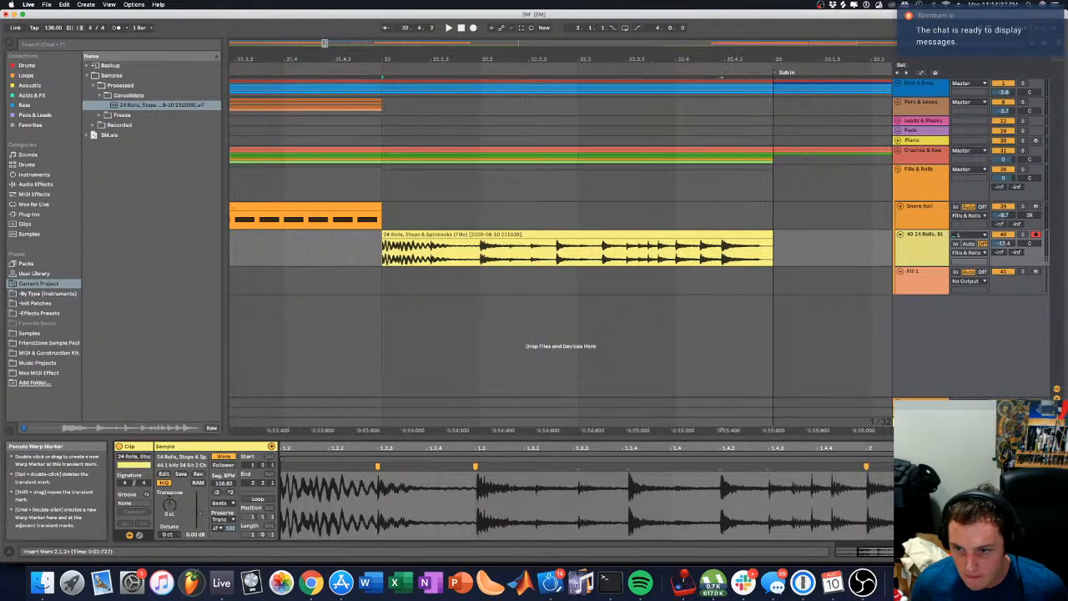
key("space")
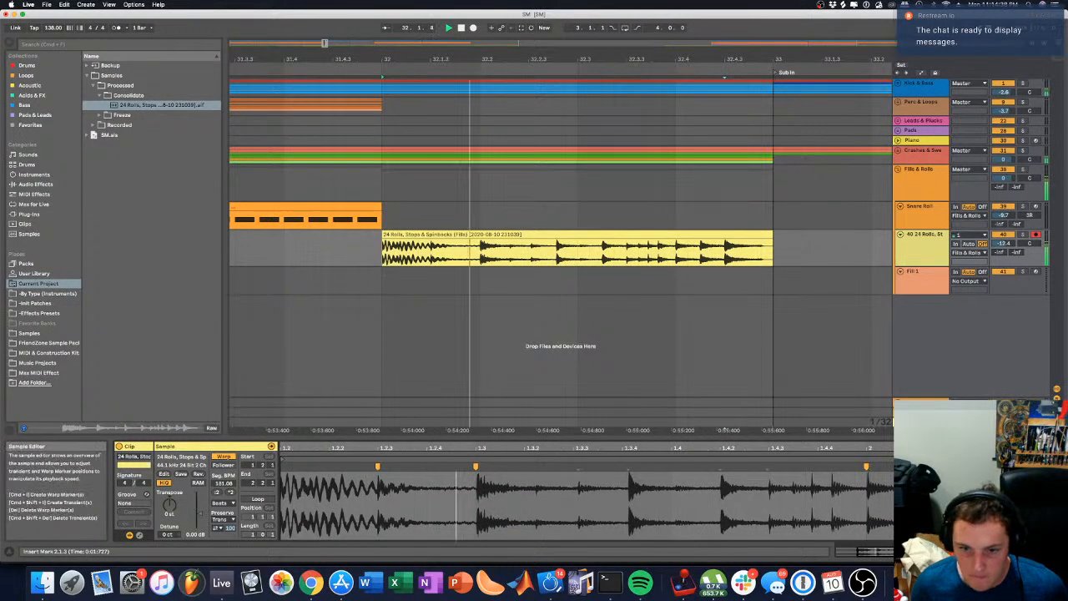
double_click(624, 468)
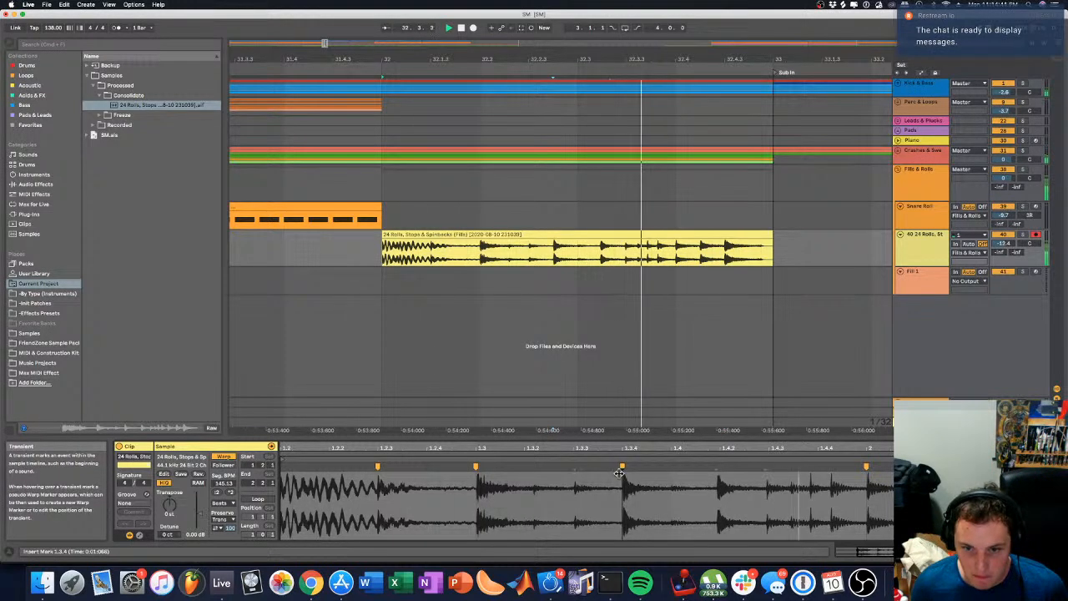
double_click(718, 467)
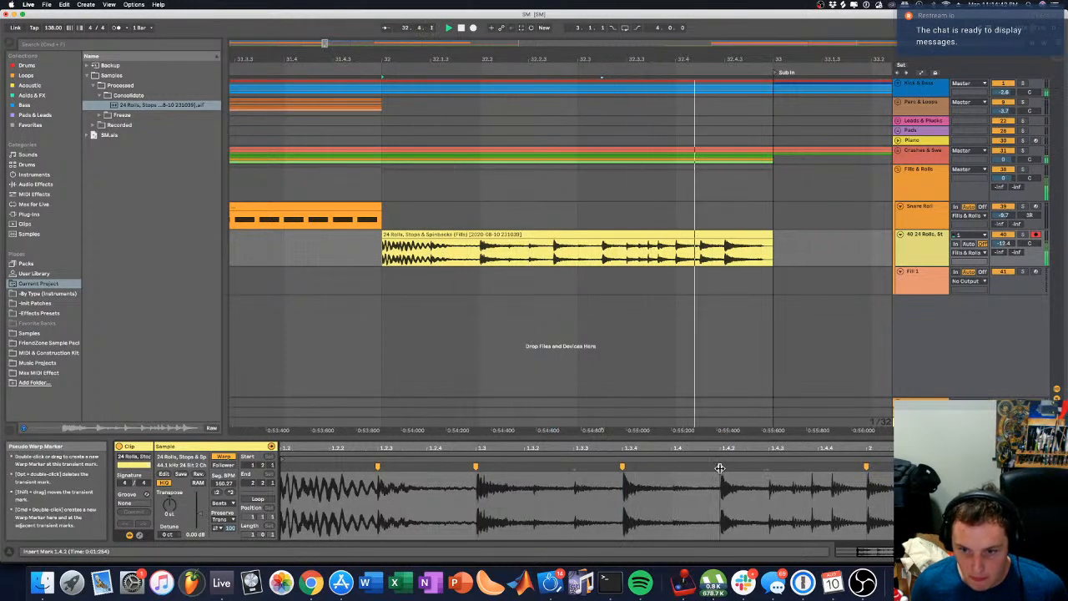
double_click(769, 467)
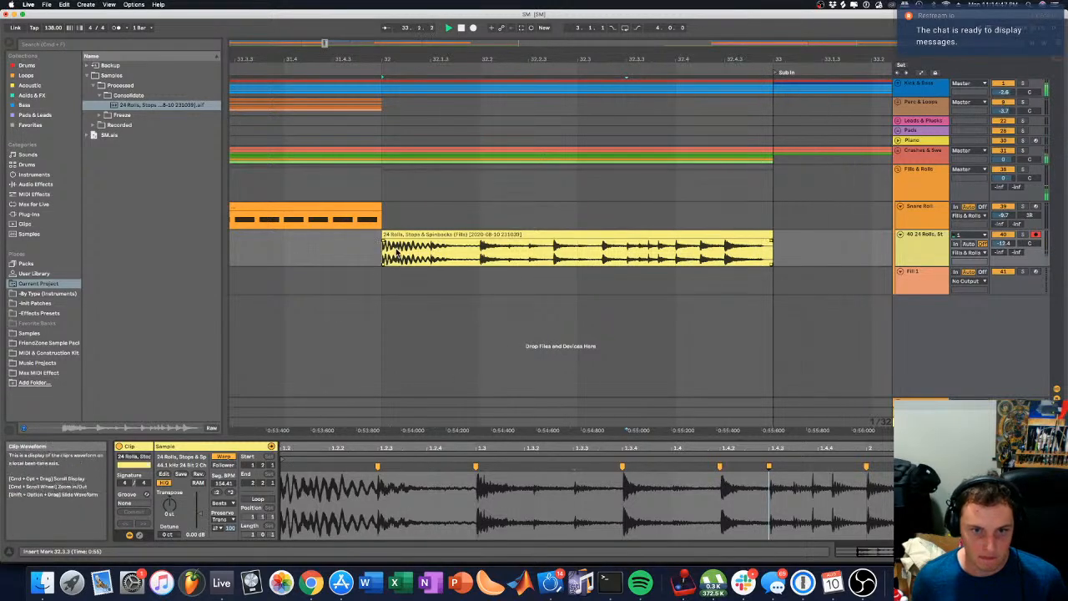
Step: Extend the fill clip's start half a beat earlier and add a warp marker aligning its first hit to 1.2
key("space")
key("space")
left_click_drag(384, 236, 334, 239)
key("space")
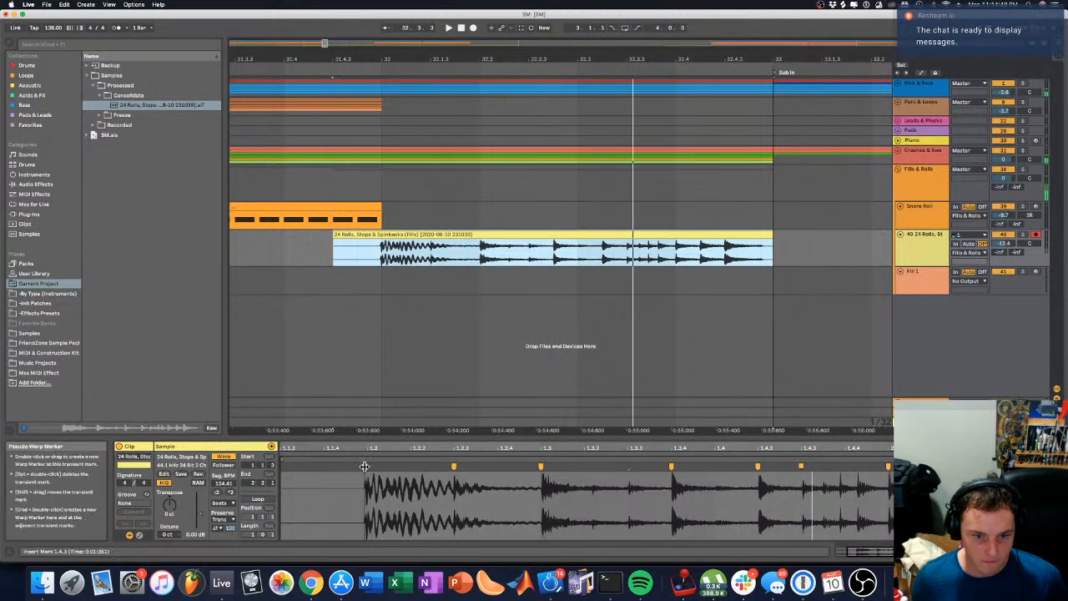
double_click(366, 467)
left_click_drag(365, 466, 370, 466)
key("space")
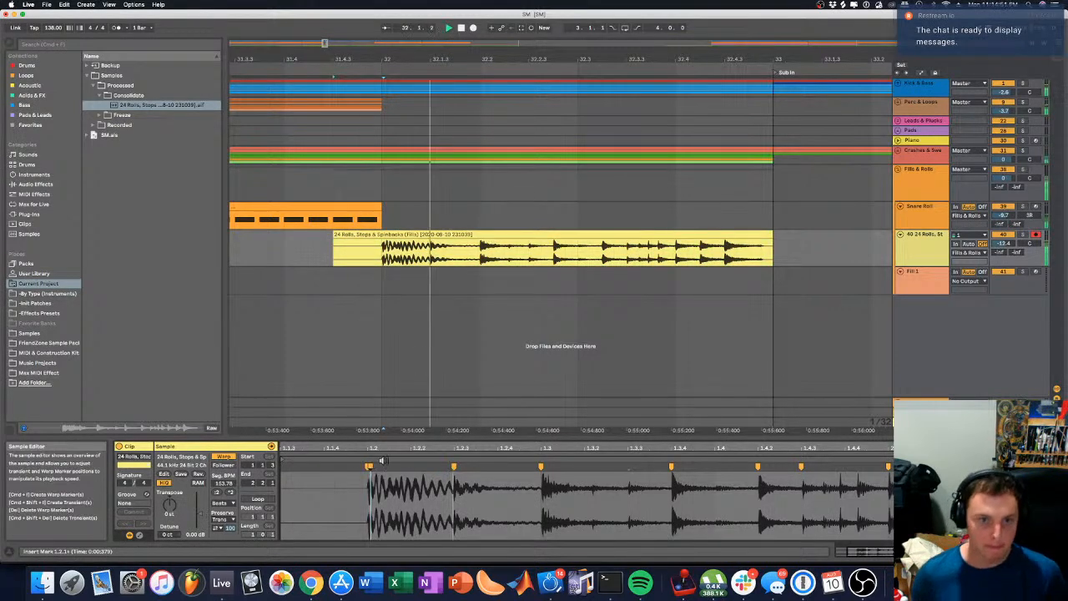
Step: Trim the fill clip's start back to bar 32 and play it
left_click_drag(333, 237, 378, 238)
key("space")
key("space")
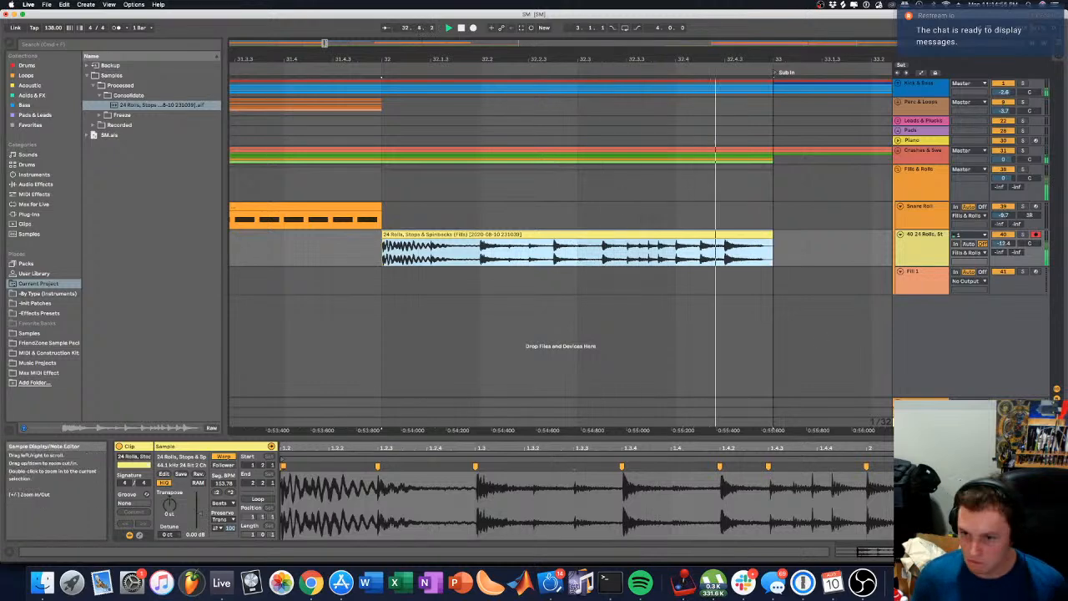
Step: Copy the fill's one-sixteenth hit at 32.4.2 to 32.4.4, play it, and replace it with a copy of the 32.4.3 hit
left_click(697, 221)
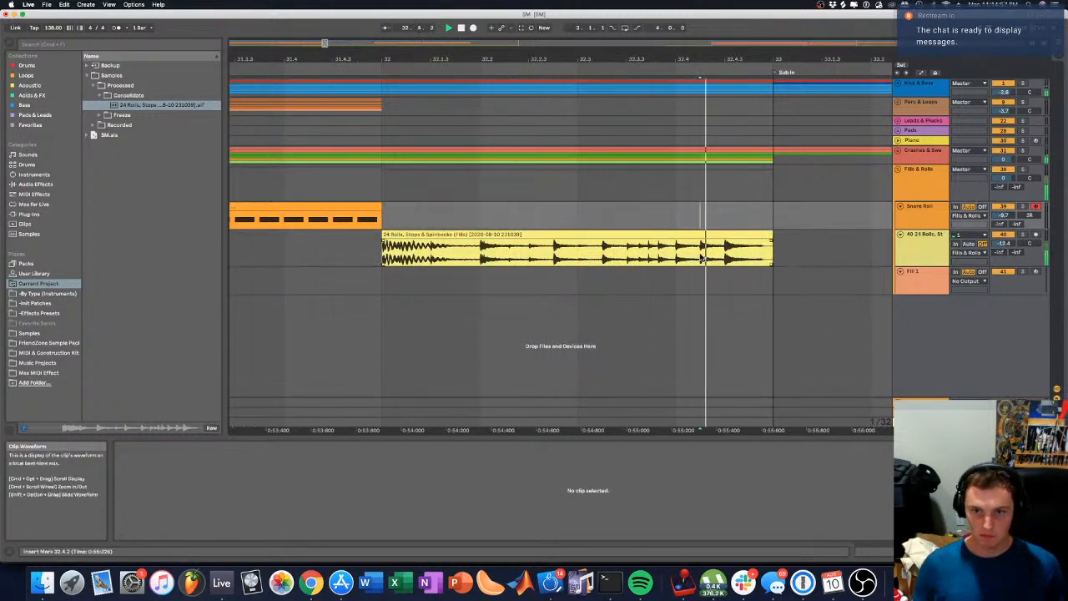
left_click(705, 254)
left_click_drag(711, 259, 723, 261)
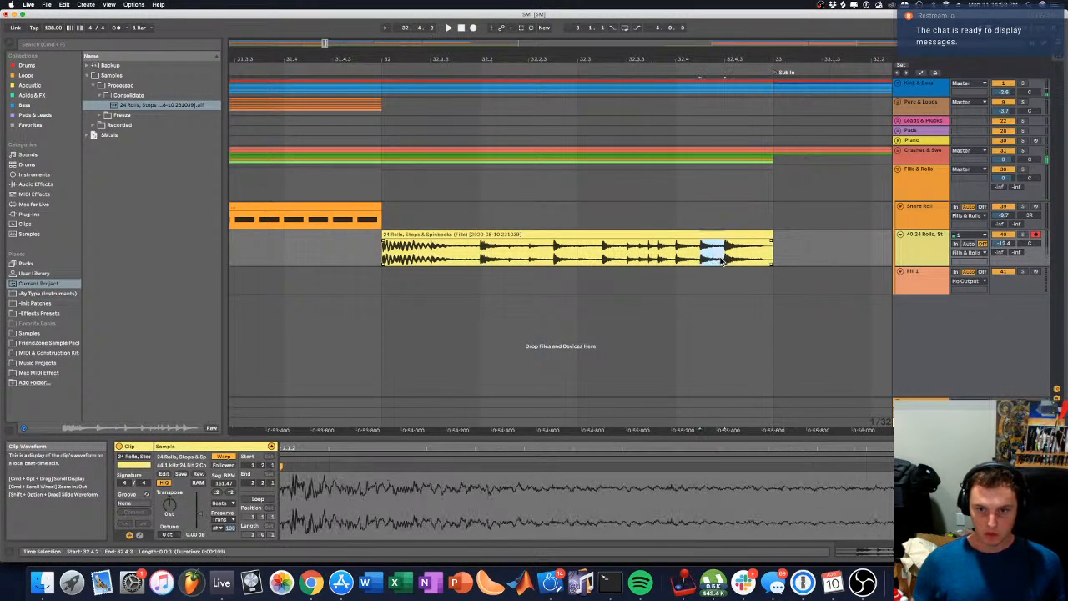
left_click(755, 256)
key("super+v")
key("space")
key("space")
key("space")
left_click(675, 97)
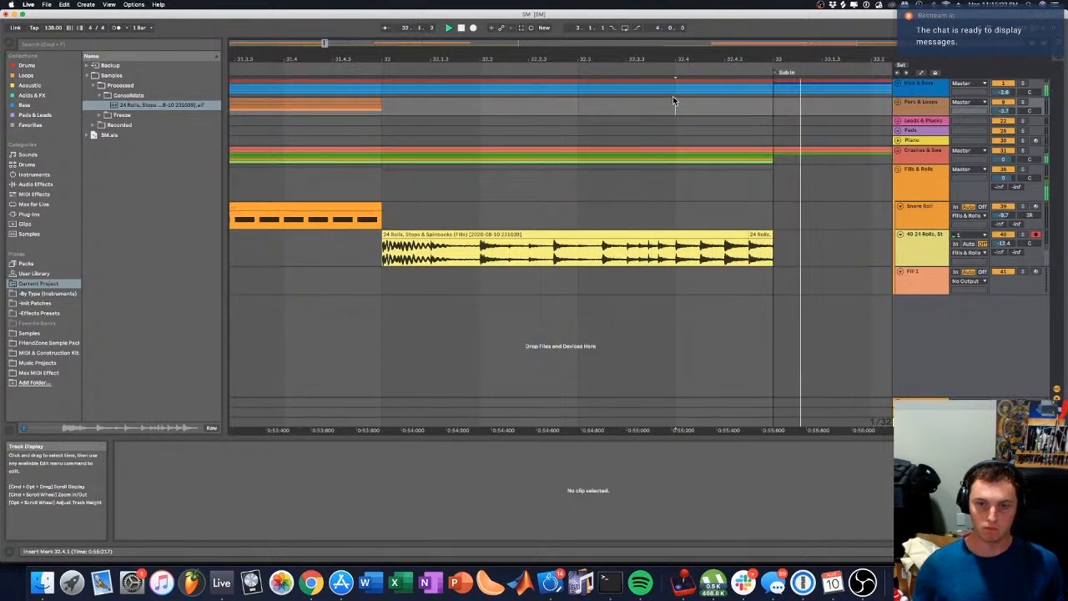
left_click_drag(724, 255, 747, 260)
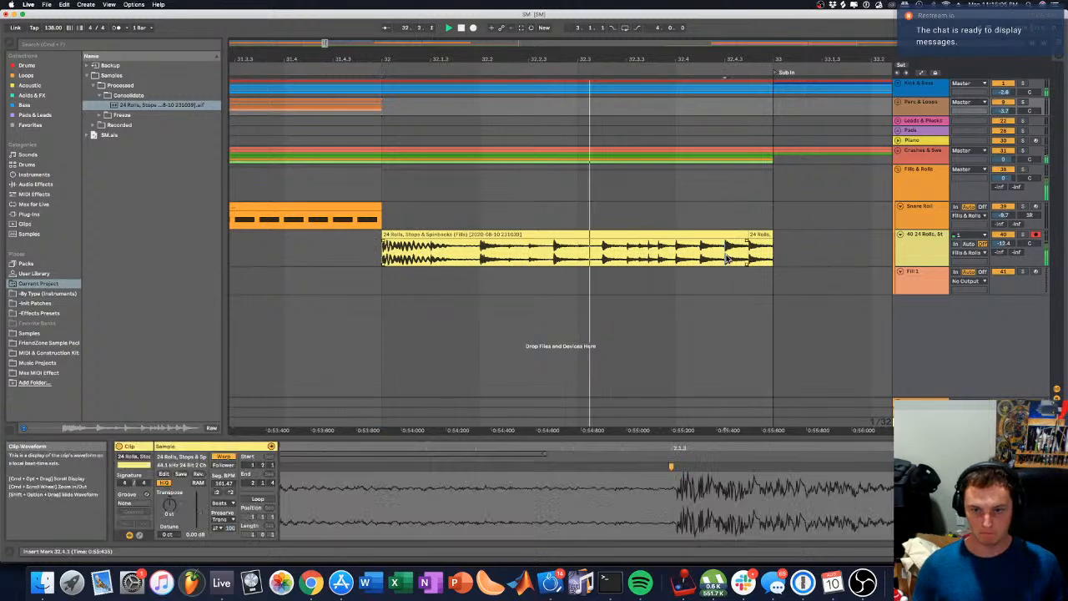
key("Right")
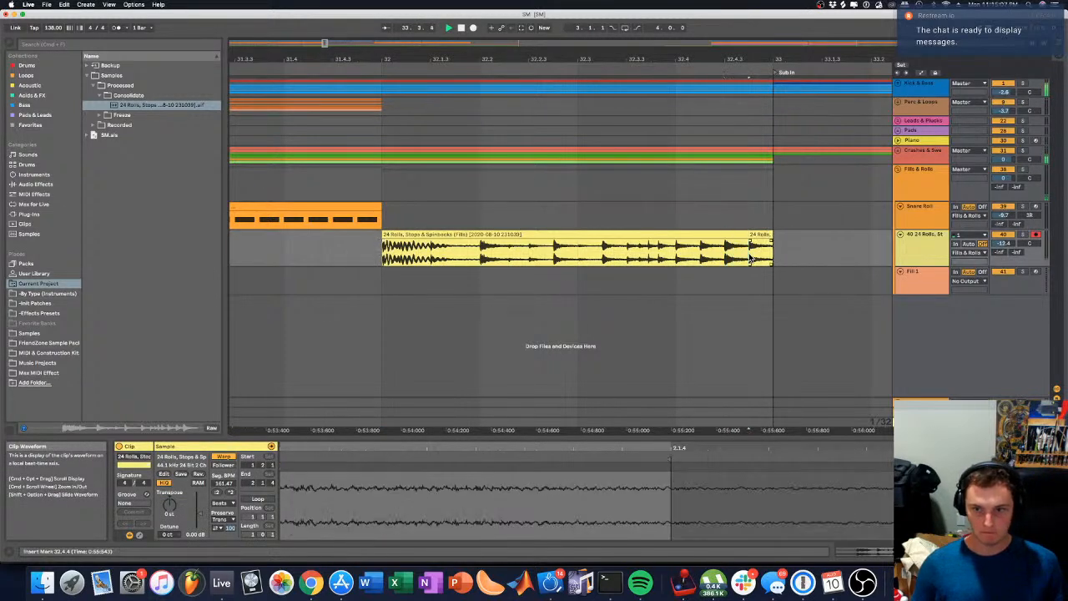
left_click(676, 199)
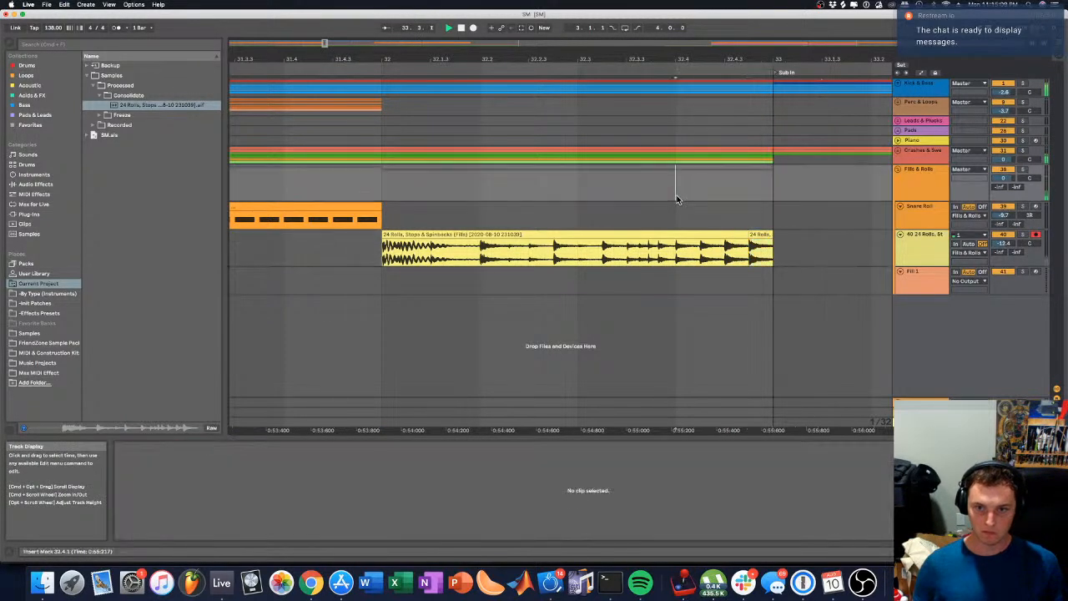
Step: Lower the clip gain of the copied slice at 32.4.4 to -1.10 dB and play from bar 32
left_click(381, 124)
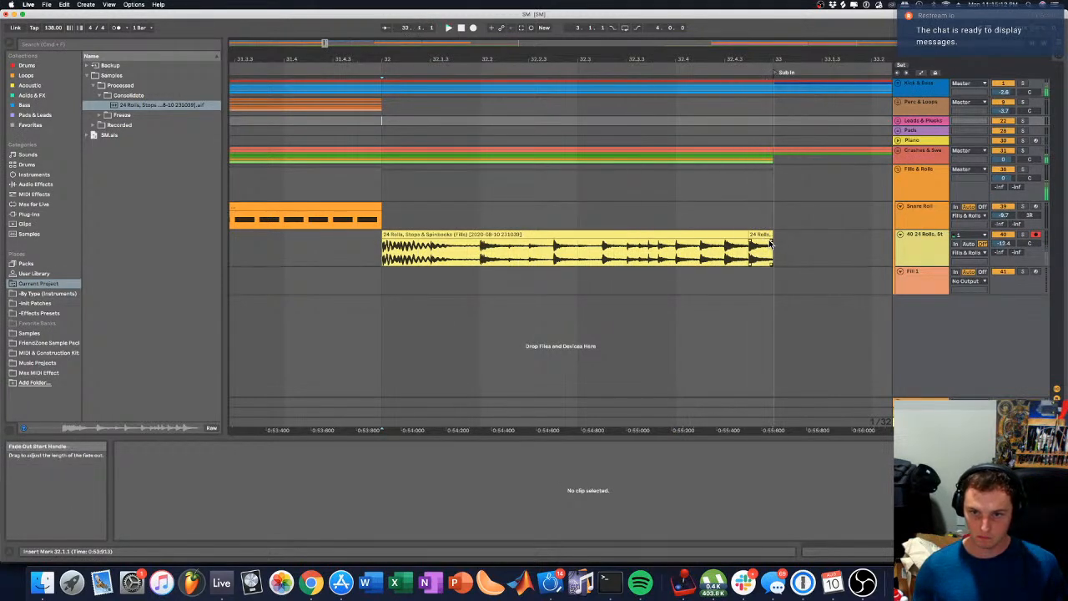
left_click_drag(767, 243, 752, 244)
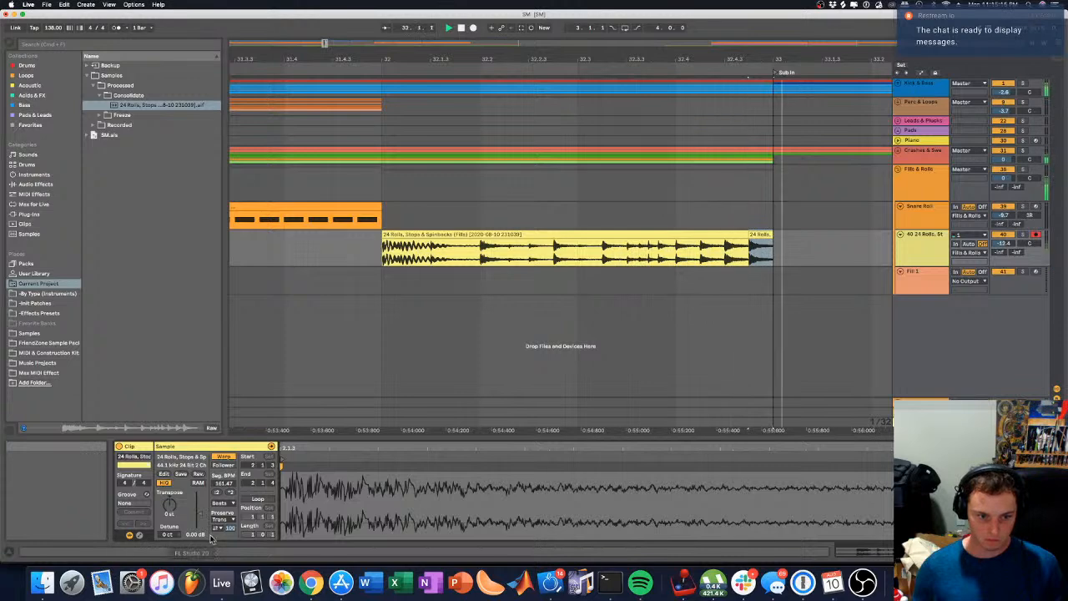
left_click_drag(198, 524, 199, 529)
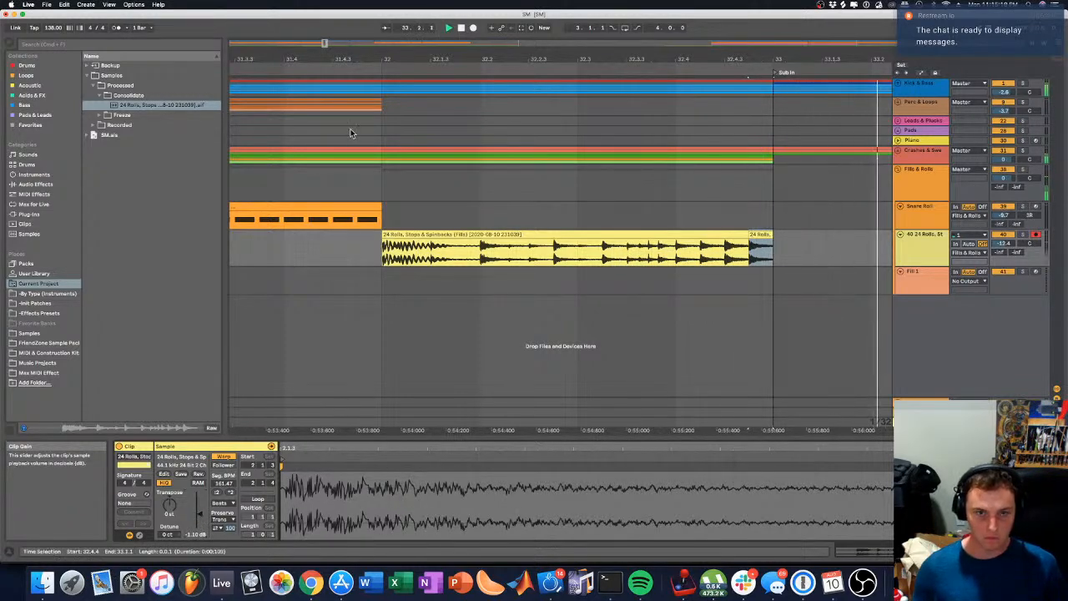
left_click(382, 136)
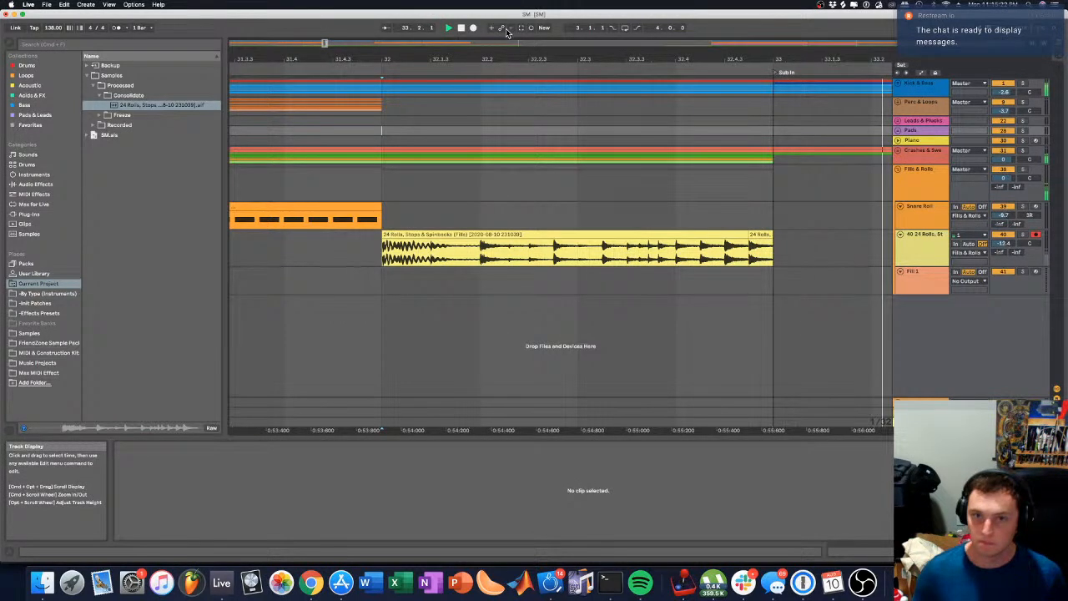
Step: Rename the yellow fill audio track to Fill 1
left_click_drag(505, 59, 746, 126)
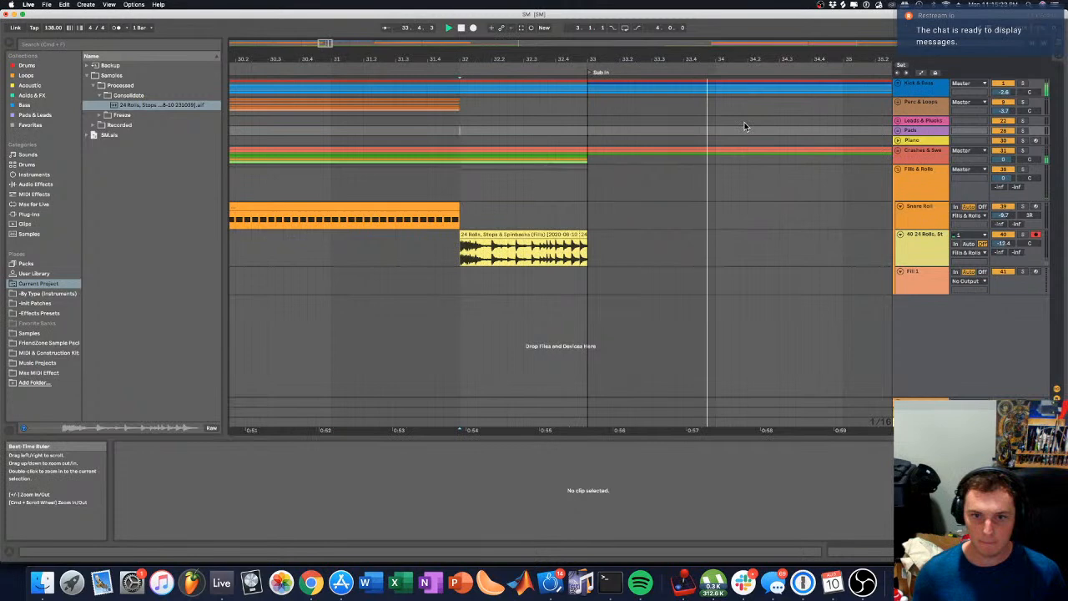
left_click(324, 70)
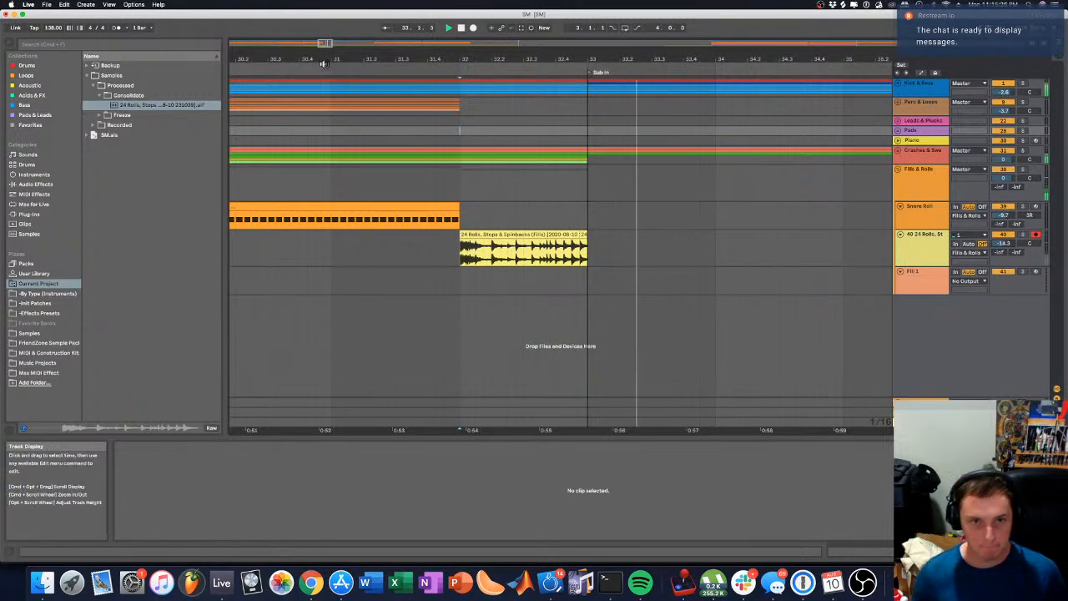
left_click(925, 262)
right_click(922, 249)
left_click(947, 292)
type("Roll")
key("BackSpace")
key("BackSpace")
key("BackSpace")
key("BackSpace")
type("Fill 1")
key("Return")
Step: Lower the renamed Fill 1 track's volume to -16.0 dB and play the build-up into the fill
left_click_drag(1004, 244, 1004, 248)
key("space")
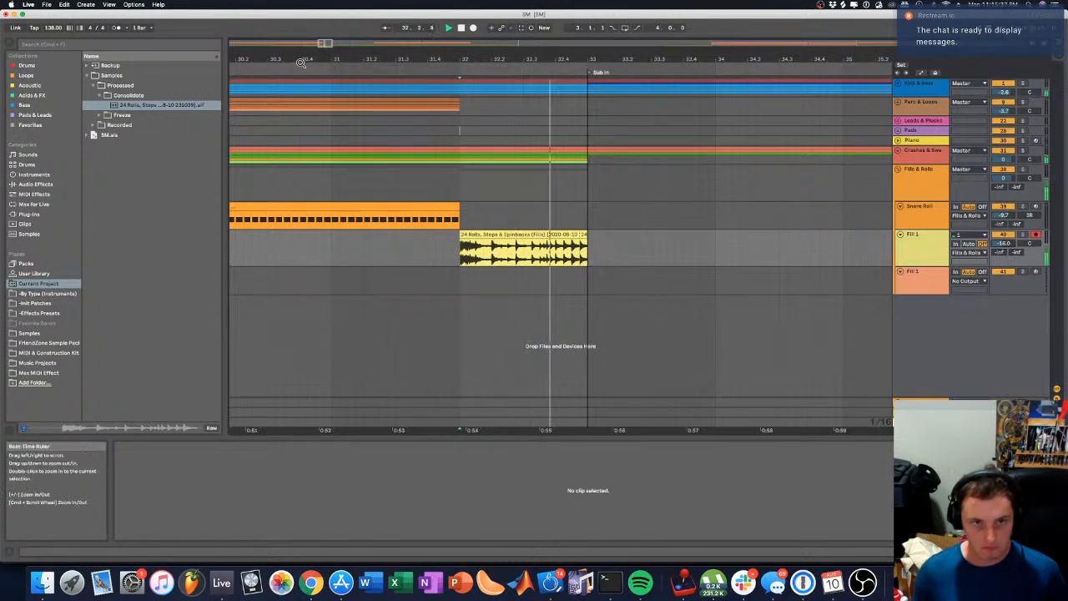
left_click_drag(300, 60, 260, 38)
left_click(257, 70)
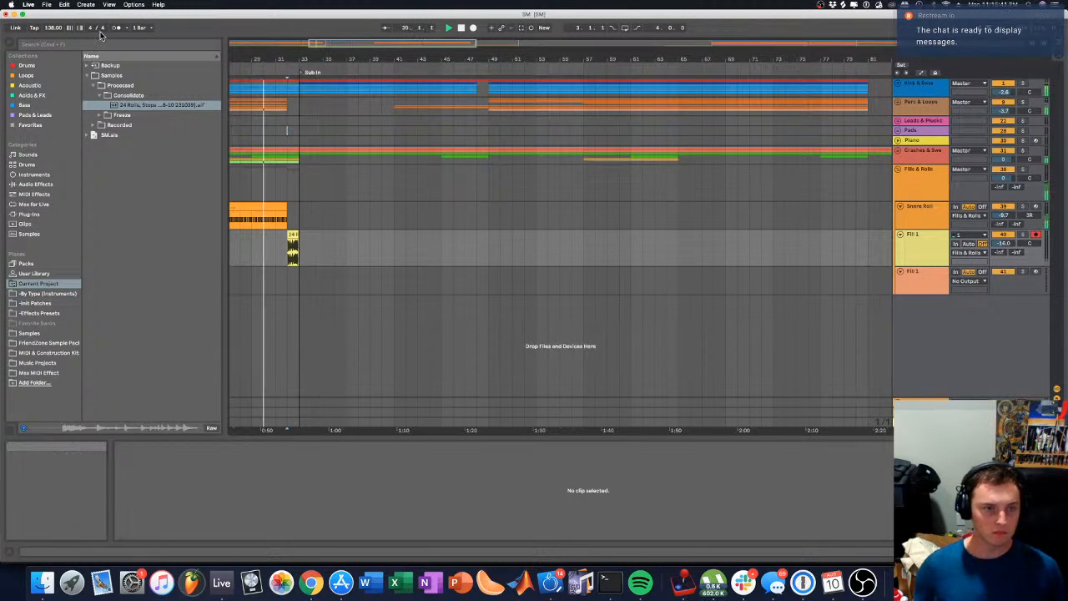
Step: Search the browser for EQ Eight and add it to the Fill 1 audio track with a low cut at 150 Hz
type("EQ E")
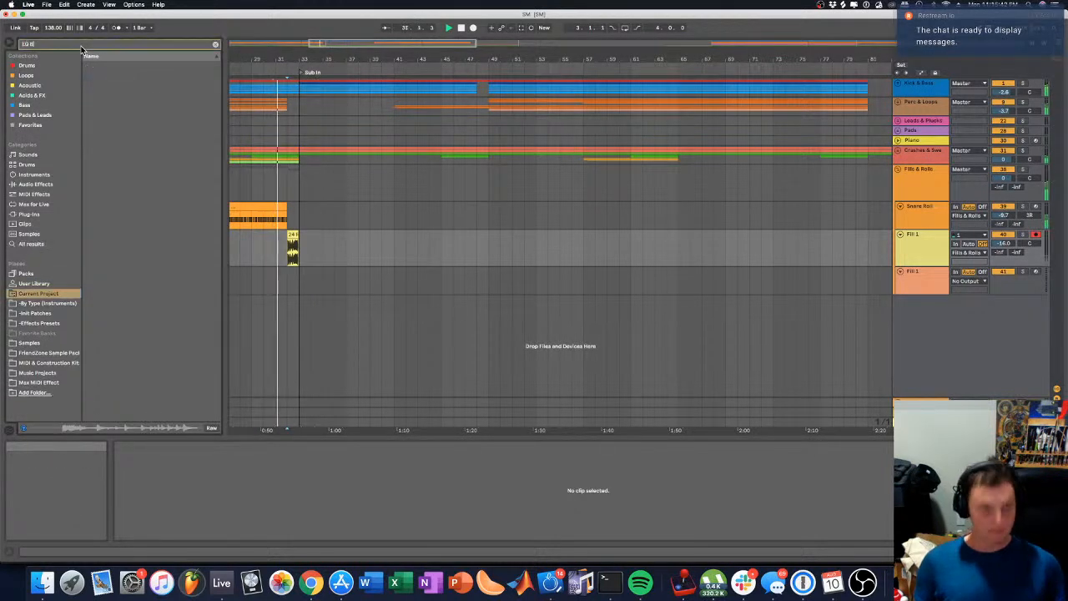
key("BackSpace")
key("BackSpace")
type("eight")
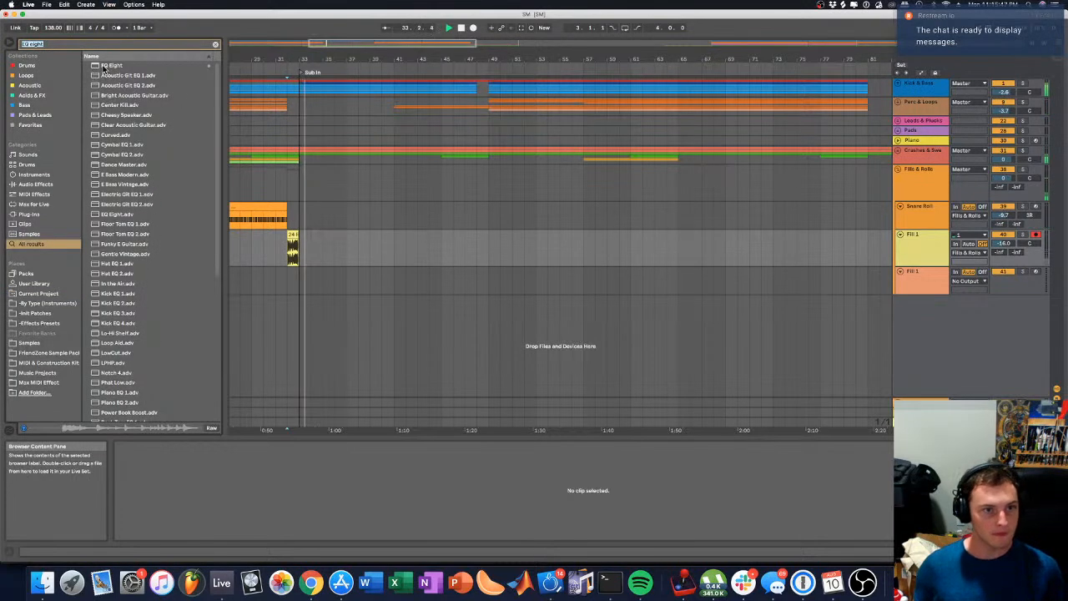
left_click_drag(104, 68, 208, 191)
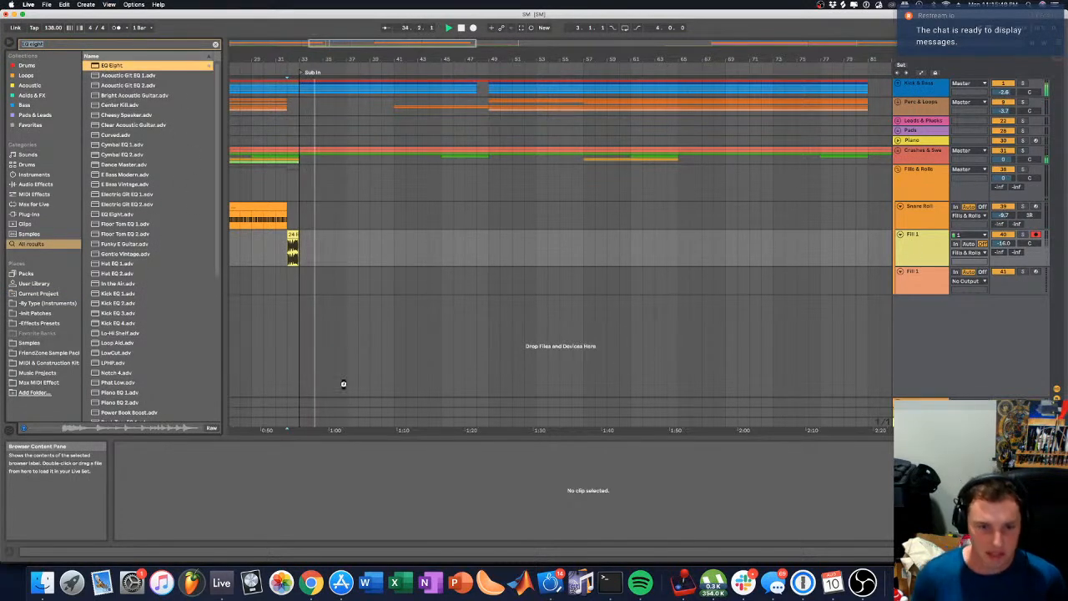
left_click_drag(466, 365, 251, 492)
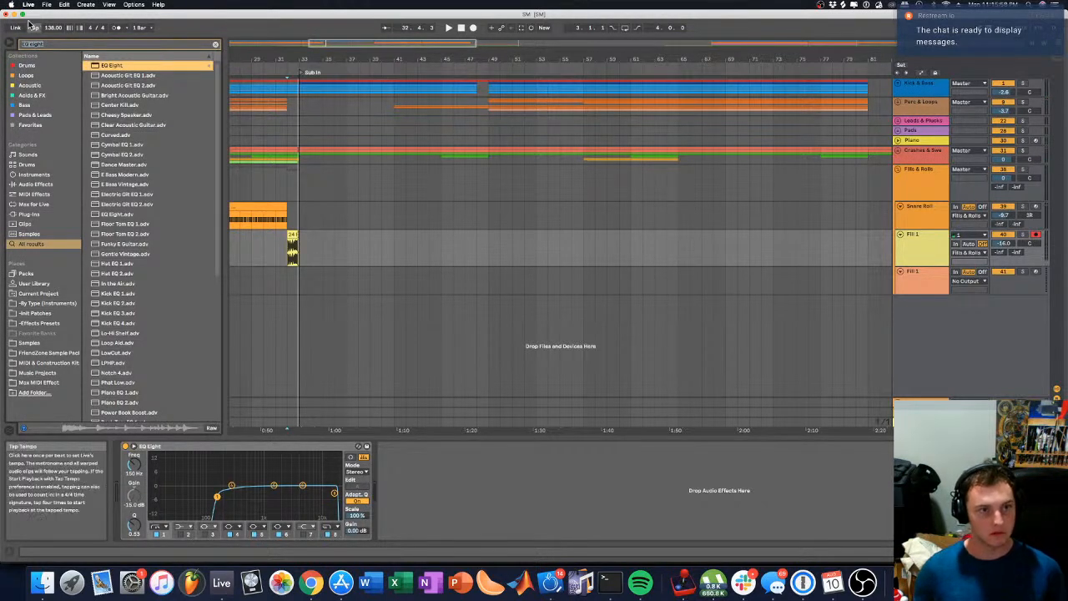
Step: Search the browser for reverb and add the Reverb effect after EQ Eight on the Fill 1 audio track
left_click(48, 46)
type("reverb")
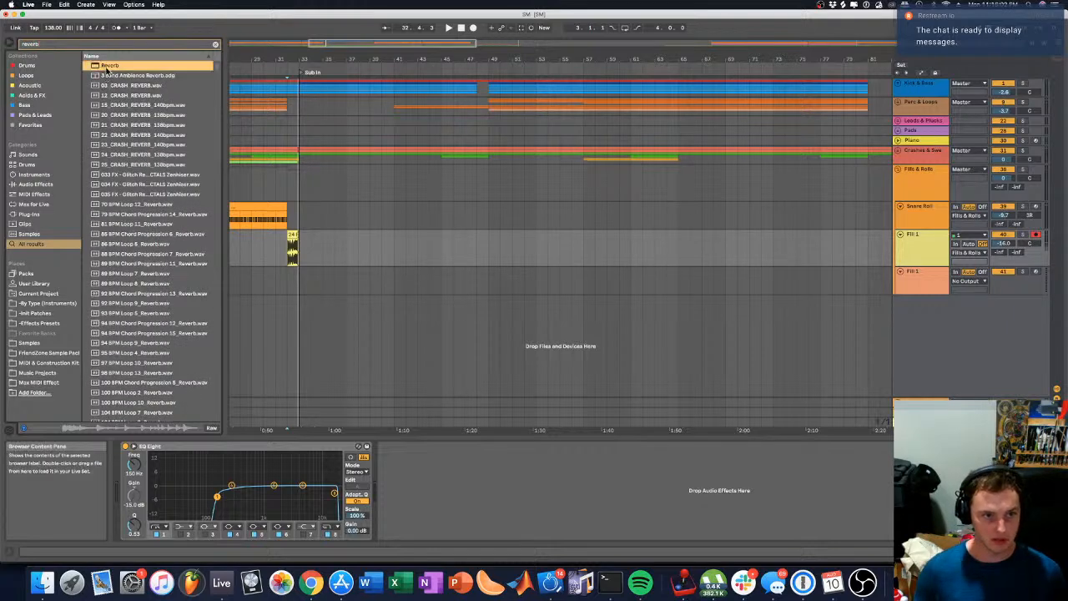
left_click(487, 291)
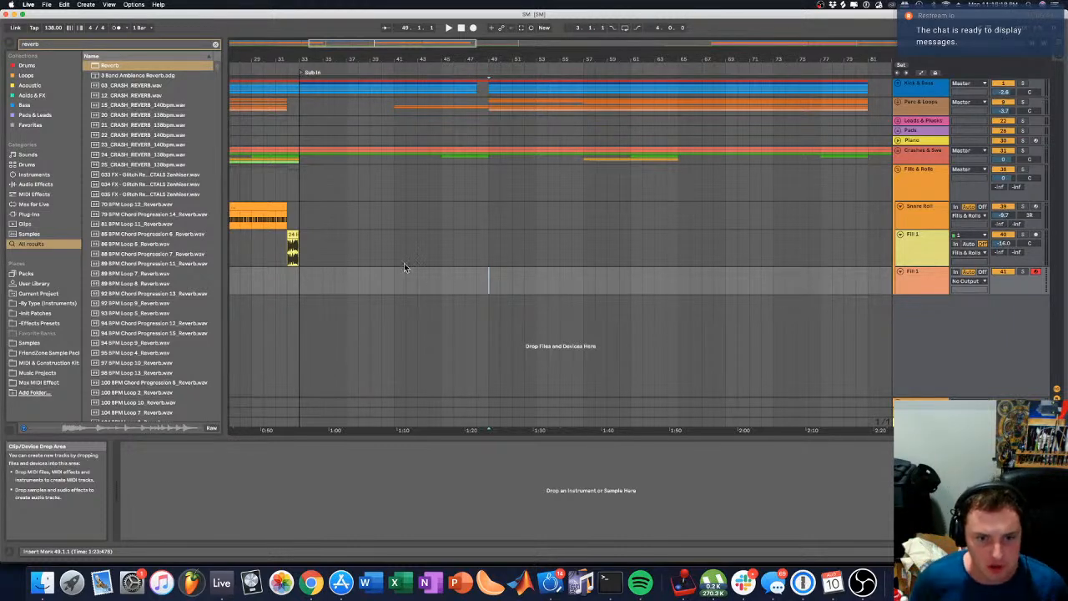
Step: Play the fill from bar 32 and set the Reverb's Dry/Wet to 34%
left_click(925, 261)
key("space")
key("space")
left_click(287, 175)
key("space")
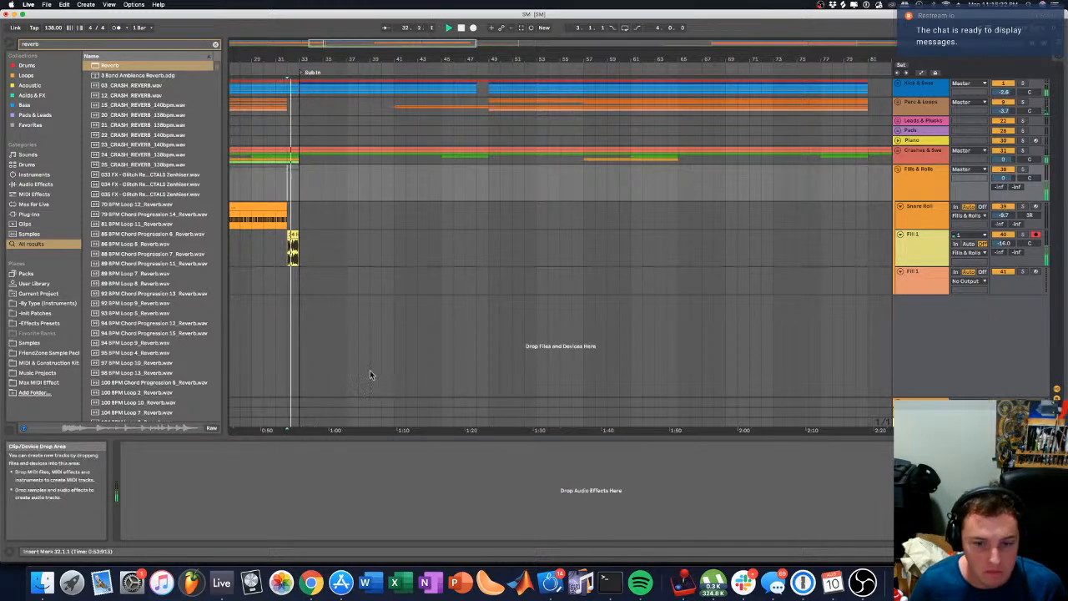
left_click(921, 230)
key("space")
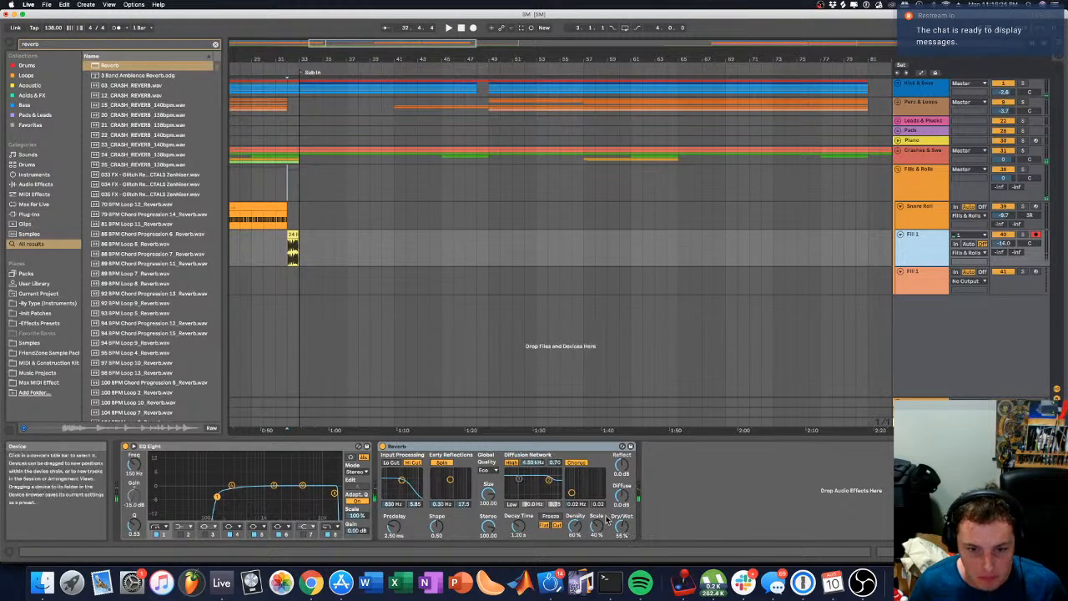
key("space")
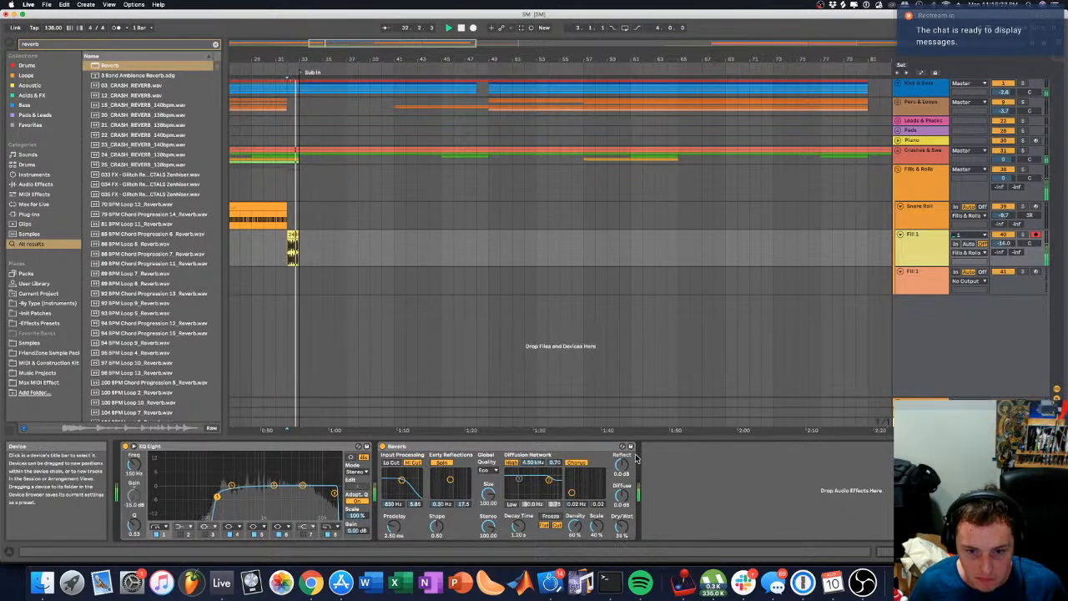
left_click(622, 448)
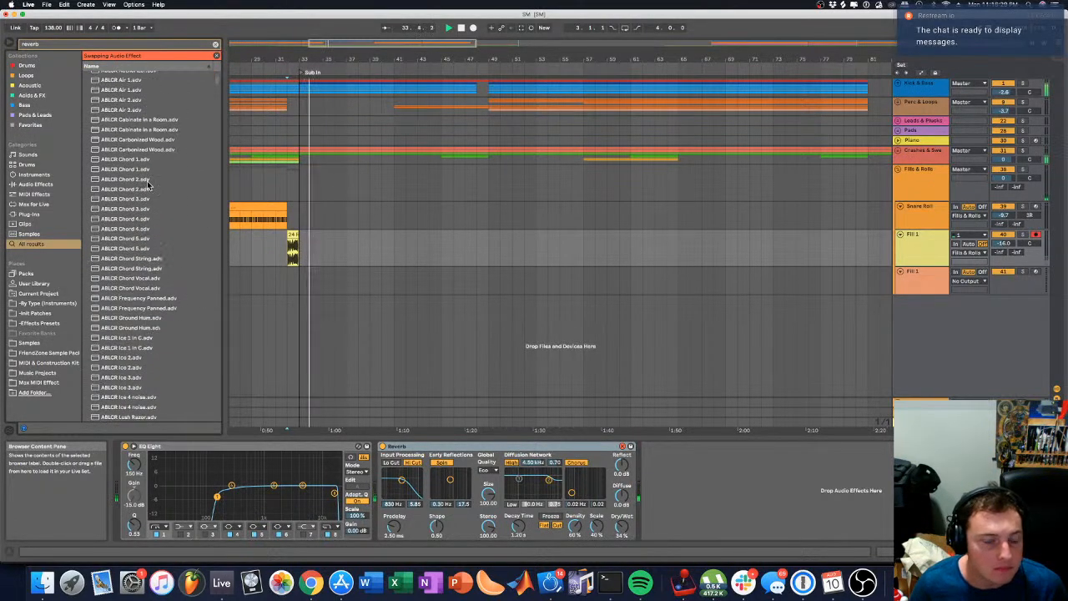
scroll(149, 185, "down", 15)
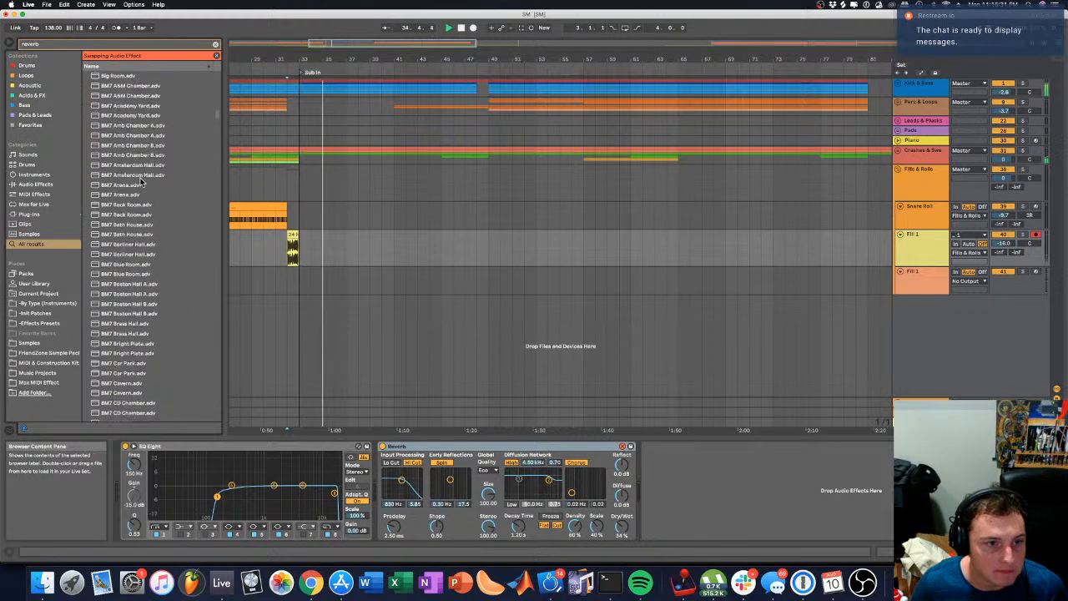
scroll(129, 155, "up", 20)
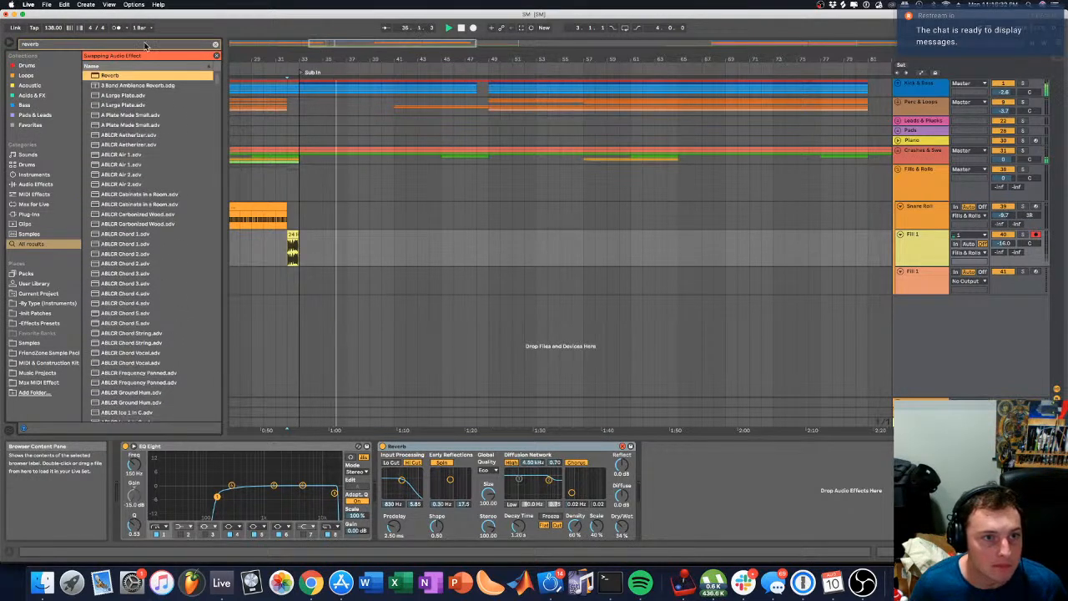
left_click(119, 86)
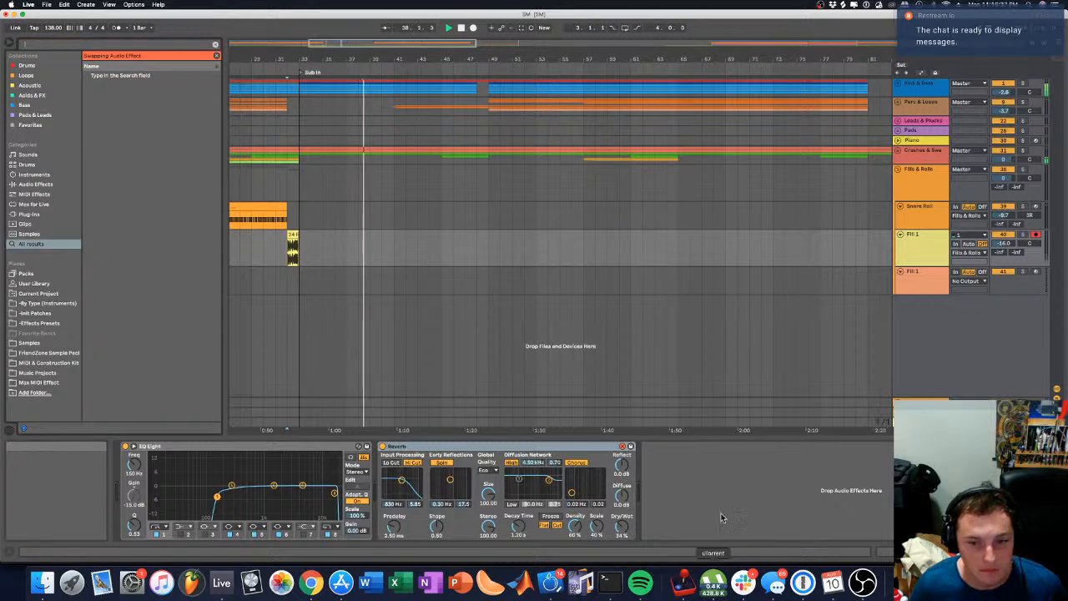
left_click(215, 43)
left_click(407, 280)
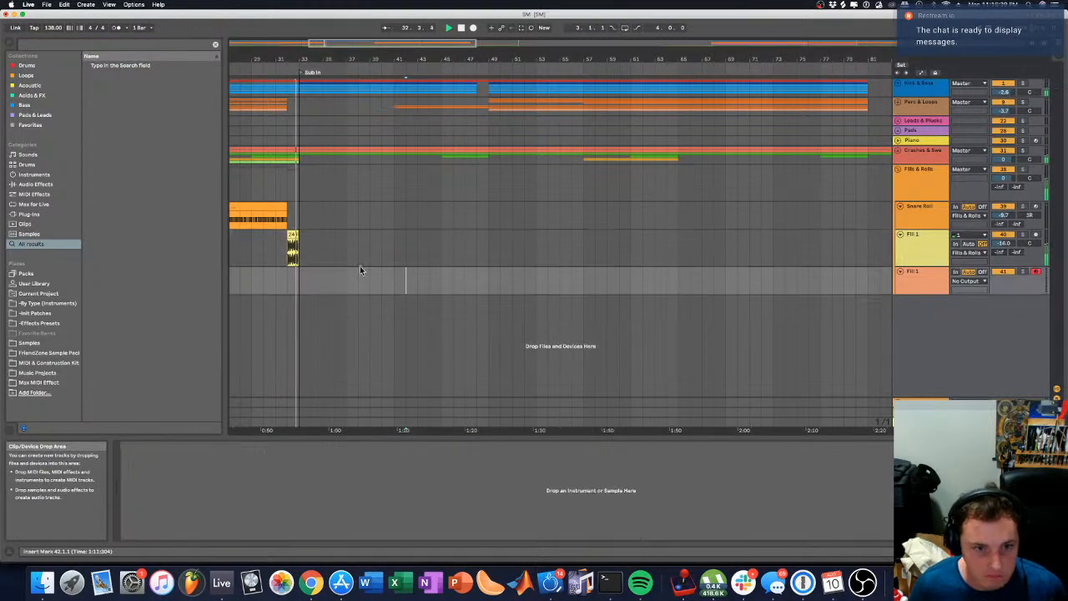
key("space")
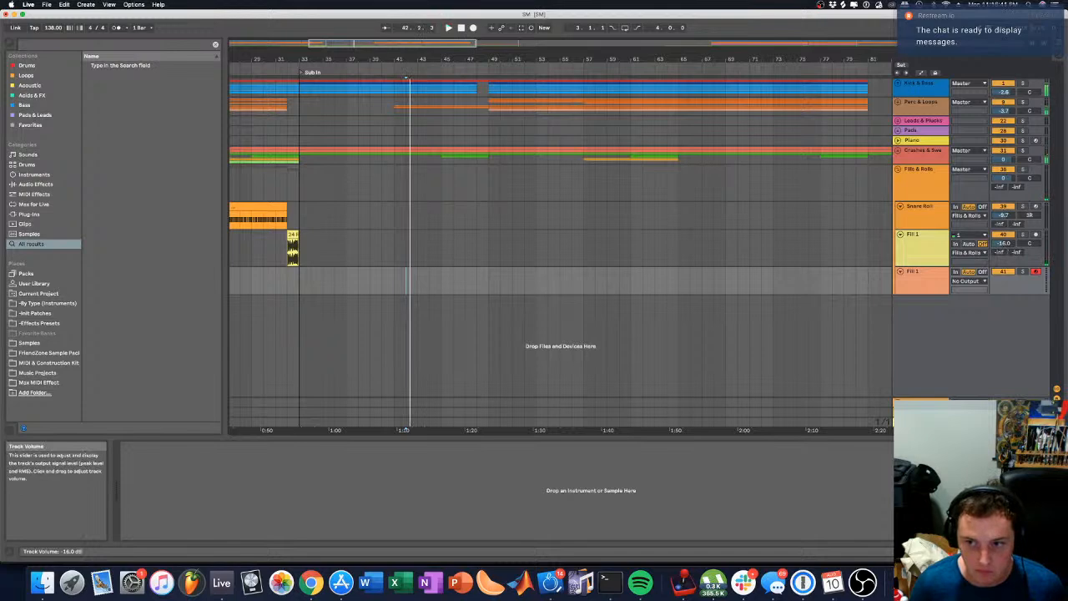
Step: Play the fill from bar 32 and raise the Fill 1 track's volume to -14.5 dB
left_click(290, 251)
key("space")
key("space")
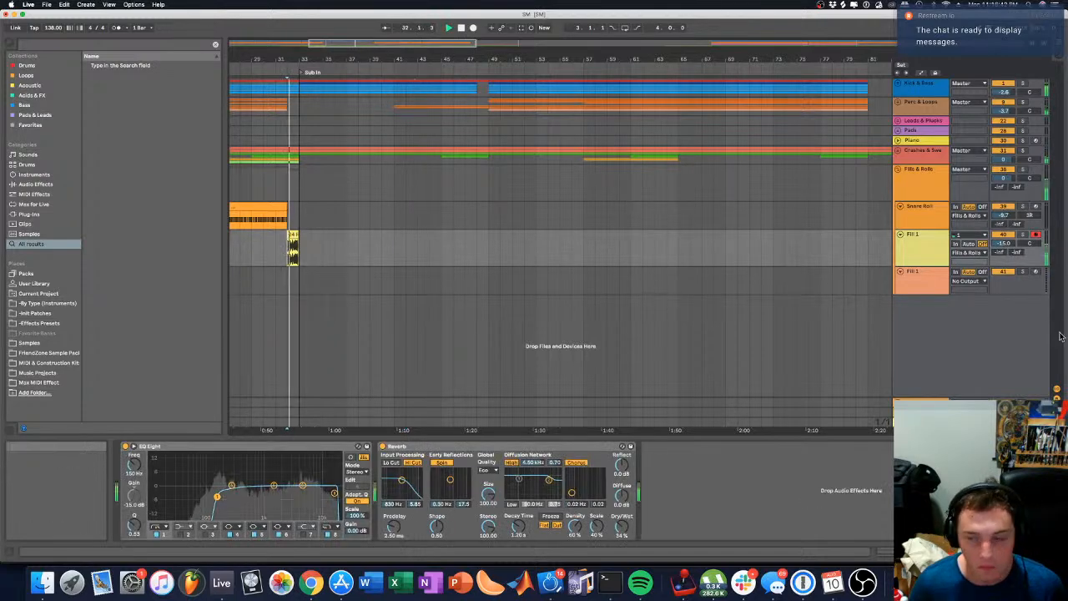
left_click_drag(1004, 244, 1004, 243)
key("space")
key("space")
Step: Boost a low-mid EQ Eight band on Fill 1 by about 3.1 dB near 323 Hz, then play the build-up from bar 29
left_click_drag(217, 497, 235, 482)
key("space")
key("space")
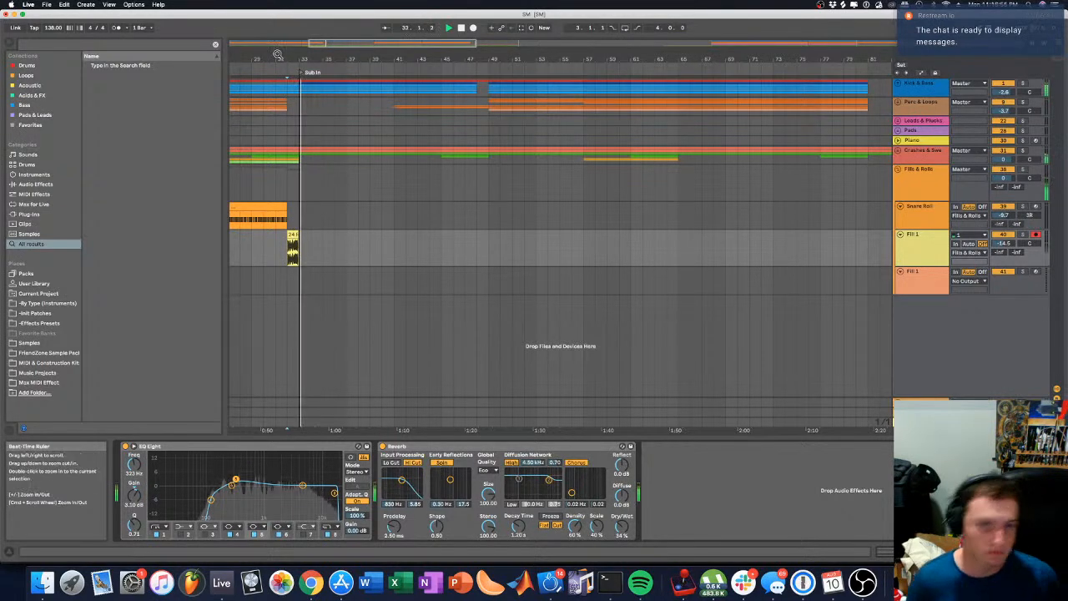
left_click_drag(279, 58, 301, 94)
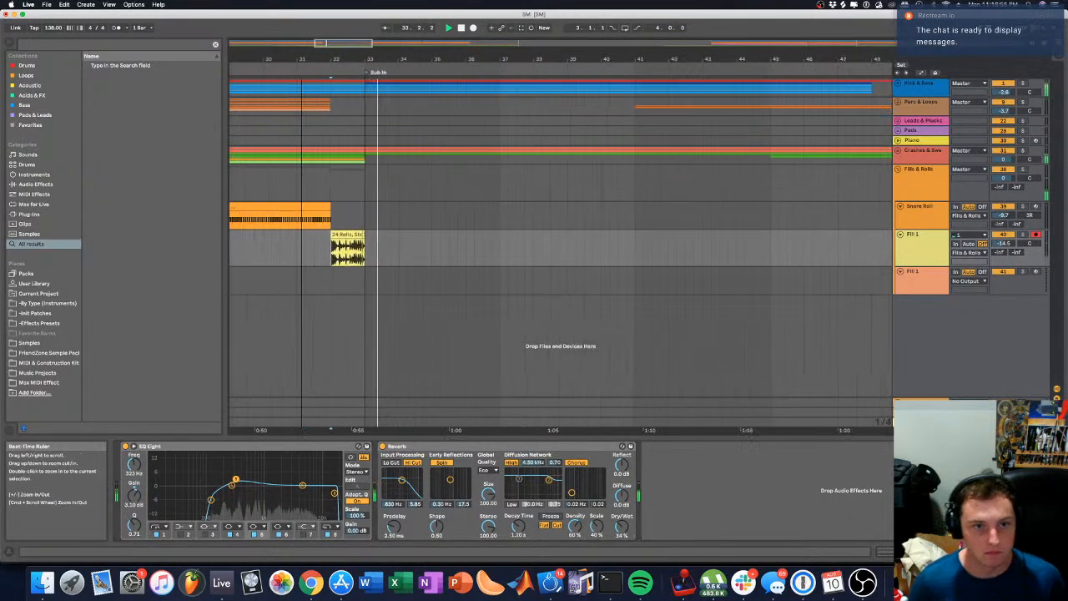
left_click(278, 124)
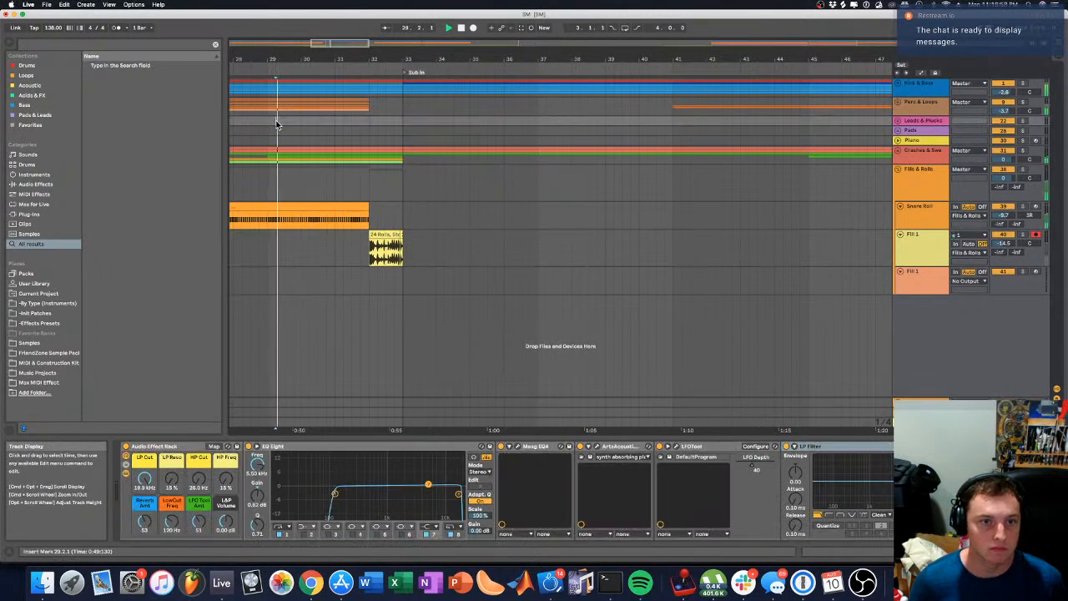
Step: Browse the FriendZone Sample Pack folder among the user's sample folders
left_click(29, 213)
left_click(42, 362)
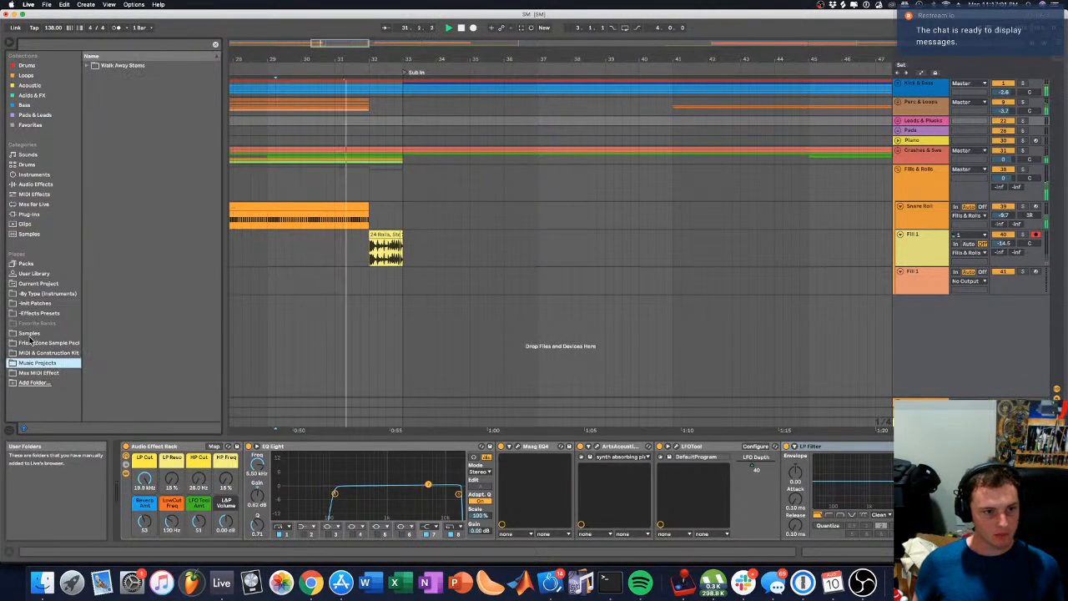
left_click(35, 334)
left_click(137, 126)
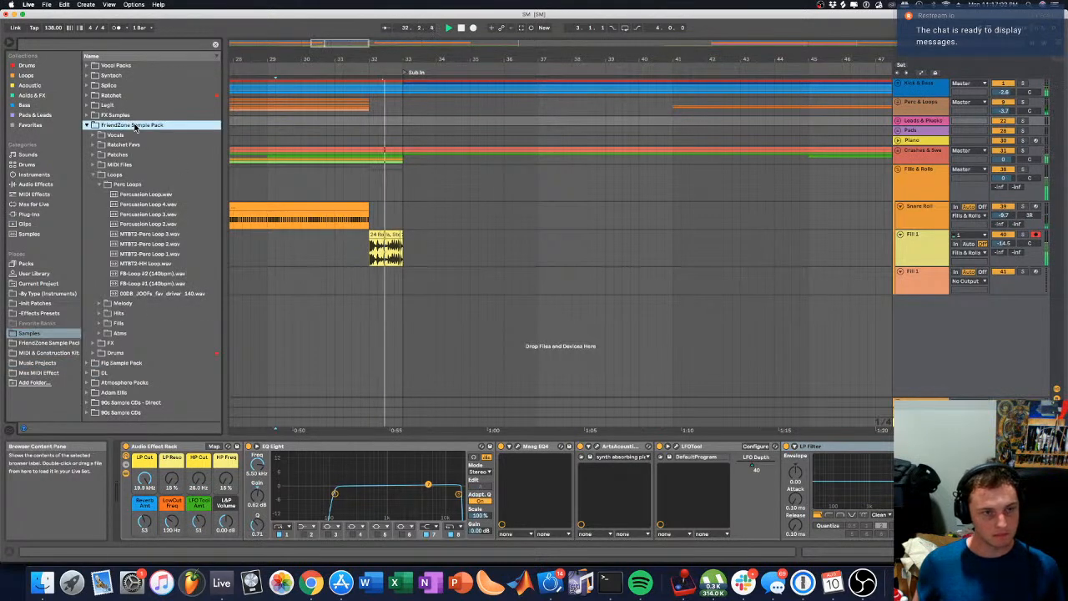
key("Down")
key("Down")
key("Down")
key("Down")
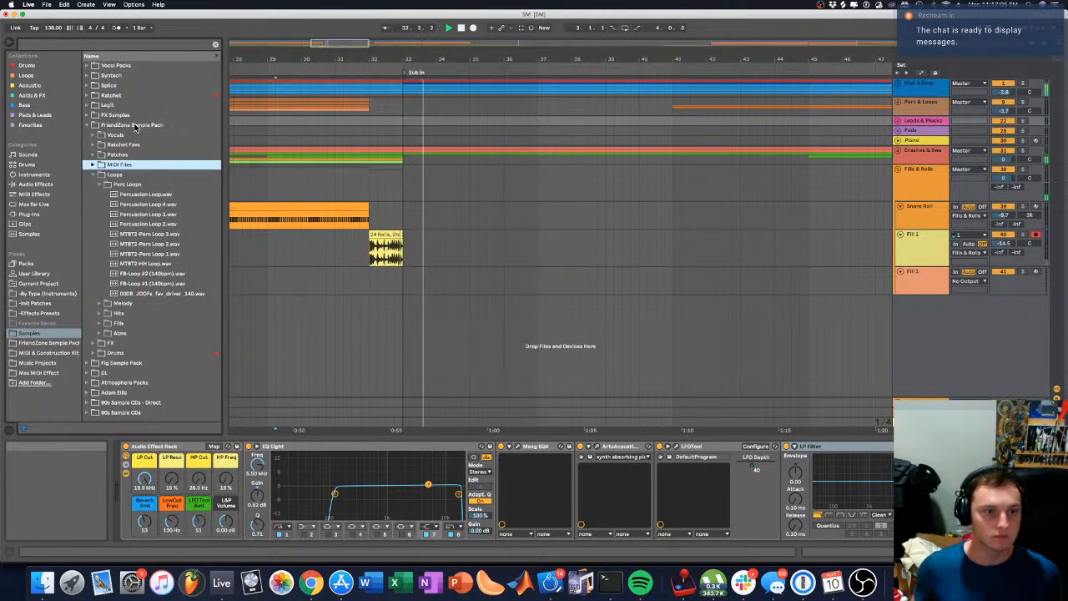
Step: Delete the empty lower Fill 1 track and insert an audio track in its place in the Fills & Rolls group
left_click(933, 282)
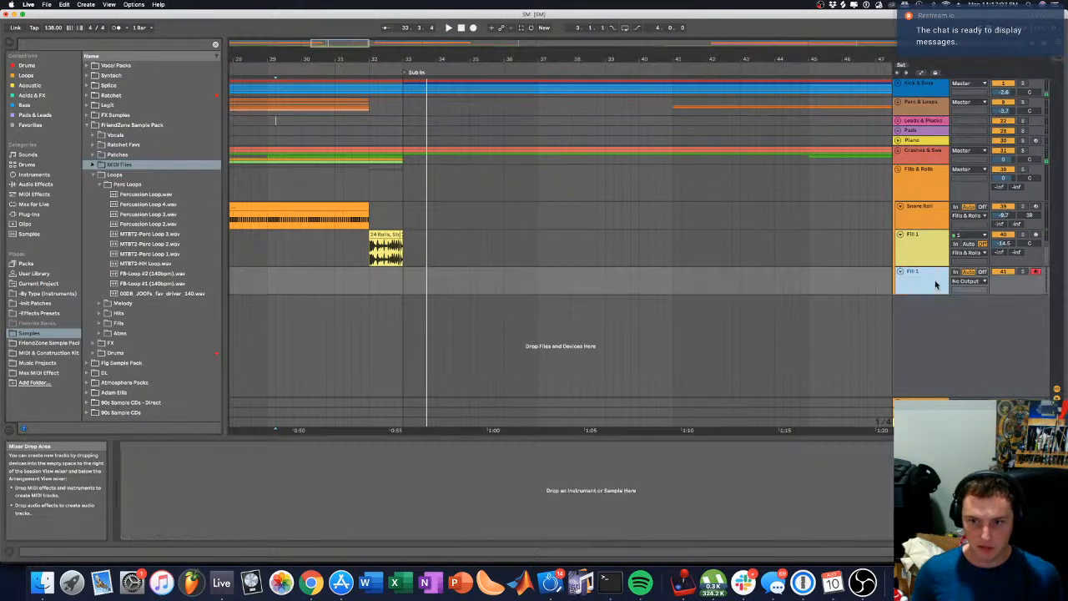
key("BackSpace")
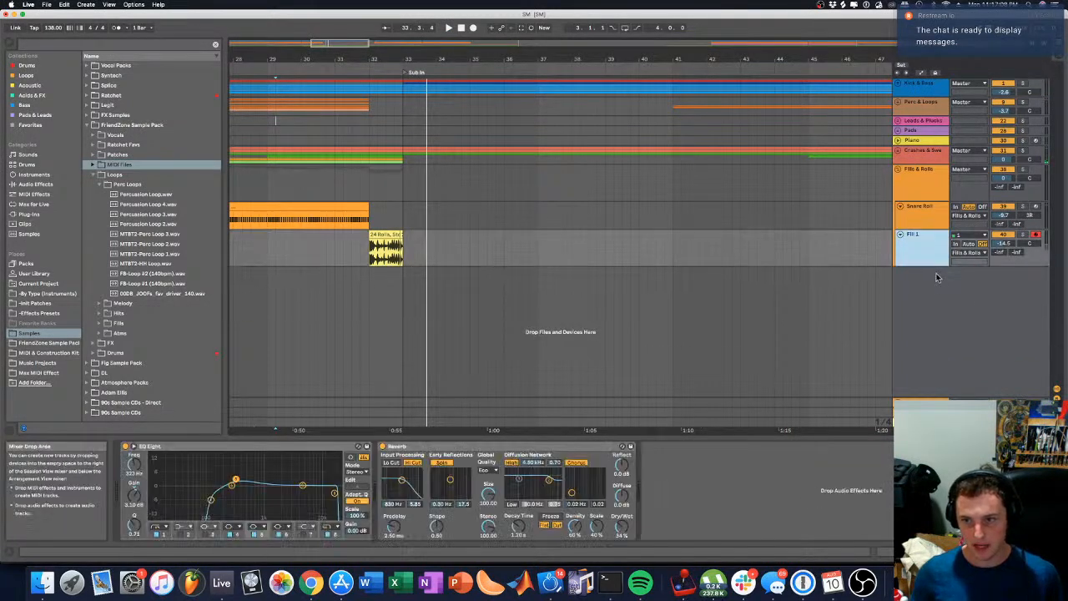
right_click(942, 291)
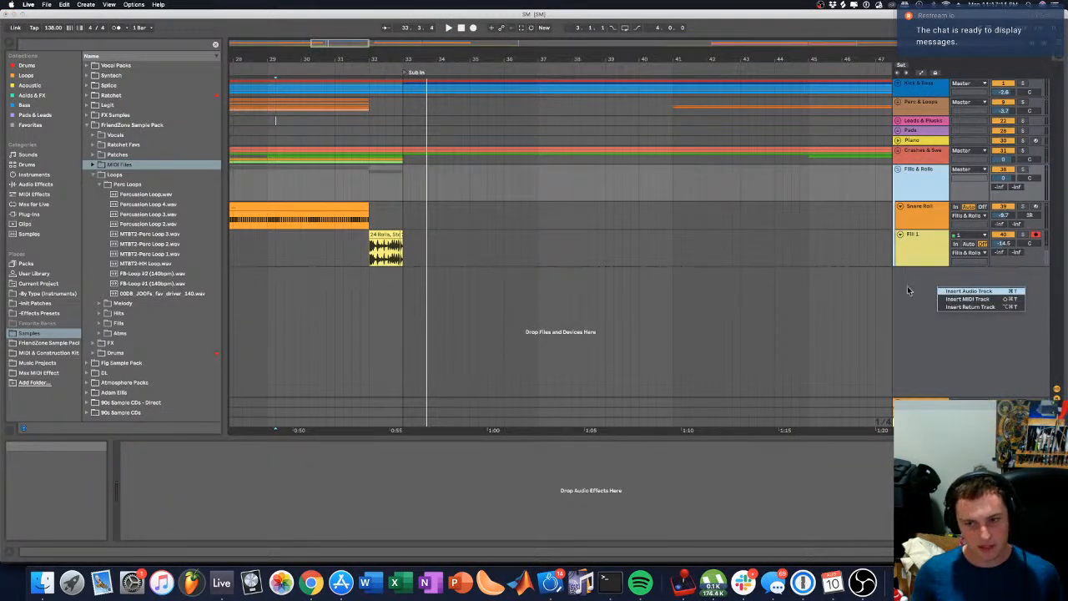
left_click(960, 292)
Step: Adjust the new audio track's height and color the track lime green
left_click_drag(917, 265, 918, 267)
left_click_drag(922, 311, 922, 301)
right_click(924, 295)
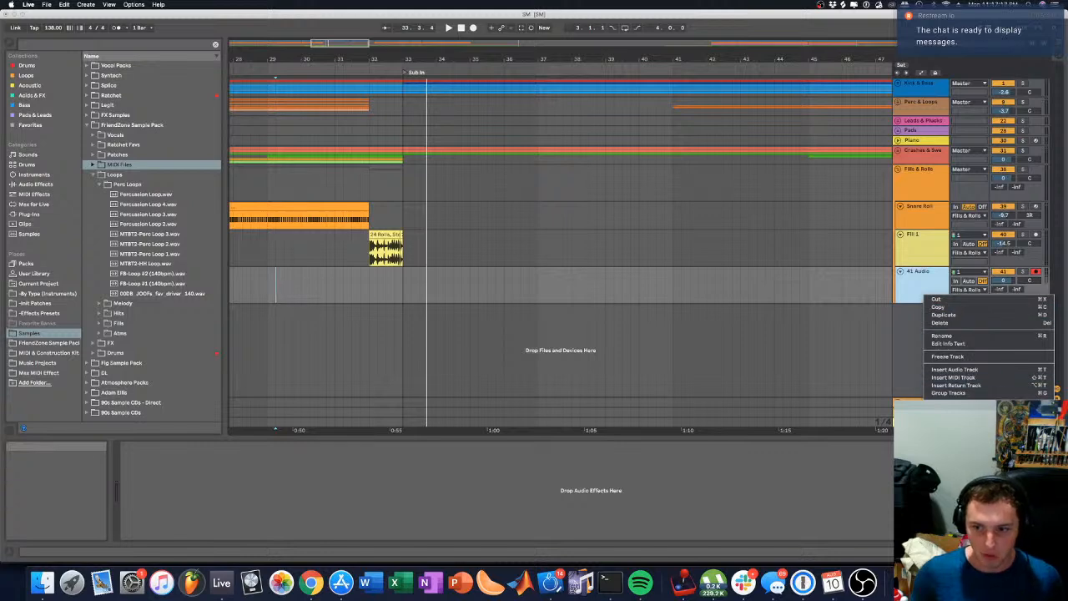
left_click(970, 422)
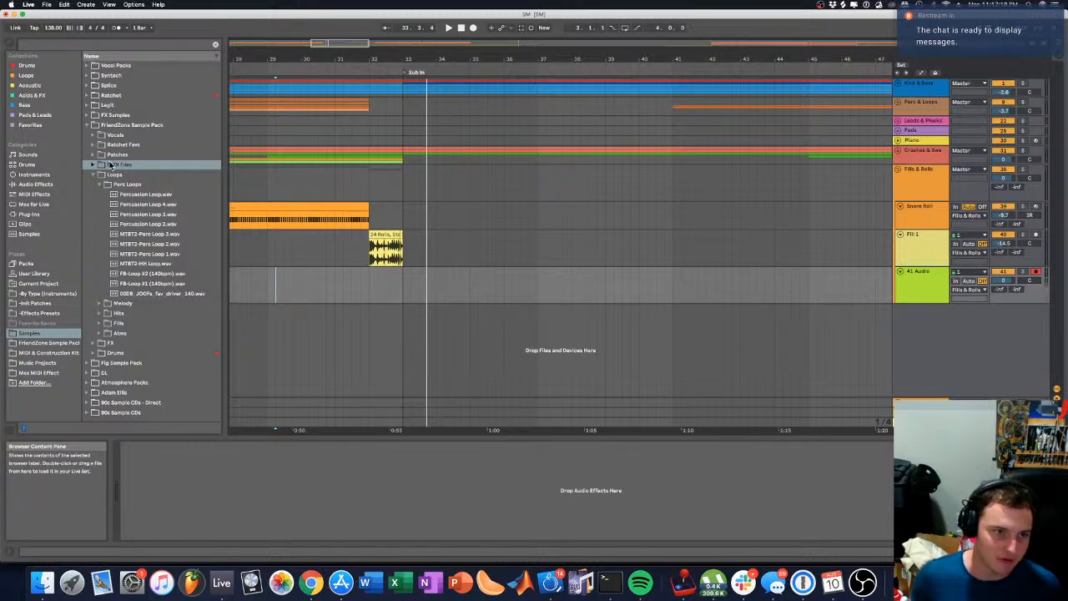
Step: Collapse the Loops folder and open the Big claps folder under Drums > Claps in the FriendZone Sample Pack
left_click(101, 174)
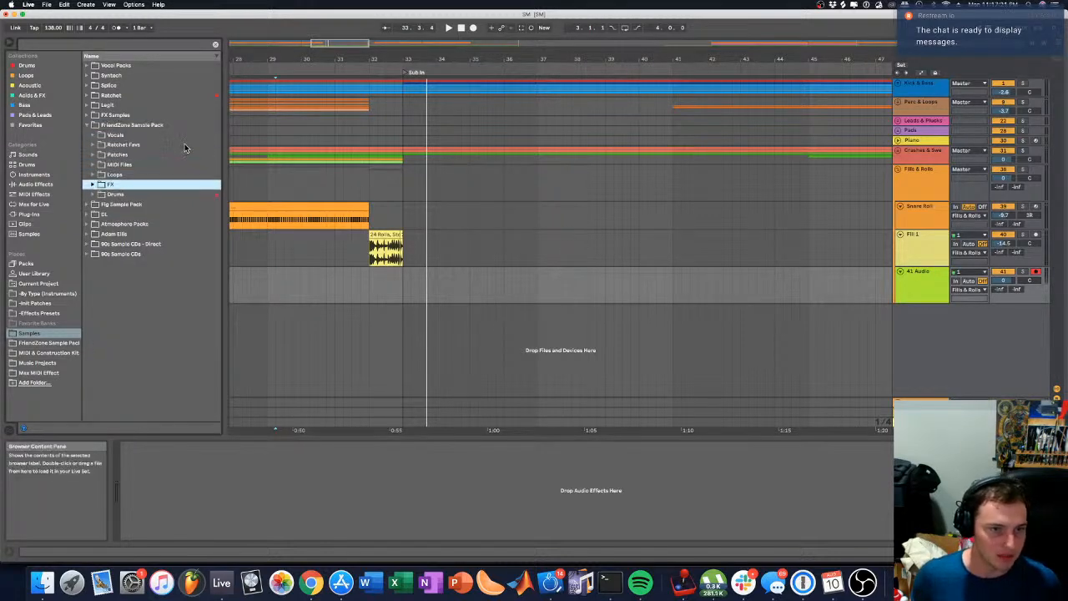
key("Down")
key("Down")
key("Right")
key("Down")
key("Down")
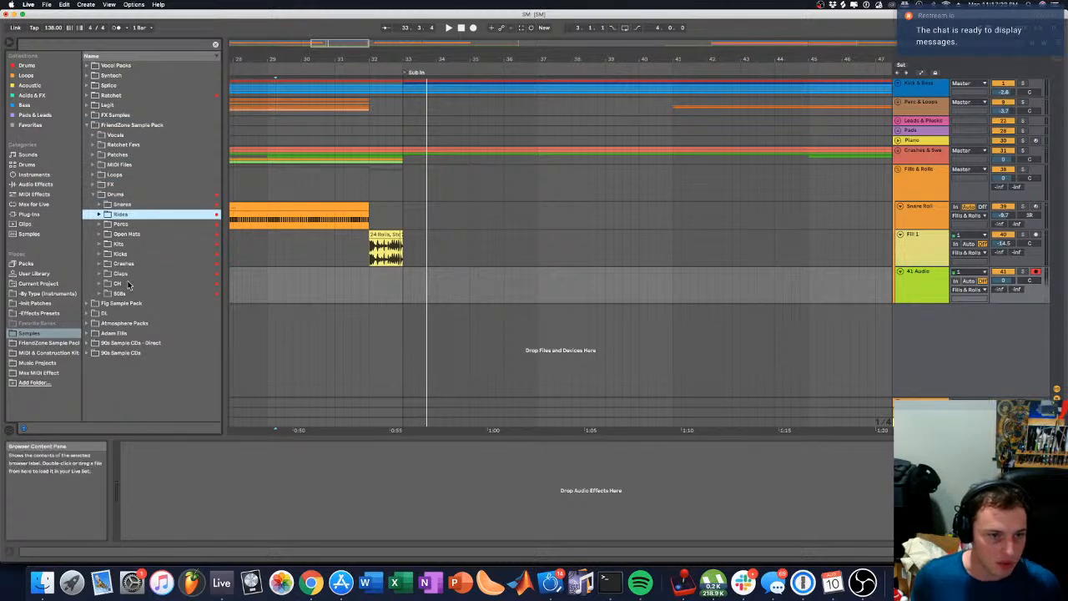
left_click(125, 277)
key("Right")
key("Down")
key("Right")
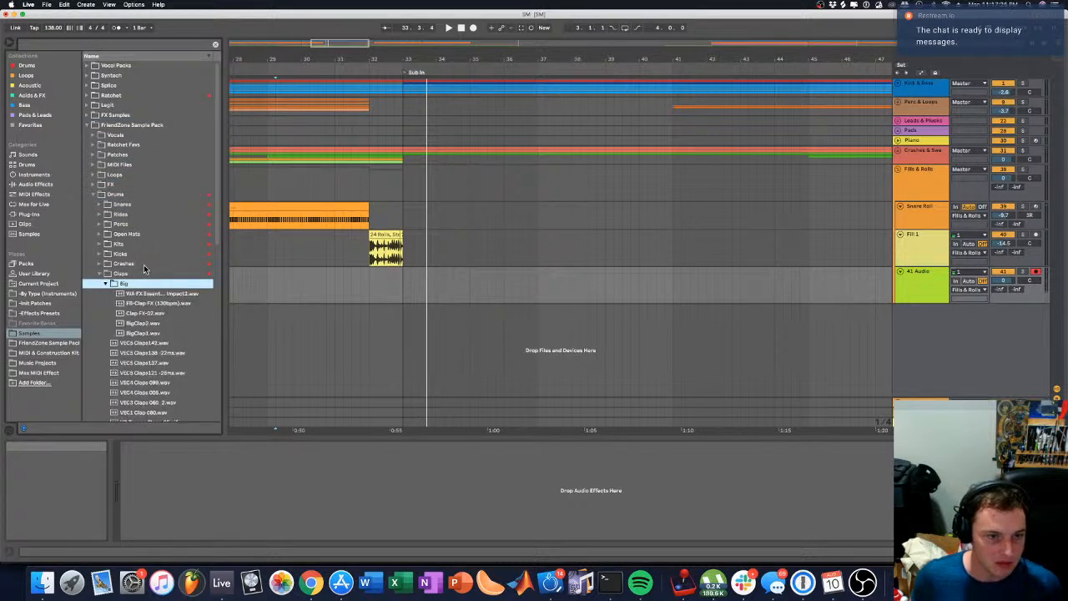
Step: Audition the big clap samples, place Clap FX-02.wav at bar 32 on the new audio track and play it
key("Down")
key("Down")
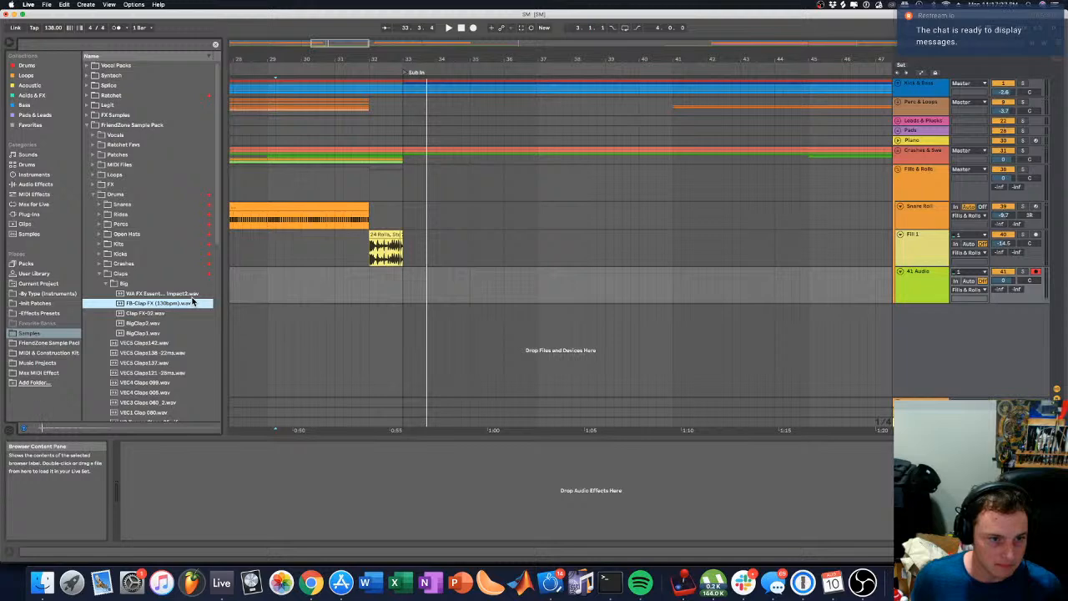
key("Down")
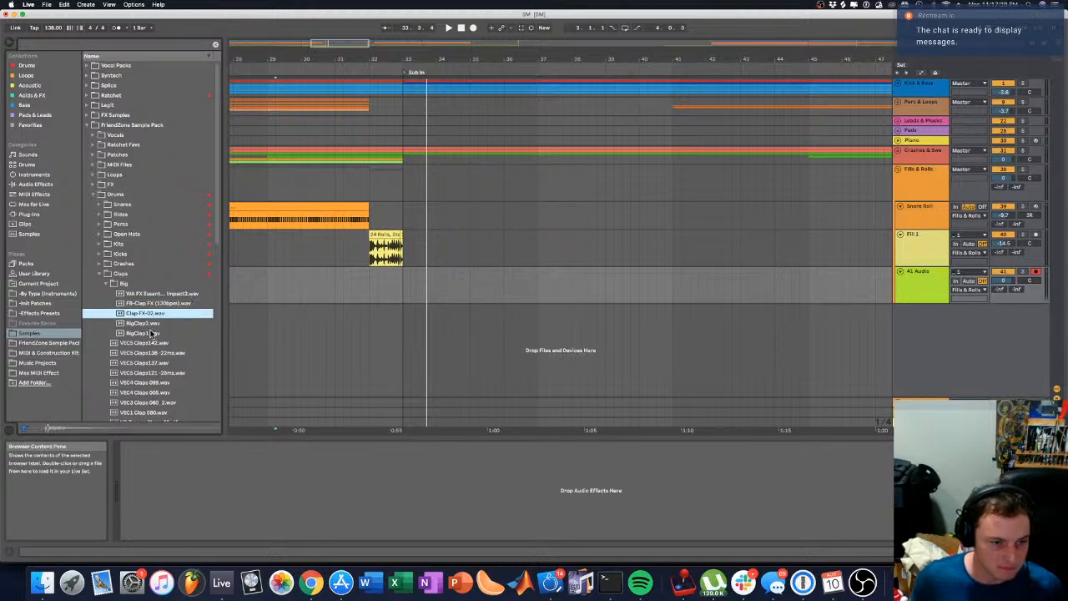
mouse_move(131, 316)
left_mouse_down()
mouse_move(424, 309)
mouse_move(375, 293)
left_mouse_up()
key("space")
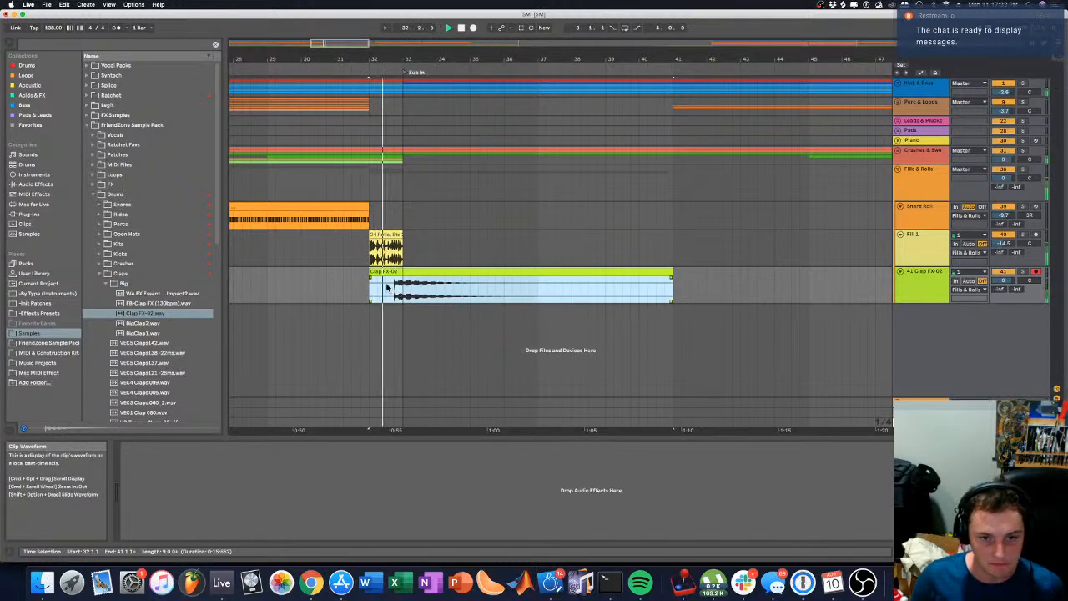
Step: Lower the Clap FX-02 track's volume to -12.0 dB, open its clip view and replay the transition from bar 32
left_click_drag(1003, 280, 1003, 305)
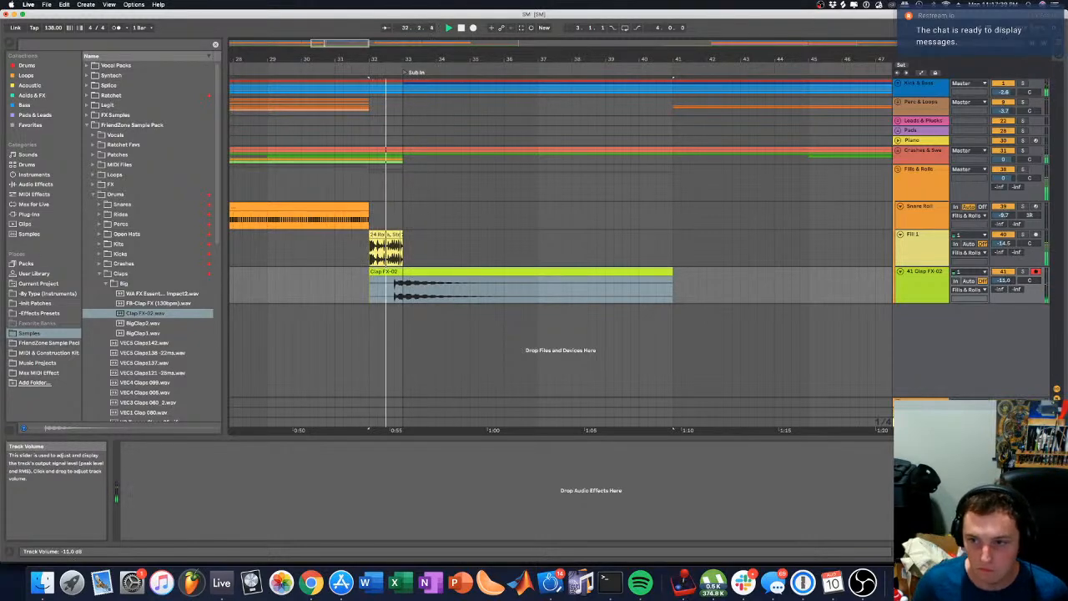
left_click(482, 269)
double_click(493, 277)
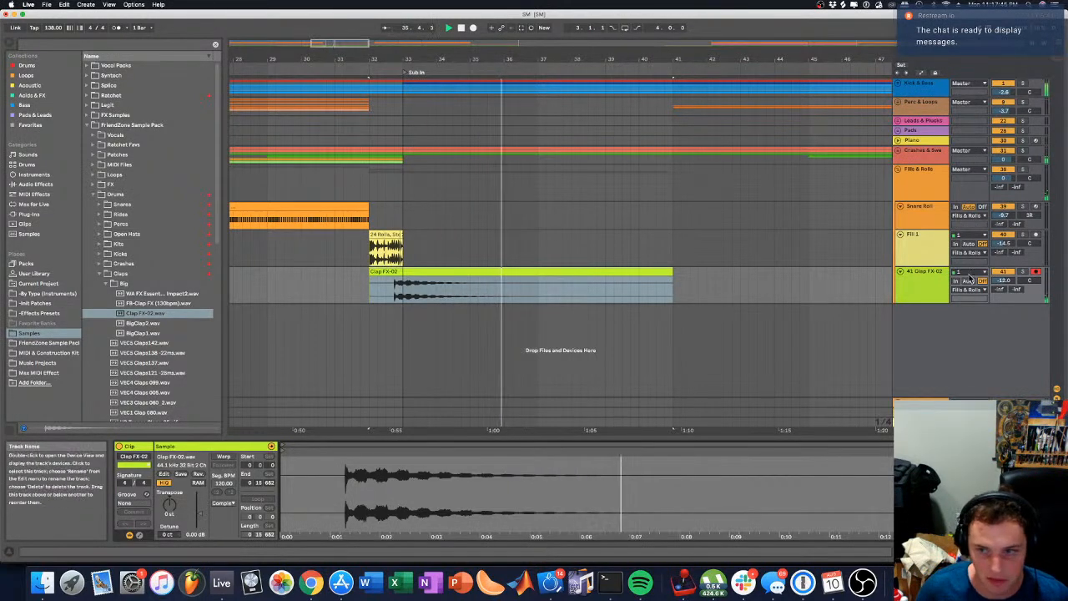
key("space")
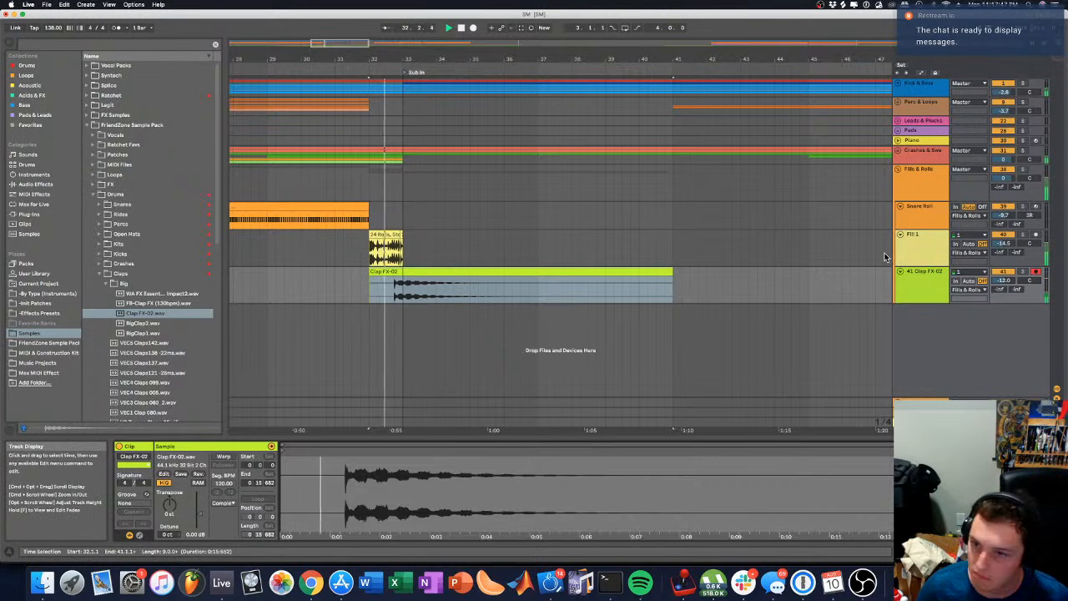
key("space")
key("space")
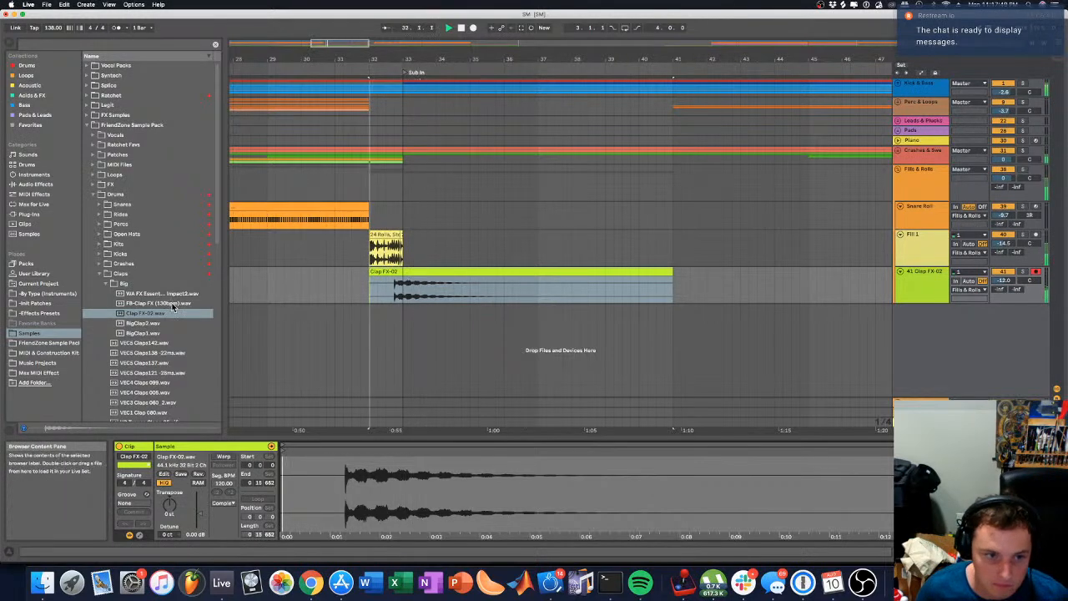
Step: Audition the WA FX impact, FB-Clap FX and both BigClap samples as alternatives to the placed clap
left_click(164, 295)
key("space")
key("space")
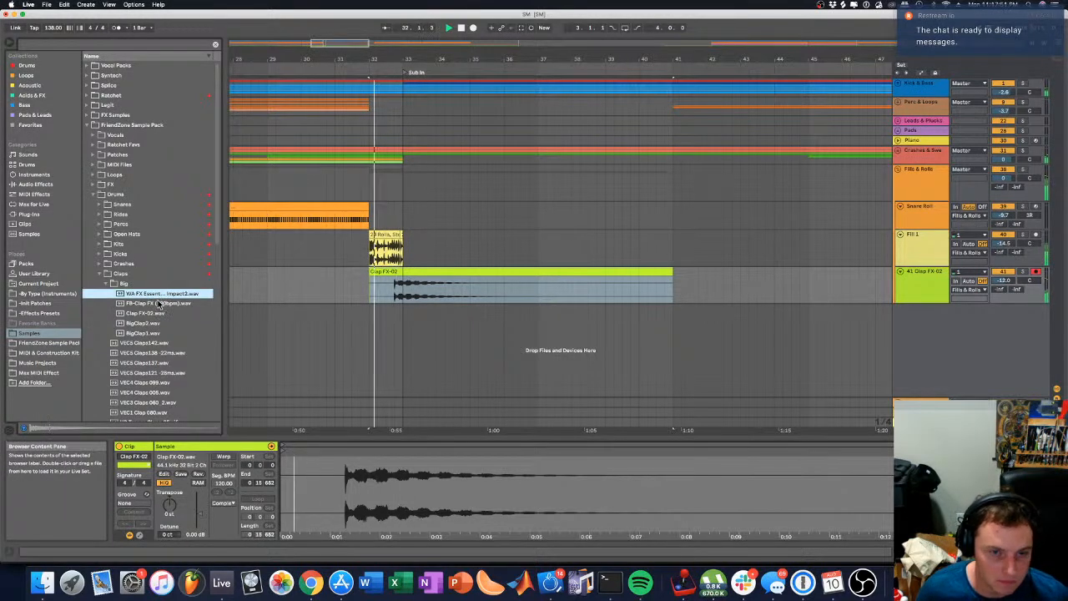
left_click(156, 305)
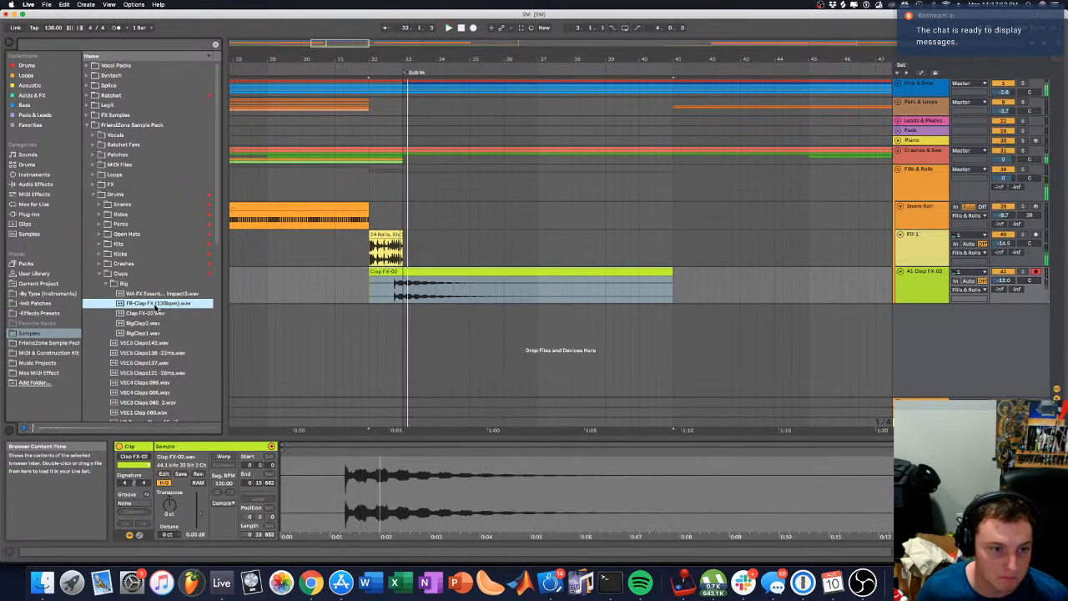
left_click(146, 323)
left_click(146, 333)
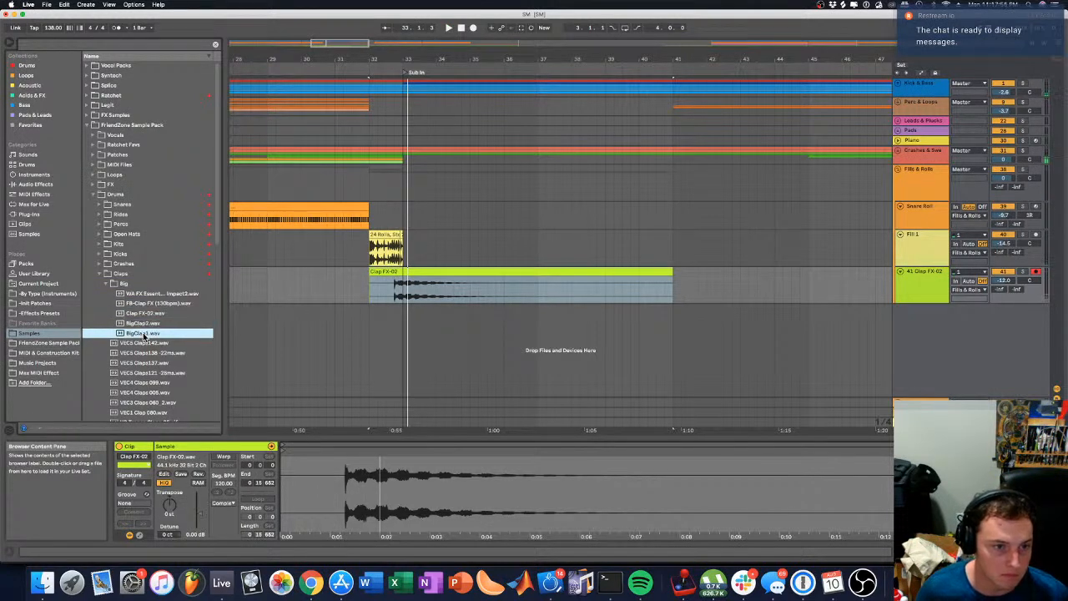
left_click(145, 325)
left_click(148, 295)
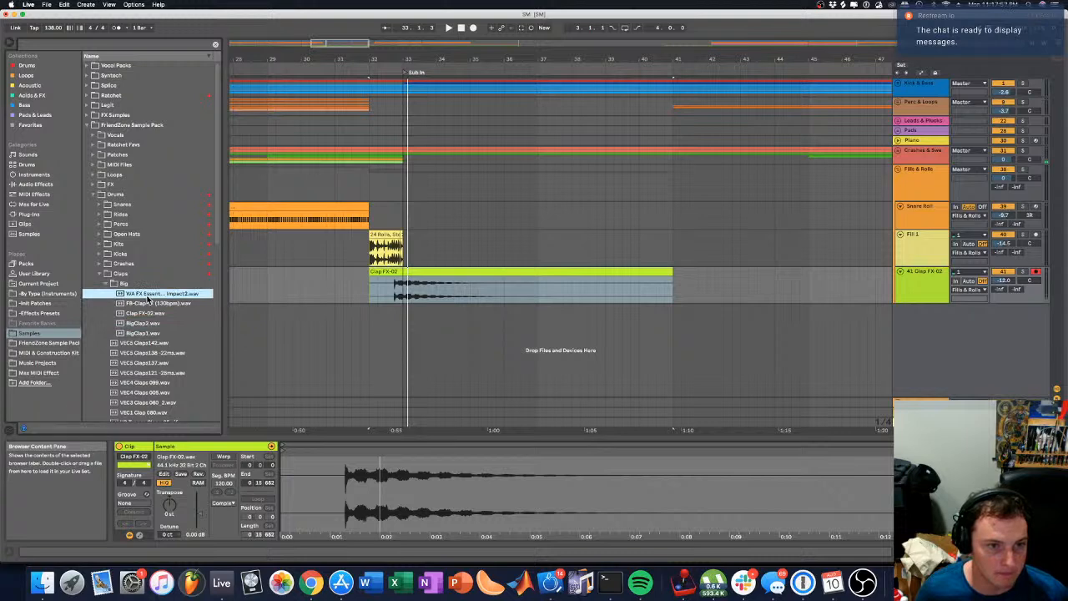
Step: Place the WA FX Essentials1 High Impact2 sample at 32.4.3 on a new audio track below Clap FX-02
right_click(946, 327)
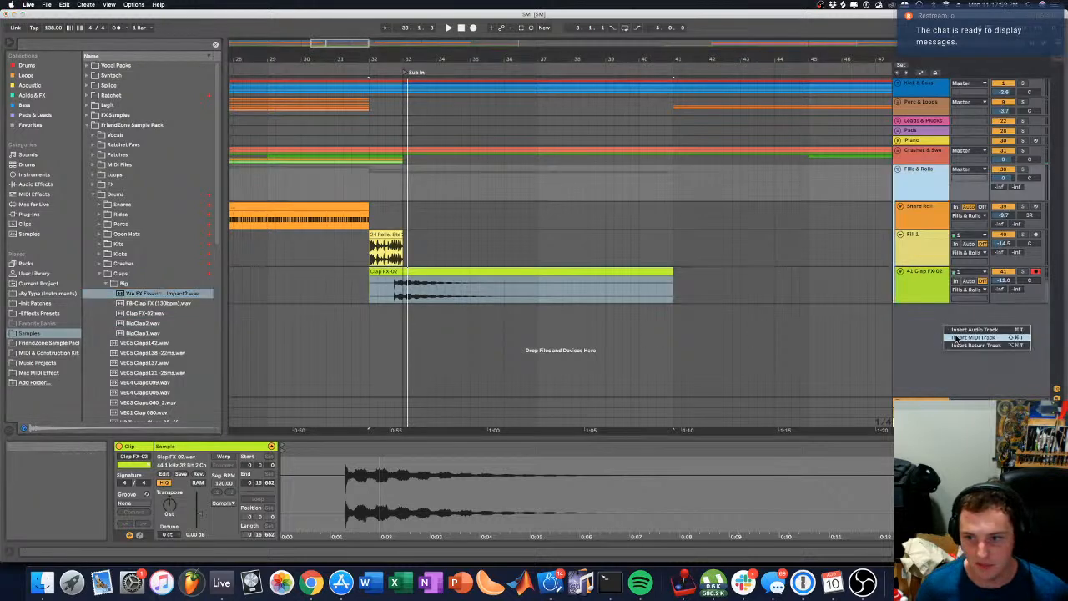
left_click_drag(368, 58, 314, 113)
left_click_drag(146, 295, 465, 327)
Step: Lower the high impact track's volume to -19.2 dB and play the transition from just before bar 32
left_click_drag(1003, 317, 1003, 335)
key("space")
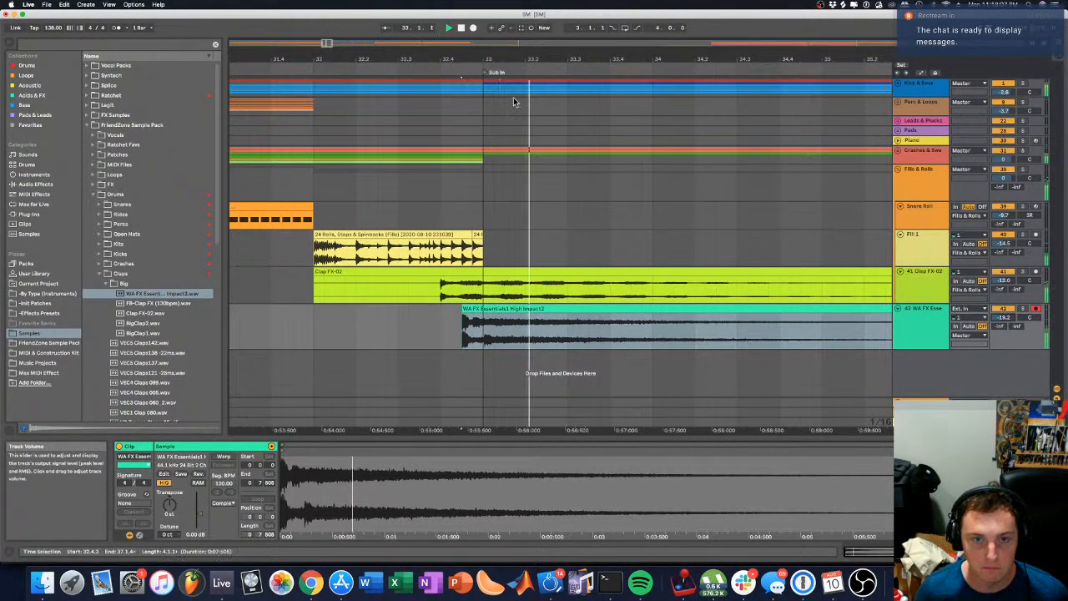
left_click(305, 129)
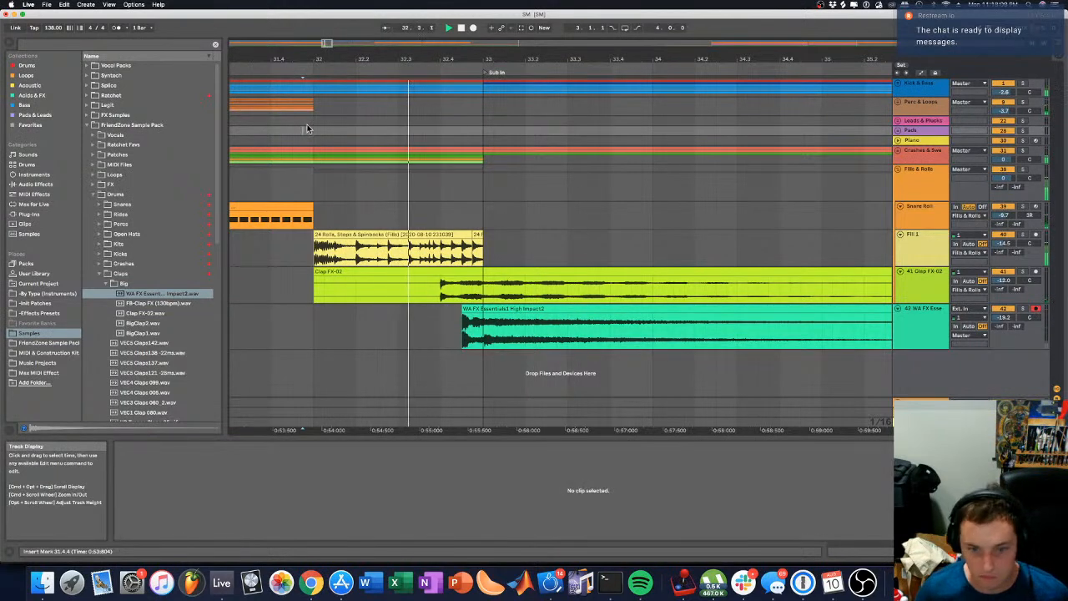
Step: Raise the high impact track's volume to -16.9 dB and shape a curved fade-out across its whole clip
left_click_drag(1004, 318, 1003, 317)
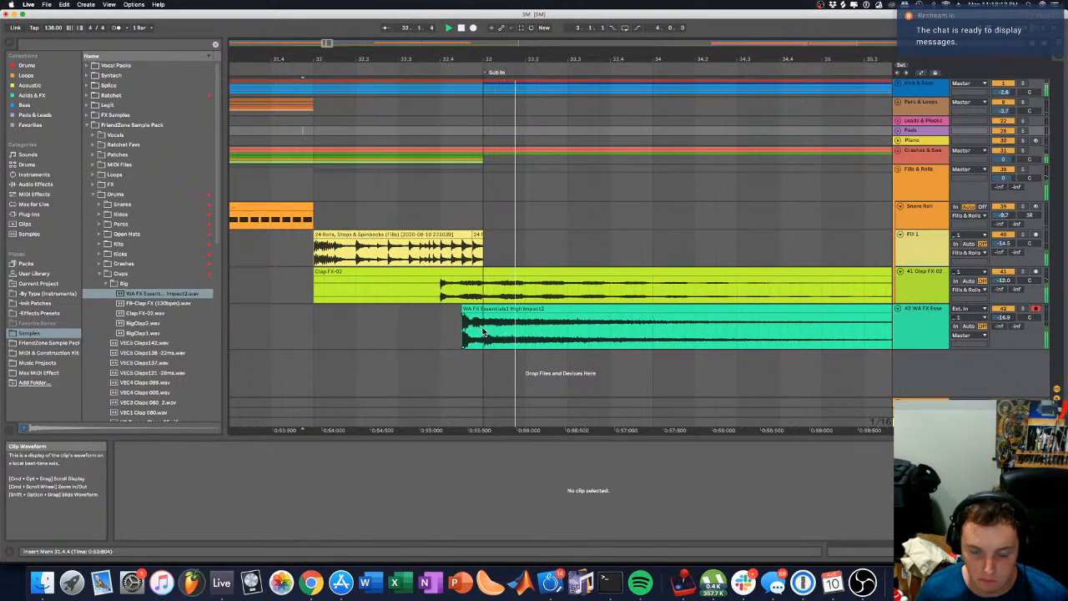
scroll(561, 68, "down", 5)
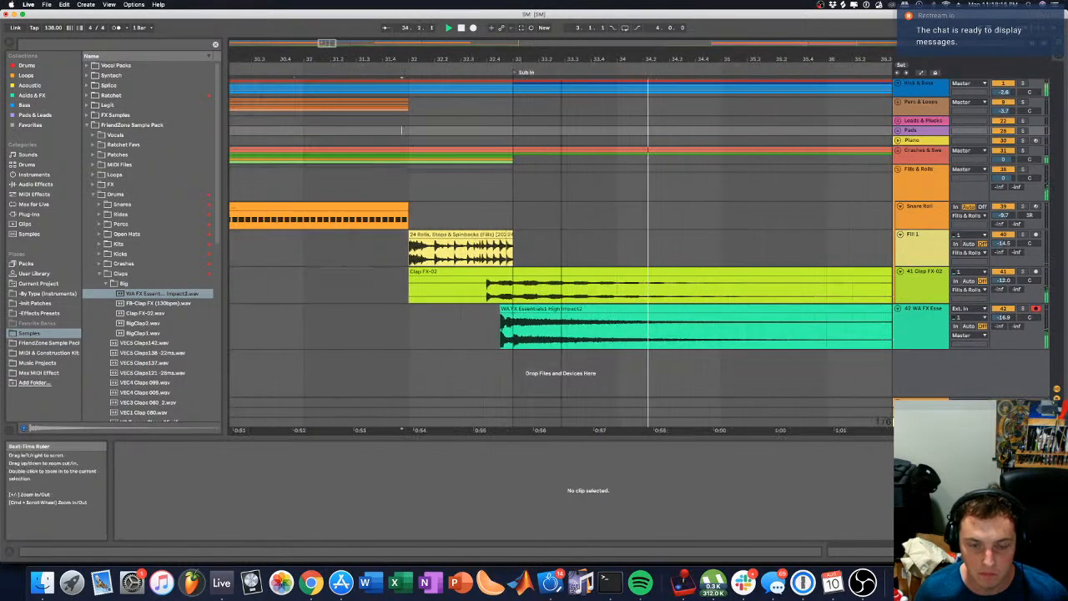
left_click(699, 311)
left_click_drag(700, 310, 543, 311)
key("space")
key("space")
mouse_move(626, 333)
left_mouse_down()
mouse_move(575, 362)
mouse_move(629, 337)
left_mouse_up()
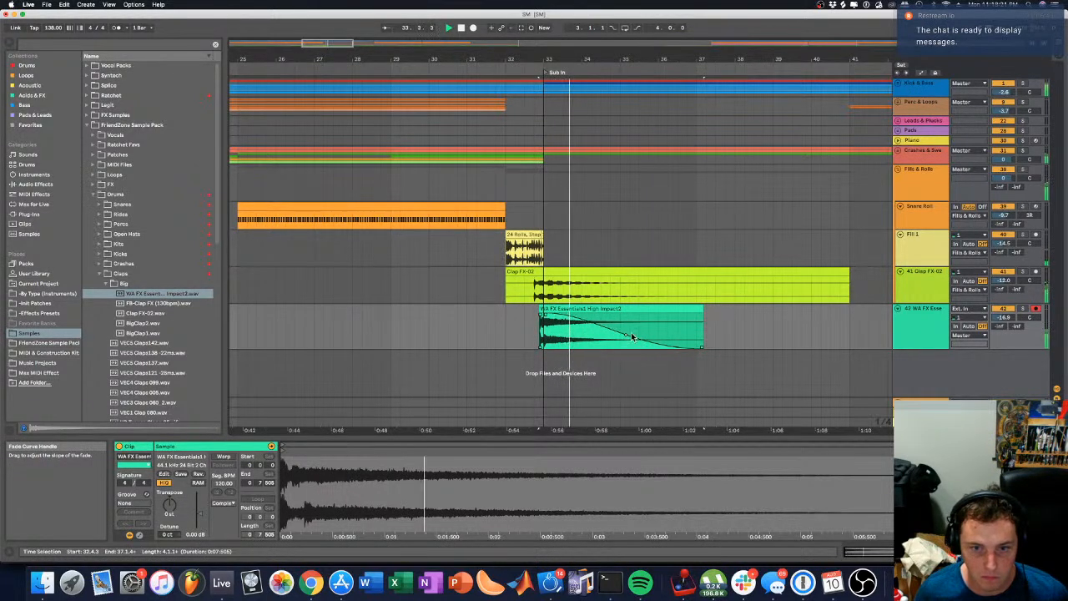
key("space")
key("space")
Step: Shorten the high impact clip so it ends at bar 33 and replay the transition from bar 32
left_click_drag(703, 309, 495, 303)
key("space")
key("space")
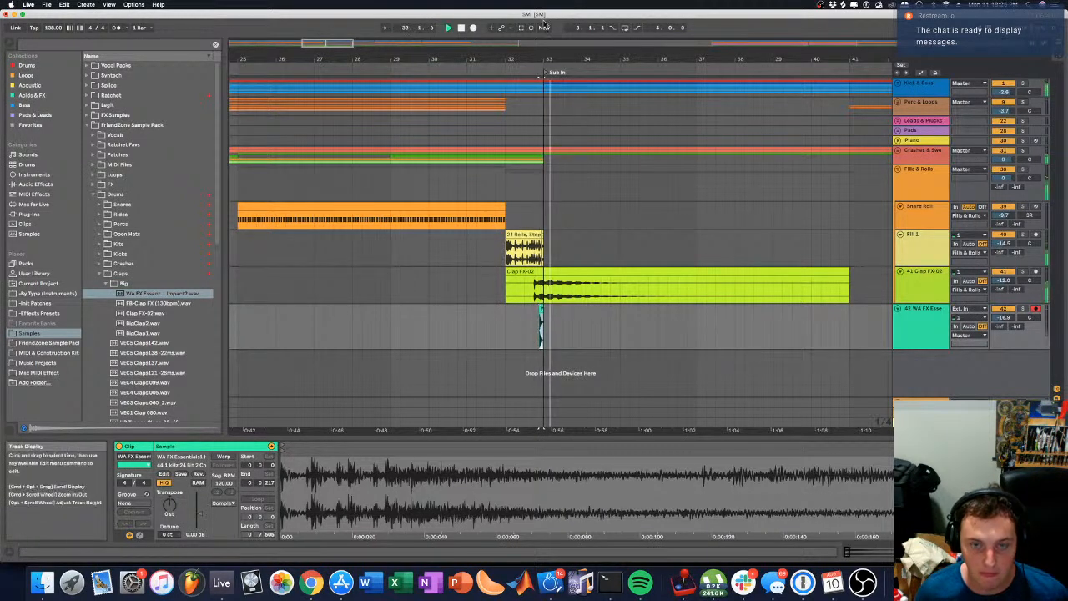
left_click_drag(527, 59, 527, 90)
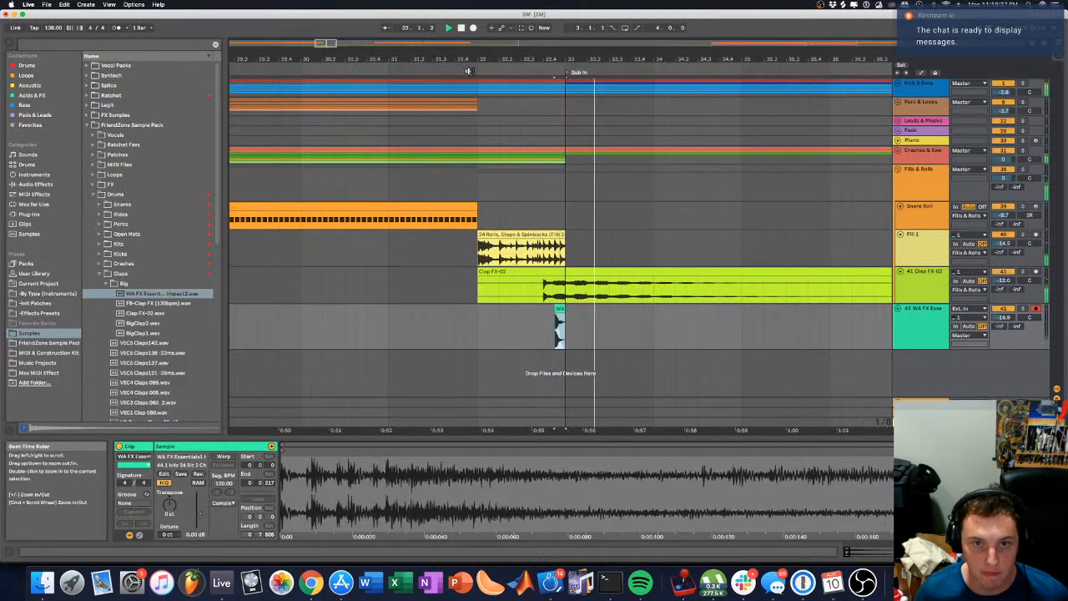
left_click(476, 113)
key("space")
key("space")
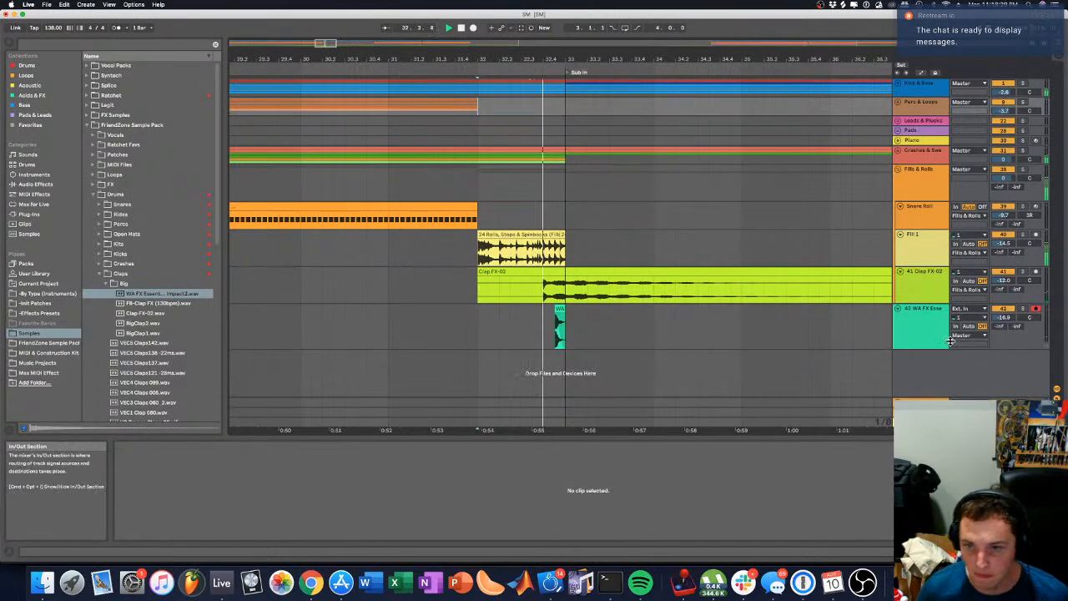
Step: Audition the Clap FX-02 and Fill 1 tracks in solo, clear the solos and stop playback
left_click(1023, 308)
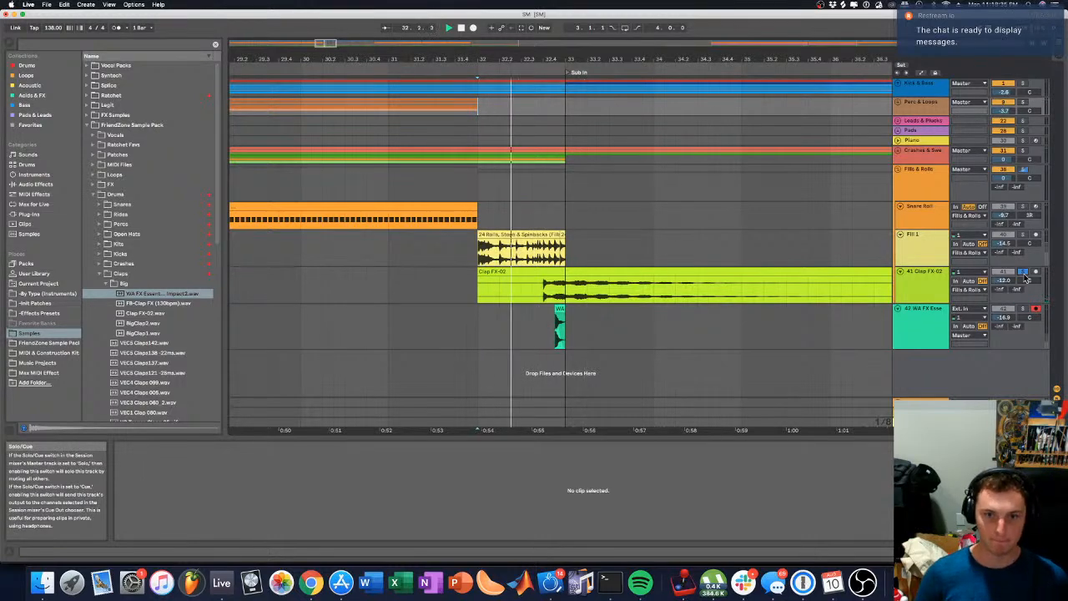
left_click(1023, 234, "super")
key("super+space")
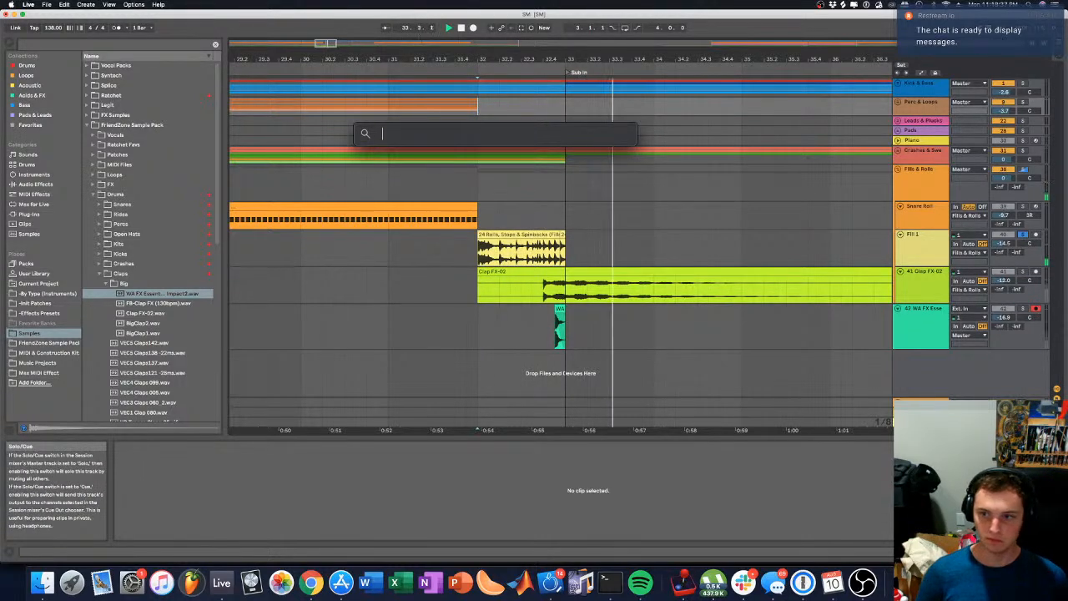
key("Escape")
left_click(1022, 274, "super")
left_click(1023, 308, "super")
key("space")
key("space")
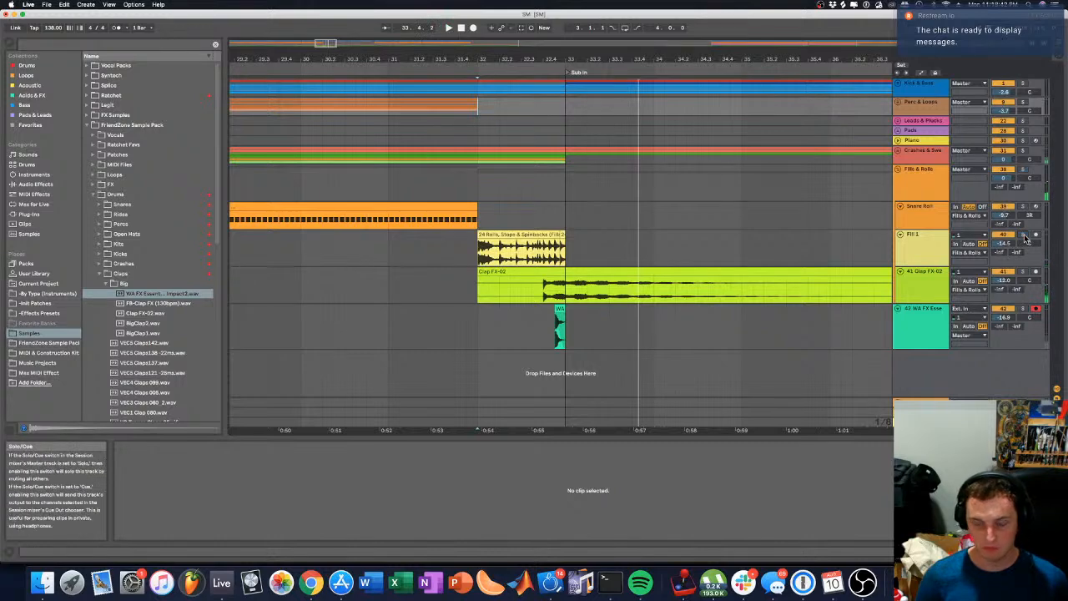
Step: Lower the Clap FX-02 track's volume to -16.4 dB while replaying the transition from bar 32
key("space")
key("space")
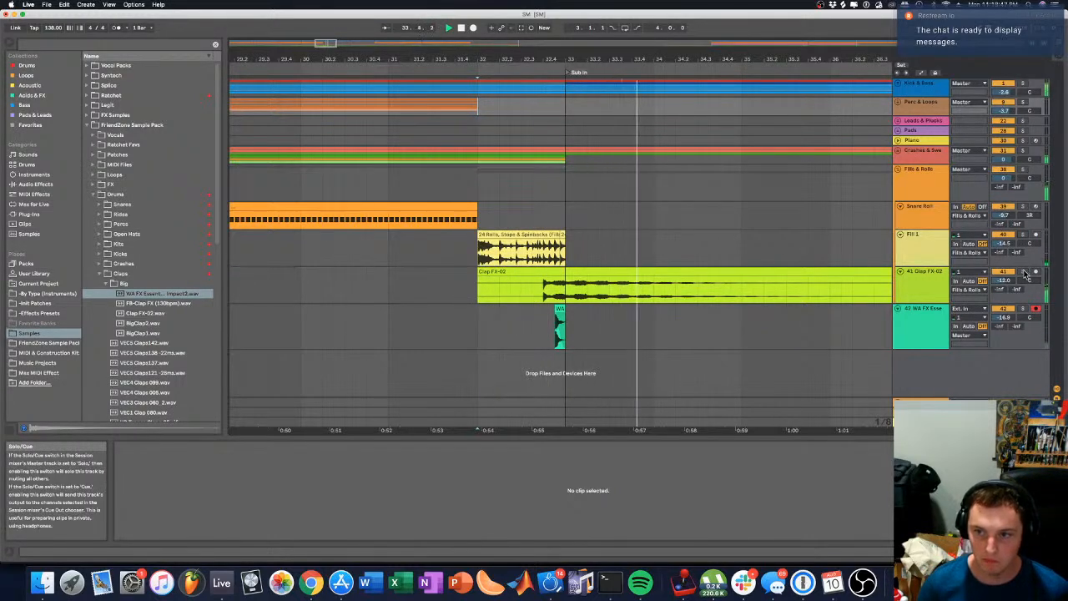
key("space")
key("space")
left_click_drag(1004, 281, 1004, 290)
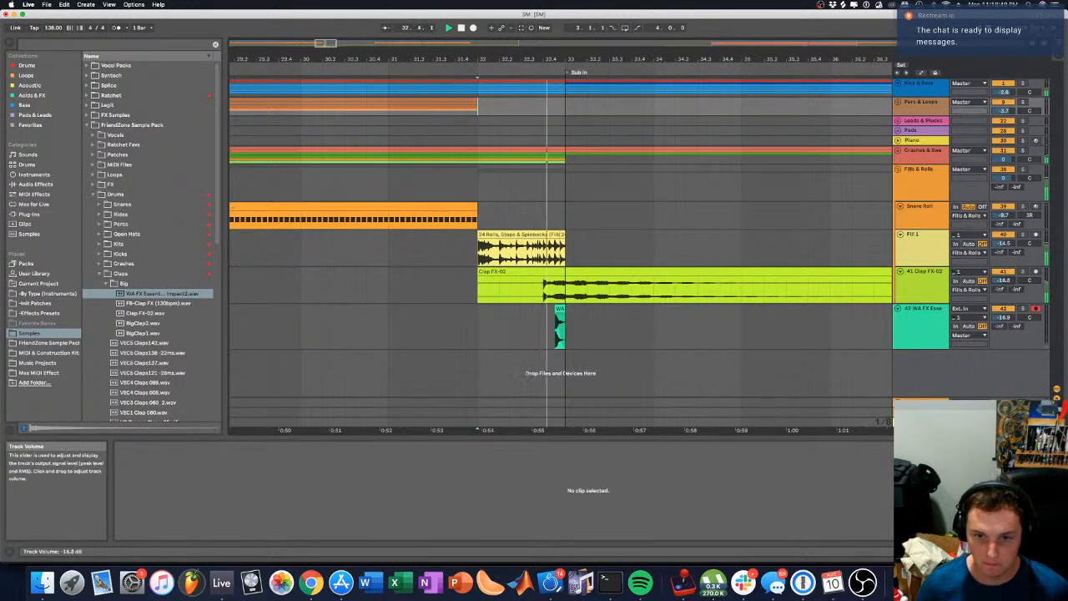
key("space")
key("space")
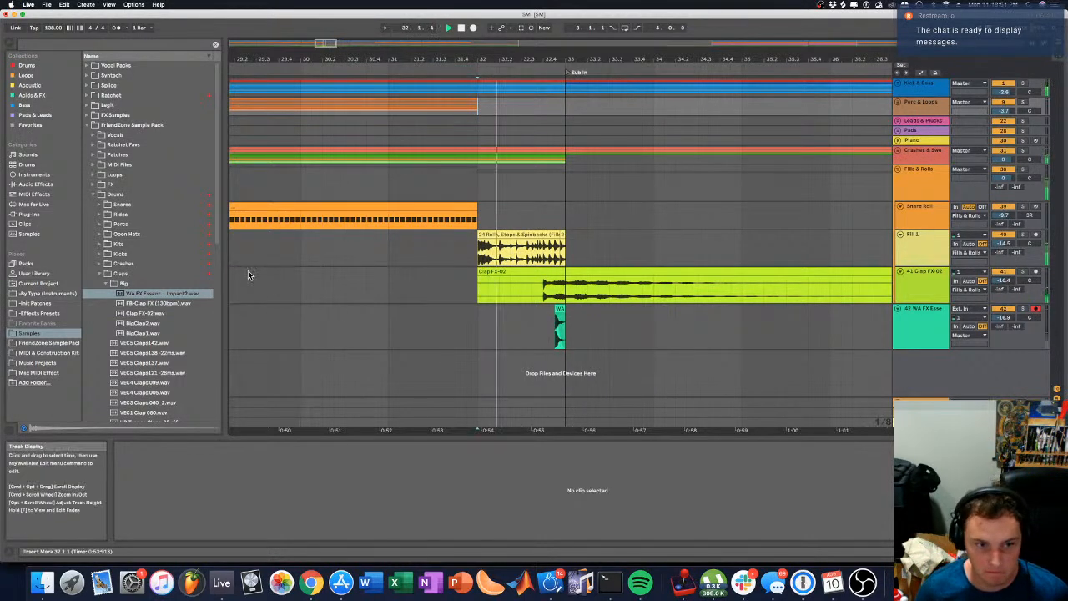
Step: Collapse the Claps sample folder in the browser and save the Live set
left_click(119, 274)
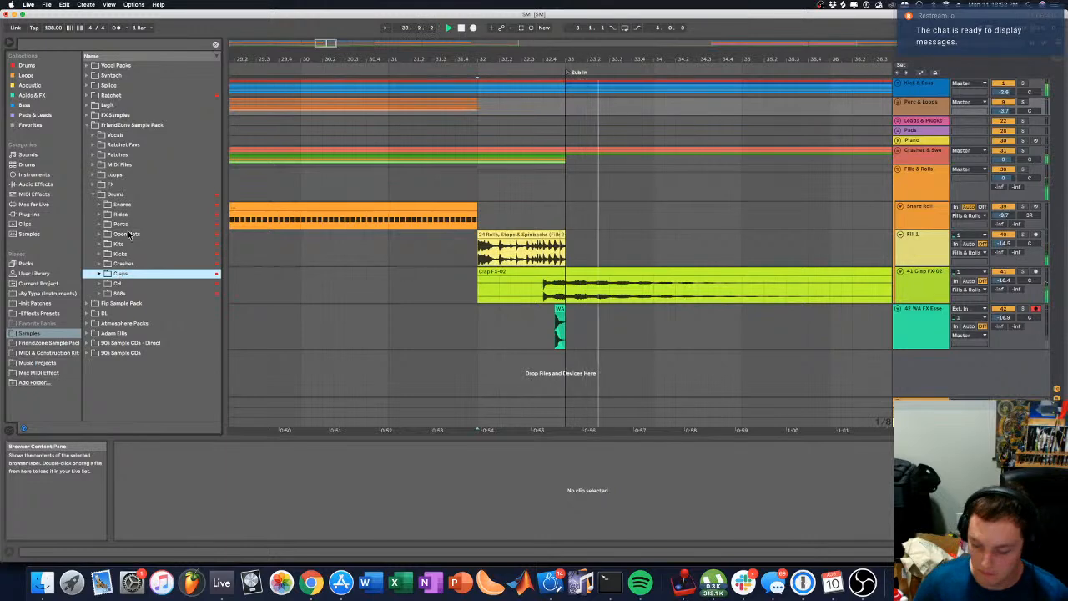
left_click(303, 66)
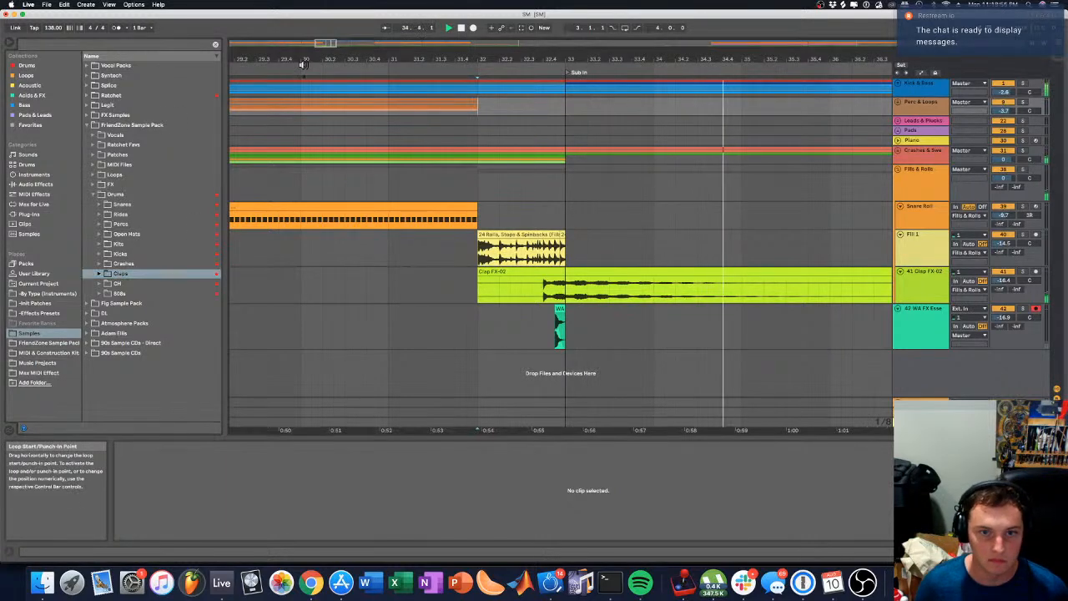
left_click(330, 389)
key("super+s")
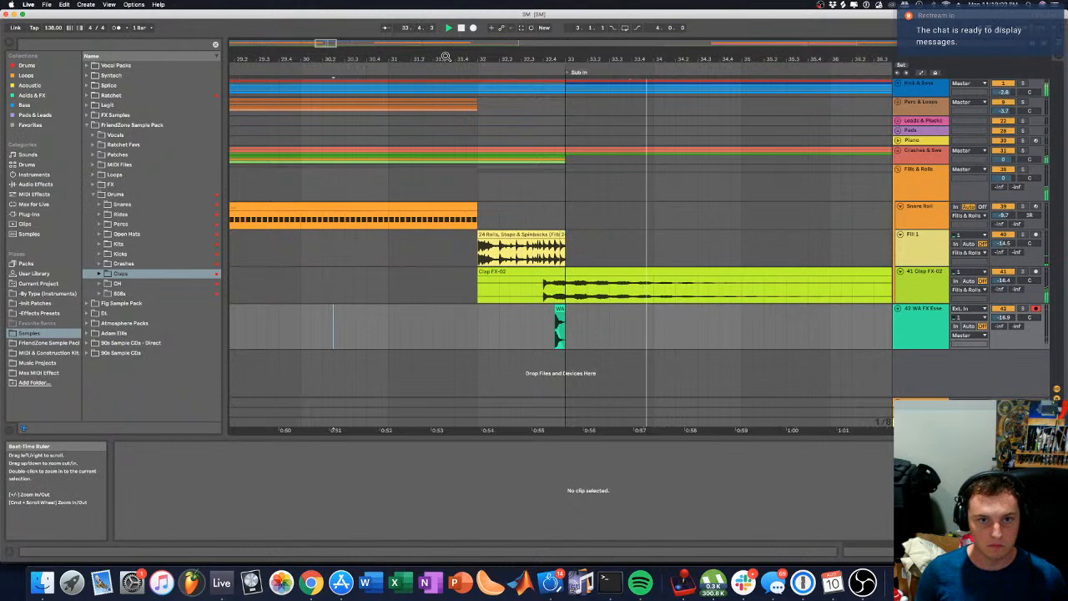
Step: Move the WA FX high impact track into the Fills & Rolls group, directly below Clap FX-02
left_click_drag(446, 60, 306, 61)
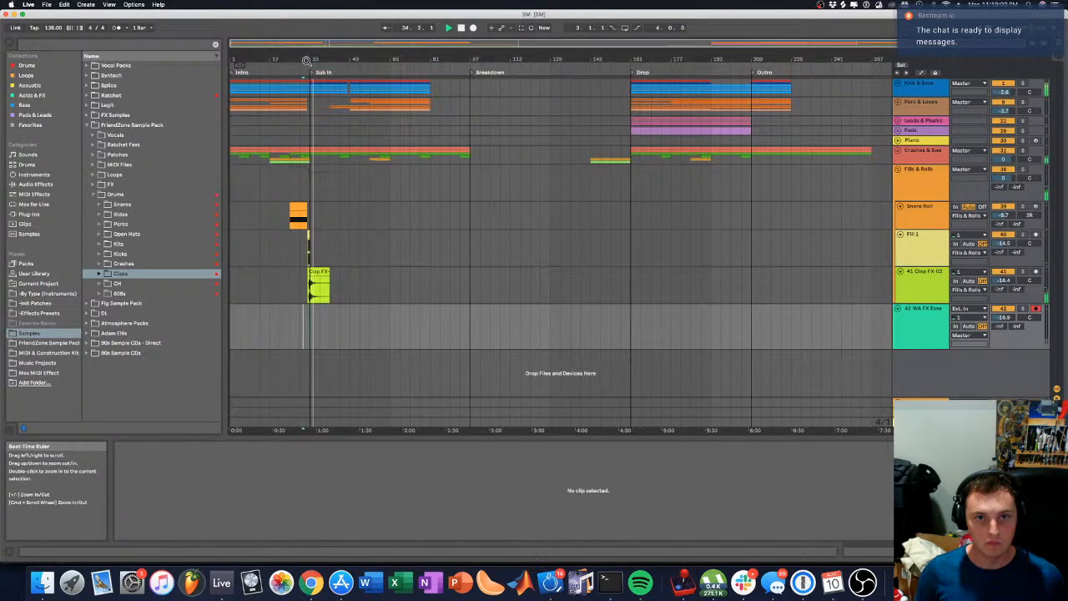
left_click(690, 327)
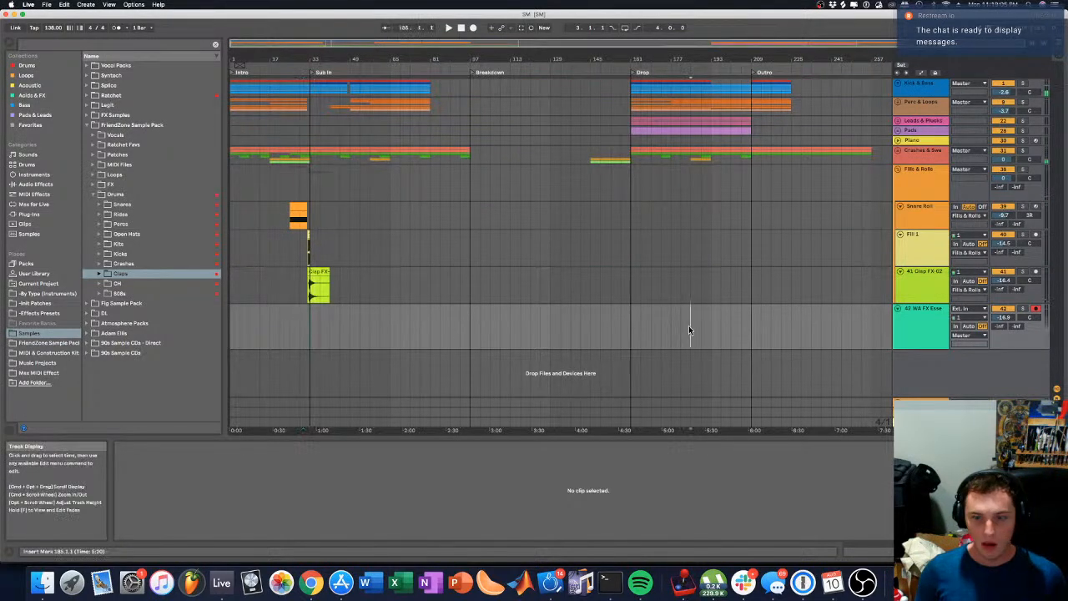
left_click(480, 100)
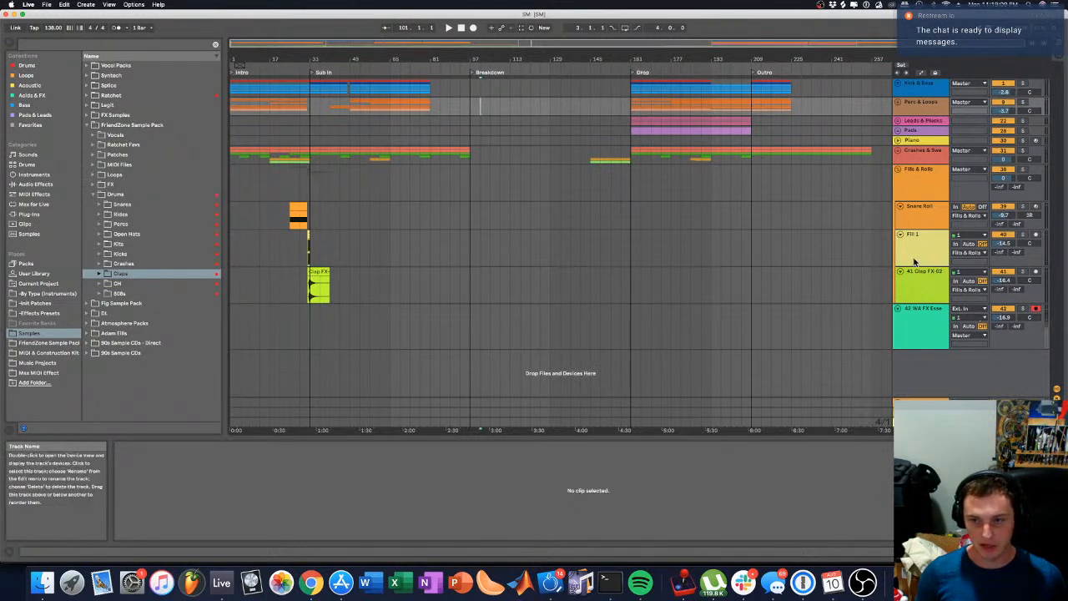
left_click(899, 169)
key("Left")
key("Right")
key("Down")
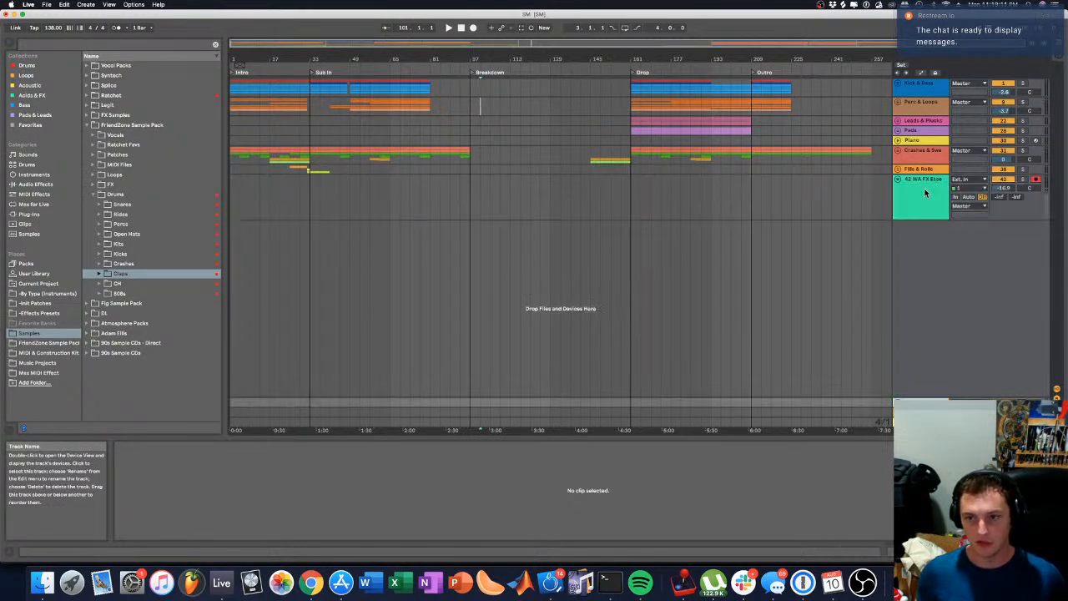
key("Up")
key("Up")
key("Right")
key("Down")
left_click_drag(928, 312, 929, 303)
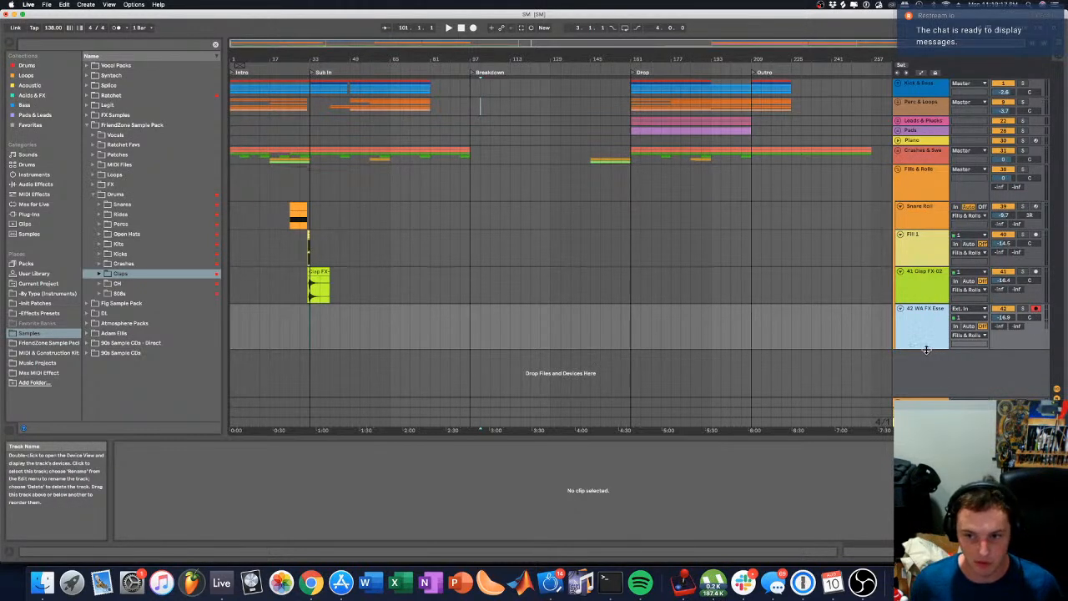
Step: Fold the Fills & Rolls group and briefly inspect the tracks inside the crashes and sweeps group
scroll(299, 78, "up", 5)
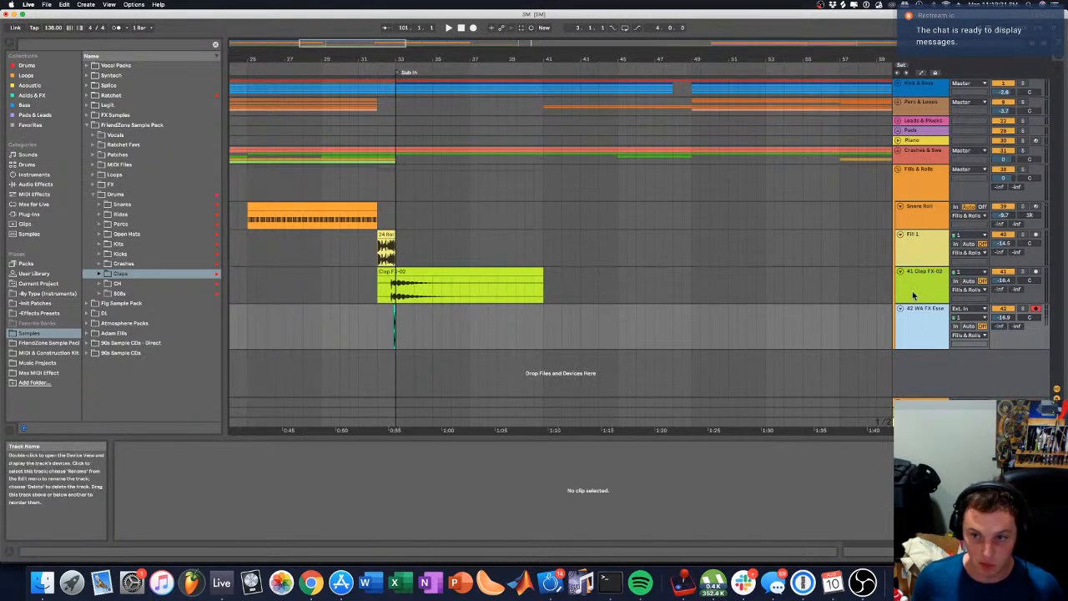
double_click(916, 193)
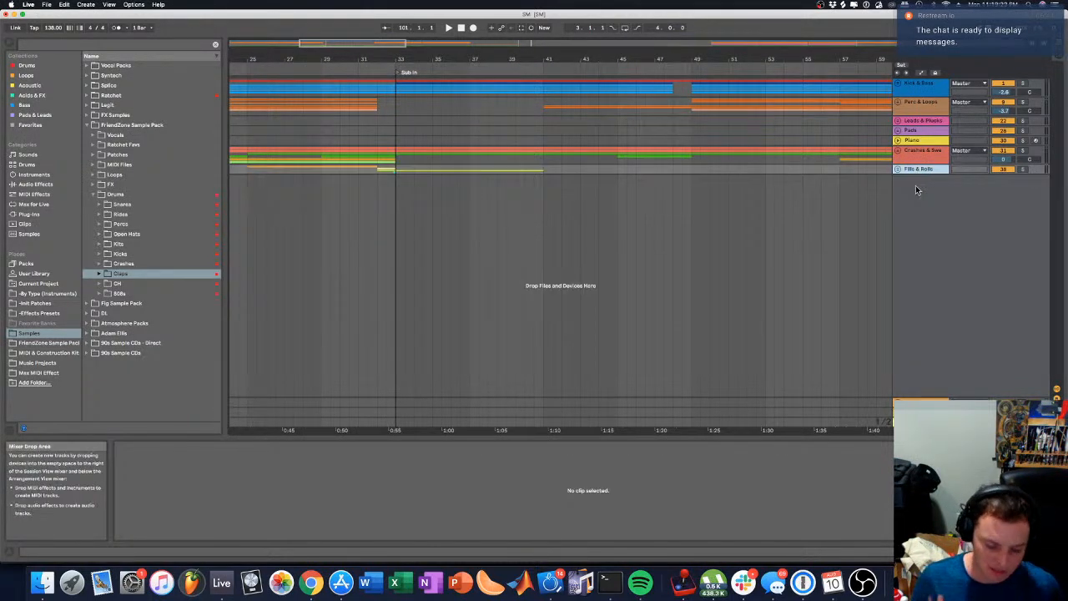
double_click(935, 150)
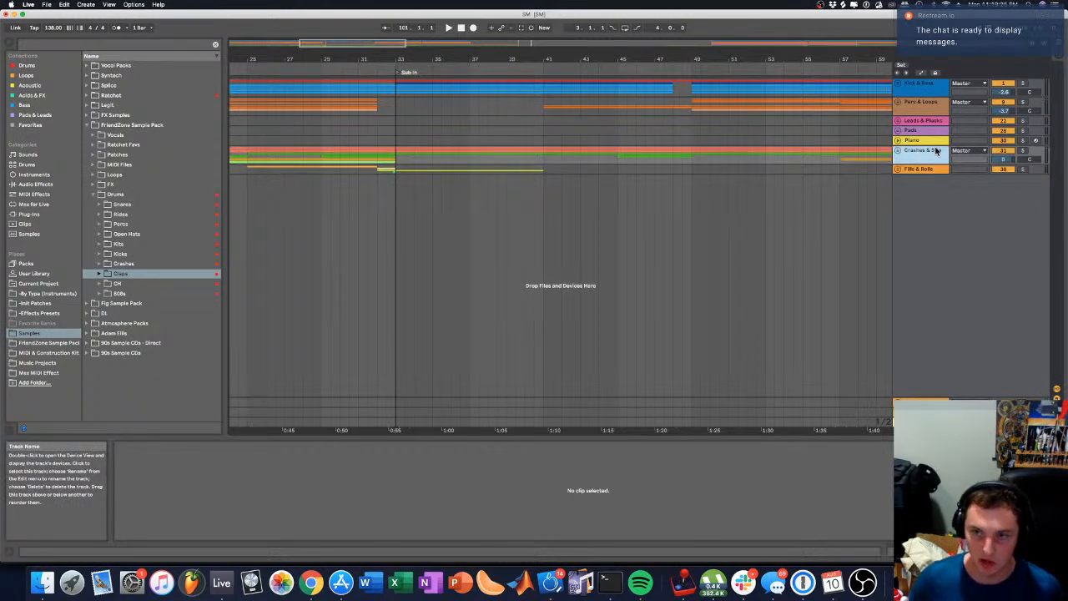
scroll(942, 190, "down", 1)
scroll(942, 191, "up", 3)
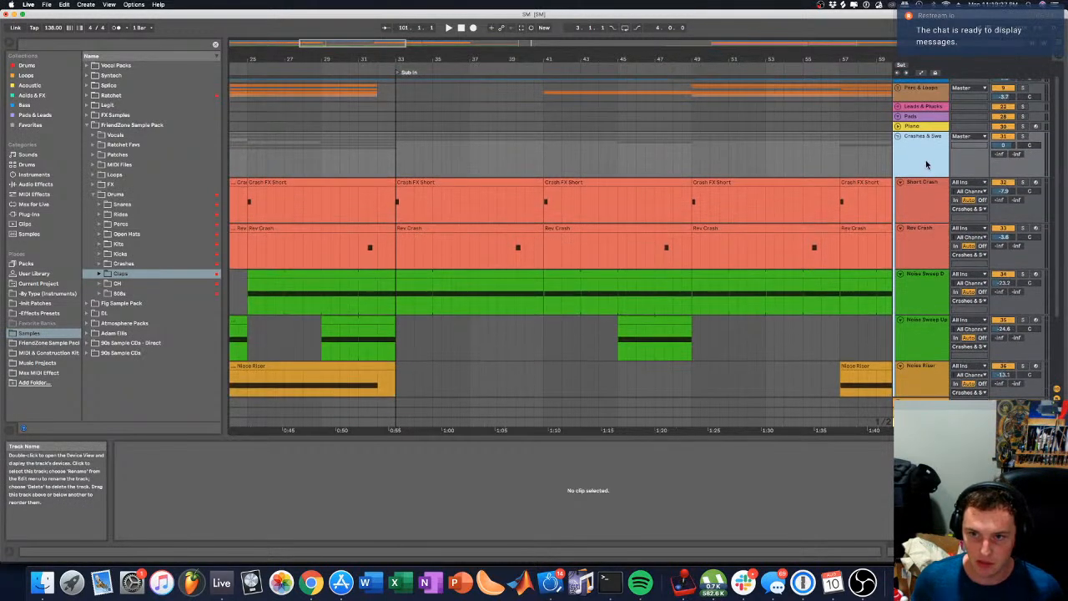
double_click(927, 165)
left_click(927, 168)
Step: Insert a new MIDI track below the Fills & Rolls group
left_click(928, 211)
right_click(928, 211)
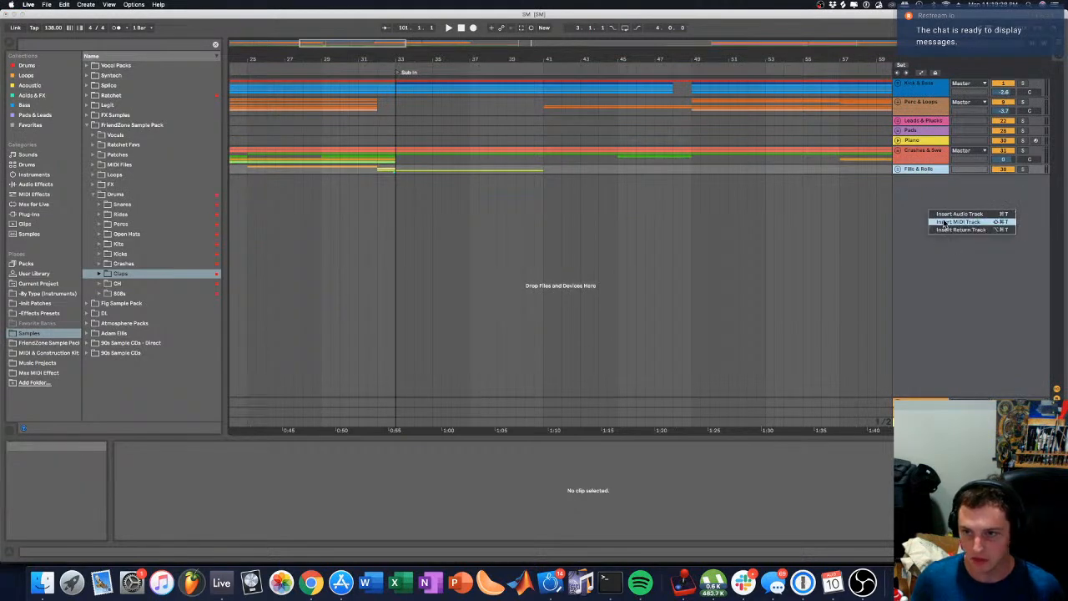
right_click(916, 199)
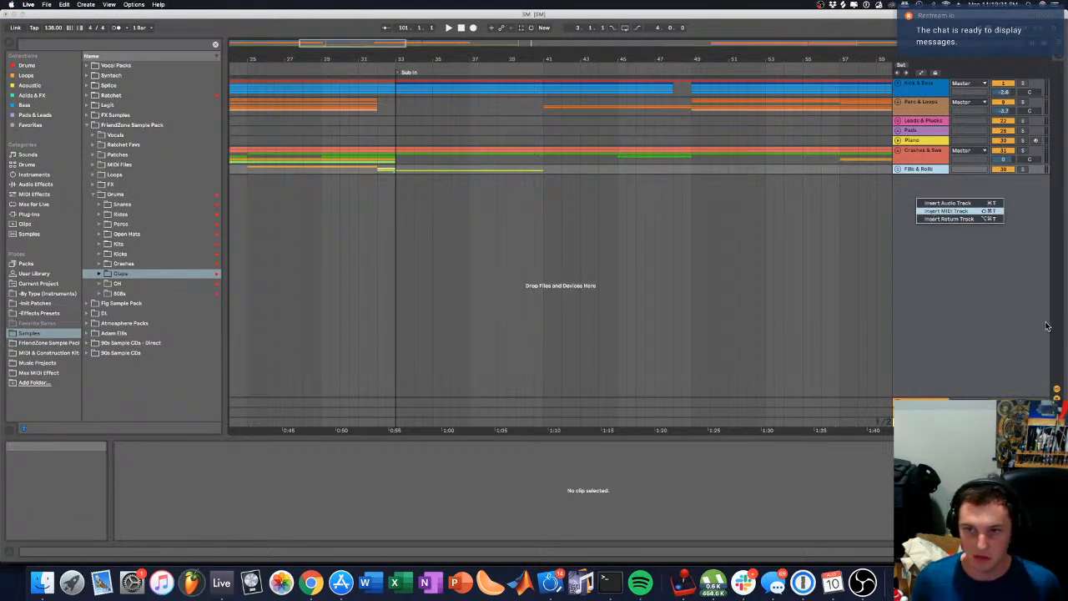
key("Return")
Step: Search the plug-ins for "synthmaster" and load the SynthMaster1 VST onto the new MIDI track
left_click(163, 47)
type("sy")
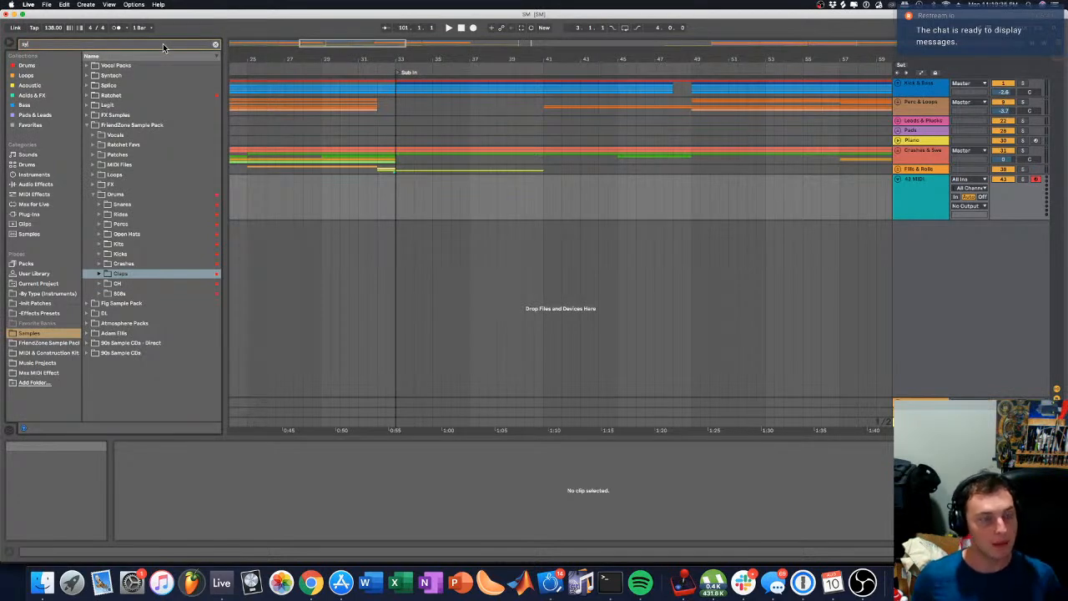
type("nthmaster")
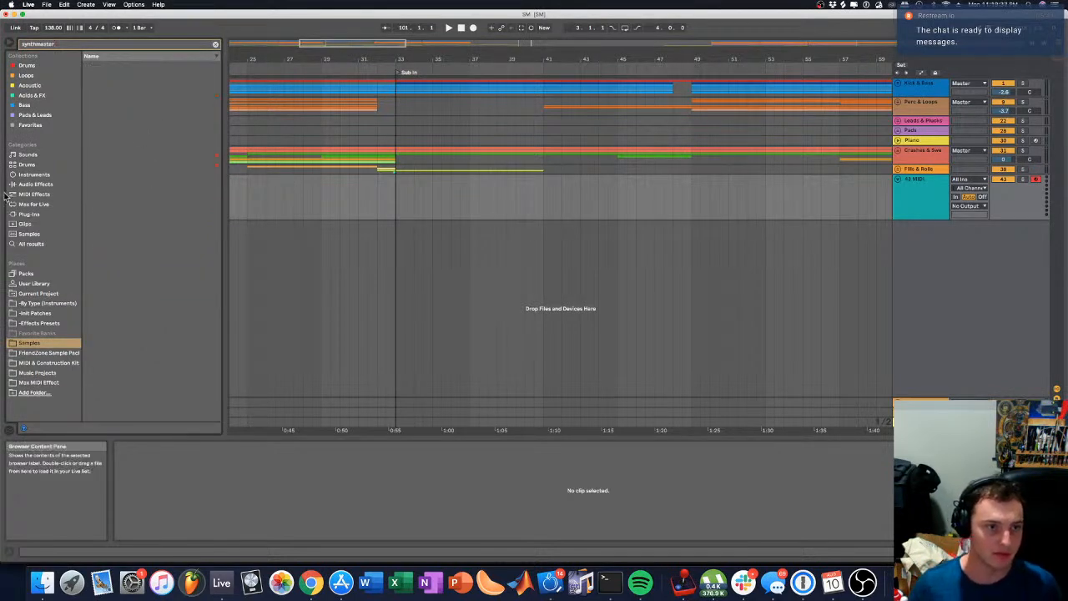
left_click(33, 204)
left_click(29, 213)
left_click_drag(116, 87, 656, 192)
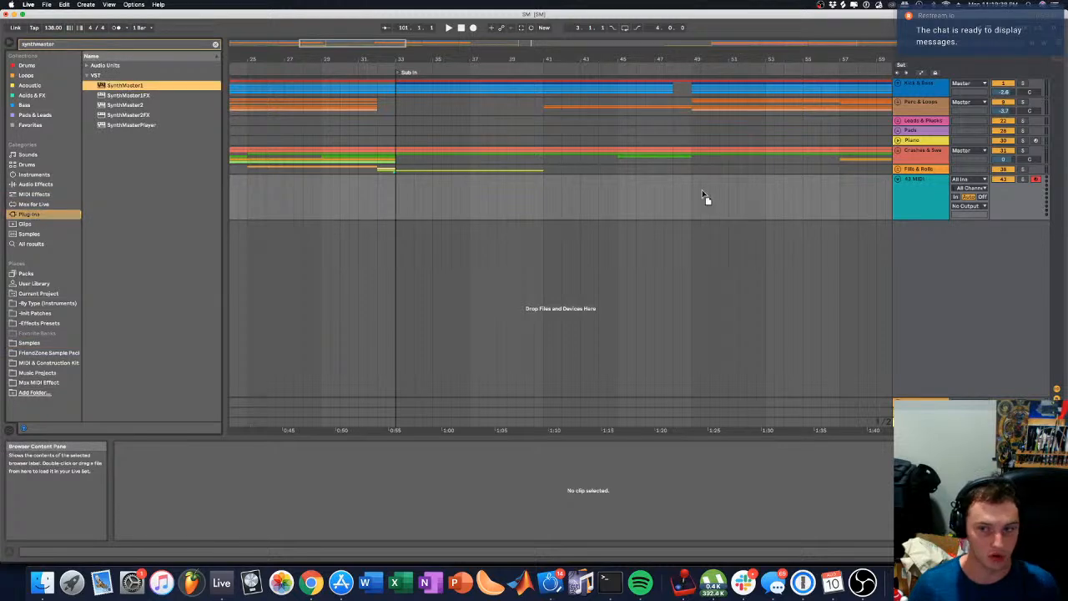
left_click_drag(923, 211, 923, 211)
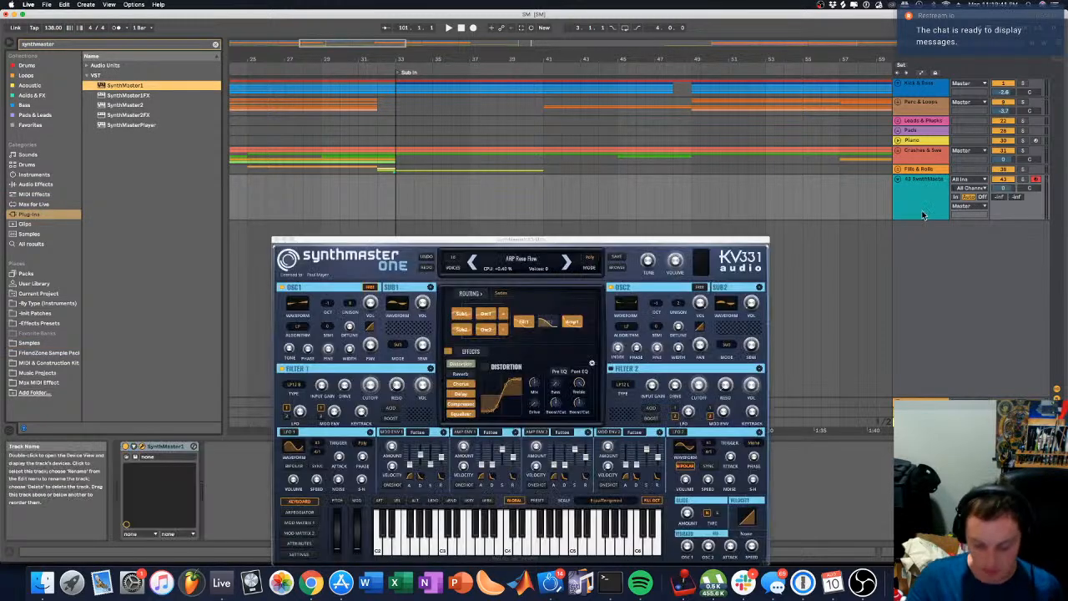
Step: Load the Init Preset in SynthMaster One and choose oscillator 1's waveform
left_click(521, 260)
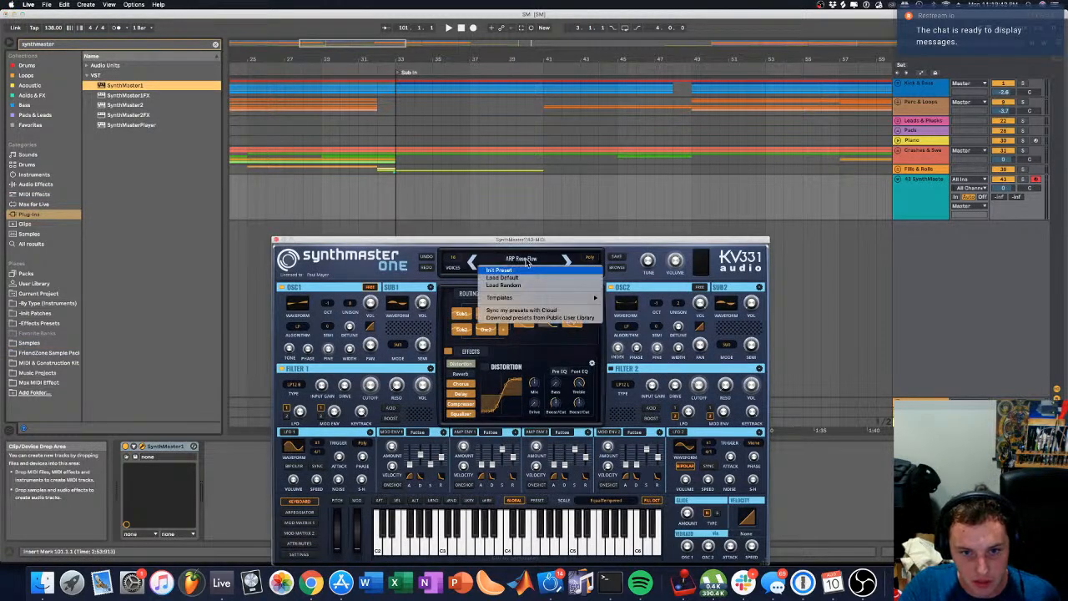
left_click(500, 270)
left_click_drag(509, 240, 564, 194)
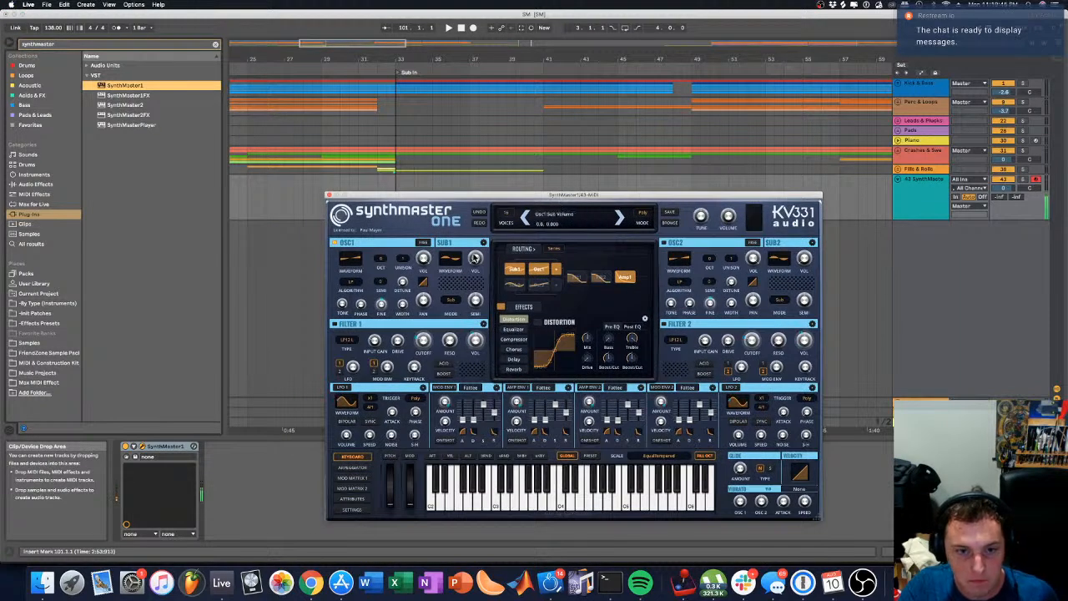
left_click(343, 262)
left_click(359, 271)
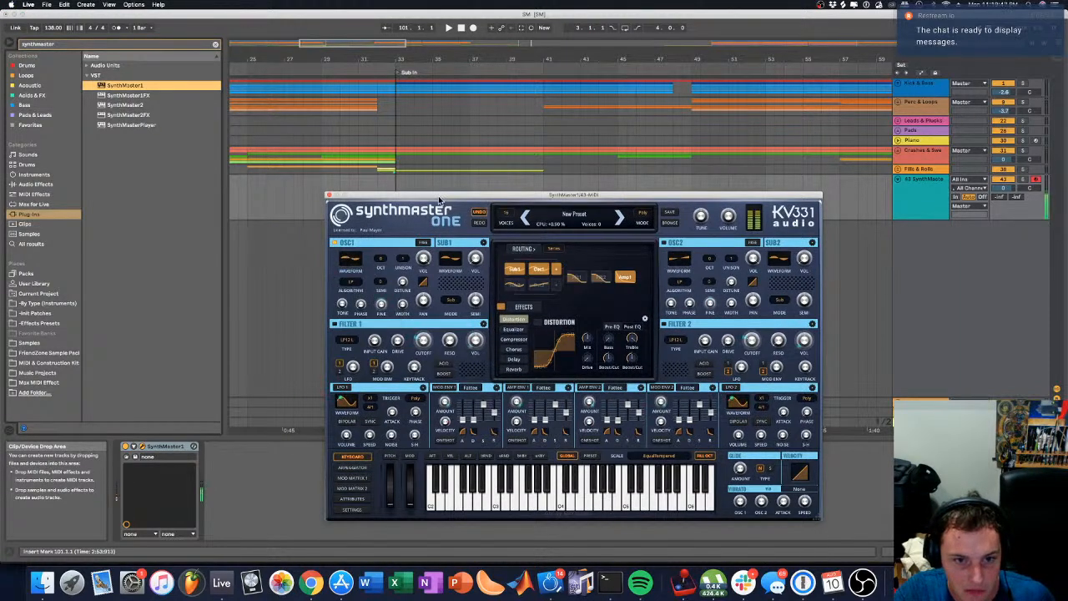
Step: Reposition the synth window and change oscillator 1's octave setting
left_click_drag(440, 199, 474, 174)
left_click(415, 232)
left_click(433, 274)
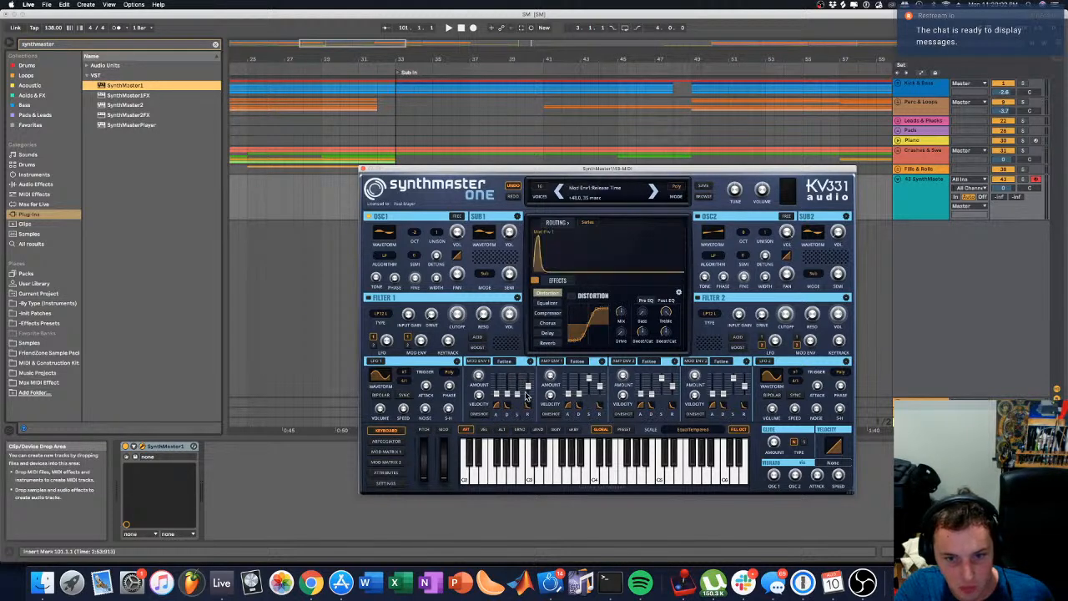
right_click(483, 361)
left_click(473, 359)
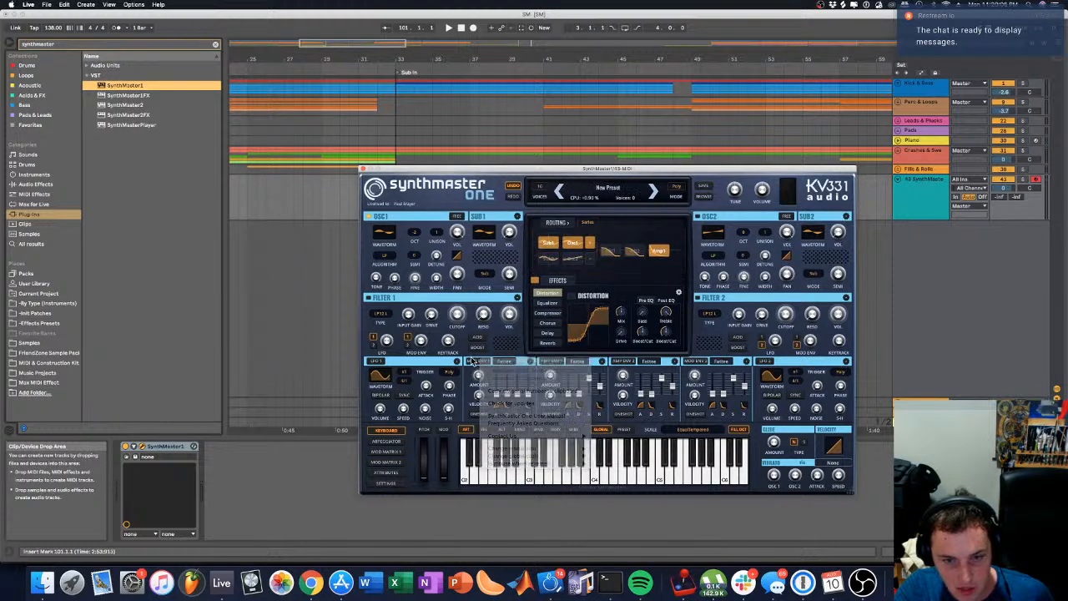
left_click(414, 233)
left_click(404, 338)
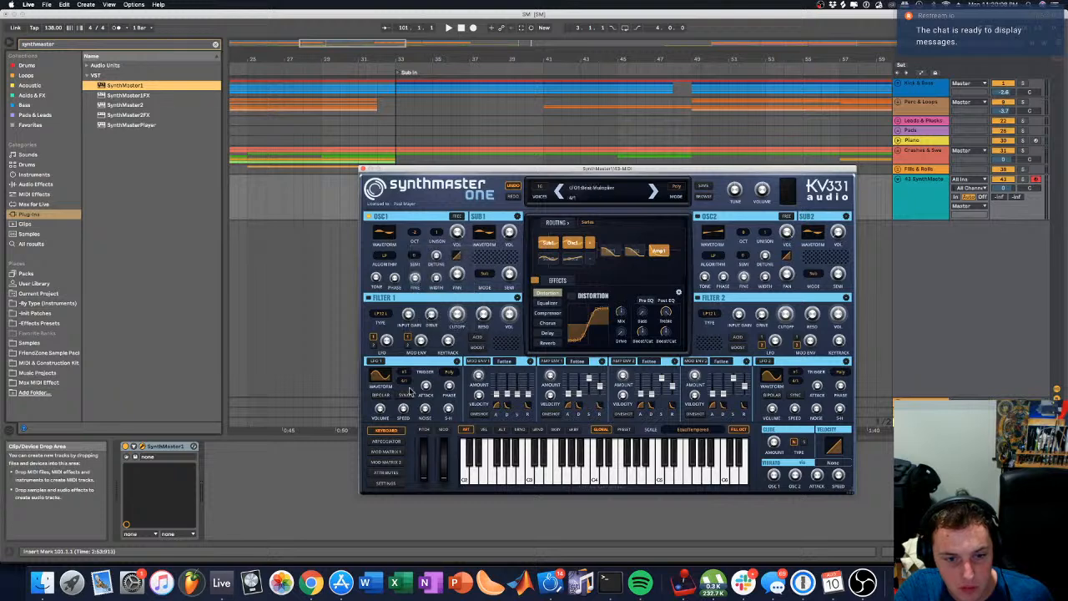
Step: Route Mod Env 1 to Osc1 Pitch in the first mod matrix slot and adjust the envelope's decay time
left_click(385, 452)
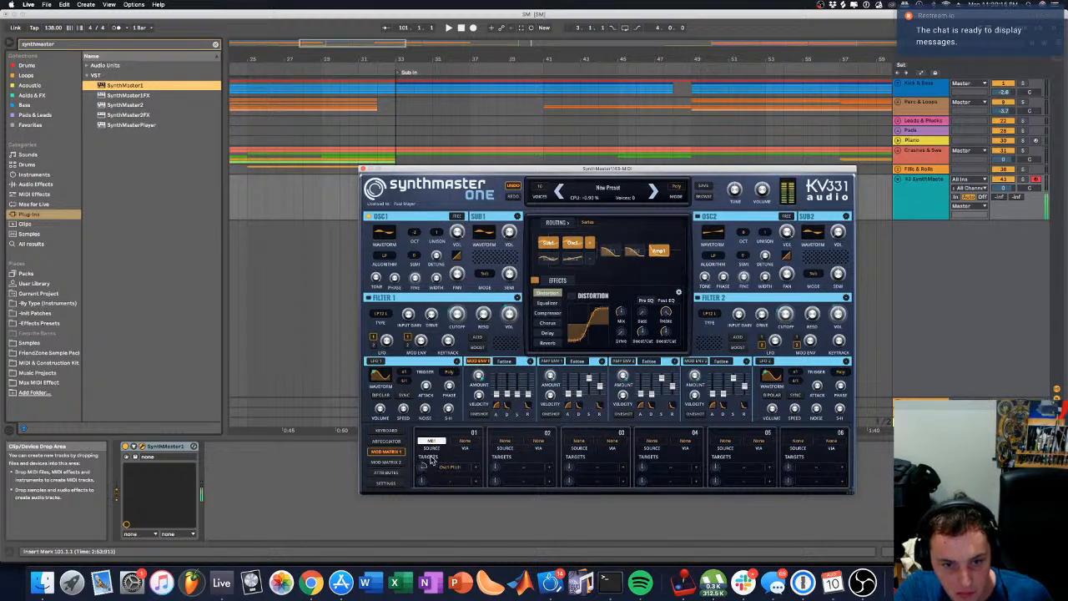
mouse_move(508, 393)
left_mouse_down()
mouse_move(511, 403)
mouse_move(514, 391)
left_mouse_up()
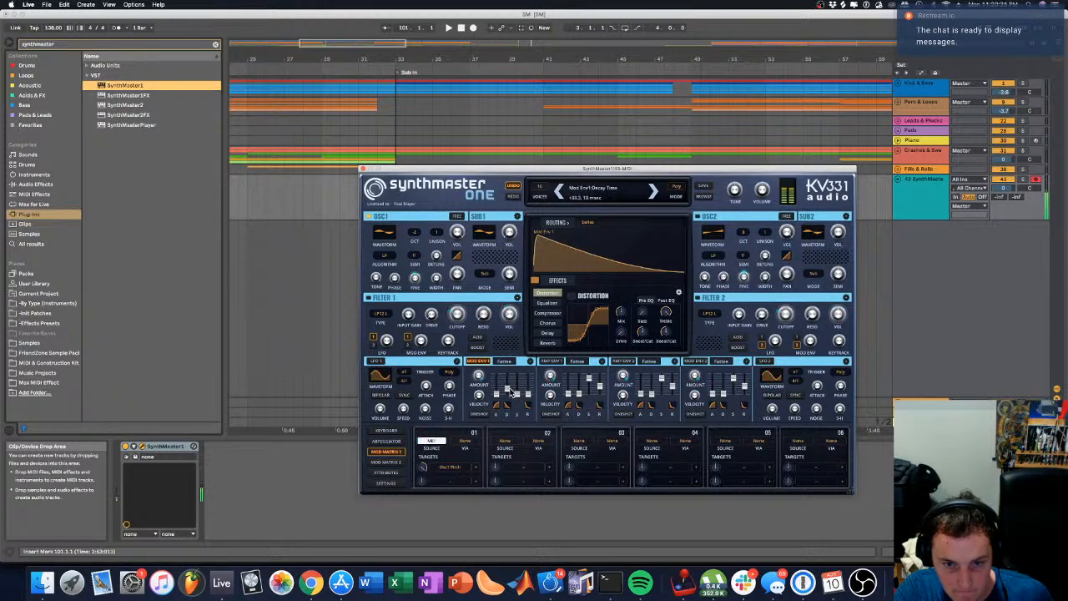
left_click_drag(507, 409, 506, 419)
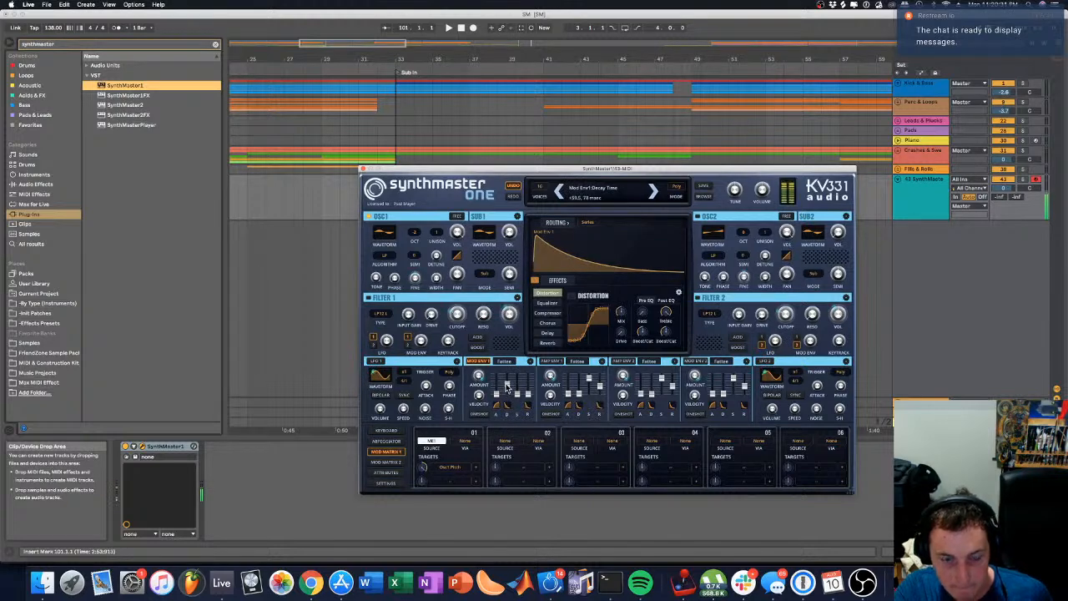
Step: Adjust Filter 1's cutoff and reshape the decay and sustain of Amp Env 1
mouse_move(466, 314)
left_mouse_down()
mouse_move(464, 288)
mouse_move(463, 302)
left_mouse_up()
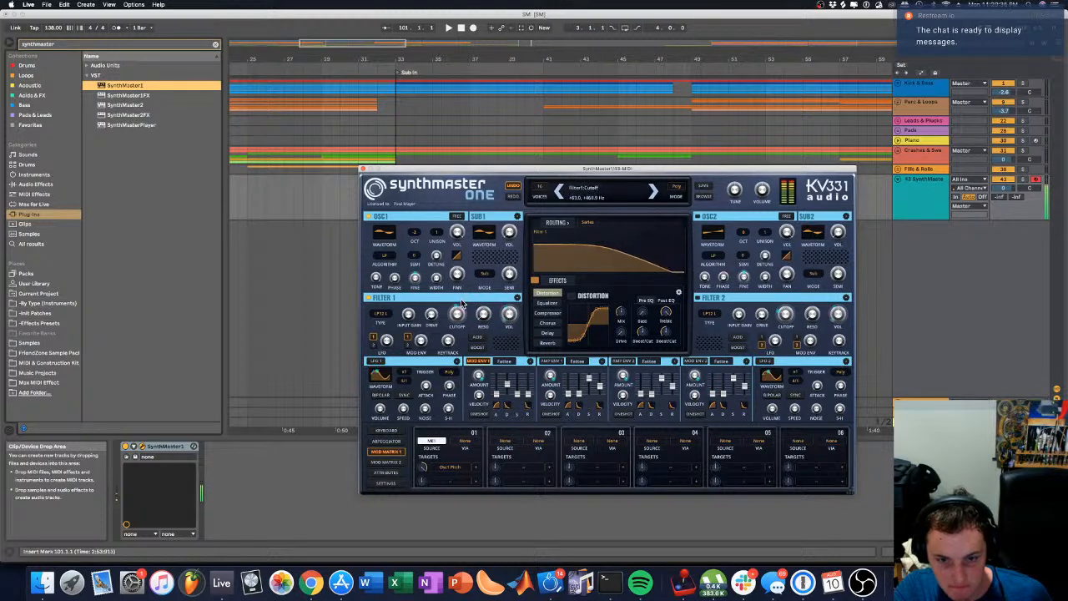
mouse_move(579, 393)
left_mouse_down()
mouse_move(589, 375)
mouse_move(587, 394)
left_mouse_up()
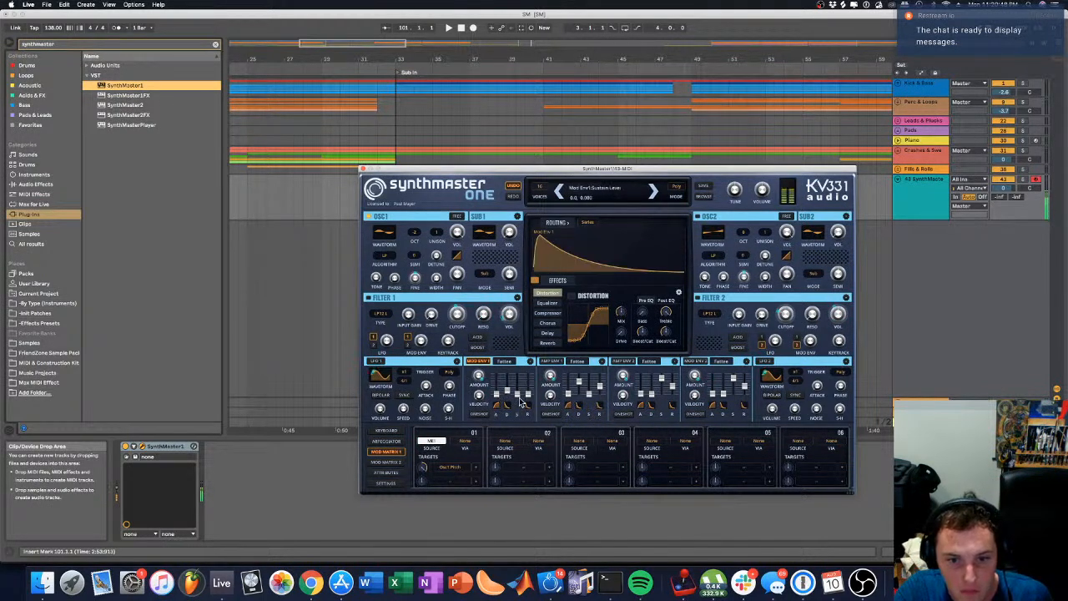
mouse_move(591, 398)
left_mouse_down()
mouse_move(595, 372)
mouse_move(601, 412)
left_mouse_up()
Step: Readjust Mod Env 1's decay time and set its envelope type to Oxbee
mouse_move(507, 389)
left_mouse_down()
mouse_move(508, 403)
mouse_move(514, 392)
left_mouse_up()
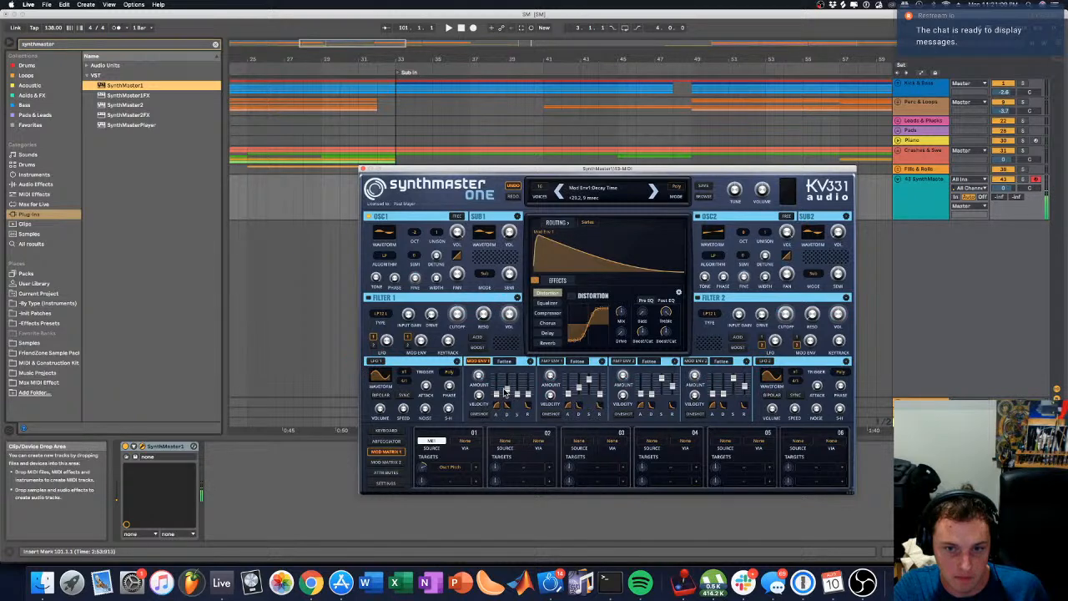
left_click(505, 361)
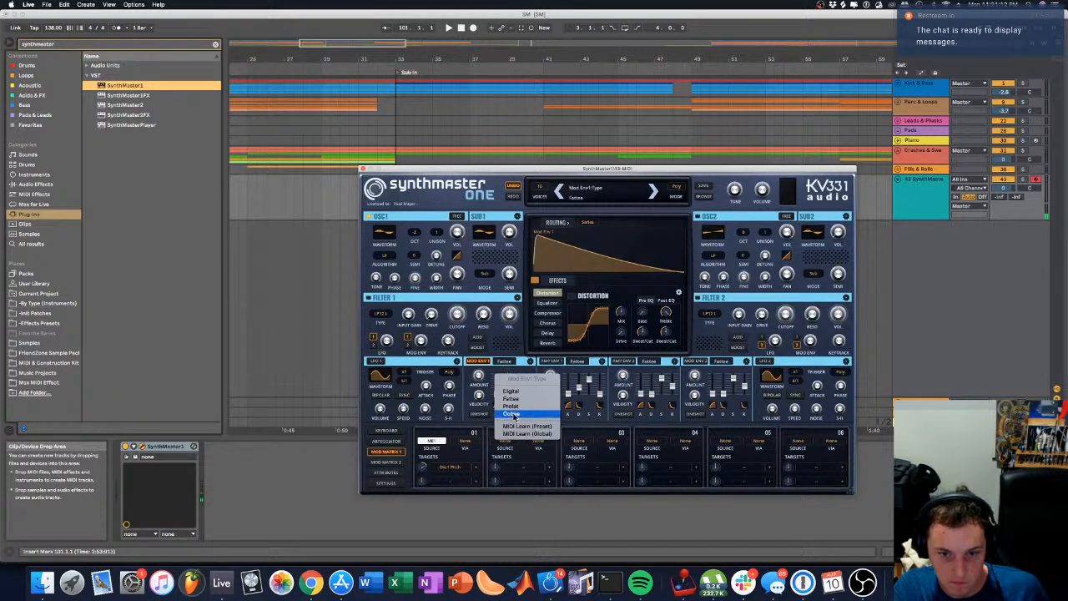
left_click(511, 414)
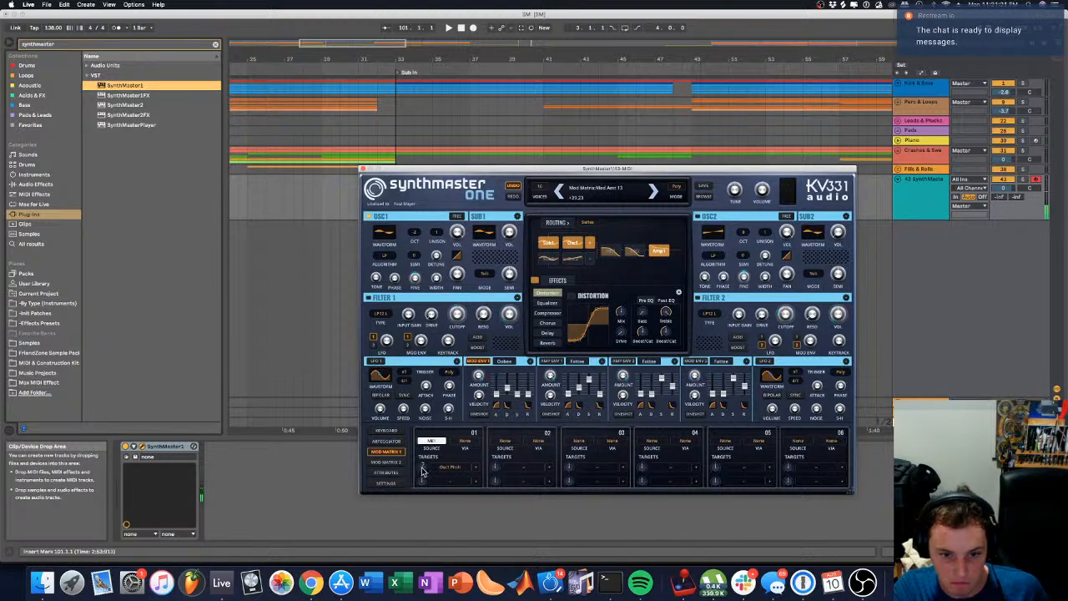
Step: Set Amp Env 1's type to Digital and adjust its decay slope, sustain and release
left_click_drag(589, 379, 607, 341)
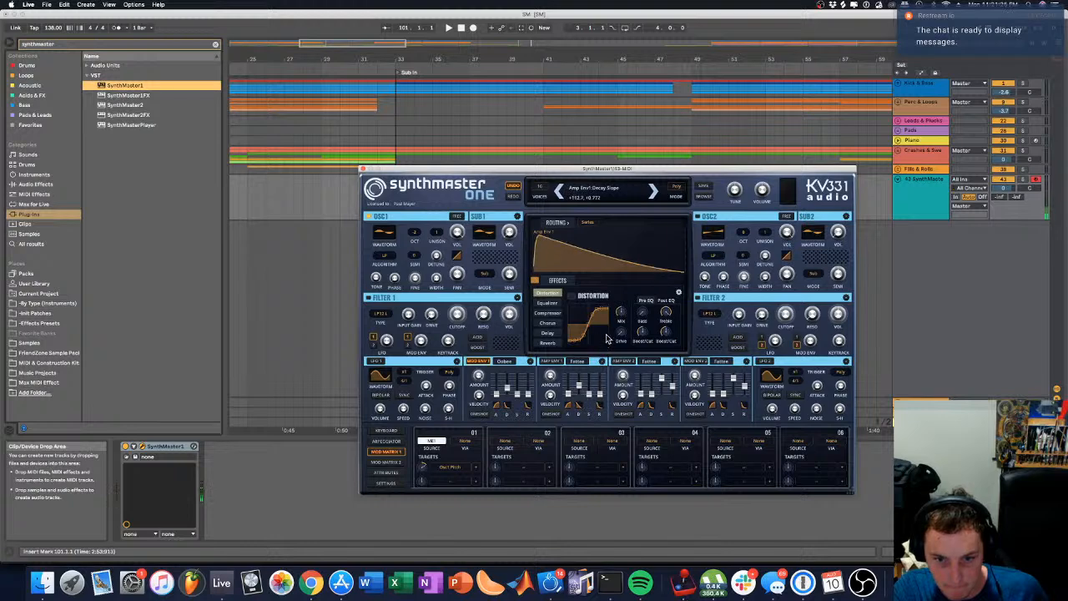
left_click_drag(653, 238, 628, 197)
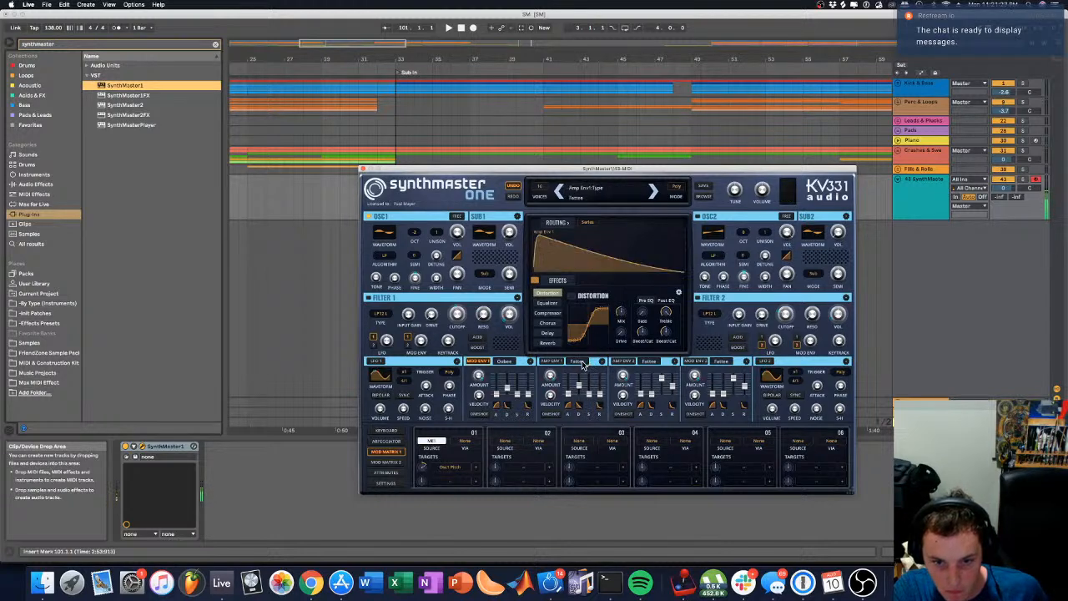
left_click(583, 363)
left_click(578, 410)
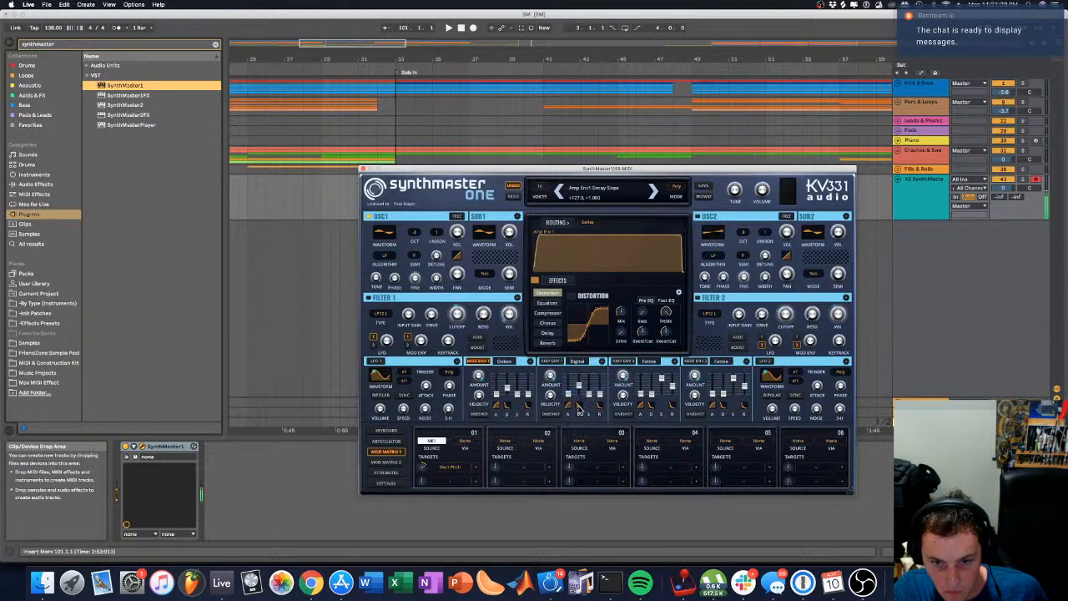
mouse_move(587, 389)
left_mouse_down()
mouse_move(589, 402)
mouse_move(599, 381)
left_mouse_up()
mouse_move(592, 394)
left_mouse_down()
mouse_move(594, 409)
mouse_move(593, 389)
left_mouse_up()
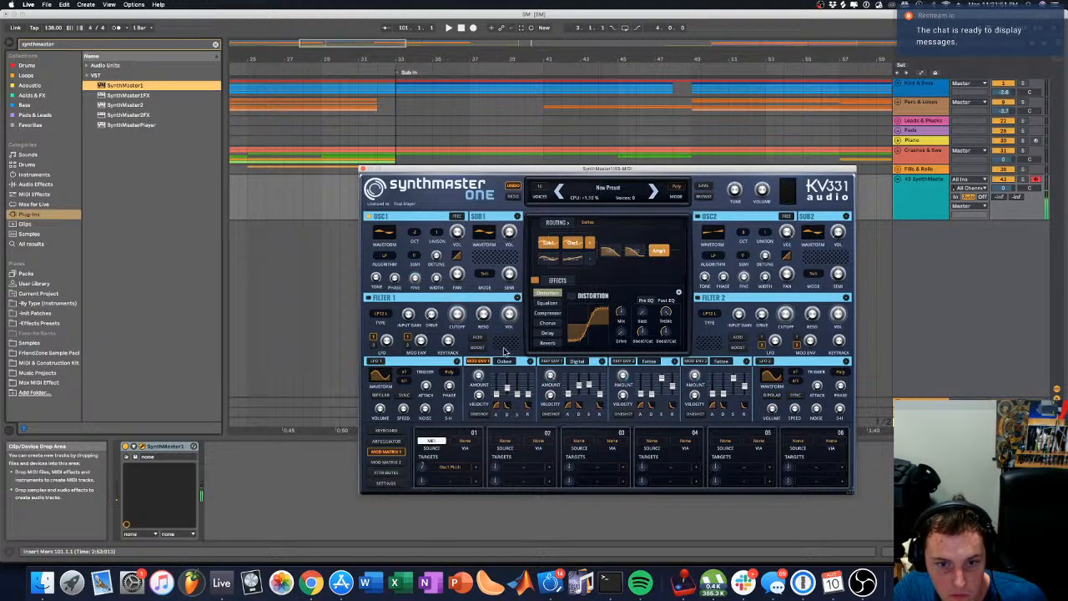
left_click_drag(600, 399, 597, 383)
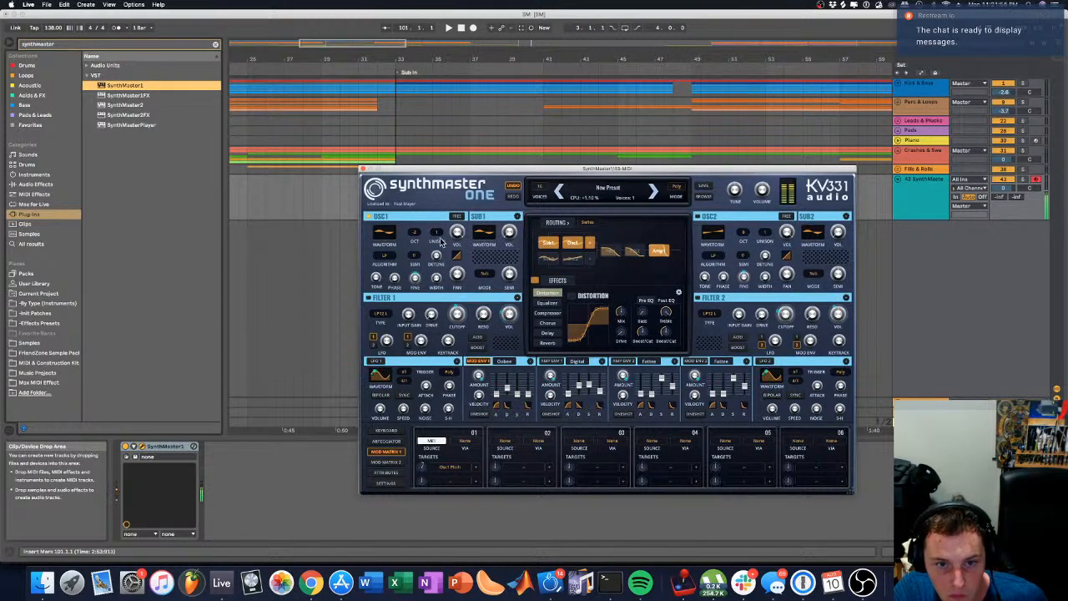
Step: Fine-tune oscillator 1's phase, the Osc1 Pitch modulation amount, and the attack settings of Amp Env 1 and Mod Env 1
left_click_drag(396, 279, 399, 252)
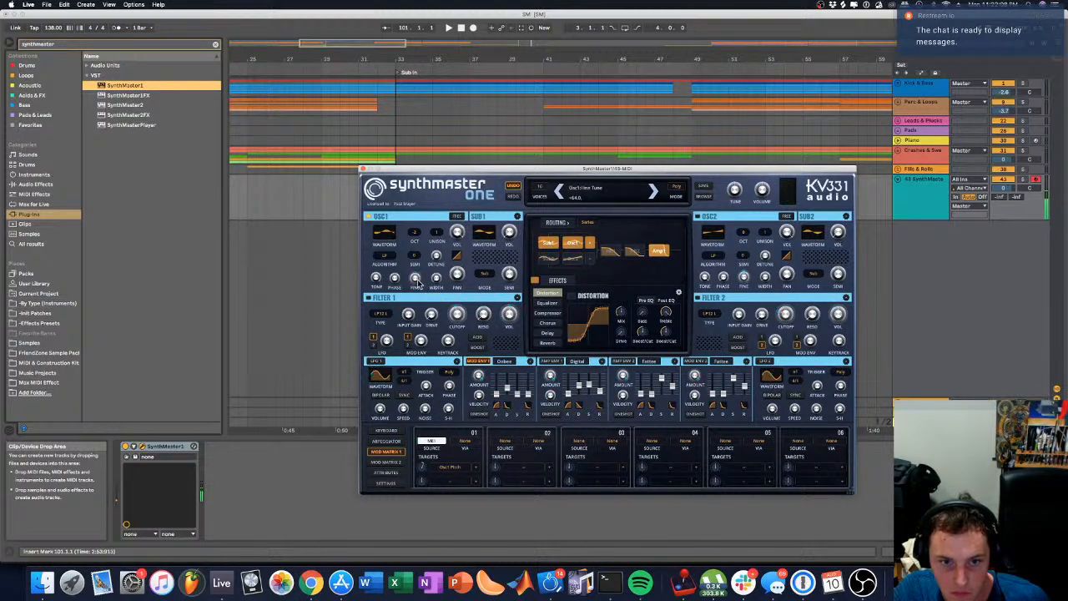
left_click_drag(395, 281, 396, 269)
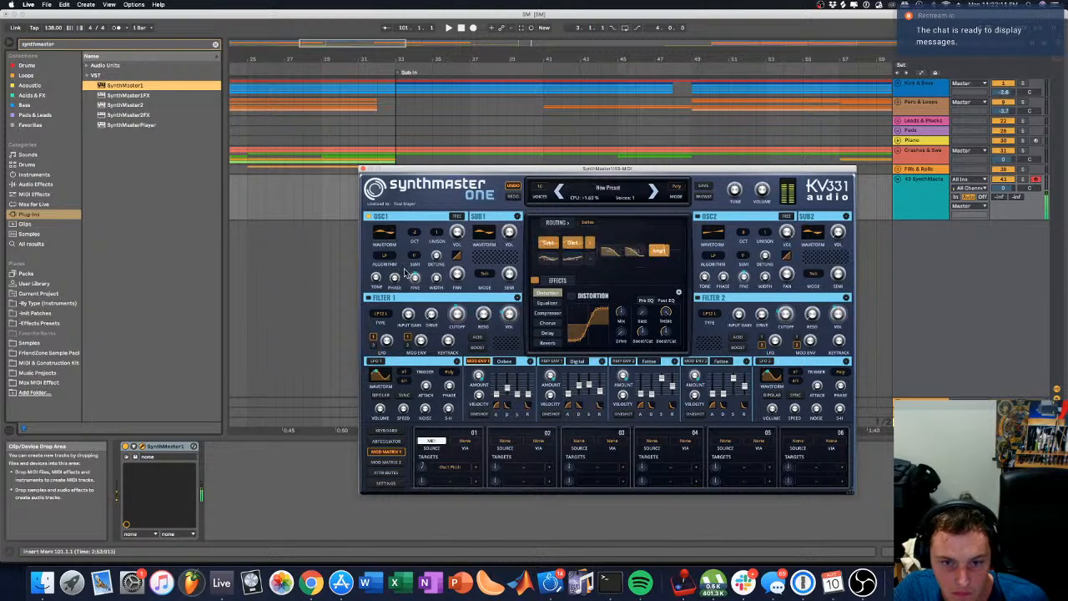
left_click_drag(568, 395, 571, 400)
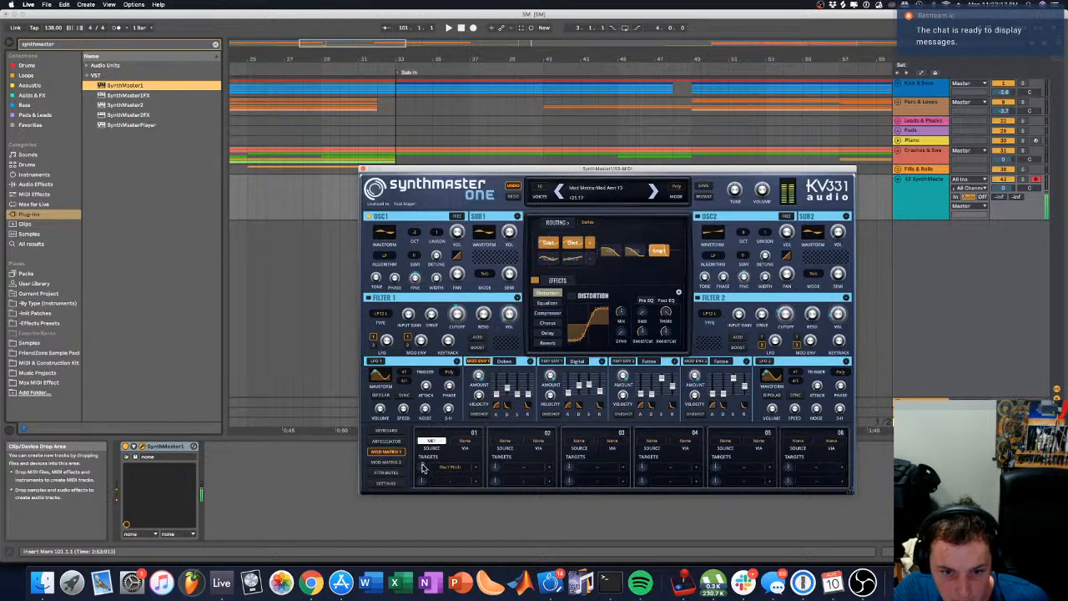
left_click_drag(421, 464, 420, 466)
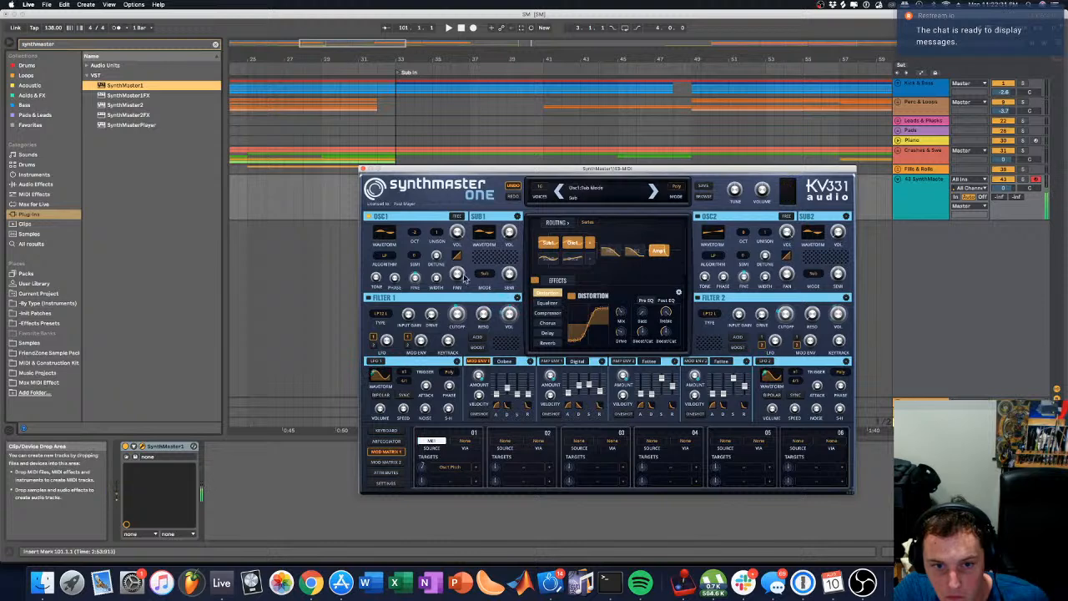
left_click_drag(394, 278, 390, 294)
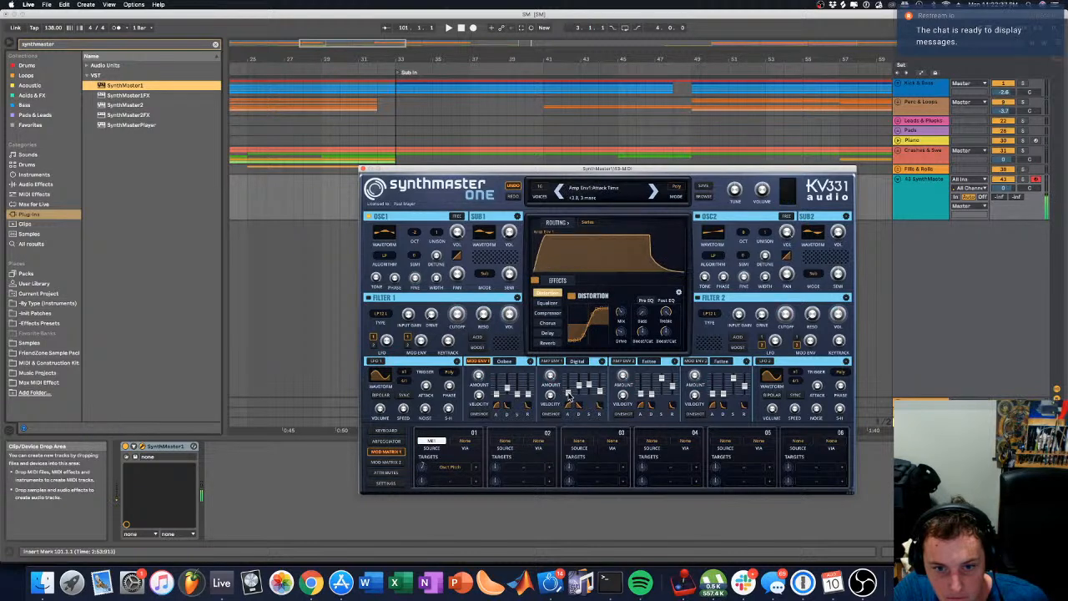
left_click_drag(567, 392, 568, 396)
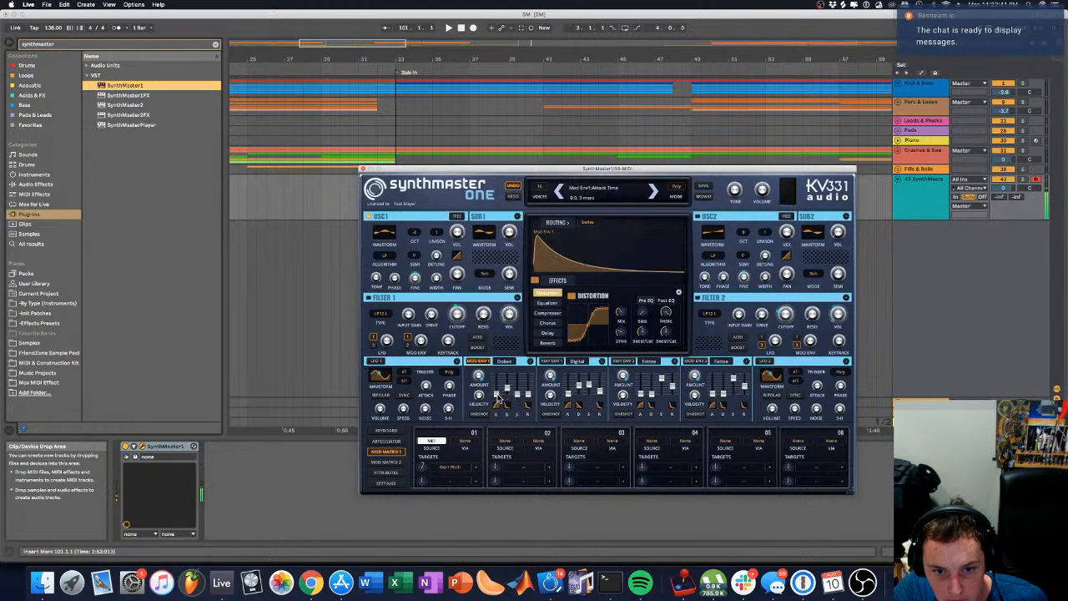
mouse_move(498, 405)
left_mouse_down()
mouse_move(506, 430)
mouse_move(498, 414)
left_mouse_up()
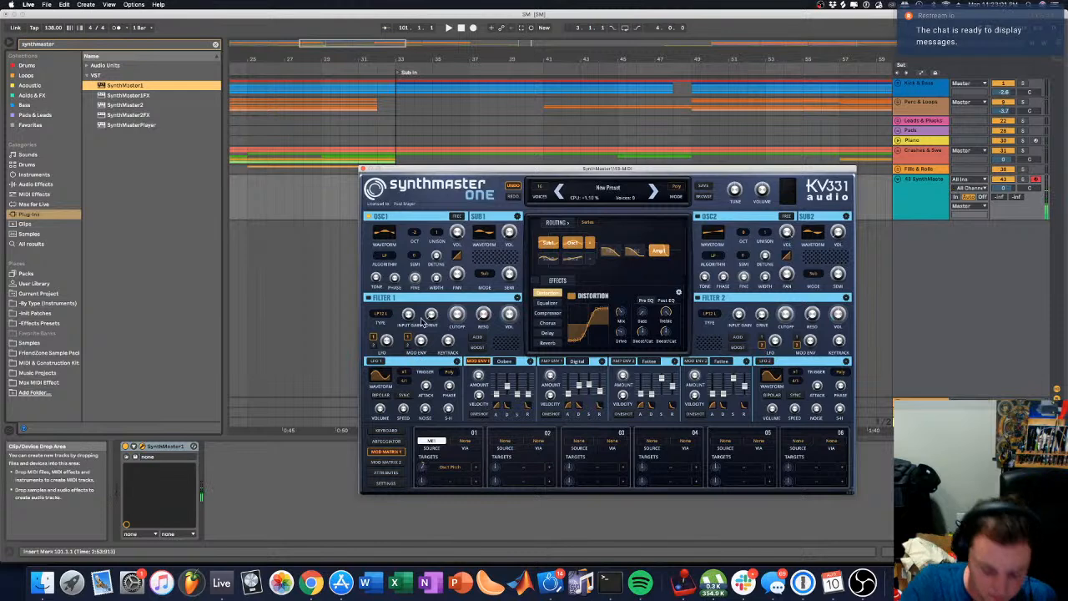
Step: Change oscillator 1's octave again and fine-tune Mod Env 1's attack and Amp Env 1's release
left_click(416, 238)
left_click(426, 267)
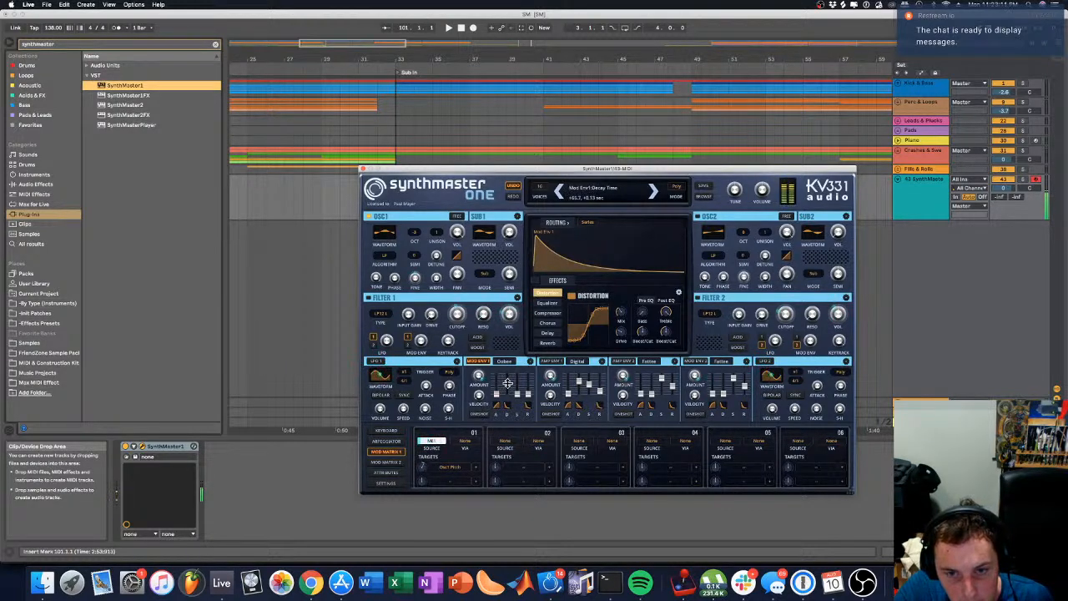
mouse_move(496, 395)
left_mouse_down()
mouse_move(497, 384)
mouse_move(497, 397)
left_mouse_up()
left_click_drag(599, 391, 599, 388)
Step: Set the synth to 4 voices and switch its polyphony mode to Mono
left_click(540, 189)
left_click(552, 223)
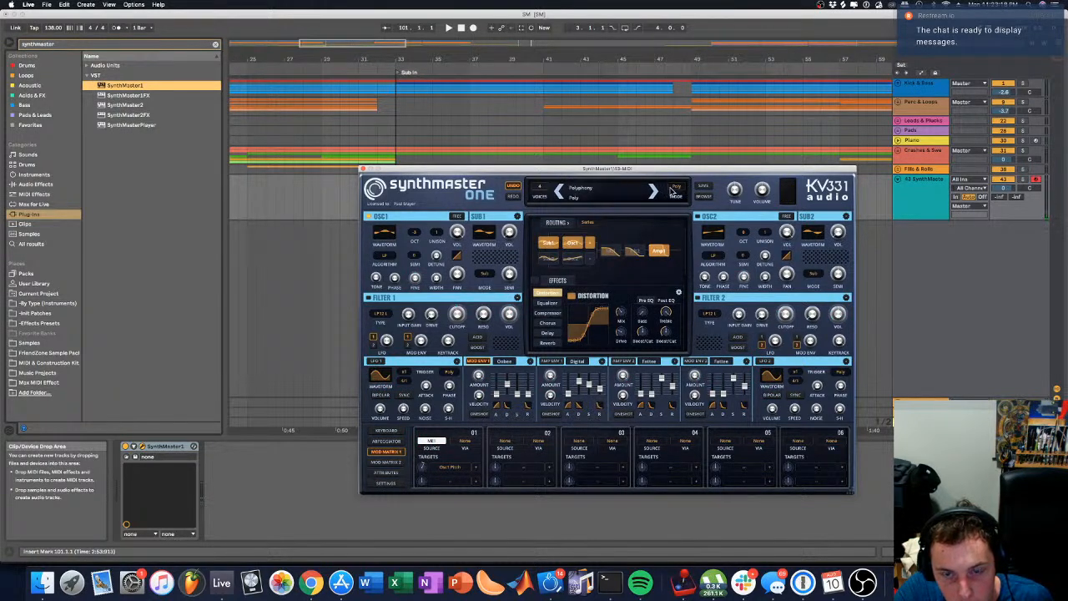
left_click(672, 188)
left_click(678, 223)
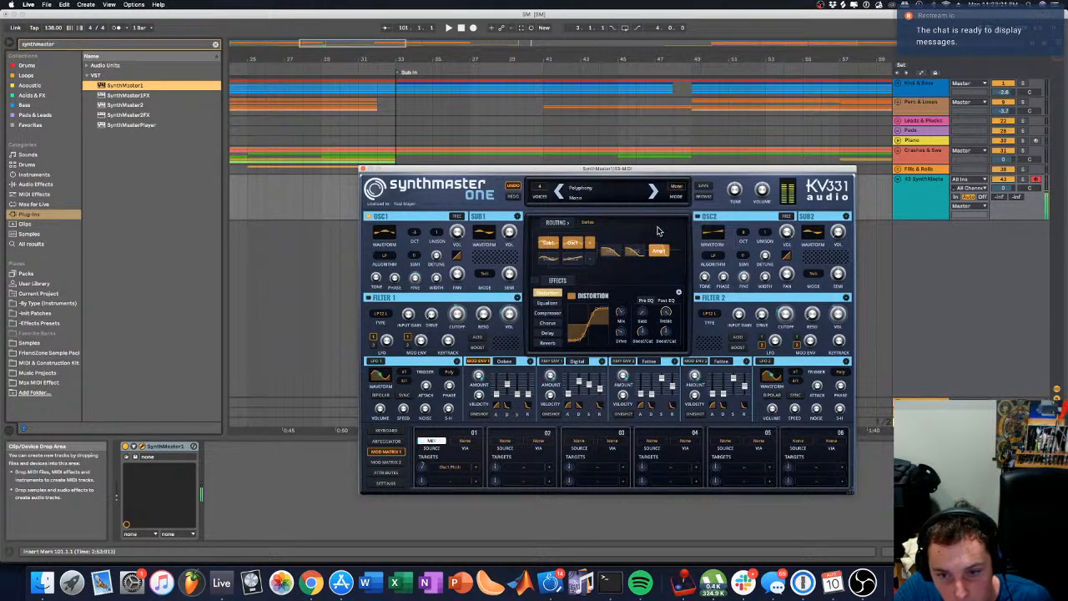
Step: Refine Amp Env 1's release, Mod Env 1's attack, sustain and release, and oscillator 1's phase
left_click_drag(600, 389, 567, 393)
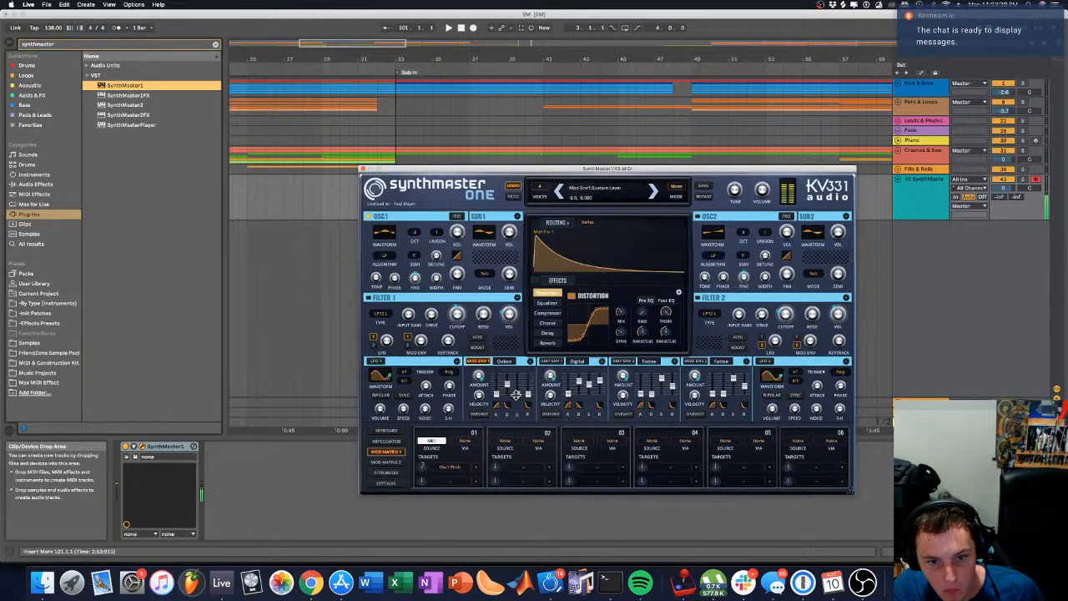
left_click_drag(524, 426, 517, 383)
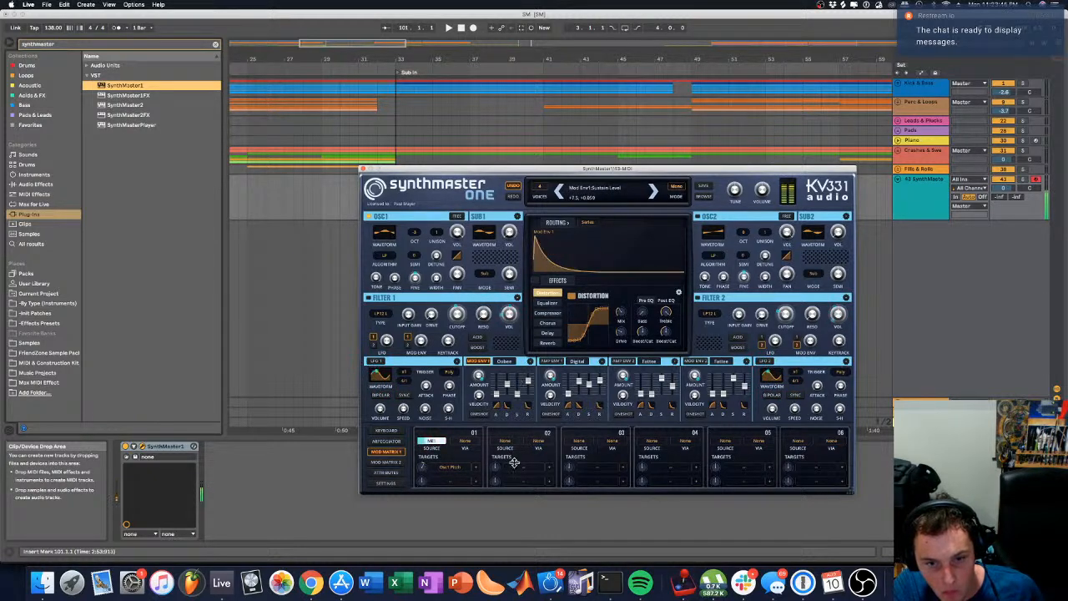
mouse_move(517, 395)
left_mouse_down()
mouse_move(527, 380)
mouse_move(497, 394)
left_mouse_up()
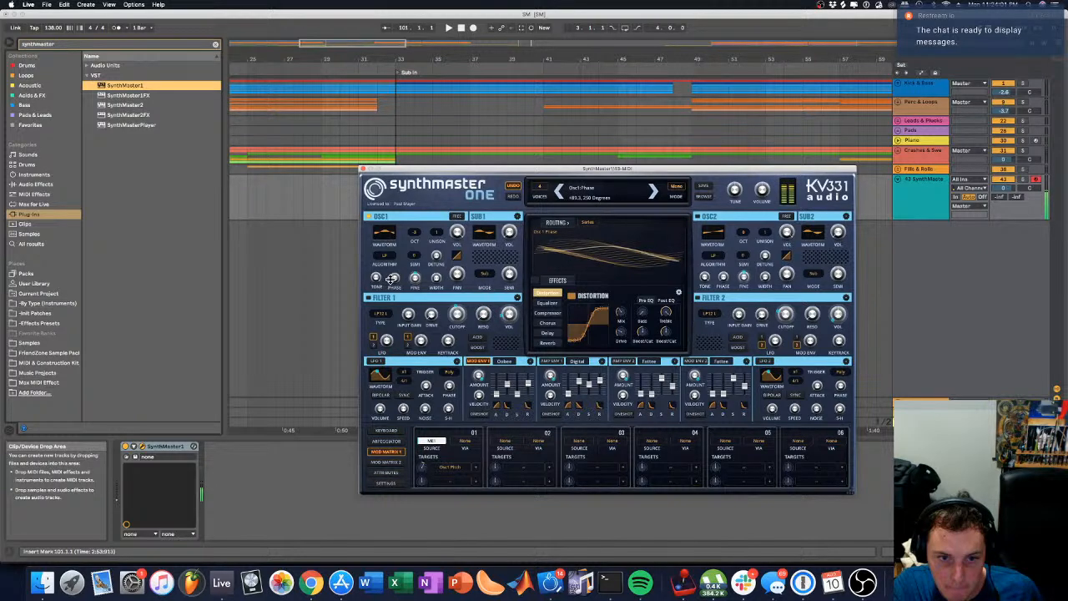
left_click_drag(392, 279, 397, 258)
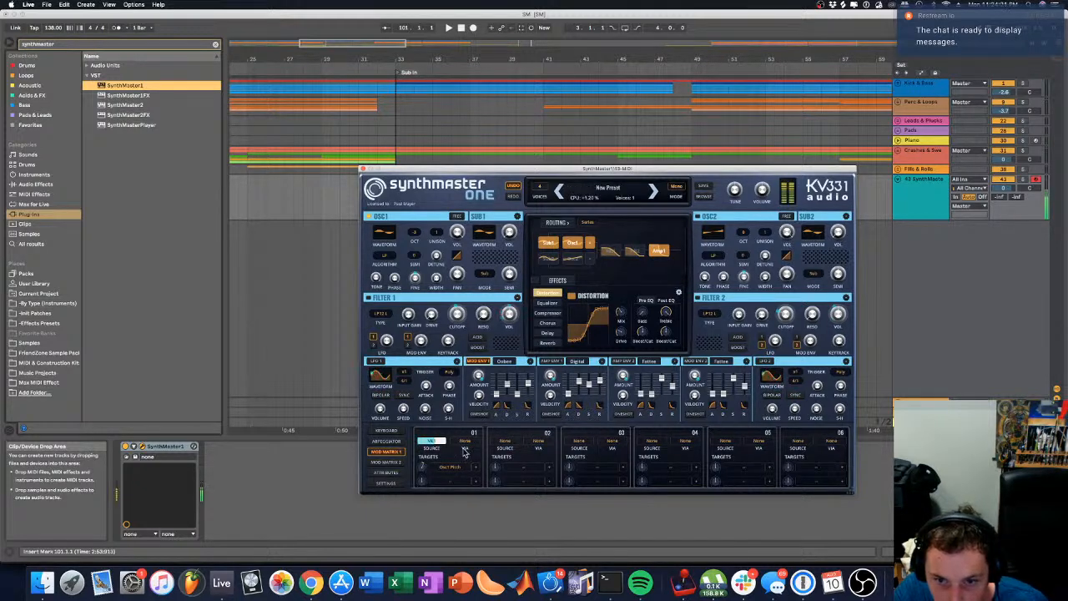
left_click_drag(519, 394, 497, 398)
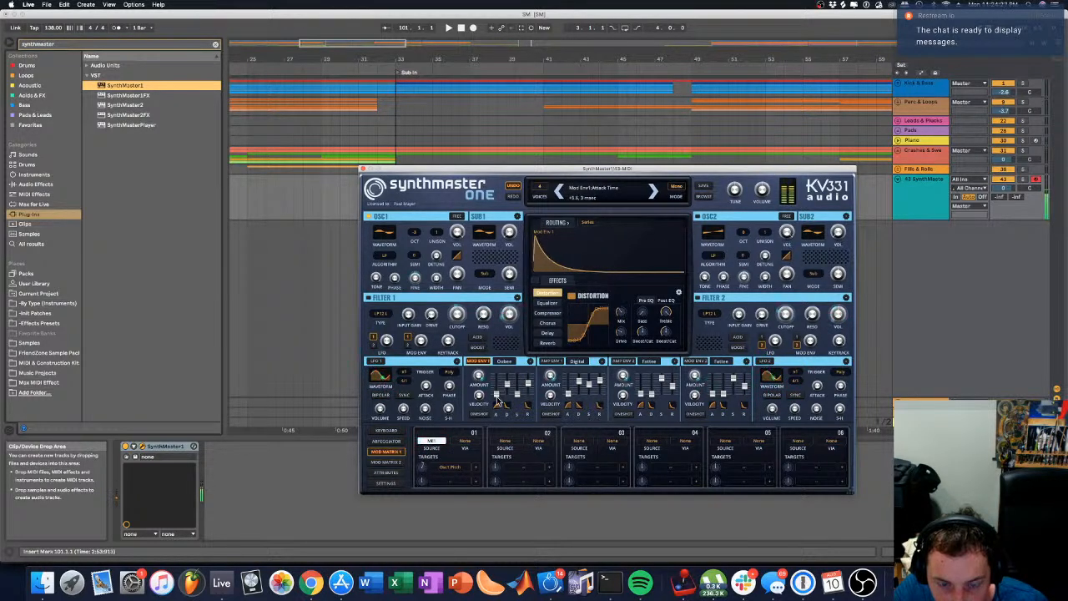
Step: Try One Shot on Mod Env 1, set its type to Digital, and readjust its decay time
left_click(481, 414)
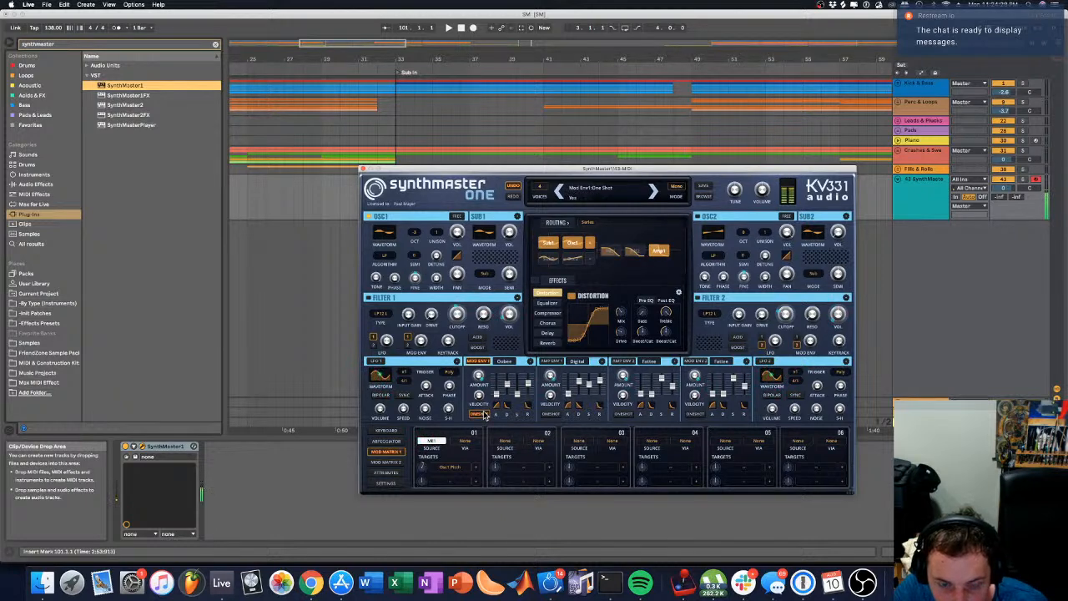
left_click(504, 361)
left_click(524, 395)
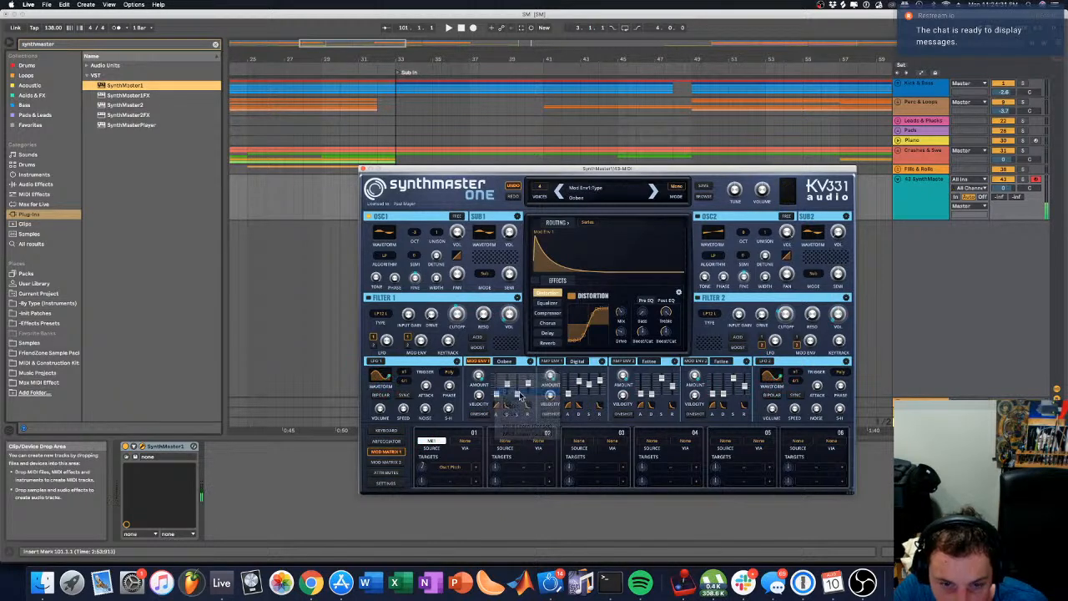
mouse_move(508, 386)
left_mouse_down()
mouse_move(516, 407)
mouse_move(508, 384)
left_mouse_up()
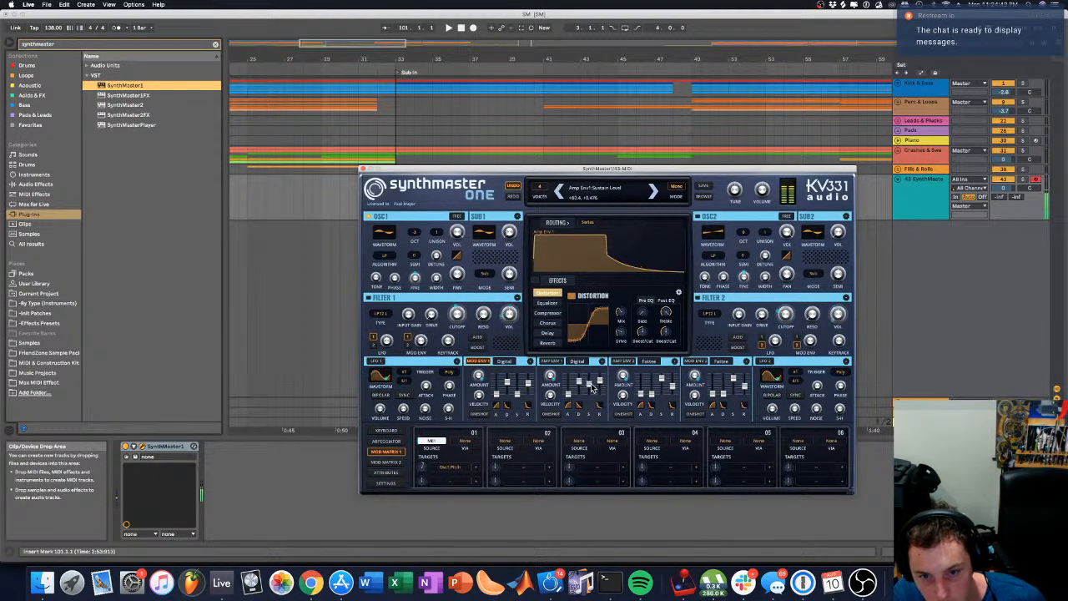
Step: Set the envelope type of both Amp Env 1 and Mod Env 1 to Profat
left_click(578, 361)
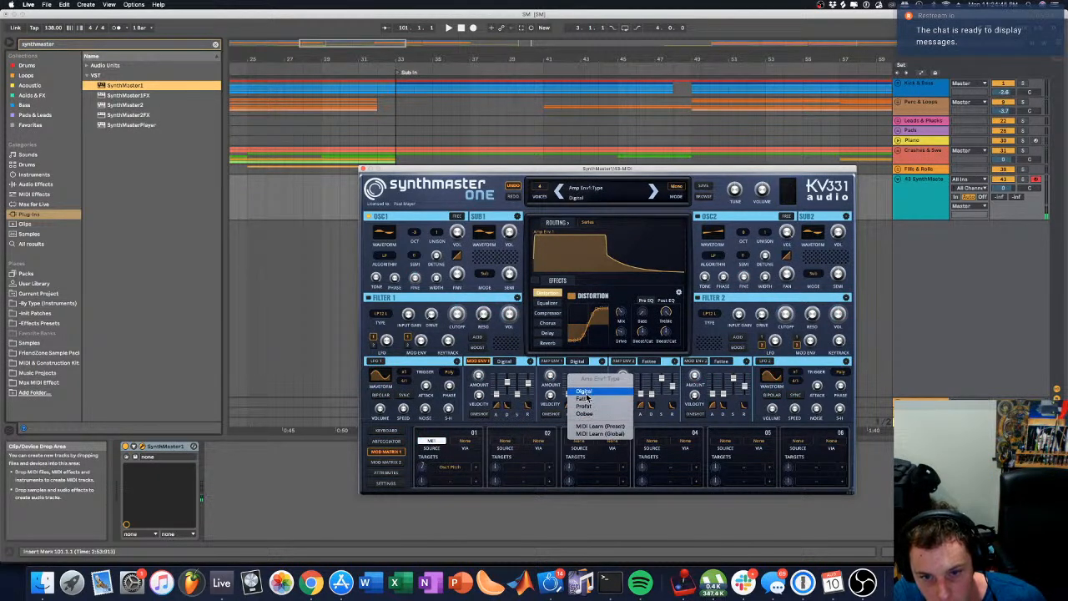
left_click(583, 407)
left_click(505, 361)
left_click(522, 406)
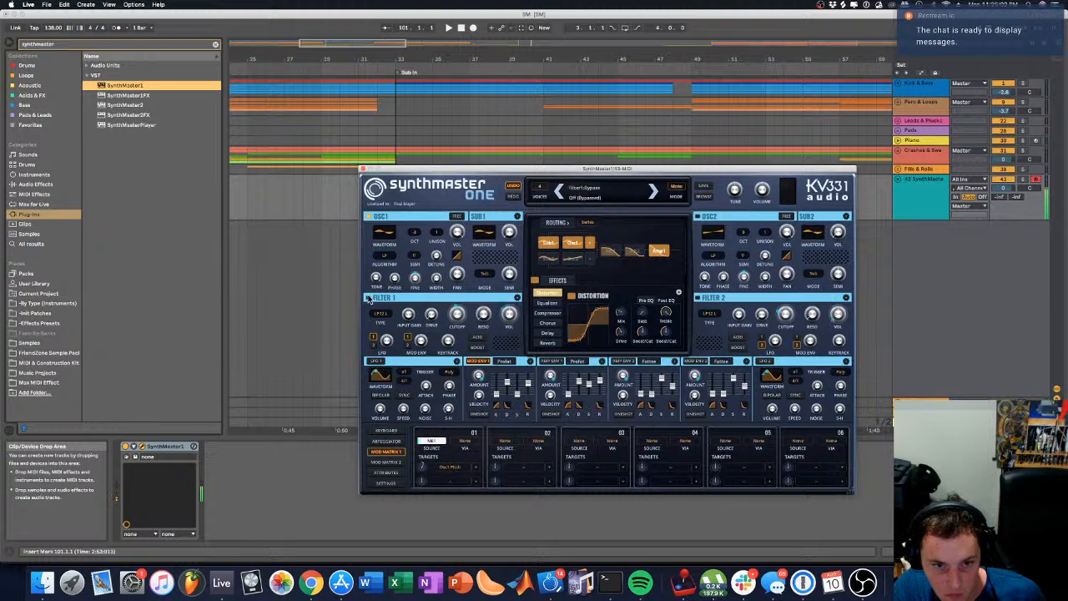
Step: Enable Filter 1, adjust its cutoff, and tweak the distortion's drive and mix
left_click_drag(463, 319, 457, 327)
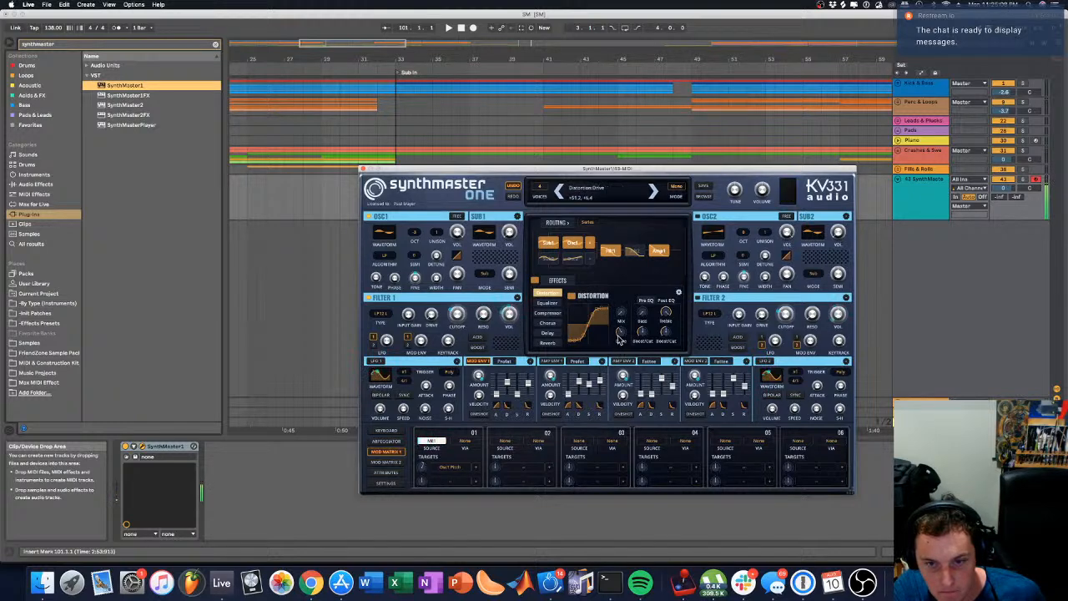
left_click_drag(625, 308, 624, 314)
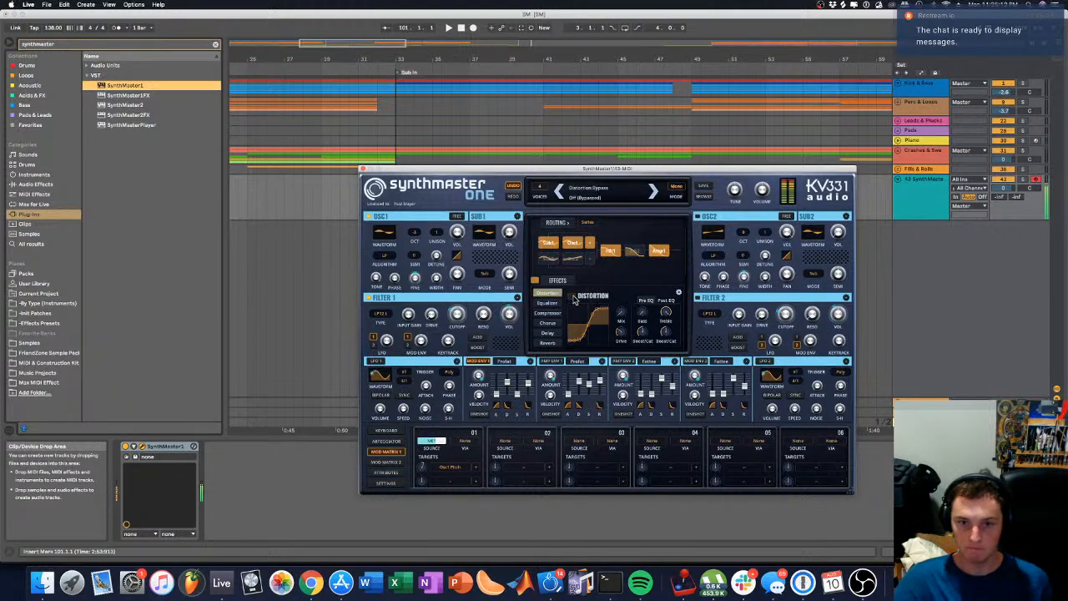
Step: Try the compressor effect with different threshold, ratio and gain settings, comparing it with bypass
left_click(547, 313)
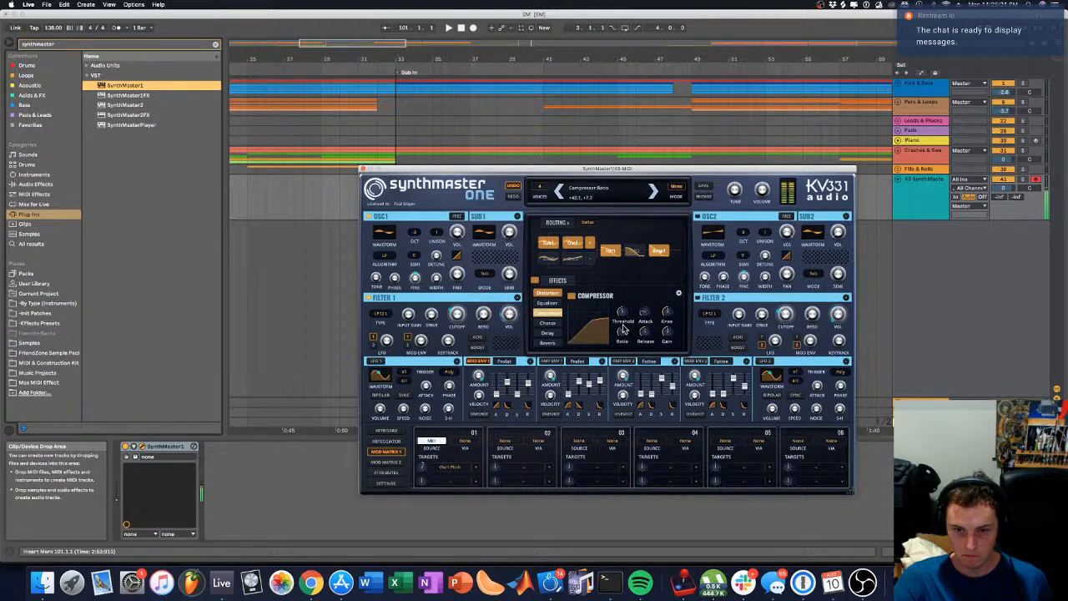
left_click(571, 297)
left_click(571, 296)
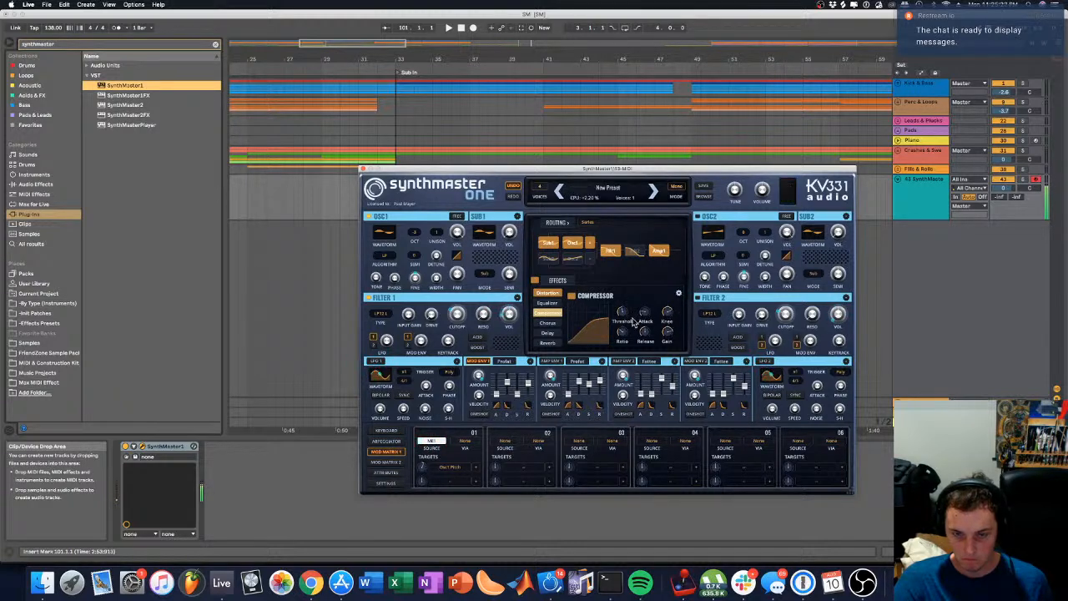
left_click(571, 297)
left_click(571, 297)
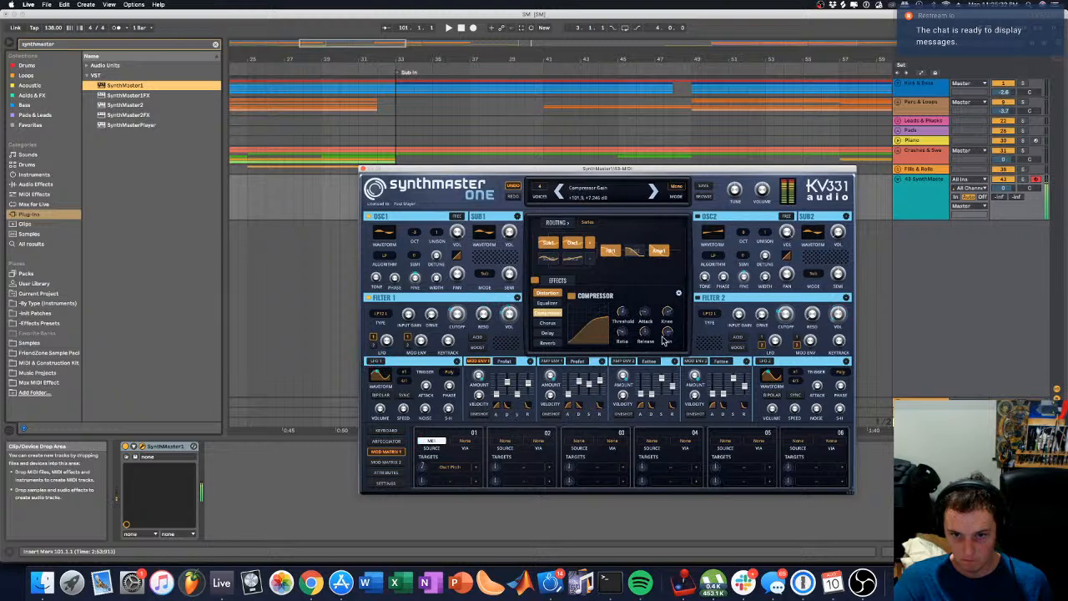
left_click(573, 298)
left_click(573, 298)
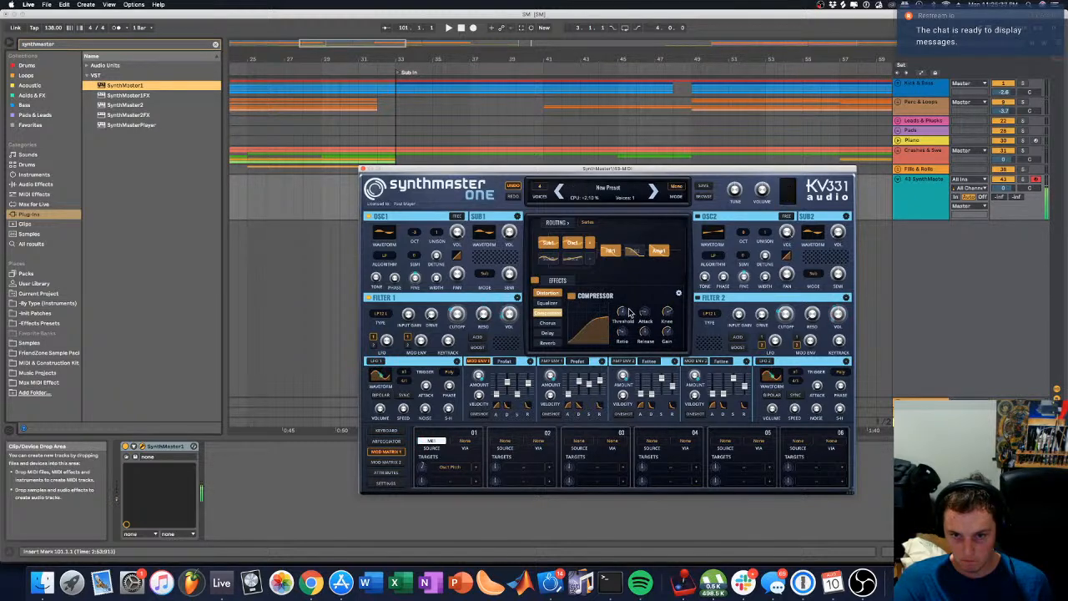
left_click(571, 299)
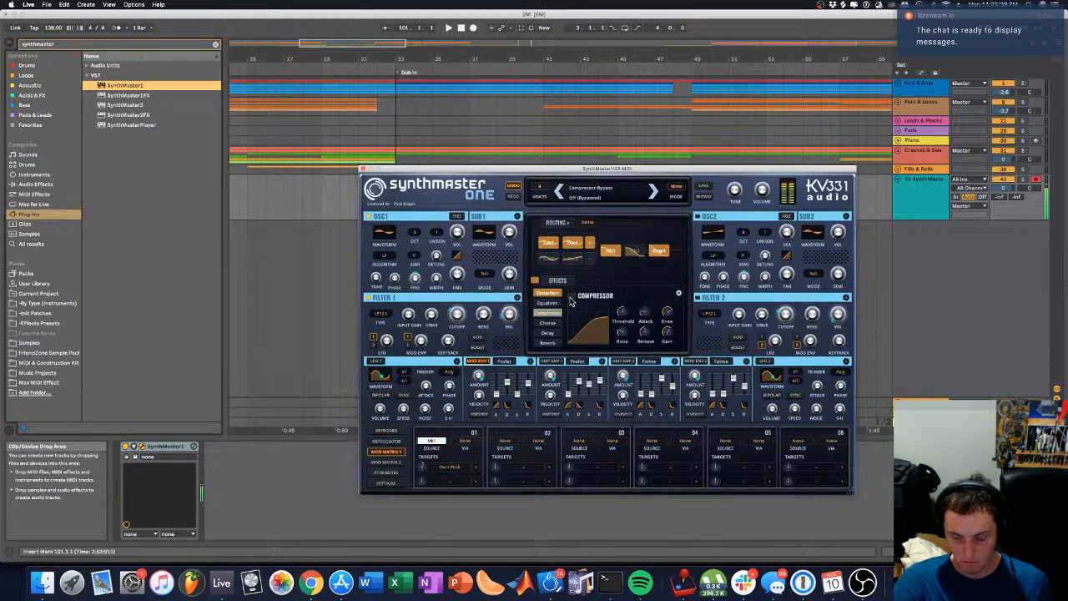
Step: Try the synth's built-in reverb with a changed room size, then bypass it
left_click(549, 324)
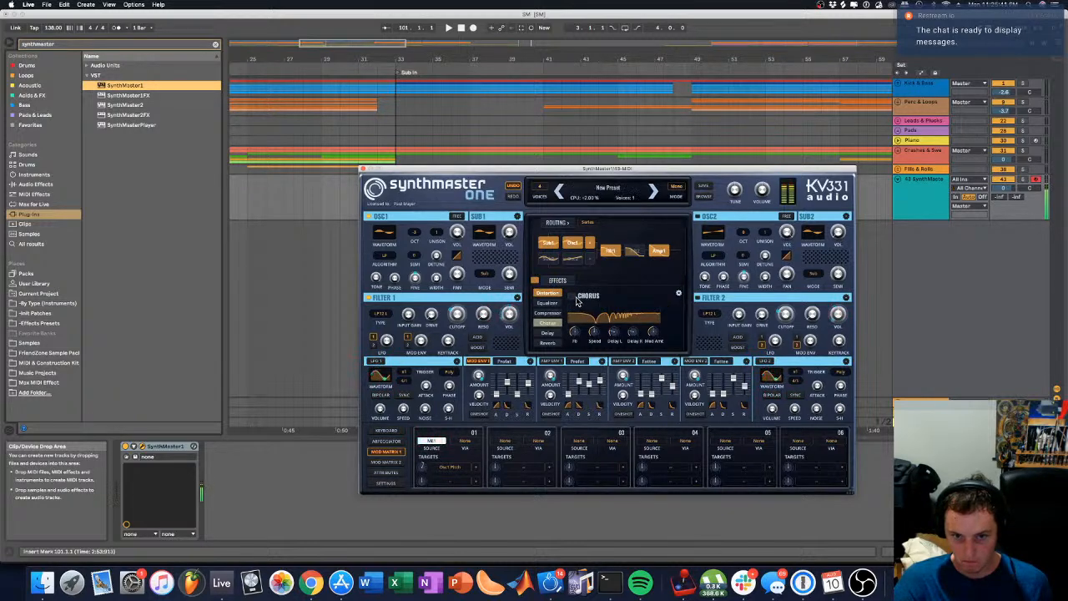
left_click(548, 343)
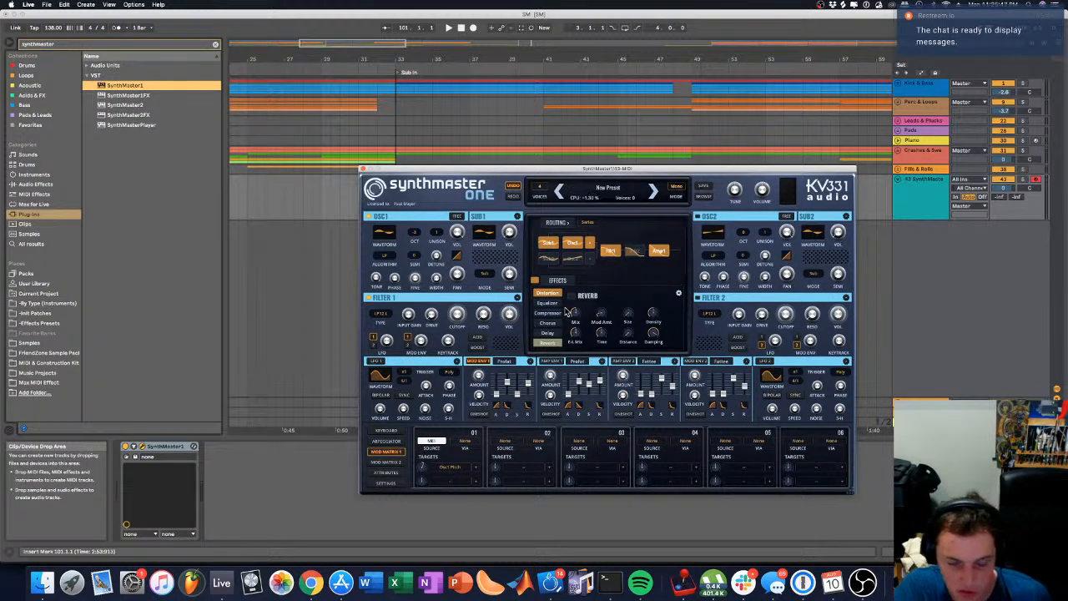
left_click(571, 297)
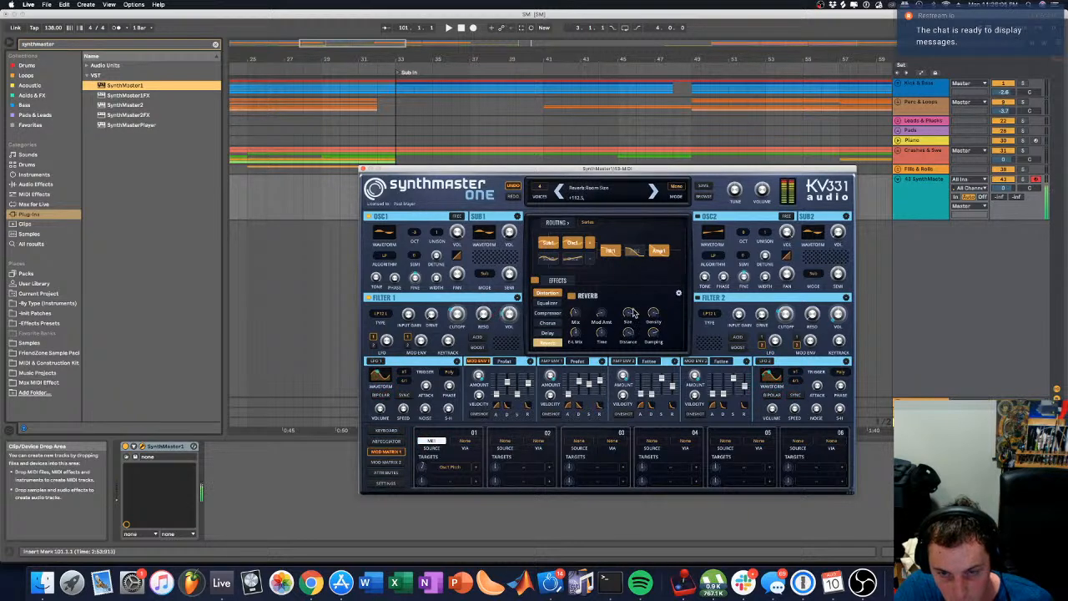
left_click(571, 297)
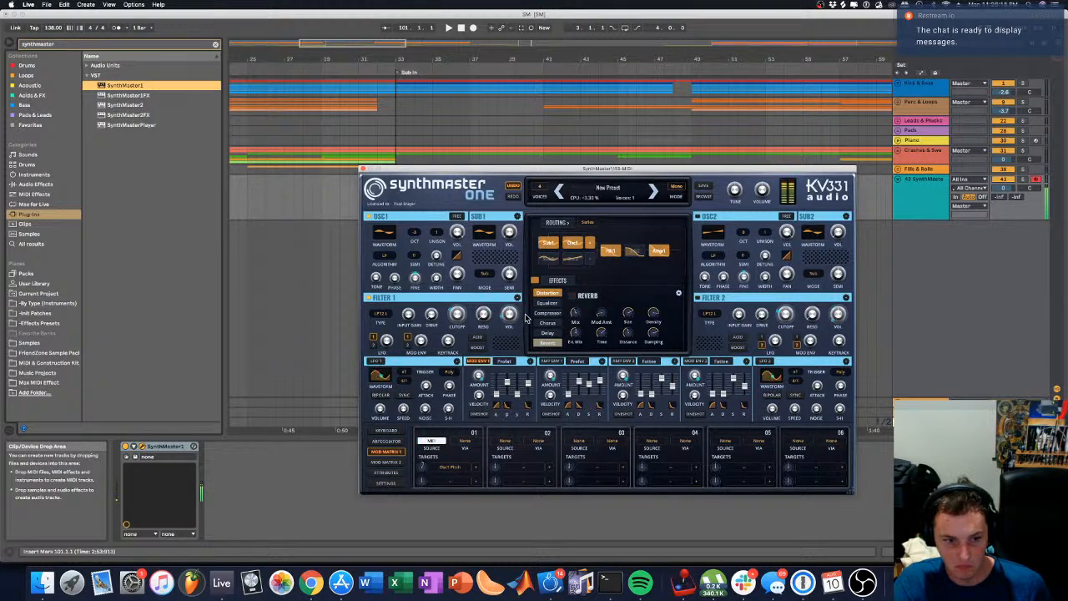
Step: Search the plug-ins for "arts" and add ArtsAcousticReverb after SynthMaster1 on the track
left_click(91, 46)
key("super+a")
type("arts")
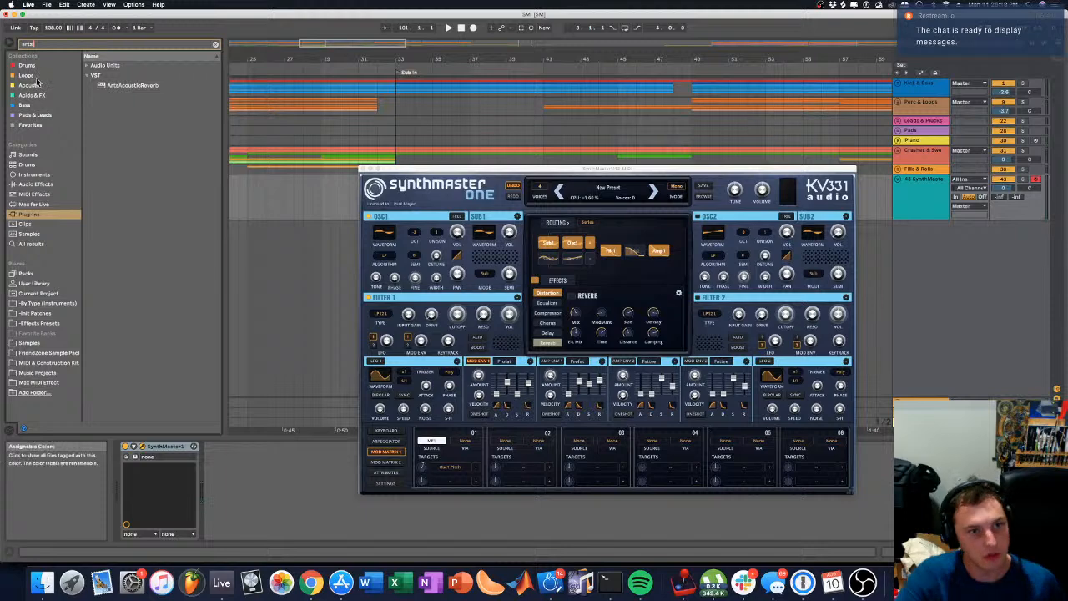
left_click_drag(101, 86, 263, 491)
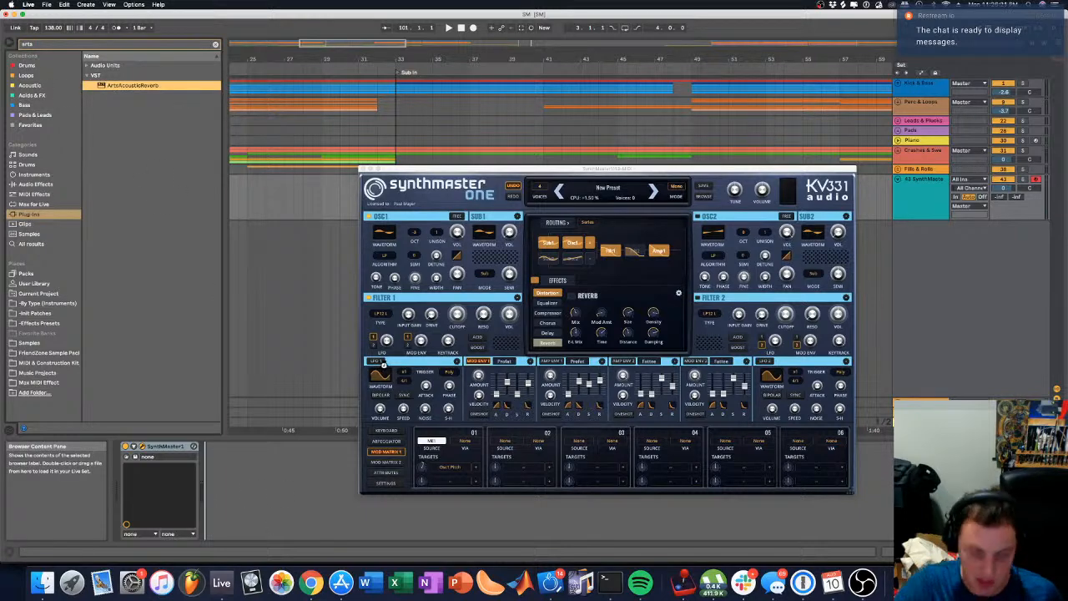
Step: Set the reverb's dry level to about -0.15 dB, lengthen its decay to about 10.8 s, and adjust the low and high cut
left_click_drag(445, 336, 392, 302)
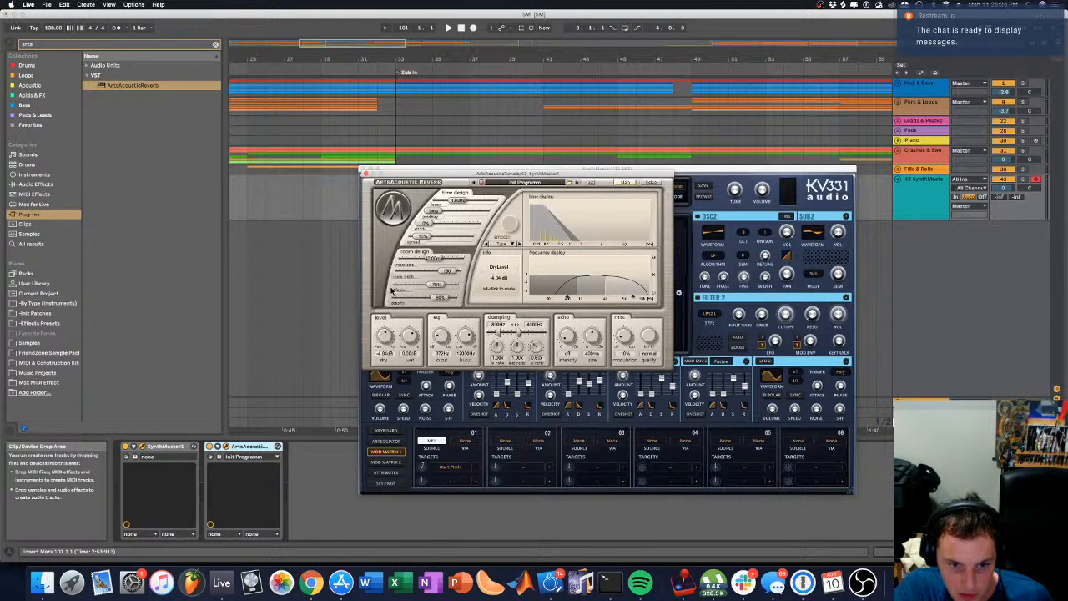
left_click_drag(439, 334, 441, 325)
left_click_drag(458, 201, 471, 201)
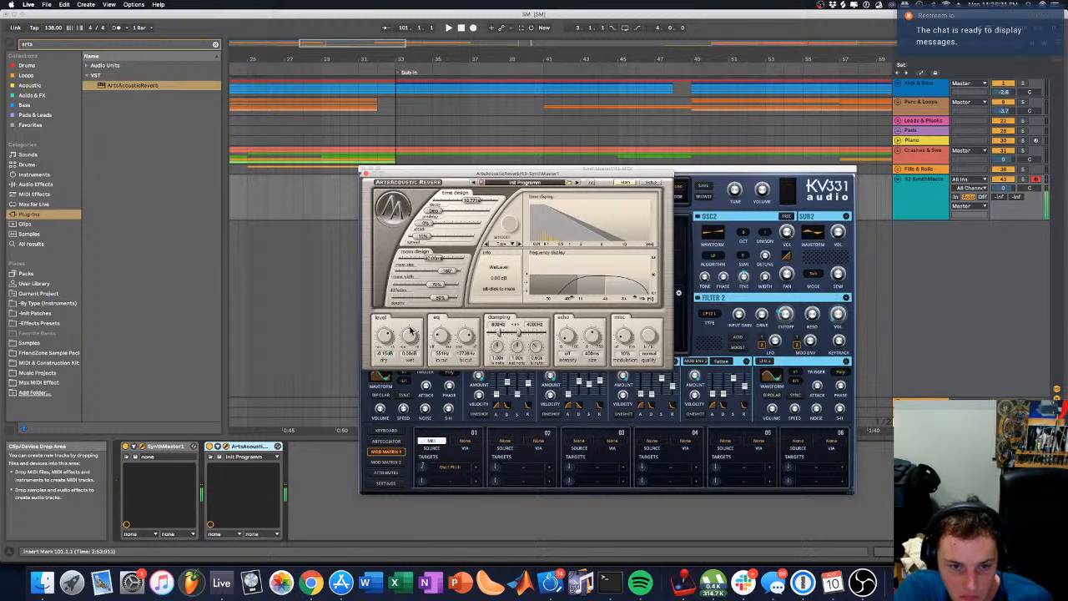
left_click_drag(466, 335, 445, 331)
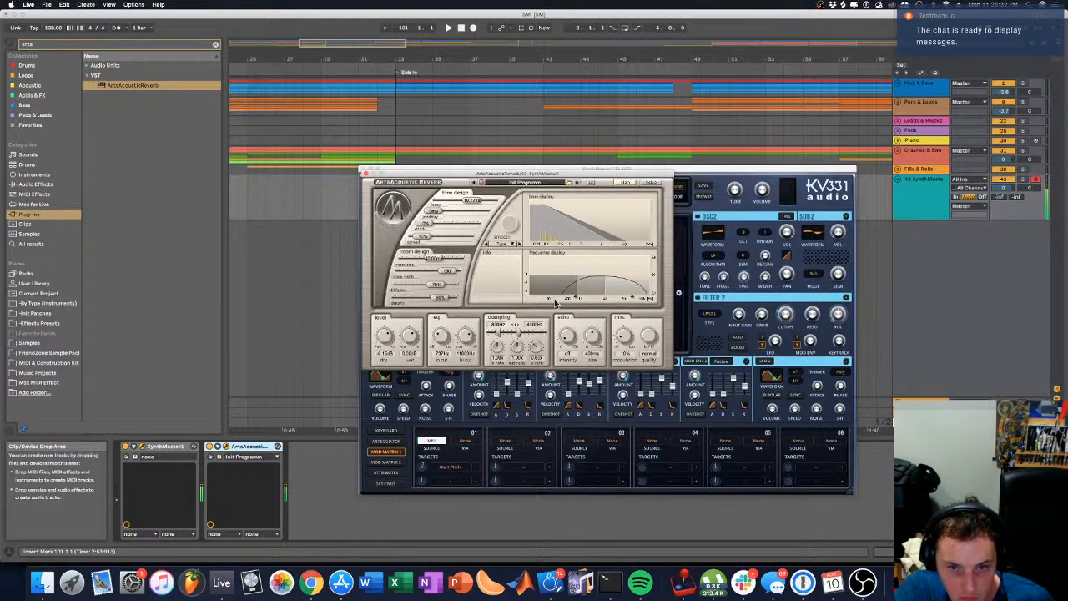
Step: Place the synth and reverb windows side by side, and set the reverb's low cut to 50 Hz with a larger room size
left_click_drag(543, 169, 563, 166)
left_click_drag(478, 311, 481, 278)
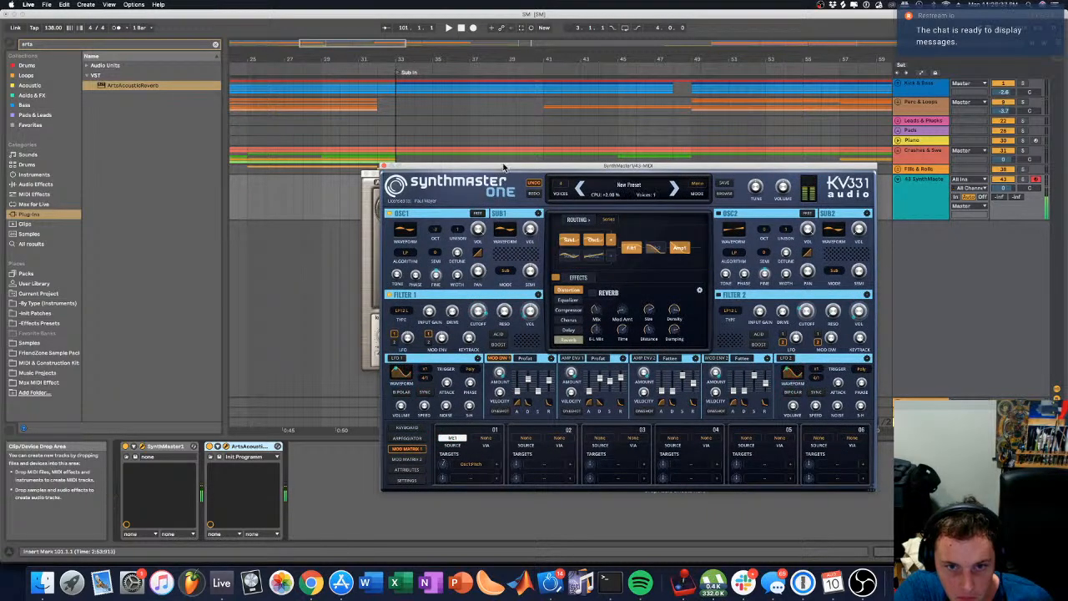
left_click_drag(503, 167, 602, 162)
left_click_drag(434, 176, 333, 176)
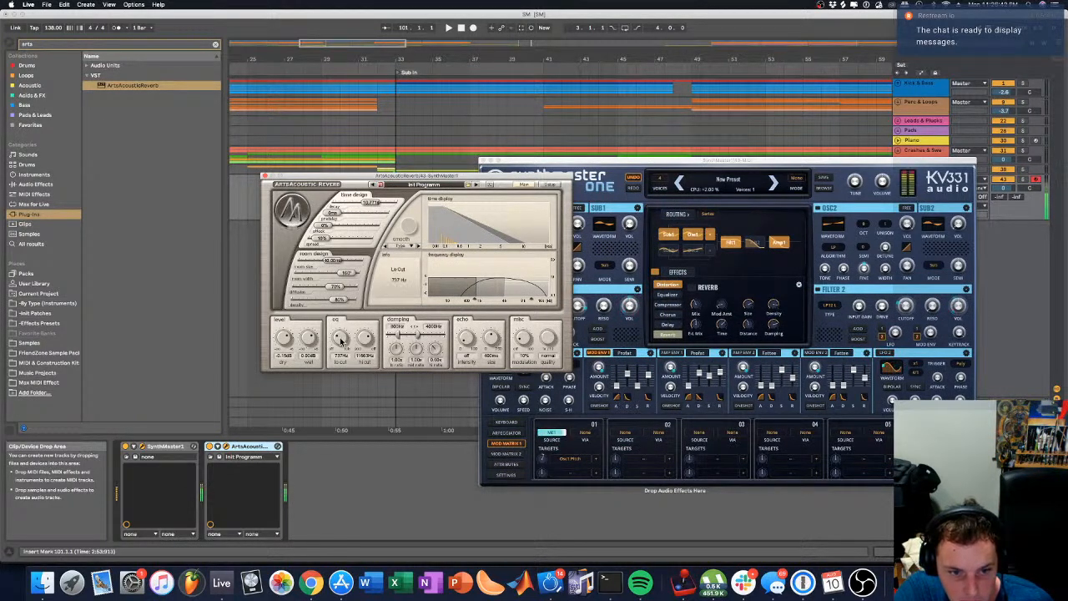
mouse_move(341, 340)
left_mouse_down()
mouse_move(345, 354)
mouse_move(344, 343)
left_mouse_up()
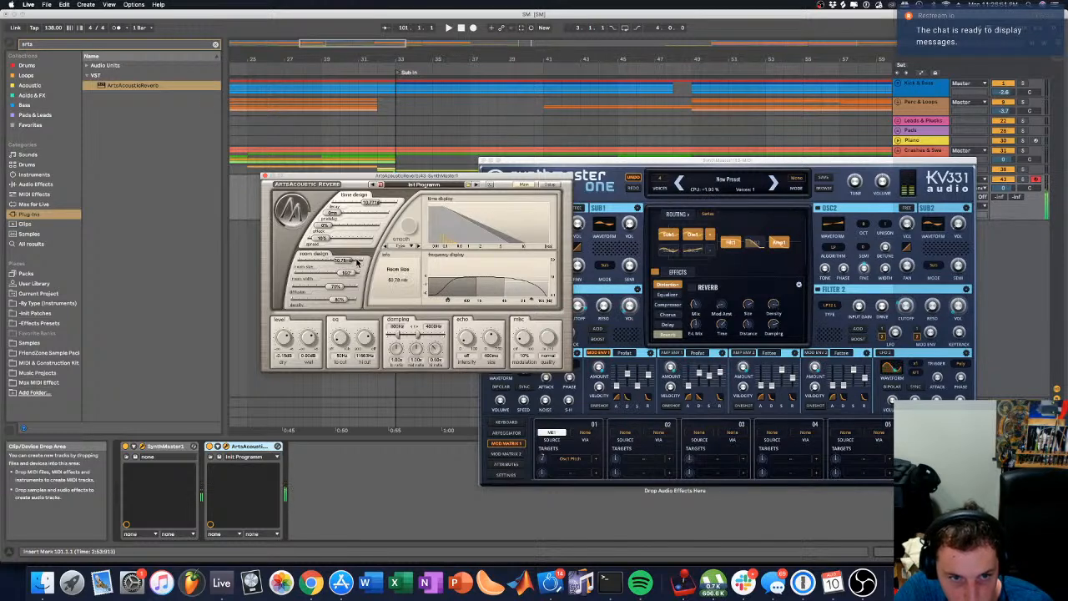
Step: Audition the reverb types dense, resonate, large and small
left_click(412, 251)
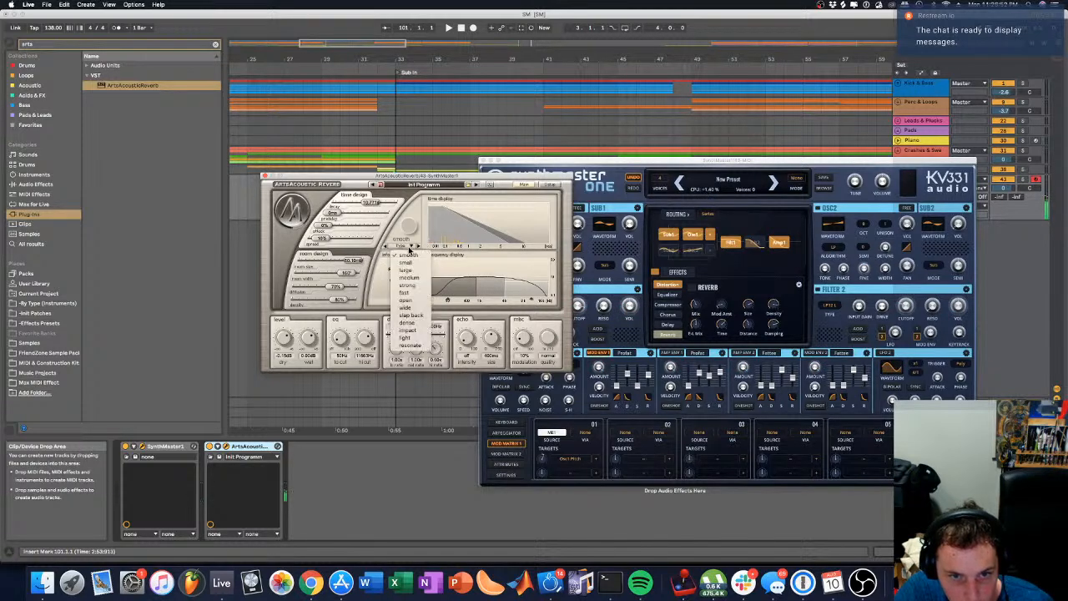
left_click(416, 322)
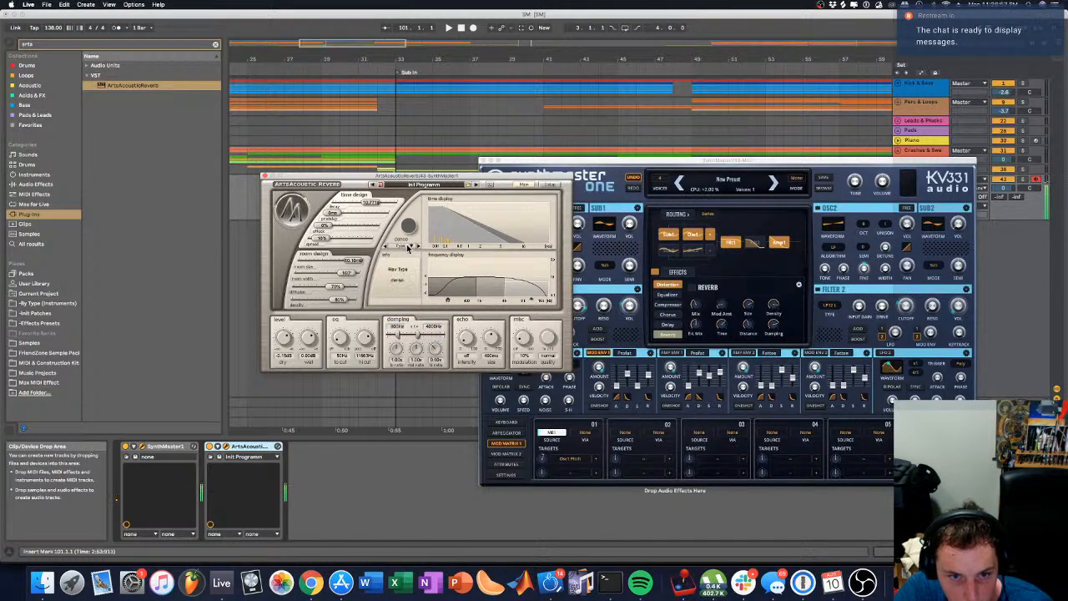
left_click(409, 249)
left_click(409, 345)
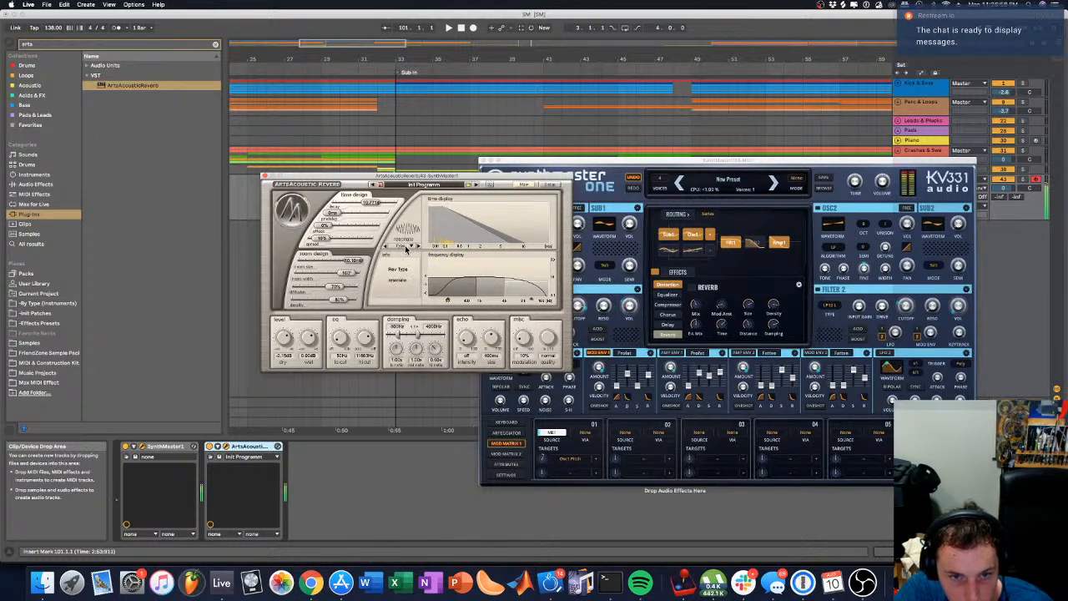
left_click(406, 248)
left_click(411, 257)
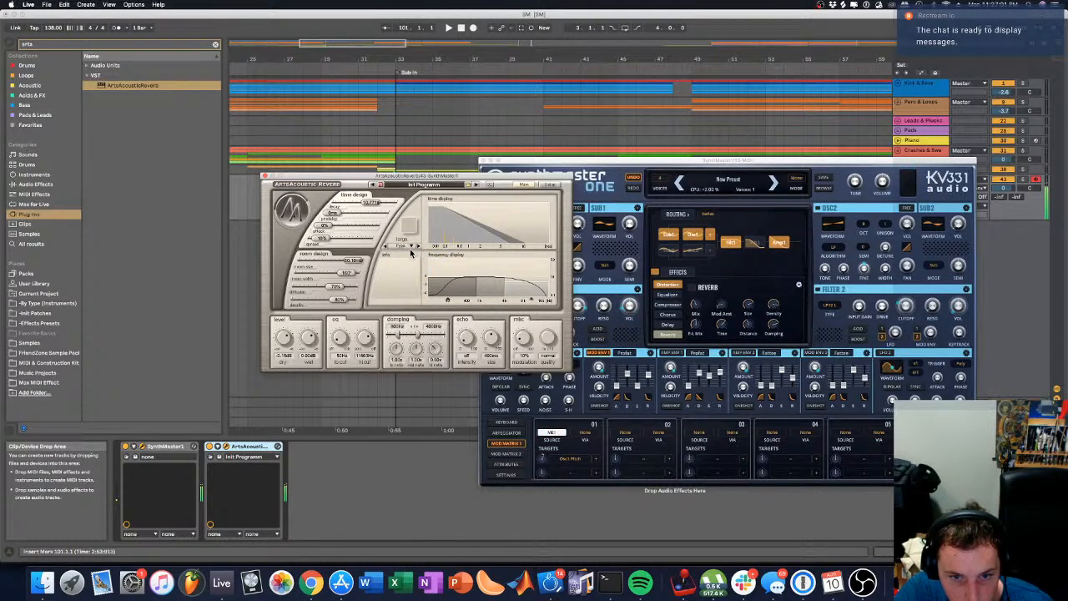
left_click(411, 250)
left_click(407, 264)
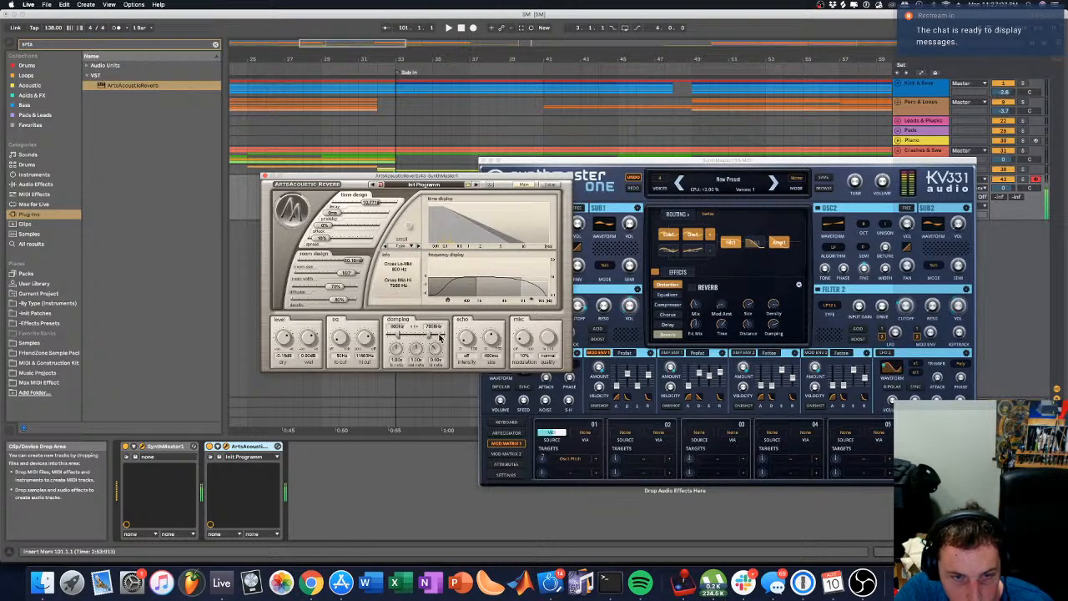
Step: Adjust the reverb's spread, diffusion and density, and change its type to large
mouse_move(325, 241)
left_mouse_down()
mouse_move(315, 240)
mouse_move(329, 228)
left_mouse_up()
left_click_drag(337, 288, 346, 302)
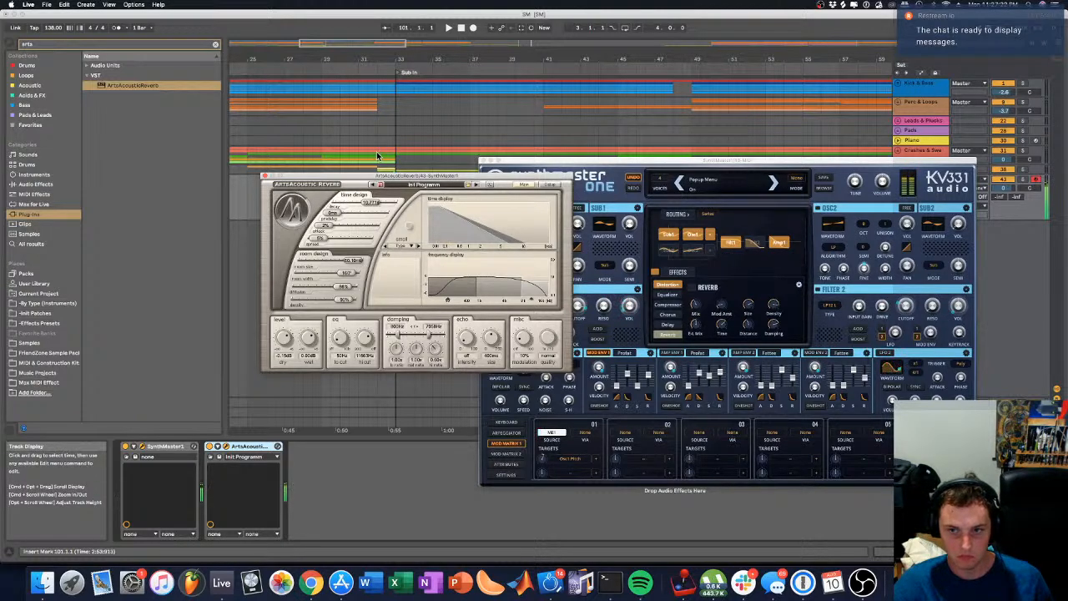
left_click_drag(370, 169, 350, 164)
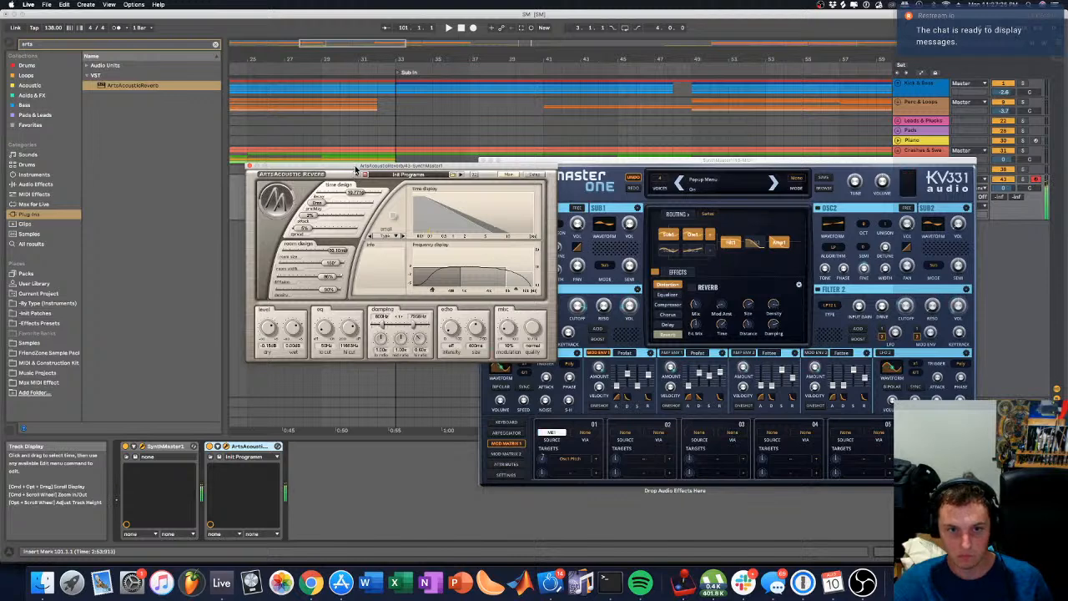
left_click(392, 237)
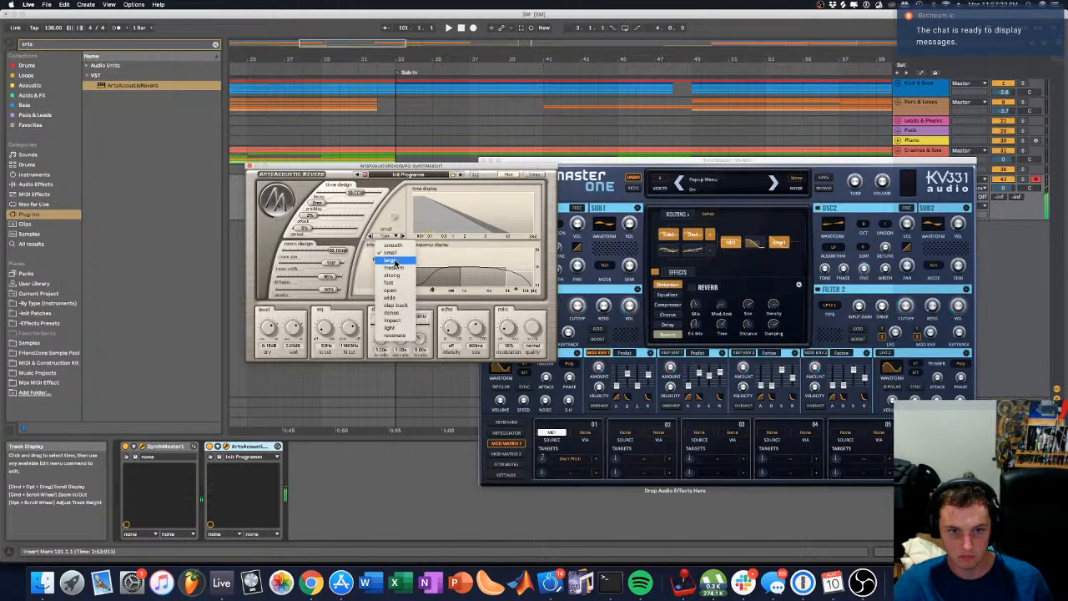
left_click(391, 260)
Step: Shorten the reverb's decay, raise its predelay, narrow the room width, and refine the diffusion and wet level
mouse_move(355, 195)
left_mouse_down()
mouse_move(316, 204)
mouse_move(354, 199)
mouse_move(344, 200)
left_mouse_up()
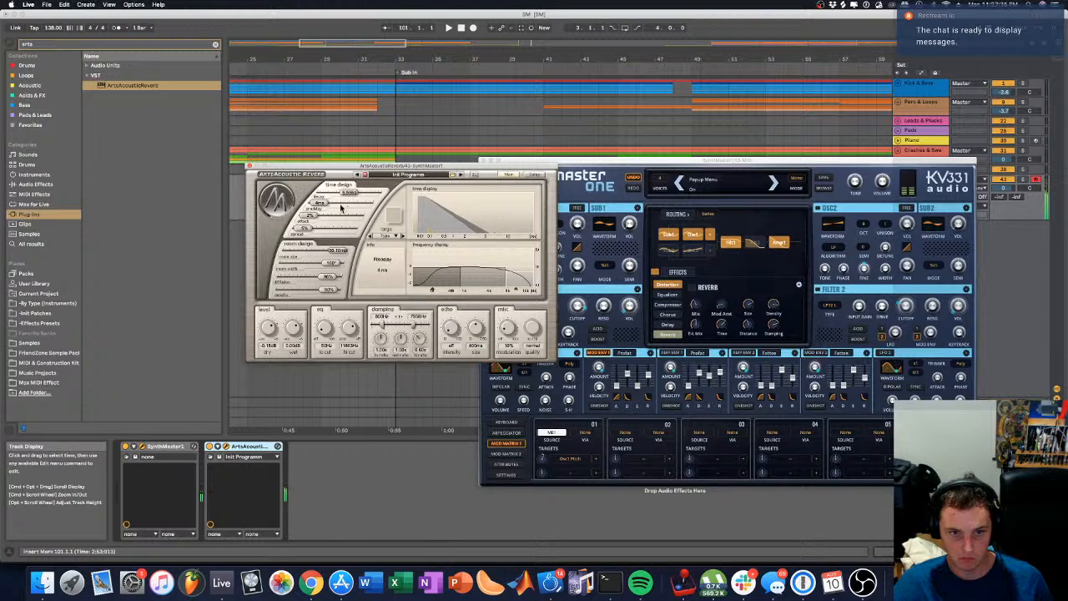
left_click_drag(329, 264, 309, 264)
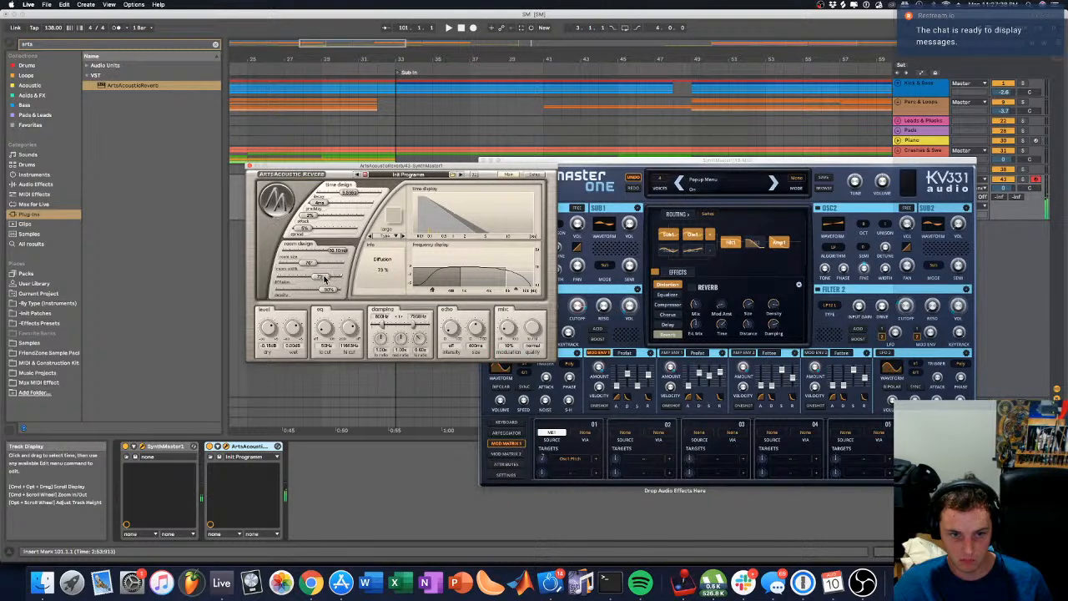
left_click_drag(348, 198, 353, 195)
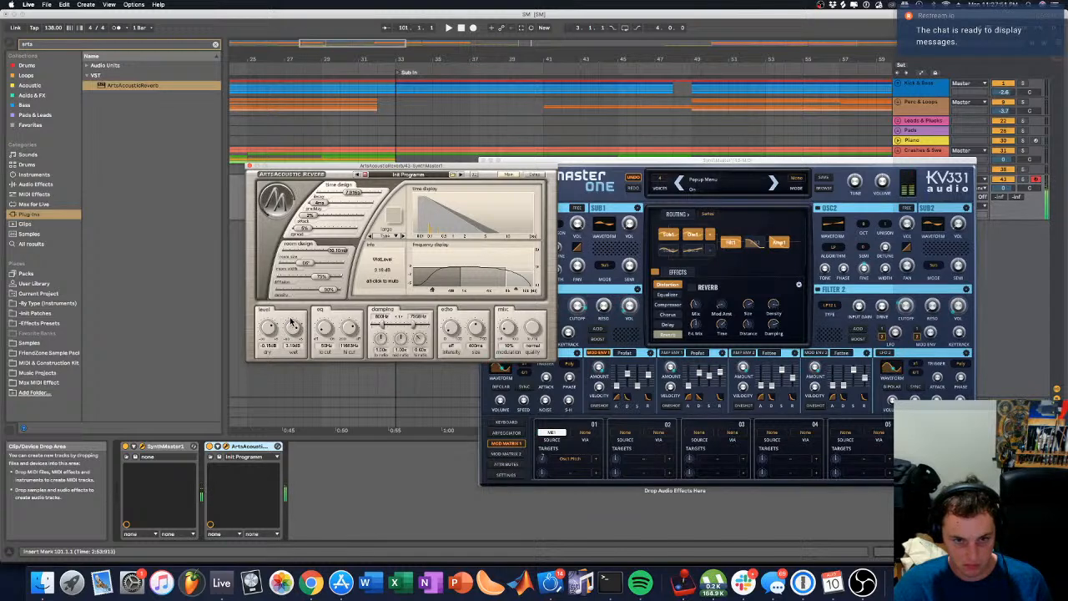
left_click_drag(309, 217, 326, 206)
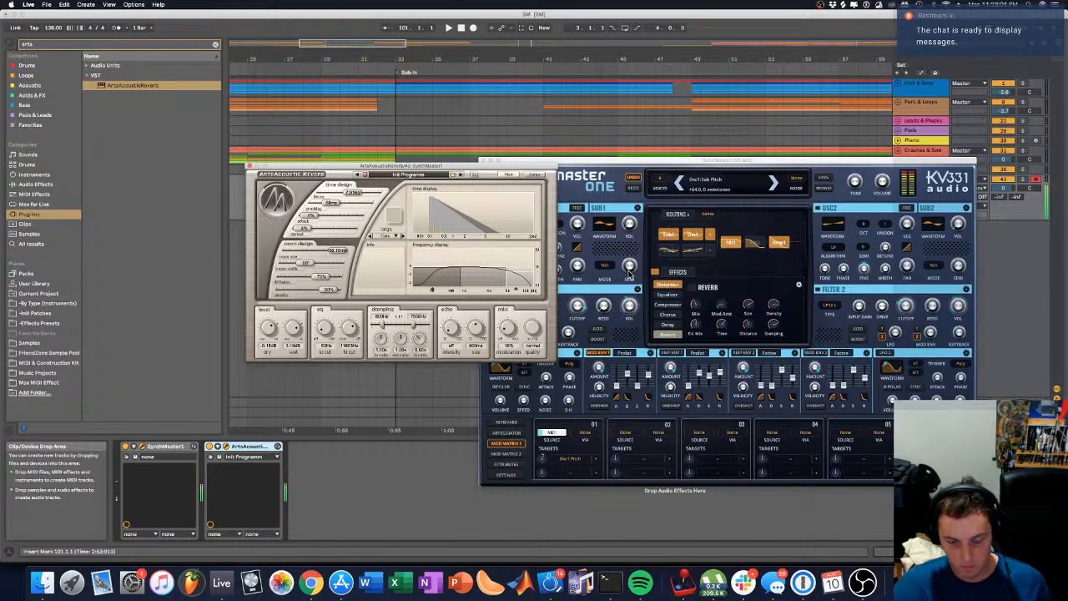
Step: Close the reverb and synth windows and place the insert marker at bar 28 on the SynthMaster track
left_click(249, 167)
left_click(303, 196)
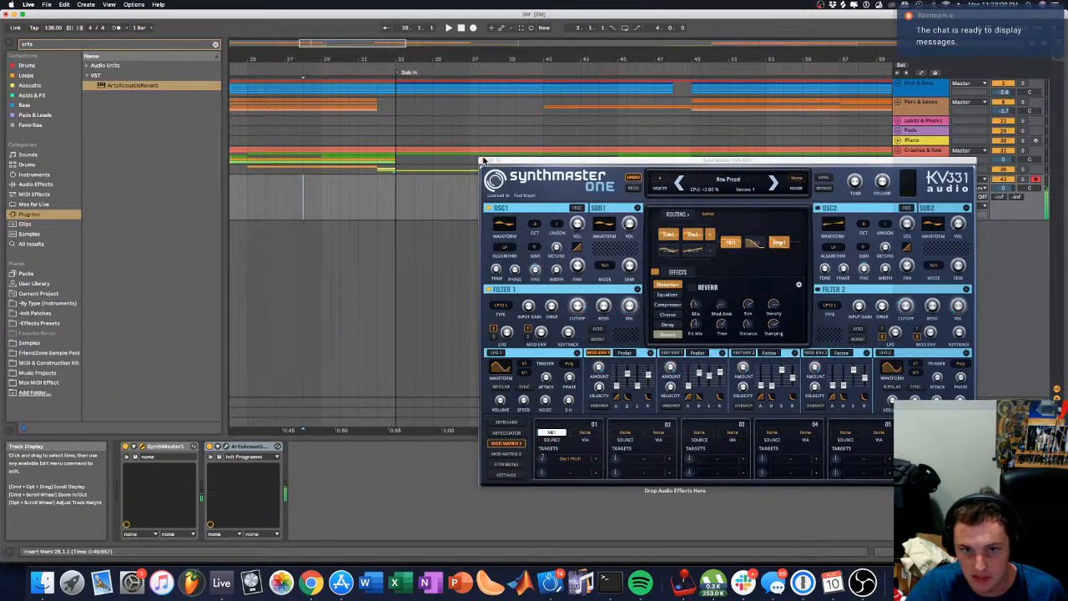
left_click(484, 160)
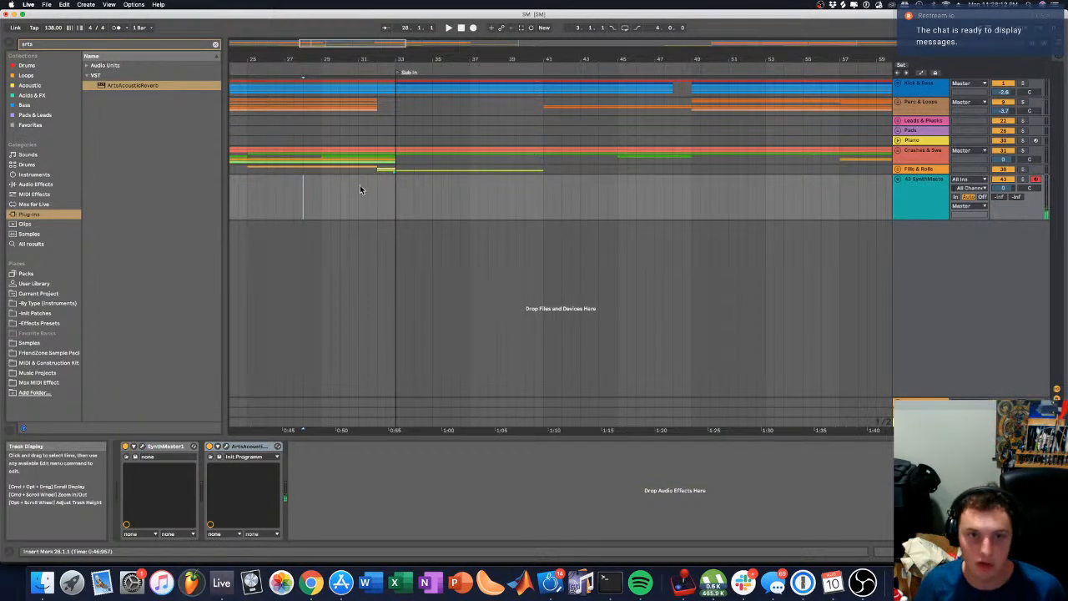
Step: Rename the SynthMaster track Hall Kick and insert a half-bar MIDI clip on it at bar 29
right_click(895, 199)
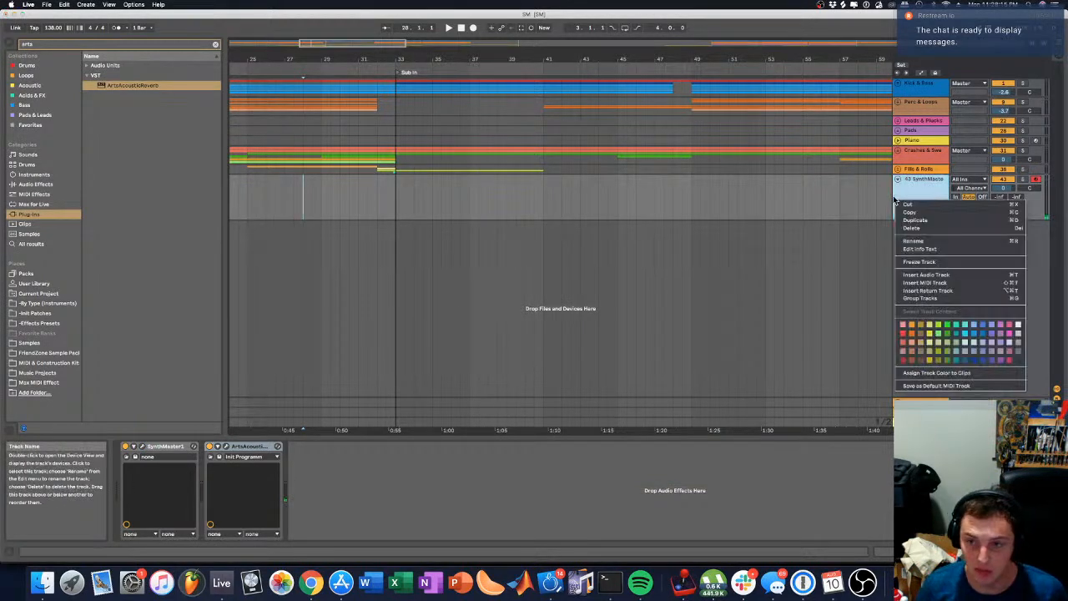
left_click(918, 247)
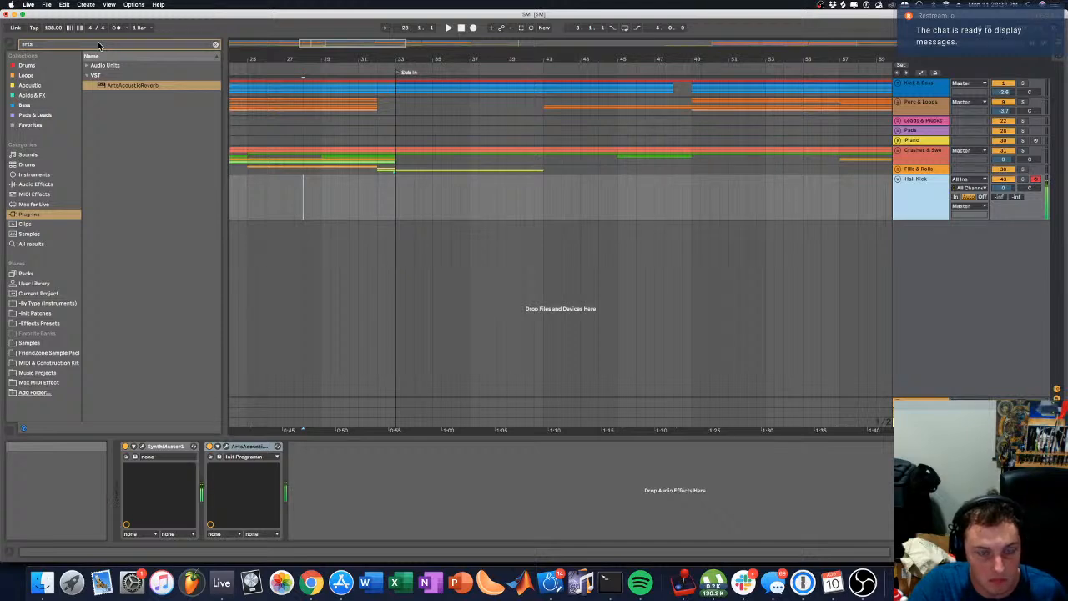
left_click_drag(321, 199, 332, 199)
key("super+shift+m")
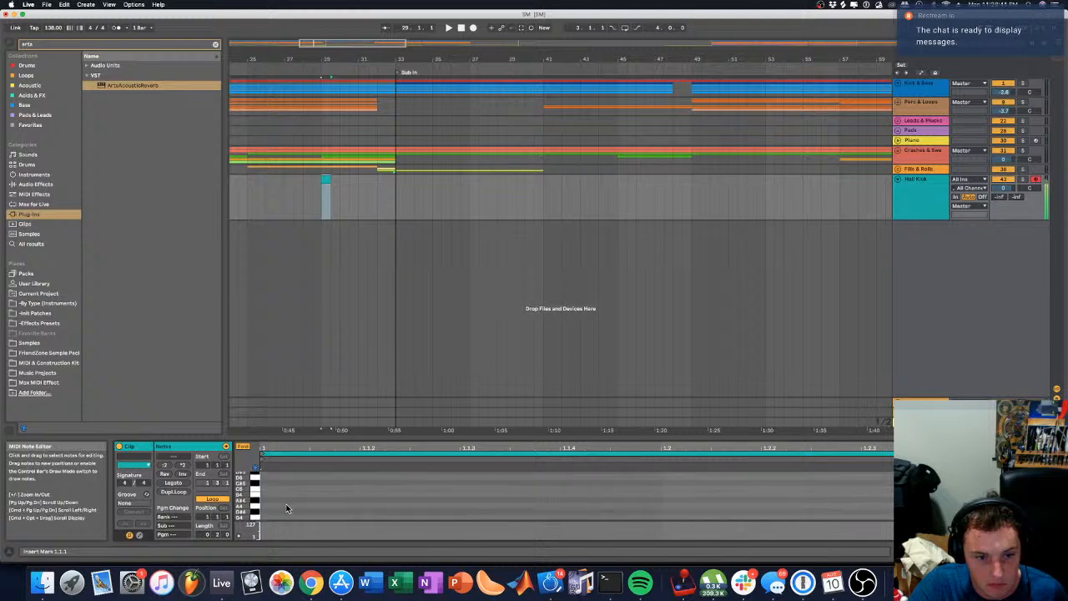
Step: Draw a short D#3 note at the start of the new clip and play the arrangement from just before it
scroll(285, 503, "down", 10)
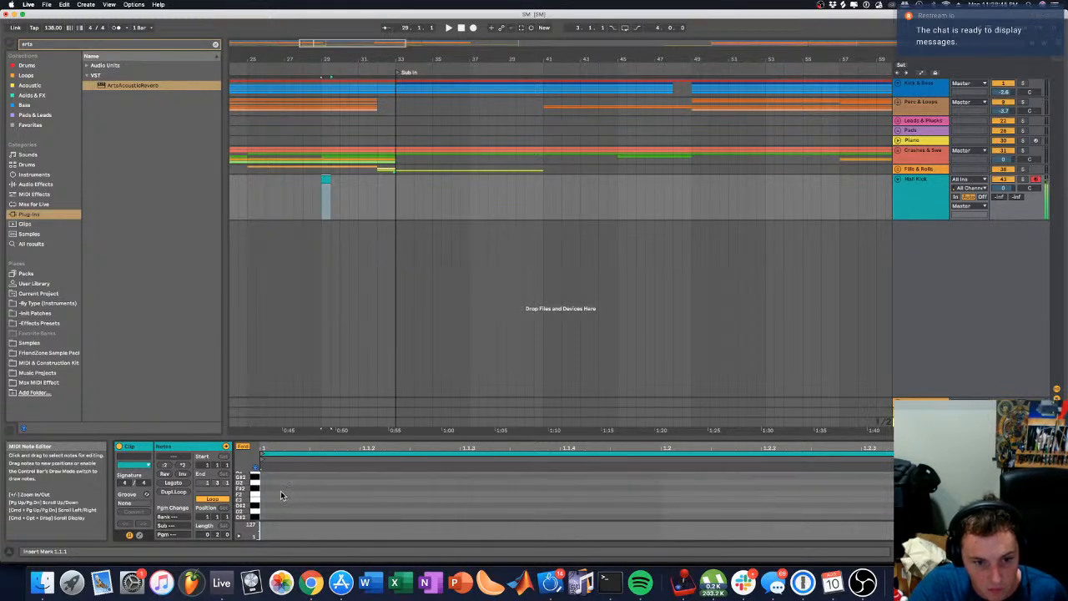
scroll(254, 494, "up", 2)
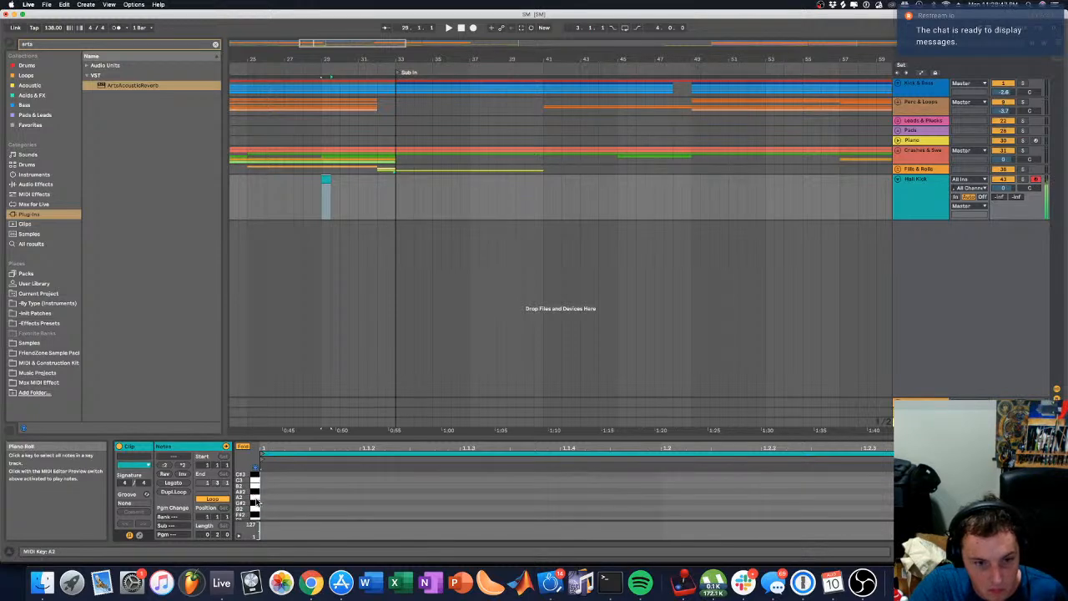
scroll(257, 497, "up", 4)
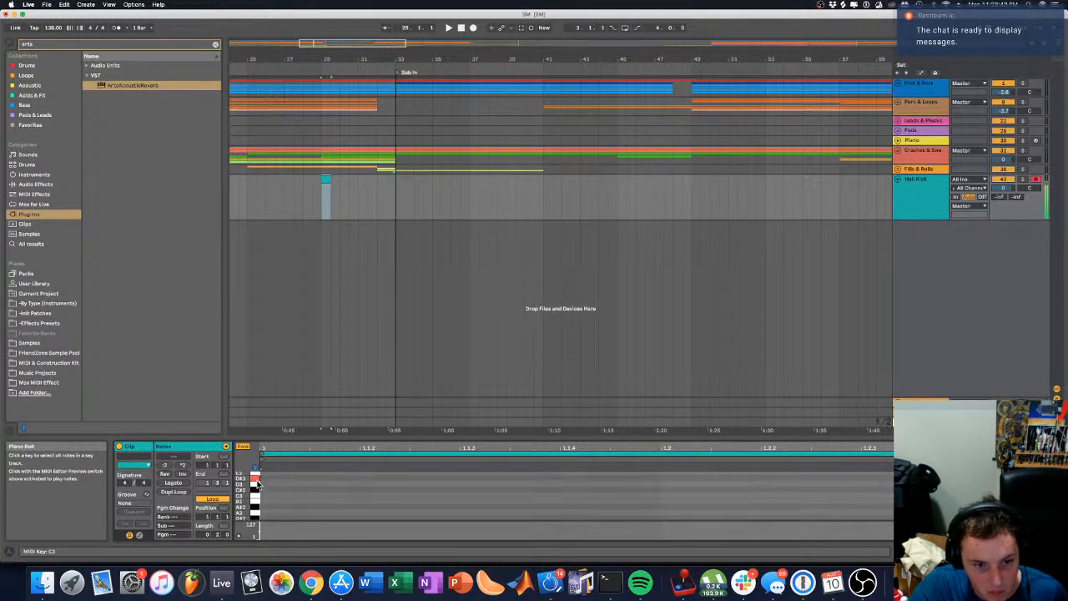
double_click(289, 479)
key("space")
key("space")
left_click(310, 184)
key("space")
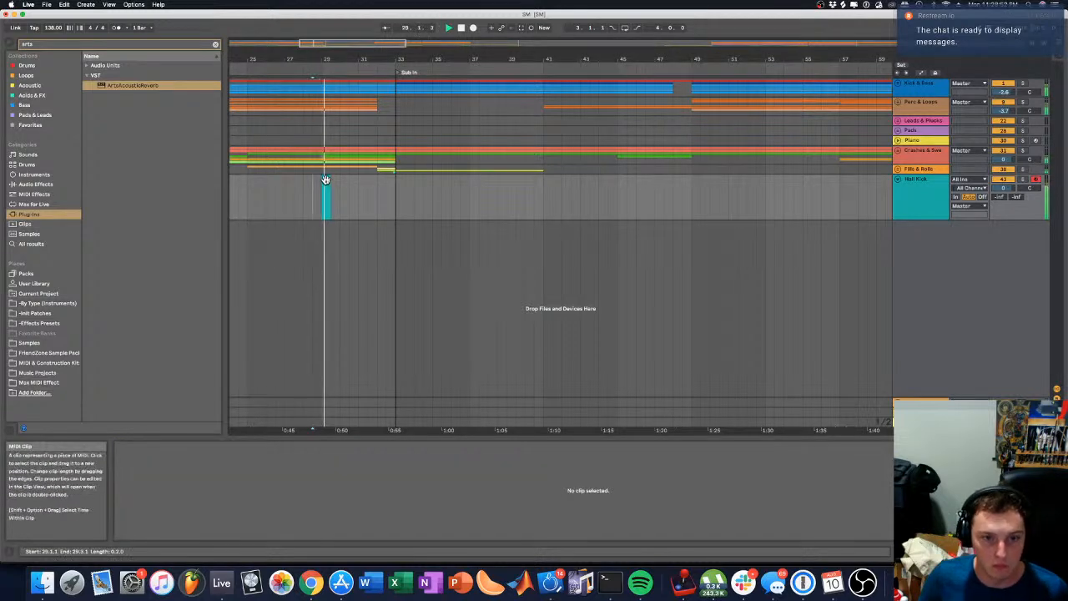
Step: Move the Hall Kick clip to bar 32 and lower the track's volume during playback
left_click(326, 179)
left_click_drag(325, 179, 383, 191)
left_click(350, 201)
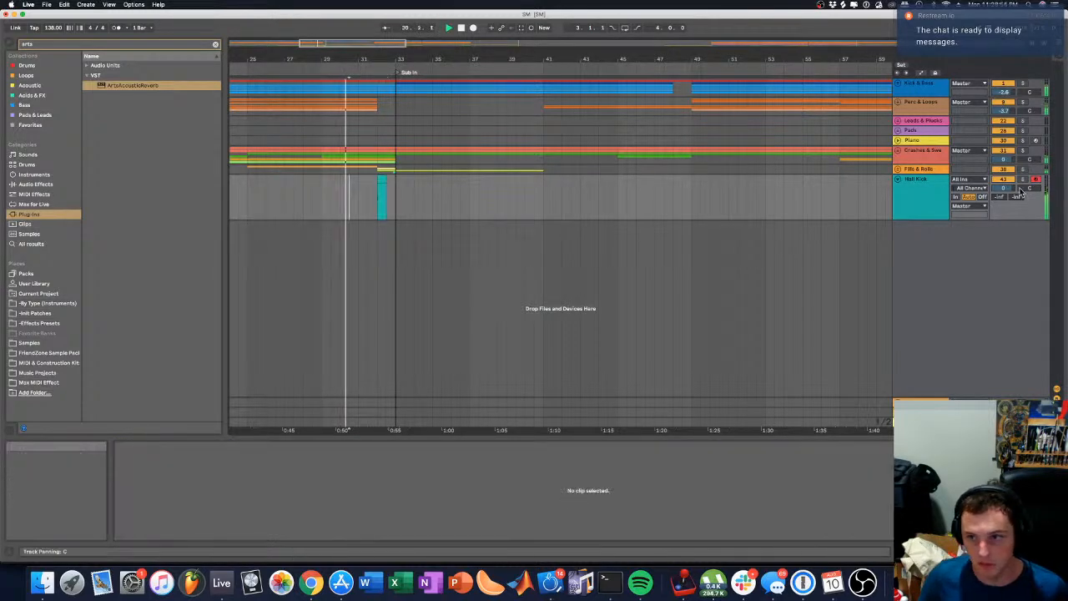
mouse_move(1004, 188)
left_mouse_down()
mouse_move(1004, 212)
mouse_move(1004, 200)
left_mouse_up()
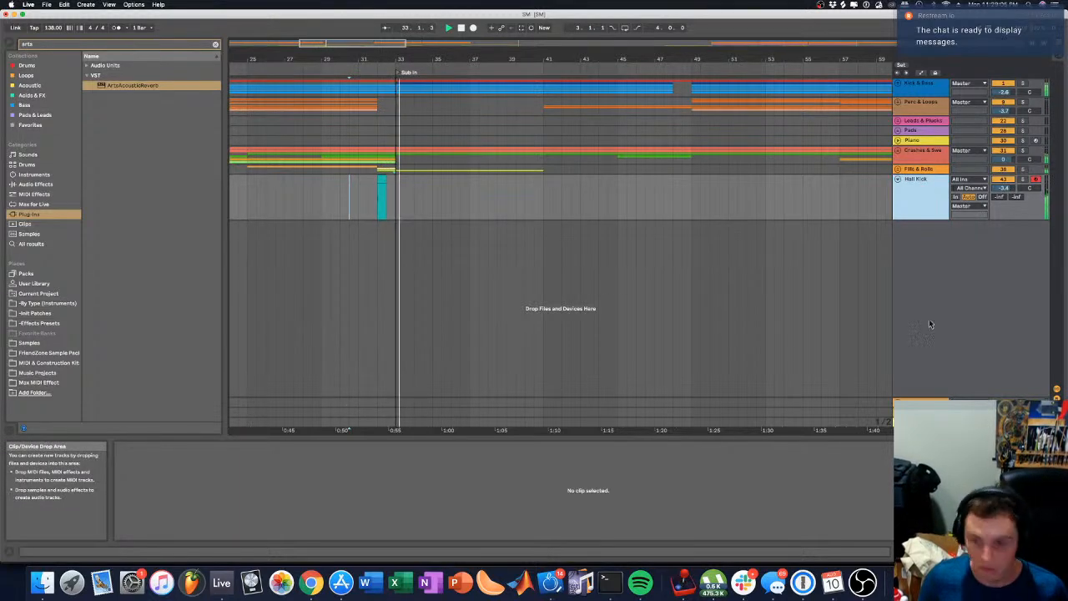
Step: Stop playback at bar 32, then freeze and flatten the Hall Kick track to audio
left_click(357, 200)
left_click(378, 185)
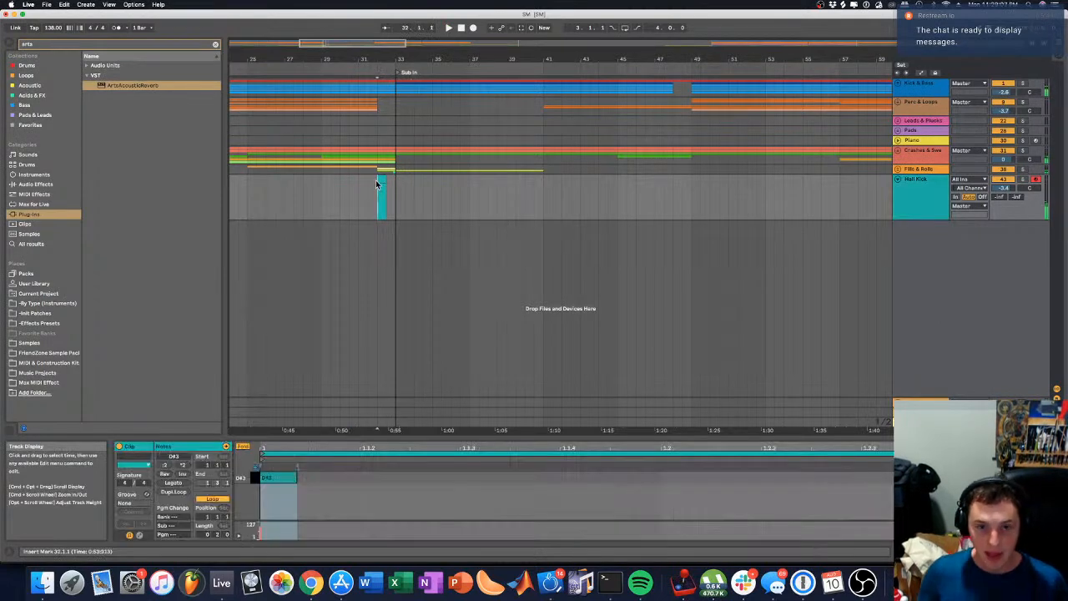
right_click(914, 192)
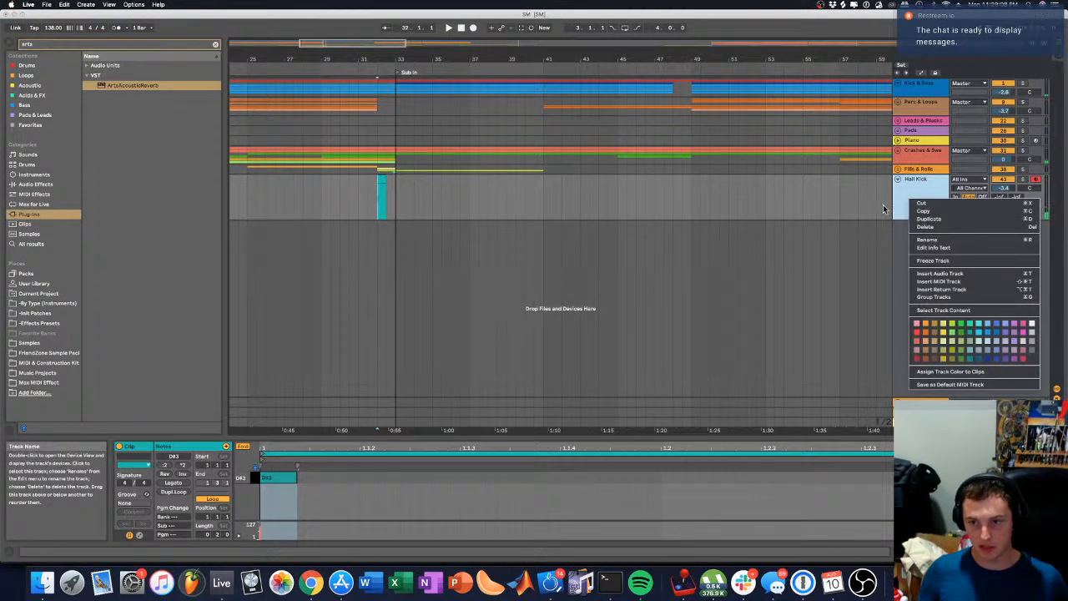
left_click(944, 263)
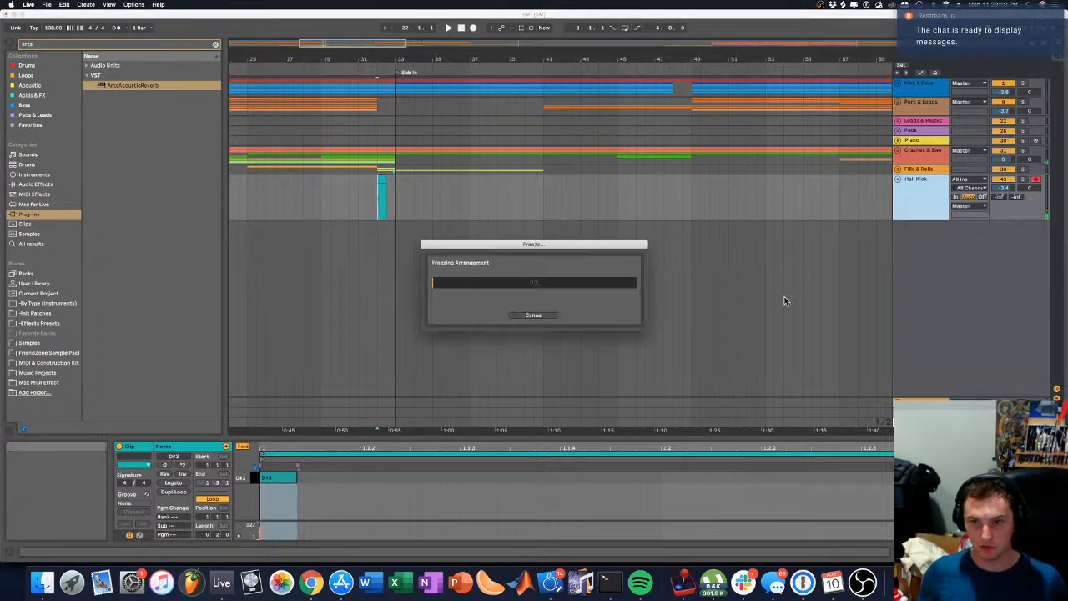
right_click(920, 202)
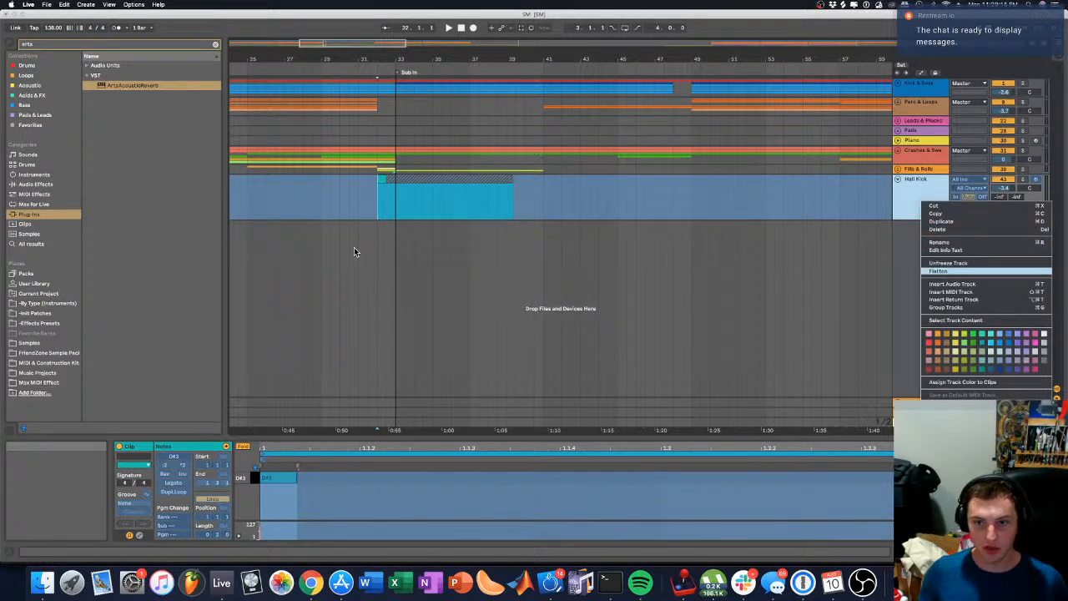
key("Return")
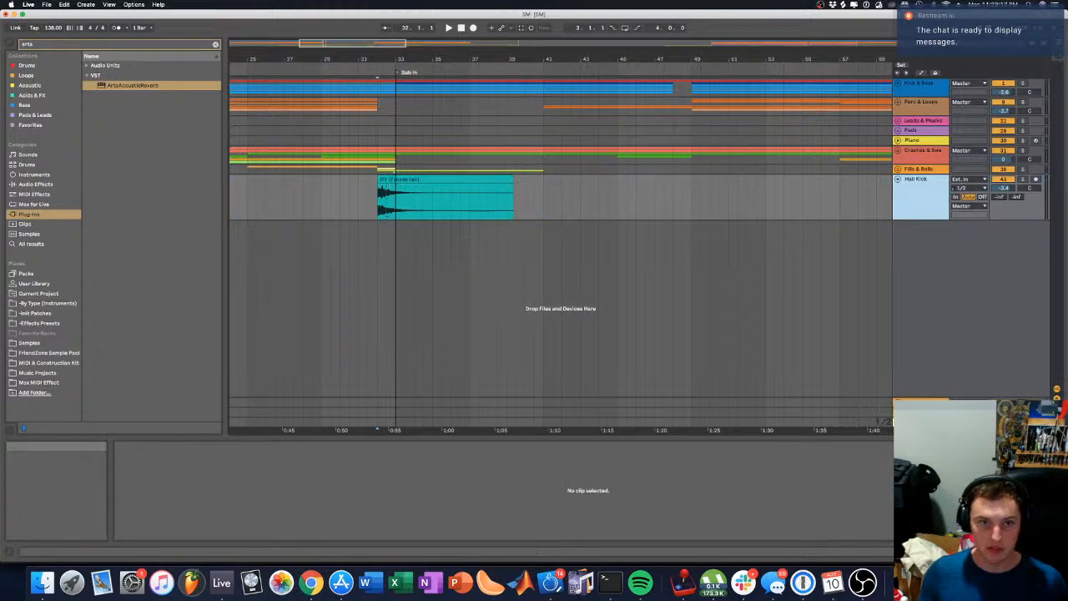
Step: Delete the freeze tail, extend the remaining Hall Kick audio clip to bar 33 with a fade-out, and audition it
left_click_drag(370, 58, 458, 147)
left_click(461, 175)
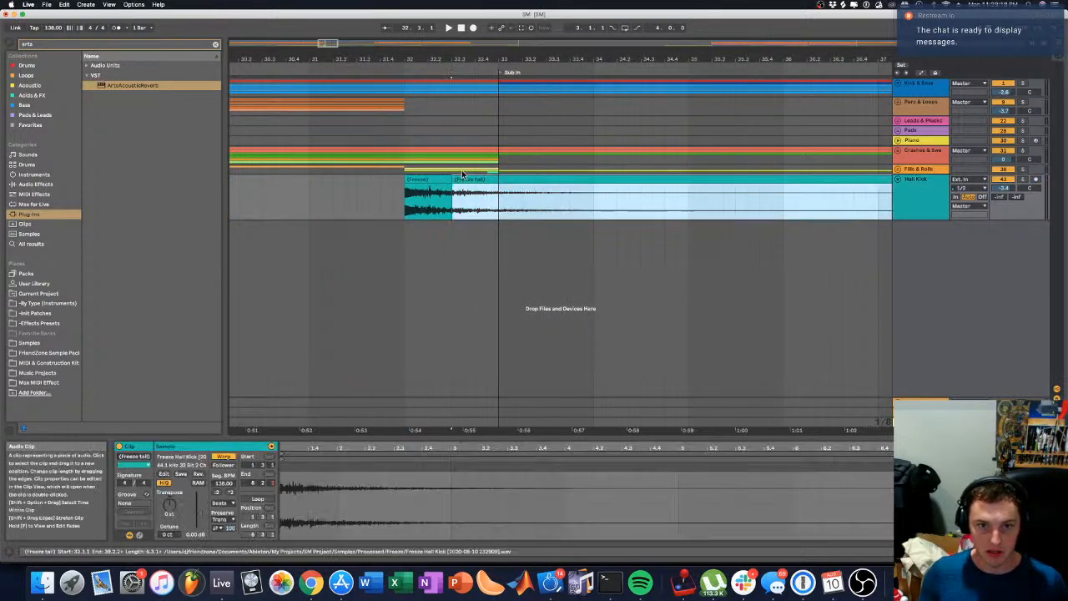
key("Delete")
left_click_drag(451, 177, 416, 181)
key("space")
key("space")
key("space")
key("space")
key("space")
key("space")
key("space")
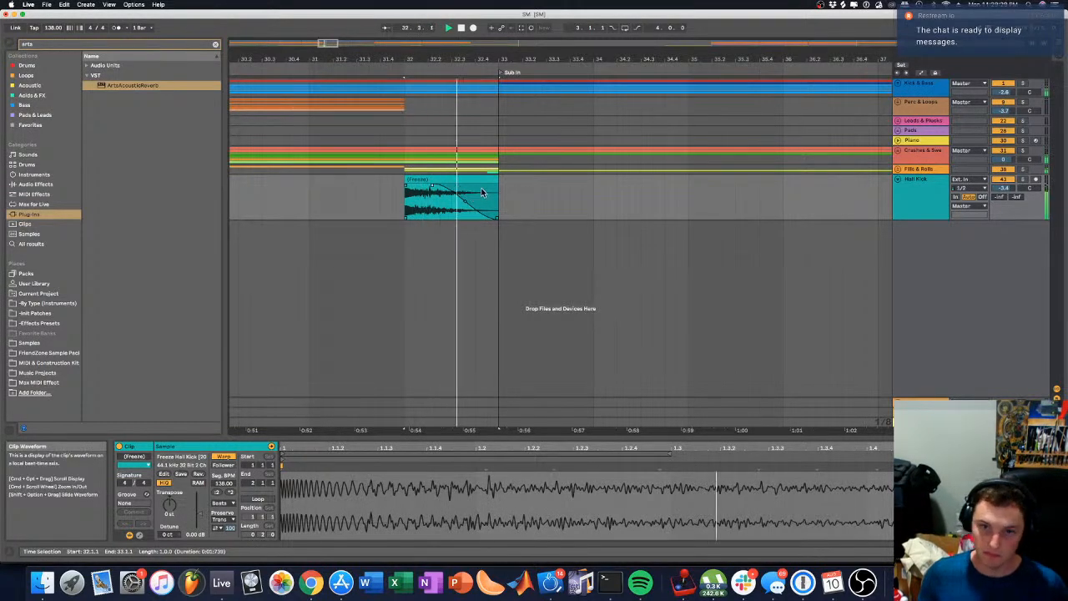
Step: Trim the end of the Hall Kick audio clip to 32.4.3, fade it out across its length, and replay it
key("space")
left_click_drag(497, 219, 488, 220)
key("space")
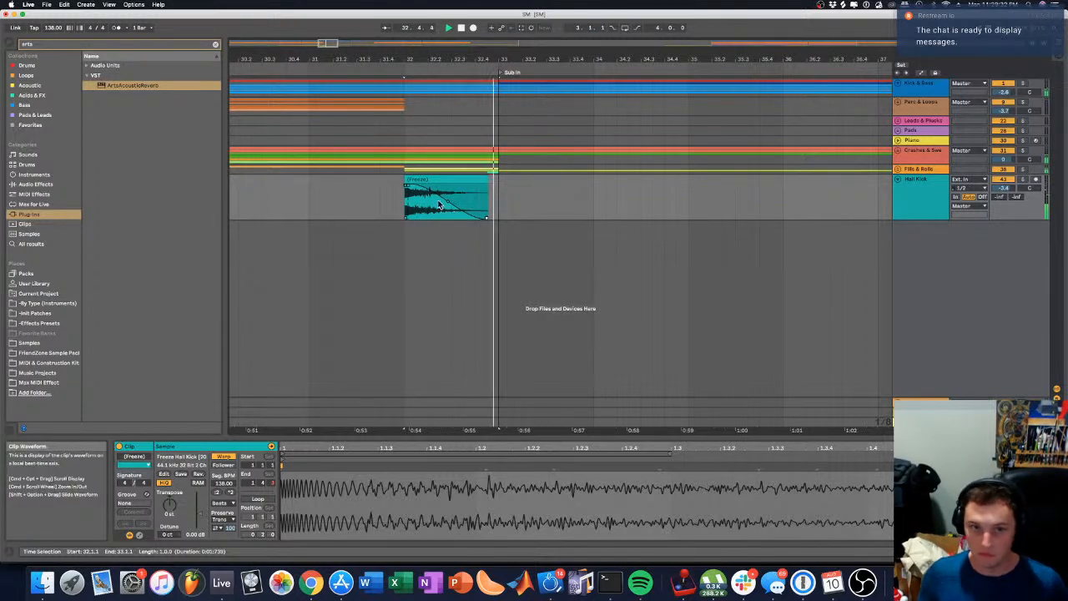
left_click(317, 70)
Step: Lower the Hall Kick track's volume to about -7.8 dB and listen to the transition
left_click_drag(1006, 188, 1007, 227)
left_click_drag(1007, 188, 1006, 201)
key("space")
key("space")
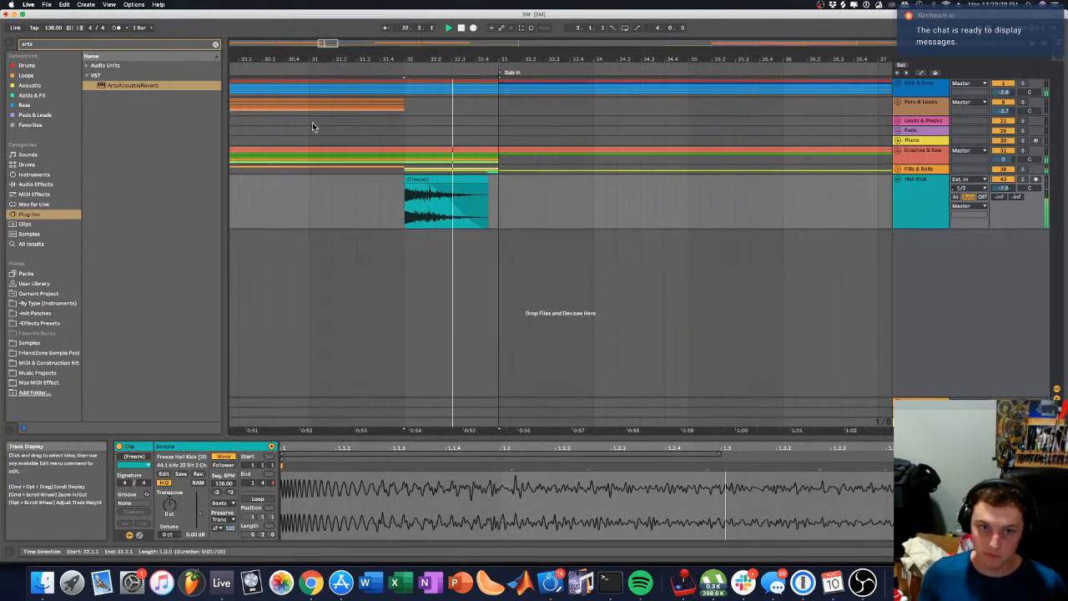
Step: Find EQ Eight among the audio effects and add it to the Hall Kick track
left_click(314, 72)
key("shift+Tab")
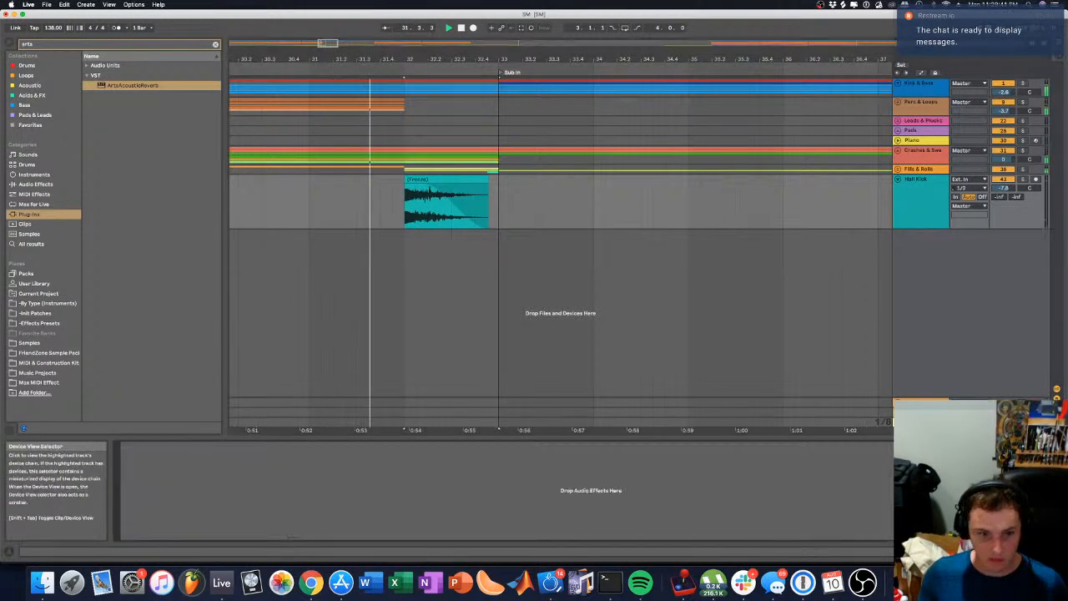
left_click(56, 46)
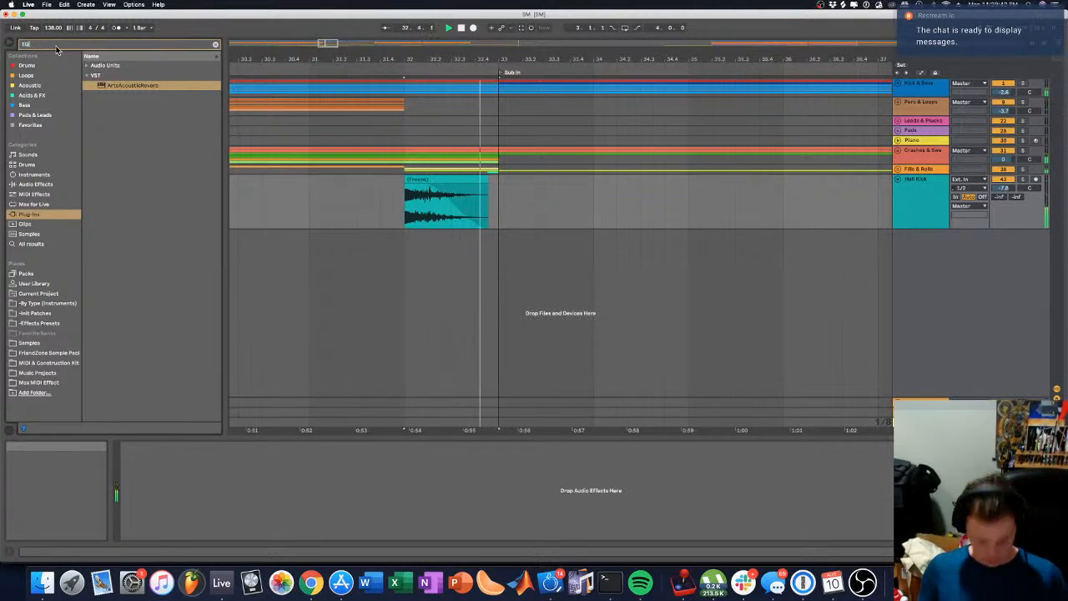
type("EQ")
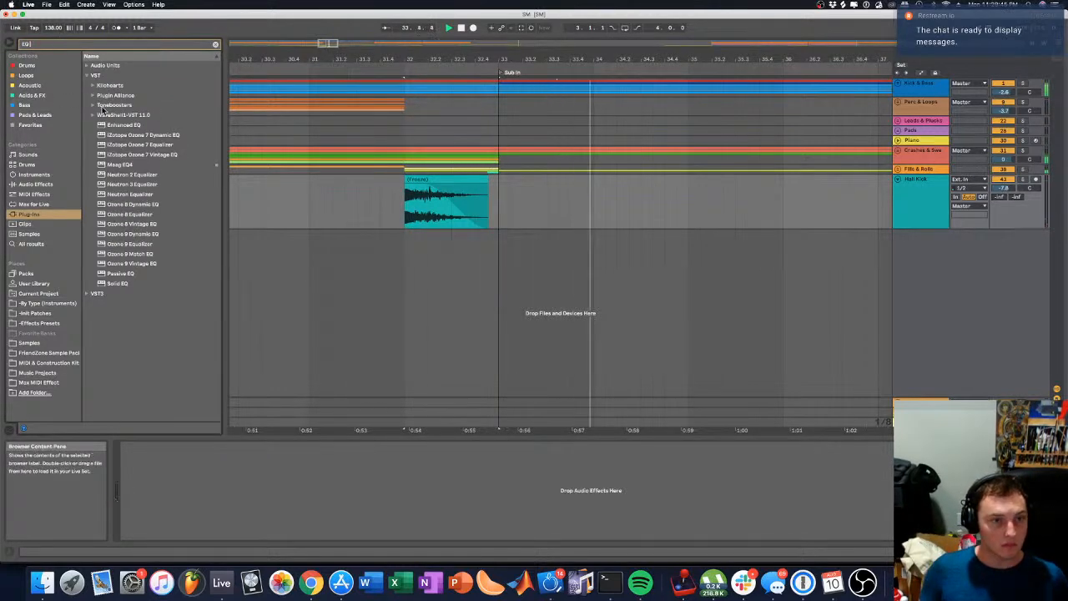
type(" eight")
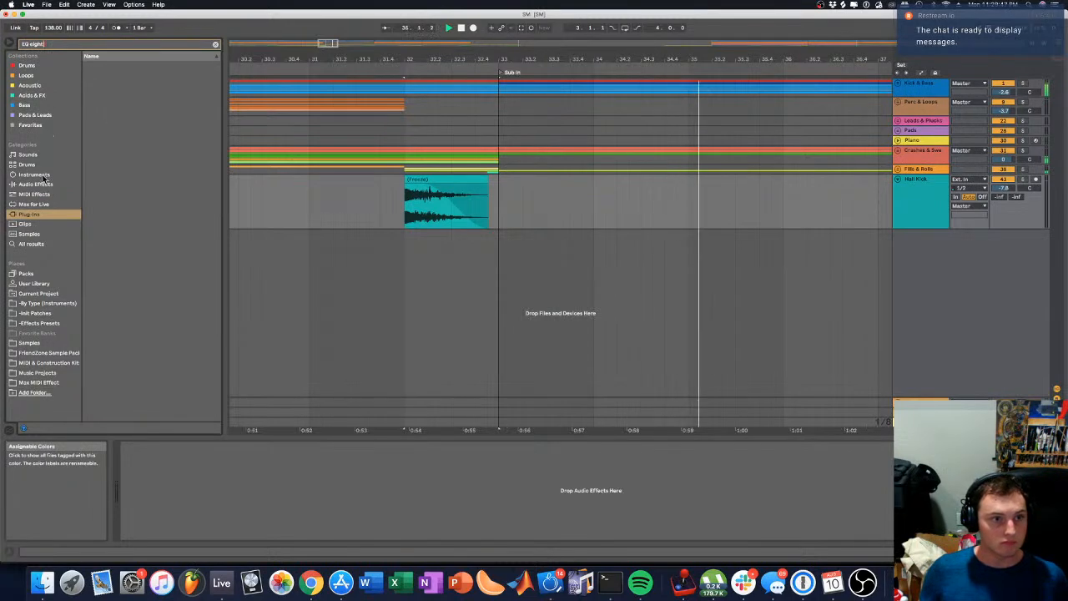
left_click(37, 193)
left_click(35, 185)
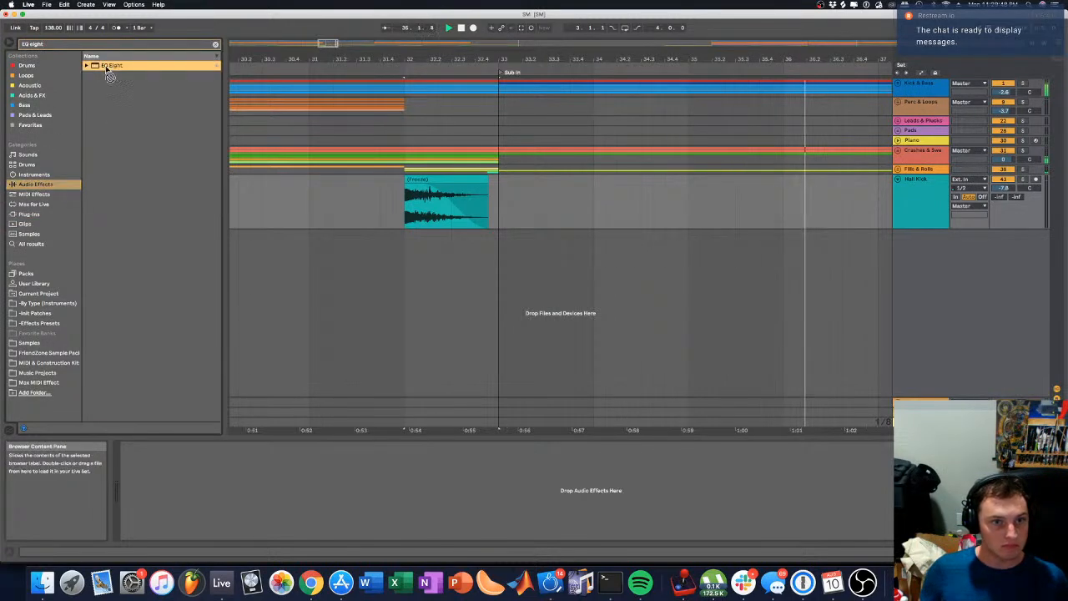
left_click_drag(462, 190, 461, 193)
Step: Set EQ Eight's low-cut band to 24.0 Hz, audition the Hall Kick, and stop playback
key("space")
key("space")
left_click_drag(198, 493, 171, 494)
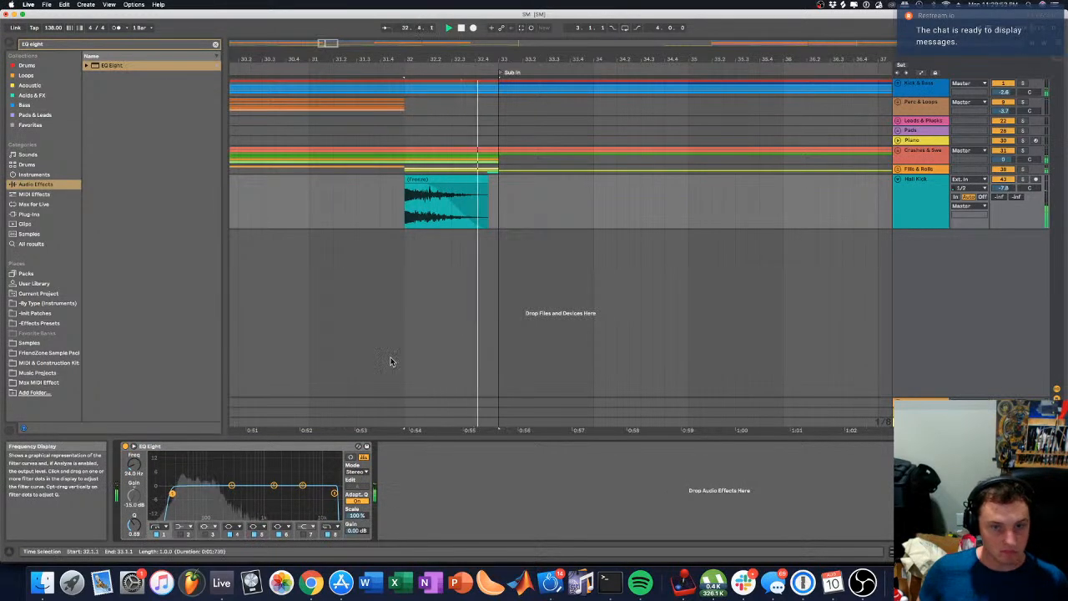
key("space")
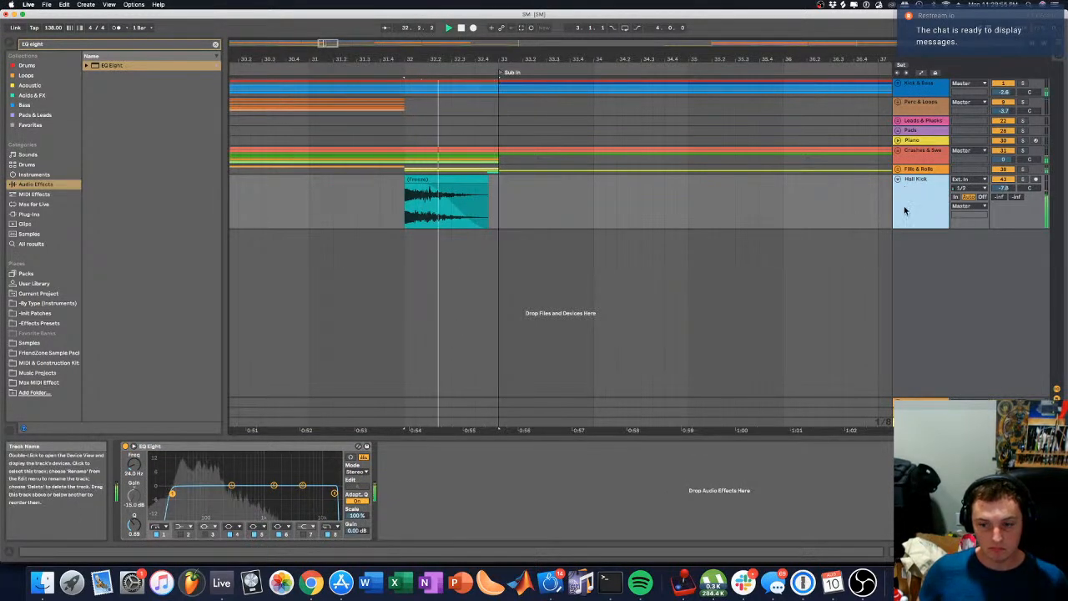
key("space")
left_click(532, 381)
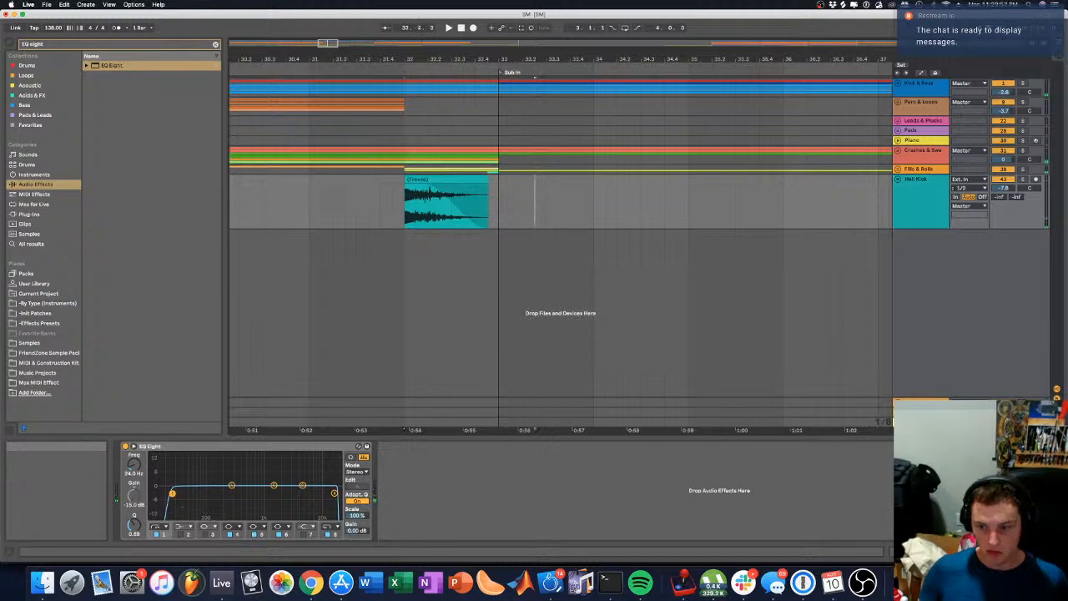
Step: Undo the EQ, volume, clip-editing, flatten and freeze changes back to the Hall Kick MIDI clip with its instrument and reverb
key("super+z")
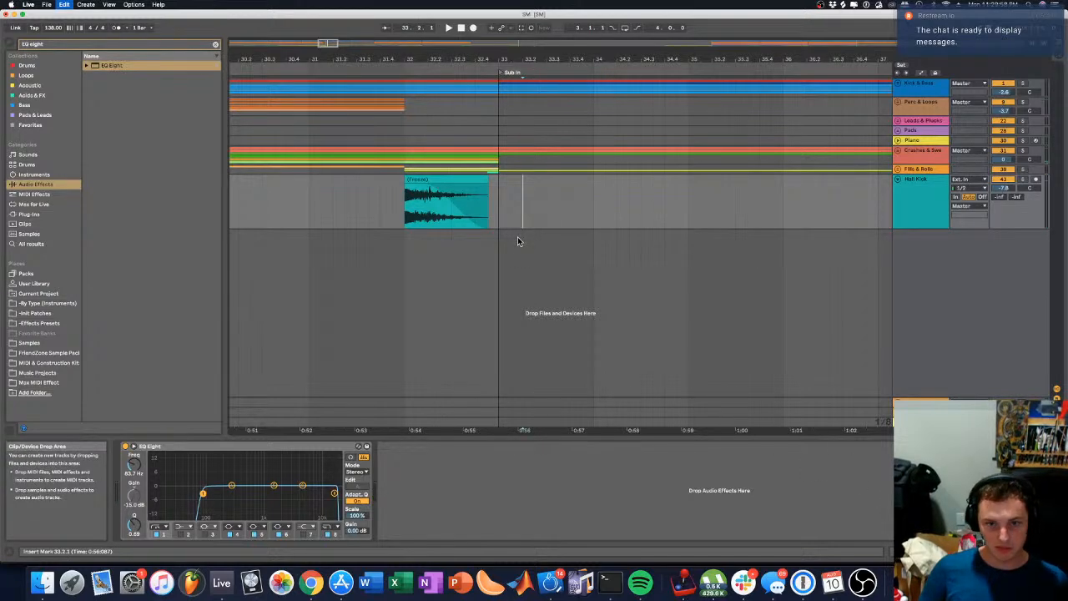
key("super+z")
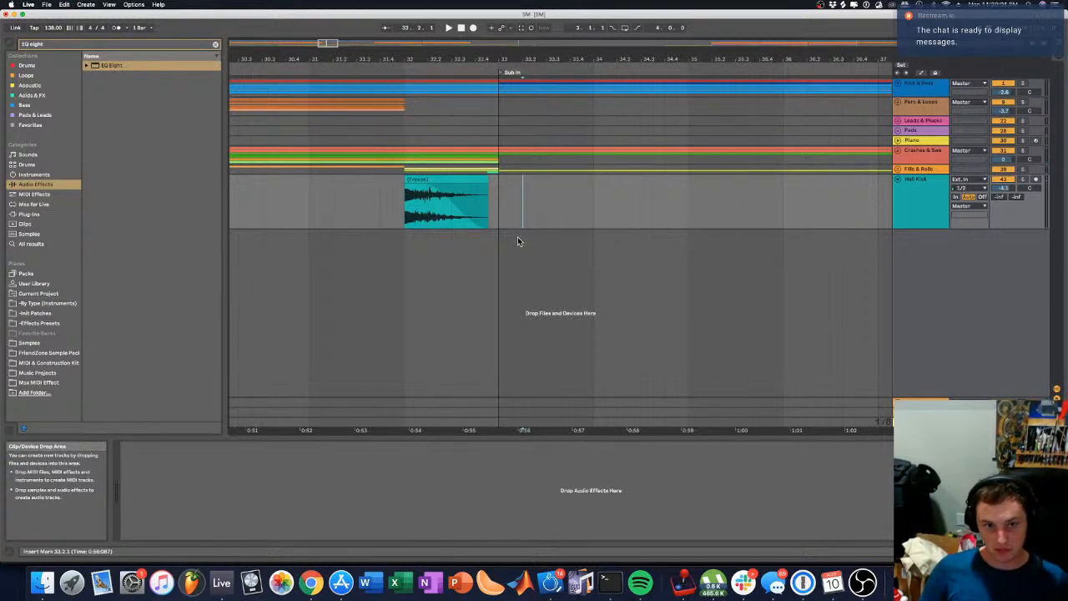
left_click(488, 208)
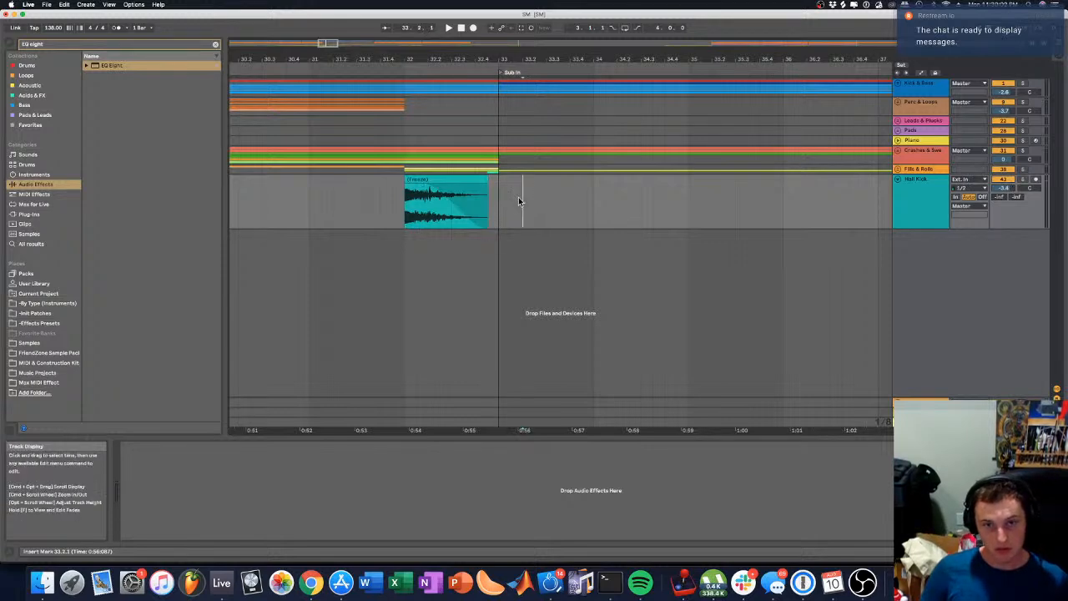
left_click(453, 180)
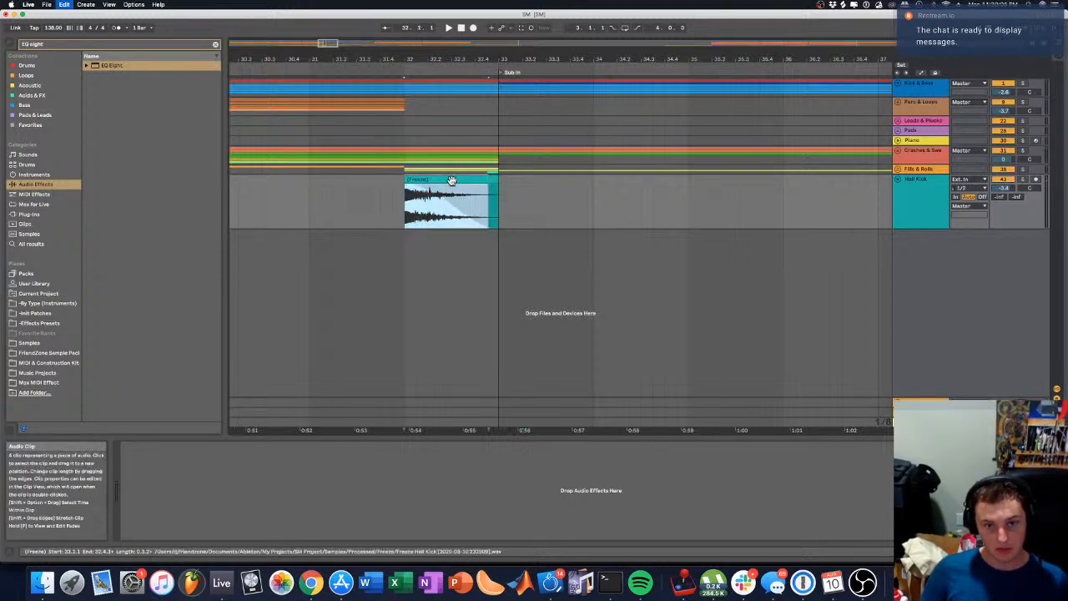
key("super+z")
key("super+z")
key("super+z")
key("super+z")
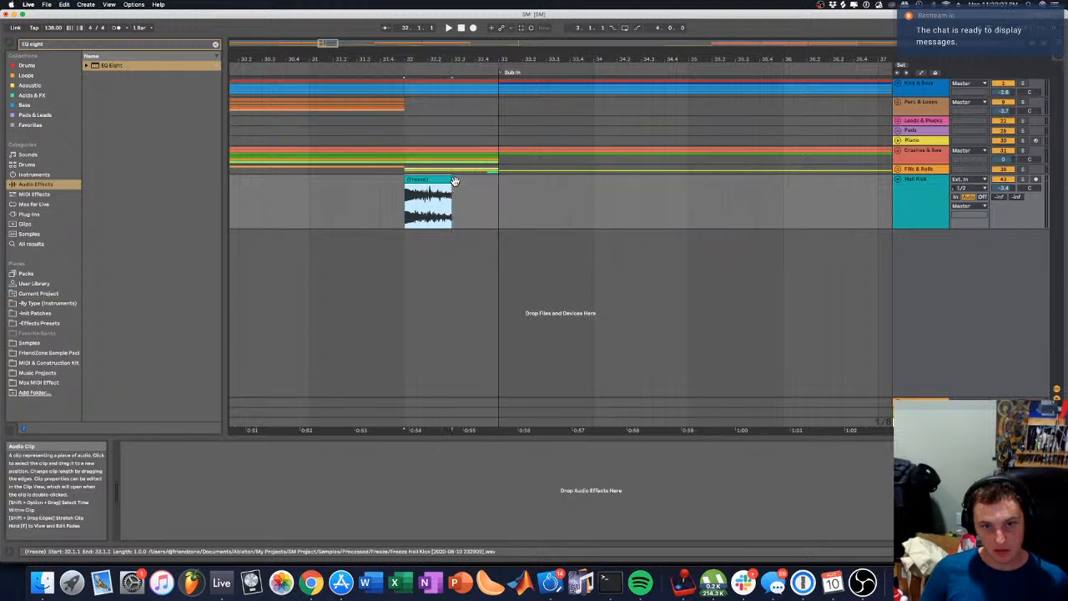
key("super+z")
key("super+z")
key("super+z")
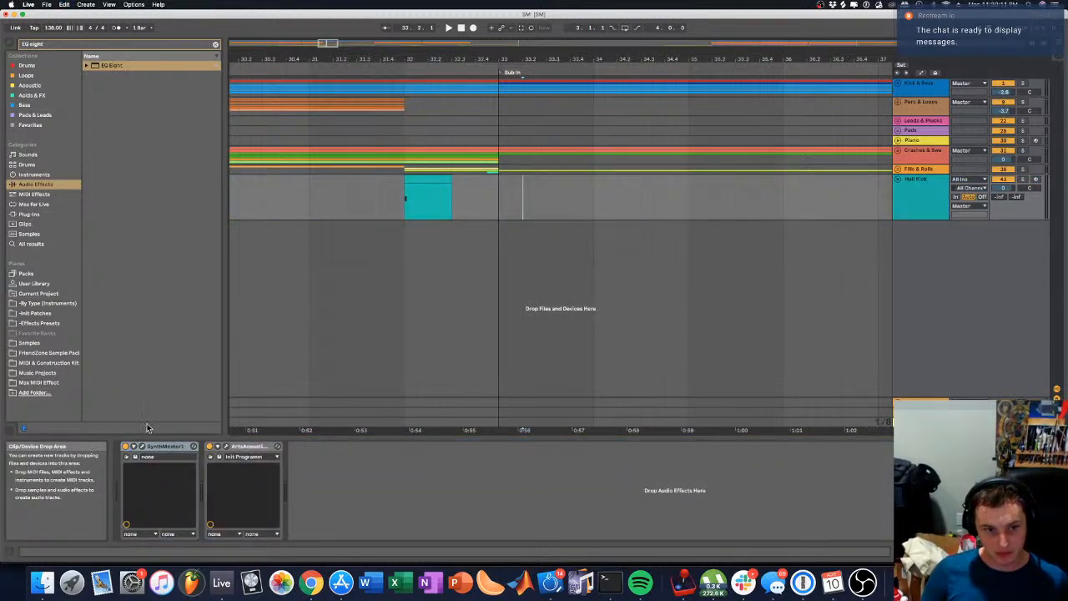
Step: Open the Hall Kick's ArtsAcoustic Reverb, play the section before bar 33, and lower the wet level to about -2.4 dB
left_click(226, 446)
key("space")
key("space")
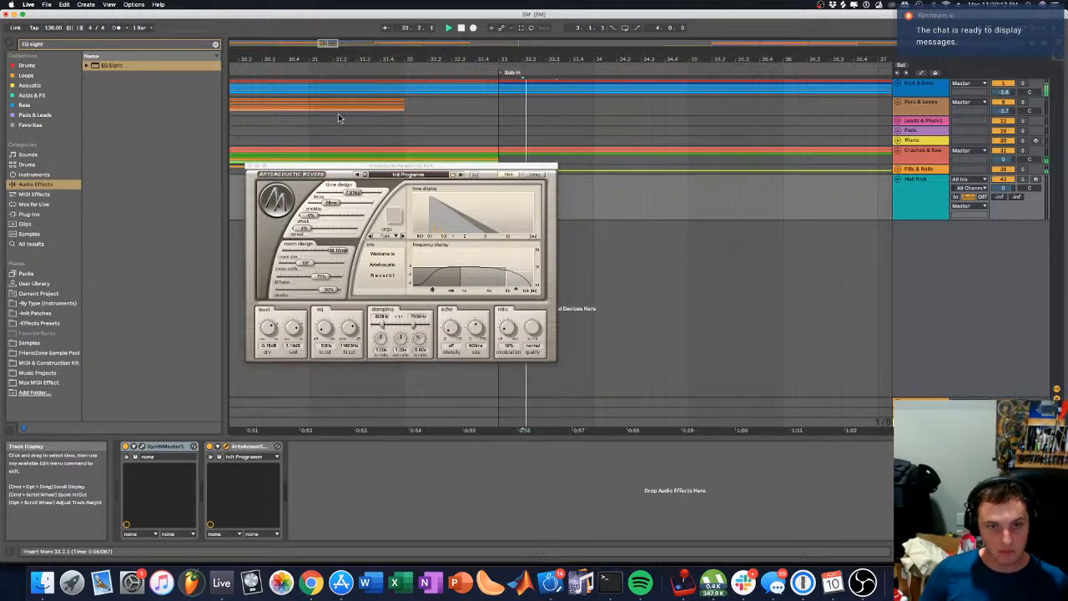
left_click(396, 72)
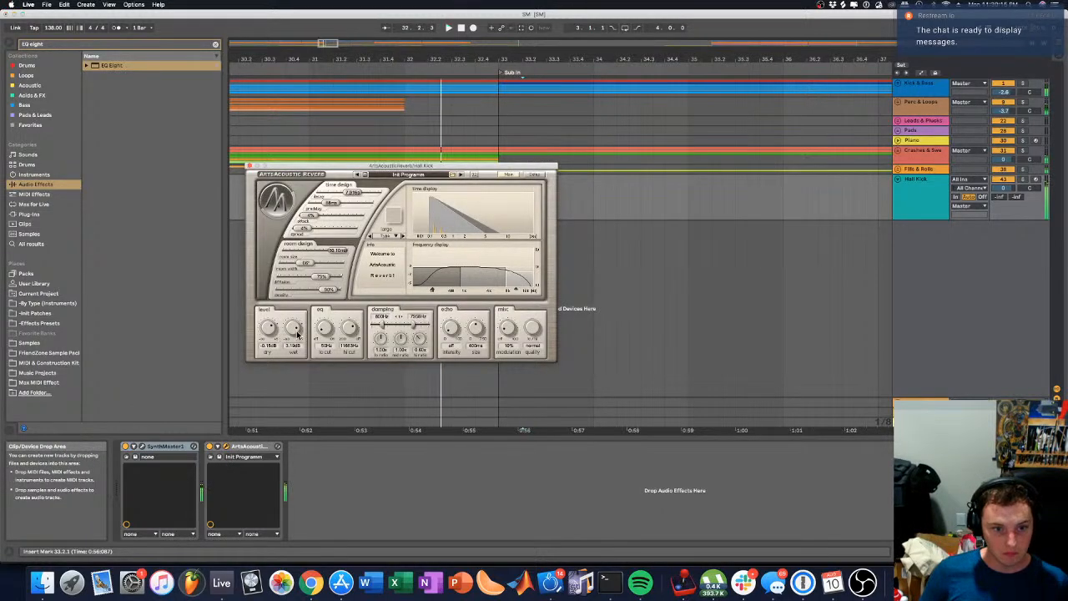
left_click_drag(296, 334, 290, 354)
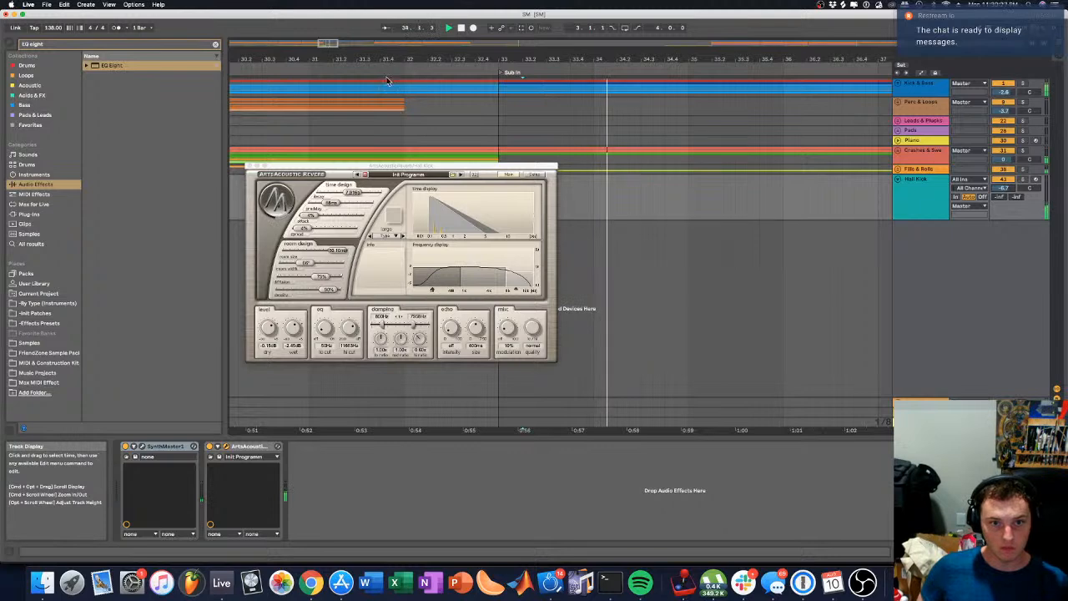
Step: Shorten the reverb's decay, replay the transition, and reduce the low-frequency damping ratio to about 0.54
left_click_drag(344, 192, 341, 194)
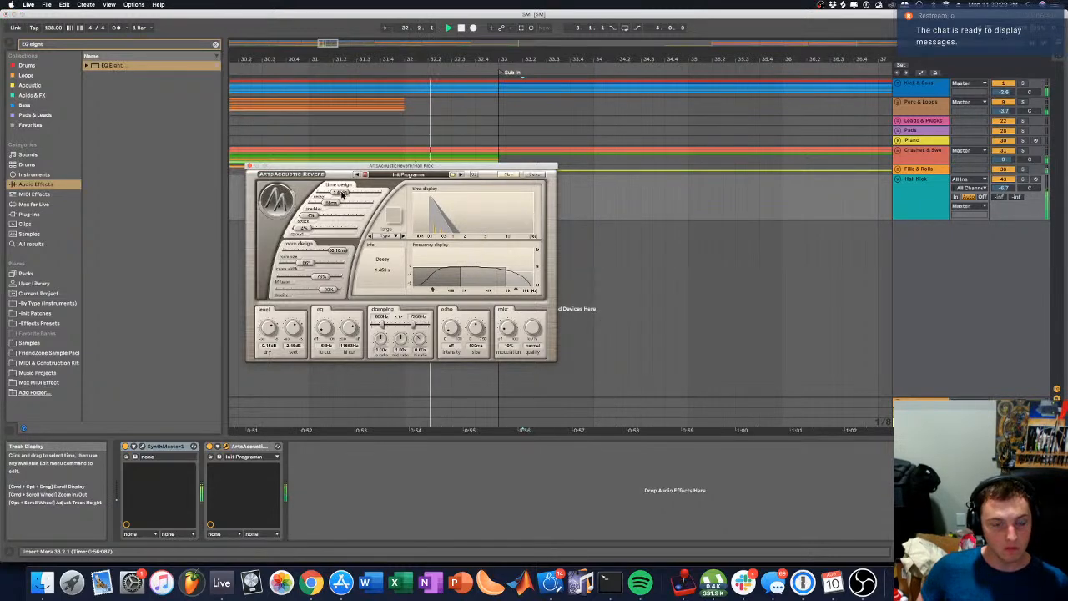
key("space")
key("space")
left_click(361, 73)
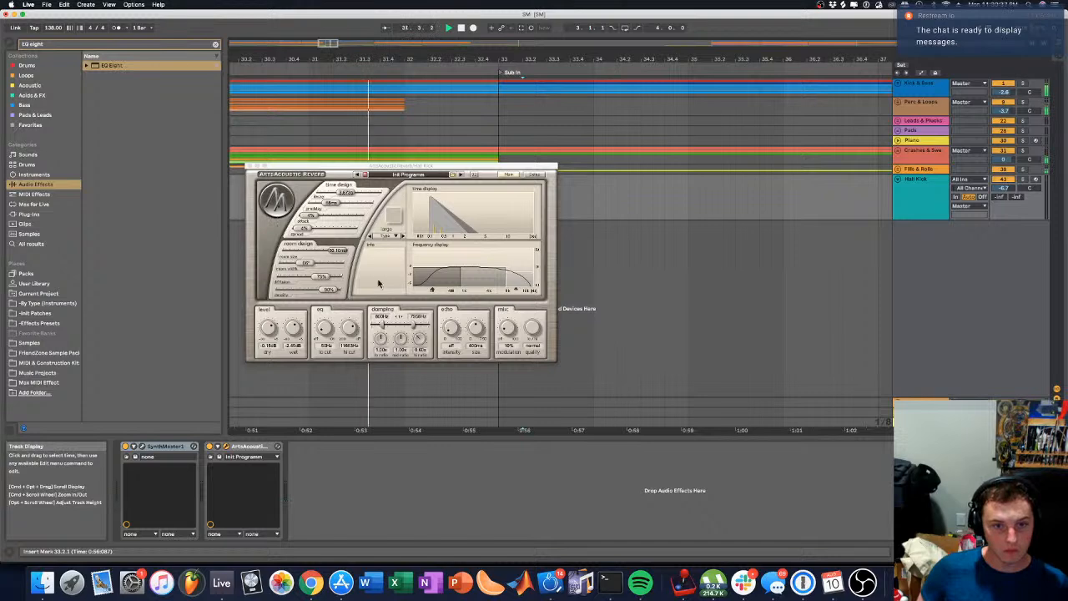
left_click(378, 348)
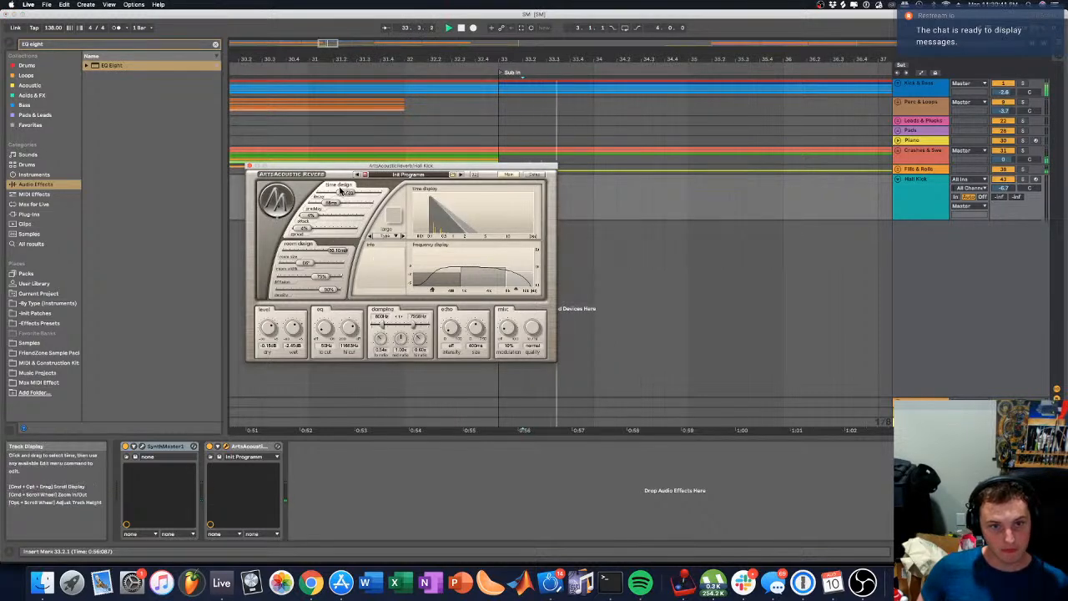
Step: Adjust the decay time and low-frequency damping ratio of the Hall Kick reverb while replaying the lead-in to Sub In, and close the reverb
left_click_drag(339, 191, 336, 192)
left_click(326, 64)
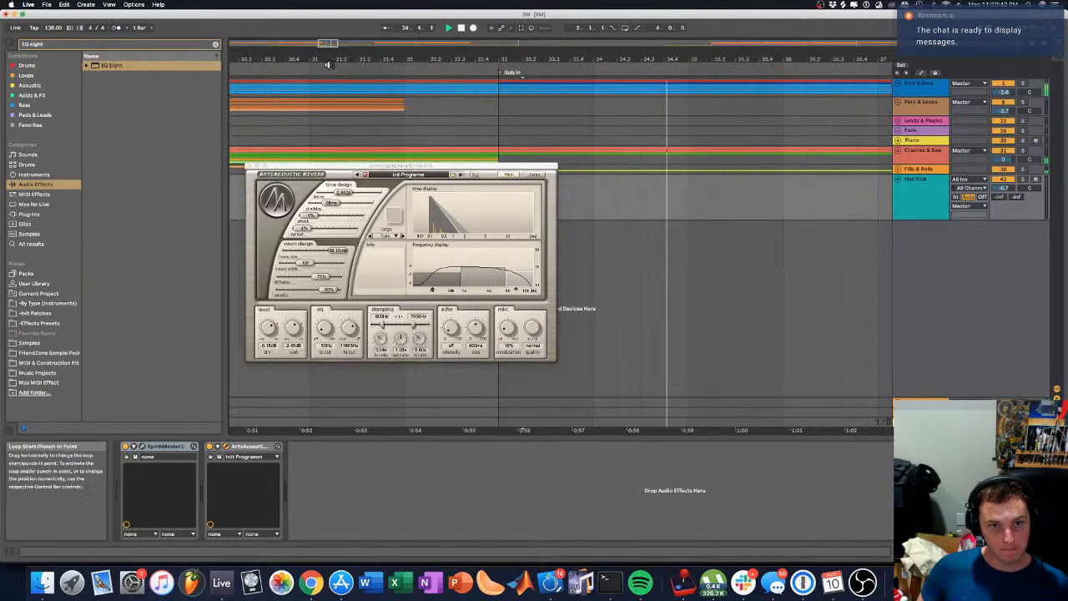
left_click_drag(395, 165, 730, 147)
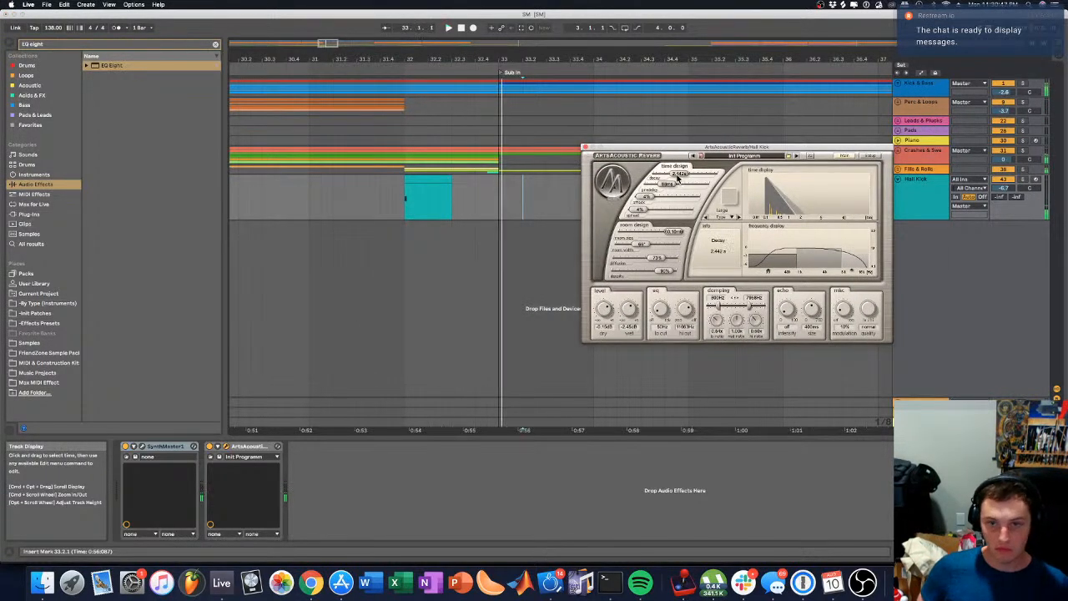
left_click(374, 69)
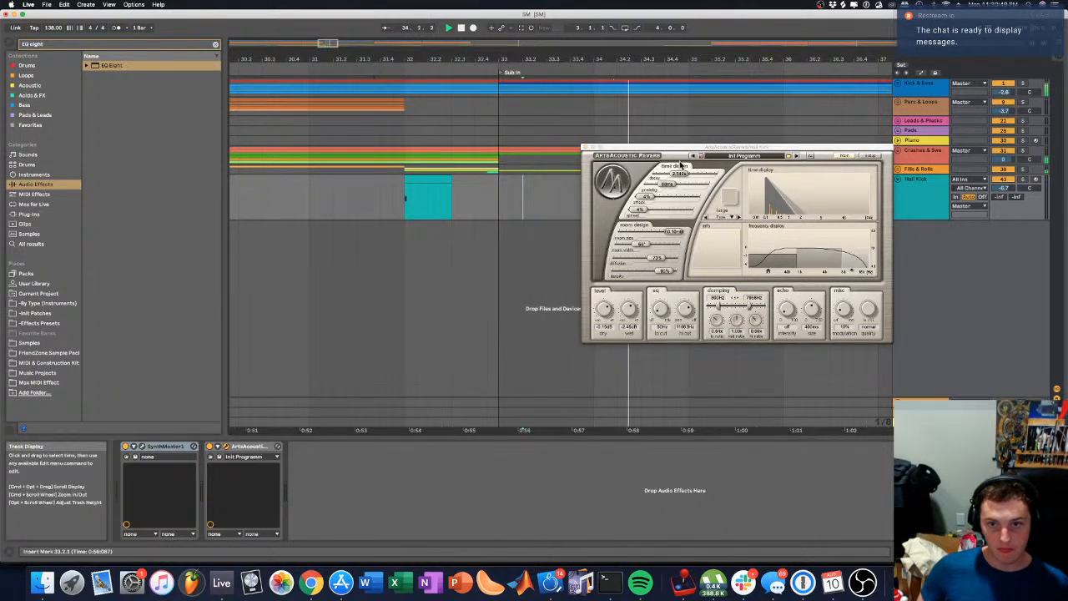
left_click_drag(678, 176, 686, 175)
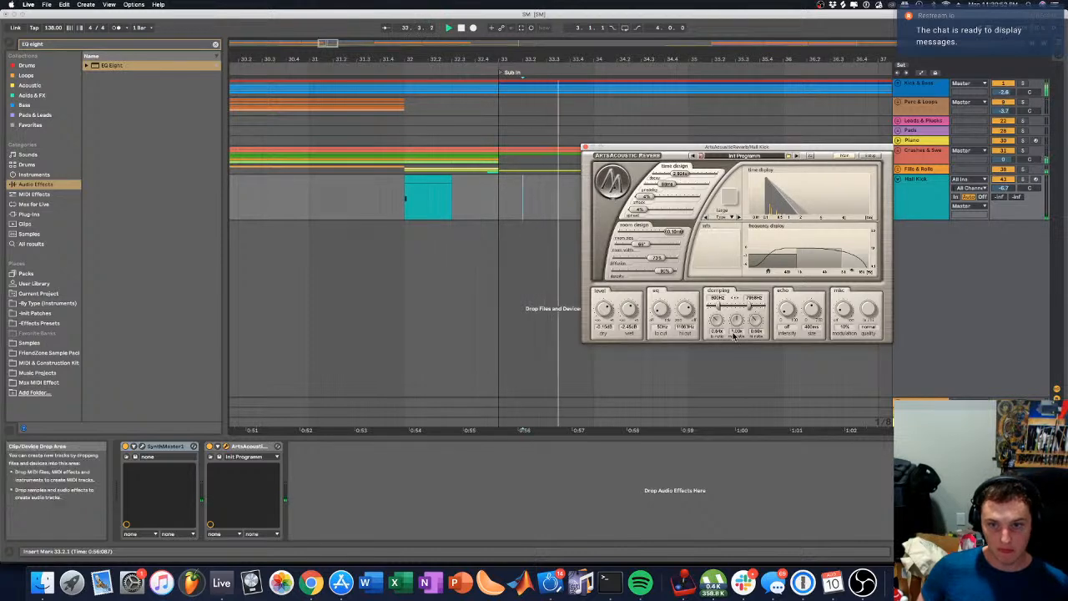
left_click_drag(716, 319, 717, 320)
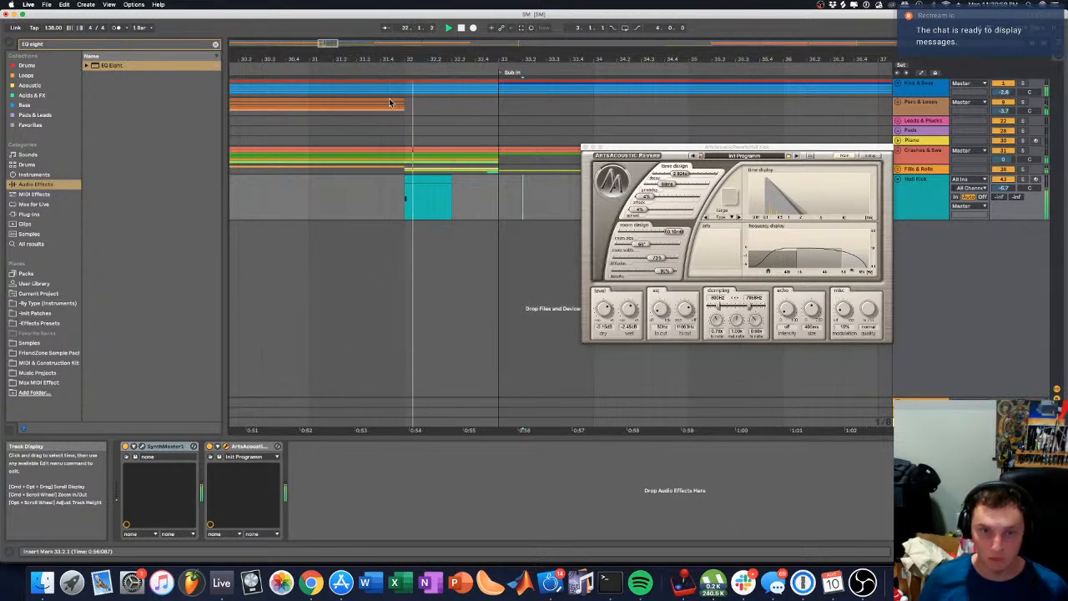
left_click(586, 148)
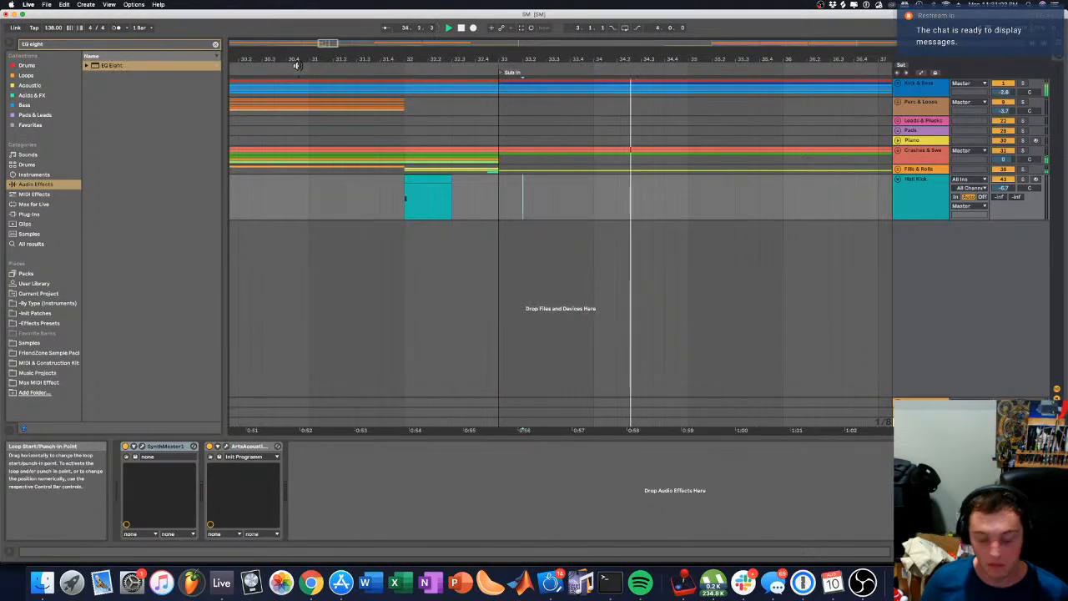
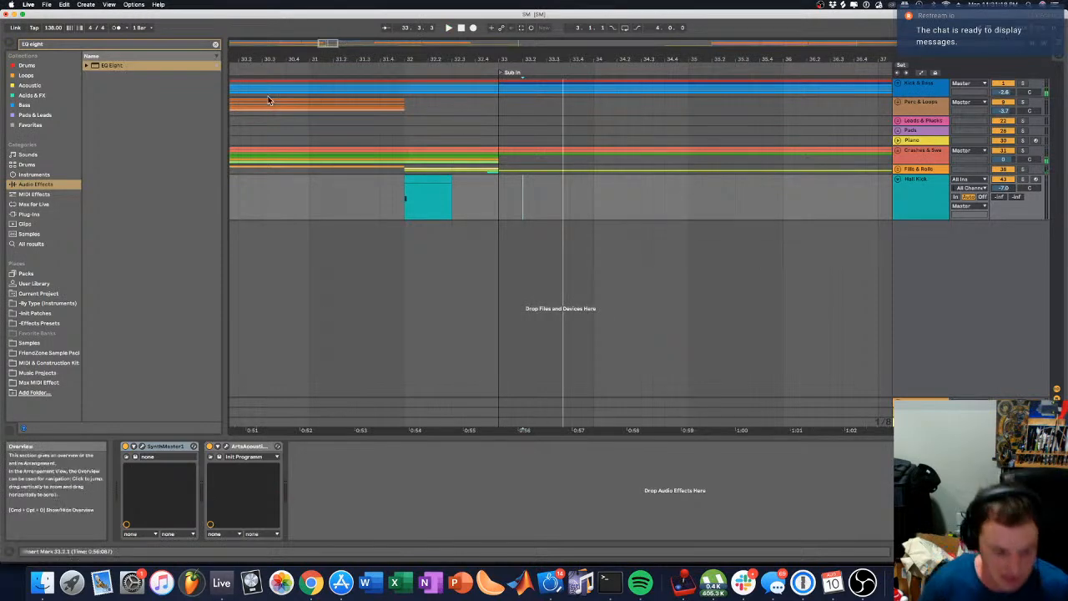
Step: Try placing copies of the Hall Kick clip at bars 25 and 29, and undo the copies
left_click_drag(266, 59, 376, 229)
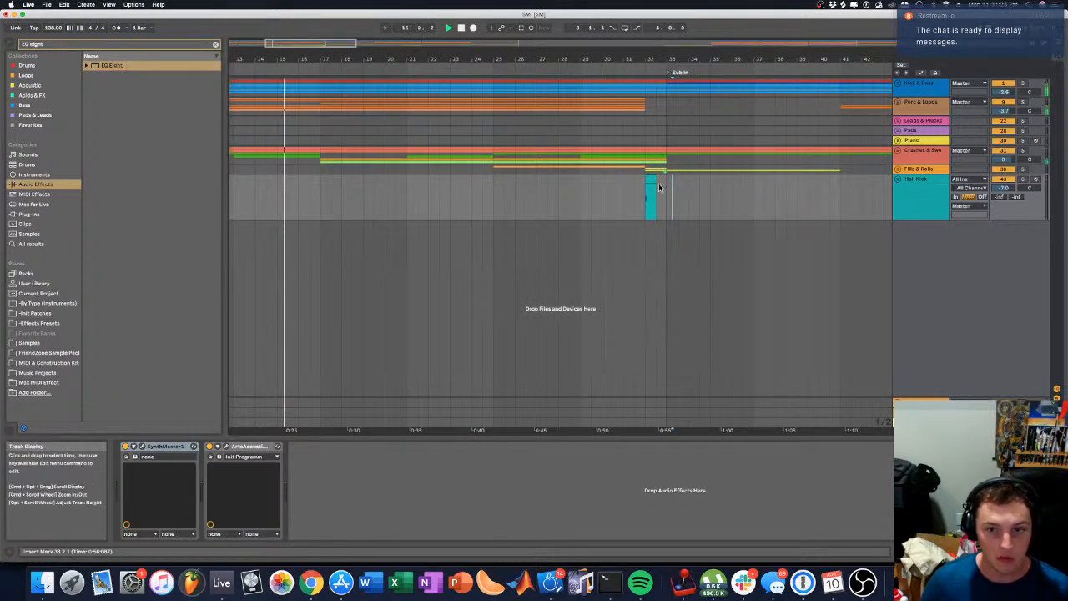
key("a")
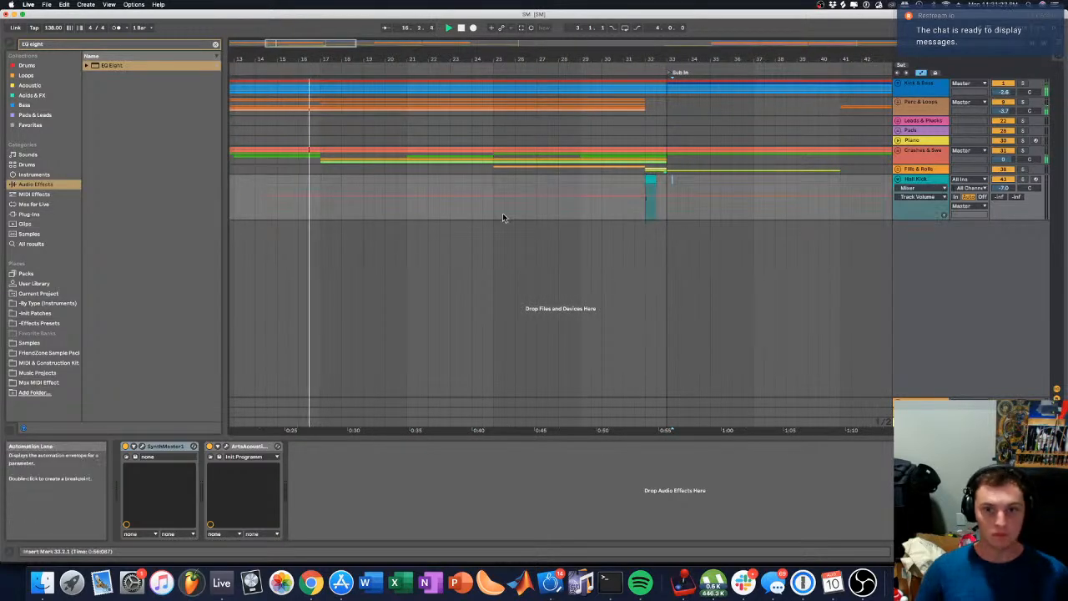
key("a")
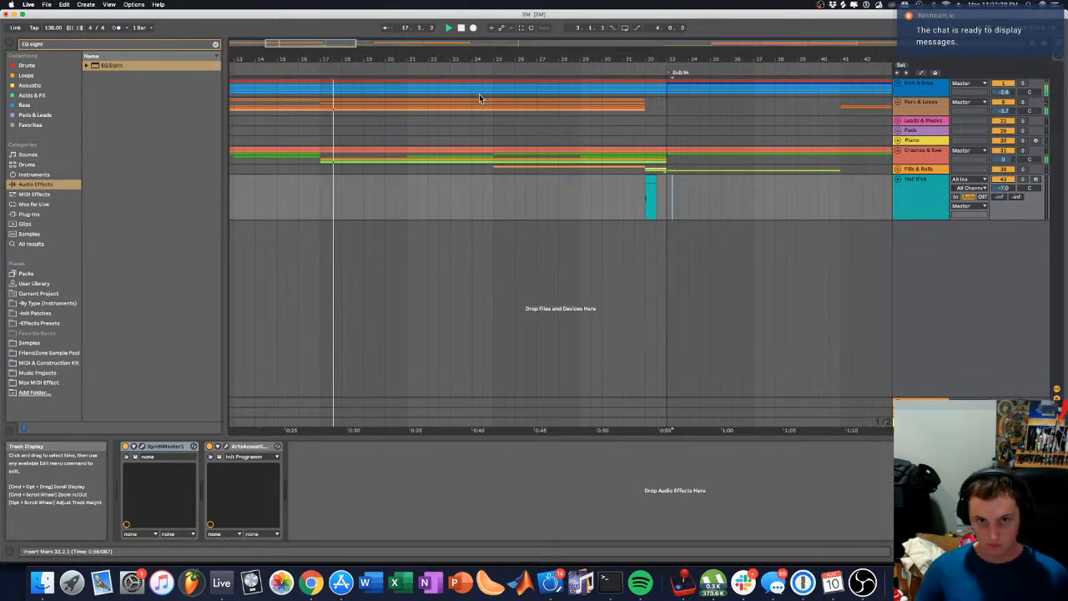
left_click_drag(653, 179, 503, 191)
mouse_move(919, 219)
left_mouse_down()
mouse_move(920, 202)
mouse_move(917, 217)
left_mouse_up()
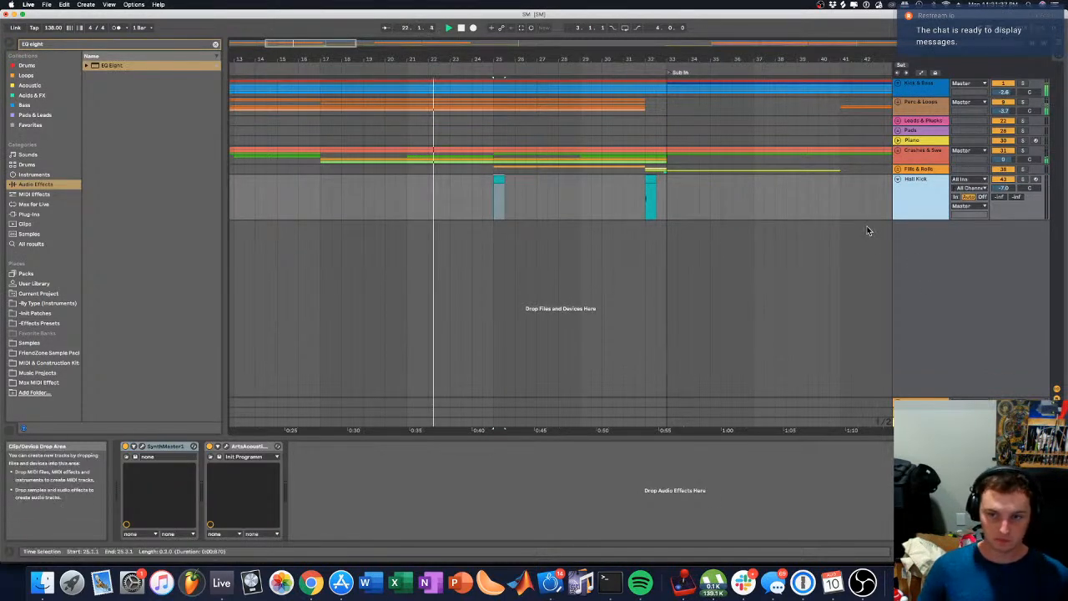
left_click(373, 216)
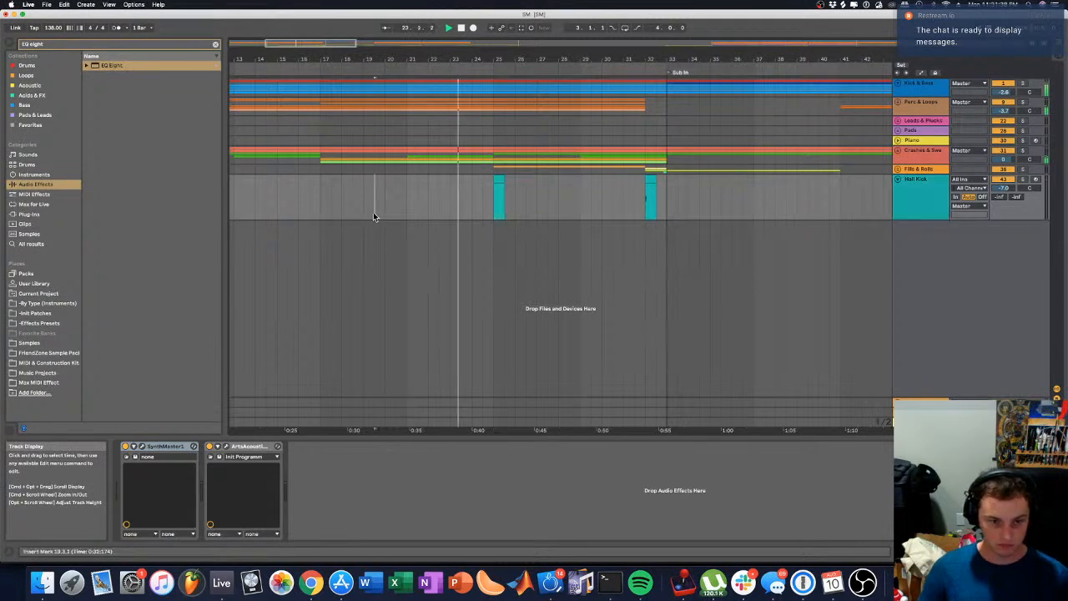
left_click(465, 208)
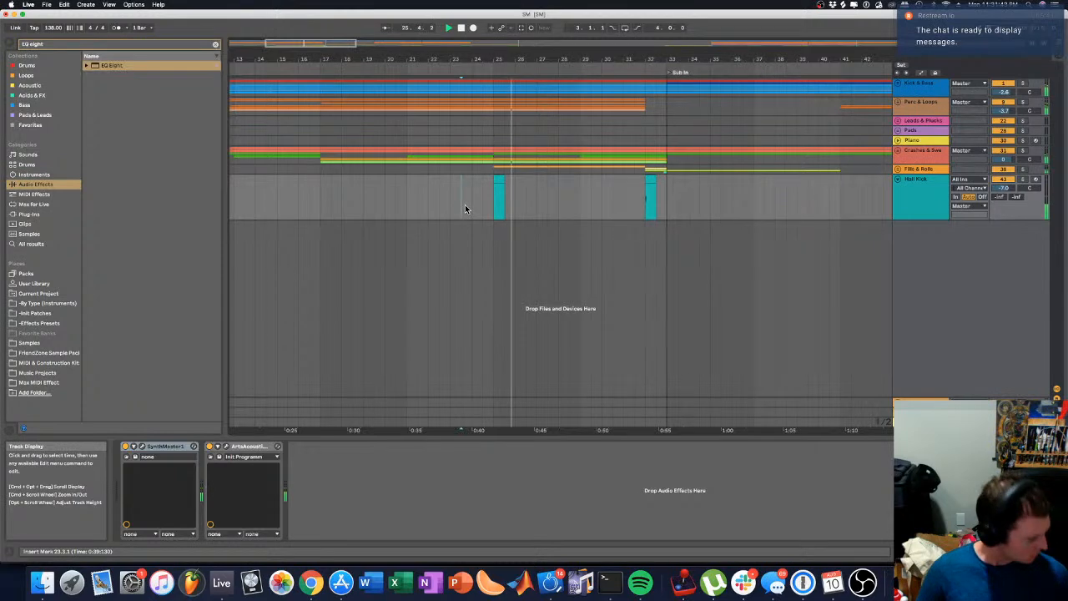
left_click_drag(497, 178, 582, 178)
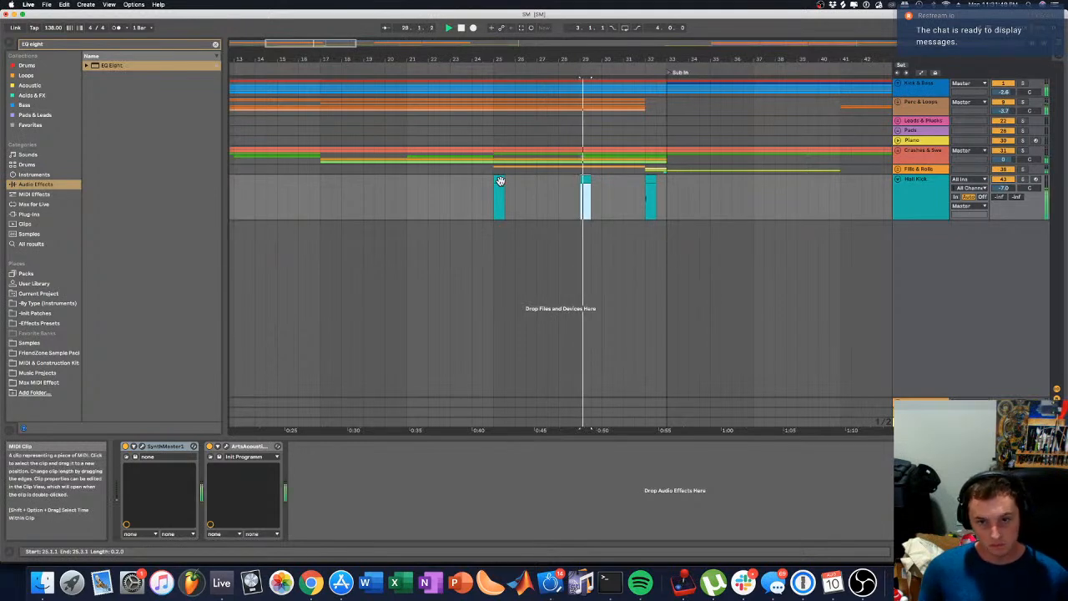
key("super+z")
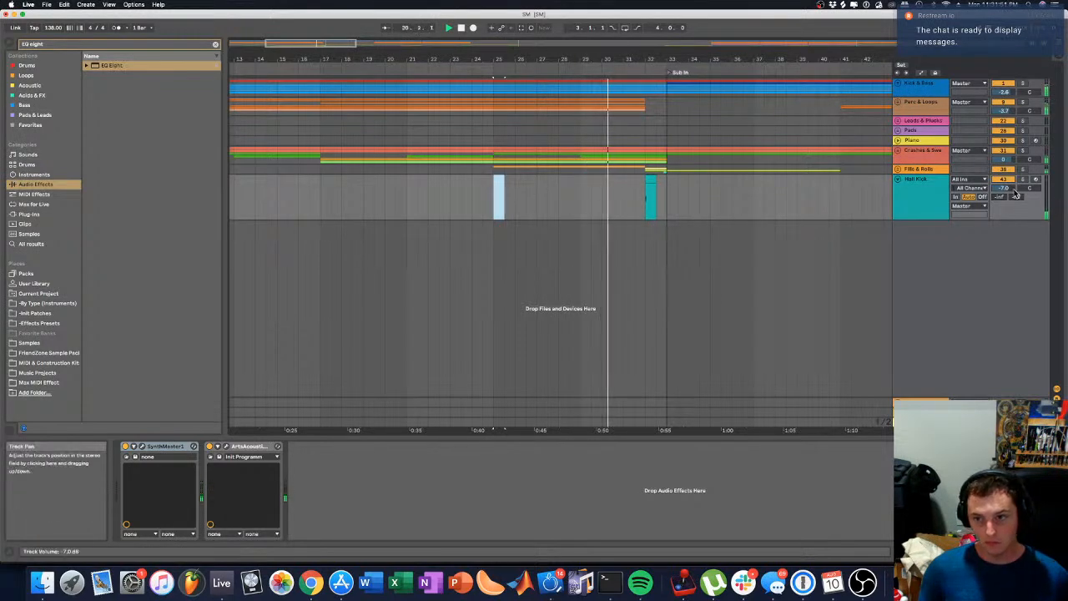
Step: Adjust the Hall Kick track's volume and replay the lead-in to the Sub In section
left_click_drag(1007, 189, 1008, 187)
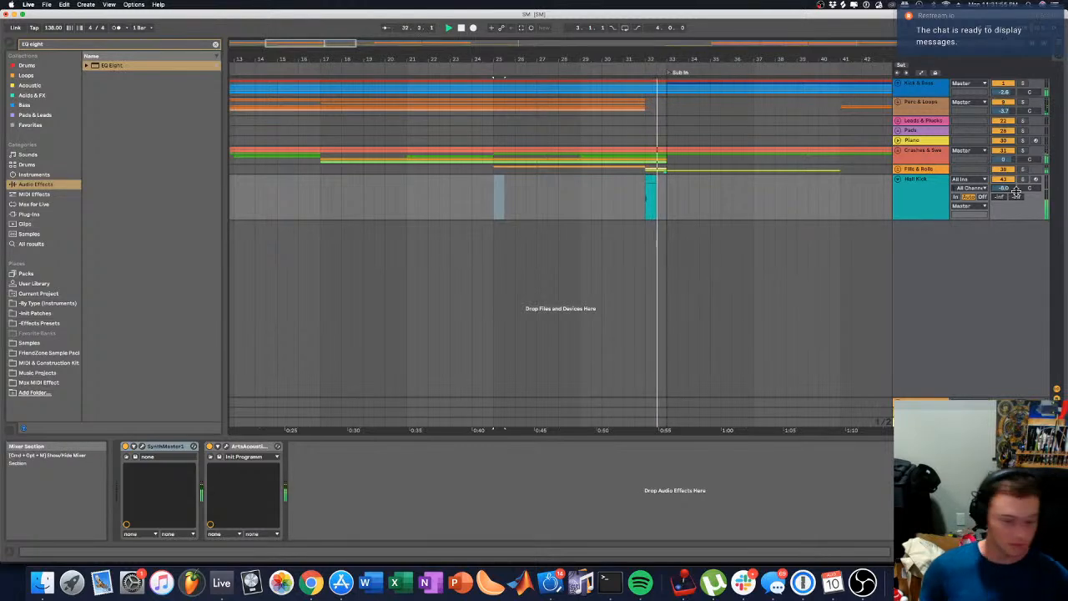
left_click(786, 209)
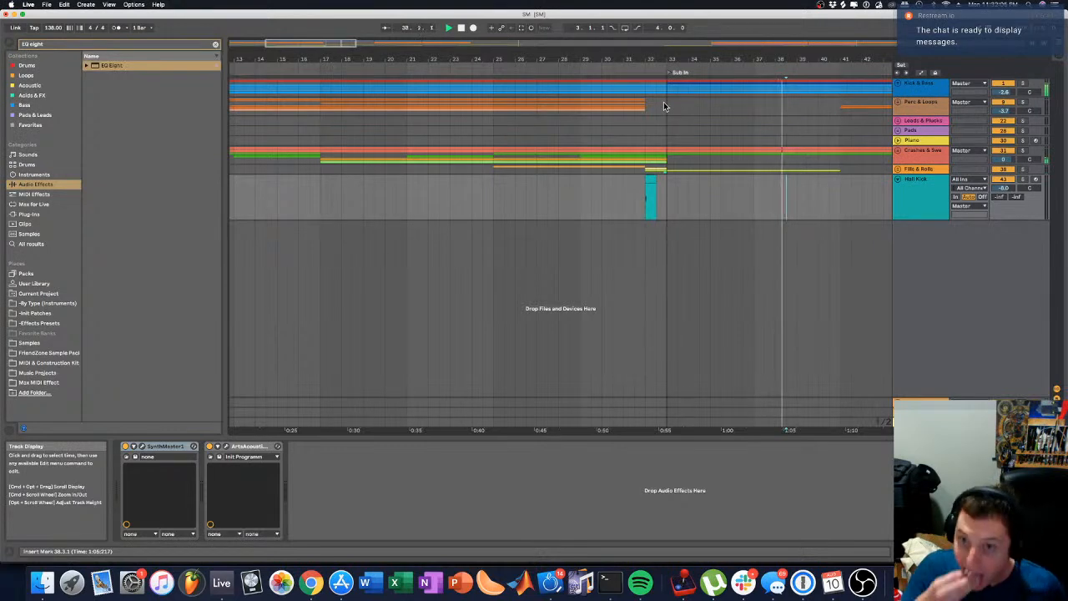
left_click(623, 67)
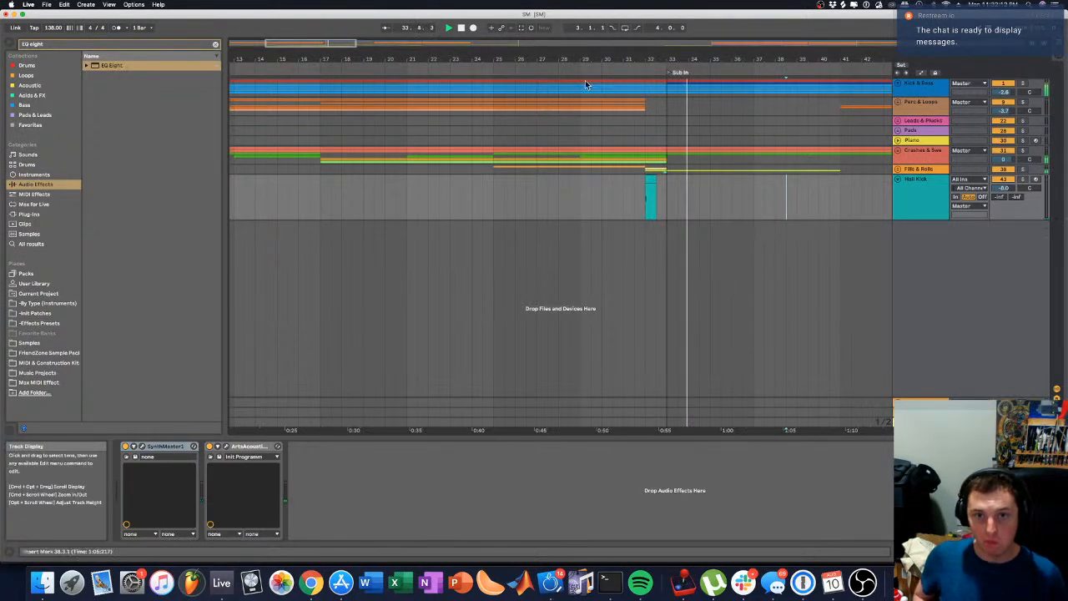
left_click(598, 72)
Step: Add EQ Eight after the reverb on the Hall Kick track and move its low-cut filter to about 22 Hz
left_click(942, 185)
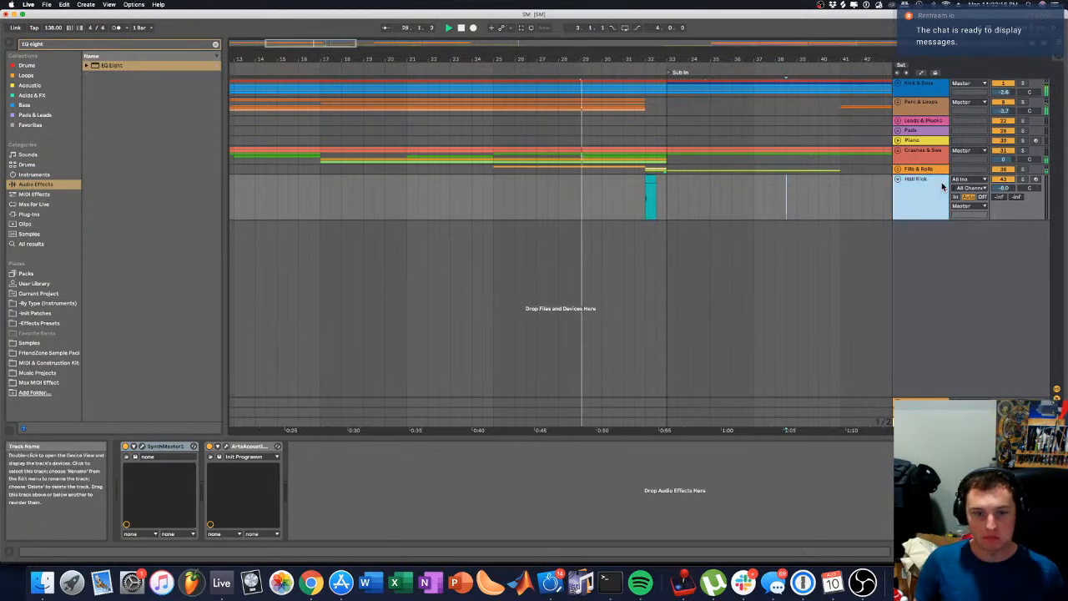
left_click_drag(96, 66, 362, 457)
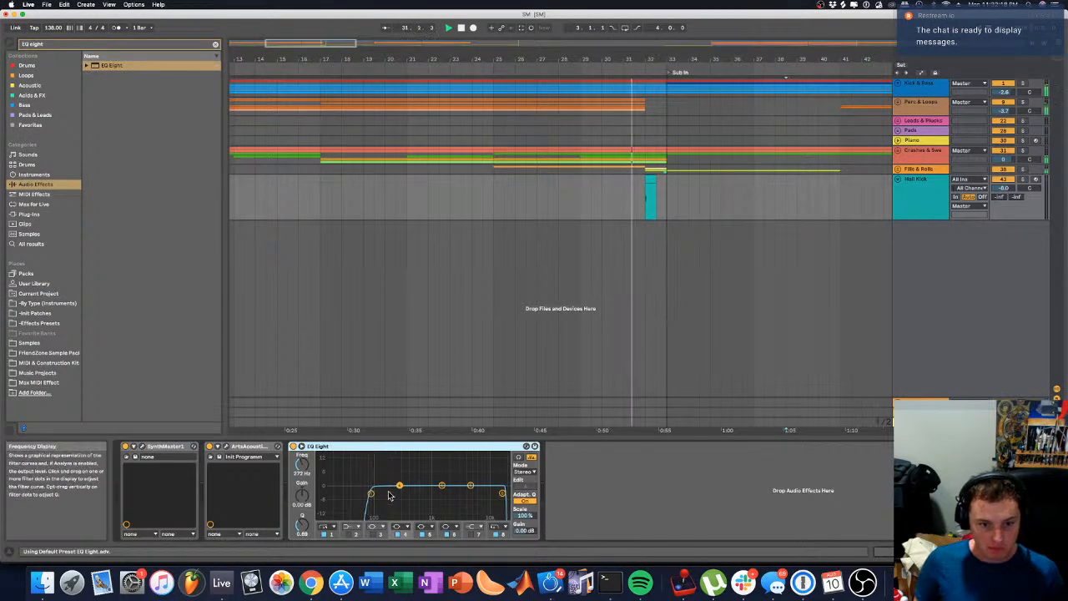
left_click_drag(371, 493, 336, 491)
key("space")
key("space")
key("space")
key("space")
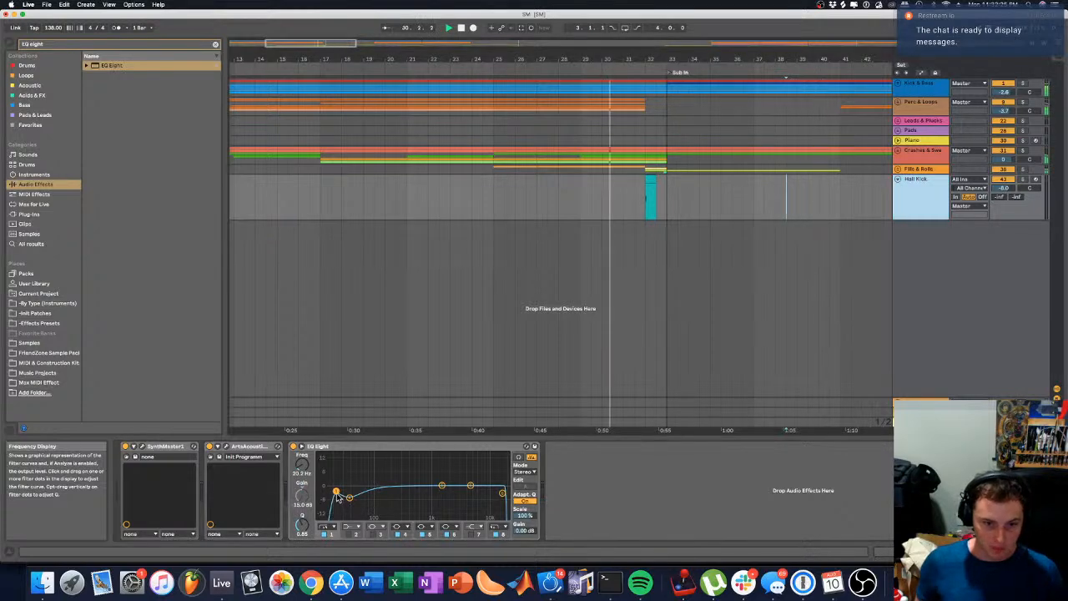
Step: Set the Hall Kick EQ's low dip to about 32 Hz and -4.09 dB, and replay the lead-in to Sub In
left_click_drag(336, 491, 349, 496)
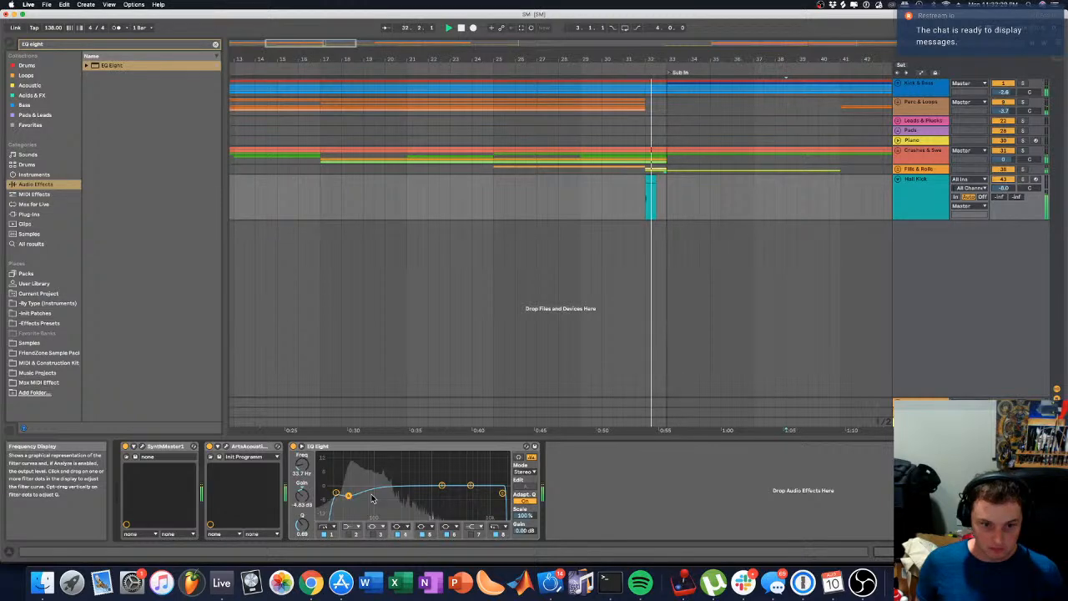
left_click_drag(349, 496, 348, 494)
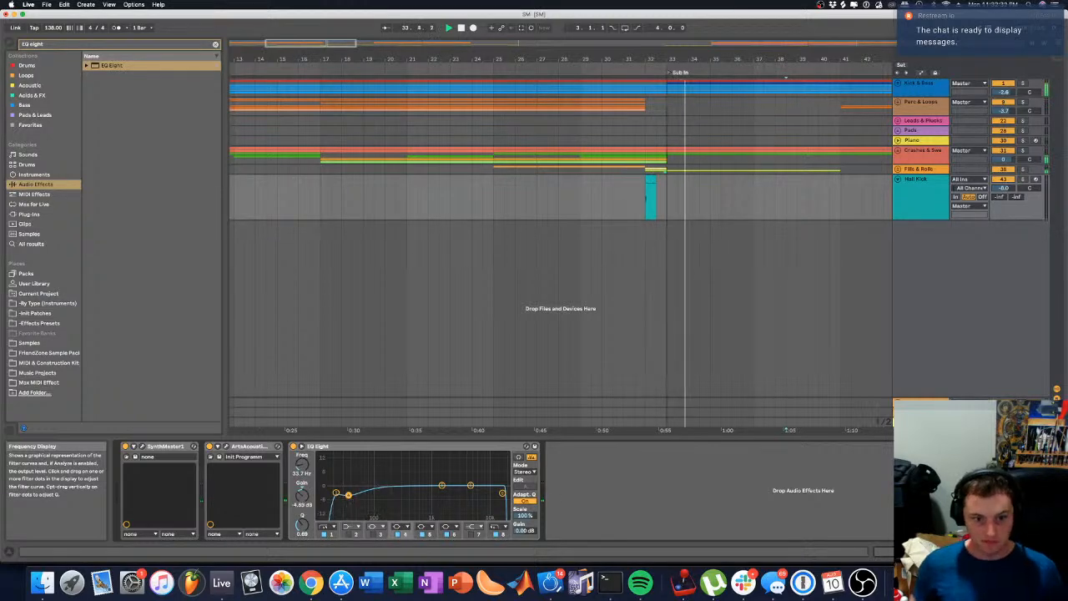
key("space")
key("space")
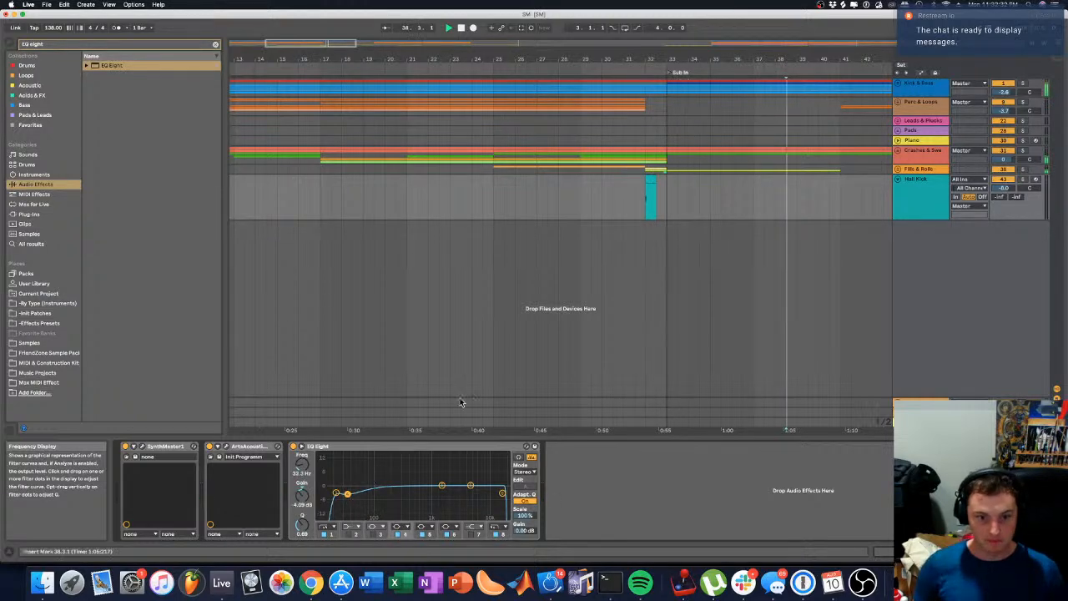
left_click(597, 66)
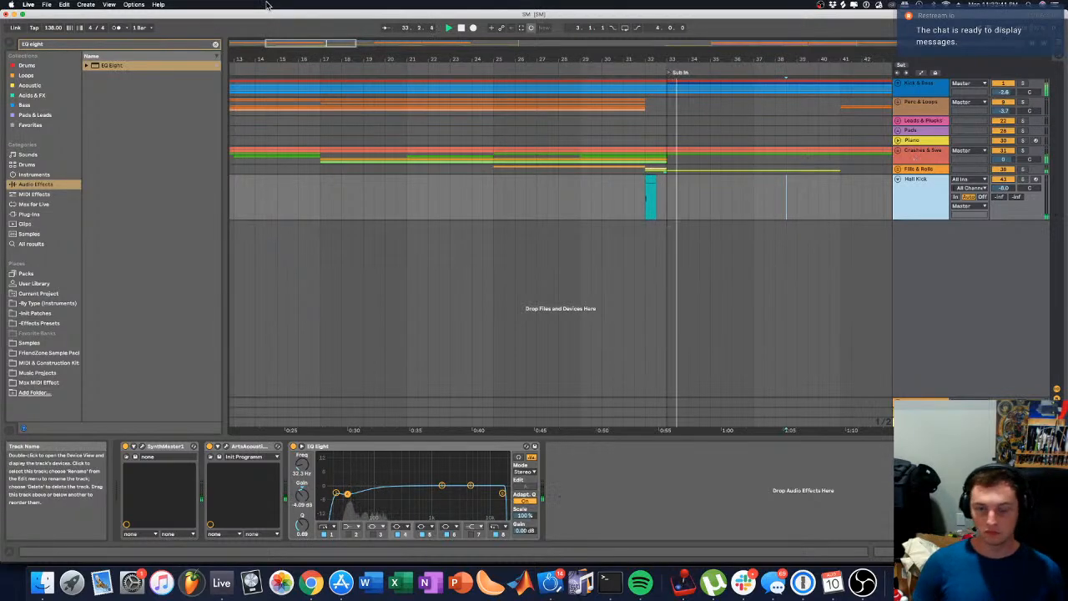
Step: Unfold the Fills & Rolls group, copy bars 33 to 41 of the Clap FX-02 clip to bar 1, and play from the start
double_click(302, 43)
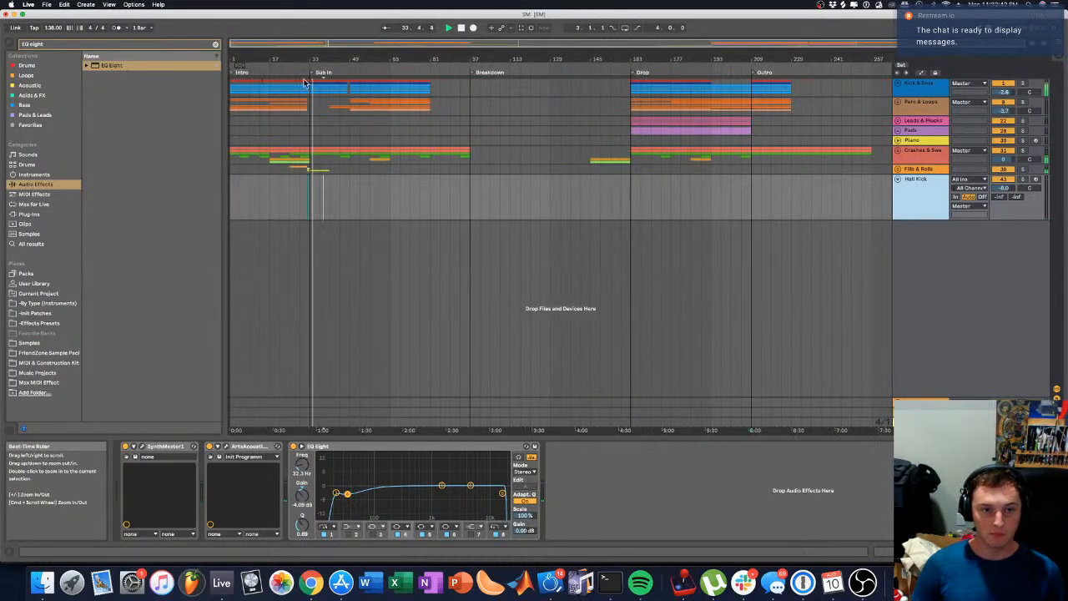
left_click(898, 169)
left_click_drag(403, 422, 403, 430)
left_click_drag(284, 60, 283, 88)
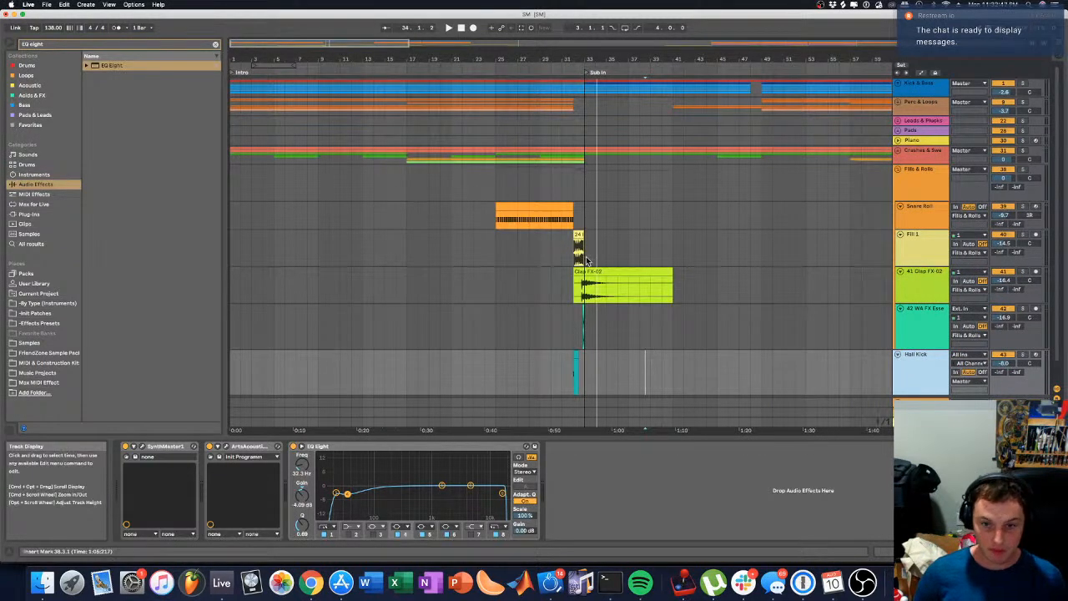
left_click_drag(596, 265, 318, 268)
left_click_drag(154, 283, 153, 284)
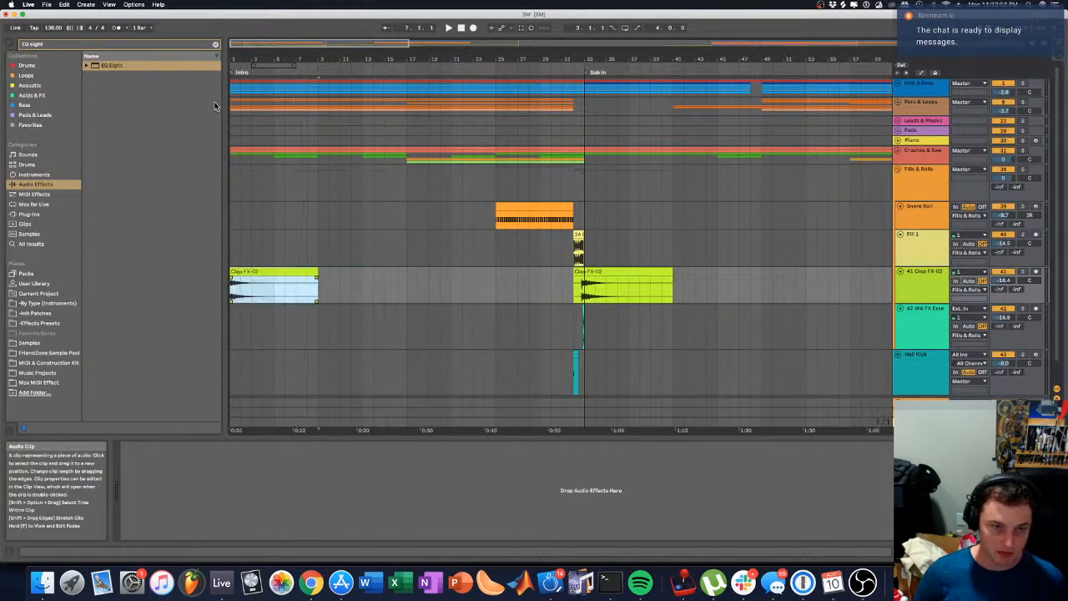
left_click(230, 167)
key("space")
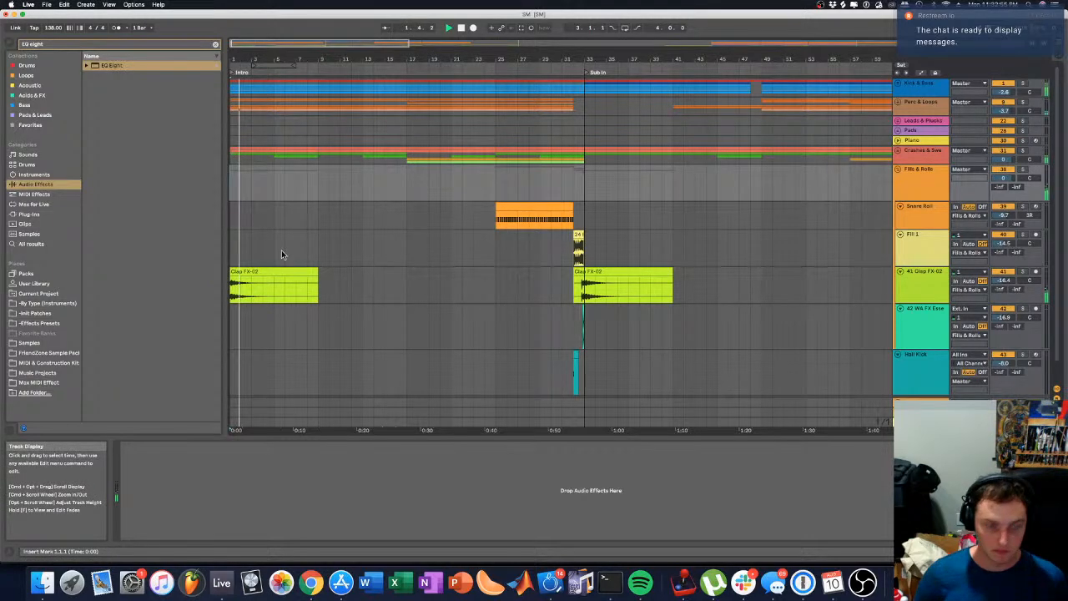
Step: Copy bars 25 to 41 of the Snare Roll through Hall Kick tracks and paste them at bar 153, leading into the Drop
scroll(282, 250, "down", 5)
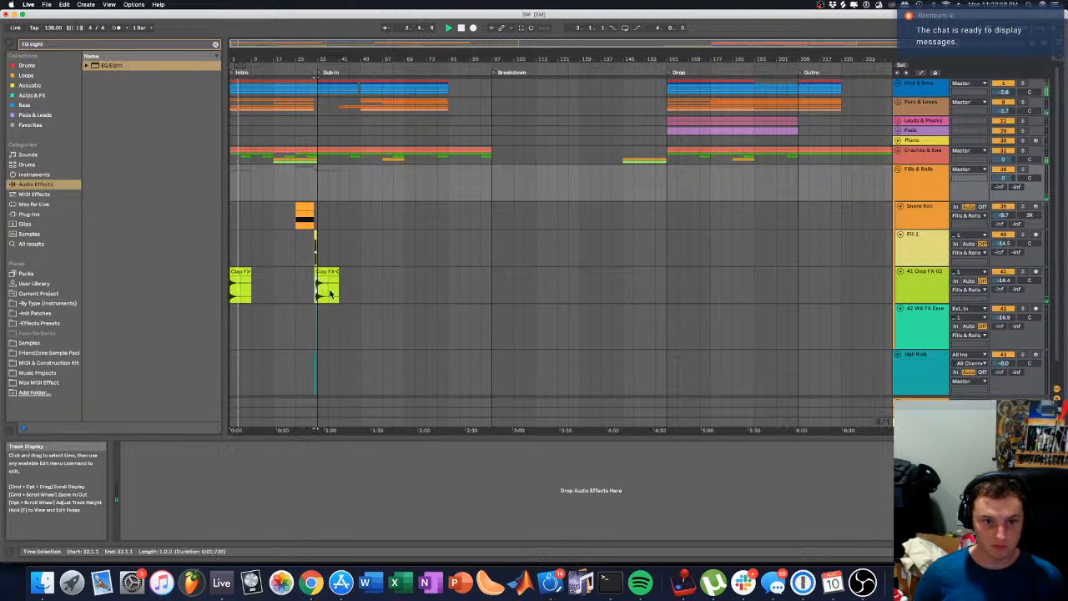
left_click_drag(326, 278, 334, 369)
left_click_drag(286, 213, 339, 365)
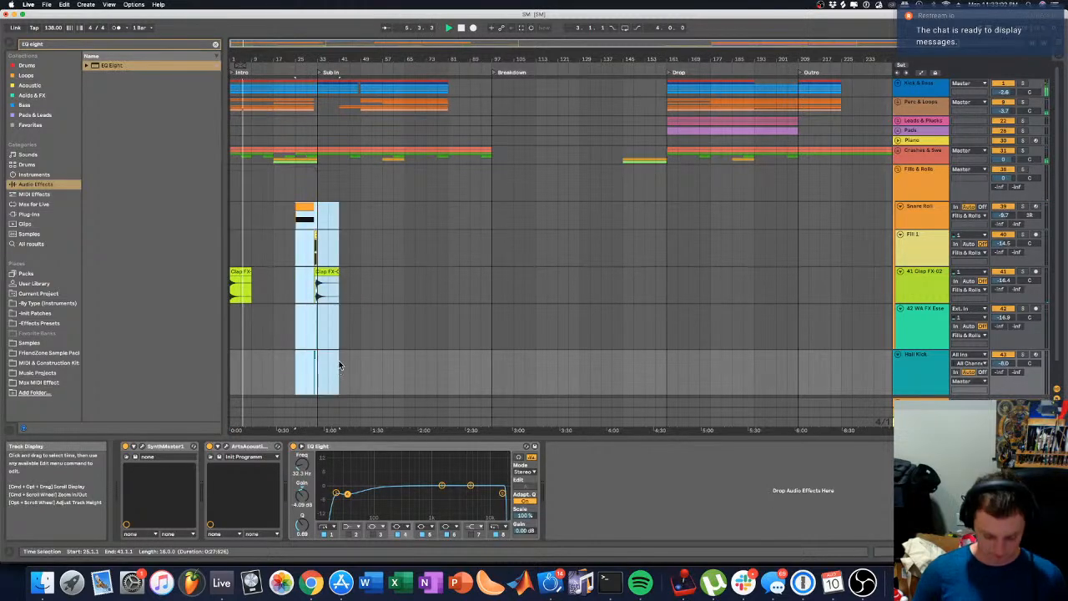
left_click(634, 210)
key("super+v")
left_click(604, 215)
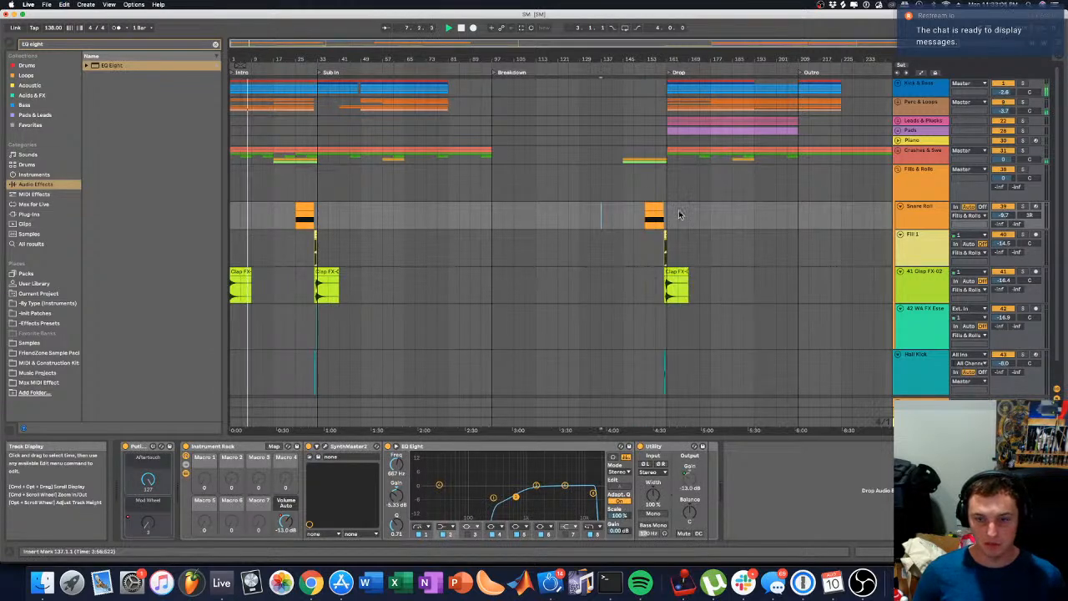
Step: Move the pasted Snare Roll clip before the Drop to bar 145 and duplicate all of its notes
key("space")
left_click_drag(649, 206, 621, 208)
double_click(634, 207)
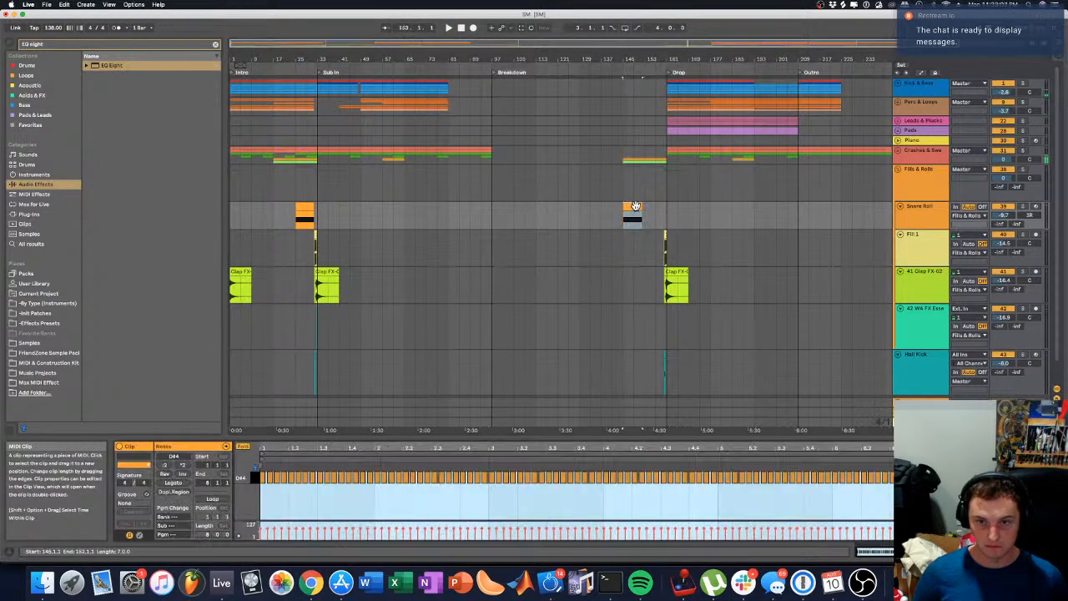
left_click_drag(439, 449, 439, 439)
key("super+a")
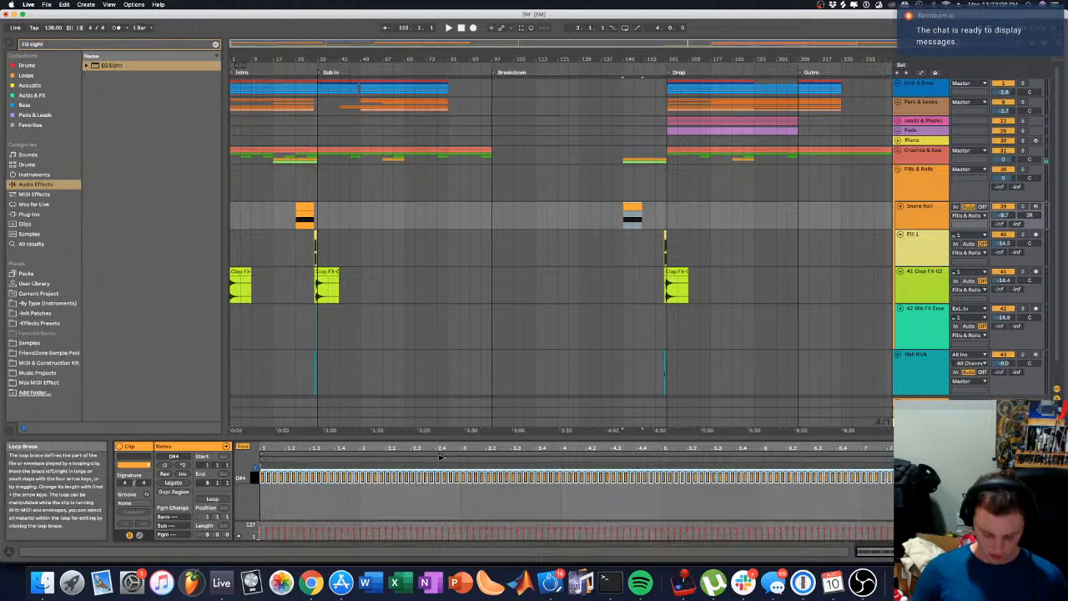
key("super+d")
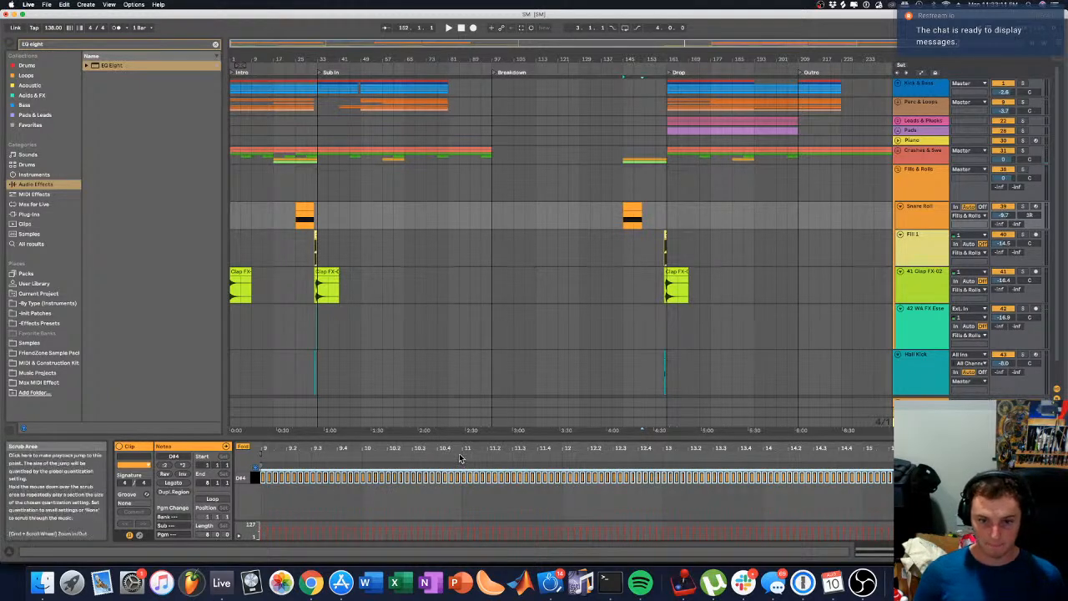
Step: Extend the Snare Roll clip before the Drop so that it runs through to bar 161
left_click_drag(460, 449, 459, 484)
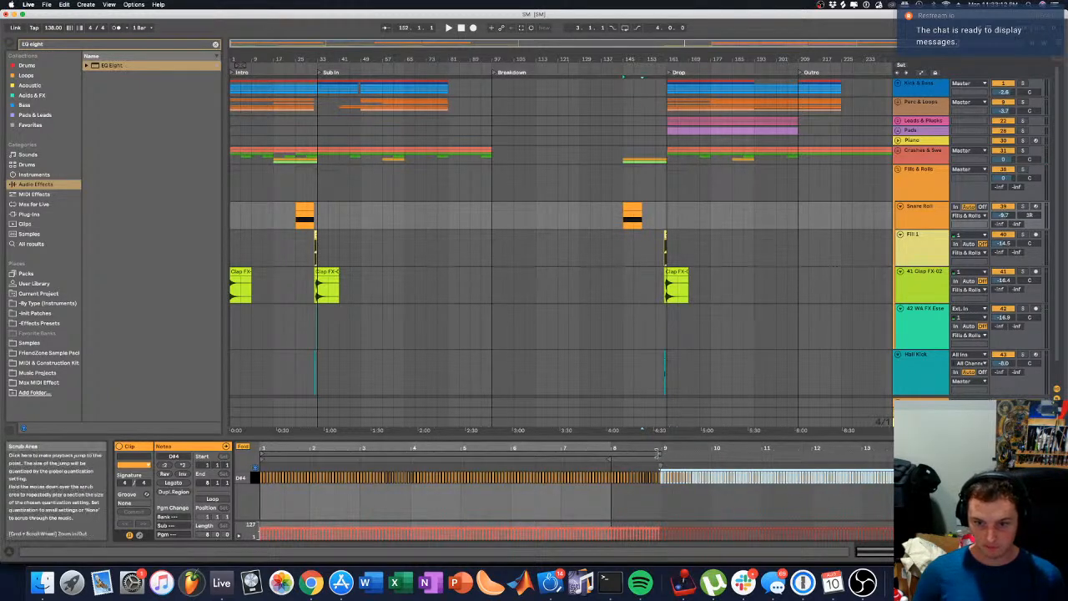
left_click(636, 206)
left_click_drag(637, 204, 667, 204)
Step: Reshape the Snare Roll's automation into a rise across the extended clip from bar 145 to 161, and play from bar 153
key("a")
scroll(668, 201, "up", 5)
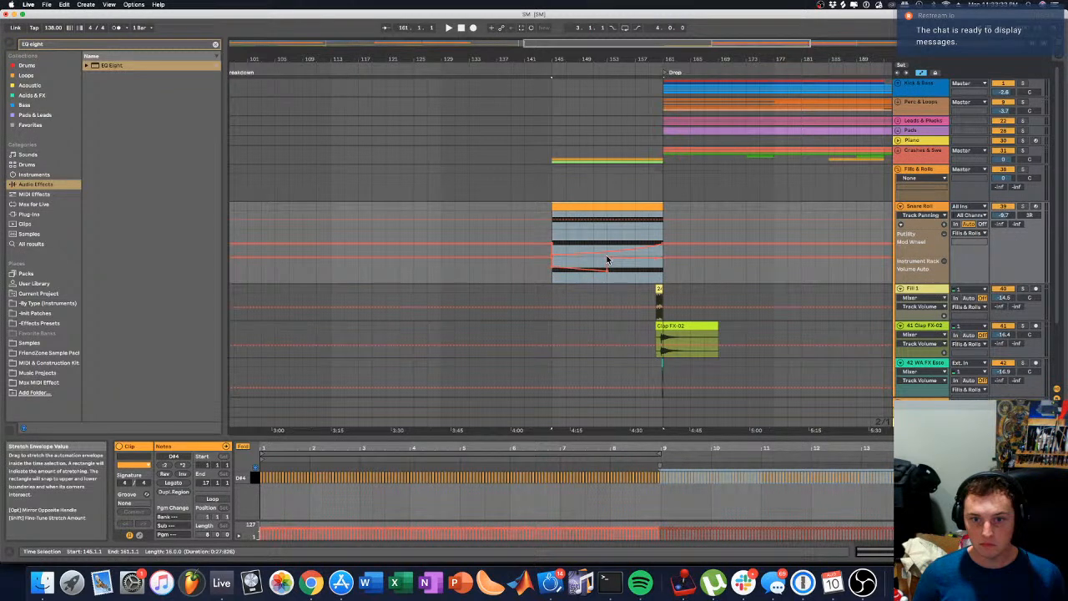
left_click(607, 260)
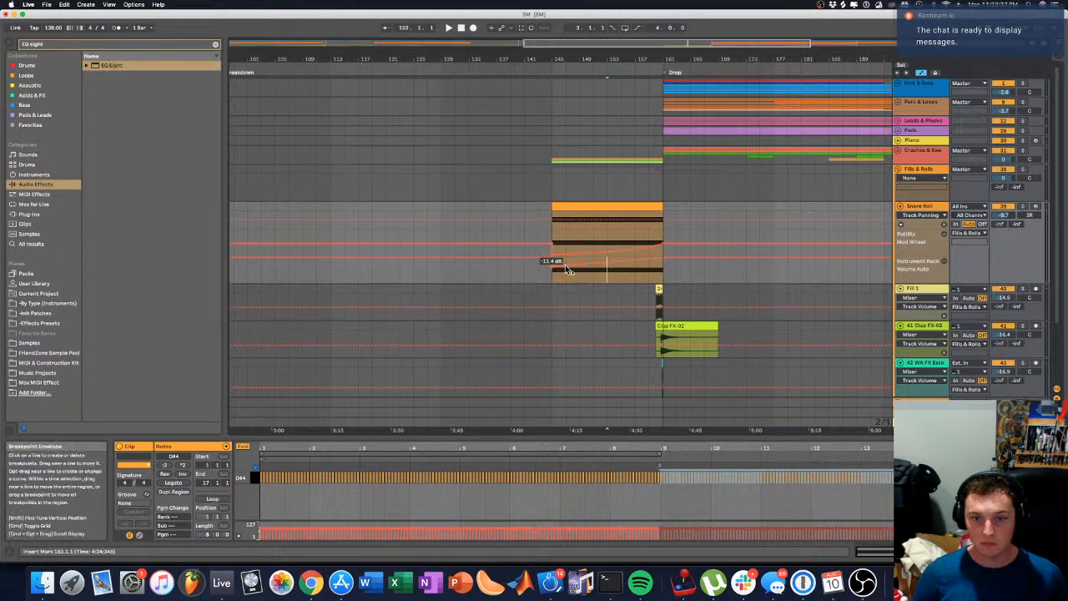
key("space")
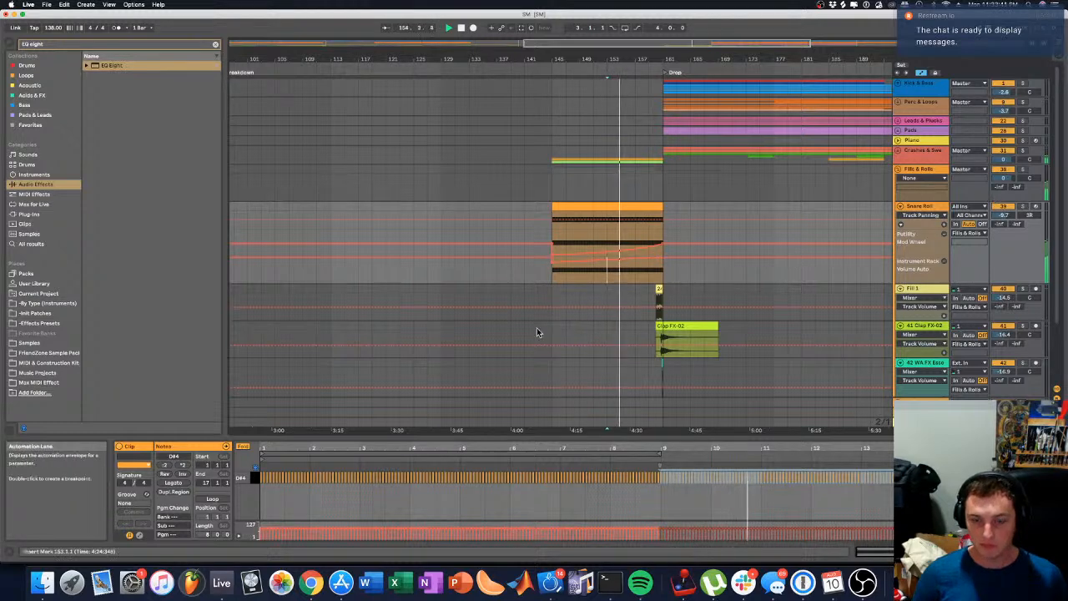
scroll(537, 327, "down", 3)
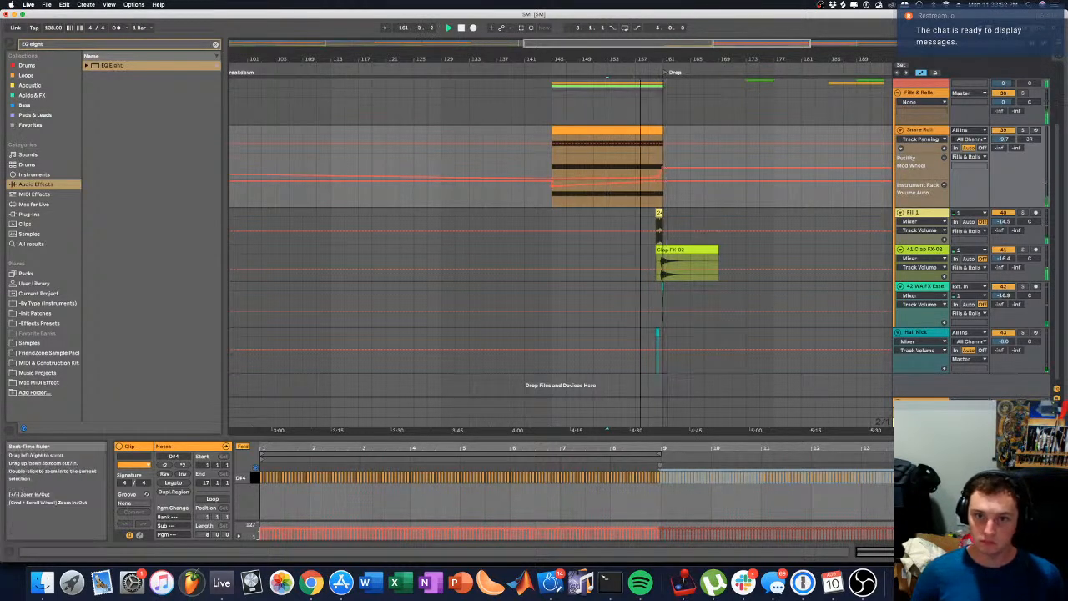
Step: Trim the Snare Roll clip to end at bar 160 and curve its Mod Wheel automation to rise steeply near the end
left_click(639, 64)
left_click_drag(641, 60, 645, 84)
left_click_drag(718, 126, 696, 131)
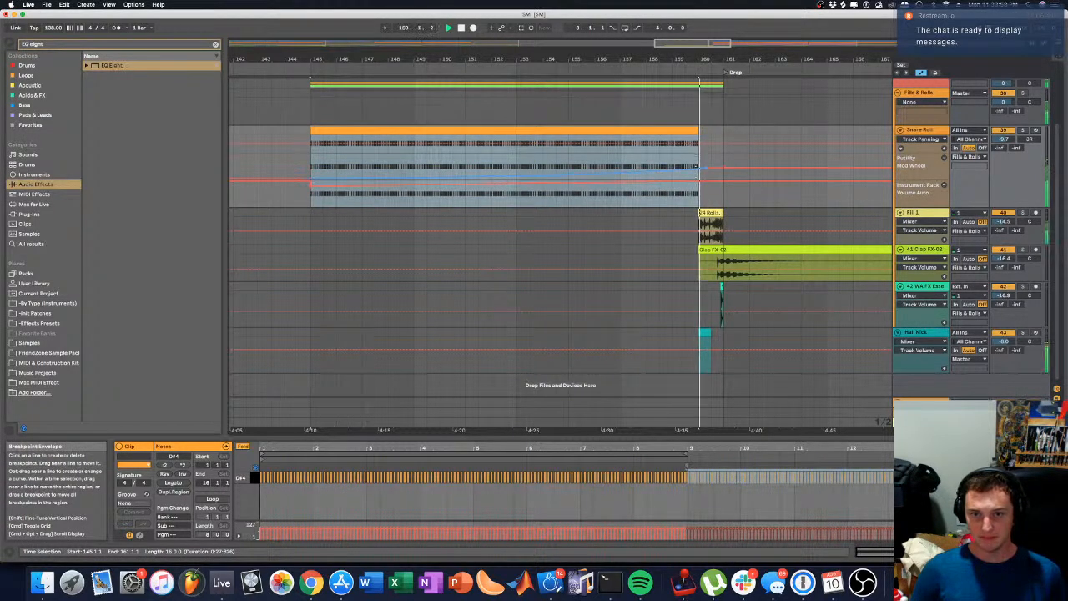
left_click_drag(678, 174, 678, 182)
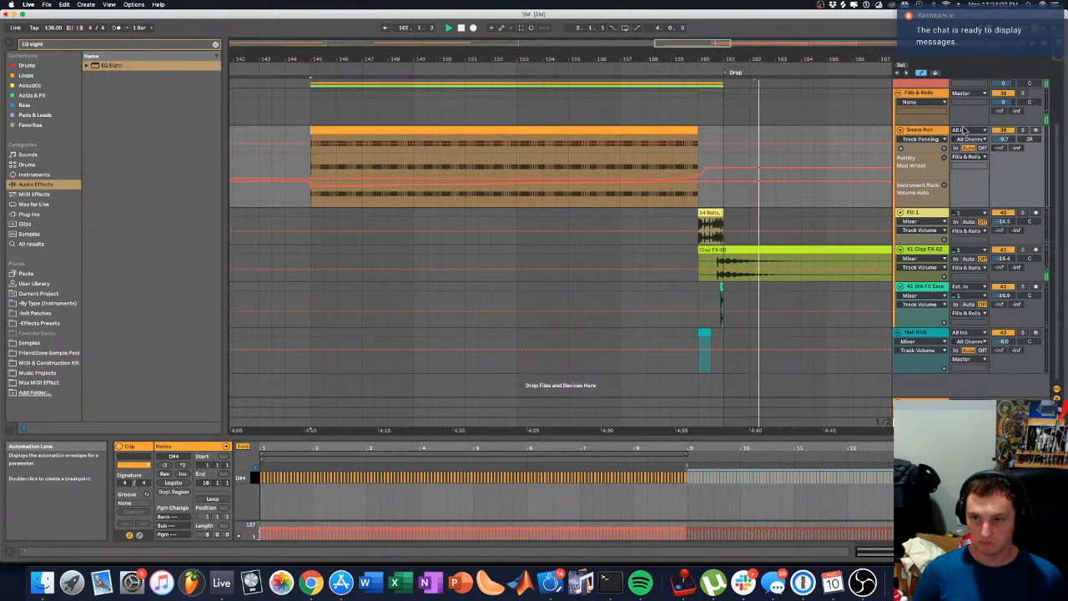
key("a")
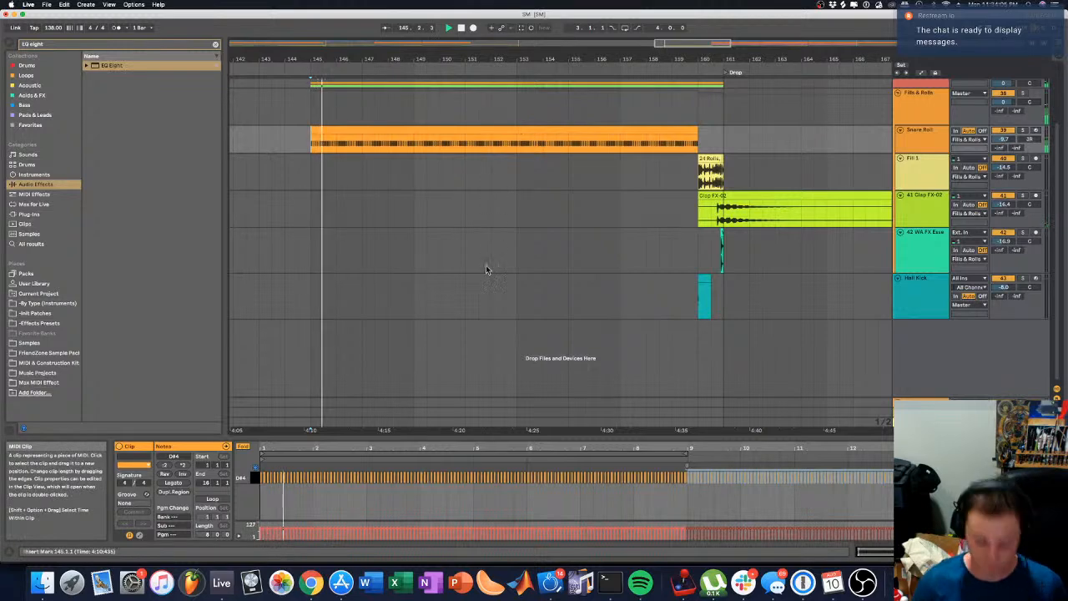
Step: Unfold the crashes and sweeps group and copy the Short Crash and Rev Crash clips to bars 145 to 161
scroll(435, 248, "up", 4)
scroll(524, 122, "down", 1)
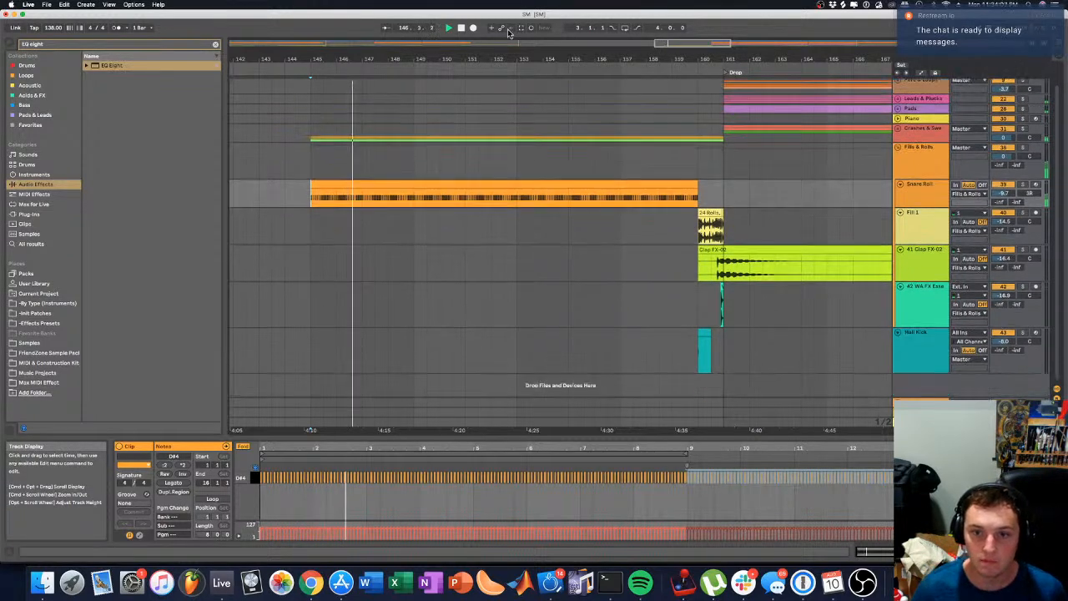
left_click_drag(472, 56, 478, 55)
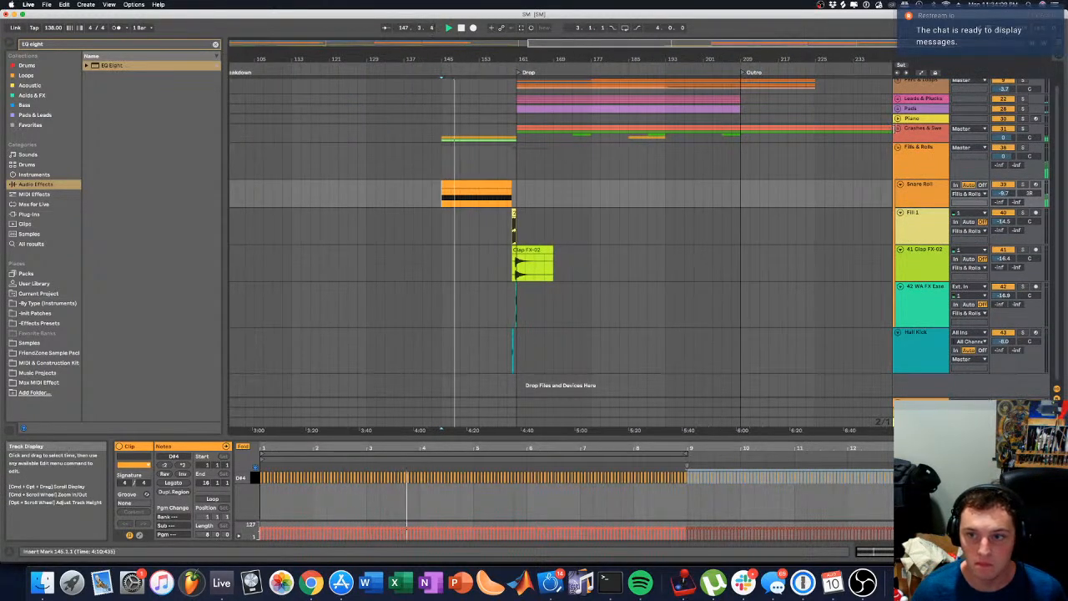
left_click(898, 128)
scroll(601, 158, "up", 1)
left_click_drag(535, 221, 497, 222)
left_click_drag(546, 187, 453, 179)
key("super+z")
left_click(490, 224, "shift")
left_click(404, 174)
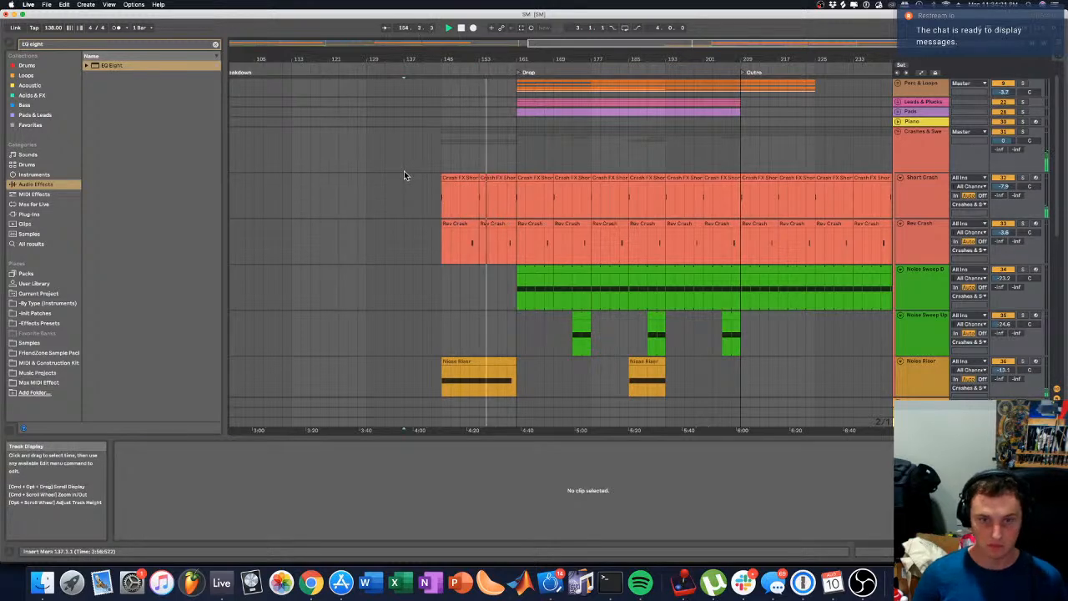
Step: Show the automation of the unfolded Leads & Plucks group and try Lead 1's Mod Wheel at 67, playing from bar 145
scroll(420, 180, "down", 3)
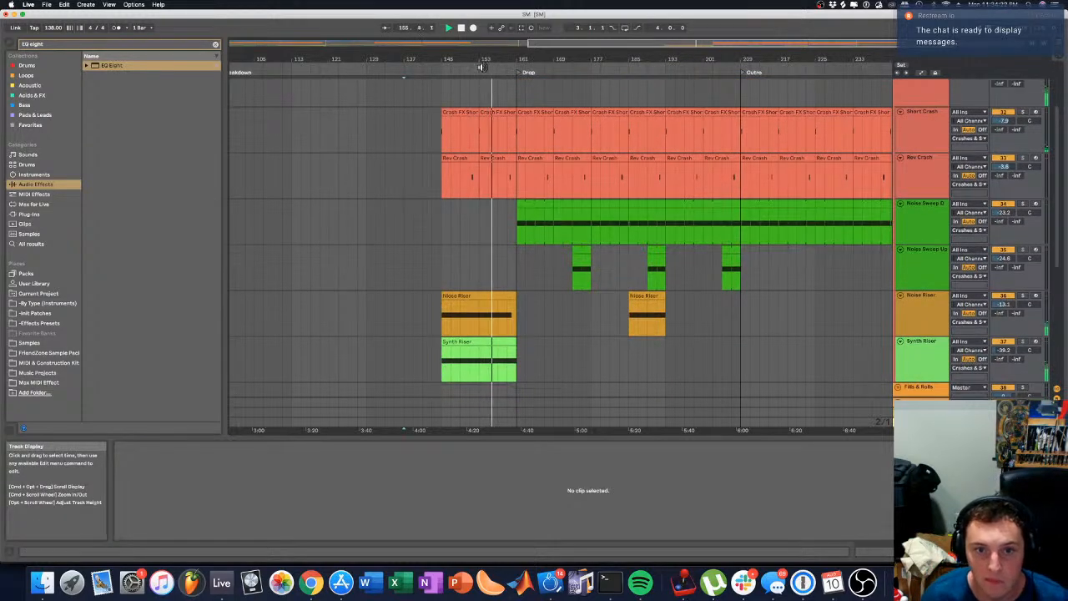
left_click(421, 178)
scroll(430, 167, "down", 8)
scroll(436, 164, "down", 2)
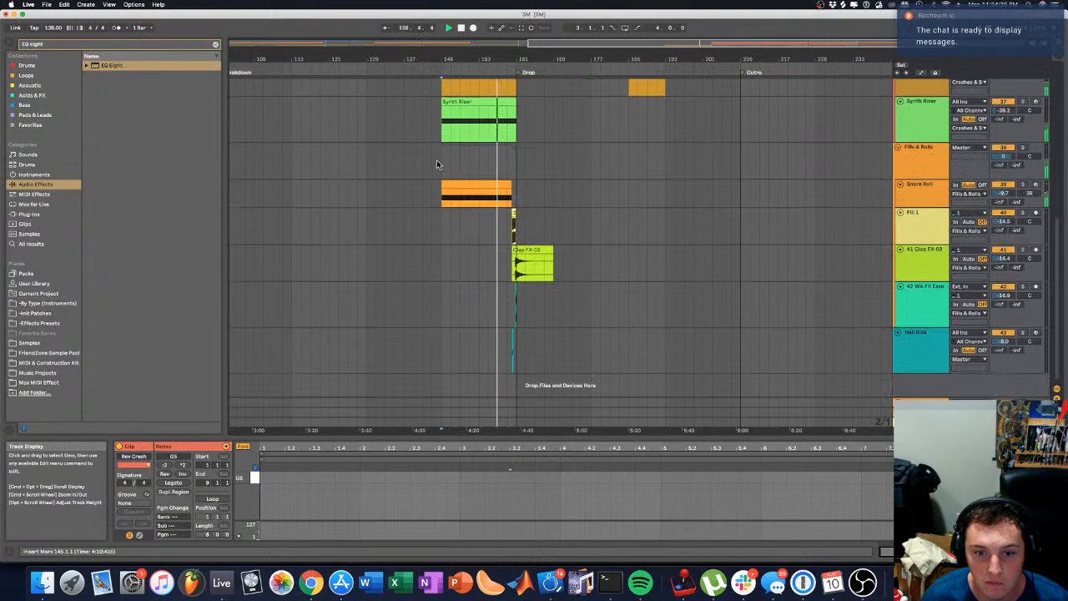
scroll(589, 218, "up", 10)
scroll(624, 213, "up", 3)
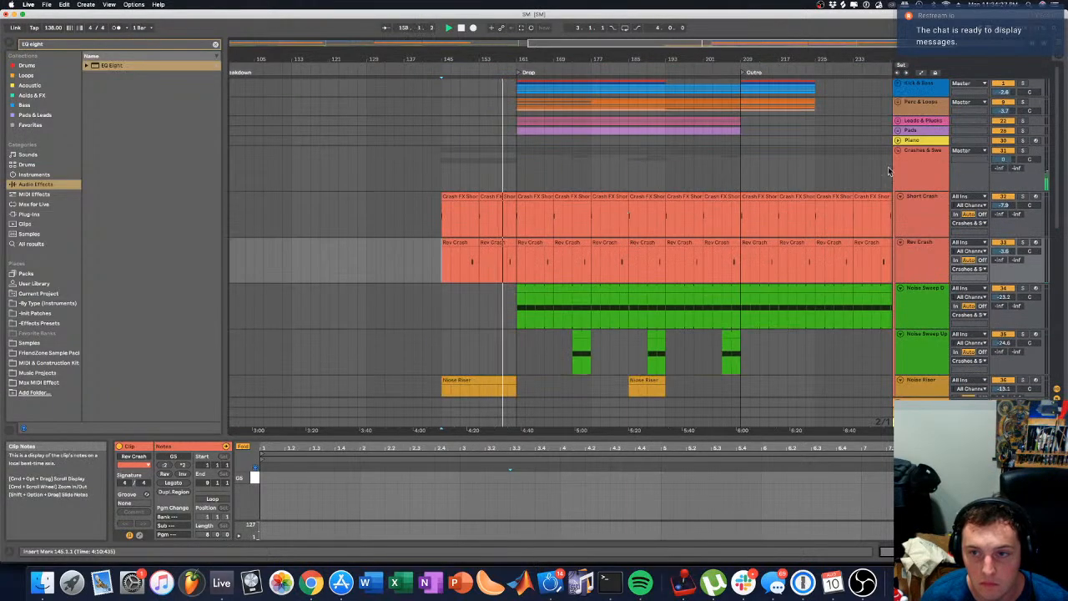
left_click(923, 130)
left_click(899, 121)
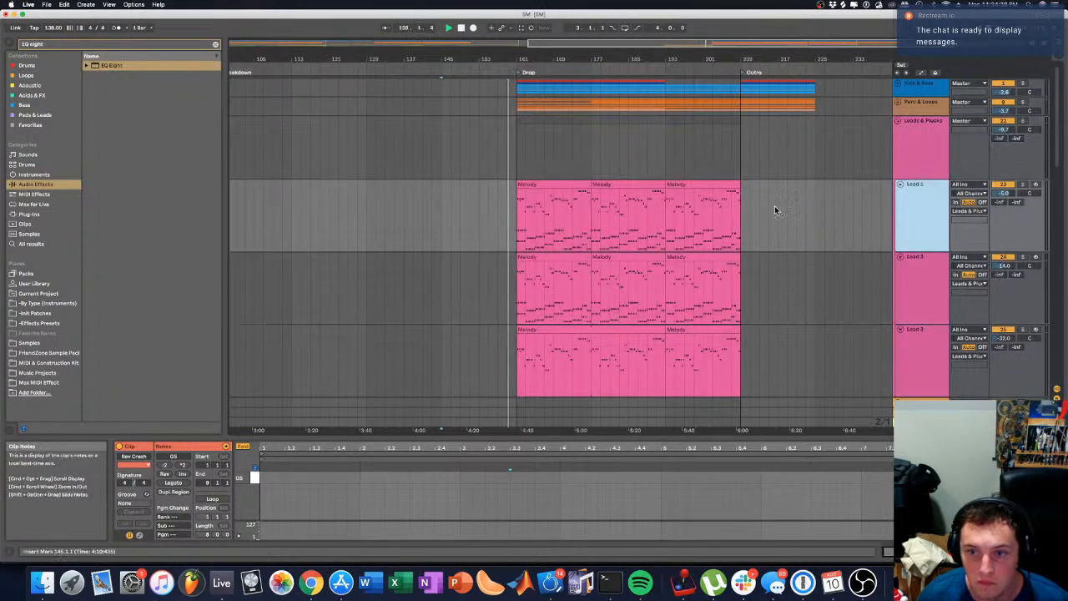
key("a")
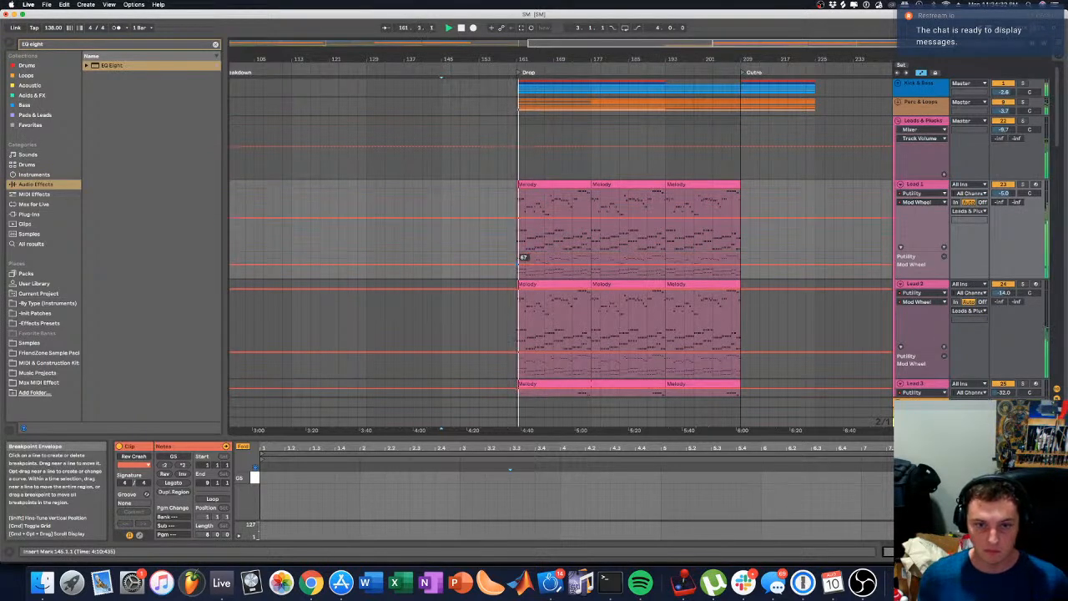
key("space")
key("space")
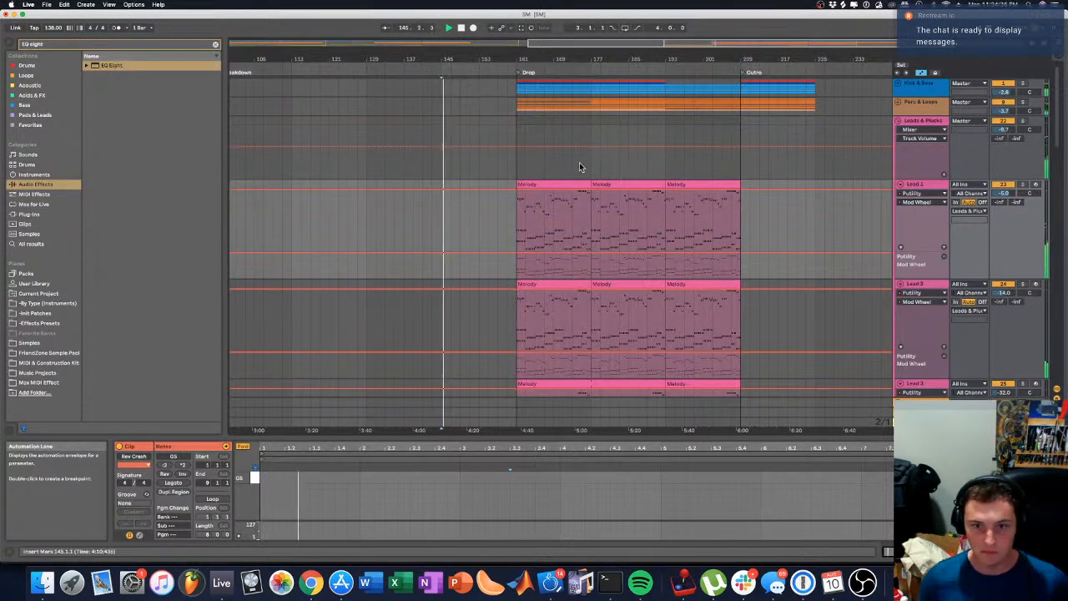
Step: Add a Mod Wheel automation ramp on Lead 2 that rises from bar 157 to the Drop at bar 161
left_click(519, 165)
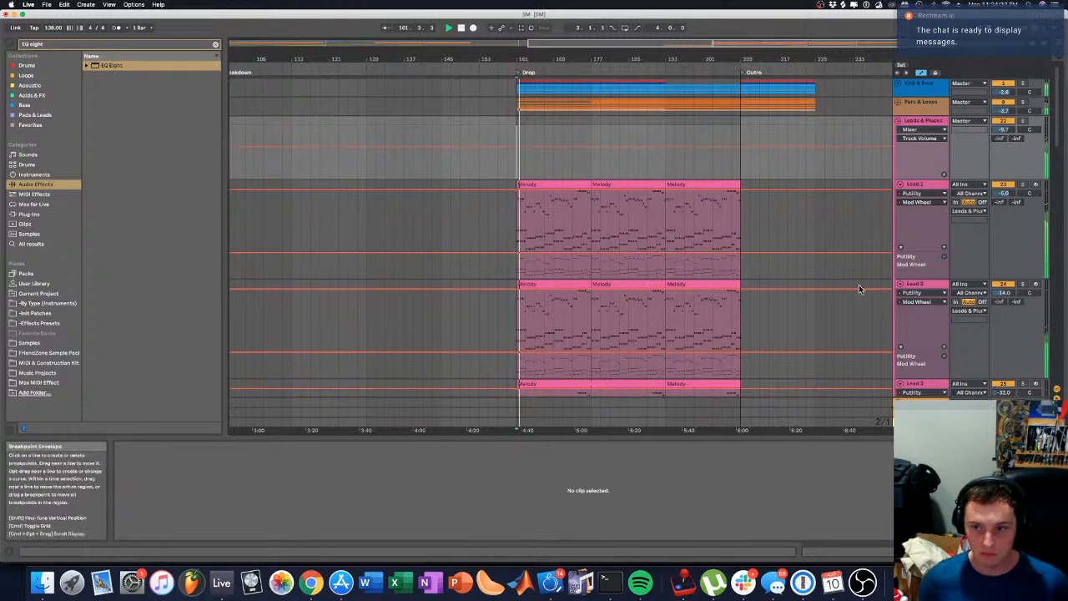
left_click(498, 357)
left_click_drag(498, 356, 525, 356)
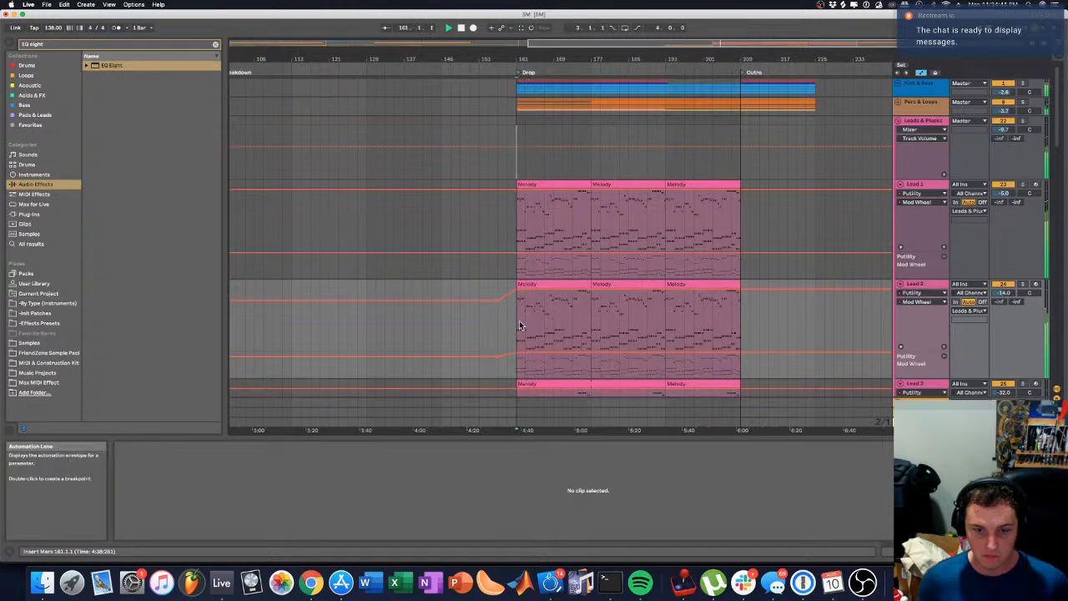
Step: Add a Mod Wheel ramp on Lead 3 that rises from 112 at bar 157 to 127 at the Drop
scroll(520, 291, "down", 3)
left_click(502, 343)
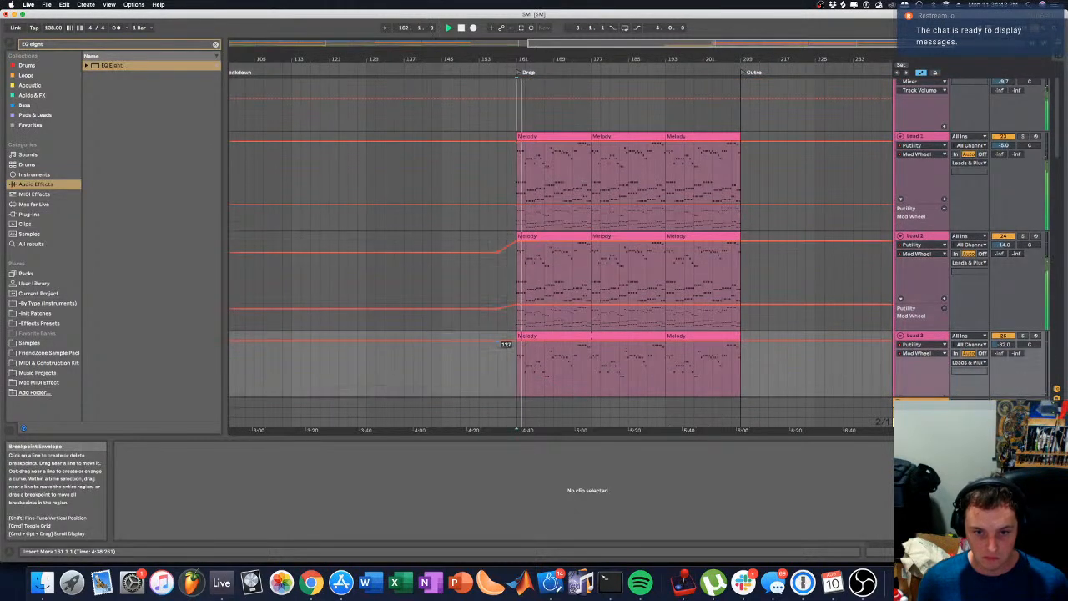
left_click(486, 91)
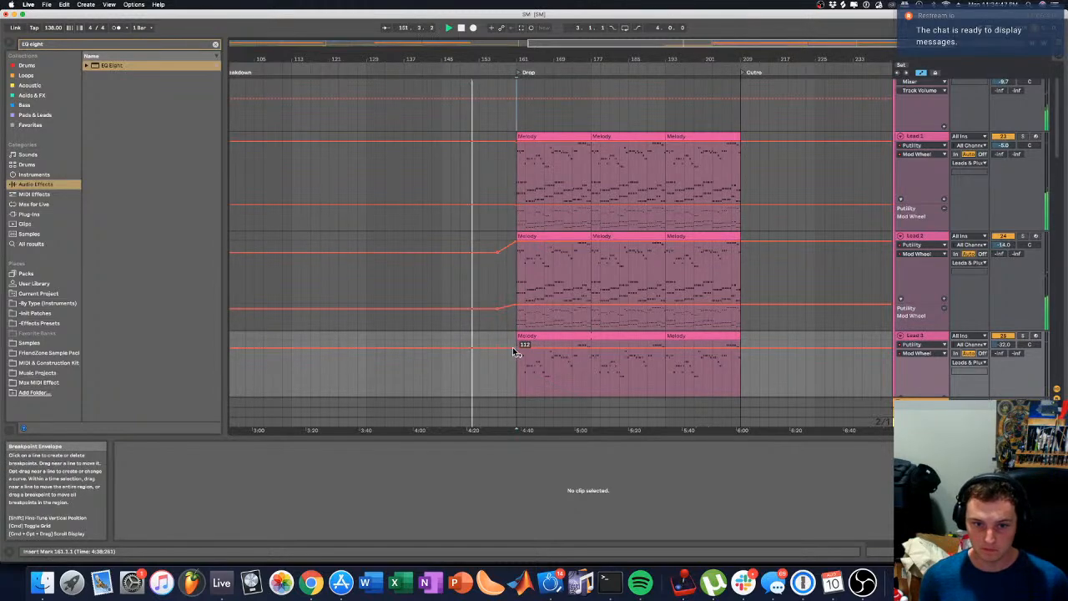
scroll(540, 337, "down", 2)
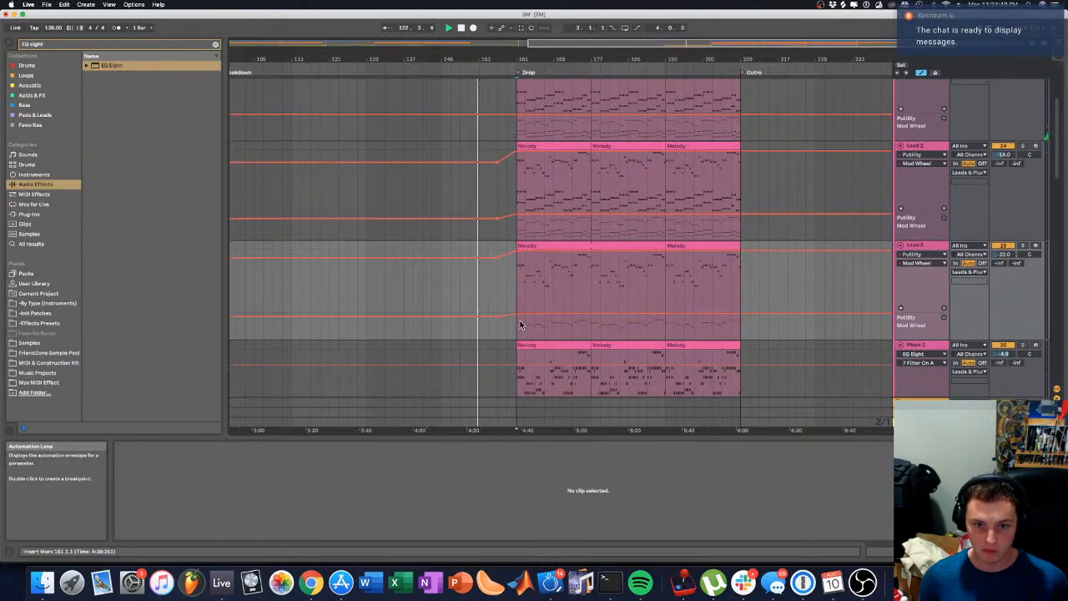
Step: Add a slight Mod Wheel automation rise on Pluck 2 in the last bars before the Drop
scroll(517, 334, "down", 3)
scroll(514, 345, "down", 2)
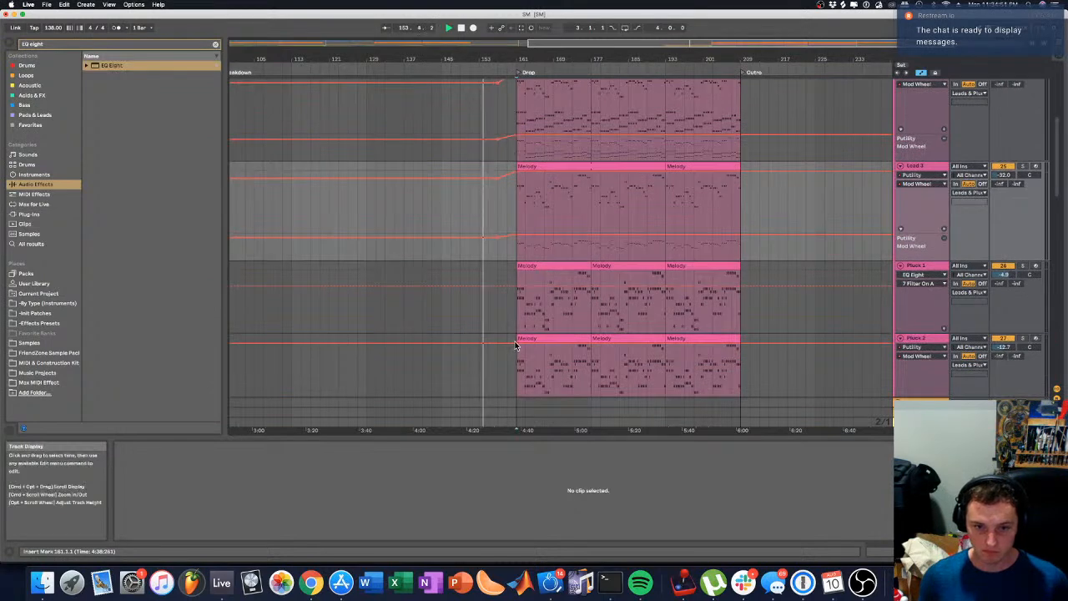
left_click(517, 346)
left_click_drag(517, 351, 499, 344)
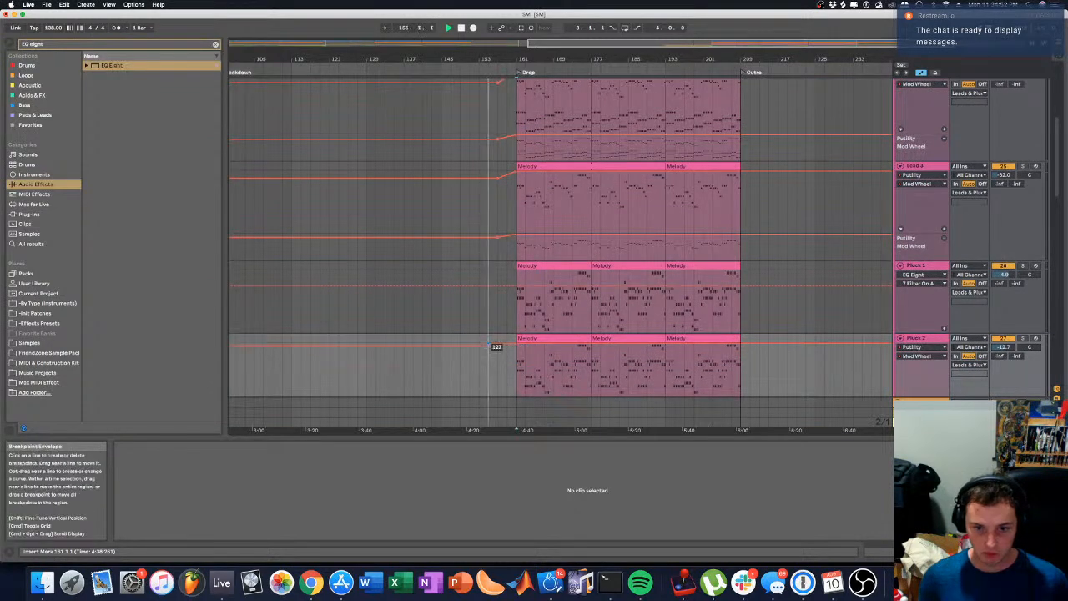
Step: Unfold the Pads group and add a slight Mod Wheel automation rise on Pad 1 leading into the Drop
scroll(504, 349, "down", 2)
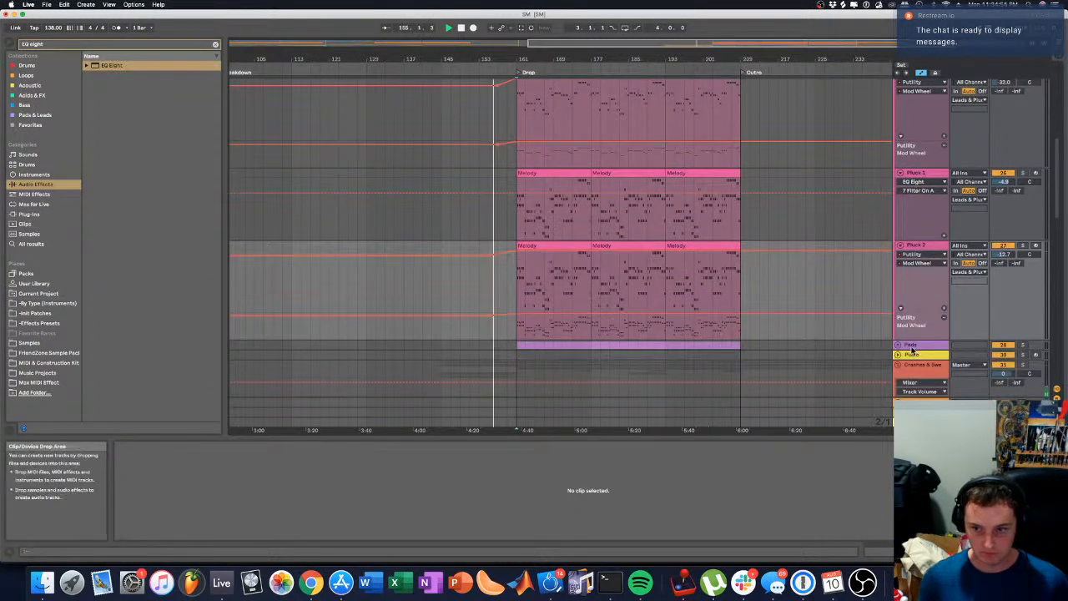
scroll(763, 367, "down", 5)
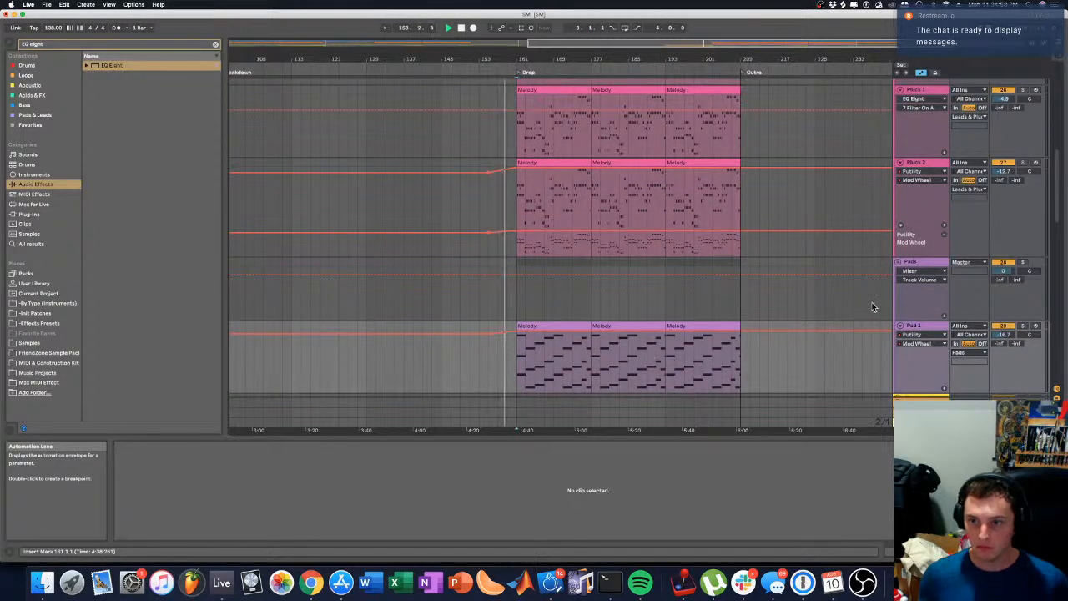
scroll(835, 308, "down", 6)
scroll(817, 307, "down", 4)
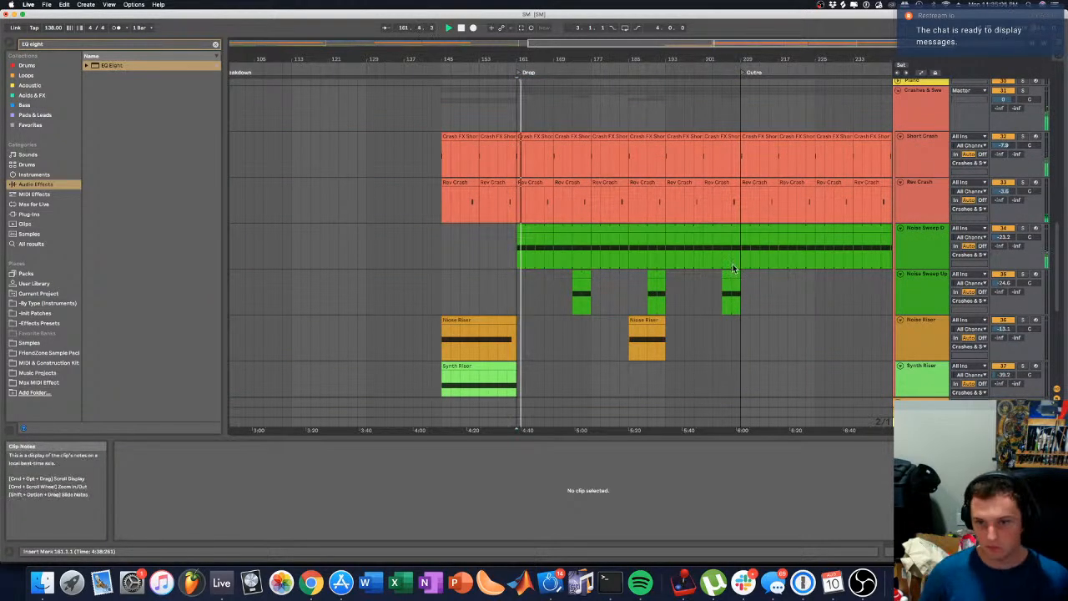
scroll(718, 275, "down", 5)
scroll(677, 262, "up", 15)
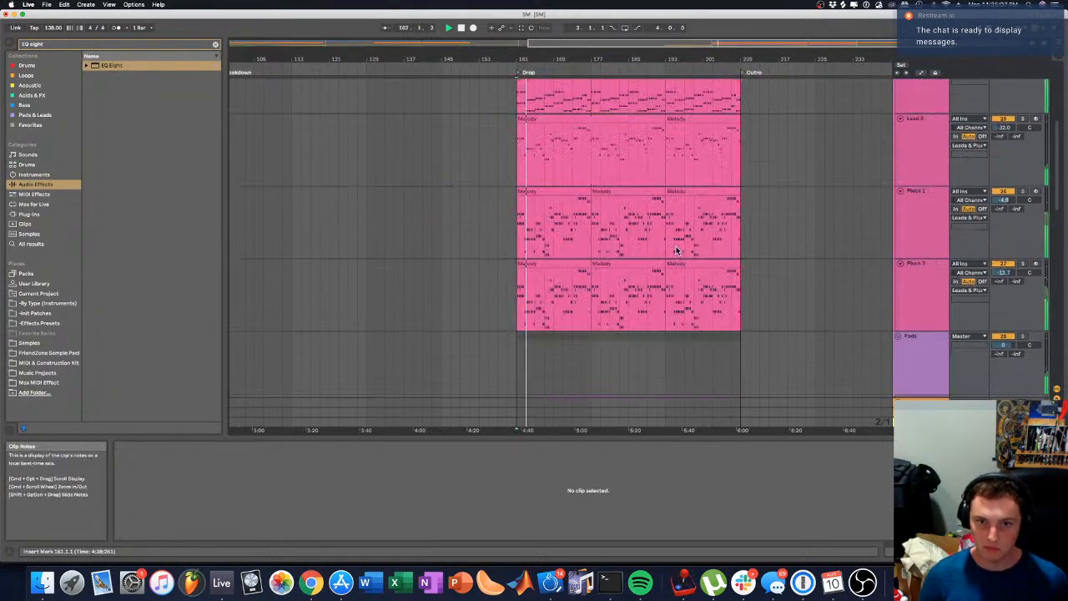
Step: Show the automation of the leads and solo them in turn through Lead 3 while the Drop plays
key("a")
scroll(659, 185, "up", 3)
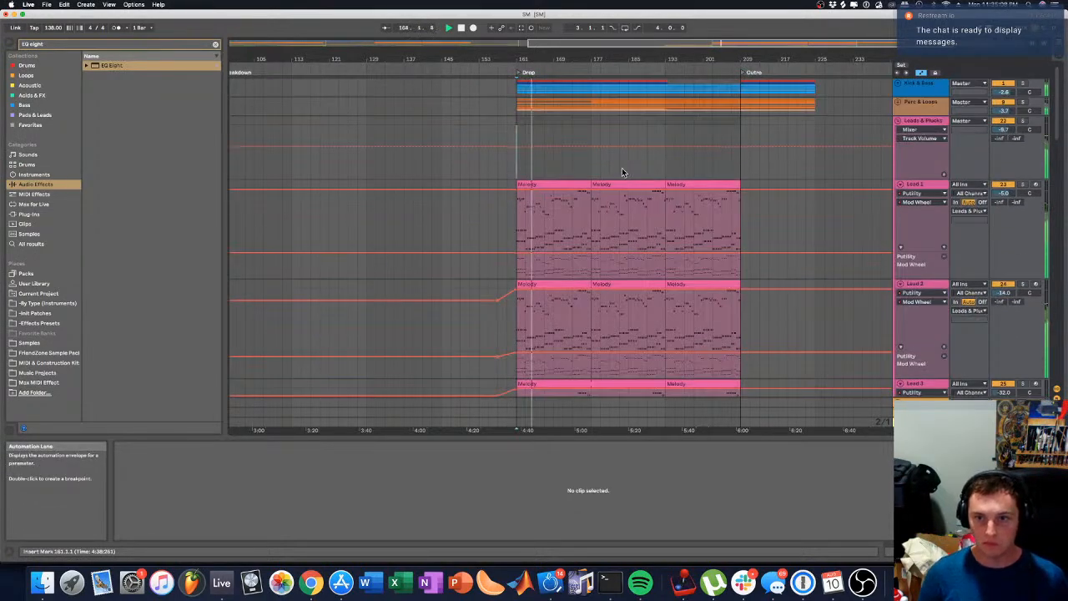
left_click(1023, 183)
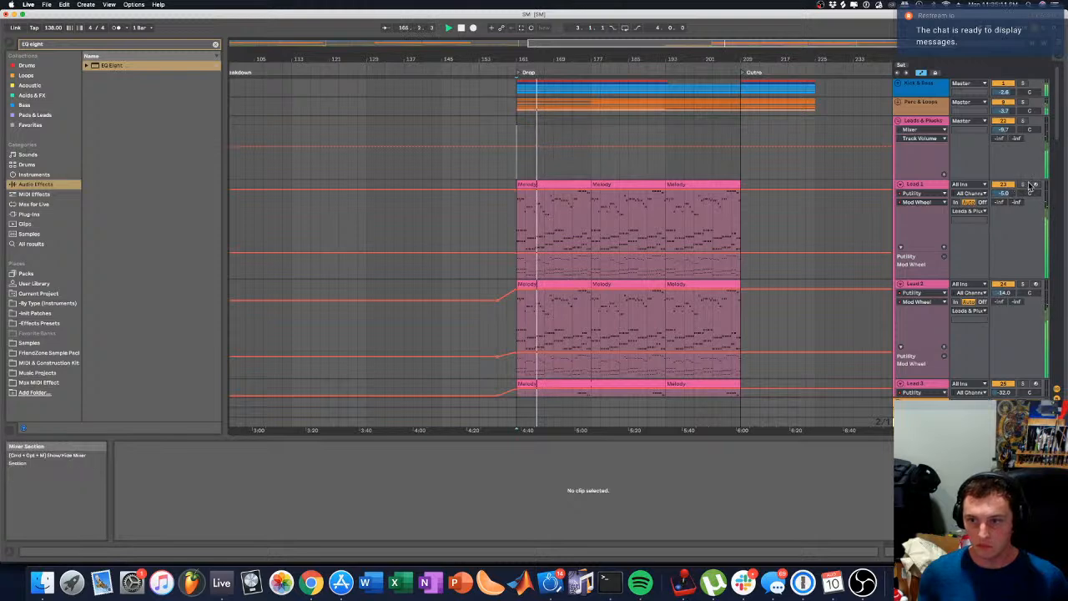
scroll(1024, 242, "down", 3)
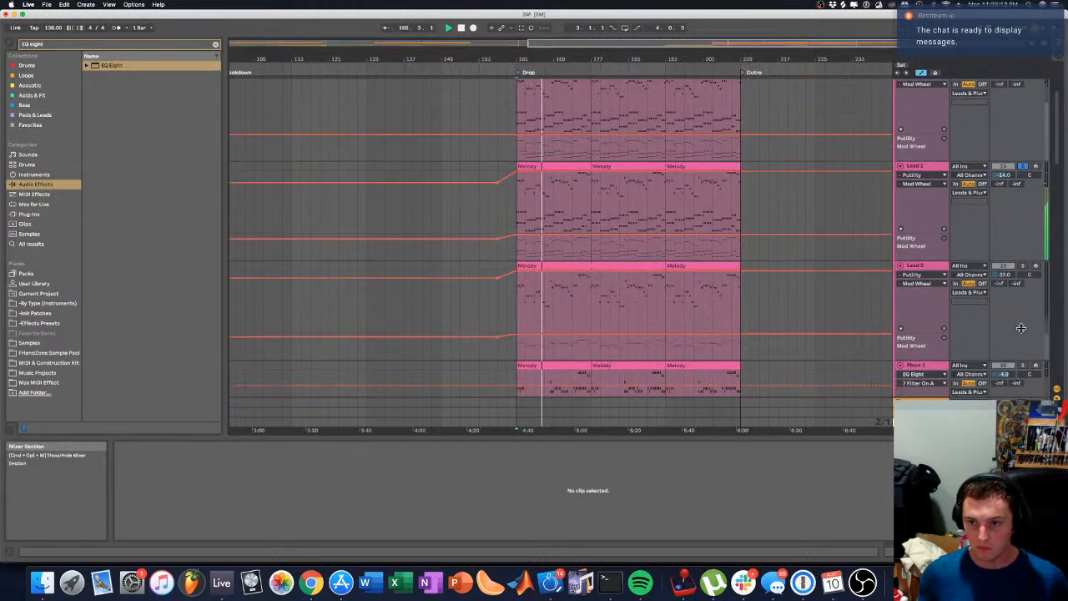
left_click(1024, 265)
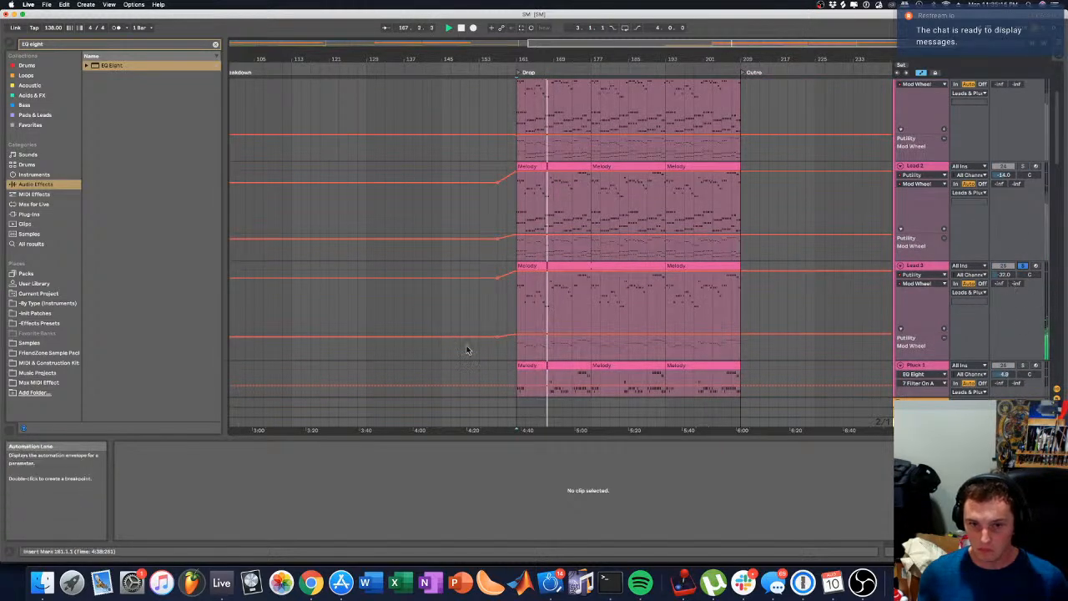
Step: Try a lower Mod Wheel value on Lead 3 at the Drop, and set its unsoloed track volume to about -19 dB
left_click(510, 337)
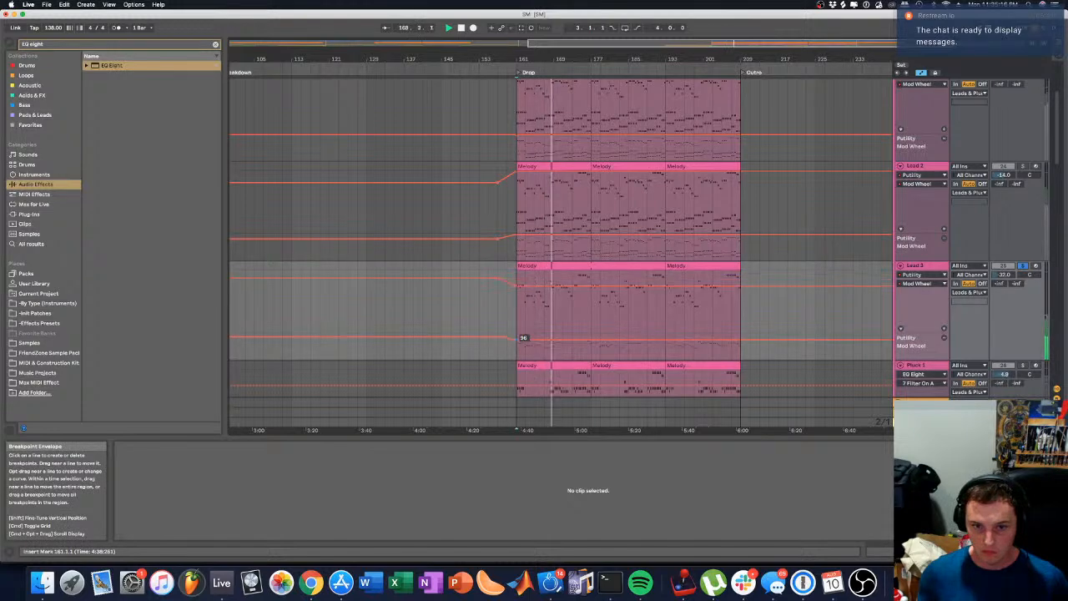
left_click(1024, 265)
left_click_drag(1004, 274, 1004, 266)
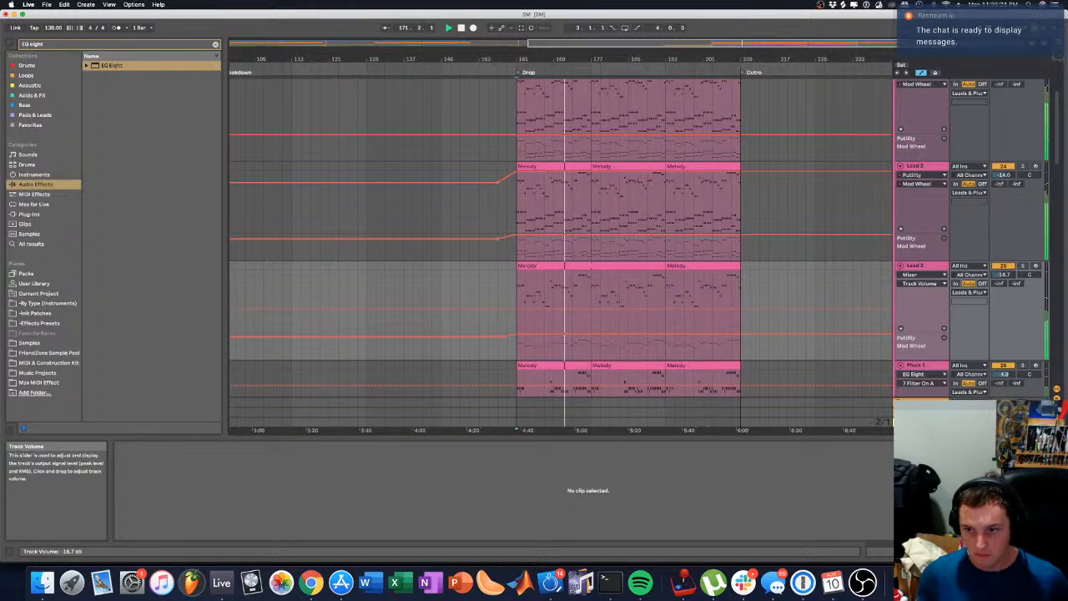
scroll(918, 161, "down", 4)
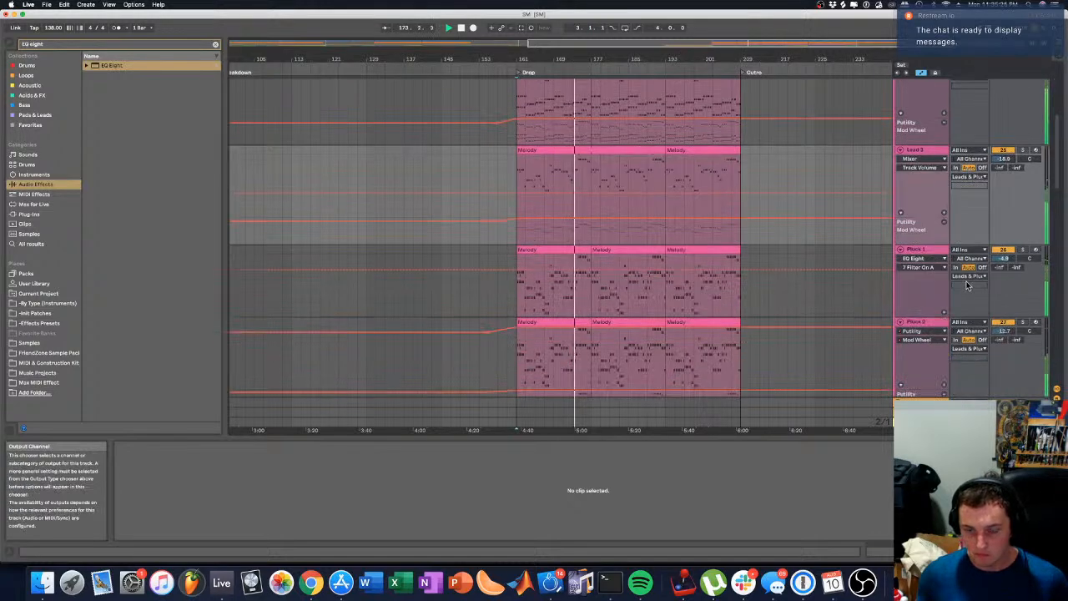
Step: Set the track volume of Lead 3 to -22 dB
scroll(919, 160, "down", 6)
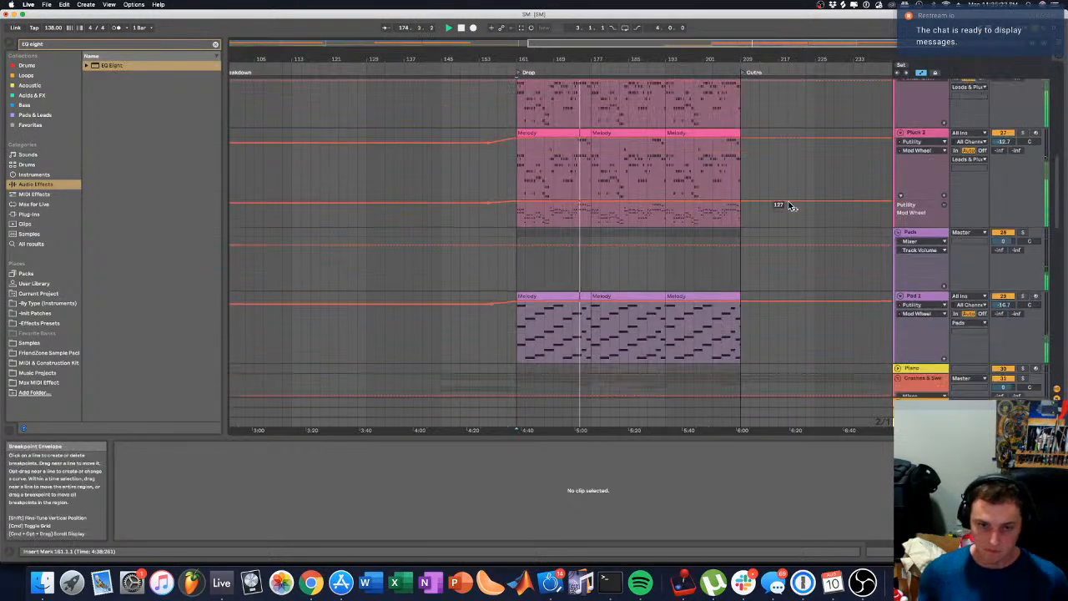
scroll(914, 192, "up", 6)
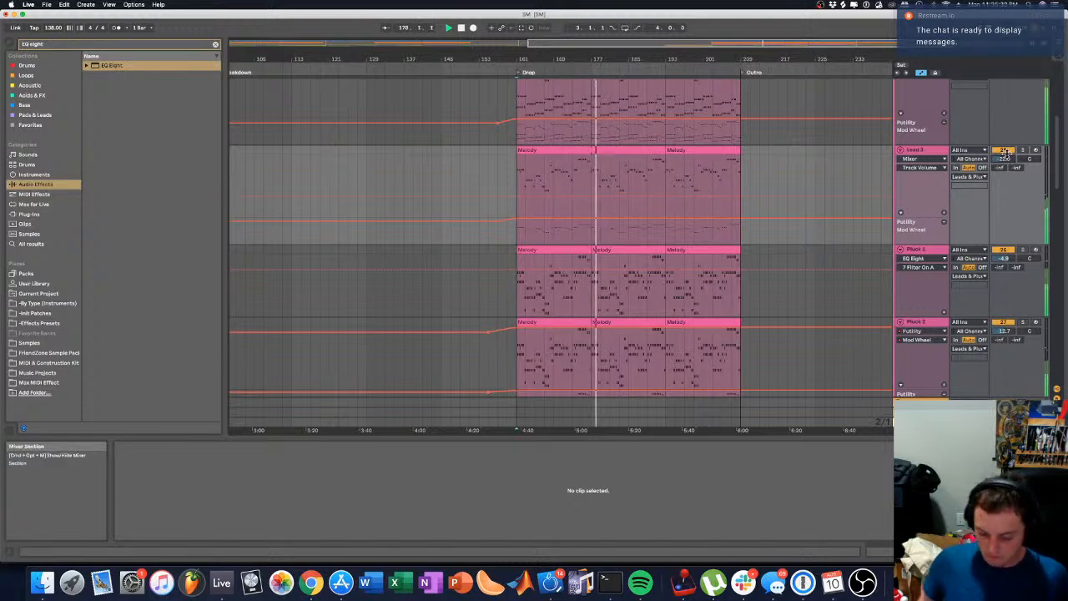
Step: Try moving the Clap FX-02 clip from just before the Drop to bar 176, and undo the move
scroll(773, 174, "down", 15)
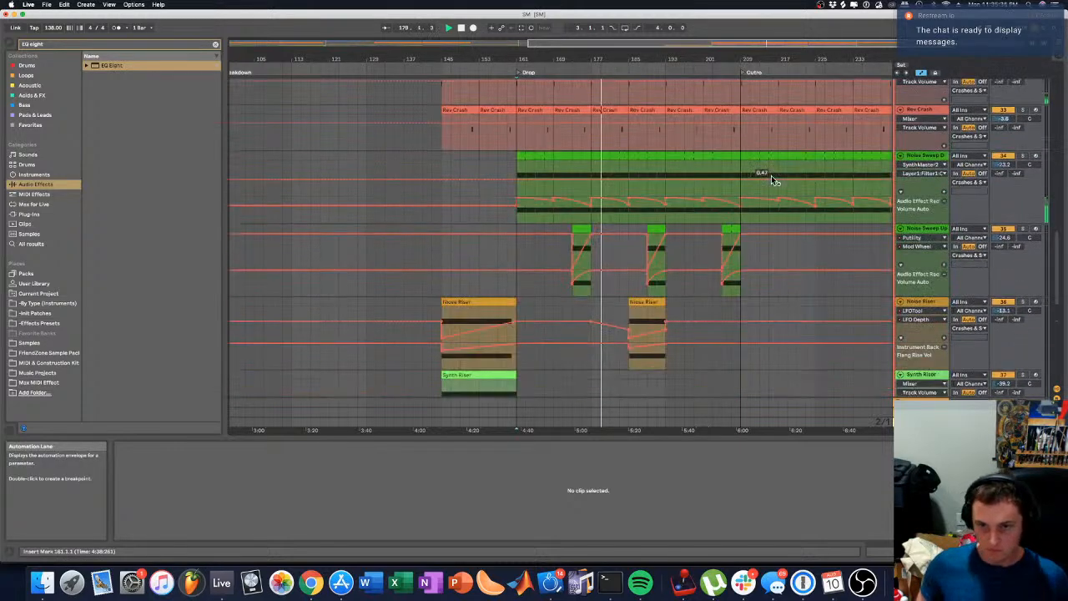
scroll(768, 176, "down", 12)
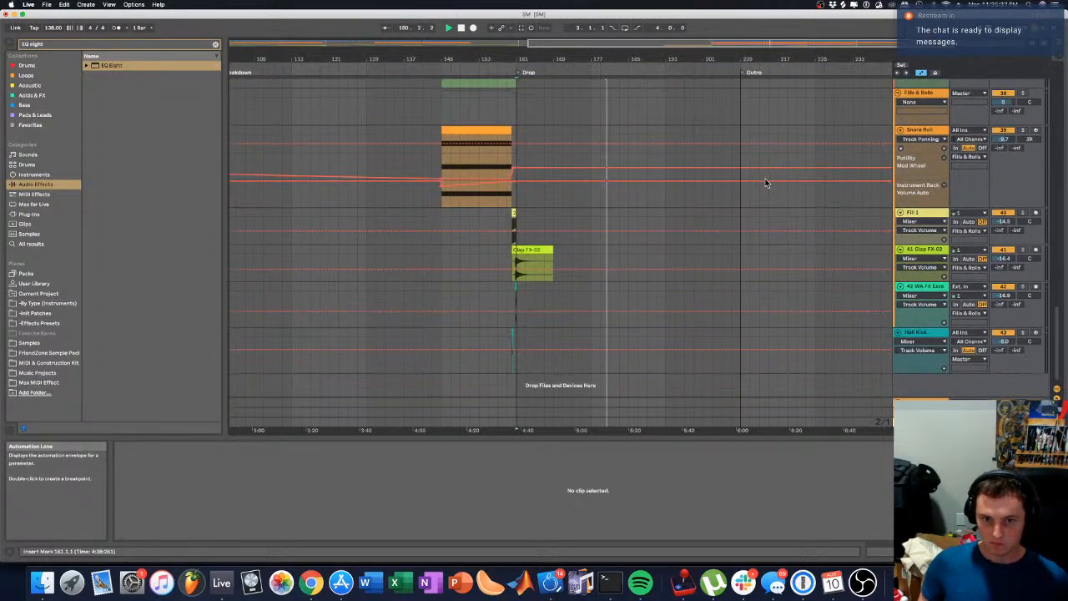
scroll(765, 178, "up", 3)
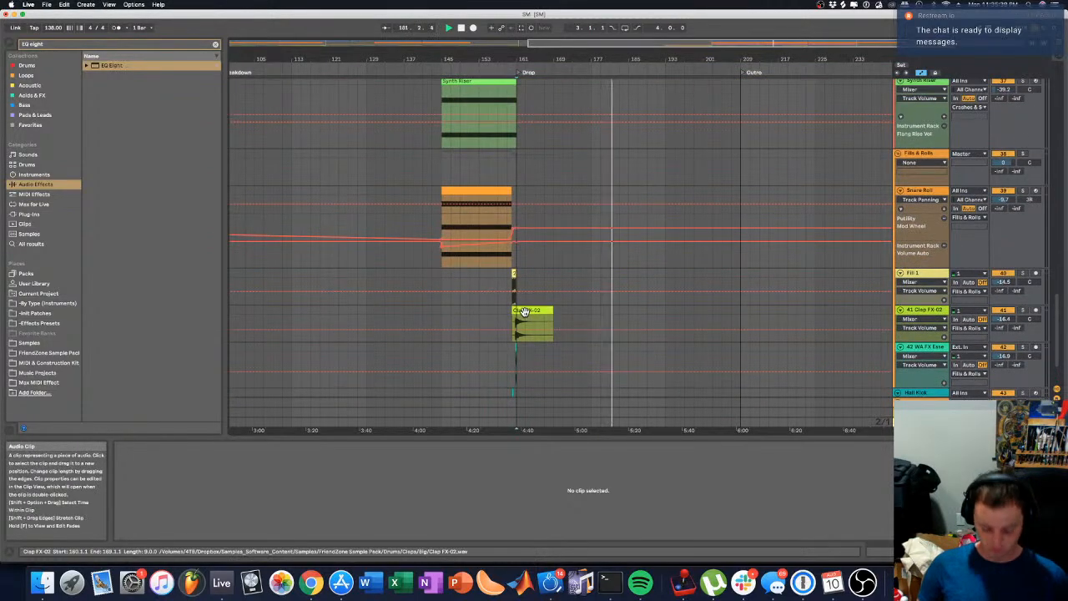
left_click_drag(524, 312, 602, 318)
key("space")
key("space")
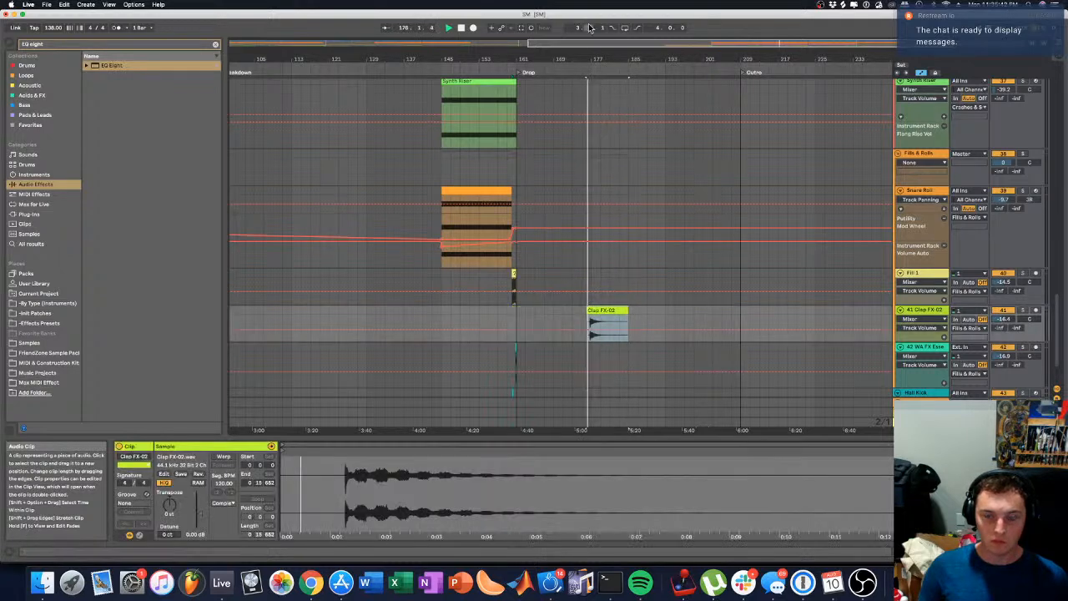
key("super+z")
key("space")
key("space")
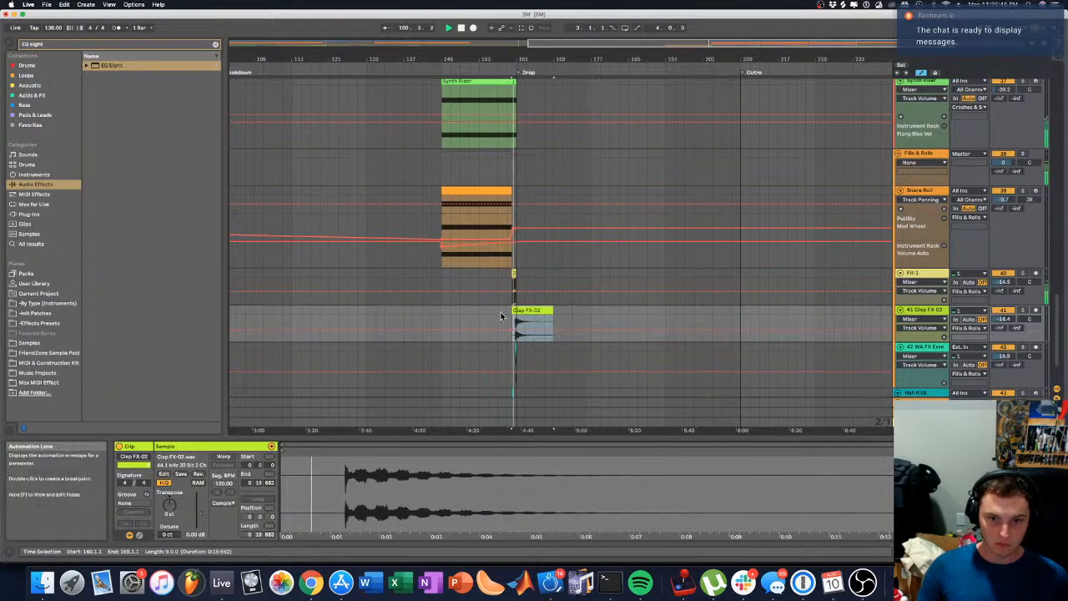
Step: Try moving the Clap FX-02 and WA FX clips together from the Drop transition to bar 176, and undo it
left_click_drag(522, 59, 479, 201)
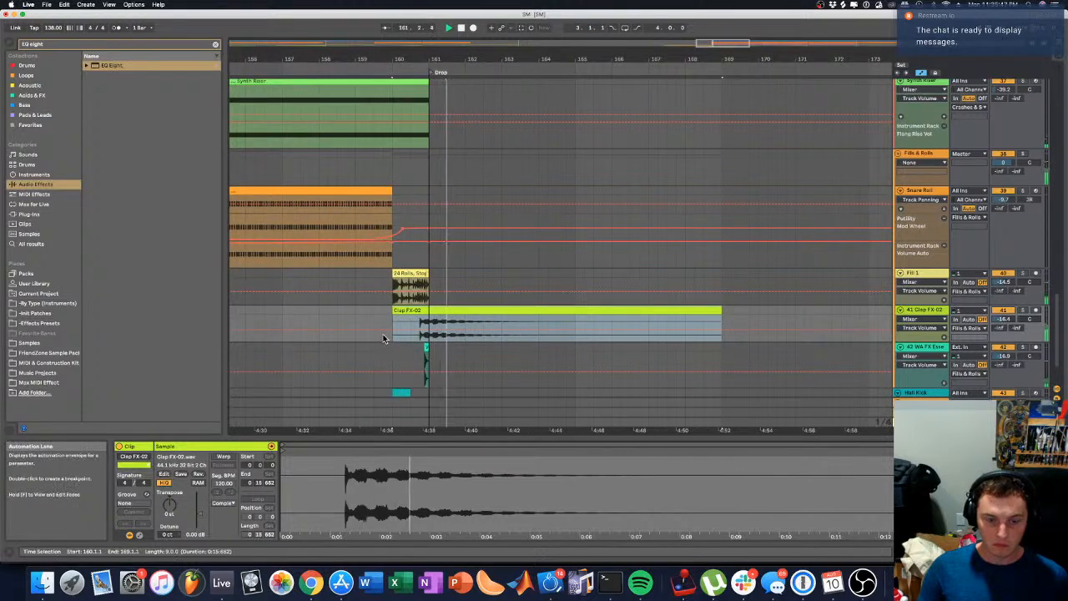
scroll(389, 339, "down", 3)
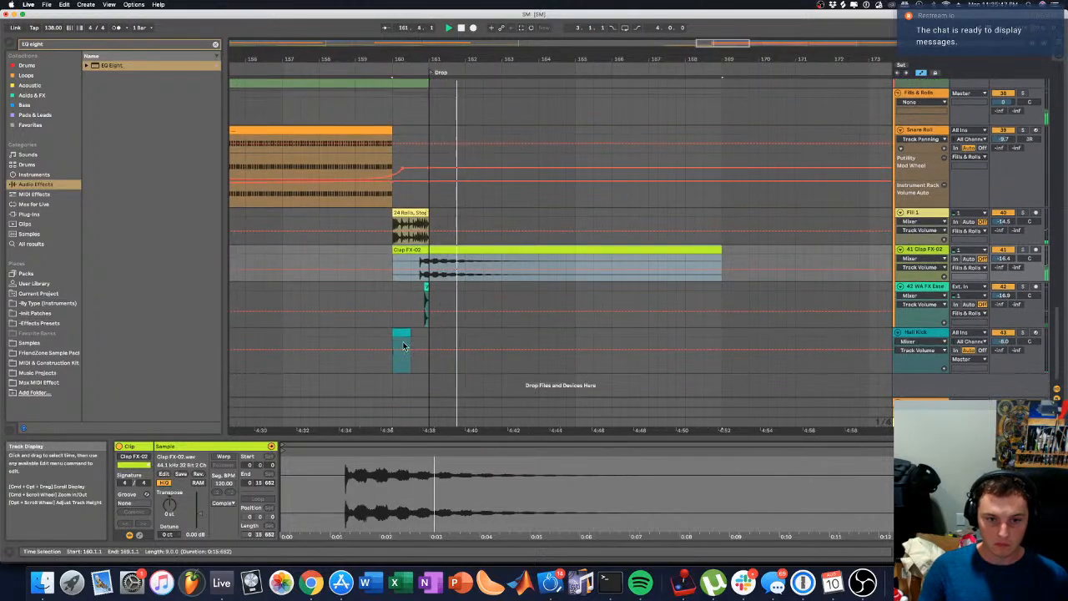
left_click(426, 300, "shift")
left_click_drag(443, 61, 447, 7)
left_click_drag(493, 251, 667, 248)
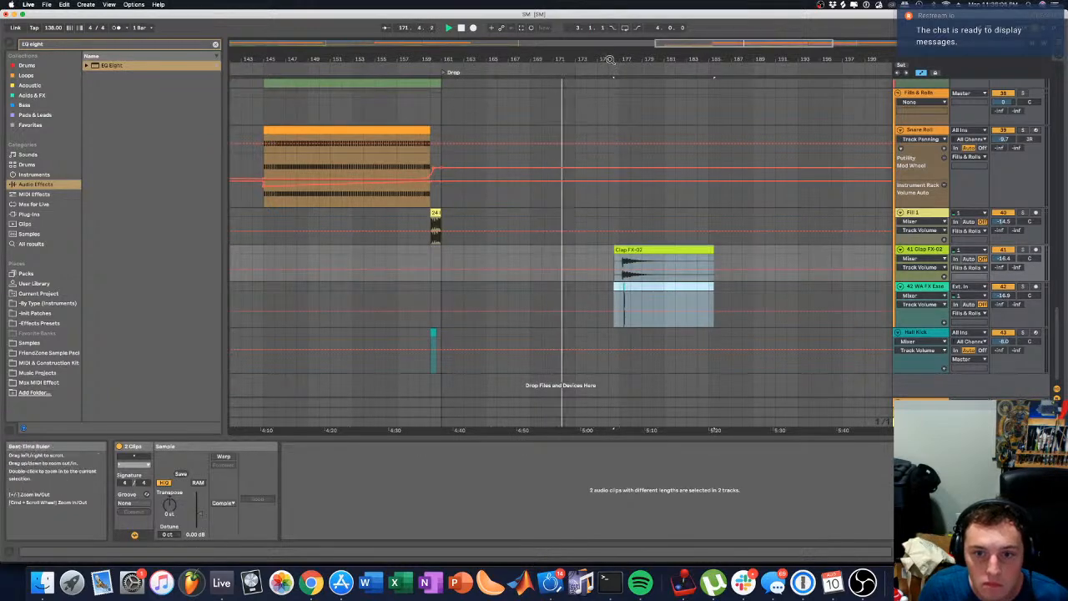
left_click_drag(608, 58, 608, 60)
key("super+z")
left_click_drag(373, 234, 527, 369)
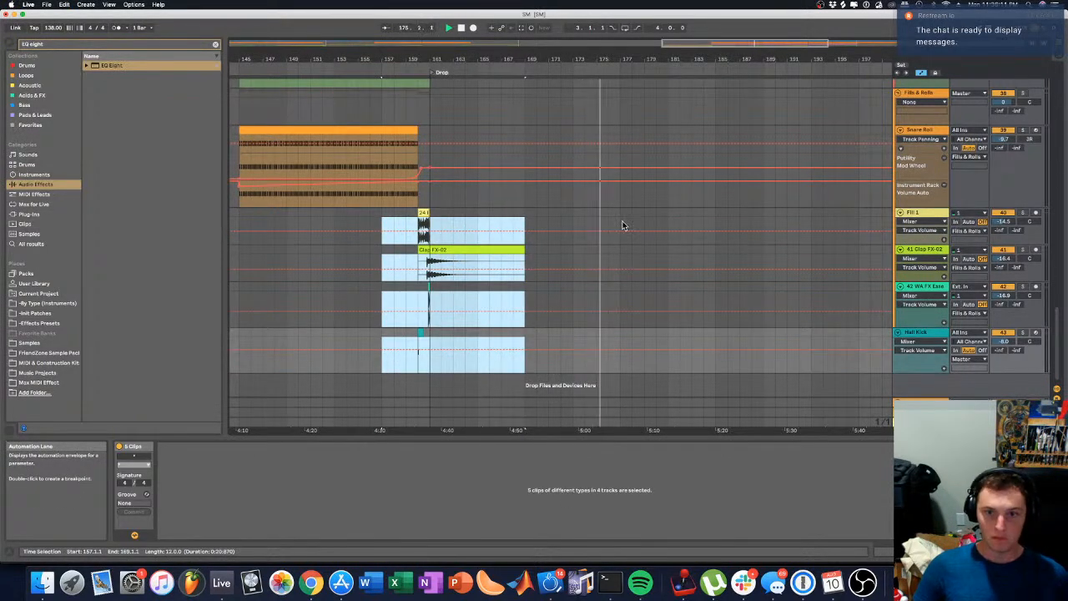
left_click(597, 223)
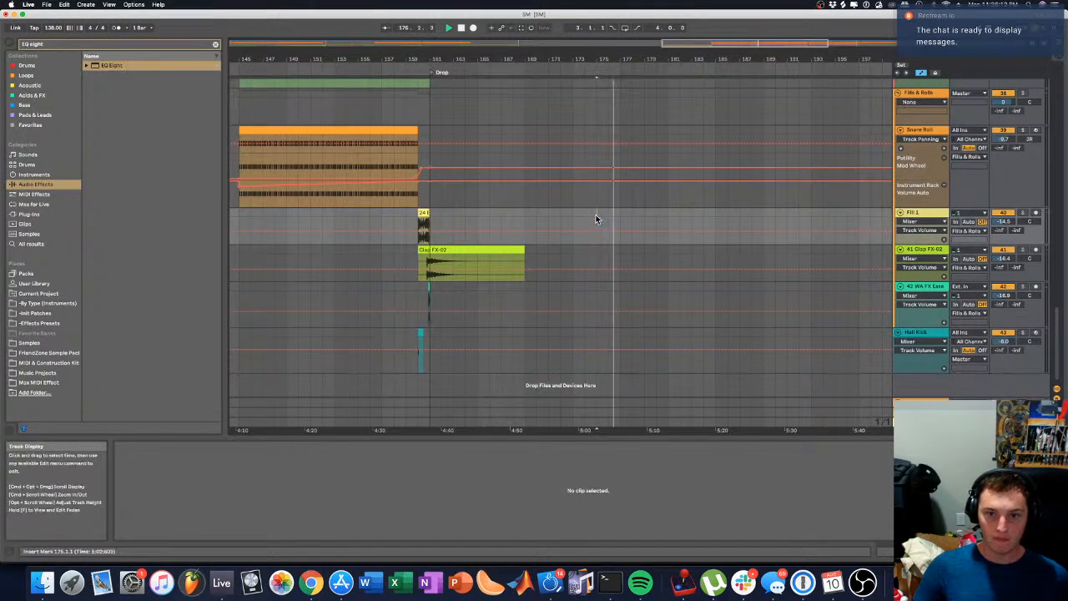
key("super+v")
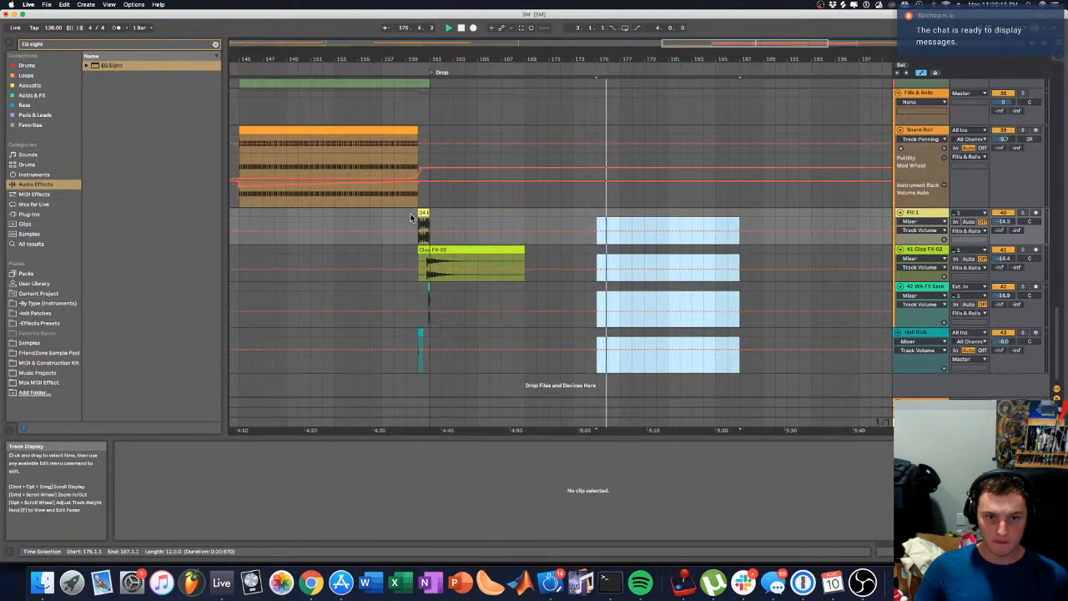
key("super+z")
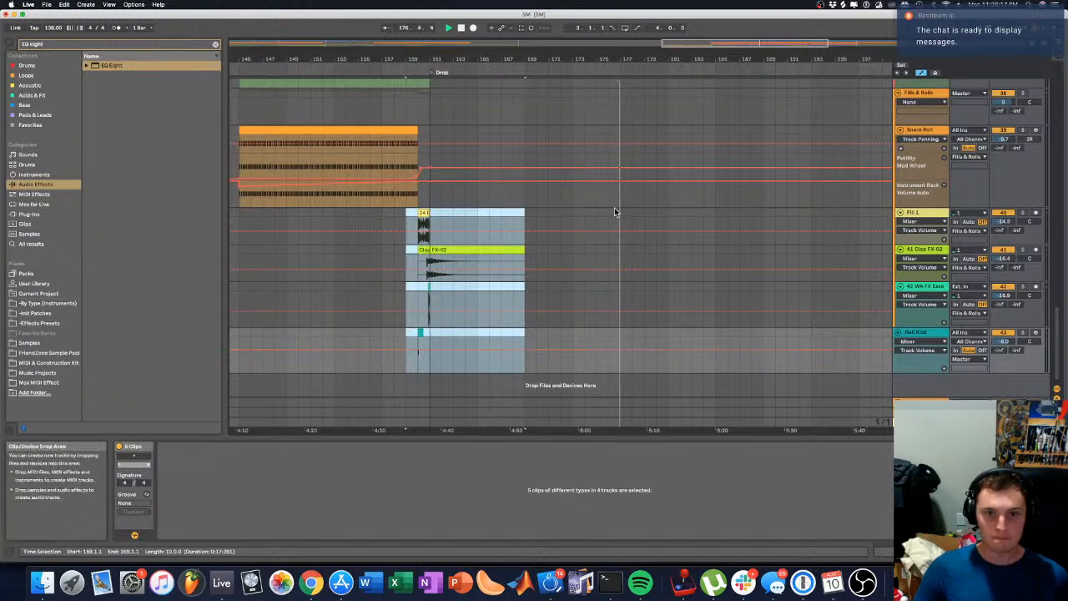
Step: Copy the fill, clap, WA FX and kick clips of bars 159 to 169 to bar 175, and delete the copied kick clip
left_click(598, 220)
key("super+v")
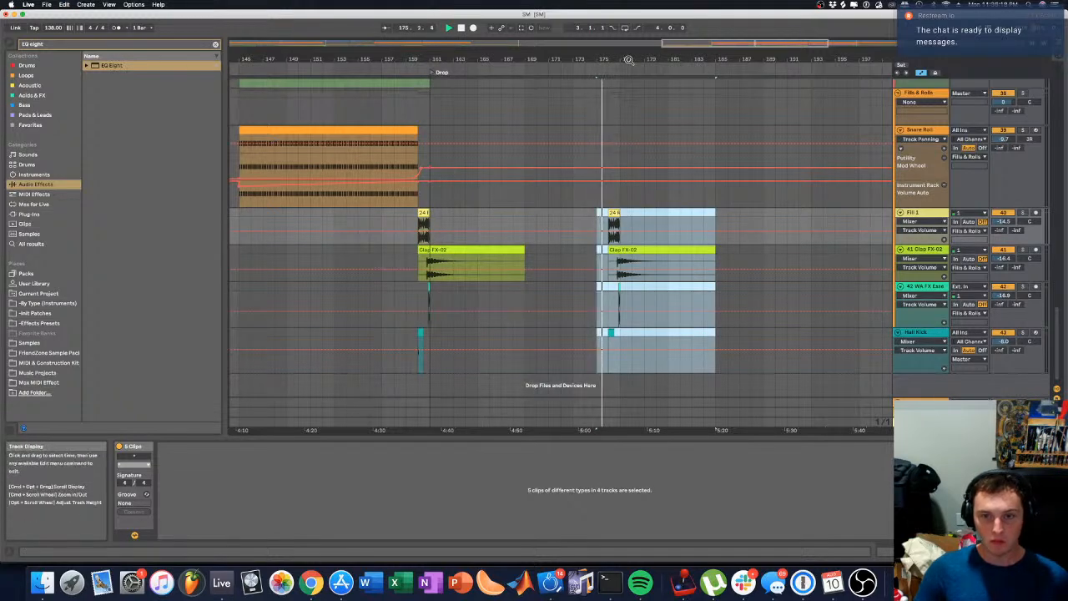
left_click_drag(619, 59, 619, 65)
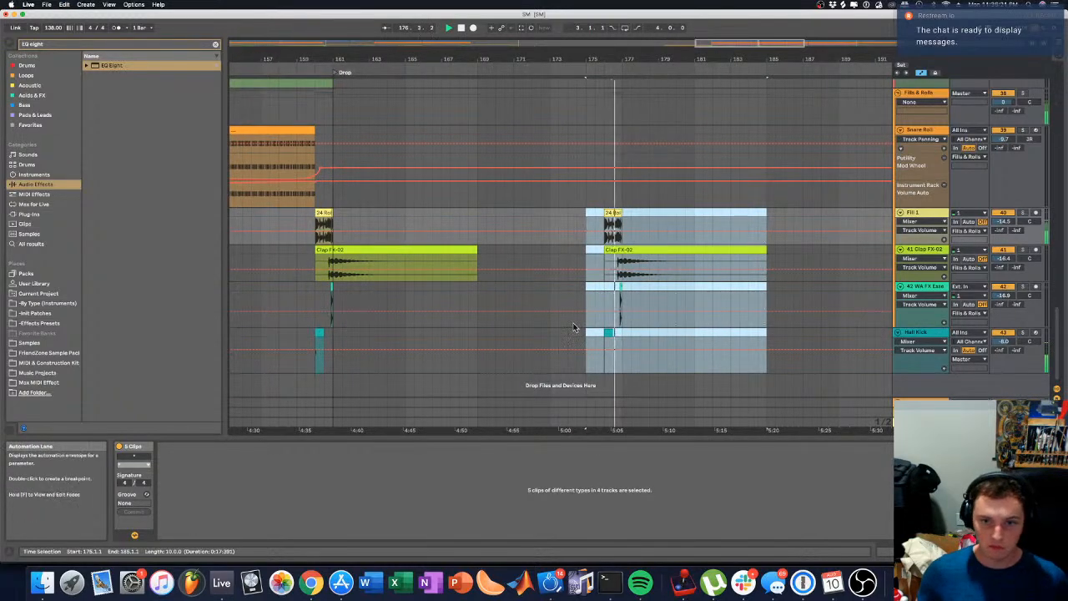
left_click(553, 277)
left_click(608, 333)
key("Delete")
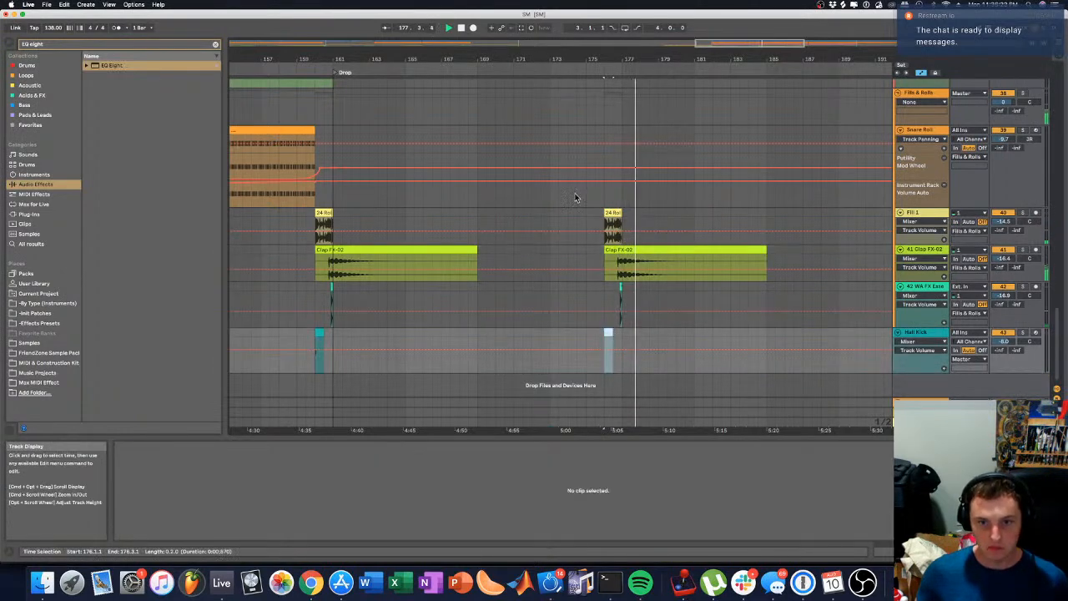
Step: Try trimming the start of the copied Fill 1 clip to 176.2.1 while listening, and extend it back to 176.1.1
left_click_drag(598, 53, 605, 71)
key("space")
key("space")
key("space")
key("space")
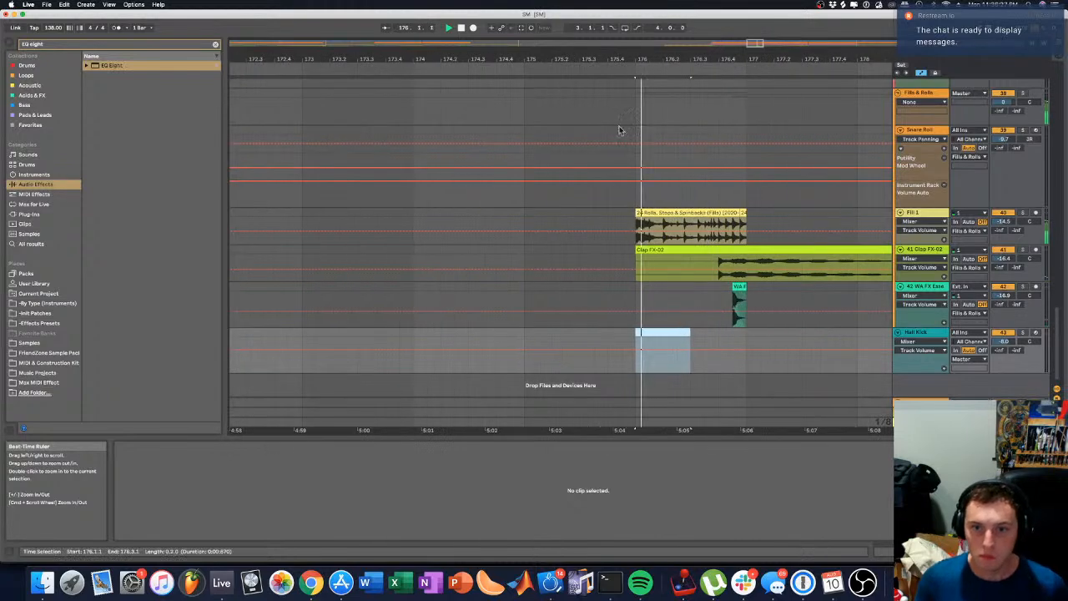
left_click_drag(637, 212, 663, 214)
key("space")
key("space")
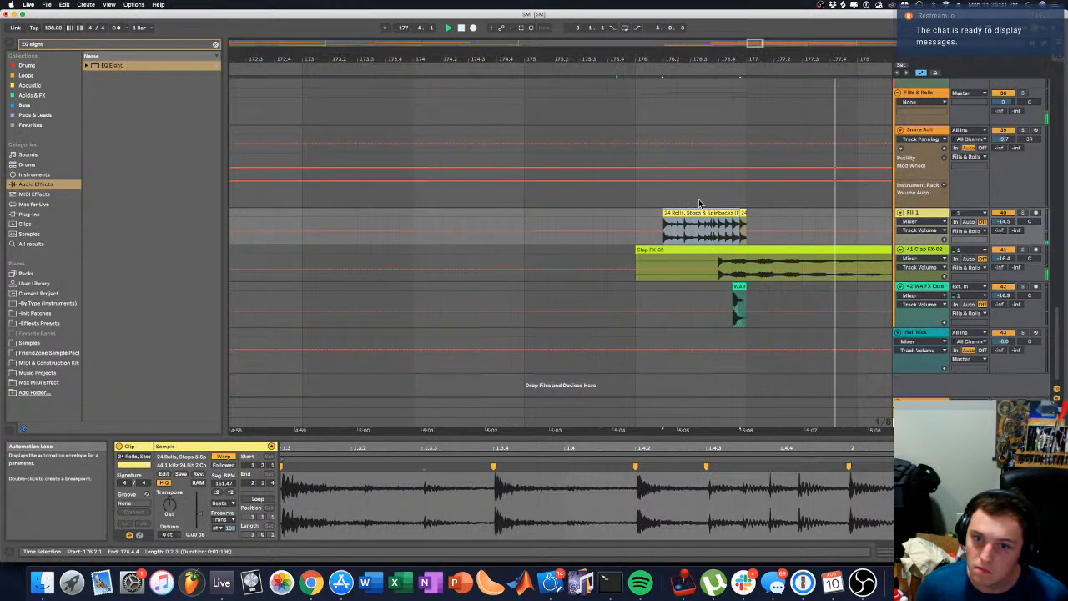
scroll(668, 200, "up", 2)
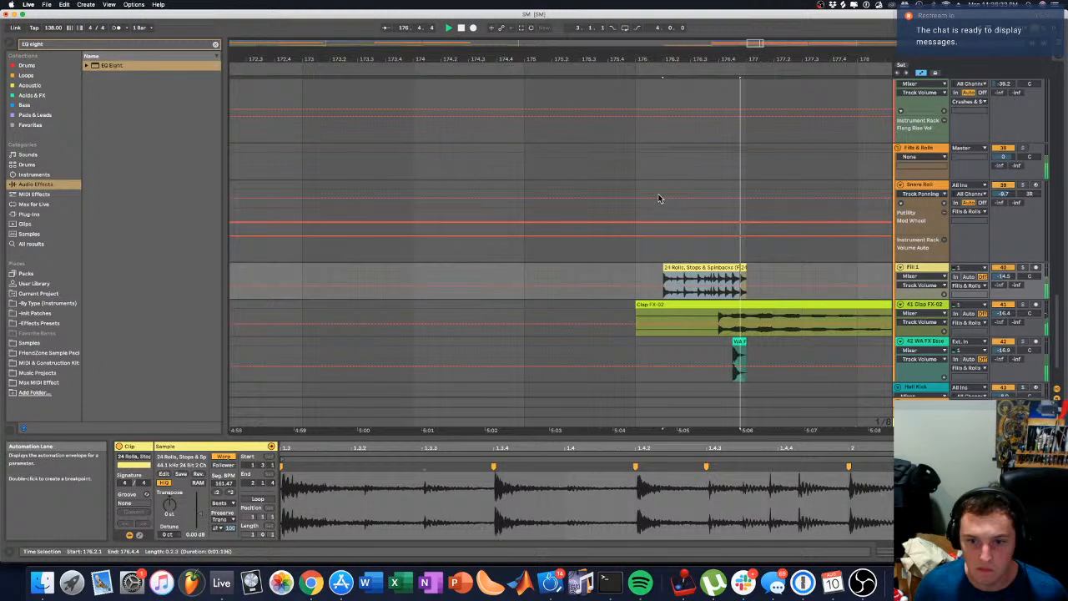
left_click_drag(663, 268, 632, 268)
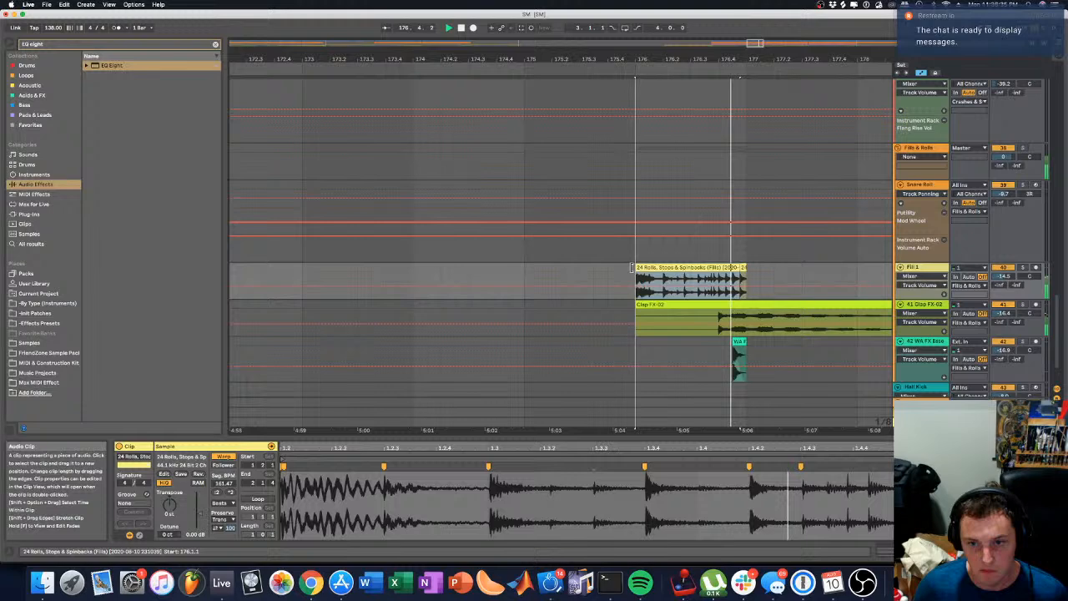
Step: Copy the short kick clip at bar 160 and paste it on the same track at bar 193
left_click_drag(673, 59, 674, 17)
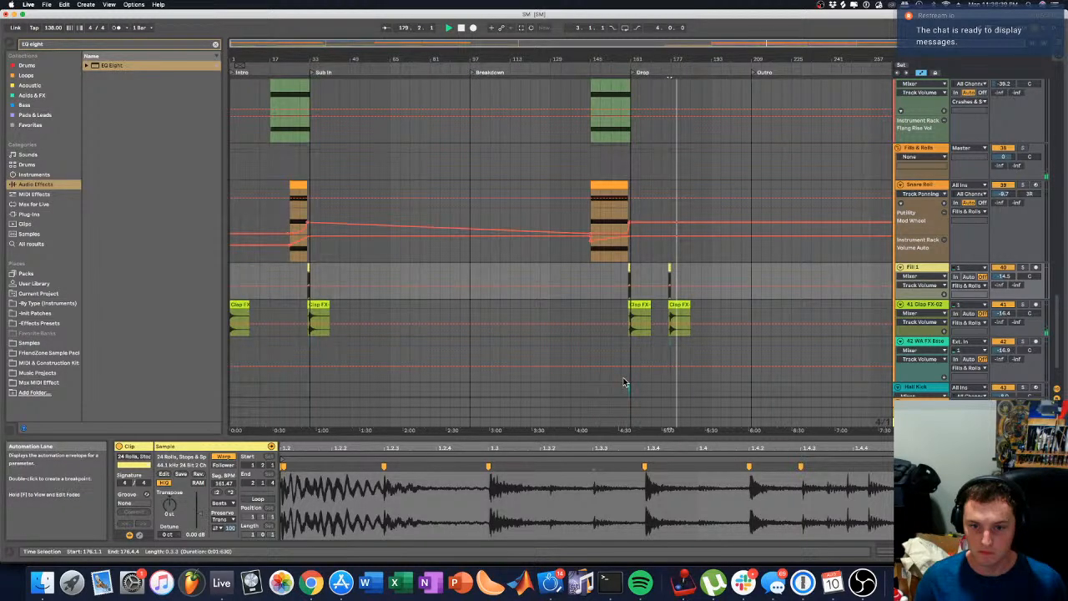
scroll(613, 219, "up", 5)
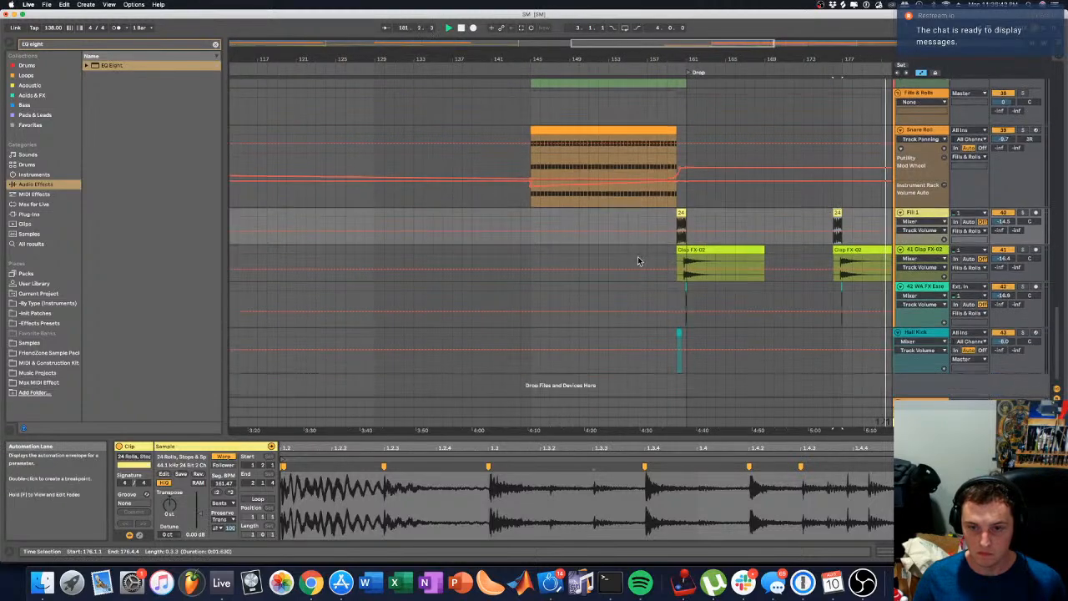
left_click(678, 332)
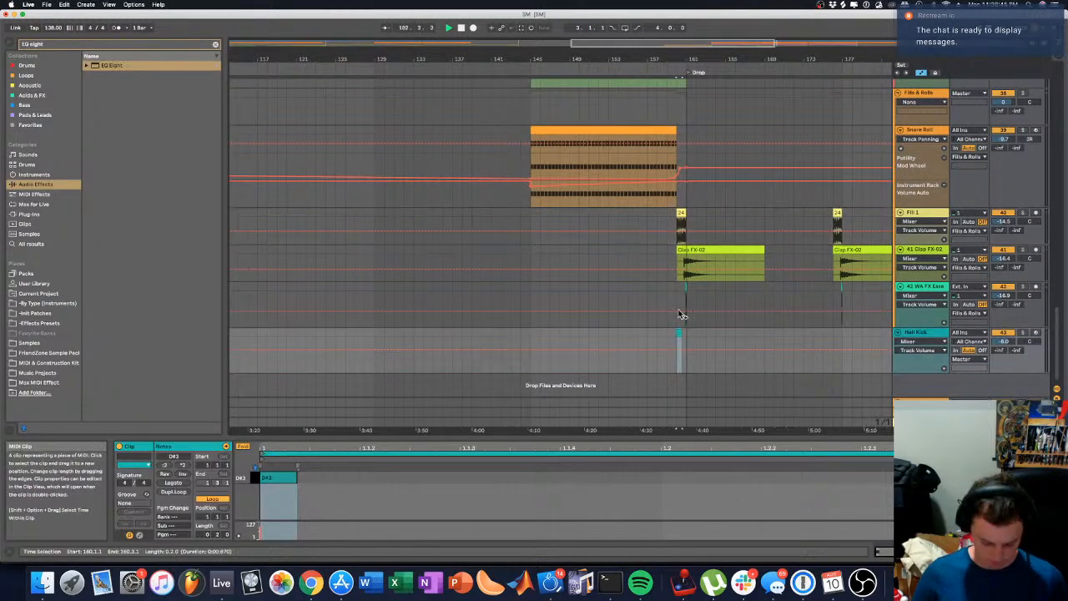
left_click_drag(722, 55, 268, 54)
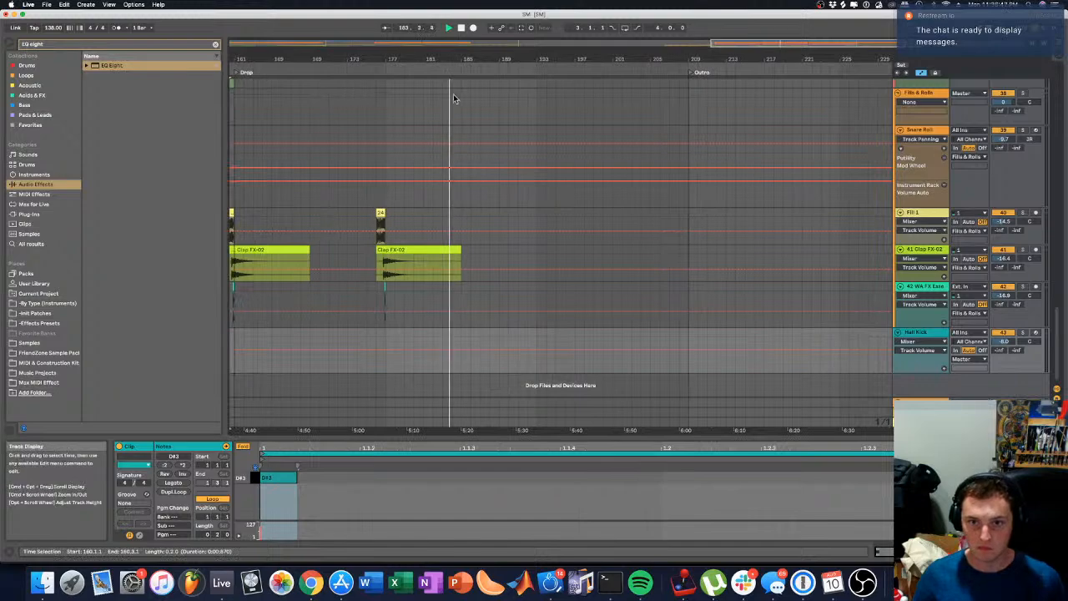
left_click(527, 330)
left_click(547, 334)
Step: Add a gradual Mod Wheel automation decline on Pluck 2 from bar 193 to the start of the Outro
scroll(522, 299, "up", 10)
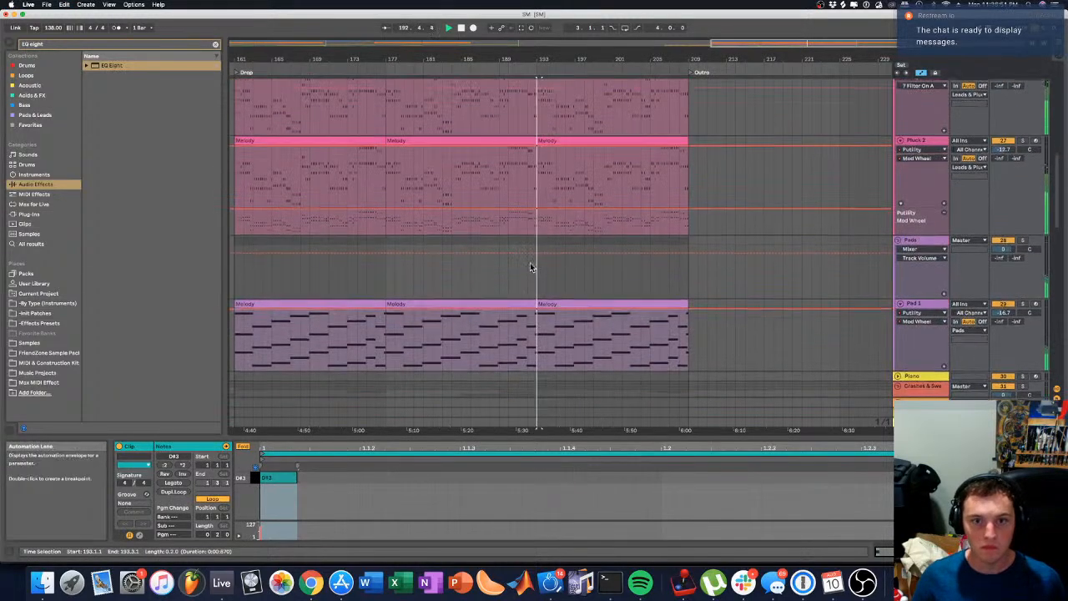
scroll(529, 267, "up", 5)
scroll(530, 265, "down", 10)
scroll(531, 264, "down", 10)
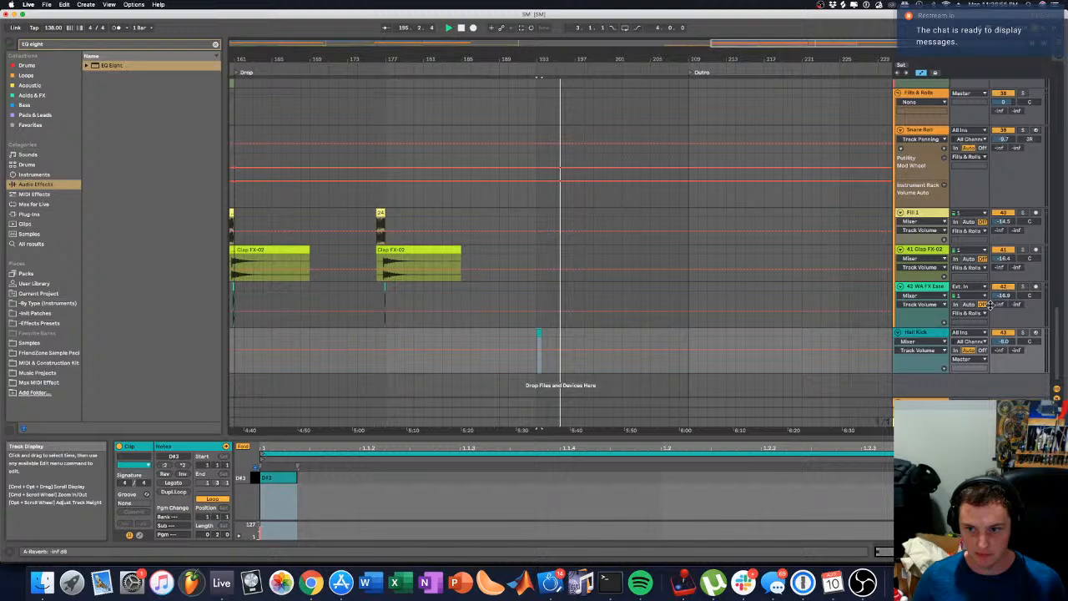
scroll(608, 213, "up", 10)
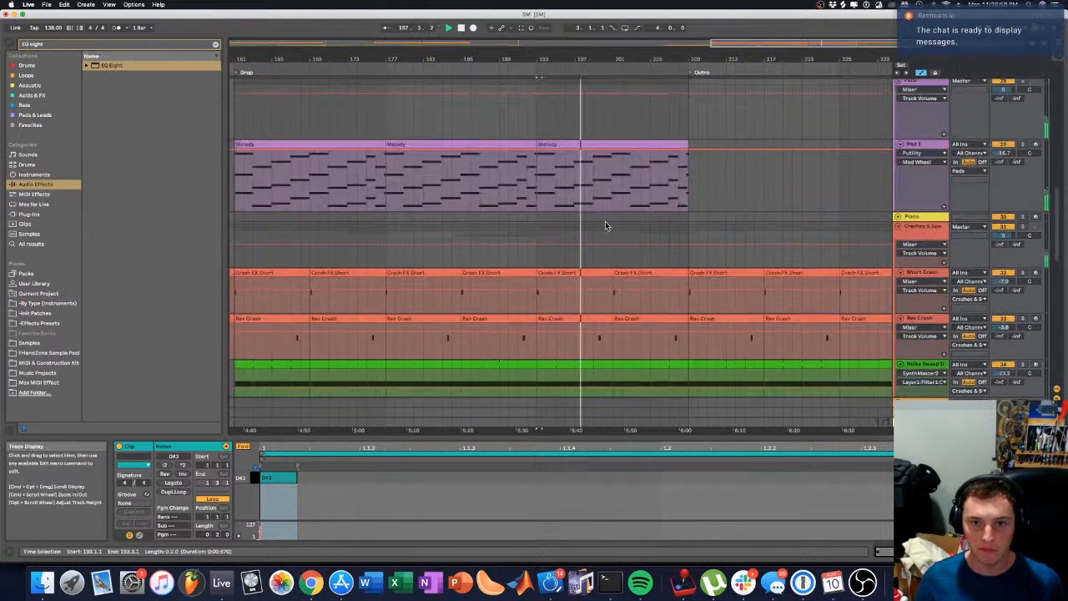
scroll(605, 223, "up", 5)
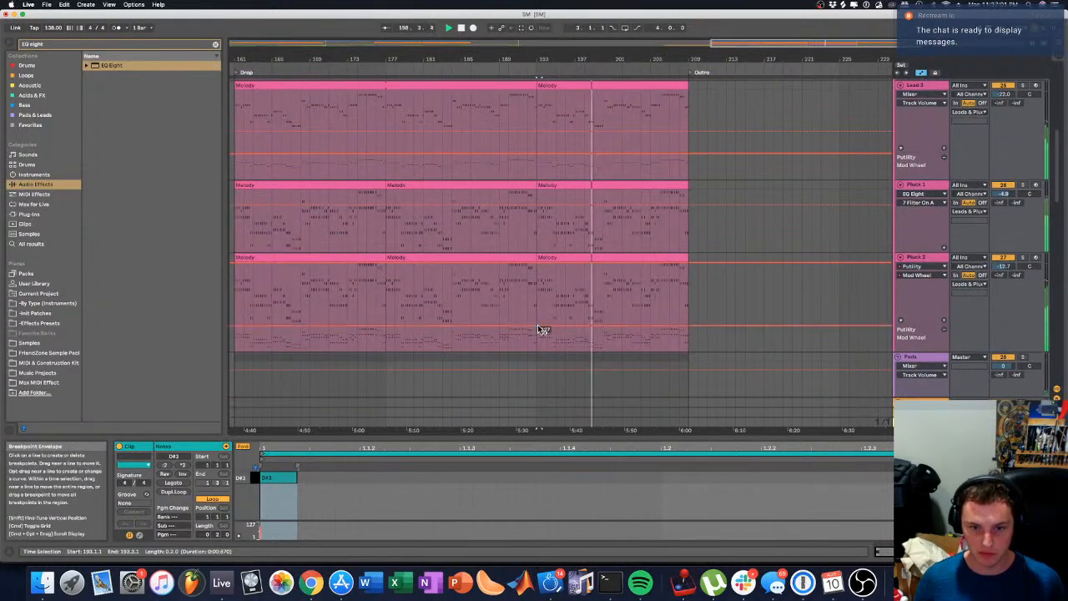
left_click_drag(689, 327, 689, 338)
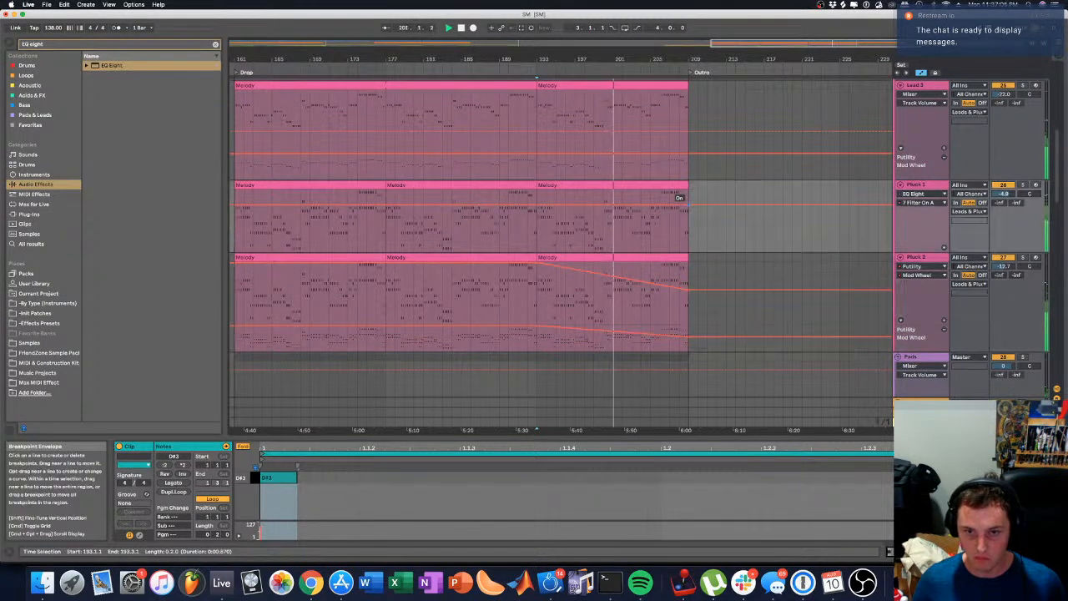
Step: Add gradual Mod Wheel automation declines on Lead 3 and Lead 1 from bar 193 to the start of the Outro
key("space")
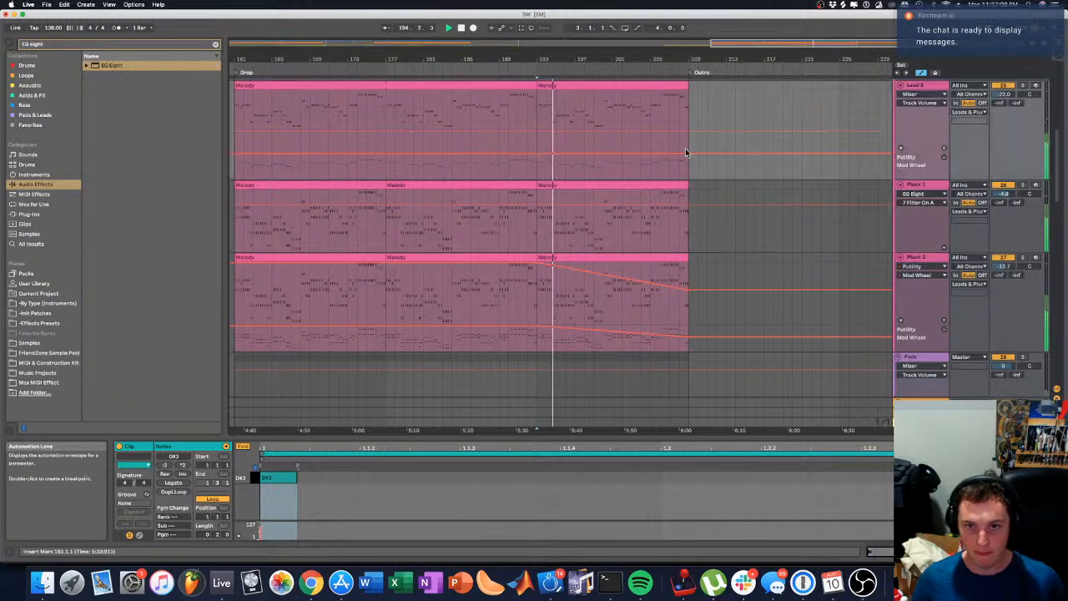
left_click_drag(690, 155, 688, 171)
scroll(668, 173, "up", 3)
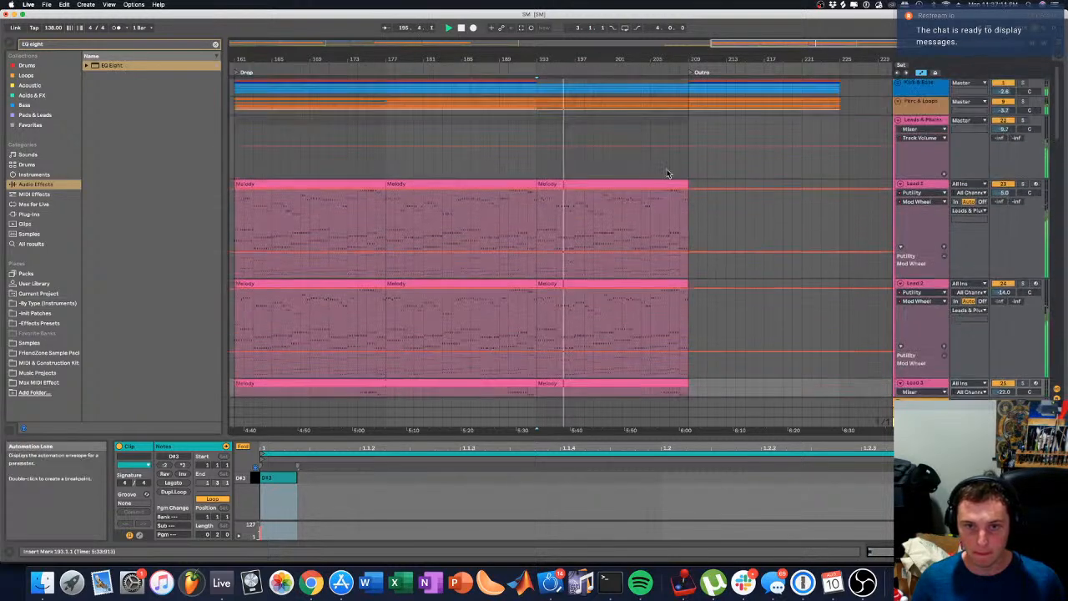
left_click_drag(689, 252, 689, 266)
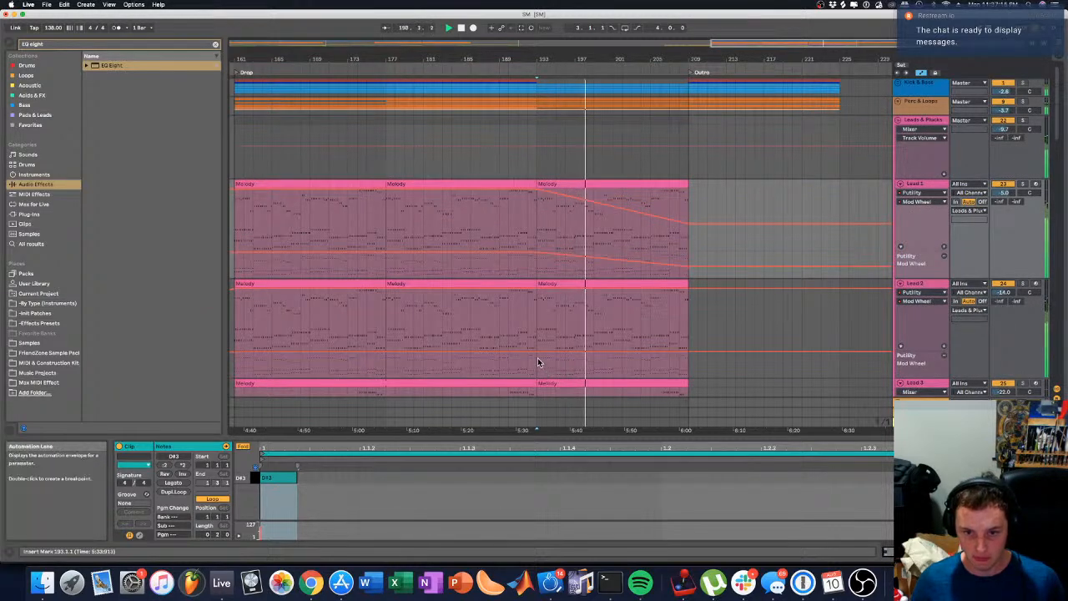
Step: Lower the Mod Wheel automation on Lead 2 gradually from bar 193 to about 49 at the start of the Outro
left_click(537, 351)
left_click_drag(688, 351, 690, 373)
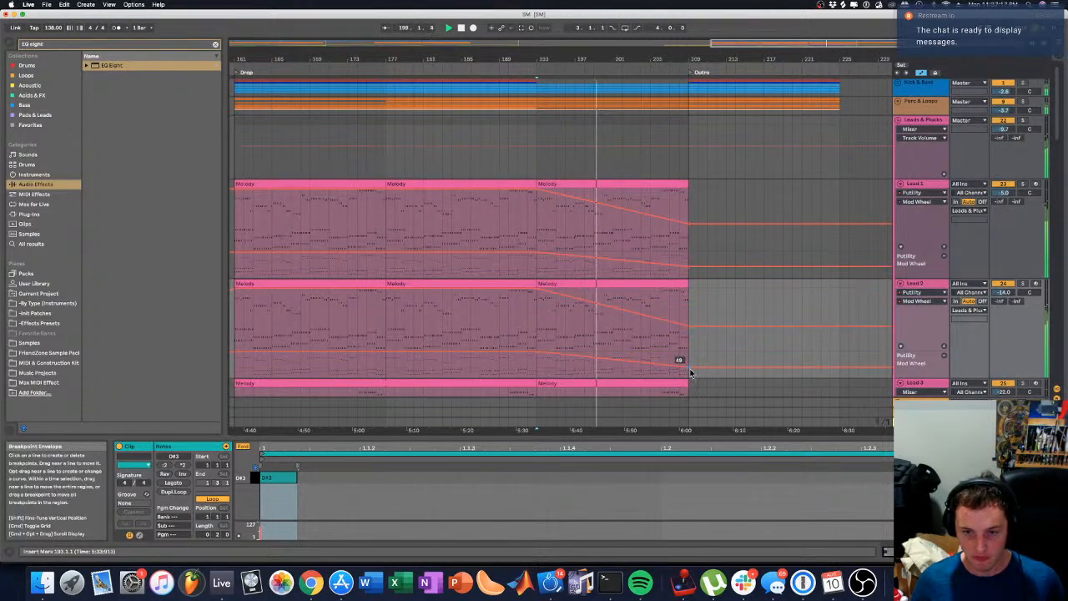
scroll(654, 334, "down", 5)
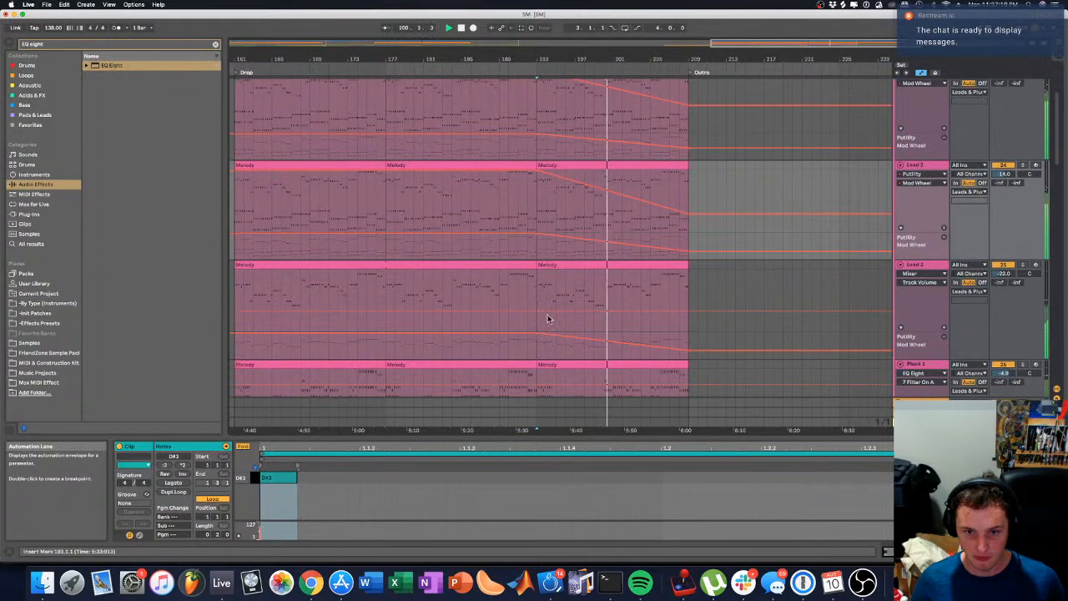
Step: Check the tracks from the leads down to the risers and fills while replaying the Drop from bar 201
scroll(572, 328, "down", 1)
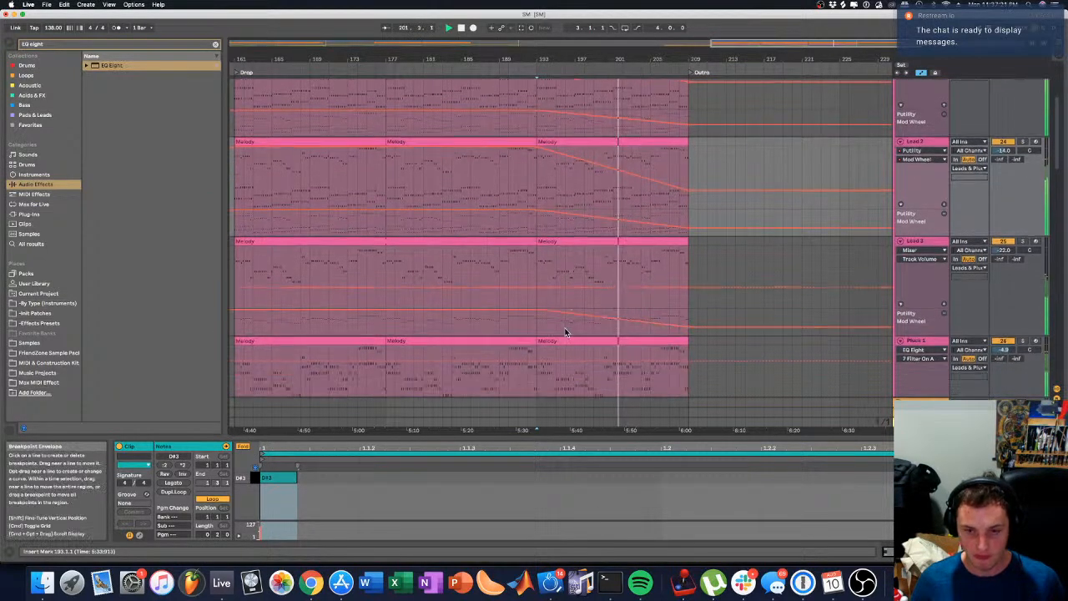
scroll(584, 350, "down", 5)
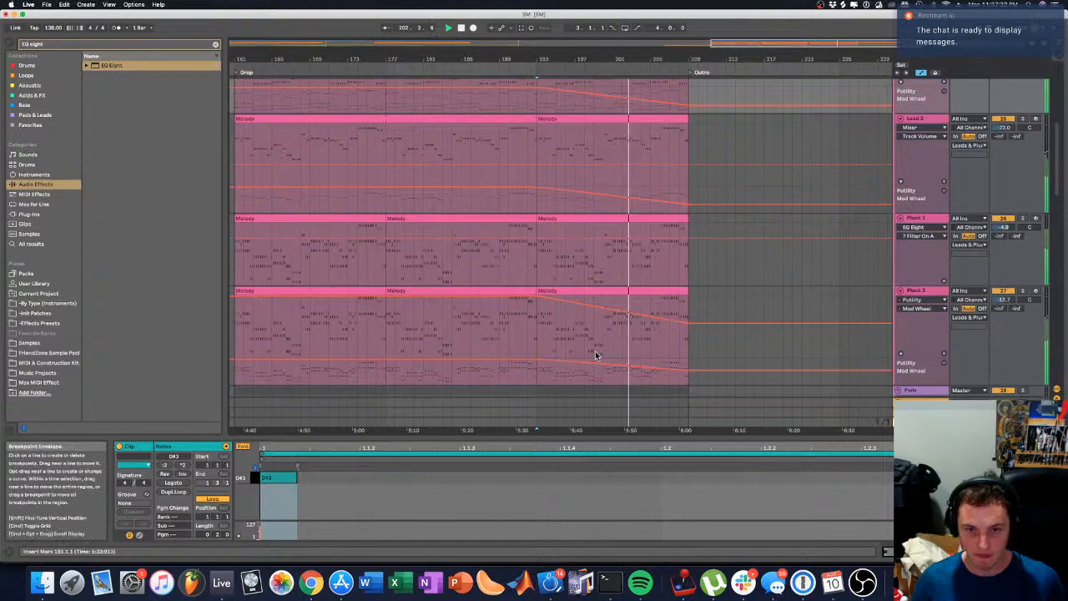
scroll(595, 354, "down", 15)
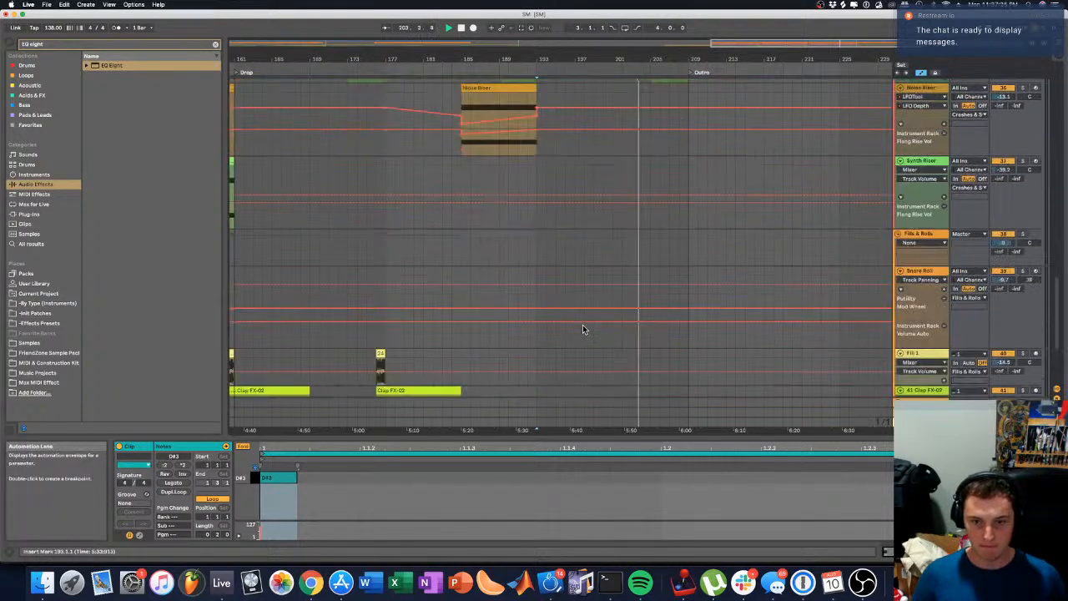
scroll(583, 328, "down", 6)
left_click_drag(539, 333, 615, 353)
scroll(591, 276, "up", 12)
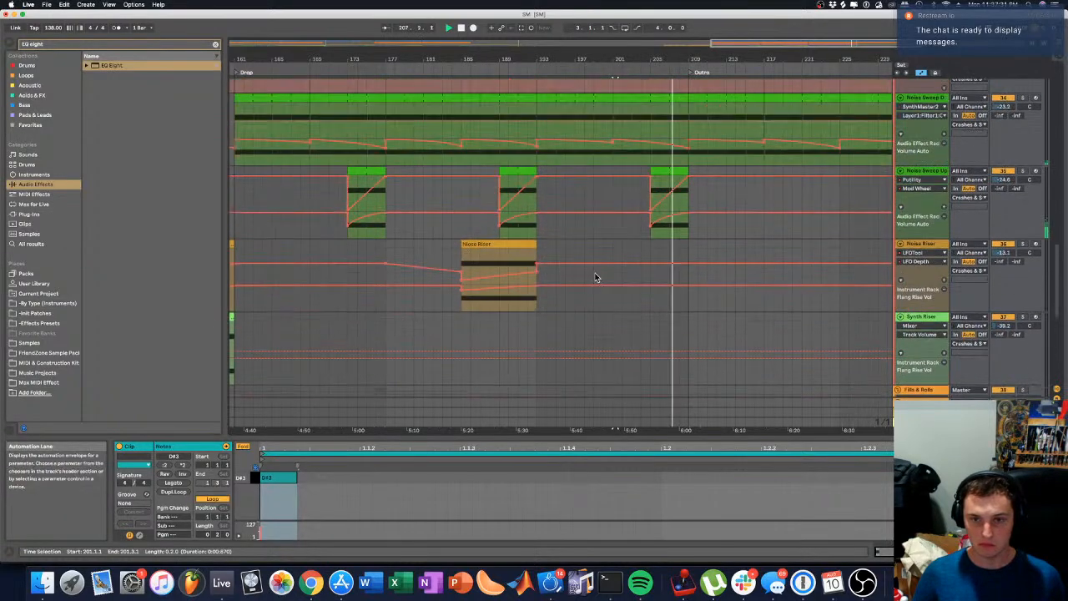
scroll(627, 269, "up", 10)
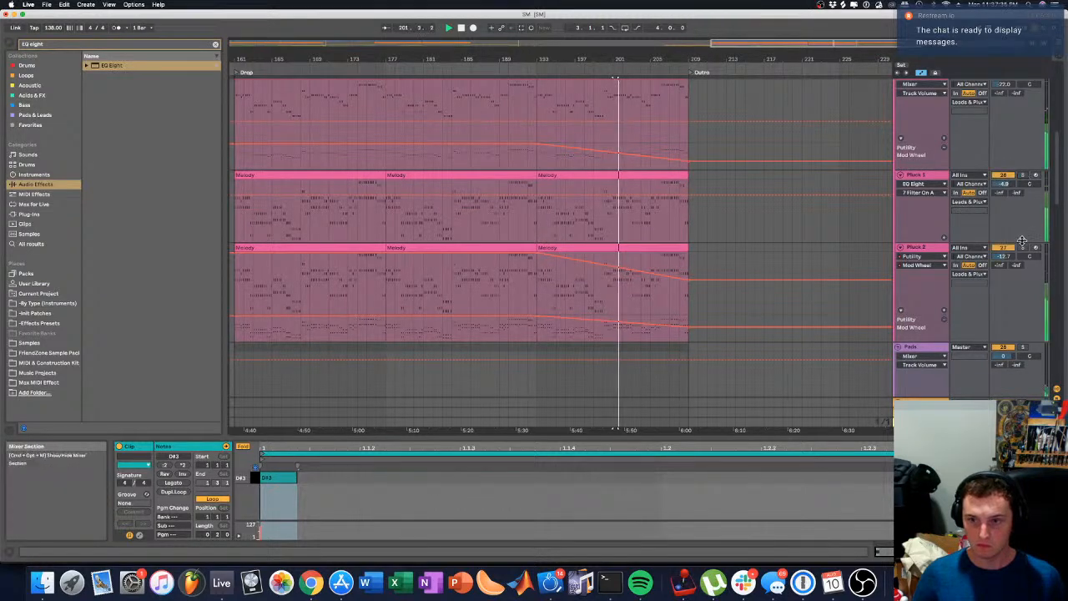
Step: Solo Pluck 2 and lower the end of its declining automation at the start of the Outro
left_click(1030, 257)
left_click(1023, 247)
left_click_drag(688, 329, 689, 338)
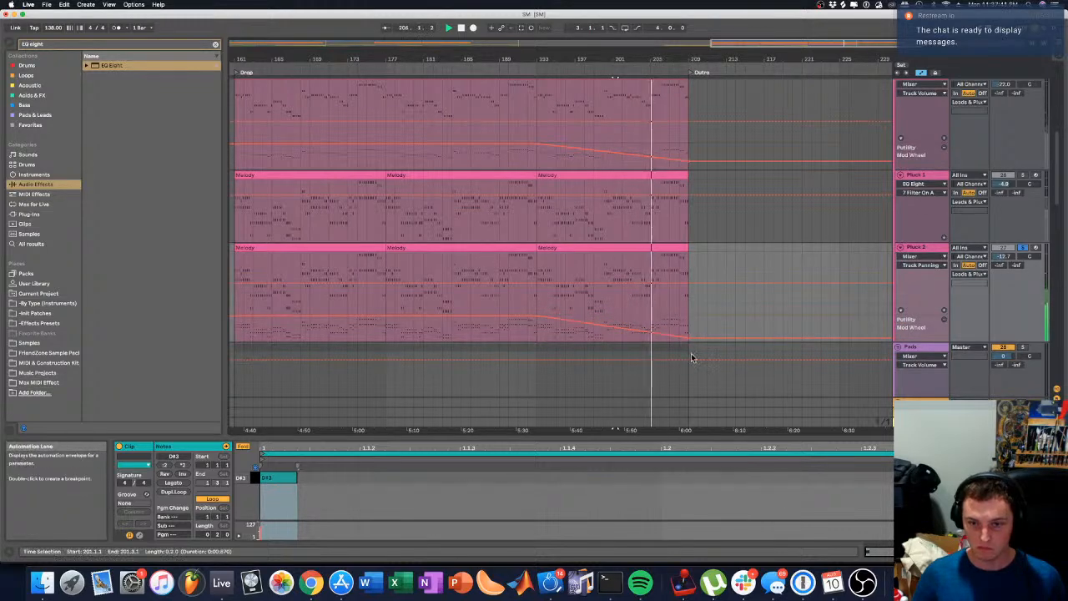
scroll(721, 272, "up", 5)
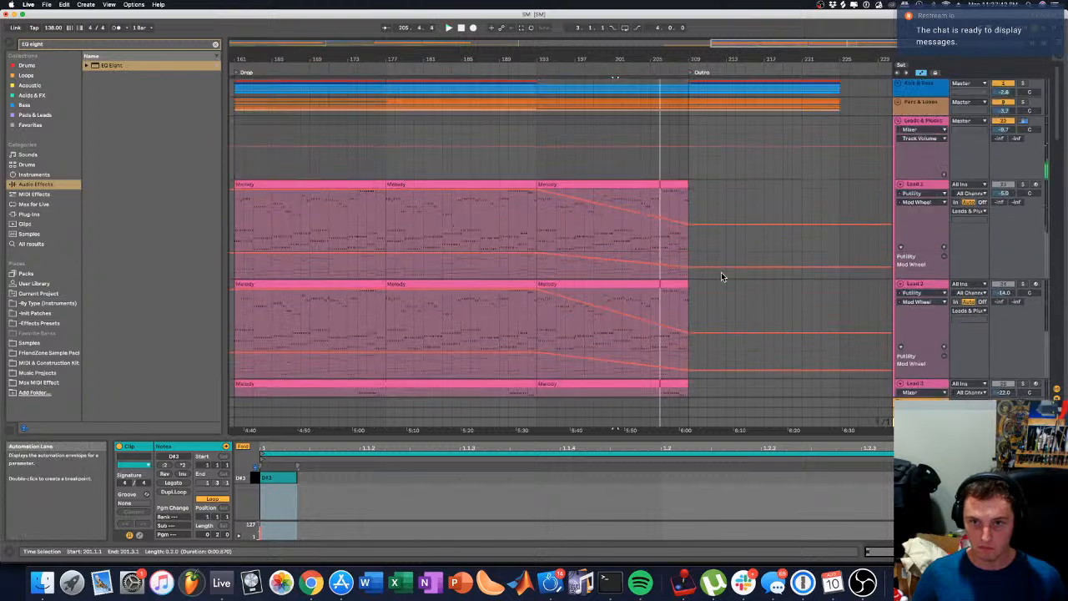
Step: Try the LP Cut macro in the Leads & Plucks group's effect rack during playback from bar 201
left_click(935, 121)
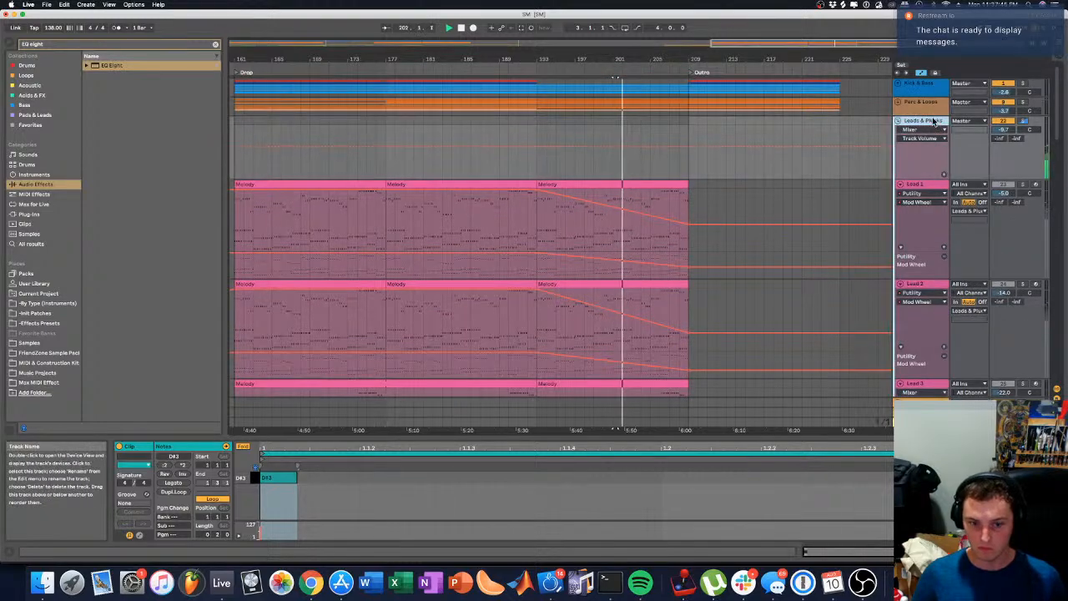
left_click(951, 552)
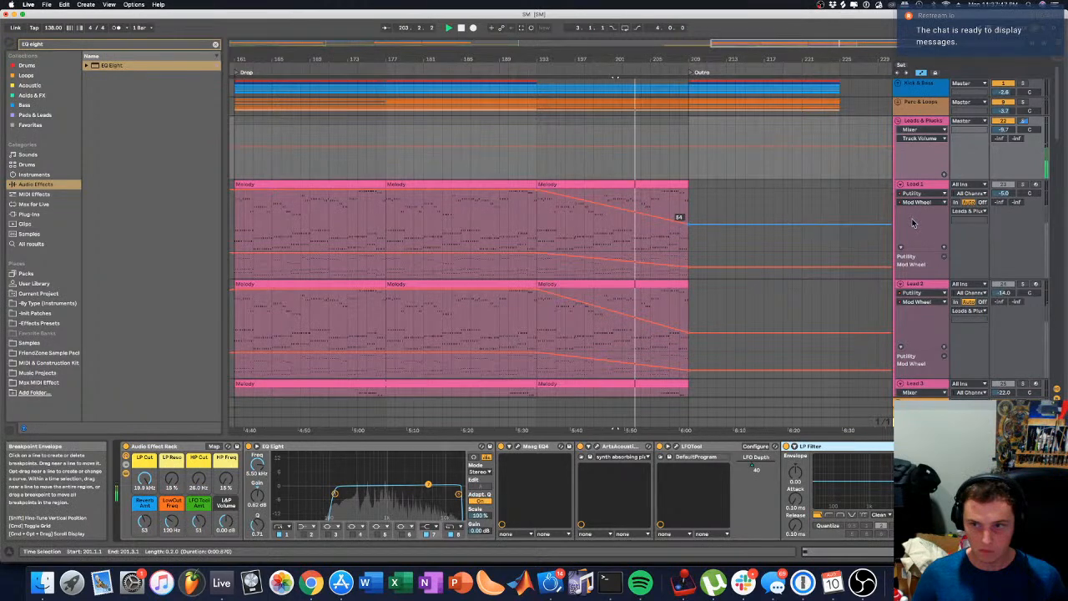
key("space")
key("space")
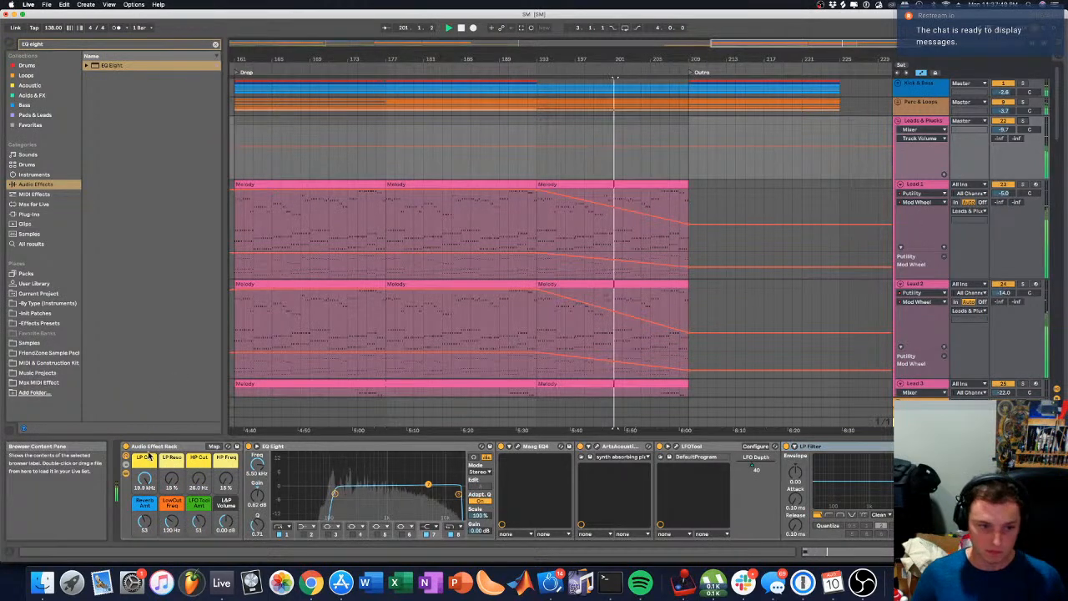
left_click_drag(144, 478, 145, 496)
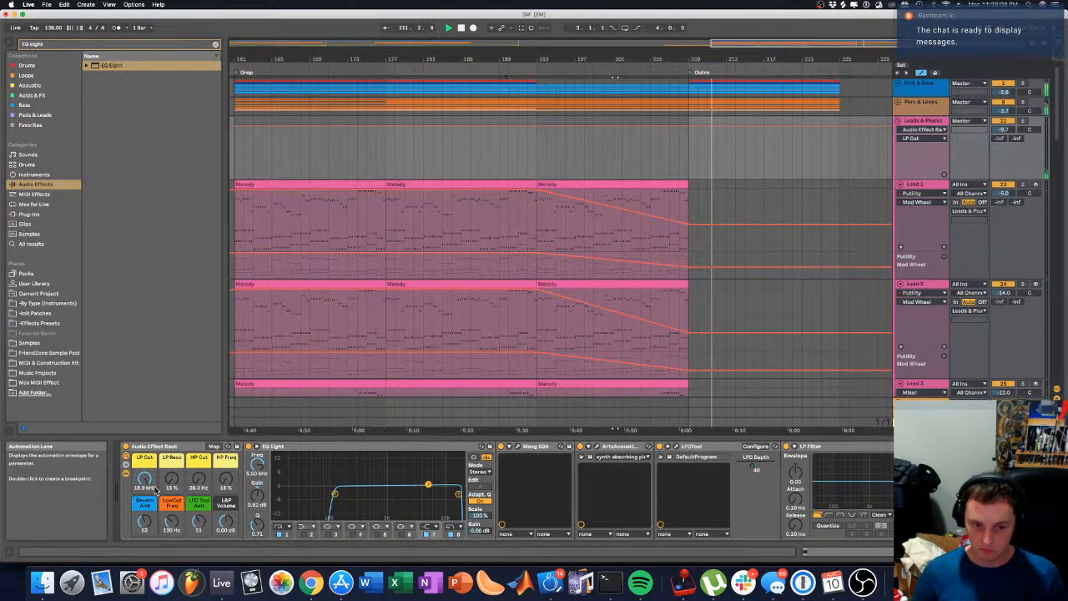
Step: Select Pluck 1's Melody clip from bar 193 to 209 and open the track's SynthMaster One window
left_click(505, 73)
scroll(534, 291, "down", 5)
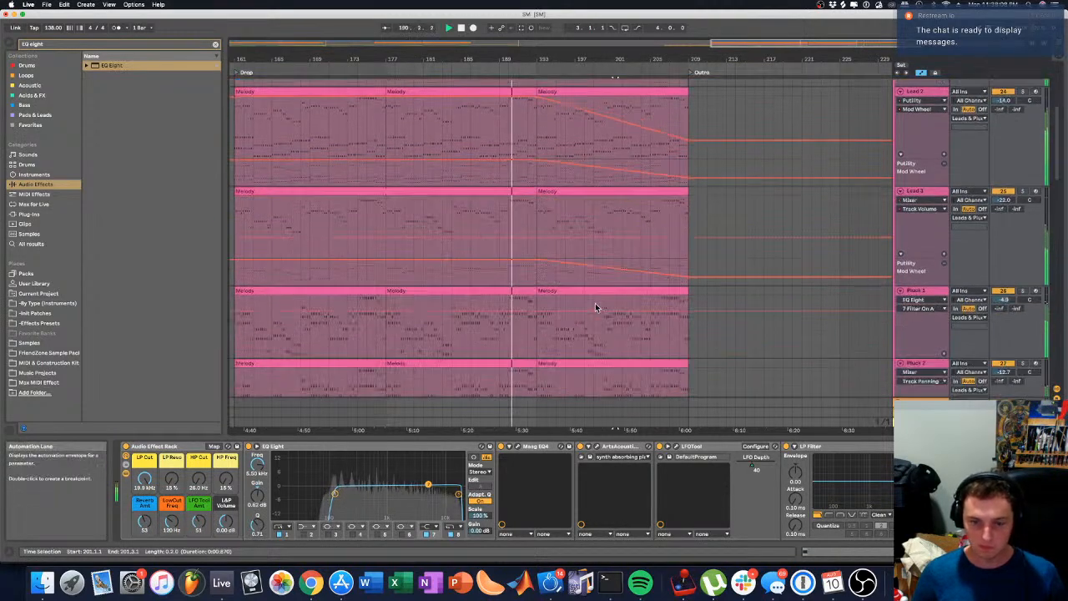
scroll(595, 307, "down", 3)
key("space")
left_click(570, 227)
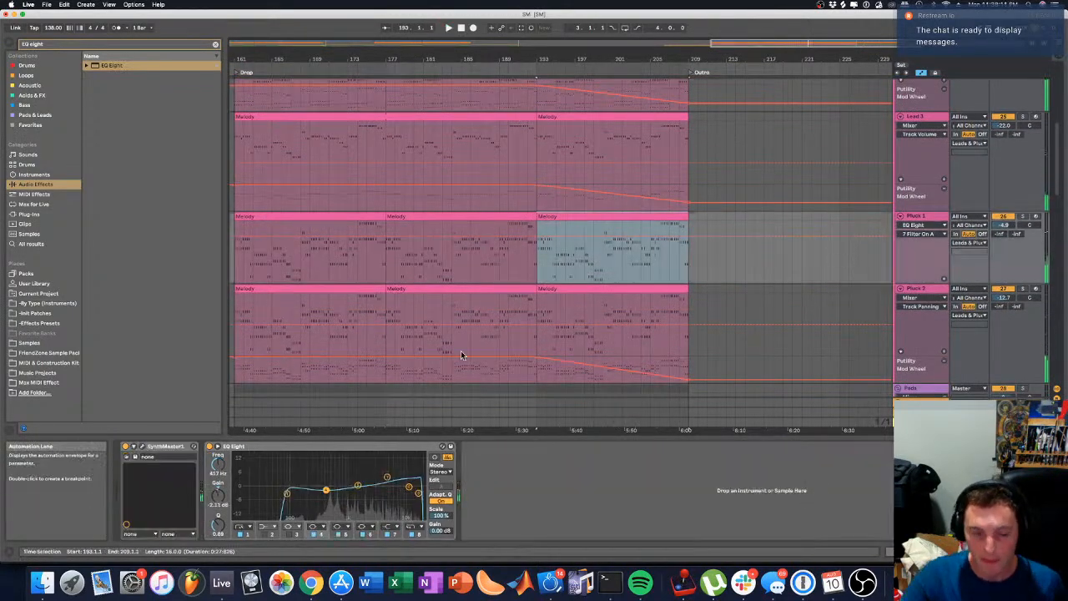
left_click(142, 448)
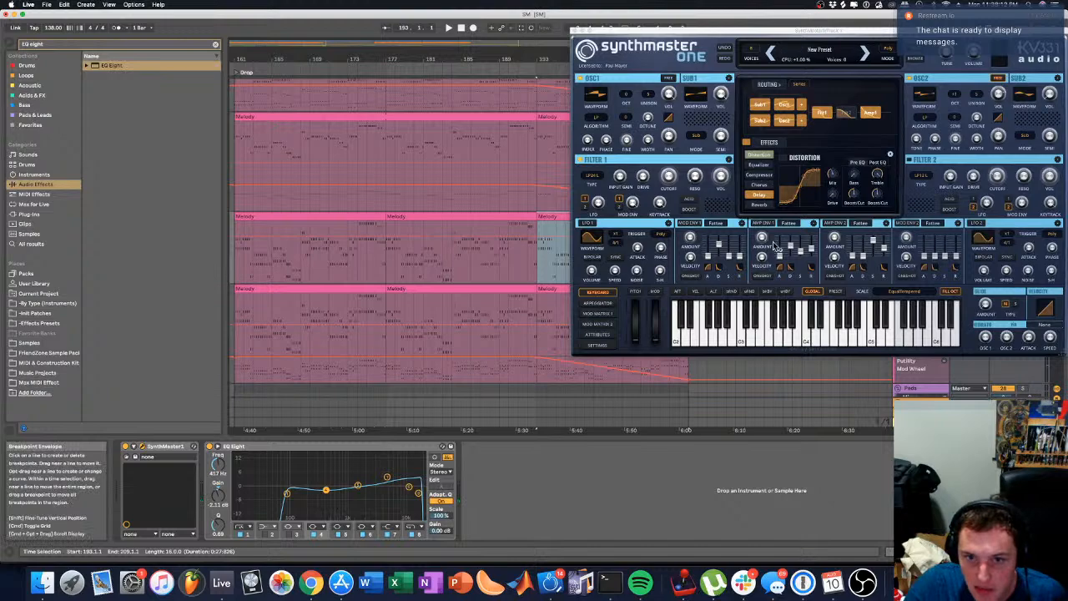
left_click(741, 341)
left_click_drag(749, 32, 399, 74)
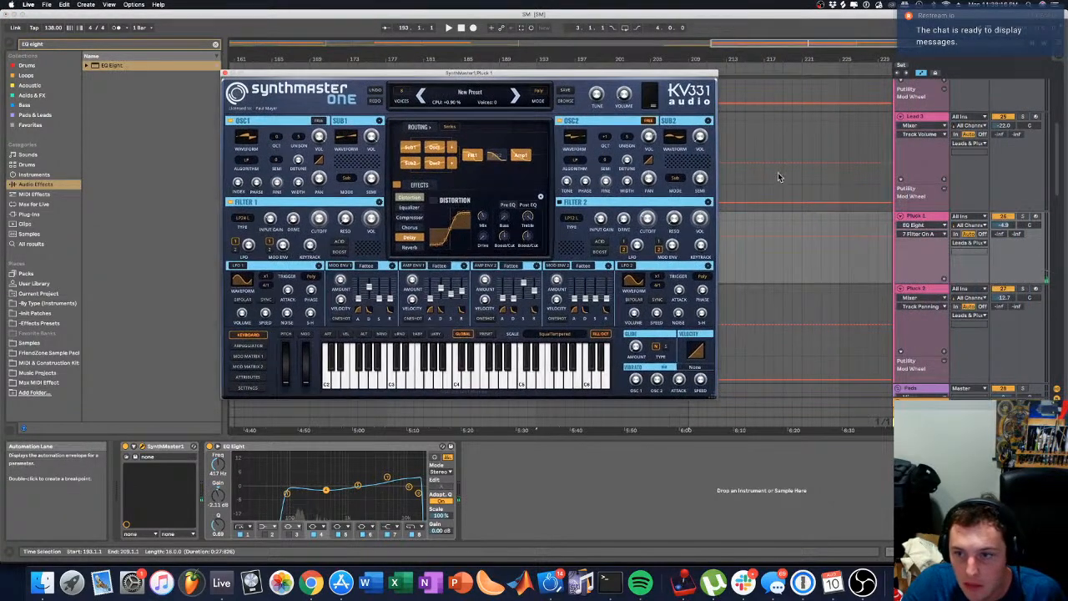
Step: Select the Pluck 1 track and audition several notes on the SynthMaster One keyboard
left_click(946, 219)
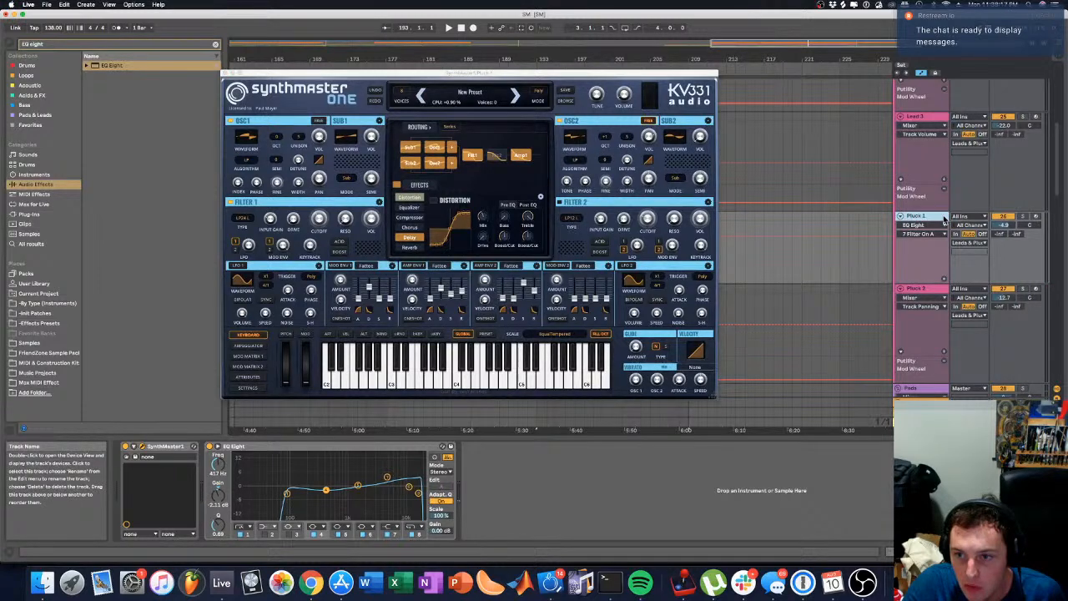
left_click(430, 375)
left_click(459, 376)
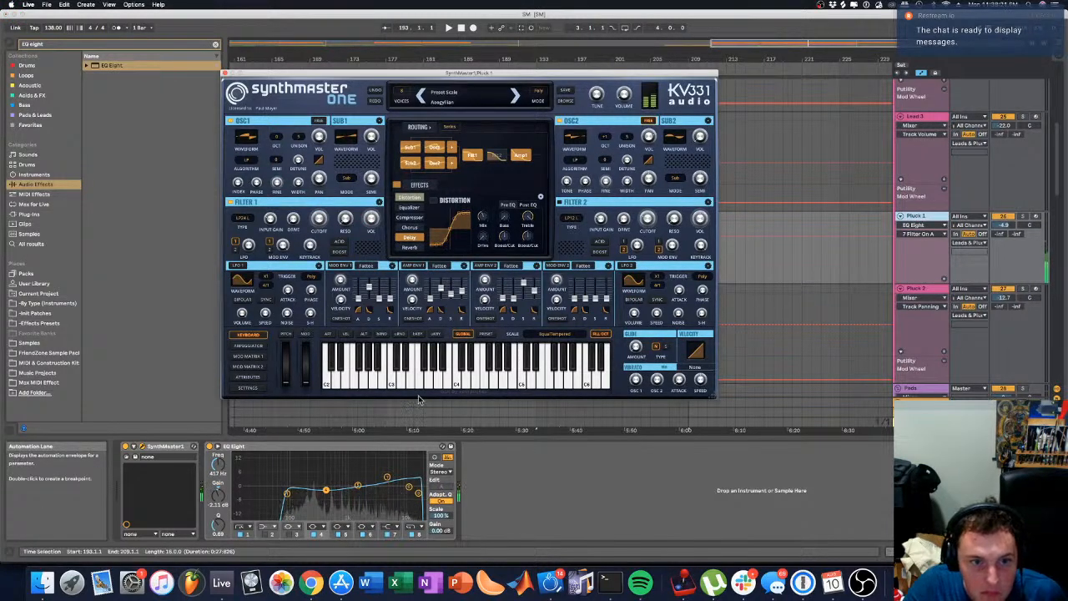
left_click(384, 368)
left_click(390, 367)
left_click(397, 367)
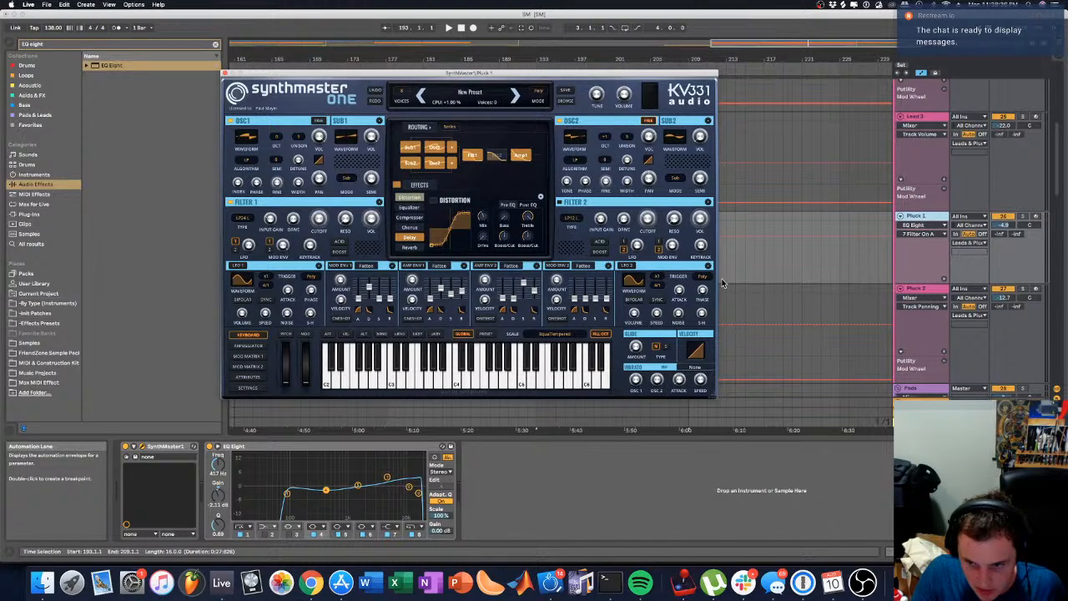
Step: Check the control surface inputs in the Link/MIDI preferences and turn on Sync for the VI61 (EDITOR Out) input
left_click(134, 5)
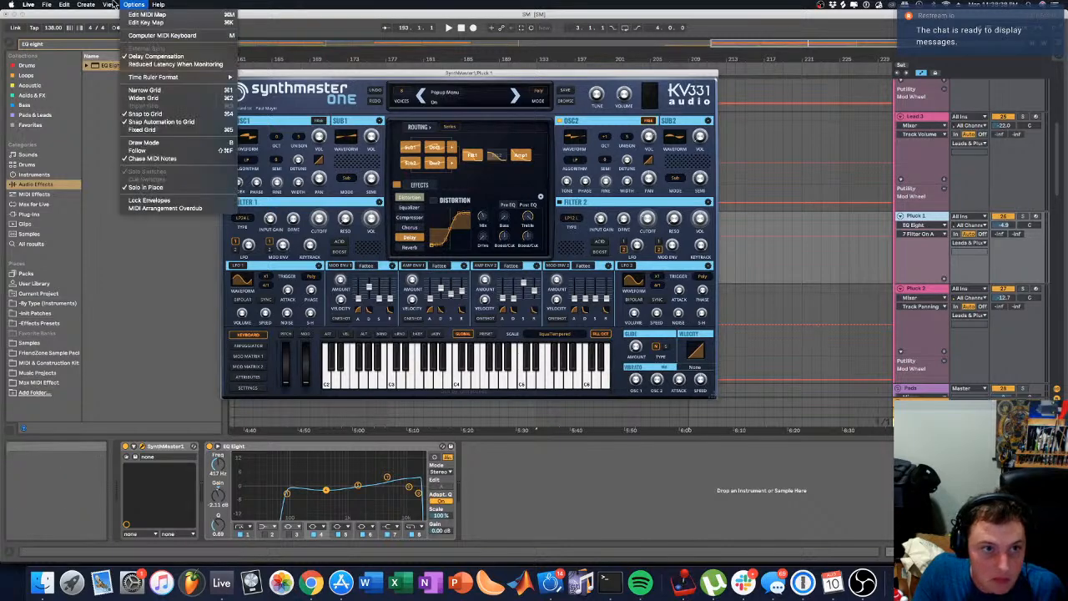
left_click(30, 31)
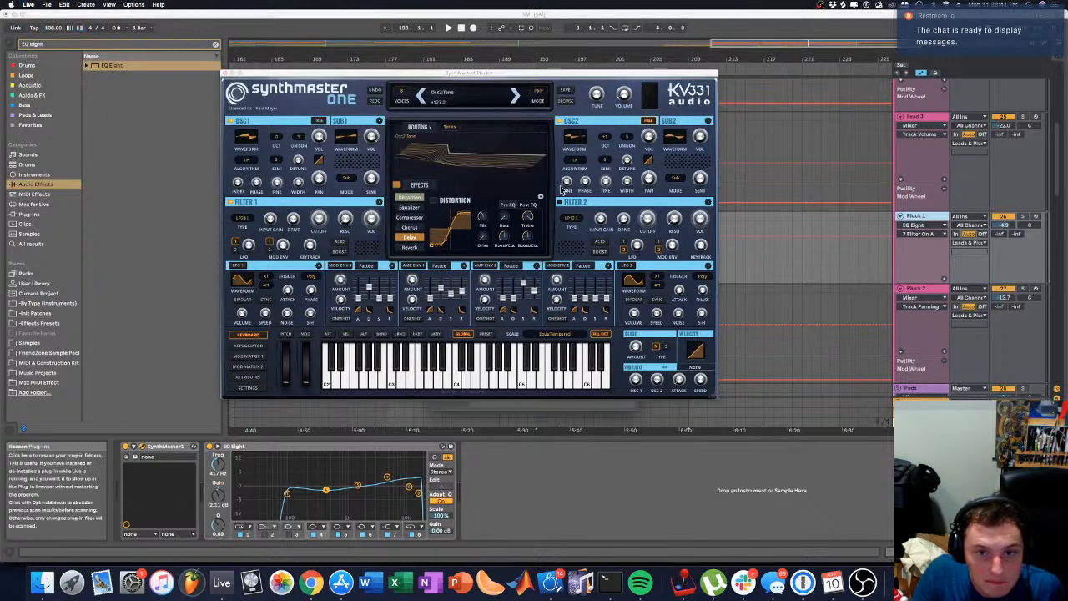
left_click_drag(469, 72, 824, 96)
left_click(440, 212)
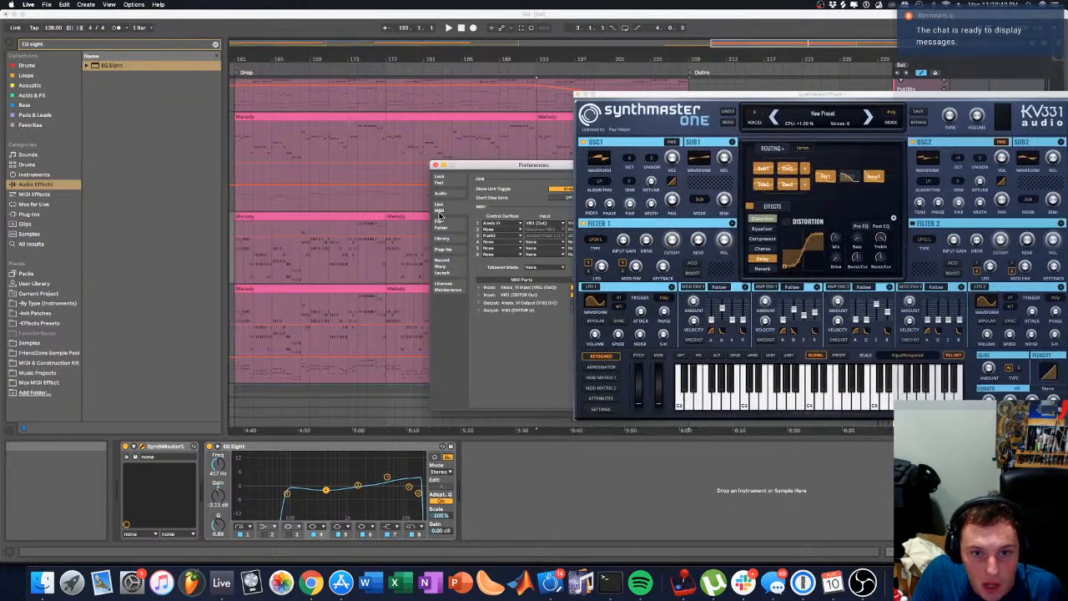
left_click_drag(507, 170, 463, 174)
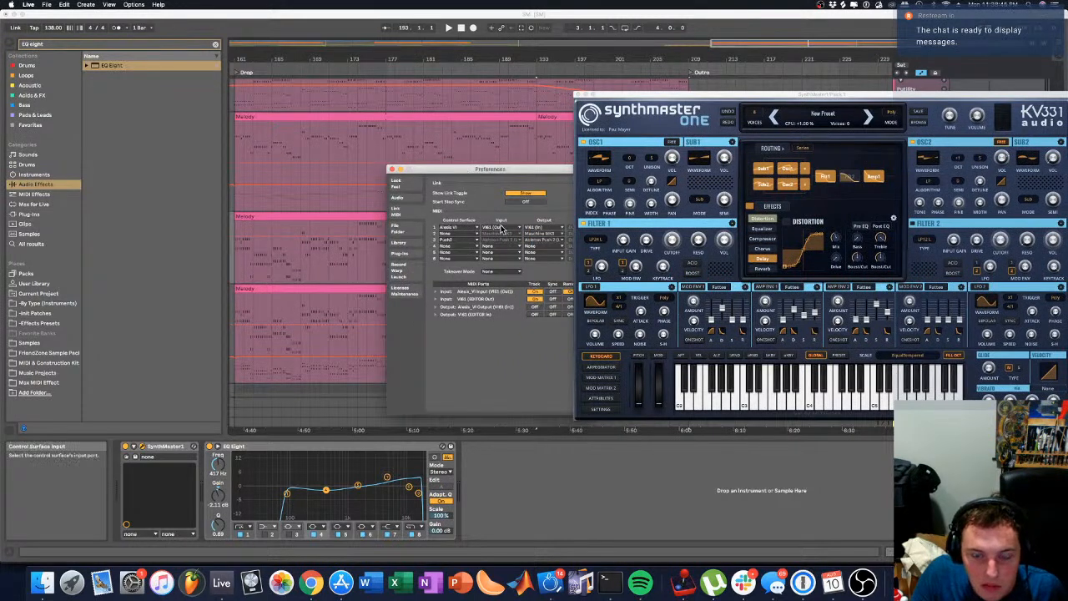
left_click(499, 232)
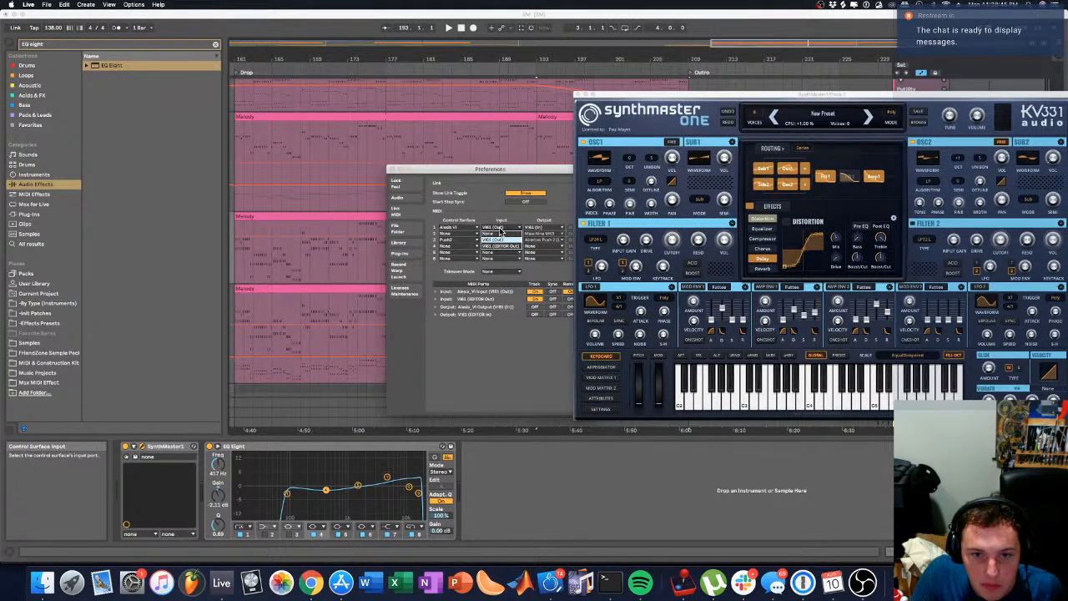
left_click(501, 233)
left_click(553, 300)
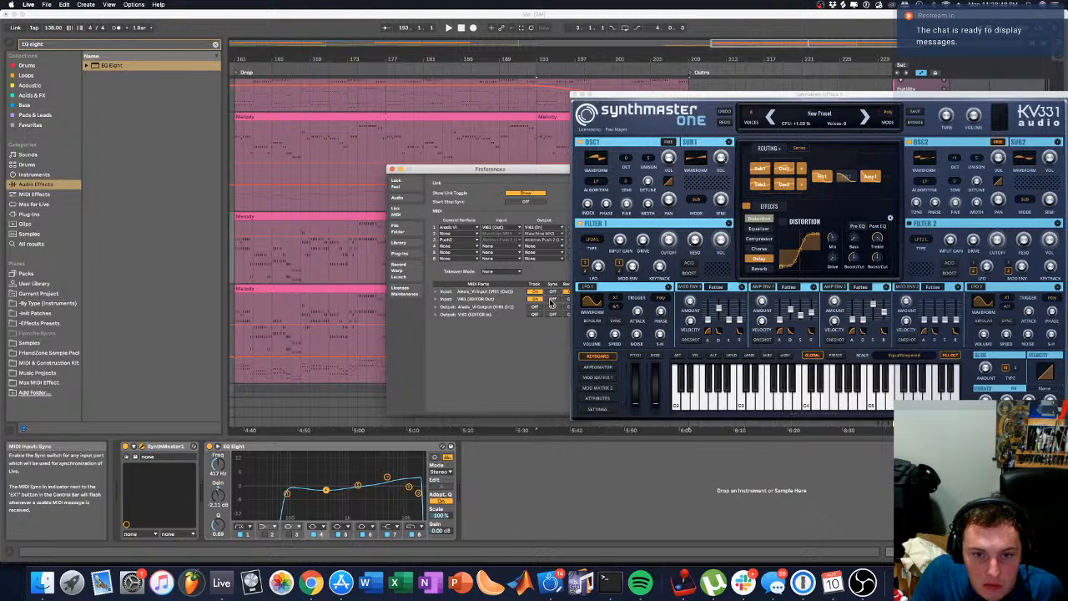
left_click(552, 300)
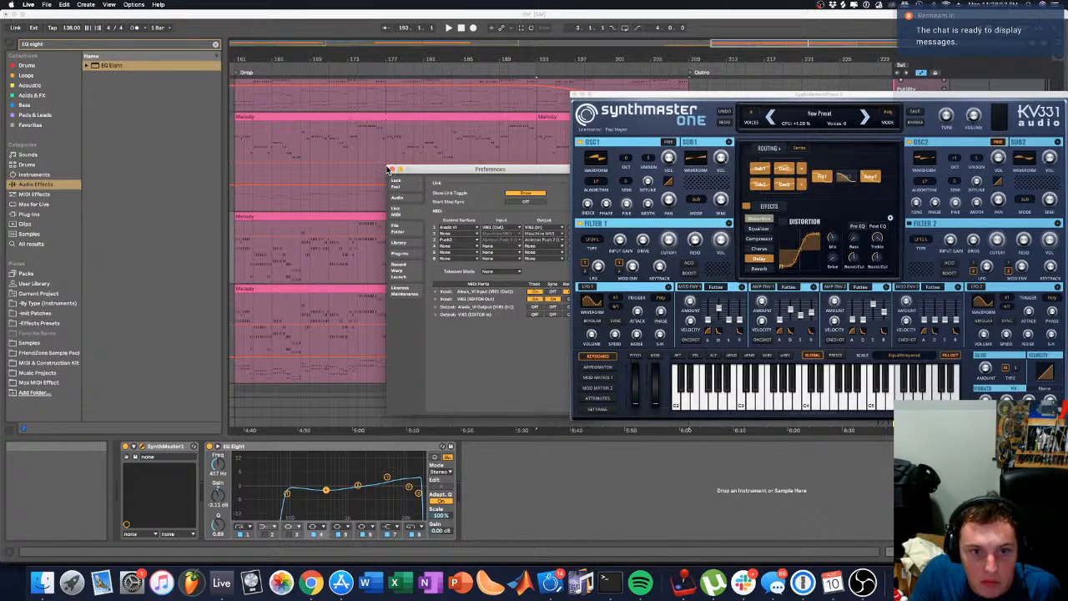
left_click(389, 169)
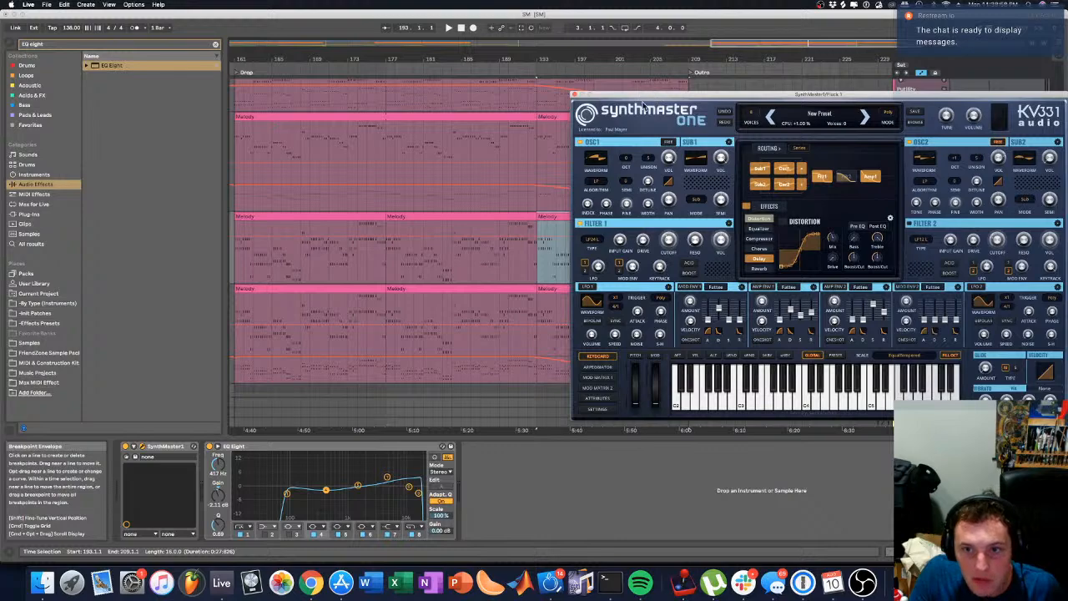
Step: View Lead 3's device chain and return to Pluck 1's SynthMaster One, showing its Device On automation
left_click_drag(668, 97, 254, 111)
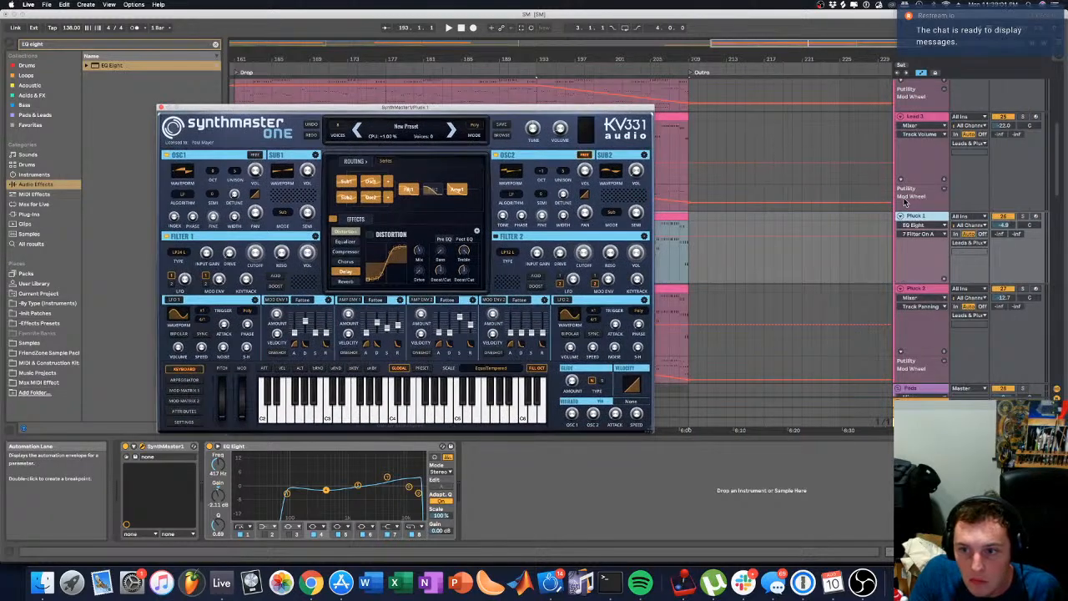
left_click(917, 118)
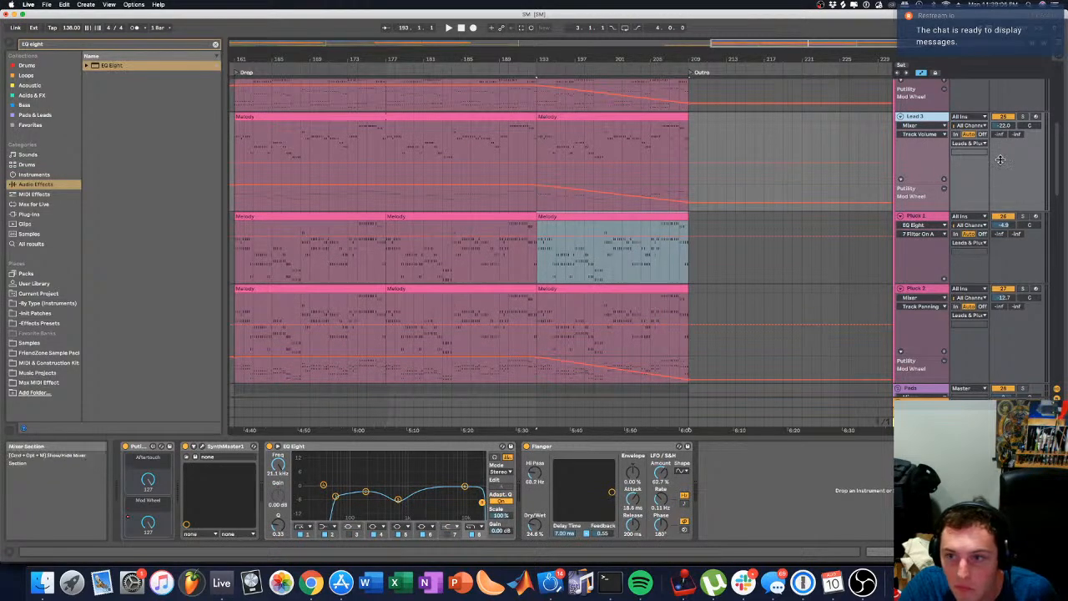
left_click(918, 218)
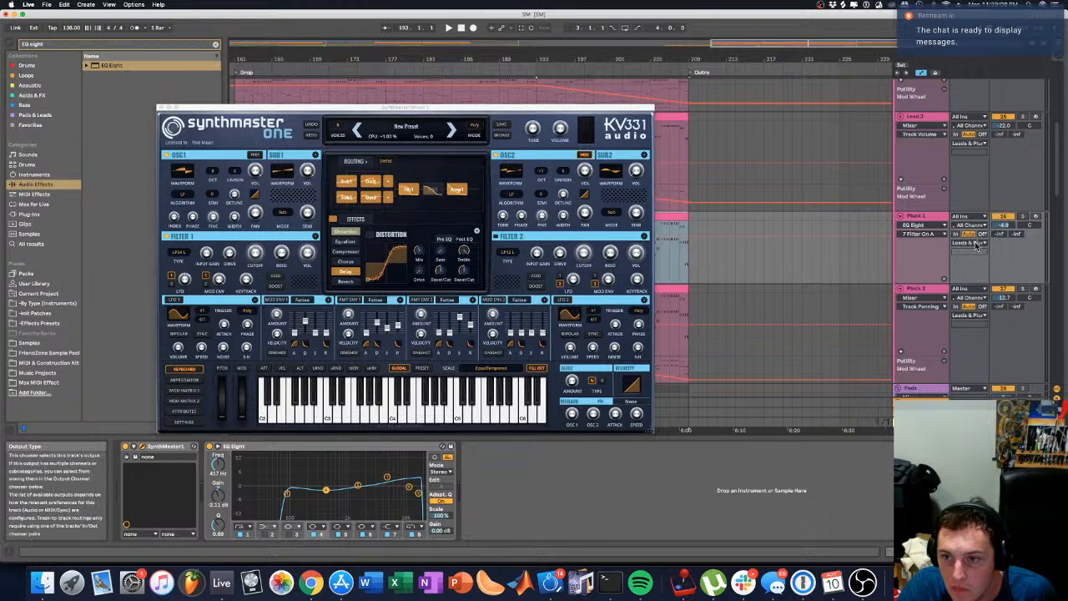
left_click(125, 448)
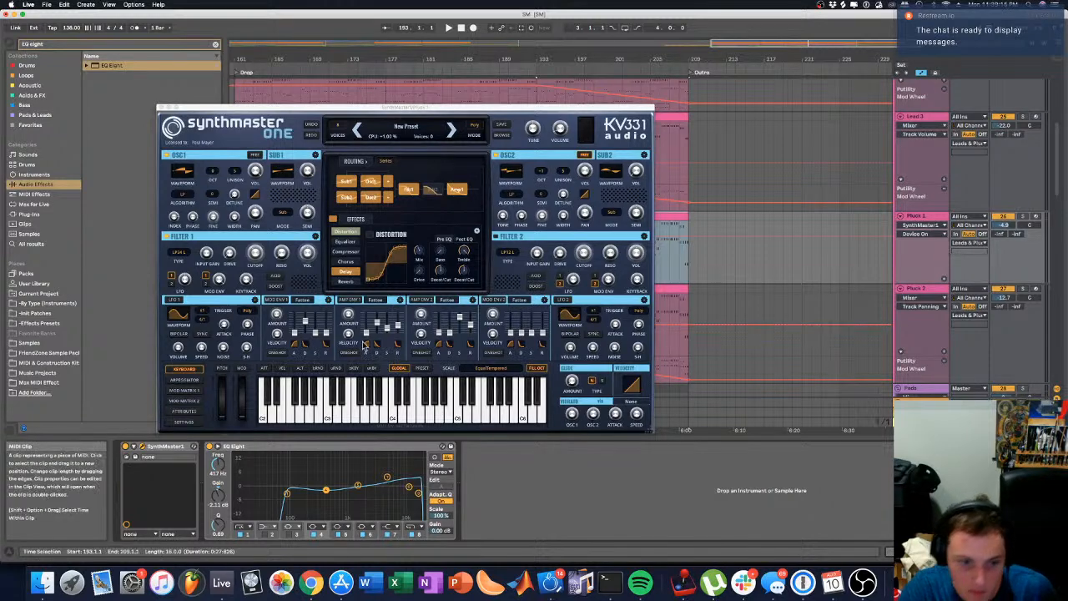
Step: Adjust SynthMaster One's Filter 1 cutoff on Pluck 1 during playback and display Mod Matrix 1
key("space")
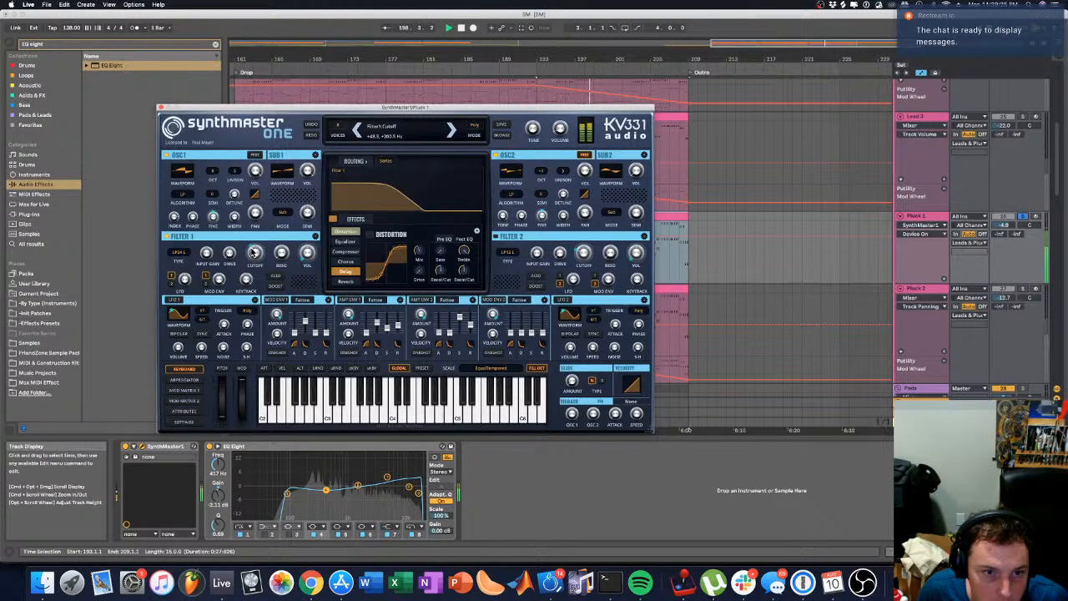
left_click(253, 252)
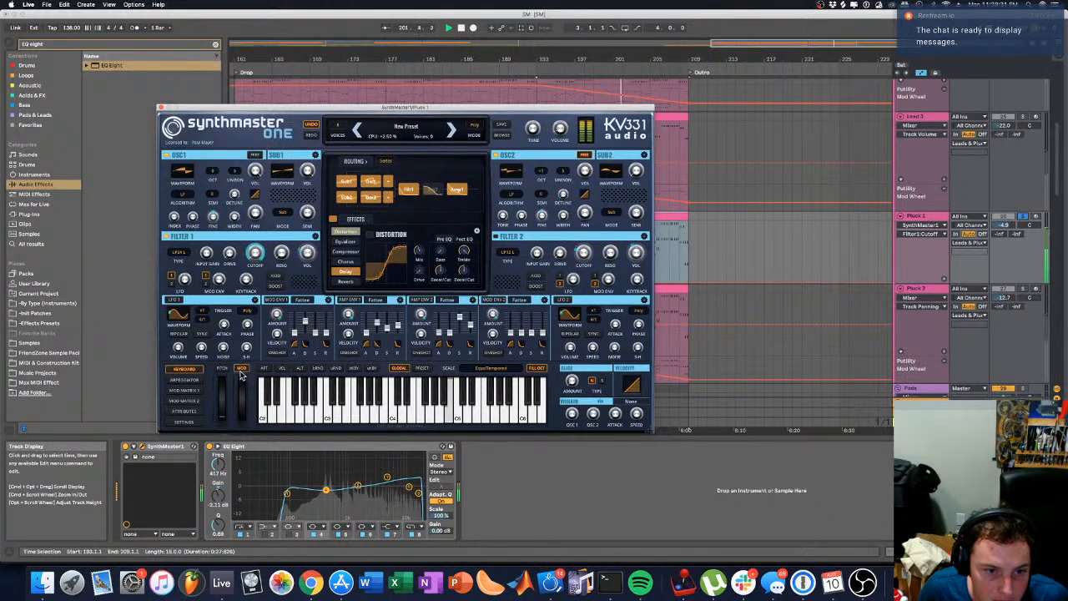
left_click(190, 391)
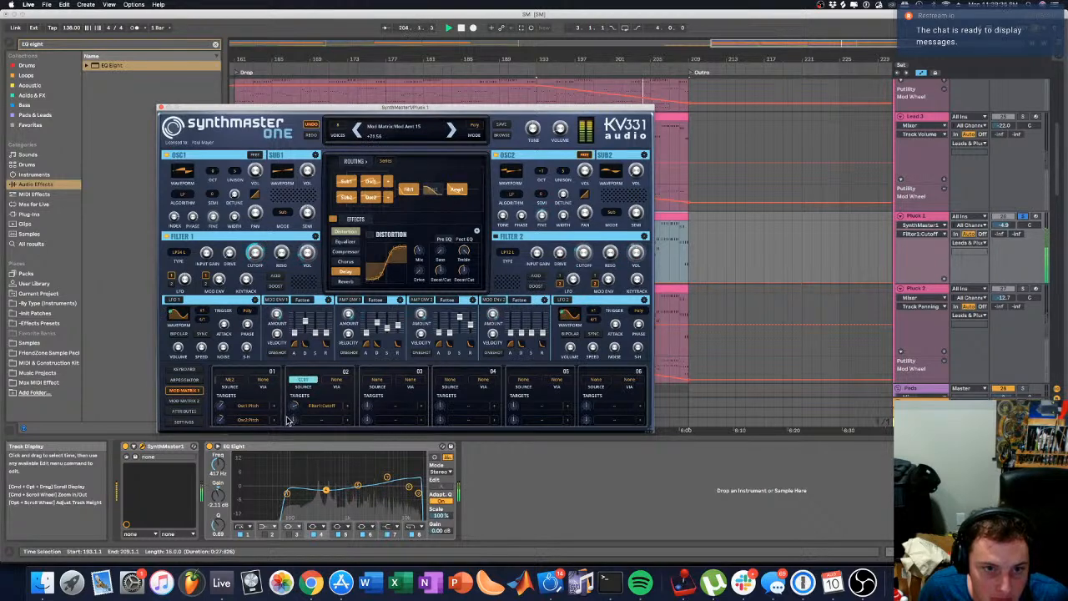
Step: Enable Filter 2 in Pluck 1's SynthMaster One and adjust its cutoff
left_click(496, 236)
left_click_drag(584, 253, 585, 244)
left_click(539, 255)
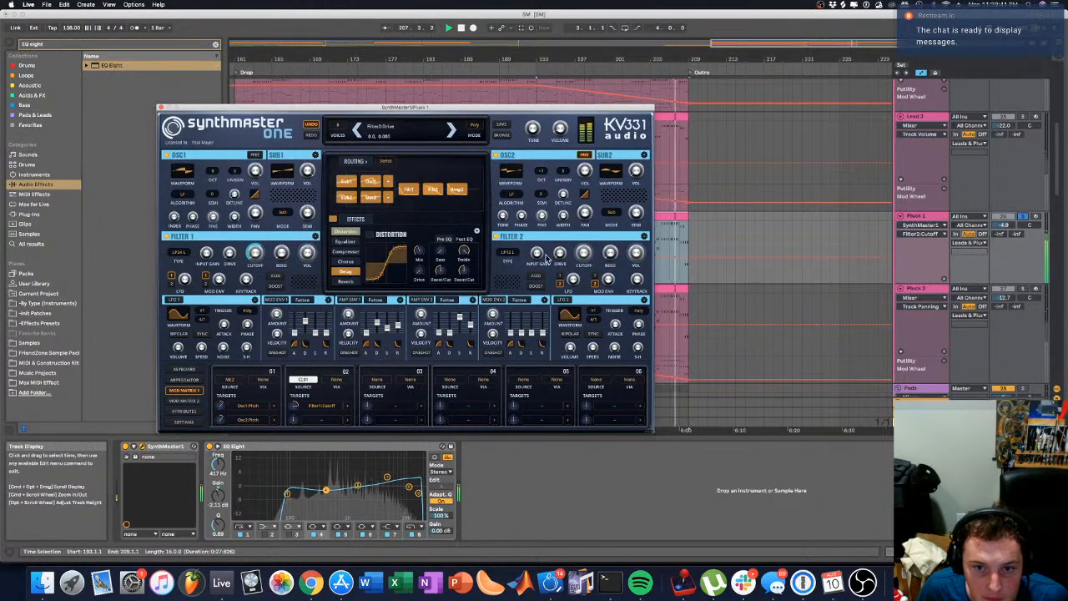
left_click_drag(587, 253, 589, 245)
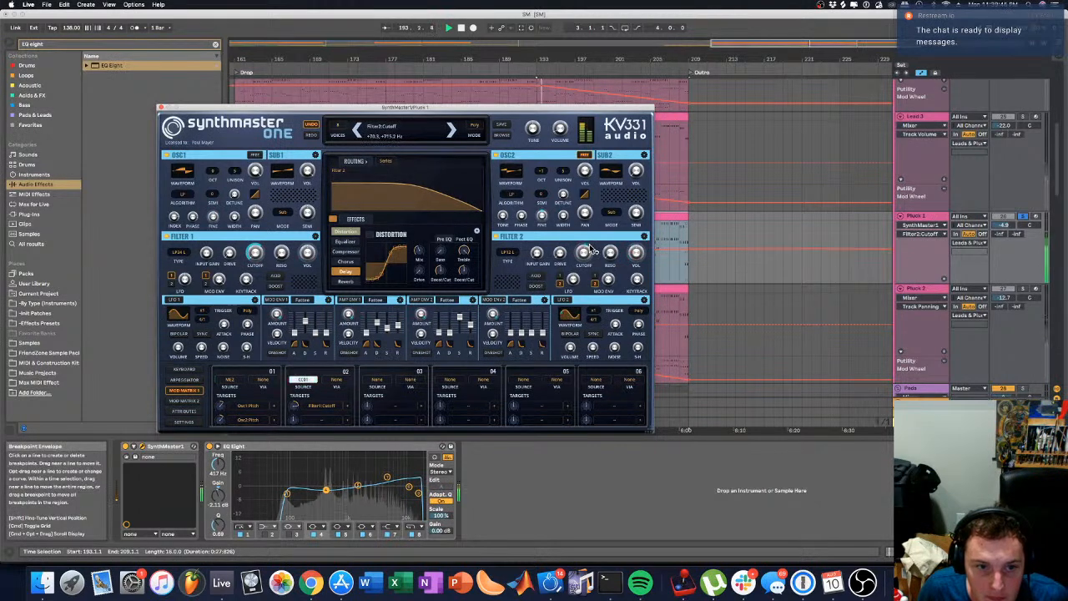
Step: Bypass Filter 2 in Pluck 1's SynthMaster One and check Filter 1's resonance, the mod wheel and Mod Matrix 1
left_click(288, 257)
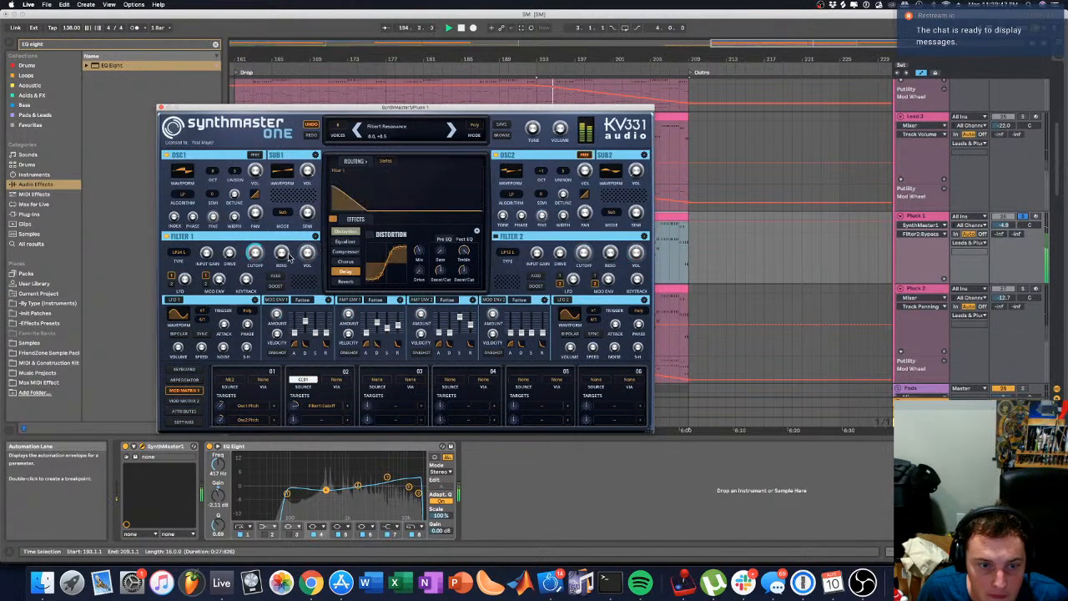
left_click(197, 381)
left_click(188, 369)
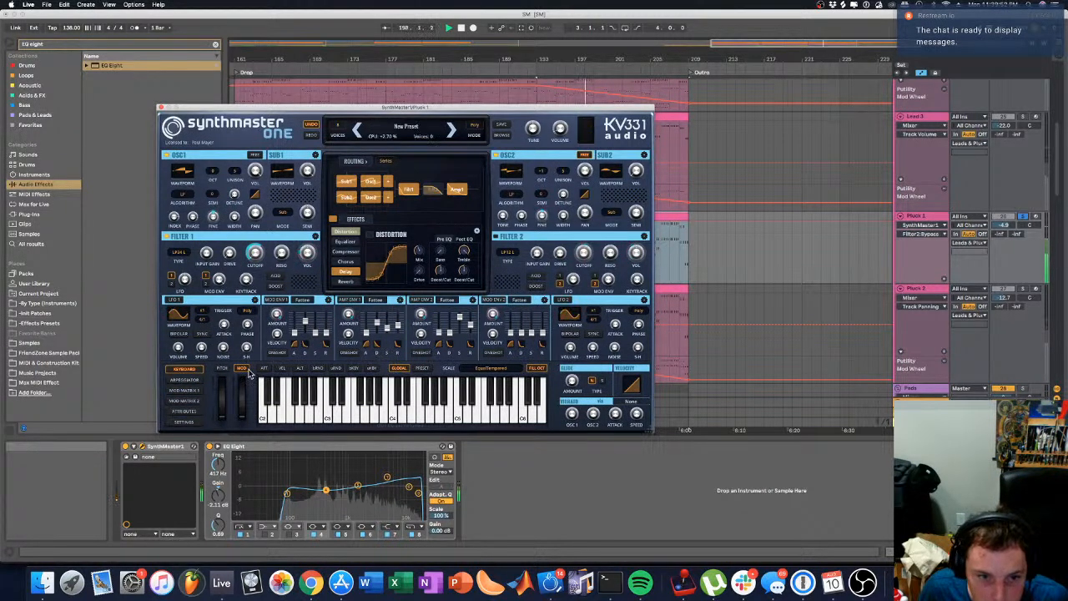
left_click(184, 390)
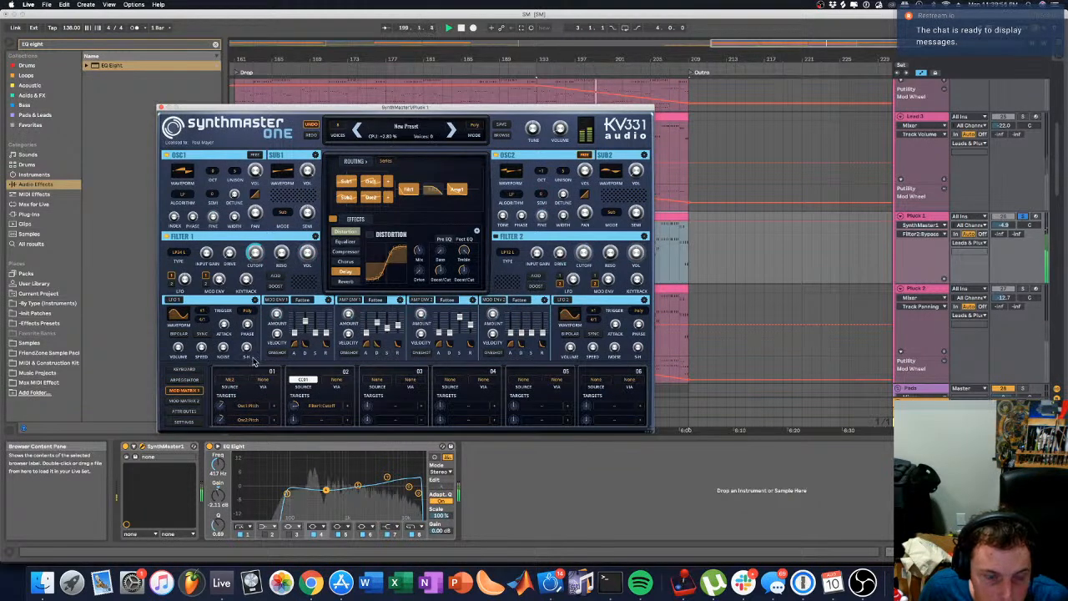
Step: Adjust Filter 1's Mod Env amount in Pluck 1's SynthMaster One during playback
right_click(217, 277)
left_click(216, 259)
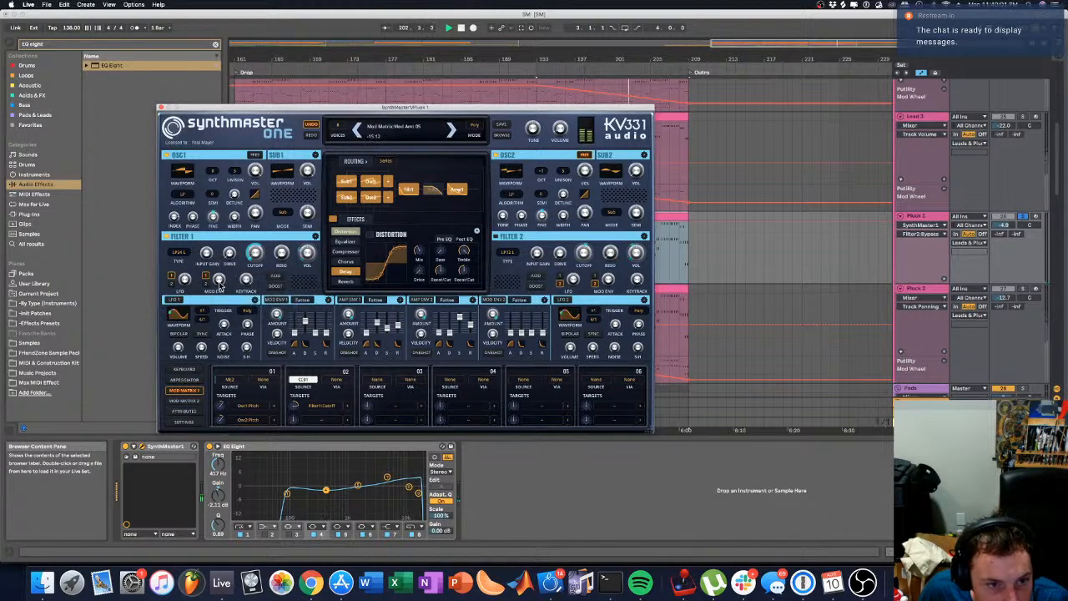
right_click(220, 285)
left_click(218, 280)
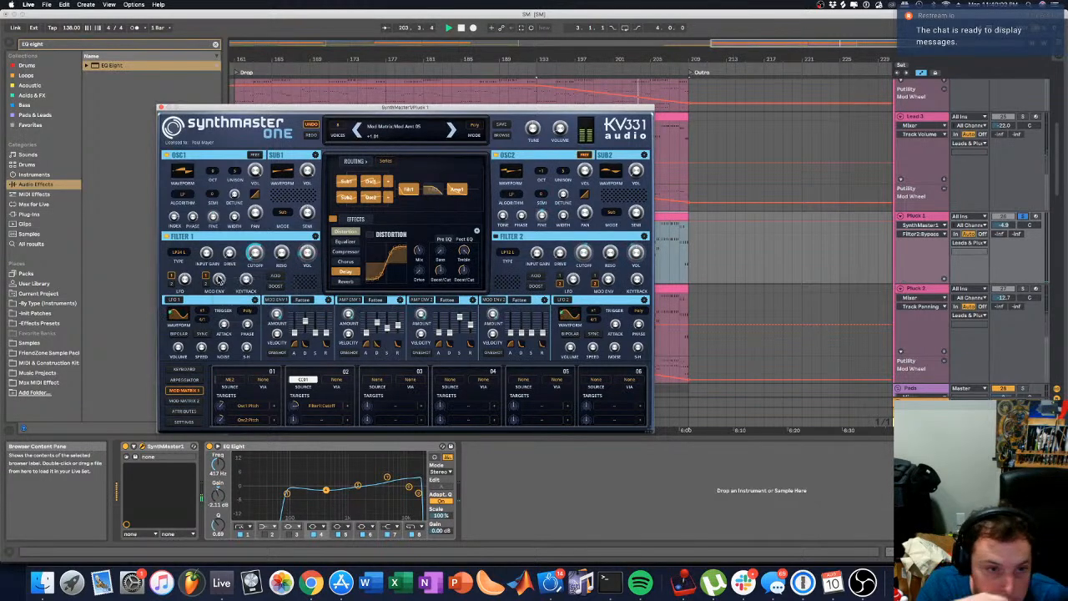
Step: Add a modulation of Mod Env 1's envelope amount in matrix slot 02, adjust that amount and show the synth's keyboard
right_click(274, 320)
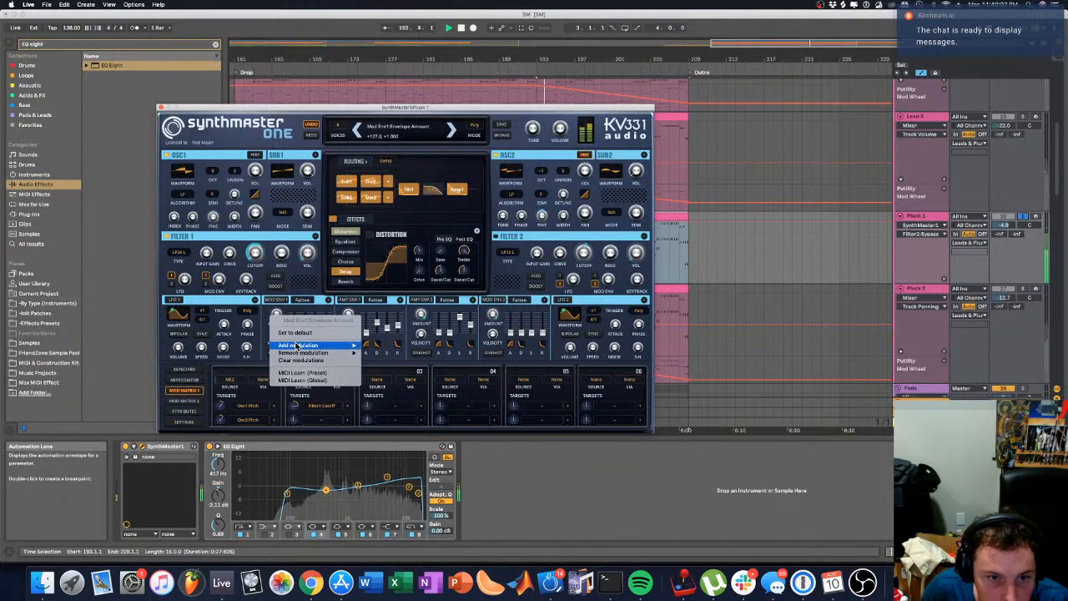
mouse_move(351, 345)
mouse_move(392, 357)
left_click(437, 374)
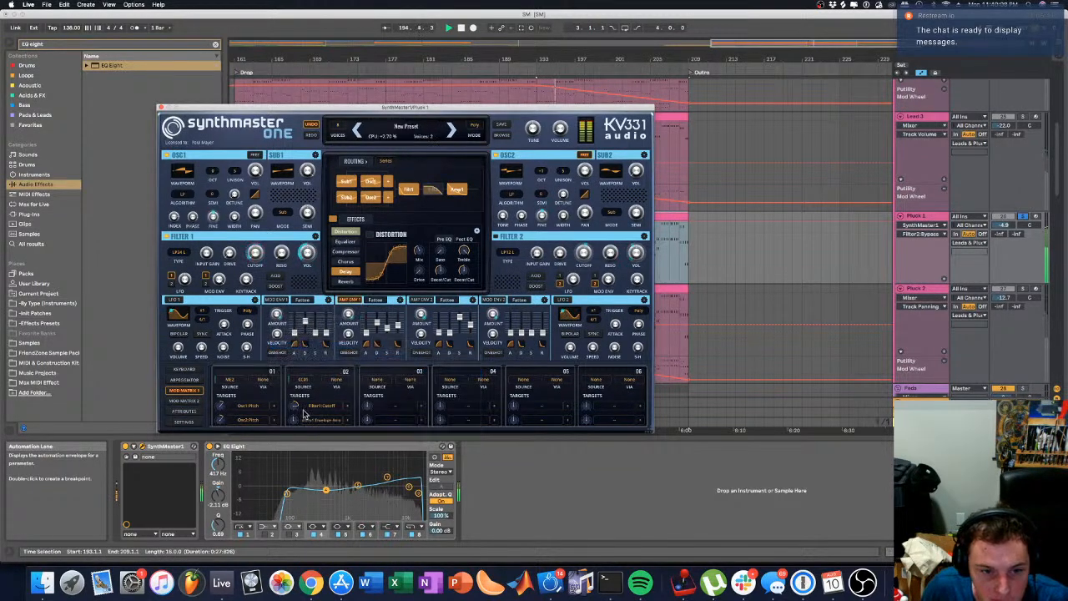
left_click(275, 326)
left_click(196, 380)
left_click(194, 370)
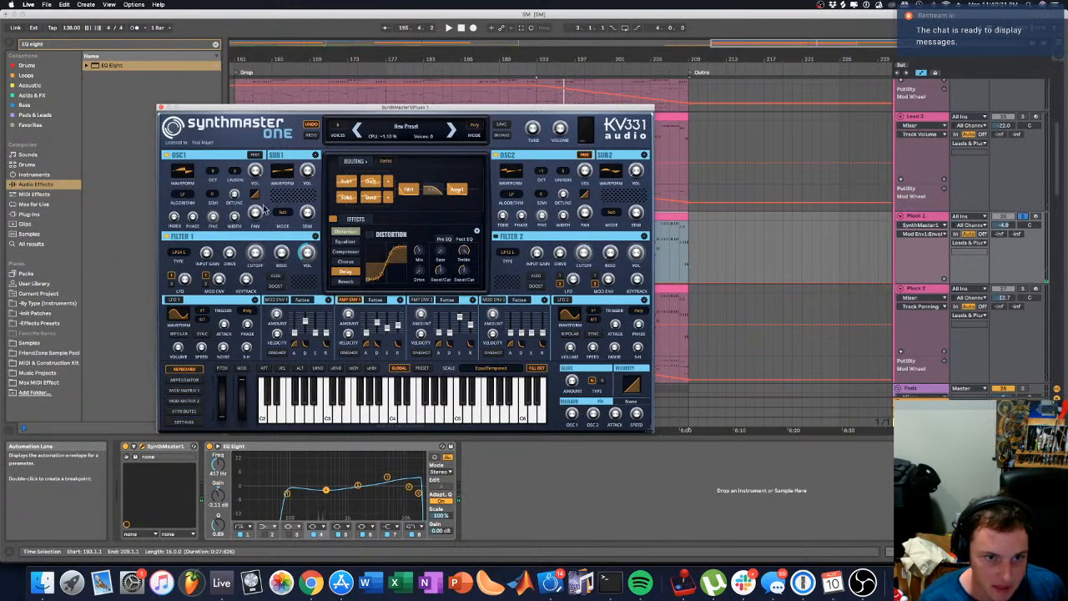
Step: Play back Pluck 1's edited sound, unsolo the track and close the SynthMaster One window
mouse_move(254, 256)
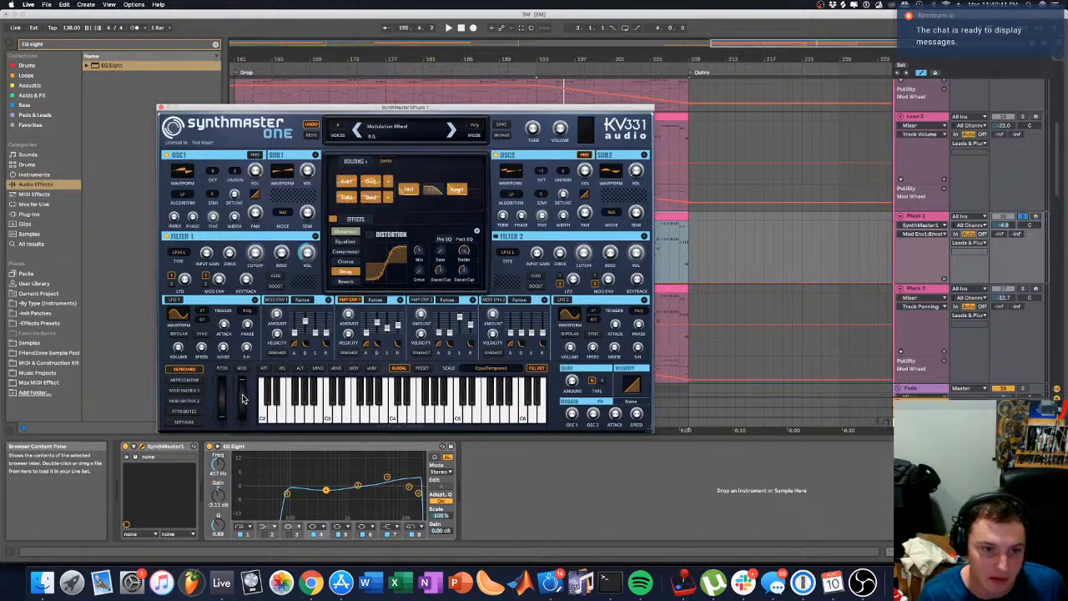
key("space")
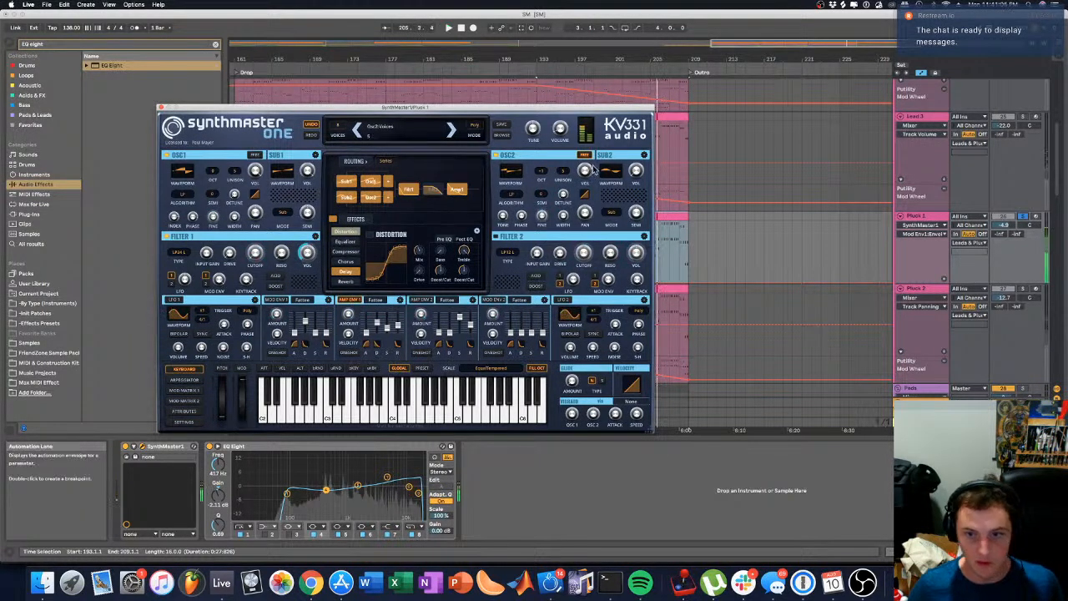
left_click(1023, 217)
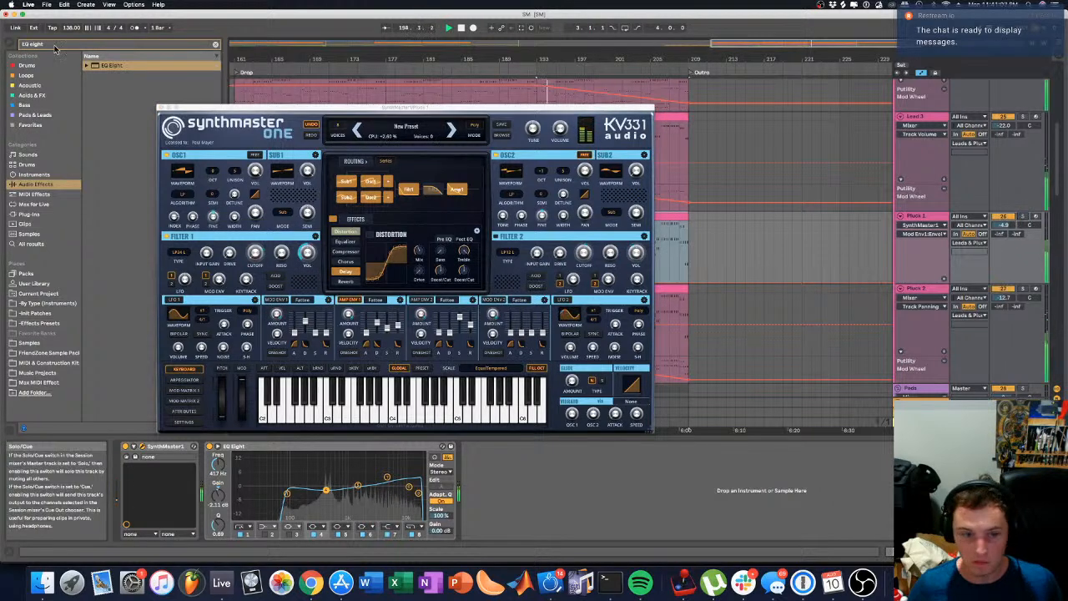
left_click(159, 108)
Step: Search the browser for "putil", add Putility.amxd to Pluck 1's device chain and resume playback
left_click(95, 45)
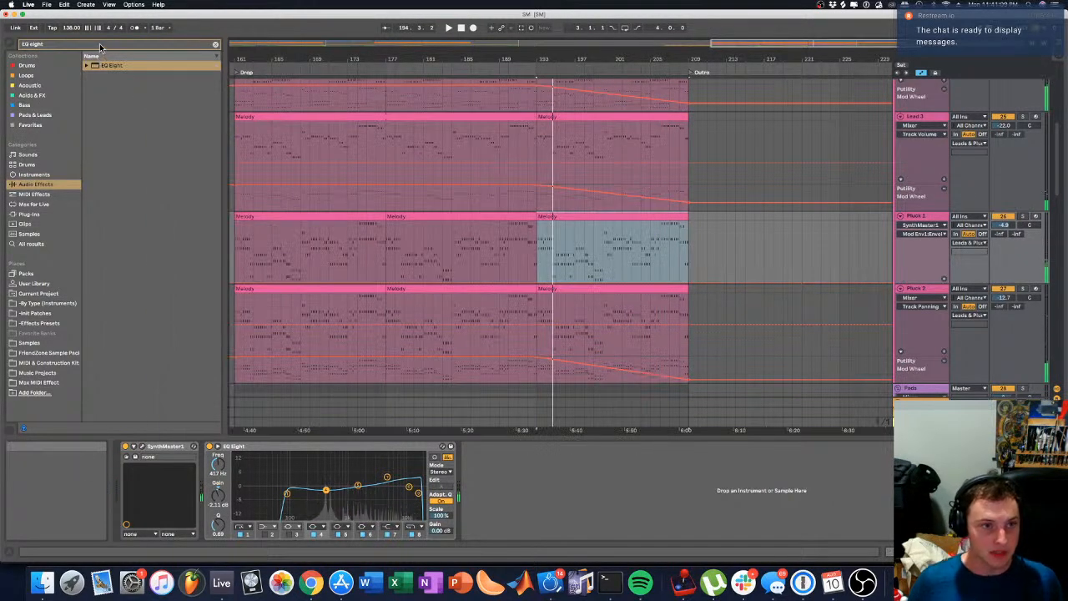
type("put")
key("BackSpace")
key("BackSpace")
key("BackSpace")
type("putili")
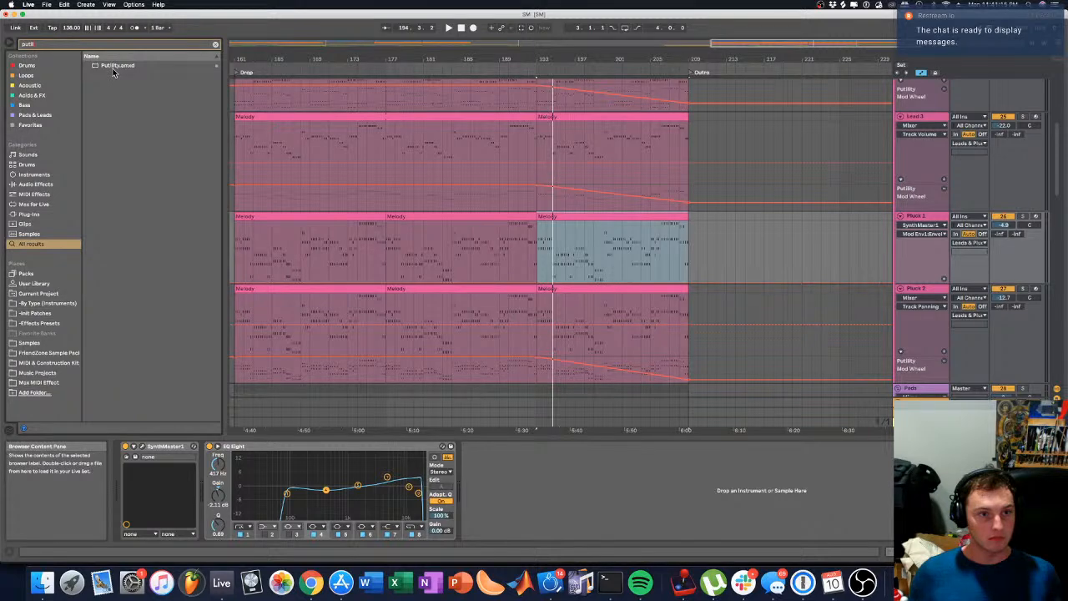
double_click(116, 66)
key("space")
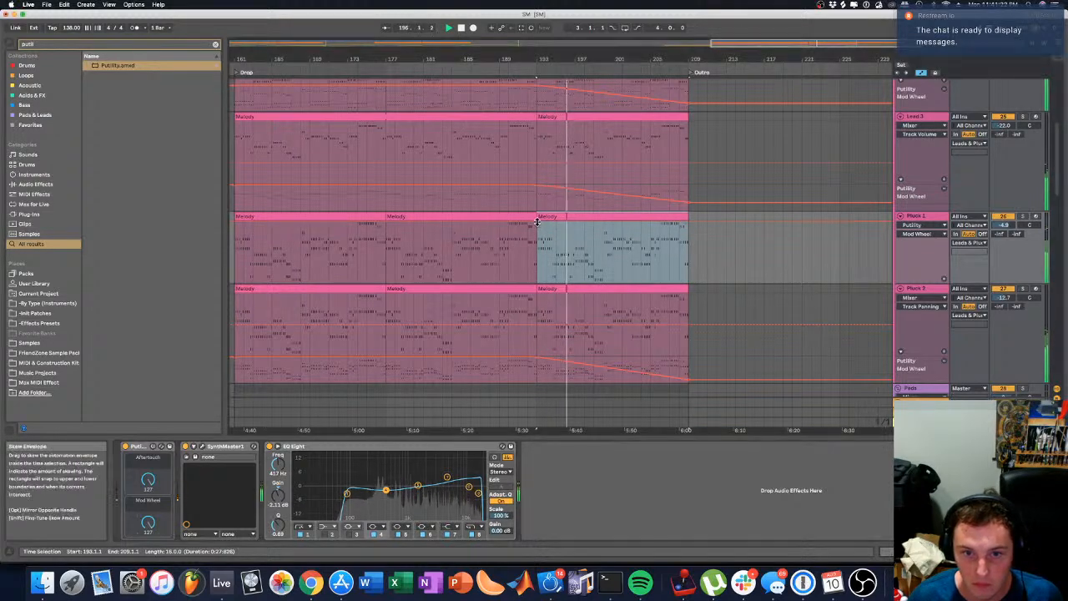
Step: Add a Putility Mod Wheel automation lane on Pluck 1 and ramp it from 127 at bar 193 to its minimum at bar 209
left_click(944, 279)
key("space")
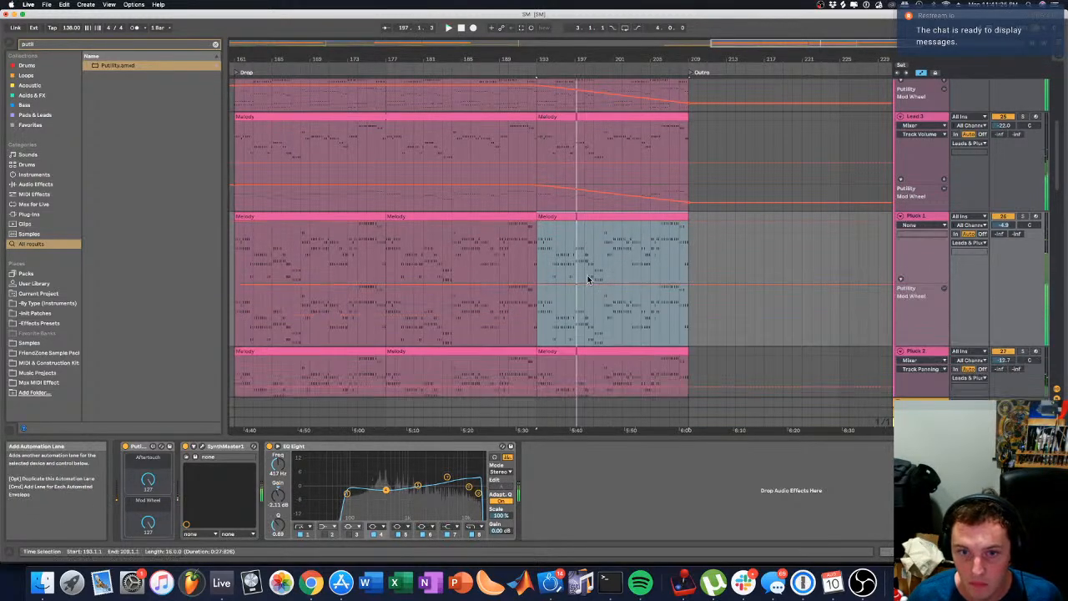
left_click(537, 288)
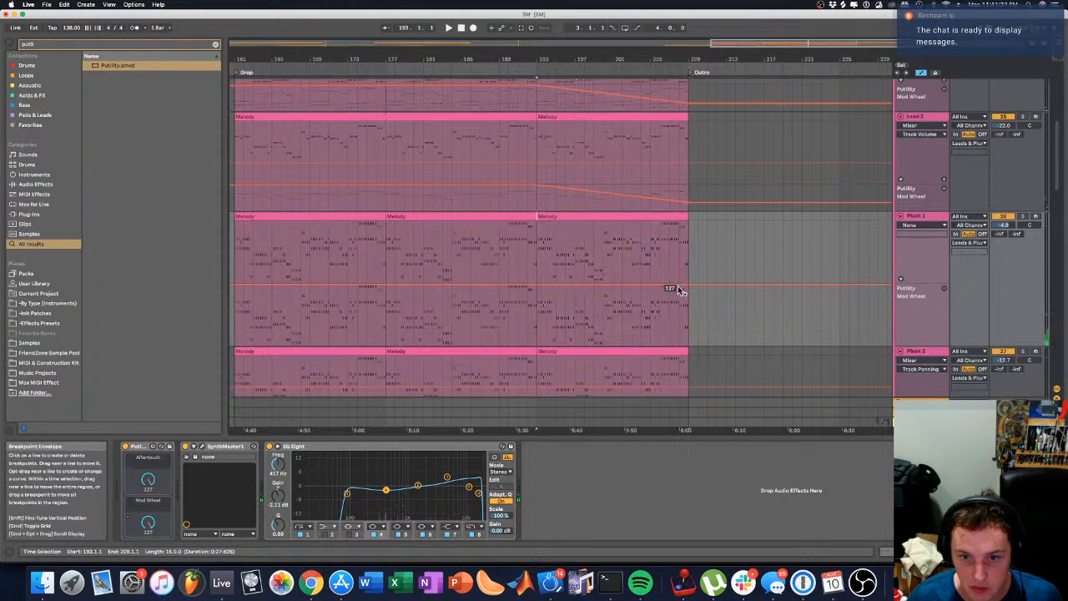
left_click_drag(688, 288, 686, 344)
key("space")
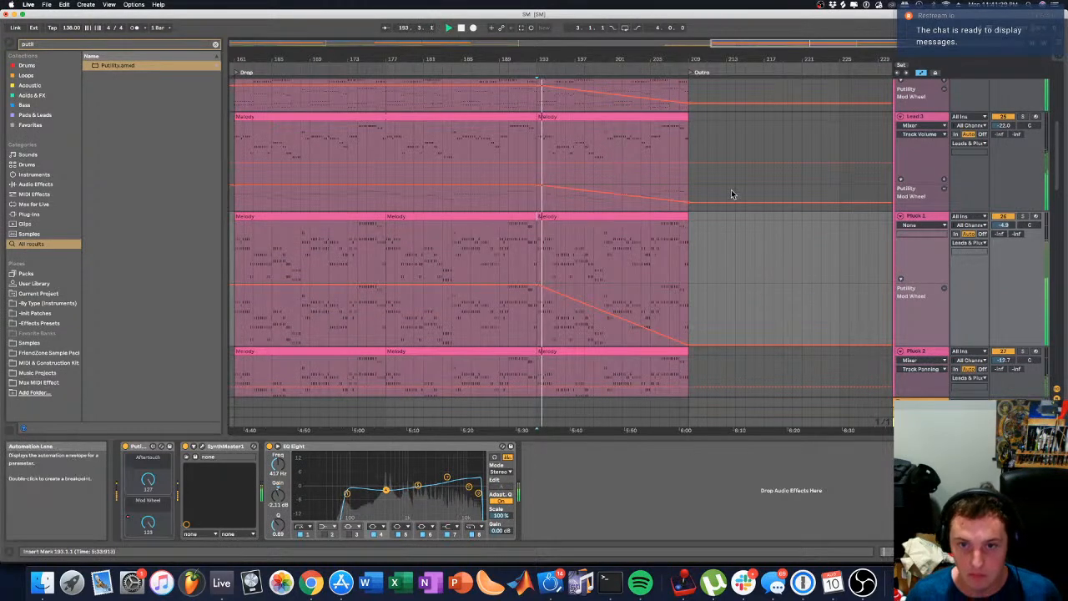
Step: Lower the Mod Wheel automation endpoints at bar 209 on Lead 3, Lead 2 and Pad 1
left_click_drag(689, 203, 689, 213)
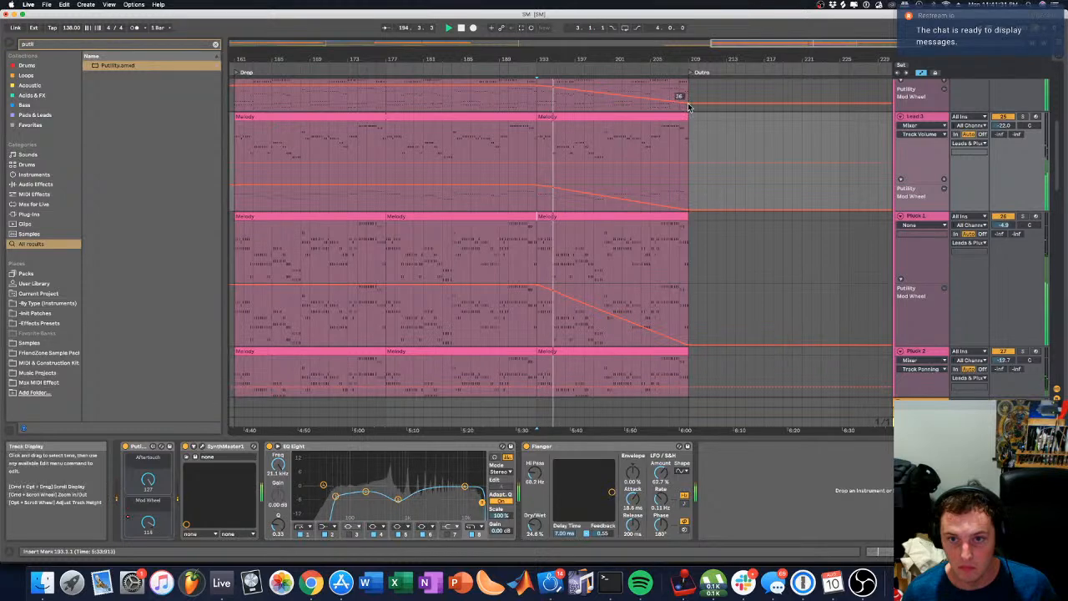
left_click_drag(688, 103, 688, 114)
scroll(692, 150, "down", 5)
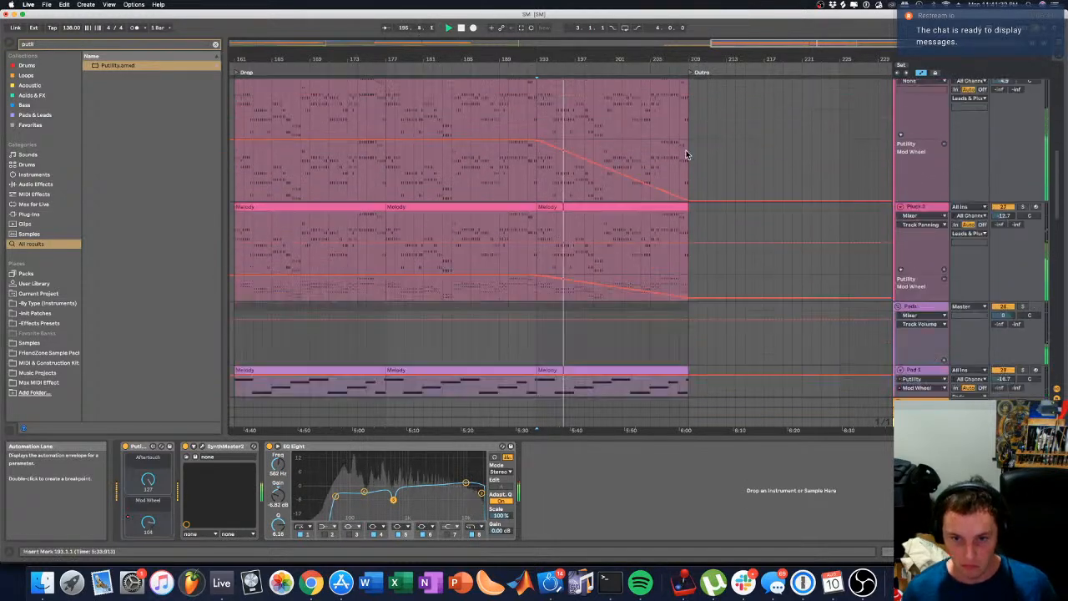
scroll(694, 305, "down", 3)
left_click_drag(691, 313, 689, 368)
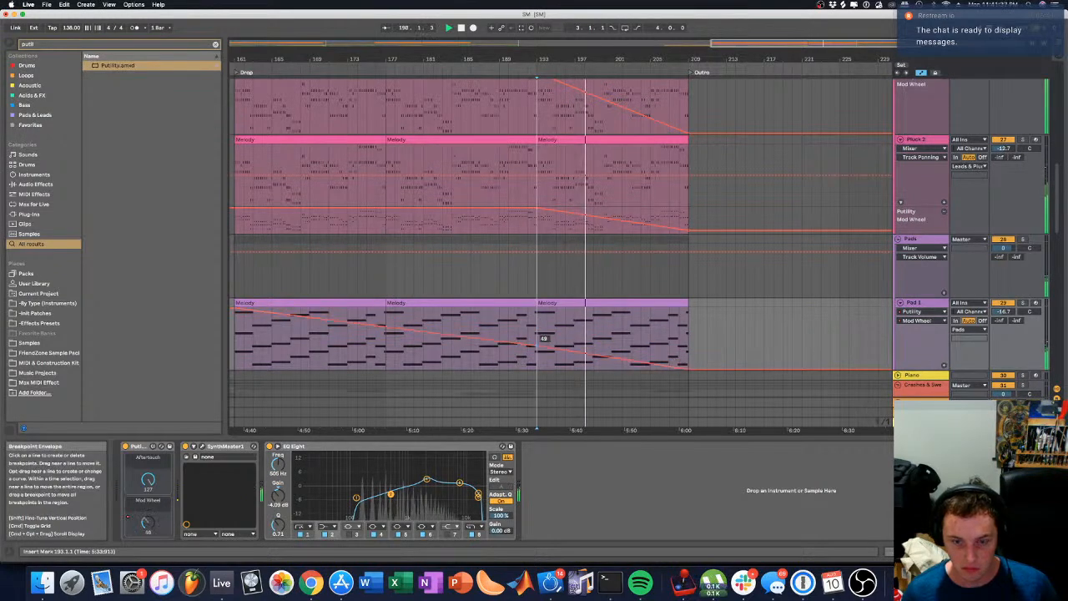
scroll(588, 284, "down", 5)
Step: Unfold Perc & Loops and ramp the Perc Group's LP Cut down between bars 193 and 209, reopening it at the Outro
scroll(589, 280, "up", 8)
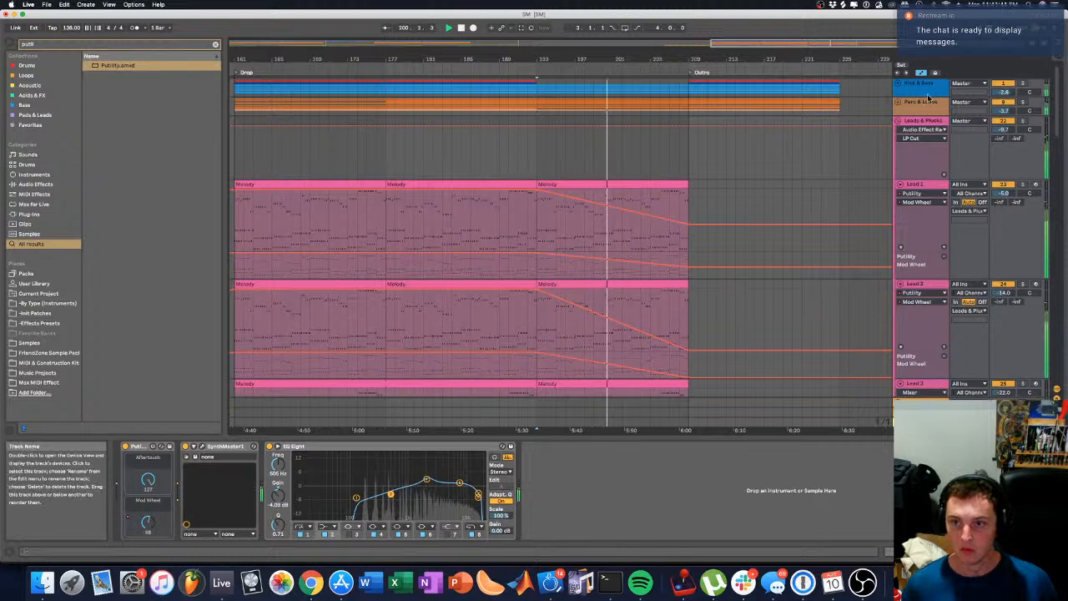
left_click(924, 103)
key("u")
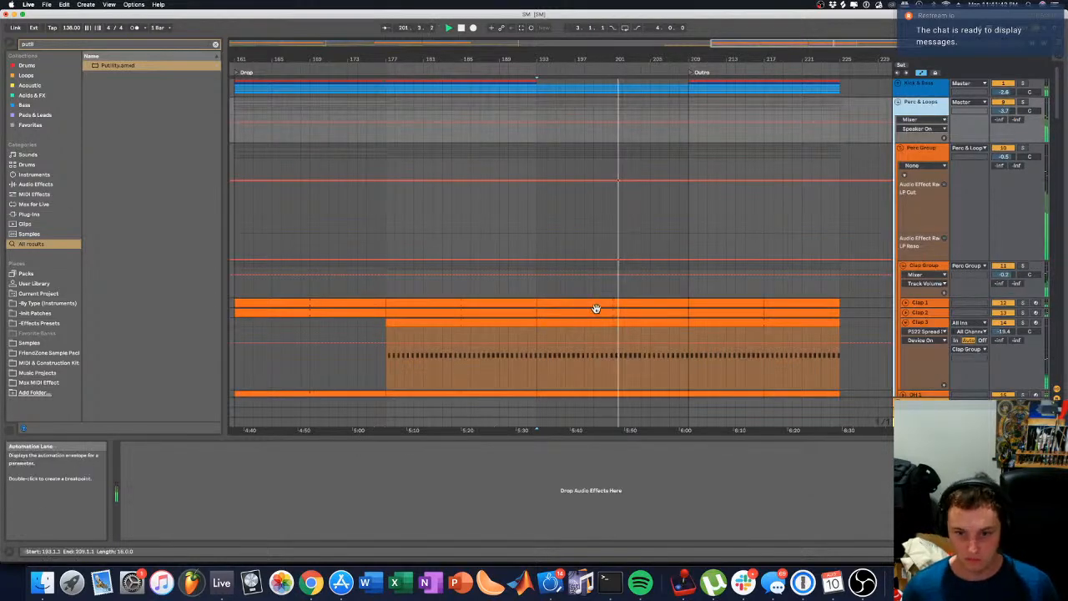
left_click(536, 182)
left_click_drag(621, 182, 681, 211)
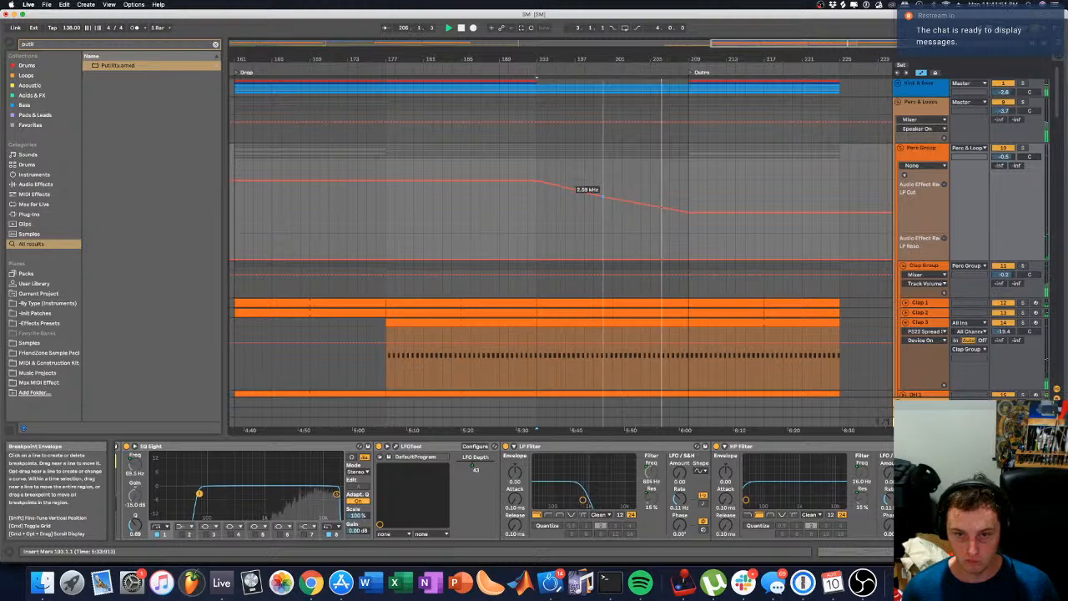
left_click_drag(686, 207, 686, 184)
Step: Ramp the Loop Bus's LP Cut down from bar 193 to its minimum at bar 209, with a breakpoint at bar 201
scroll(684, 208, "down", 8)
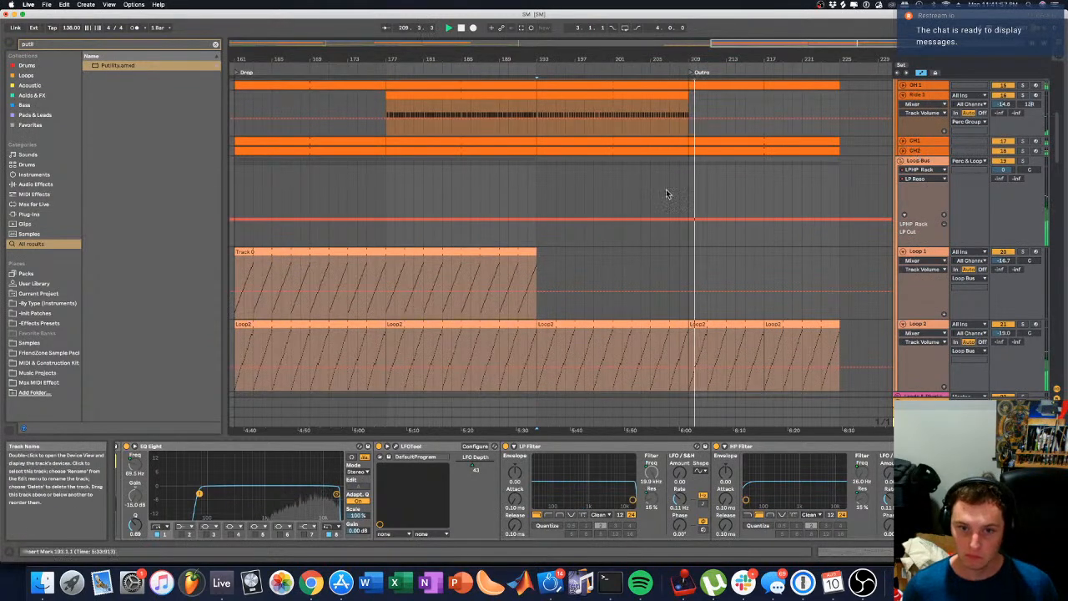
key("space")
left_click(506, 70)
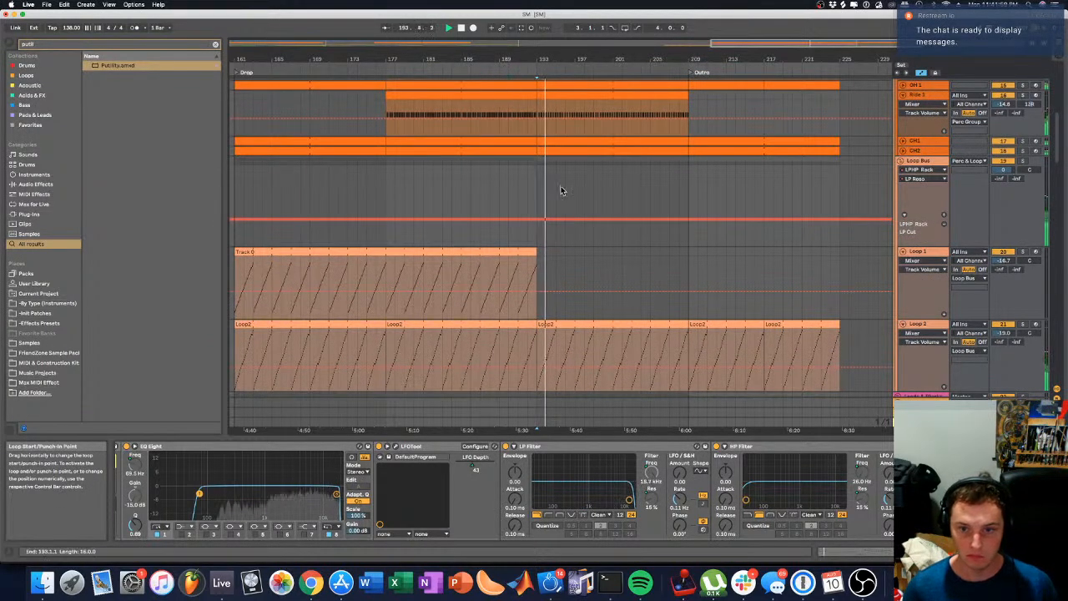
left_click(539, 226)
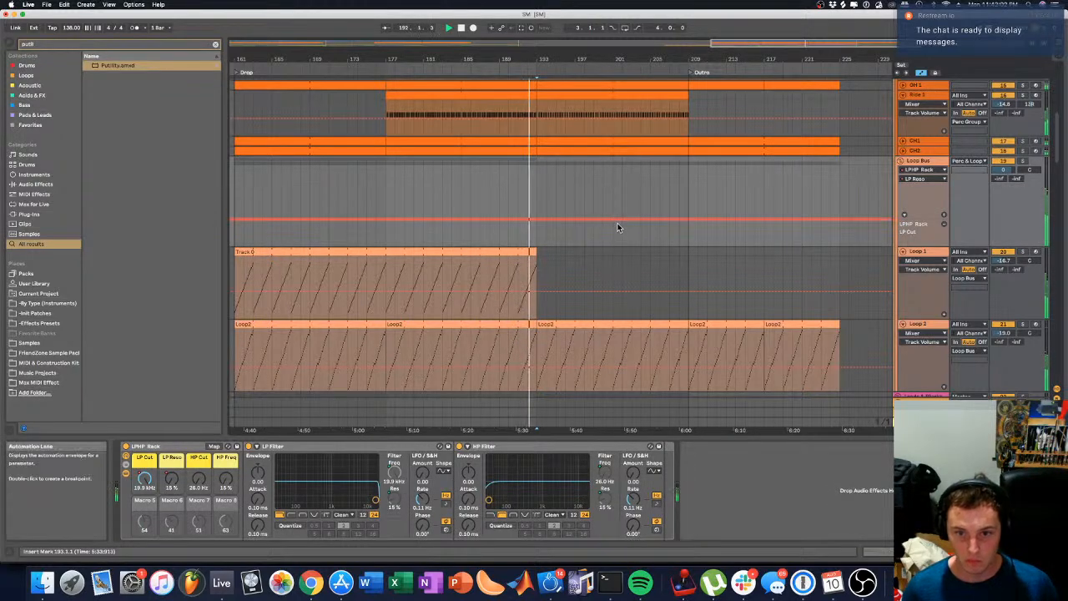
left_click_drag(616, 225, 612, 229)
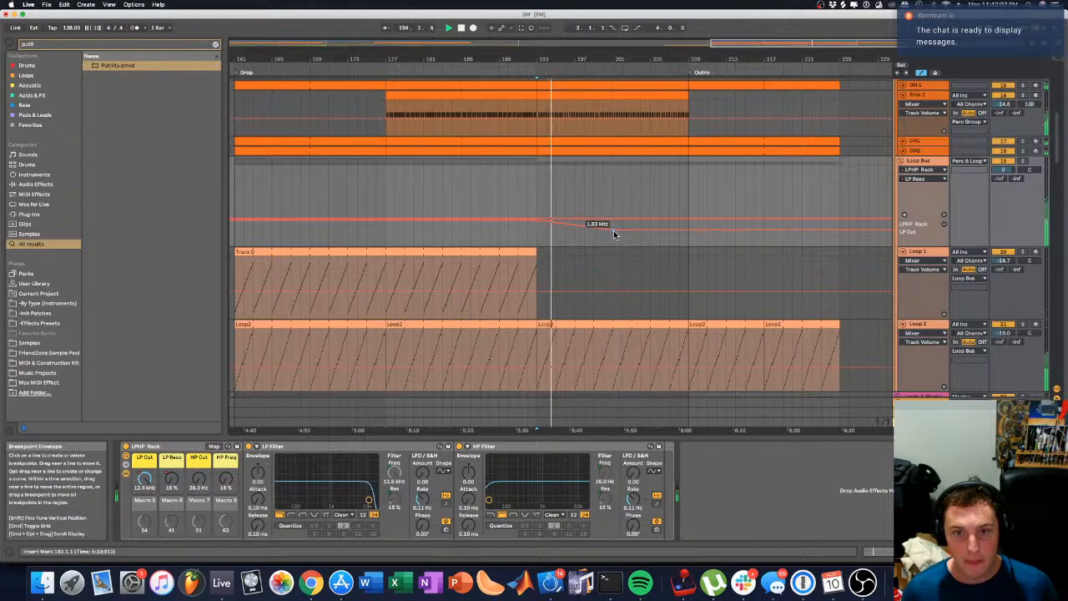
left_click_drag(689, 230, 689, 245)
left_click_drag(613, 230, 613, 228)
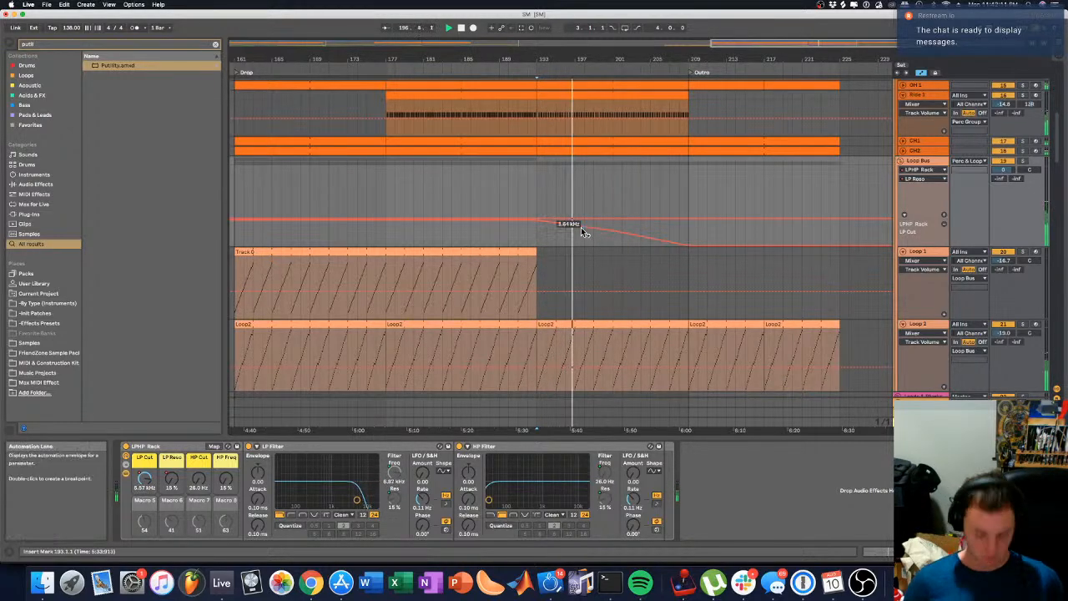
Step: Refine the slope of the Perc Group's LP Cut ramp between bars 193 and 209
scroll(602, 188, "up", 5)
scroll(602, 189, "up", 3)
left_click_drag(574, 187, 574, 173)
left_click(604, 197)
scroll(621, 215, "down", 5)
scroll(621, 213, "up", 5)
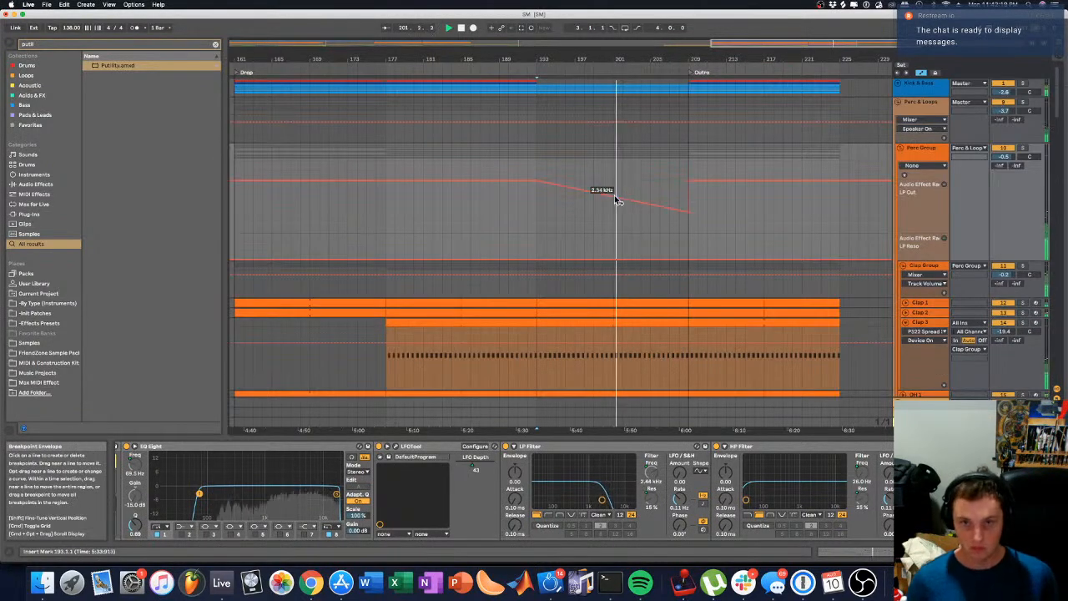
Step: Place a copy of the Snare Roll clip with its automation at bars 201 to 208, before the Outro
scroll(618, 200, "down", 5)
scroll(615, 197, "down", 15)
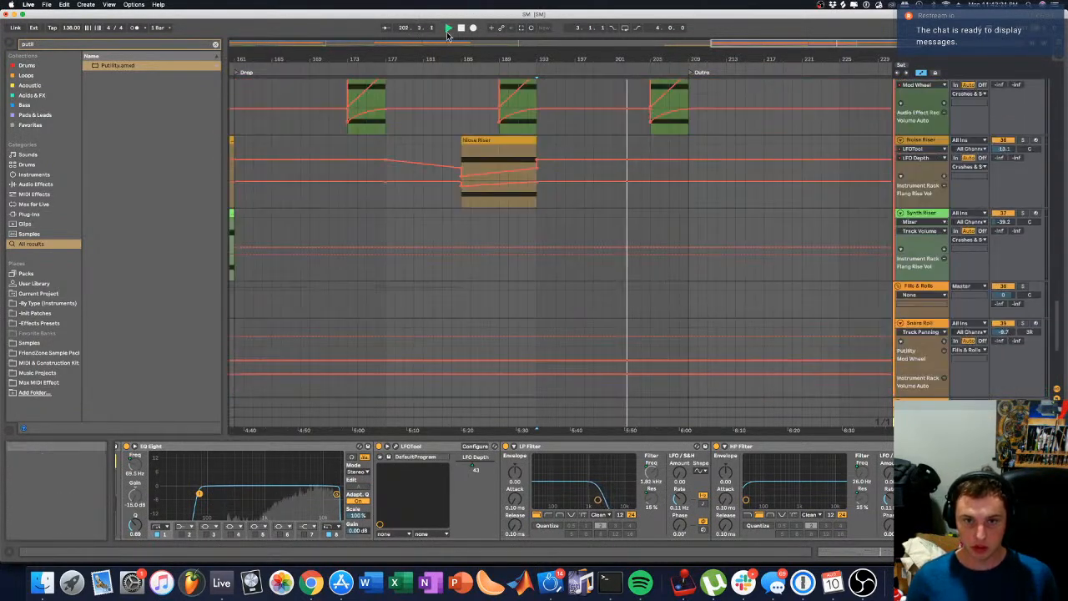
scroll(395, 262, "left", 2)
scroll(396, 261, "down", 5)
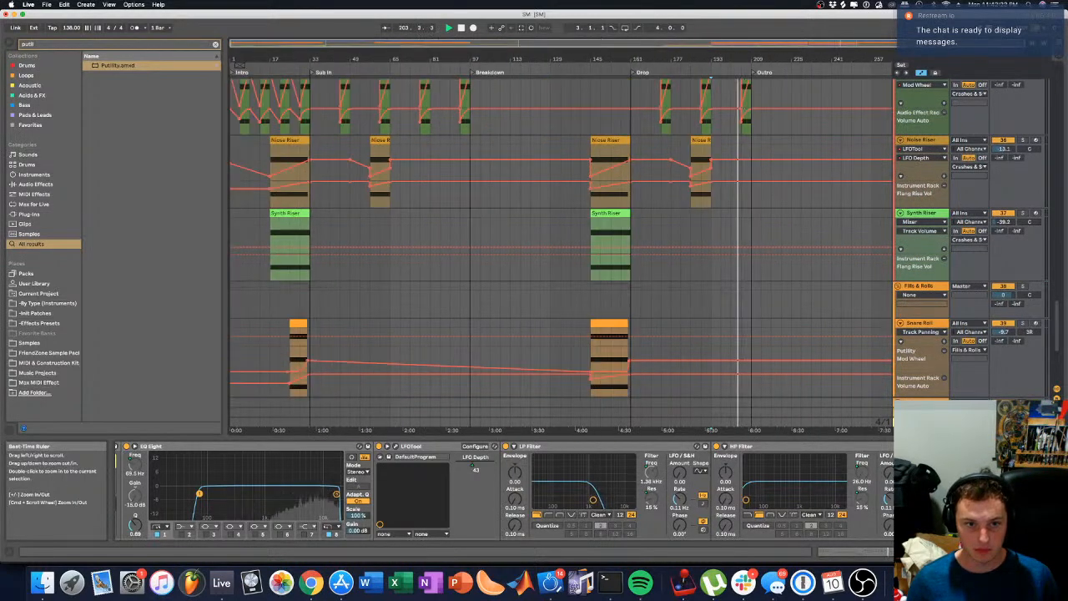
left_click(814, 316)
left_click_drag(817, 320, 740, 327)
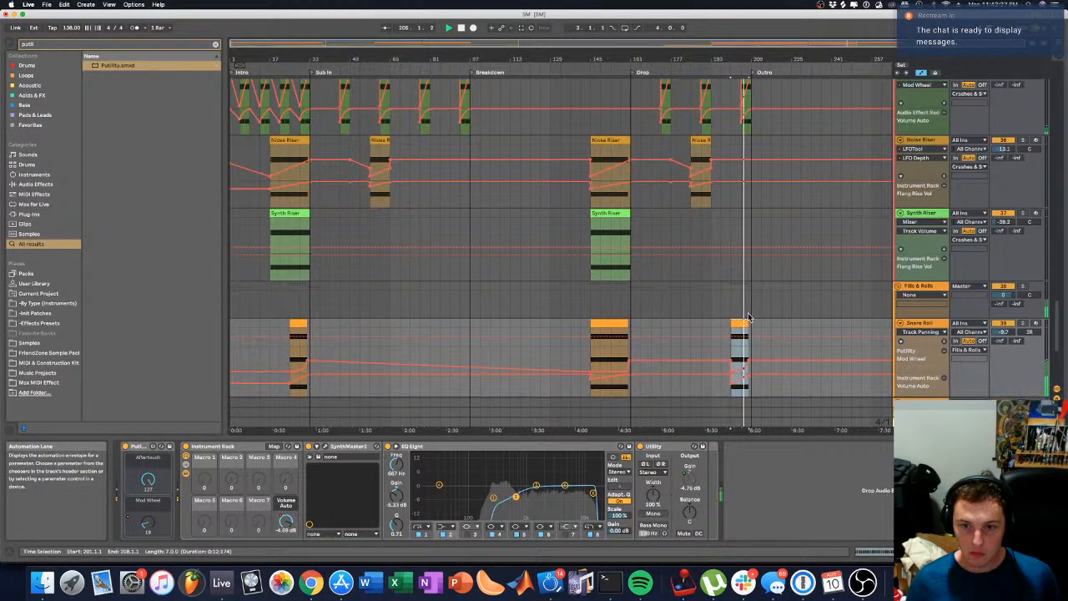
Step: Extend the new Snare Roll clip to bar 209 and move its Volume Auto ramp's end point to the clip's end
scroll(748, 317, "up", 5)
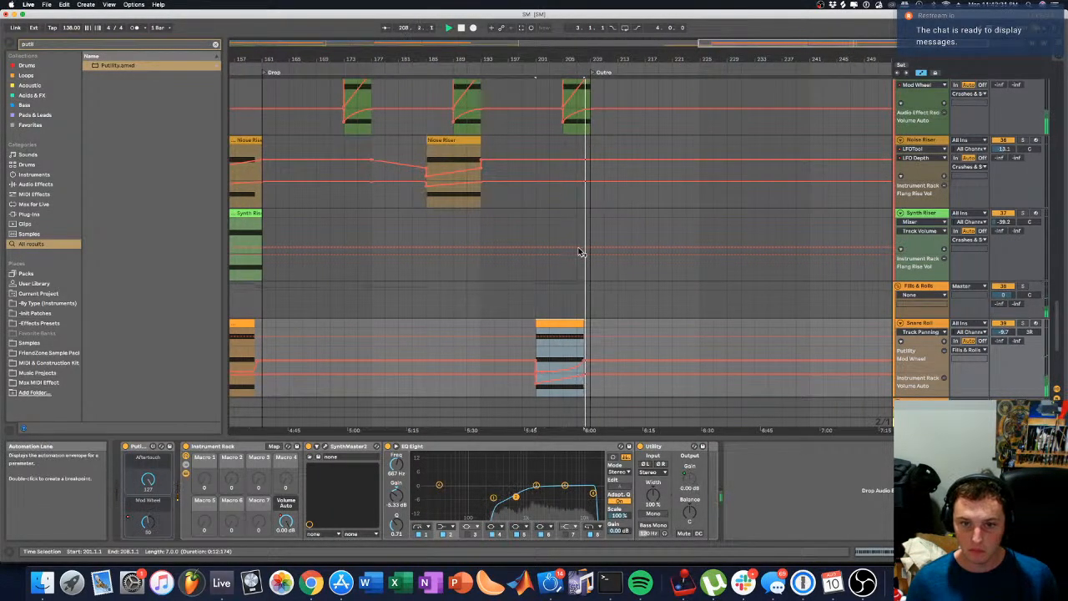
left_click_drag(583, 324, 590, 324)
key("space")
key("space")
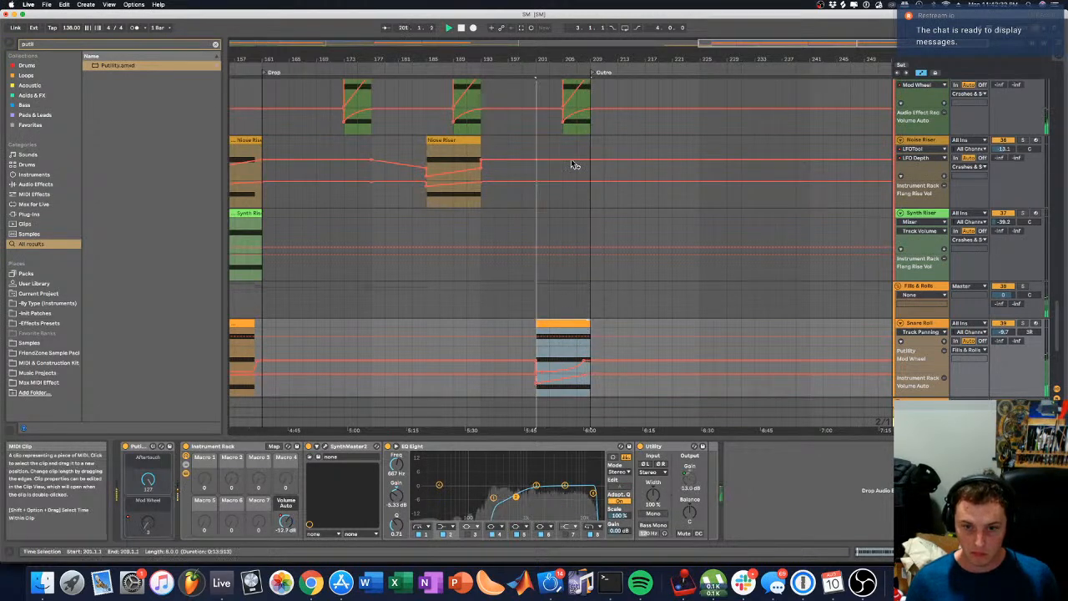
left_click_drag(583, 361, 590, 373)
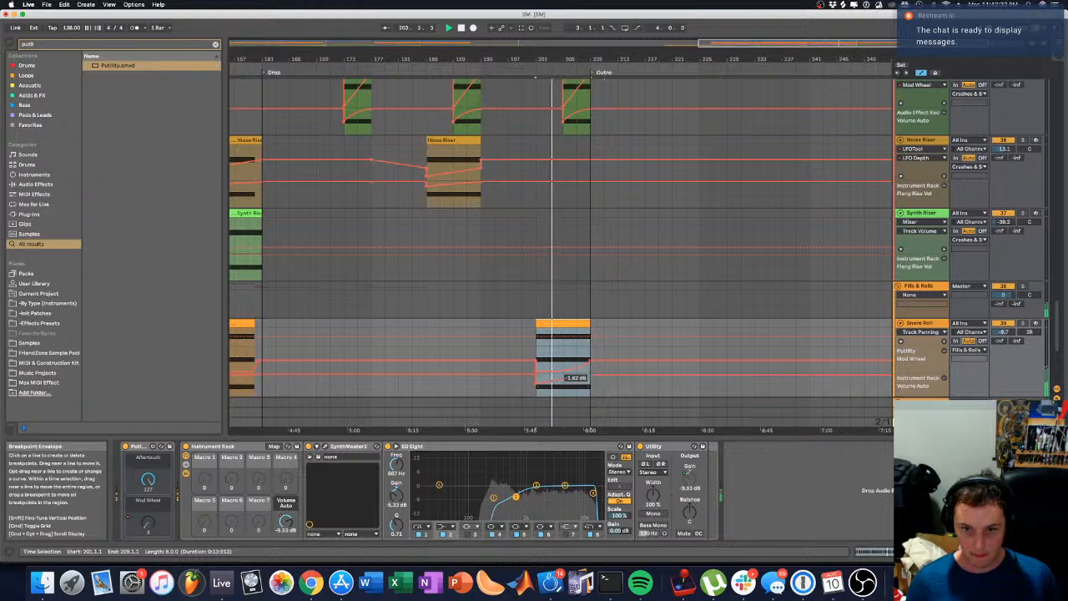
Step: Fine-tune the Snare Roll volume ramp's end at bar 209 and double the clip's final-bar notes by adding a copy offset by half their spacing
left_click_drag(591, 375, 590, 378)
left_click_drag(564, 58, 606, 186)
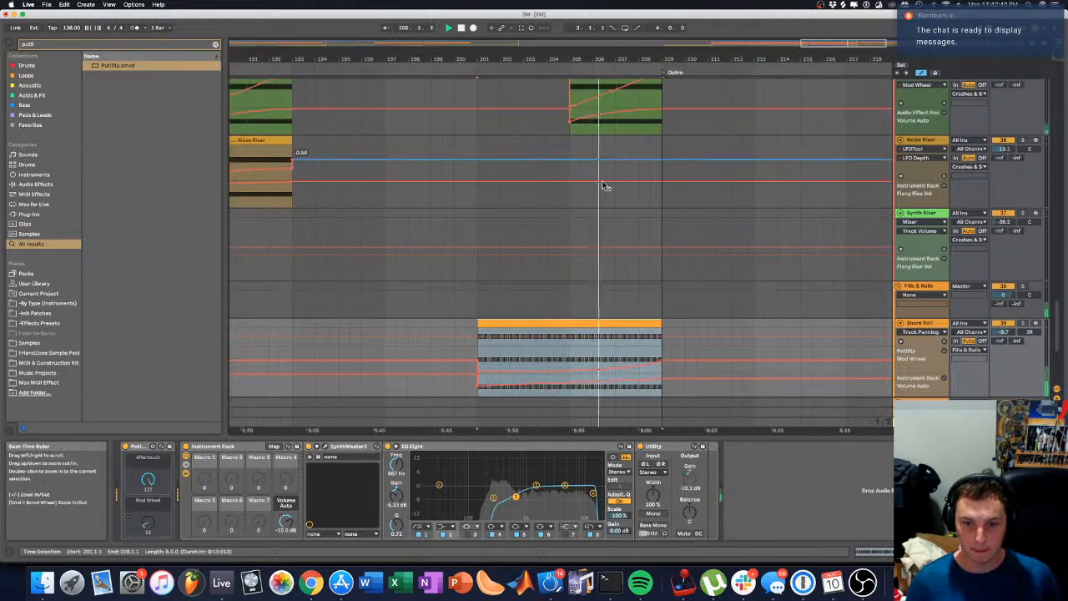
double_click(627, 323)
left_click_drag(863, 446, 849, 450)
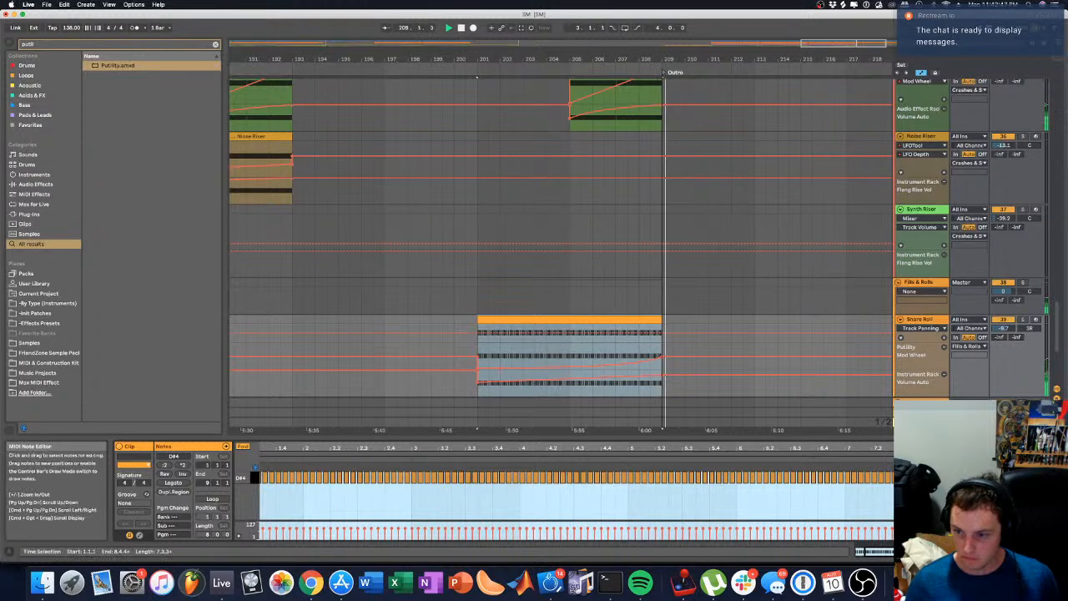
key("space")
key("super+a")
left_click_drag(977, 449, 663, 449)
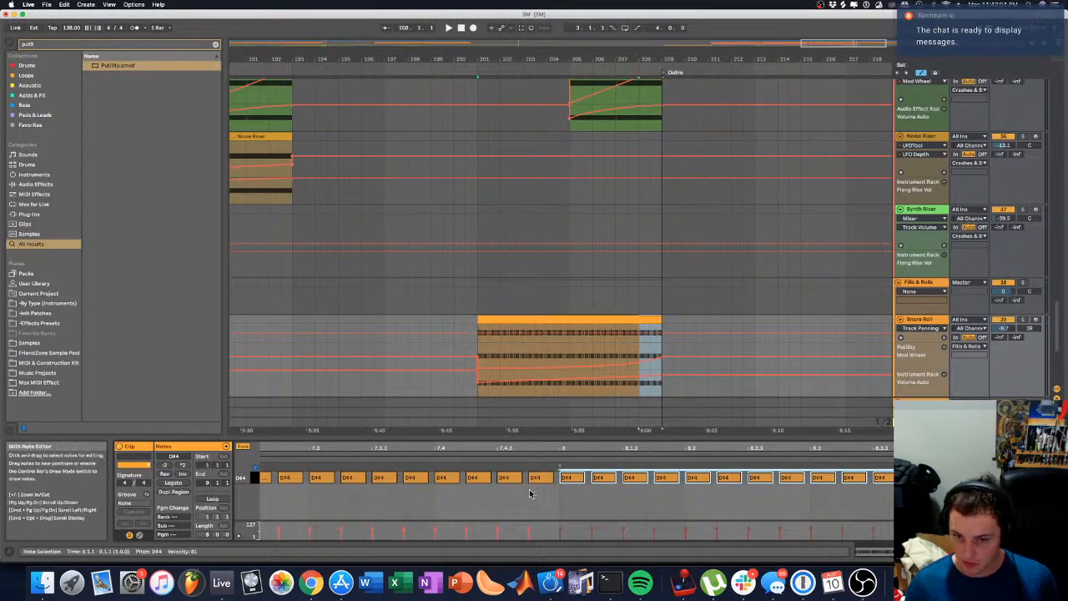
left_click(584, 479)
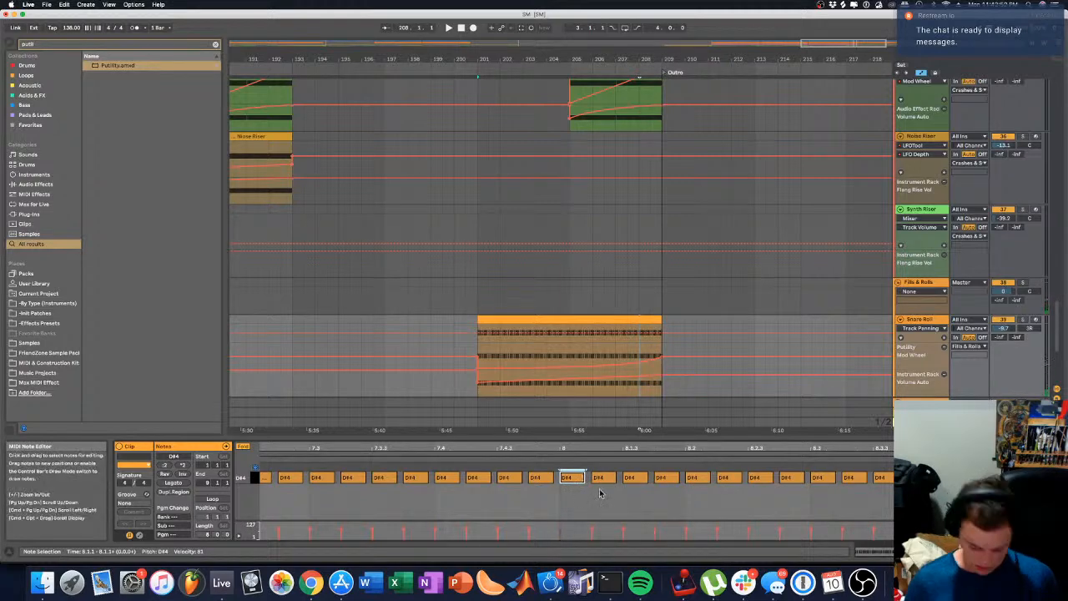
left_click(567, 511)
key("shift+End")
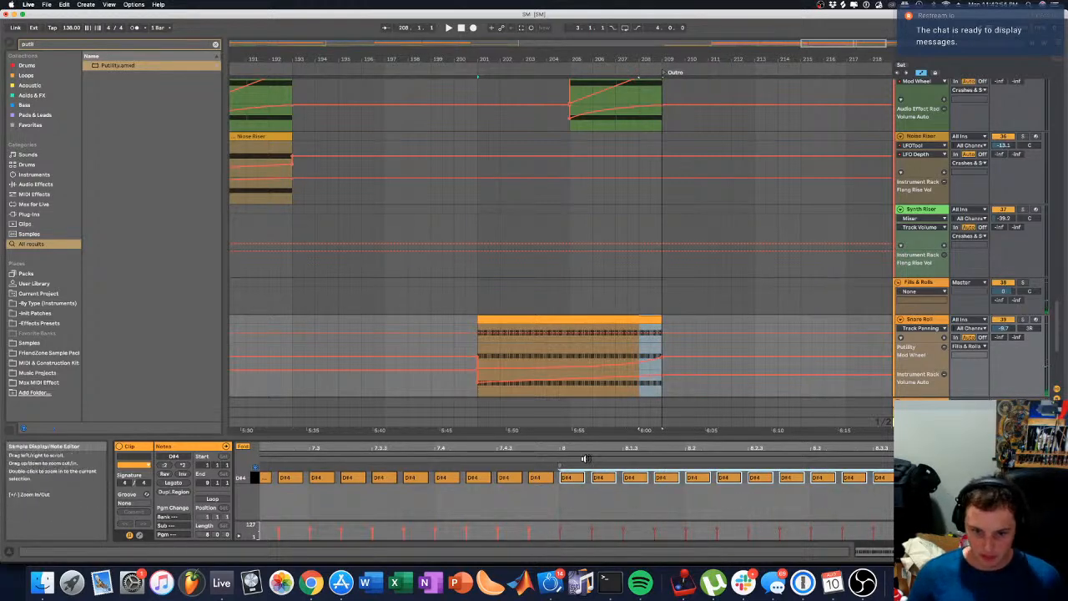
mouse_move(583, 478)
left_mouse_down()
mouse_move(570, 480)
mouse_move(587, 488)
left_mouse_up()
key("space")
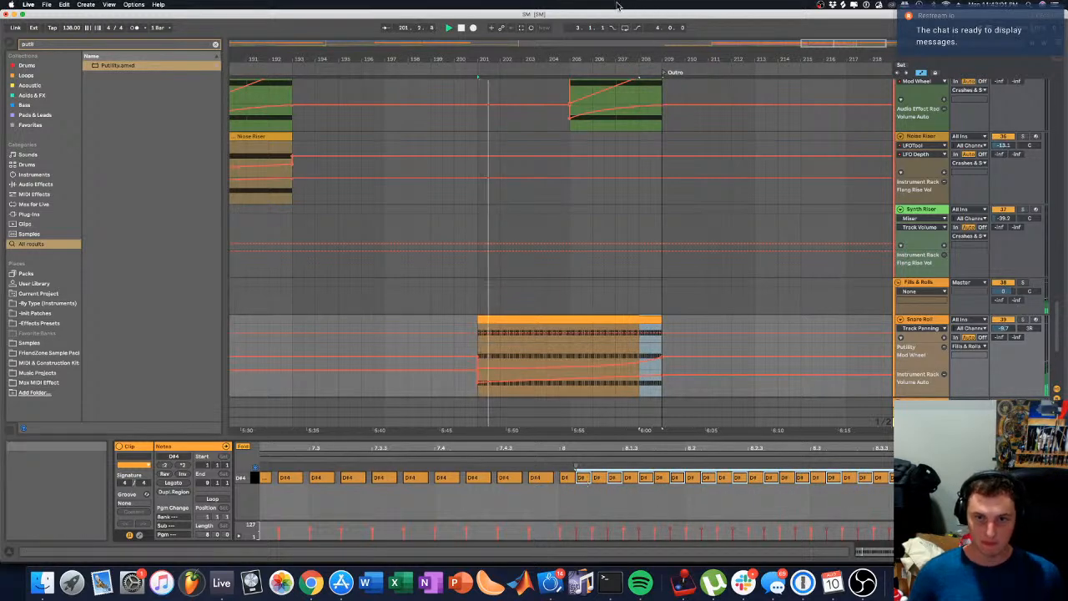
Step: Place a copy of the Noise Riser clip with its automation at bars 201 to 209, directly before the Outro
scroll(617, 233, "up", 10)
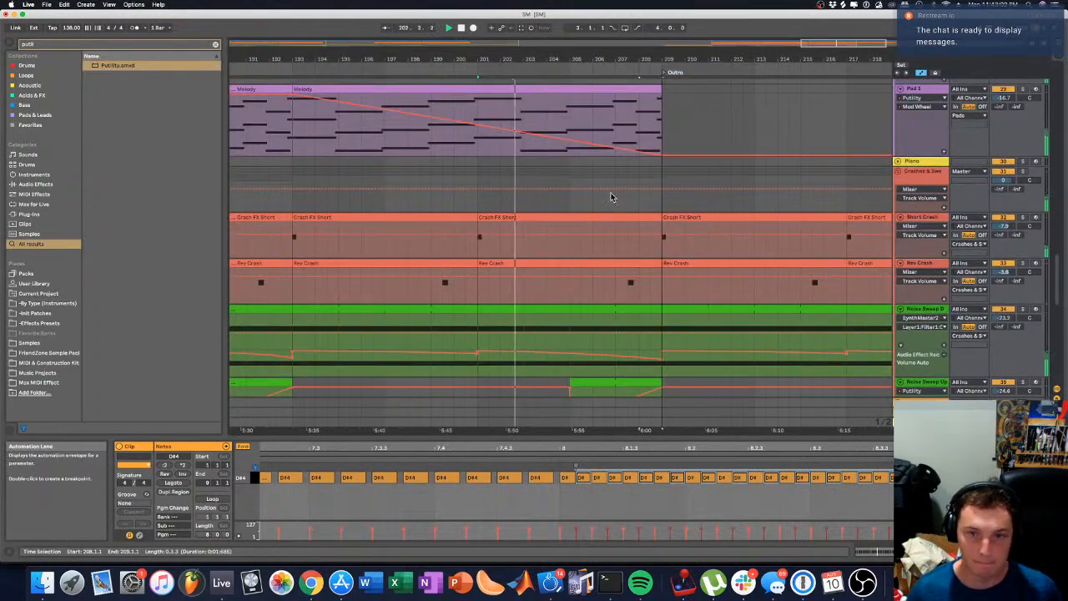
scroll(613, 198, "down", 10)
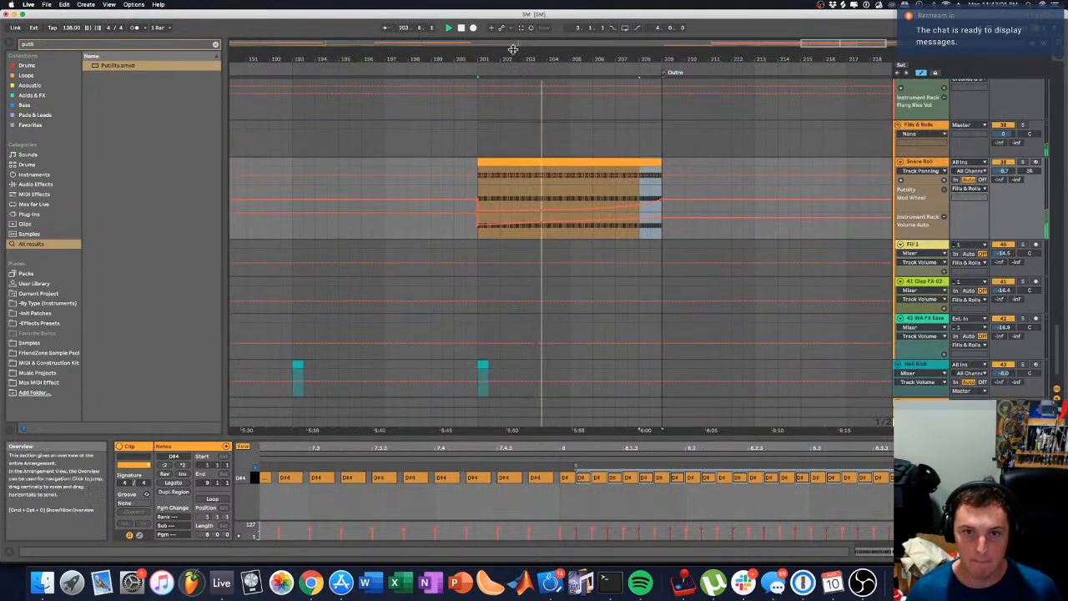
left_click_drag(515, 49, 240, 65)
scroll(351, 175, "up", 5)
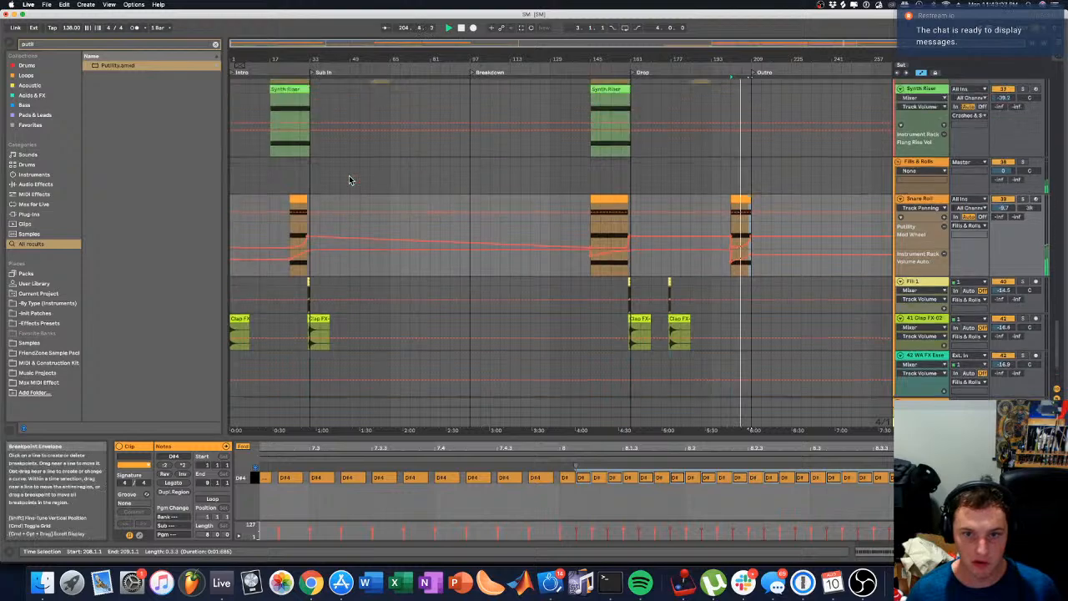
scroll(332, 177, "up", 1)
left_click_drag(698, 159, 740, 155)
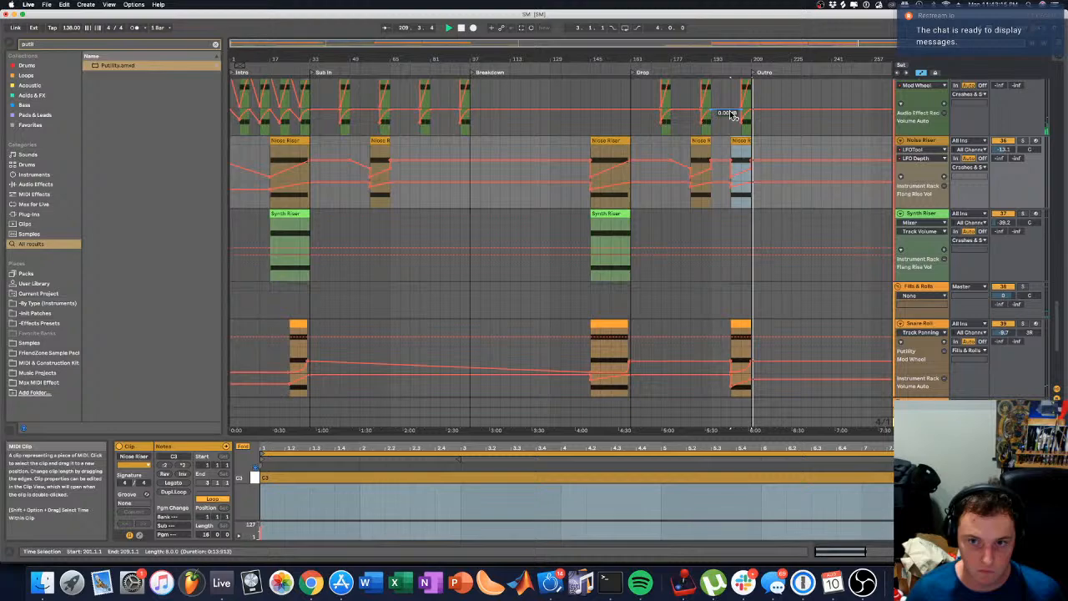
Step: Lower the end point of Lead 1's Mod Wheel fade at bar 209
scroll(854, 154, "up", 15)
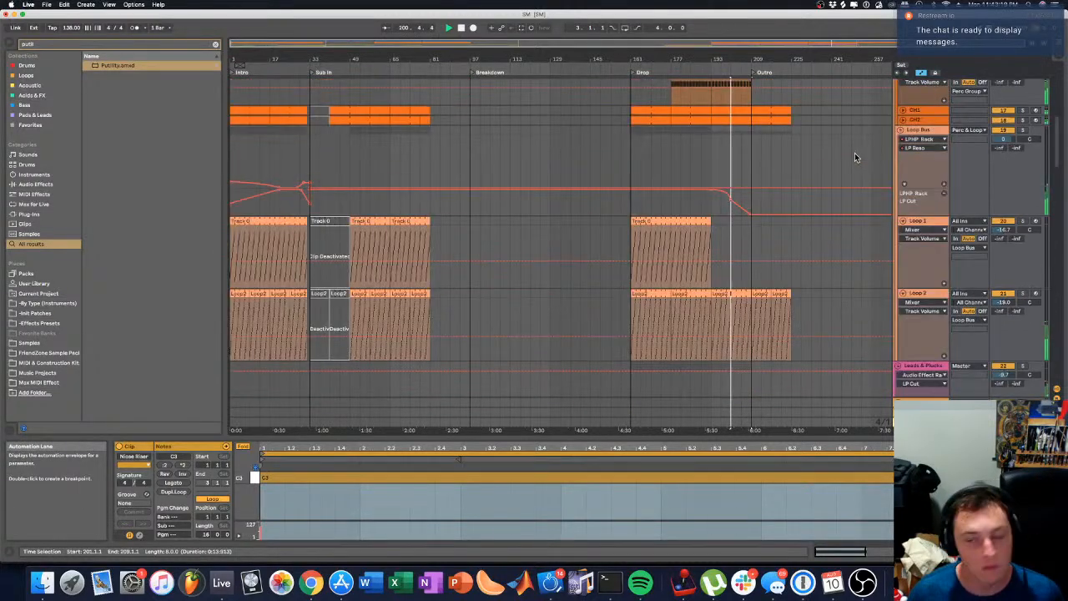
scroll(780, 153, "down", 5)
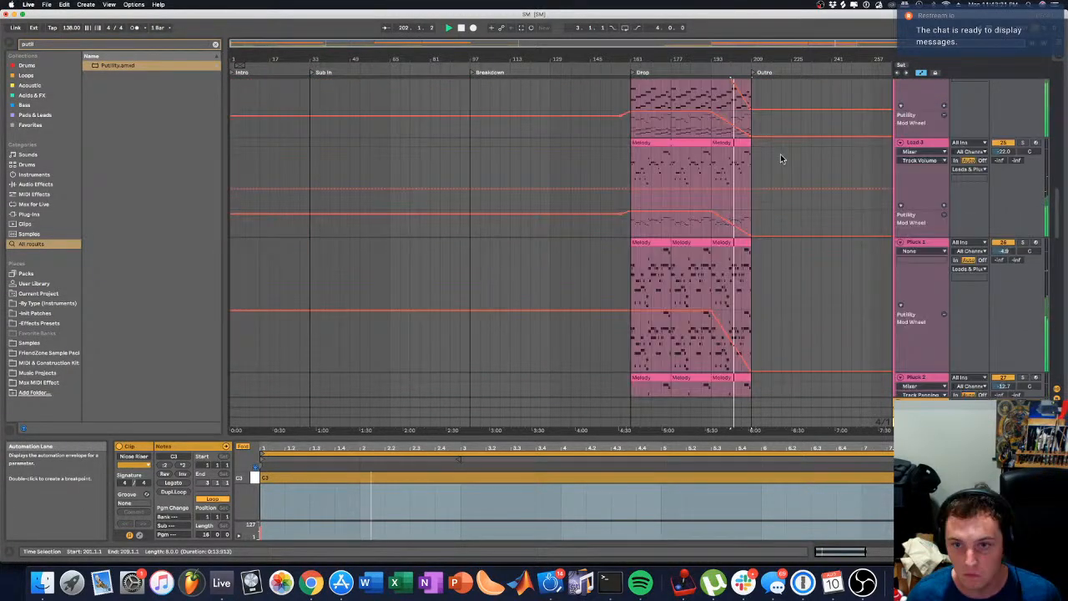
scroll(780, 153, "up", 3)
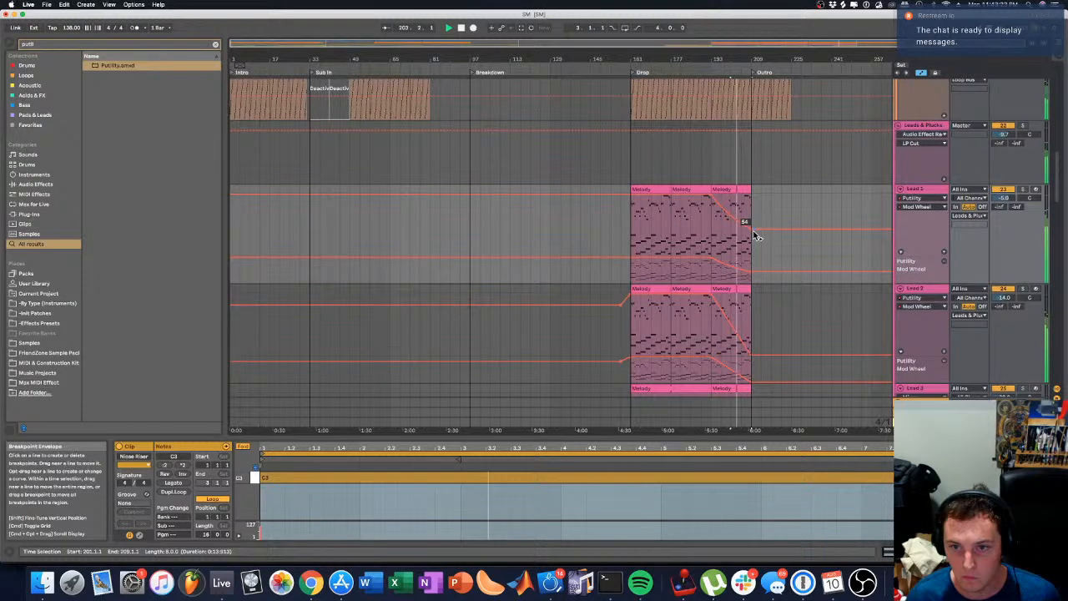
left_click_drag(756, 237, 736, 238)
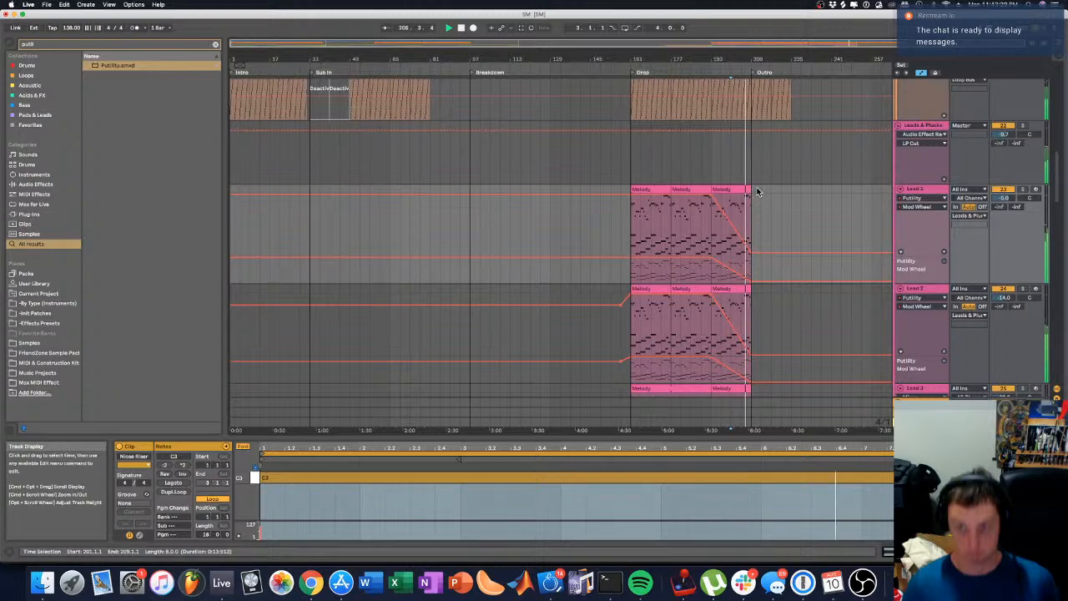
Step: Play from bar 193 and bend the Mod Wheel fades of Lead 1, Lead 2 and Lead 3 into curves that fall more steeply towards bar 209
left_click(742, 145)
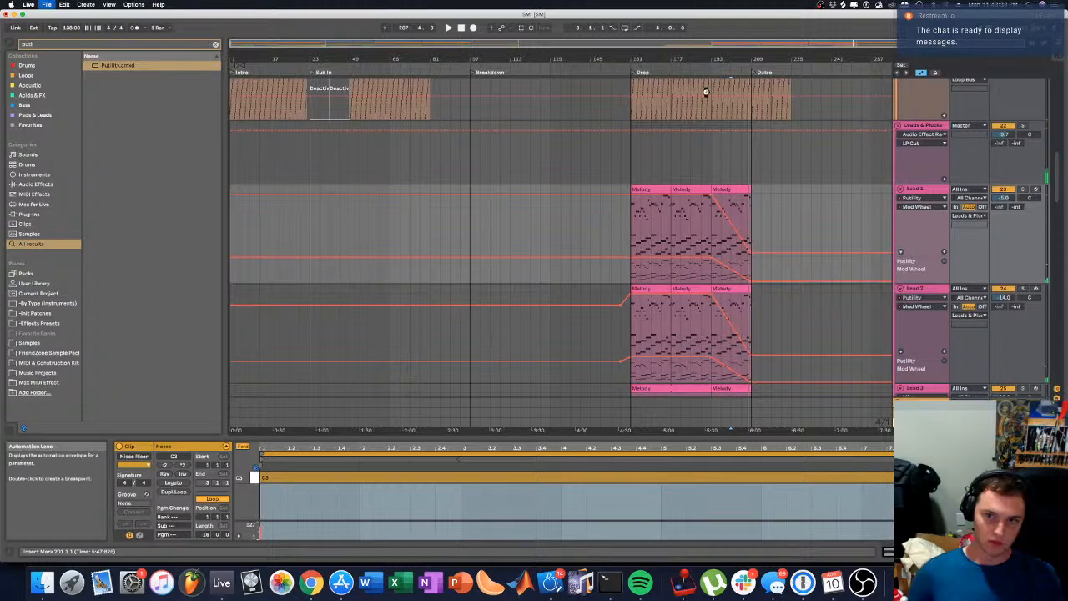
left_click(717, 149)
key("space")
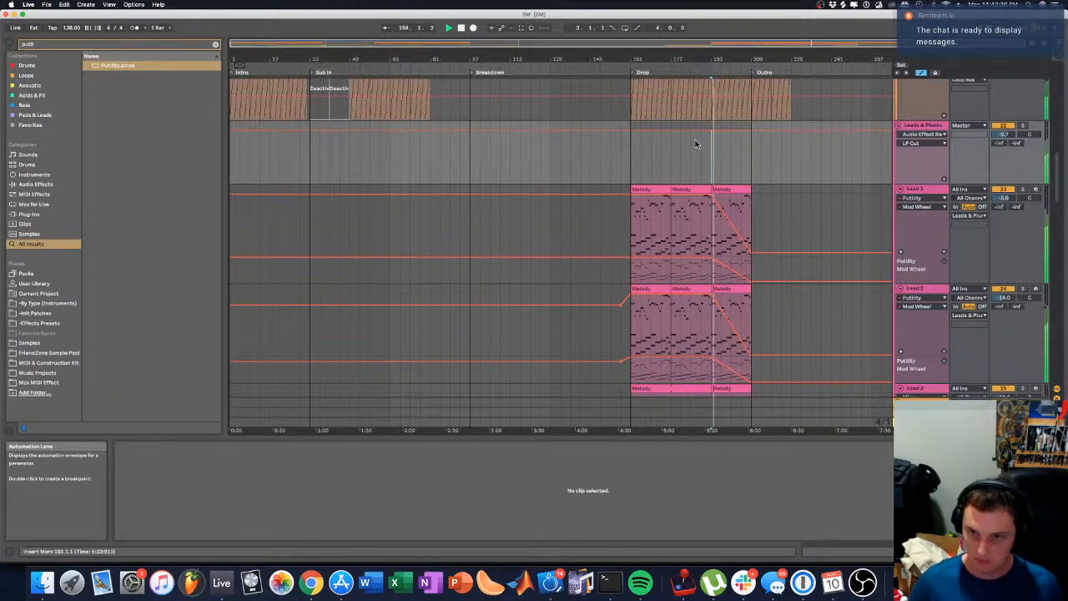
scroll(720, 209, "up", 5)
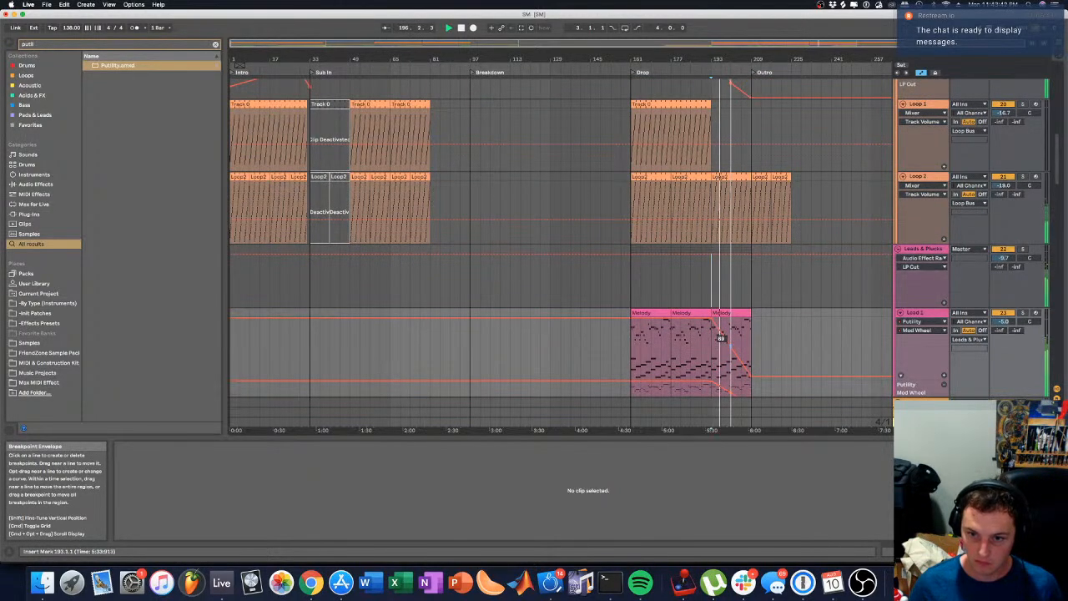
scroll(735, 301, "down", 6)
left_click(733, 302)
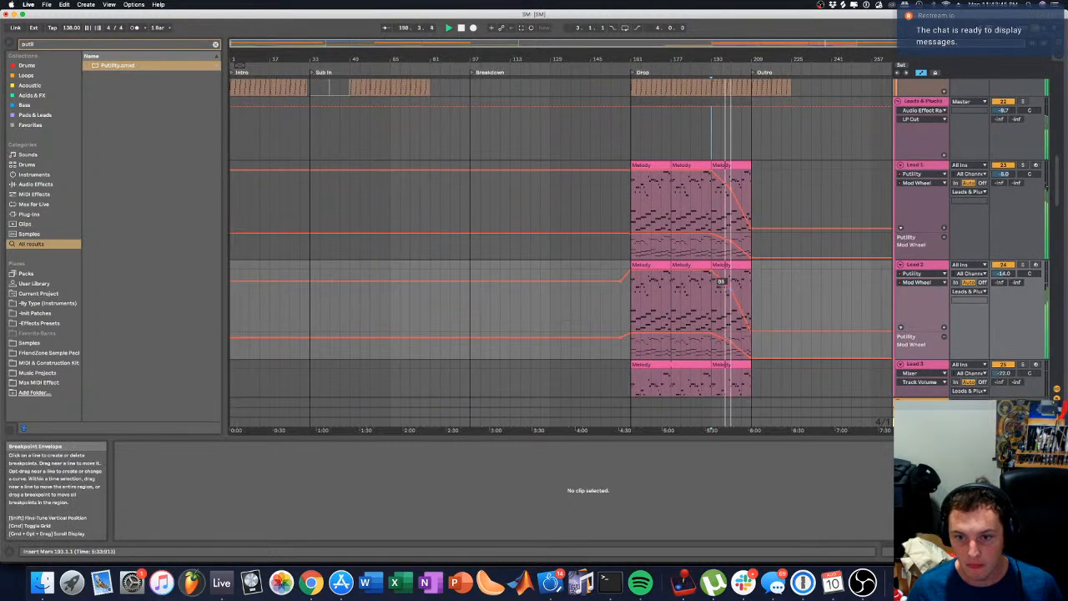
scroll(732, 317, "down", 3)
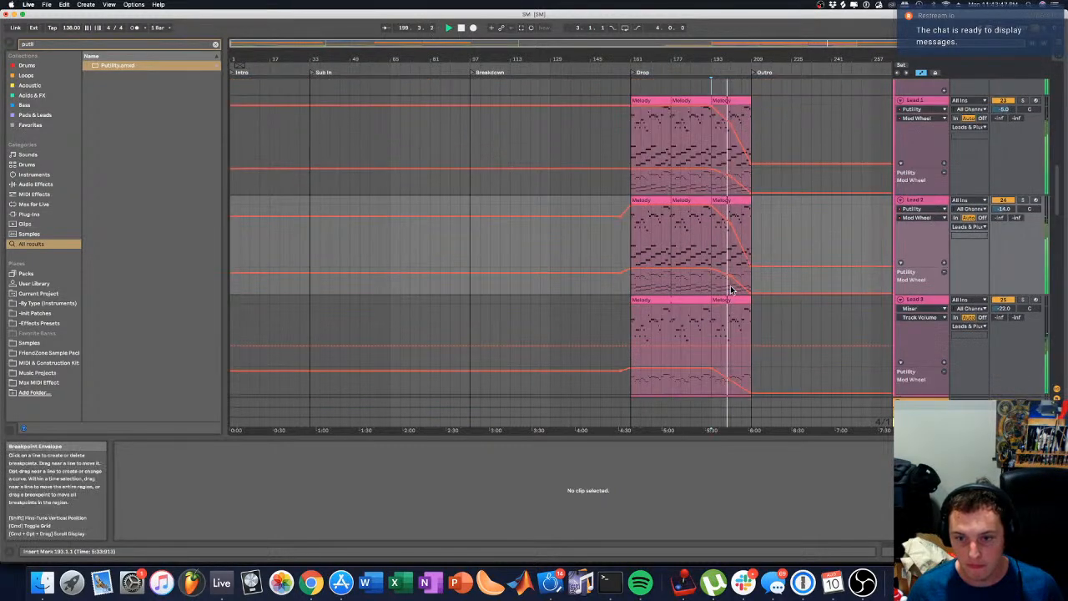
left_click(735, 387)
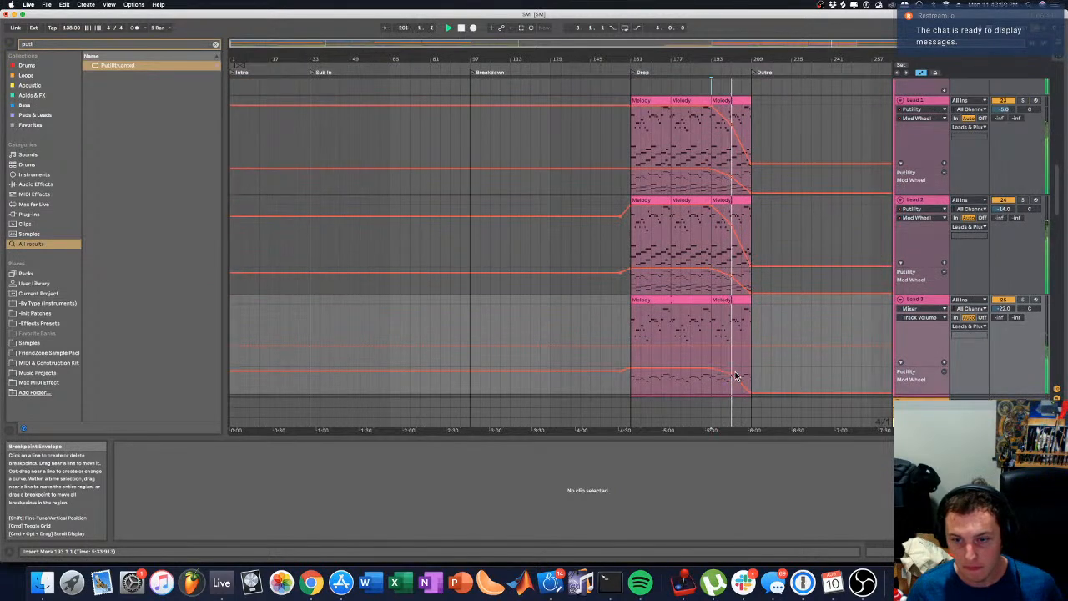
left_click(726, 118)
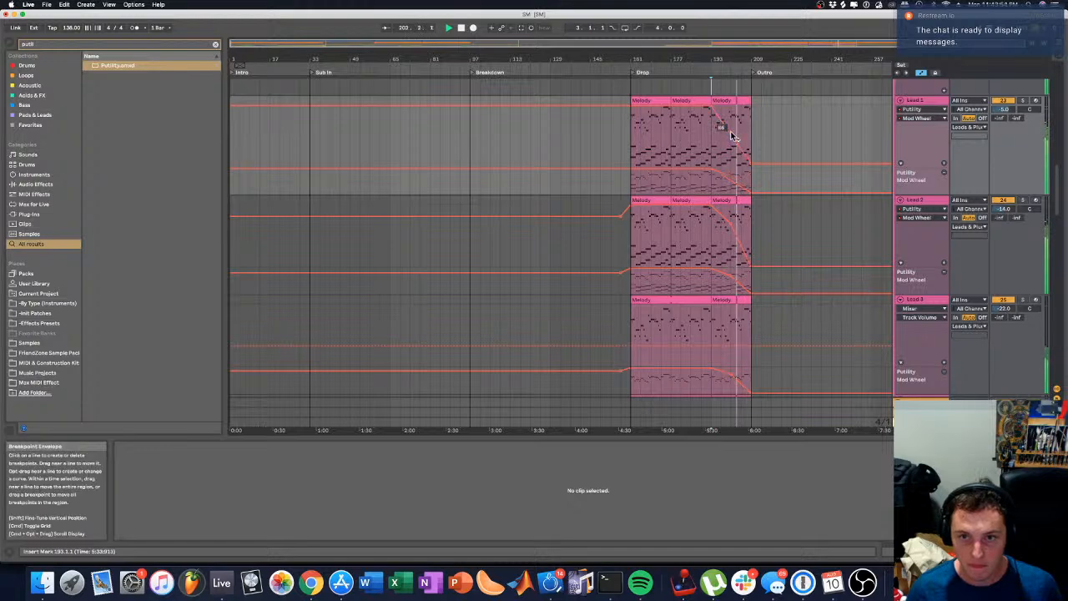
left_click(726, 221)
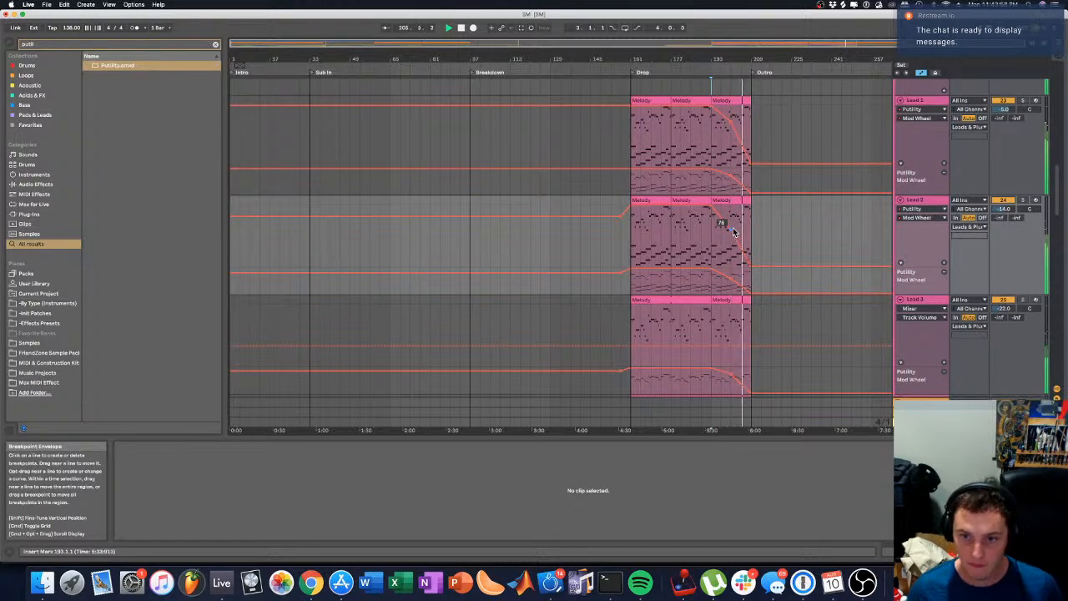
Step: Audition the fade-out by soloing Pluck 2, Pluck 1, Lead 3 and the Leads & Plucks group in turn, and clear the solo
scroll(732, 224, "down", 5)
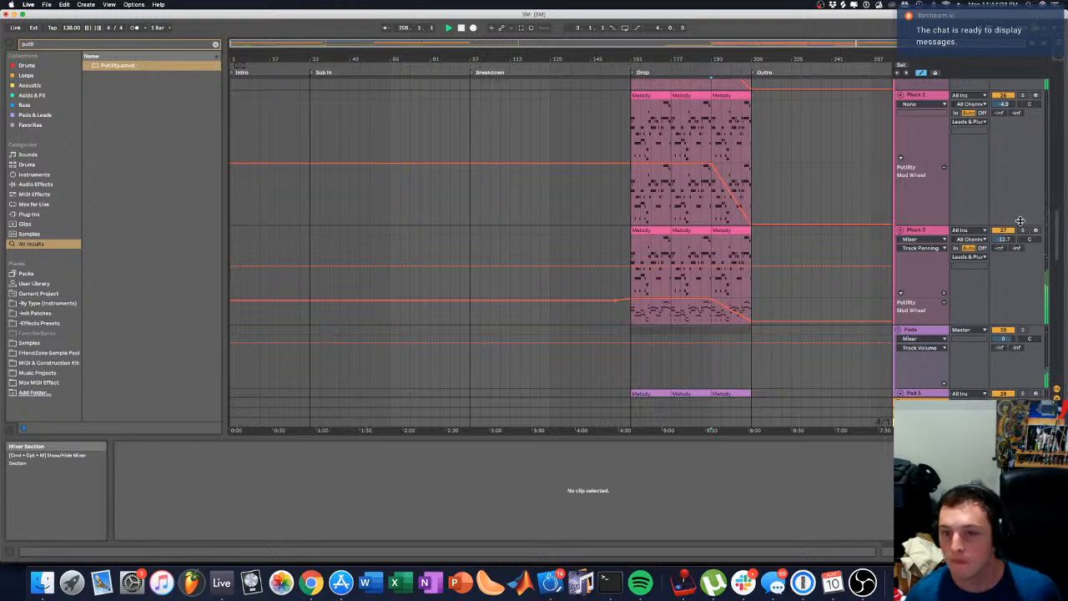
left_click(1023, 232)
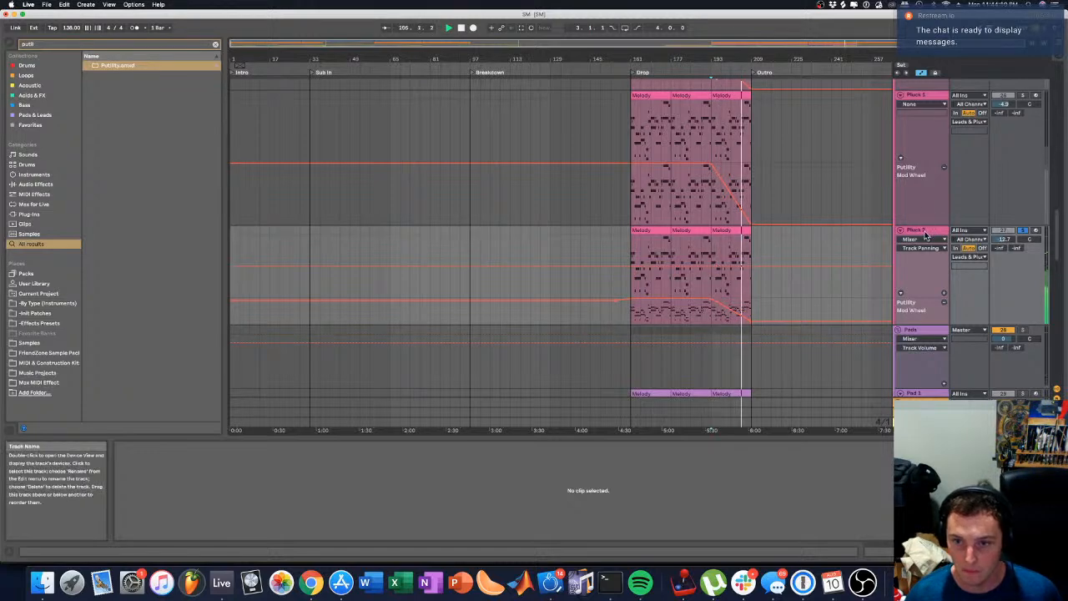
left_click(1023, 96)
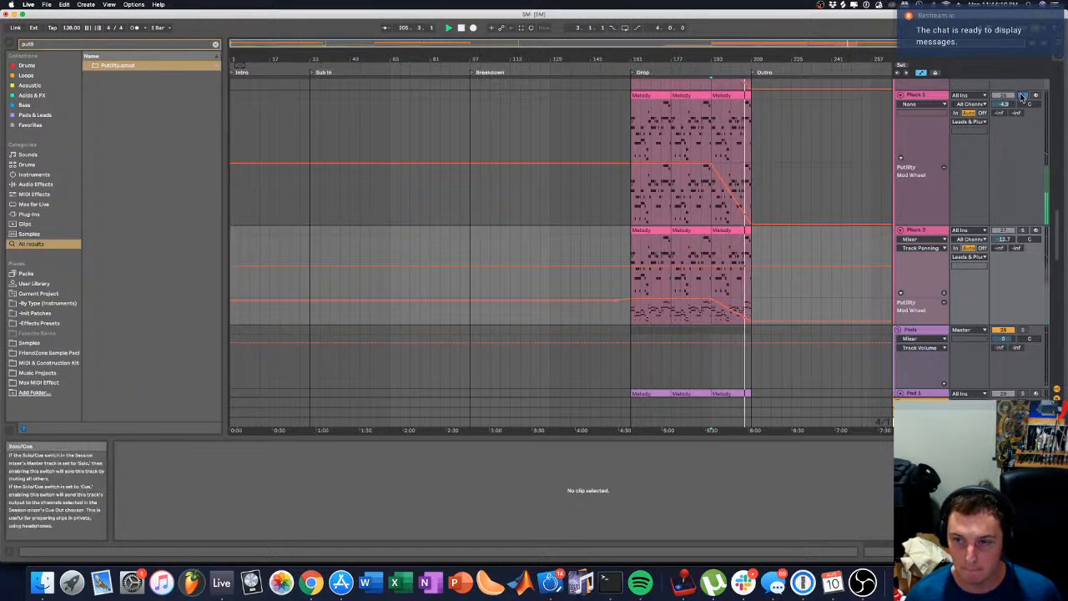
scroll(1015, 214, "up", 5)
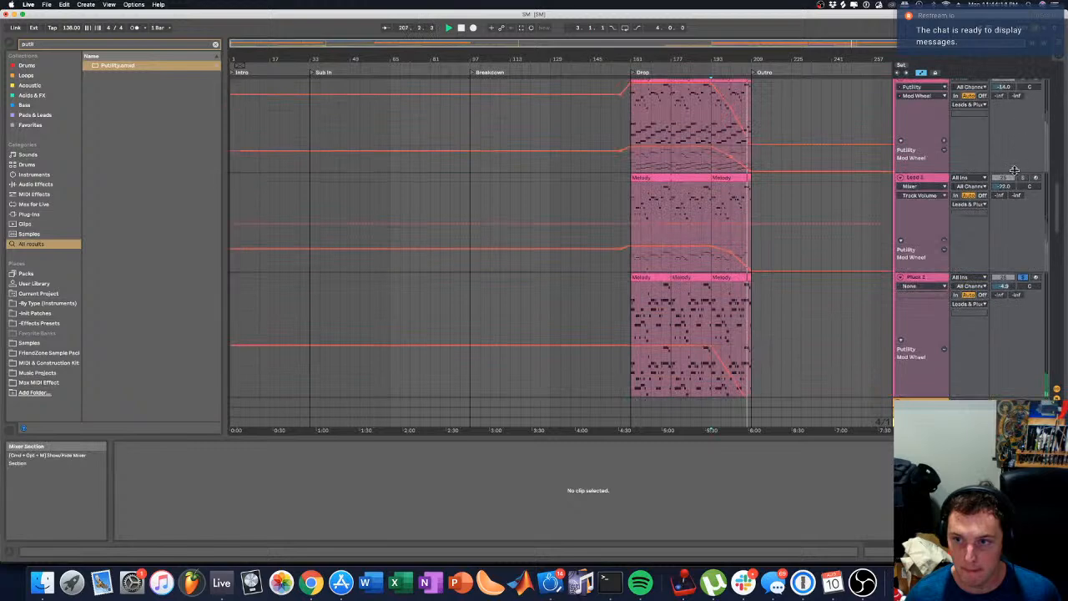
left_click(1023, 179)
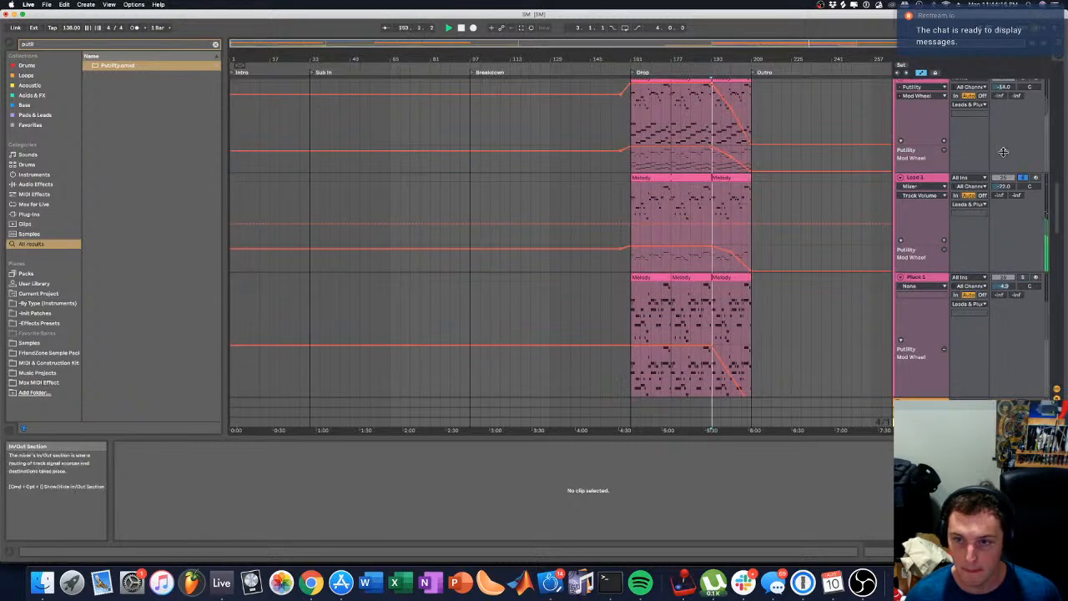
left_click(926, 179)
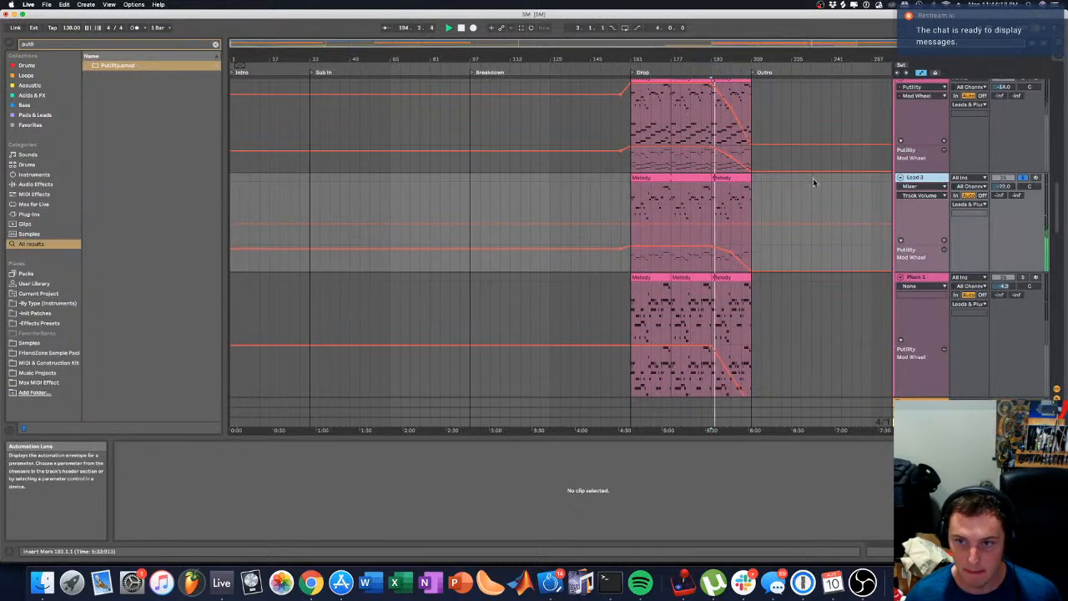
scroll(790, 196, "up", 5)
scroll(788, 195, "up", 7)
scroll(789, 195, "down", 2)
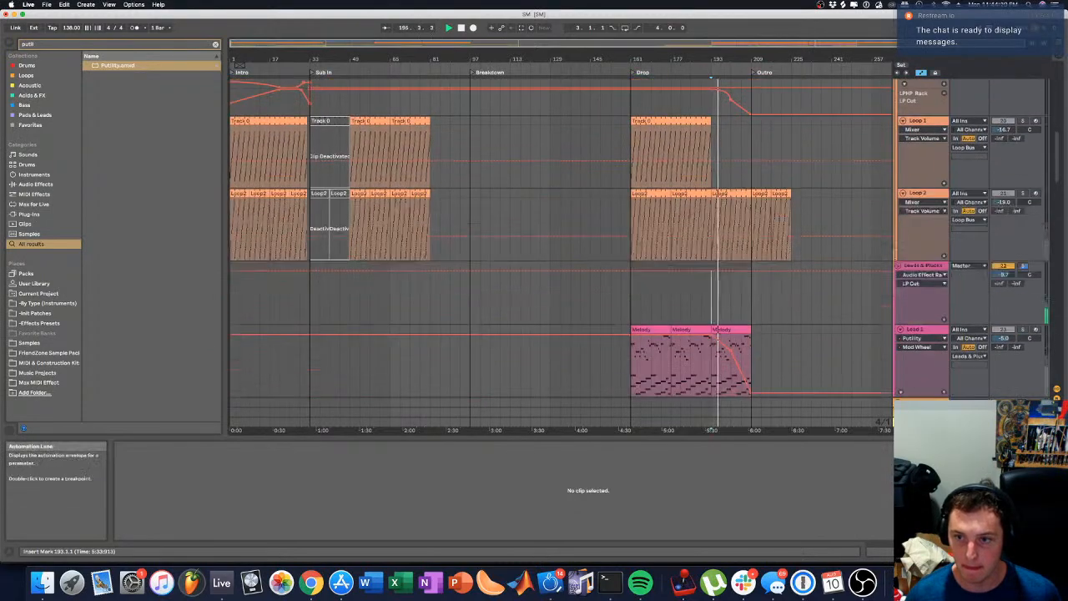
left_click(907, 265)
left_click(1023, 266)
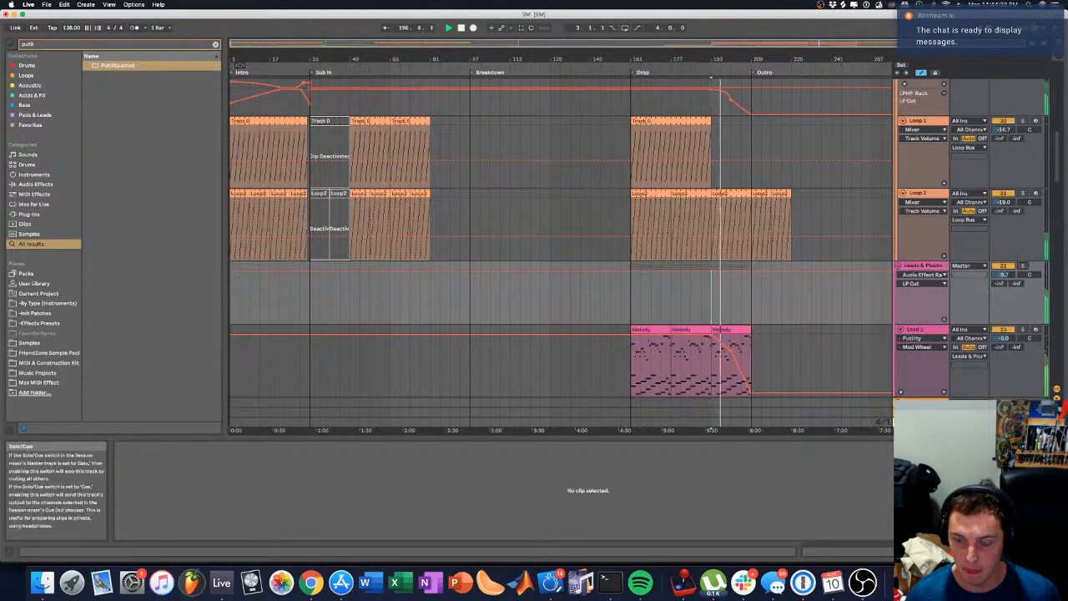
Step: Ramp the Leads & Plucks group's LP Cut down from bar 201 to about 2.5 kHz at bar 209, returning to its original level there
key("shift+Tab")
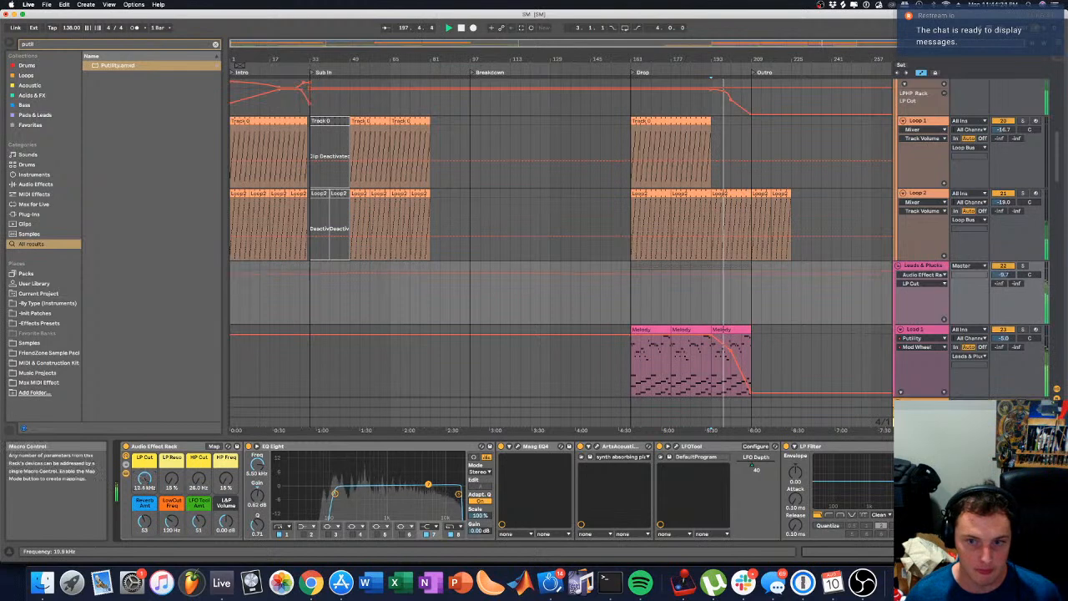
left_click(733, 272)
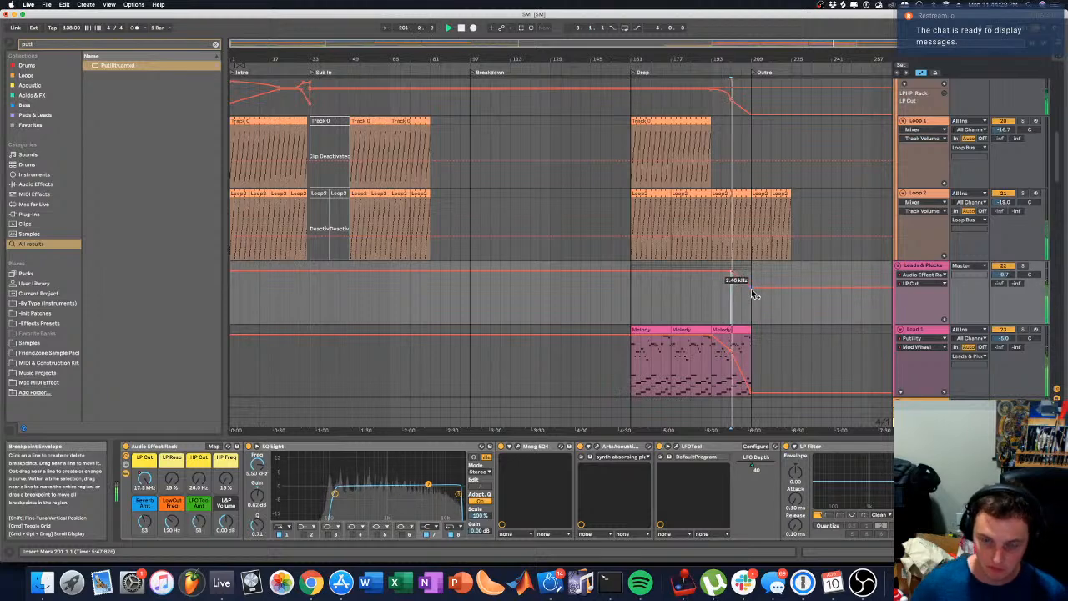
left_click_drag(756, 291, 755, 280)
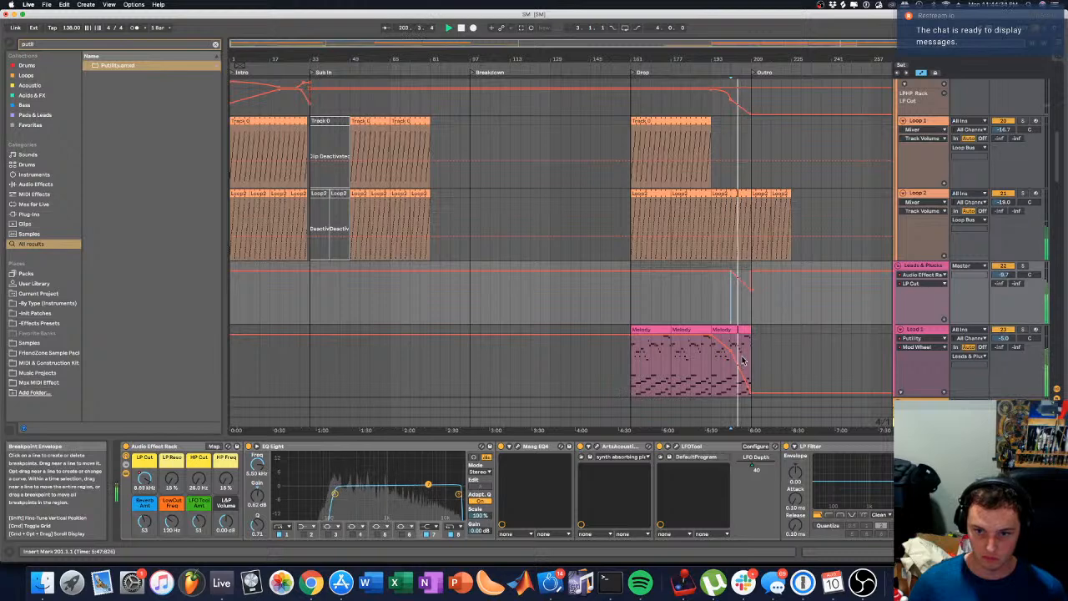
Step: Raise the end point of Lead 1's Mod Wheel fade at bar 209 so the lead fades less deeply
left_click_drag(750, 387, 755, 351)
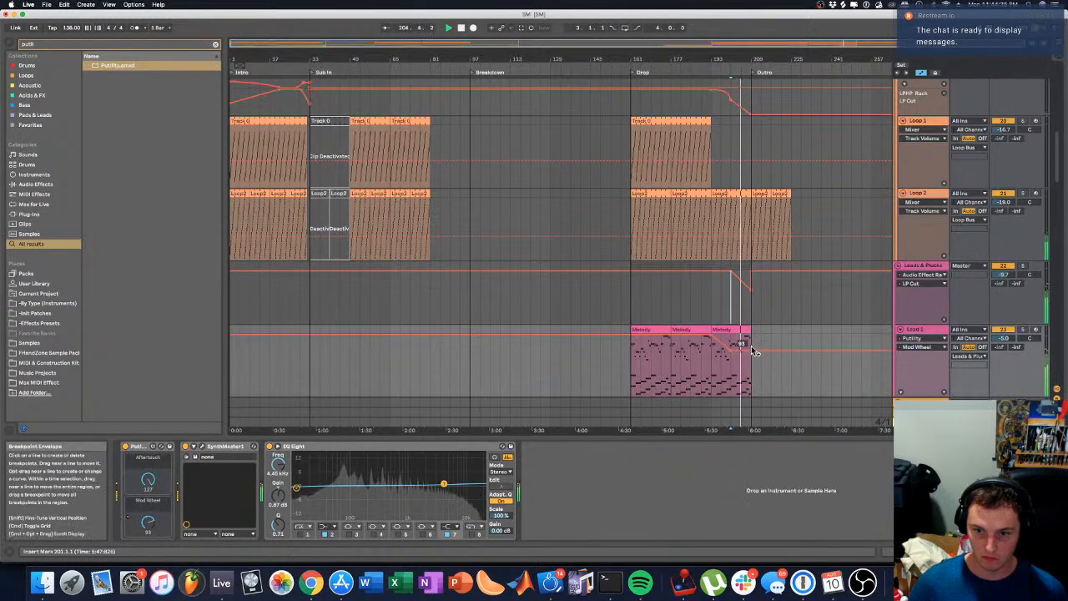
scroll(773, 307, "down", 4)
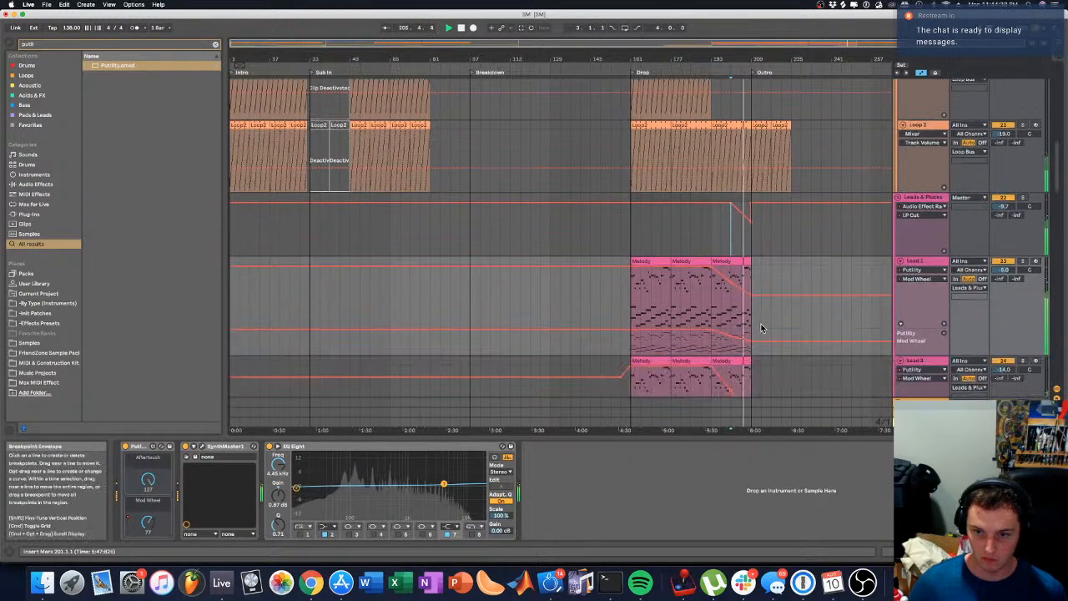
Step: Ease the Leads & Plucks group's LP Cut back up over a short ramp just after bar 209
left_click_drag(750, 202, 751, 206)
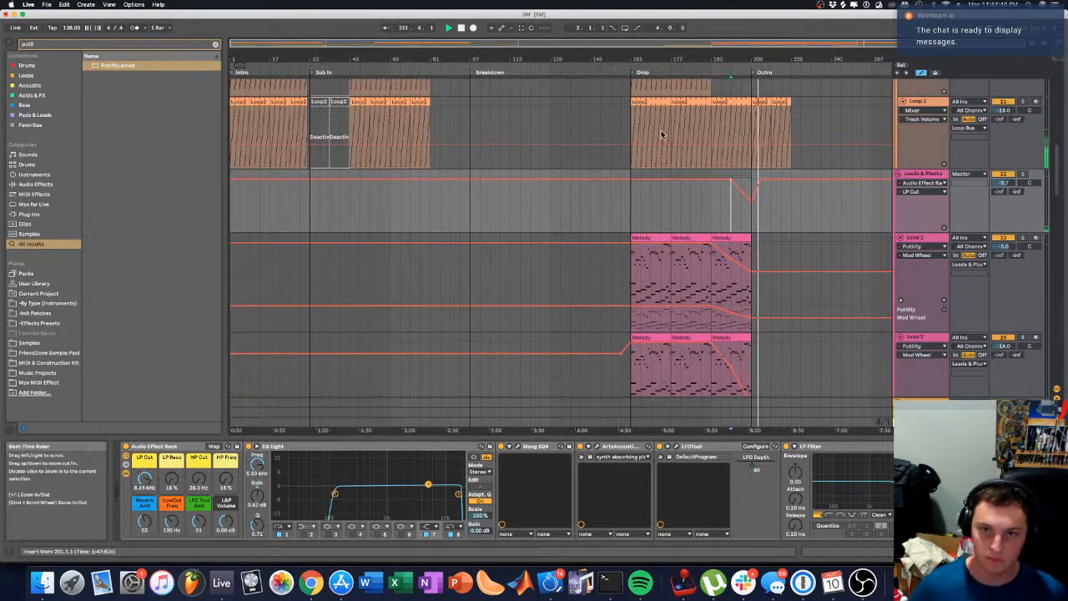
Step: Play the end of the first section and the Sub In transition while reviewing the percussion, loop and lead tracks there
scroll(658, 142, "up", 10)
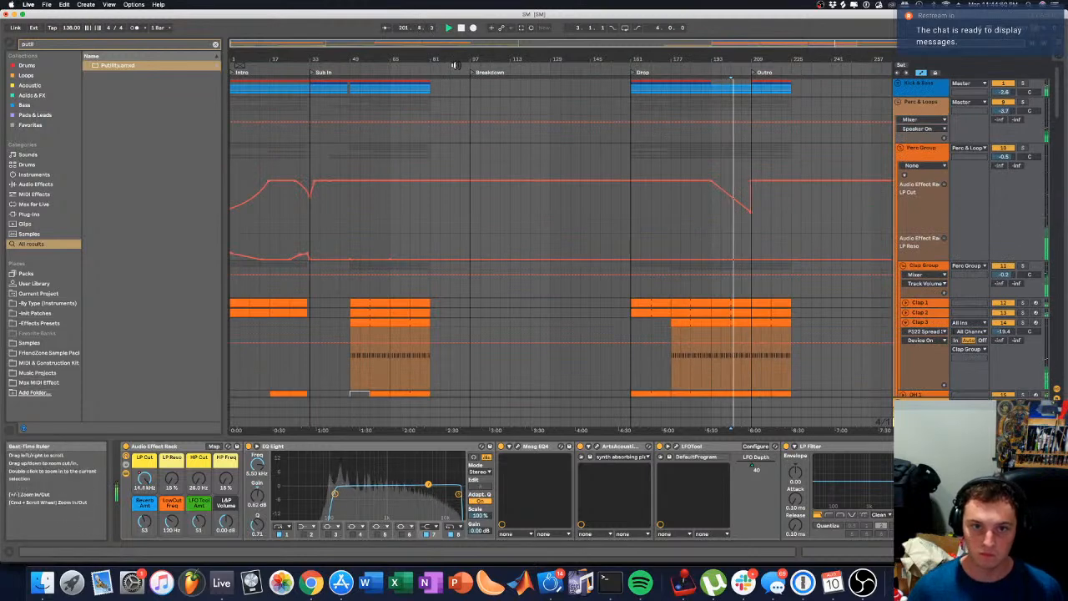
left_click(458, 60)
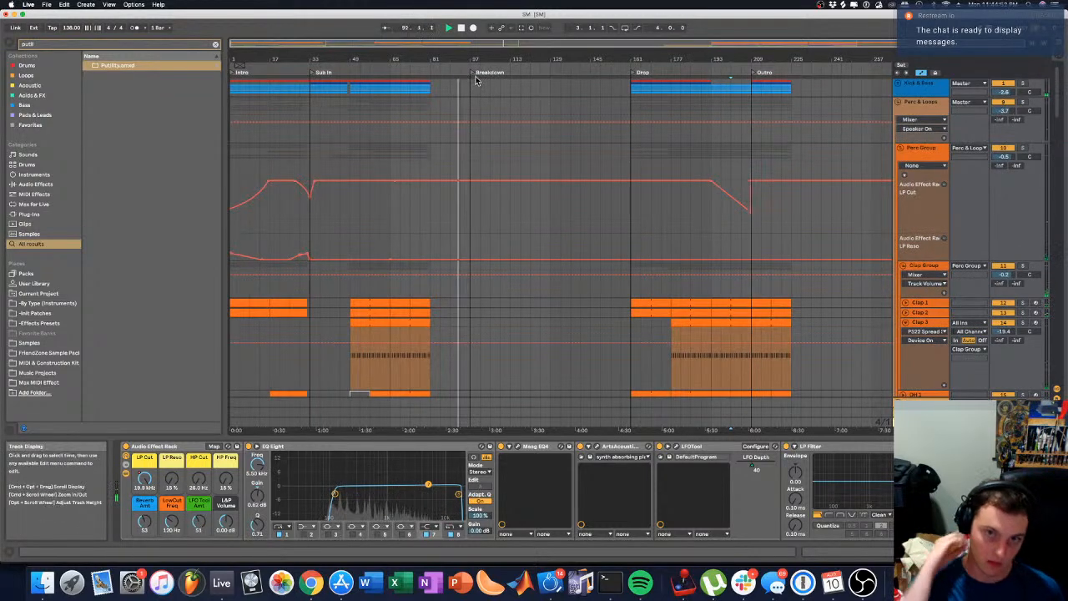
left_click(418, 66)
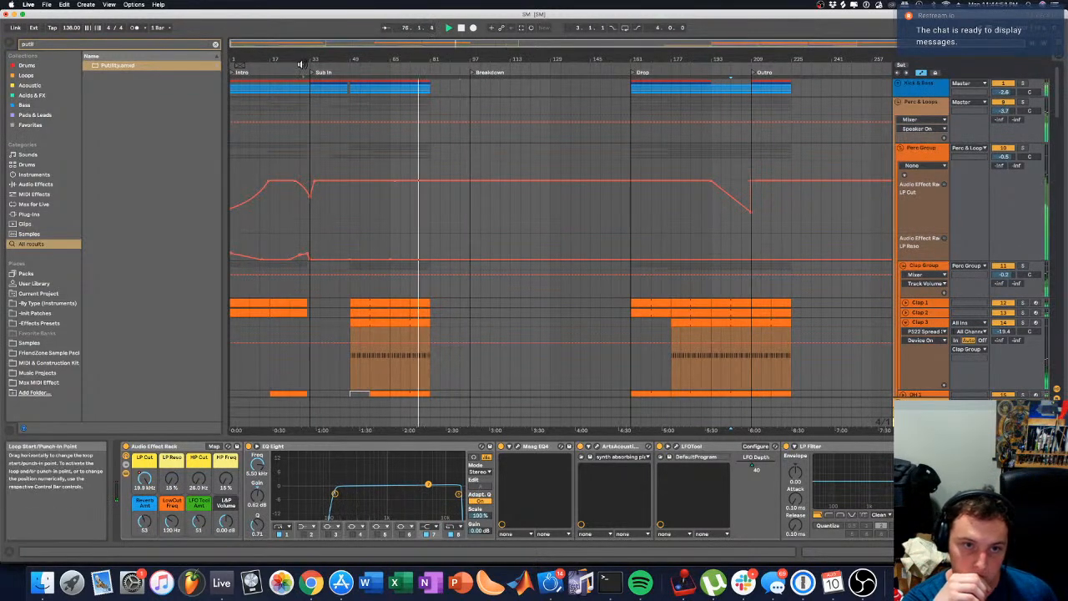
left_click_drag(303, 64, 319, 75)
scroll(383, 139, "down", 5)
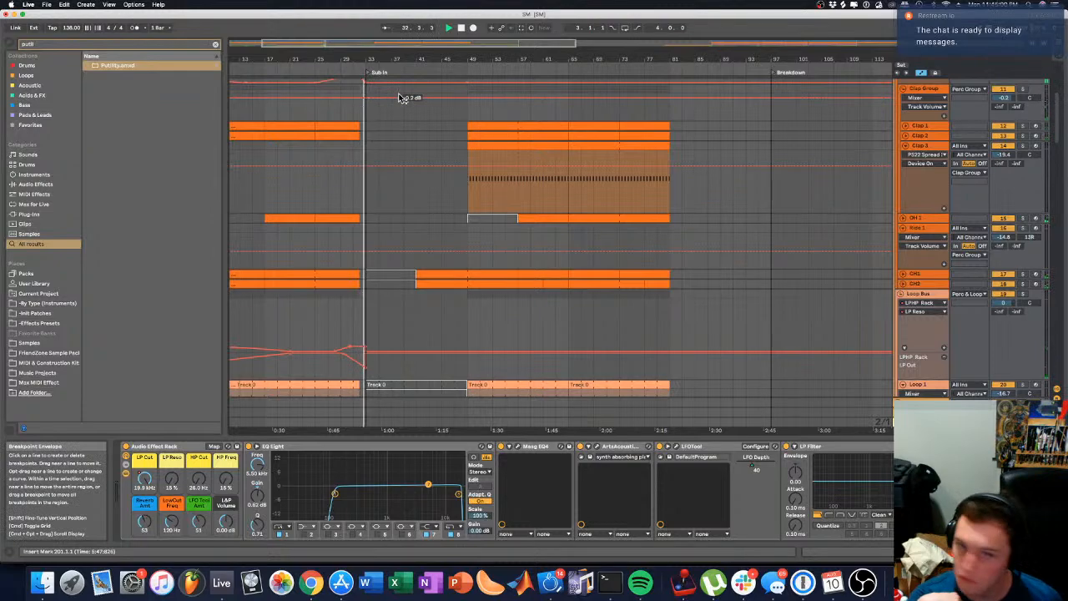
scroll(392, 105, "down", 10)
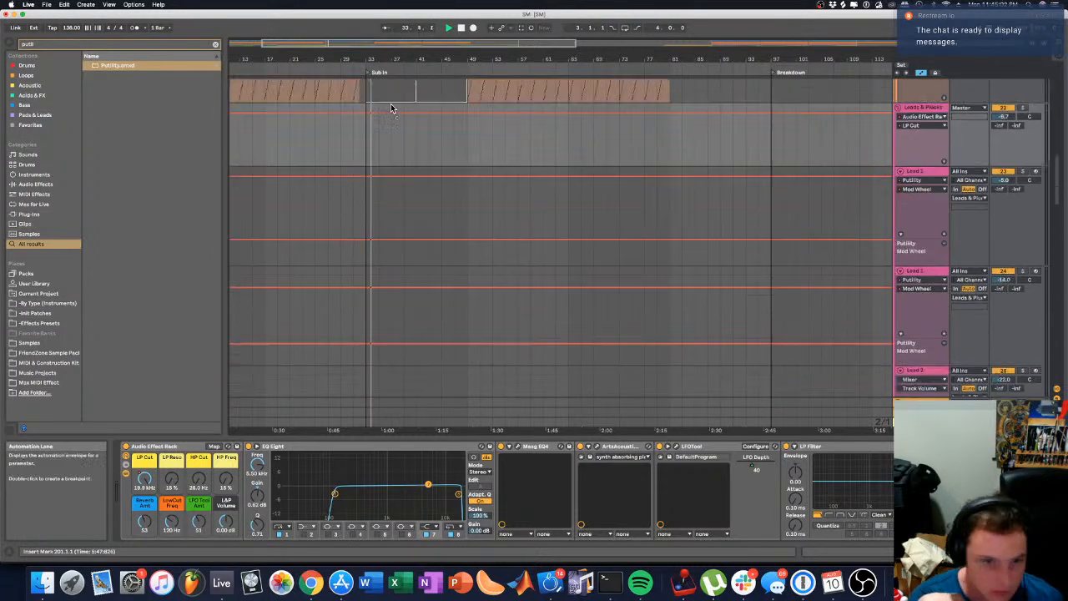
scroll(372, 115, "up", 10)
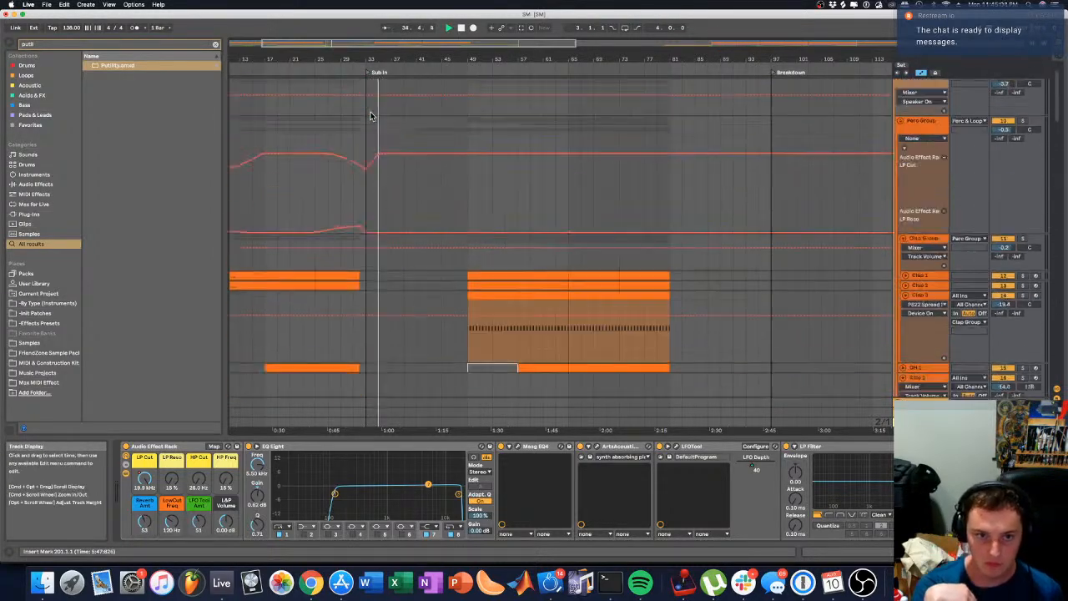
scroll(371, 115, "up", 3)
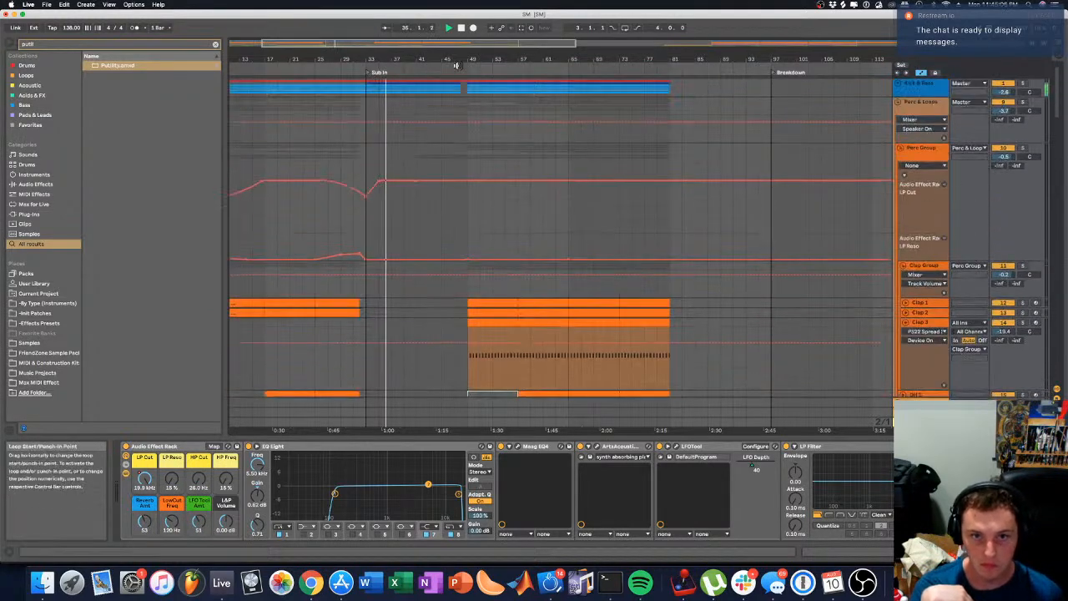
scroll(367, 172, "down", 8)
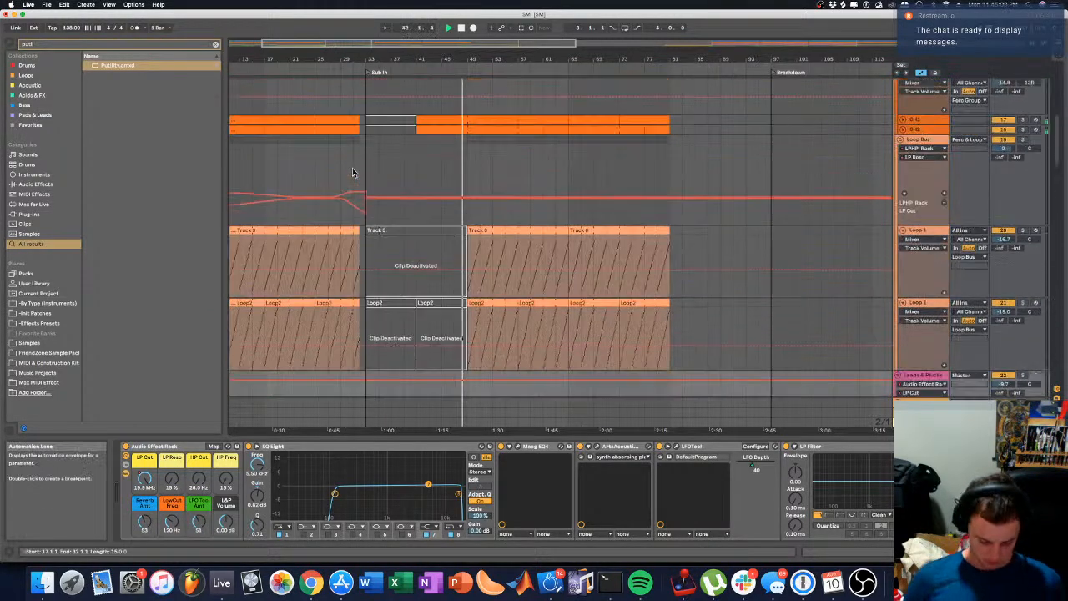
scroll(384, 172, "down", 3)
scroll(384, 166, "down", 5)
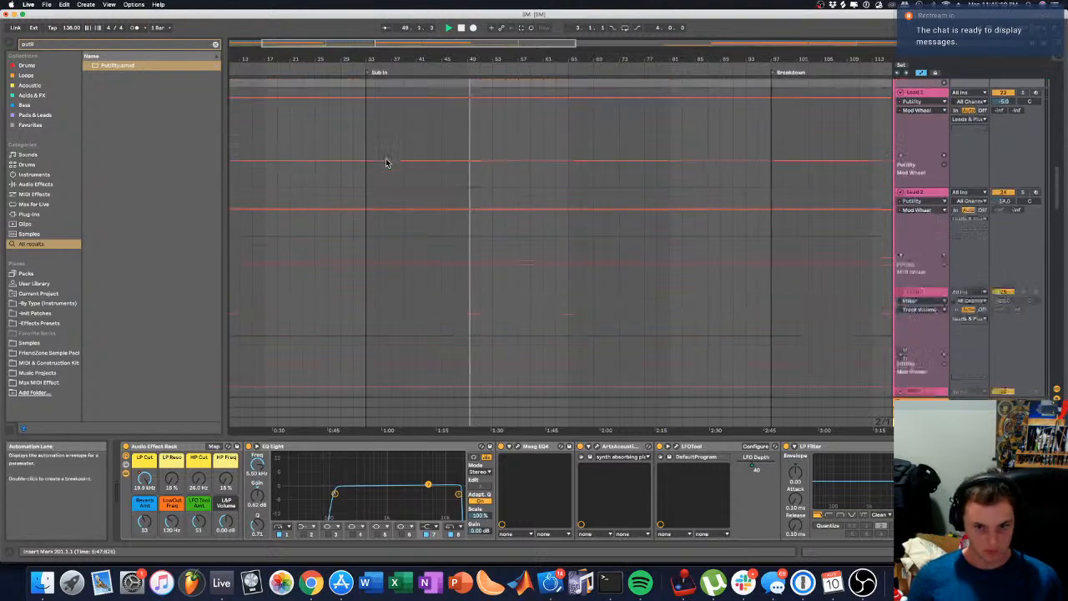
Step: Copy the bar 32 fill clips on Fill 1, Clap FX-02 and the WA FX track, and paste them at bar 48
scroll(383, 163, "down", 6)
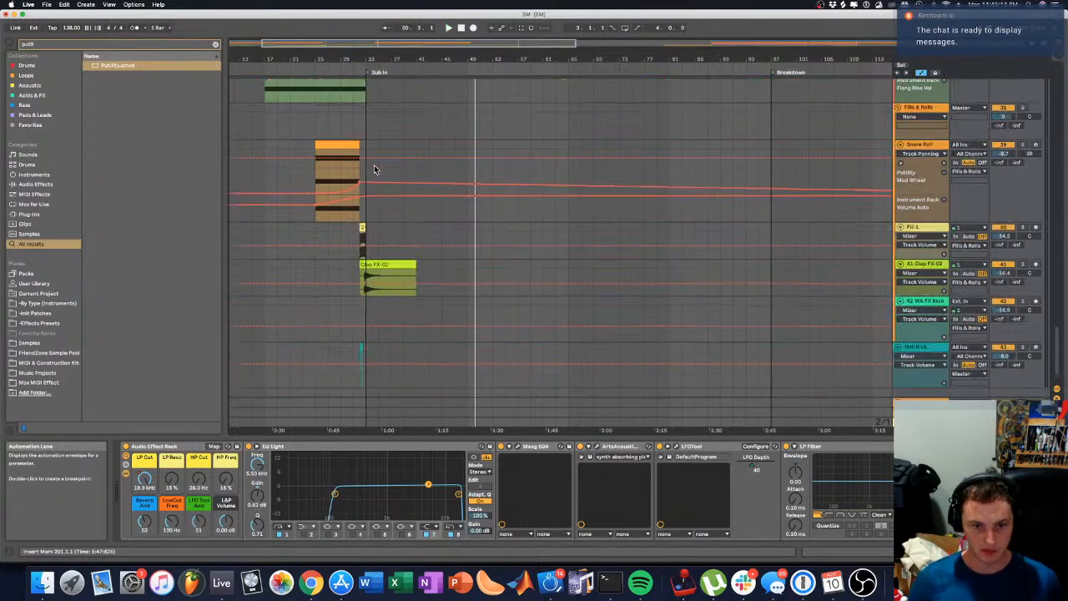
left_click(362, 234)
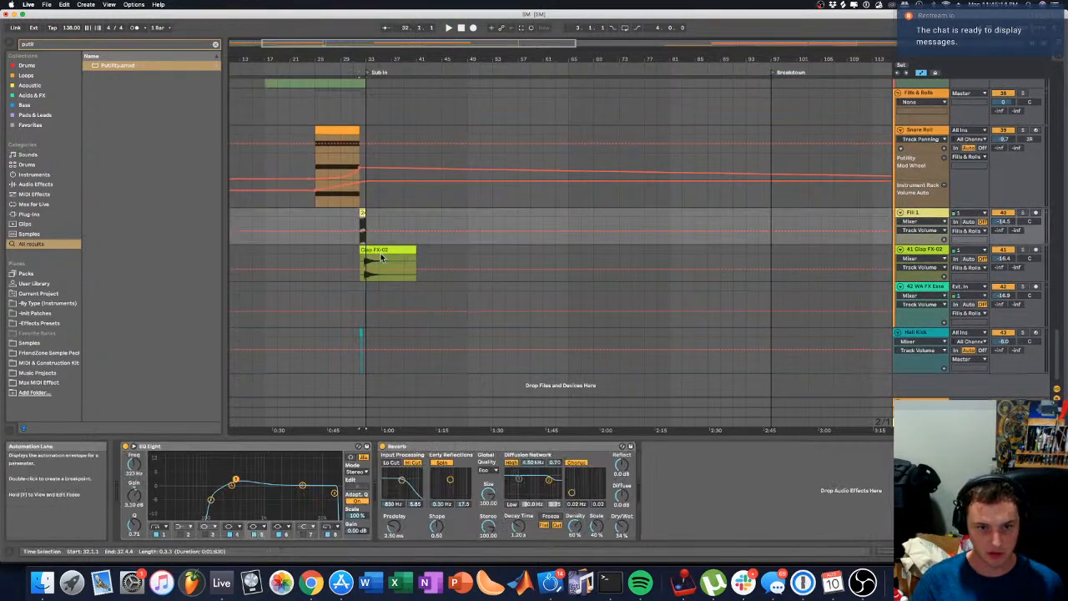
left_click_drag(348, 59, 320, 133)
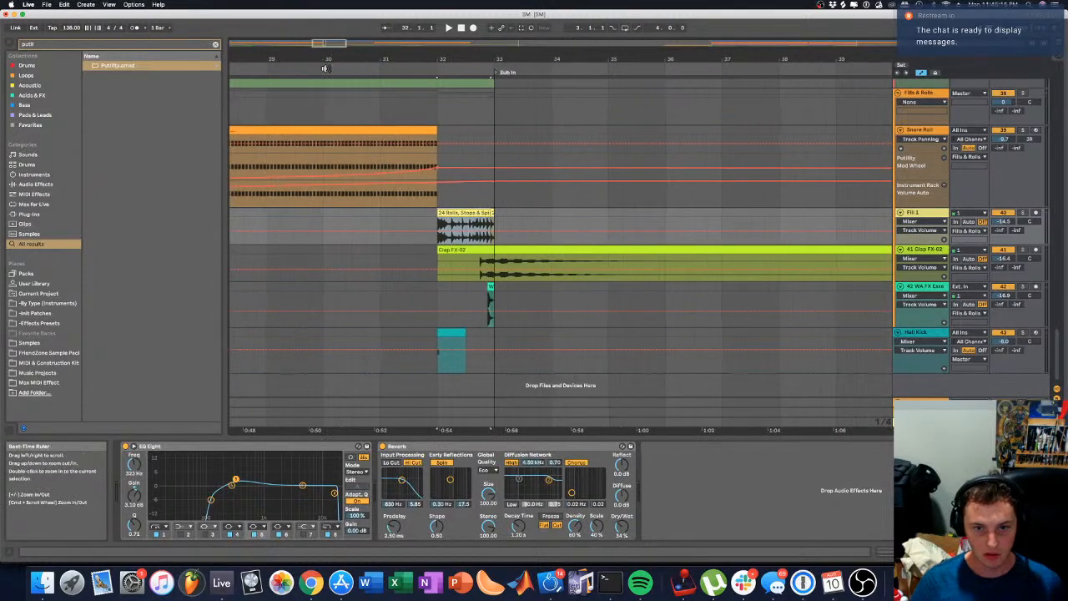
key("a")
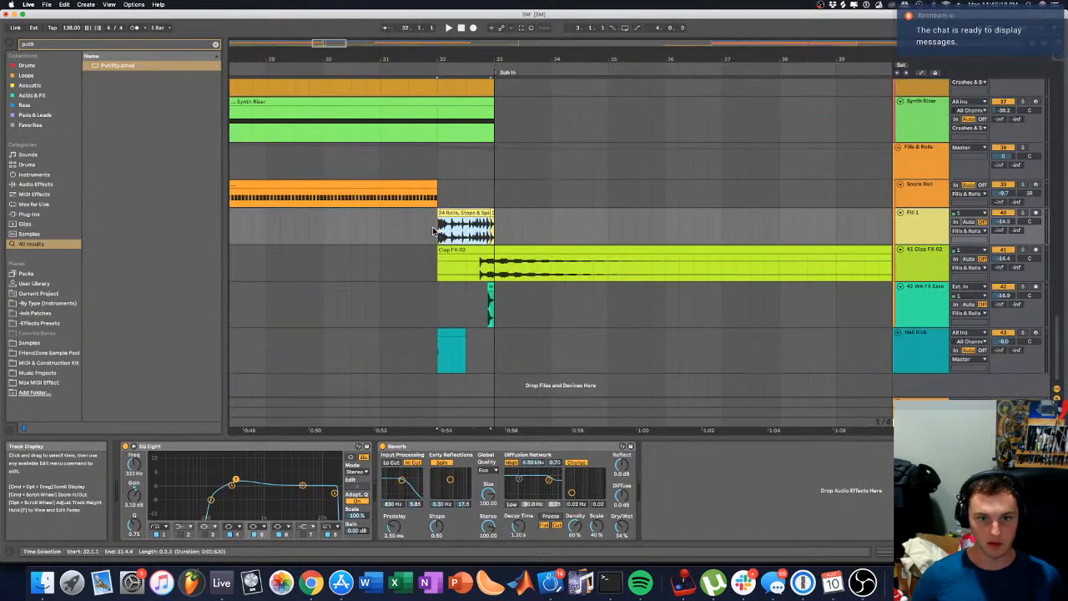
left_click_drag(437, 231, 507, 306)
left_click(500, 308)
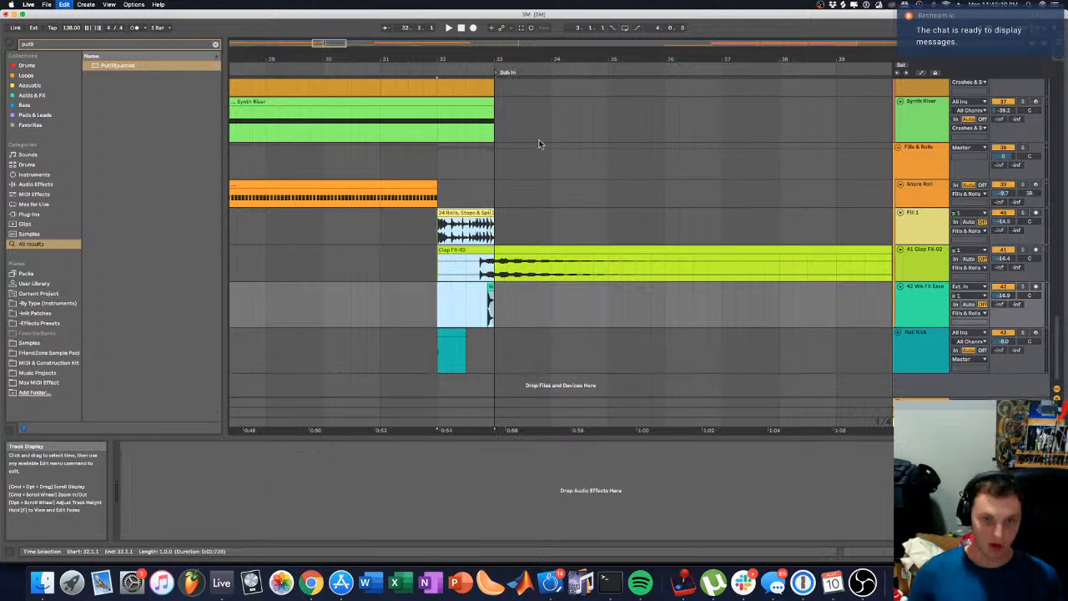
left_click_drag(574, 54, 391, 52)
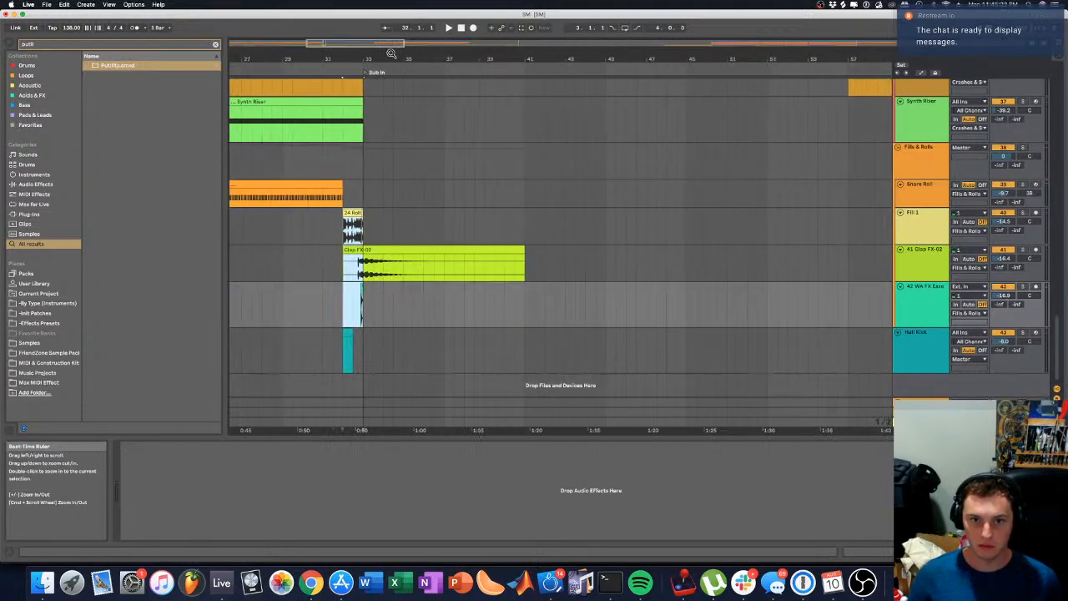
key("space")
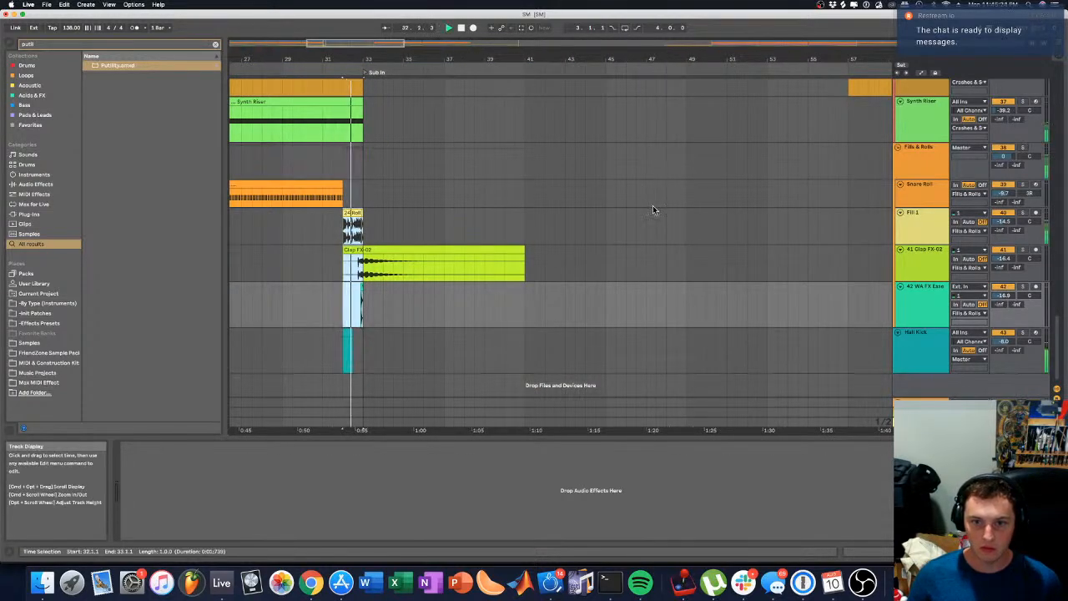
left_click(665, 222)
key("super+v")
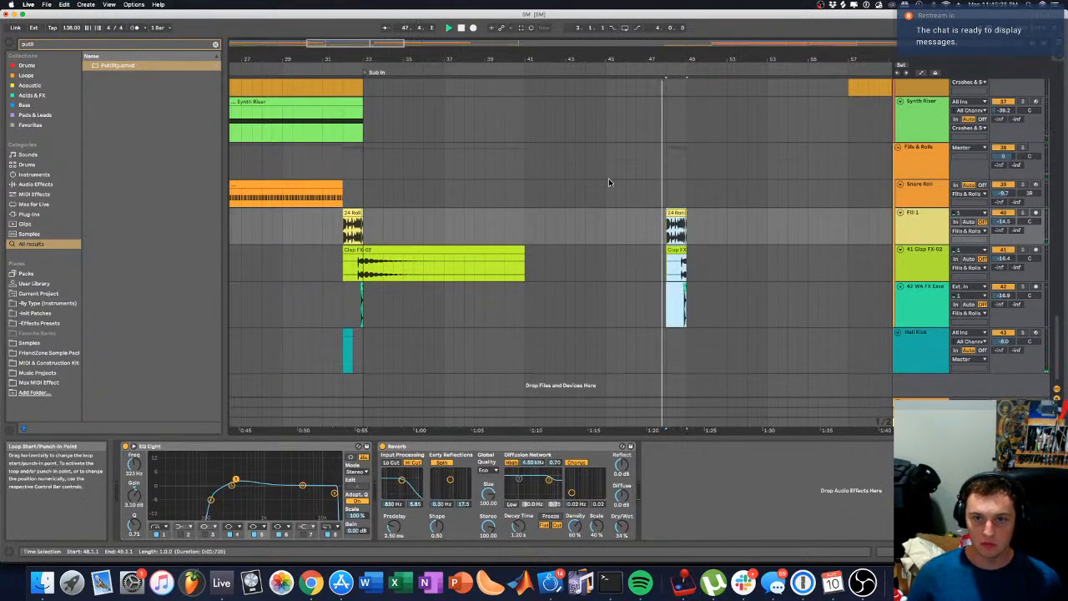
Step: Extend the pasted Clap FX-02 clip at bar 48 so its tail rings out well past bar 49
left_click(605, 193)
left_click_drag(685, 251, 886, 240)
left_click_drag(677, 60, 678, 91)
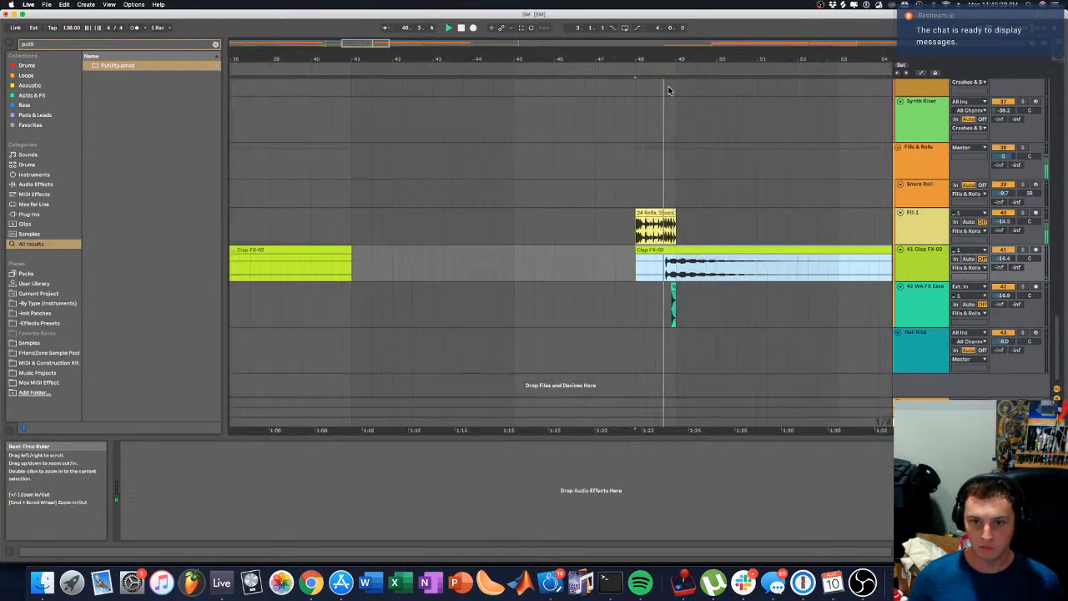
Step: Try starting the pasted Fill 1 clip at 48.3, and restore its start to 48.1
left_click(653, 214)
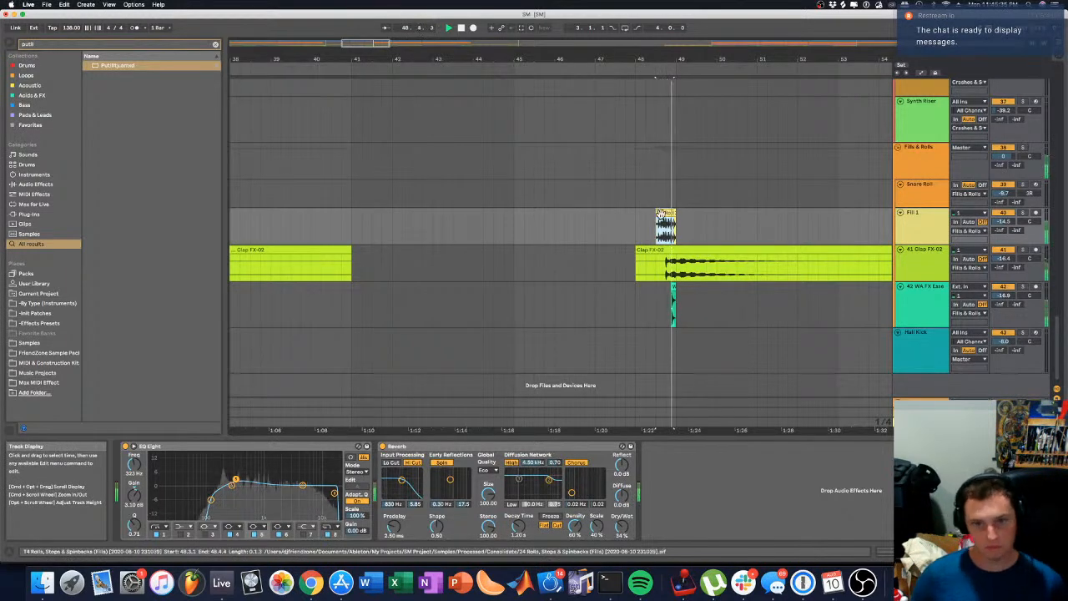
left_click_drag(656, 217, 636, 218)
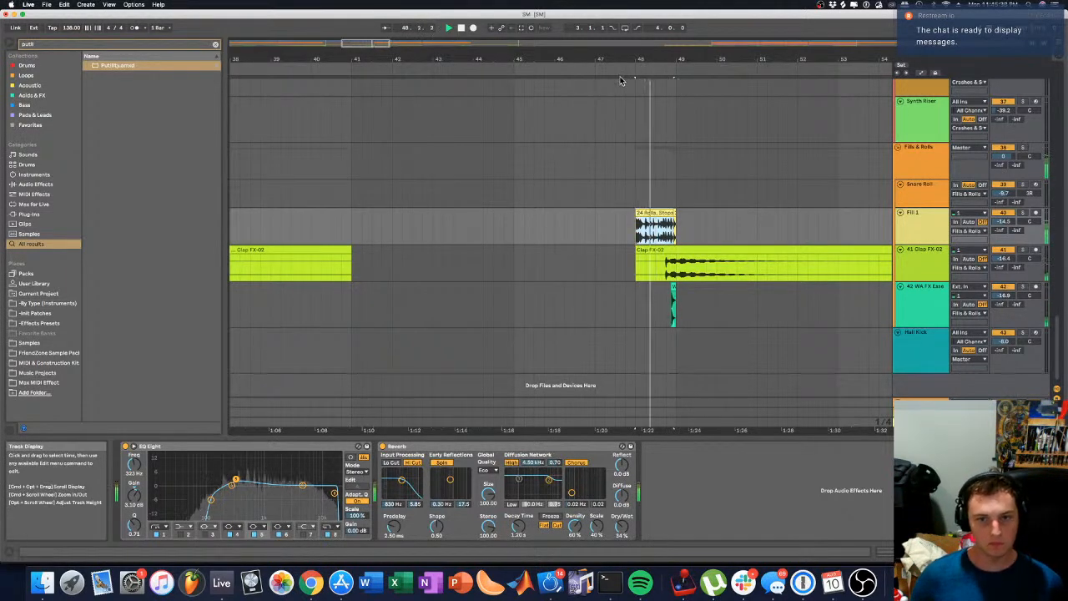
Step: Unfold the Kick & Bass group and open the notes of the Kick clip spanning bars 41 to 49 around clip bar 16
scroll(607, 138, "up", 15)
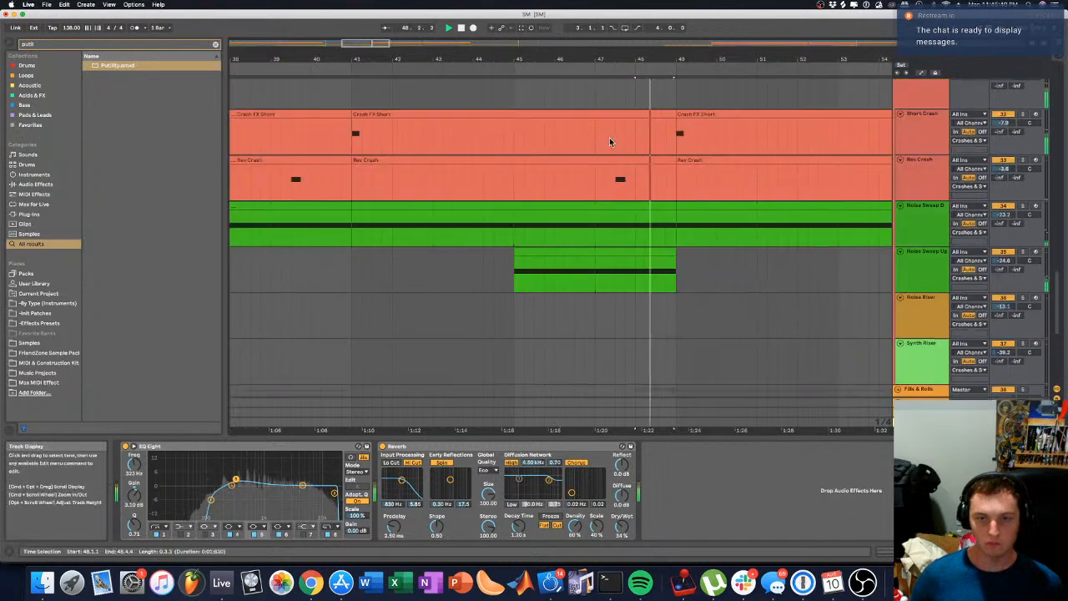
scroll(606, 138, "up", 15)
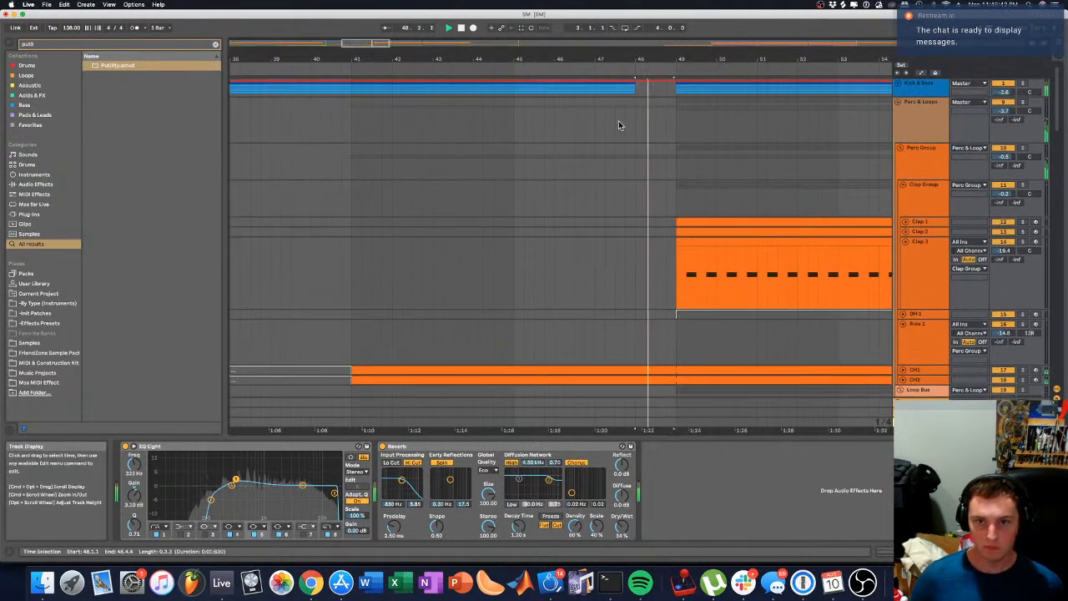
left_click(902, 88)
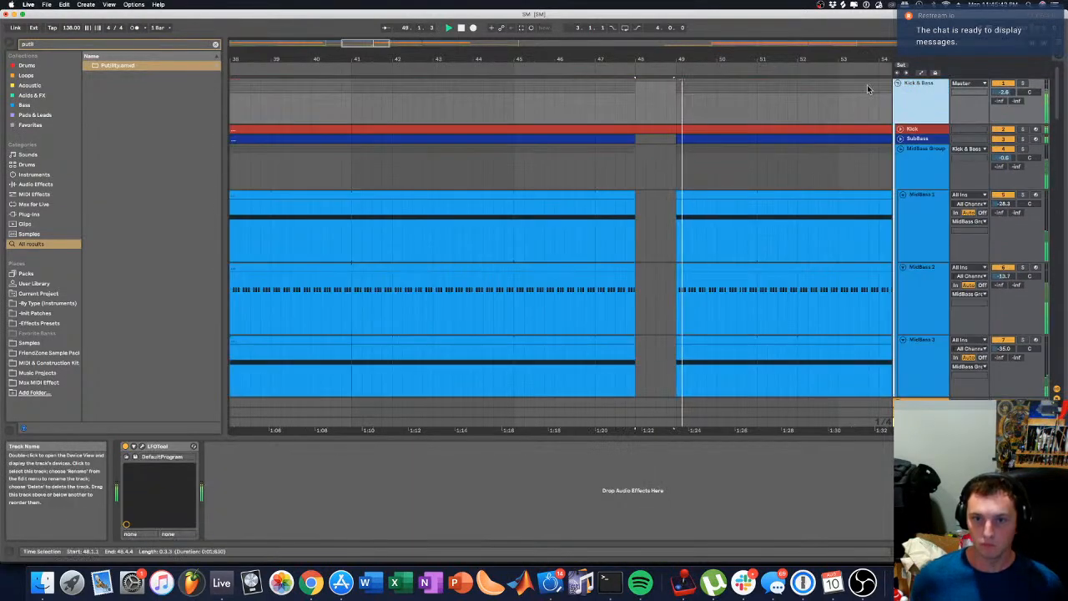
left_click(648, 129)
mouse_move(647, 449)
left_mouse_down()
mouse_move(647, 463)
mouse_move(647, 448)
left_mouse_up()
key("space")
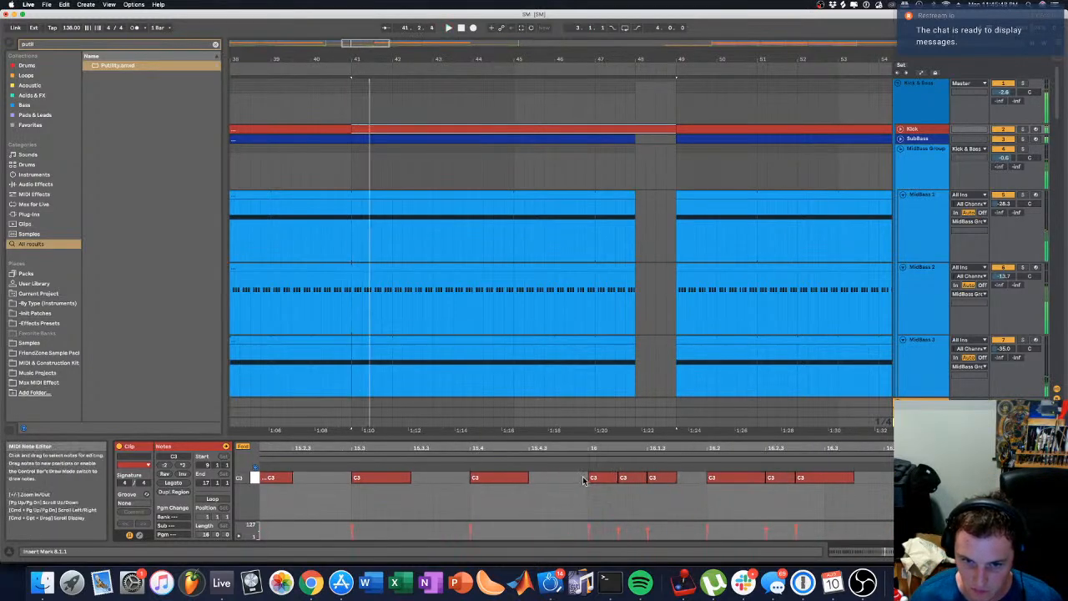
key("space")
Step: Add a C3 kick note late in beat 3 of clip bar 16, audition it, and slightly shorten the note before it
left_click(585, 460)
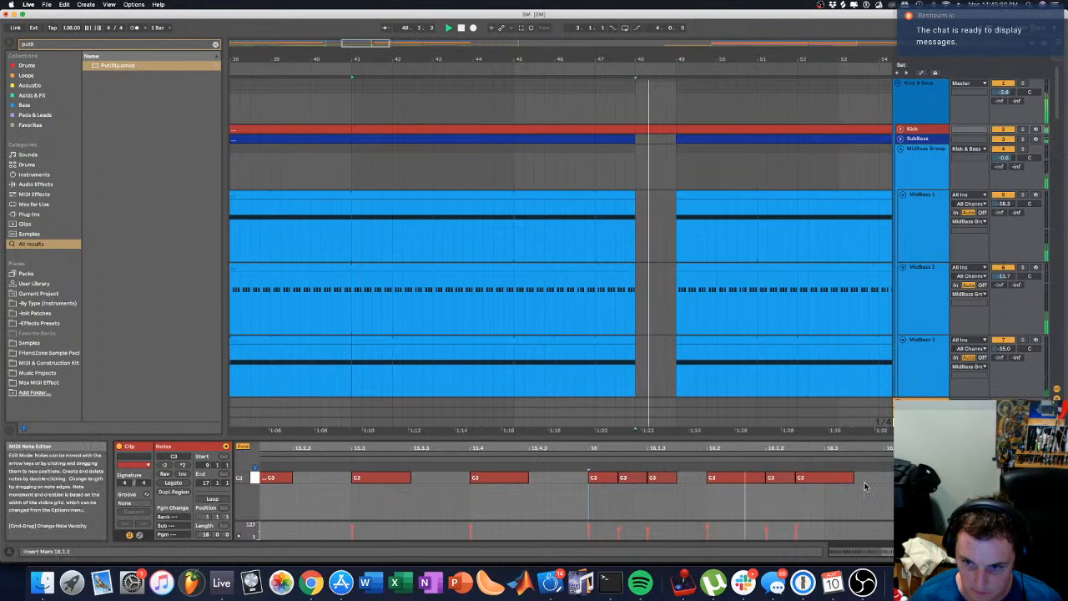
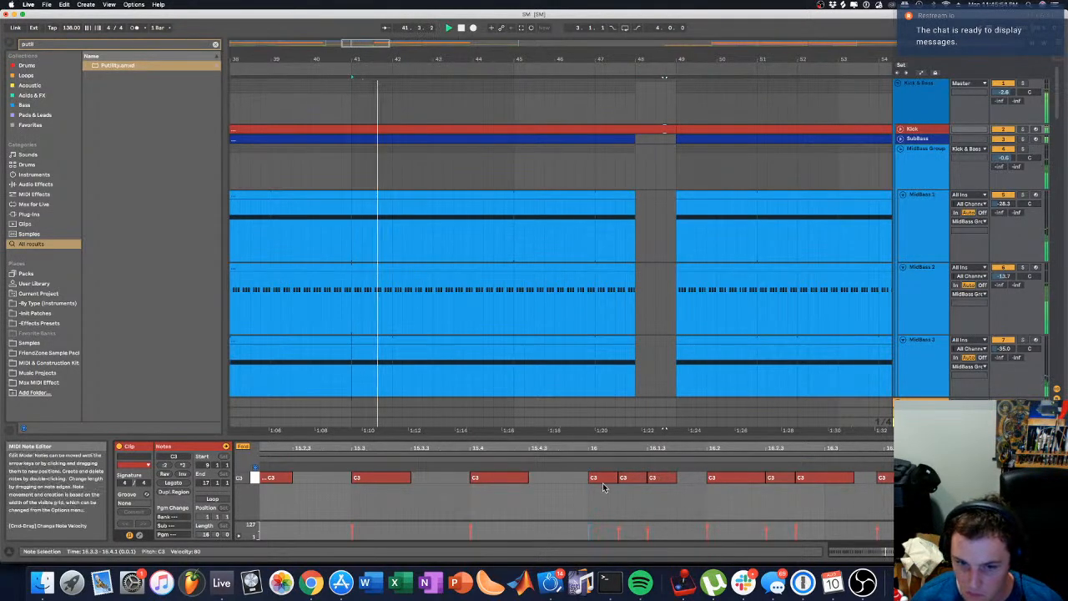
left_click(588, 460)
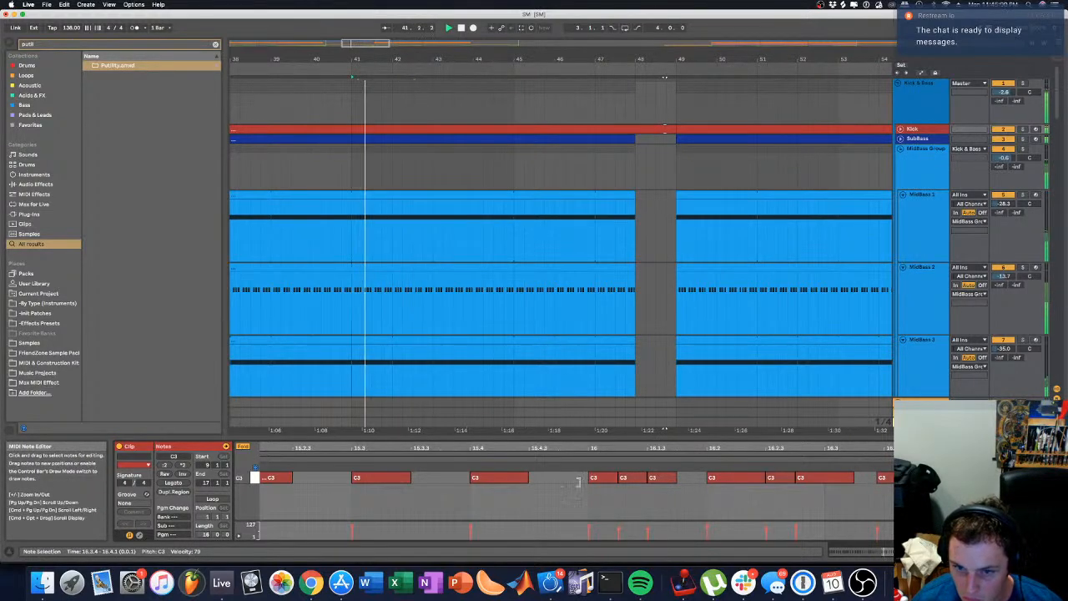
left_click(576, 459)
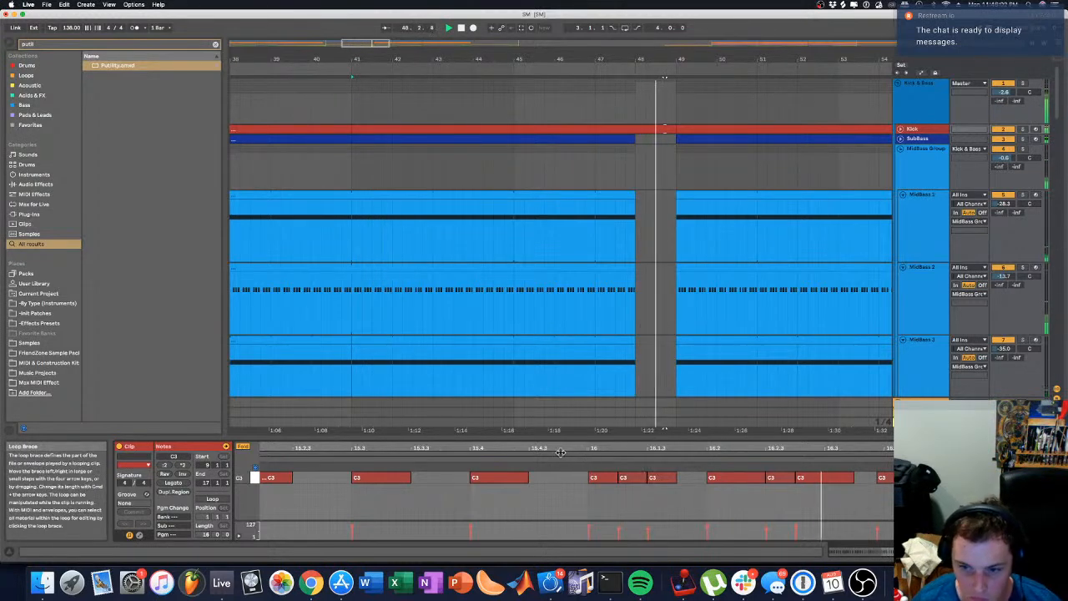
left_click(851, 477)
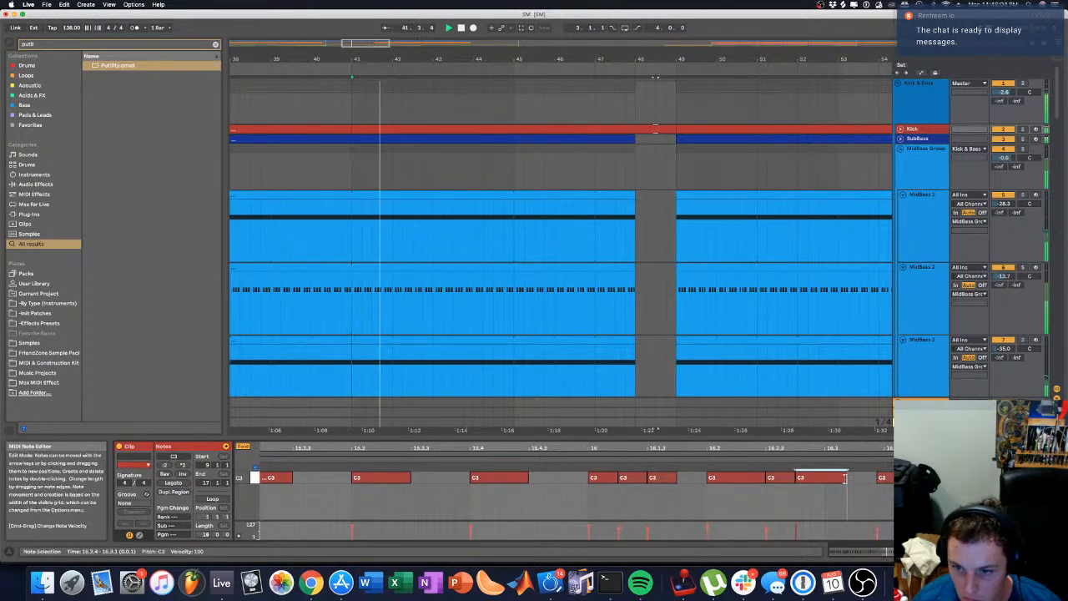
Step: Try an extra short C3 kick note in beat 3 of clip bar 16, audition it slightly earlier, and delete it
left_click(860, 479)
double_click(860, 477)
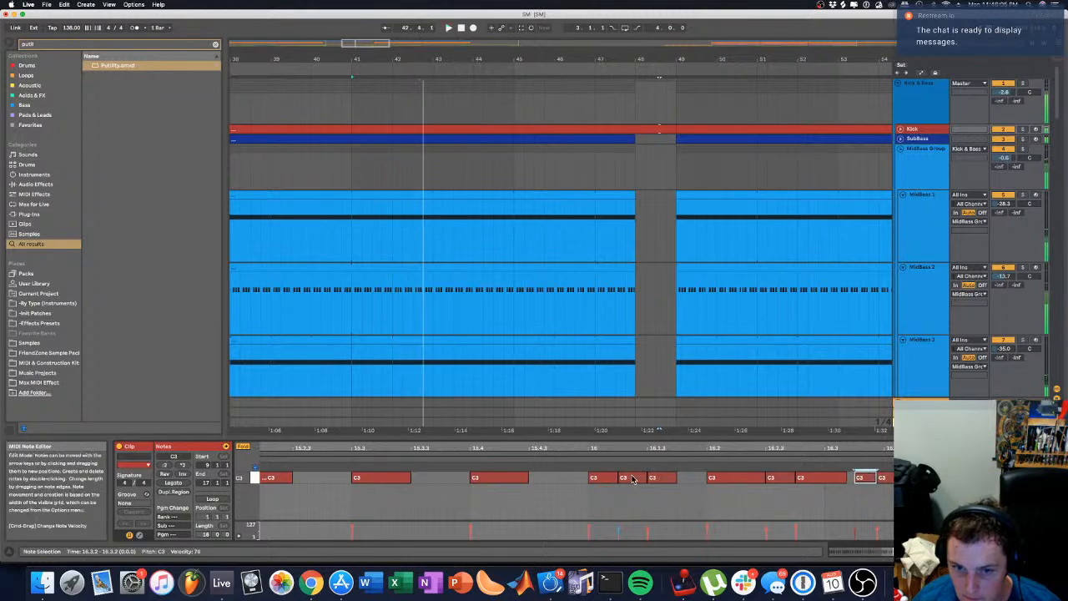
left_click(584, 459)
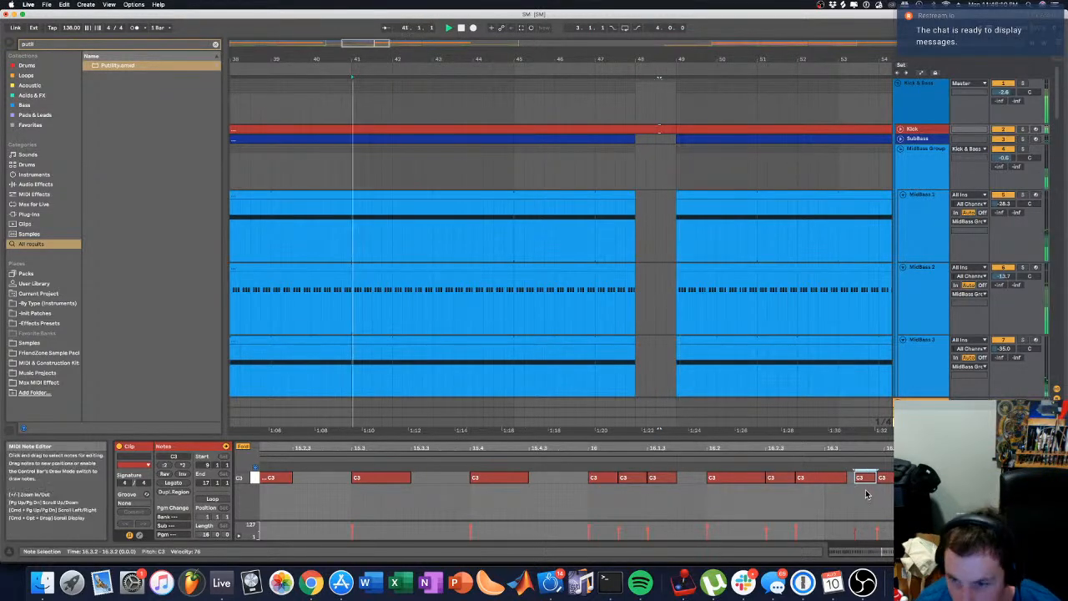
left_click_drag(869, 479, 862, 478)
key("space")
left_click(585, 457)
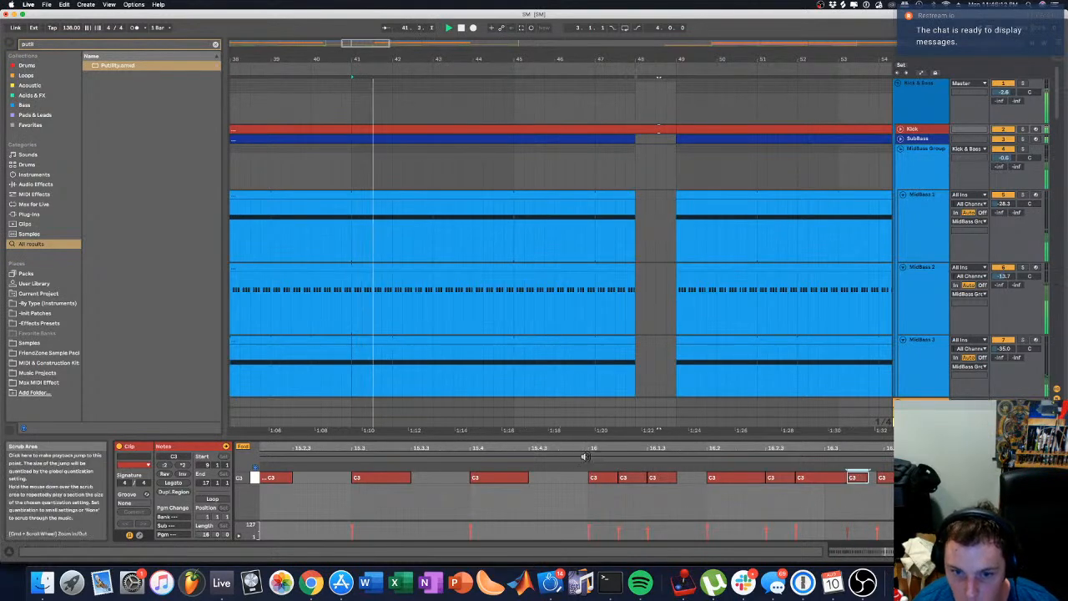
left_click_drag(856, 479, 869, 484)
key("Delete")
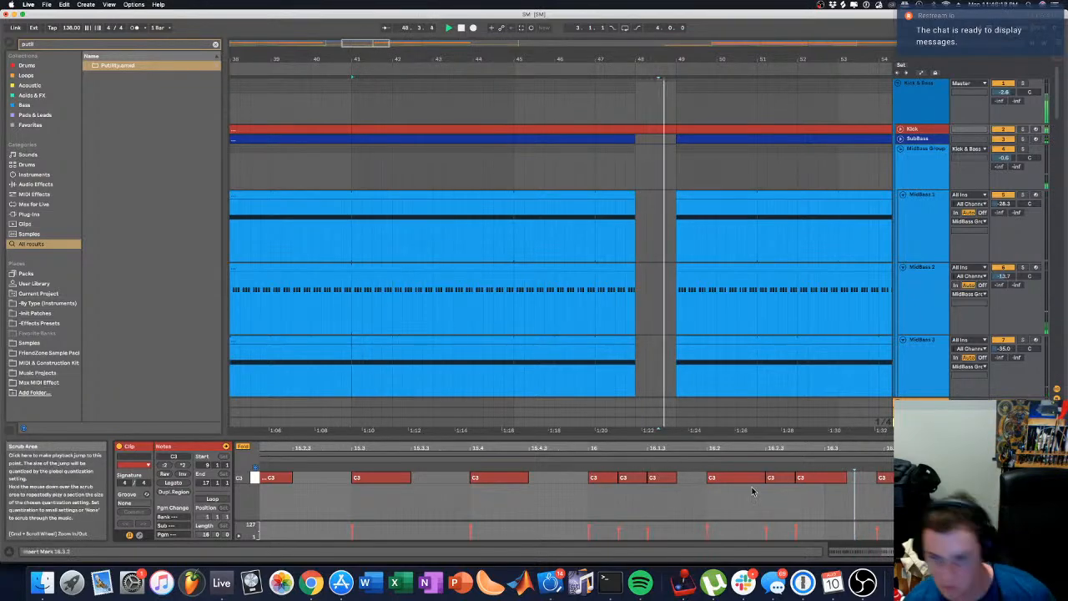
Step: Delete the last C3 kick note, starting at 16.3.2, in bar 16 of the Kick clip
left_click(795, 534)
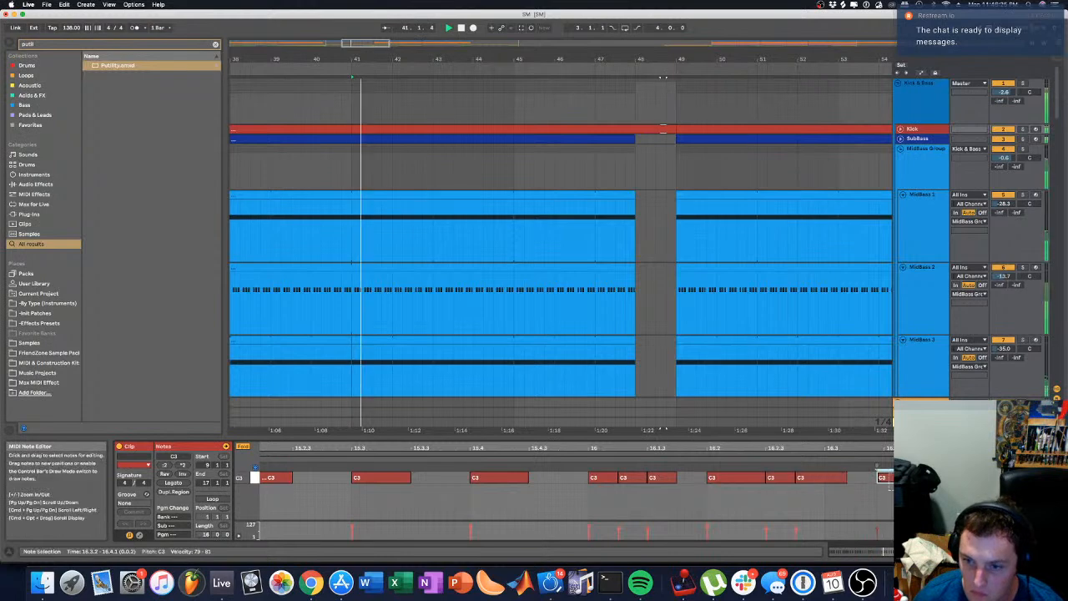
key("Delete")
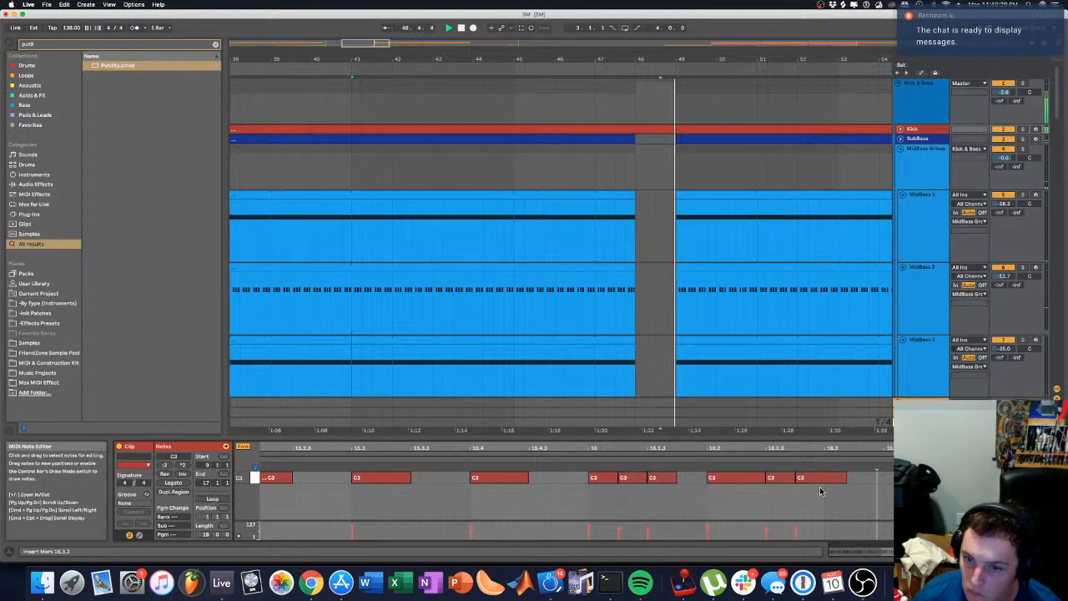
Step: Try replacing the two C3 kick notes between 16.2.3 and 16.3.2 with one note at 16.3, audition it, and undo both edits
left_click_drag(819, 489, 769, 476)
key("Delete")
left_click(643, 462)
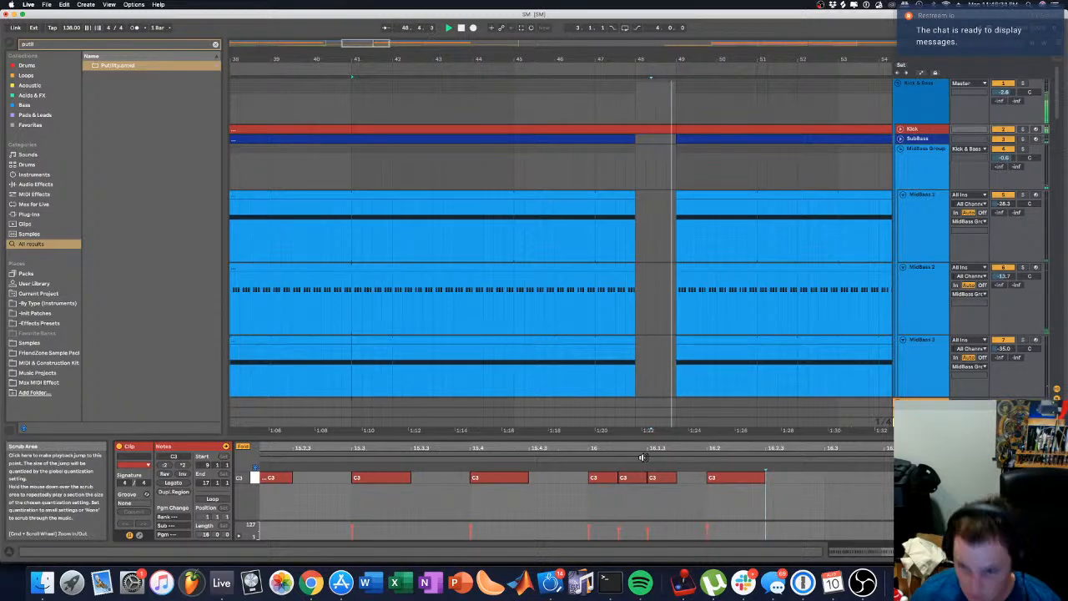
left_click(627, 480)
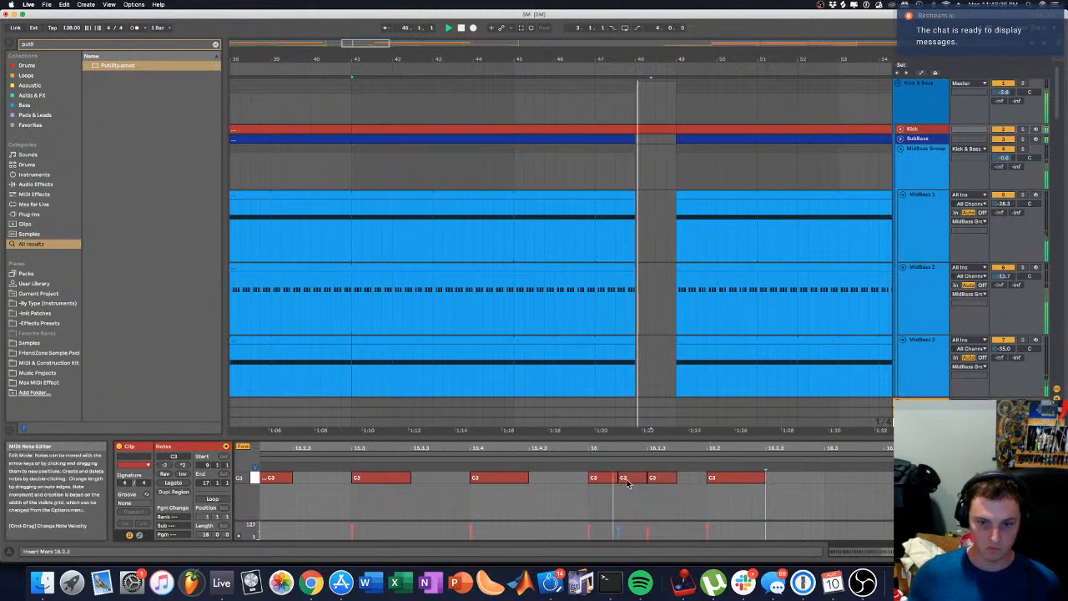
double_click(827, 479)
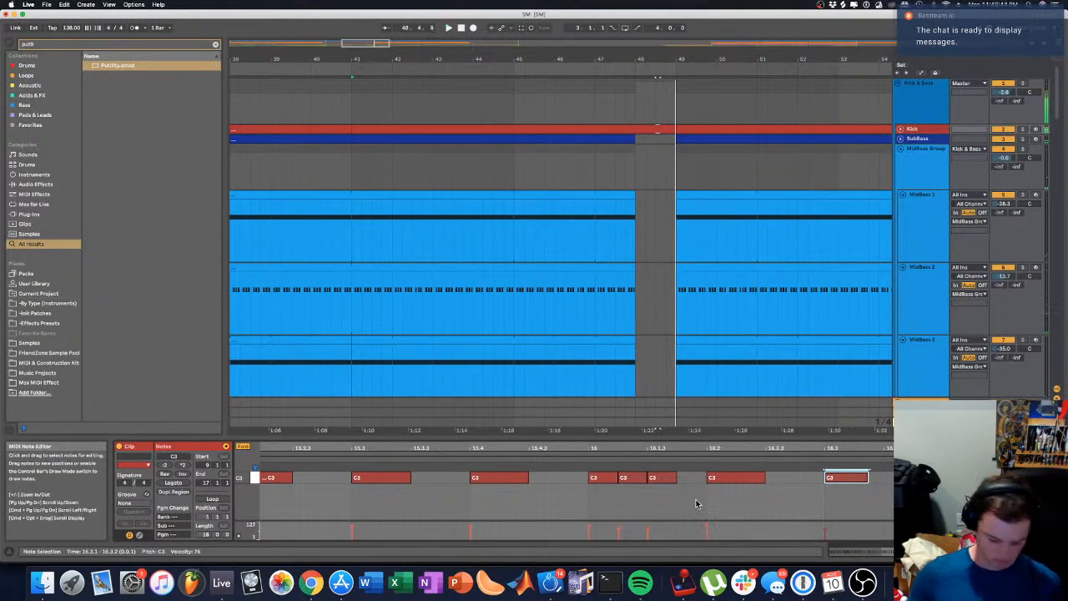
key("space")
key("super+z")
key("super+z")
key("space")
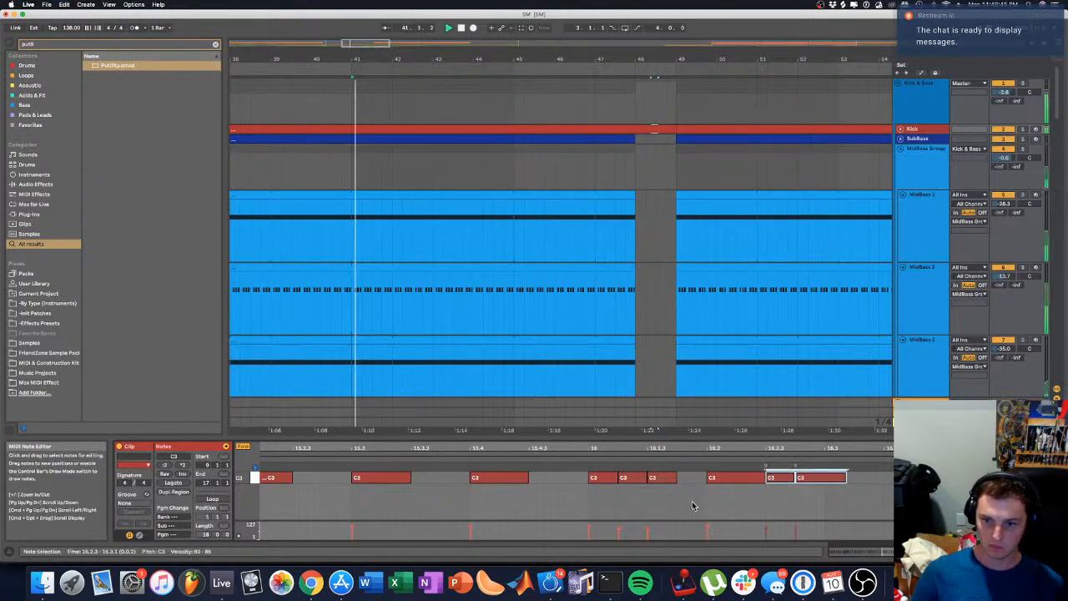
Step: Delete the short C3 kick note at 16.2.3 and audition clip bar 16
left_click(779, 482)
key("Delete")
key("space")
left_click(588, 461)
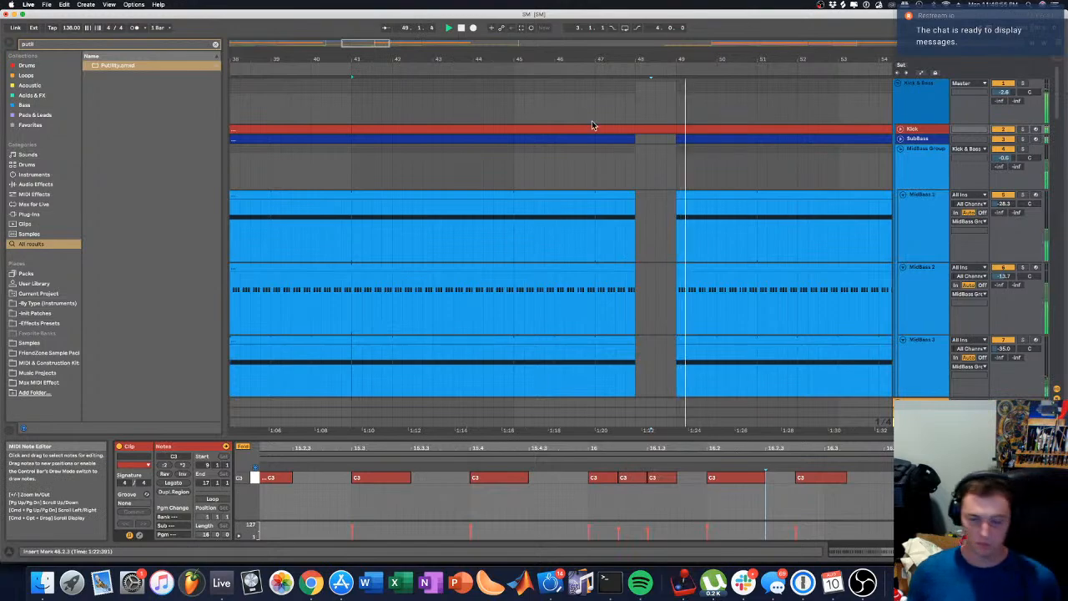
Step: Show the automation lanes and review the percussion, loop, lead, crash and riser tracks across the Intro and Sub In sections
left_click_drag(586, 57, 586, 32)
scroll(551, 236, "down", 6)
scroll(560, 302, "down", 15)
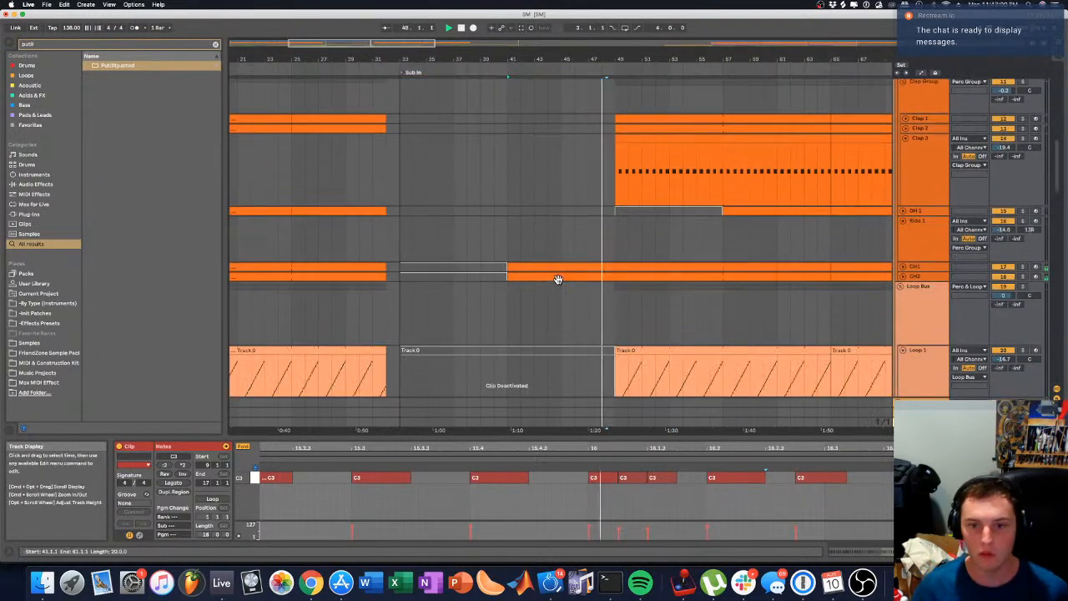
scroll(559, 279, "down", 10)
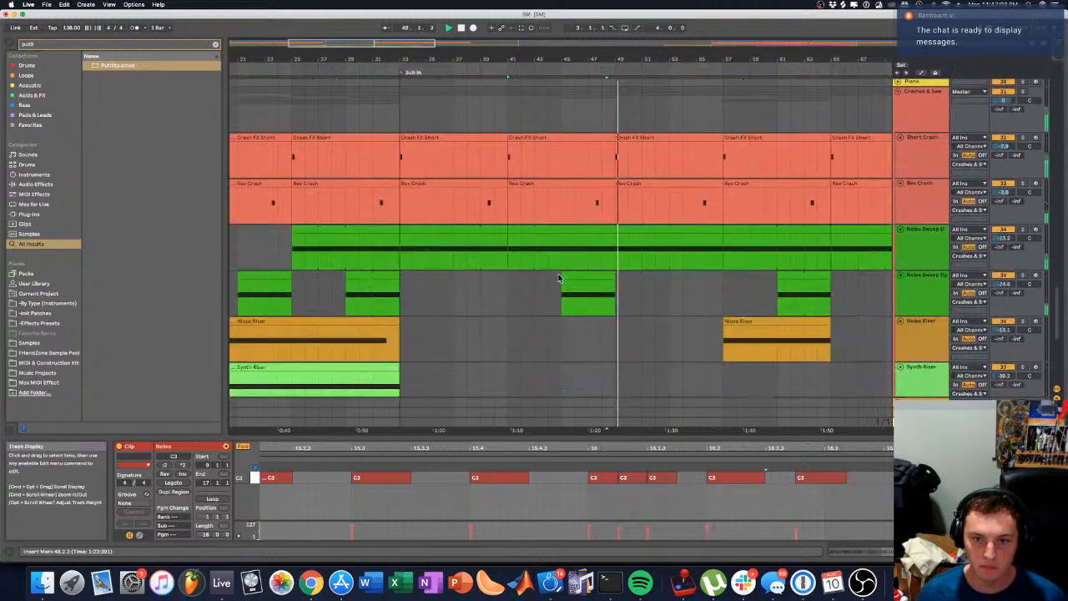
scroll(582, 284, "up", 4)
left_click_drag(567, 57, 695, 50)
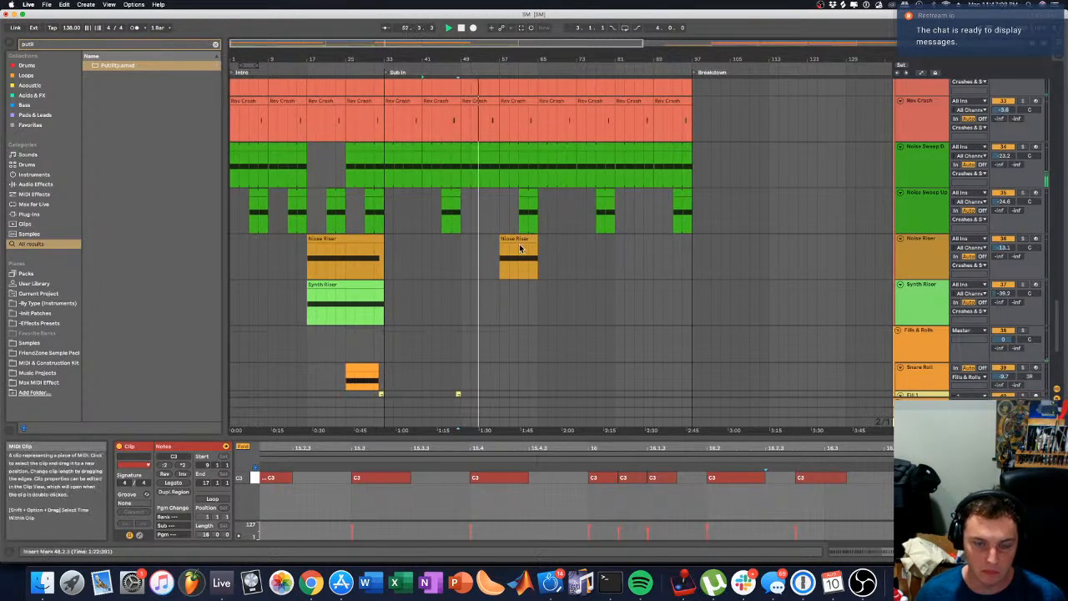
left_click(425, 126)
key("a")
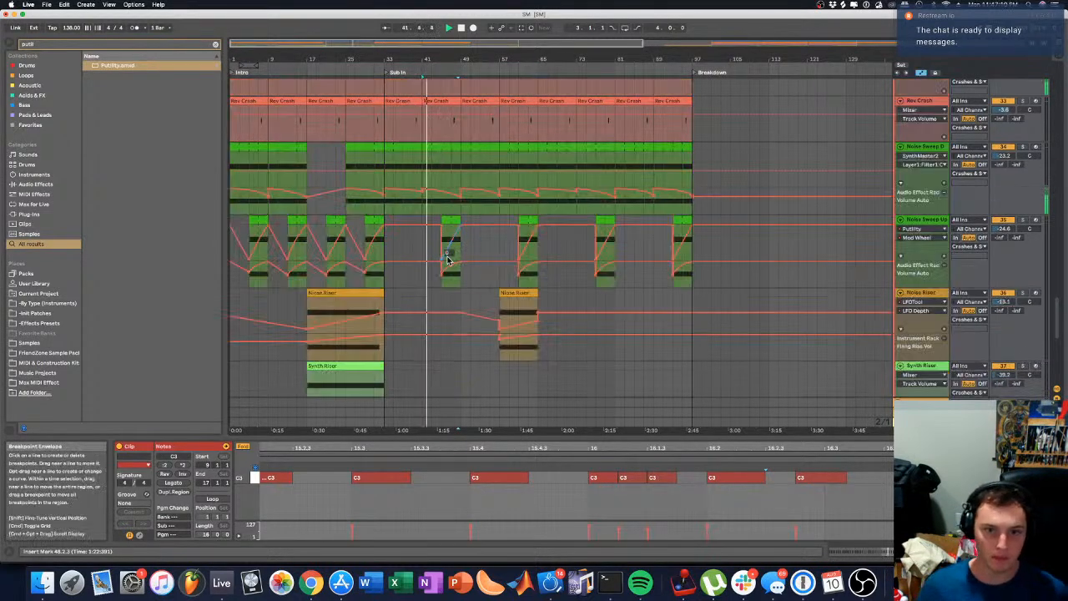
left_click(442, 278)
scroll(410, 162, "up", 10)
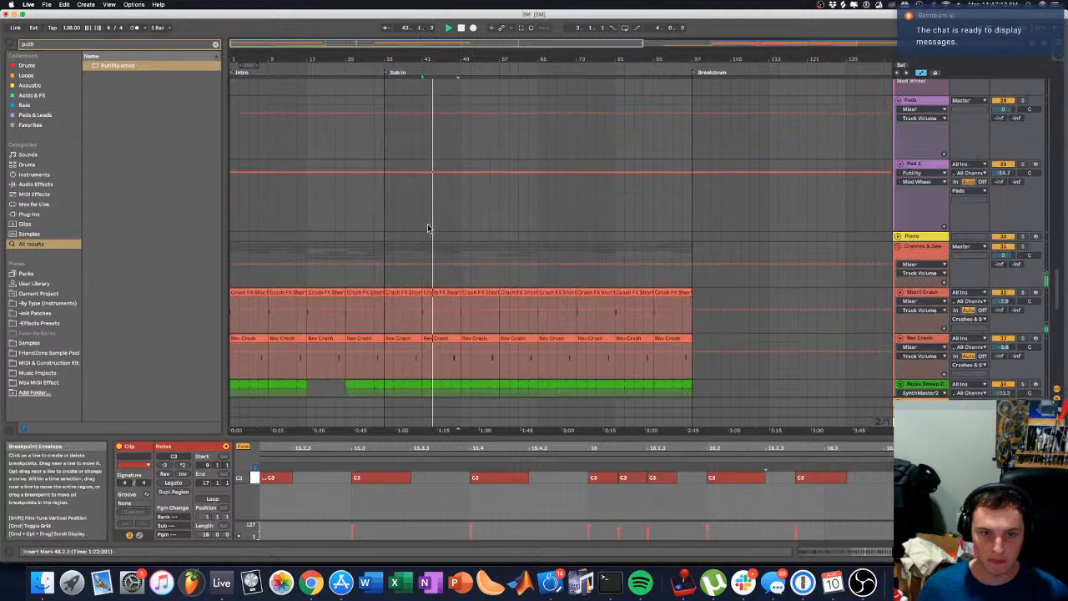
scroll(692, 196, "up", 10)
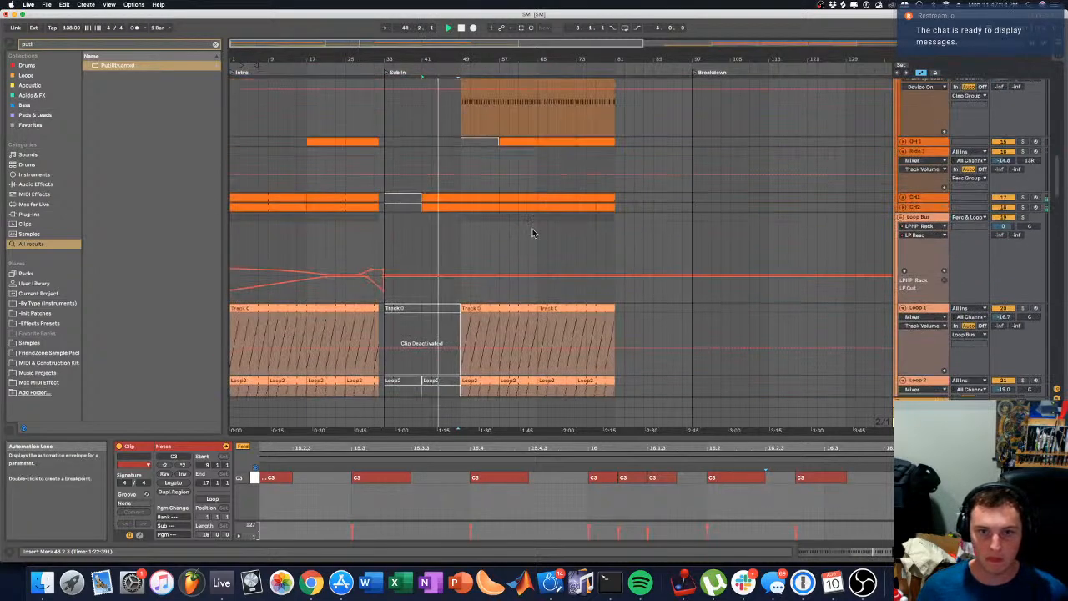
left_click(459, 213)
scroll(462, 213, "down", 10)
scroll(460, 213, "down", 12)
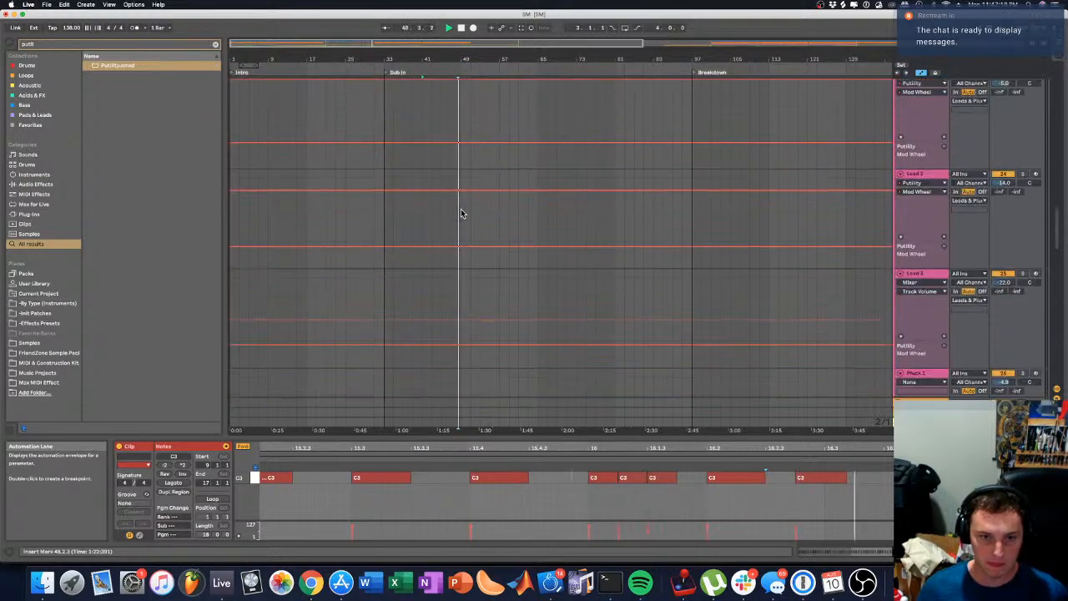
Step: Try moving the bar 48 clips on the Fill 1, Clap FX-02 and WA FX tracks to bar 60, and undo the move
scroll(458, 209, "down", 5)
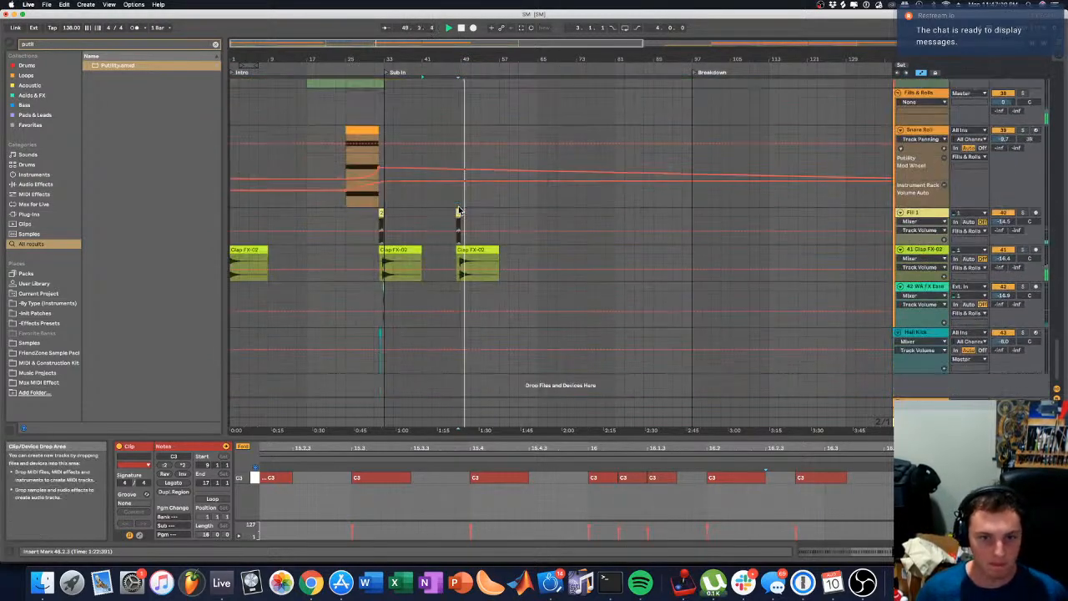
scroll(463, 215, "up", 5)
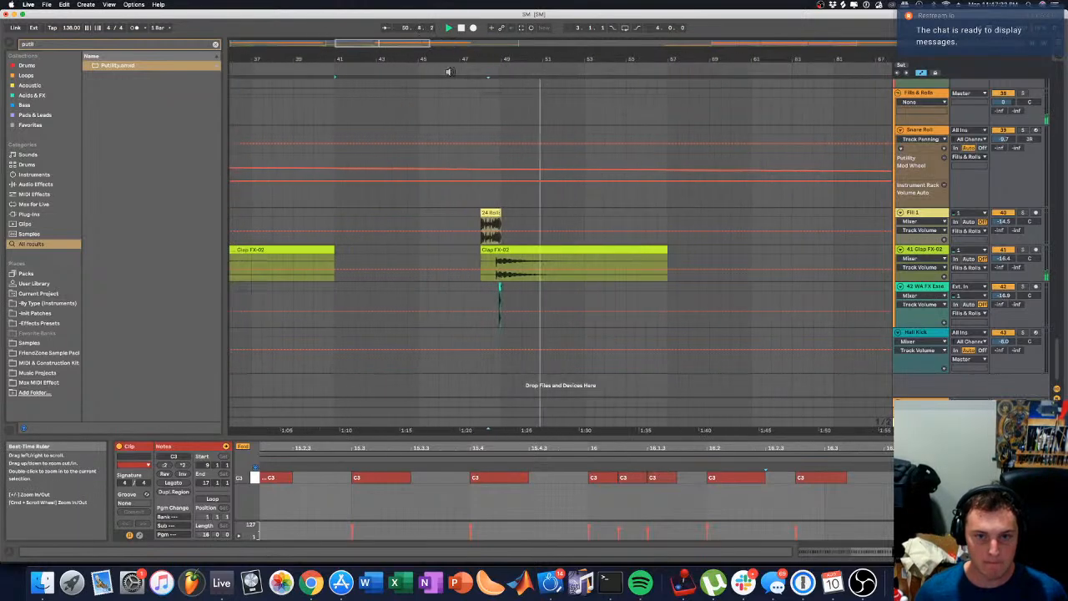
left_click_drag(483, 215, 664, 307)
left_click_drag(489, 211, 741, 225, "alt")
key("space")
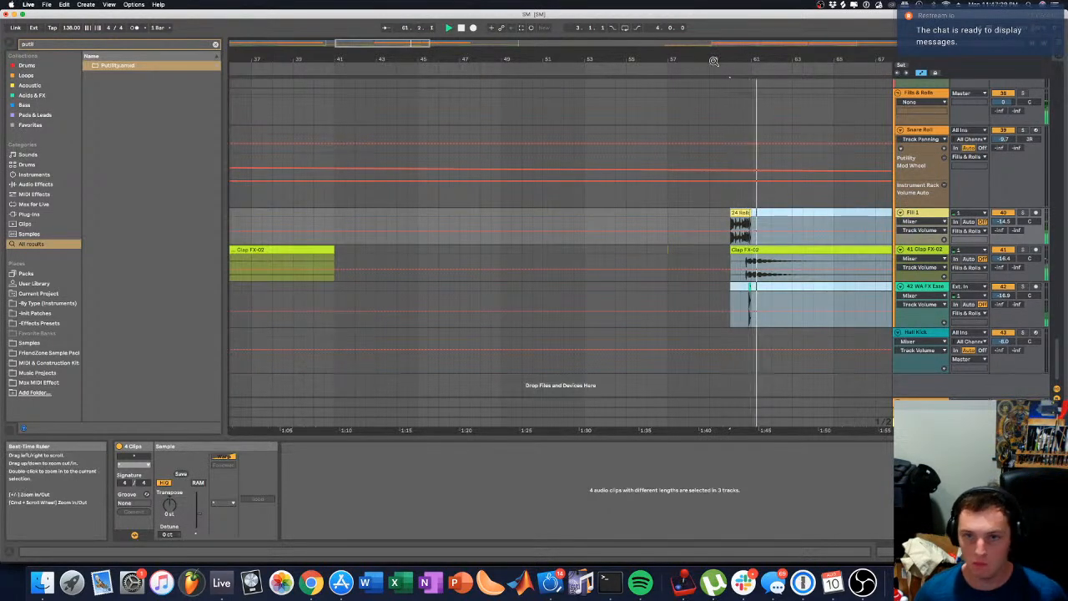
left_click_drag(725, 60, 588, 63)
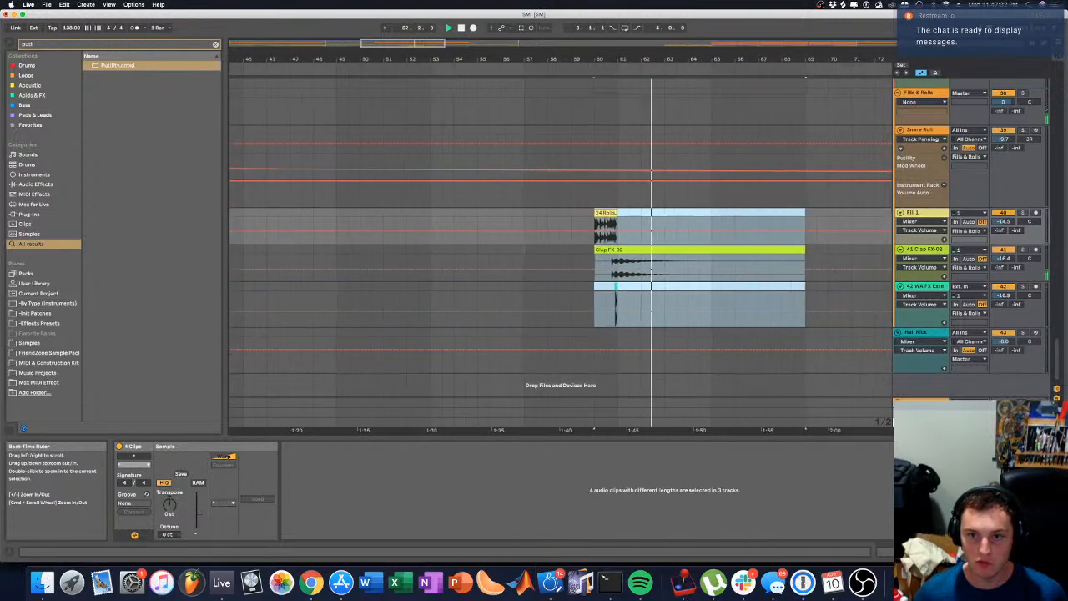
key("super+z")
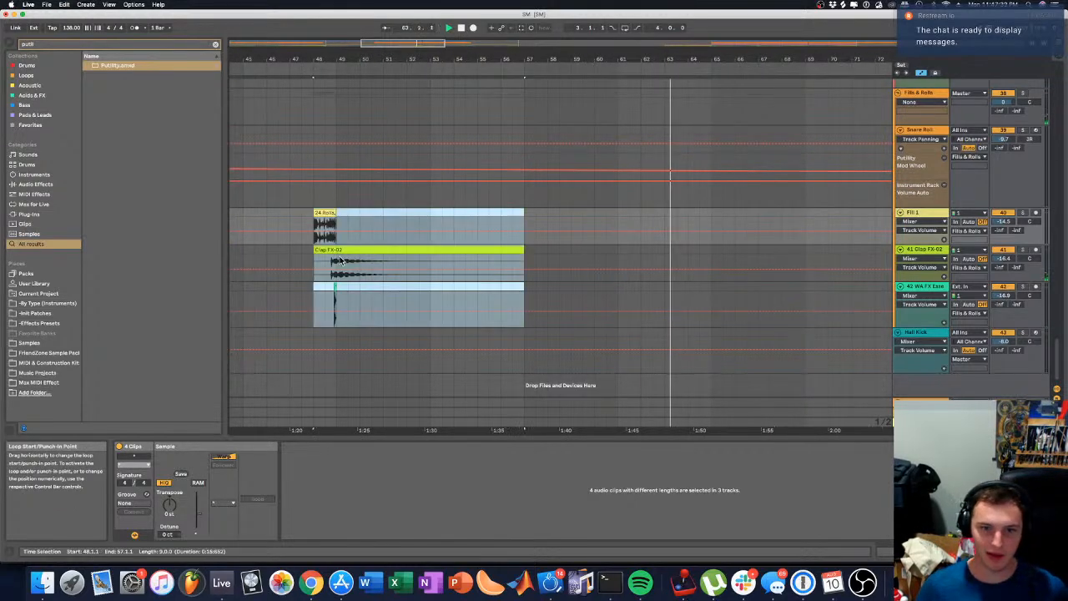
Step: Select 47.3 to 57.1 on the Fill 1, Clap FX-02 and WA FX tracks, move that range to 63.3, and audition it
left_click(302, 217)
left_click_drag(302, 217, 527, 318)
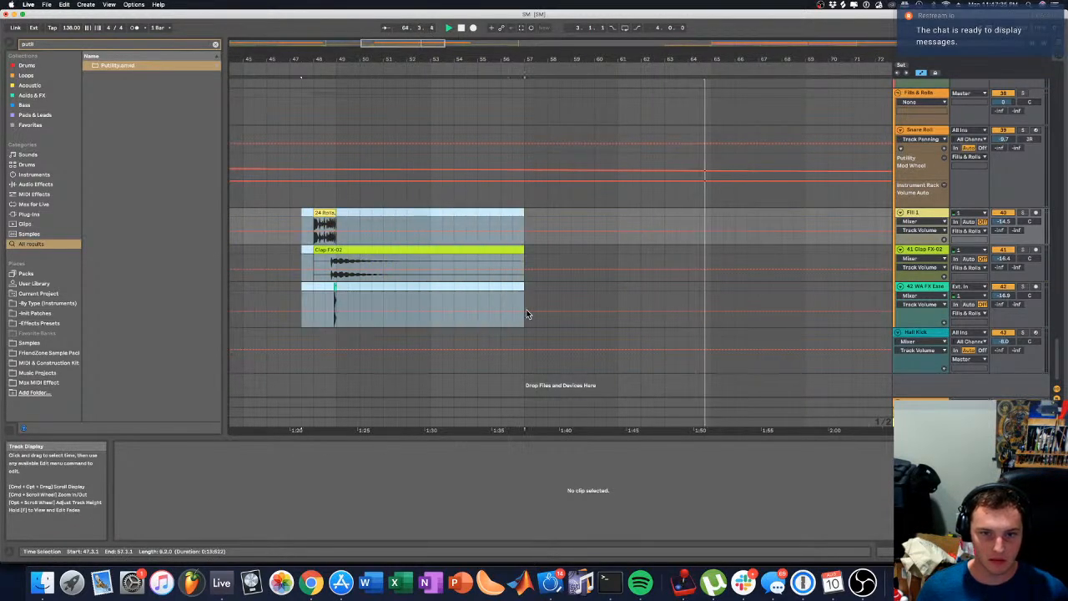
left_click_drag(379, 236, 677, 181)
key("space")
key("space")
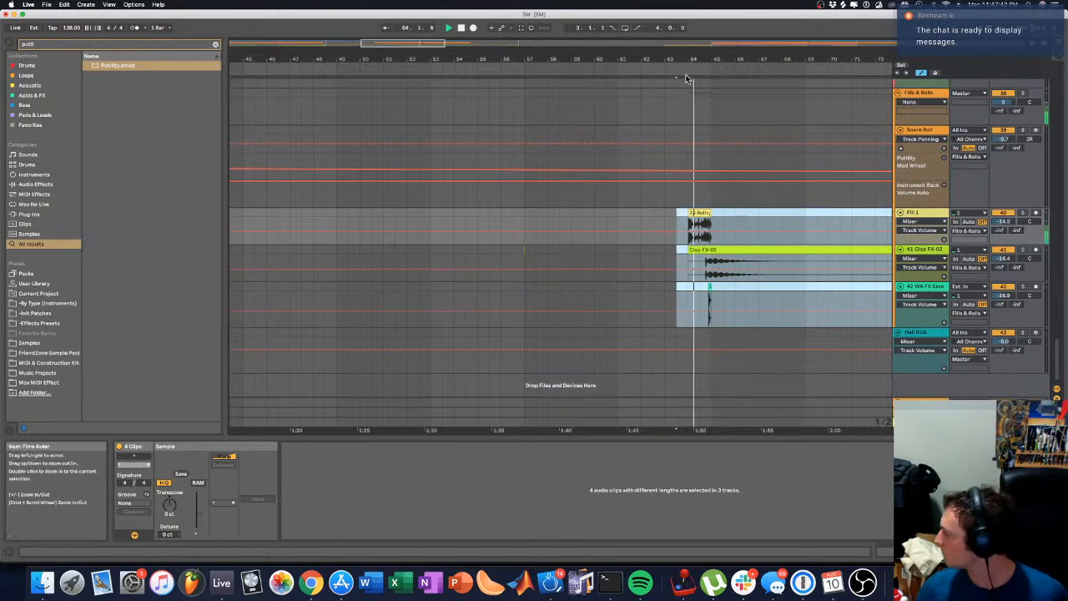
Step: Audition the passage from 56.3 into the fill at bar 64 while examining the tracks from Fills & Rolls up to Kick & Bass
scroll(672, 129, "up", 6)
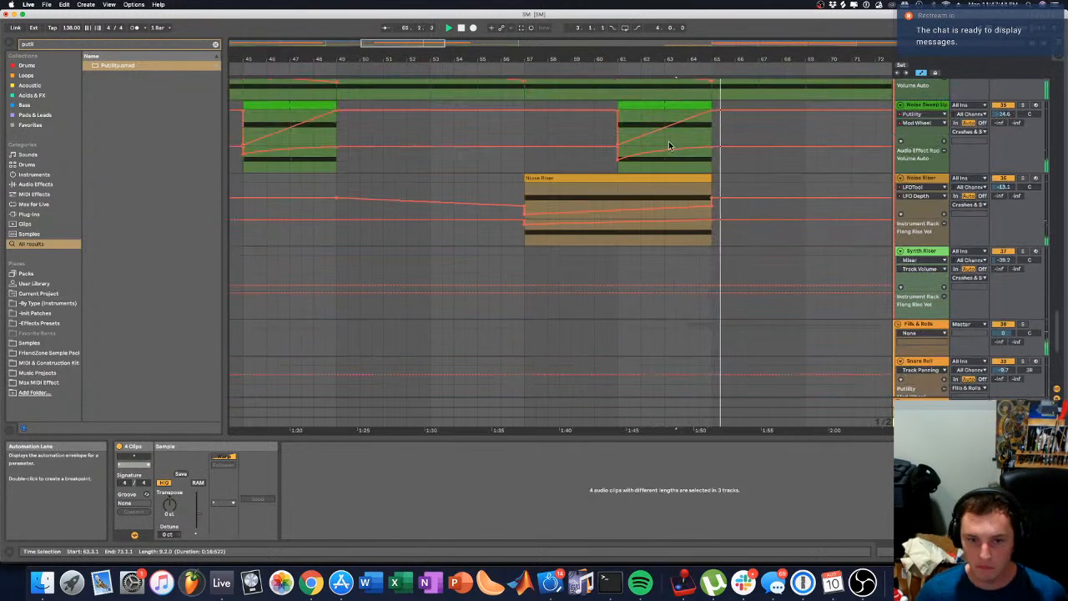
scroll(581, 248, "down", 3)
left_click(521, 365)
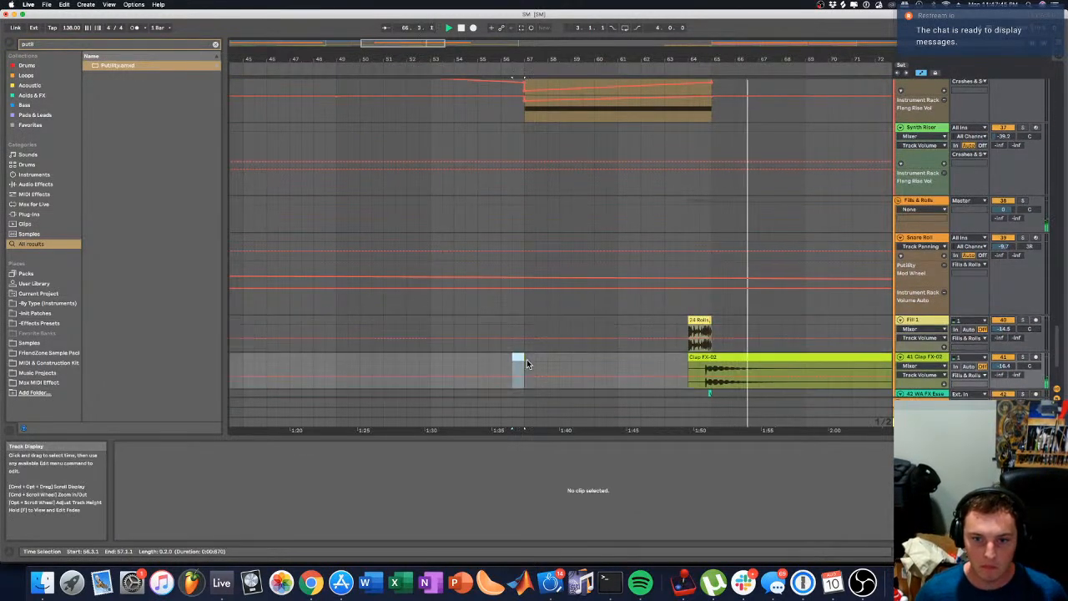
left_click(555, 356, "shift")
key("space")
scroll(597, 245, "up", 8)
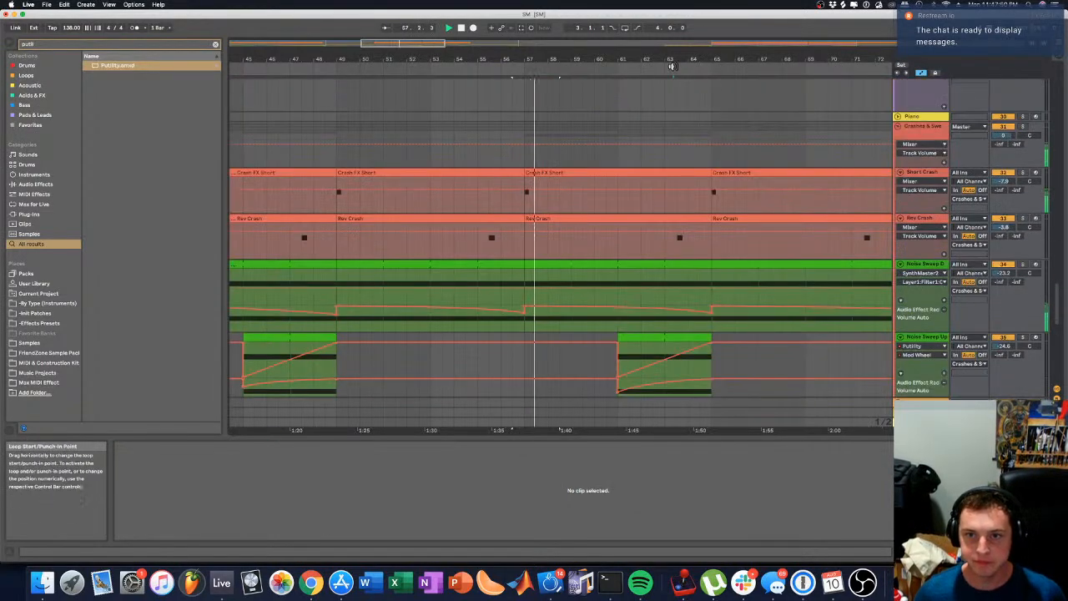
scroll(675, 81, "up", 5)
scroll(676, 82, "up", 15)
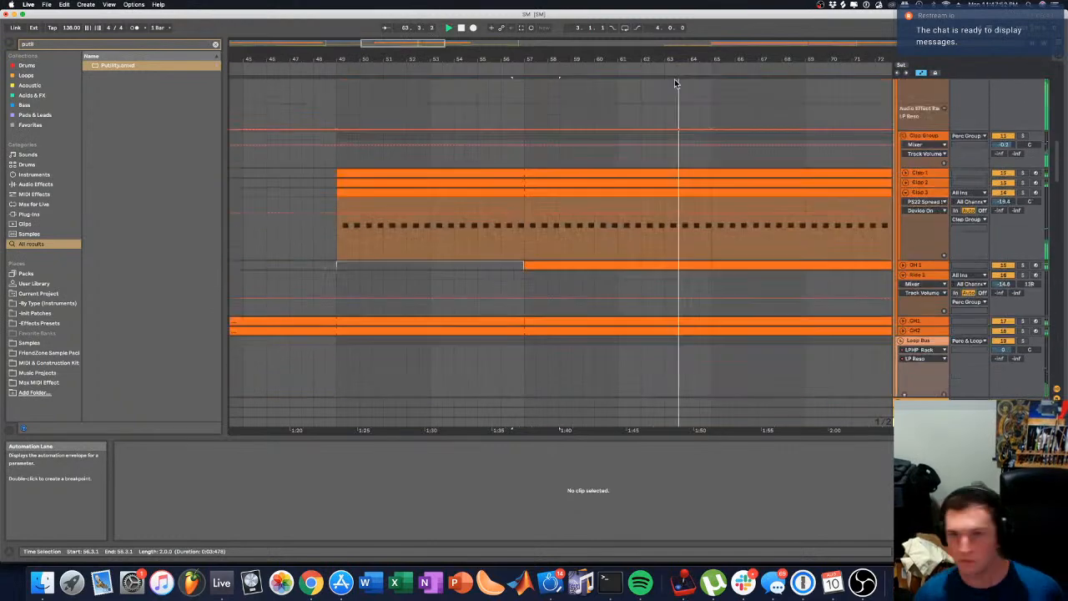
scroll(676, 85, "up", 5)
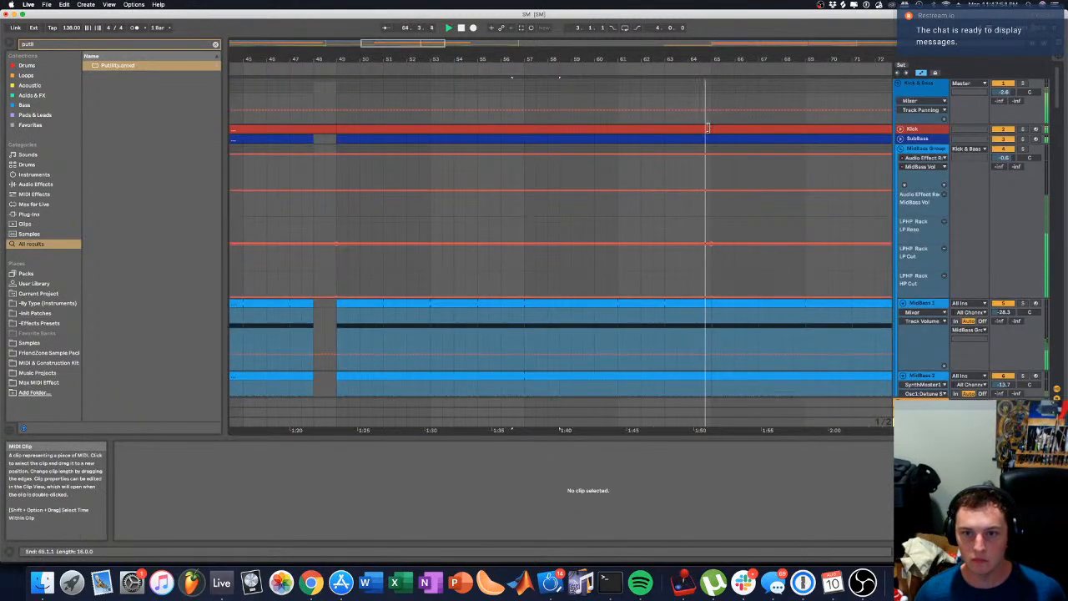
Step: Unfold the Kick track and split its clip at 64.1 and 65.1 to isolate the one-bar kick fill
left_click(901, 129)
left_click(688, 164)
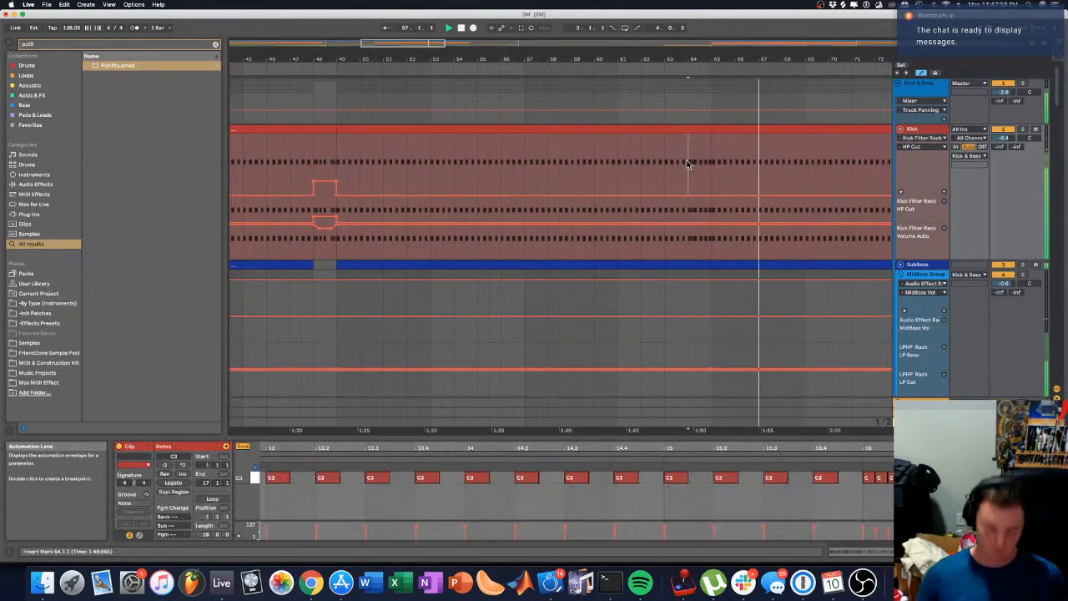
left_click(711, 165)
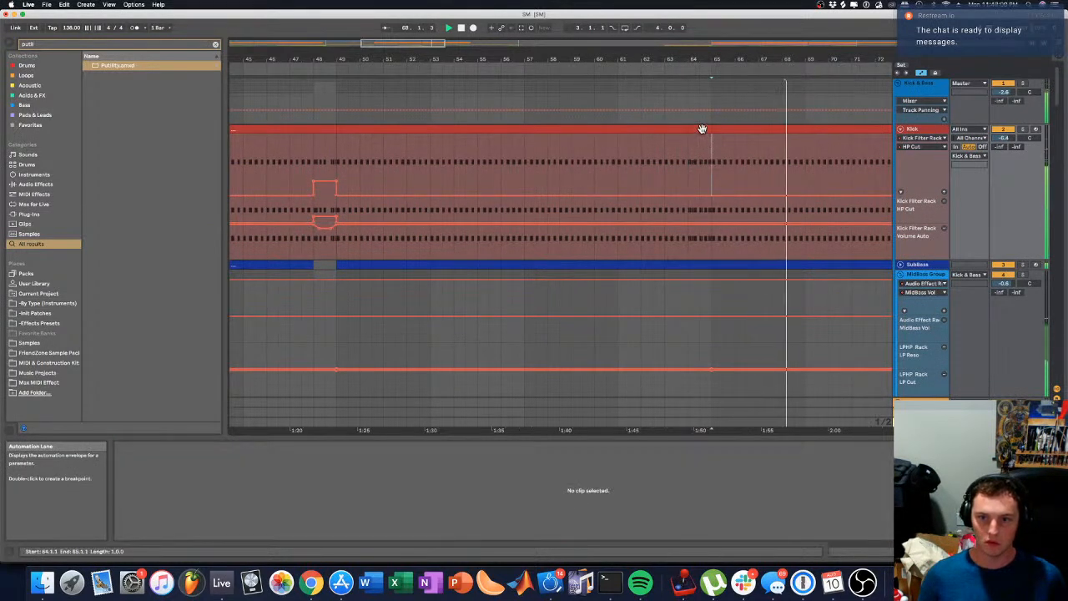
Step: Name the one-bar Kick clip at bar 64 Cool Fill 2 and audition it
left_click(704, 129)
left_click(141, 458)
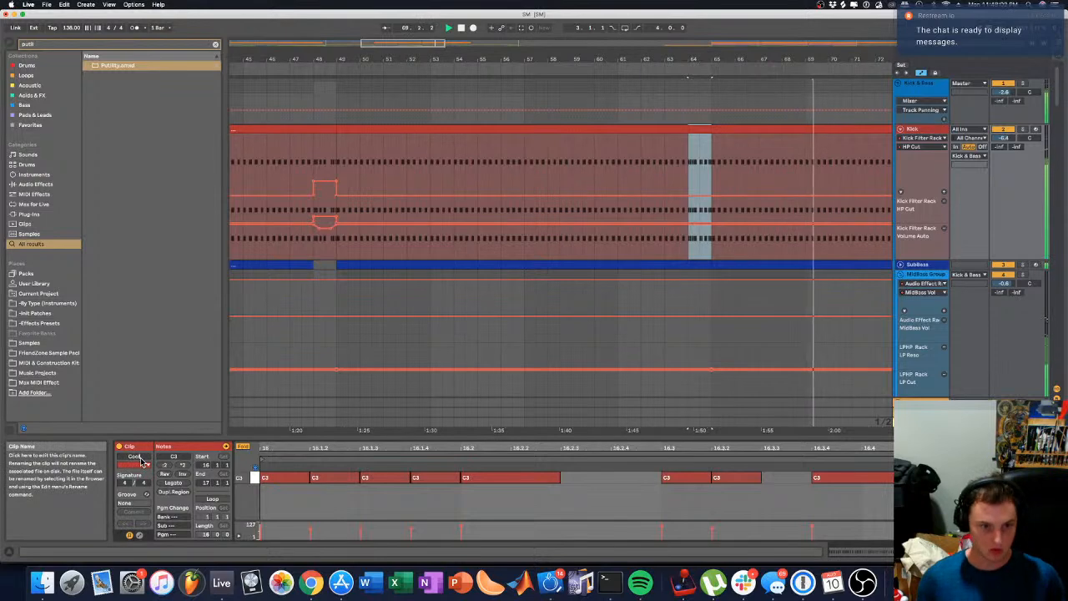
key("space")
key("space")
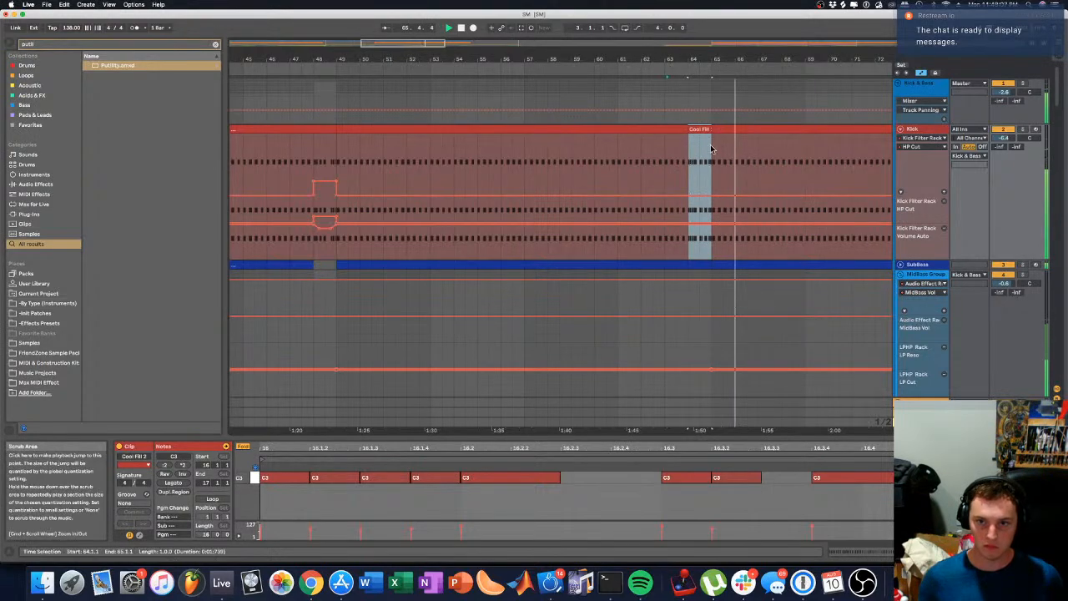
Step: Audition the fill at bar 64 while examining the arrangement's tracks from SubBass down to Fills & Rolls and Hall Kick
scroll(711, 148, "down", 10)
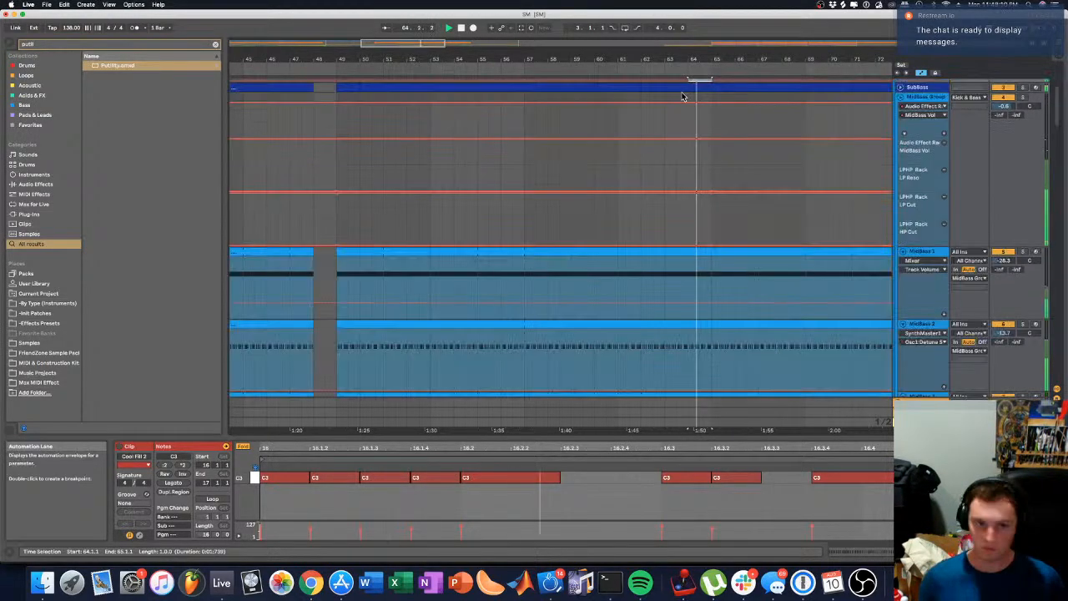
scroll(661, 104, "down", 10)
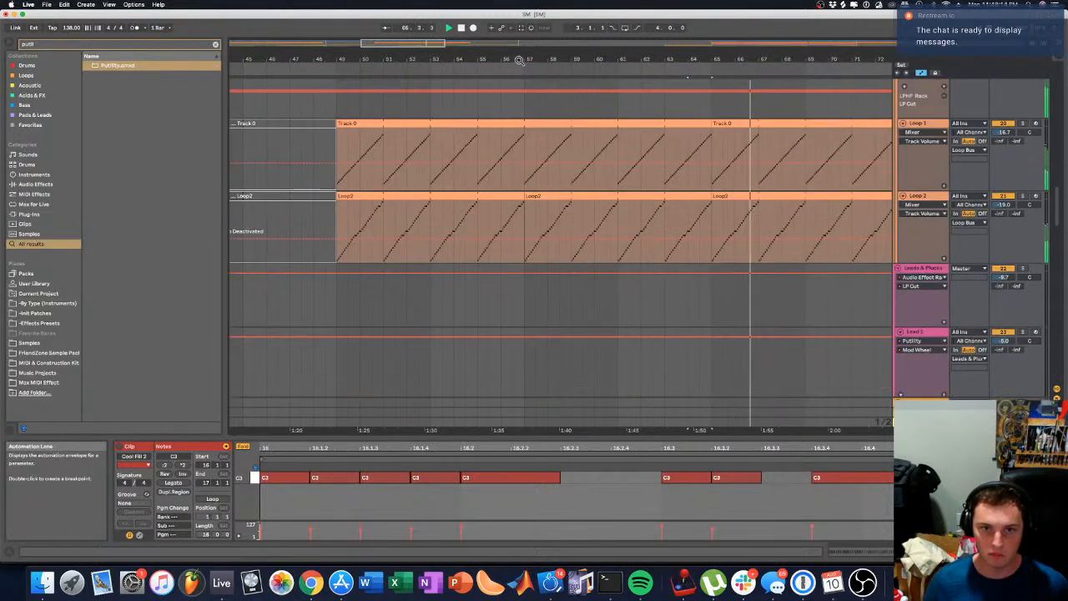
left_click_drag(519, 60, 370, 61)
scroll(383, 167, "down", 2)
scroll(383, 261, "up", 15)
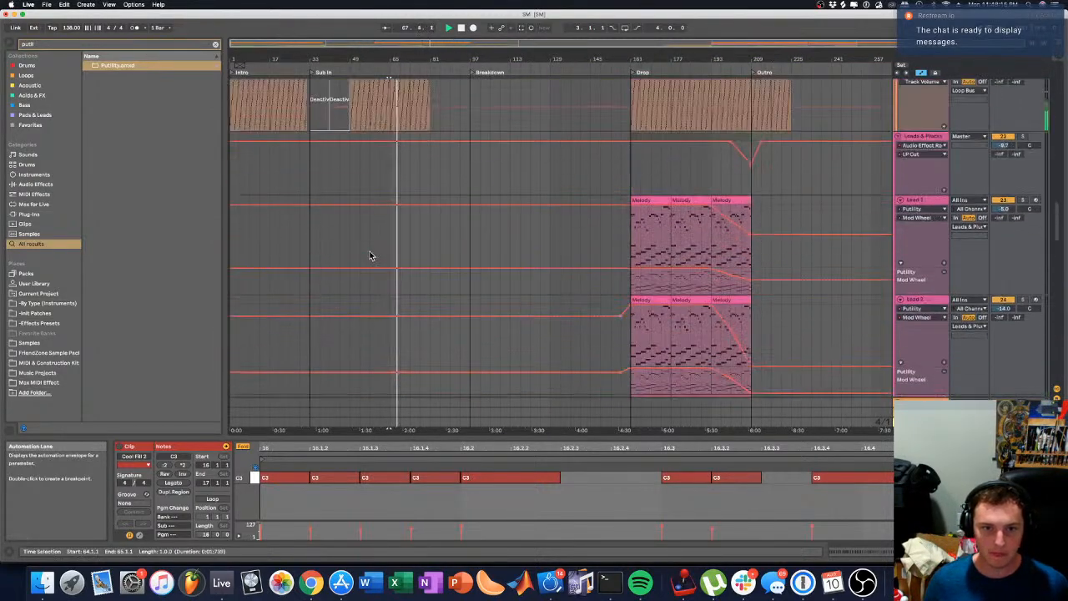
scroll(329, 145, "down", 15)
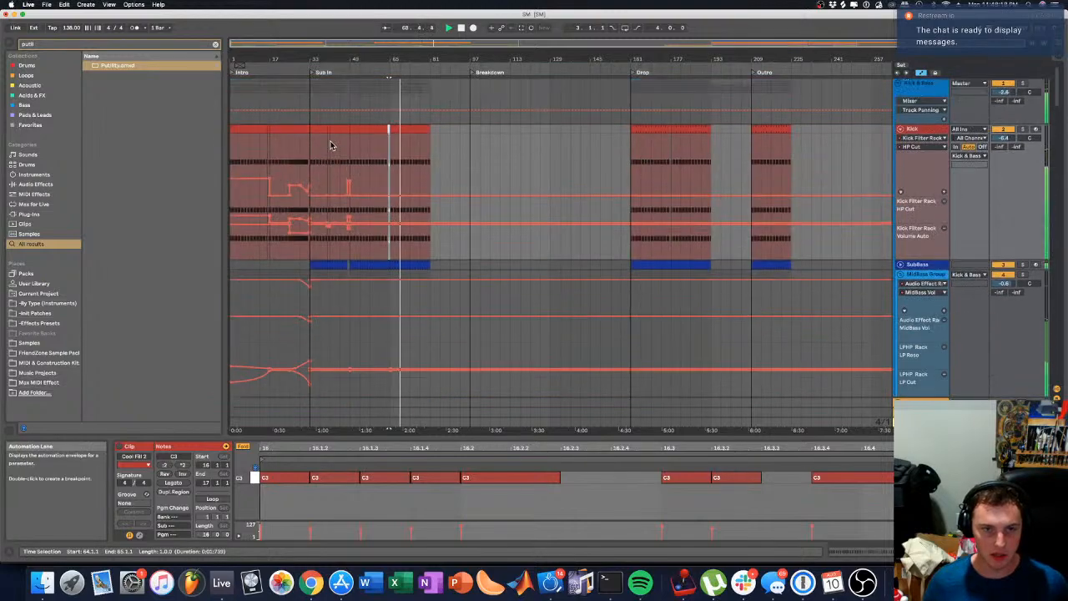
scroll(325, 178, "down", 15)
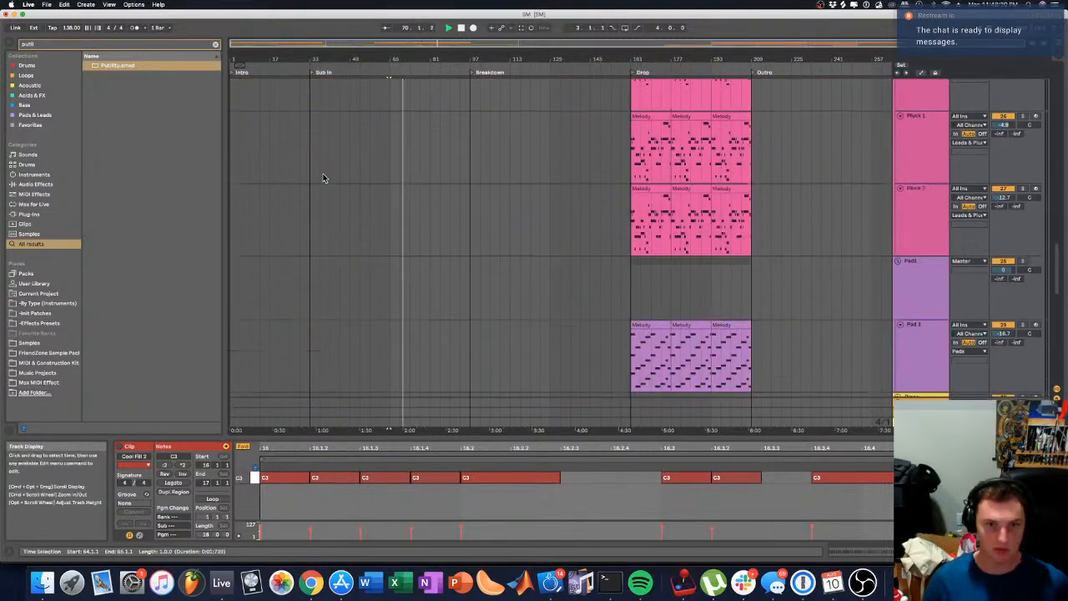
key("space")
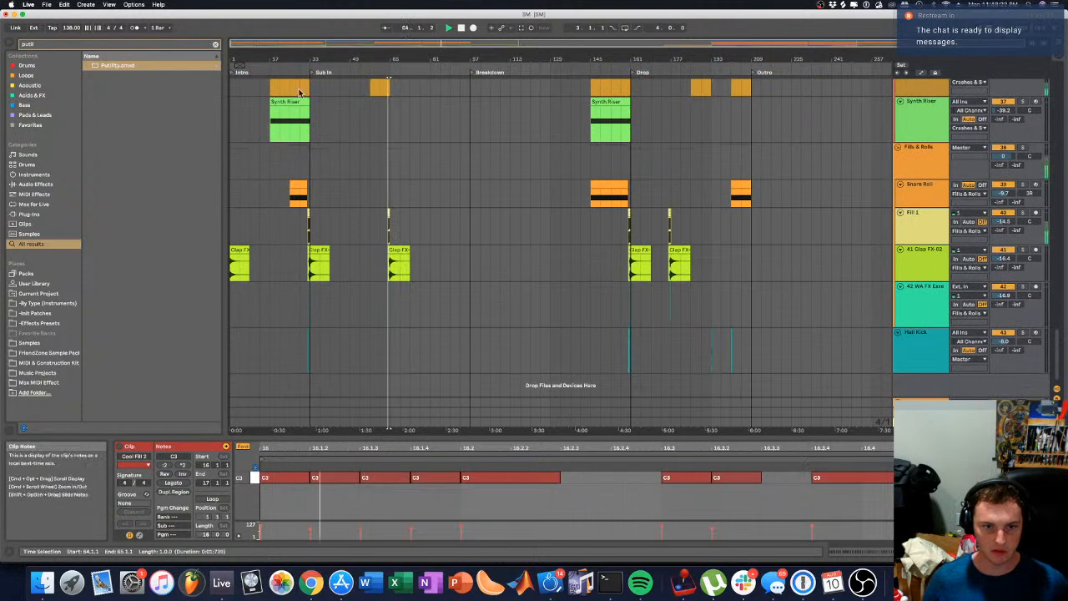
Step: Copy the short Hall Kick clip from bar 32 to 64.1 on the same track
left_click_drag(308, 64, 310, 117)
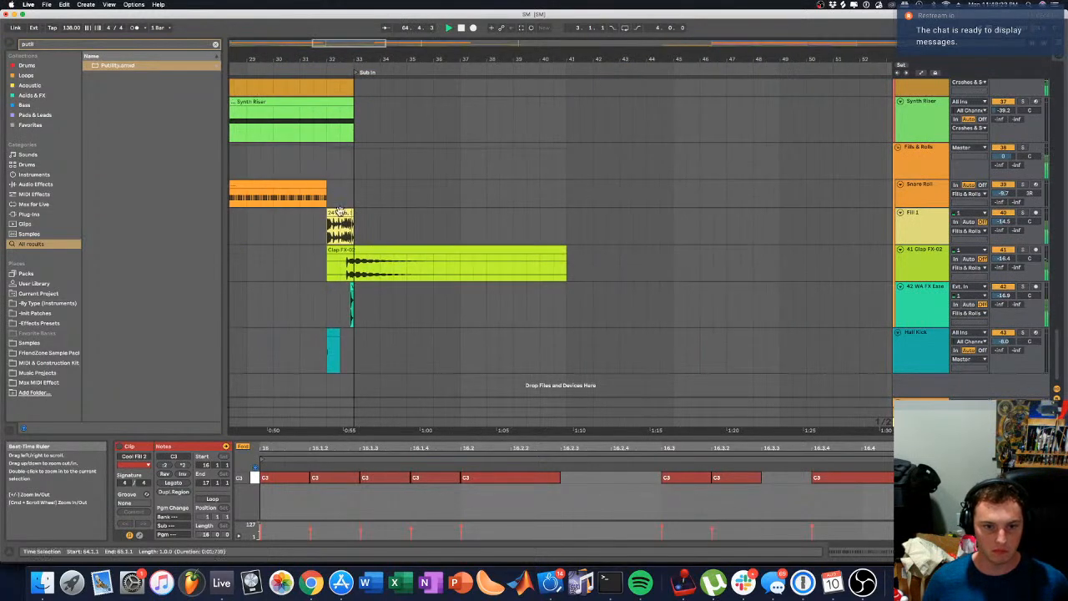
left_click(332, 333)
left_click_drag(544, 61, 527, 25)
left_click(552, 72)
left_click_drag(552, 61, 505, 197)
left_click(567, 346)
key("super+shift+m")
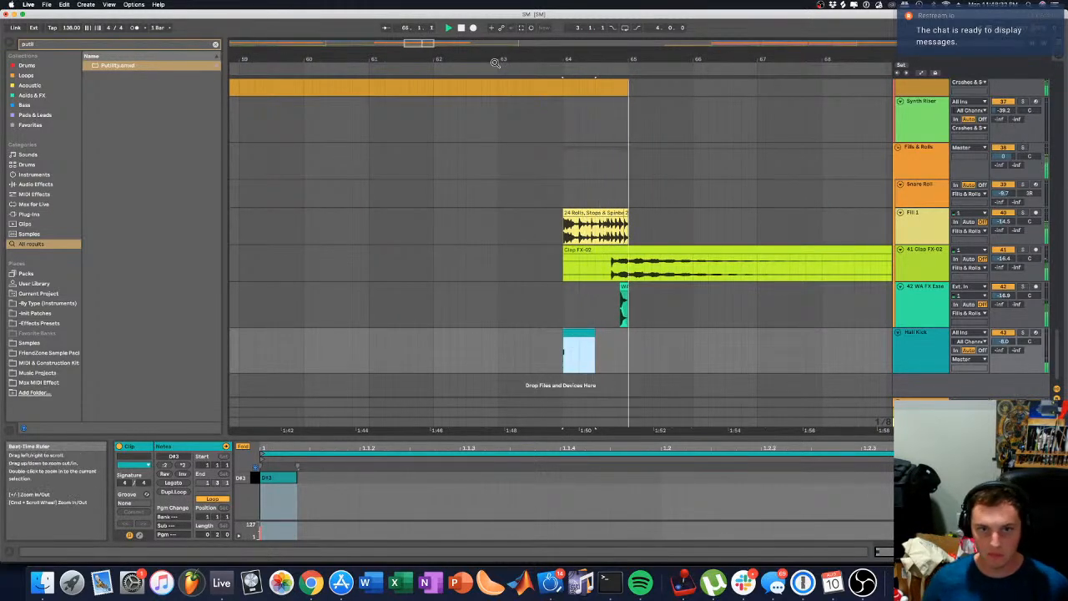
Step: Shift the one-bar Rev Crash segment containing the hit before bar 64 back to start at 62.3, auditioning the fill
left_click(507, 75)
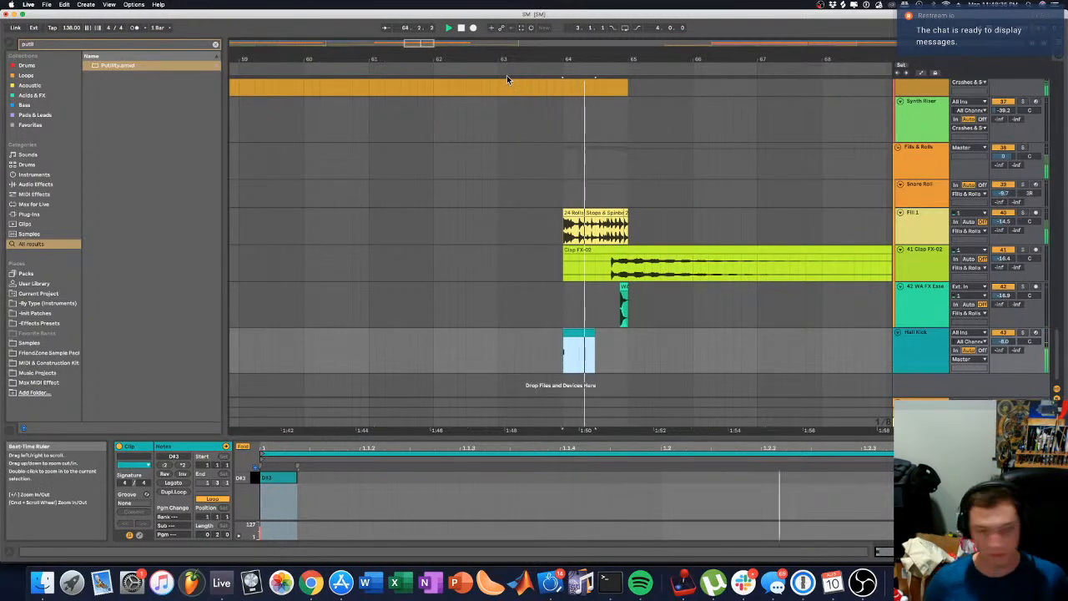
scroll(484, 307, "up", 10)
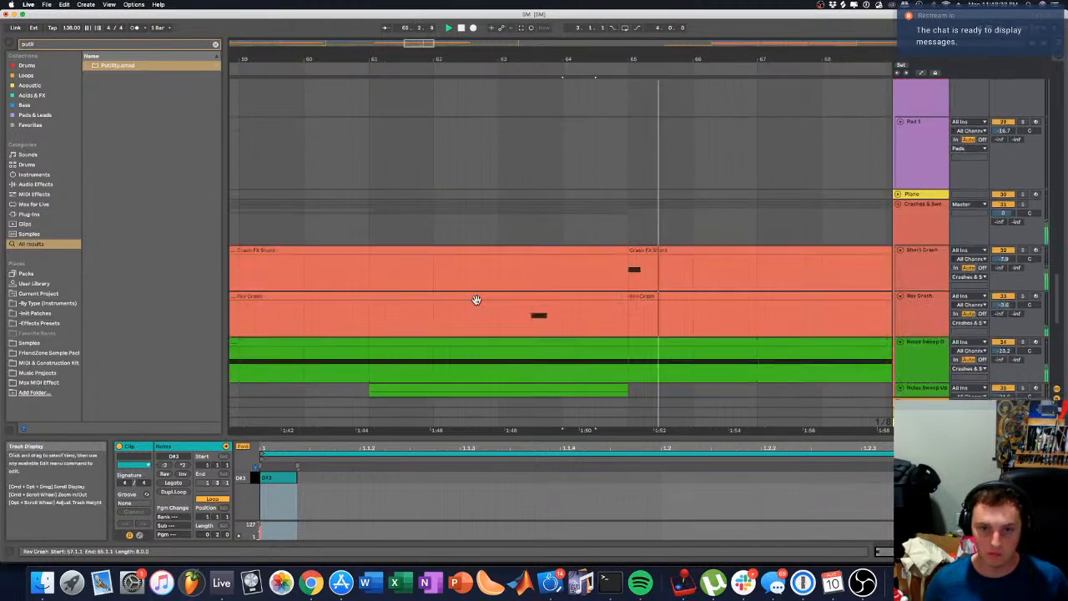
scroll(475, 300, "down", 2)
left_click(520, 242)
left_click_drag(528, 258, 478, 251)
key("space")
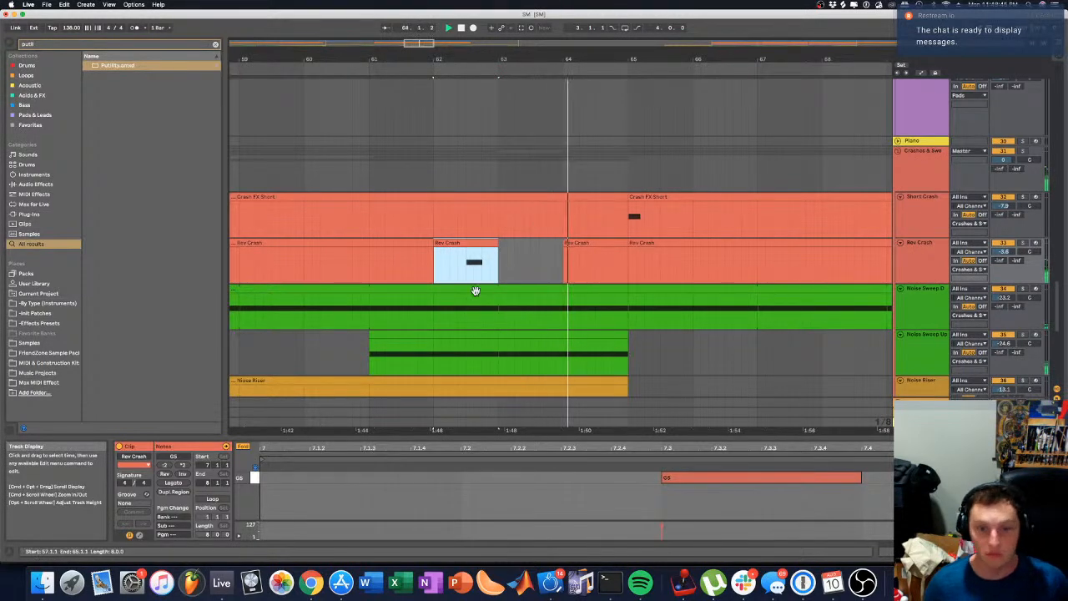
left_click_drag(468, 243, 505, 252)
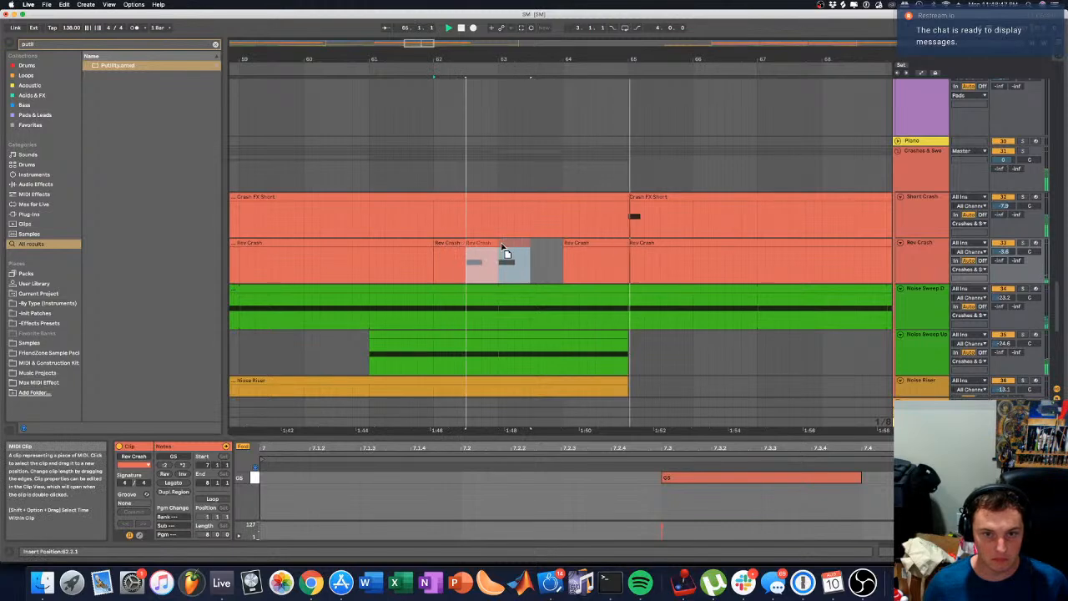
Step: Delete the leftover Rev Crash segment from 57.1 to 62.1
left_click(421, 243)
key("Delete")
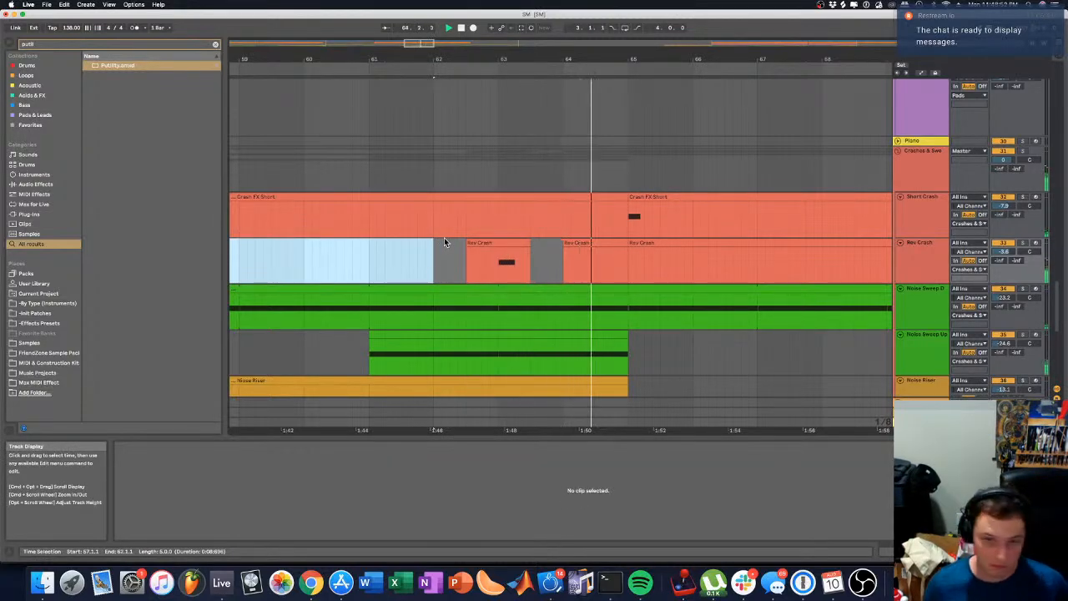
Step: Trim the end of the SubBass clip before bar 65 back to 64.4
scroll(592, 315, "down", 10)
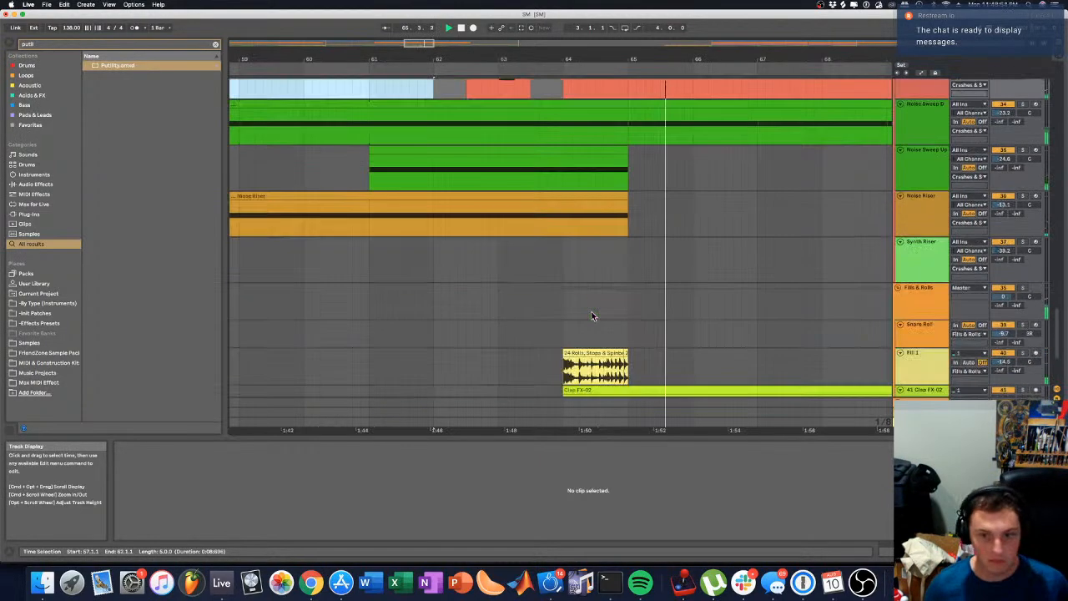
scroll(572, 232, "up", 15)
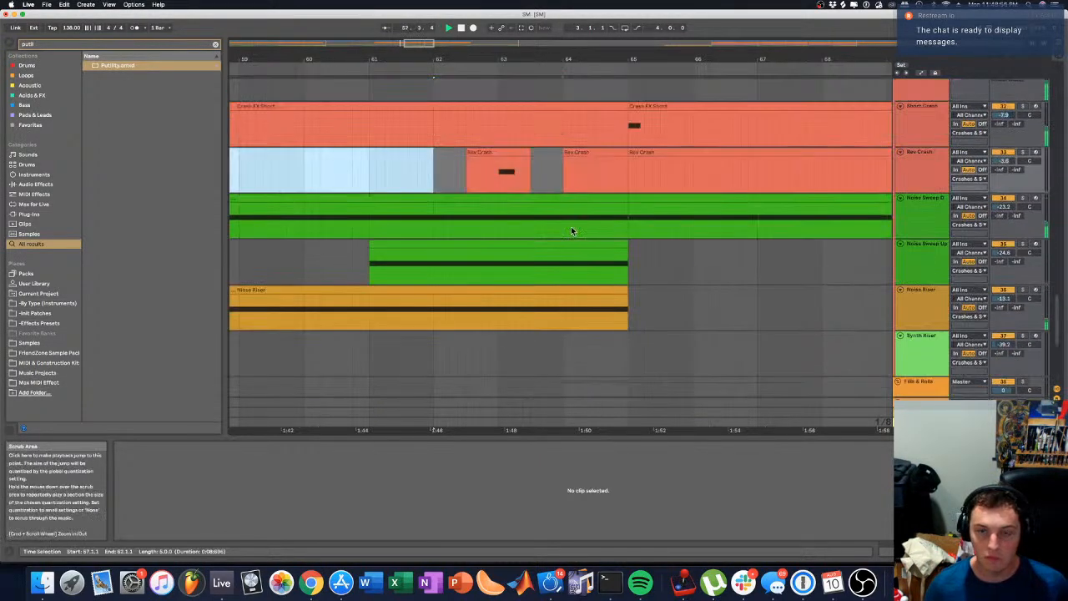
scroll(572, 232, "up", 10)
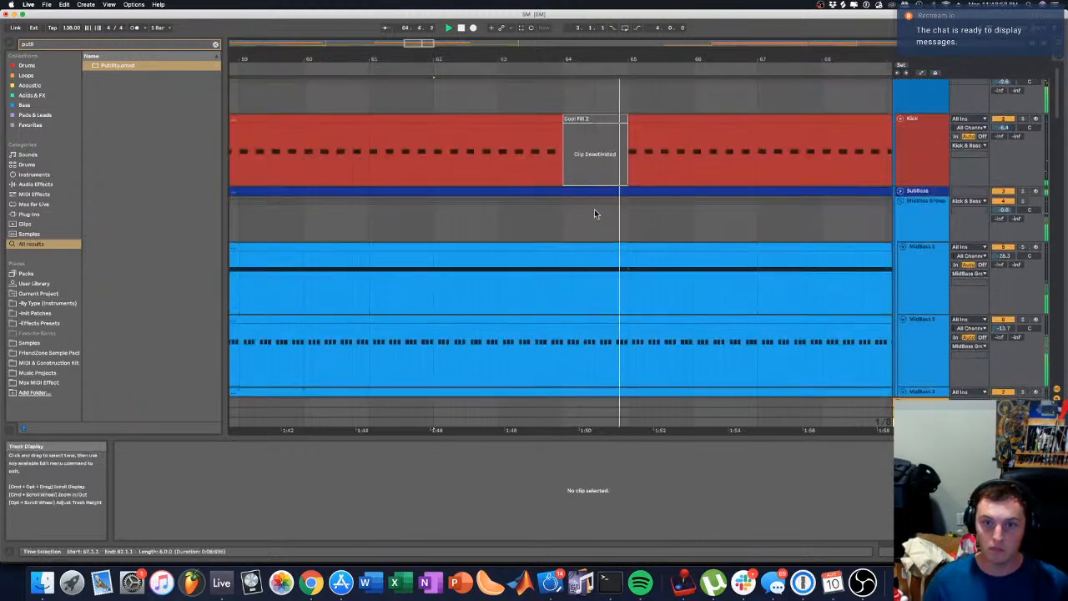
left_click(620, 187)
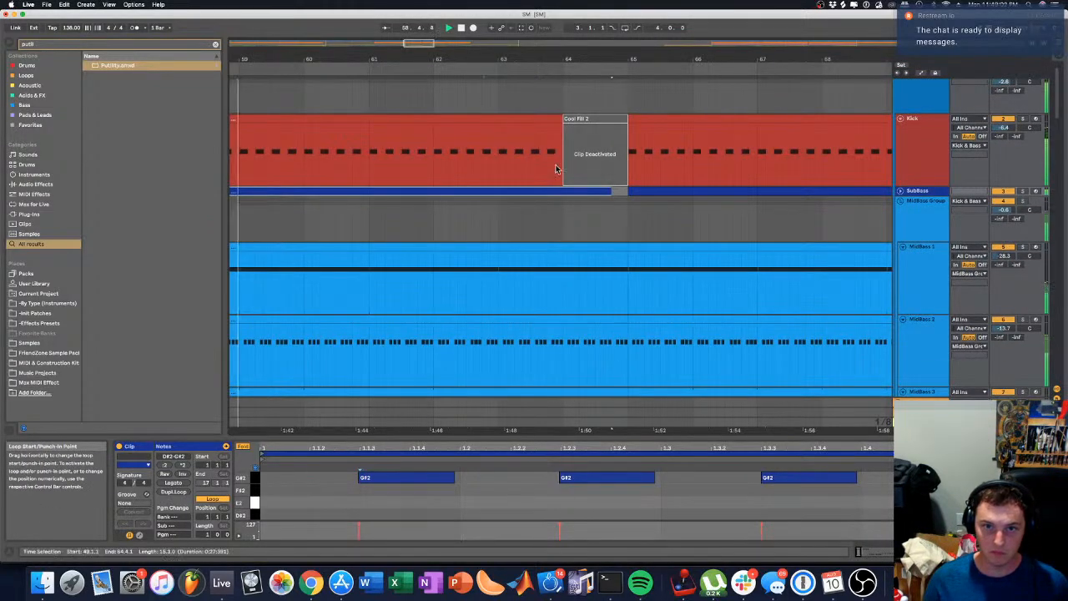
Step: Trim the ends of the MidBass 1 to MidBass 4 clips before bar 65 back to 64.4
left_click(598, 248)
scroll(600, 258, "down", 5)
scroll(609, 295, "down", 2)
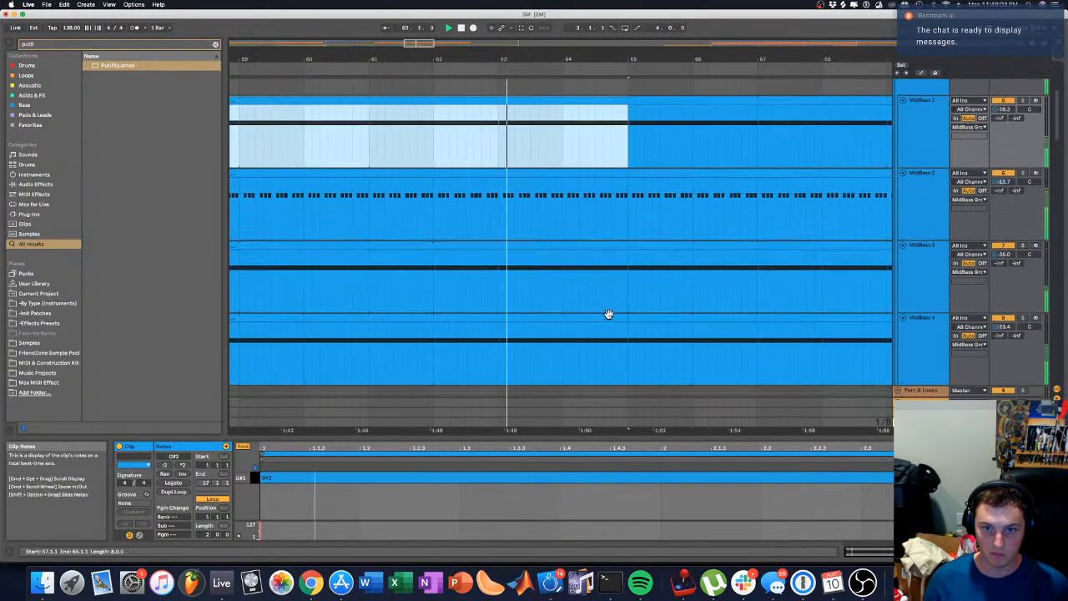
left_click(610, 317, "shift")
left_click_drag(627, 318, 609, 318)
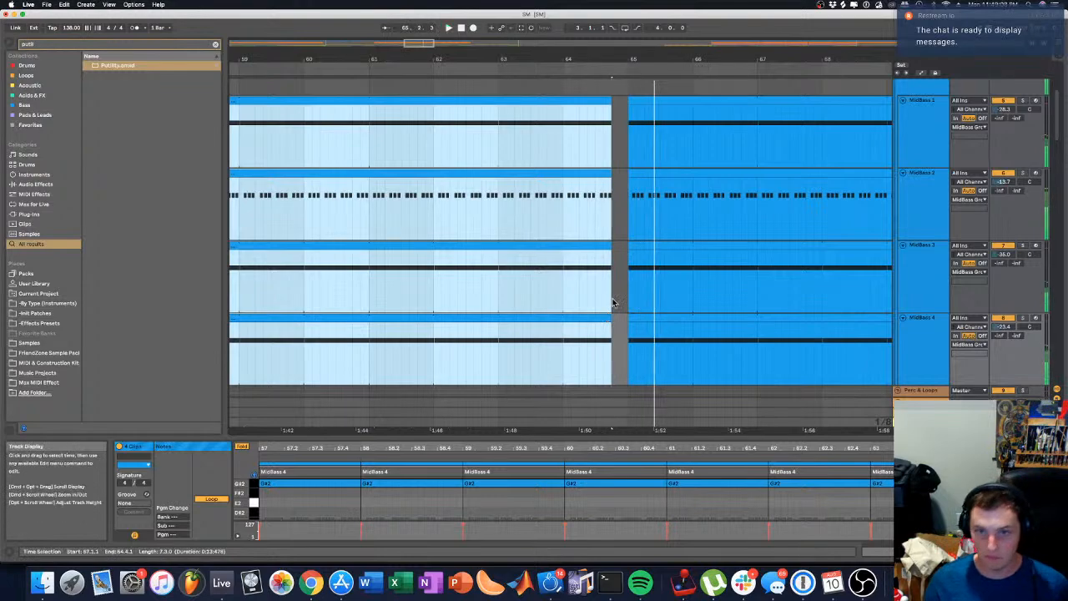
Step: Select the clips ending at bar 65 from Clap 1 through Loop 2 and trim their ends to 64.4
scroll(539, 196, "down", 3)
scroll(545, 220, "down", 3)
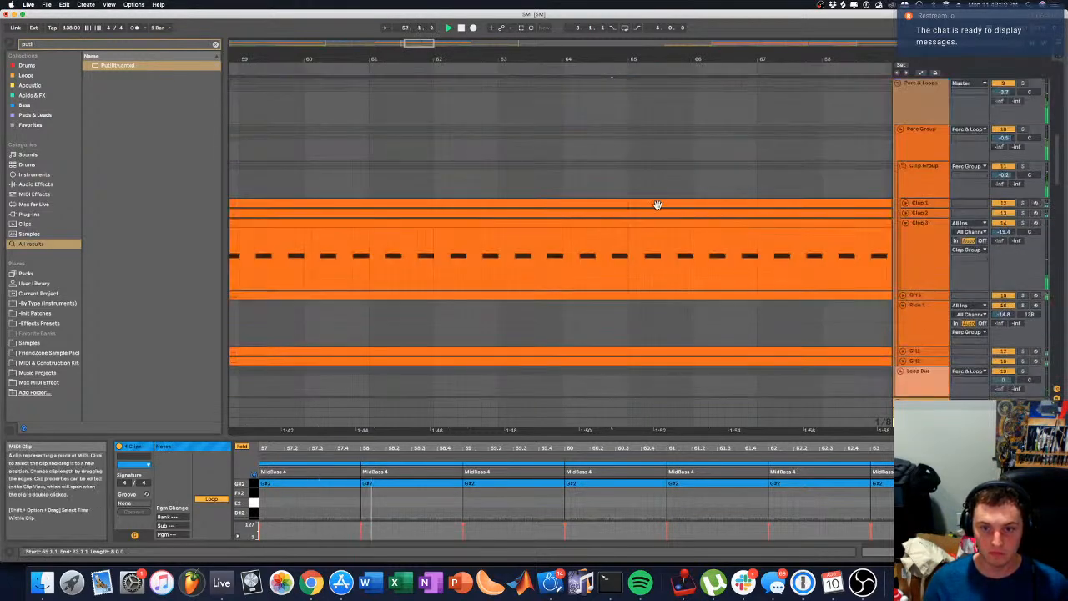
left_click(614, 202)
scroll(609, 267, "down", 6)
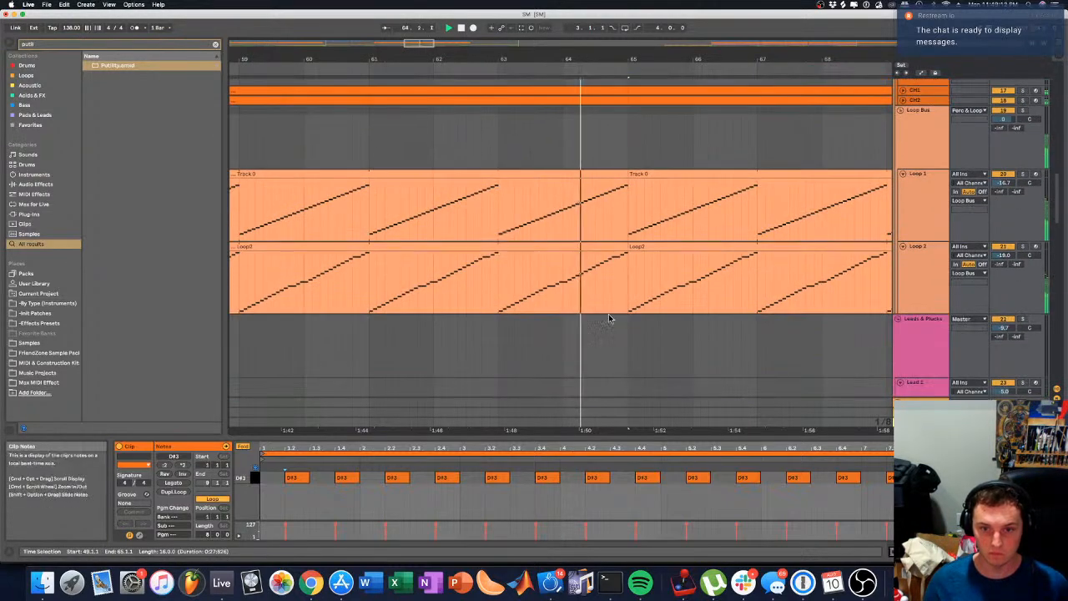
left_click(615, 246, "shift")
left_click_drag(627, 248, 607, 249)
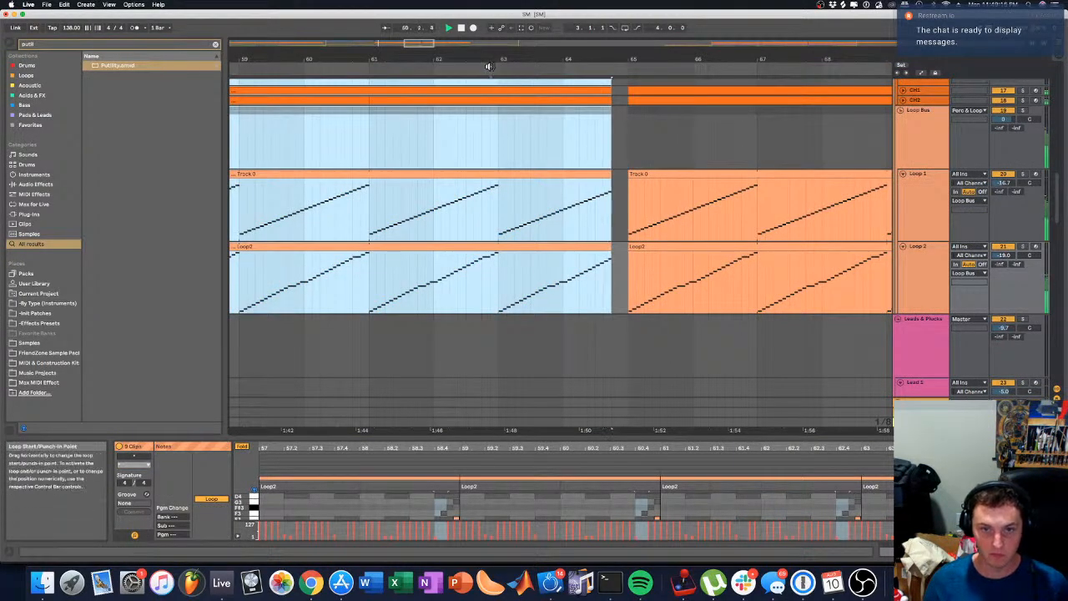
Step: Shorten the percussion and loop clips further so they end at 64.1, and audition the gap across the tracks
scroll(539, 221, "up", 5)
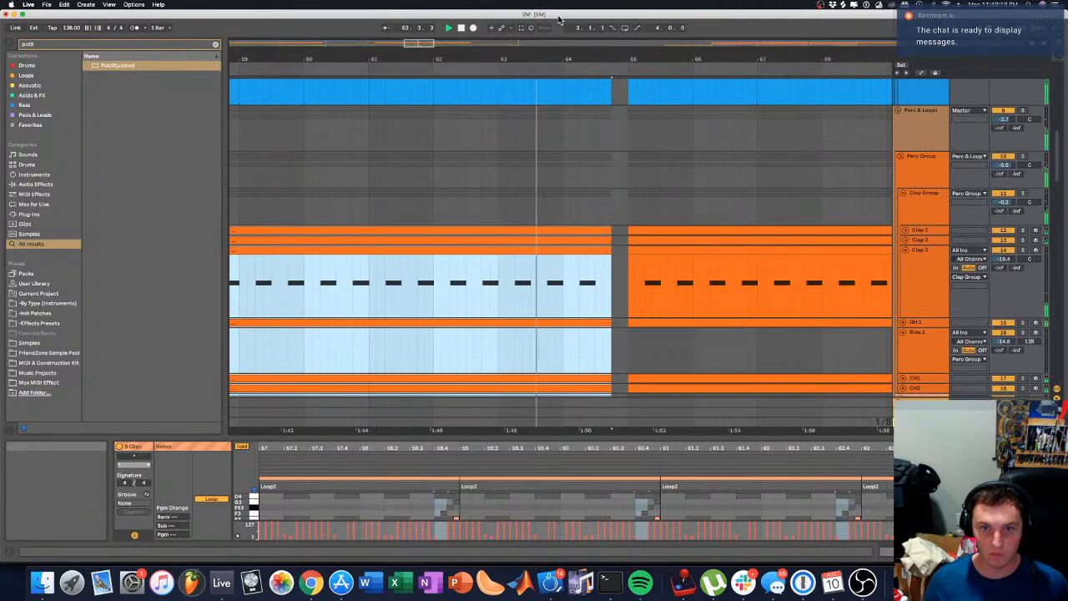
left_click_drag(554, 51, 556, 22)
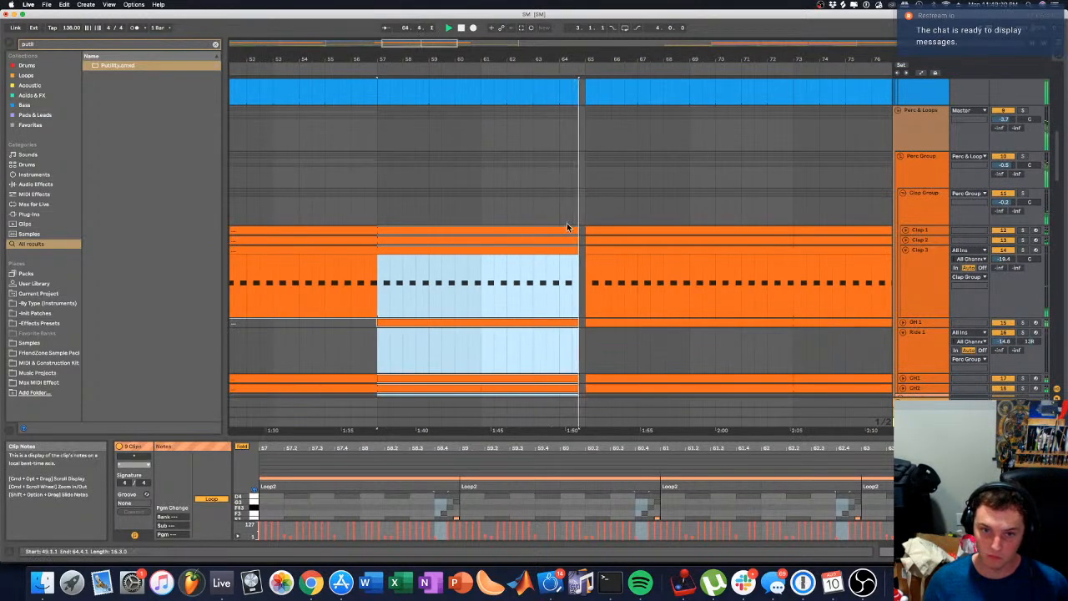
left_click_drag(572, 227, 559, 228)
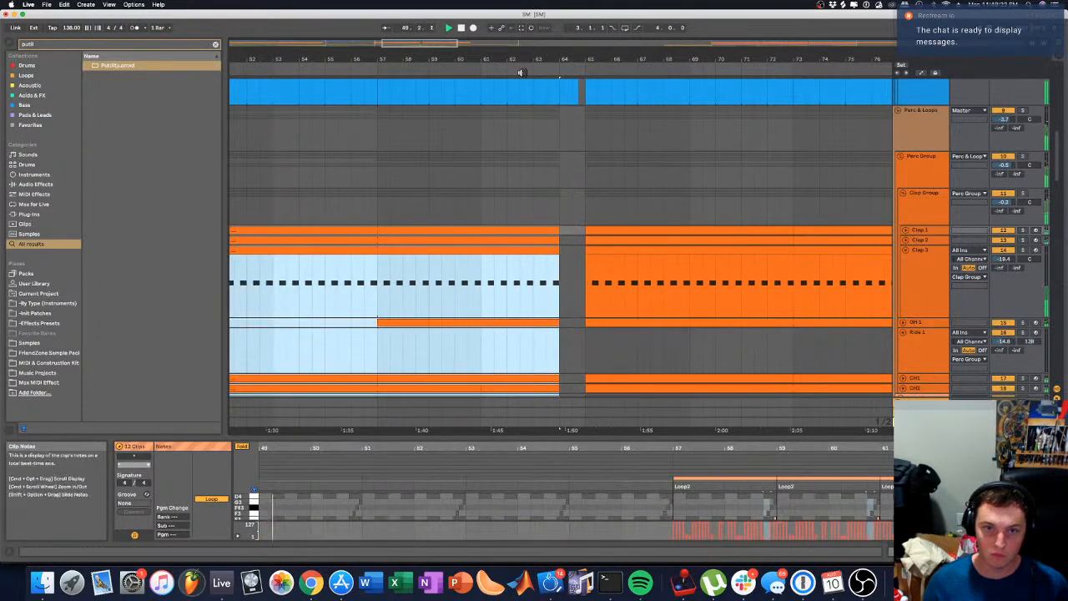
scroll(555, 292, "down", 3)
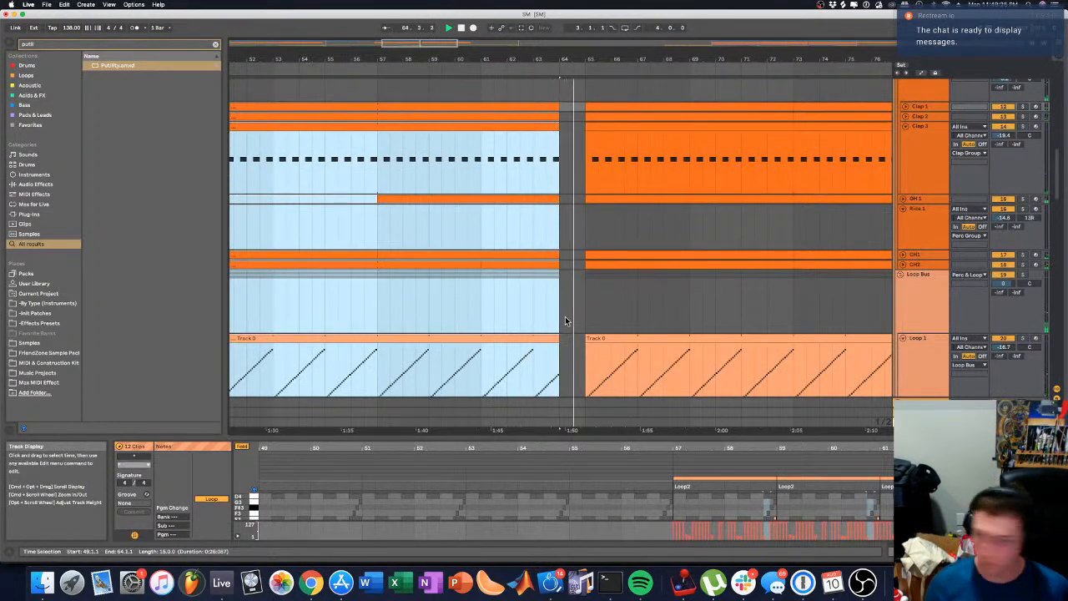
scroll(566, 319, "down", 3)
scroll(565, 320, "down", 10)
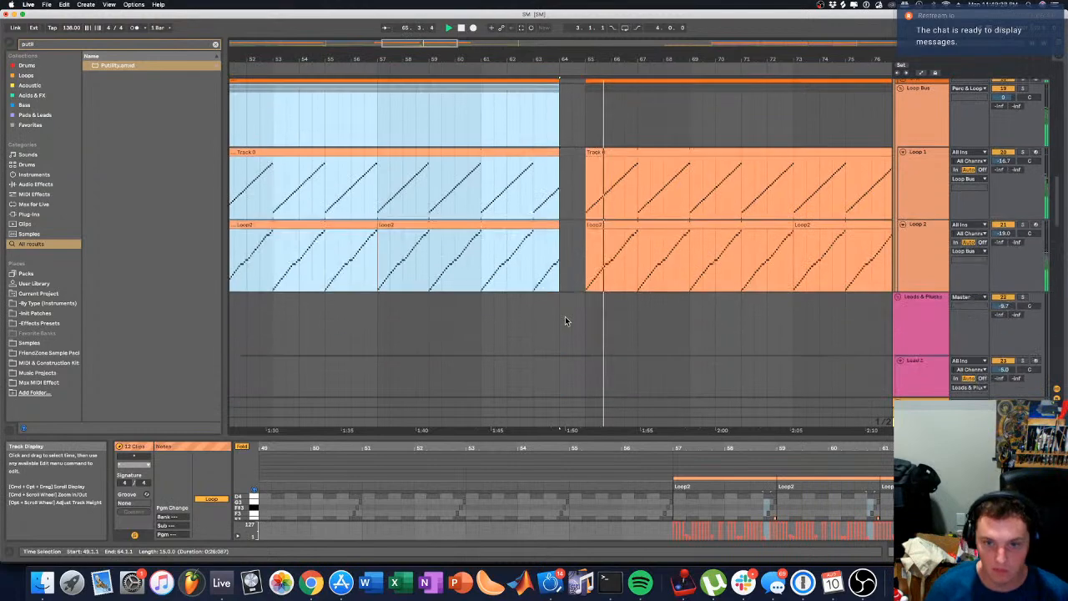
scroll(773, 242, "down", 2)
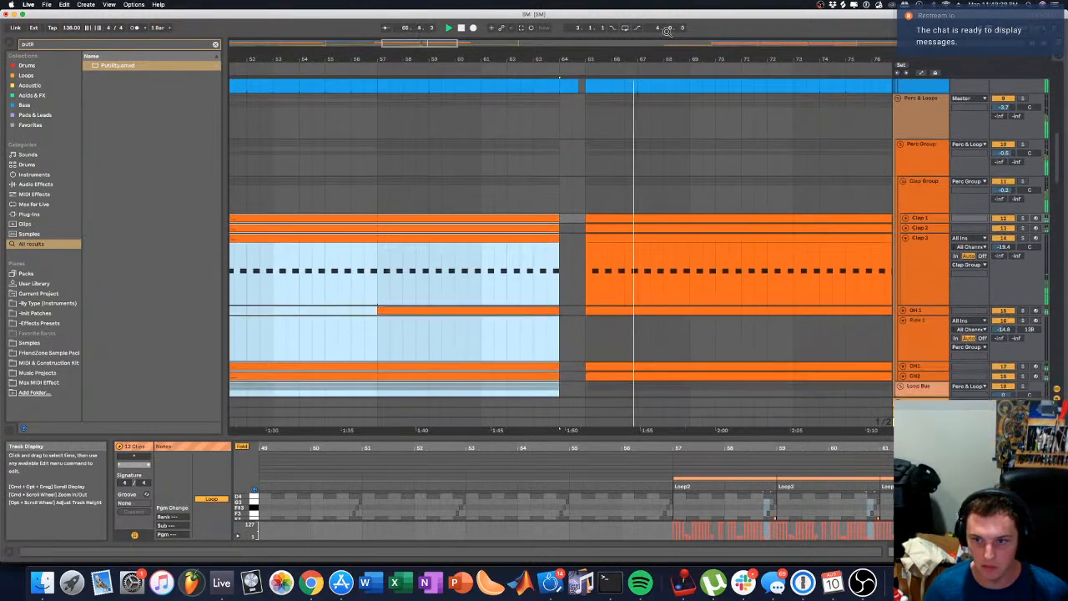
Step: Copy the 16-bar Ride 1 clip from 177.1 in the Drop to 65.1 in the Sub In section
left_click_drag(649, 54, 649, 25)
left_click(554, 279)
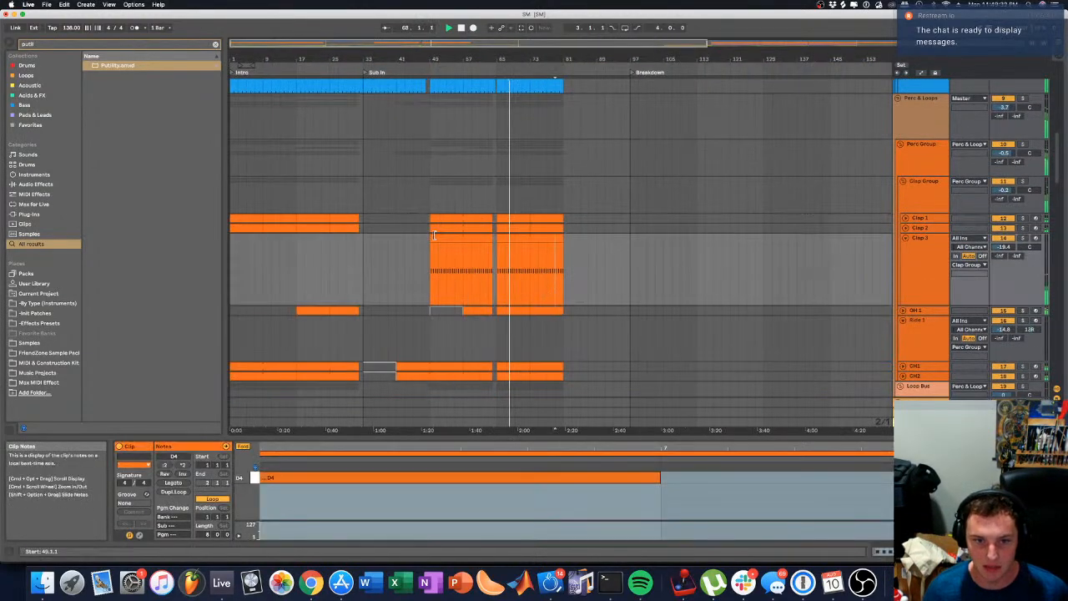
left_click_drag(492, 59, 492, 40)
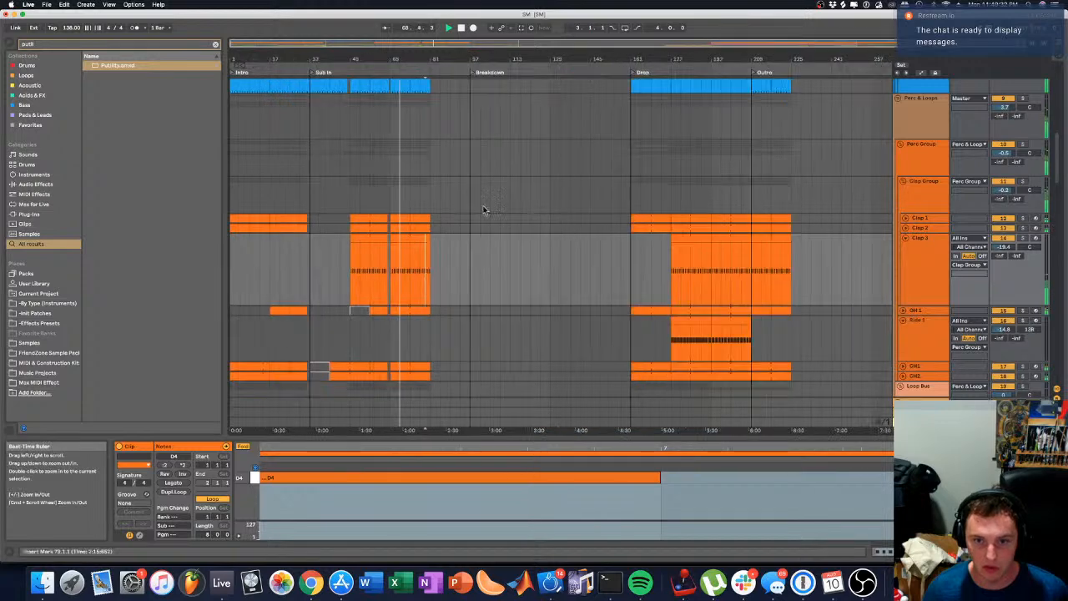
left_click(681, 322)
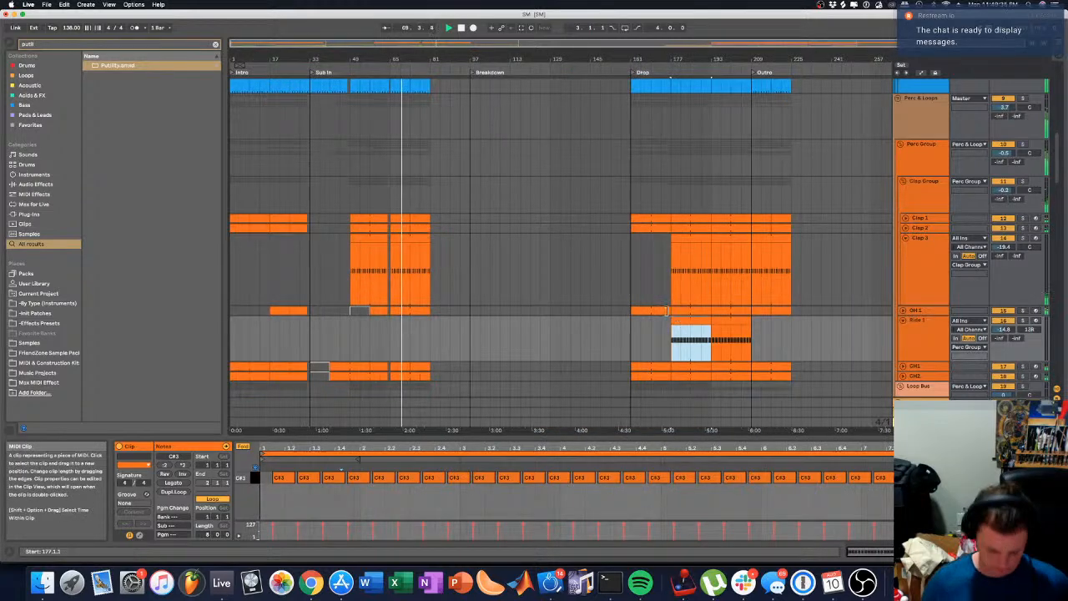
left_click(389, 332)
key("ctrl+v")
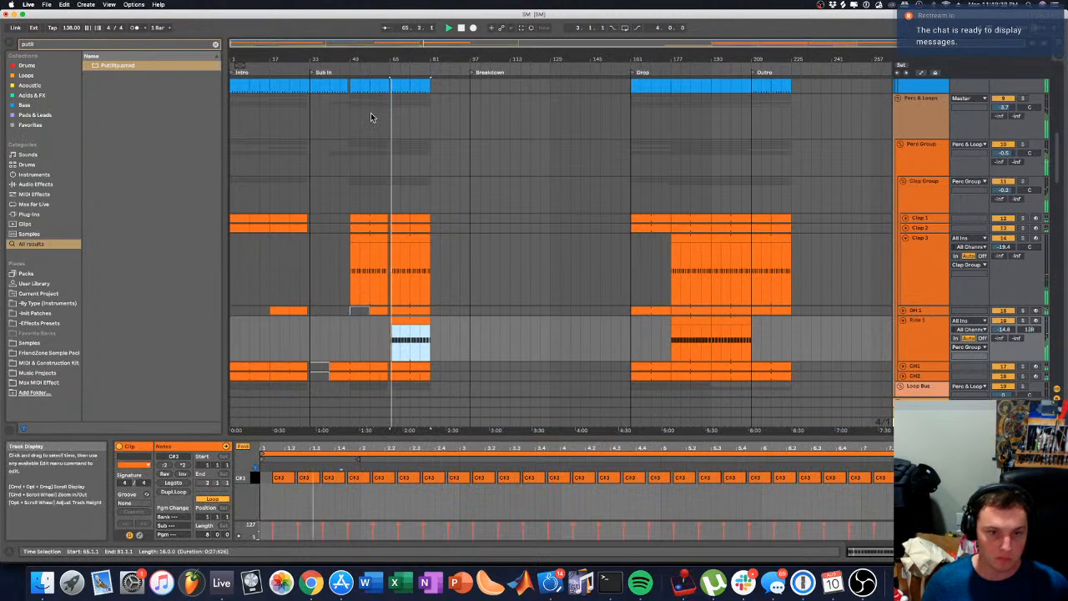
Step: Audition the transition from about bar 29 into the Sub In section while examining the Loop 1 and Loop 2 clips
left_click_drag(386, 59, 381, 124)
left_click(591, 71)
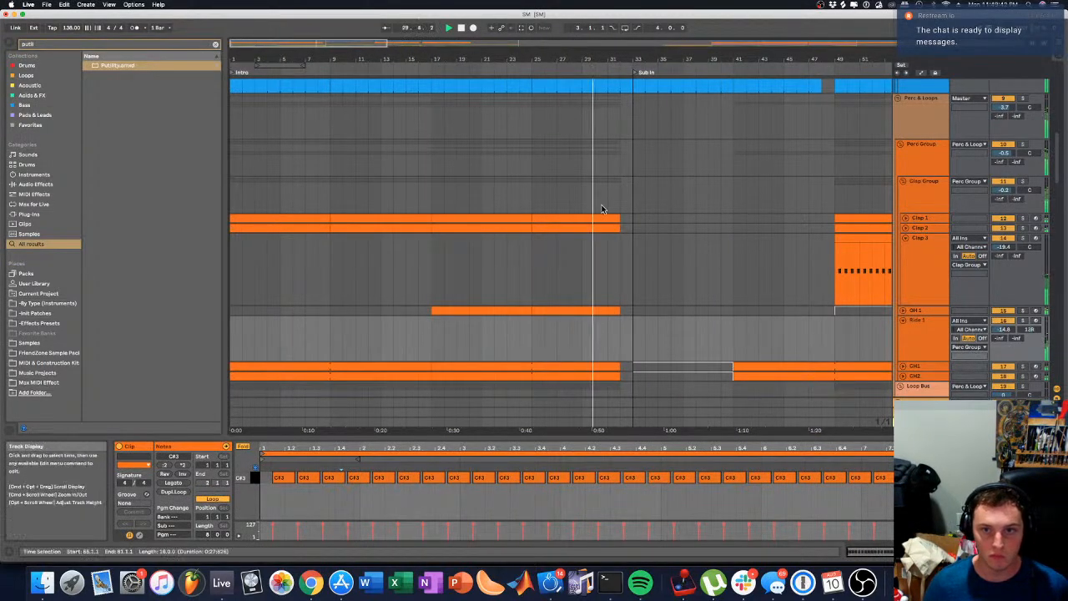
scroll(596, 196, "down", 10)
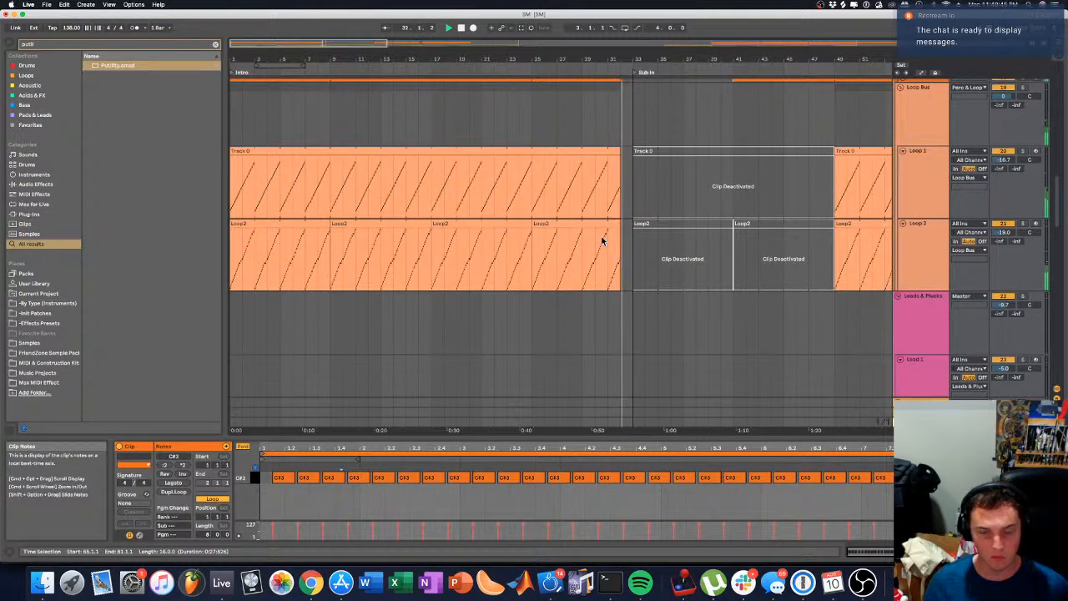
left_click_drag(687, 60, 451, 58)
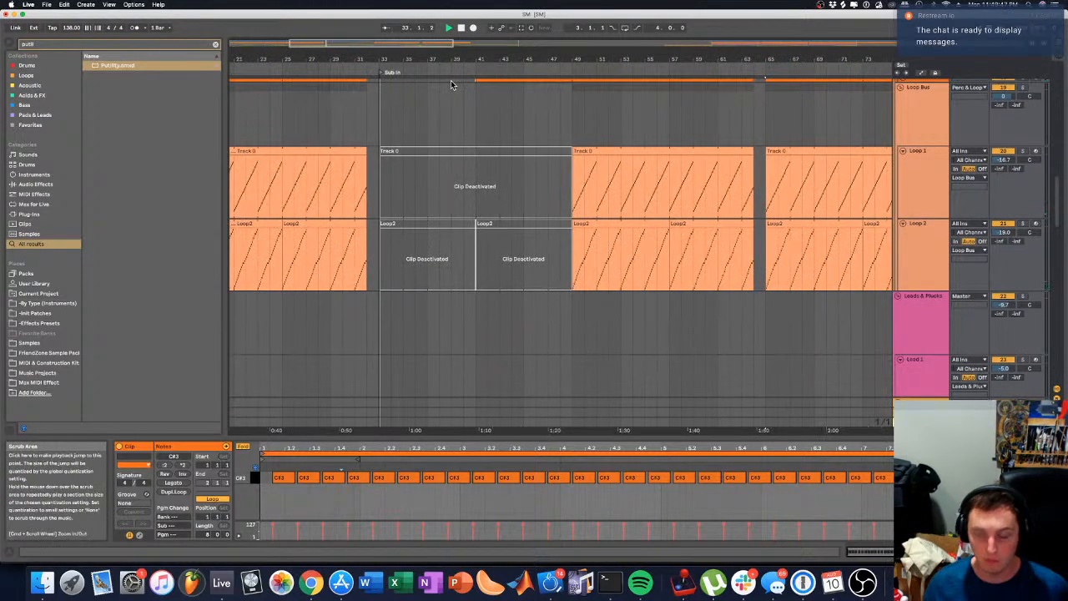
Step: Audition the transition into bar 65 while examining the clap, ride and loop clips
left_click(735, 73)
scroll(735, 154, "up", 15)
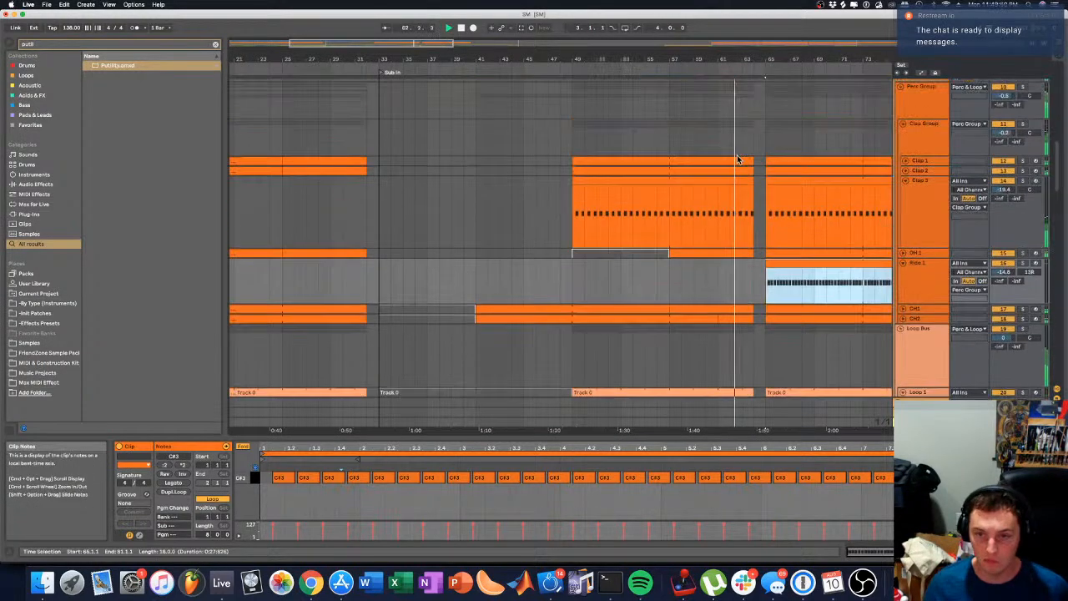
scroll(522, 148, "down", 10)
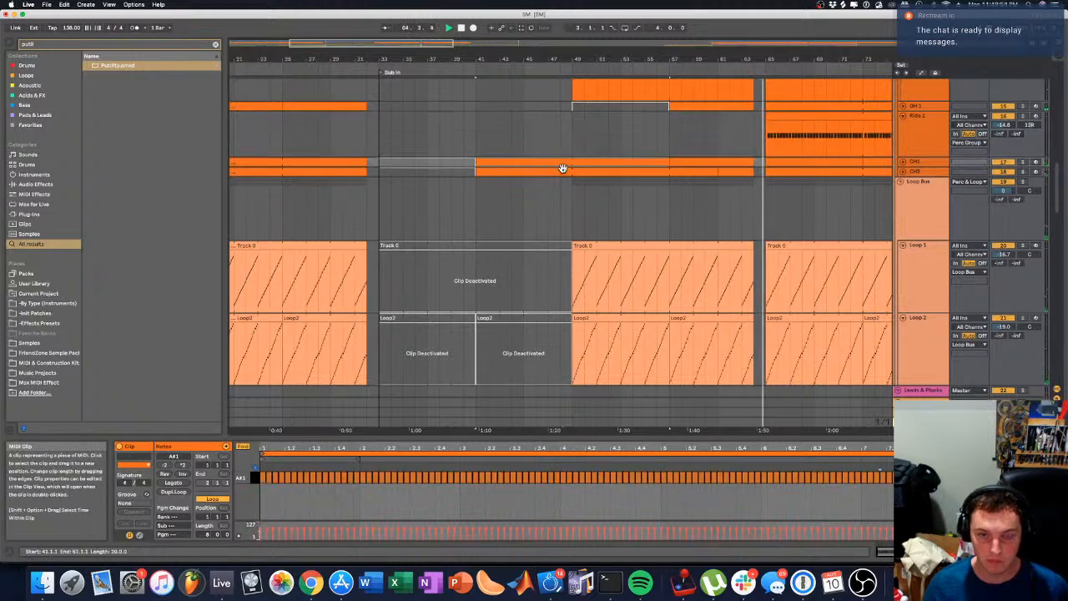
Step: Trim the ends of the CH1 and CH2 clips before bar 49 to 48.1 and audition the gap
left_click(571, 186)
left_click(571, 184)
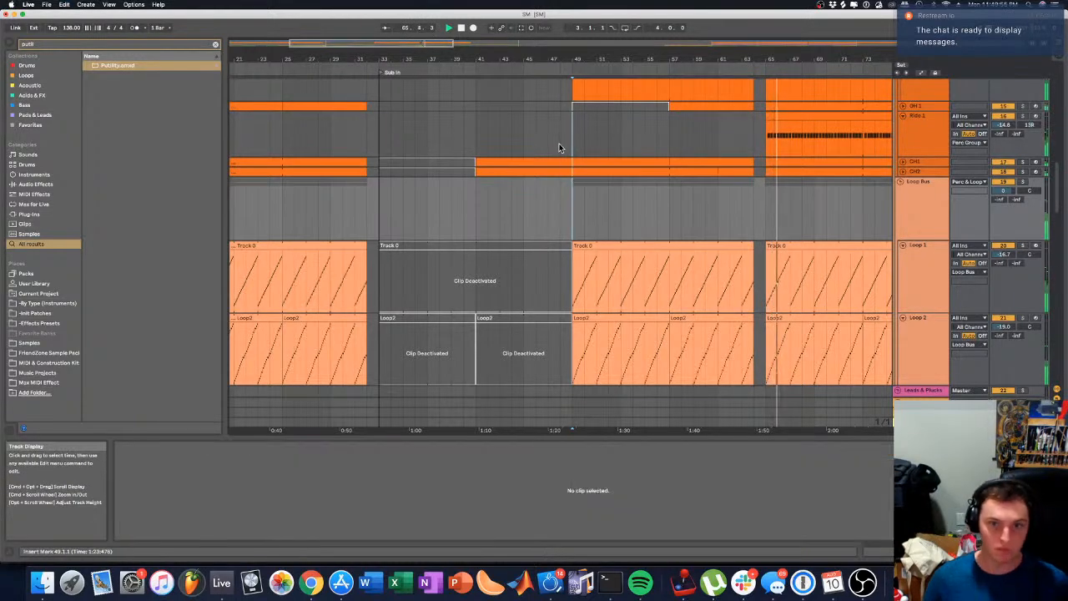
left_click(557, 159)
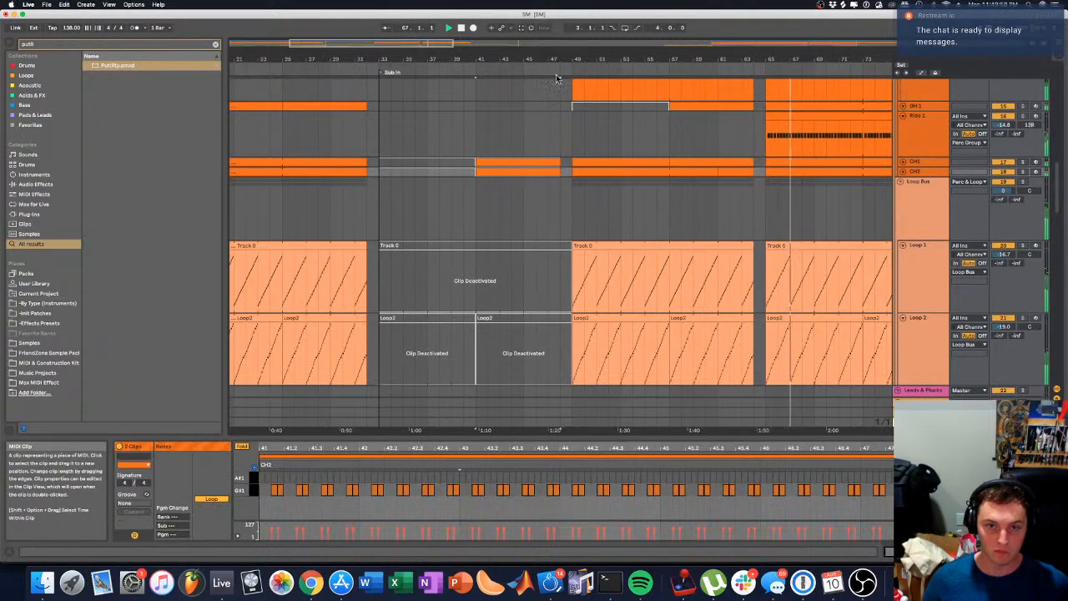
left_click(532, 66)
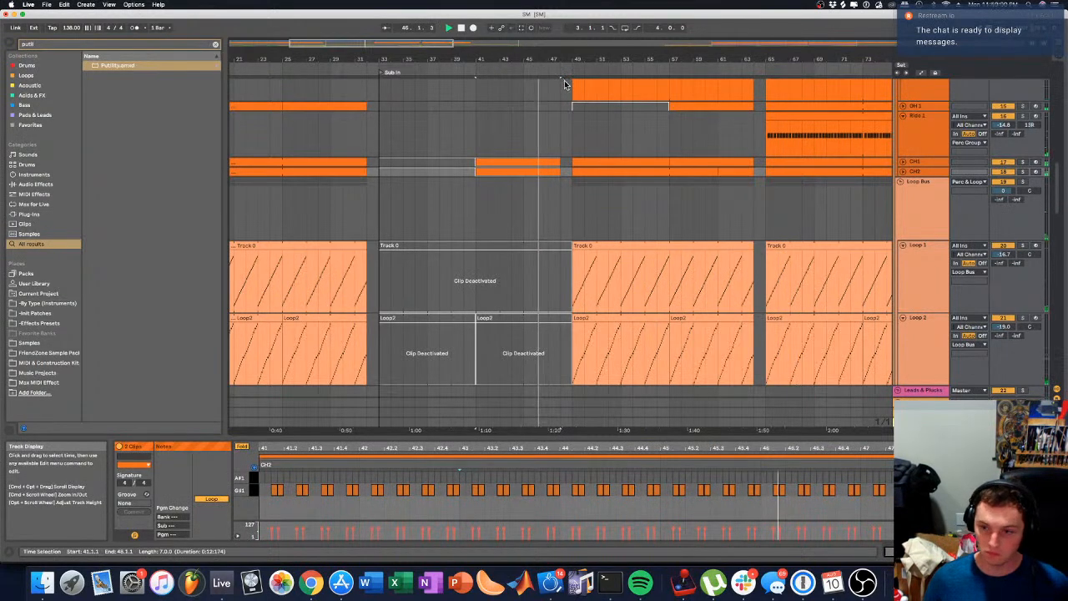
left_click(505, 120)
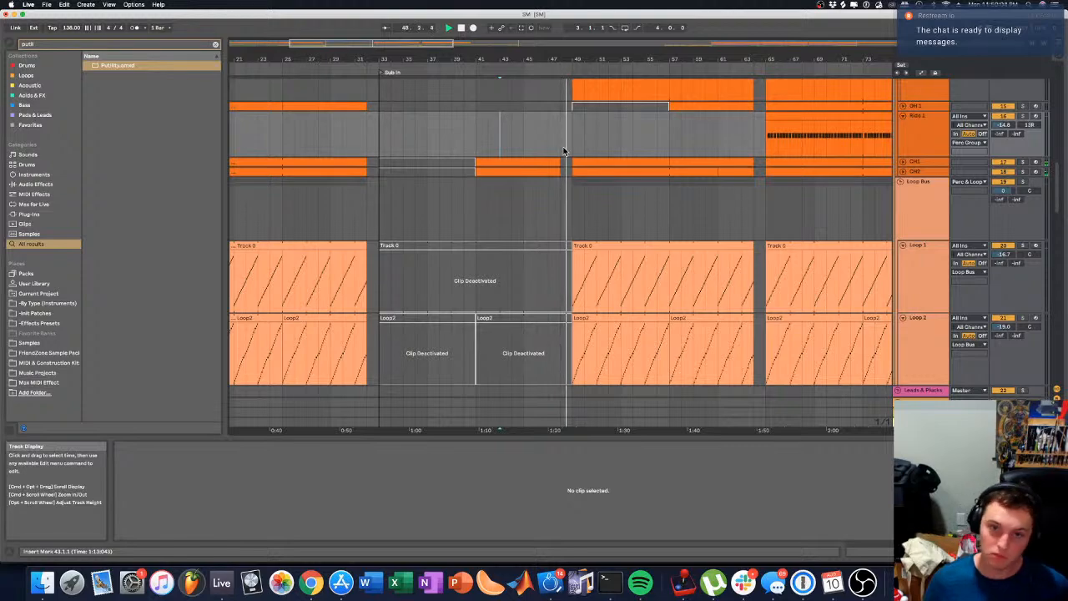
Step: Extend the SubBass and MidBass clips before bar 49 so they end at 48.4, and audition the shorter gap
left_click_drag(555, 58, 557, 88)
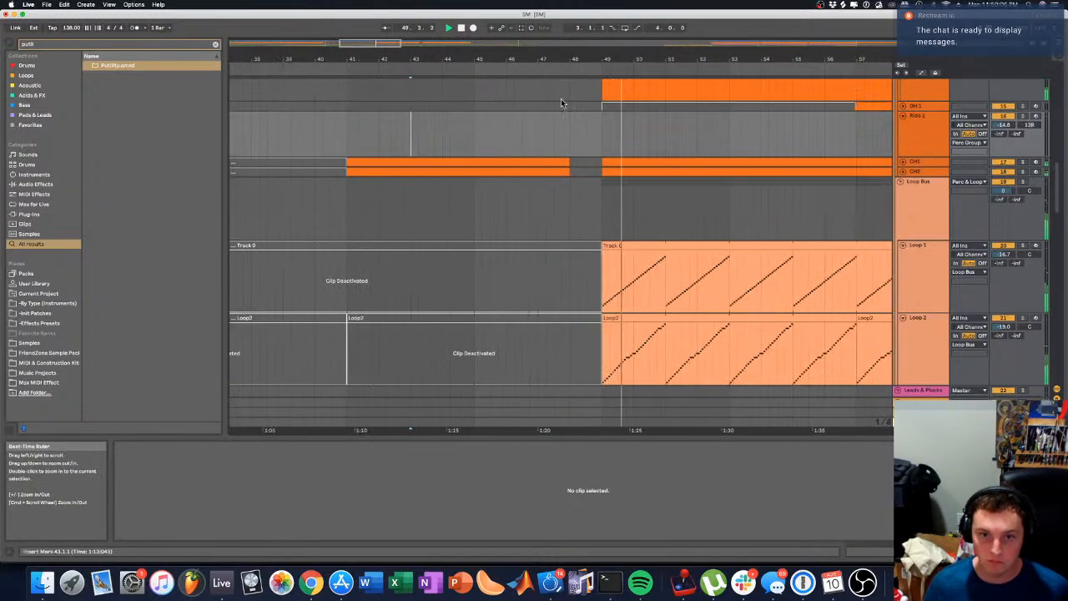
scroll(559, 117, "up", 10)
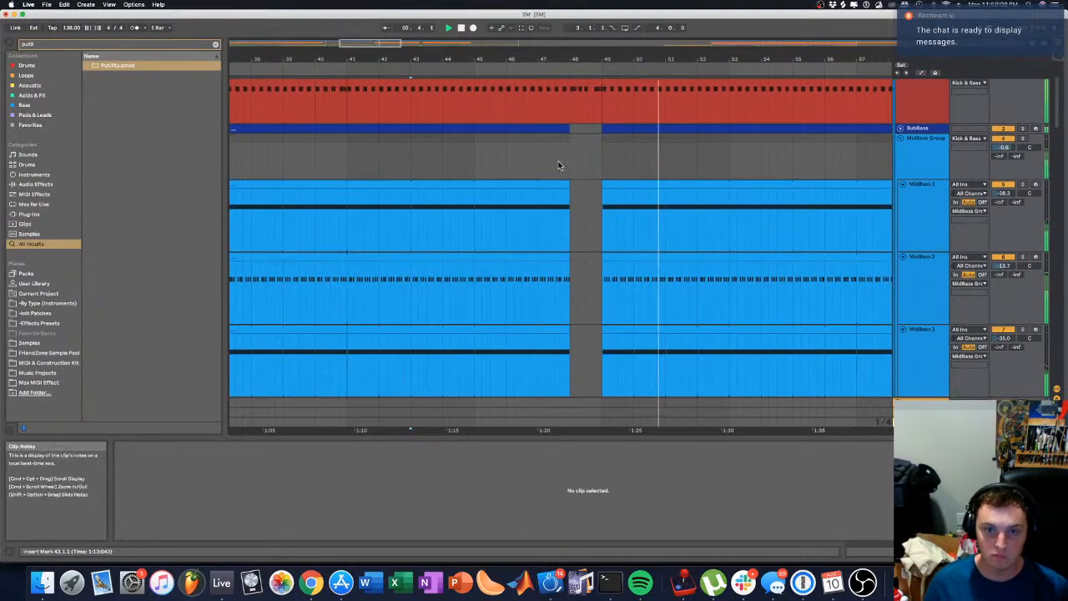
left_click(558, 126)
scroll(554, 184, "down", 5)
left_click(564, 223, "shift")
left_click_drag(567, 226, 593, 226)
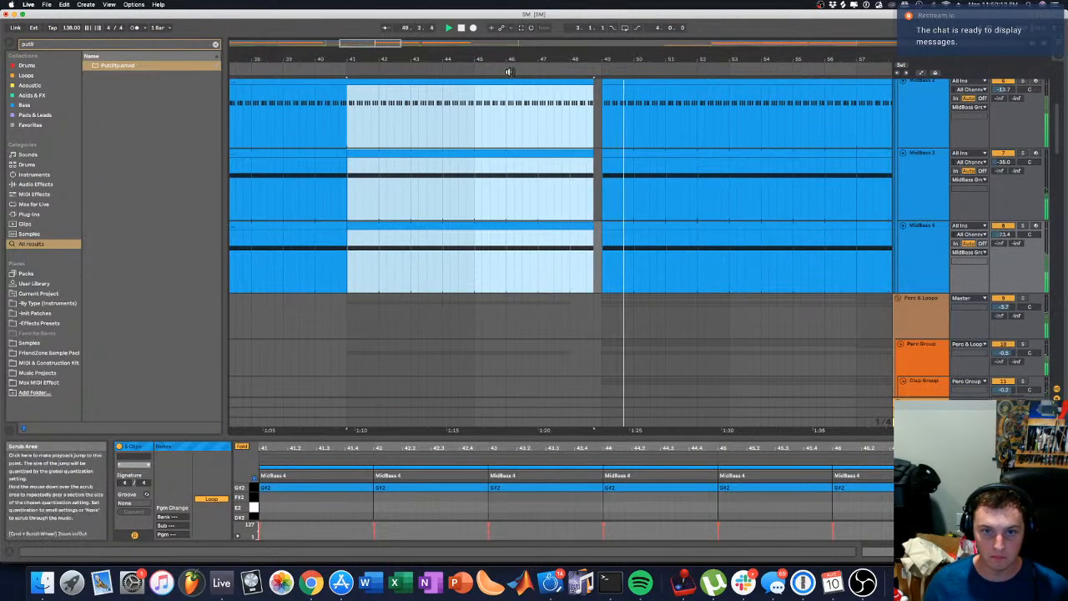
scroll(522, 126, "up", 5)
left_click(683, 109)
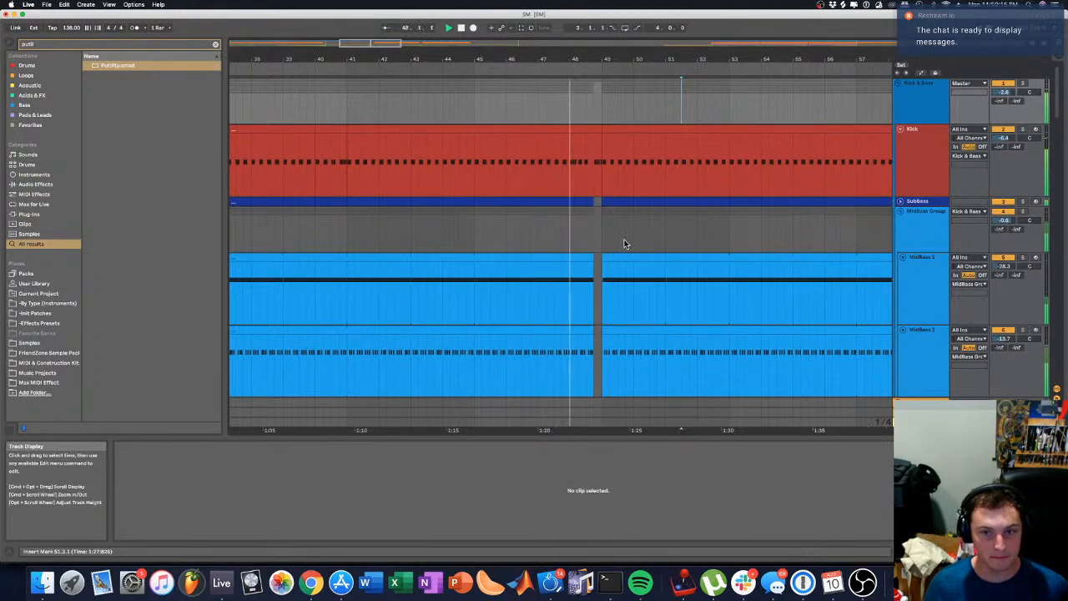
Step: Set the ends of the MidBass 1 to MidBass 4 clips before bar 49 to 48.3
scroll(579, 238, "down", 2)
left_click(566, 218)
scroll(566, 218, "down", 8)
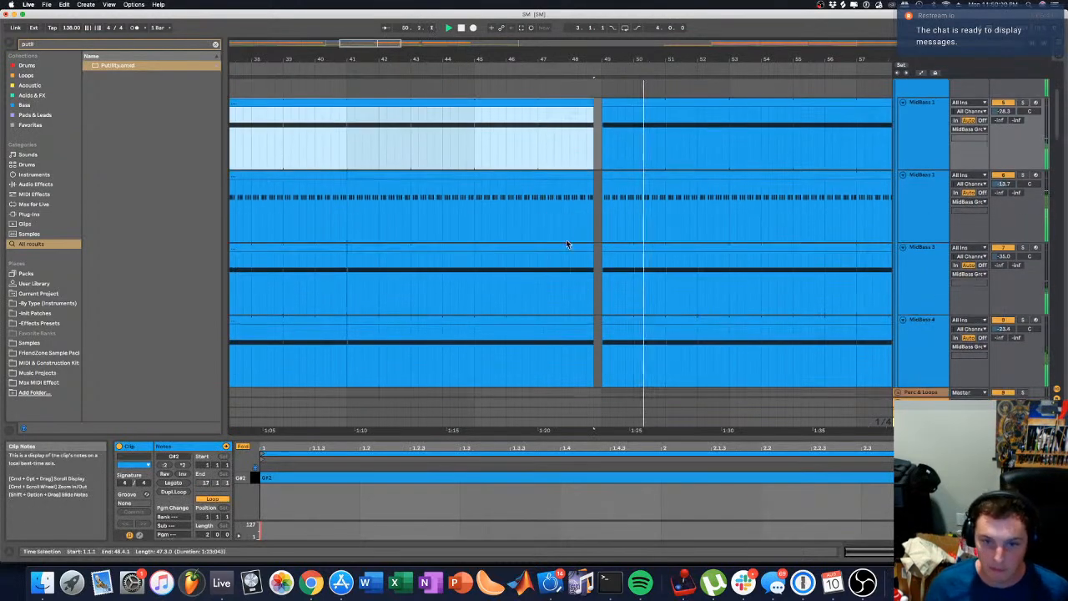
left_click(579, 295, "shift")
left_click_drag(593, 294, 587, 297)
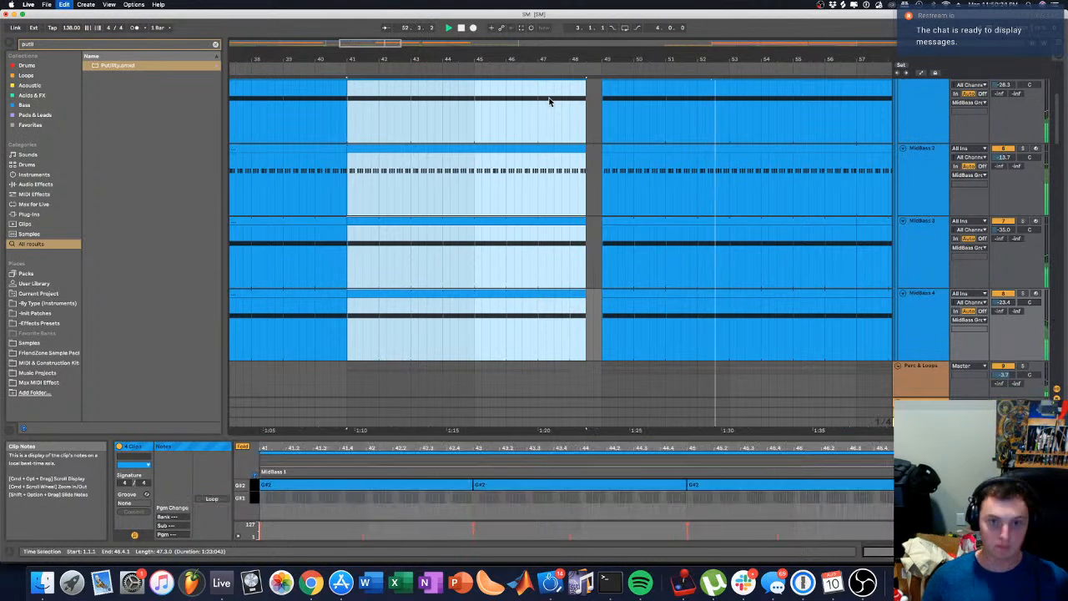
left_click(601, 131)
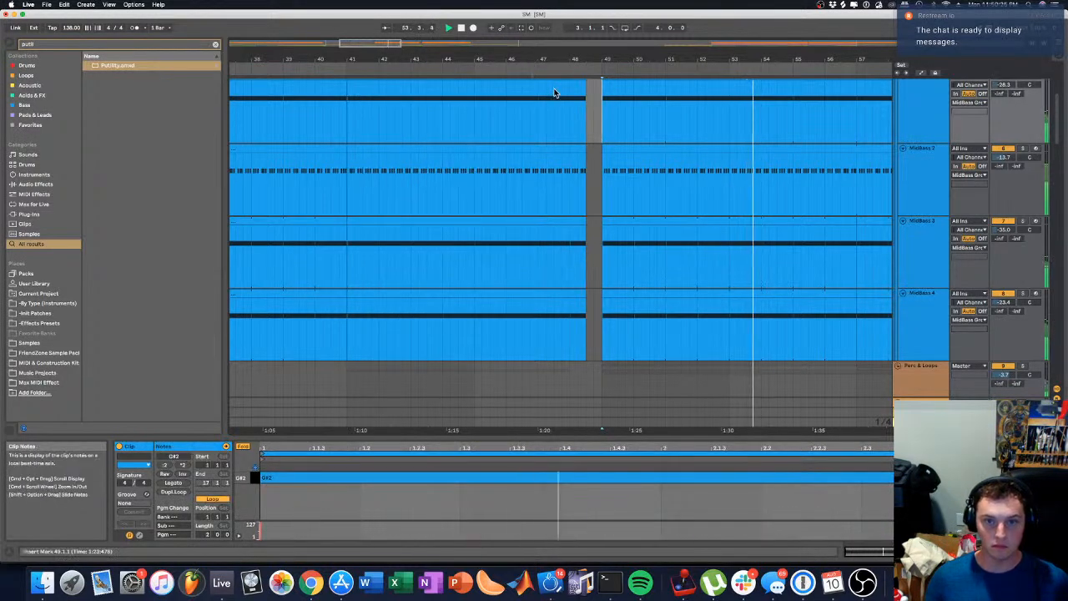
Step: Audition the gap before bar 49 and trim the SubBass clip's end to 48.3
scroll(556, 100, "up", 6)
left_click(559, 216)
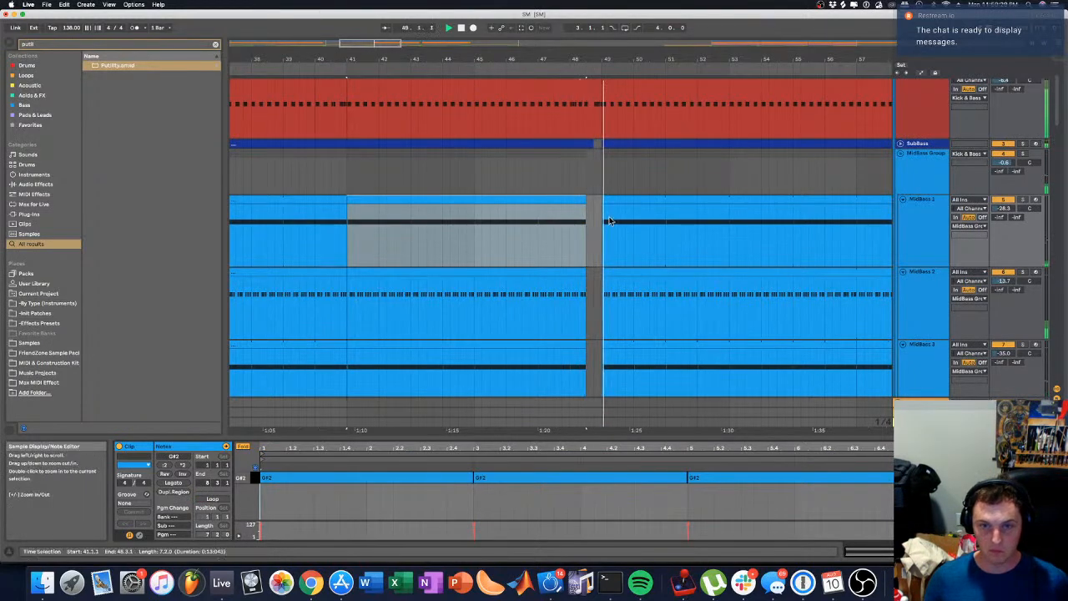
left_click(584, 144)
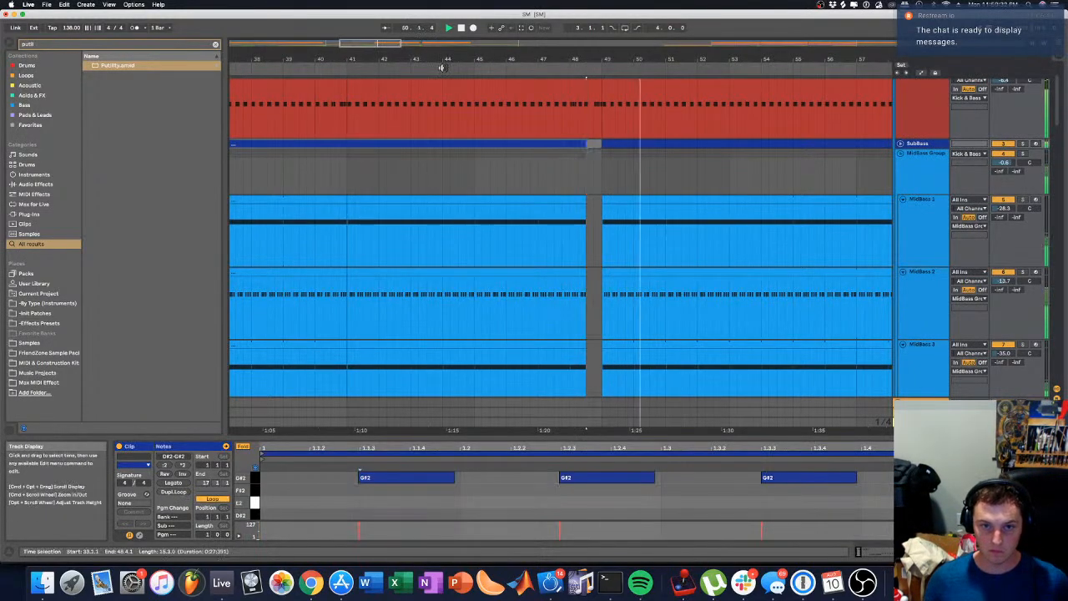
Step: Stop playback and split the Intro's MidBass clips at bar 17
mouse_move(320, 64)
left_mouse_down()
mouse_move(239, 65)
mouse_move(269, 125)
mouse_move(368, 100)
mouse_move(317, 64)
left_mouse_up()
left_click(301, 169)
key("space")
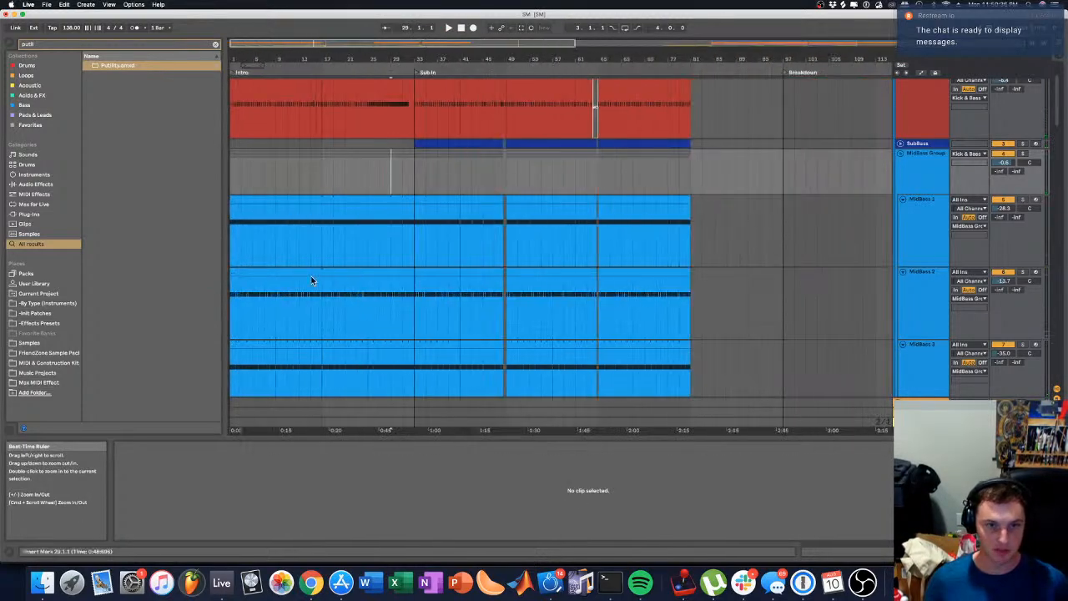
left_click_drag(322, 218, 326, 375)
key("super+e")
left_click(375, 145)
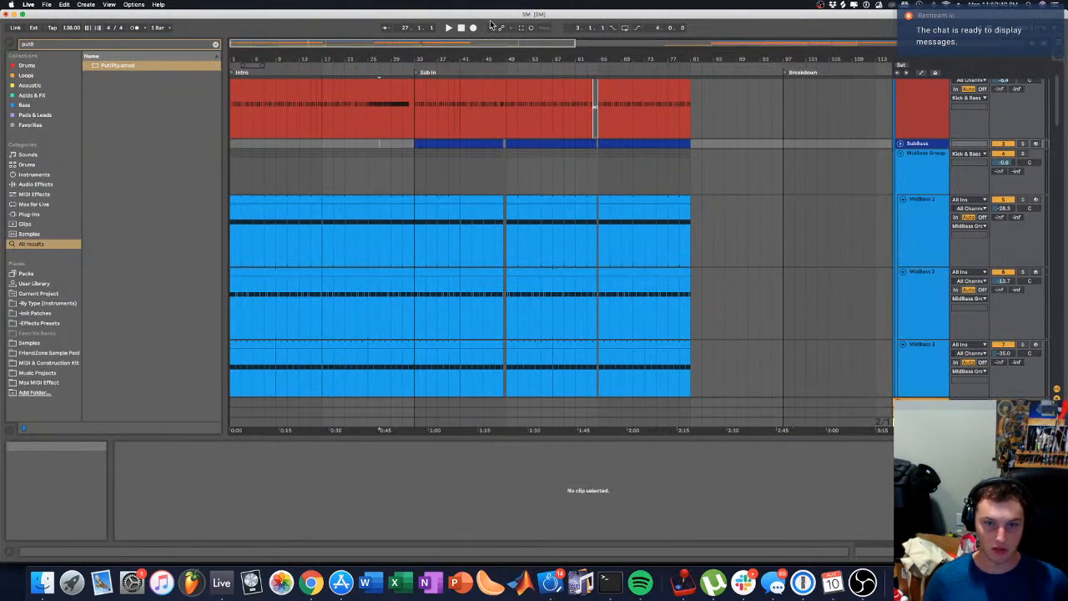
Step: Play the Drop from bar 161 while examining its tracks from kick and bass down to the fills and FX
left_click_drag(496, 55, 497, 33)
left_click(782, 171)
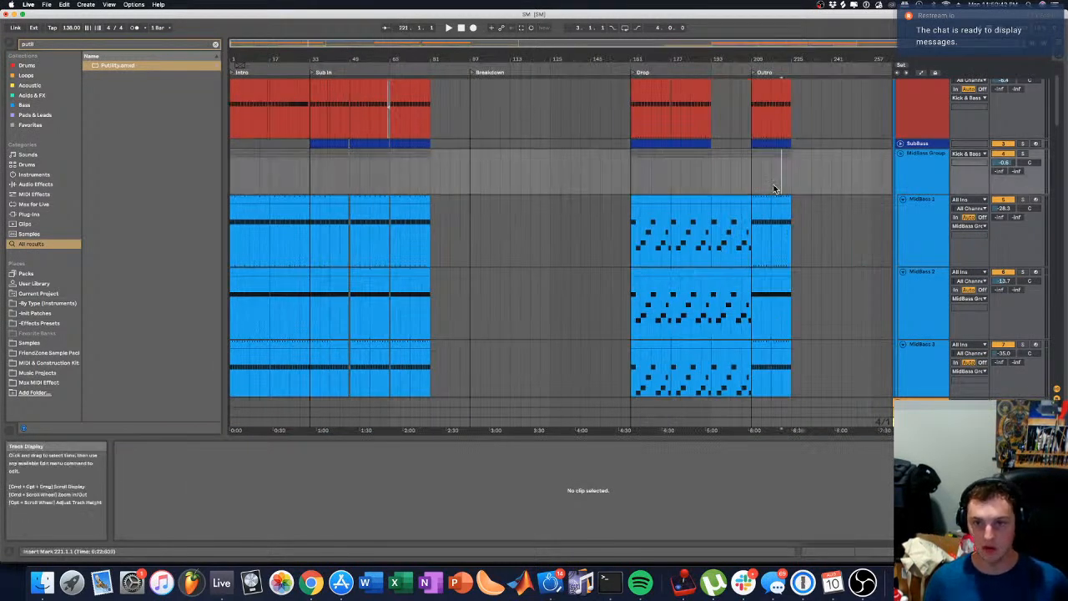
left_click(630, 109)
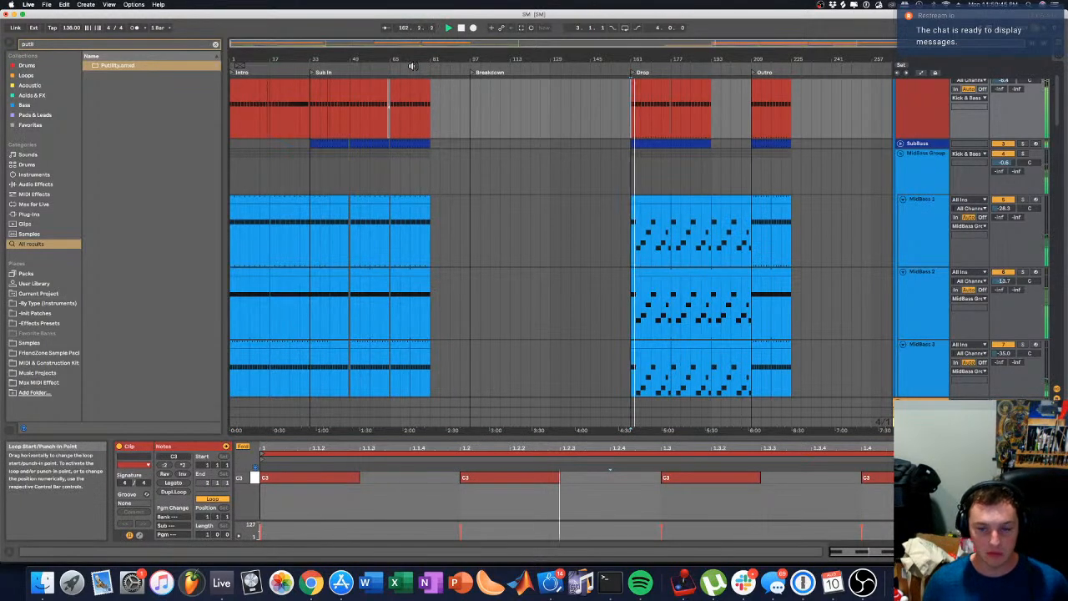
scroll(508, 203, "down", 10)
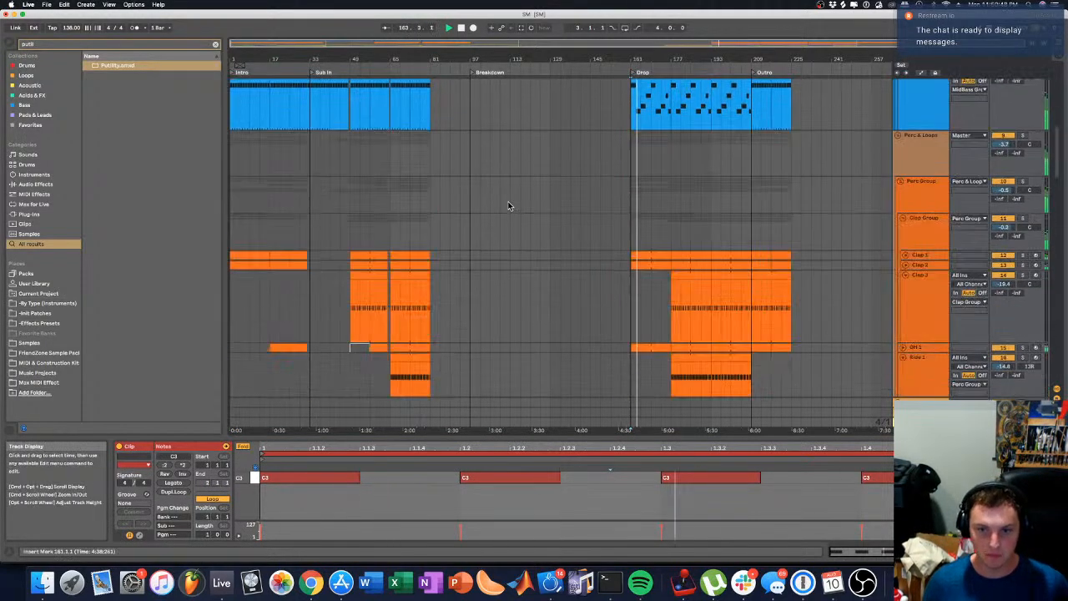
scroll(509, 205, "down", 15)
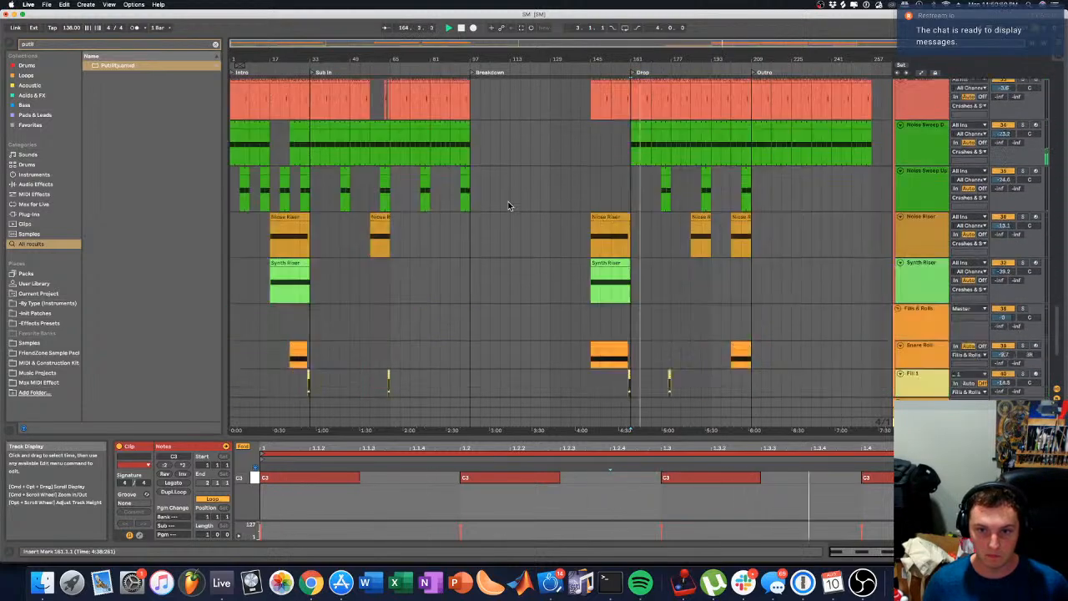
scroll(515, 200, "up", 12)
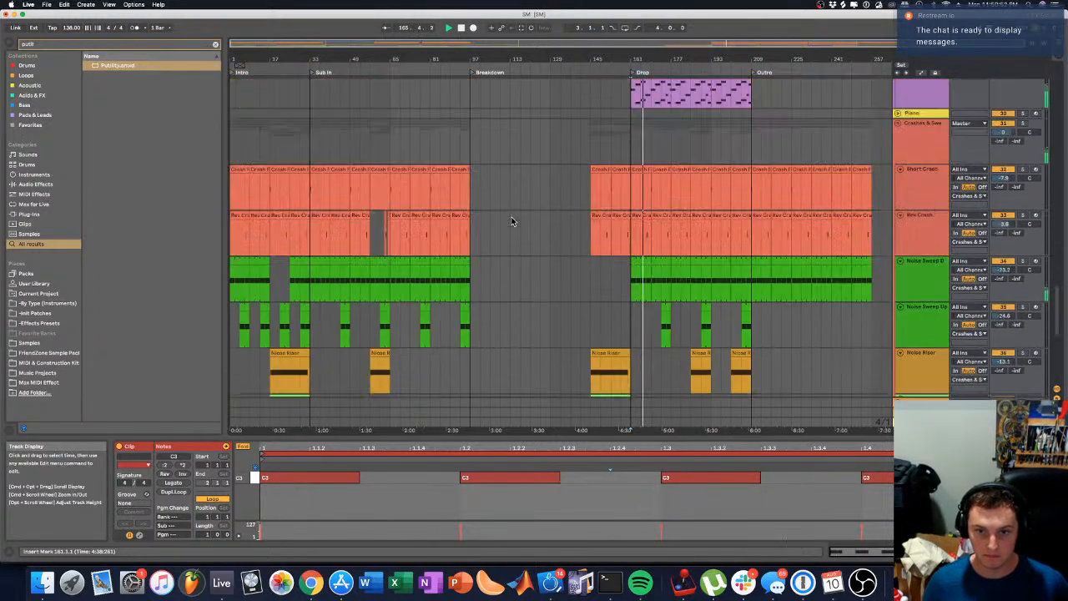
scroll(515, 236, "up", 10)
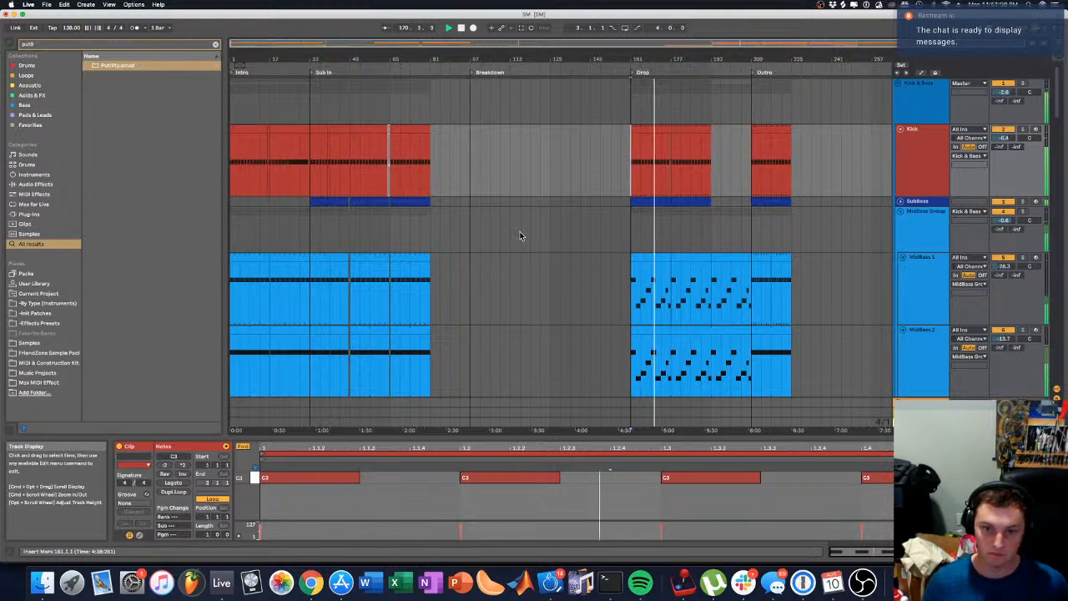
scroll(519, 235, "down", 10)
scroll(499, 221, "down", 15)
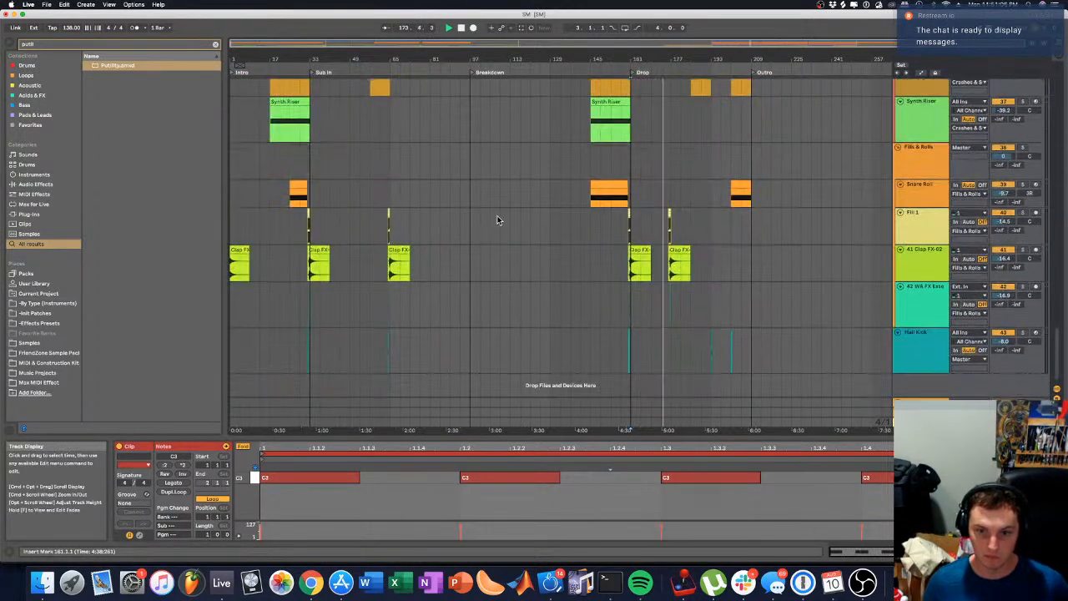
scroll(893, 256, "up", 15)
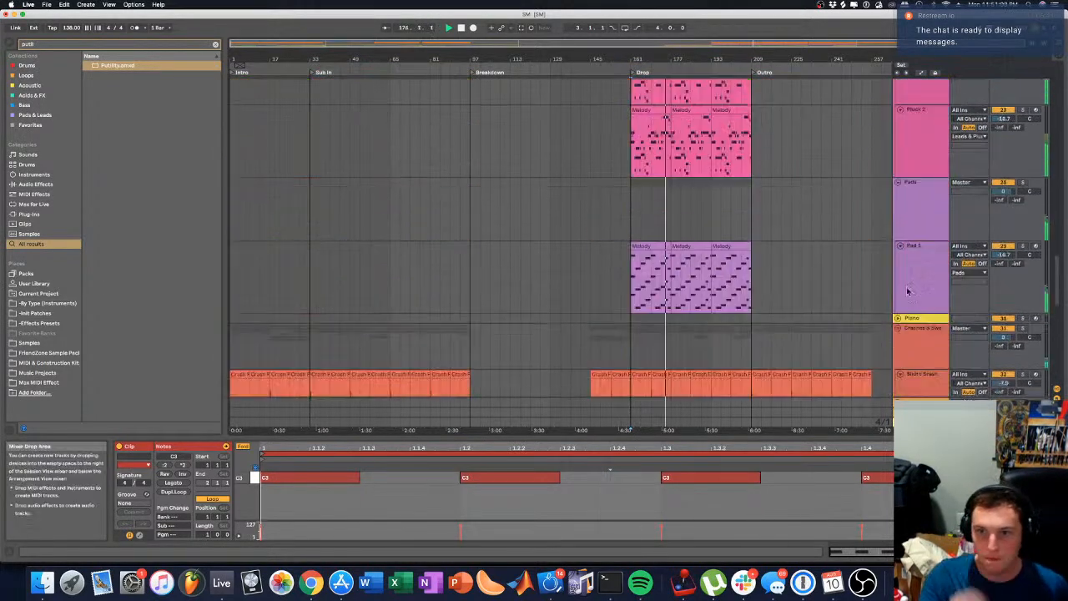
Step: Toggle solo on and off for the Piano track during playback, and select the Pad 1 track
left_click(913, 367)
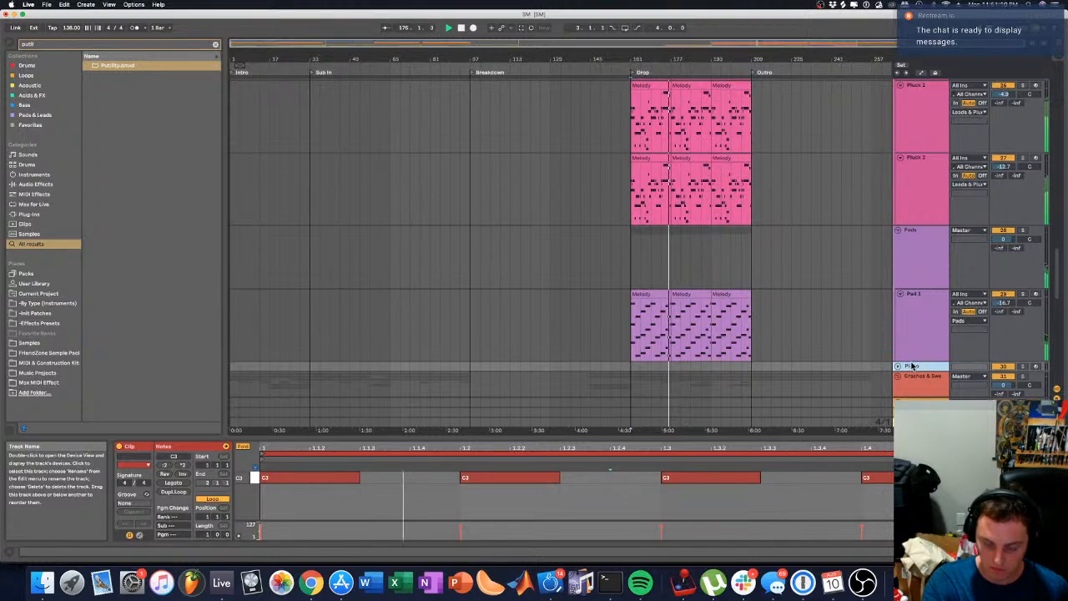
left_click(1024, 366)
left_click(1024, 366)
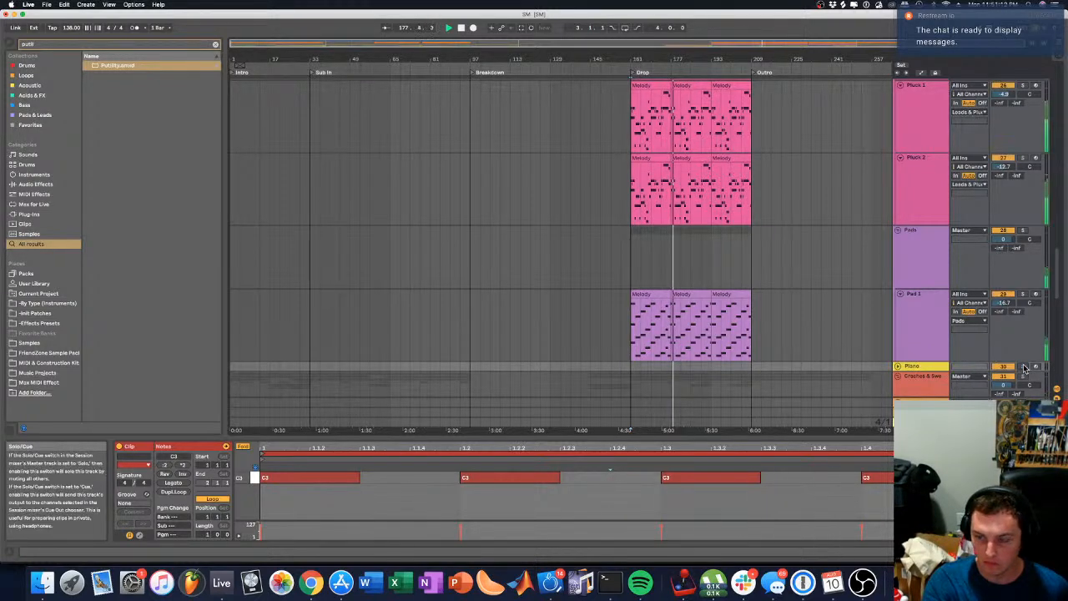
left_click(918, 314)
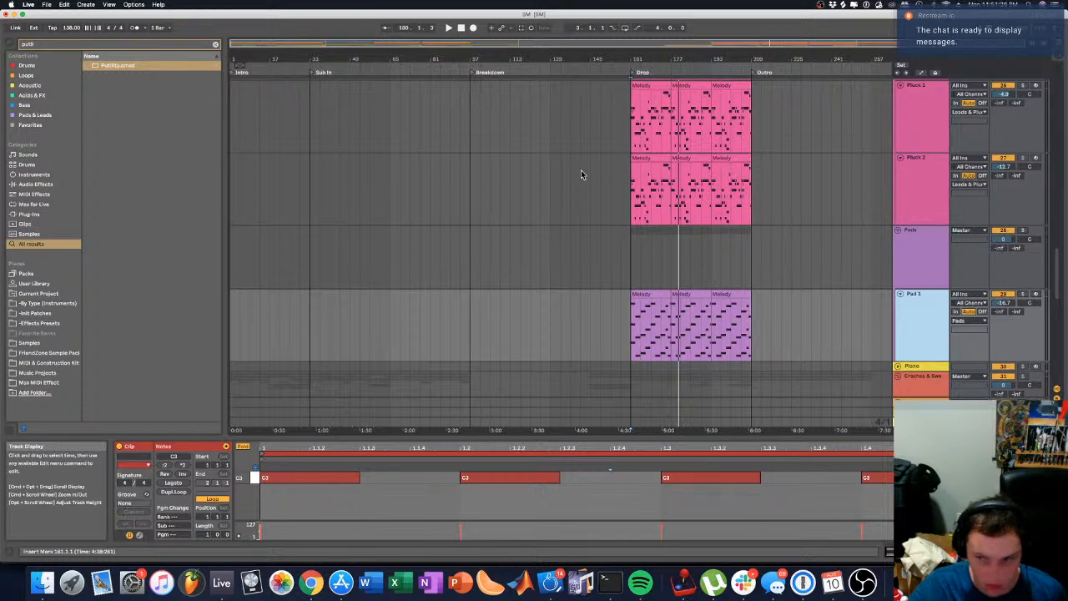
Step: Examine the Breakdown section's empty space across the loop, bass and kick tracks against the Drop
scroll(625, 179, "up", 10)
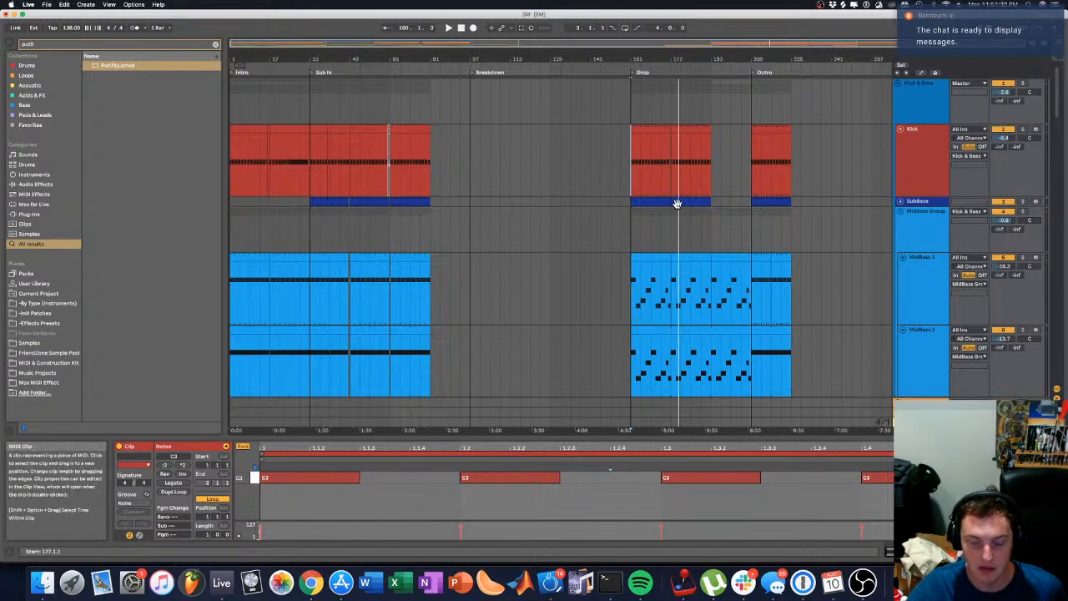
scroll(676, 213, "down", 10)
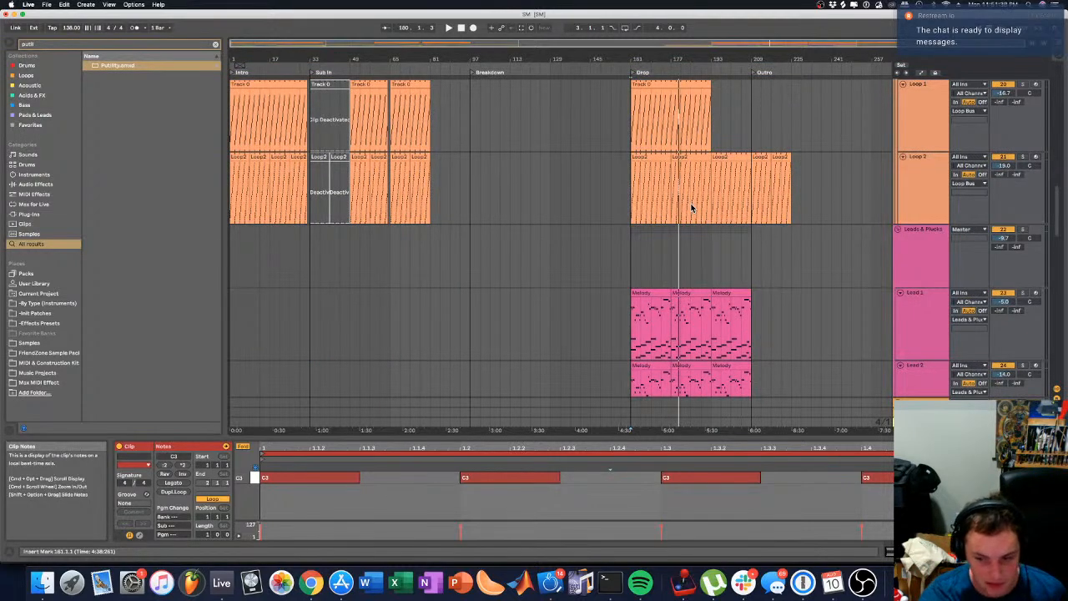
scroll(645, 210, "up", 1)
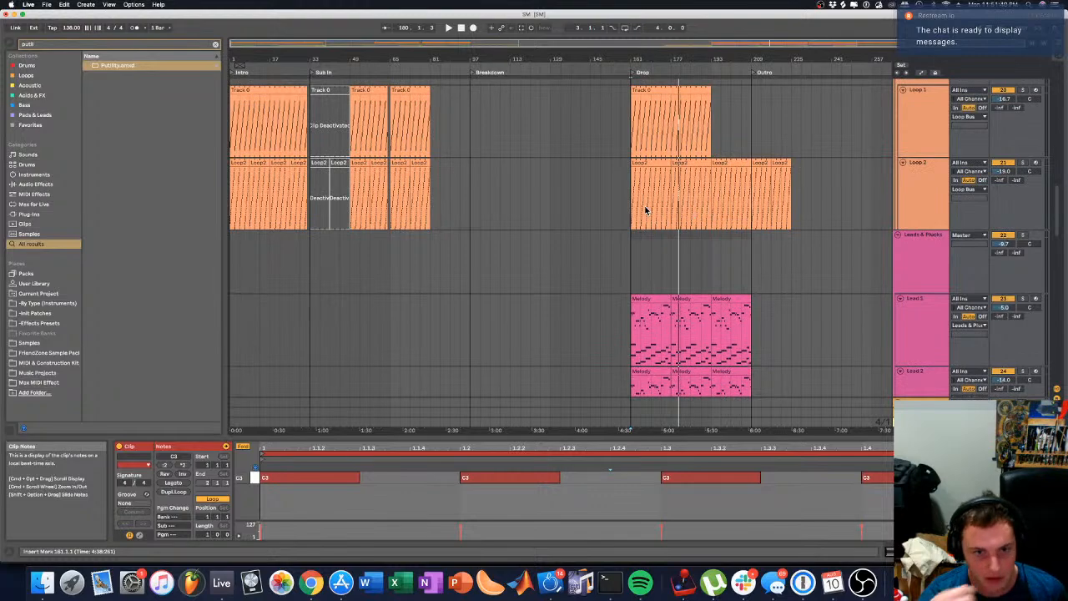
left_click_drag(530, 142, 503, 168)
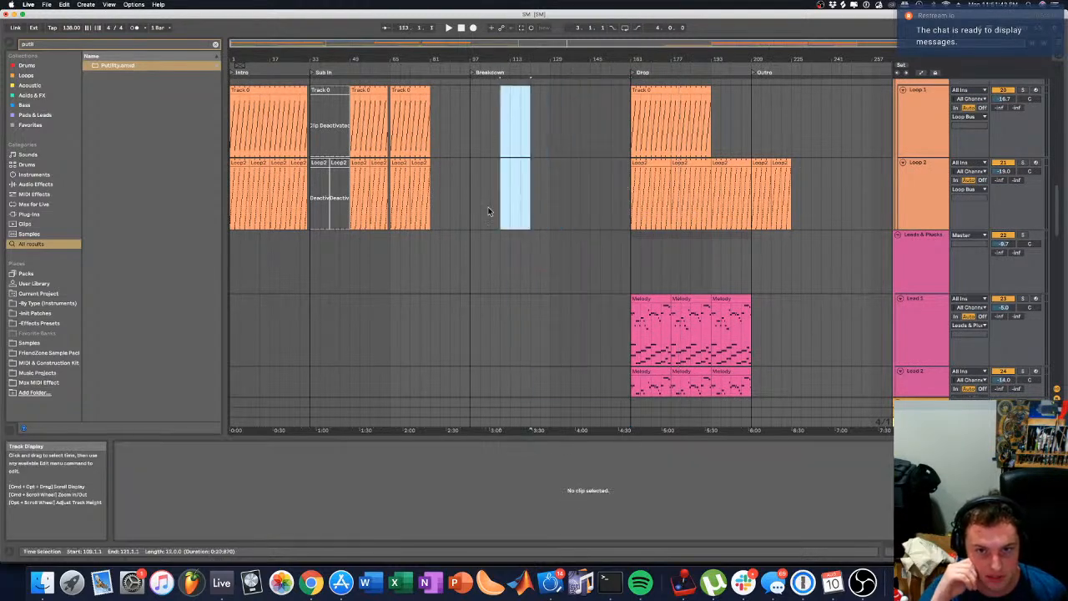
scroll(513, 179, "up", 10)
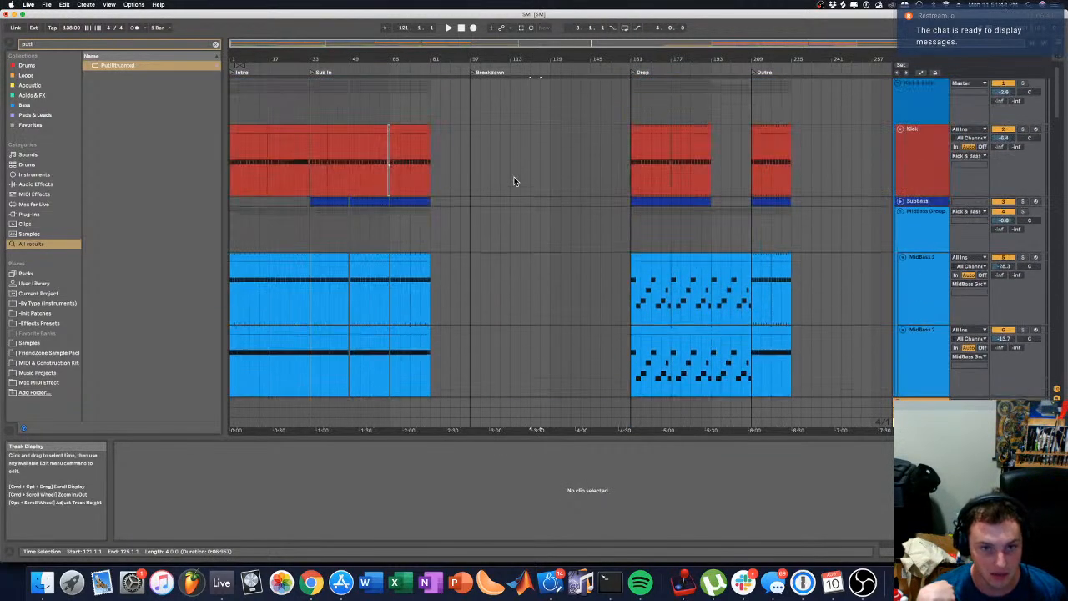
left_click(494, 177)
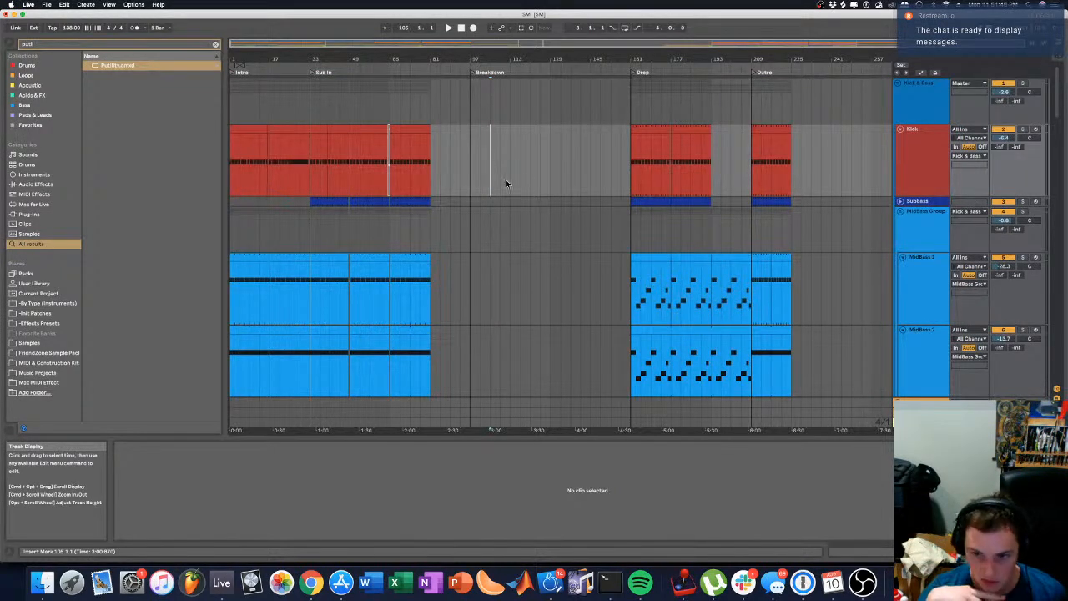
Step: Delete one of the two return tracks
left_click(928, 401)
key("Delete")
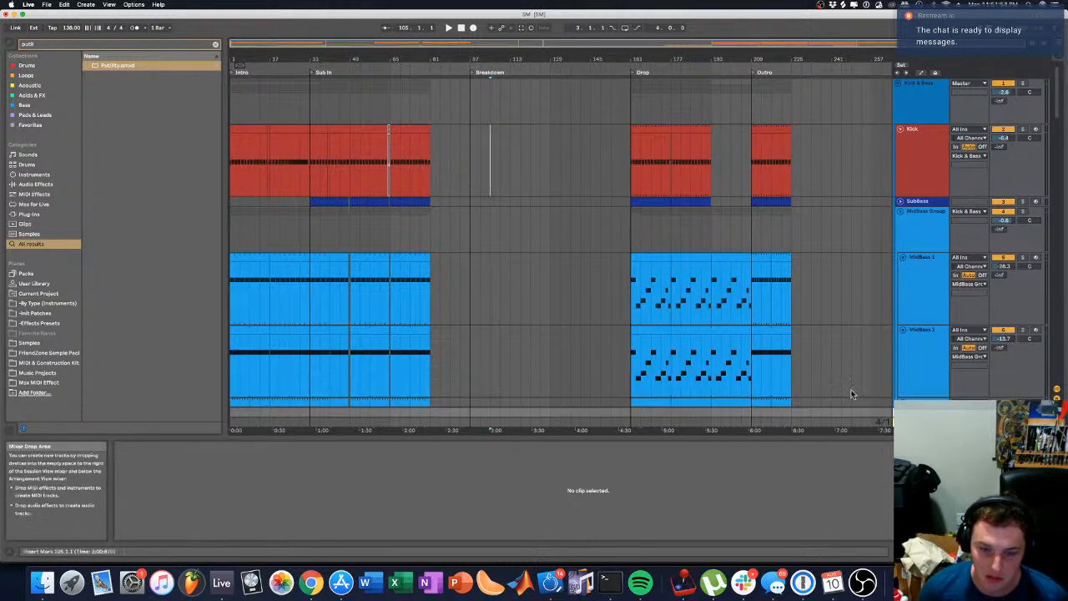
left_click(454, 282)
scroll(472, 289, "down", 5)
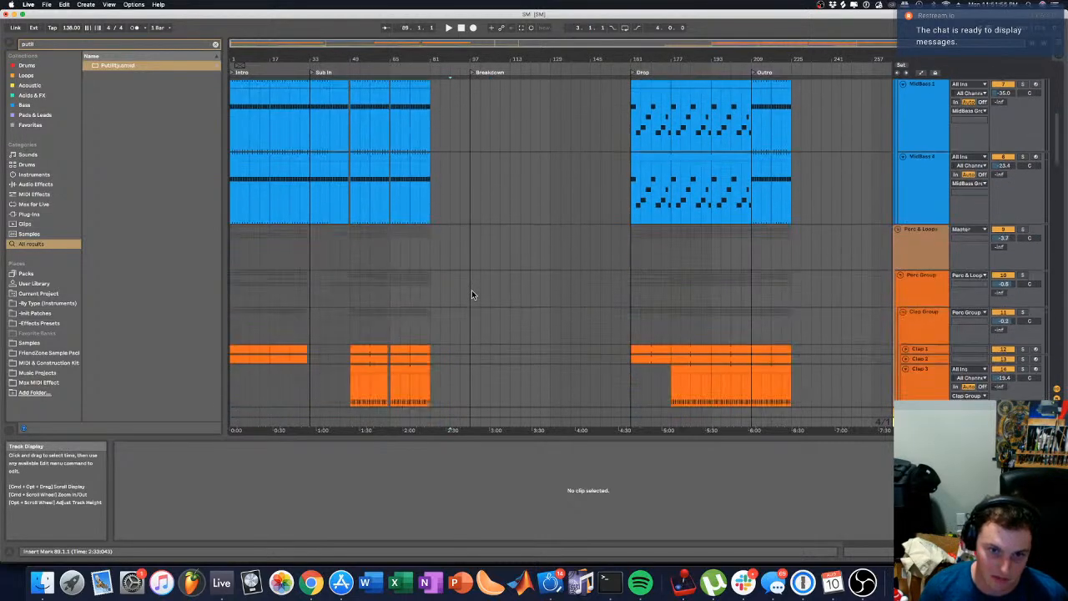
scroll(471, 289, "down", 3)
scroll(472, 290, "up", 8)
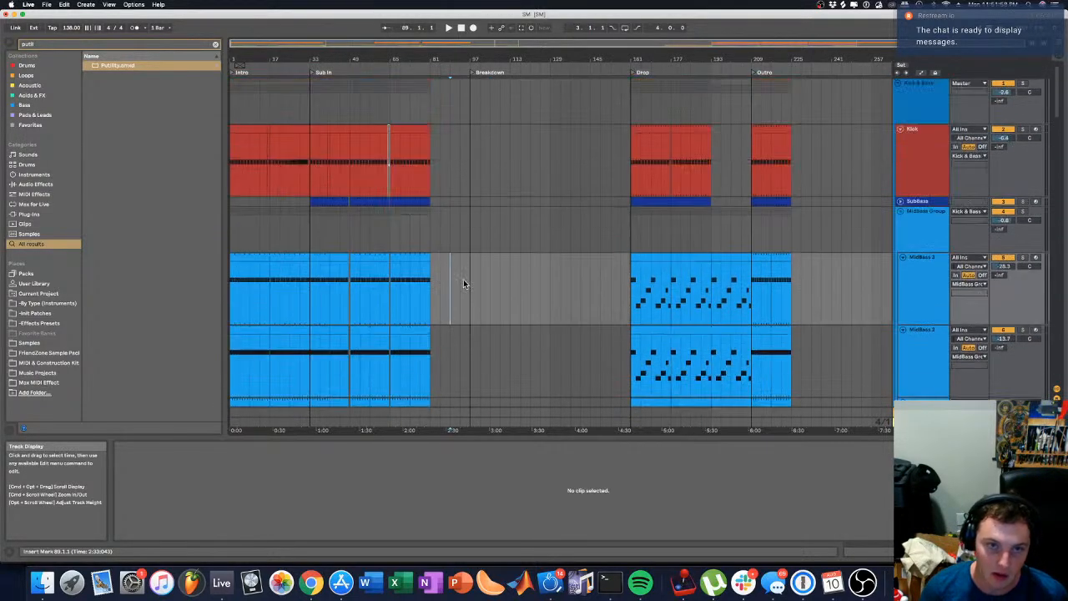